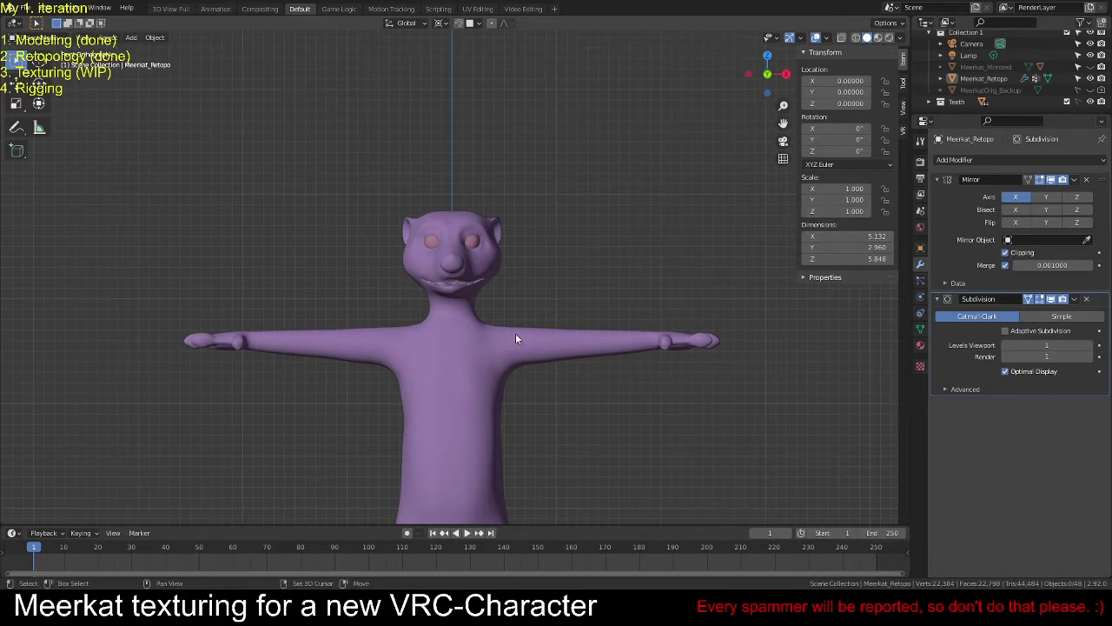
Step: Frame the whole meerkat including legs, feet and tail, checking front (numpad 1) and side (numpad 3) views
middle_click_drag(516, 333, 541, 240, "shift")
scroll(546, 306, "down", 2)
middle_click_drag(545, 303, 530, 222, "shift")
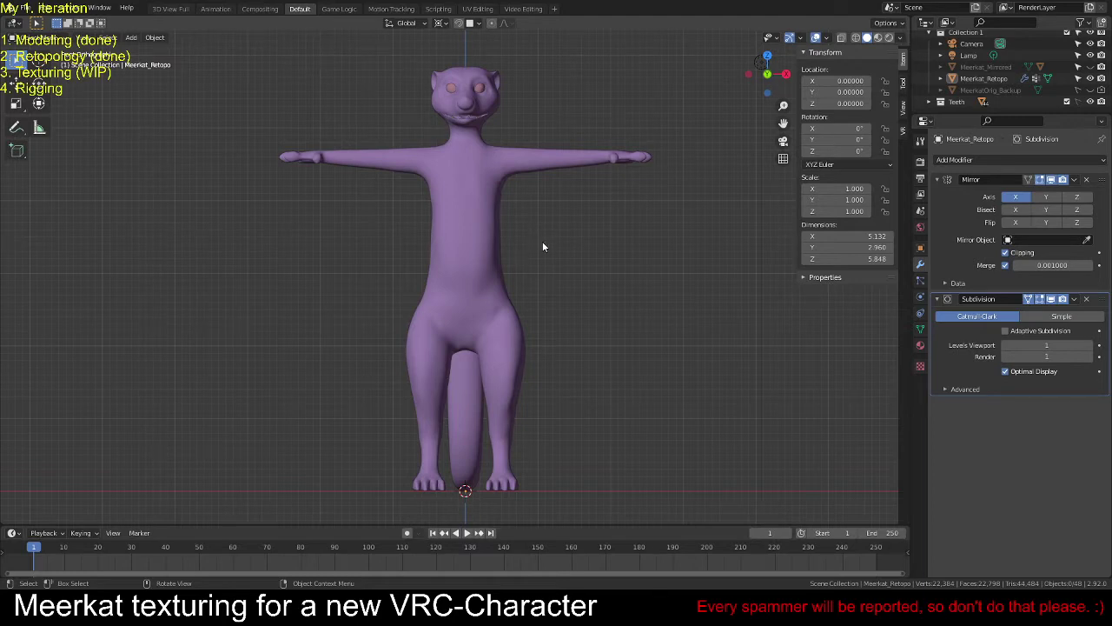
middle_click_drag(544, 246, 537, 270)
key("KP_1")
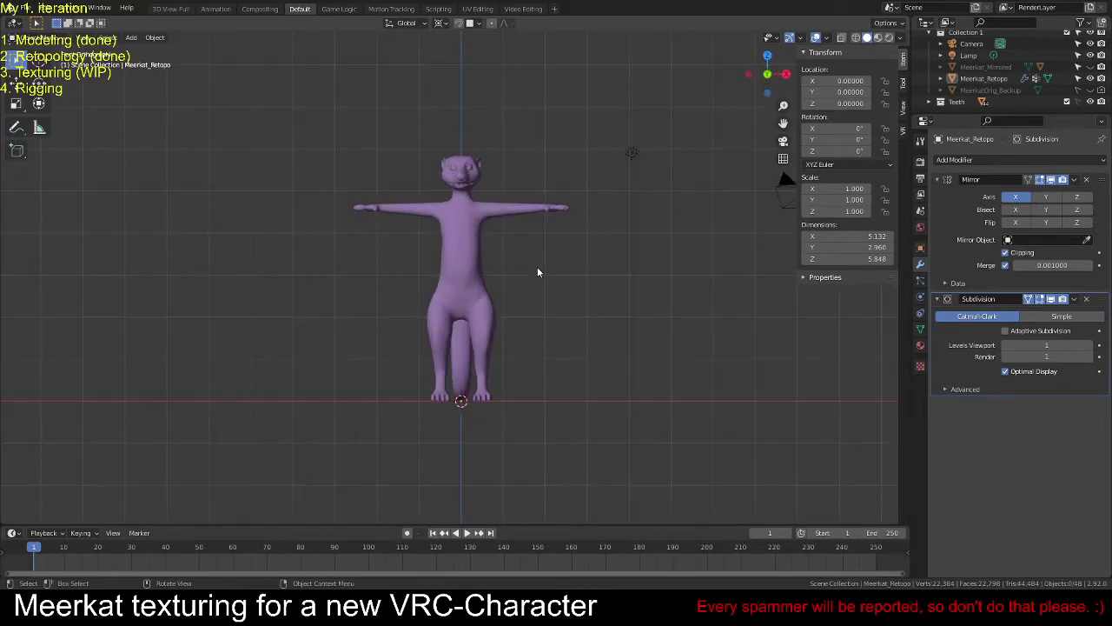
key("KP_3")
key("KP_1")
scroll(537, 272, "up", 3)
Step: Select the meerkat, enter Edit Mode and zoom in on the head's quad wireframe
left_click(458, 252)
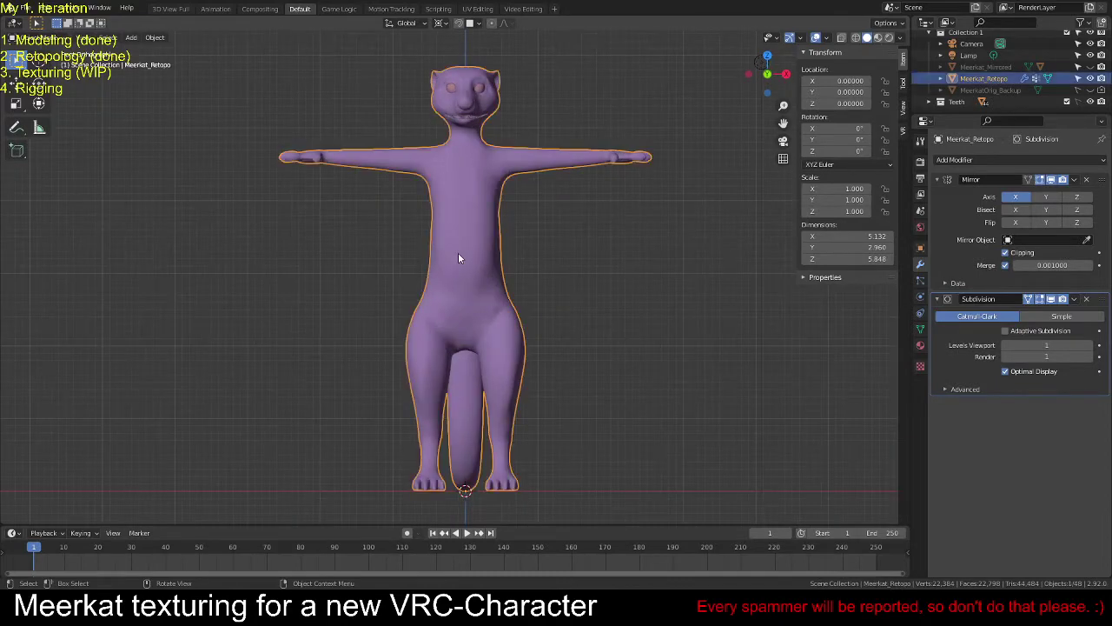
key("Tab")
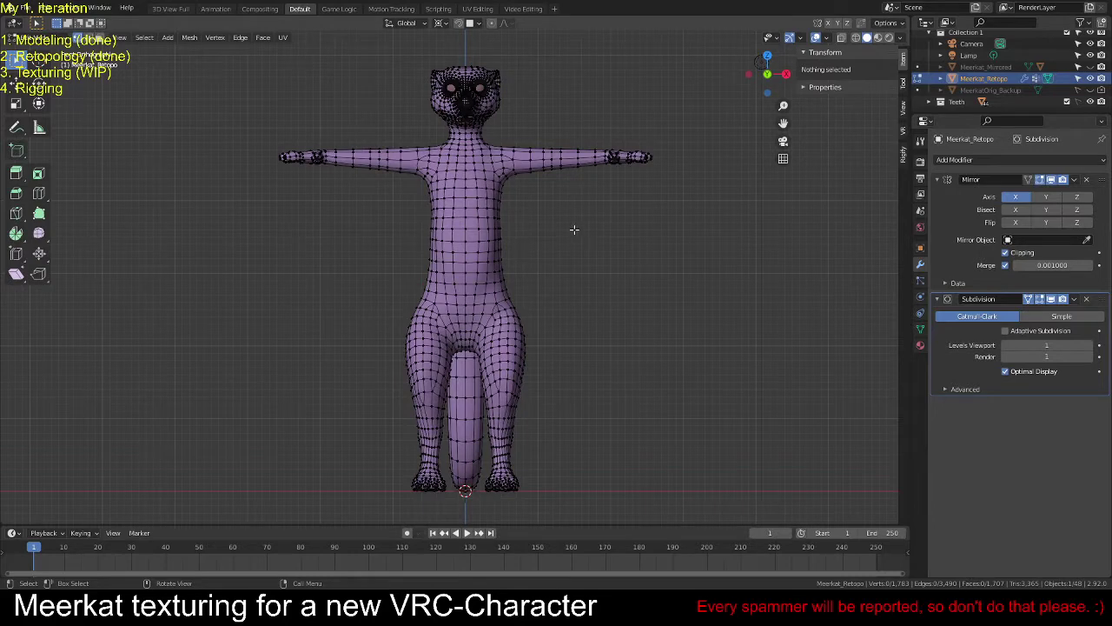
scroll(535, 228, "up", 2)
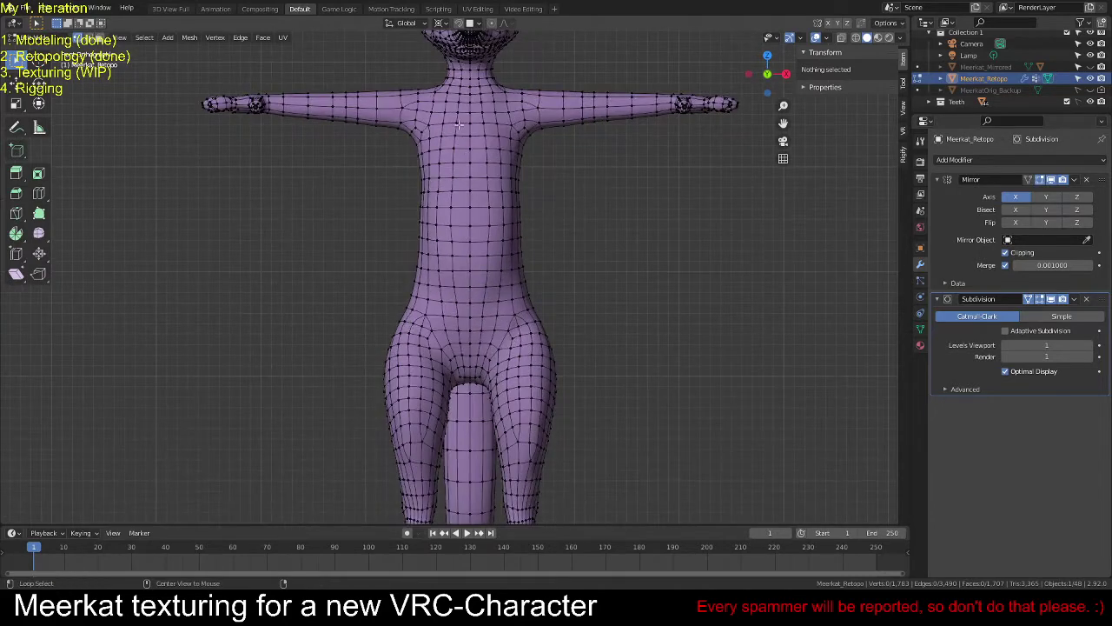
middle_click_drag(474, 148, 477, 228, "shift")
scroll(477, 229, "up", 2)
scroll(477, 229, "down", 3)
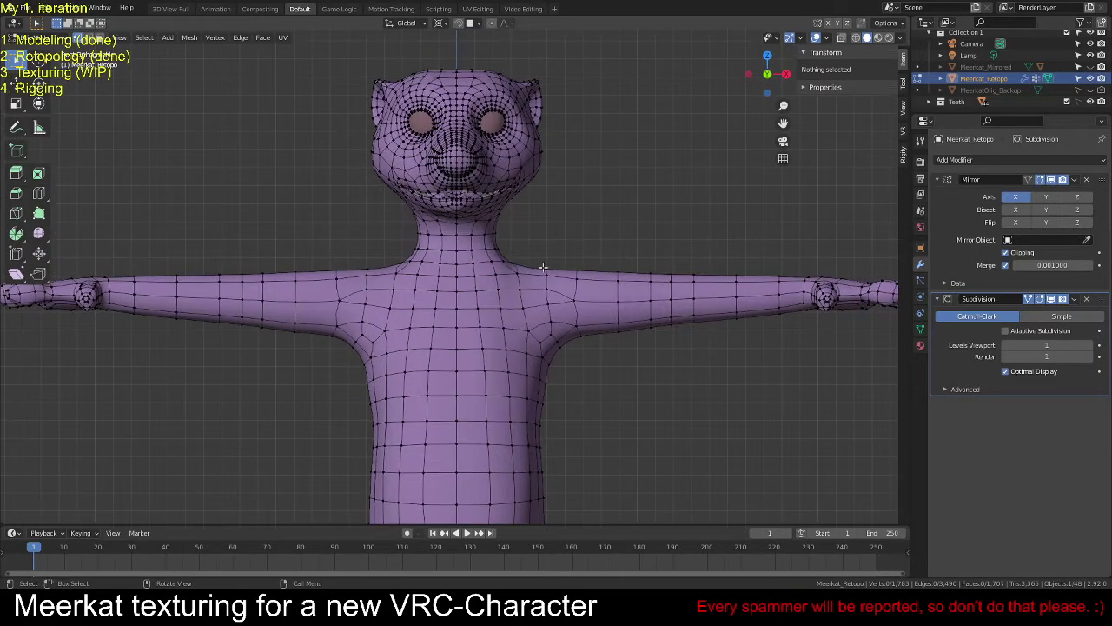
scroll(454, 176, "down", 1)
scroll(559, 273, "up", 6)
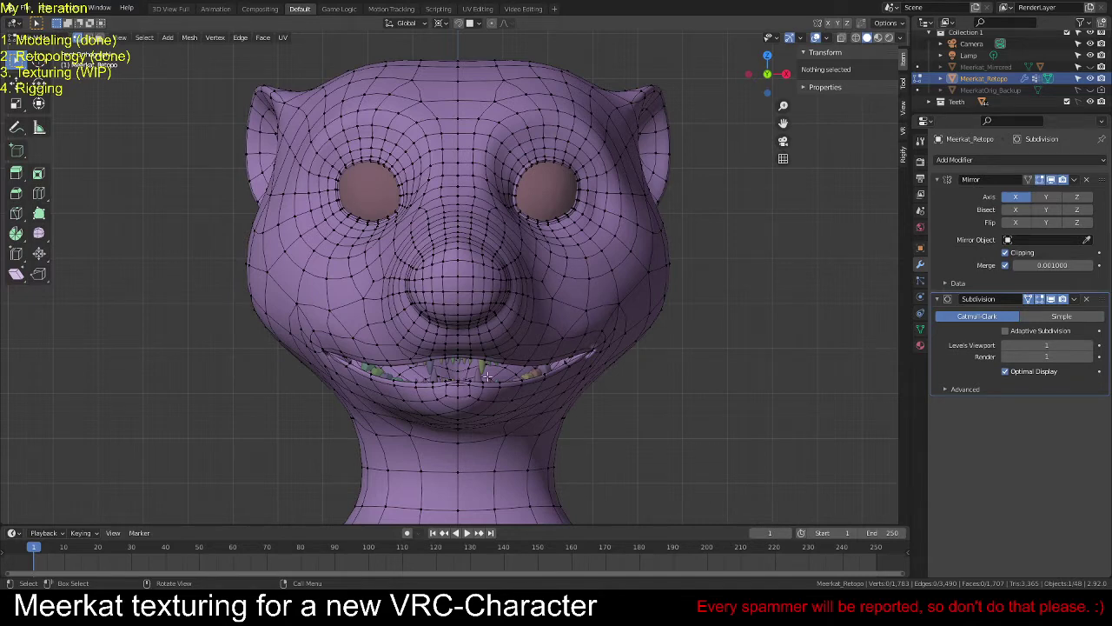
Step: Return to Object Mode and unhide Meerkat_Mirrored and the backup meerkat in the Outliner
middle_click(453, 385, "alt")
key("Tab")
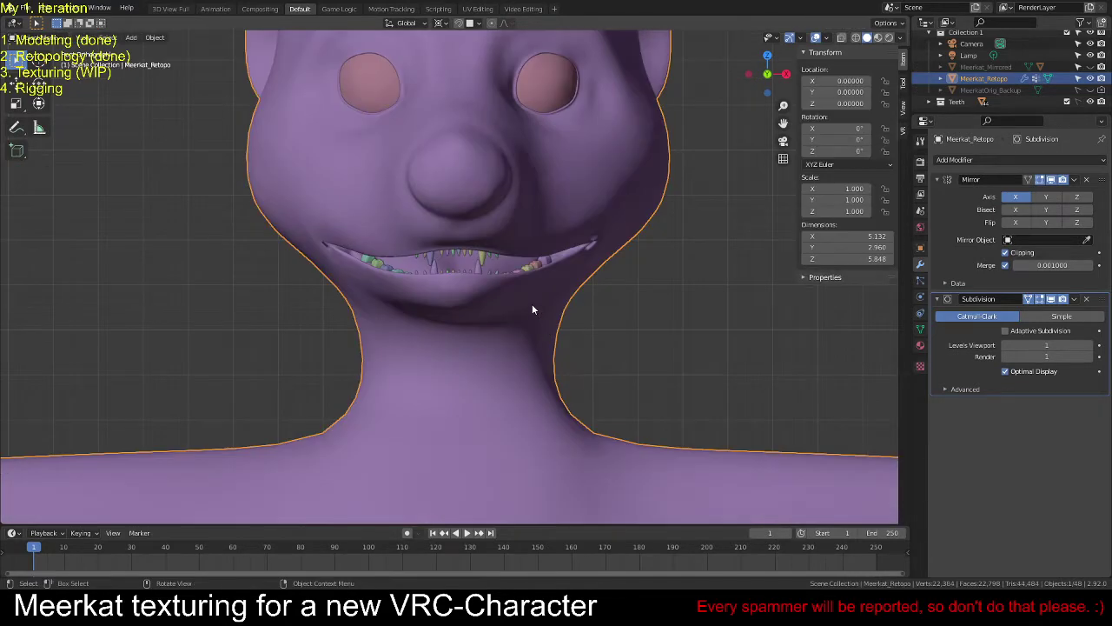
key("alt+a")
scroll(526, 306, "up", 2)
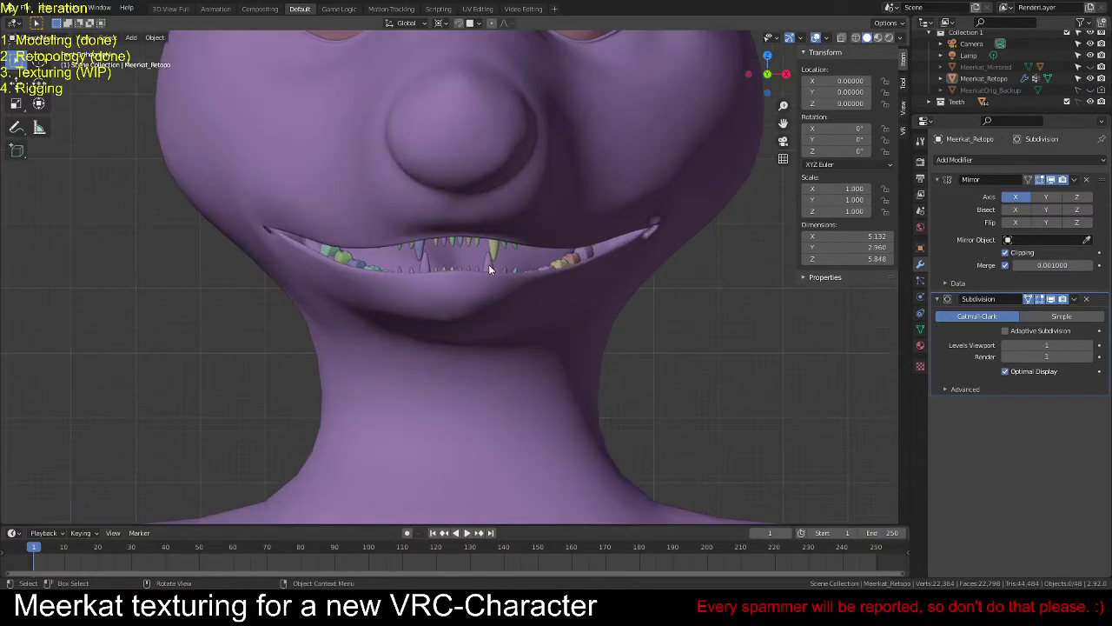
left_click(328, 252)
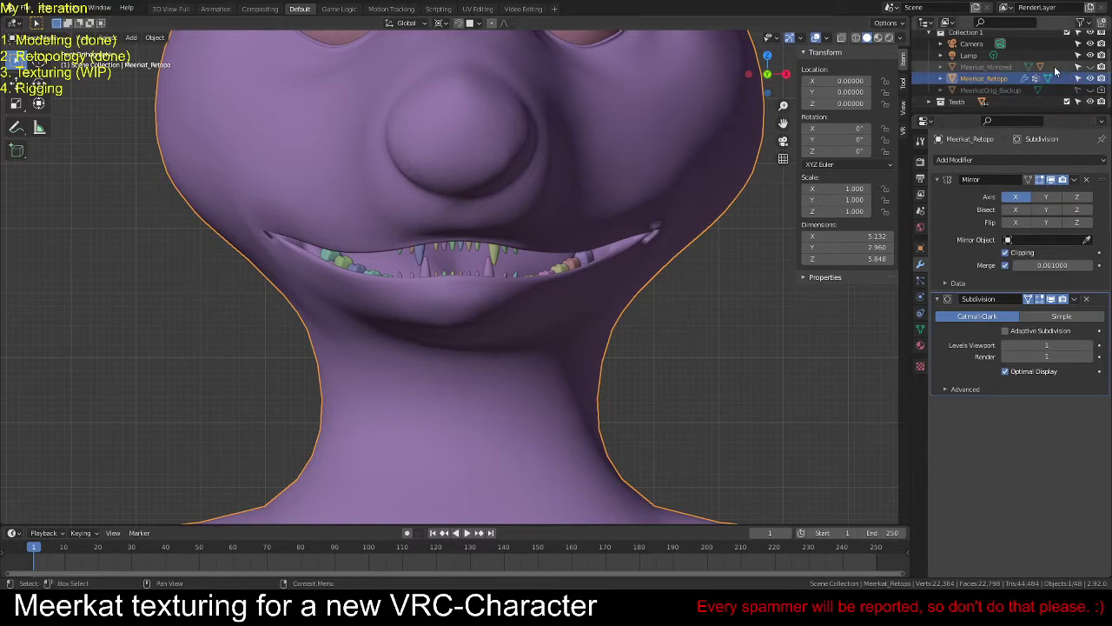
left_click_drag(1091, 67, 1092, 90)
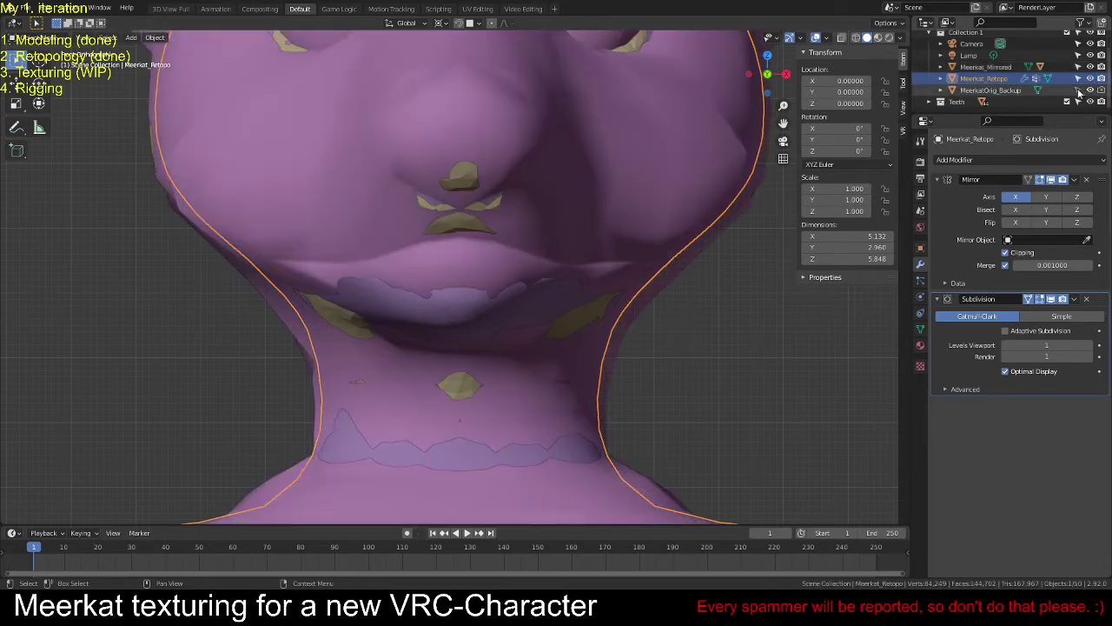
Step: Delete Meerkat_Mirrored, the backup meerkat, and the Camera, Eyes and Lamp objects with X
left_click(989, 69)
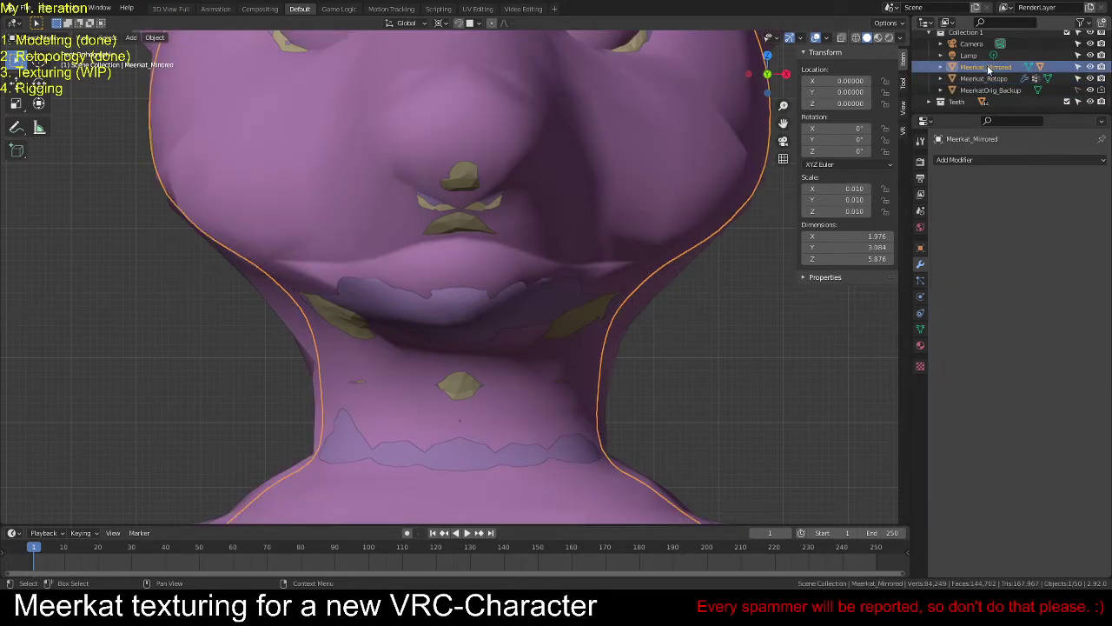
key("x")
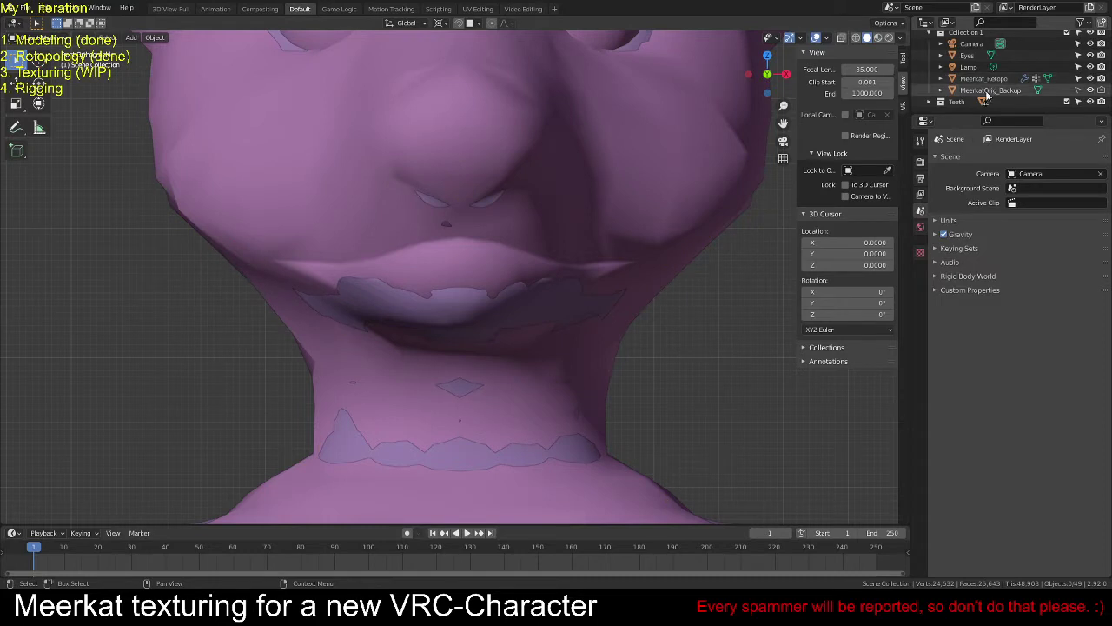
left_click(988, 91)
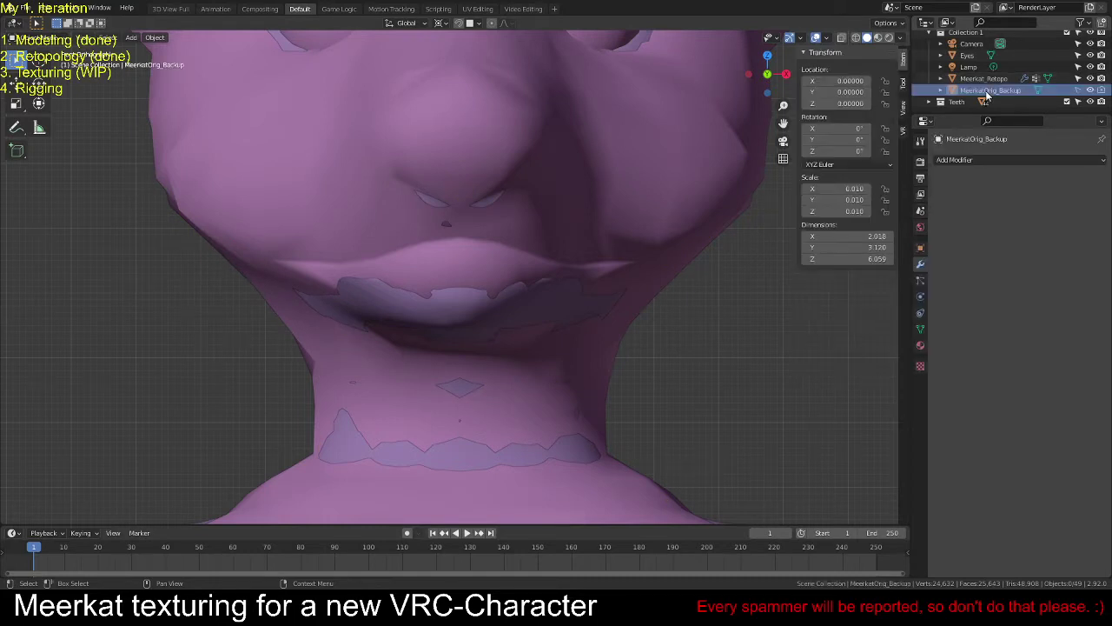
key("x")
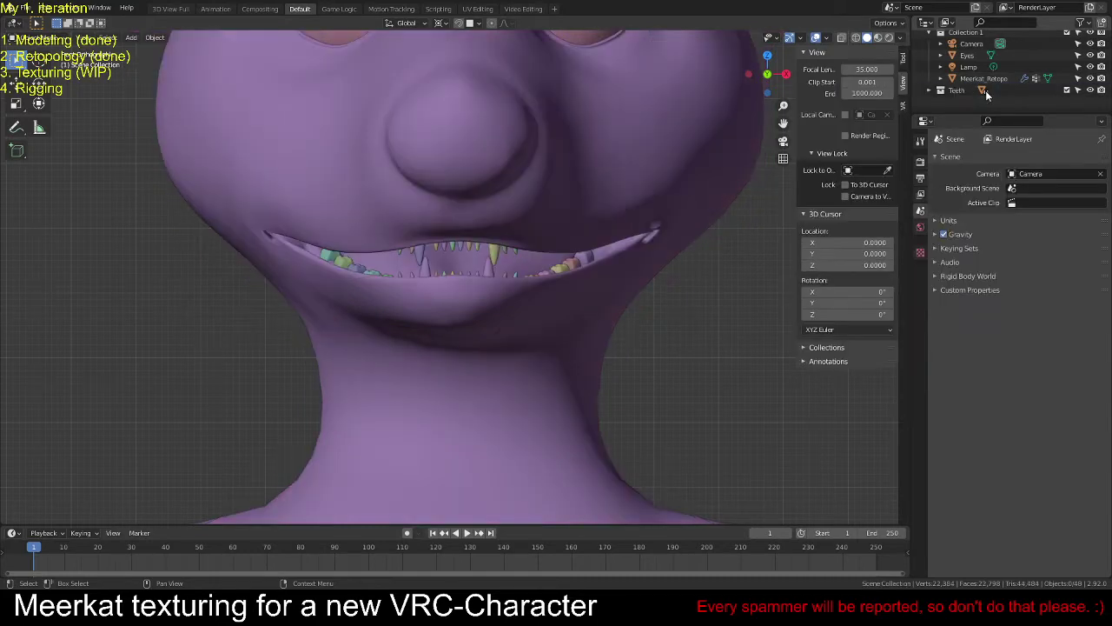
left_click(967, 64)
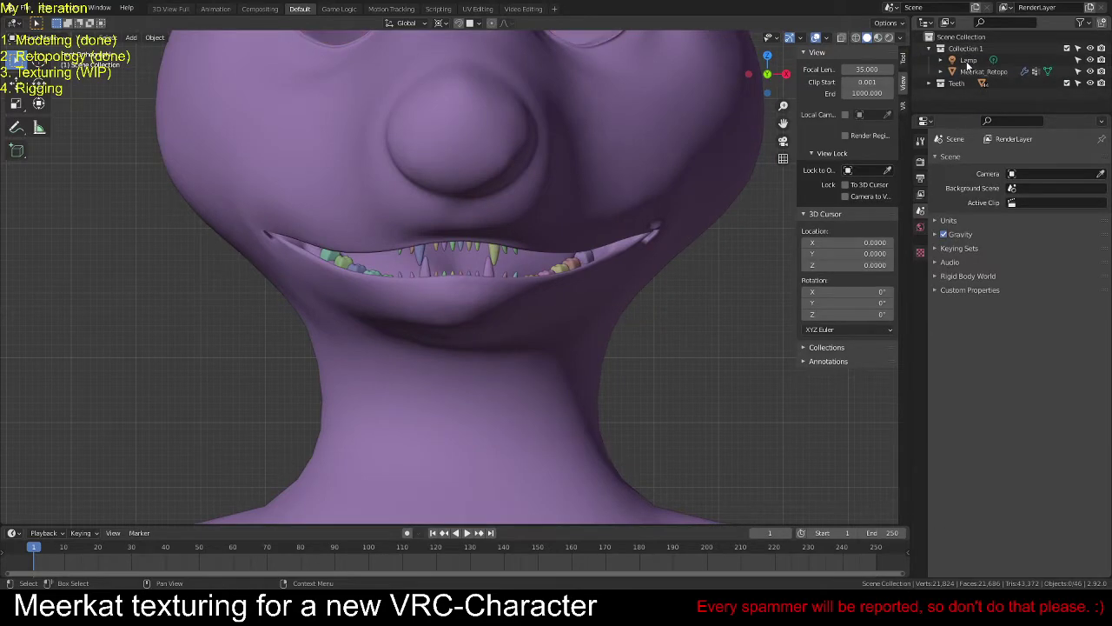
key("x")
scroll(695, 277, "down", 4)
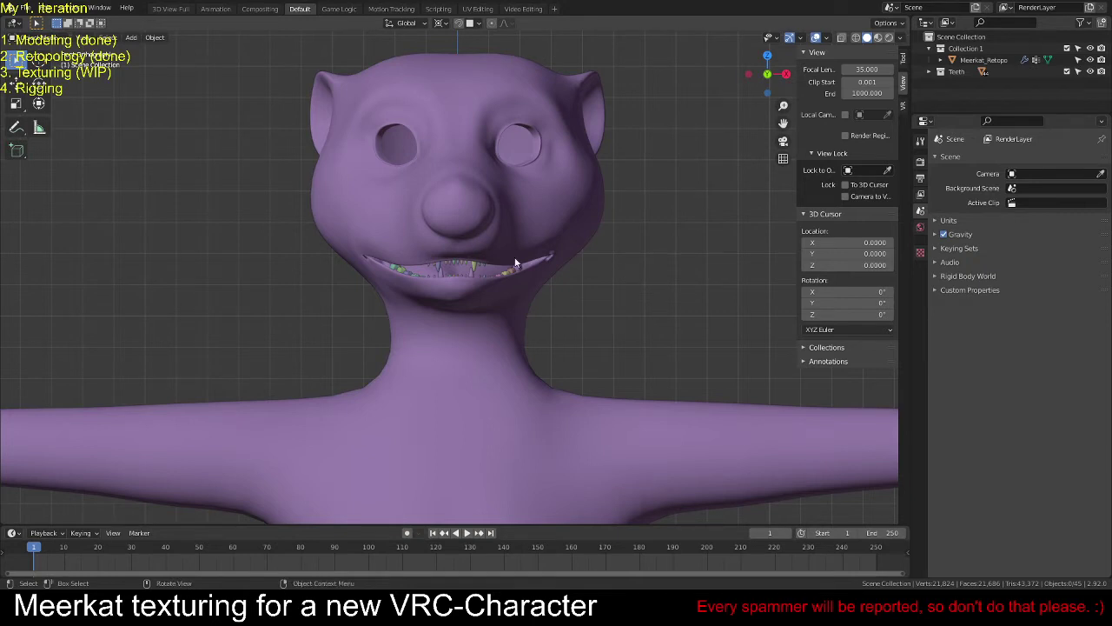
Step: Open the recent file RetopoTexture_MeerkatNewOne30.blend, discarding unsaved changes
left_click(28, 12)
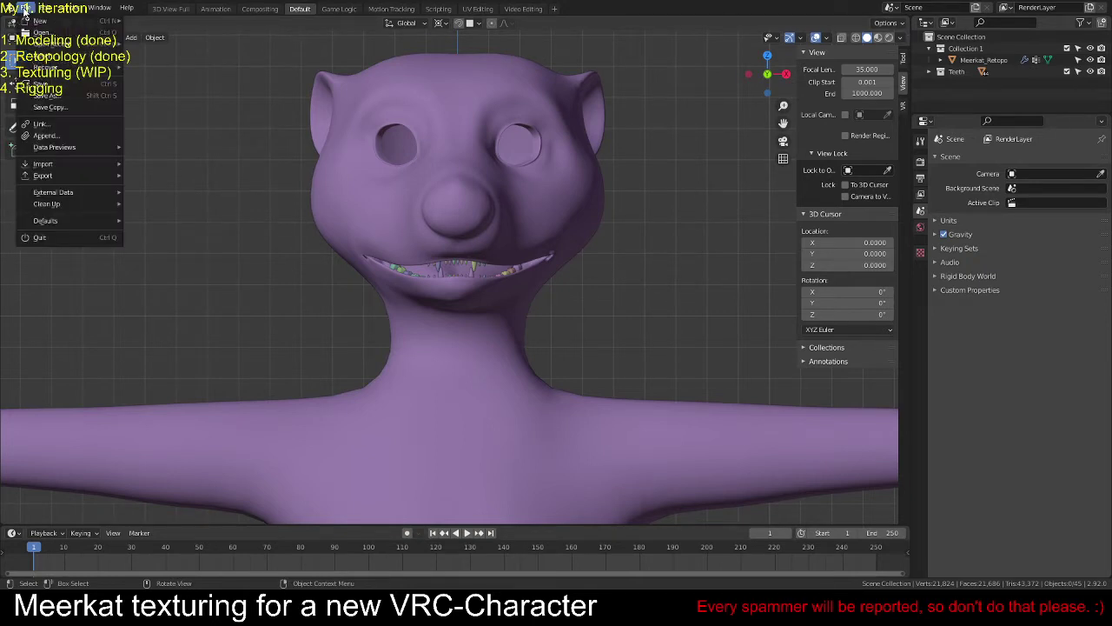
mouse_move(66, 44)
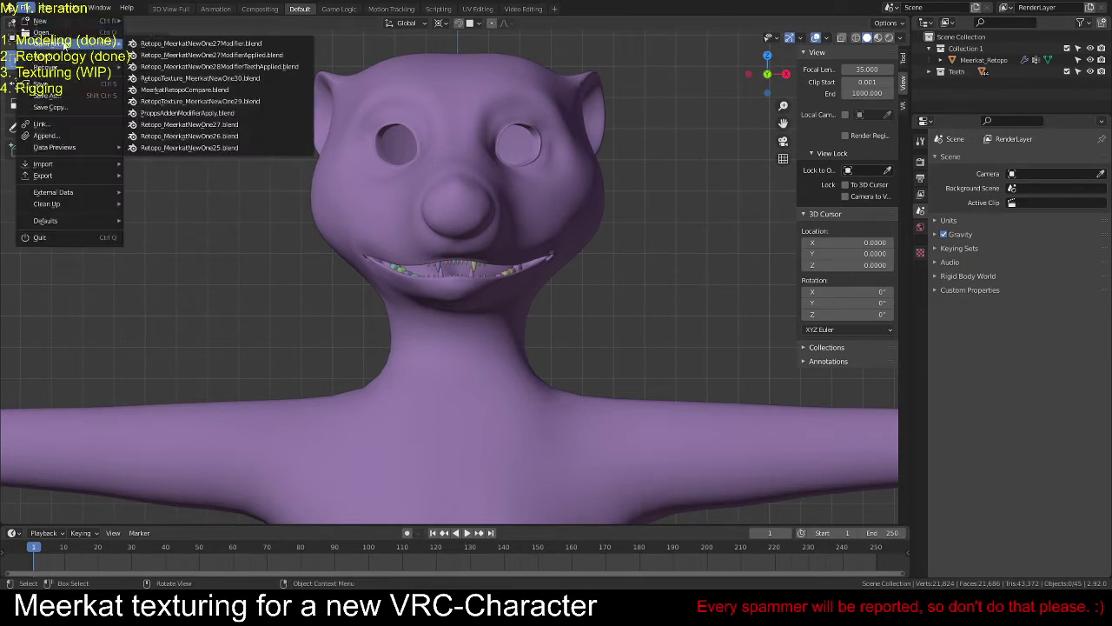
left_click(209, 78)
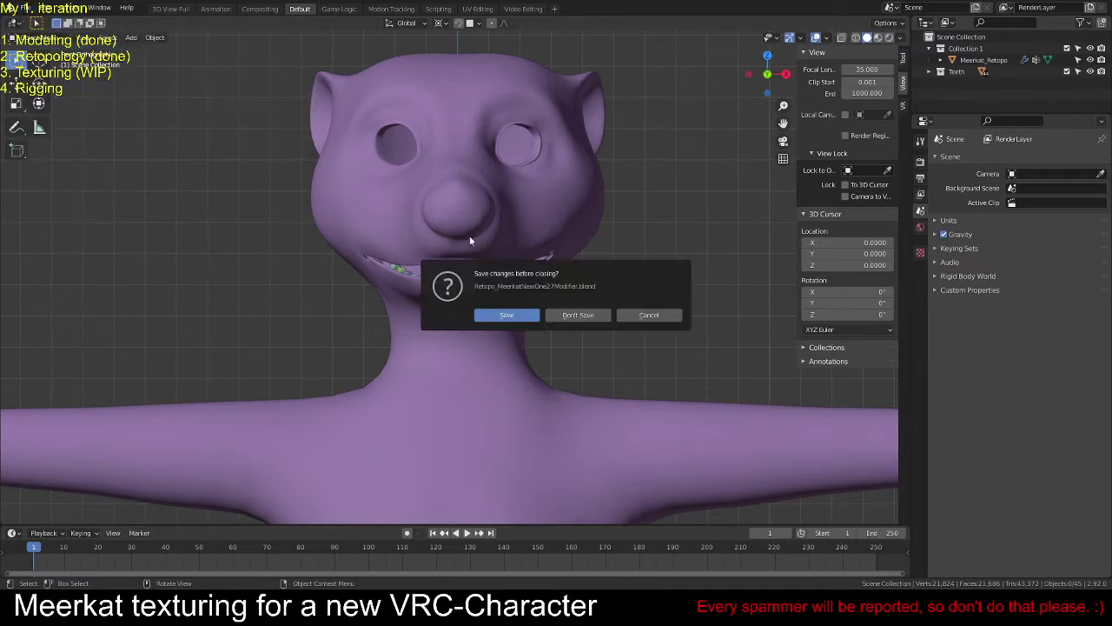
left_click(576, 316)
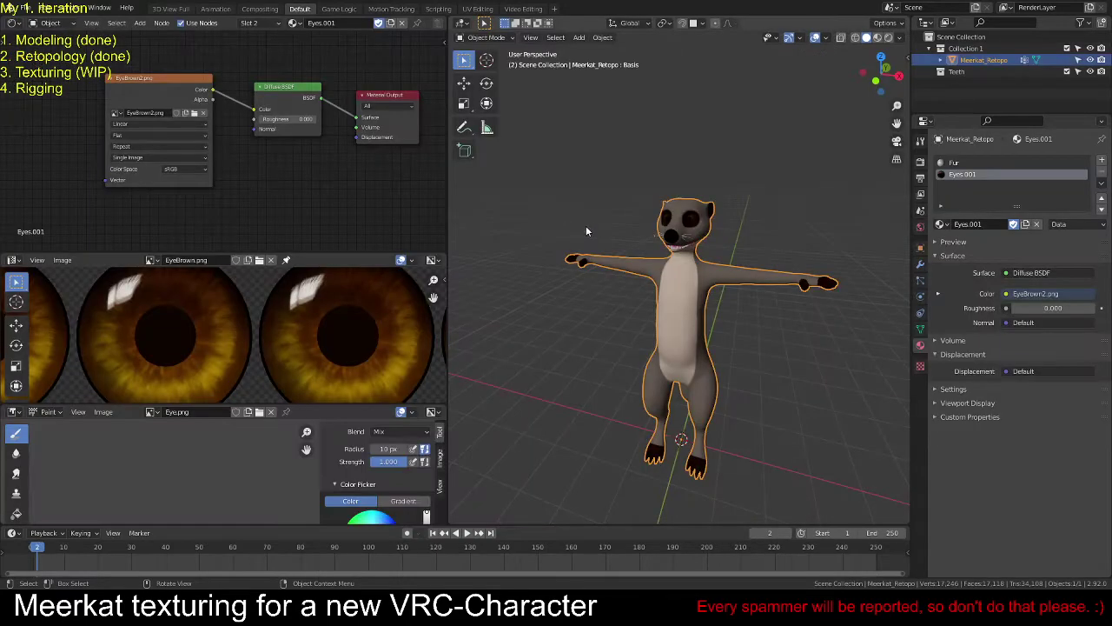
Step: In Edit Mode, L-select the eye meshes and separate them by selection into a new object
key("Tab")
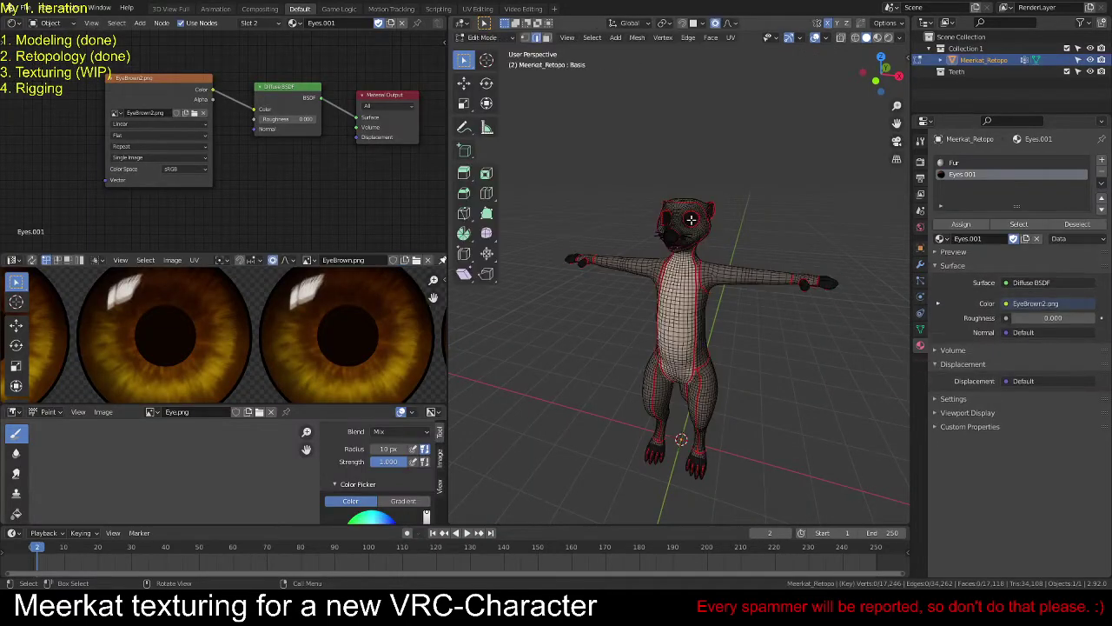
scroll(695, 252, "up", 4)
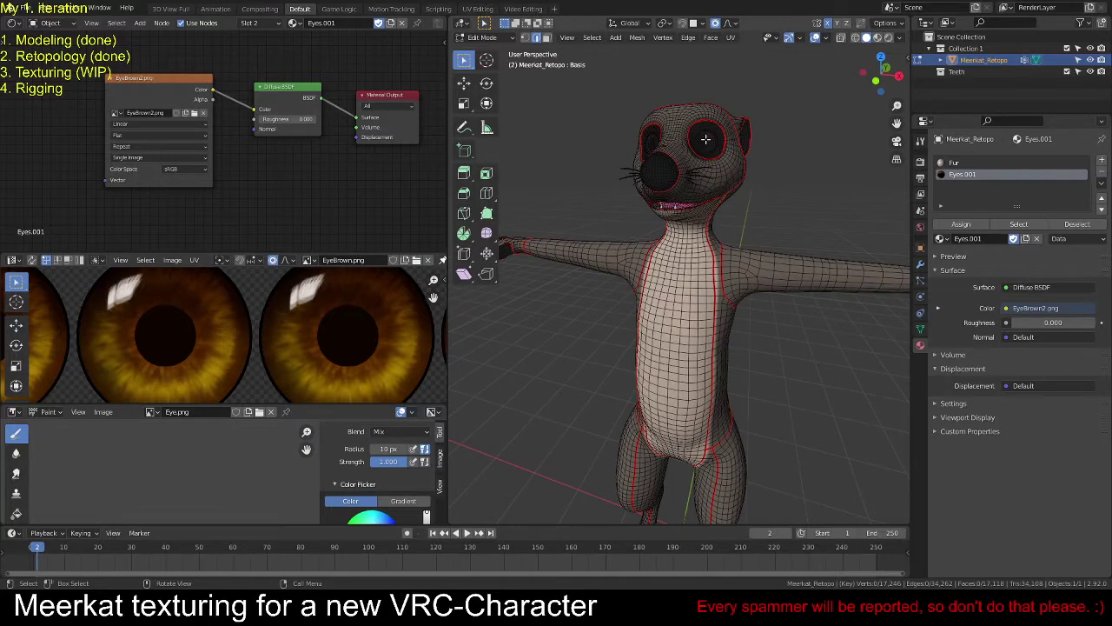
key("l")
key("l")
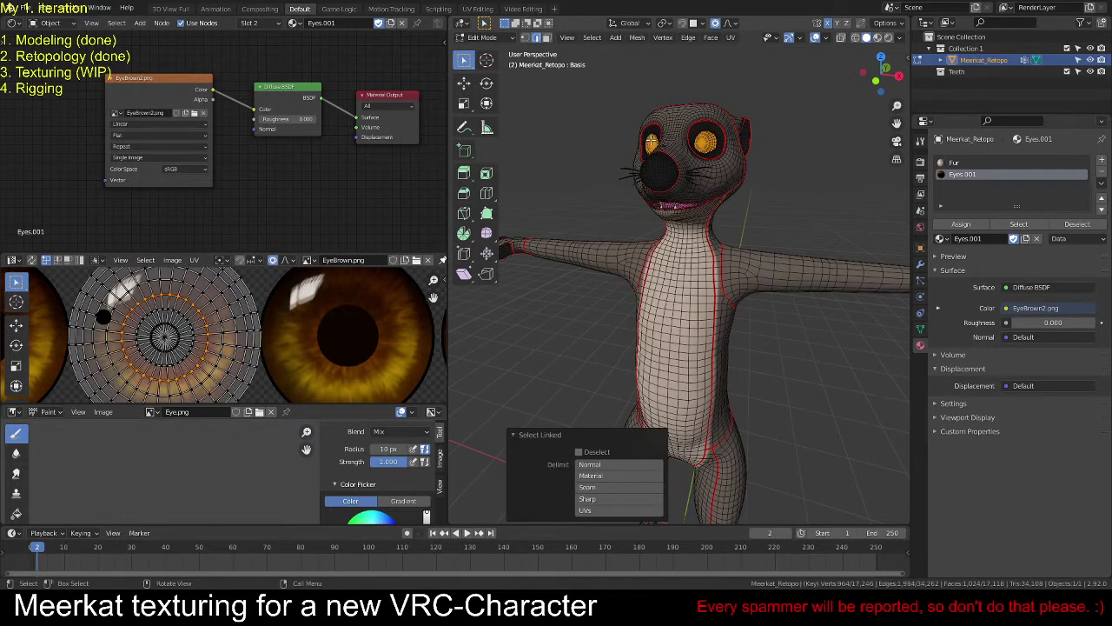
key("alt+a")
key("l")
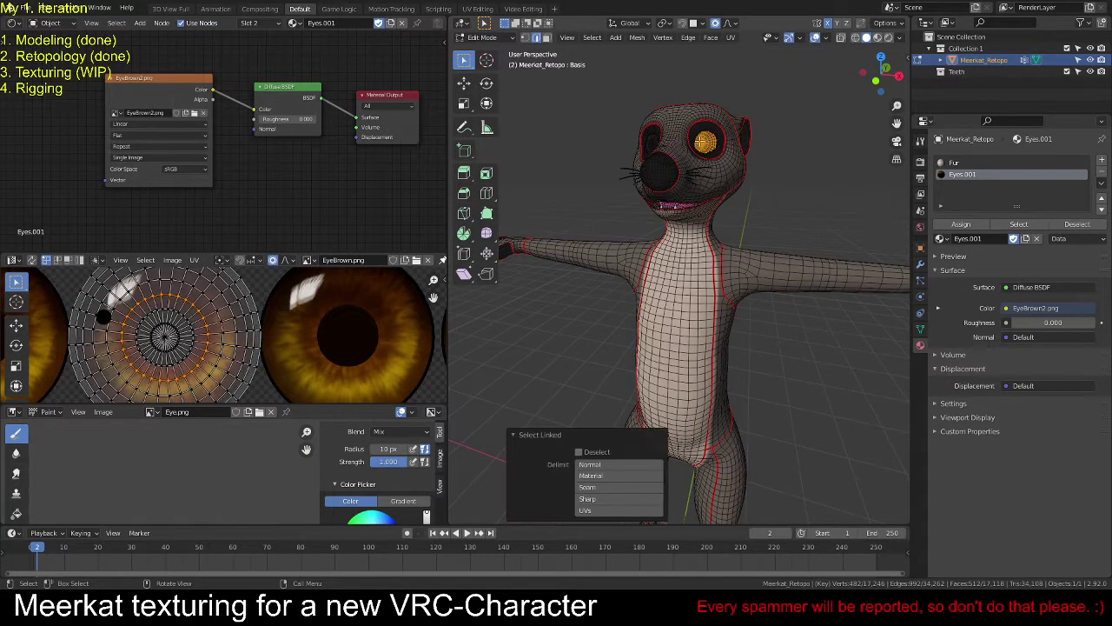
key("l")
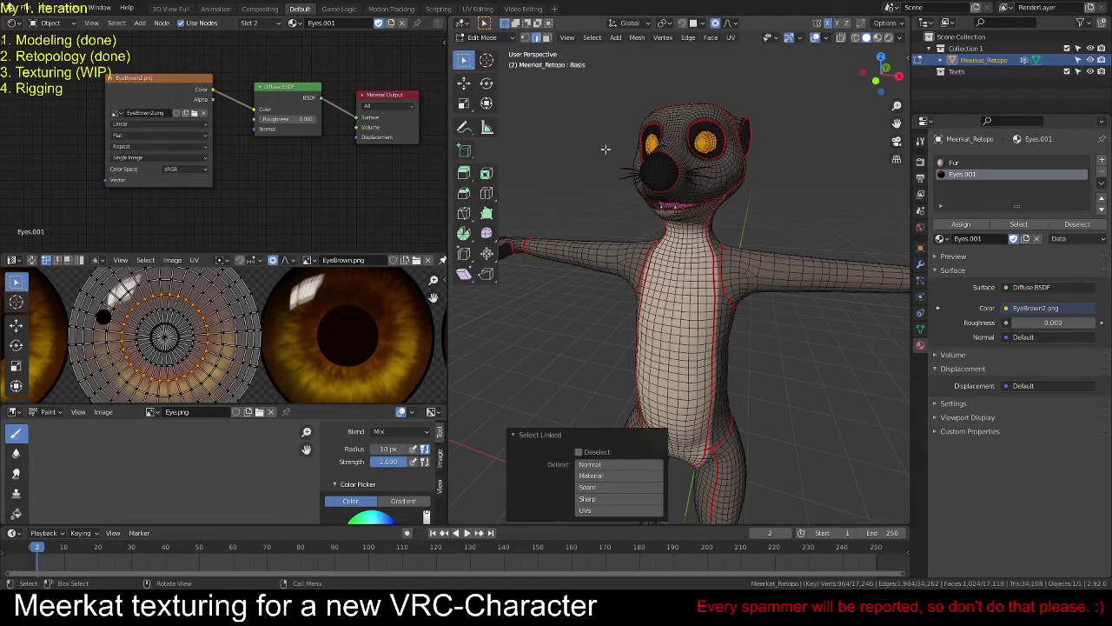
key("p")
left_click(523, 162)
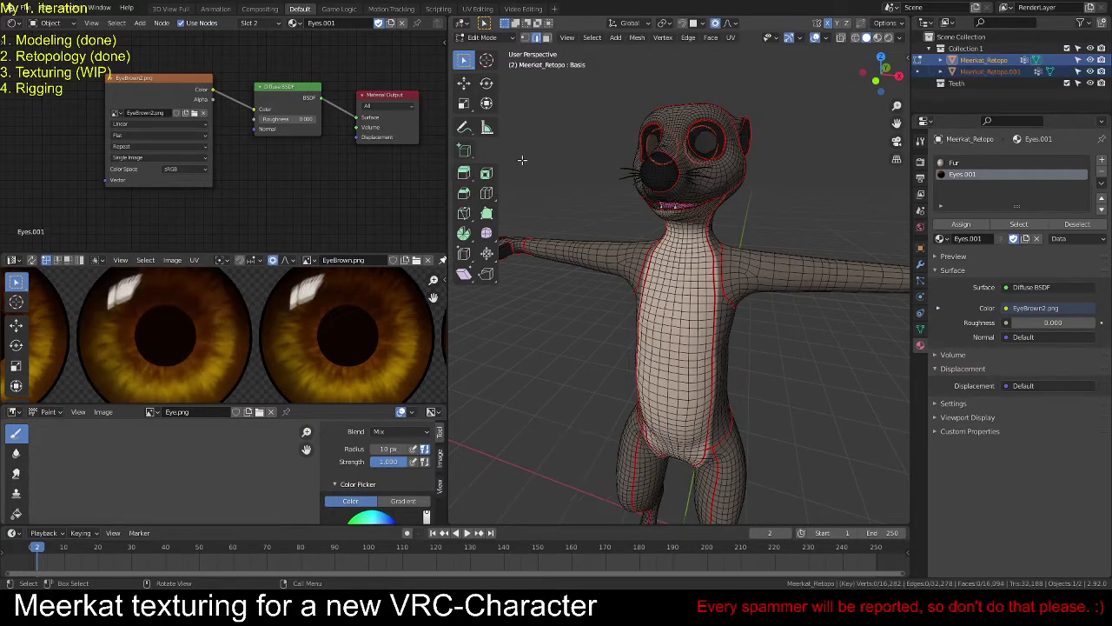
Step: Back in Object Mode, select Meerkat_Retopo.001 and copy it with Ctrl+C
key("Tab")
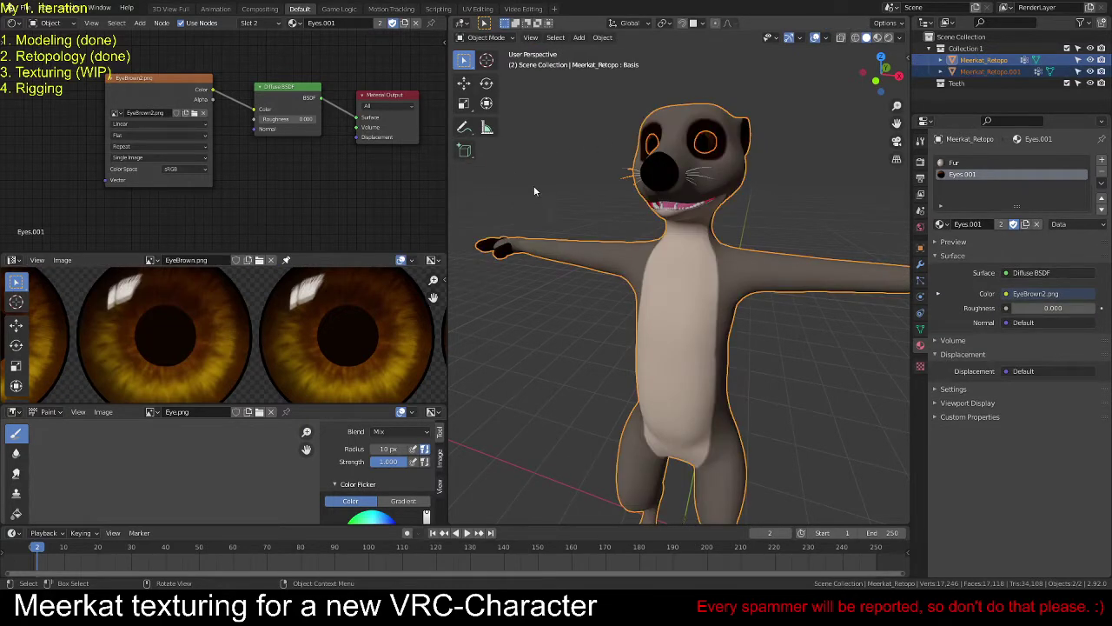
left_click(991, 71)
key("ctrl+c")
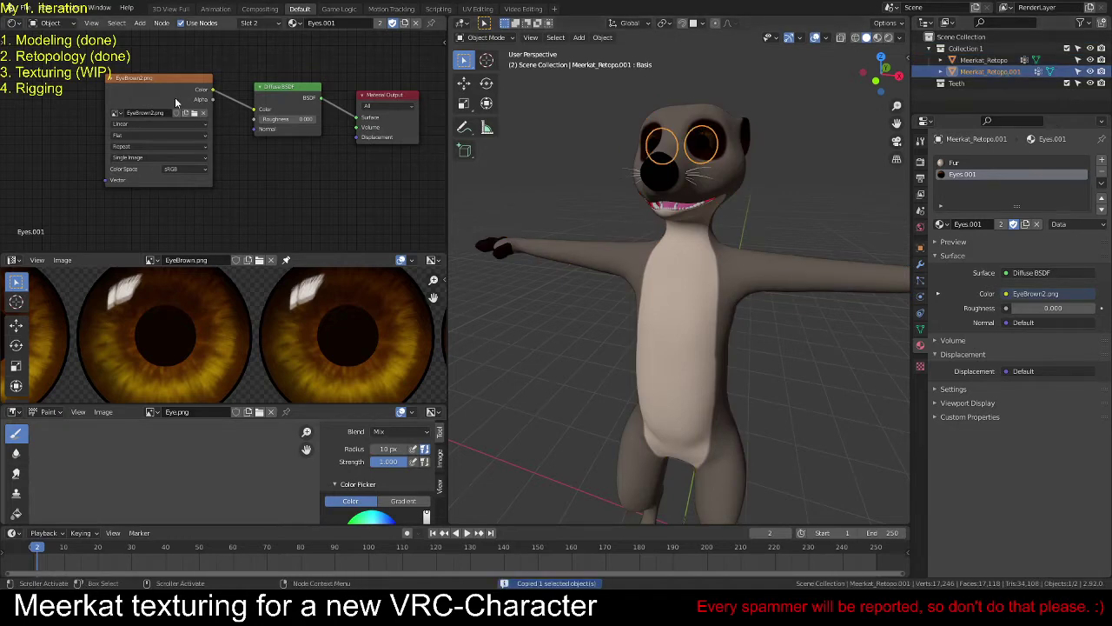
left_click(26, 8)
mouse_move(85, 47)
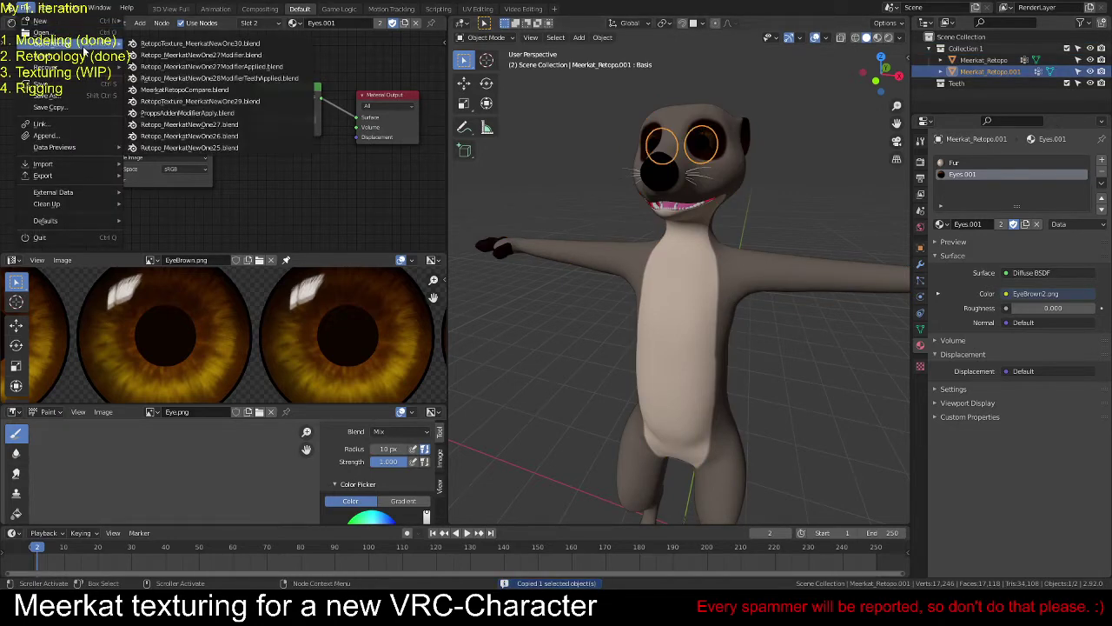
Step: Load Retopo_MeerkatNewOne27Modifier.blend, discarding changes, and paste the copied eyes into it
left_click(232, 55)
left_click(577, 314)
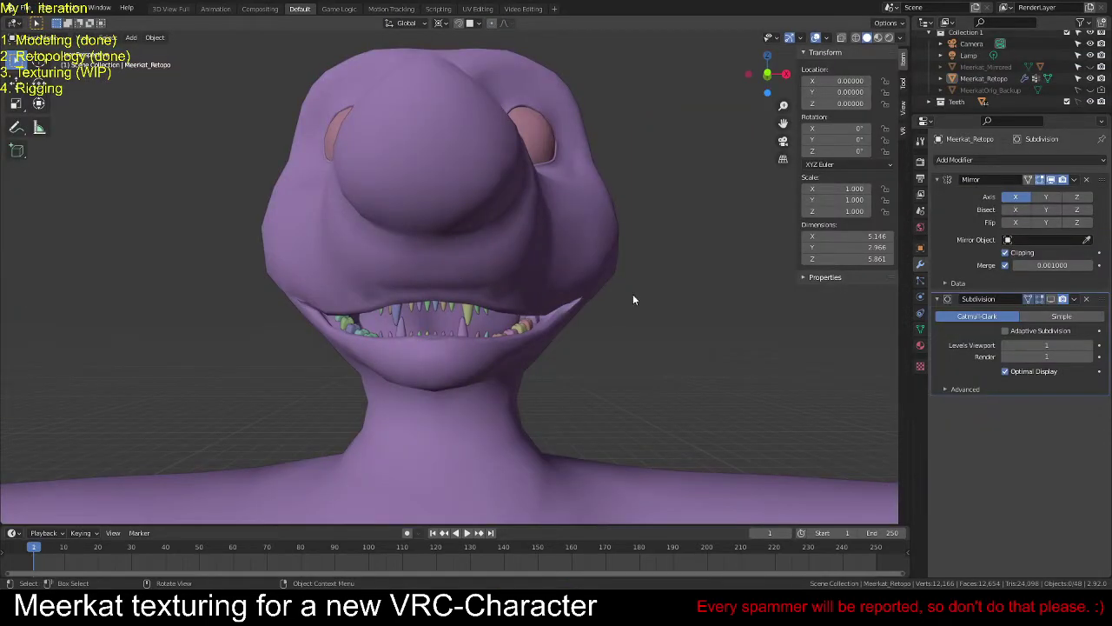
key("ctrl+v")
scroll(656, 293, "down", 3)
middle_click_drag(654, 267, 633, 289)
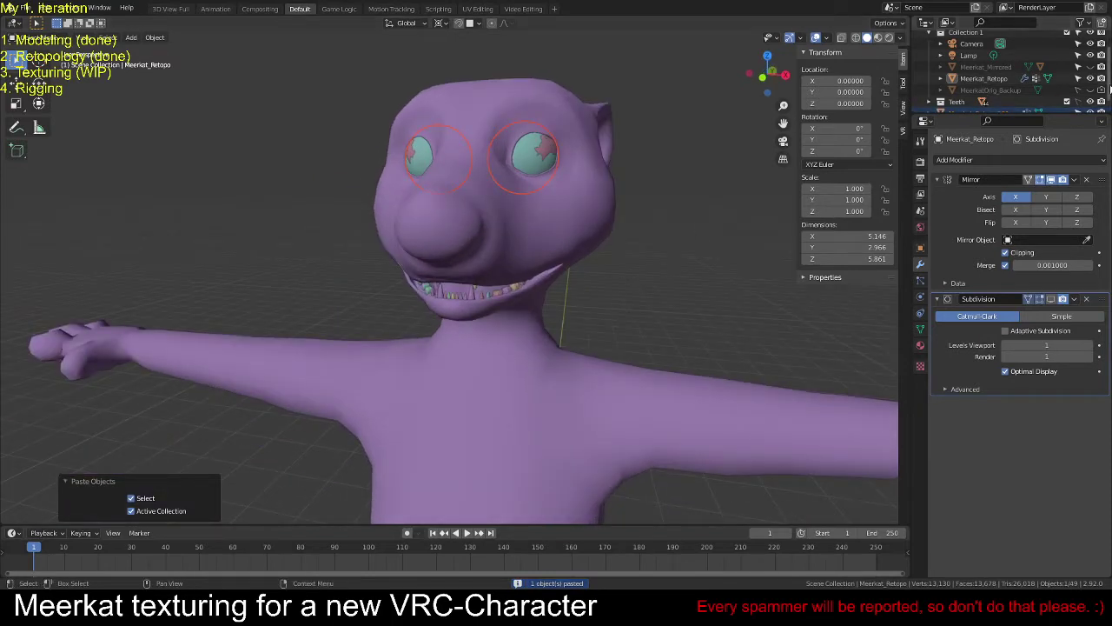
Step: Unhide and delete the backup meerkat, mirrored meerkat, camera and lamp objects
left_click(1078, 91)
left_click(1089, 68)
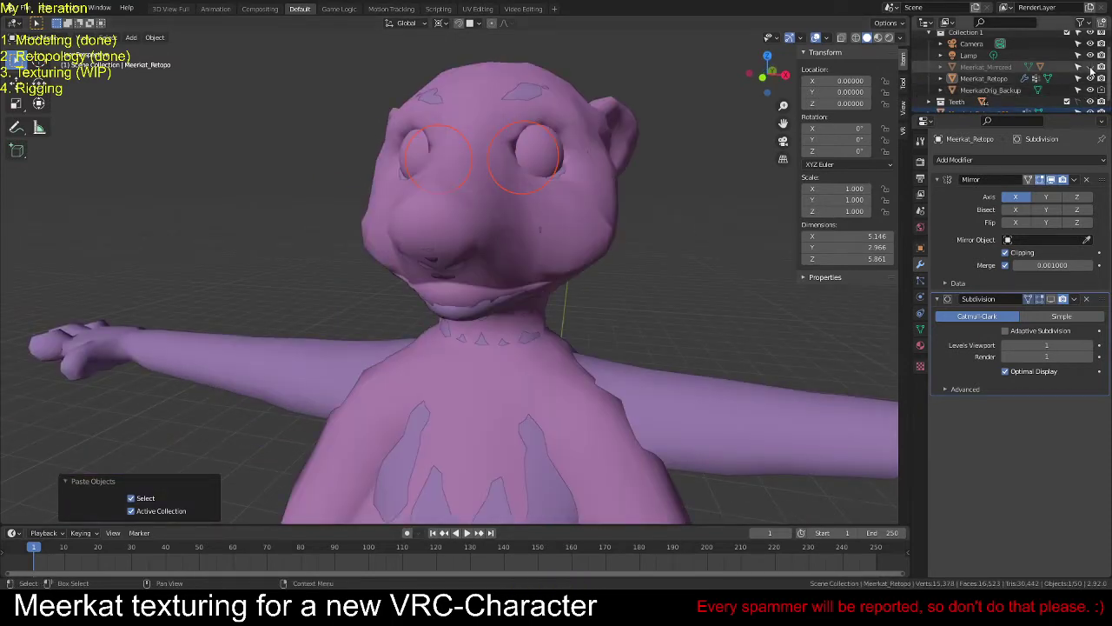
left_click(991, 91)
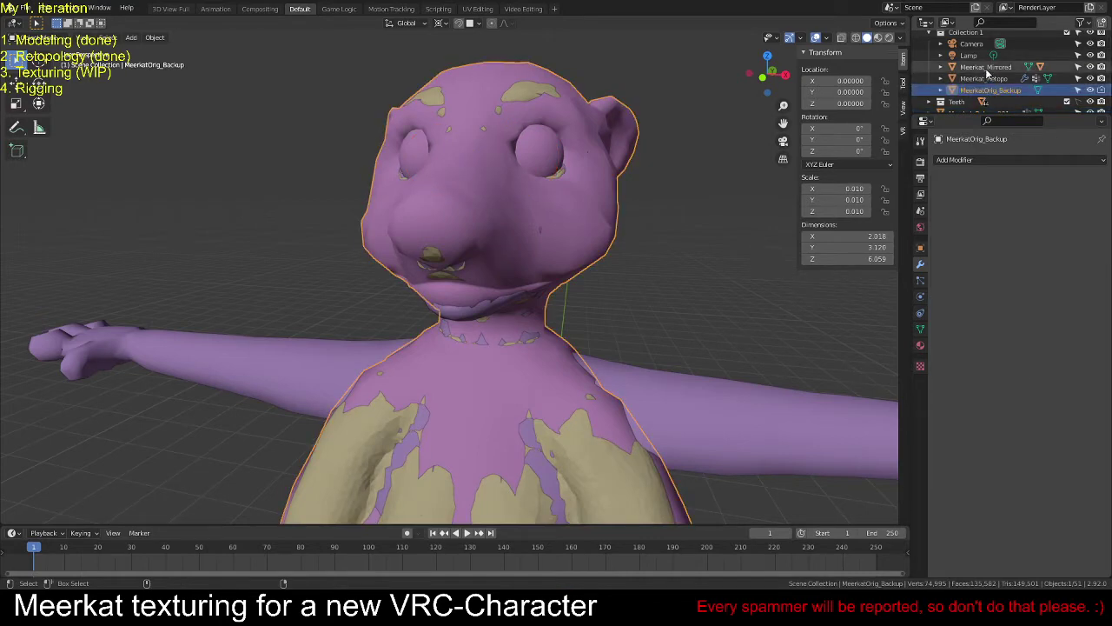
left_click(985, 67, "ctrl")
left_click(972, 44, "ctrl")
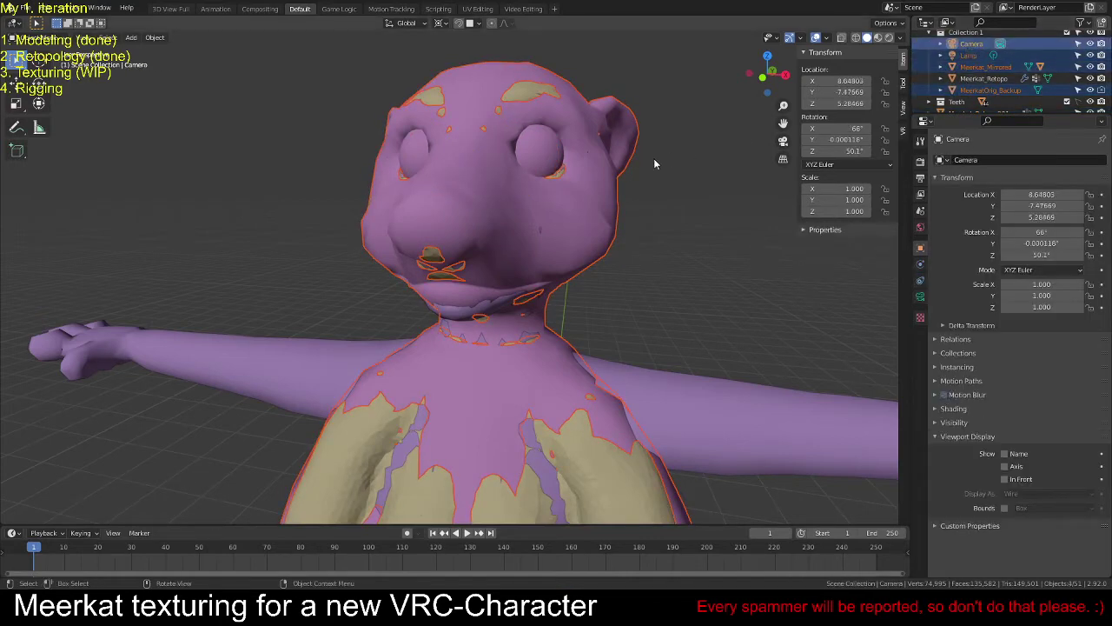
key("Delete")
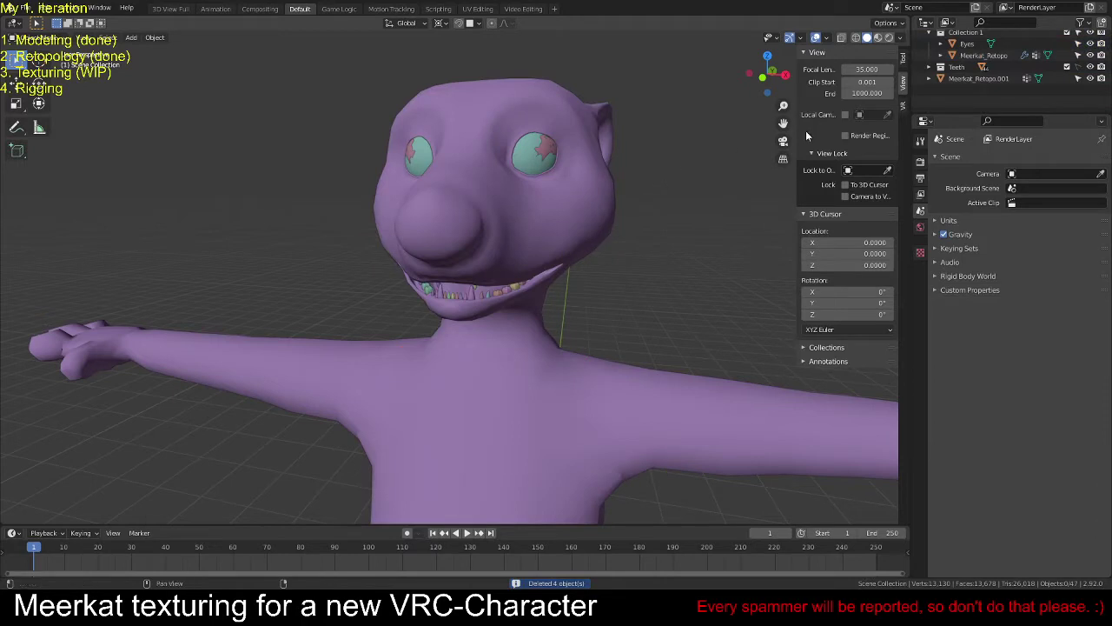
Step: Trial-join the Eyes into Meerkat_Retopo with Ctrl+J, then revert the join
left_click(973, 63)
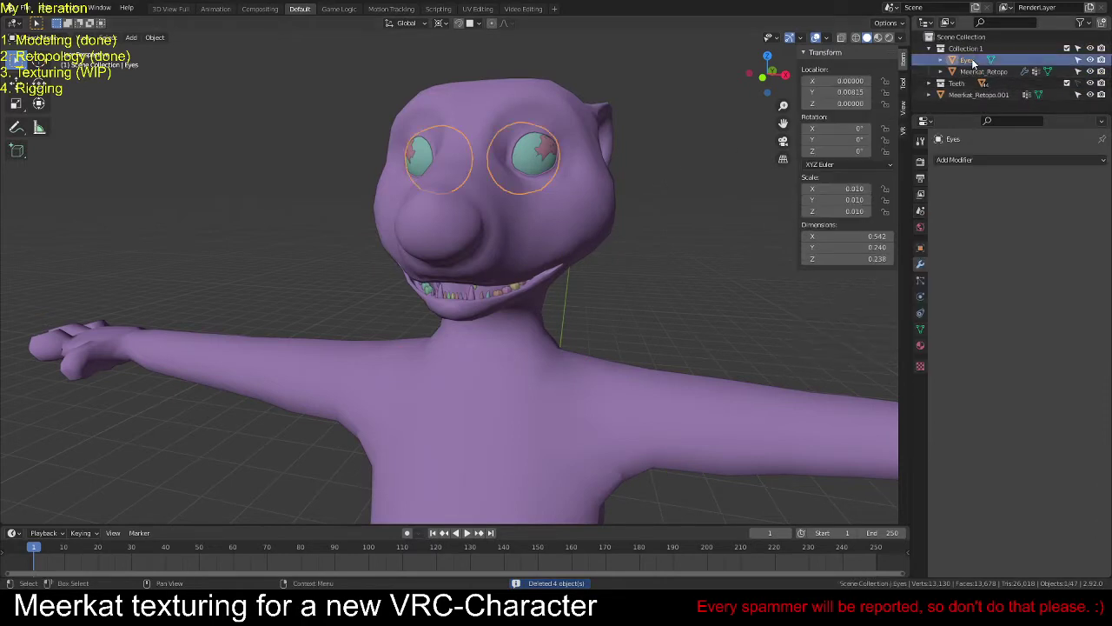
left_click(974, 71)
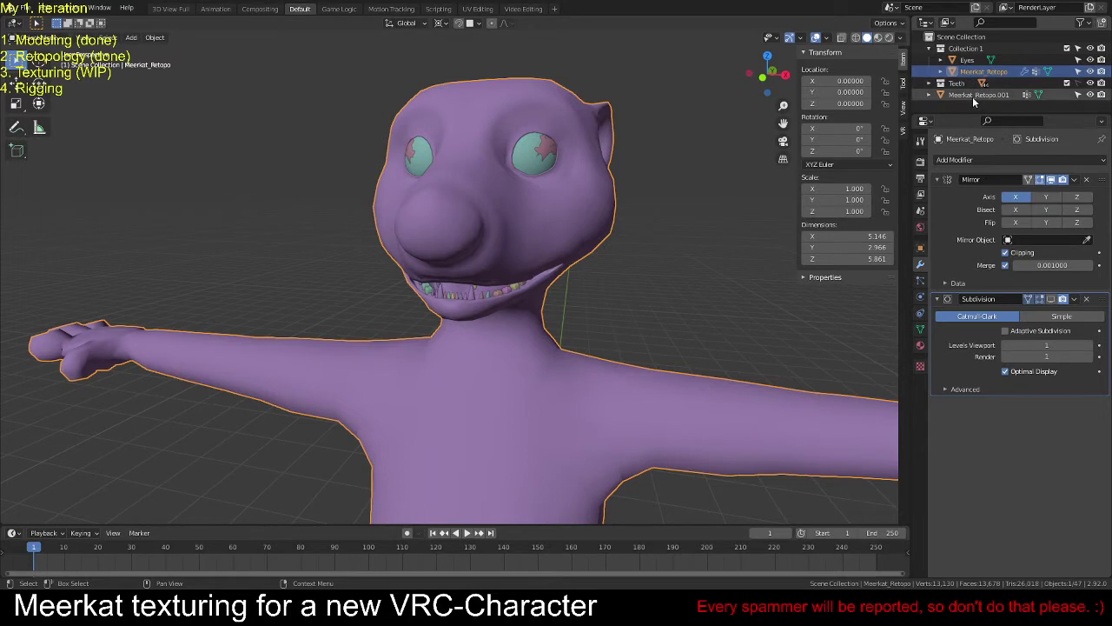
left_click(969, 60)
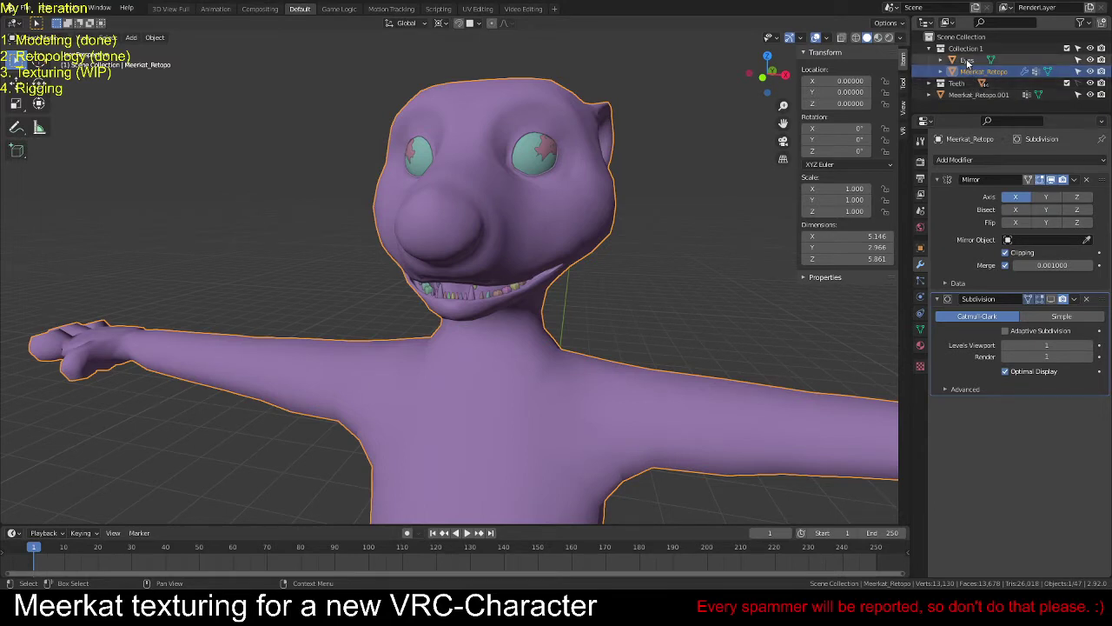
left_click(580, 226, "shift")
key("ctrl+j")
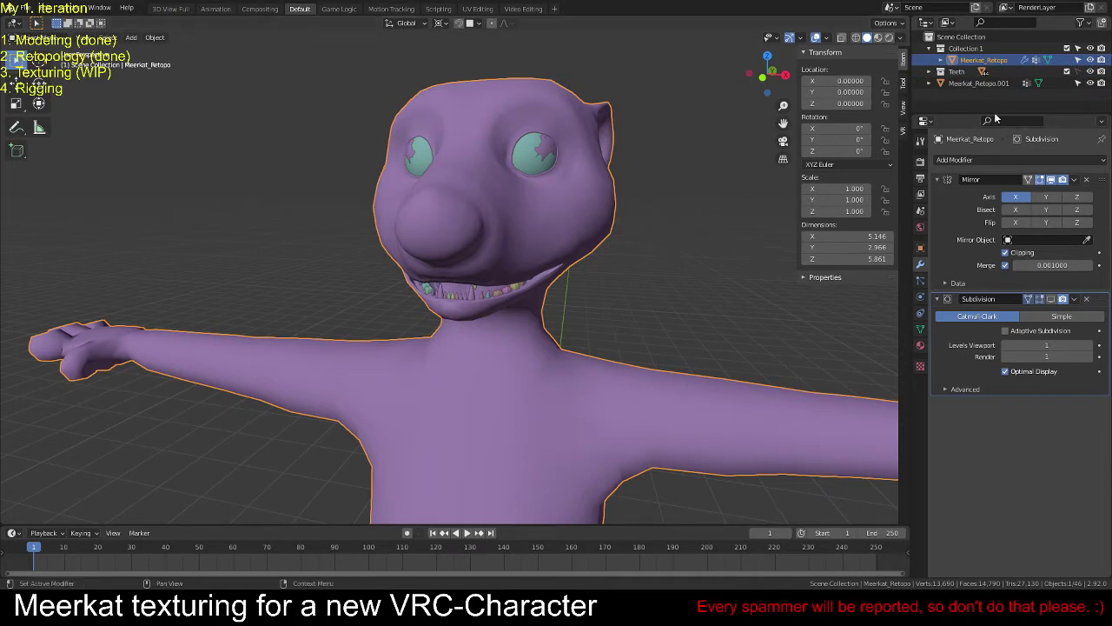
left_click(545, 154)
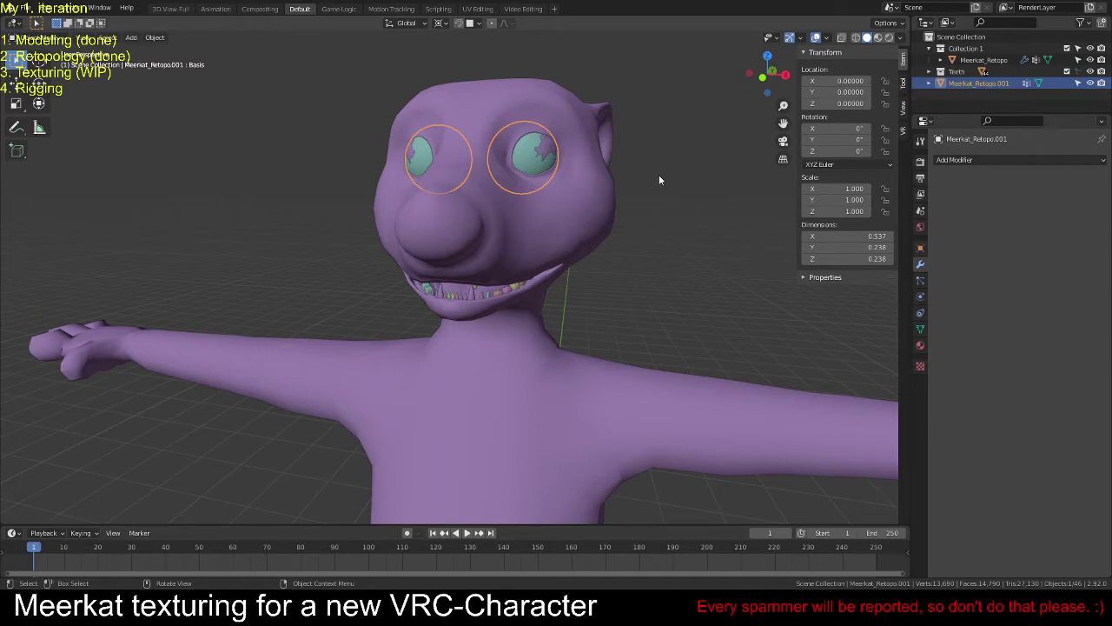
key("g")
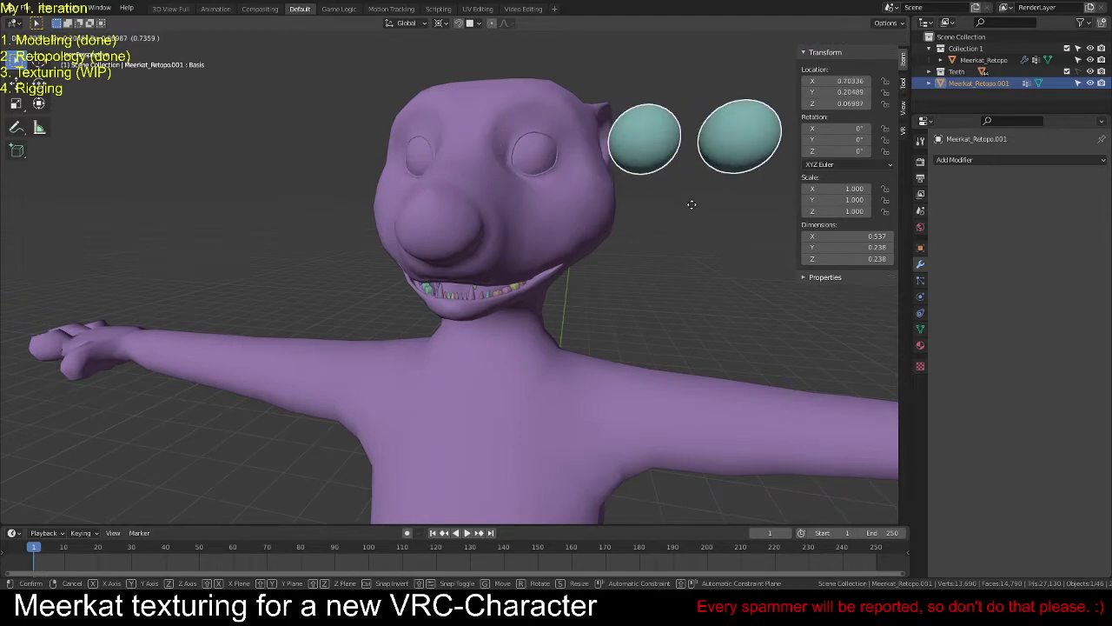
right_click(692, 205)
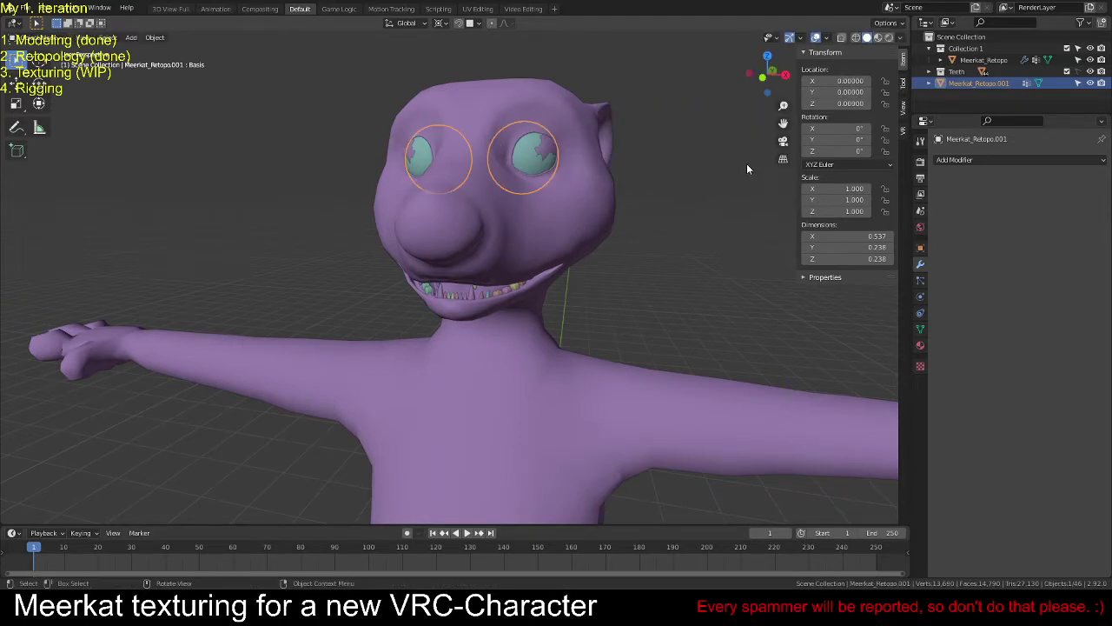
key("ctrl+i")
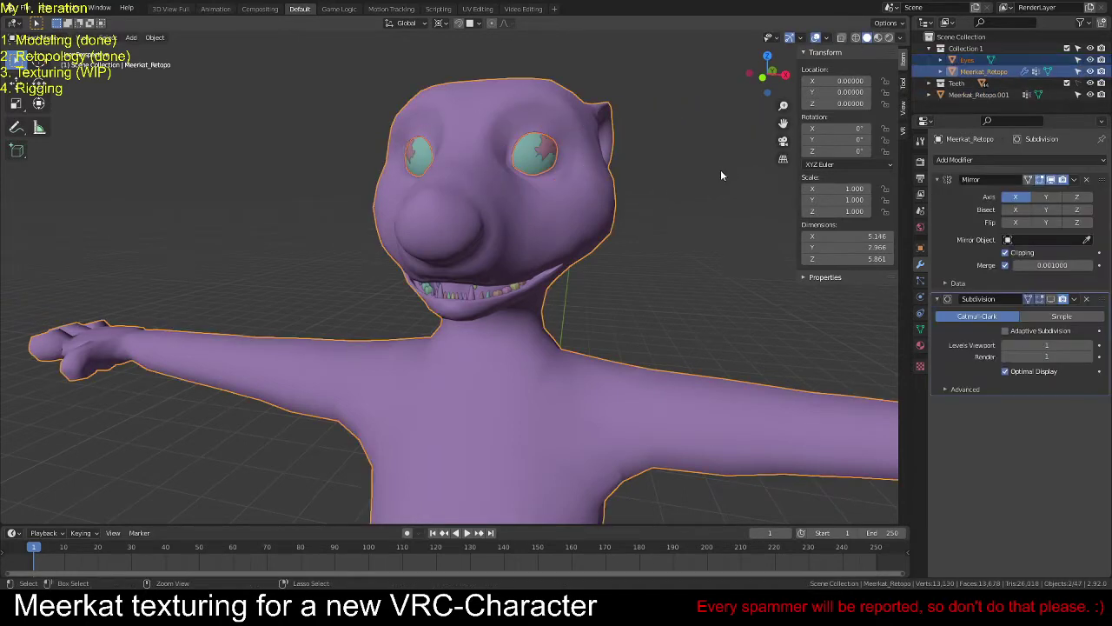
Step: Turn on the Wireframe option in the Viewport Overlays popover
left_click(968, 61)
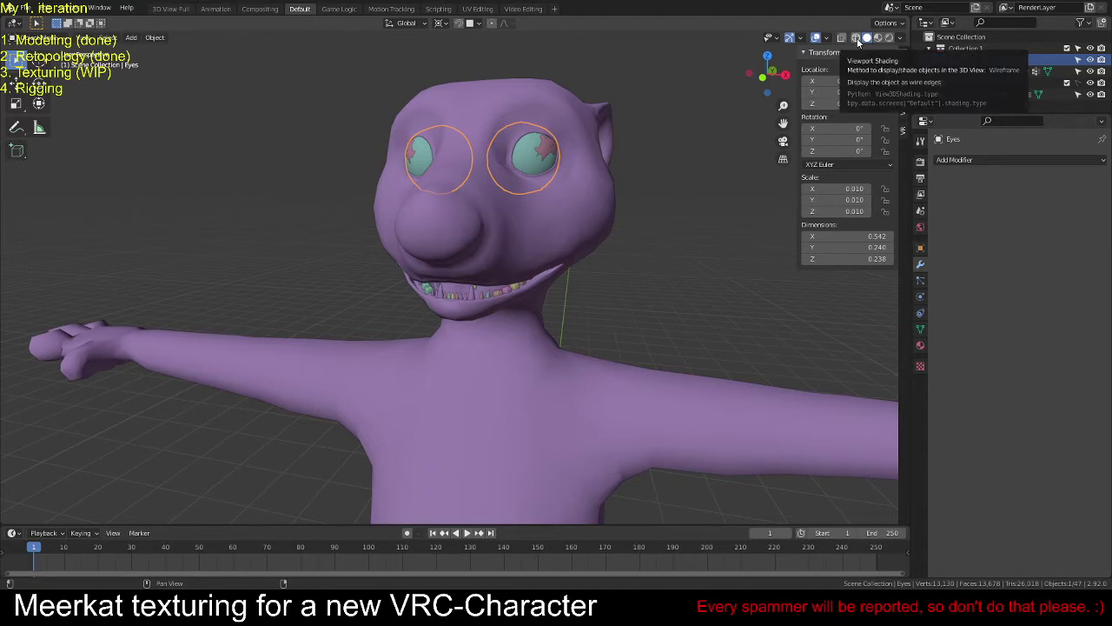
left_click(827, 38)
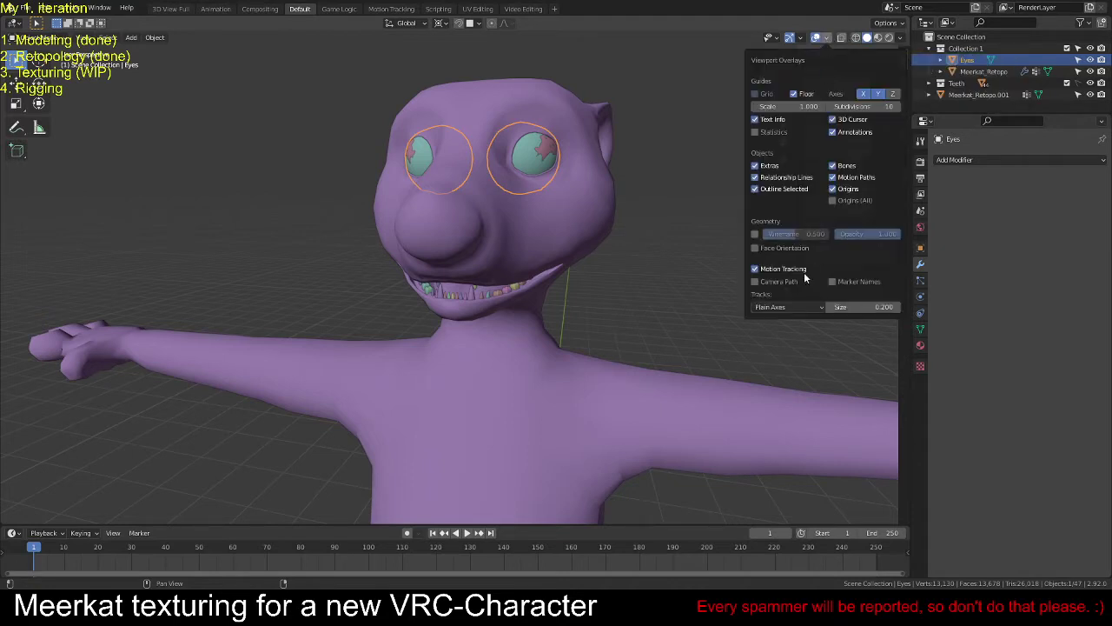
left_click(755, 234)
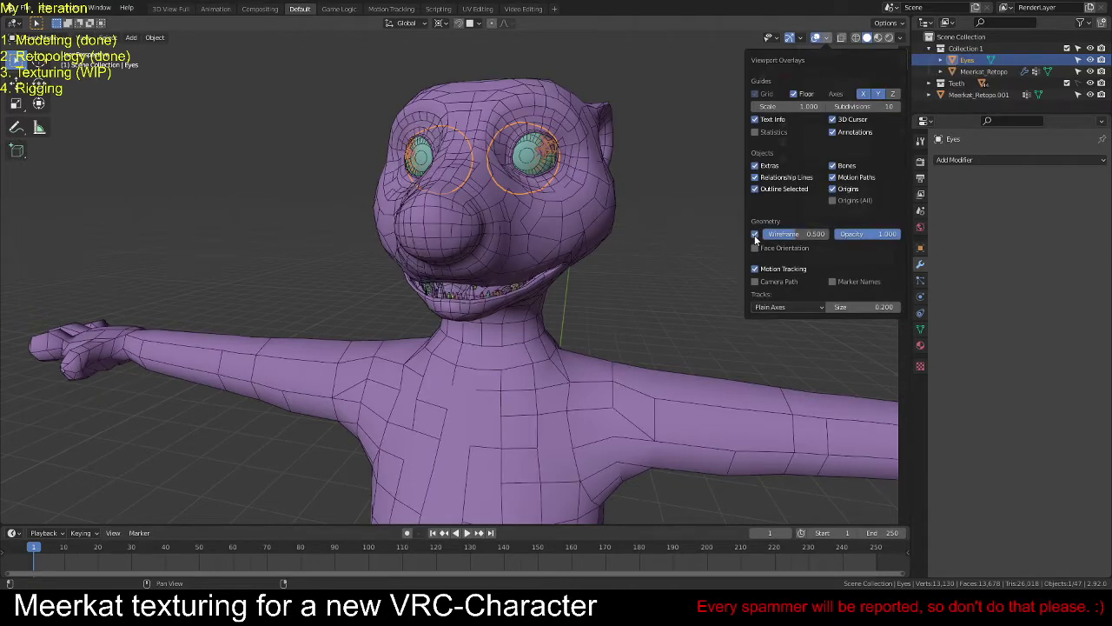
Step: Delete the separate Eyes object
key("g")
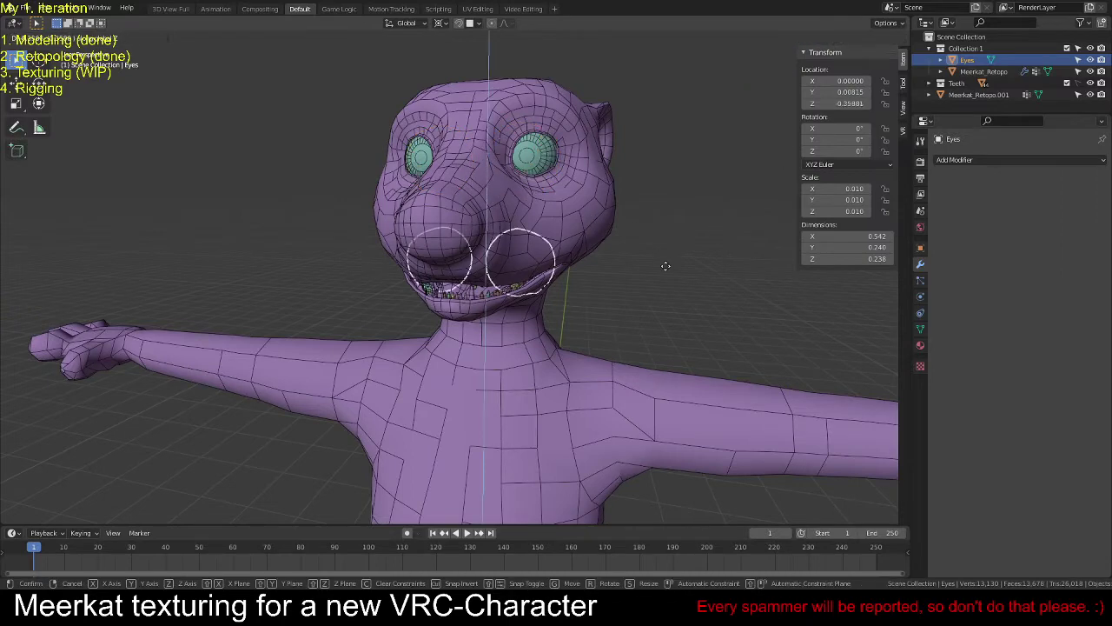
key("z")
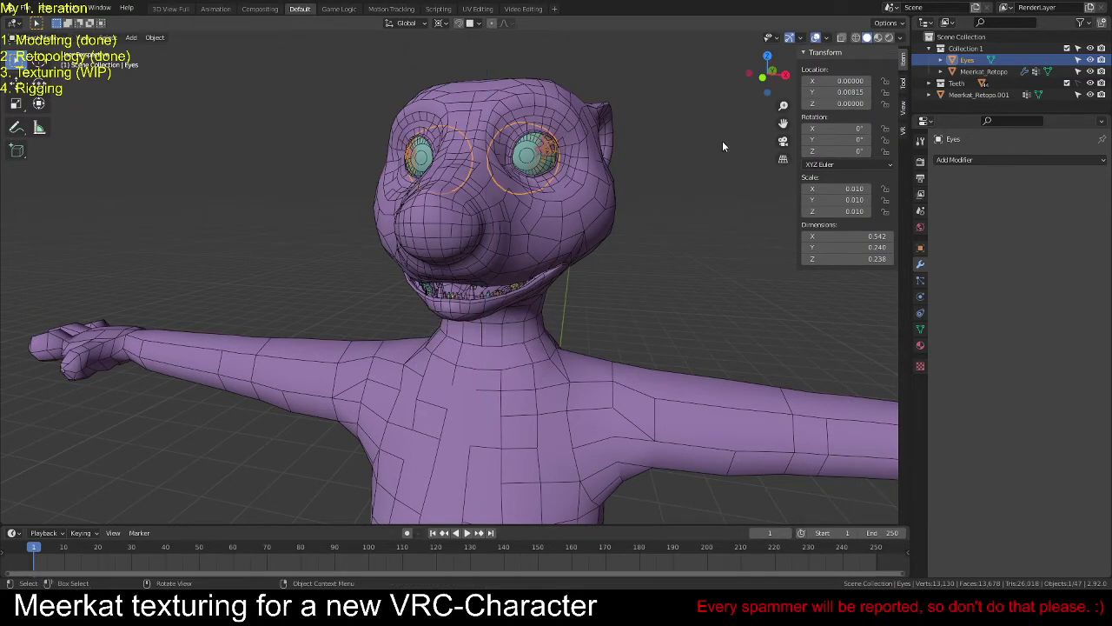
key("Delete")
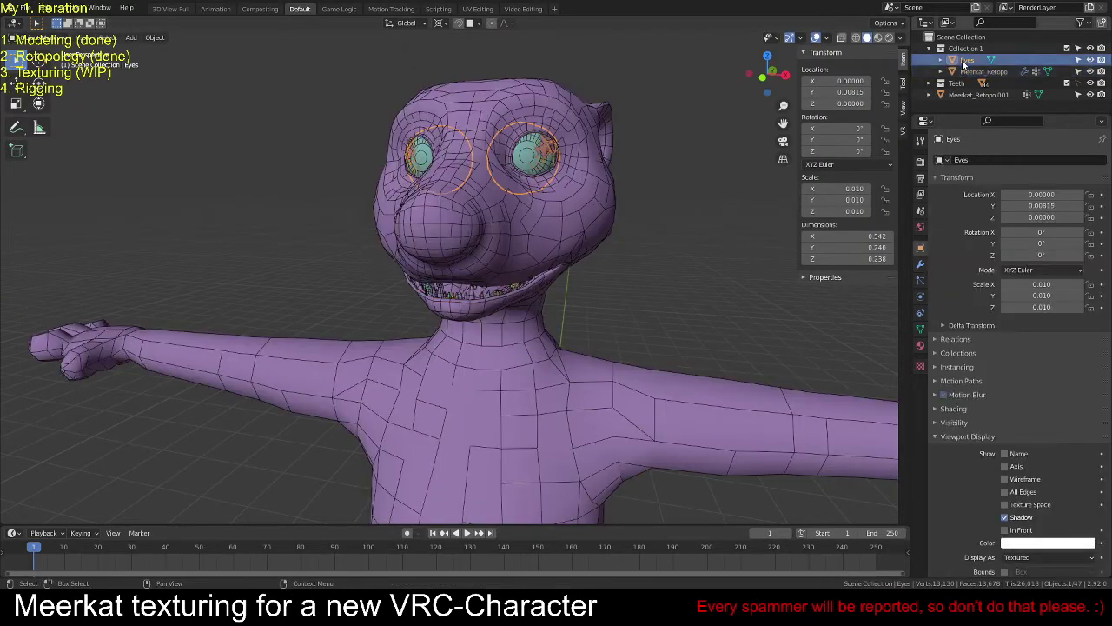
middle_click_drag(666, 225, 603, 257)
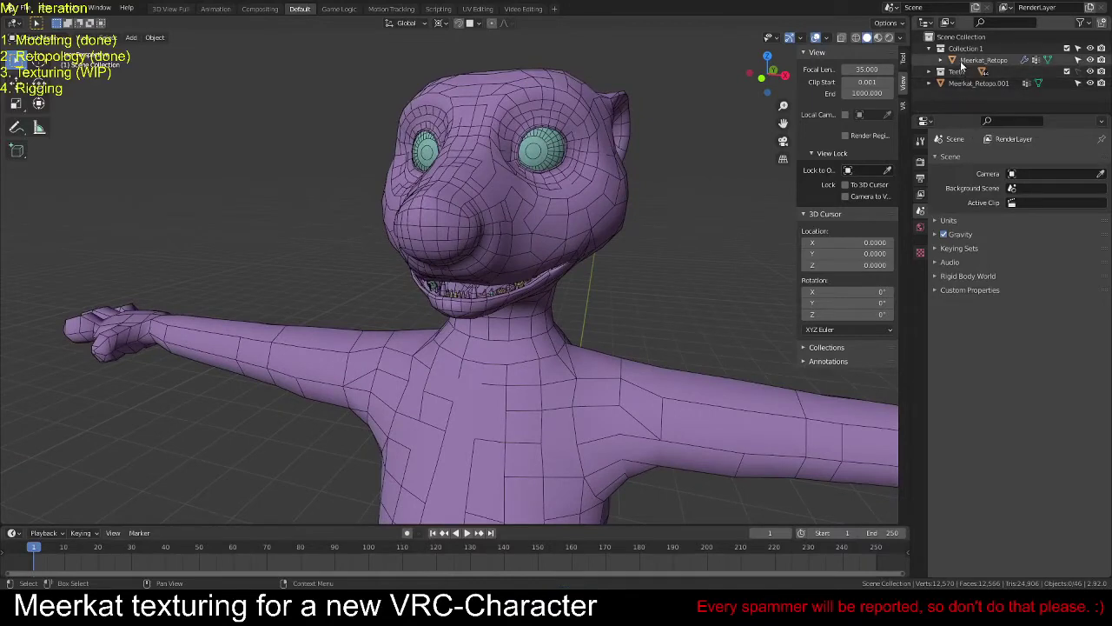
Step: Select the meerkat parts and delete the Meerkat_Retopo.001 eye mesh
left_click(959, 61)
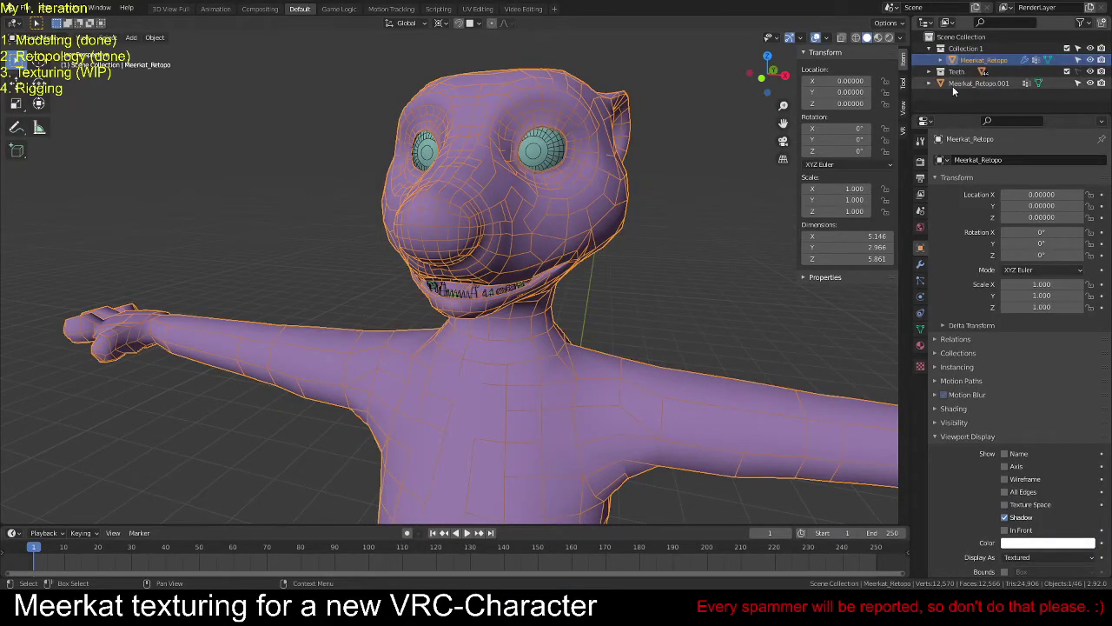
left_click(952, 85)
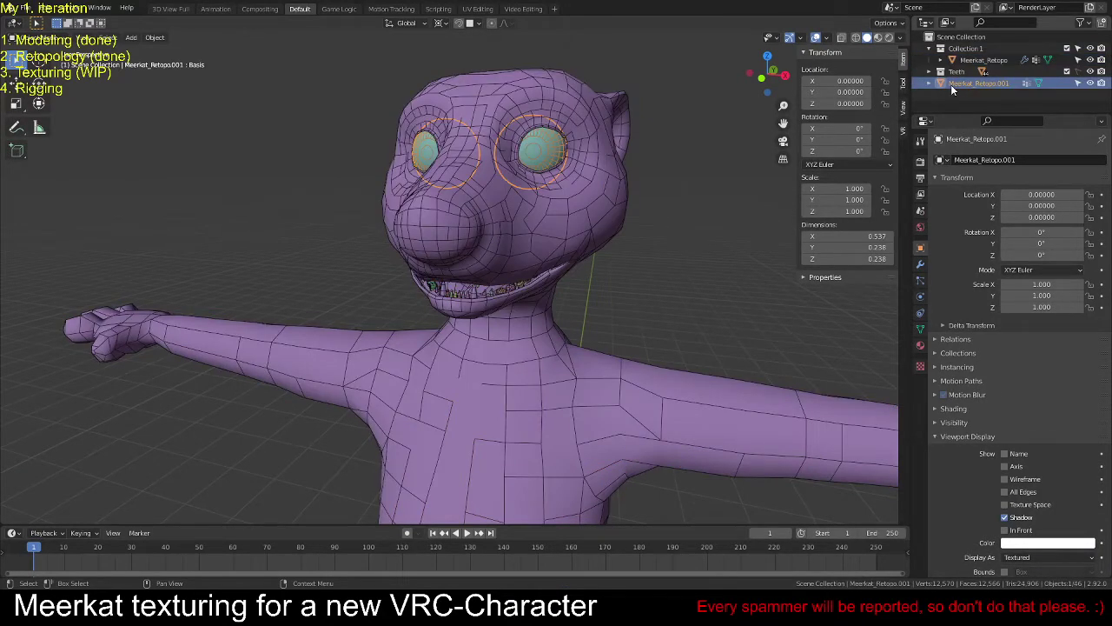
left_click(595, 209)
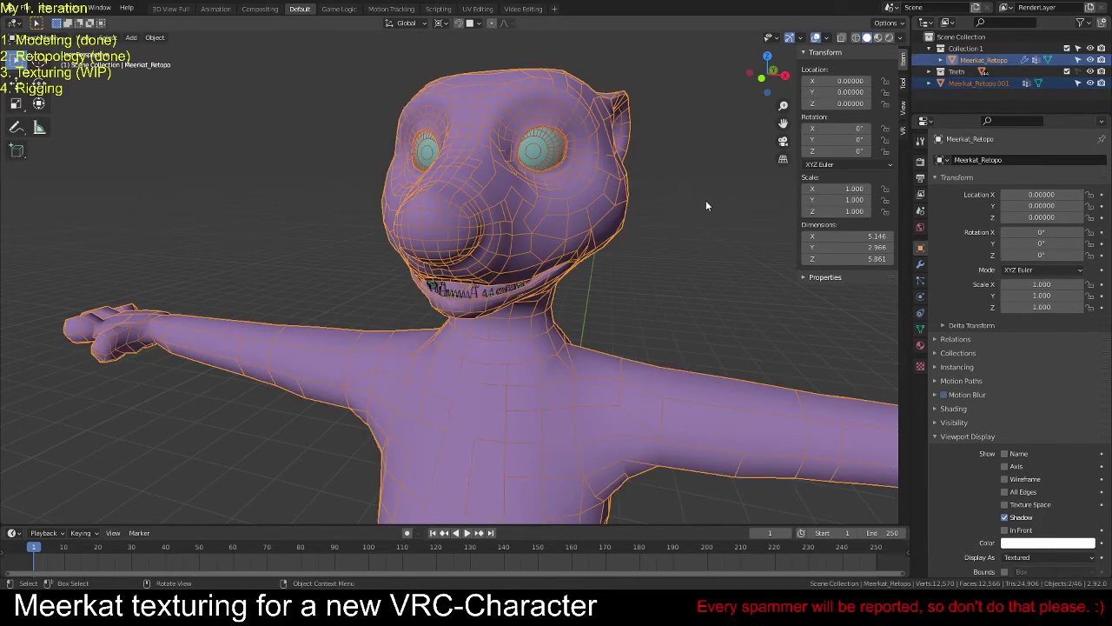
key("Delete")
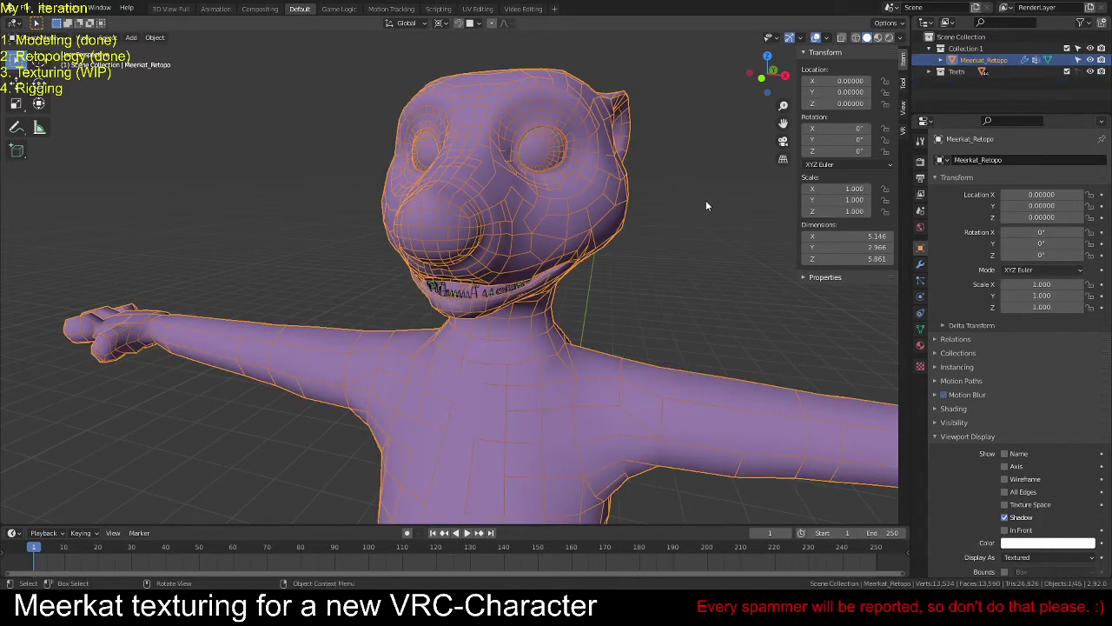
Step: Raise the Wireframe overlay strength to 1.000, then switch the Wireframe overlay off
left_click(831, 39)
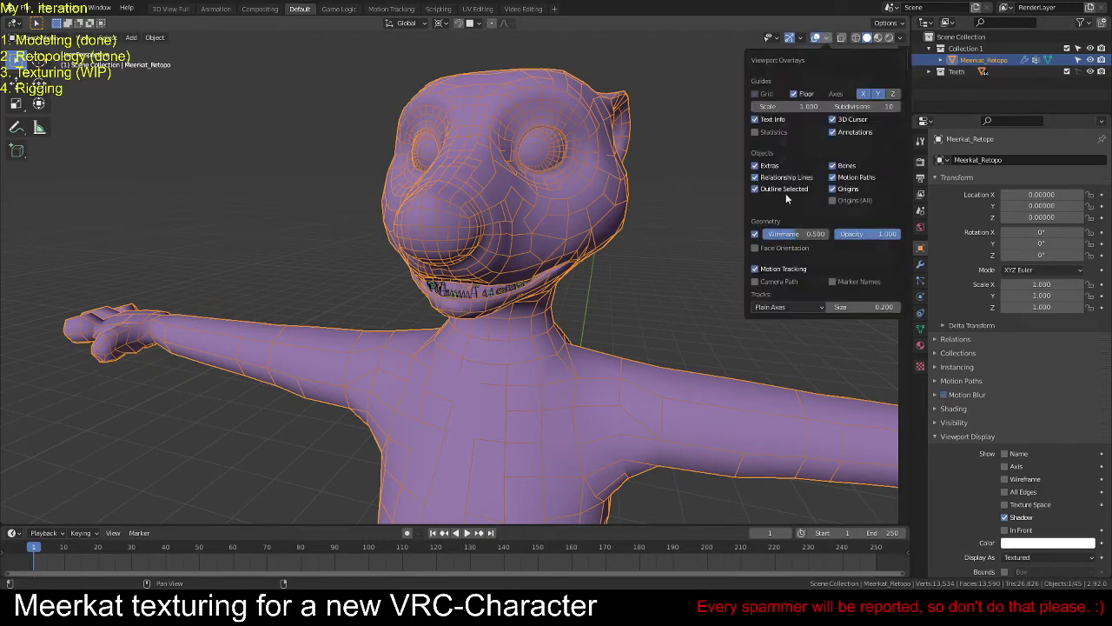
left_click_drag(778, 234, 830, 234)
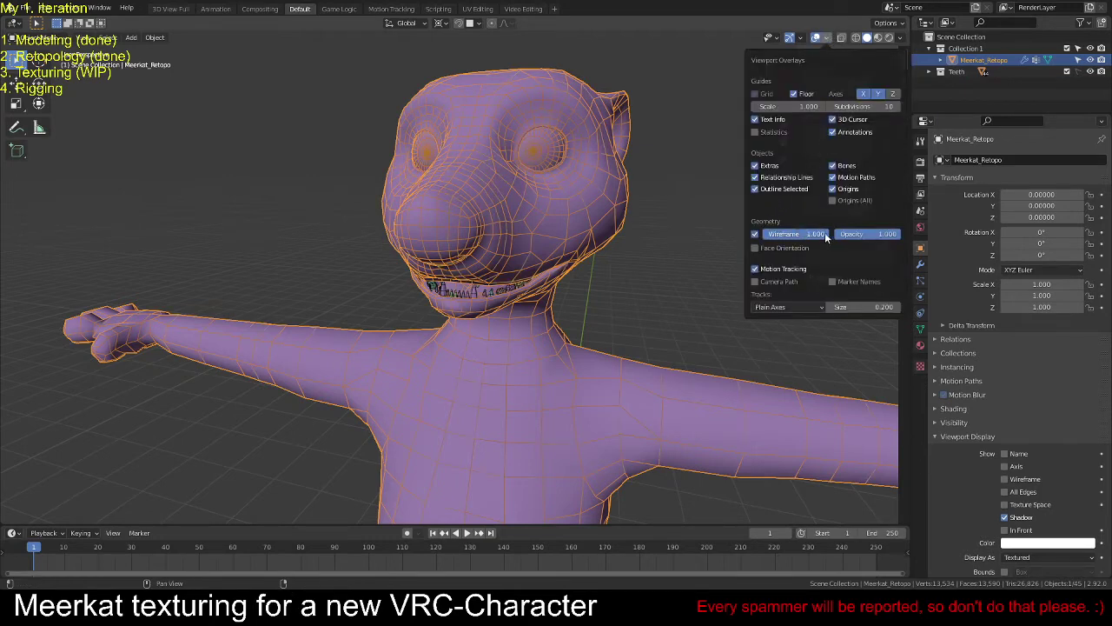
left_click(755, 233)
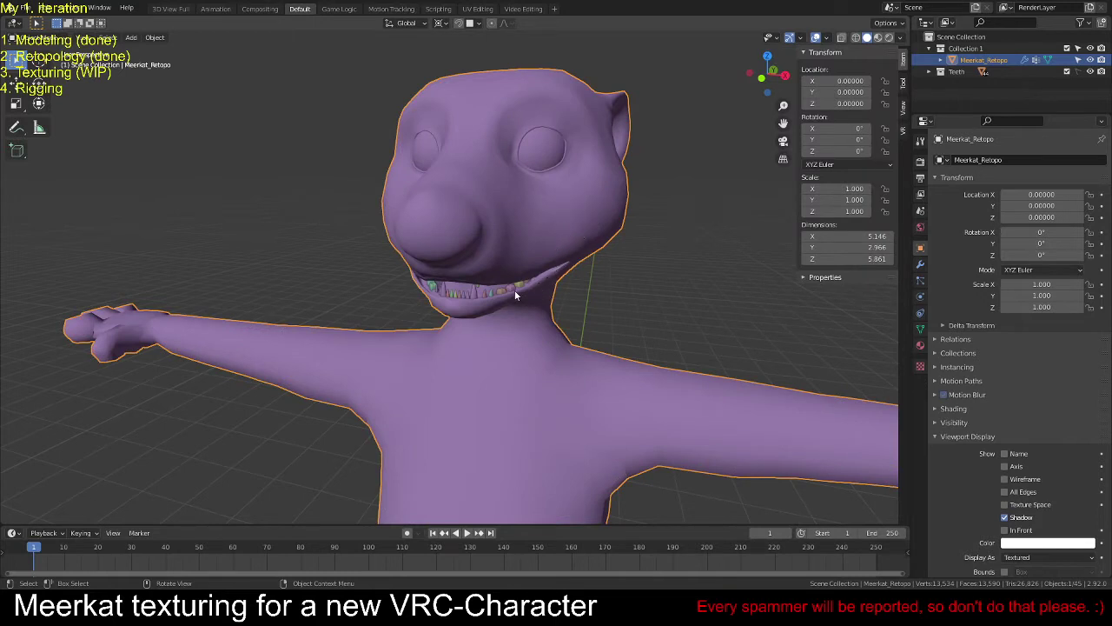
Step: Undo the eye deletion with Ctrl+Z and select the Meerkat_Retopo.001 eyes
scroll(515, 289, "up", 3)
scroll(452, 305, "down", 3)
key("ctrl+z")
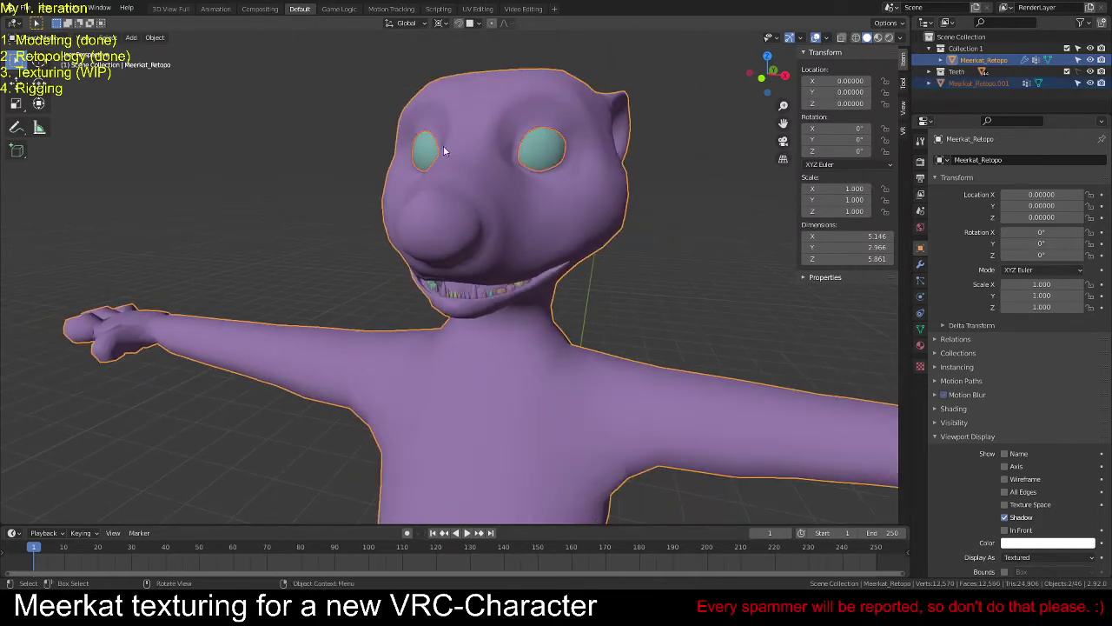
left_click(418, 155)
Step: In Edit Mode on Meerkat_Retopo.001, L-select the left eye and delete its vertices
key("Tab")
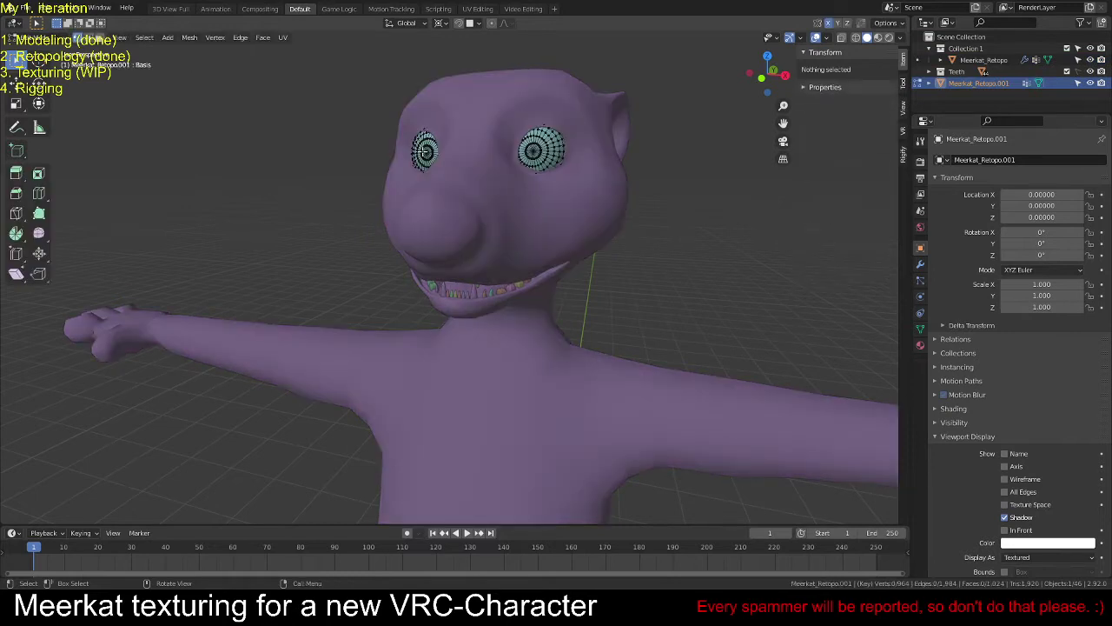
key("l")
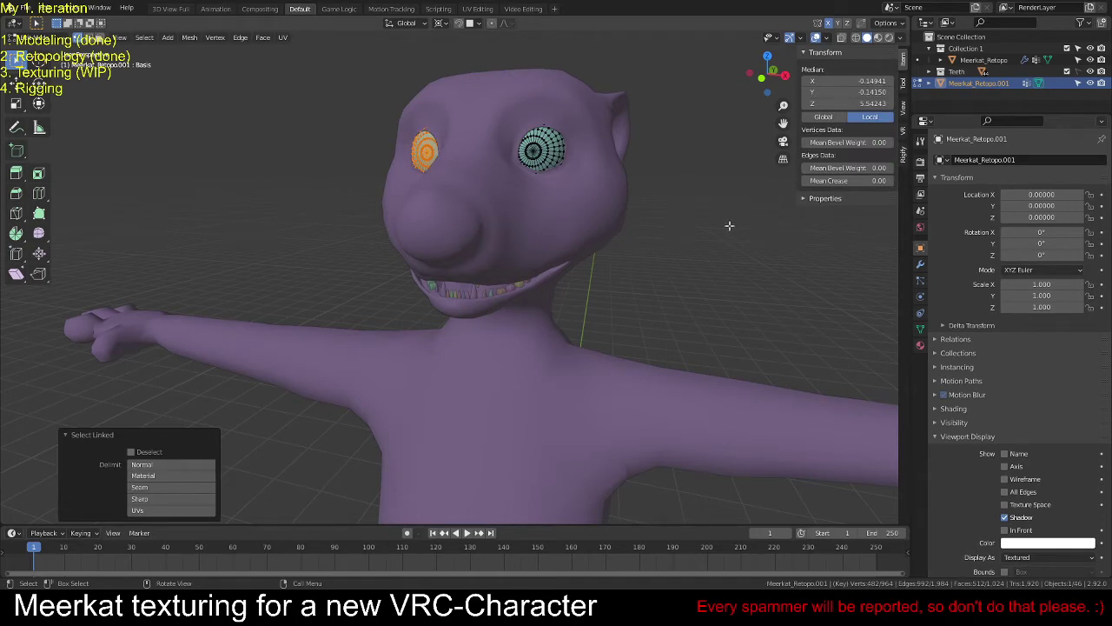
left_click(857, 38)
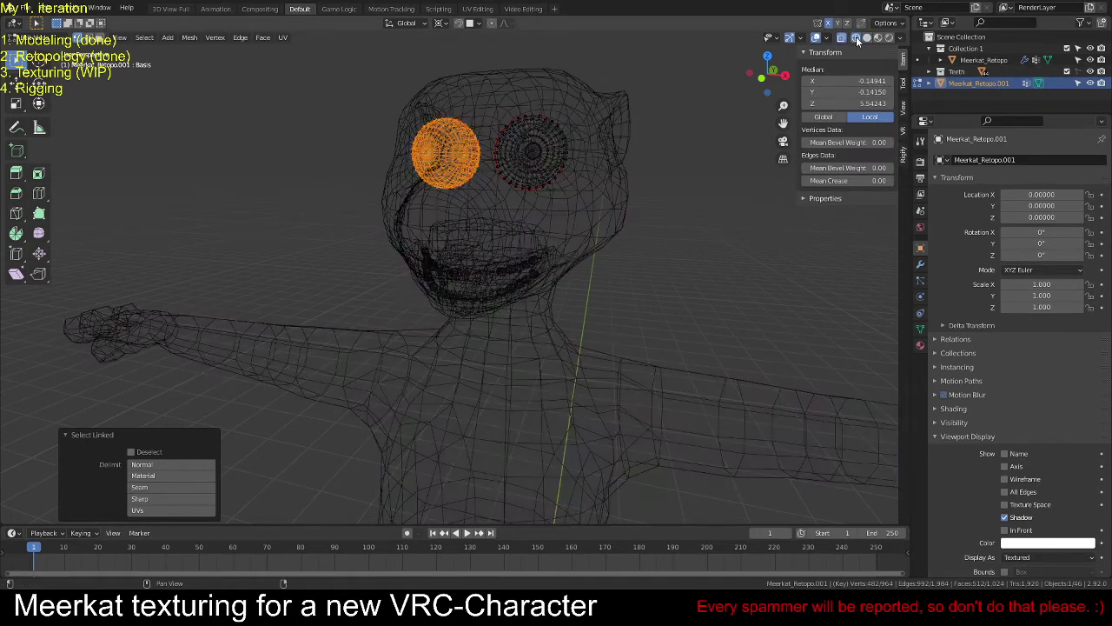
left_click(868, 38)
key("x")
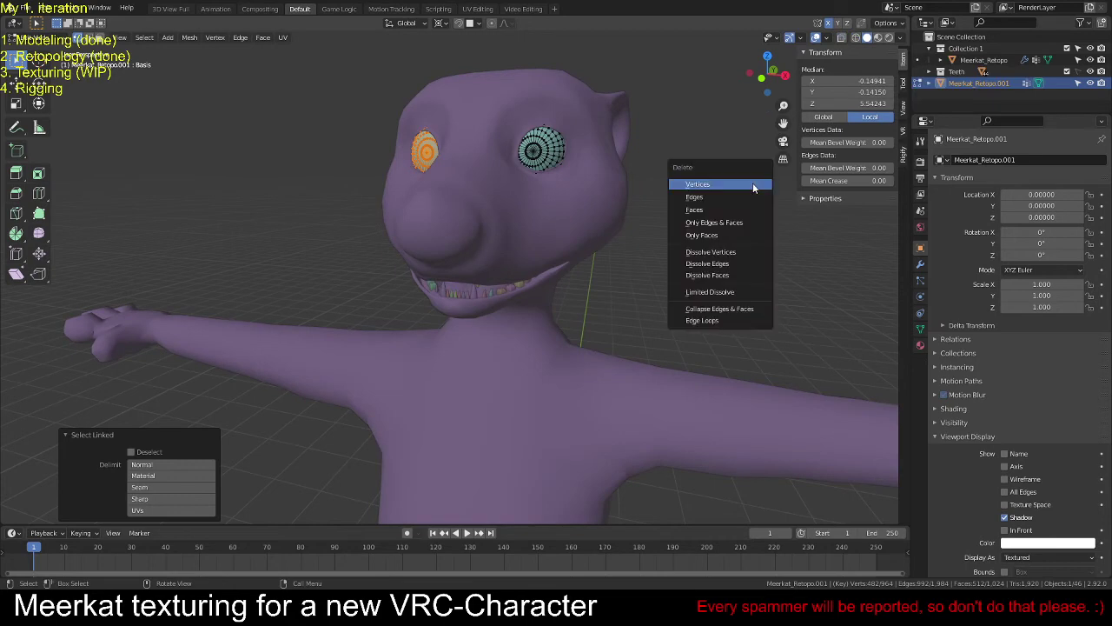
left_click(753, 186)
Step: Back in Object Mode, delete the leftover teal eye object
key("Tab")
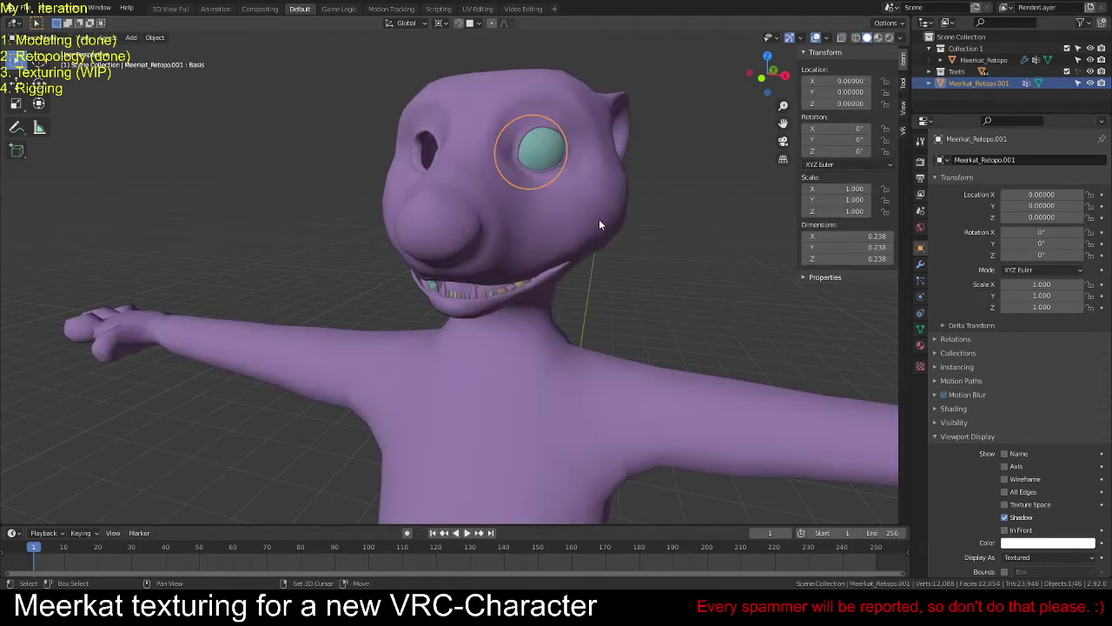
left_click(599, 222)
key("Delete")
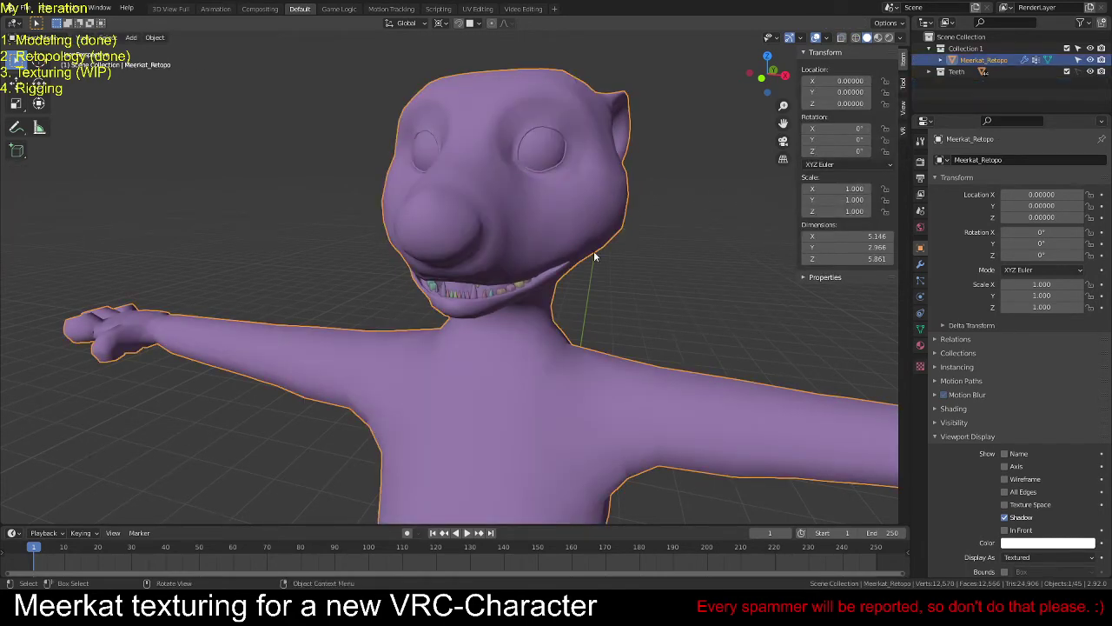
Step: Orbit and zoom to the mouth, then circle-select the teeth on its left side
middle_click_drag(594, 250, 614, 267)
scroll(468, 301, "up", 5)
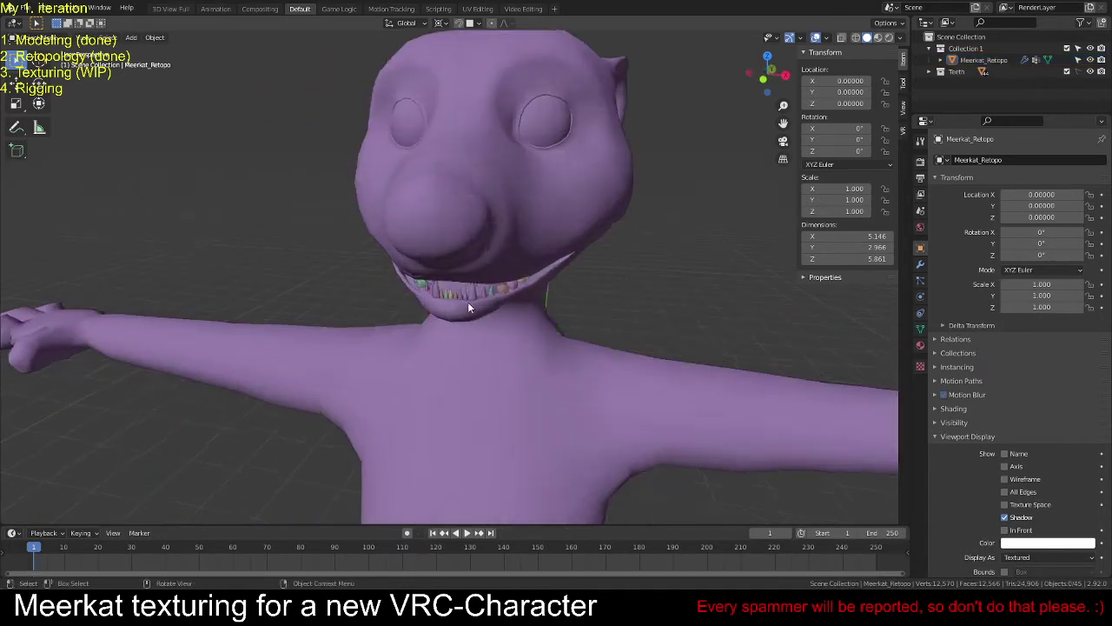
middle_click_drag(416, 338, 447, 271)
scroll(447, 275, "down", 6)
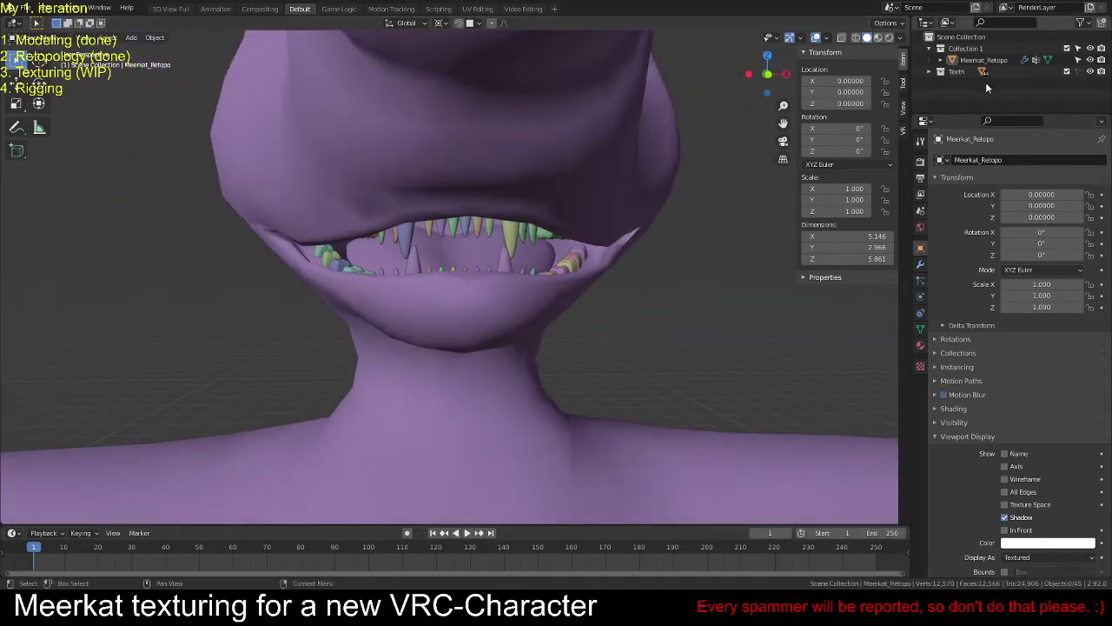
scroll(535, 245, "up", 4)
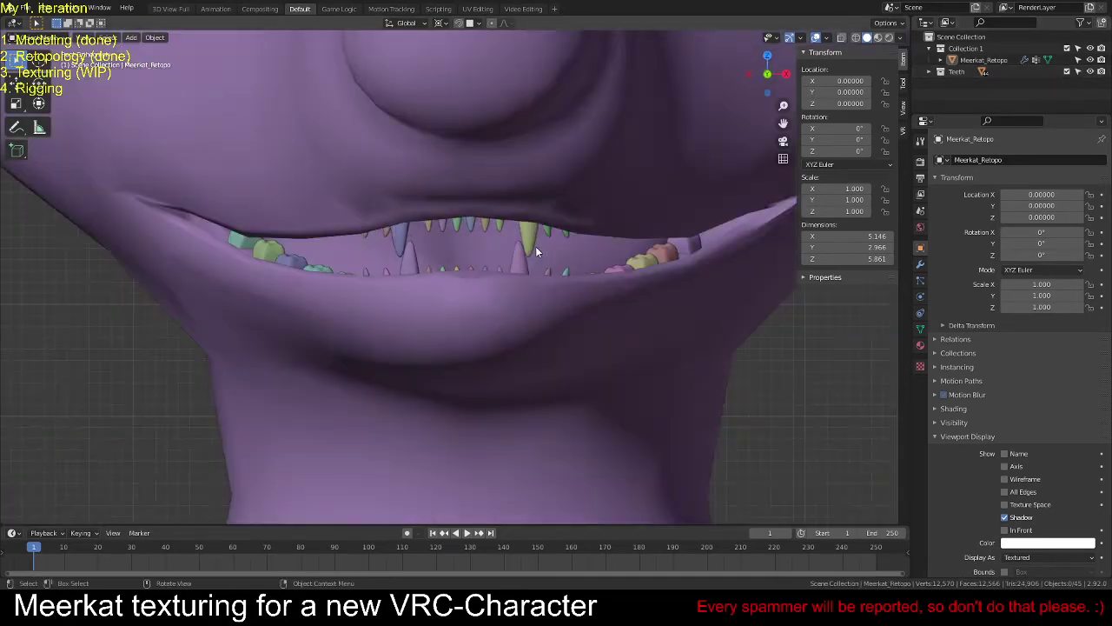
scroll(536, 246, "down", 5)
key("c")
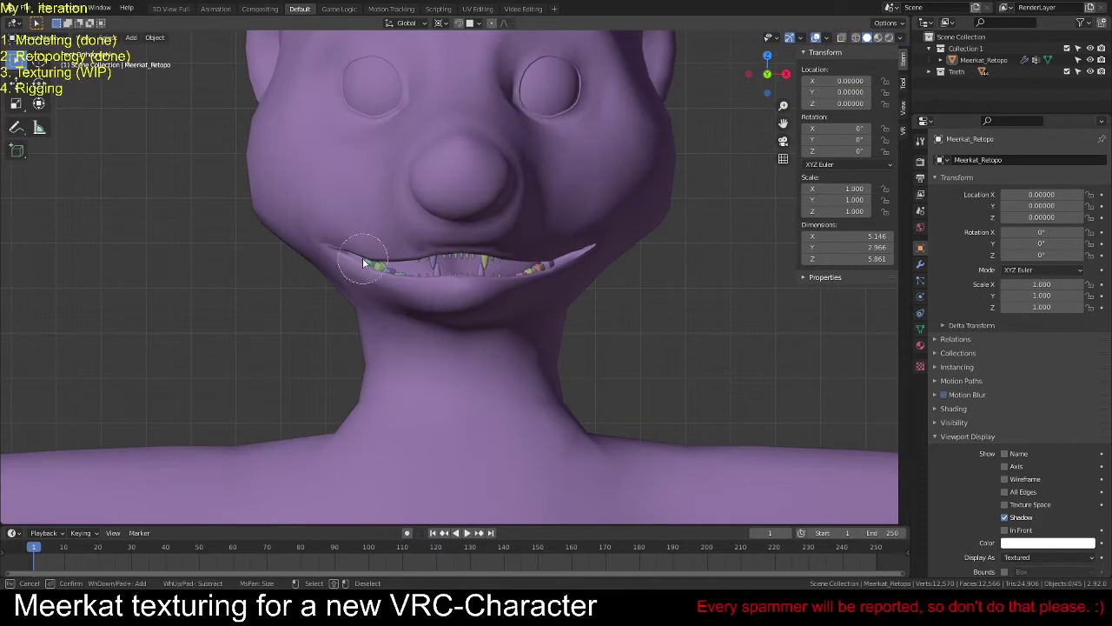
left_click_drag(352, 250, 417, 272)
Step: Delete the circle-selected left-side teeth
right_click(416, 269)
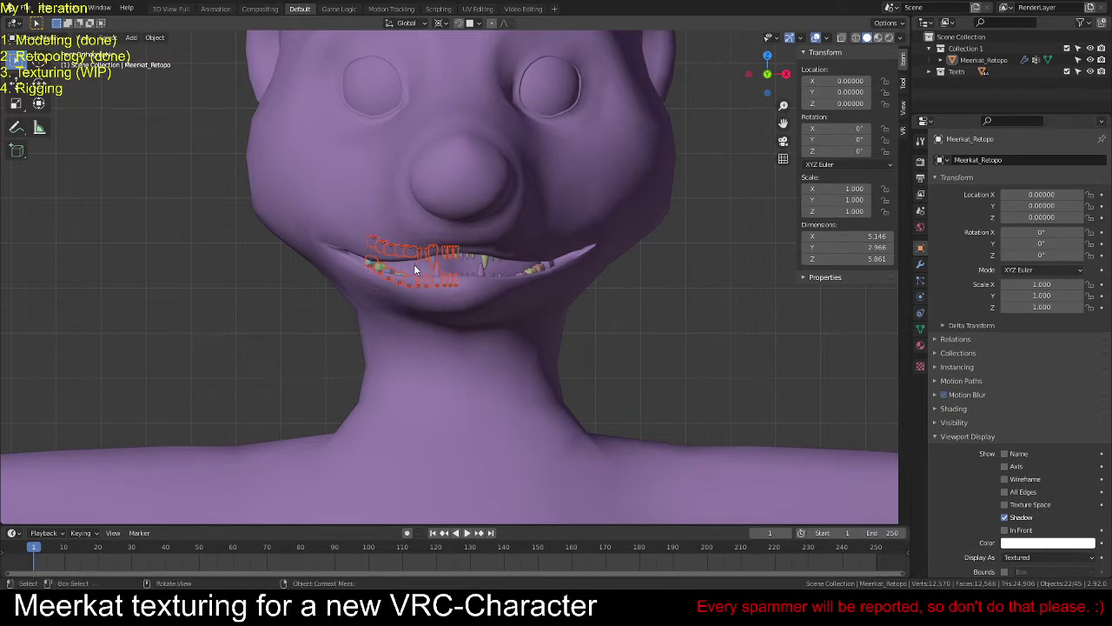
key("Delete")
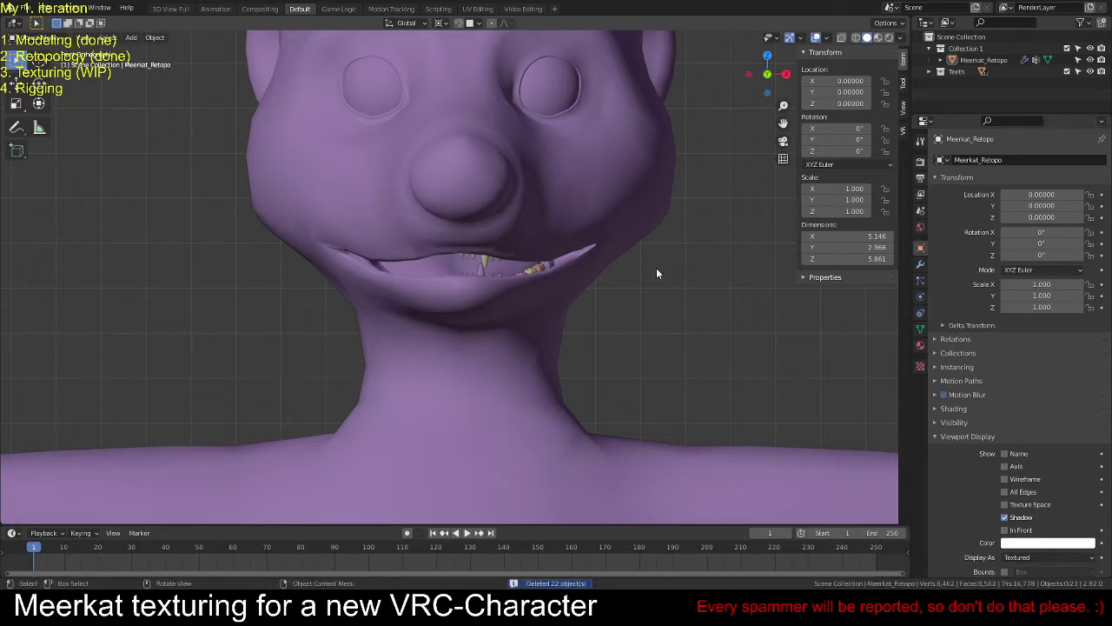
scroll(572, 261, "up", 4)
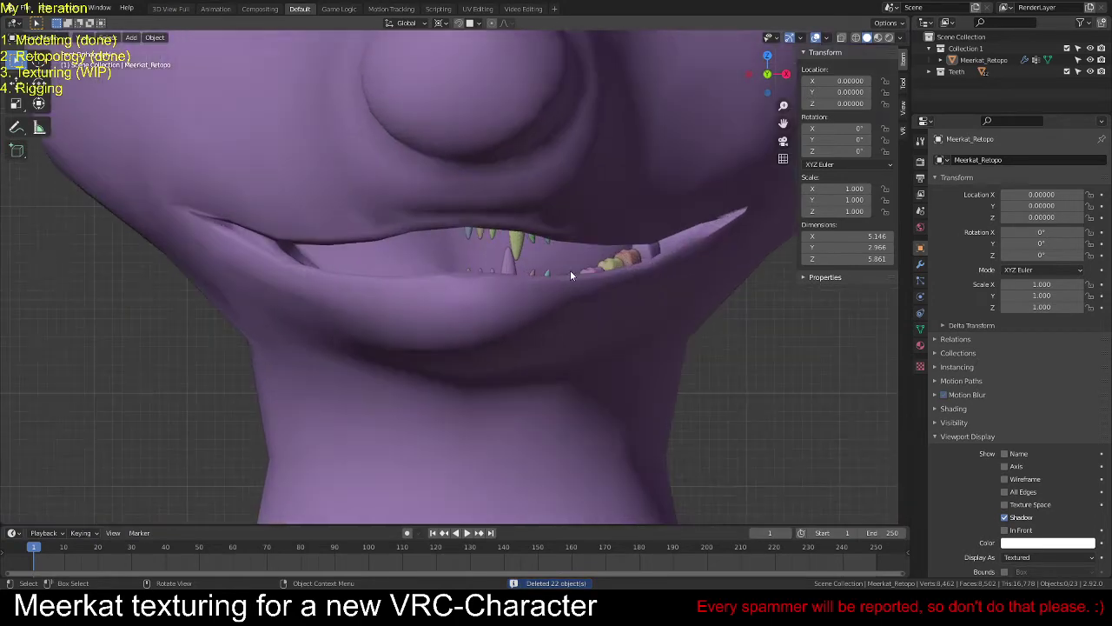
Step: Circle-select the remaining teeth, trial-join them into the body with Ctrl+J, then undo
key("c")
mouse_move(471, 239)
left_mouse_down()
mouse_move(632, 245)
mouse_move(541, 271)
mouse_move(446, 272)
left_mouse_up()
right_click(437, 279)
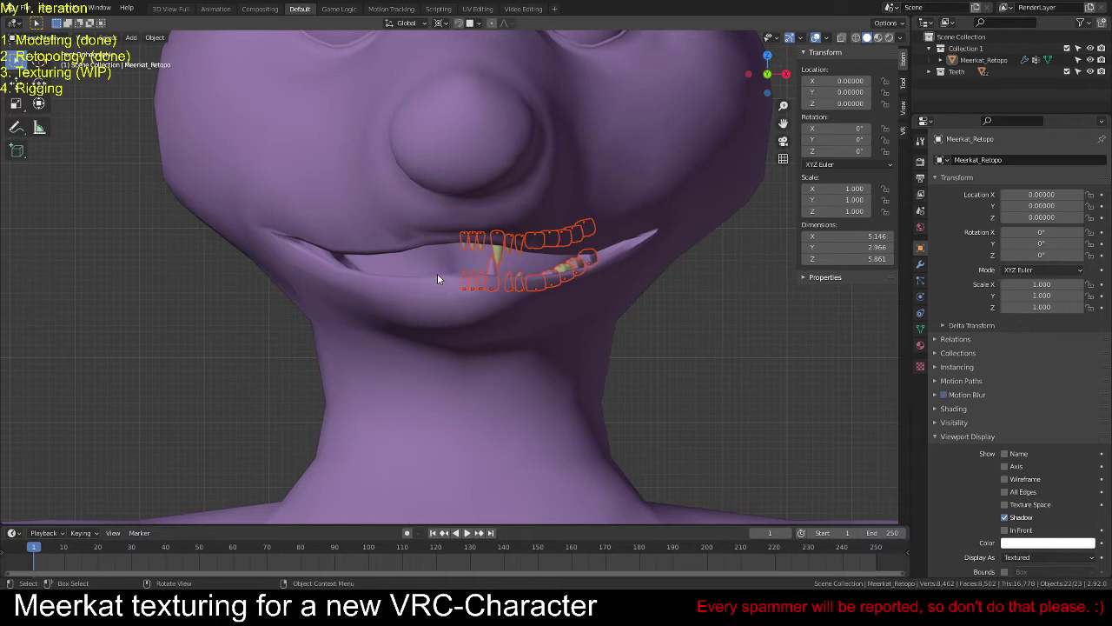
left_click(689, 219, "shift")
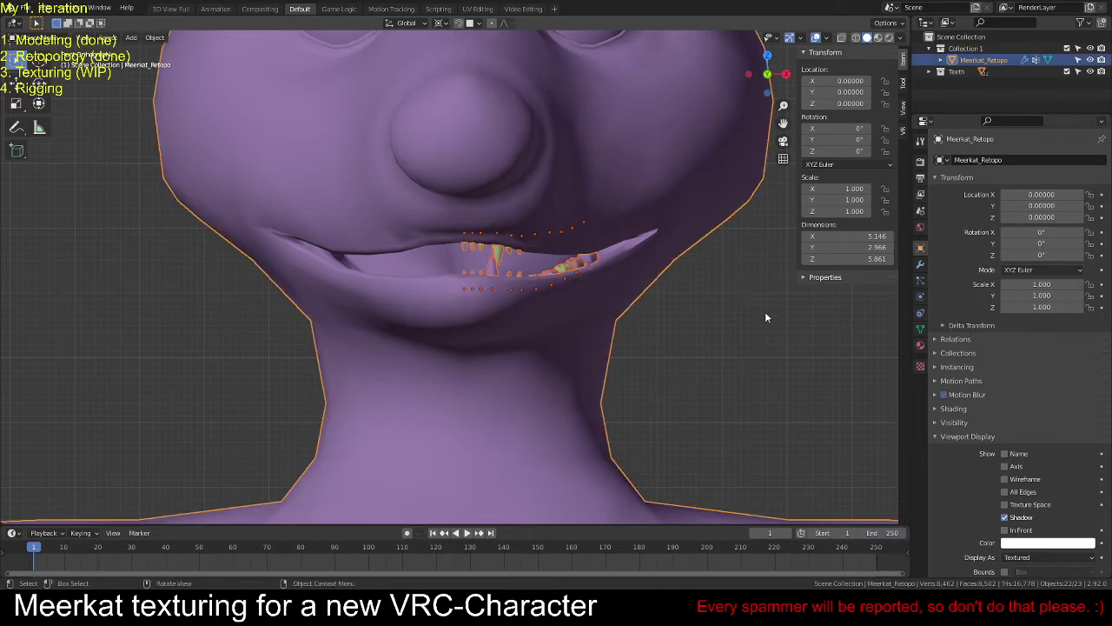
key("ctrl+j")
scroll(548, 284, "up", 5)
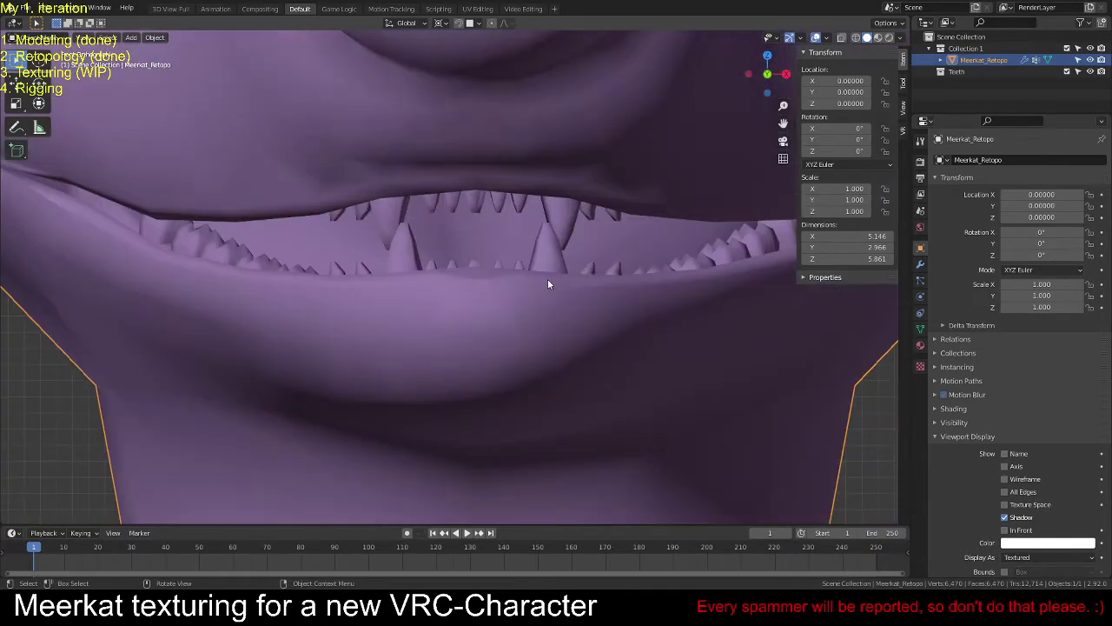
key("ctrl+z")
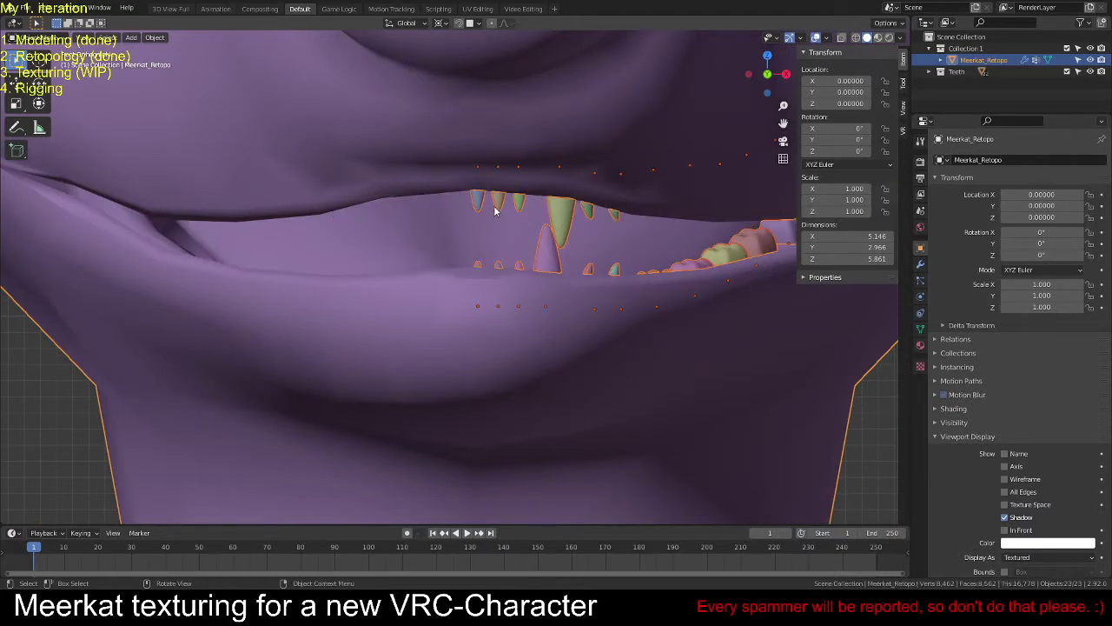
Step: Deselect the stray left teeth, invert the selection and add the body as the active object
key("c")
middle_click(438, 169)
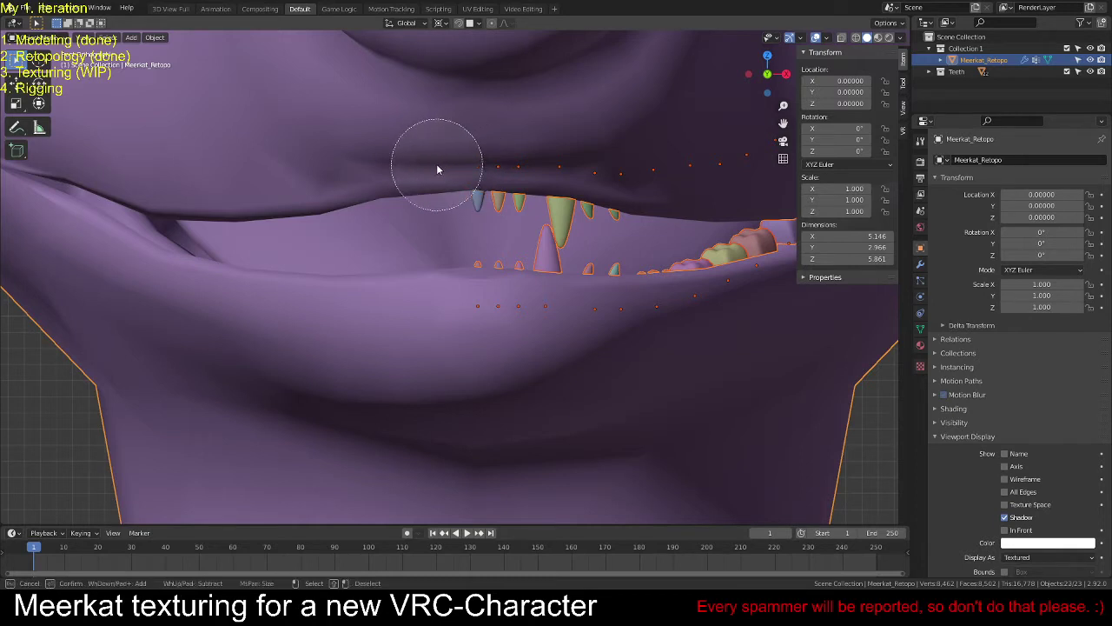
mouse_move(438, 169)
middle_mouse_down()
mouse_move(429, 251)
mouse_move(439, 301)
middle_mouse_up()
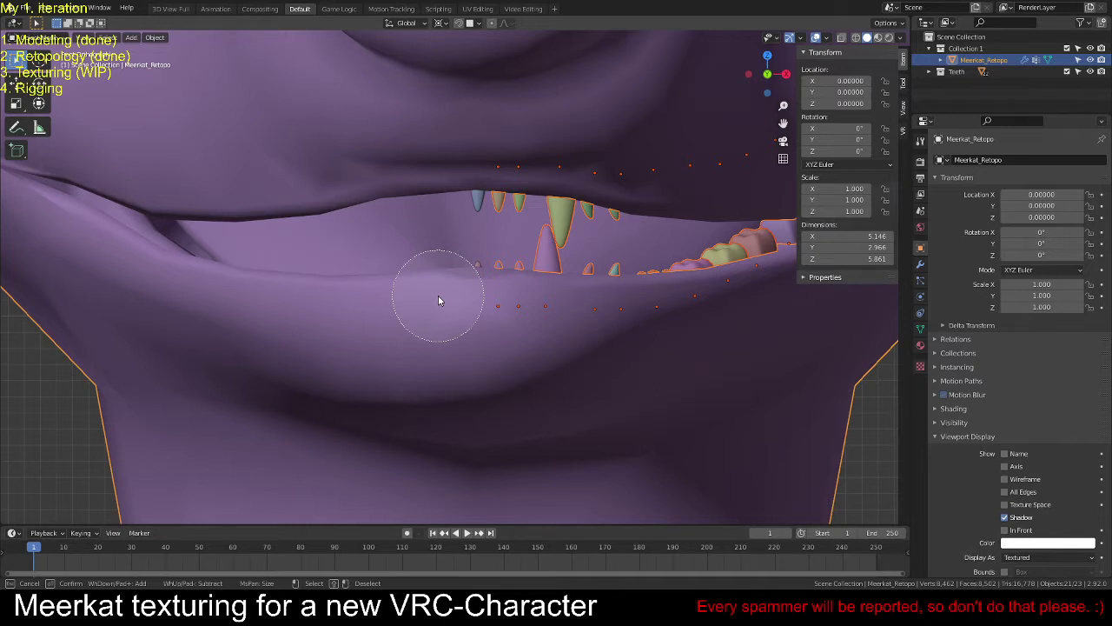
right_click(438, 296)
scroll(438, 294, "down", 3)
key("ctrl+i")
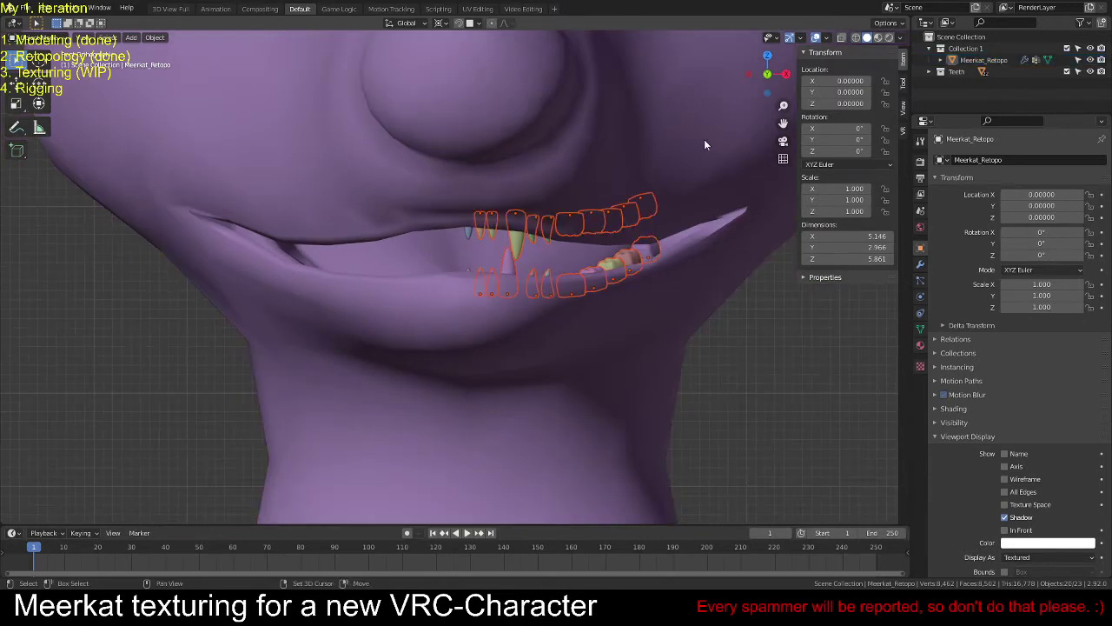
scroll(700, 143, "down", 3)
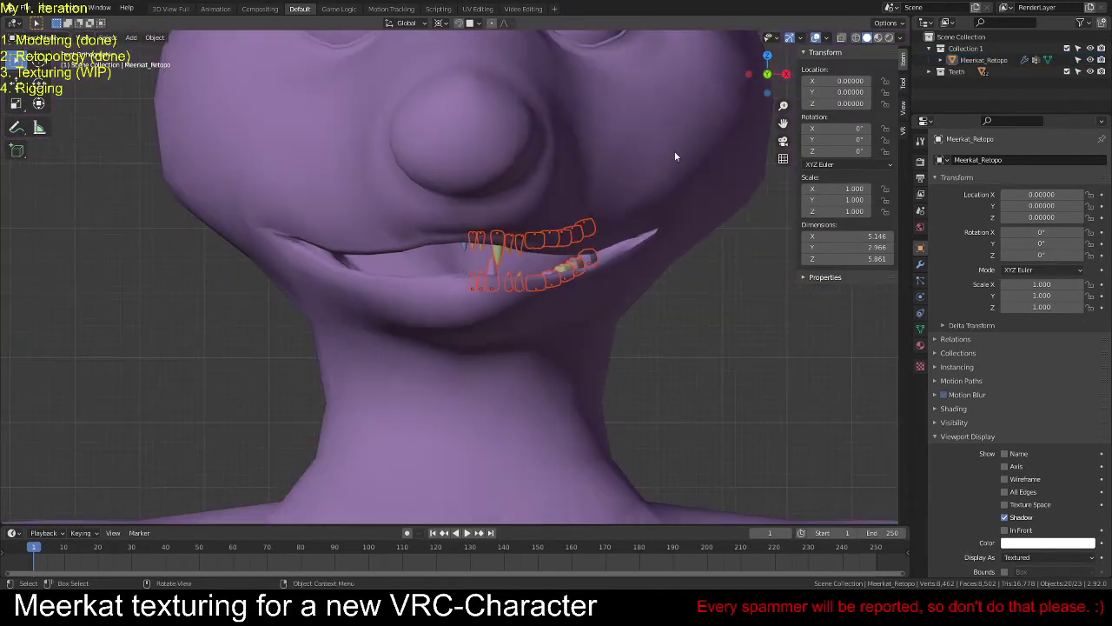
left_click(695, 138, "shift")
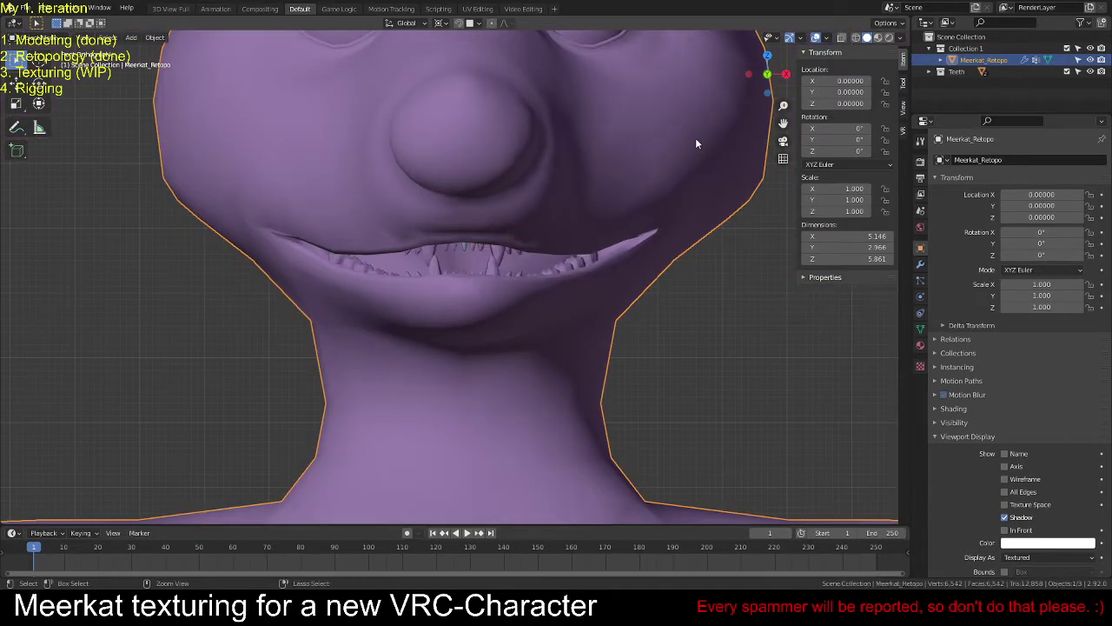
scroll(568, 251, "up", 8)
scroll(507, 217, "down", 2)
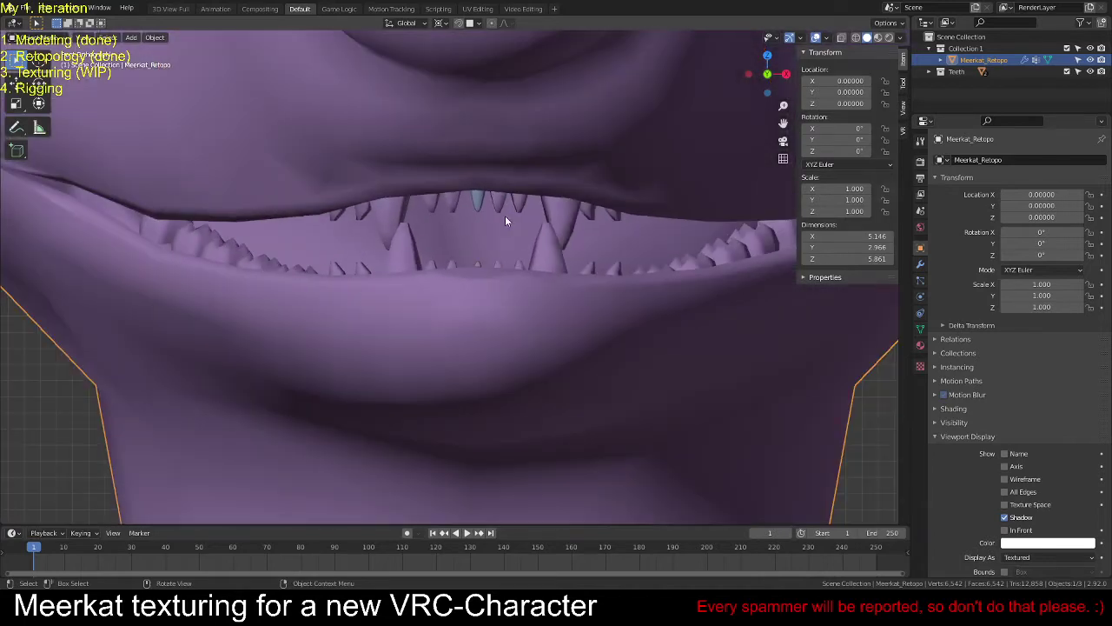
Step: Remove the blue Cut-Tooth.010 leftover and put the meerkat body into Edit Mode
left_click(479, 202)
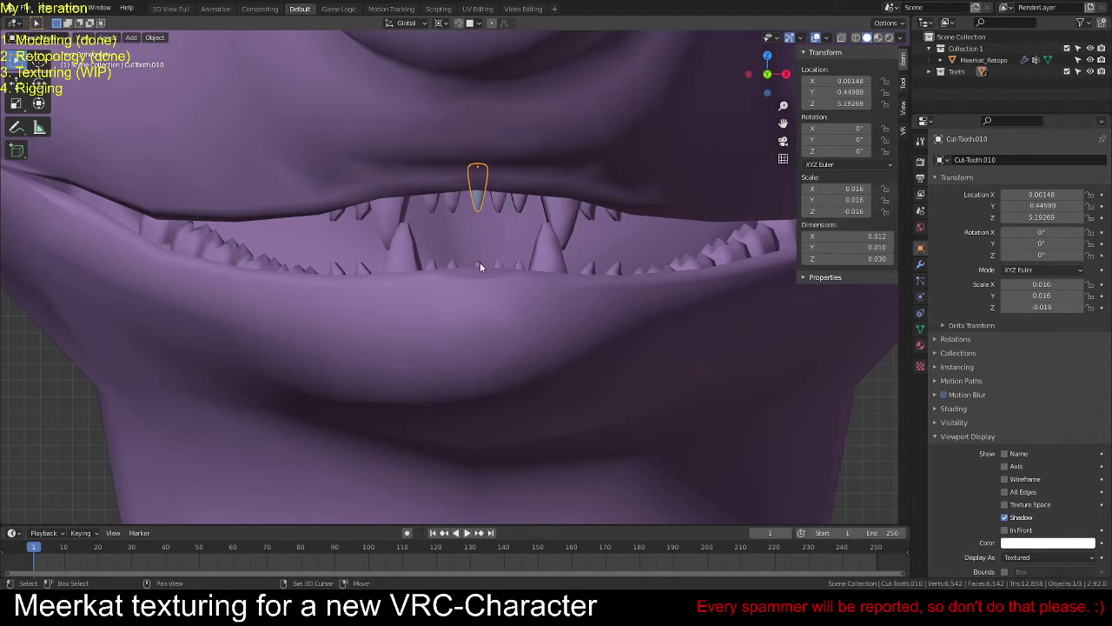
left_click(478, 265, "shift")
left_click(487, 215, "shift")
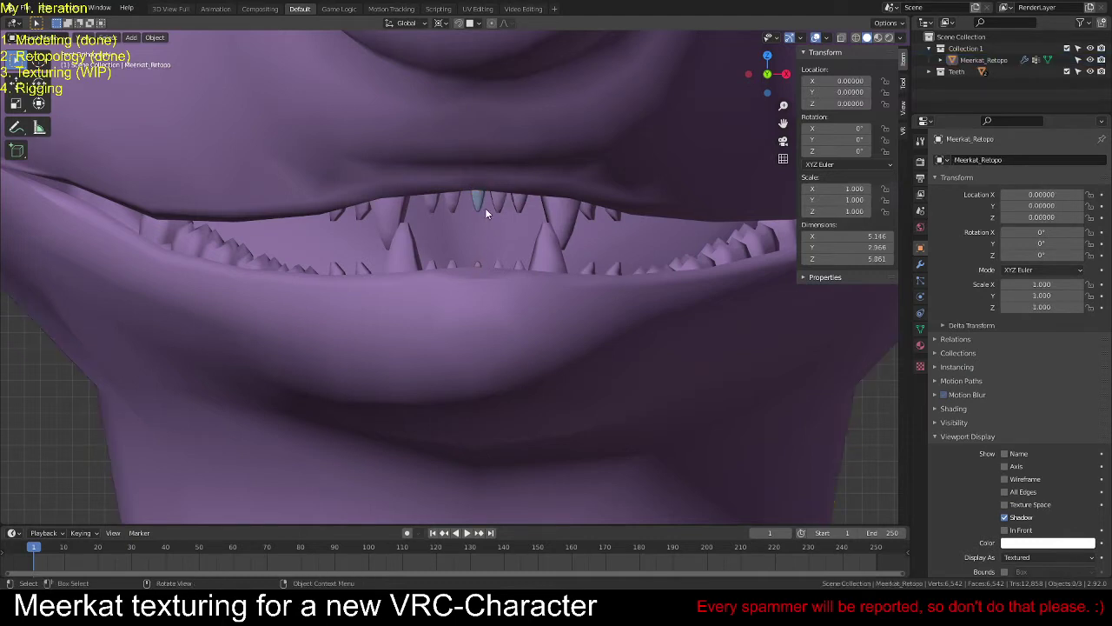
key("c")
key("Escape")
left_click(631, 150, "shift")
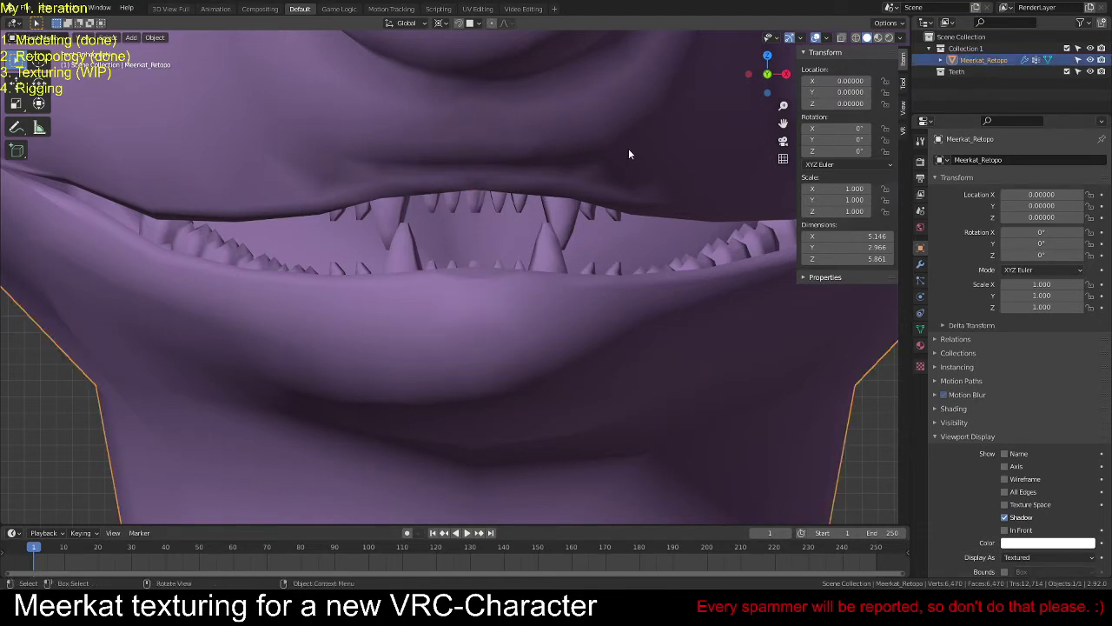
key("Tab")
Step: Select the centre upper tooth and turn off the Mirror modifier's clipping
key("alt+a")
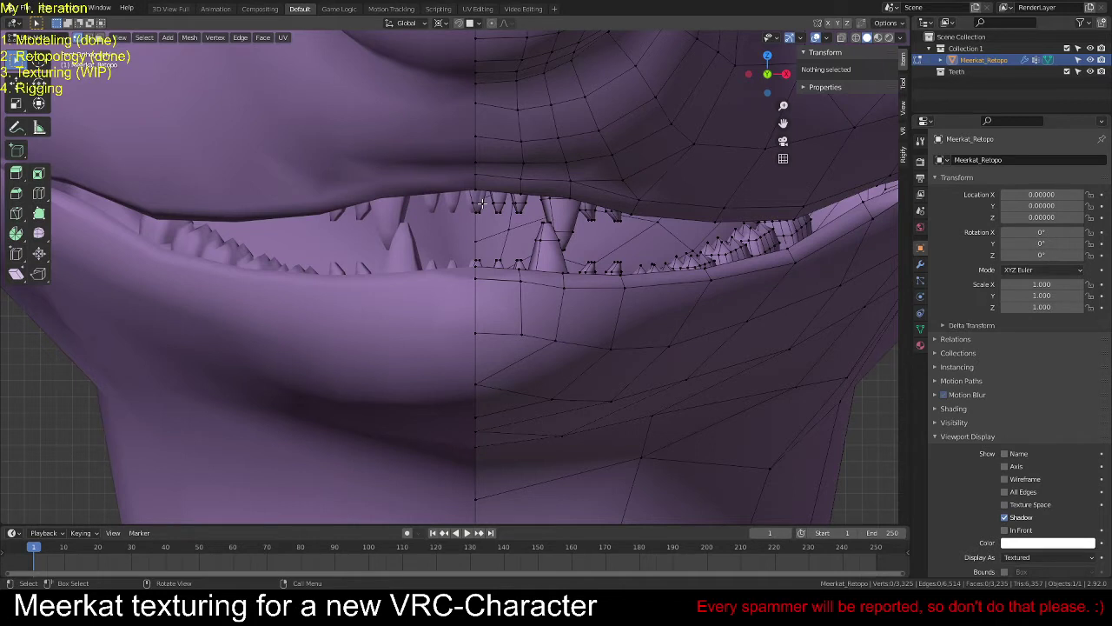
key("l")
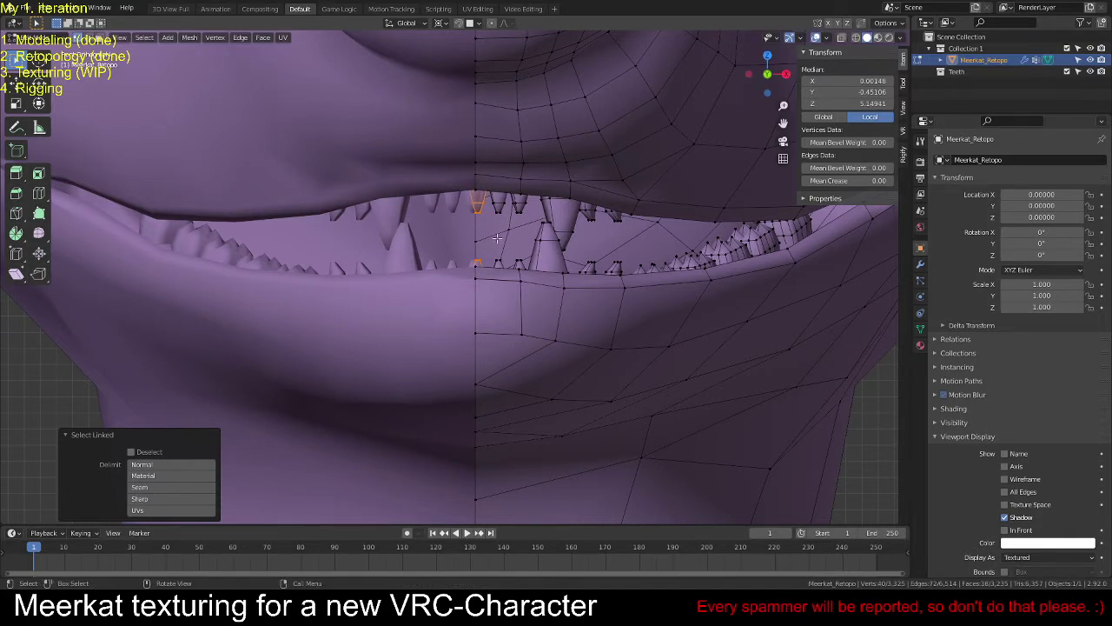
key("x")
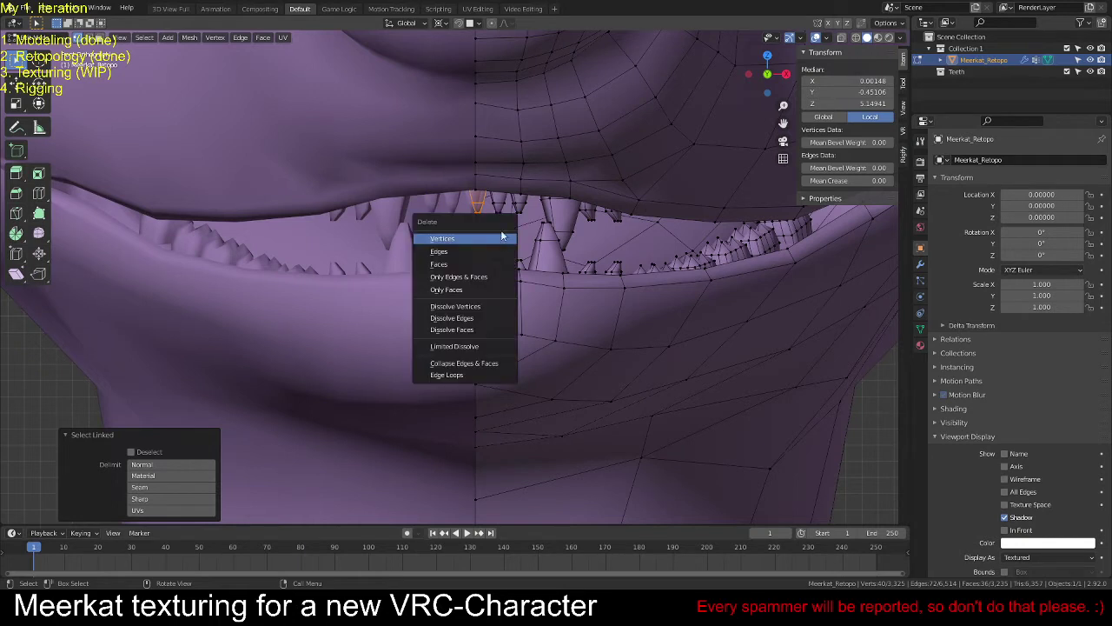
left_click(921, 264)
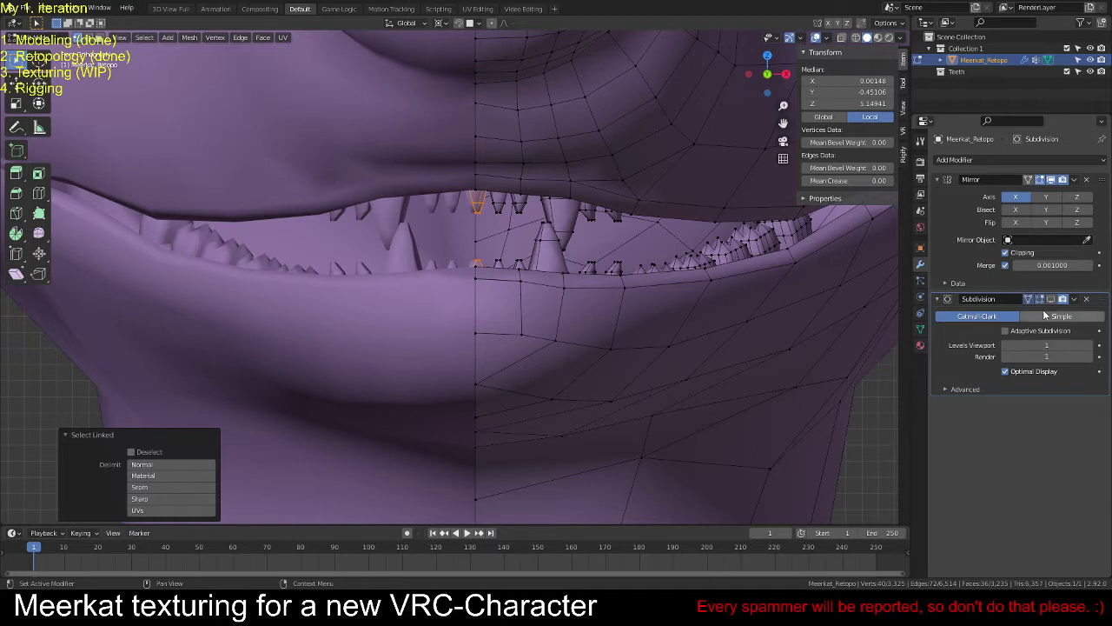
left_click(1007, 253)
Step: Move the centre upper tooth 0.00252 along X
key("g")
key("x")
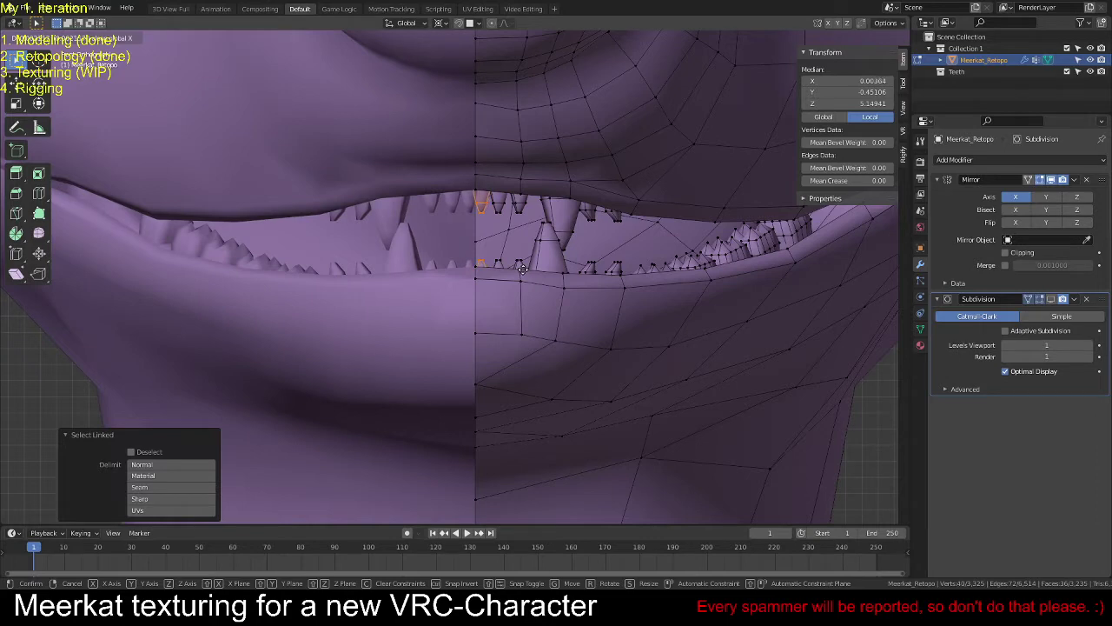
left_click(523, 270)
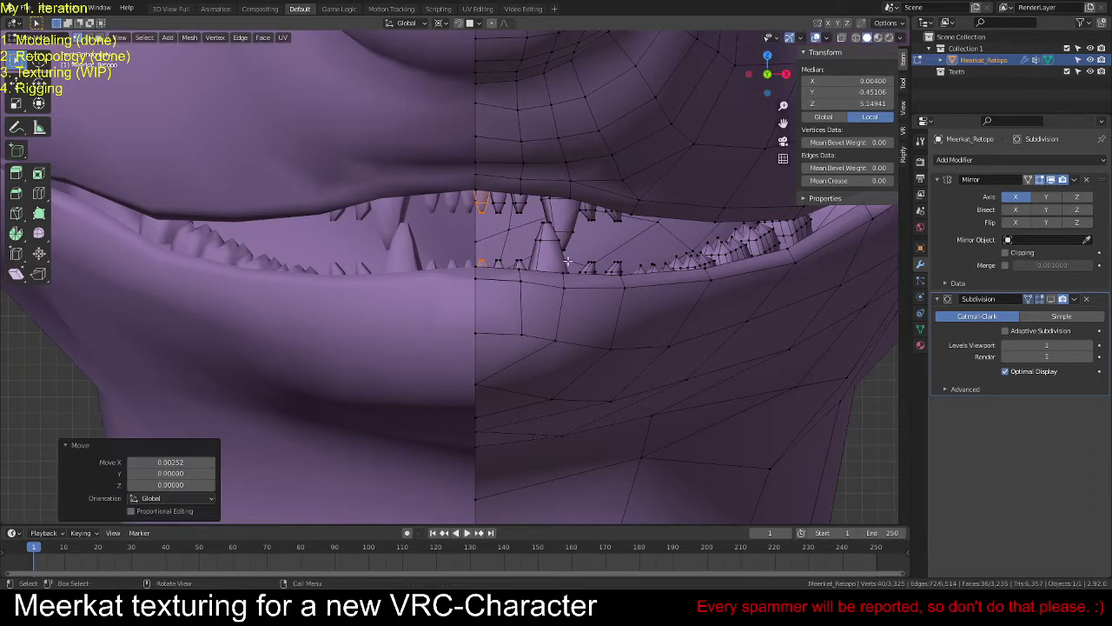
scroll(513, 229, "down", 6)
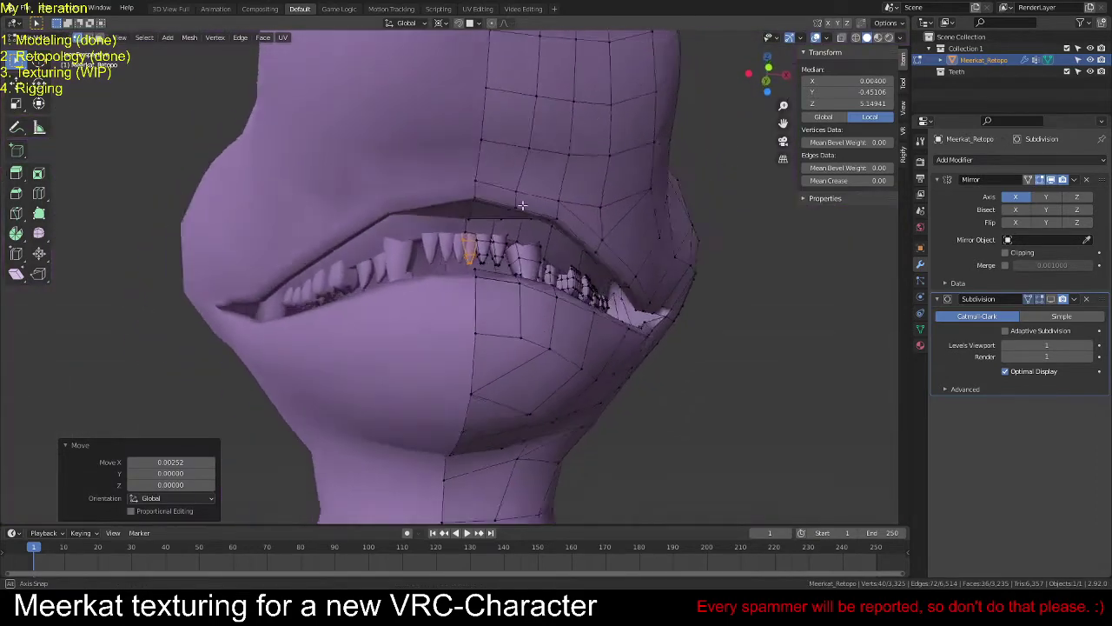
Step: Select an adjacent tooth and nudge it to a new position inside the mouth
scroll(503, 226, "up", 3)
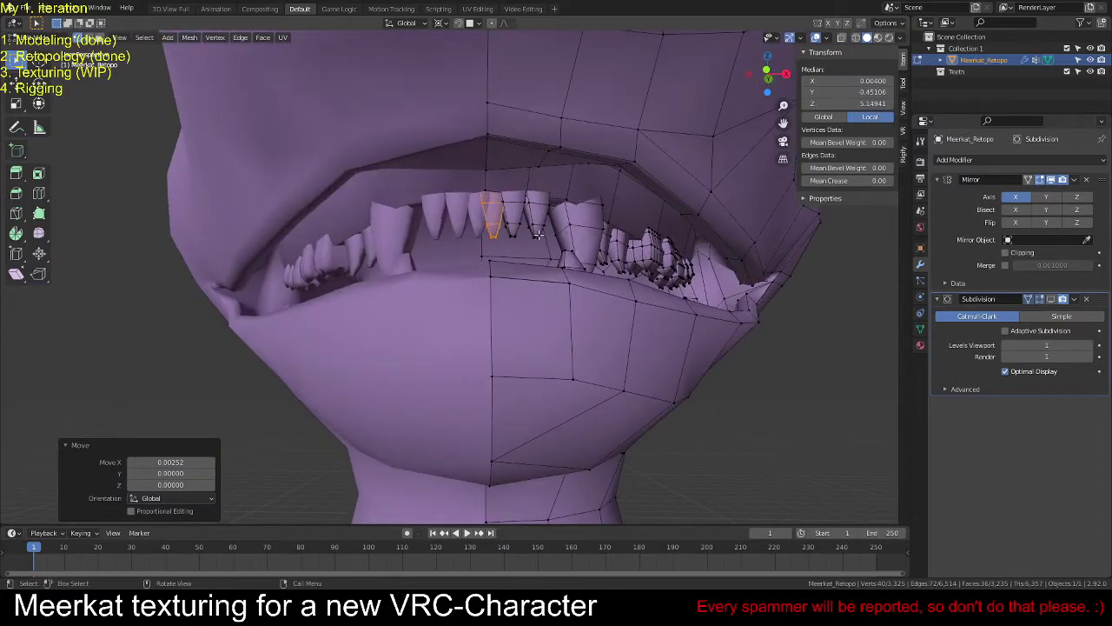
key("l")
middle_click_drag(537, 235, 593, 247)
key("alt+a")
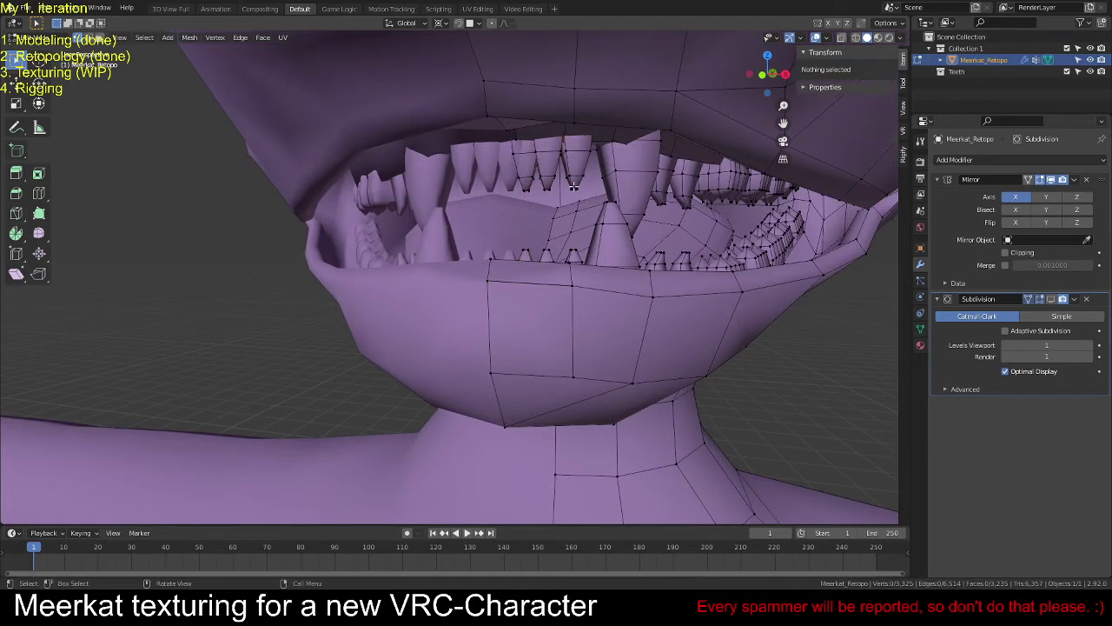
key("l")
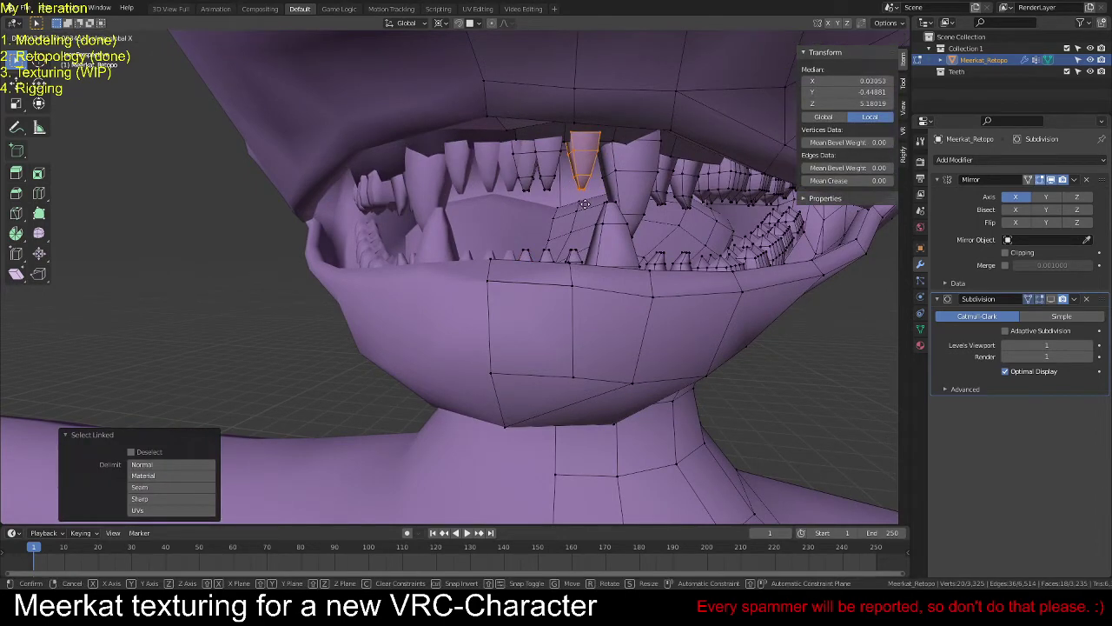
middle_click_drag(583, 203, 581, 253)
key("g")
left_click(574, 236)
Step: Shift the tooth slightly along Y, then sideways from the front view
key("g")
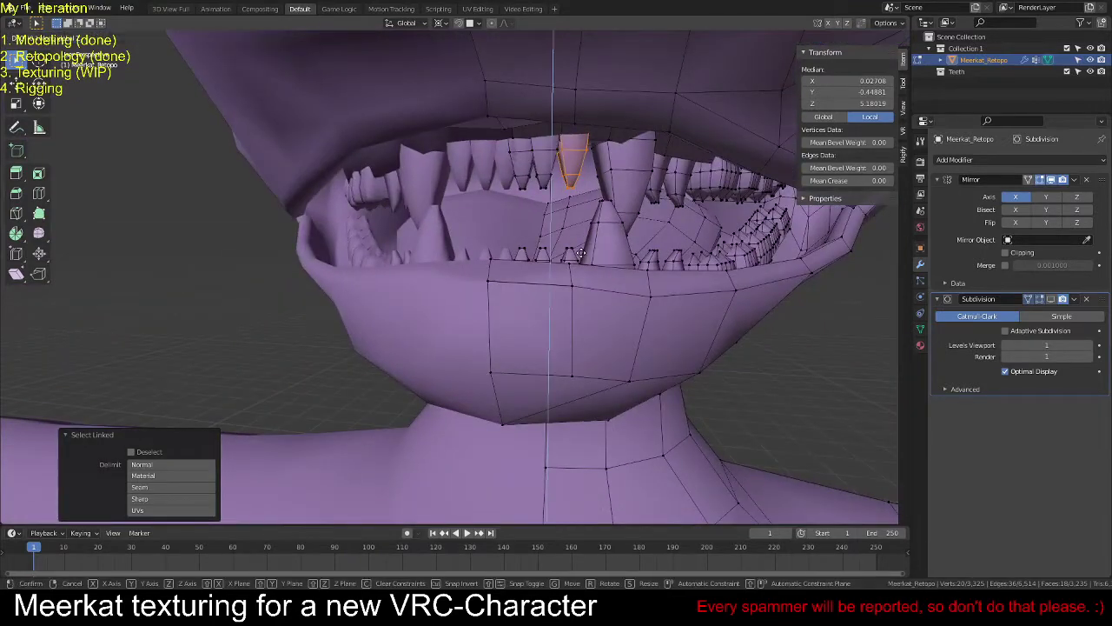
key("y")
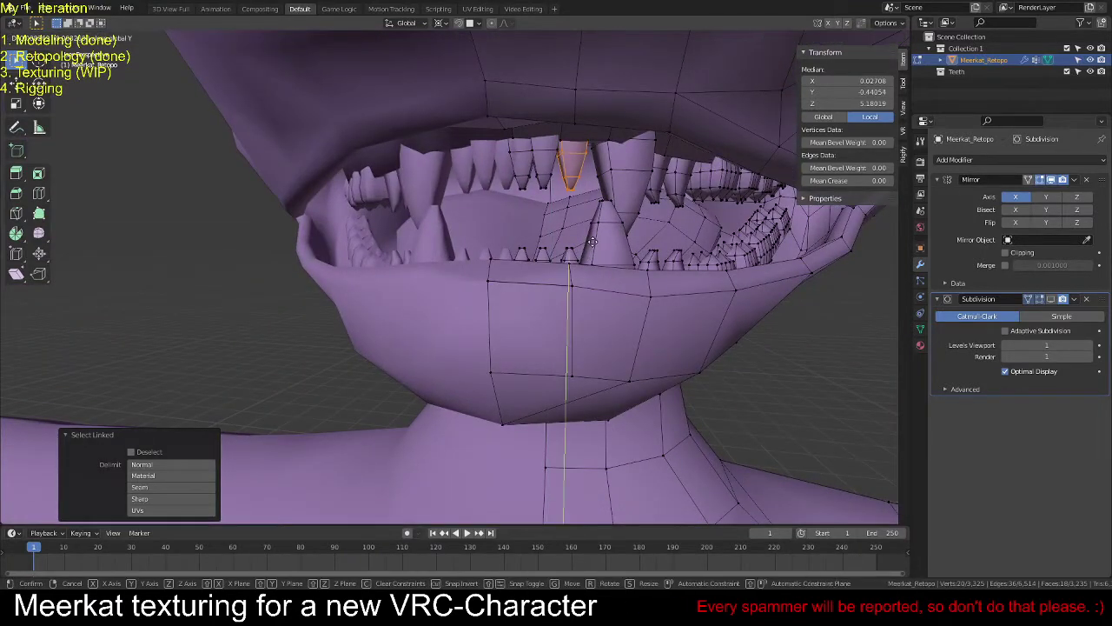
left_click(594, 251)
key("KP_1")
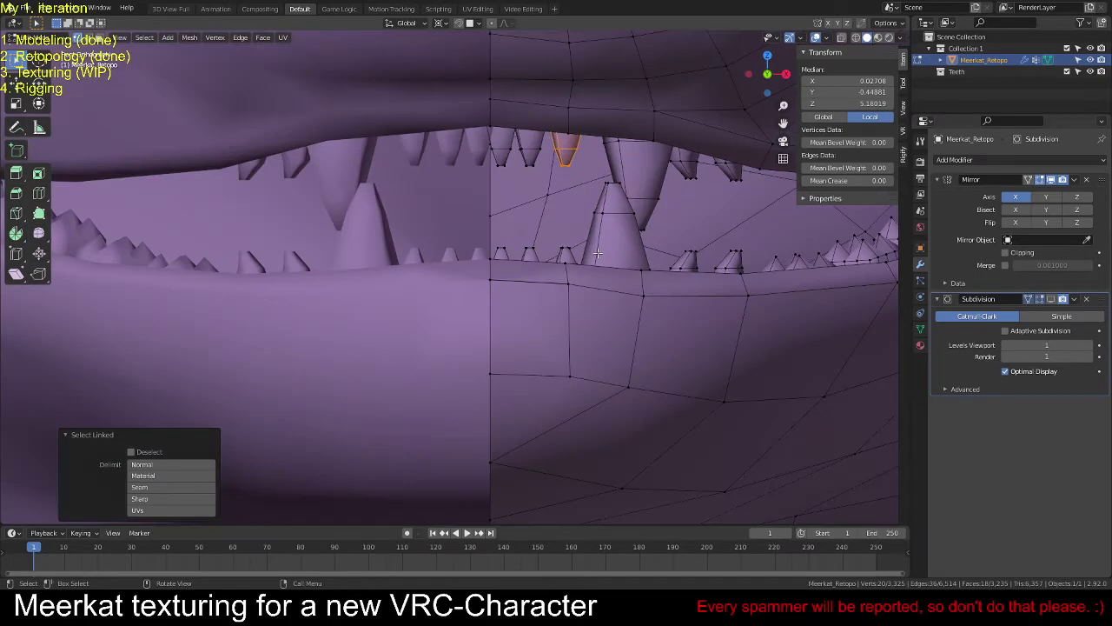
key("g")
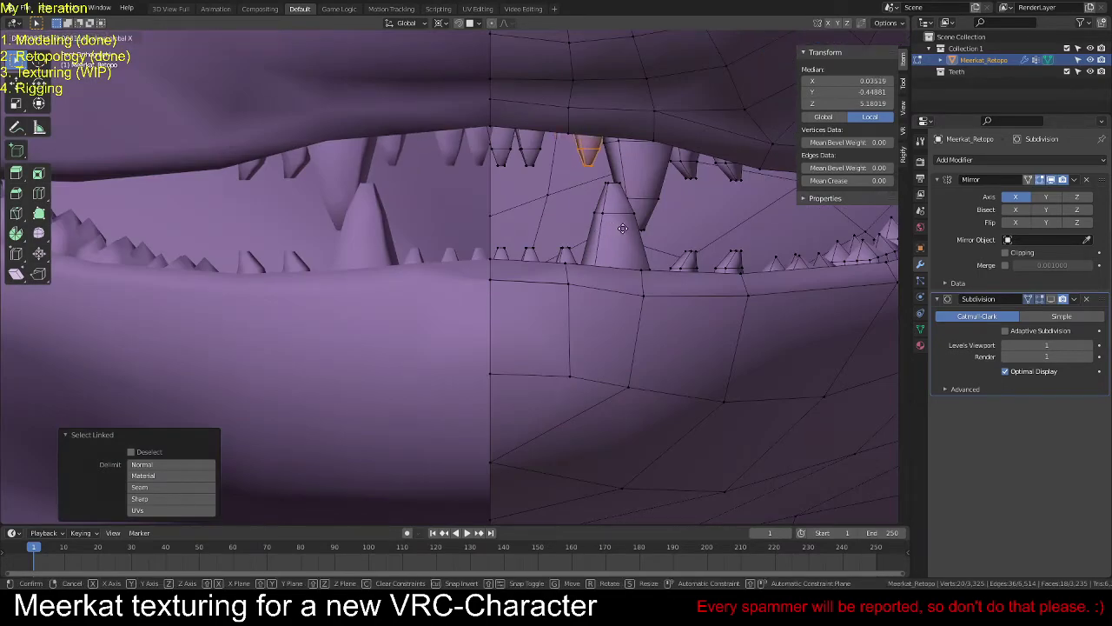
left_click(620, 228)
middle_click_drag(619, 228, 613, 228)
scroll(612, 228, "up", 4)
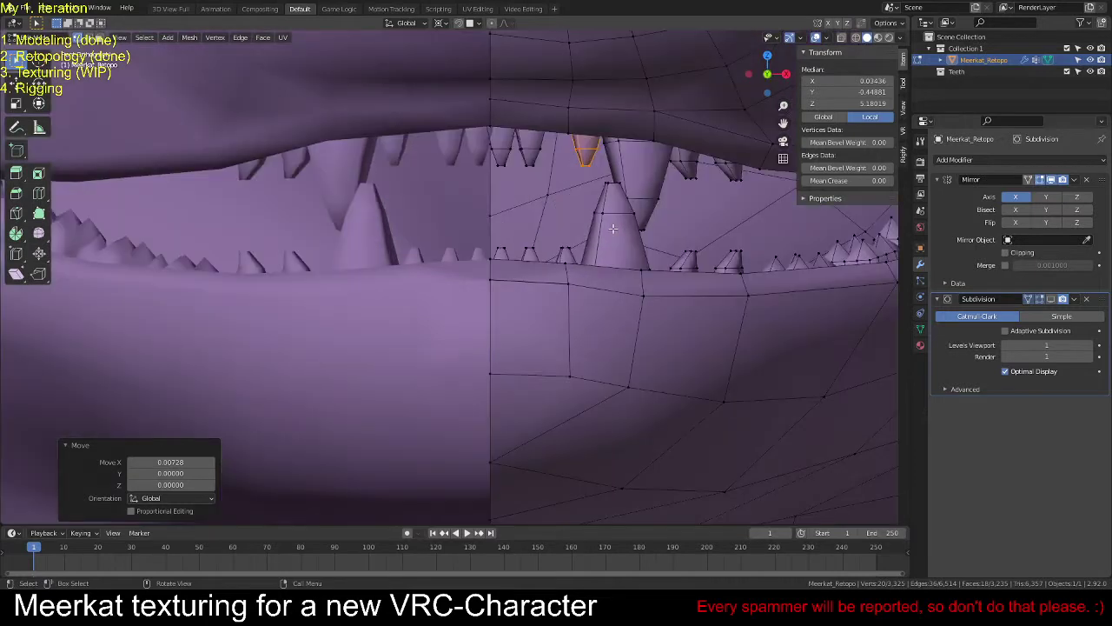
Step: Select another whole tooth and move it slightly so it sits more evenly
left_click(532, 179)
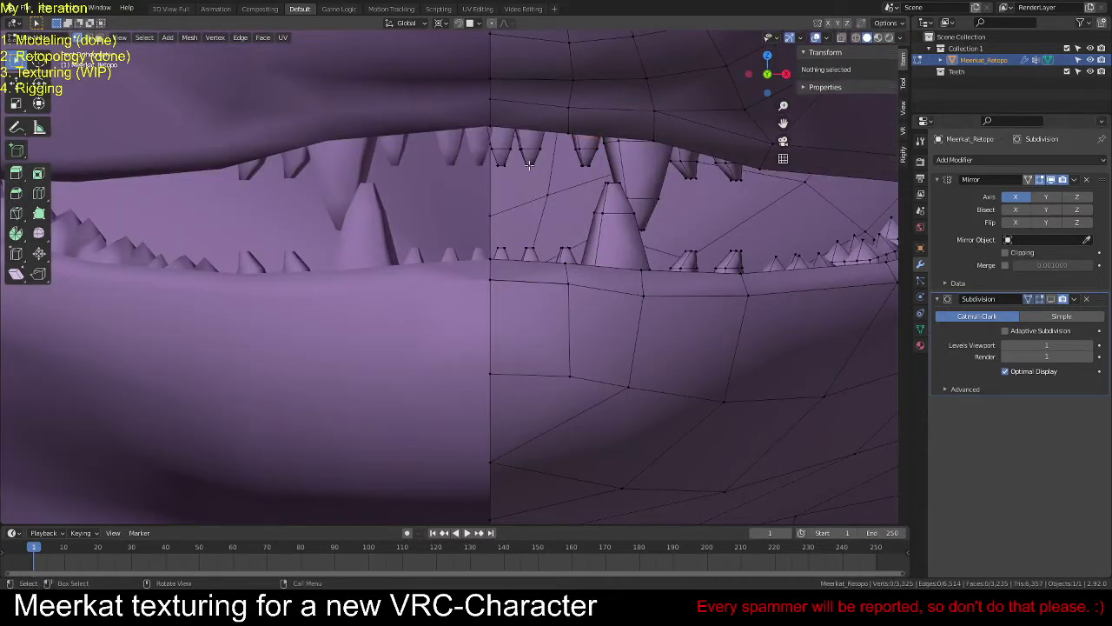
key("l")
key("g")
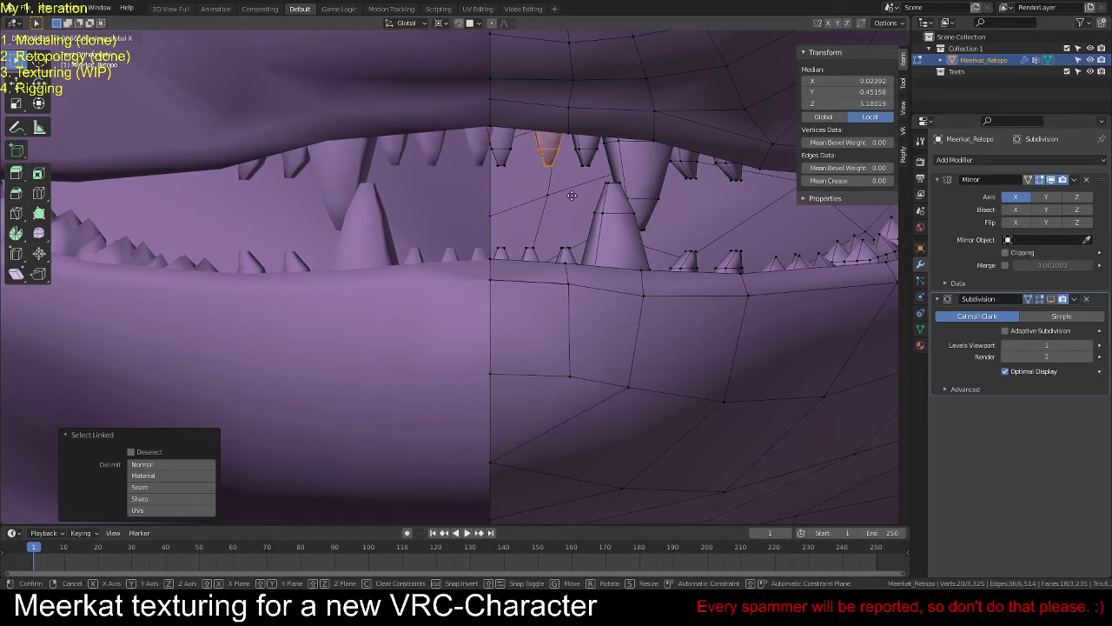
right_click(572, 195)
left_click(504, 150)
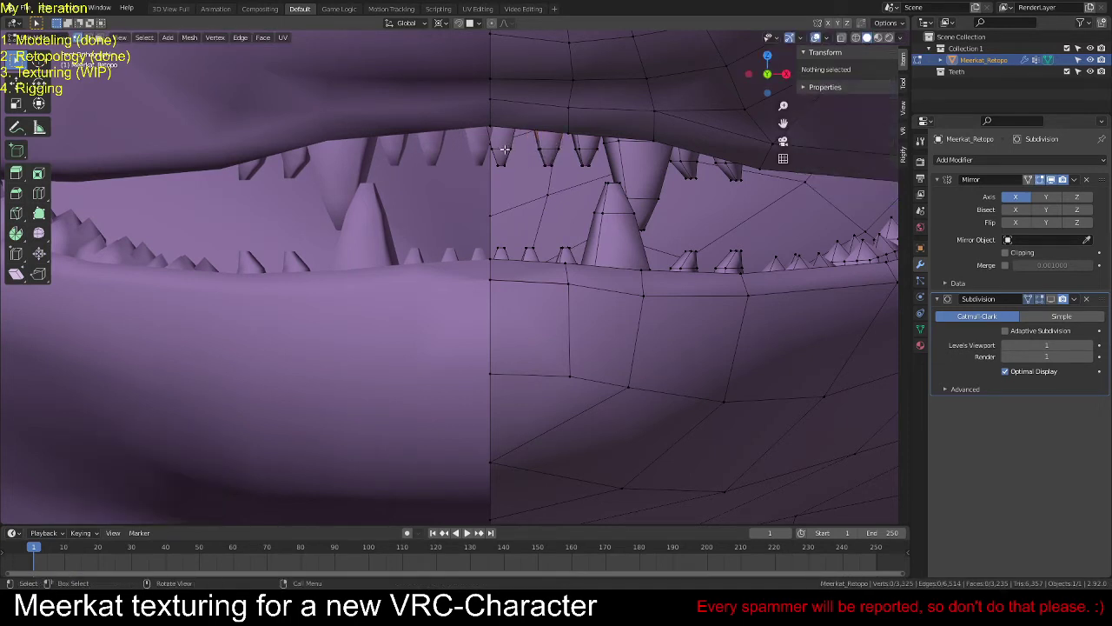
key("l")
key("g")
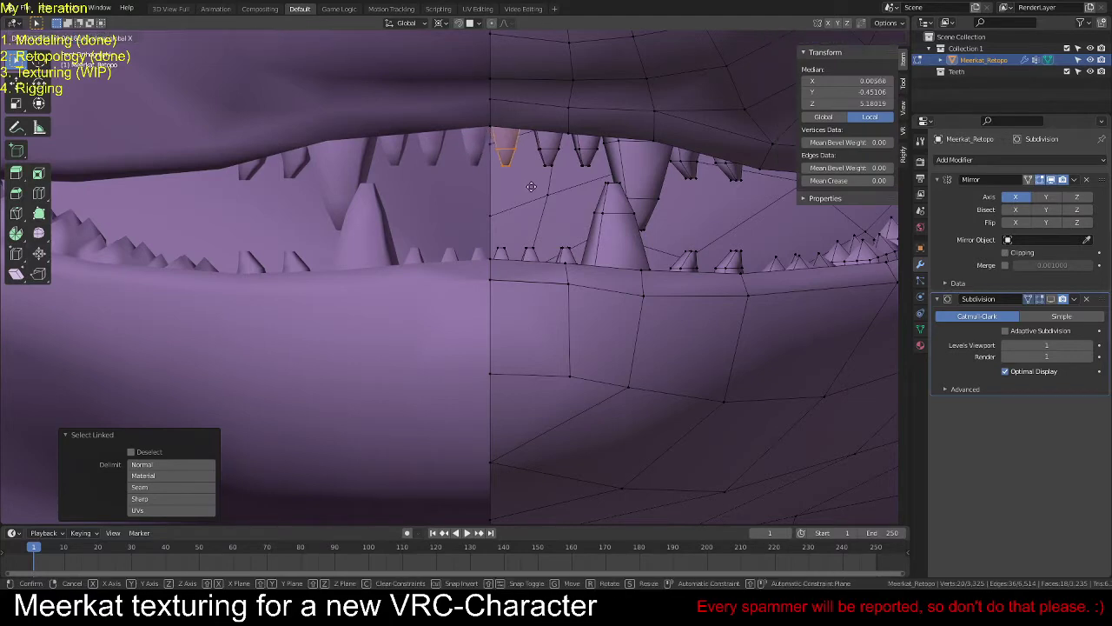
left_click(538, 189)
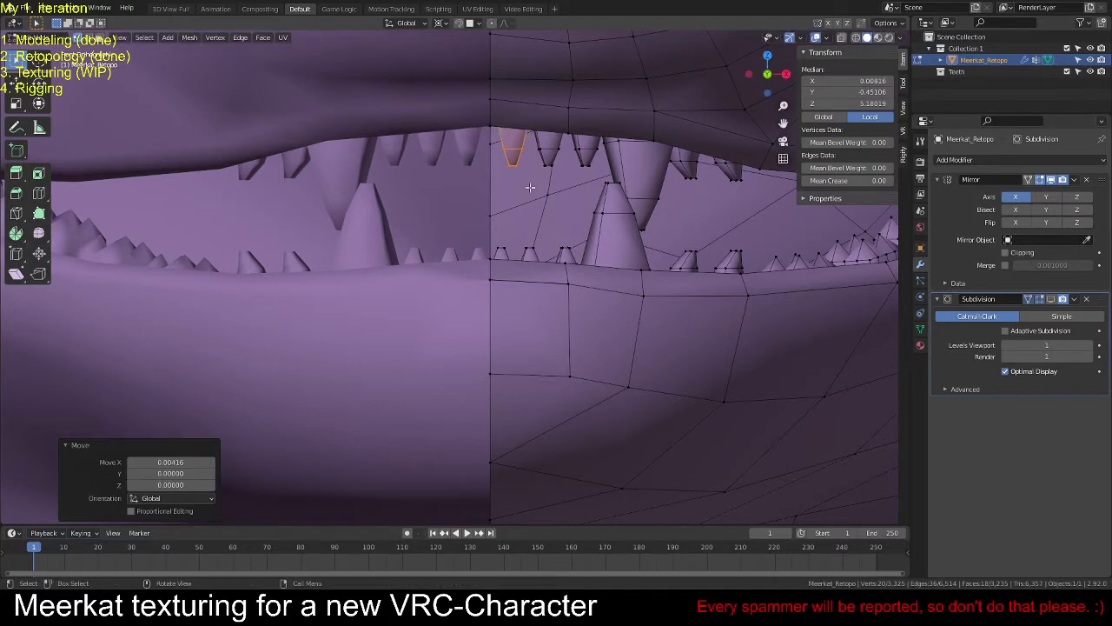
scroll(538, 189, "down", 3)
mouse_move(538, 188)
middle_mouse_down()
mouse_move(529, 161)
mouse_move(523, 200)
middle_mouse_up()
Step: Clear the selection and get a close view of the lower teeth
key("alt+a")
scroll(523, 201, "up", 5)
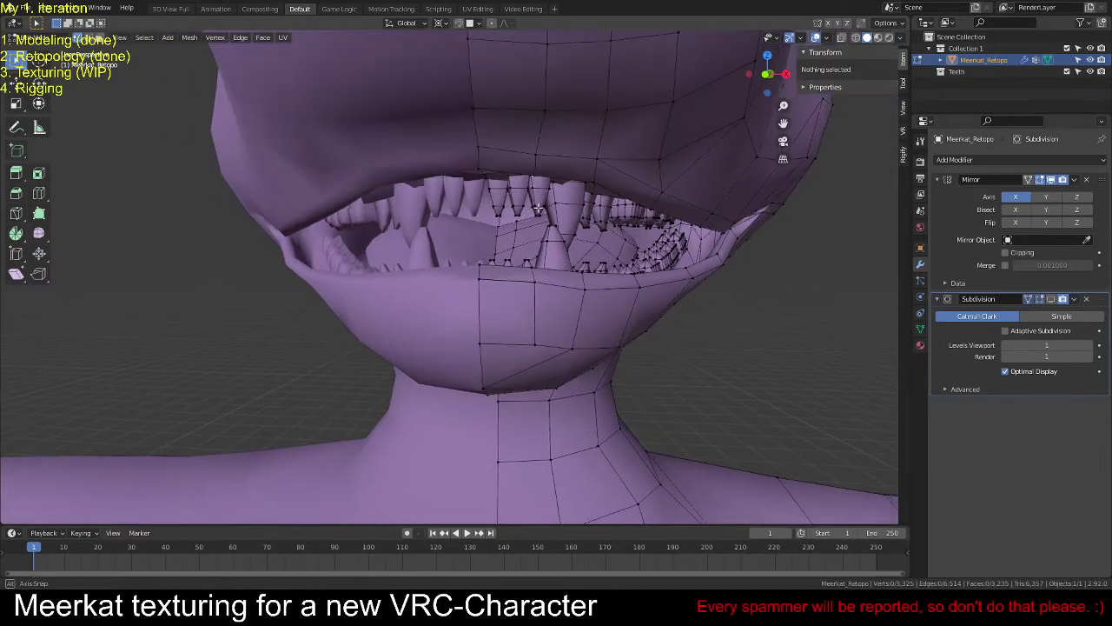
middle_click_drag(625, 185, 637, 273)
scroll(674, 233, "down", 5)
scroll(637, 274, "down", 3)
Step: Return to Object Mode and turn the Mirror modifier's clipping back on
key("KP_1")
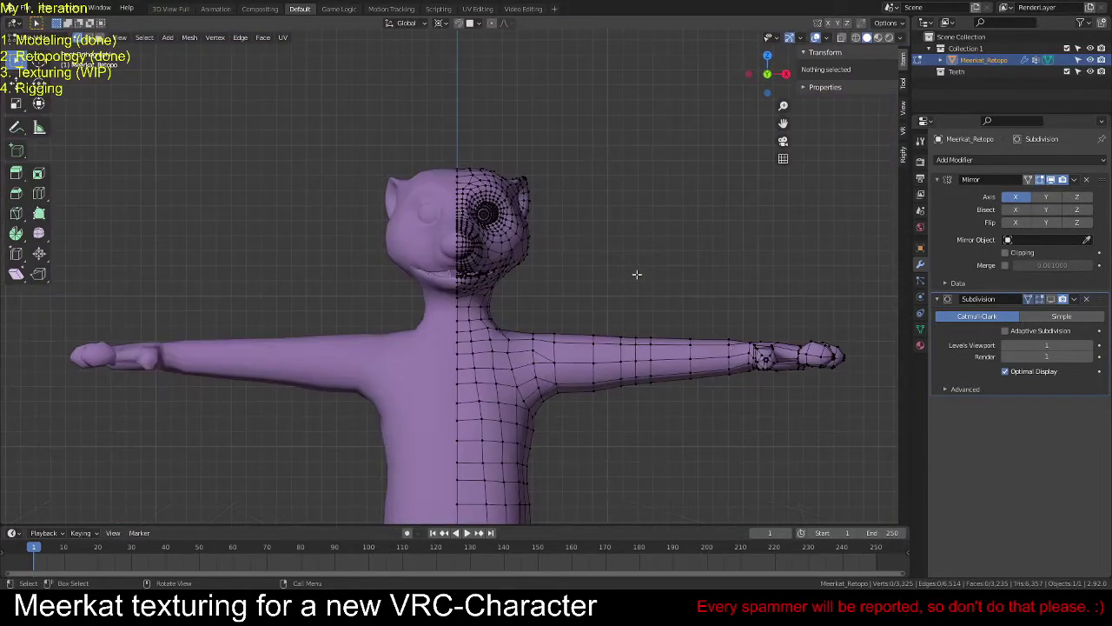
middle_click_drag(531, 325, 575, 215, "shift")
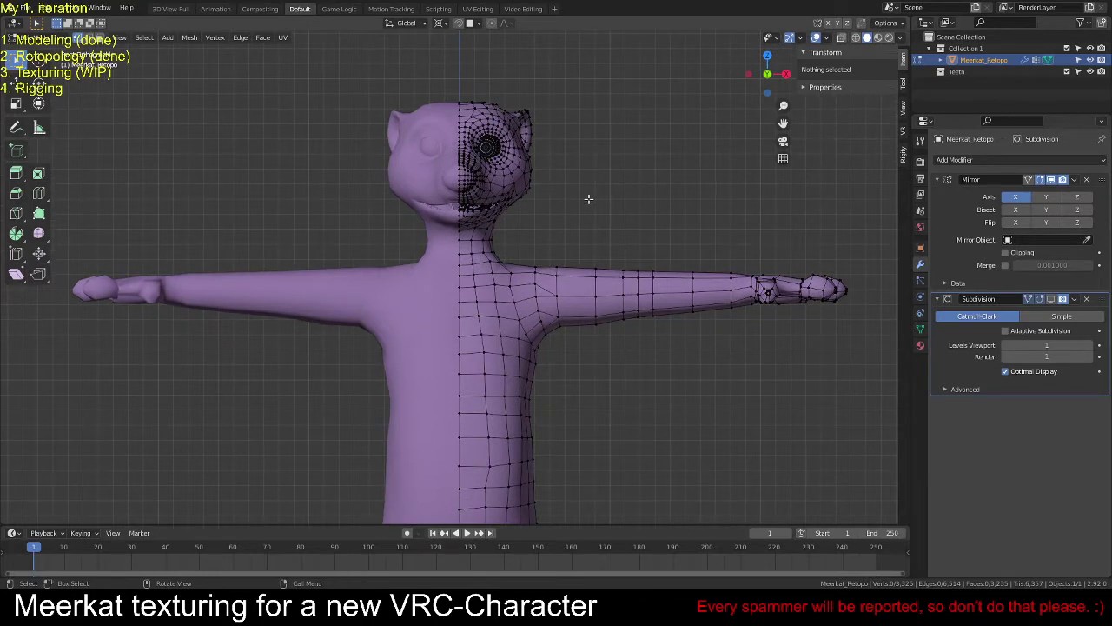
key("Tab")
scroll(568, 297, "down", 4)
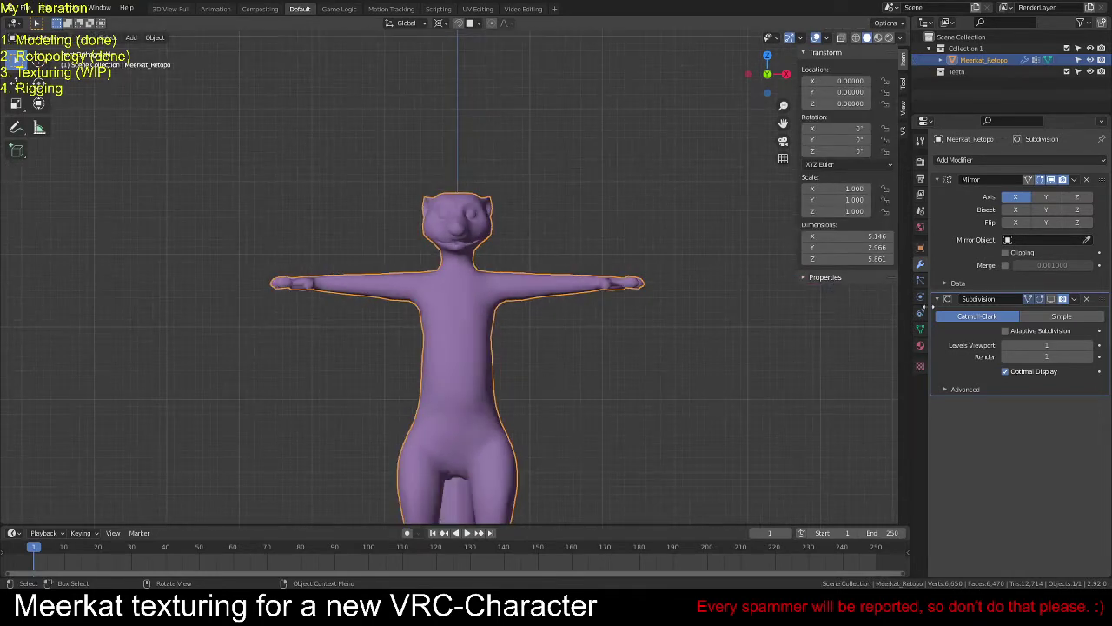
left_click(1006, 252)
Step: Save the file as RetopoTexture_MeerkatNewOne31.blend and return to Edit Mode
scroll(434, 289, "up", 5)
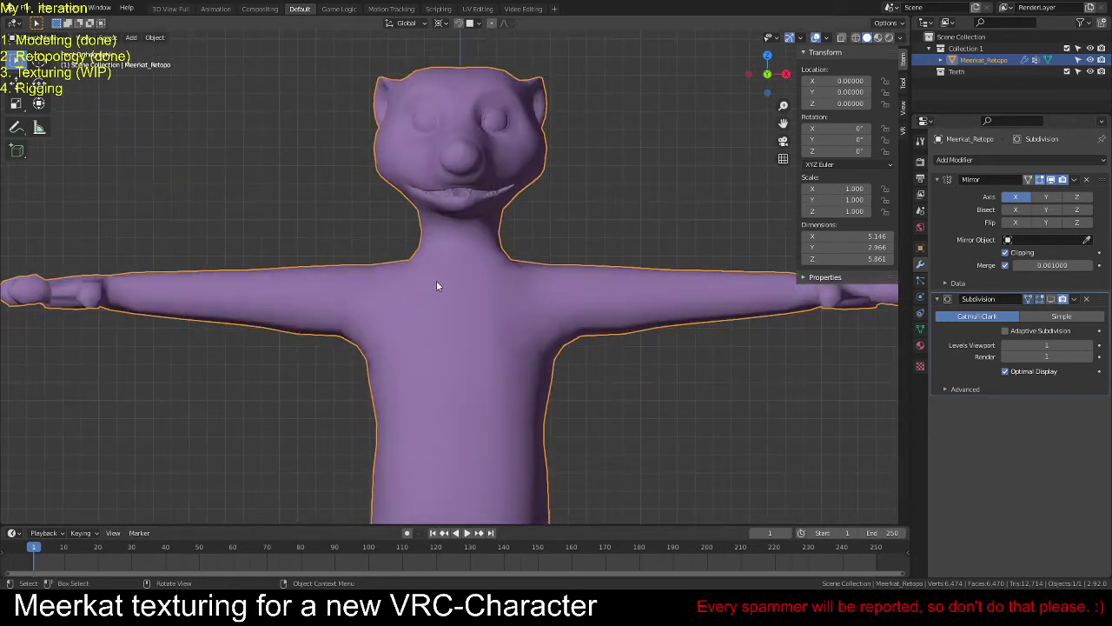
scroll(436, 281, "down", 5)
middle_click_drag(511, 348, 537, 271, "shift")
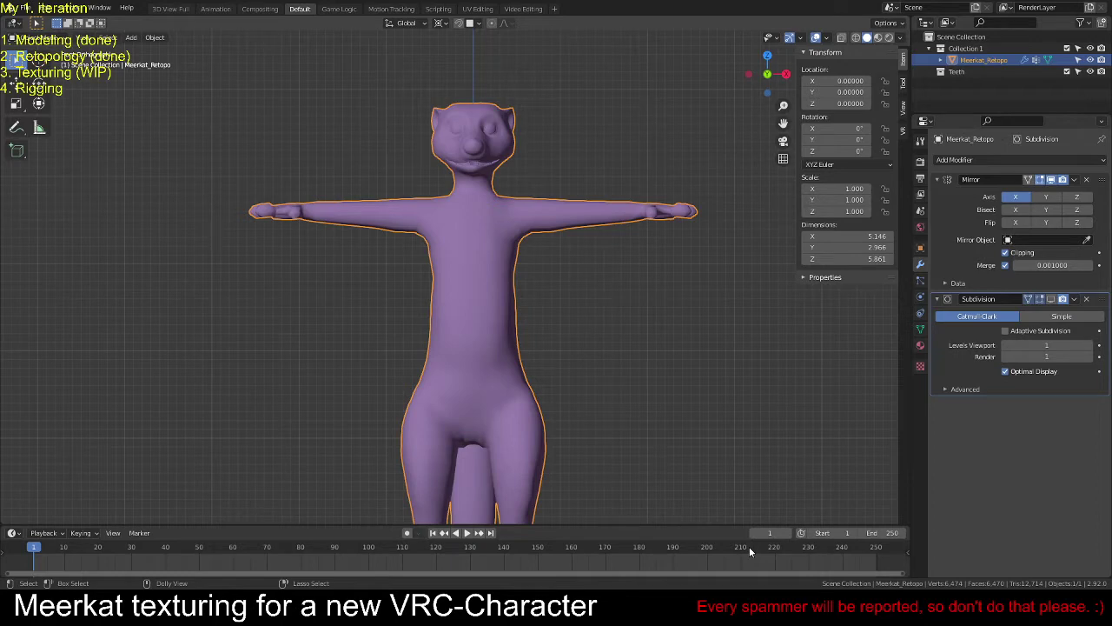
key("ctrl+s")
key("Tab")
scroll(516, 278, "up", 5)
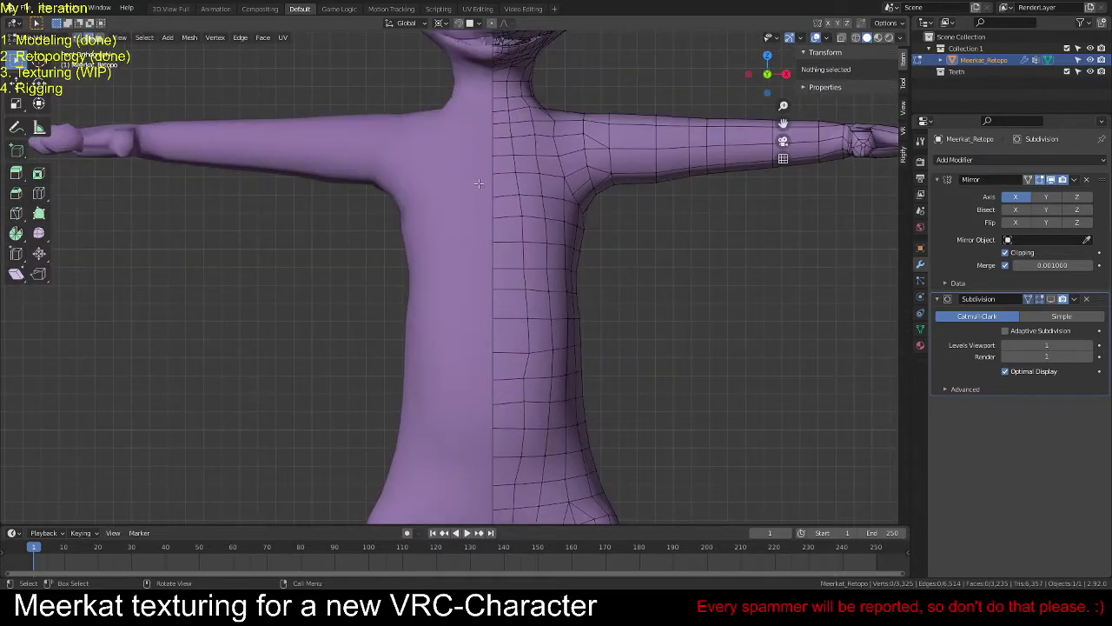
middle_click(478, 200, "alt")
middle_click(482, 226, "alt")
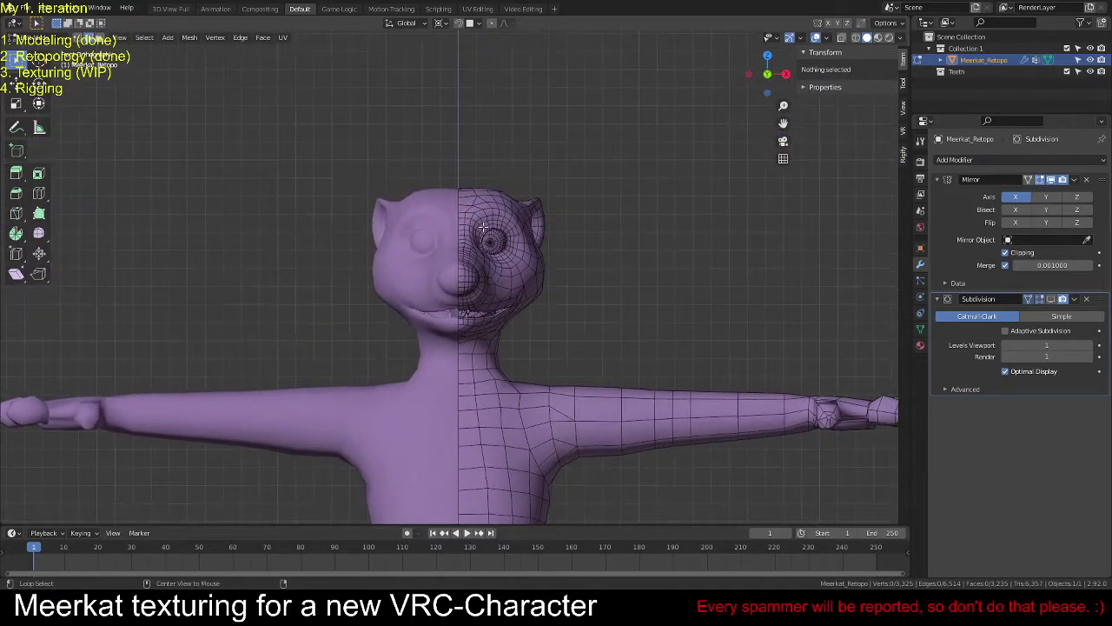
scroll(565, 280, "up", 5)
scroll(574, 275, "down", 5)
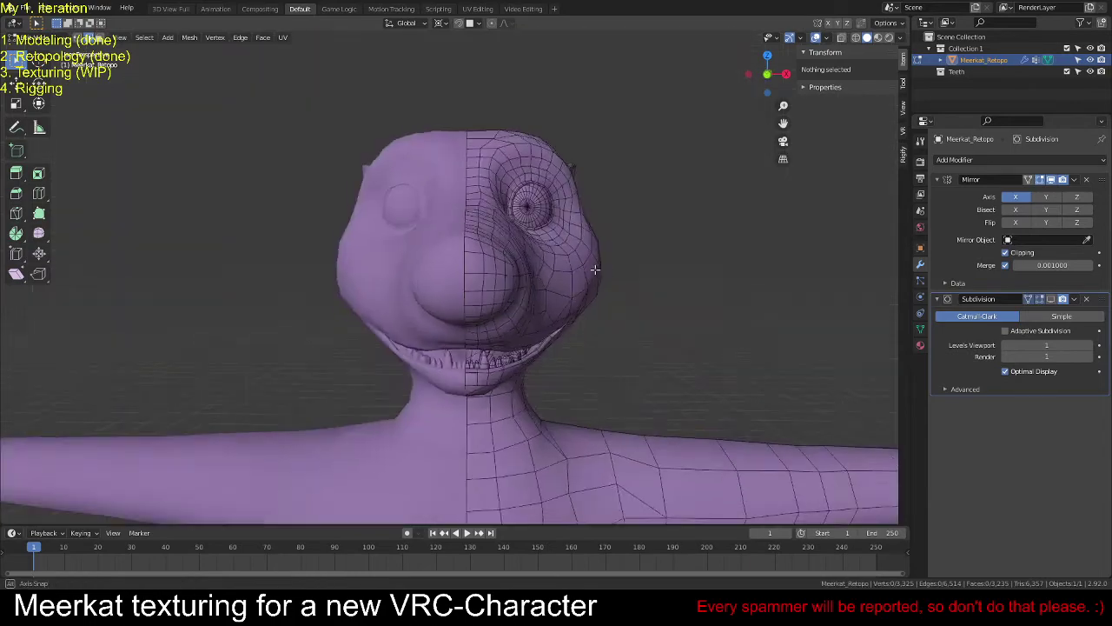
middle_click_drag(573, 275, 522, 249)
scroll(523, 248, "up", 4)
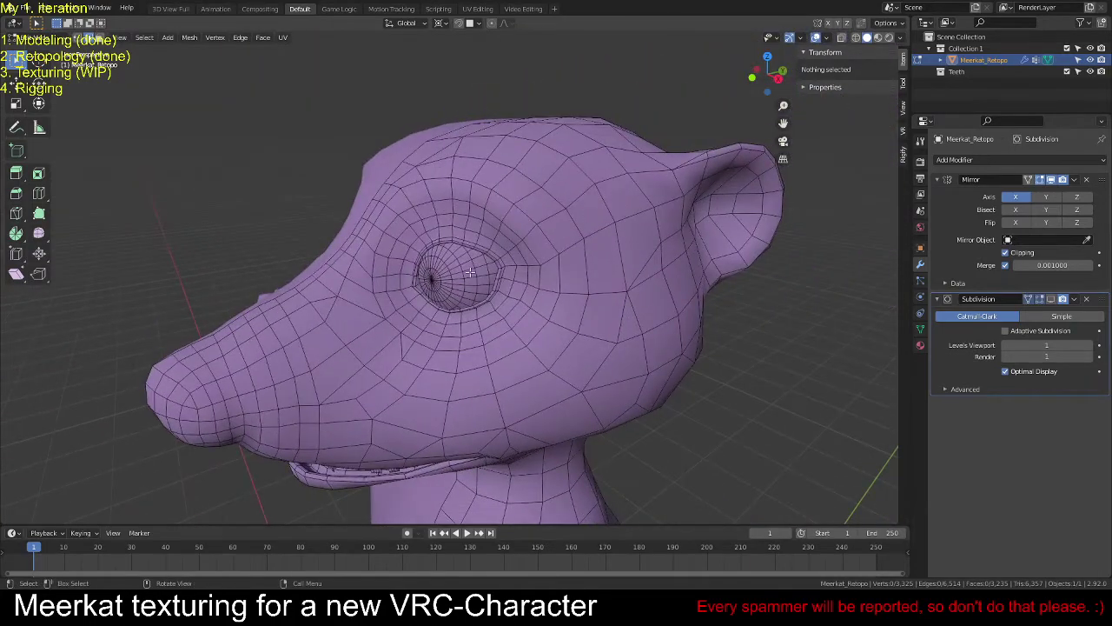
key("l")
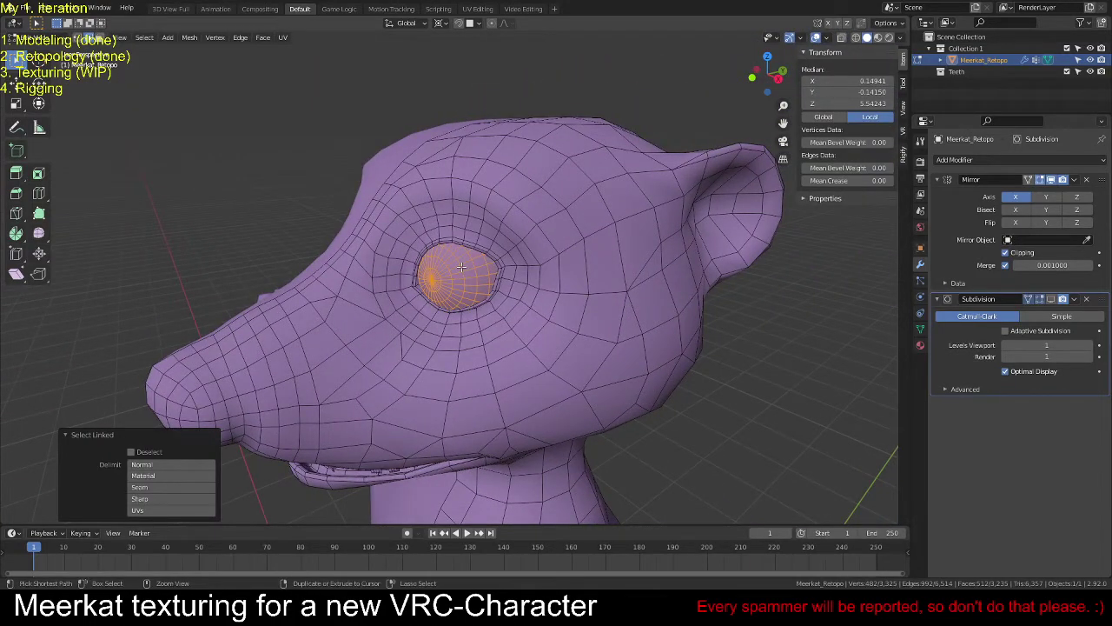
key("ctrl+i")
key("h")
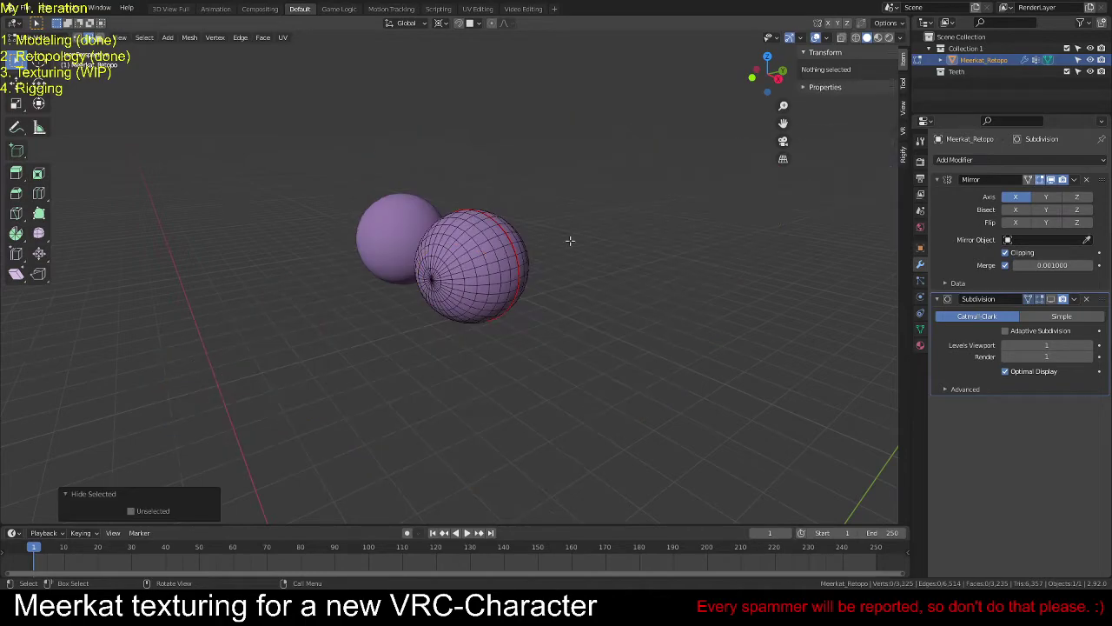
middle_click_drag(570, 241, 486, 244)
key("alt+h")
key("alt+a")
scroll(547, 288, "down", 5)
scroll(486, 242, "up", 6)
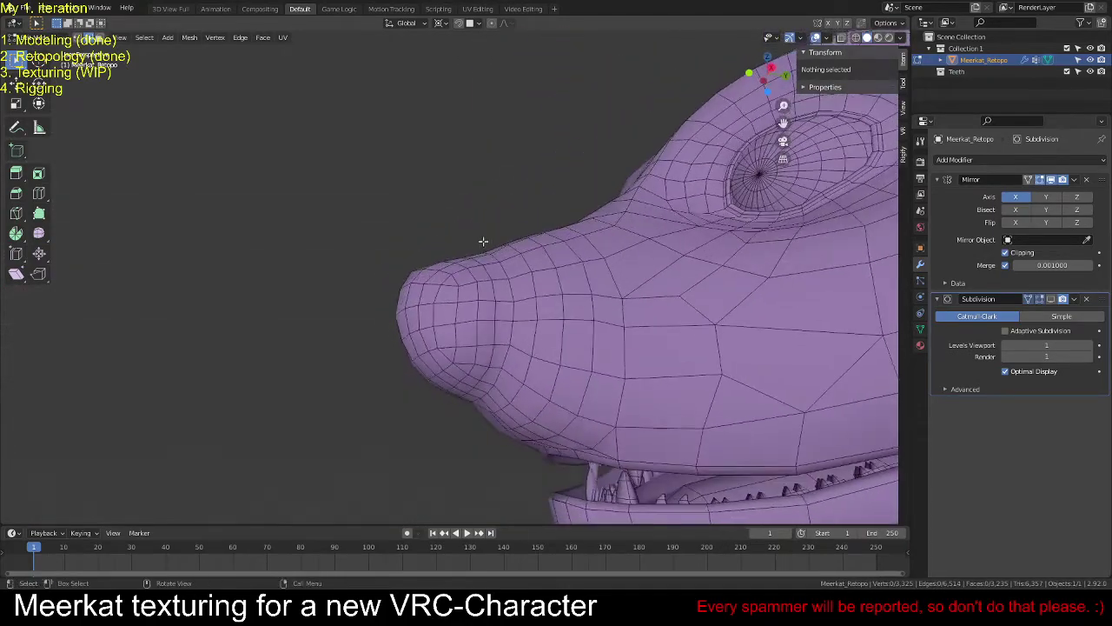
Step: Mark the vertical edge loop across the snout as a seam
left_click(511, 310, "alt")
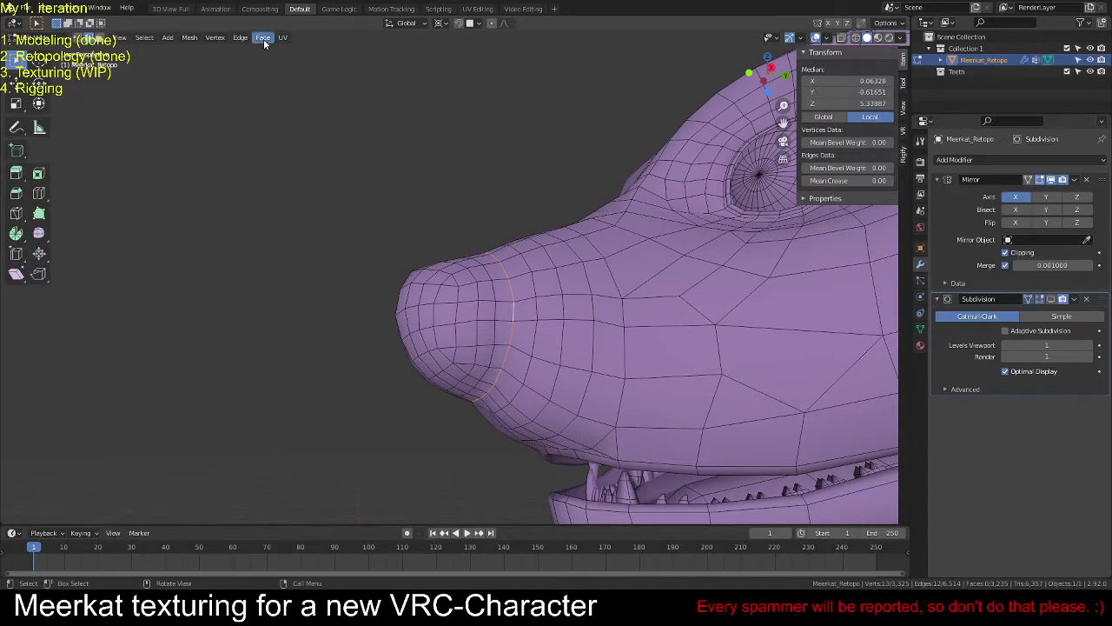
left_click(240, 37)
left_click(276, 242)
key("alt+a")
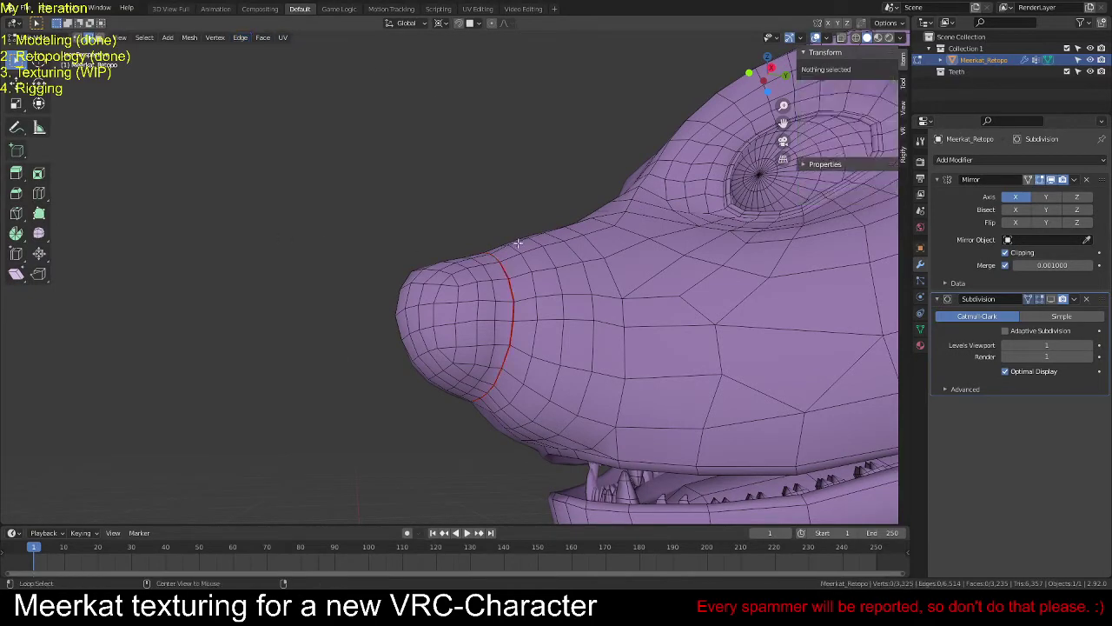
Step: Show the subdivided result in edit mode and select the edge loop around the eye
middle_click_drag(518, 243, 544, 293)
scroll(639, 250, "down", 1)
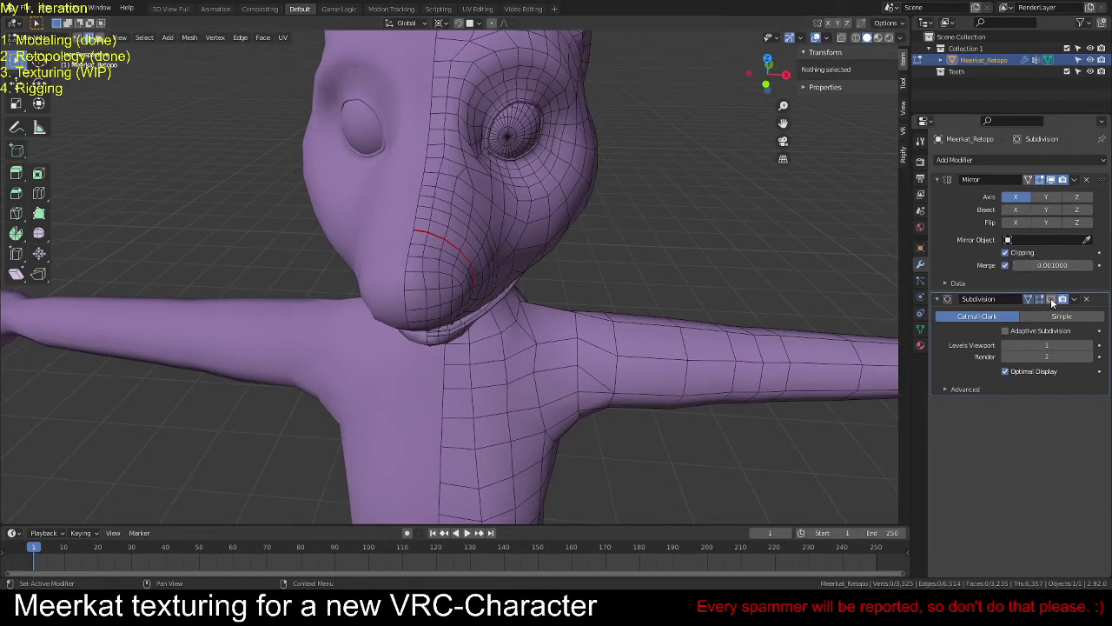
left_click(1050, 299)
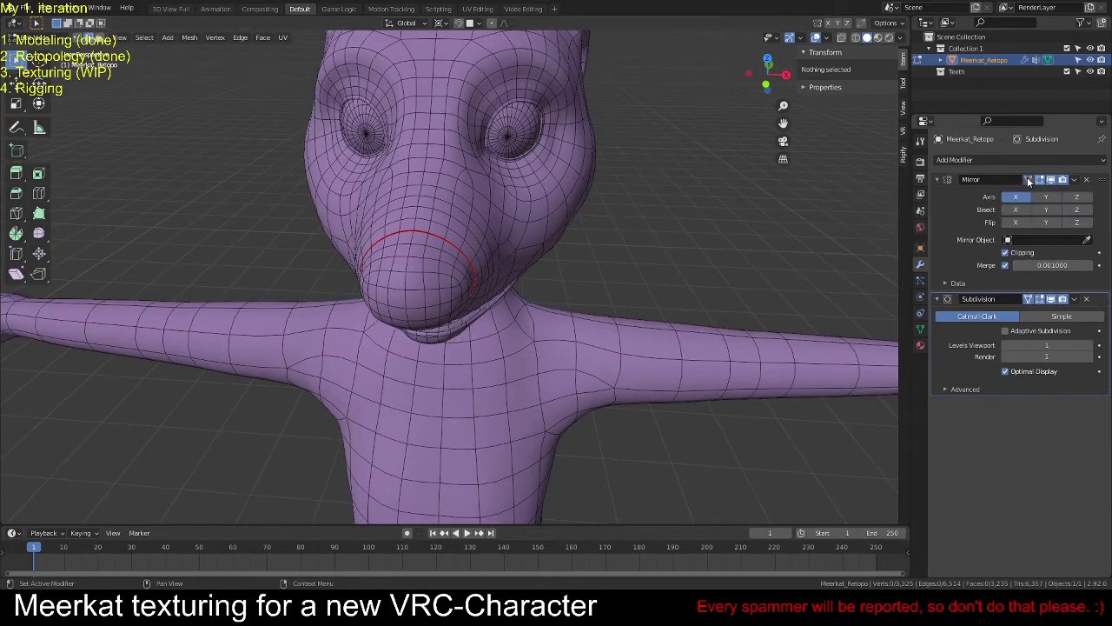
left_click(1029, 299)
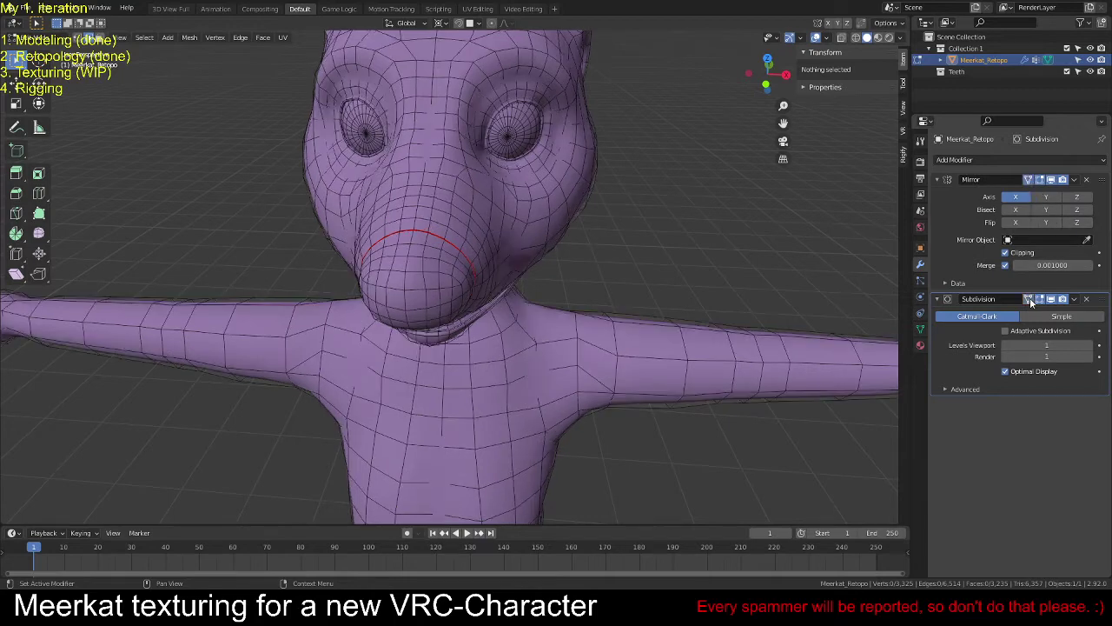
left_click(1029, 299)
scroll(505, 135, "down", 1)
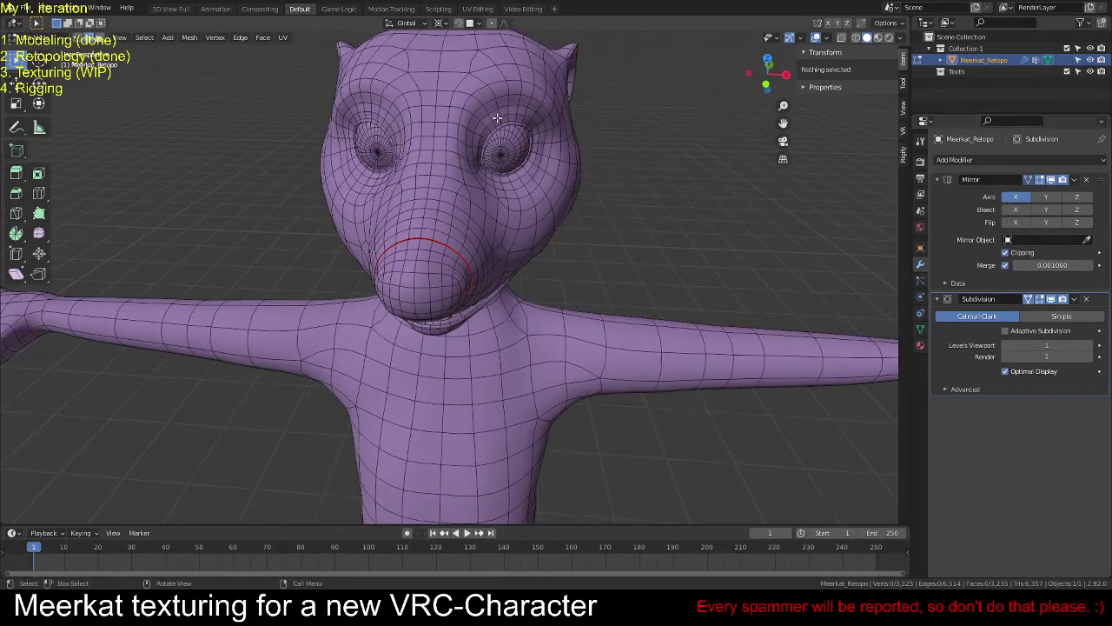
middle_click_drag(505, 135, 391, 354)
scroll(532, 227, "up", 3)
left_click(378, 321, "alt")
Step: Mark the eye loop as a seam and clear the selection
left_click(241, 38)
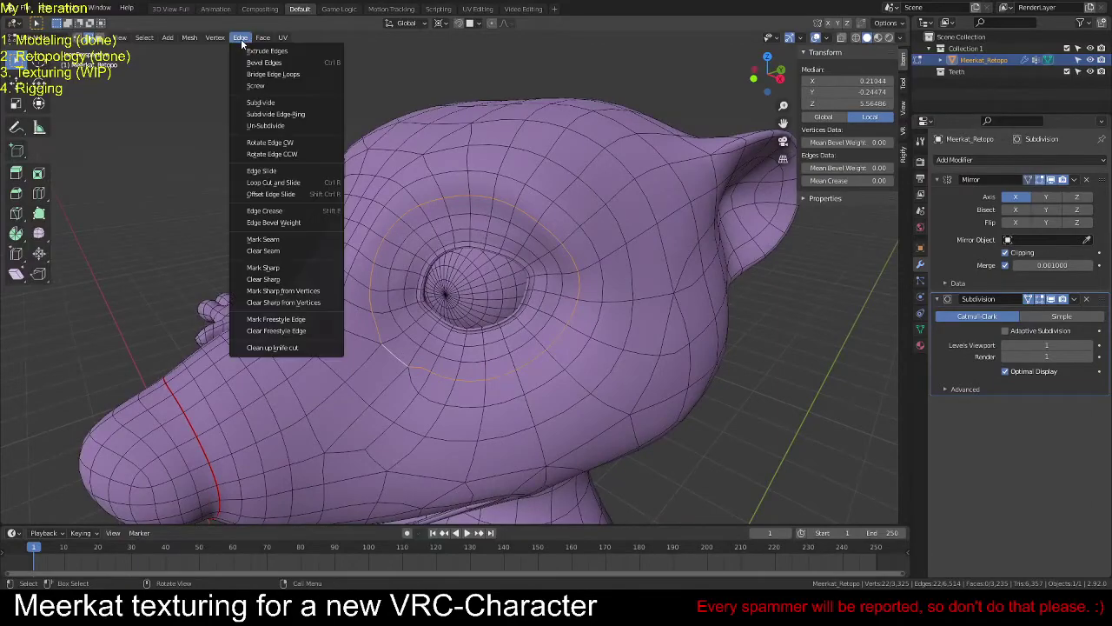
left_click(256, 252)
middle_click_drag(256, 252, 373, 323)
key("alt+a")
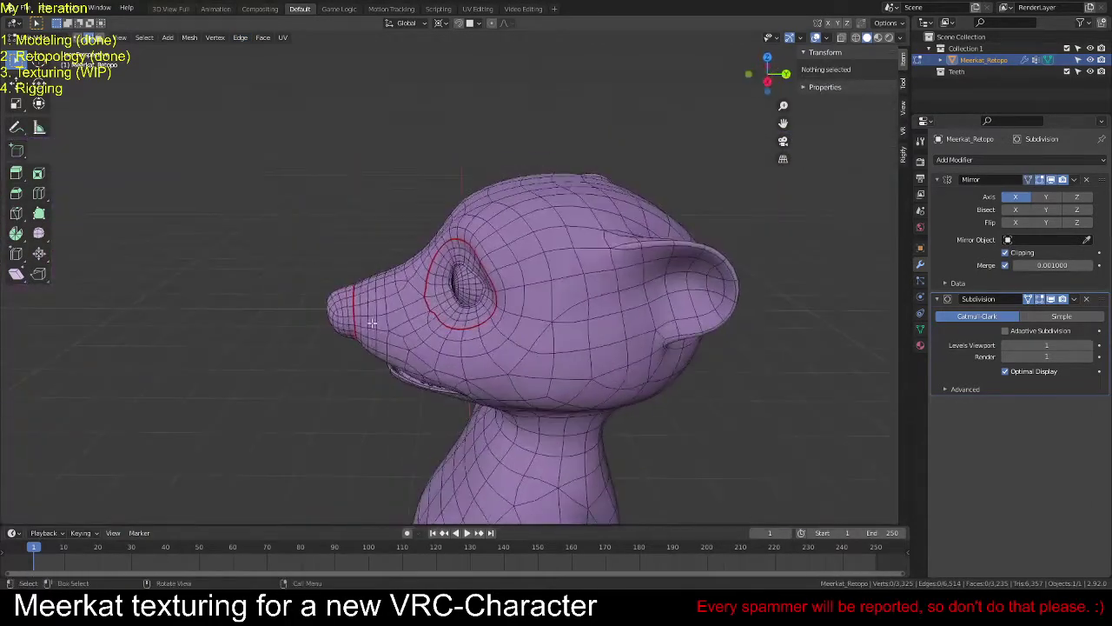
Step: Select a shortest edge path along the ear rim
middle_click_drag(687, 292, 581, 298)
scroll(582, 298, "up", 4)
scroll(465, 290, "up", 2)
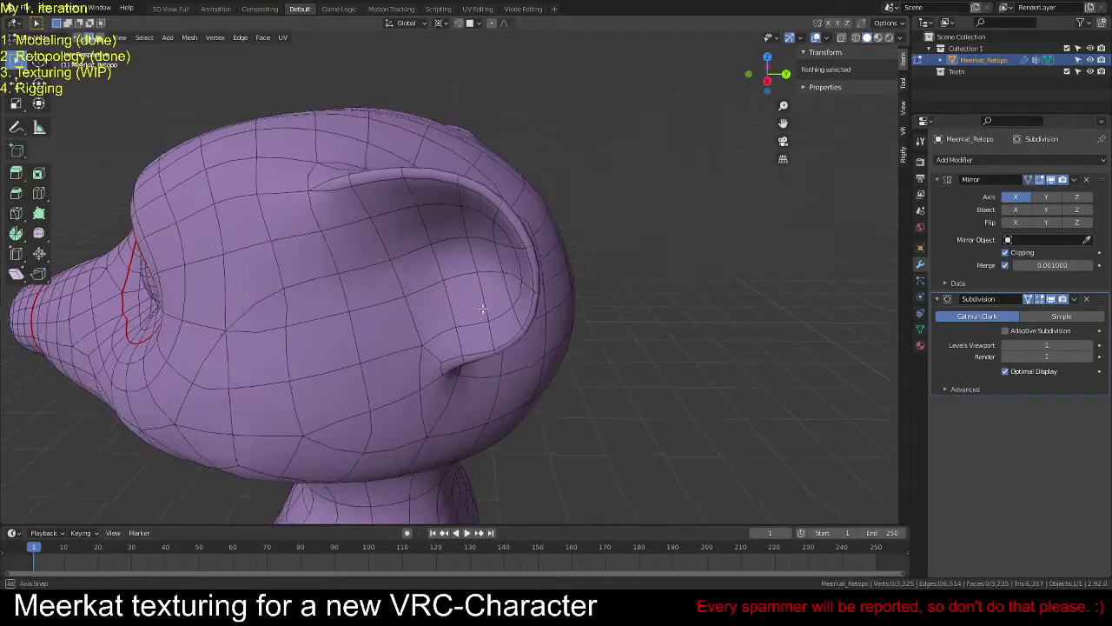
middle_click_drag(465, 290, 455, 253)
left_click(446, 360)
scroll(446, 360, "down", 3)
middle_click_drag(446, 361, 511, 279)
left_click(511, 279, "ctrl")
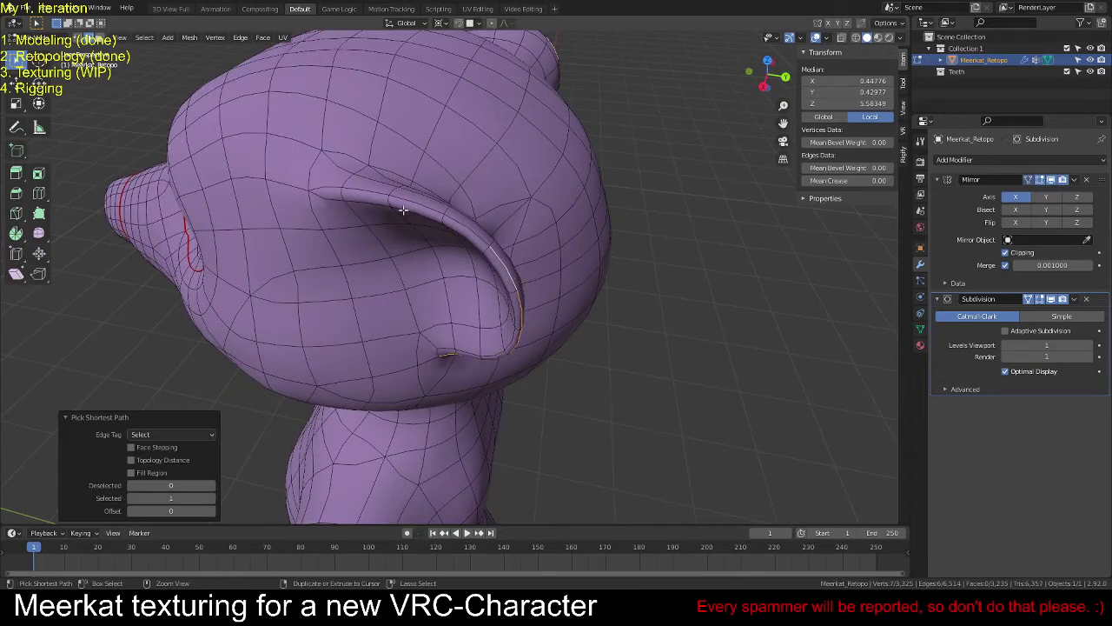
left_click(329, 185, "ctrl")
Step: Extend the path down from the ear rim and mark it as a seam
scroll(373, 262, "up", 1)
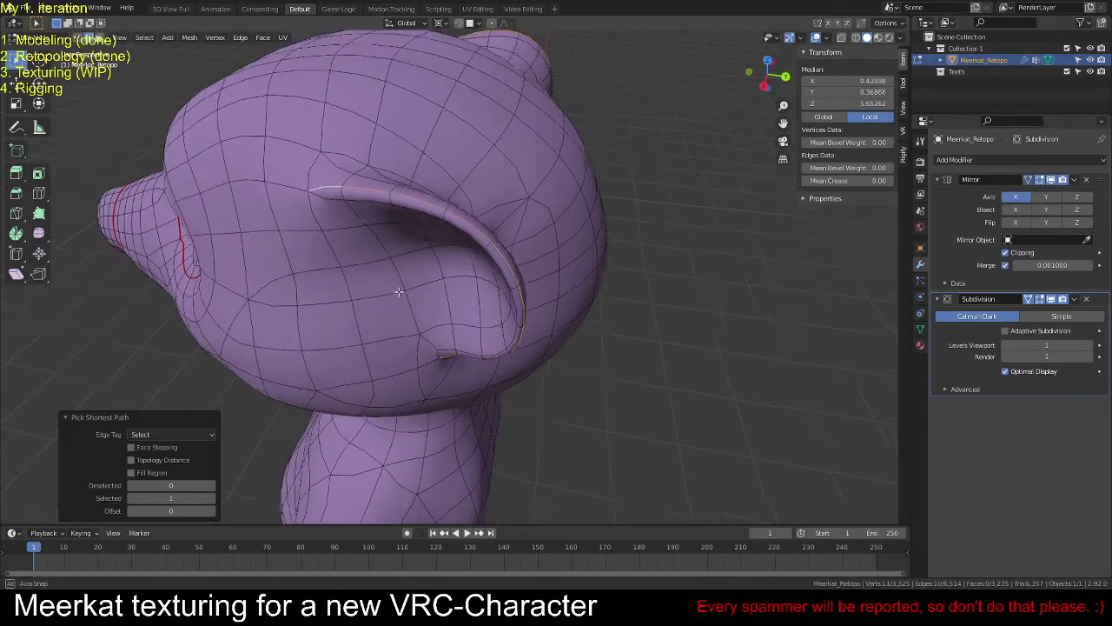
middle_click_drag(374, 262, 425, 244)
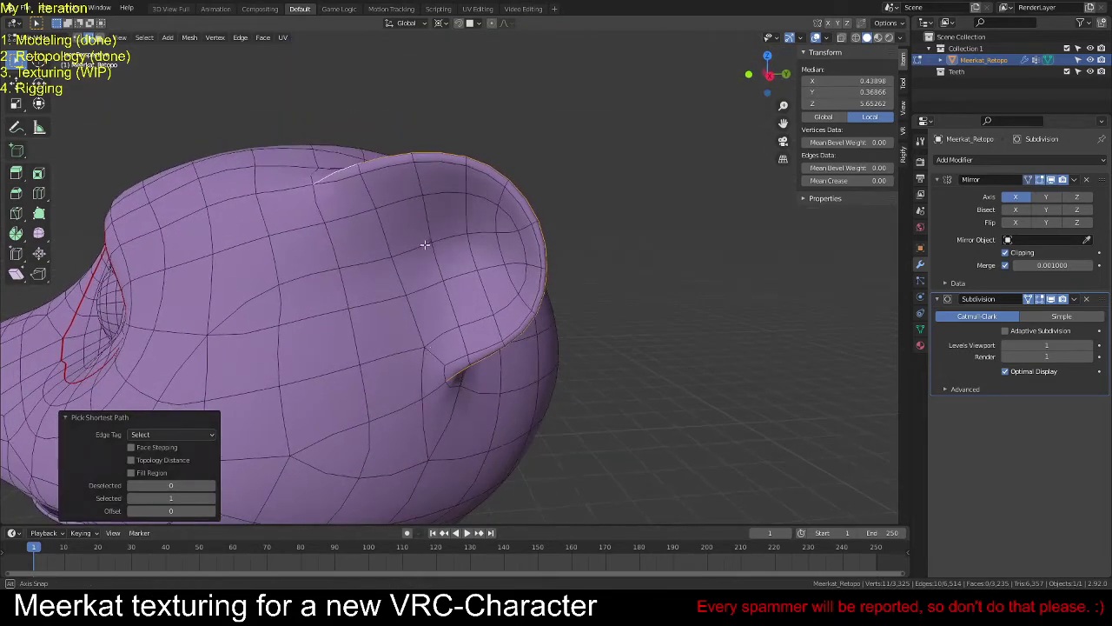
left_click(374, 389, "ctrl")
left_click(436, 391, "ctrl")
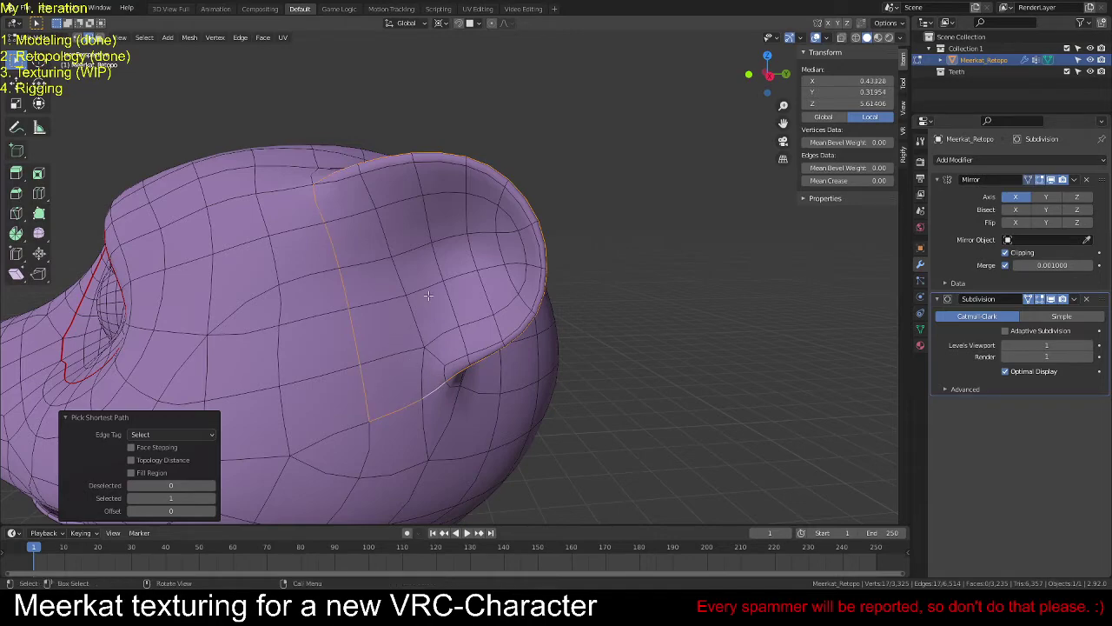
scroll(427, 296, "down", 3)
mouse_move(398, 316)
middle_mouse_down()
mouse_move(386, 321)
mouse_move(430, 356)
mouse_move(403, 311)
middle_mouse_up()
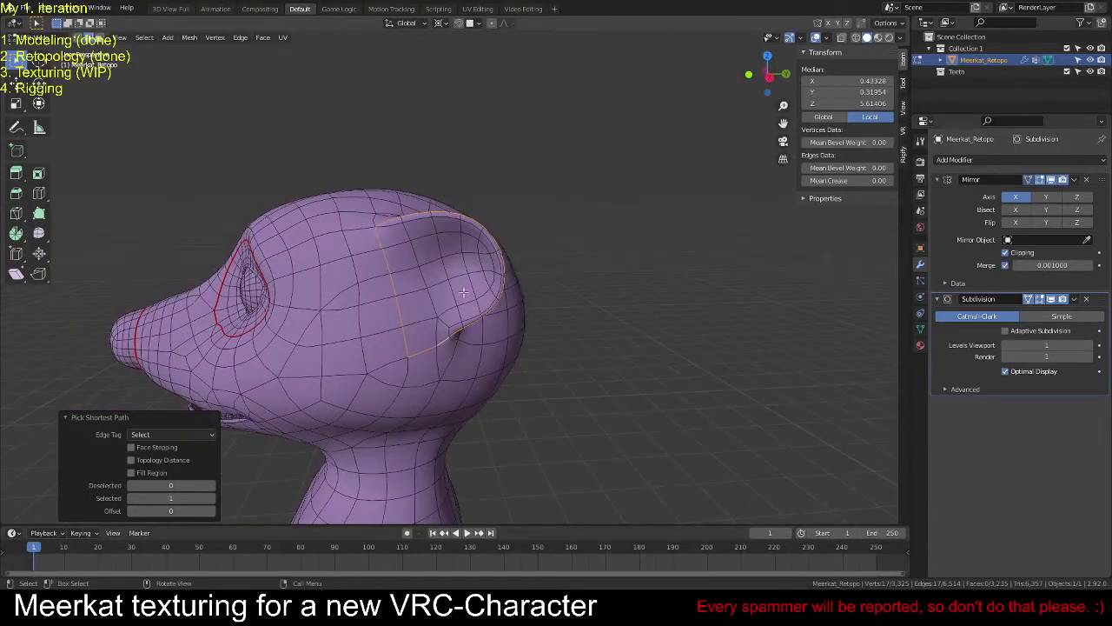
left_click(239, 39)
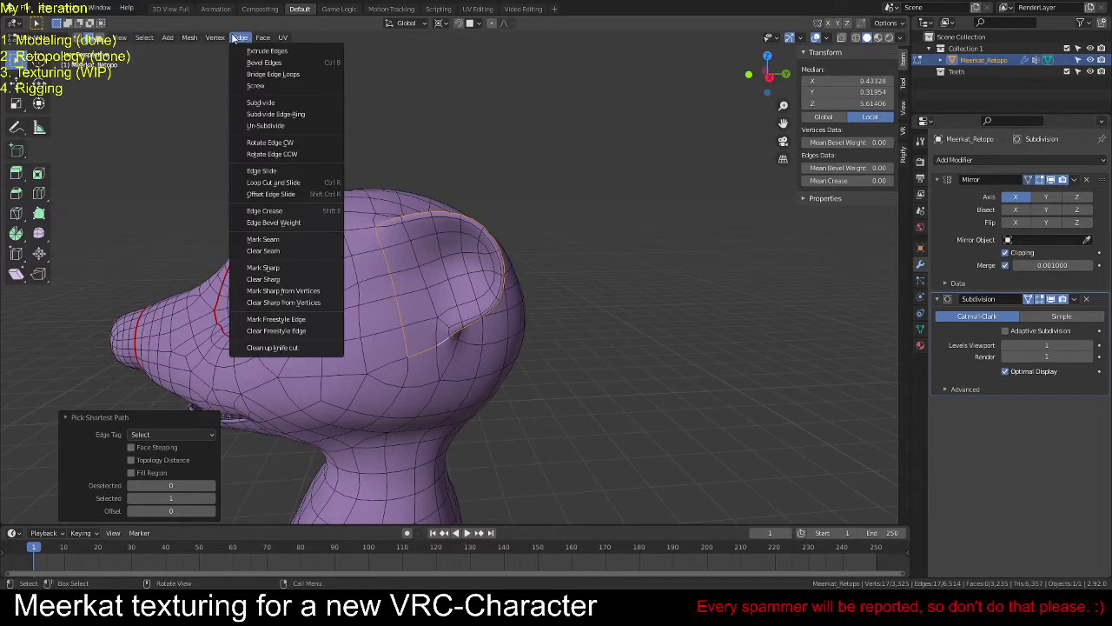
left_click(294, 240)
key("alt+a")
Step: Select an edge path running all the way around the ear base
middle_click_drag(375, 297, 557, 247)
left_click(504, 210)
key("KP_Decimal")
left_click(556, 247, "ctrl")
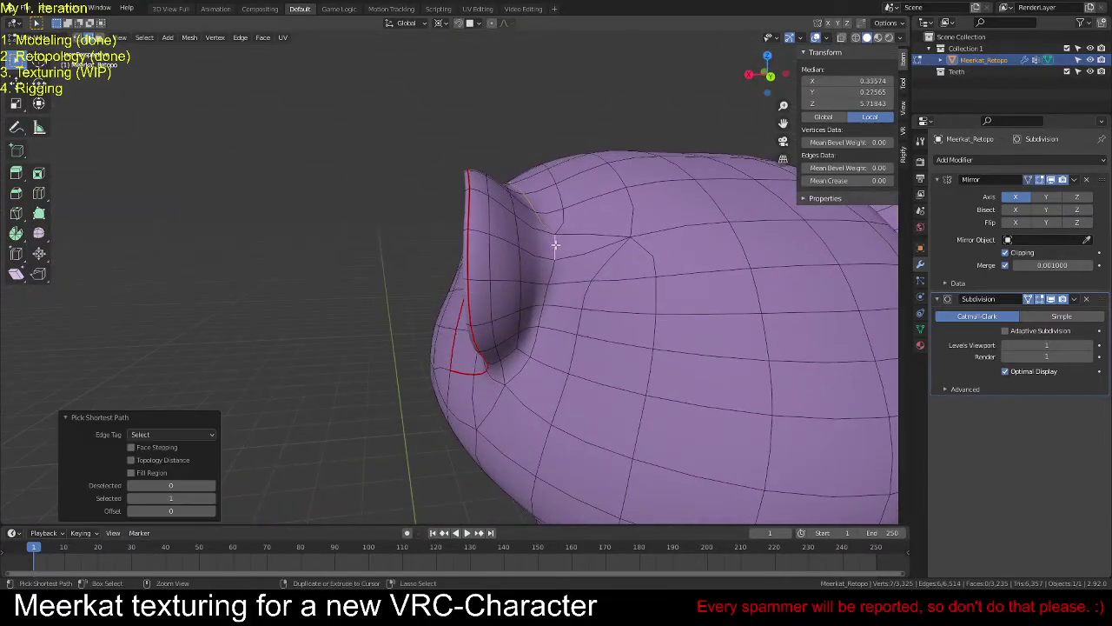
middle_click_drag(556, 337, 351, 146)
left_click(546, 336, "ctrl")
left_click(518, 344, "ctrl")
Step: Mark the ear base path as a seam and deselect everything
left_click(240, 37)
left_click(287, 238)
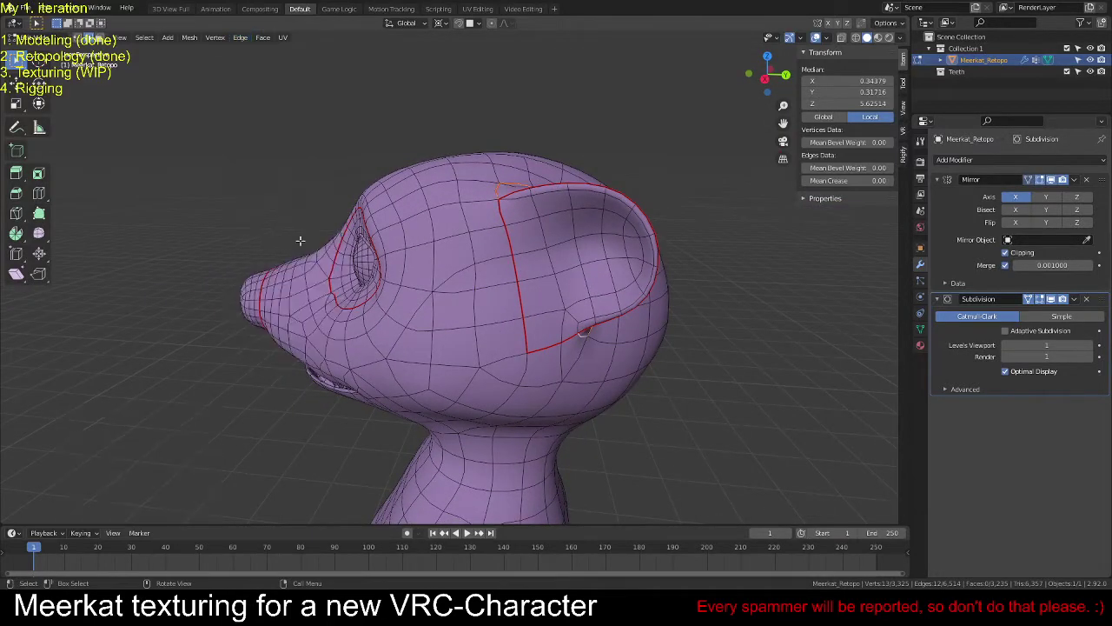
key("alt+a")
key("KP_1")
middle_click_drag(390, 287, 418, 290)
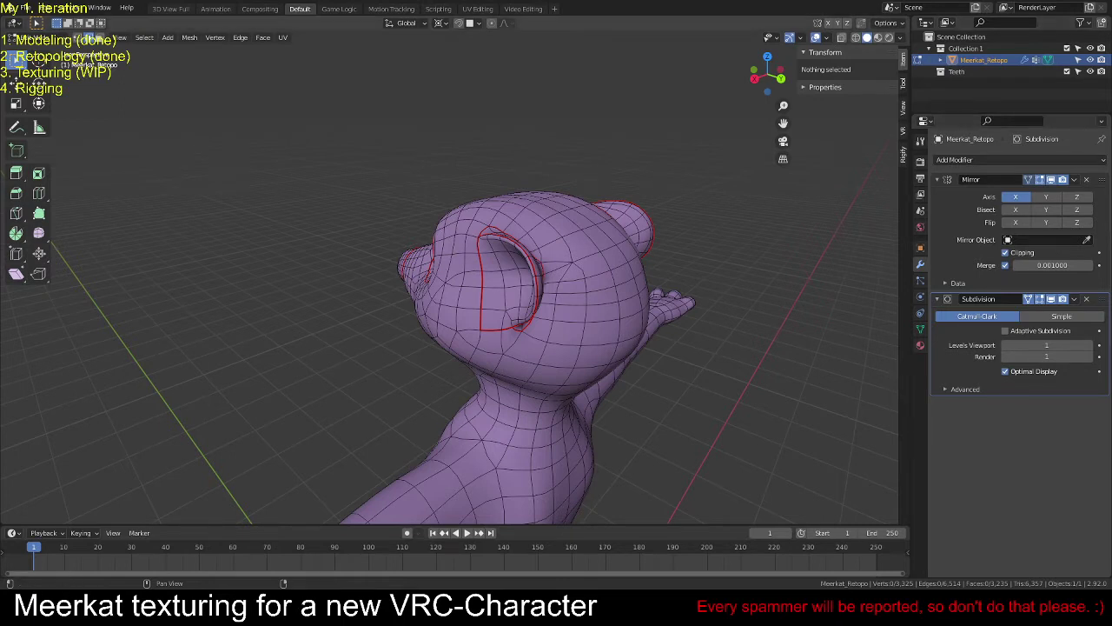
Step: Select a shortest path from behind the ear down the head toward the mouth corner
middle_click_drag(417, 261, 528, 314)
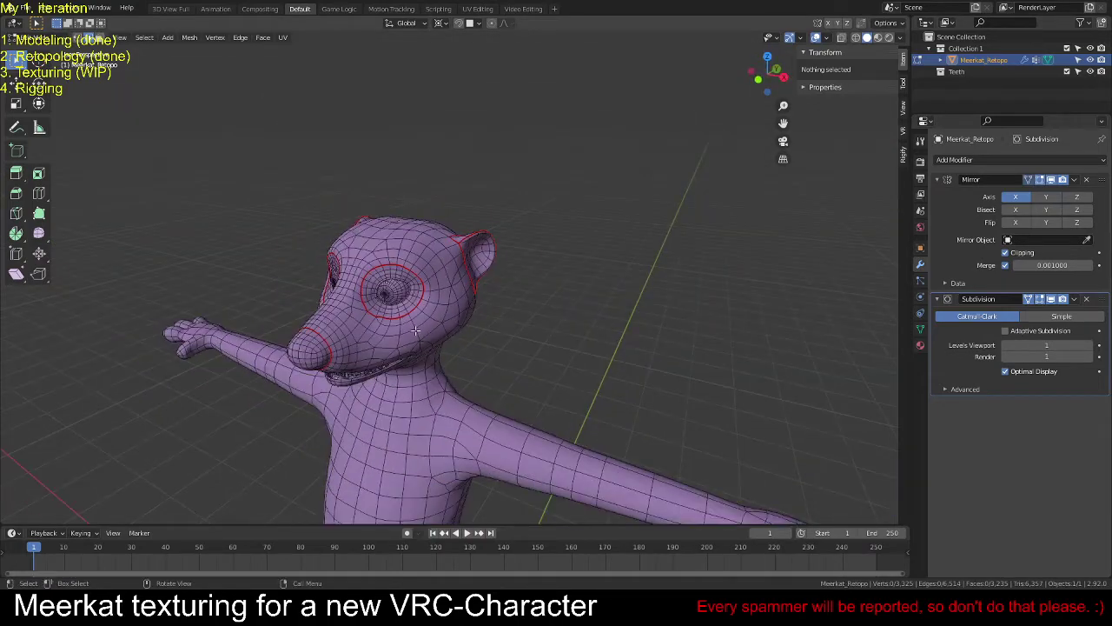
middle_click_drag(380, 292, 547, 282)
left_click(430, 210)
left_click(525, 288, "ctrl")
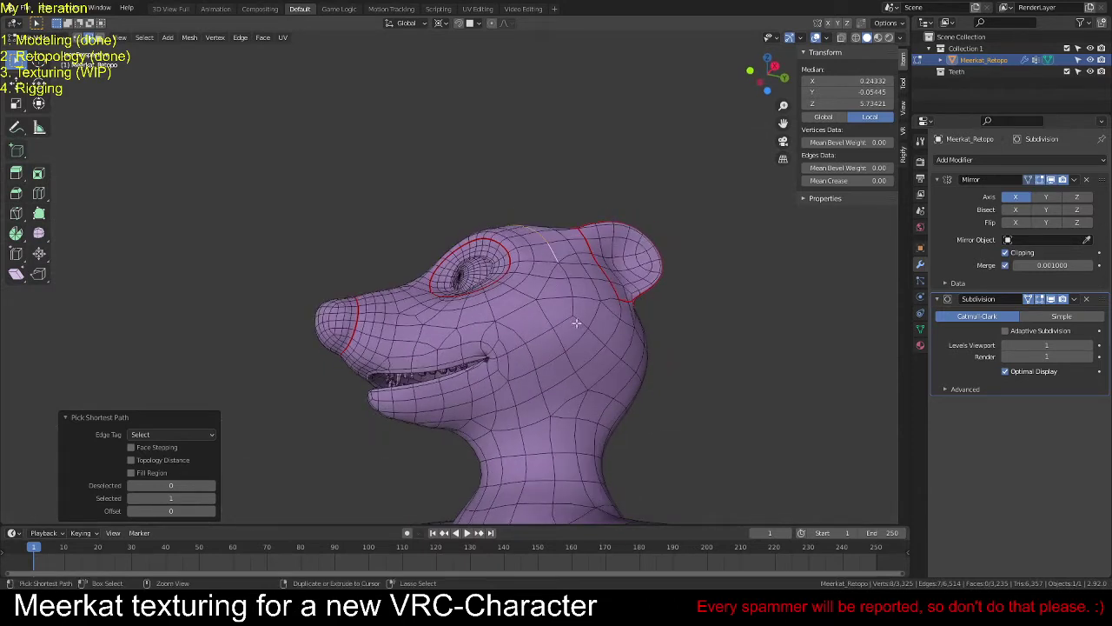
left_click(566, 309, "ctrl")
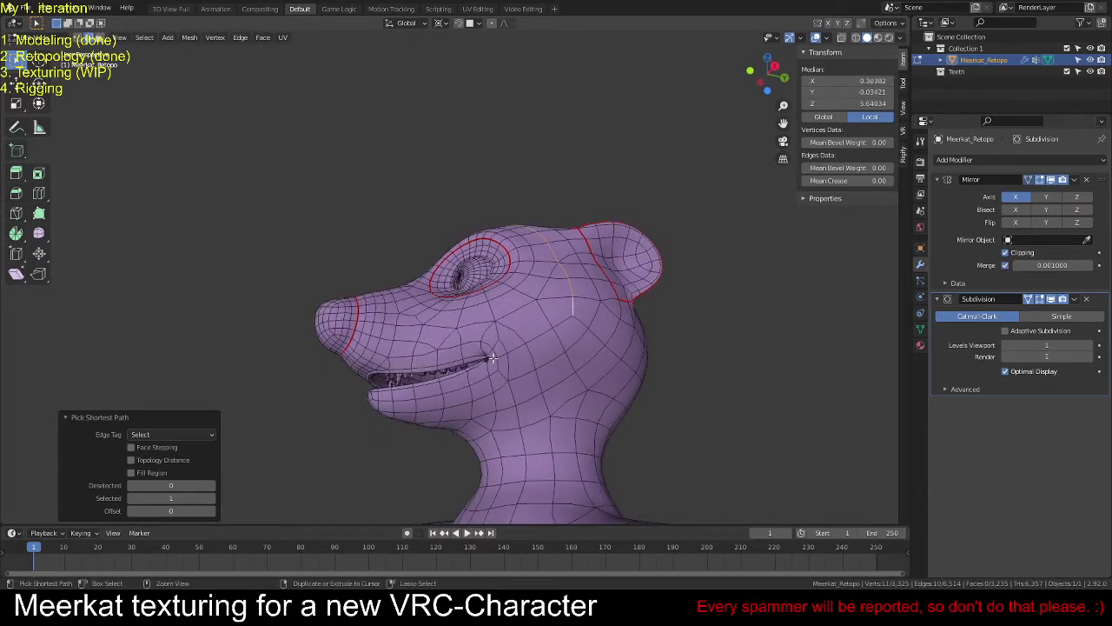
left_click(615, 295, "ctrl")
Step: Mark that path as a seam and split the viewport into two side-by-side views
middle_click_drag(528, 255, 504, 270)
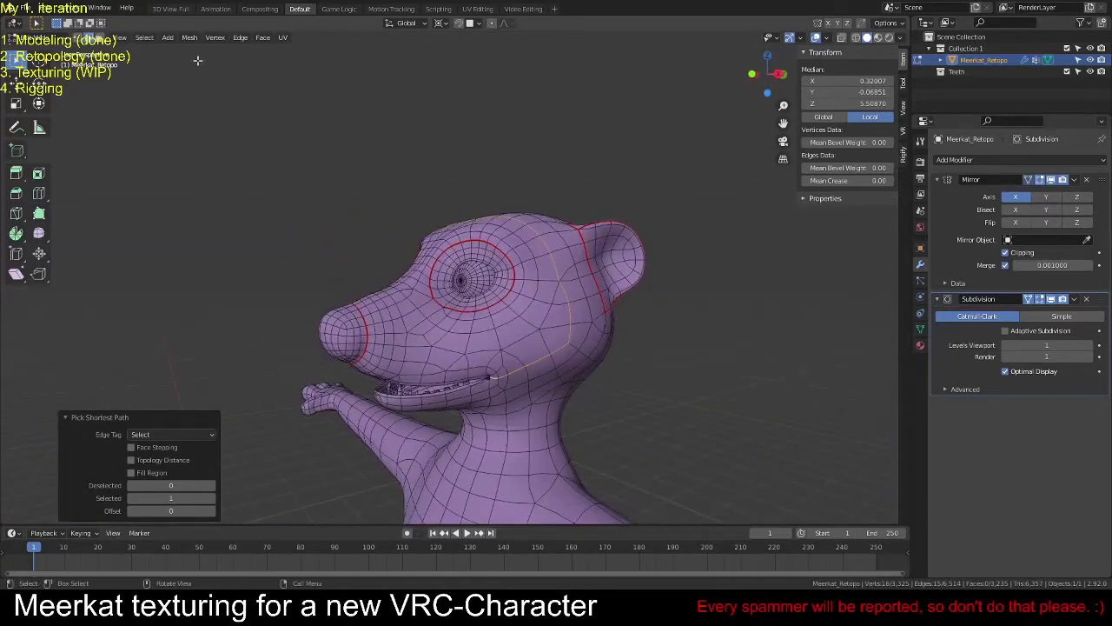
left_click(241, 38)
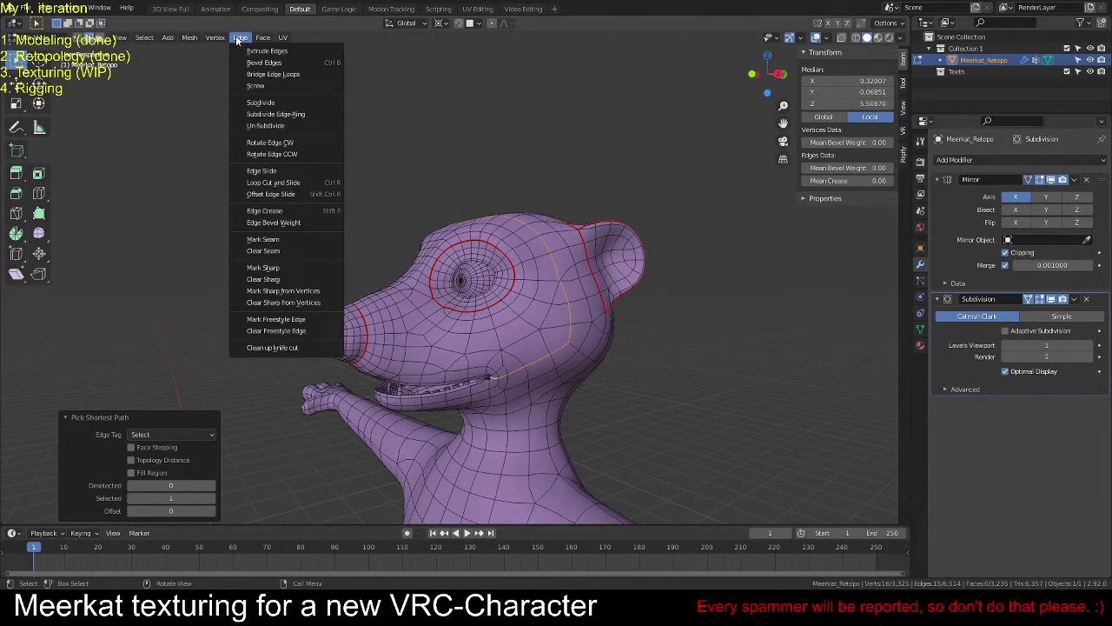
left_click(266, 243)
key("alt+a")
middle_click_drag(373, 313, 289, 281)
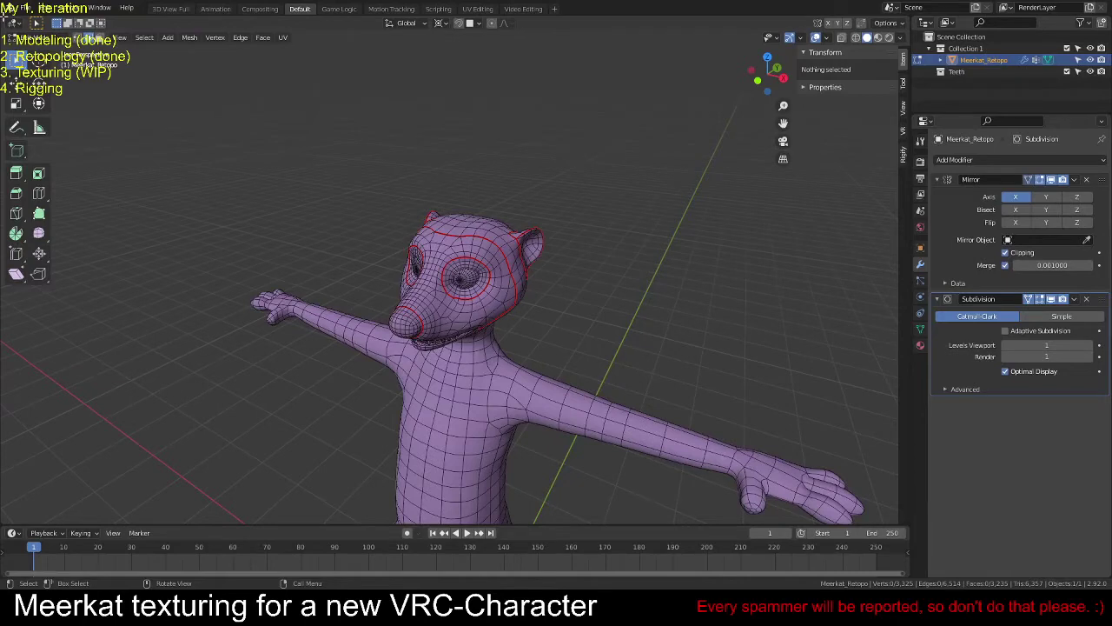
left_click_drag(7, 35, 357, 49)
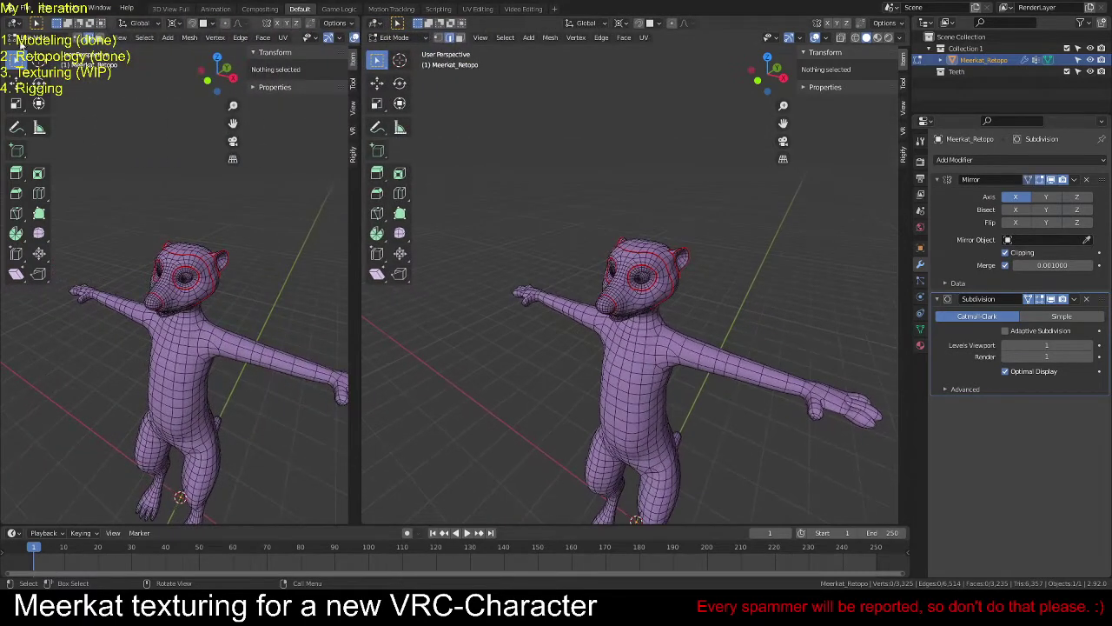
Step: Turn the left view into an Image Editor above a larger UV Editor showing the Character Texture grid
left_click(15, 24)
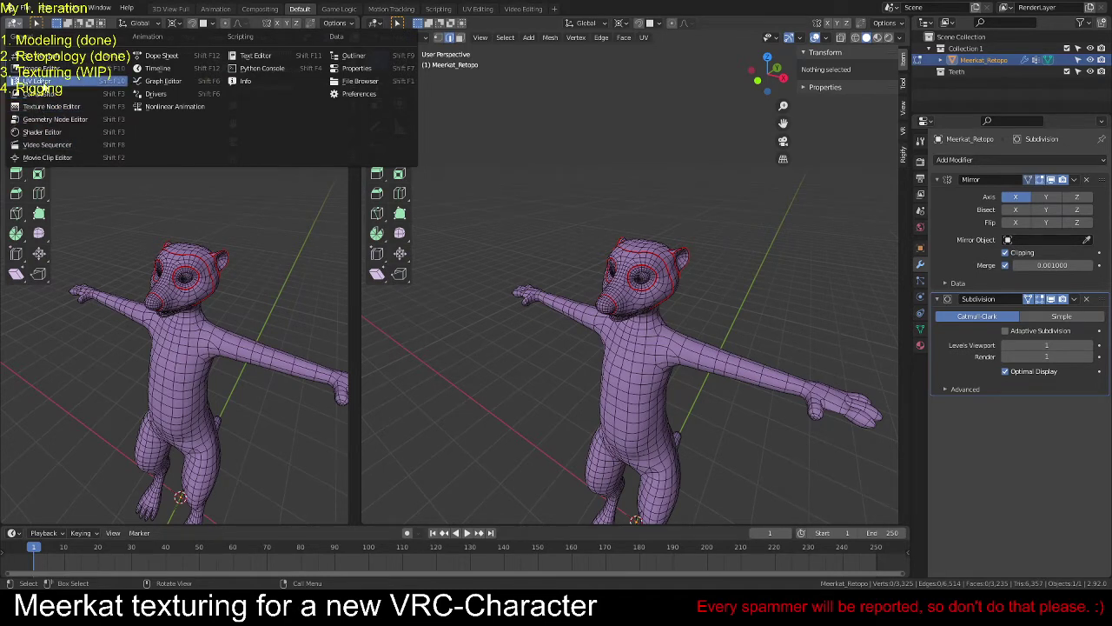
left_click(35, 81)
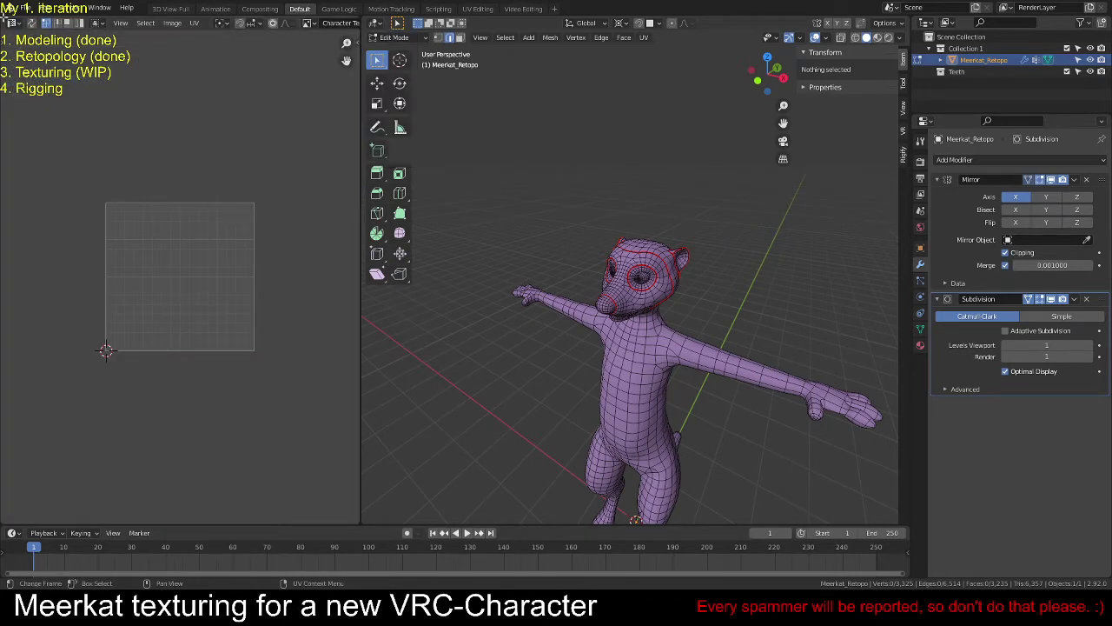
left_click_drag(4, 18, 17, 277)
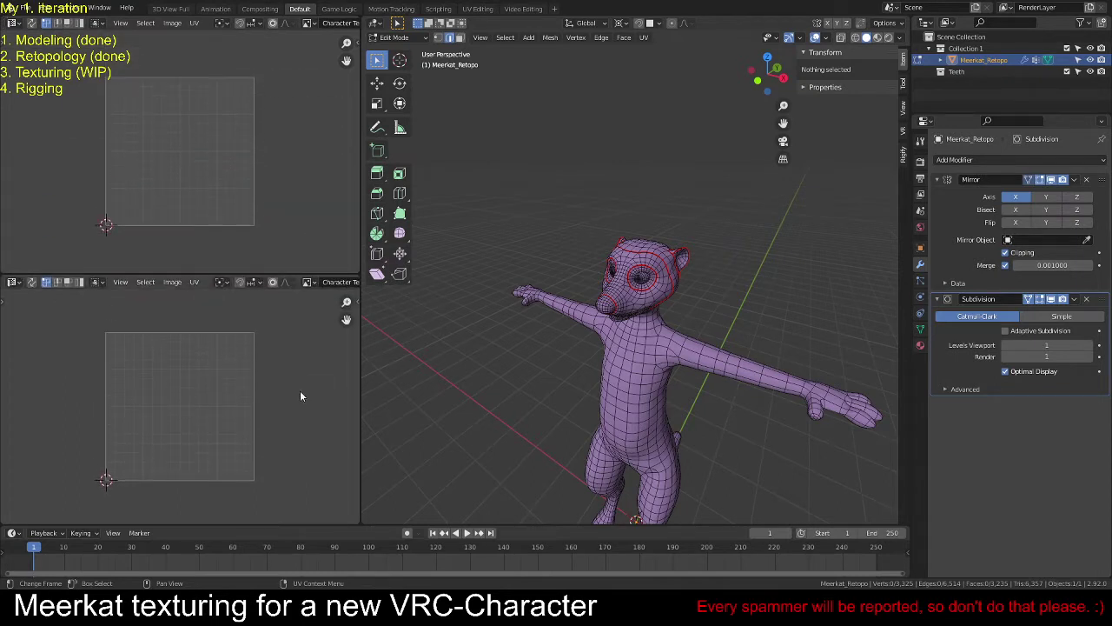
left_click(12, 22)
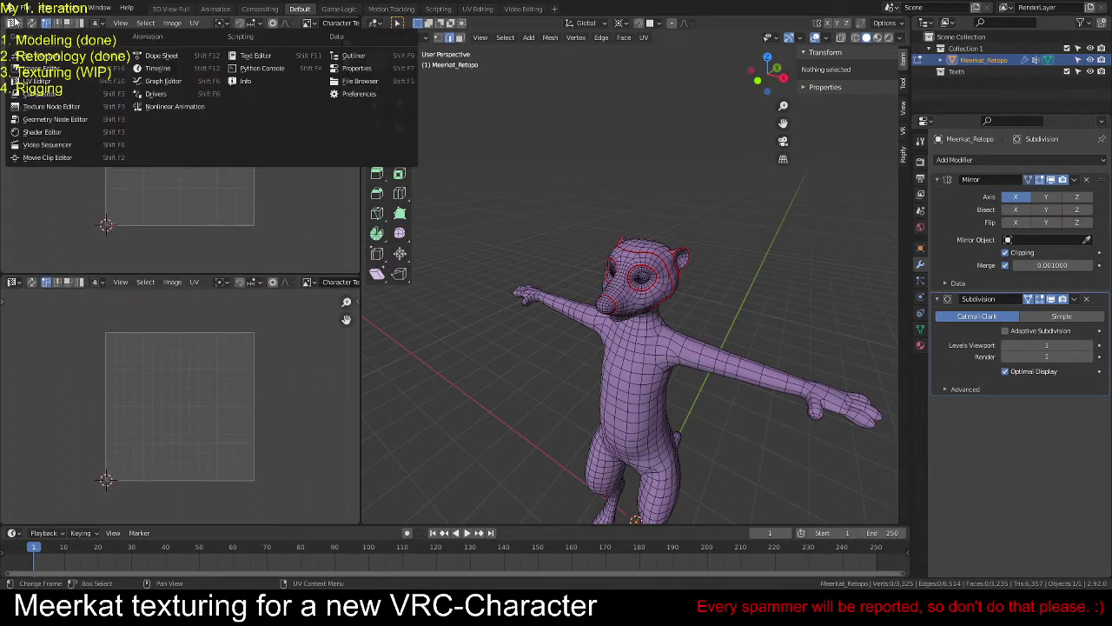
left_click(39, 68)
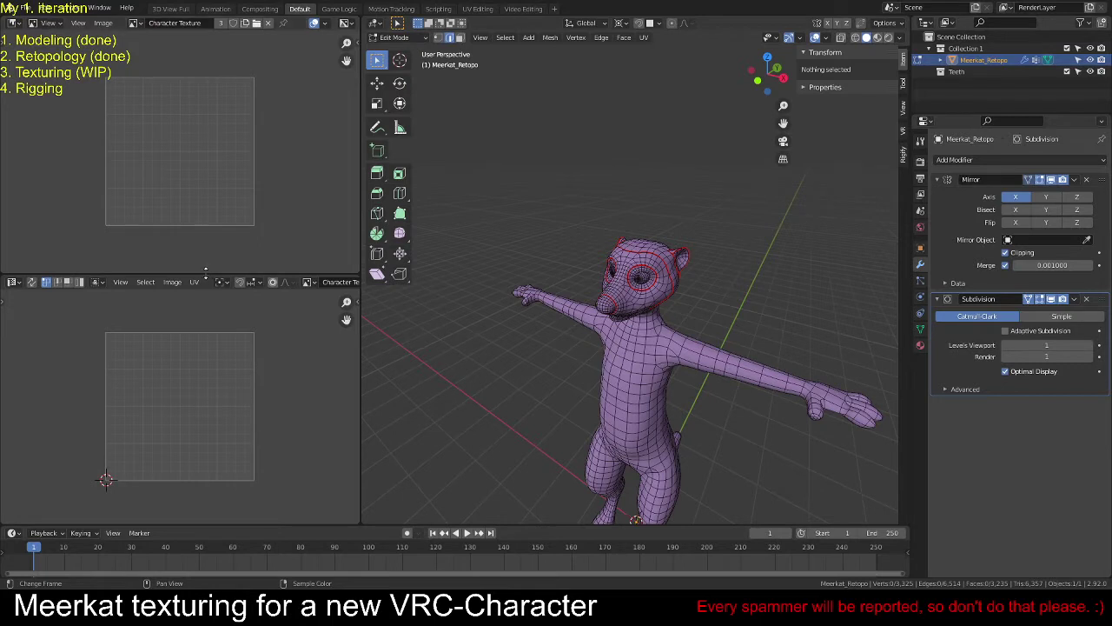
left_click_drag(207, 275, 200, 204)
key("Home")
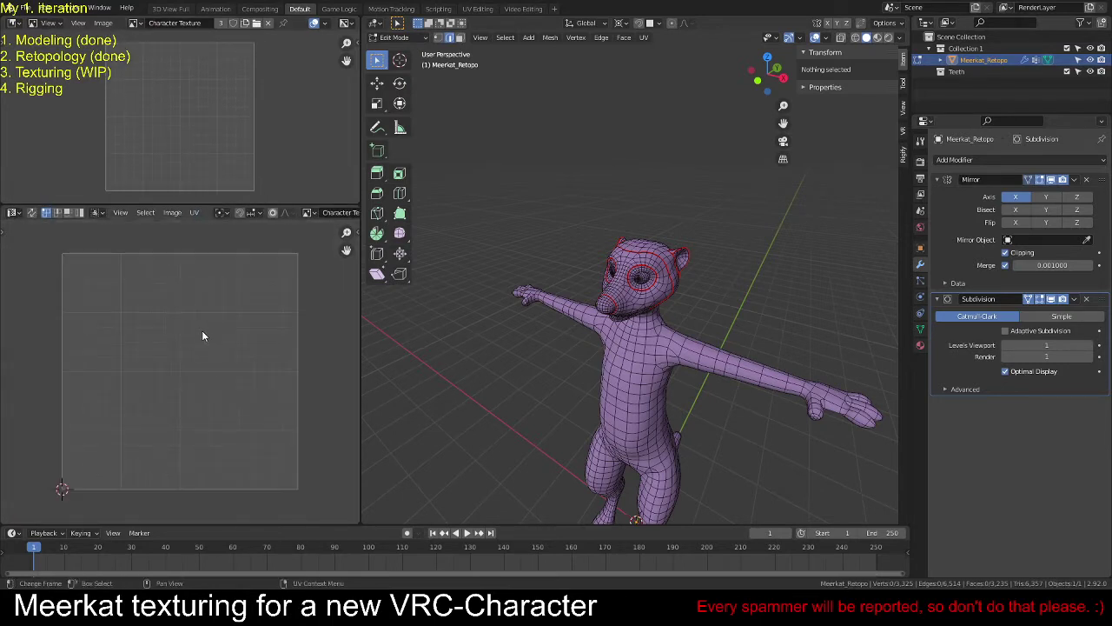
middle_click_drag(189, 356, 190, 357)
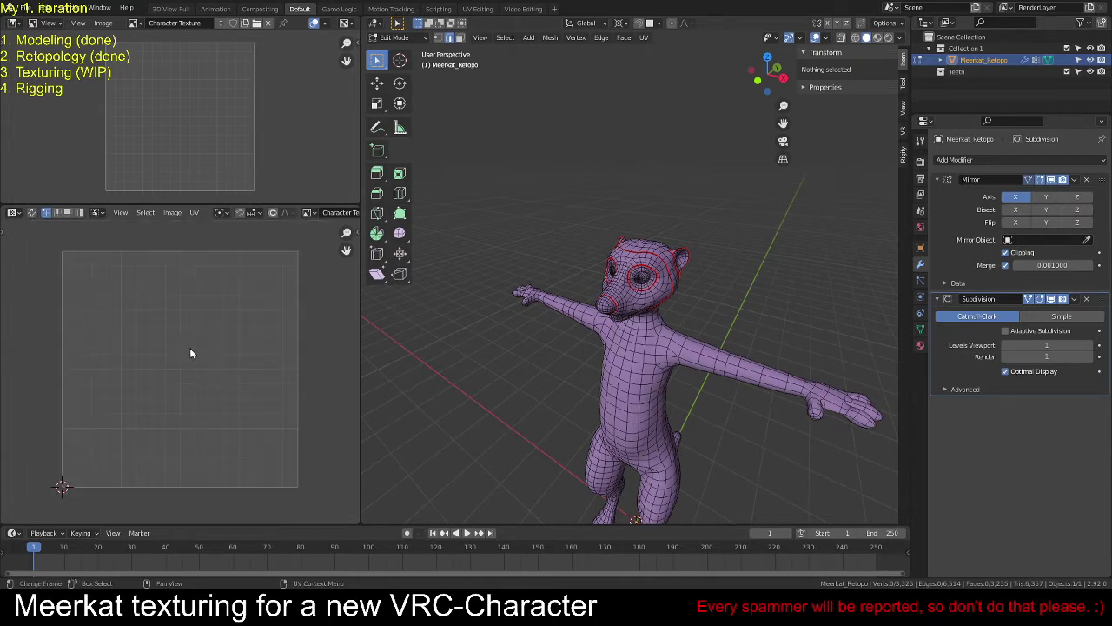
middle_click_drag(552, 333, 521, 336)
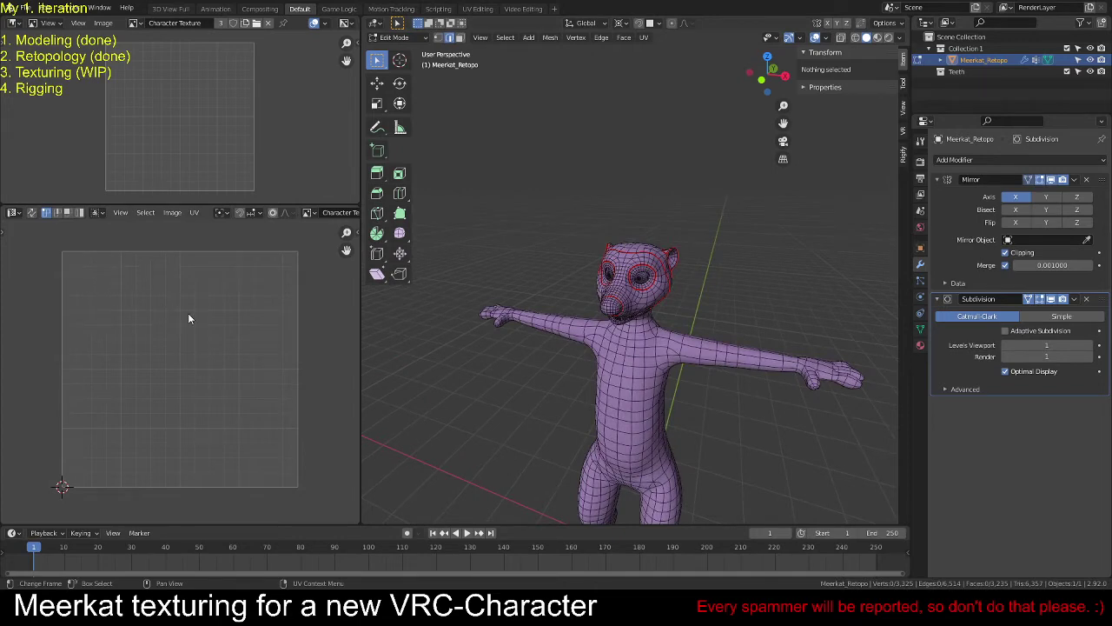
Step: Unwrap the whole meerkat mesh with Angle Based method and 0.100 island margin, then deselect
key("a")
key("u")
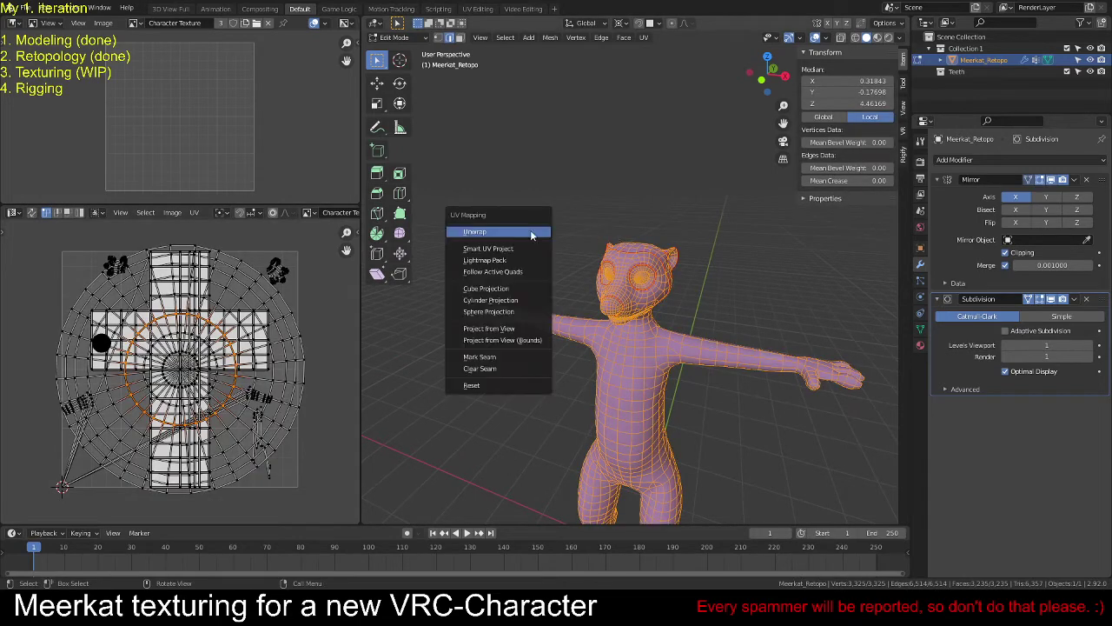
left_click(532, 233)
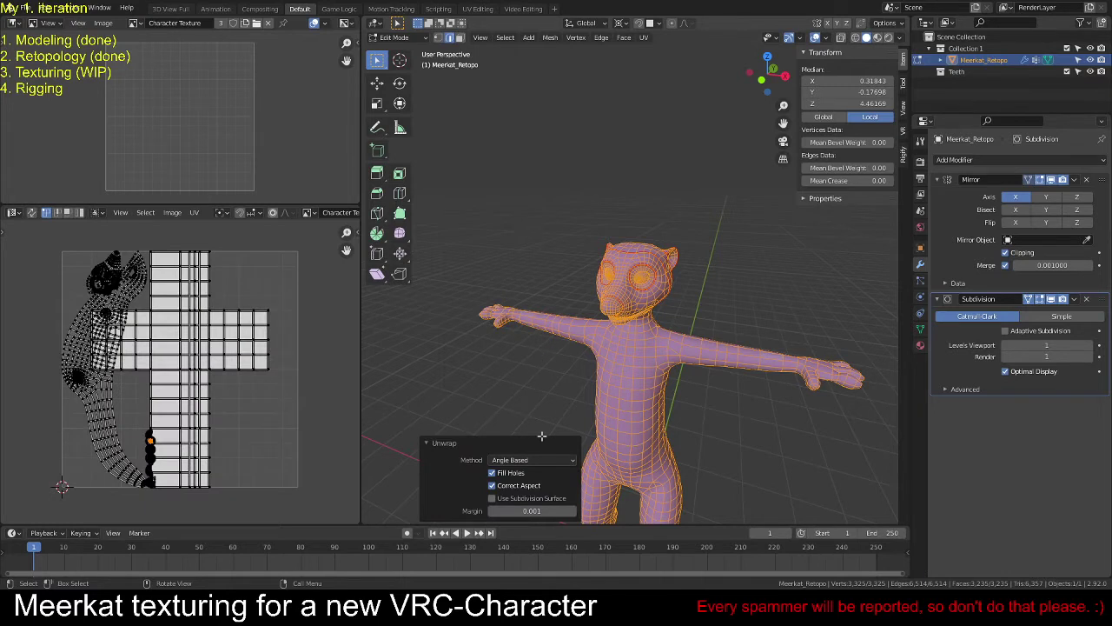
left_click(554, 511)
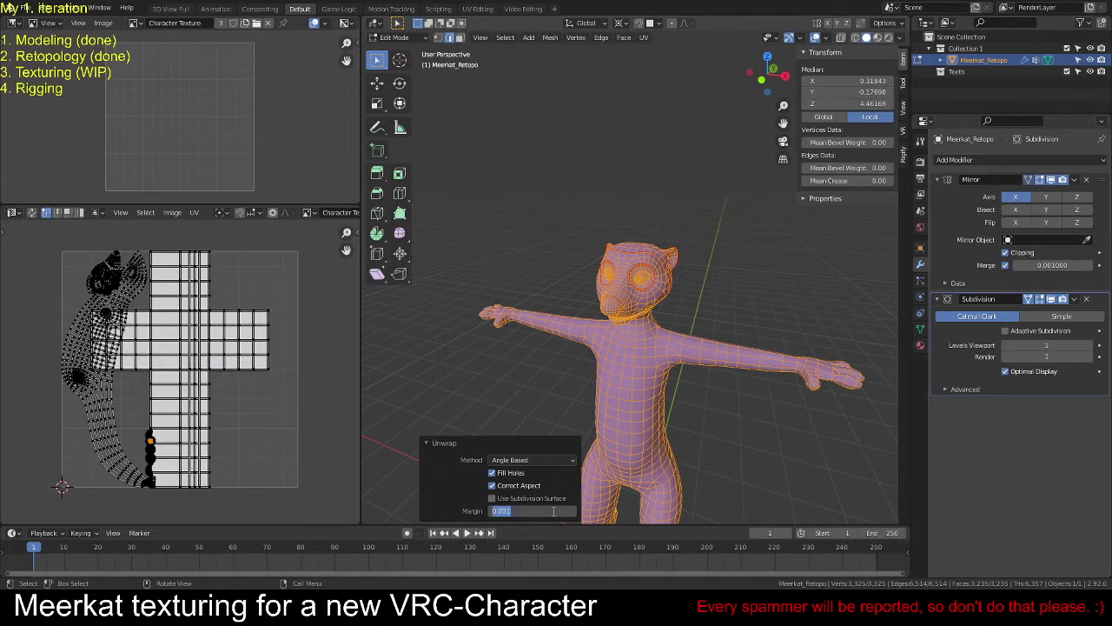
type("1")
key("Return")
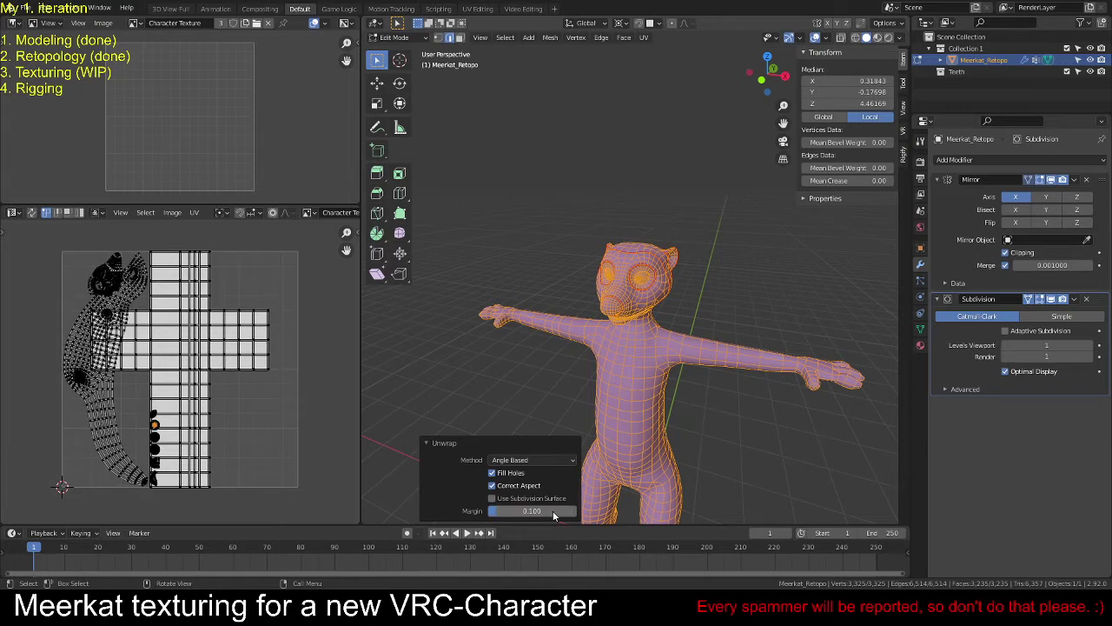
middle_click_drag(608, 348, 655, 298)
scroll(677, 373, "up", 5)
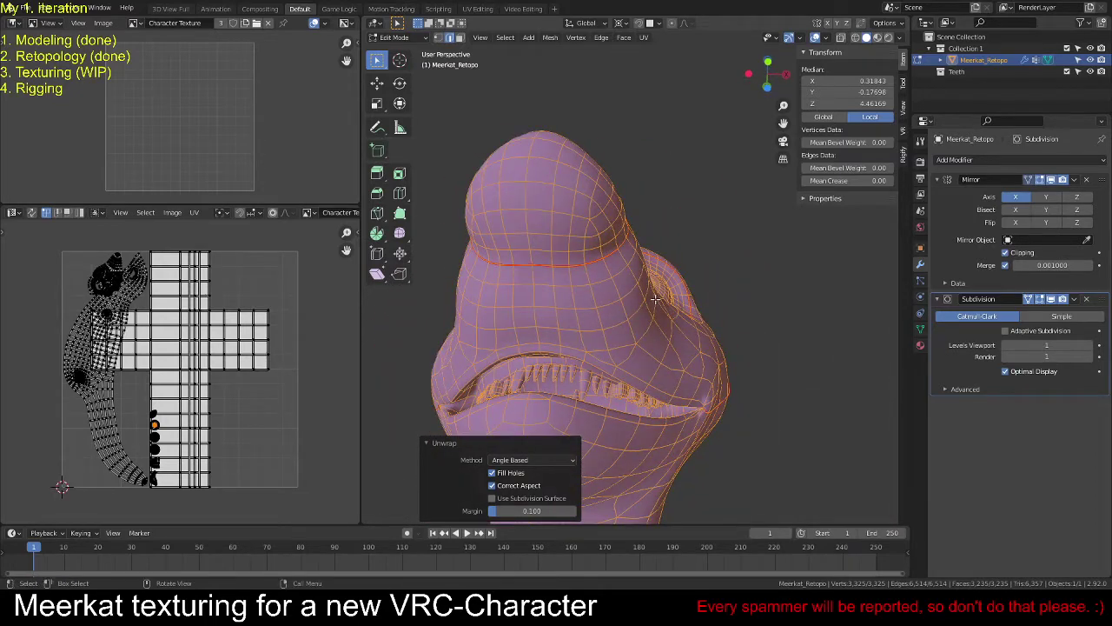
key("alt+a")
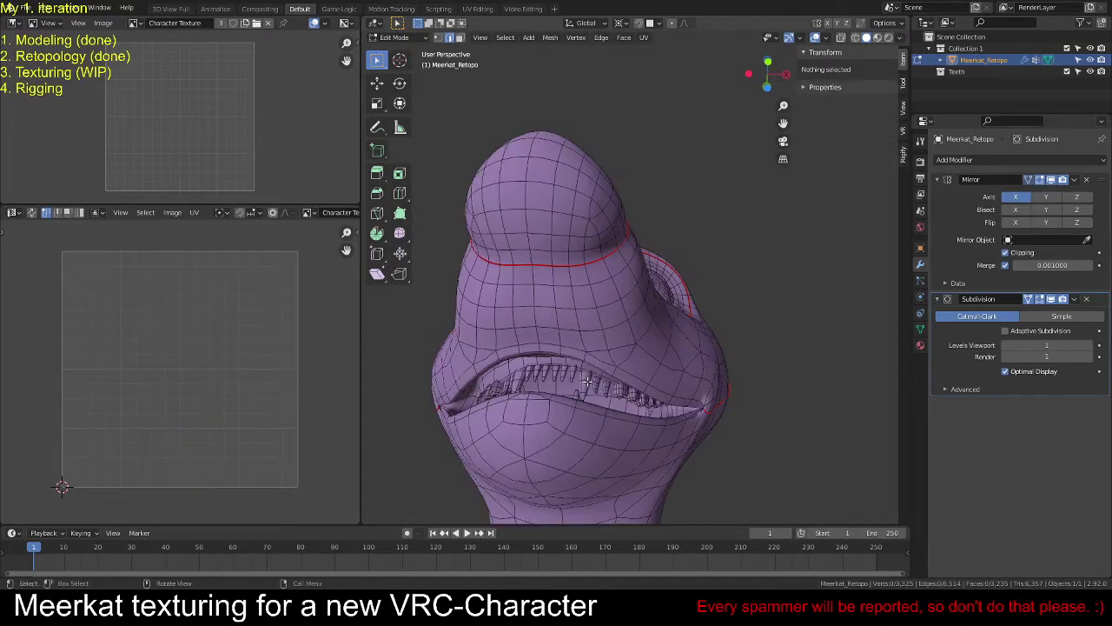
Step: Add every connected teeth piece, then select the whole meerkat mesh from a front view
key("l")
key("l")
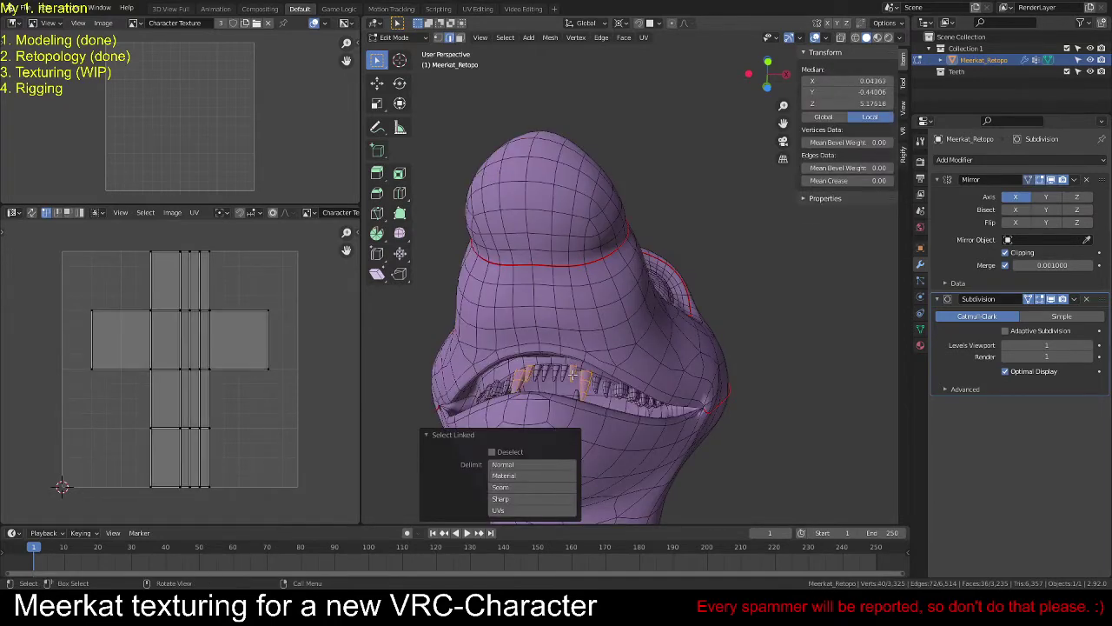
key("l")
key("l")
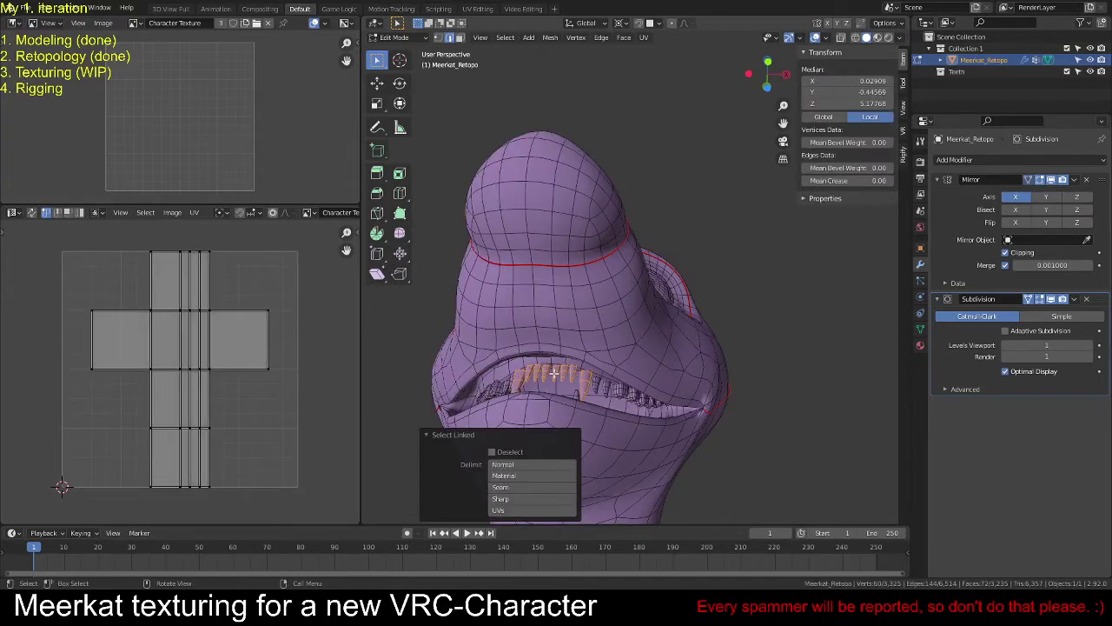
key("l")
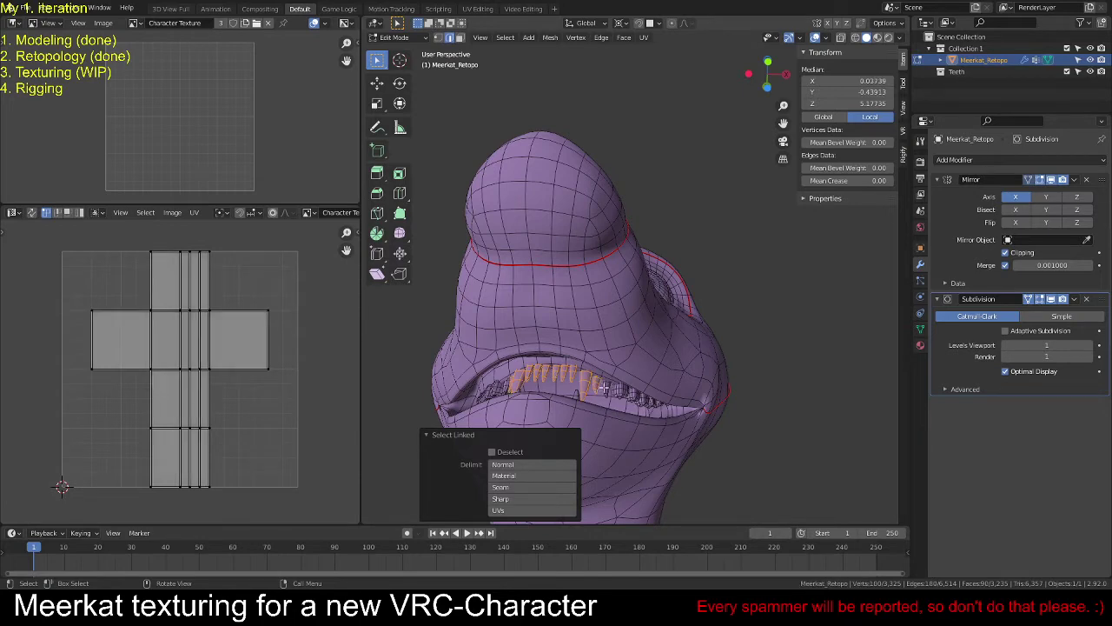
key("l")
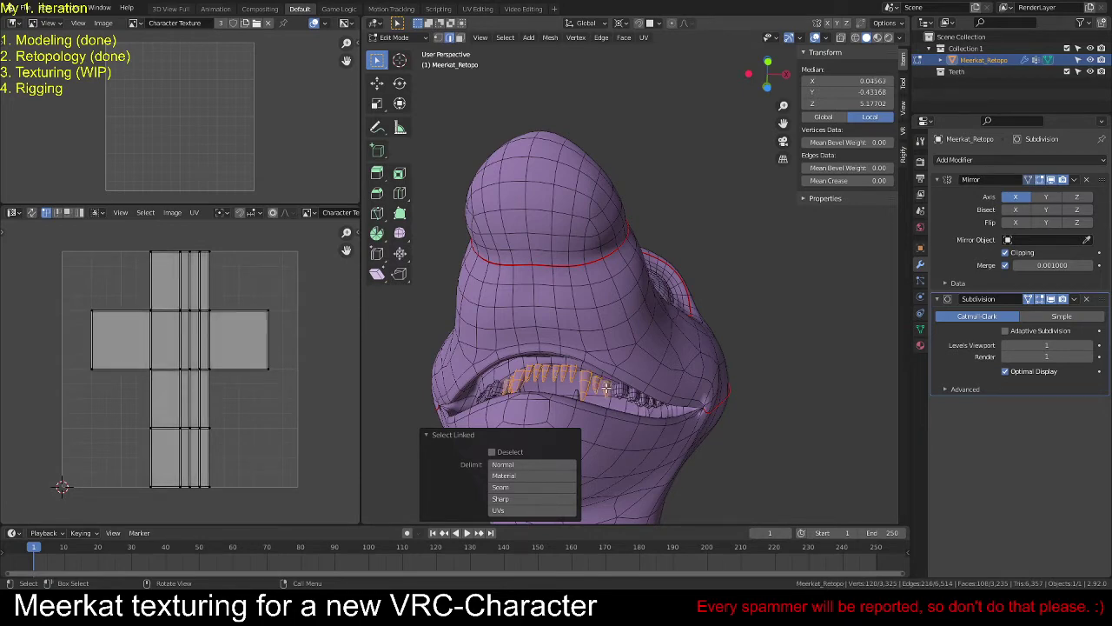
key("a")
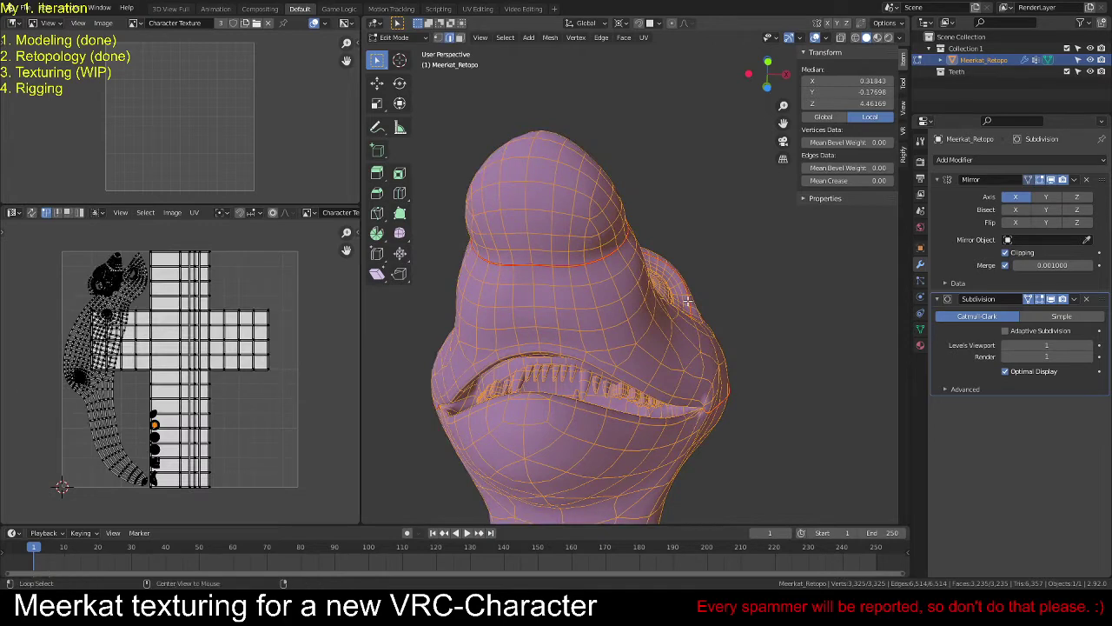
key("alt+a")
key("a")
middle_click_drag(627, 327, 618, 380)
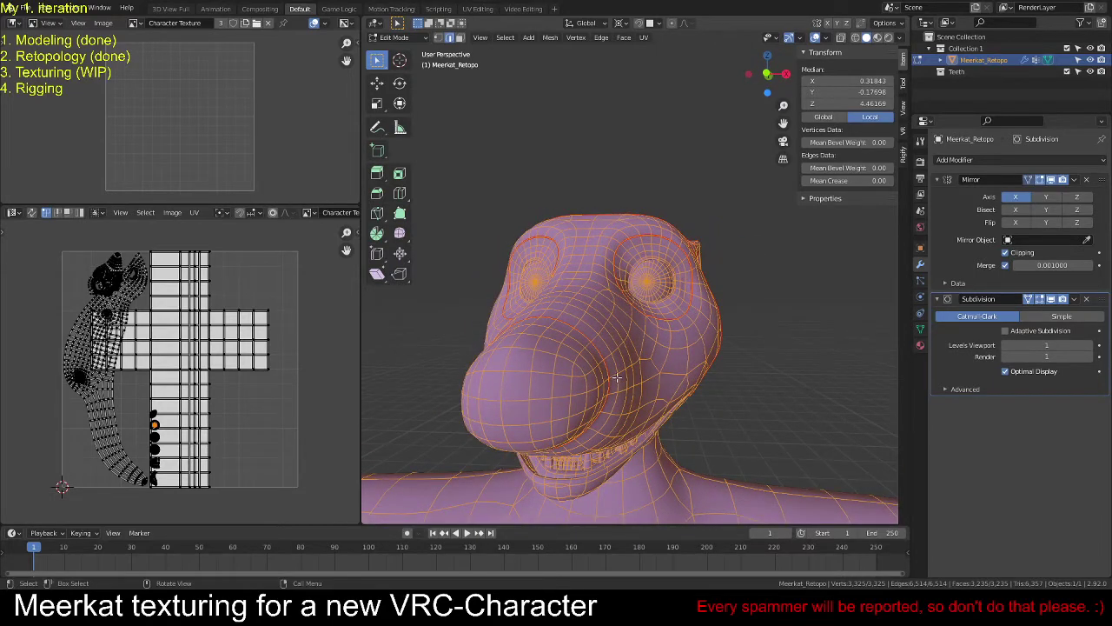
Step: Unwrap the mesh, toggle Use Subdivision Surface, and move Subdivision above Mirror
key("u")
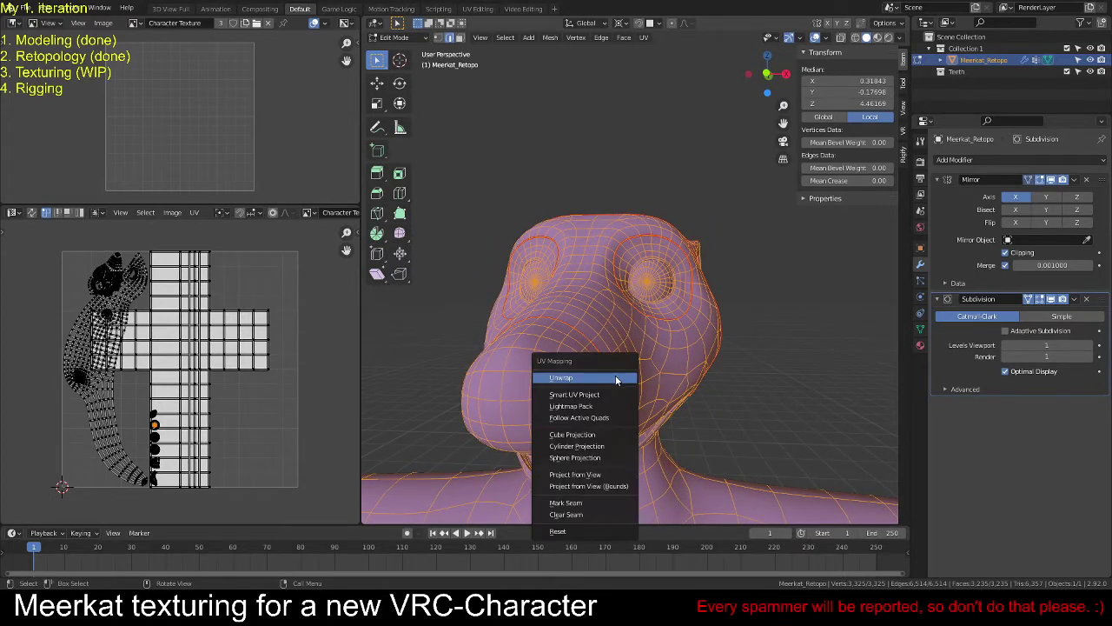
left_click(616, 380)
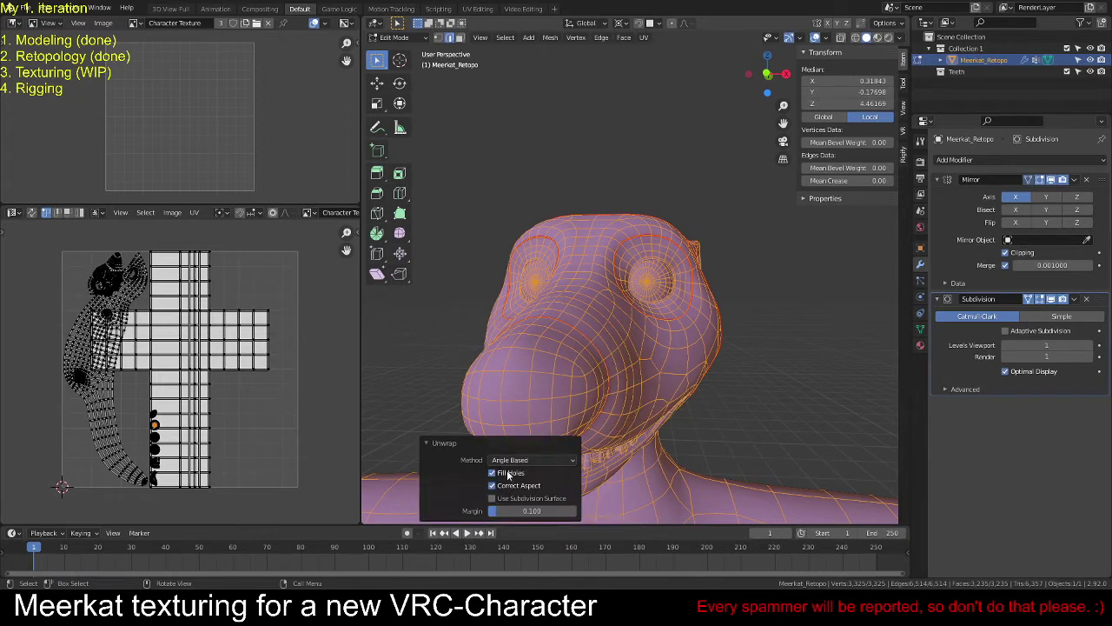
left_click(503, 500)
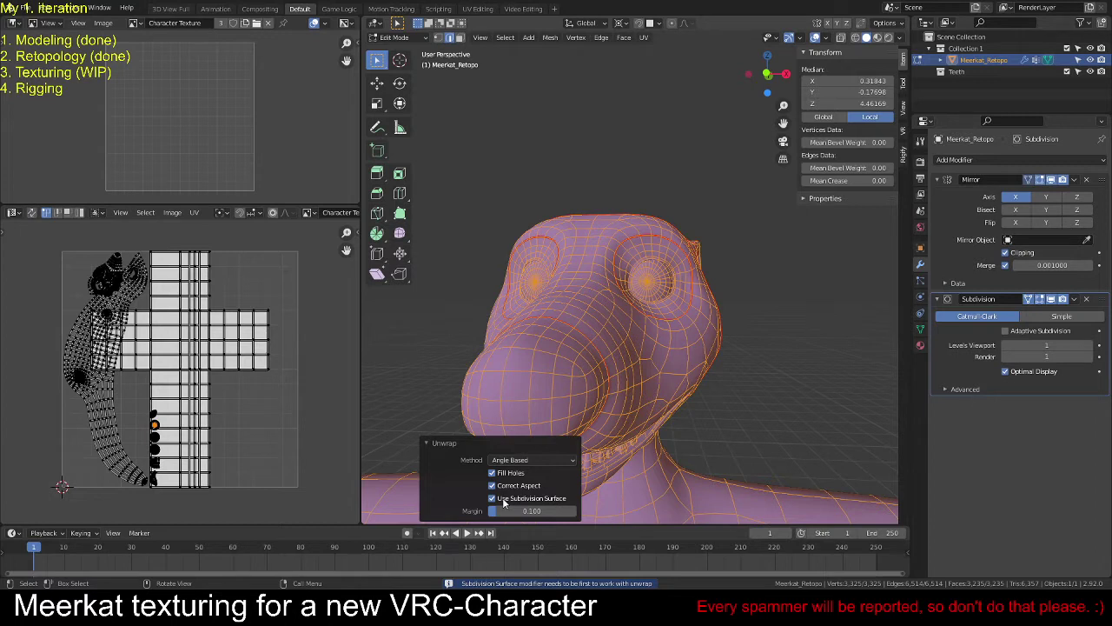
left_click(503, 500)
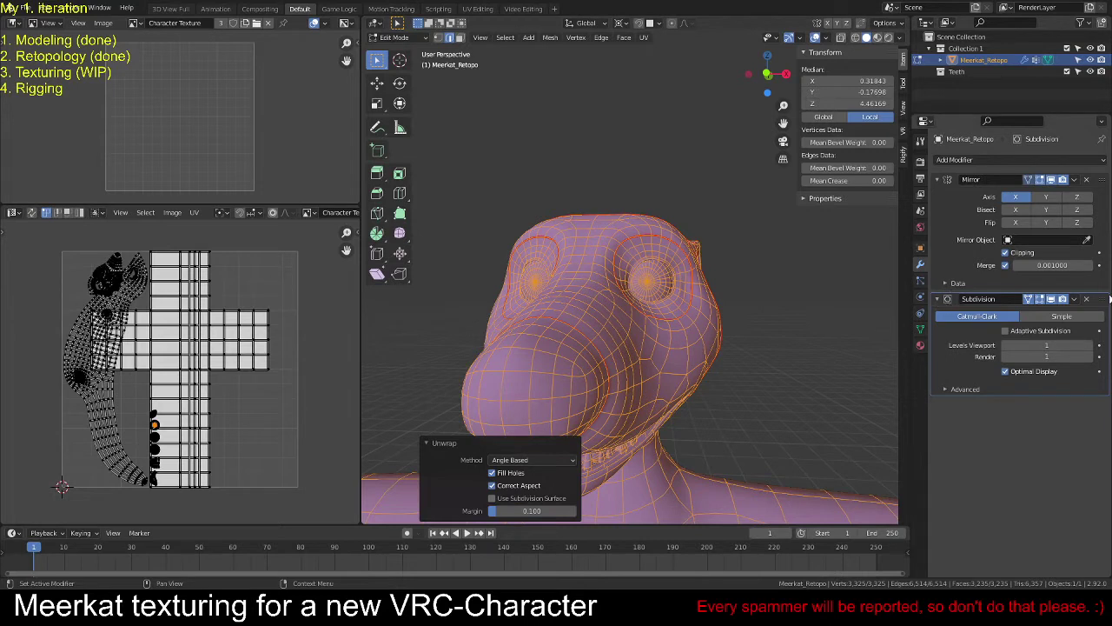
left_click_drag(1103, 299, 1100, 179)
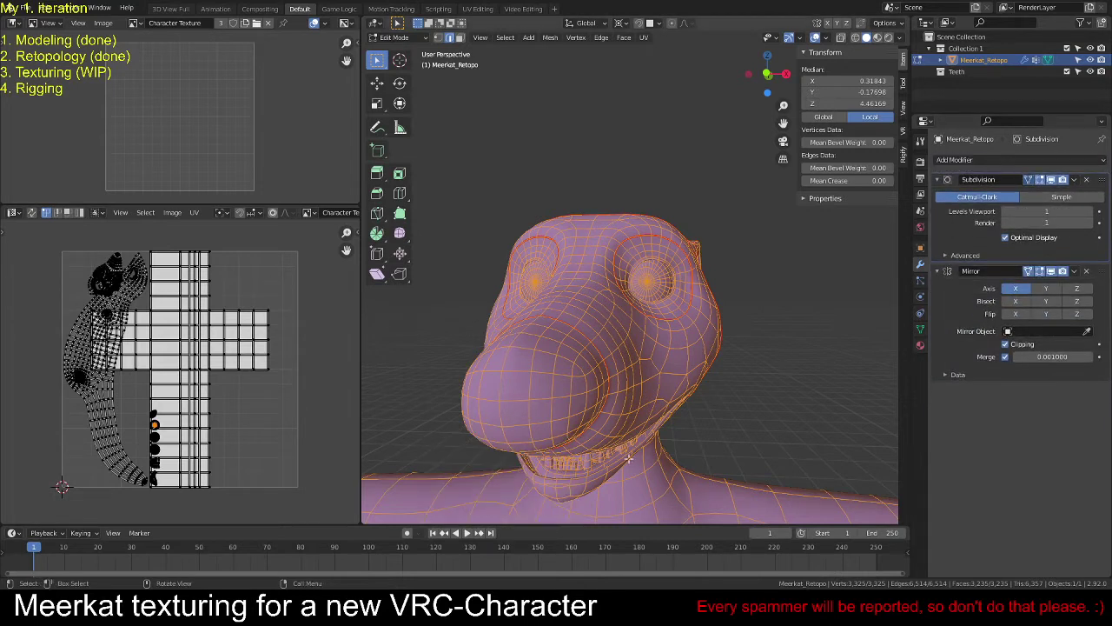
Step: Unwrap the mesh again with Use Subdivision Surface enabled
key("ctrl+Tab")
key("Escape")
key("u")
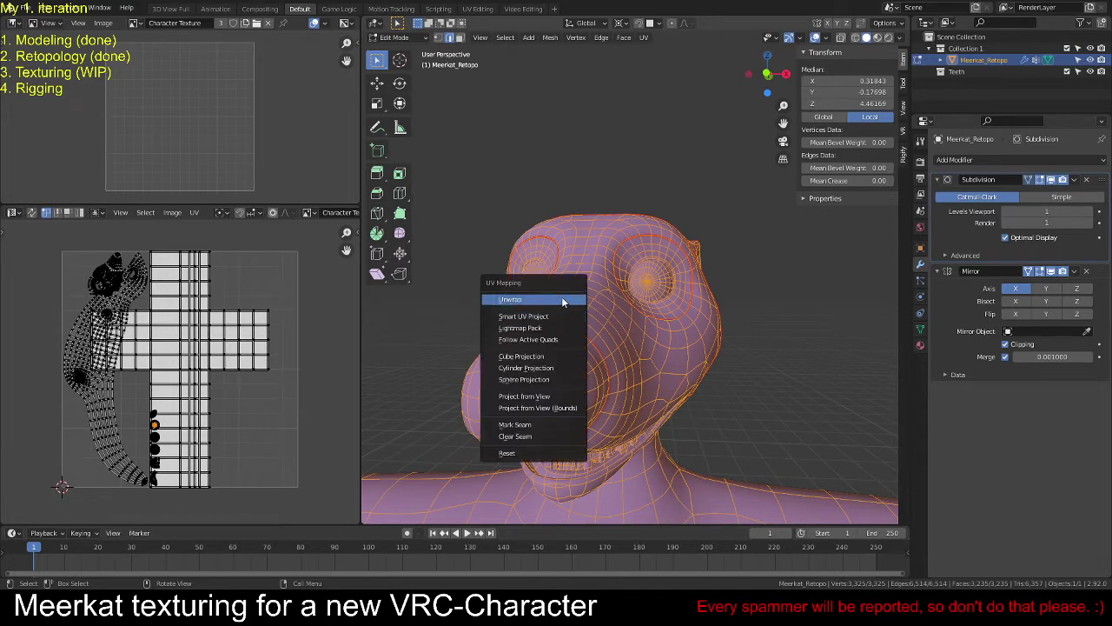
left_click(566, 300)
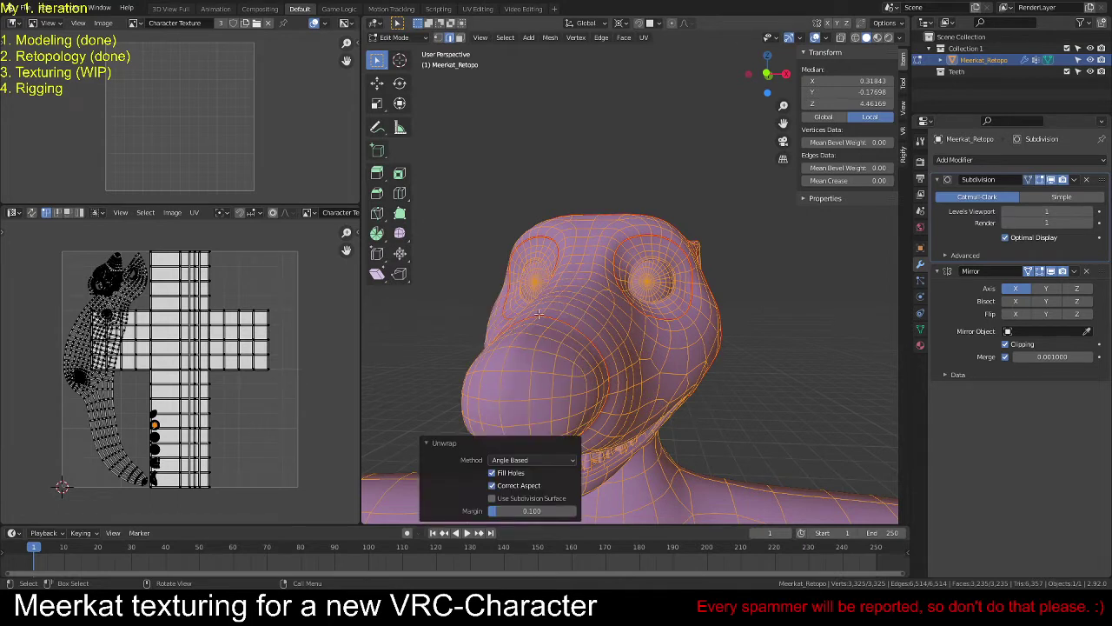
left_click(493, 499)
left_click(493, 498)
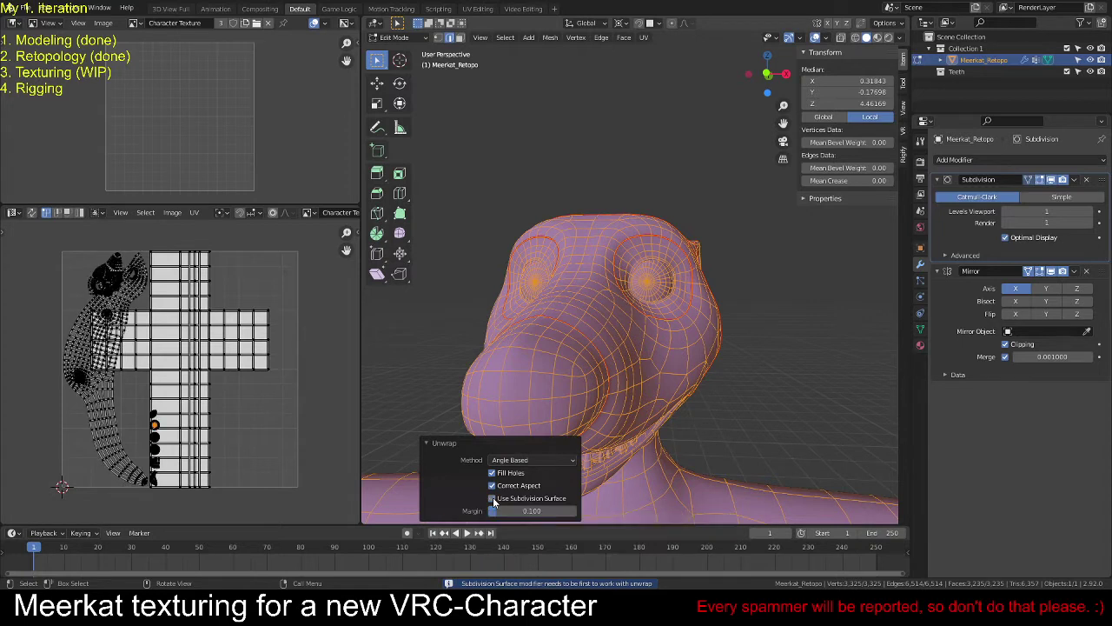
left_click(492, 499)
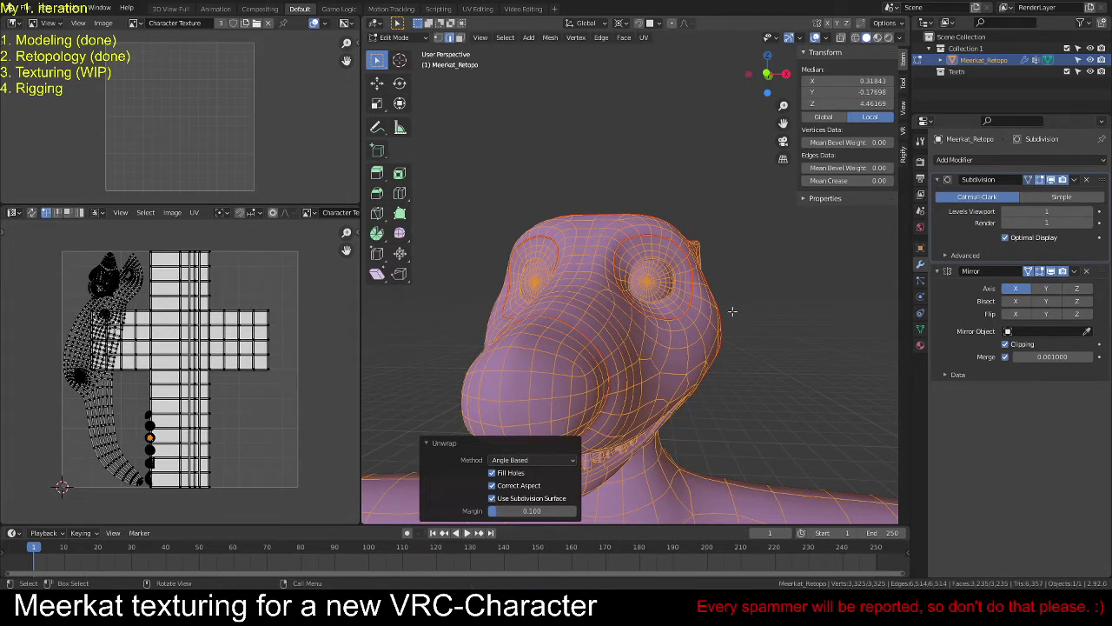
Step: Try the Conformal unwrap method, then set Method back to Angle Based
left_click(543, 459)
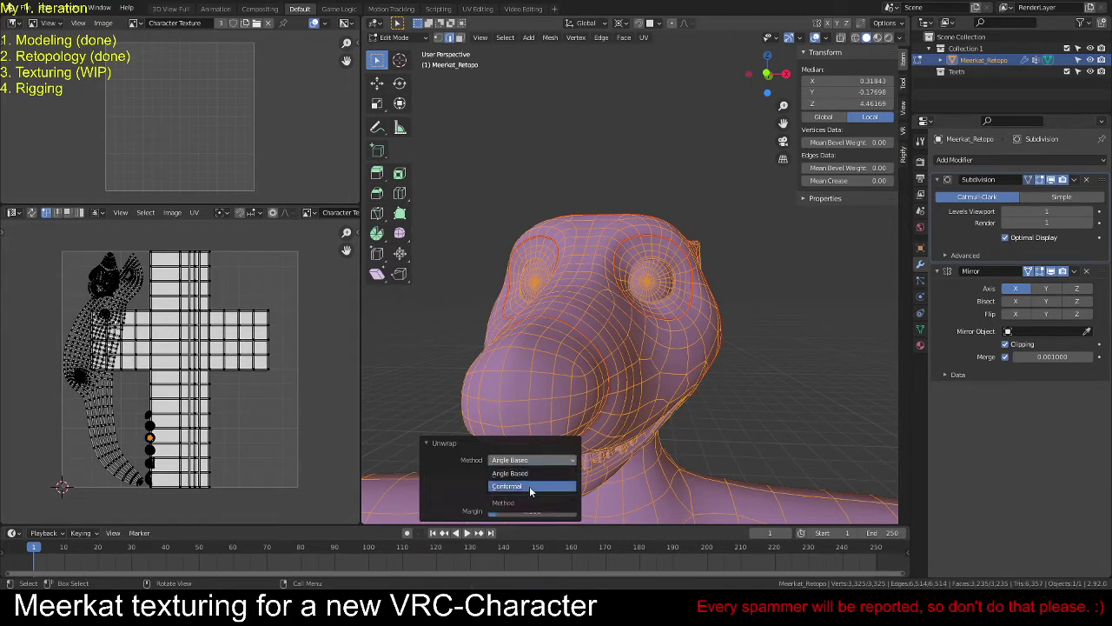
left_click(531, 488)
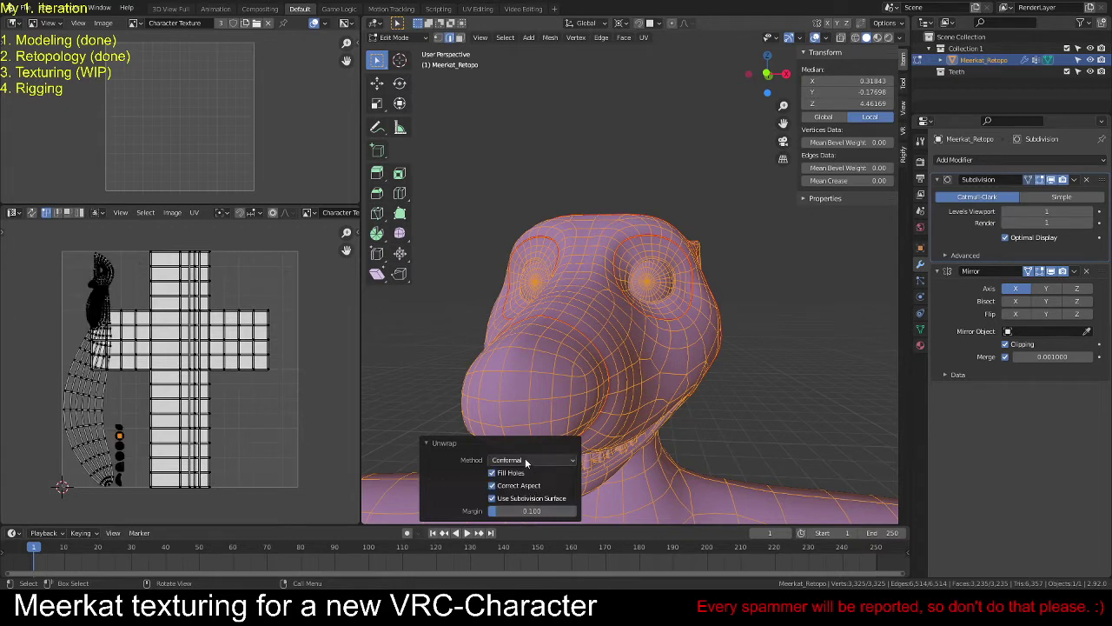
left_click(525, 459)
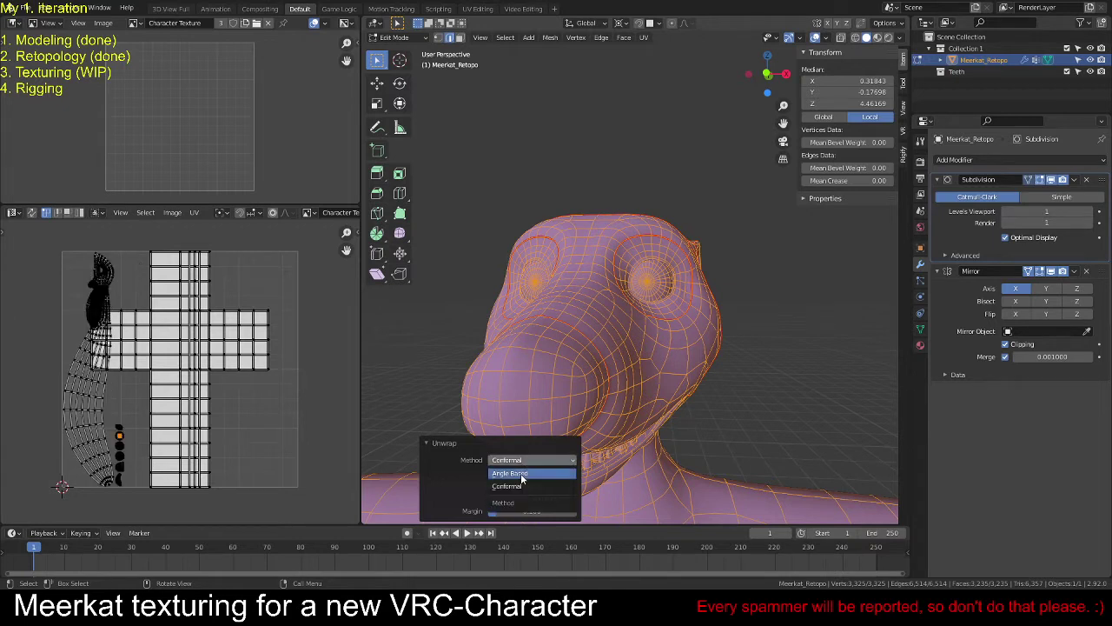
left_click(522, 475)
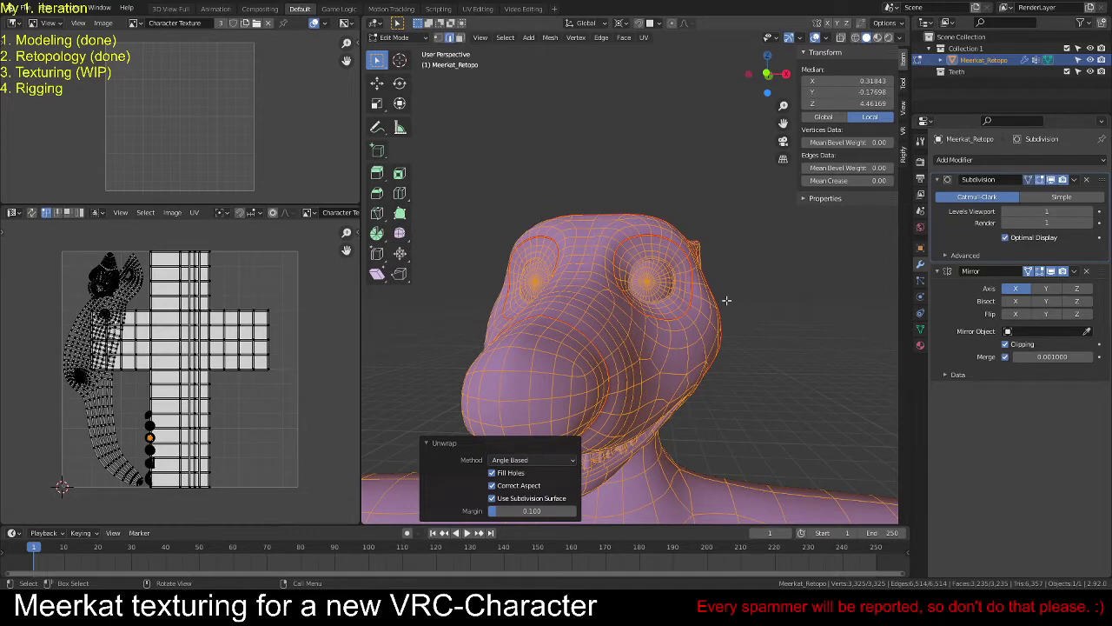
Step: Deselect and reselect the entire mesh for another unwrap
key("ctrl+Tab")
key("u")
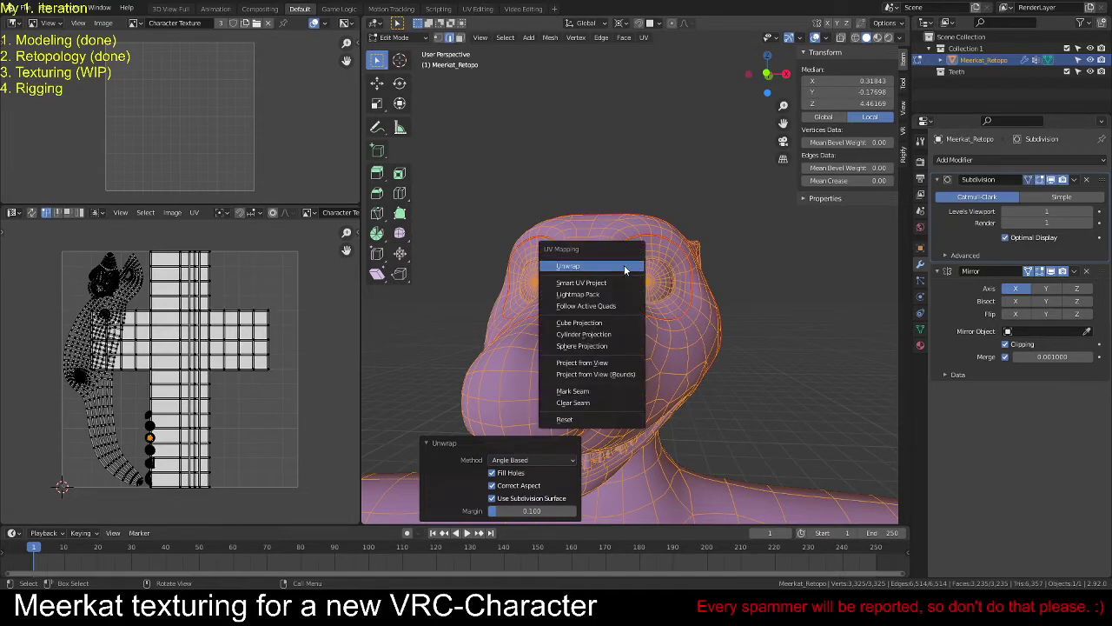
key("alt+a")
key("a")
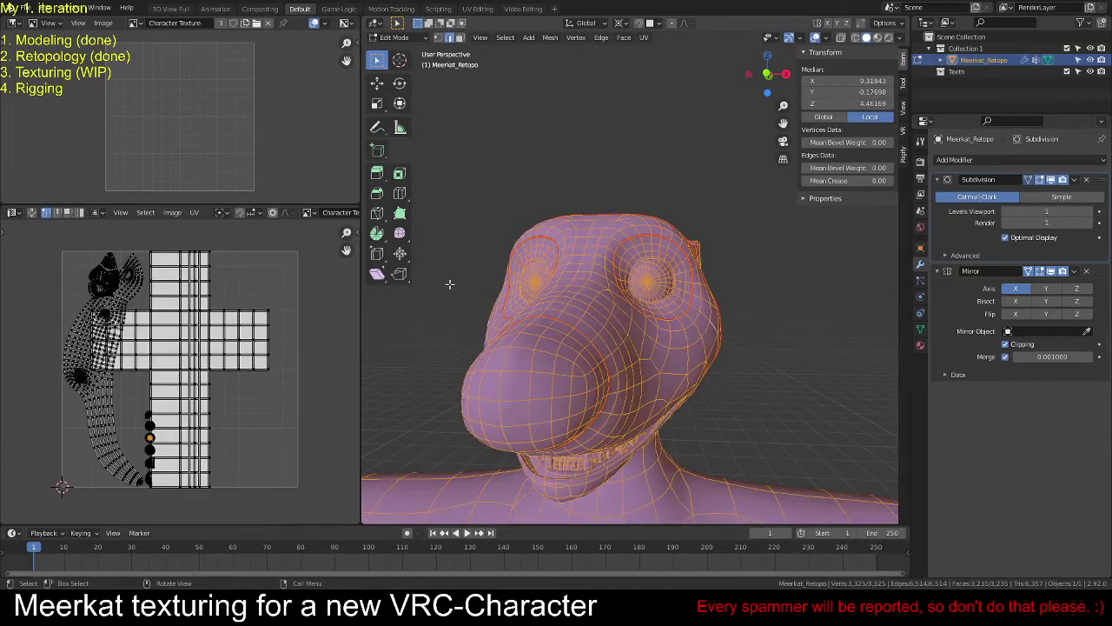
key("u")
Step: Mark a seam along the edge path following the meerkat's lip line
key("alt+a")
middle_click_drag(661, 338, 592, 361)
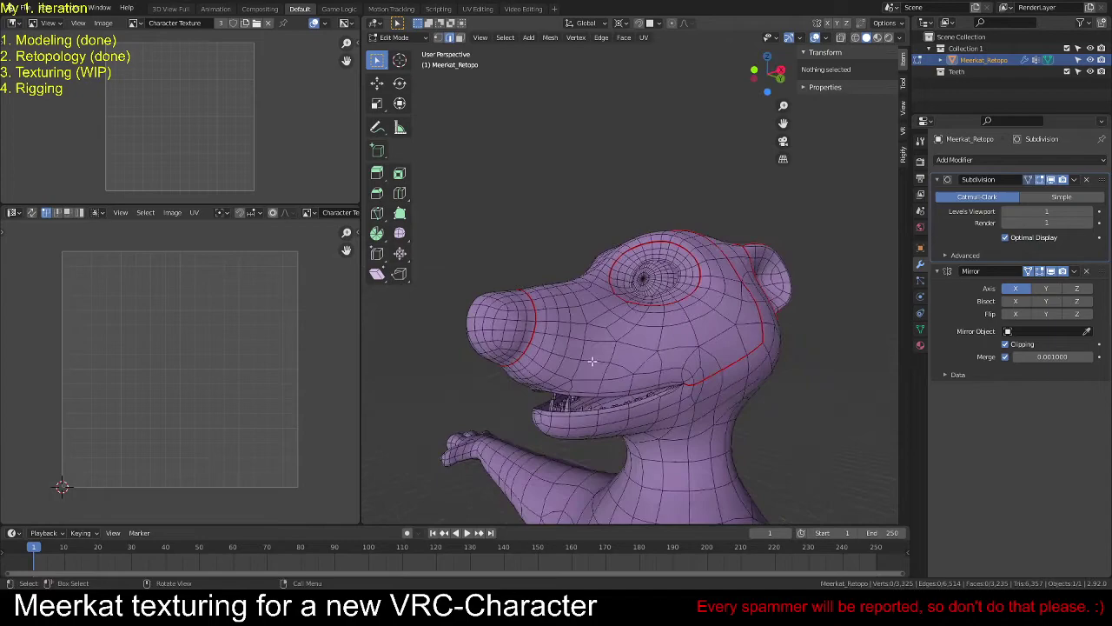
middle_click(606, 407, "alt")
scroll(603, 354, "up", 4)
middle_click_drag(591, 318, 693, 279)
middle_click_drag(830, 237, 863, 237)
left_click(797, 230)
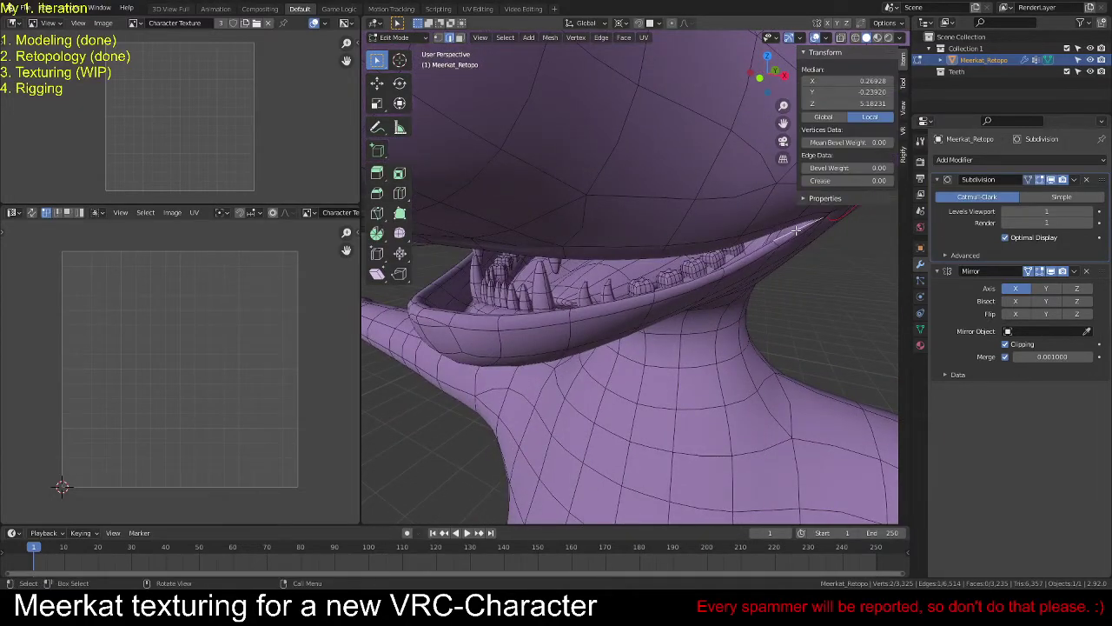
middle_click_drag(646, 285, 696, 316)
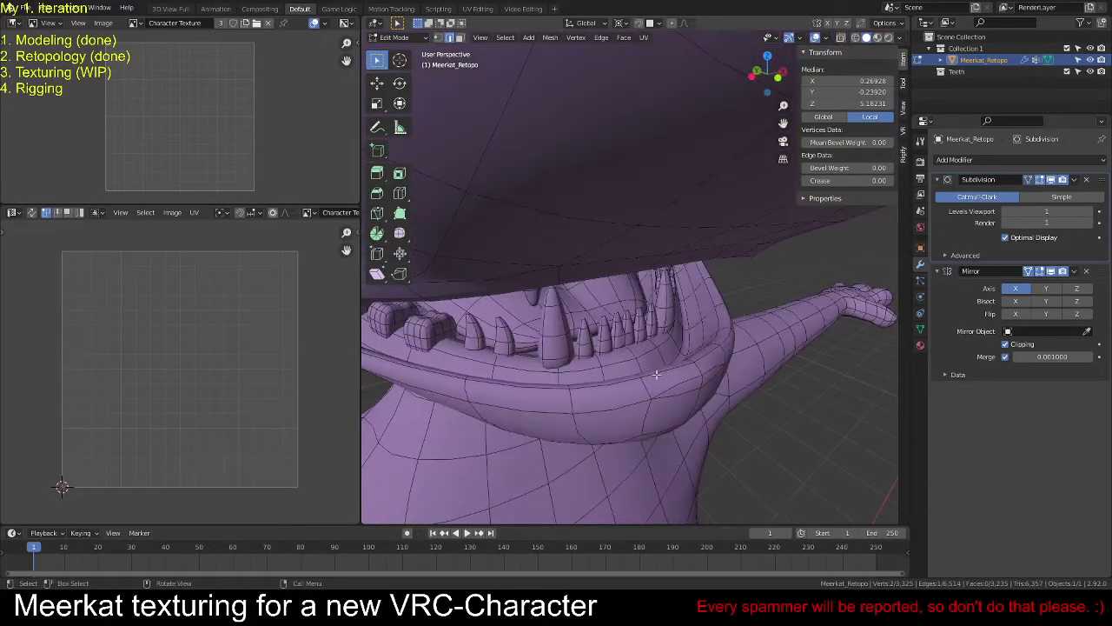
left_click(604, 385, "ctrl")
middle_click_drag(604, 385, 579, 352)
left_click(649, 342, "shift")
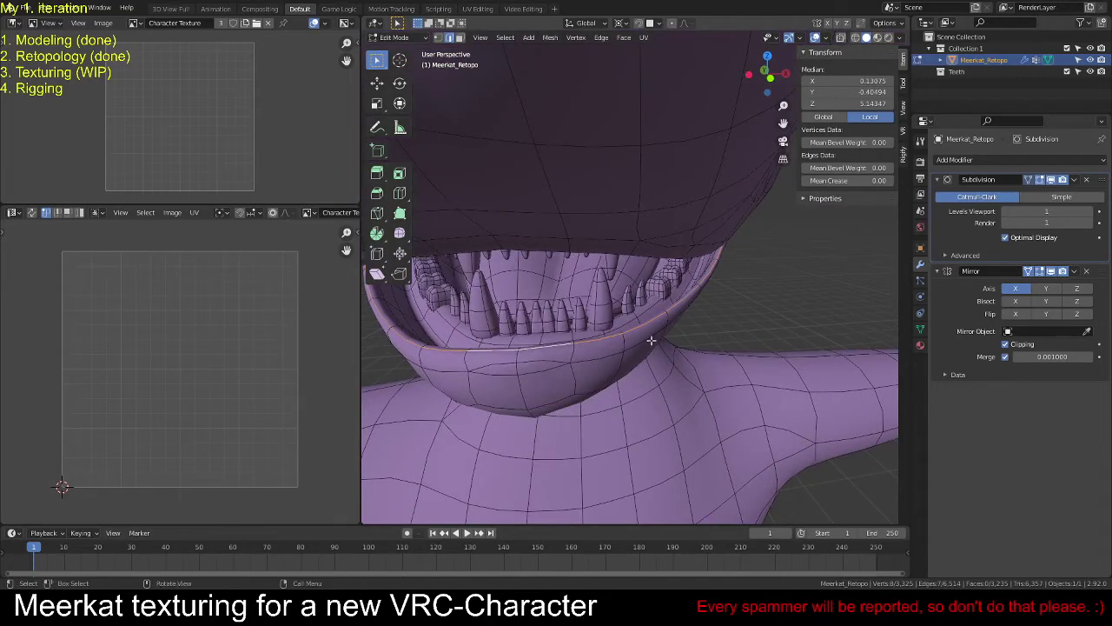
right_click(702, 319)
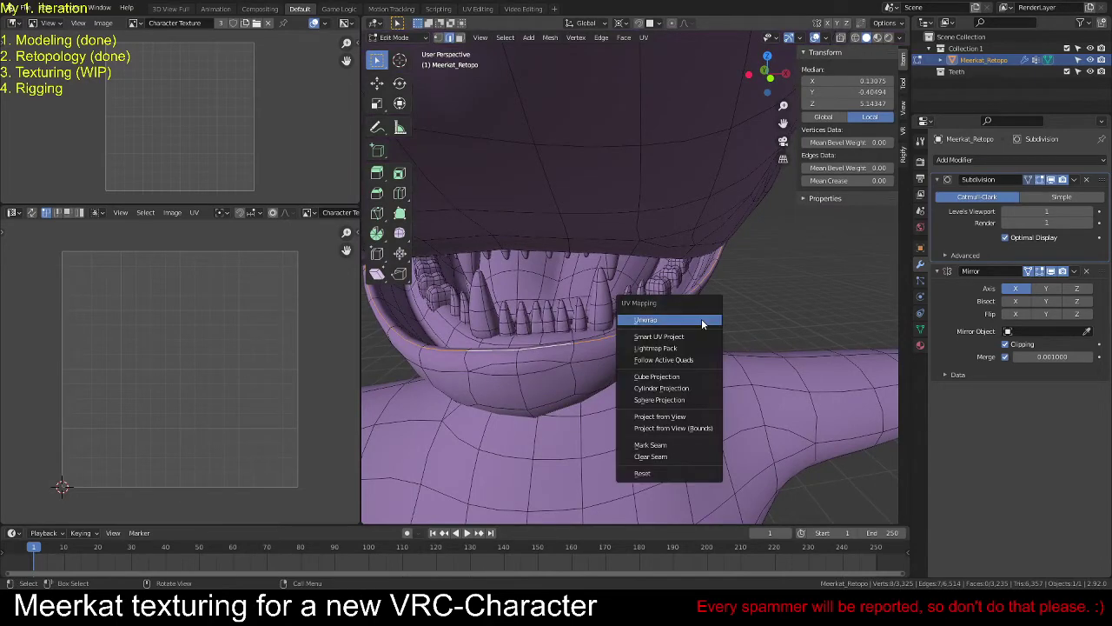
left_click(650, 441)
Step: Mark a seam along an edge path circling the lower jaw
middle_click_drag(735, 310, 648, 155)
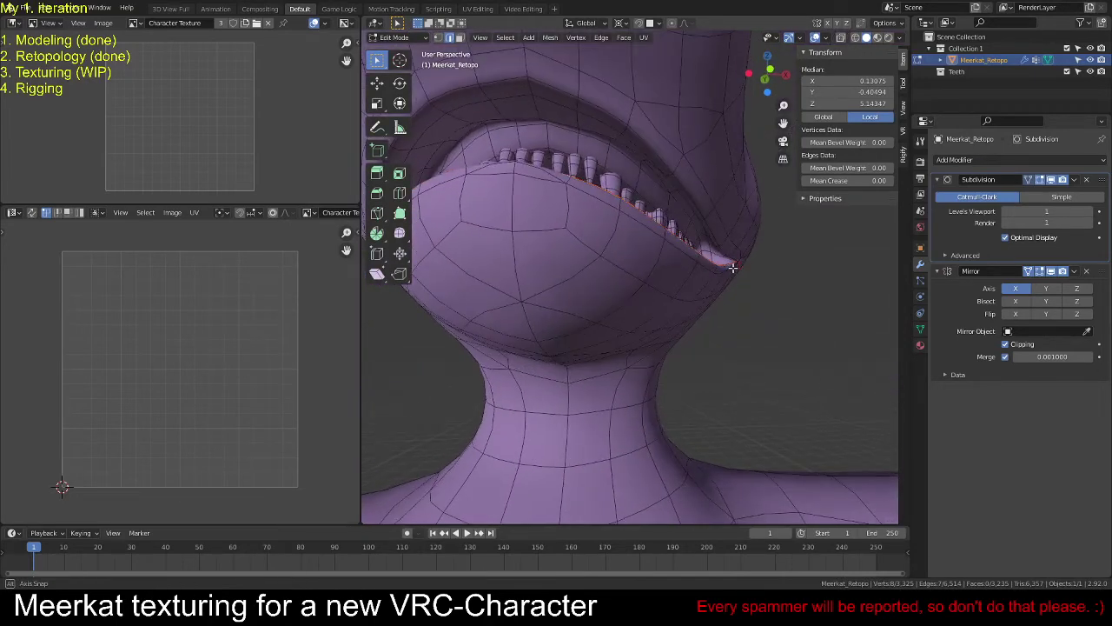
key("alt+a")
middle_click_drag(544, 81, 656, 277)
left_click(570, 81)
left_click(537, 226, "ctrl")
right_click(660, 310)
left_click(657, 309)
key("alt+a")
Step: Select an edge path running down the front of the torso
scroll(756, 262, "down", 1)
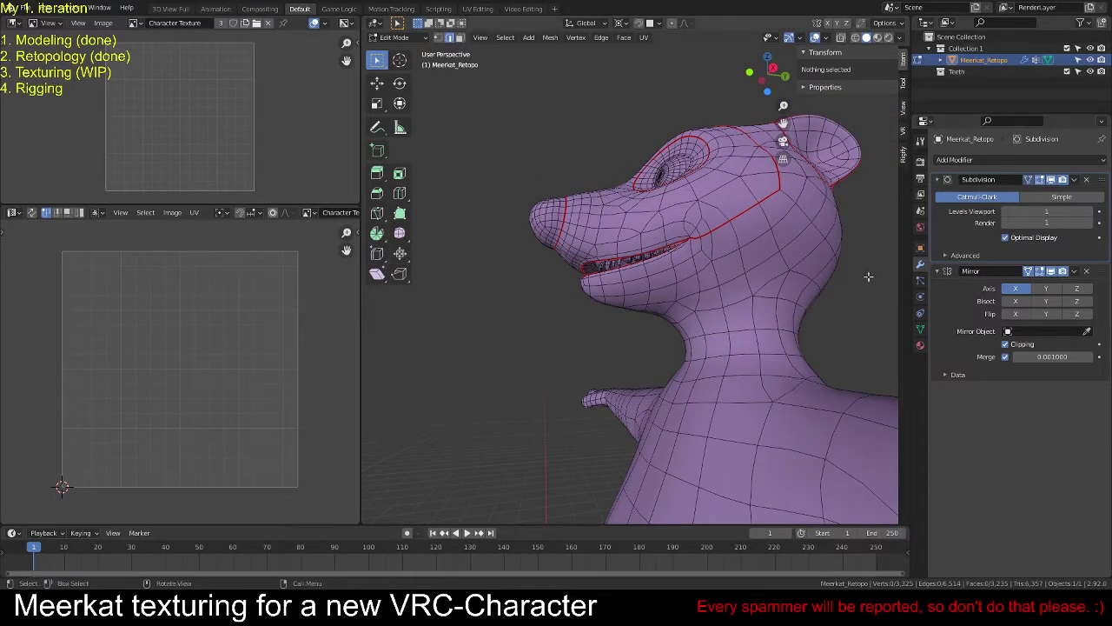
middle_click_drag(709, 304, 696, 280)
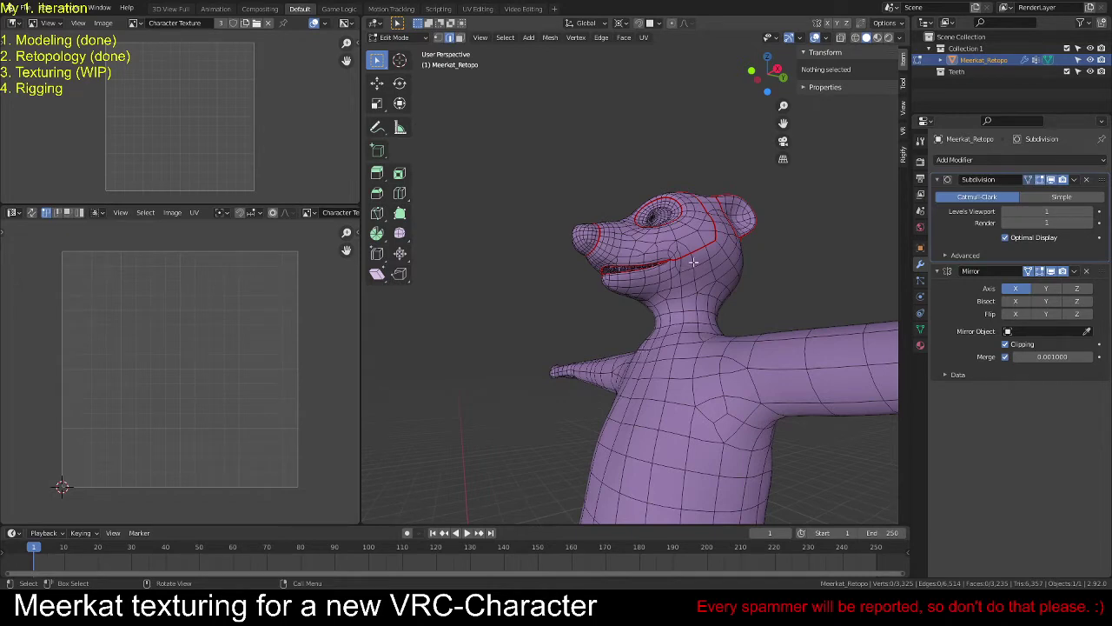
left_click(693, 261)
middle_click_drag(694, 261, 714, 333)
left_click(662, 475, "ctrl")
Step: Extend the torso edge path toward the inner thighs and mark it as a seam
left_click(730, 346, "ctrl")
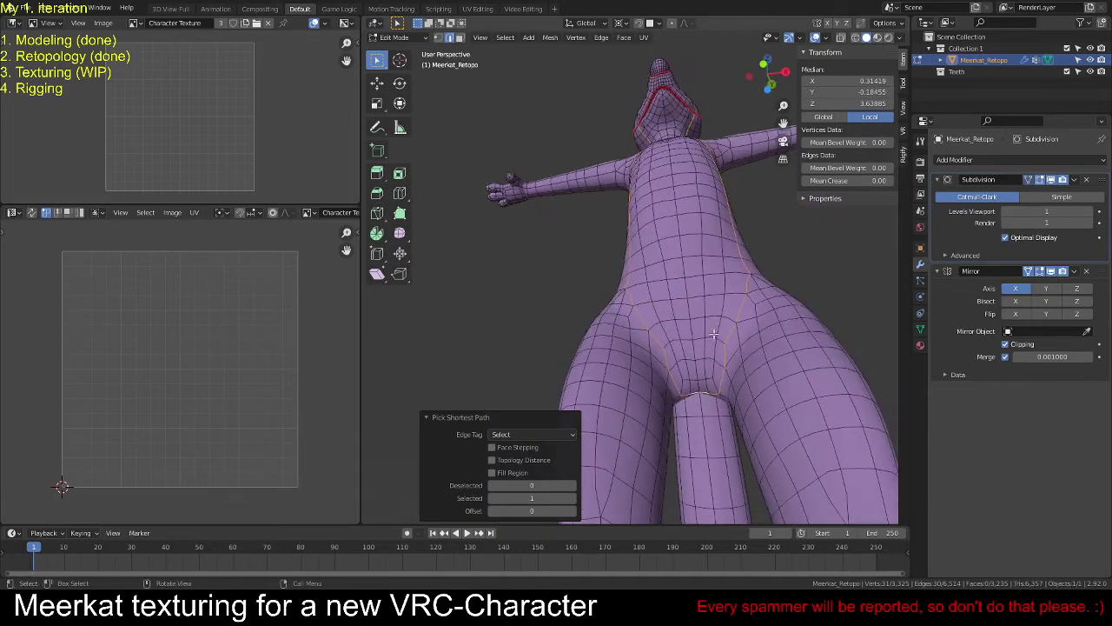
right_click(714, 333)
left_click(713, 333)
key("alt+a")
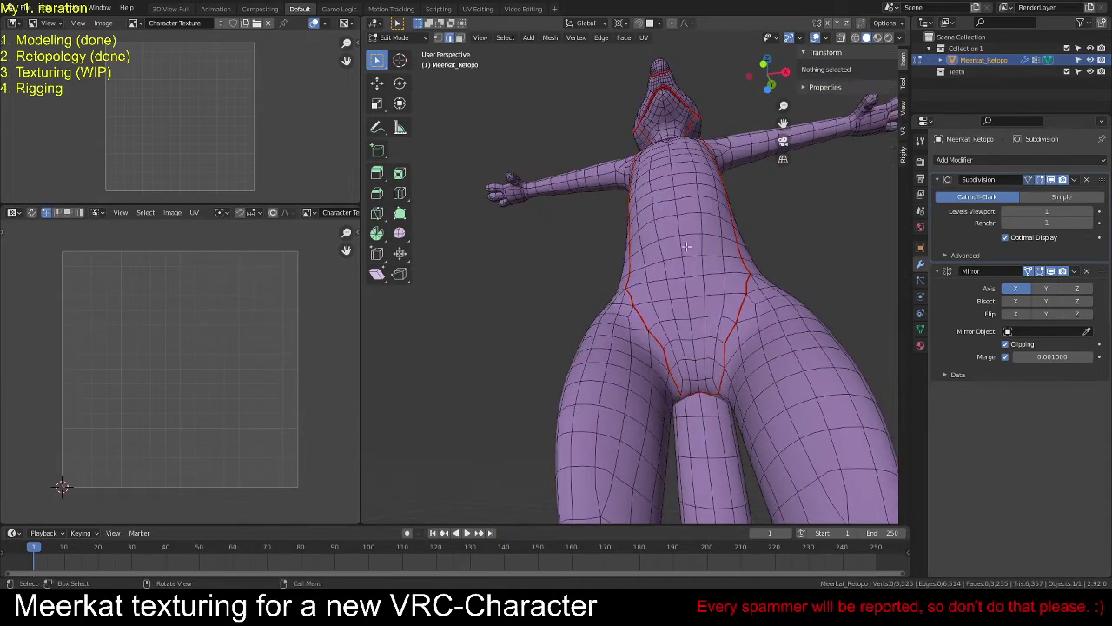
Step: Trace edge paths across the hip and rear body, then clear the selection
scroll(687, 247, "down", 5)
middle_click_drag(686, 247, 684, 283)
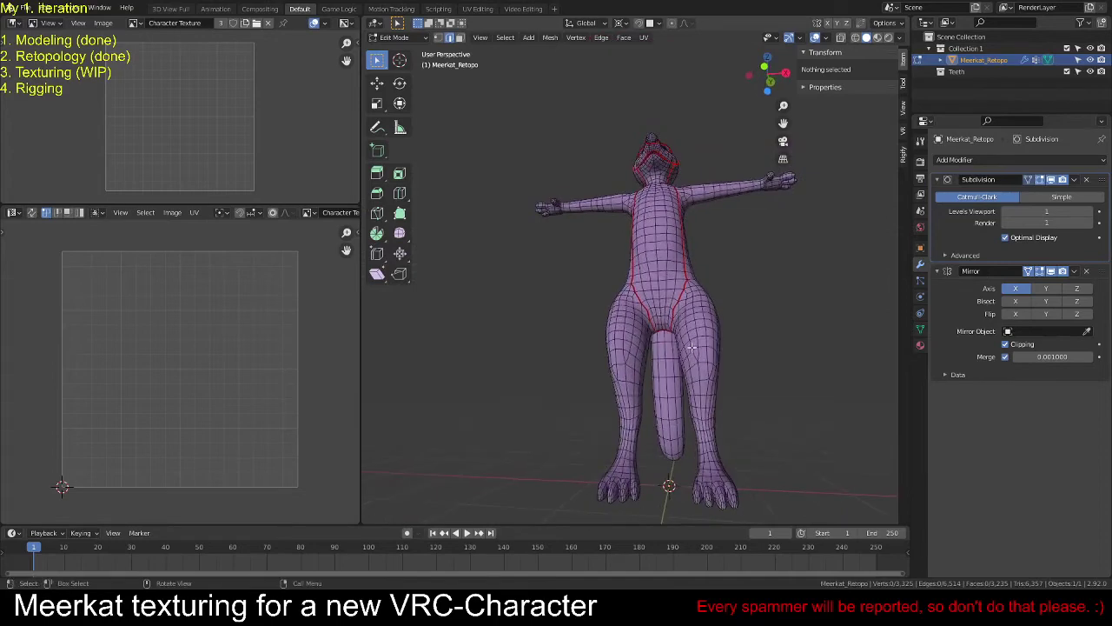
middle_click_drag(644, 363, 556, 315)
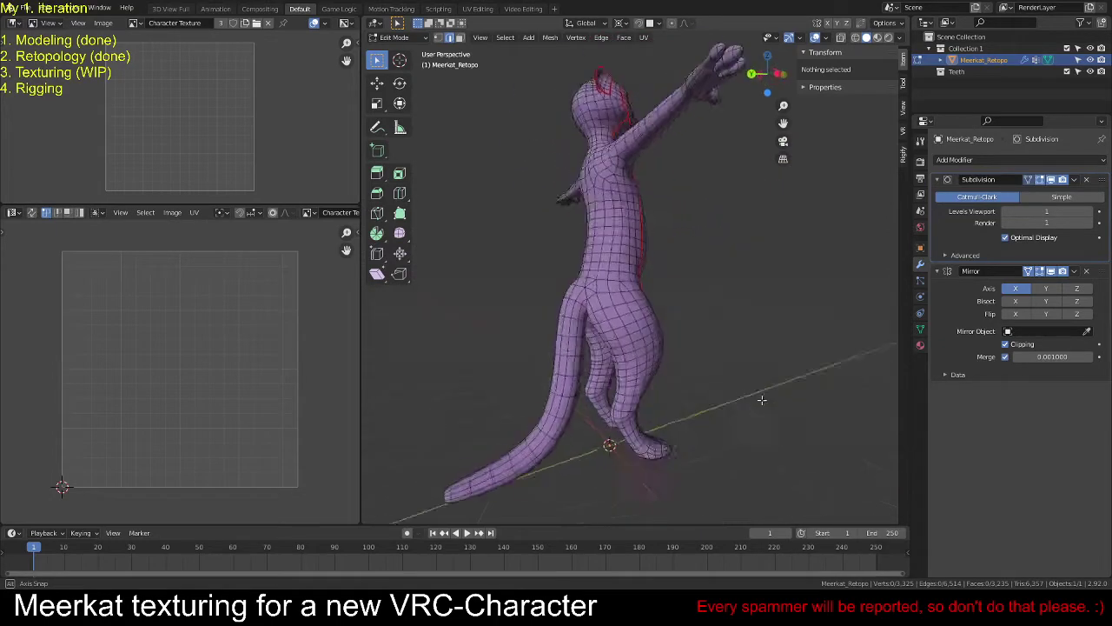
scroll(556, 315, "up", 5)
middle_click_drag(503, 345, 678, 350)
left_click(613, 213)
middle_click_drag(614, 213, 744, 225)
left_click(674, 361, "ctrl")
left_click(743, 225, "shift")
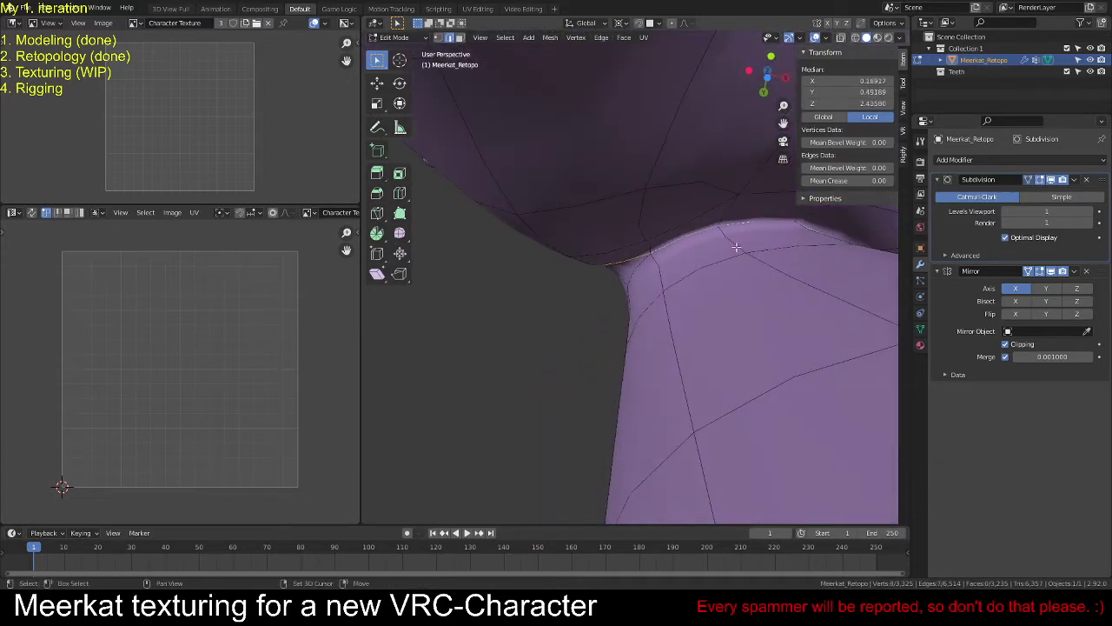
middle_click_drag(490, 270, 517, 355)
key("alt+a")
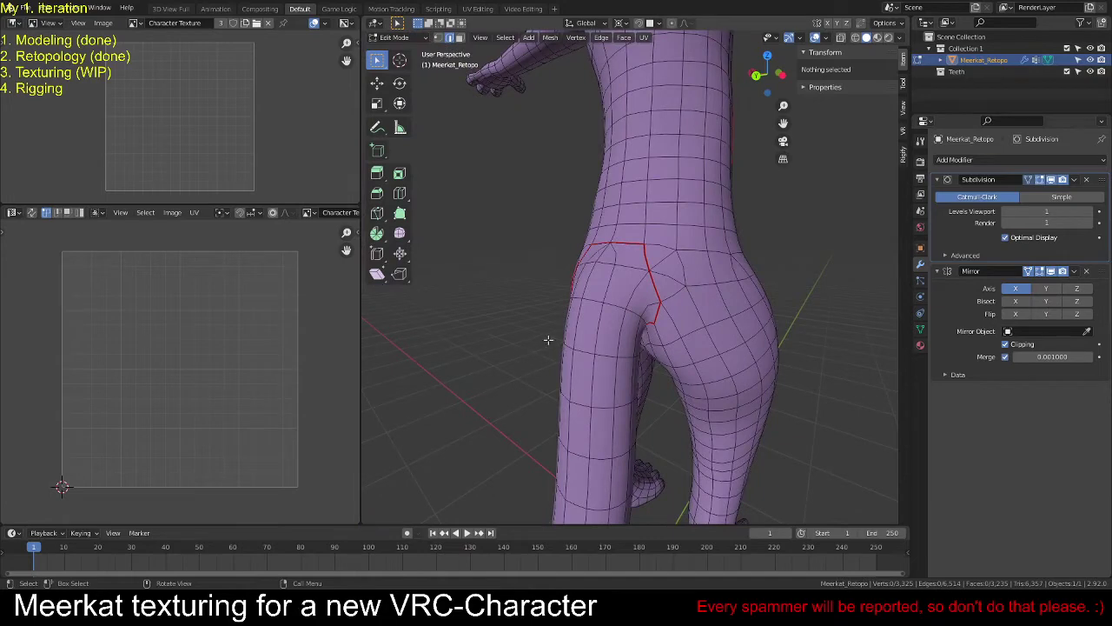
Step: Select the tail-base edge and the shortest edge path down the tail
middle_click_drag(645, 303, 630, 278)
middle_click_drag(619, 359, 652, 192)
scroll(657, 357, "up", 4)
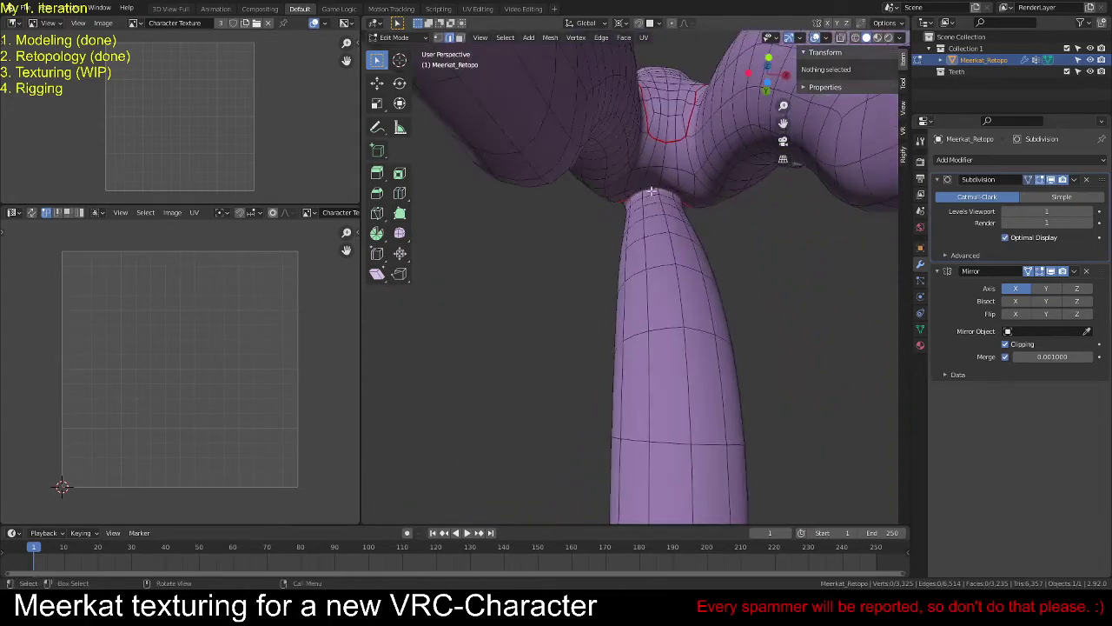
left_click(663, 199)
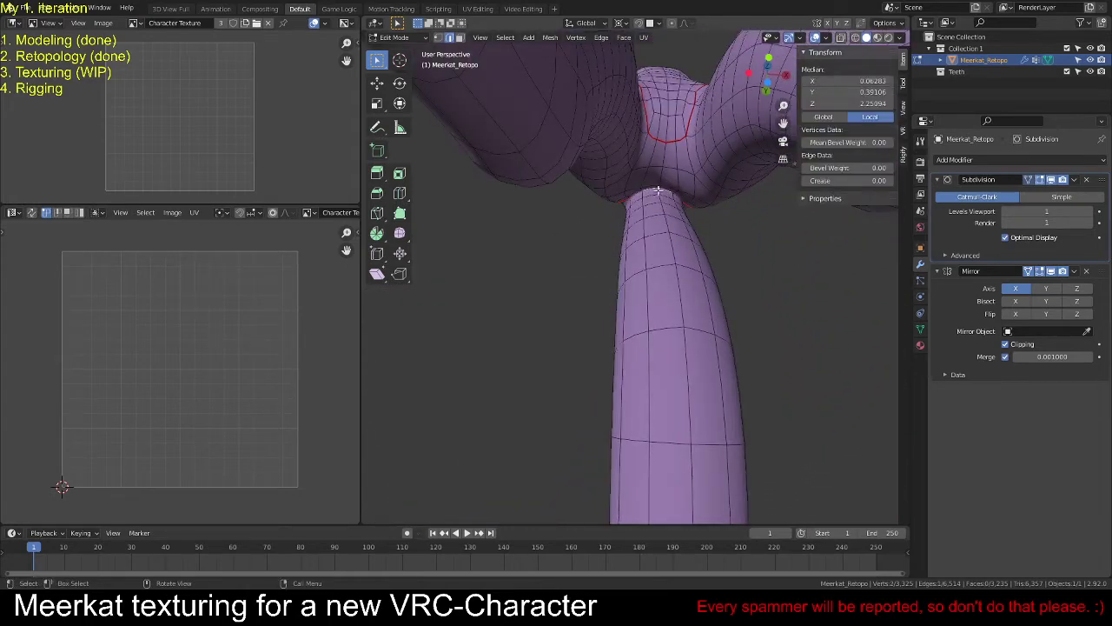
left_click(692, 485, "ctrl")
Step: Extend the tail edge path to the tip and mark it as a seam
scroll(622, 437, "down", 5)
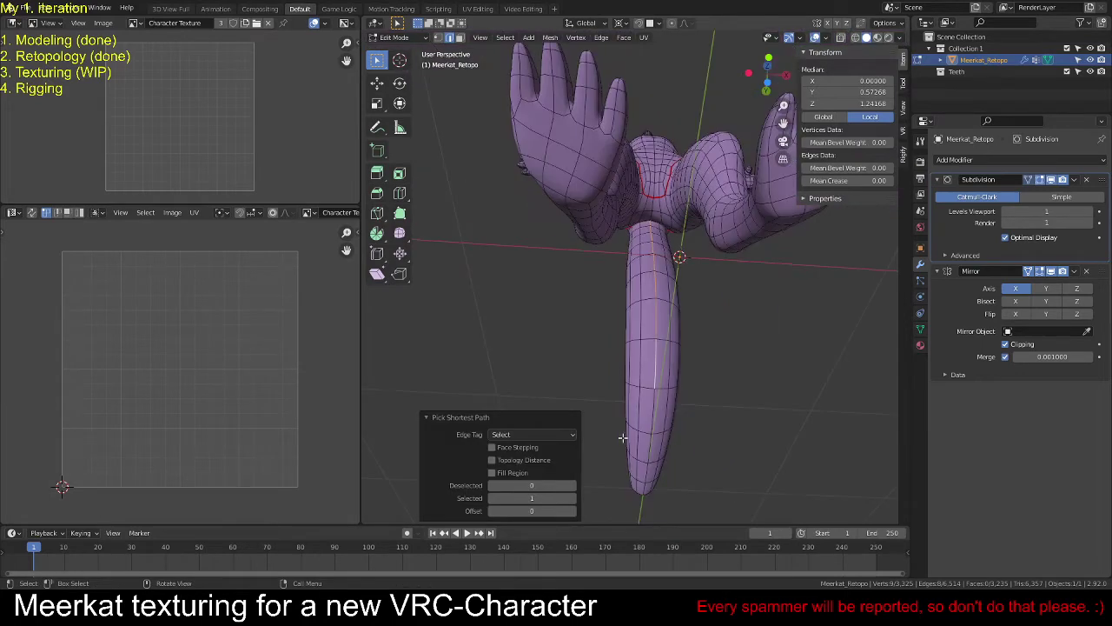
middle_click_drag(652, 459, 617, 278)
left_click(576, 258, "ctrl")
left_click(588, 205, "shift")
key("u")
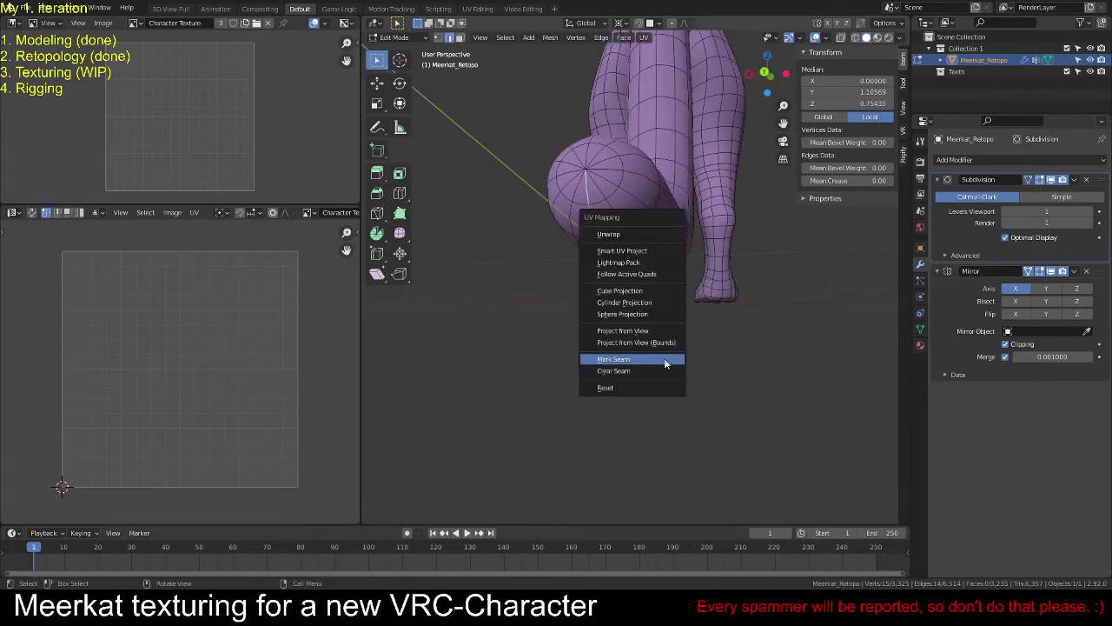
left_click(664, 358)
key("alt+a")
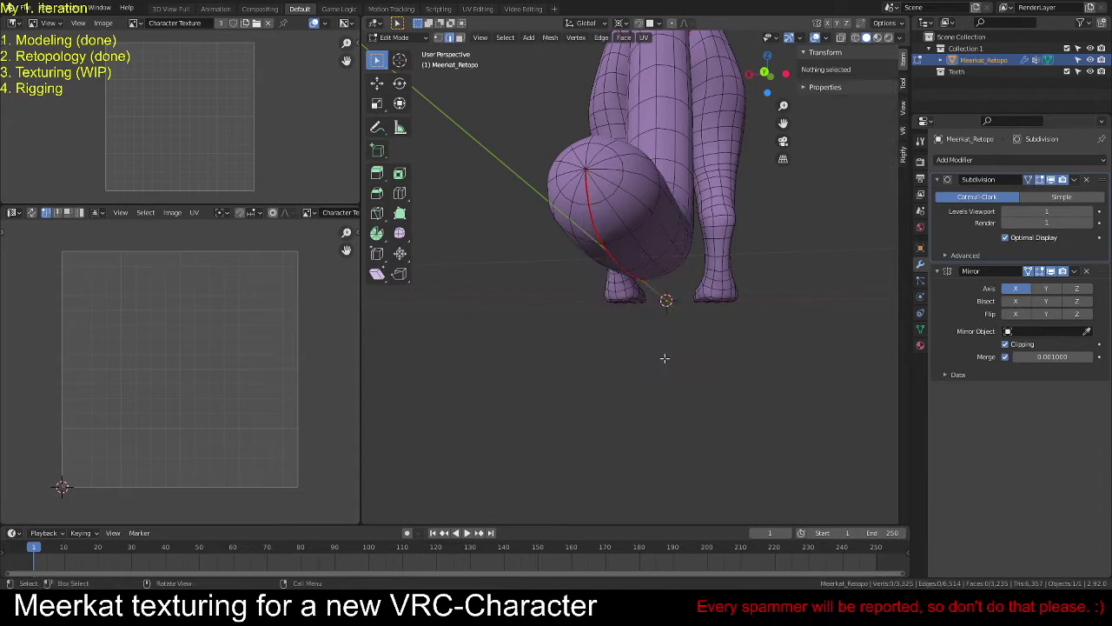
middle_click_drag(666, 348, 445, 307)
middle_click_drag(606, 270, 565, 282)
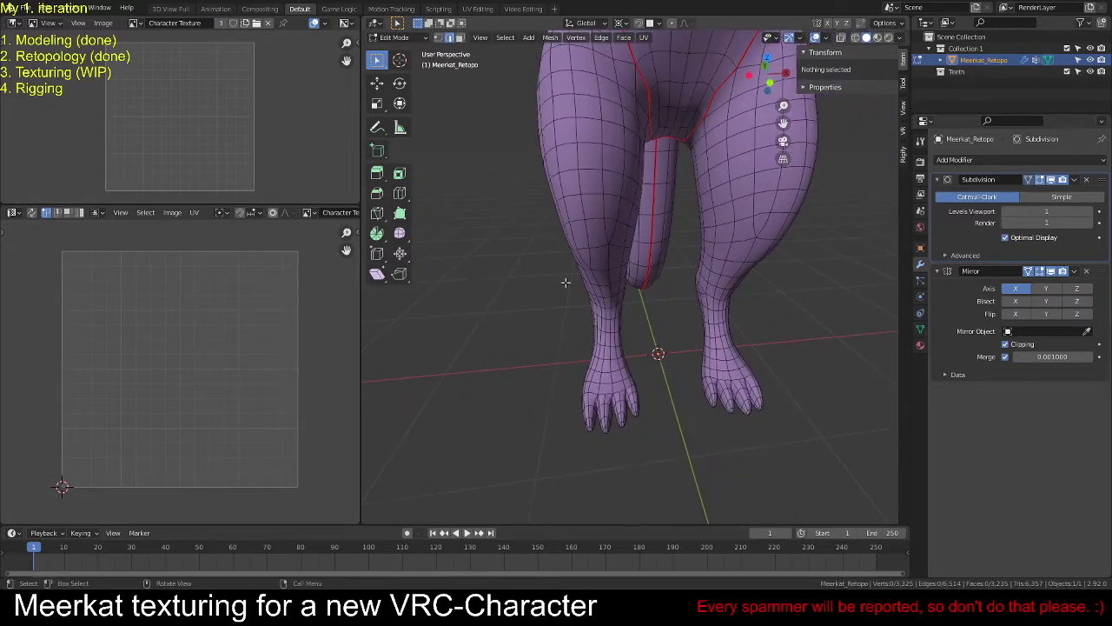
scroll(583, 290, "down", 4)
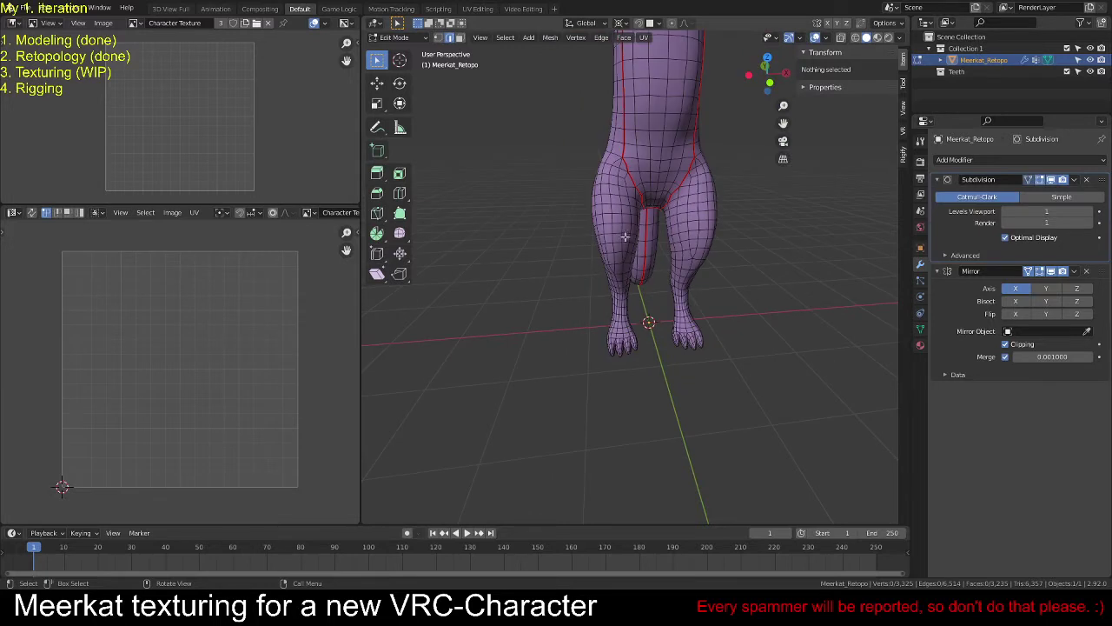
scroll(620, 208, "up", 2)
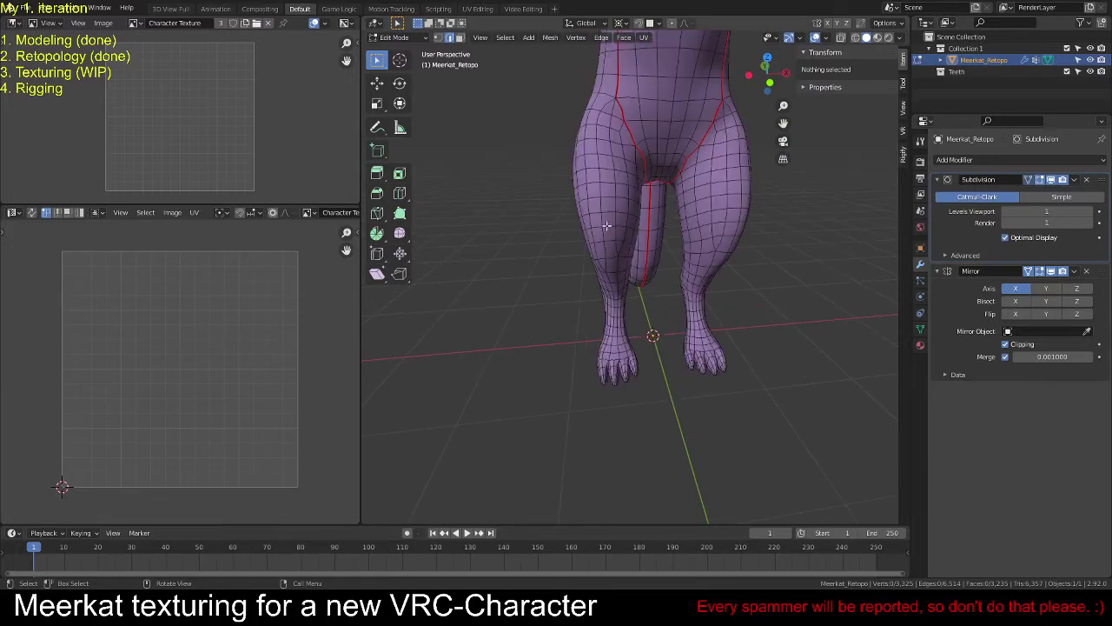
scroll(606, 226, "down", 5)
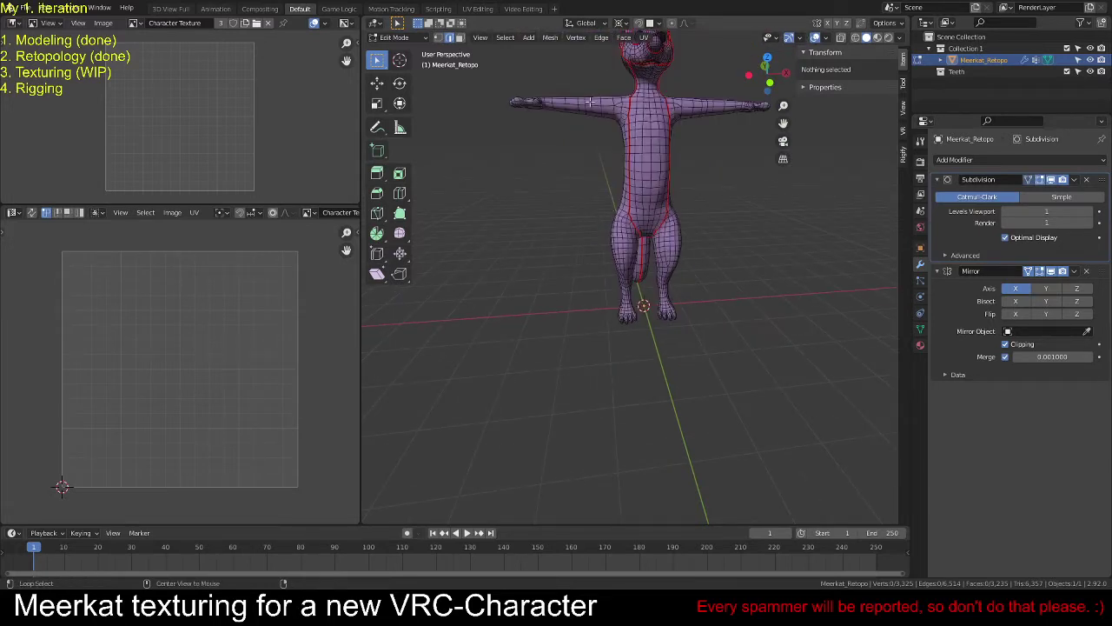
Step: Mark a seam on the edge loop ringing the forearm
middle_click(543, 103, "alt")
scroll(608, 261, "up", 5)
middle_click_drag(635, 330, 675, 250, "alt")
left_click(679, 247, "alt")
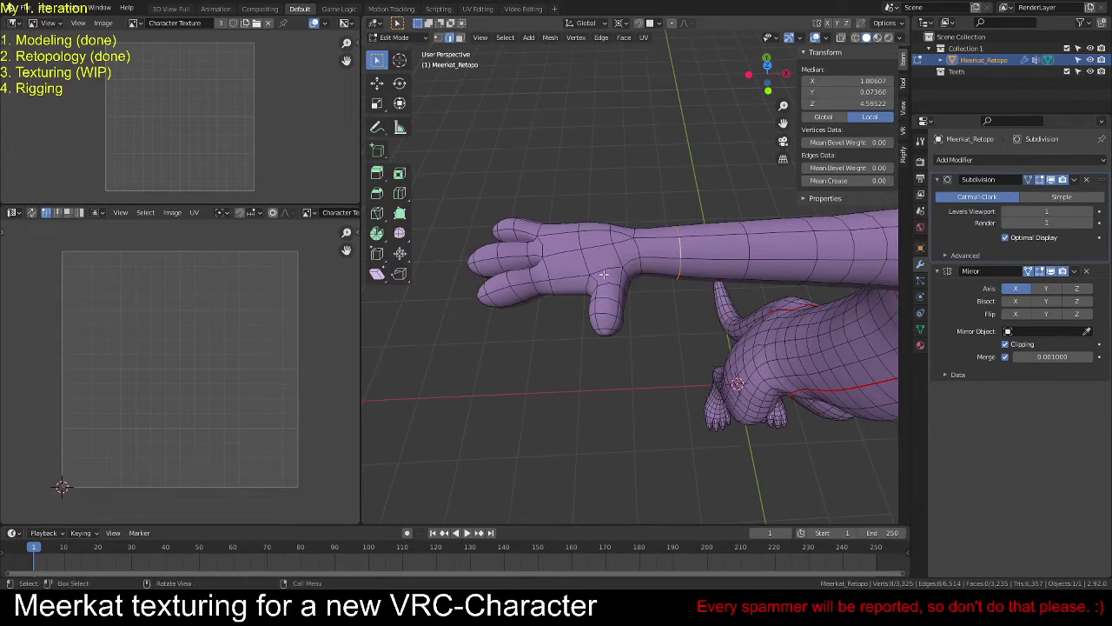
middle_click_drag(605, 275, 573, 260, "alt")
key("u")
left_click(668, 271)
key("alt+a")
Step: Start an edge path across the hand and along the arm
left_click(673, 274)
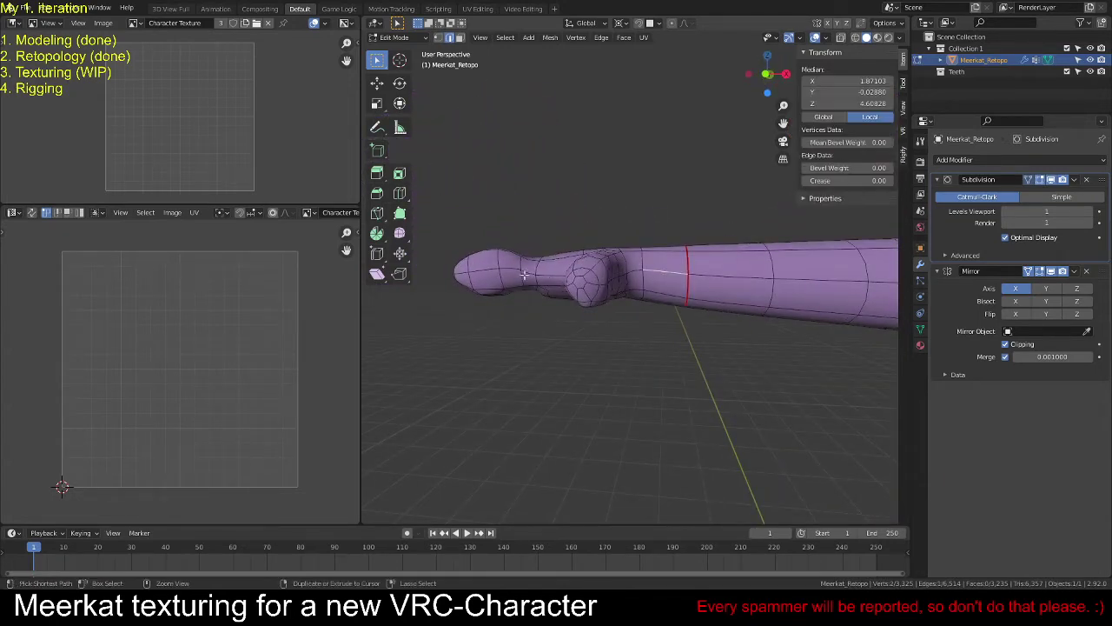
left_click(484, 269, "ctrl")
middle_click_drag(521, 278, 569, 266, "alt")
left_click(659, 274)
left_click(593, 277, "ctrl")
left_click(567, 265, "ctrl")
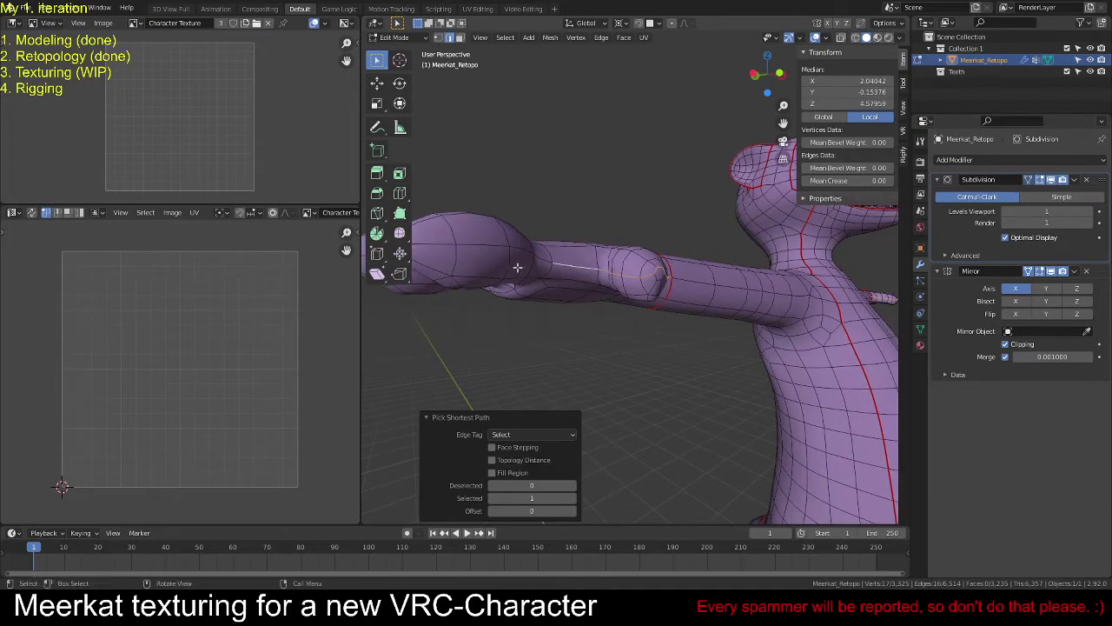
left_click(437, 247, "ctrl")
middle_click_drag(437, 247, 591, 256)
Step: Extend the arm edge path toward the shoulder and mark it as a seam
left_click(463, 282, "ctrl")
middle_click_drag(464, 282, 648, 258)
left_click(654, 256, "ctrl")
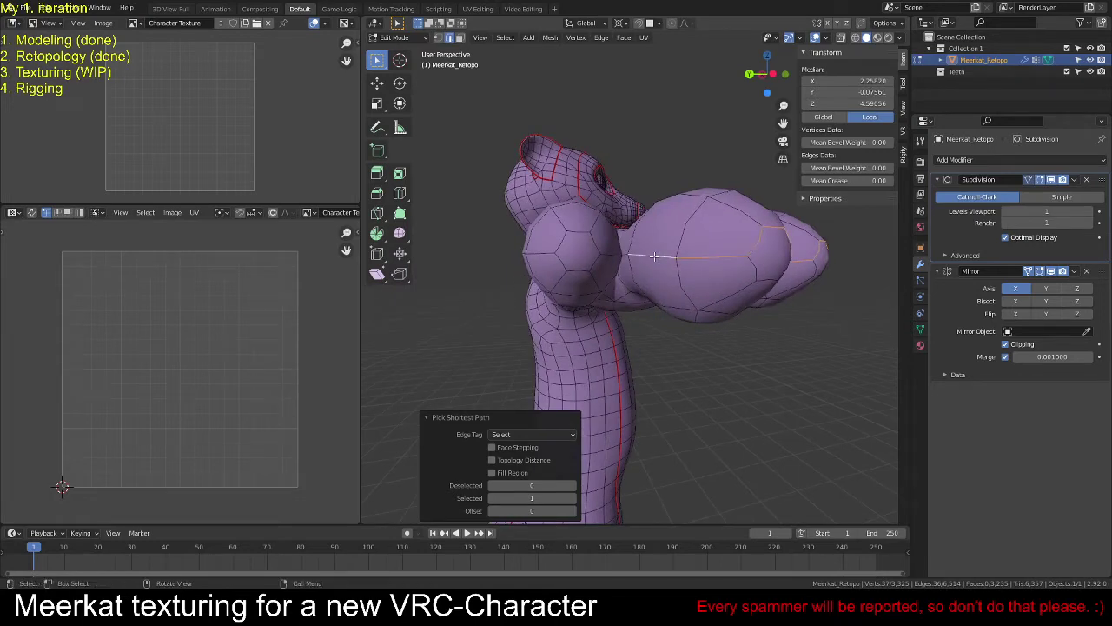
left_click(612, 257, "ctrl")
mouse_move(600, 273)
middle_mouse_down()
mouse_move(718, 275)
mouse_move(600, 268)
middle_mouse_up()
left_click(880, 263, "ctrl")
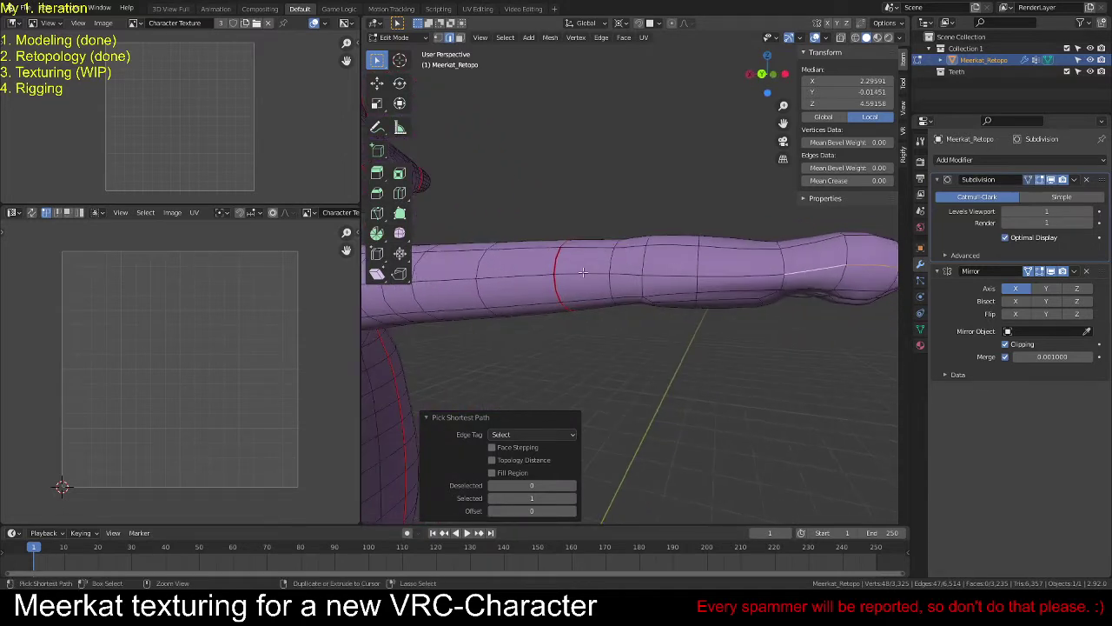
left_click(583, 272, "ctrl")
key("u")
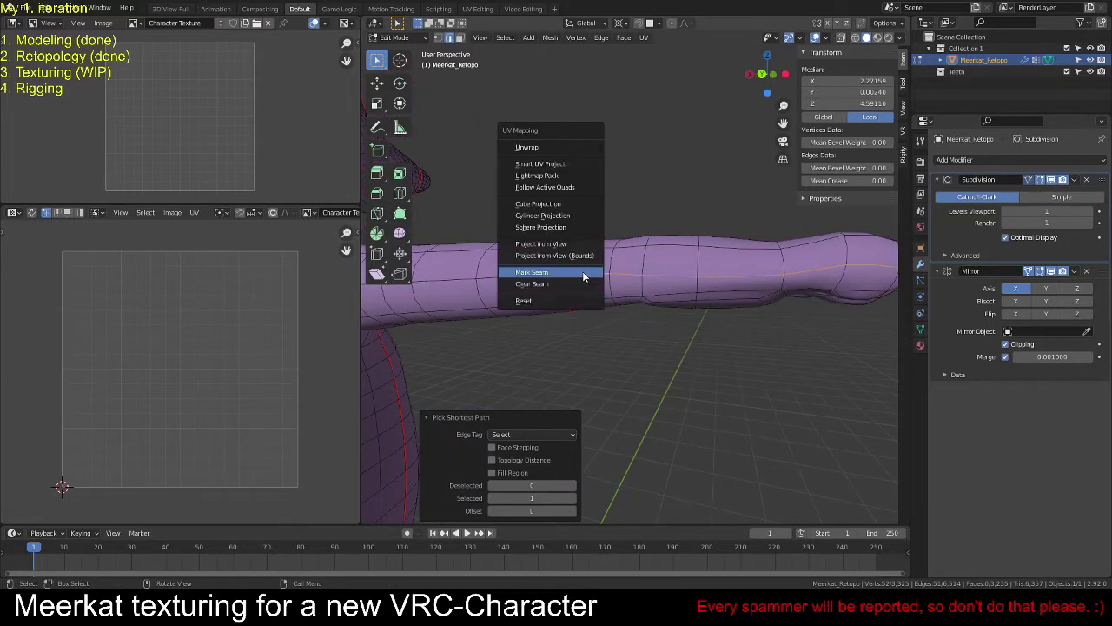
left_click(583, 272)
key("alt+a")
middle_click_drag(583, 272, 645, 234)
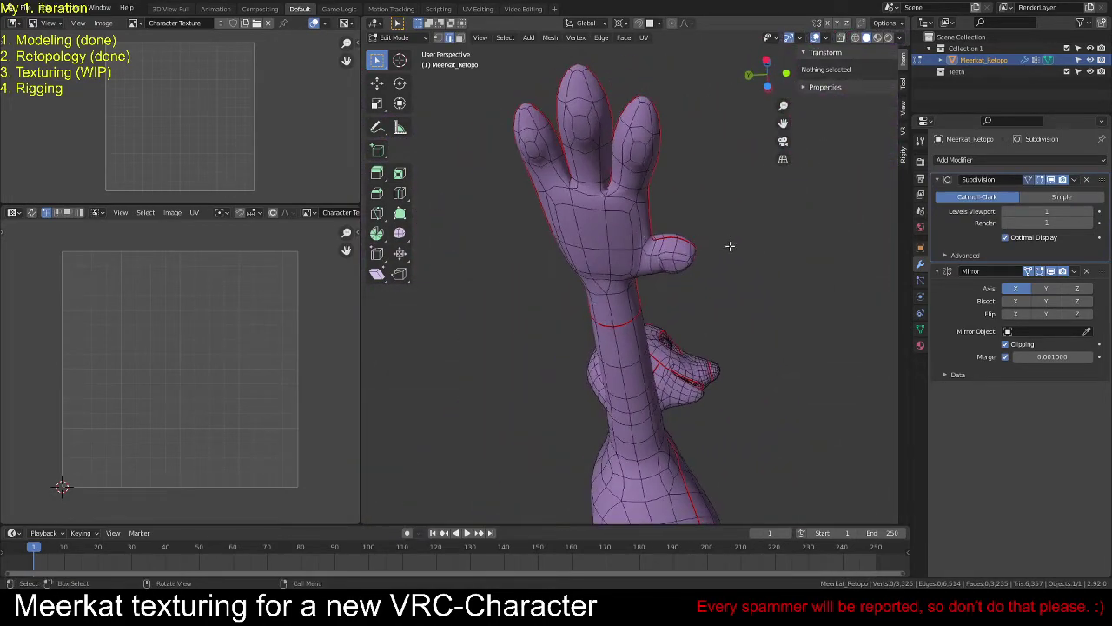
middle_click_drag(730, 246, 856, 283)
Step: Select the whole meerkat mesh and unwrap it into UV islands
middle_click_drag(780, 281, 723, 356)
key("a")
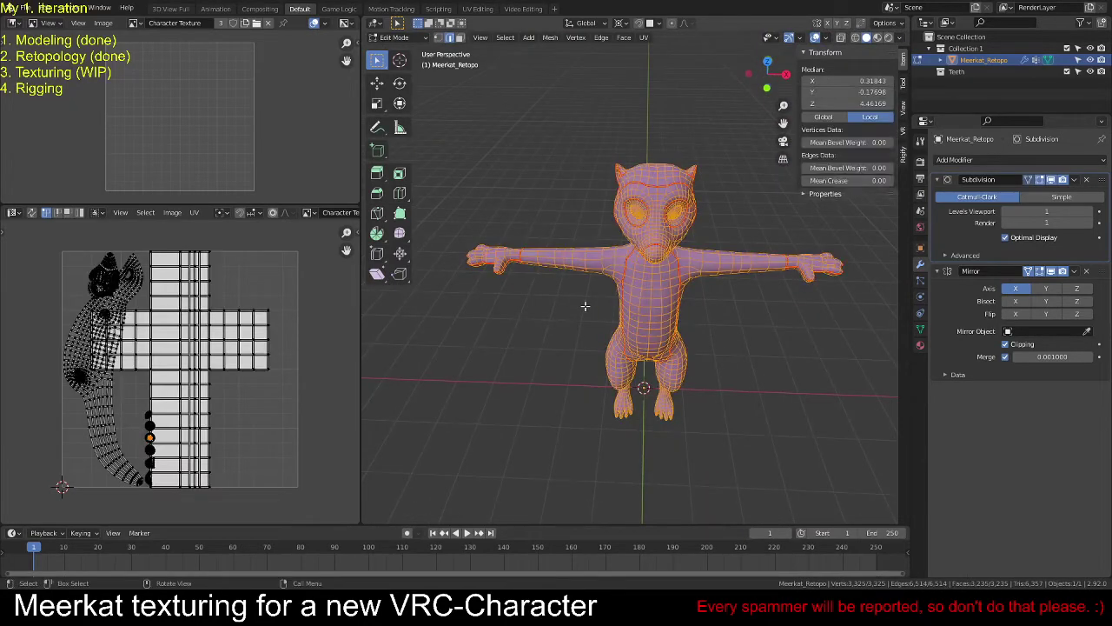
key("u")
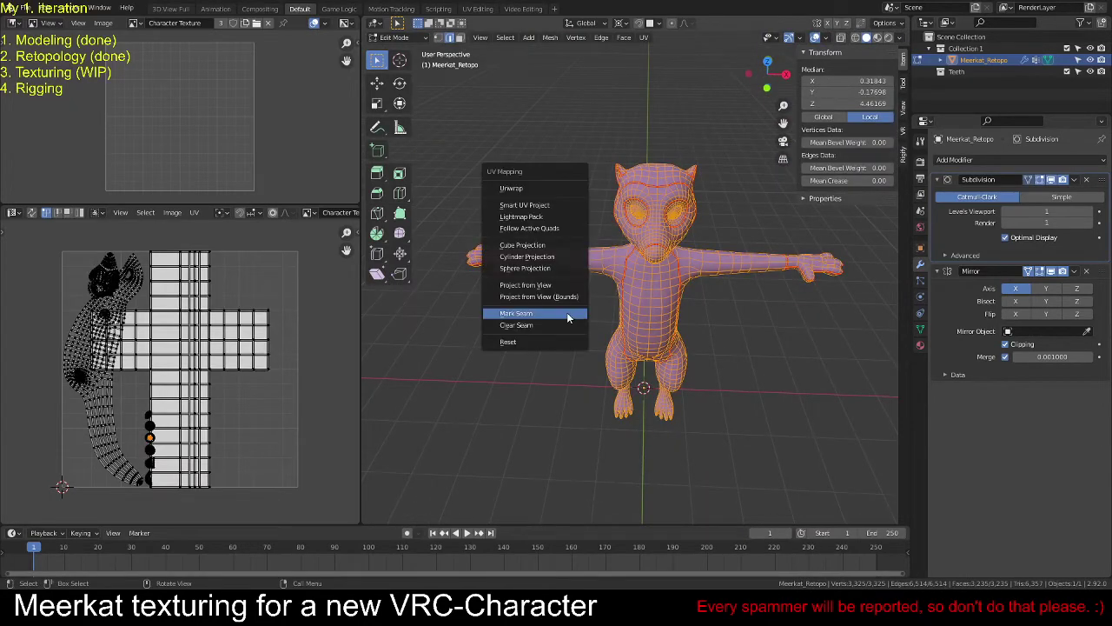
left_click(534, 187)
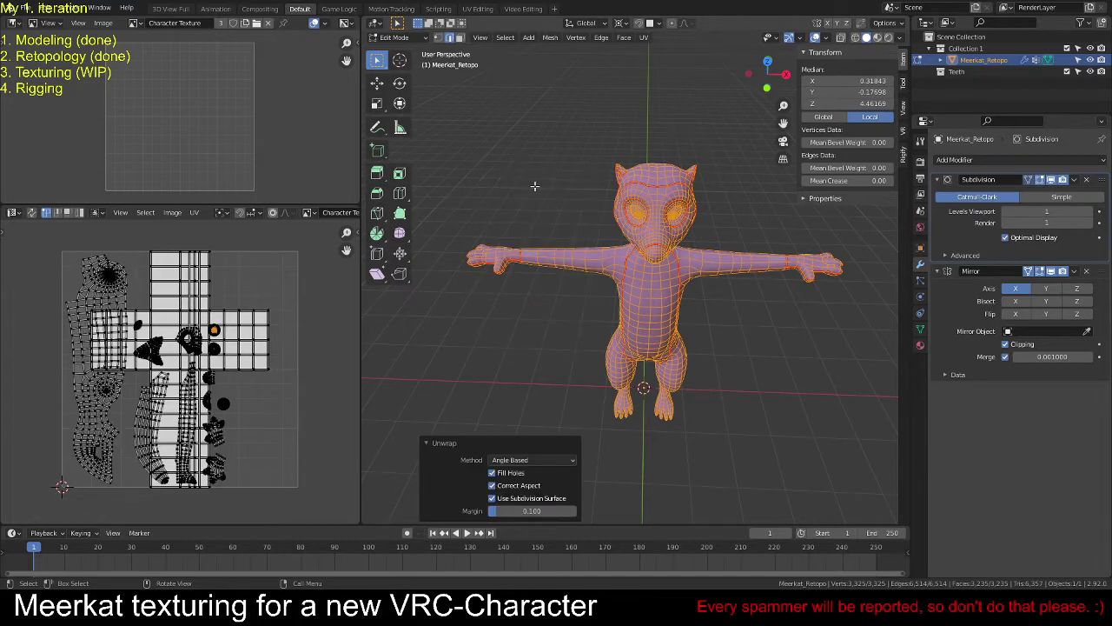
Step: Zoom and pan the UV Editor to inspect the head, body, limb and tail islands
scroll(147, 391, "up", 1)
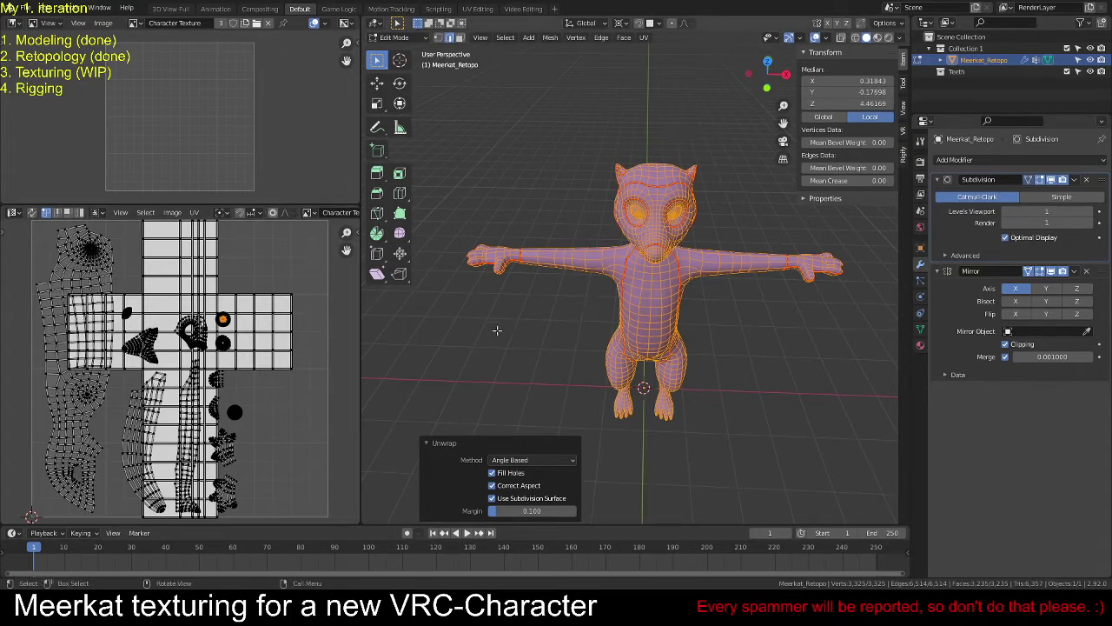
scroll(75, 269, "up", 3)
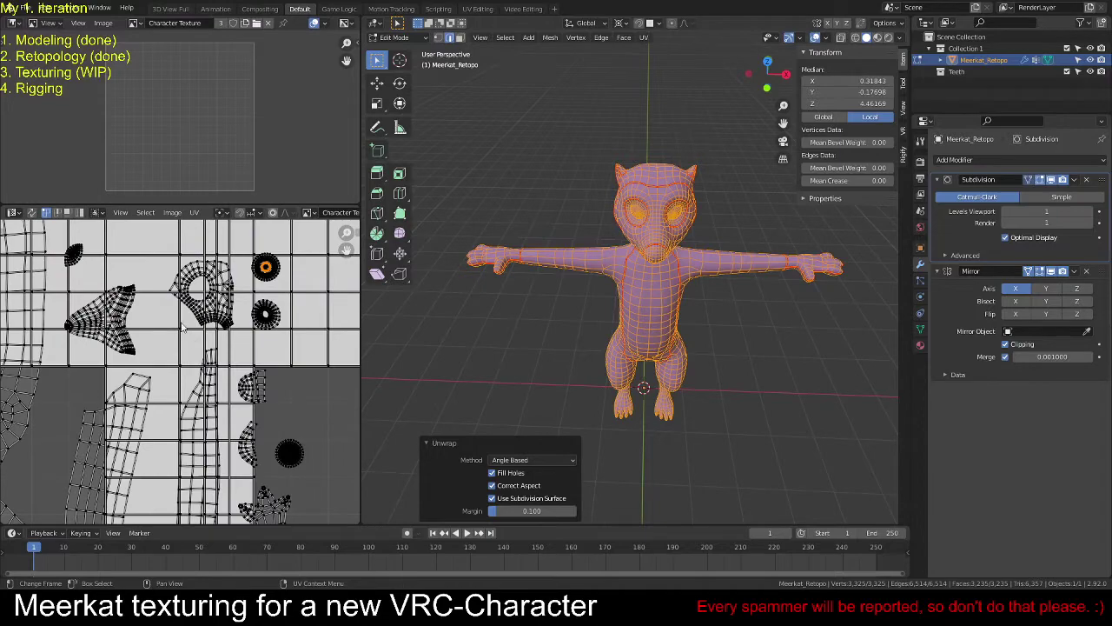
left_click(262, 313)
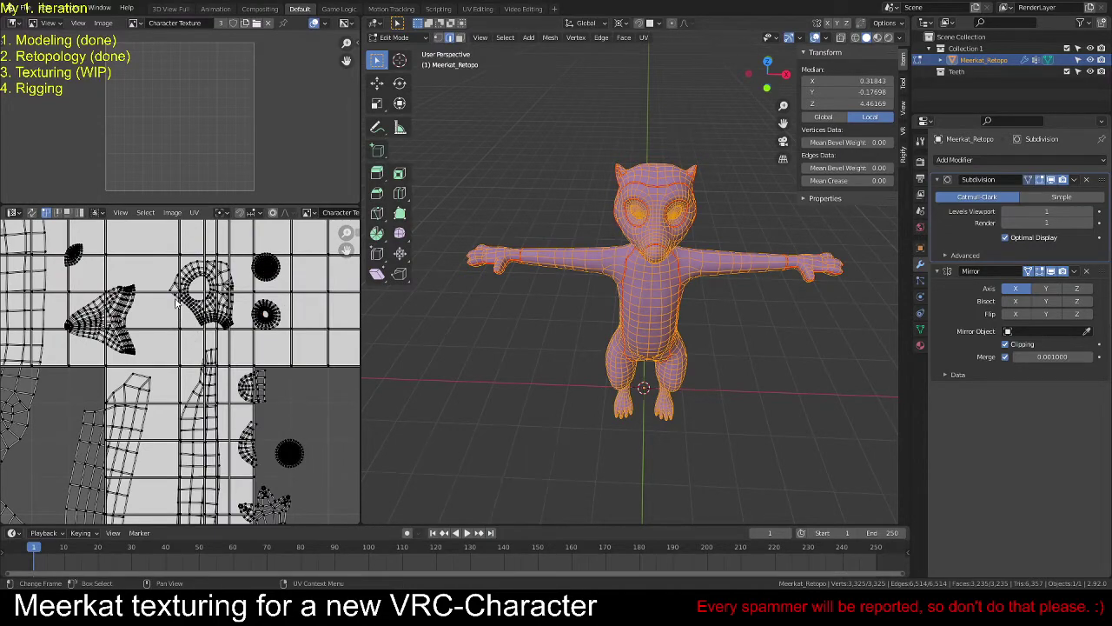
middle_click_drag(70, 260, 80, 265)
scroll(80, 265, "up", 6)
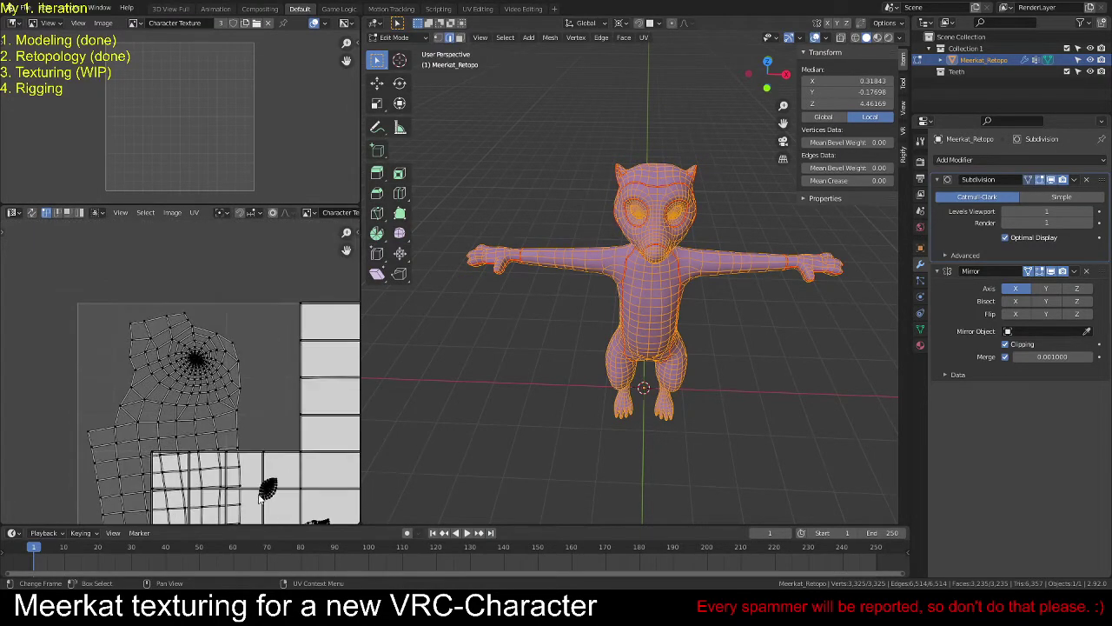
middle_click_drag(272, 315, 173, 378)
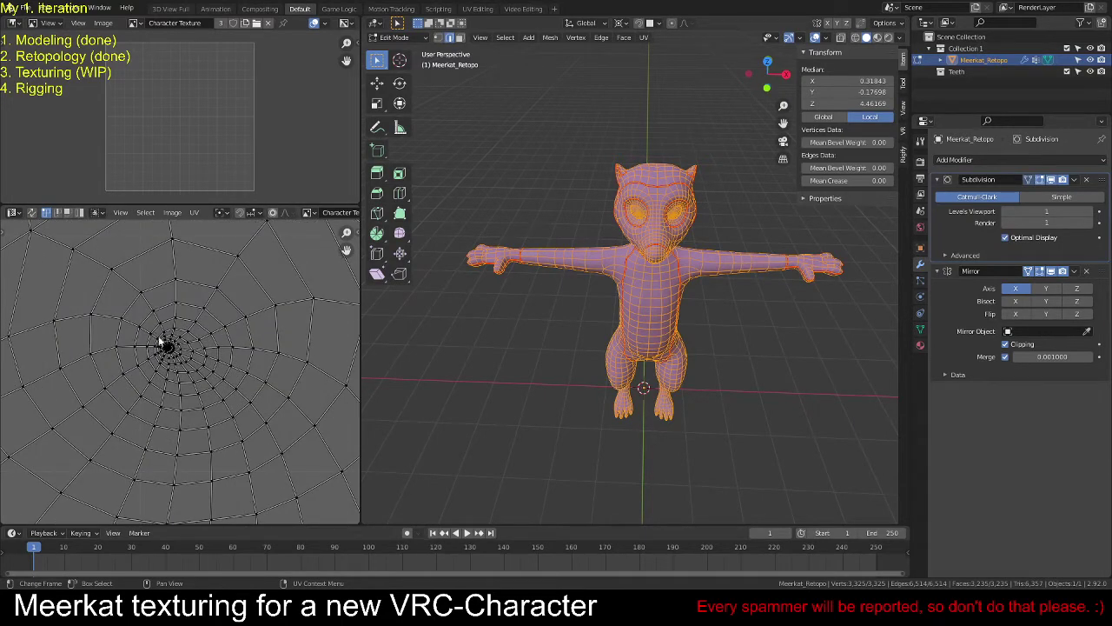
scroll(220, 369, "down", 5)
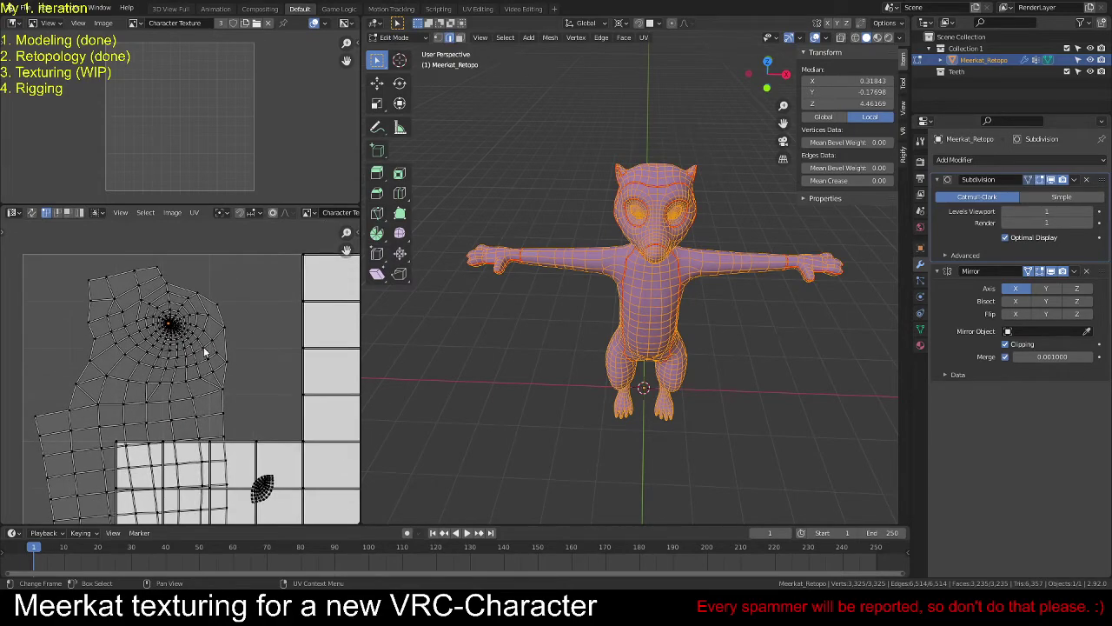
scroll(208, 348, "down", 4)
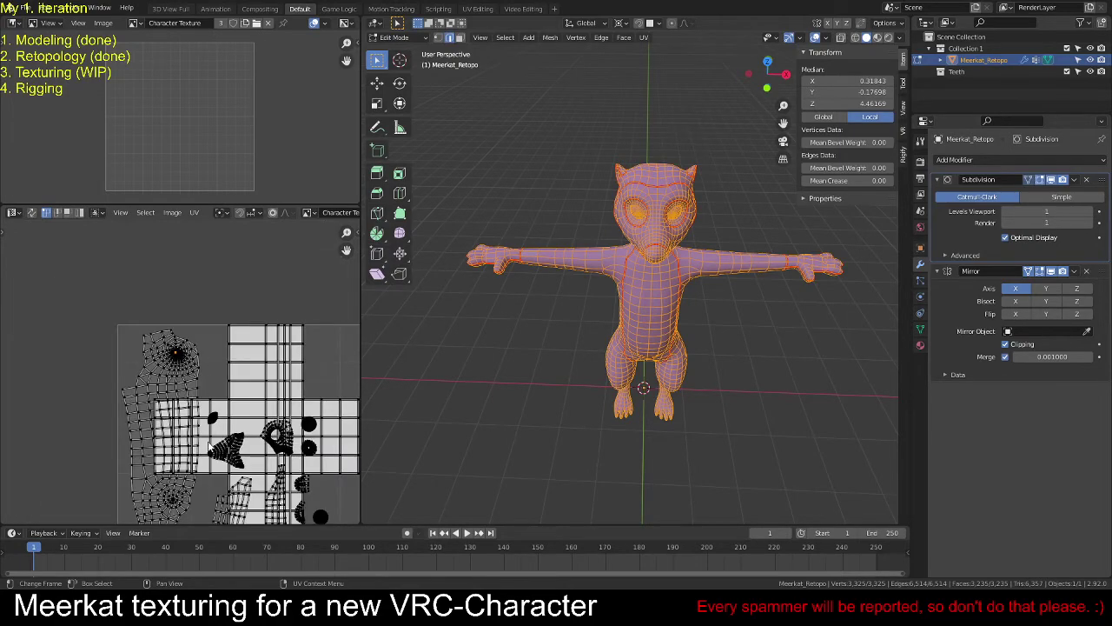
middle_click_drag(199, 280, 181, 341)
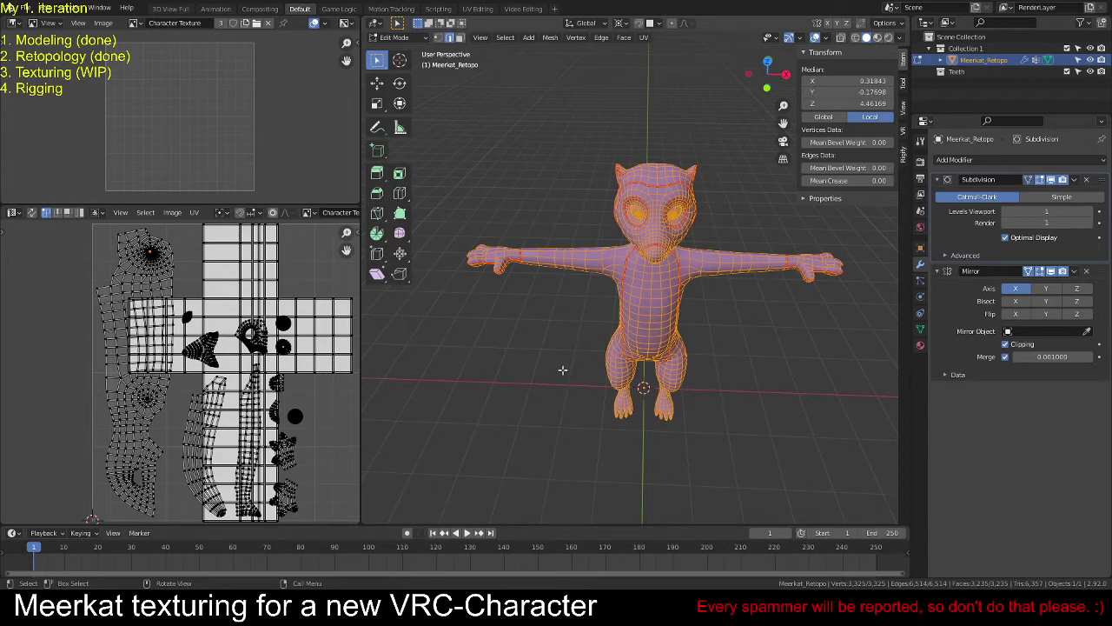
Step: Check the UV islands by selecting all, deselecting, and circle-selecting the head island's pole vertices
key("a")
key("alt+a")
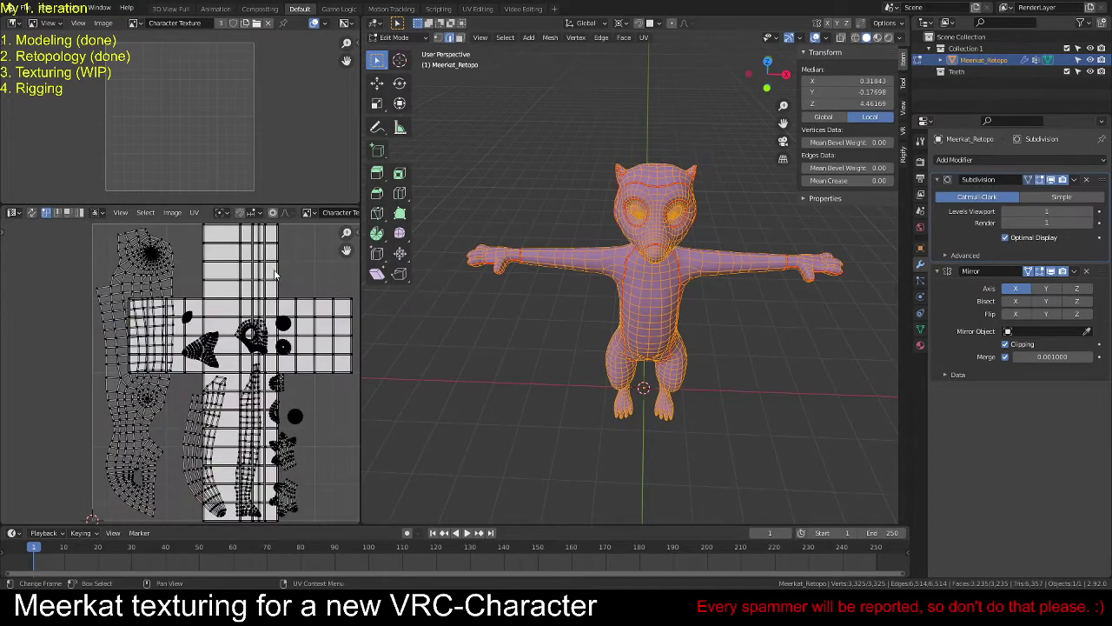
key("c")
left_click(150, 254)
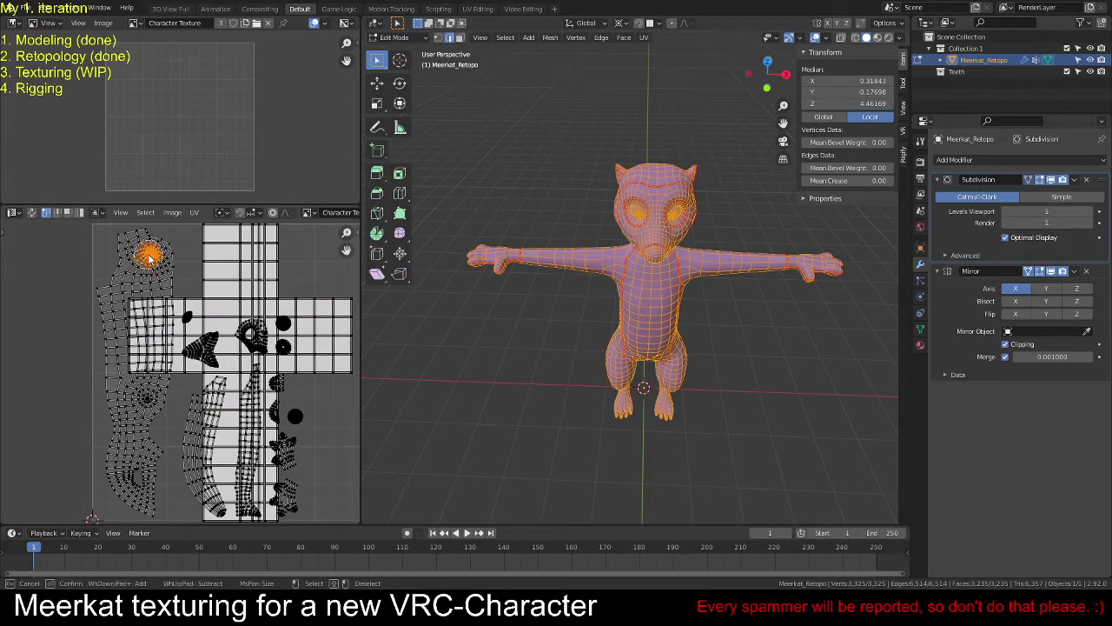
key("Escape")
key("alt+a")
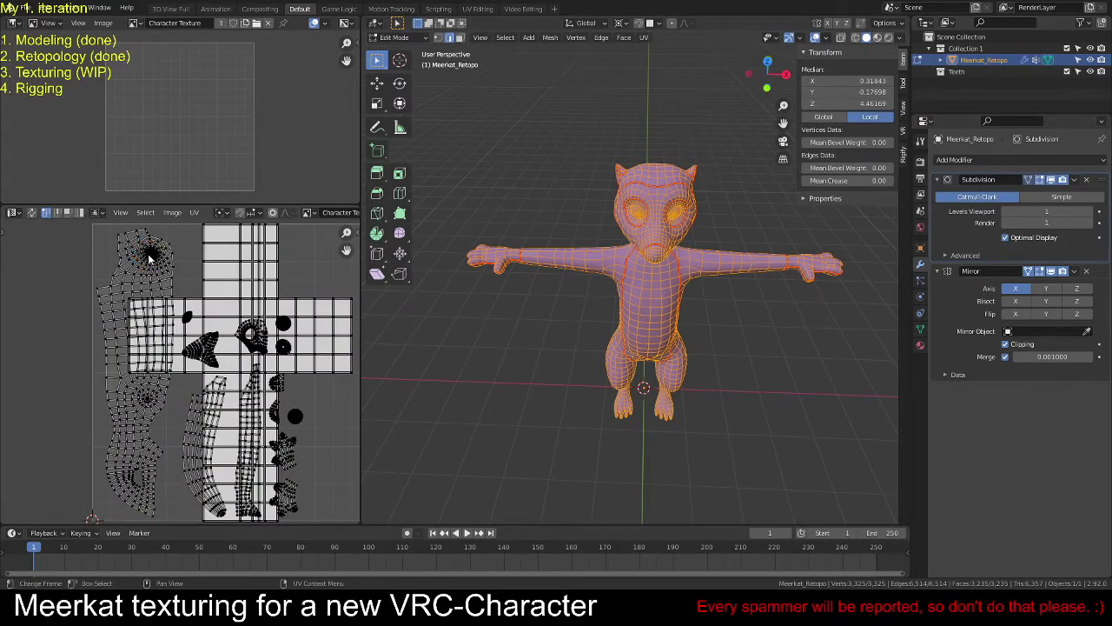
Step: Zoom in on the head island's pole vertex, then bring up the list of loaded images
scroll(150, 253, "up", 3)
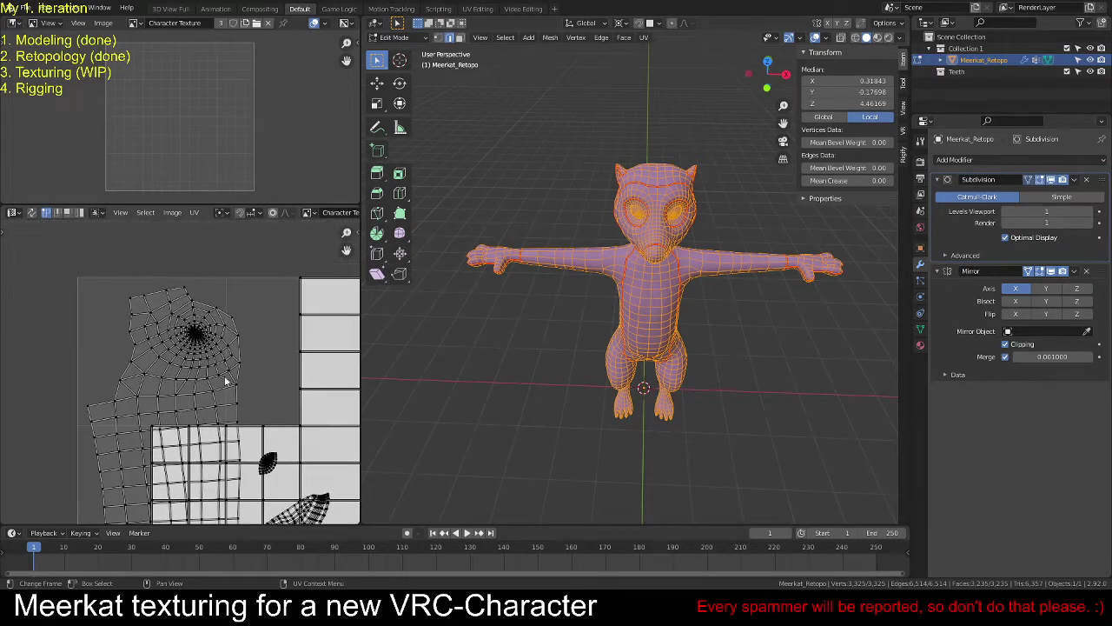
scroll(236, 373, "down", 3)
scroll(178, 361, "up", 3)
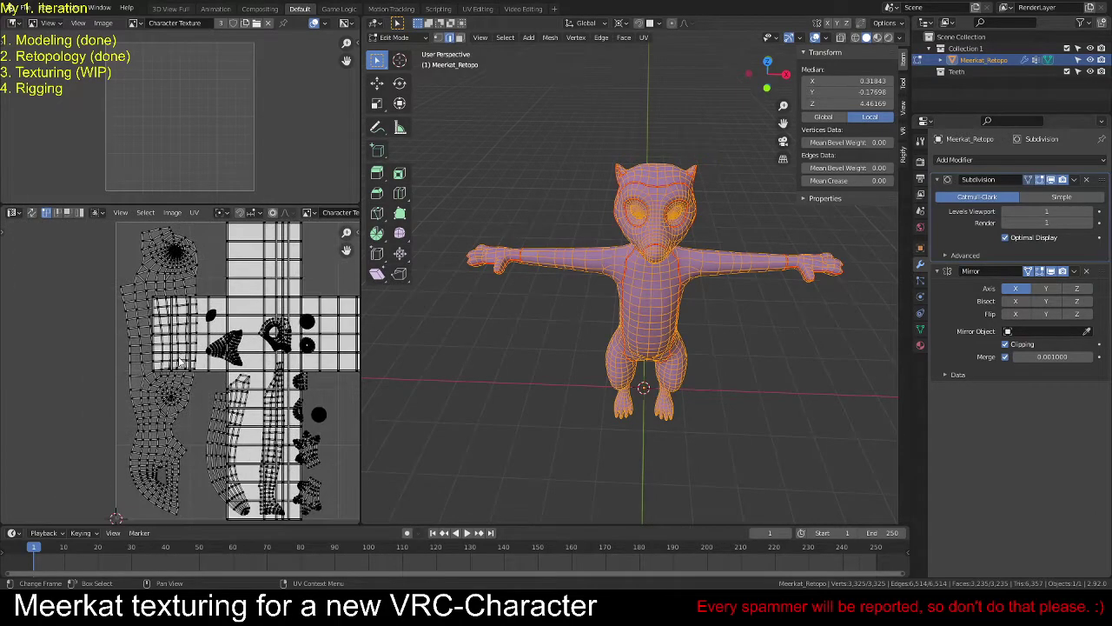
scroll(179, 361, "up", 1)
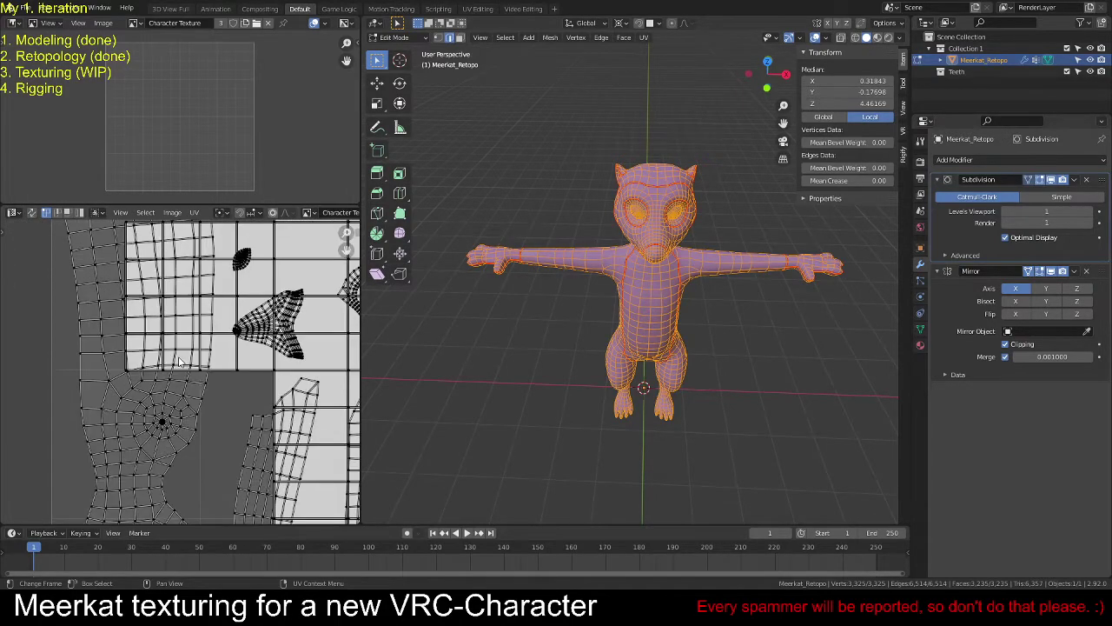
scroll(161, 431, "up", 4)
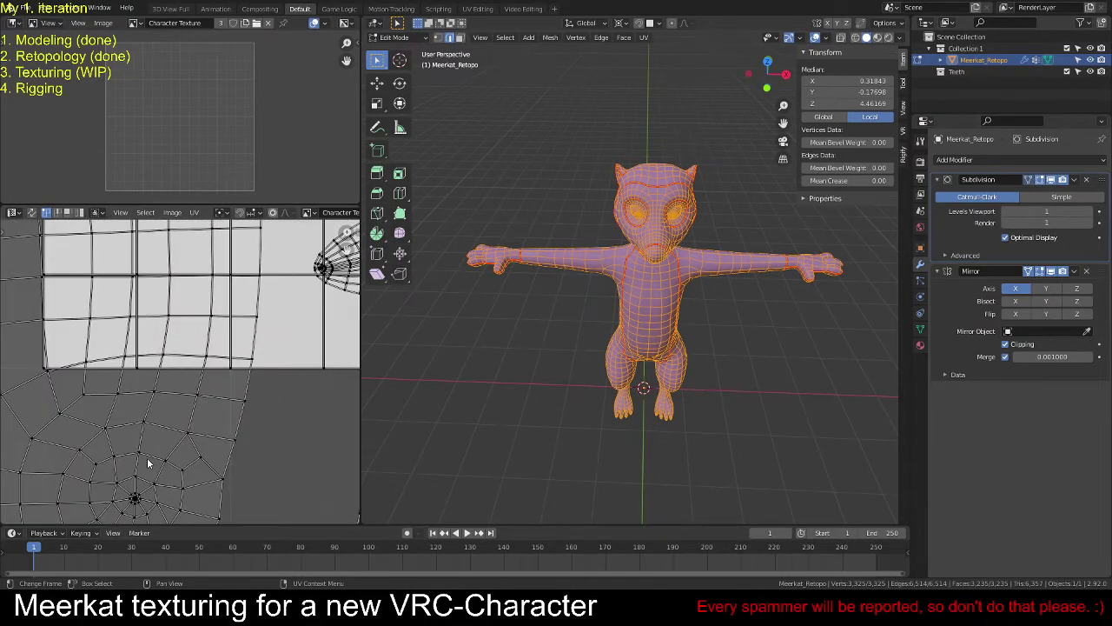
middle_click_drag(147, 457, 154, 377)
scroll(131, 370, "up", 2)
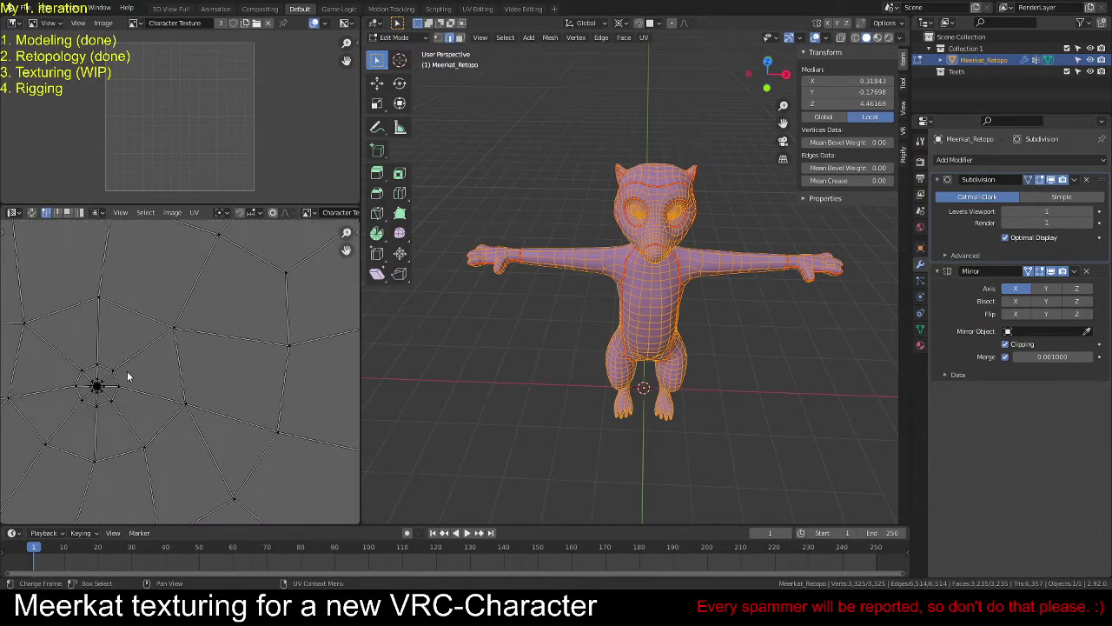
scroll(127, 371, "down", 8)
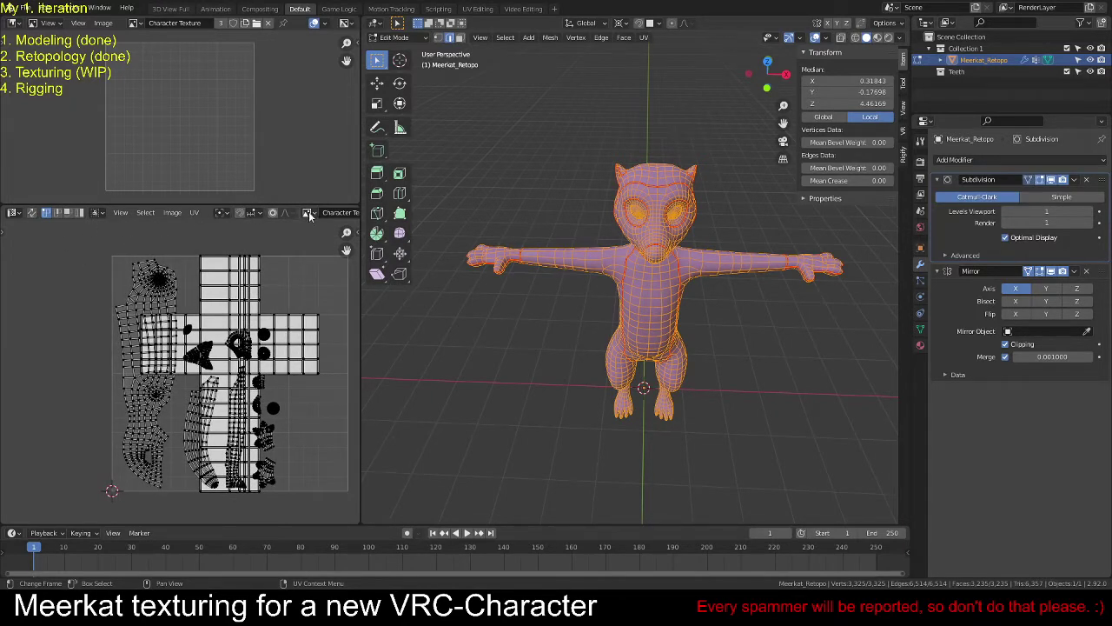
left_click(12, 214)
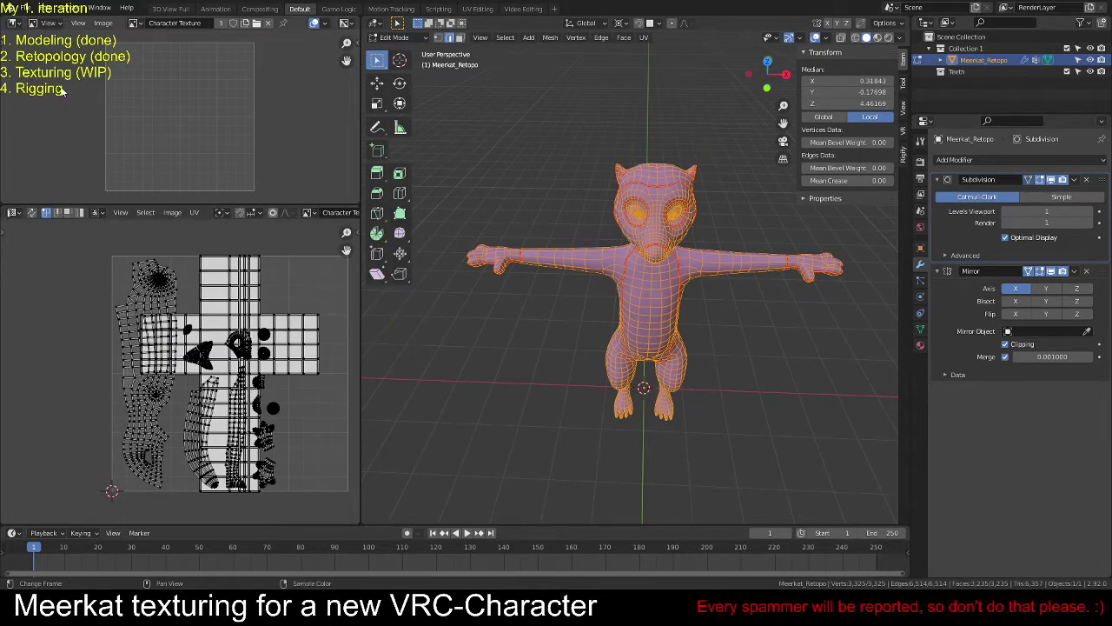
left_click(133, 25)
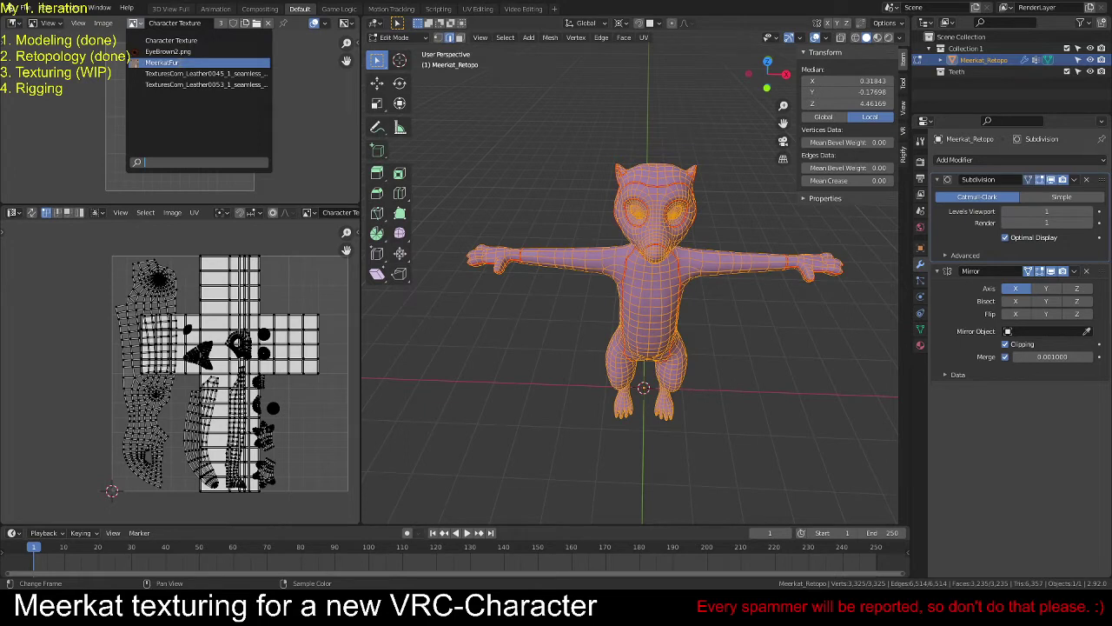
Step: Show the MeerkatFur texture in the image view
left_click(179, 63)
scroll(183, 124, "down", 5)
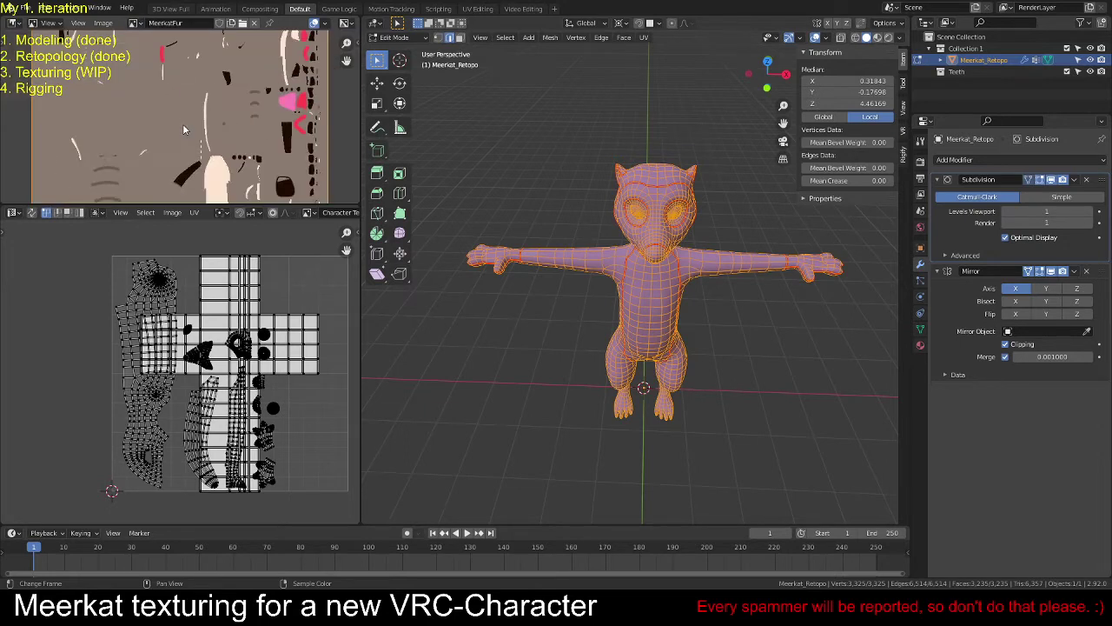
scroll(179, 121, "up", 2)
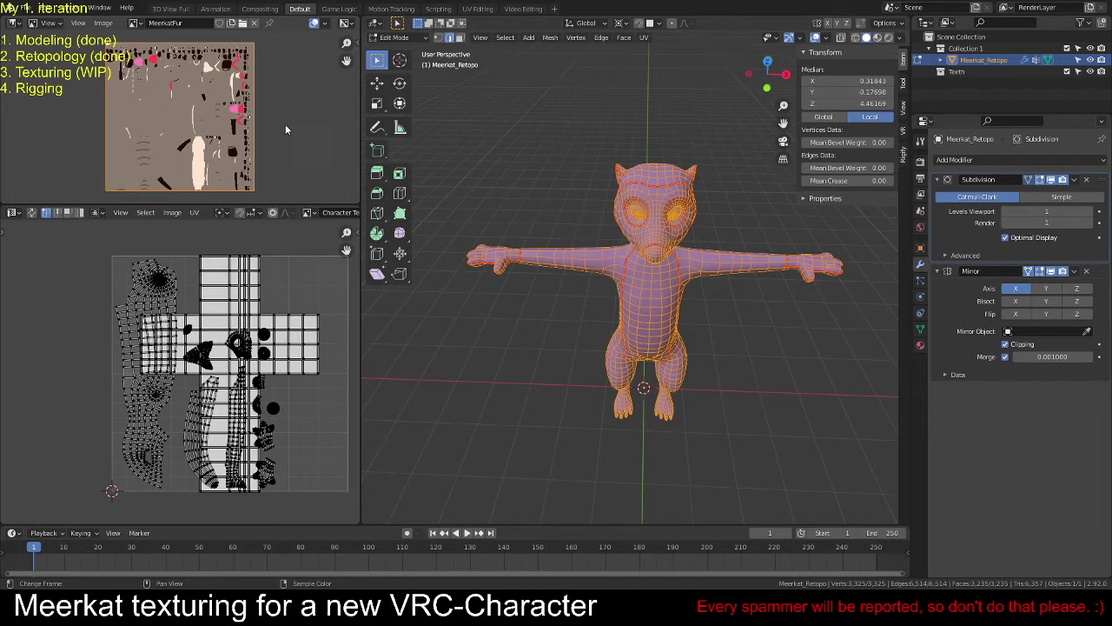
scroll(272, 212, "down", 6)
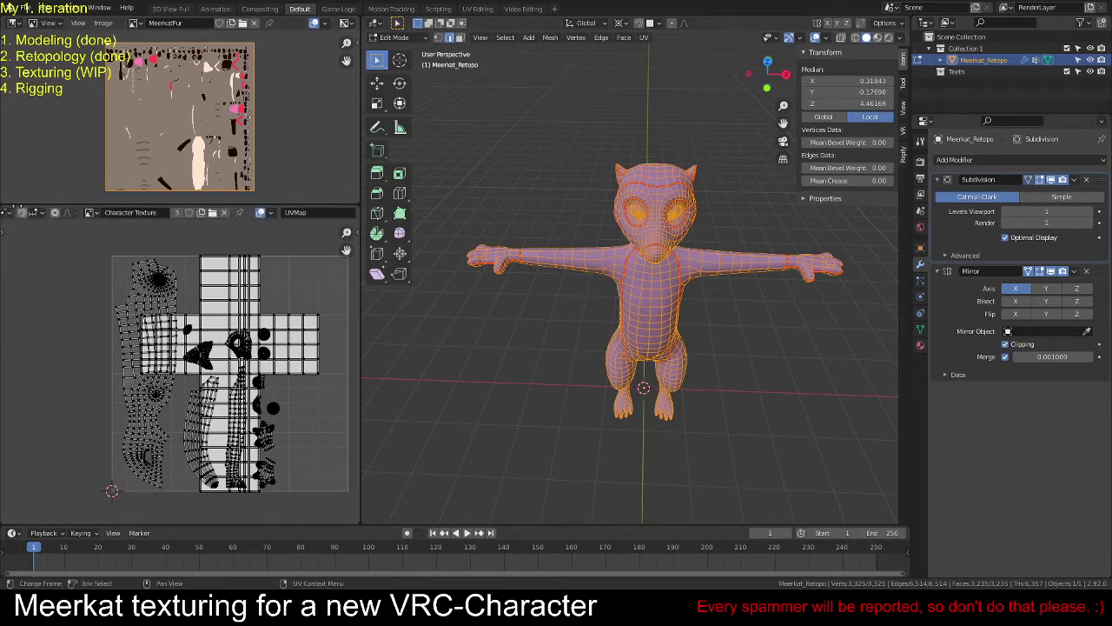
scroll(261, 212, "up", 4)
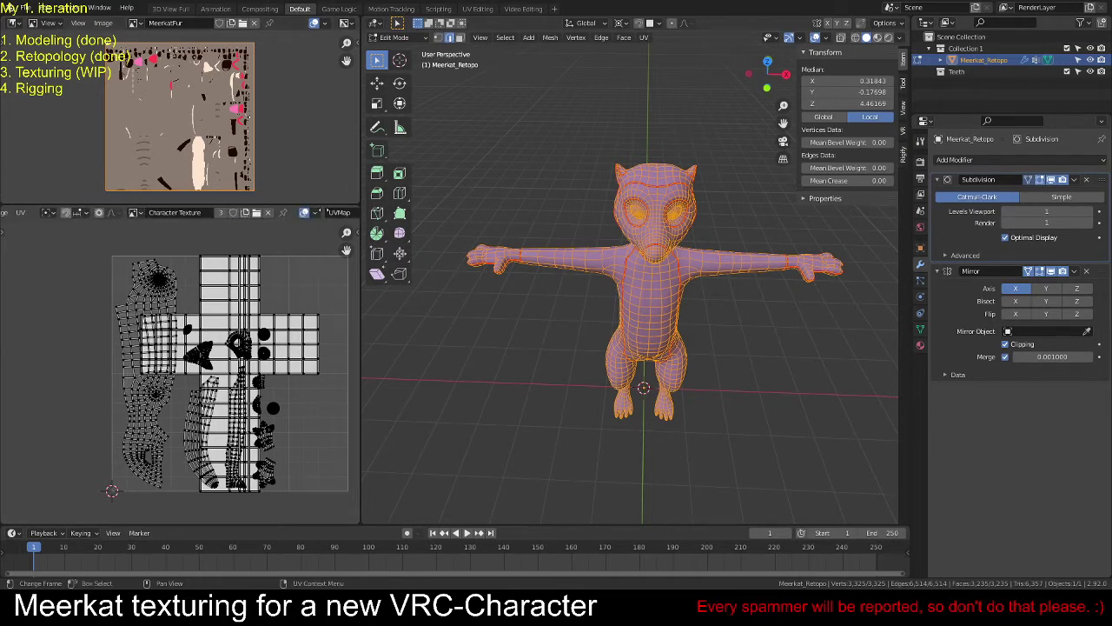
scroll(199, 212, "up", 4)
Step: Display MeerkatFur behind the UV layout in the UV editor
left_click(198, 212)
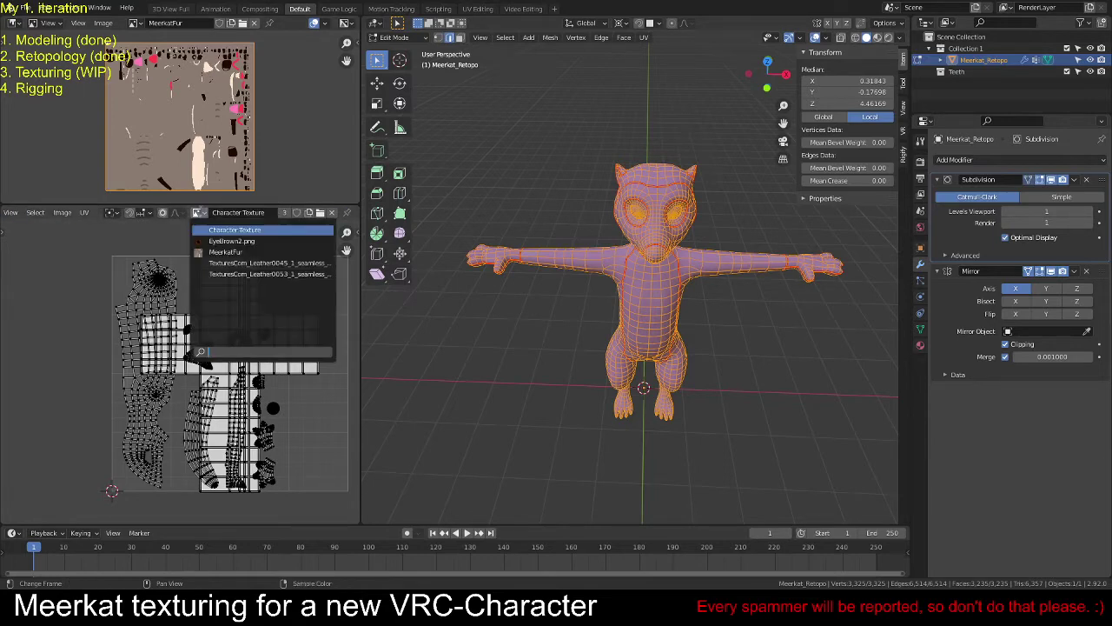
left_click(220, 252)
scroll(182, 305, "down", 5)
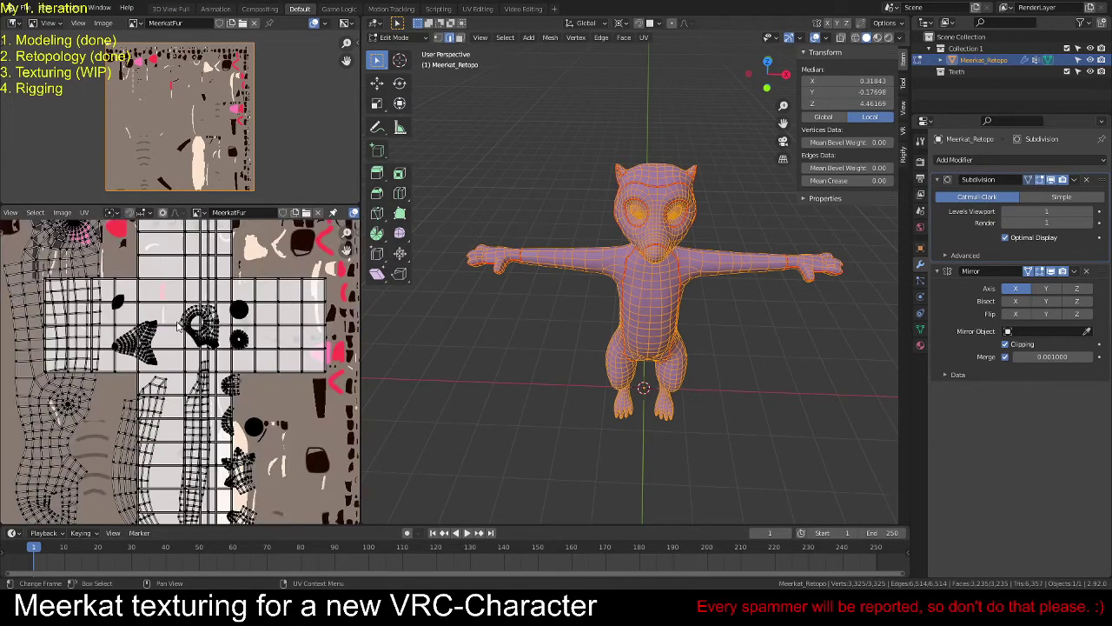
scroll(178, 327, "up", 1)
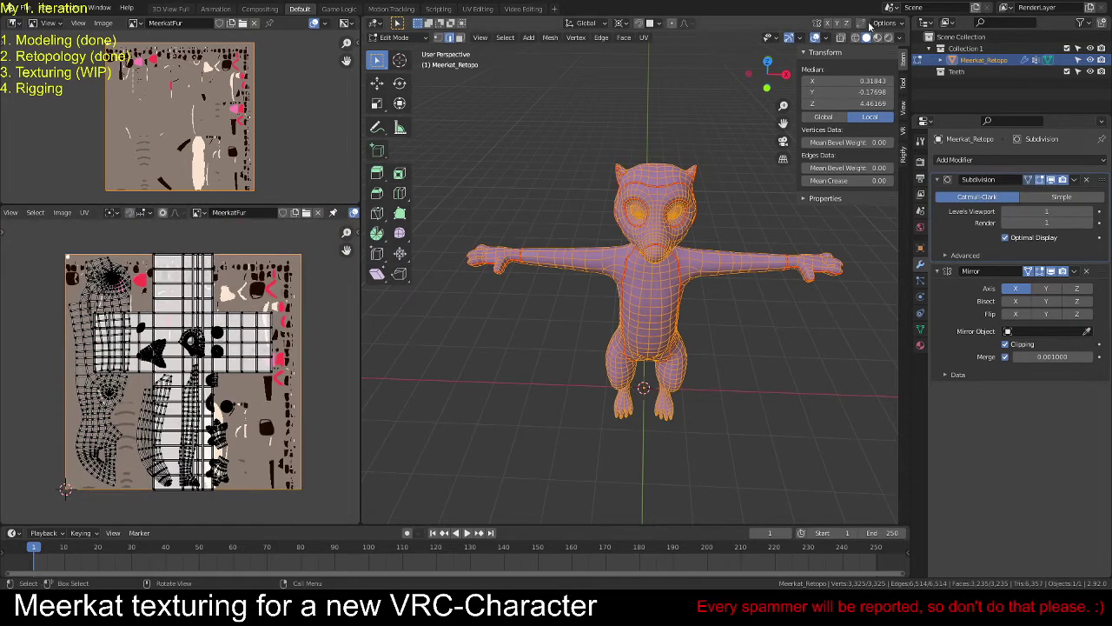
Step: Set the viewport shading colour to Texture, turning the meerkat magenta
left_click(901, 38)
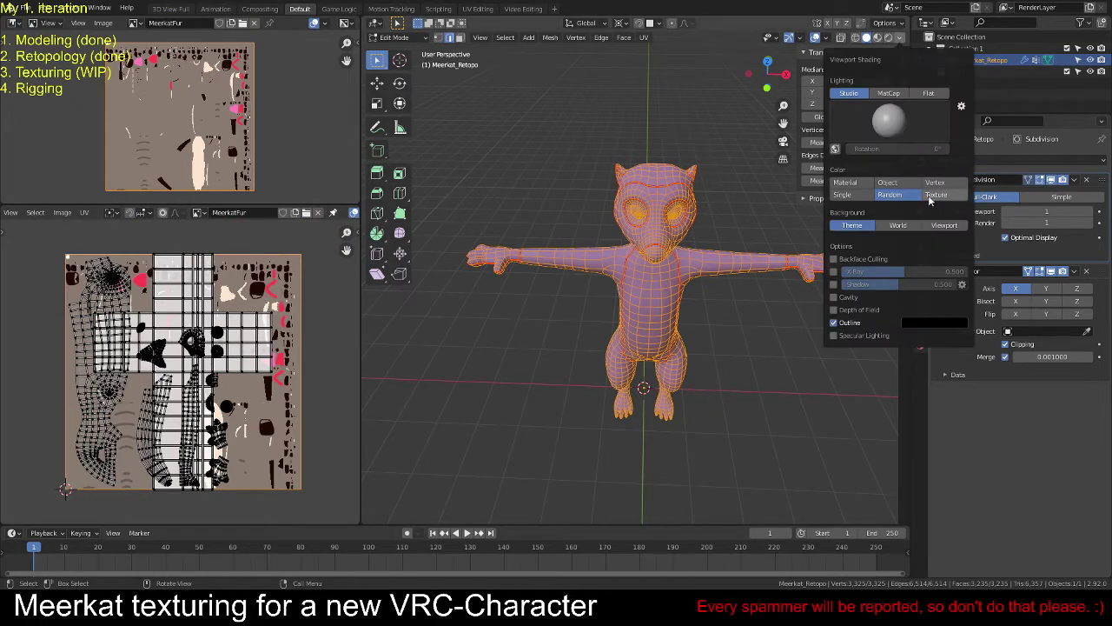
left_click(935, 195)
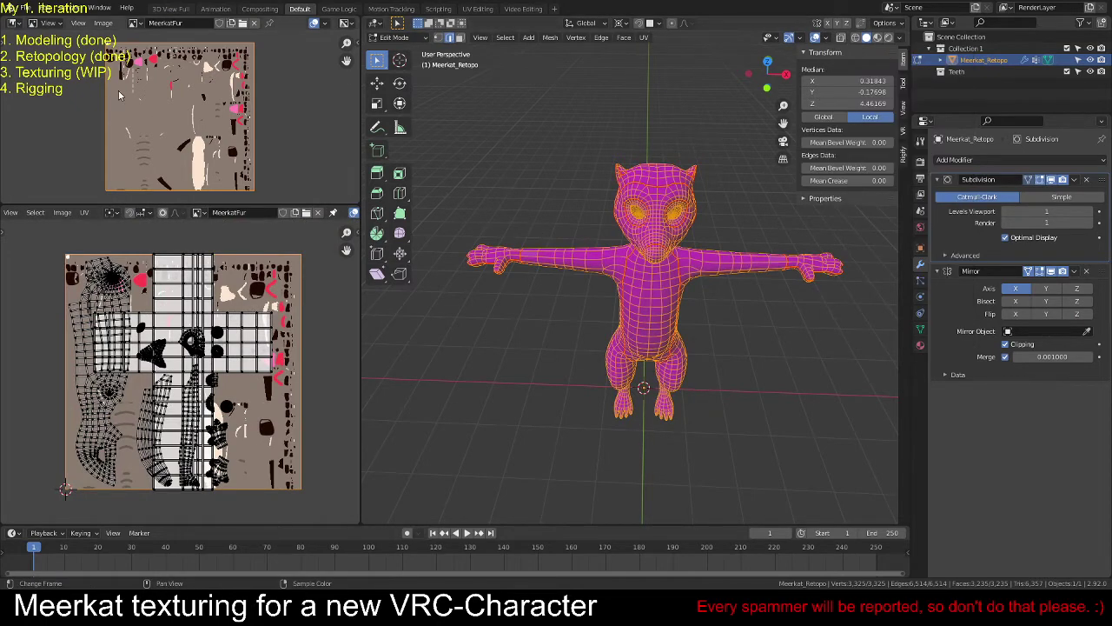
left_click(14, 25)
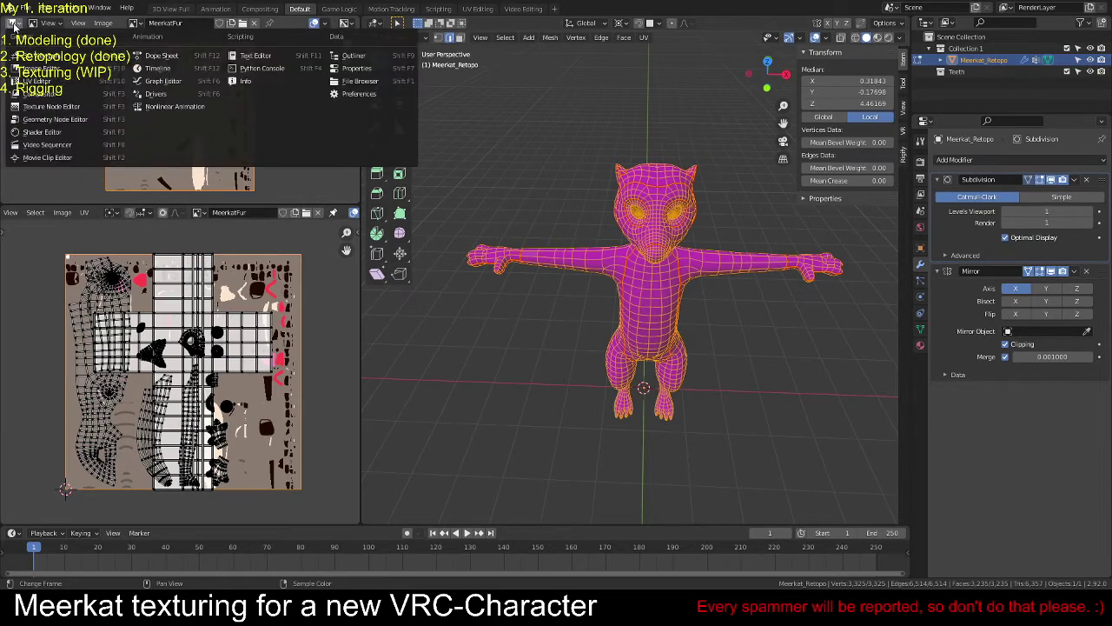
Step: Switch to the Shader Editor and delete the Skin, Tongue/Nose, PawPads and Mouth material slots
left_click(48, 133)
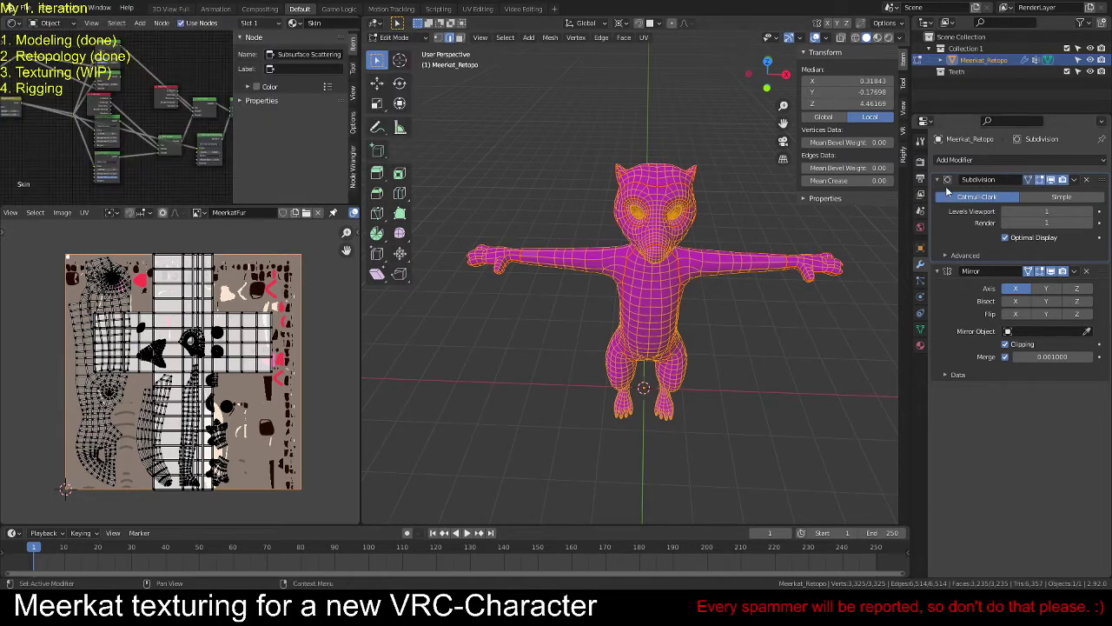
left_click(921, 346)
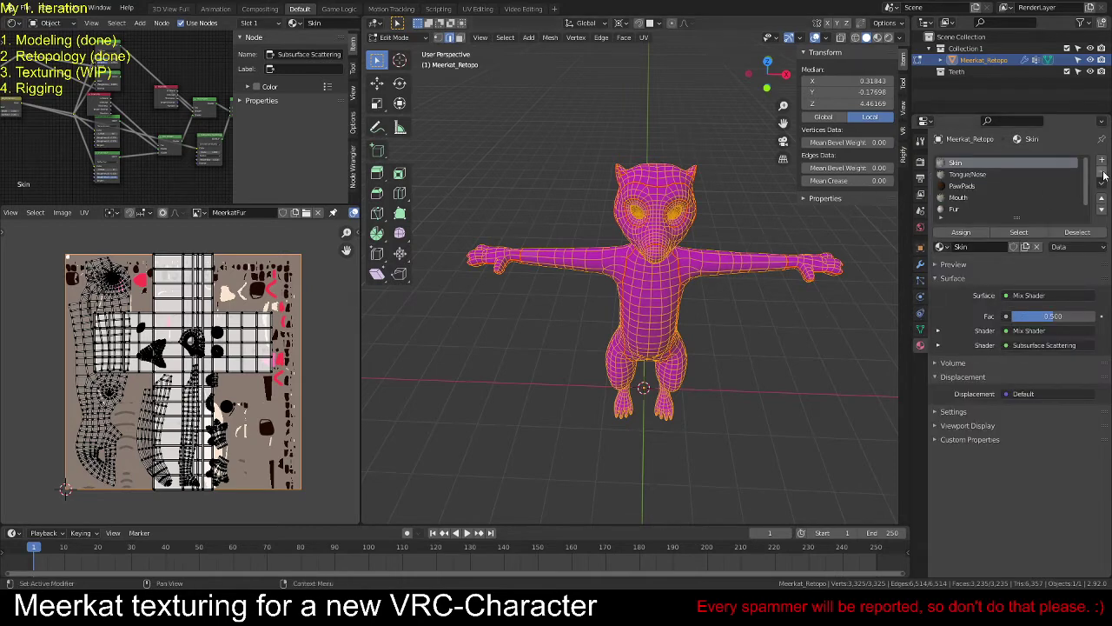
left_click(1106, 176)
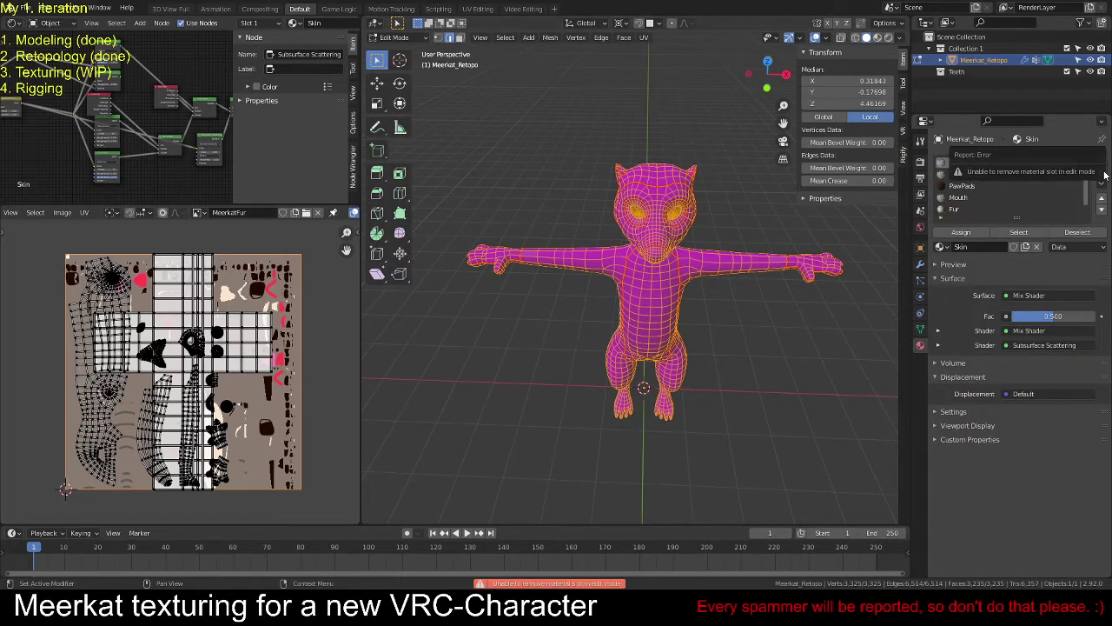
key("Tab")
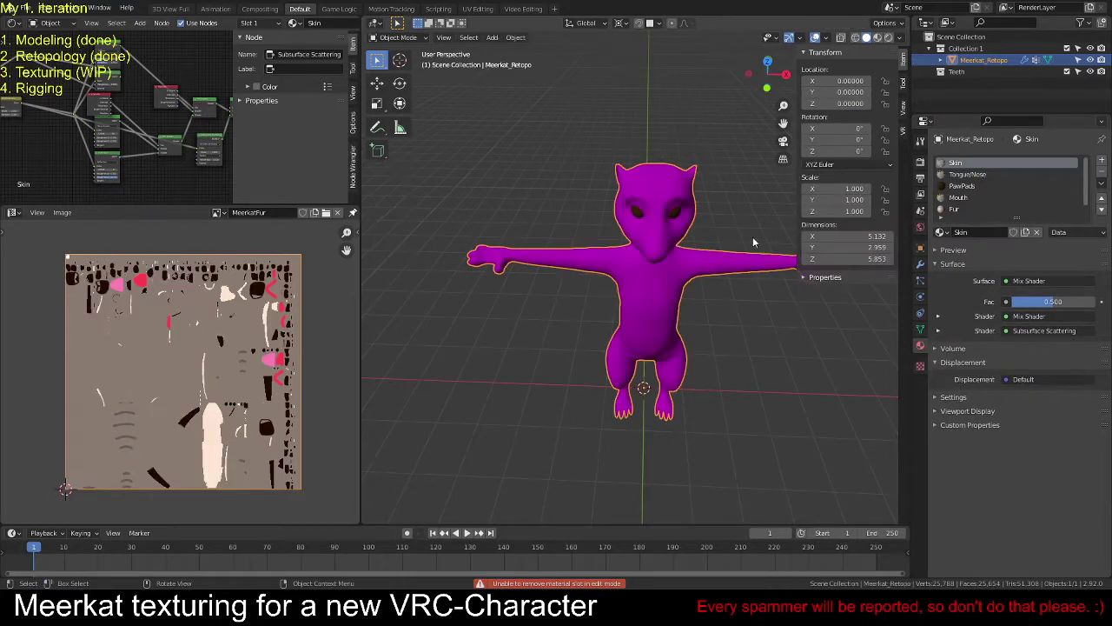
left_click(1106, 175)
left_click(1106, 175)
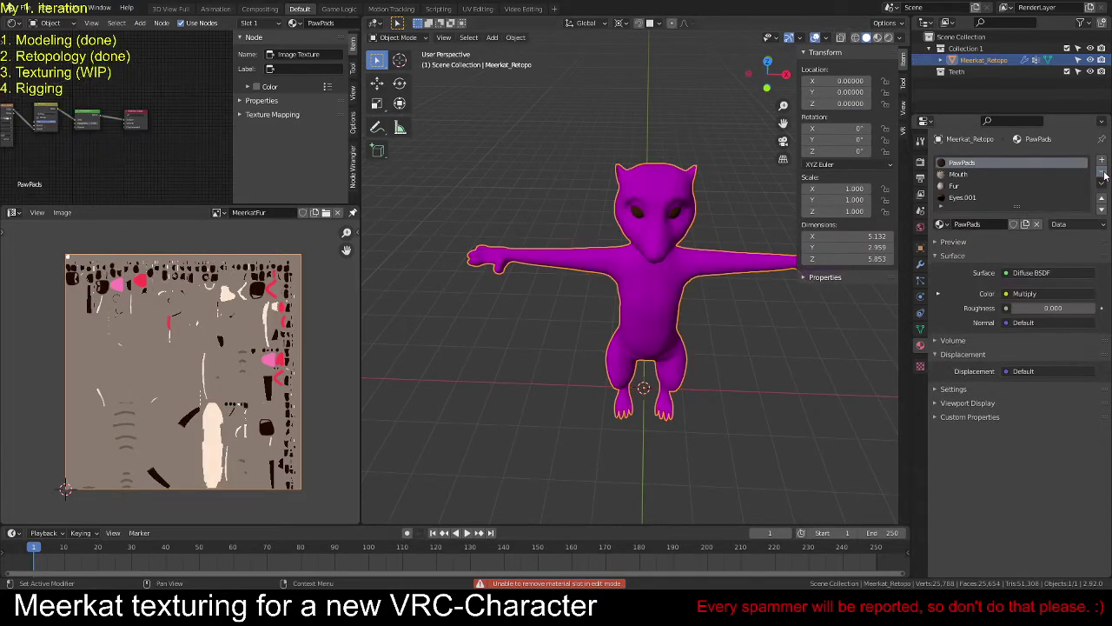
left_click(1106, 175)
left_click(1106, 175)
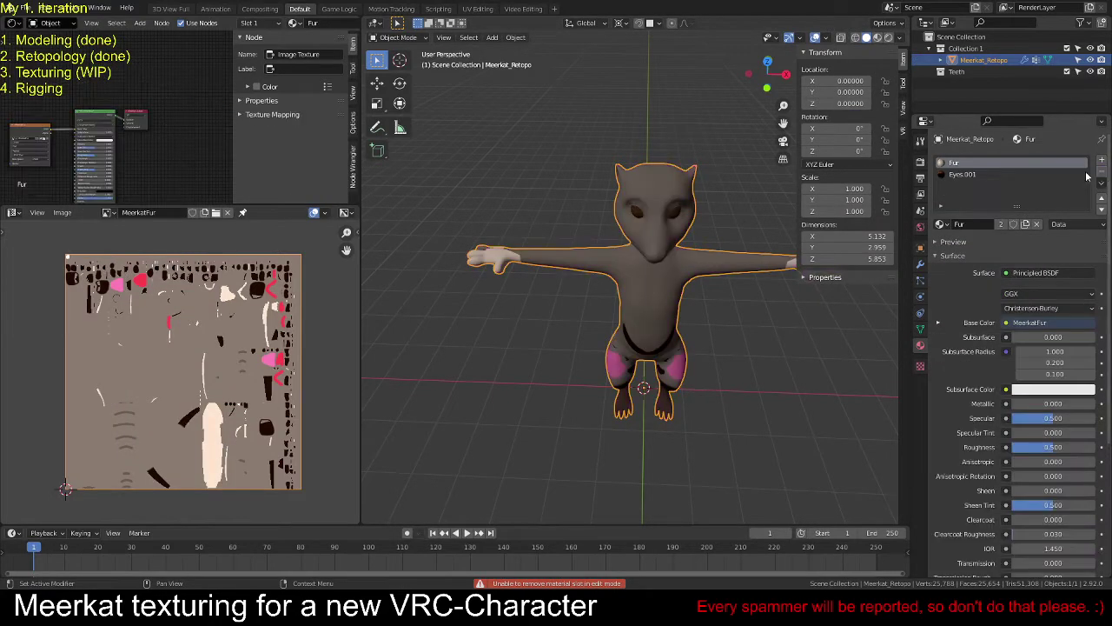
Step: Check the remaining Fur and Eyes.001 materials, then deselect everything in the viewport
left_click(960, 174)
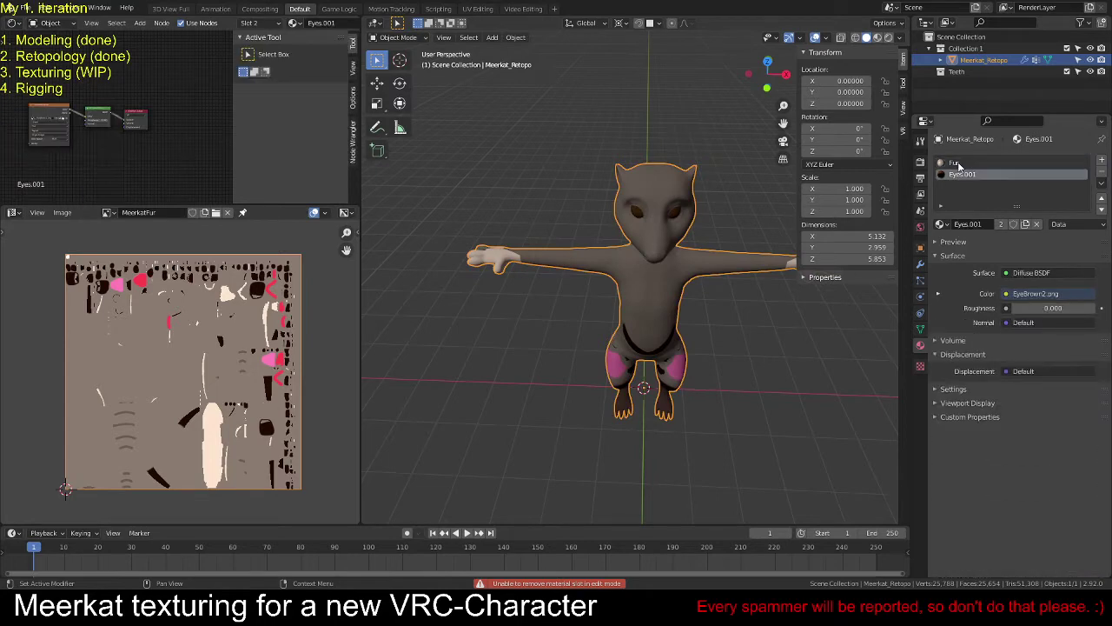
left_click(956, 163)
left_click(962, 174)
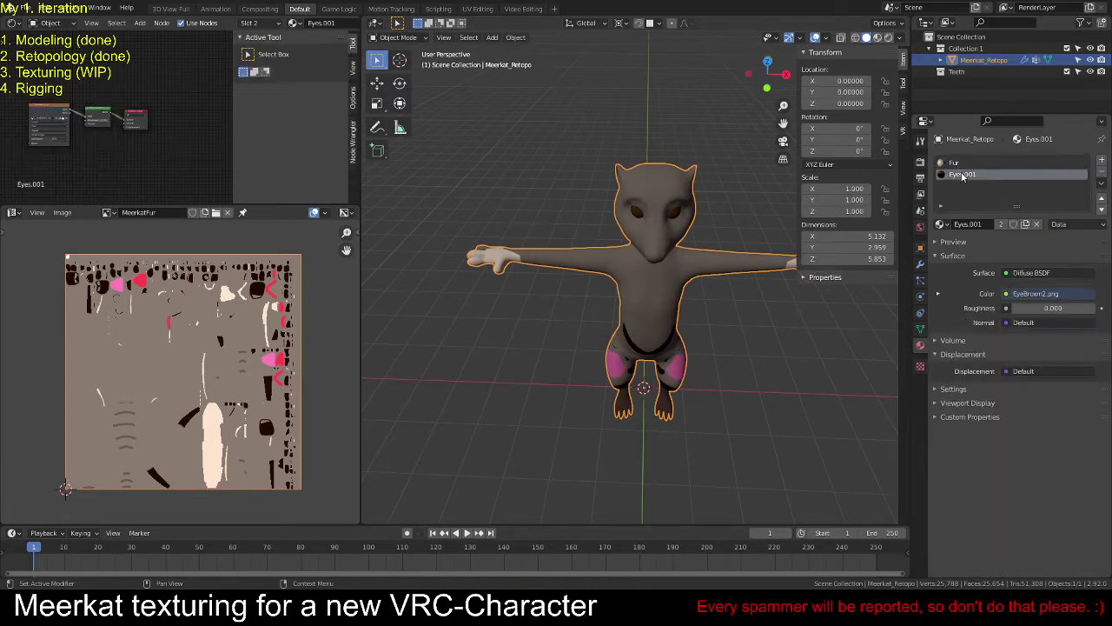
left_click(699, 224)
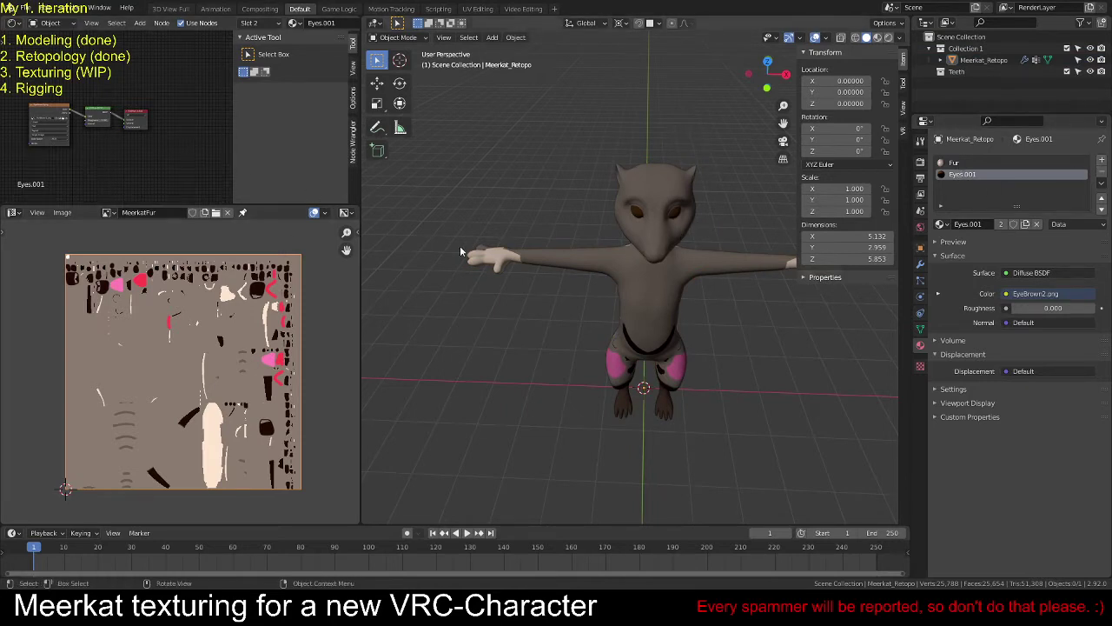
Step: Enter Edit Mode on the meerkat with nothing selected and show EyeBrown2.png in the UV editor
left_click(637, 263)
key("Tab")
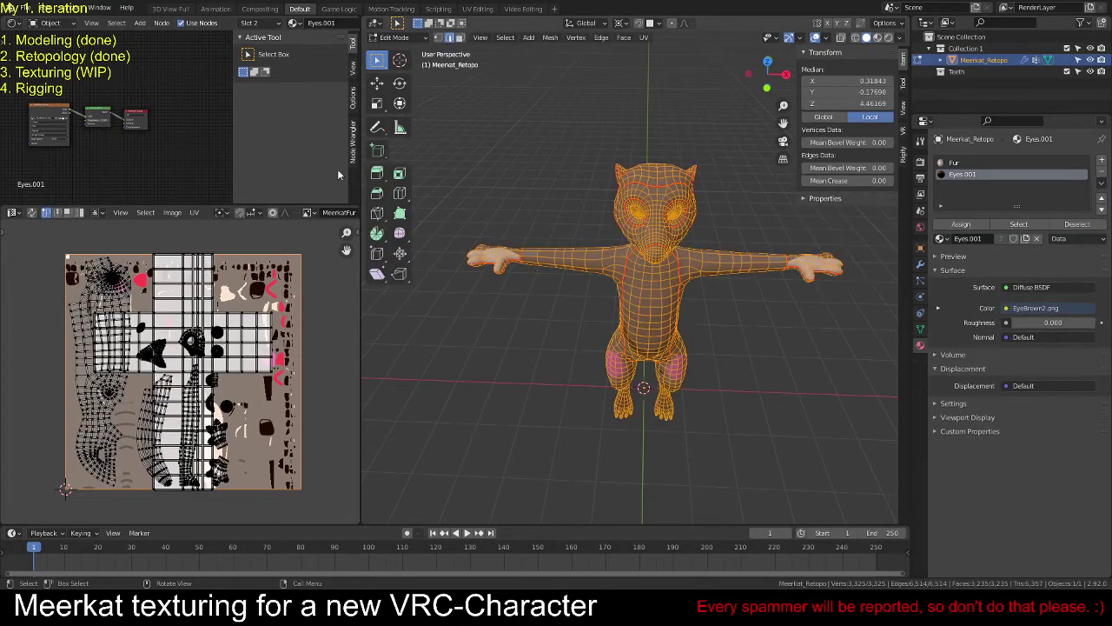
scroll(71, 128, "up", 1)
scroll(72, 127, "up", 5)
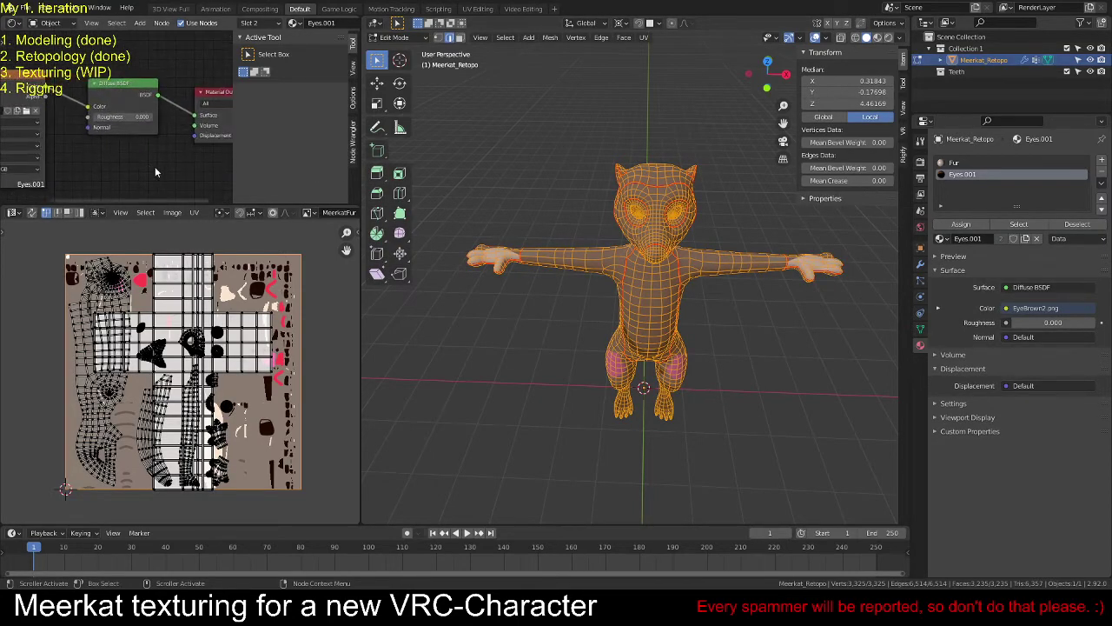
scroll(236, 362, "up", 5)
scroll(277, 334, "down", 5)
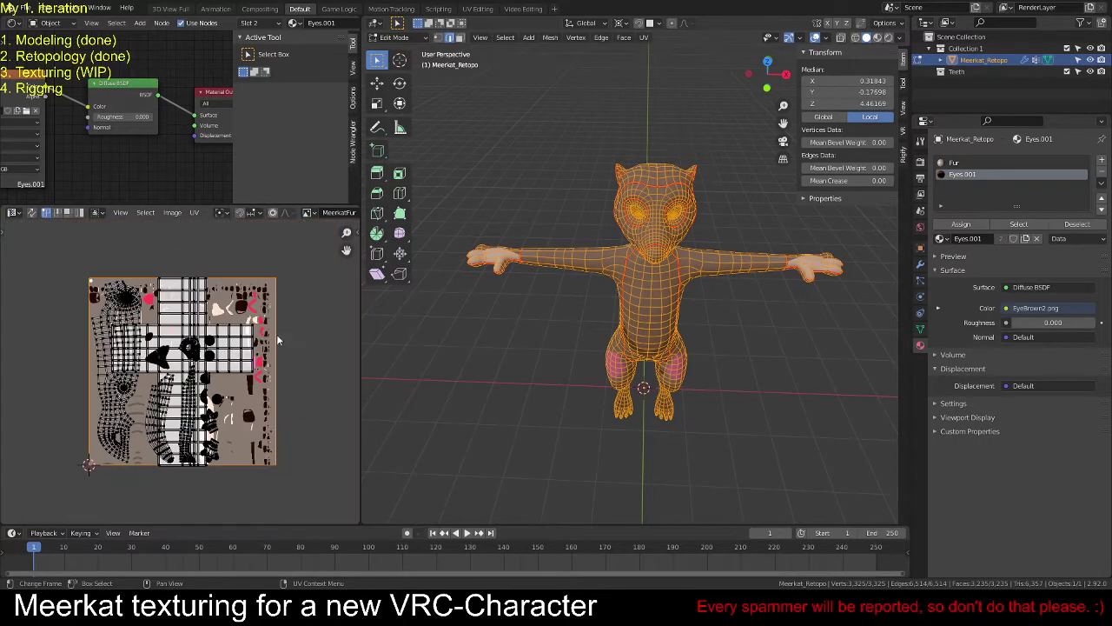
key("alt+a")
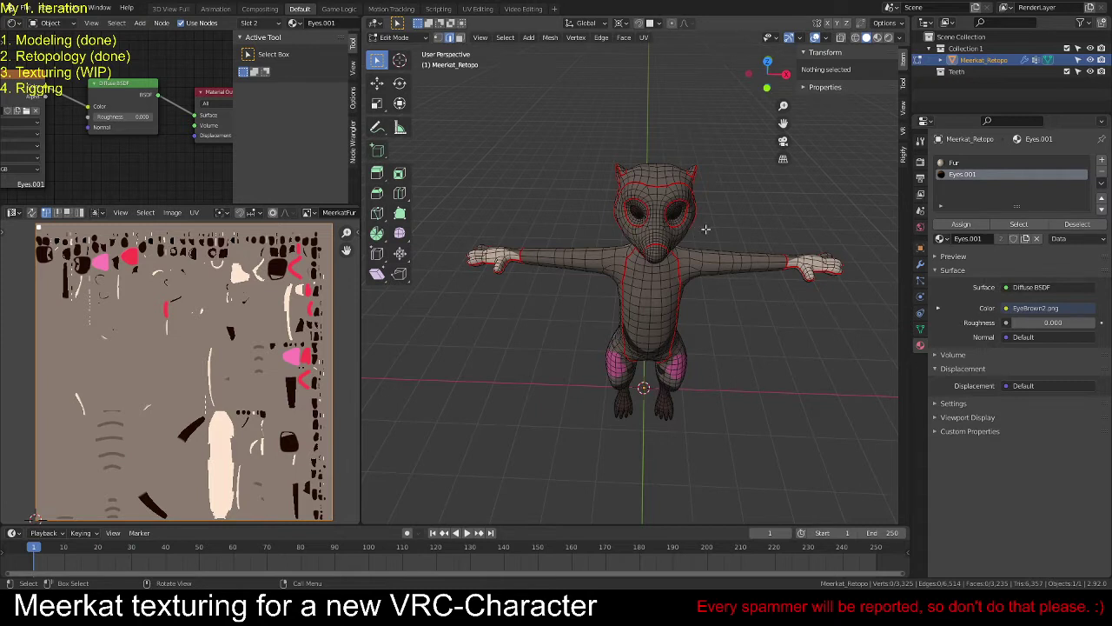
left_click(307, 215)
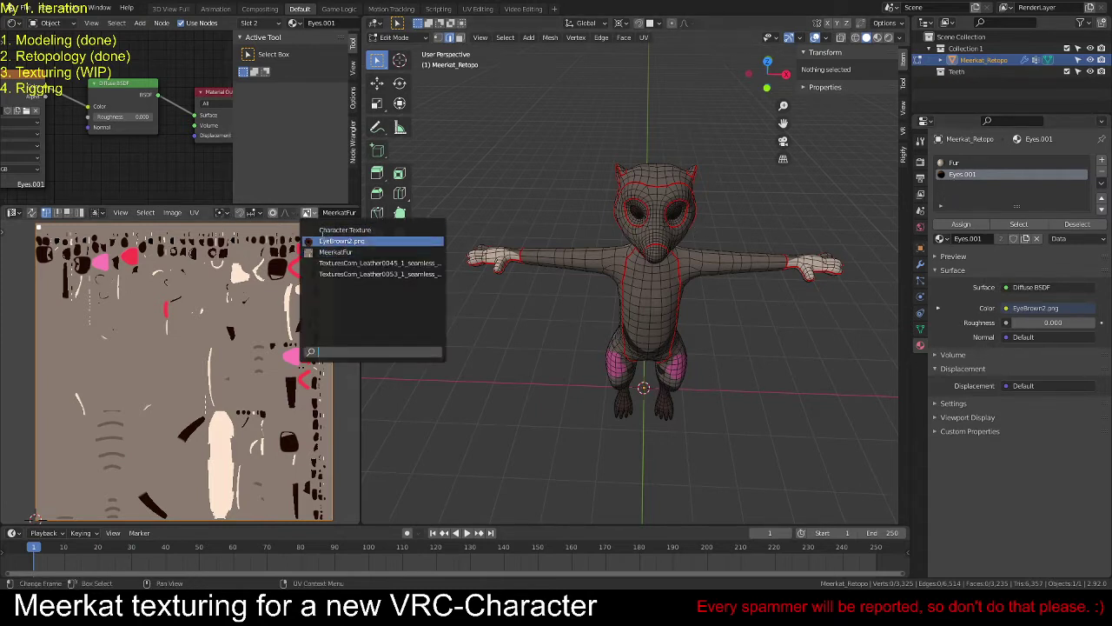
left_click(325, 245)
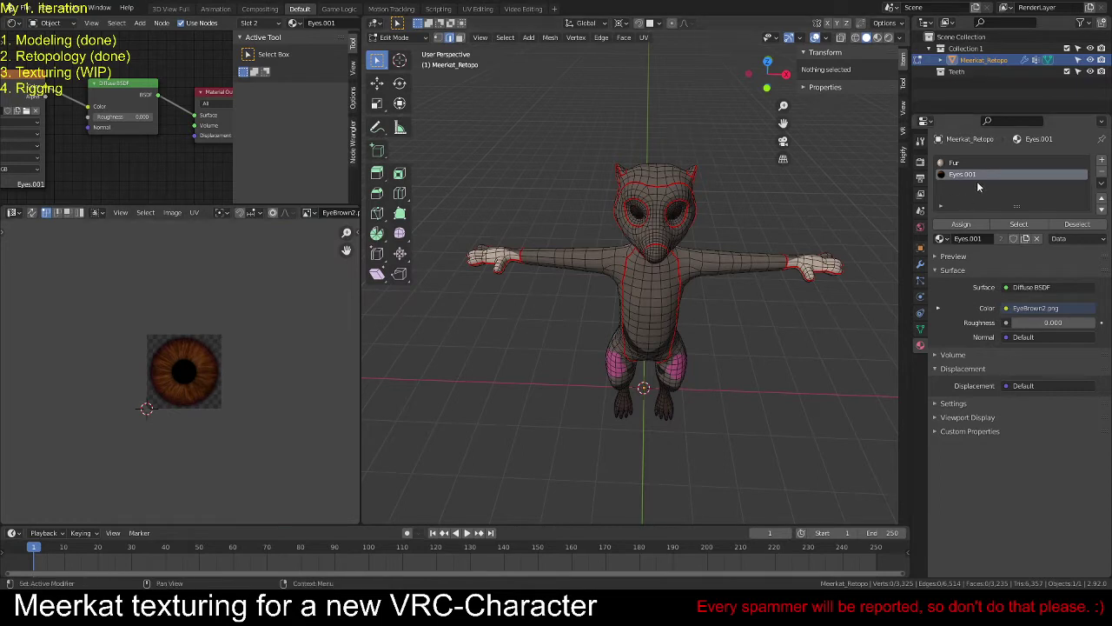
Step: Select both eye meshes and unwrap them
key("l")
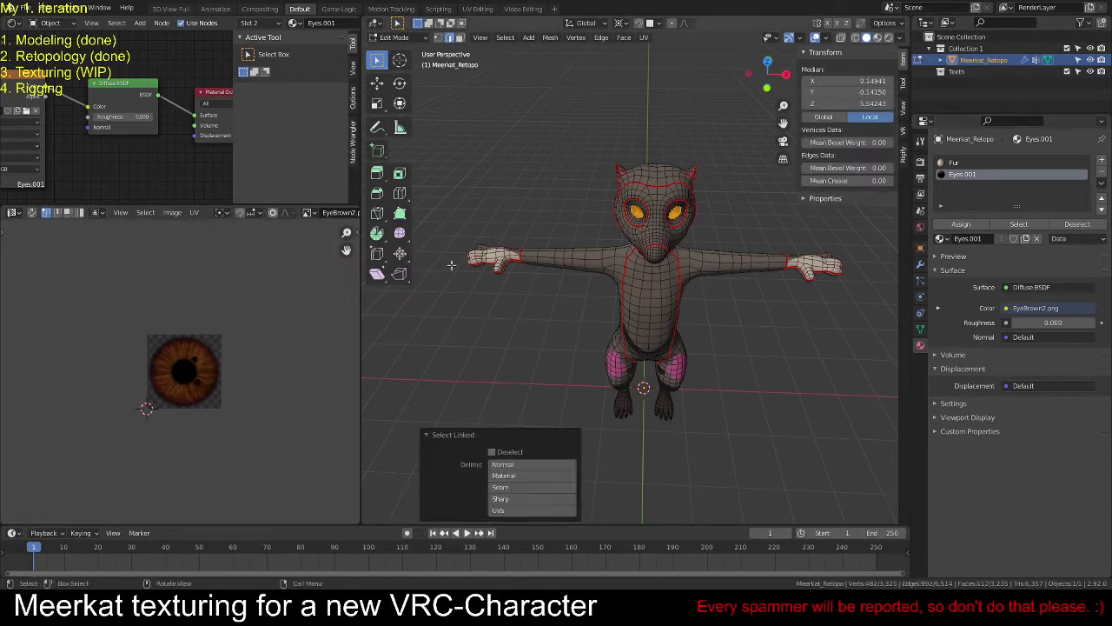
key("a")
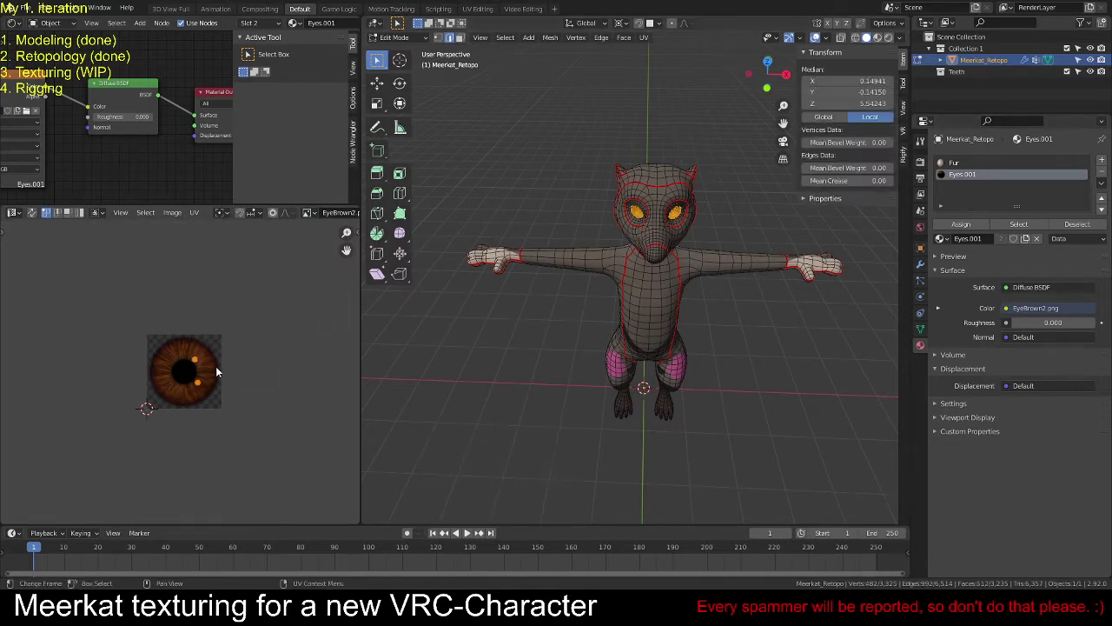
key("u")
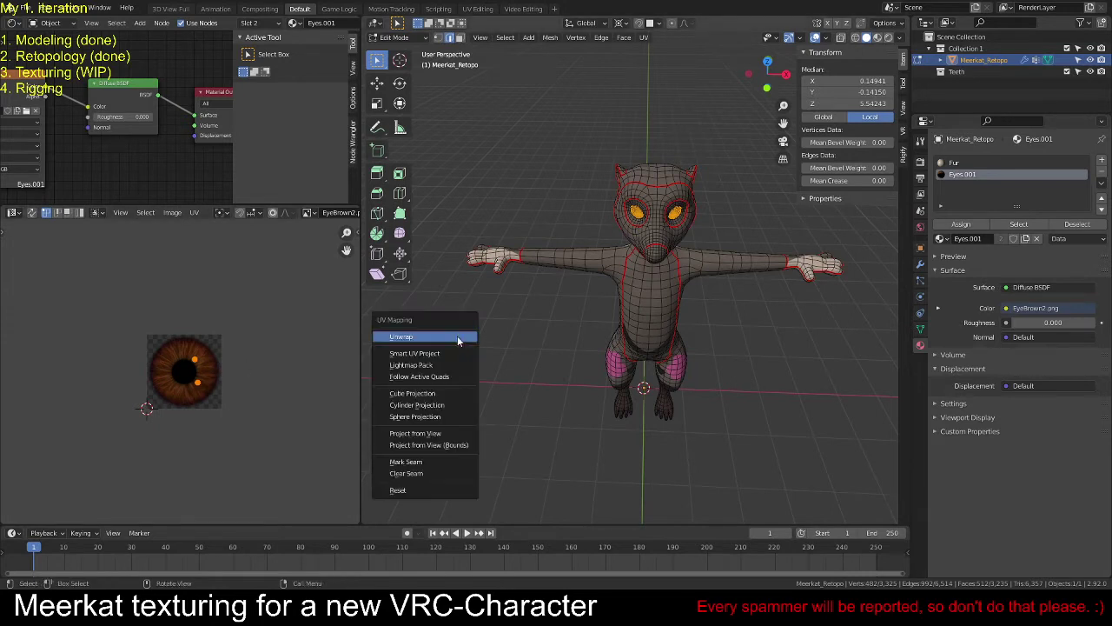
left_click(459, 338)
Step: Slide the right eye's UV island horizontally onto the left one so they overlap
scroll(240, 400, "up", 4)
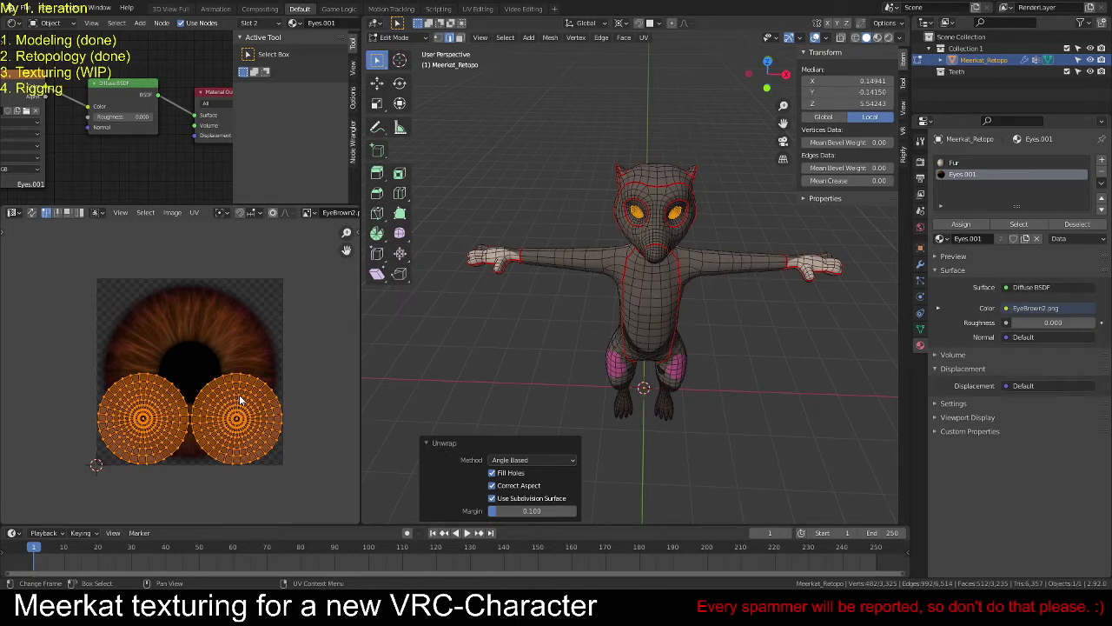
key("alt+a")
key("l")
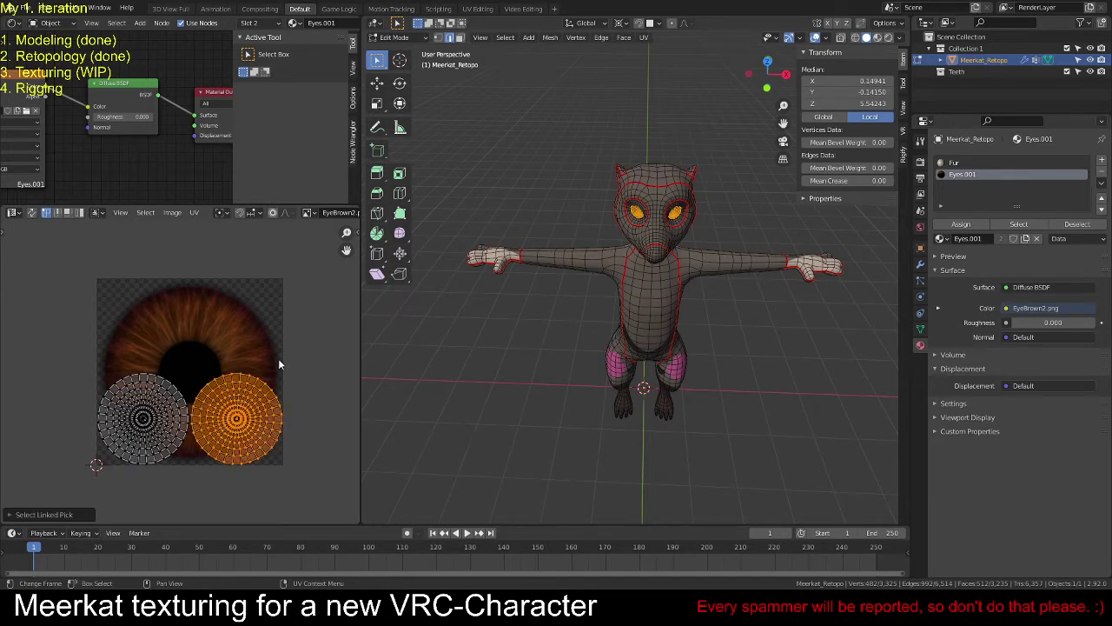
key("g")
key("x")
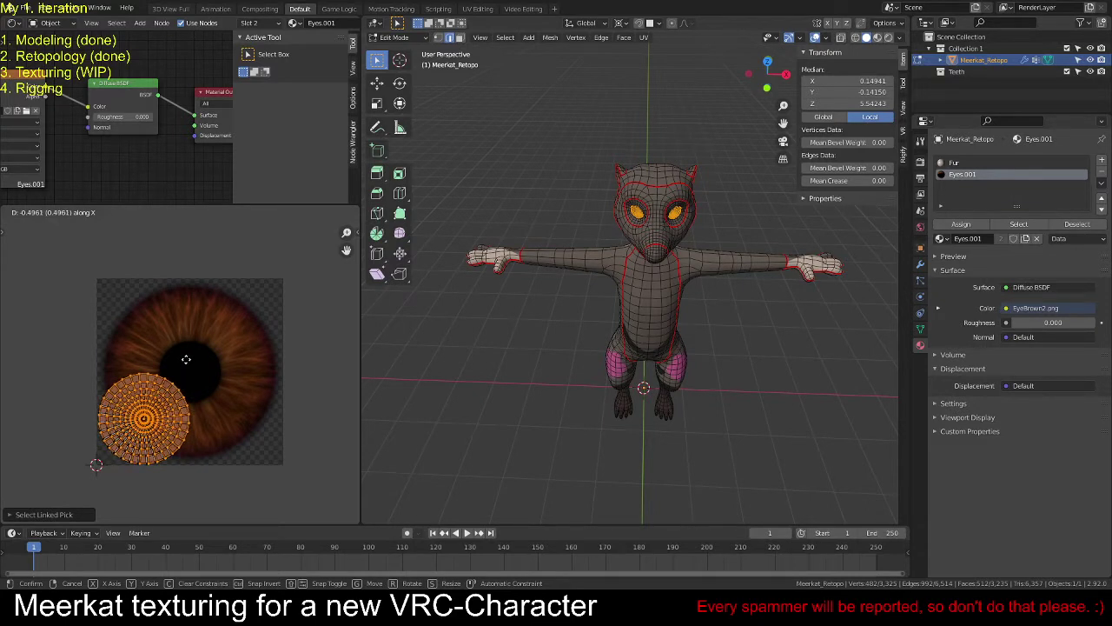
left_click(185, 359)
key("alt+a")
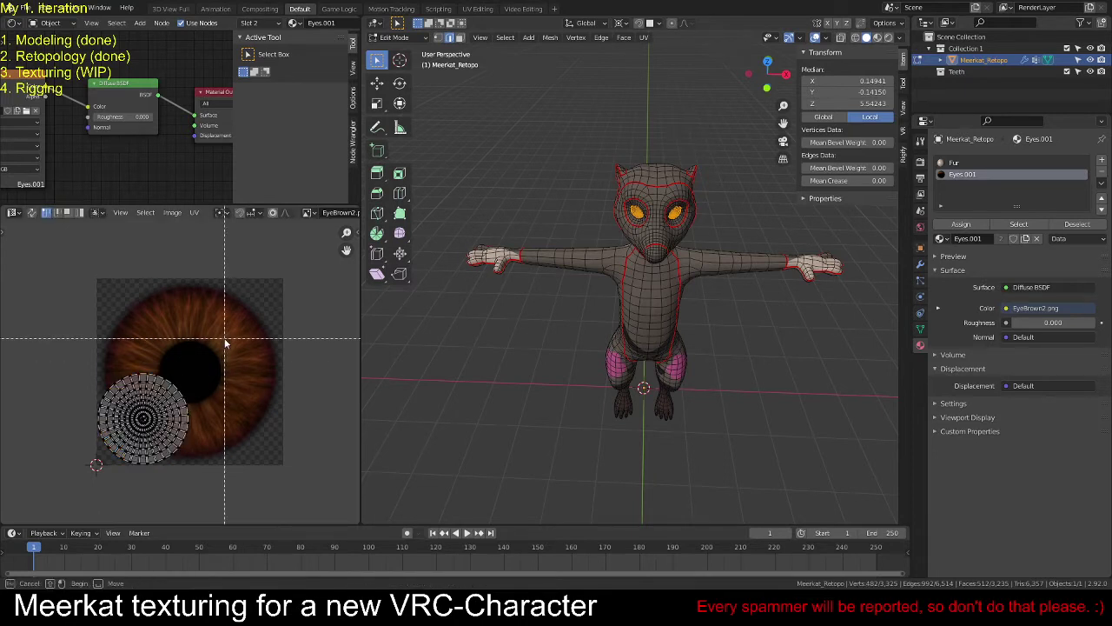
left_click_drag(204, 361, 8, 502)
Step: Scale and reposition the stacked eye island to cover the brown iris texture
key("s")
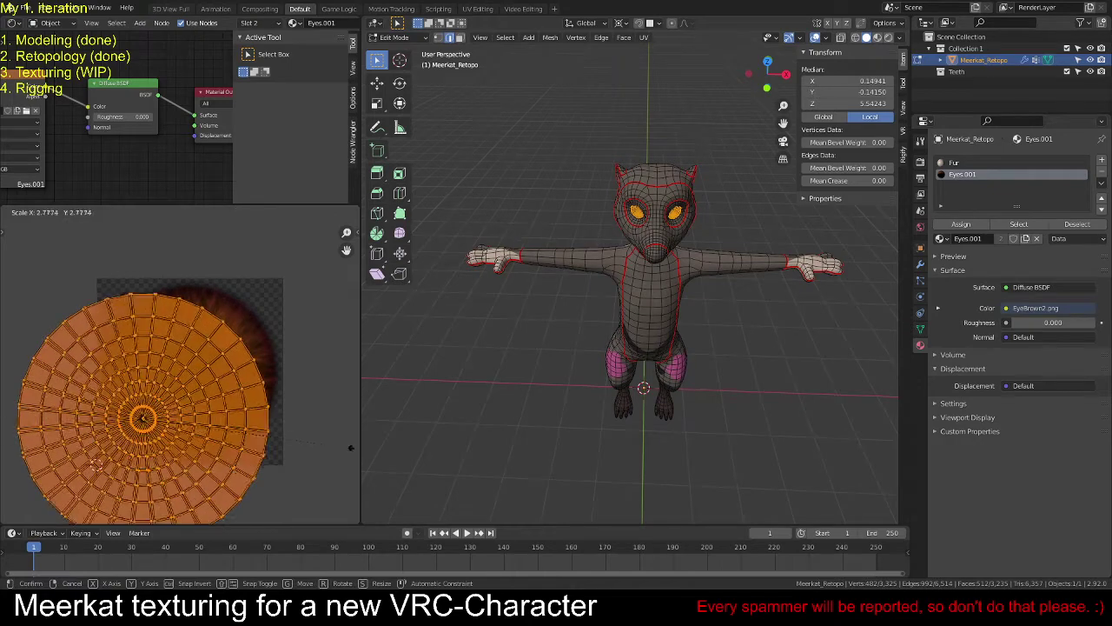
key("Return")
key("n")
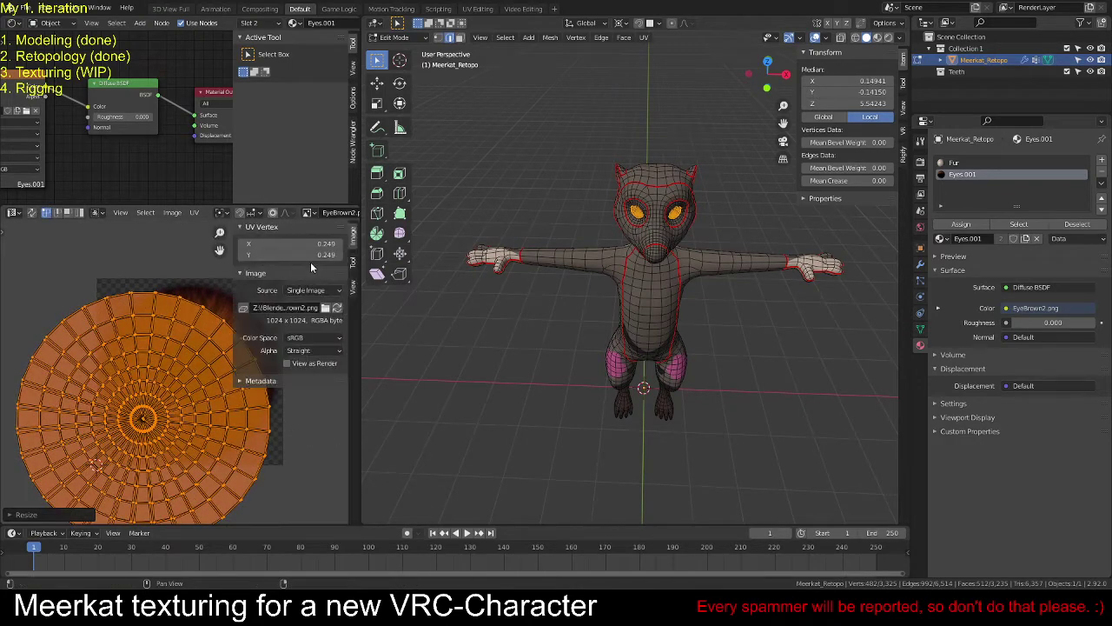
key("n")
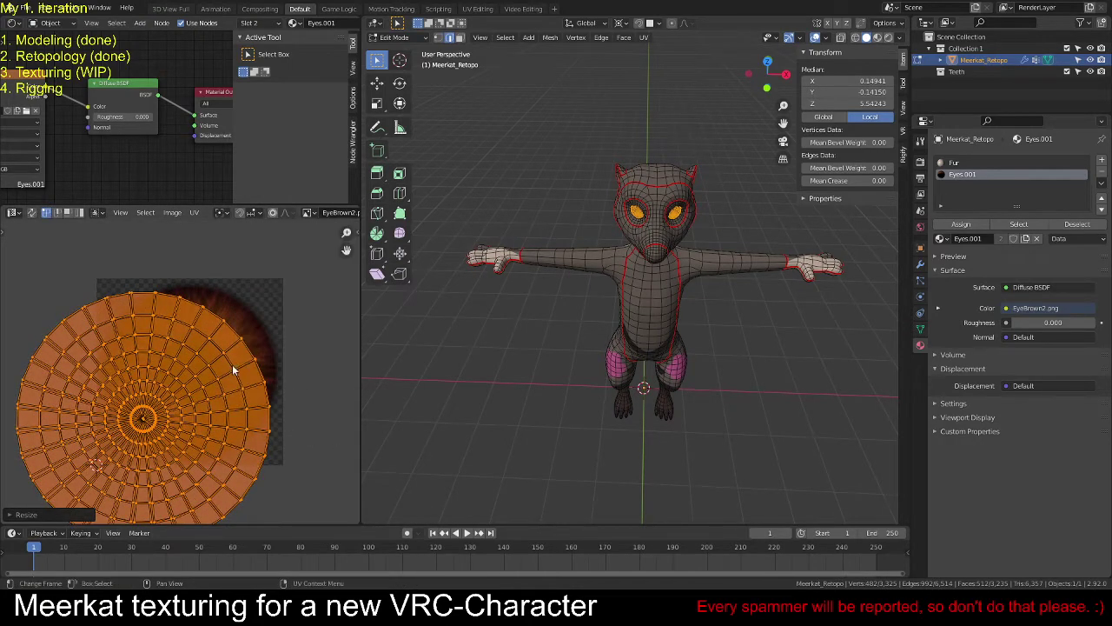
key("g")
key("Return")
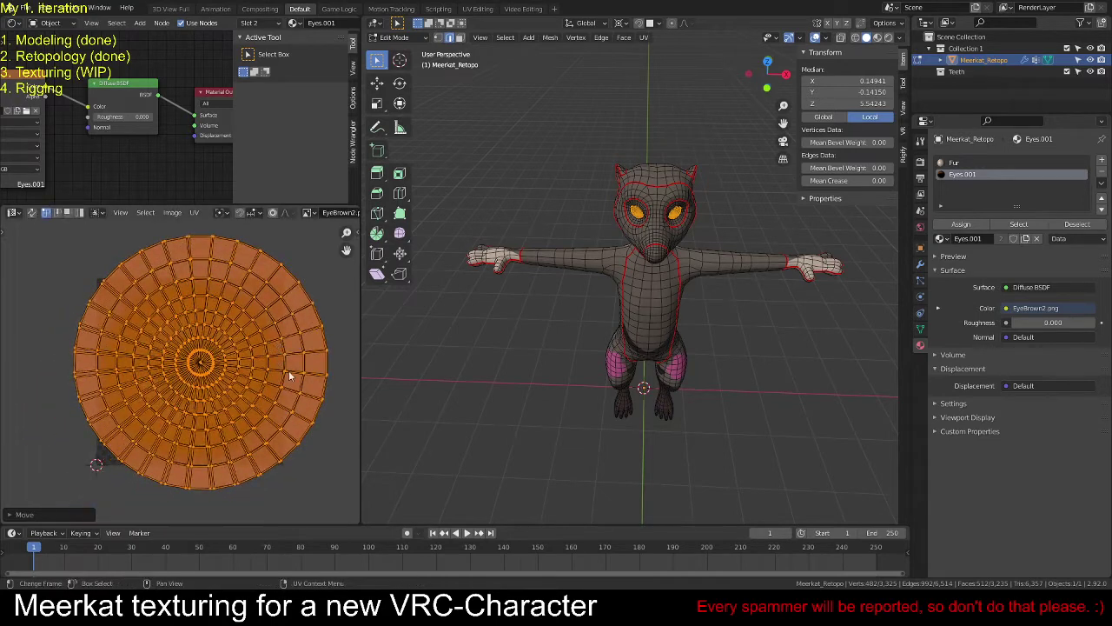
key("s")
key("Return")
key("g")
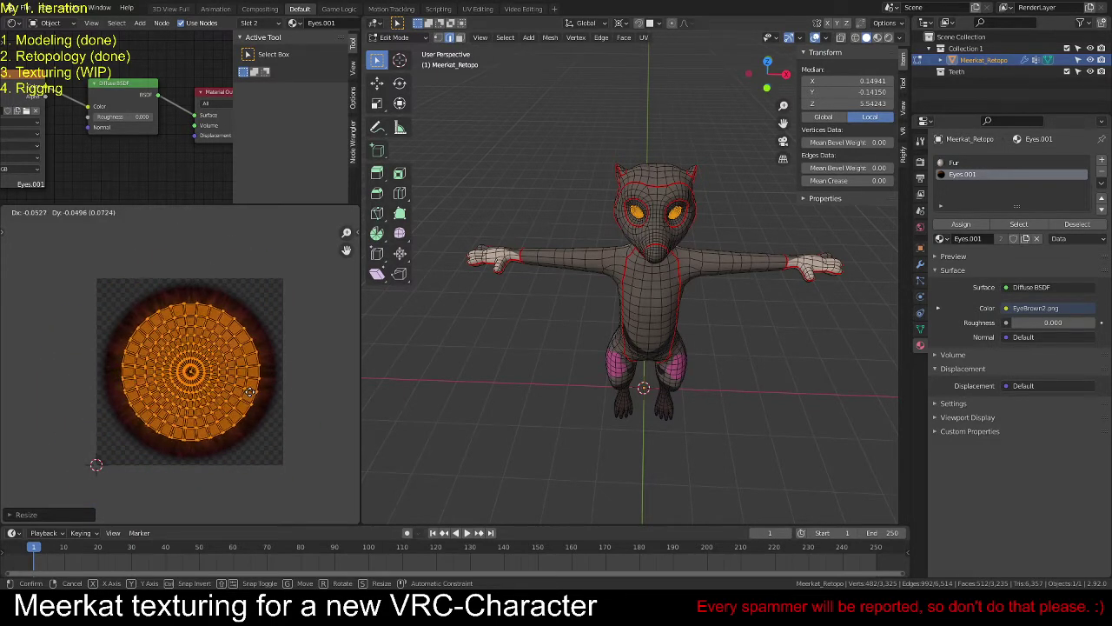
key("Return")
key("s")
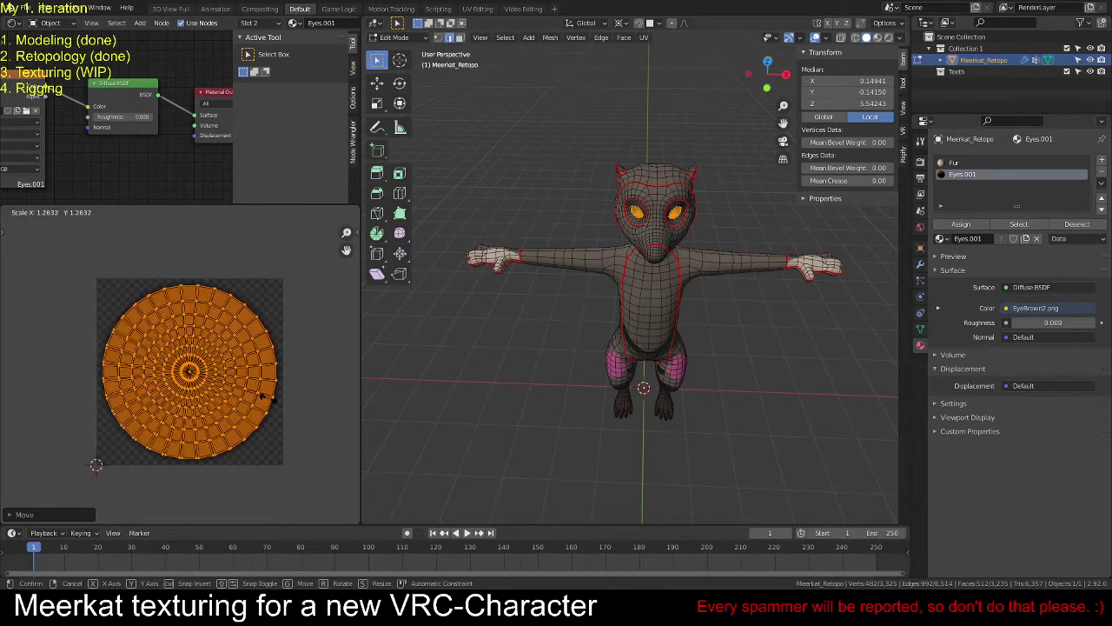
key("Return")
Step: Select one ring loop of the eye UVs and frame that eye in the 3D view
key("alt+a")
scroll(192, 379, "up", 4)
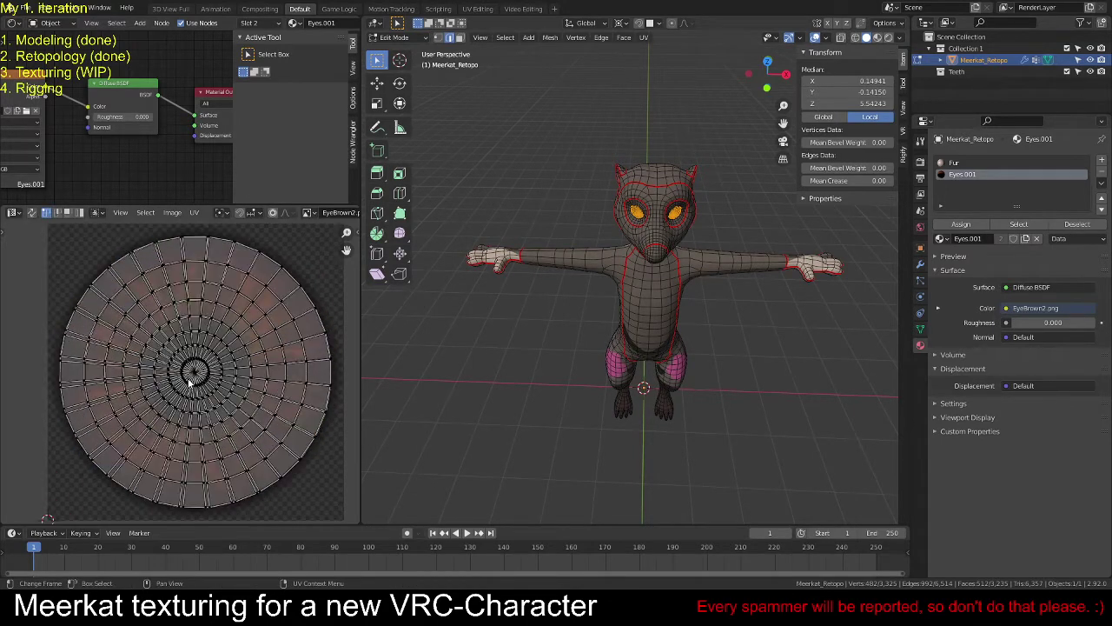
key("c")
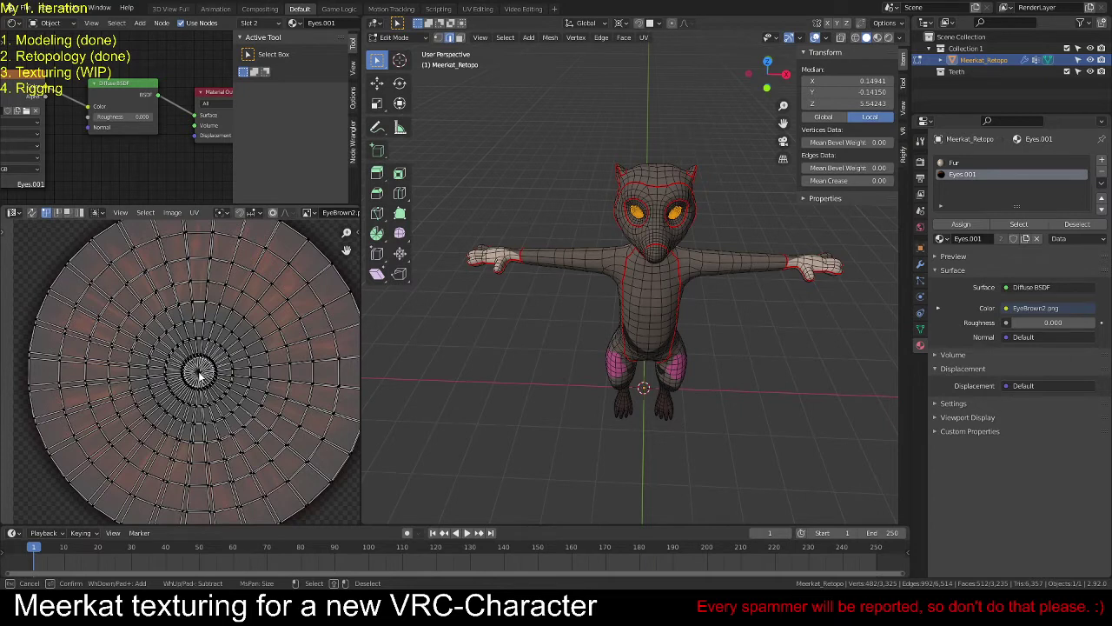
key("Escape")
left_click(128, 375, "alt")
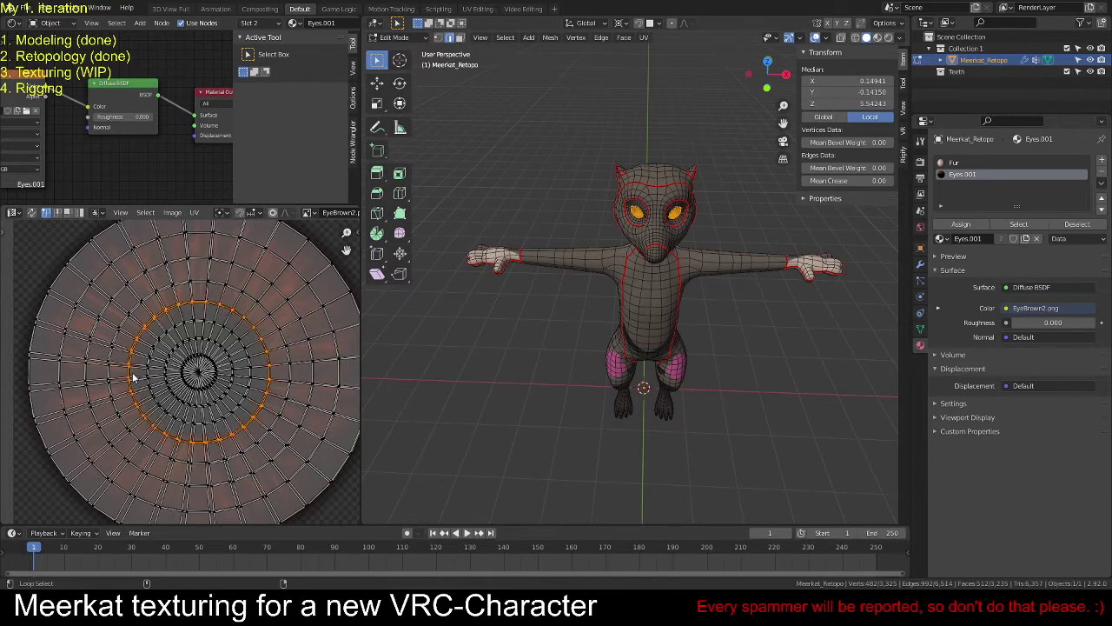
scroll(267, 365, "down", 1)
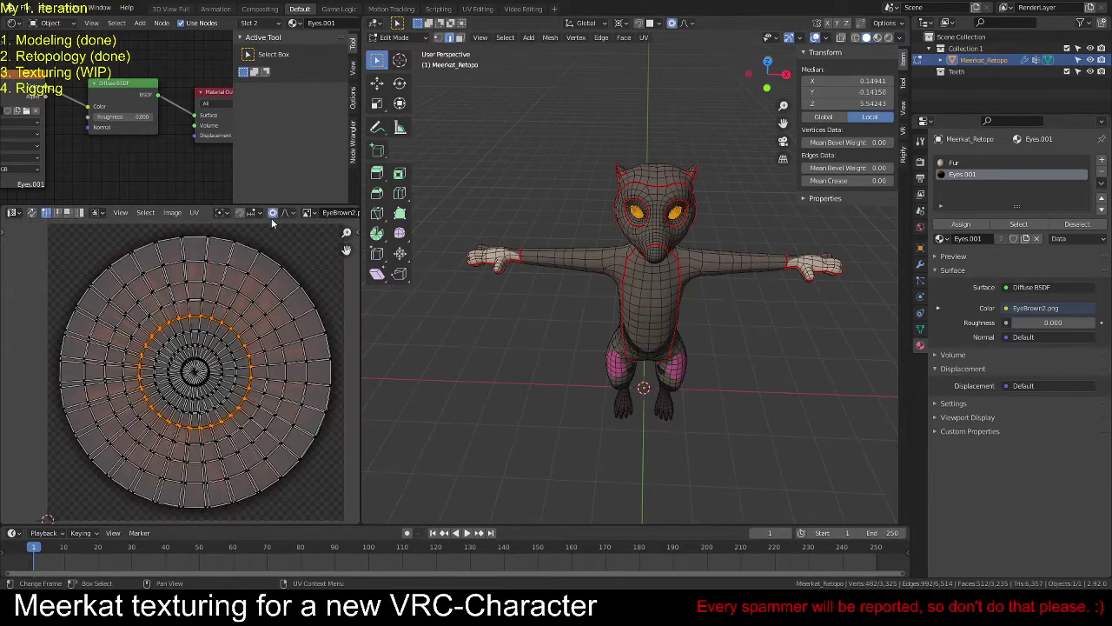
key("KP_Decimal")
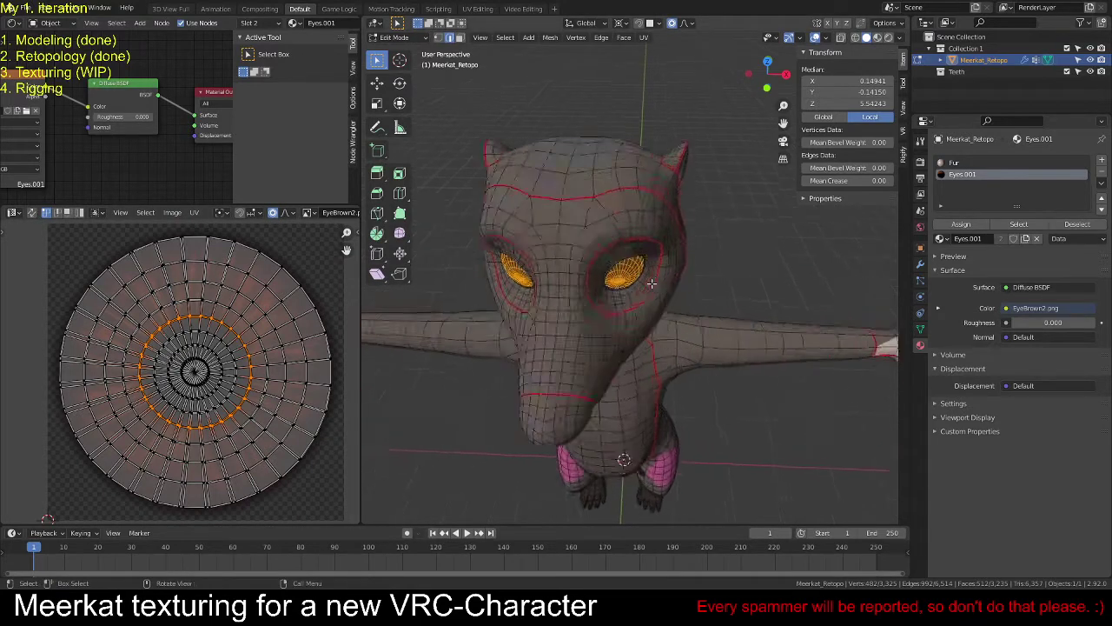
Step: Face the eye socket with overlays off and trial-scale the selected UV ring, cancelling both attempts
middle_click_drag(646, 289, 747, 174)
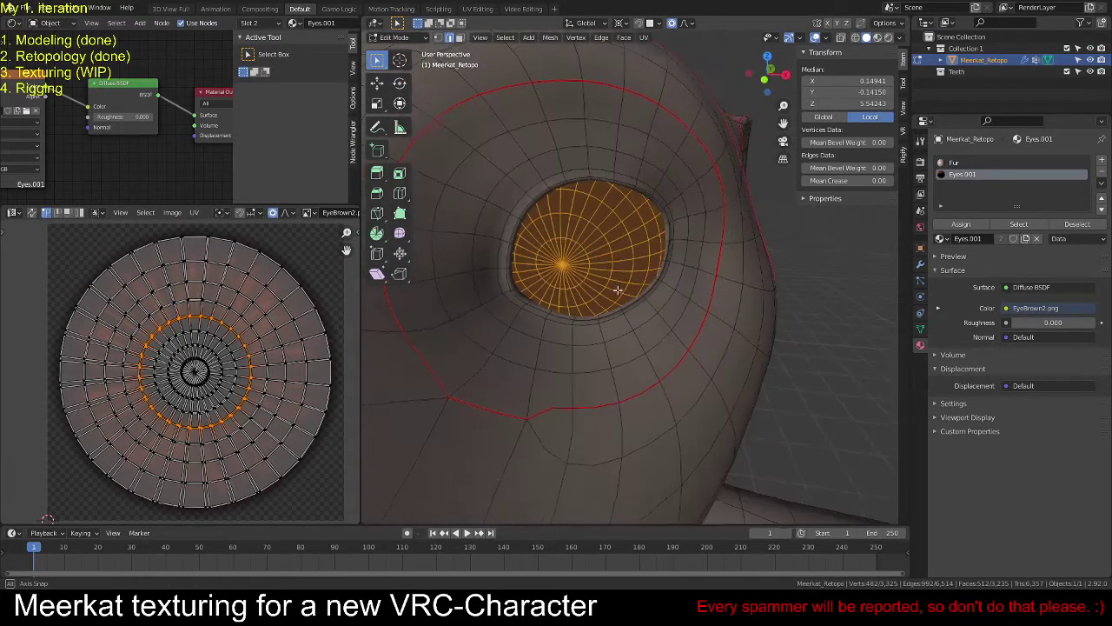
left_click(816, 38)
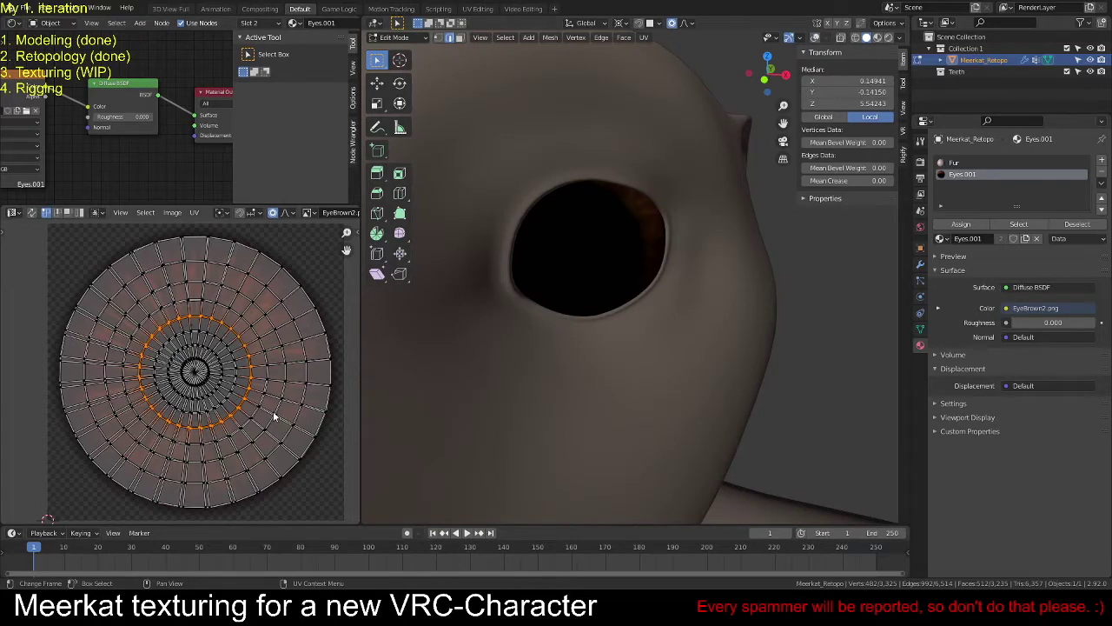
key("s")
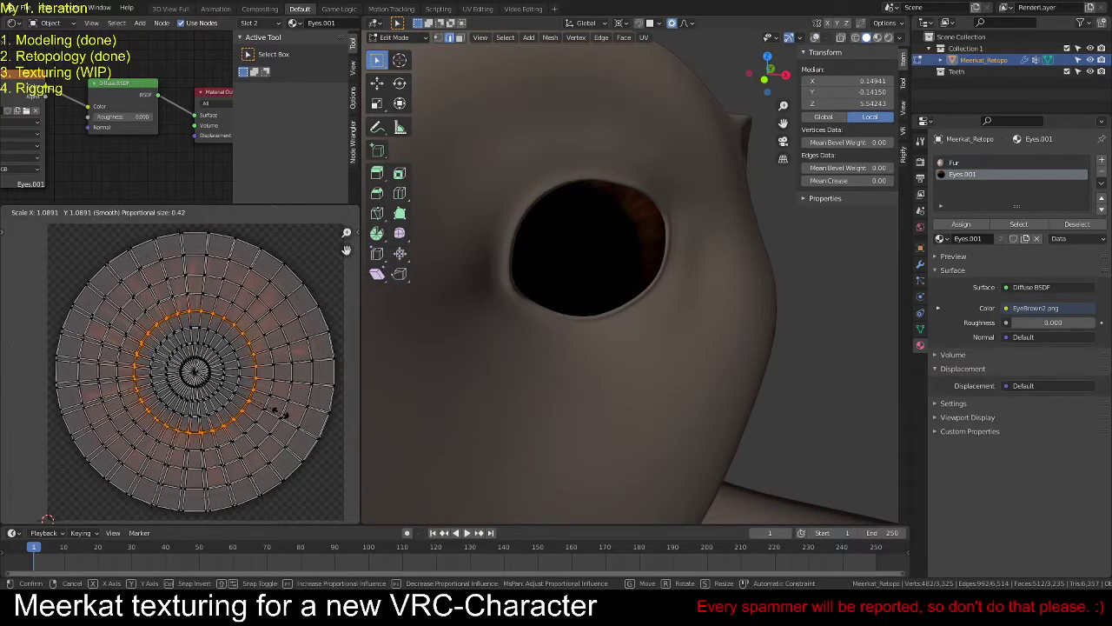
scroll(280, 413, "up", 6)
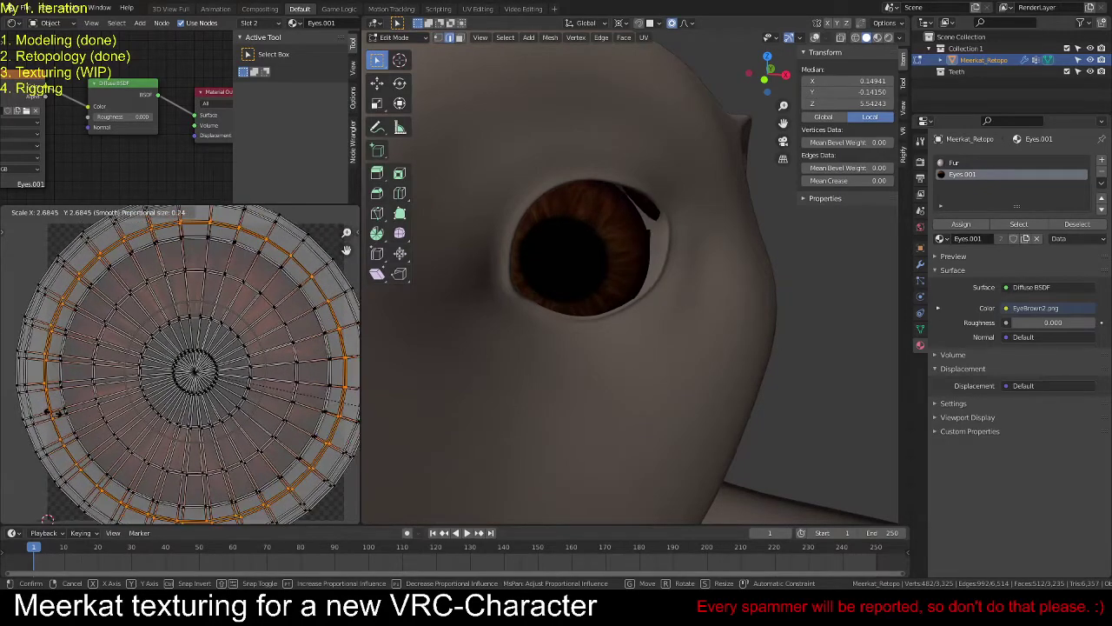
key("Escape")
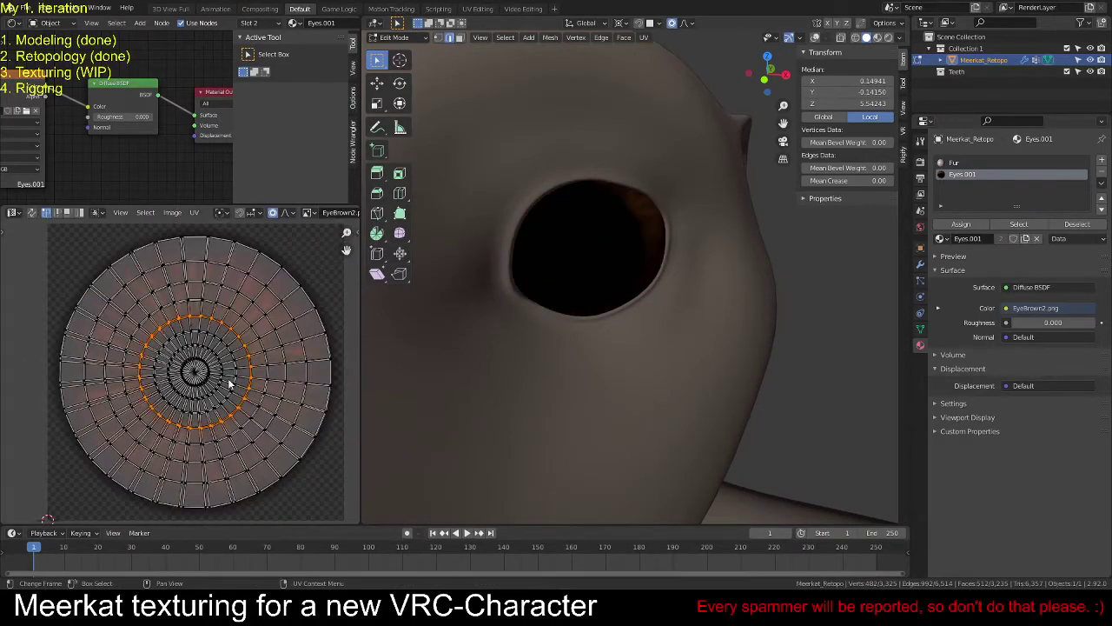
key("s")
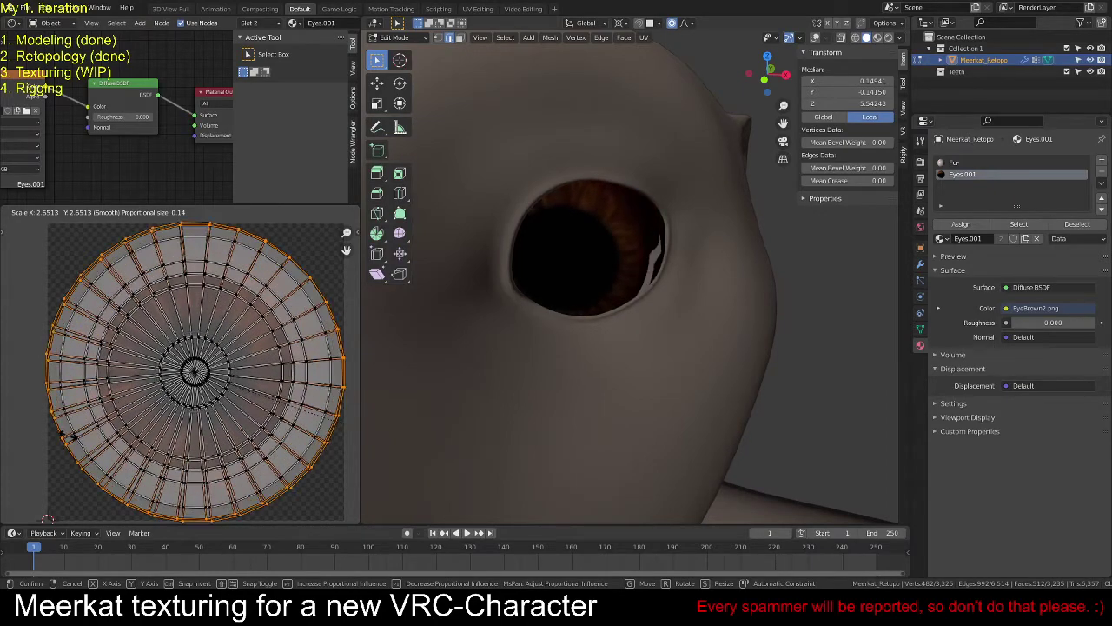
scroll(174, 413, "up", 6)
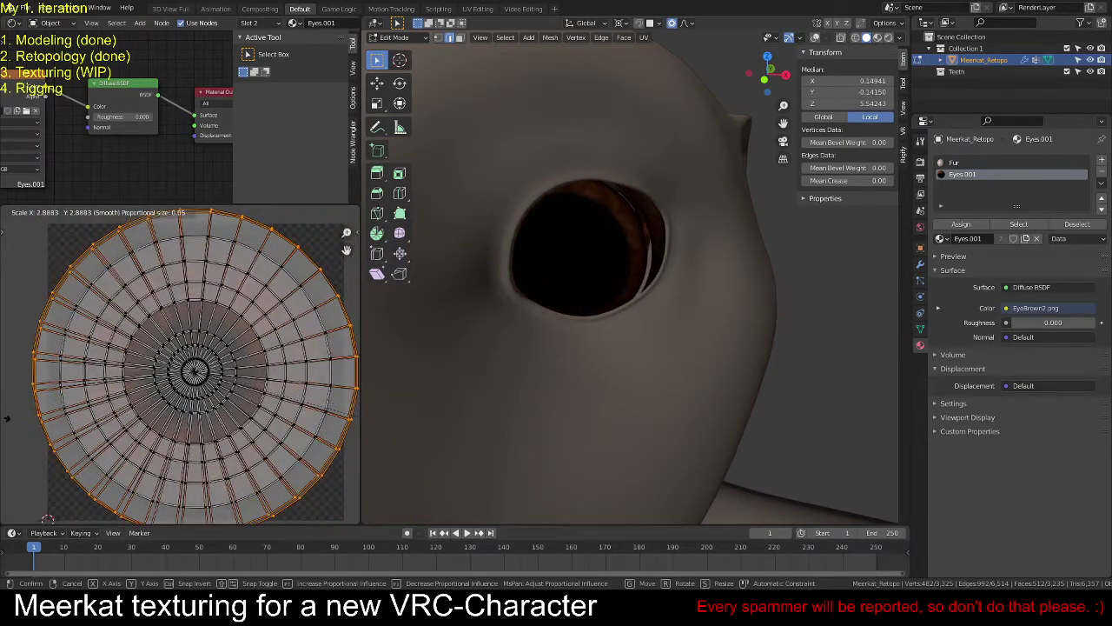
key("Escape")
key("alt+a")
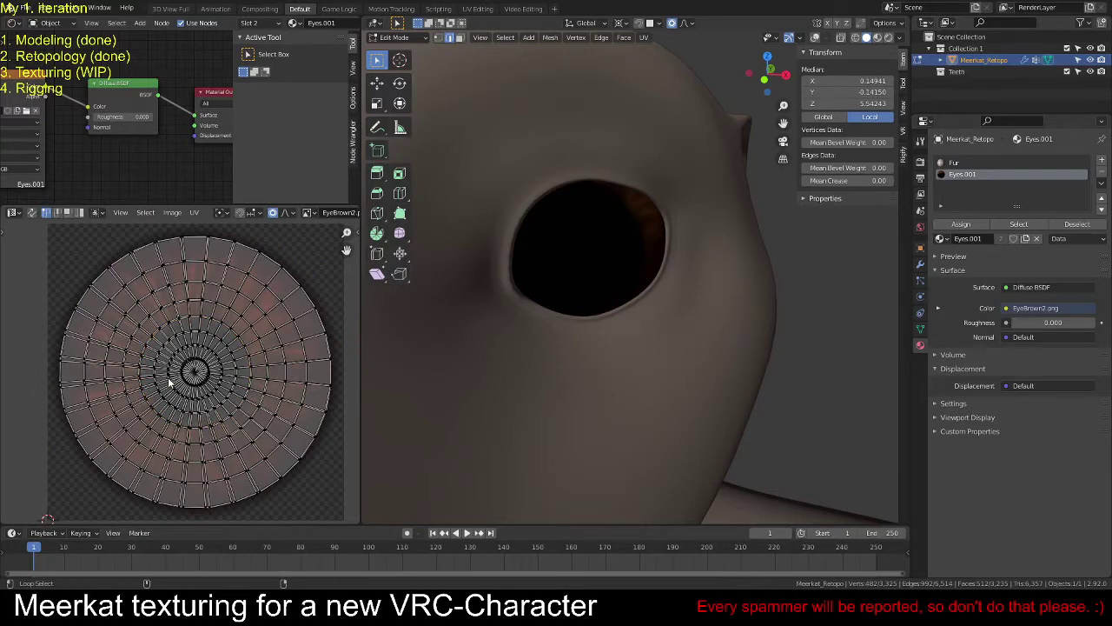
Step: Select an outer UV ring of the eye and trial-scale it before cancelling
scroll(168, 379, "up", 3)
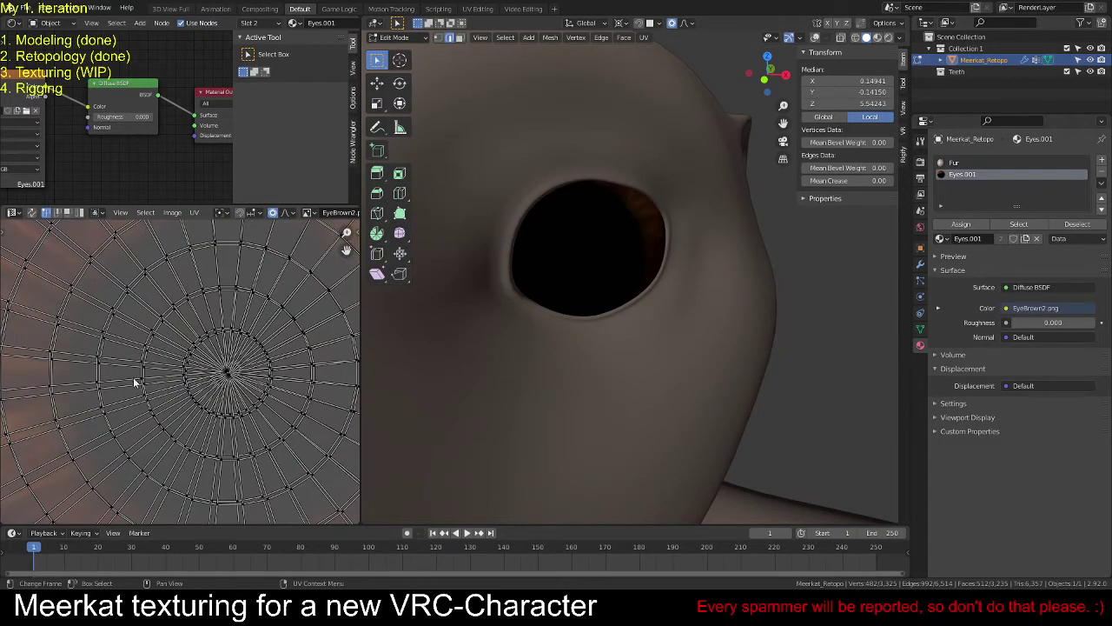
left_click(102, 381)
left_click(101, 377, "alt")
left_click(101, 400, "alt")
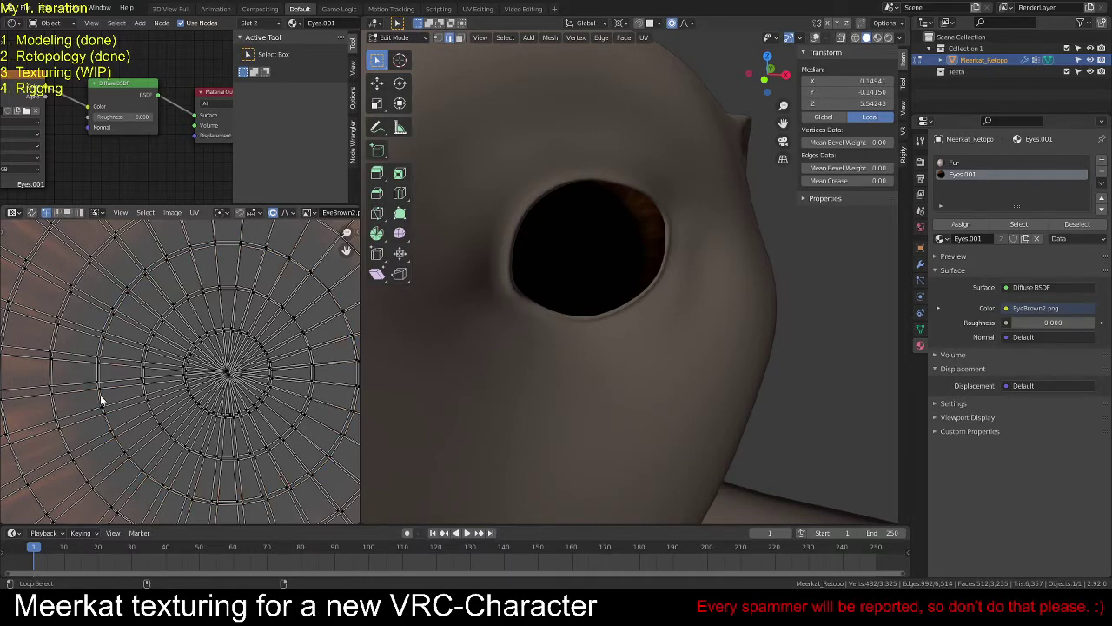
left_click(101, 375, "alt")
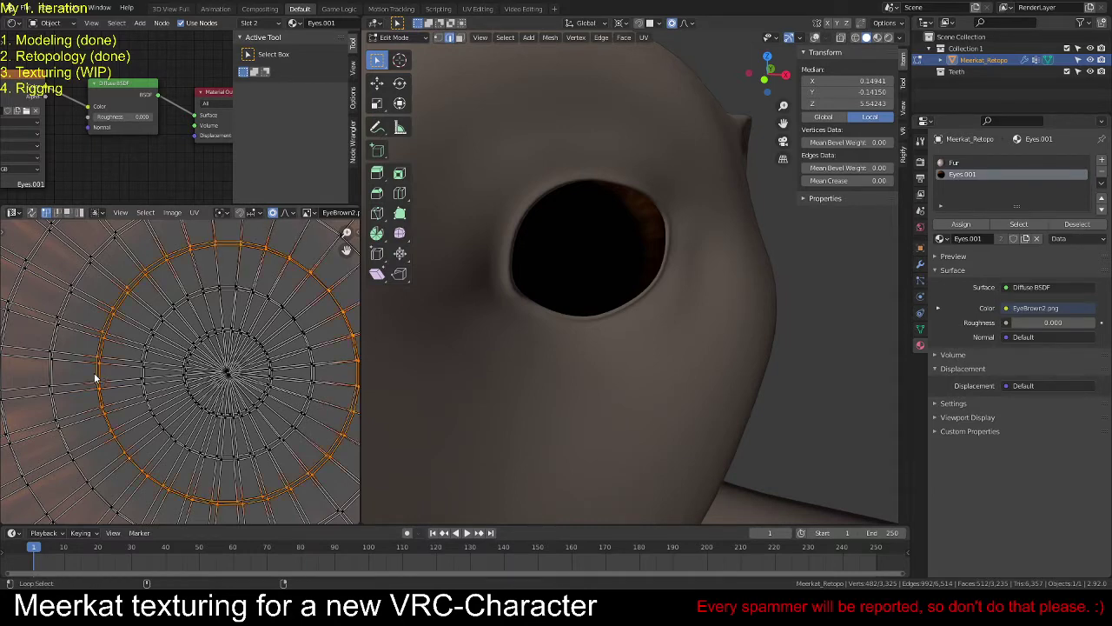
key("s")
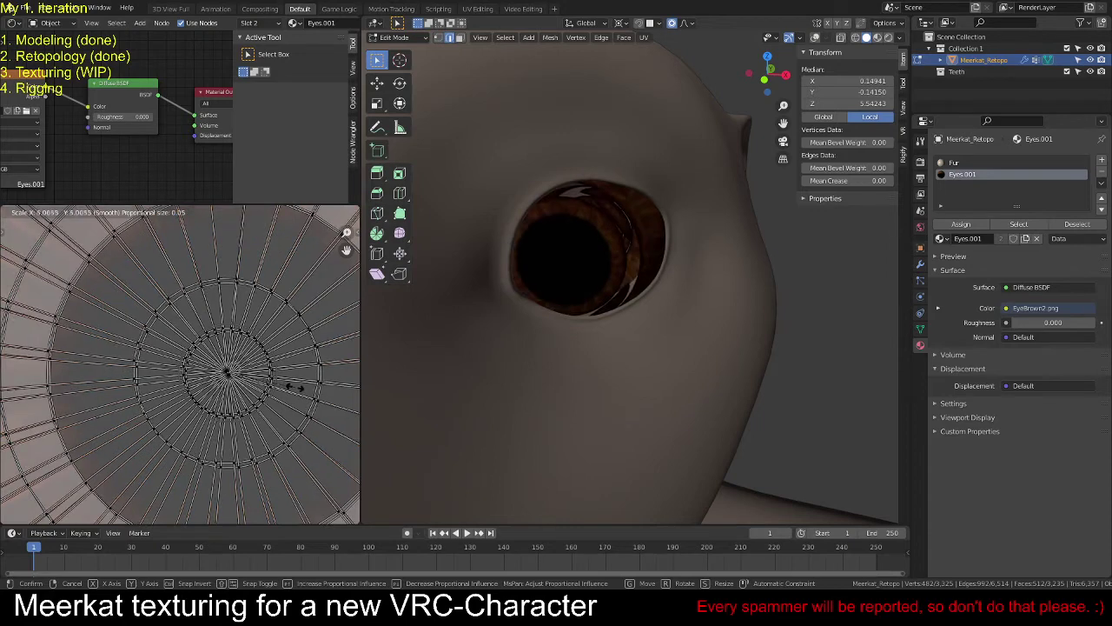
scroll(250, 382, "up", 2)
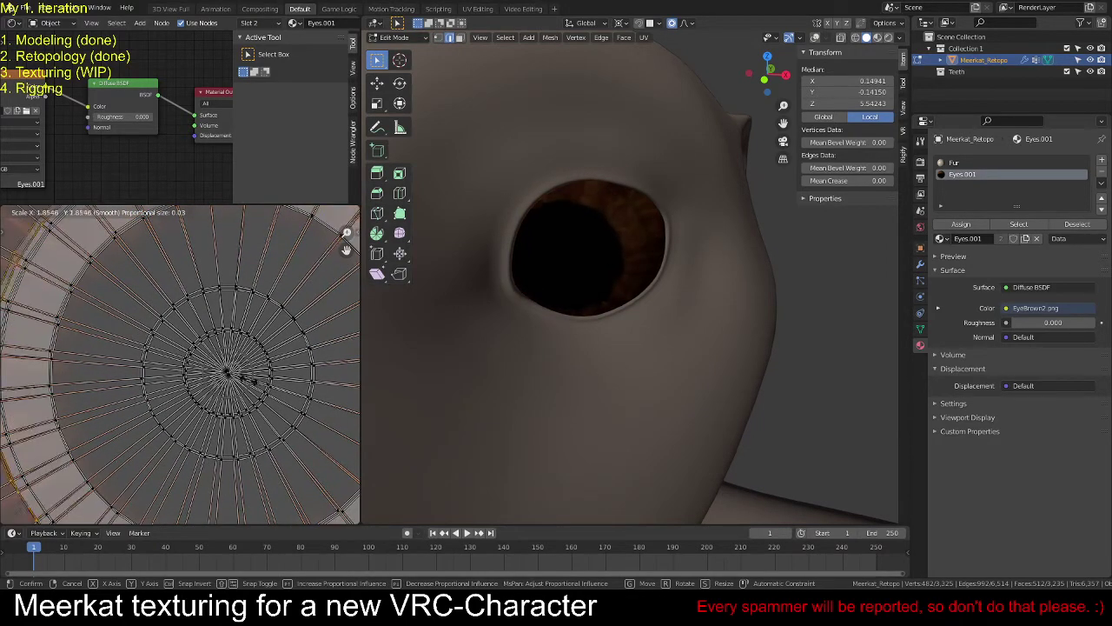
scroll(252, 380, "down", 4)
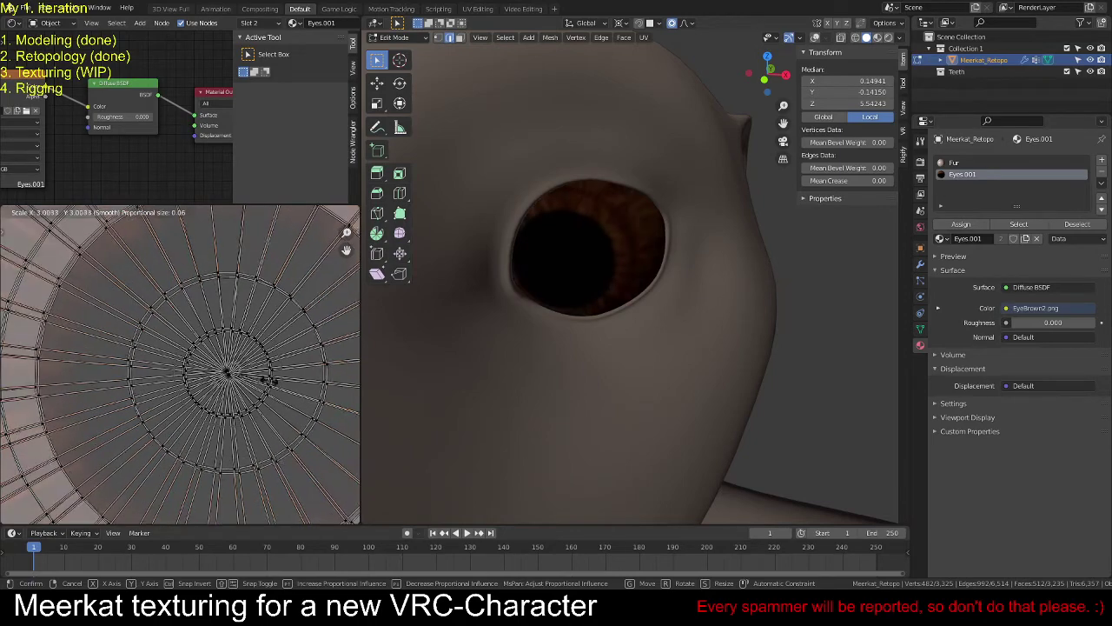
right_click(277, 379)
scroll(276, 383, "down", 3)
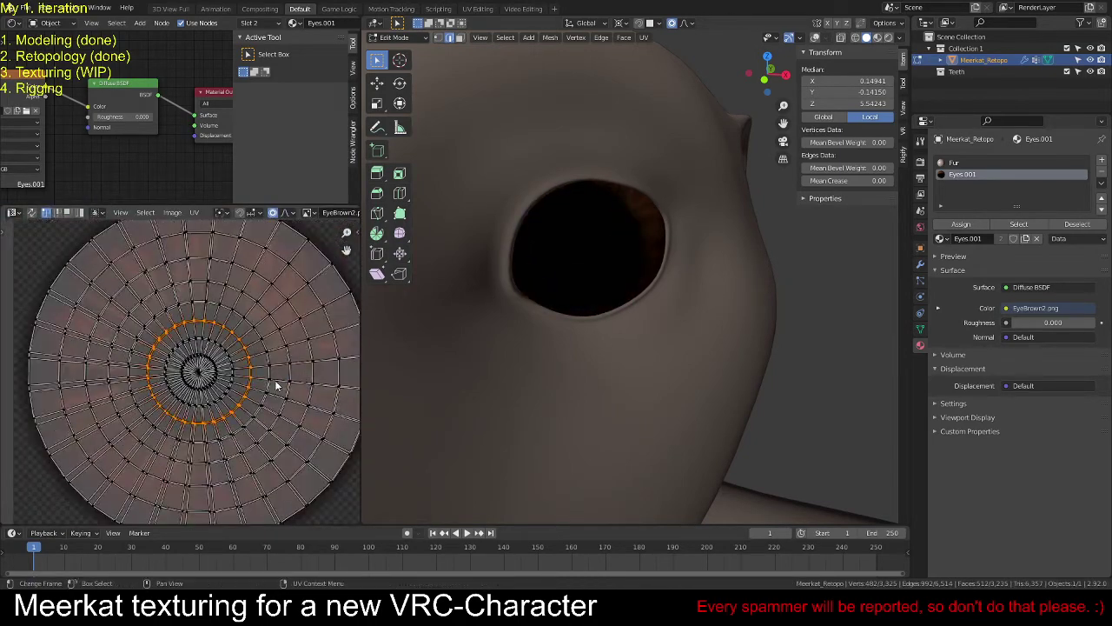
Step: Enlarge the inner UV ring with proportional falloff so the brown iris shows on the eye
key("s")
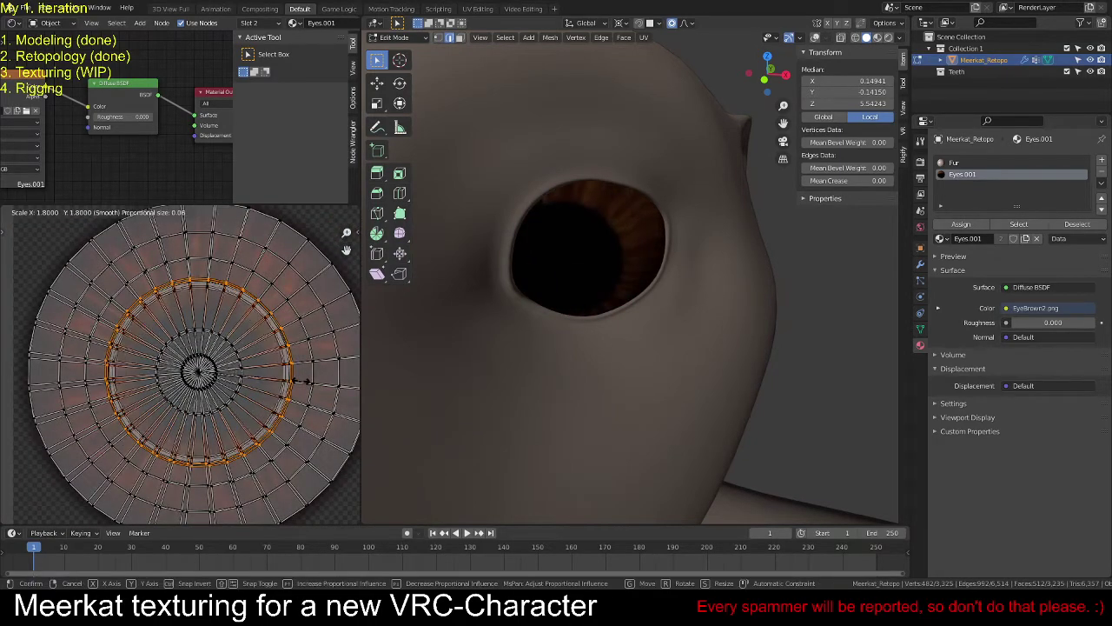
scroll(309, 381, "down", 8)
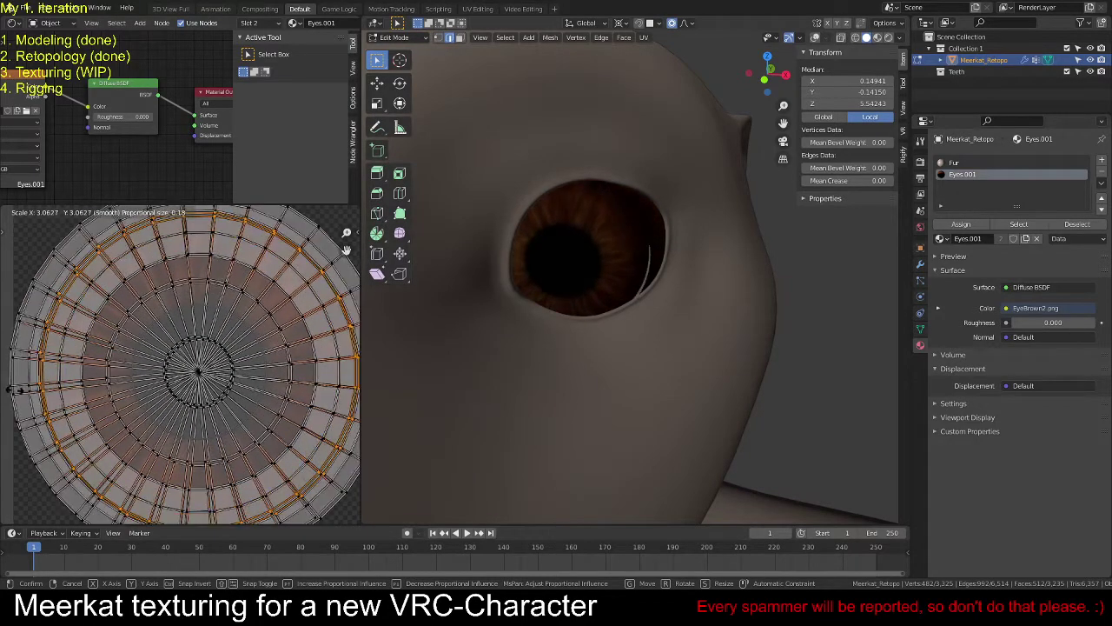
mouse_move(7, 386)
scroll(7, 385, "down", 4)
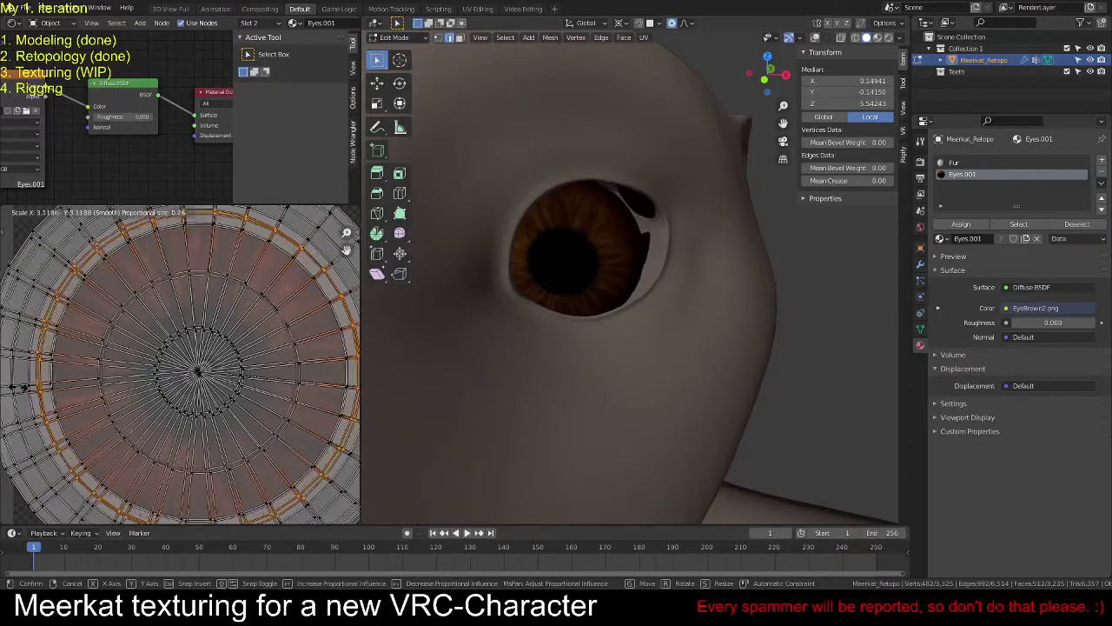
scroll(11, 385, "down", 1)
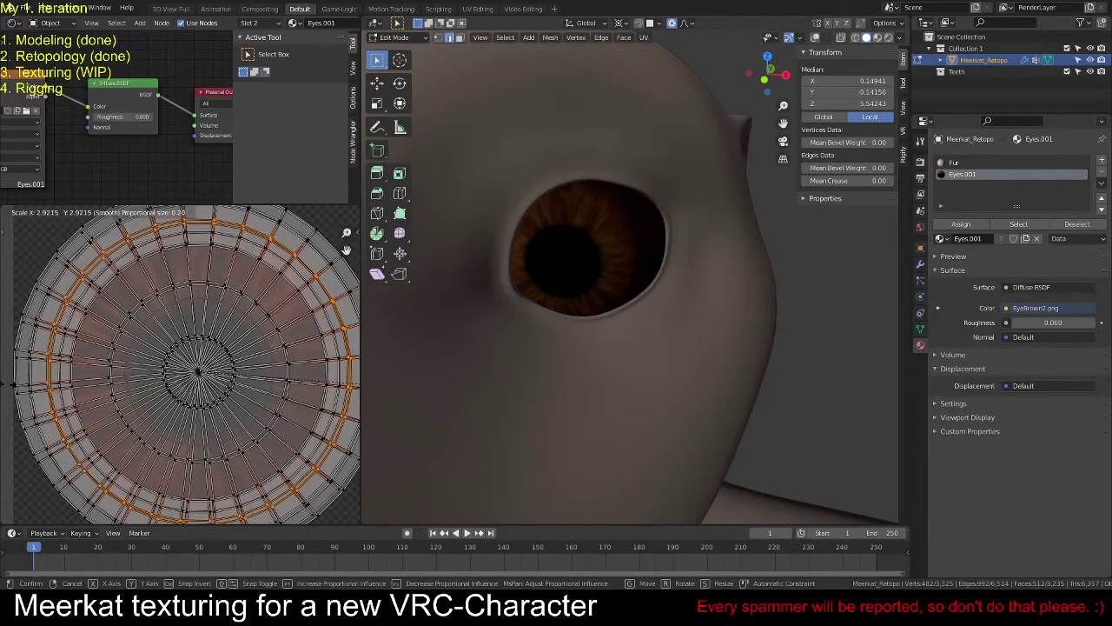
scroll(174, 382, "up", 4)
mouse_move(348, 380)
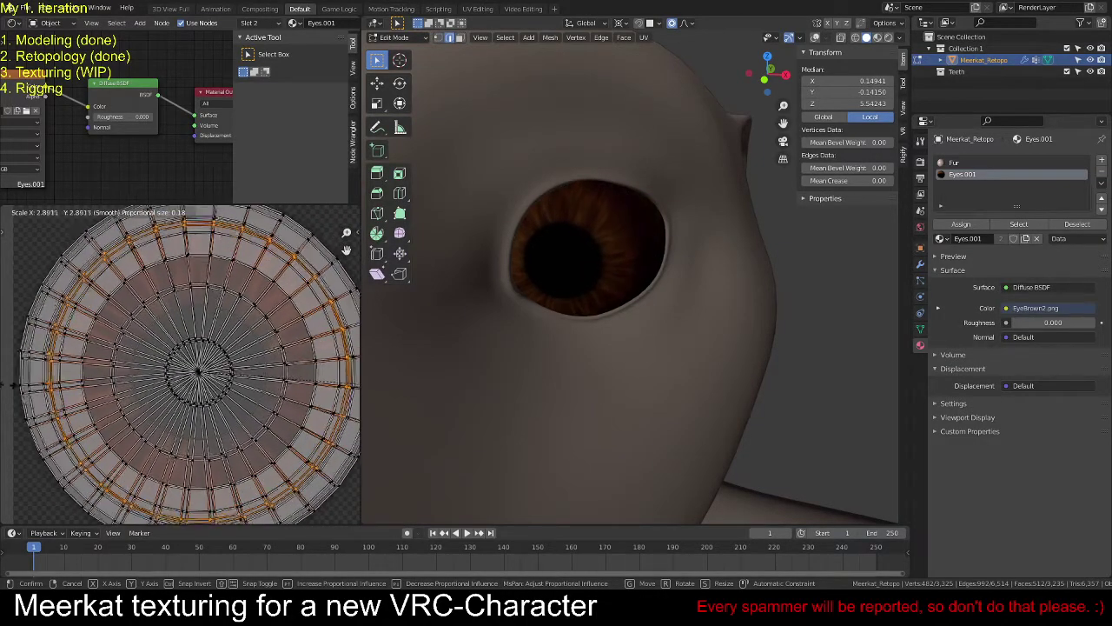
left_click(7, 389)
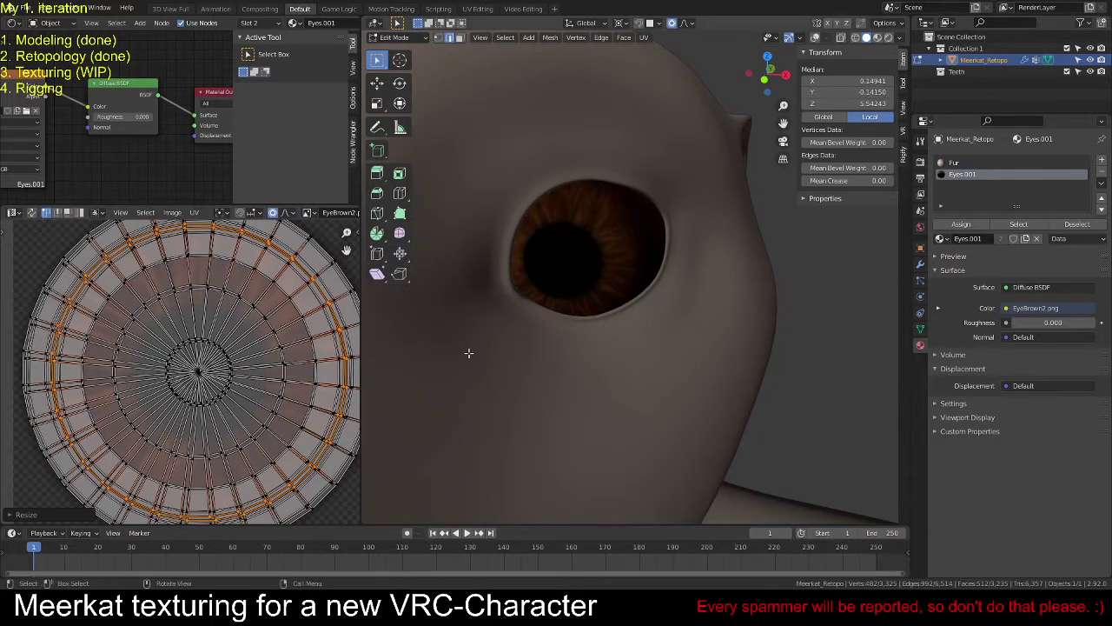
scroll(594, 318, "down", 5)
mouse_move(594, 351)
middle_mouse_down()
mouse_move(625, 332)
mouse_move(601, 330)
middle_mouse_up()
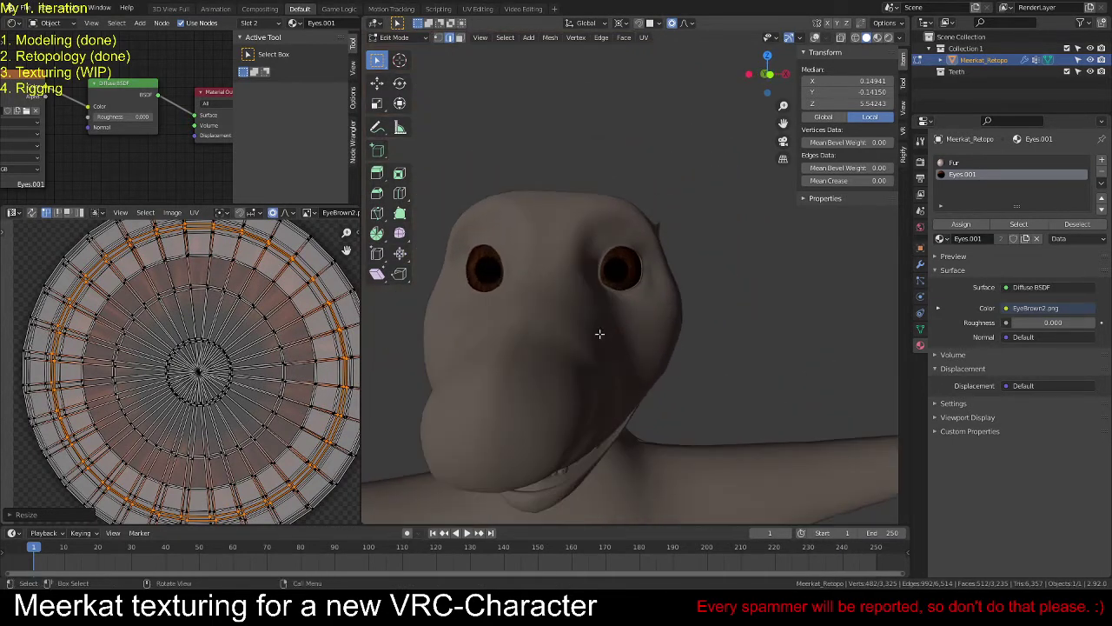
Step: Scale a UV ring, then undo that scaling and selection
key("s")
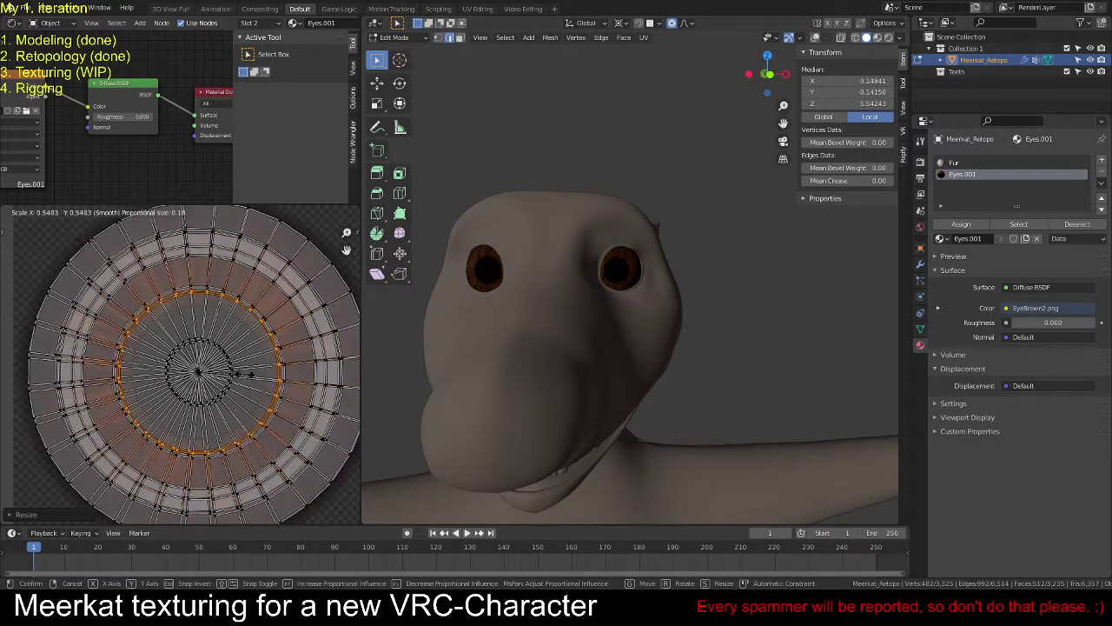
key("Return")
left_click(292, 386, "ctrl+alt")
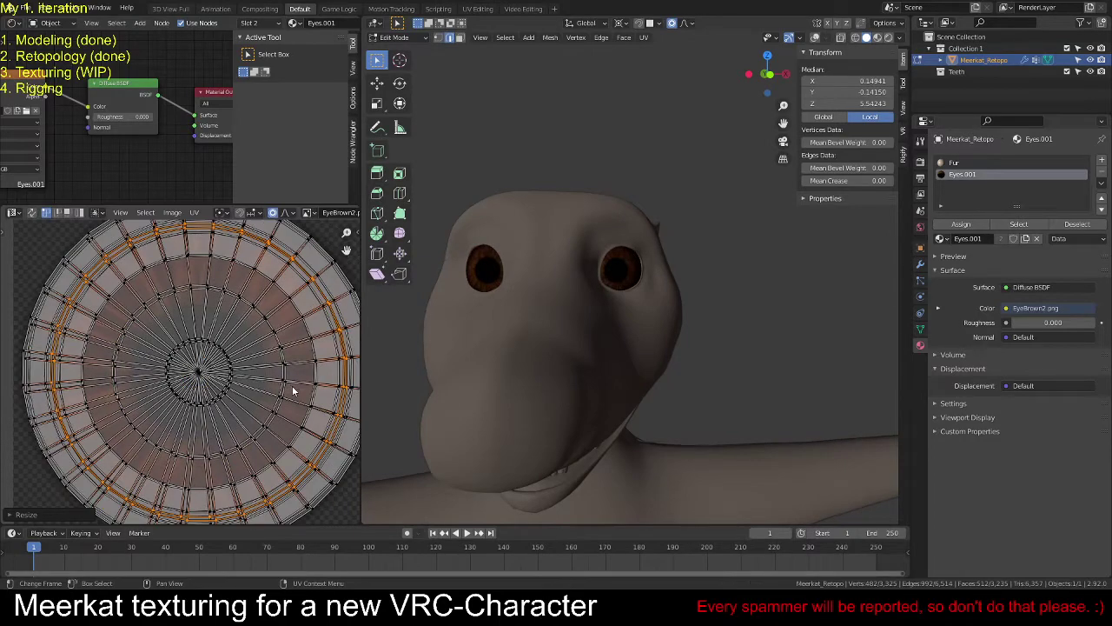
key("ctrl+z")
key("ctrl+z")
Step: Enlarge the middle UV ring about 2.05 times, then view the meerkat from the side
key("s")
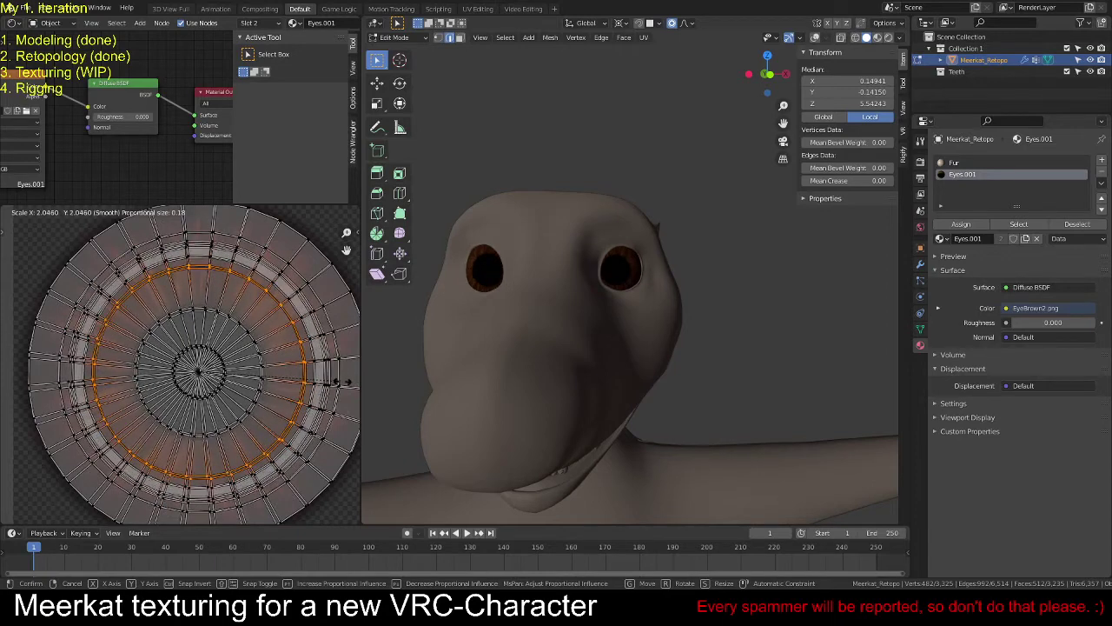
left_click(347, 383)
scroll(521, 347, "down", 3)
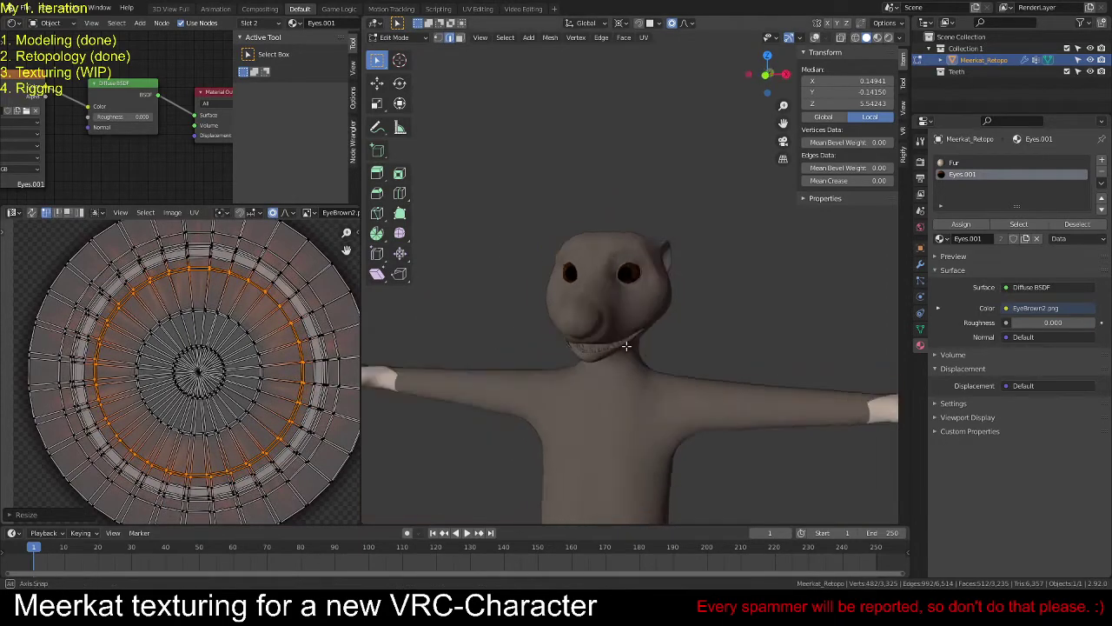
middle_click_drag(417, 348, 625, 354)
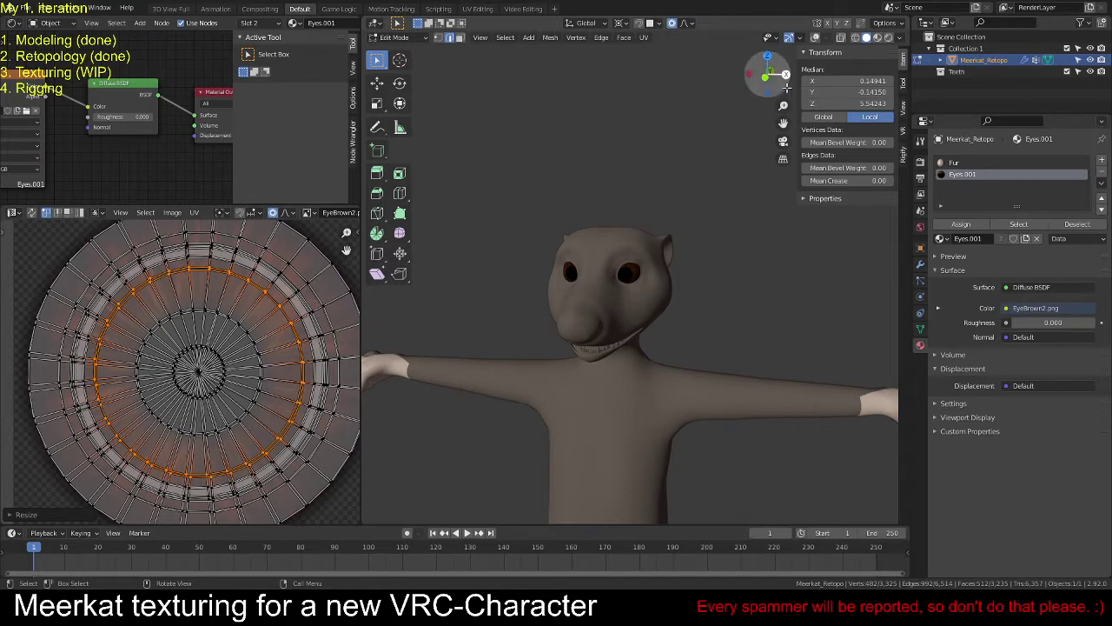
Step: Turn overlays back on, then select both eye meshes with L and hide them
left_click(815, 38)
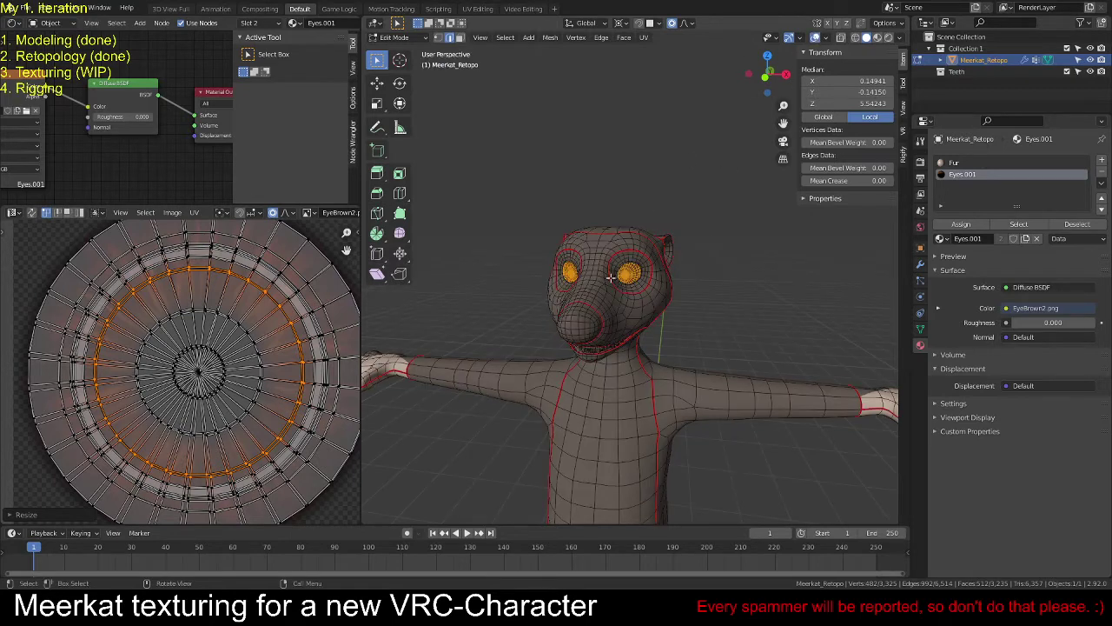
key("alt+a")
scroll(675, 355, "down", 4)
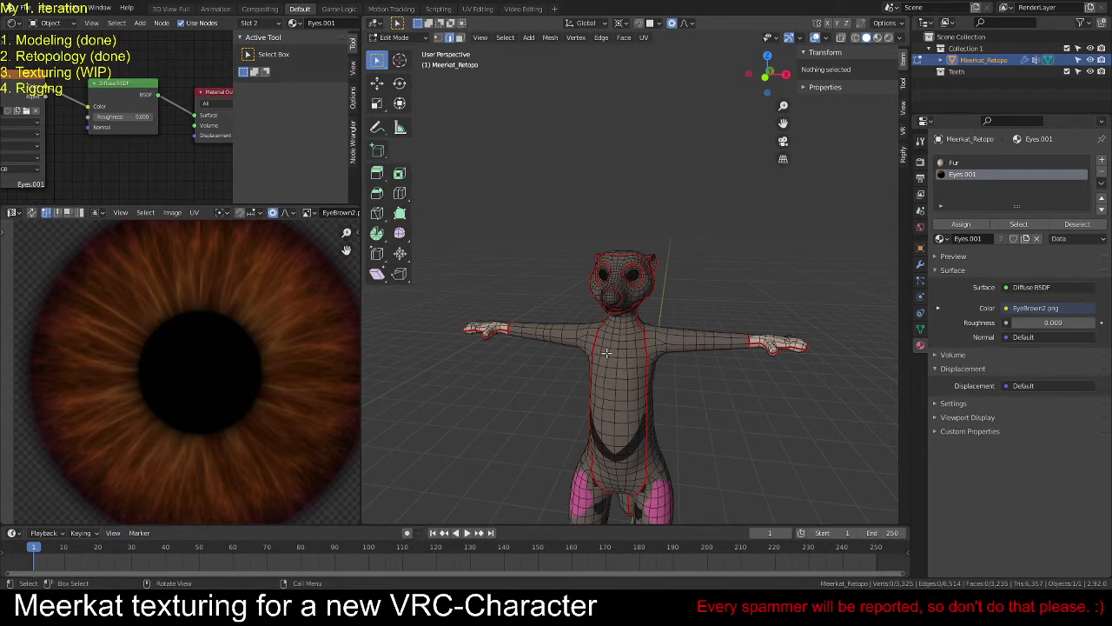
scroll(633, 366, "down", 1)
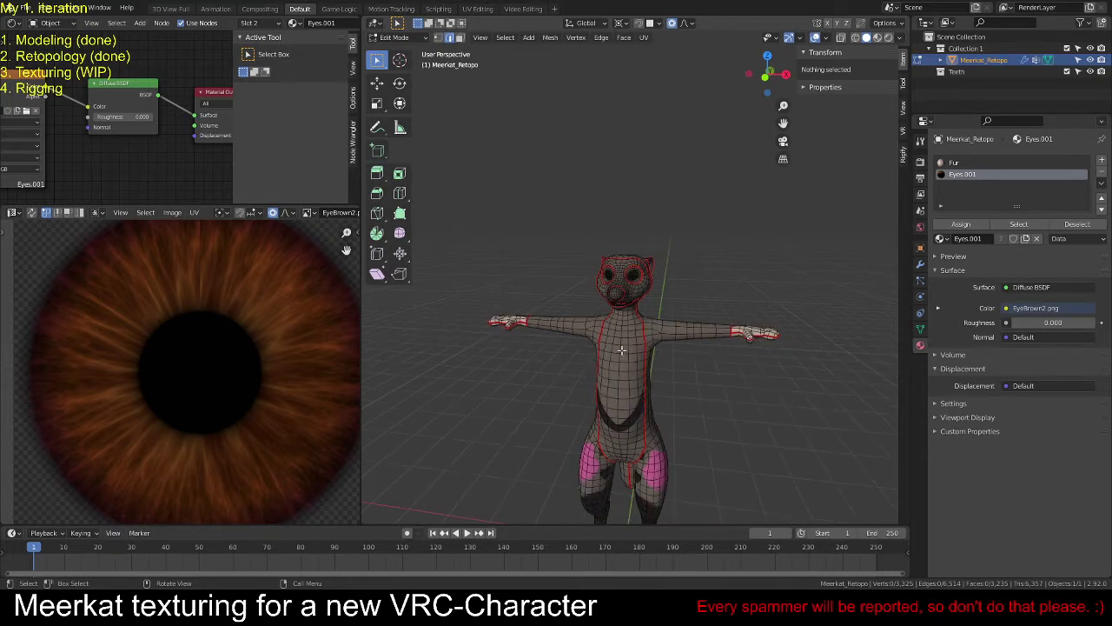
scroll(620, 348, "up", 6)
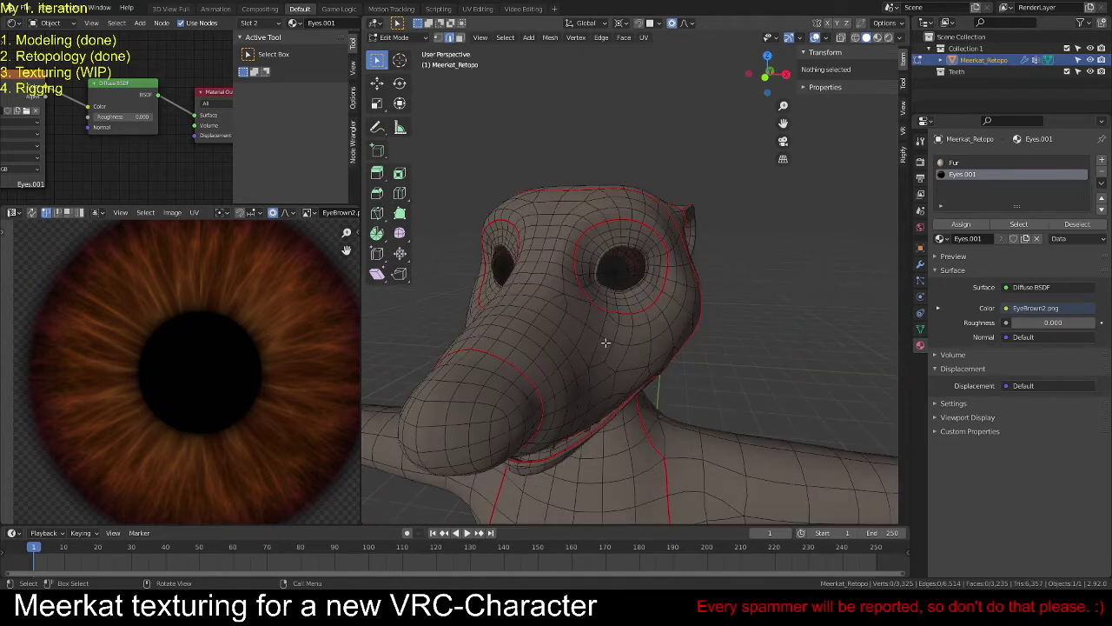
scroll(606, 343, "down", 6)
scroll(619, 355, "up", 6)
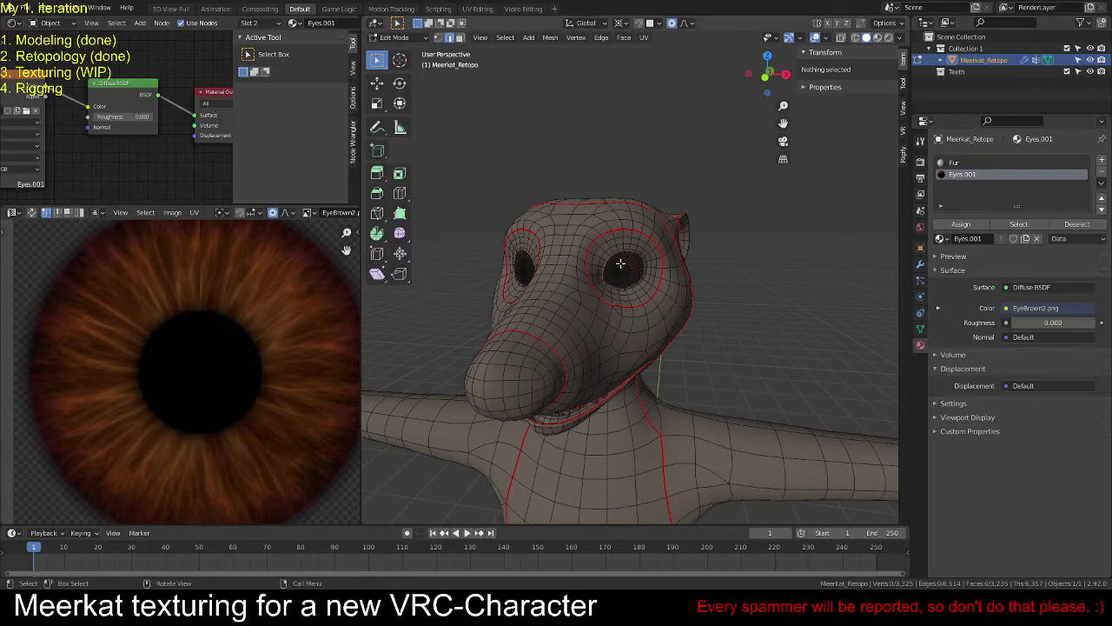
key("l")
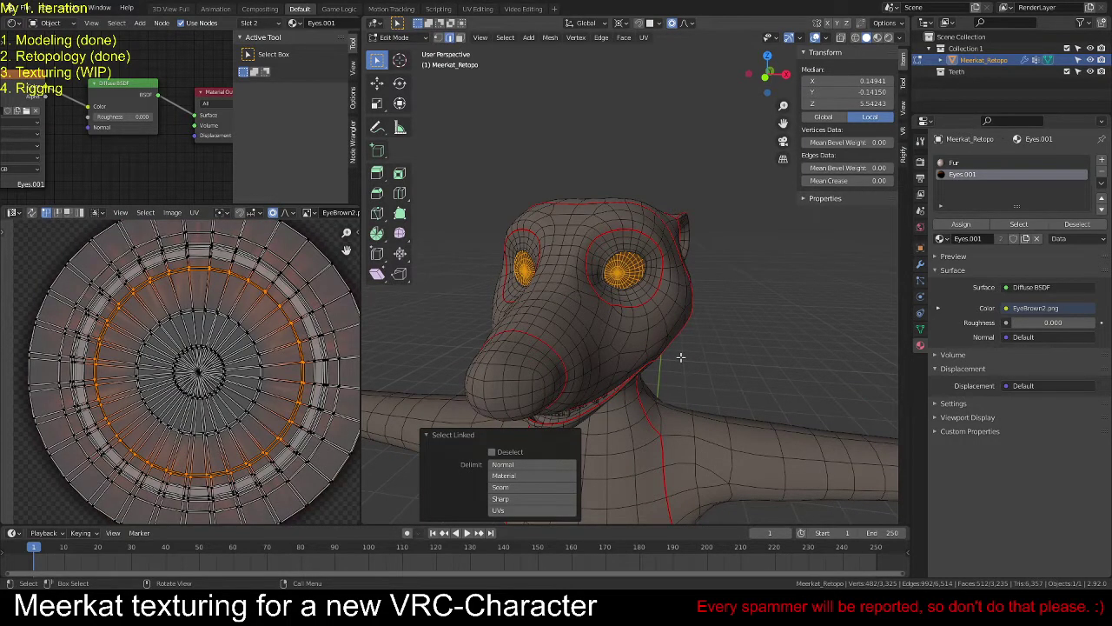
key("h")
scroll(681, 356, "down", 8)
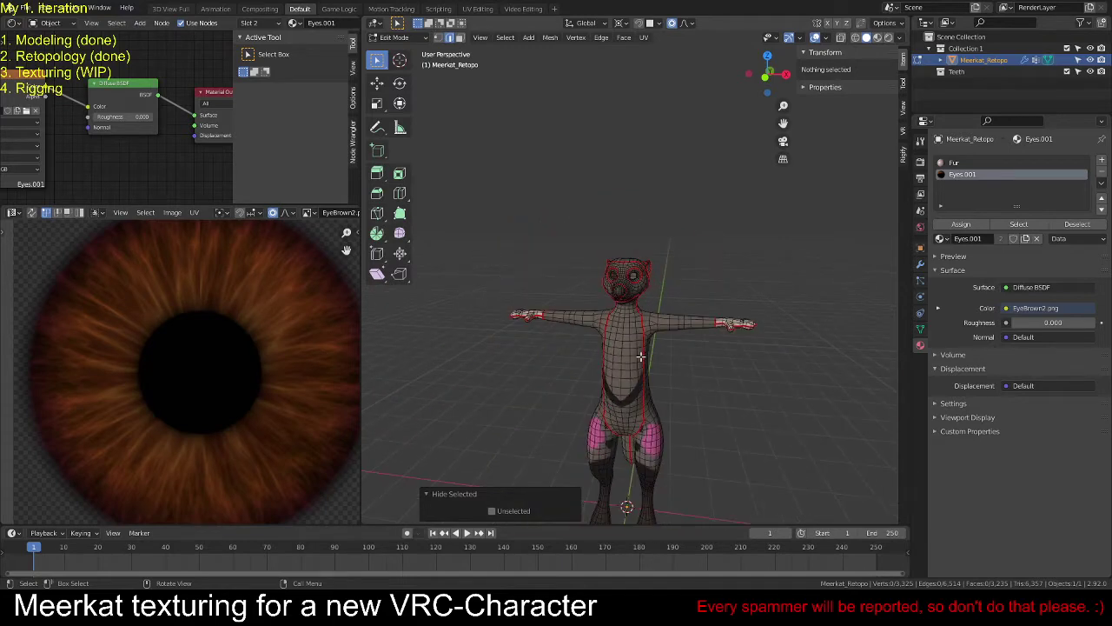
Step: Show the MeerkatFur texture behind the UV layout and select the whole mesh
left_click(303, 212)
left_click(343, 251)
scroll(239, 365, "down", 4)
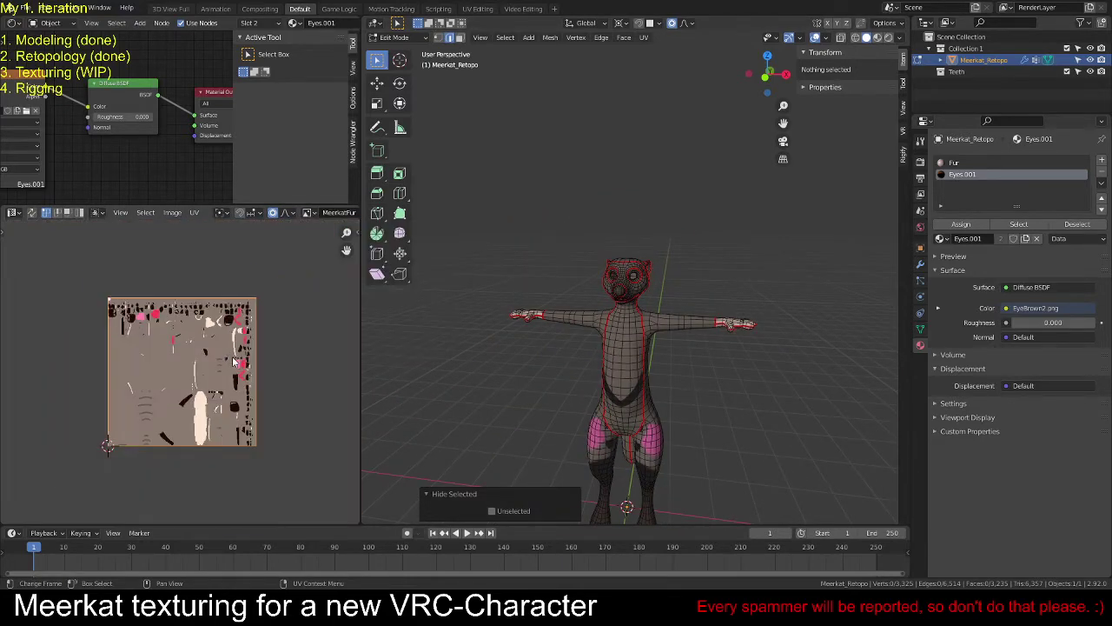
key("a")
Step: Select all UVs, then deselect them so the UV layout is empty
scroll(301, 363, "up", 4)
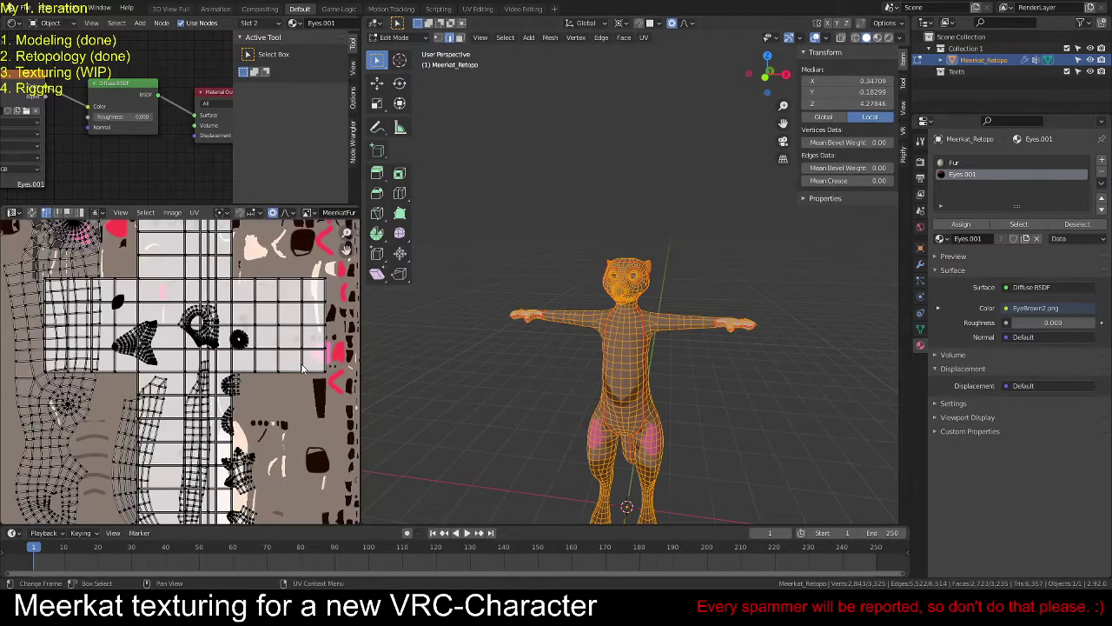
scroll(323, 366, "down", 2)
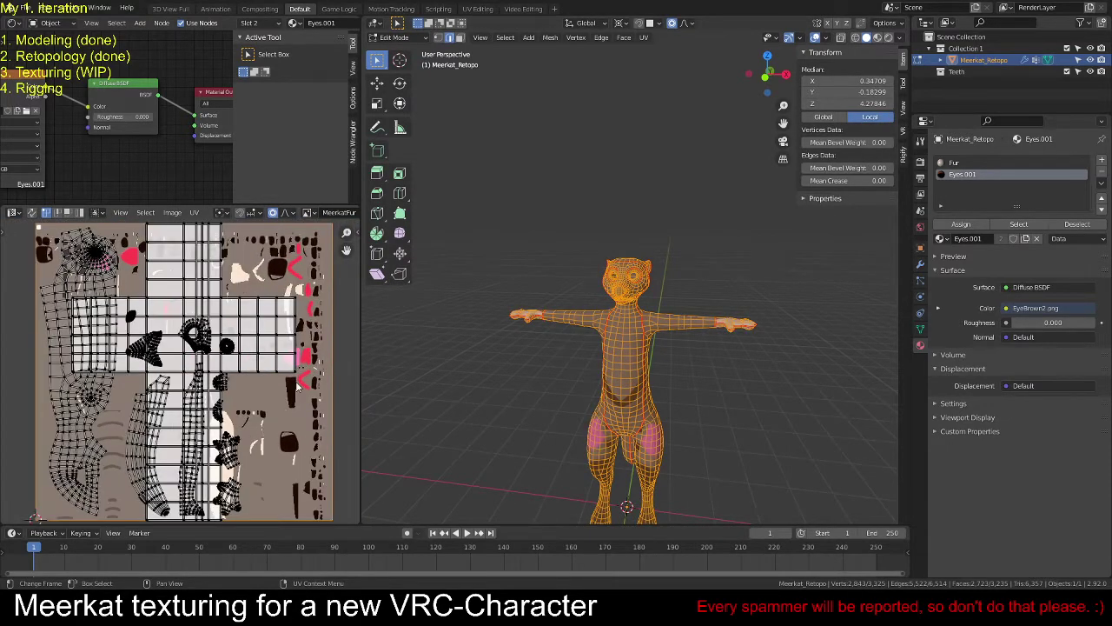
scroll(271, 374, "down", 1)
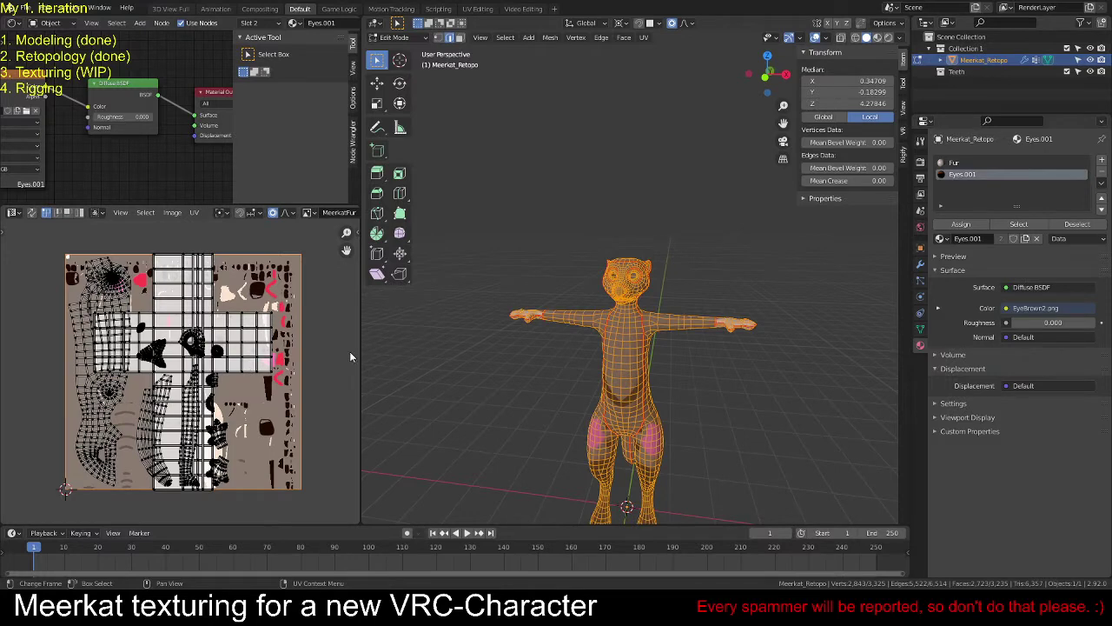
key("a")
key("alt+a")
scroll(256, 372, "up", 1)
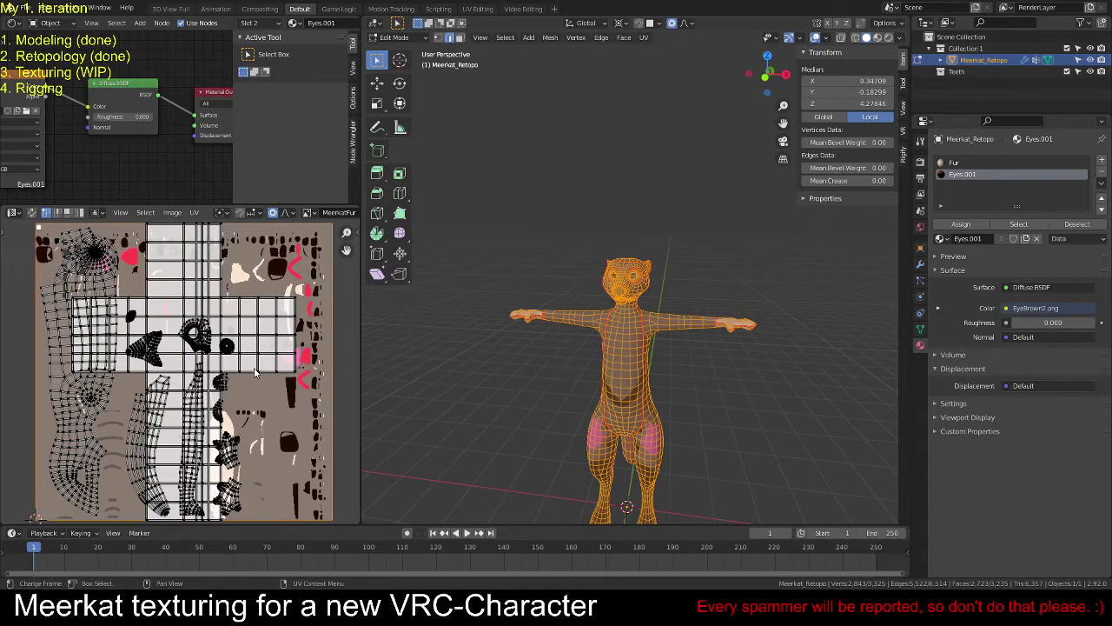
Step: Bring the meerkat's feet into view, clear the mesh selection, and pick a starting edge on a toe
middle_click(650, 476, "alt")
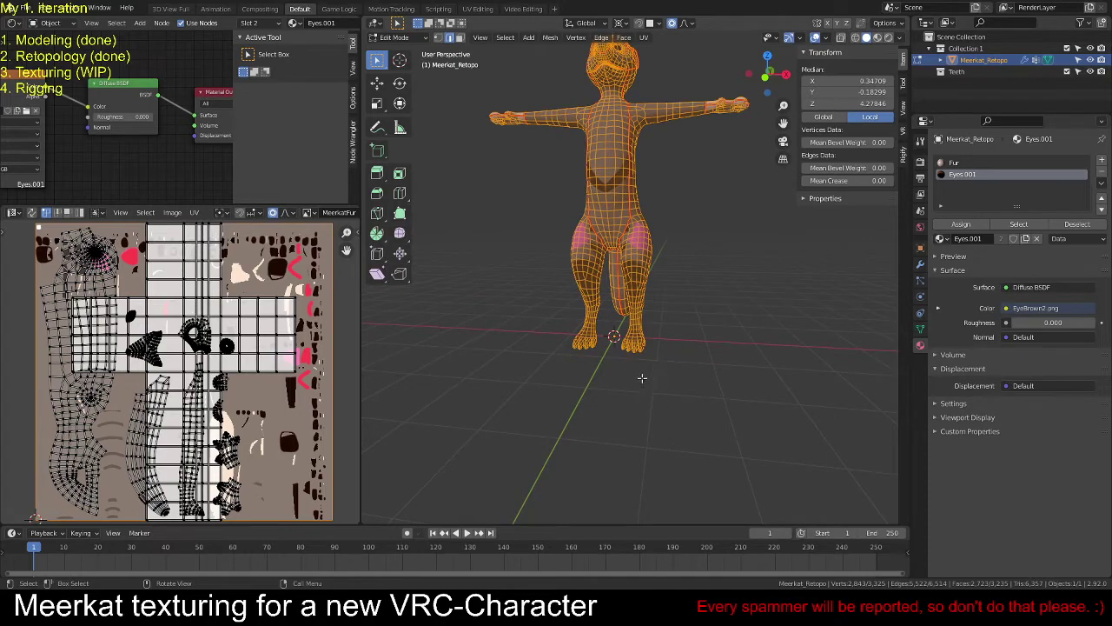
scroll(640, 296, "up", 6)
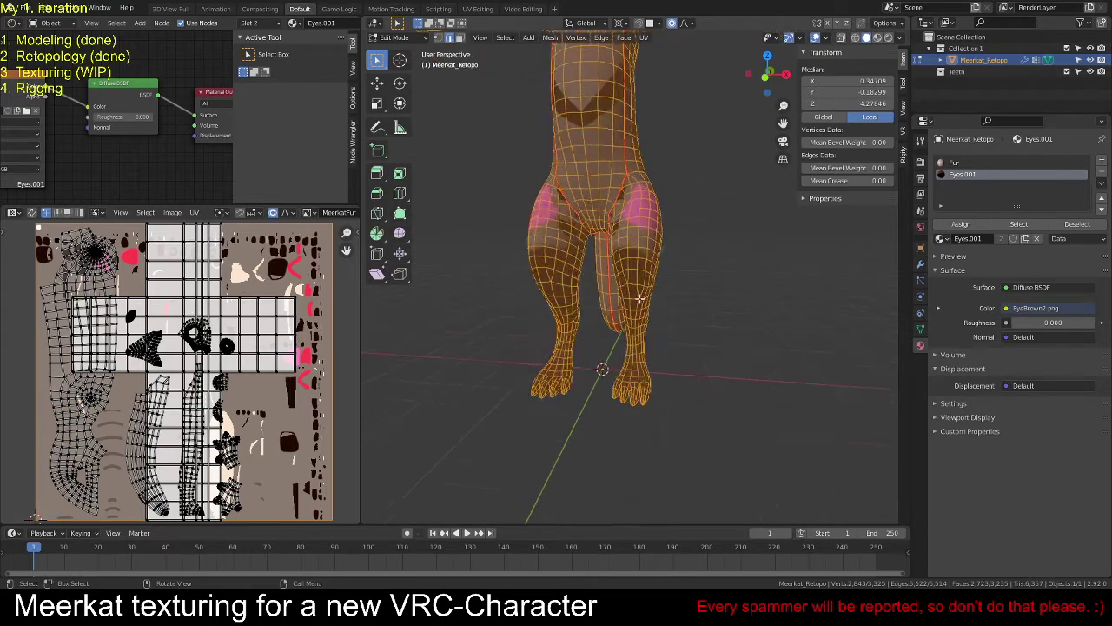
middle_click_drag(639, 296, 777, 307)
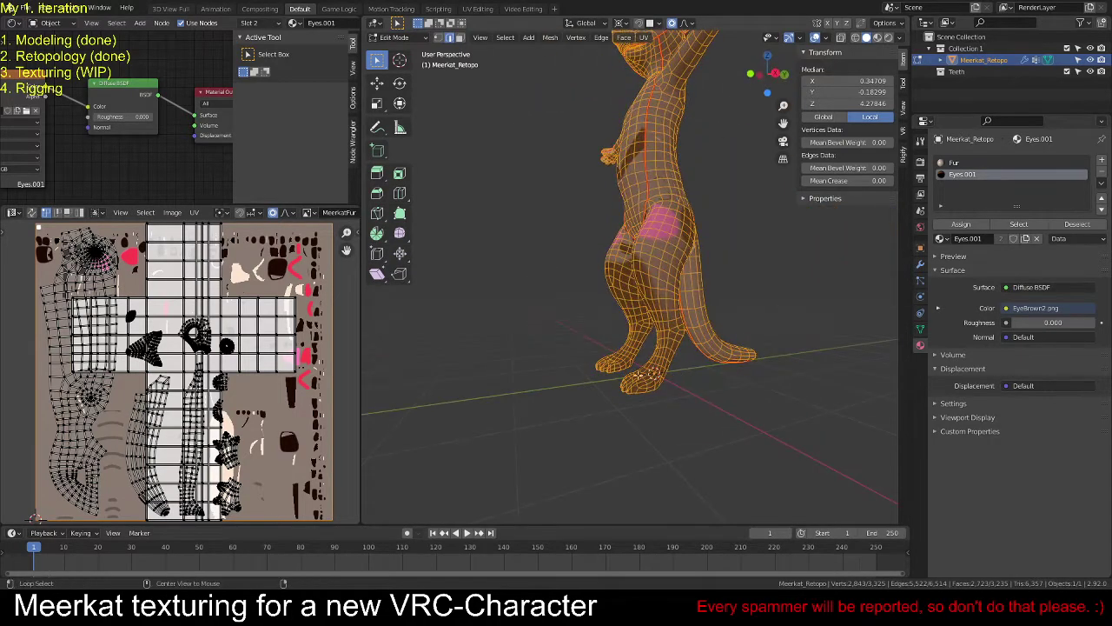
scroll(639, 376, "up", 6)
key("alt+a")
middle_click_drag(604, 313, 671, 373)
left_click(676, 323)
Step: Mark seams along edge paths down the first toe and the middle toe
left_click(661, 302, "ctrl")
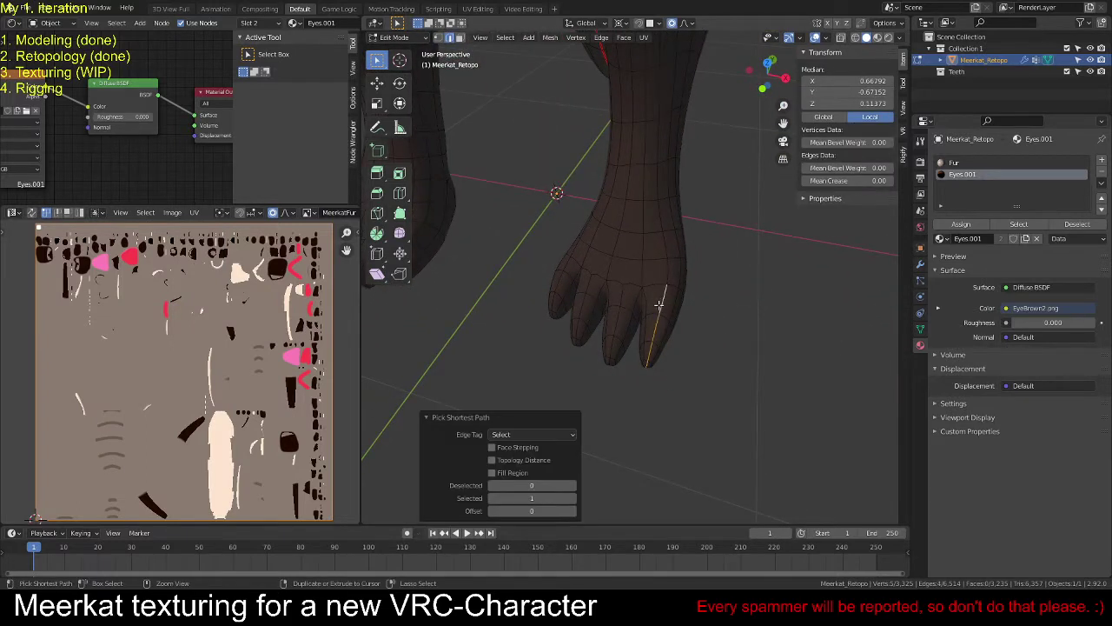
middle_click_drag(660, 295, 677, 283)
key("u")
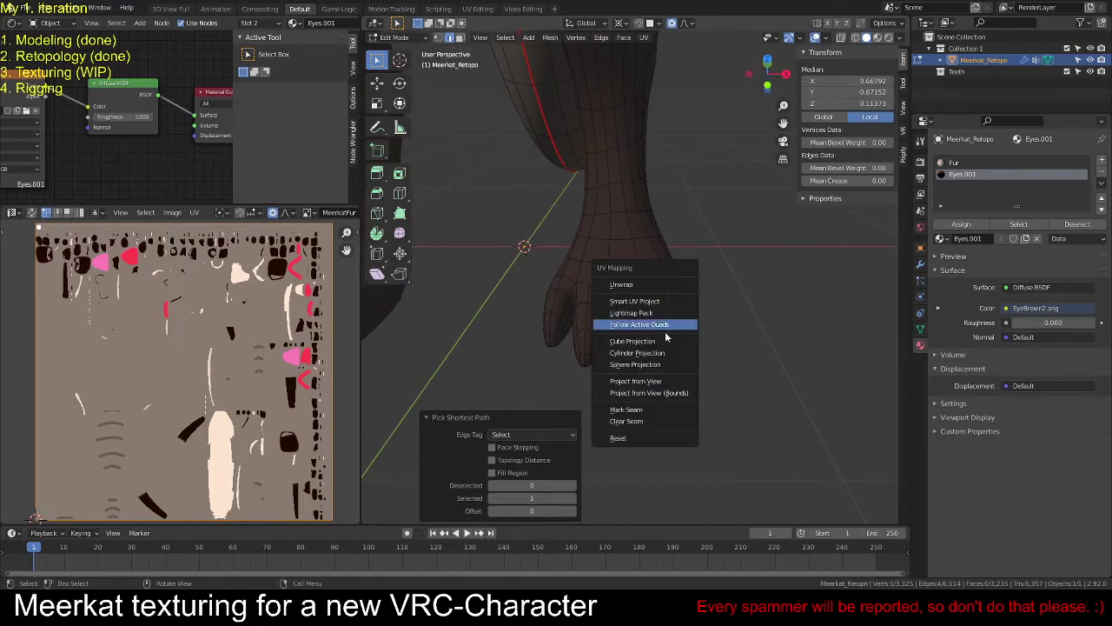
left_click(647, 409)
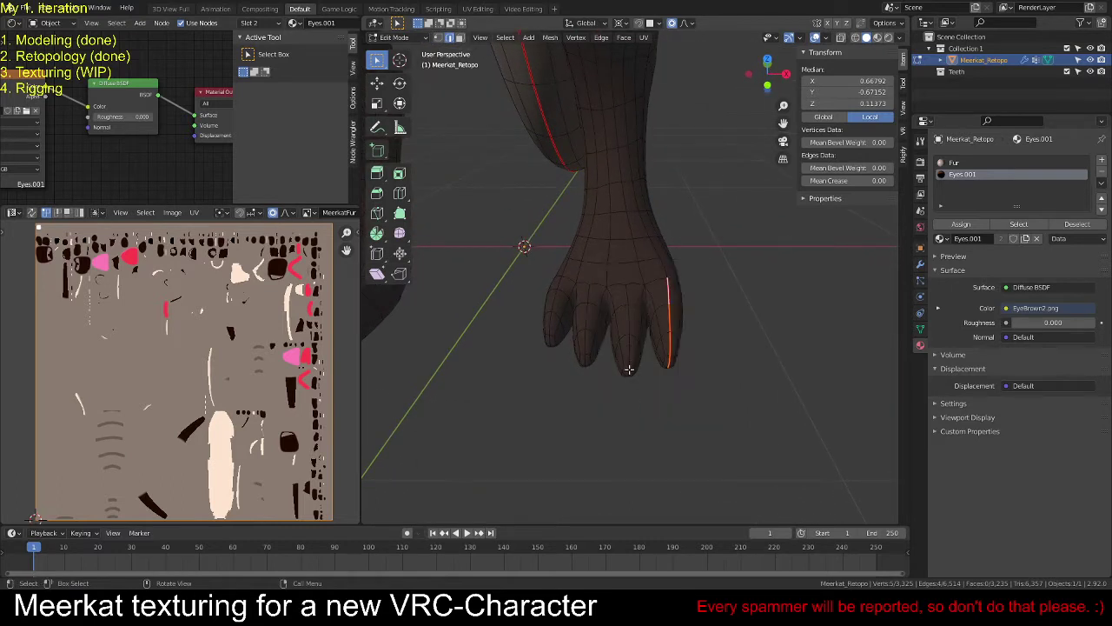
left_click(627, 369)
left_click(627, 296, "ctrl")
key("u")
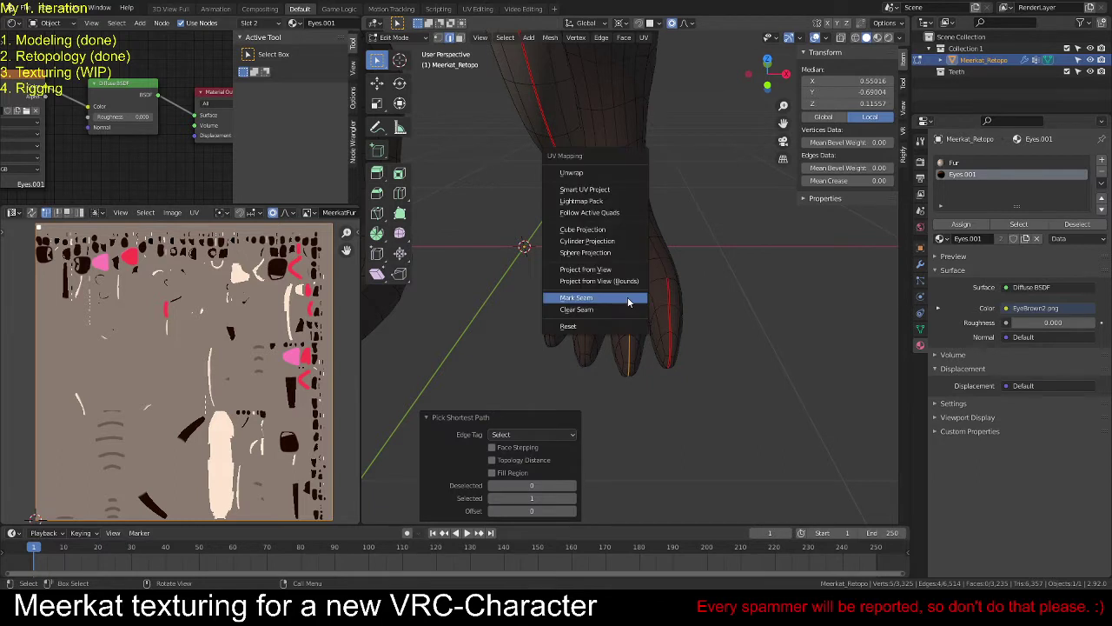
left_click(628, 300)
Step: Mark seams down the remaining next toe and the outer toe
left_click(582, 361)
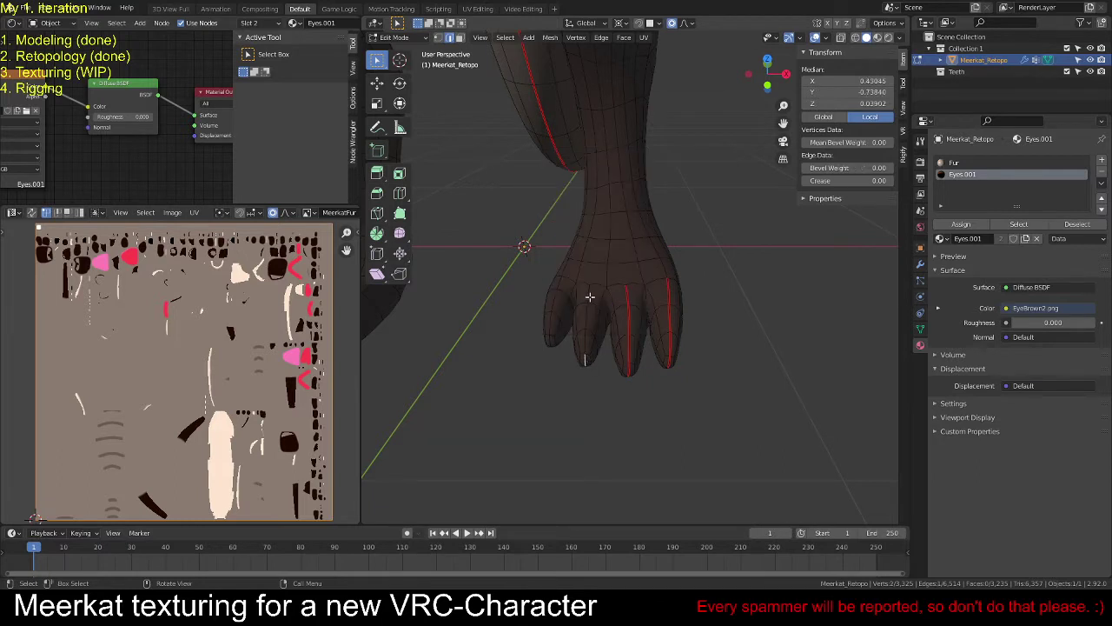
left_click(590, 297, "ctrl")
key("u")
left_click(588, 296)
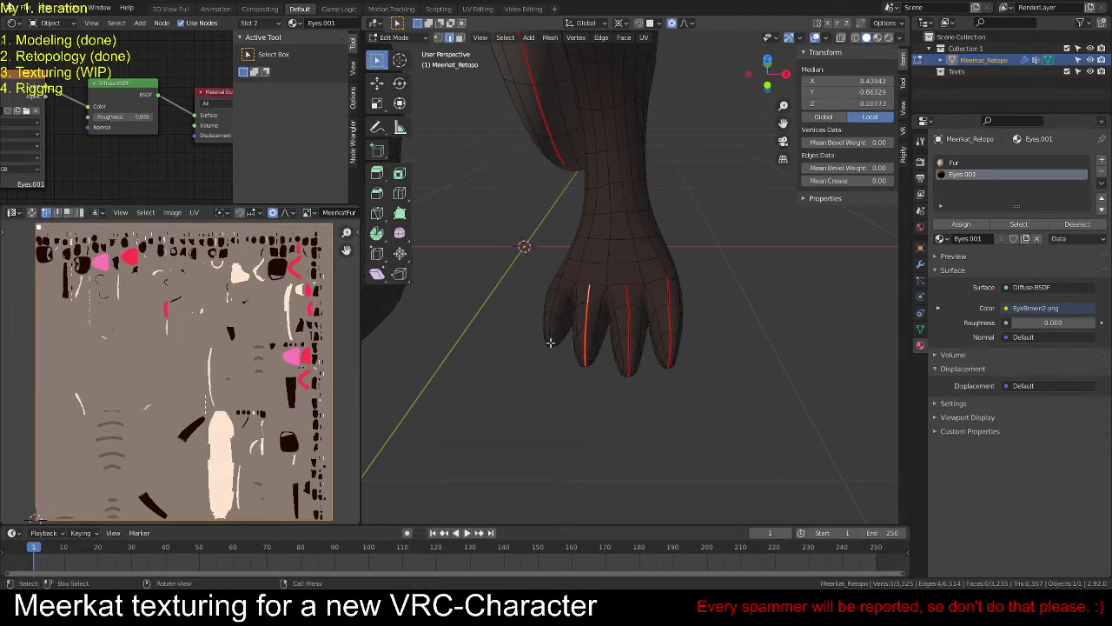
left_click(551, 343)
left_click(556, 280, "ctrl")
key("u")
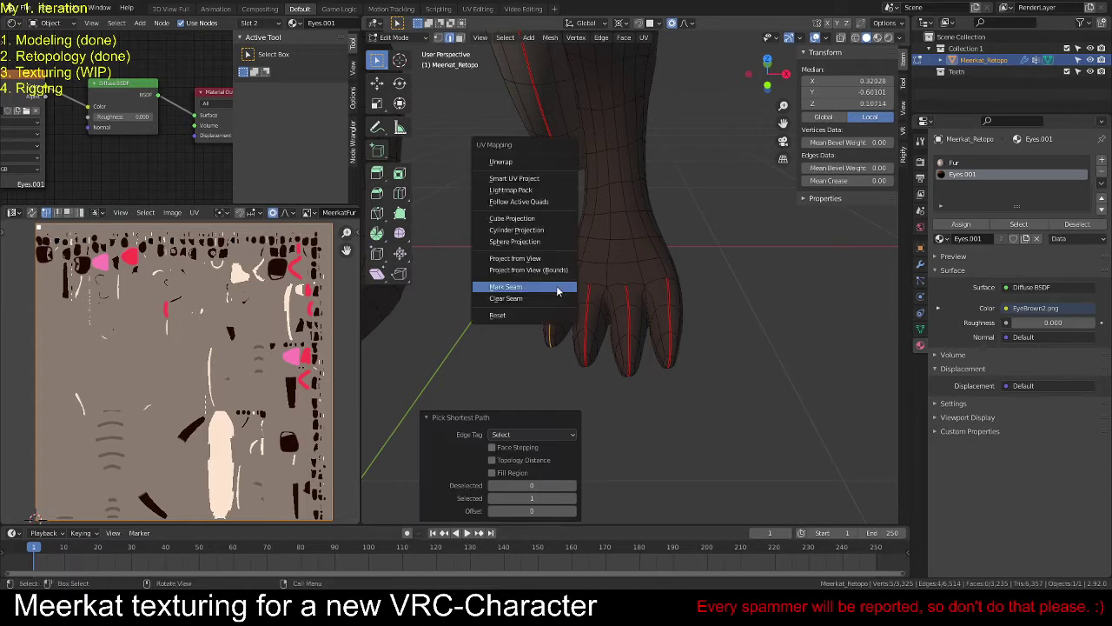
left_click(557, 292)
Step: Mark a seam along an edge path around the inner thigh near the hip
middle_click_drag(553, 291, 754, 264)
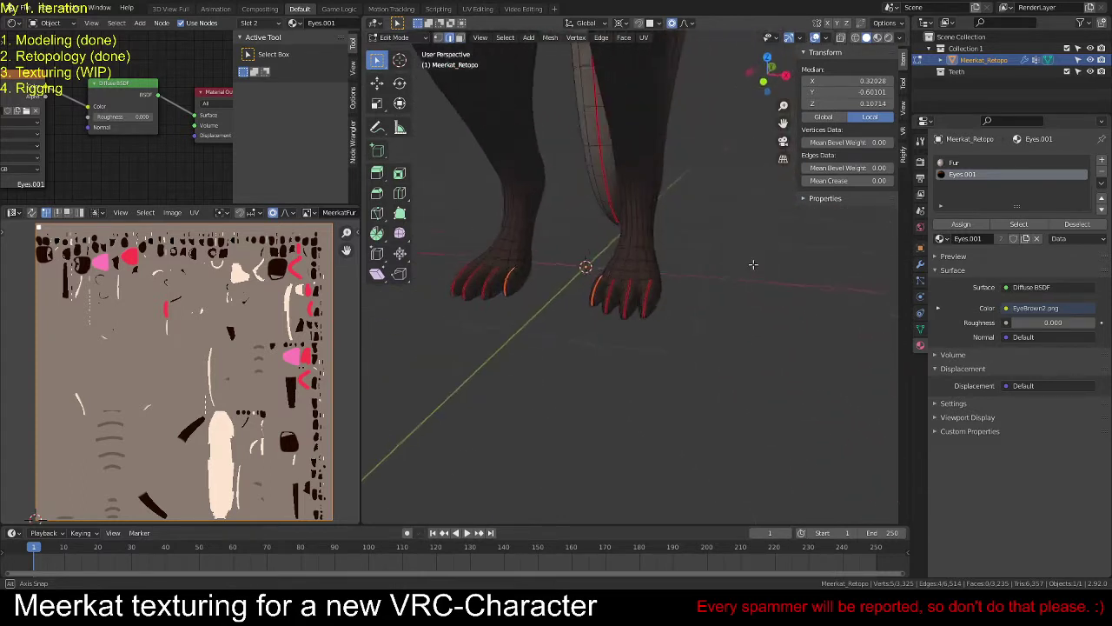
scroll(671, 236, "down", 5)
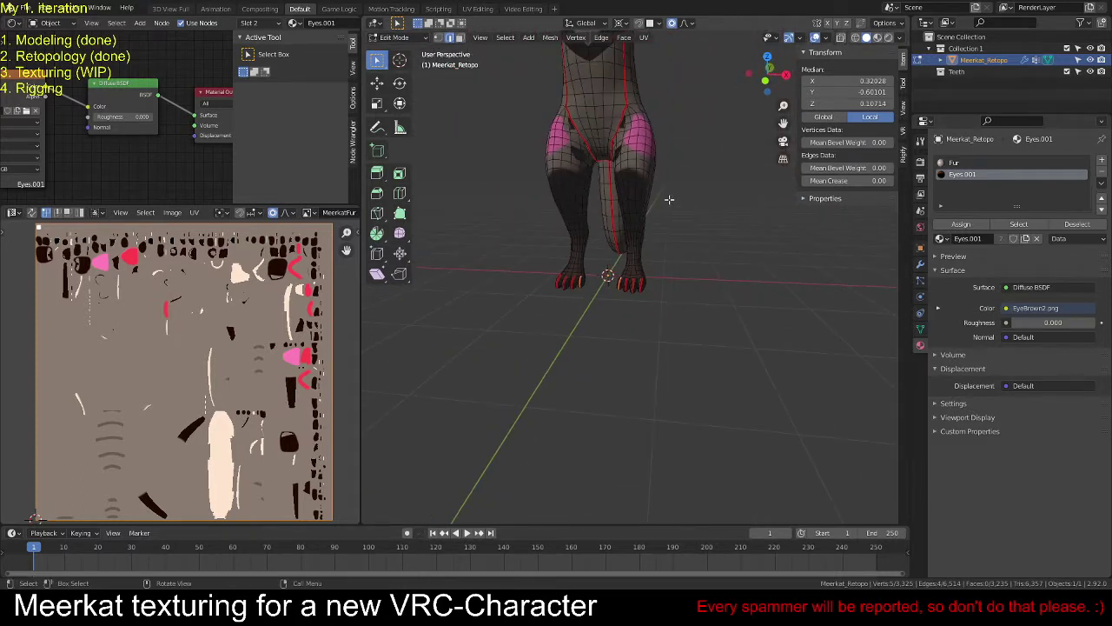
middle_click_drag(669, 199, 663, 128)
left_click(660, 99)
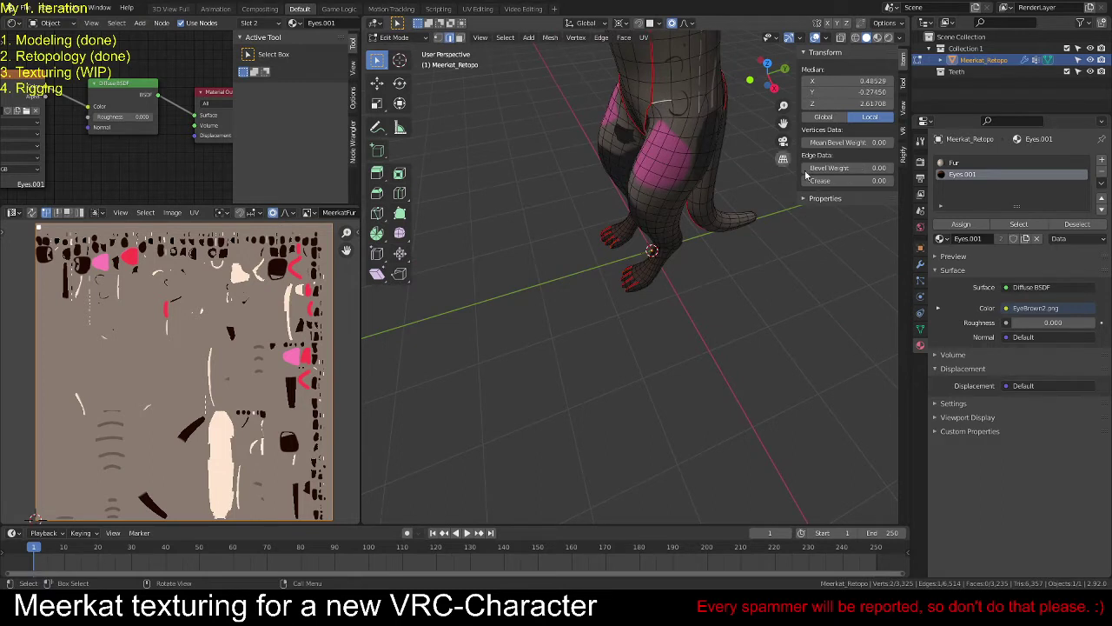
middle_click_drag(729, 167, 705, 148)
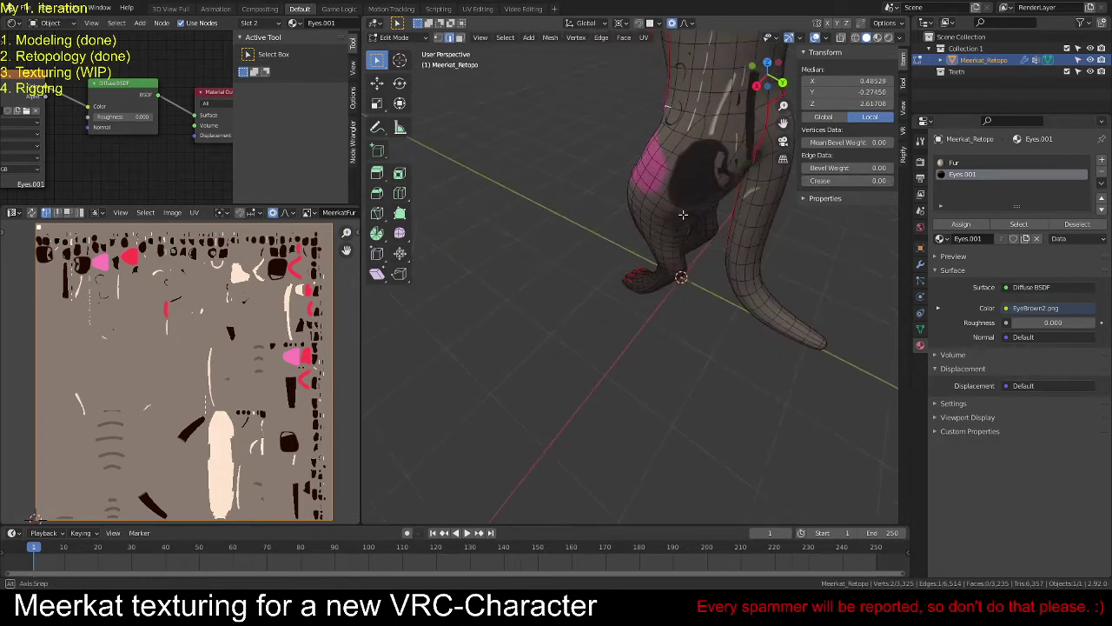
left_click(759, 121, "ctrl")
middle_click_drag(759, 121, 638, 270)
key("u")
left_click(719, 193)
Step: Mark a seam along an edge path across the crotch, then deselect
key("alt+a")
scroll(660, 210, "up", 4)
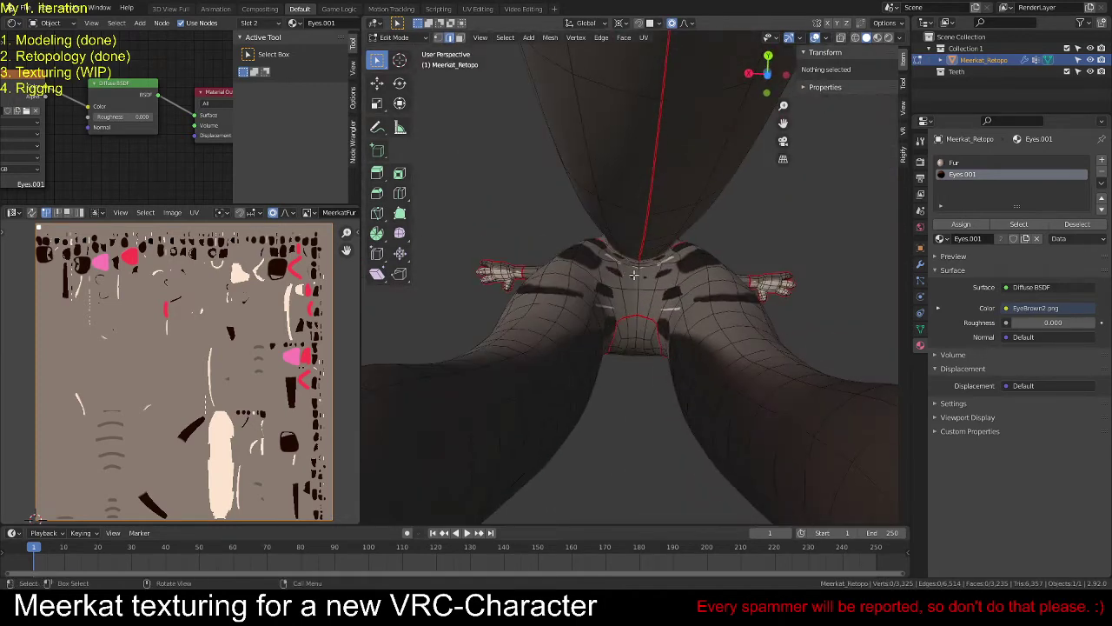
left_click(639, 267)
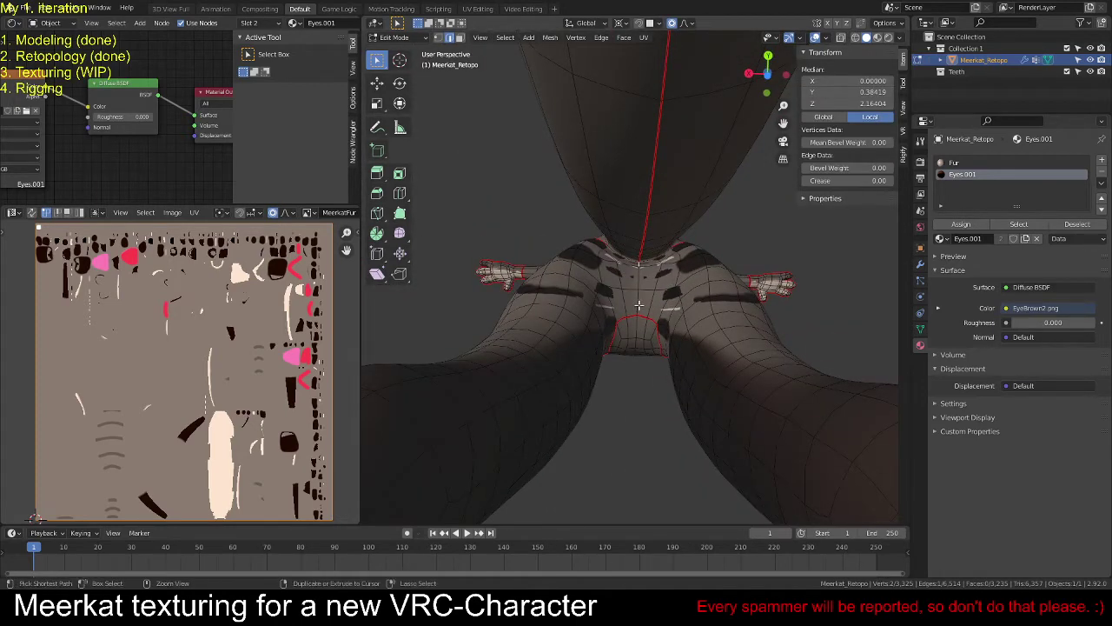
left_click(638, 302, "ctrl")
key("u")
left_click(639, 305)
key("alt+a")
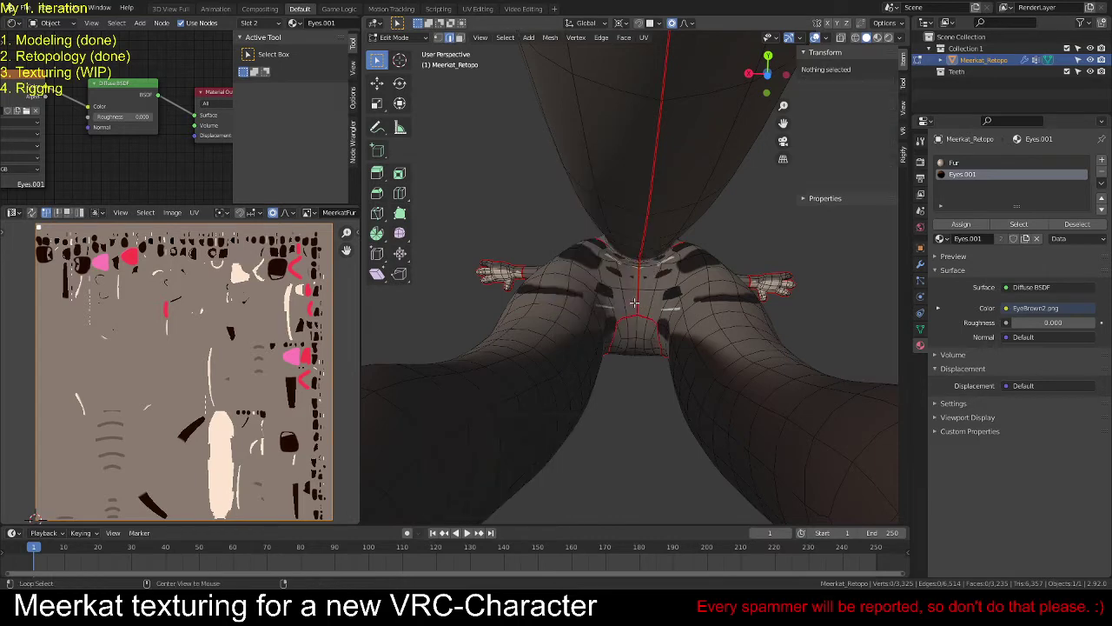
Step: Check the mesh in wireframe, then return to solid shading with a front body view
mouse_move(638, 306)
middle_mouse_down()
mouse_move(600, 378)
mouse_move(591, 310)
mouse_move(639, 290)
mouse_move(704, 303)
middle_mouse_up()
scroll(639, 289, "up", 4)
left_click(856, 39)
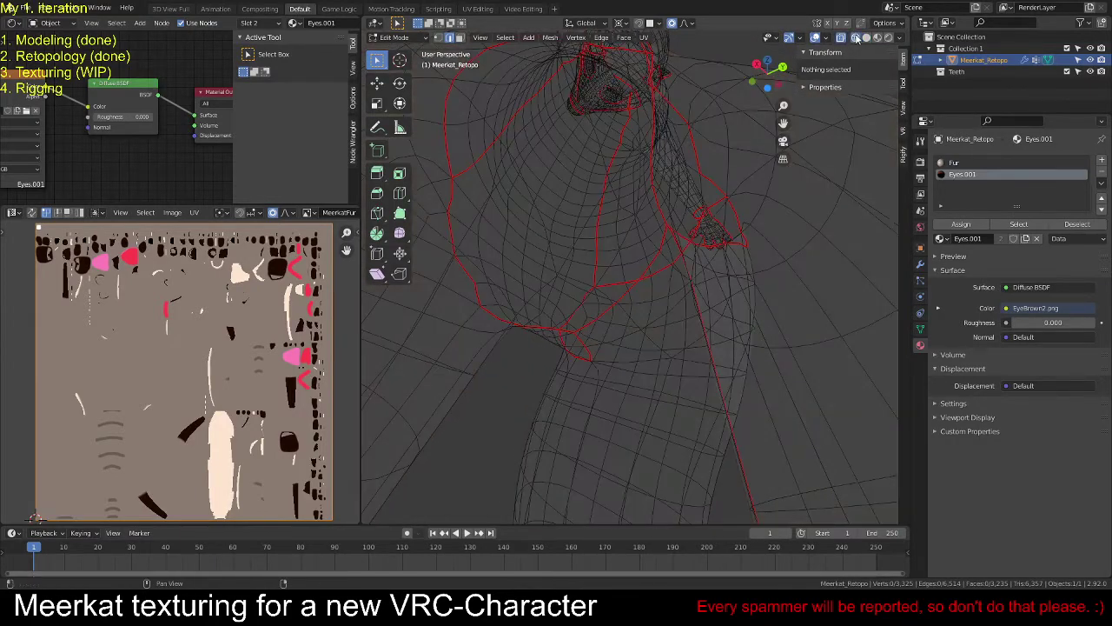
mouse_move(721, 208)
middle_mouse_down()
mouse_move(697, 225)
mouse_move(747, 174)
middle_mouse_up()
left_click(867, 38)
mouse_move(609, 331)
middle_mouse_down()
mouse_move(554, 315)
mouse_move(654, 382)
mouse_move(630, 248)
middle_mouse_up()
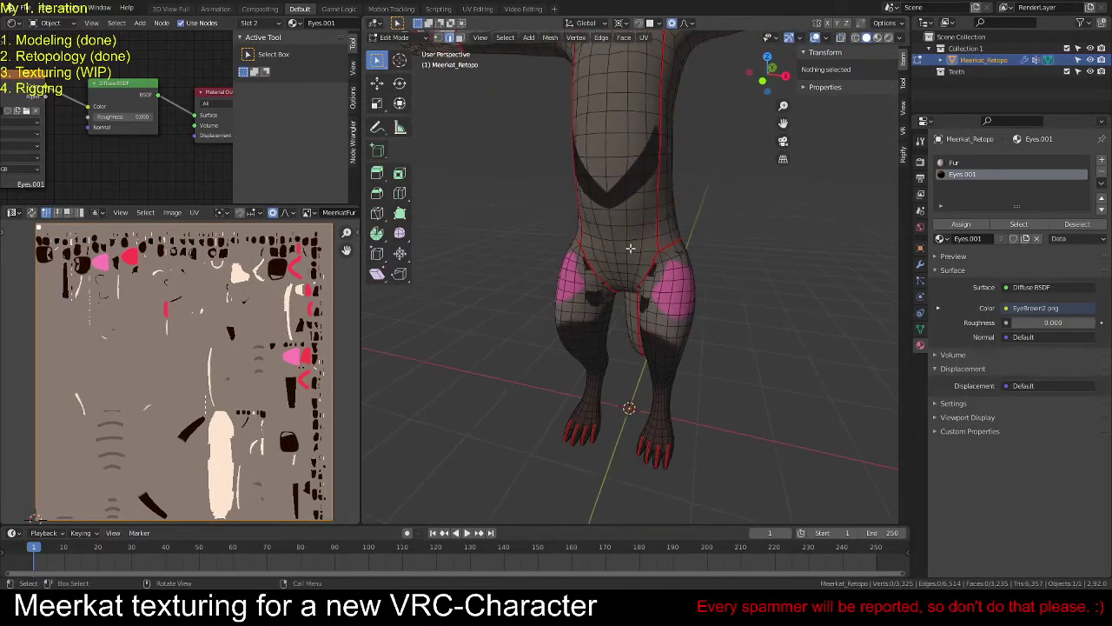
scroll(630, 248, "down", 5)
scroll(624, 200, "up", 3)
middle_click_drag(624, 199, 678, 347)
Step: Select the entire meerkat mesh and Unwrap it using the new toe, thigh and crotch seams
key("a")
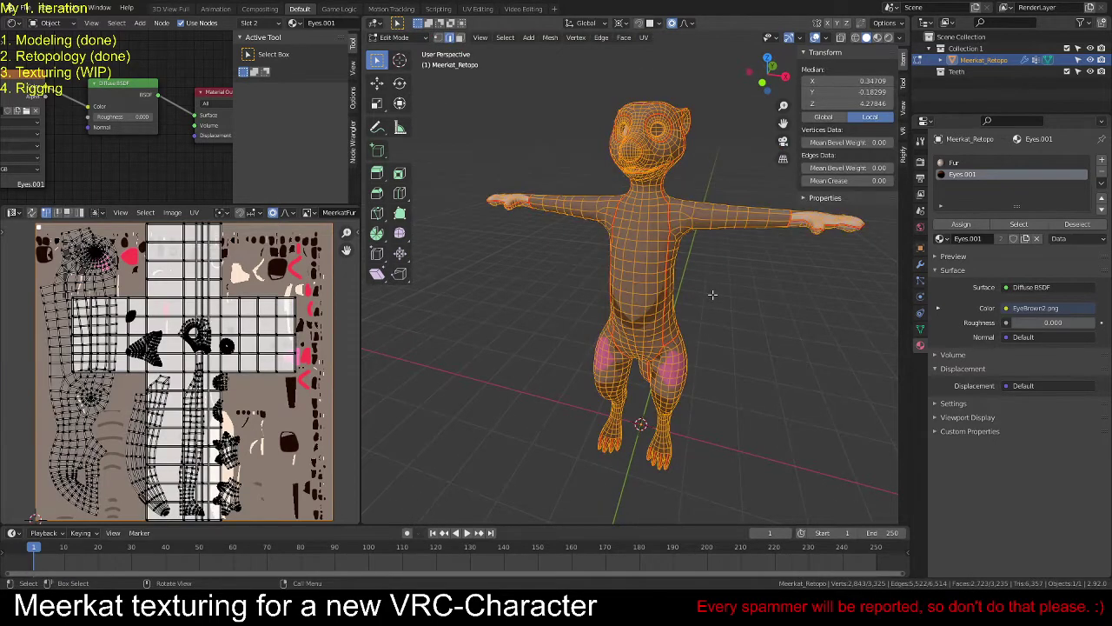
key("u")
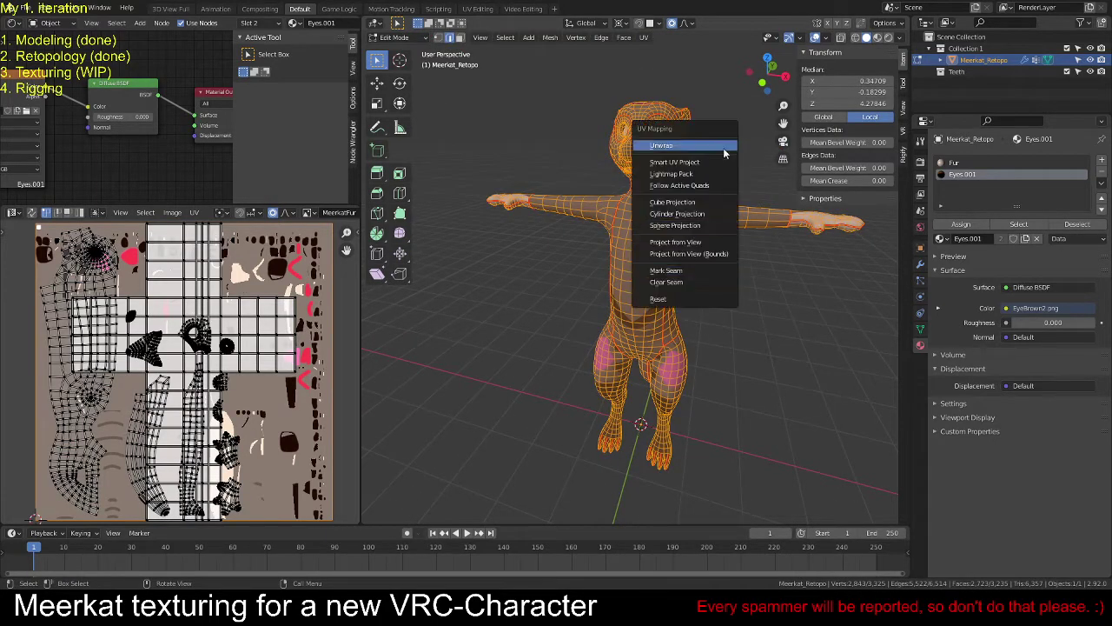
left_click(687, 145)
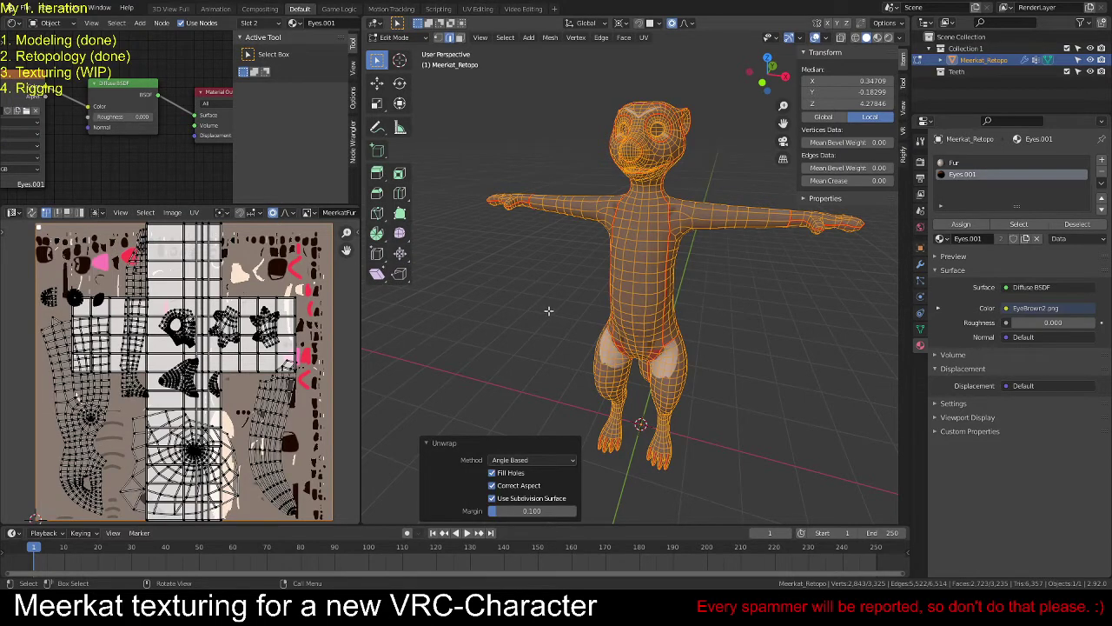
key("alt+a")
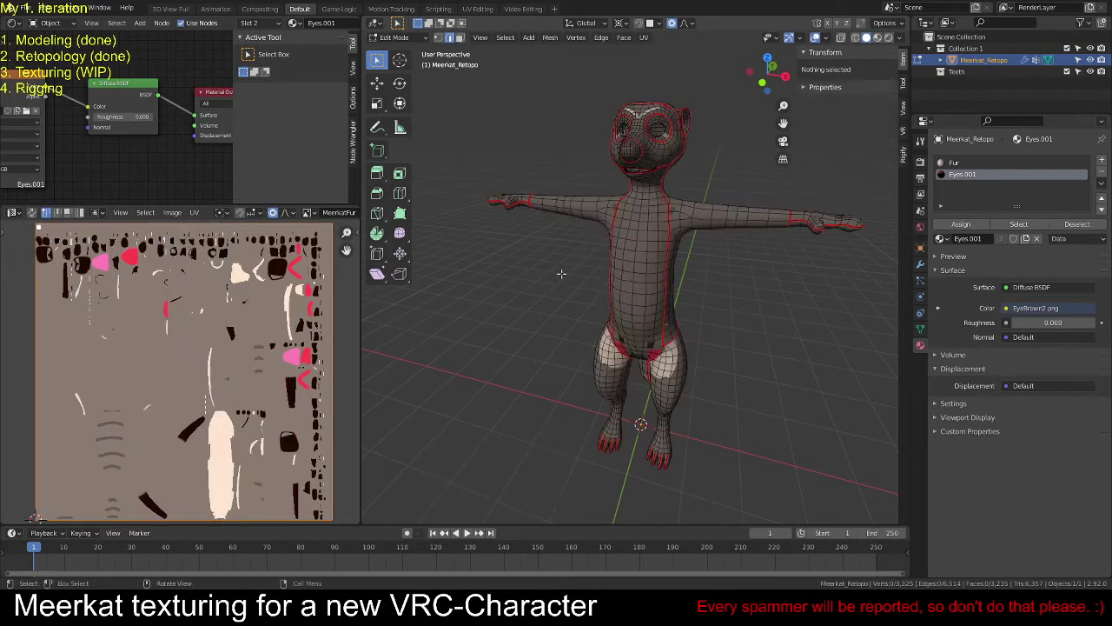
key("a")
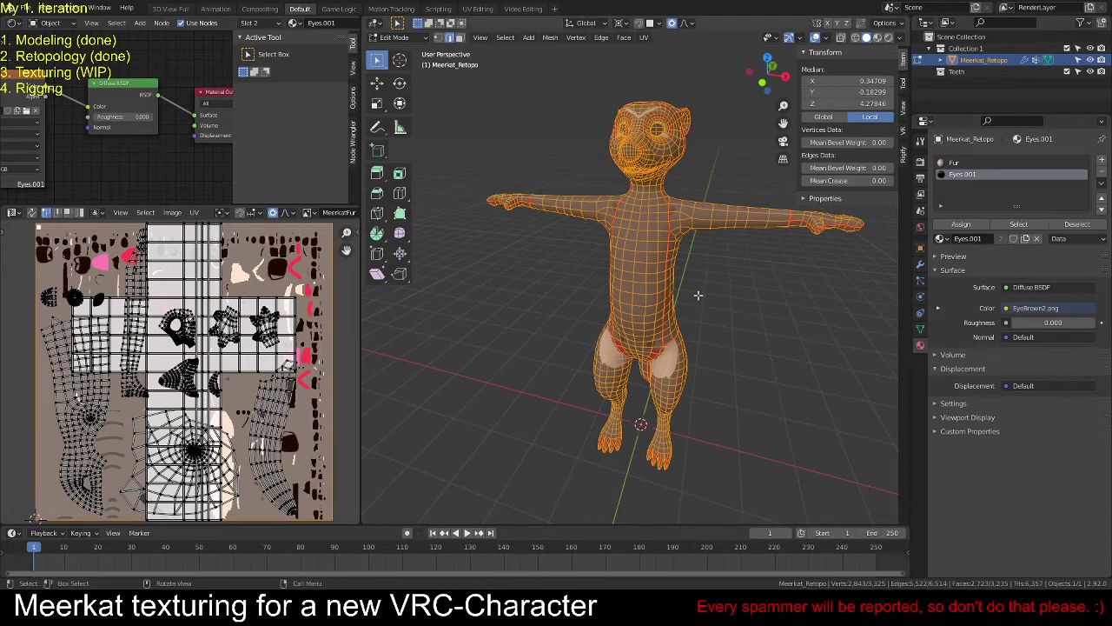
Step: Mark a seam along a shortest edge path across the rear of the hip
middle_click_drag(699, 295, 702, 273)
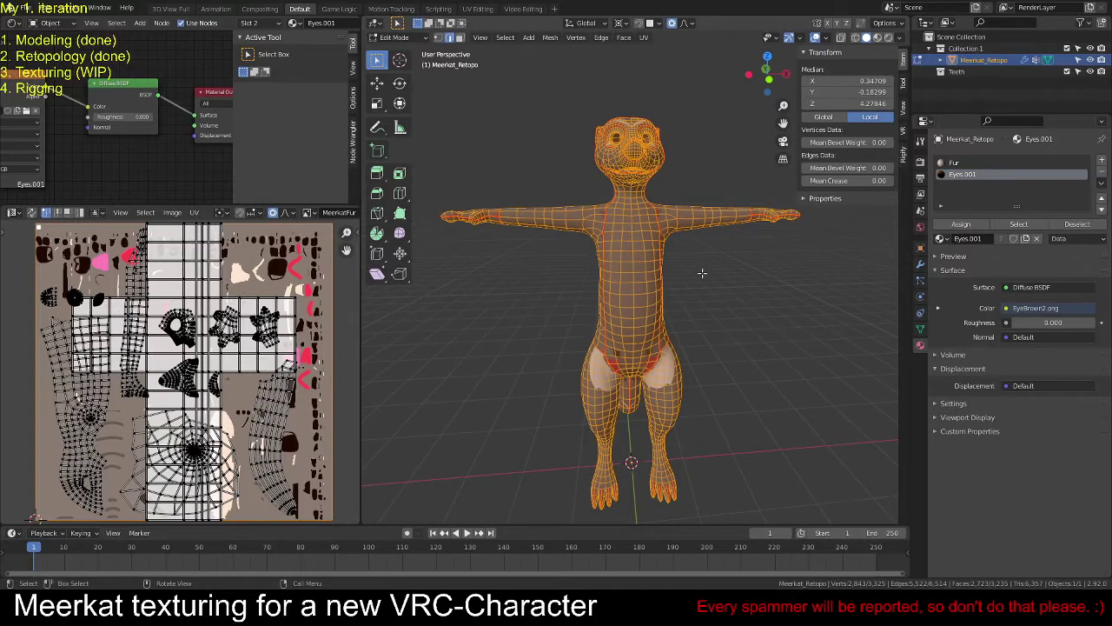
key("KP_1")
scroll(682, 252, "up", 3)
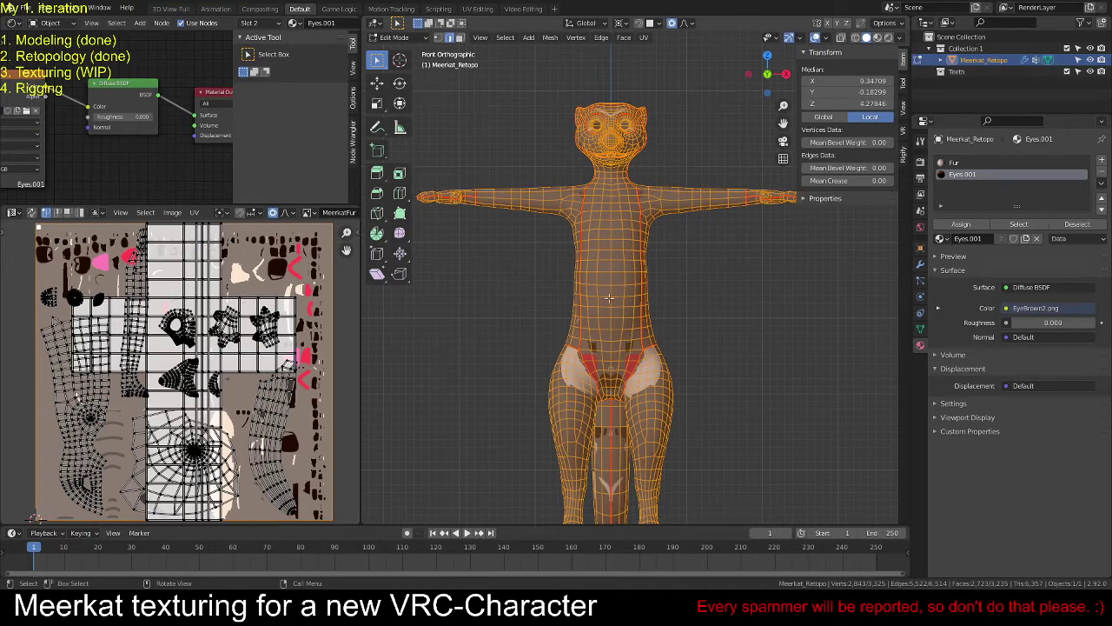
middle_click_drag(624, 300, 665, 348)
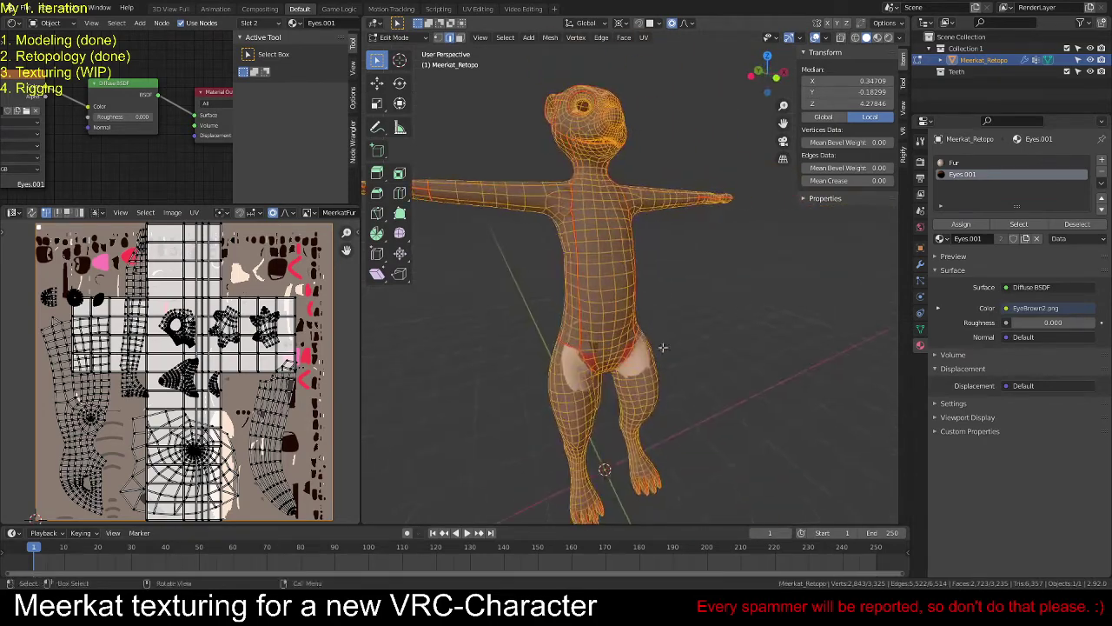
scroll(630, 433, "up", 4)
middle_click_drag(630, 433, 633, 408)
scroll(712, 322, "up", 3)
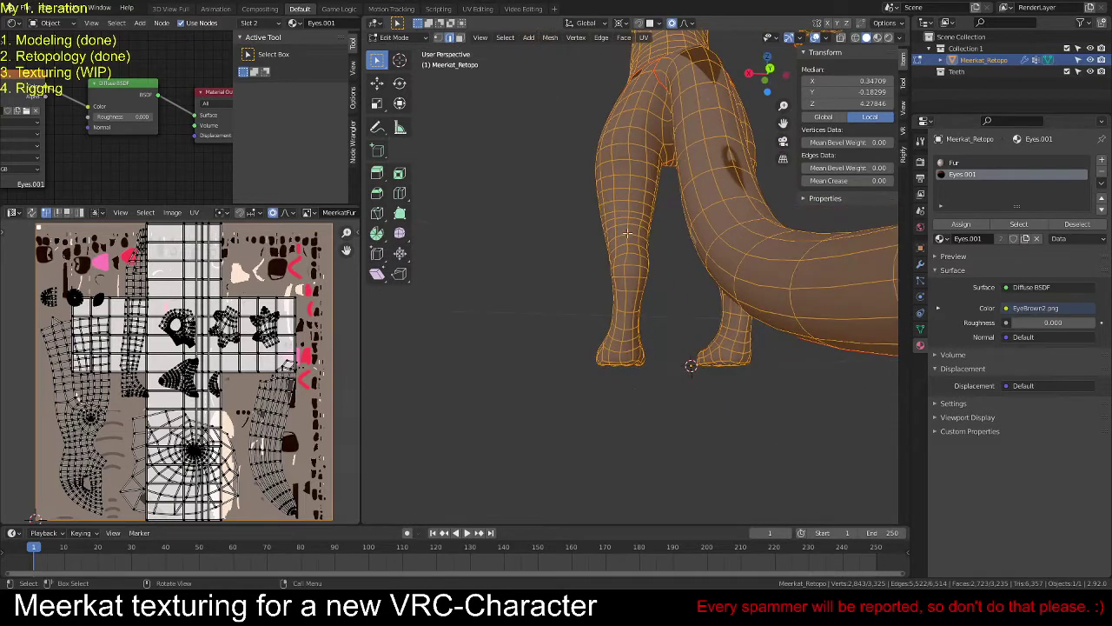
middle_click_drag(628, 233, 634, 272)
left_click(620, 330)
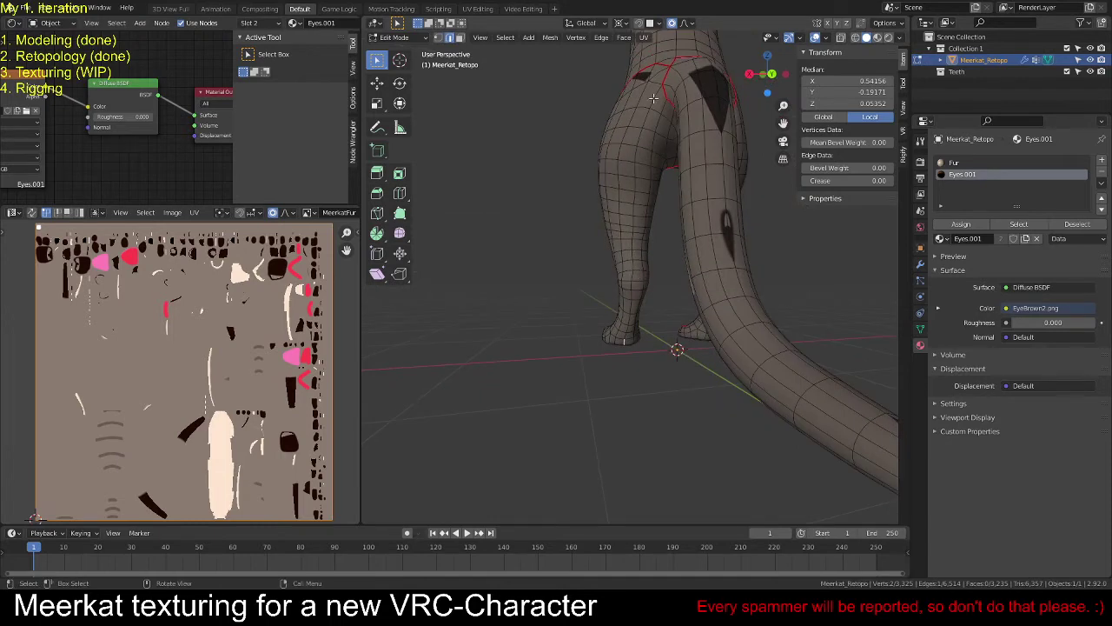
key("ctrl")
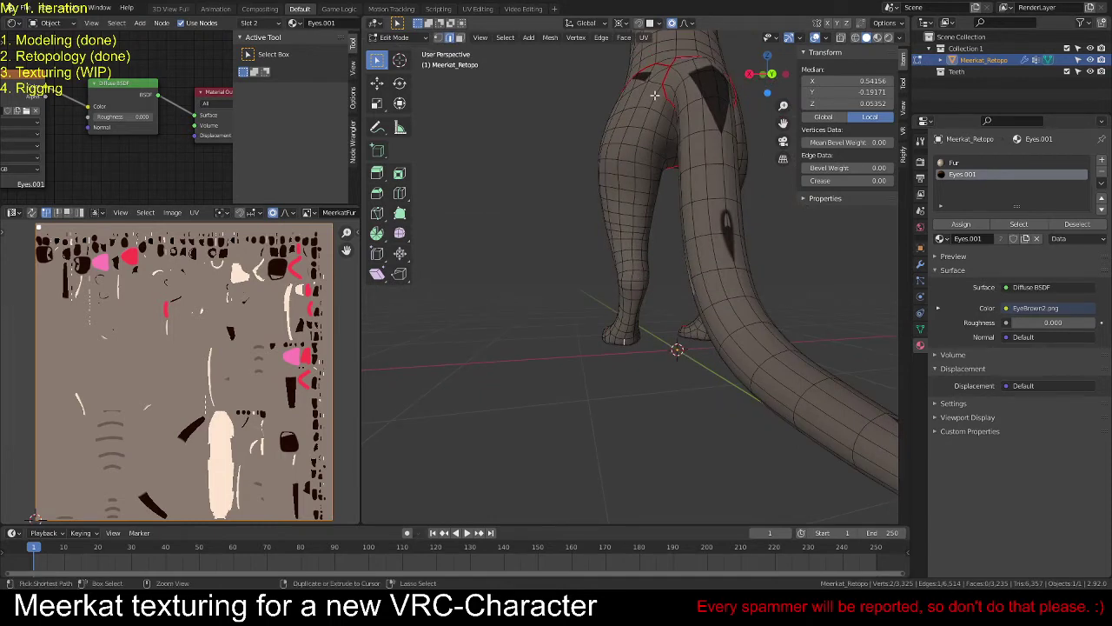
left_click(654, 95, "ctrl")
middle_click_drag(654, 96, 612, 345)
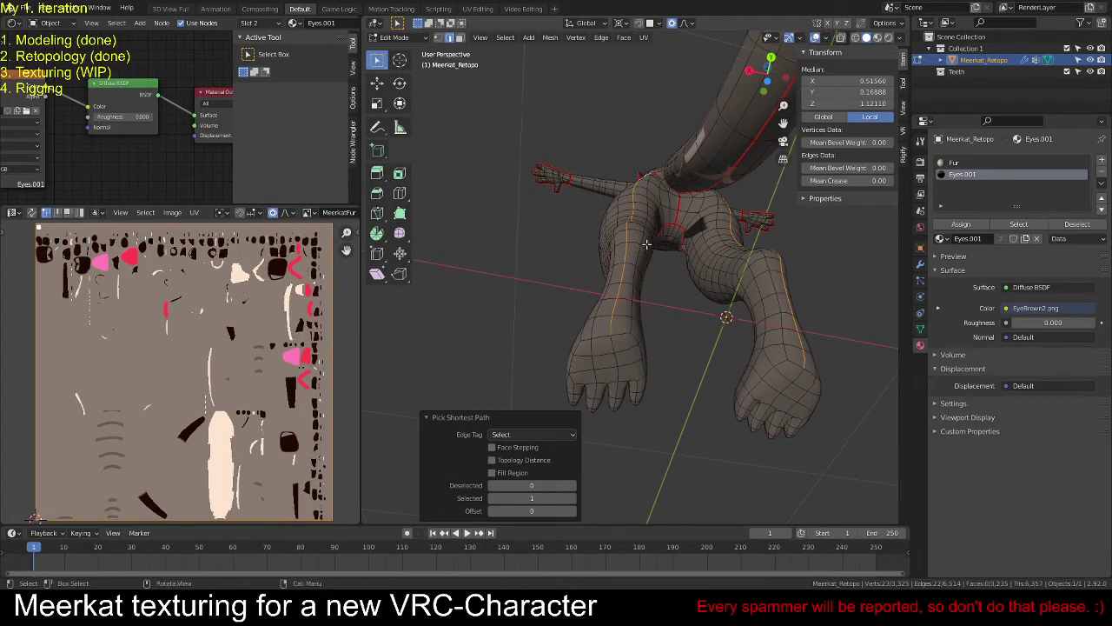
key("u")
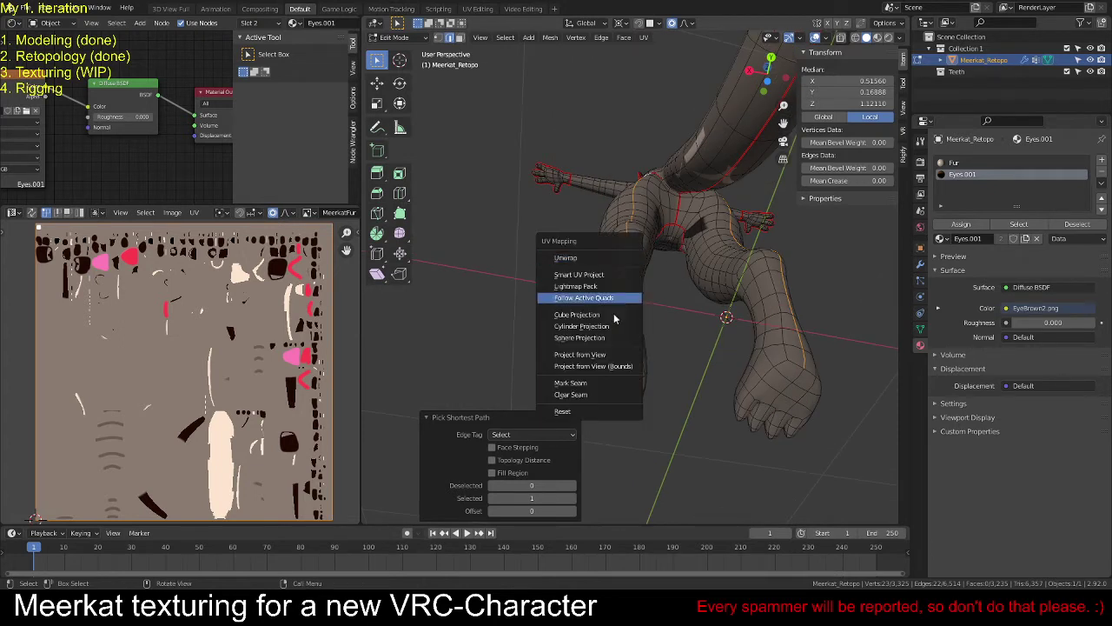
left_click(591, 382)
Step: Select the linked mesh and unwrap it with the new hip seam
key("ctrl+l")
key("u")
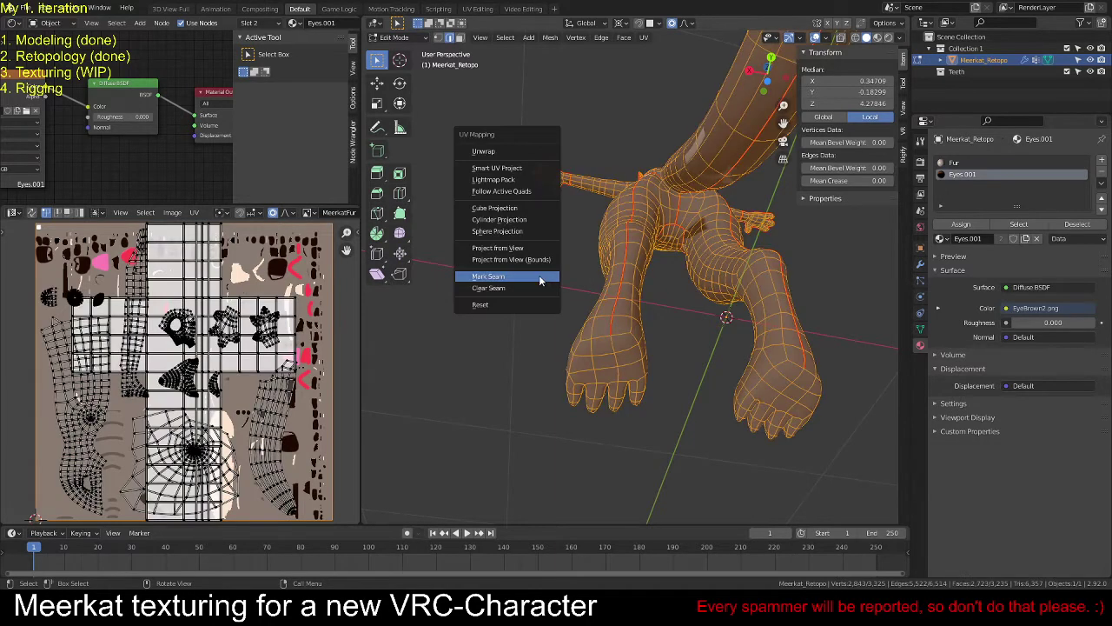
left_click(504, 152)
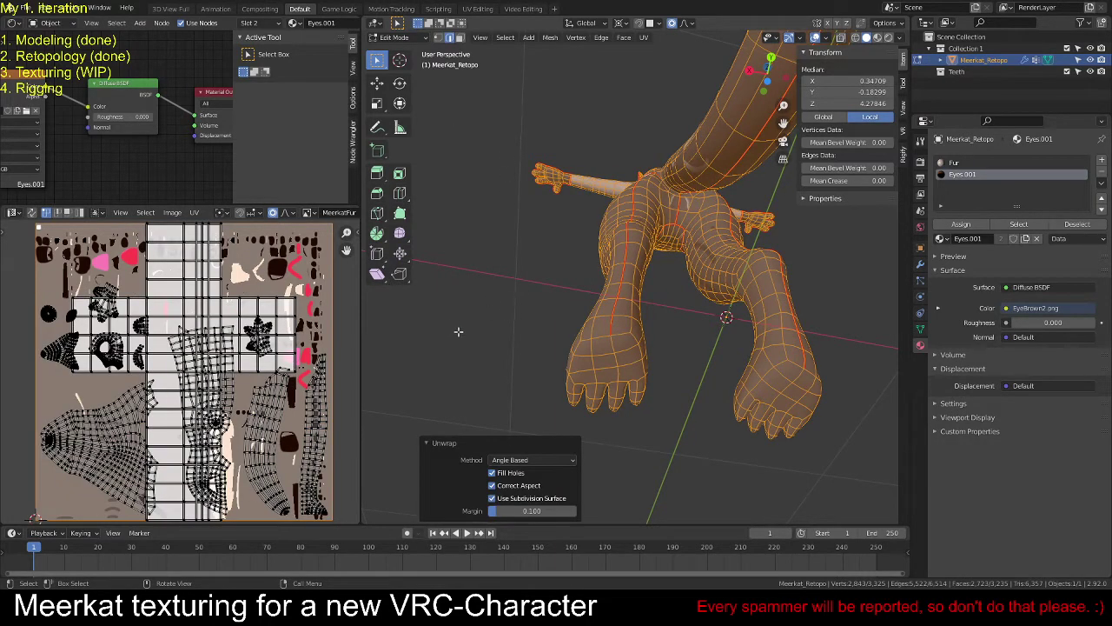
middle_click_drag(509, 321, 681, 330)
Step: Select the legs as a linked region delimited by seams, unwrap that island alone, then deselect
key("alt+a")
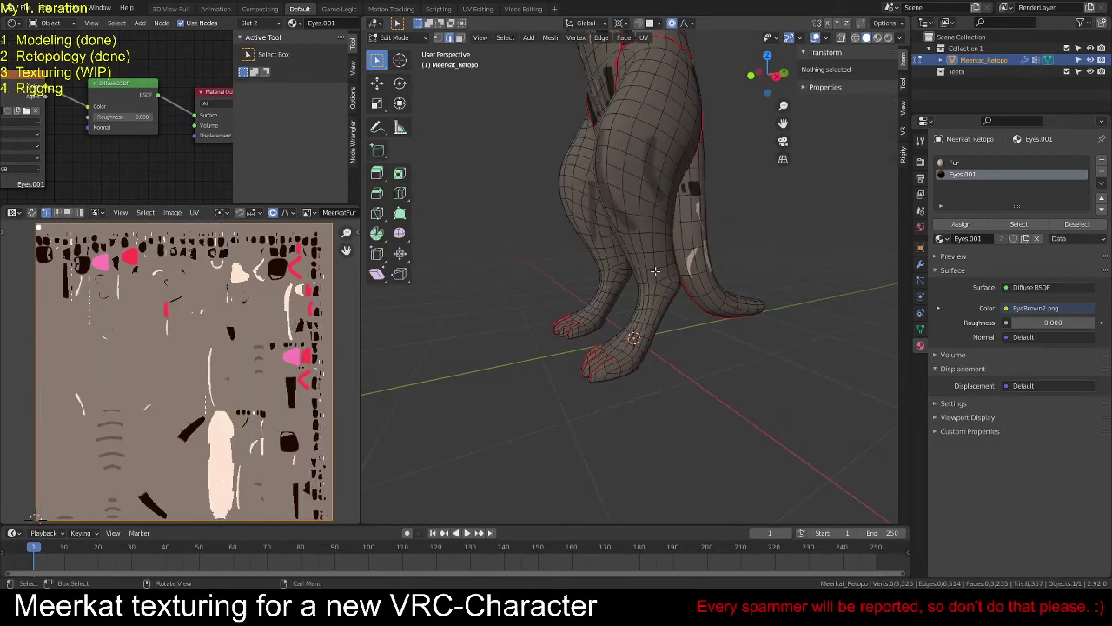
key("l")
left_click(512, 488)
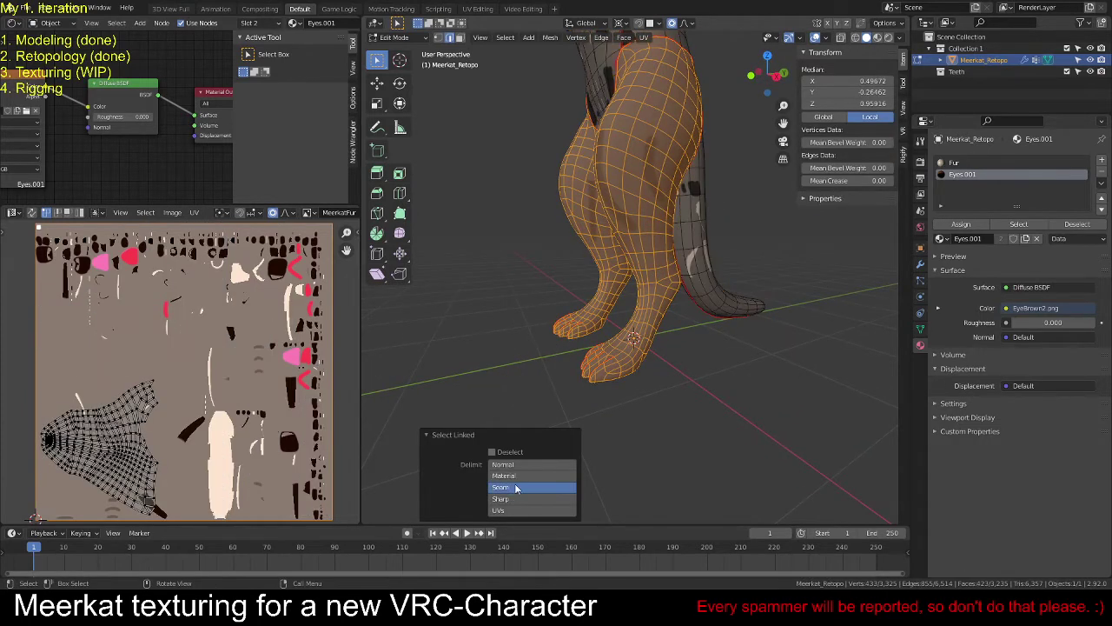
middle_click_drag(615, 347, 667, 348)
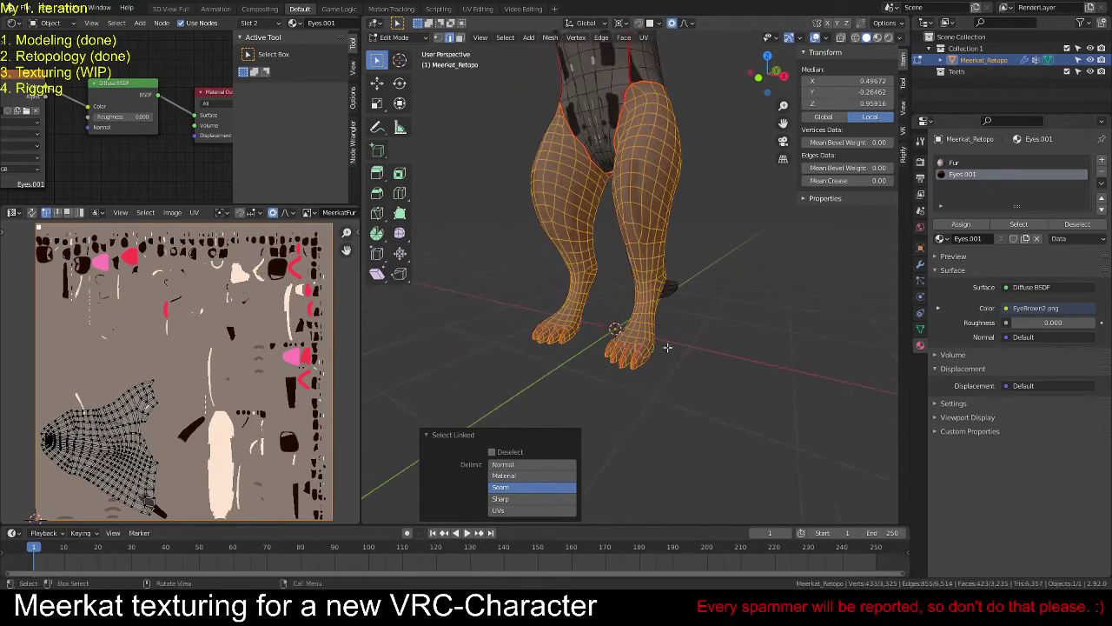
key("u")
left_click(719, 319)
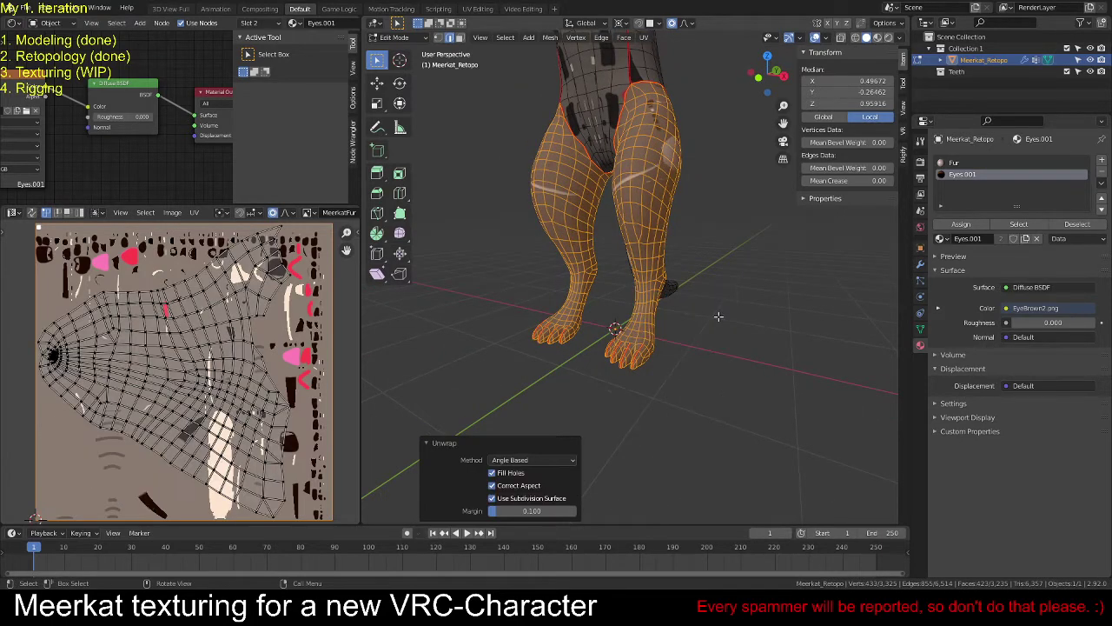
scroll(670, 336, "up", 2)
middle_click_drag(670, 336, 578, 278)
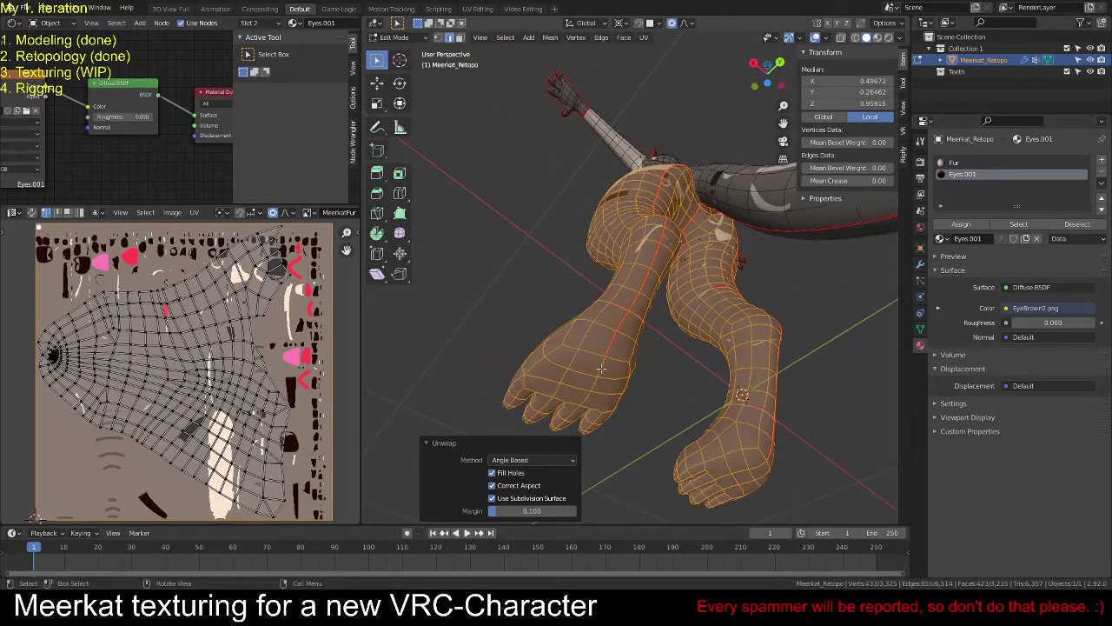
key("alt+a")
middle_click_drag(601, 369, 653, 284)
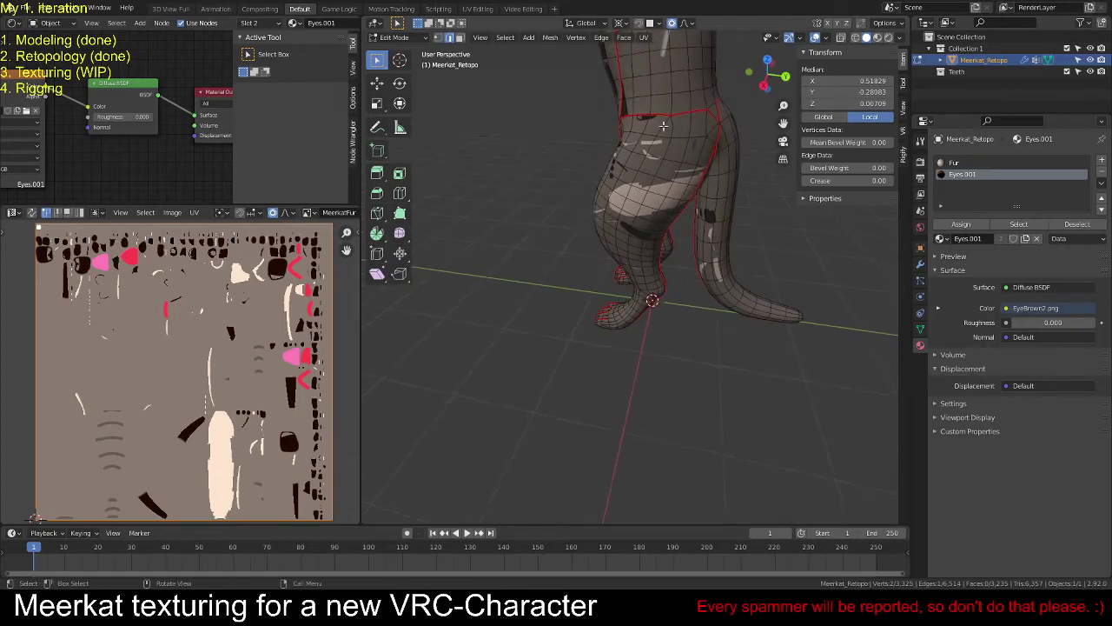
Step: Mark a seam along a shortest edge path running down the leg
scroll(647, 349, "up", 2)
middle_click_drag(539, 350, 685, 326)
scroll(646, 326, "up", 2)
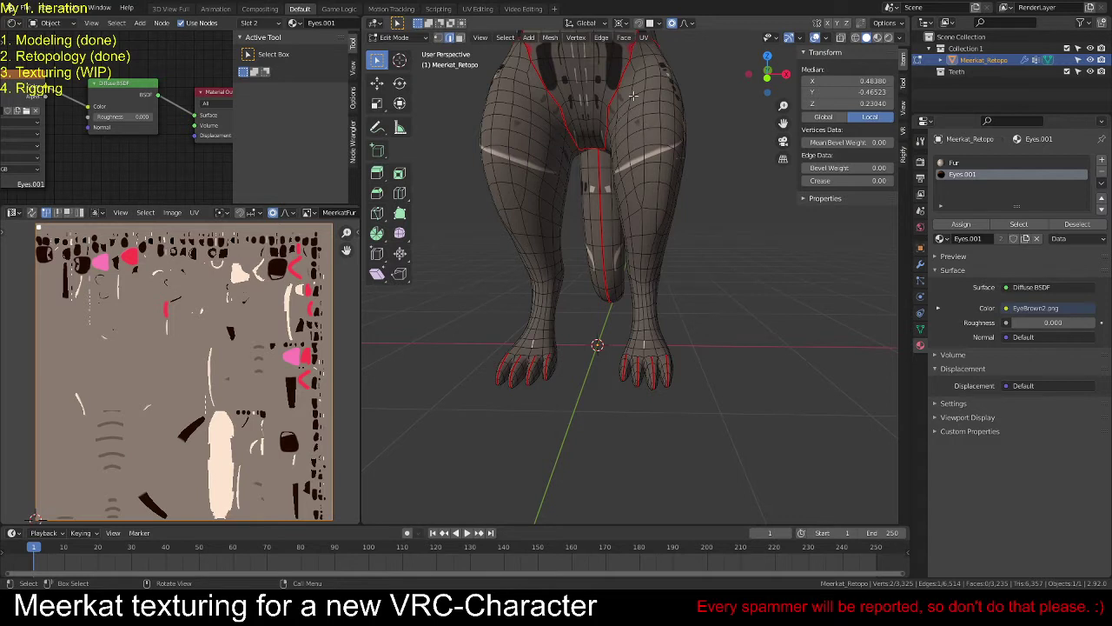
left_click(633, 66, "ctrl")
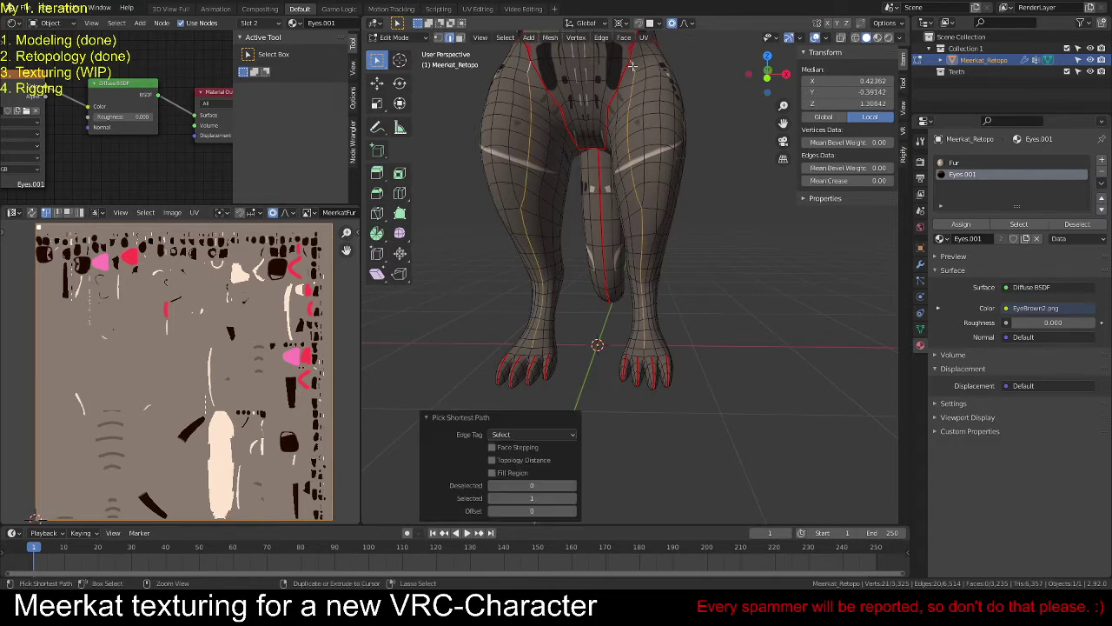
right_click(697, 223)
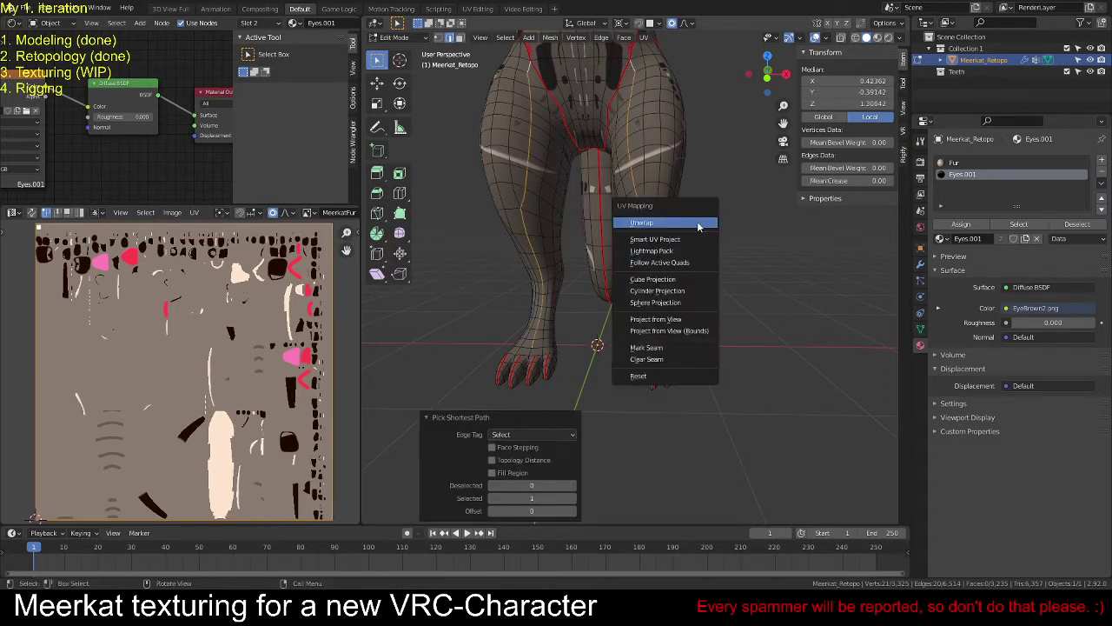
left_click(701, 350)
left_click(693, 277)
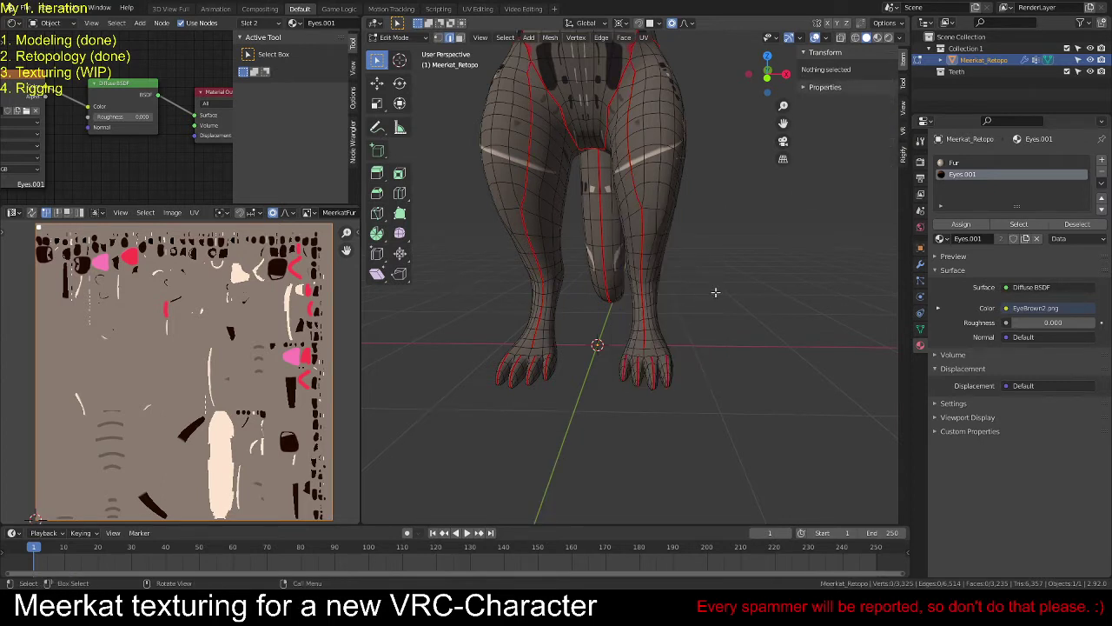
Step: Unwrap the seam-bounded leg island, inspect the result, then undo that unwrap
key("l")
key("u")
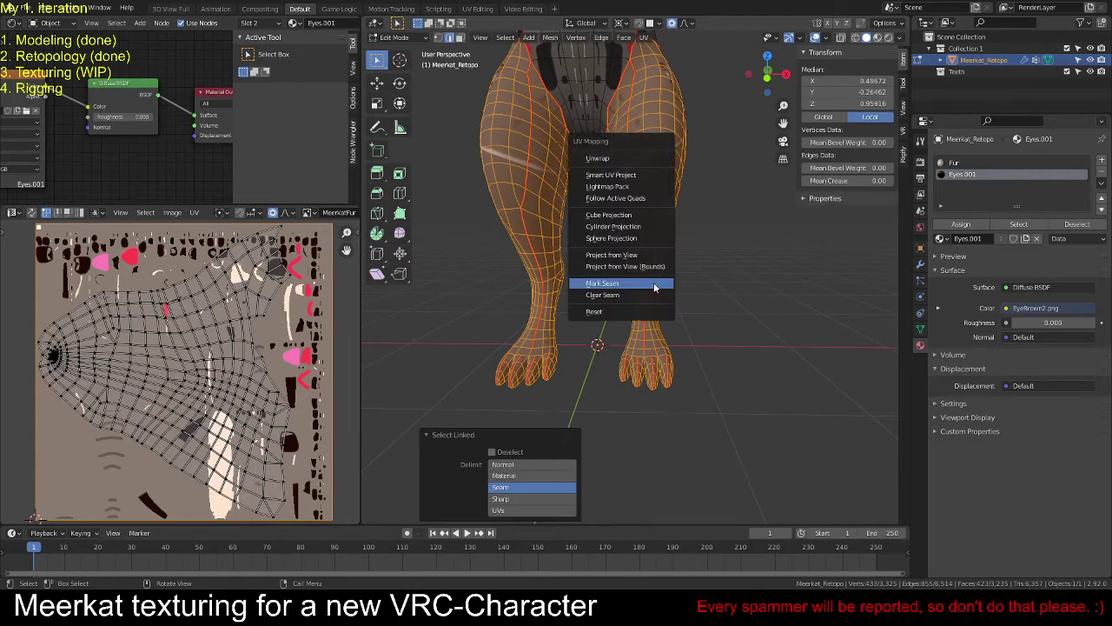
left_click(638, 160)
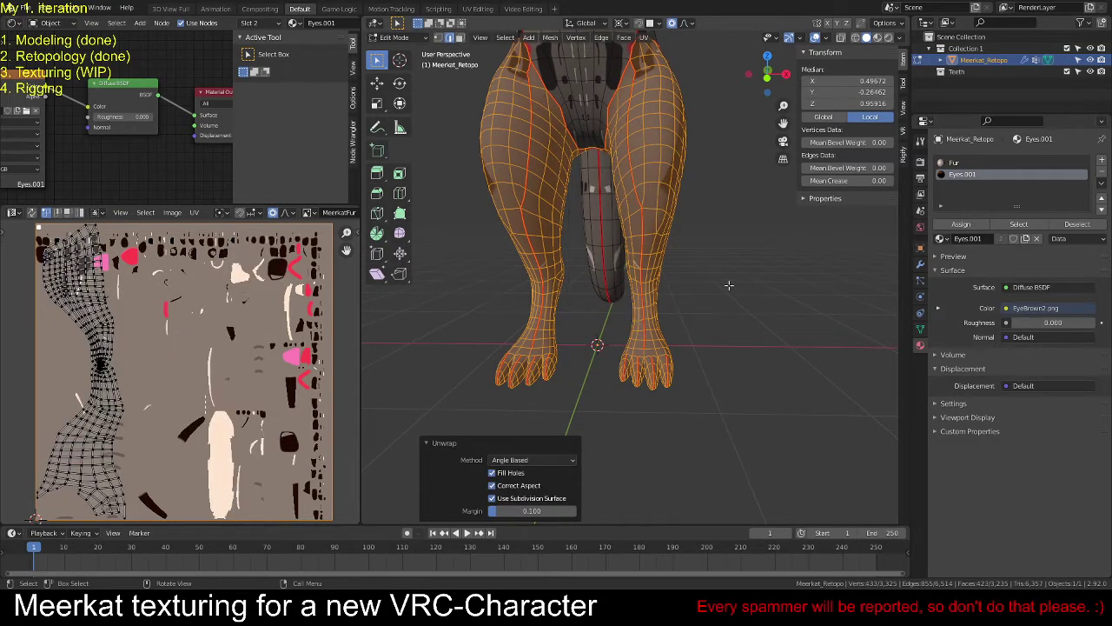
scroll(648, 348, "up", 4)
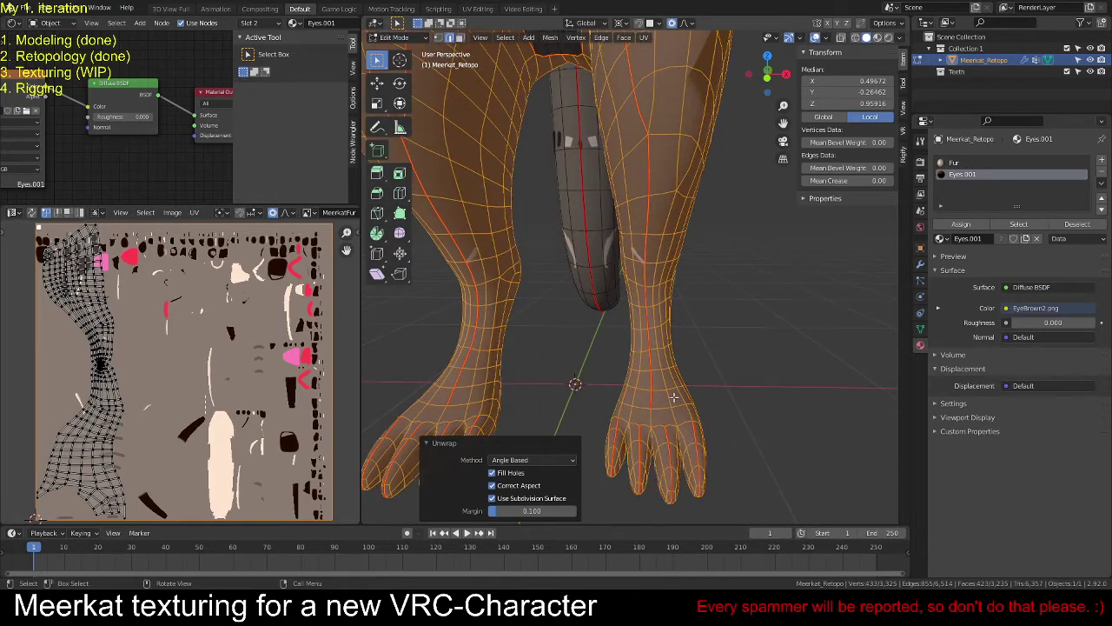
scroll(673, 396, "down", 3)
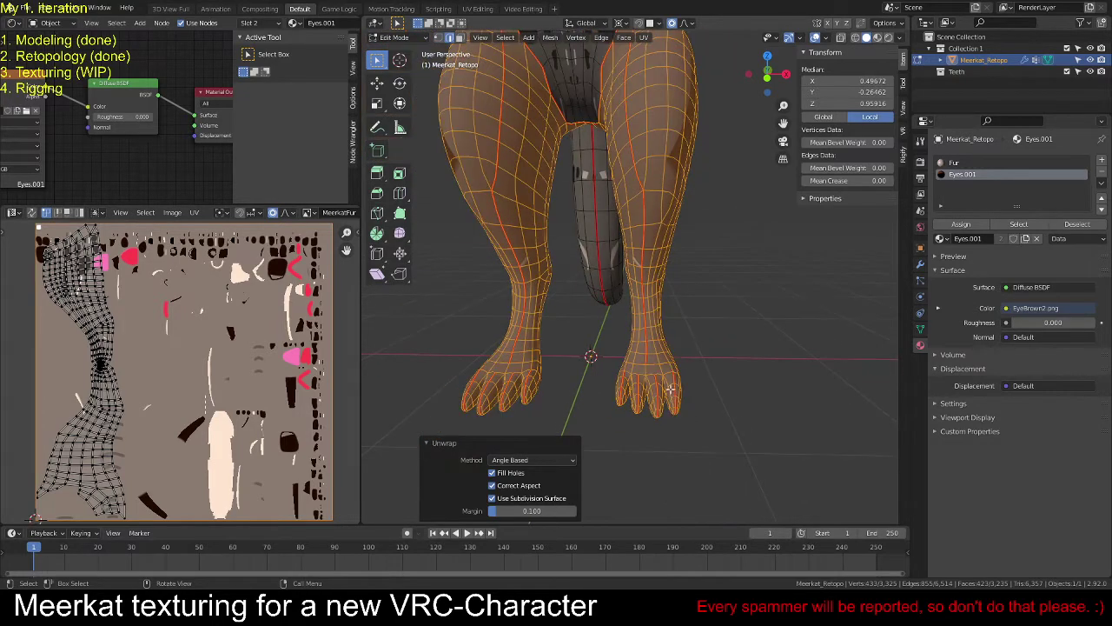
scroll(670, 388, "down", 2)
scroll(661, 350, "up", 3)
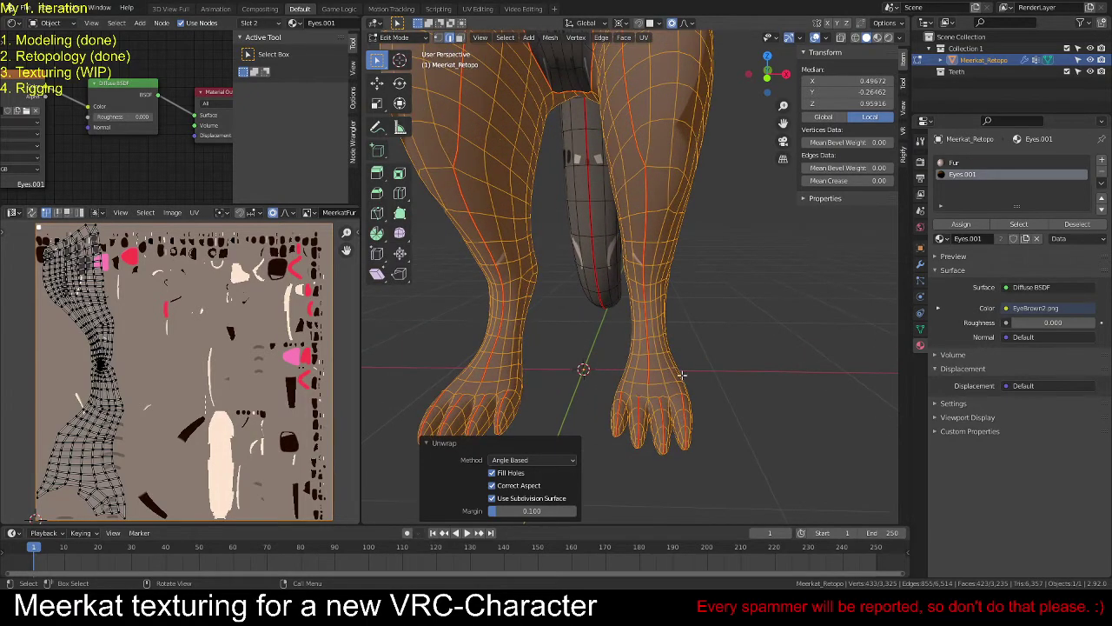
middle_click_drag(660, 350, 726, 343)
key("ctrl+z")
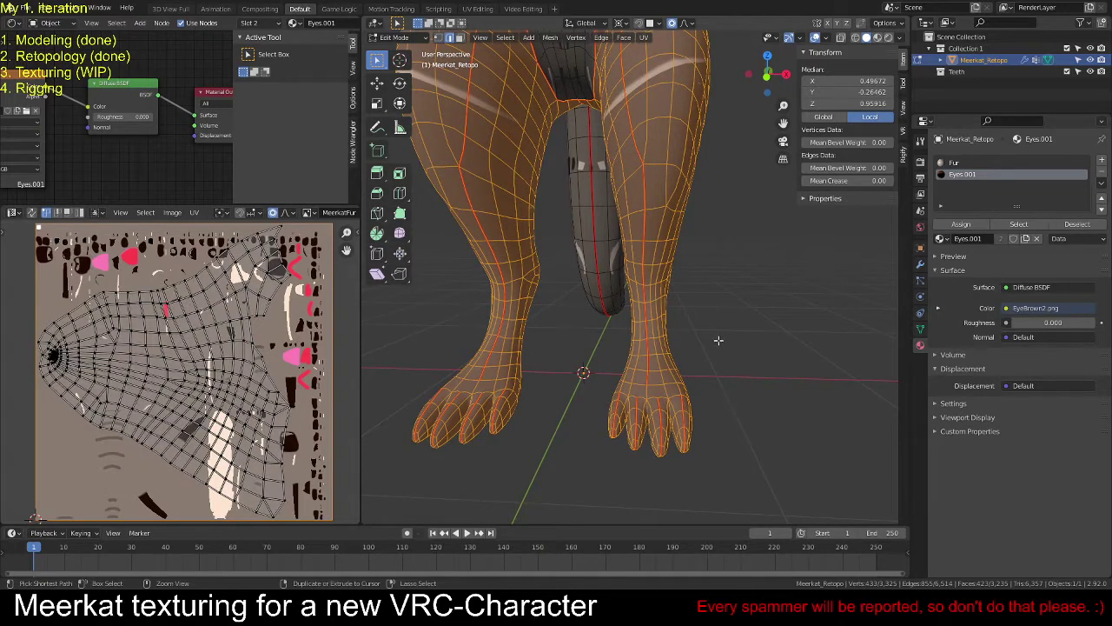
Step: Undo back to the earlier selection, then select the leg region and unwrap it again
key("ctrl+z")
key("ctrl+z")
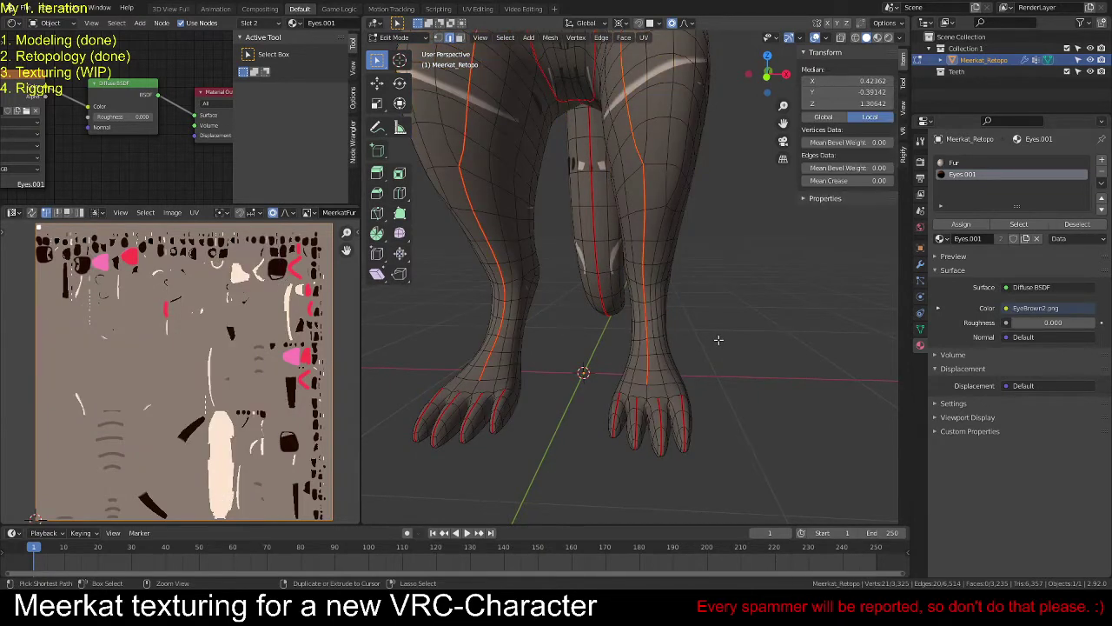
key("ctrl+z")
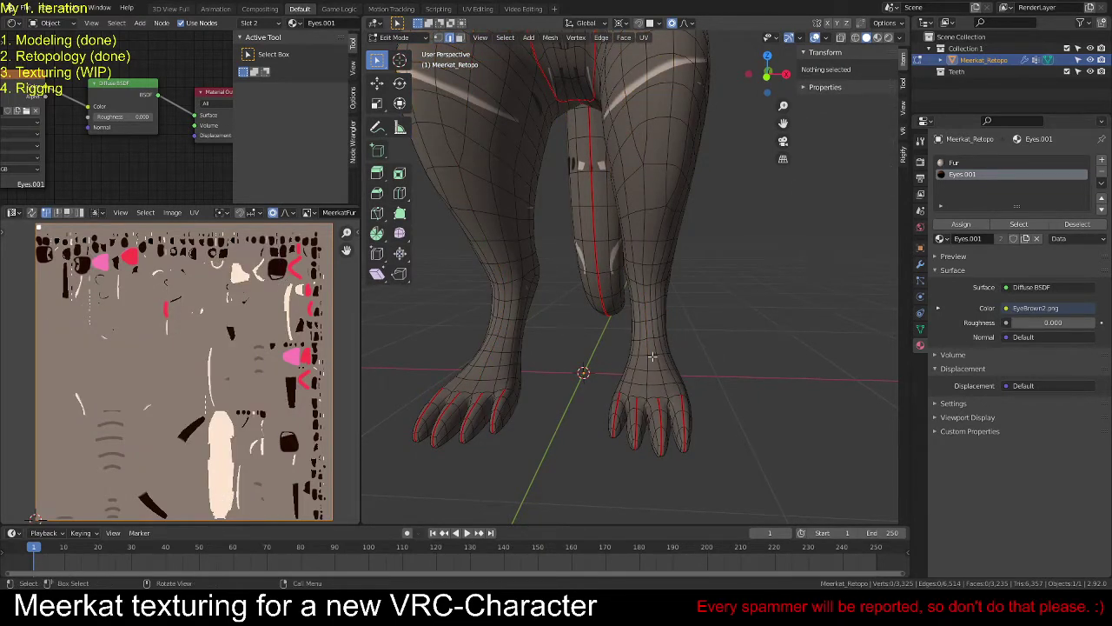
key("a")
key("u")
left_click(647, 357)
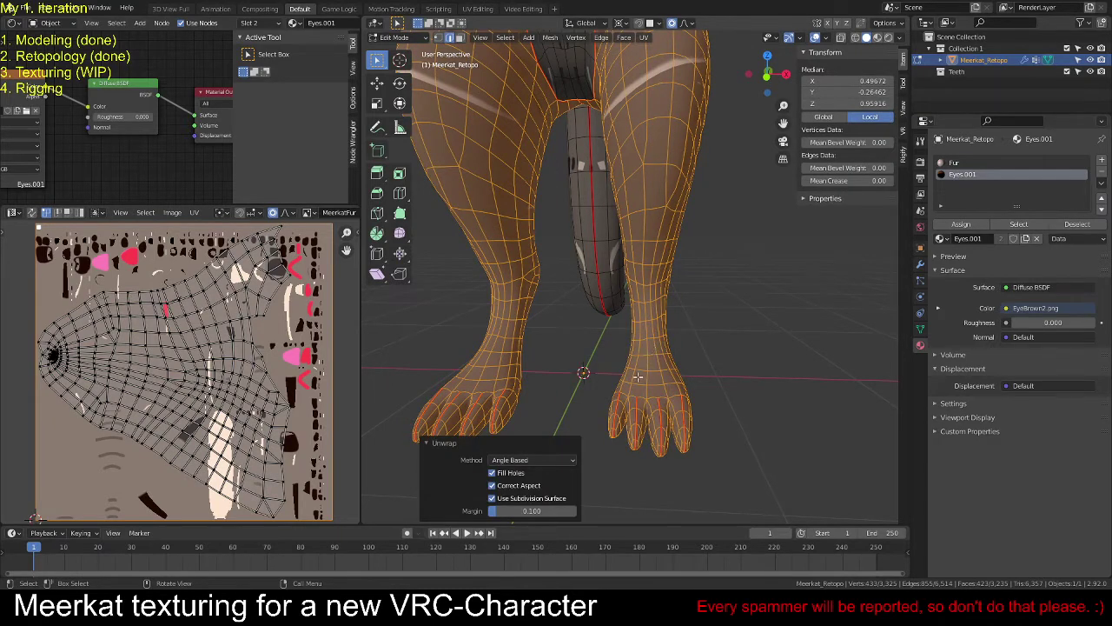
middle_click_drag(647, 393, 556, 307)
key("alt+a")
Step: Clear the seam from a single edge on the leg
left_click(608, 371, "ctrl")
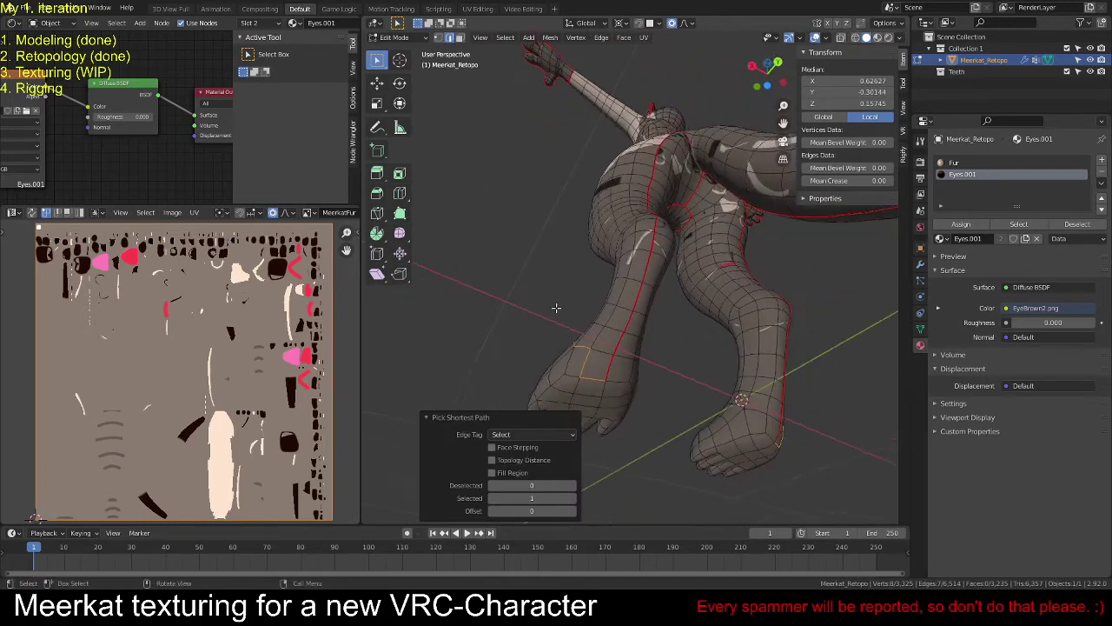
left_click(609, 370)
key("u")
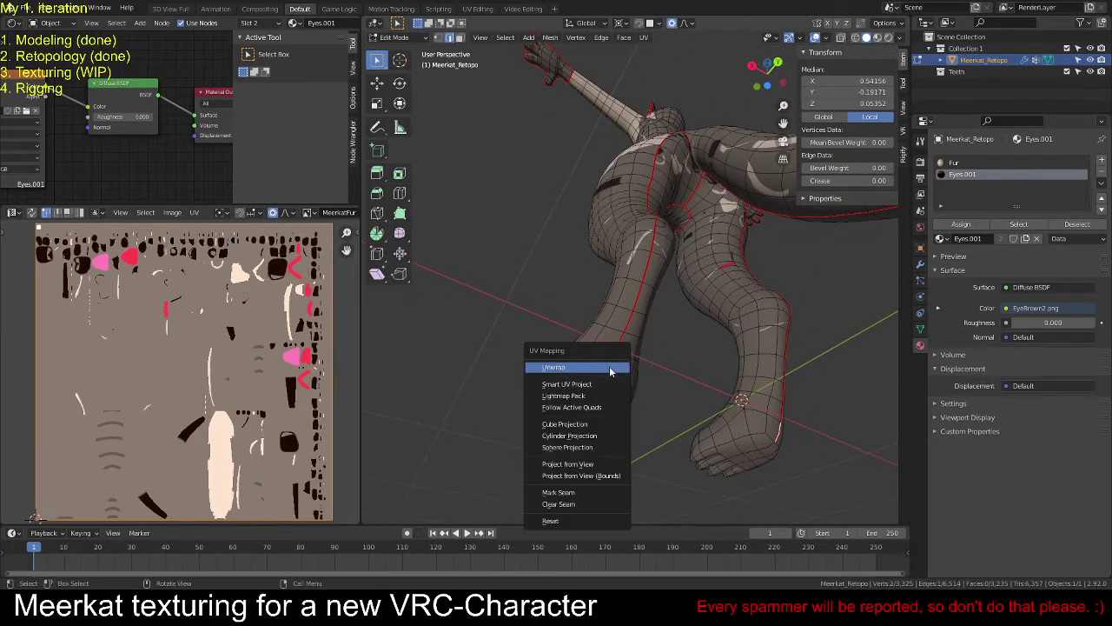
left_click(561, 505)
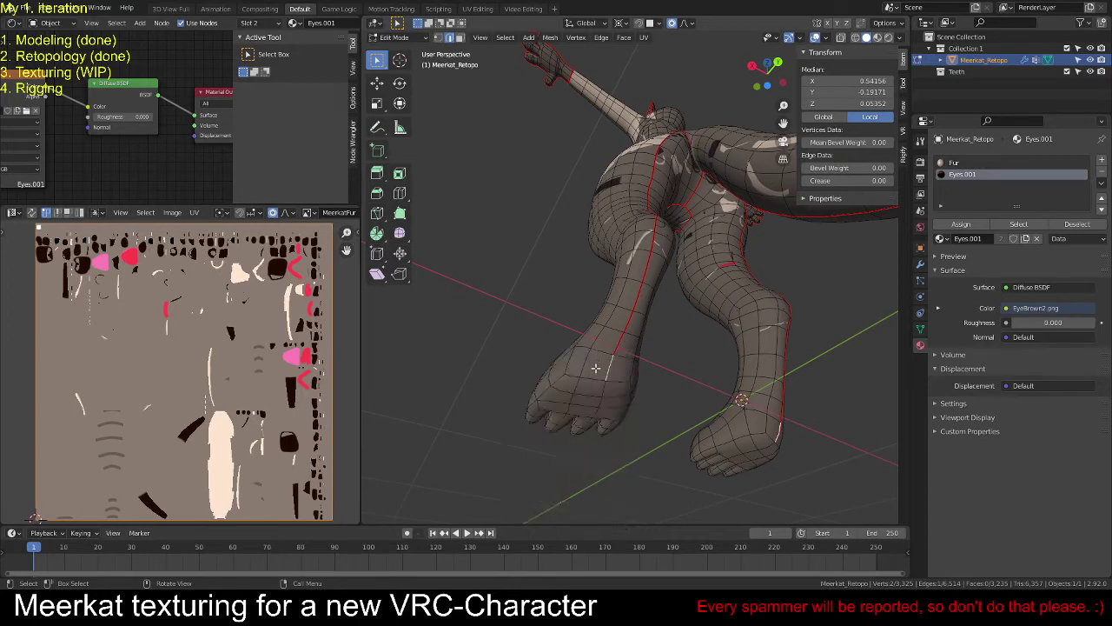
Step: Mark a seam along an edge loop around the ankle
left_click(602, 352)
middle_click_drag(601, 352, 646, 366)
left_click(652, 365, "ctrl")
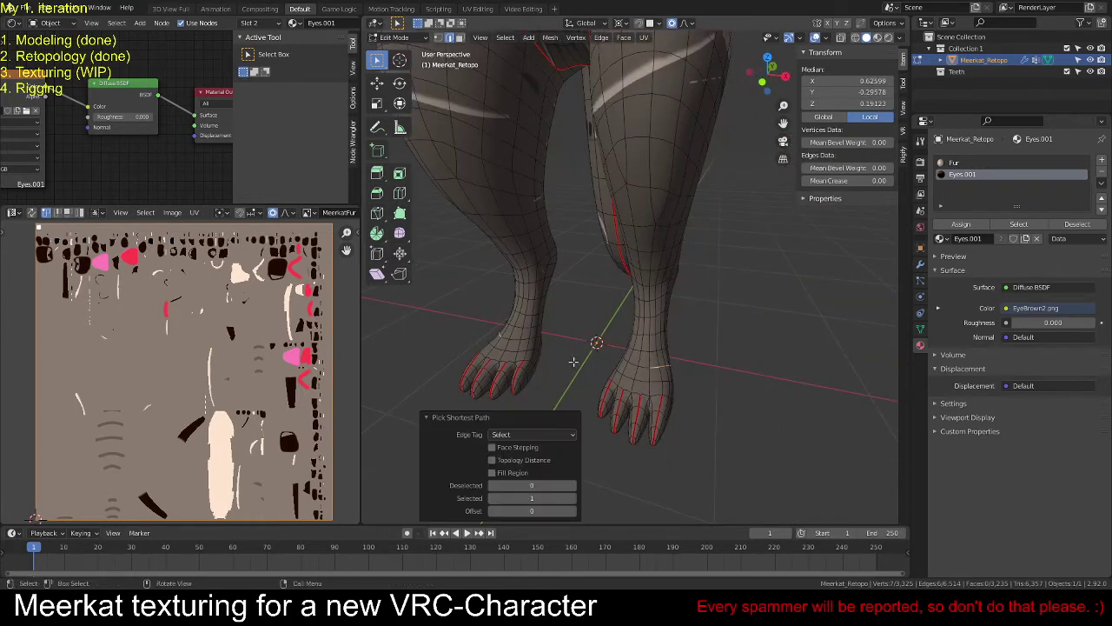
middle_click_drag(574, 361, 627, 377)
left_click(653, 365, "ctrl")
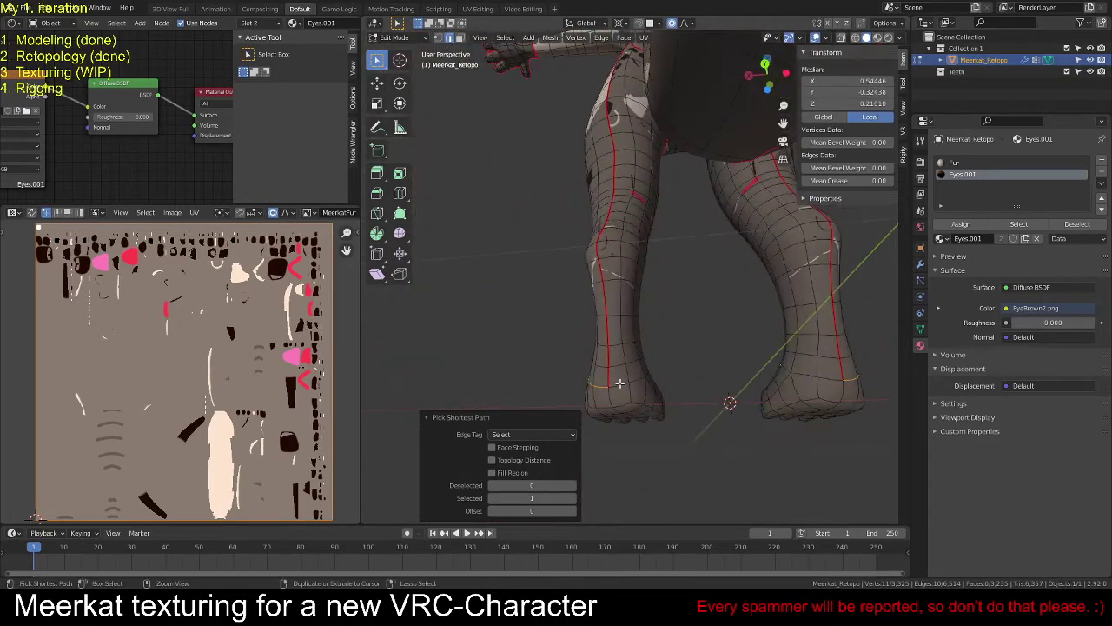
left_click(620, 383, "ctrl")
middle_click_drag(455, 330, 737, 362)
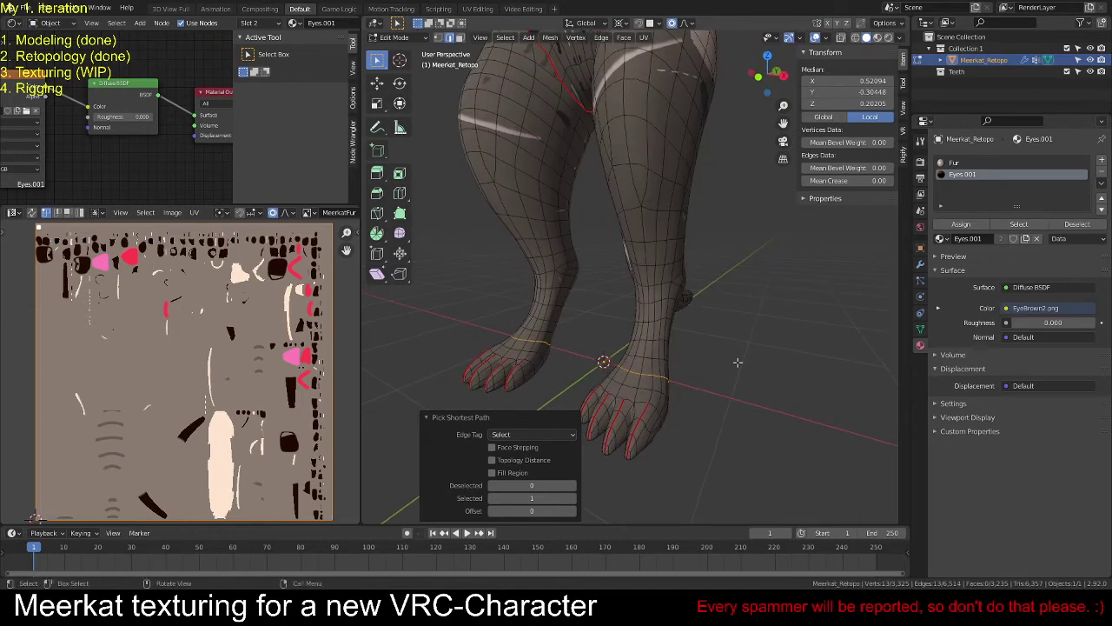
right_click(738, 362)
left_click(729, 351)
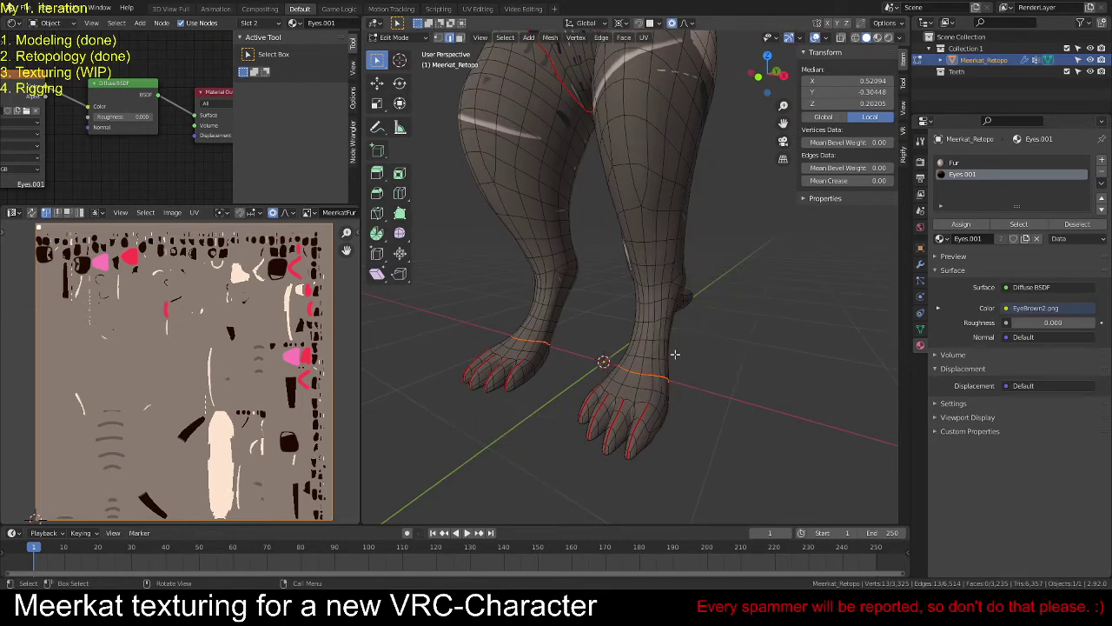
Step: Select the seam-bounded leg island, re-unwrap it, and deselect everything
key("alt+a")
key("l")
key("u")
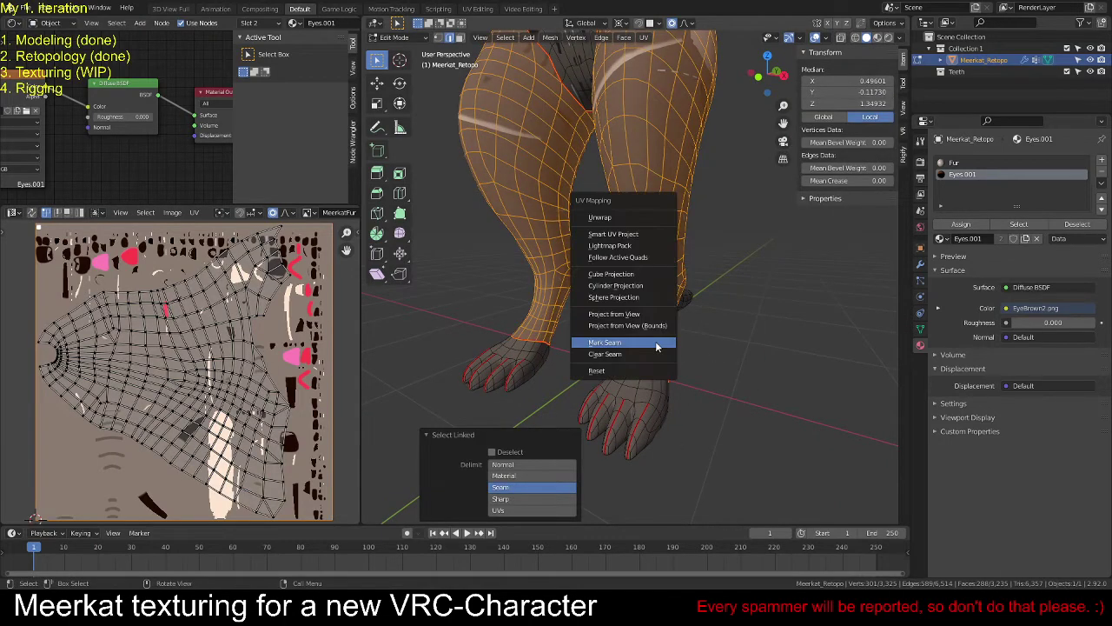
left_click(638, 218)
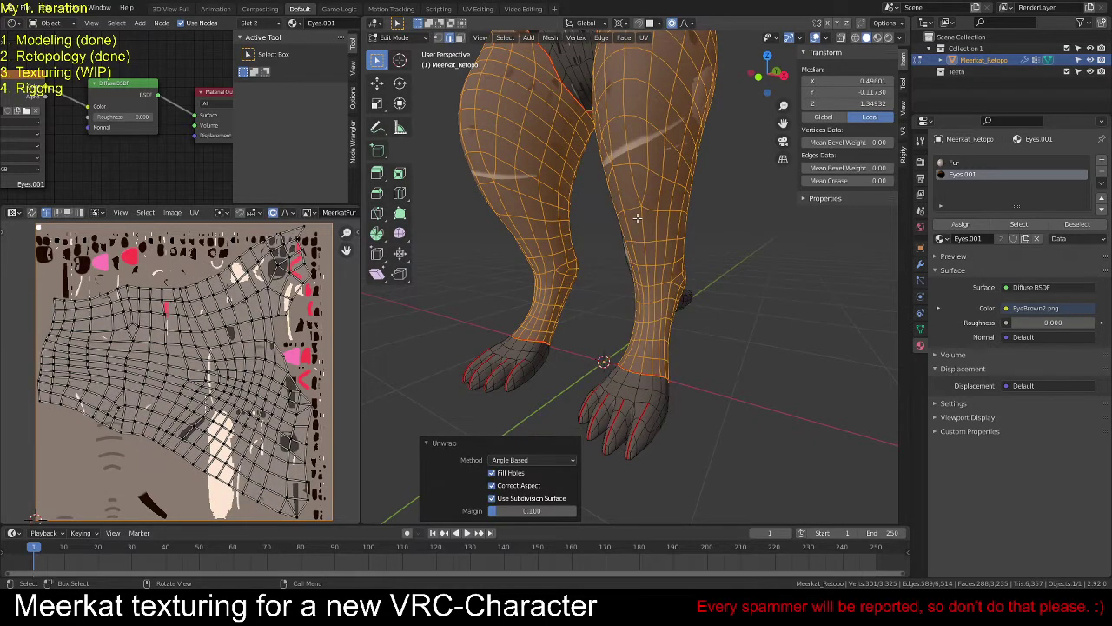
key("alt+a")
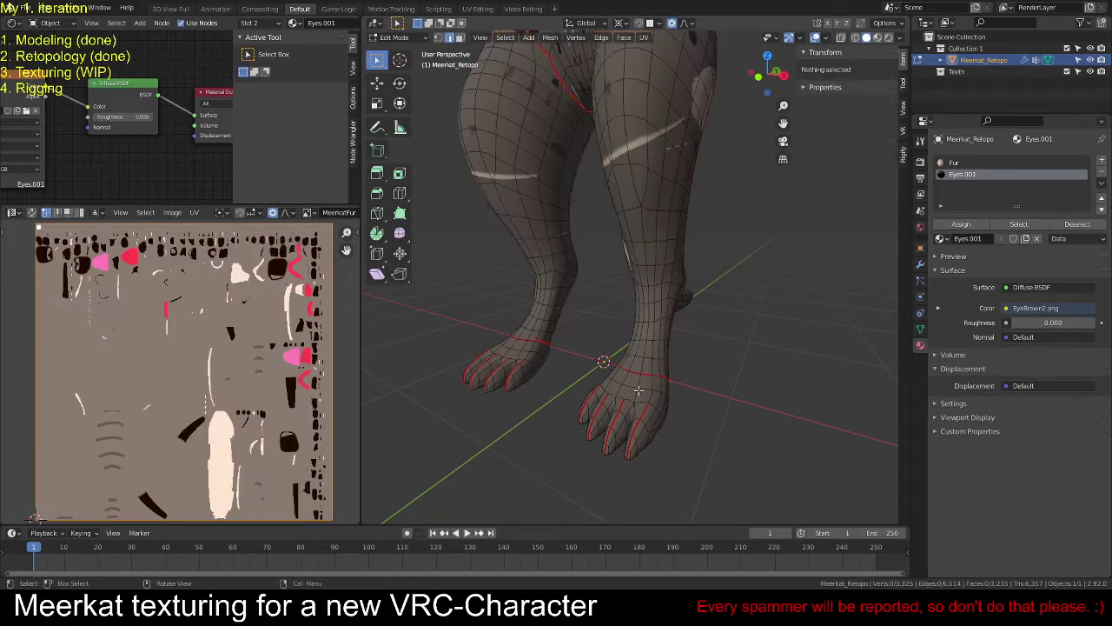
Step: Select the seam-bounded foot island and unwrap it
key("l")
key("u")
left_click(639, 393)
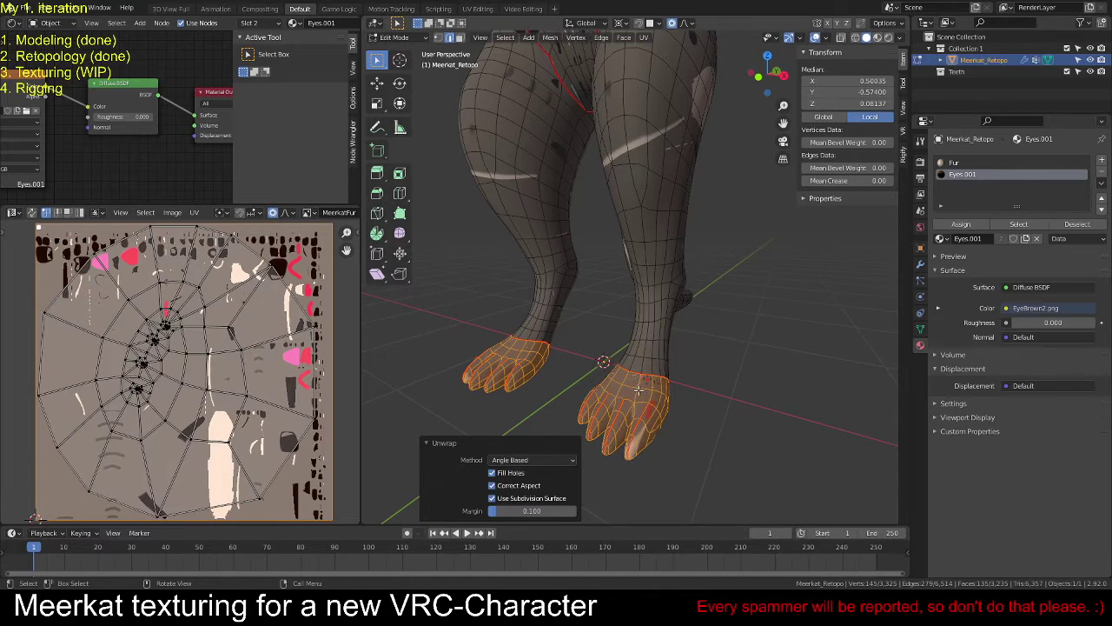
Step: Mark seams along edge paths running down each of the three toes
middle_click_drag(618, 395, 651, 312)
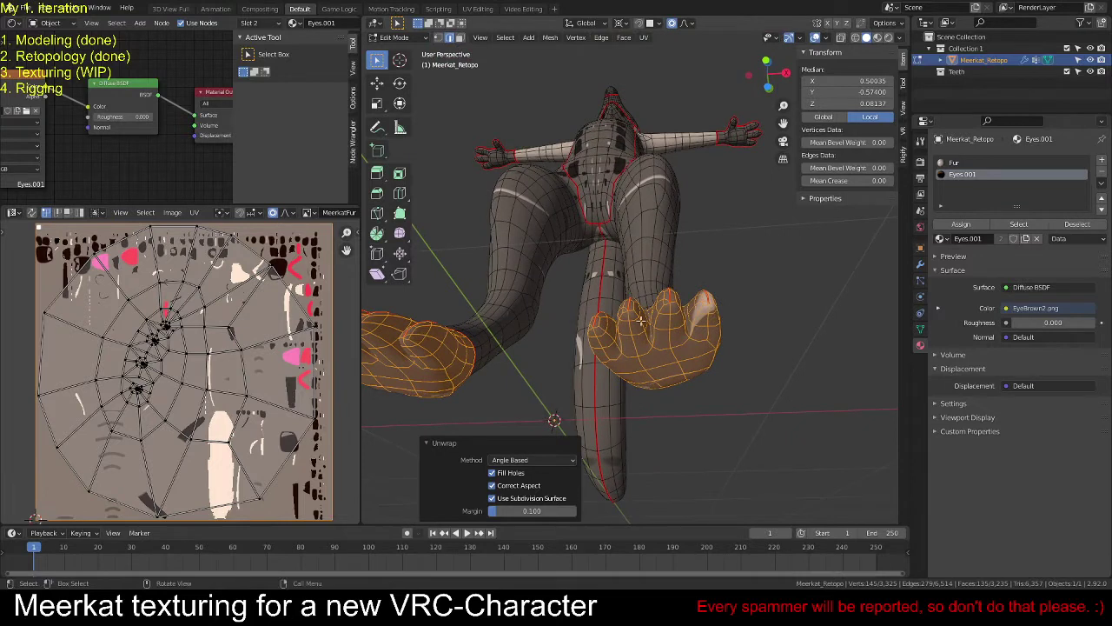
left_click(596, 333)
left_click(635, 335, "ctrl")
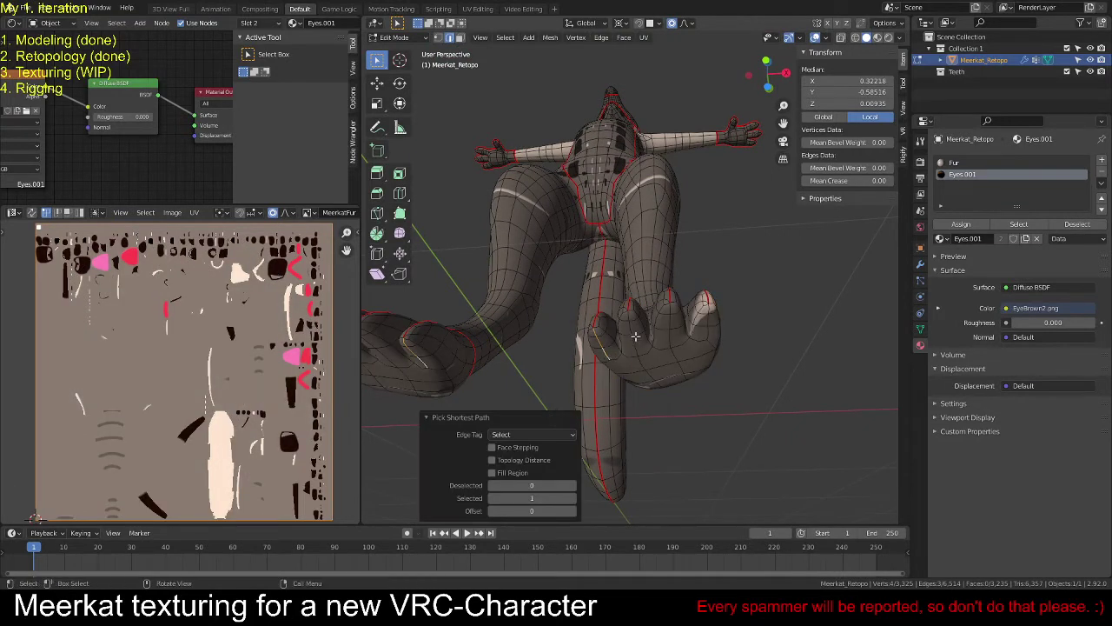
left_click(629, 319, "shift")
left_click(637, 348, "shift")
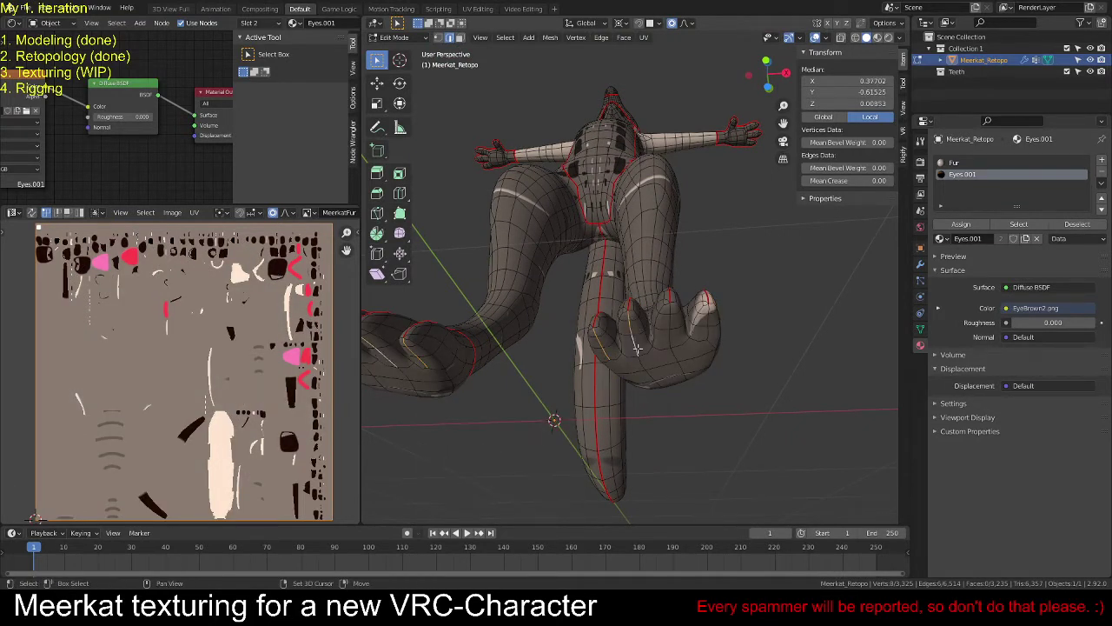
left_click(669, 308, "shift")
left_click(671, 339, "shift")
left_click(709, 306, "shift")
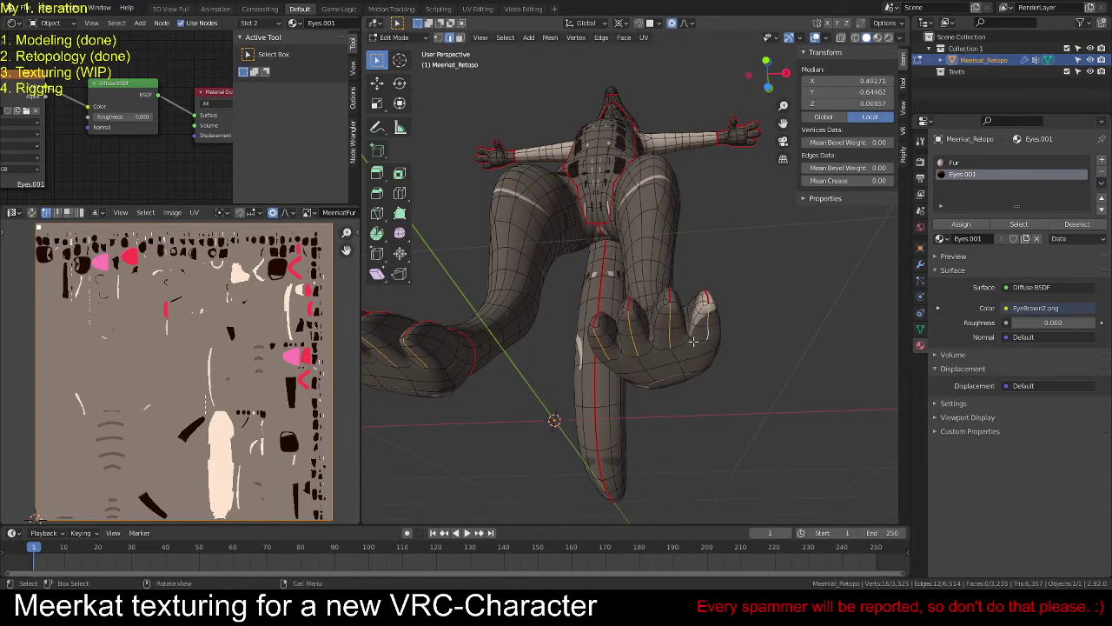
right_click(693, 342)
left_click(661, 465)
key("alt+a")
Step: Reselect the feet islands and unwrap them, then undo that unwrap
key("l")
key("u")
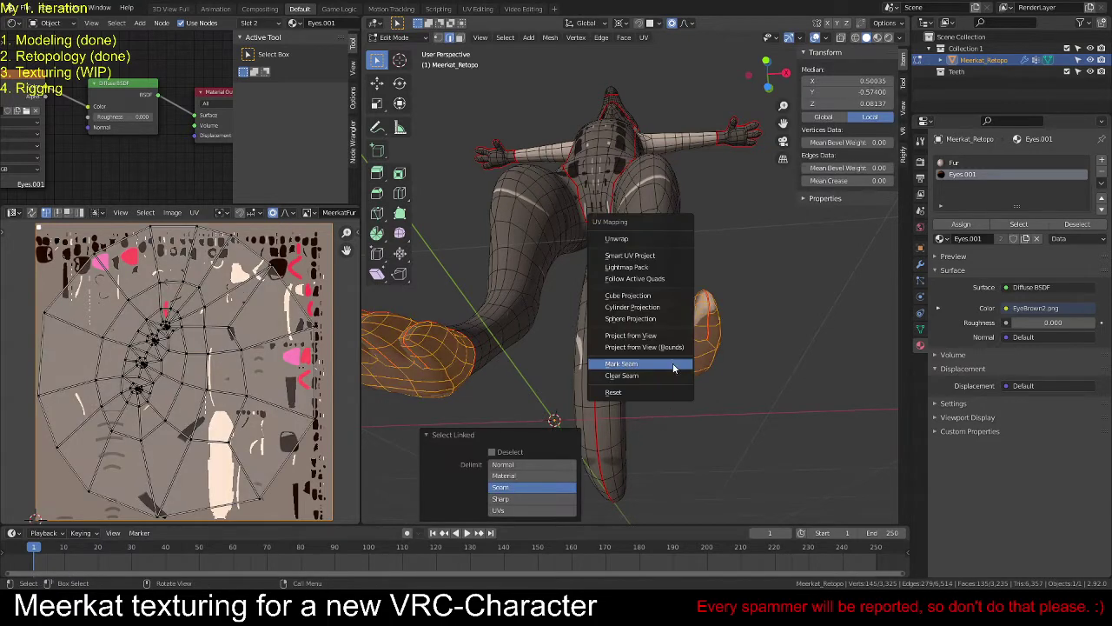
left_click(660, 240)
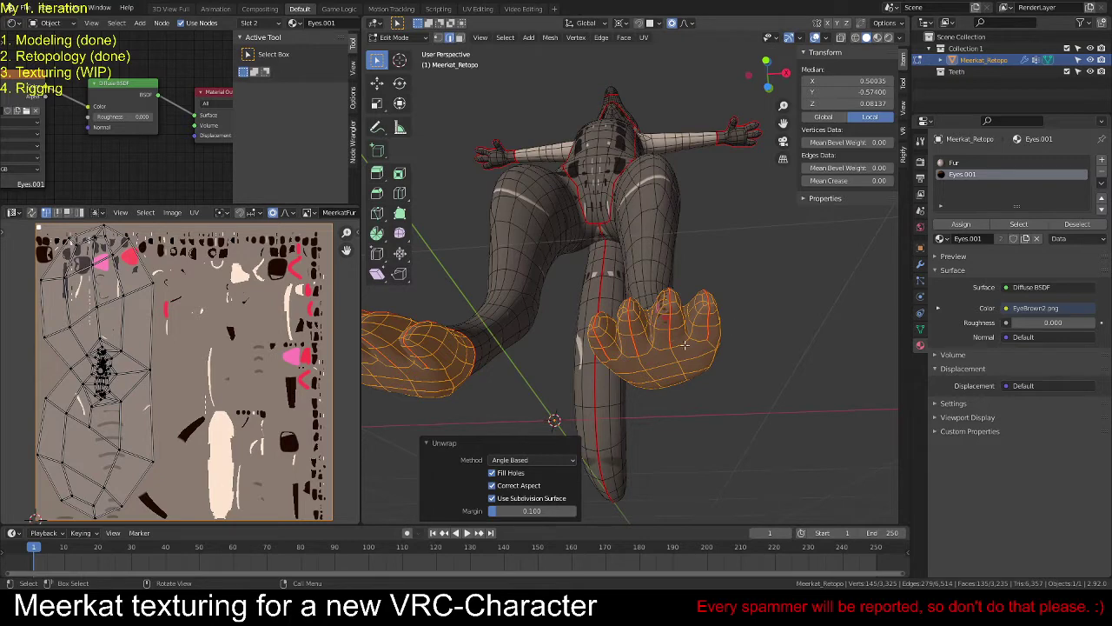
middle_click_drag(686, 357, 687, 398)
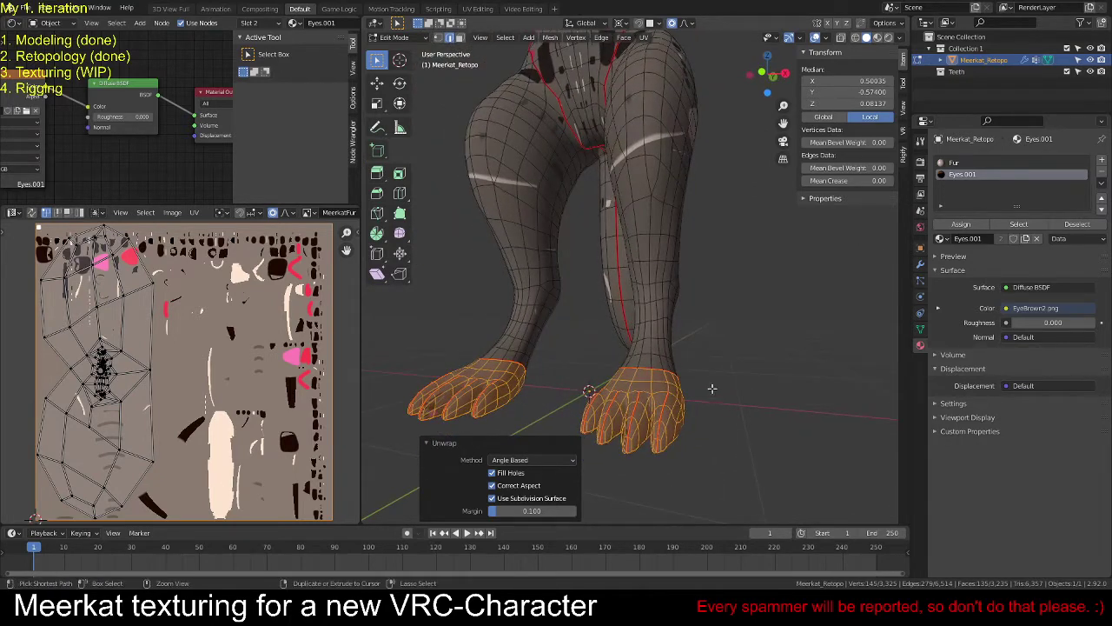
key("ctrl+z")
key("ctrl+z")
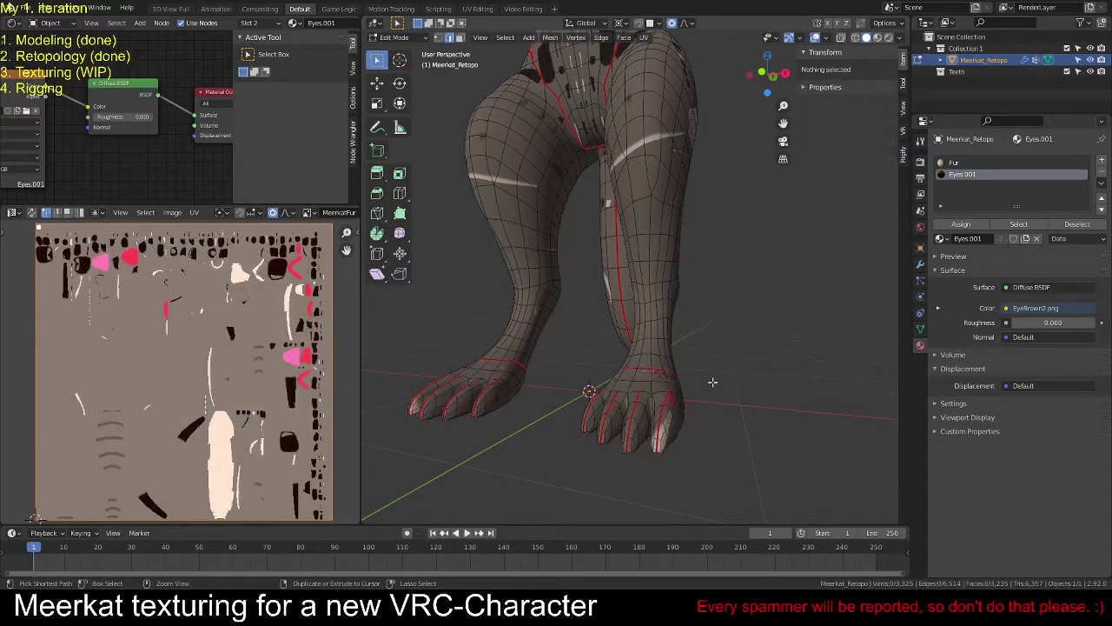
middle_click_drag(707, 388, 688, 358)
key("ctrl+z")
key("ctrl+z")
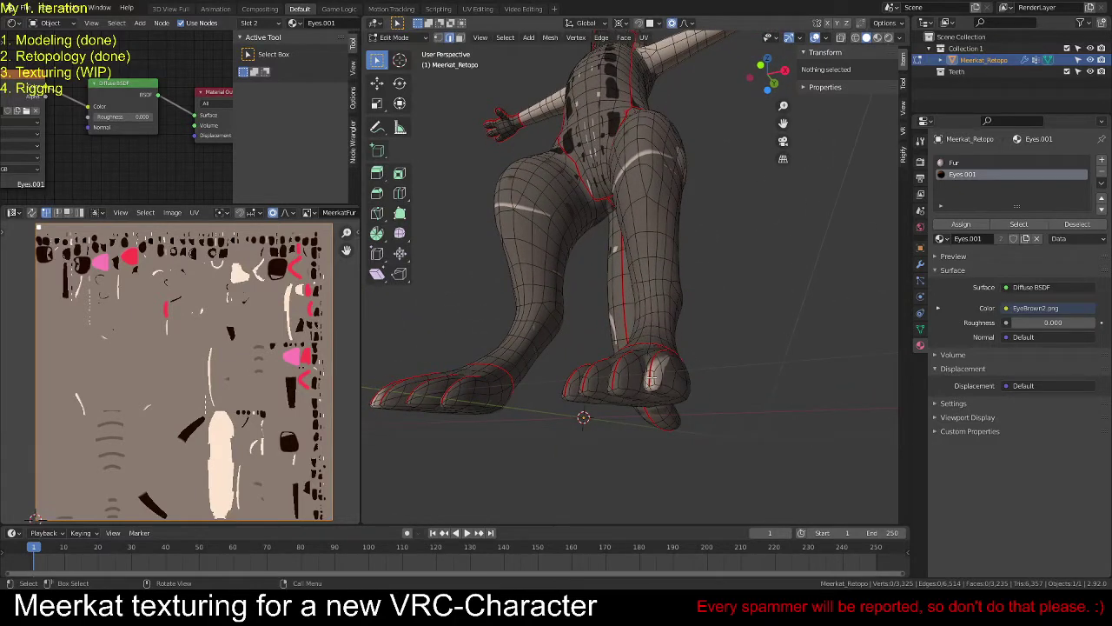
Step: Reselect both feet by their new toe seams and unwrap them again
key("l")
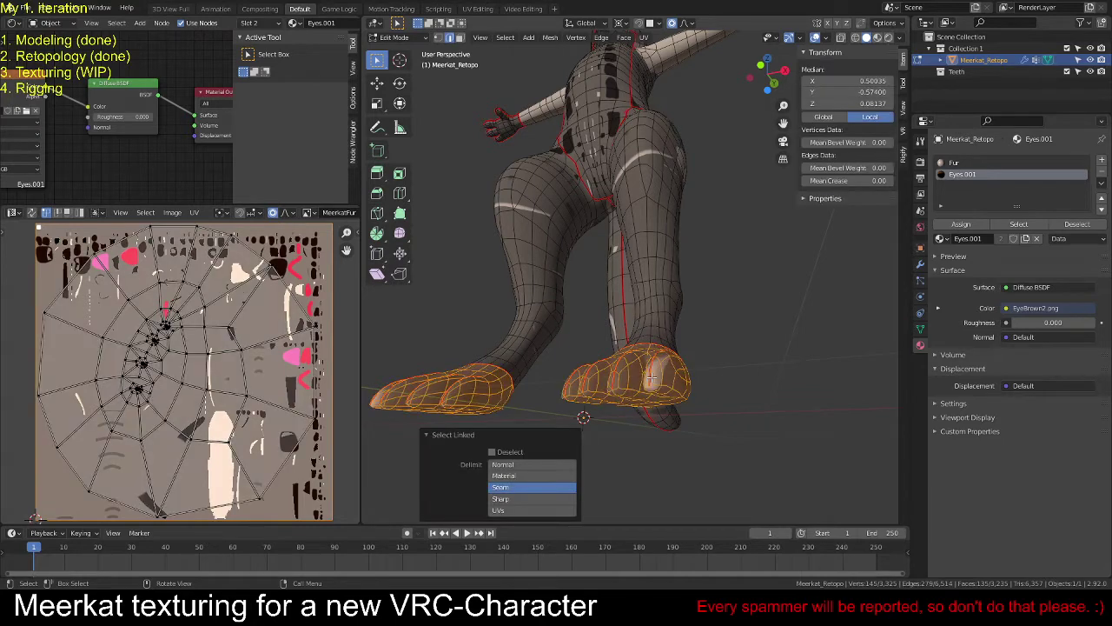
key("u")
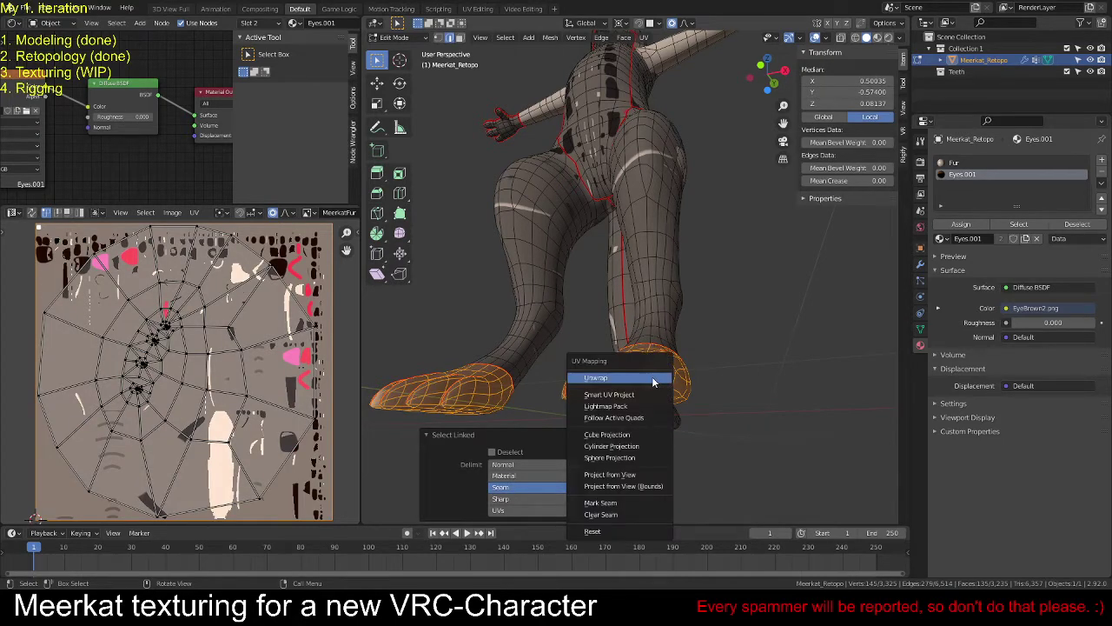
left_click(652, 377)
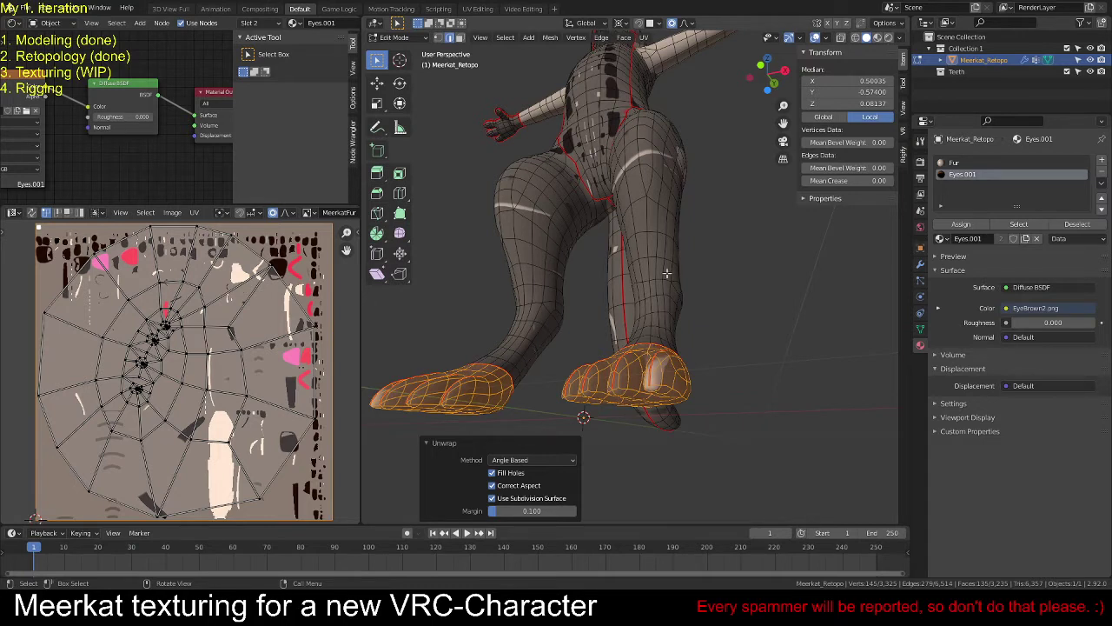
scroll(707, 343, "down", 3)
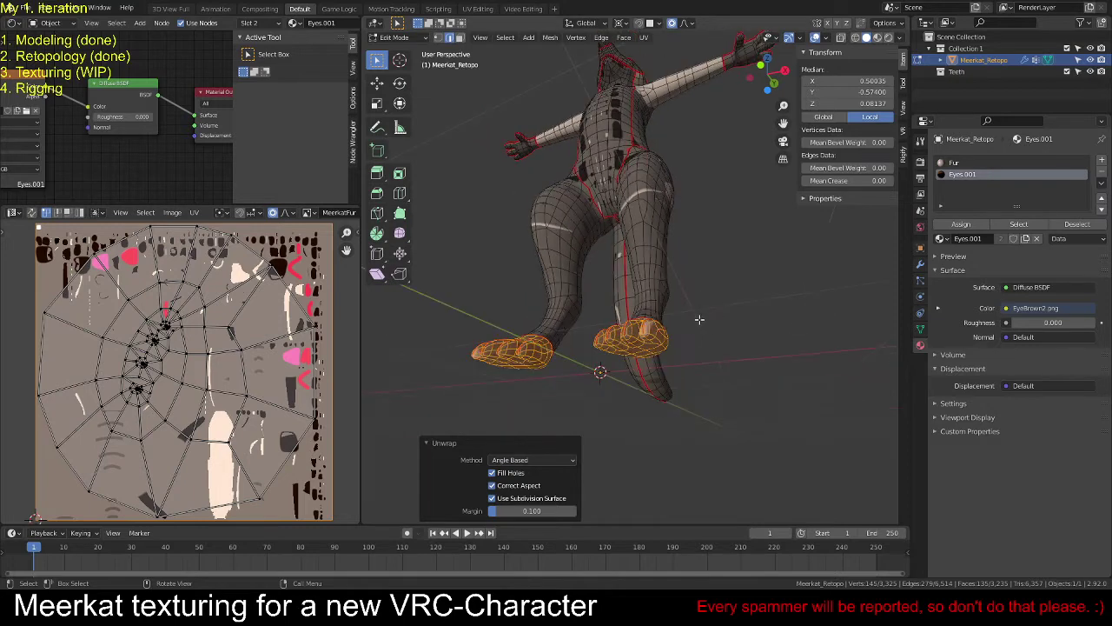
middle_click_drag(664, 320, 651, 285)
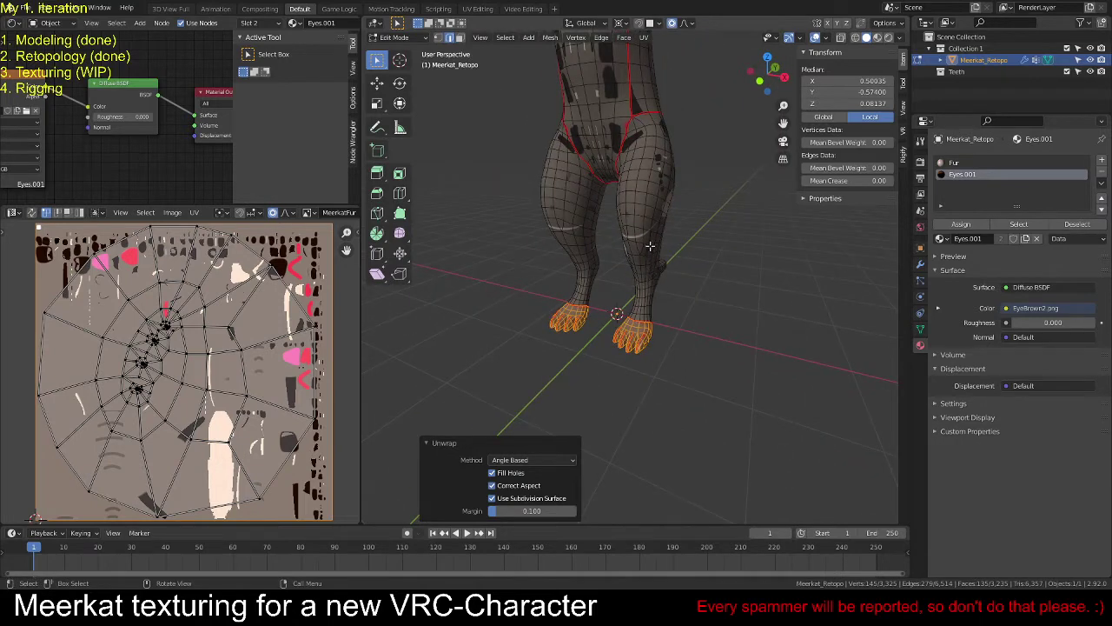
Step: Unwrap the entire meerkat mesh with a 0.05 island margin and frame the view
key("a")
key("u")
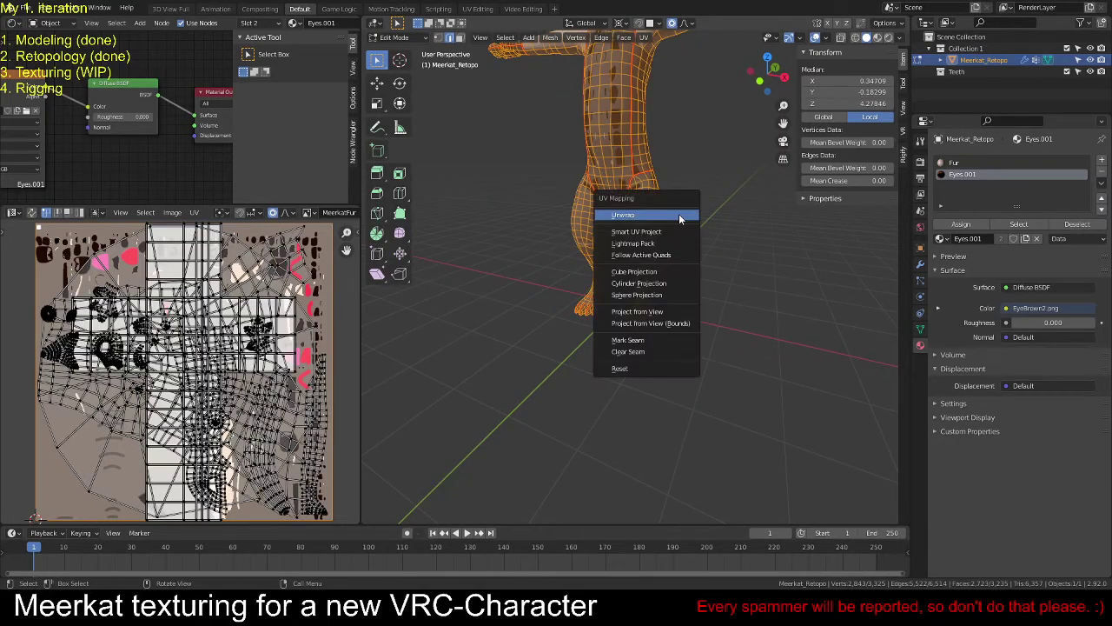
left_click(681, 217)
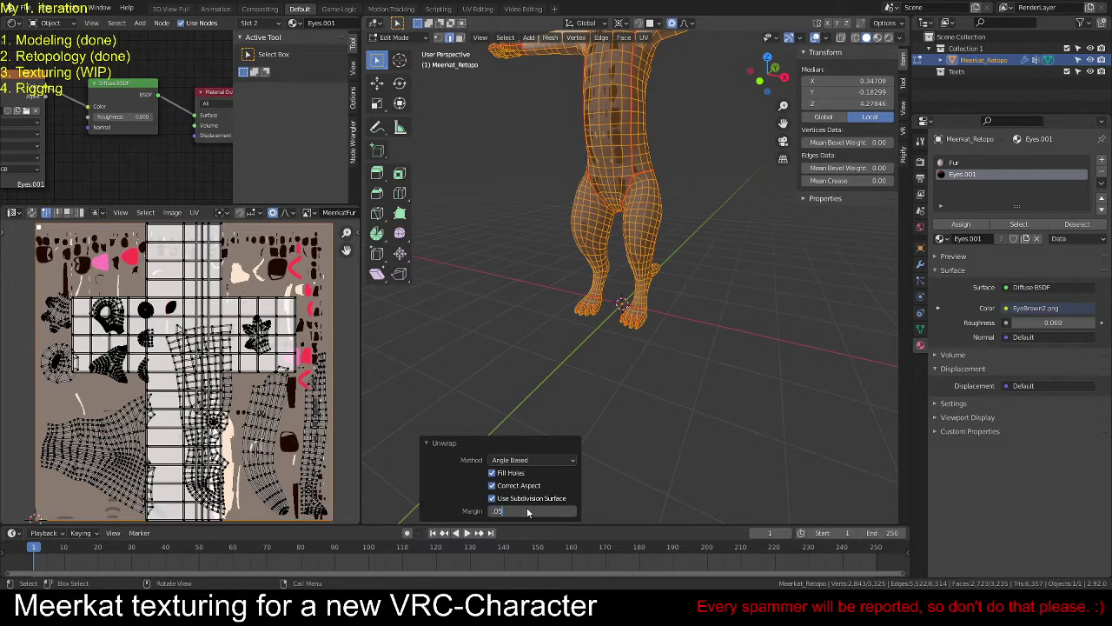
key("Return")
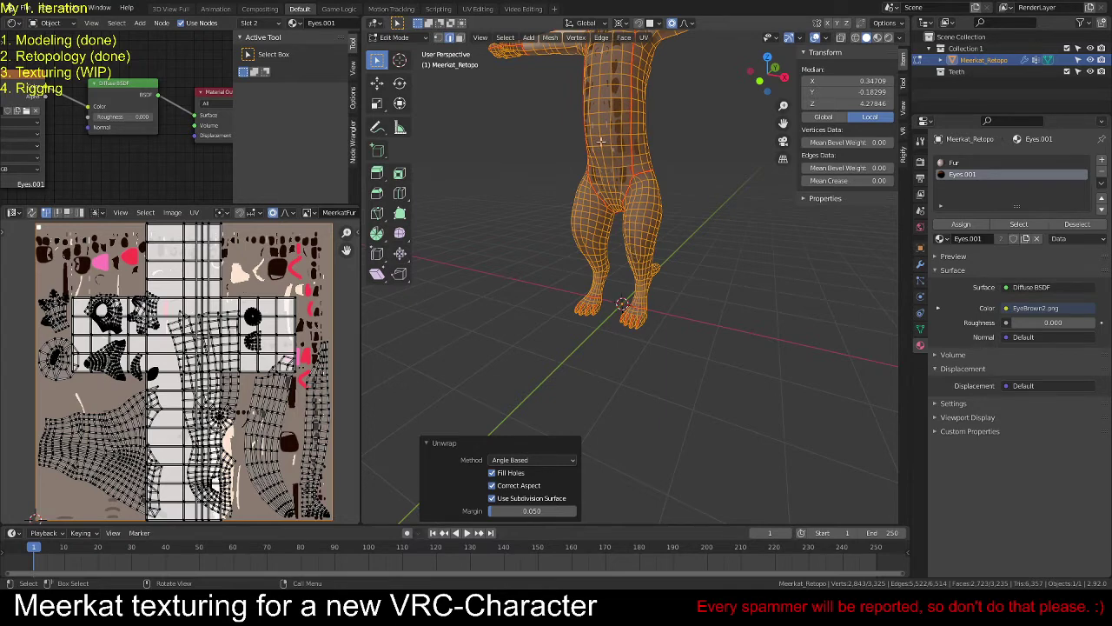
key("KP_Decimal")
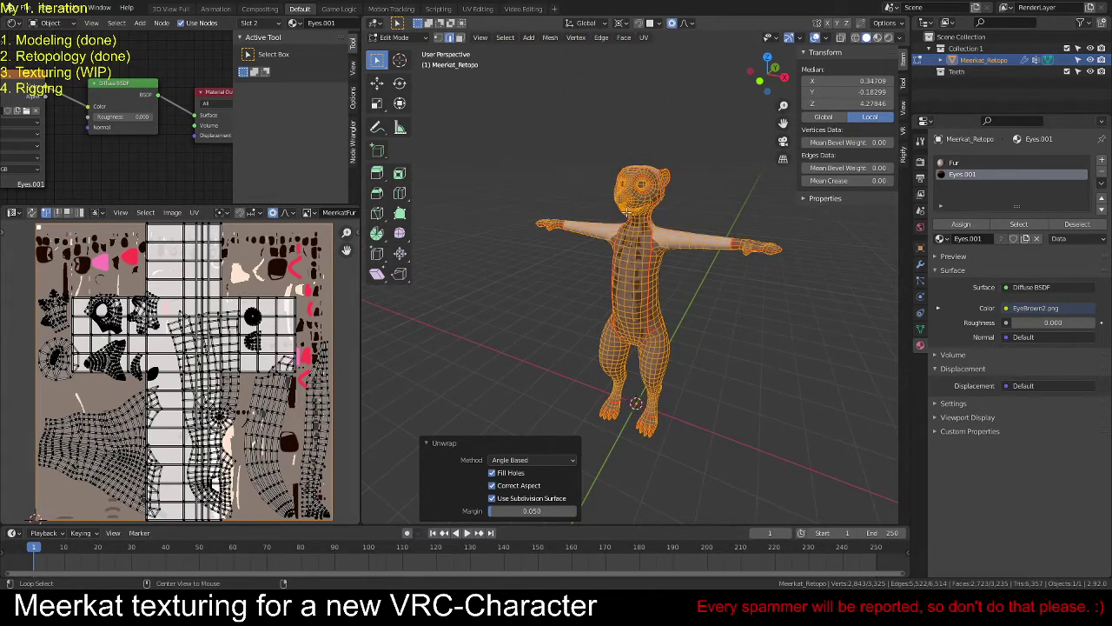
Step: Linked-select the inner mouth, then invert the selection so only the teeth remain
scroll(626, 211, "up", 6)
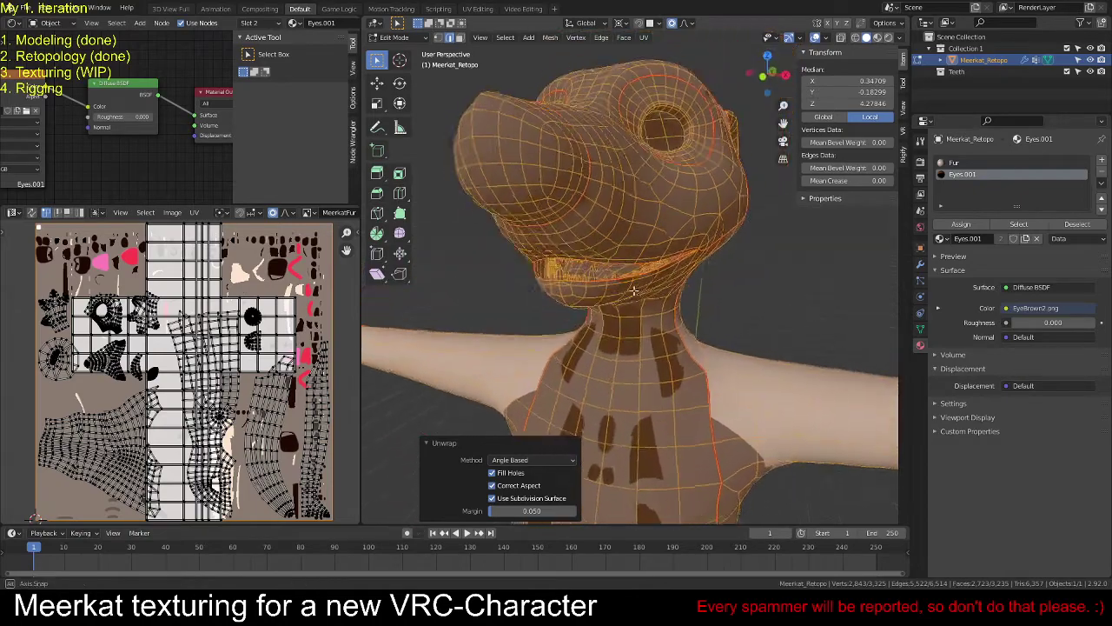
scroll(634, 291, "up", 5)
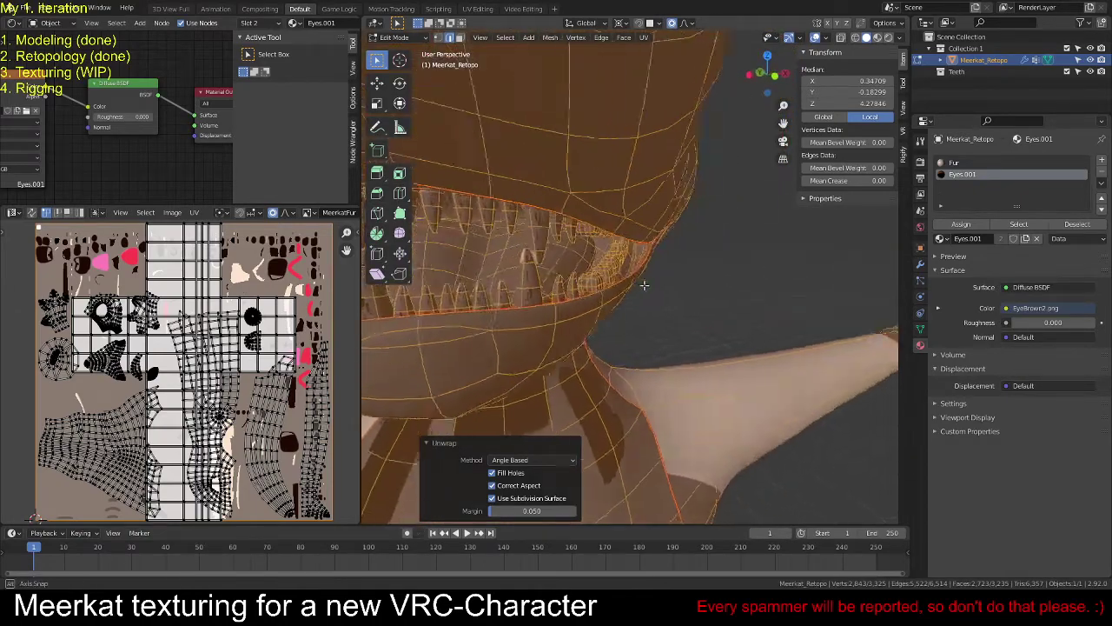
mouse_move(644, 285)
middle_mouse_down()
mouse_move(684, 286)
mouse_move(663, 282)
middle_mouse_up()
key("alt+a")
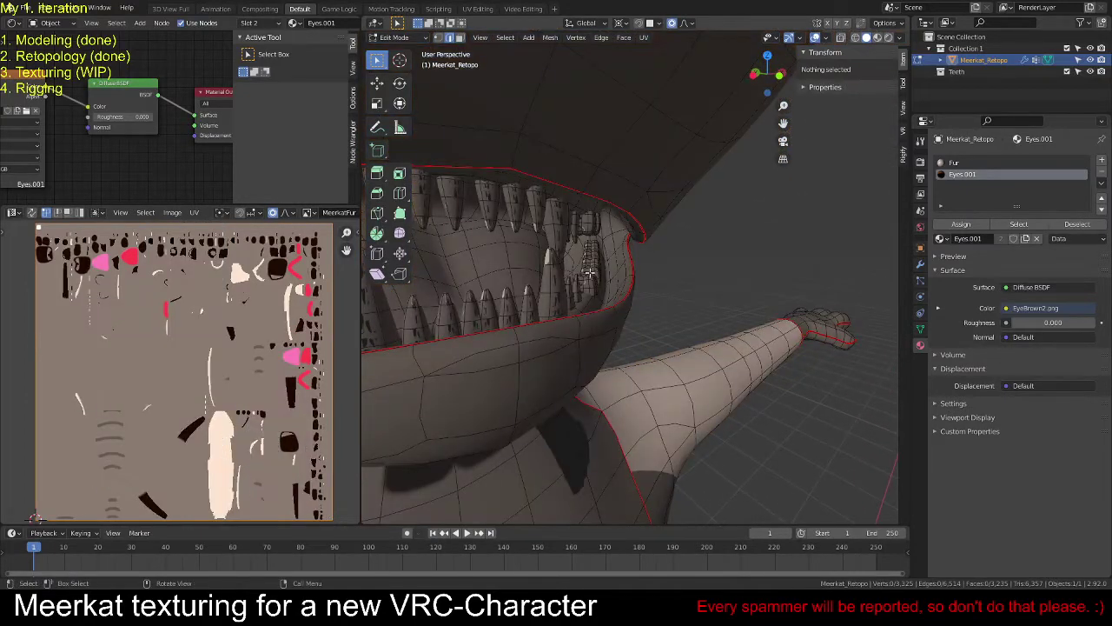
middle_click_drag(589, 273, 578, 273)
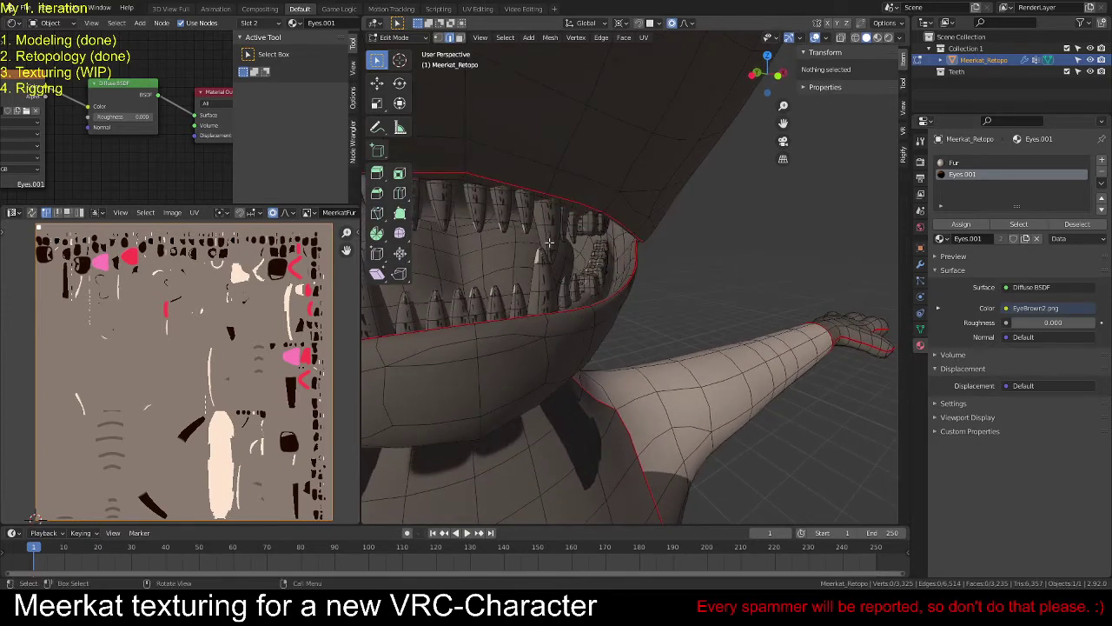
key("l")
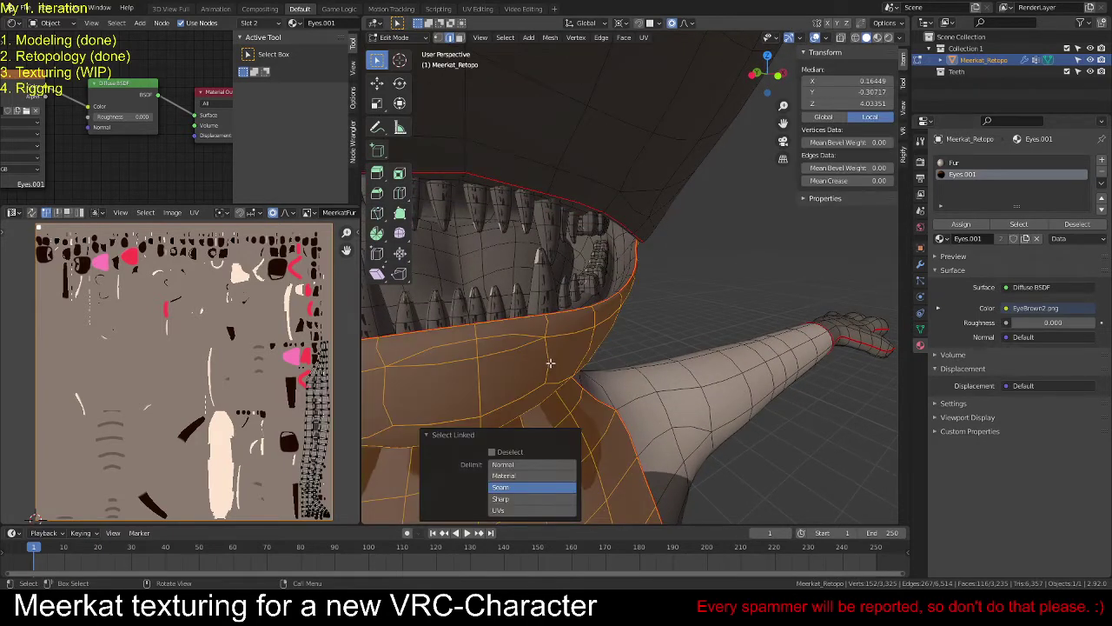
left_click(508, 466)
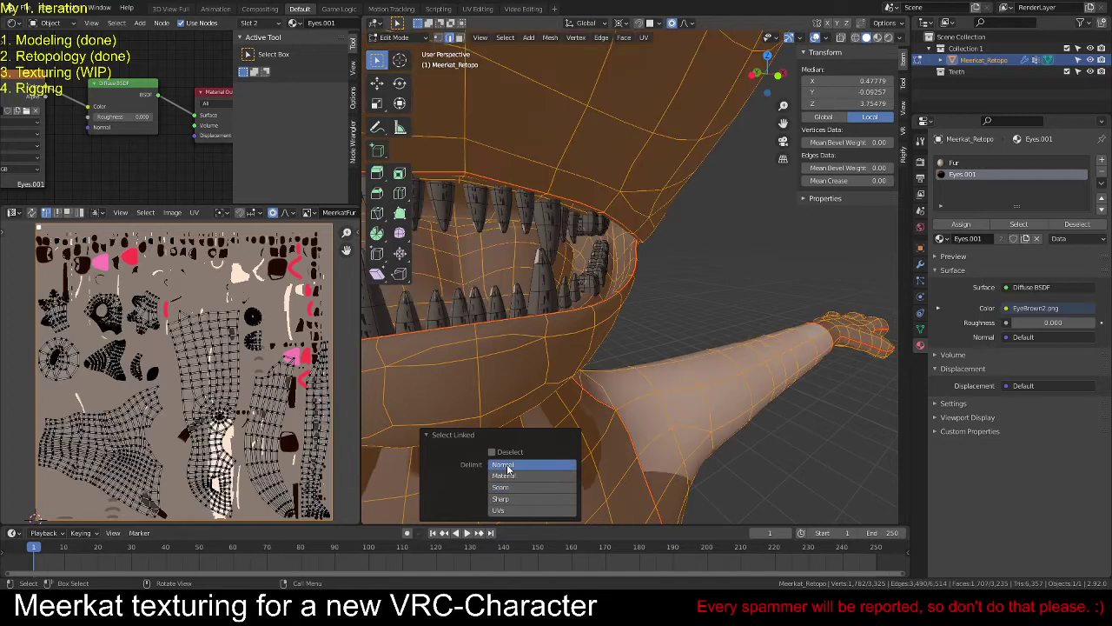
key("ctrl+i")
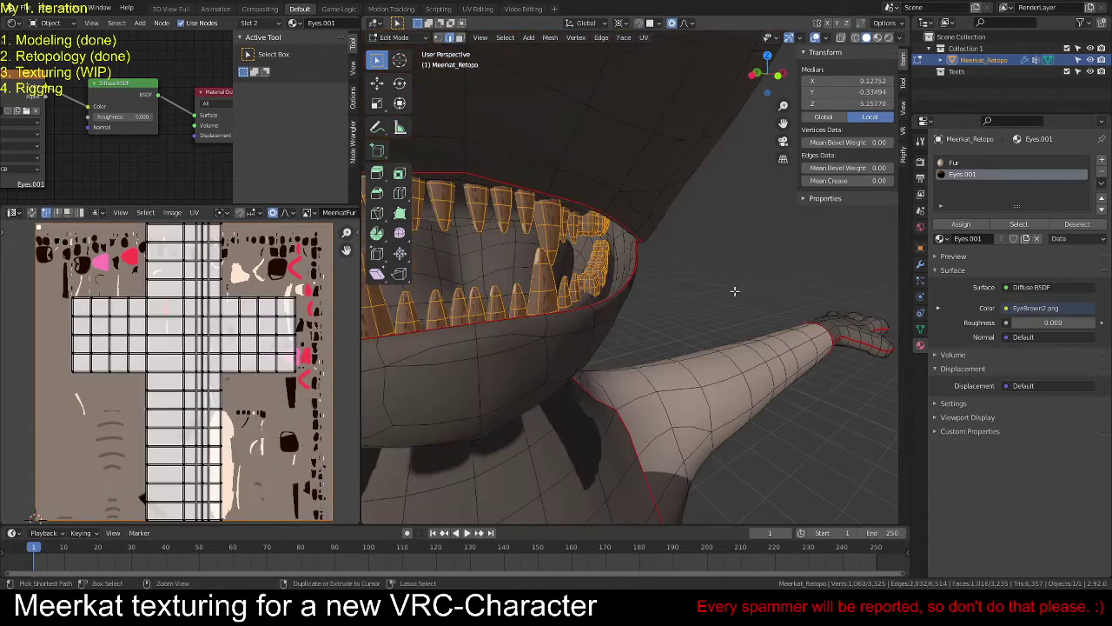
middle_click_drag(691, 206, 669, 210)
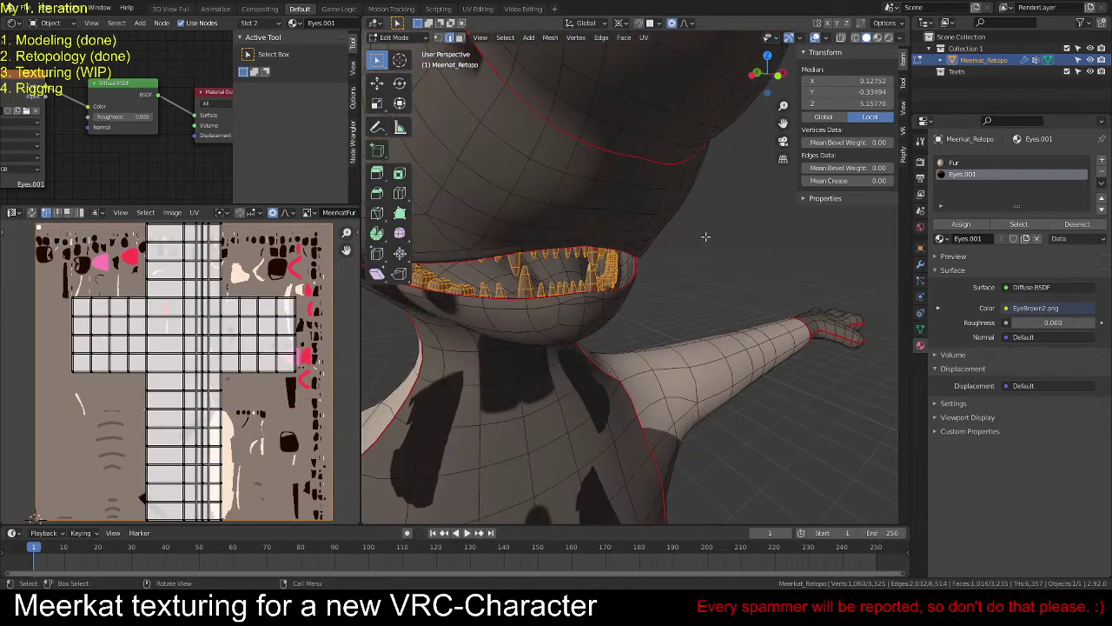
Step: Unwrap the teeth and shrink their UV island twice by a factor of 0.1
key("u")
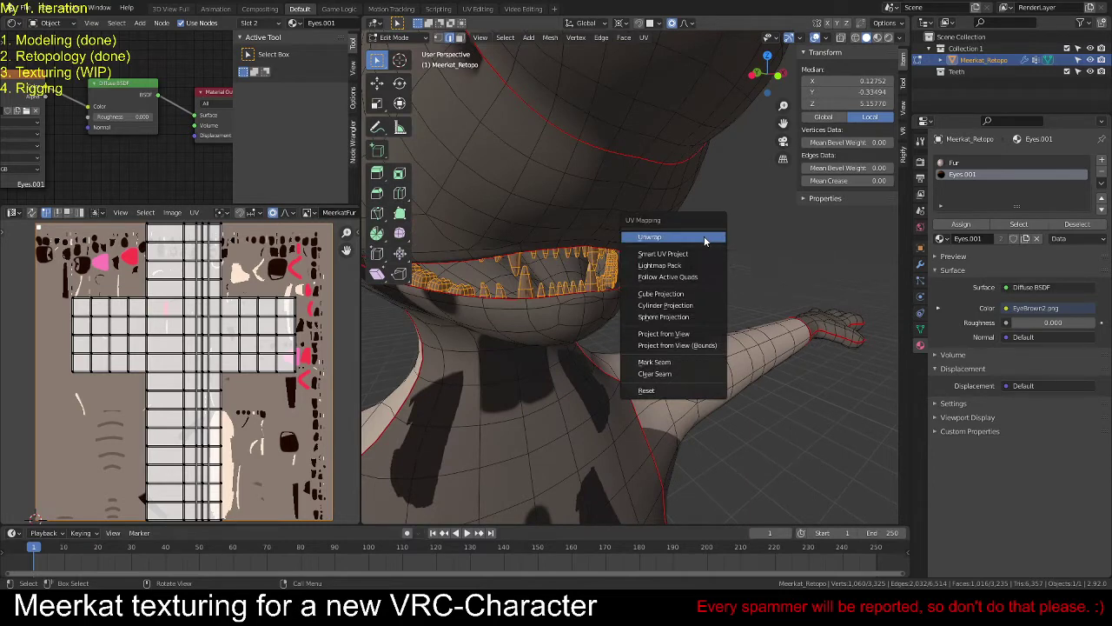
left_click(704, 237)
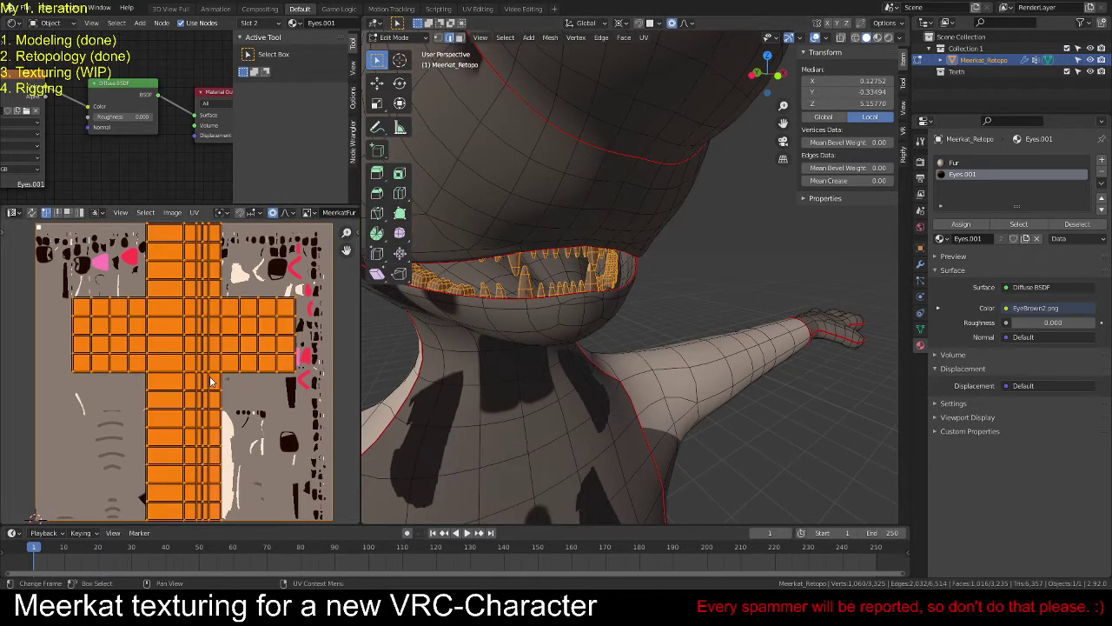
key("a")
key("s")
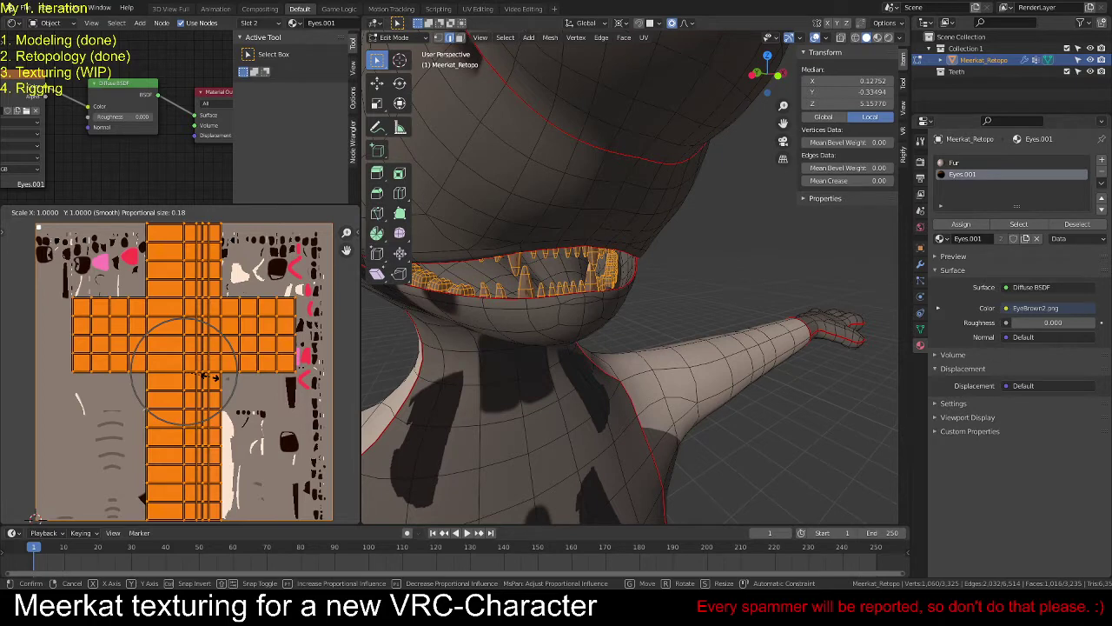
type("0.1")
key("Return")
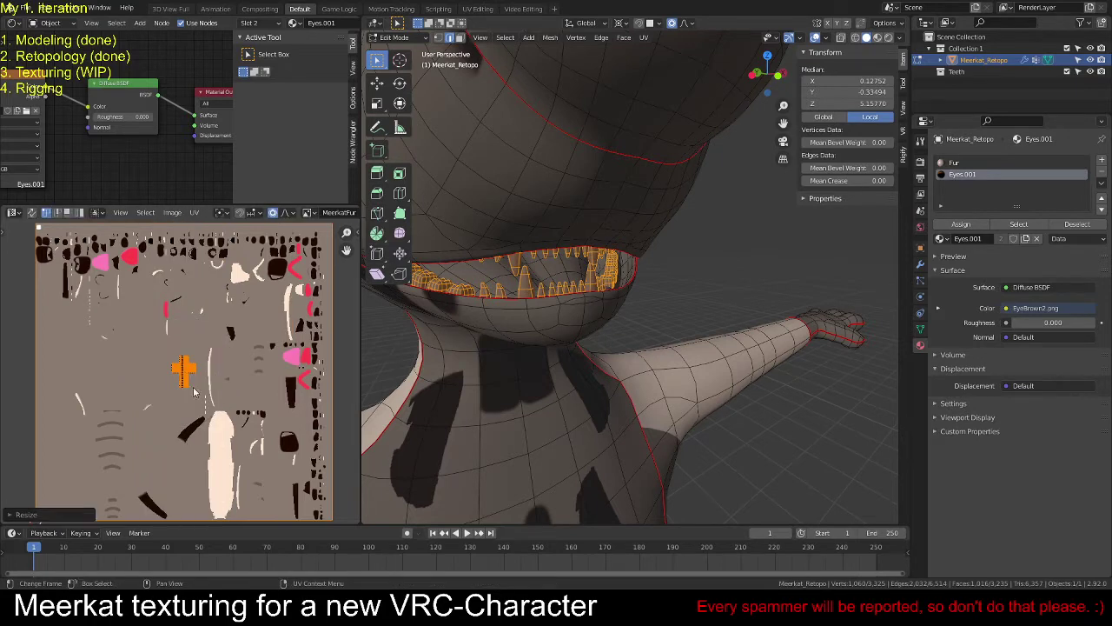
key("s")
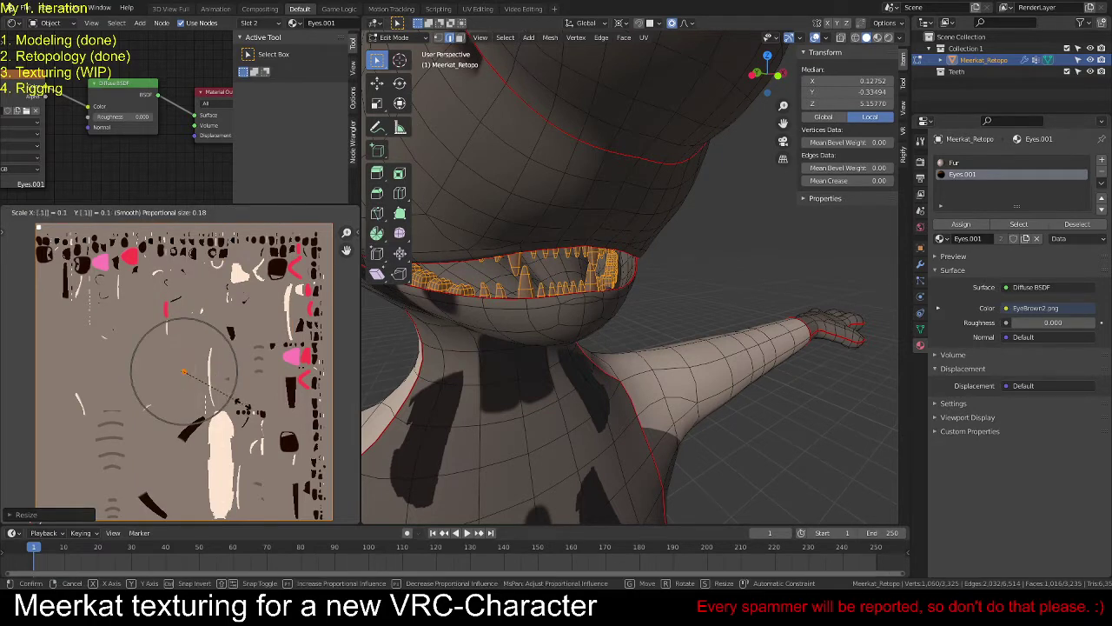
key("Return")
Step: Move the tiny teeth island onto a white patch near the texture's top-left corner
key("g")
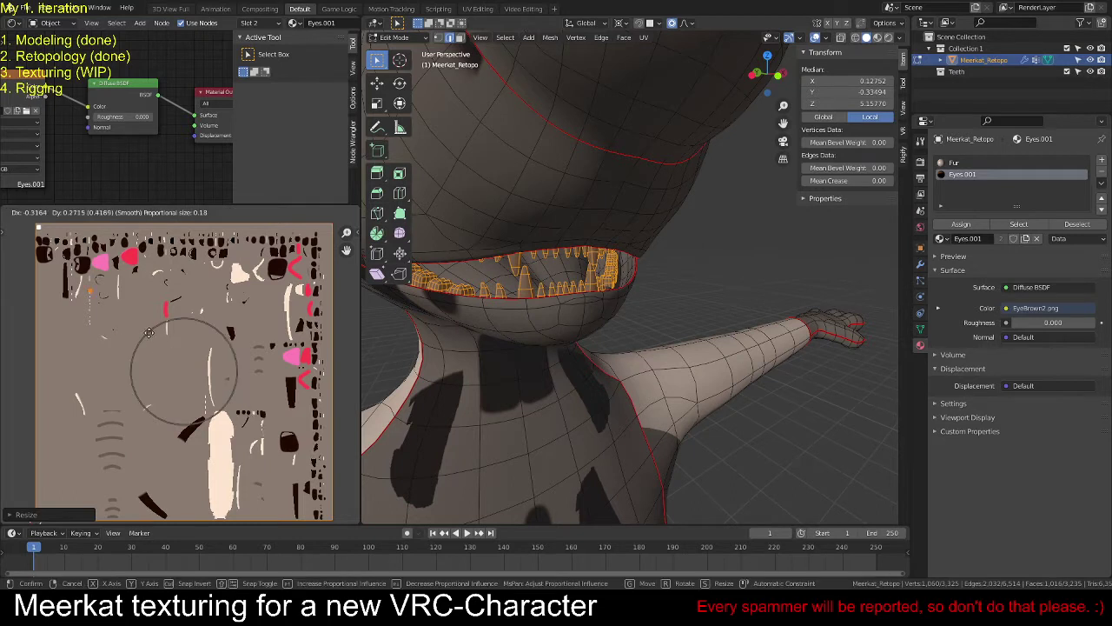
left_click(108, 279)
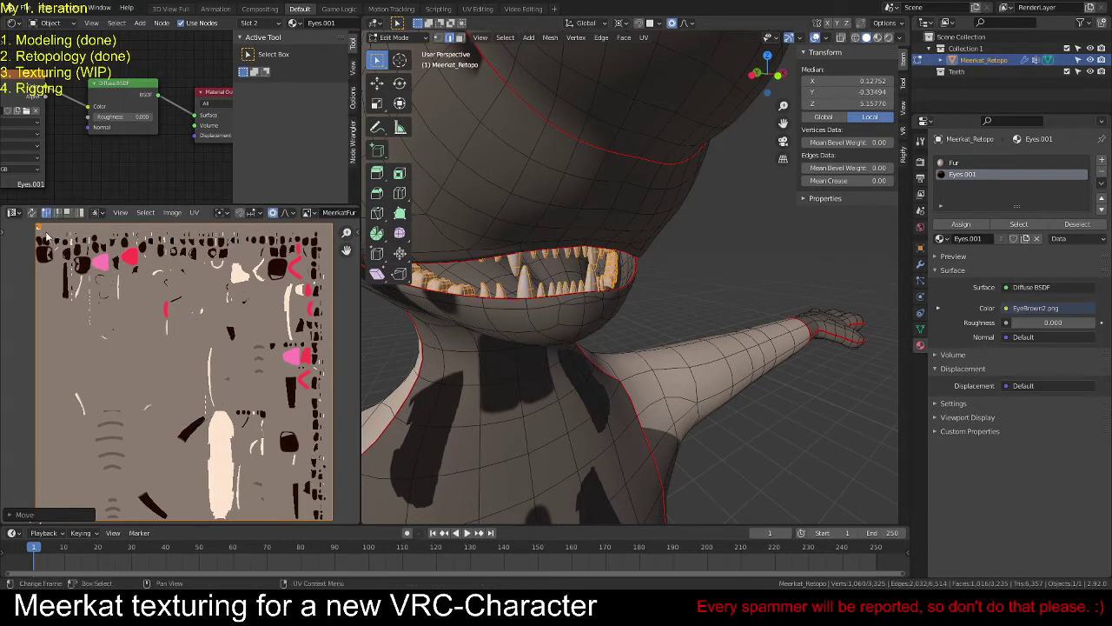
scroll(261, 358, "up", 3)
scroll(346, 342, "up", 2)
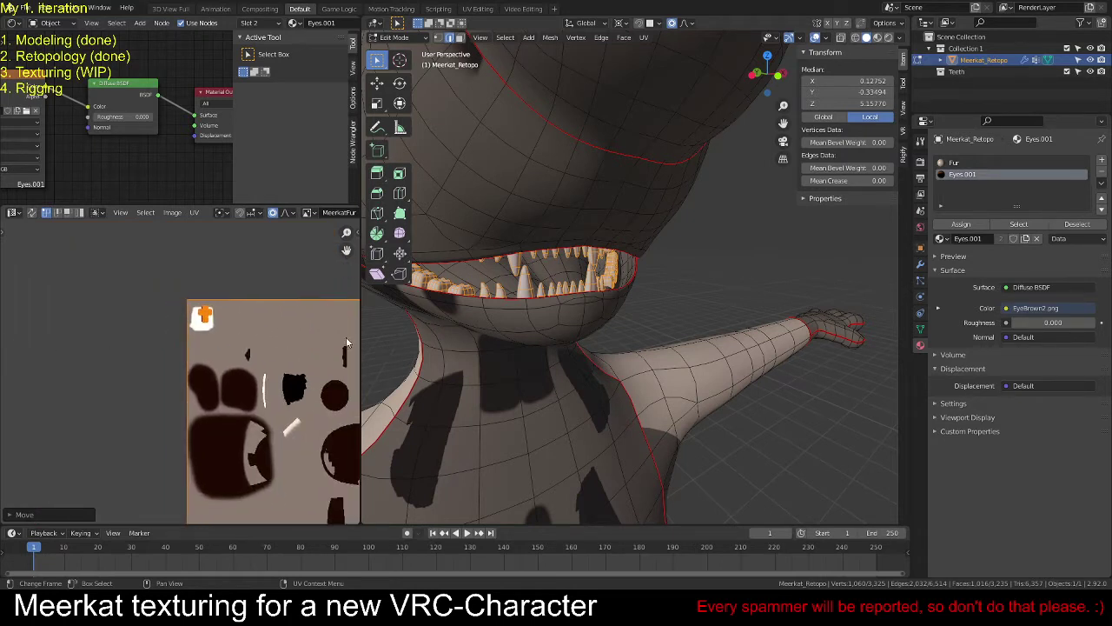
scroll(346, 342, "up", 2)
middle_click_drag(310, 303, 254, 371)
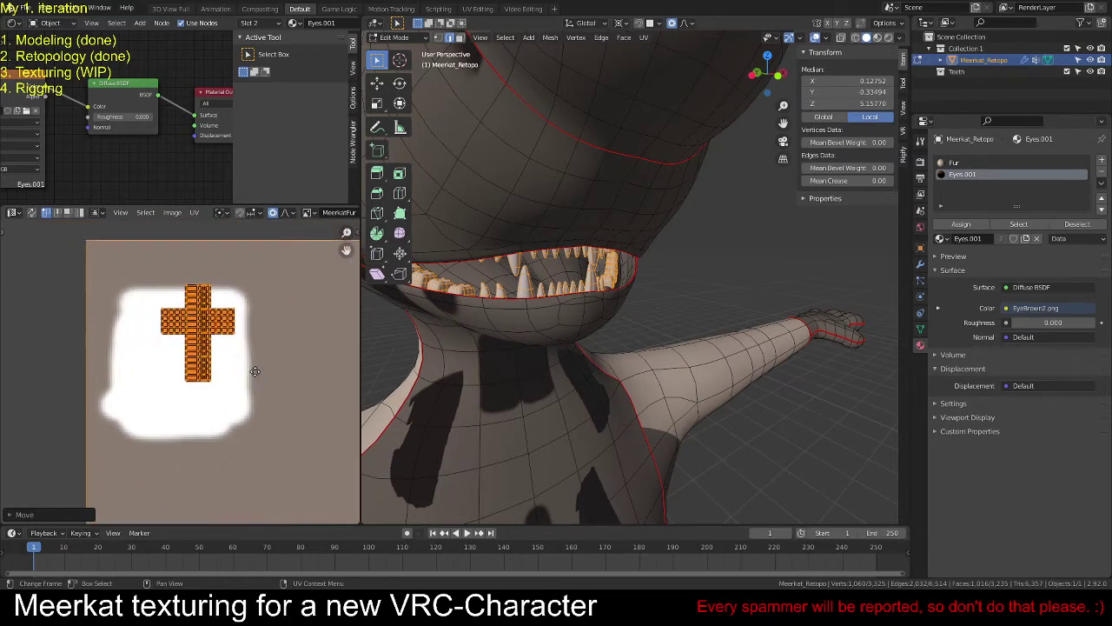
key("g")
left_click(302, 408)
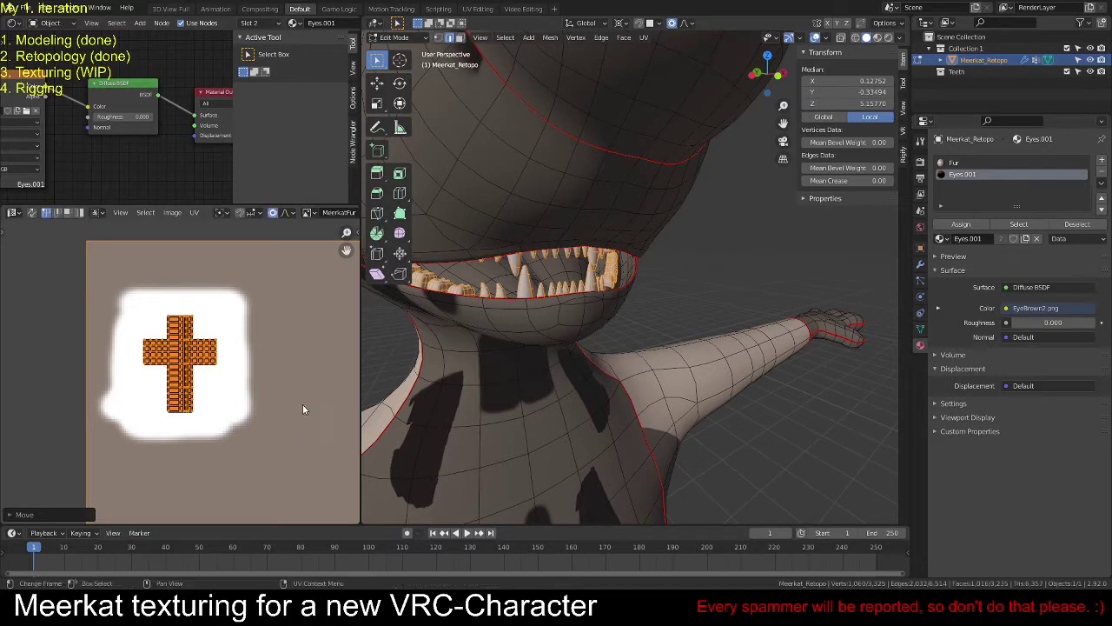
left_click(288, 394)
scroll(287, 382, "down", 5)
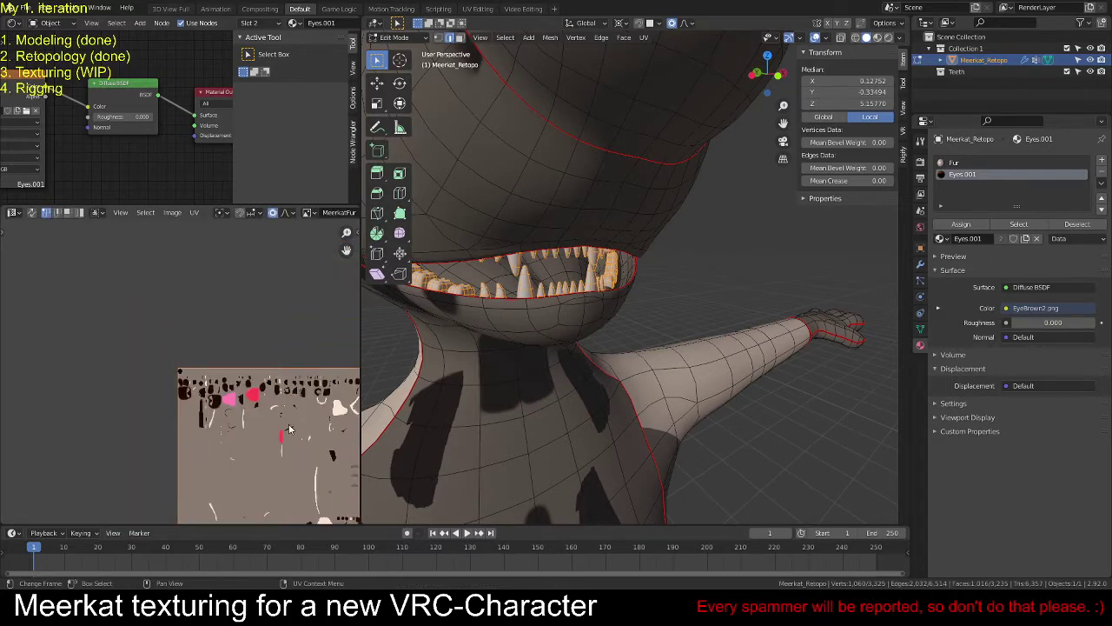
middle_click_drag(290, 429, 189, 309)
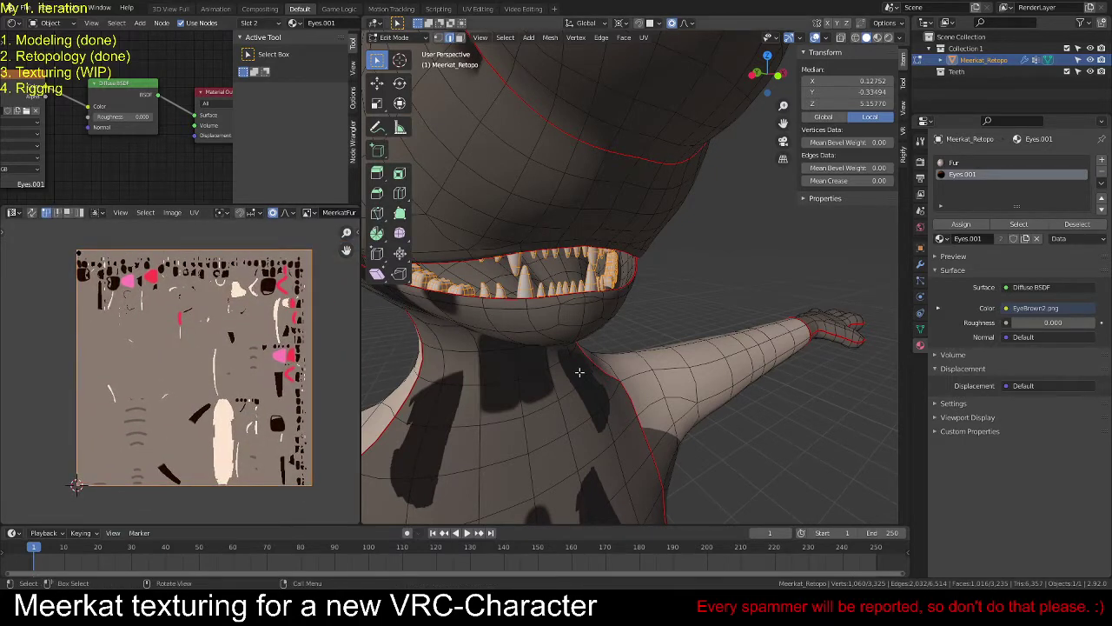
scroll(578, 372, "down", 3)
left_click(705, 308)
middle_click_drag(705, 308, 641, 316)
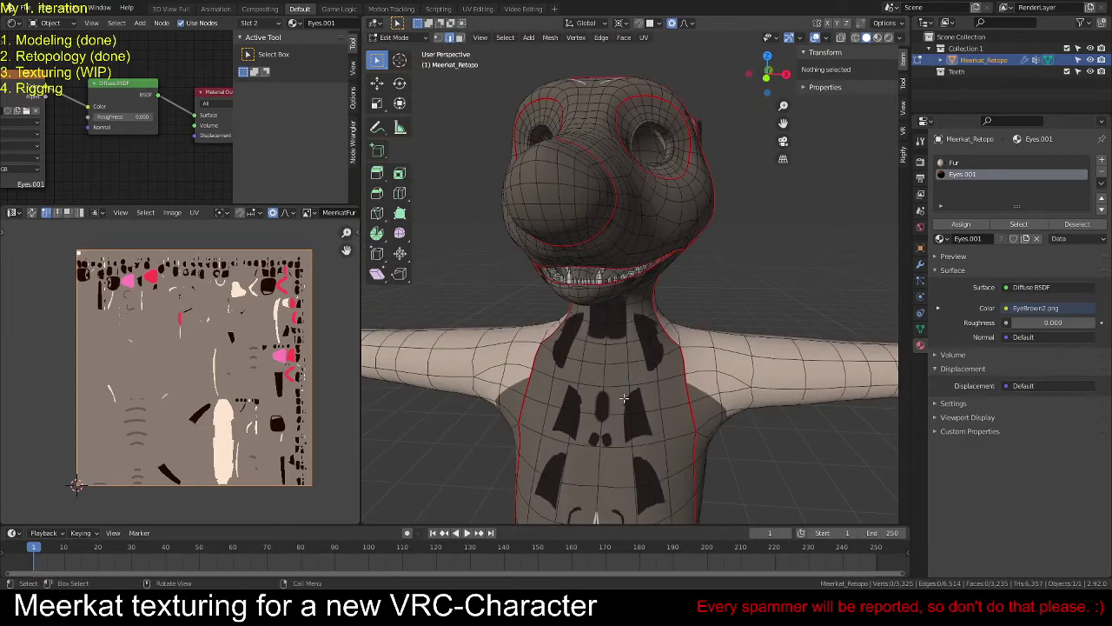
scroll(618, 376, "down", 3)
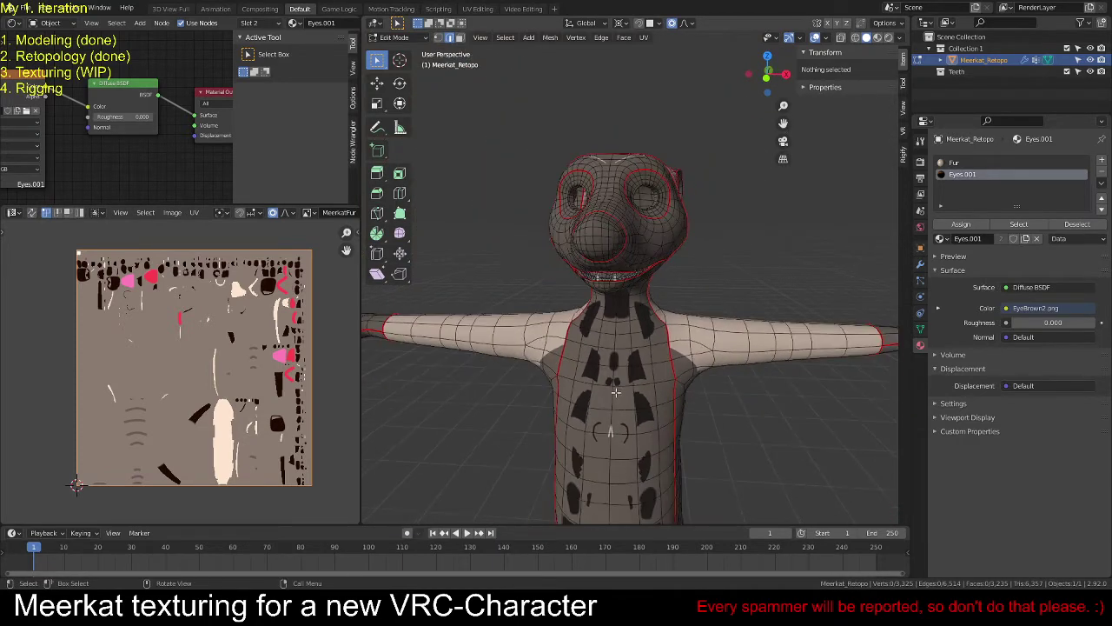
scroll(614, 428, "up", 3)
scroll(622, 391, "down", 3)
scroll(643, 370, "up", 5)
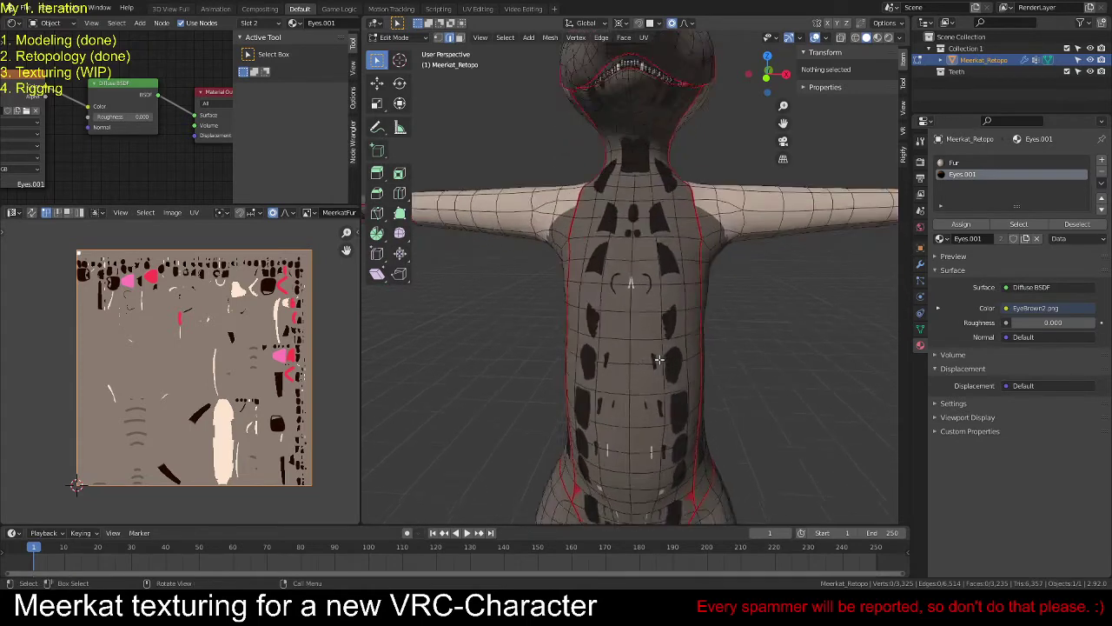
scroll(655, 366, "down", 6)
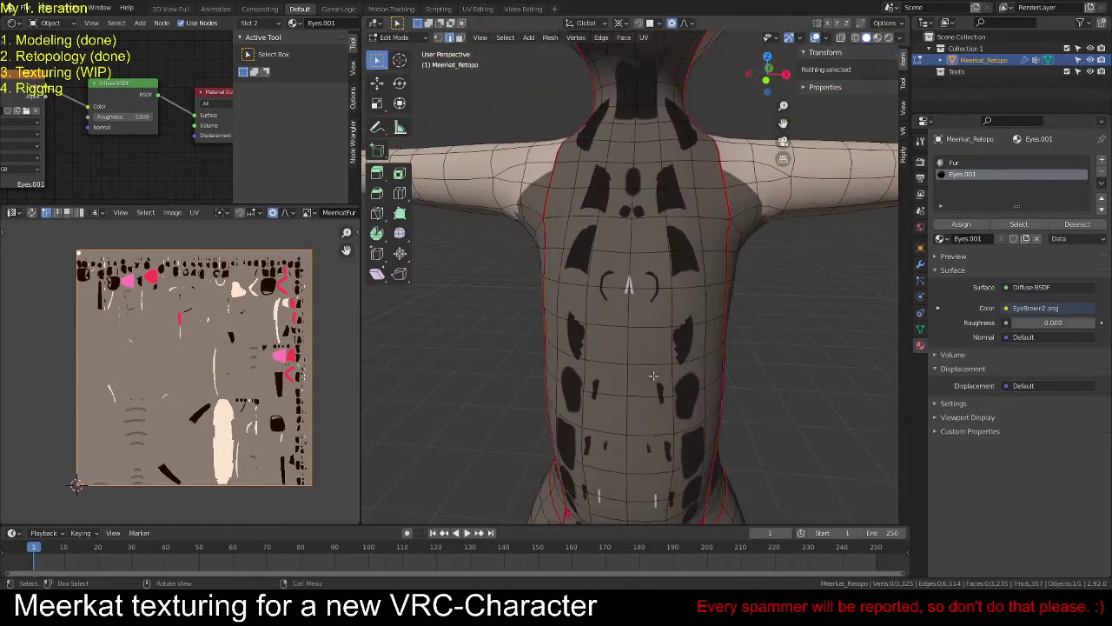
scroll(658, 377, "down", 2)
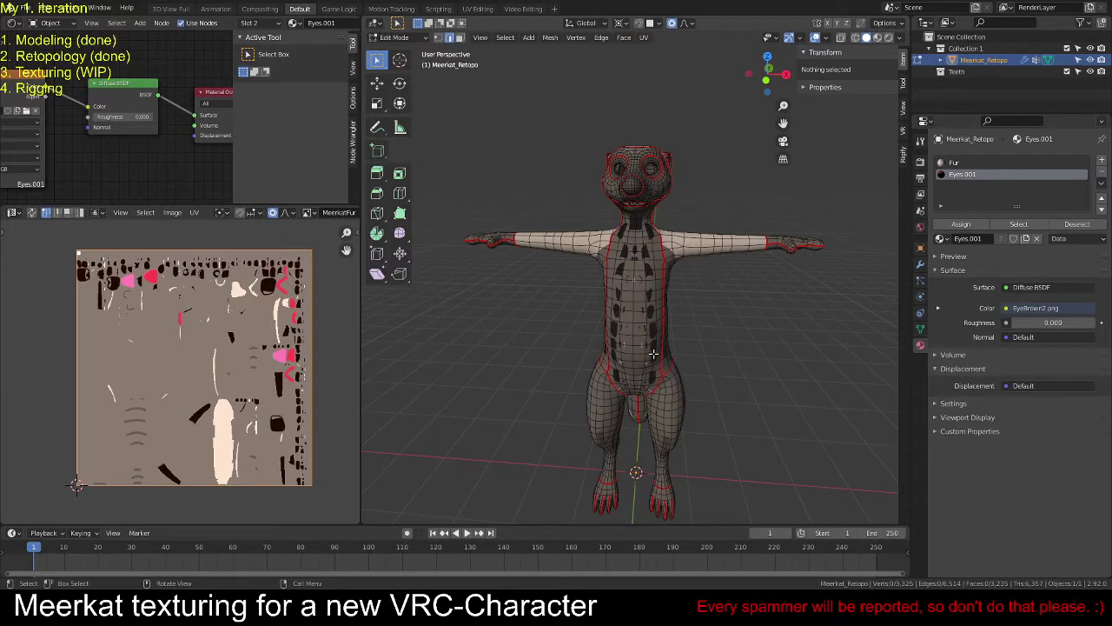
scroll(634, 331, "up", 2)
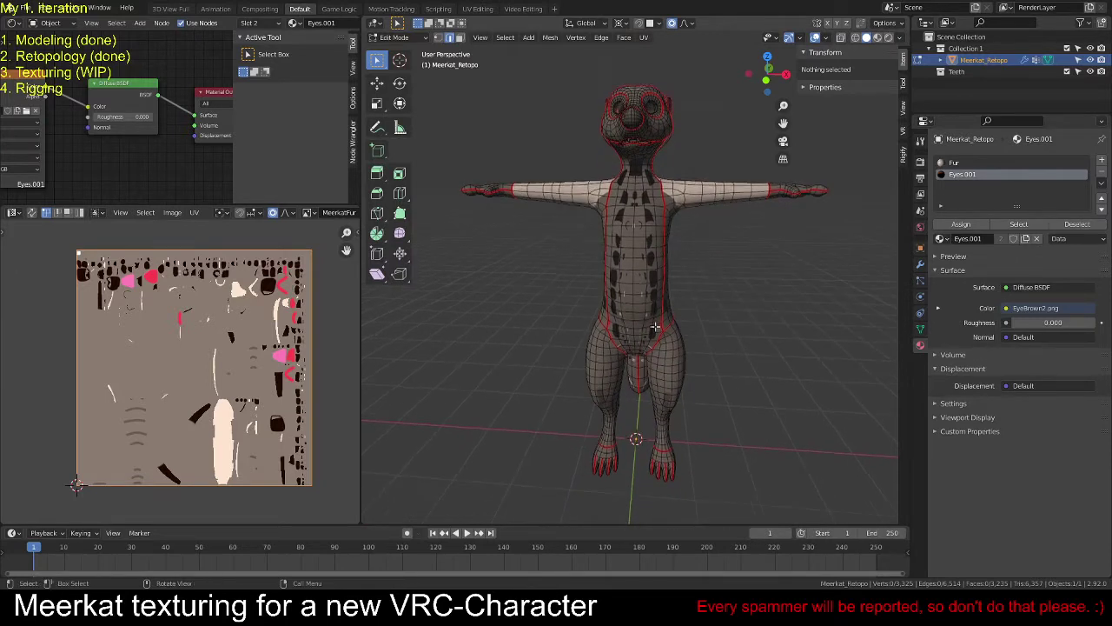
middle_click_drag(718, 310, 613, 369)
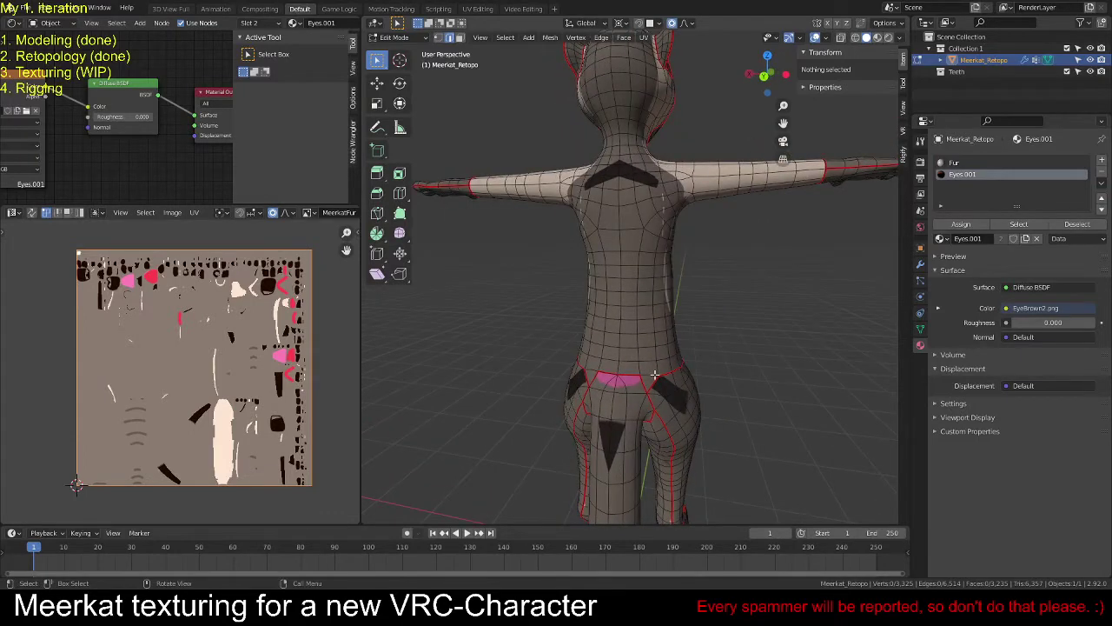
Step: Mark a seam along the edge loop across the meerkat's hips
left_click(655, 375)
key("u")
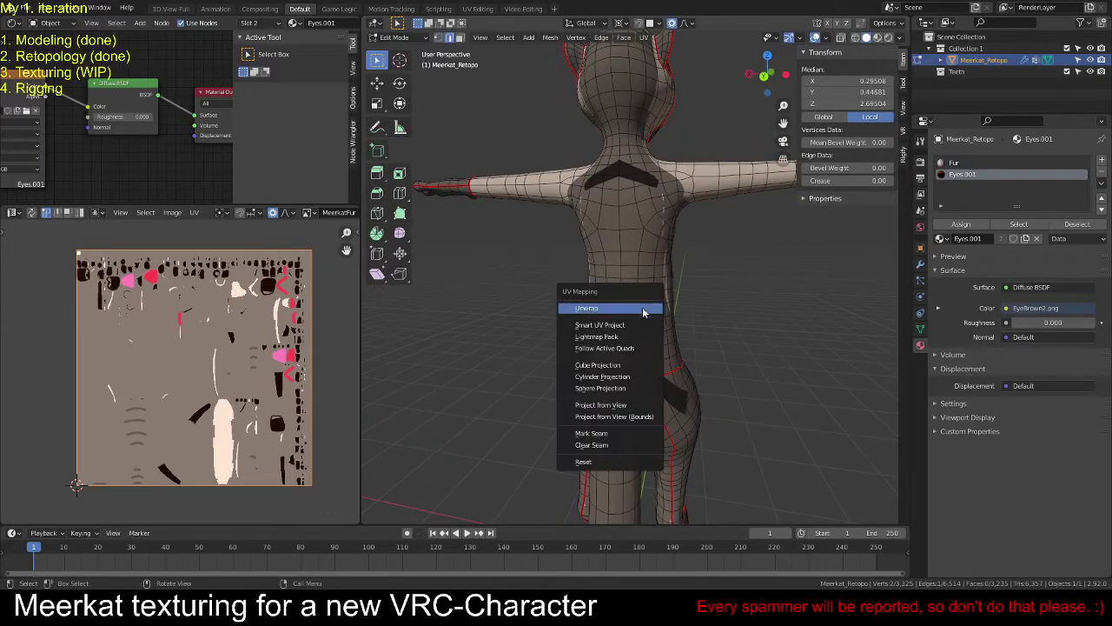
left_click(615, 432)
key("u")
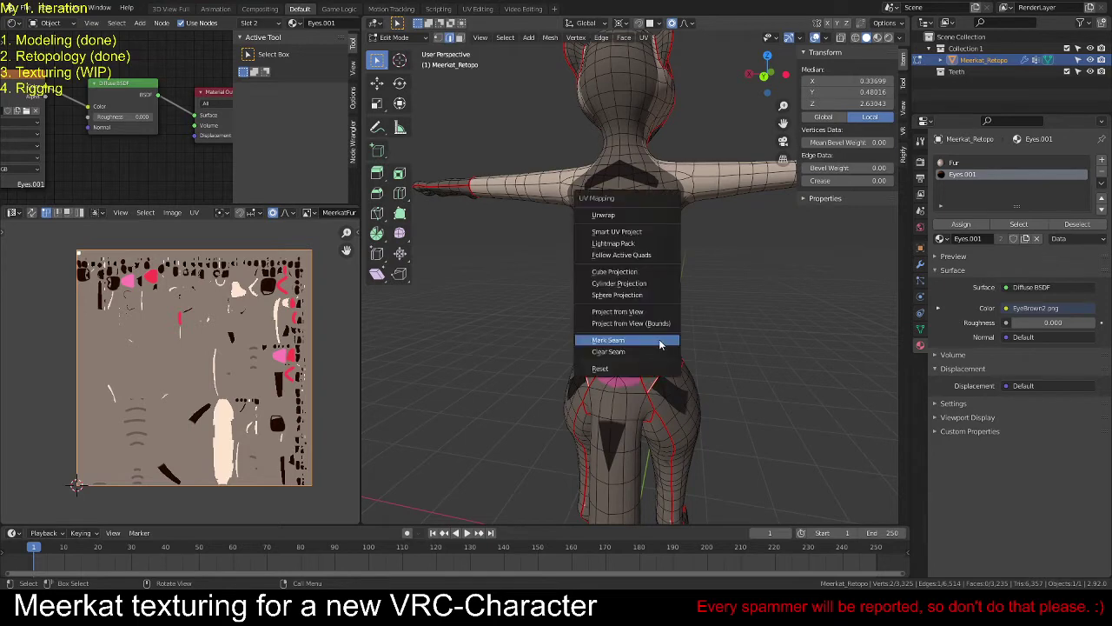
left_click(629, 352)
key("alt+a")
middle_click_drag(650, 345, 772, 407)
Step: Mark a shortest-path seam around the back of the neck base and inspect it
left_click(701, 233)
middle_click_drag(702, 233, 692, 244)
left_click(636, 211, "ctrl")
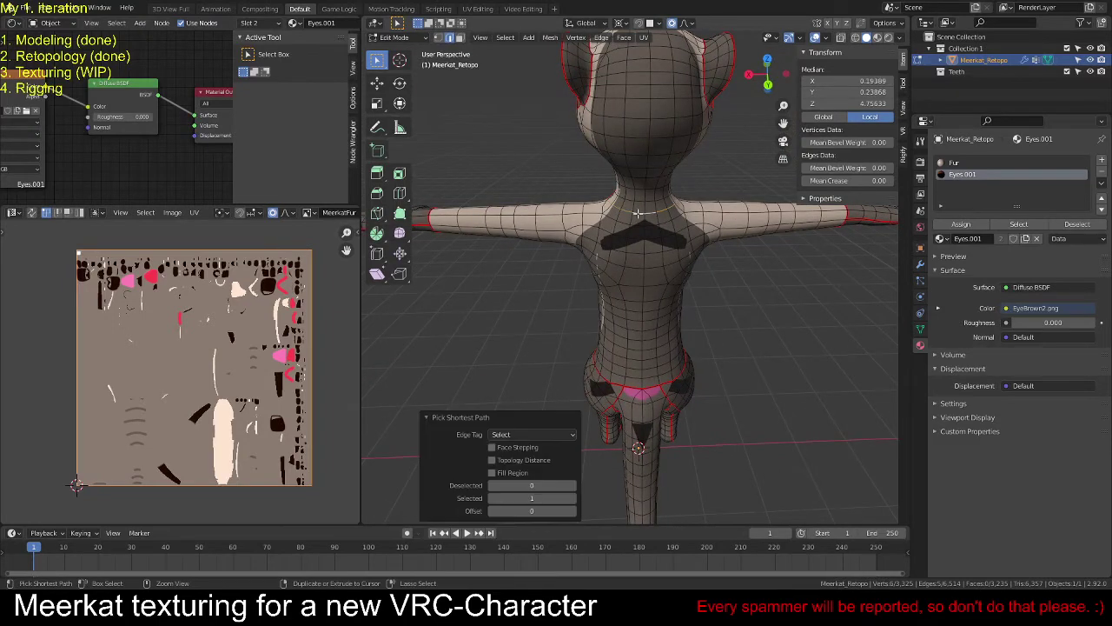
middle_click_drag(635, 212, 613, 287)
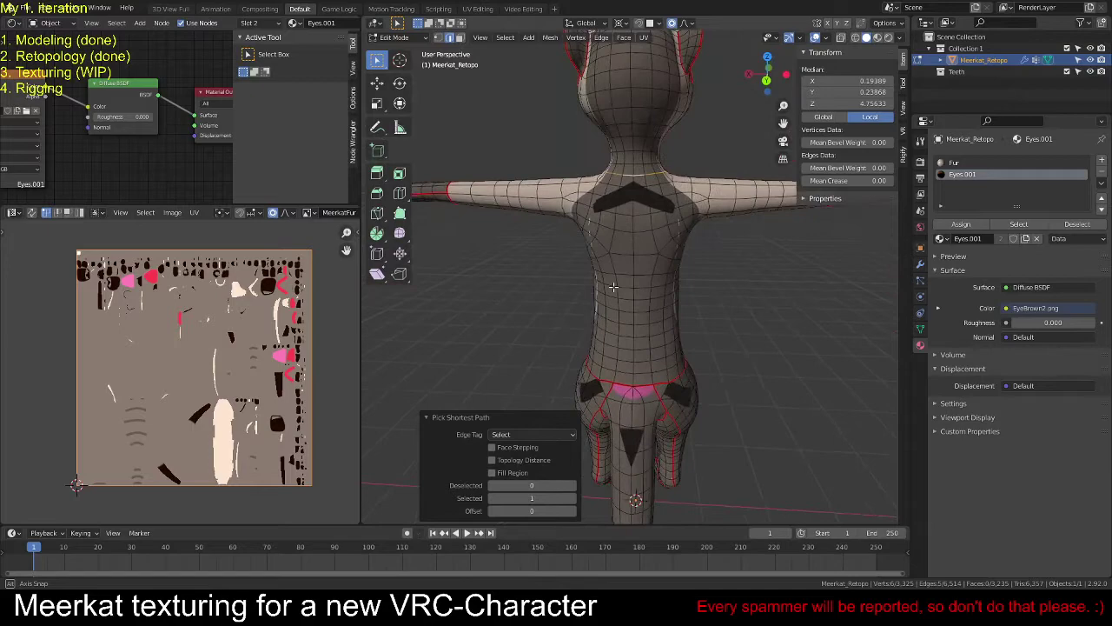
key("u")
left_click(680, 274)
middle_click_drag(680, 274, 670, 236)
middle_click_drag(664, 125, 606, 283)
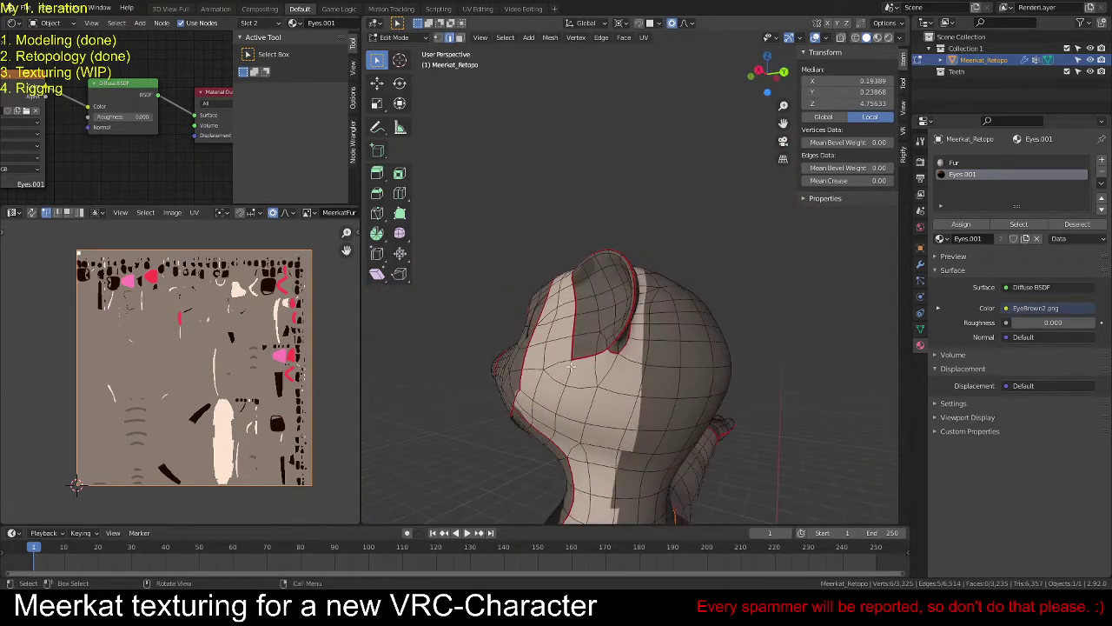
middle_click_drag(569, 366, 636, 263)
left_click(683, 332)
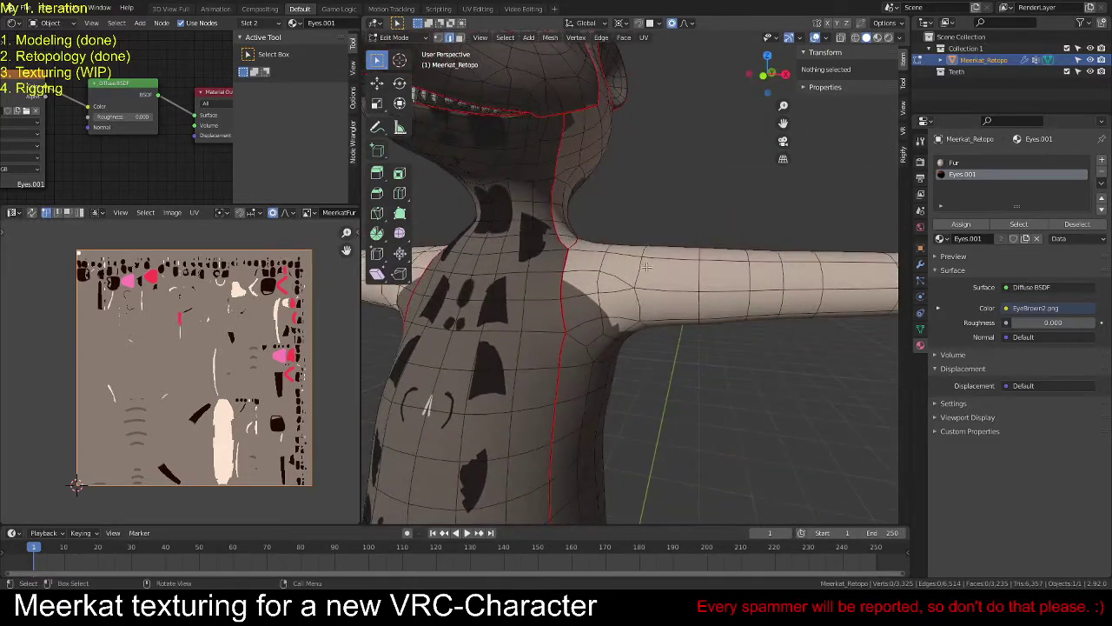
Step: Mark a seam along a shortest edge path around the shoulder
left_click(637, 263, "alt")
middle_click_drag(695, 324, 620, 290)
left_click(626, 357, "ctrl")
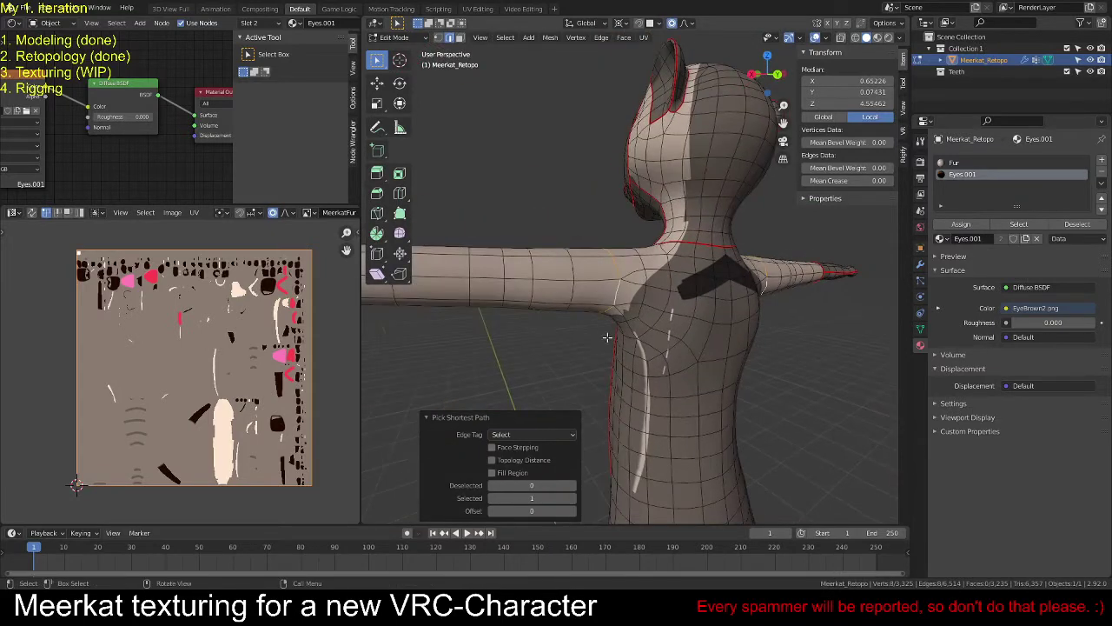
middle_click_drag(608, 338, 770, 337)
key("u")
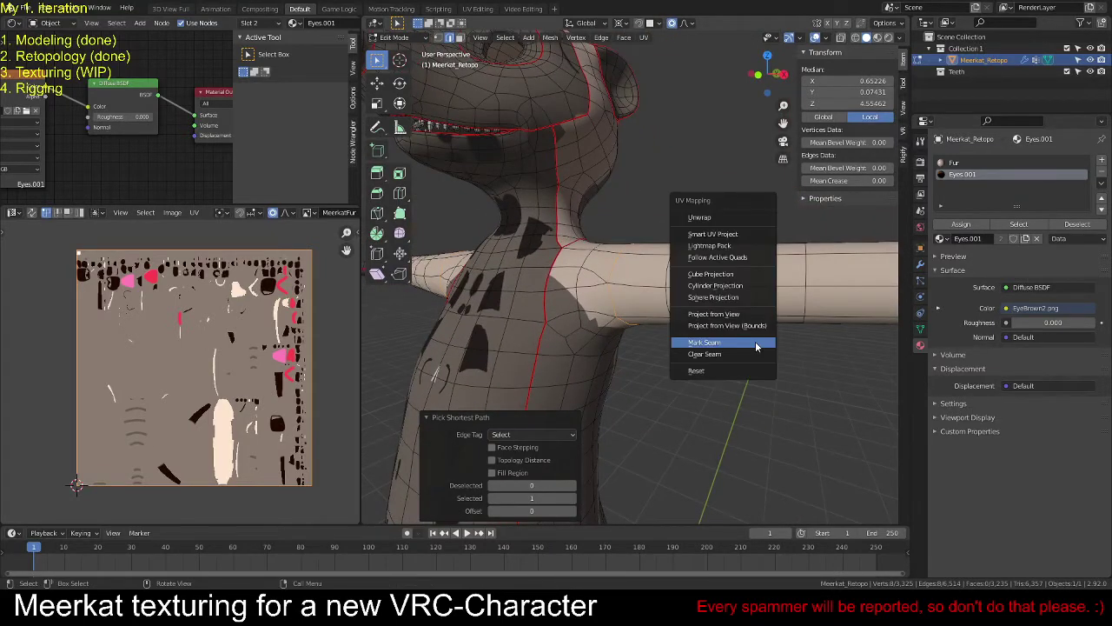
left_click(755, 346)
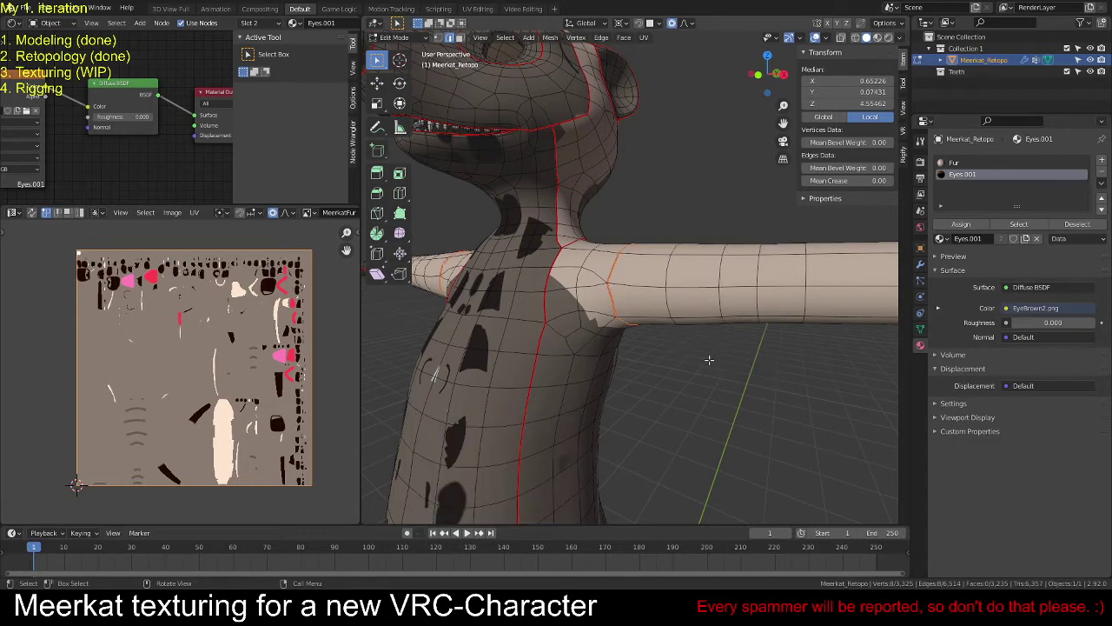
scroll(755, 345, "down", 5)
Step: Extend the edge path along the raised arm and mark it as a seam
middle_click_drag(755, 346, 670, 391)
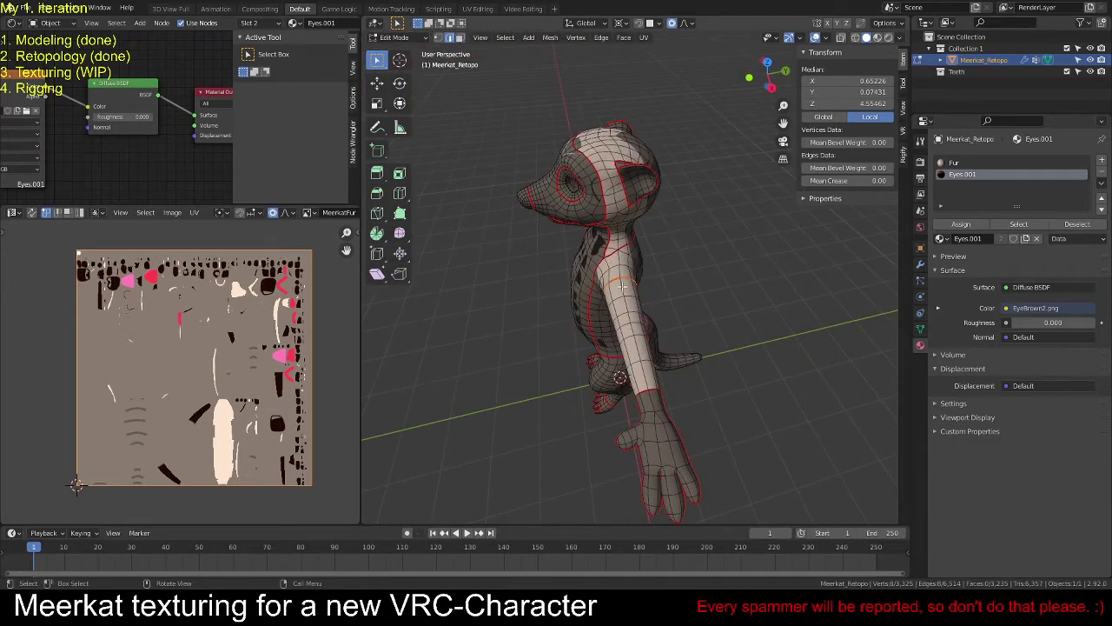
middle_click_drag(622, 287, 602, 245)
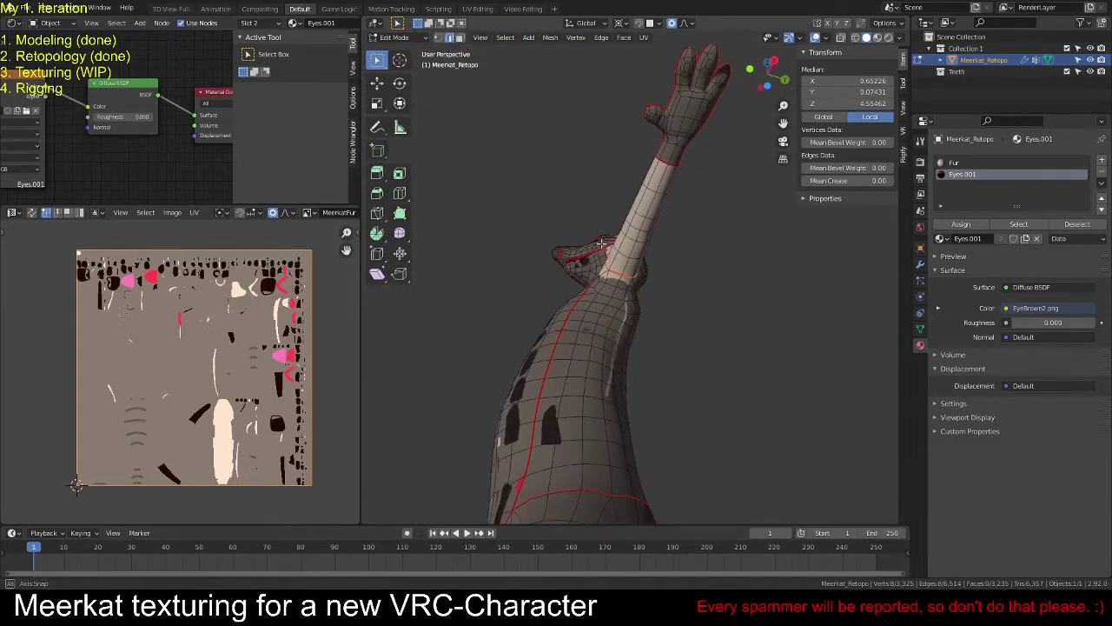
left_click(665, 176, "ctrl")
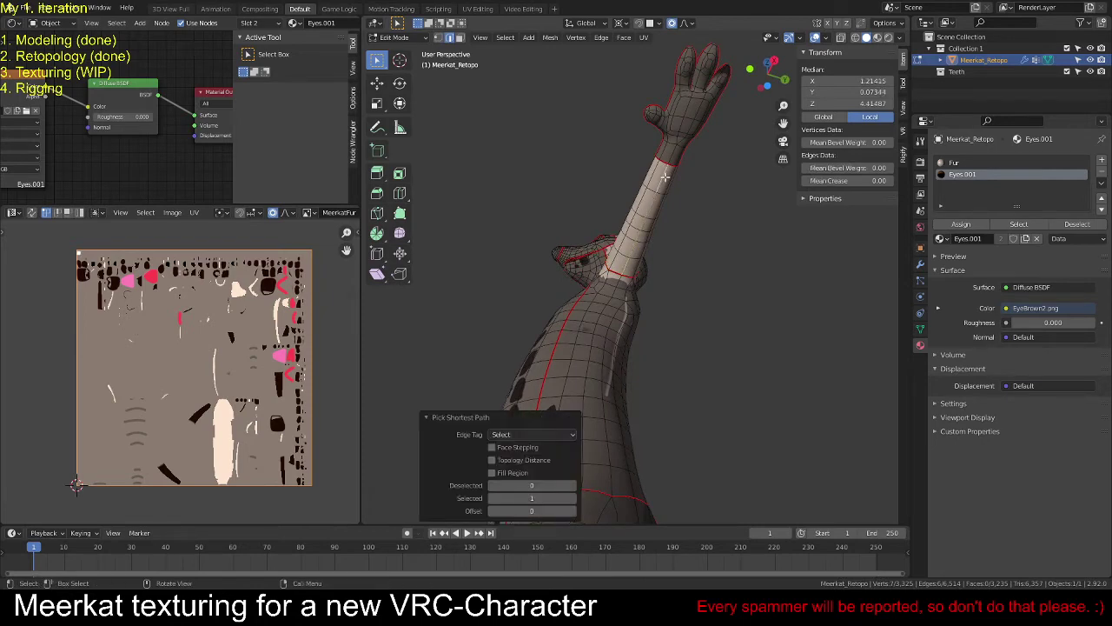
right_click(665, 175)
left_click(664, 176)
key("alt+a")
middle_click_drag(603, 305, 631, 431)
scroll(625, 399, "up", 4)
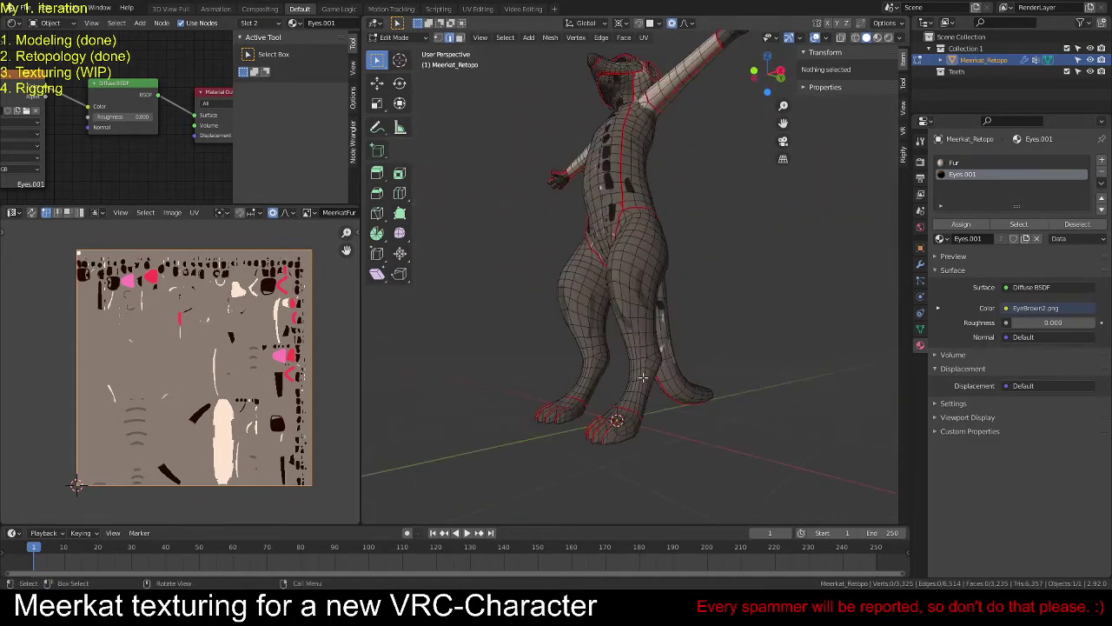
scroll(644, 376, "up", 5)
middle_click_drag(648, 369, 594, 239)
left_click(581, 224)
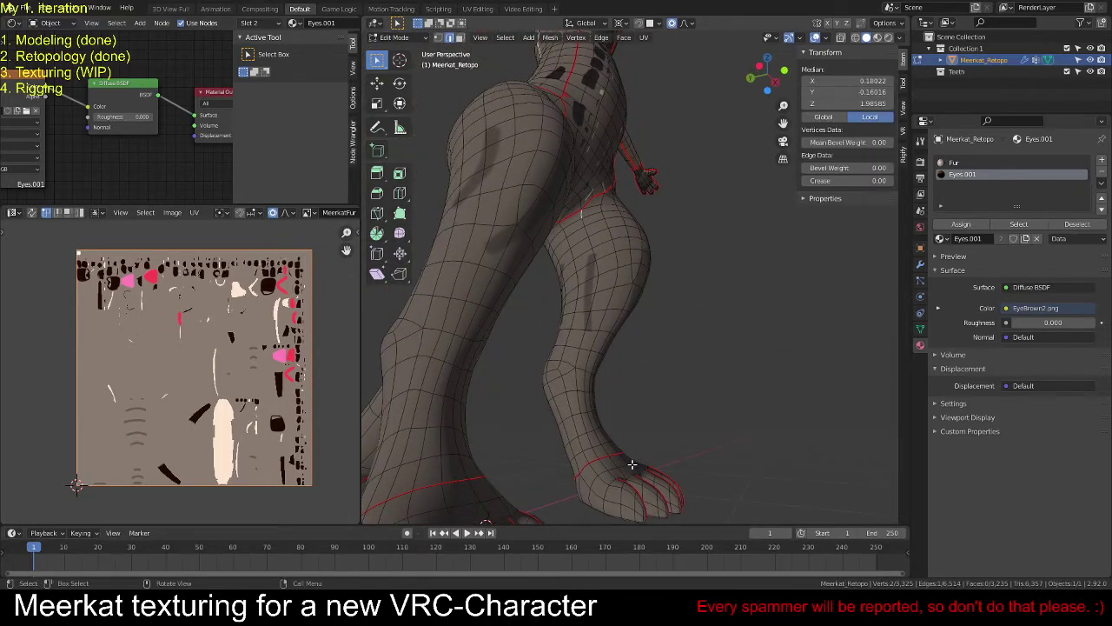
Step: Mark a shortest-path seam running up the inside of the leg to the crotch
middle_click_drag(598, 434, 605, 425)
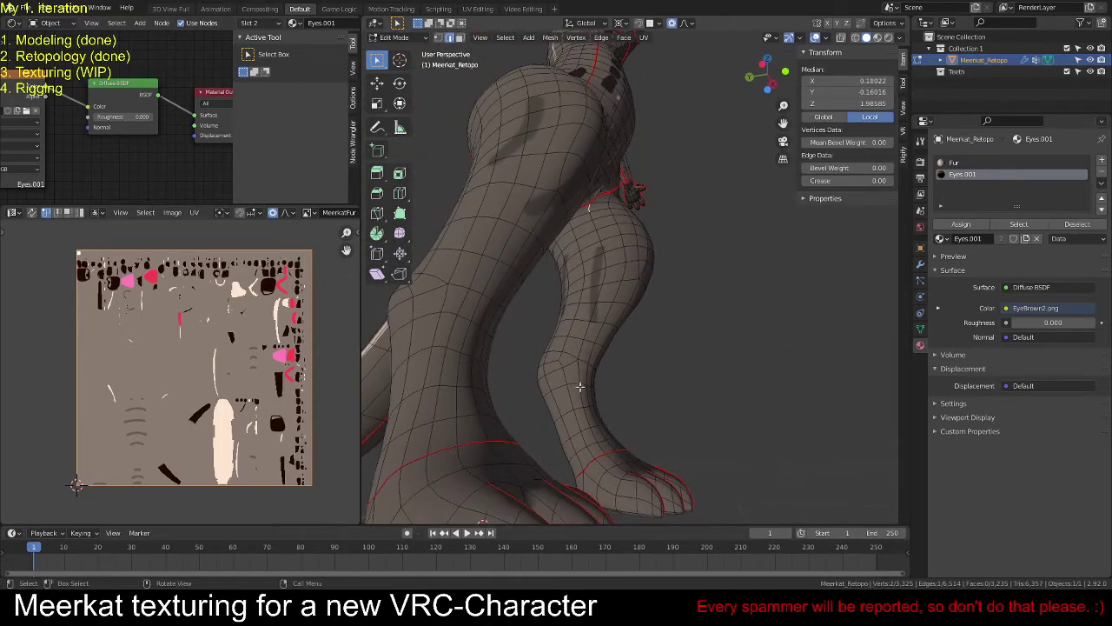
left_click(601, 448, "ctrl")
middle_click_drag(601, 448, 696, 411)
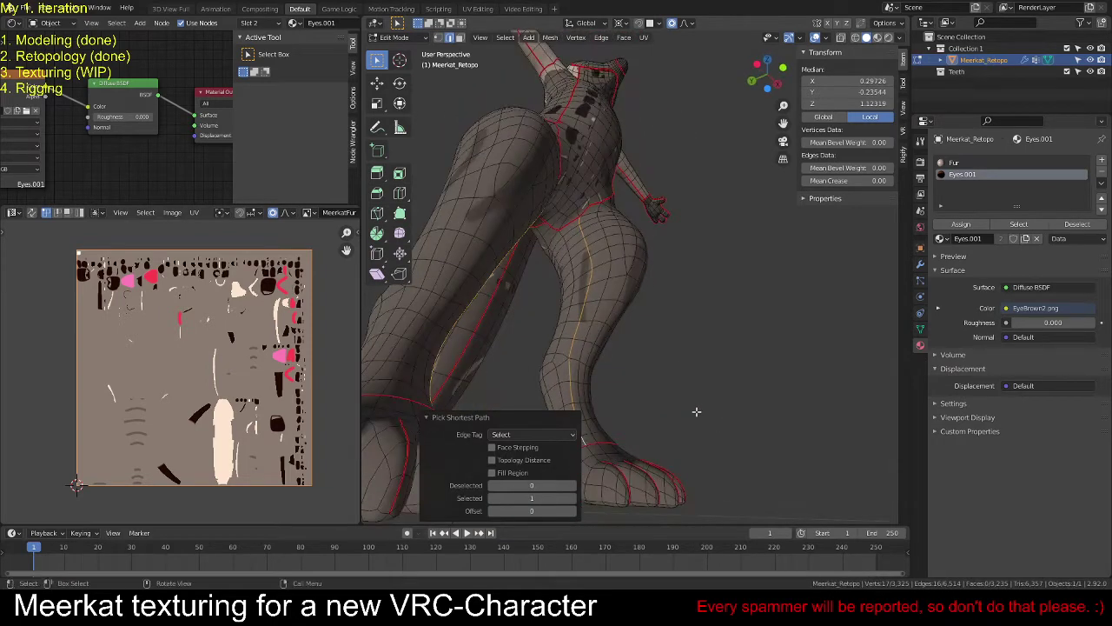
left_click(561, 233)
middle_click_drag(561, 233, 579, 405)
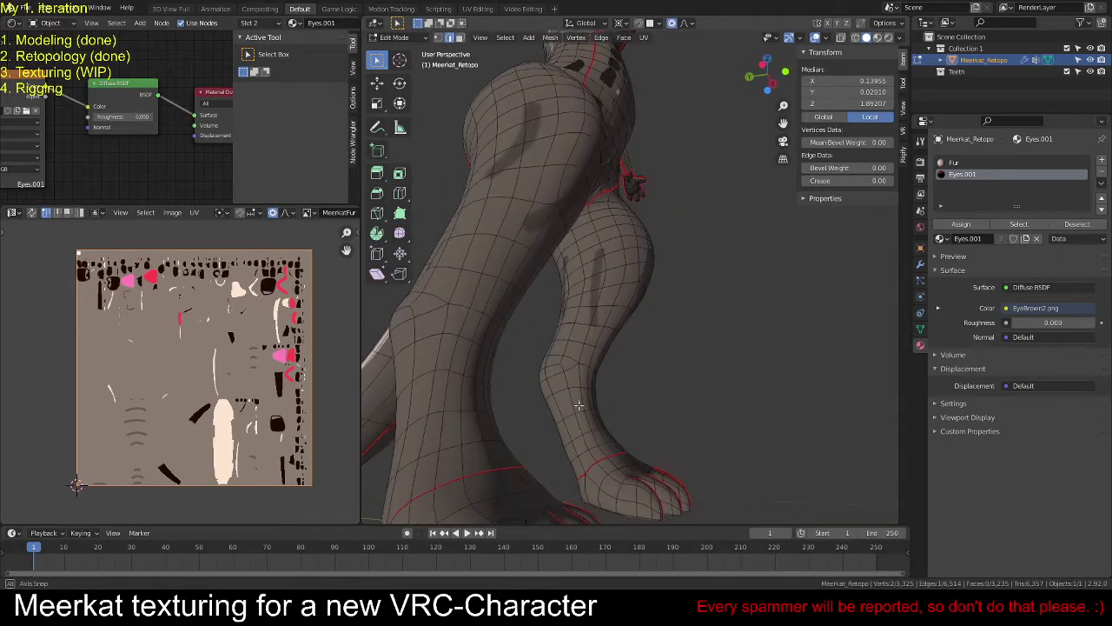
left_click(594, 457, "ctrl")
middle_click_drag(744, 340, 725, 352)
right_click(724, 351)
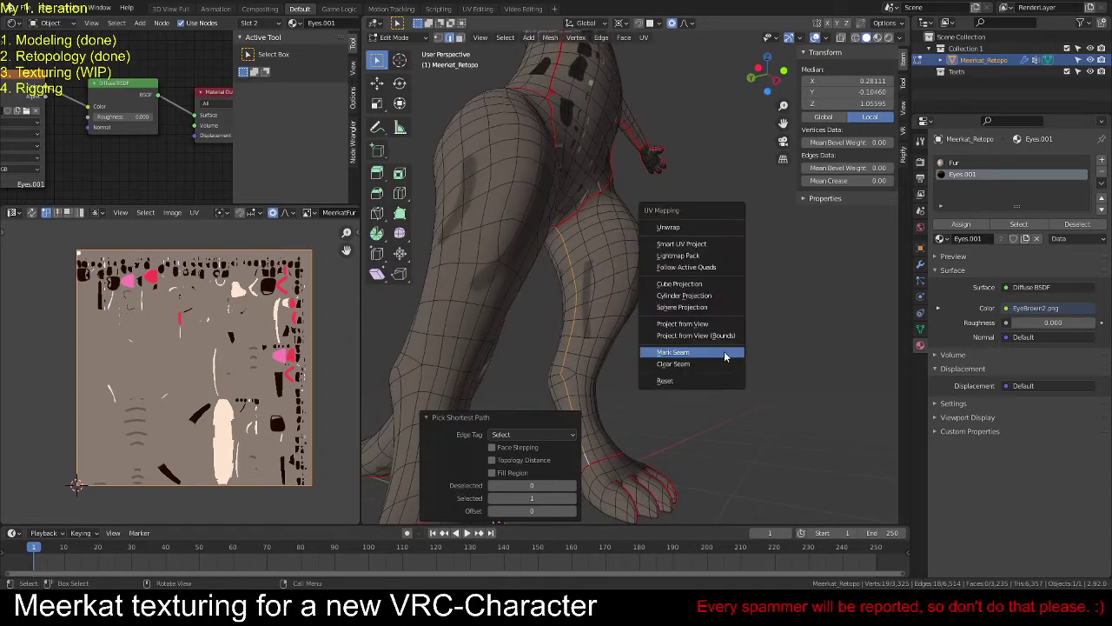
left_click(724, 351)
left_click(718, 311)
middle_click_drag(718, 310, 693, 312)
key("ctrl+z")
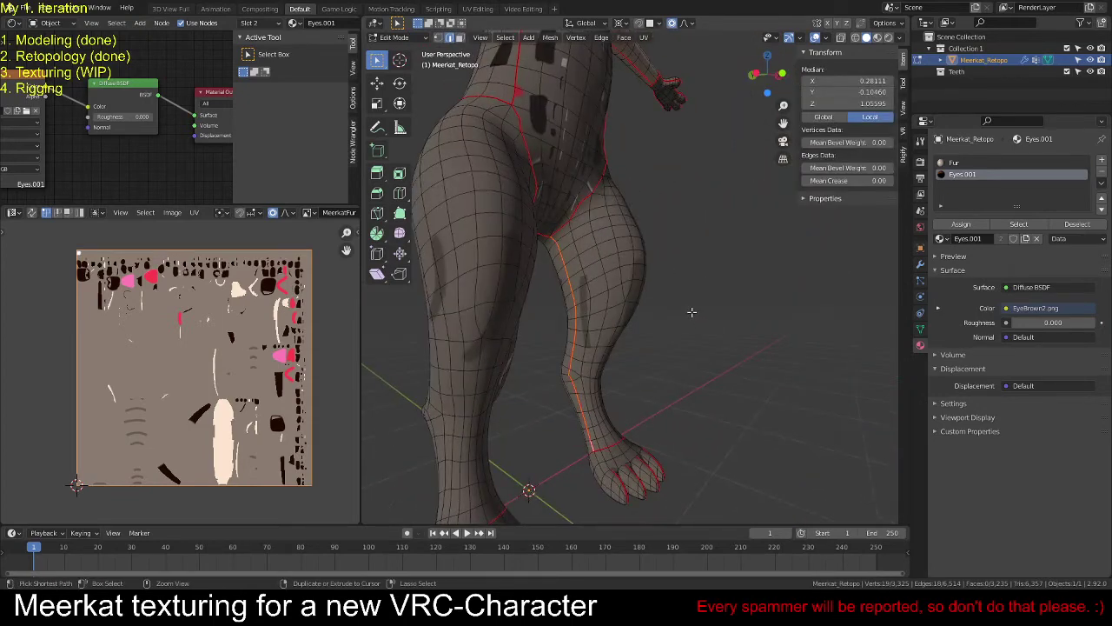
key("ctrl+z")
scroll(721, 273, "down", 5)
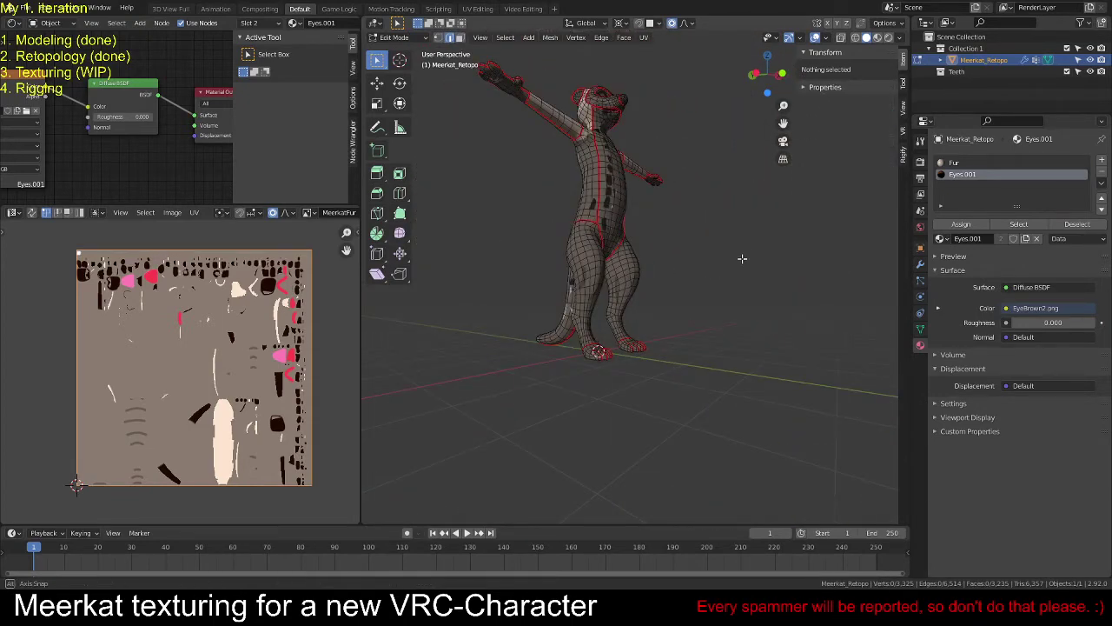
Step: Select the whole meerkat mesh and unwrap it along the new seams
middle_click_drag(742, 259, 696, 287)
key("a")
key("u")
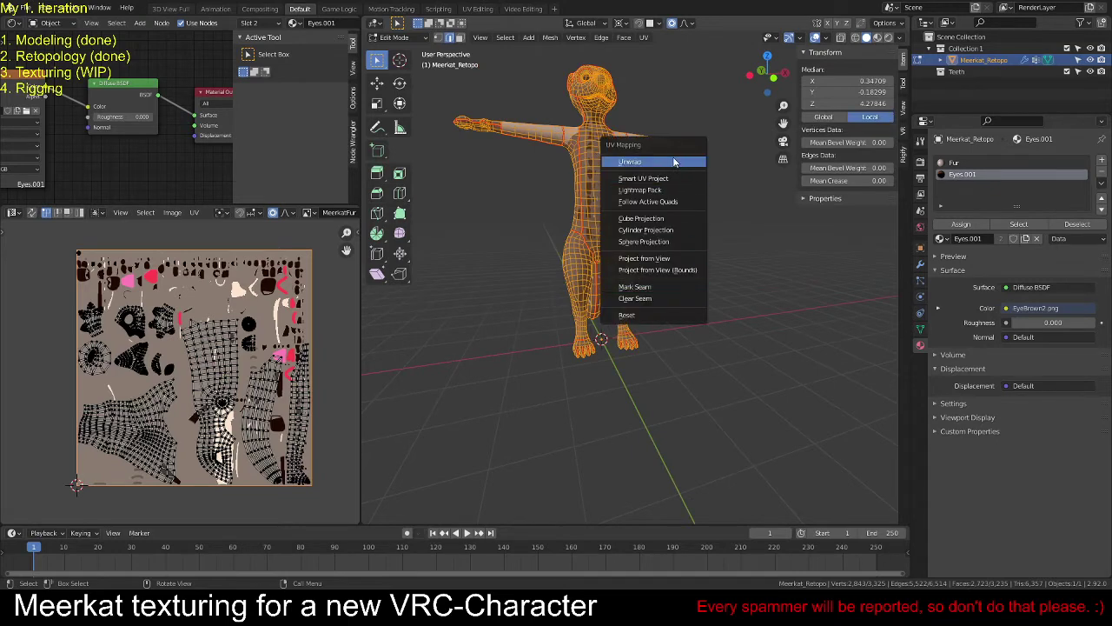
key("Return")
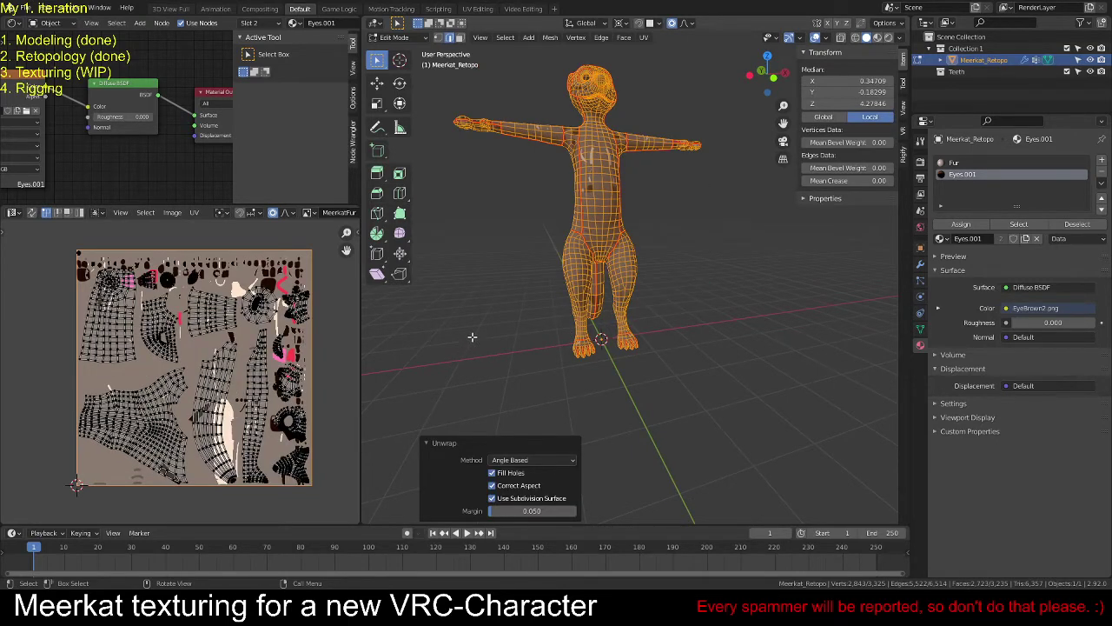
key("alt+a")
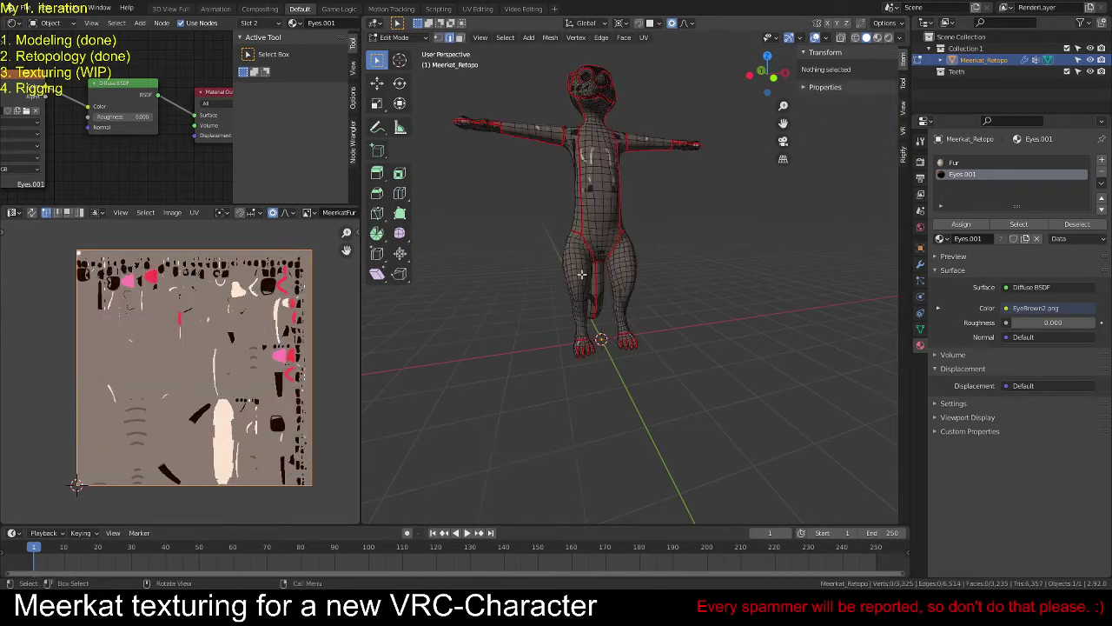
Step: Set linked selection to delimit by Seam and check the leg, torso and neck islands
key("l")
left_click(514, 486)
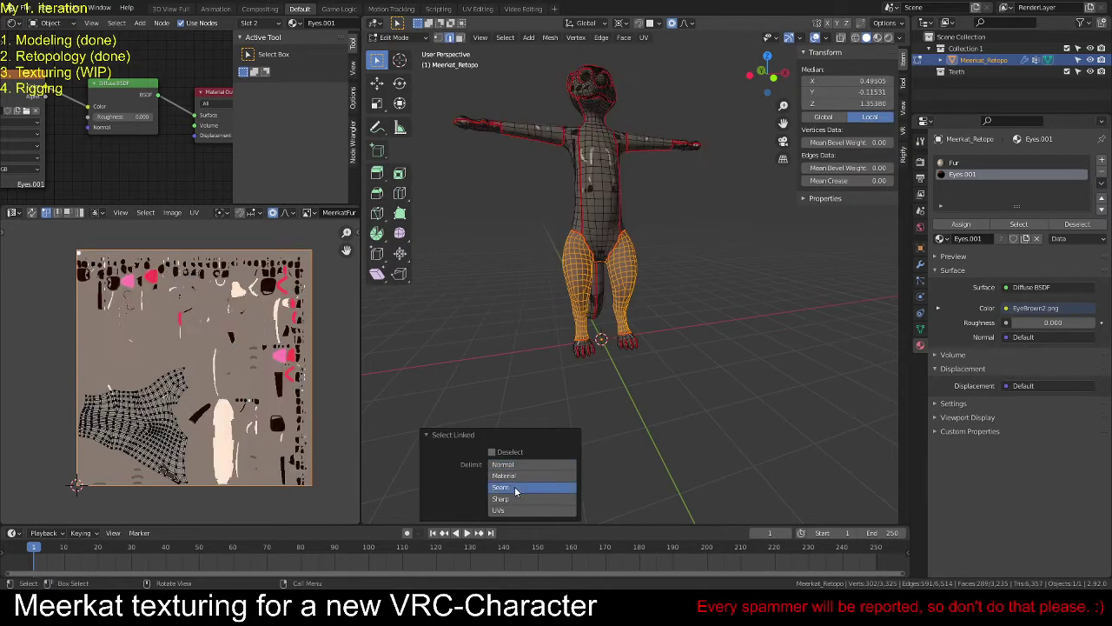
key("l")
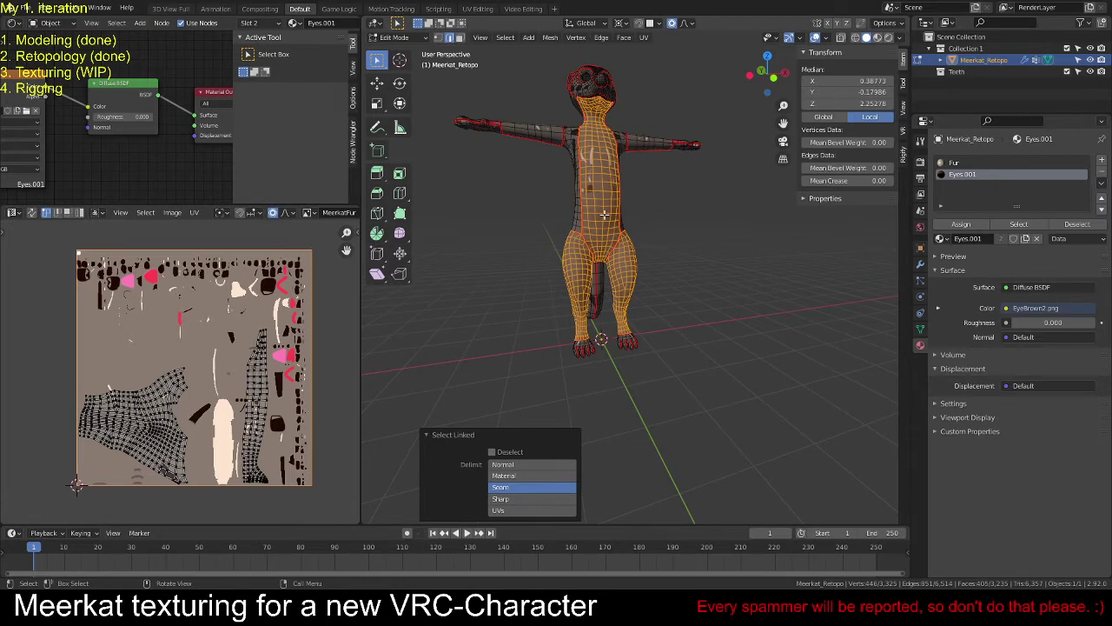
key("l")
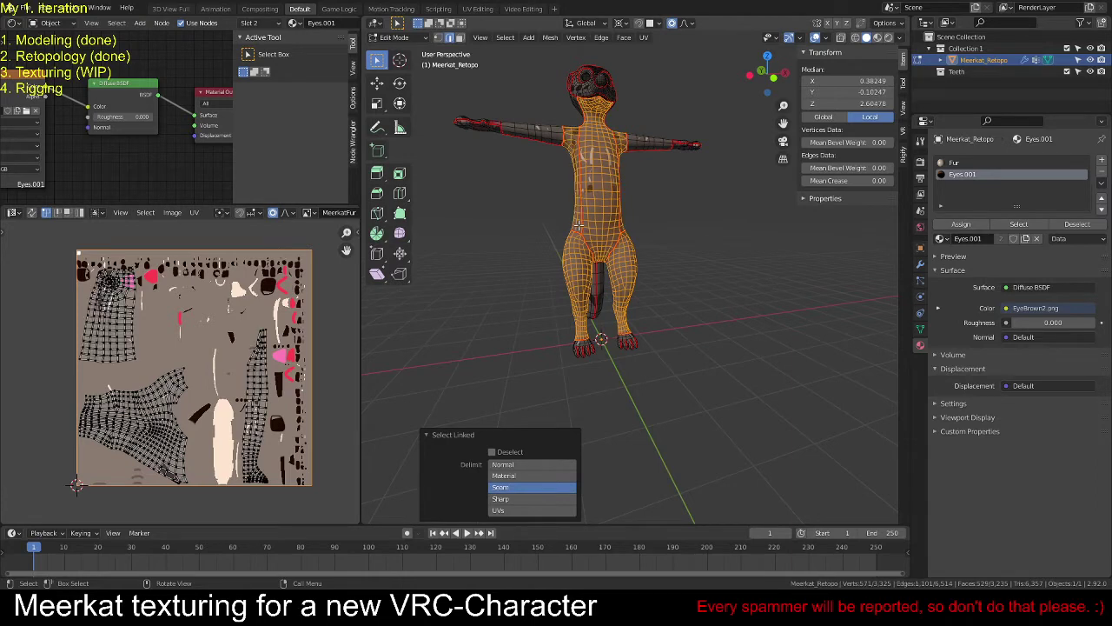
mouse_move(581, 219)
middle_mouse_down()
mouse_move(660, 202)
mouse_move(563, 228)
middle_mouse_up()
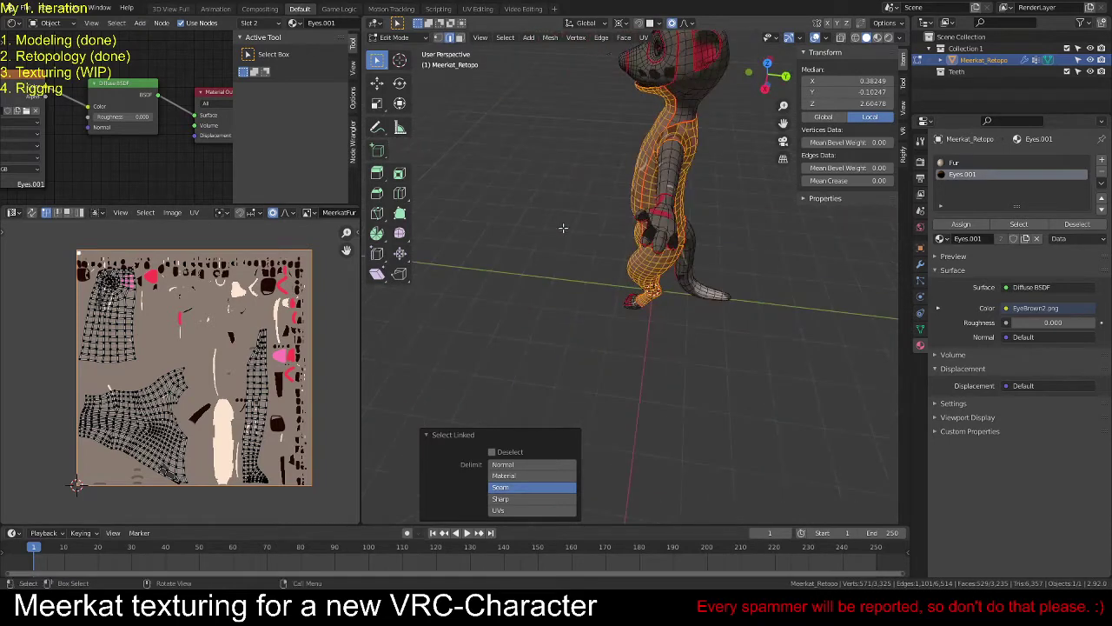
Step: Check the arm islands in the UV layout, then deselect and frame the meerkat
key("l")
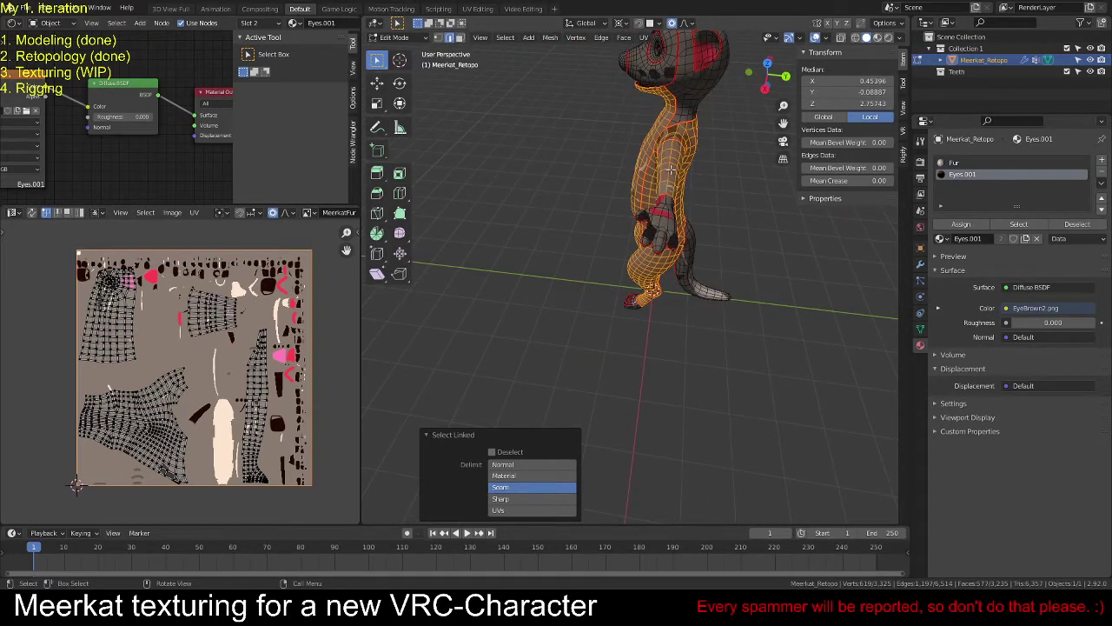
key("l")
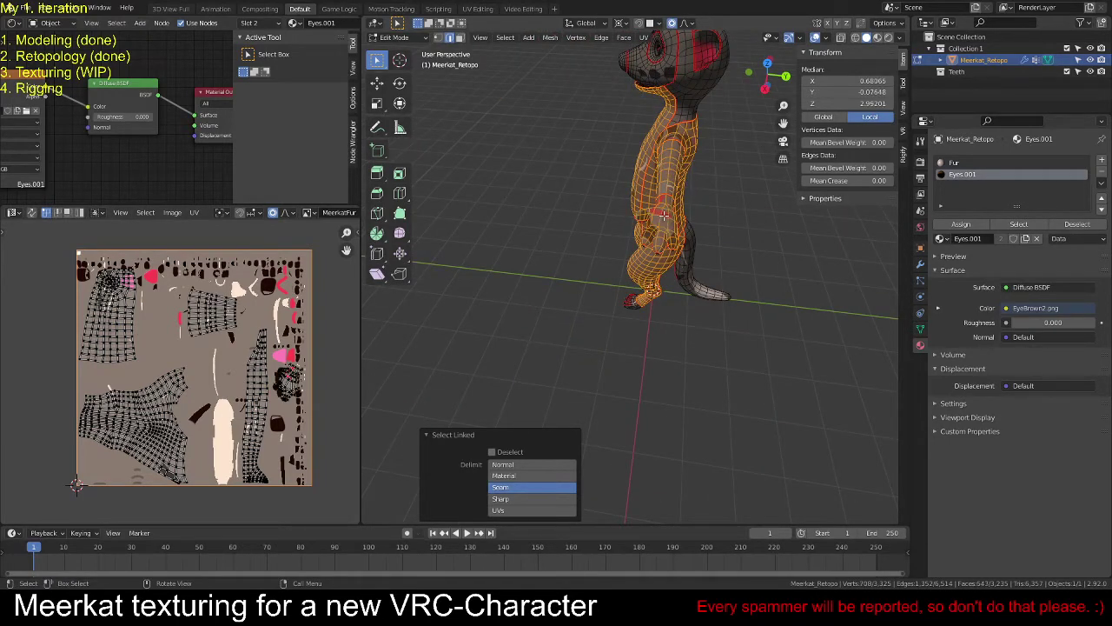
scroll(209, 361, "up", 4)
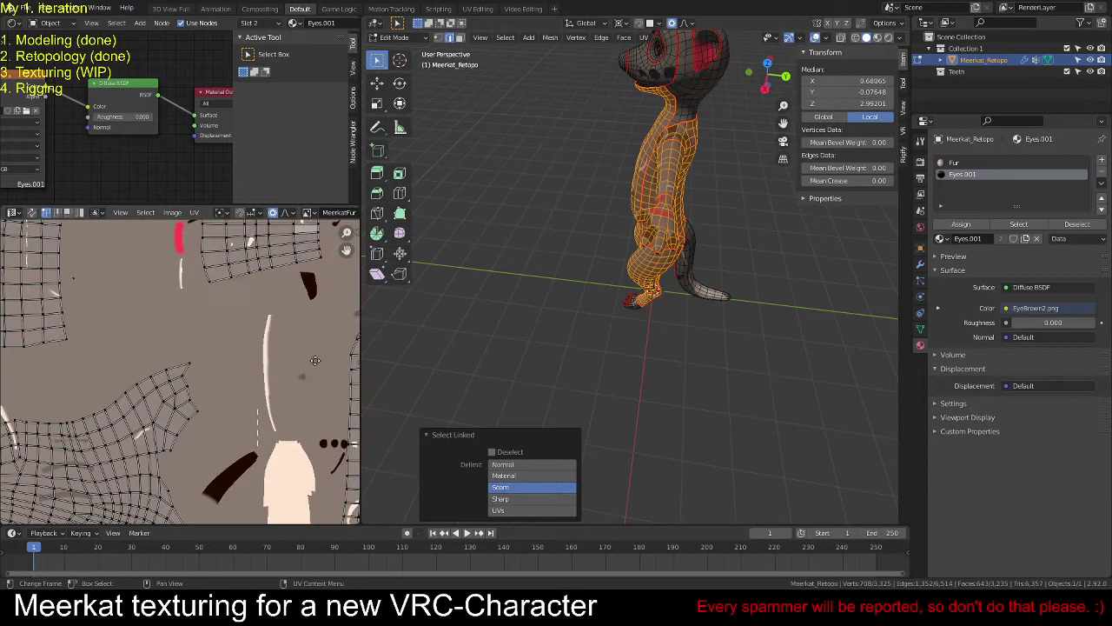
scroll(208, 360, "up", 4)
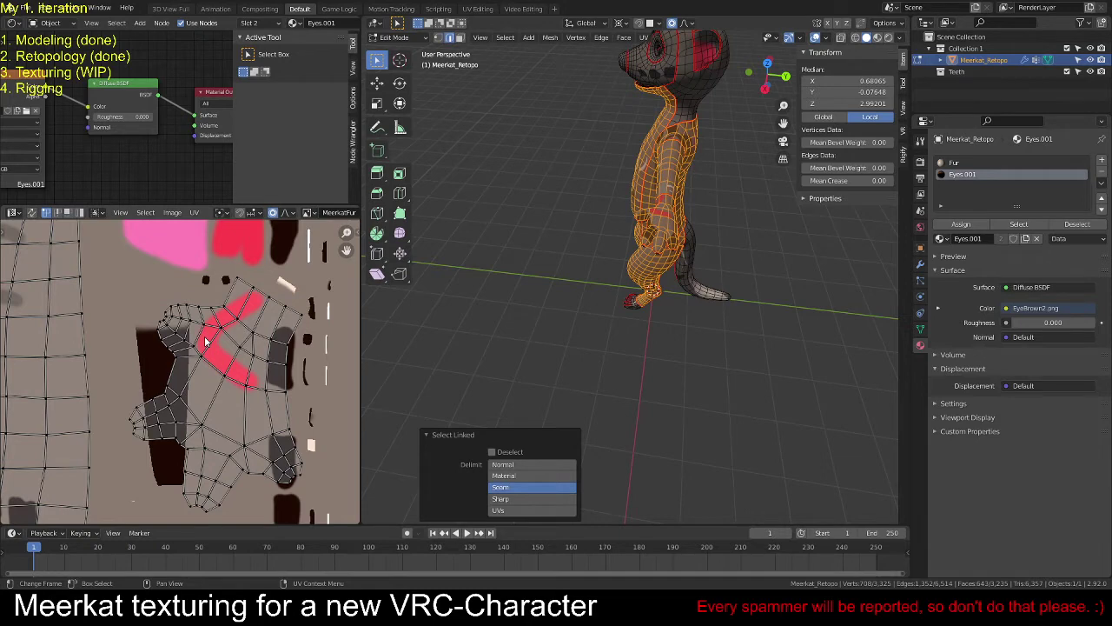
scroll(676, 235, "up", 5)
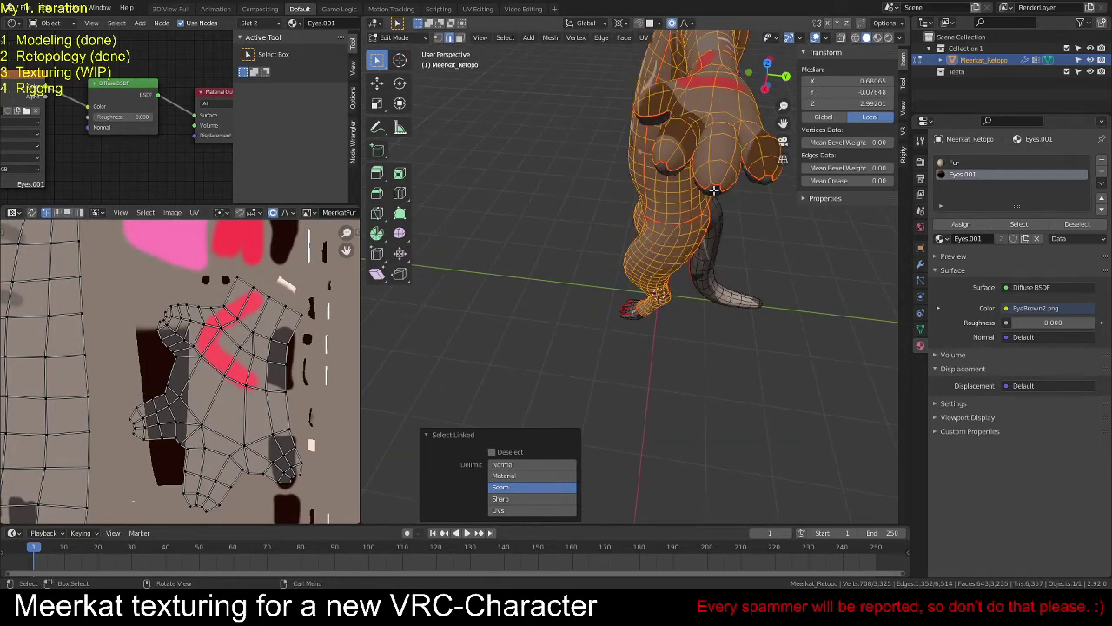
key("l")
scroll(208, 339, "down", 5)
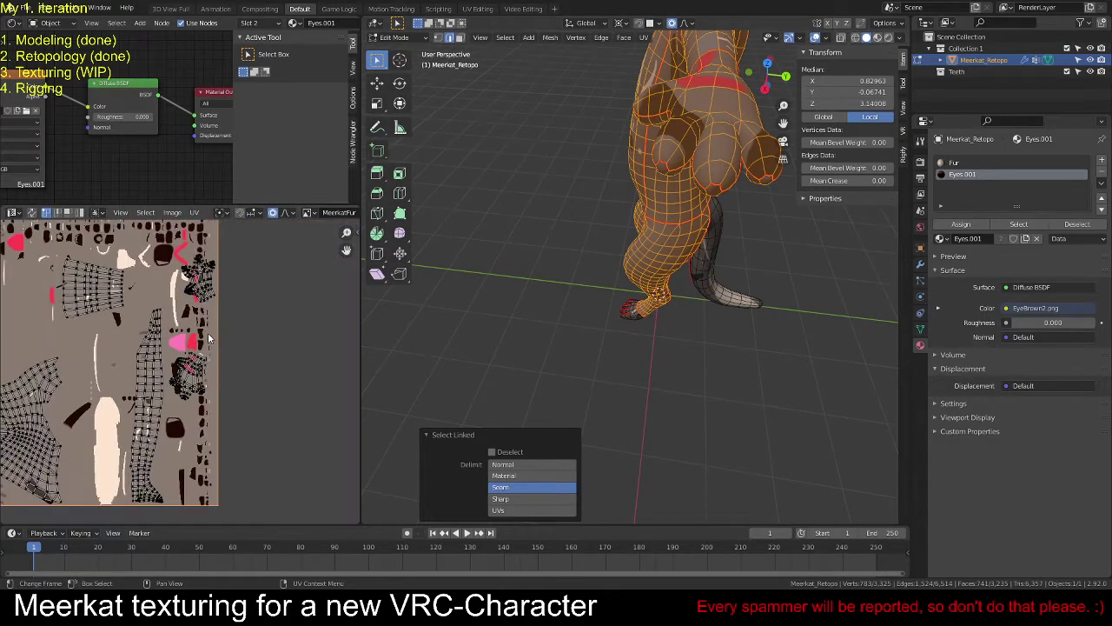
scroll(208, 332, "up", 4)
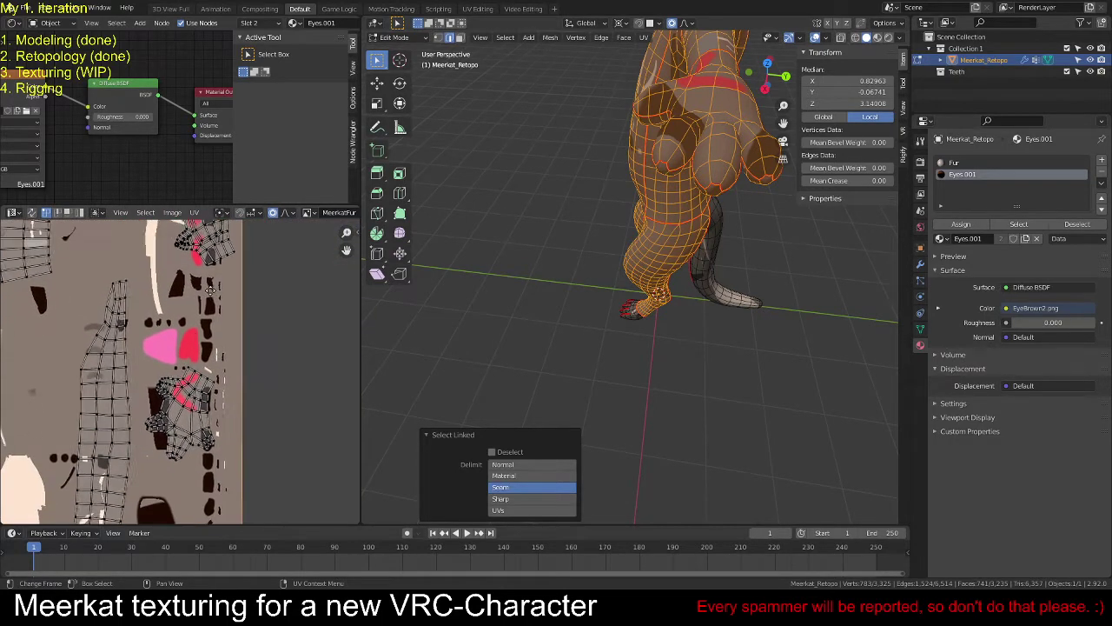
scroll(210, 287, "down", 4)
middle_click_drag(150, 350, 181, 356)
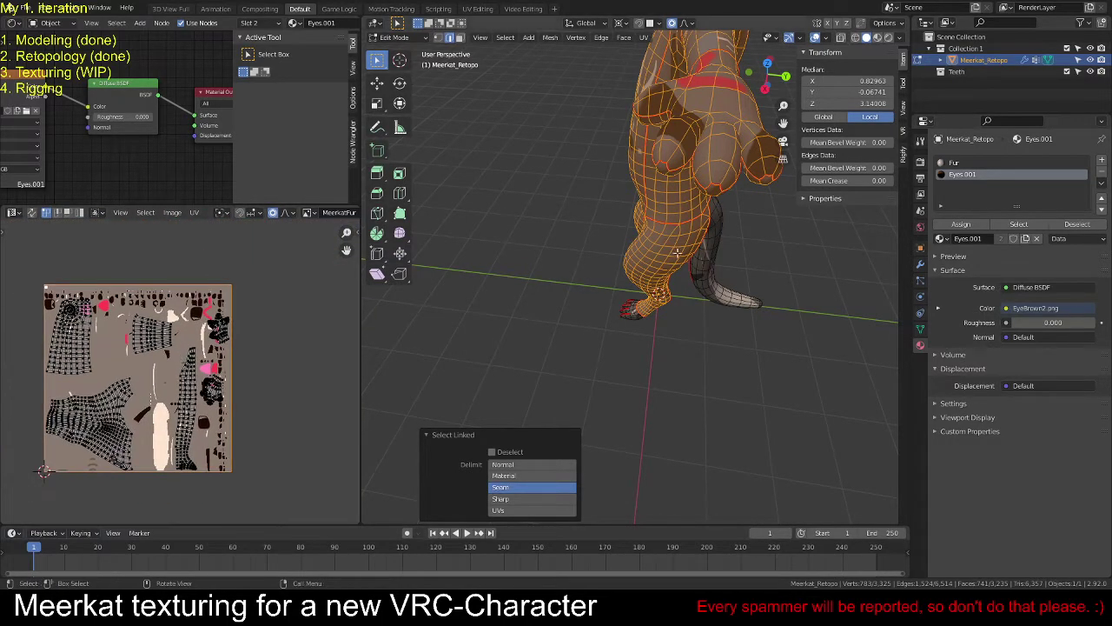
key("alt+a")
middle_click_drag(609, 217, 683, 210)
key("Home")
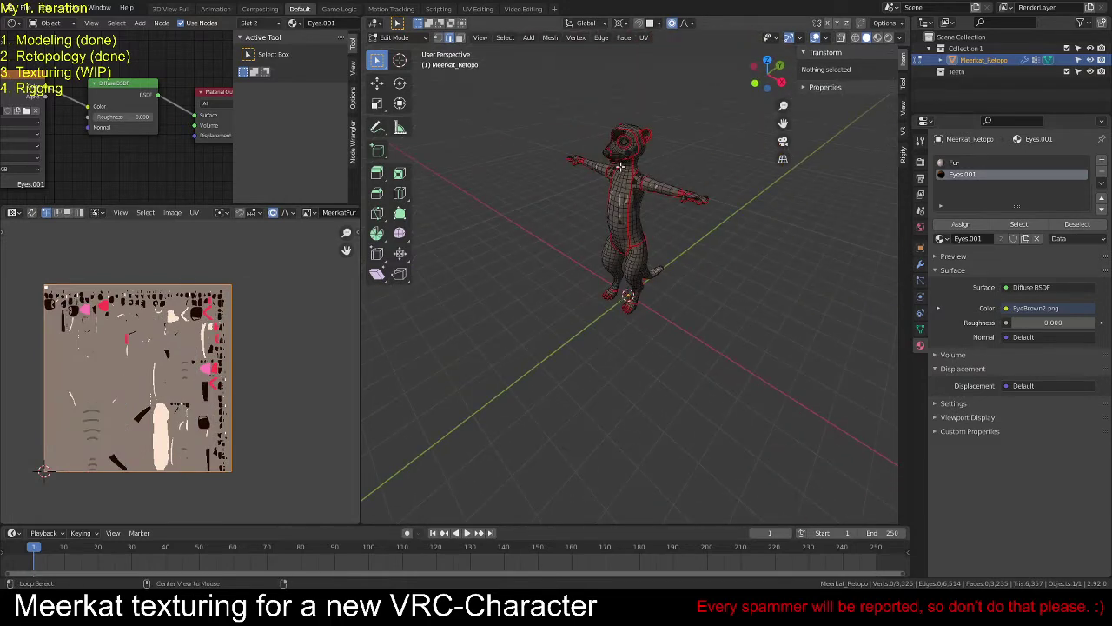
Step: Mark the edge loop inside the meerkat's mouth as a seam
scroll(626, 168, "up", 5)
middle_click_drag(626, 169, 529, 236)
scroll(615, 257, "down", 2)
scroll(615, 256, "up", 8)
scroll(570, 245, "up", 5)
left_click(657, 270, "alt")
key("u")
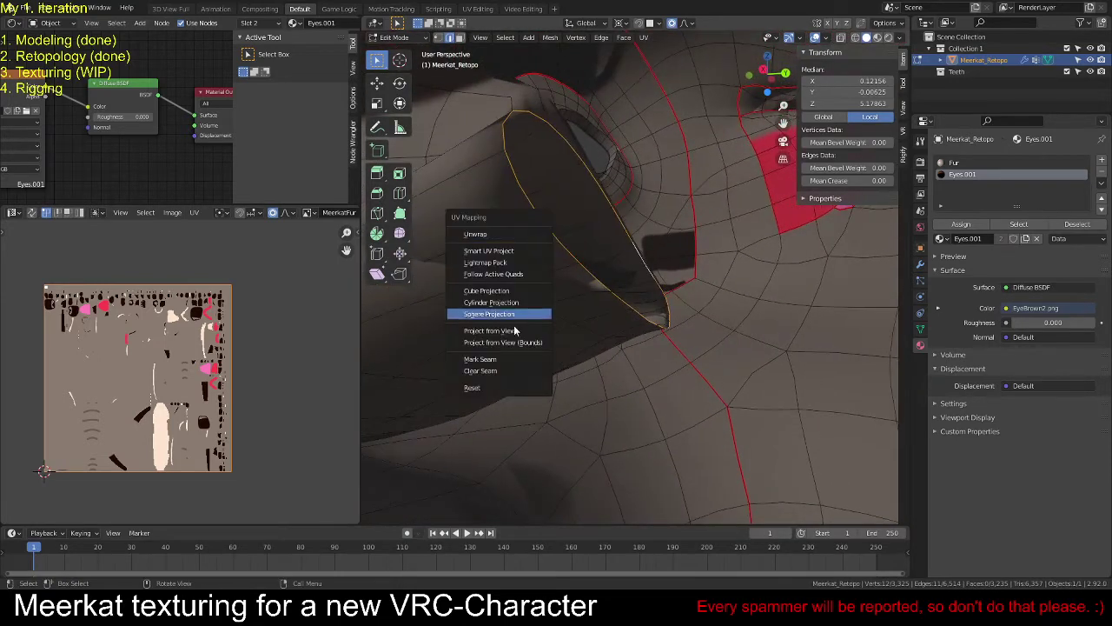
left_click(500, 359)
key("alt+a")
Step: Select the tongue as a linked piece and view the mouth from below
scroll(507, 288, "down", 5)
middle_click_drag(506, 287, 686, 302)
scroll(691, 304, "up", 4)
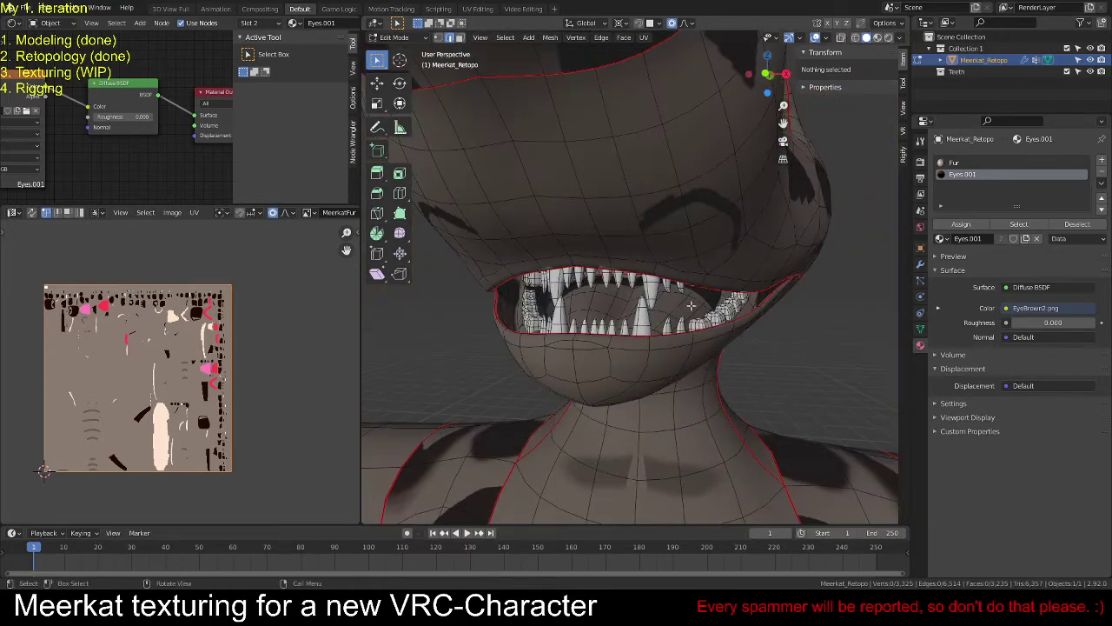
key("l")
middle_click_drag(693, 304, 693, 300)
scroll(693, 300, "down", 3)
Step: Add the mouth interior to the tongue selection and unwrap it
key("u")
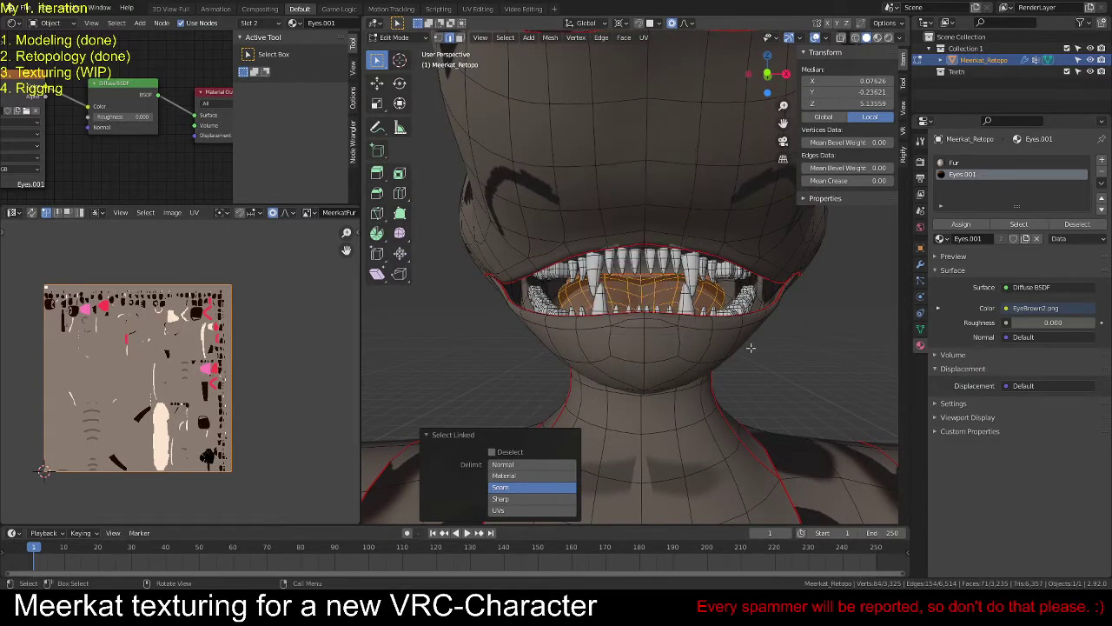
key("l")
key("u")
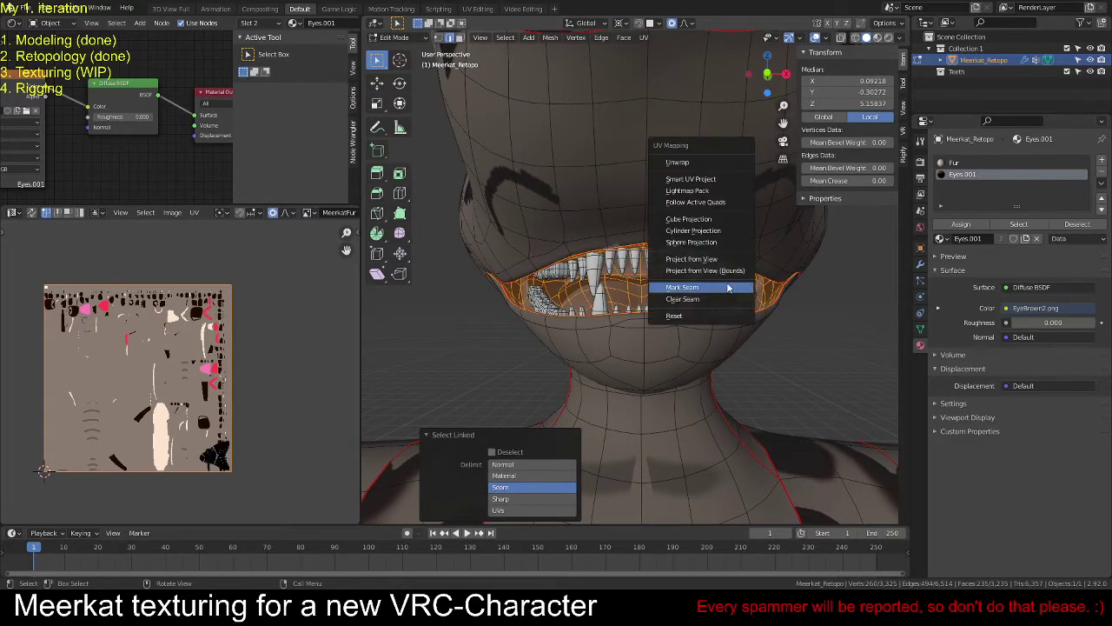
left_click(694, 162)
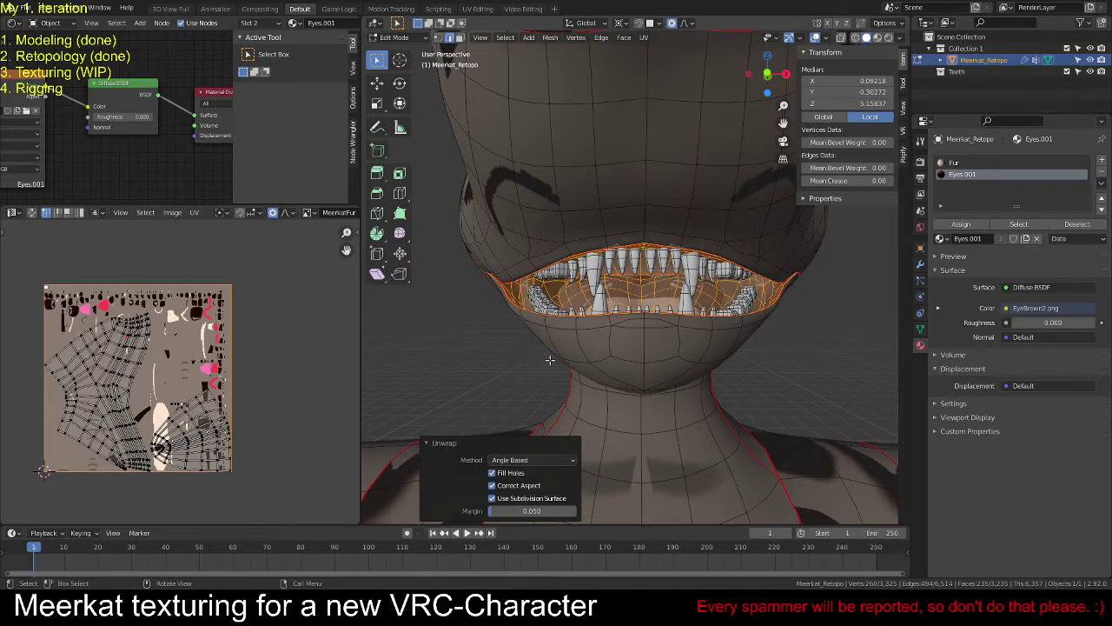
Step: Select the whole mesh to review all UV islands, then deselect it
scroll(142, 452, "up", 1)
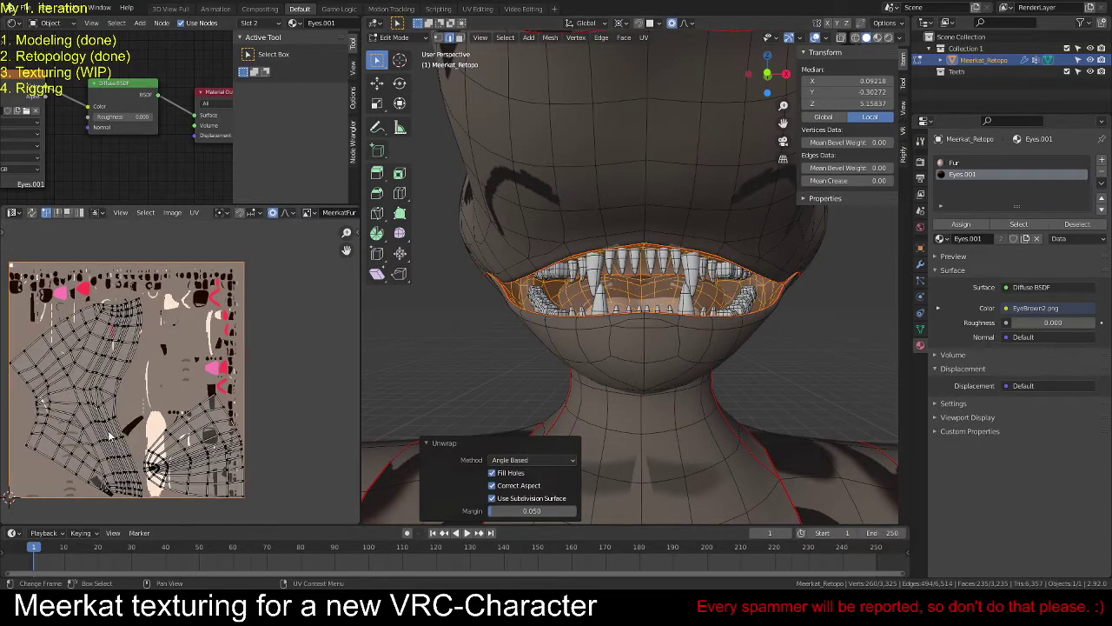
mouse_move(669, 295)
middle_mouse_down()
mouse_move(654, 294)
mouse_move(668, 289)
middle_mouse_up()
key("a")
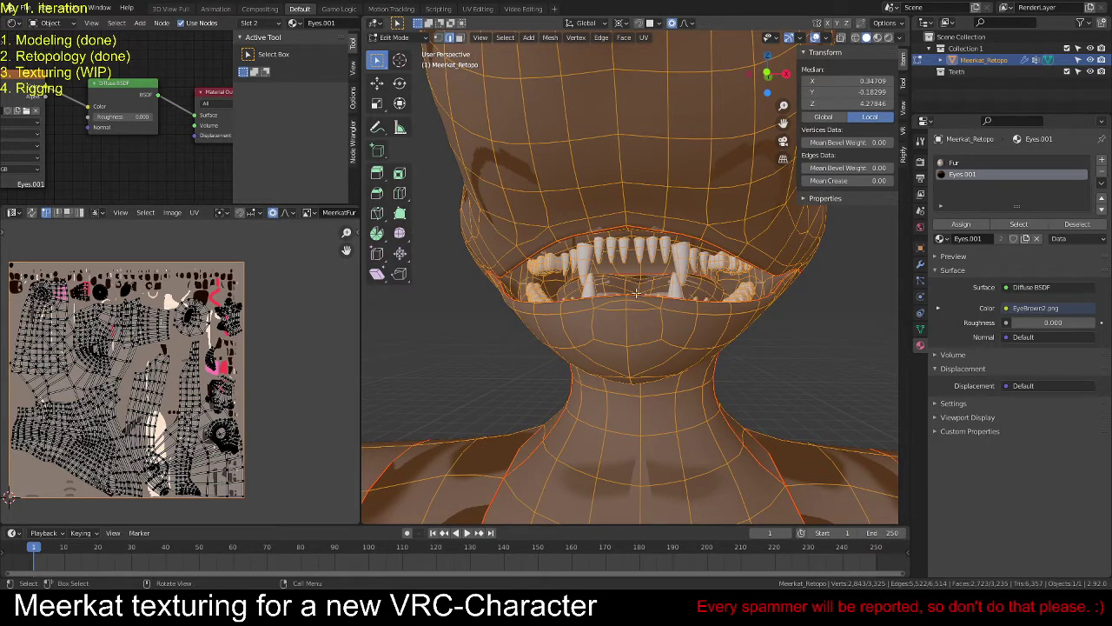
key("alt+a")
Step: Select every upper and lower tooth, including the lower canines, as linked seam islands
scroll(711, 282, "up", 2)
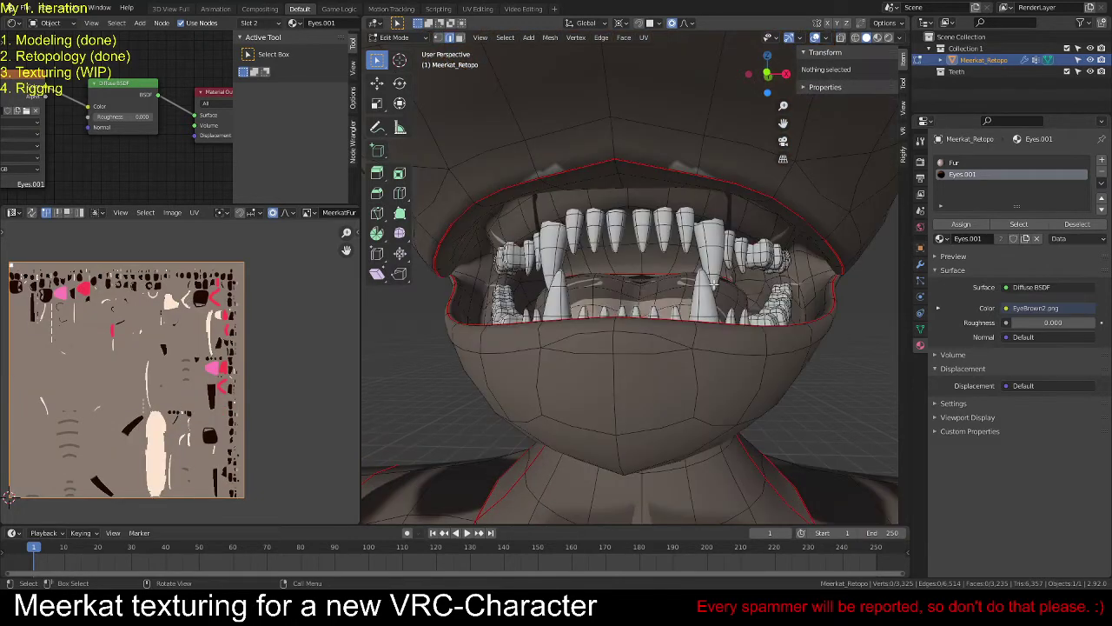
mouse_move(714, 283)
middle_mouse_down()
mouse_move(702, 276)
mouse_move(714, 284)
middle_mouse_up()
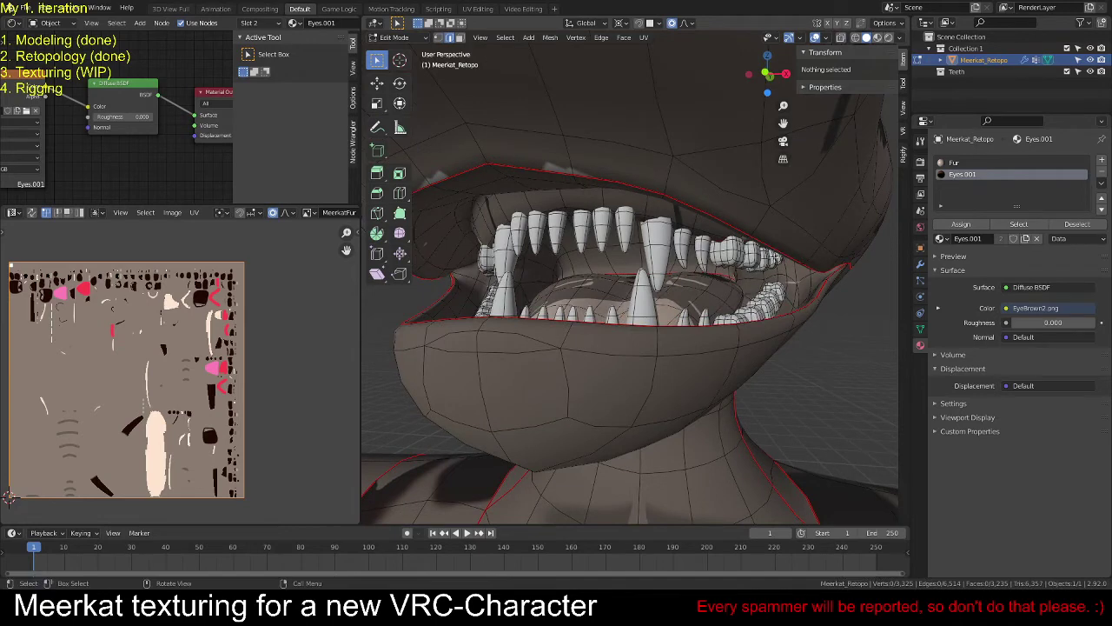
key("l")
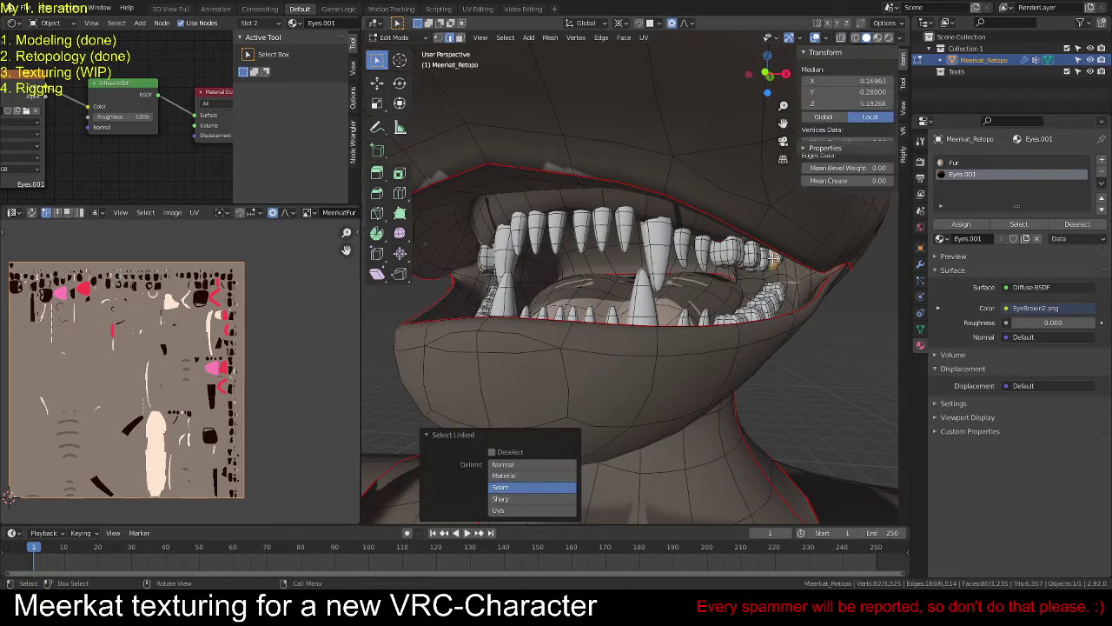
key("l")
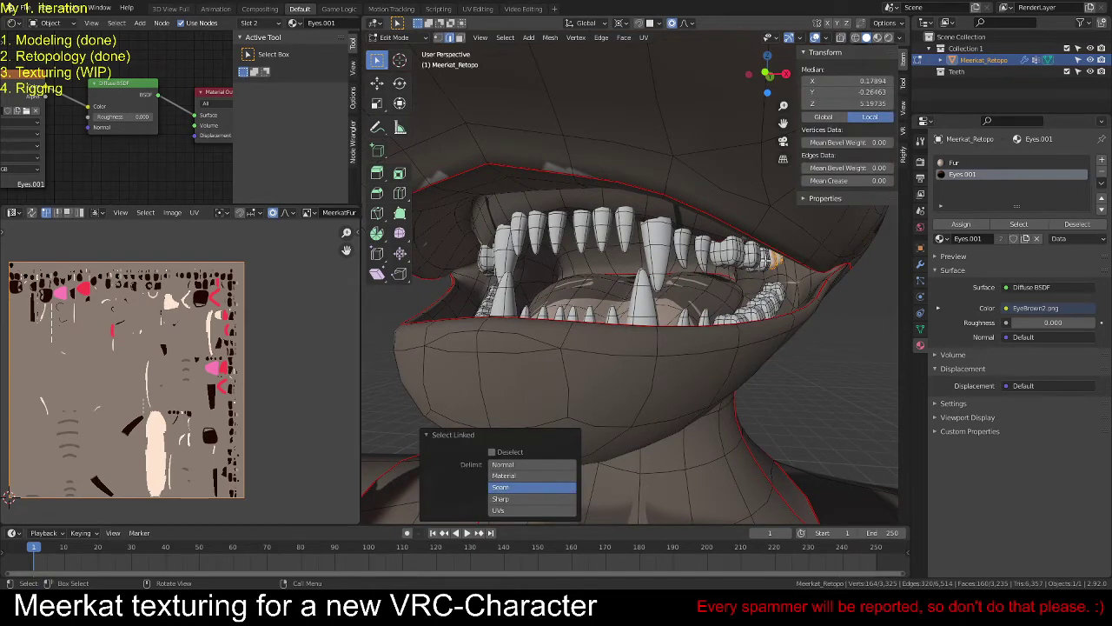
key("l")
key("l")
key("l")
key("l")
key("l")
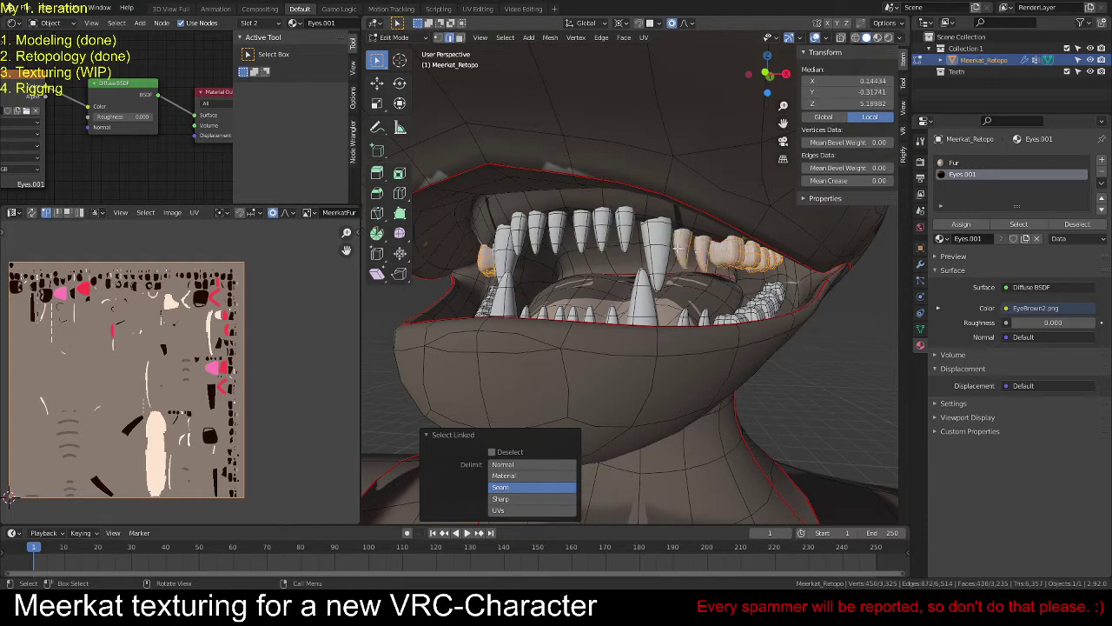
key("l")
key("l")
key("l")
key("l")
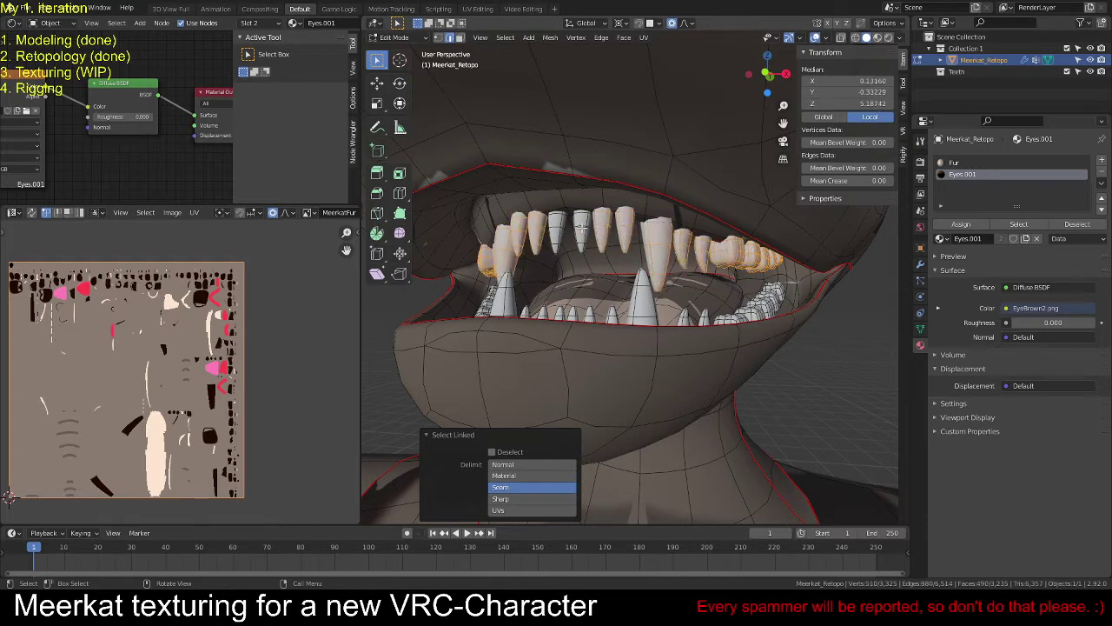
key("l")
key("l")
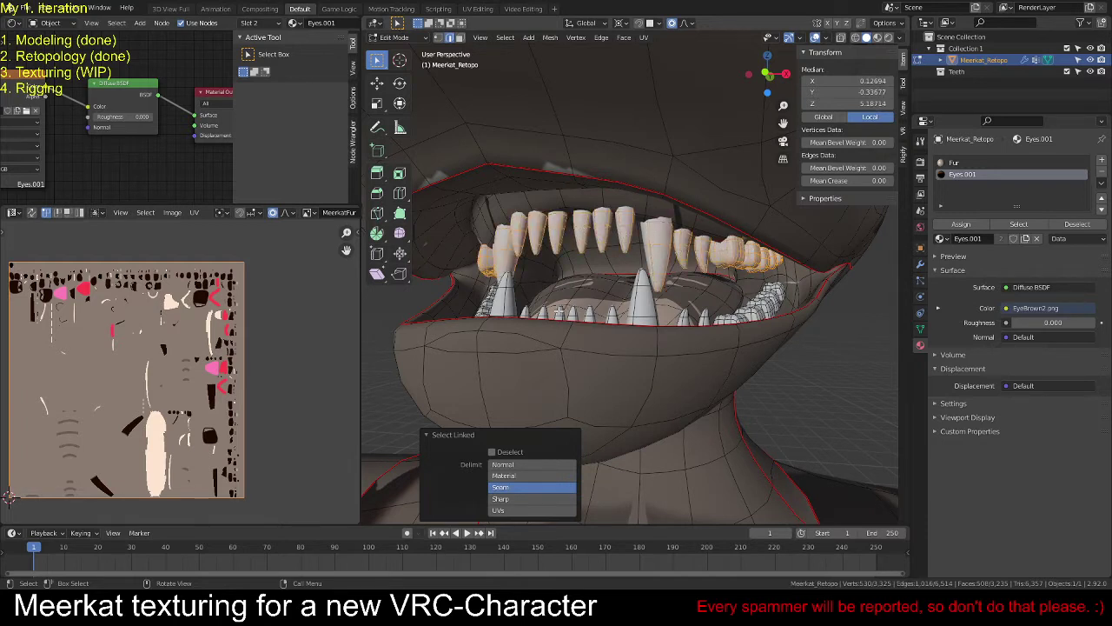
key("l")
key("l")
key("l")
key("l")
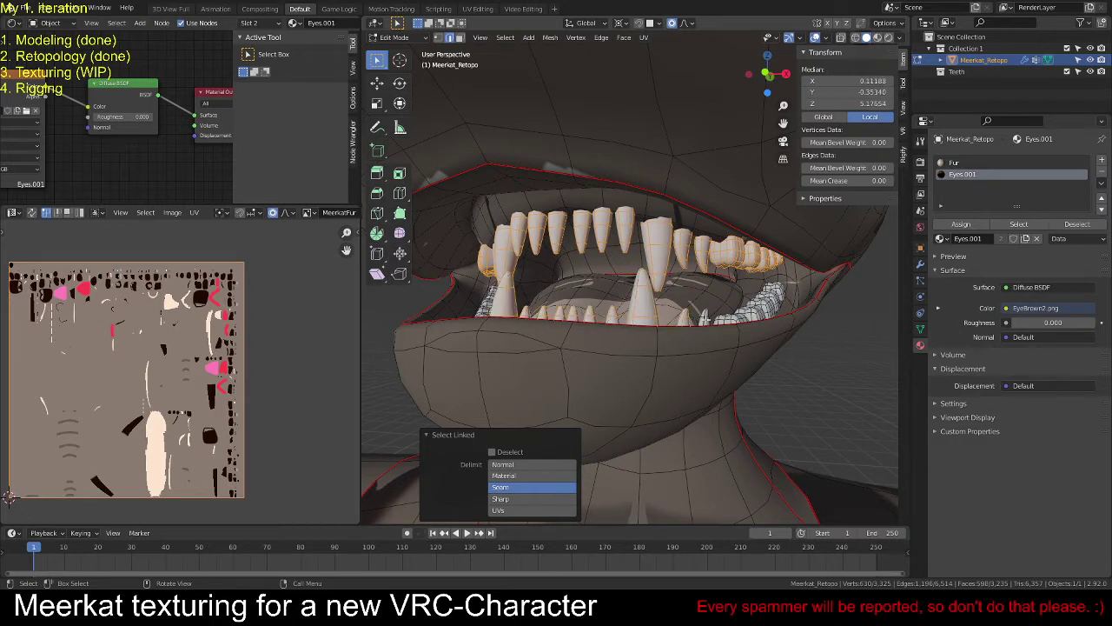
key("l")
key("l")
key("l")
key("l")
key("l")
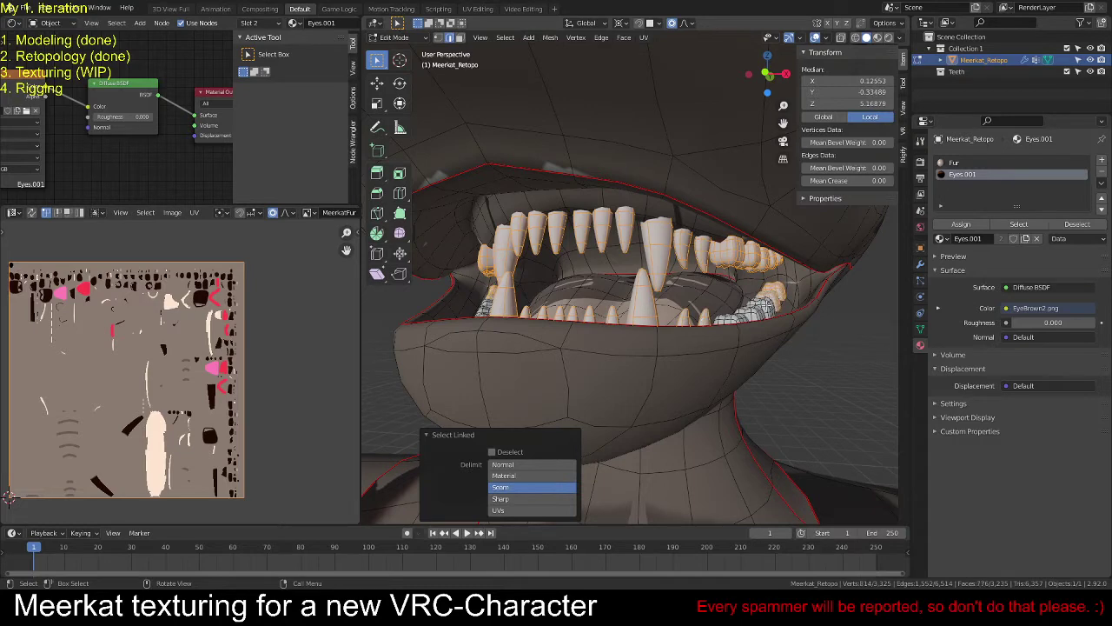
key("l")
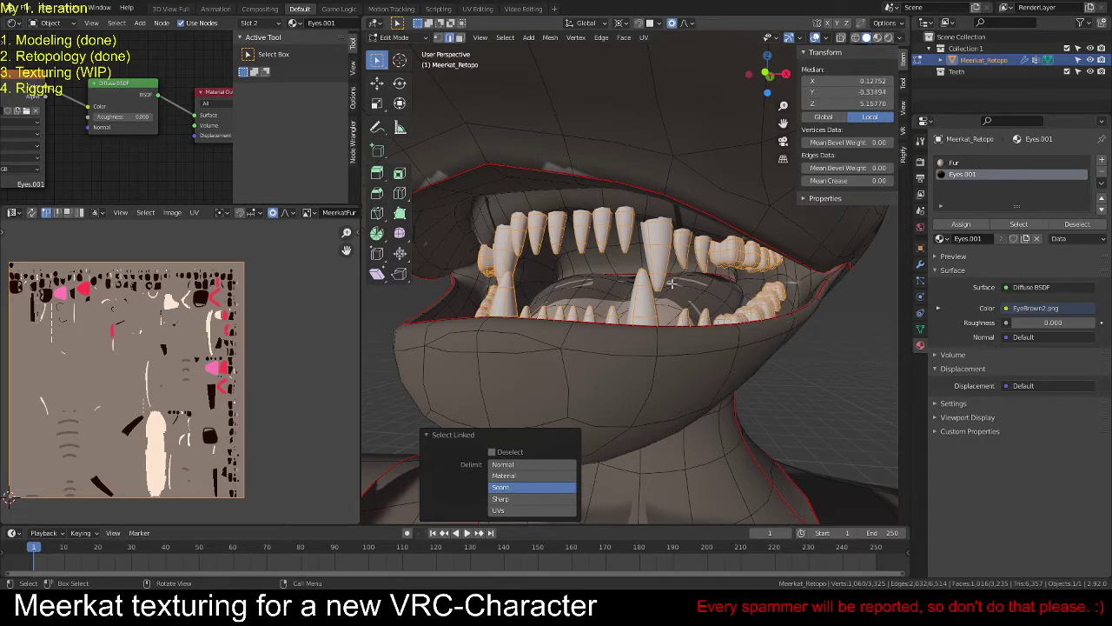
mouse_move(672, 282)
middle_mouse_down()
mouse_move(721, 285)
mouse_move(608, 287)
mouse_move(695, 283)
mouse_move(666, 280)
middle_mouse_up()
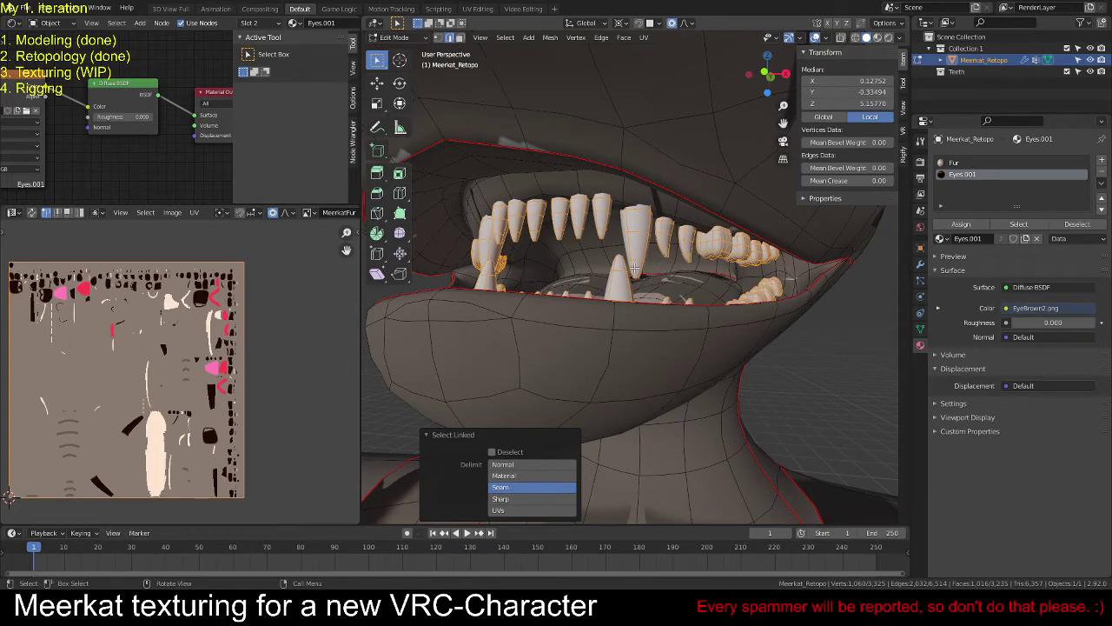
Step: Hide the selected teeth and bring the face into view
key("h")
scroll(631, 269, "down", 3)
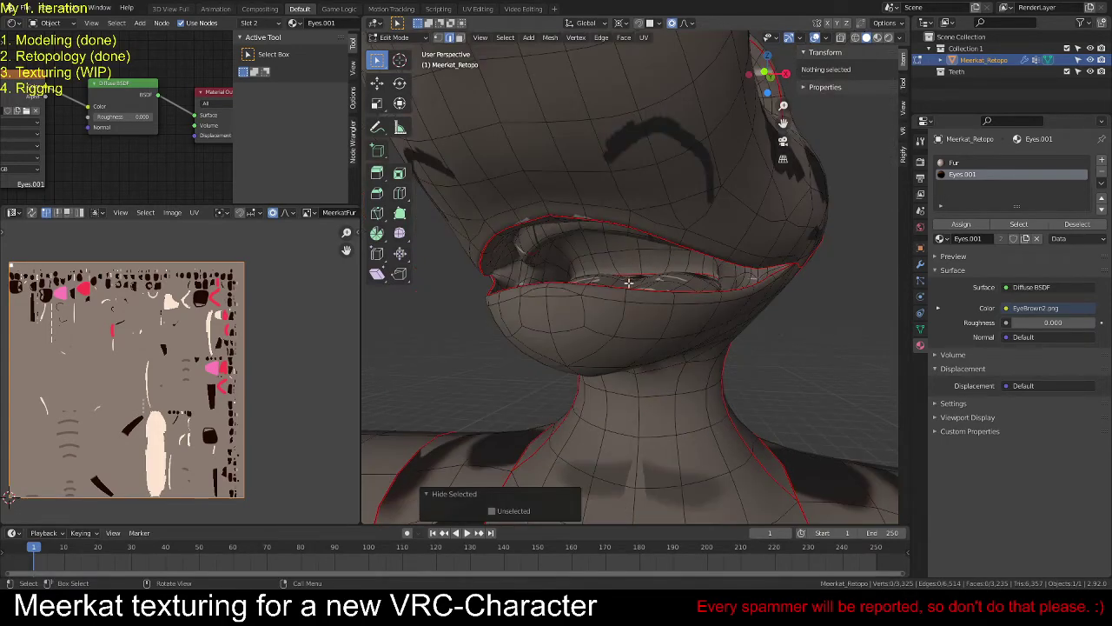
middle_click_drag(629, 284, 521, 303)
scroll(696, 331, "down", 3)
scroll(556, 339, "up", 3)
Step: Unwrap the whole visible mesh Angle Based with 0.050 margin, inspect the eye islands, and deselect
key("a")
key("u")
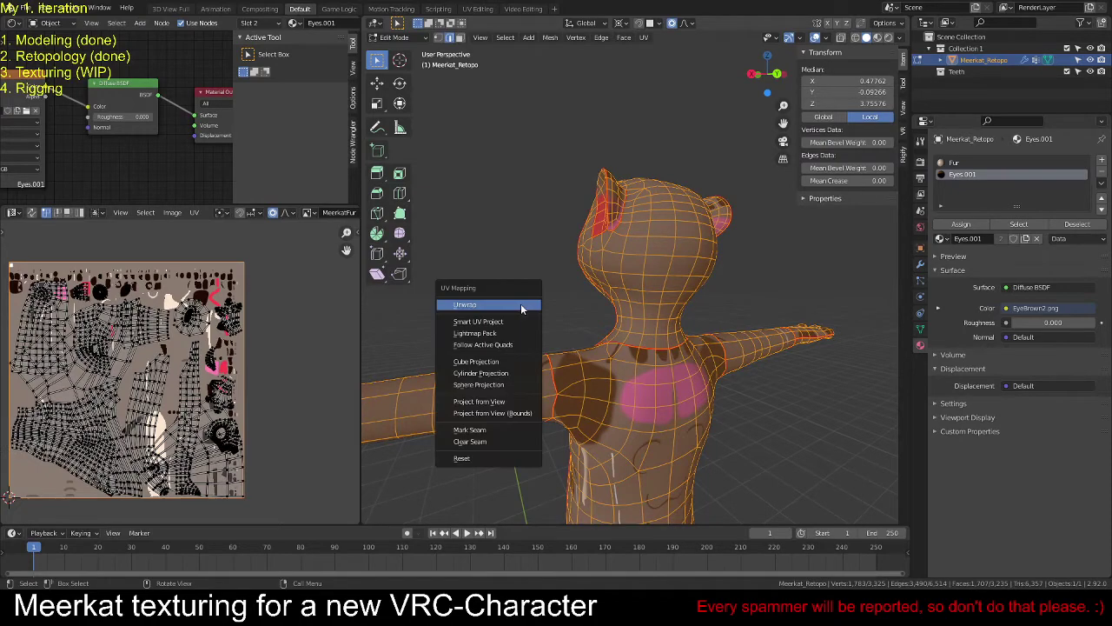
left_click(487, 304)
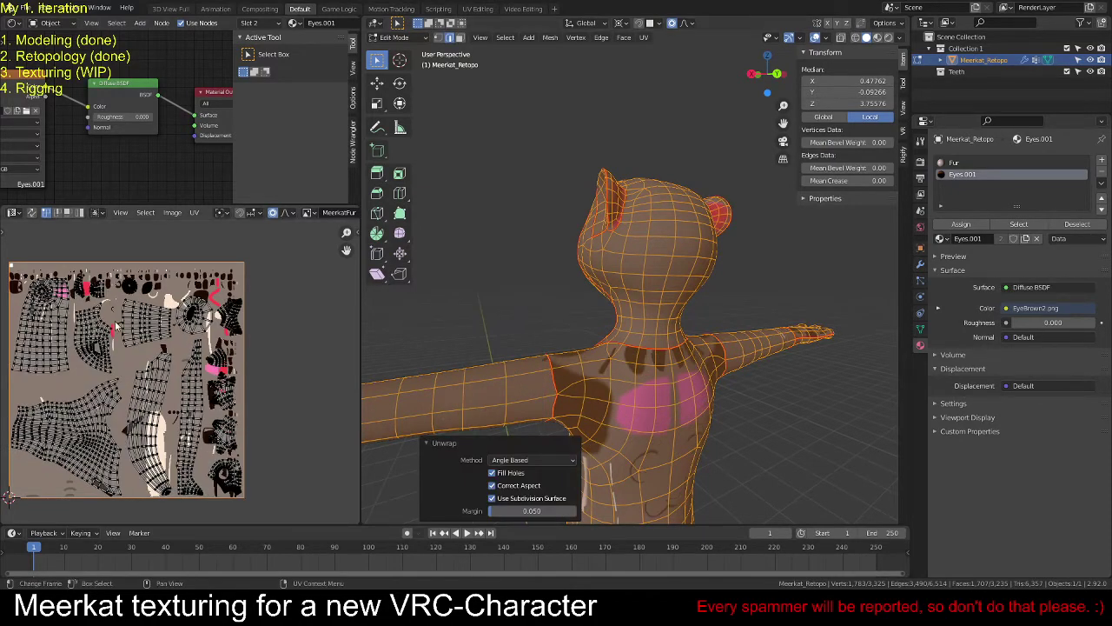
scroll(125, 270, "up", 6)
scroll(244, 291, "down", 5)
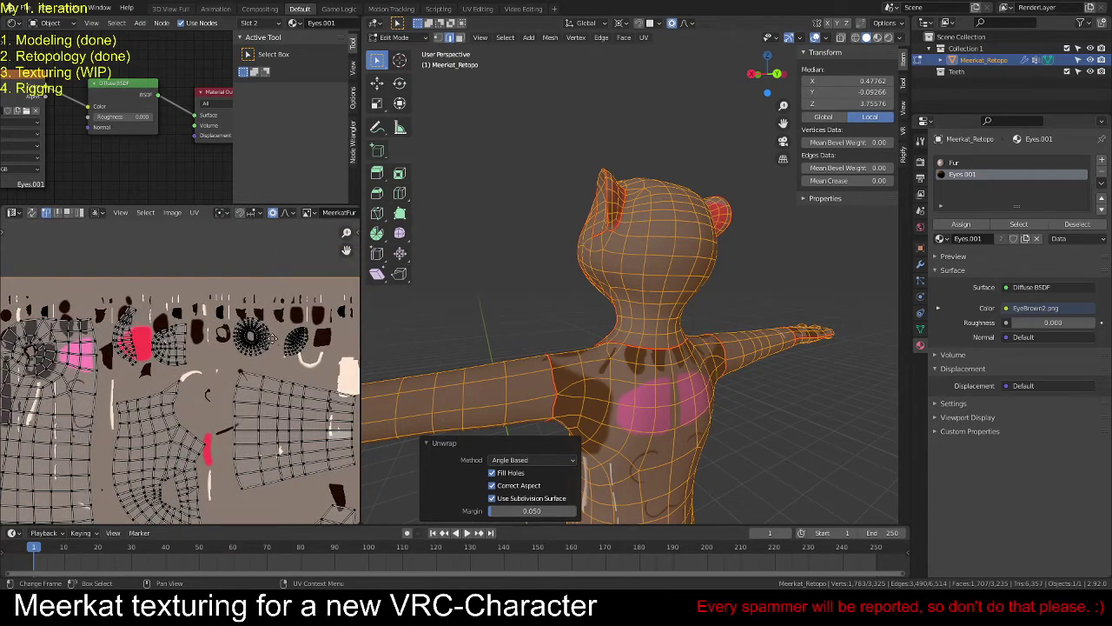
scroll(165, 433, "up", 6)
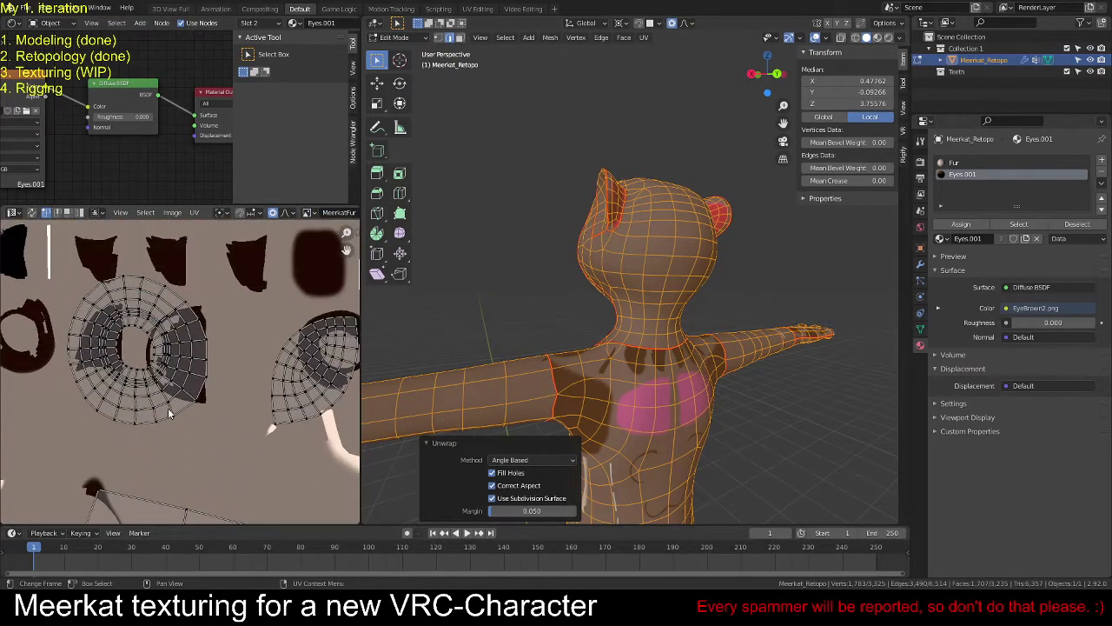
scroll(168, 407, "down", 2)
middle_click_drag(565, 296, 763, 288)
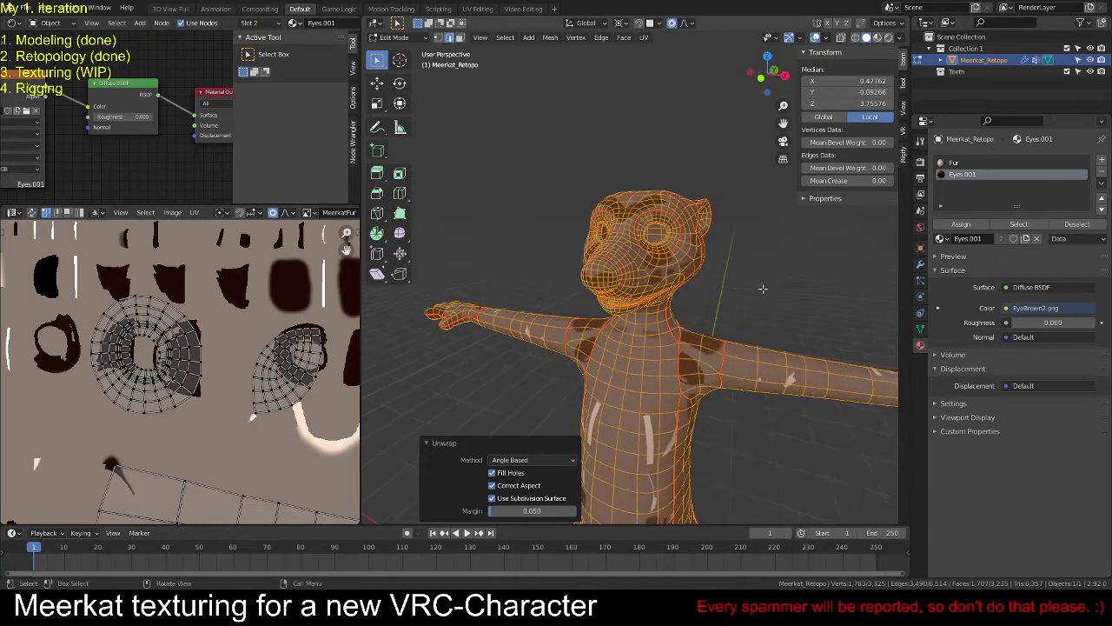
left_click(760, 282)
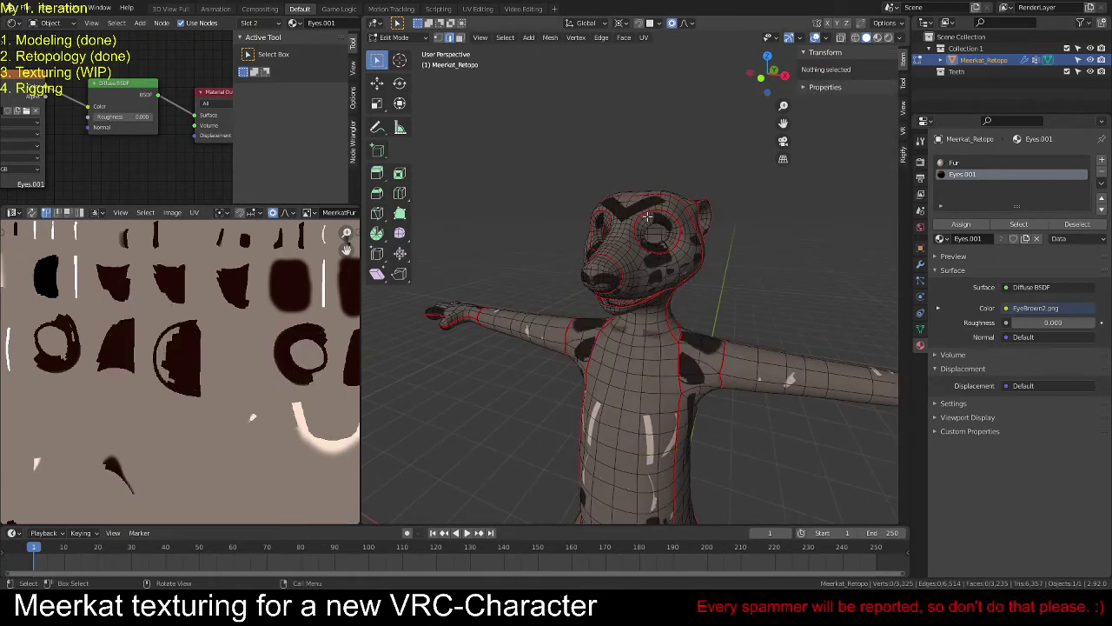
key("l")
middle_click_drag(681, 238, 668, 224)
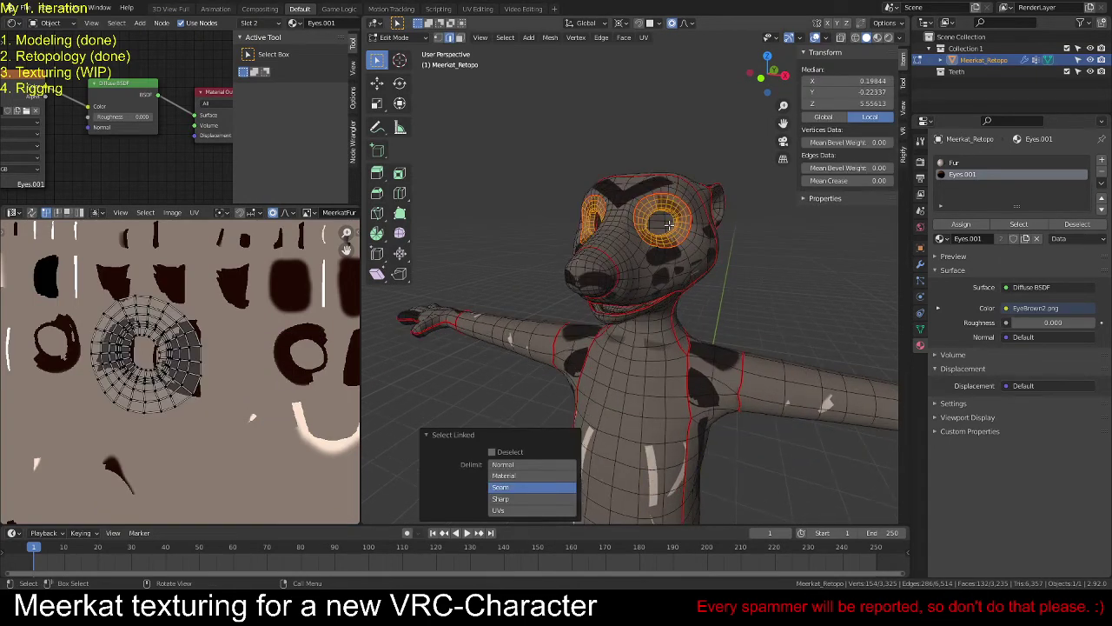
scroll(670, 228, "up", 3)
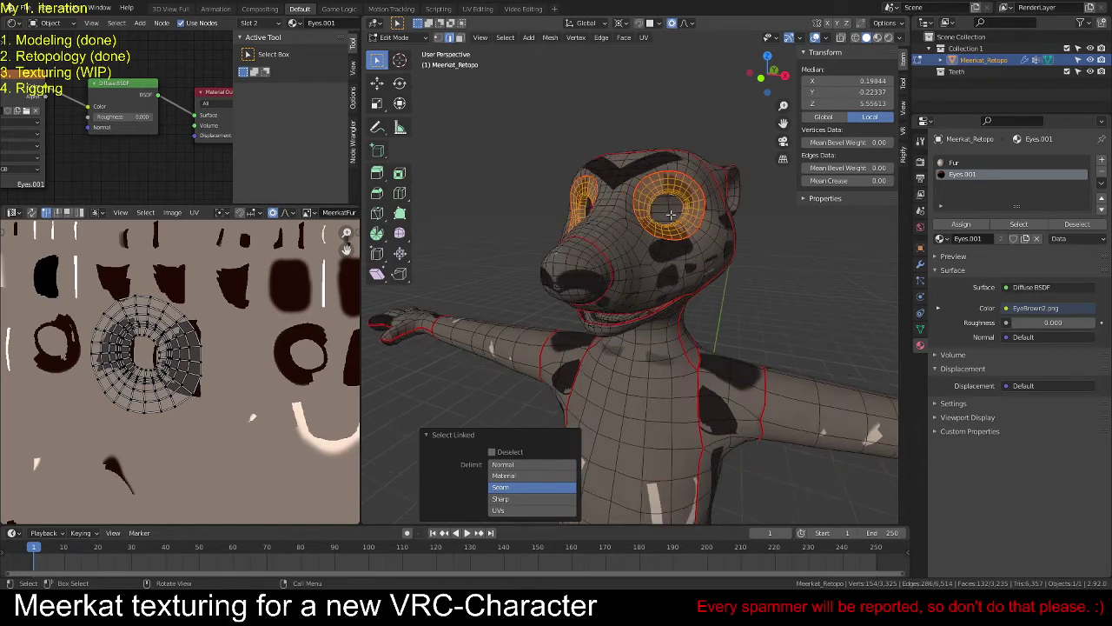
middle_click_drag(670, 228, 642, 213)
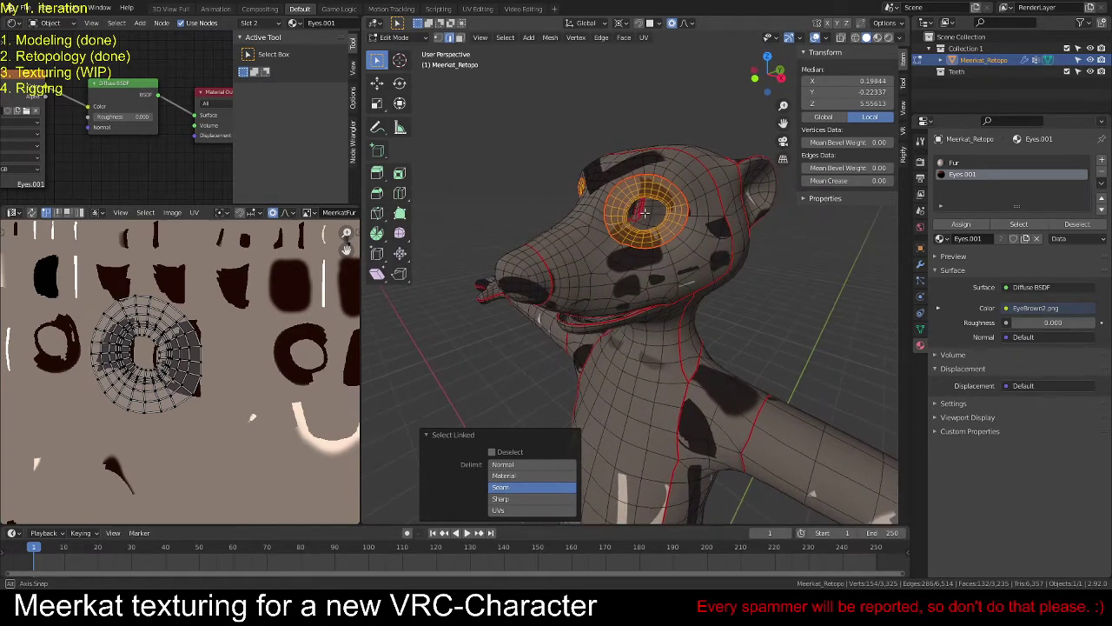
scroll(644, 212, "up", 2)
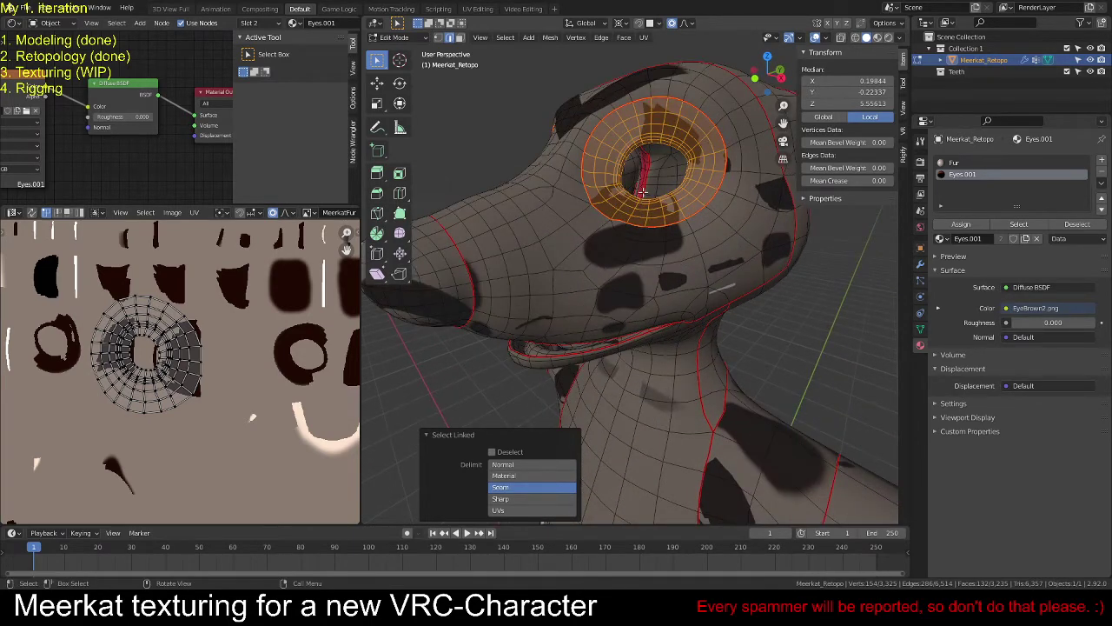
key("alt+a")
scroll(753, 253, "down", 6)
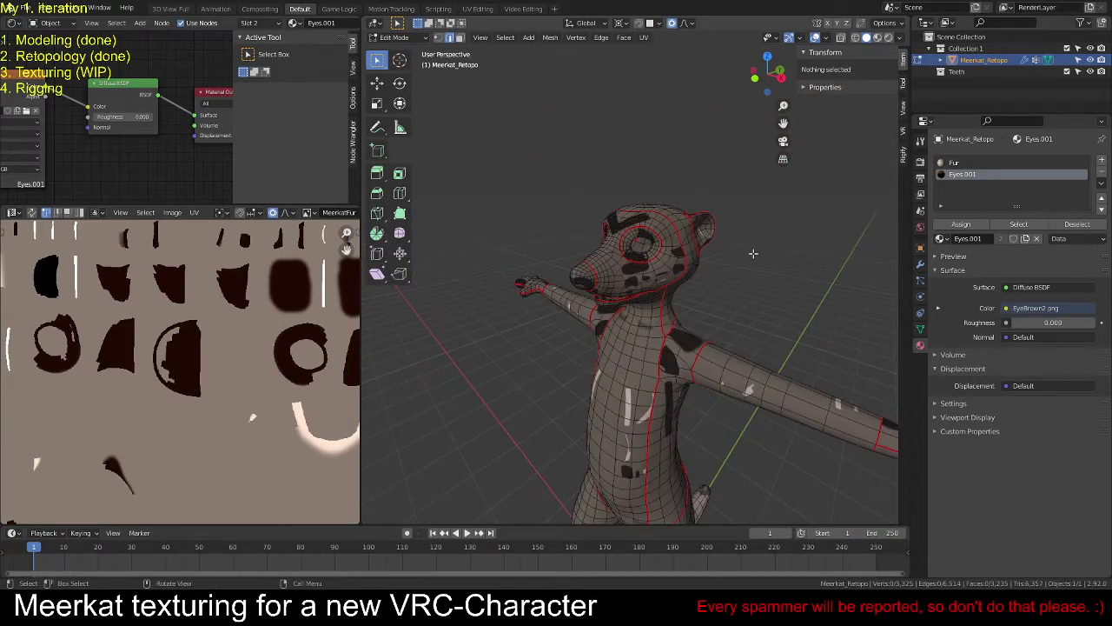
middle_click_drag(778, 256, 591, 254)
left_click(686, 245)
key("ctrl+l")
scroll(234, 344, "down", 4)
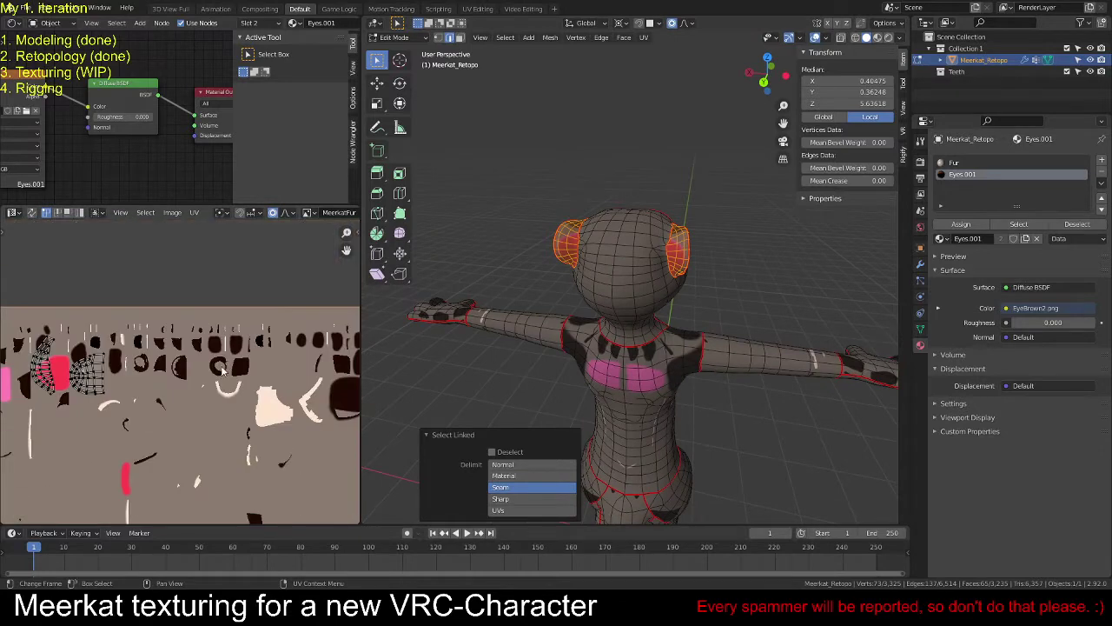
scroll(118, 368, "up", 4)
scroll(217, 348, "down", 3)
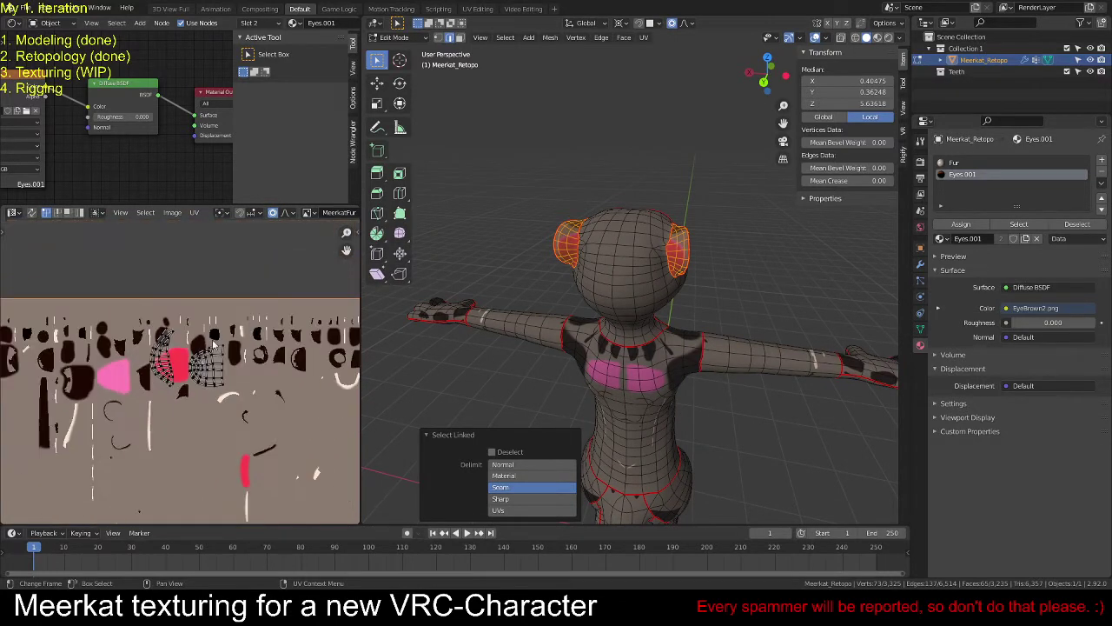
middle_click_drag(465, 315, 723, 294)
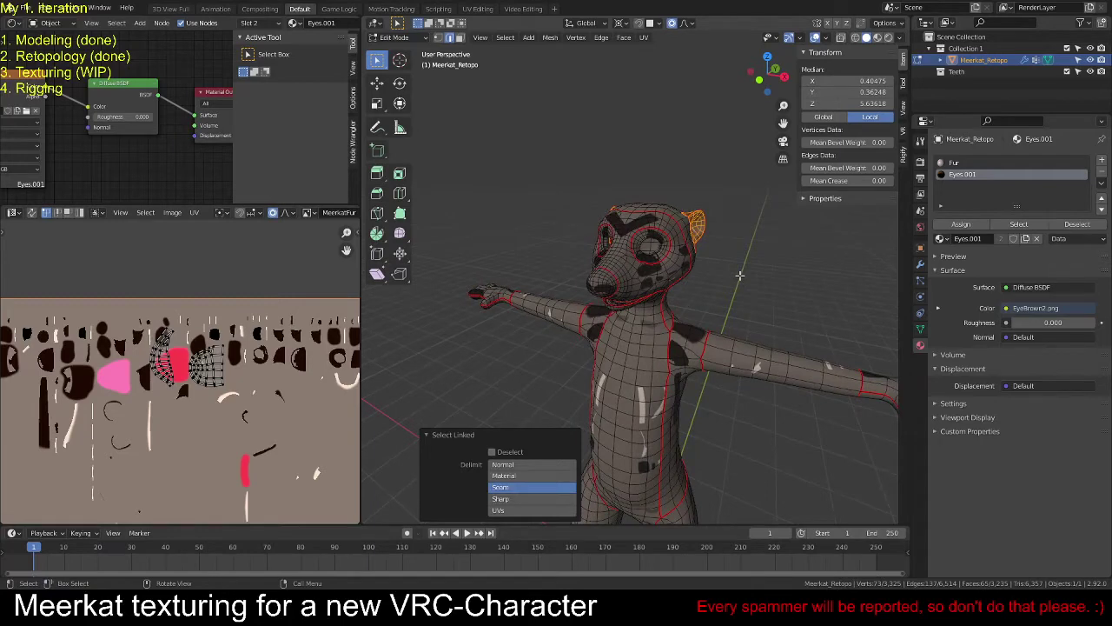
key("alt+a")
scroll(713, 305, "down", 3)
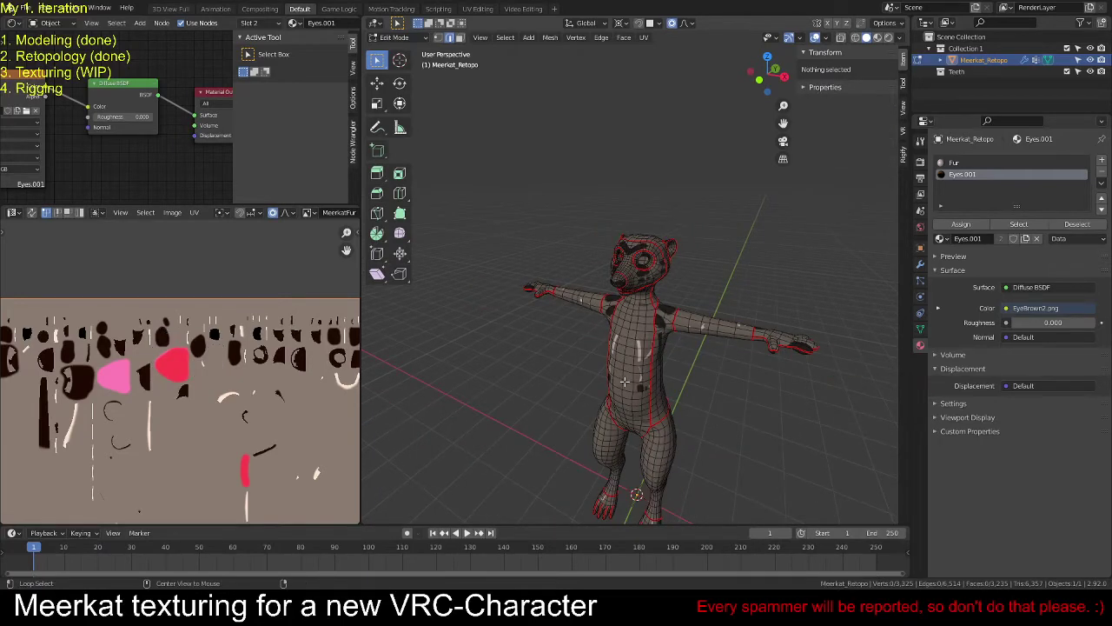
scroll(624, 380, "up", 3)
middle_click_drag(709, 248, 720, 279)
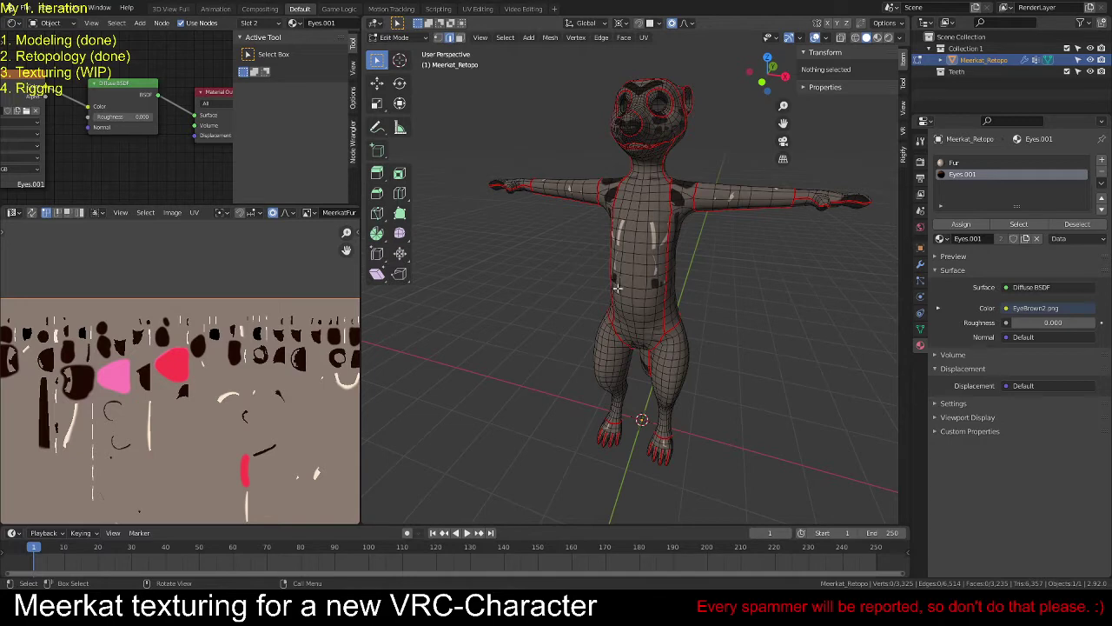
Step: Select the whole meerkat mesh and unwrap it
middle_click_drag(612, 296, 624, 264)
key("a")
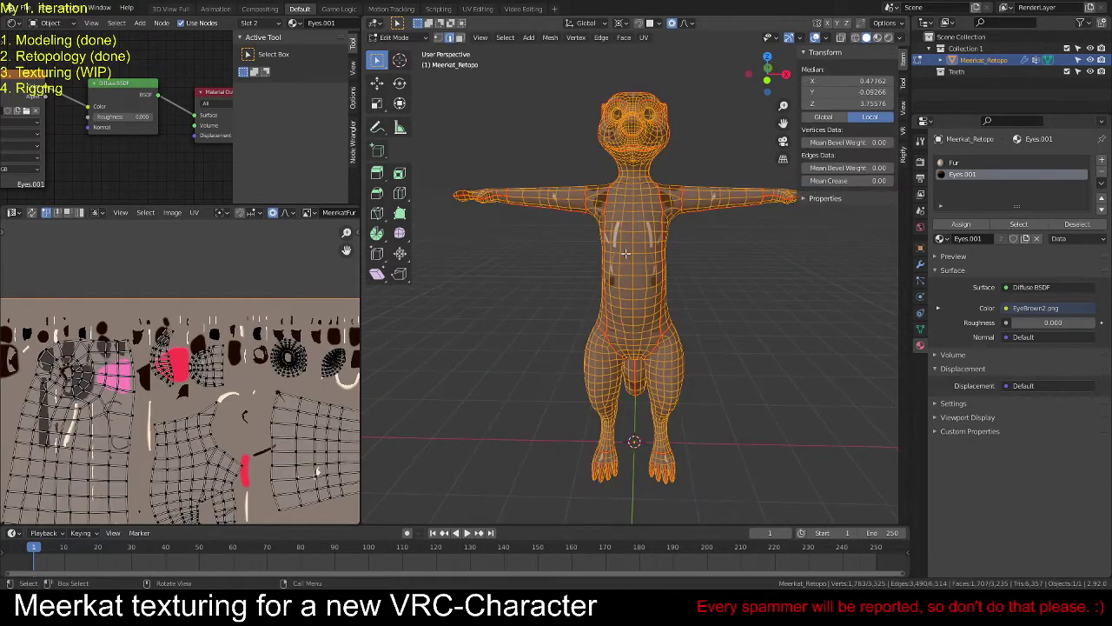
key("u")
left_click(624, 254)
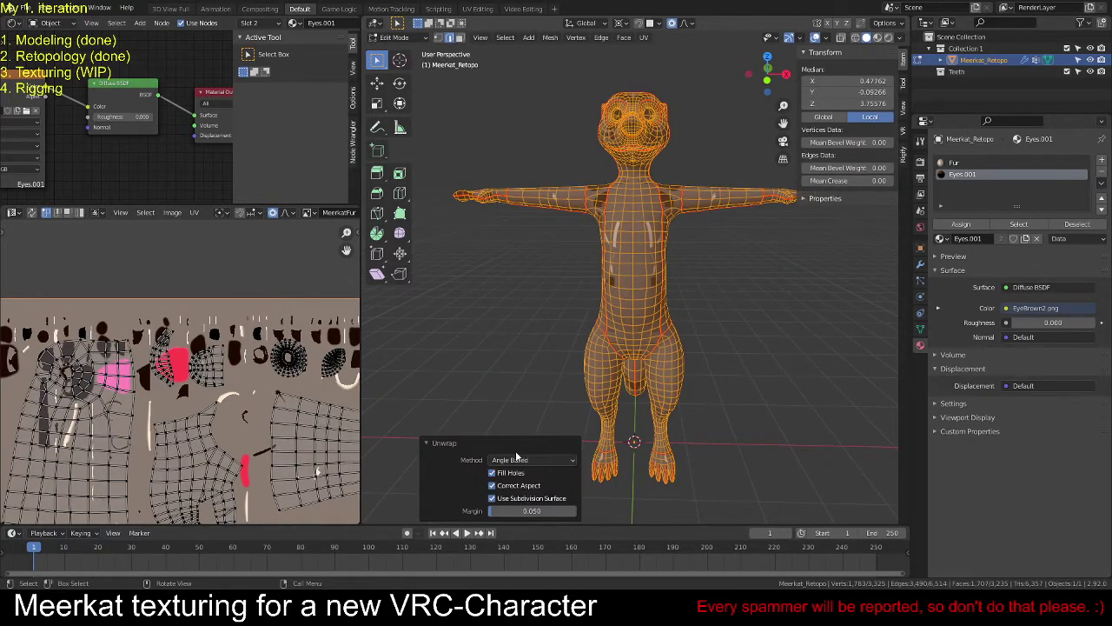
scroll(133, 450, "down", 2)
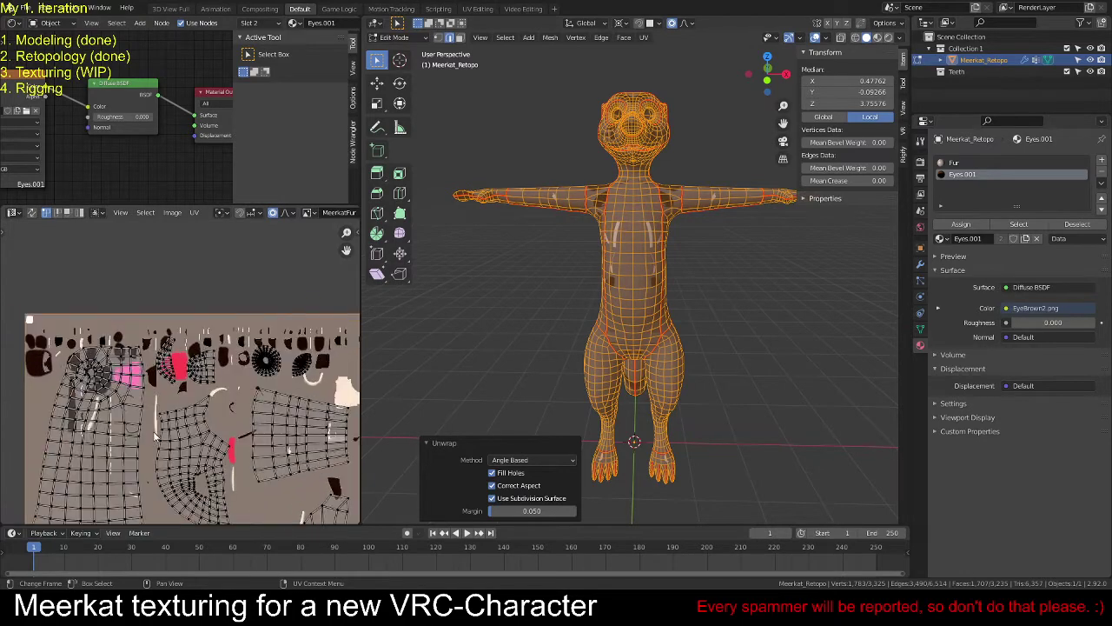
left_click_drag(346, 250, 351, 132)
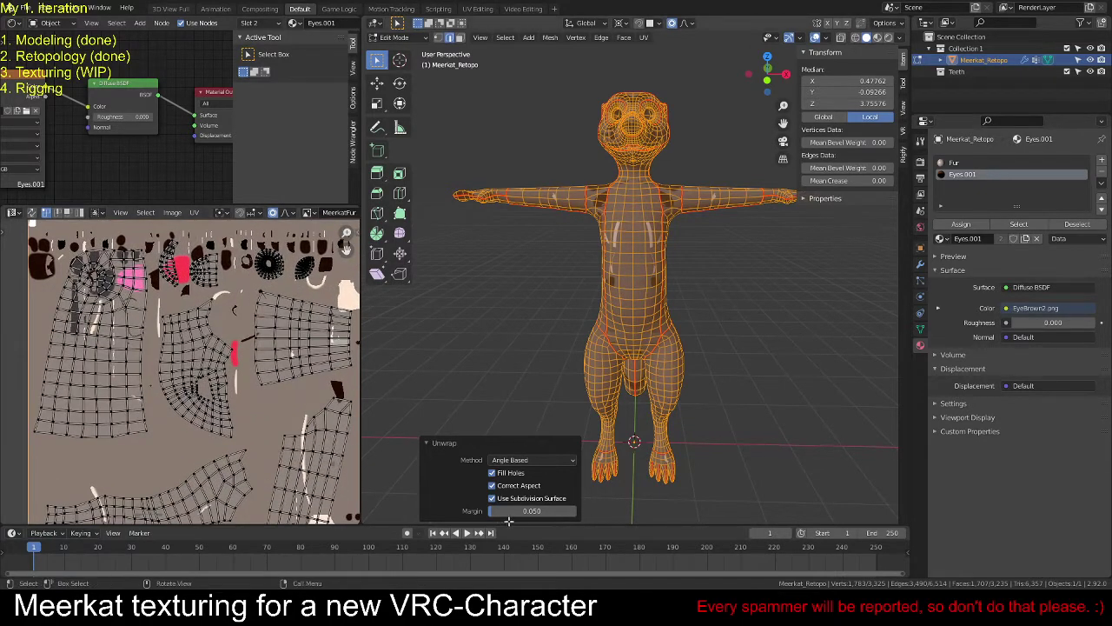
Step: Set the unwrap island margin to 0.030, after trying 0.010 and 0.025
left_click_drag(530, 511, 489, 513)
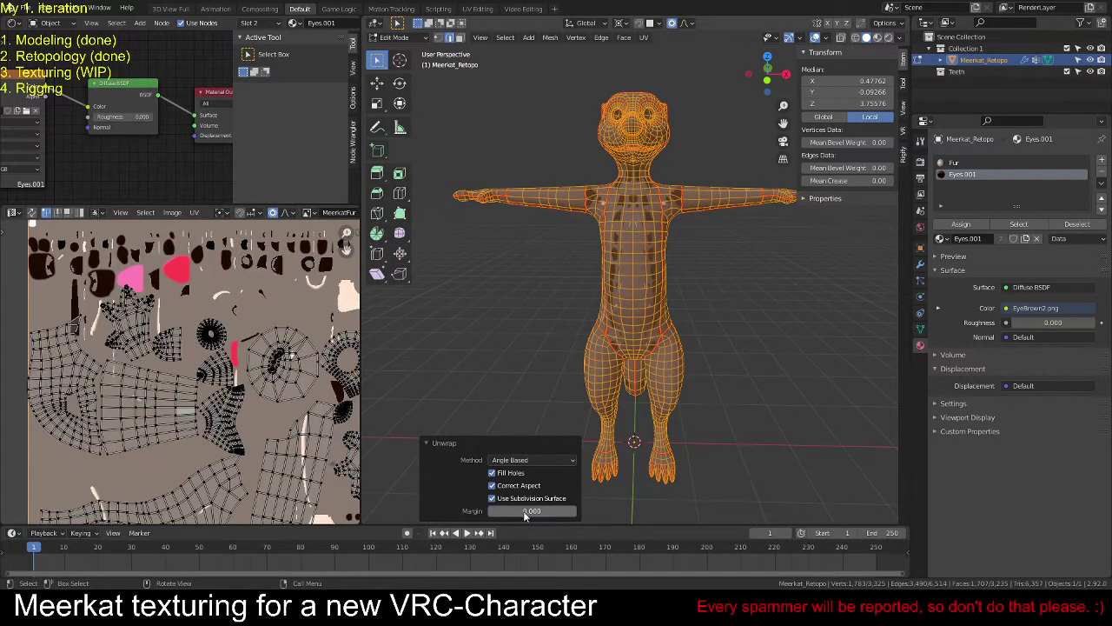
left_click(574, 511)
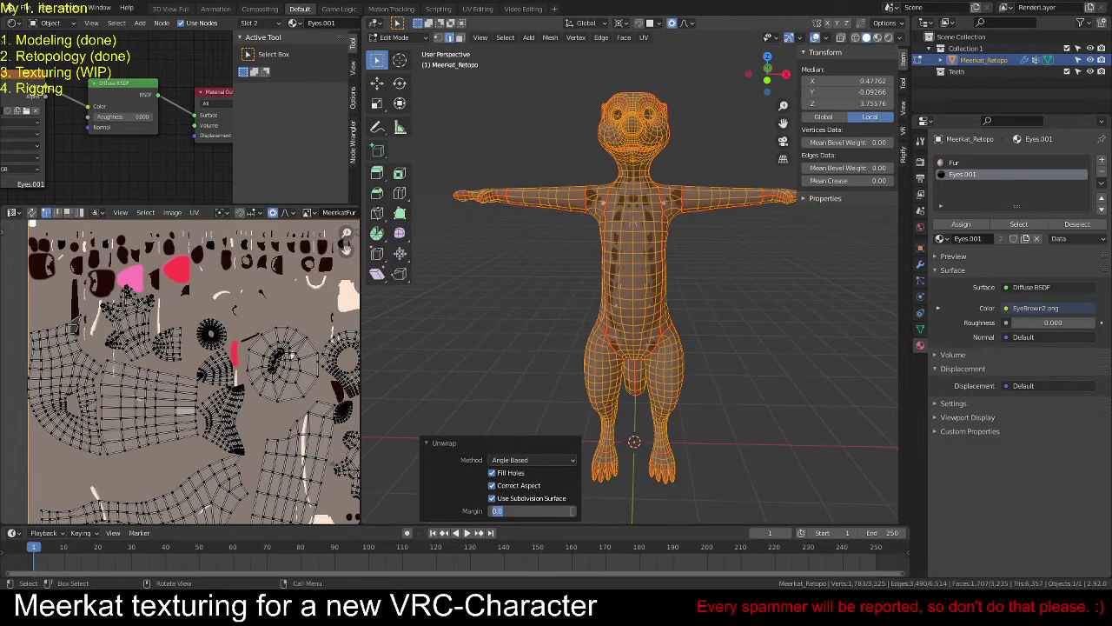
key("Return")
left_click(570, 514)
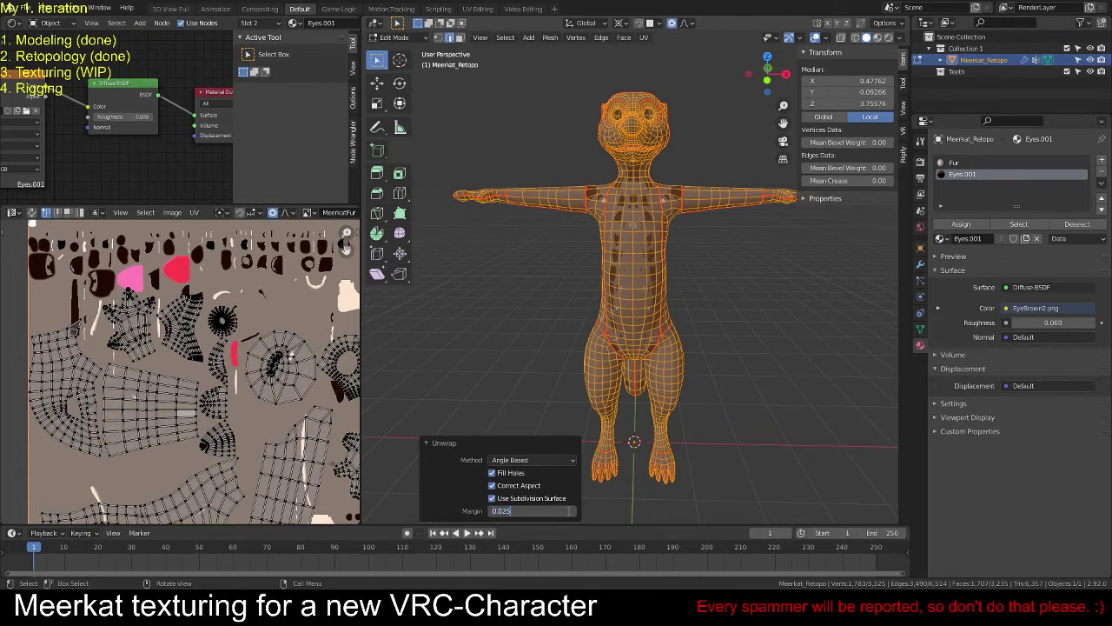
key("Return")
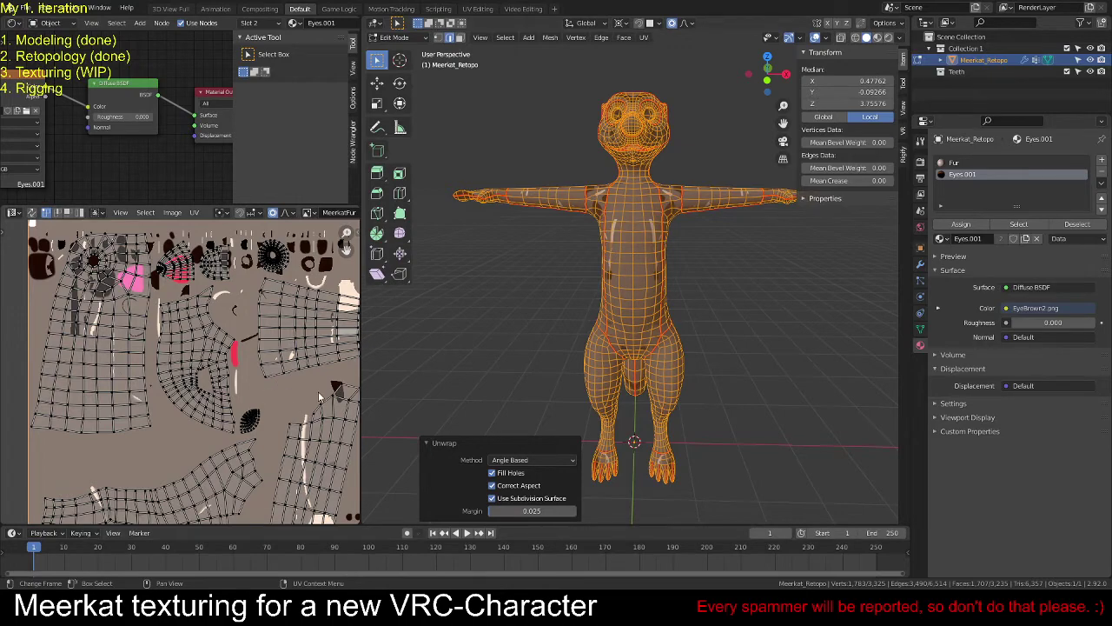
scroll(320, 397, "down", 3)
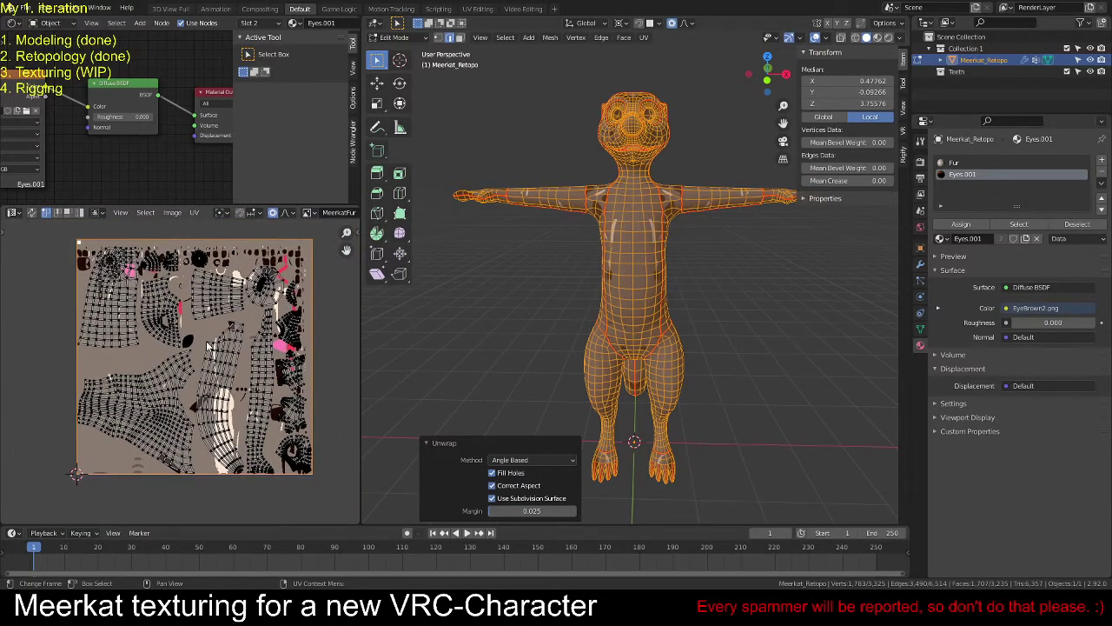
scroll(206, 341, "up", 3)
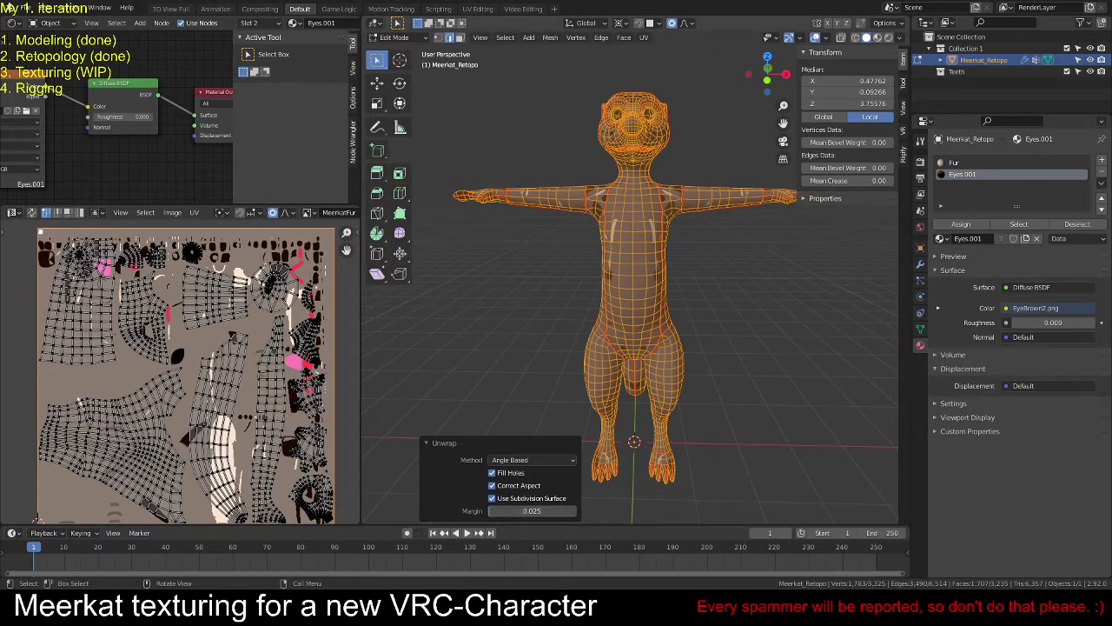
left_click(532, 511)
key("Return")
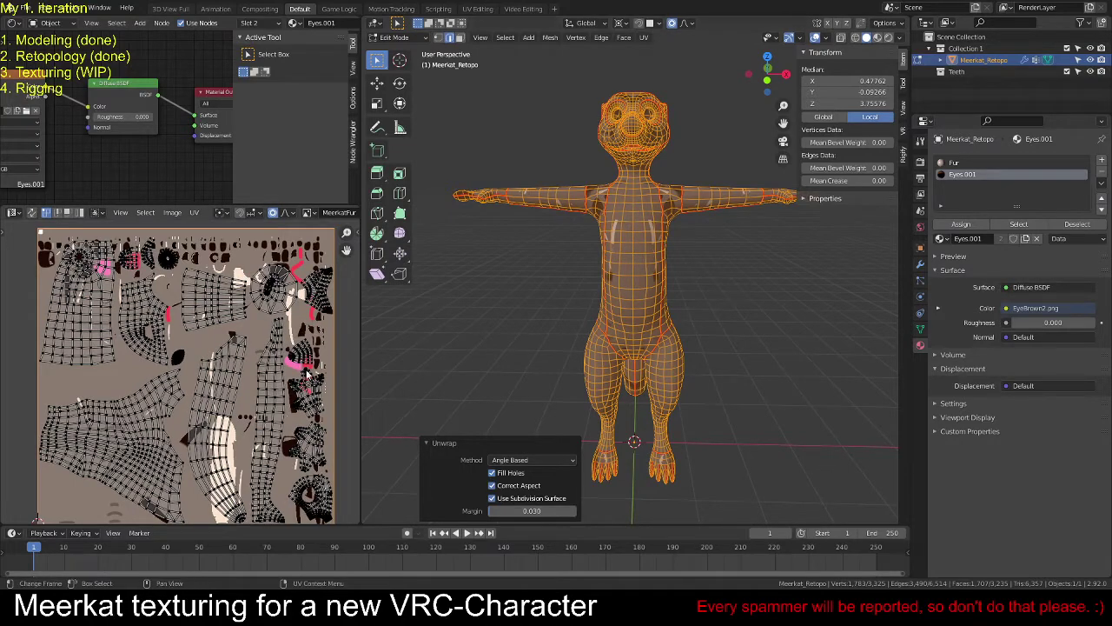
Step: Inspect the new UV layout, then deselect the mesh
scroll(129, 316, "up", 5)
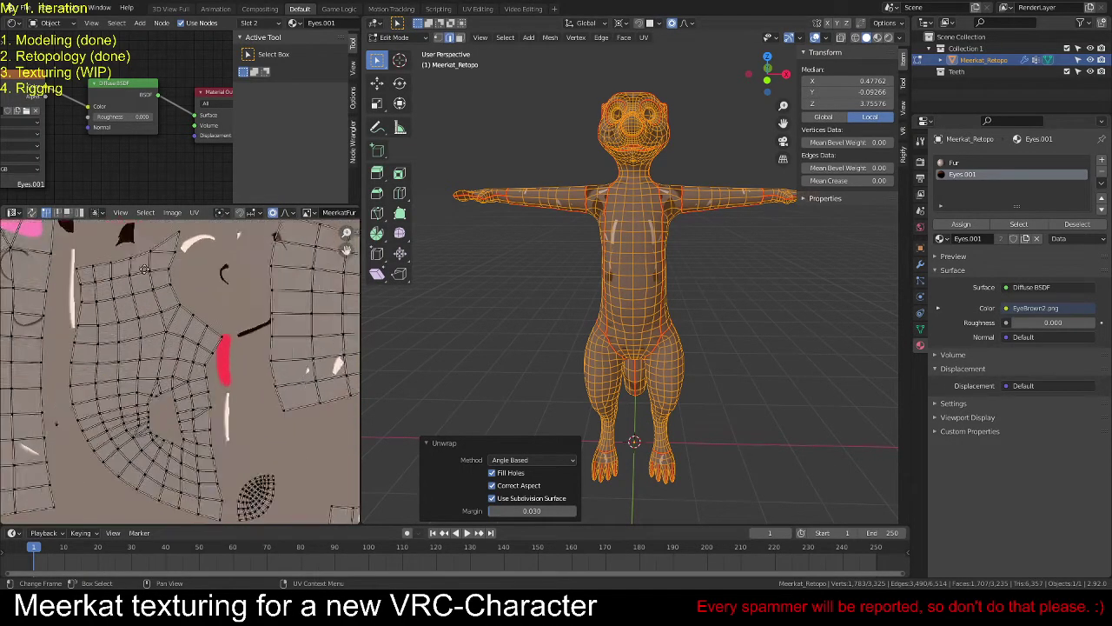
scroll(330, 402, "up", 1)
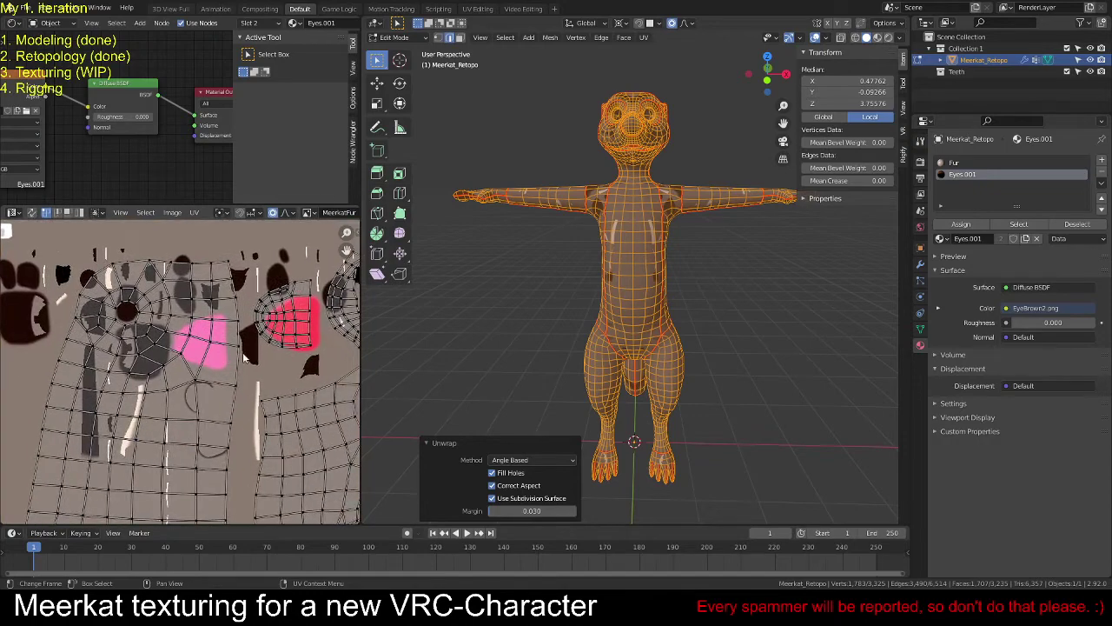
scroll(245, 358, "down", 5)
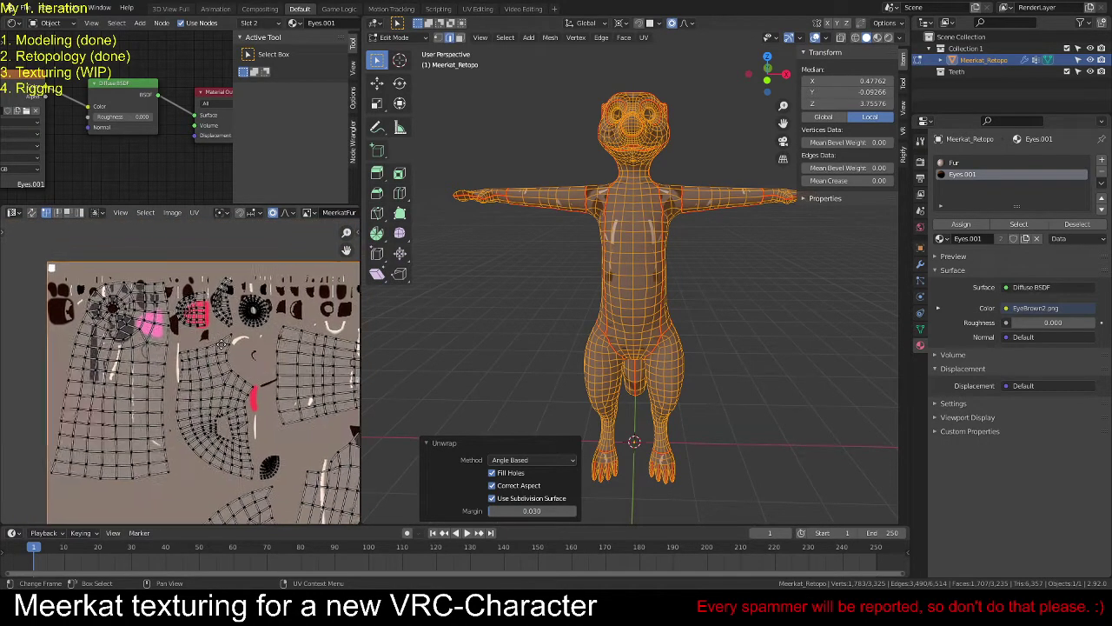
scroll(188, 347, "up", 3)
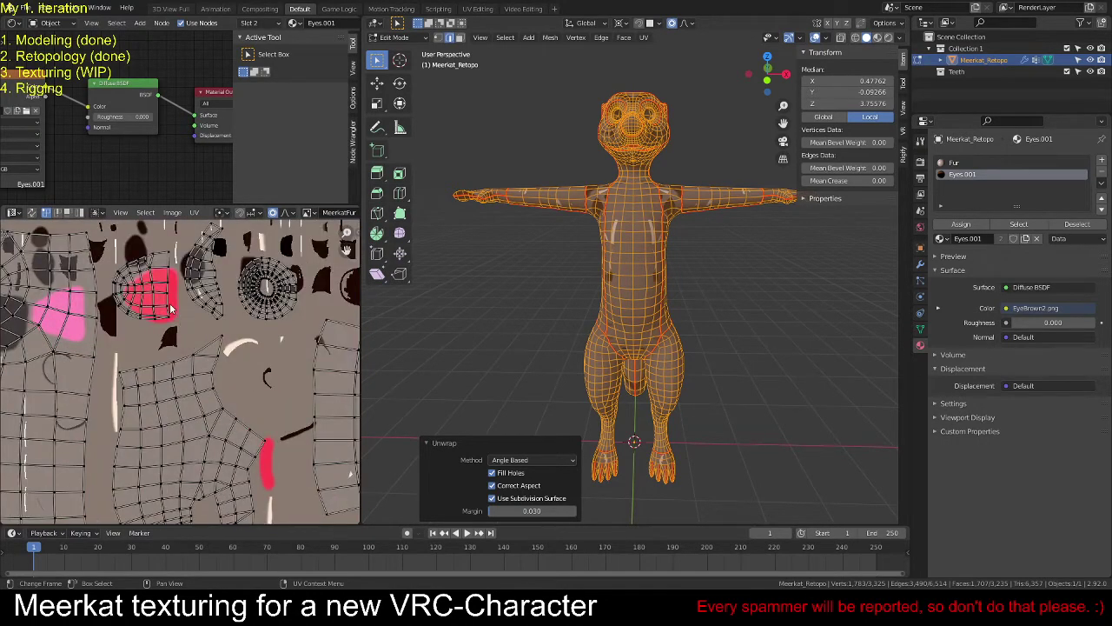
scroll(174, 312, "down", 3)
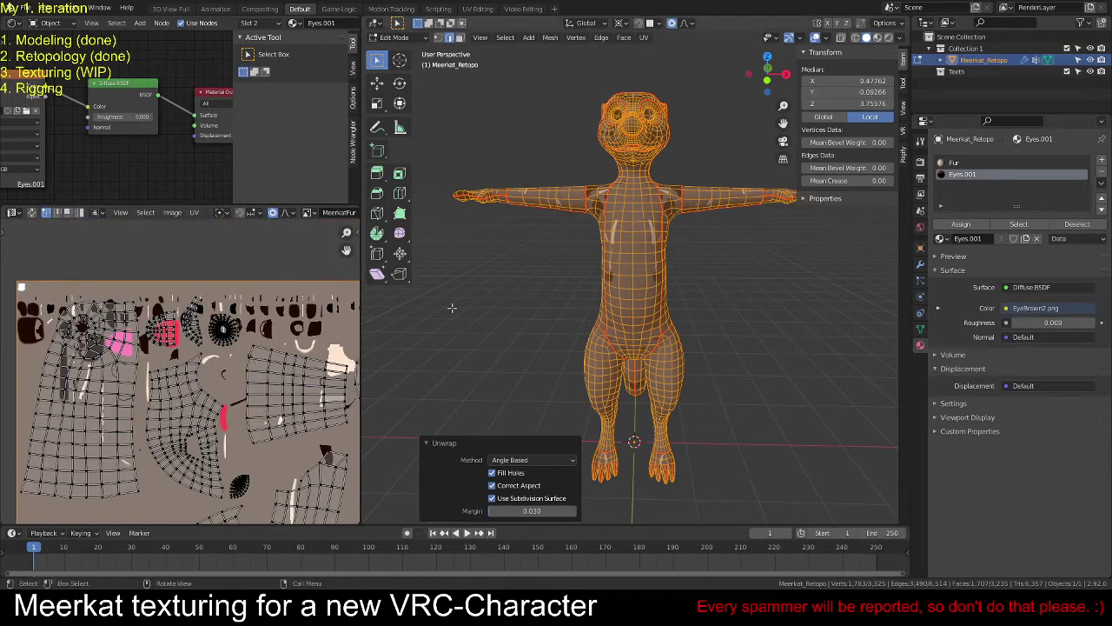
key("alt+a")
middle_click_drag(483, 292, 506, 295)
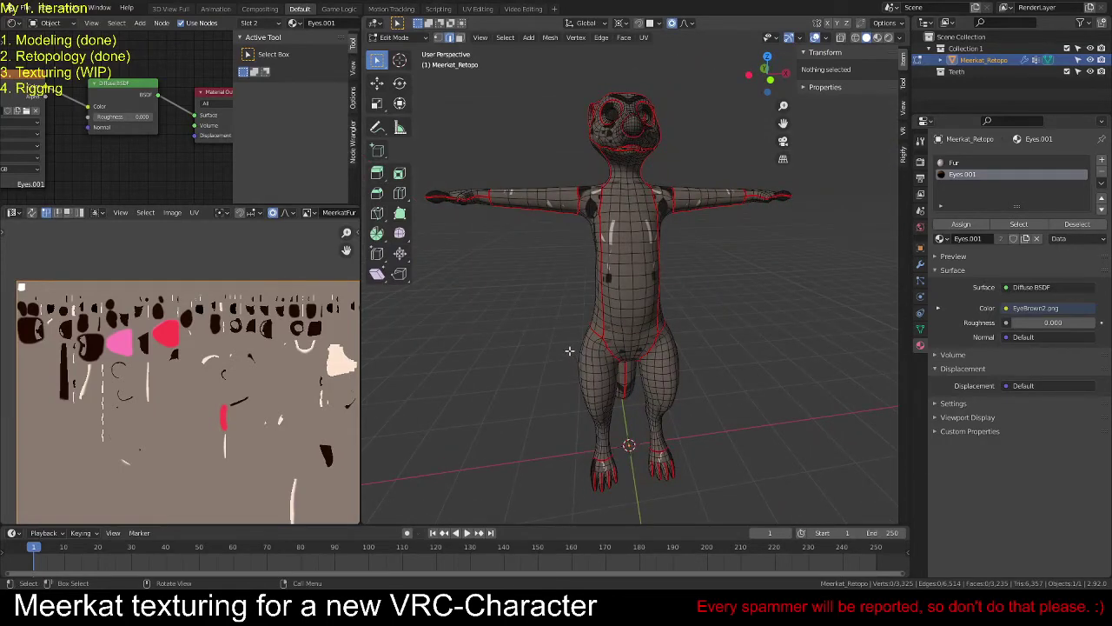
middle_click_drag(682, 456, 735, 331, "ctrl")
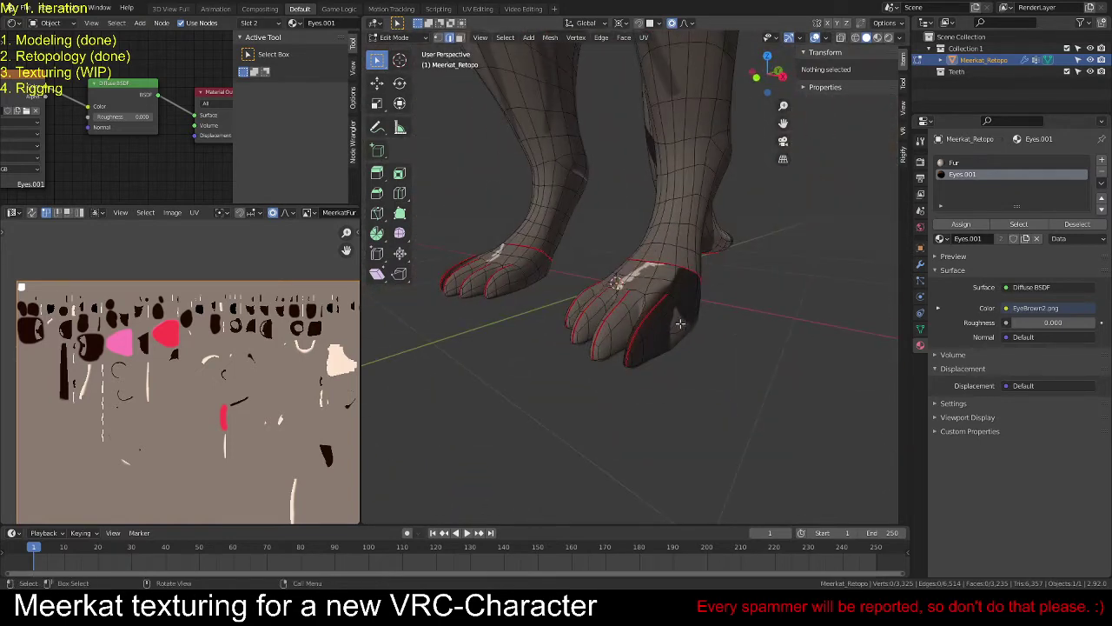
key("l")
scroll(348, 373, "up", 3)
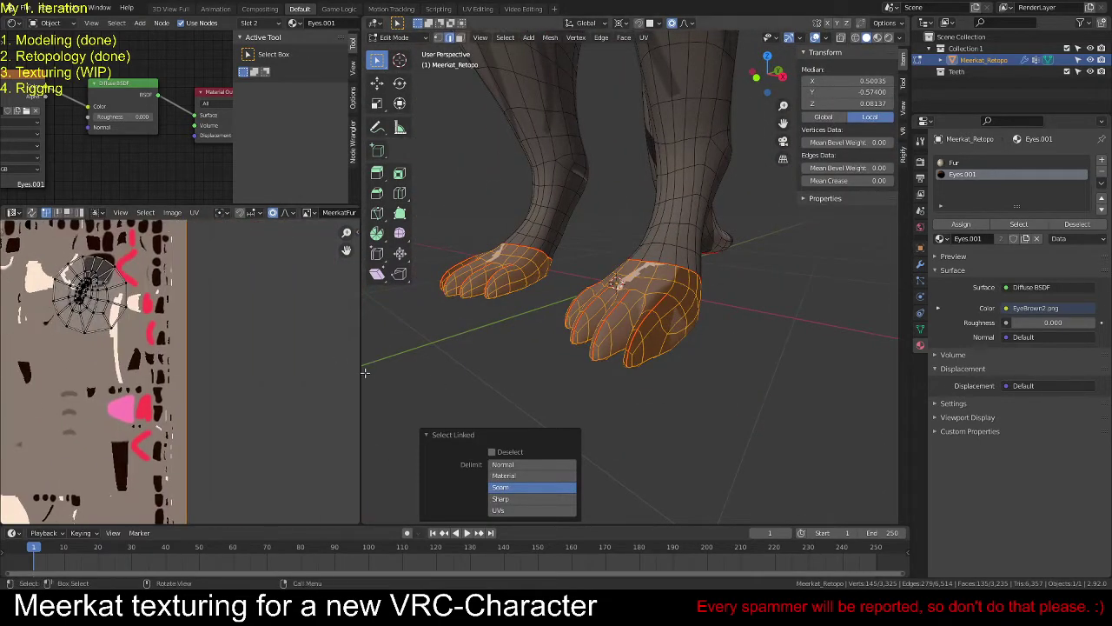
middle_click_drag(130, 347, 207, 334)
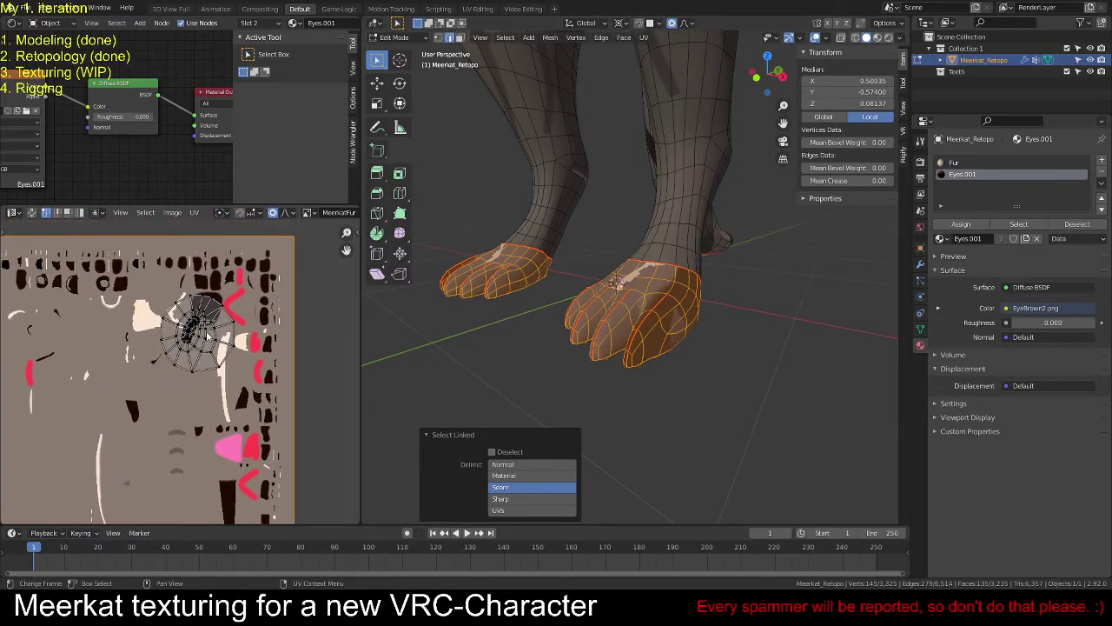
scroll(207, 335, "up", 5)
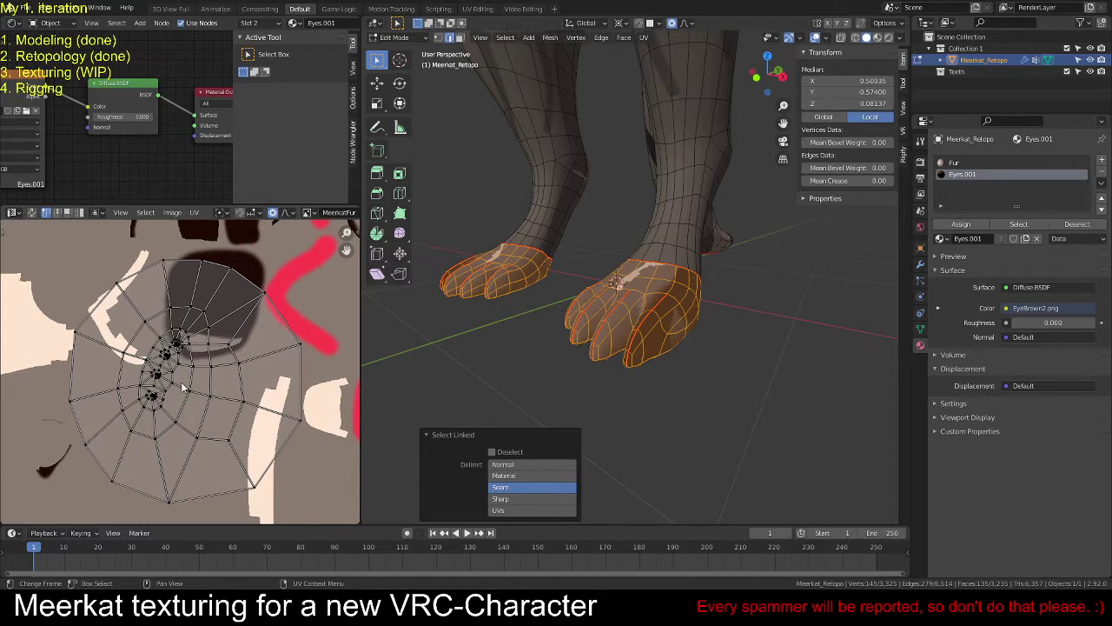
middle_click_drag(558, 342, 483, 360)
middle_click_drag(616, 339, 558, 309)
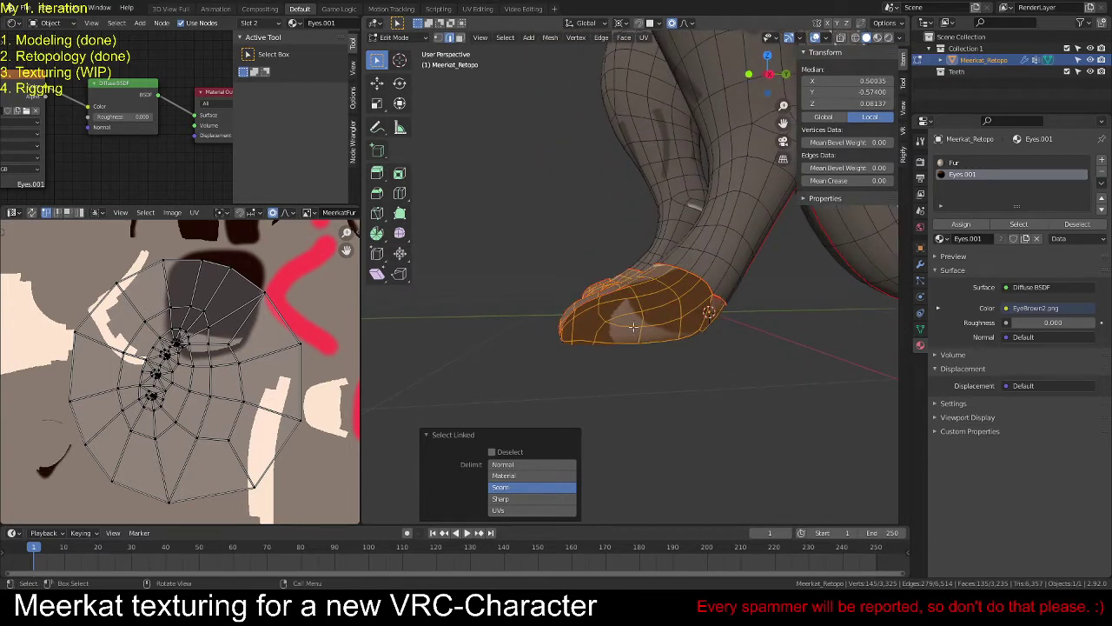
key("alt+a")
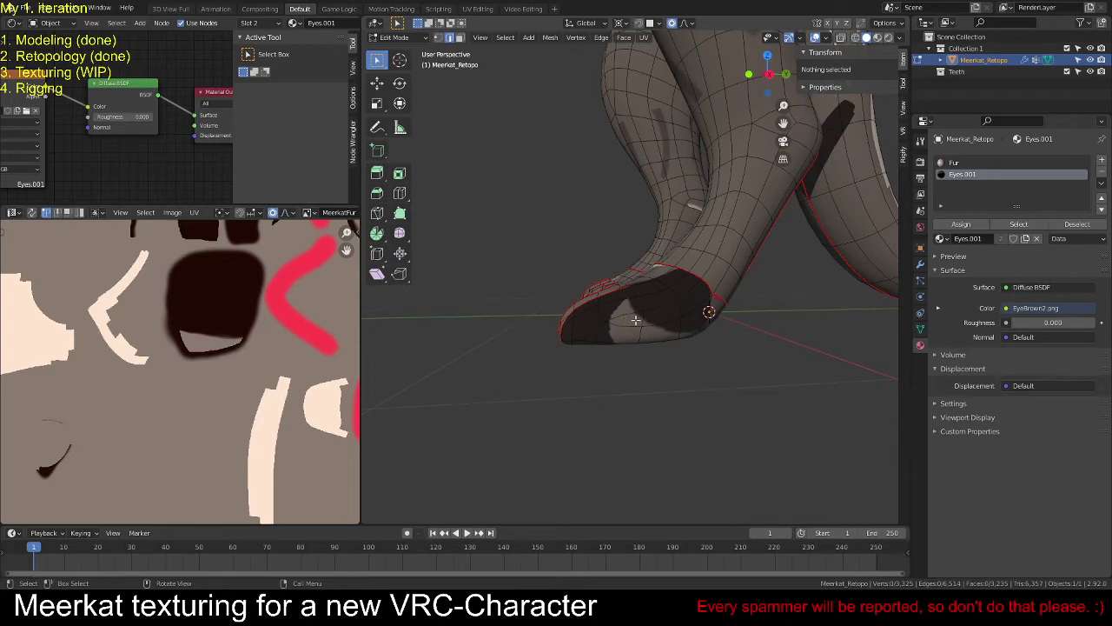
middle_click_drag(635, 320, 816, 296)
left_click(604, 273)
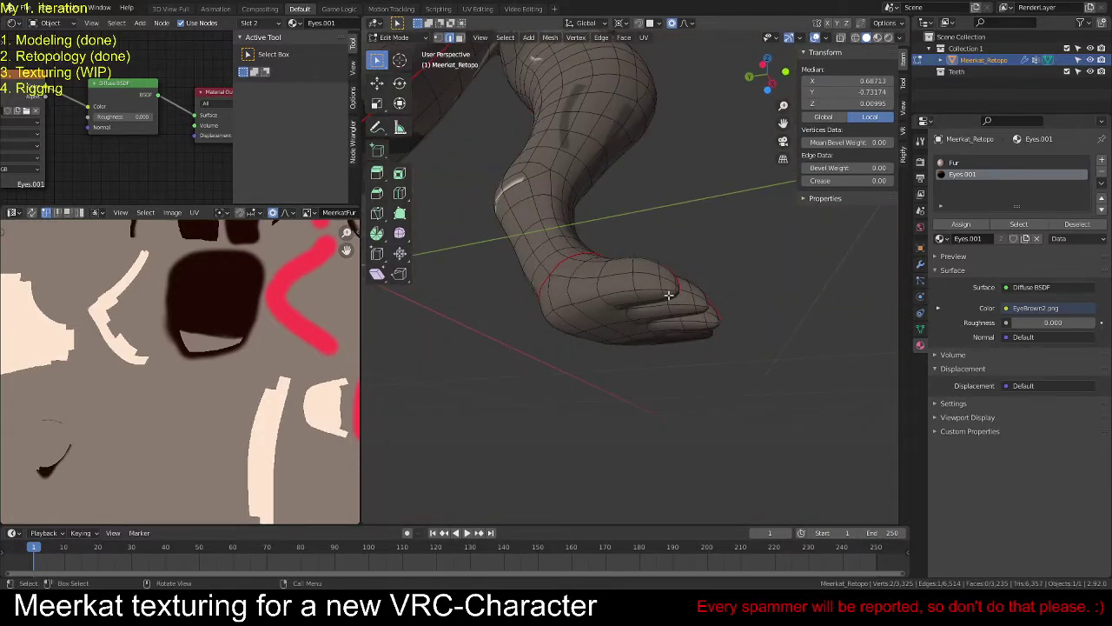
Step: Select a shortest-path edge loop across the tops and toes of the paws
middle_click_drag(619, 310, 634, 294)
left_click(642, 294, "ctrl")
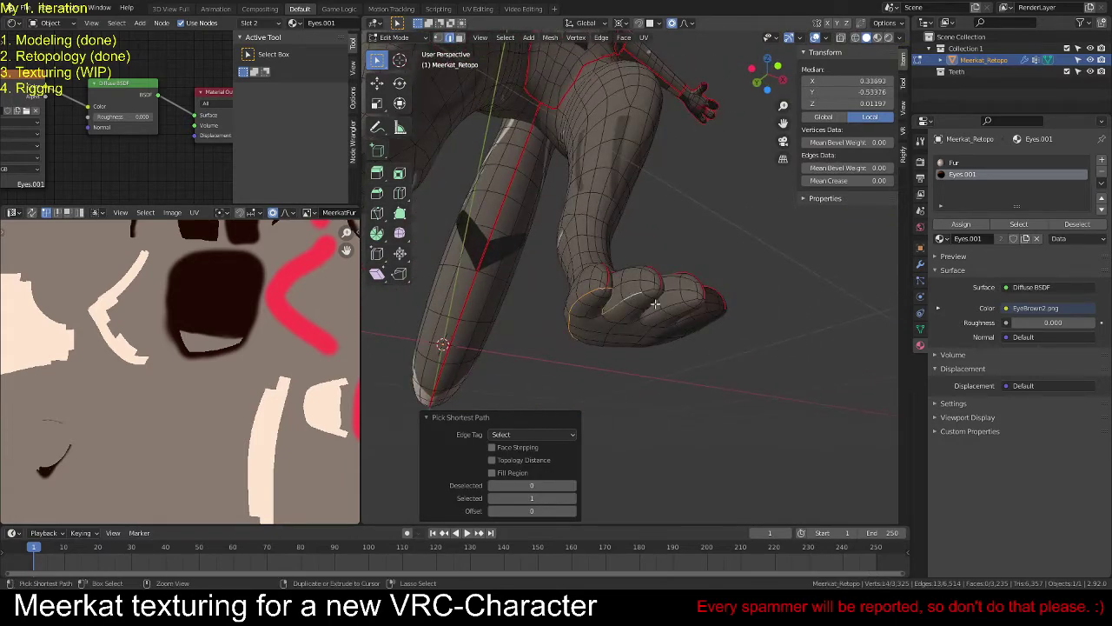
left_click(666, 306, "ctrl")
left_click(646, 316, "ctrl")
left_click(653, 290, "ctrl")
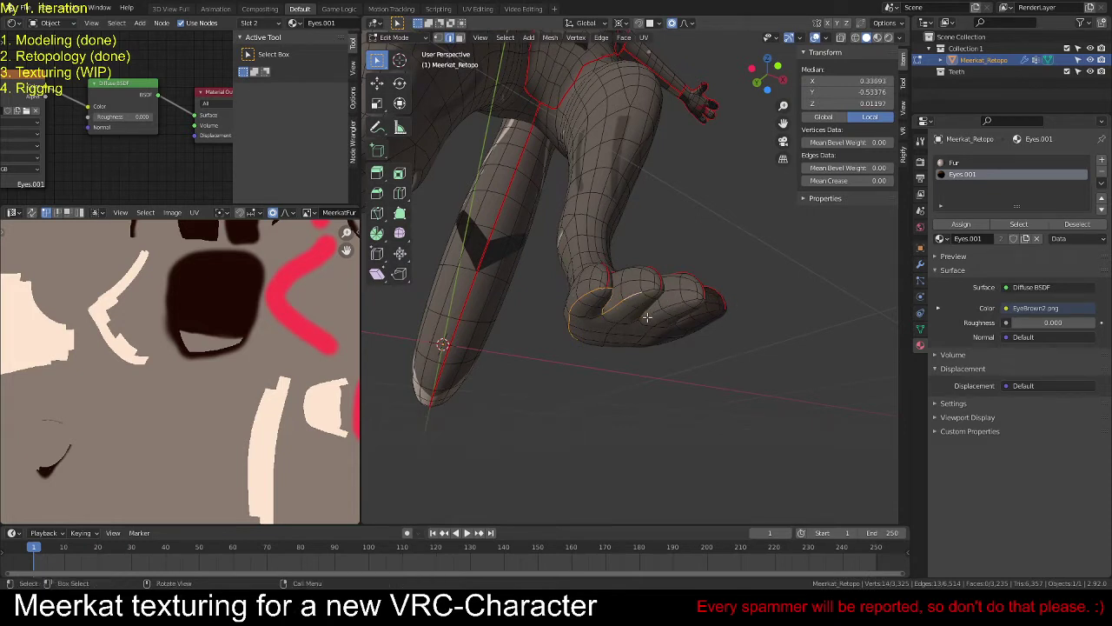
left_click(672, 307, "ctrl")
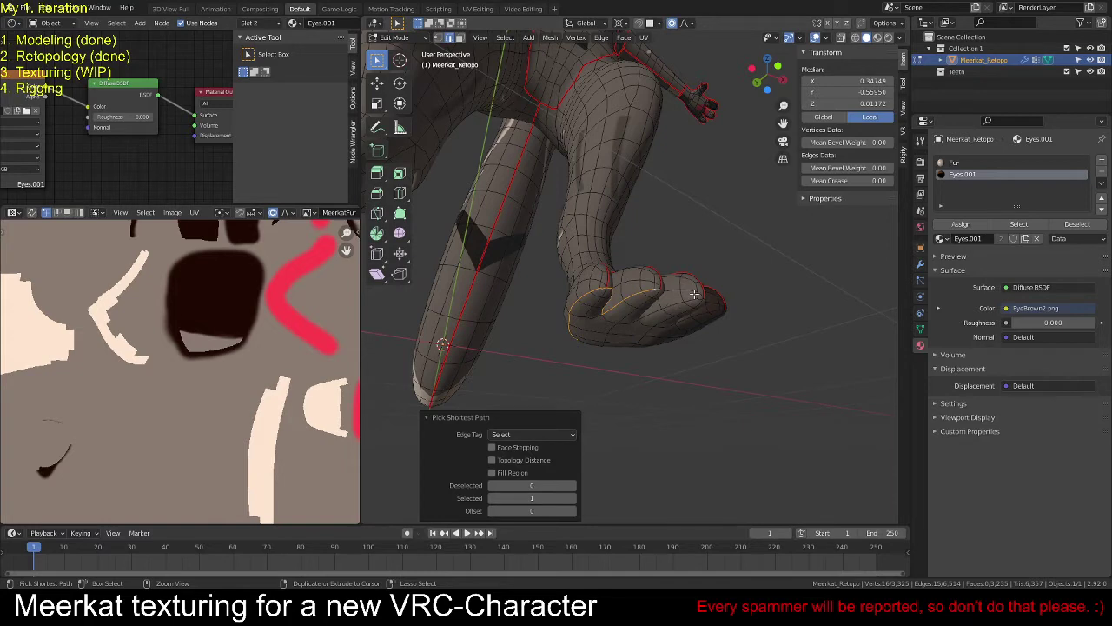
left_click(692, 298, "ctrl")
middle_click_drag(716, 318, 647, 322)
left_click(704, 306, "ctrl")
left_click(707, 303, "ctrl")
left_click(586, 287, "ctrl")
Step: Mark the selected paw edges as a seam and clear the selection
key("u")
left_click(628, 423)
key("alt+a")
Step: Select both seamed paws, unwrap them, then deselect
key("l")
key("u")
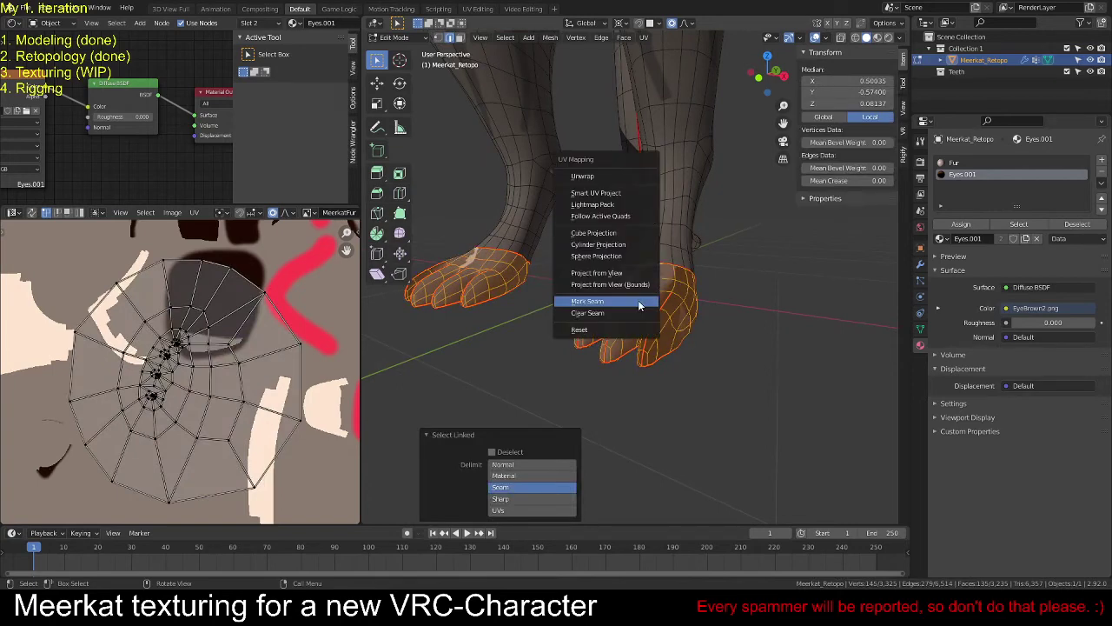
left_click(606, 179)
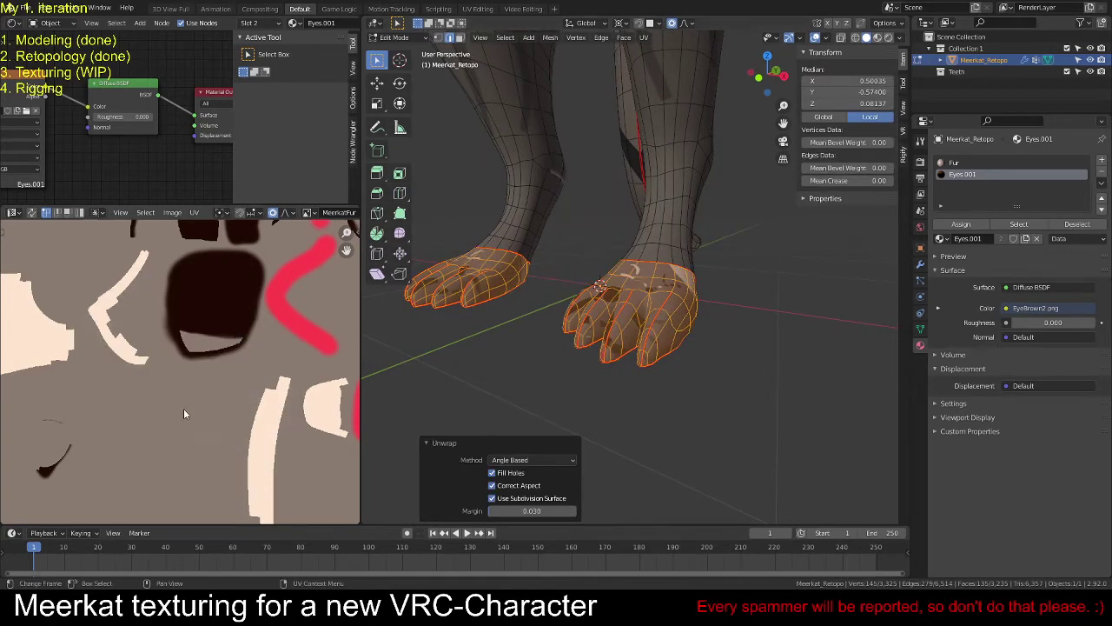
scroll(183, 408, "down", 5)
middle_click_drag(222, 255, 212, 262)
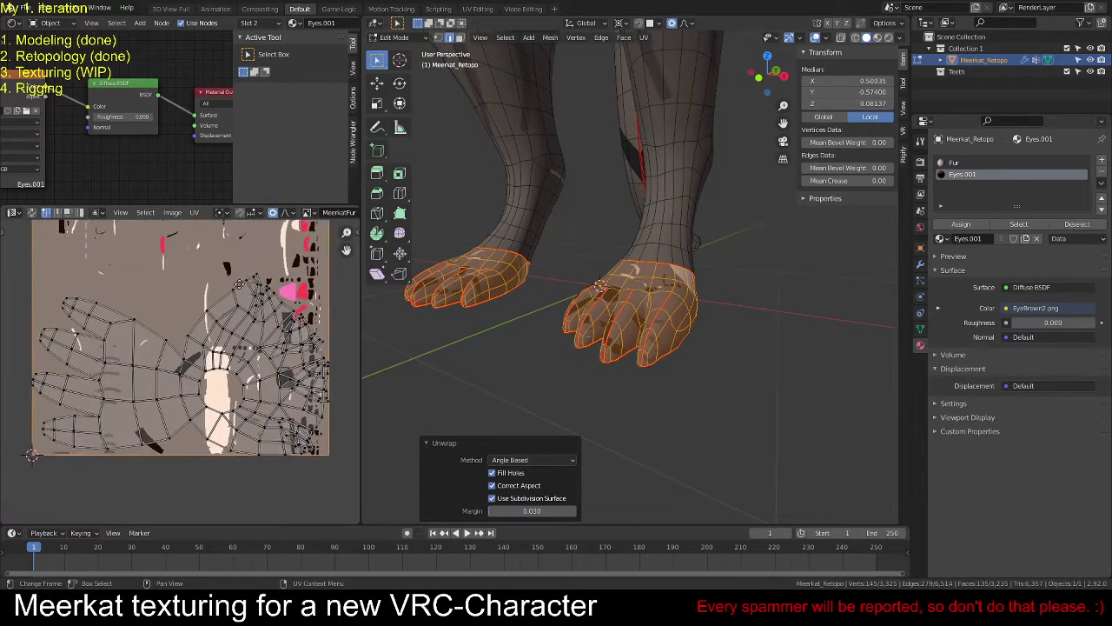
middle_click_drag(704, 321, 632, 255)
key("alt+a")
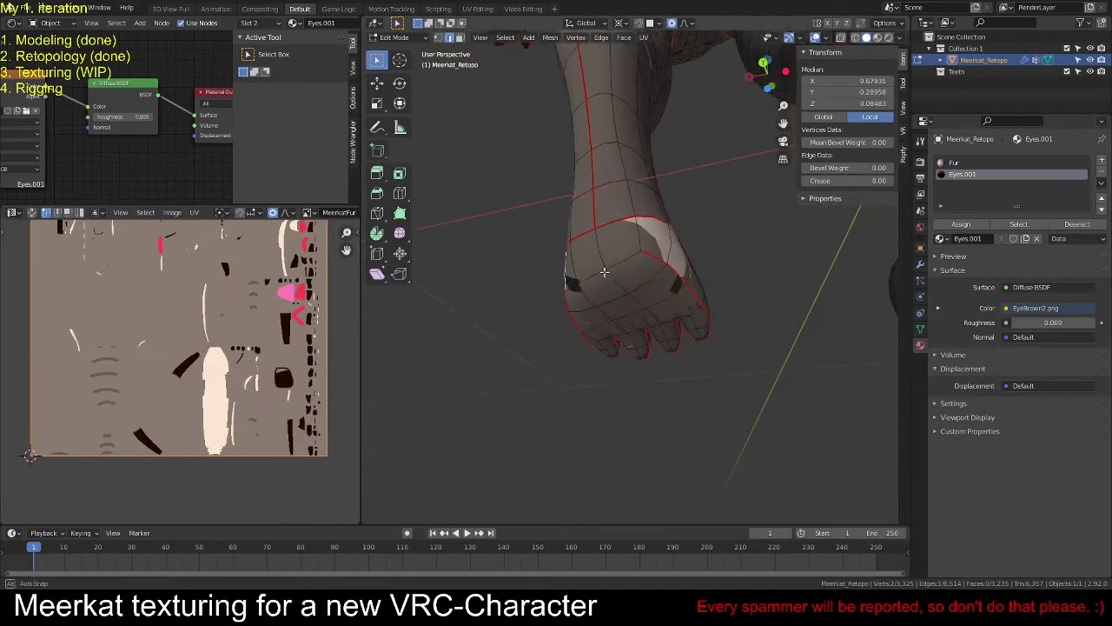
Step: Mark the edges around the wrist as a seam
left_click(633, 256)
left_click(644, 238, "shift")
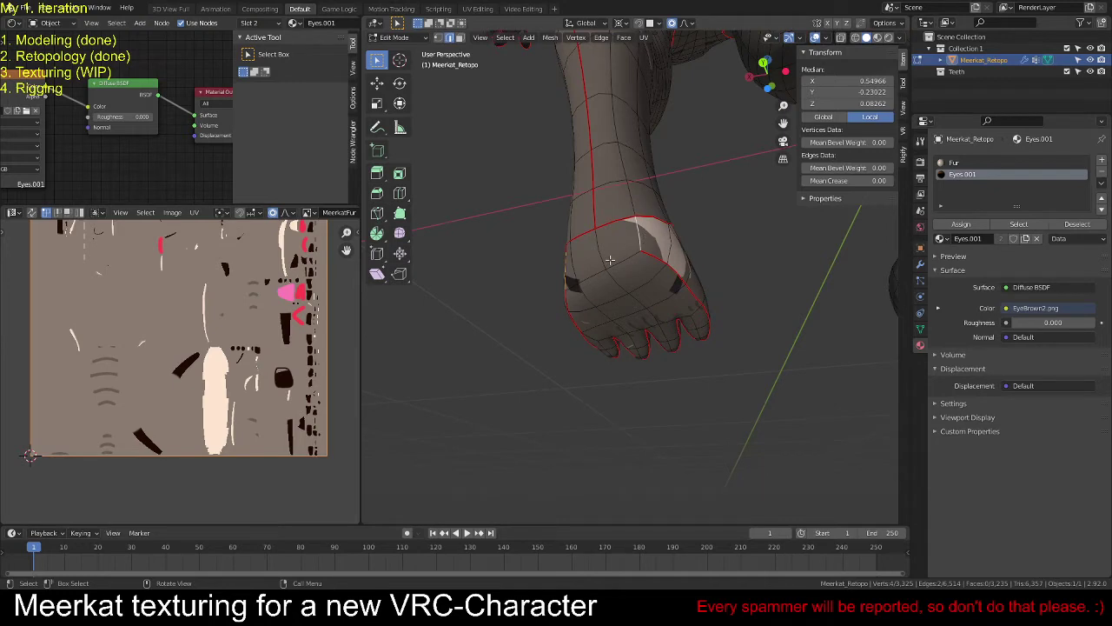
right_click(610, 259)
left_click(577, 383)
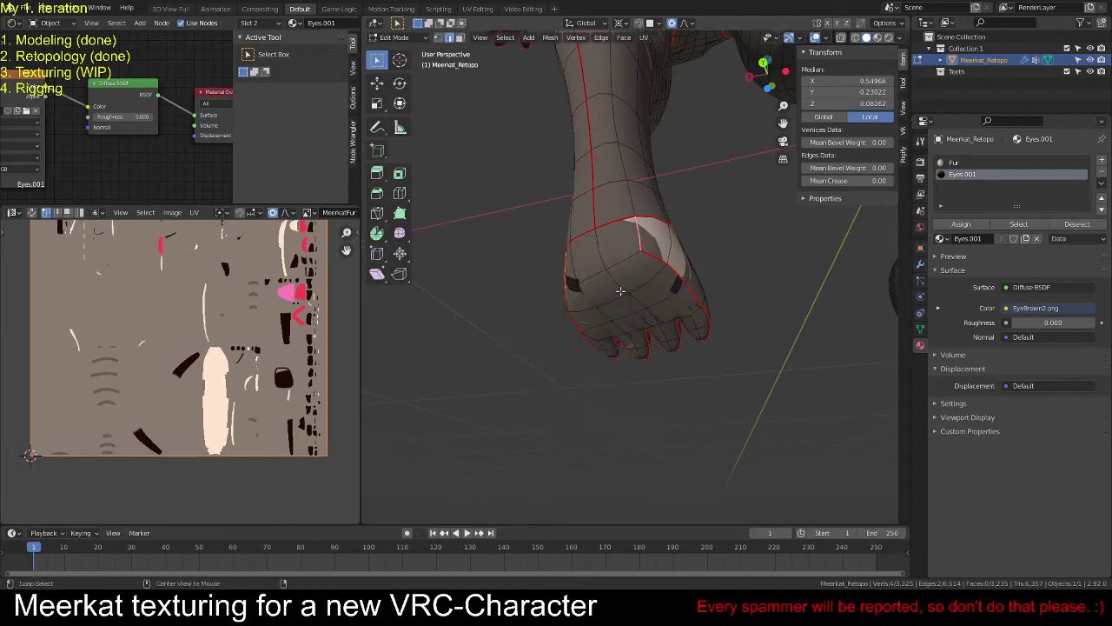
key("alt+a")
Step: Select the paw bounded by the new wrist seam and unwrap it
key("l")
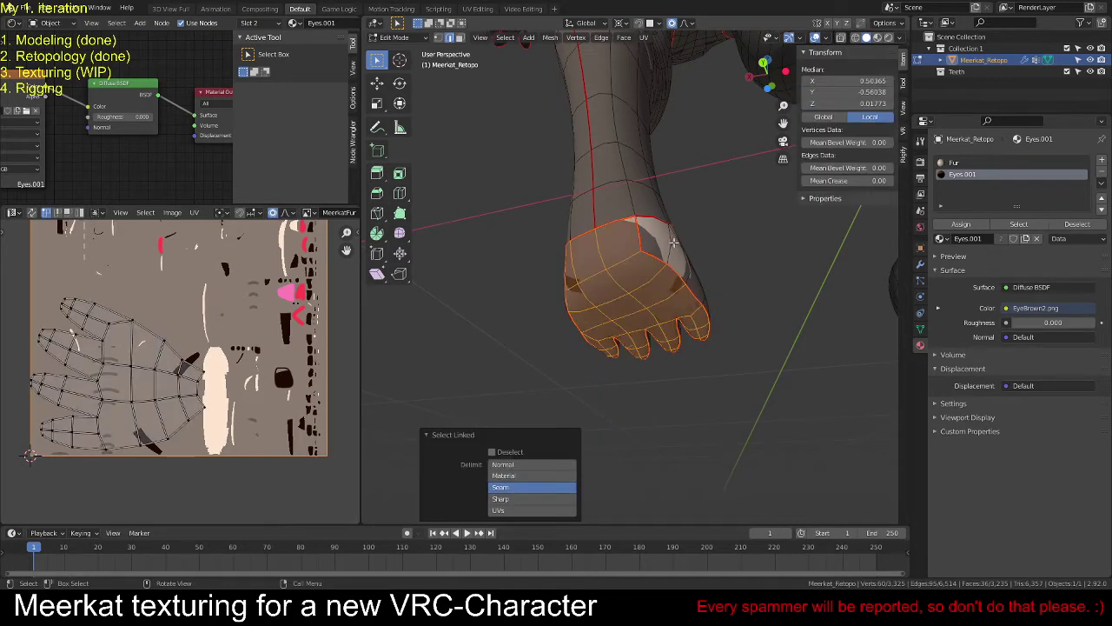
middle_click_drag(619, 295, 571, 308)
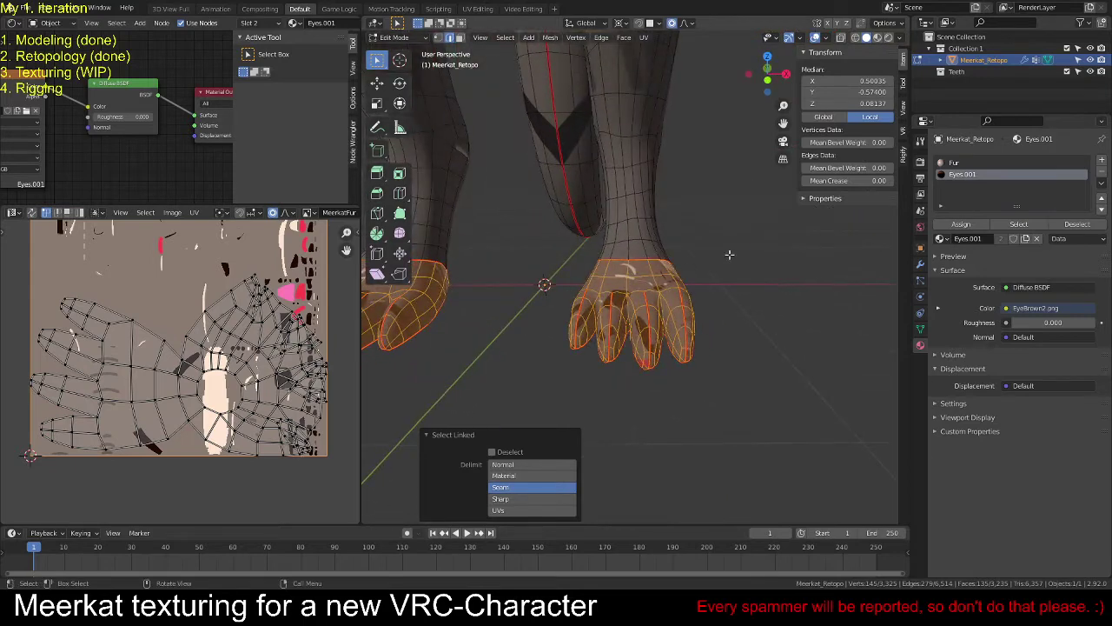
key("u")
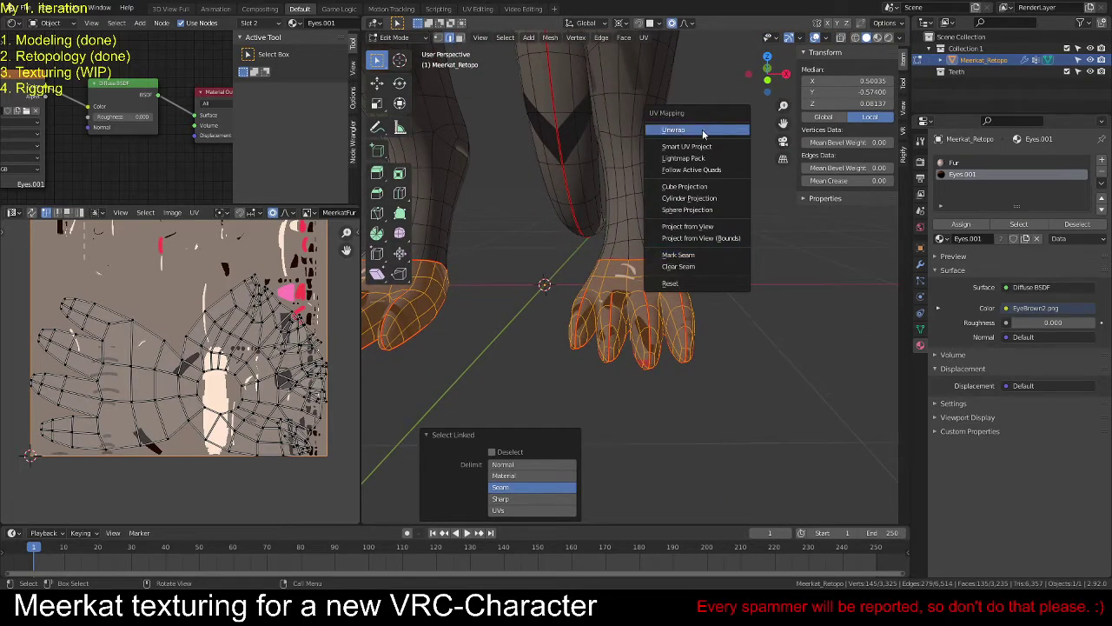
left_click(674, 129)
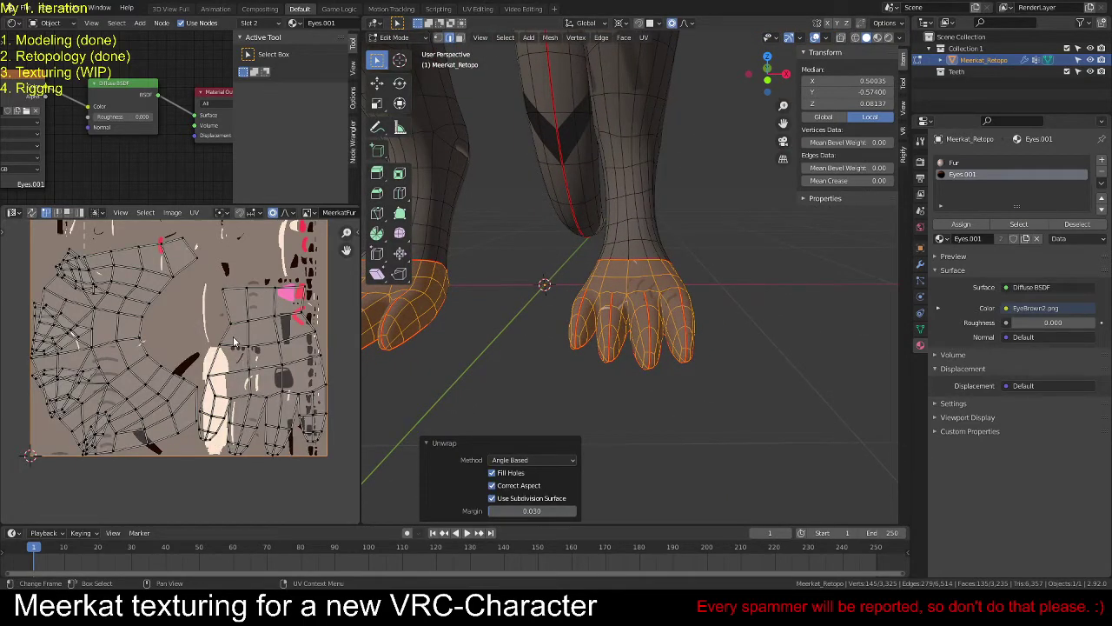
scroll(70, 277, "up", 3)
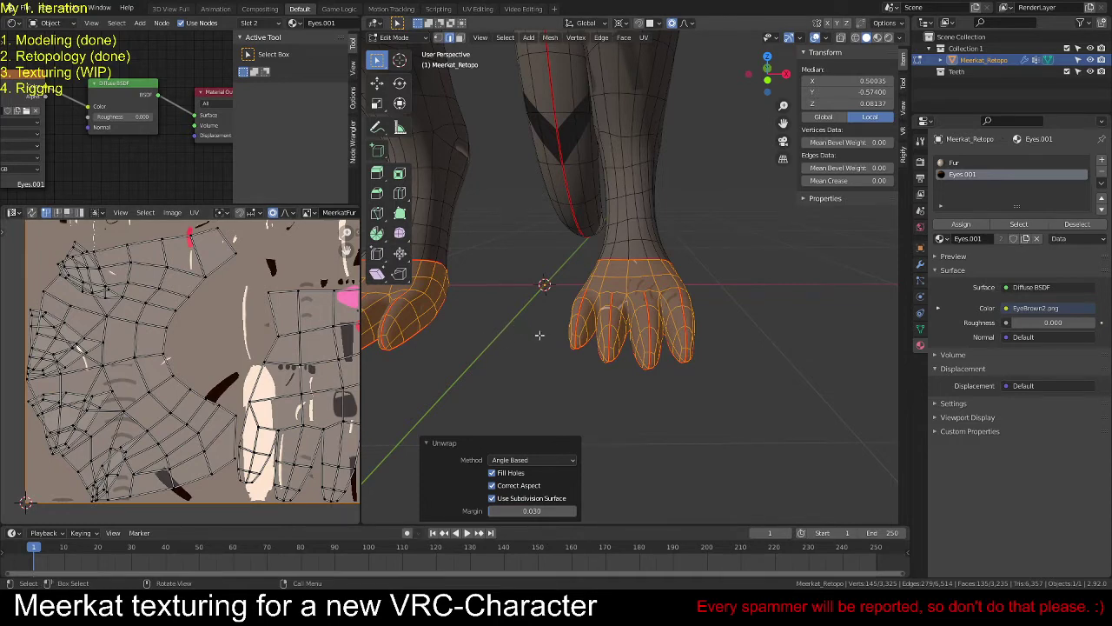
Step: Clear the seams running down the four toes
middle_click_drag(543, 326, 583, 363)
key("alt+a")
left_click(582, 320)
left_click(562, 393, "alt+shift")
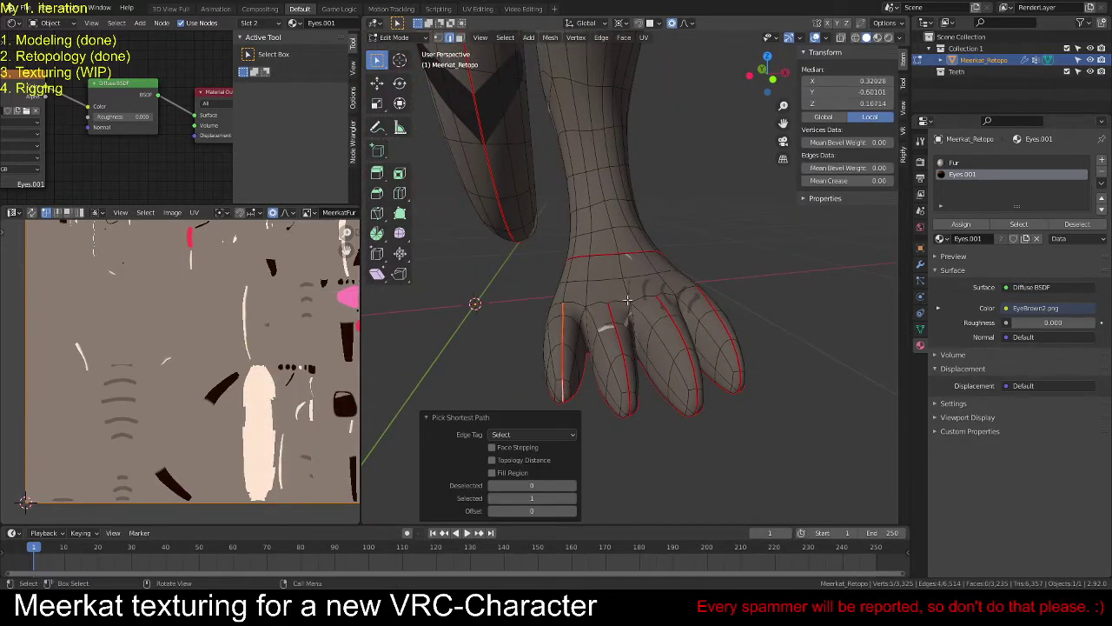
left_click(624, 368, "alt+shift")
left_click(629, 404, "alt+shift")
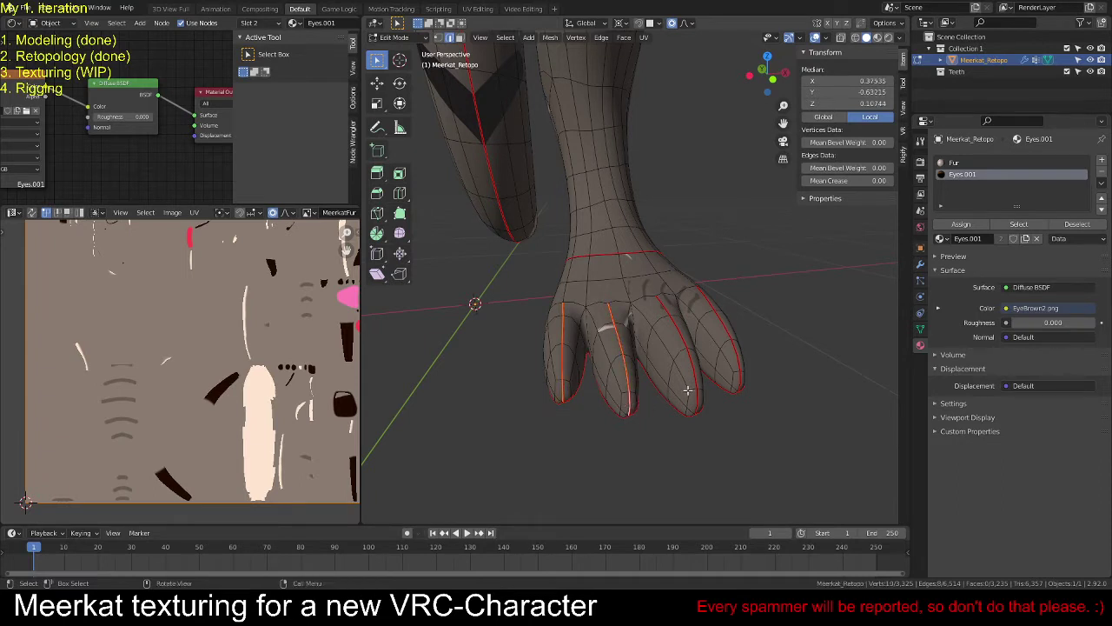
middle_click_drag(630, 405, 647, 303)
left_click(645, 377, "alt+shift")
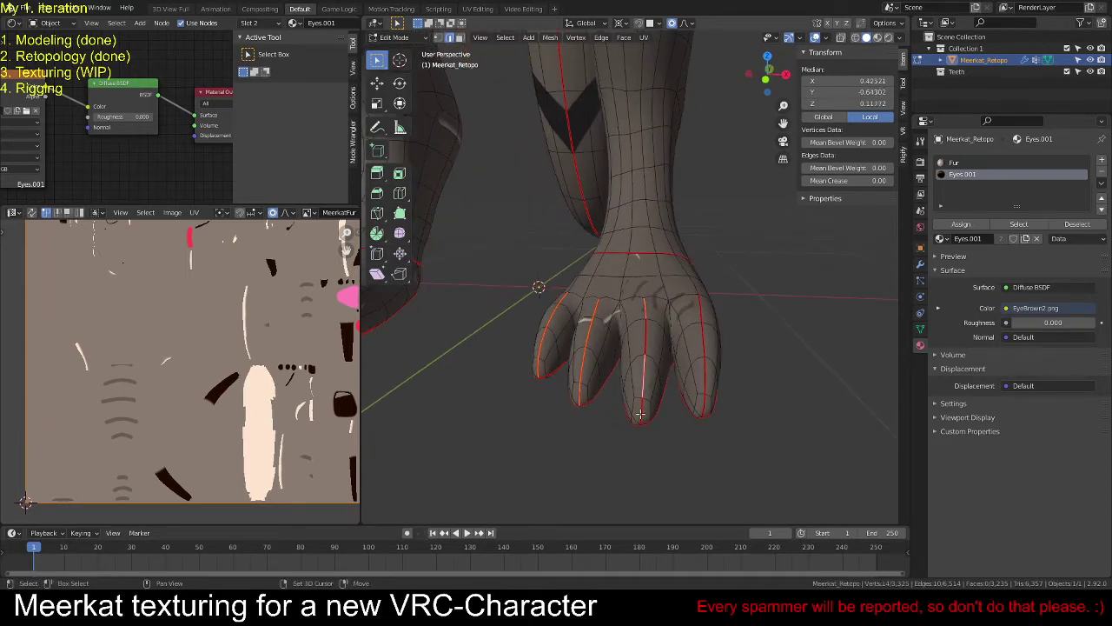
left_click(703, 404, "alt+shift")
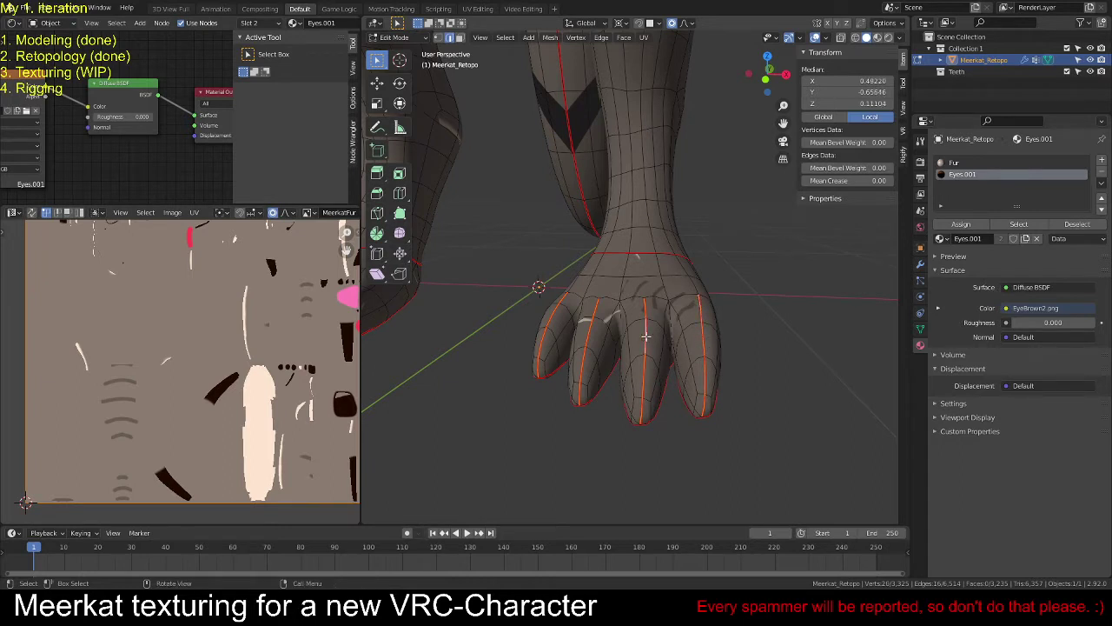
key("u")
left_click(602, 481)
key("alt+a")
Step: Re-unwrap the hand without its toe seams
key("l")
key("u")
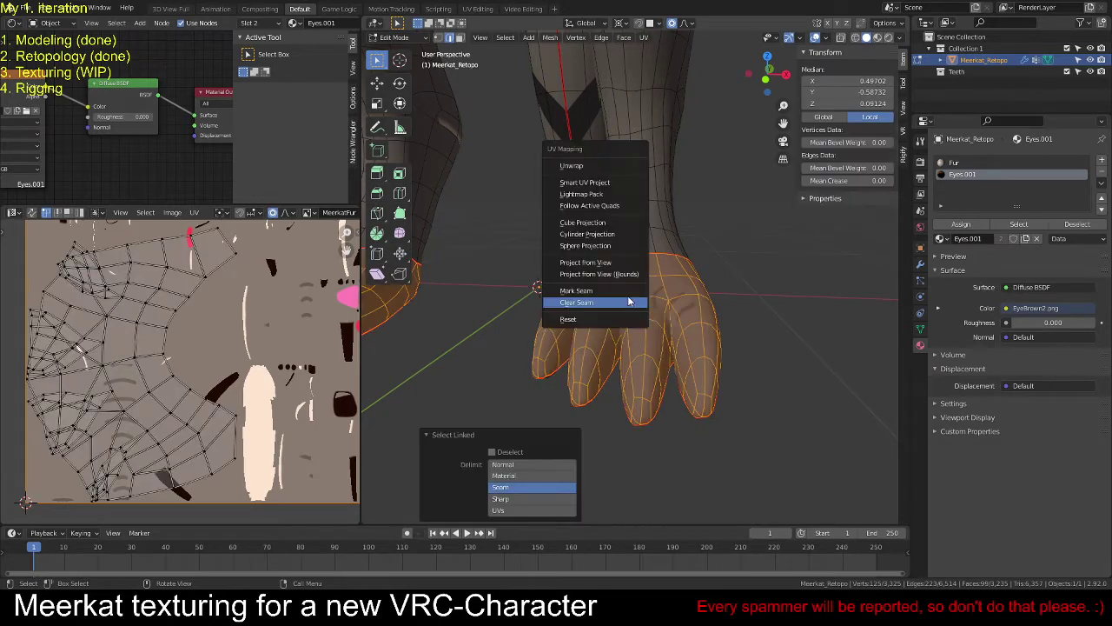
left_click(611, 167)
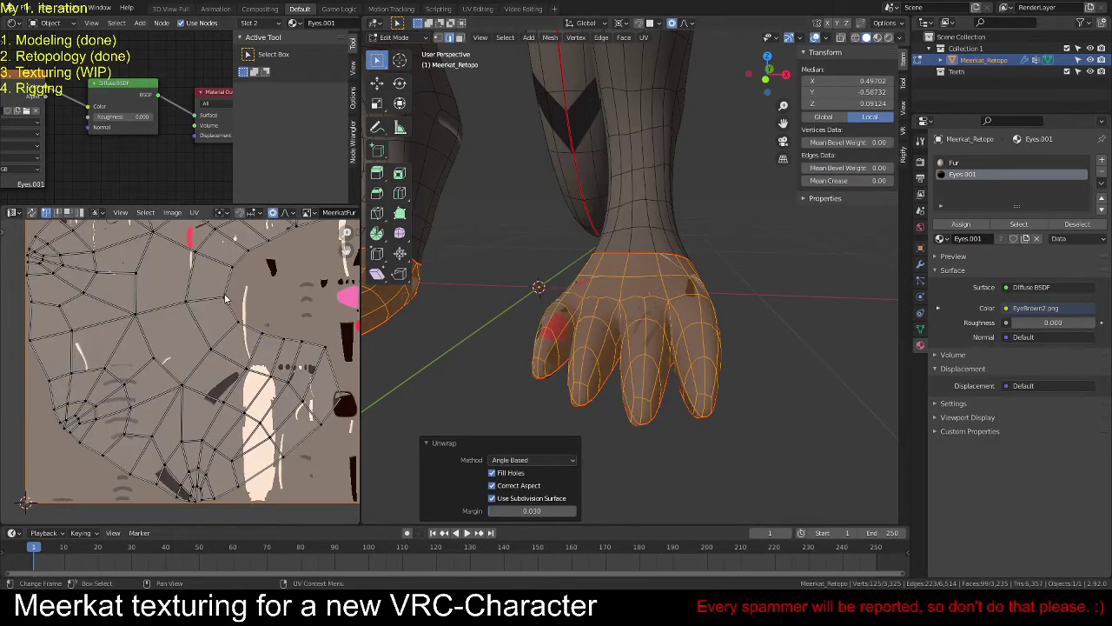
scroll(223, 293, "up", 3)
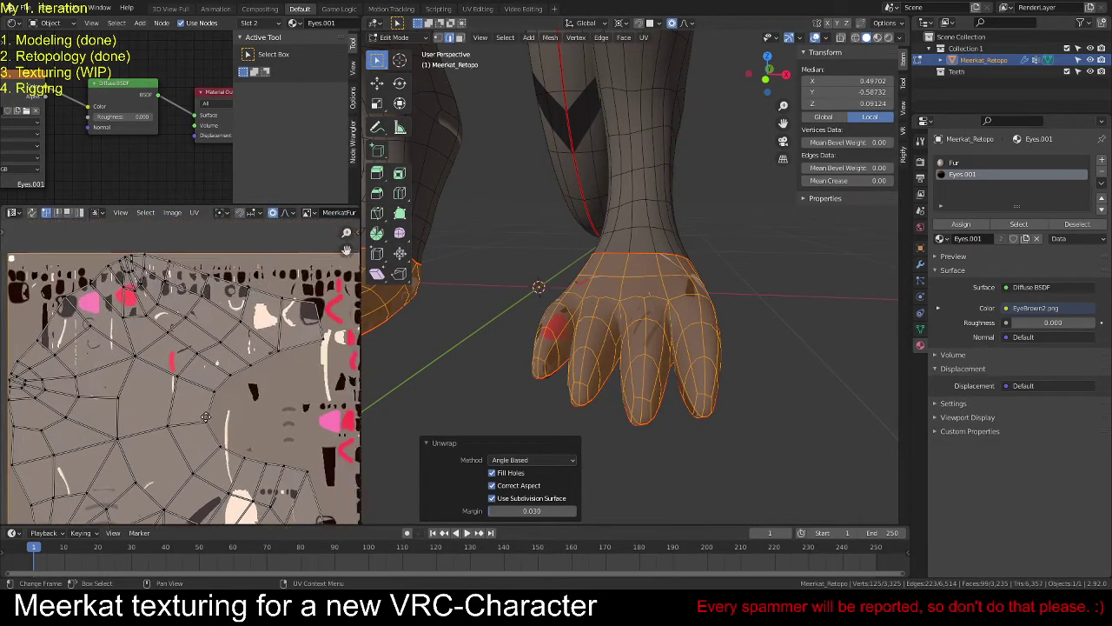
scroll(178, 325, "down", 5)
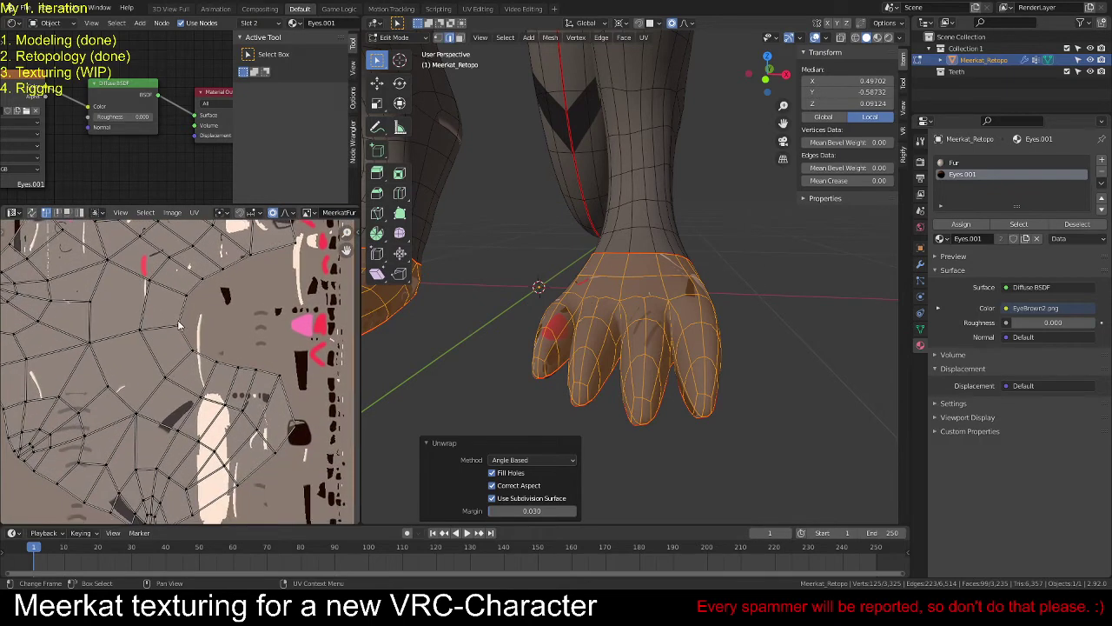
key("alt+a")
middle_click_drag(516, 365, 691, 343)
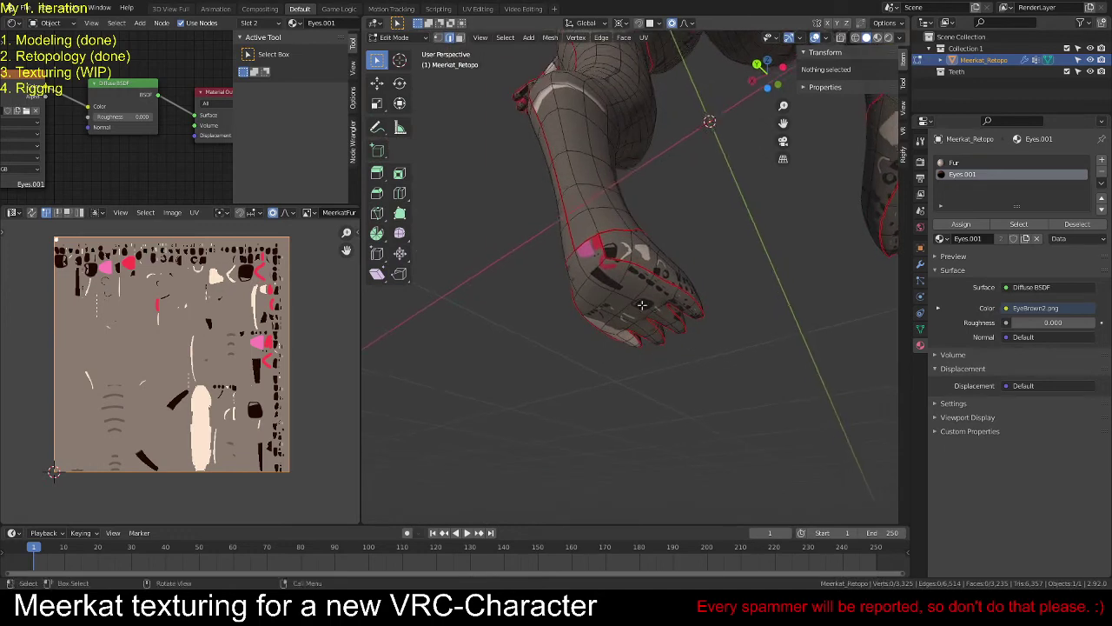
Step: Select the seam-bounded foot and unwrap it
key("l")
middle_click_drag(658, 306, 462, 375)
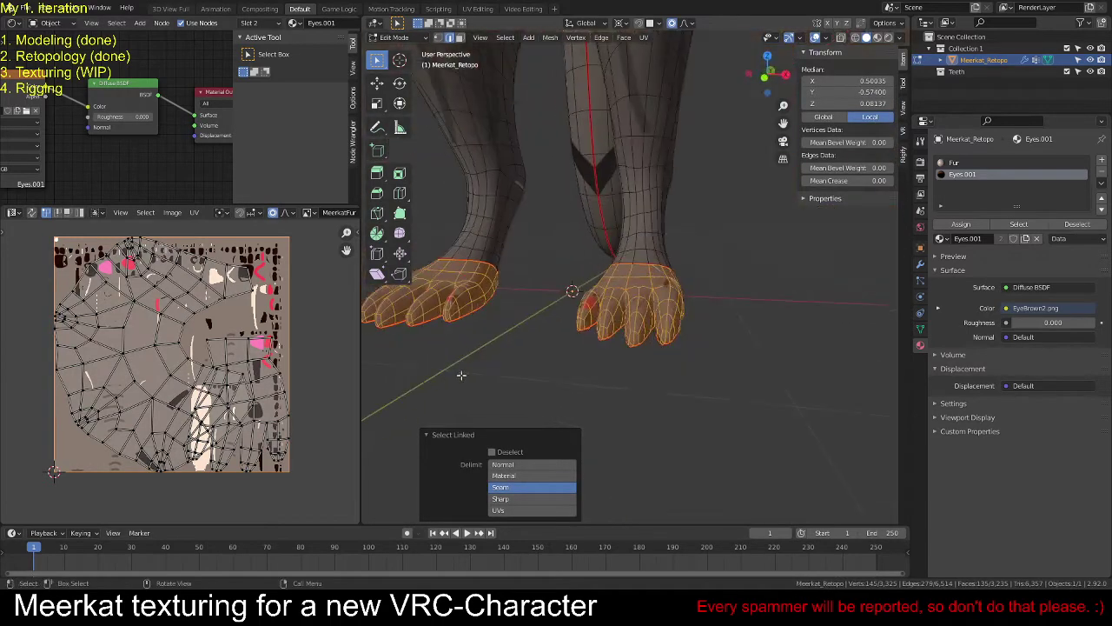
key("u")
left_click(700, 313)
scroll(257, 349, "up", 1)
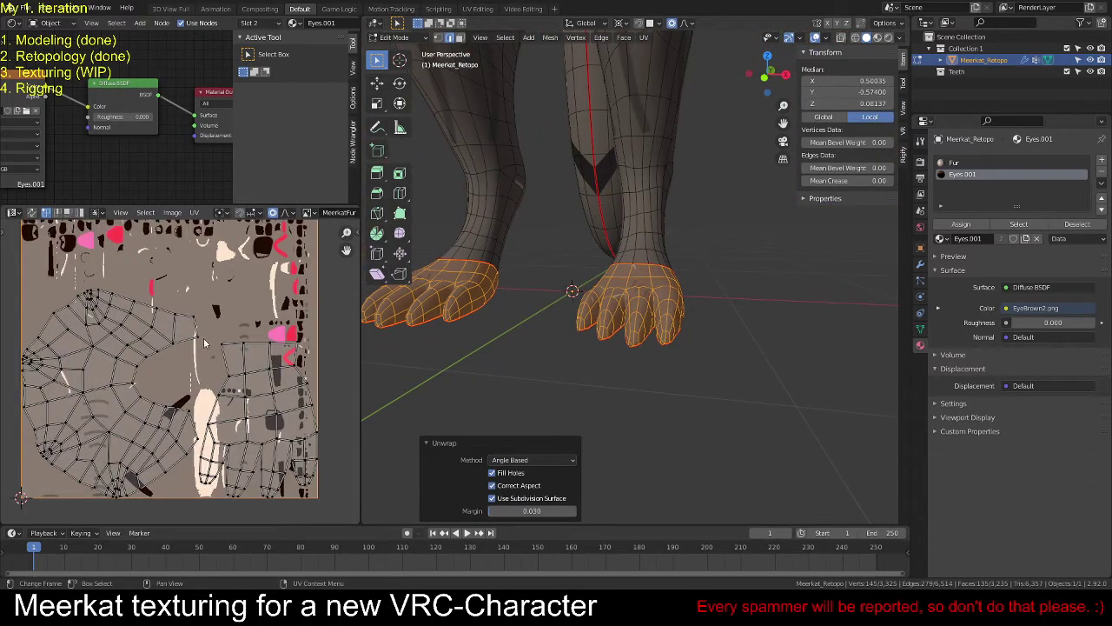
Step: Select the entire leg mesh, unwrap it, and review the islands over the texture
key("a")
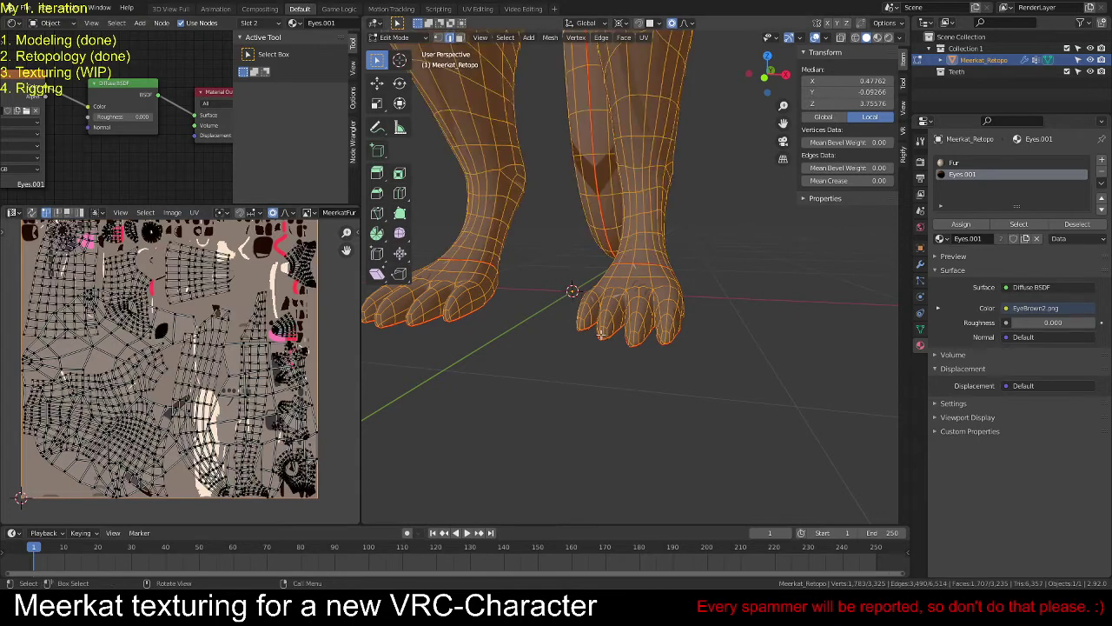
key("u")
left_click(528, 328)
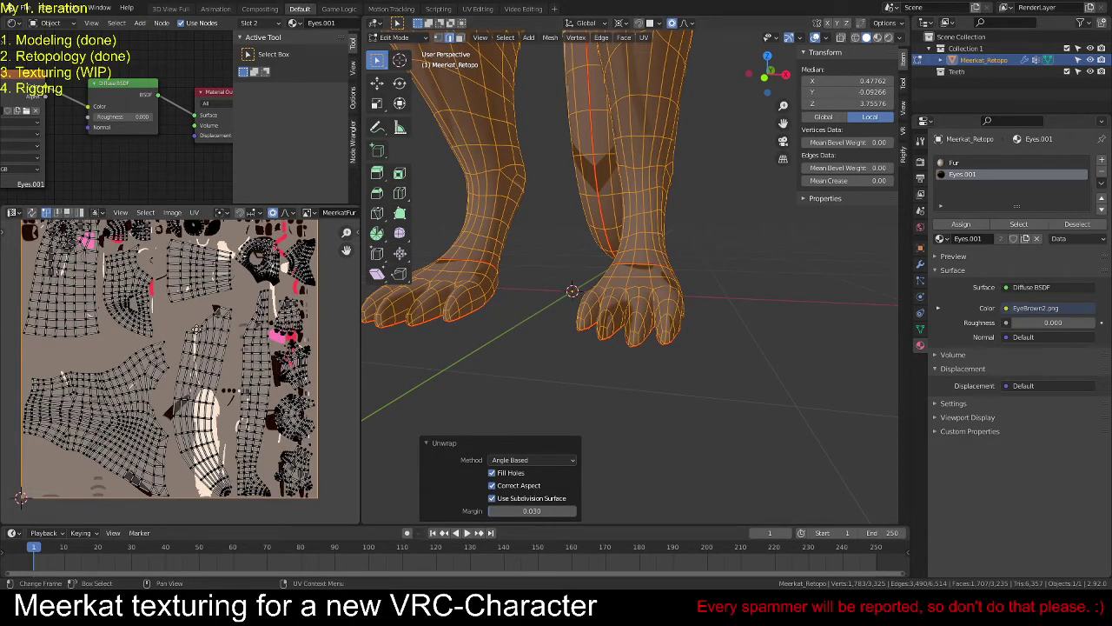
middle_click_drag(199, 328, 198, 355)
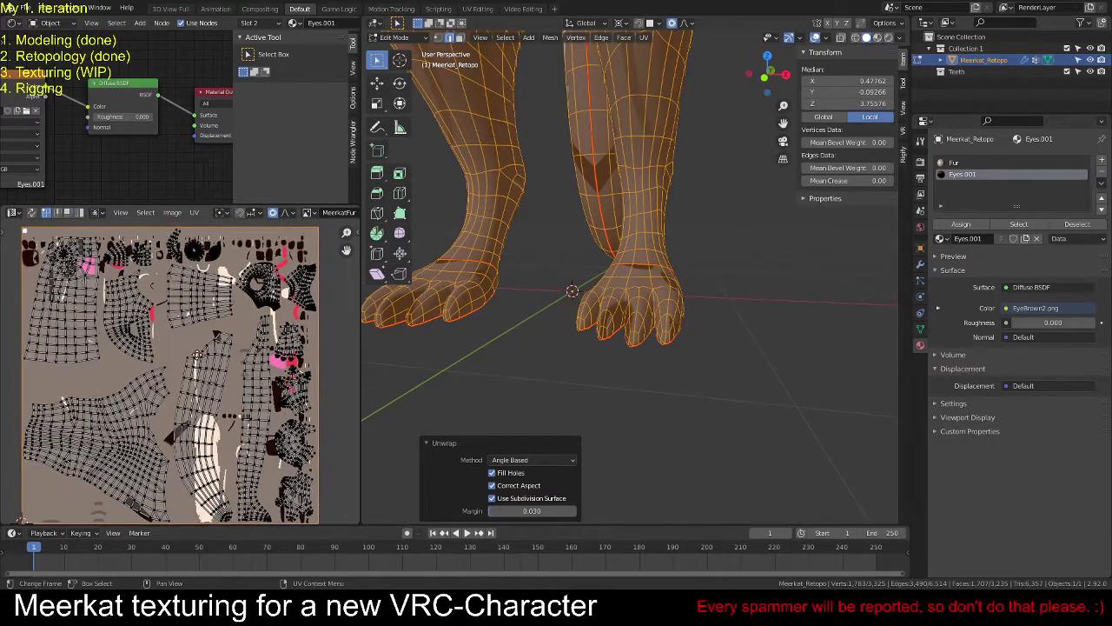
scroll(196, 249, "up", 4)
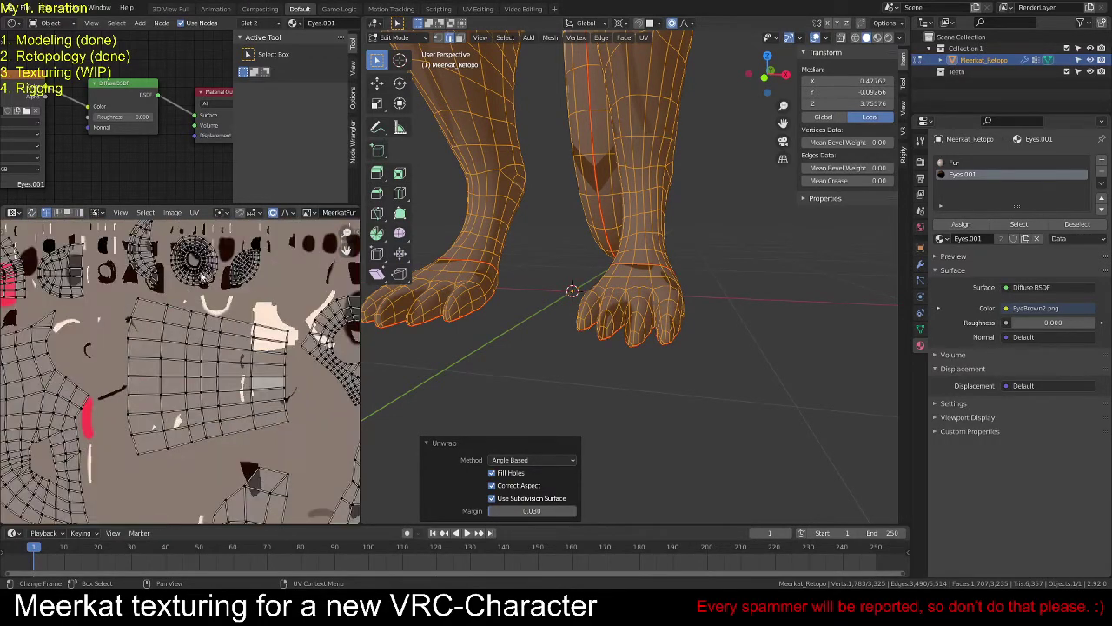
scroll(248, 316, "up", 3)
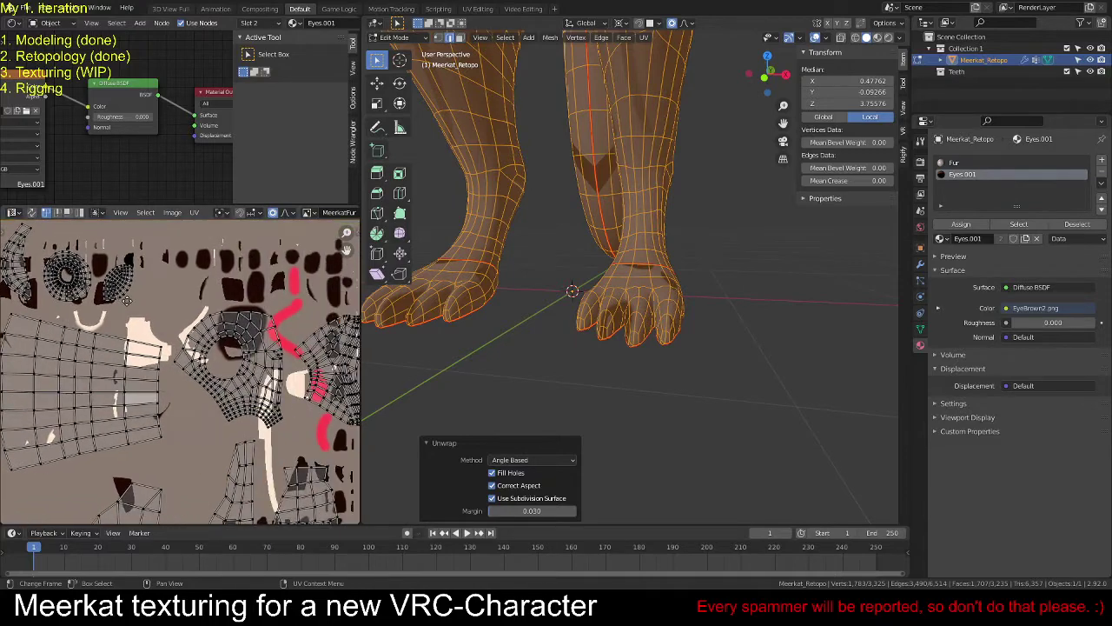
middle_click_drag(248, 316, 116, 313)
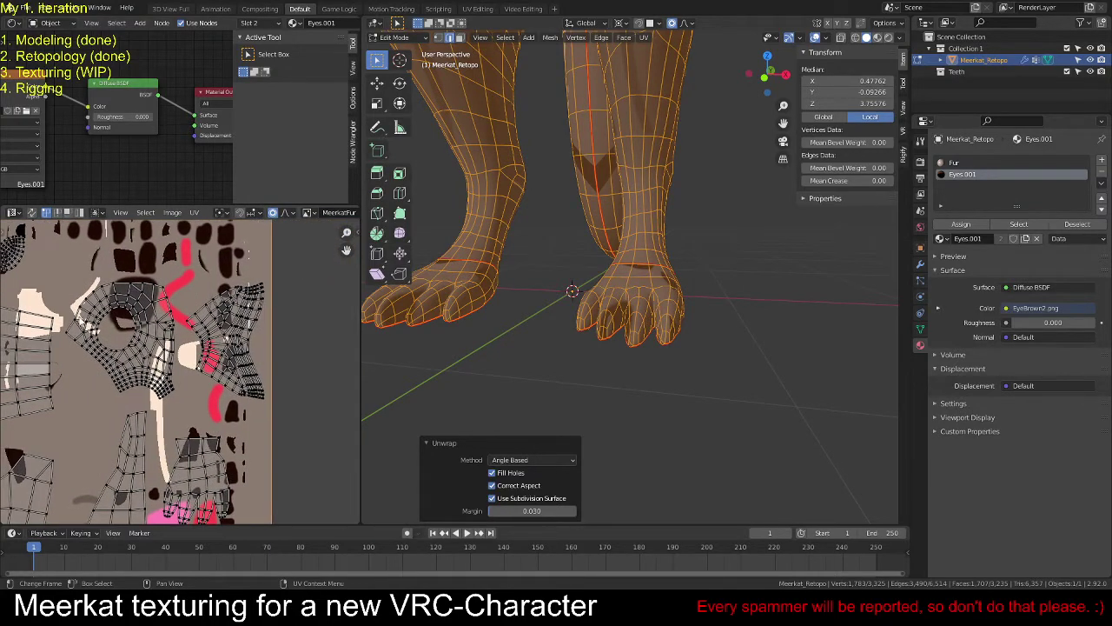
scroll(185, 344, "down", 4)
middle_click_drag(165, 369, 172, 316)
scroll(185, 330, "down", 1)
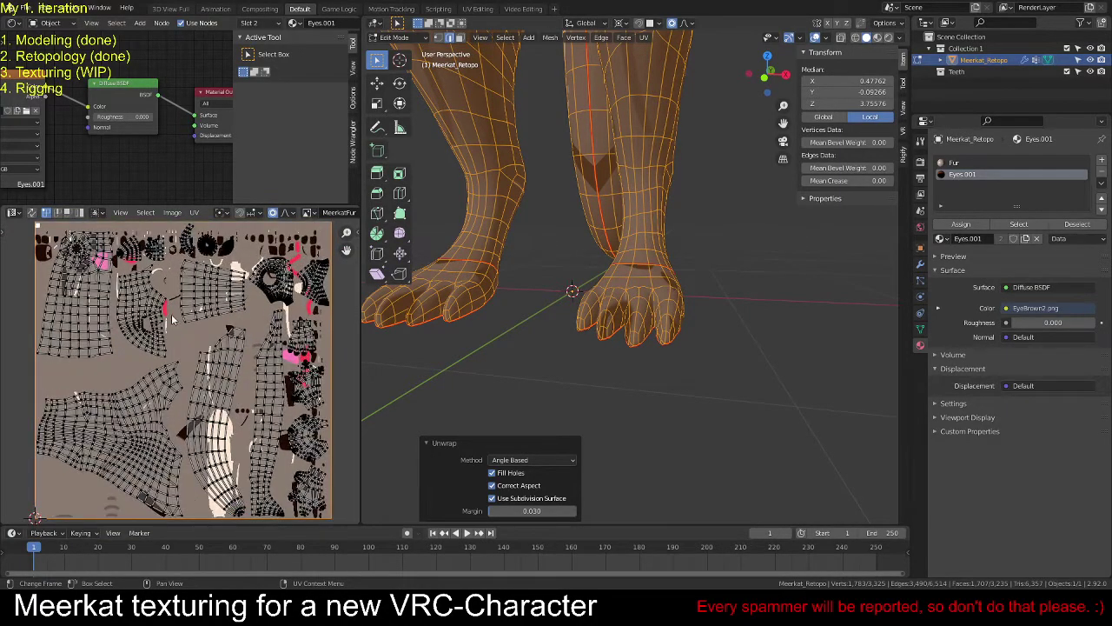
scroll(170, 319, "down", 1)
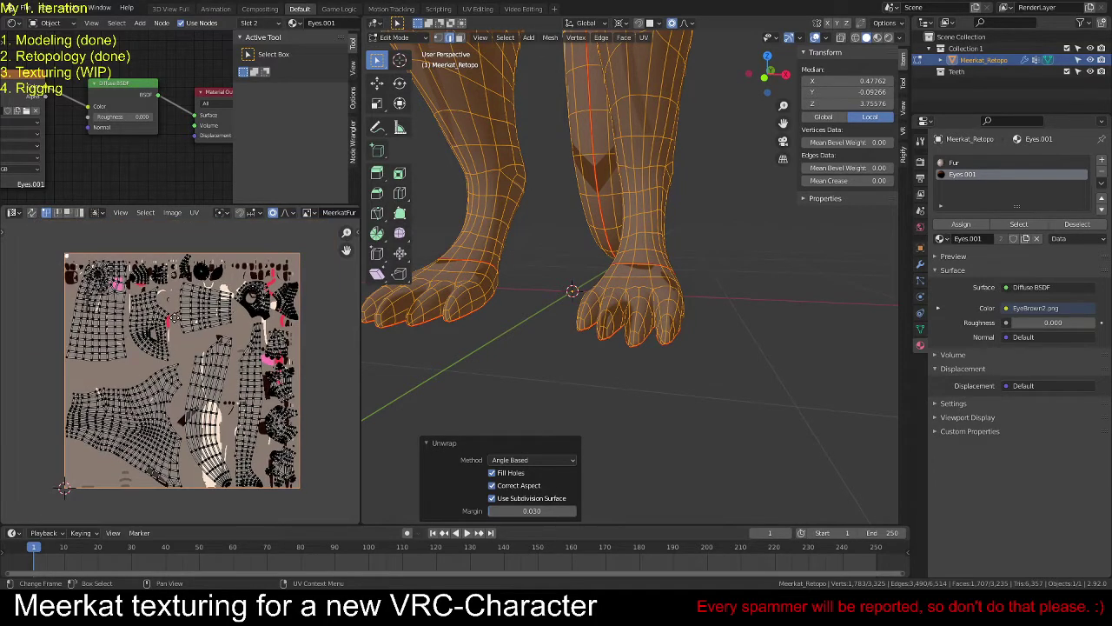
scroll(548, 319, "down", 3)
left_click(548, 318)
scroll(634, 304, "up", 3)
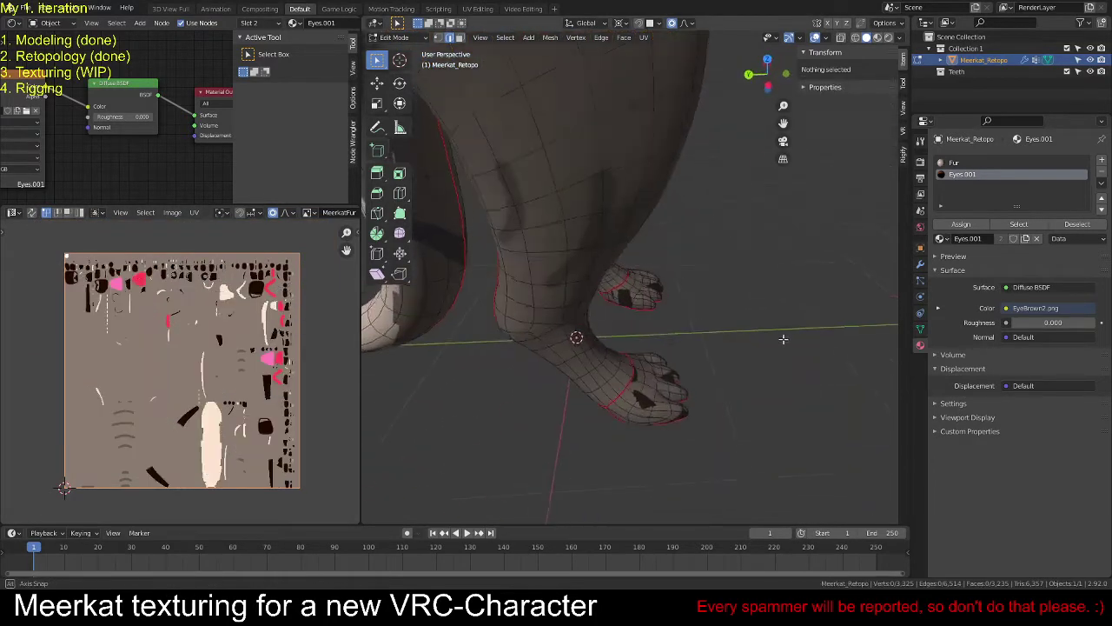
scroll(613, 325, "down", 3)
scroll(589, 322, "up", 3)
middle_click_drag(614, 325, 558, 327)
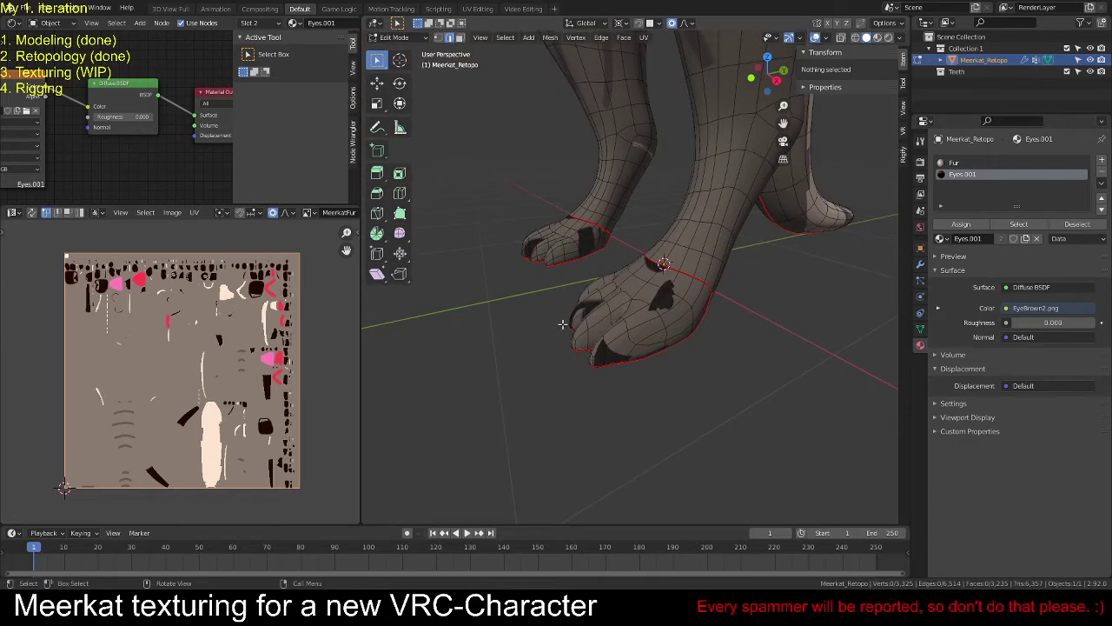
scroll(648, 306, "down", 5)
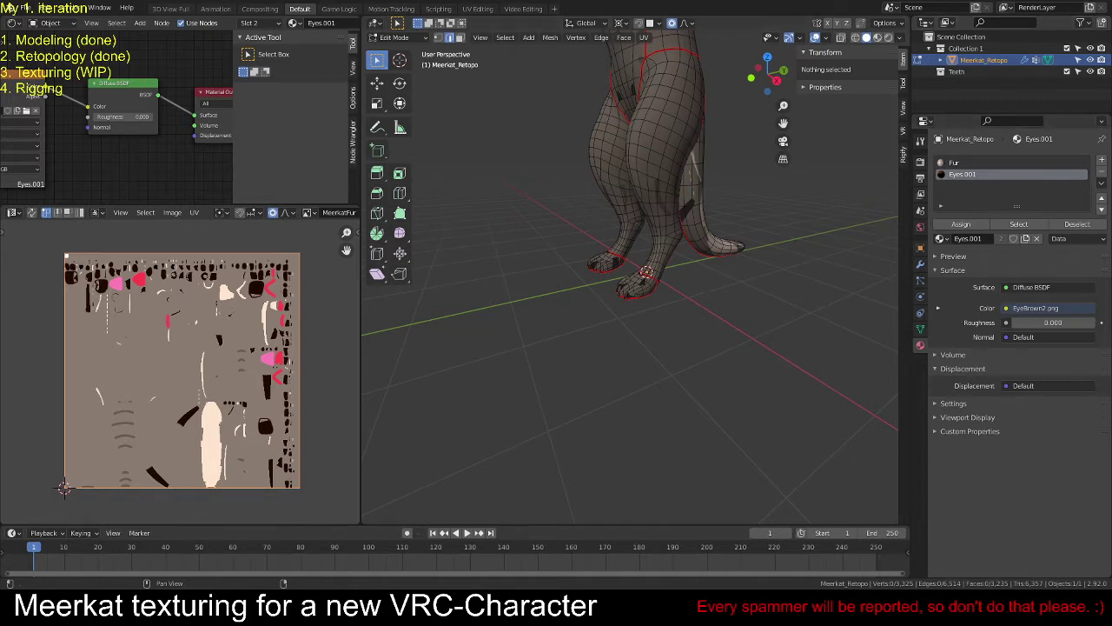
middle_click_drag(608, 187, 704, 256)
middle_click_drag(369, 274, 450, 311)
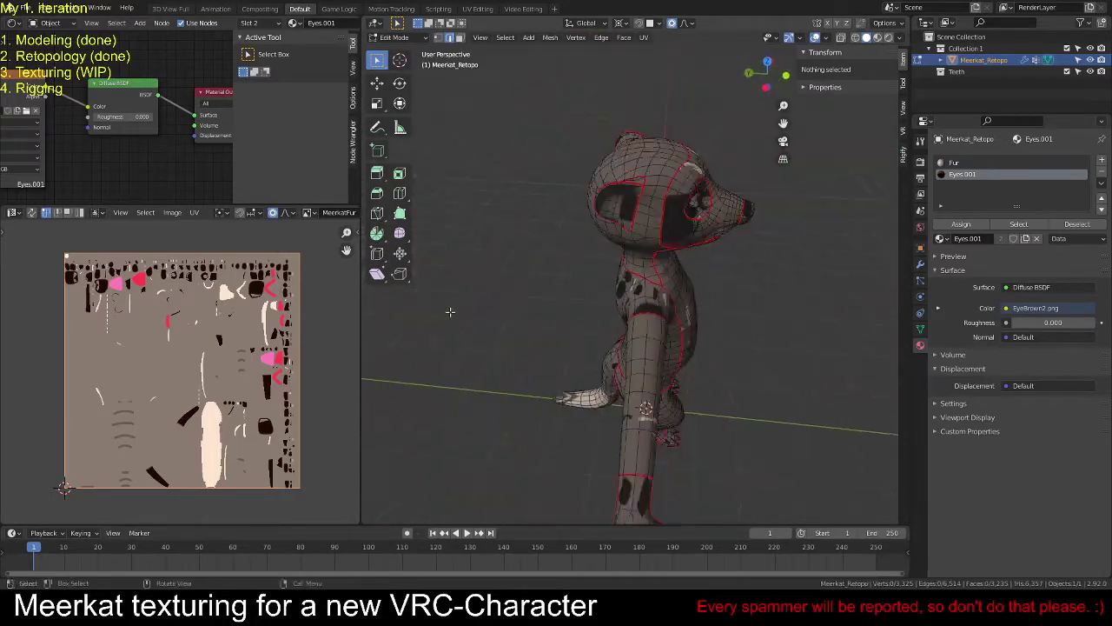
Step: Mark the selected neck edge as a seam
left_click(644, 294)
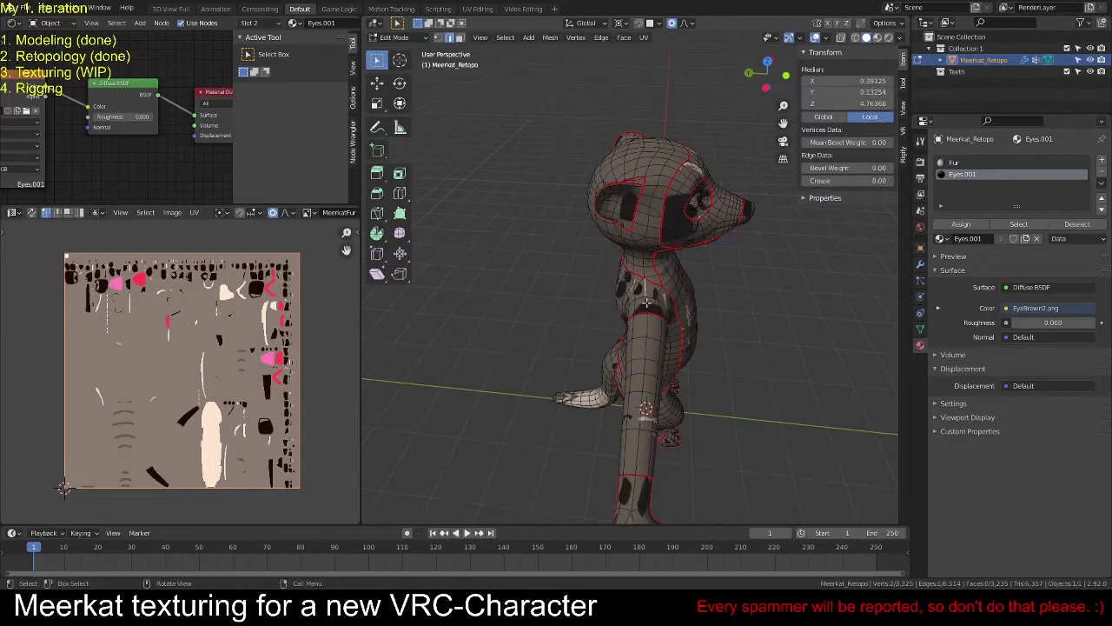
right_click(542, 284)
left_click(505, 408)
Step: Select the whole meerkat mesh, unwrap it, then deselect
key("a")
key("u")
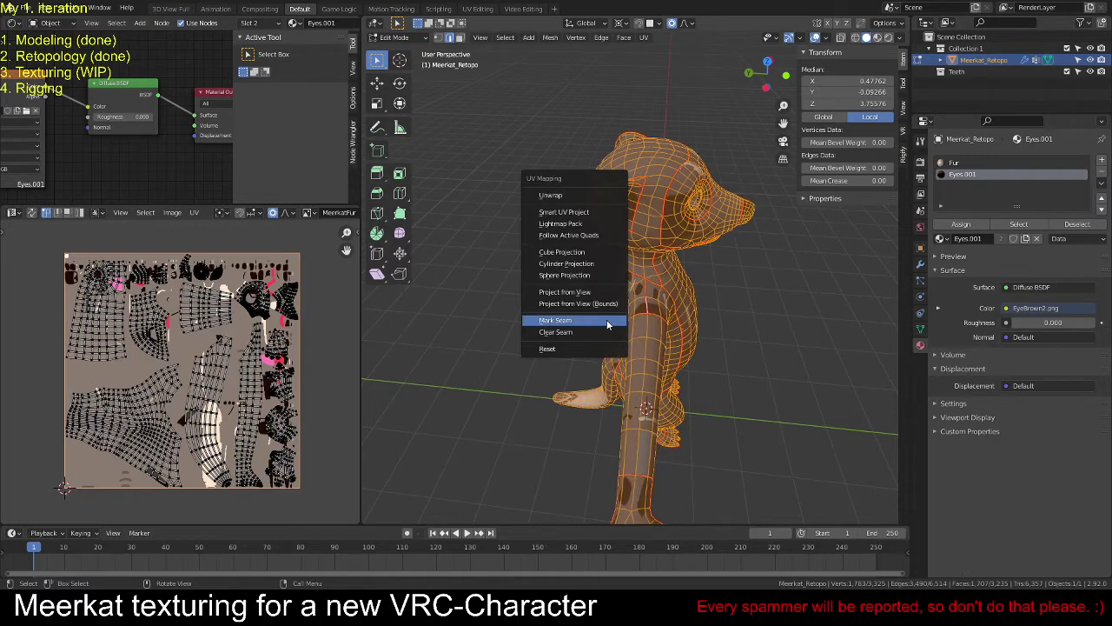
left_click(576, 196)
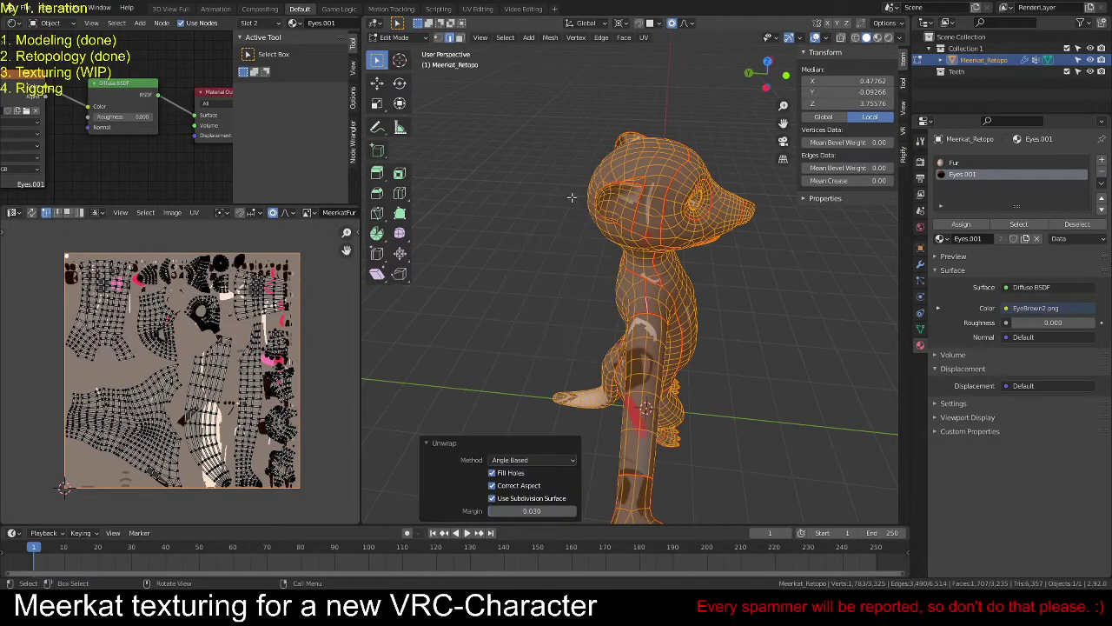
scroll(633, 317, "up", 3)
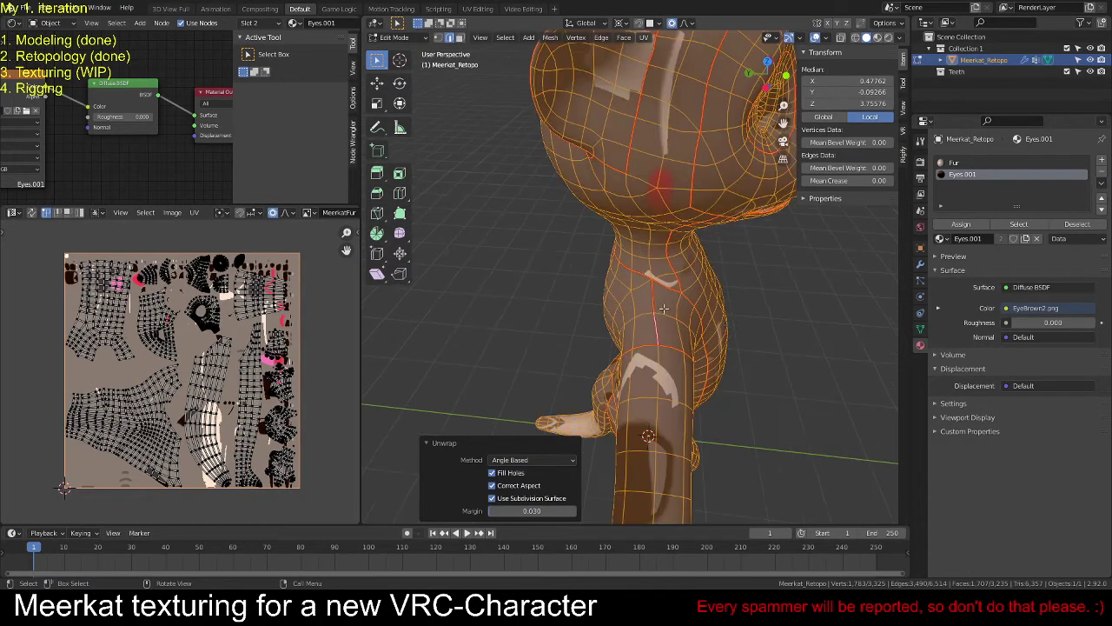
middle_click_drag(660, 309, 587, 271)
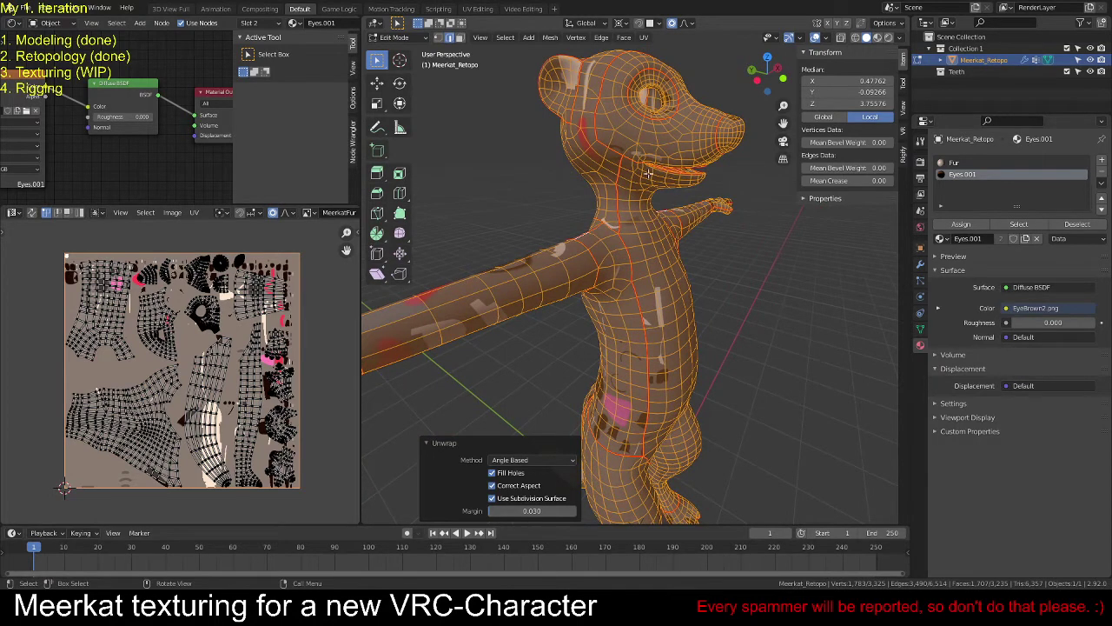
key("alt+a")
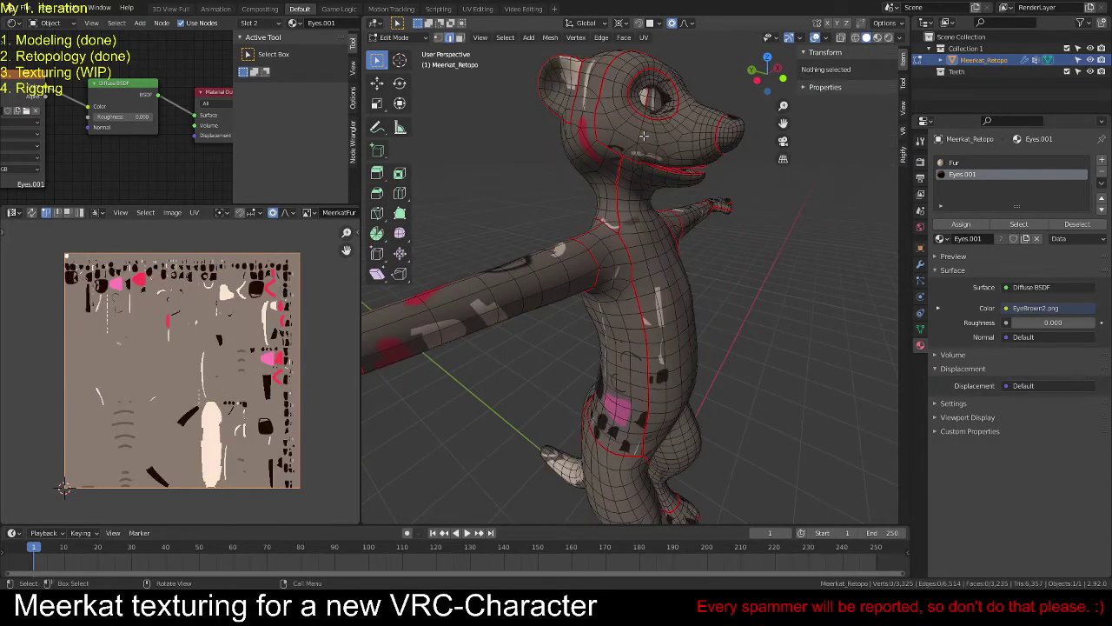
Step: Select the seam-bounded head island and frame it in the UV editor
key("l")
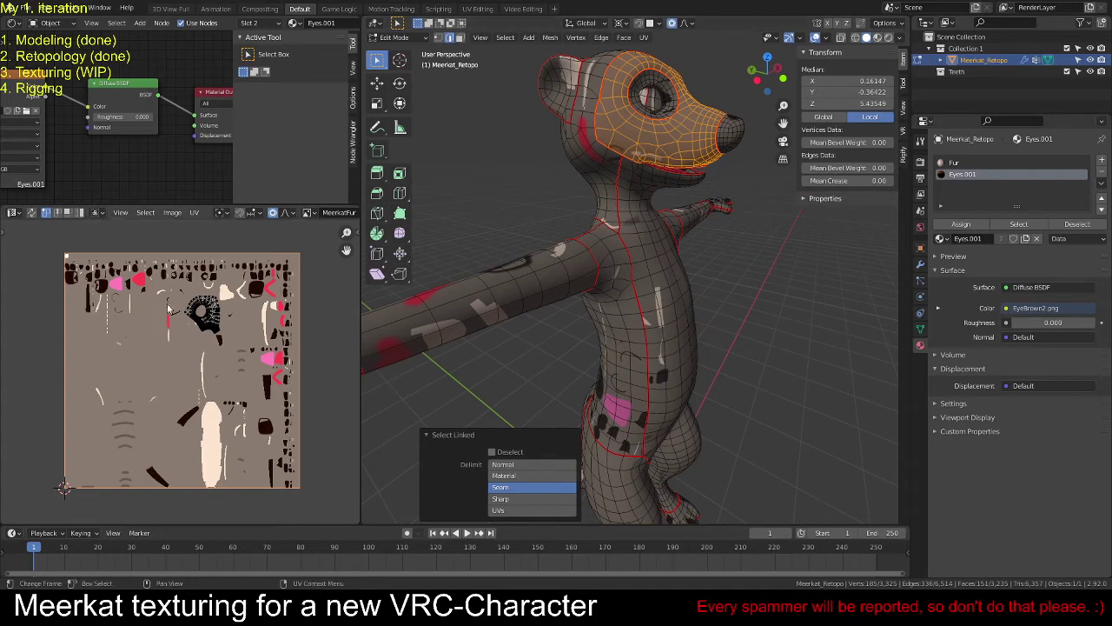
scroll(216, 292, "up", 3)
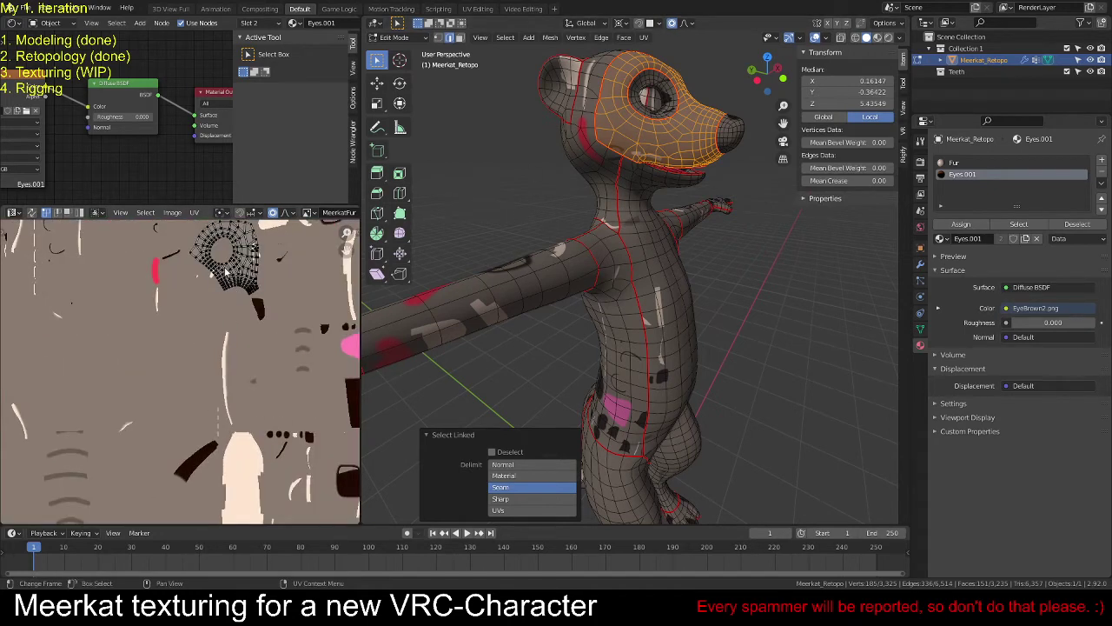
key("KP_Decimal")
middle_click_drag(224, 317, 200, 342)
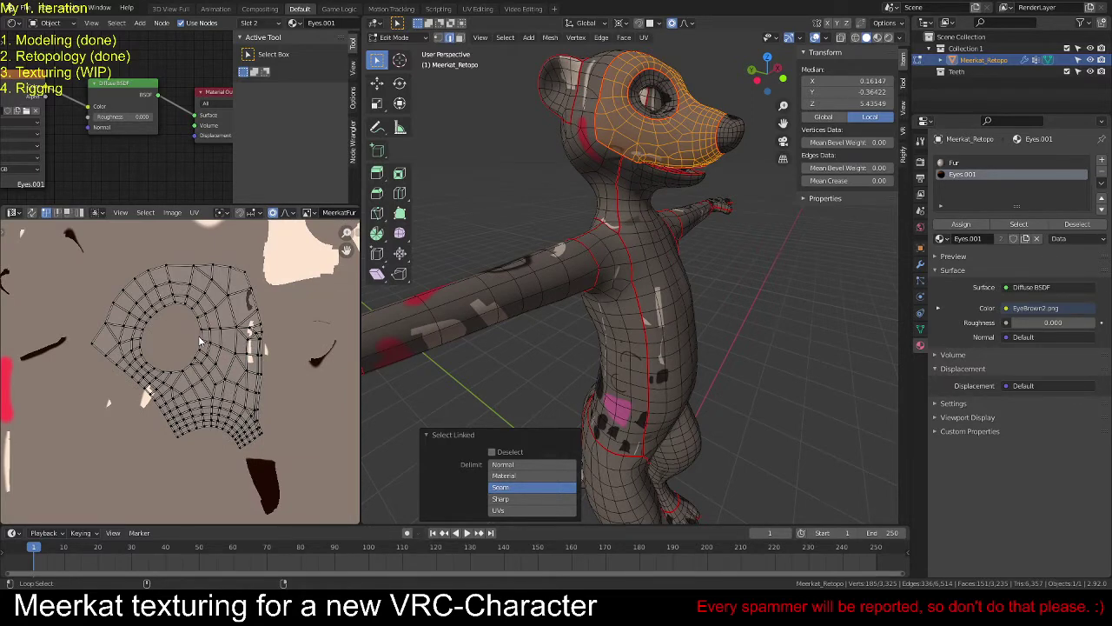
scroll(769, 272, "down", 6)
scroll(769, 272, "up", 2)
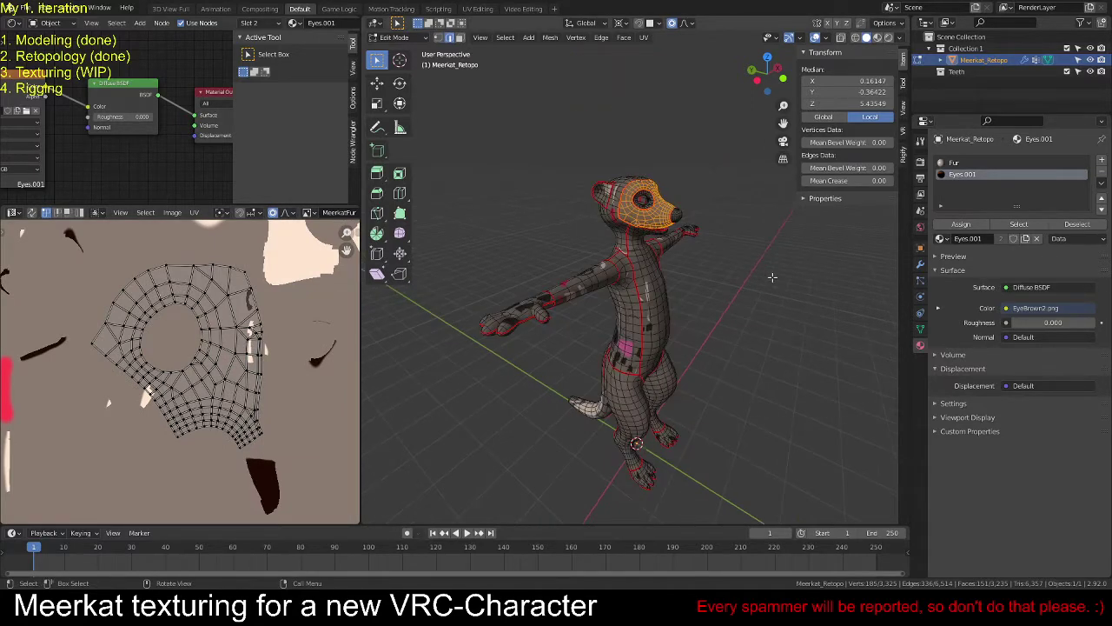
Step: Select the whole mesh to show all UVs and maximize the UV editor with Ctrl+Space
middle_click_drag(769, 272, 704, 285)
key("a")
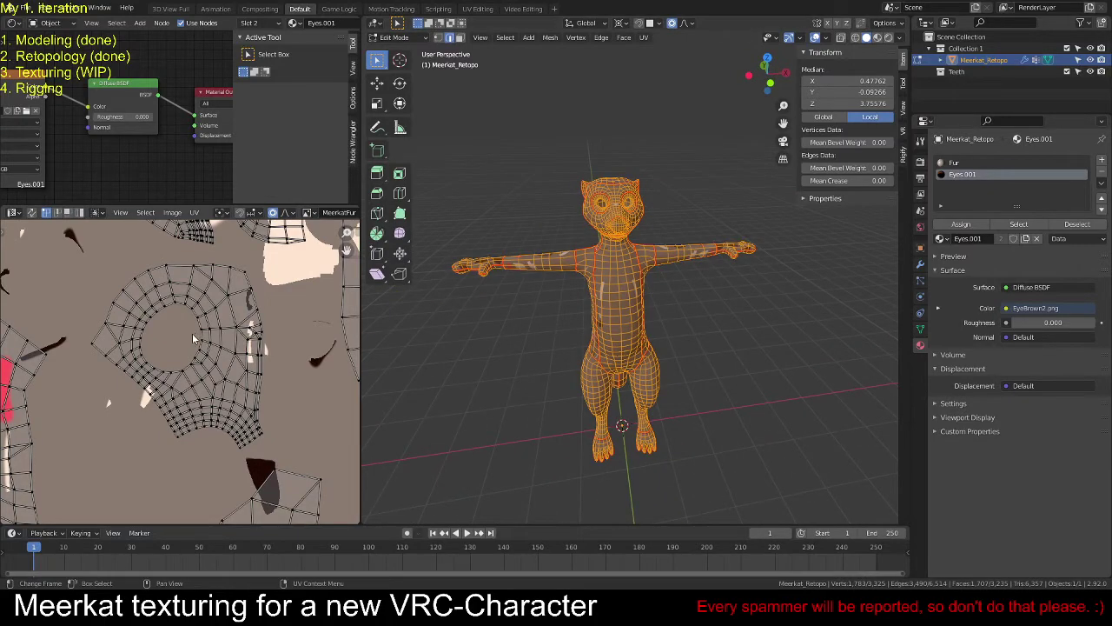
scroll(154, 316, "down", 2)
scroll(161, 334, "up", 3)
scroll(161, 334, "down", 4)
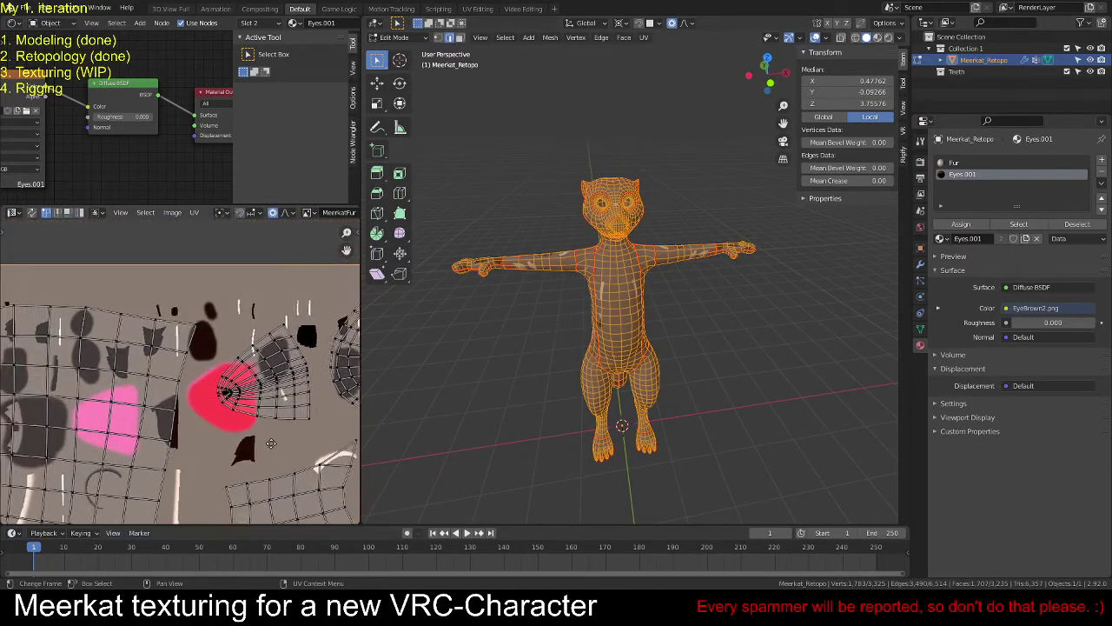
scroll(200, 389, "up", 4)
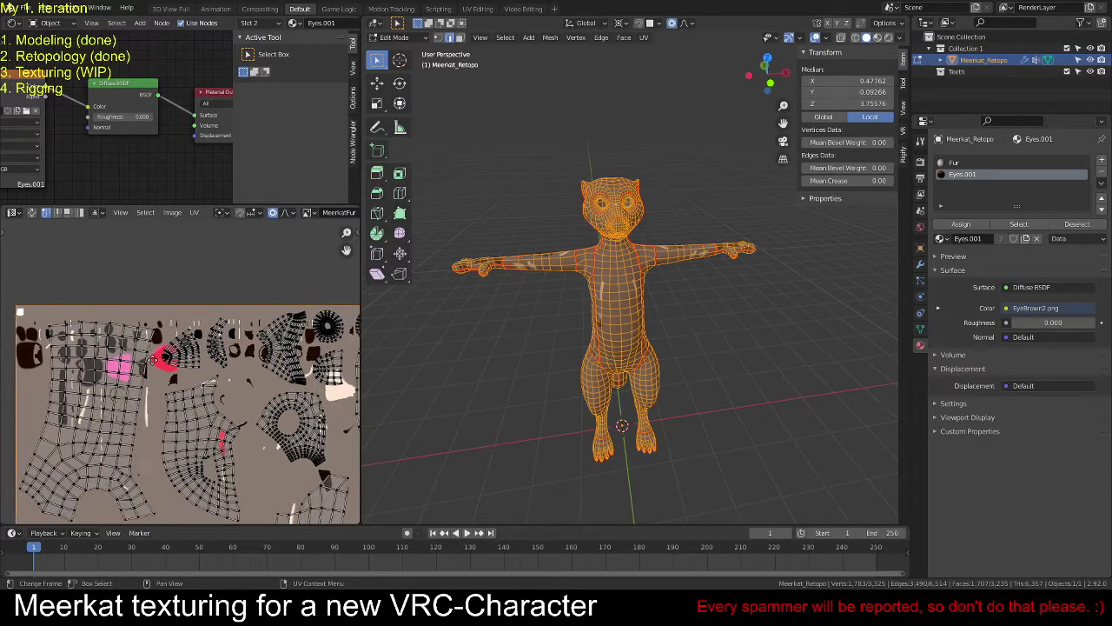
scroll(236, 348, "up", 4)
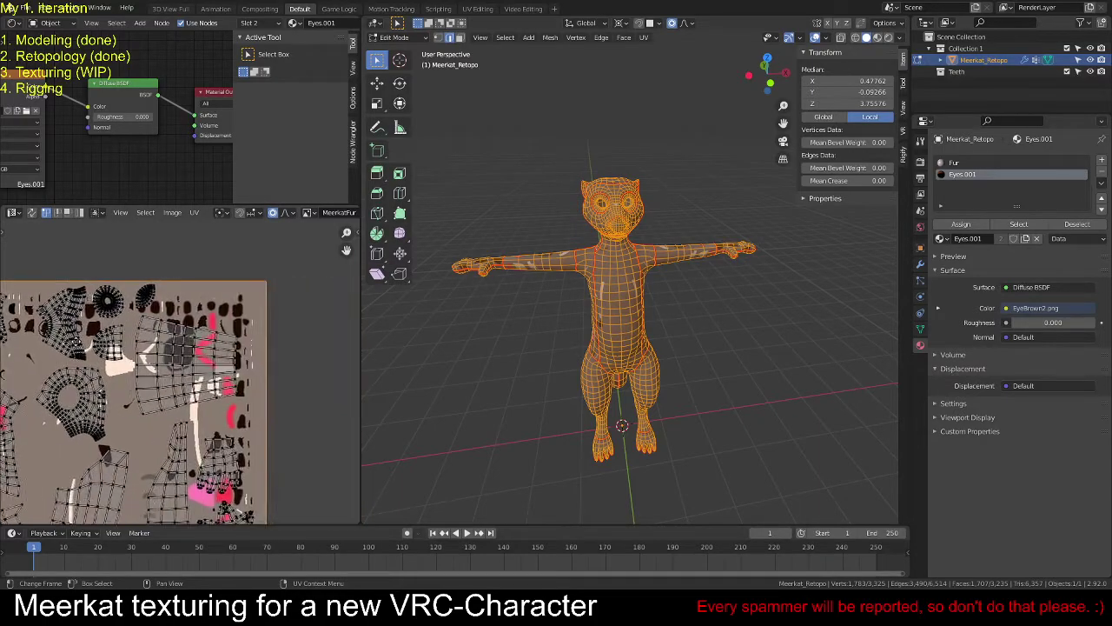
scroll(209, 347, "down", 2)
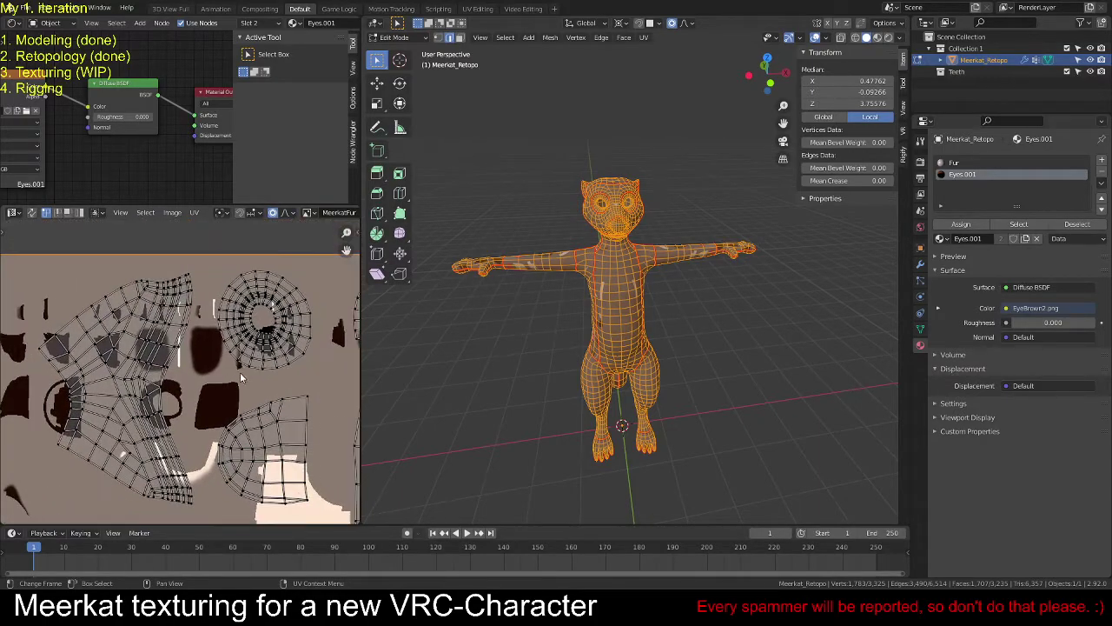
key("ctrl+space")
scroll(409, 338, "down", 1)
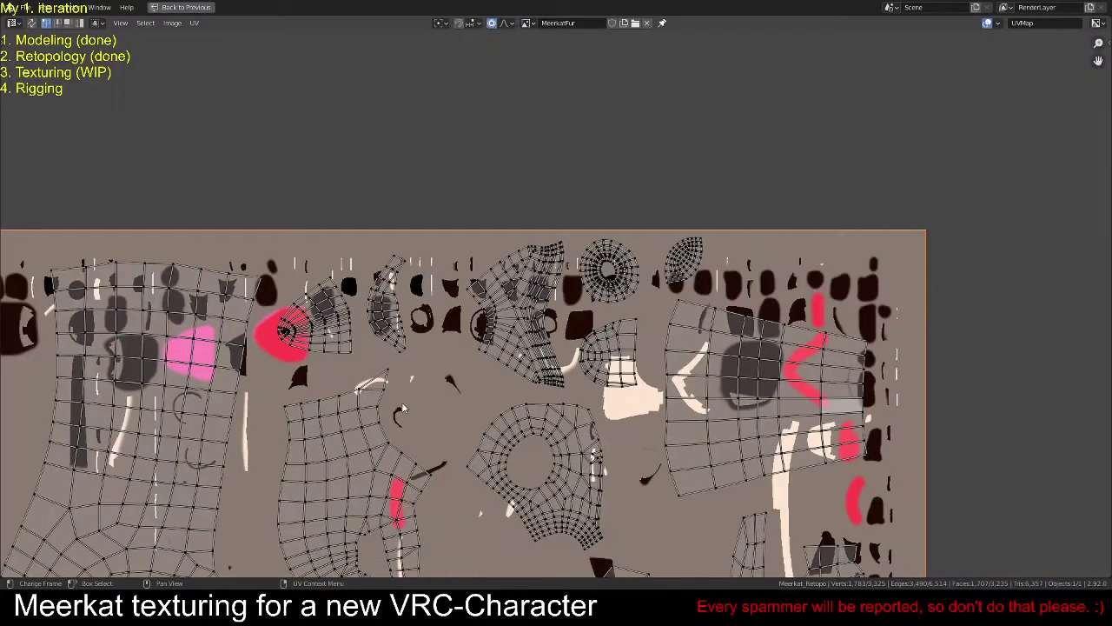
Step: Display the Character Texture image in the UV editor, framed, with UVs deselected
middle_click_drag(401, 402, 461, 248)
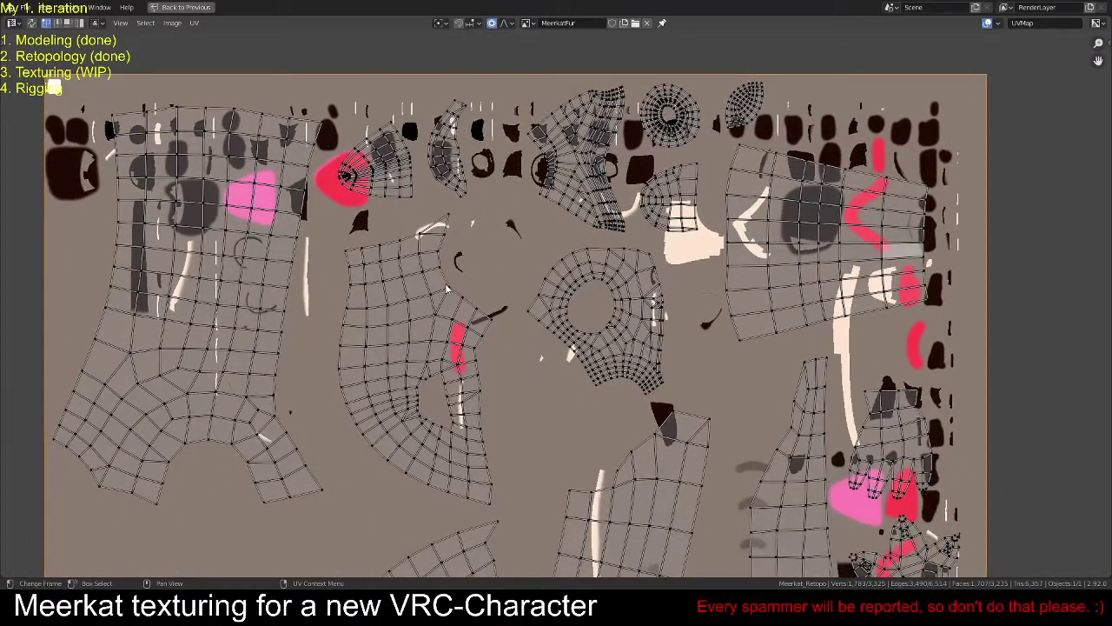
left_click(528, 23)
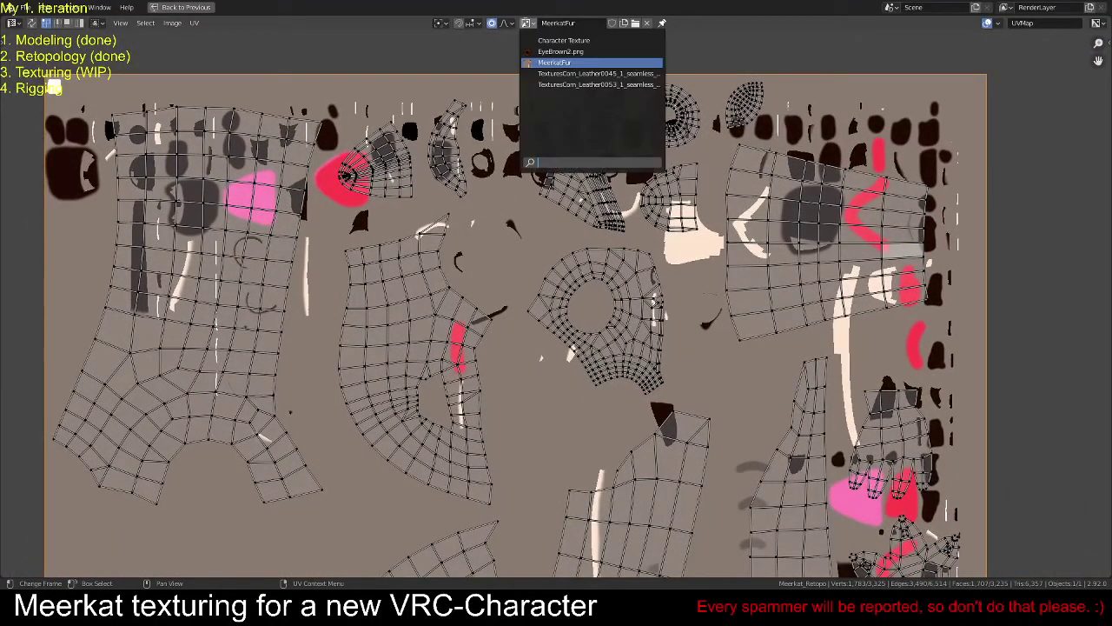
left_click(564, 40)
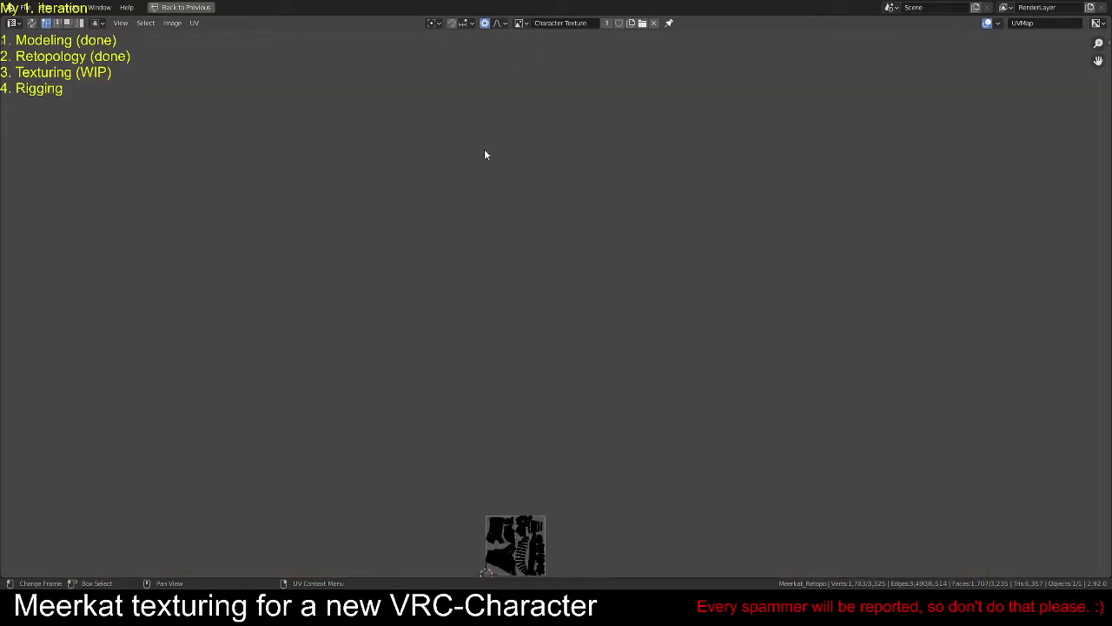
key("Home")
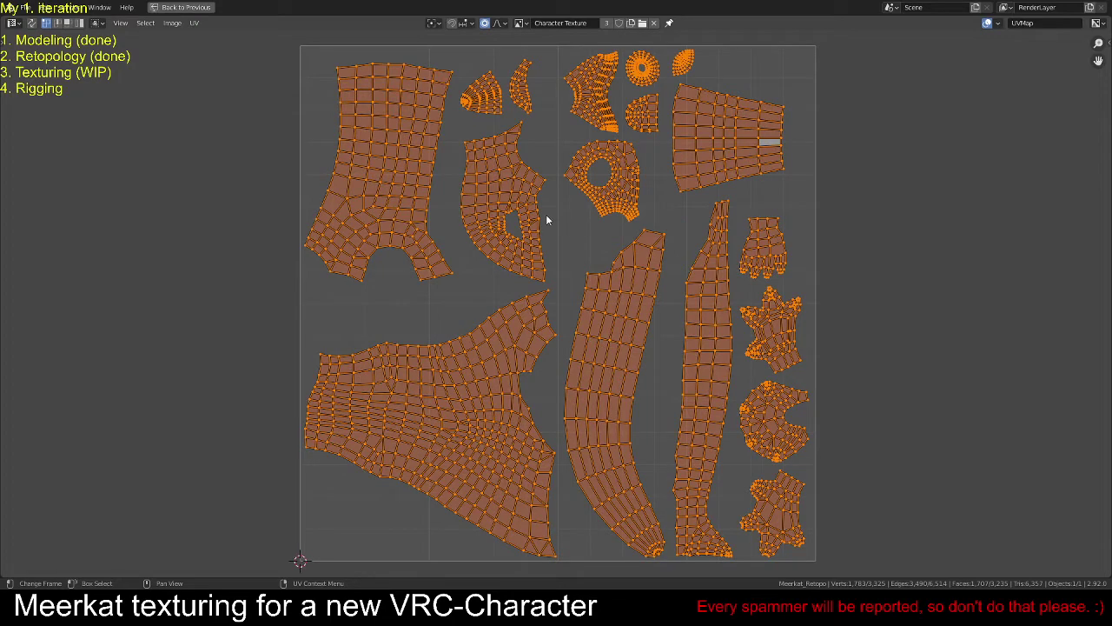
key("alt+a")
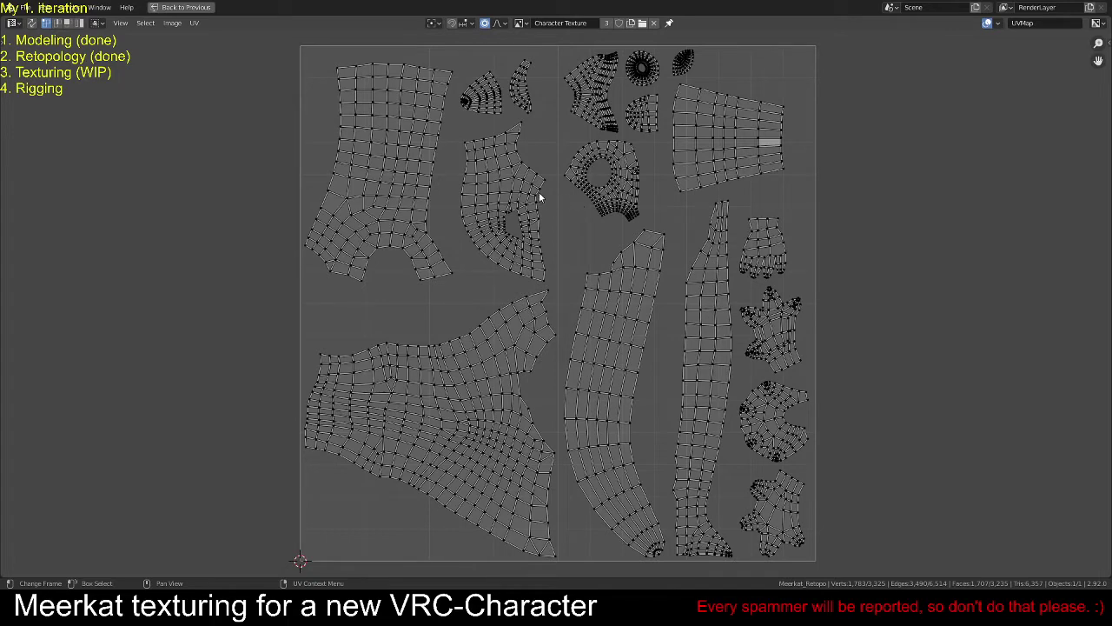
Step: Switch back to the MeerkatFur texture, fit it in view, and restore the full layout
left_click(521, 23)
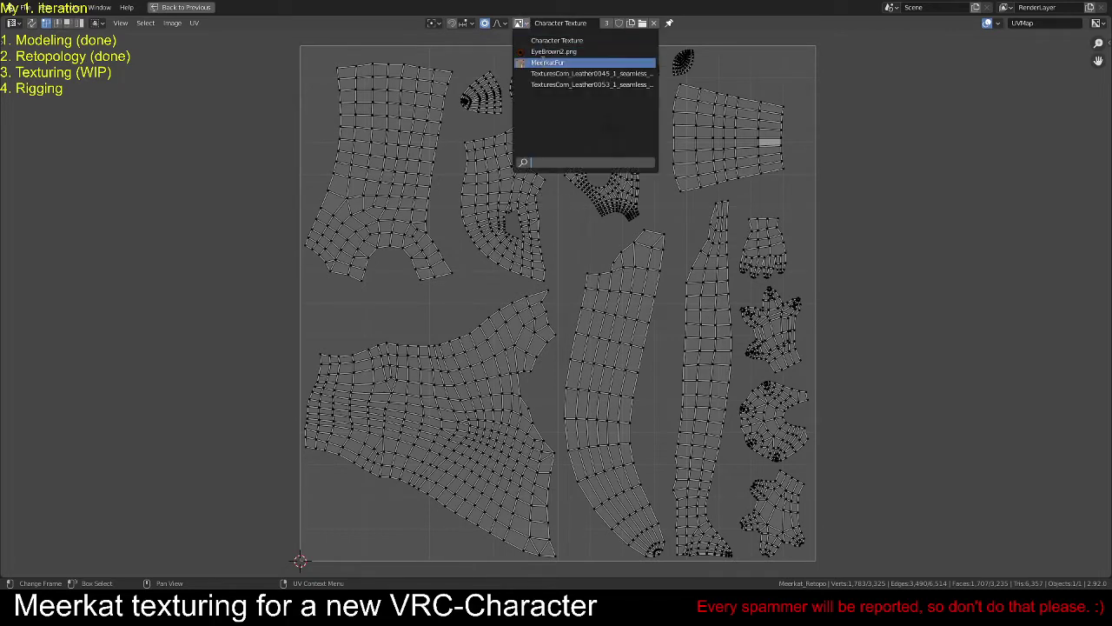
left_click(545, 63)
key("Home")
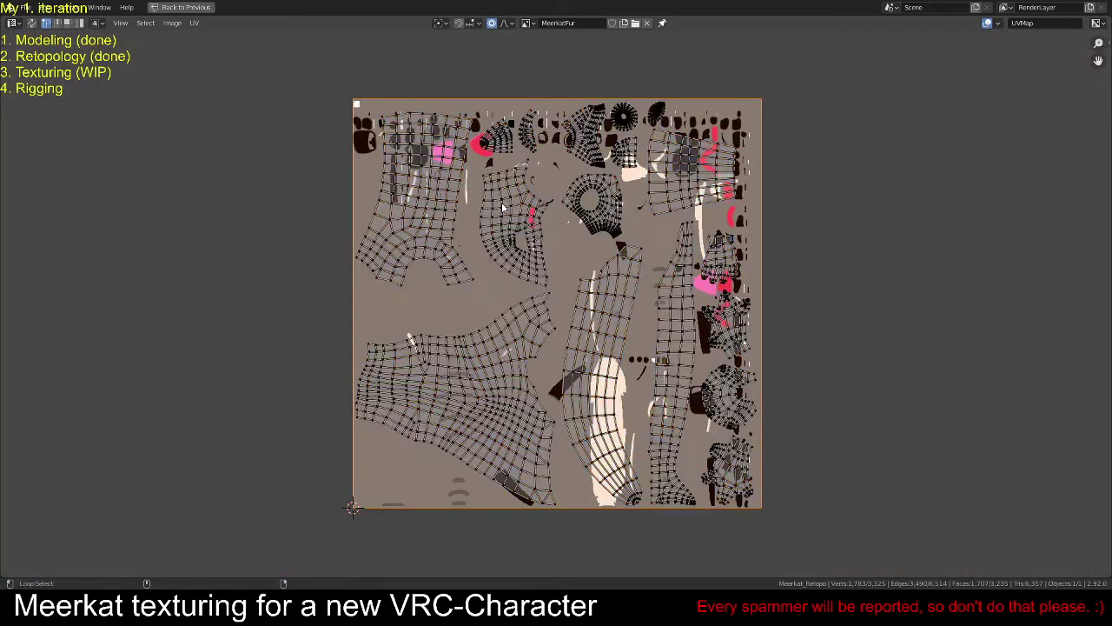
key("ctrl+alt+space")
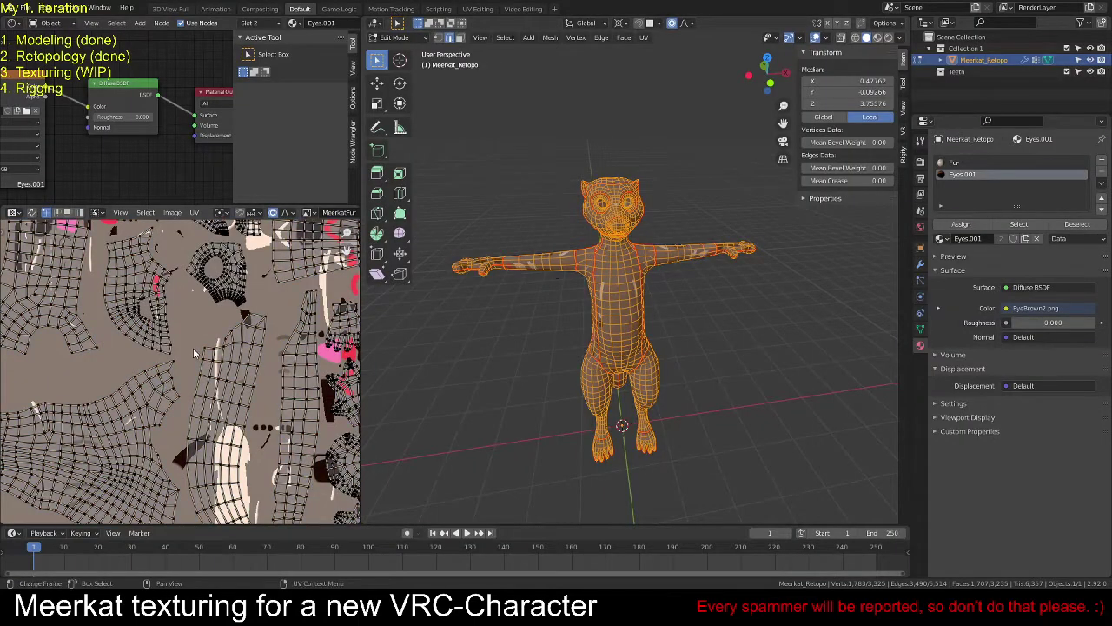
Step: Enter Texture Paint mode, return to Edit Mode, and reveal the hidden eye and mouth geometry
key("alt+a")
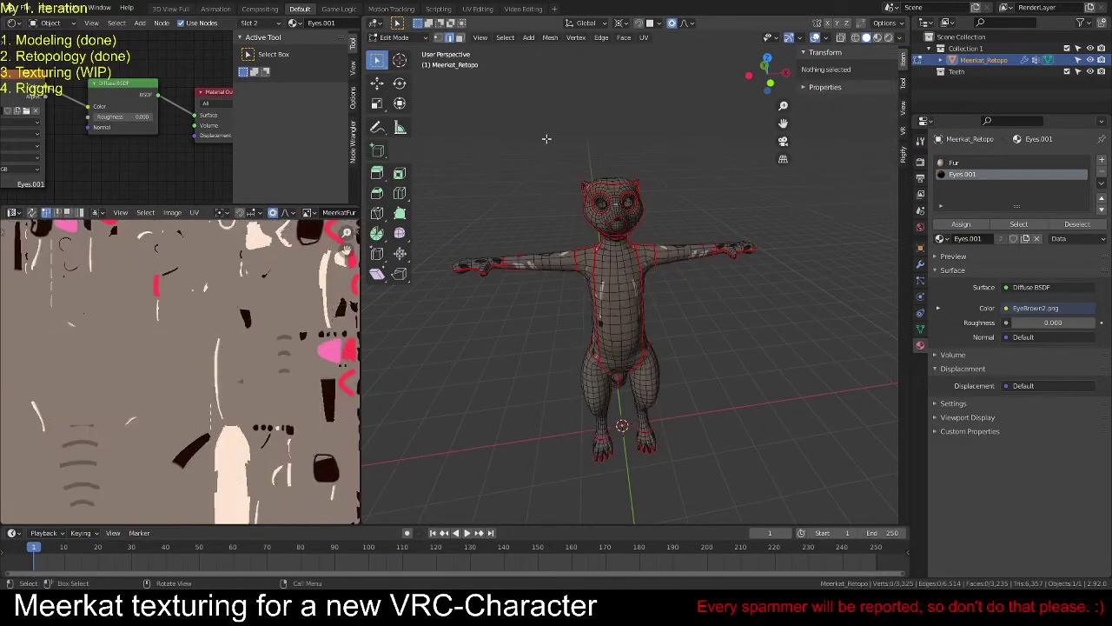
left_click(394, 37)
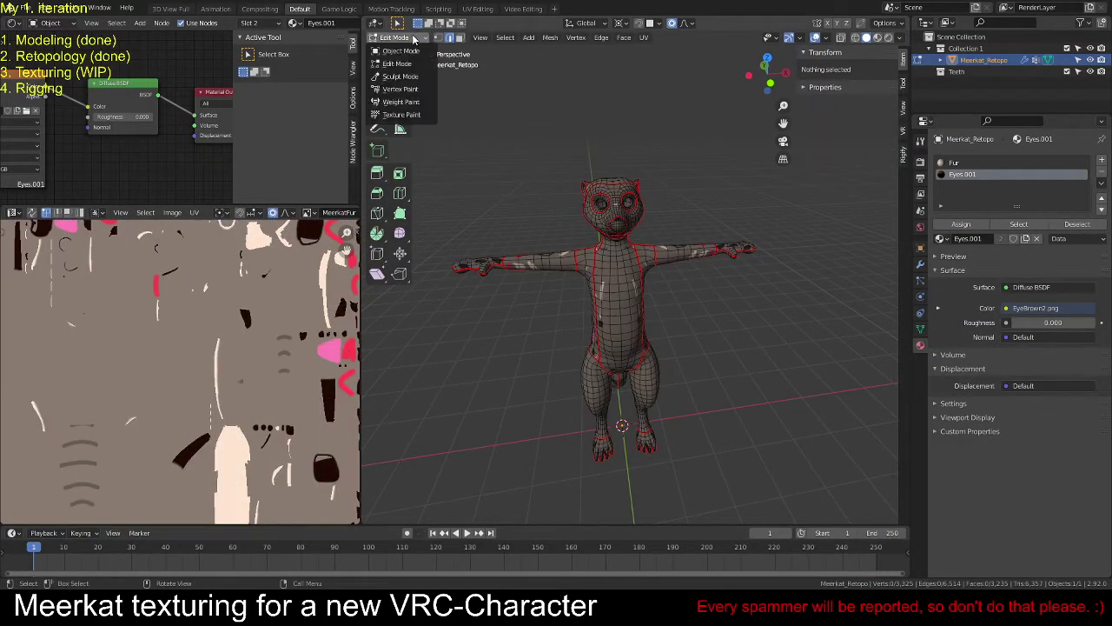
left_click(402, 115)
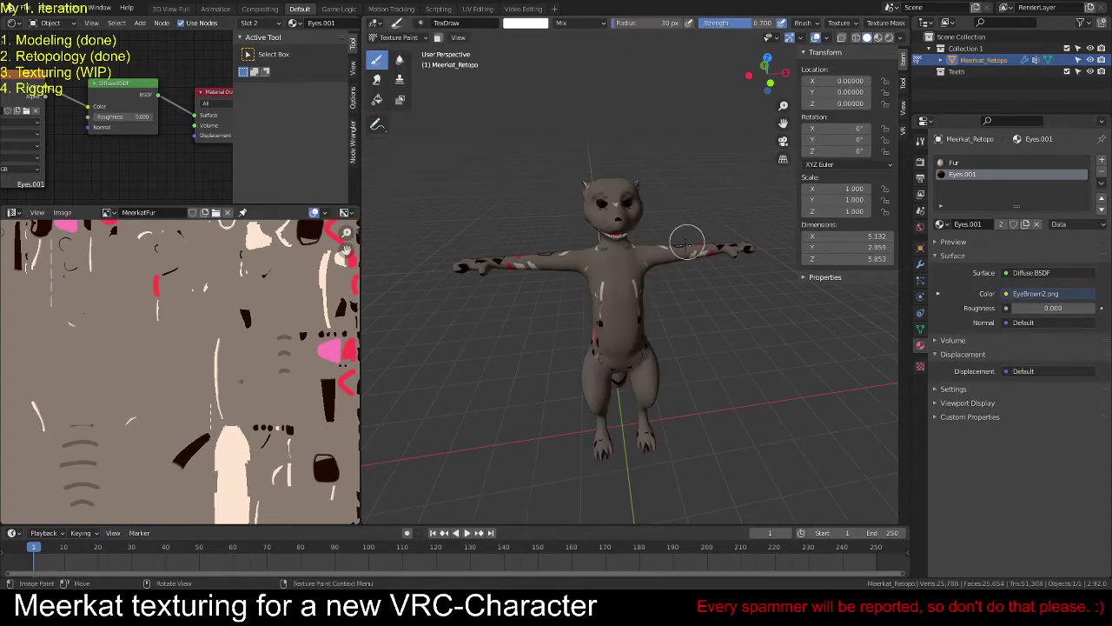
scroll(668, 243, "up", 4)
scroll(670, 244, "down", 3)
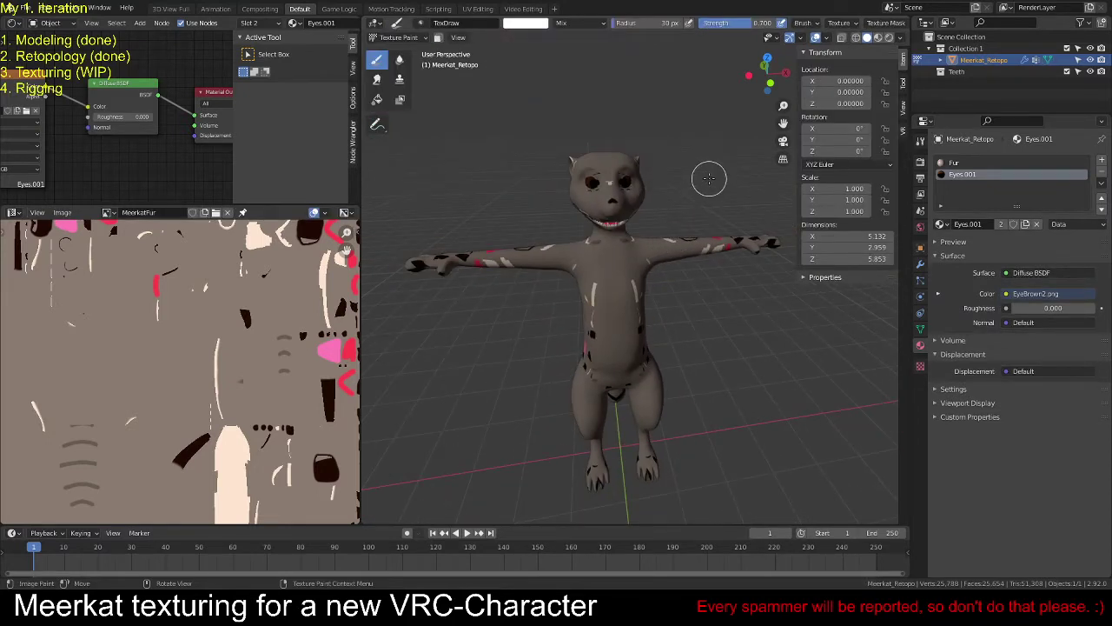
key("Tab")
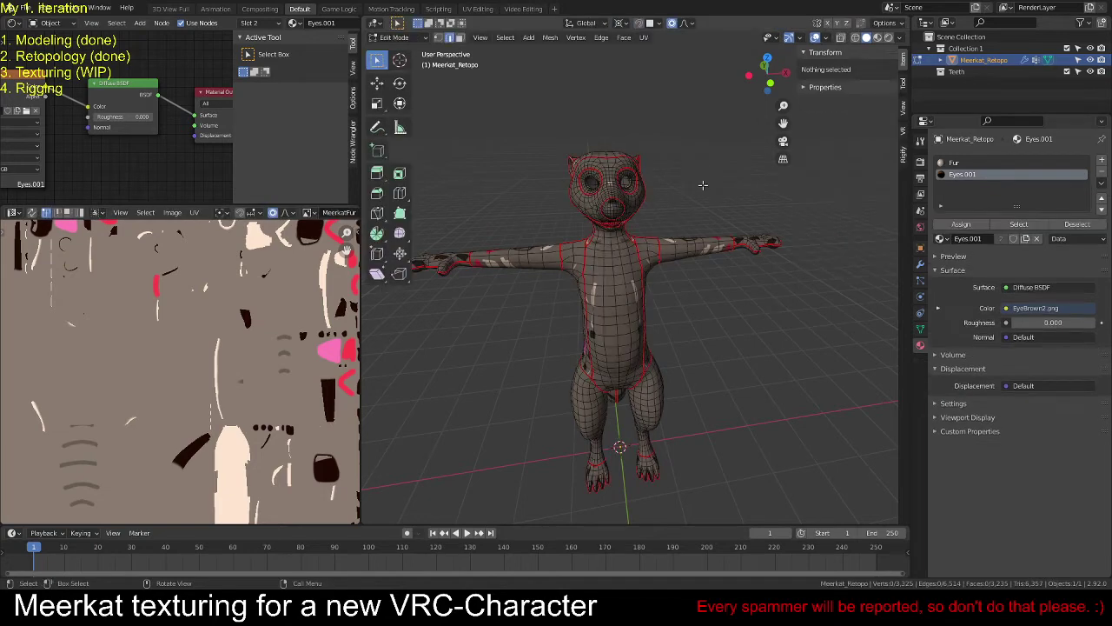
key("alt+h")
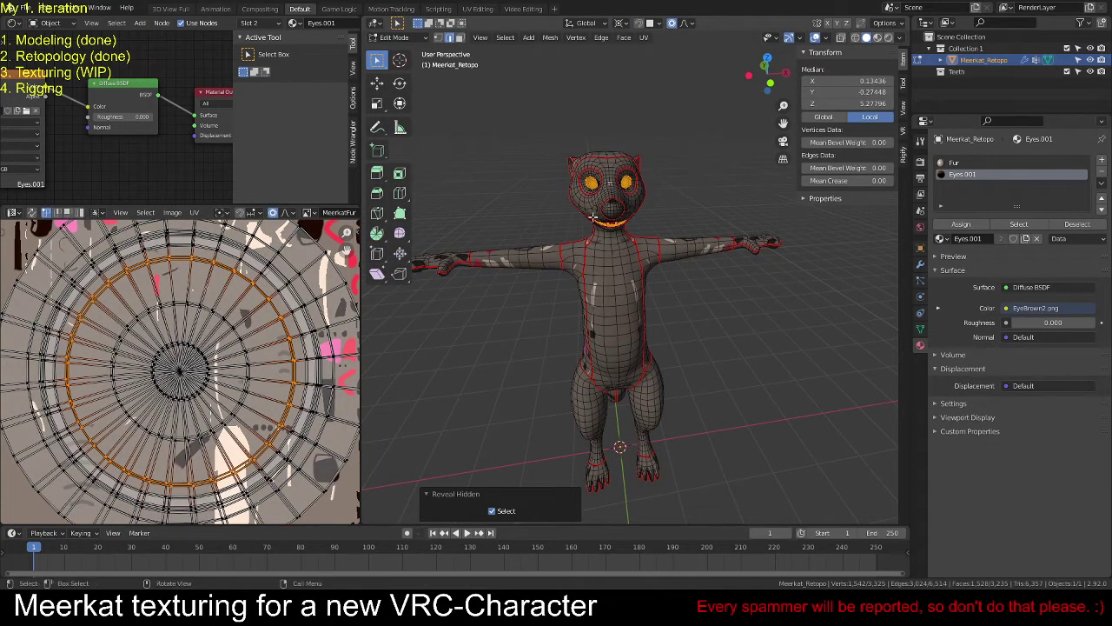
Step: Delete all vertex groups from the meerkat mesh and return to Texture Paint mode
left_click(921, 329)
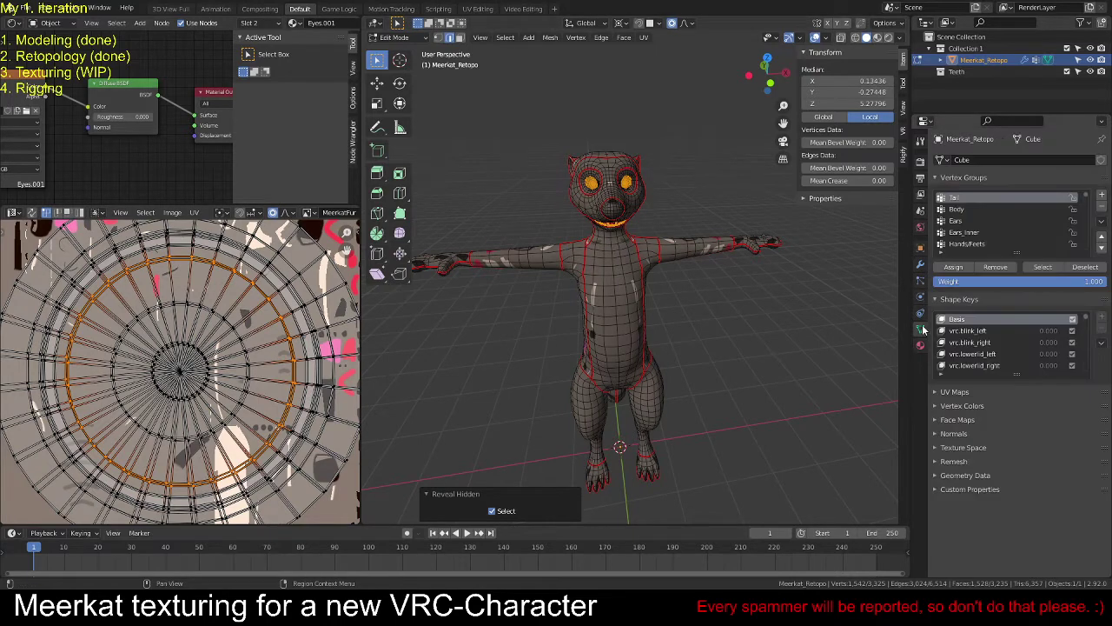
left_click(1102, 221)
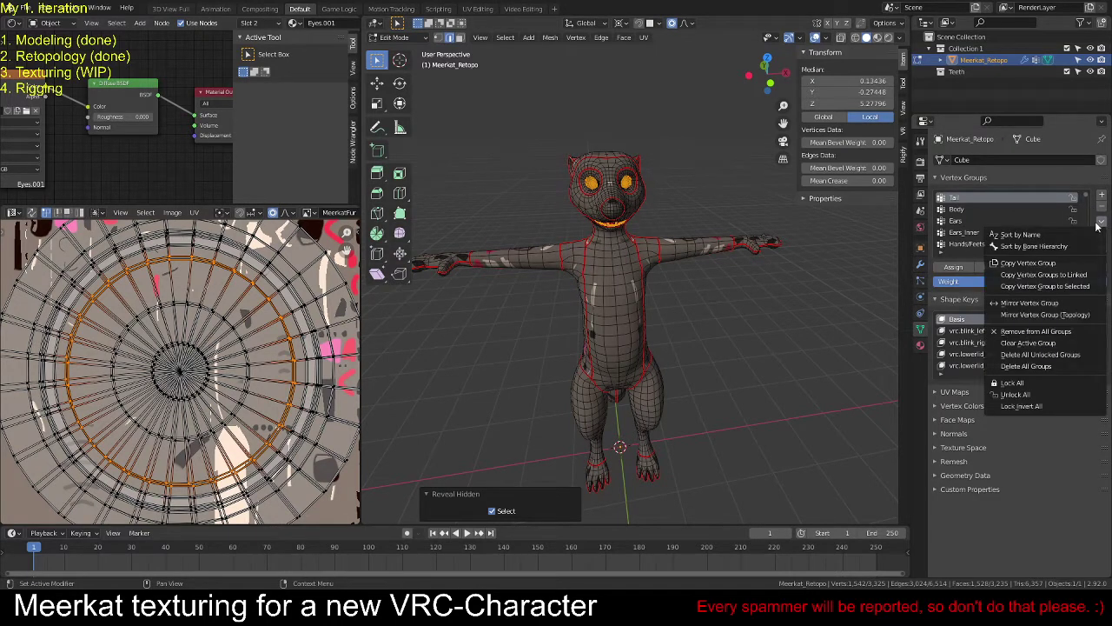
left_click(1041, 367)
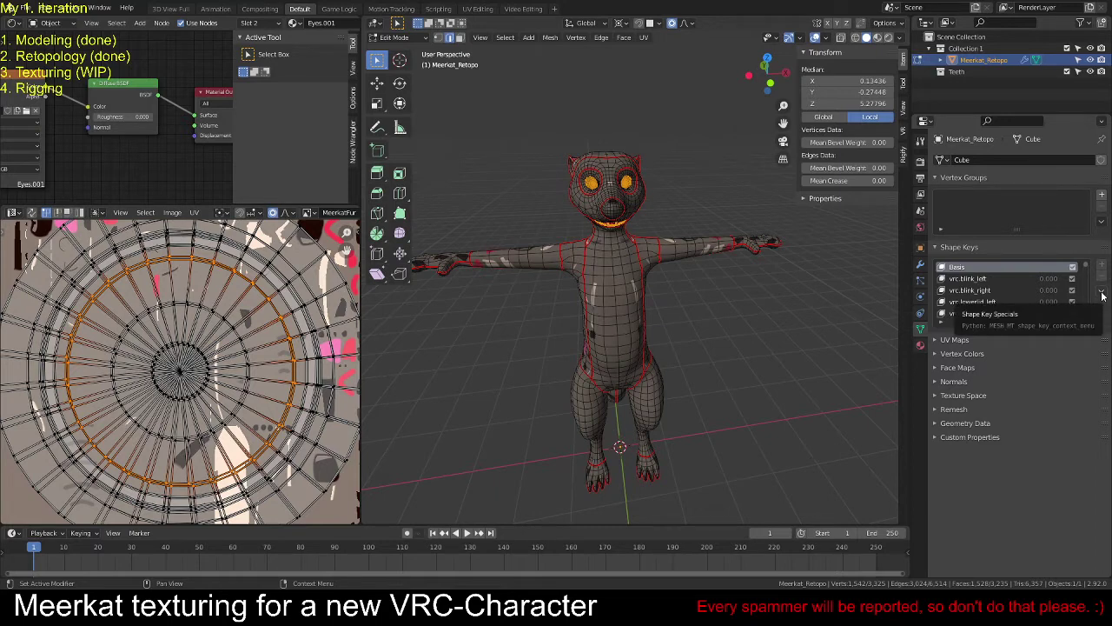
key("ctrl+Tab")
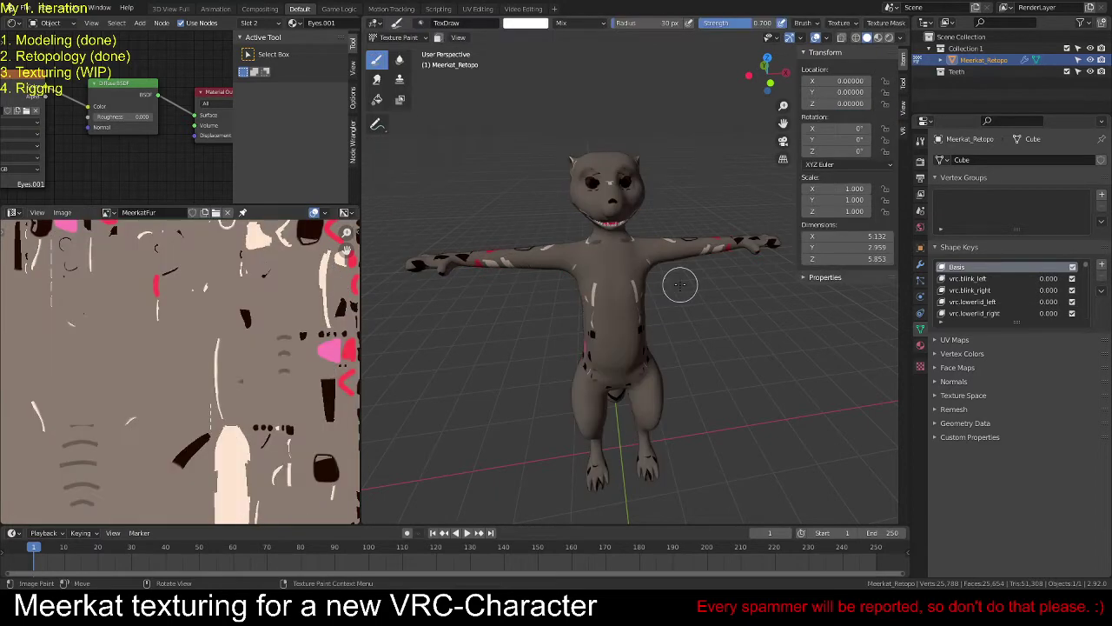
Step: Remove every shape key from the meerkat mesh, finishing with Delete All Shape Keys
left_click(1102, 291)
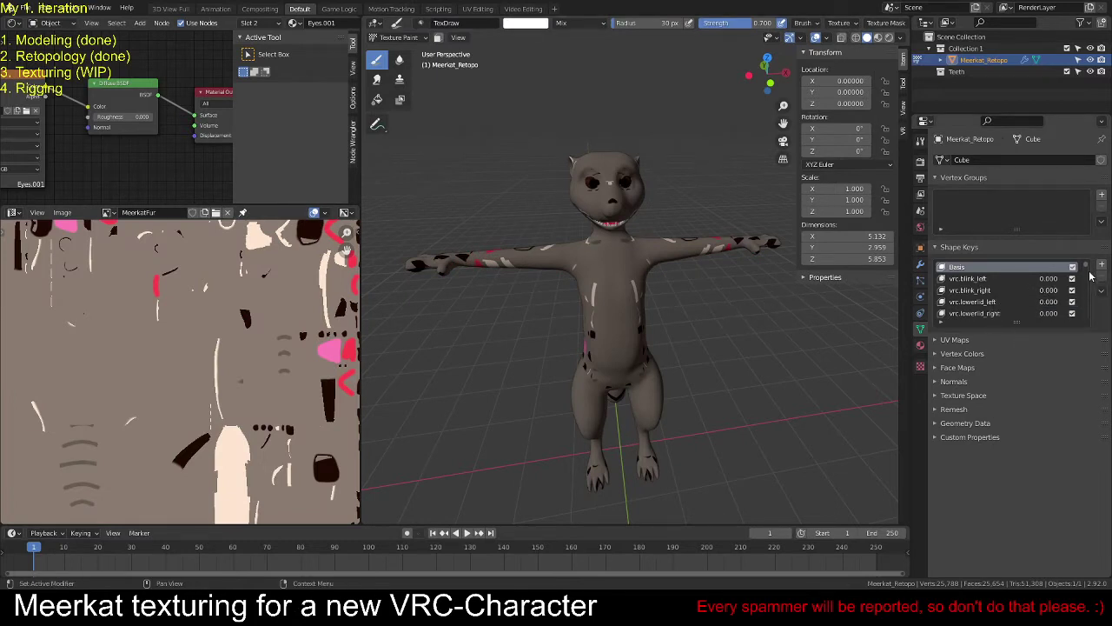
scroll(1088, 271, "down", 10)
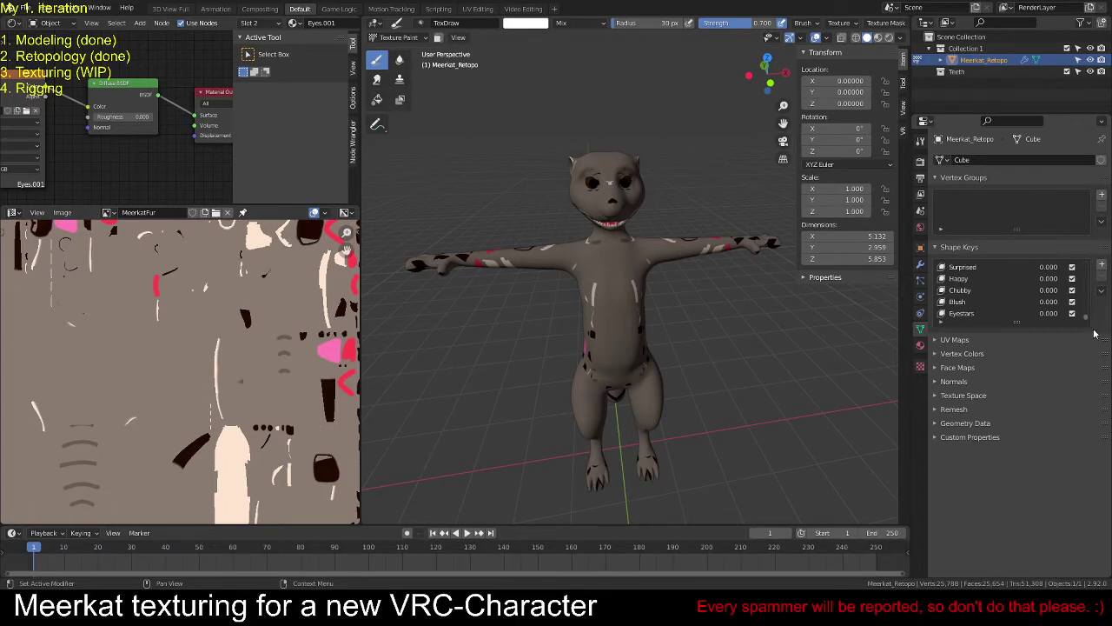
left_click(960, 313)
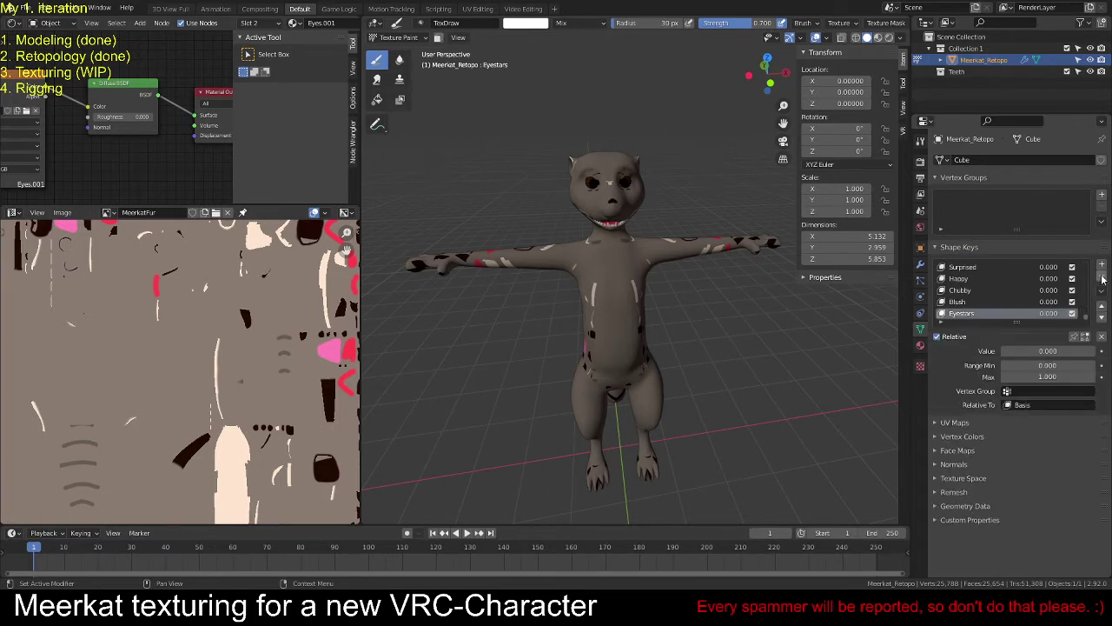
left_click(1102, 277)
left_click(1102, 276)
left_click(1102, 277)
left_click(1102, 277)
left_click(1102, 276)
left_click(1102, 276)
left_click(1102, 277)
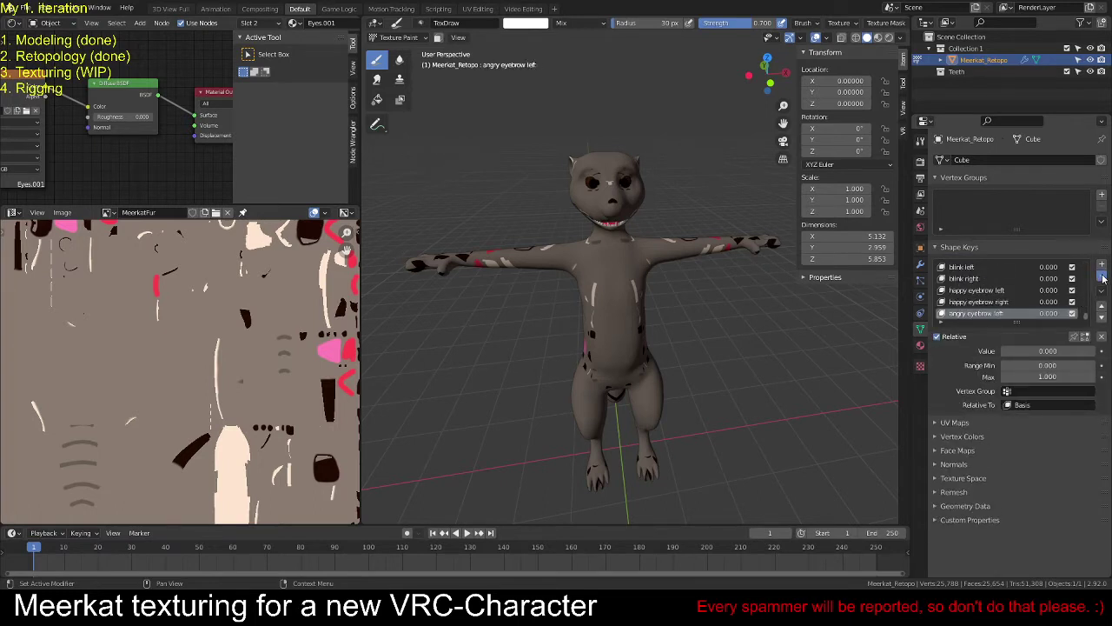
left_click(1102, 276)
left_click(1102, 277)
left_click(1102, 277)
left_click(1102, 276)
left_click(1102, 276)
left_click(1102, 276)
left_click(1102, 277)
left_click(1102, 276)
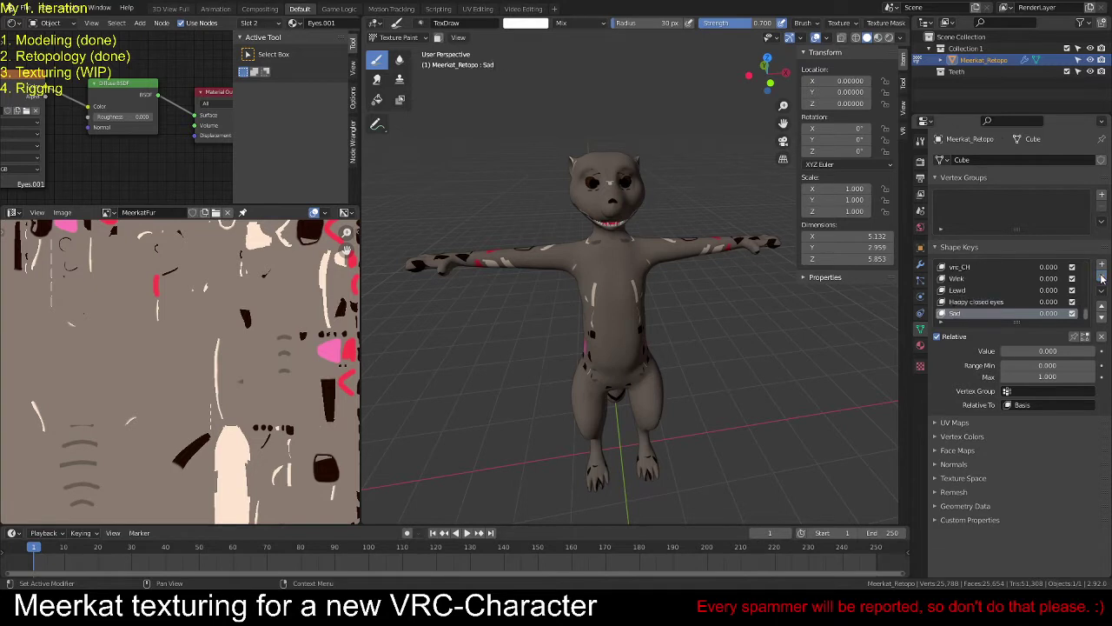
left_click(1102, 276)
left_click(1102, 290)
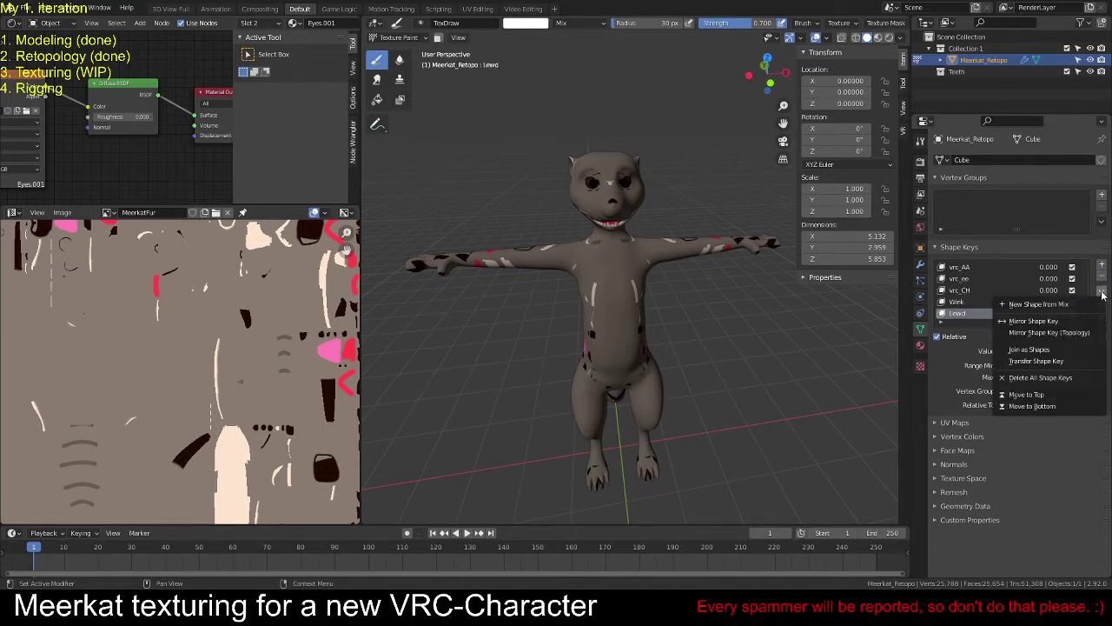
left_click(1040, 378)
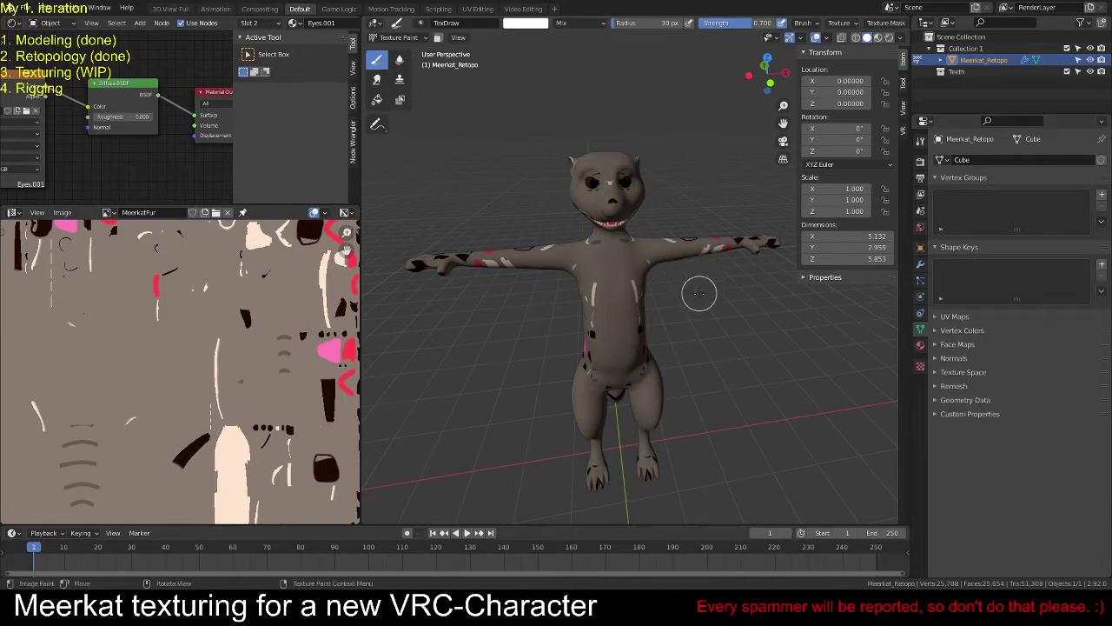
Step: Create a locked 'NoColoring' vertex group containing the selected eye vertices
middle_click_drag(700, 293, 725, 278)
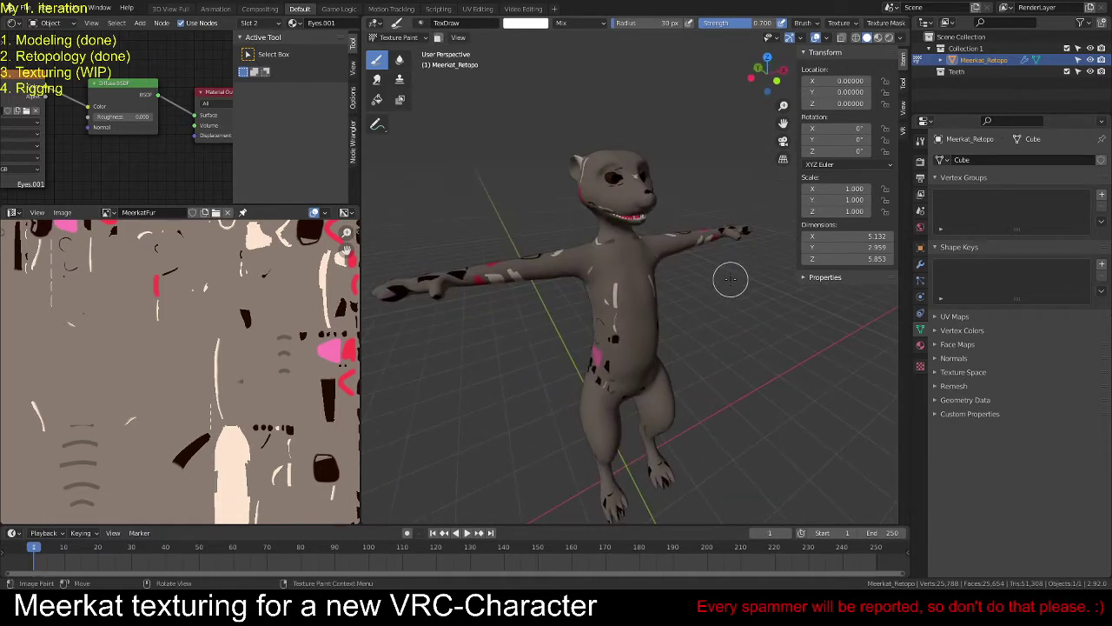
middle_click_drag(709, 276, 639, 281)
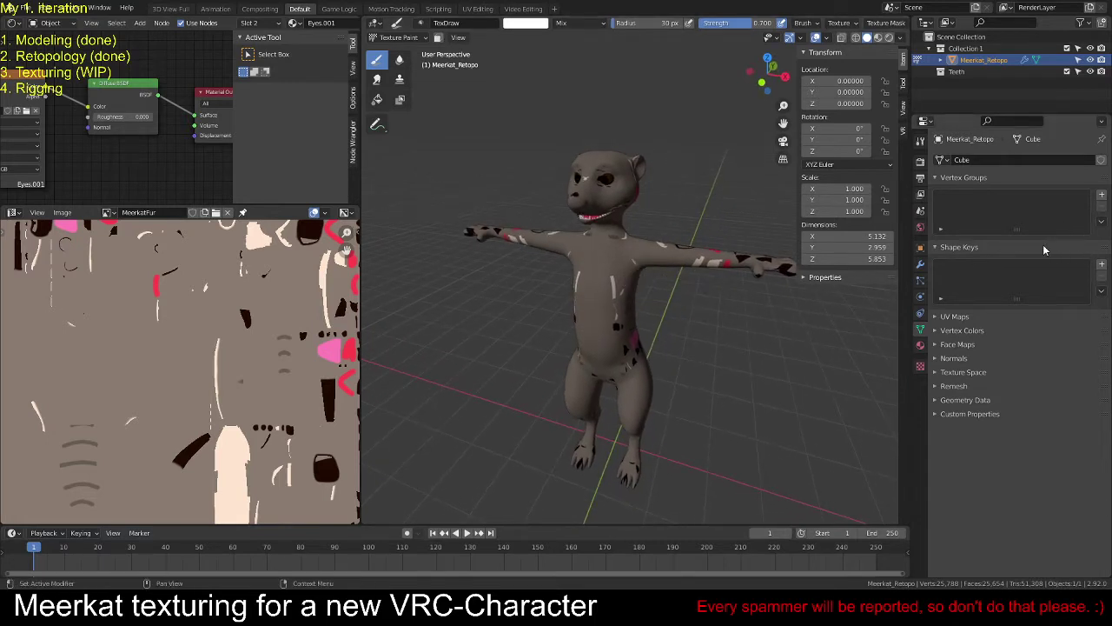
left_click(1103, 194)
double_click(960, 198)
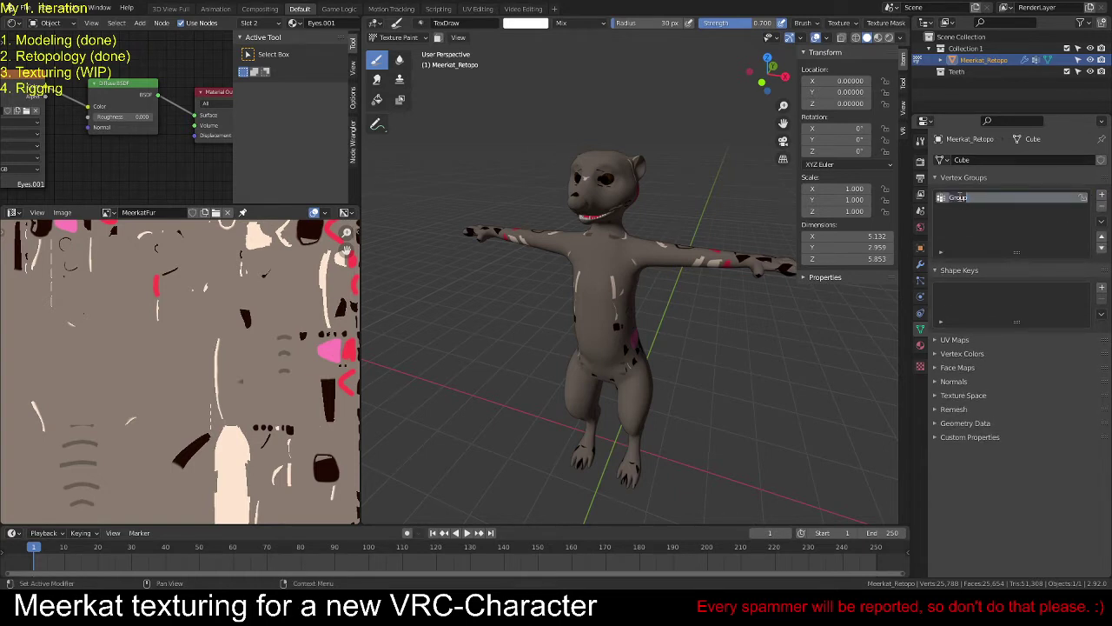
type("NoCol")
type("oring")
key("Return")
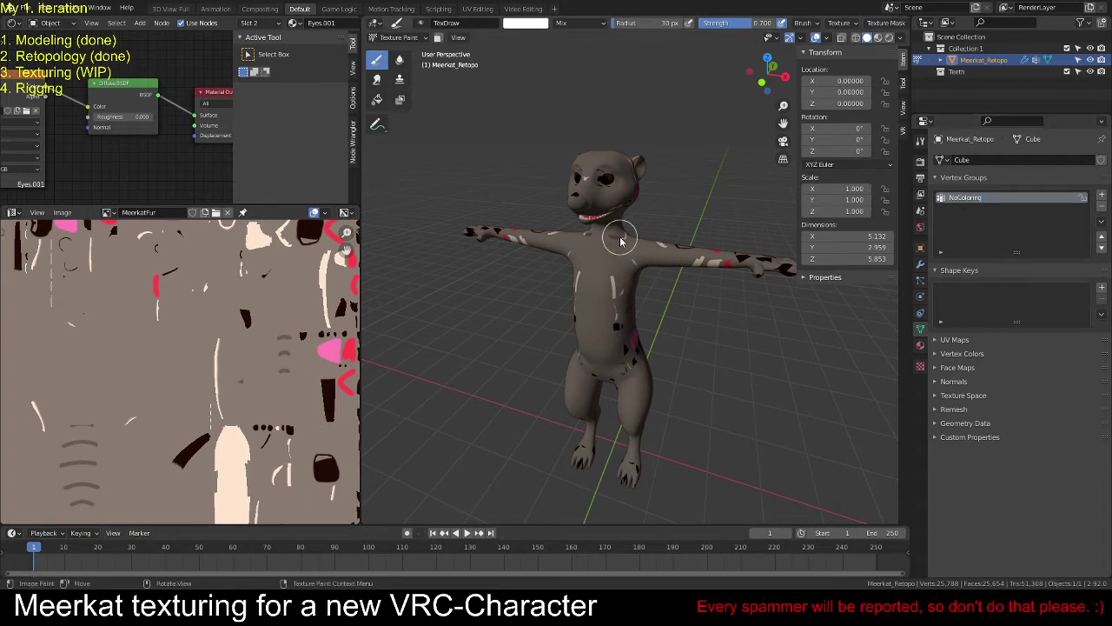
key("Tab")
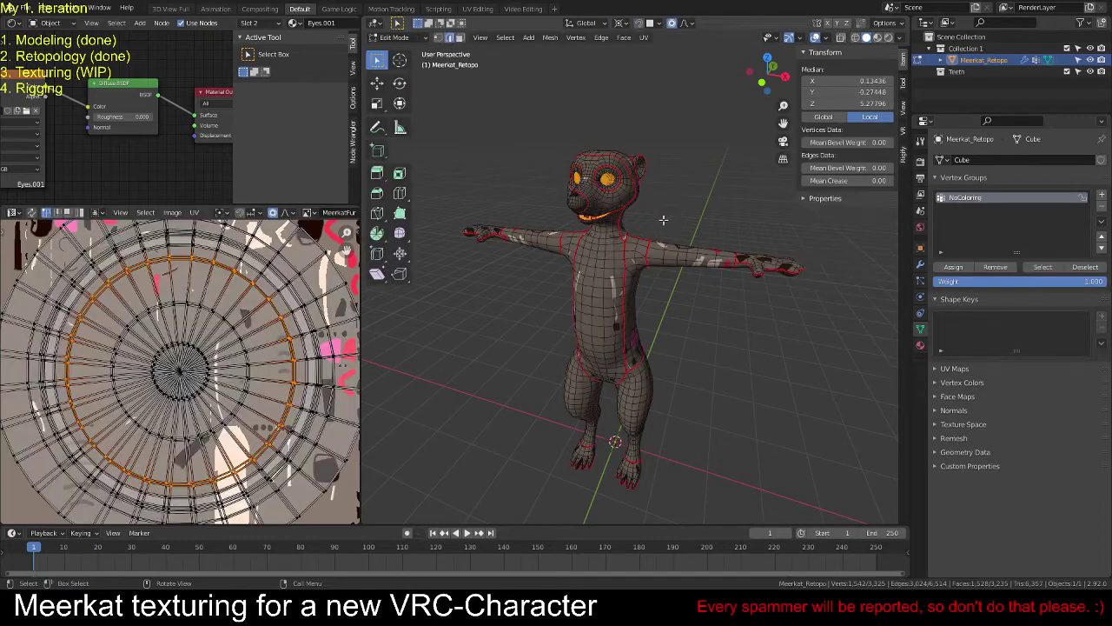
left_click(956, 269)
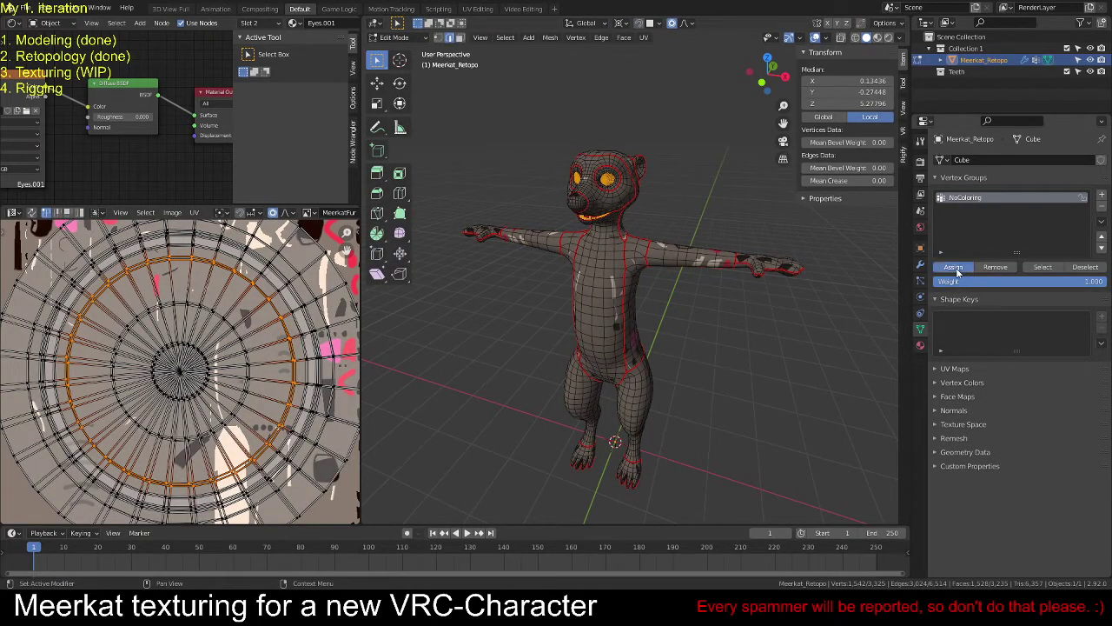
left_click(1082, 197)
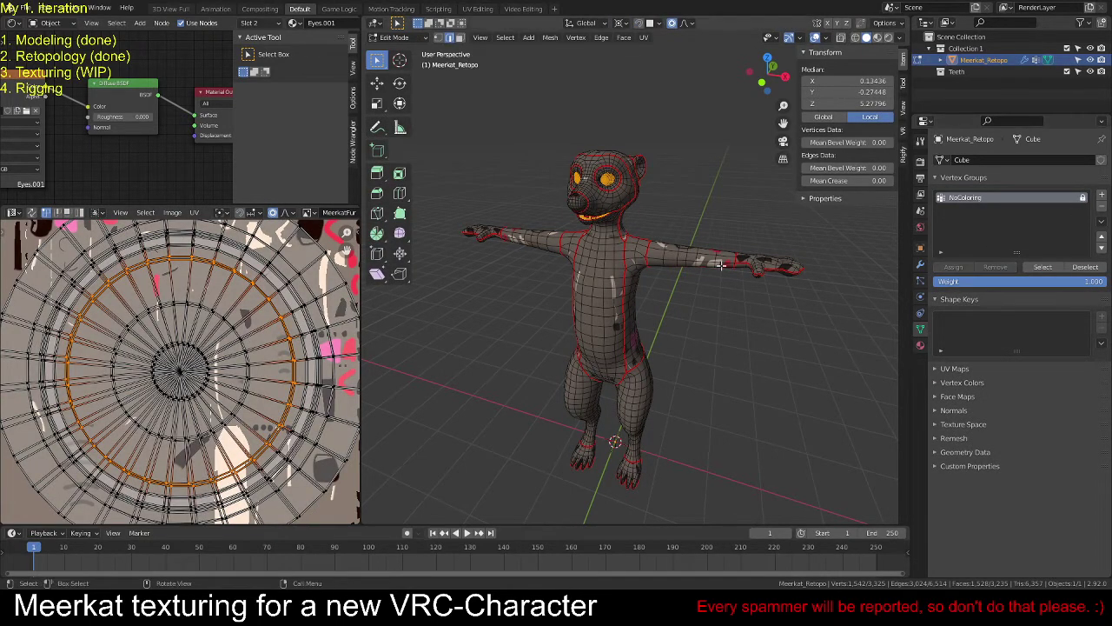
key("alt+a")
left_click(1043, 267)
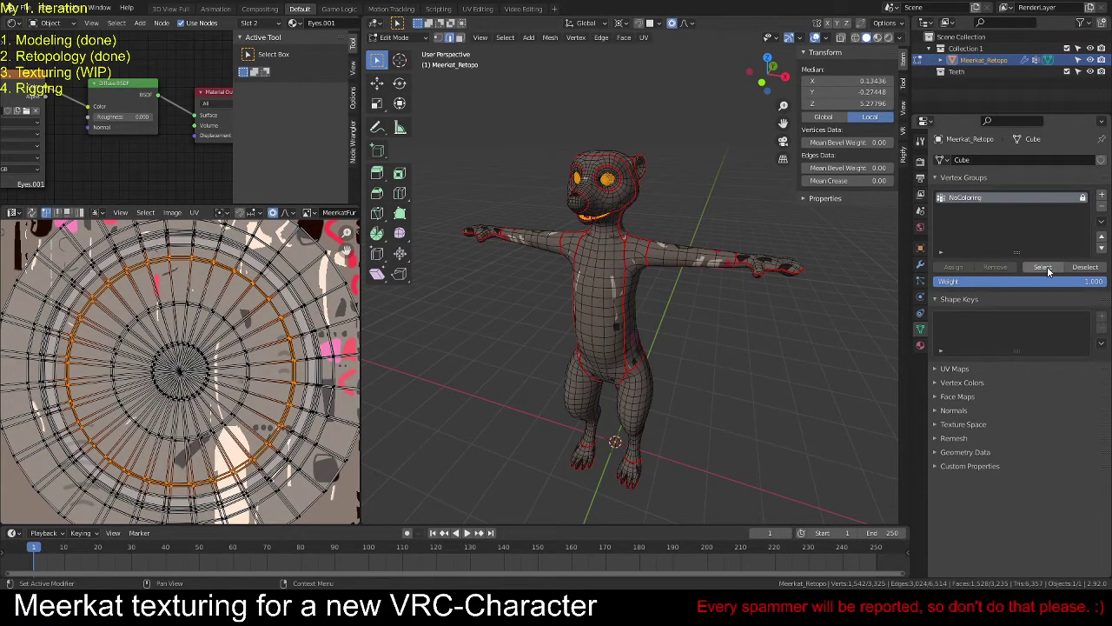
Step: Create a locked 'Coloring' vertex group holding the whole mesh and select its vertices
key("a")
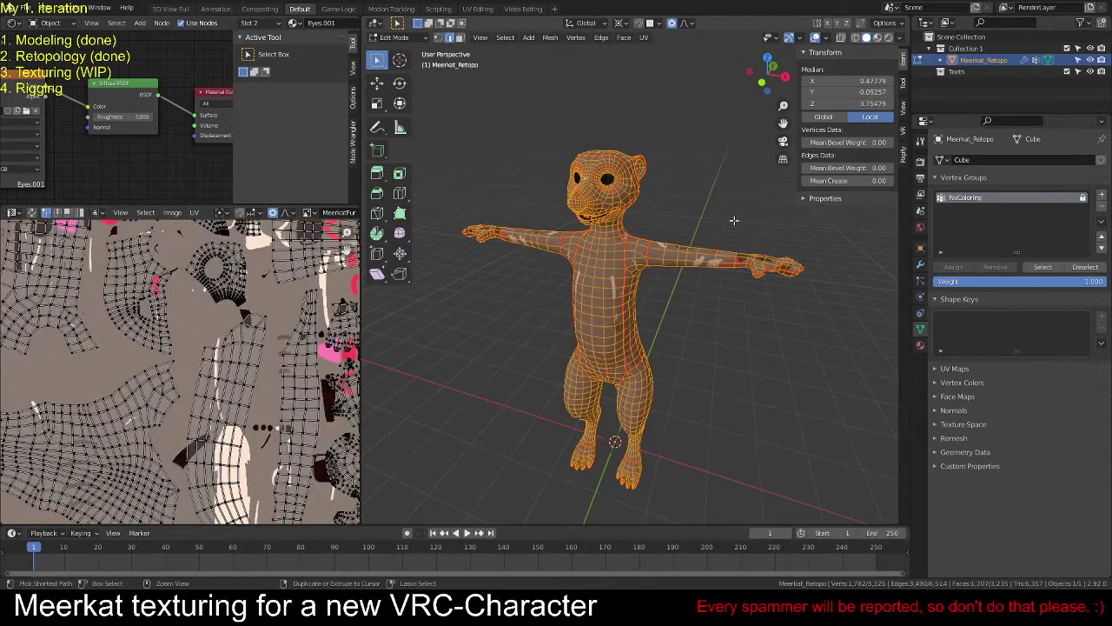
left_click(1102, 197)
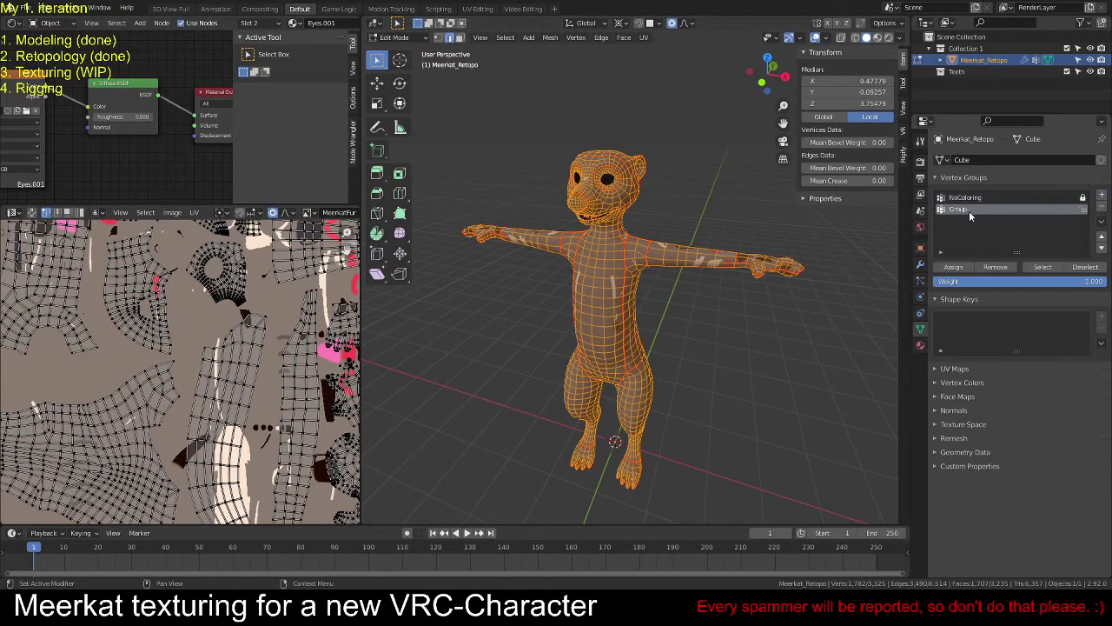
double_click(960, 213)
type("Coloring")
left_click(956, 266)
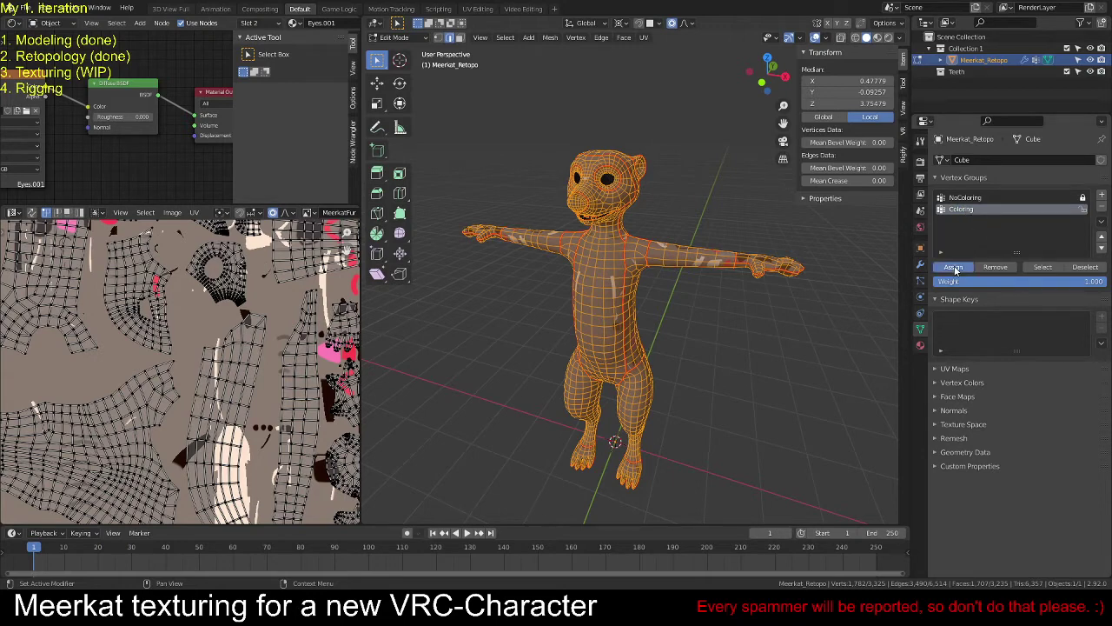
left_click(1083, 209)
left_click(1079, 267)
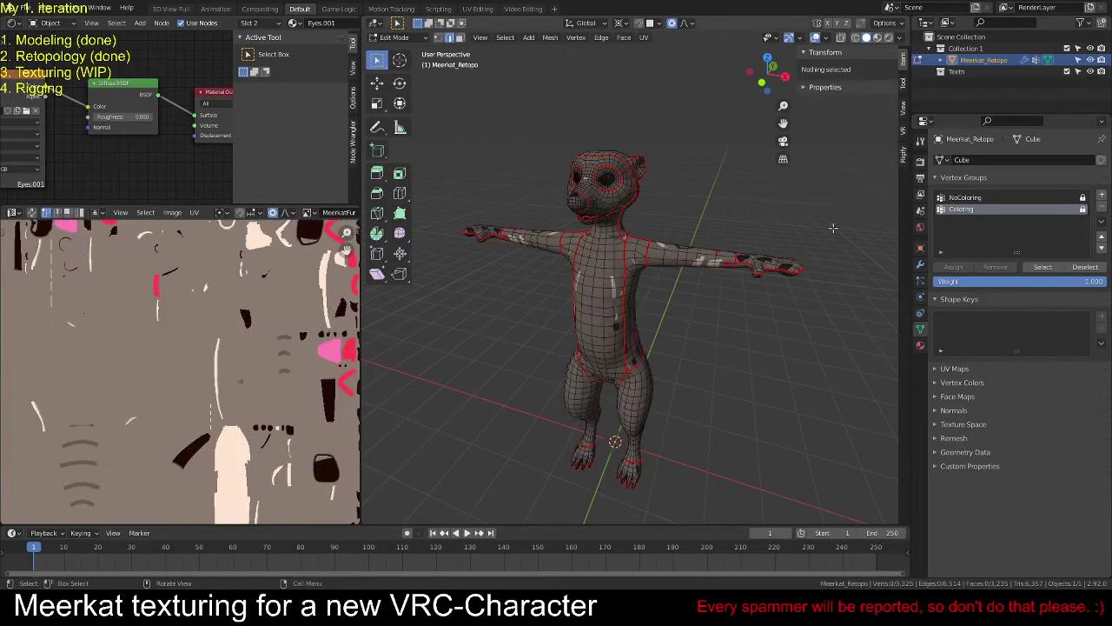
left_click(1046, 267)
Step: Return to Texture Paint mode with face selection masking enabled
key("ctrl+Tab")
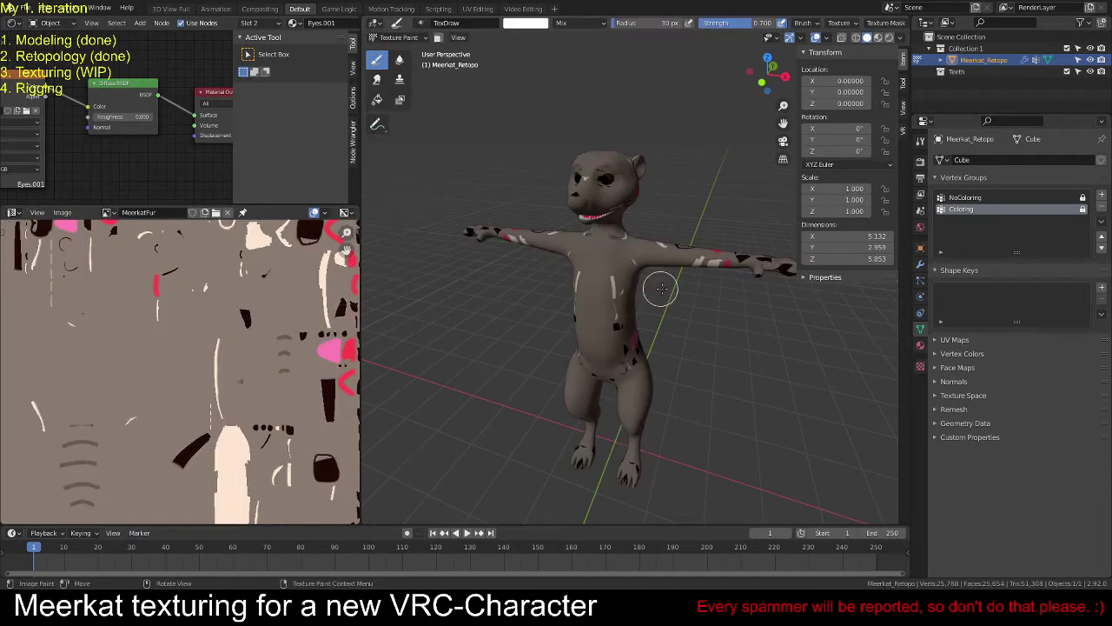
left_click(438, 38)
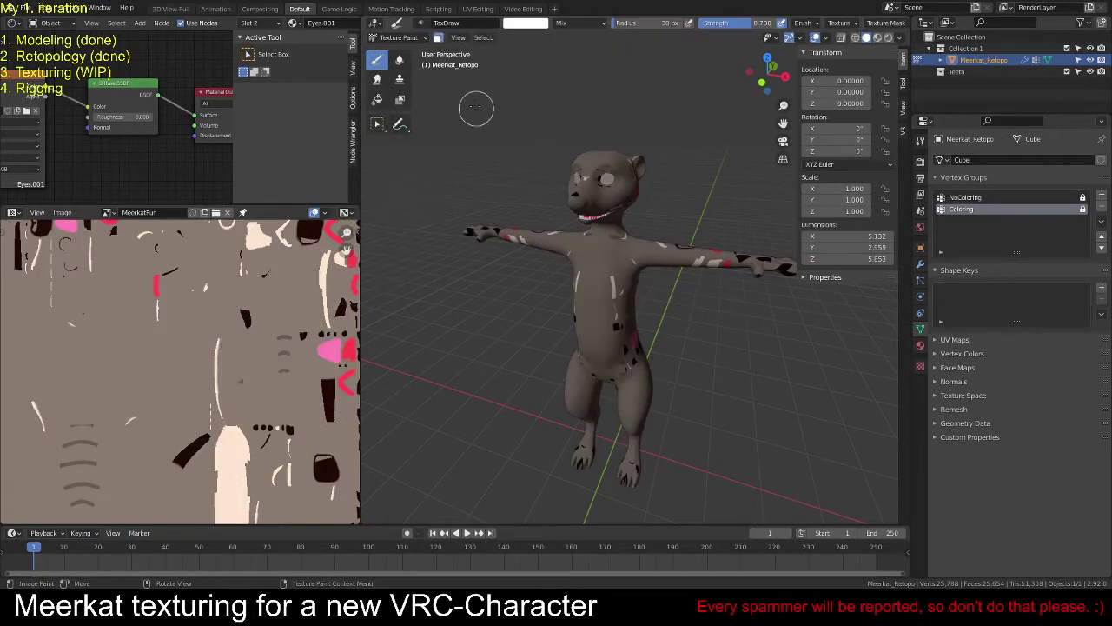
middle_click_drag(670, 369, 557, 261)
scroll(221, 357, "down", 5)
scroll(220, 358, "up", 2)
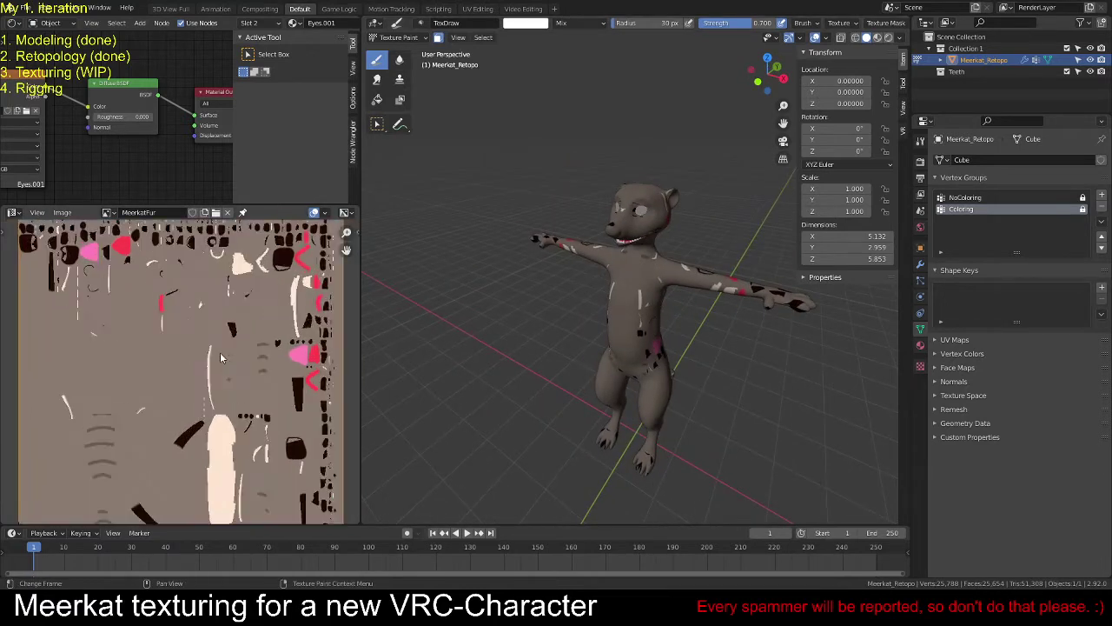
scroll(220, 357, "down", 1)
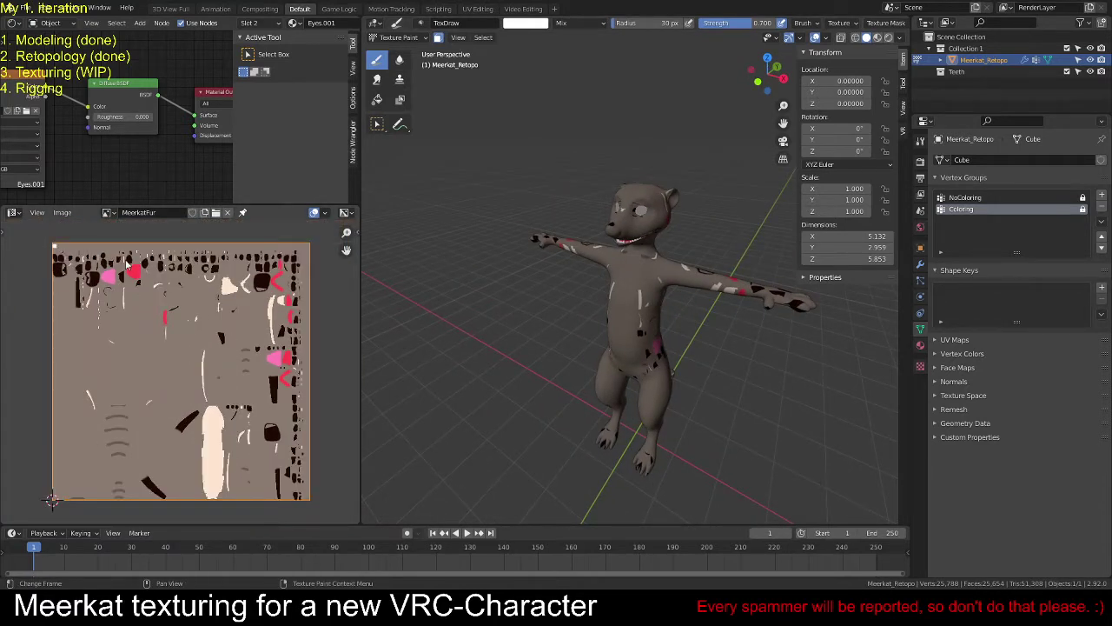
Step: Turn the node editor into an enlarged UV Editor in Paint mode, with tool and brush panels shown
left_click(13, 22)
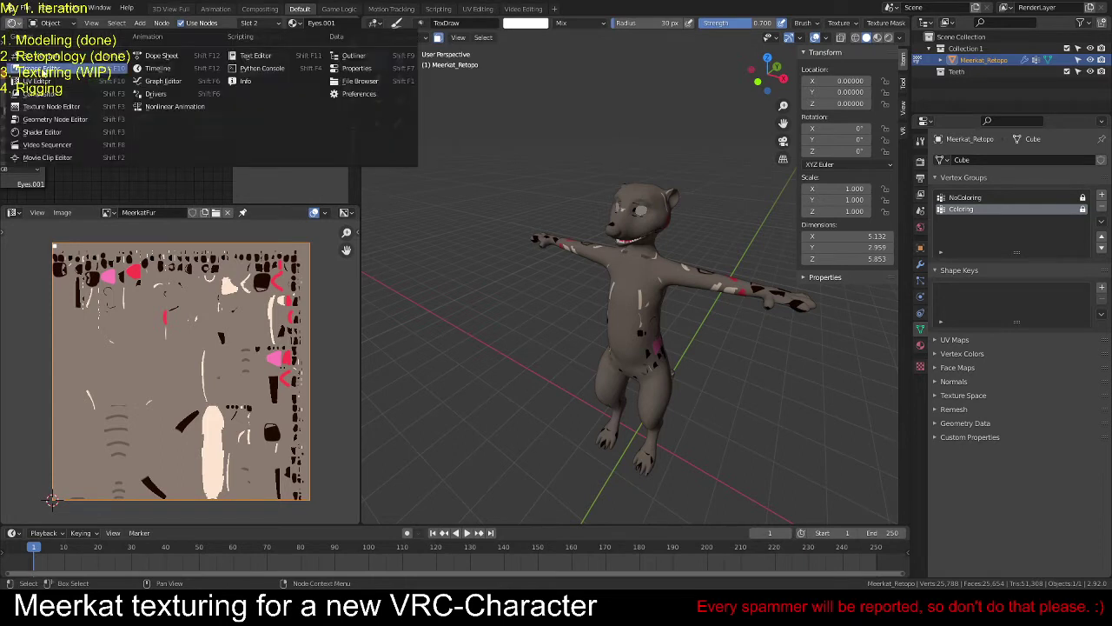
left_click(35, 81)
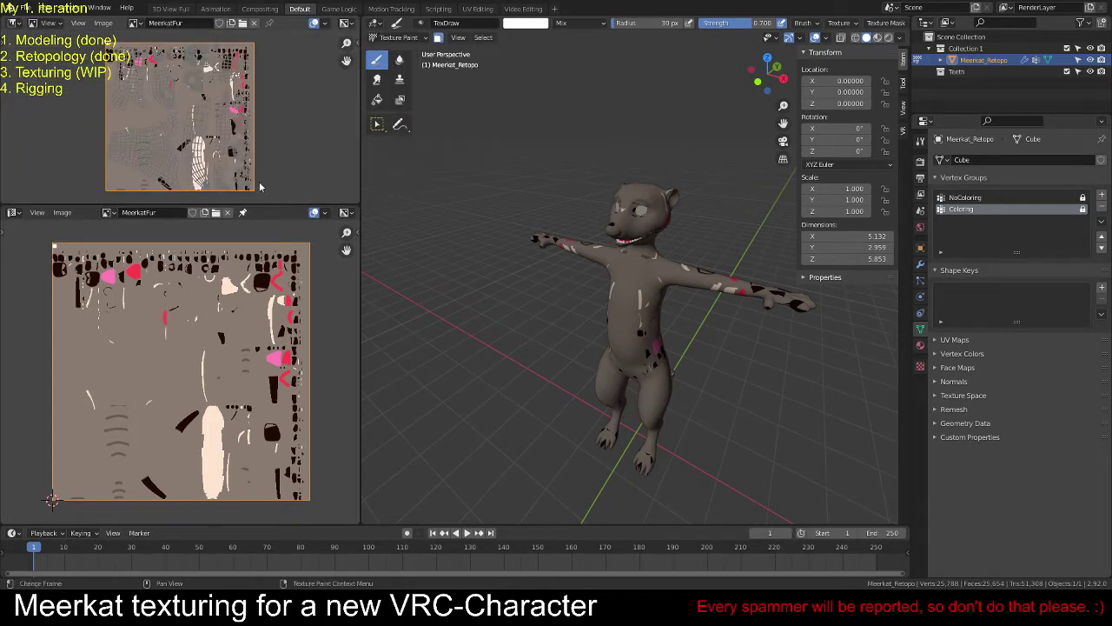
left_click_drag(261, 206, 259, 419)
left_click(45, 23)
left_click(54, 52)
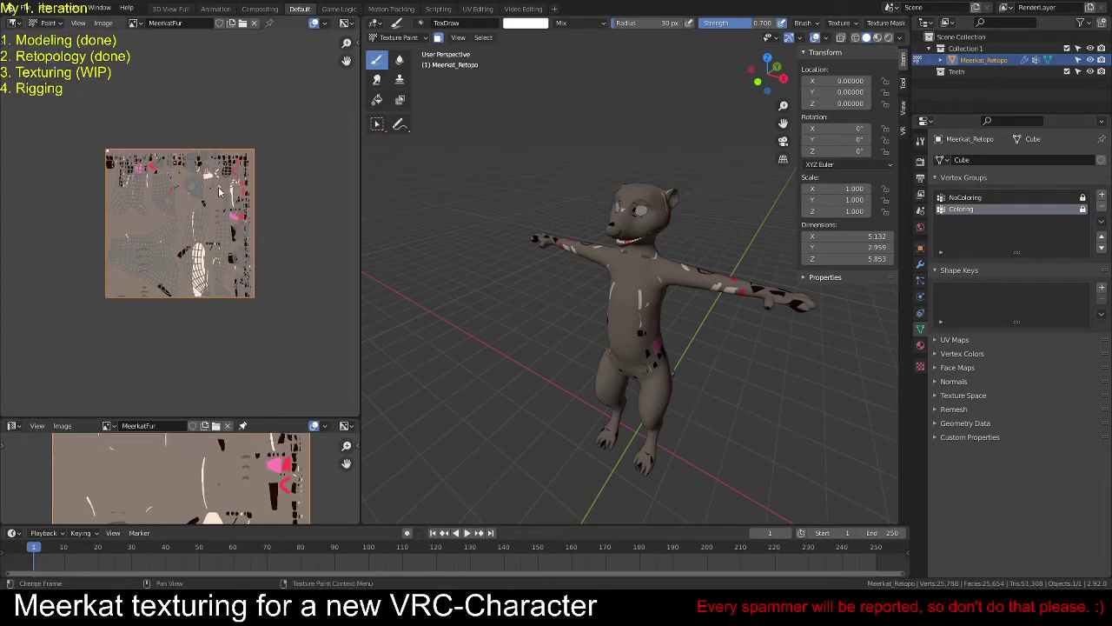
scroll(193, 208, "up", 2)
key("t")
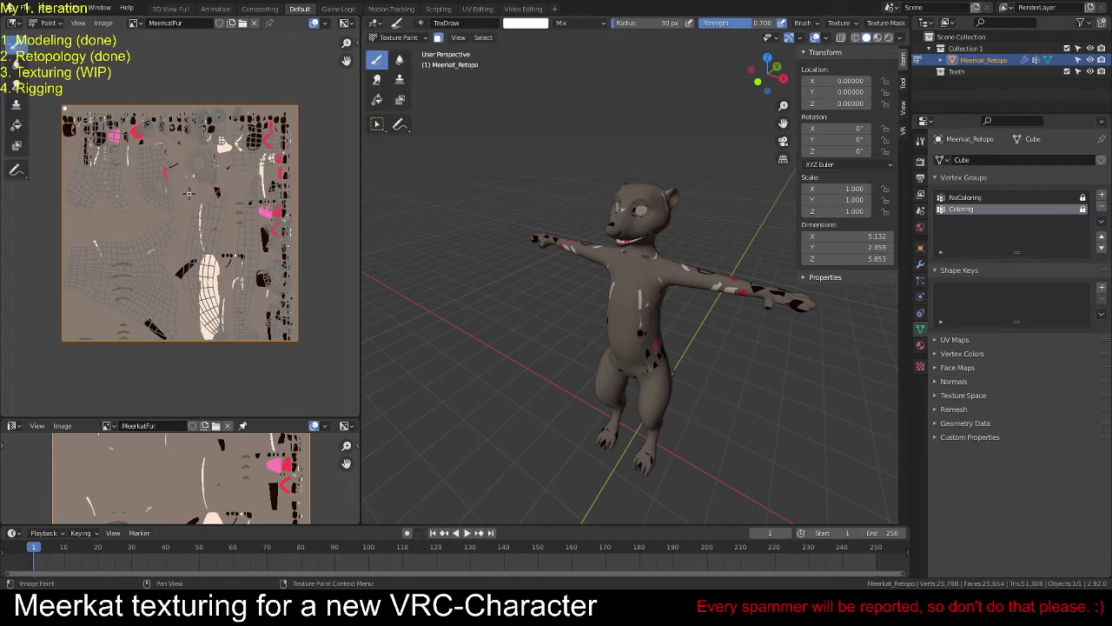
key("n")
key("n")
scroll(208, 195, "up", 1)
mouse_move(176, 193)
middle_mouse_down()
mouse_move(196, 215)
mouse_move(187, 200)
middle_mouse_up()
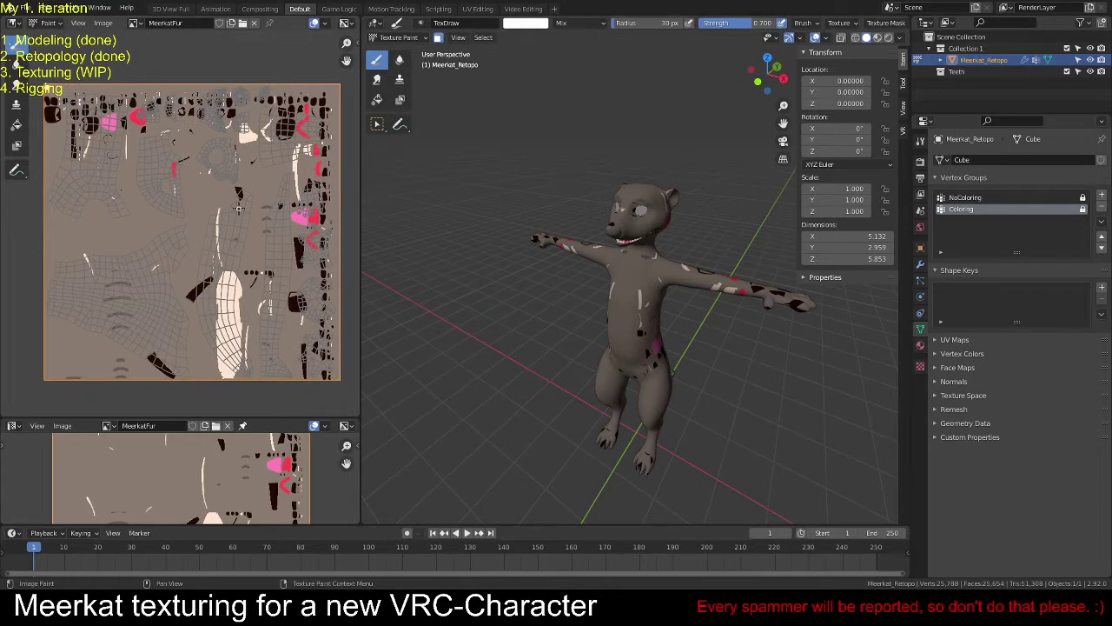
Step: Append the Meerkat Fur palette from another blend file and load it in the brush's Color Palette
left_click(921, 141)
scroll(985, 411, "down", 1)
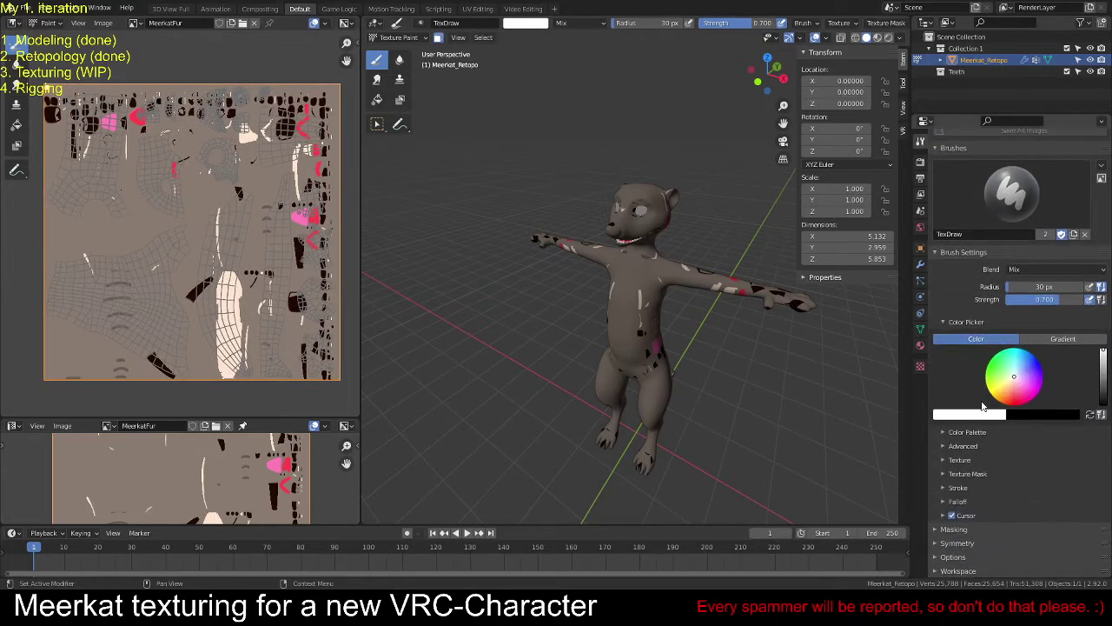
left_click(945, 432)
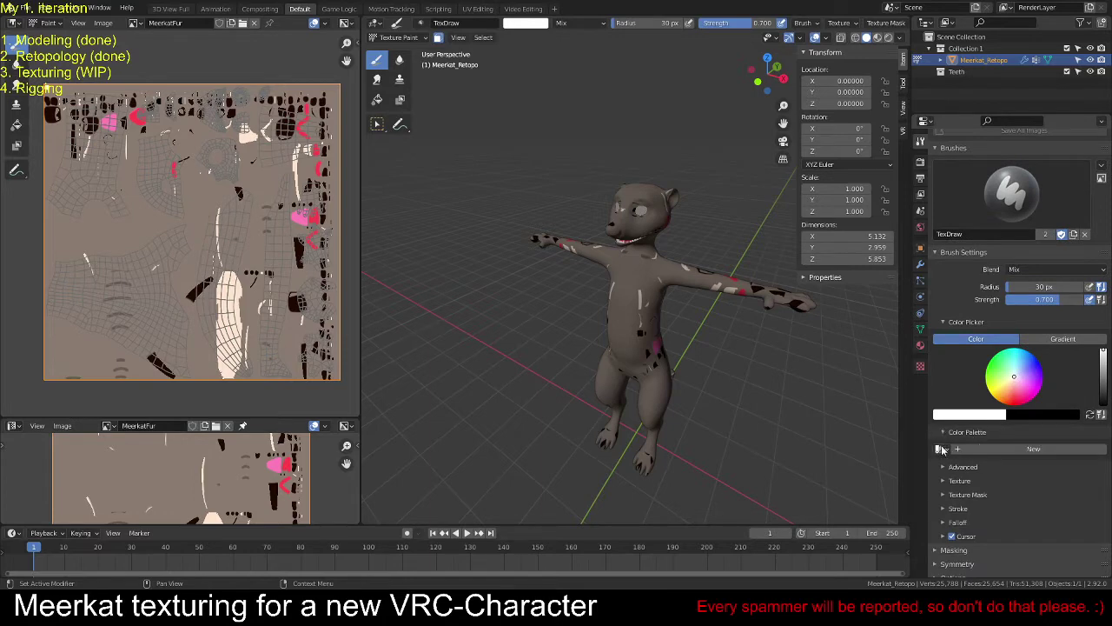
left_click(942, 449)
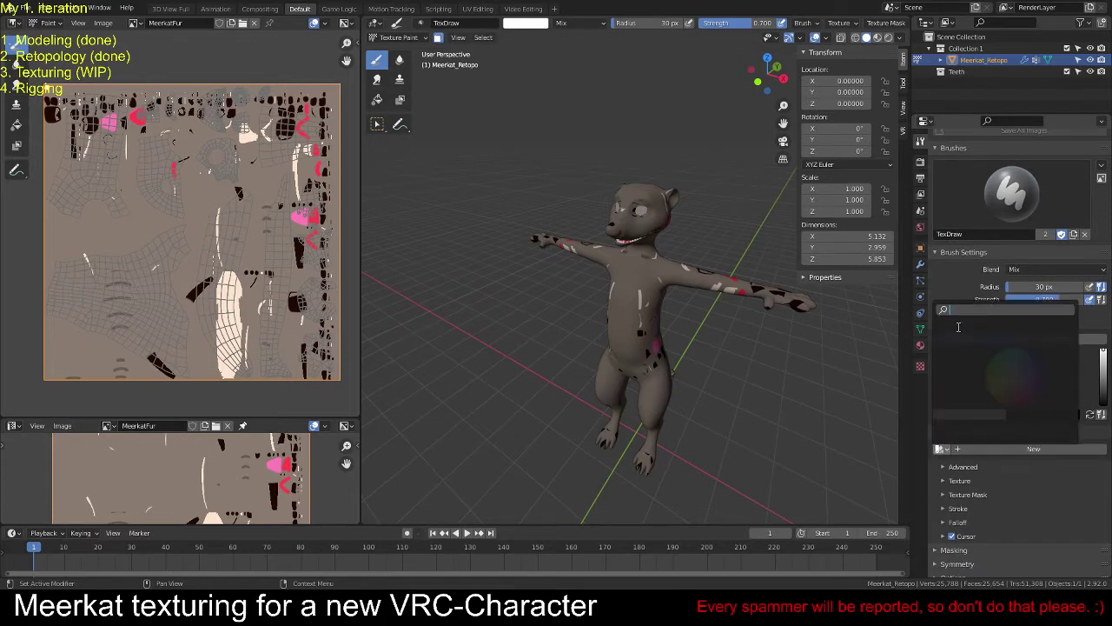
key("Escape")
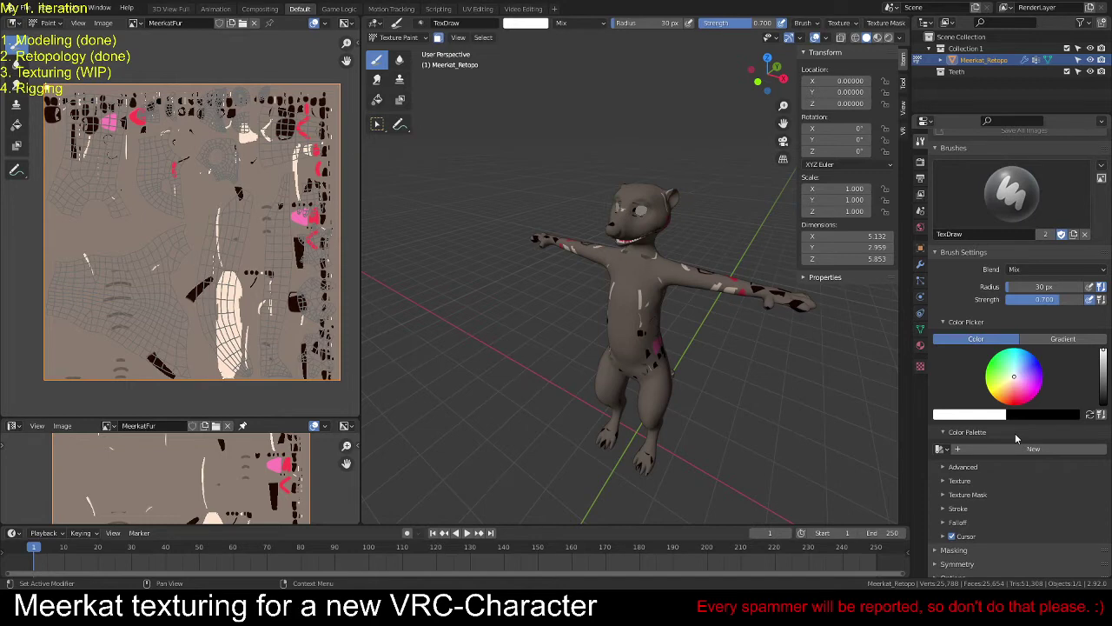
left_click(29, 9)
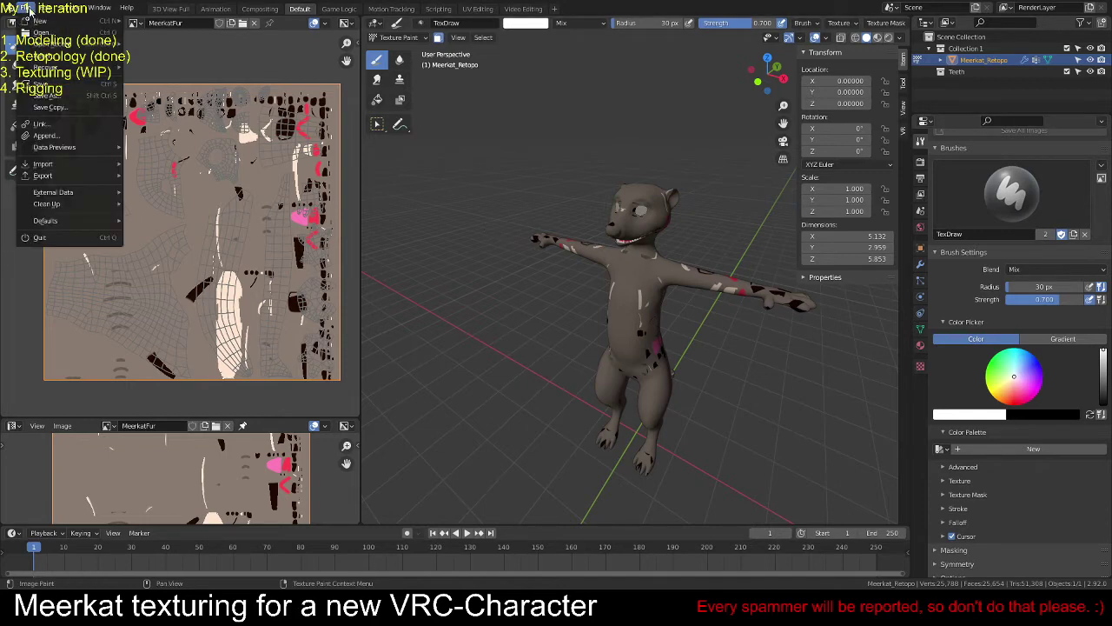
left_click(66, 137)
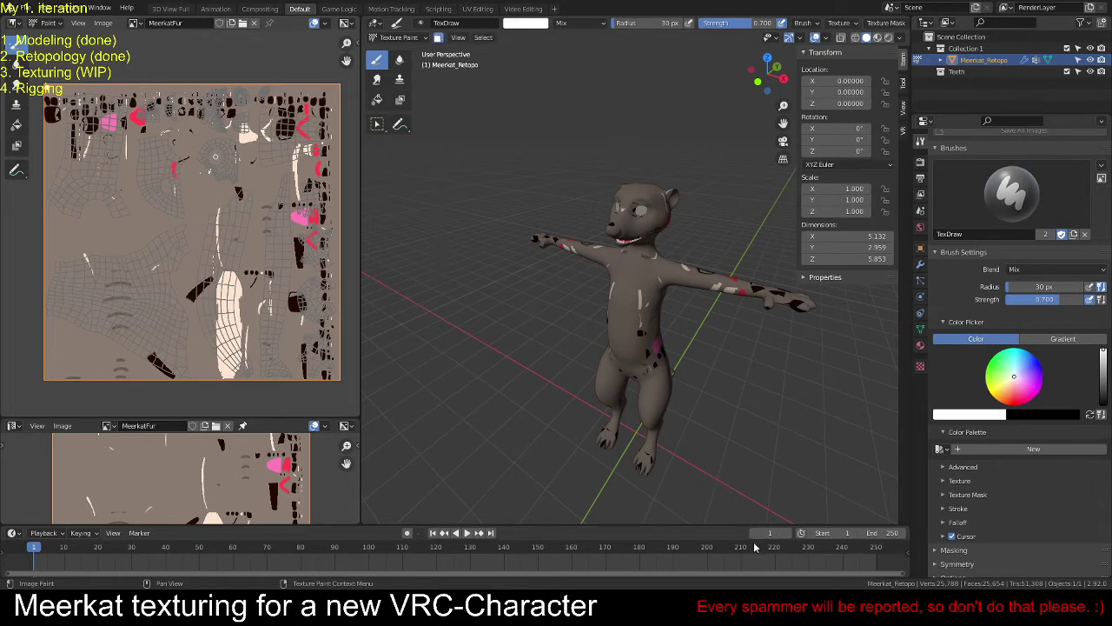
left_click(940, 448)
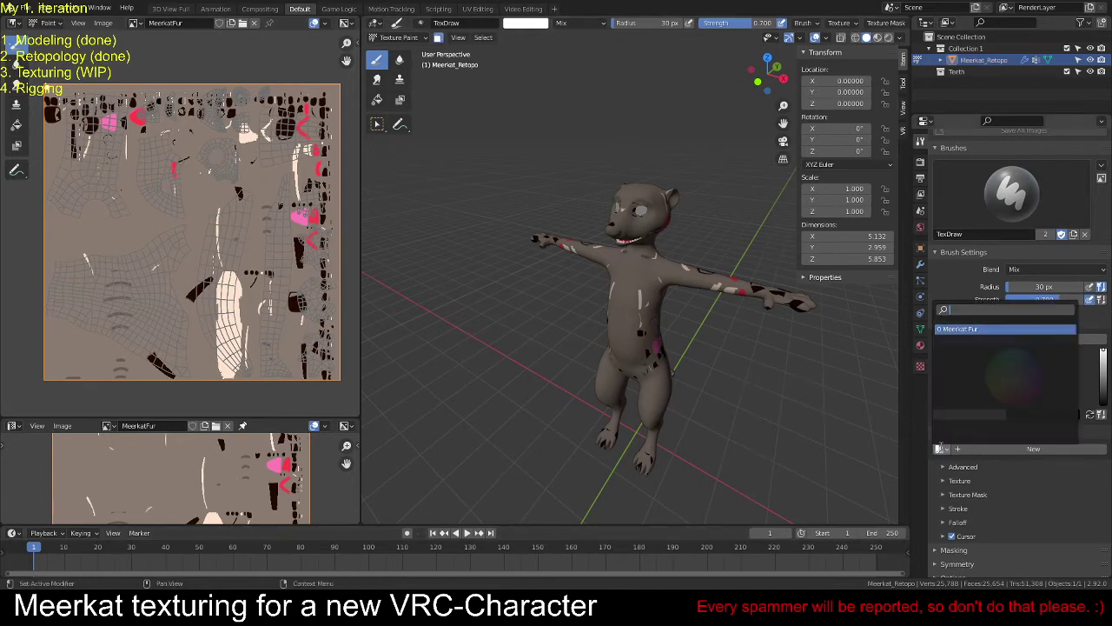
left_click(957, 329)
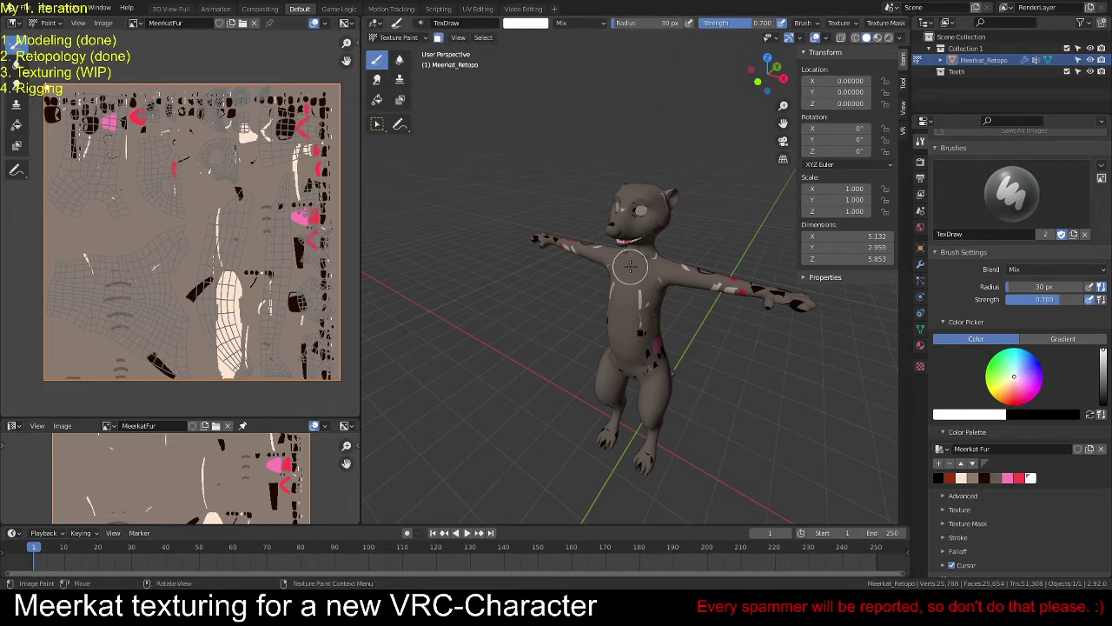
Step: Zoom in on the meerkat's open mouth and pick the pink Meerkat Fur swatch
scroll(626, 269, "up", 3)
mouse_move(621, 270)
middle_mouse_down()
mouse_move(641, 267)
mouse_move(651, 199)
mouse_move(641, 298)
mouse_move(609, 300)
mouse_move(625, 290)
mouse_move(615, 287)
middle_mouse_up()
scroll(639, 265, "up", 3)
scroll(628, 313, "up", 3)
scroll(628, 313, "up", 3)
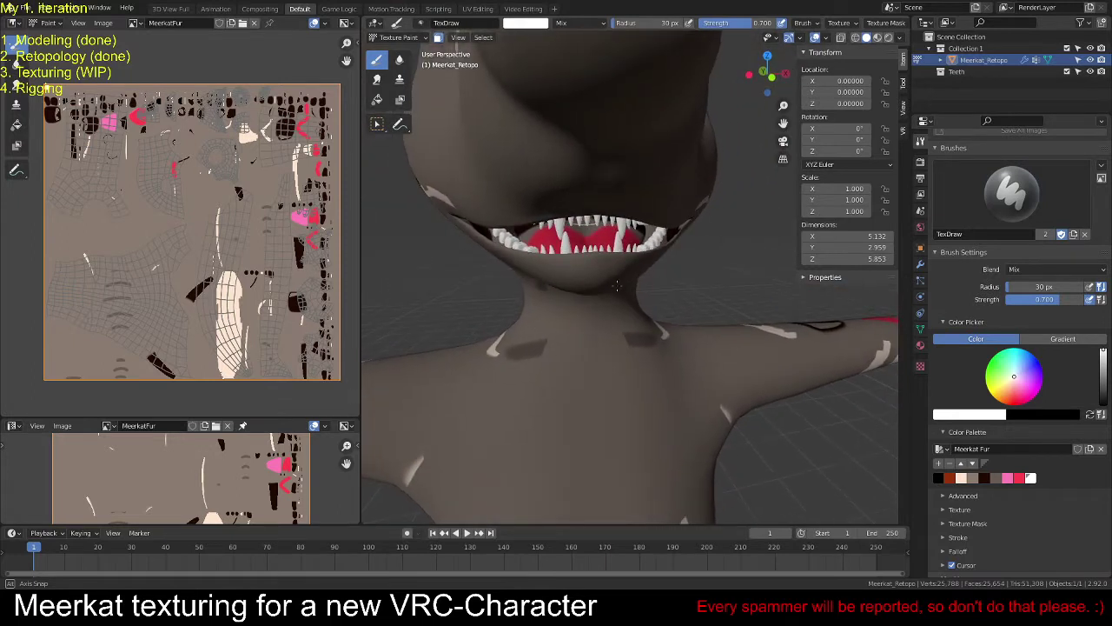
scroll(600, 278, "up", 2)
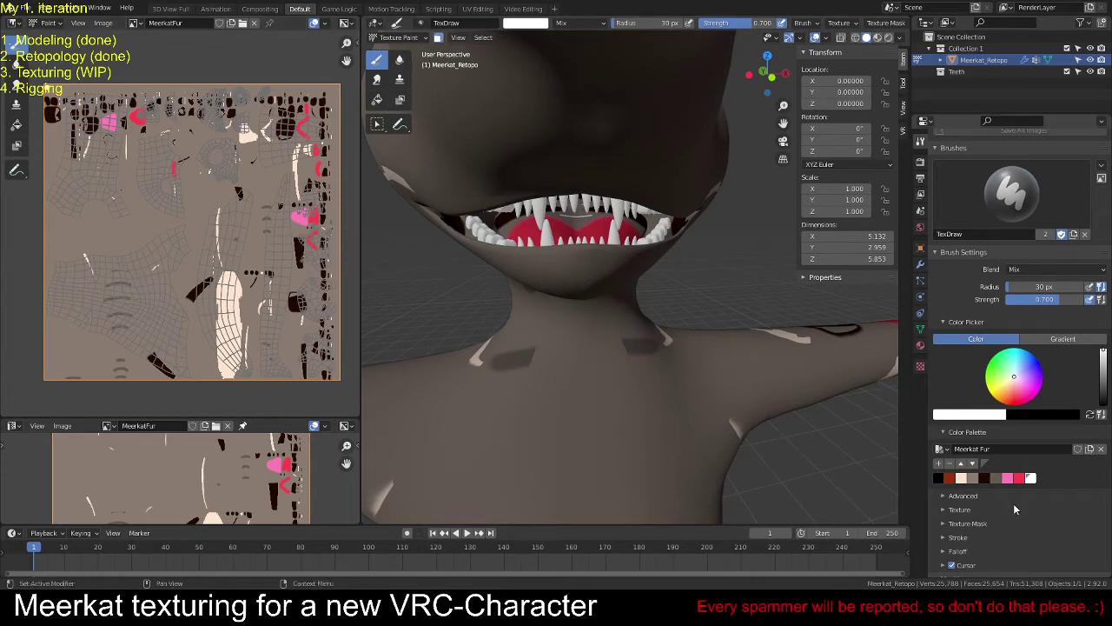
left_click(1013, 478)
scroll(136, 175, "up", 3)
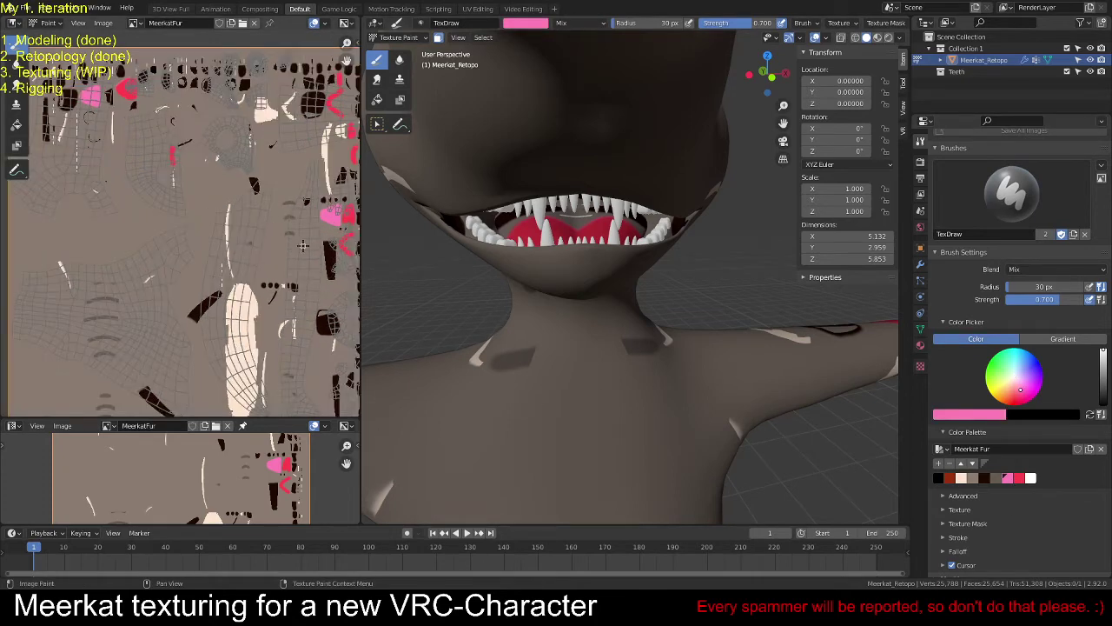
scroll(167, 281, "up", 3)
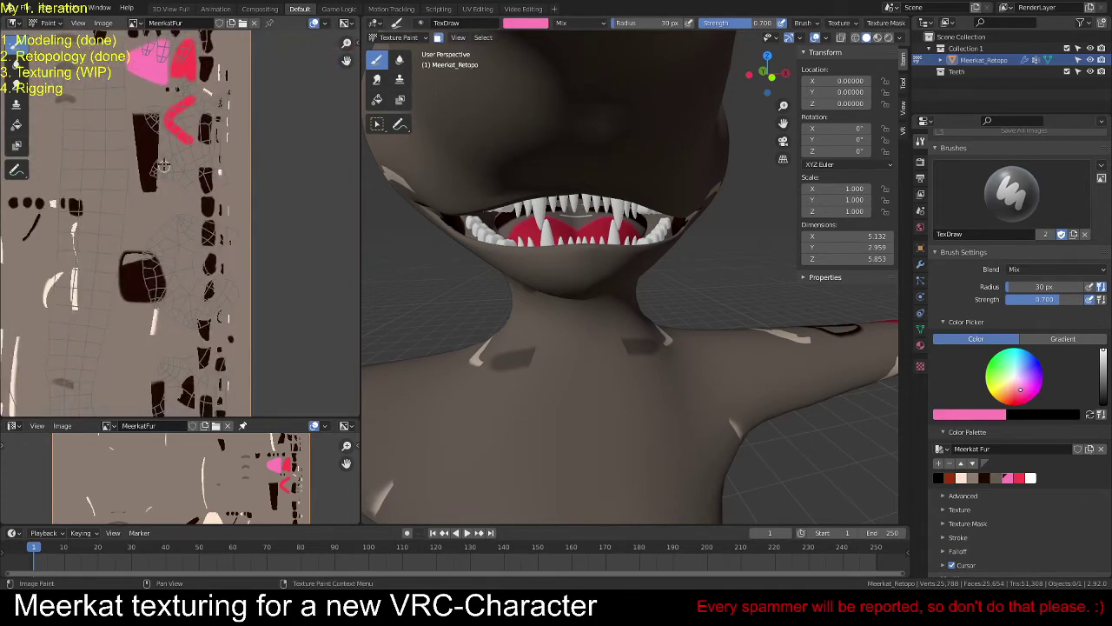
scroll(164, 165, "up", 2)
scroll(196, 187, "up", 5)
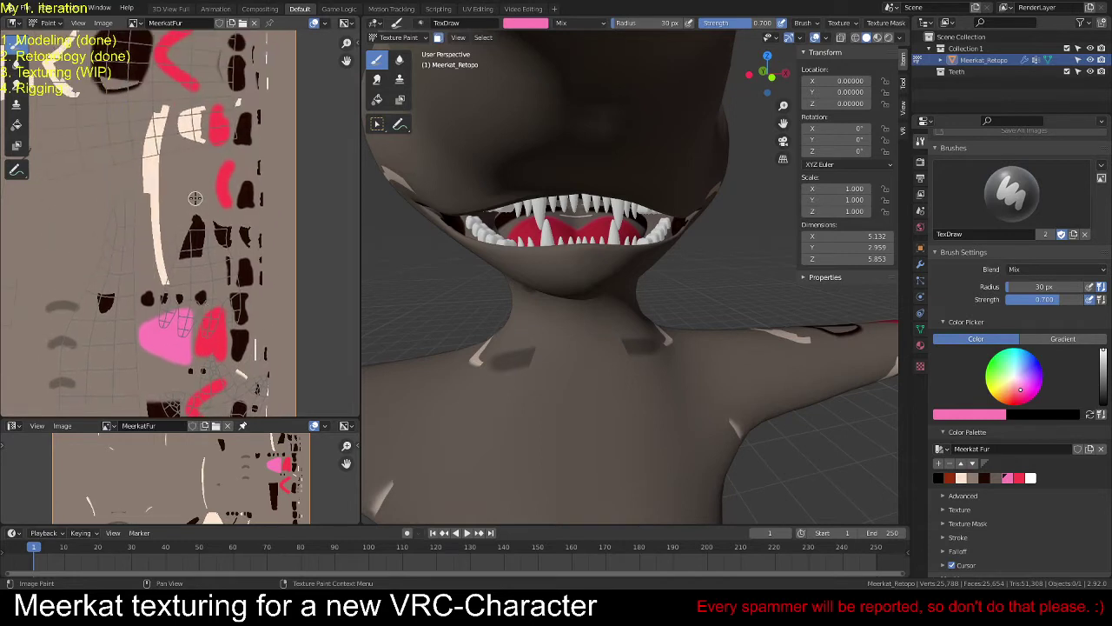
scroll(196, 198, "down", 2)
scroll(299, 235, "down", 3, "ctrl")
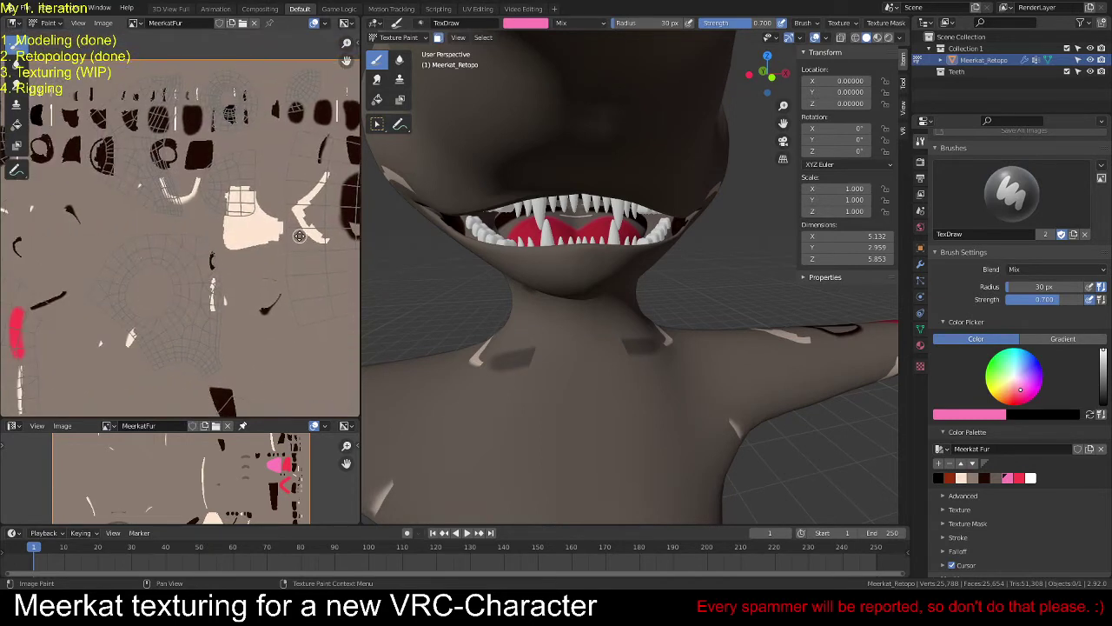
scroll(299, 236, "up", 2, "ctrl")
scroll(260, 244, "down", 2, "shift")
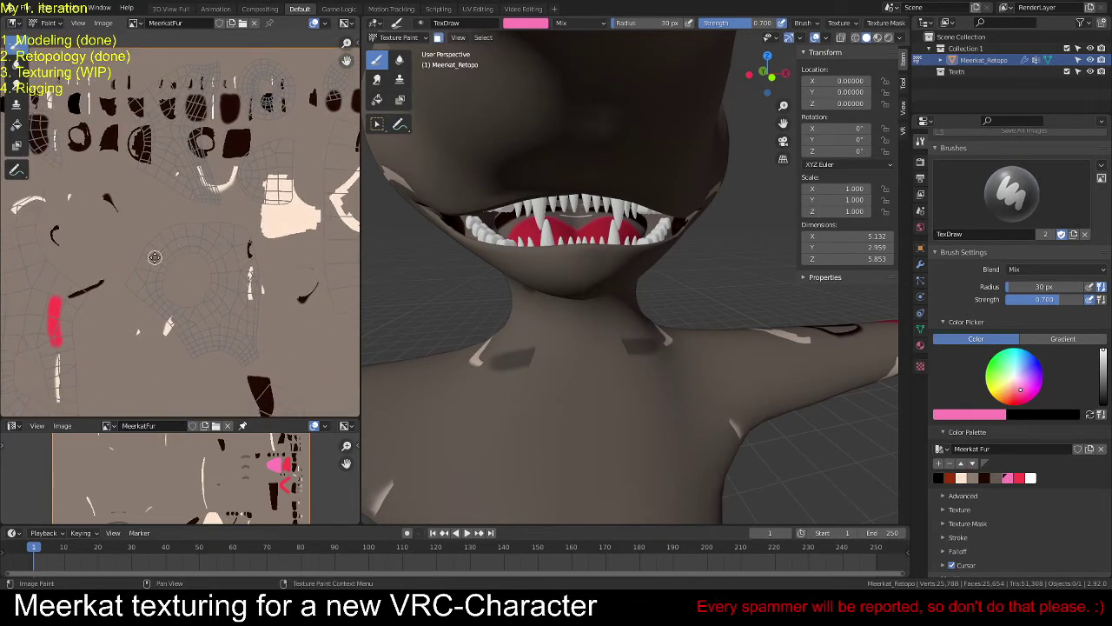
scroll(174, 261, "up", 8, "ctrl")
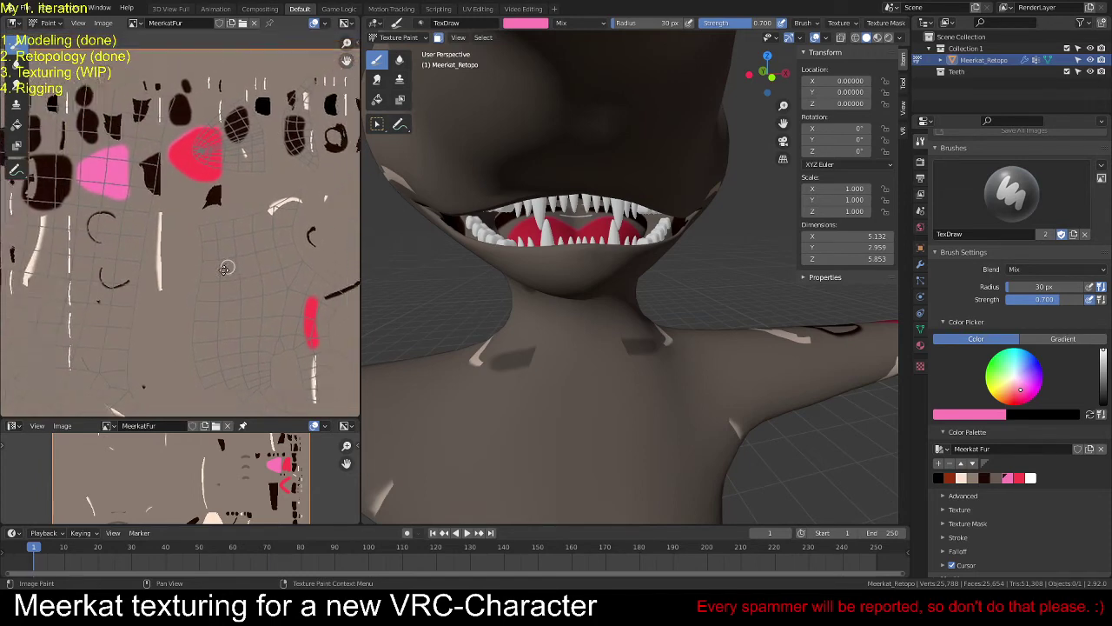
Step: Paint pink strokes over the tongue's UV island with a 59 px brush
scroll(225, 268, "up", 5)
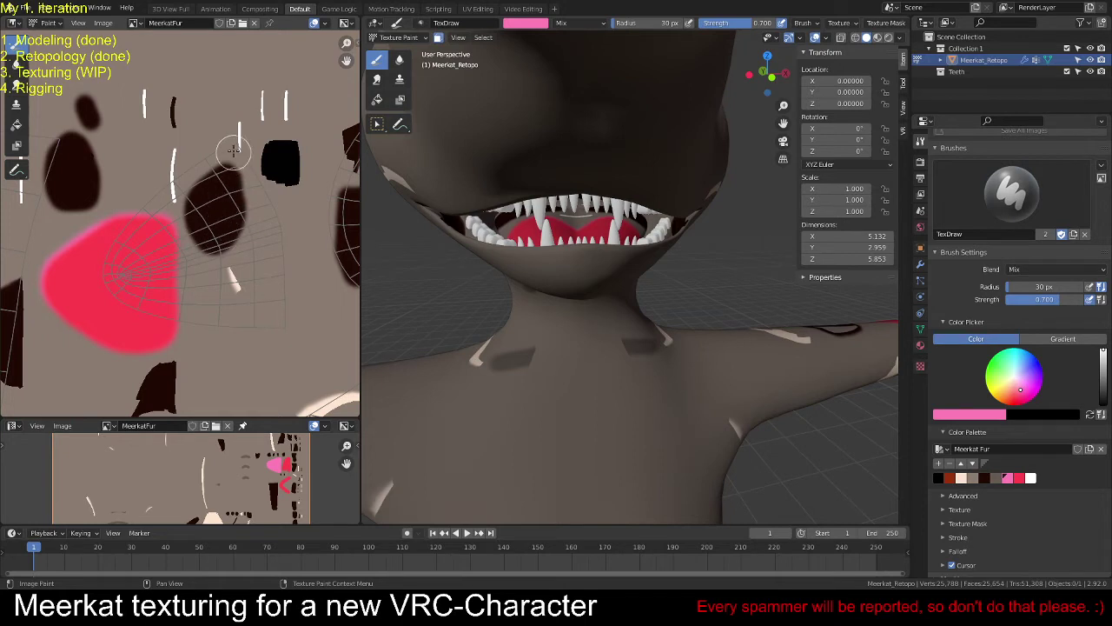
left_click_drag(239, 131, 114, 236)
key("f")
left_click(137, 240)
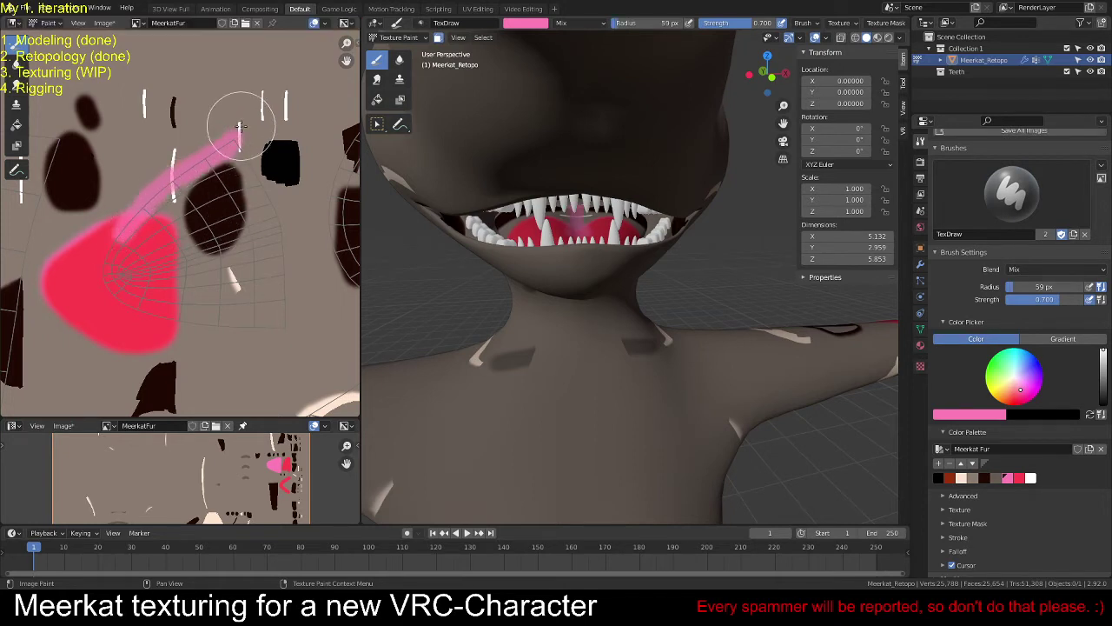
mouse_move(241, 127)
left_mouse_down()
mouse_move(113, 248)
mouse_move(104, 268)
mouse_move(117, 293)
mouse_move(183, 318)
mouse_move(281, 323)
mouse_move(282, 252)
mouse_move(256, 184)
mouse_move(219, 165)
mouse_move(146, 222)
mouse_move(133, 257)
mouse_move(140, 285)
mouse_move(222, 302)
mouse_move(254, 259)
mouse_move(227, 178)
mouse_move(240, 233)
mouse_move(238, 115)
left_mouse_up()
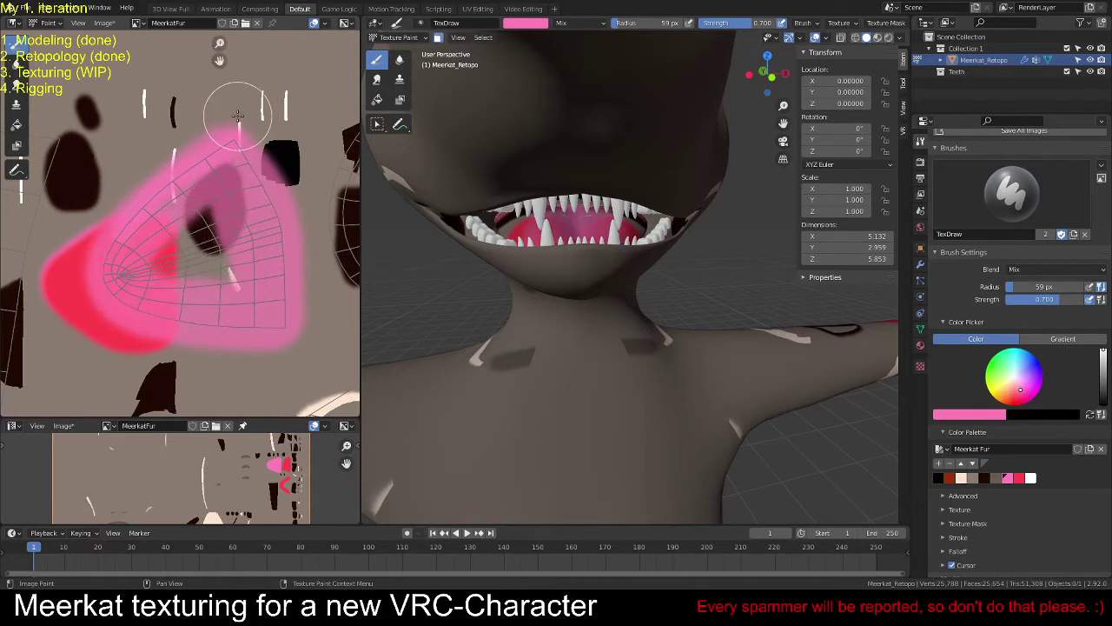
Step: Raise the brush strength to 1.000 and paint the tongue island's edges solid pink
key("n")
left_click(267, 302)
scroll(267, 301, "down", 1)
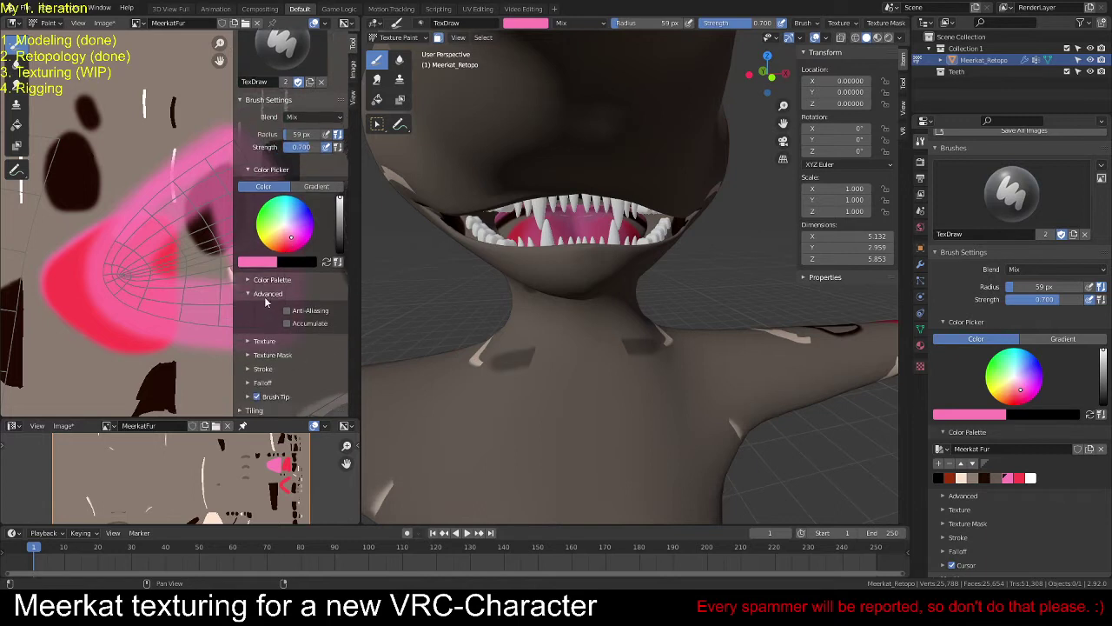
scroll(267, 302, "up", 4)
left_click_drag(306, 228, 324, 230)
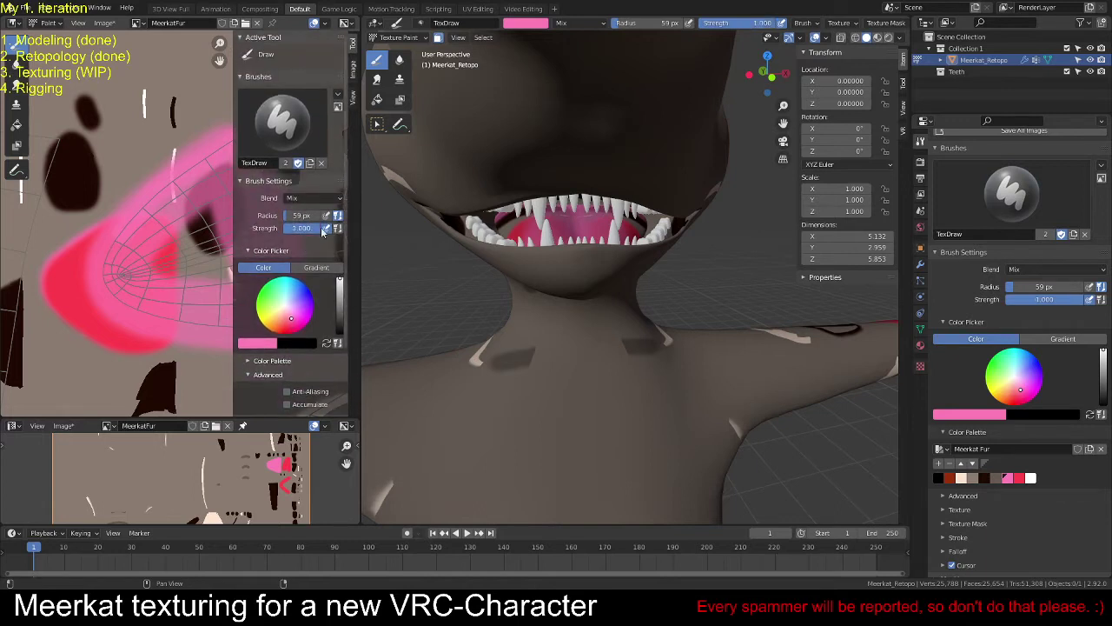
key("n")
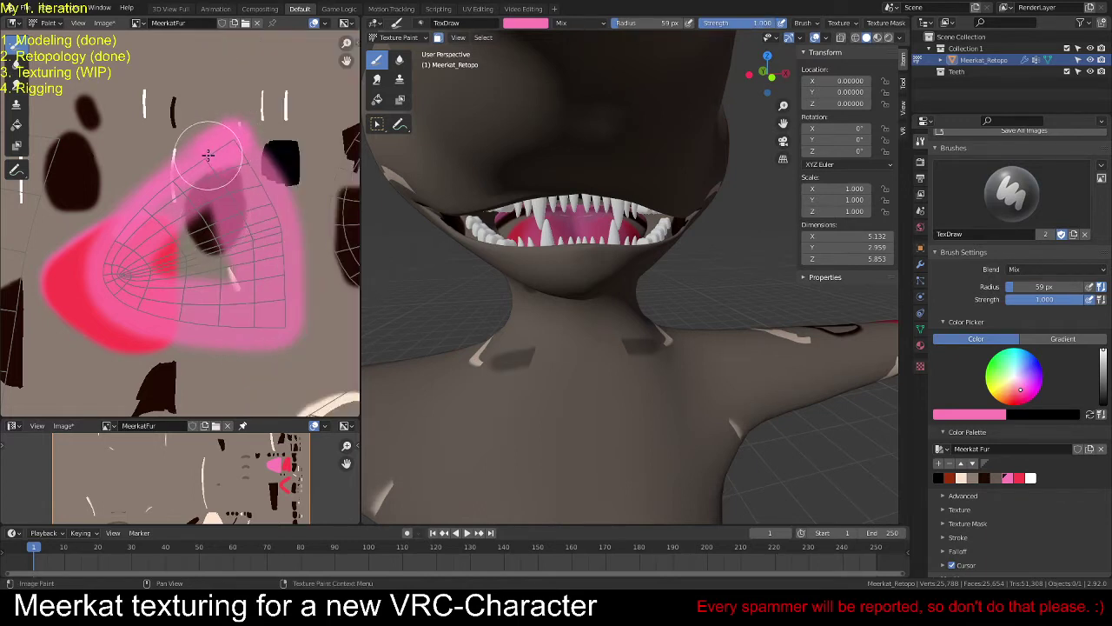
mouse_move(209, 155)
left_mouse_down()
mouse_move(146, 196)
mouse_move(108, 247)
mouse_move(106, 294)
mouse_move(180, 323)
mouse_move(266, 323)
mouse_move(280, 310)
mouse_move(273, 218)
mouse_move(239, 171)
mouse_move(217, 165)
mouse_move(130, 252)
mouse_move(260, 291)
mouse_move(205, 180)
mouse_move(208, 235)
mouse_move(165, 226)
mouse_move(158, 259)
mouse_move(170, 255)
left_mouse_up()
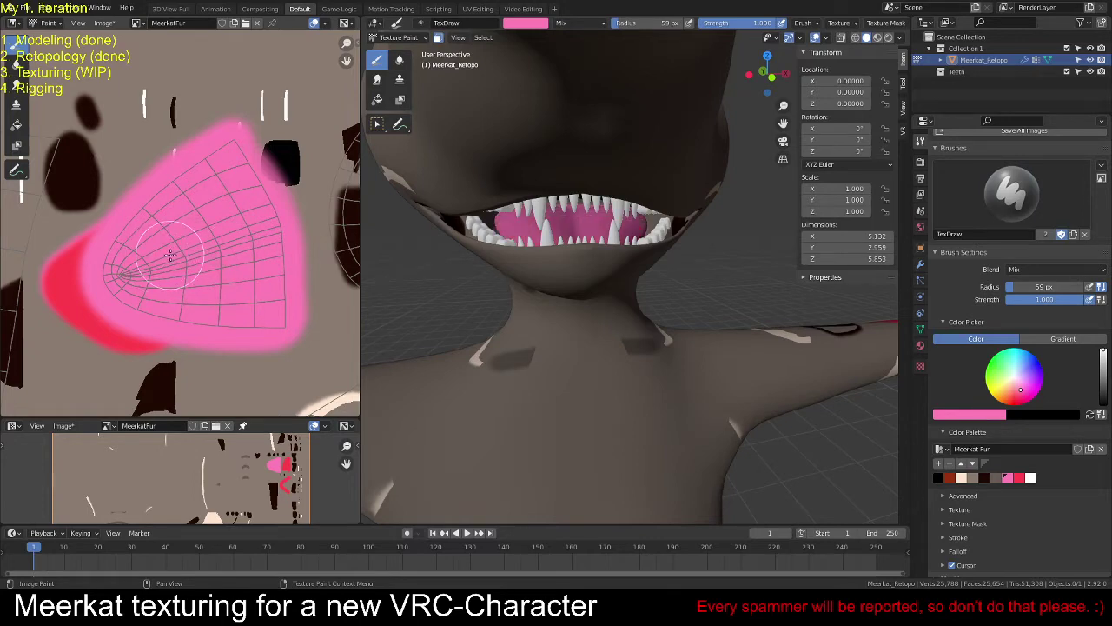
scroll(159, 277, "down", 4)
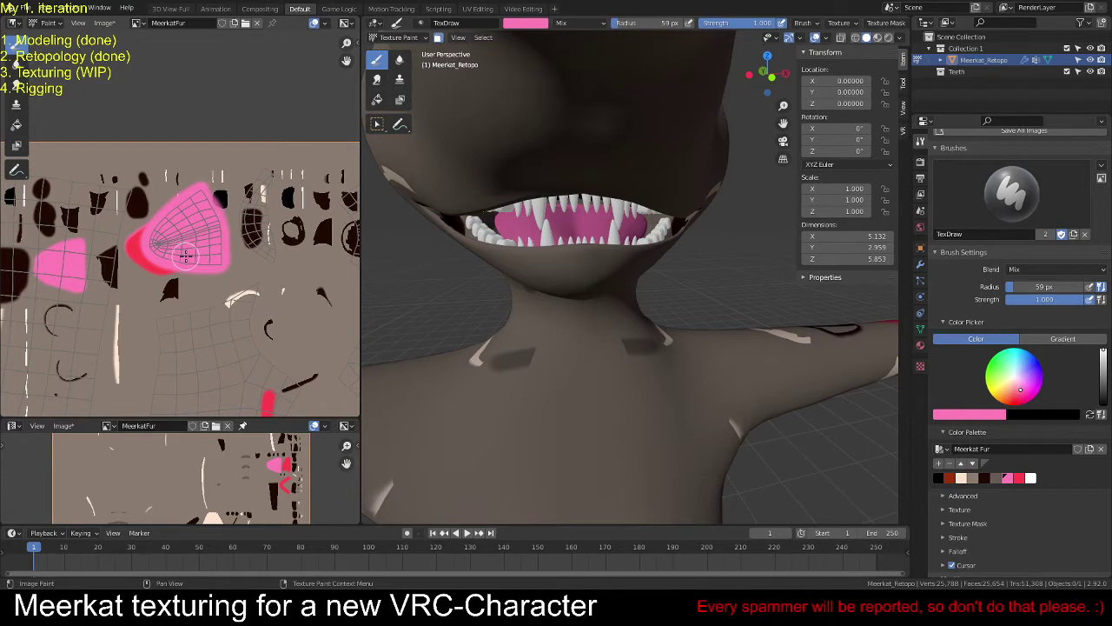
Step: Switch the brush to the red palette swatch and bring the gum islands into view
left_click(1019, 478)
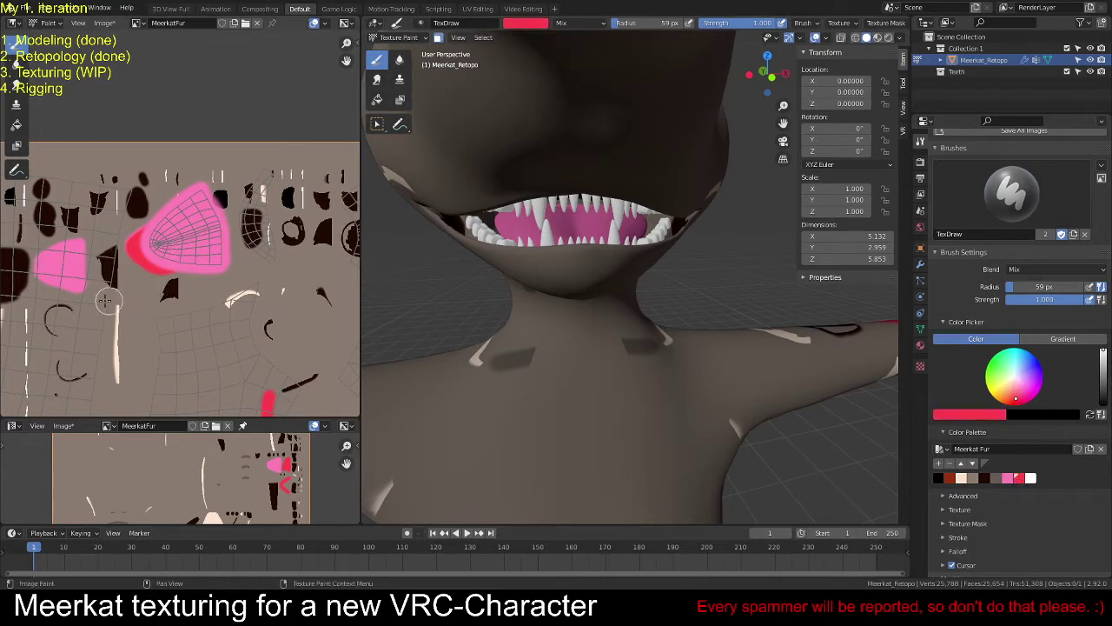
scroll(188, 278, "down", 3)
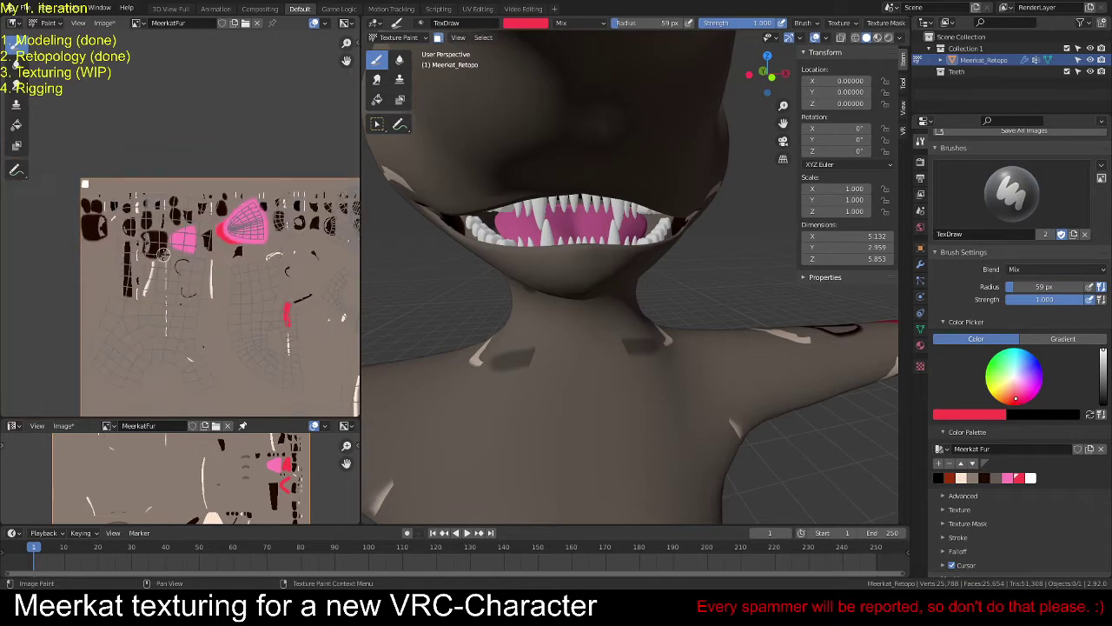
scroll(163, 254, "up", 2)
middle_click_drag(242, 242, 197, 255)
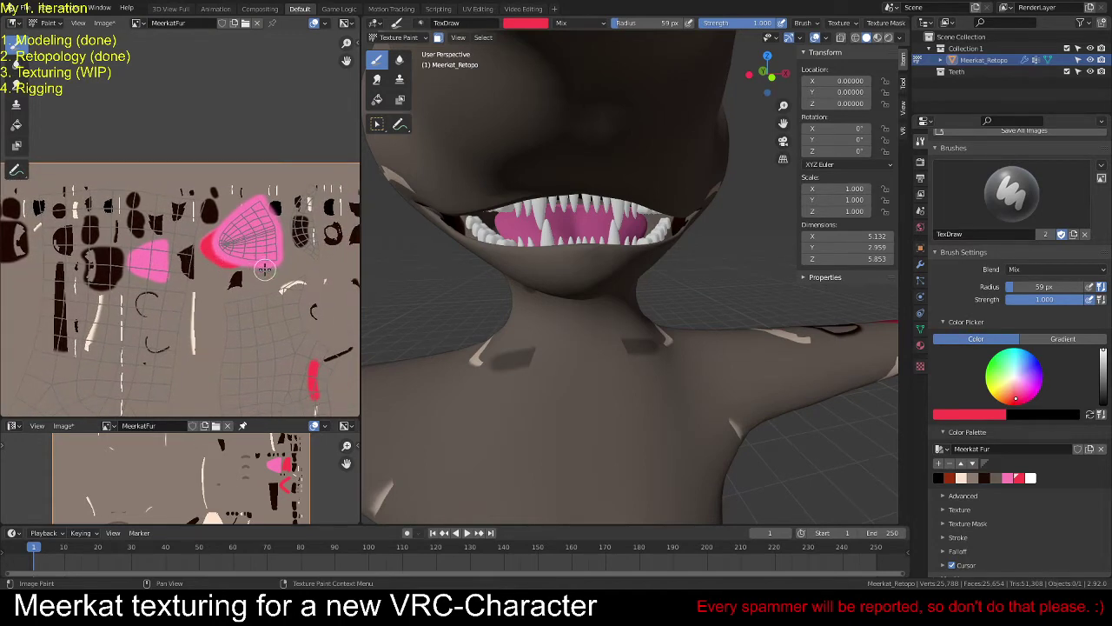
middle_click_drag(308, 267, 160, 248)
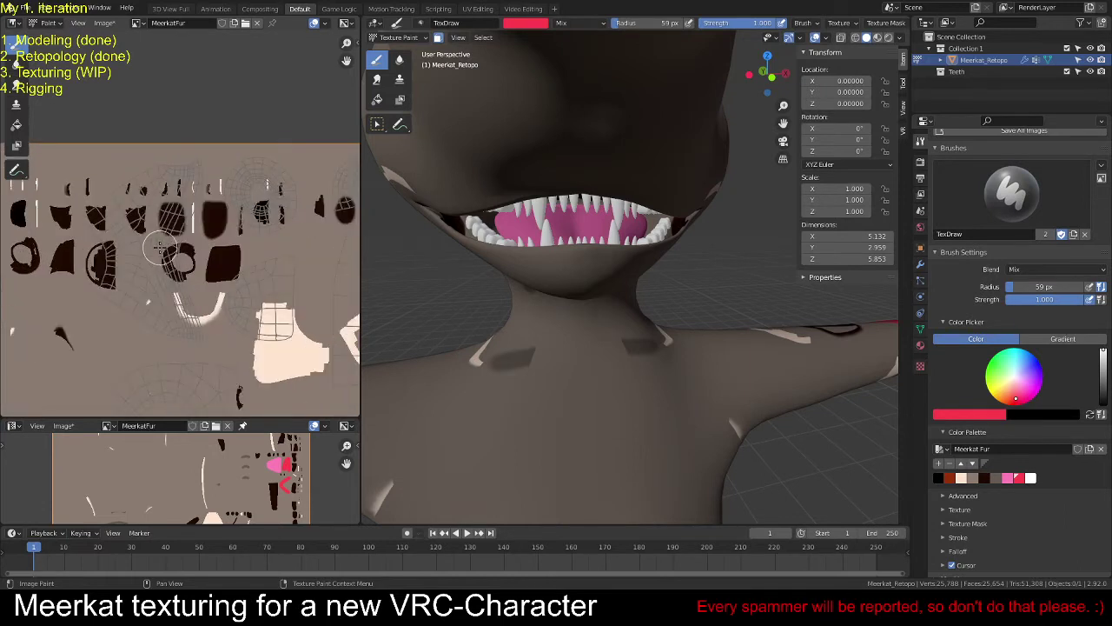
scroll(159, 247, "up", 1)
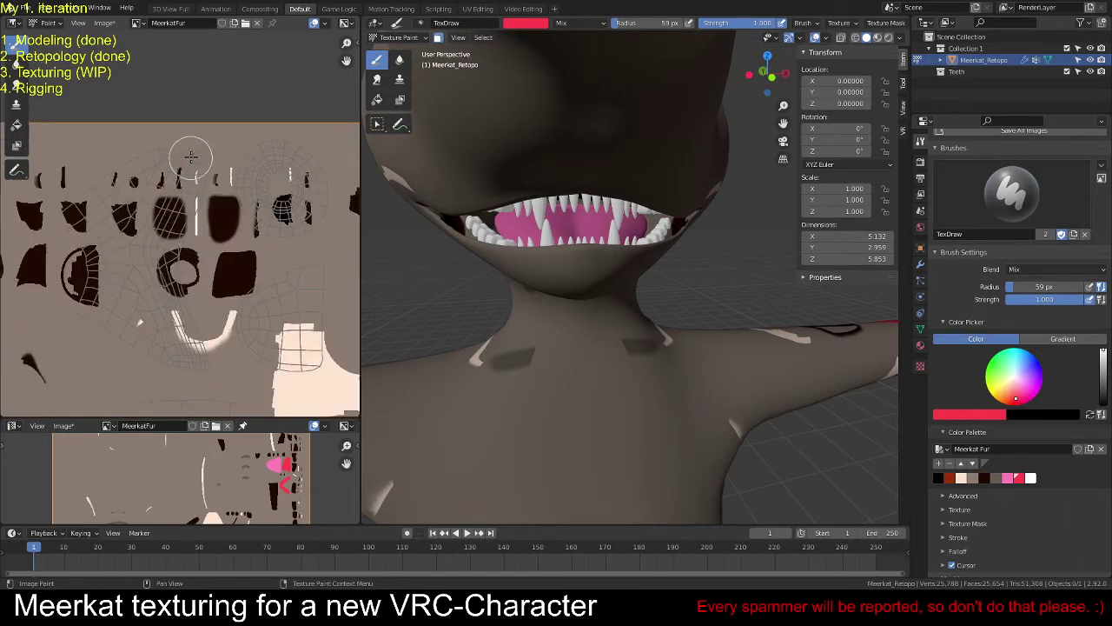
Step: Paint the gum UV island solid red and inspect the red gums on the model
left_click_drag(202, 143, 196, 208)
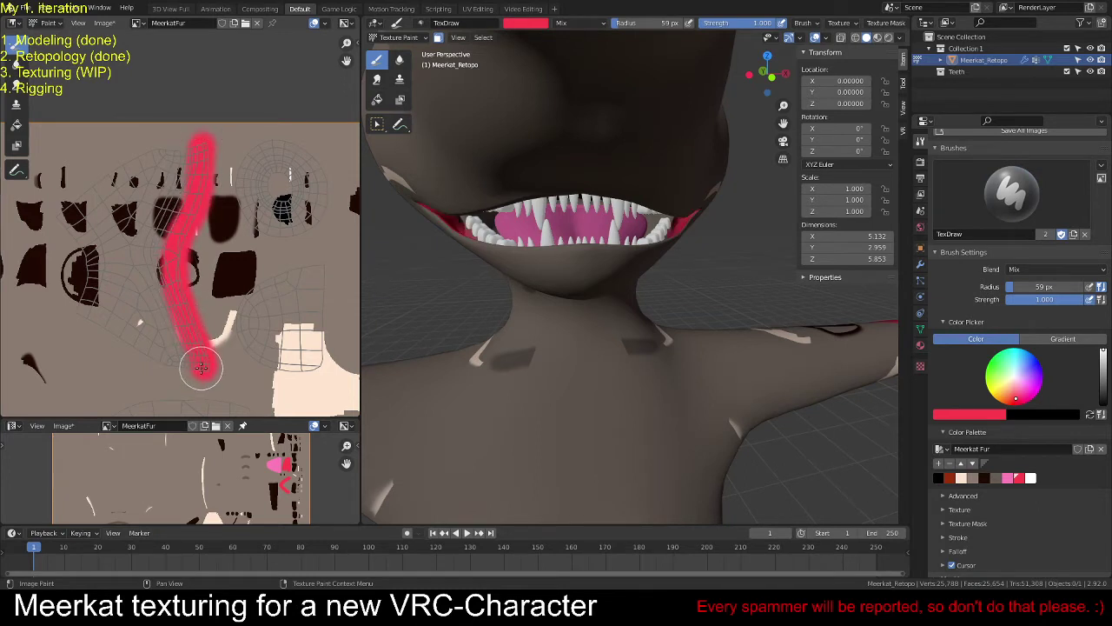
middle_click_drag(141, 304, 169, 325)
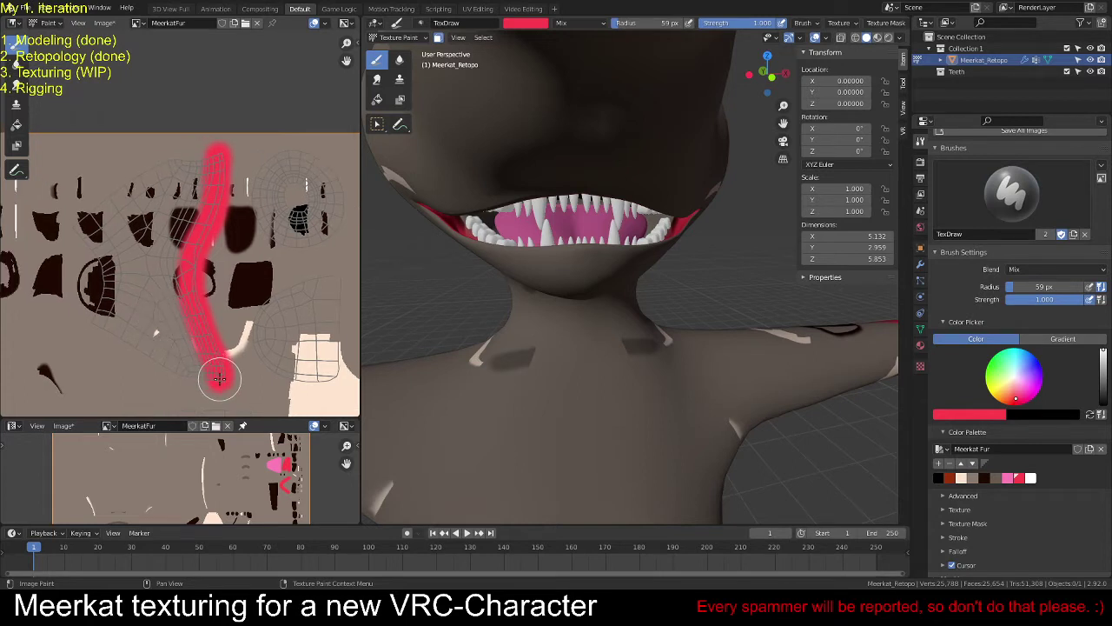
left_click_drag(185, 372, 139, 347)
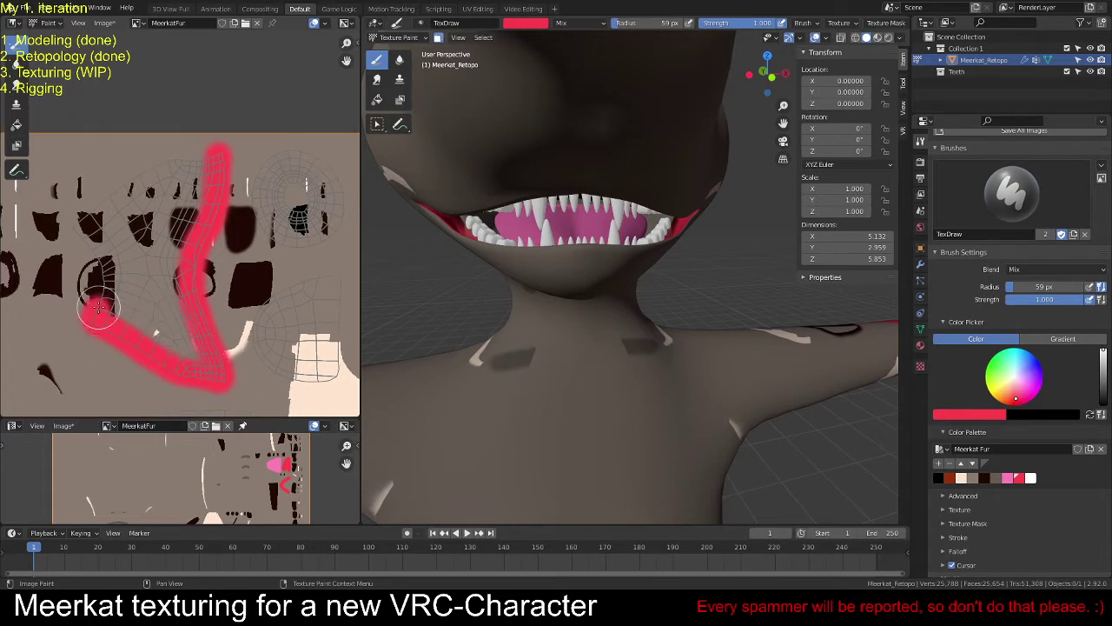
left_click_drag(98, 308, 103, 262)
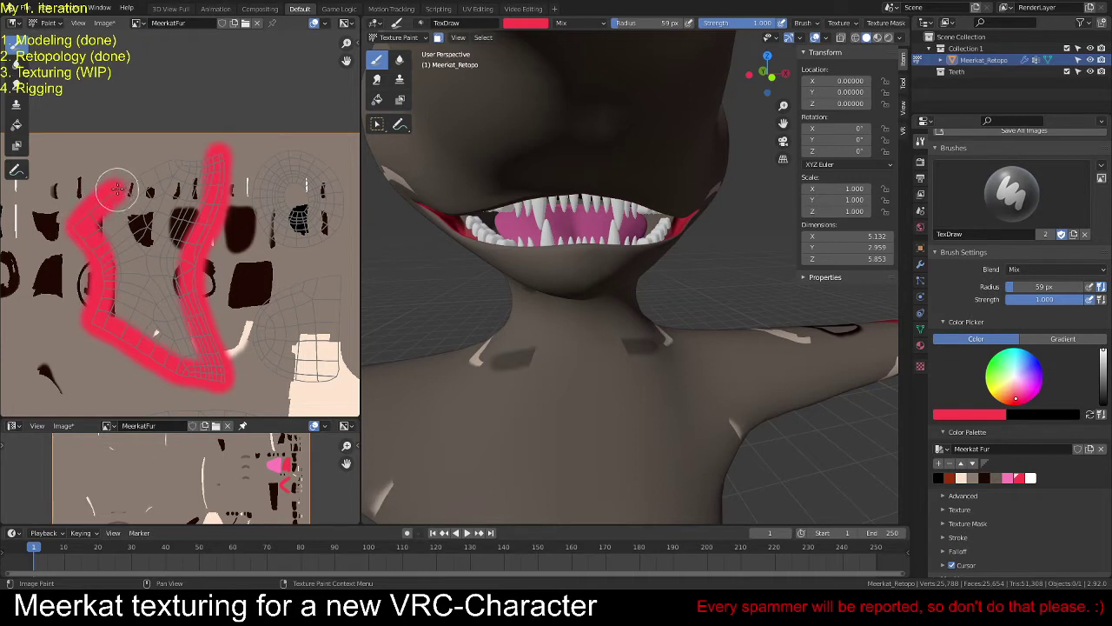
left_click_drag(117, 190, 160, 164)
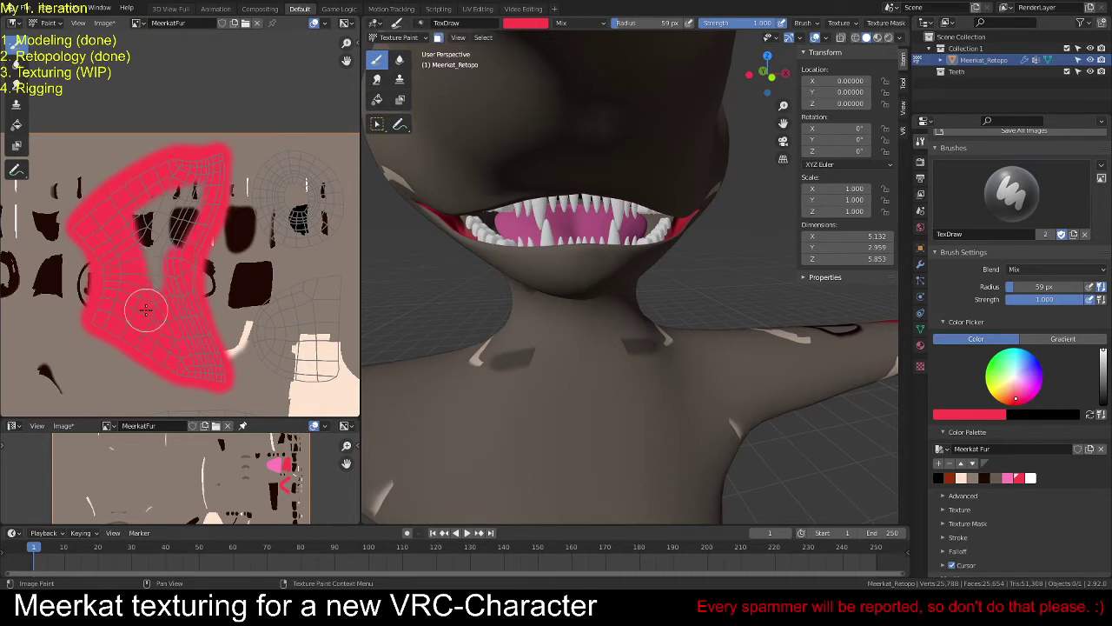
mouse_move(171, 257)
left_mouse_down()
mouse_move(196, 225)
mouse_move(201, 188)
mouse_move(147, 205)
left_mouse_up()
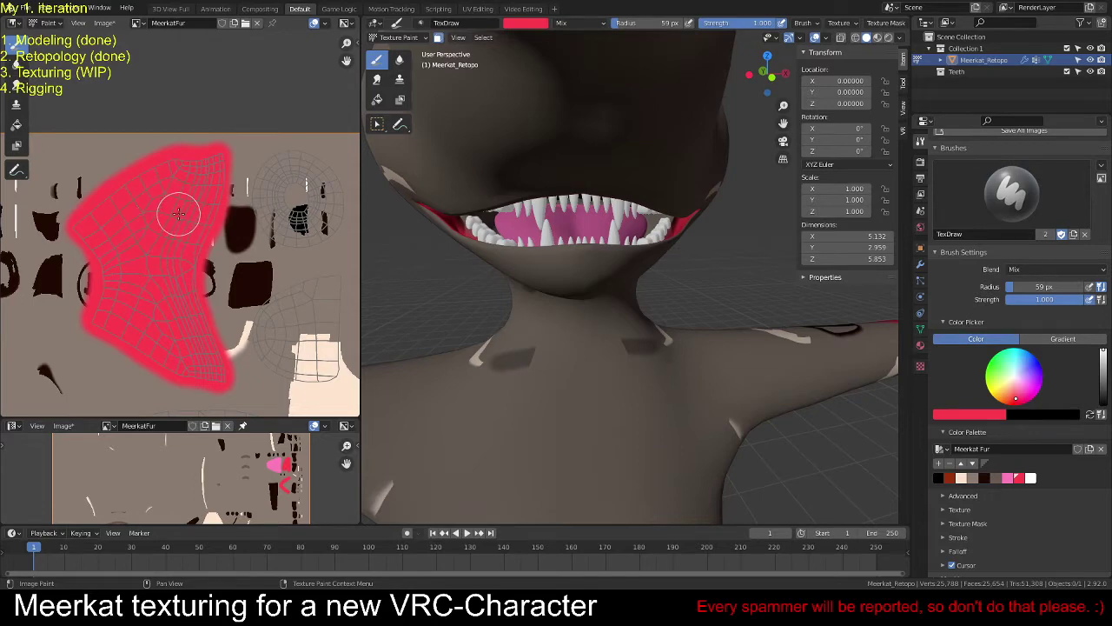
middle_click_drag(556, 331, 455, 316)
Step: Select the dark brown palette swatch and bring the eye UV islands into view
scroll(233, 300, "down", 3)
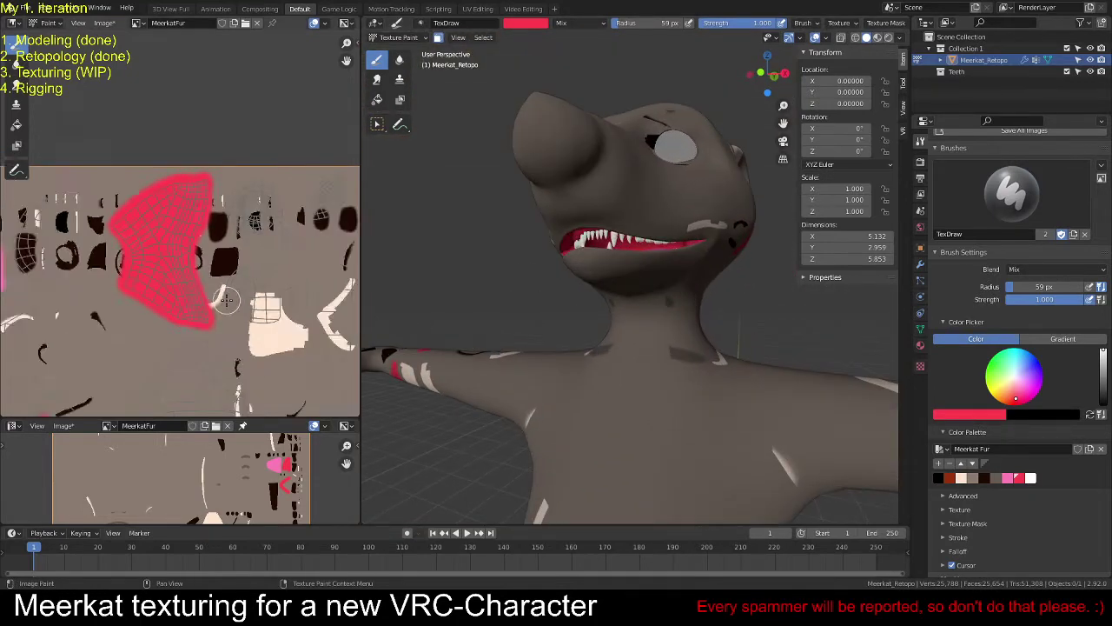
scroll(131, 300, "left", 10, "ctrl")
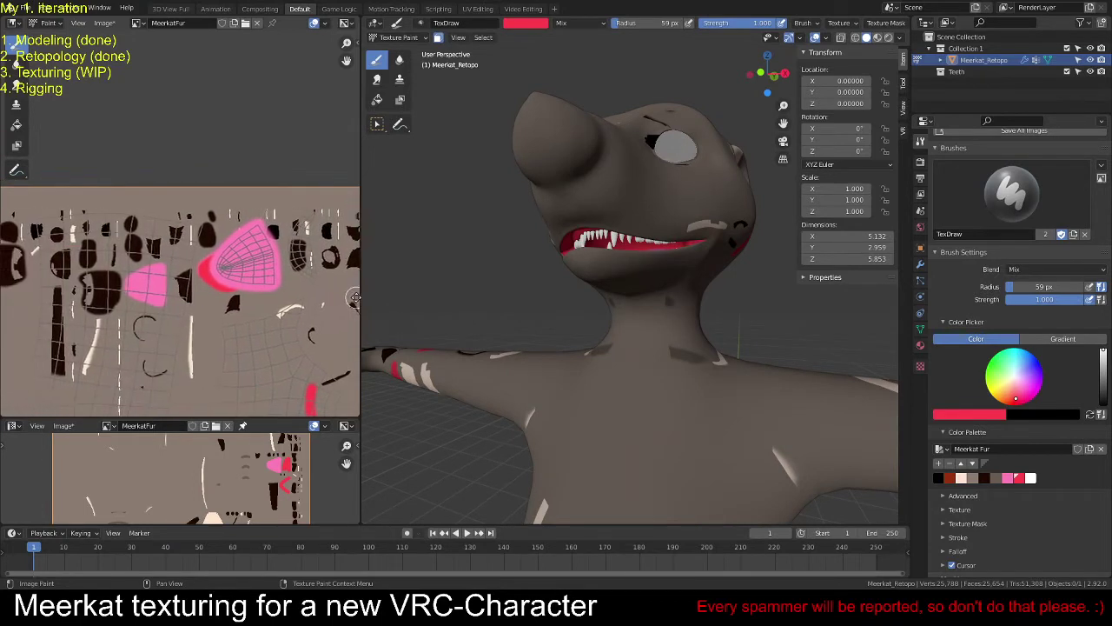
middle_click_drag(78, 303, 69, 301)
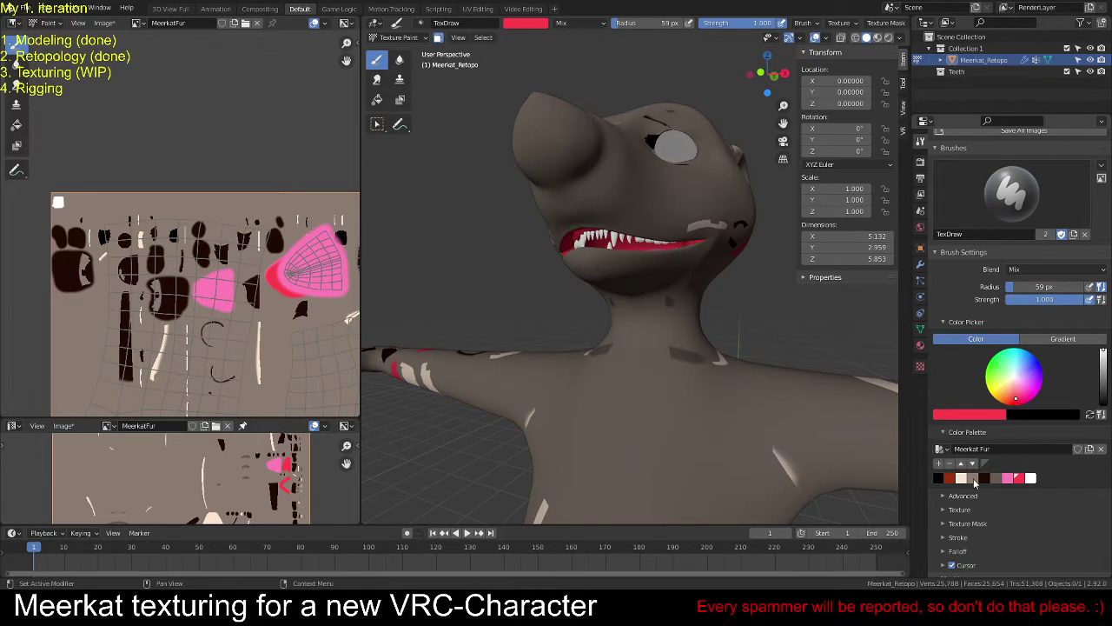
left_click(973, 479)
middle_click_drag(154, 263, 120, 255)
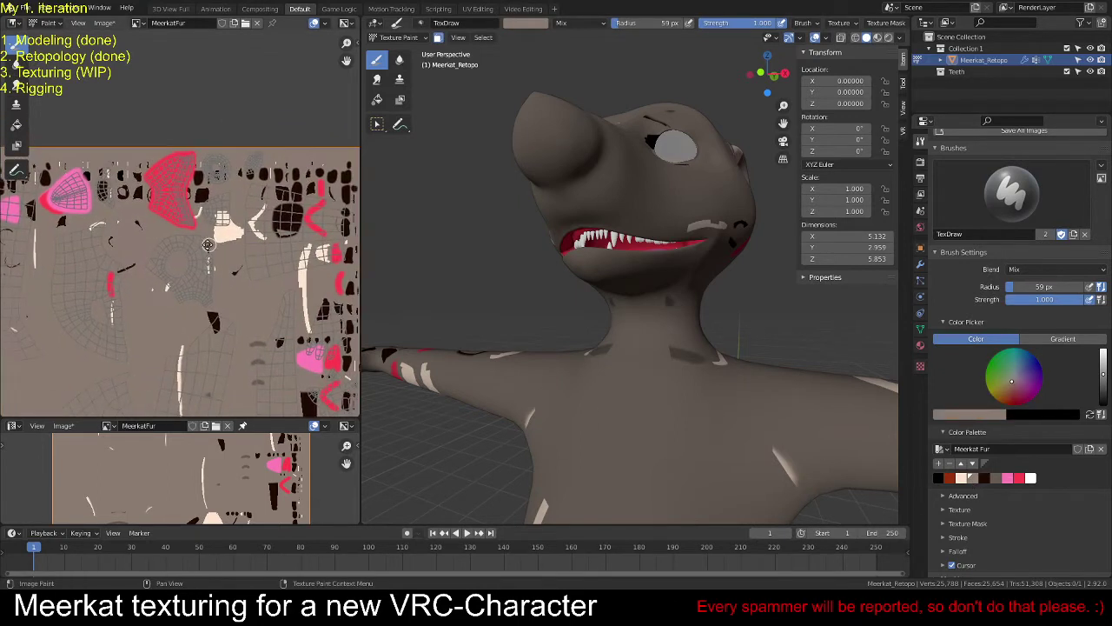
scroll(186, 251, "up", 2)
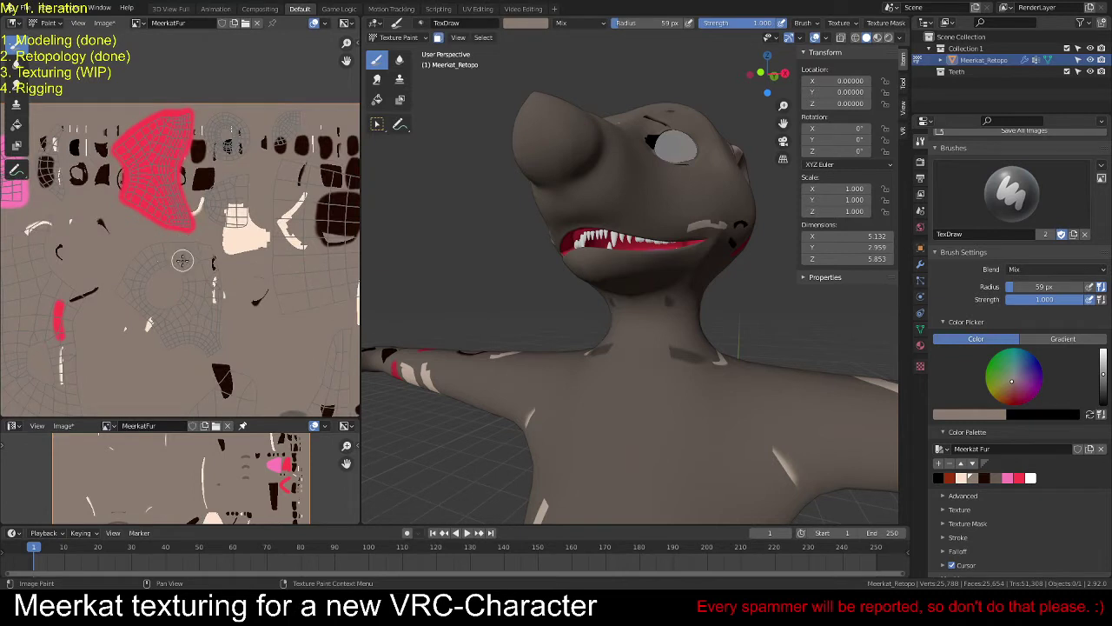
left_click(983, 478)
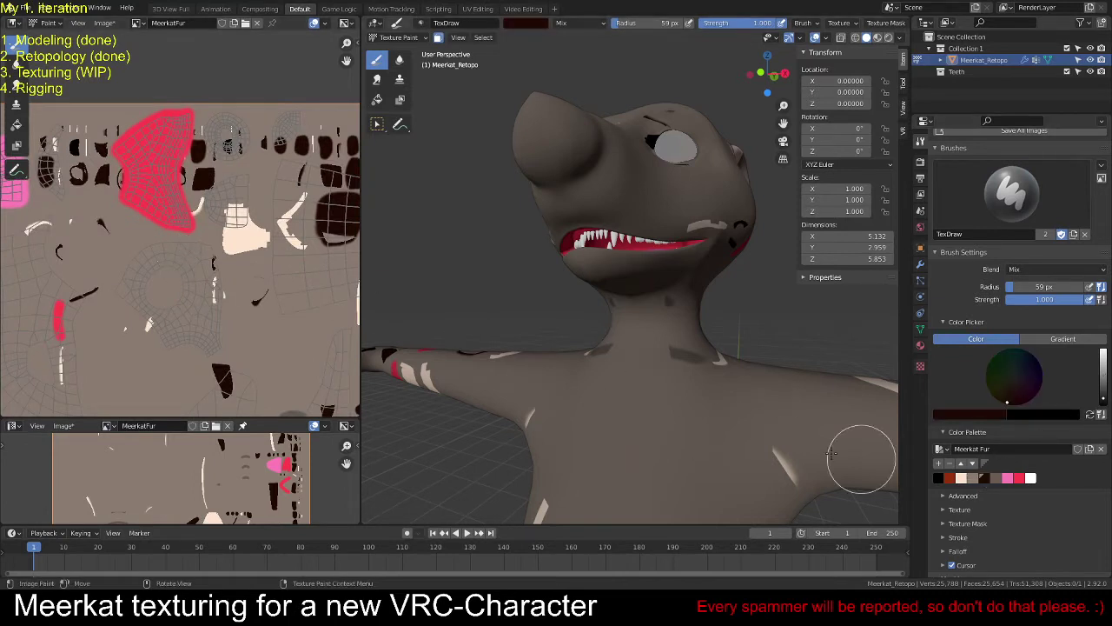
scroll(184, 253, "up", 1)
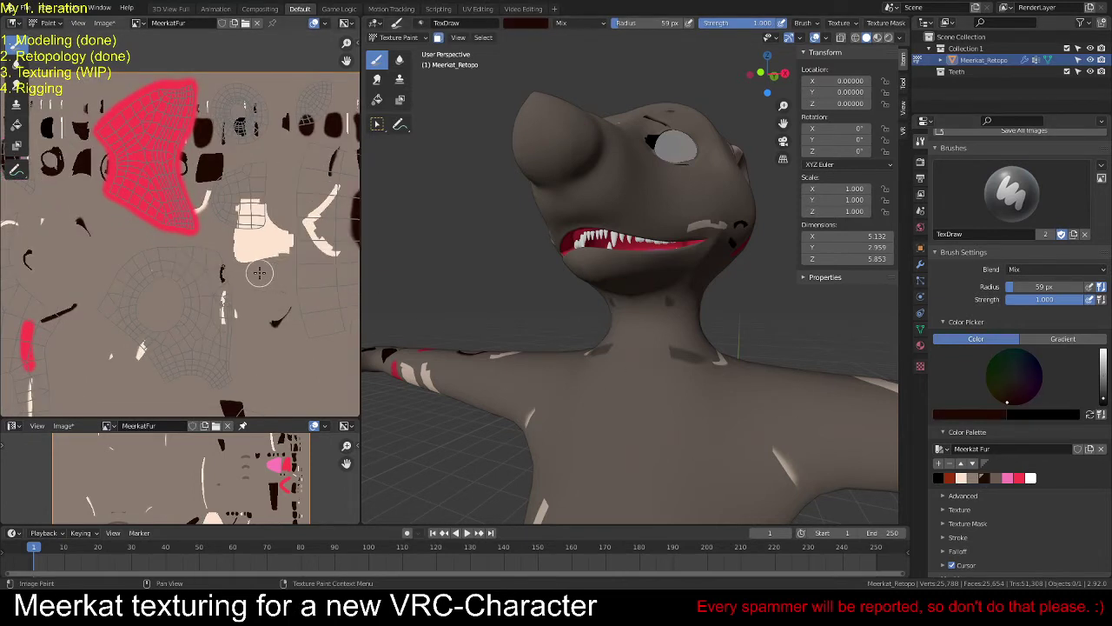
scroll(256, 267, "down", 5)
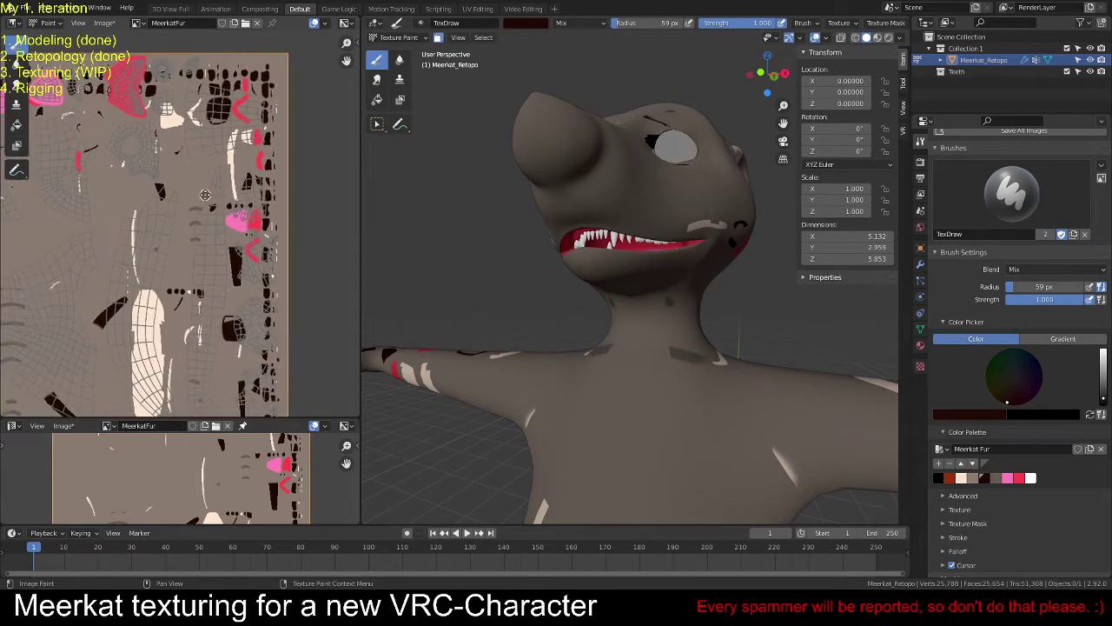
middle_click_drag(128, 260, 163, 250)
scroll(200, 265, "up", 4)
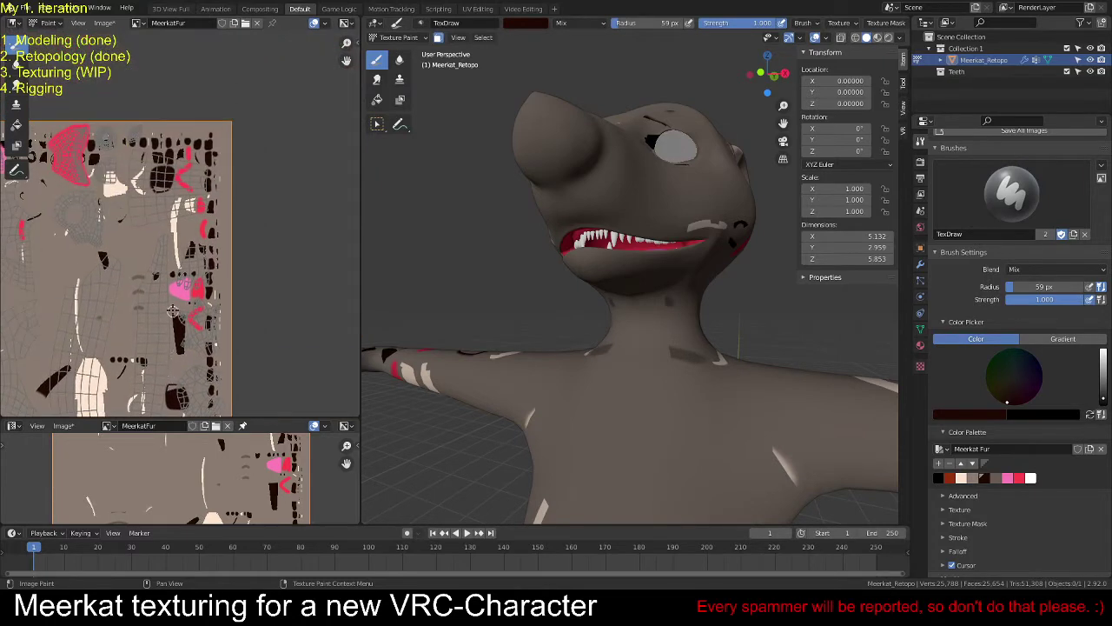
scroll(151, 232, "up", 5)
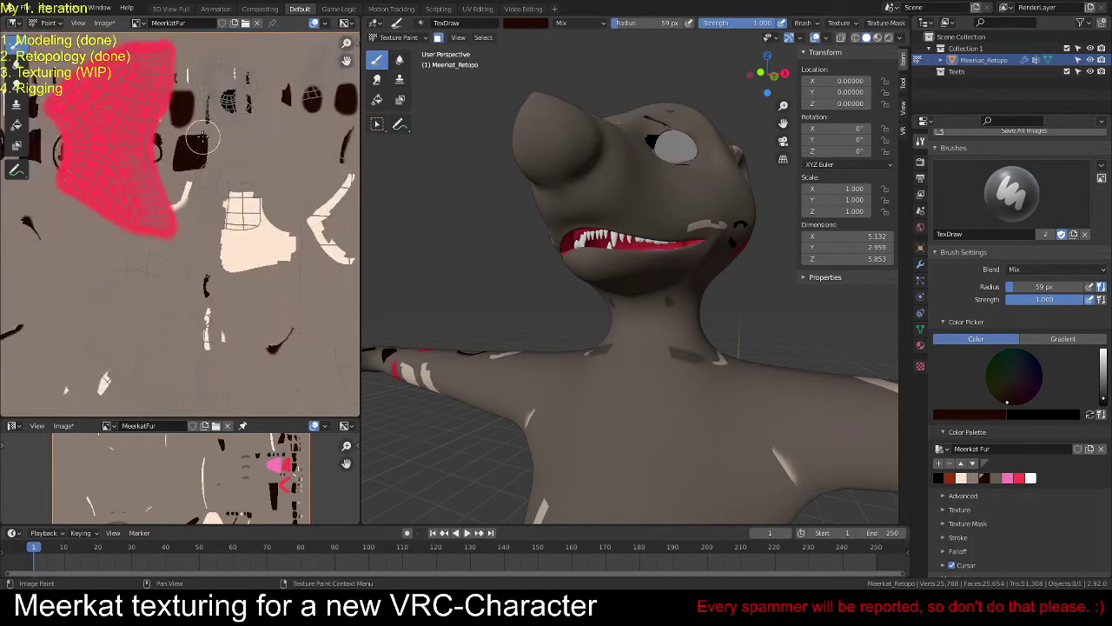
middle_click_drag(218, 135, 209, 260)
scroll(209, 261, "up", 4)
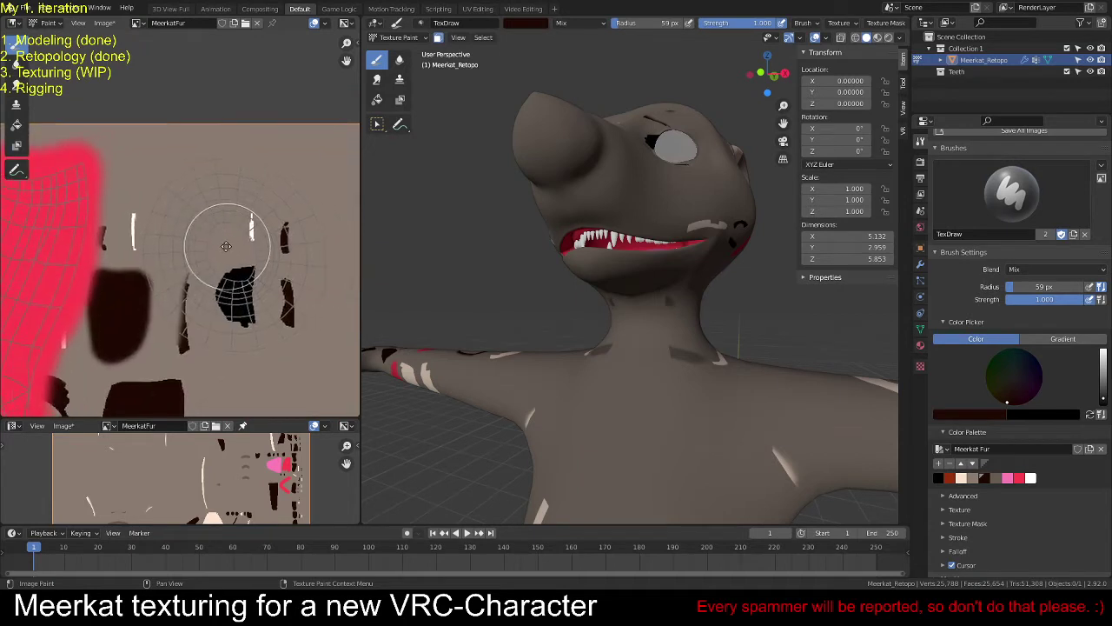
Step: Paint dark brown rings around the eye island with a 31 px brush
key("f")
left_click(174, 162)
mouse_move(180, 156)
left_mouse_down()
mouse_move(125, 180)
mouse_move(107, 224)
mouse_move(115, 293)
mouse_move(146, 329)
mouse_move(189, 352)
mouse_move(231, 348)
mouse_move(259, 332)
mouse_move(284, 273)
mouse_move(284, 237)
mouse_move(258, 187)
mouse_move(167, 162)
mouse_move(133, 198)
mouse_move(126, 228)
mouse_move(149, 311)
mouse_move(177, 328)
mouse_move(234, 330)
mouse_move(256, 304)
mouse_move(262, 261)
mouse_move(234, 189)
mouse_move(172, 175)
mouse_move(142, 193)
mouse_move(237, 204)
mouse_move(161, 200)
mouse_move(132, 212)
mouse_move(254, 232)
mouse_move(128, 236)
mouse_move(260, 258)
mouse_move(134, 263)
mouse_move(162, 280)
mouse_move(244, 281)
mouse_move(233, 294)
mouse_move(174, 308)
left_mouse_up()
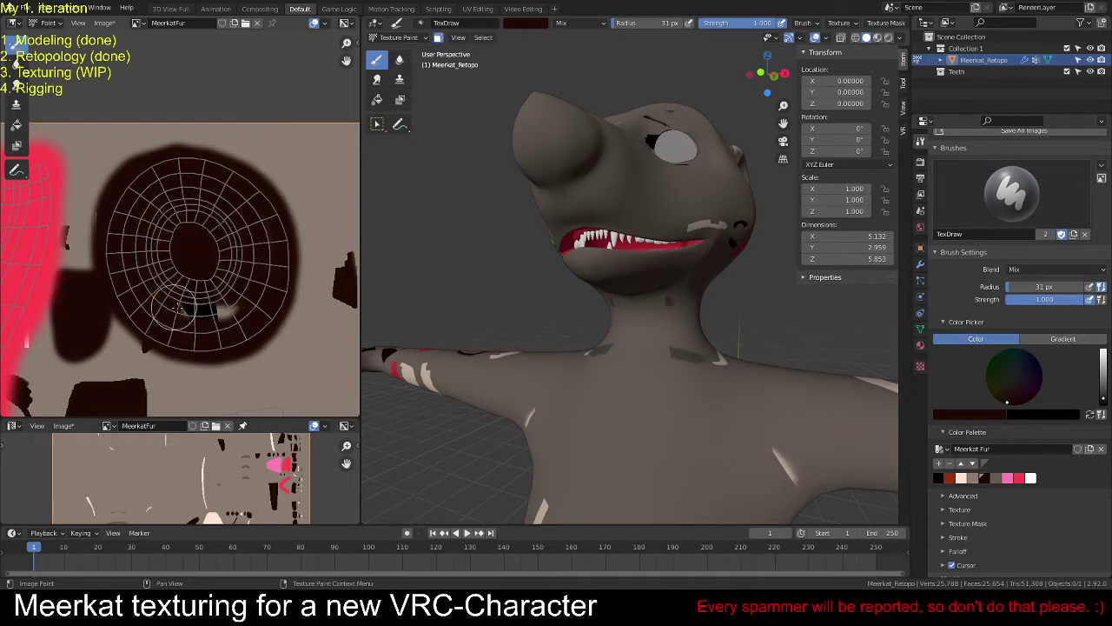
middle_click_drag(538, 347, 581, 283)
scroll(591, 265, "up", 3)
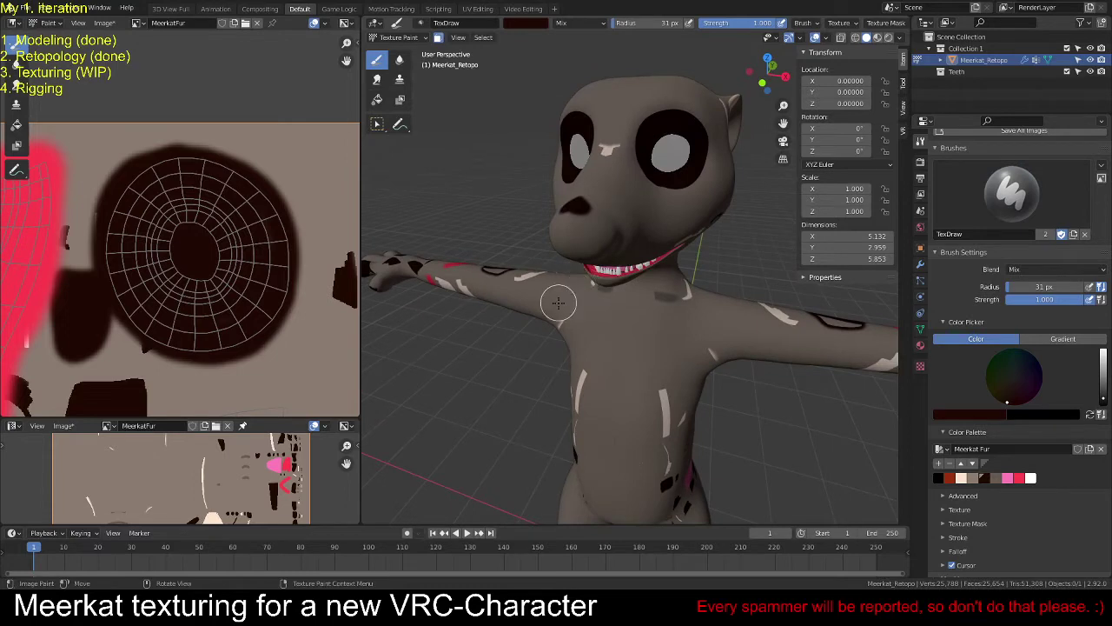
scroll(533, 308, "down", 2)
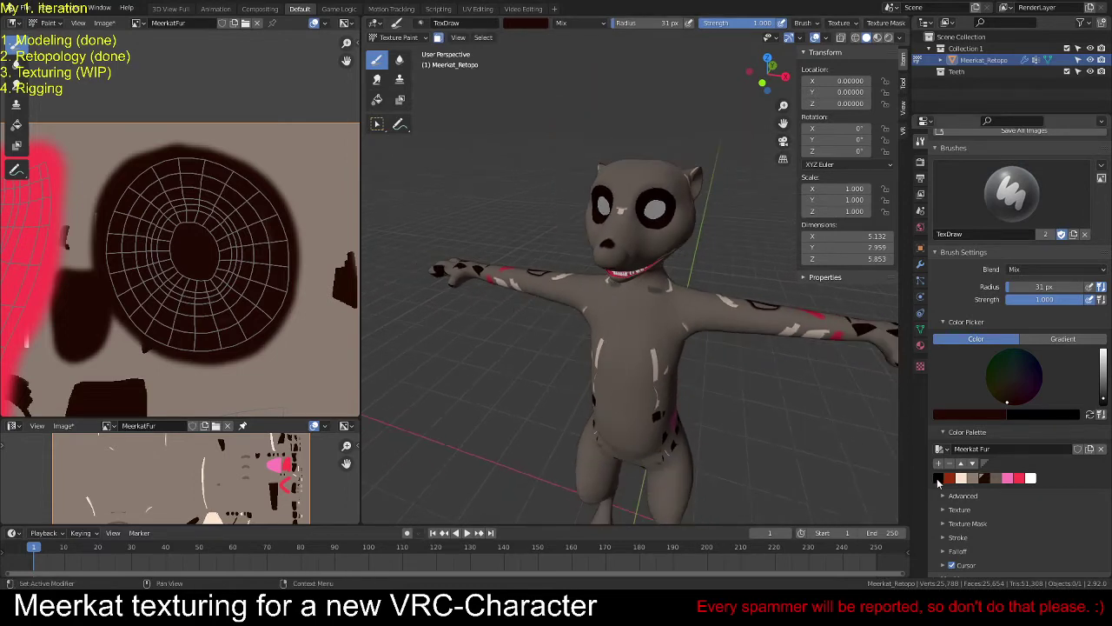
Step: Pick black from the palette and paint a soft stroke across the head's texture island
left_click(938, 478)
scroll(168, 339, "down", 4)
scroll(169, 338, "up", 3)
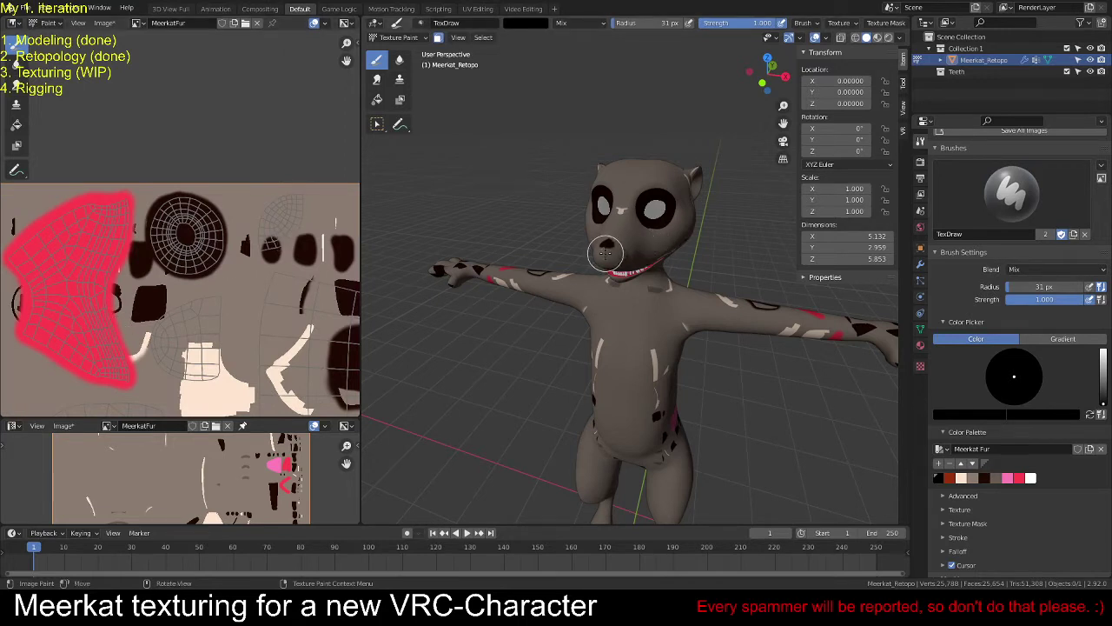
scroll(606, 252, "up", 4)
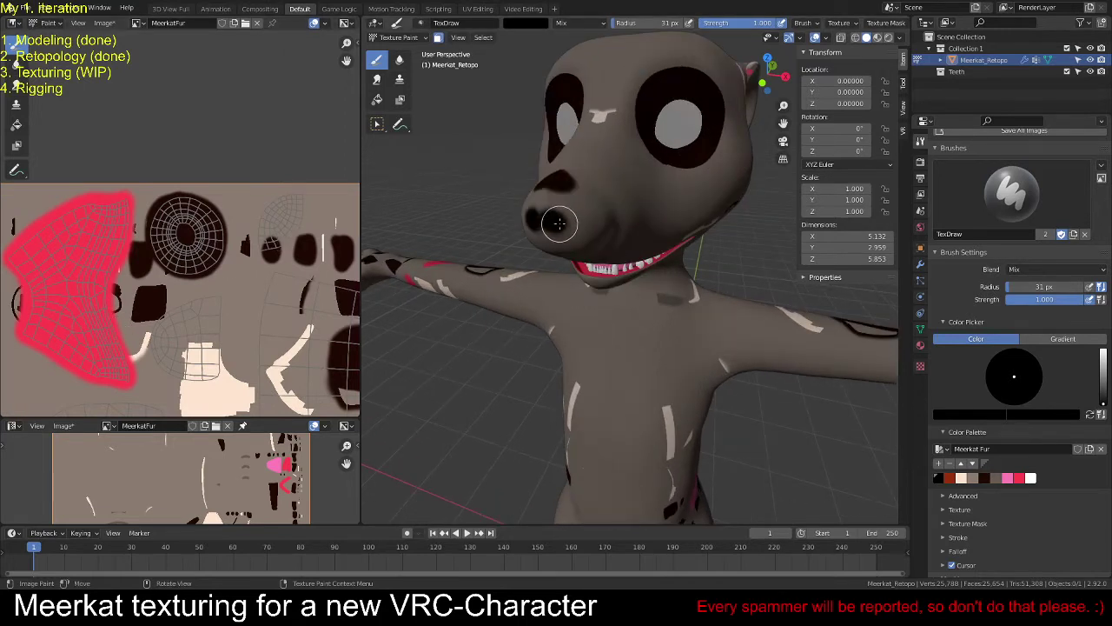
scroll(249, 280, "up", 5)
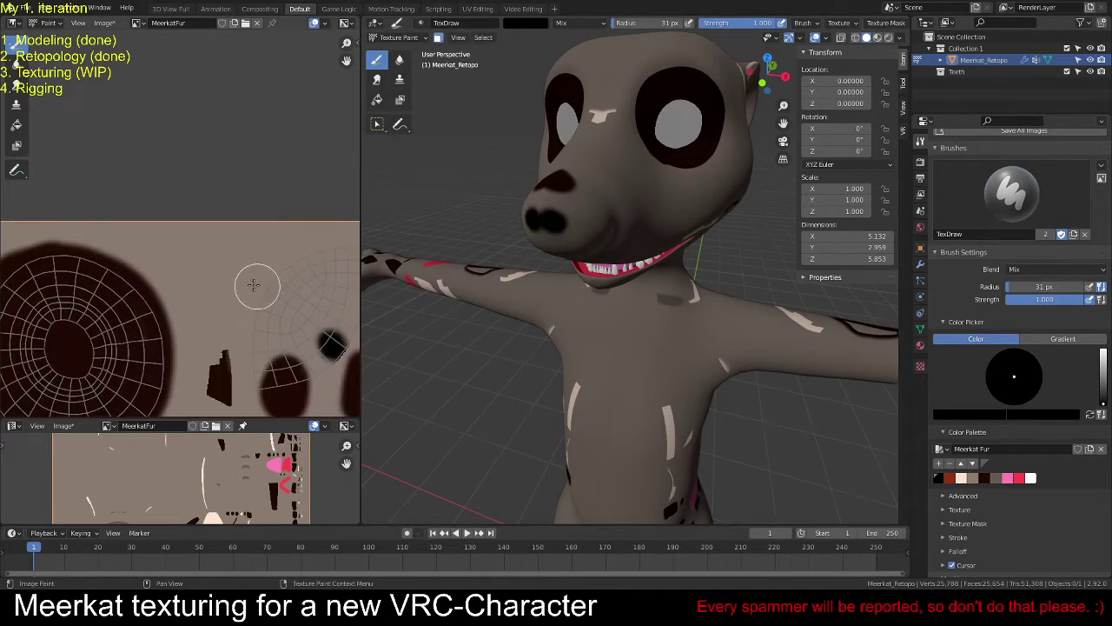
mouse_move(247, 193)
left_mouse_down()
mouse_move(202, 201)
mouse_move(141, 257)
mouse_move(148, 339)
mouse_move(202, 323)
mouse_move(242, 276)
mouse_move(250, 216)
mouse_move(212, 200)
mouse_move(165, 243)
mouse_move(150, 296)
mouse_move(228, 246)
mouse_move(162, 283)
mouse_move(243, 288)
left_mouse_up()
mouse_move(609, 323)
middle_mouse_down()
mouse_move(740, 317)
mouse_move(641, 322)
mouse_move(582, 347)
mouse_move(632, 345)
mouse_move(618, 343)
middle_mouse_up()
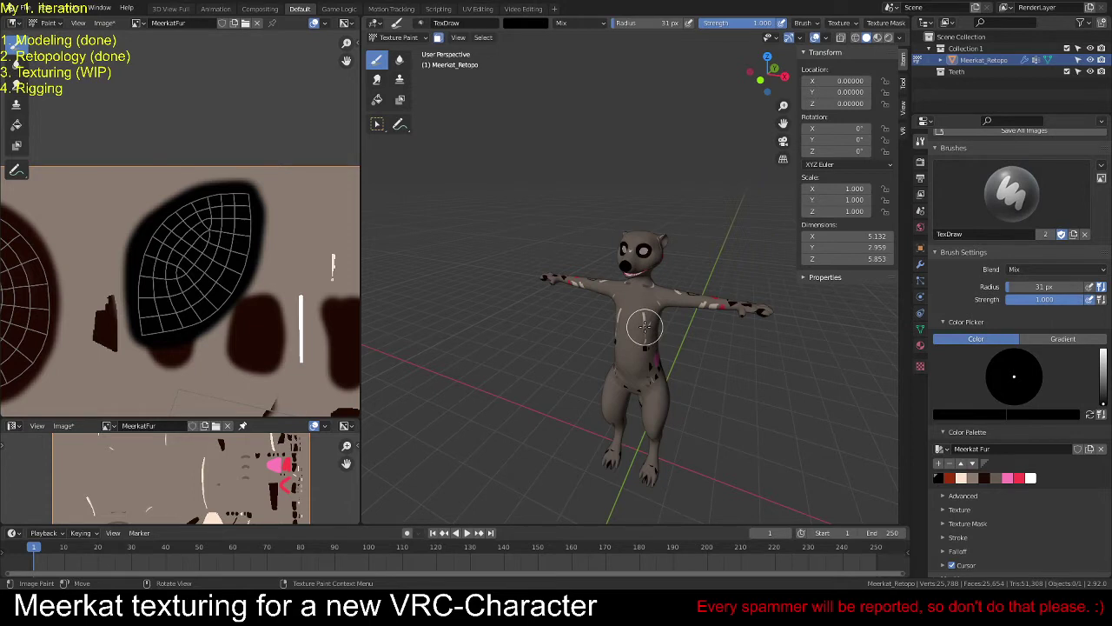
scroll(635, 300, "up", 5)
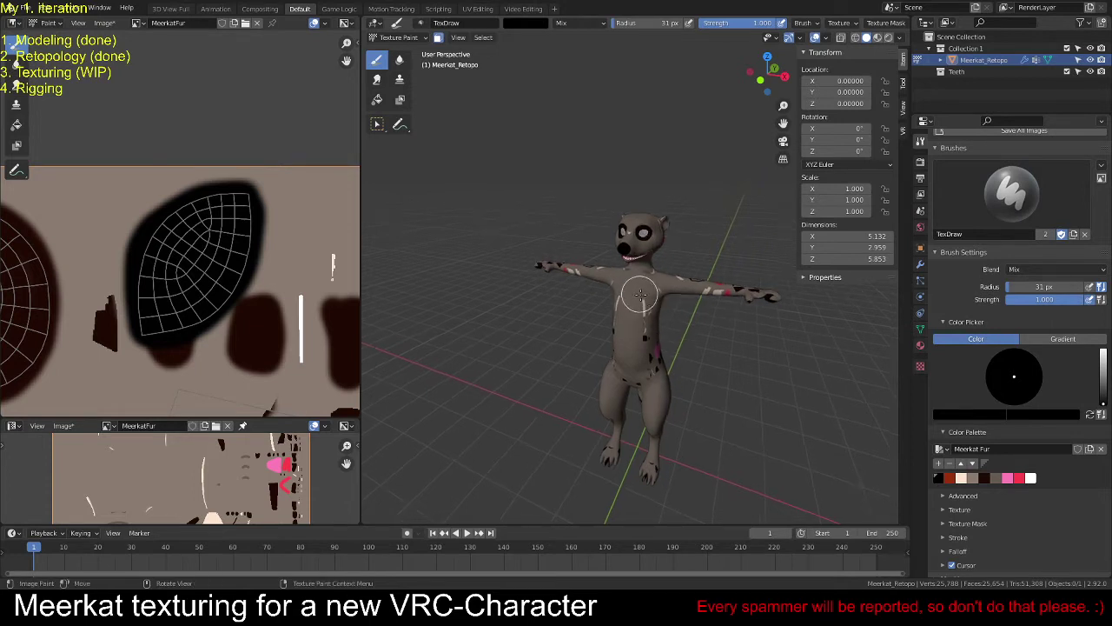
mouse_move(639, 328)
middle_mouse_down()
mouse_move(652, 335)
mouse_move(576, 322)
mouse_move(666, 306)
middle_mouse_up()
Step: Pick the dark brown palette swatch and paint a first dark curve onto the ear
middle_click_drag(704, 189, 678, 313)
scroll(732, 304, "up", 3)
left_click(985, 478)
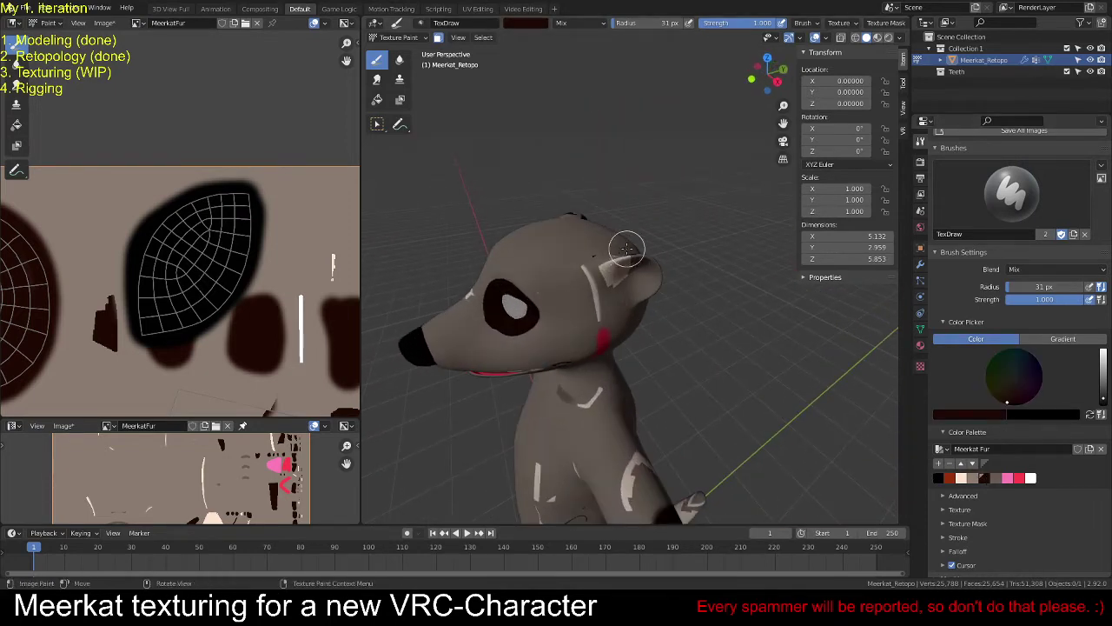
scroll(643, 281, "up", 3)
middle_click_drag(644, 281, 611, 252)
mouse_move(611, 252)
left_mouse_down()
mouse_move(643, 287)
mouse_move(649, 257)
left_mouse_up()
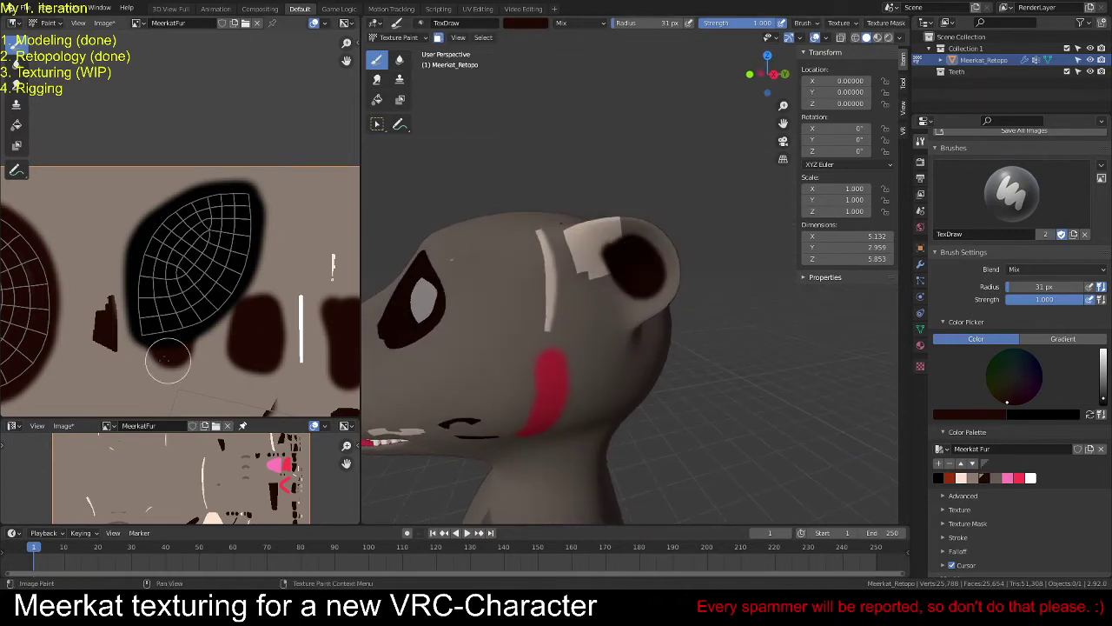
Step: Fill the ear's UV island with dark brown in the Image Editor, covering its light interior
scroll(205, 353, "down", 5)
scroll(125, 316, "up", 6)
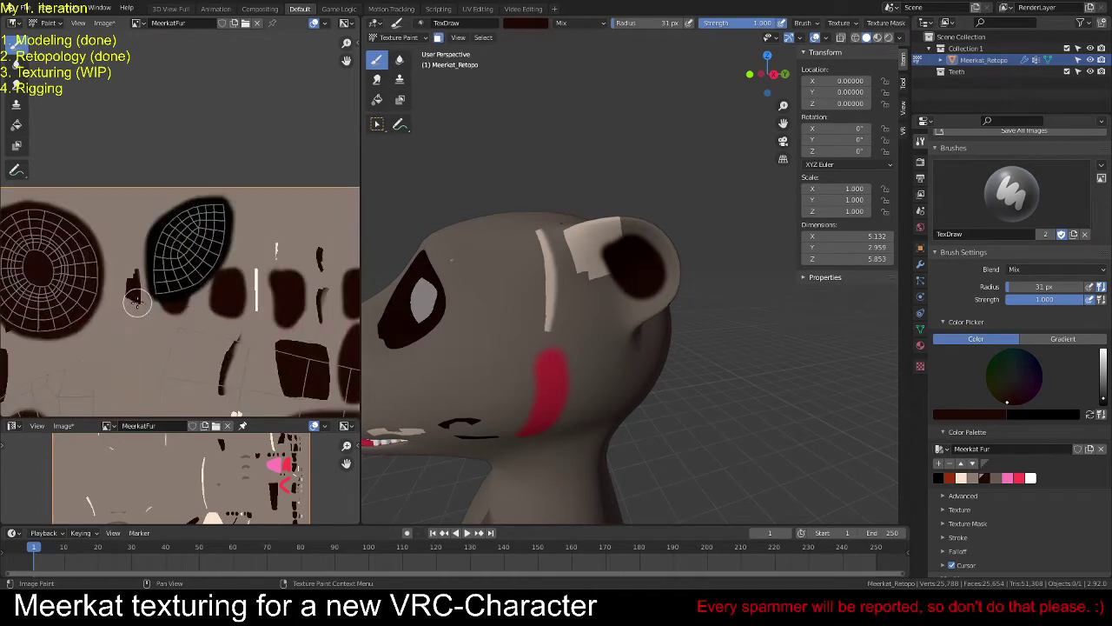
scroll(249, 237, "up", 3)
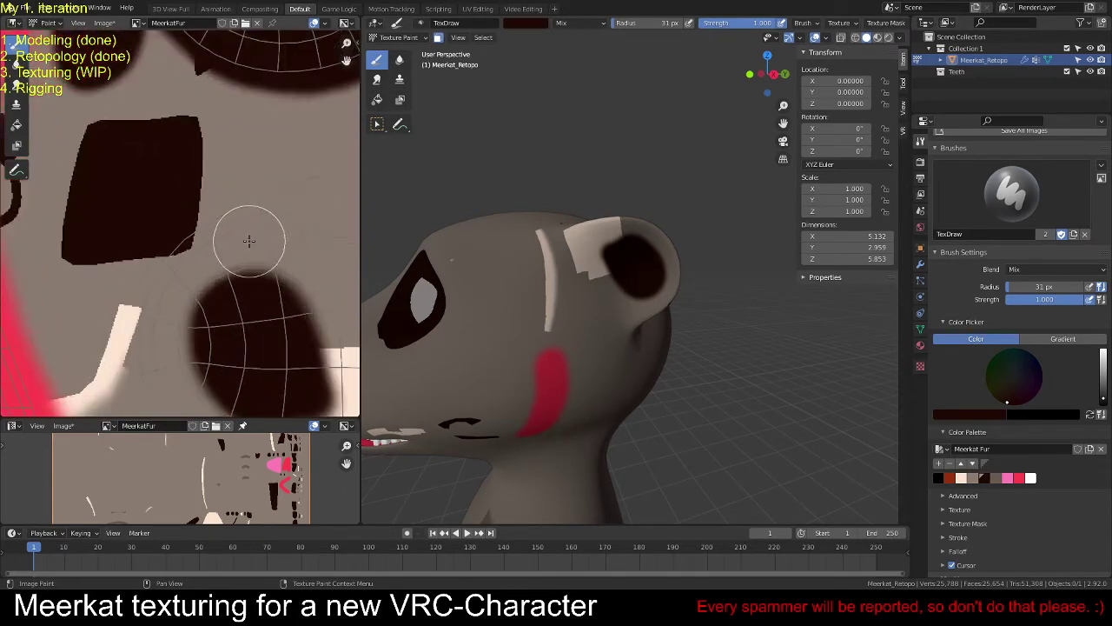
middle_click_drag(241, 258, 179, 209)
scroll(706, 272, "up", 4)
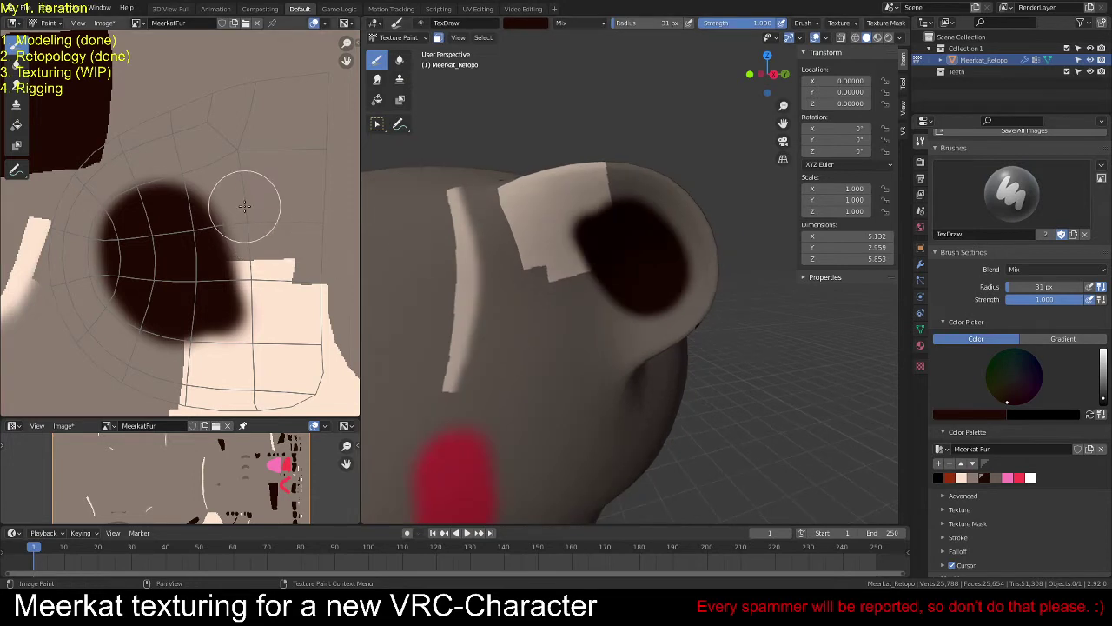
mouse_move(217, 141)
left_mouse_down()
mouse_move(112, 184)
mouse_move(82, 230)
mouse_move(81, 290)
mouse_move(101, 324)
mouse_move(131, 344)
mouse_move(196, 368)
mouse_move(264, 374)
mouse_move(290, 320)
mouse_move(291, 276)
mouse_move(271, 188)
mouse_move(237, 156)
mouse_move(209, 152)
mouse_move(159, 177)
left_mouse_up()
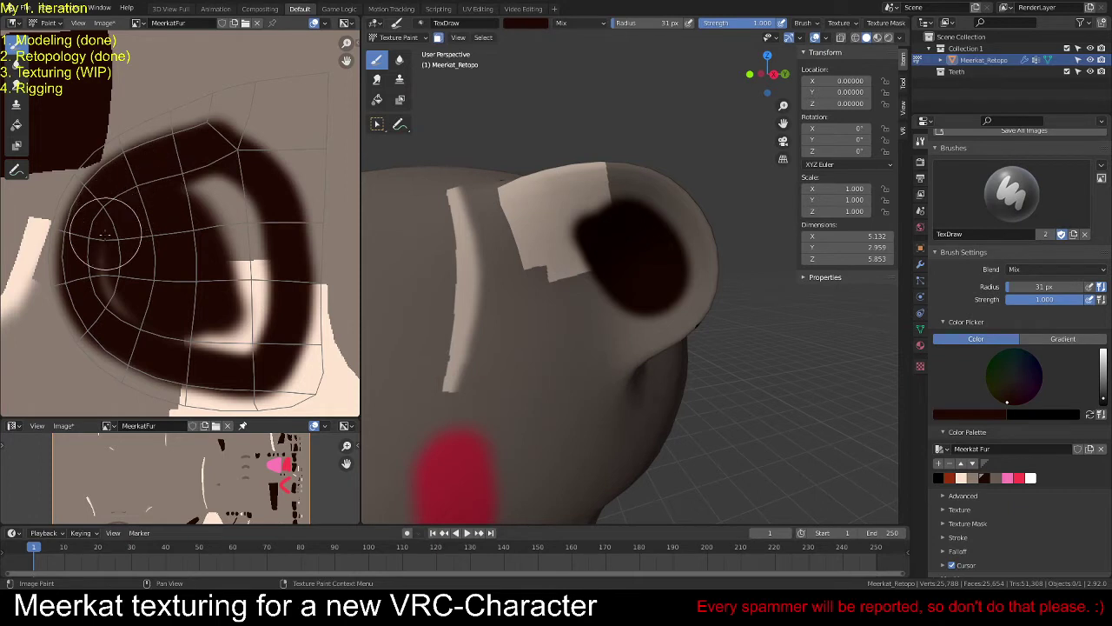
mouse_move(103, 233)
left_mouse_down()
mouse_move(101, 272)
mouse_move(126, 310)
mouse_move(243, 346)
mouse_move(261, 269)
mouse_move(255, 220)
mouse_move(231, 188)
mouse_move(182, 178)
mouse_move(186, 199)
mouse_move(221, 225)
mouse_move(237, 270)
mouse_move(235, 315)
left_mouse_up()
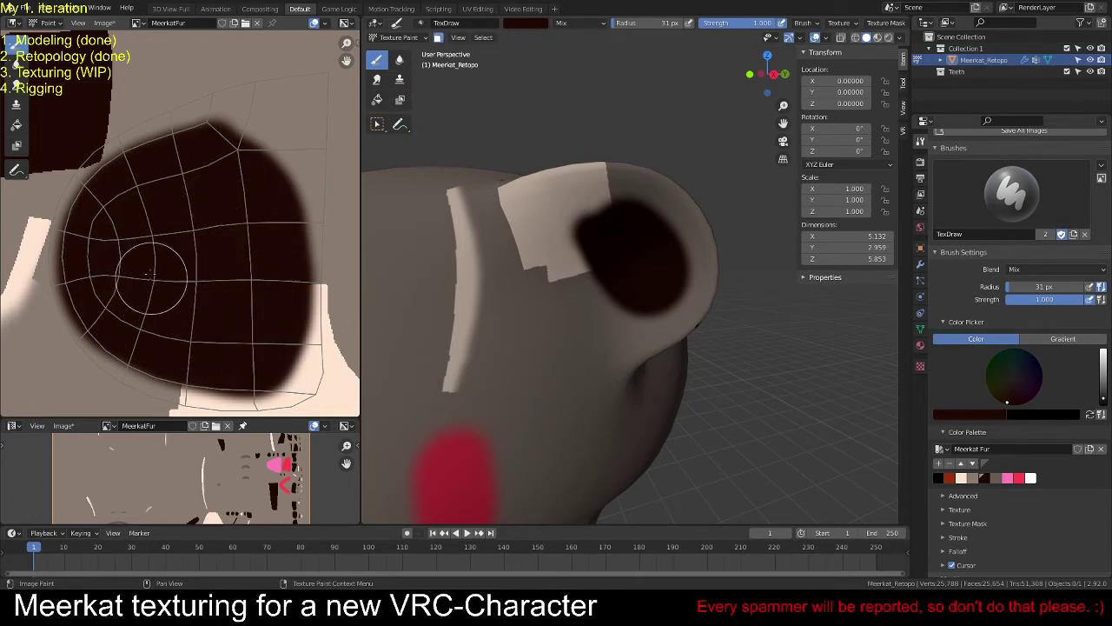
Step: Raise the brush radius to 49 px and darken the ear toward its tip
mouse_move(678, 330)
middle_mouse_down()
mouse_move(788, 382)
mouse_move(769, 378)
middle_mouse_up()
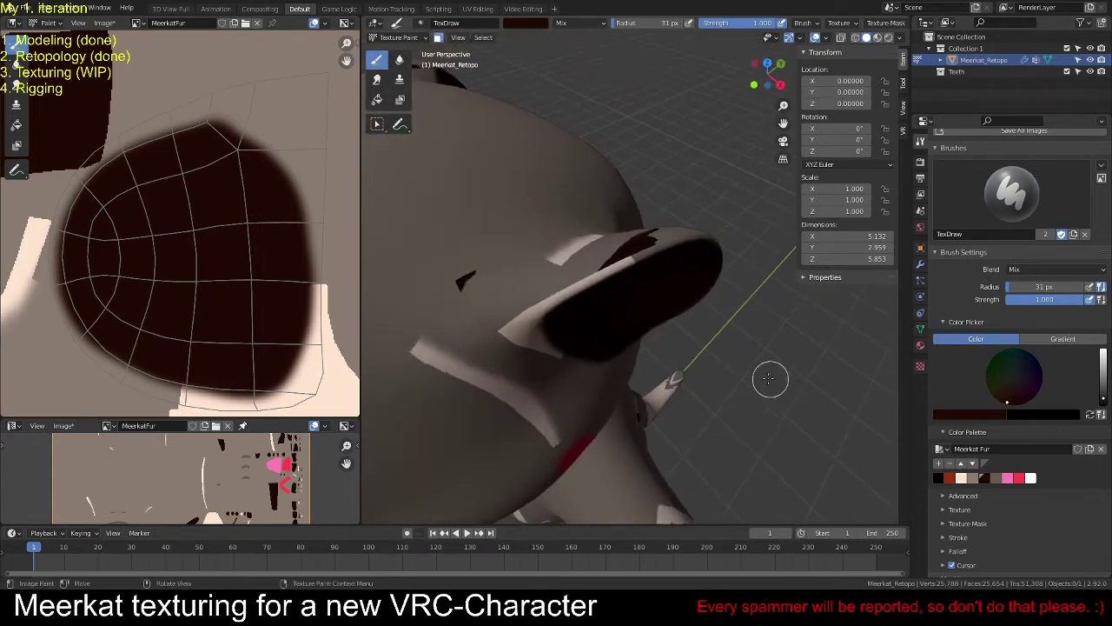
middle_click_drag(538, 308, 564, 300)
key("f")
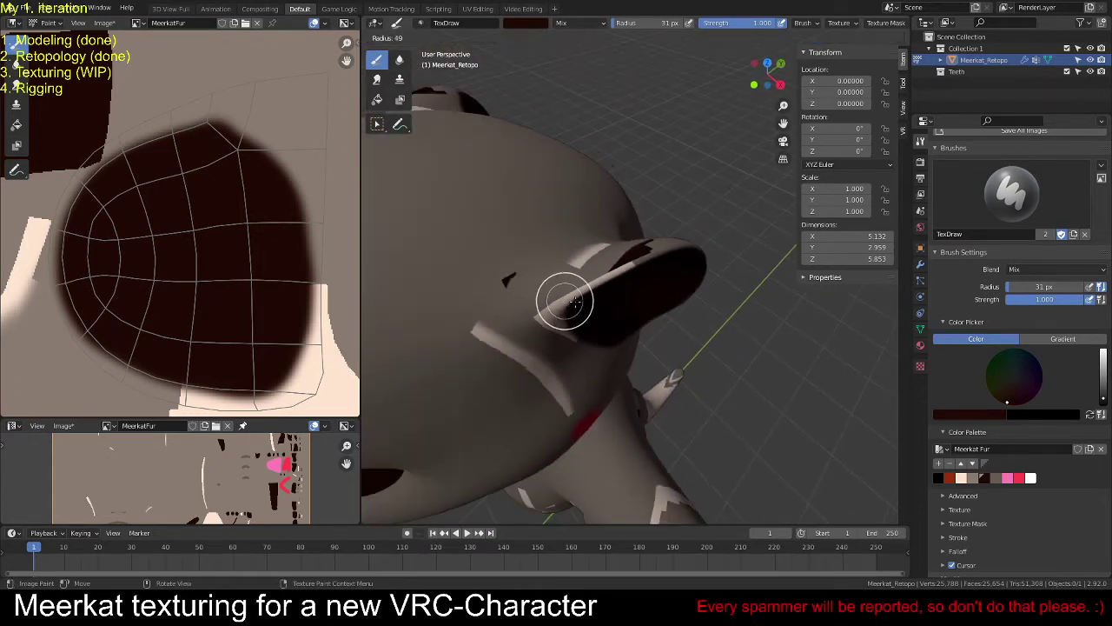
left_click(564, 304)
left_click_drag(563, 303, 651, 263)
mouse_move(651, 263)
middle_mouse_down()
mouse_move(553, 285)
mouse_move(589, 236)
mouse_move(631, 251)
middle_mouse_up()
left_click_drag(581, 238, 640, 284)
Step: Dab dark brown over the ear's sides, edge and base from several angles
mouse_move(640, 283)
middle_mouse_down()
mouse_move(620, 275)
mouse_move(617, 236)
middle_mouse_up()
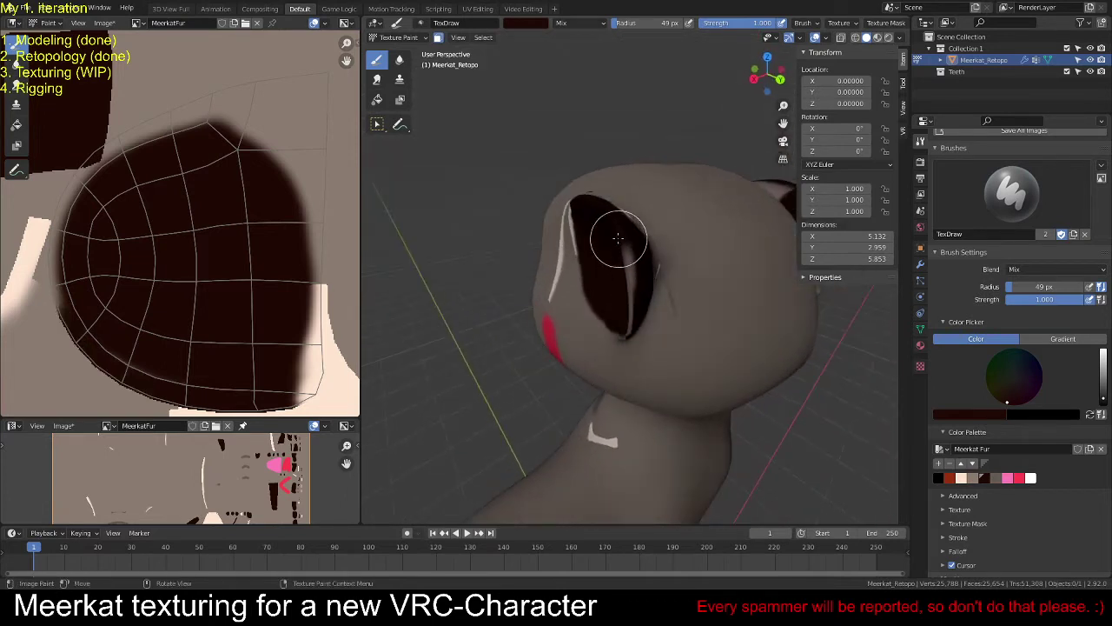
left_click_drag(627, 271, 623, 300)
middle_click_drag(622, 300, 633, 244)
left_click_drag(631, 285, 620, 296)
middle_click_drag(621, 296, 667, 287)
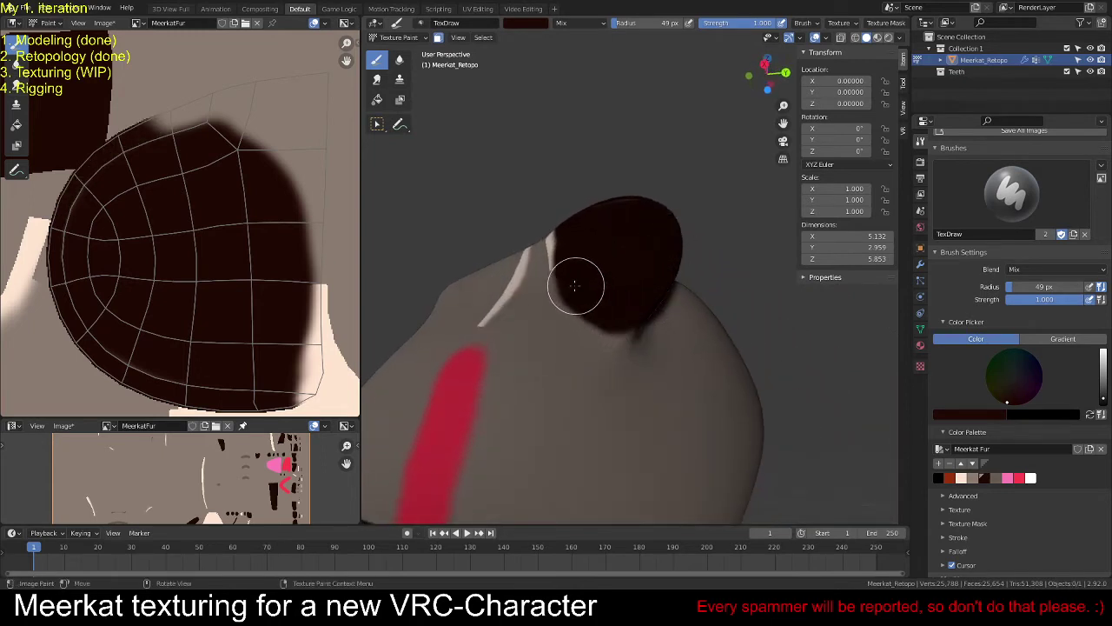
left_click_drag(575, 285, 577, 266)
middle_click_drag(576, 266, 547, 231)
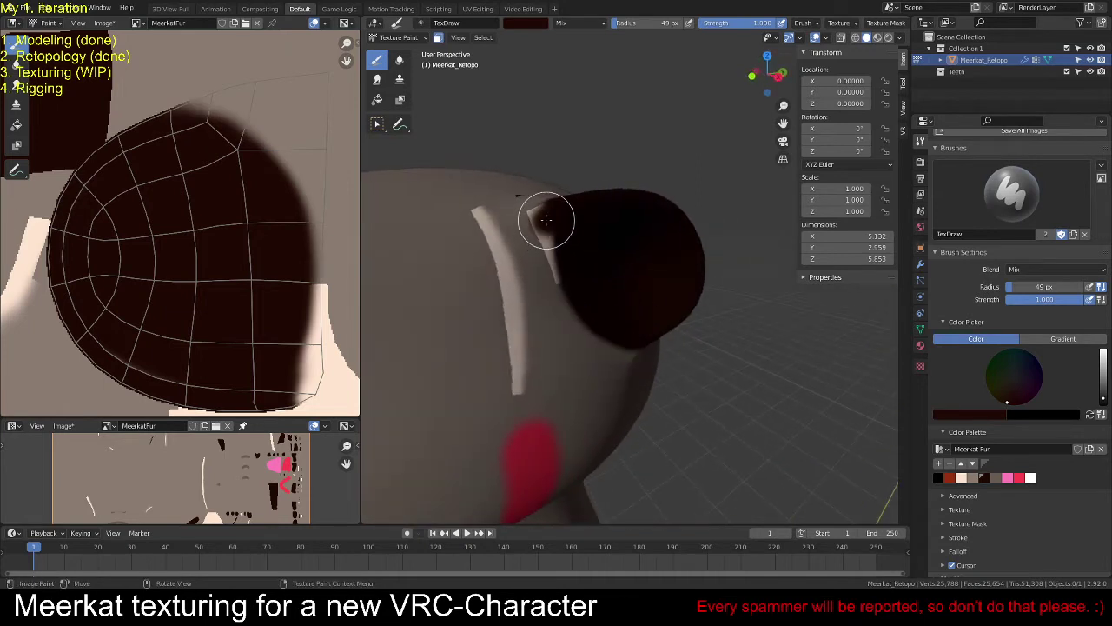
mouse_move(546, 220)
left_mouse_down()
mouse_move(541, 211)
mouse_move(565, 285)
left_mouse_up()
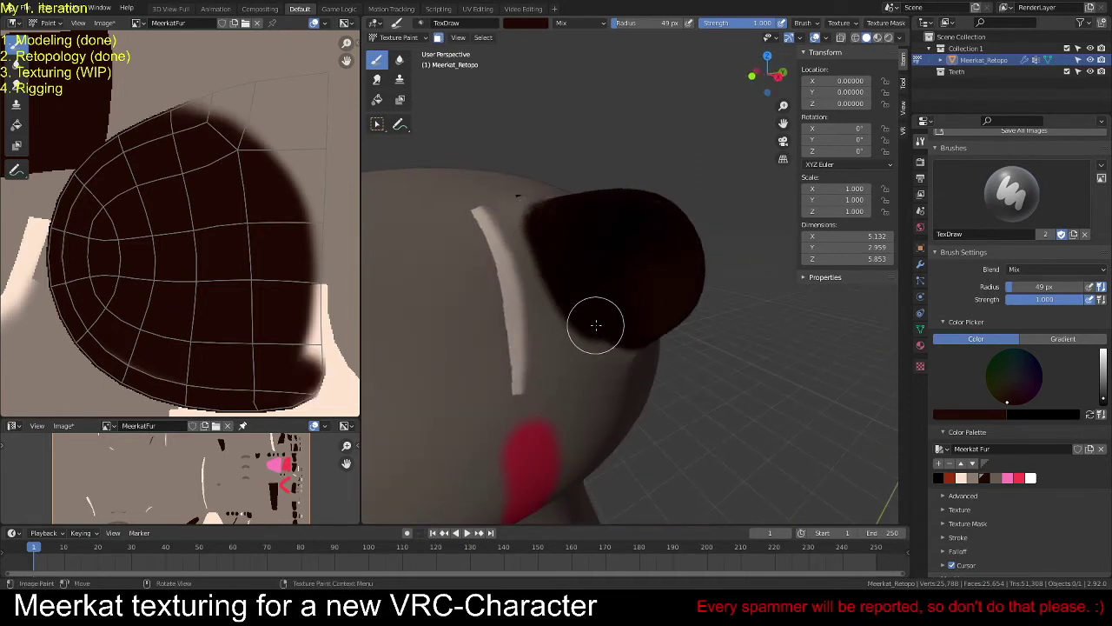
left_click(649, 284)
mouse_move(648, 283)
middle_mouse_down()
mouse_move(579, 253)
mouse_move(676, 336)
mouse_move(668, 334)
middle_mouse_up()
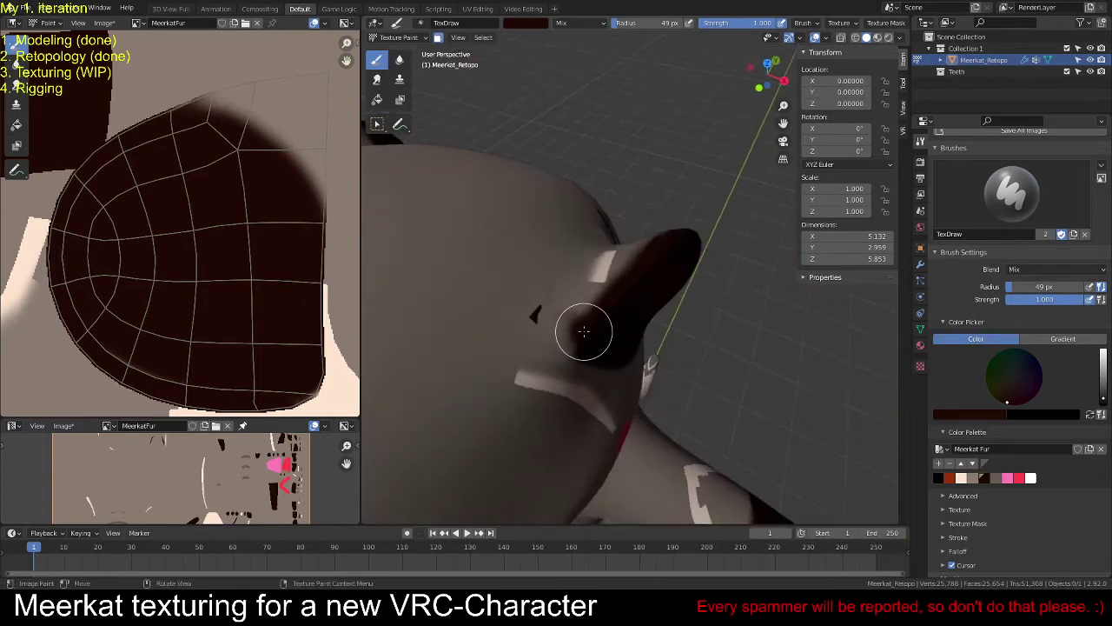
left_click_drag(593, 313, 639, 282)
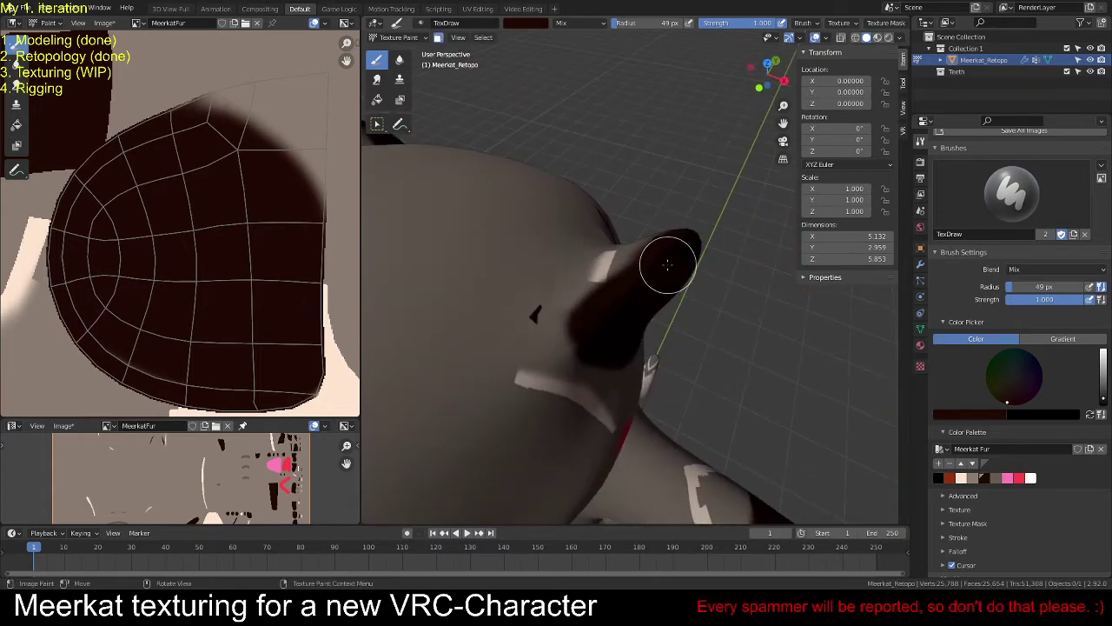
middle_click_drag(667, 263, 432, 282)
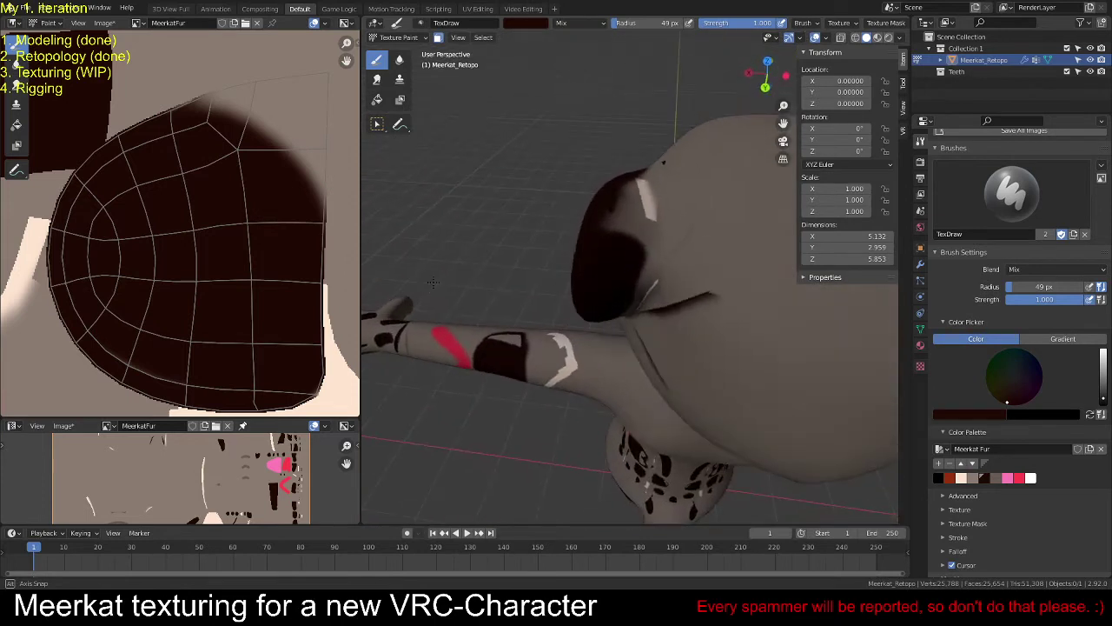
Step: Paint over the snout's dark mark and light stripe with the light grey-brown fur colour
left_click(972, 478)
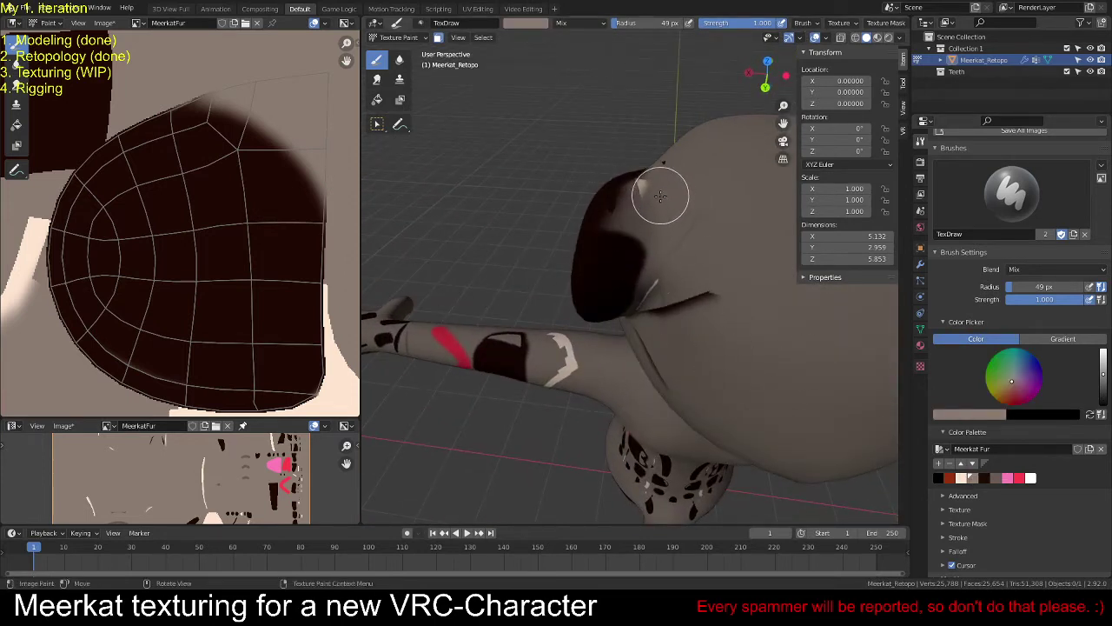
middle_click_drag(660, 196, 684, 247)
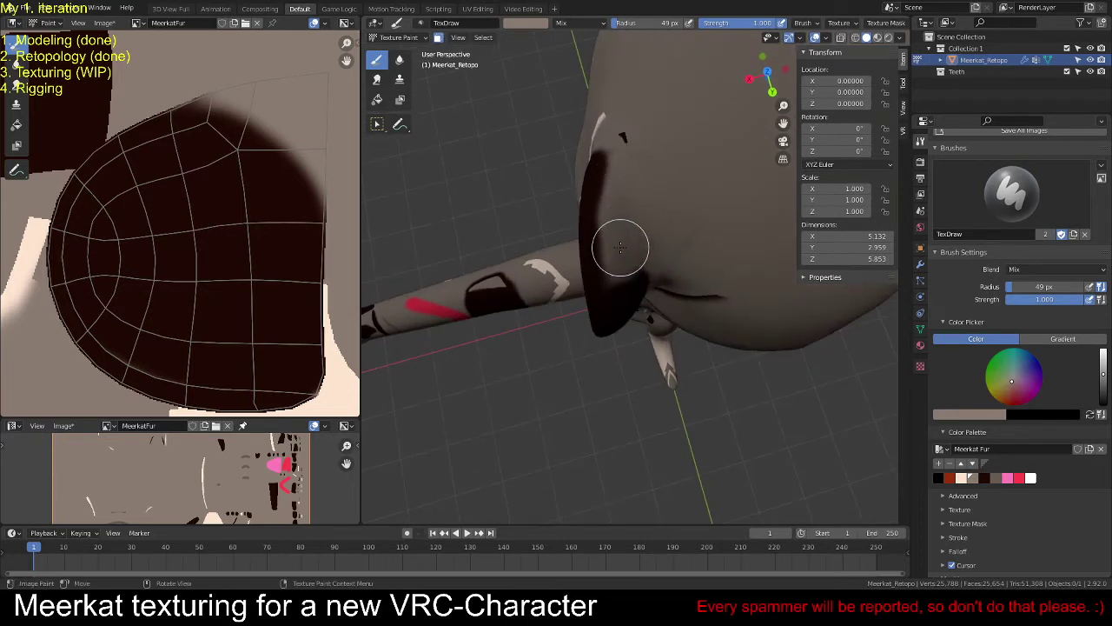
middle_click_drag(626, 197, 658, 212)
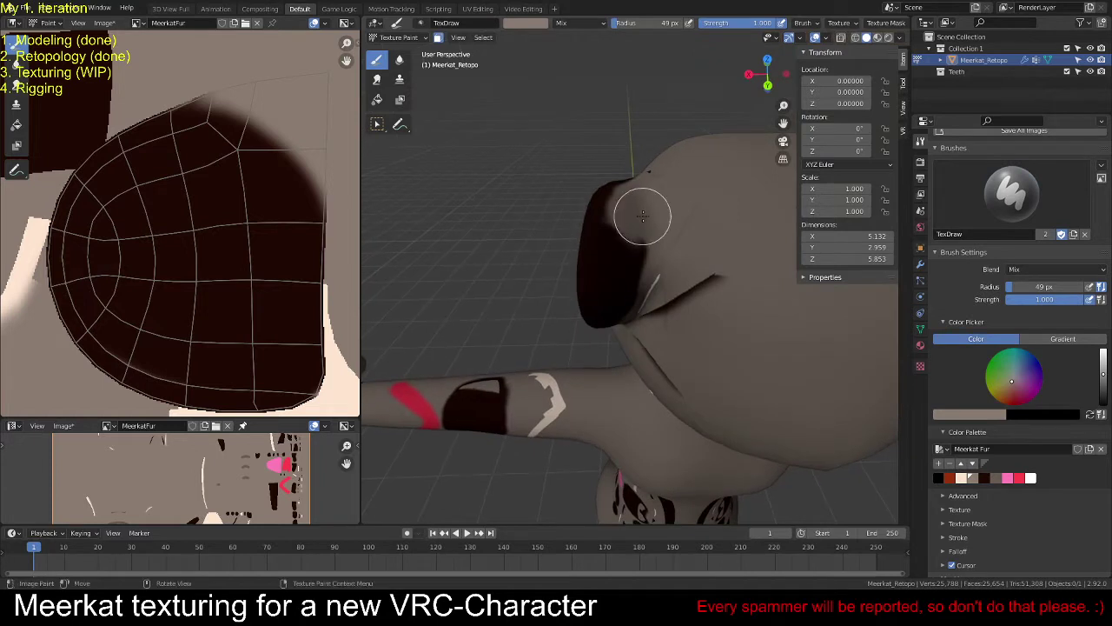
mouse_move(701, 235)
left_mouse_down()
mouse_move(696, 316)
mouse_move(744, 253)
mouse_move(675, 313)
left_mouse_up()
middle_click_drag(663, 273, 479, 174)
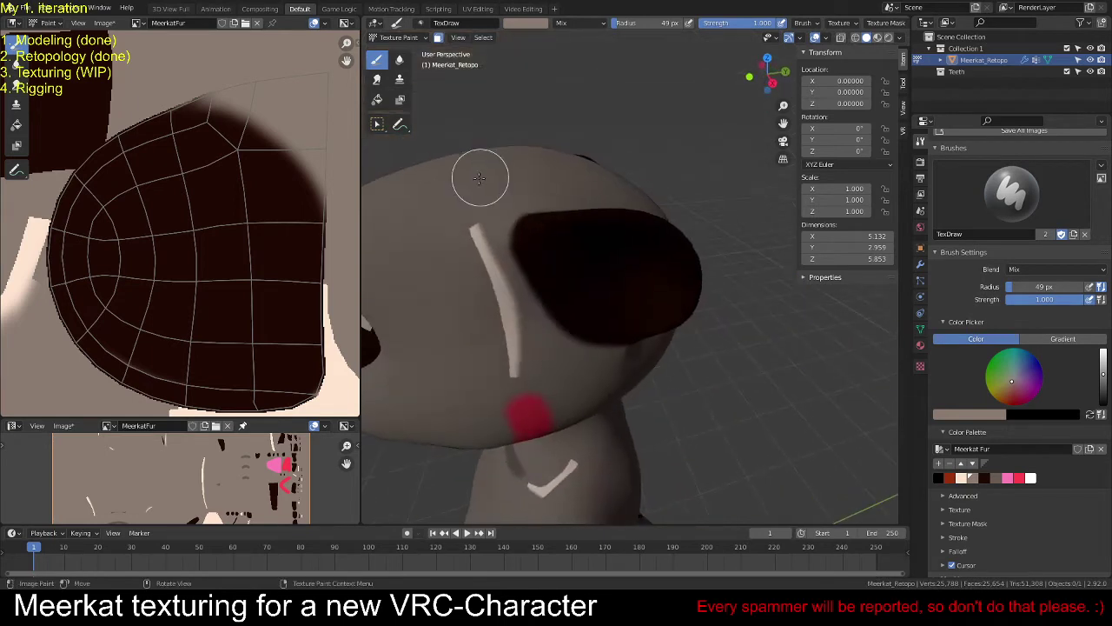
mouse_move(478, 213)
left_mouse_down()
mouse_move(507, 283)
mouse_move(511, 353)
left_mouse_up()
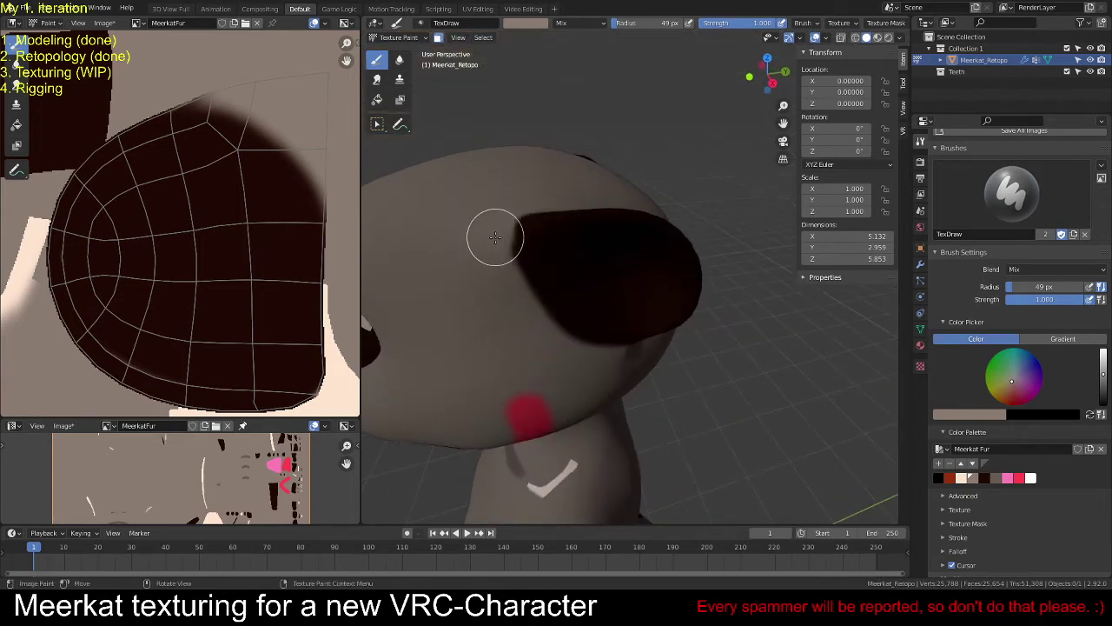
left_click_drag(495, 237, 508, 320)
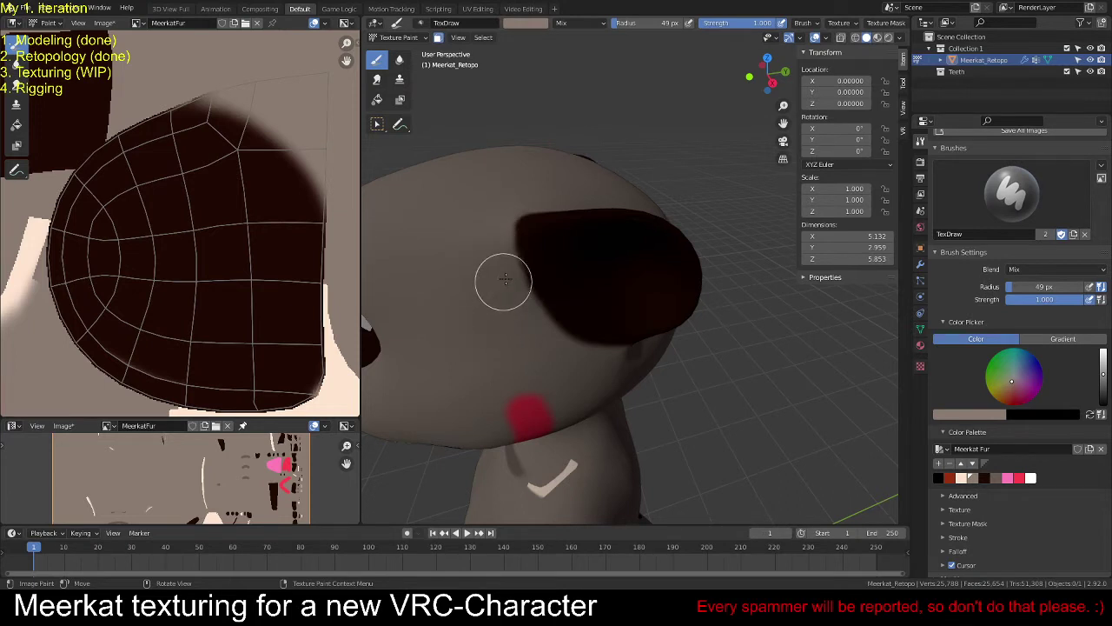
Step: Paint the inner ear light grey, leaving a dark rim around it
middle_click_drag(505, 278, 620, 227)
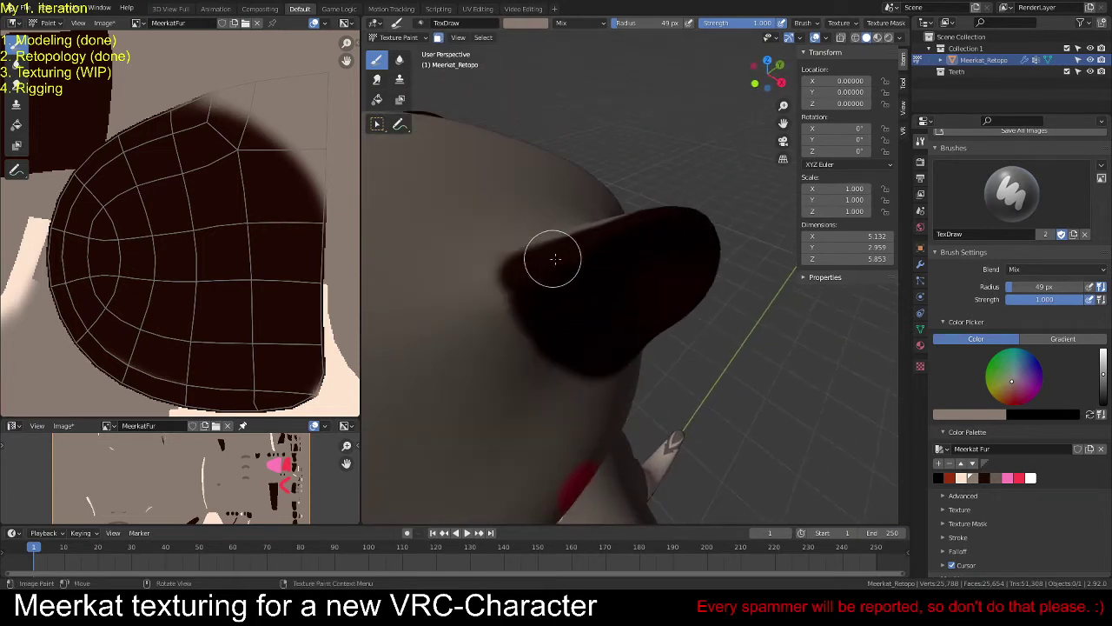
left_click(984, 478)
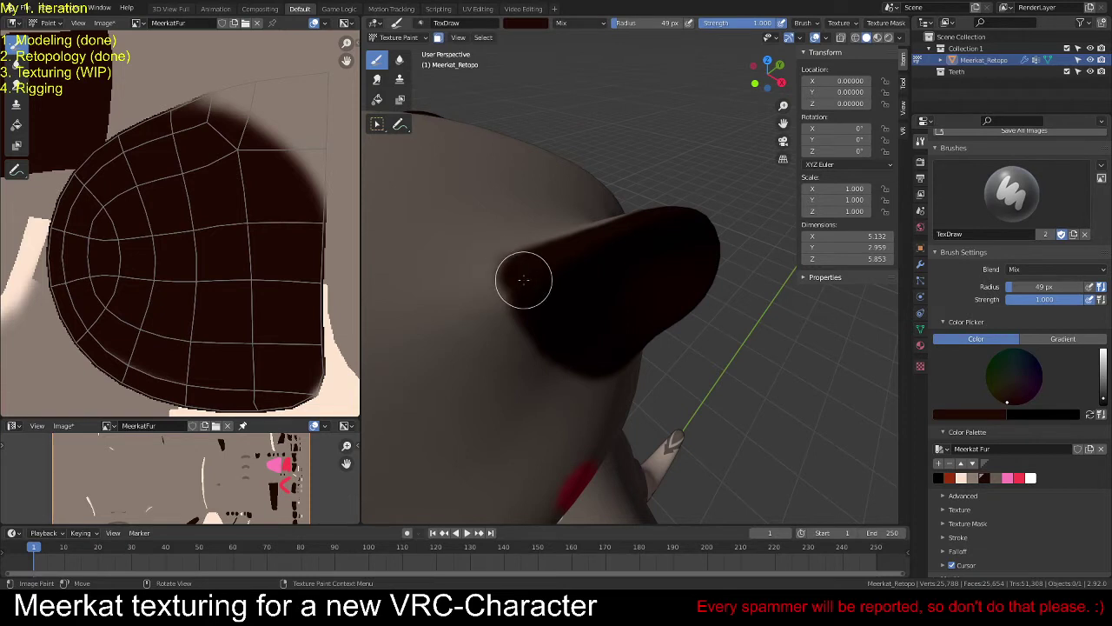
left_click(973, 478)
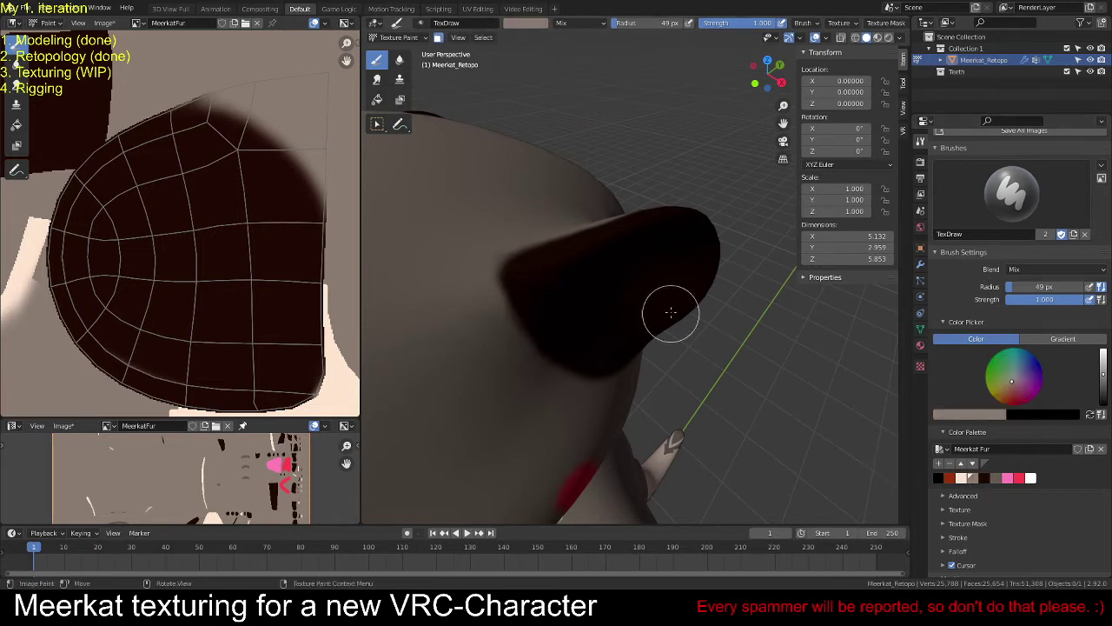
mouse_move(665, 311)
middle_mouse_down()
mouse_move(474, 315)
mouse_move(596, 221)
middle_mouse_up()
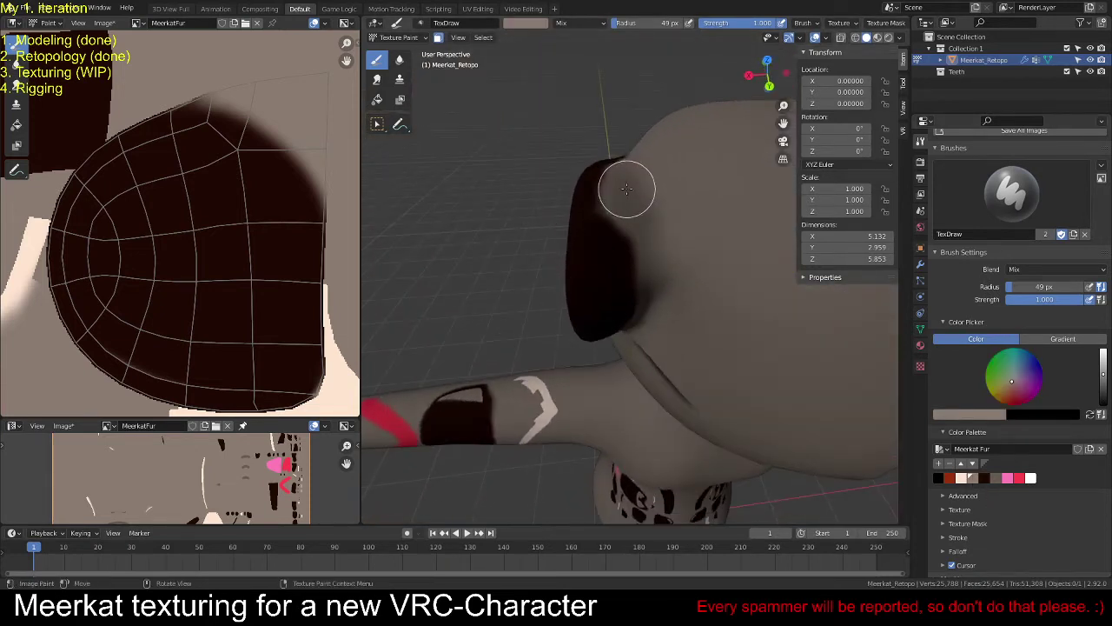
mouse_move(620, 203)
left_mouse_down()
mouse_move(611, 268)
mouse_move(620, 262)
left_mouse_up()
middle_click_drag(631, 218, 611, 226)
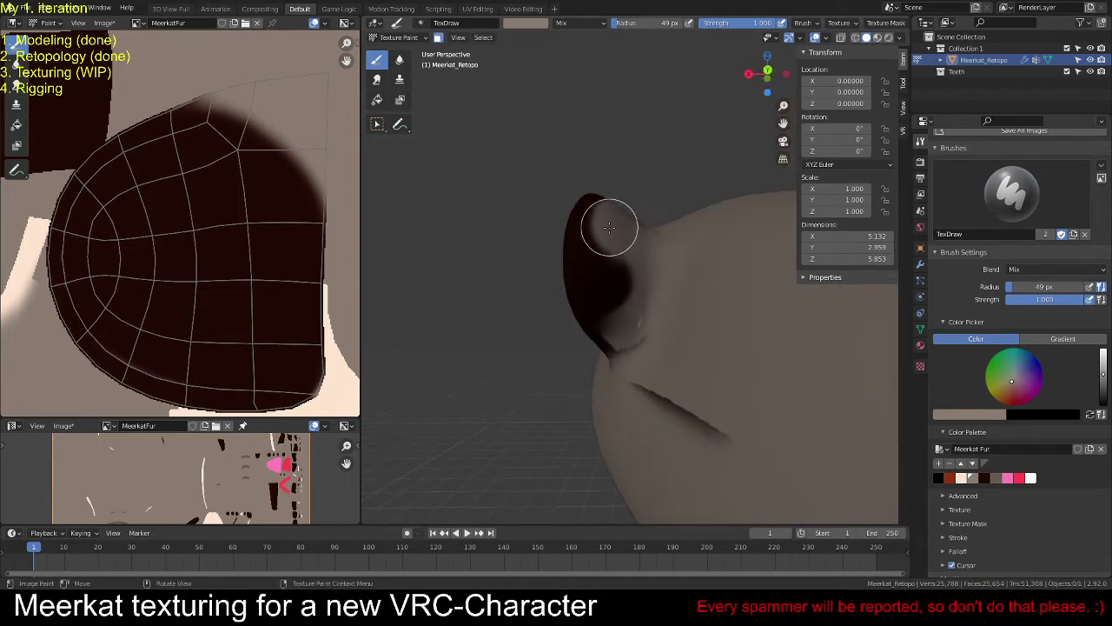
mouse_move(616, 237)
left_mouse_down()
mouse_move(618, 317)
mouse_move(653, 347)
mouse_move(630, 248)
mouse_move(634, 277)
left_mouse_up()
mouse_move(649, 323)
middle_mouse_down()
mouse_move(669, 304)
mouse_move(624, 235)
middle_mouse_up()
Step: Sample the head's grey-beige fur with S and paint over the dark smudge under the ear
left_click(978, 479)
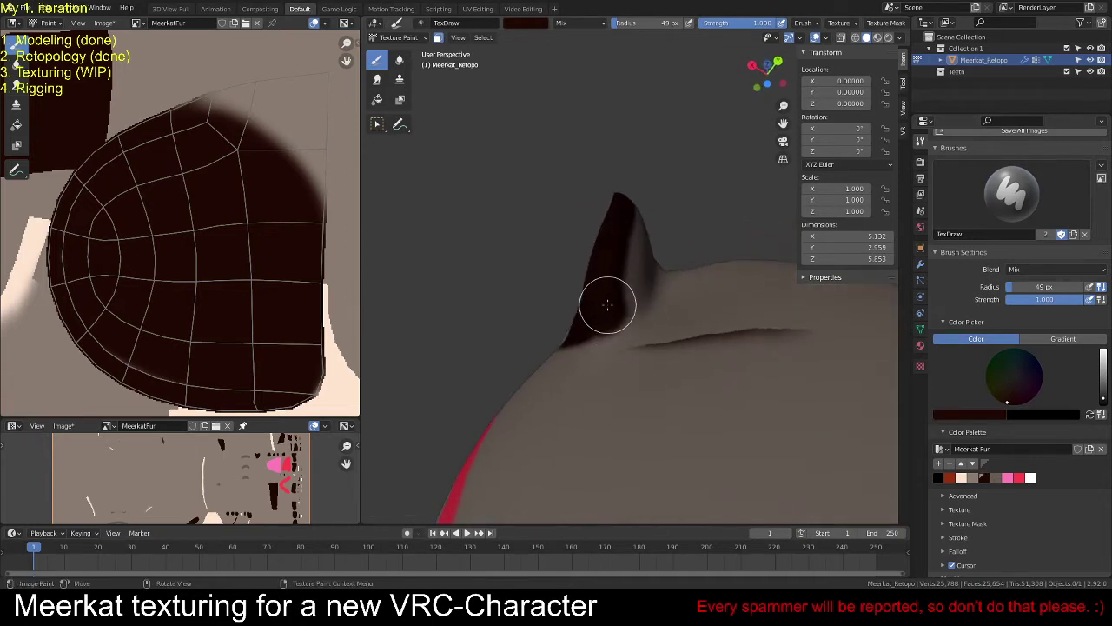
middle_click_drag(683, 298, 654, 358)
key("s")
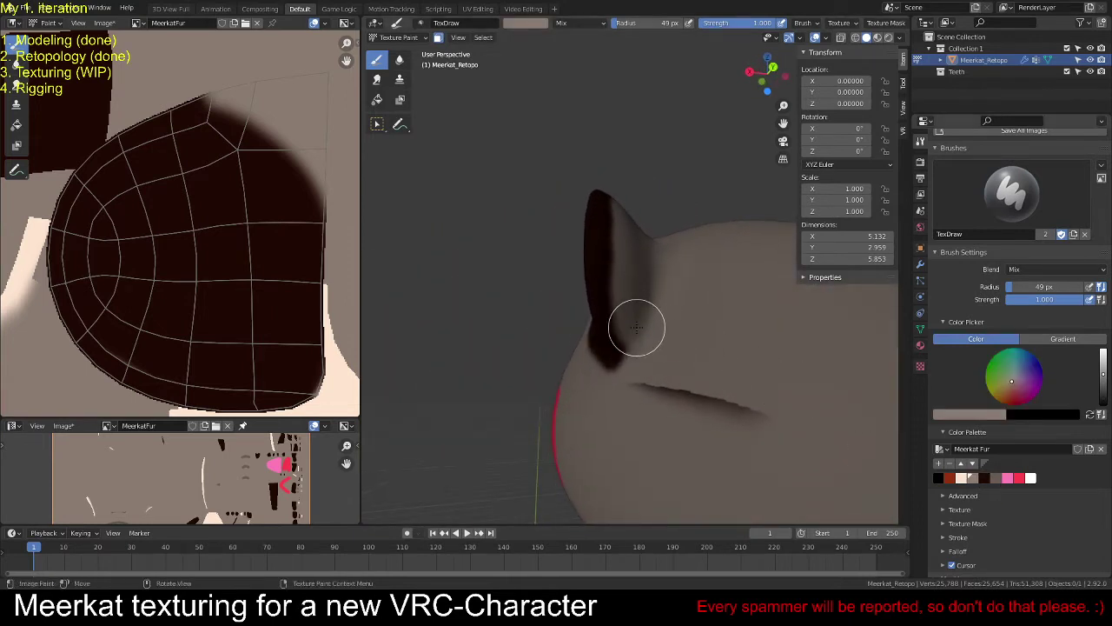
mouse_move(637, 327)
left_mouse_down()
mouse_move(645, 374)
mouse_move(630, 403)
mouse_move(759, 389)
mouse_move(784, 404)
left_mouse_up()
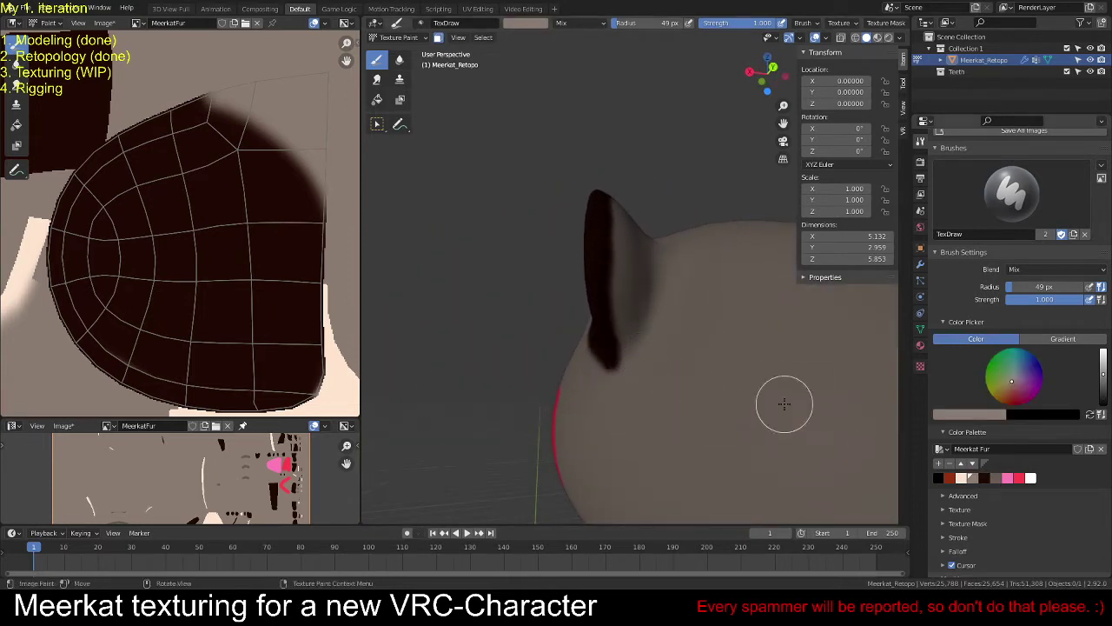
middle_click_drag(722, 439, 682, 428)
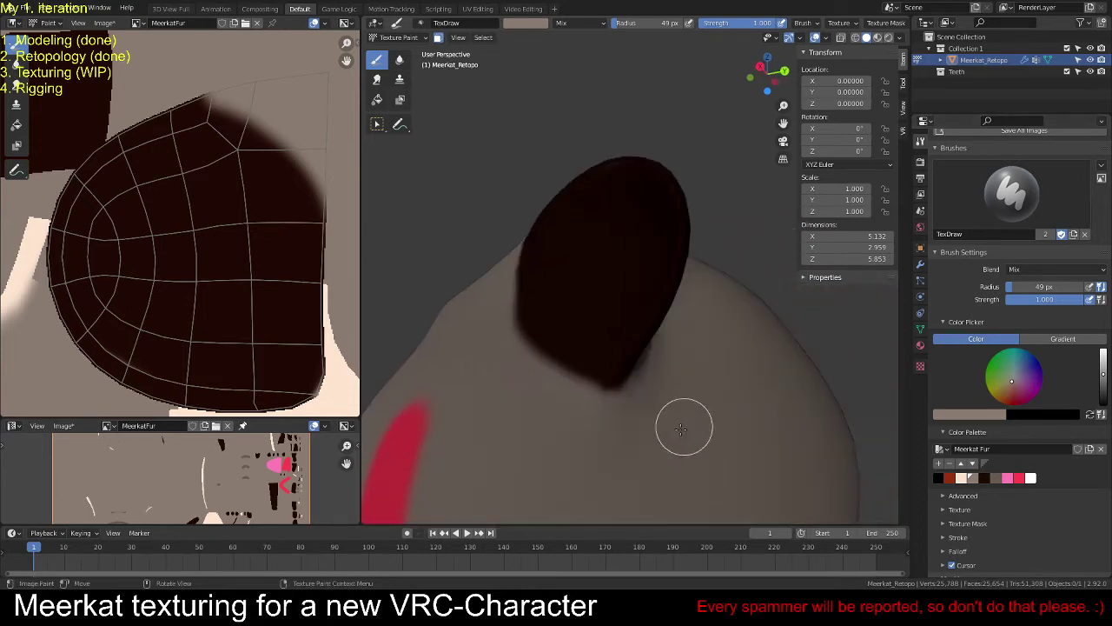
middle_click_drag(585, 409, 685, 356)
scroll(670, 291, "down", 2)
scroll(670, 291, "up", 5)
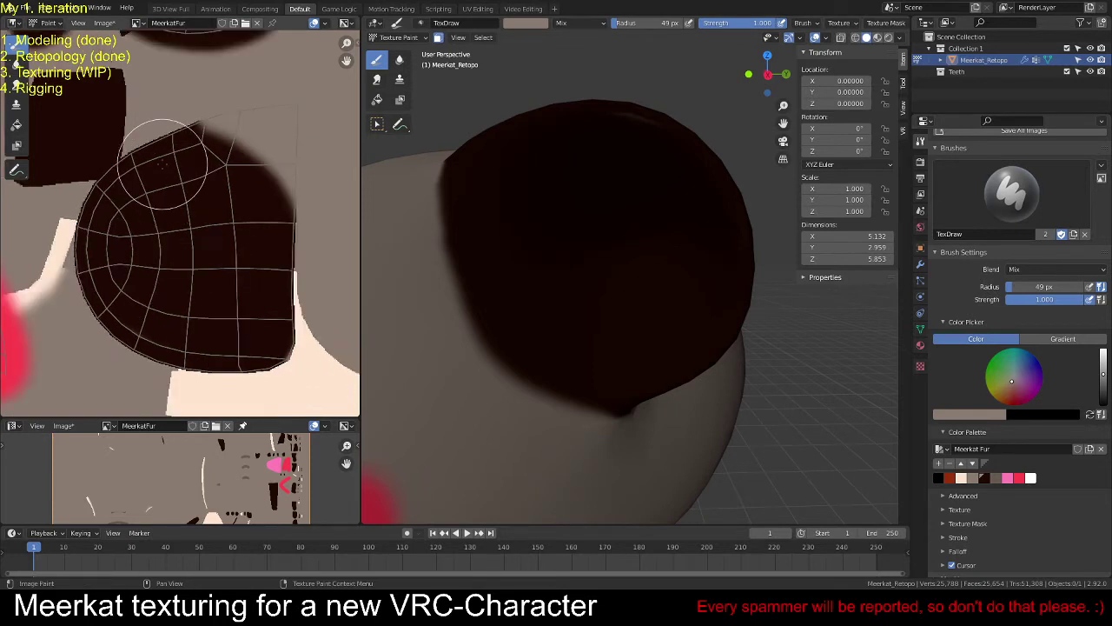
Step: Shrink the brush radius to 29 px and undo a stray light patch at the head's top edge
key("f")
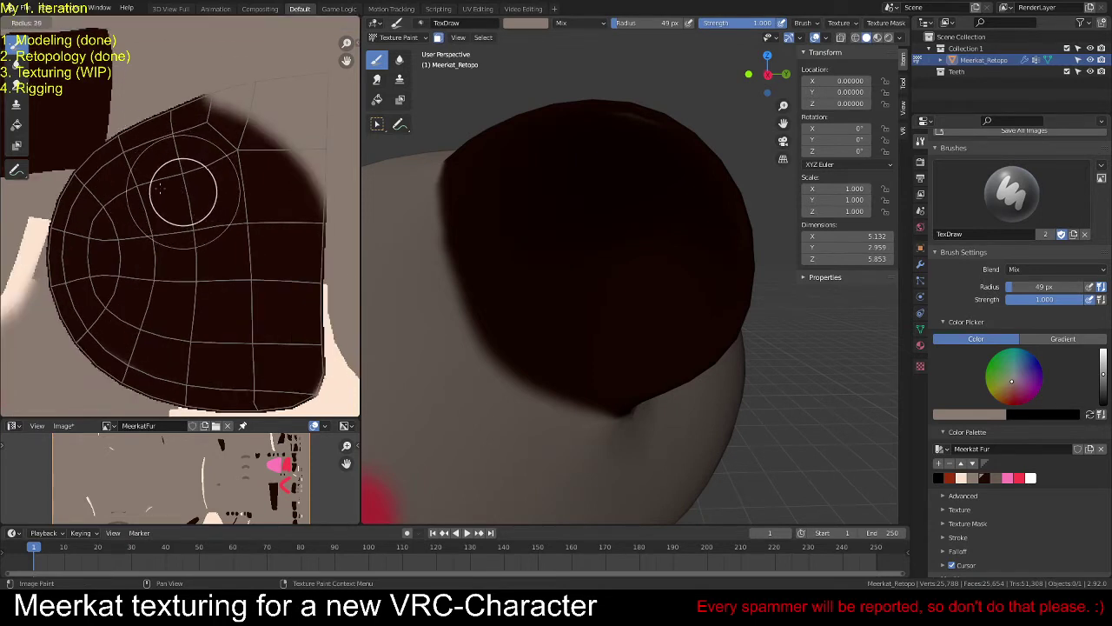
left_click(159, 199)
middle_click_drag(159, 200, 179, 184)
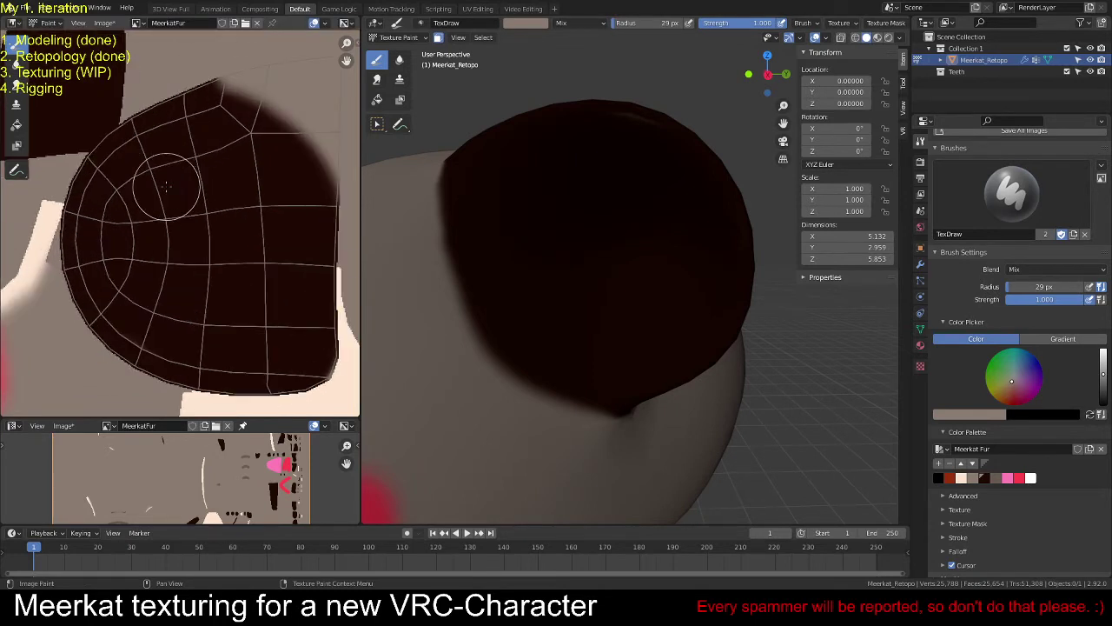
left_click_drag(190, 100, 191, 87)
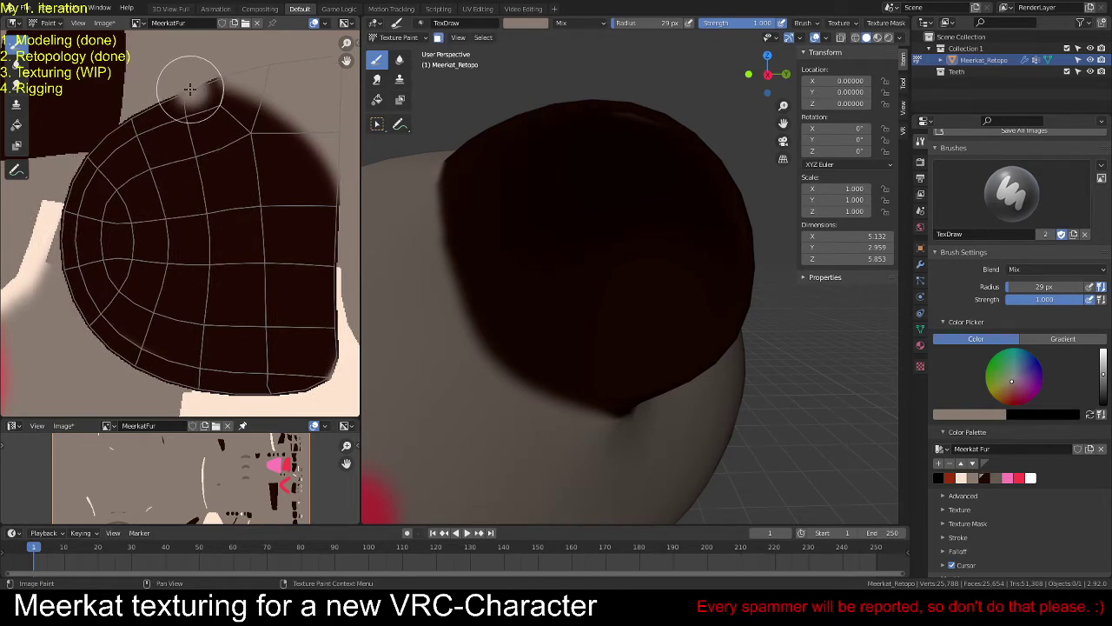
key("ctrl+z")
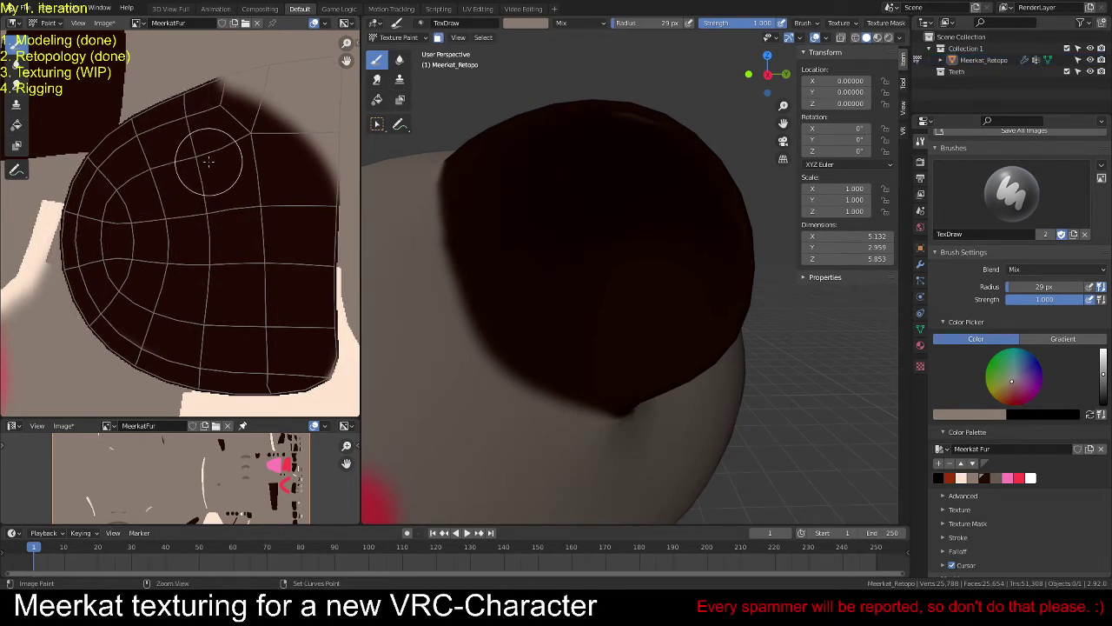
Step: Pick the dark brown palette colour and adjust the texture editor's brush palette settings
left_click(983, 477)
key("n")
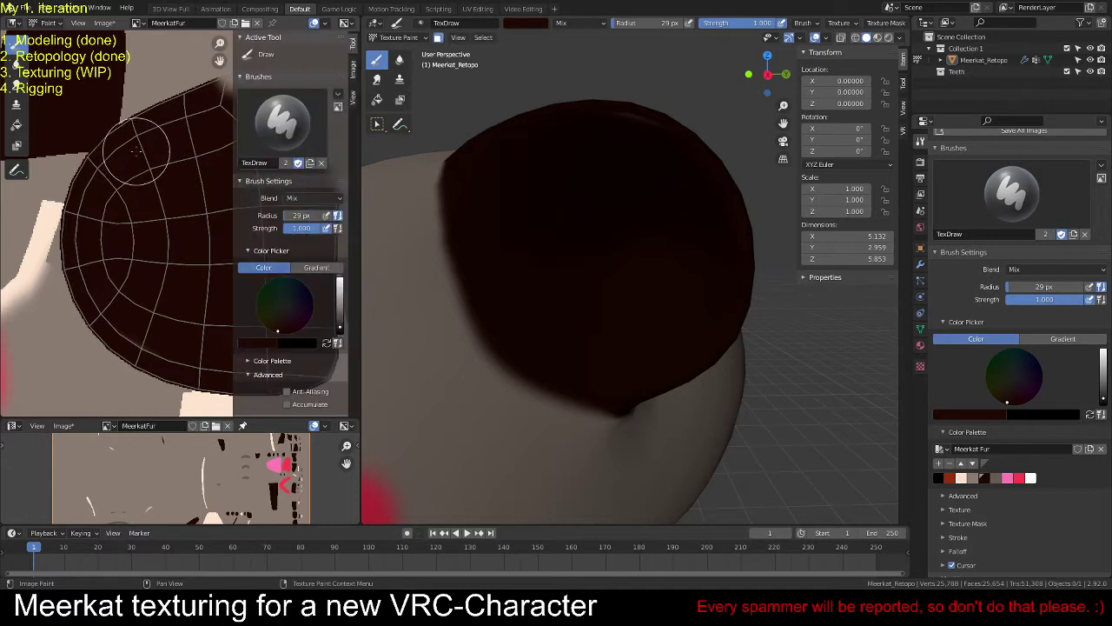
scroll(270, 294, "down", 3)
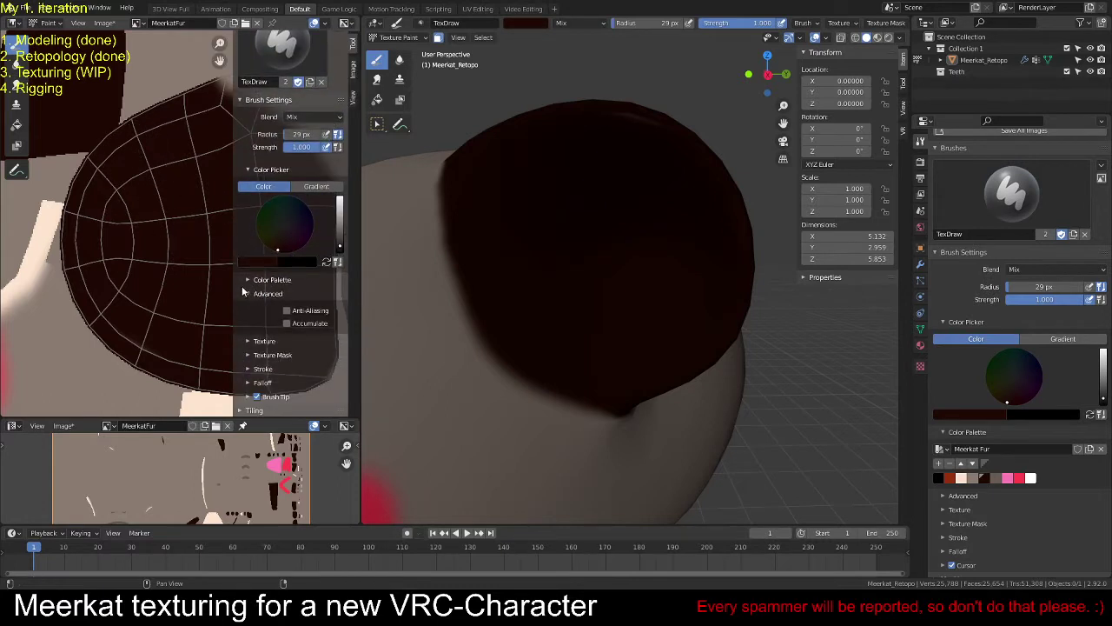
left_click(246, 293)
left_click(246, 313)
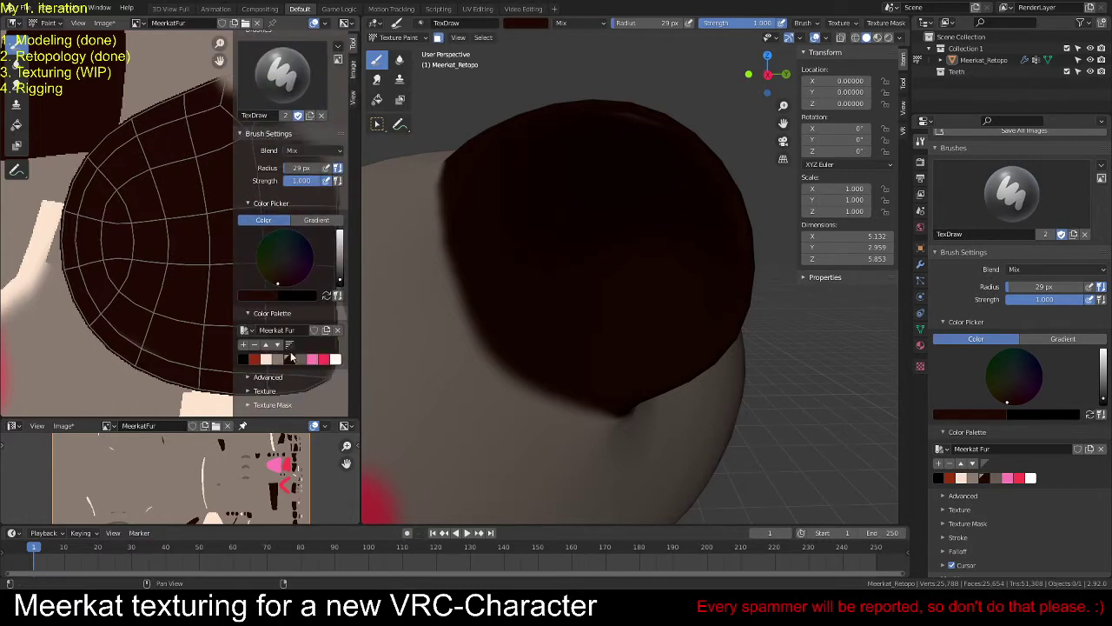
key("n")
Step: Paint dark brown over the light gap above the ear in the UV image
mouse_move(182, 100)
left_mouse_down()
mouse_move(114, 128)
mouse_move(64, 193)
mouse_move(59, 256)
mouse_move(80, 311)
mouse_move(99, 336)
mouse_move(165, 375)
mouse_move(313, 391)
mouse_move(281, 364)
mouse_move(232, 251)
mouse_move(193, 157)
mouse_move(194, 107)
left_mouse_up()
mouse_move(600, 304)
middle_mouse_down()
mouse_move(611, 321)
mouse_move(631, 273)
mouse_move(625, 346)
mouse_move(515, 263)
mouse_move(641, 200)
mouse_move(614, 248)
mouse_move(643, 305)
middle_mouse_up()
scroll(651, 303, "down", 6)
scroll(643, 304, "up", 6)
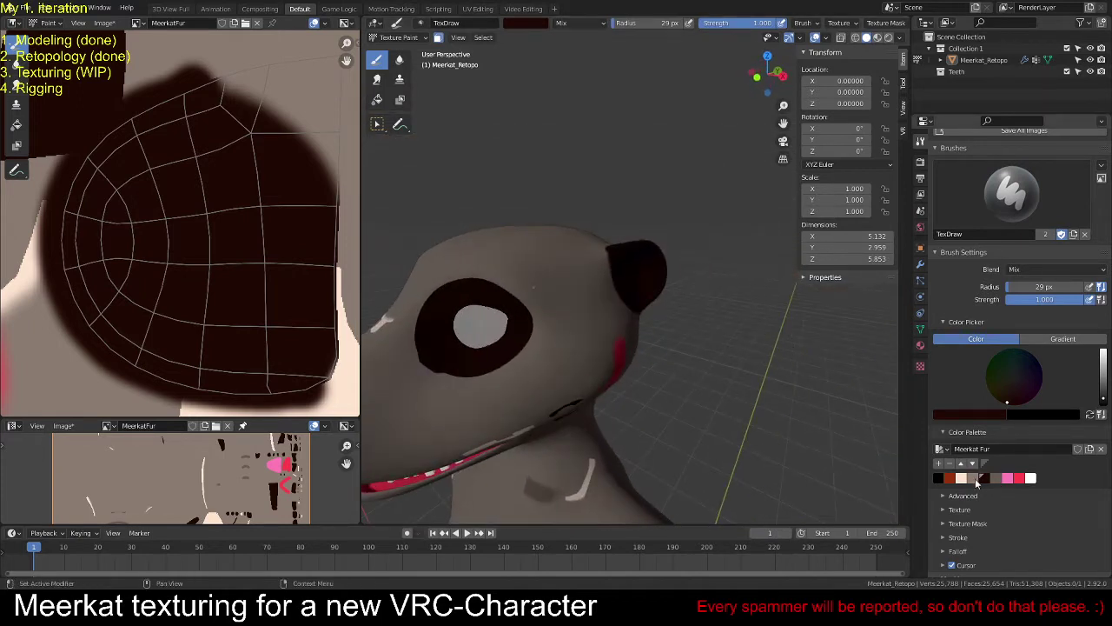
Step: Paint out the red cheek stripe with the light beige fur colour
left_click(977, 480)
scroll(517, 260, "up", 4)
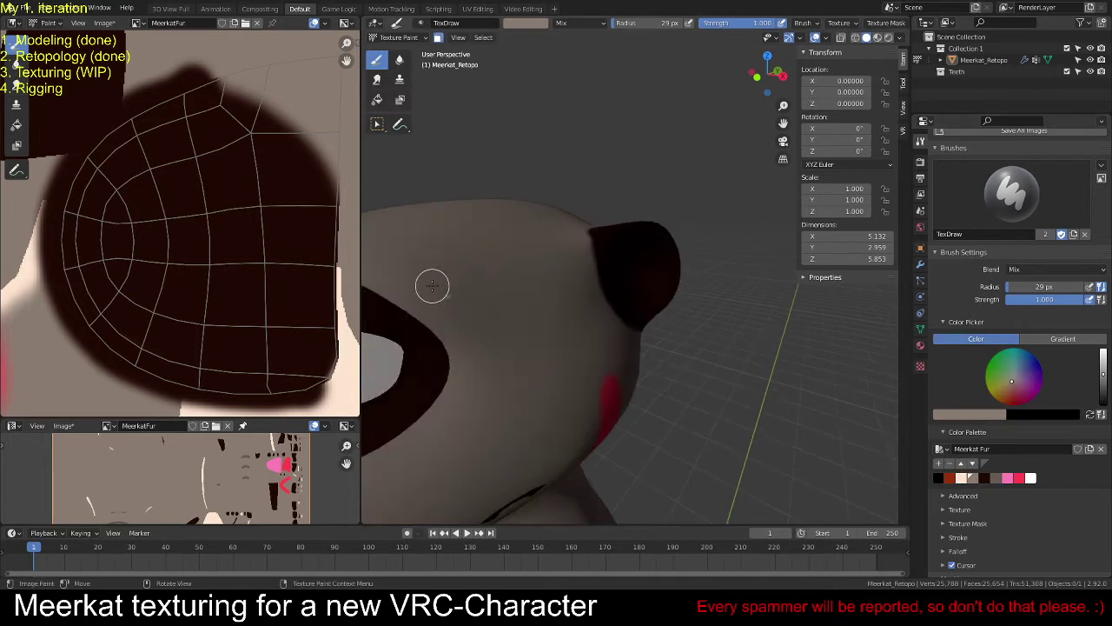
middle_click_drag(504, 326, 619, 329)
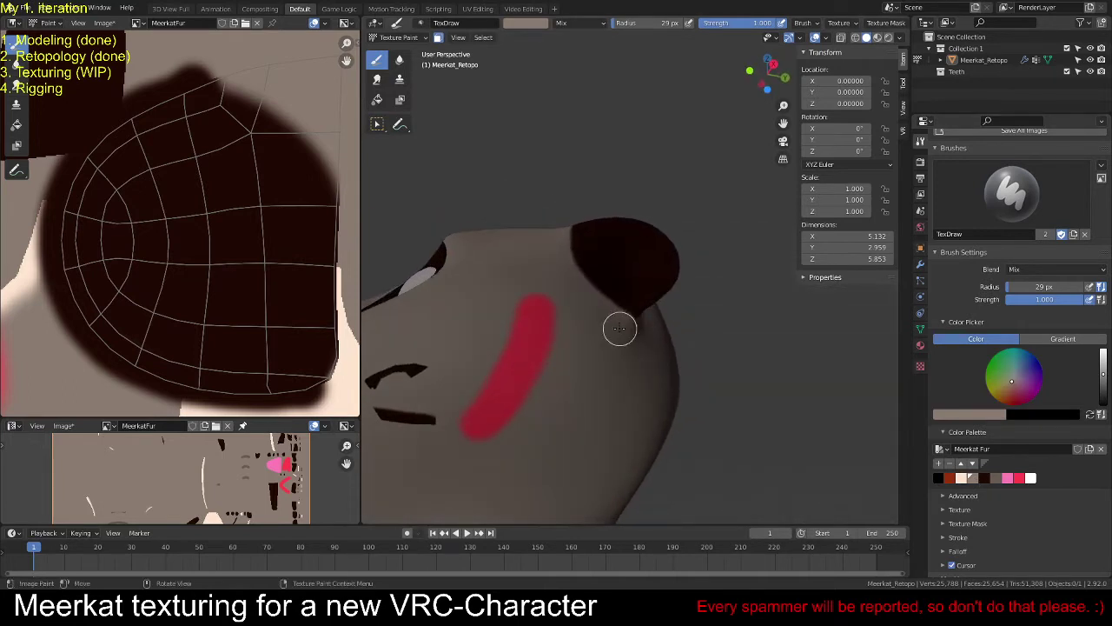
mouse_move(498, 277)
left_mouse_down()
mouse_move(542, 311)
mouse_move(512, 300)
mouse_move(535, 323)
mouse_move(548, 314)
mouse_move(531, 305)
mouse_move(504, 326)
mouse_move(504, 376)
mouse_move(545, 370)
mouse_move(536, 392)
mouse_move(523, 340)
left_mouse_up()
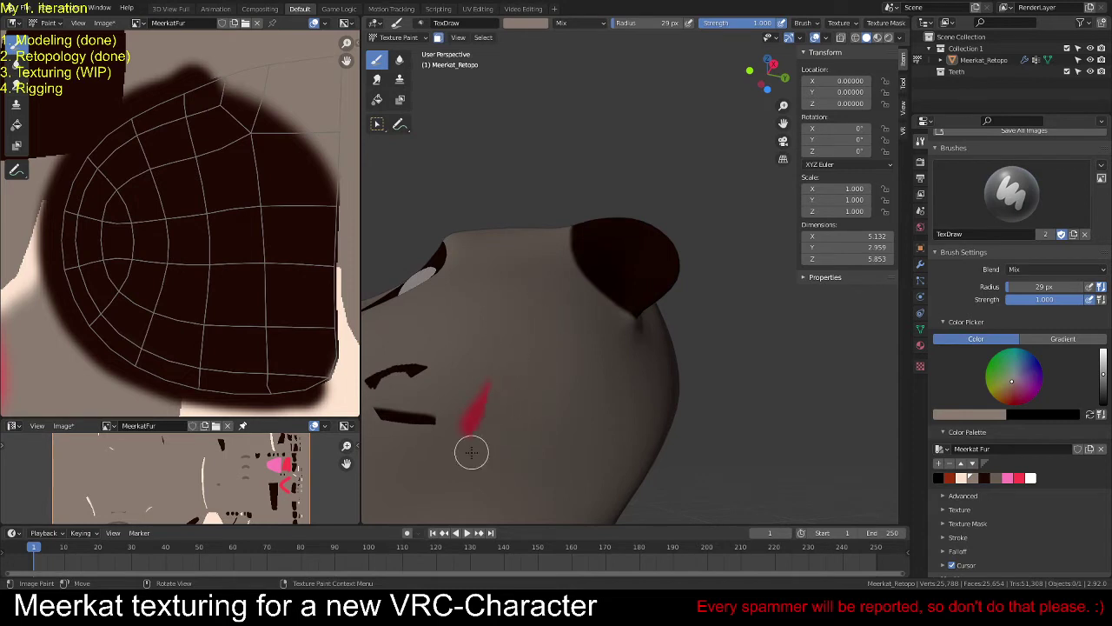
left_click_drag(471, 452, 490, 350)
mouse_move(490, 351)
middle_mouse_down()
mouse_move(628, 303)
mouse_move(524, 225)
middle_mouse_up()
Step: Cover the white streak above the teeth and the white nose patch with fur colour
scroll(628, 302, "up", 2)
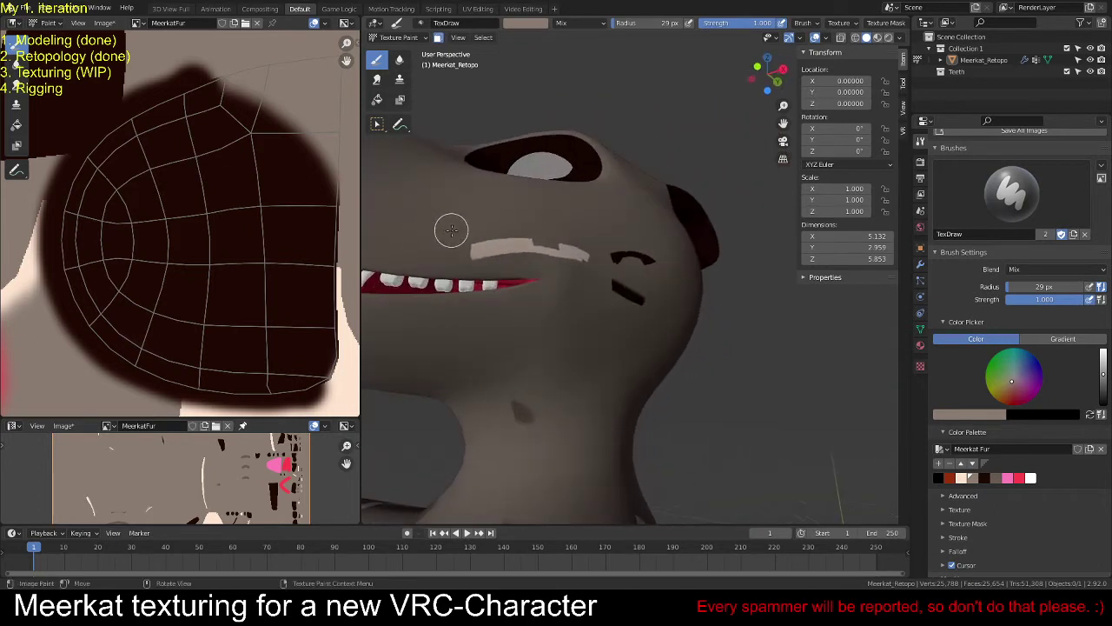
mouse_move(451, 229)
left_mouse_down()
mouse_move(514, 234)
mouse_move(471, 244)
mouse_move(487, 249)
mouse_move(470, 254)
mouse_move(540, 249)
left_mouse_up()
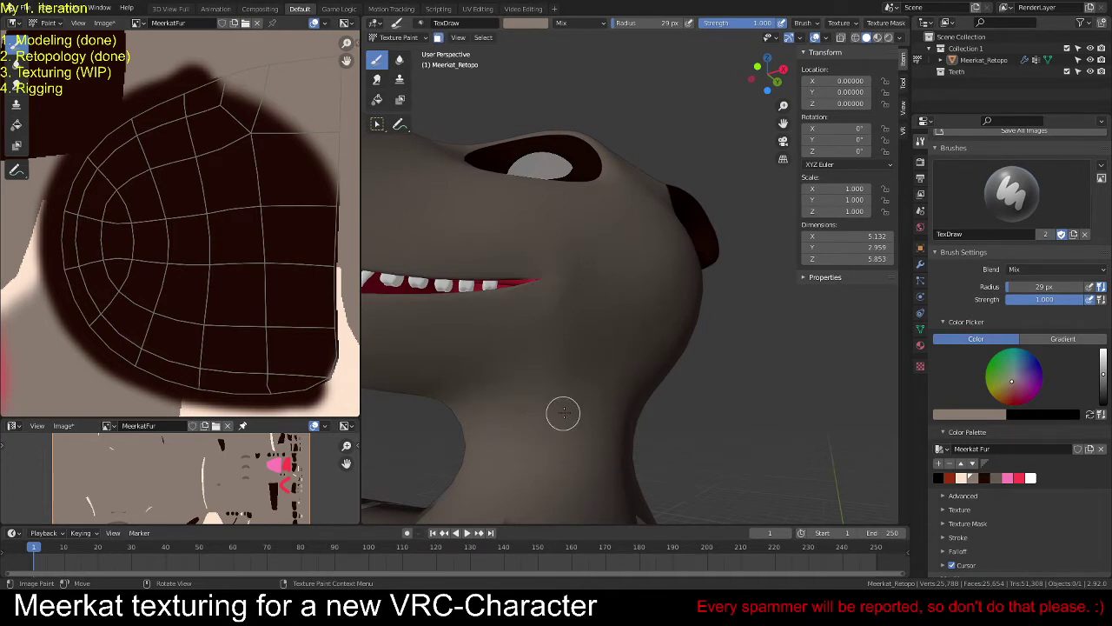
middle_click_drag(564, 413, 588, 356)
middle_click_drag(437, 190, 475, 264)
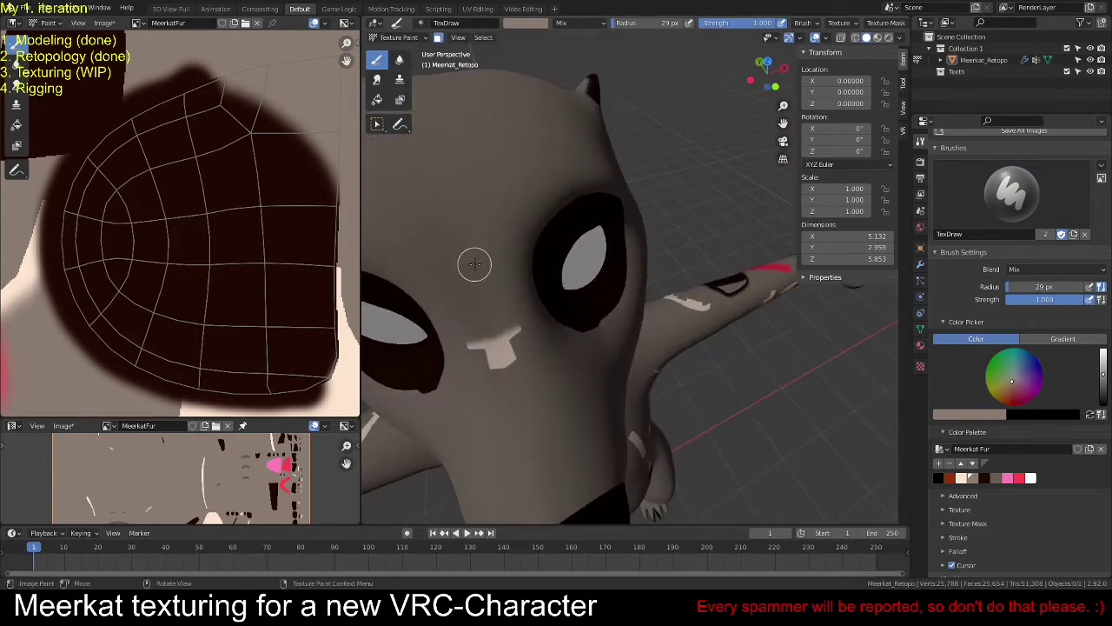
mouse_move(510, 311)
left_mouse_down()
mouse_move(509, 330)
mouse_move(497, 318)
left_mouse_up()
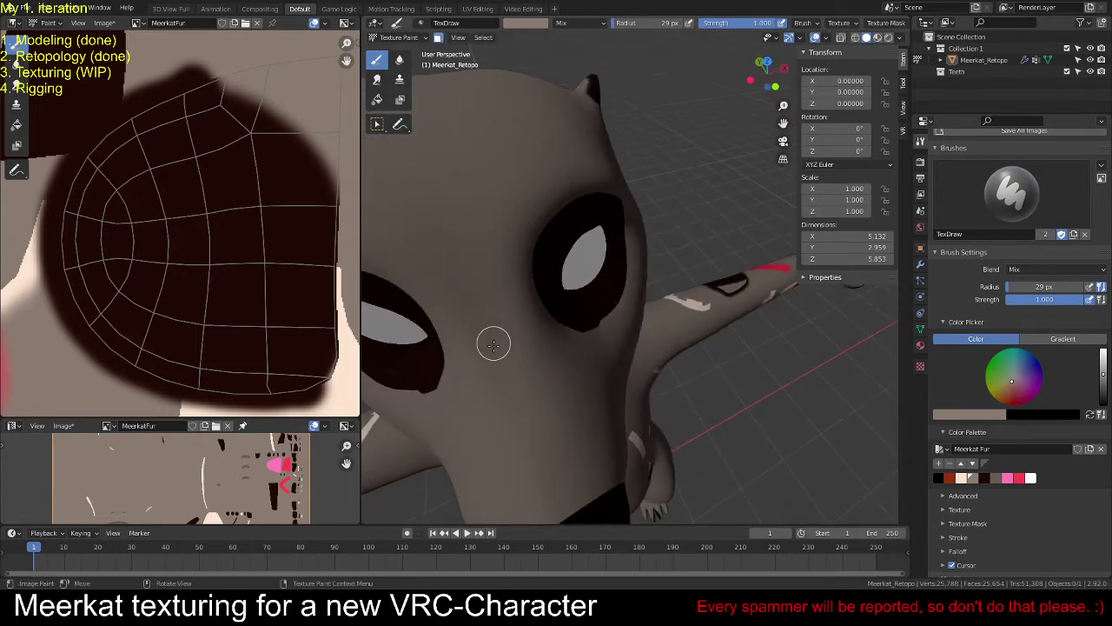
middle_click_drag(493, 345, 487, 245)
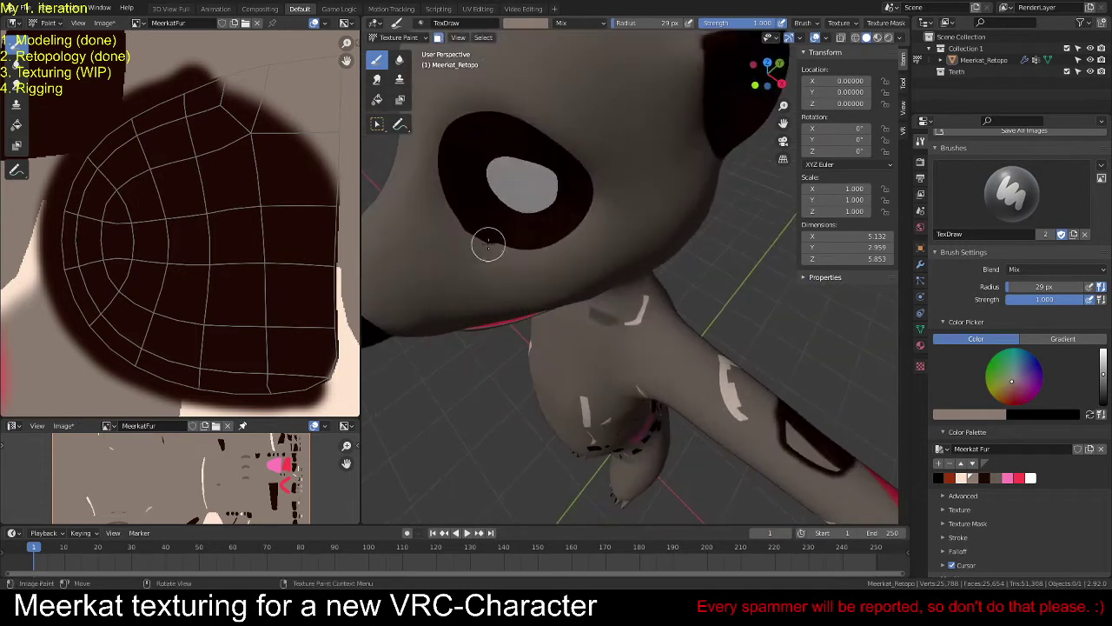
Step: Dab dark red-brown on the eye ring's lower-left, then reselect the grey-brown fur colour
middle_click_drag(509, 187, 652, 291)
scroll(604, 250, "up", 4)
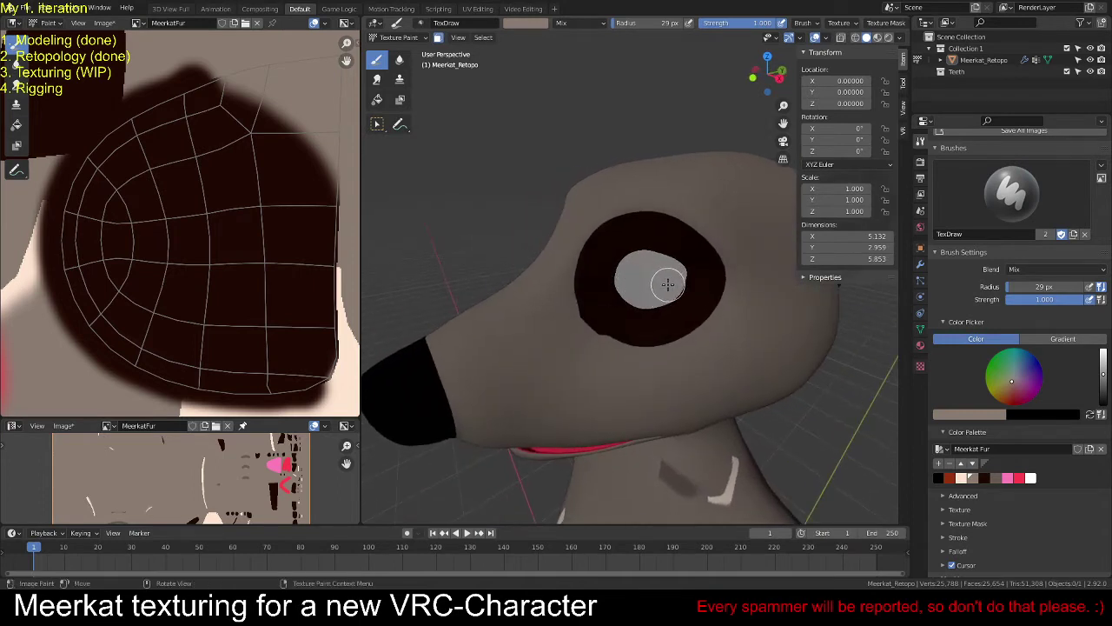
scroll(668, 284, "up", 2)
left_click(950, 477)
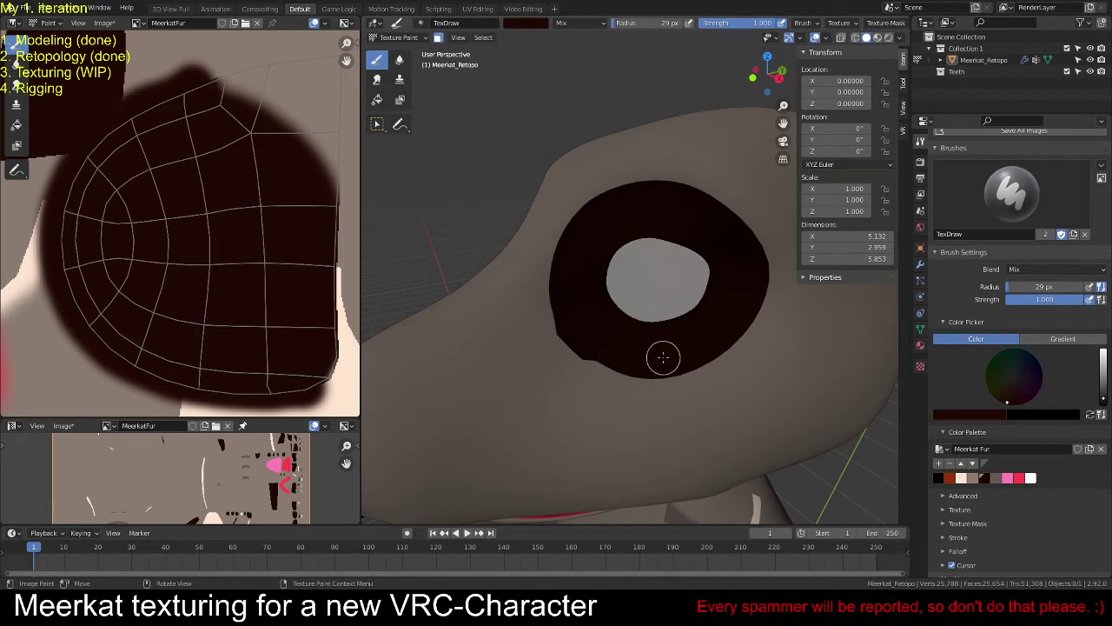
mouse_move(630, 338)
middle_mouse_down()
mouse_move(665, 320)
mouse_move(633, 332)
mouse_move(621, 323)
middle_mouse_up()
left_click(597, 333)
left_click(972, 477)
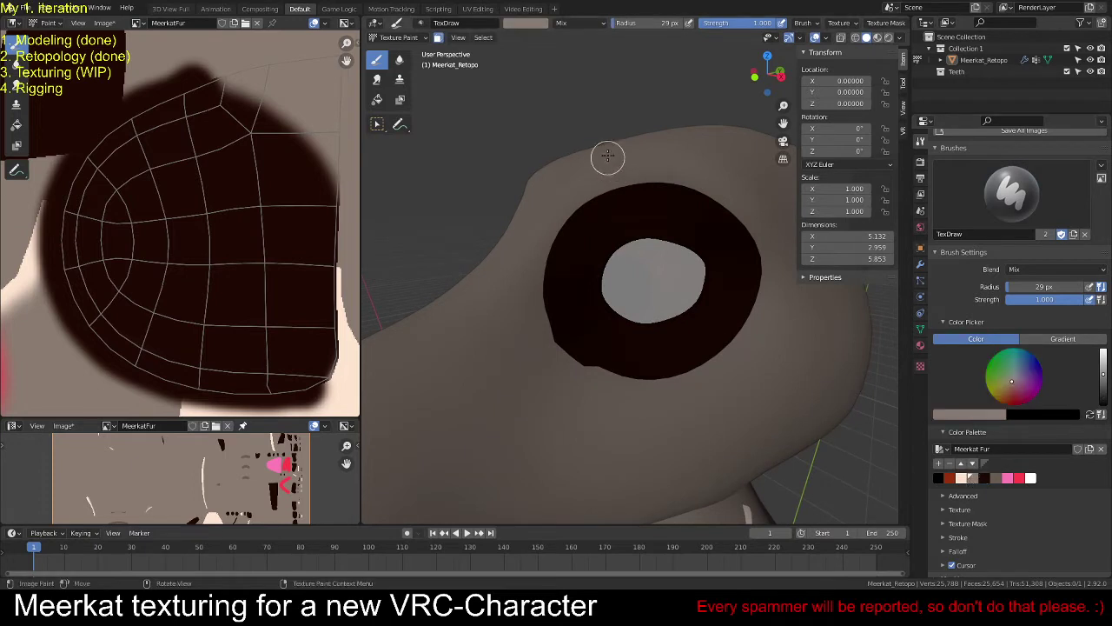
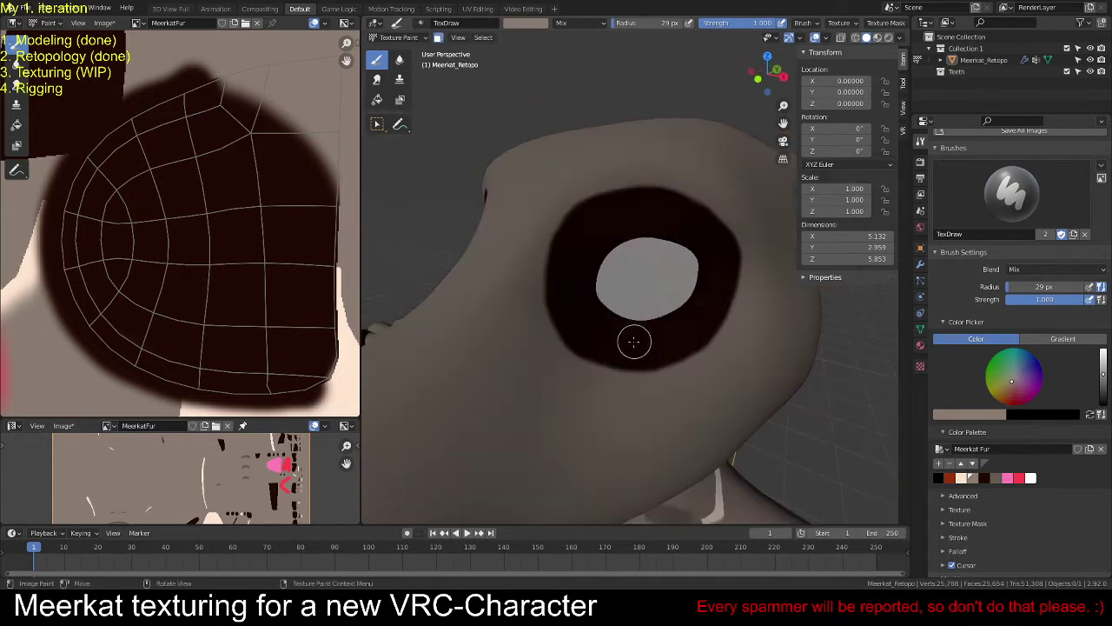
Step: Orbit and zoom to a close side view of the meerkat's head
scroll(633, 340, "down", 5)
middle_click_drag(632, 340, 869, 434)
scroll(658, 348, "down", 4)
scroll(666, 316, "up", 3)
scroll(564, 284, "up", 2)
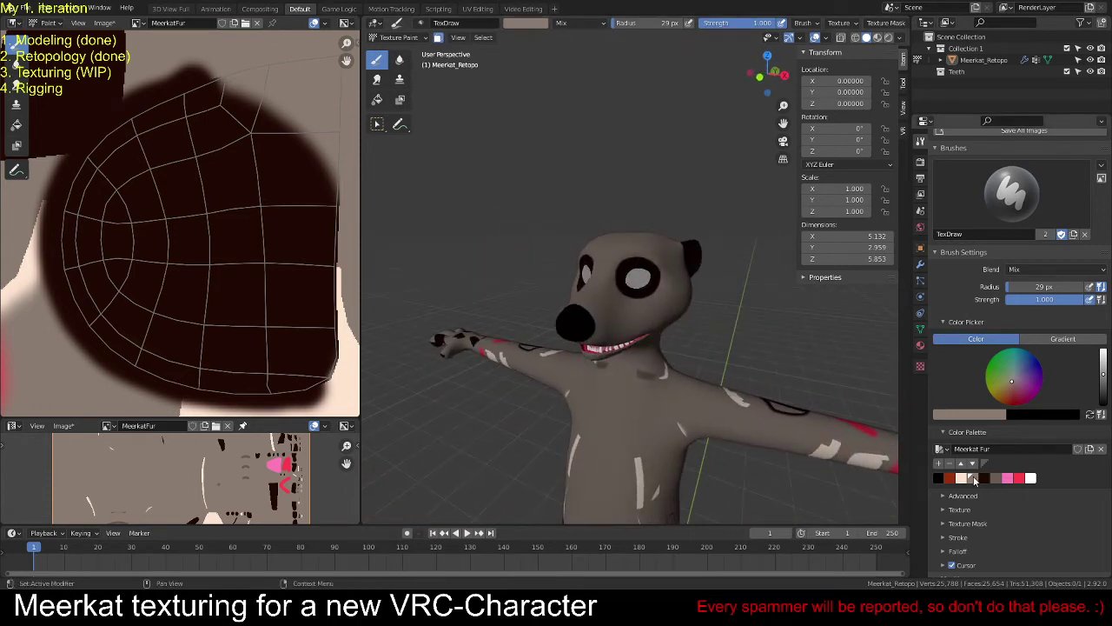
middle_click_drag(739, 430, 634, 433)
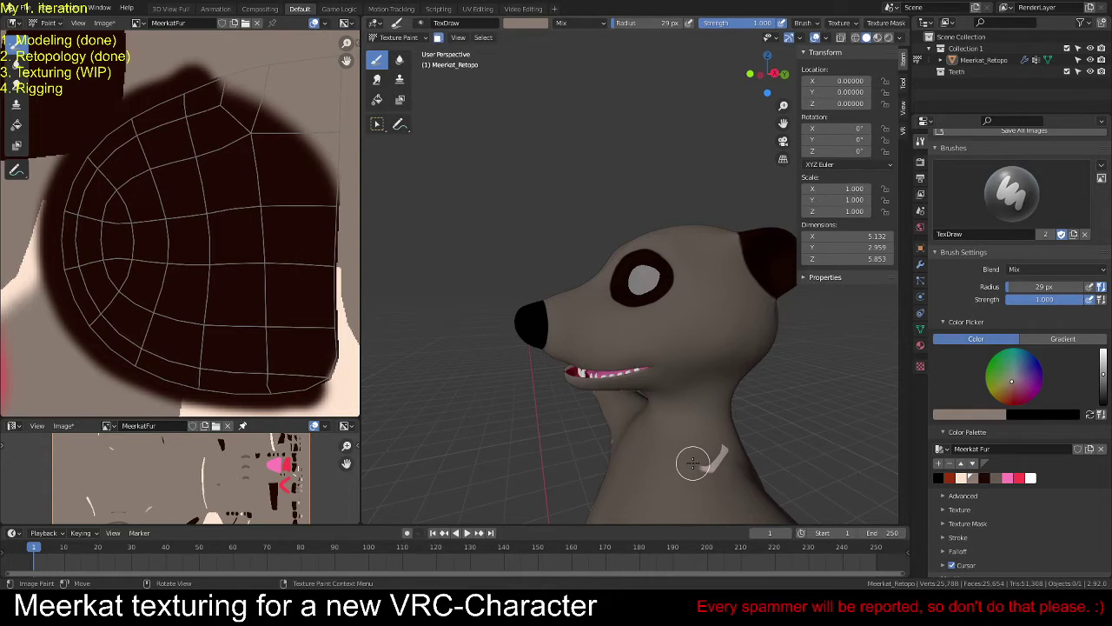
scroll(979, 445, "down", 2)
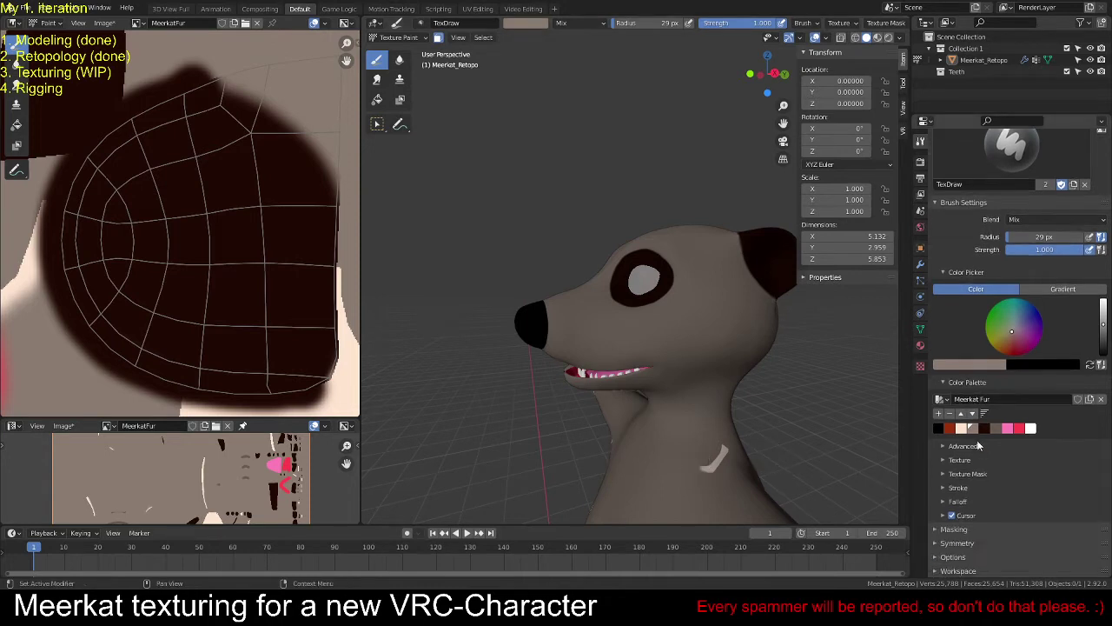
Step: Expand the brush Symmetry panel and orbit toward a front view along the arm
left_click(940, 543)
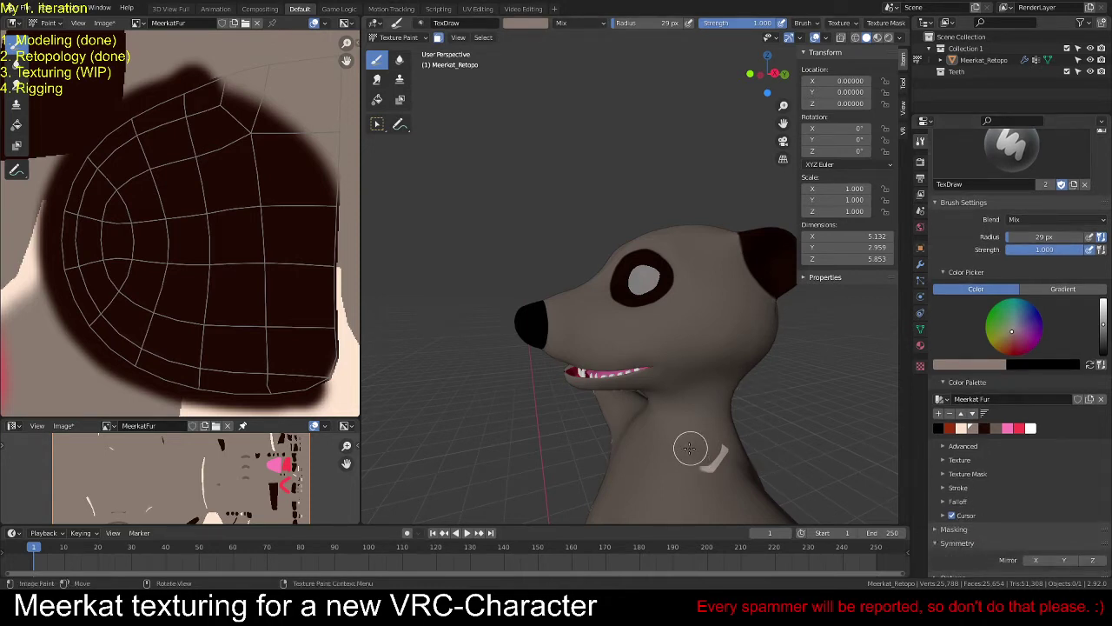
middle_click_drag(690, 448, 709, 419)
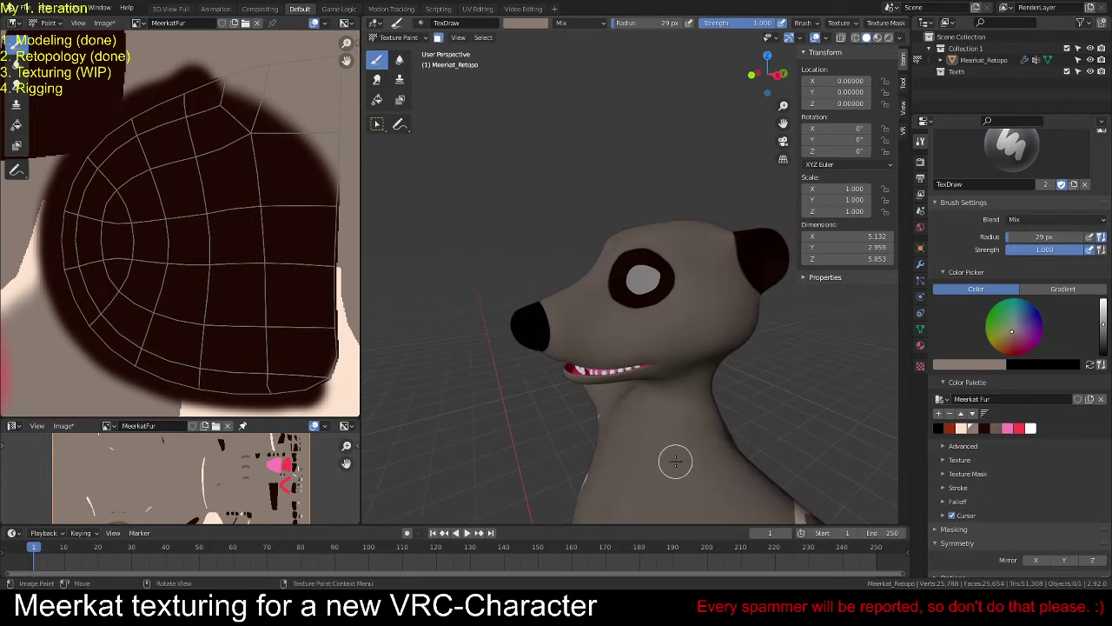
middle_click_drag(642, 446, 754, 352)
scroll(733, 443, "down", 3)
scroll(624, 322, "up", 3)
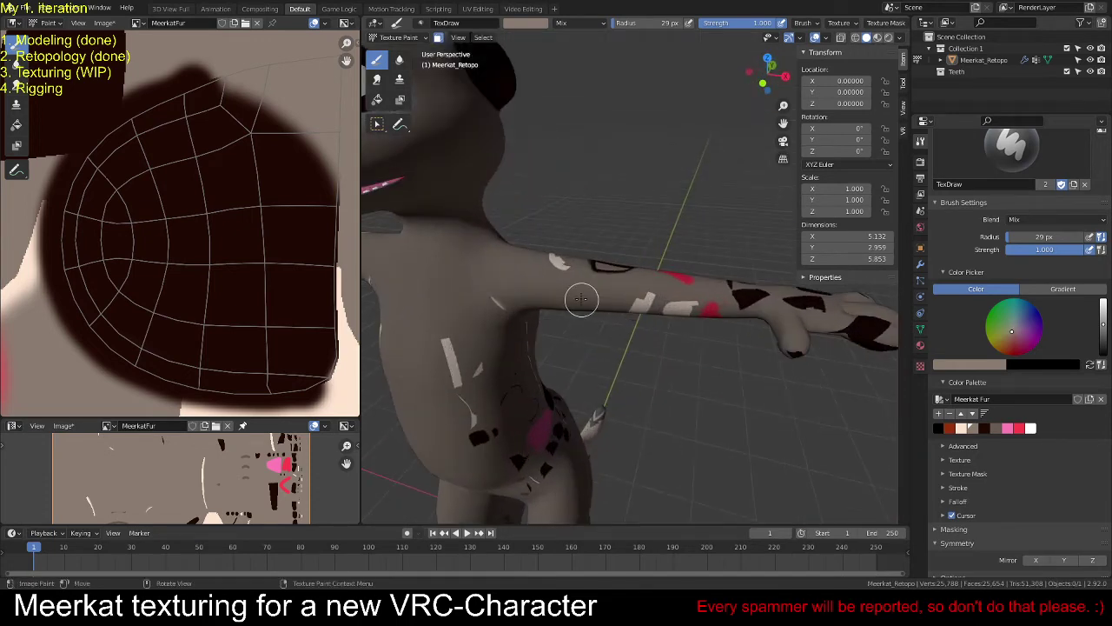
middle_click_drag(585, 310, 623, 290)
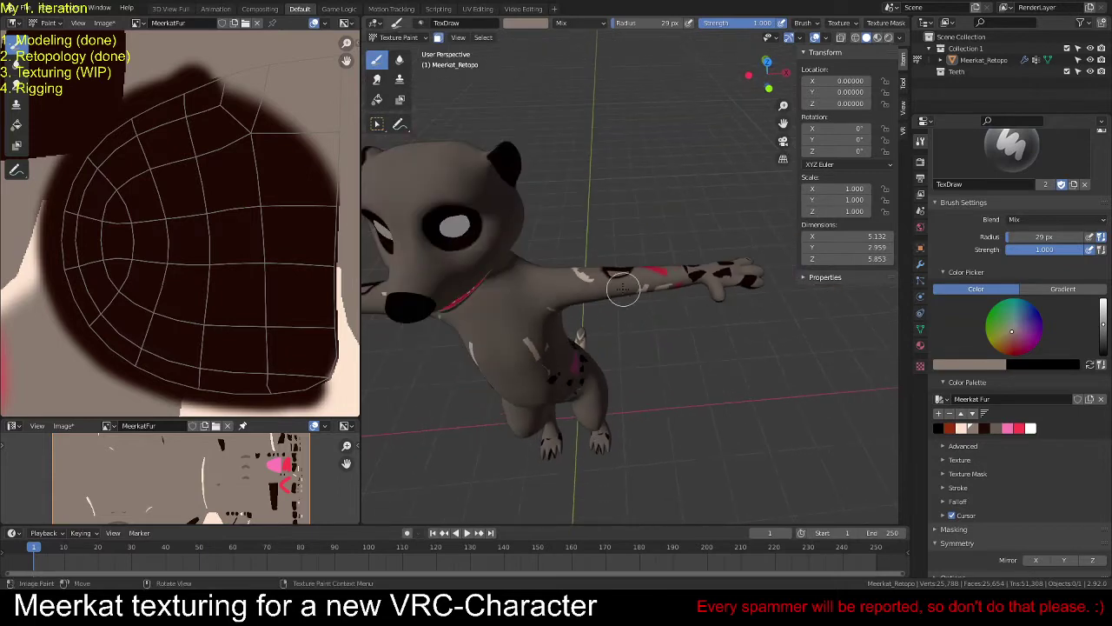
scroll(186, 340, "down", 5)
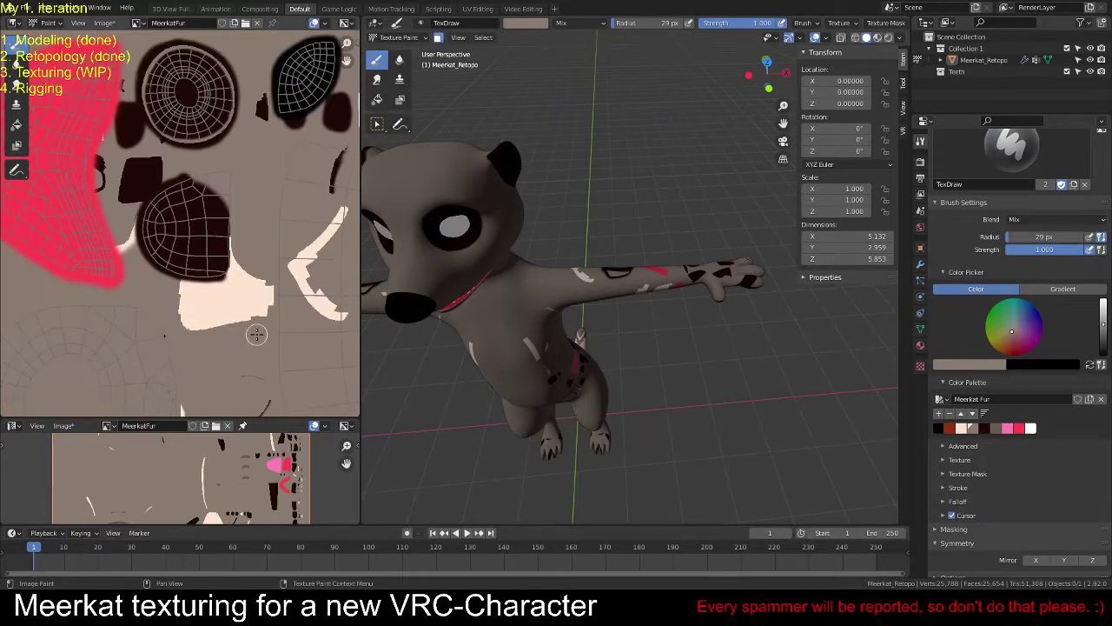
scroll(241, 310, "down", 2)
scroll(266, 294, "up", 3)
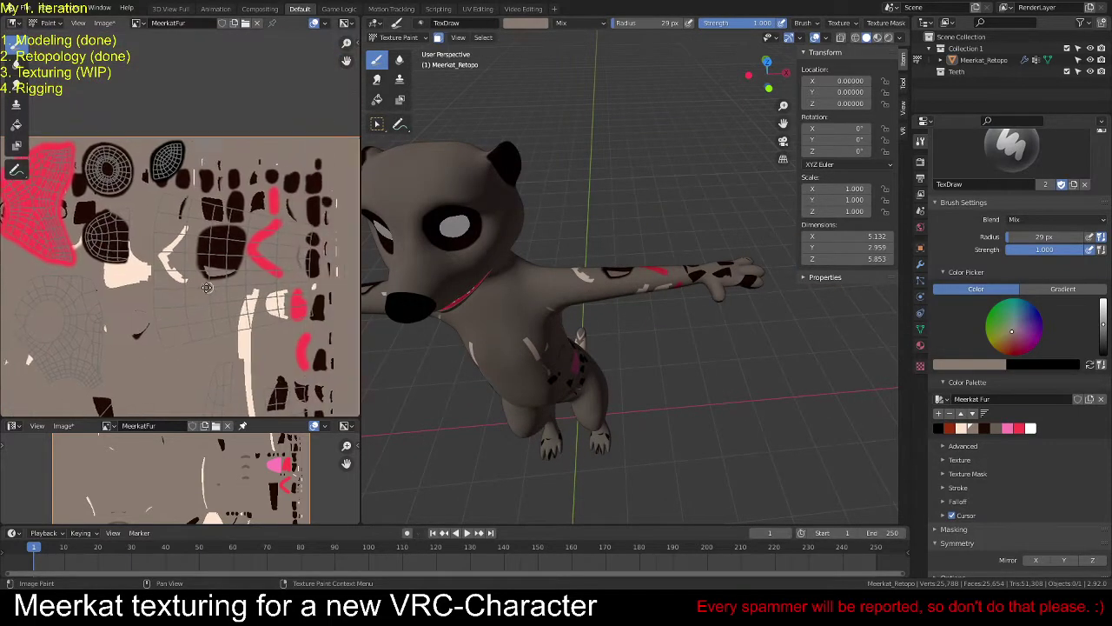
middle_click_drag(212, 284, 141, 231)
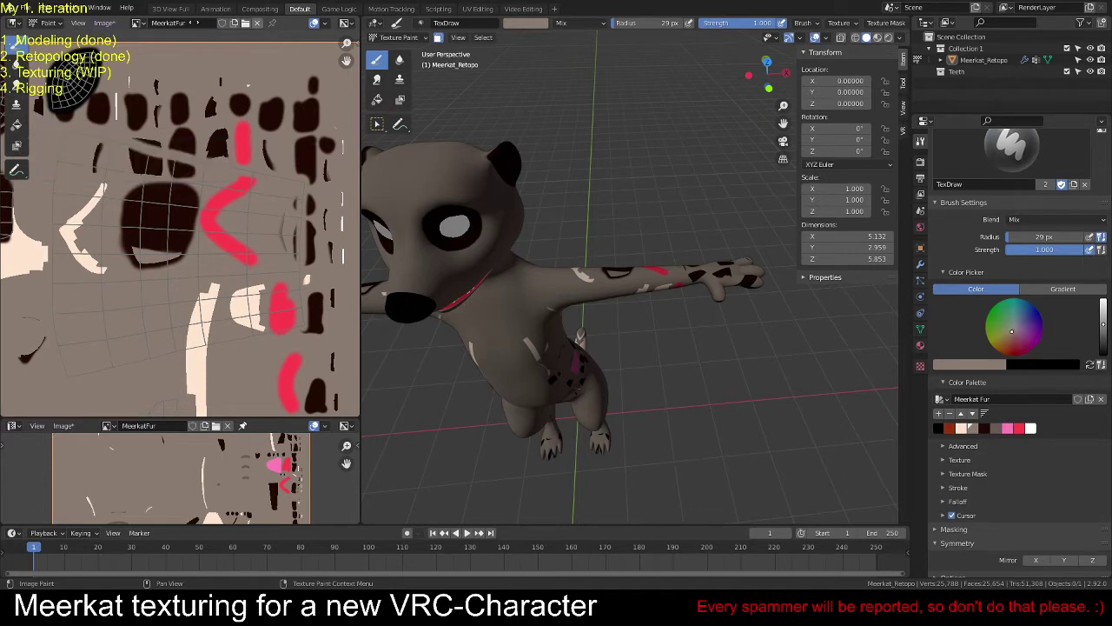
key("n")
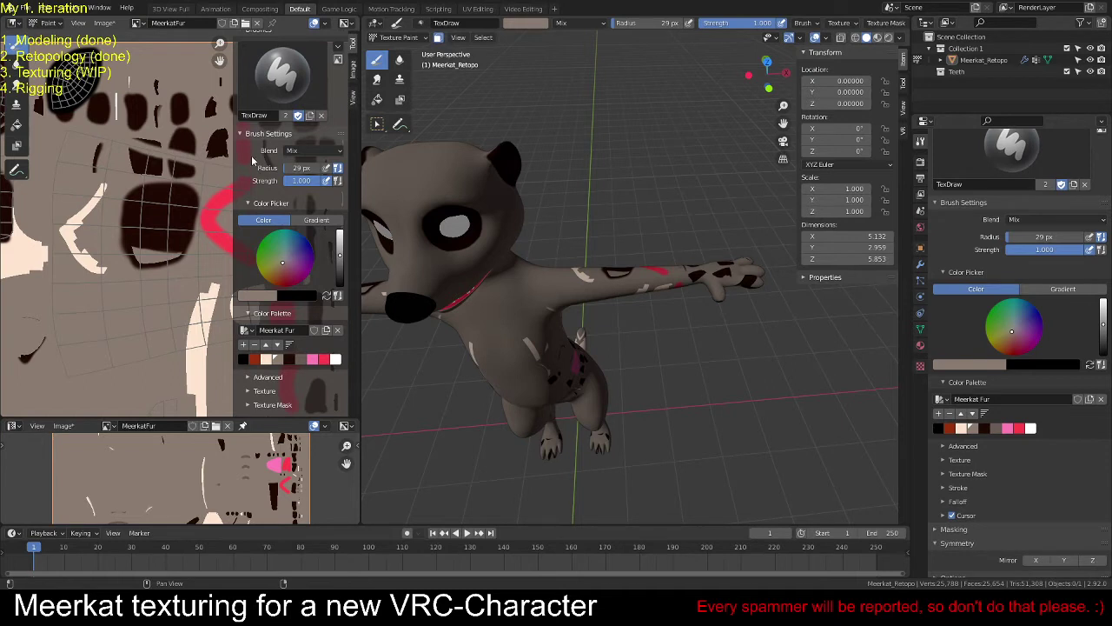
scroll(253, 161, "down", 2)
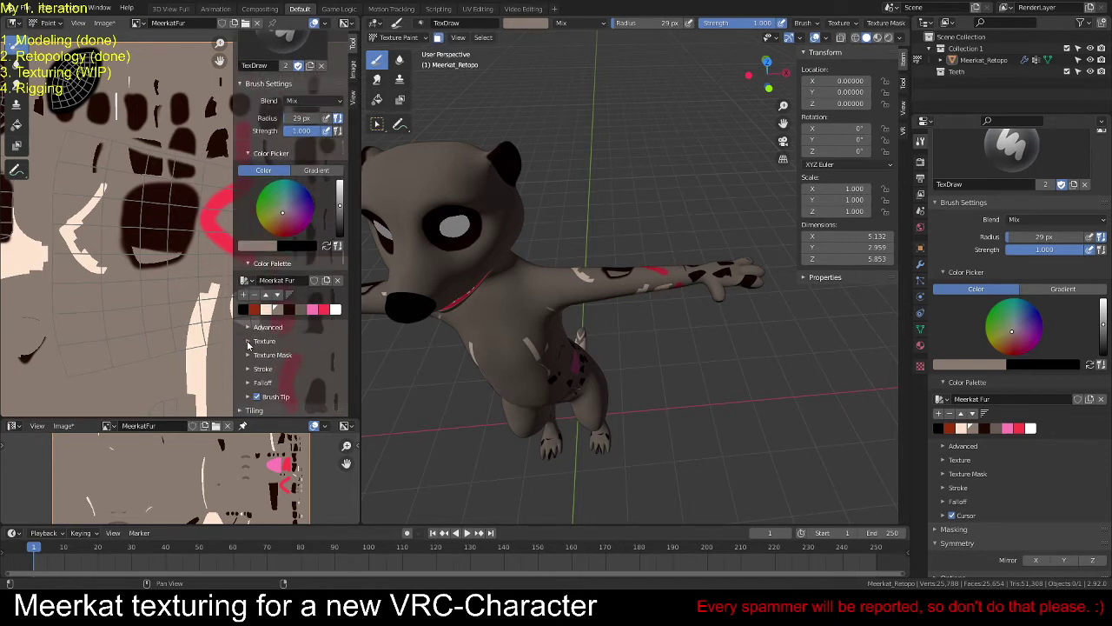
left_click(250, 328)
left_click(249, 327)
key("n")
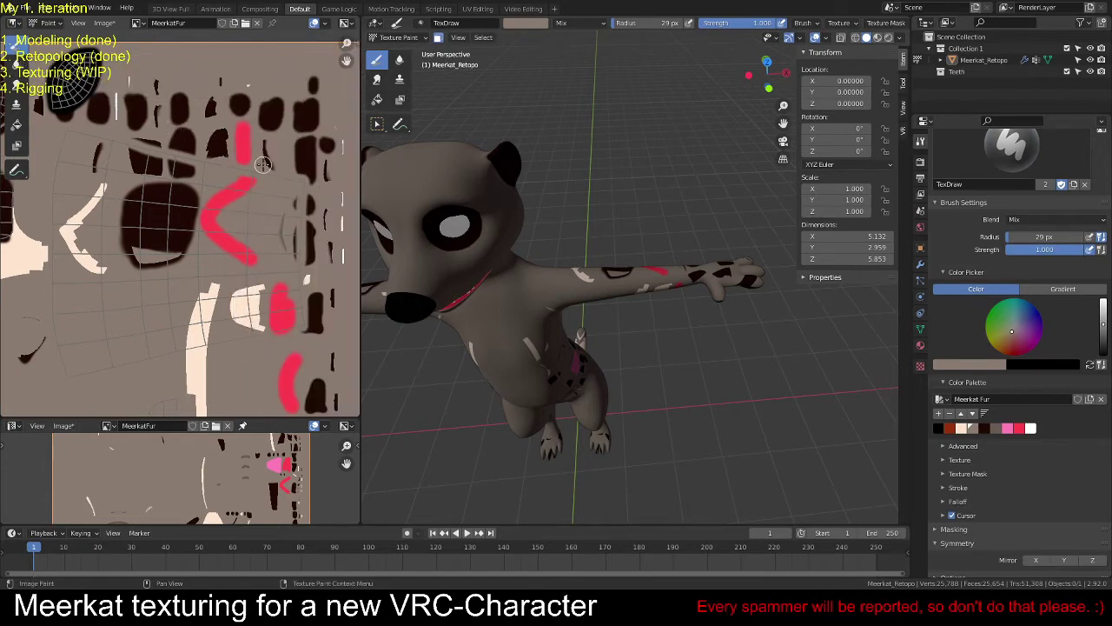
key("f")
Step: Set the brush radius to 61 px and paint fur colour over the dark spots and white patch
left_click(297, 200)
mouse_move(305, 180)
left_mouse_down()
mouse_move(302, 326)
mouse_move(114, 364)
left_mouse_up()
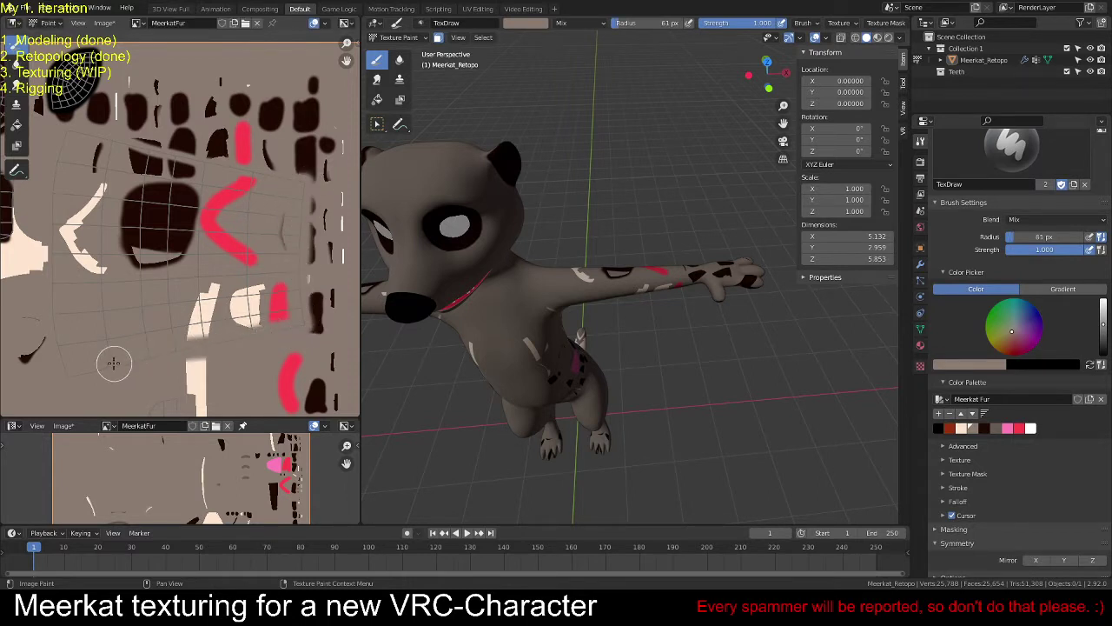
left_click_drag(49, 286, 52, 220)
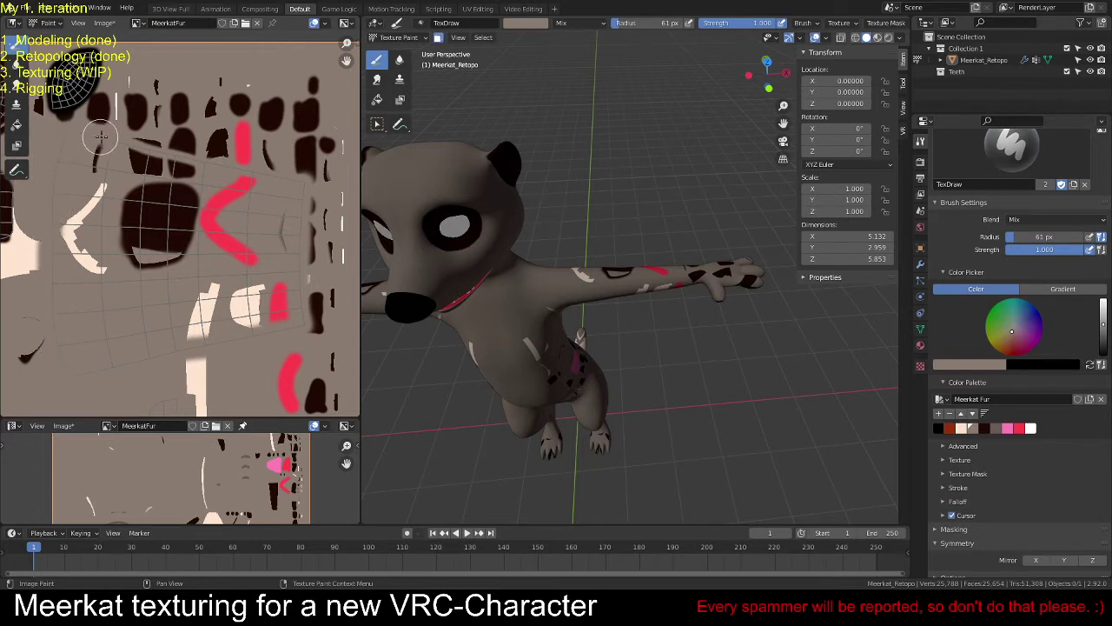
left_click_drag(101, 136, 251, 168)
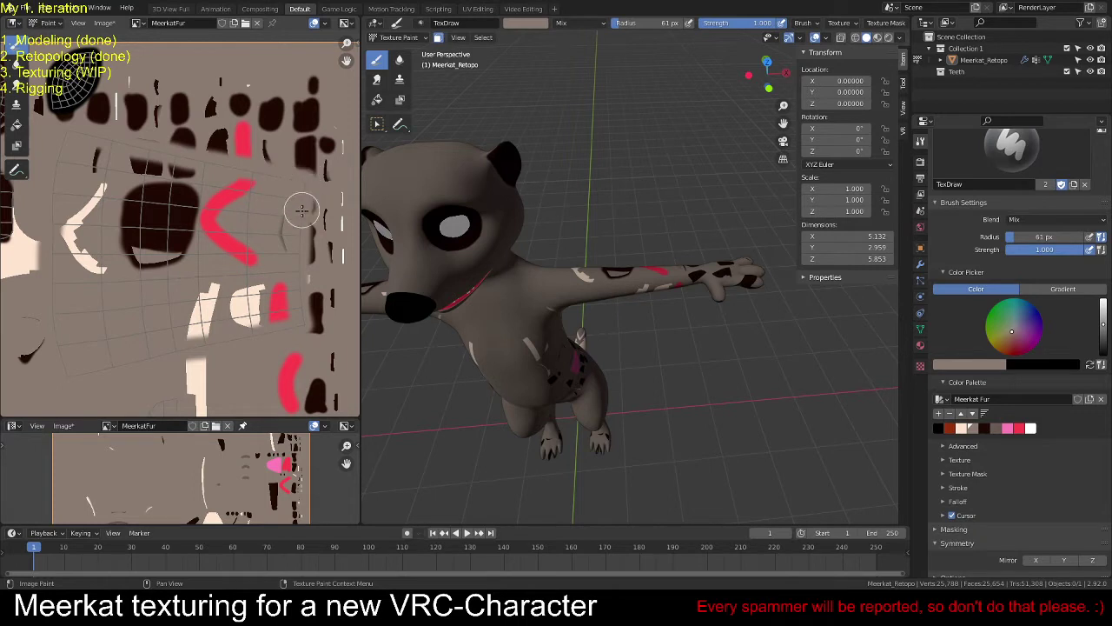
Step: Cover the red patch, red chevron mark and dark blob with fur colour
mouse_move(301, 210)
left_mouse_down()
mouse_move(291, 334)
mouse_move(296, 216)
mouse_move(273, 224)
mouse_move(259, 325)
mouse_move(274, 314)
mouse_move(267, 301)
mouse_move(218, 306)
mouse_move(170, 327)
left_mouse_up()
mouse_move(222, 298)
left_mouse_down()
mouse_move(248, 288)
mouse_move(242, 212)
mouse_move(198, 213)
mouse_move(184, 199)
mouse_move(252, 192)
mouse_move(92, 152)
mouse_move(123, 157)
mouse_move(88, 165)
mouse_move(67, 222)
mouse_move(107, 258)
left_mouse_up()
mouse_move(99, 182)
left_mouse_down()
mouse_move(102, 214)
mouse_move(193, 193)
mouse_move(87, 221)
mouse_move(205, 252)
left_mouse_up()
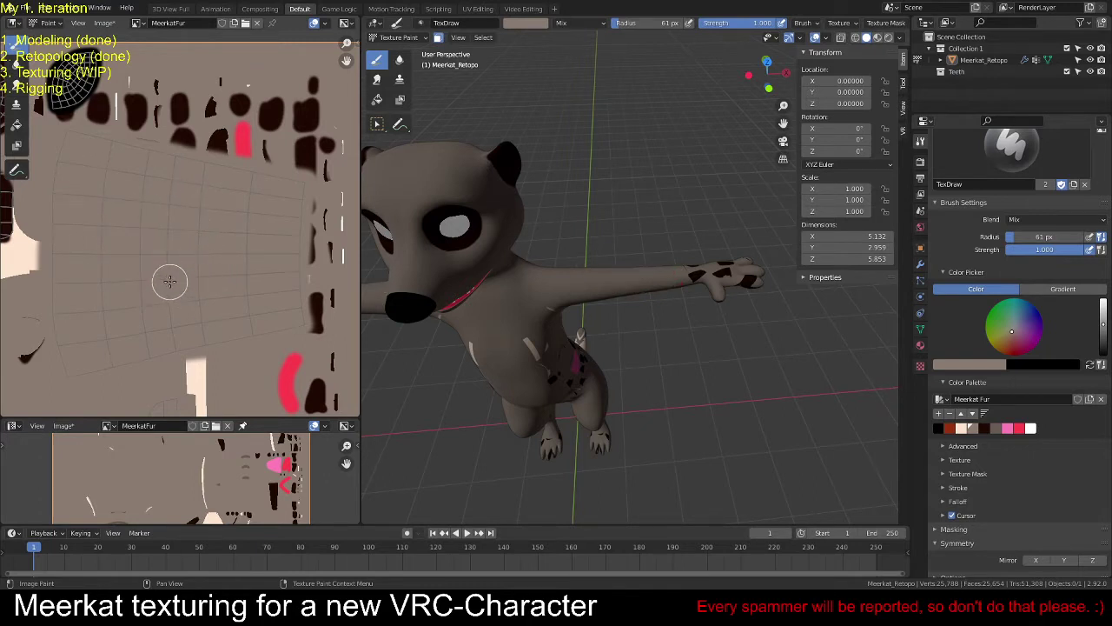
middle_click_drag(181, 284, 206, 211)
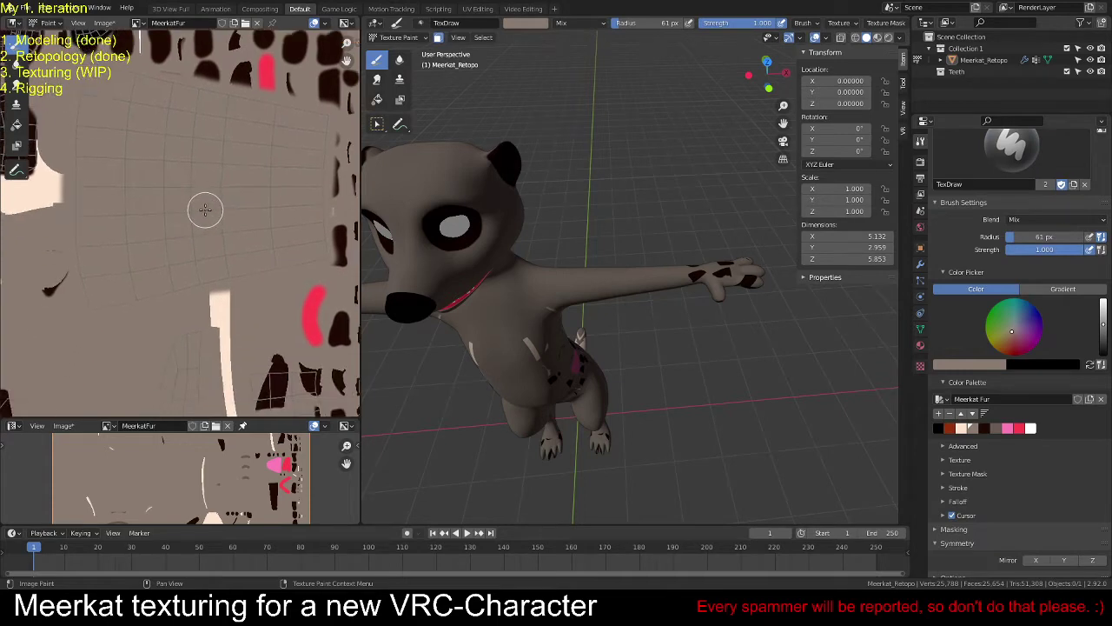
scroll(200, 211, "down", 4)
scroll(194, 210, "up", 4)
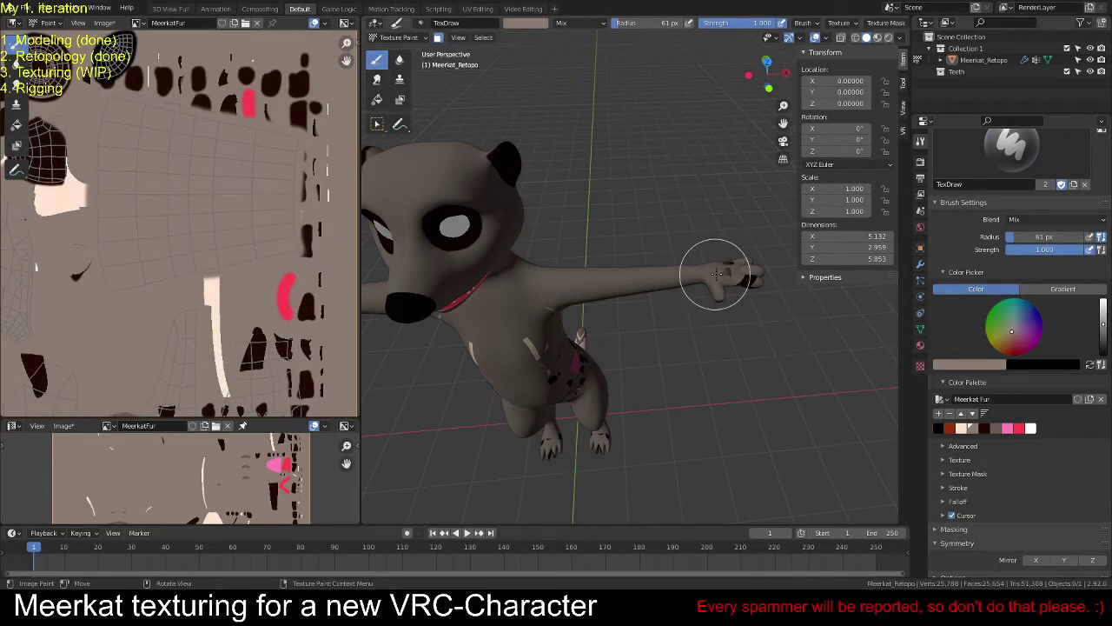
scroll(216, 304, "down", 4)
Step: Paint beige over the red patch, red stroke and dark patch edges on the texture
scroll(217, 303, "up", 5)
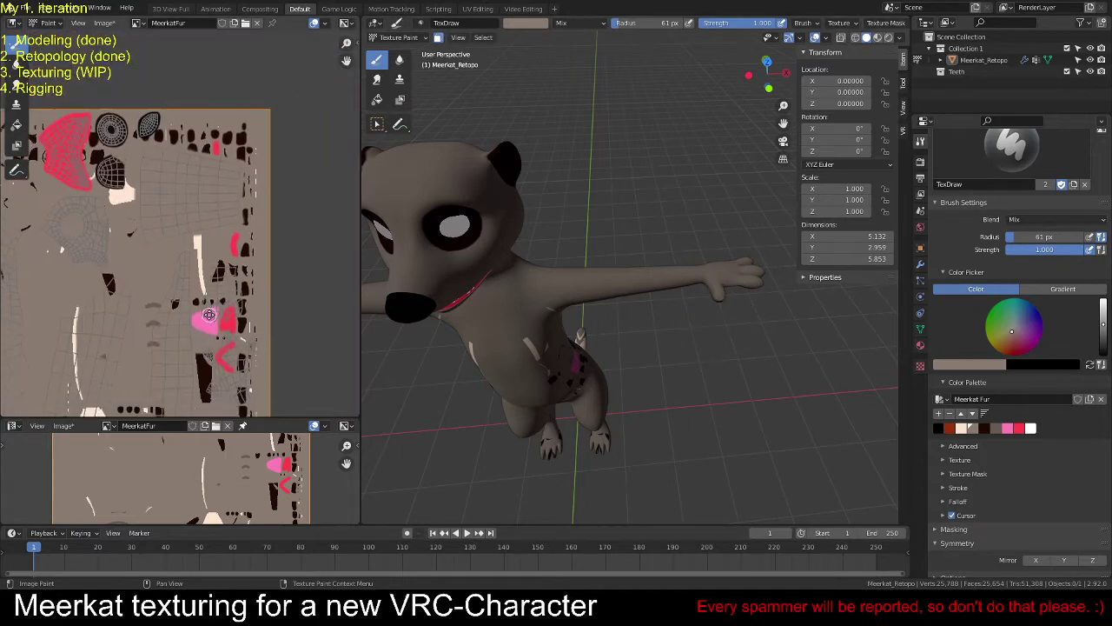
middle_click_drag(249, 241, 200, 125)
scroll(211, 254, "down", 2)
scroll(211, 254, "up", 3)
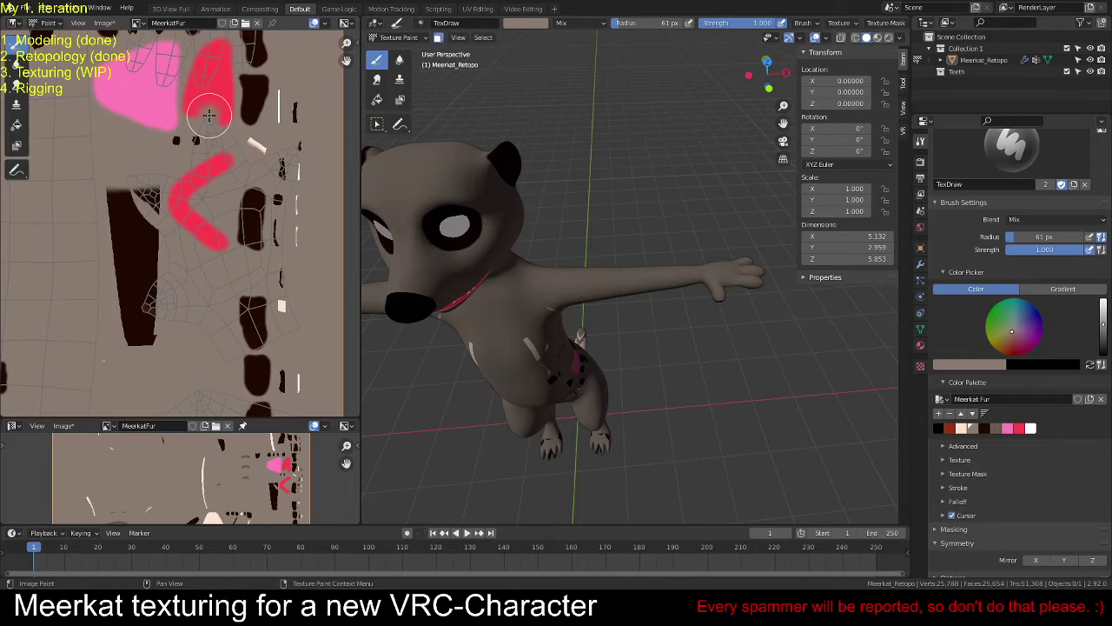
mouse_move(210, 115)
left_mouse_down()
mouse_move(251, 162)
mouse_move(297, 153)
mouse_move(282, 245)
mouse_move(296, 324)
mouse_move(227, 360)
left_mouse_up()
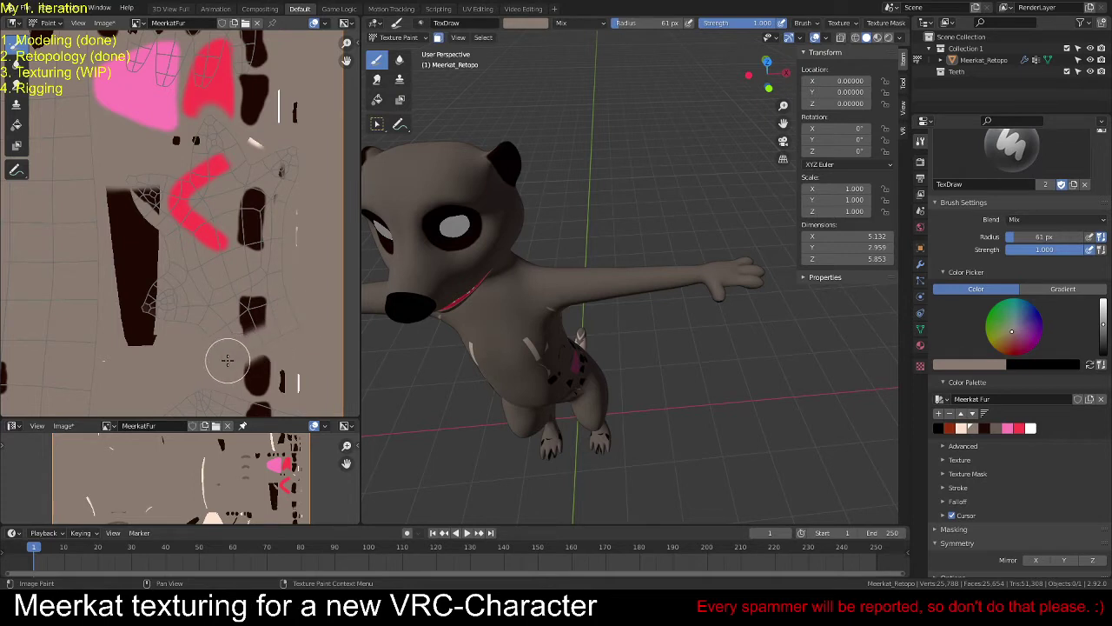
mouse_move(197, 324)
left_mouse_down()
mouse_move(146, 307)
mouse_move(169, 253)
mouse_move(131, 198)
left_mouse_up()
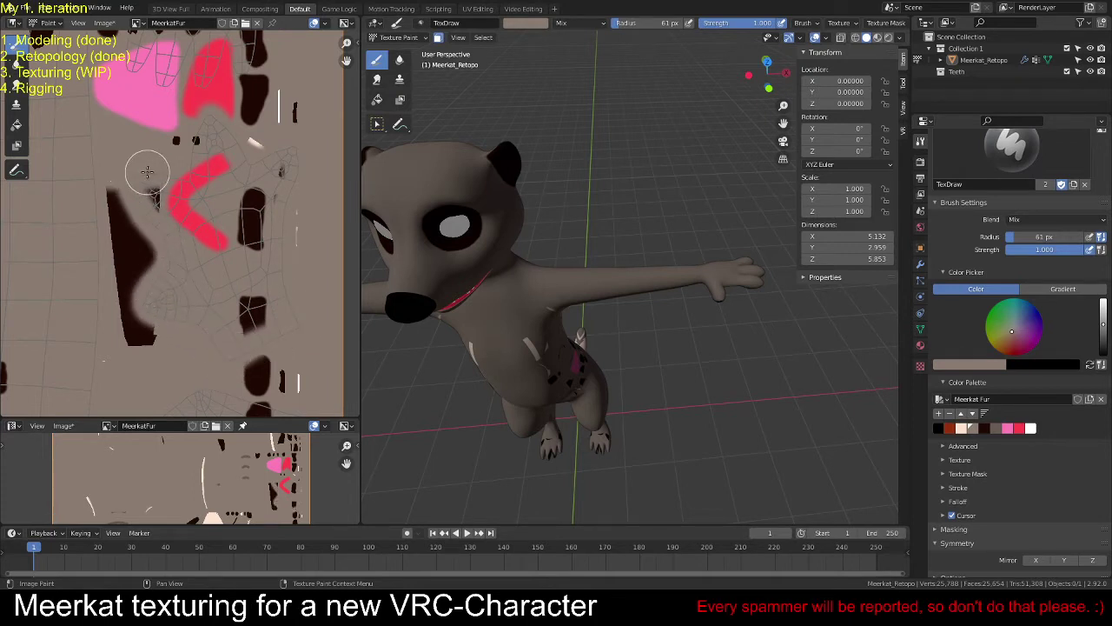
mouse_move(192, 176)
left_mouse_down()
mouse_move(213, 119)
mouse_move(228, 133)
mouse_move(198, 159)
mouse_move(233, 157)
mouse_move(177, 211)
mouse_move(146, 190)
mouse_move(217, 251)
mouse_move(199, 210)
mouse_move(259, 250)
mouse_move(236, 191)
mouse_move(245, 223)
mouse_move(271, 198)
left_mouse_up()
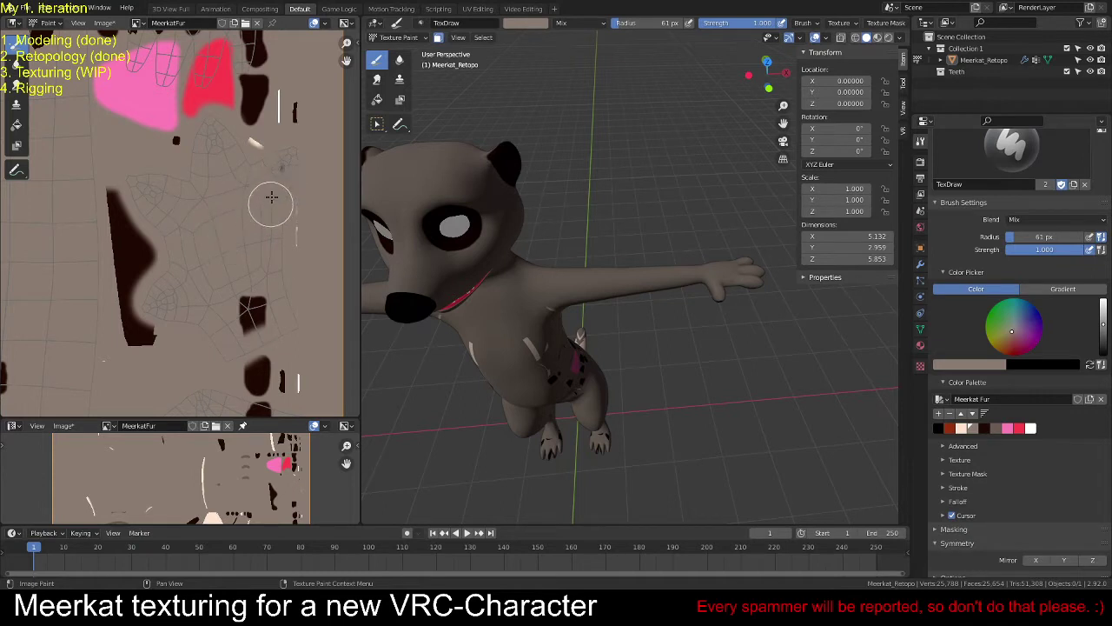
mouse_move(263, 236)
left_mouse_down()
mouse_move(254, 322)
mouse_move(227, 328)
mouse_move(241, 331)
mouse_move(219, 252)
left_mouse_up()
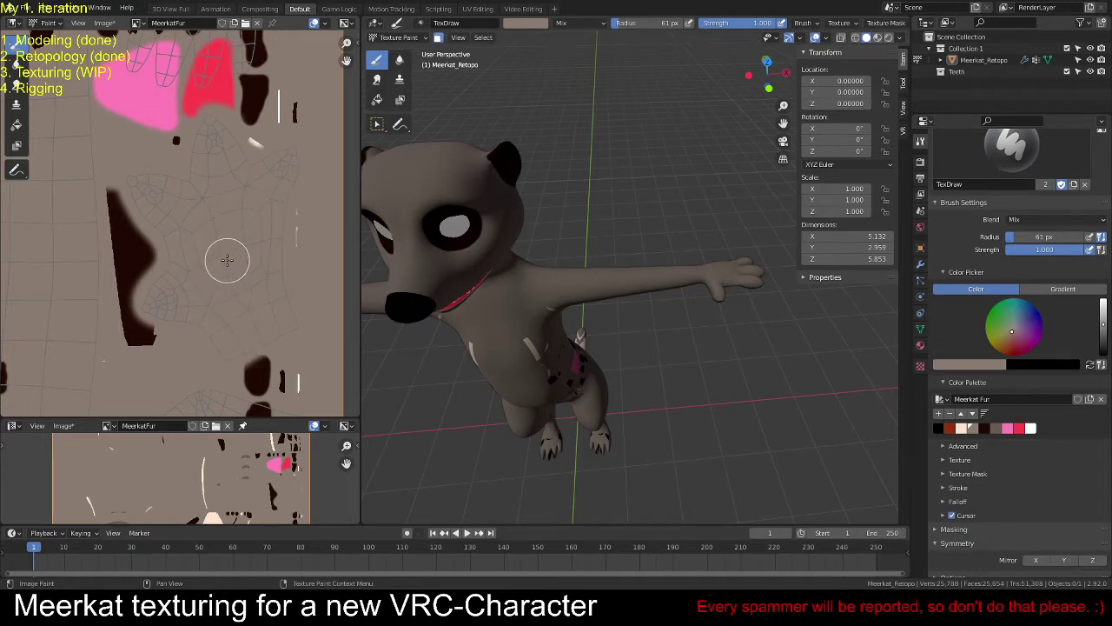
Step: Cover the remaining dark marks in the texture's middle and right with light fur colour
scroll(236, 119, "down", 4)
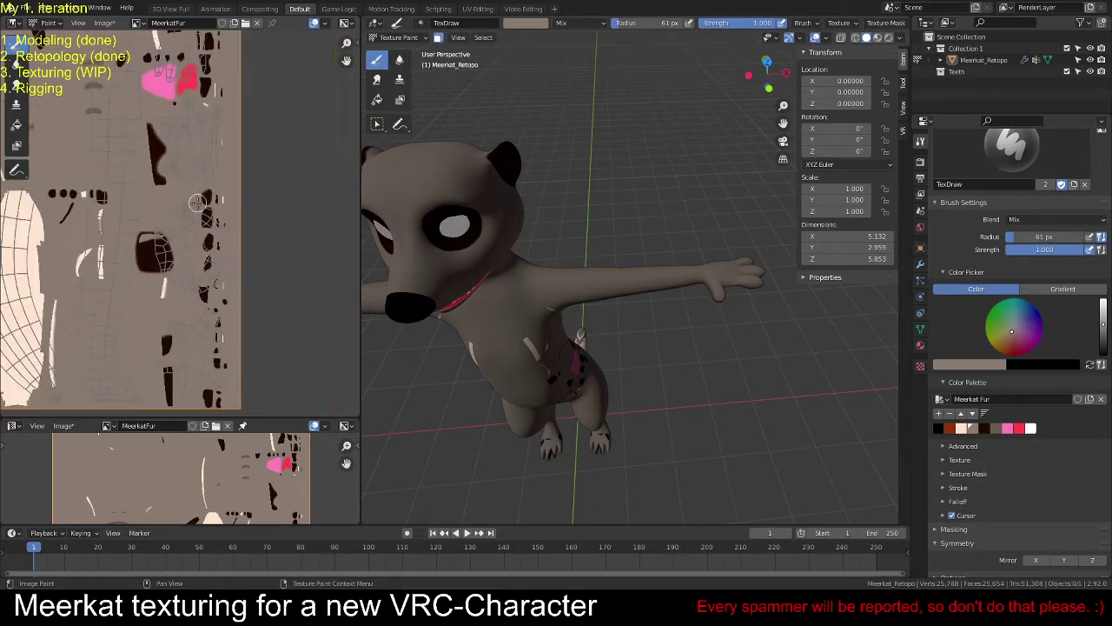
scroll(184, 287, "up", 4)
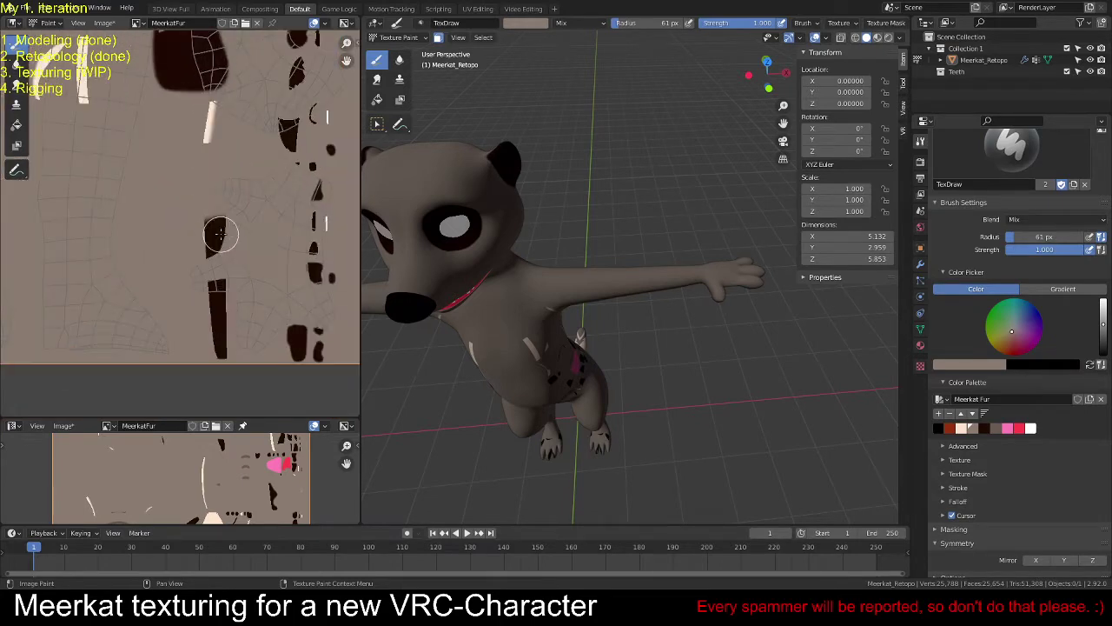
scroll(215, 244, "up", 3)
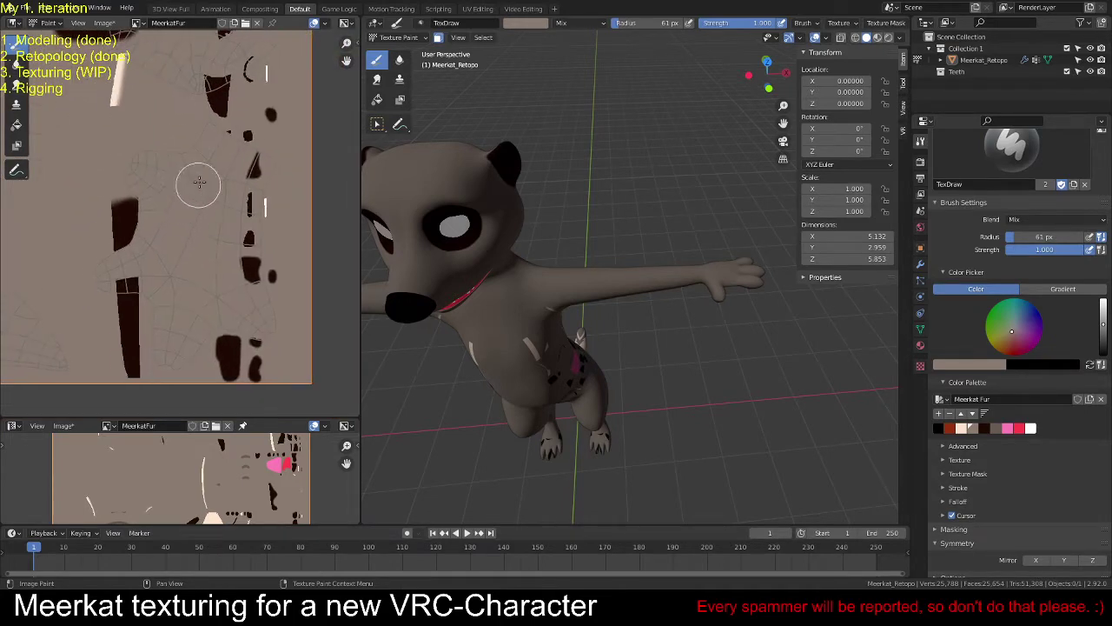
mouse_move(229, 132)
left_mouse_down()
mouse_move(274, 159)
mouse_move(262, 234)
mouse_move(275, 325)
mouse_move(153, 359)
mouse_move(139, 294)
mouse_move(110, 287)
mouse_move(96, 264)
mouse_move(133, 228)
mouse_move(129, 173)
left_mouse_up()
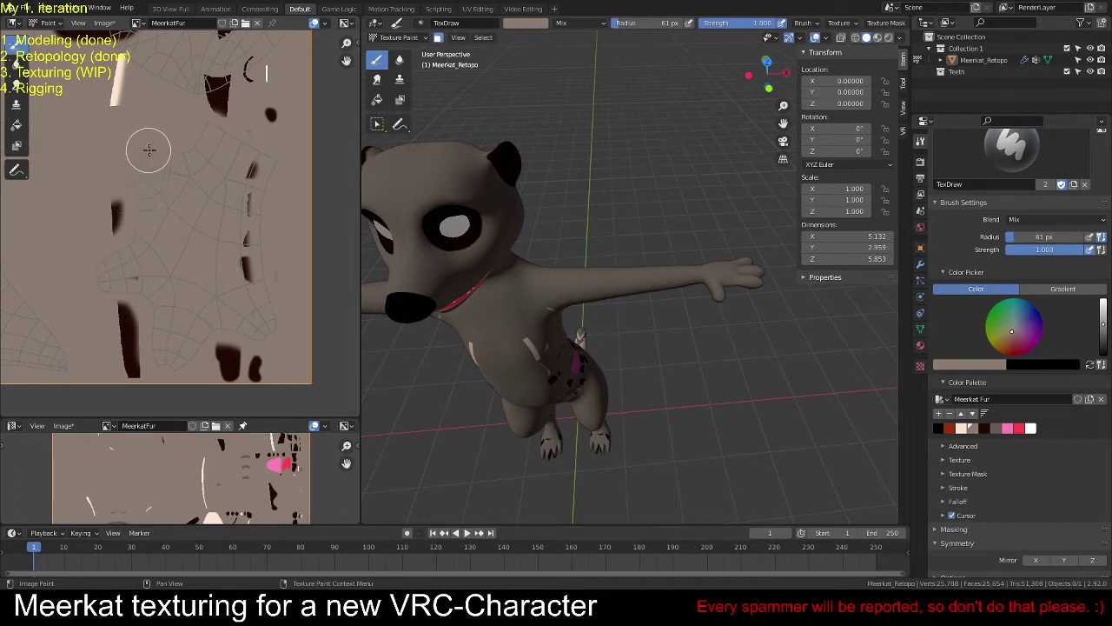
mouse_move(211, 124)
left_mouse_down()
mouse_move(252, 158)
mouse_move(246, 273)
left_mouse_up()
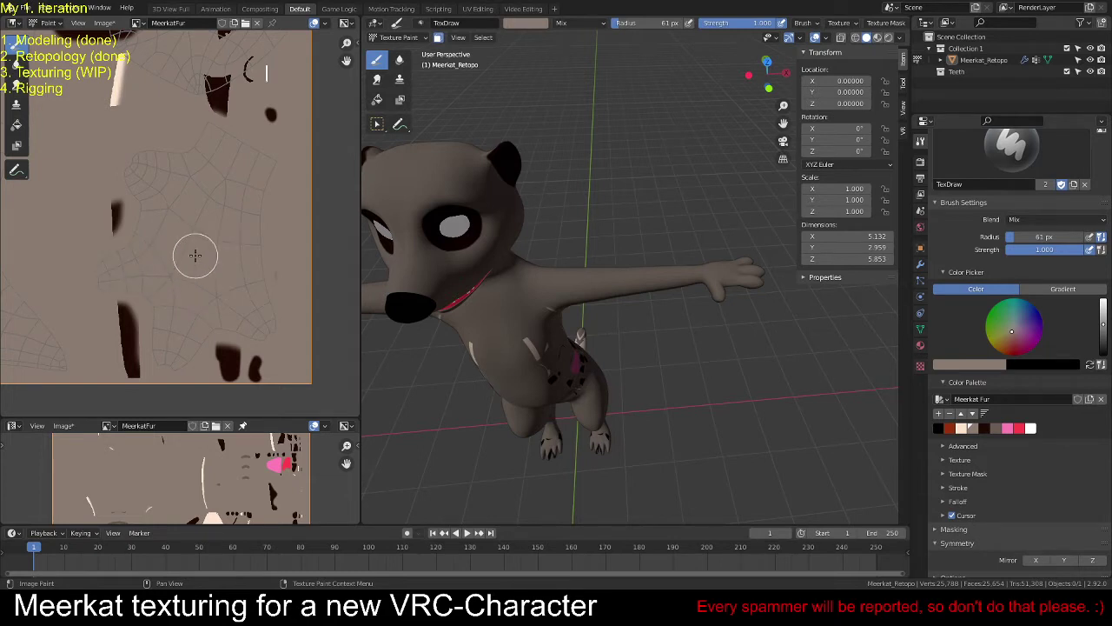
middle_click_drag(745, 273, 711, 306)
scroll(711, 306, "up", 3)
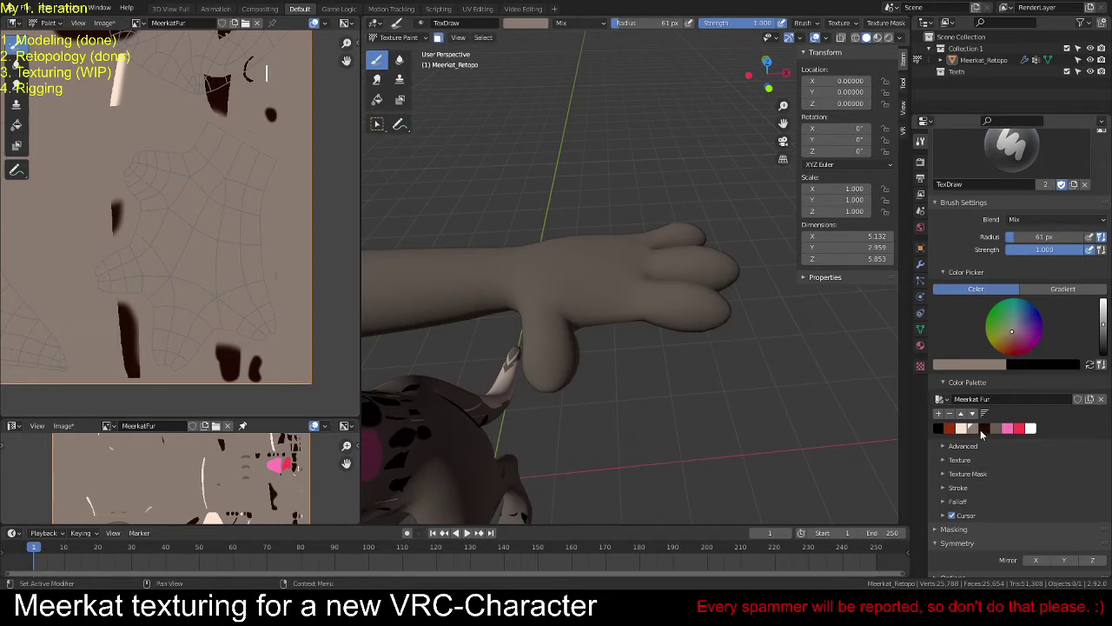
Step: Pick dark brown and paint the upper finger, fingertips and matching texture patch from top view
left_click(976, 428)
middle_click_drag(759, 325, 790, 409)
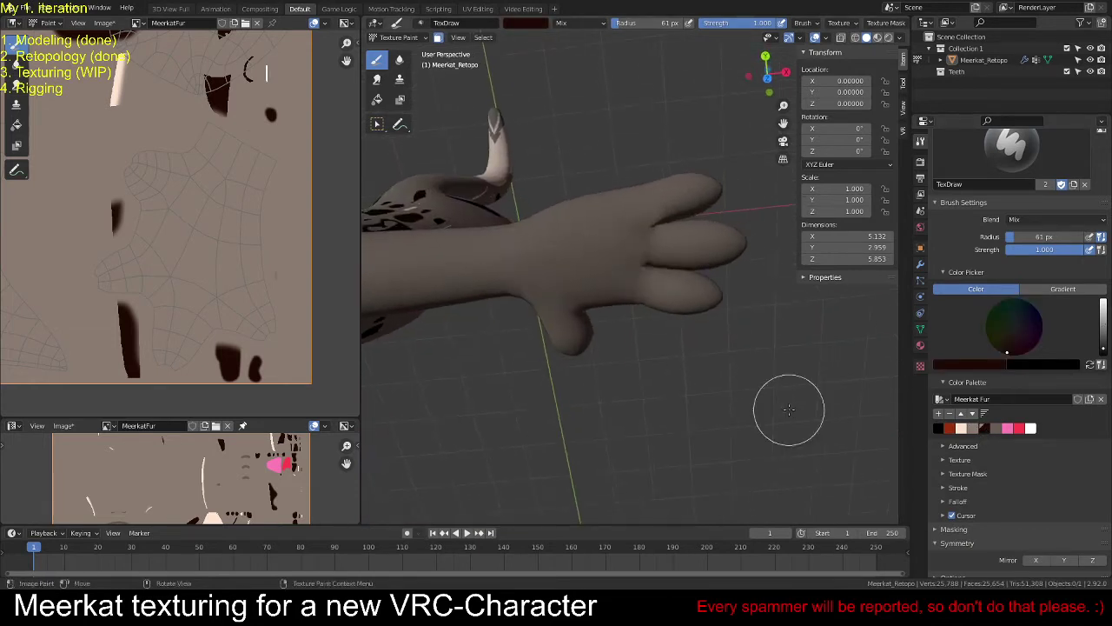
key("KP_7")
scroll(752, 335, "up", 1)
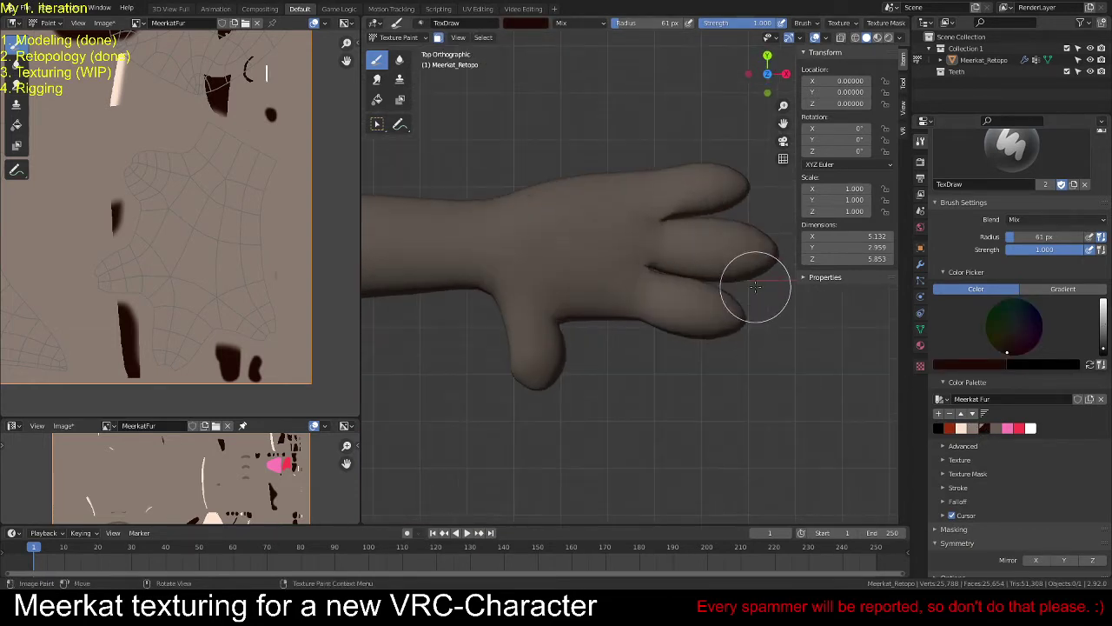
mouse_move(674, 169)
left_mouse_down()
mouse_move(681, 259)
mouse_move(643, 338)
mouse_move(666, 298)
mouse_move(675, 199)
left_mouse_up()
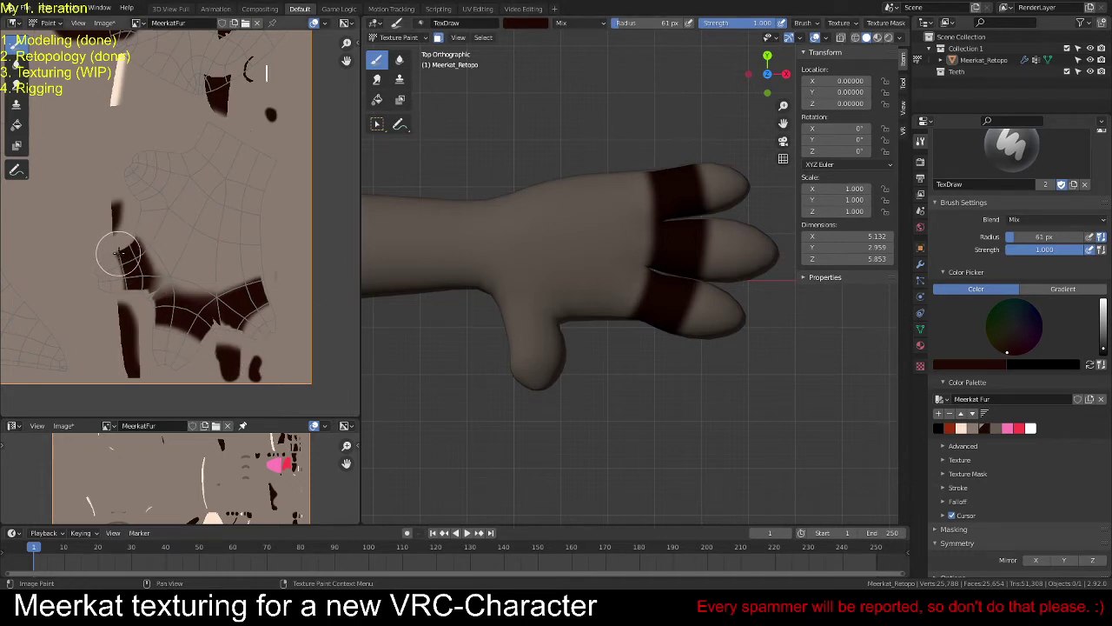
mouse_move(121, 249)
left_mouse_down()
mouse_move(93, 276)
mouse_move(149, 294)
mouse_move(158, 359)
mouse_move(184, 365)
mouse_move(208, 330)
mouse_move(269, 328)
mouse_move(270, 303)
mouse_move(259, 299)
mouse_move(269, 291)
mouse_move(248, 307)
mouse_move(257, 312)
mouse_move(191, 323)
mouse_move(168, 351)
mouse_move(168, 317)
mouse_move(160, 330)
mouse_move(113, 302)
mouse_move(105, 281)
mouse_move(171, 338)
mouse_move(261, 337)
mouse_move(174, 335)
left_mouse_up()
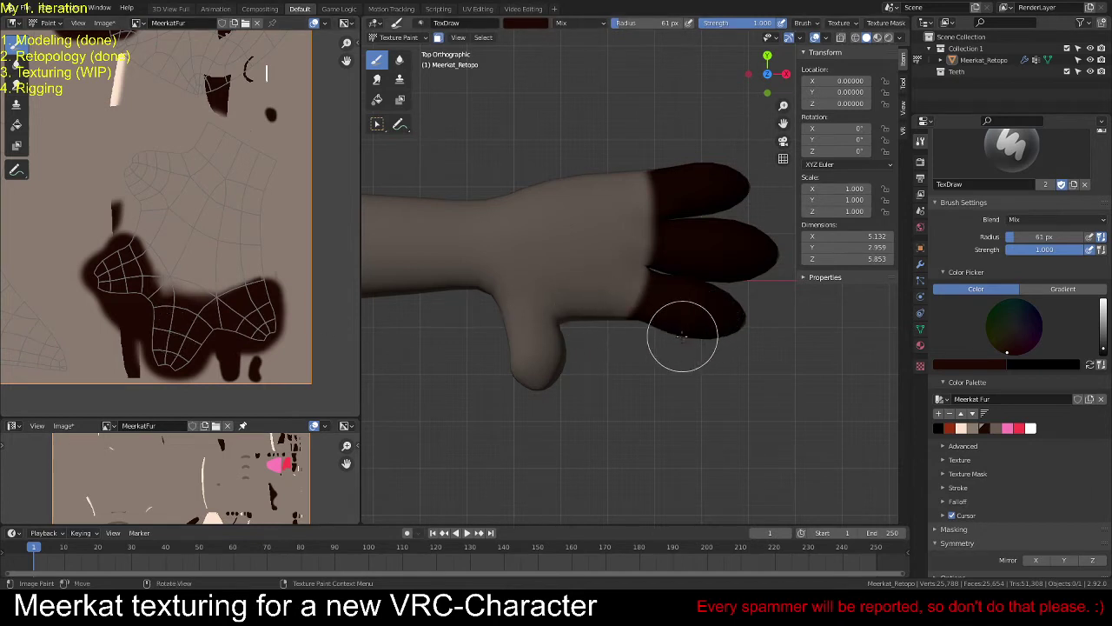
middle_click_drag(628, 350, 670, 286)
mouse_move(670, 287)
left_mouse_down()
mouse_move(666, 301)
mouse_move(728, 301)
left_mouse_up()
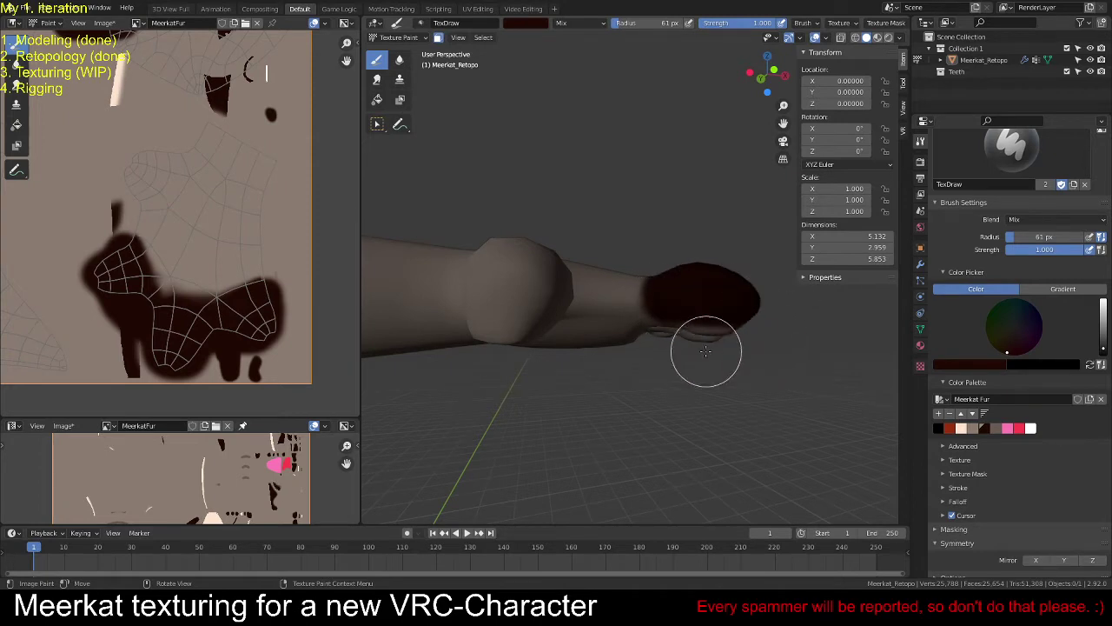
Step: Dab dark brown on the fingertips, including their undersides from bottom view
mouse_move(705, 345)
middle_mouse_down()
mouse_move(716, 261)
mouse_move(719, 322)
mouse_move(696, 459)
mouse_move(671, 424)
middle_mouse_up()
mouse_move(566, 287)
left_mouse_down()
mouse_move(571, 315)
mouse_move(594, 317)
left_mouse_up()
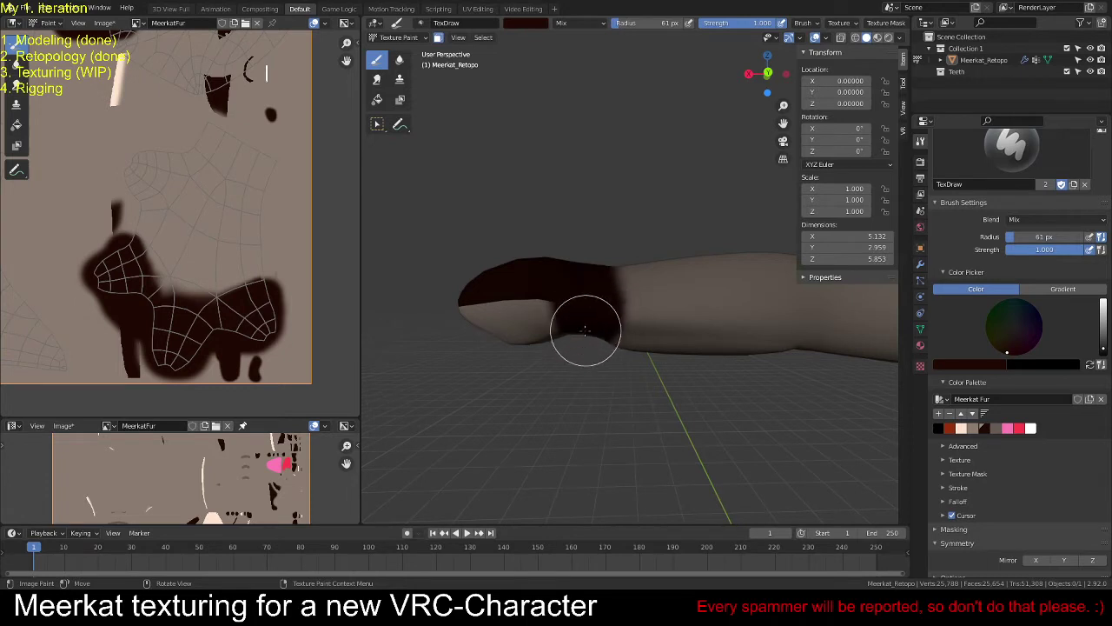
mouse_move(569, 333)
middle_mouse_down()
mouse_move(595, 375)
mouse_move(604, 310)
middle_mouse_up()
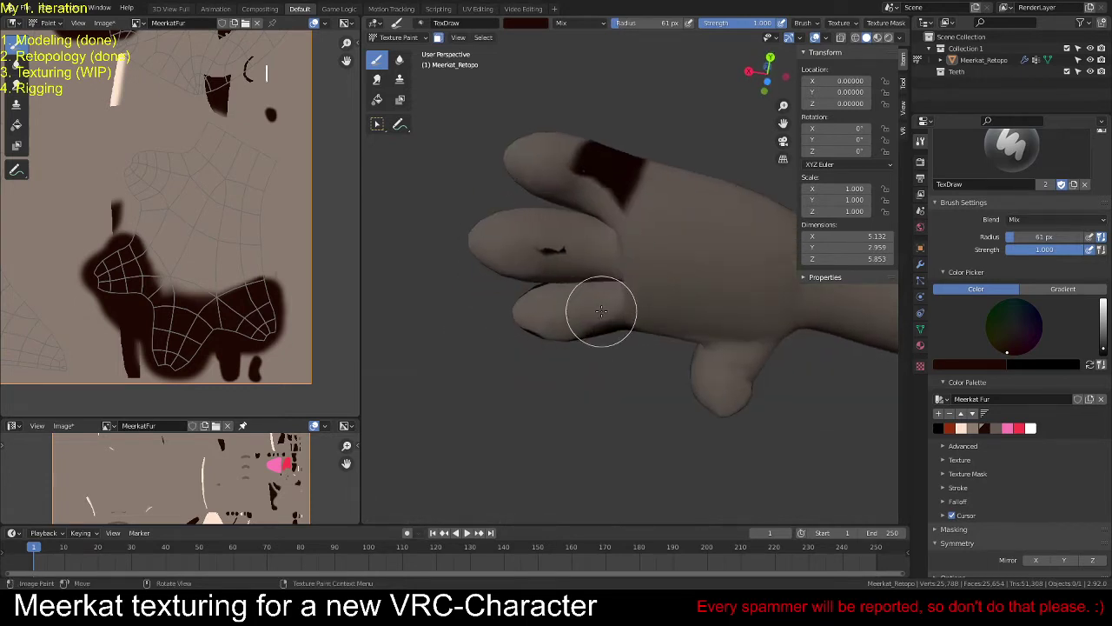
key("ctrl+KP_7")
mouse_move(721, 230)
left_mouse_down()
mouse_move(658, 235)
mouse_move(678, 405)
mouse_move(695, 358)
mouse_move(667, 195)
left_mouse_up()
Step: Fill the paw's texture island with dark brown in the Image Editor
mouse_move(189, 224)
middle_mouse_down()
mouse_move(174, 55)
mouse_move(164, 174)
mouse_move(203, 241)
mouse_move(227, 251)
middle_mouse_up()
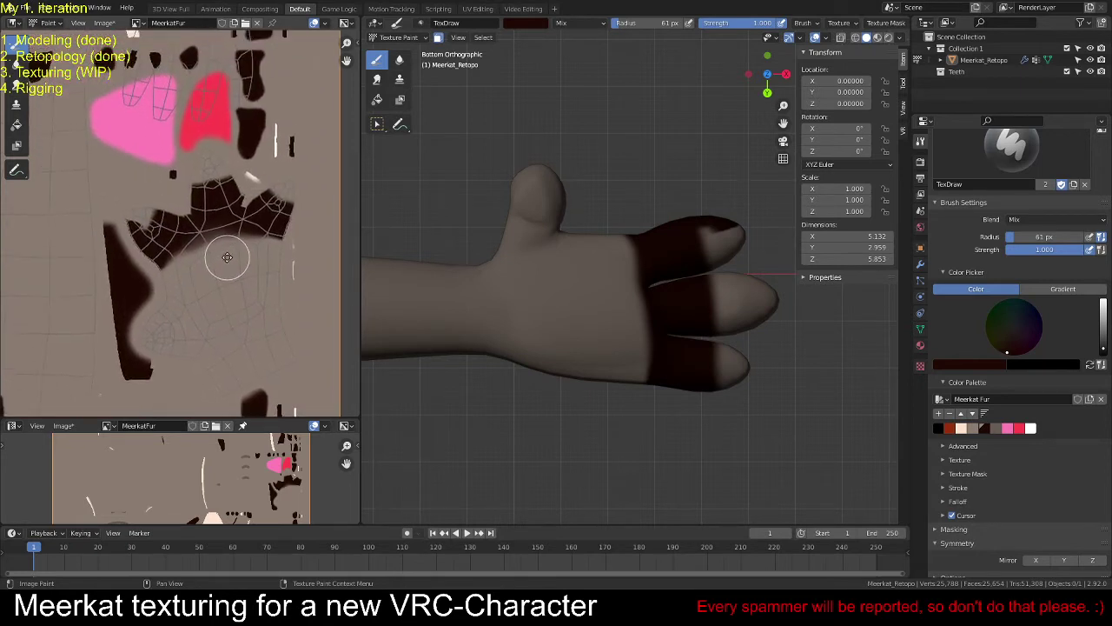
scroll(287, 263, "up", 2)
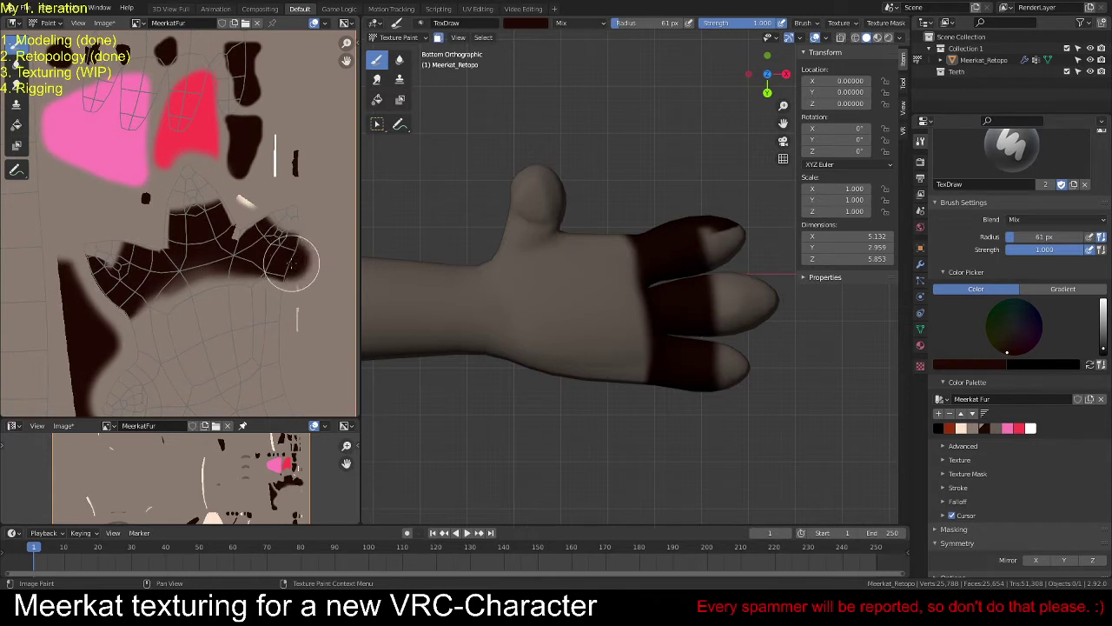
mouse_move(291, 264)
left_mouse_down()
mouse_move(315, 246)
mouse_move(280, 233)
mouse_move(295, 222)
mouse_move(284, 213)
mouse_move(262, 227)
mouse_move(280, 219)
mouse_move(233, 220)
mouse_move(185, 173)
mouse_move(166, 180)
mouse_move(183, 176)
mouse_move(161, 223)
mouse_move(193, 200)
left_mouse_up()
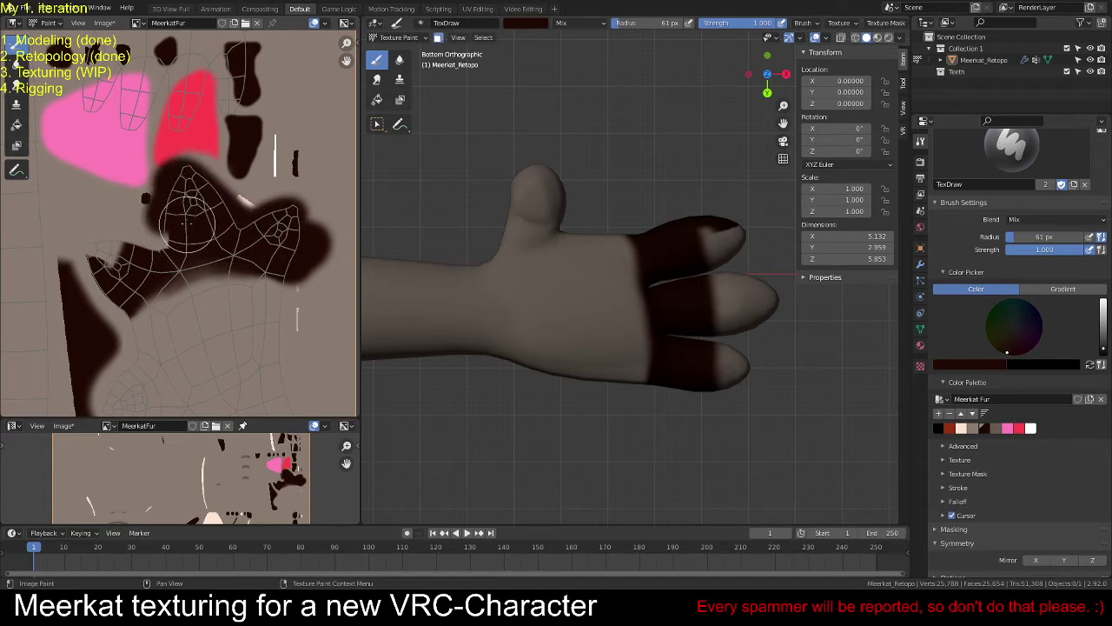
mouse_move(150, 240)
left_mouse_down()
mouse_move(89, 240)
mouse_move(82, 253)
mouse_move(121, 291)
left_mouse_up()
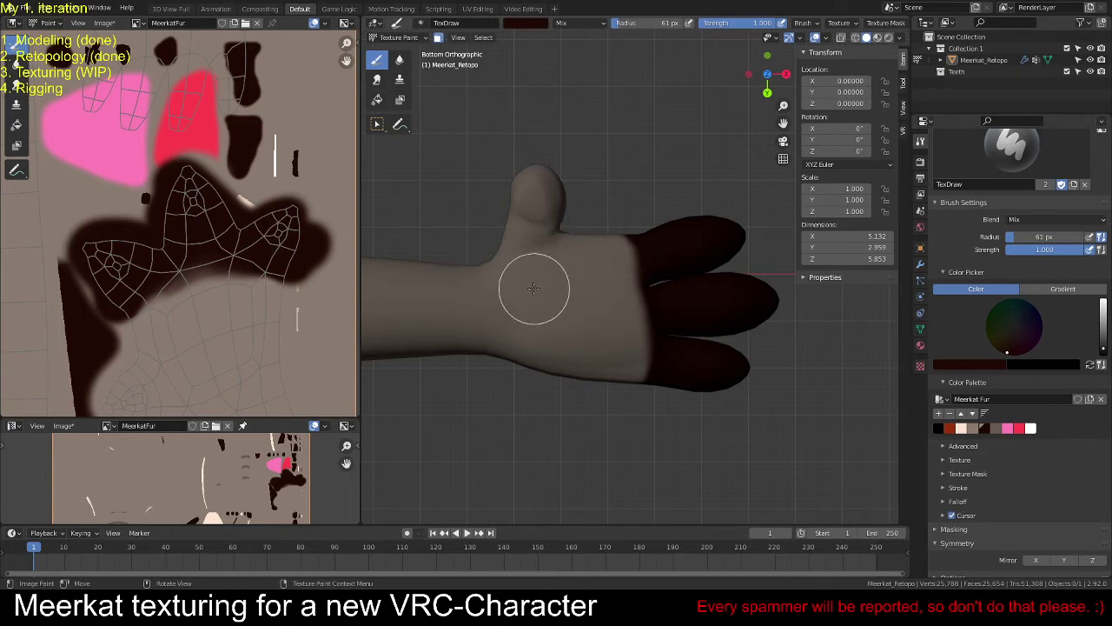
Step: Paint the thumb tip and underside dark brown
middle_click_drag(534, 287, 524, 292)
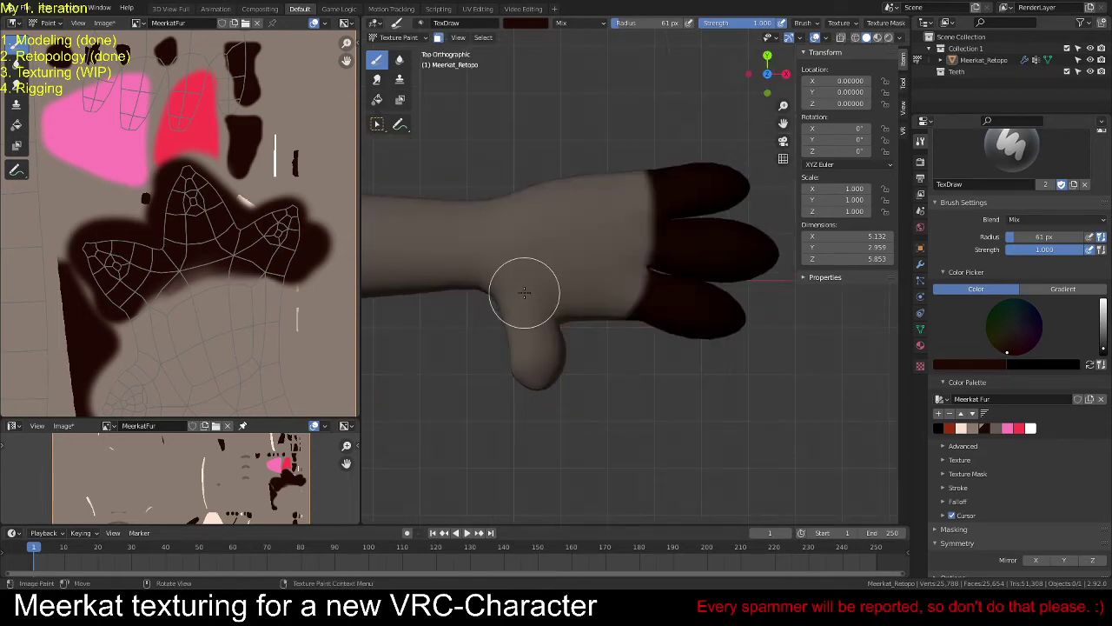
mouse_move(519, 383)
left_mouse_down()
mouse_move(555, 385)
mouse_move(480, 375)
mouse_move(560, 362)
mouse_move(510, 355)
mouse_move(495, 344)
mouse_move(547, 351)
mouse_move(480, 321)
mouse_move(560, 342)
left_mouse_up()
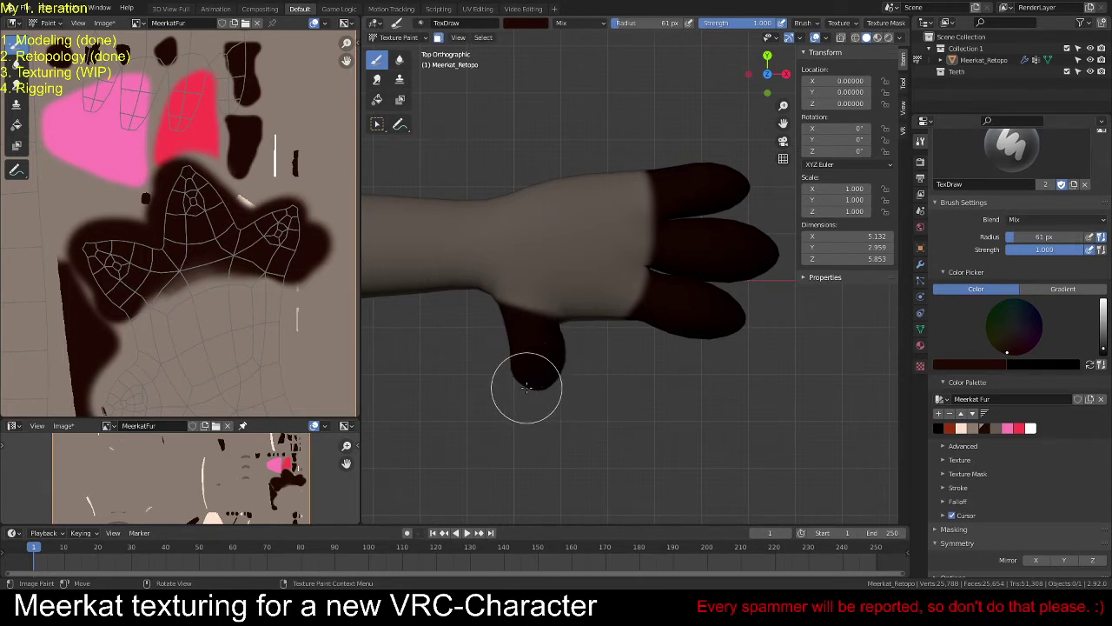
middle_click_drag(526, 387, 636, 290)
mouse_move(635, 290)
left_mouse_down()
mouse_move(640, 383)
mouse_move(665, 332)
mouse_move(669, 377)
mouse_move(691, 313)
mouse_move(712, 310)
mouse_move(741, 334)
mouse_move(791, 345)
mouse_move(742, 416)
mouse_move(754, 371)
mouse_move(777, 382)
mouse_move(711, 352)
mouse_move(695, 380)
left_mouse_up()
scroll(695, 380, "down", 5)
mouse_move(695, 380)
middle_mouse_down()
mouse_move(543, 326)
mouse_move(506, 331)
middle_mouse_up()
scroll(560, 339, "up", 4)
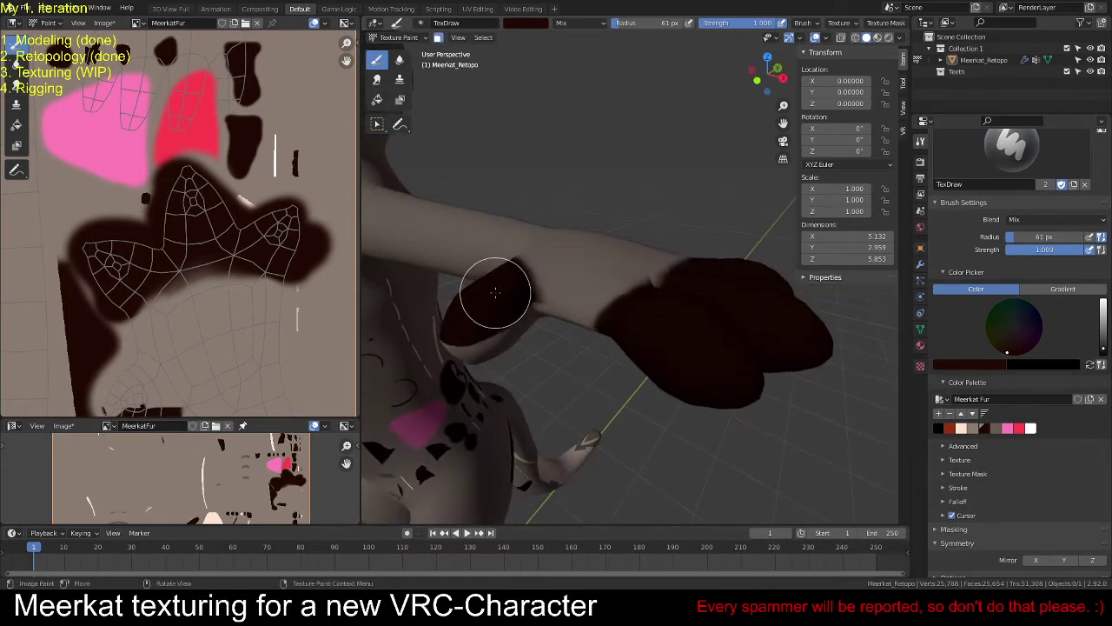
scroll(445, 319, "up", 2)
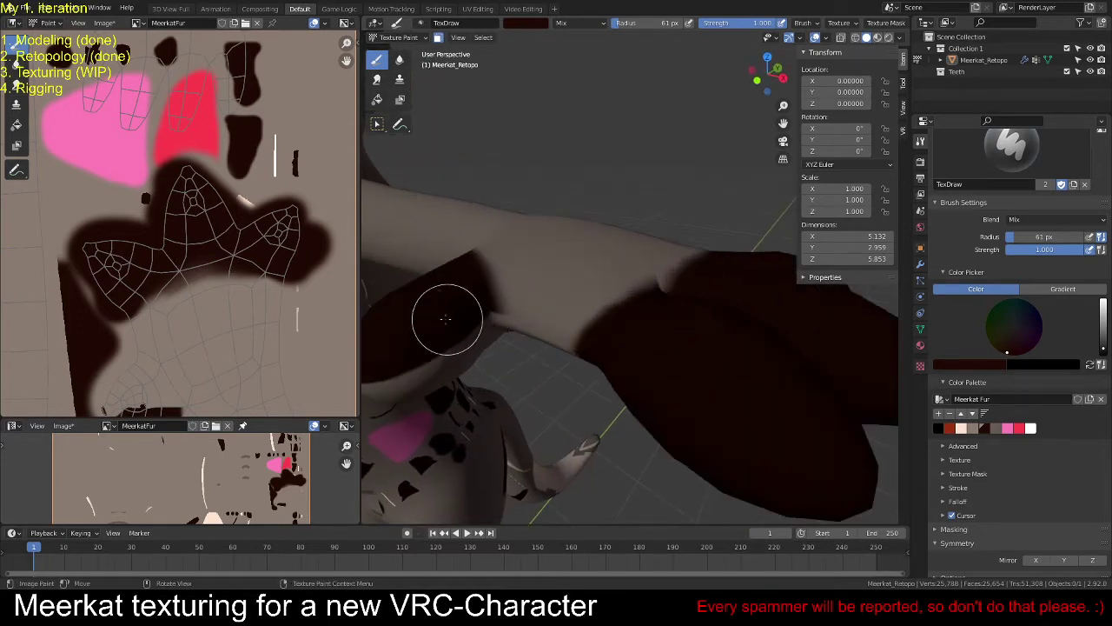
scroll(426, 295, "up", 3)
middle_click(392, 303, "alt")
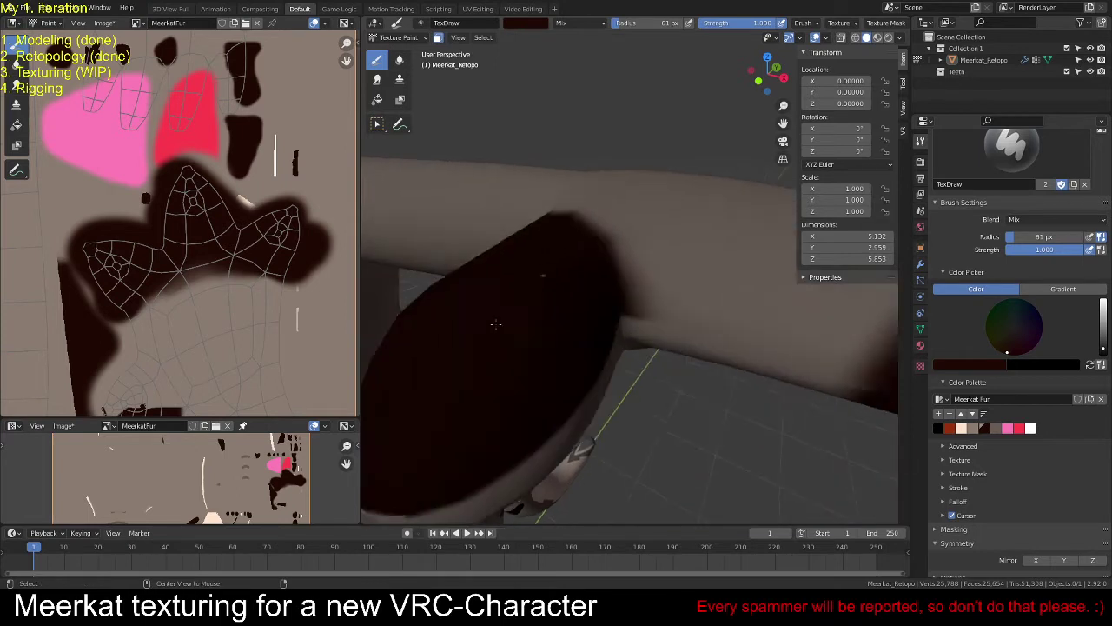
scroll(612, 269, "down", 1)
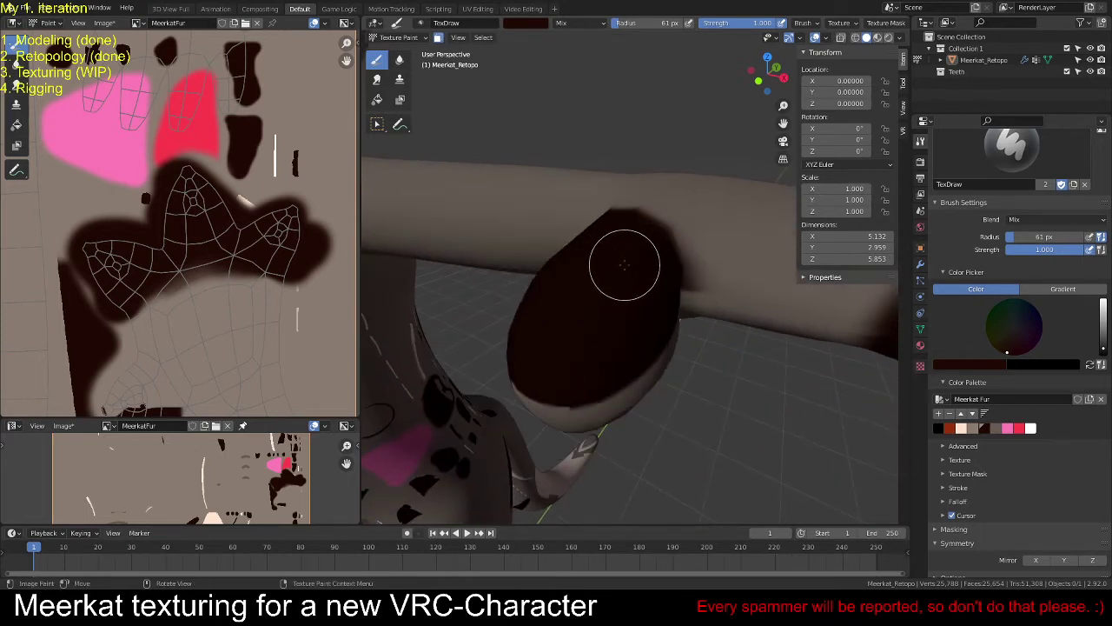
Step: Paint dark brown over the meerkat's shoulder, neck and under the head
middle_click_drag(624, 265, 684, 319)
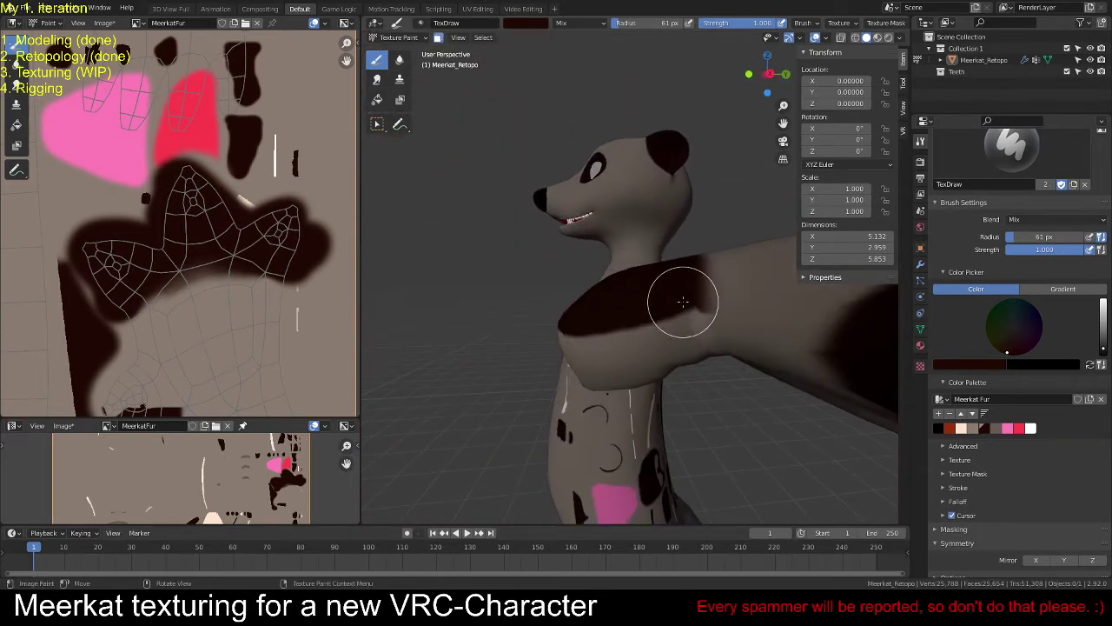
left_click_drag(683, 301, 694, 351)
middle_click_drag(701, 368, 675, 272)
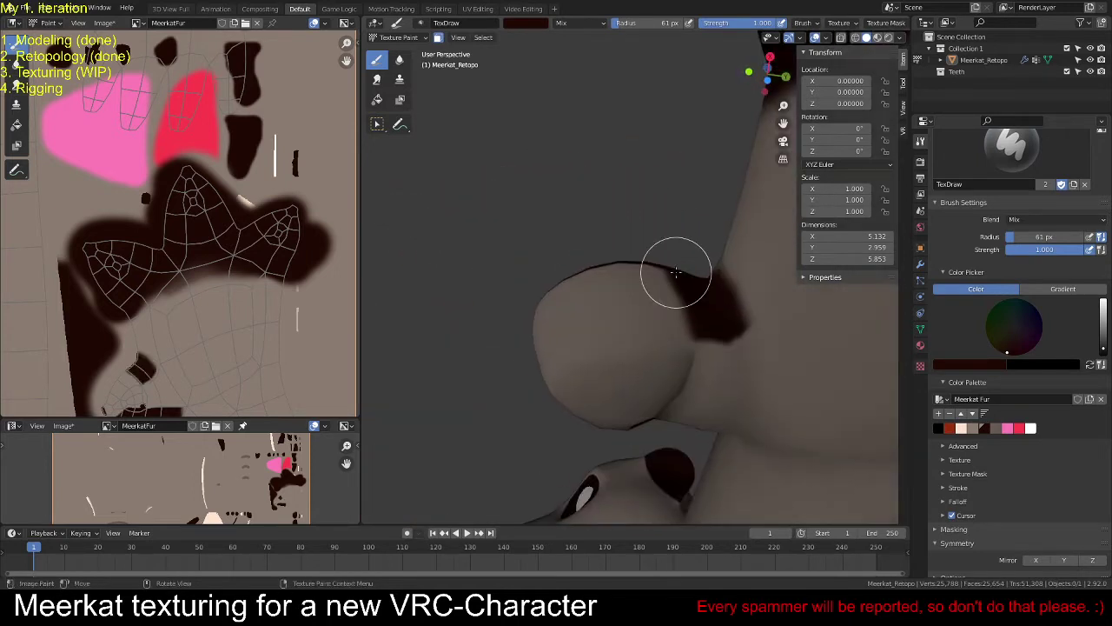
key("ctrl+KP_7")
mouse_move(540, 357)
left_mouse_down()
mouse_move(644, 334)
mouse_move(659, 317)
mouse_move(522, 340)
mouse_move(544, 327)
mouse_move(688, 284)
mouse_move(683, 266)
mouse_move(543, 272)
mouse_move(527, 247)
mouse_move(549, 222)
mouse_move(659, 201)
mouse_move(626, 222)
left_mouse_up()
middle_click_drag(135, 348, 155, 209)
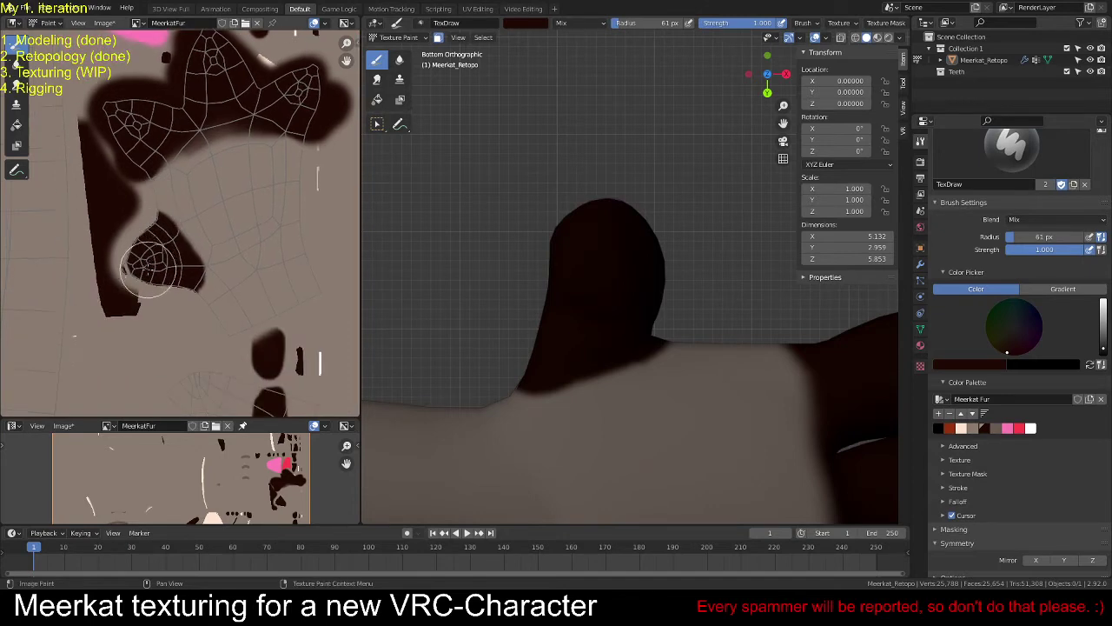
Step: Paint a soft dark brown patch over and above the paw's UV island
scroll(155, 208, "up", 2)
mouse_move(125, 229)
left_mouse_down()
mouse_move(131, 219)
mouse_move(113, 238)
mouse_move(130, 244)
mouse_move(130, 231)
mouse_move(100, 278)
mouse_move(130, 311)
mouse_move(144, 300)
mouse_move(169, 317)
mouse_move(142, 317)
left_mouse_up()
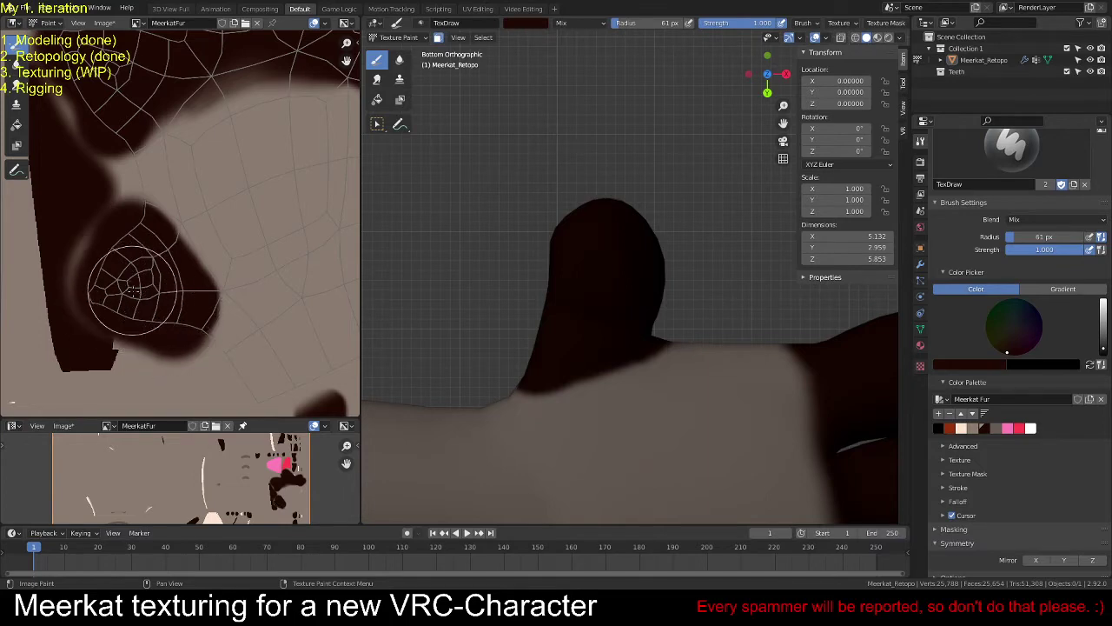
scroll(198, 154, "down", 5)
scroll(197, 154, "up", 8)
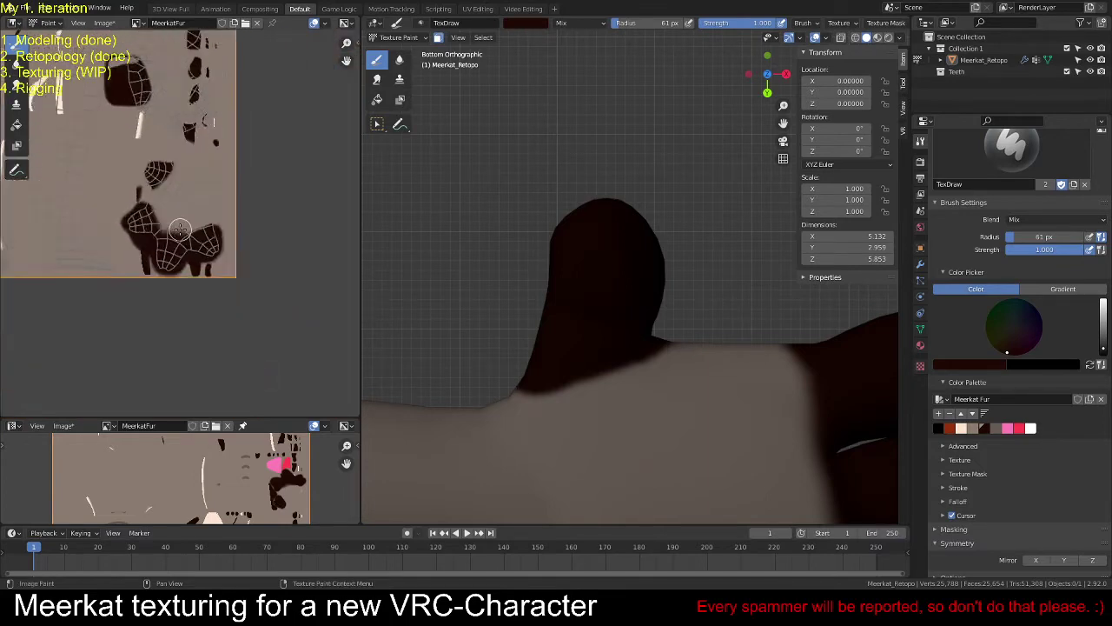
middle_click_drag(226, 276, 186, 211)
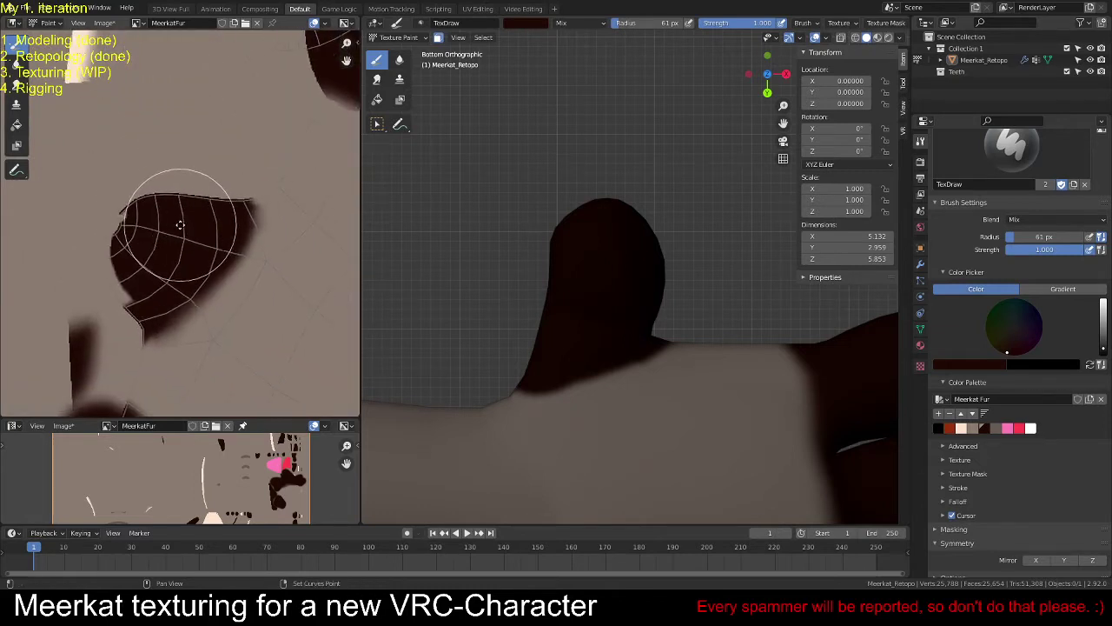
mouse_move(229, 186)
left_mouse_down()
mouse_move(212, 203)
mouse_move(245, 190)
mouse_move(124, 193)
mouse_move(92, 276)
mouse_move(130, 300)
mouse_move(158, 283)
left_mouse_up()
middle_click_drag(695, 383, 539, 382)
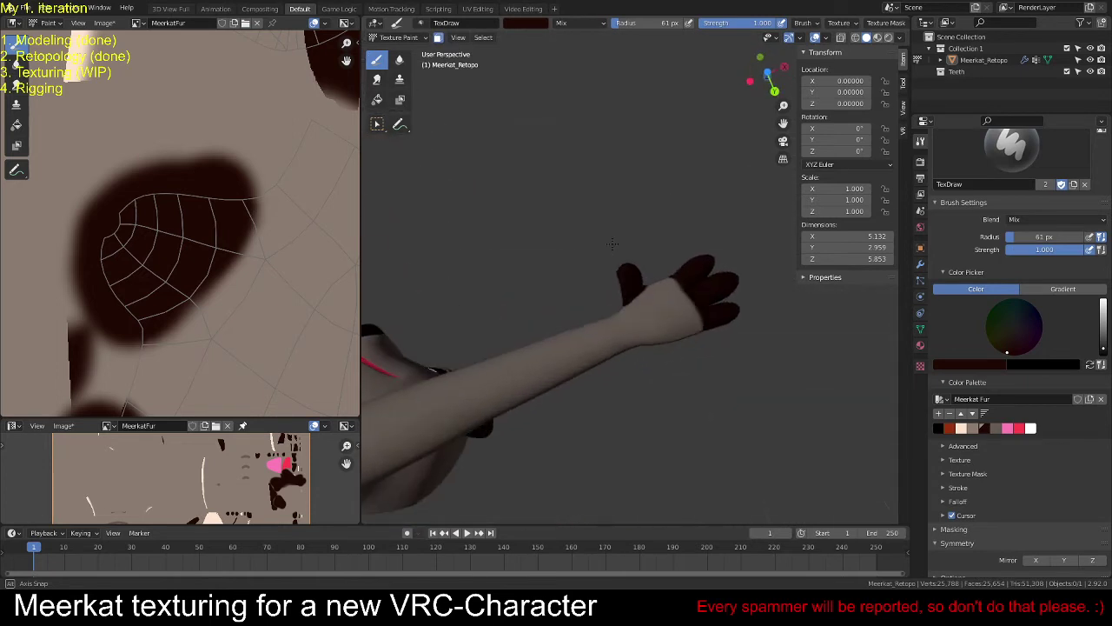
Step: Resize the brush radius to 40 px, then to 54 px
scroll(218, 282, "down", 2)
scroll(243, 186, "up", 5, "shift")
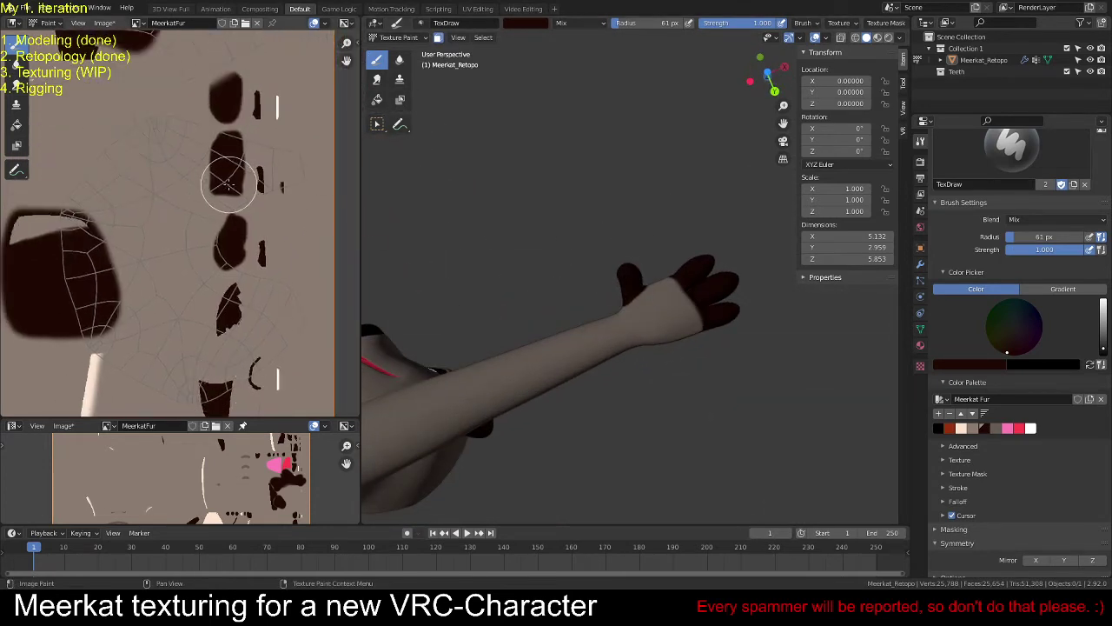
scroll(209, 261, "up", 4, "shift")
scroll(218, 194, "up", 5)
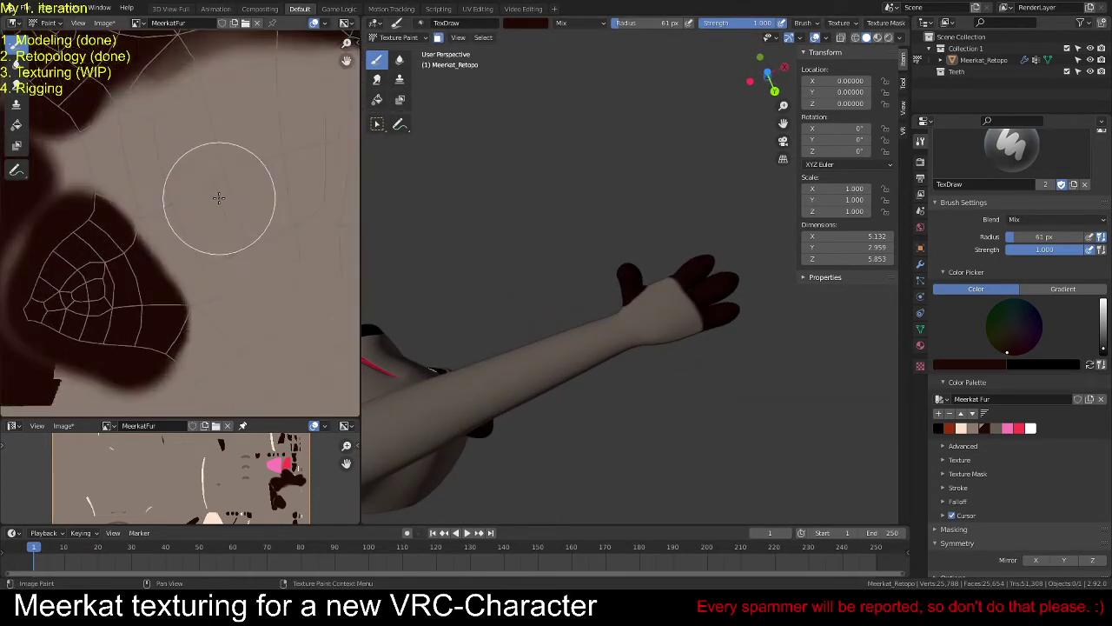
middle_click_drag(248, 199, 186, 256)
key("f")
left_click(183, 267)
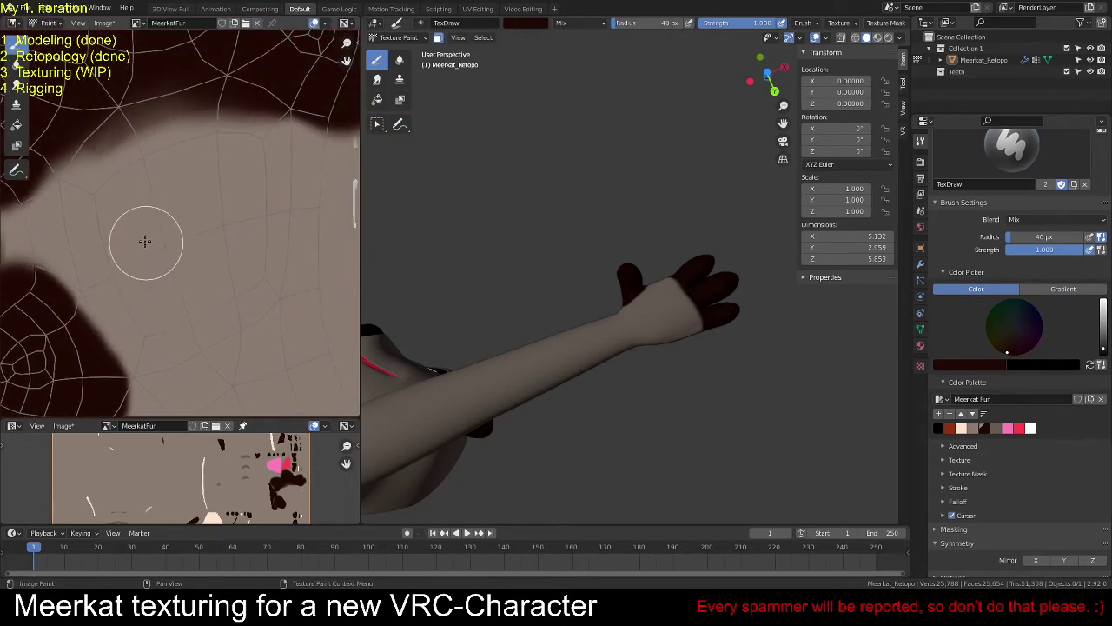
key("f")
left_click(163, 263)
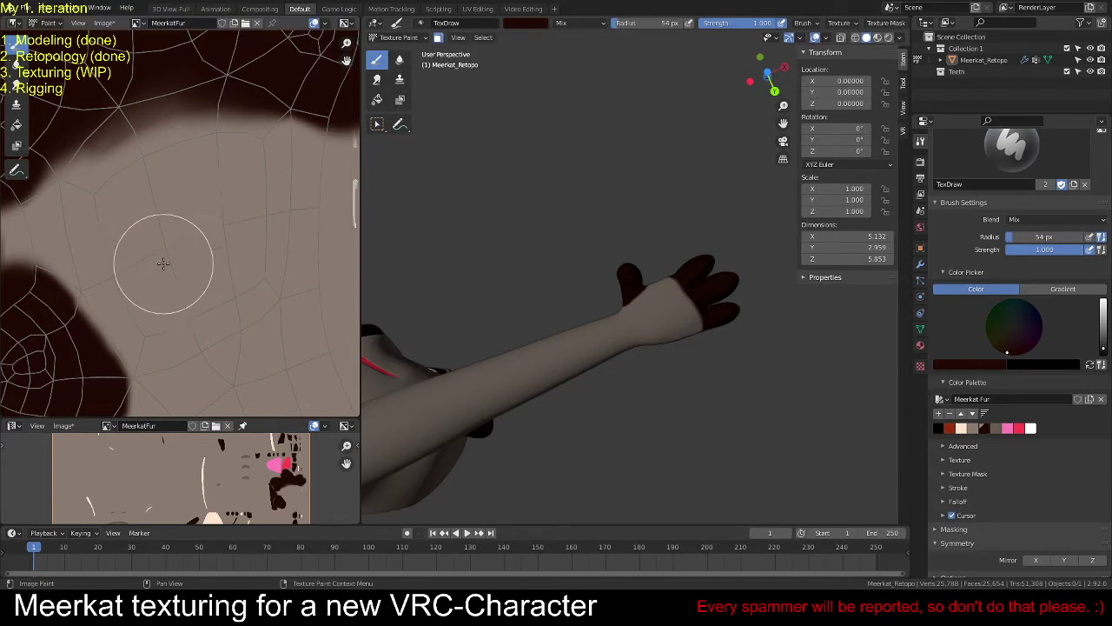
Step: Paint dark brown strokes to extend the curved patch and fill its inner notch
mouse_move(147, 235)
left_mouse_down()
mouse_move(238, 200)
mouse_move(272, 205)
mouse_move(279, 228)
mouse_move(150, 237)
mouse_move(148, 281)
left_mouse_up()
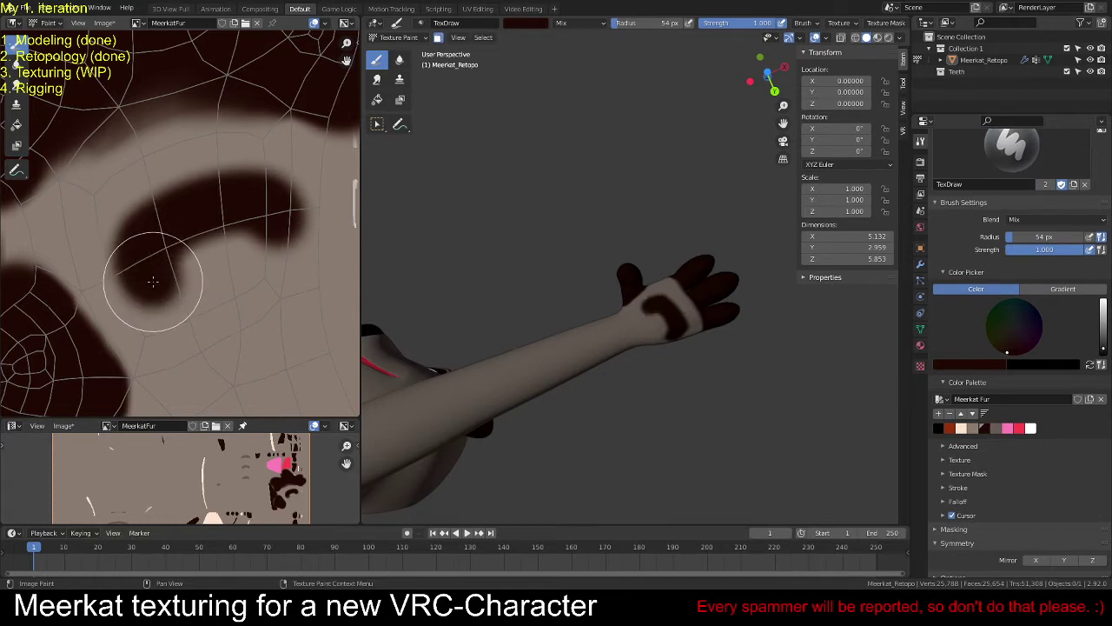
mouse_move(134, 223)
left_mouse_down()
mouse_move(127, 201)
mouse_move(186, 179)
mouse_move(261, 174)
mouse_move(265, 185)
mouse_move(128, 221)
left_mouse_up()
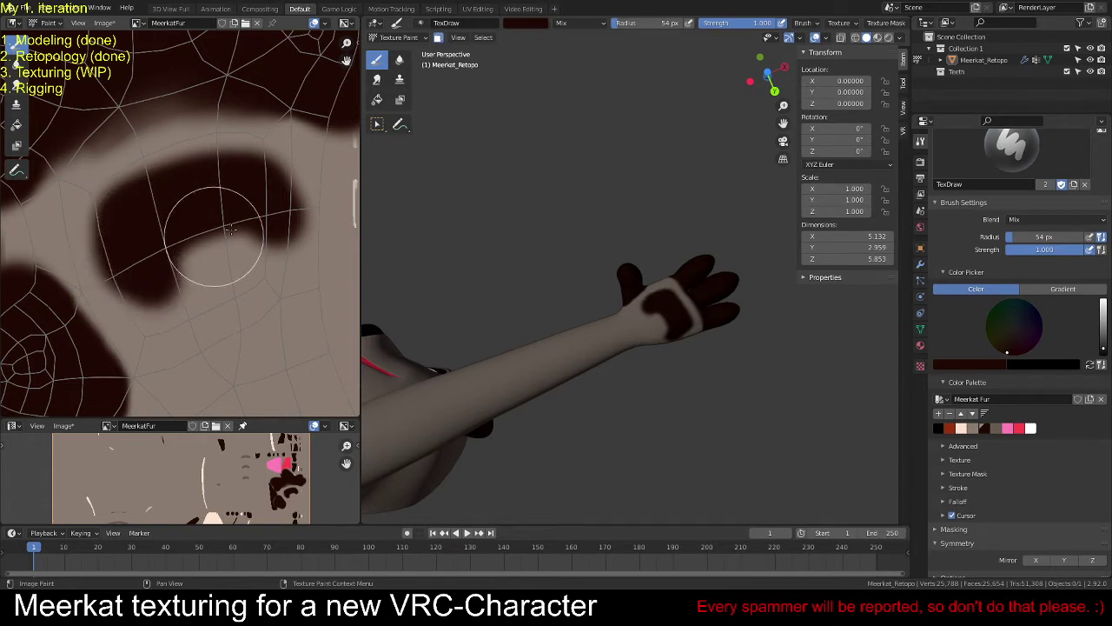
mouse_move(230, 229)
left_mouse_down()
mouse_move(281, 185)
mouse_move(283, 209)
mouse_move(251, 175)
mouse_move(223, 172)
mouse_move(142, 193)
mouse_move(122, 219)
left_mouse_up()
mouse_move(665, 249)
middle_mouse_down()
mouse_move(699, 214)
mouse_move(721, 262)
middle_mouse_up()
scroll(92, 217, "down", 1)
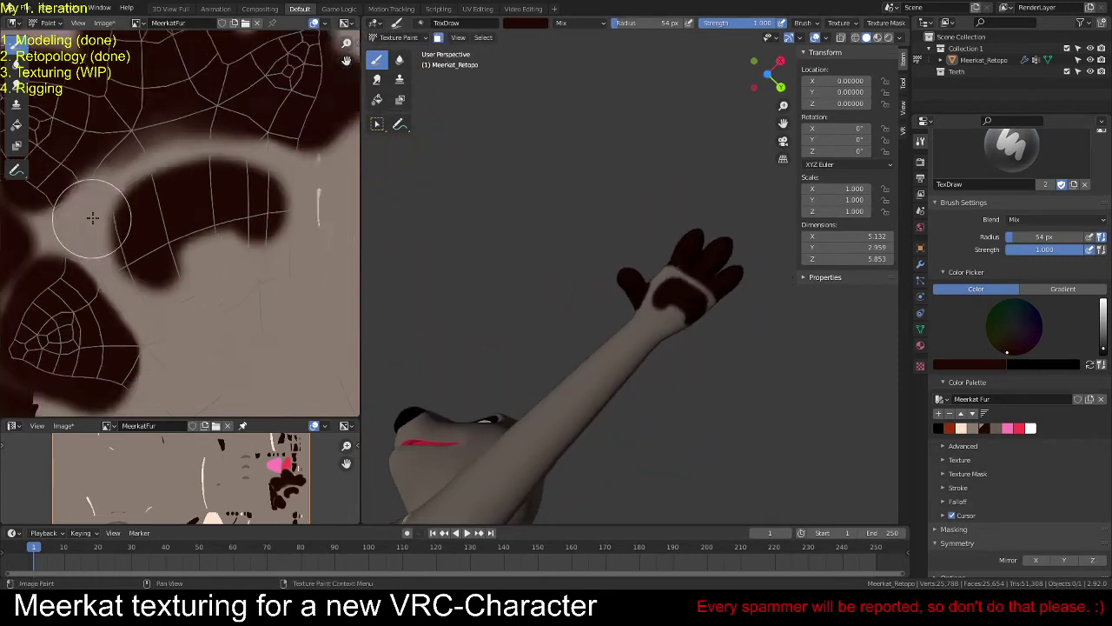
scroll(92, 218, "down", 2)
scroll(224, 248, "up", 2)
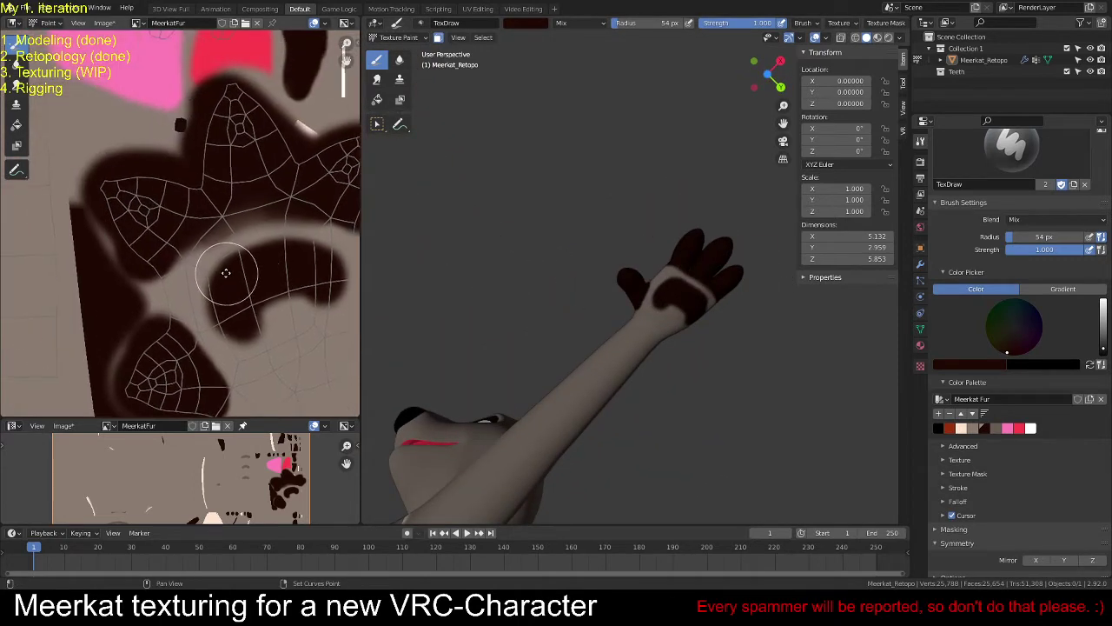
Step: Switch to black, shrink the brush to 39 px and dab black over the eye
left_click(939, 428)
scroll(120, 211, "up", 4)
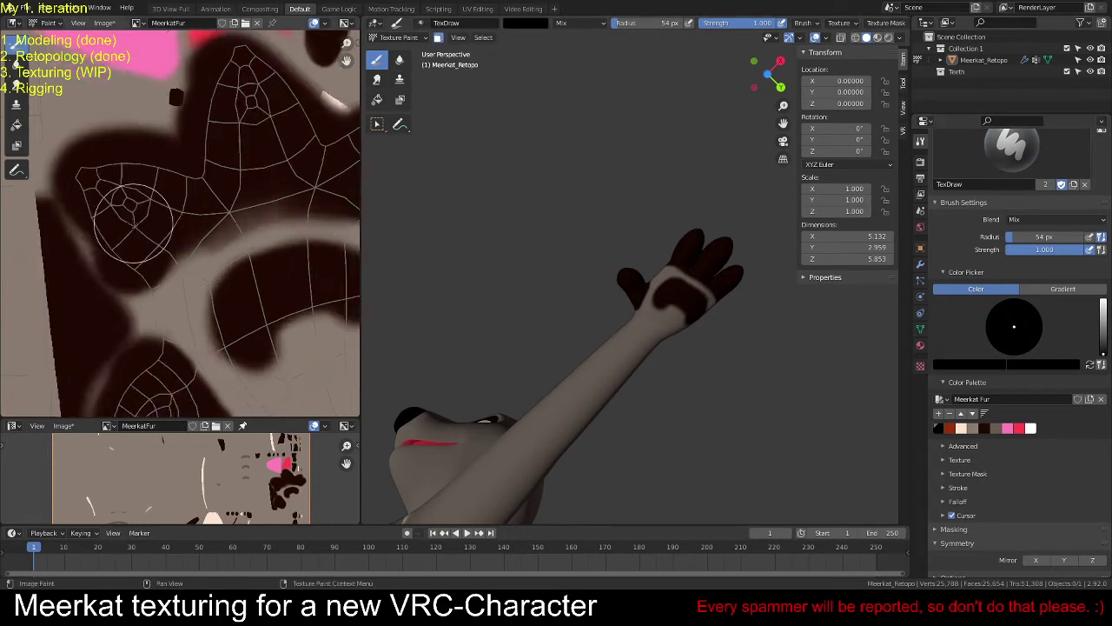
scroll(120, 211, "up", 2)
key("f")
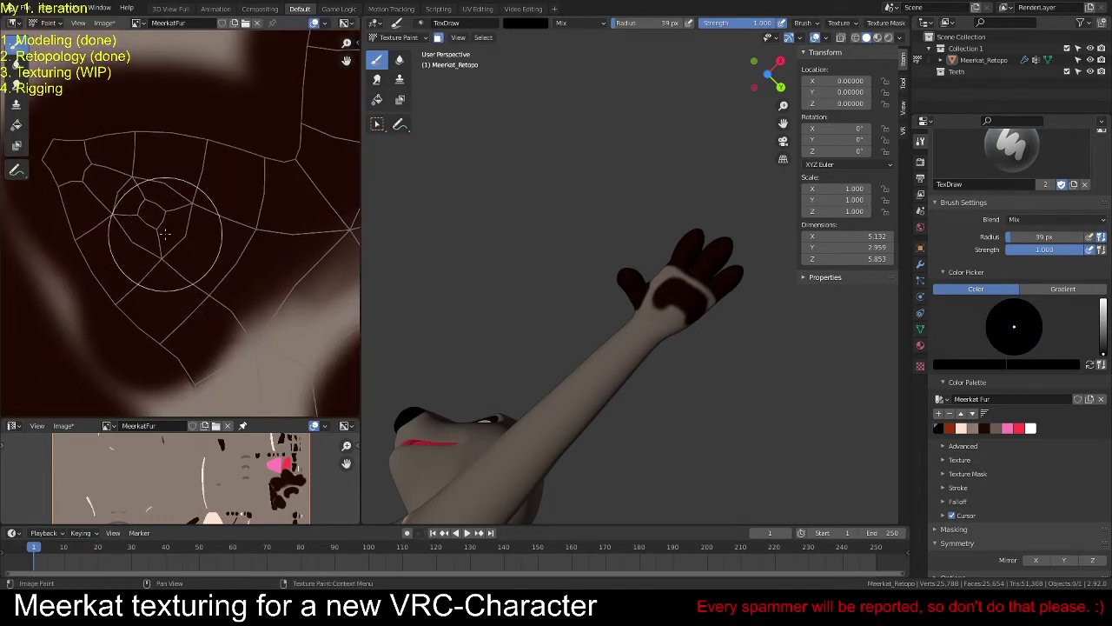
left_click(144, 209)
left_click(144, 209)
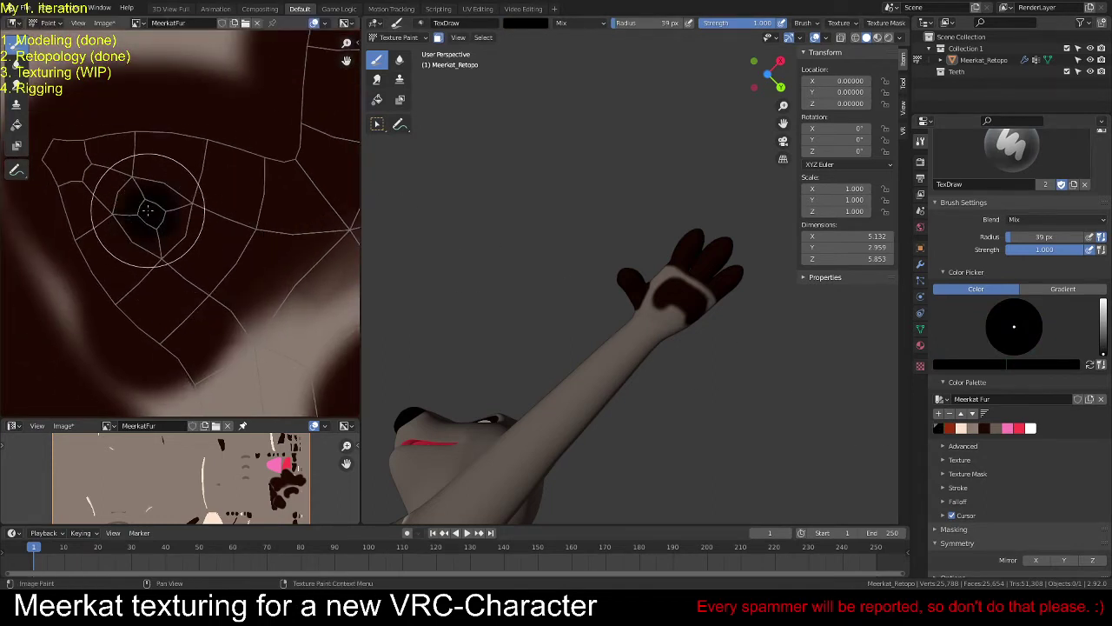
Step: Shrink the brush to 12 px and paint a black pupil into the eye
mouse_move(248, 322)
middle_mouse_down()
mouse_move(241, 256)
mouse_move(261, 315)
middle_mouse_up()
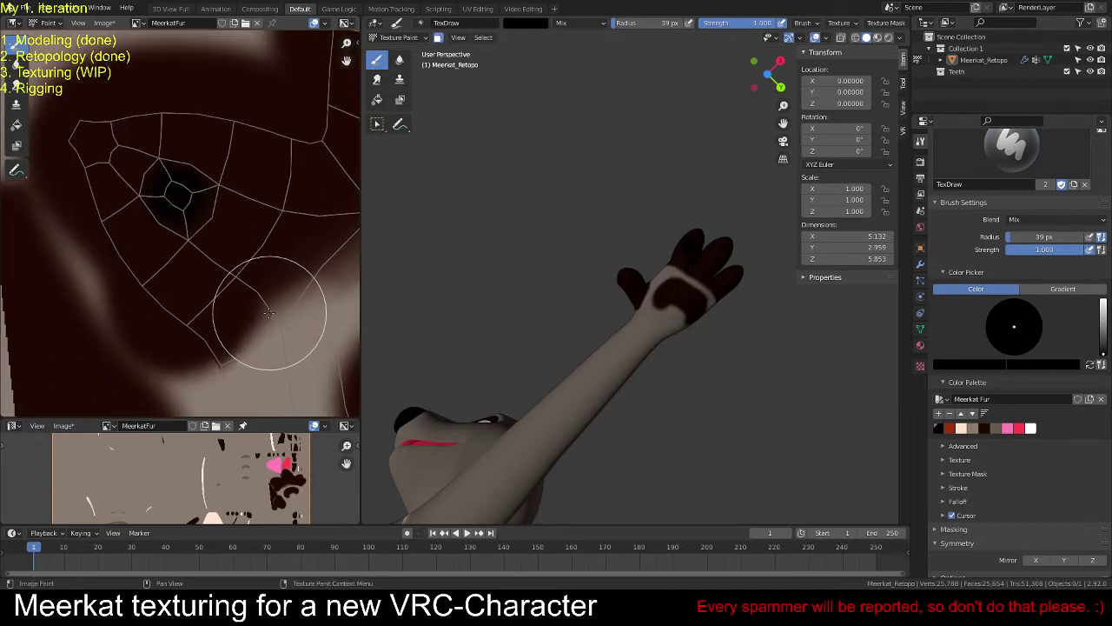
key("f")
left_click(144, 191)
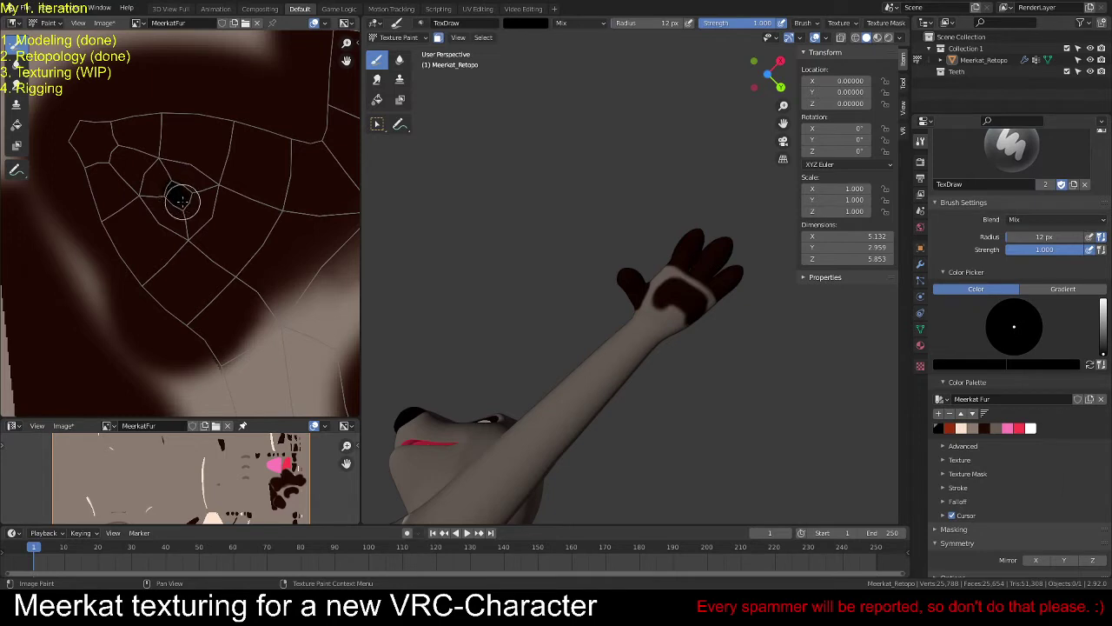
middle_click_drag(181, 199, 204, 296)
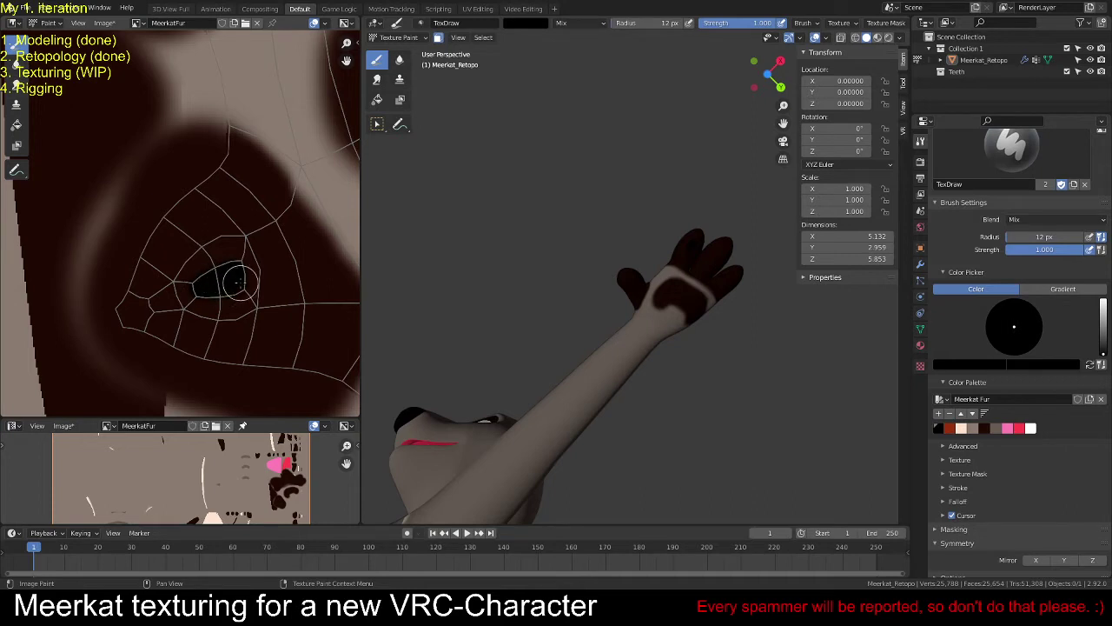
Step: Pan and zoom the texture view in on the eye region's wireframe
mouse_move(289, 221)
middle_mouse_down()
mouse_move(168, 269)
mouse_move(121, 127)
middle_mouse_up()
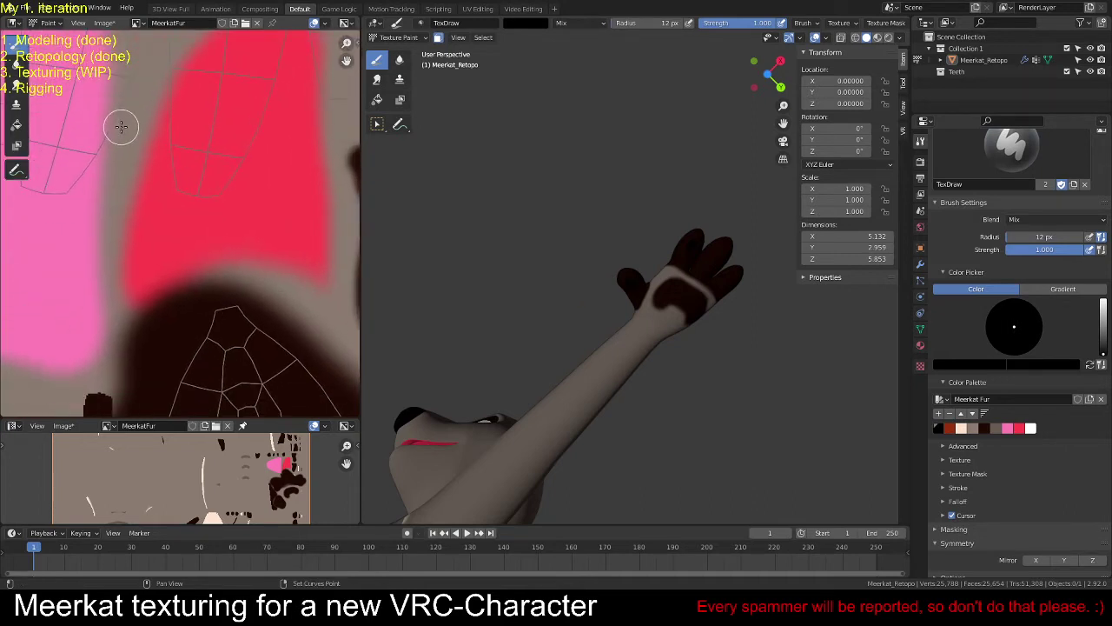
mouse_move(198, 199)
middle_mouse_down()
mouse_move(241, 347)
mouse_move(174, 287)
mouse_move(120, 195)
mouse_move(148, 169)
mouse_move(181, 252)
middle_mouse_up()
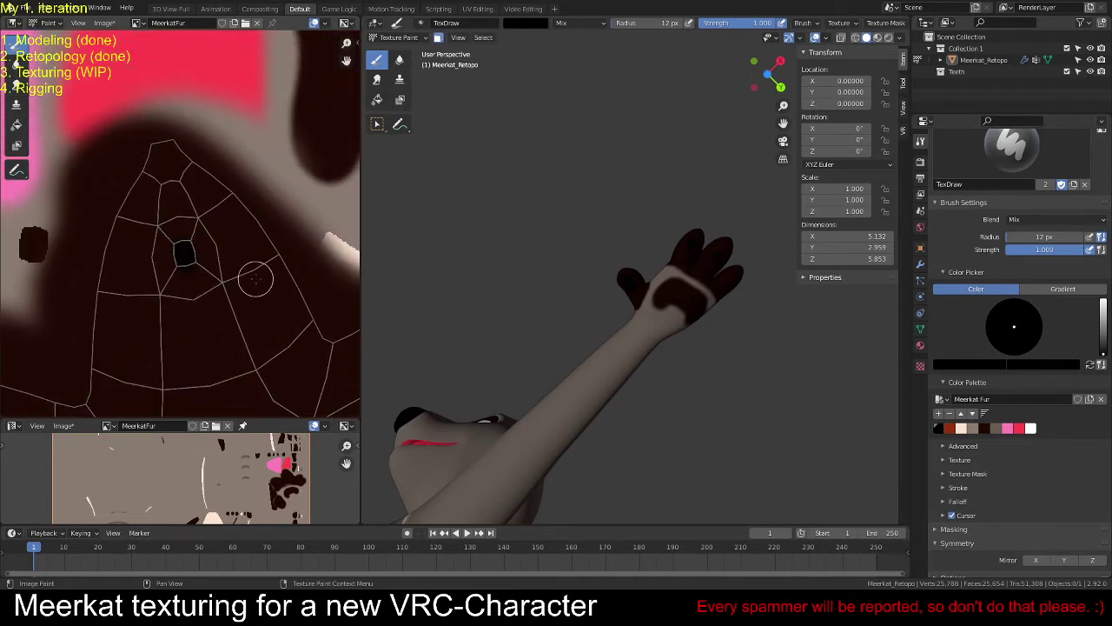
mouse_move(256, 278)
middle_mouse_down()
mouse_move(248, 296)
mouse_move(161, 307)
middle_mouse_up()
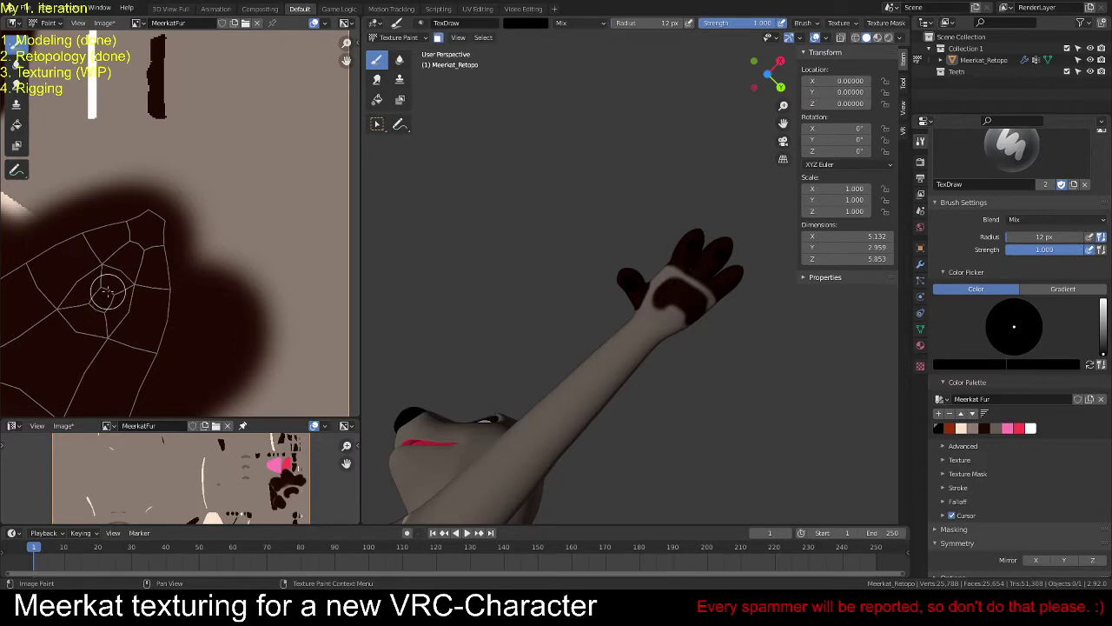
middle_click_drag(97, 306, 328, 185)
scroll(327, 185, "up", 3)
scroll(203, 270, "down", 3)
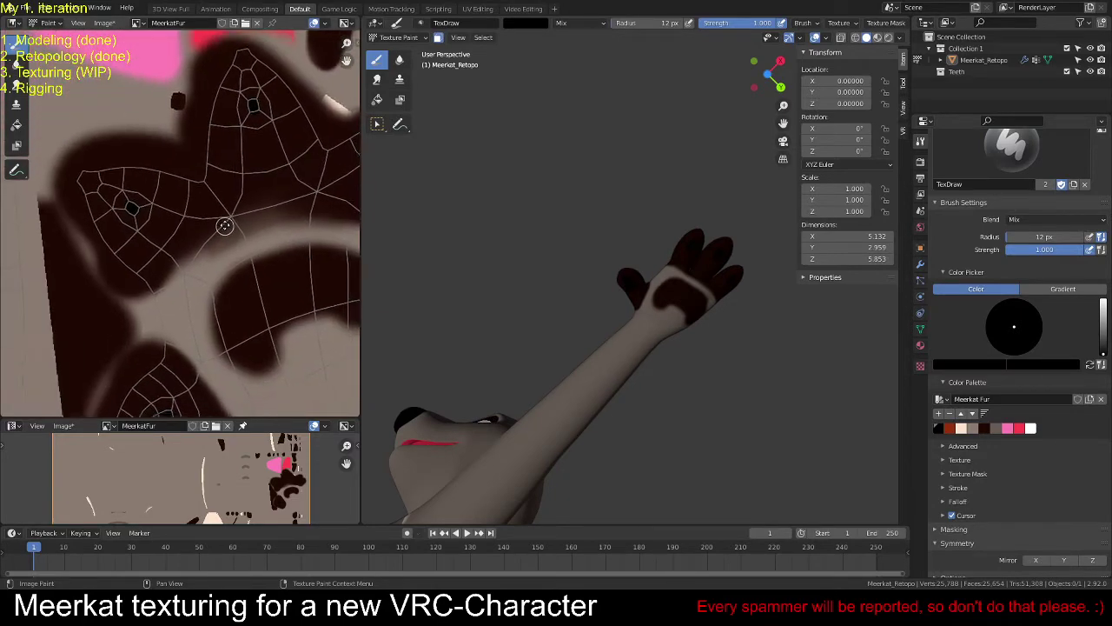
scroll(183, 140, "up", 3)
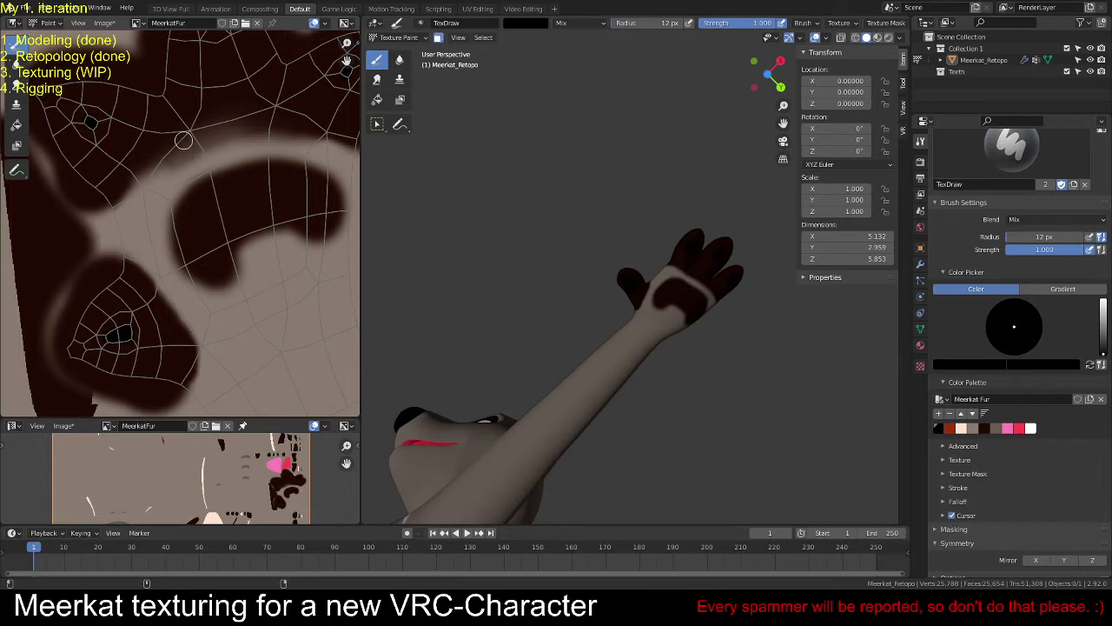
Step: Save the MeerkatFur texture image and pick the light grey fur colour
key("alt+s")
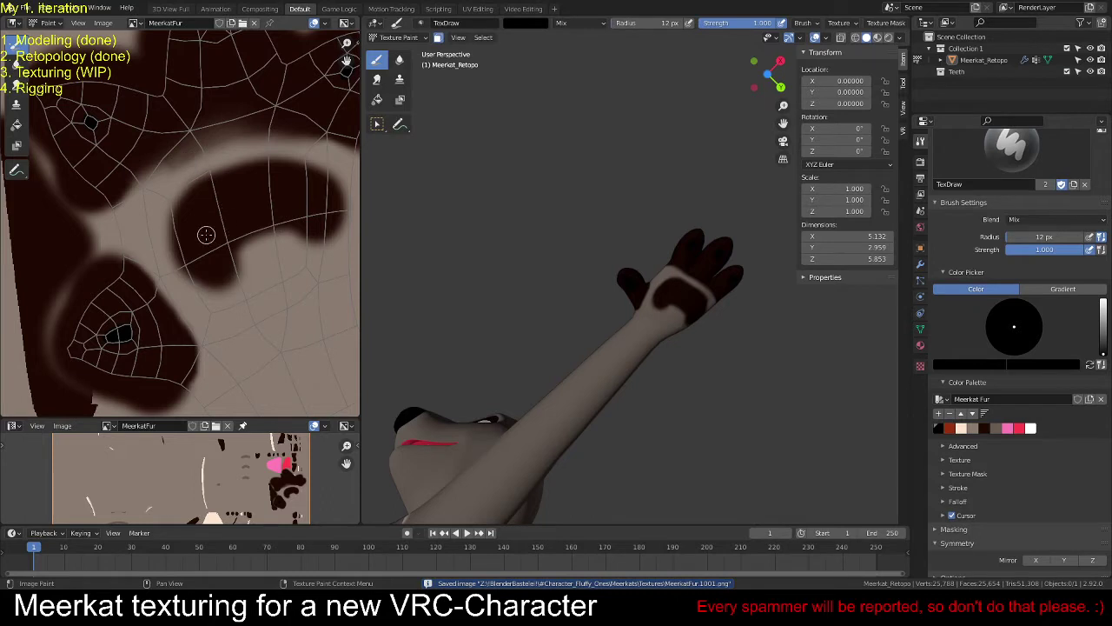
middle_click_drag(604, 248, 565, 331)
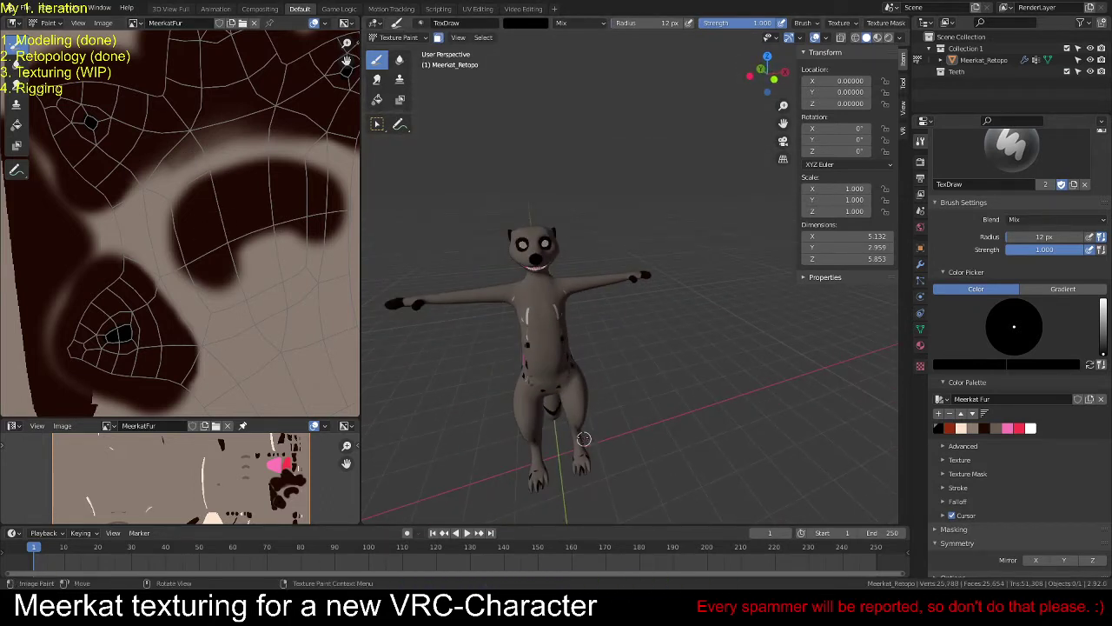
left_click(971, 428)
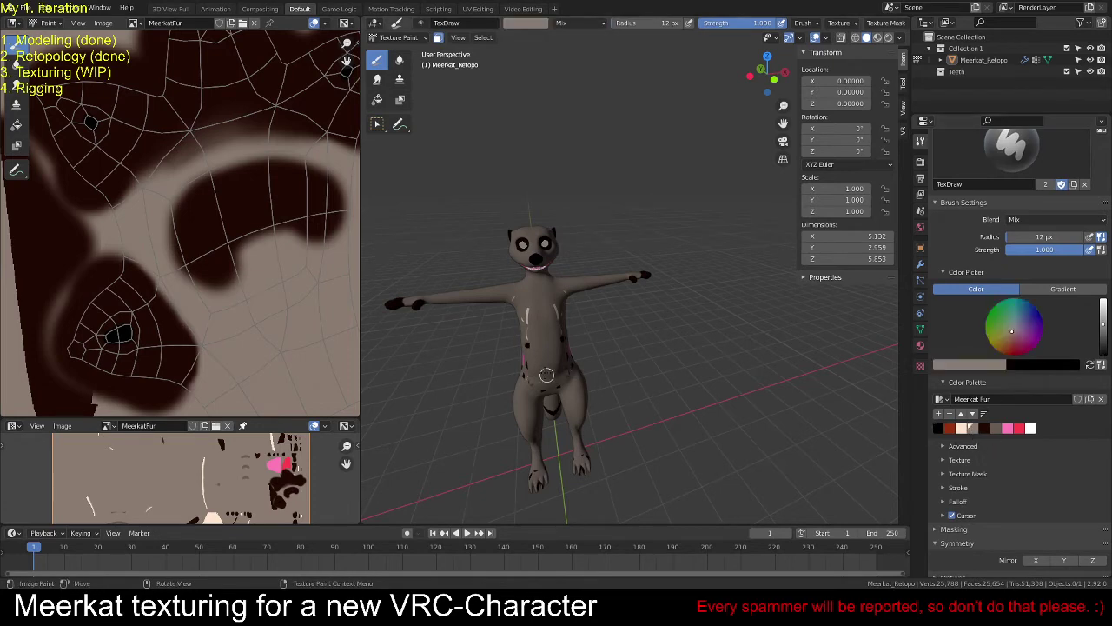
middle_click_drag(549, 342, 577, 347)
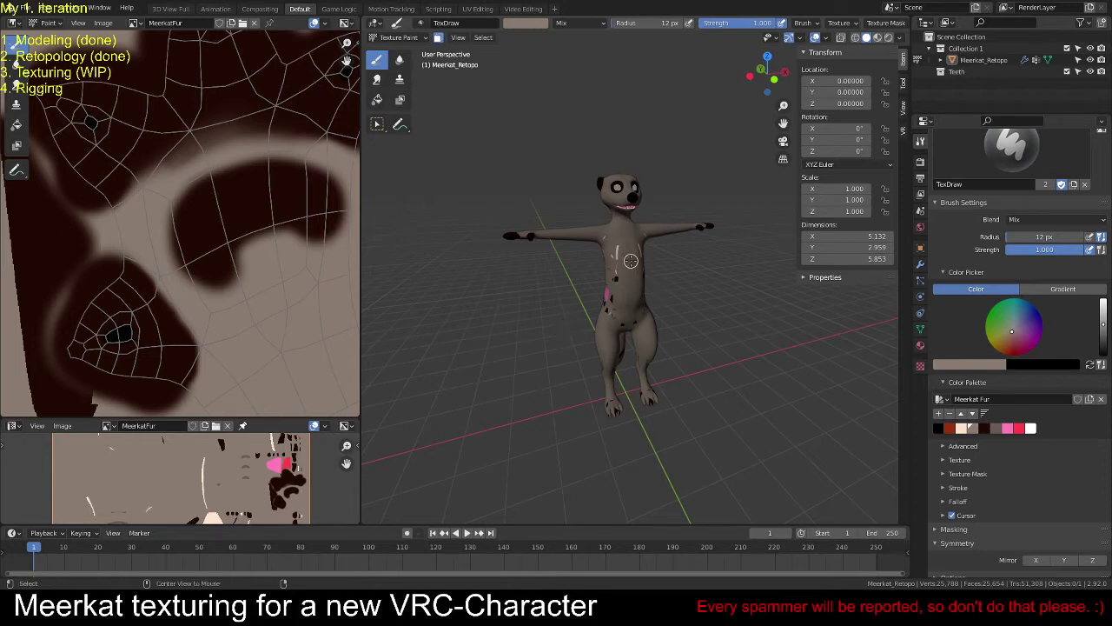
Step: Set the brush radius to 37 px and paint over the dark back stripes
scroll(631, 261, "up", 3)
middle_click_drag(631, 261, 646, 259)
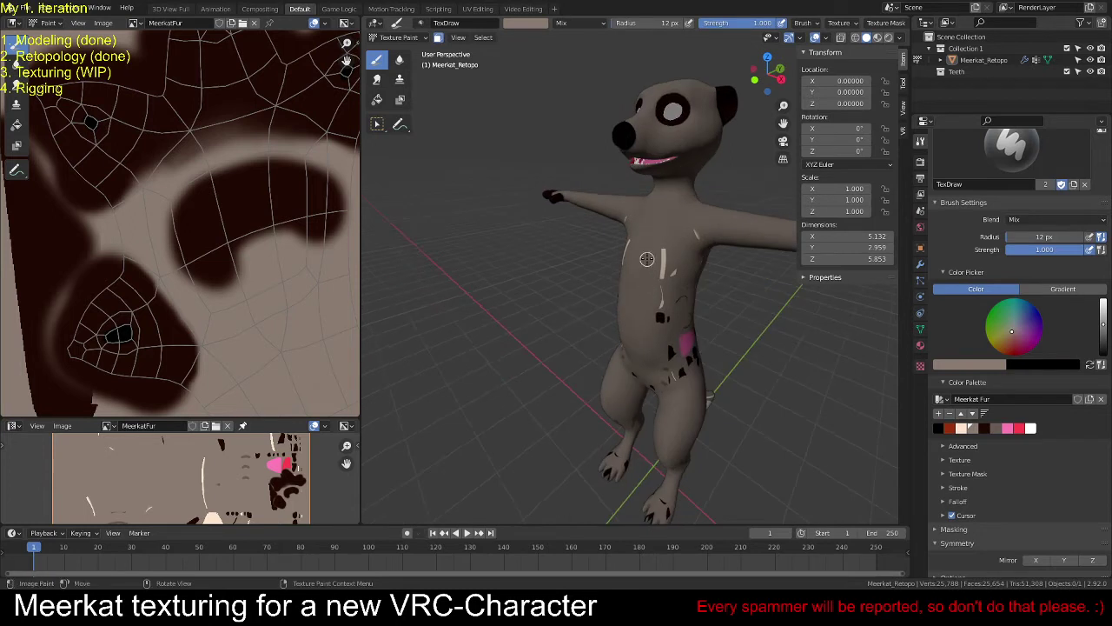
key("f")
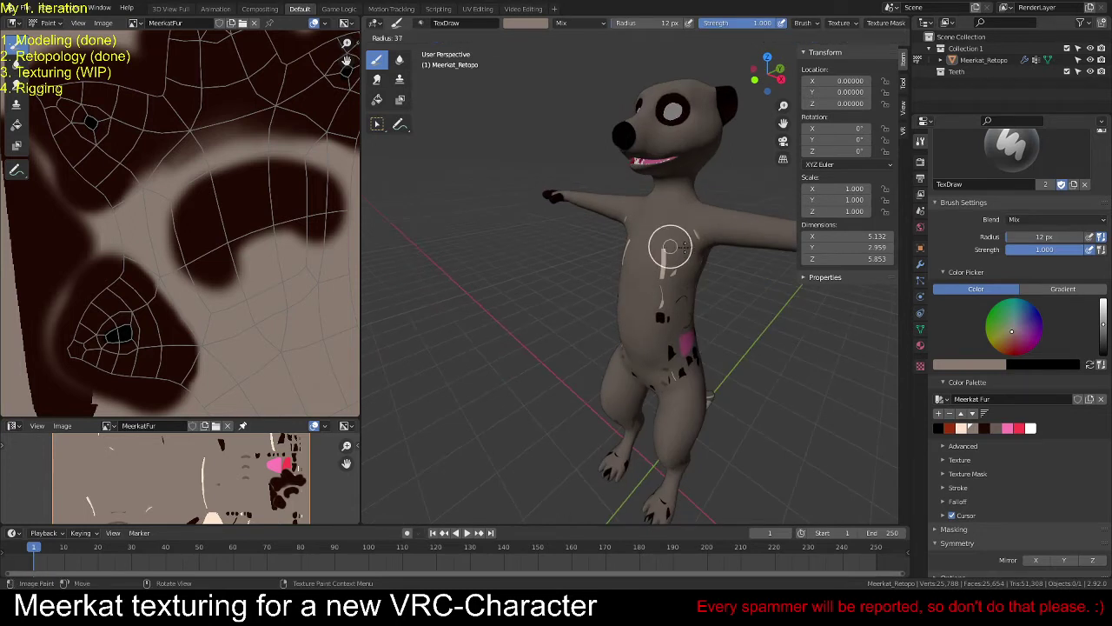
left_click(700, 224)
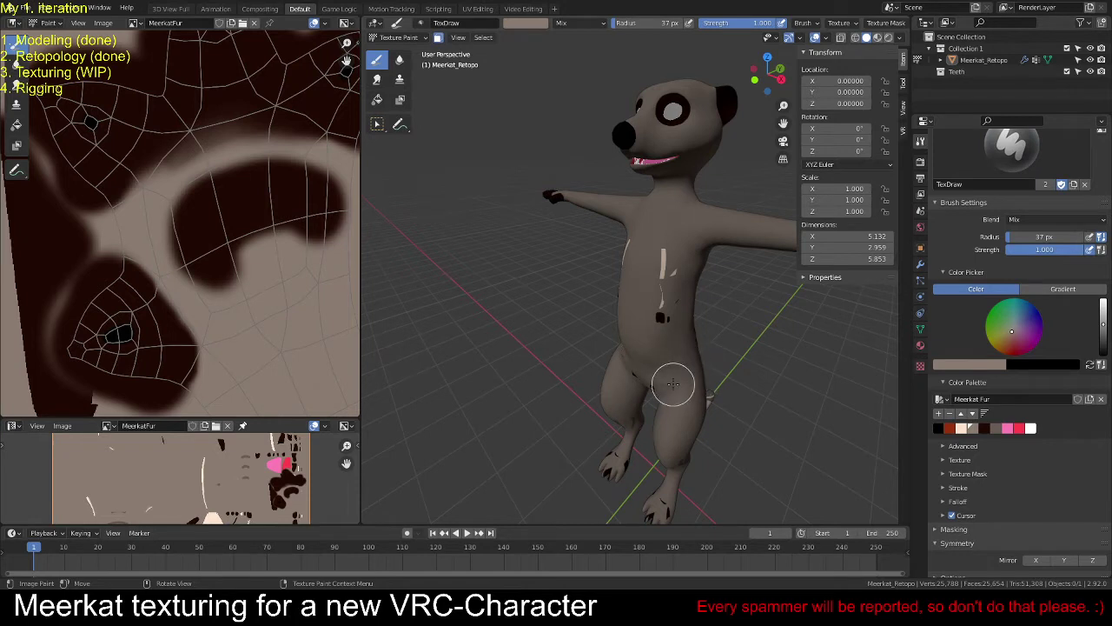
mouse_move(652, 332)
middle_mouse_down()
mouse_move(646, 289)
mouse_move(671, 390)
mouse_move(738, 391)
mouse_move(633, 350)
mouse_move(658, 240)
mouse_move(667, 261)
middle_mouse_up()
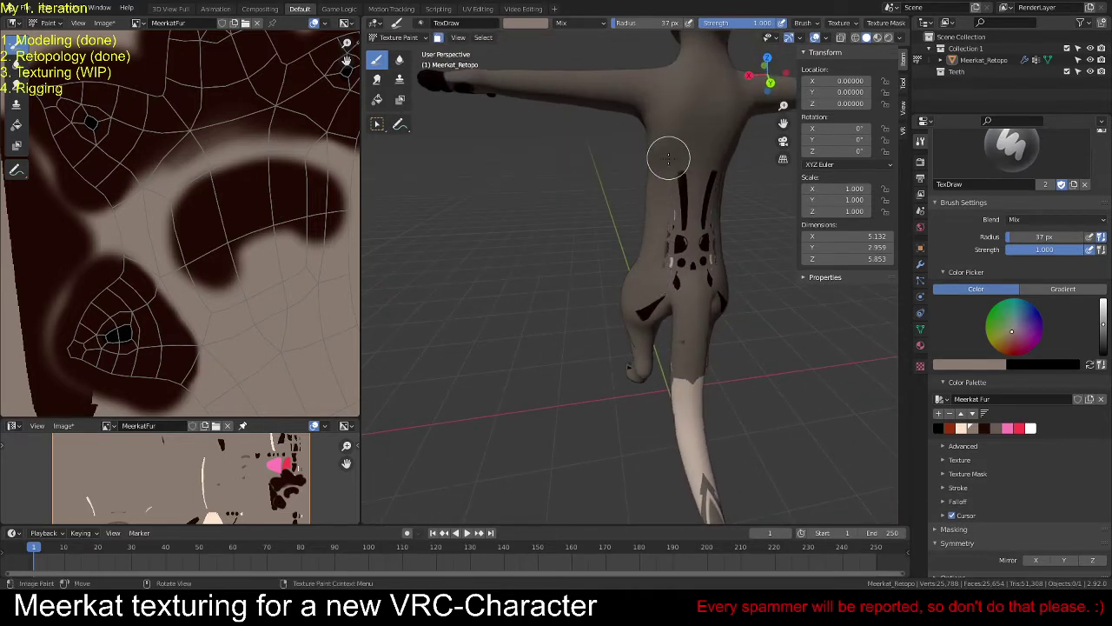
left_click_drag(669, 157, 684, 212)
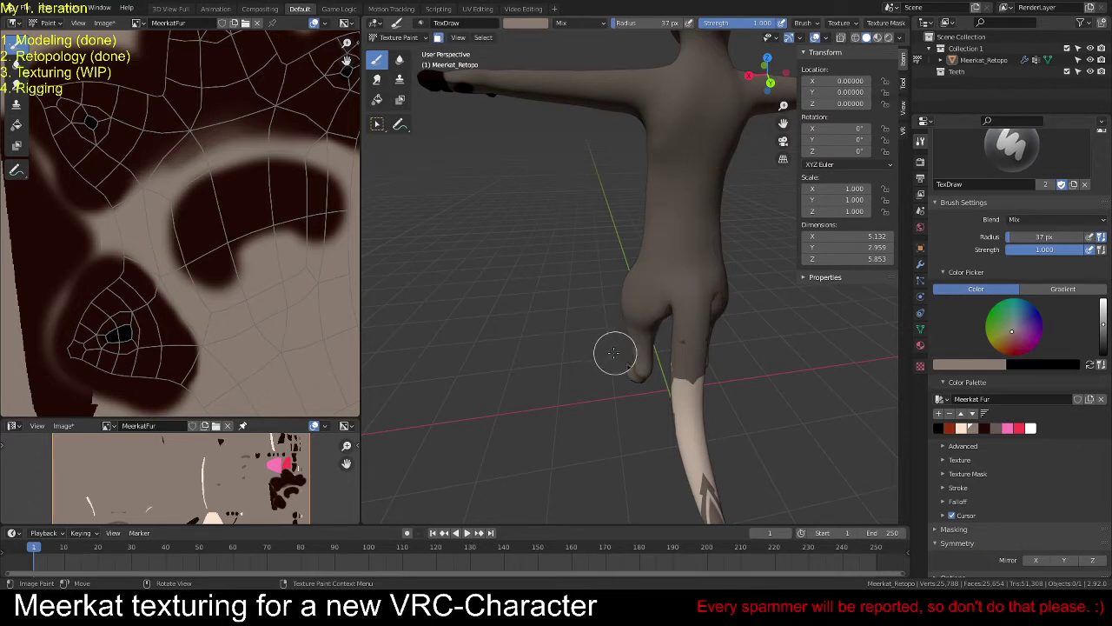
middle_click_drag(614, 352, 765, 169)
middle_click_drag(666, 230, 561, 263)
Step: Undo the recent light strokes on the meerkat's feet, leg and tail
scroll(716, 255, "up", 4)
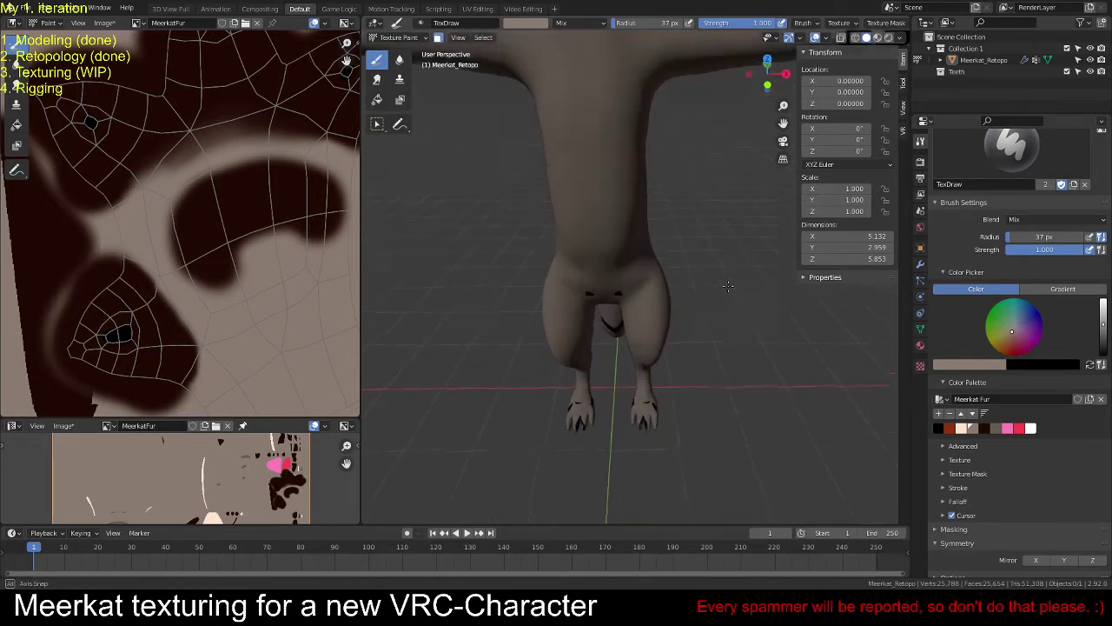
mouse_move(715, 254)
middle_mouse_down()
mouse_move(603, 303)
mouse_move(666, 347)
middle_mouse_up()
mouse_move(643, 433)
middle_mouse_down()
mouse_move(670, 365)
mouse_move(643, 342)
mouse_move(623, 229)
middle_mouse_up()
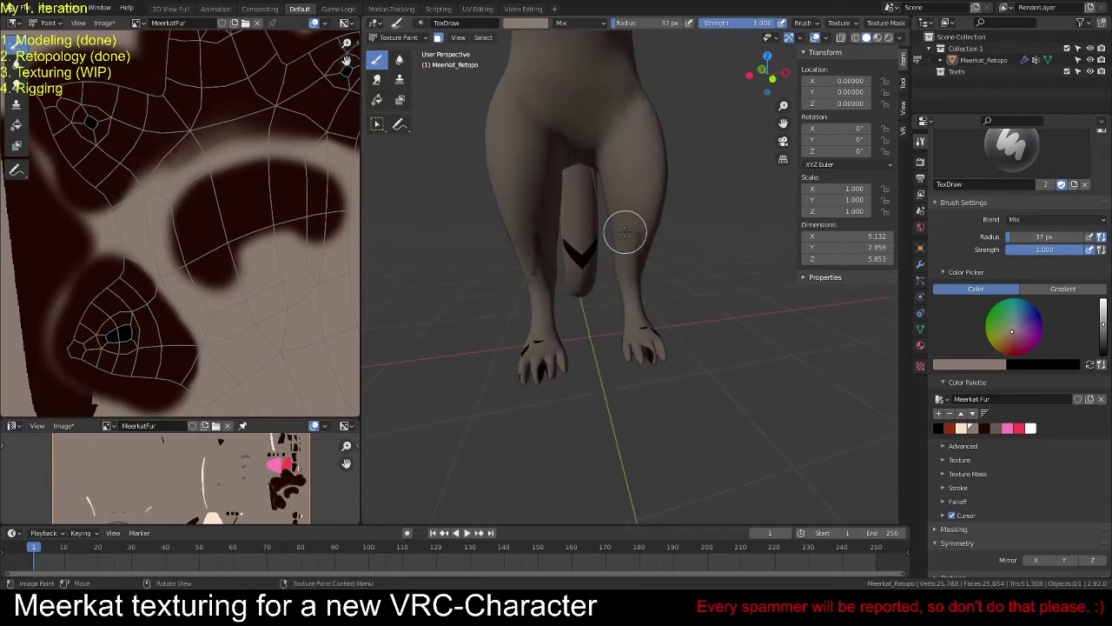
key("ctrl+z")
key("ctrl+z")
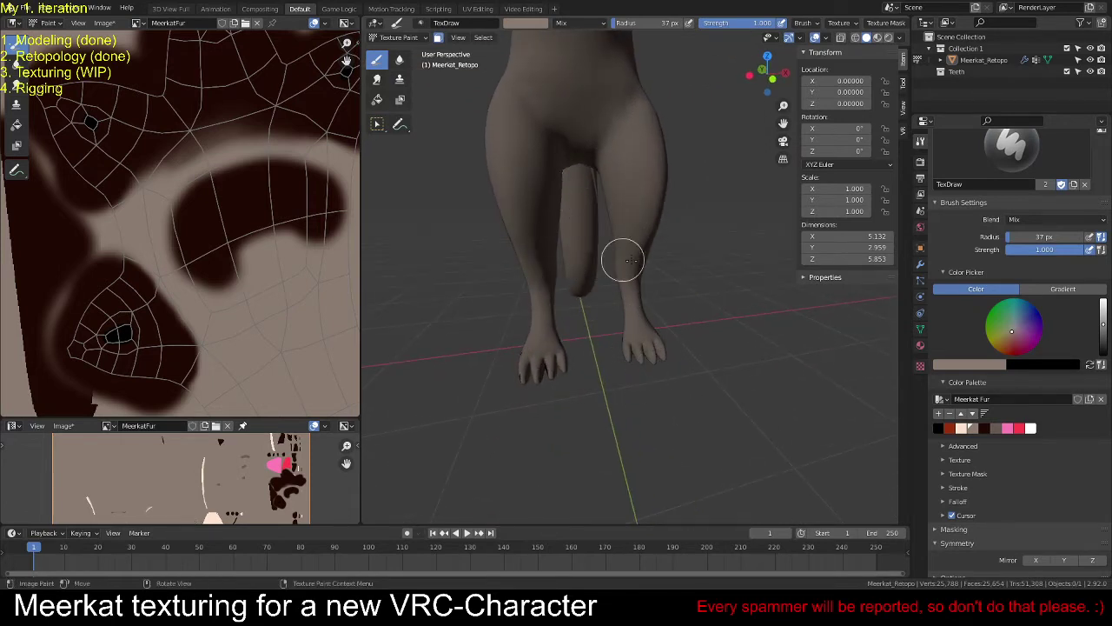
middle_click_drag(623, 255, 544, 266)
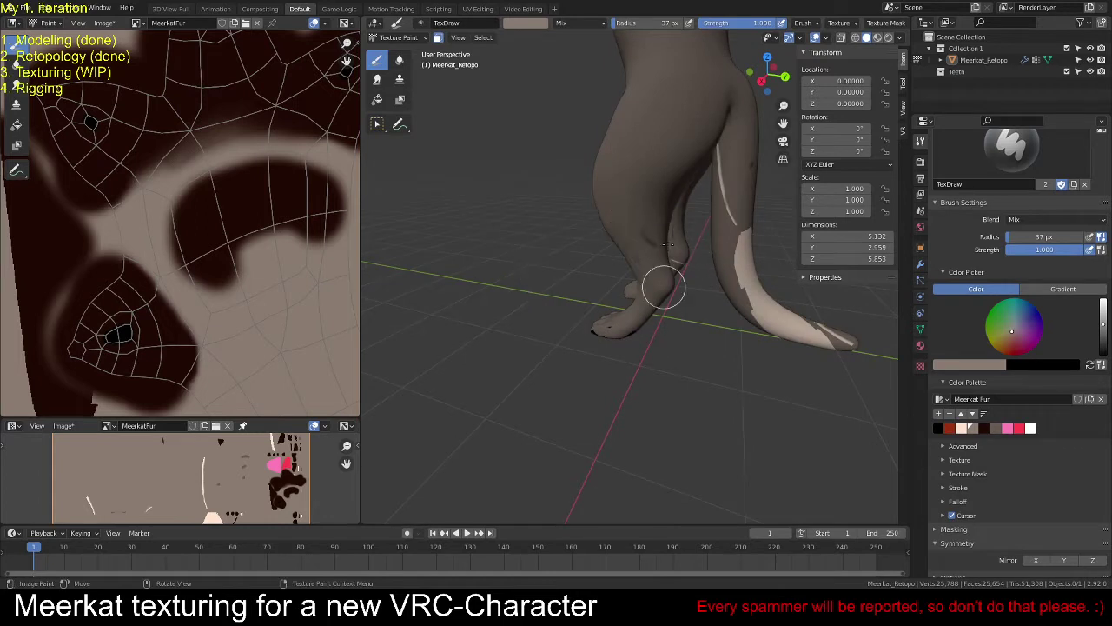
key("ctrl+z")
key("ctrl+z")
key("ctrl+z")
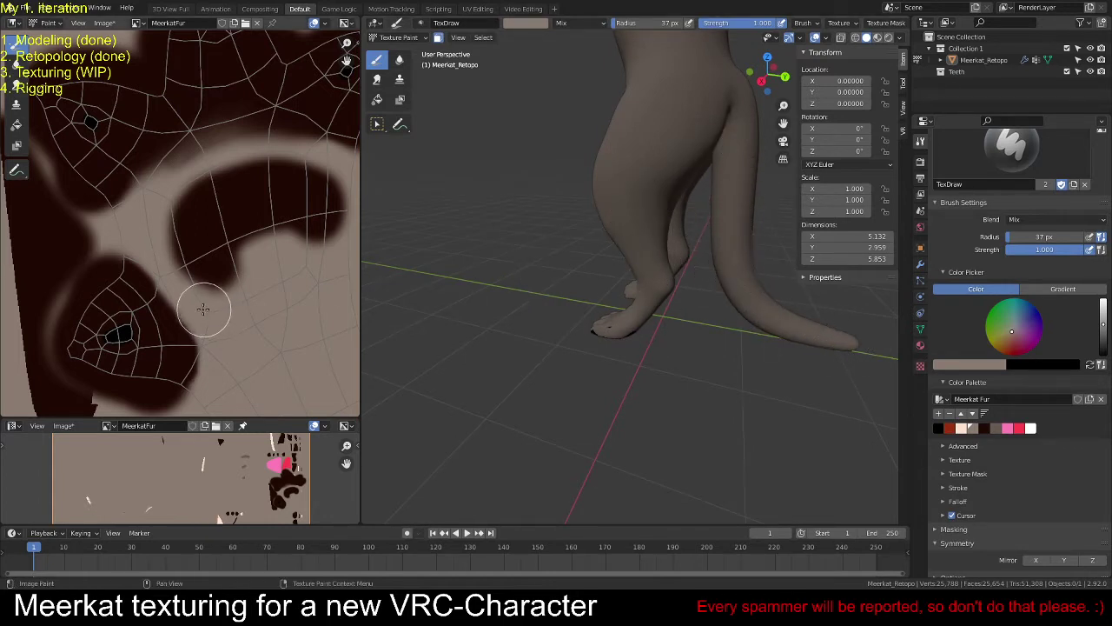
Step: Paint fur colour over the stray dark patches in the middle of the MeerkatFur texture
scroll(202, 303, "down", 6)
scroll(200, 302, "up", 4)
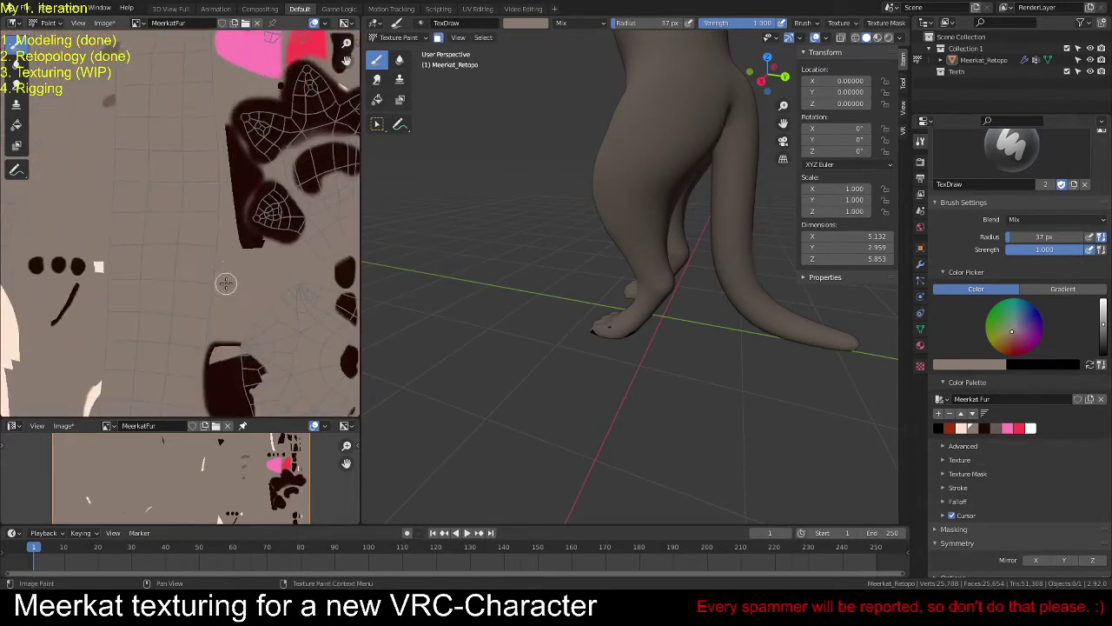
middle_click_drag(224, 281, 132, 192)
scroll(135, 209, "right", 1)
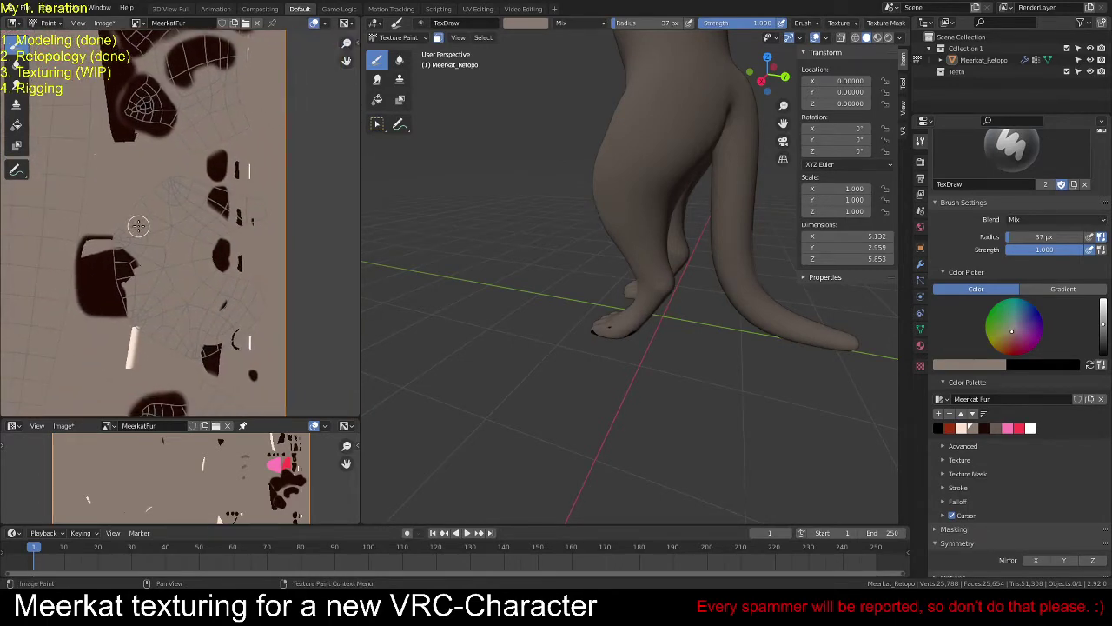
scroll(199, 233, "up", 1)
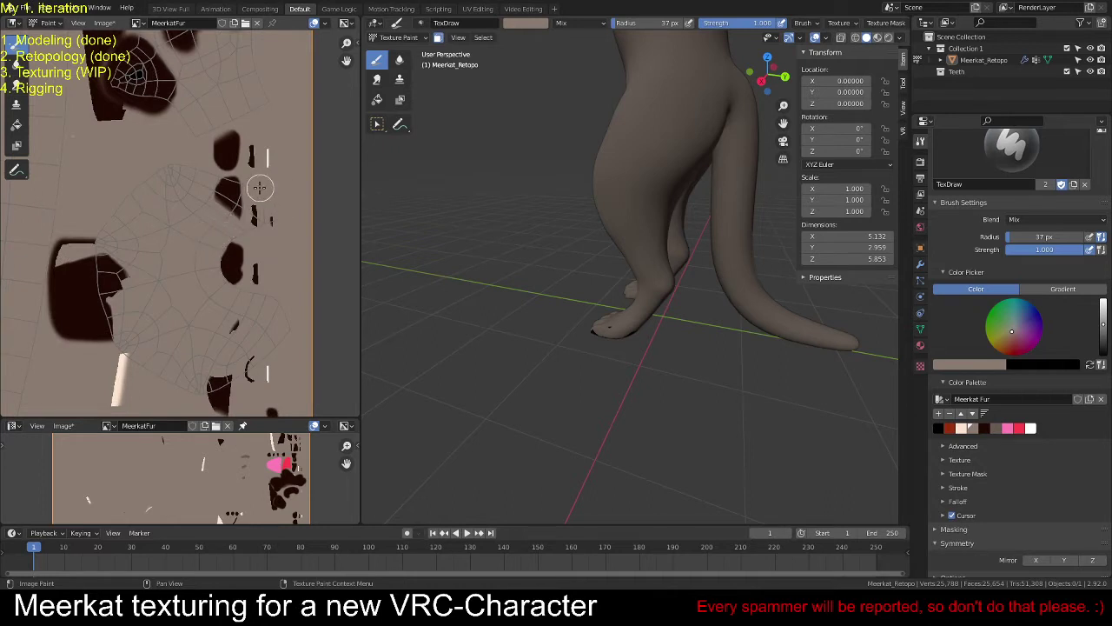
left_click_drag(260, 188, 213, 175)
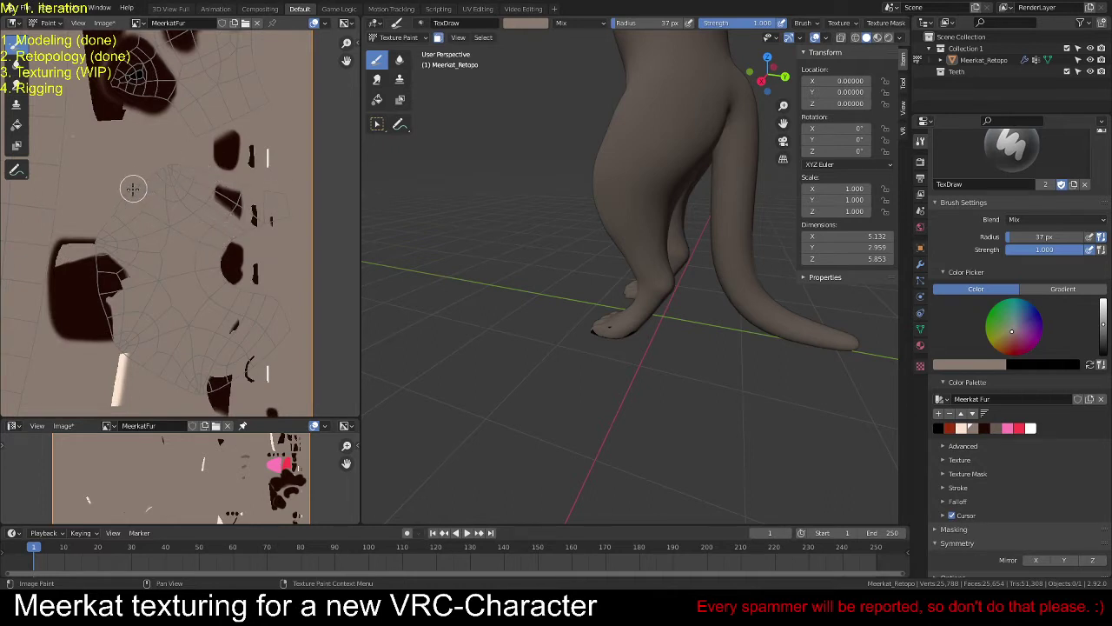
left_click_drag(96, 246, 113, 337)
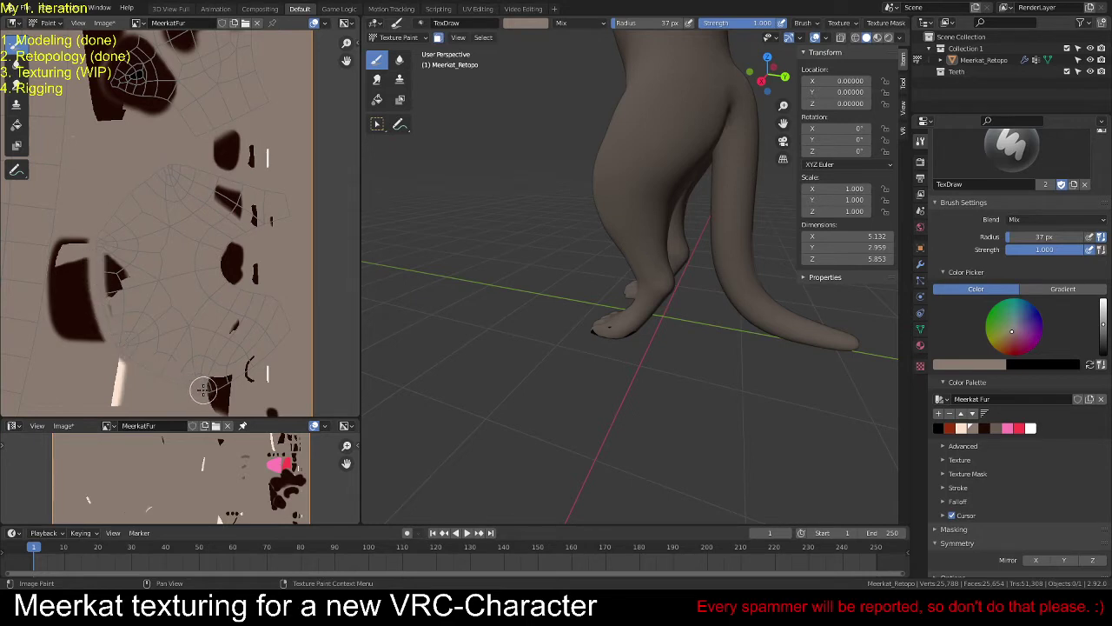
left_click_drag(203, 391, 228, 379)
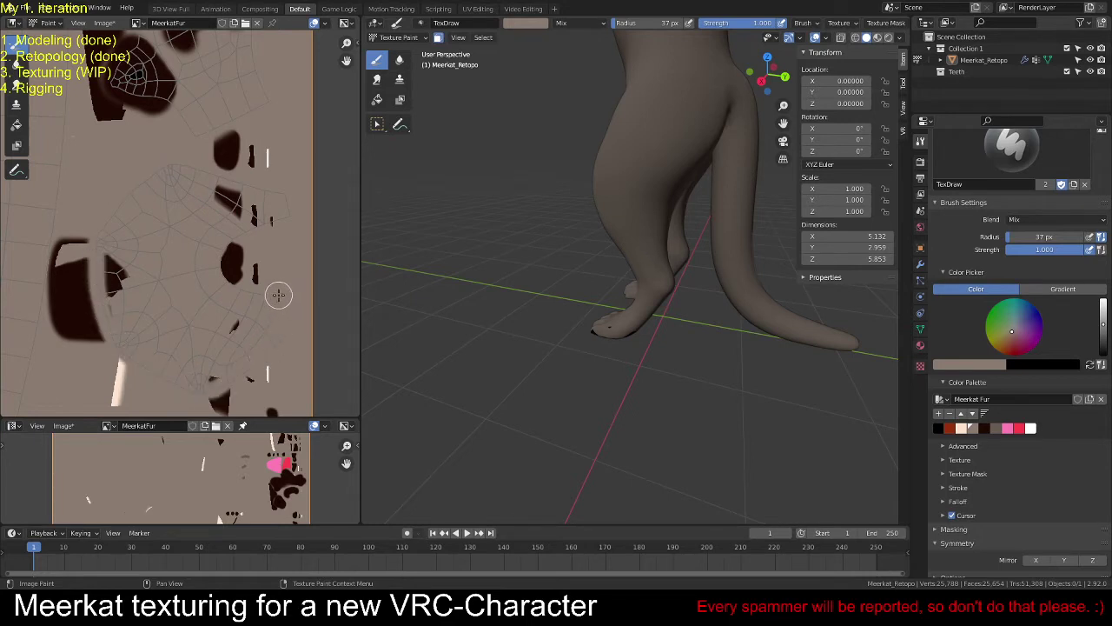
left_click_drag(252, 290, 228, 278)
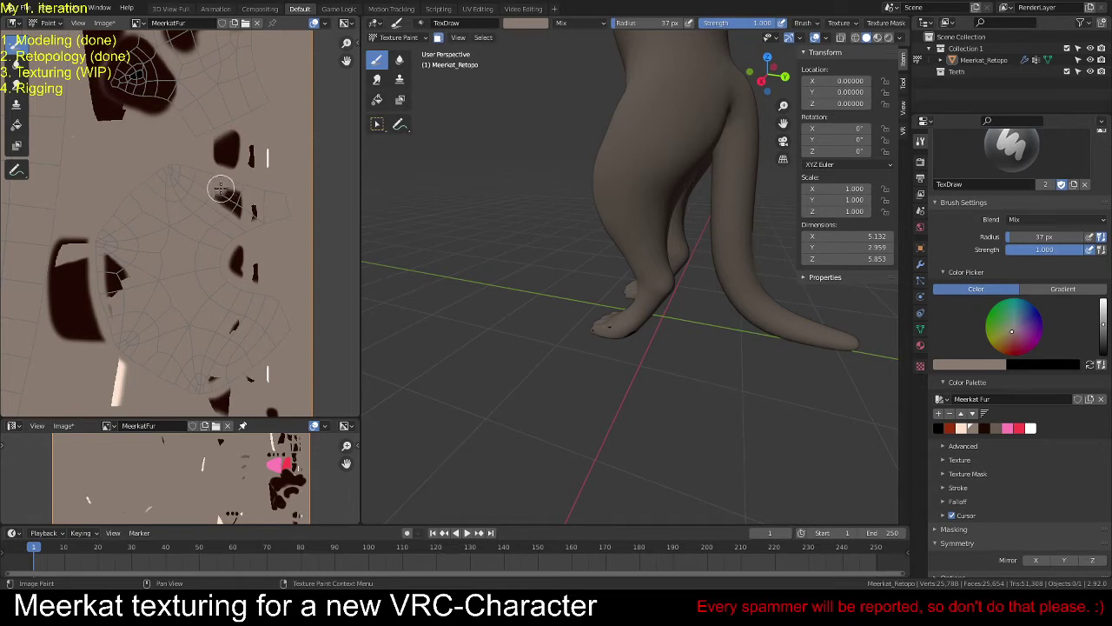
mouse_move(221, 189)
left_mouse_down()
mouse_move(249, 202)
mouse_move(239, 209)
left_mouse_up()
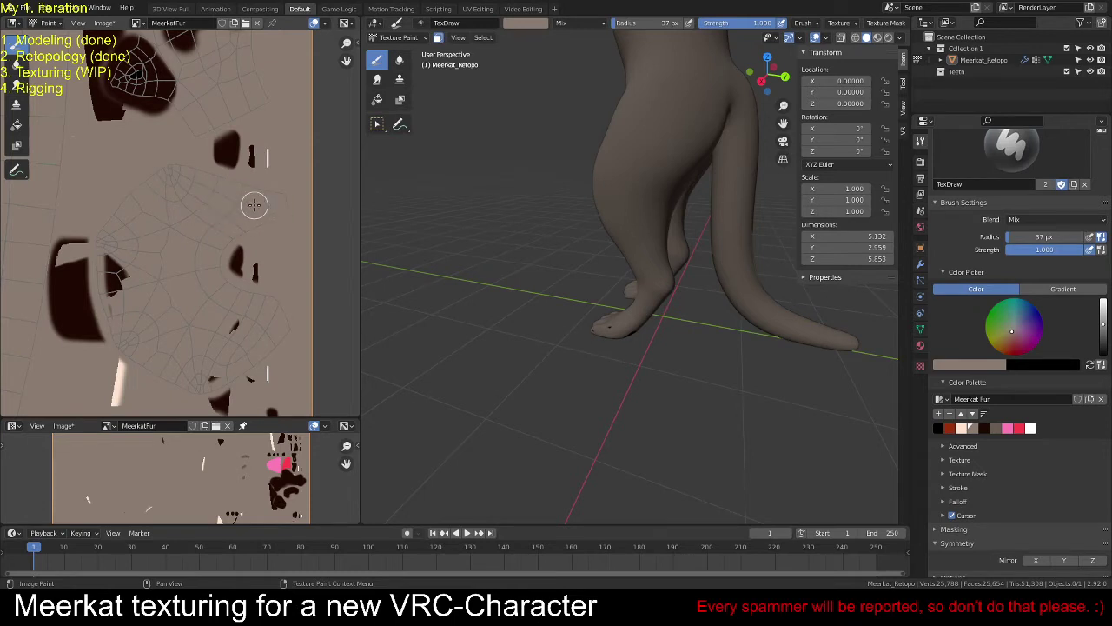
mouse_move(128, 286)
left_mouse_down()
mouse_move(119, 317)
mouse_move(117, 250)
left_mouse_up()
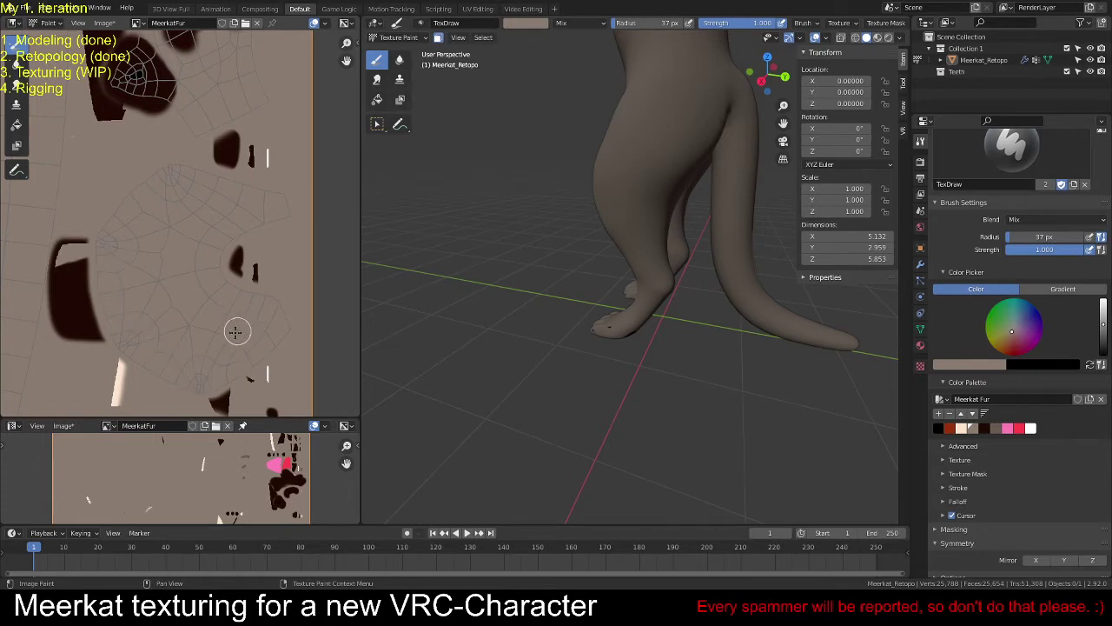
Step: Cover the black patches, a small black spot and the dark marks along the texture's top
scroll(223, 325, "down", 3)
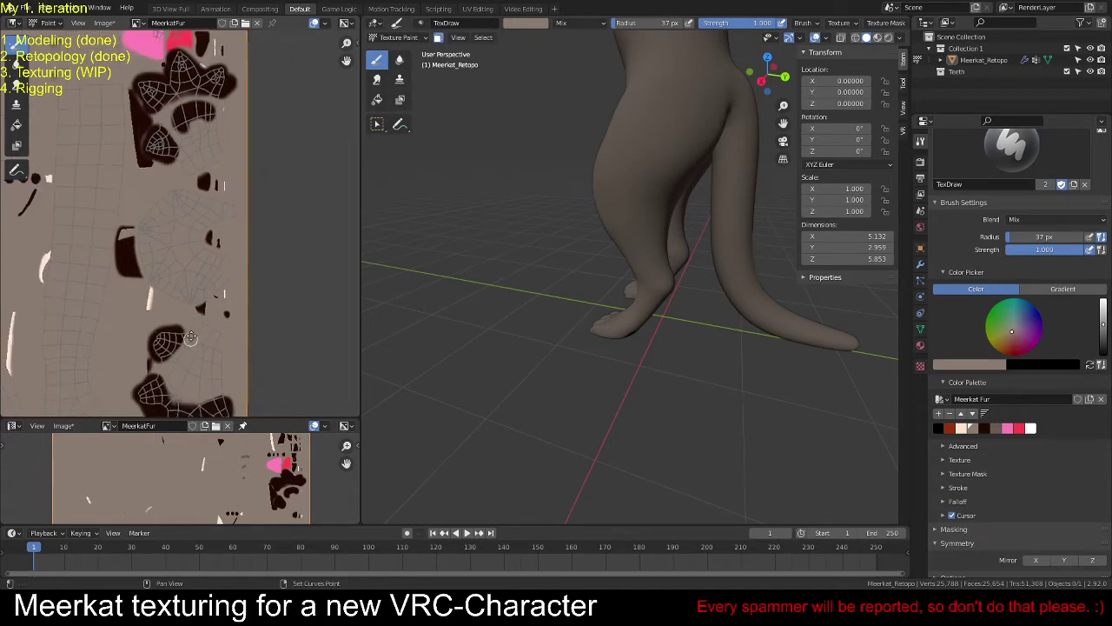
scroll(224, 280, "up", 5)
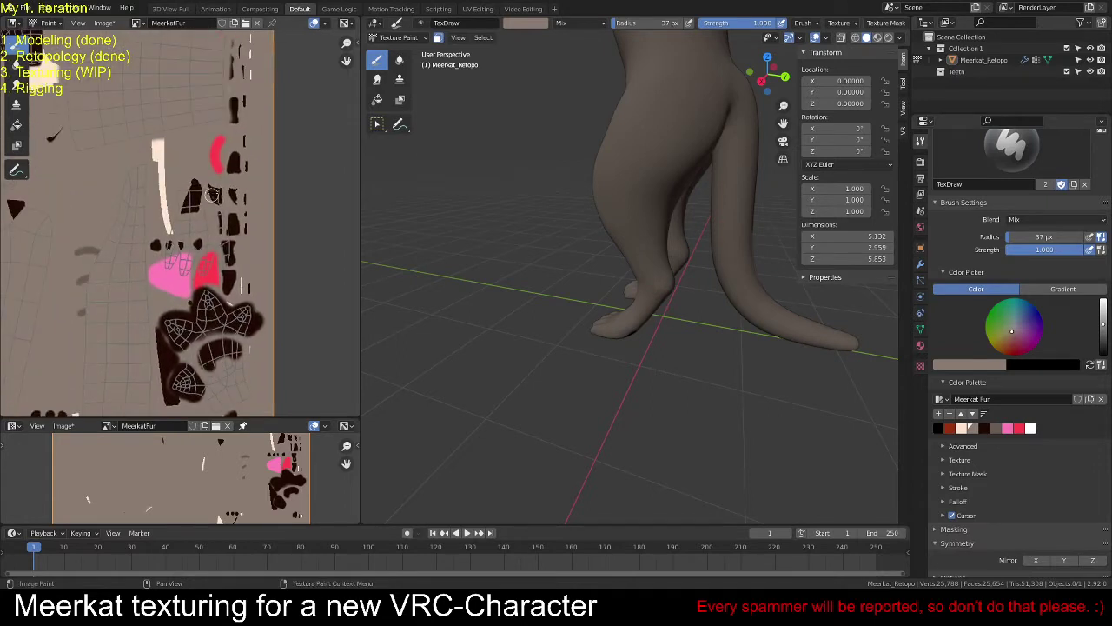
scroll(206, 212, "up", 3)
middle_click_drag(237, 218, 218, 202)
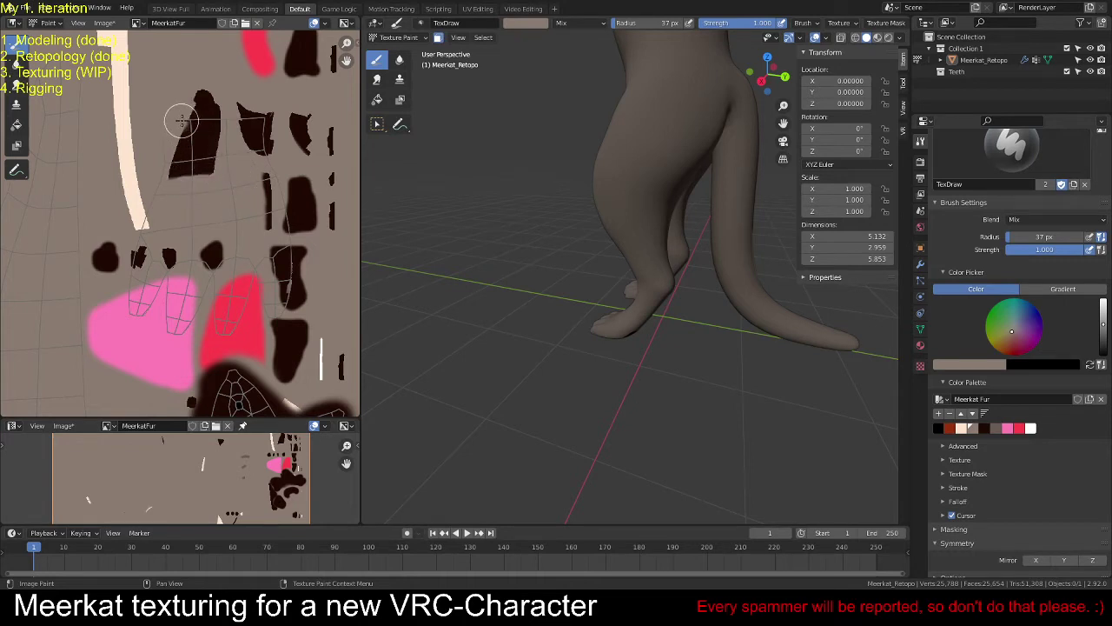
mouse_move(182, 121)
left_mouse_down()
mouse_move(266, 119)
mouse_move(292, 234)
mouse_move(278, 315)
mouse_move(254, 264)
mouse_move(245, 309)
mouse_move(224, 335)
mouse_move(213, 326)
mouse_move(213, 267)
mouse_move(177, 335)
mouse_move(168, 271)
mouse_move(133, 310)
mouse_move(128, 278)
mouse_move(157, 180)
left_mouse_up()
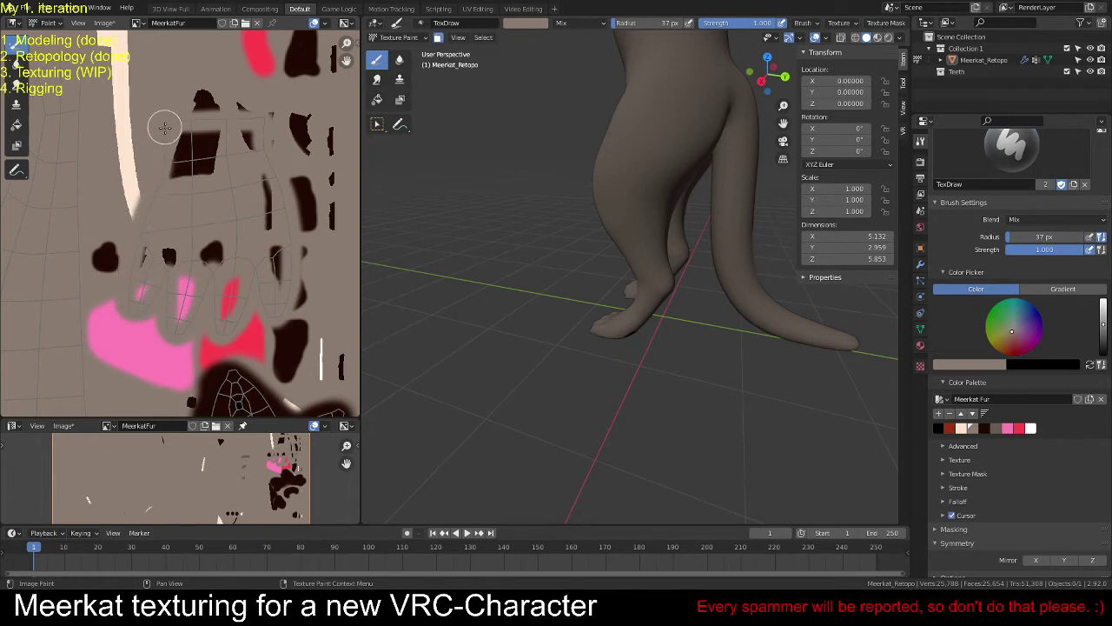
mouse_move(165, 128)
left_mouse_down()
mouse_move(254, 129)
mouse_move(255, 162)
mouse_move(244, 135)
mouse_move(216, 150)
mouse_move(210, 176)
mouse_move(210, 145)
mouse_move(184, 181)
mouse_move(178, 156)
mouse_move(240, 168)
mouse_move(254, 194)
mouse_move(258, 176)
mouse_move(264, 198)
mouse_move(264, 187)
mouse_move(277, 293)
mouse_move(276, 242)
mouse_move(276, 252)
mouse_move(261, 228)
mouse_move(236, 232)
mouse_move(233, 264)
mouse_move(213, 241)
mouse_move(221, 257)
mouse_move(201, 245)
mouse_move(212, 250)
mouse_move(192, 264)
mouse_move(177, 317)
mouse_move(222, 273)
mouse_move(225, 318)
left_mouse_up()
left_click_drag(193, 252, 169, 253)
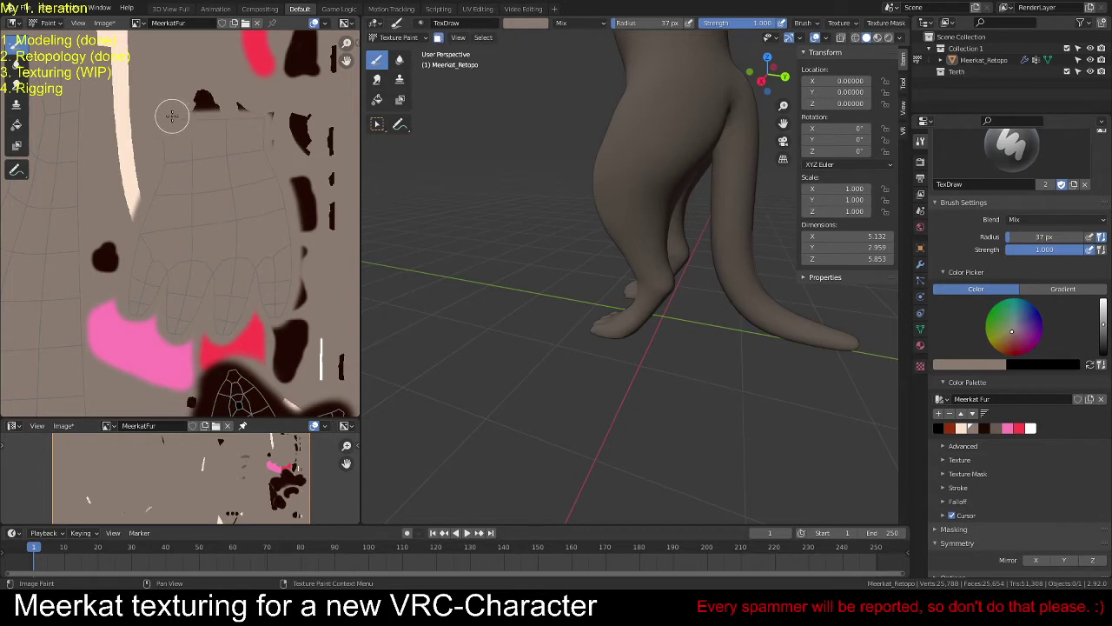
left_click_drag(172, 116, 267, 116)
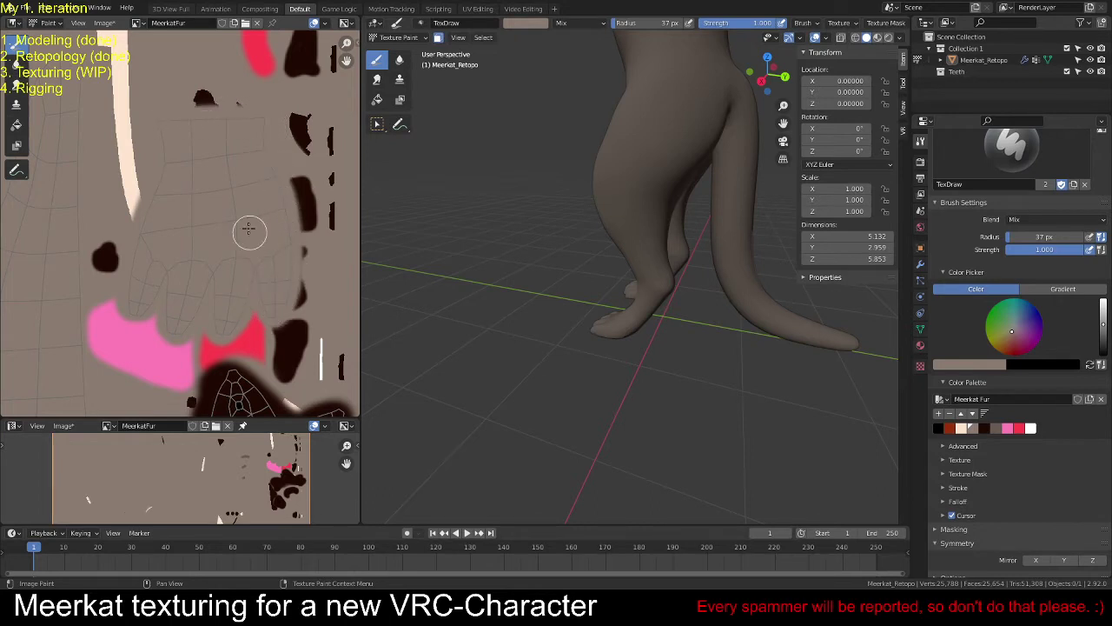
Step: Pan the texture view over to the dark islands and the pink patch
scroll(212, 189, "down", 3)
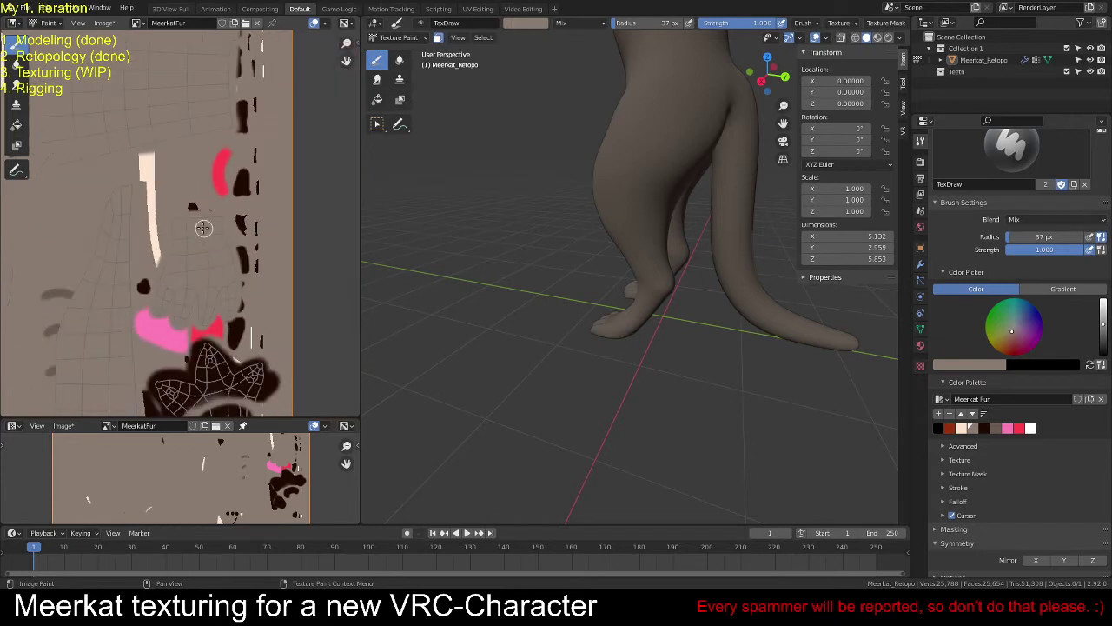
middle_click_drag(204, 228, 302, 157)
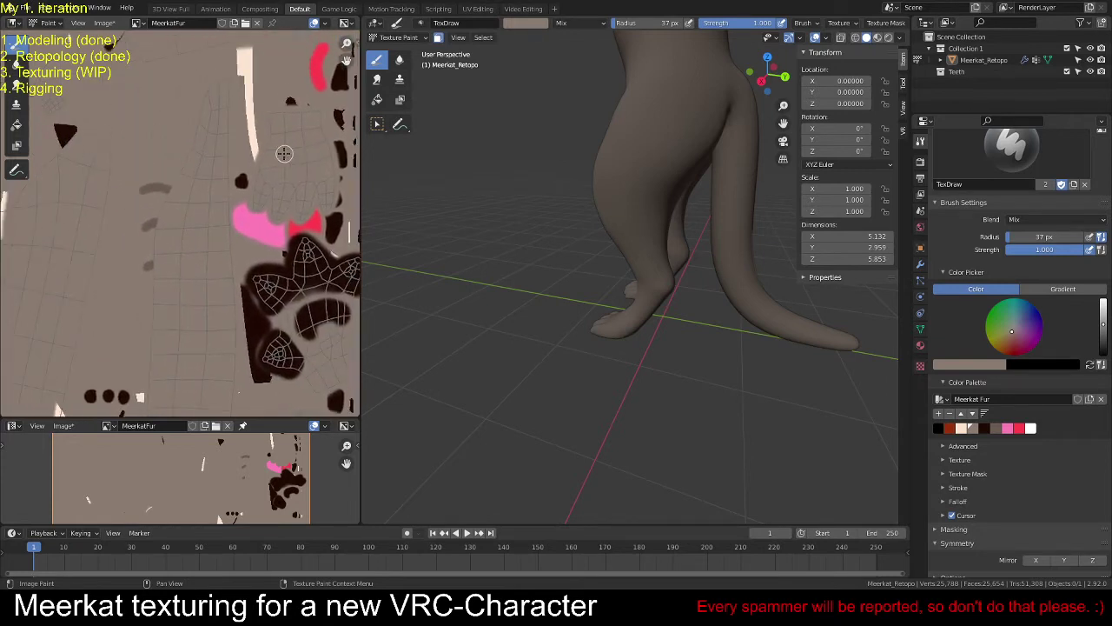
middle_click_drag(226, 258, 113, 323)
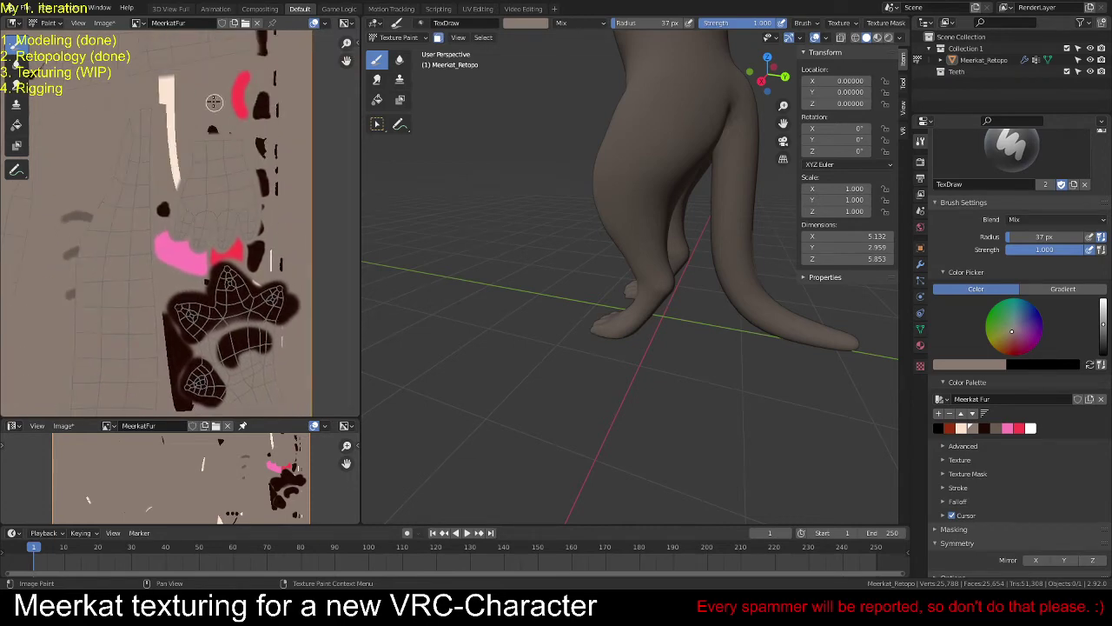
middle_click_drag(213, 102, 263, 352)
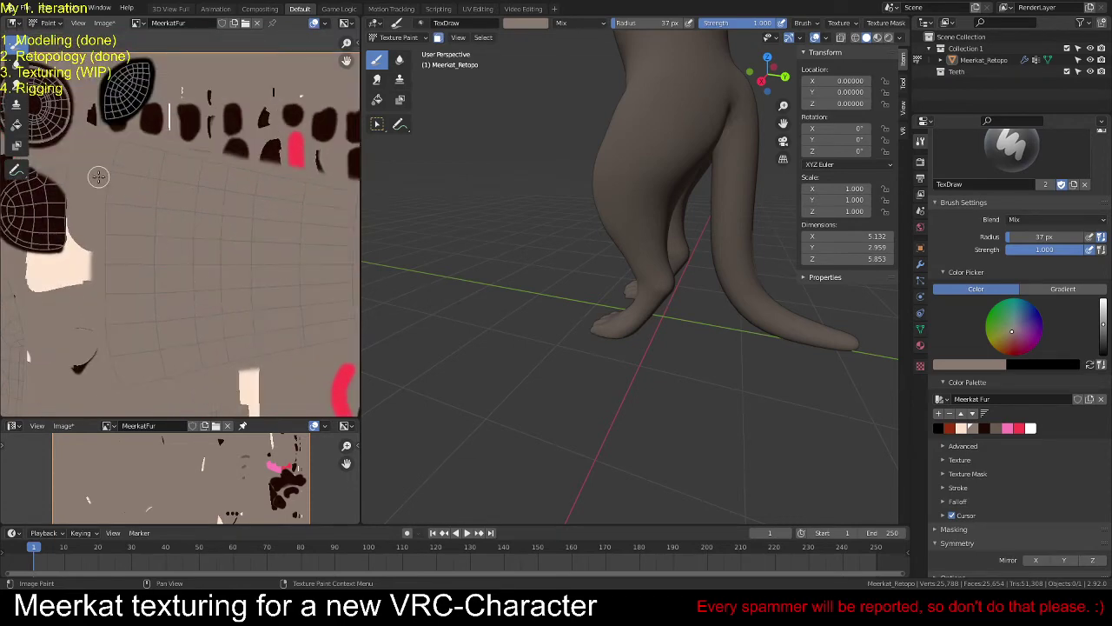
scroll(98, 176, "down", 3)
middle_click_drag(143, 232, 298, 223)
scroll(249, 281, "up", 3)
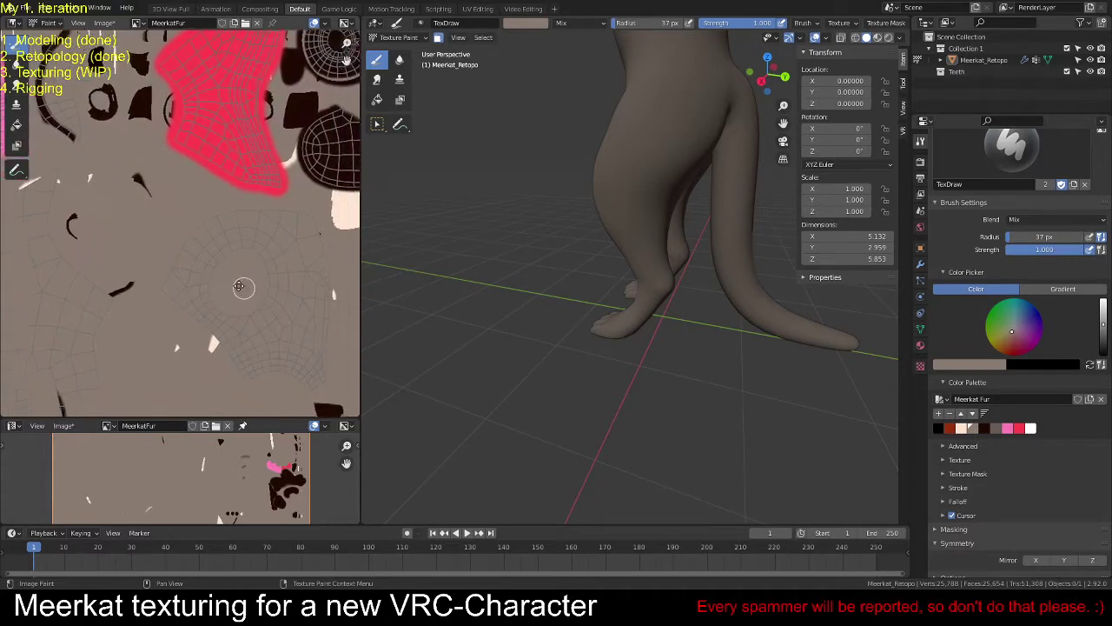
Step: Switch to the dark brown swatch and paint the tail-tip island's right and bottom edges
middle_click_drag(240, 287, 179, 245)
scroll(166, 260, "up", 2)
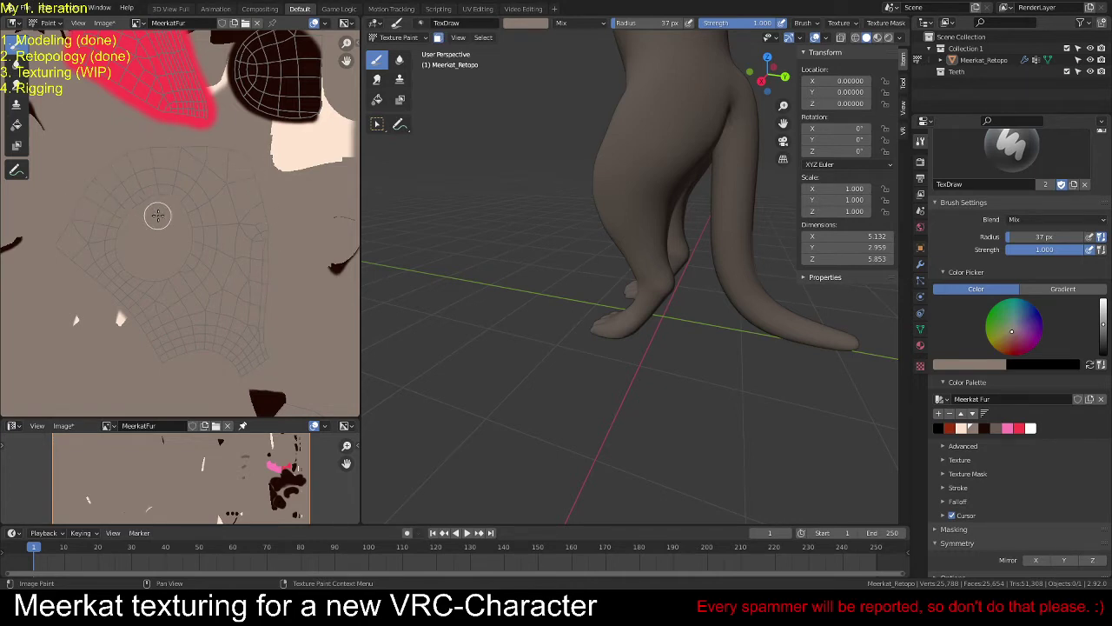
middle_click_drag(158, 215, 256, 288)
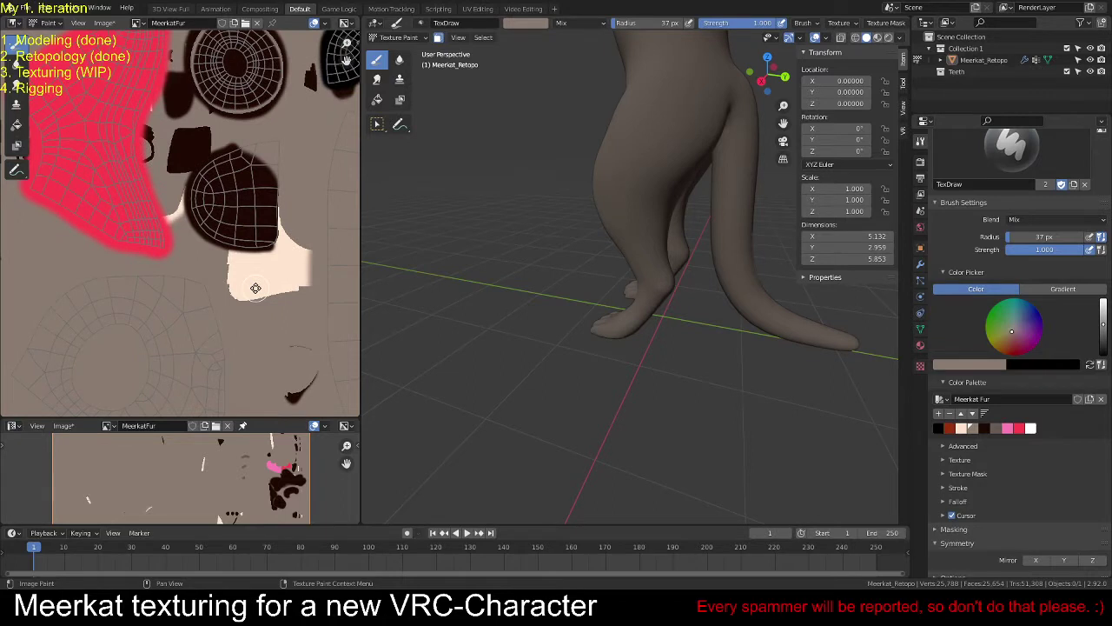
scroll(255, 288, "up", 3)
middle_click_drag(241, 231, 169, 274)
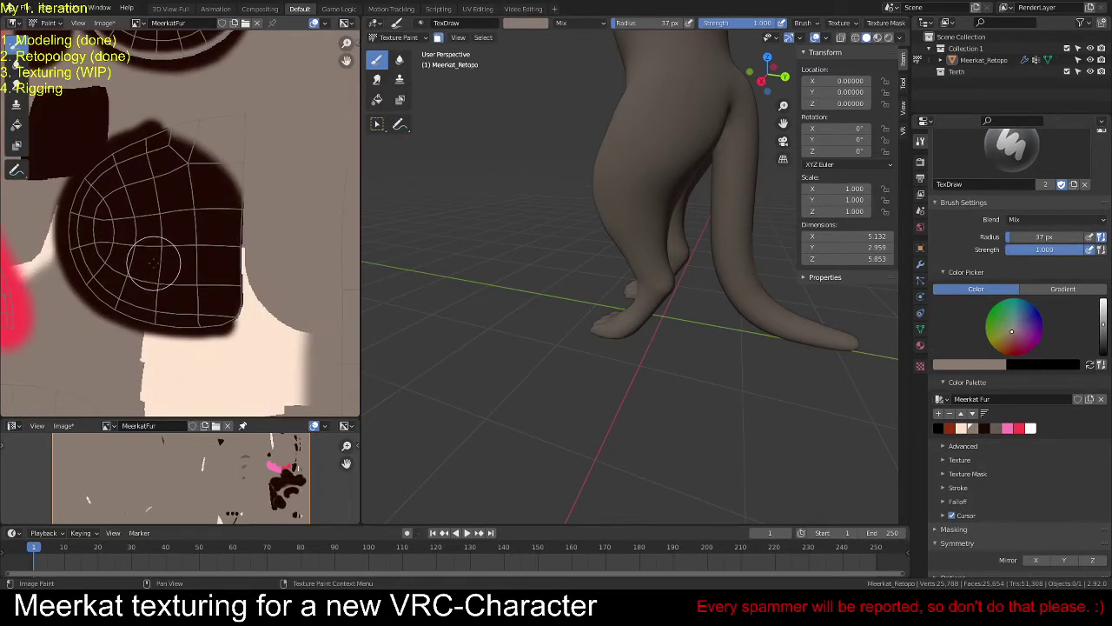
left_click(984, 428)
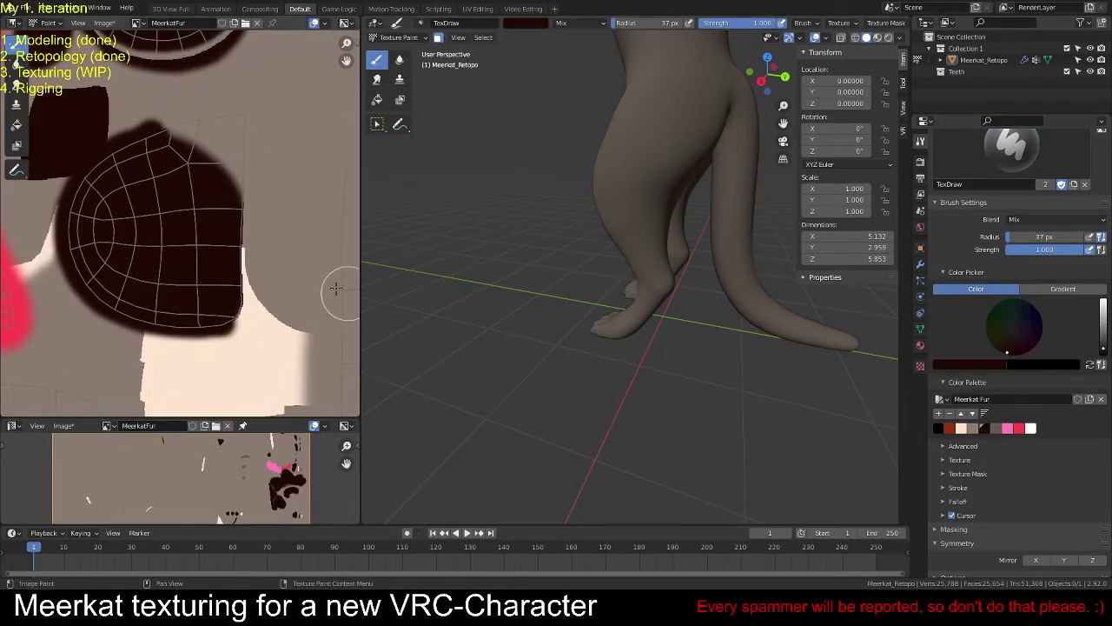
mouse_move(240, 214)
left_mouse_down()
mouse_move(233, 318)
mouse_move(130, 308)
left_mouse_up()
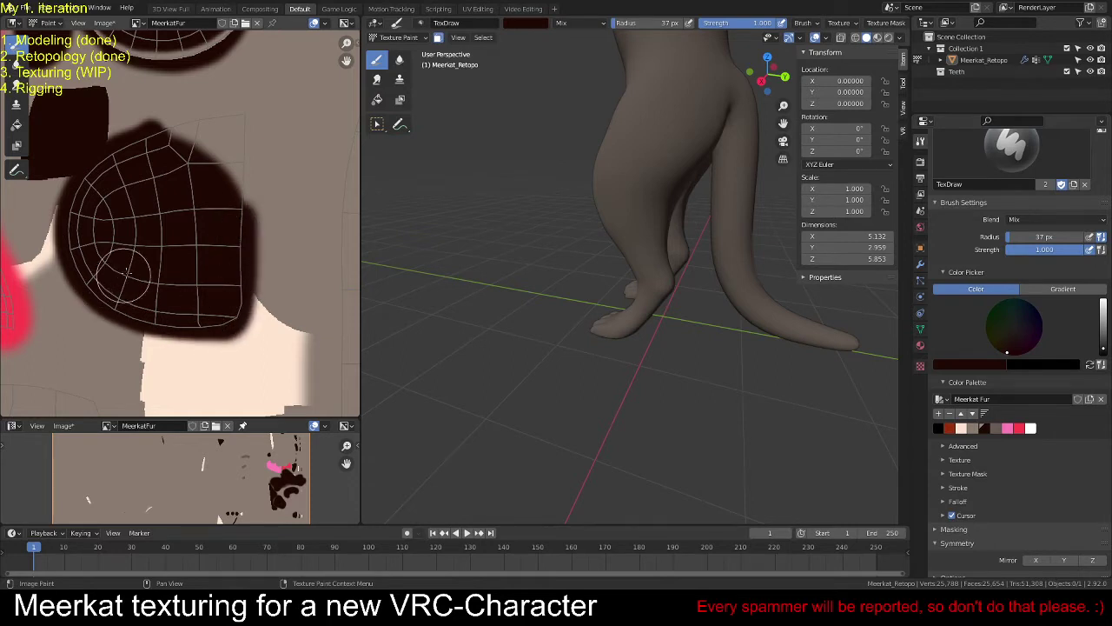
Step: Fill the top of the curved tail-tip island dark brown so the band is solid
middle_click_drag(142, 240, 225, 255)
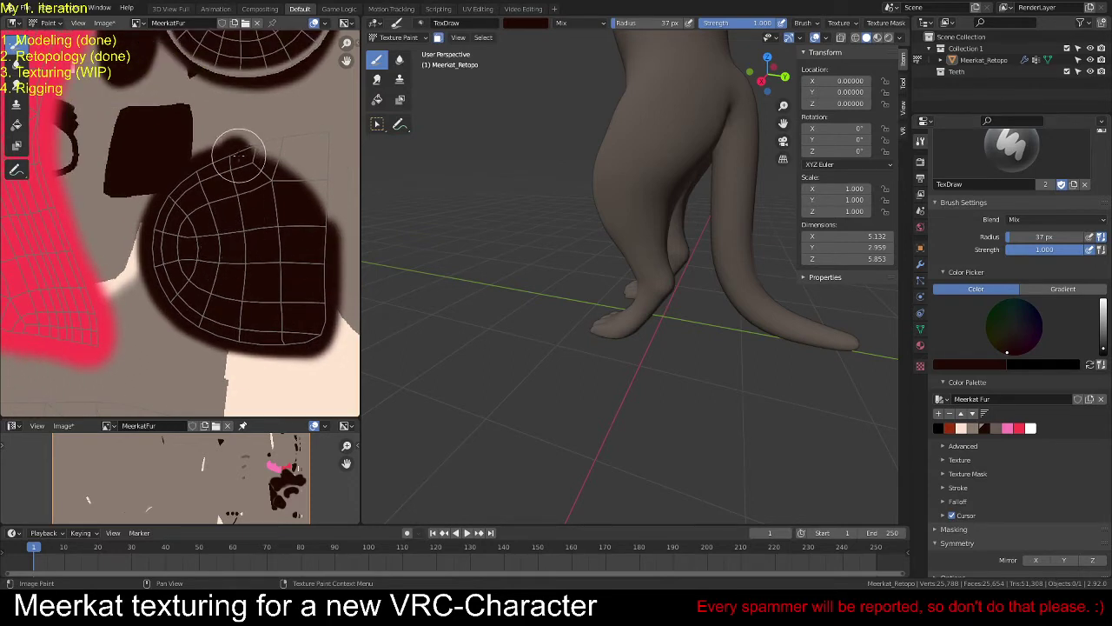
scroll(210, 293, "down", 4)
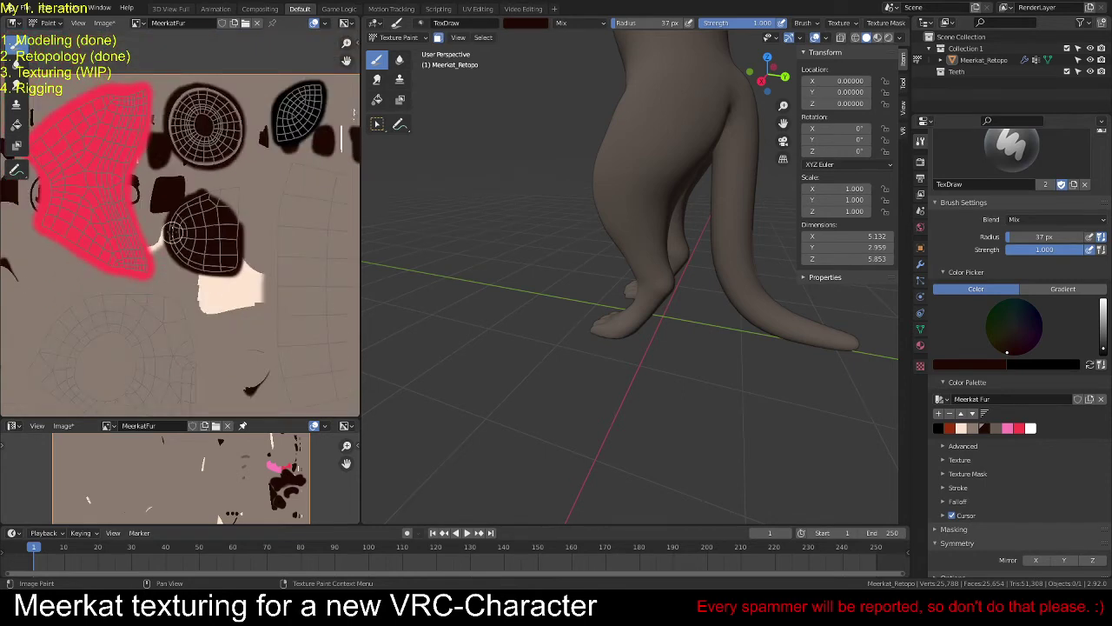
middle_click_drag(92, 211, 298, 224)
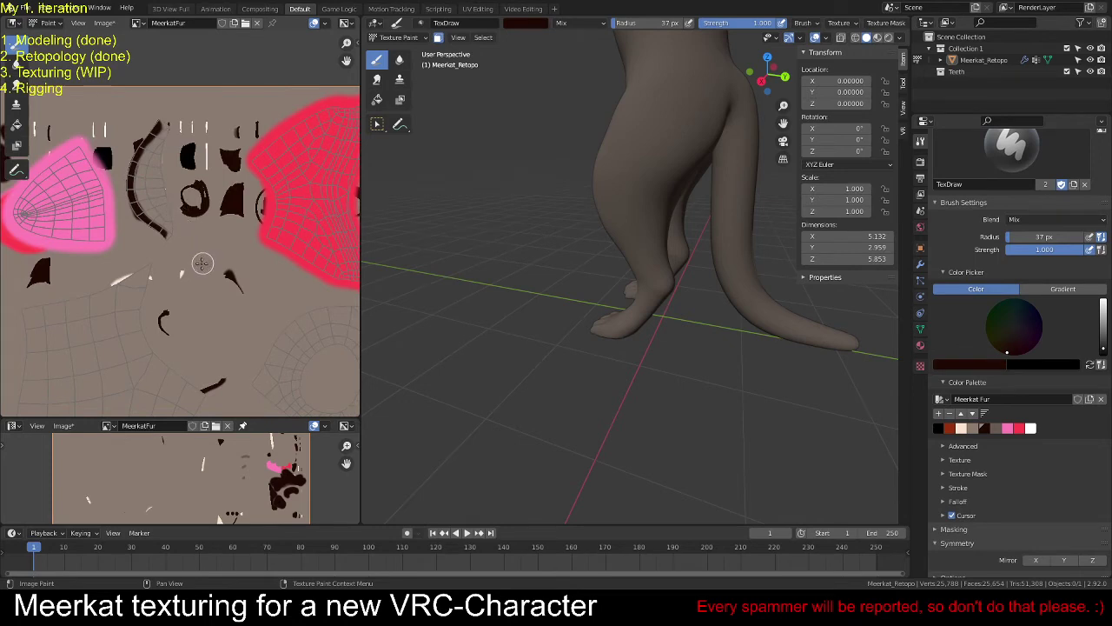
scroll(174, 265, "up", 3)
middle_click_drag(125, 236, 281, 330)
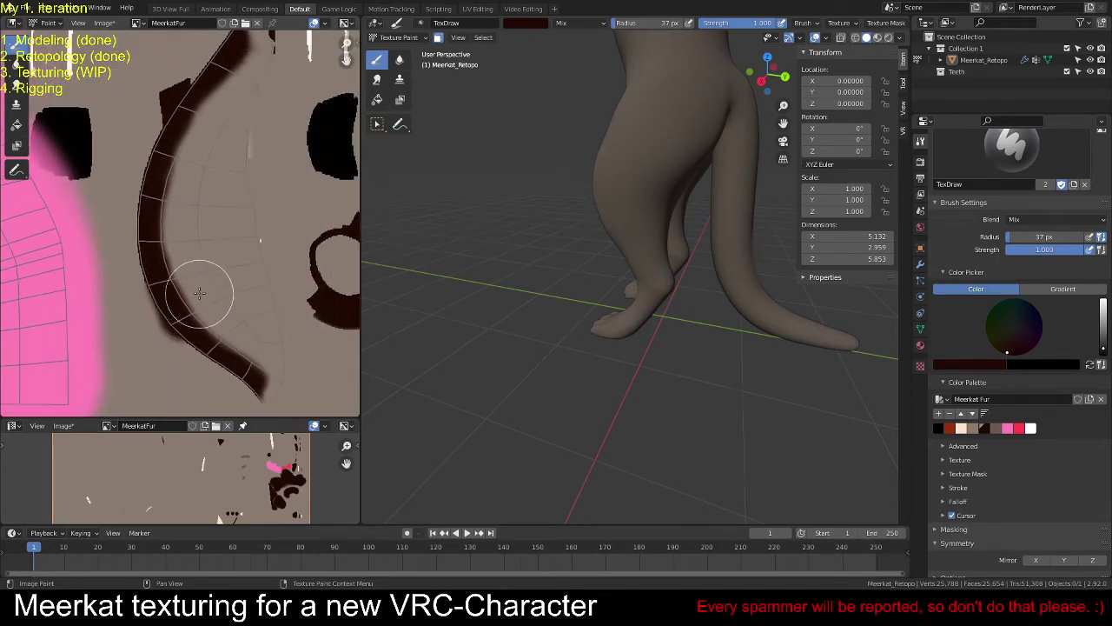
scroll(199, 294, "down", 1)
mouse_move(206, 66)
left_mouse_down()
mouse_move(212, 80)
mouse_move(156, 154)
mouse_move(144, 239)
mouse_move(178, 312)
mouse_move(228, 357)
left_mouse_up()
scroll(154, 322, "down", 4)
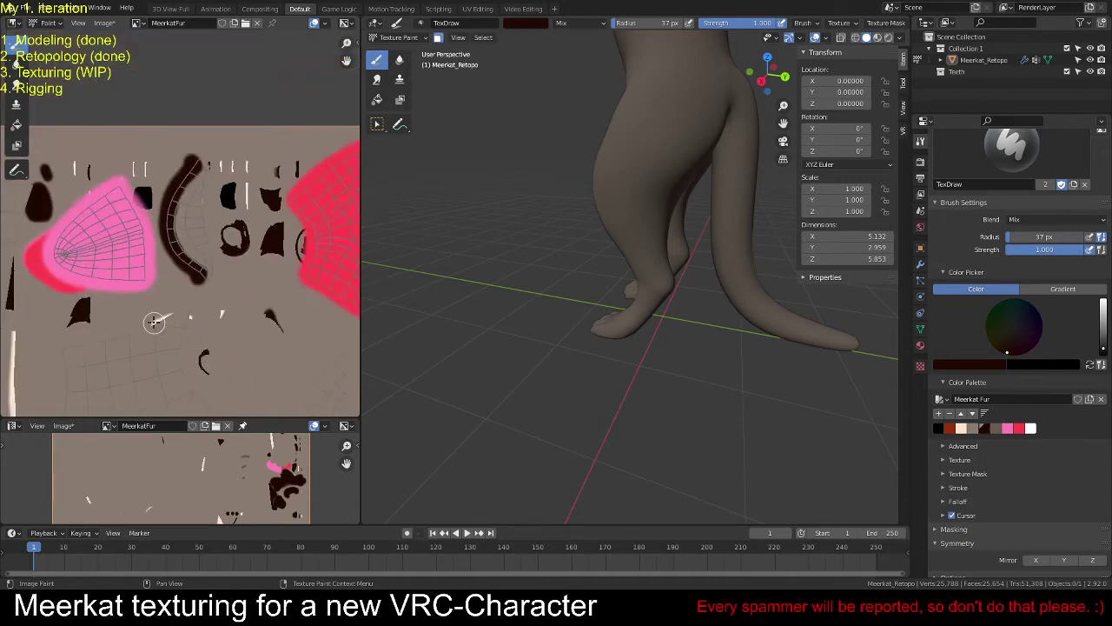
middle_click_drag(154, 322, 123, 215)
scroll(195, 215, "down", 2)
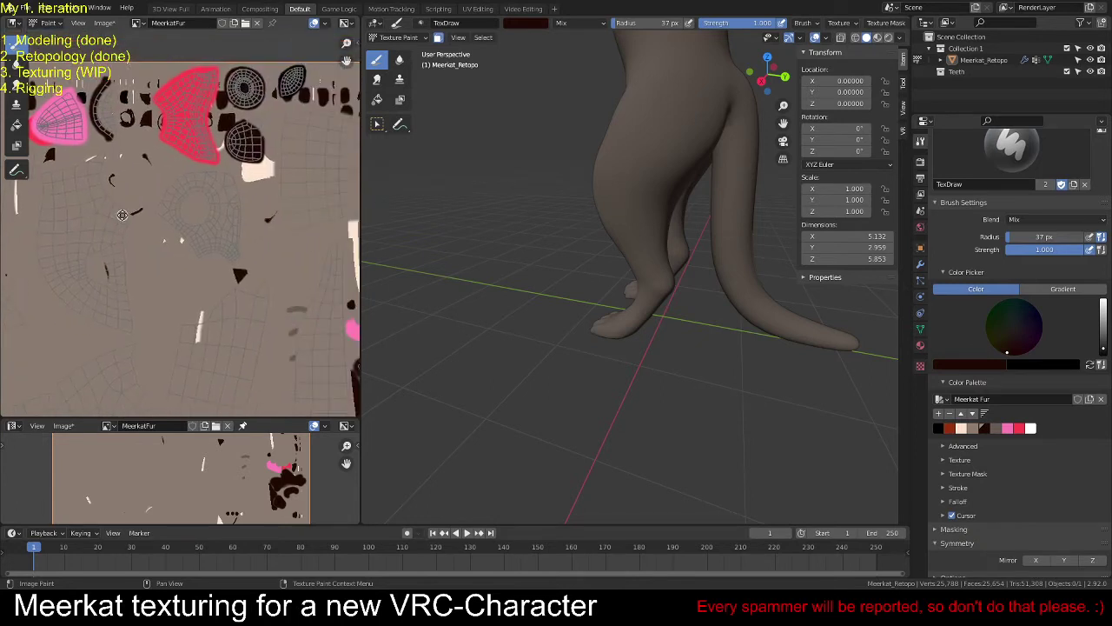
Step: Choose the beige swatch from the Meerkat Fur palette and view the paw islands
left_click(973, 428)
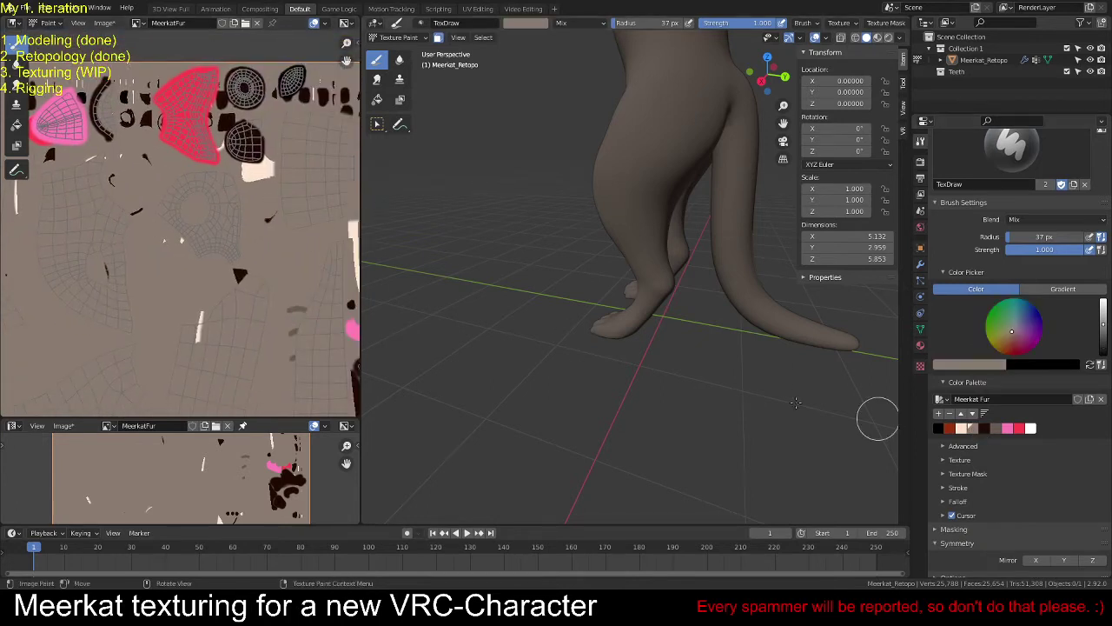
scroll(164, 253, "up", 1)
scroll(125, 249, "down", 2)
middle_click_drag(125, 250, 178, 245)
scroll(187, 253, "up", 2)
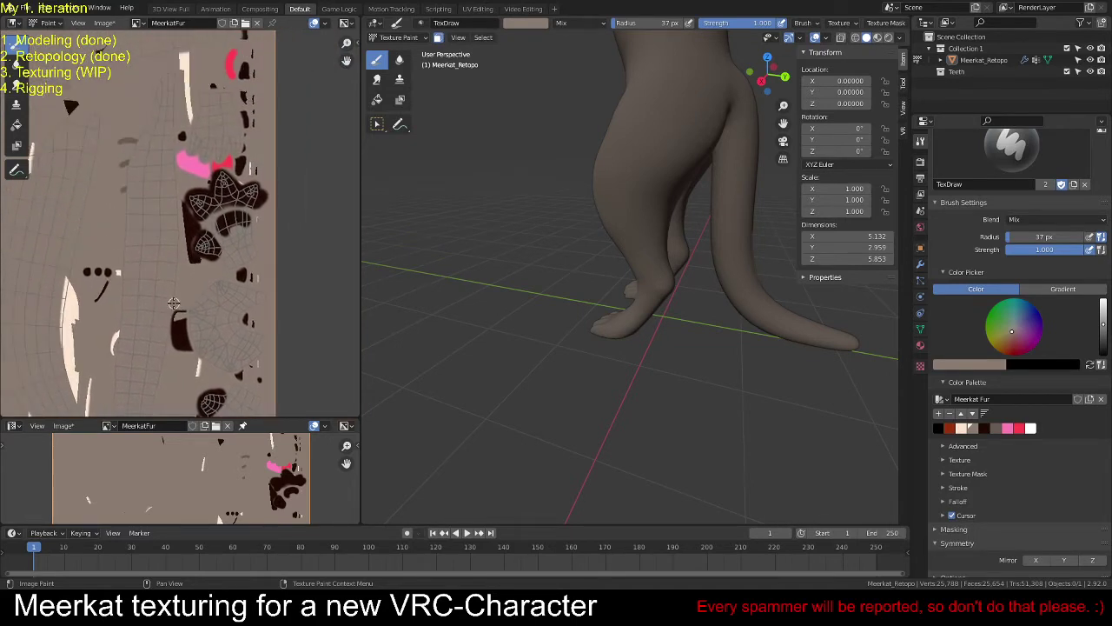
scroll(178, 245, "up", 2)
middle_click_drag(158, 183, 128, 280)
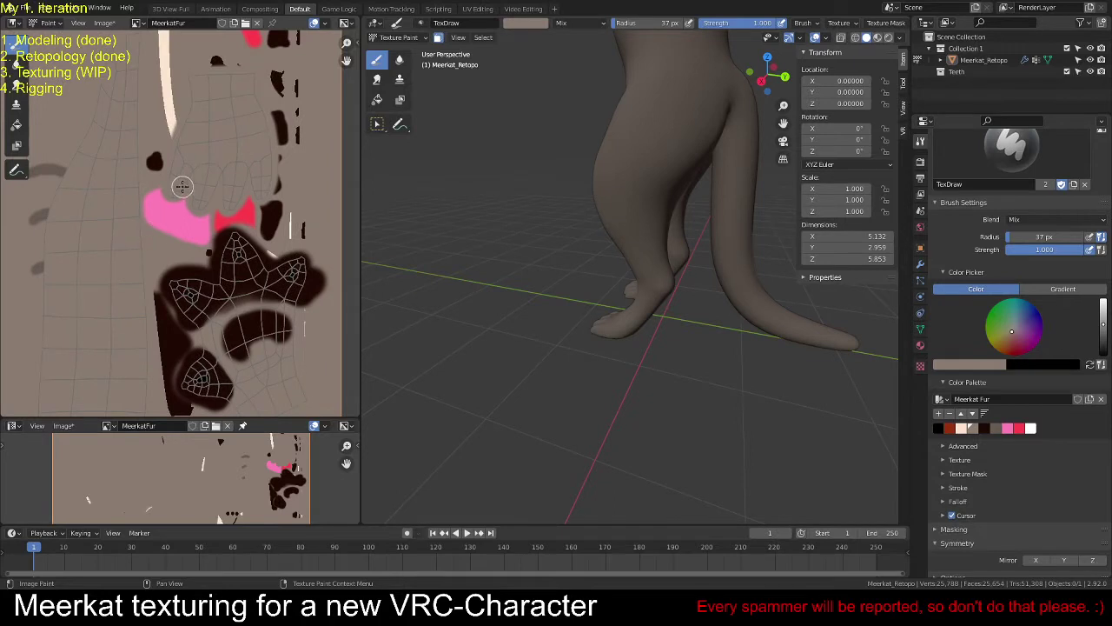
Step: Pan and zoom the texture to bring the face and tail islands into view
middle_click_drag(182, 186, 161, 292)
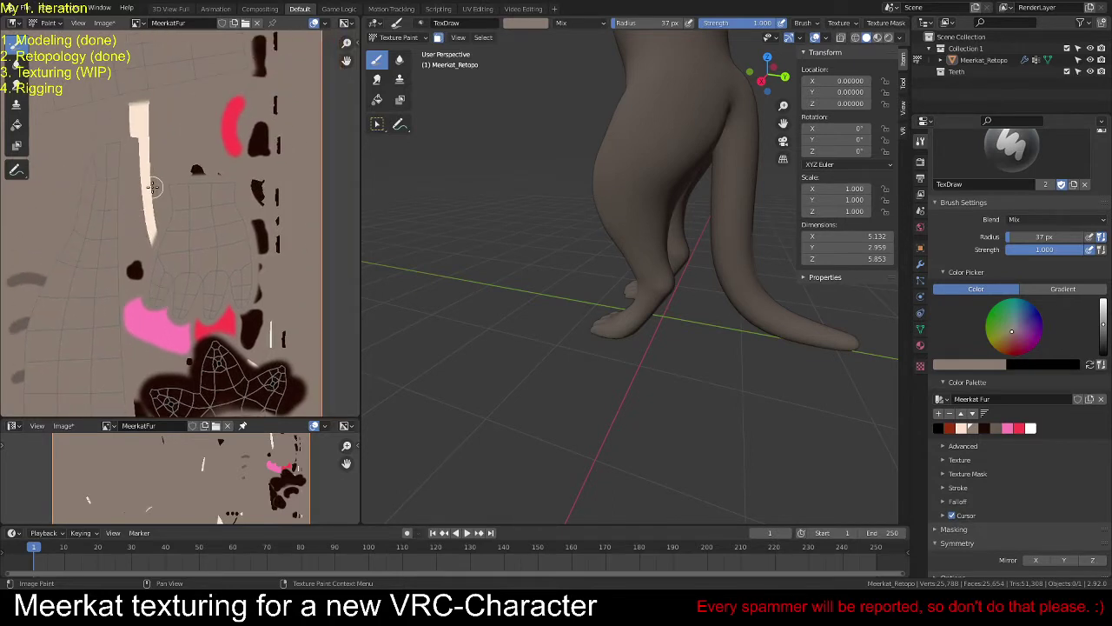
middle_click_drag(148, 186, 247, 282)
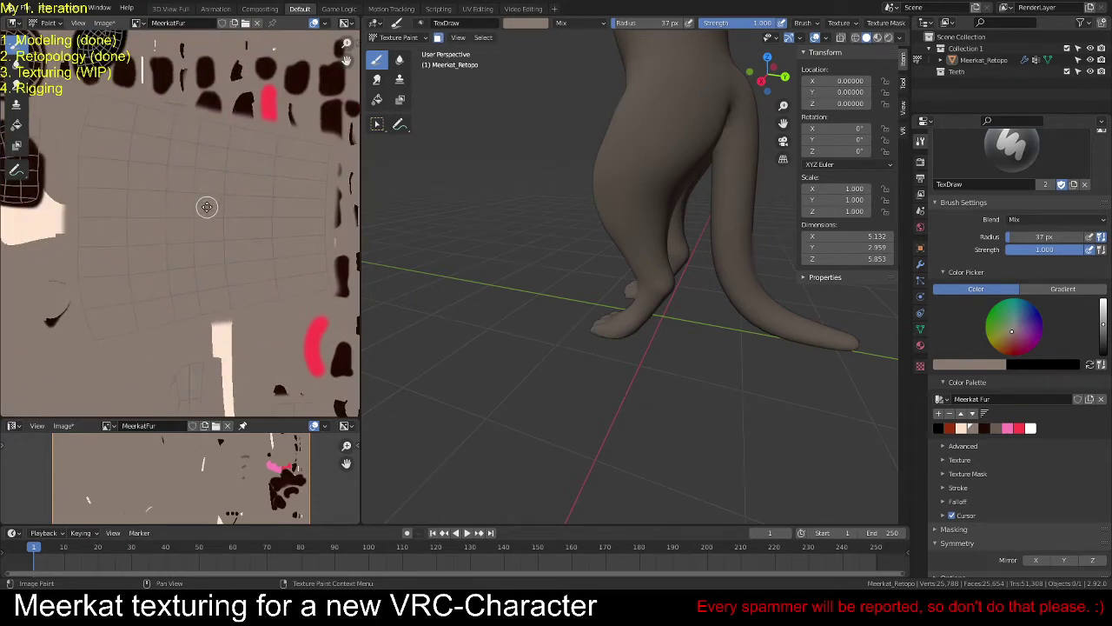
middle_click_drag(207, 207, 194, 243)
scroll(194, 243, "down", 1)
middle_click_drag(87, 252, 225, 234)
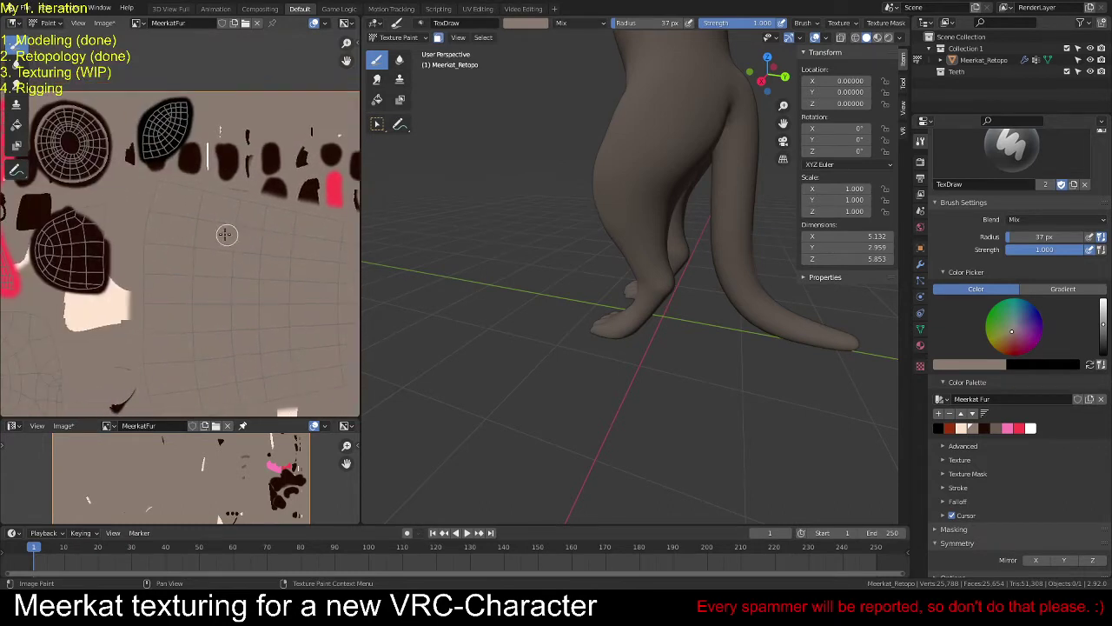
middle_click_drag(165, 217, 209, 227)
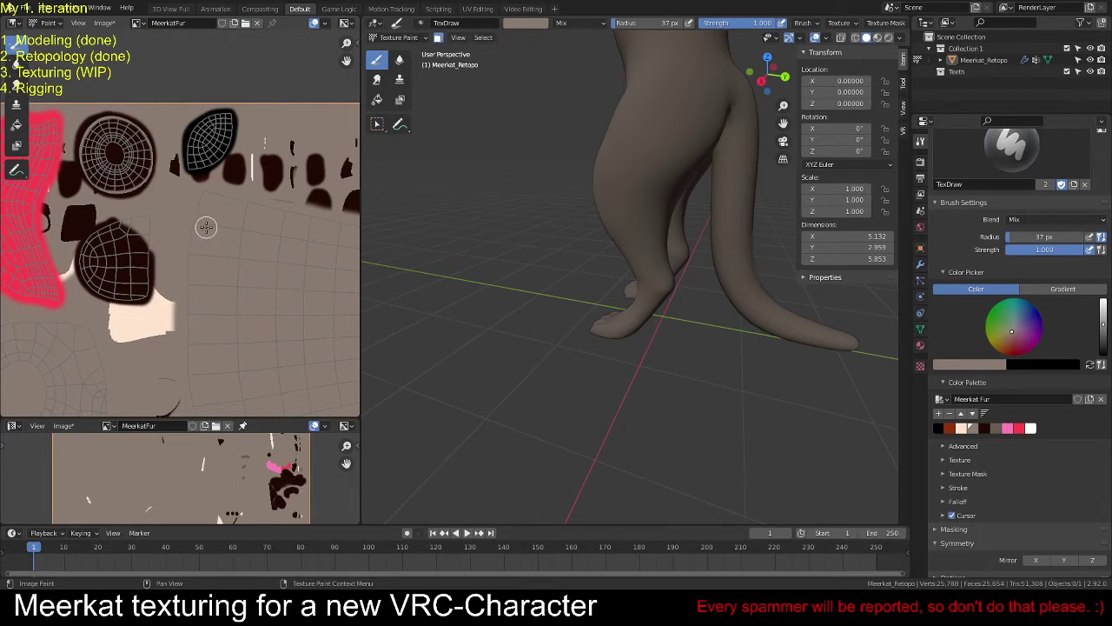
middle_click_drag(92, 250, 217, 252)
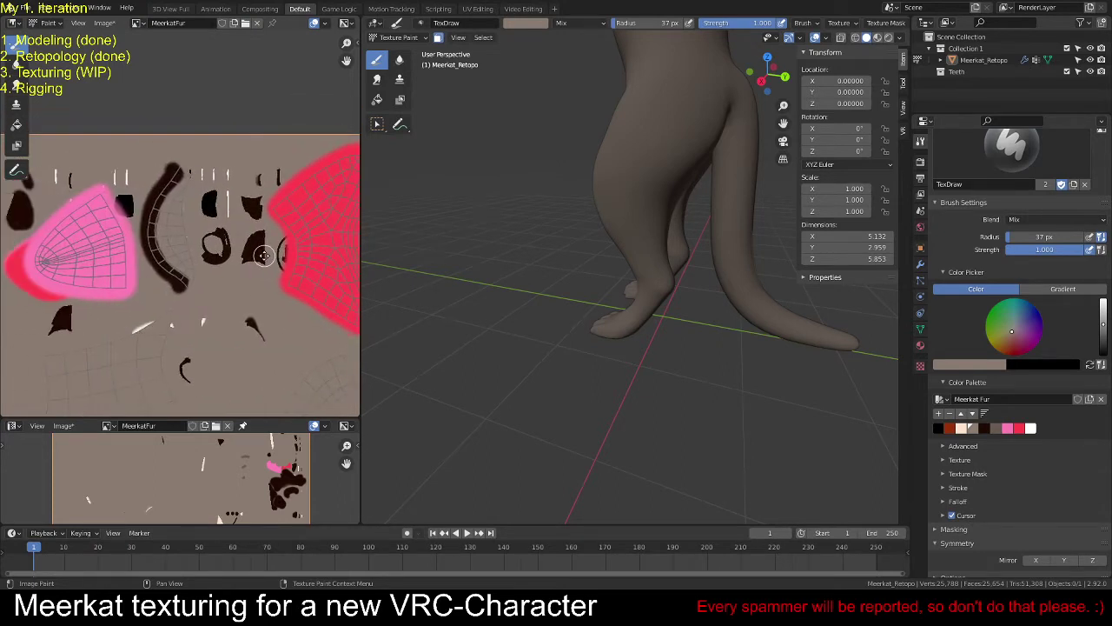
scroll(236, 251, "up", 2)
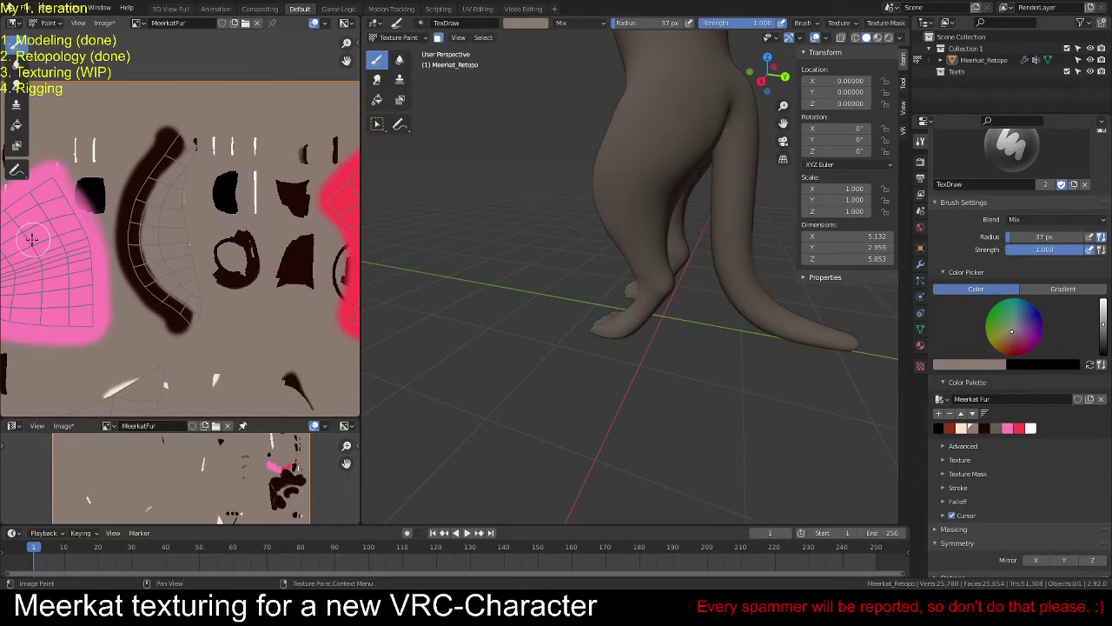
scroll(220, 194, "up", 2)
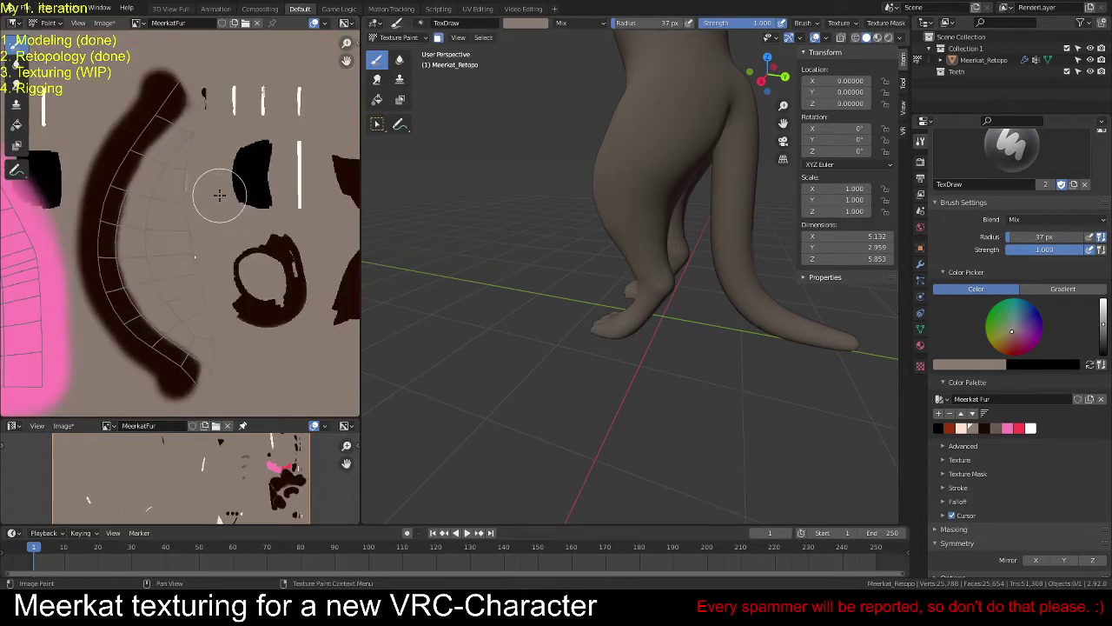
Step: Resize the brush radius to 17 px, then enlarge it to 26 px
key("f")
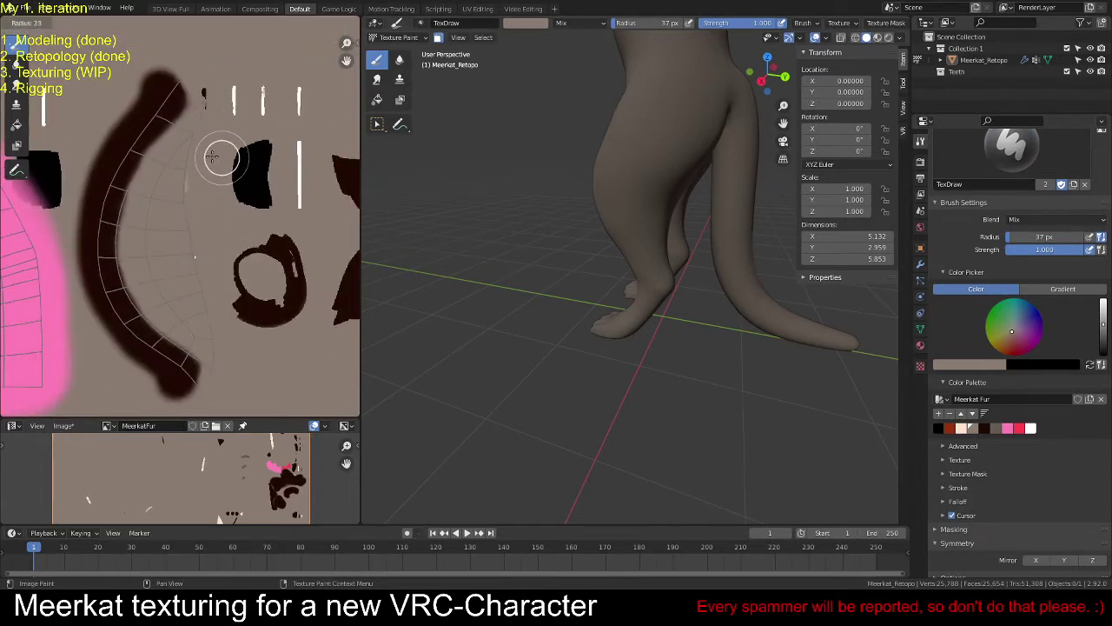
left_click(211, 139)
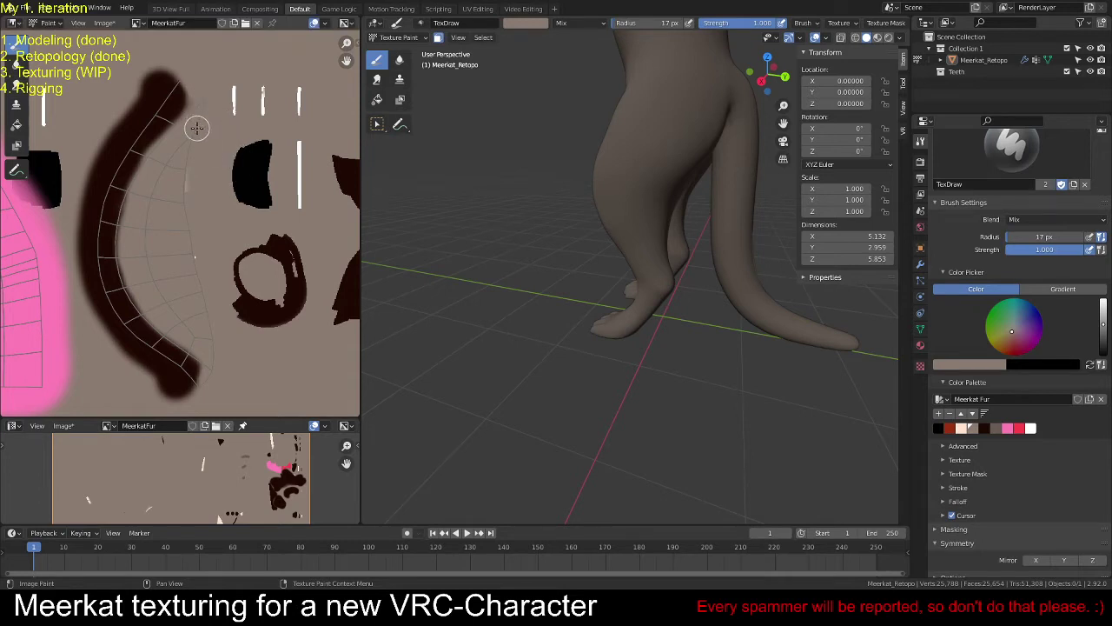
key("f")
left_click(194, 218)
Step: Centre the pink face island in the texture view
scroll(217, 408, "down", 3)
middle_click_drag(35, 260, 89, 292)
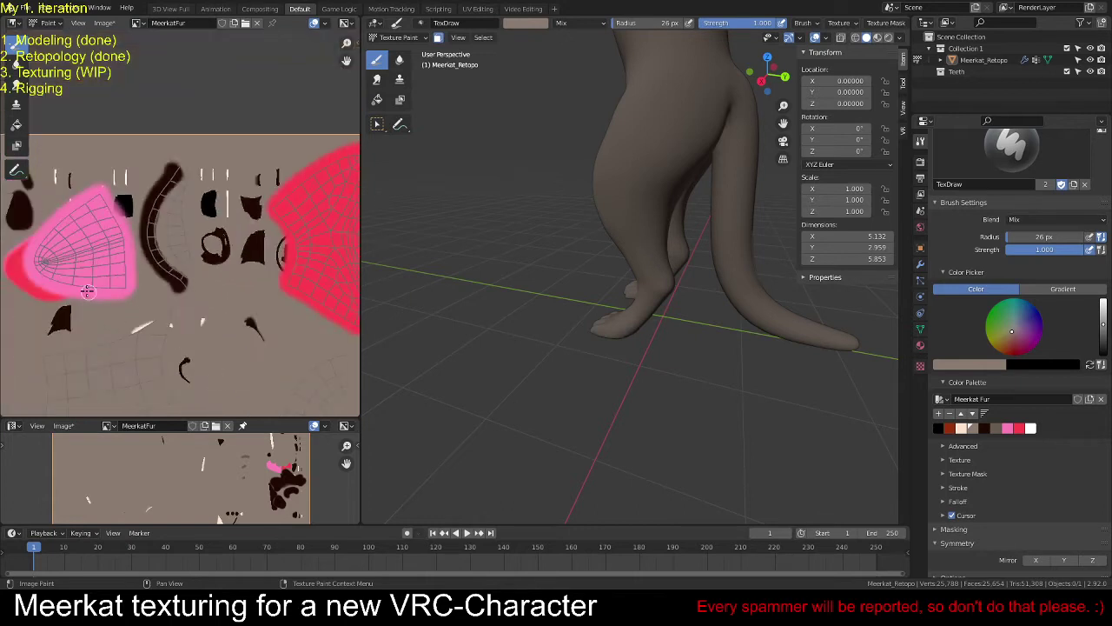
scroll(145, 267, "up", 2)
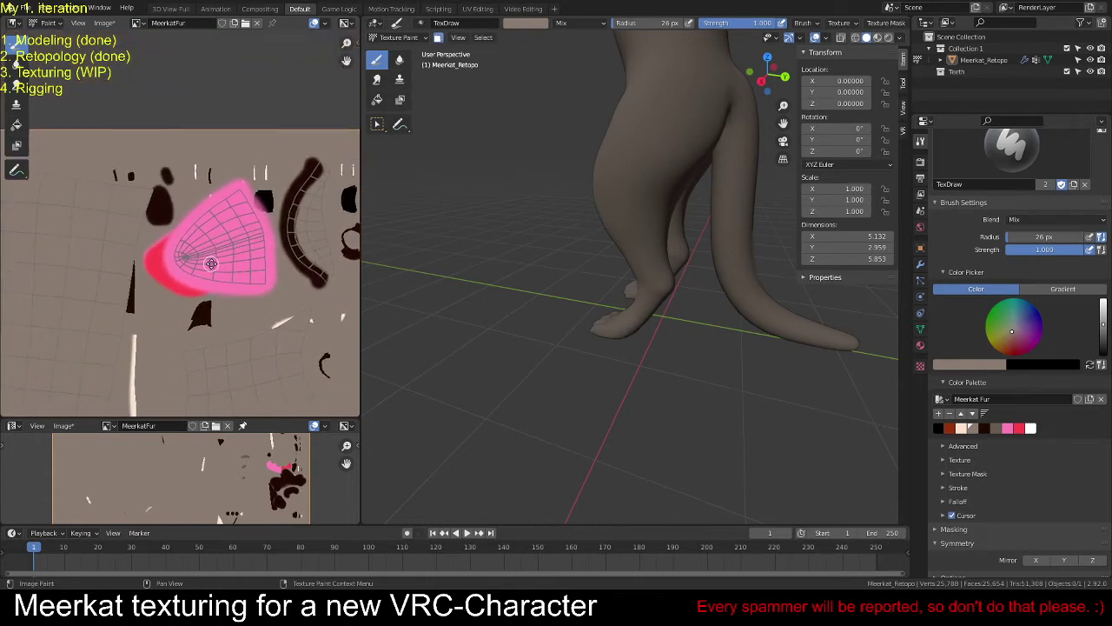
scroll(145, 267, "up", 3)
middle_click_drag(204, 234, 303, 187)
scroll(206, 176, "down", 3)
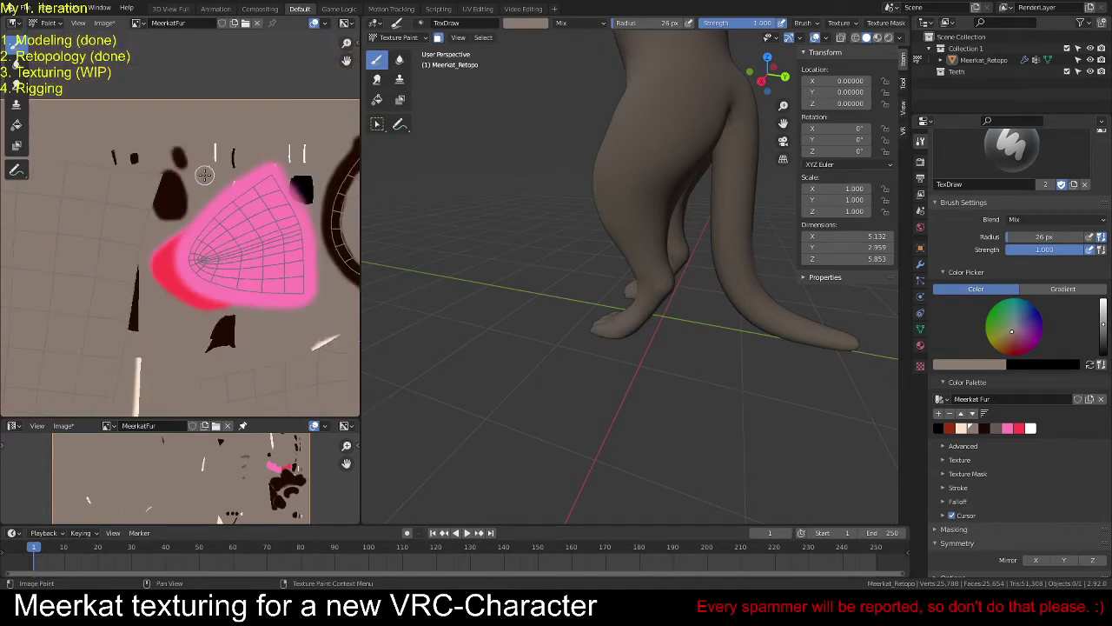
middle_click_drag(186, 174, 239, 243)
Step: In a maximized texture editor, paint beige over the dark blob's left edge and undo a stray stroke
key("ctrl+space")
scroll(564, 305, "up", 4)
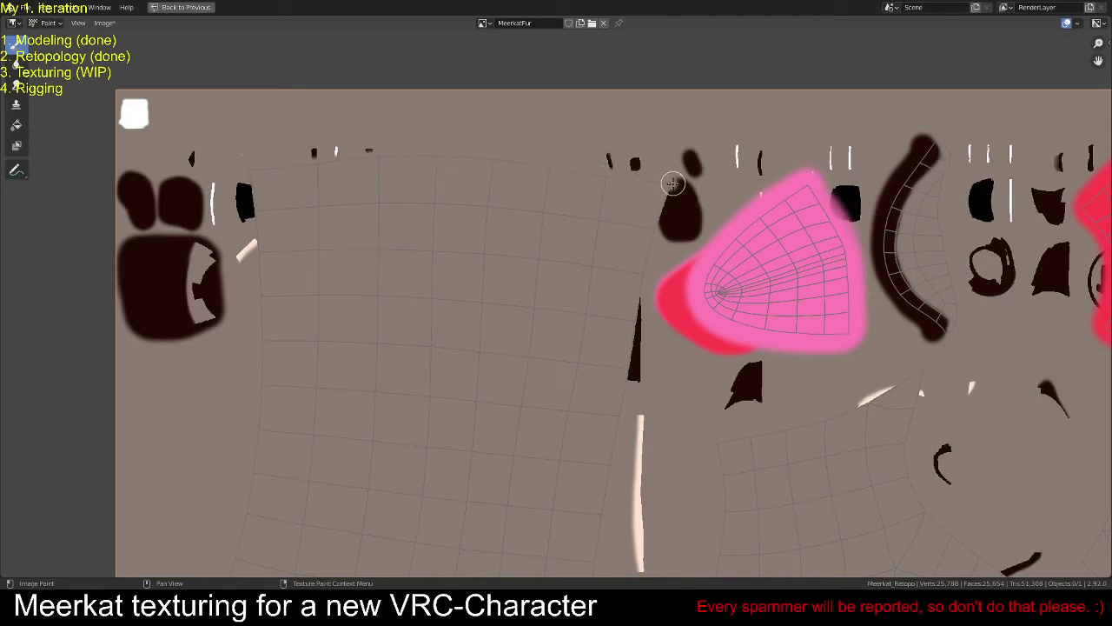
left_click_drag(666, 195, 655, 230)
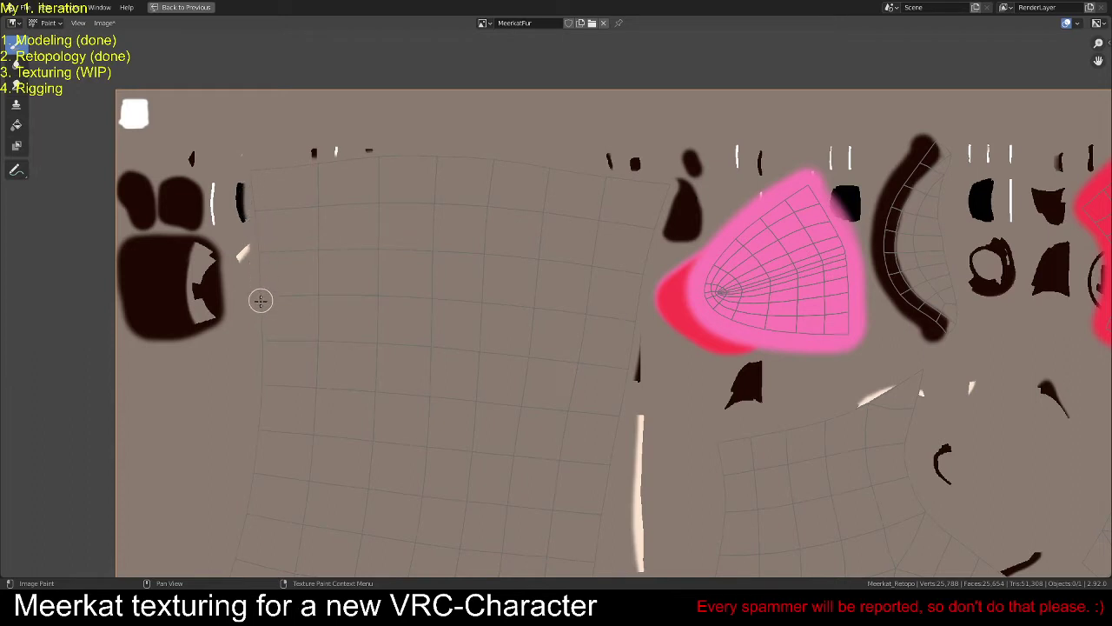
middle_click_drag(371, 522, 397, 89)
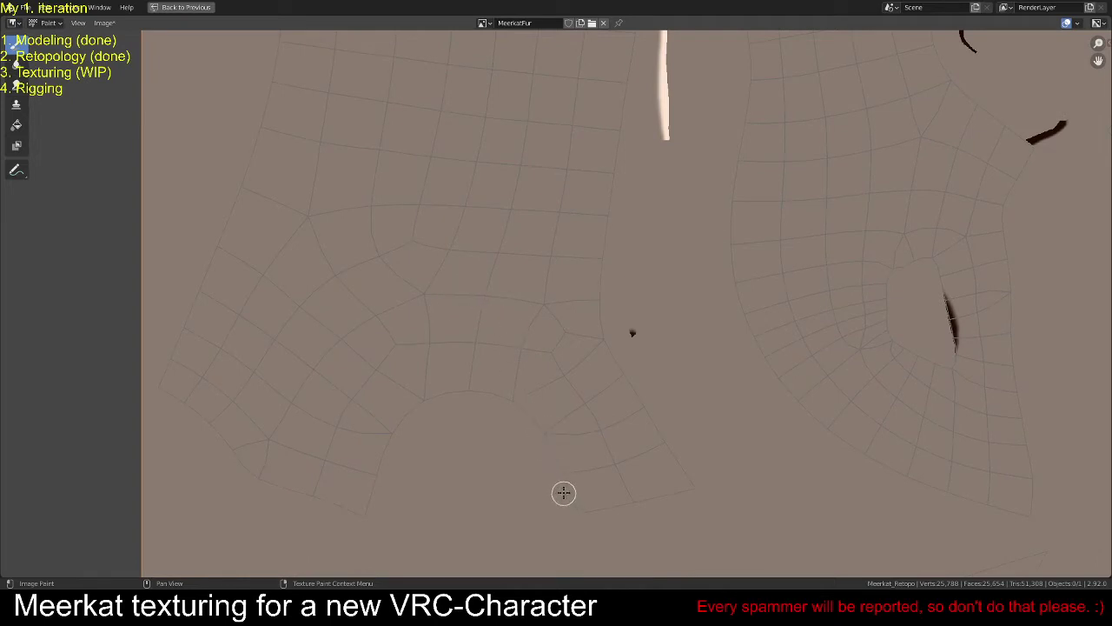
mouse_move(651, 371)
middle_mouse_down()
mouse_move(527, 348)
mouse_move(423, 391)
middle_mouse_up()
mouse_move(649, 343)
middle_mouse_down()
mouse_move(489, 325)
mouse_move(508, 288)
middle_mouse_up()
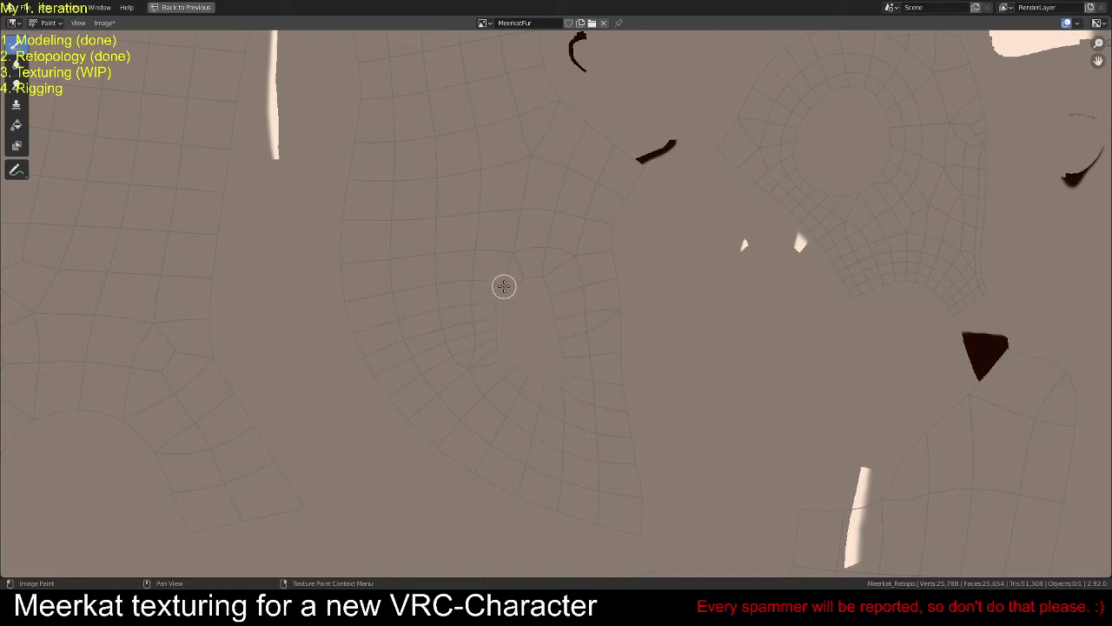
mouse_move(513, 165)
middle_mouse_down()
mouse_move(426, 316)
mouse_move(456, 340)
middle_mouse_up()
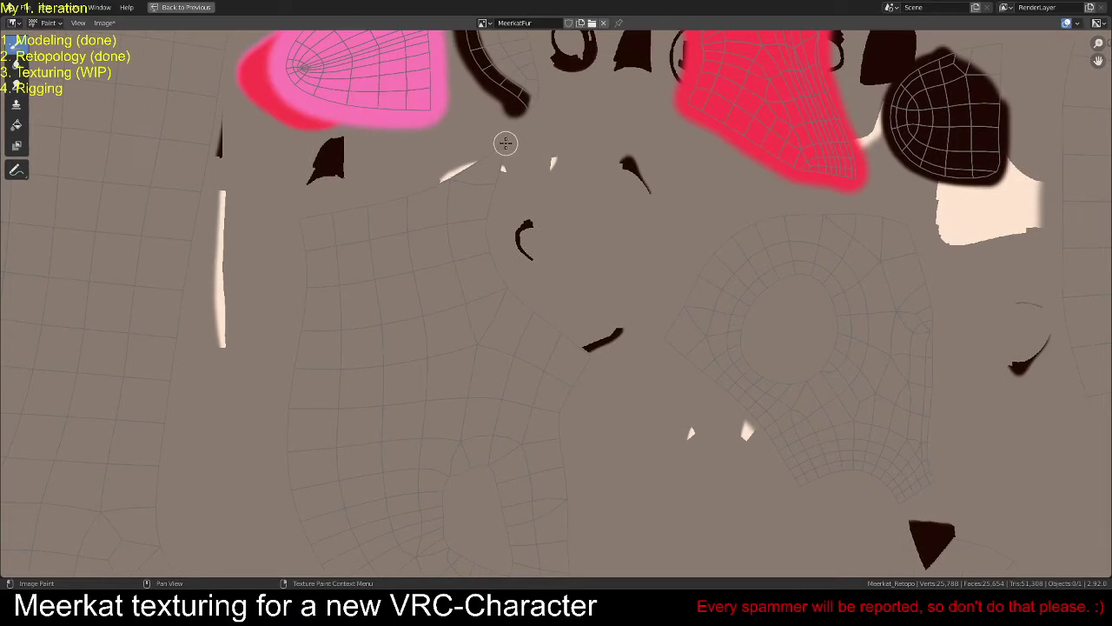
key("ctrl+z")
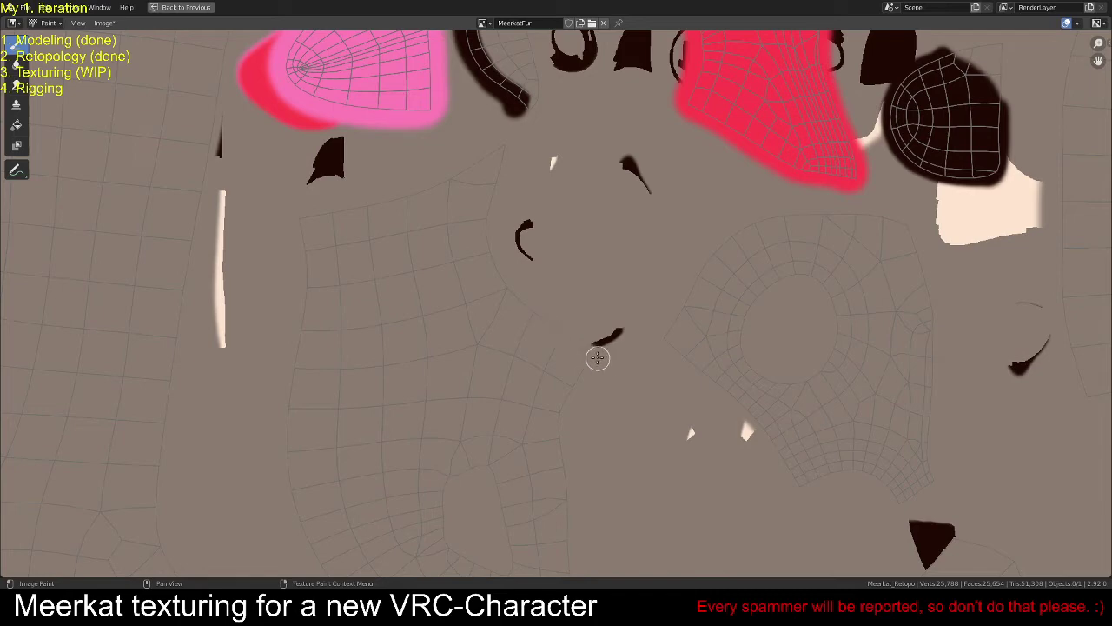
Step: Look over the fur island rows toward the eye islands, then restore the normal layout
middle_click_drag(429, 461, 460, 505)
middle_click_drag(490, 303, 320, 195)
scroll(454, 317, "down", 3)
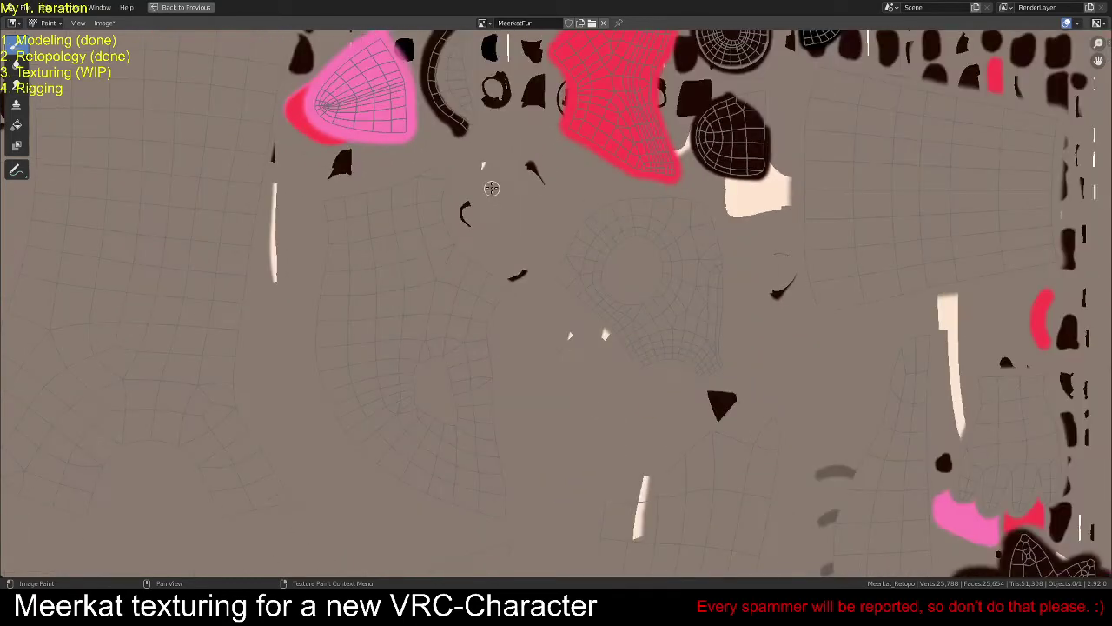
middle_click_drag(492, 186, 400, 380)
scroll(397, 383, "up", 1)
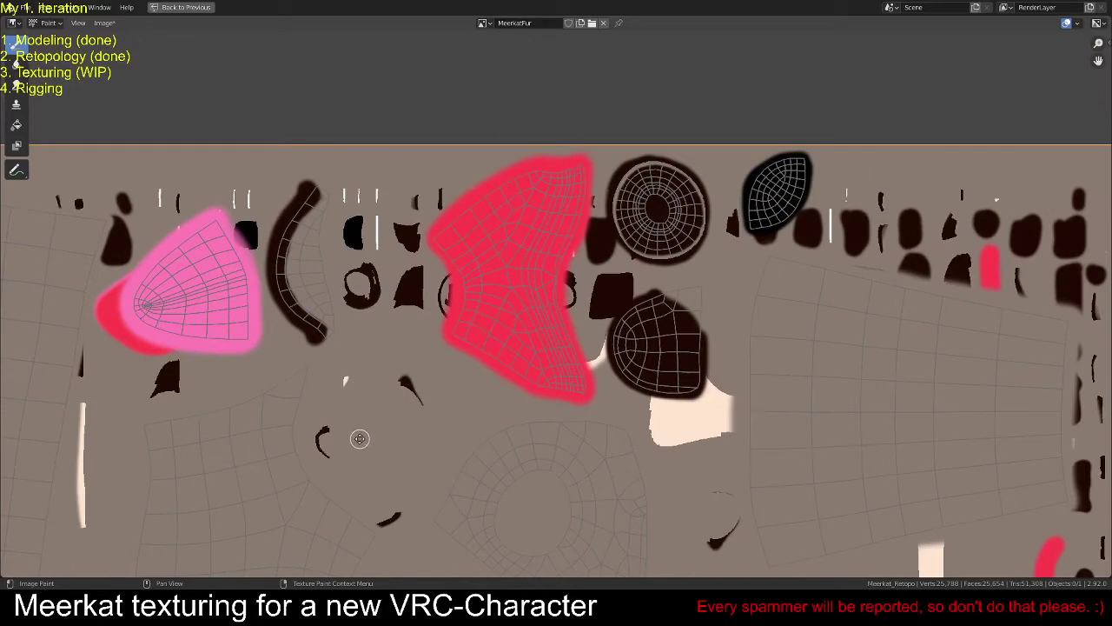
middle_click_drag(360, 438, 368, 400)
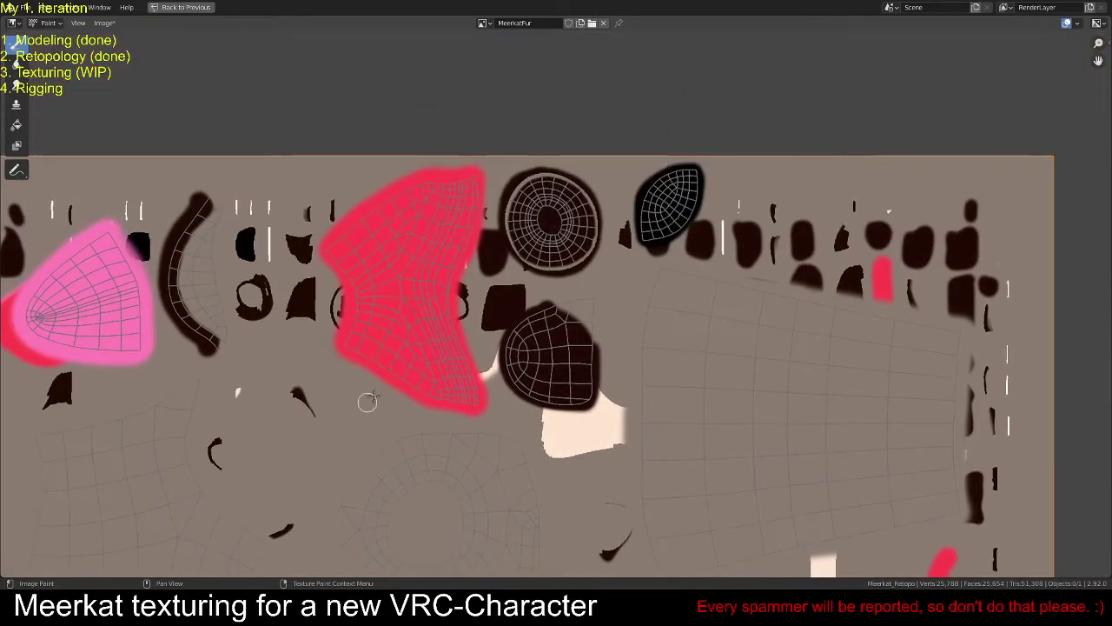
scroll(368, 400, "up", 4)
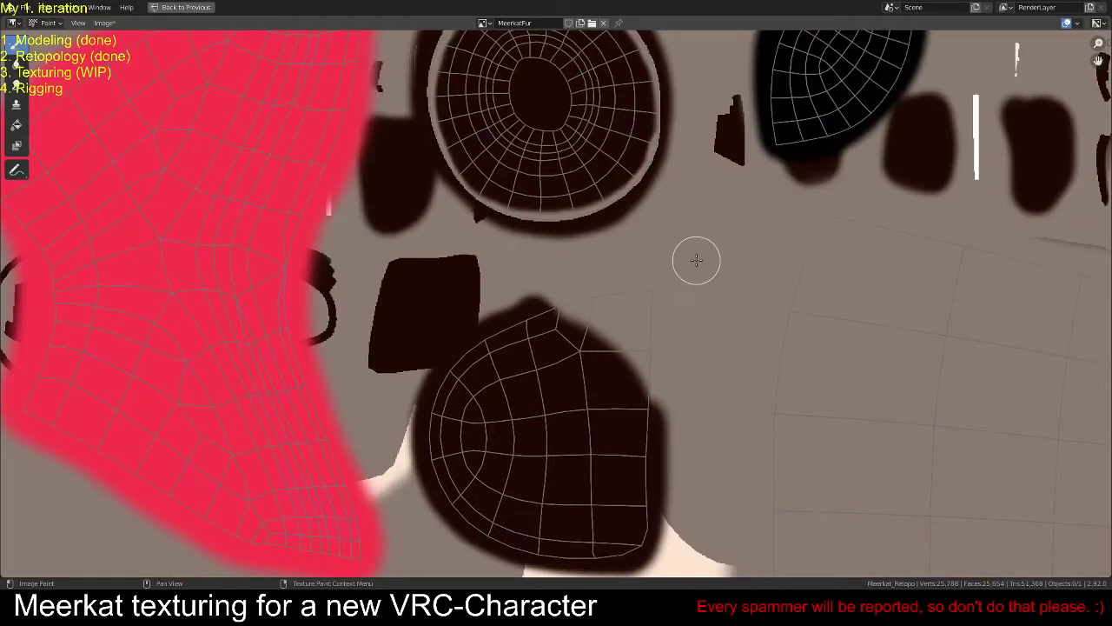
scroll(688, 248, "down", 1)
middle_click_drag(687, 249, 596, 376)
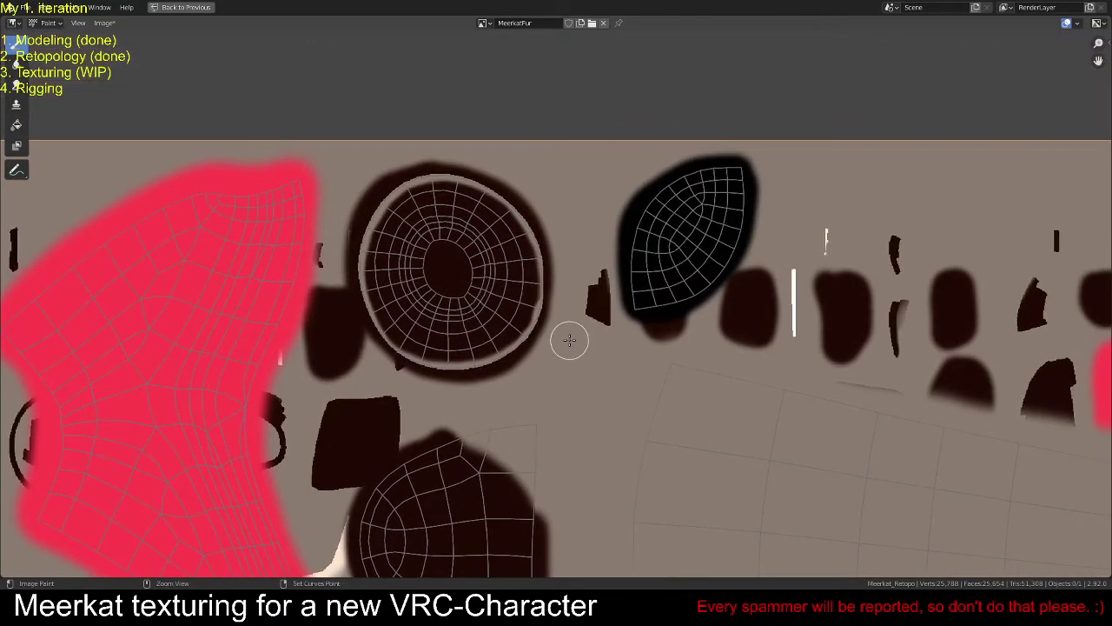
key("ctrl+space")
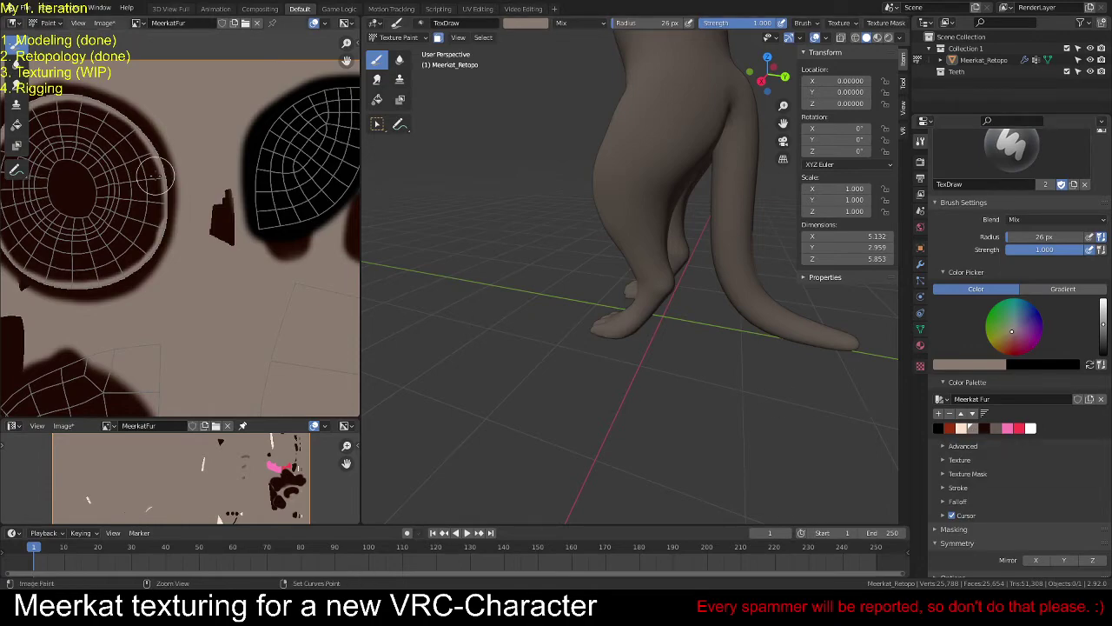
Step: Paint lighter fur along the eye ring's top edge with a 15 px brush
key("ctrl+space")
scroll(417, 227, "up", 2)
scroll(398, 212, "down", 2)
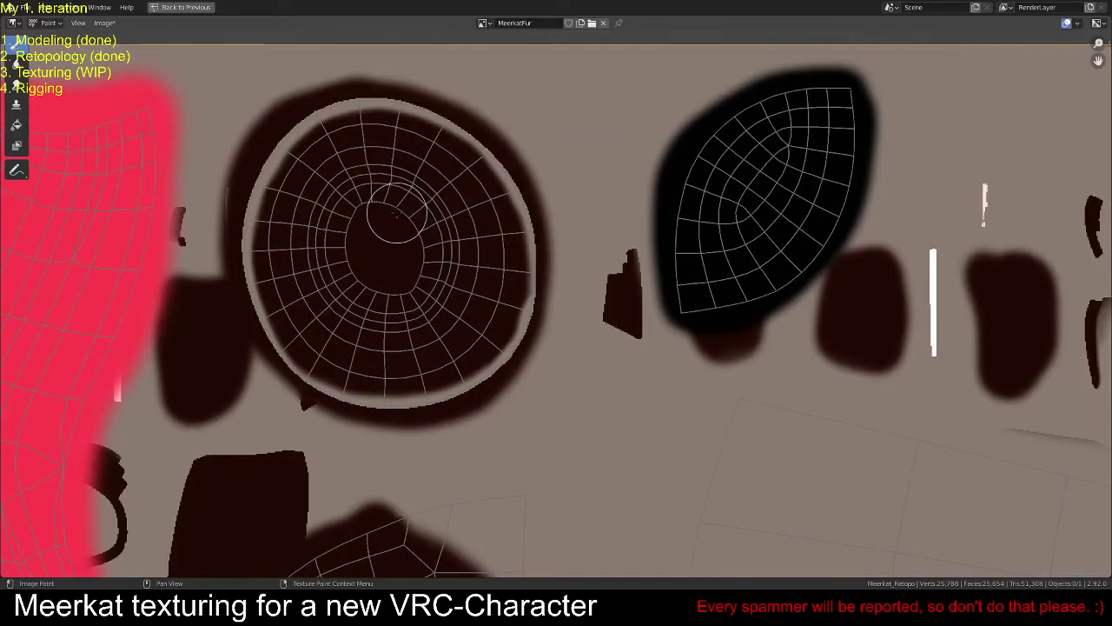
scroll(390, 236, "up", 1)
middle_click_drag(391, 236, 510, 261)
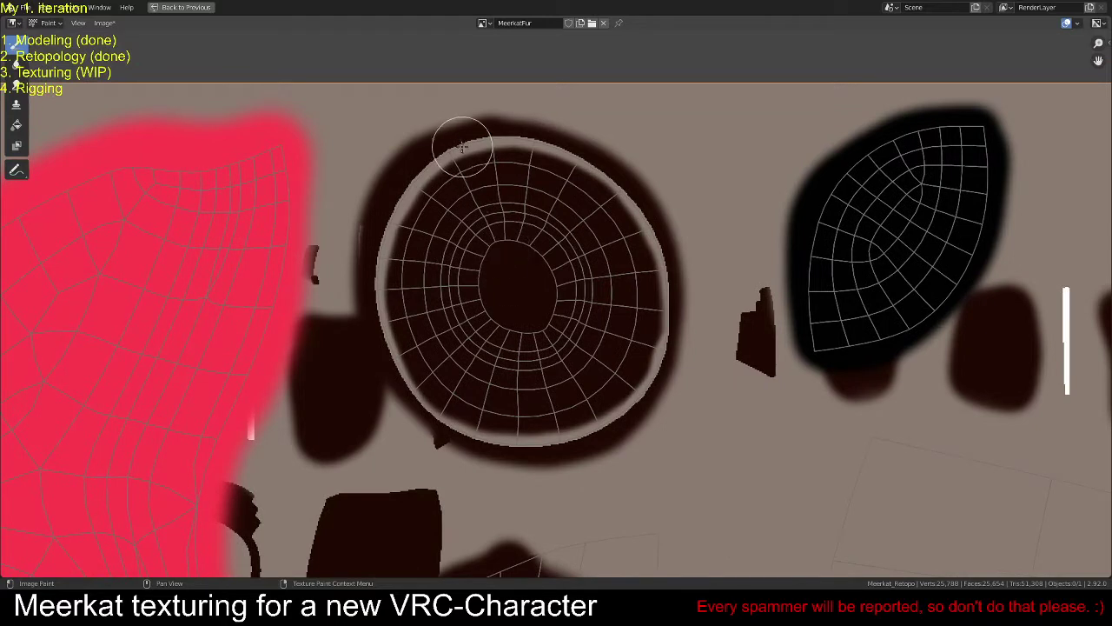
key("f")
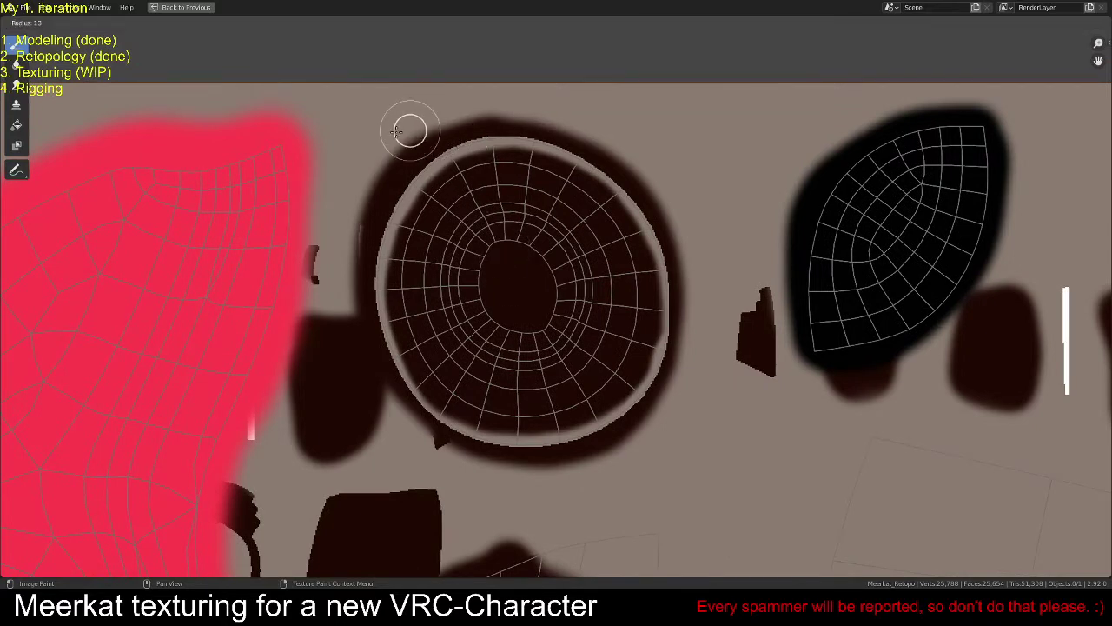
left_click(398, 132)
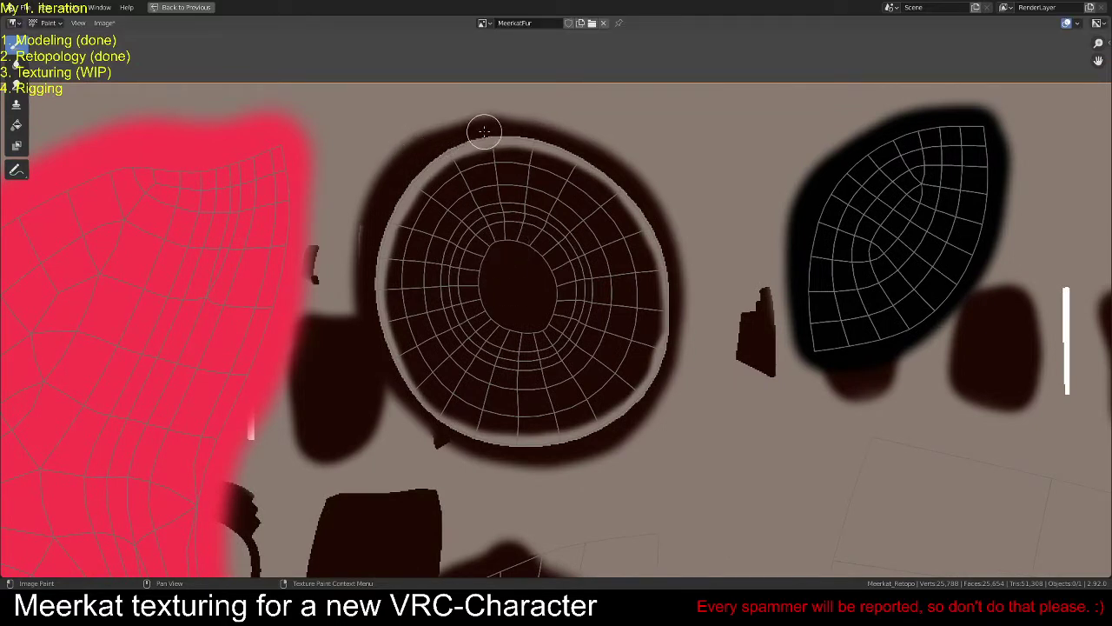
mouse_move(485, 130)
left_mouse_down()
mouse_move(585, 157)
mouse_move(641, 211)
mouse_move(666, 262)
mouse_move(670, 325)
mouse_move(653, 384)
mouse_move(614, 420)
mouse_move(575, 436)
mouse_move(513, 444)
mouse_move(461, 429)
mouse_move(427, 406)
mouse_move(388, 343)
mouse_move(378, 274)
mouse_move(386, 223)
mouse_move(406, 183)
mouse_move(490, 132)
left_mouse_up()
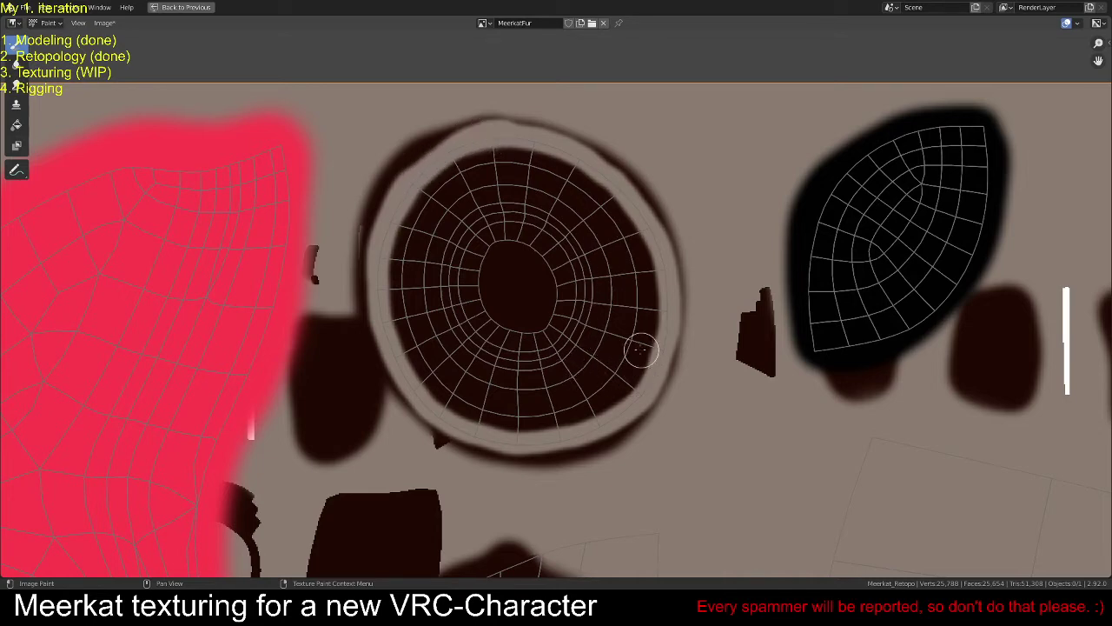
key("ctrl+space")
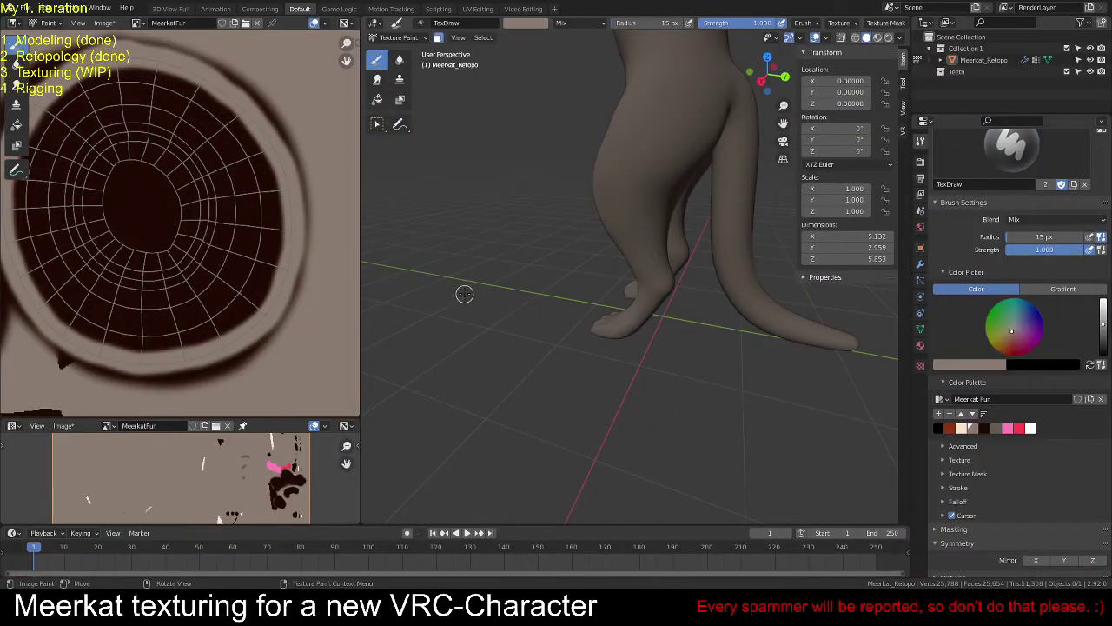
scroll(513, 268, "down", 6)
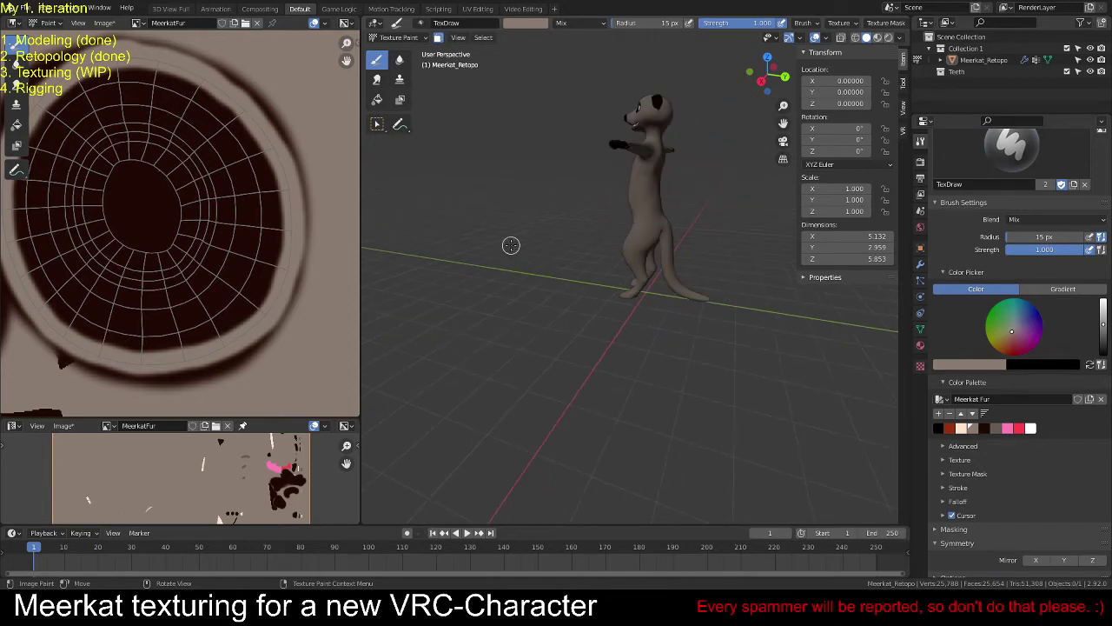
scroll(253, 275, "down", 3)
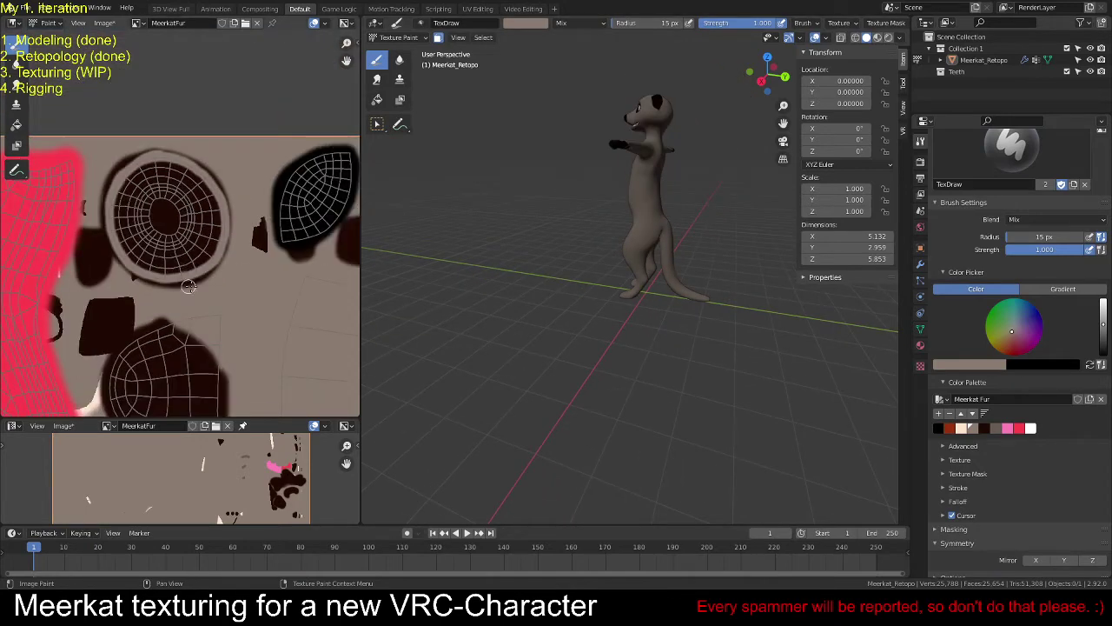
middle_click_drag(124, 305, 108, 257)
middle_click_drag(236, 297, 168, 206)
key("ctrl+space")
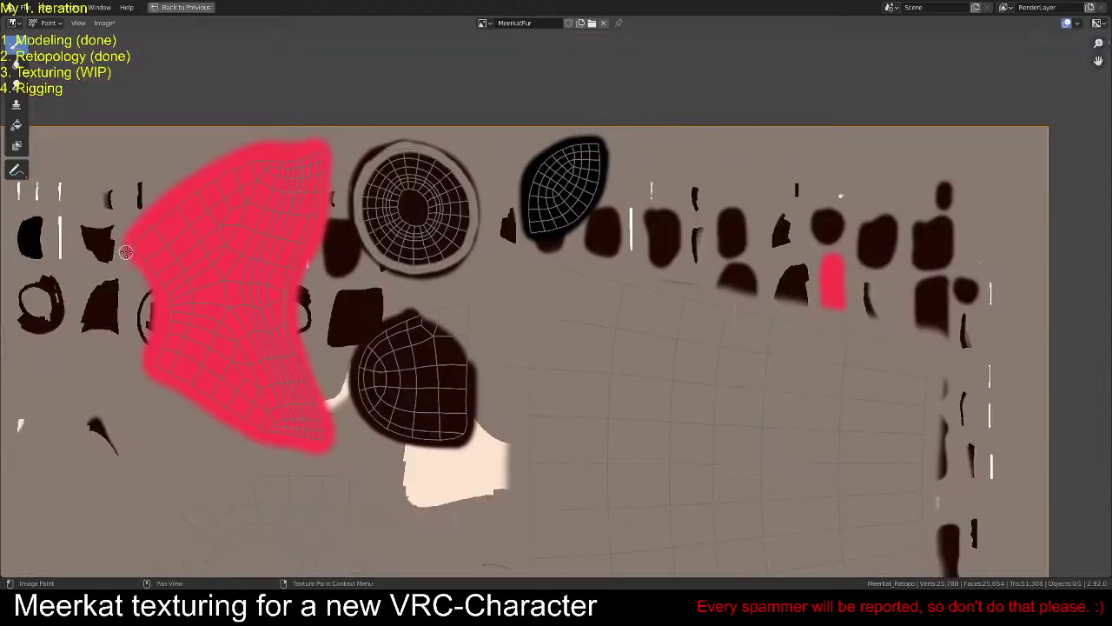
middle_click_drag(272, 350, 621, 344)
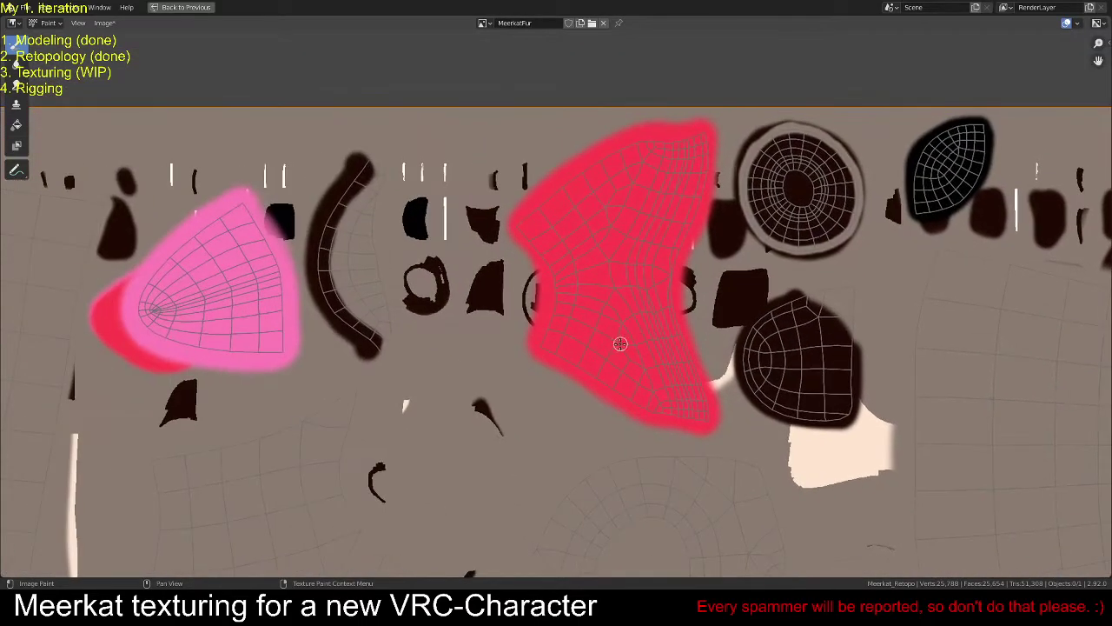
middle_click_drag(376, 389, 494, 365)
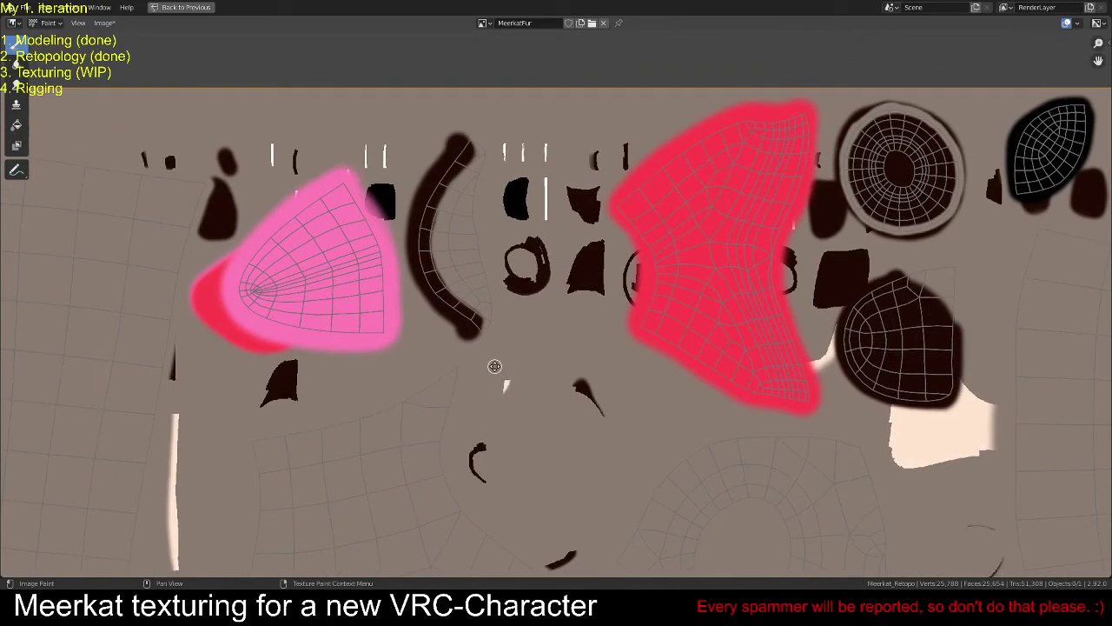
scroll(480, 365, "left", 5, "ctrl")
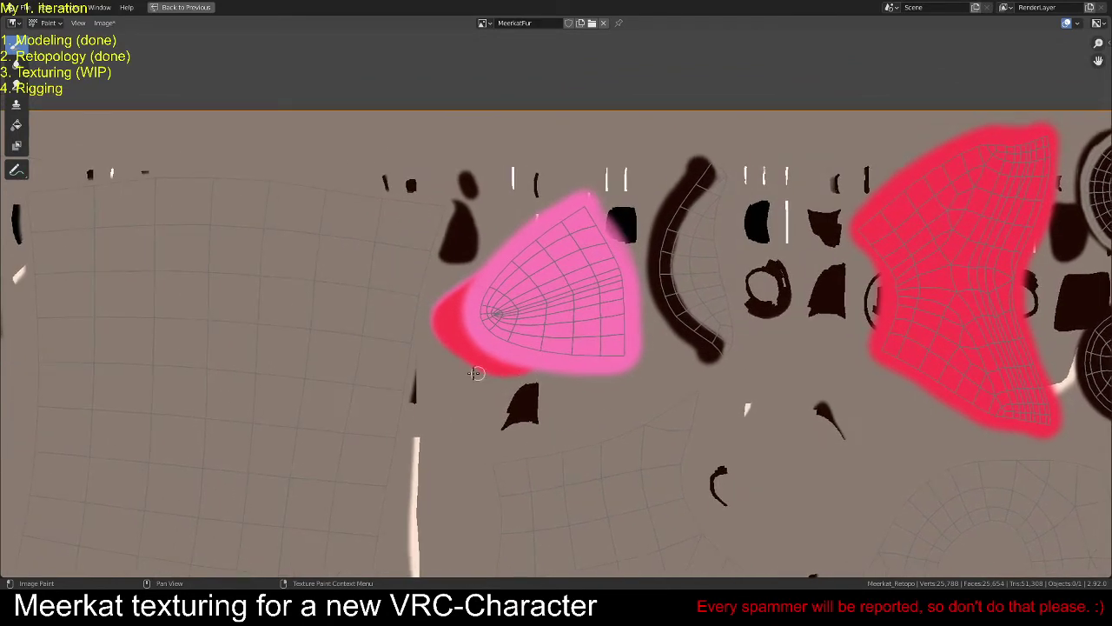
middle_click_drag(319, 375, 430, 322)
scroll(498, 418, "down", 2)
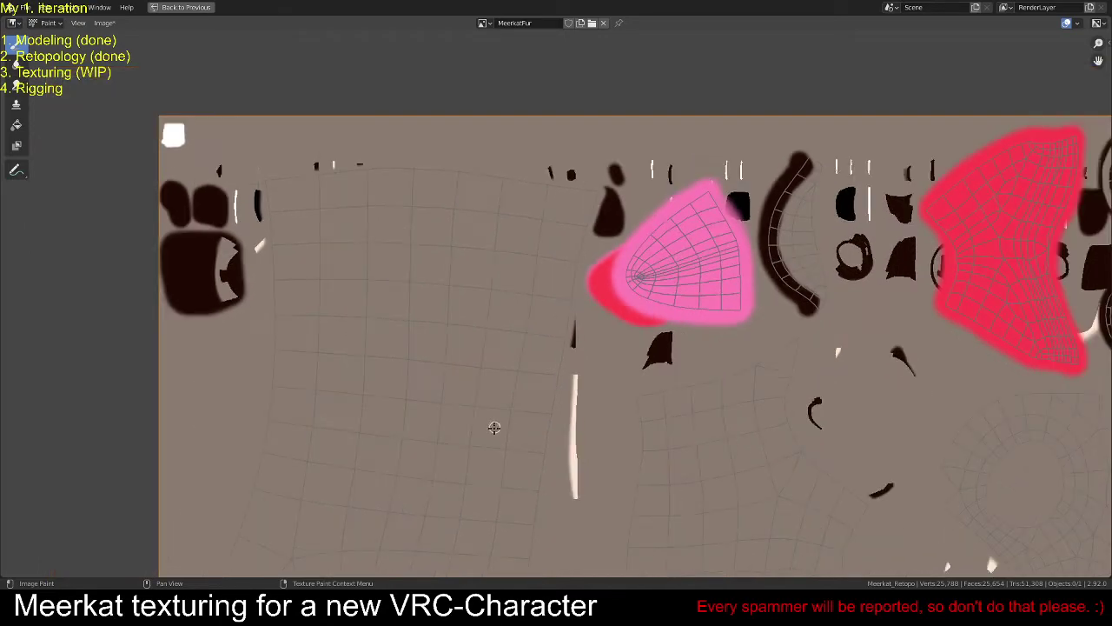
scroll(491, 422, "down", 4, "shift")
middle_click_drag(523, 432, 256, 266)
middle_click_drag(524, 281, 218, 282)
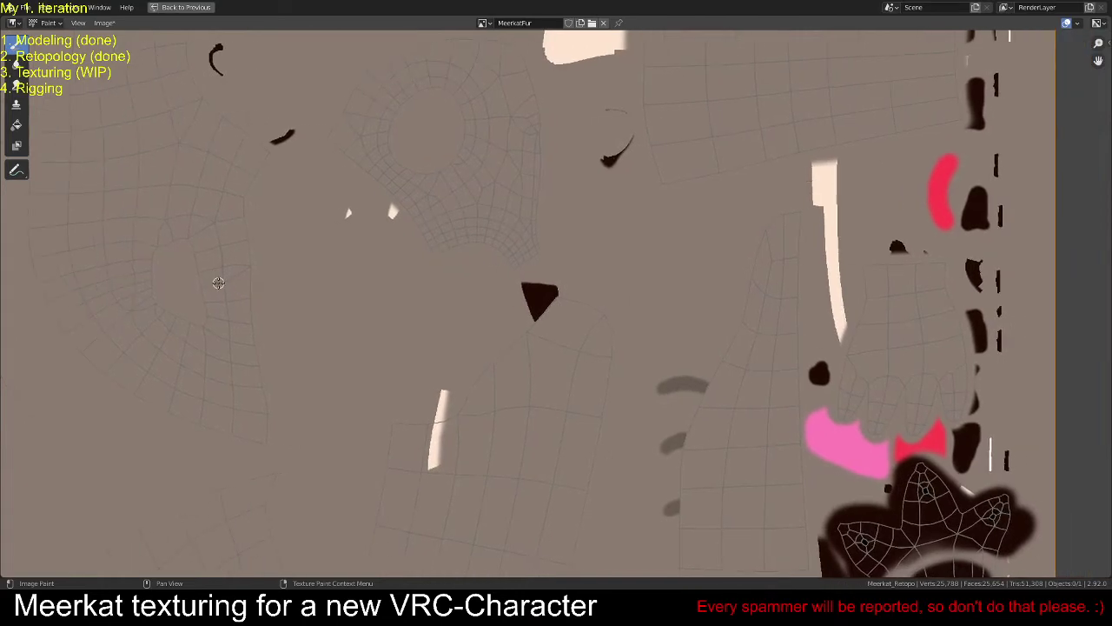
key("ctrl+space")
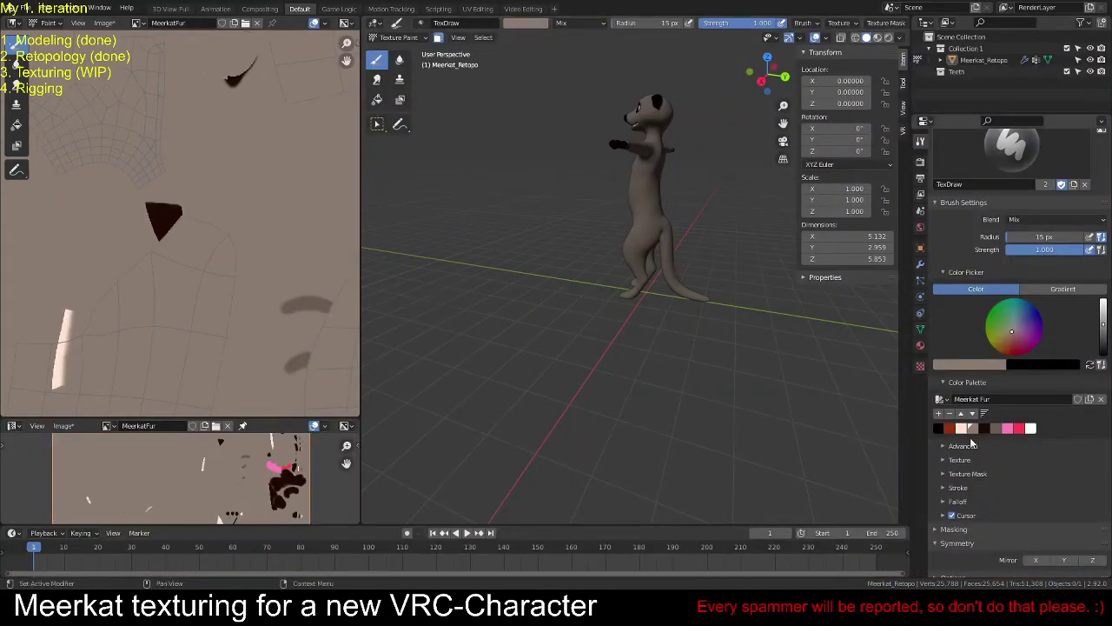
Step: Maximize the image editor, shorten the dark triangle's tip and cover the white stroke in brown
key("ctrl+space")
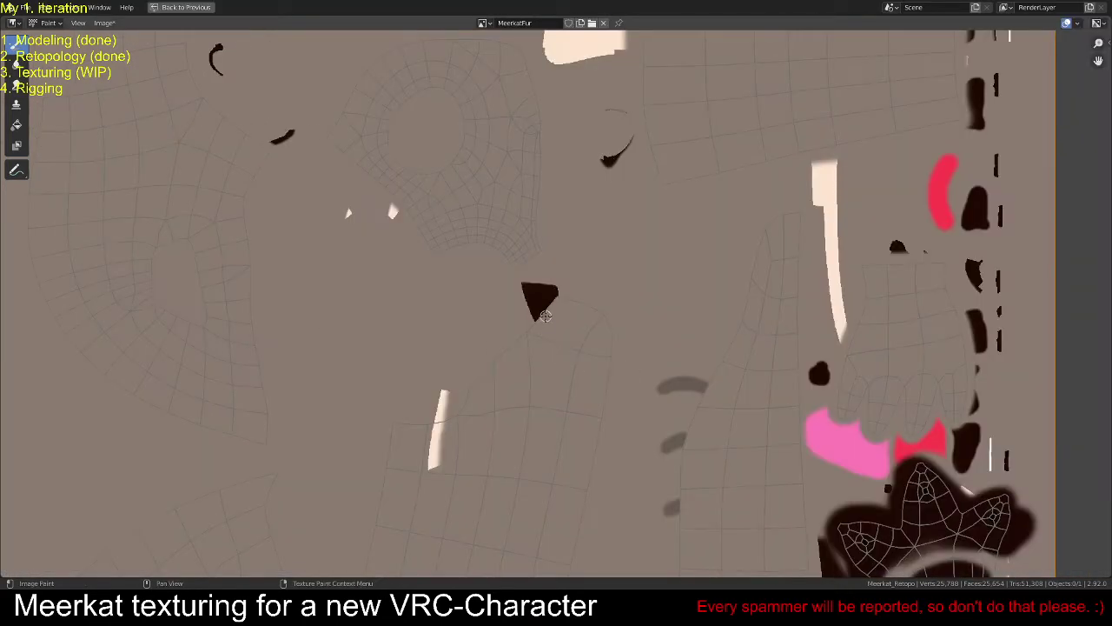
scroll(545, 315, "up", 3)
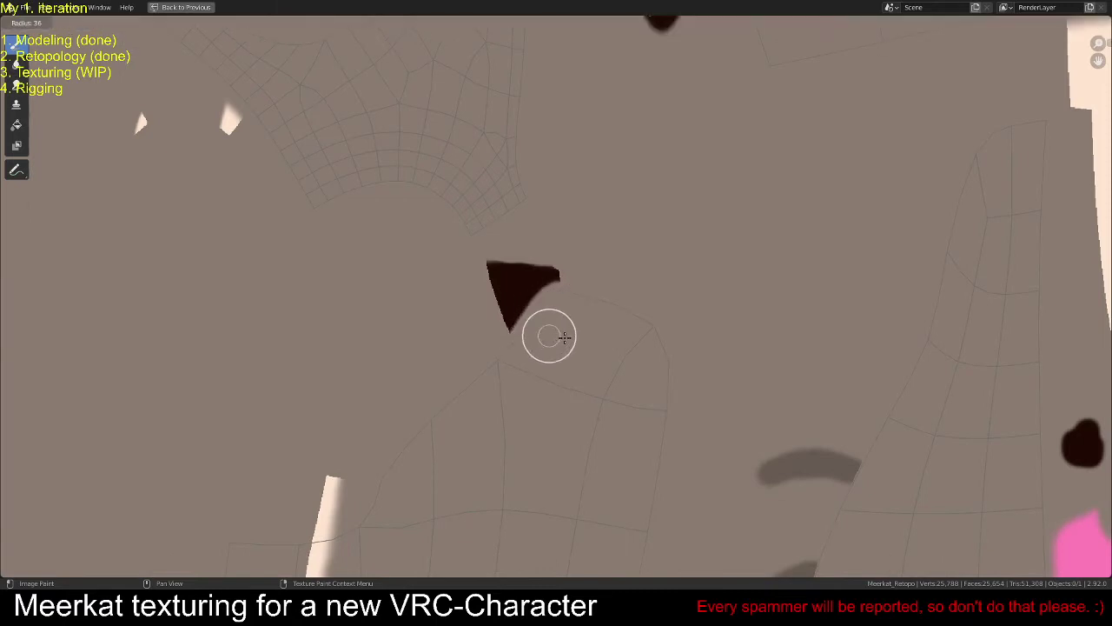
mouse_move(497, 360)
left_mouse_down()
mouse_move(559, 290)
mouse_move(617, 303)
mouse_move(656, 339)
mouse_move(655, 428)
left_mouse_up()
middle_click_drag(656, 427, 423, 149)
middle_click_drag(308, 259, 547, 237)
mouse_move(342, 194)
left_mouse_down()
mouse_move(322, 350)
mouse_move(348, 286)
mouse_move(347, 199)
left_mouse_up()
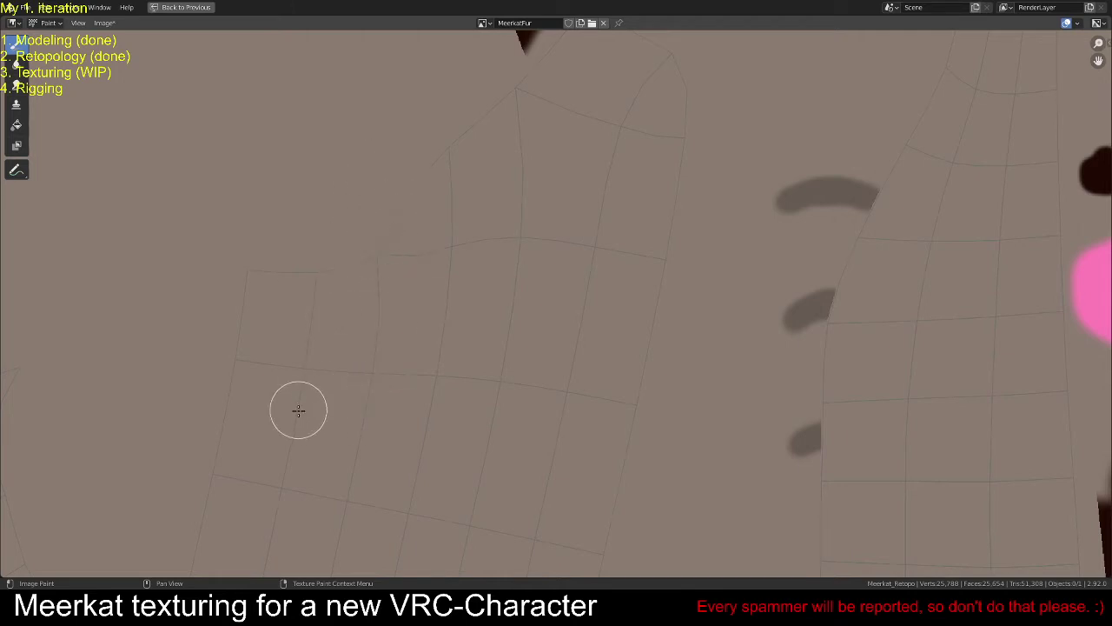
Step: Trim the dark shape's right edge with the base fur colour
mouse_move(311, 447)
middle_mouse_down()
mouse_move(417, 251)
mouse_move(447, 119)
middle_mouse_up()
scroll(375, 412, "down", 5)
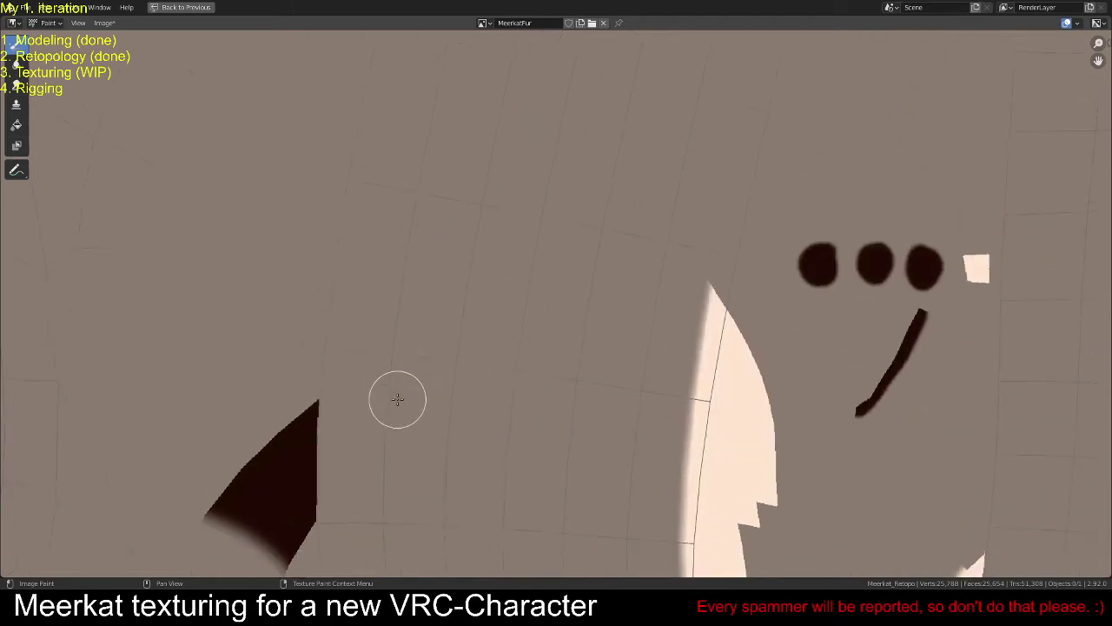
scroll(397, 397, "down", 2)
middle_click_drag(425, 382, 362, 159)
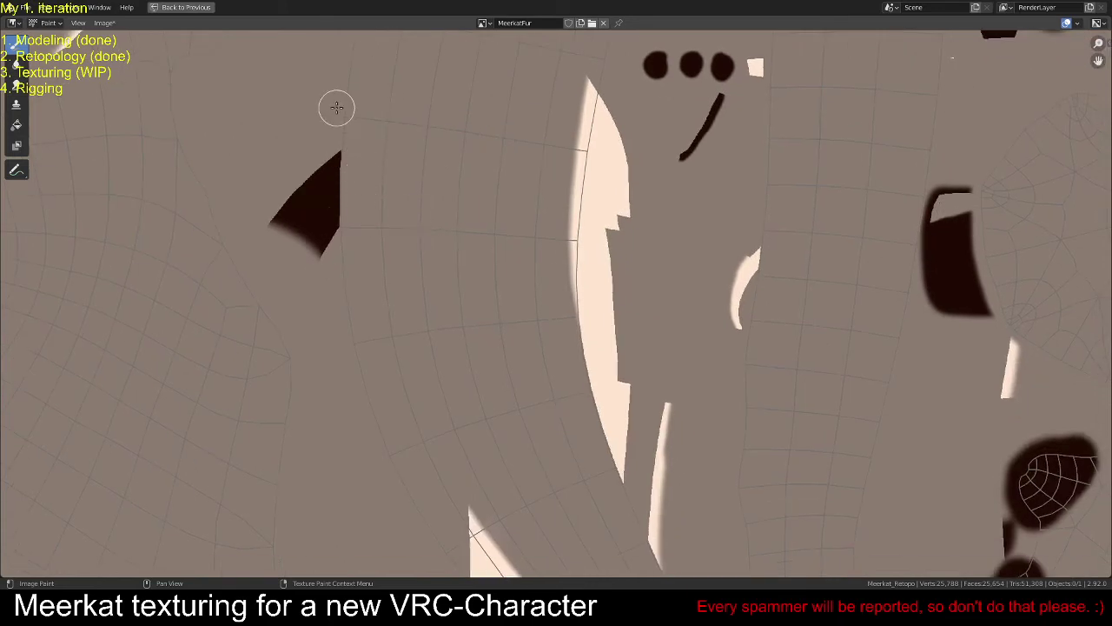
left_click_drag(344, 112, 341, 269)
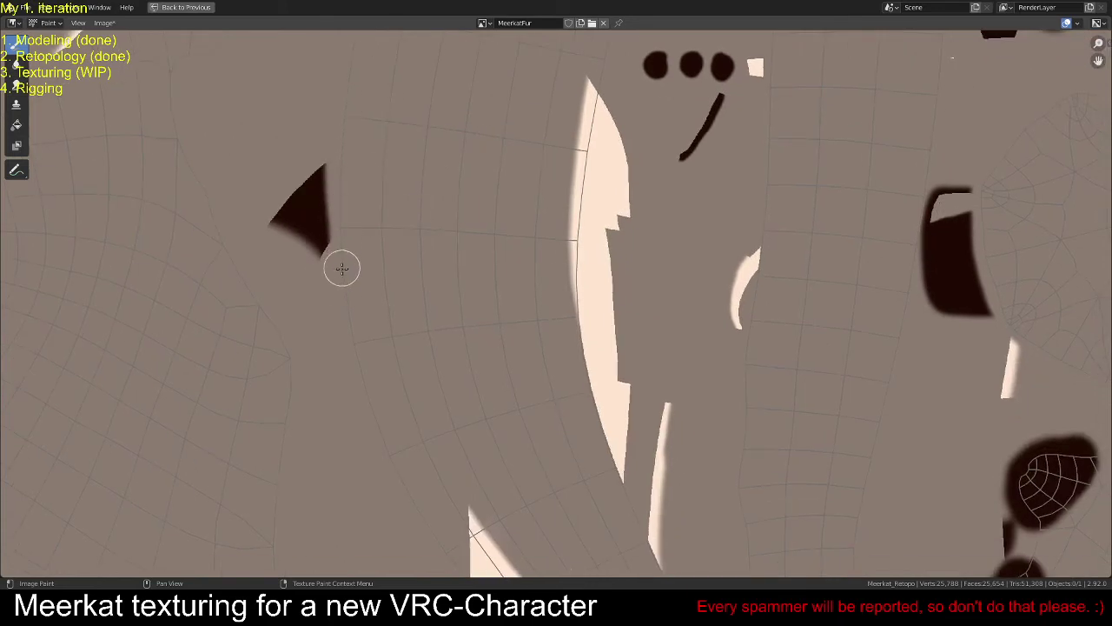
Step: Paint grey over the pale UV strips near the texture's lower edge
middle_click_drag(406, 388, 296, 94)
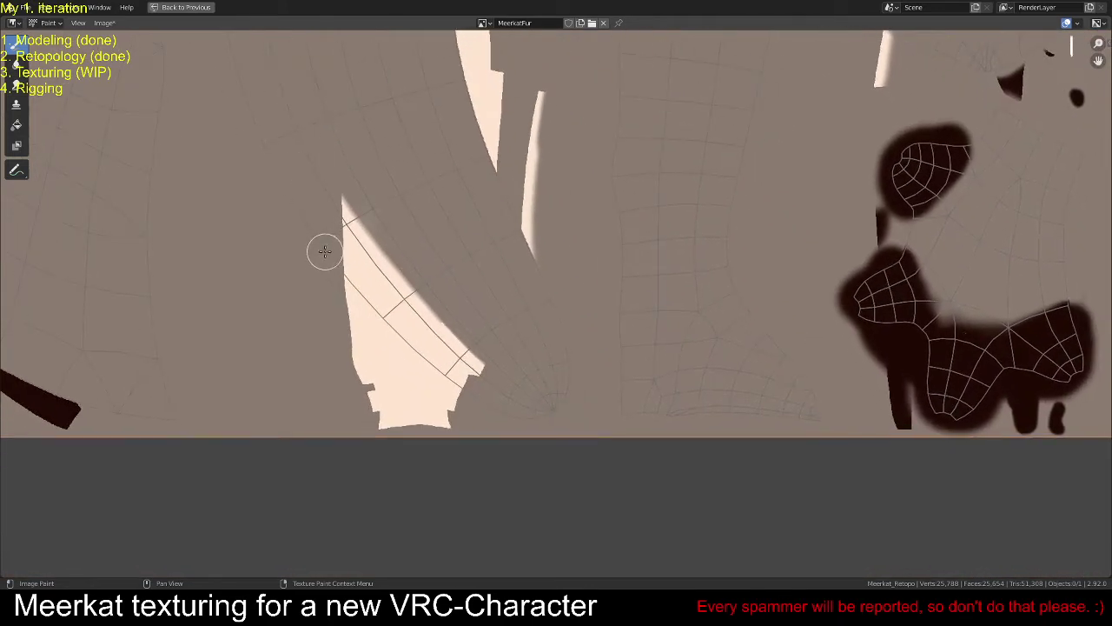
left_click_drag(324, 251, 459, 385)
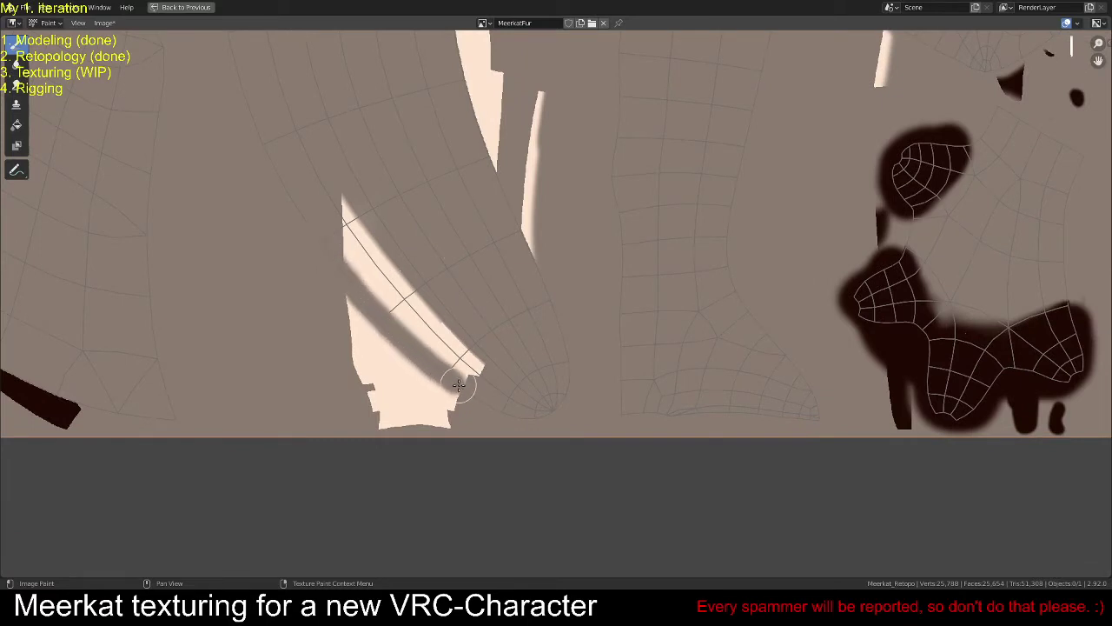
mouse_move(518, 406)
left_mouse_down()
mouse_move(431, 334)
mouse_move(515, 384)
mouse_move(439, 319)
left_mouse_up()
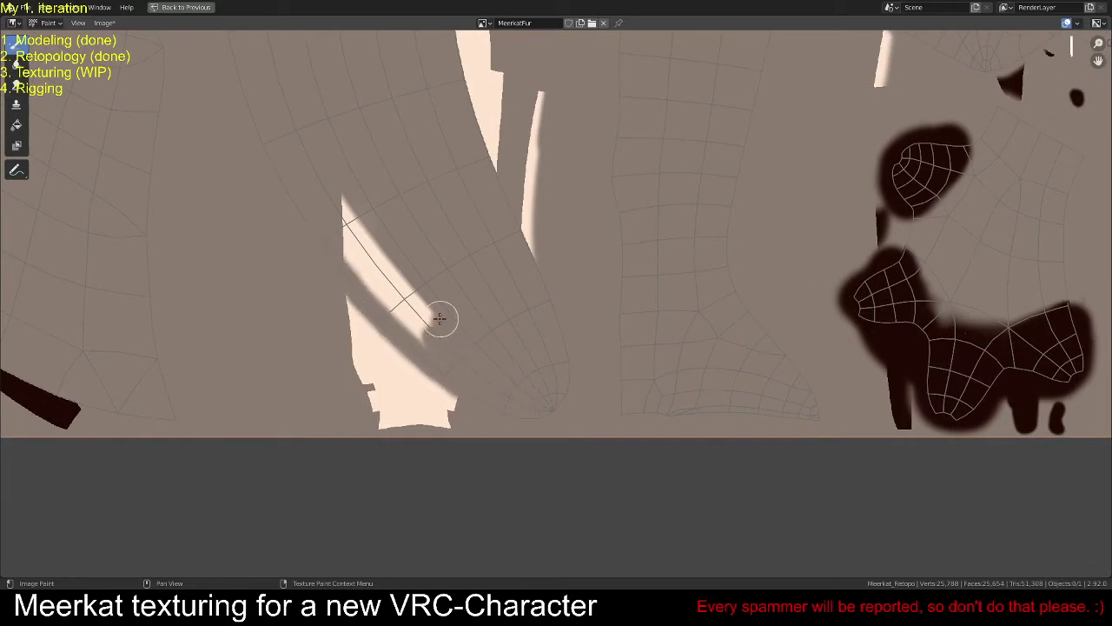
mouse_move(434, 226)
left_mouse_down()
mouse_move(456, 289)
mouse_move(447, 345)
mouse_move(393, 315)
mouse_move(445, 370)
mouse_move(338, 251)
mouse_move(384, 300)
mouse_move(328, 184)
mouse_move(364, 257)
mouse_move(398, 299)
mouse_move(362, 225)
mouse_move(432, 313)
left_mouse_up()
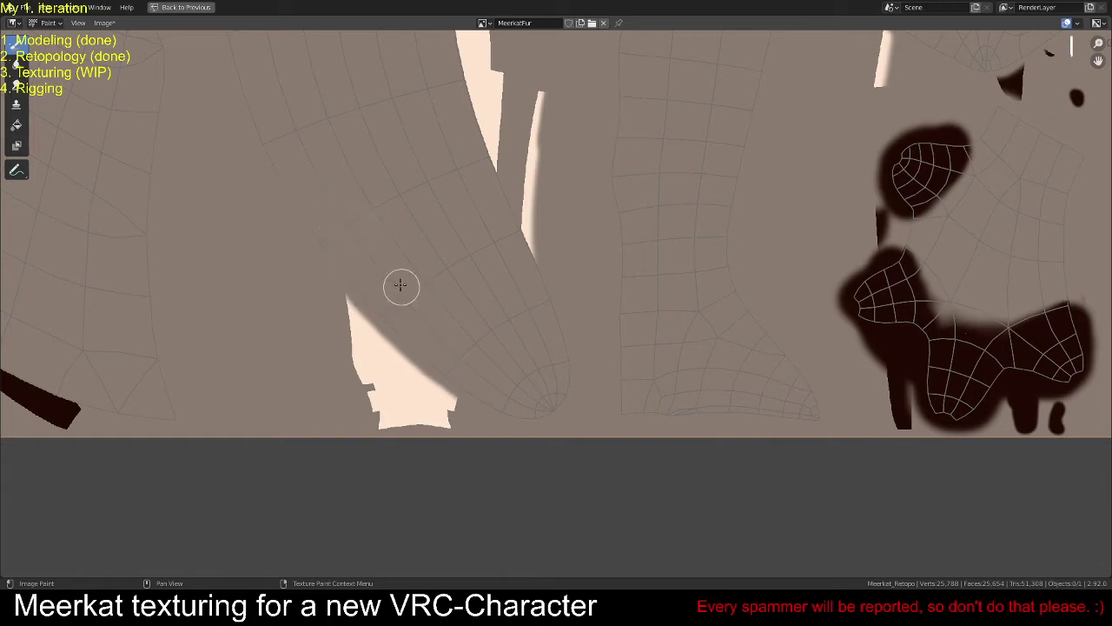
scroll(435, 292, "up", 3)
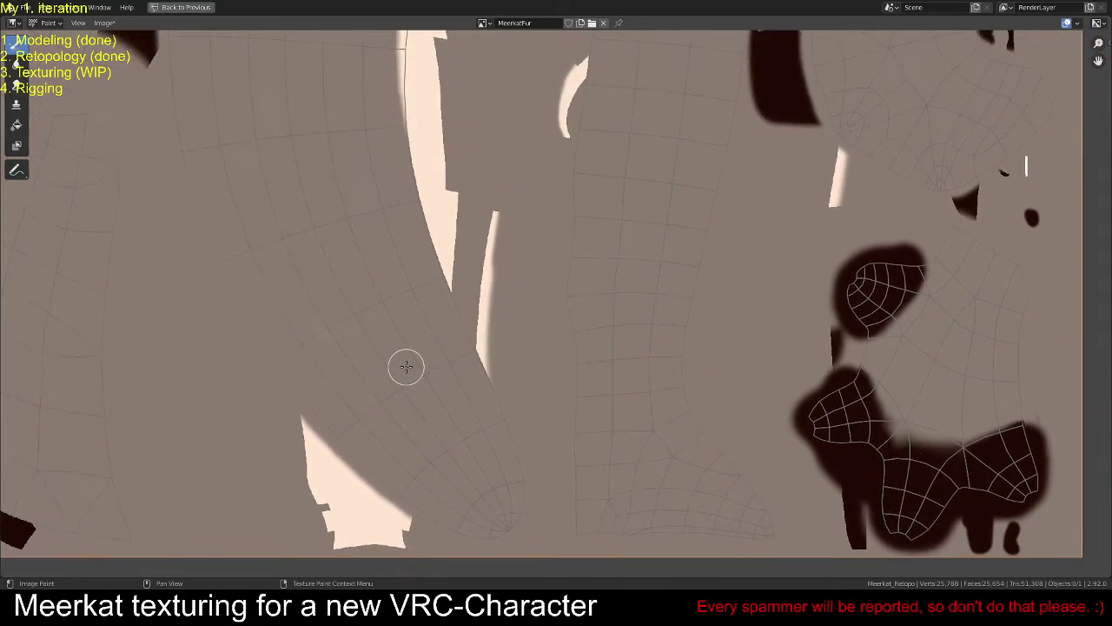
mouse_move(502, 406)
left_mouse_down()
mouse_move(431, 251)
mouse_move(402, 56)
left_mouse_up()
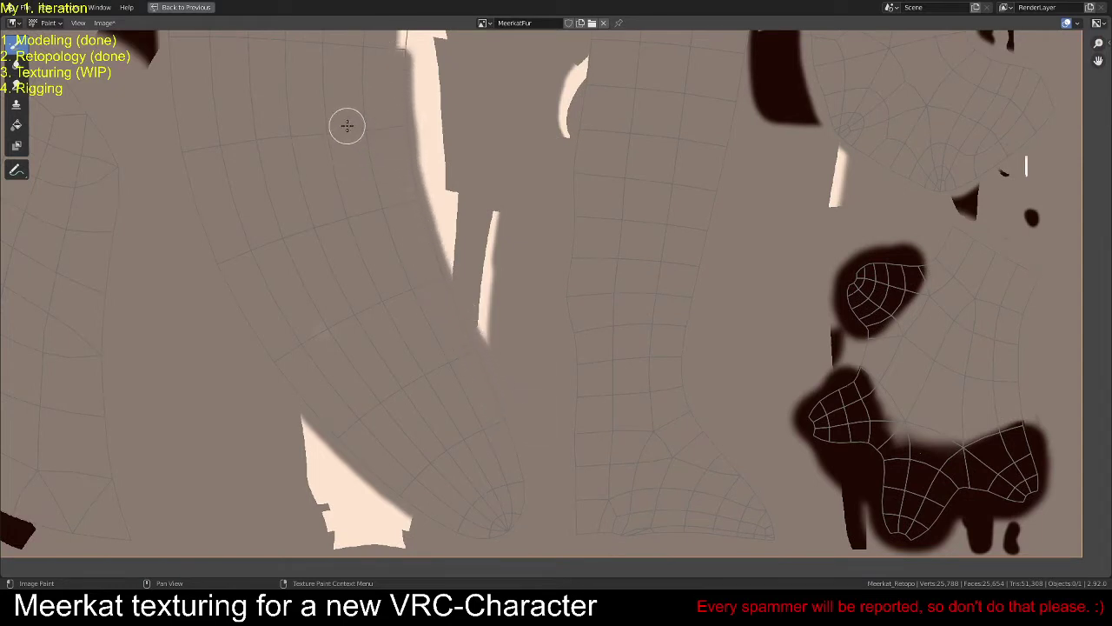
middle_click_drag(347, 125, 407, 395)
scroll(400, 360, "up", 1)
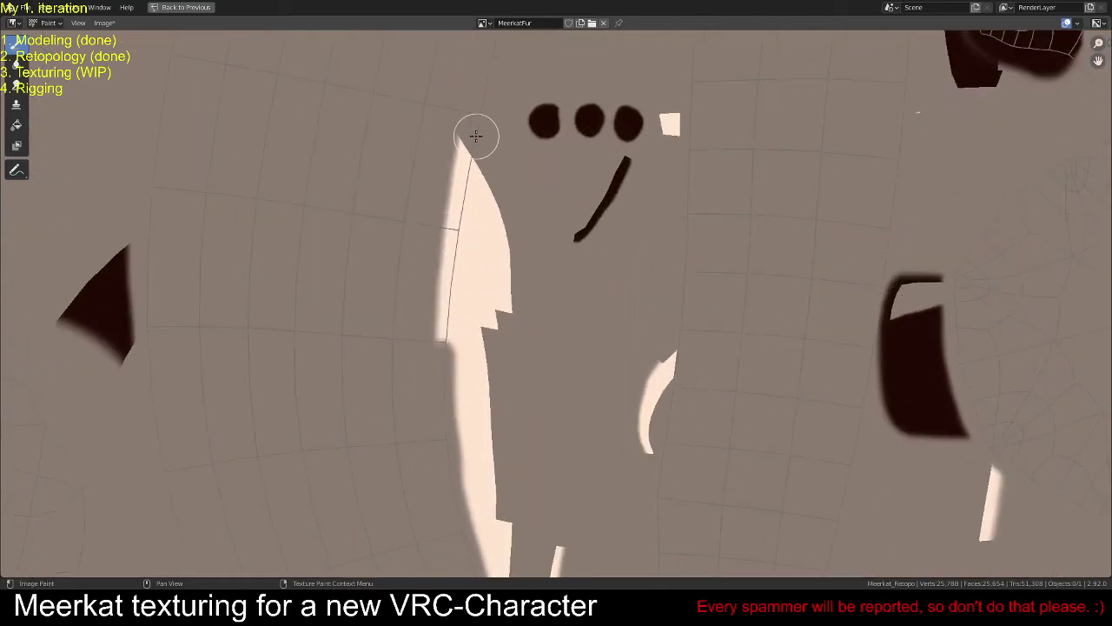
mouse_move(476, 137)
left_mouse_down()
mouse_move(462, 169)
mouse_move(443, 359)
mouse_move(435, 265)
mouse_move(452, 131)
left_mouse_up()
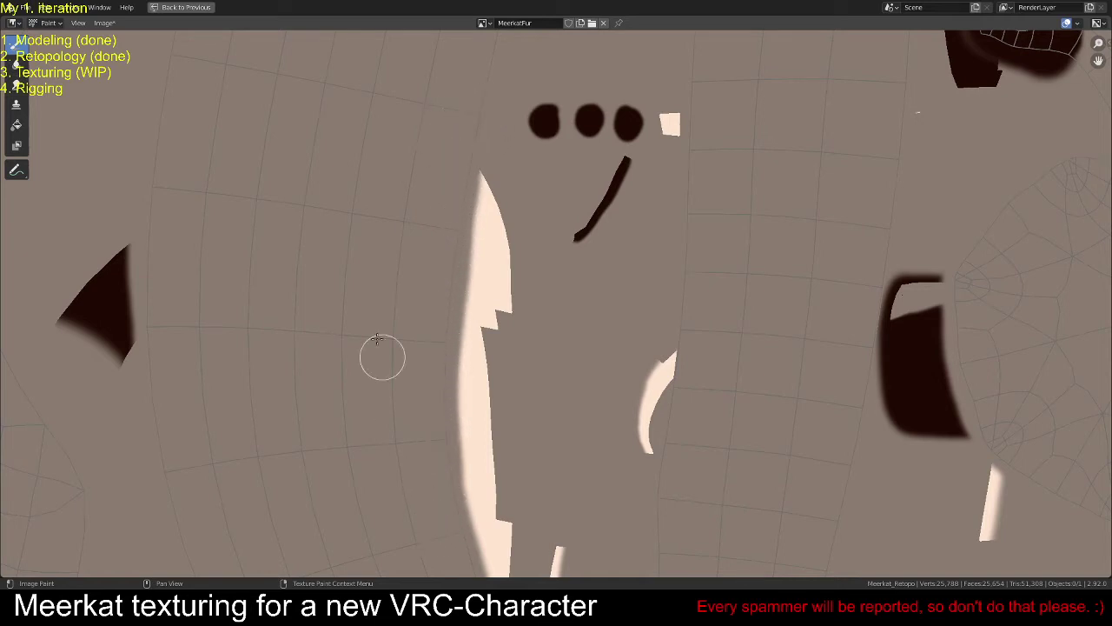
middle_click_drag(372, 179, 405, 409)
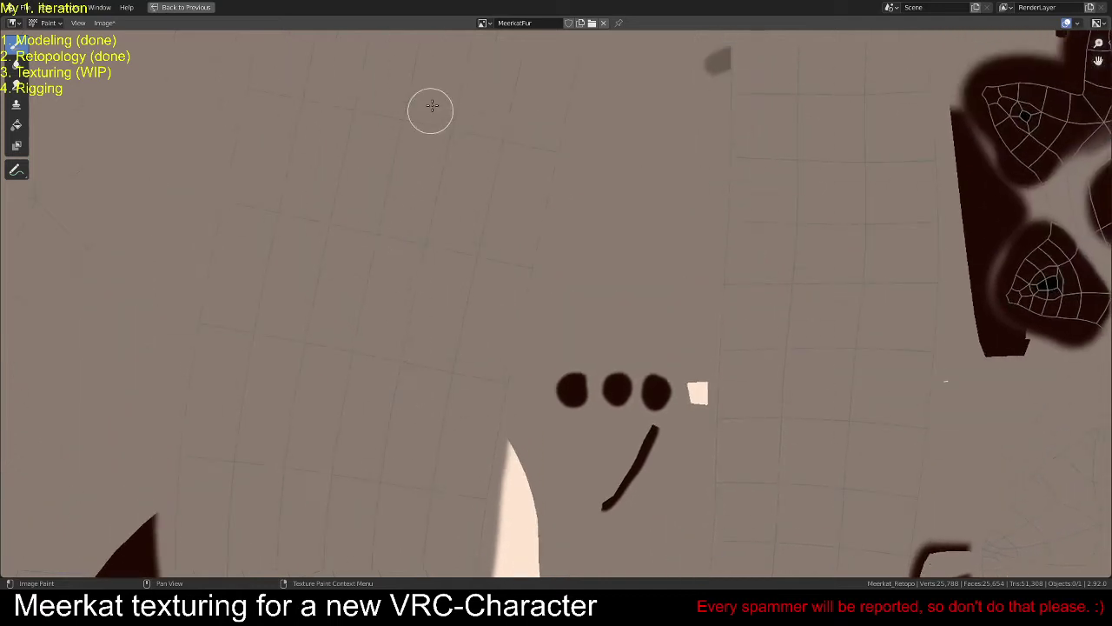
middle_click_drag(432, 105, 440, 449)
scroll(556, 335, "down", 4)
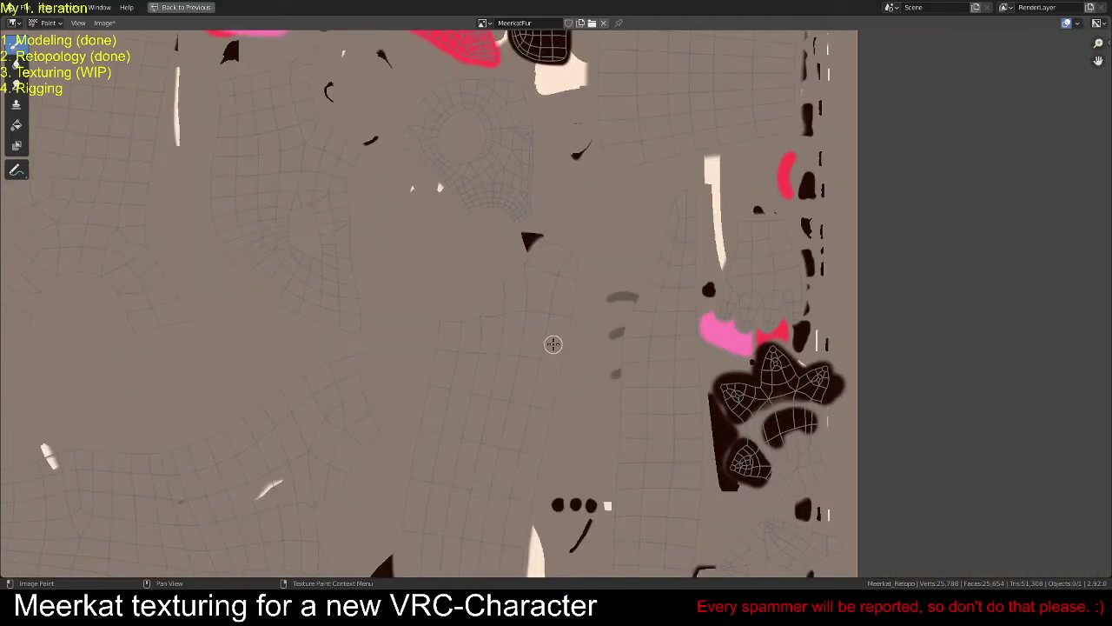
Step: Paint fur colour over the grey strokes' right ends, a small white crescent and a dark patch's edges
mouse_move(554, 344)
middle_mouse_down()
mouse_move(530, 328)
mouse_move(409, 342)
middle_mouse_up()
scroll(541, 260, "up", 4)
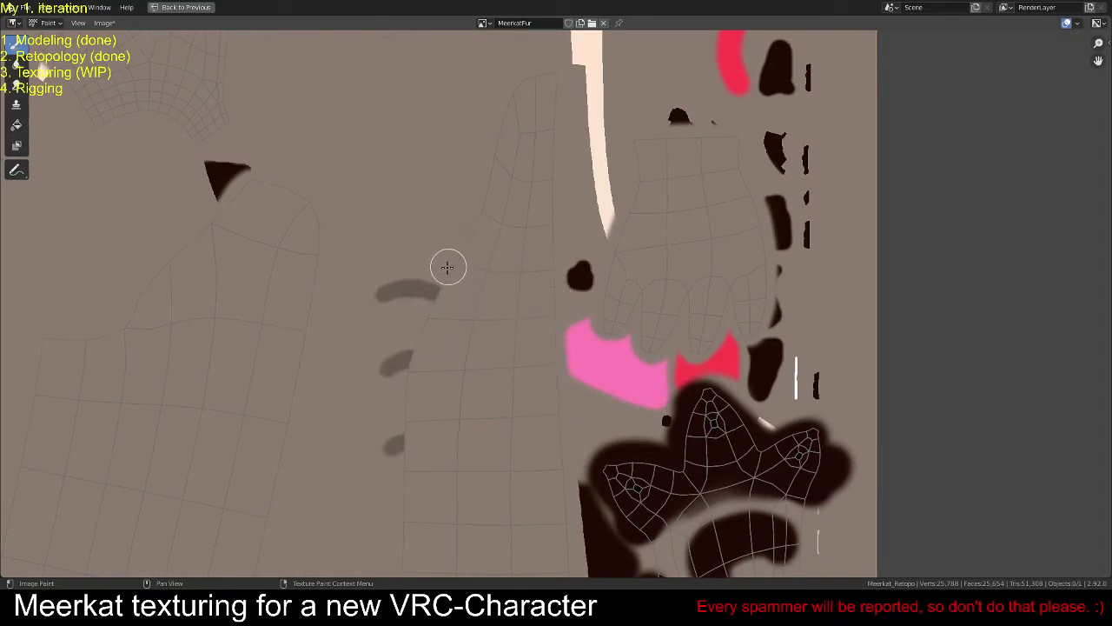
mouse_move(447, 267)
left_mouse_down()
mouse_move(405, 375)
mouse_move(405, 429)
left_mouse_up()
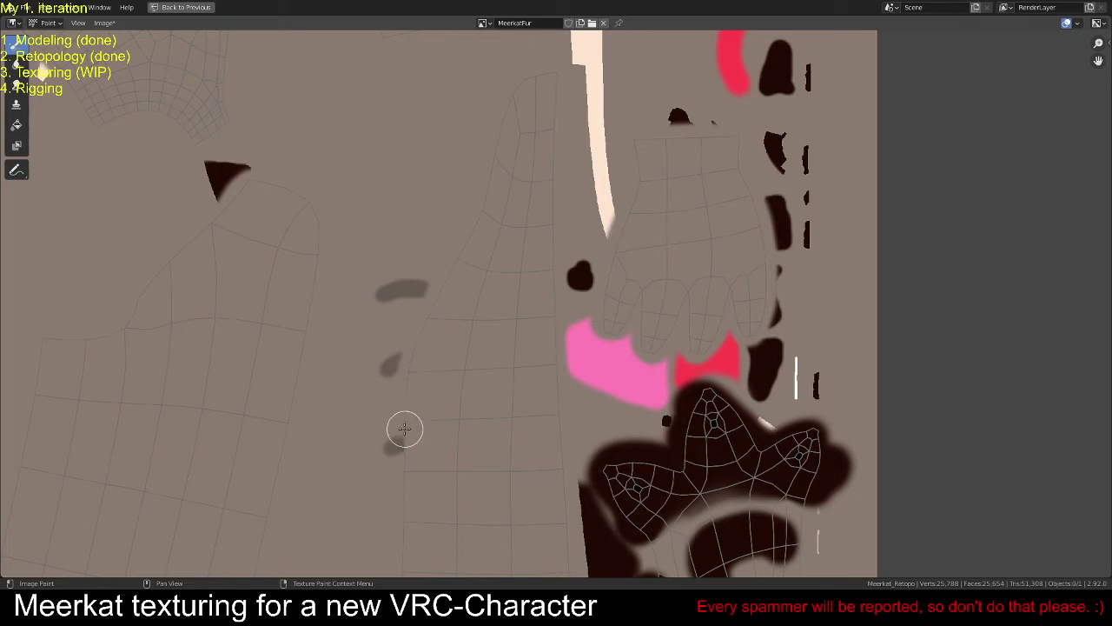
mouse_move(498, 233)
middle_mouse_down()
mouse_move(489, 321)
mouse_move(478, 254)
middle_mouse_up()
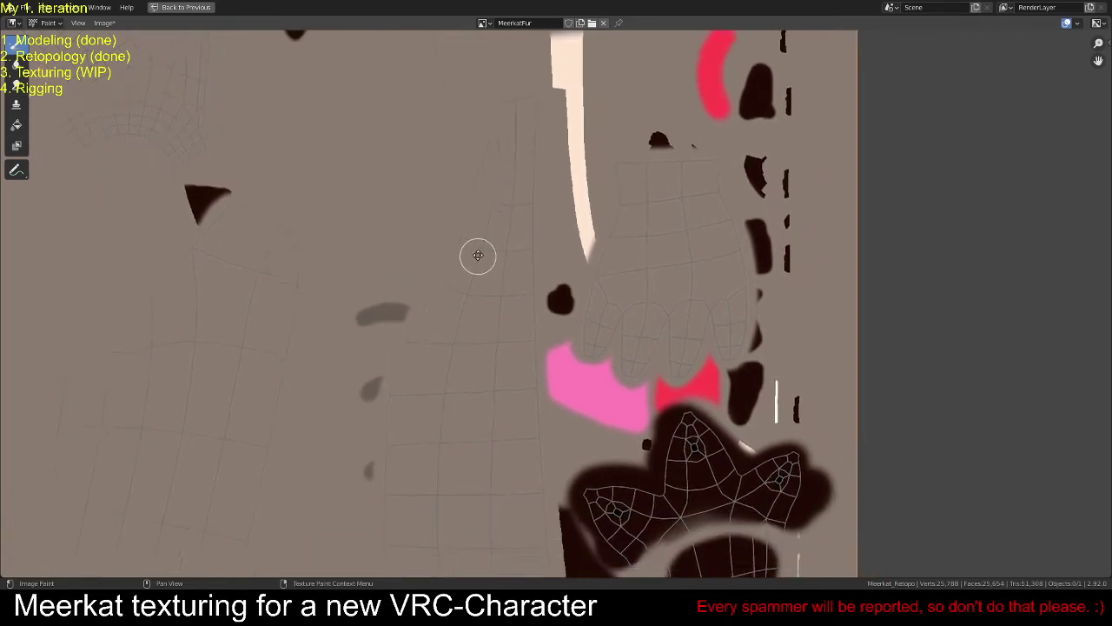
scroll(478, 254, "down", 8, "shift")
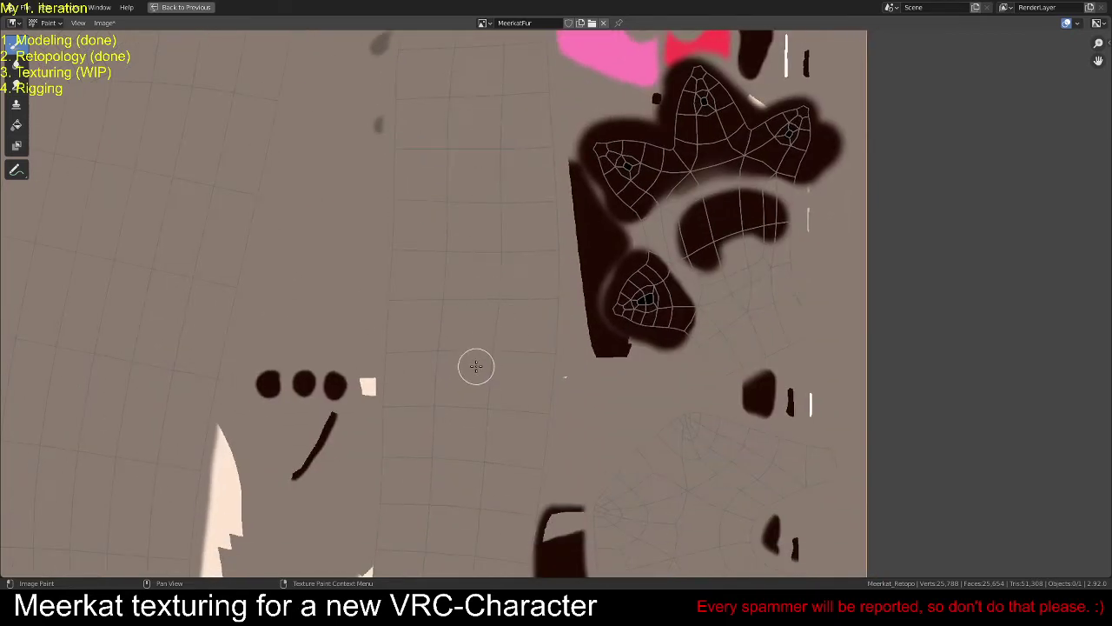
scroll(476, 369, "down", 4, "shift")
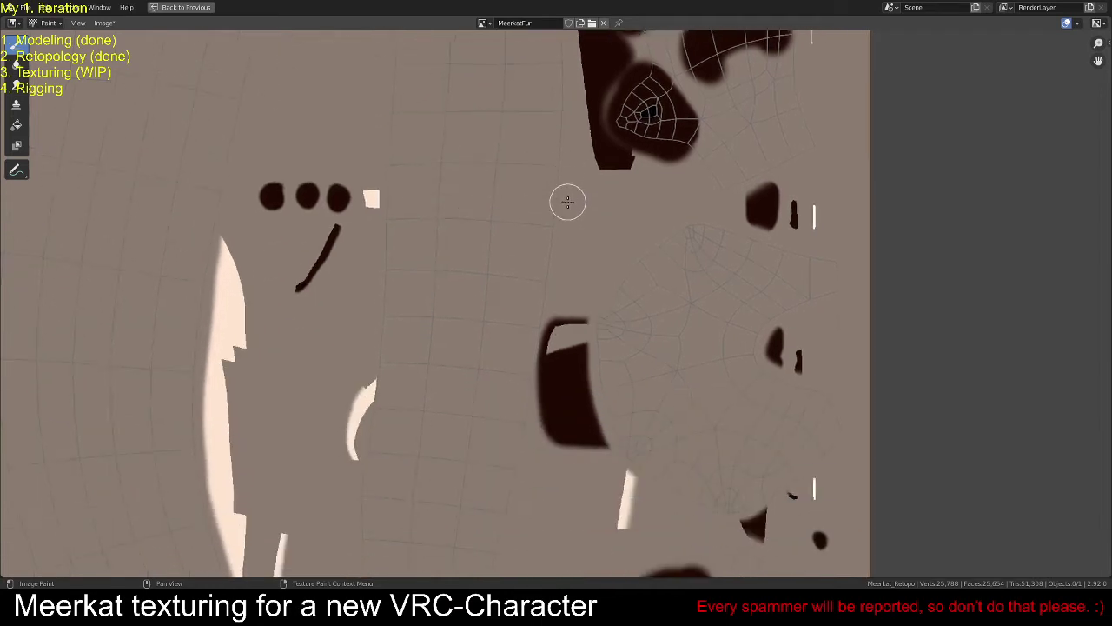
middle_click_drag(431, 324, 459, 189)
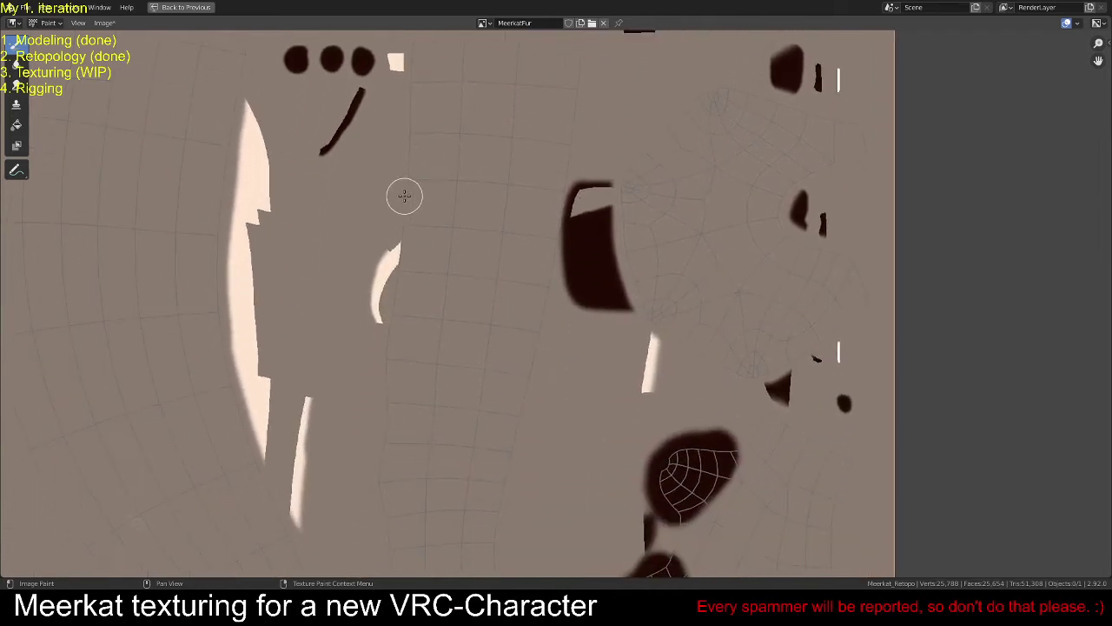
left_click_drag(403, 206, 391, 313)
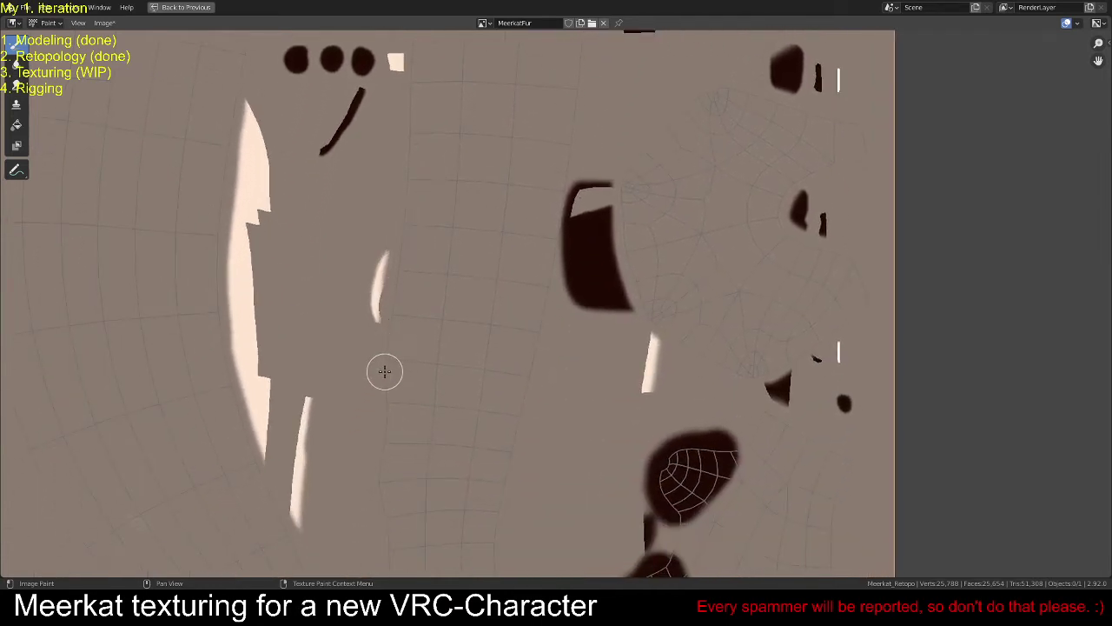
left_click_drag(568, 159, 549, 281)
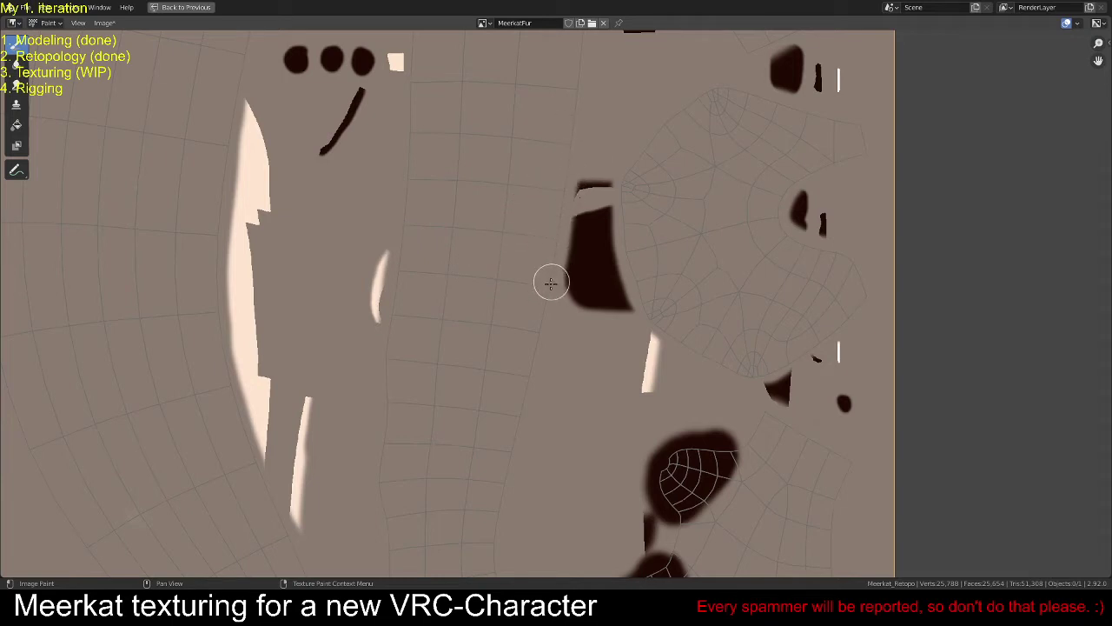
mouse_move(529, 348)
middle_mouse_down()
mouse_move(443, 313)
mouse_move(439, 80)
middle_mouse_up()
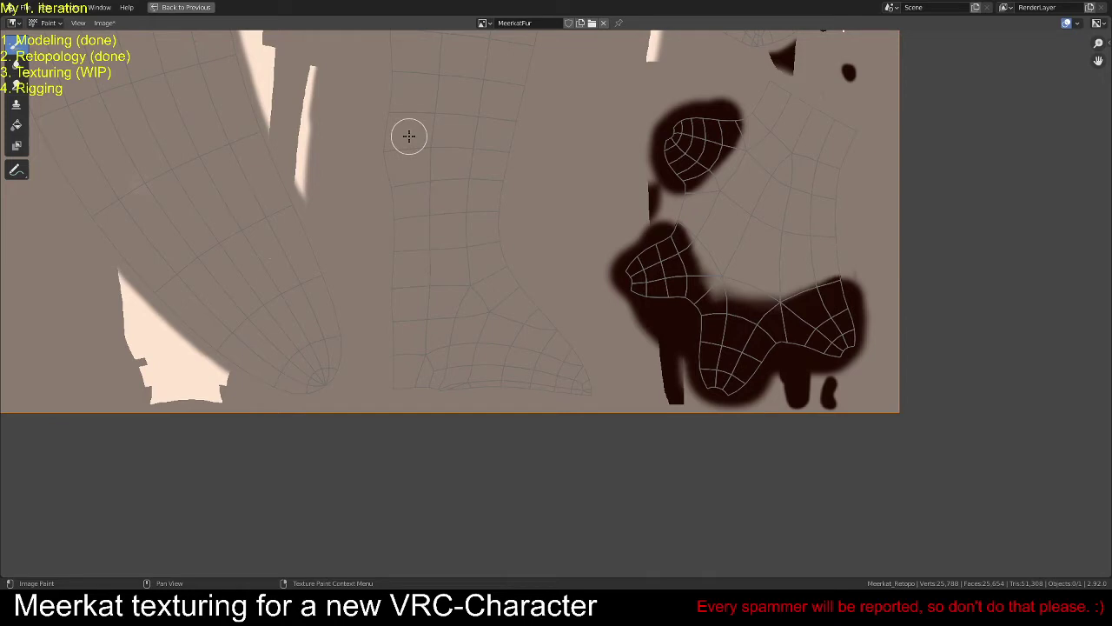
Step: Hide the tool panel and paint over the white diagonal stroke with fur colour
middle_click_drag(426, 134, 472, 238)
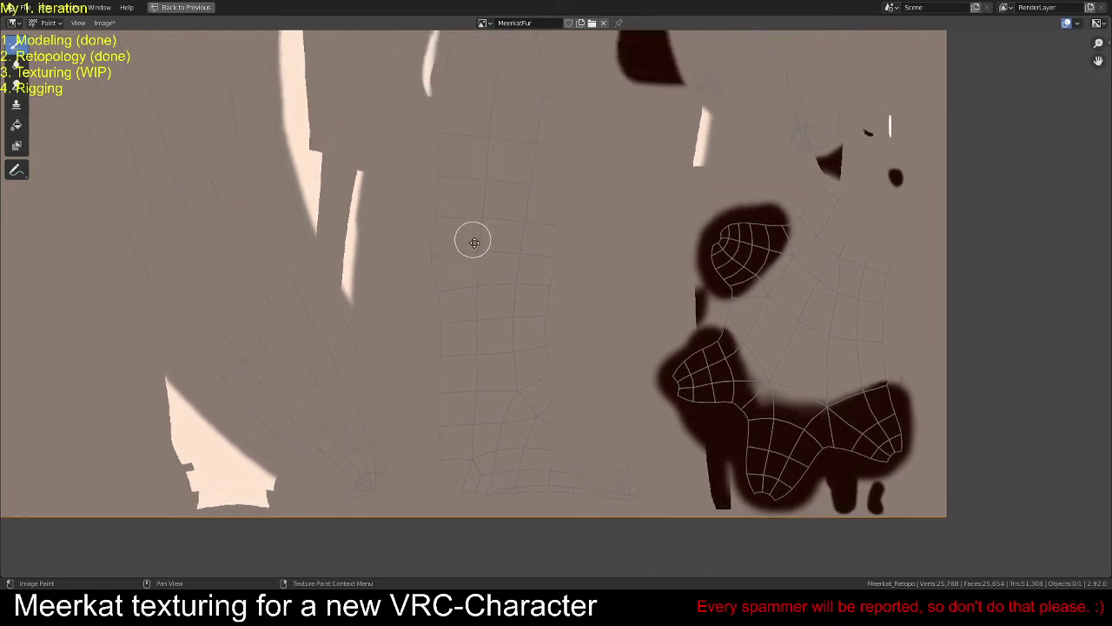
scroll(473, 241, "down", 2)
scroll(298, 221, "down", 1)
middle_click_drag(298, 220, 519, 288)
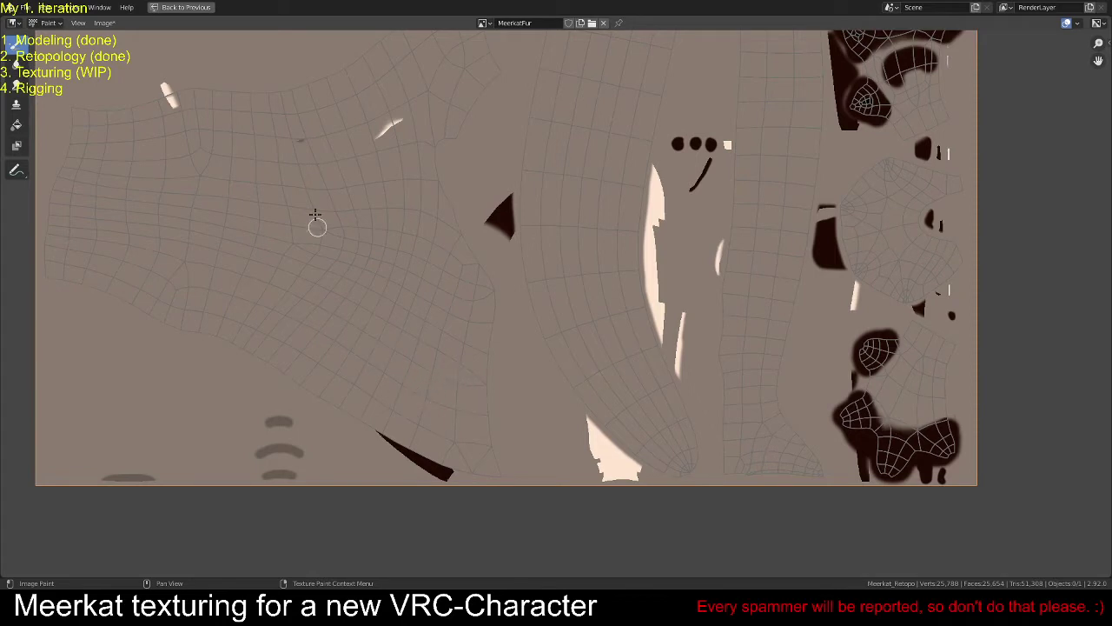
middle_click_drag(166, 105, 368, 298)
scroll(179, 311, "up", 4)
scroll(646, 306, "up", 1)
scroll(547, 306, "down", 1)
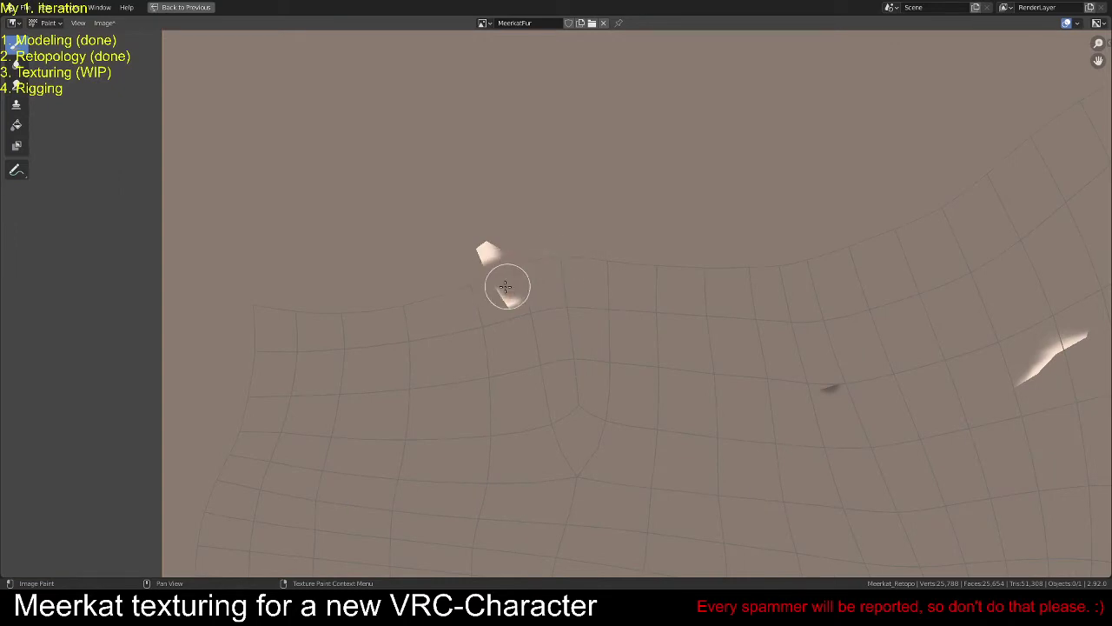
key("t")
mouse_move(704, 343)
middle_mouse_down()
mouse_move(568, 369)
mouse_move(533, 338)
mouse_move(368, 351)
middle_mouse_up()
left_click_drag(501, 368, 552, 318)
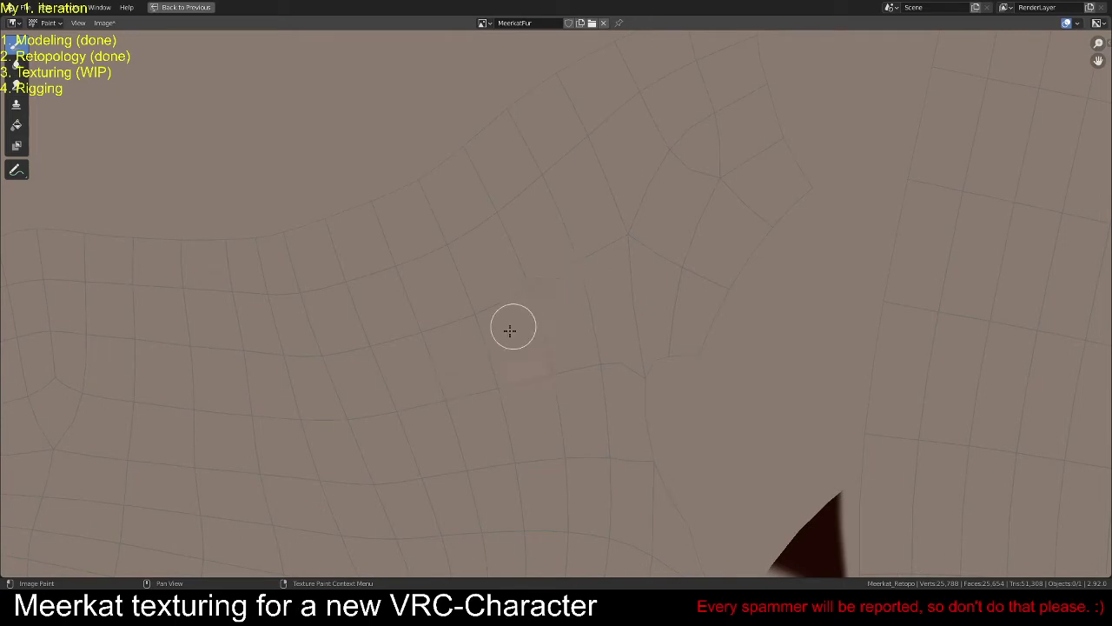
Step: Cover the dark diagonal stroke near the texture's bottom edge with fur colour
scroll(509, 328, "down", 2)
mouse_move(539, 370)
middle_mouse_down()
mouse_move(444, 253)
mouse_move(457, 203)
middle_mouse_up()
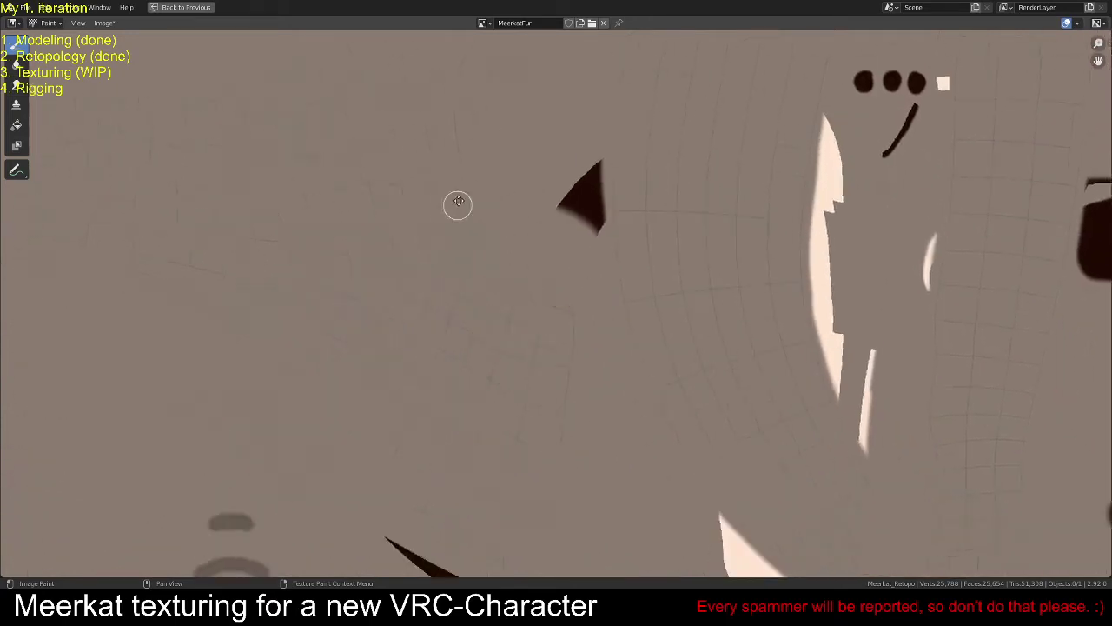
scroll(426, 301, "down", 1)
scroll(464, 422, "up", 2)
middle_click_drag(434, 423, 501, 226)
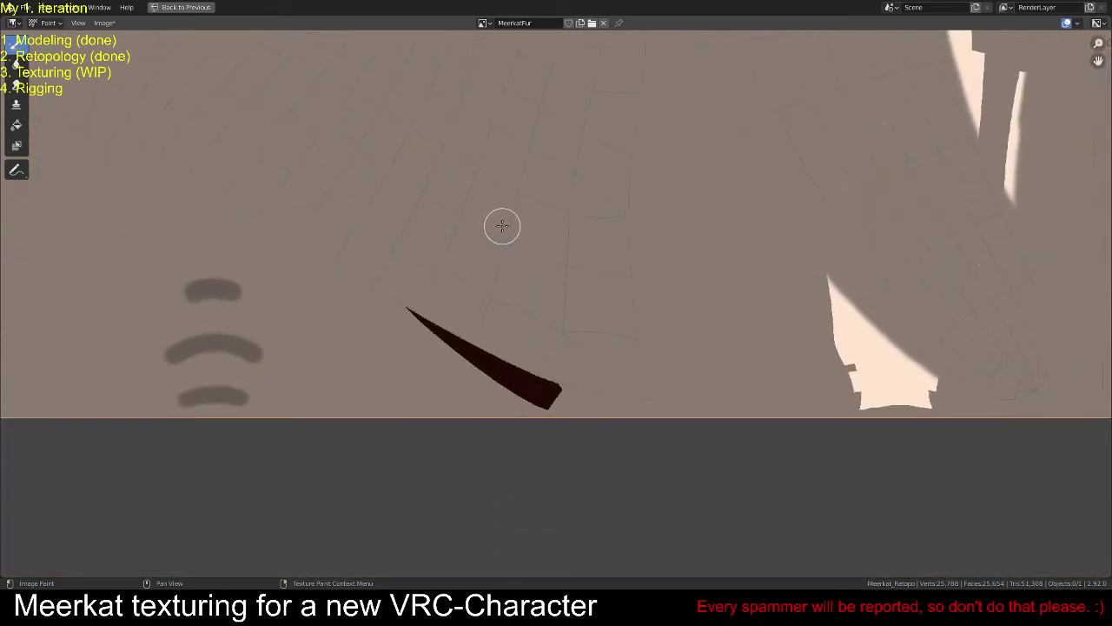
mouse_move(394, 299)
left_mouse_down()
mouse_move(468, 347)
mouse_move(594, 391)
left_mouse_up()
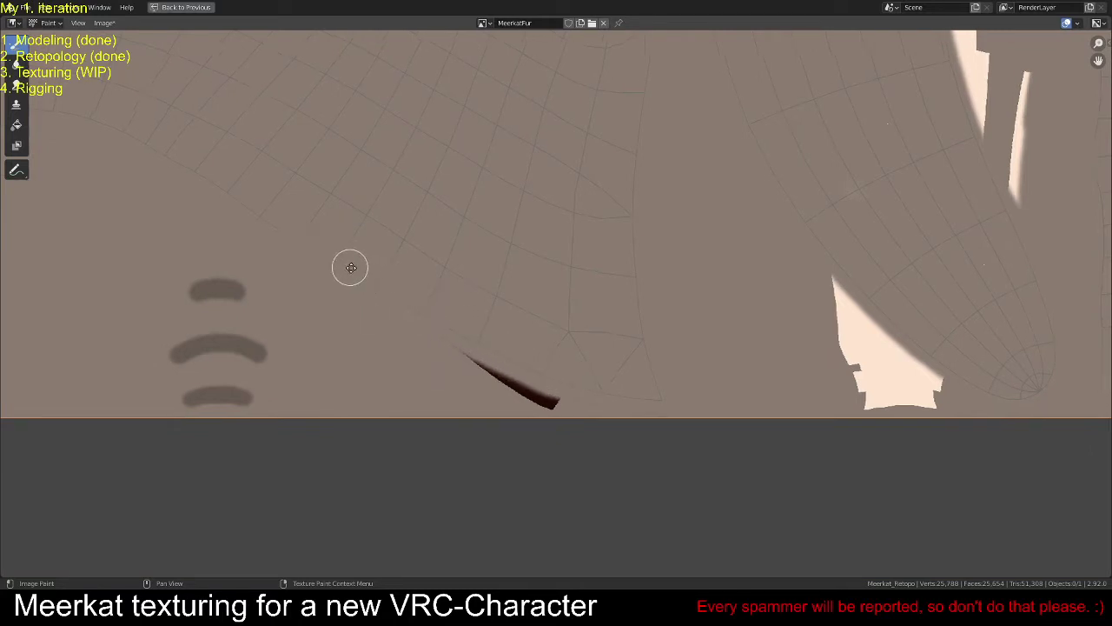
Step: Zoom out and pan across the MeerkatFur texture to review the whole map
scroll(350, 266, "down", 1)
middle_click_drag(351, 266, 464, 308)
scroll(672, 277, "down", 1)
middle_click_drag(672, 277, 390, 310)
scroll(533, 409, "up", 3)
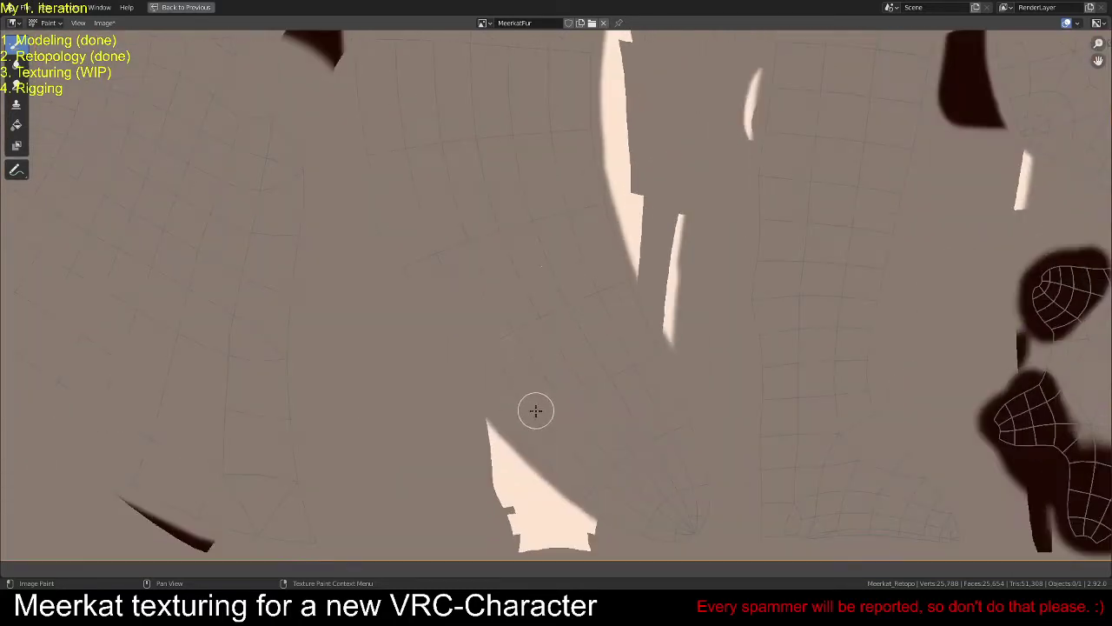
middle_click_drag(534, 409, 459, 304)
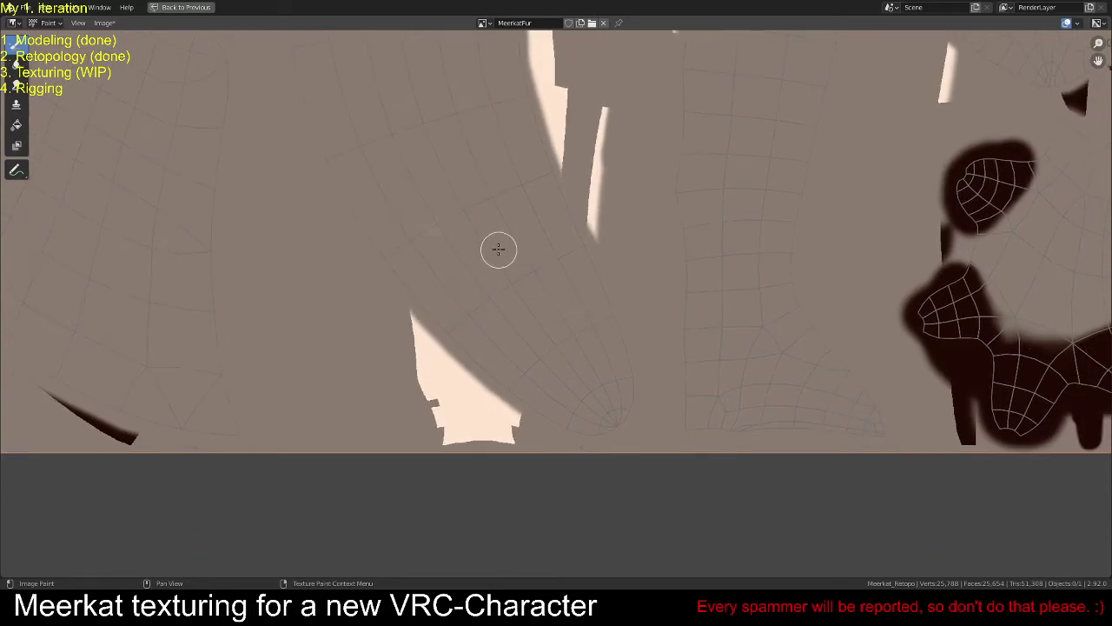
middle_click_drag(471, 167, 551, 372)
scroll(551, 373, "down", 3)
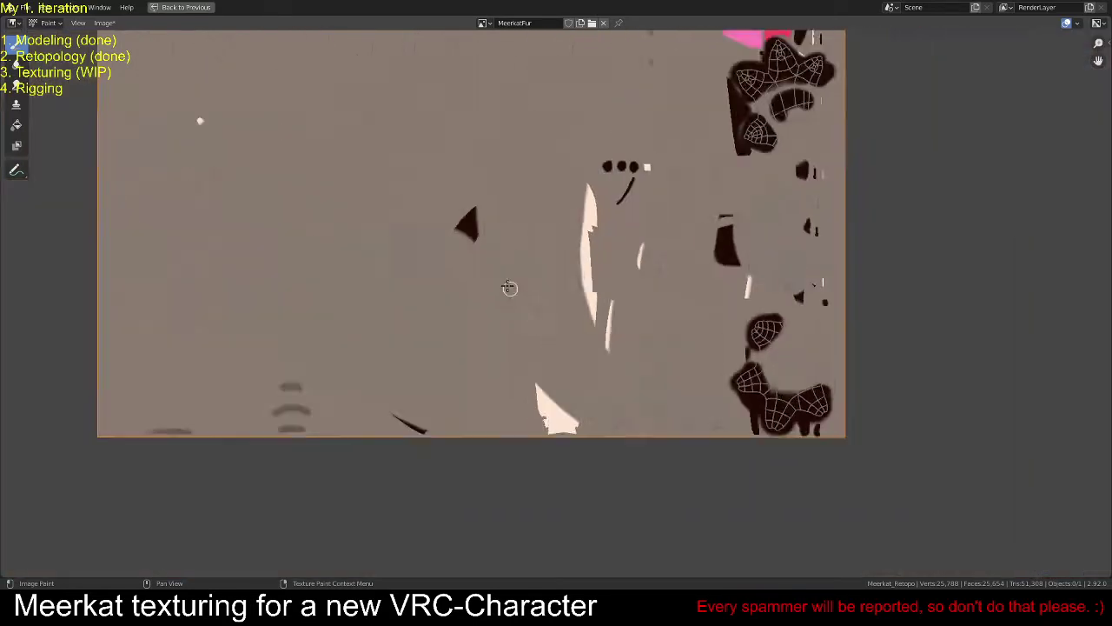
scroll(509, 288, "down", 1)
middle_click_drag(403, 260, 373, 291)
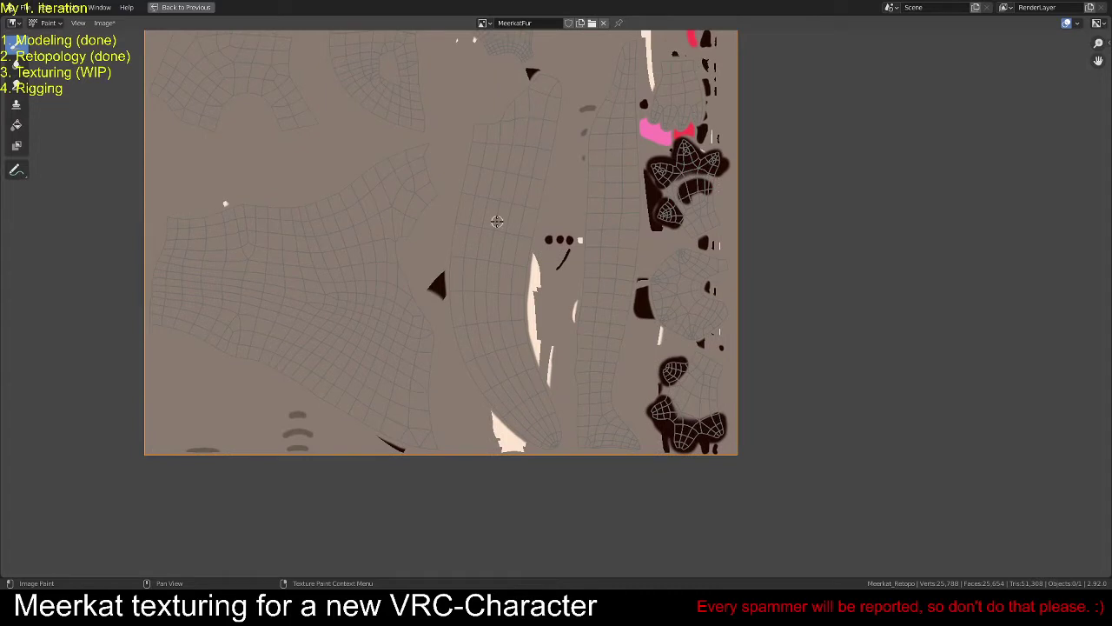
middle_click_drag(497, 222, 505, 406)
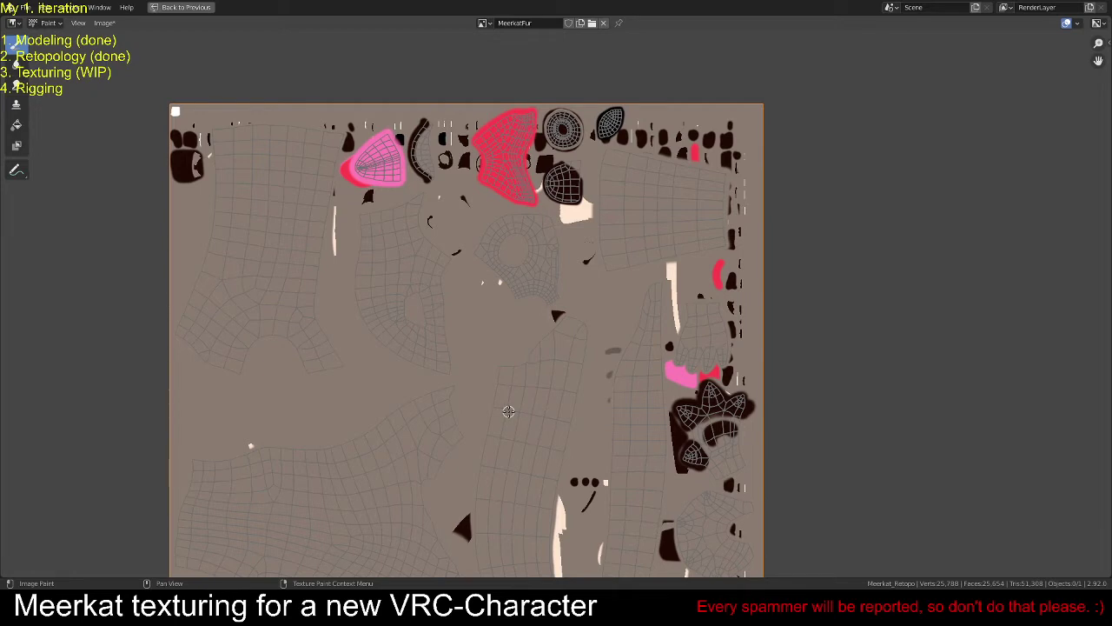
middle_click_drag(507, 410, 476, 225)
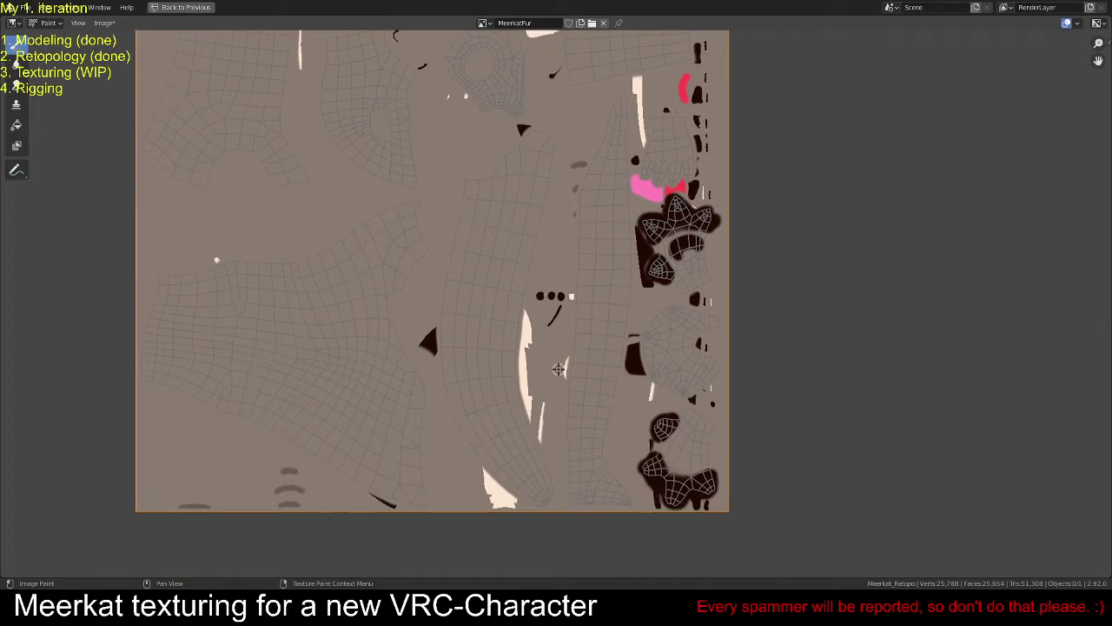
middle_click_drag(558, 369, 476, 298)
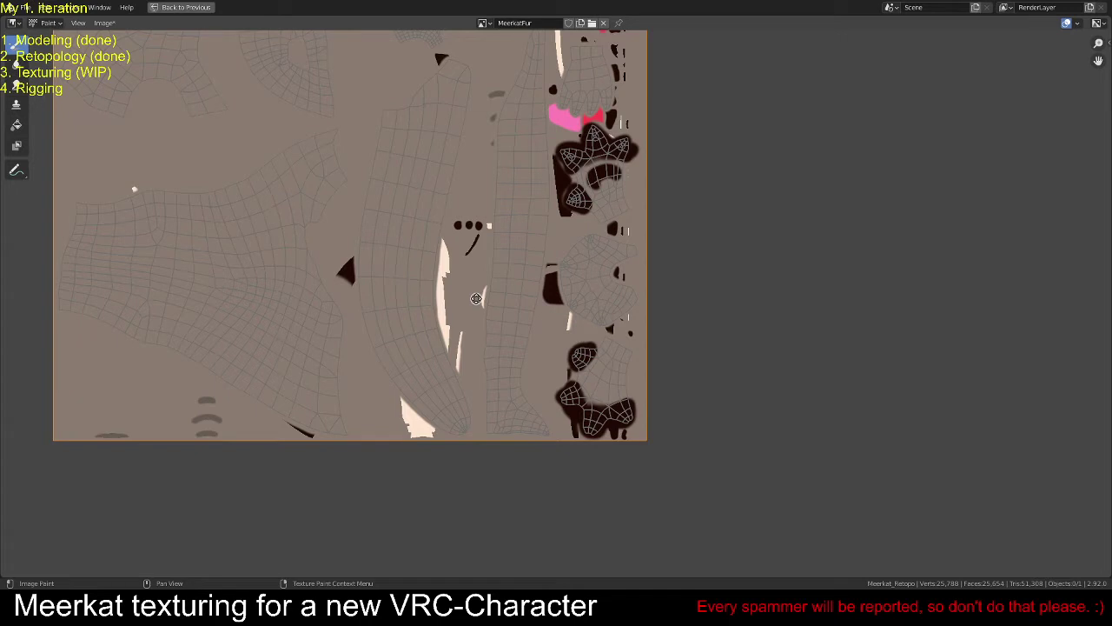
middle_click_drag(476, 298, 458, 385)
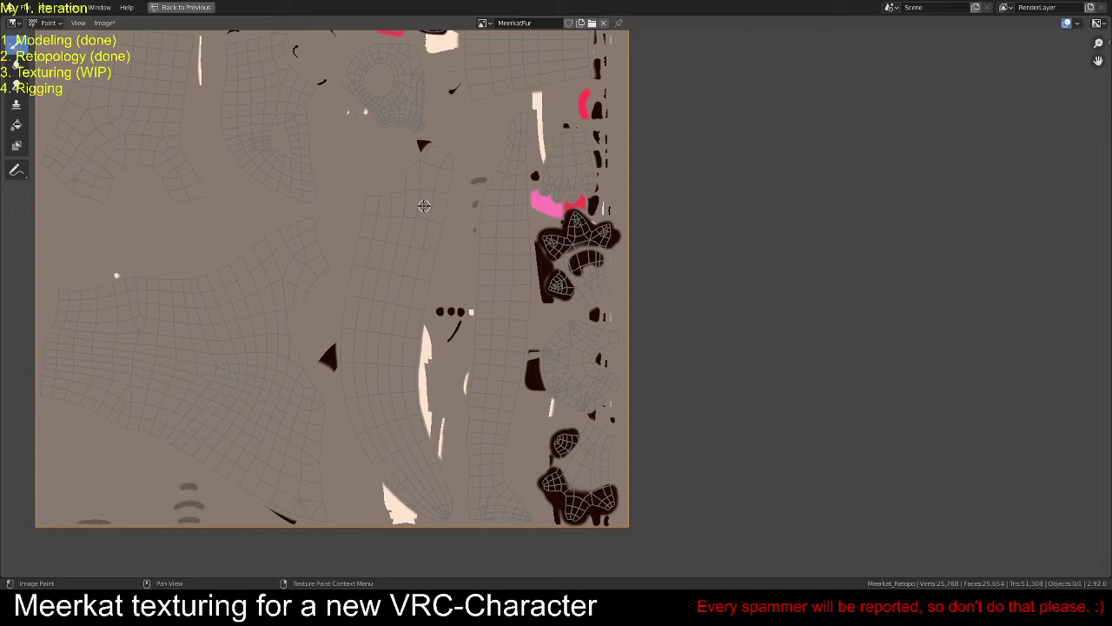
middle_click_drag(433, 179, 641, 206)
Step: Restore the full workspace layout and switch the meerkat from Texture Paint to Object Mode
key("ctrl+space")
scroll(724, 269, "up", 3)
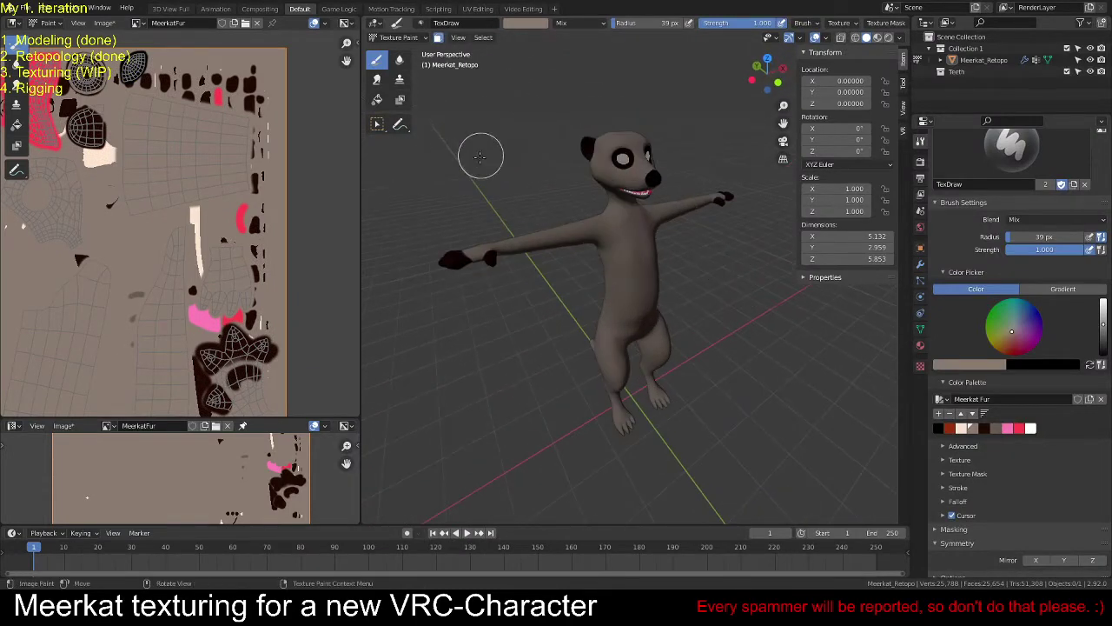
key("ctrl+Tab")
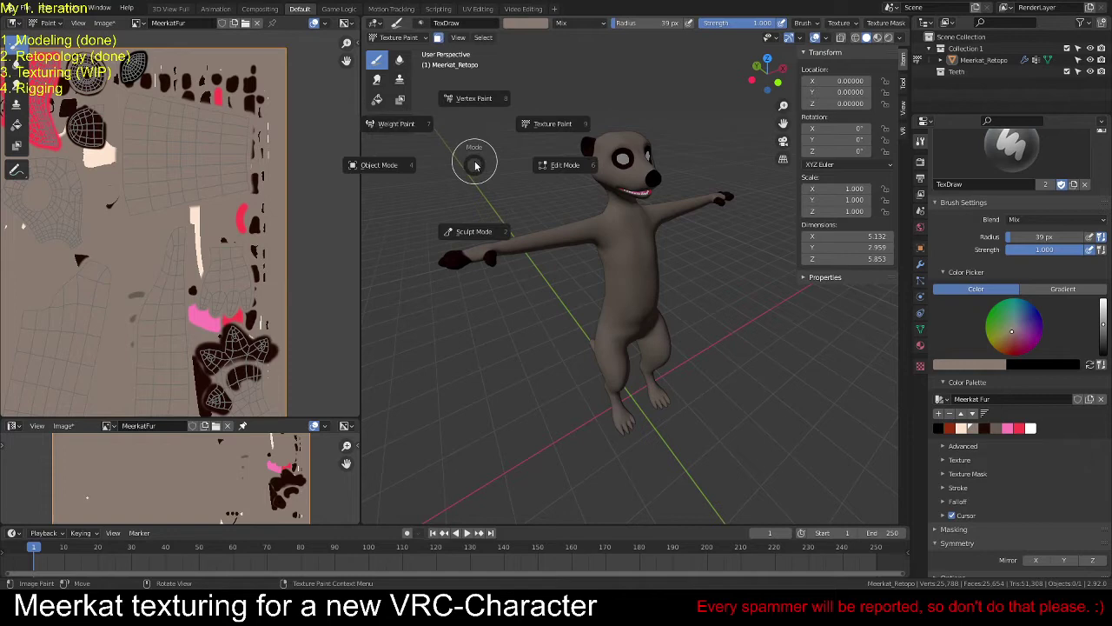
left_click(382, 166)
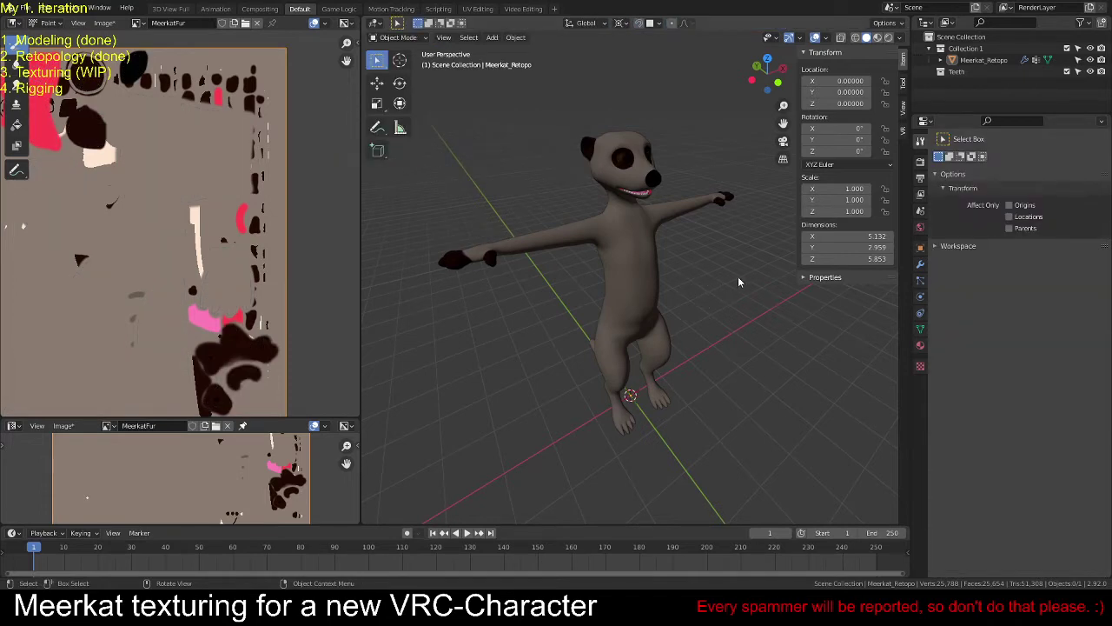
Step: Frame the meerkat in front and right side views with the sidebar hidden
middle_click_drag(738, 276, 681, 260)
key("KP_1")
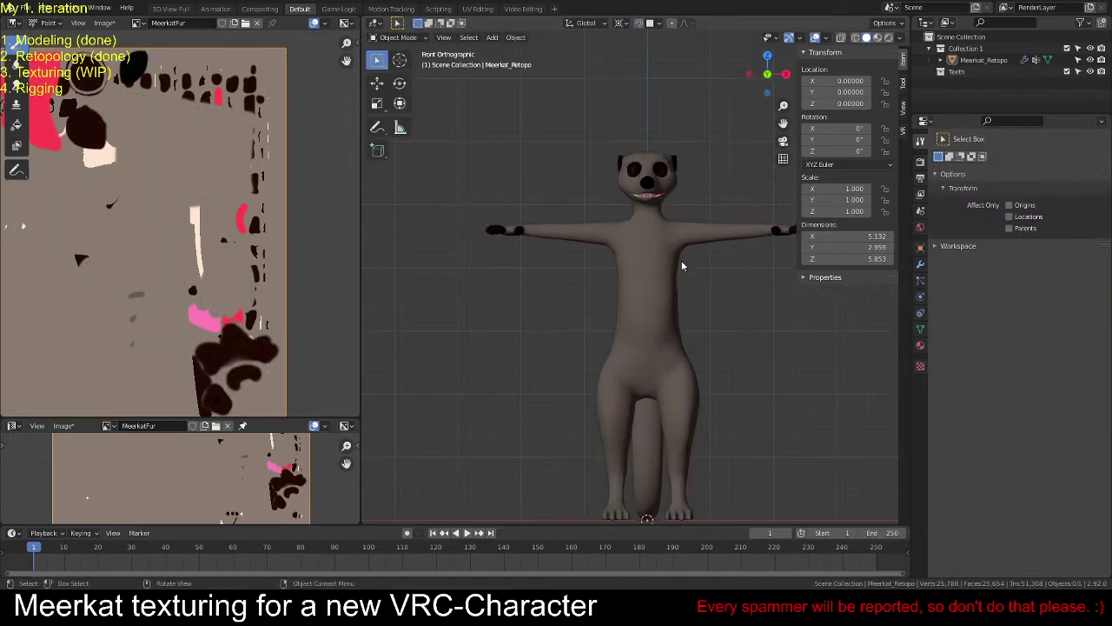
scroll(681, 260, "up", 3)
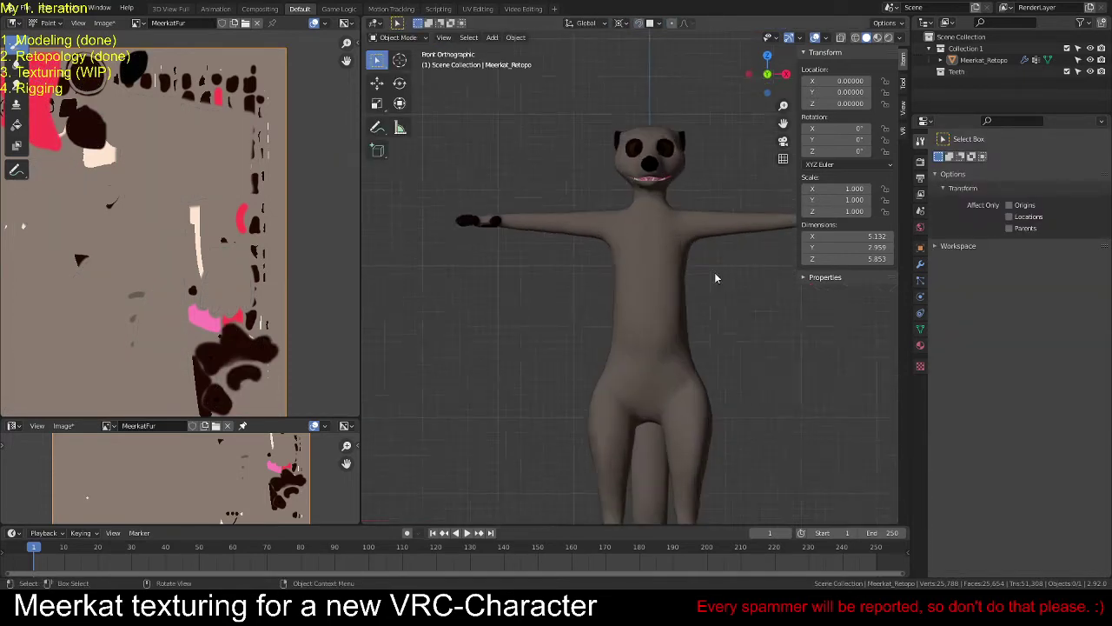
middle_click(653, 305, "alt")
key("KP_3")
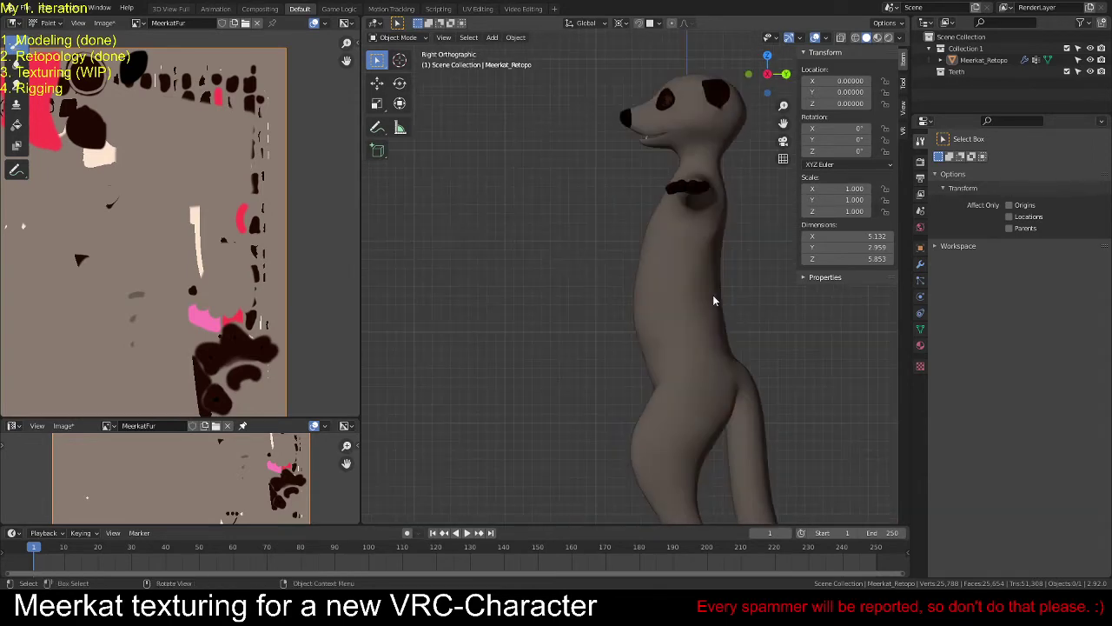
middle_click_drag(693, 284, 635, 269, "shift")
key("n")
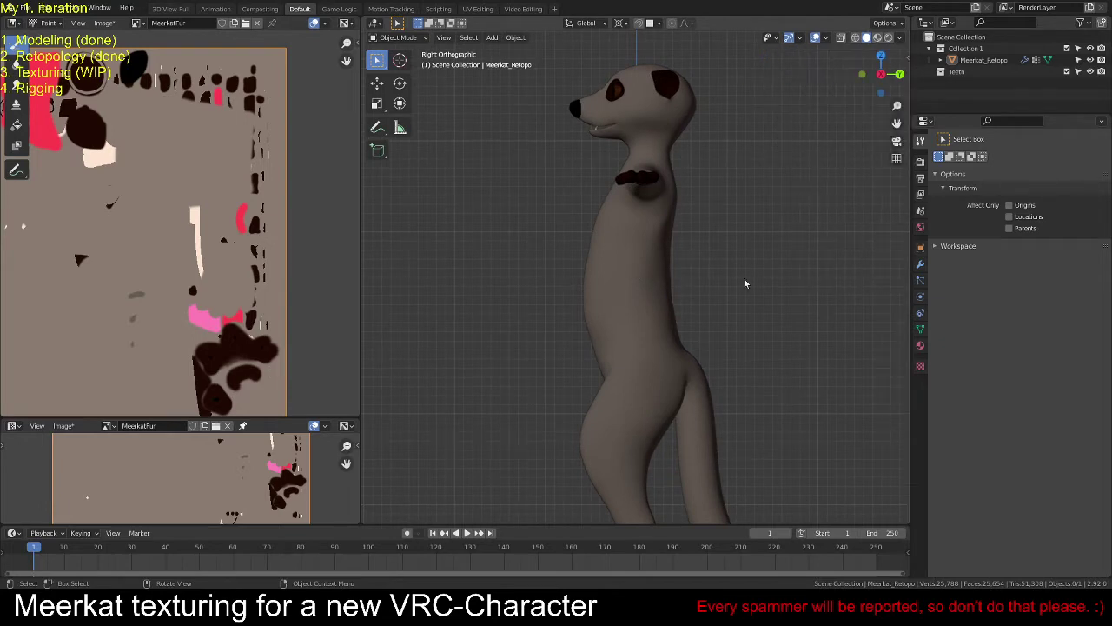
middle_click_drag(633, 256, 722, 300)
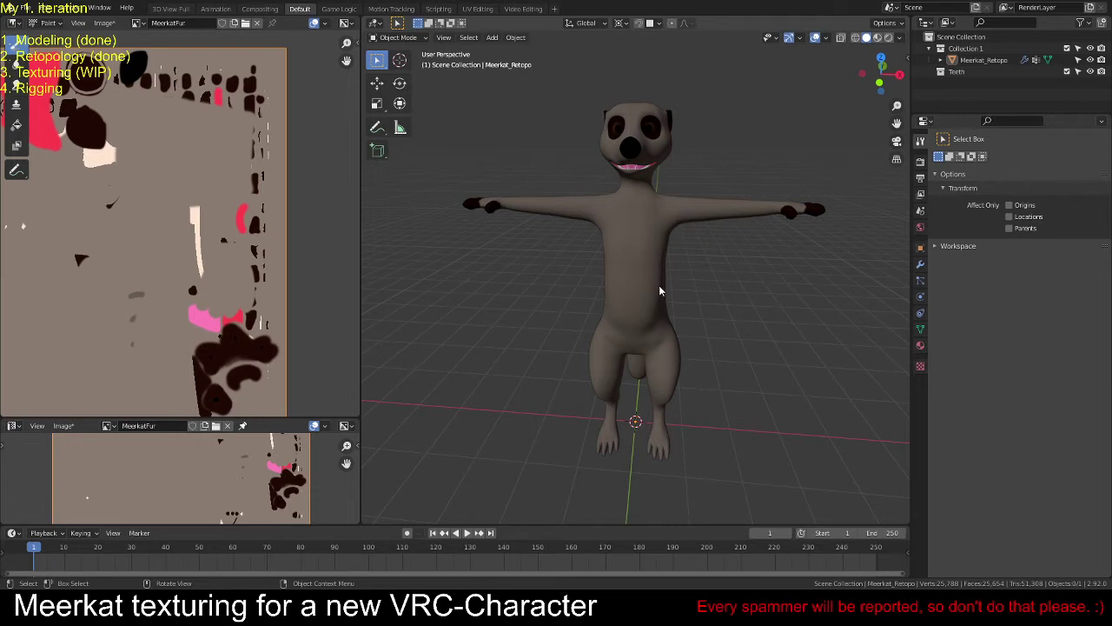
Step: Reselect the meerkat and briefly toggle Edit Mode on and off
left_click(654, 259)
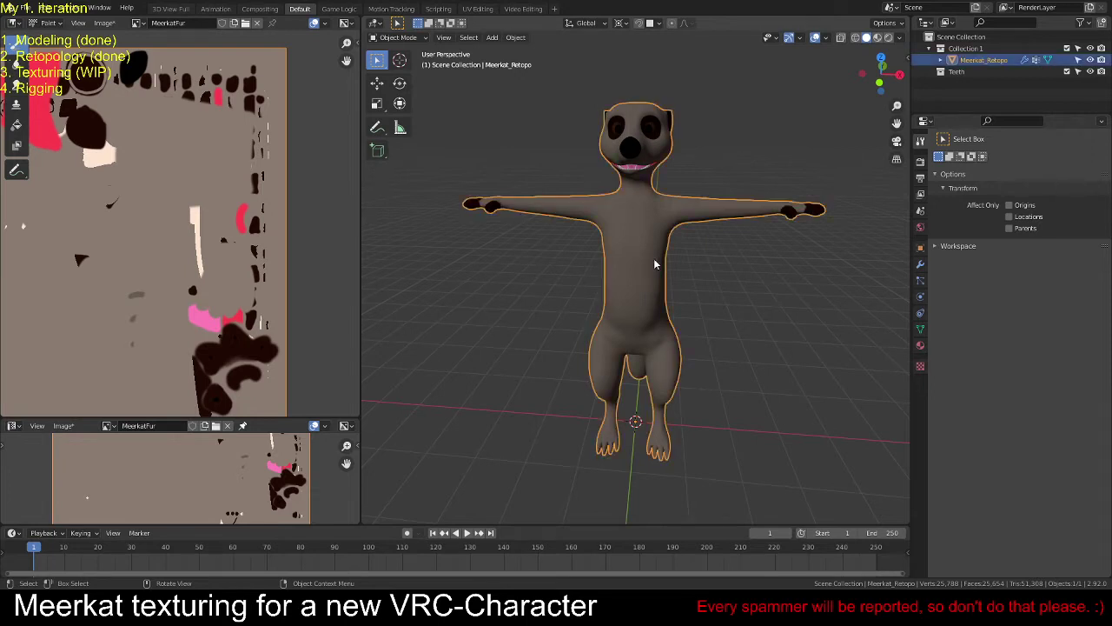
left_click(474, 275)
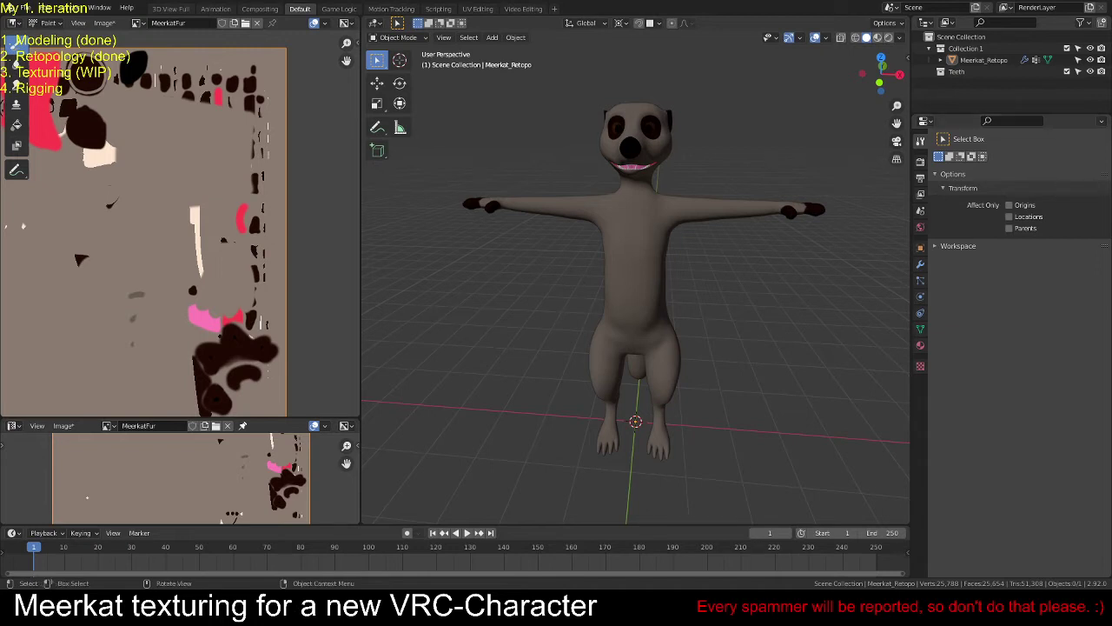
middle_click_drag(734, 276, 702, 279)
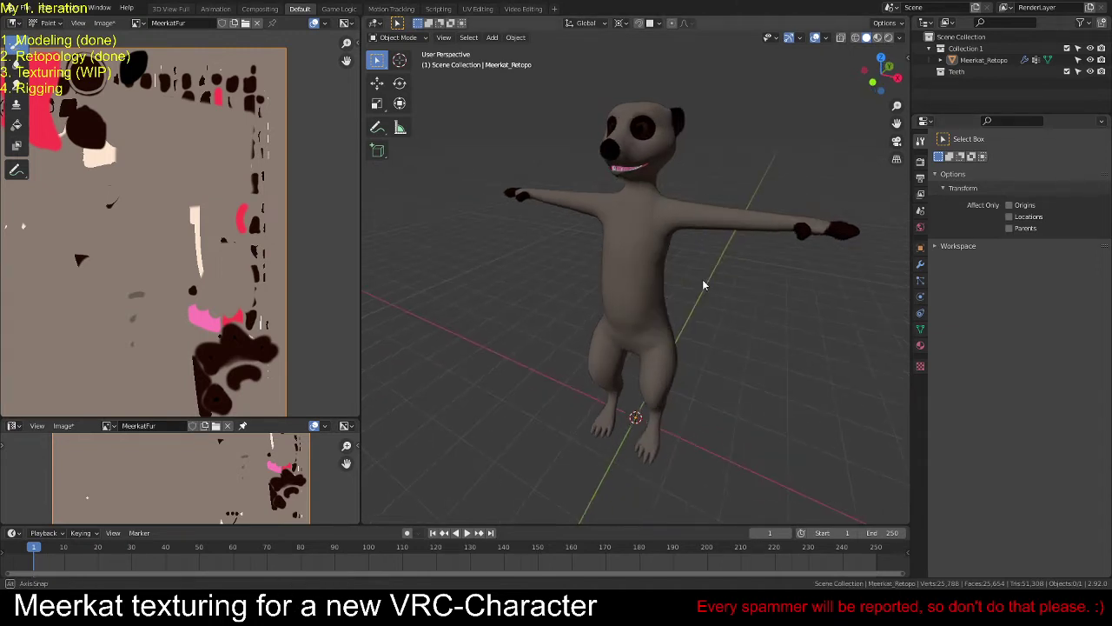
left_click(655, 278)
key("Tab")
key("Tab")
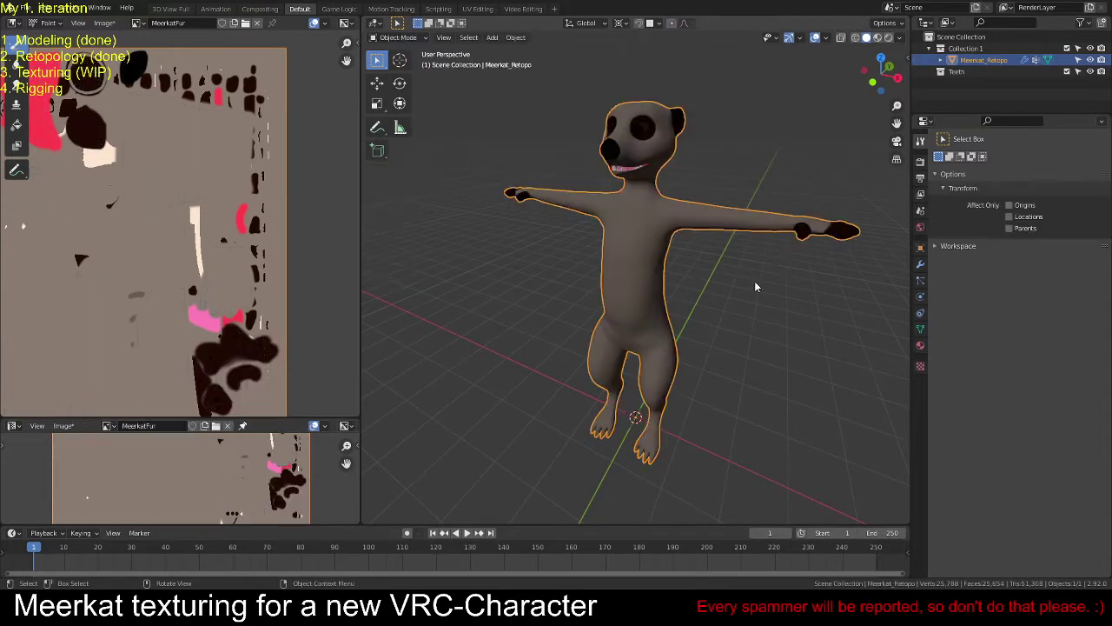
key("ctrl+Tab")
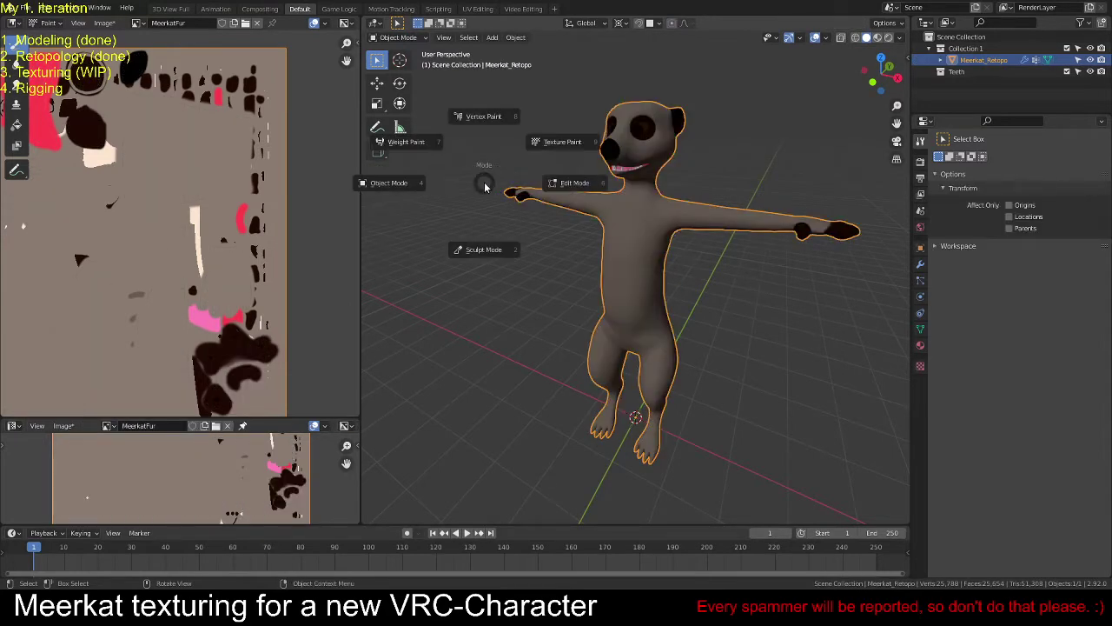
Step: In Texture Paint, pick the dark brown swatch and paint the tail tip from the right view
left_click(548, 145)
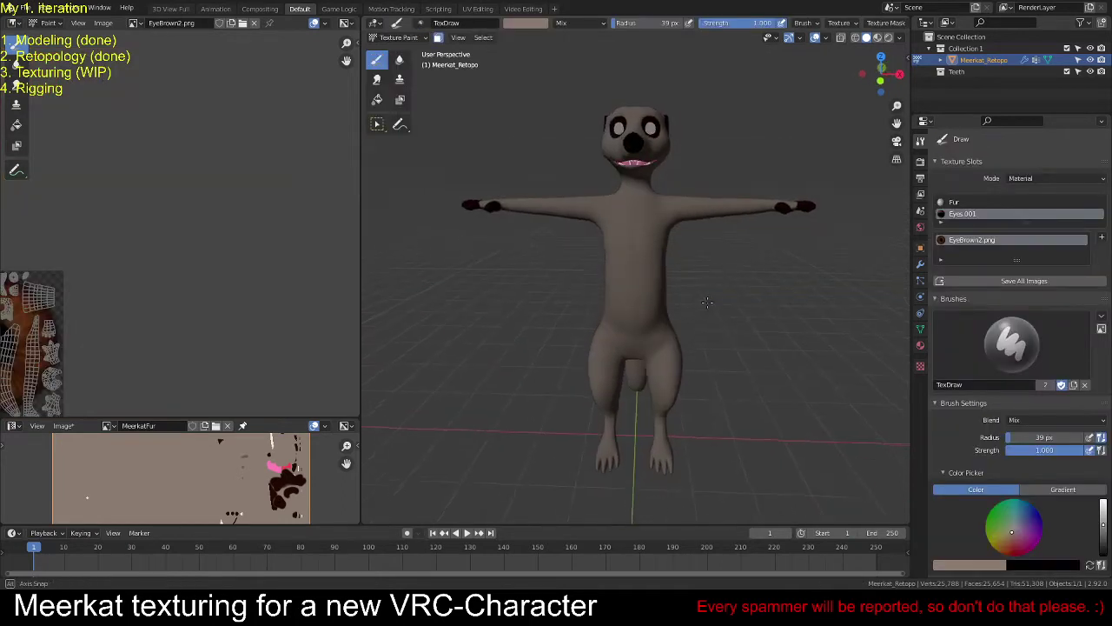
middle_click_drag(707, 302, 643, 452)
scroll(727, 442, "up", 5)
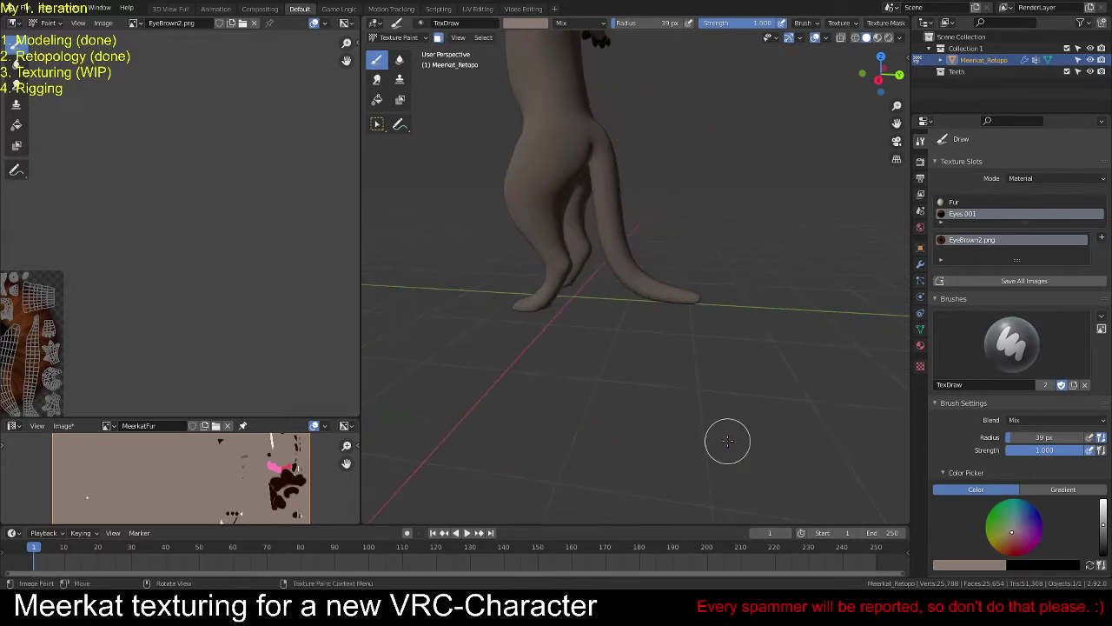
key("KP_3")
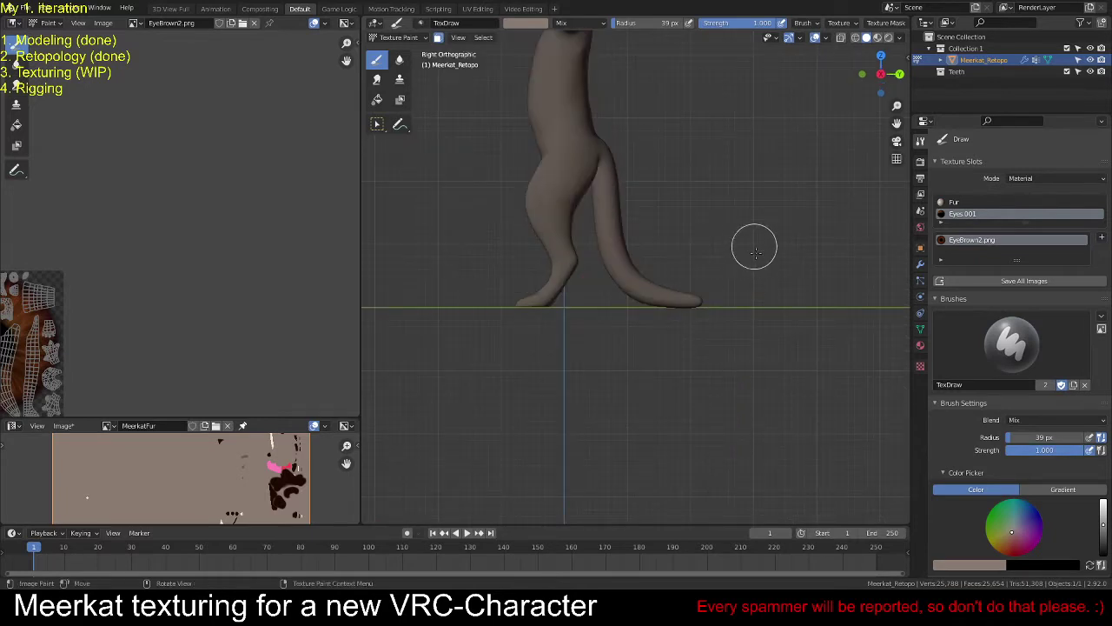
scroll(977, 408, "down", 5)
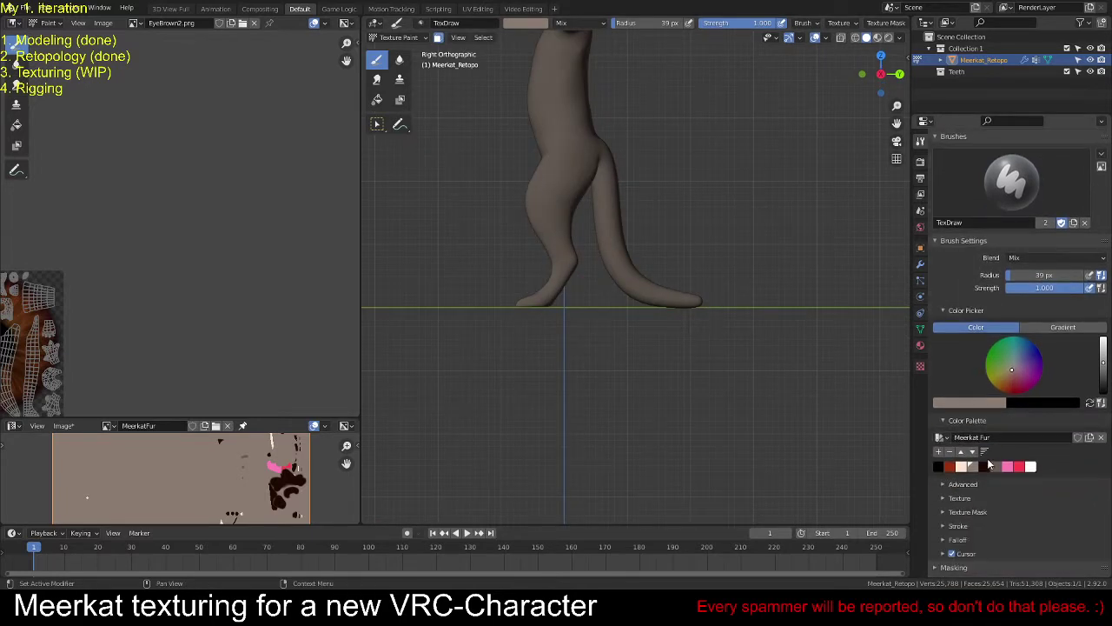
left_click(985, 466)
scroll(658, 322, "up", 2)
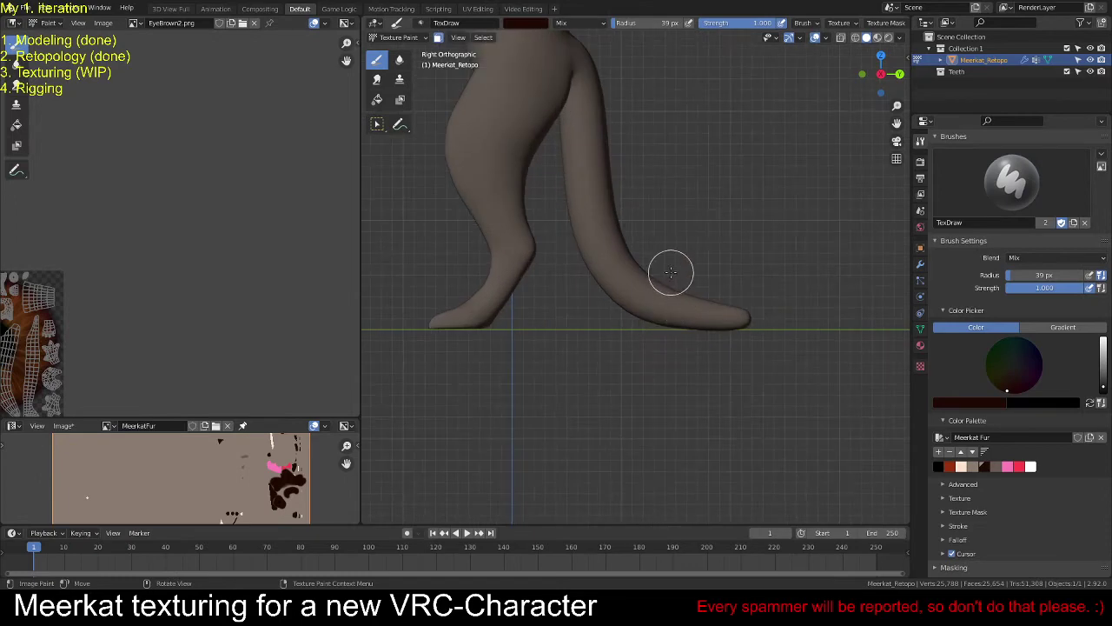
mouse_move(668, 287)
left_mouse_down()
mouse_move(627, 336)
mouse_move(669, 262)
mouse_move(620, 337)
mouse_move(628, 348)
mouse_move(690, 265)
mouse_move(657, 346)
mouse_move(682, 351)
mouse_move(737, 280)
mouse_move(752, 338)
left_mouse_up()
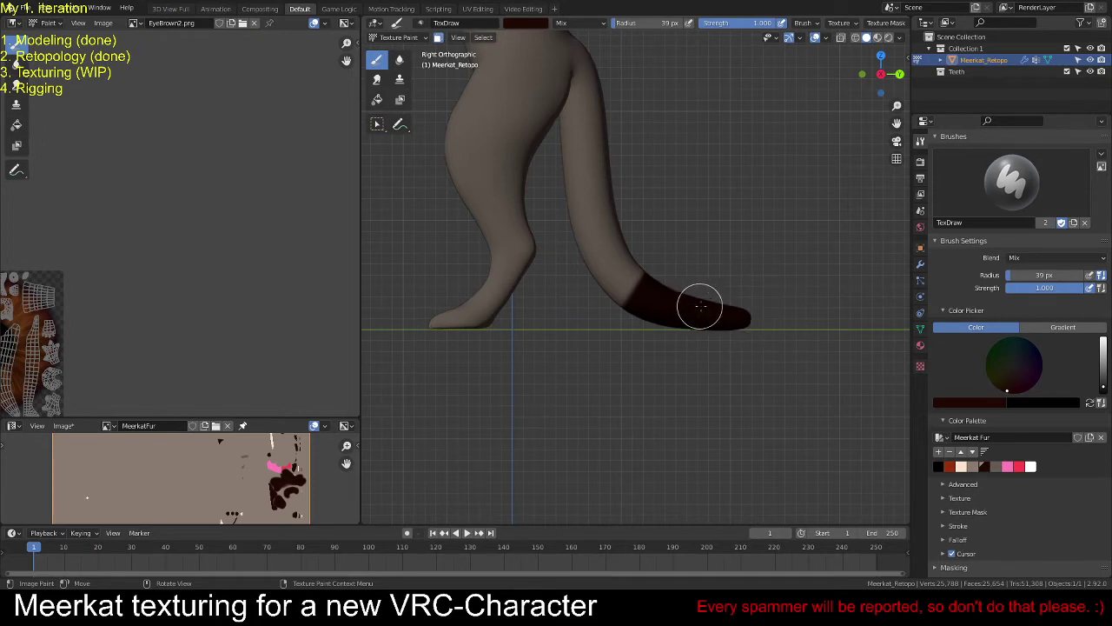
Step: Paint dark brown over the remaining unpainted stripe on the tail tip
mouse_move(701, 305)
middle_mouse_down()
mouse_move(602, 358)
mouse_move(626, 400)
mouse_move(674, 336)
middle_mouse_up()
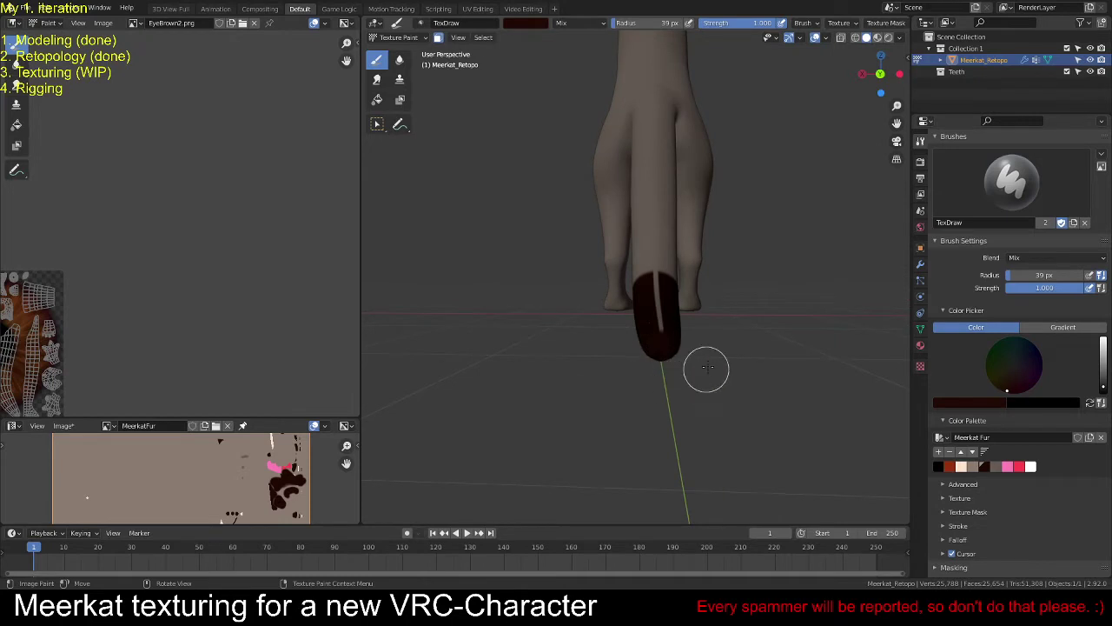
middle_click_drag(707, 370, 714, 420)
mouse_move(640, 398)
left_mouse_down()
mouse_move(687, 394)
mouse_move(696, 376)
mouse_move(684, 346)
mouse_move(650, 340)
left_mouse_up()
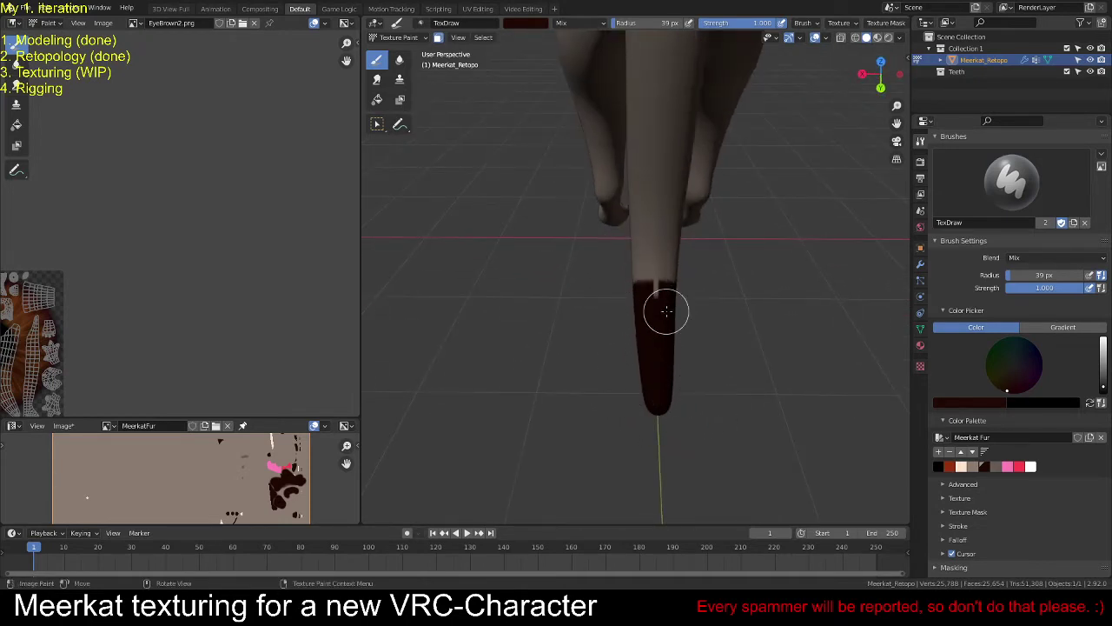
scroll(654, 294, "up", 5)
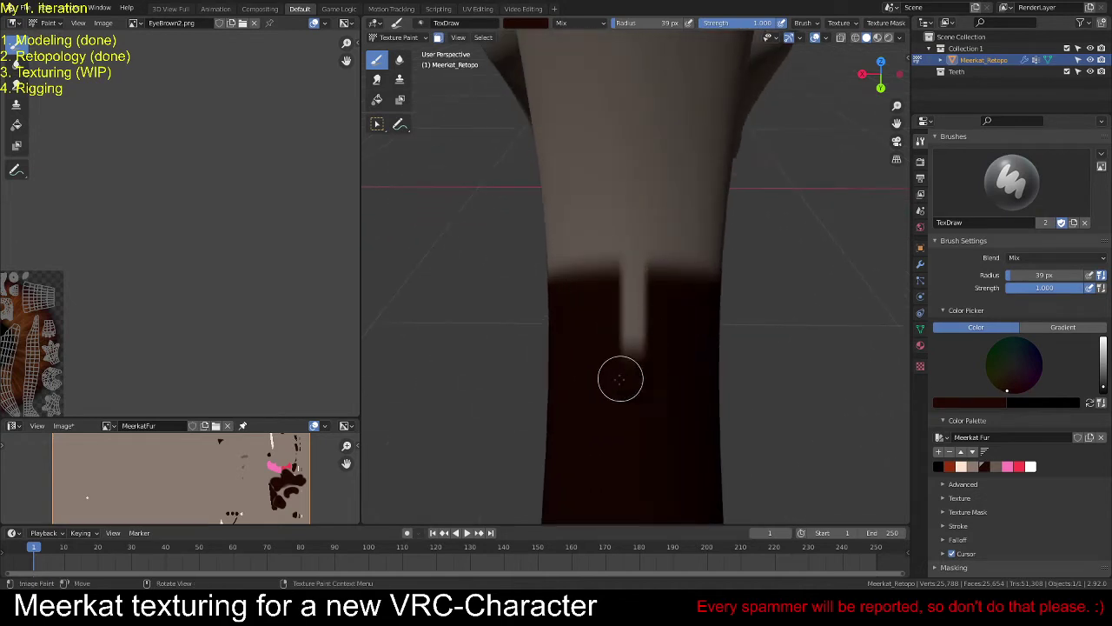
scroll(628, 335, "down", 4)
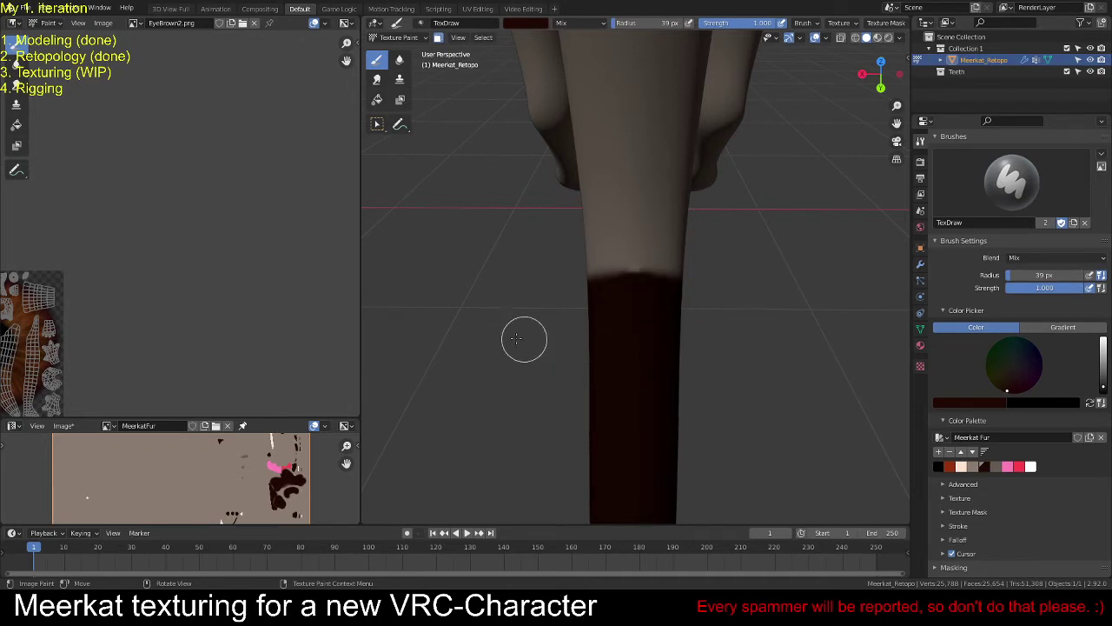
Step: Orbit around the tail to check the dark brown coverage, then view the whole meerkat
middle_click_drag(524, 339, 647, 442)
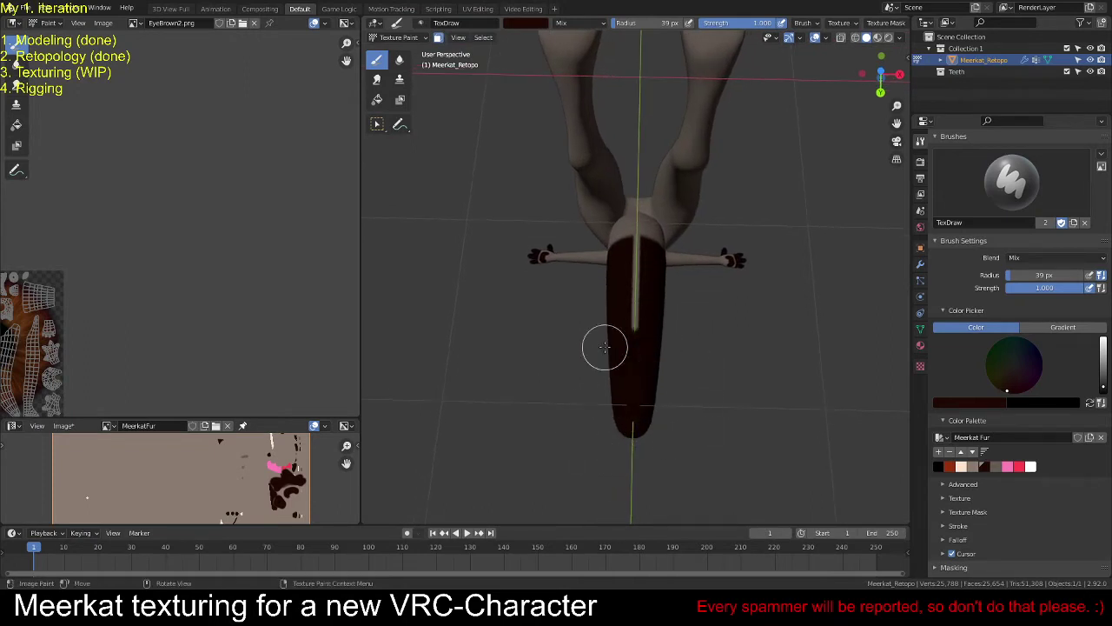
middle_click_drag(663, 371, 664, 407)
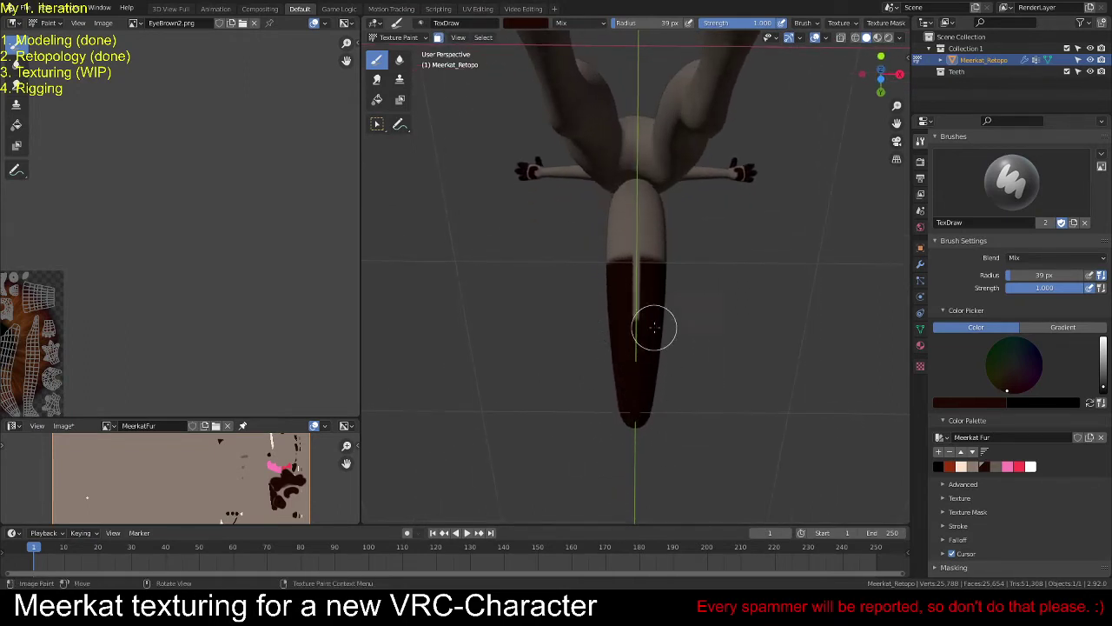
middle_click_drag(664, 317, 658, 353)
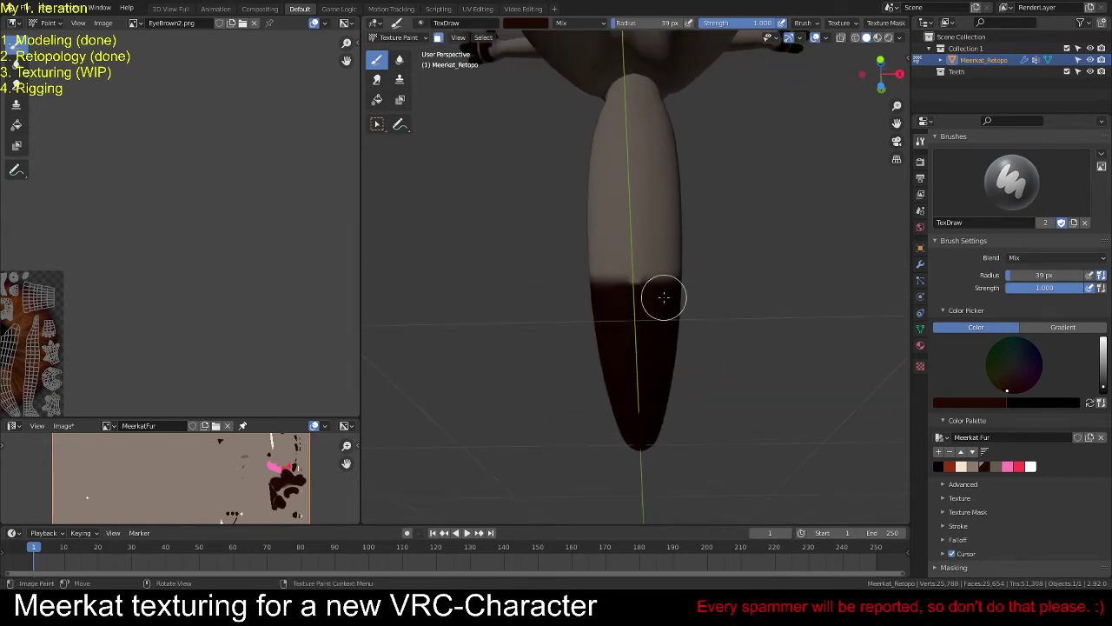
middle_click_drag(819, 314, 673, 304)
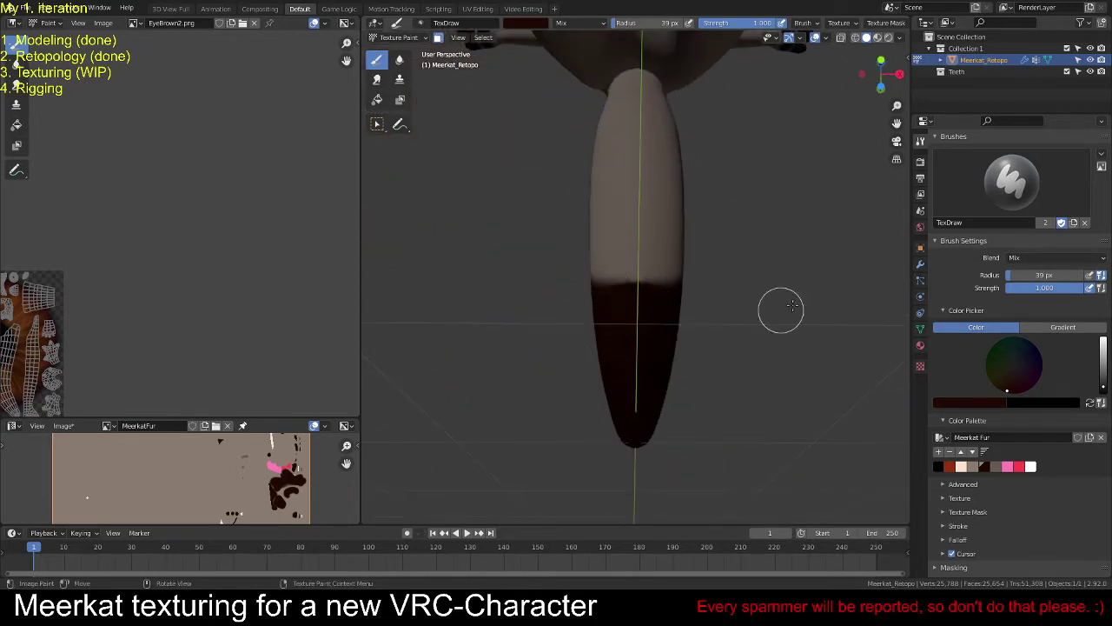
middle_click_drag(791, 306, 673, 340)
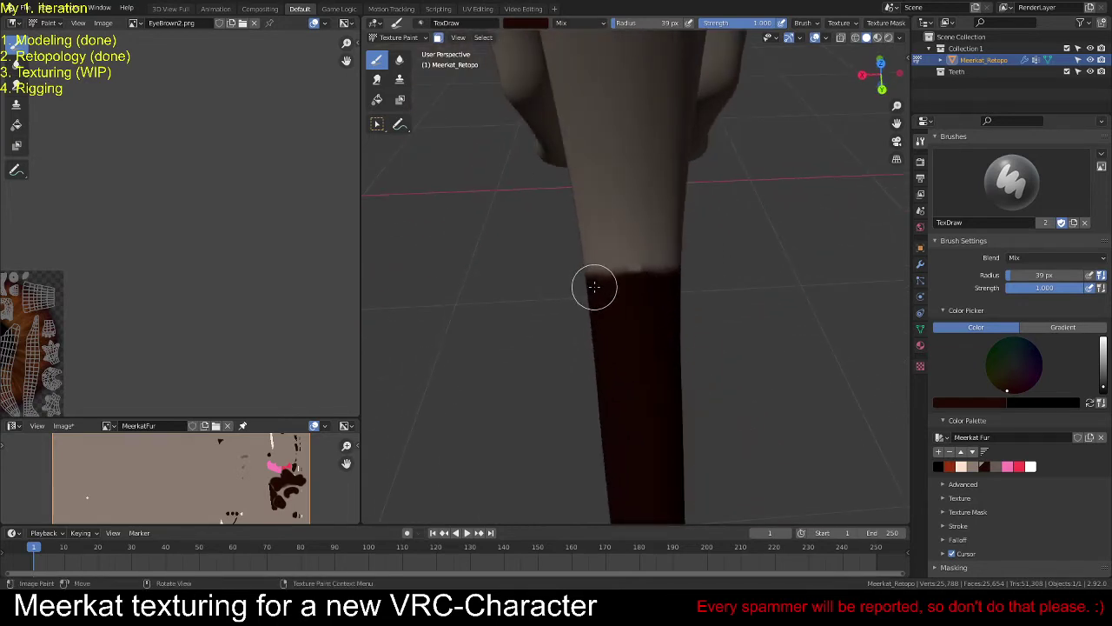
middle_click_drag(663, 283, 642, 296)
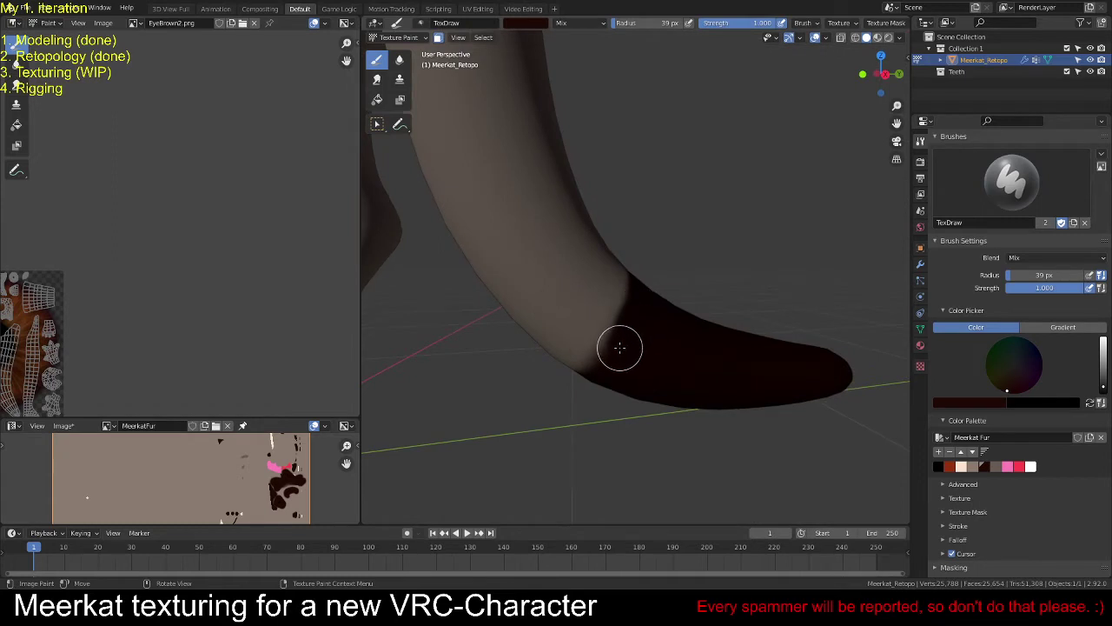
middle_click_drag(608, 370, 661, 323)
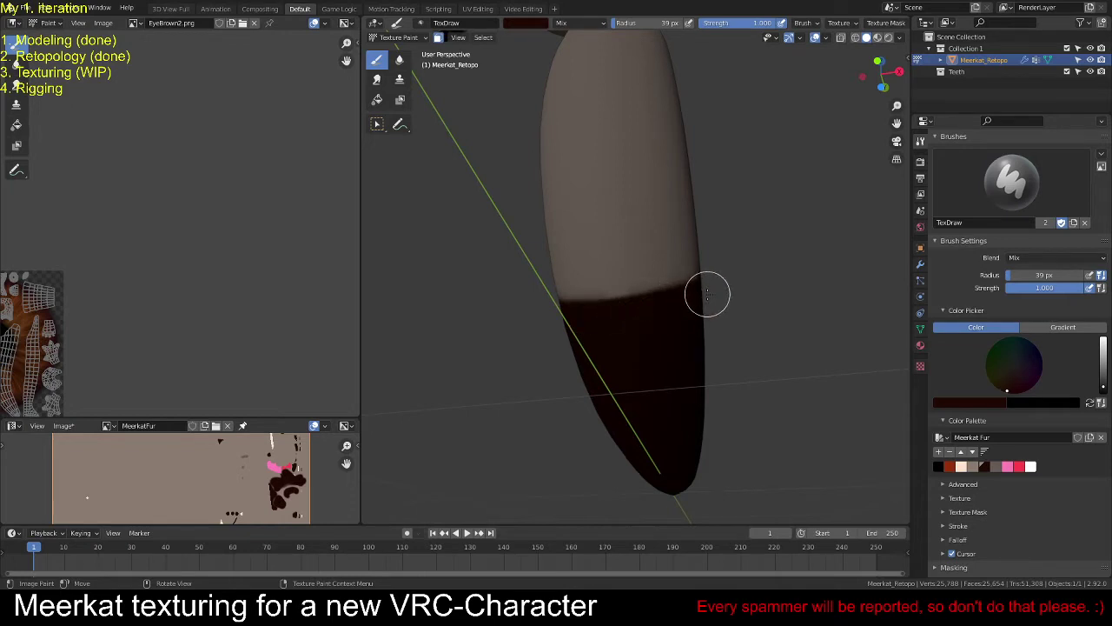
middle_click_drag(709, 294, 591, 261)
scroll(676, 419, "down", 5)
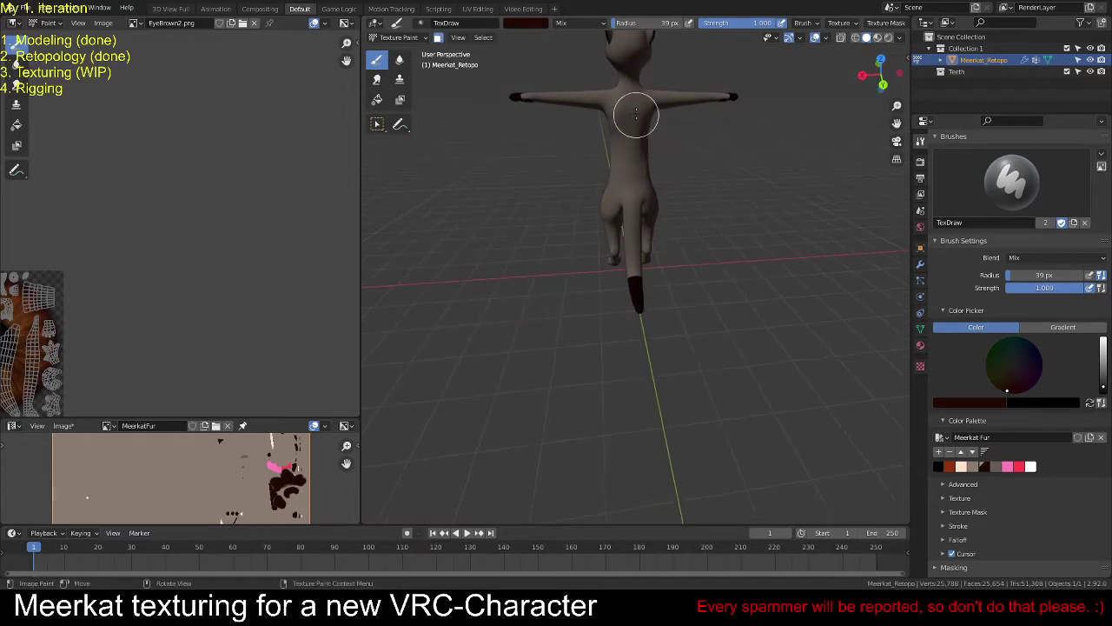
Step: Pick the light peach palette colour and frame a low three-quarter view of the head
left_click(961, 468)
mouse_move(633, 137)
middle_mouse_down()
mouse_move(612, 254)
mouse_move(737, 249)
mouse_move(665, 169)
middle_mouse_up()
scroll(696, 218, "down", 1)
scroll(748, 267, "up", 4)
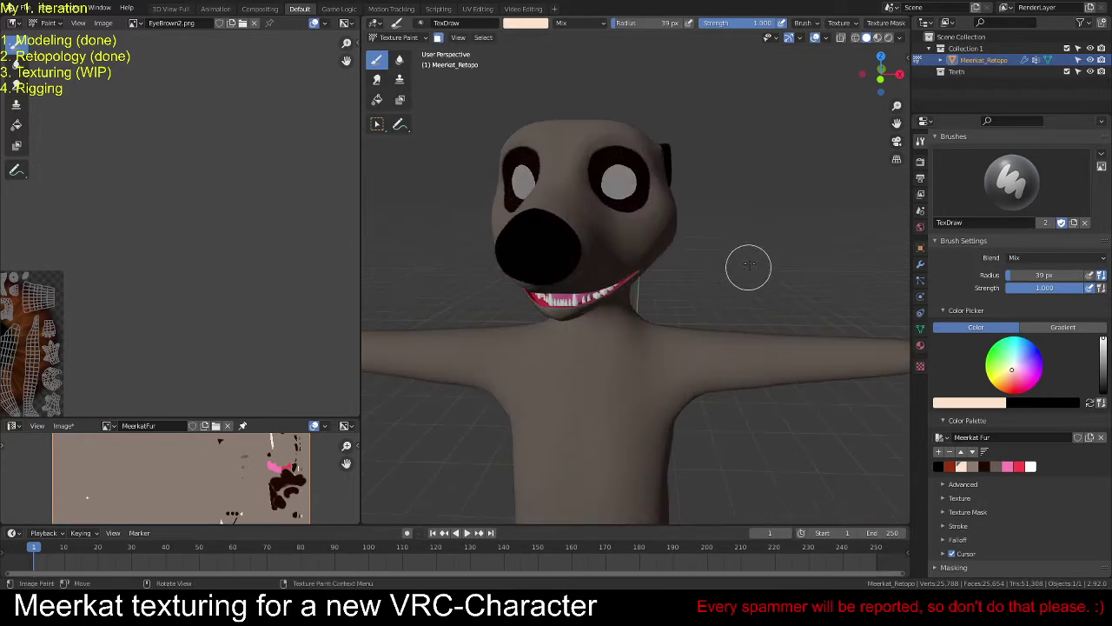
mouse_move(749, 267)
middle_mouse_down()
mouse_move(699, 260)
mouse_move(788, 261)
mouse_move(757, 249)
middle_mouse_up()
Step: In Edit Mode, deselect the seam-bounded mouth region via Select Linked, then return to Texture Paint
key("Tab")
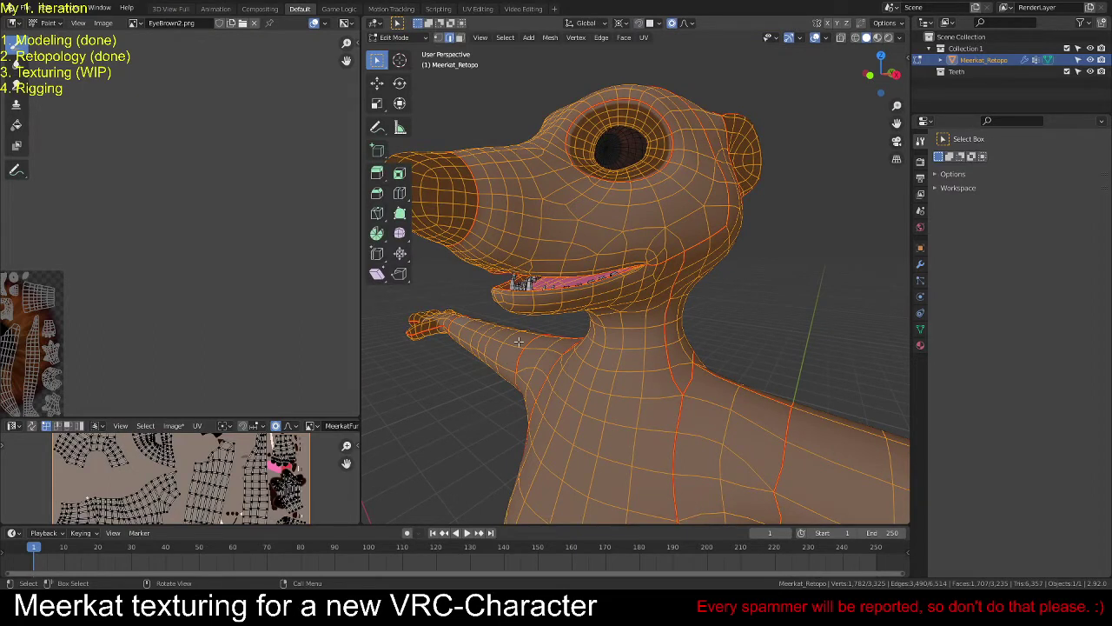
key("ctrl+l")
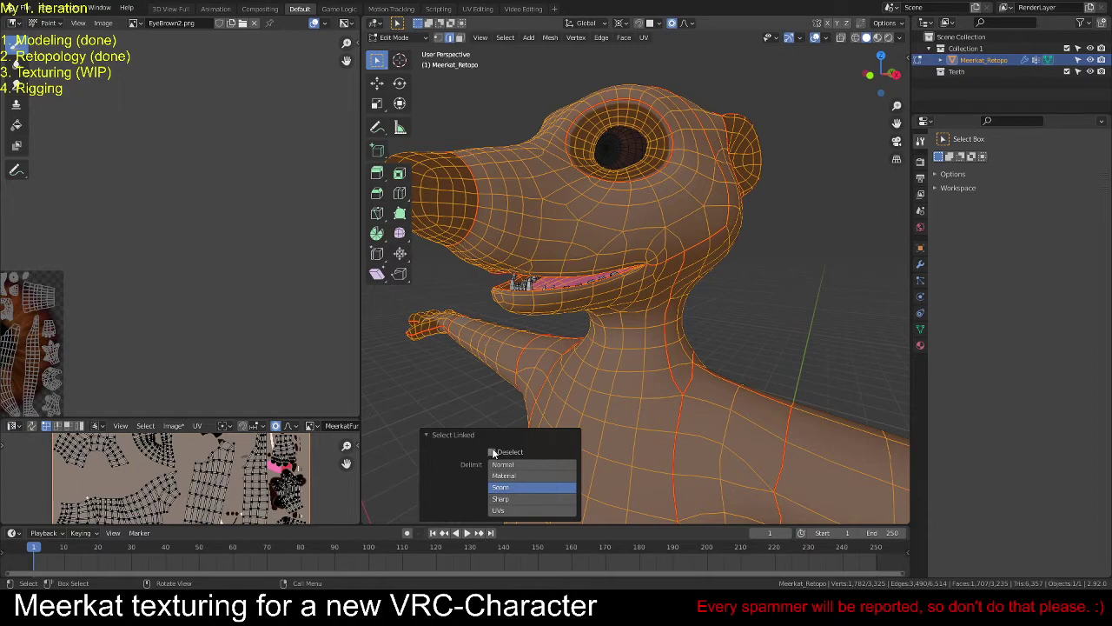
middle_click_drag(579, 365, 648, 299)
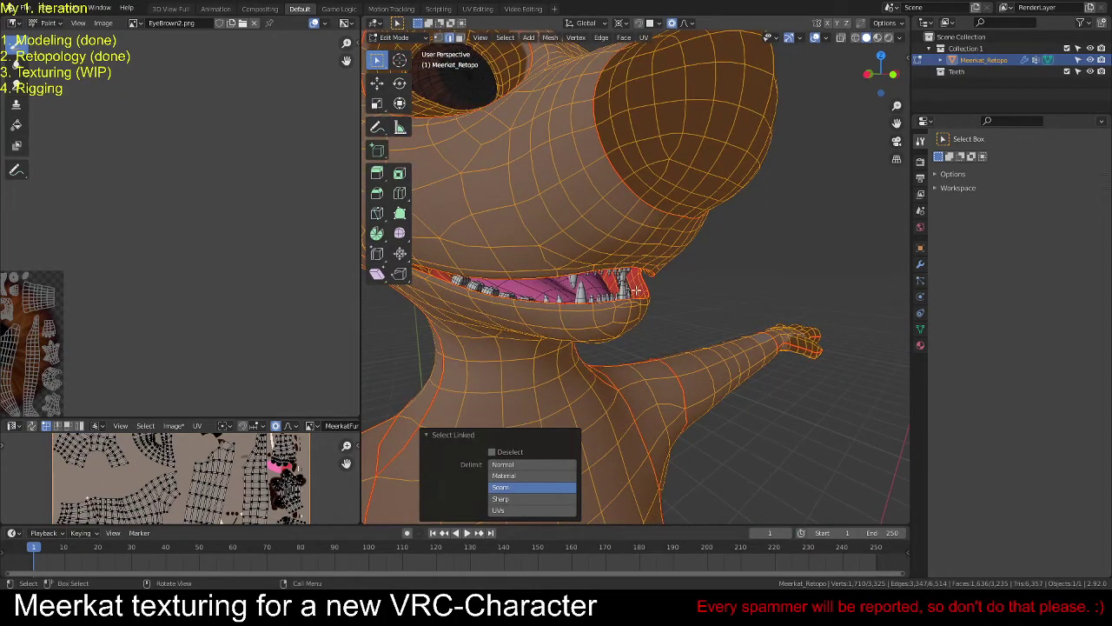
left_click(500, 453)
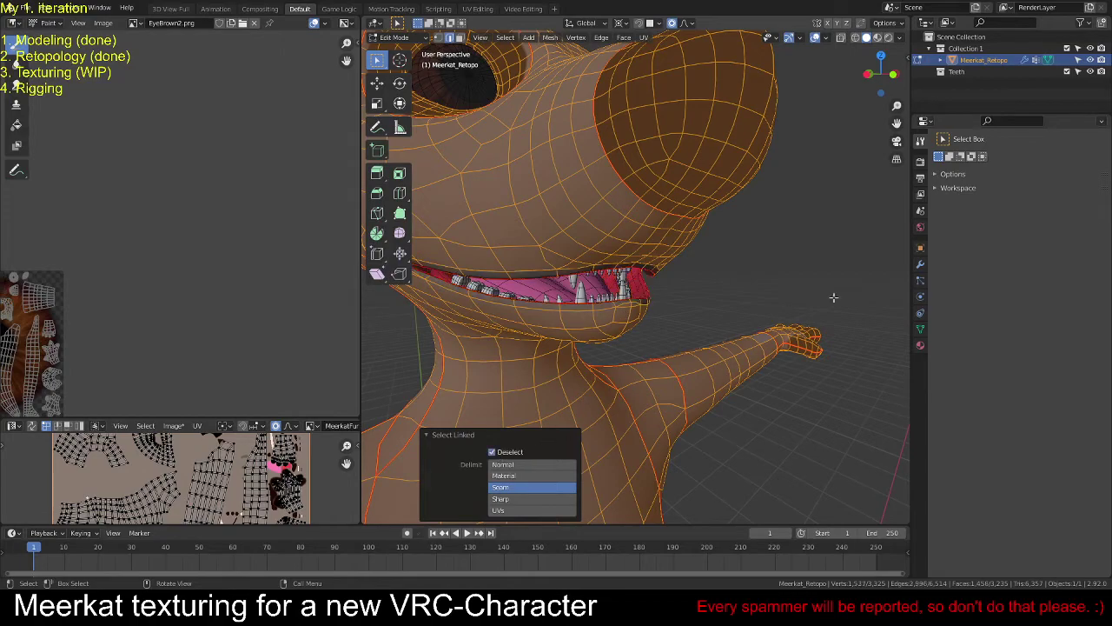
middle_click_drag(834, 297, 721, 263)
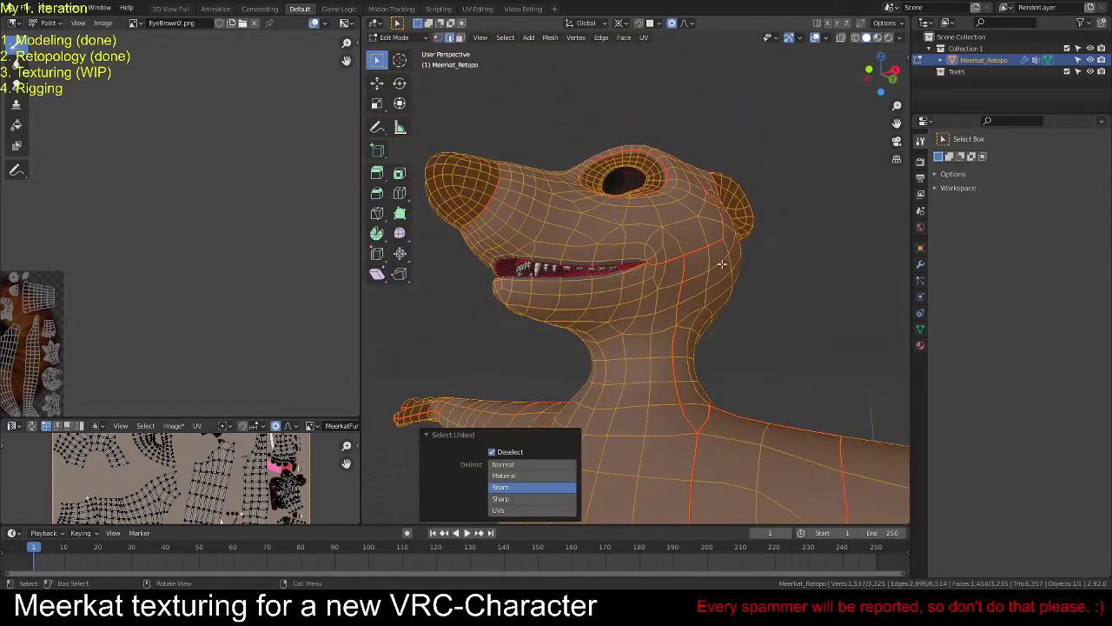
key("ctrl+Tab")
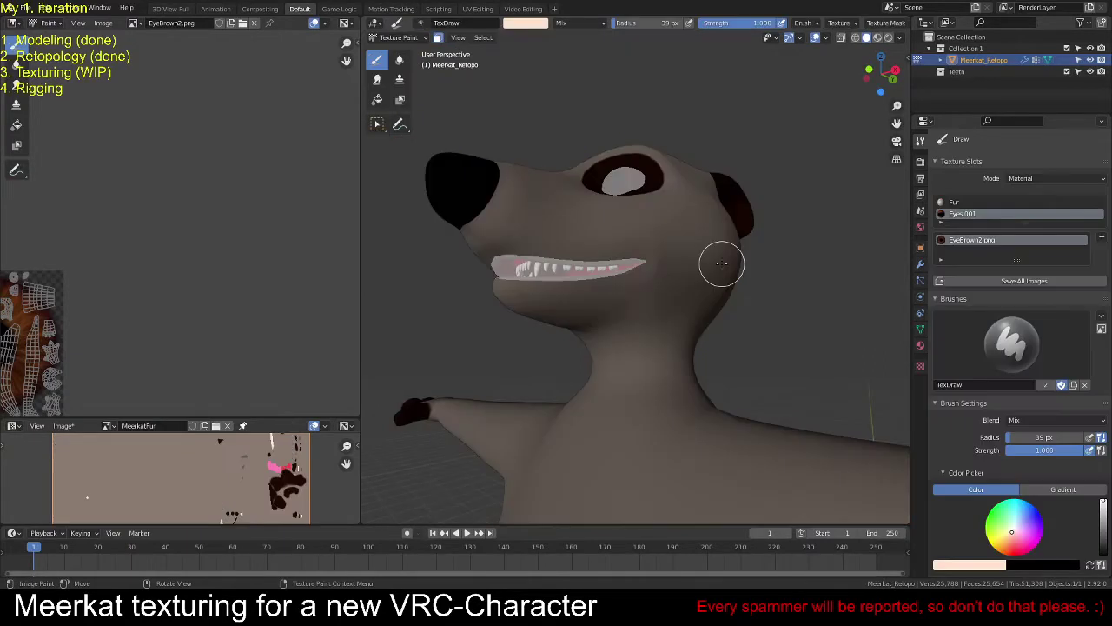
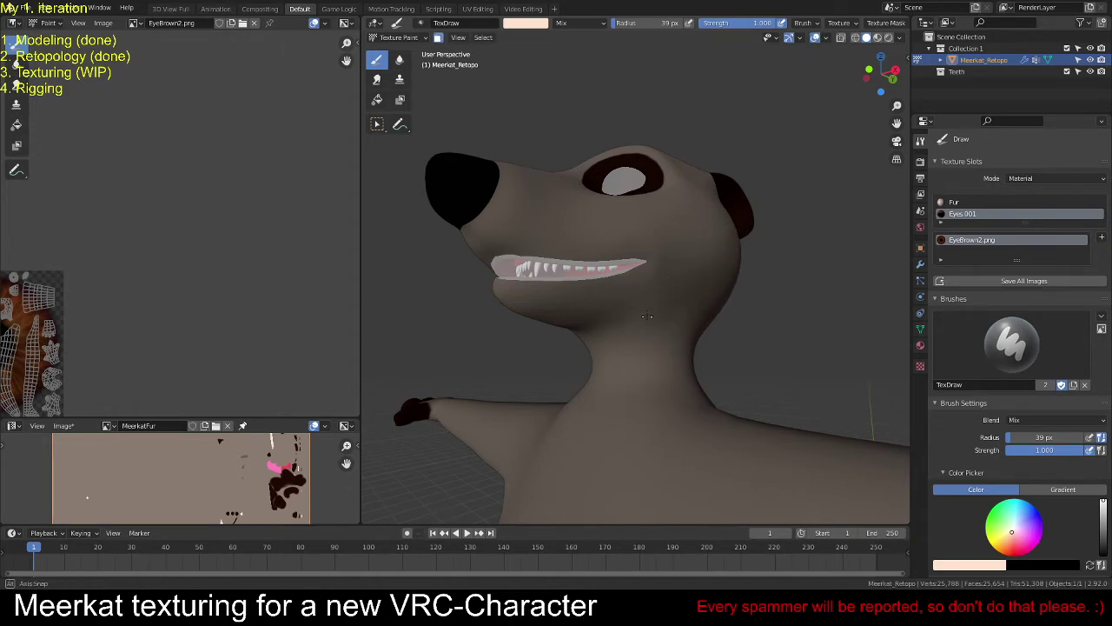
Step: In side view, paint light peach over the mouth corner and the dark chin stripe
middle_click_drag(649, 313, 632, 335)
key("KP_3")
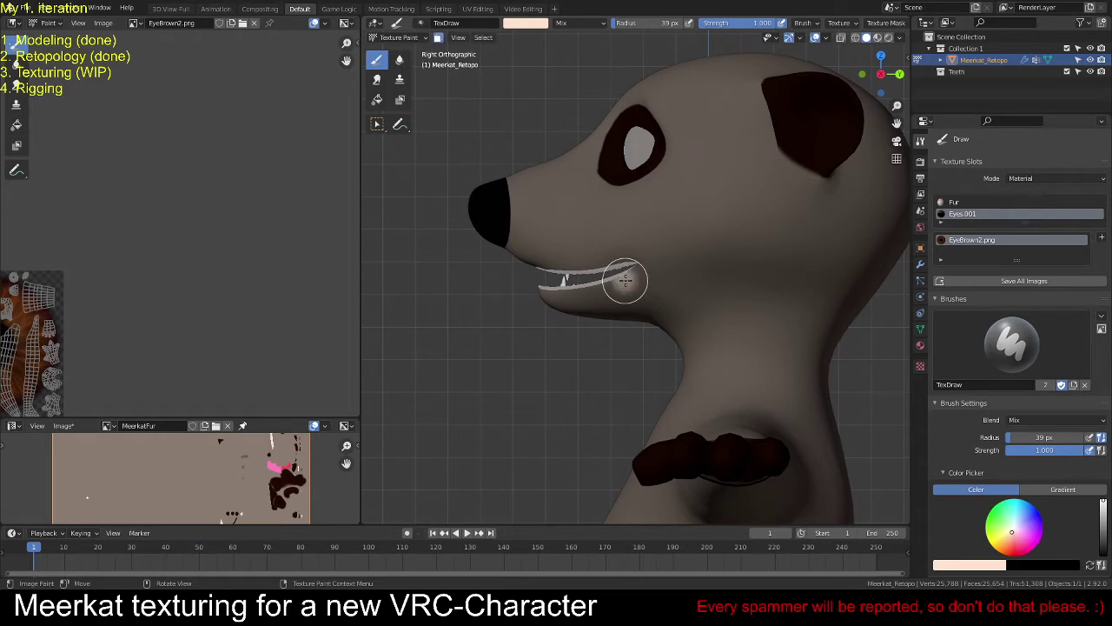
mouse_move(626, 280)
left_mouse_down()
mouse_move(640, 269)
mouse_move(628, 273)
mouse_move(663, 279)
mouse_move(675, 296)
mouse_move(571, 281)
mouse_move(537, 290)
mouse_move(666, 310)
mouse_move(649, 318)
left_mouse_up()
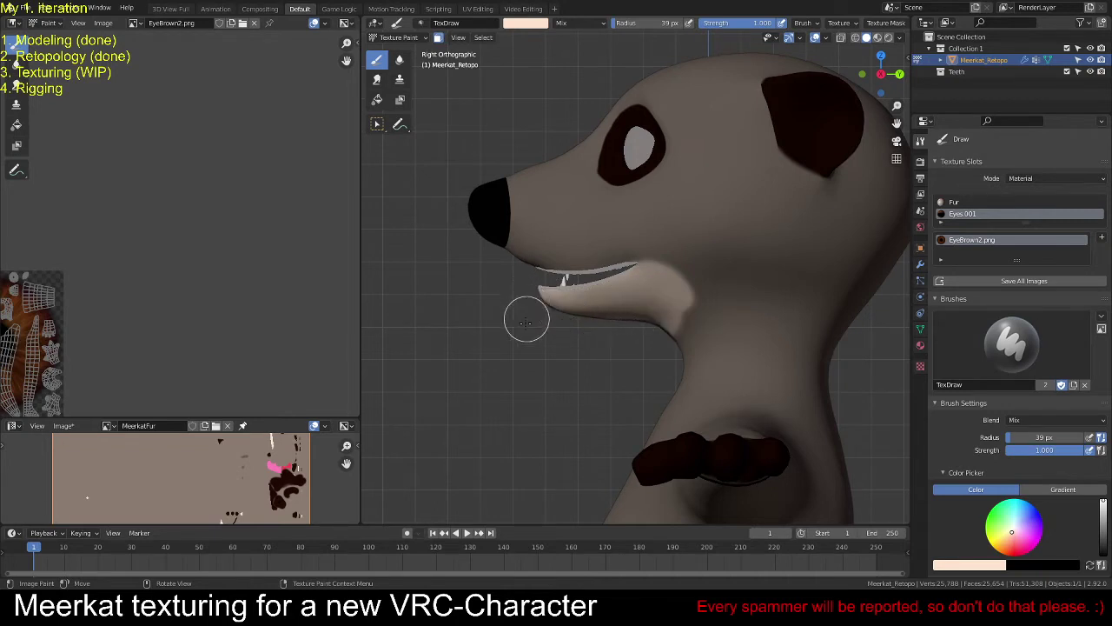
middle_click_drag(526, 321, 646, 325)
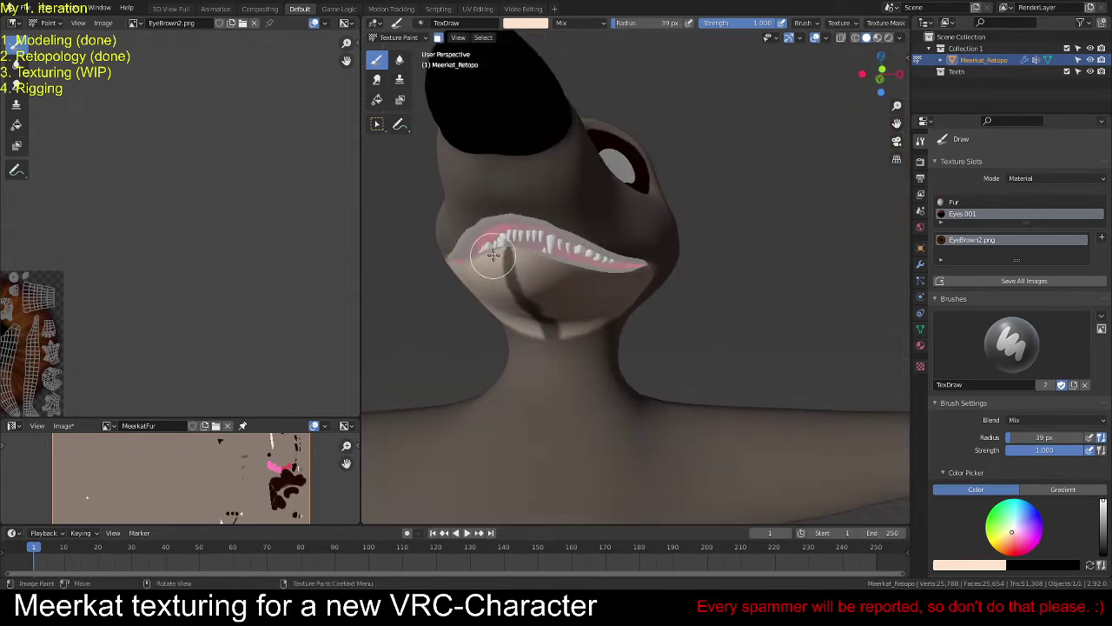
mouse_move(493, 253)
left_mouse_down()
mouse_move(526, 250)
mouse_move(498, 271)
mouse_move(541, 291)
mouse_move(545, 324)
left_mouse_up()
Step: Paint light peach strokes down the throat and lower neck under the jaw
mouse_move(548, 323)
middle_mouse_down()
mouse_move(501, 313)
mouse_move(635, 330)
middle_mouse_up()
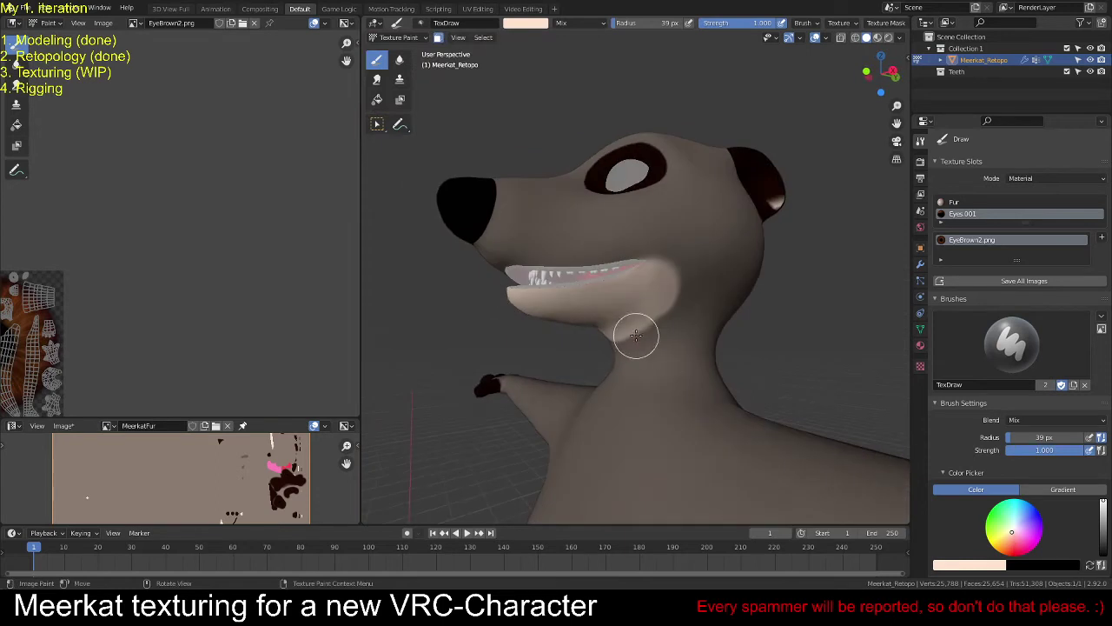
scroll(637, 339, "down", 2)
key("KP_1")
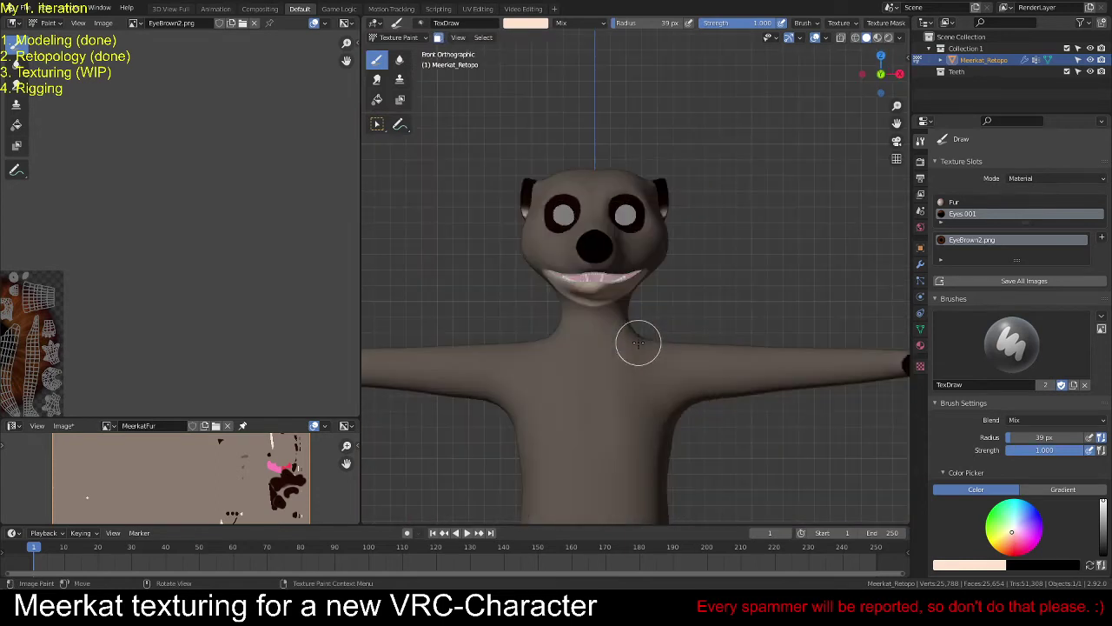
scroll(639, 343, "up", 3)
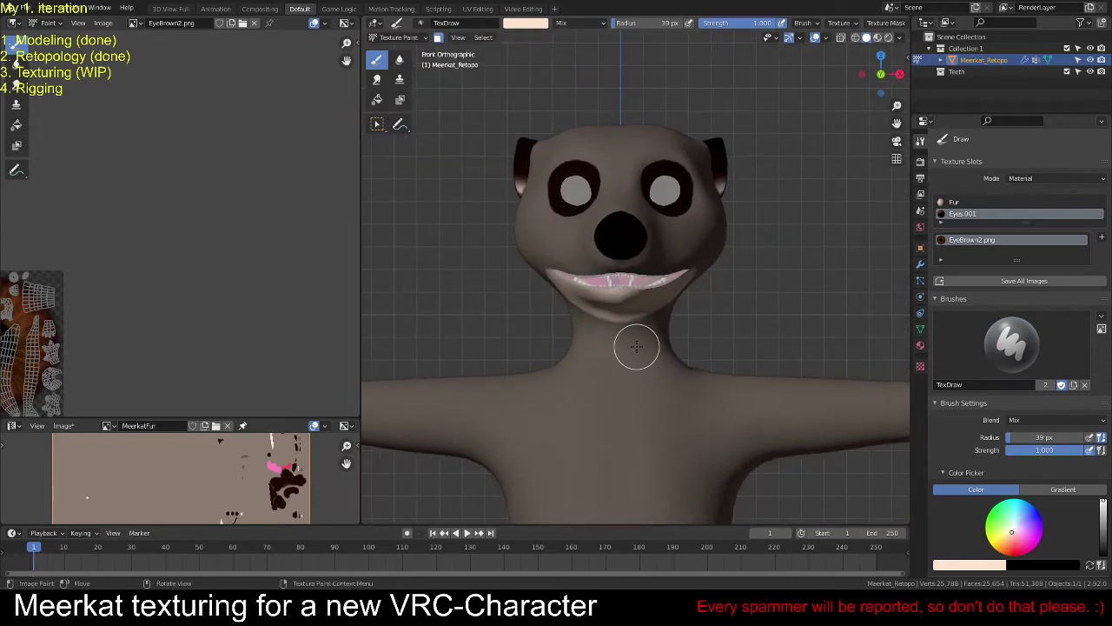
middle_click_drag(596, 374, 564, 350)
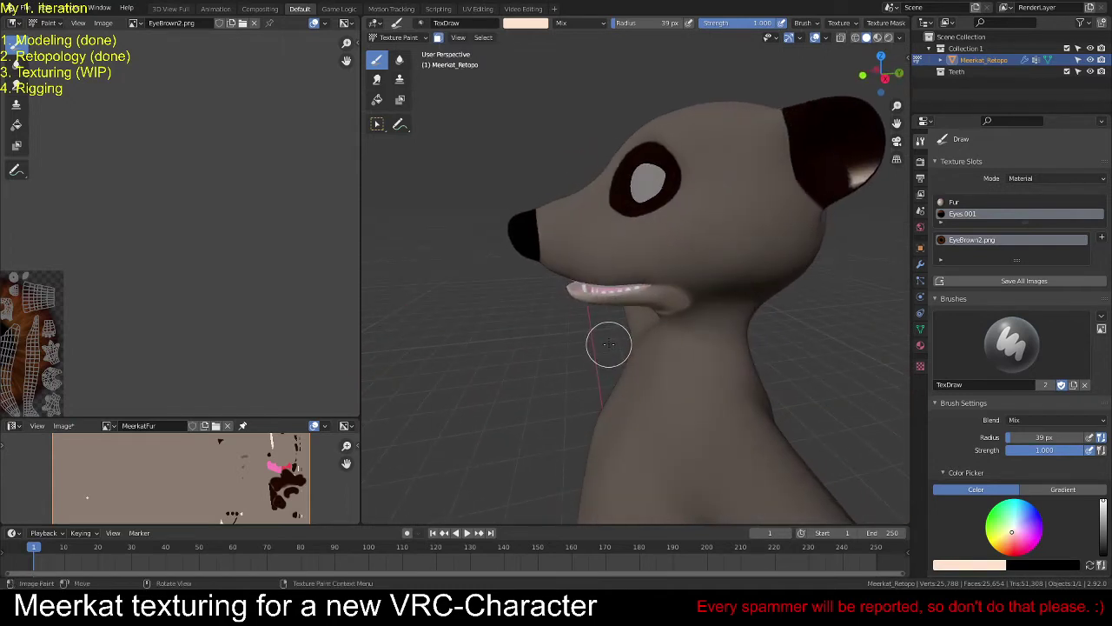
middle_click_drag(621, 339, 663, 315)
key("KP_1")
scroll(627, 324, "up", 2)
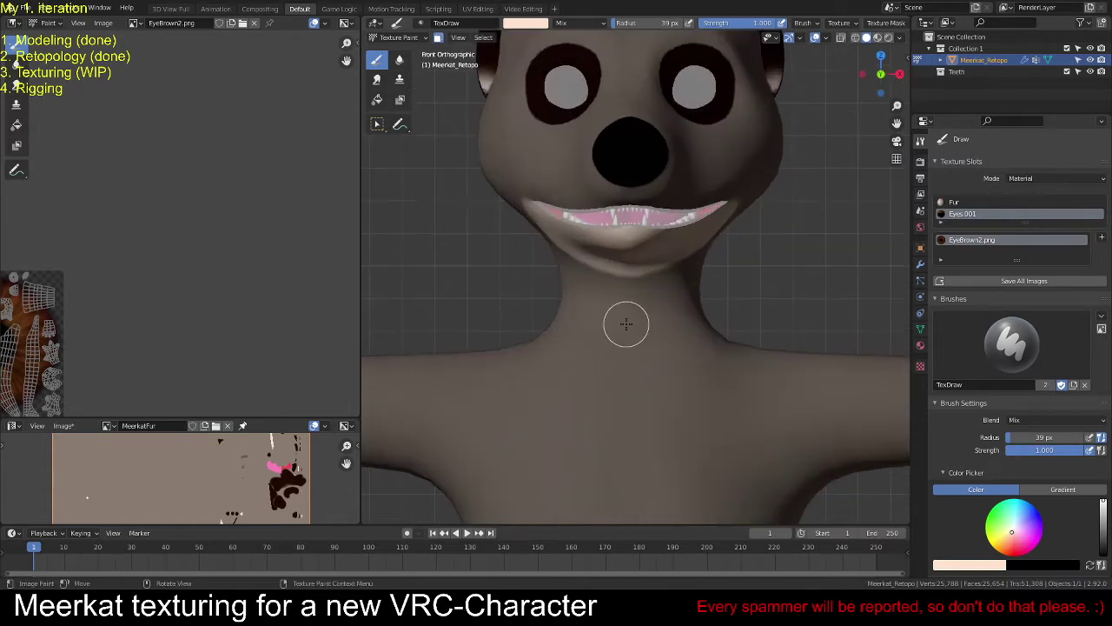
middle_click_drag(752, 297, 703, 206)
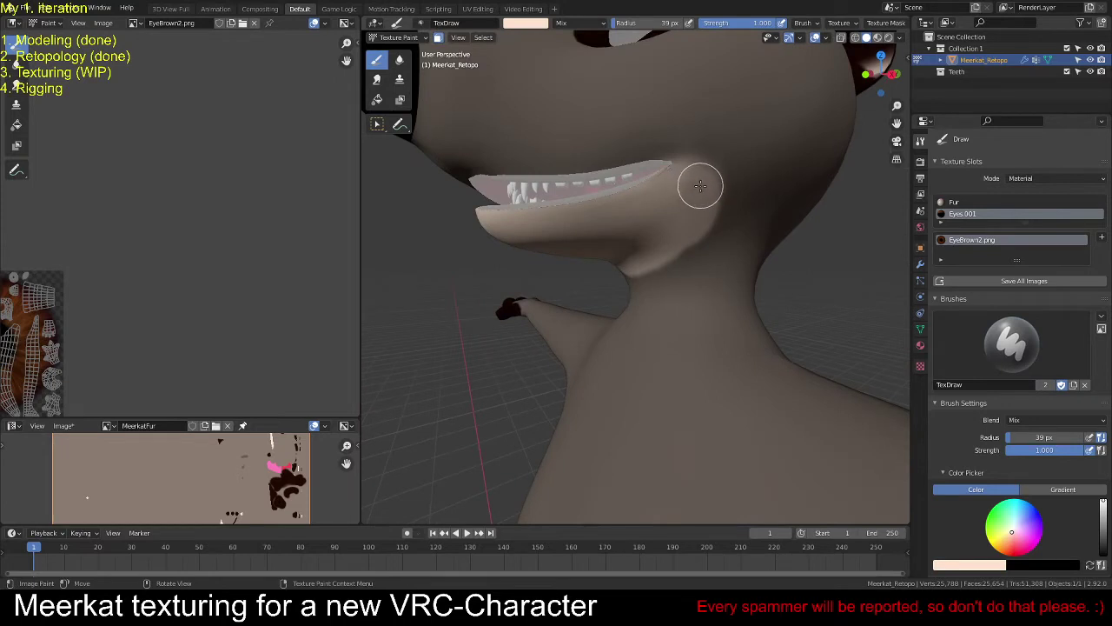
mouse_move(700, 185)
left_mouse_down()
mouse_move(698, 293)
mouse_move(644, 359)
left_mouse_up()
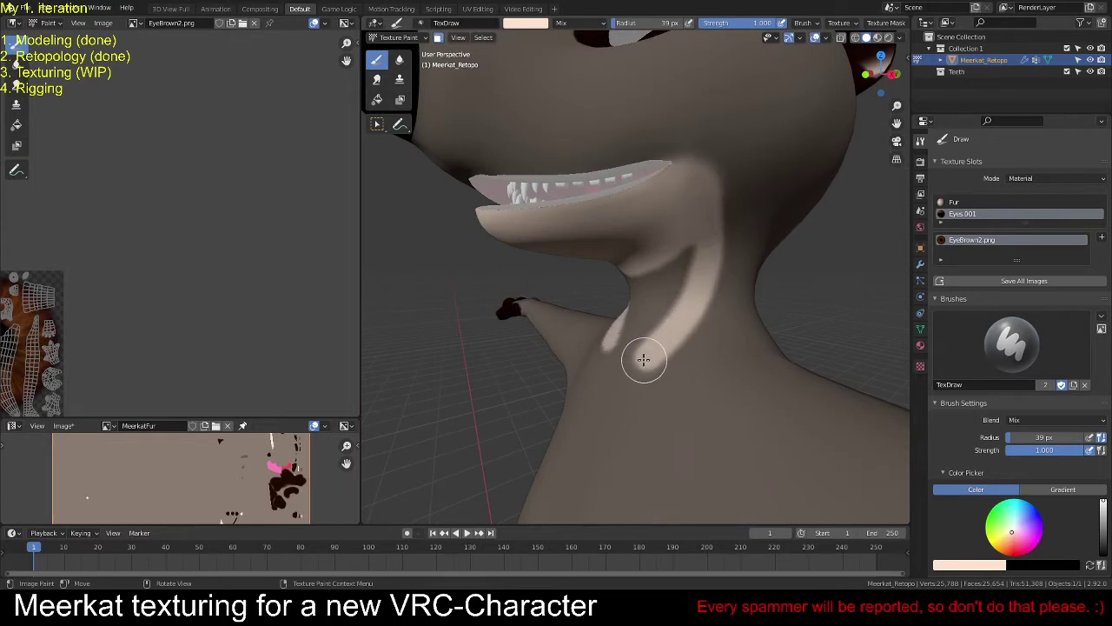
mouse_move(644, 359)
middle_mouse_down()
mouse_move(666, 340)
mouse_move(686, 255)
middle_mouse_up()
mouse_move(685, 256)
left_mouse_down()
mouse_move(675, 279)
mouse_move(660, 261)
mouse_move(632, 299)
mouse_move(645, 340)
left_mouse_up()
middle_click_drag(645, 340, 627, 356)
key("KP_1")
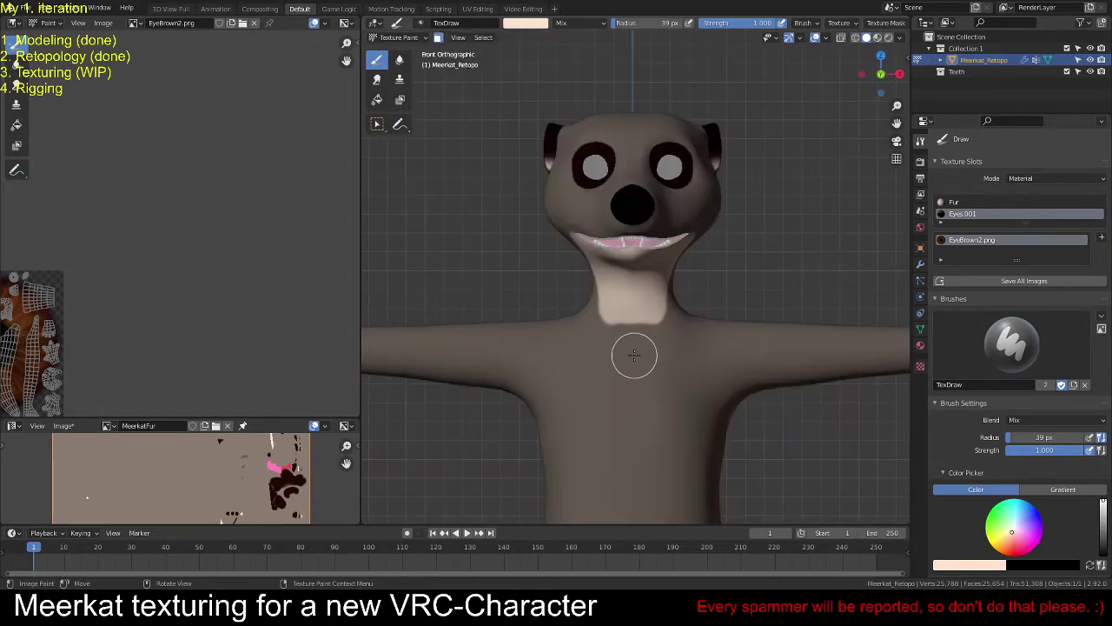
scroll(643, 356, "up", 3)
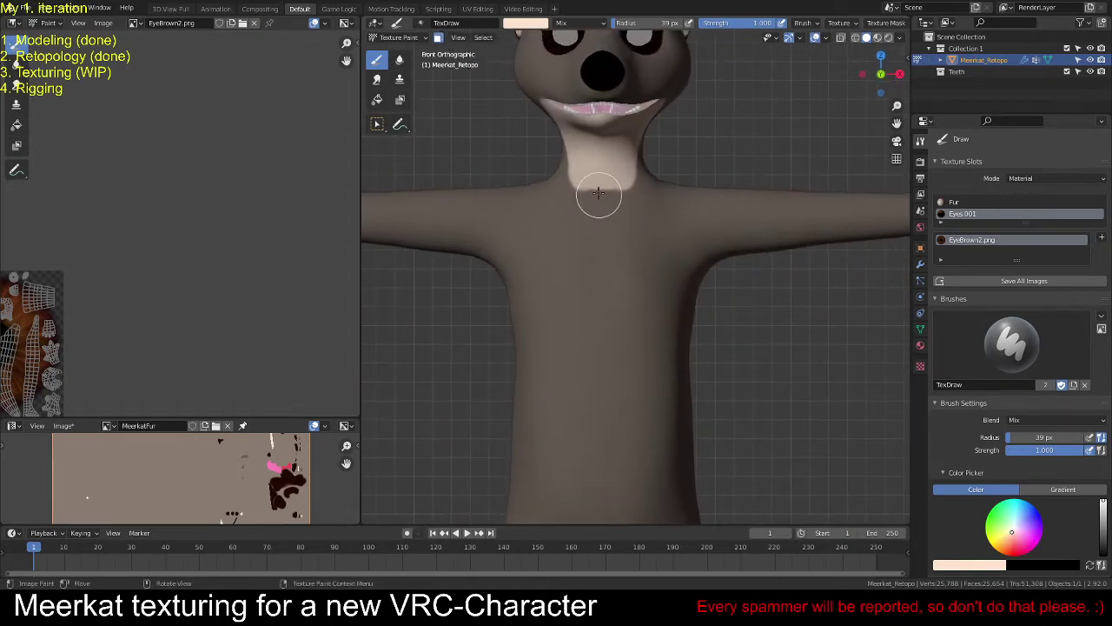
Step: Paint a light peach stripe from the neck to the hips, redoing the first stroke
mouse_move(582, 167)
left_mouse_down()
mouse_move(528, 276)
mouse_move(531, 262)
mouse_move(552, 469)
left_mouse_up()
key("ctrl+z")
mouse_move(579, 170)
left_mouse_down()
mouse_move(538, 275)
mouse_move(558, 502)
left_mouse_up()
middle_click_drag(558, 502, 580, 228, "shift")
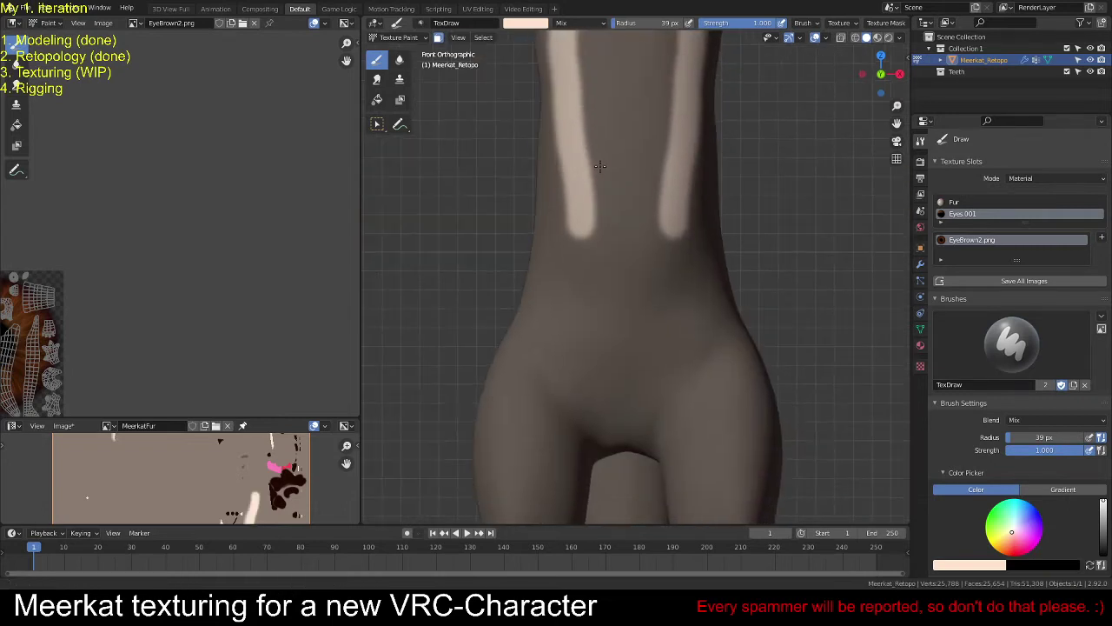
mouse_move(578, 220)
left_mouse_down()
mouse_move(576, 351)
mouse_move(599, 432)
left_mouse_up()
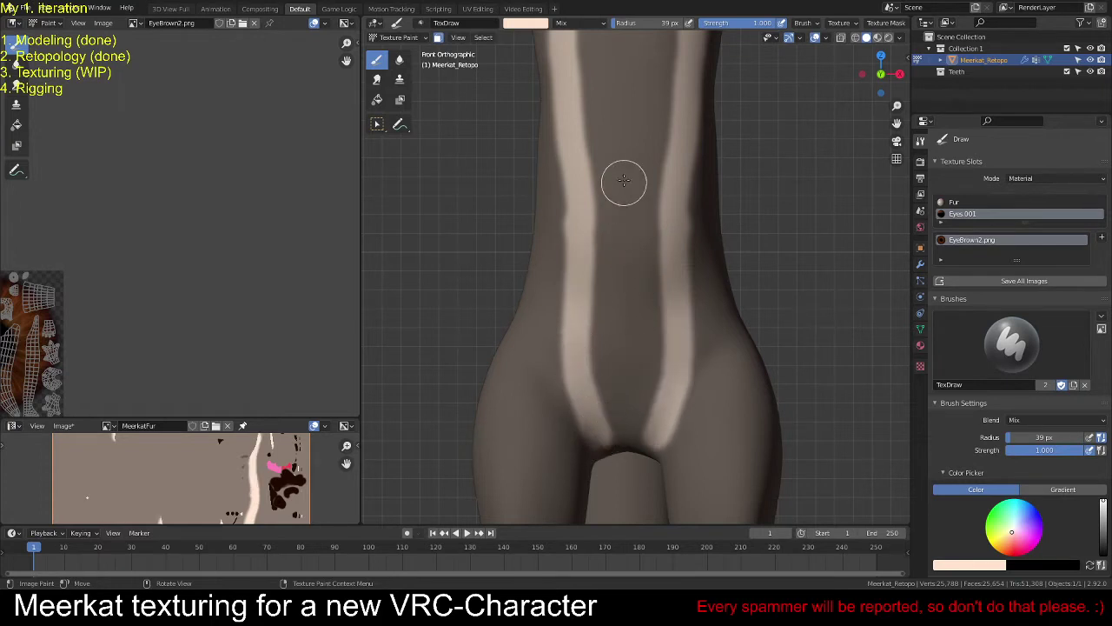
Step: Widen the belly stripe and cover the remaining dark chest patch with light peach
mouse_move(624, 179)
middle_mouse_down("shift")
mouse_move(625, 400)
mouse_move(614, 175)
middle_mouse_up("shift")
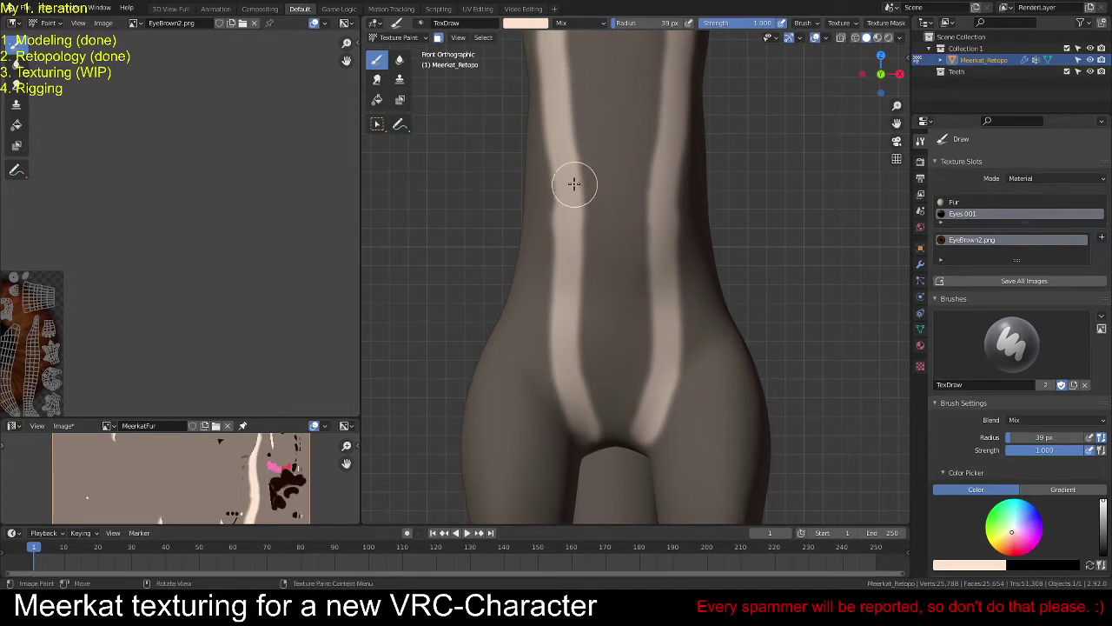
mouse_move(556, 150)
left_mouse_down()
mouse_move(569, 356)
mouse_move(597, 426)
mouse_move(629, 397)
mouse_move(605, 95)
mouse_move(591, 385)
mouse_move(583, 283)
mouse_move(577, 135)
mouse_move(604, 55)
left_mouse_up()
middle_click_drag(603, 55, 577, 226, "shift")
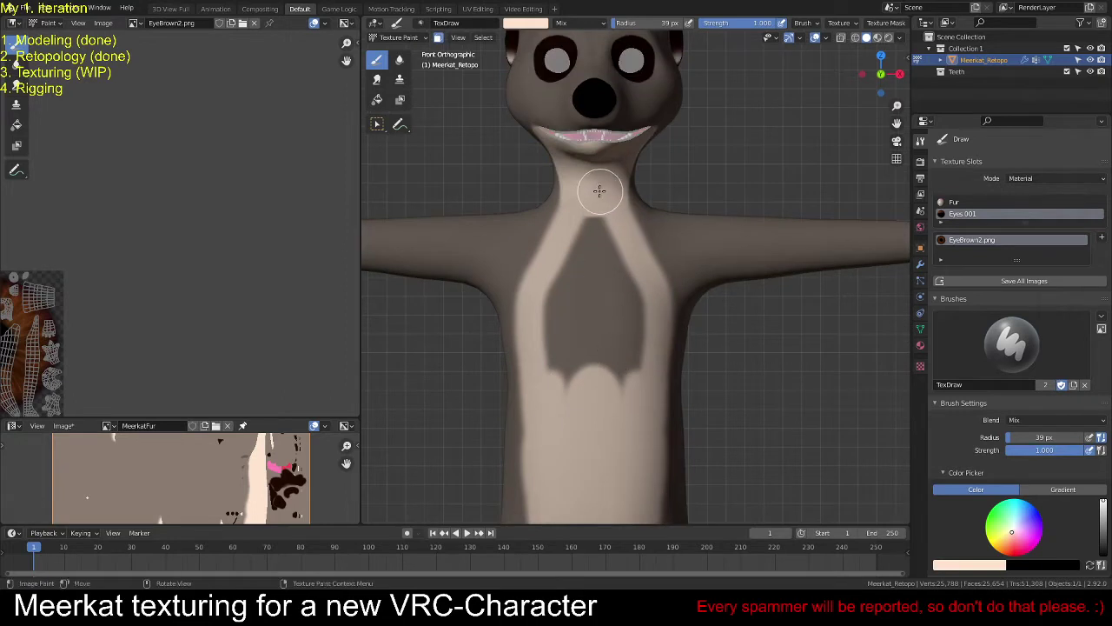
mouse_move(577, 233)
left_mouse_down()
mouse_move(551, 290)
mouse_move(547, 368)
mouse_move(563, 380)
left_mouse_up()
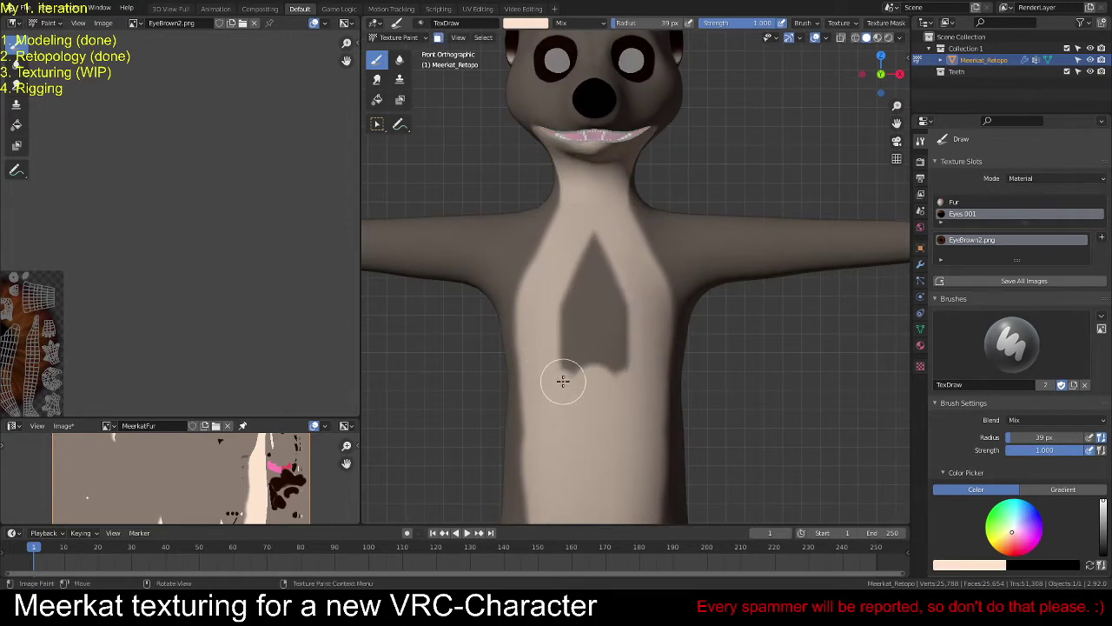
mouse_move(553, 429)
left_mouse_down()
mouse_move(571, 254)
mouse_move(588, 221)
mouse_move(583, 388)
left_mouse_up()
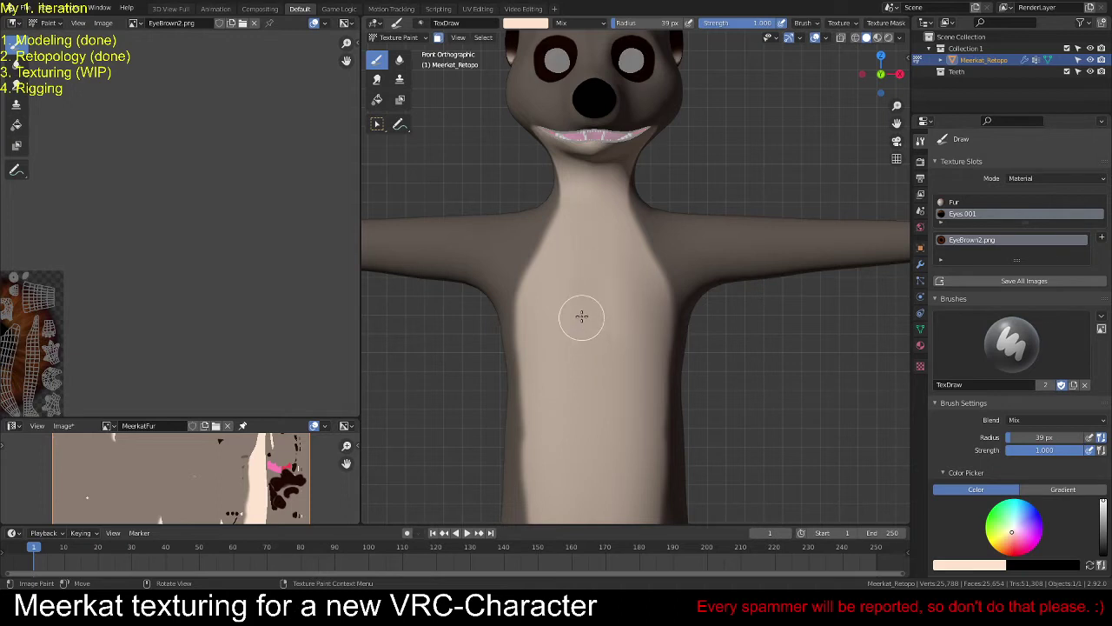
scroll(586, 354, "up", 4)
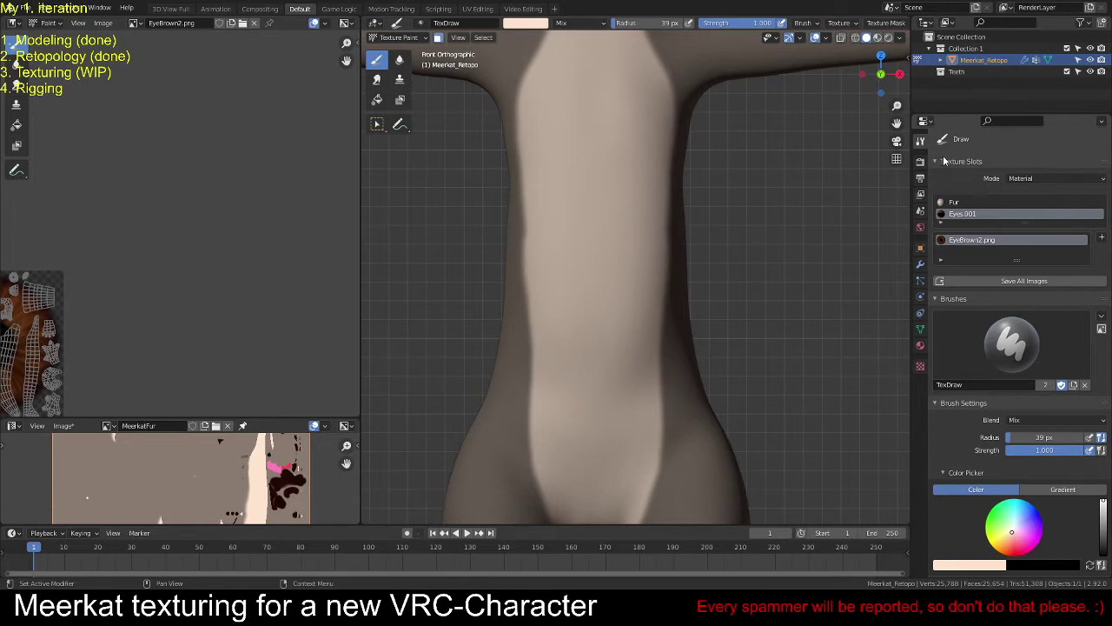
Step: Set Fur as the active paint texture slot and collapse the Texture Slots panel
left_click(961, 203)
left_click(963, 214)
left_click(963, 202)
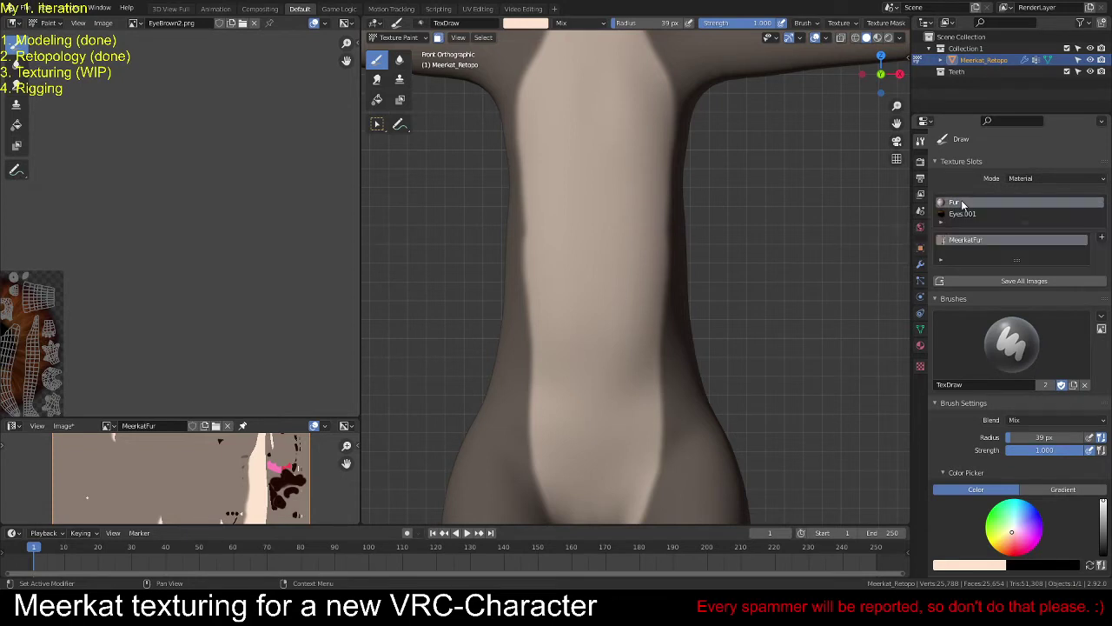
left_click(937, 162)
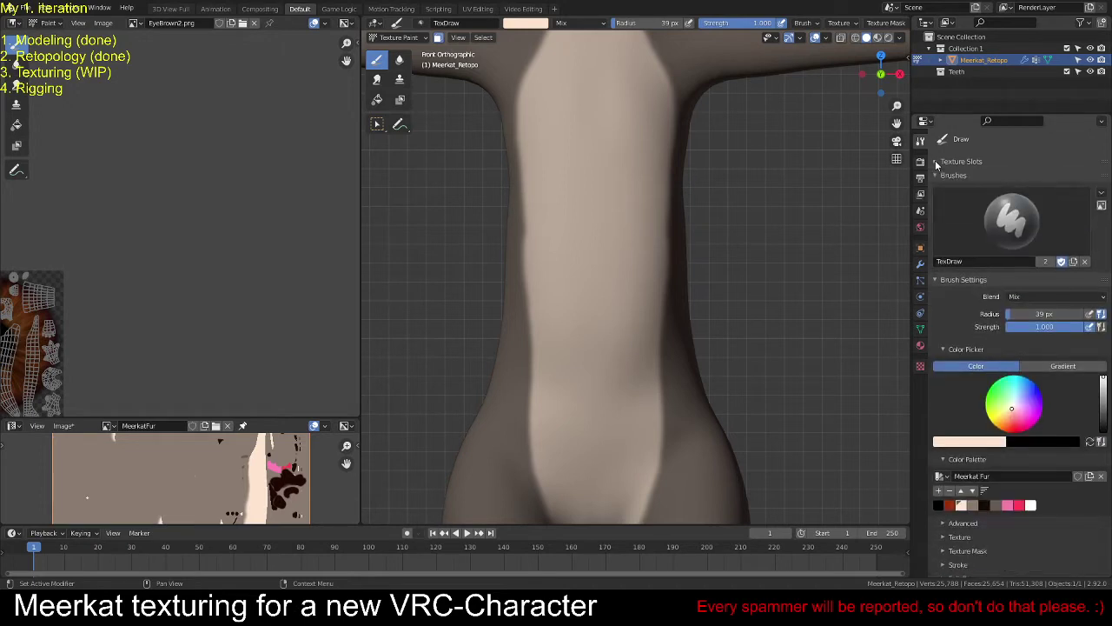
left_click(937, 161)
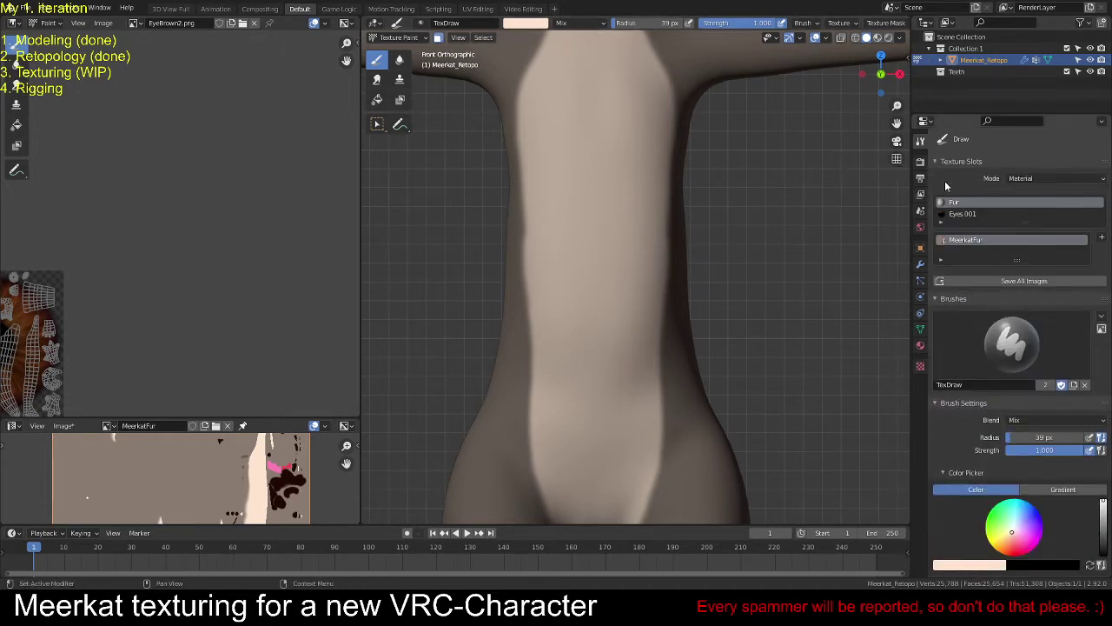
left_click(937, 164)
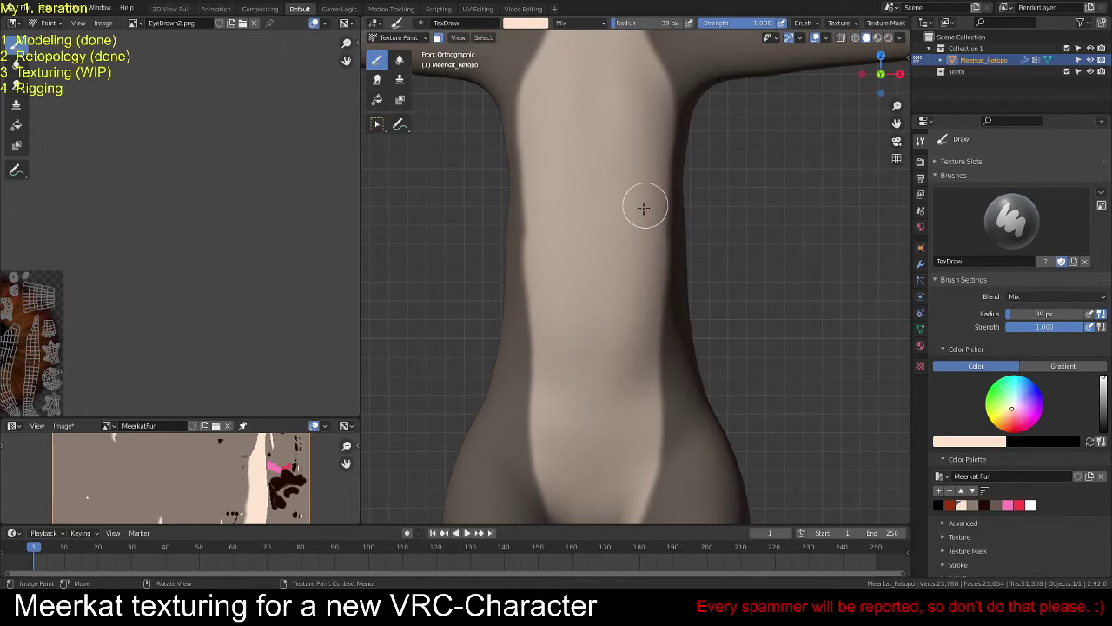
Step: Show the whole MeerkatFur image in the left Image Editor
left_click(136, 24)
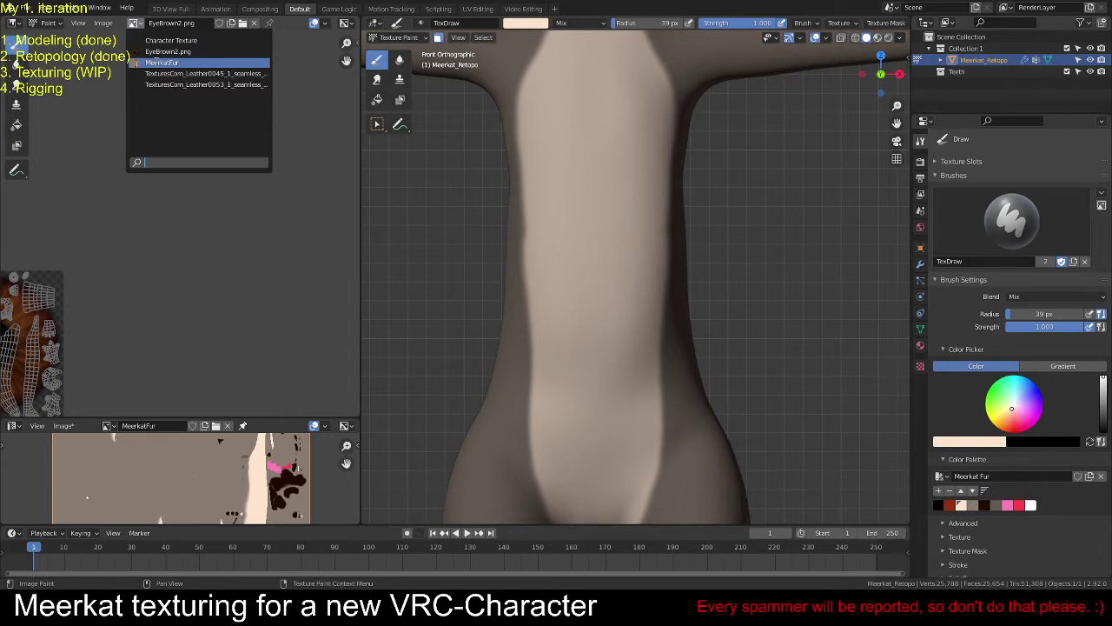
left_click(148, 63)
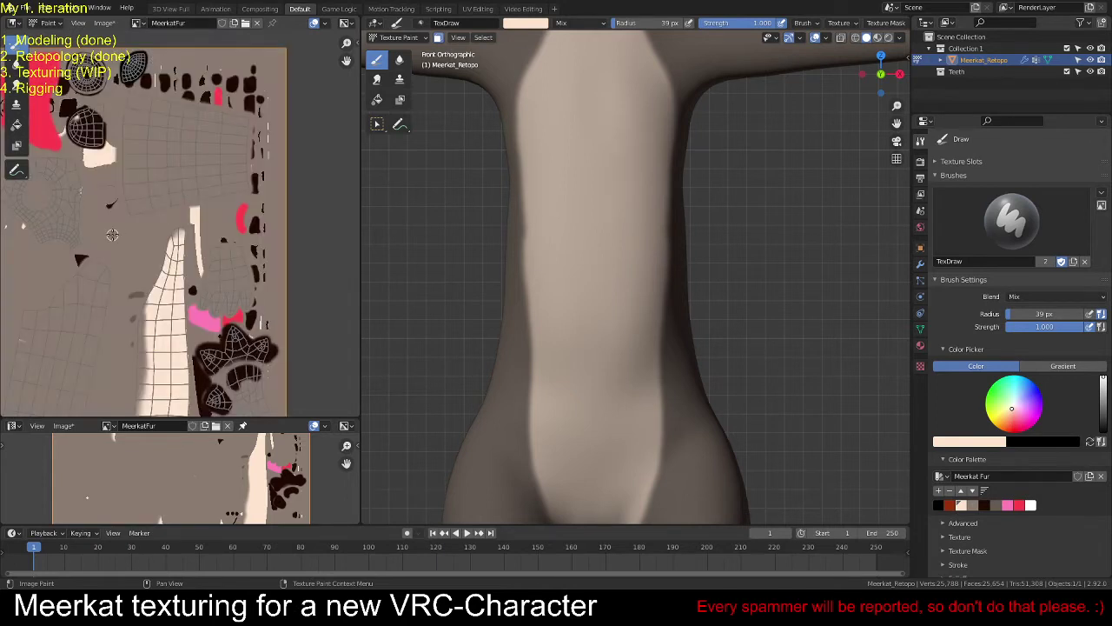
key("Home")
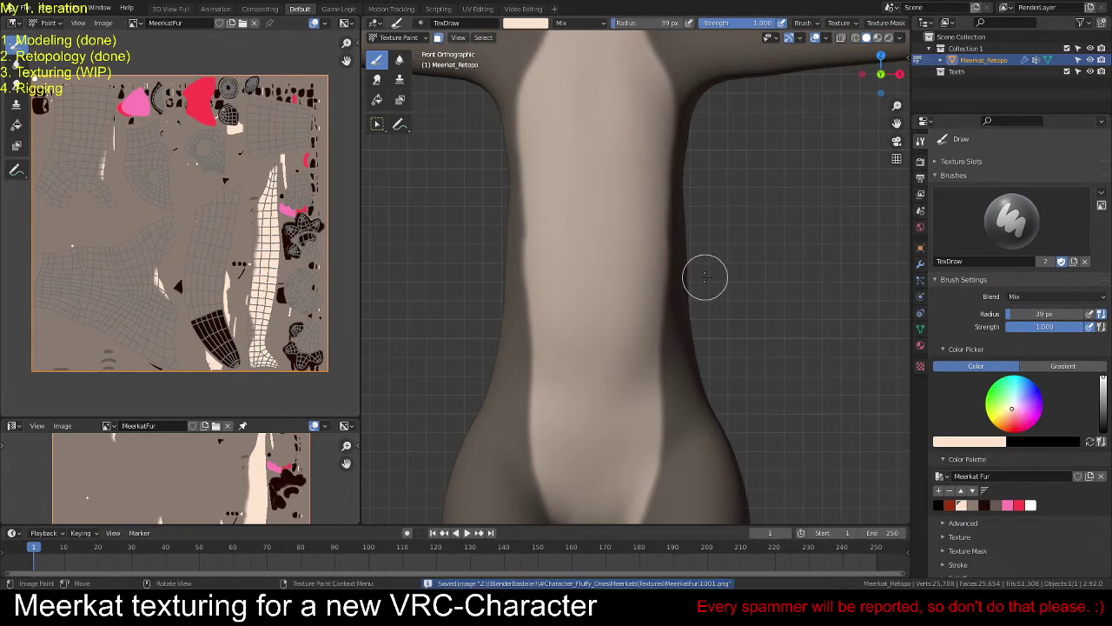
Step: Darken the torso's side edges with the grey-brown palette swatch
scroll(605, 276, "down", 2)
middle_click_drag(606, 276, 587, 182, "shift")
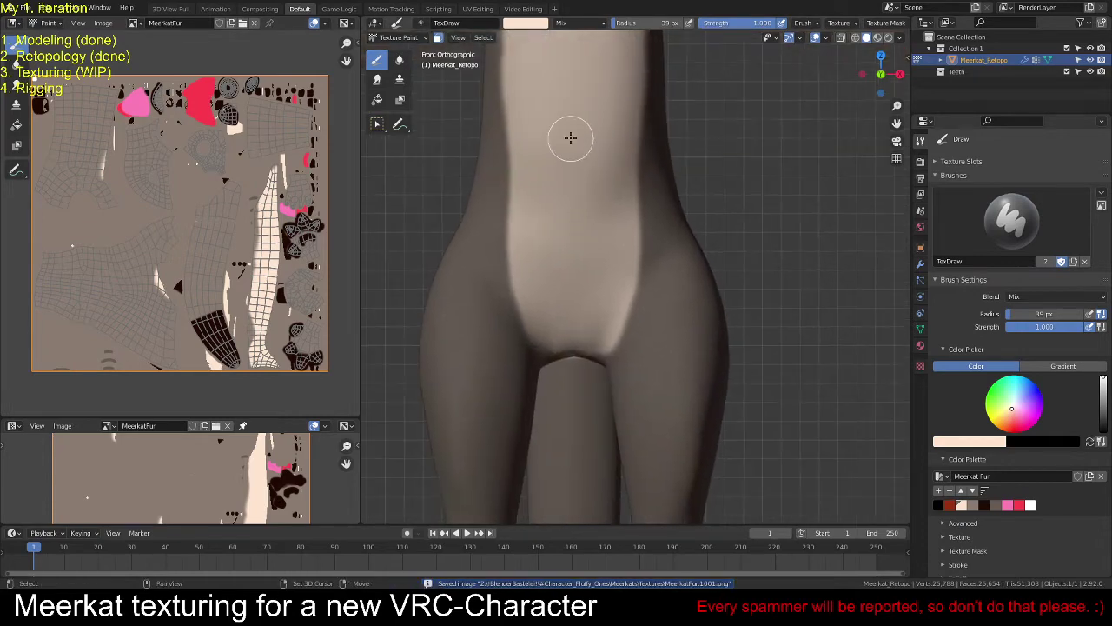
mouse_move(571, 136)
middle_mouse_down("shift")
mouse_move(571, 360)
mouse_move(580, 163)
middle_mouse_up("shift")
scroll(570, 334, "up", 2)
scroll(565, 342, "down", 2)
scroll(576, 365, "up", 2)
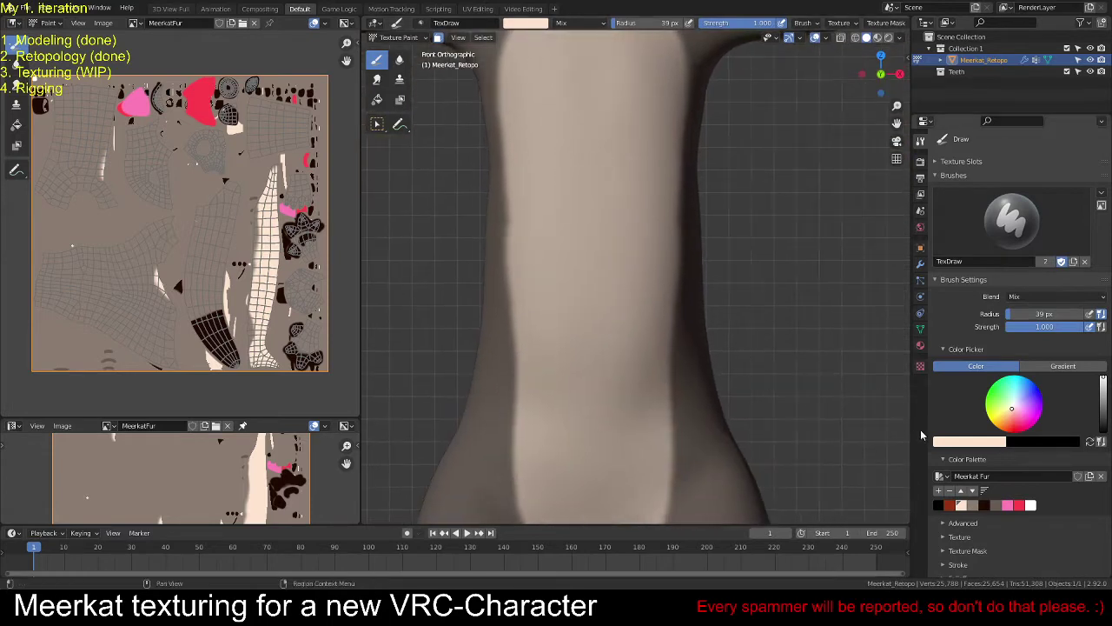
left_click(971, 505)
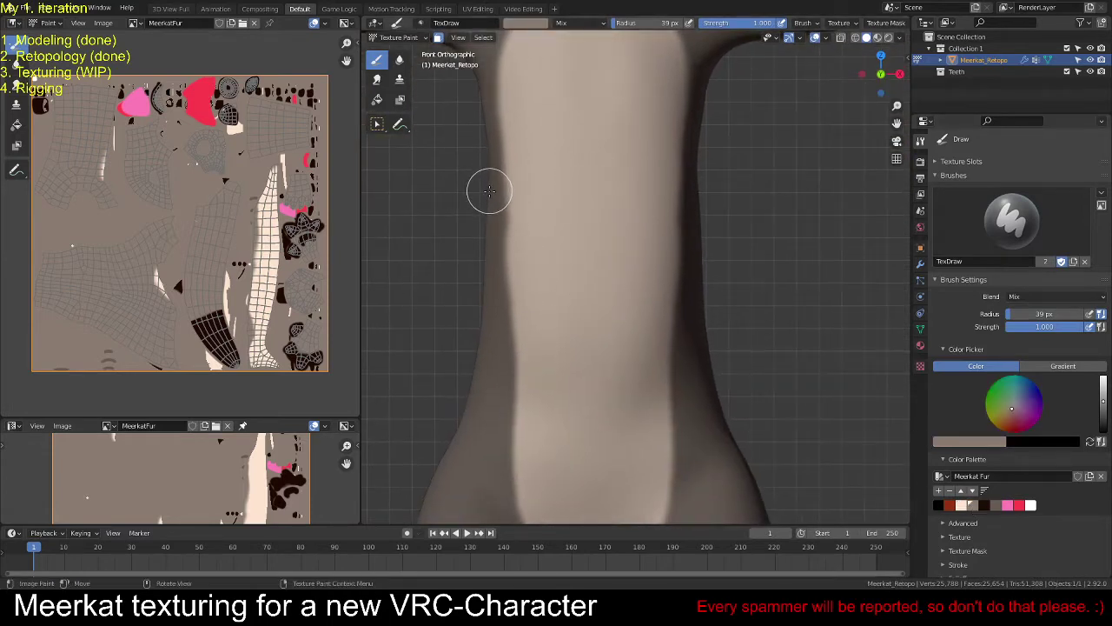
mouse_move(491, 212)
left_mouse_down()
mouse_move(509, 350)
mouse_move(480, 491)
left_mouse_up()
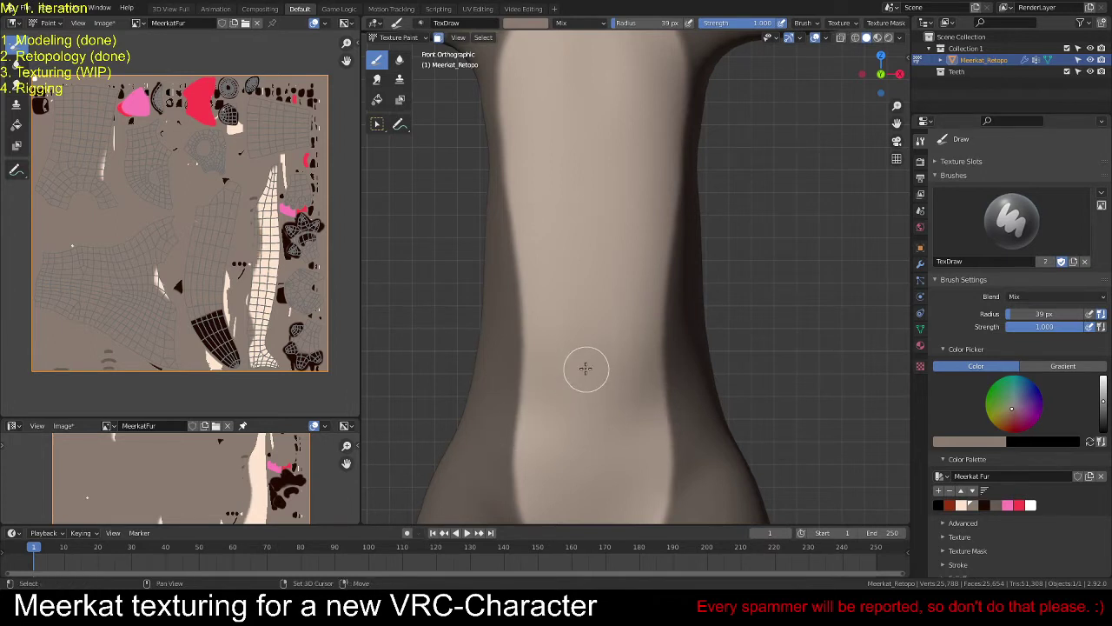
Step: Paint light peach along the chest edge and down the shoulder
middle_click_drag(583, 367, 585, 517, "shift")
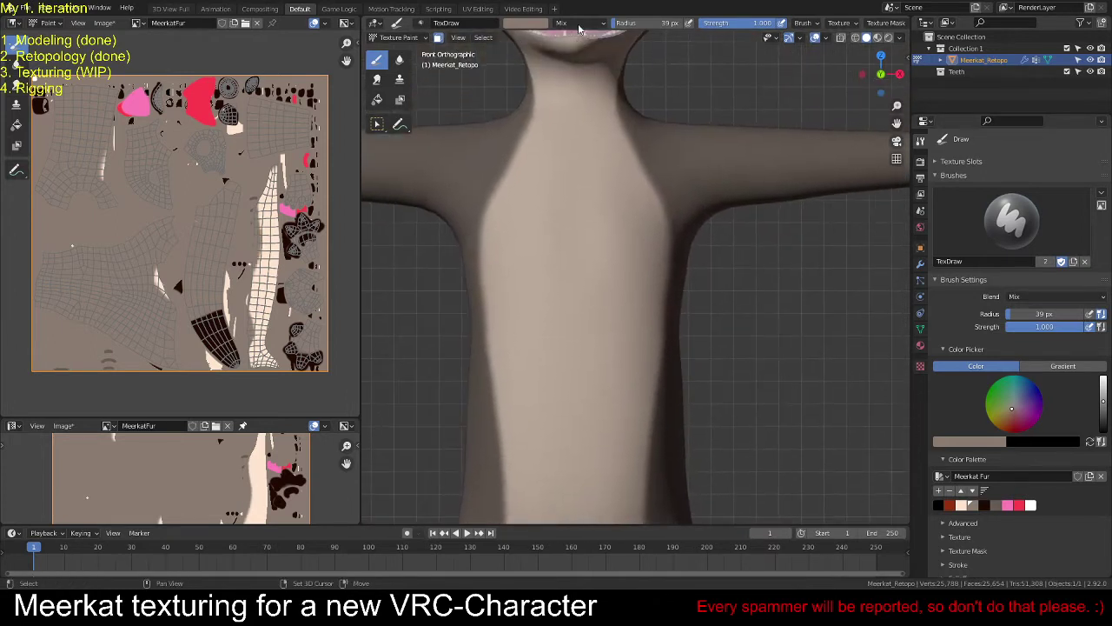
left_click(962, 505)
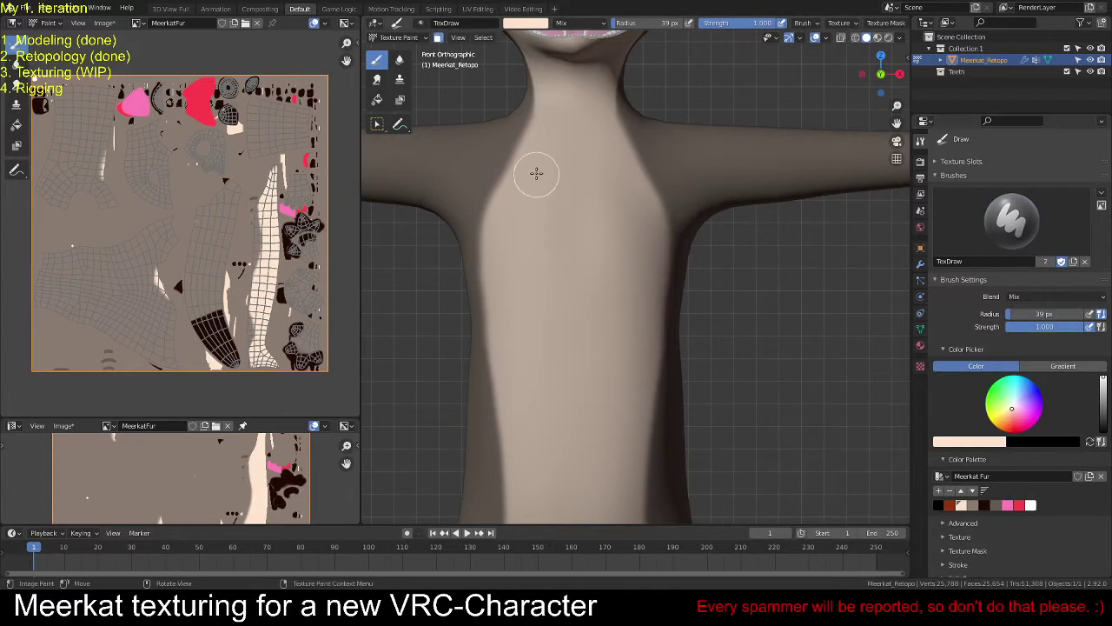
mouse_move(532, 143)
left_mouse_down()
mouse_move(484, 243)
mouse_move(495, 355)
mouse_move(517, 415)
left_mouse_up()
scroll(530, 300, "down", 3)
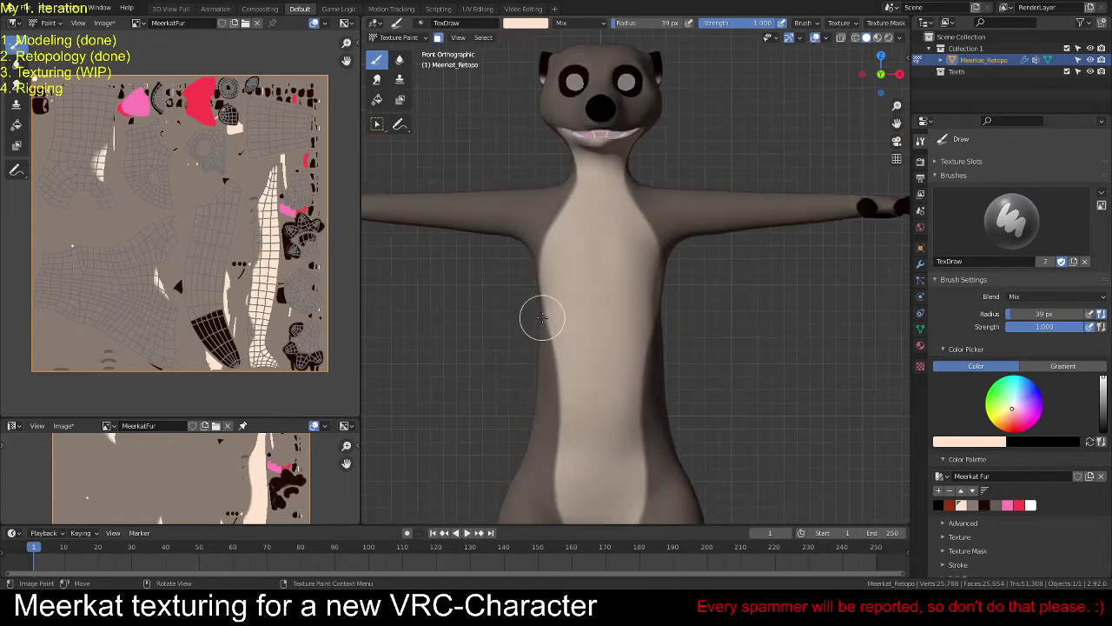
scroll(569, 280, "up", 2)
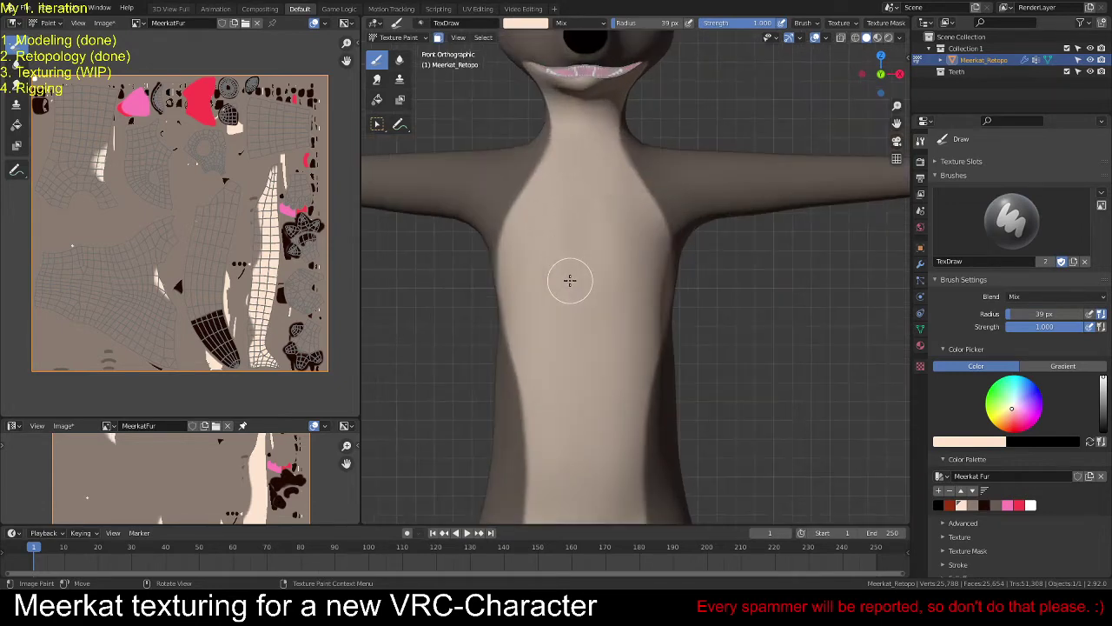
scroll(569, 182, "up", 2)
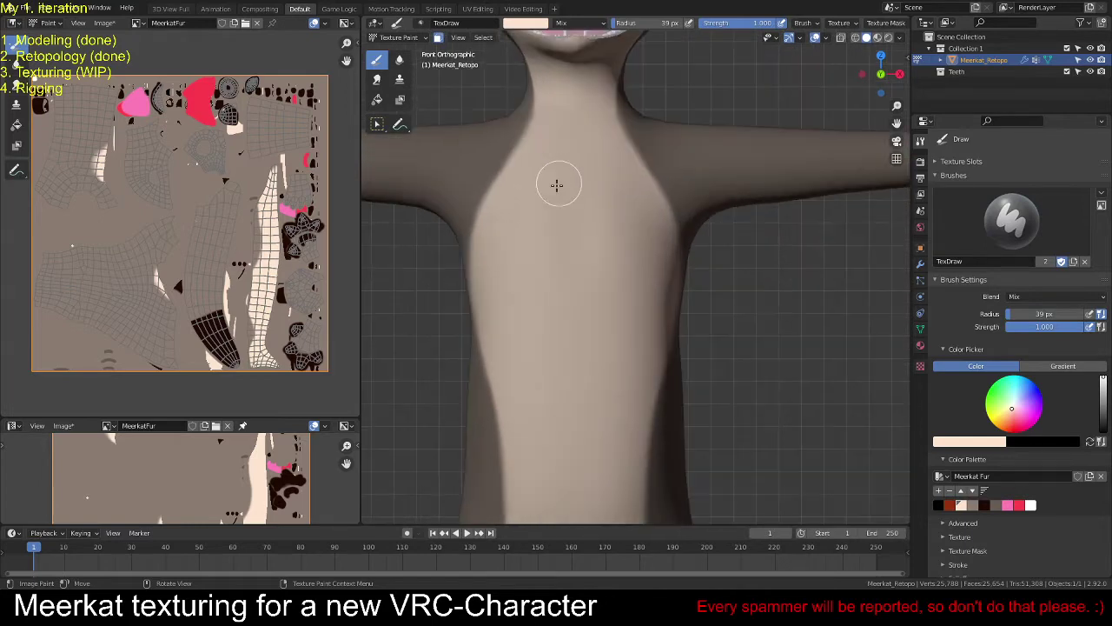
mouse_move(546, 111)
left_mouse_down()
mouse_move(496, 181)
mouse_move(485, 280)
left_mouse_up()
Step: Refine the lower torso edge with grey-brown
left_click(972, 506)
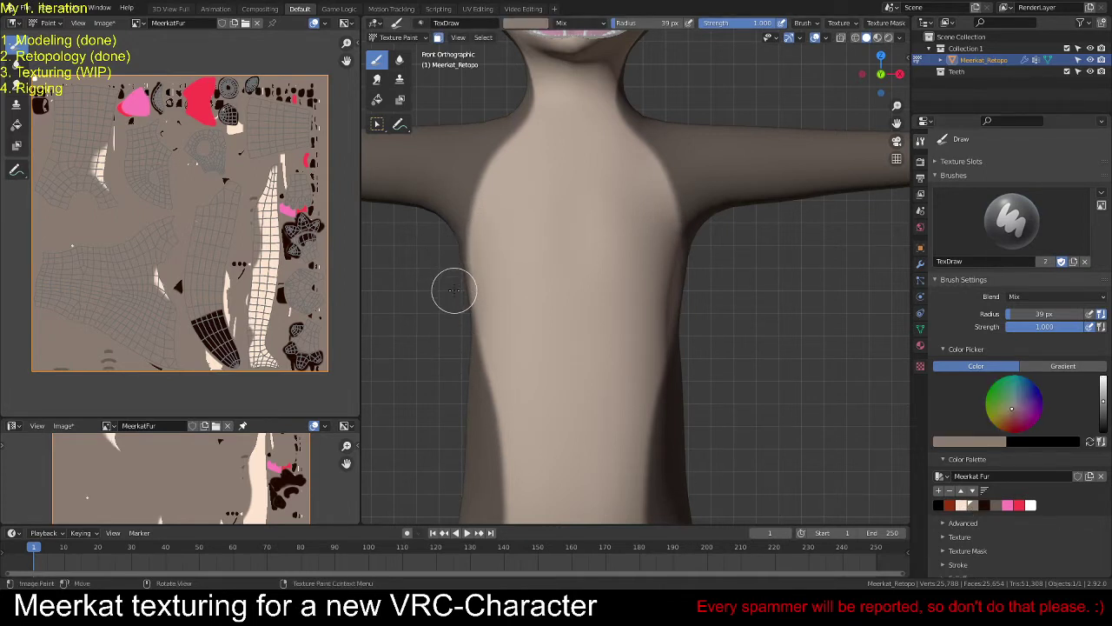
mouse_move(459, 314)
left_mouse_down()
mouse_move(484, 373)
mouse_move(491, 470)
left_mouse_up()
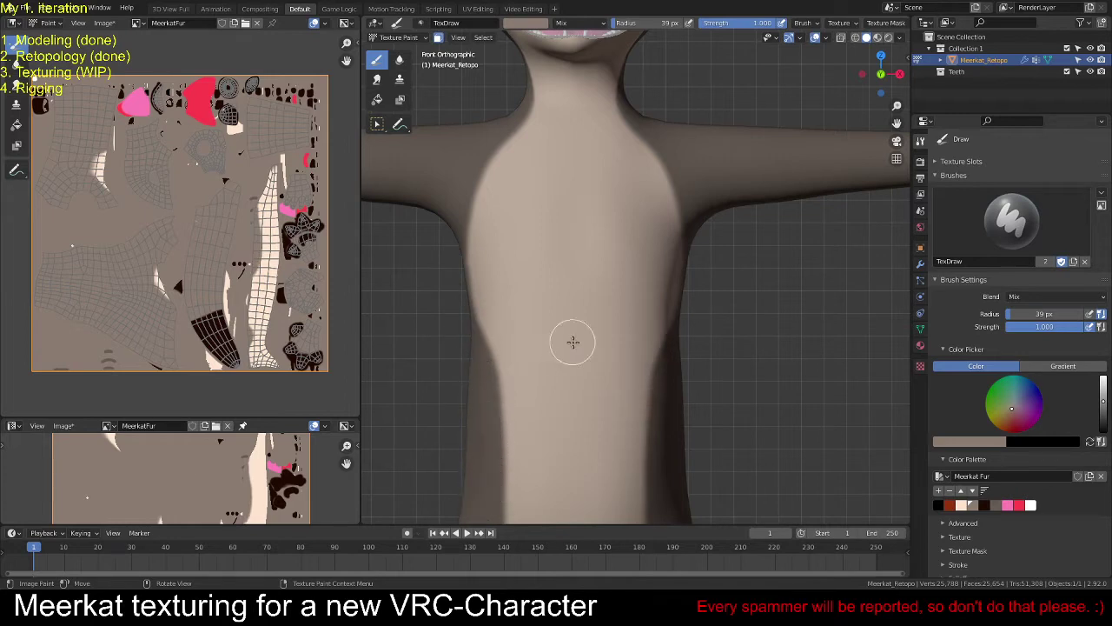
scroll(571, 336, "down", 4)
scroll(620, 342, "up", 3)
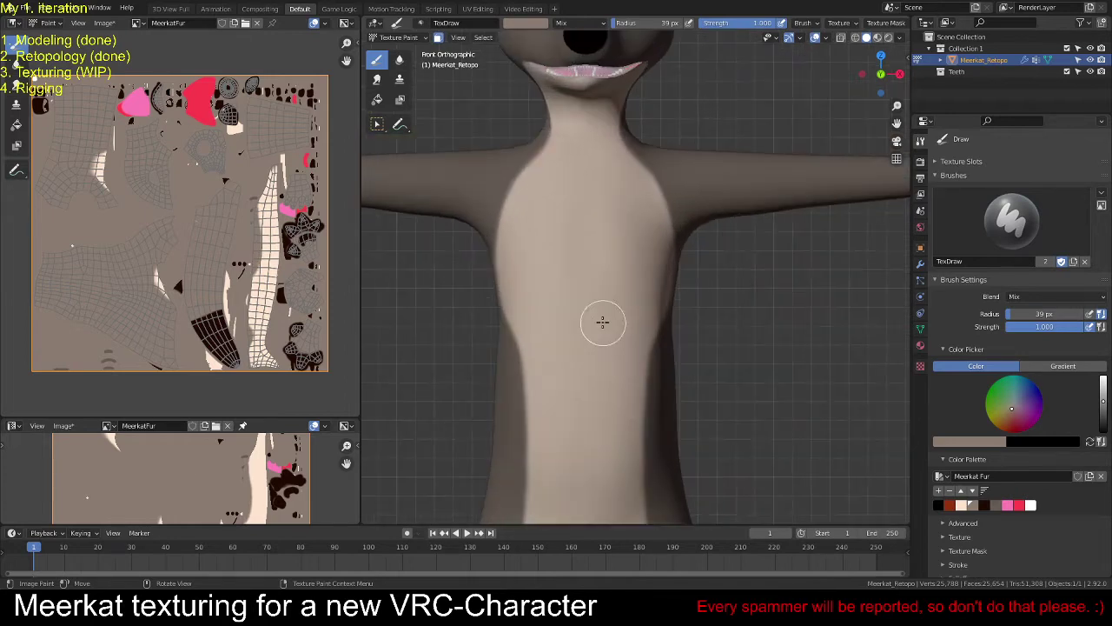
scroll(596, 318, "down", 1)
scroll(598, 312, "up", 2)
middle_click_drag(529, 290, 710, 318)
Step: Undo a dark red dab on the neck, then paint cream from throat to chest
left_click(952, 505)
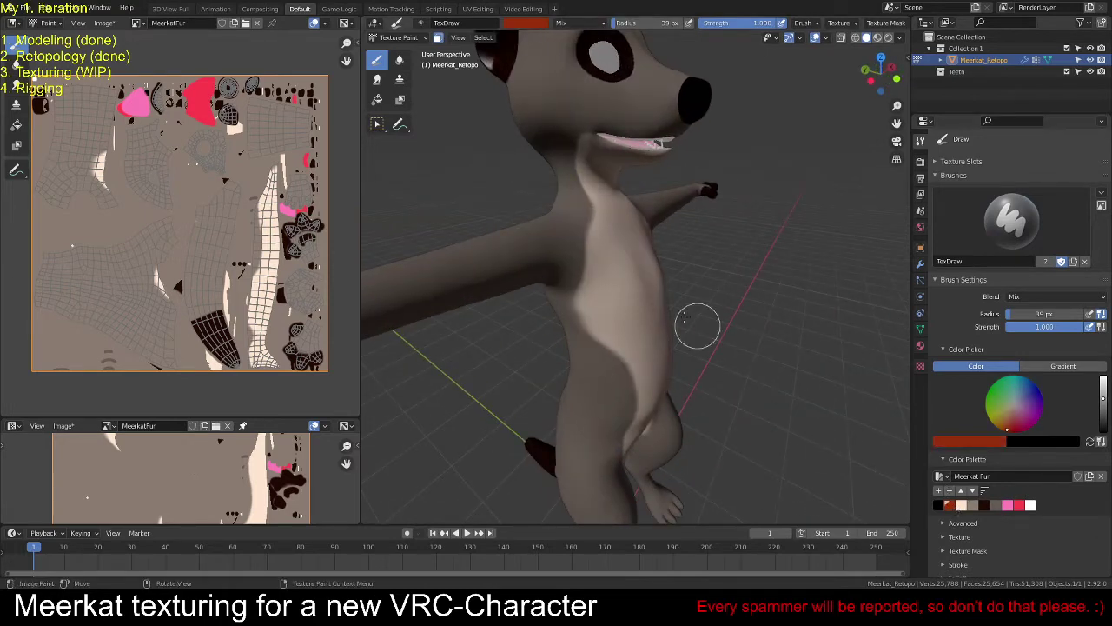
scroll(600, 206, "up", 2)
mouse_move(601, 206)
middle_mouse_down()
mouse_move(568, 187)
mouse_move(583, 155)
middle_mouse_up()
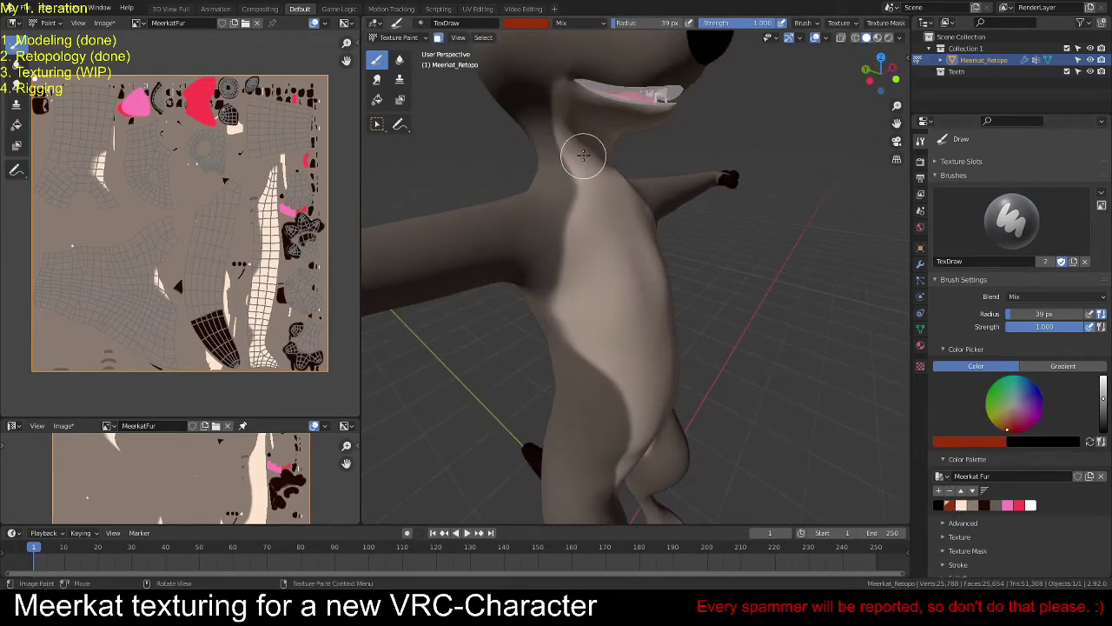
left_click_drag(574, 156, 576, 167)
key("ctrl+z")
left_click(962, 506)
middle_click_drag(616, 174, 584, 154)
mouse_move(584, 154)
left_mouse_down()
mouse_move(560, 250)
mouse_move(581, 326)
left_mouse_up()
Step: Trim the chest edge from belly to armpit in grey-brown, then reselect the cream swatch
left_click(973, 505)
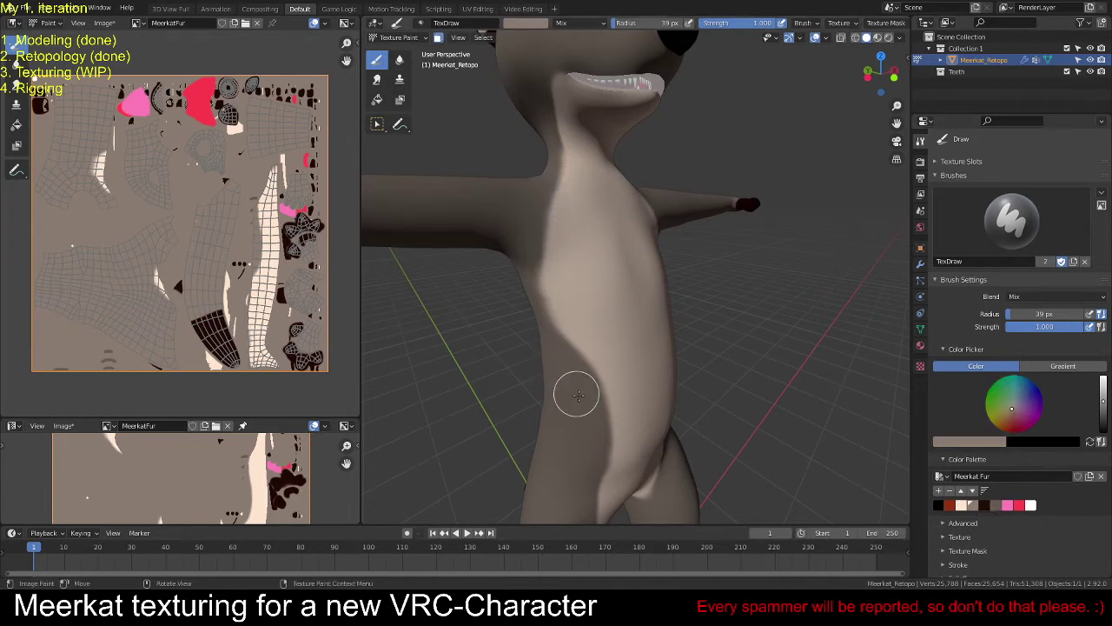
mouse_move(592, 405)
left_mouse_down()
mouse_move(578, 348)
mouse_move(535, 268)
left_mouse_up()
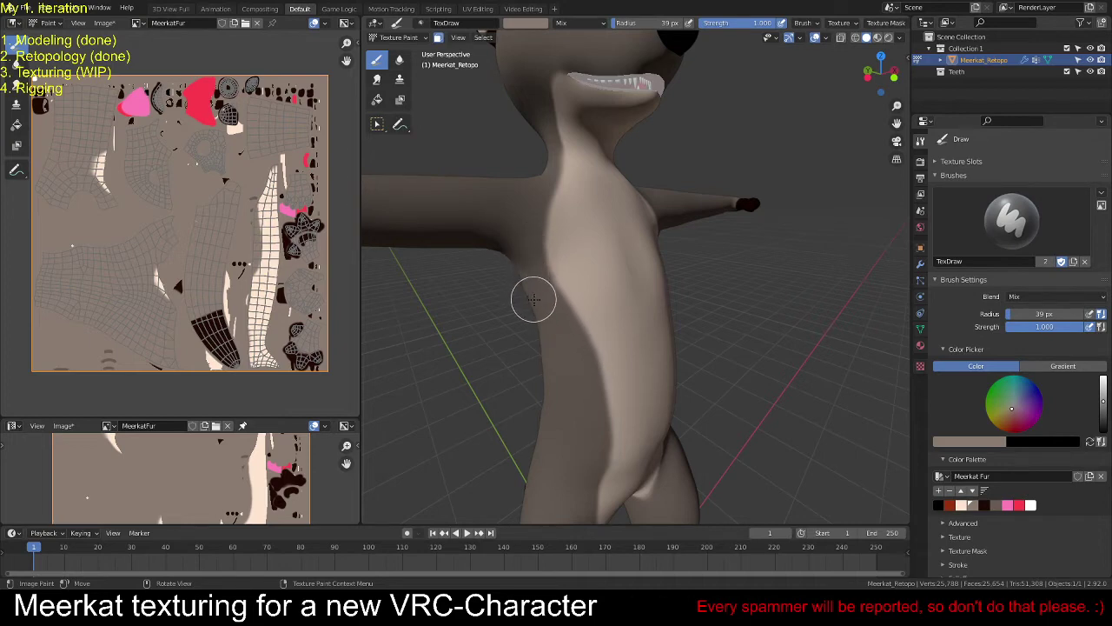
scroll(565, 363, "down", 6)
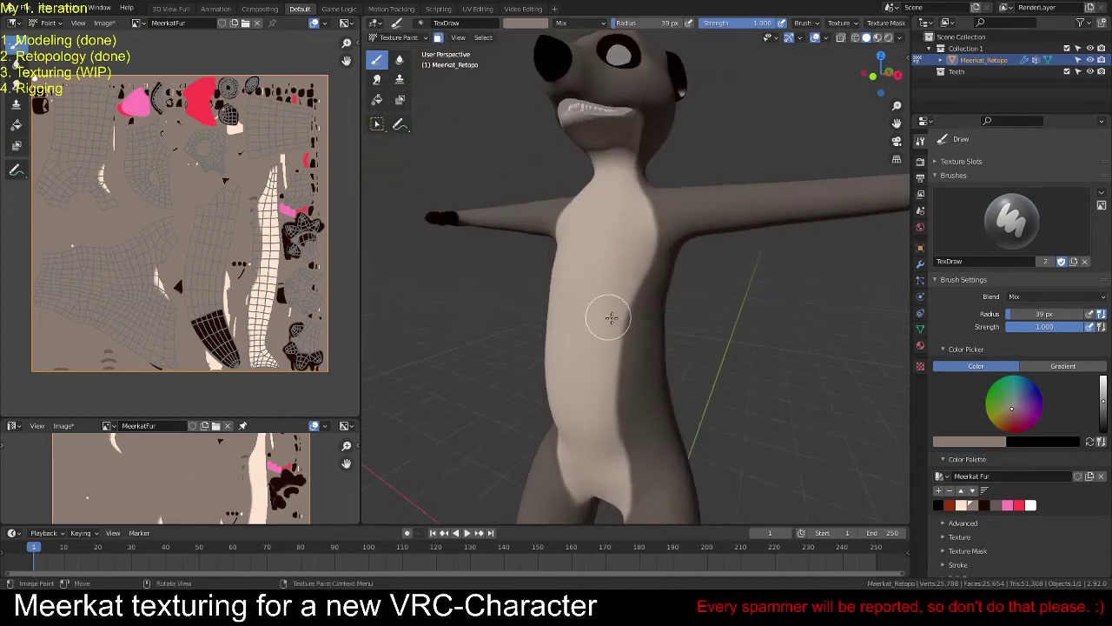
middle_click_drag(596, 316, 688, 321)
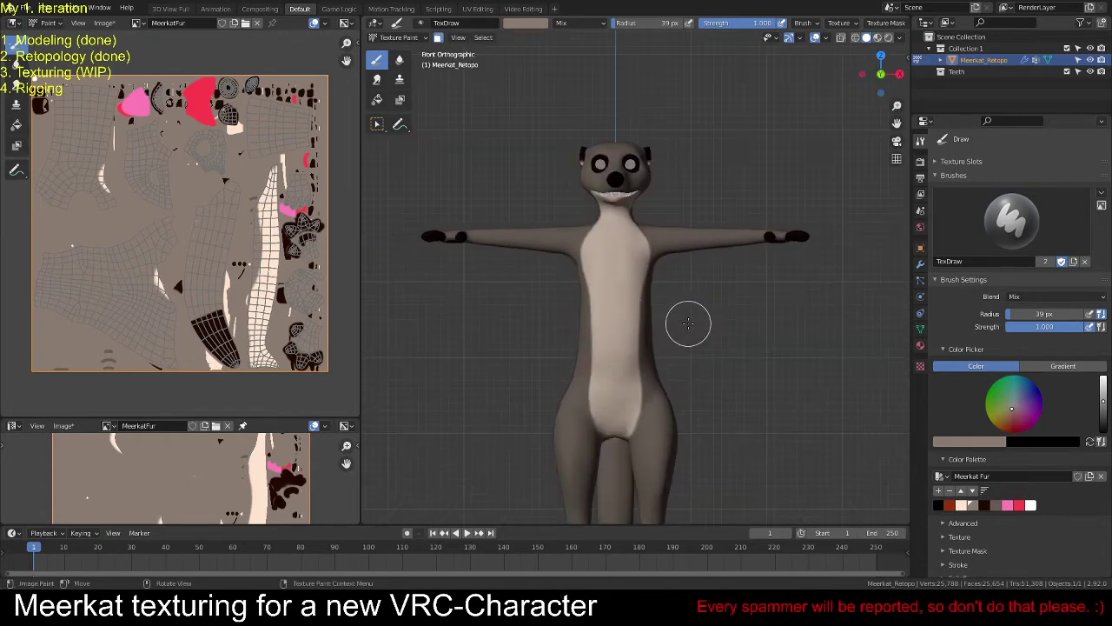
scroll(681, 321, "up", 3)
scroll(676, 322, "up", 3)
middle_click_drag(718, 199, 707, 273, "shift")
scroll(680, 268, "up", 1)
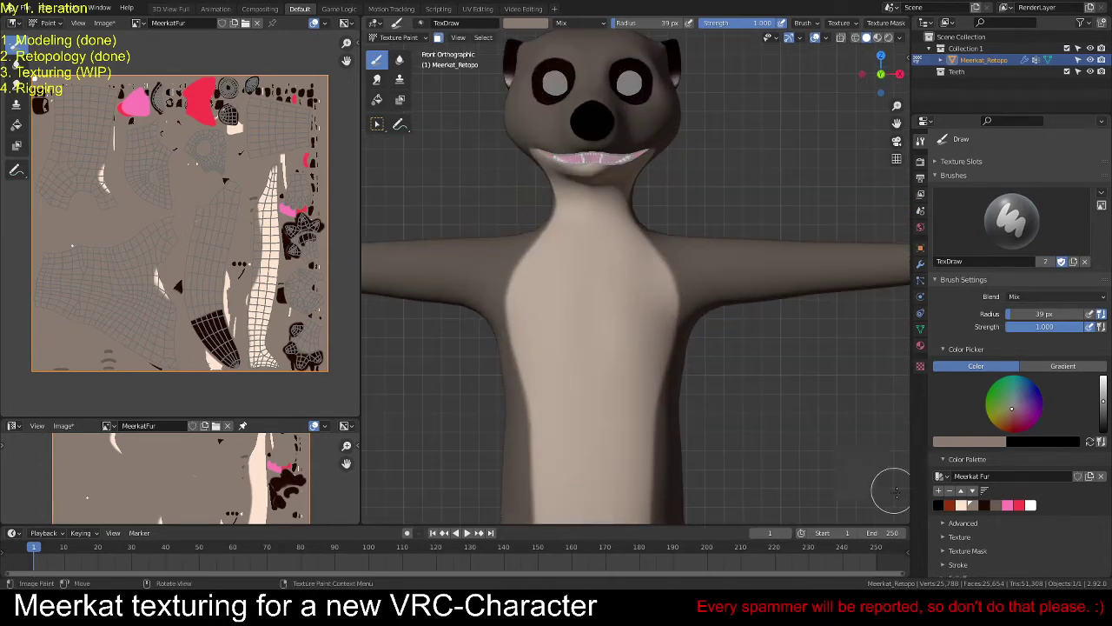
left_click(961, 505)
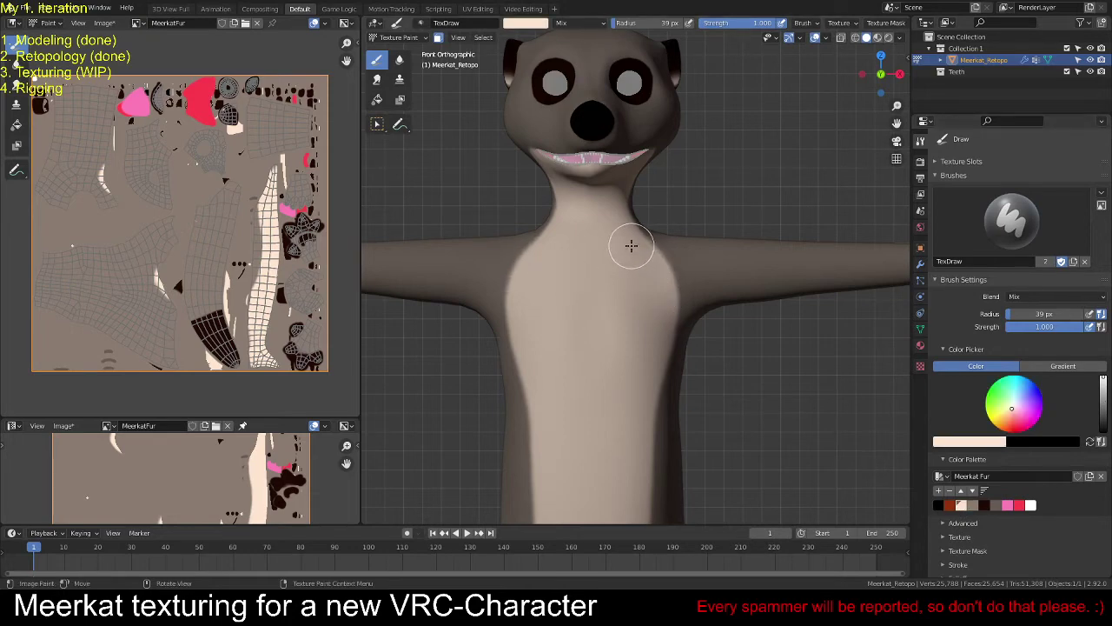
mouse_move(609, 232)
middle_mouse_down()
mouse_move(655, 281)
mouse_move(597, 286)
mouse_move(603, 306)
mouse_move(718, 304)
mouse_move(645, 284)
mouse_move(620, 260)
mouse_move(665, 335)
mouse_move(660, 266)
mouse_move(608, 243)
mouse_move(604, 189)
mouse_move(620, 179)
mouse_move(608, 226)
mouse_move(657, 286)
mouse_move(661, 232)
mouse_move(631, 263)
middle_mouse_up()
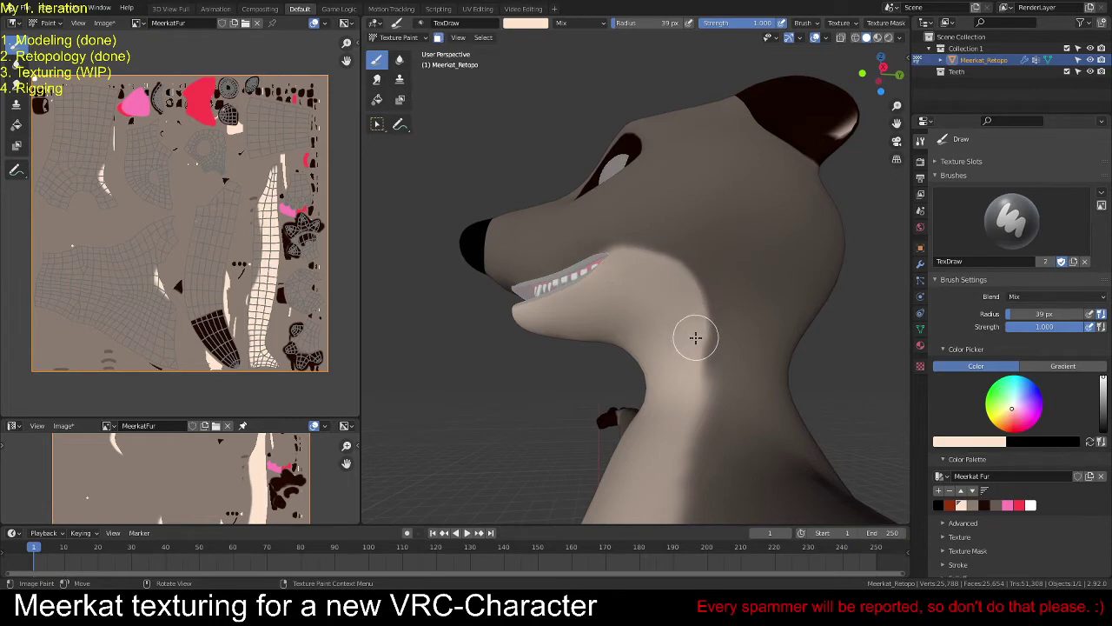
mouse_move(679, 412)
middle_mouse_down()
mouse_move(620, 385)
mouse_move(640, 348)
mouse_move(653, 351)
mouse_move(628, 388)
mouse_move(610, 356)
mouse_move(664, 412)
mouse_move(980, 528)
middle_mouse_up()
Step: With the dark brown swatch, paint a wide band across both legs above the feet
left_click(983, 505)
scroll(631, 280, "up", 5)
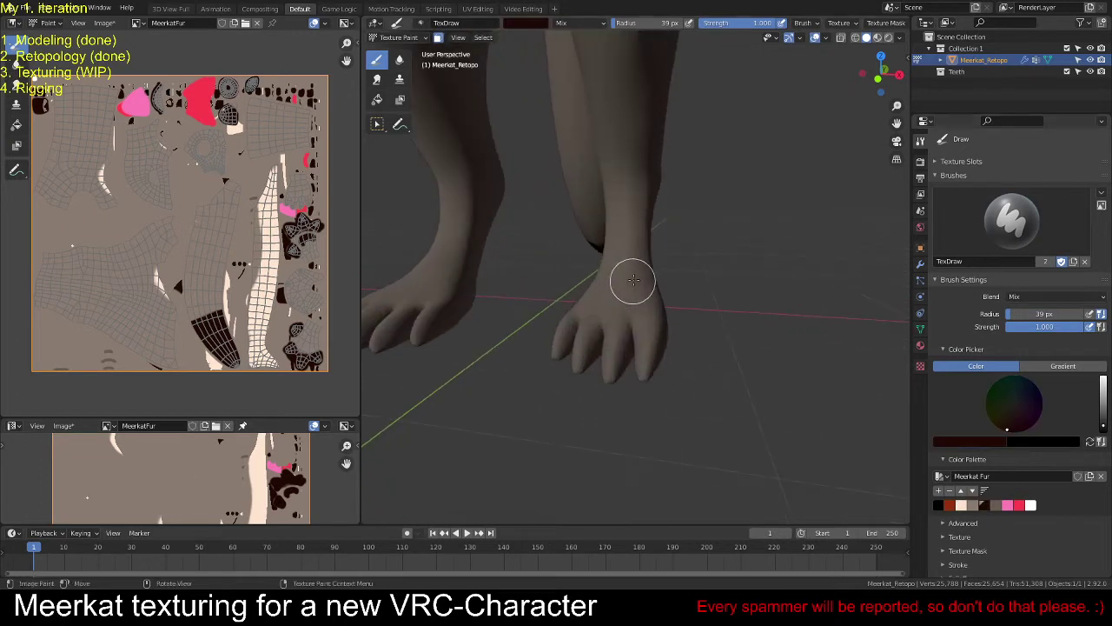
middle_click_drag(631, 281, 674, 362)
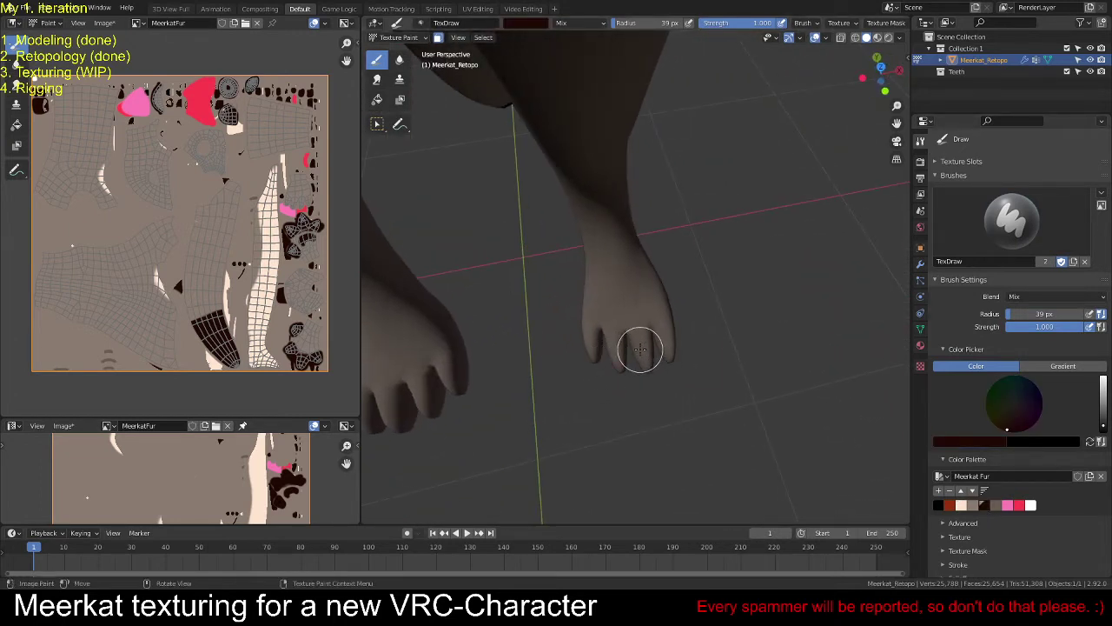
key("KP_7")
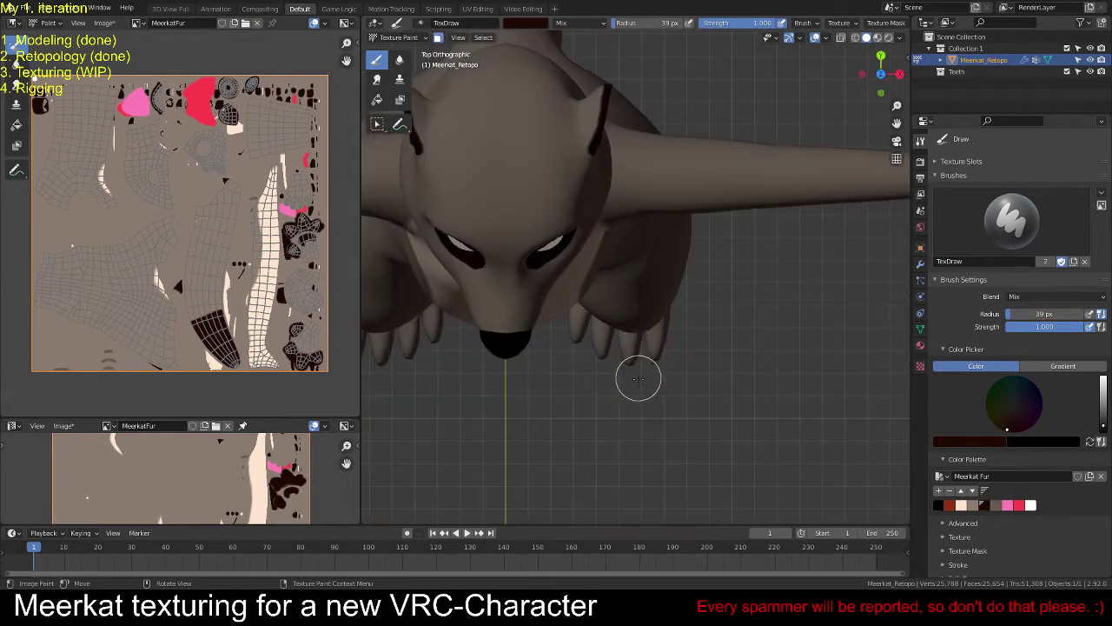
middle_click_drag(638, 379, 650, 322)
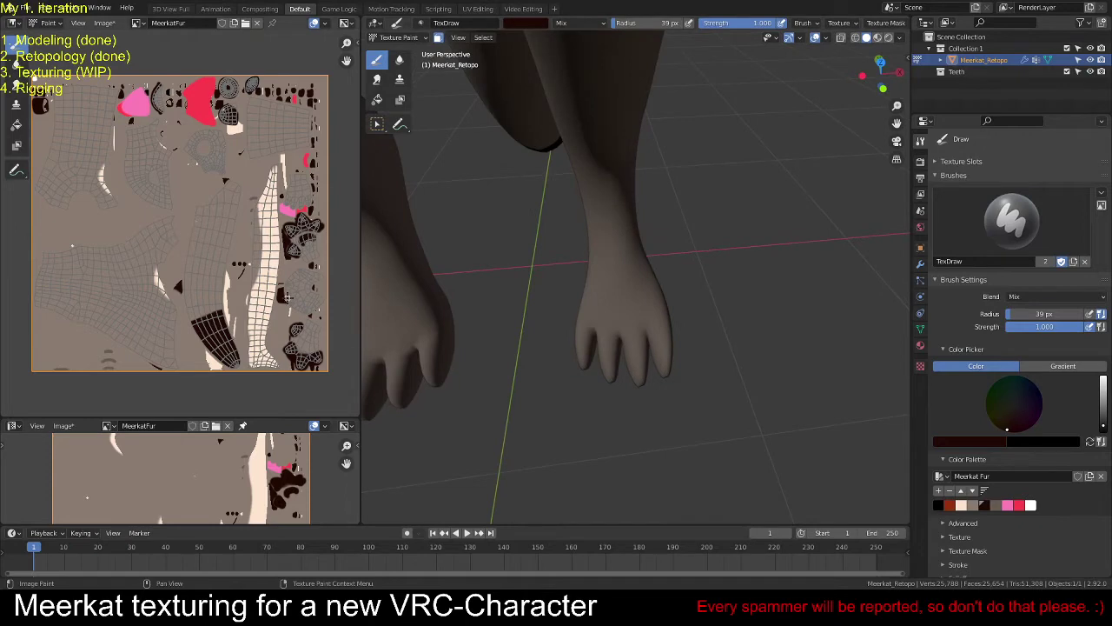
scroll(290, 297, "up", 6)
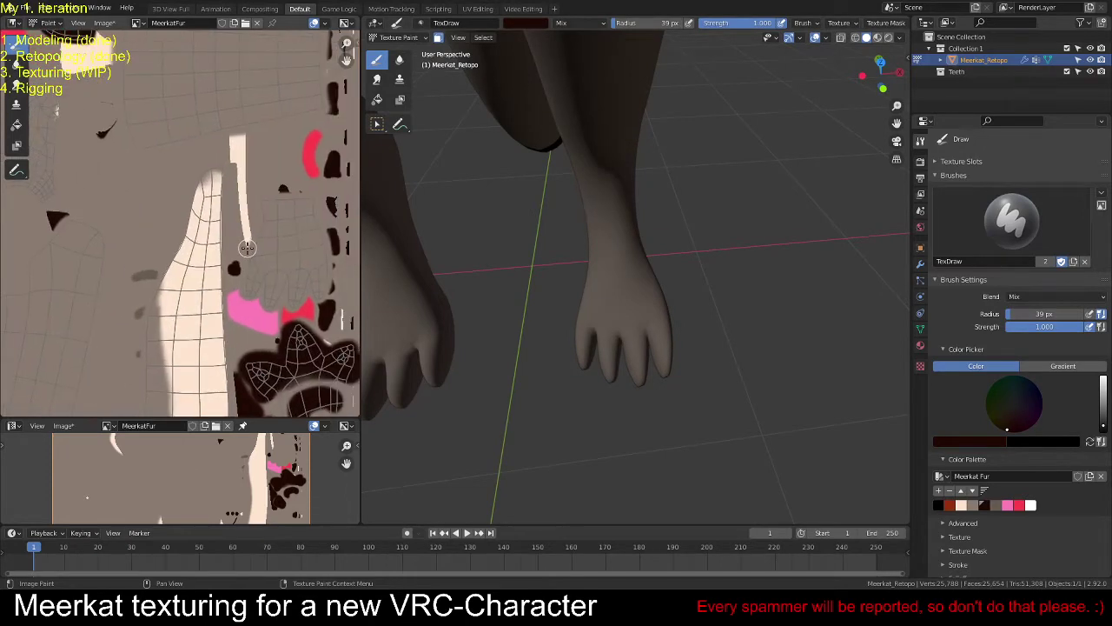
scroll(247, 248, "up", 2)
middle_click_drag(298, 278, 149, 256)
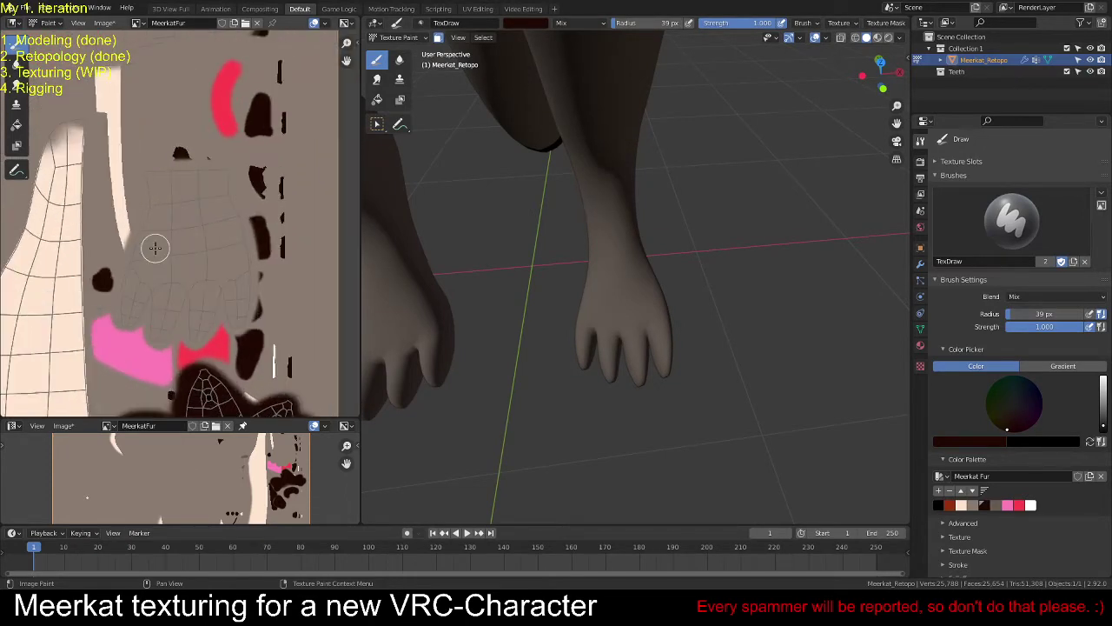
left_click_drag(565, 307, 687, 306)
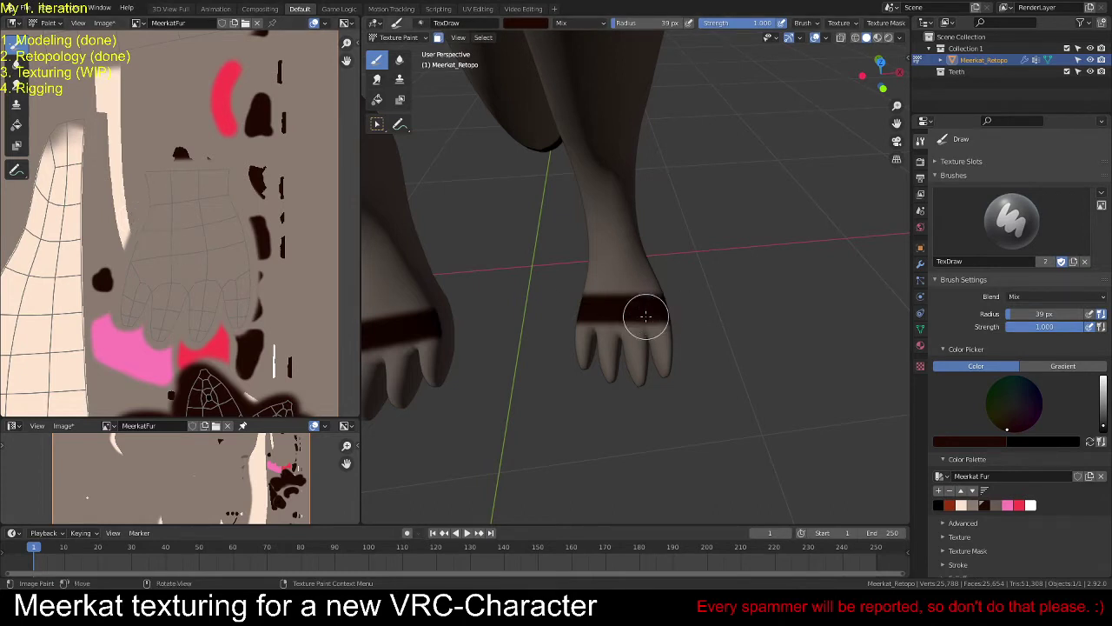
middle_click_drag(684, 296, 589, 290)
left_click_drag(588, 290, 639, 289)
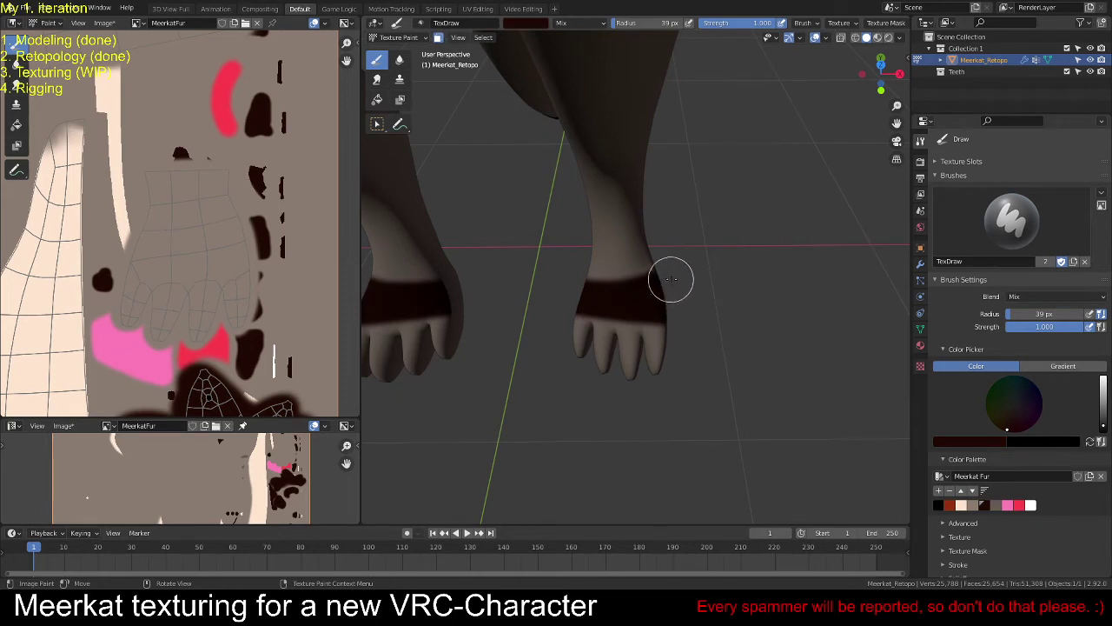
Step: Extend the dark brown down toward the toes and along the paw edges
middle_click_drag(743, 280, 610, 318)
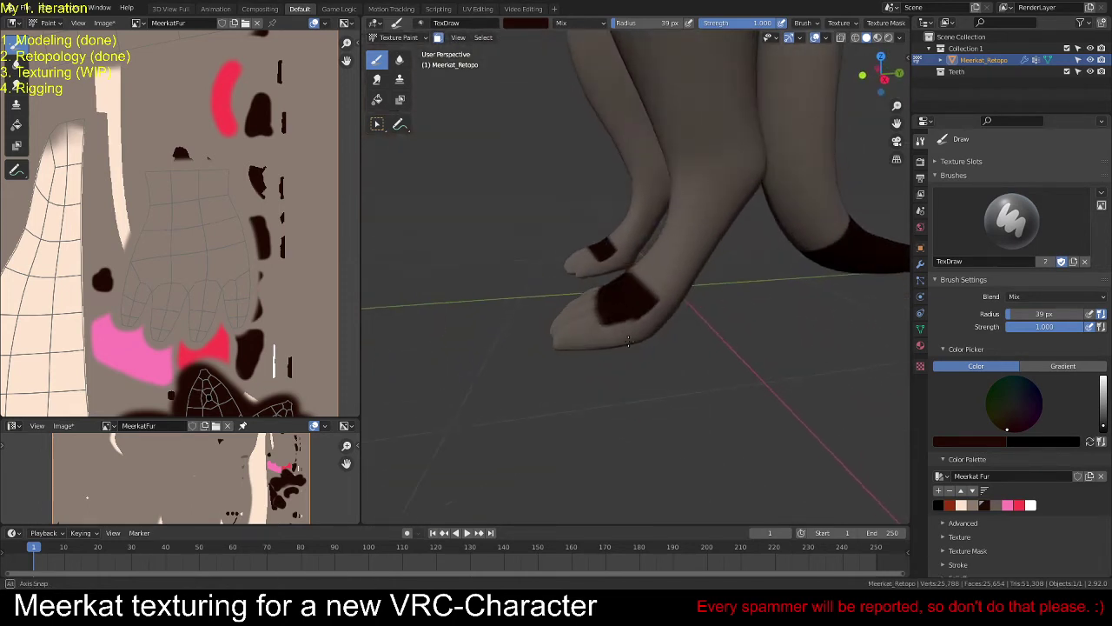
left_click_drag(611, 317, 627, 344)
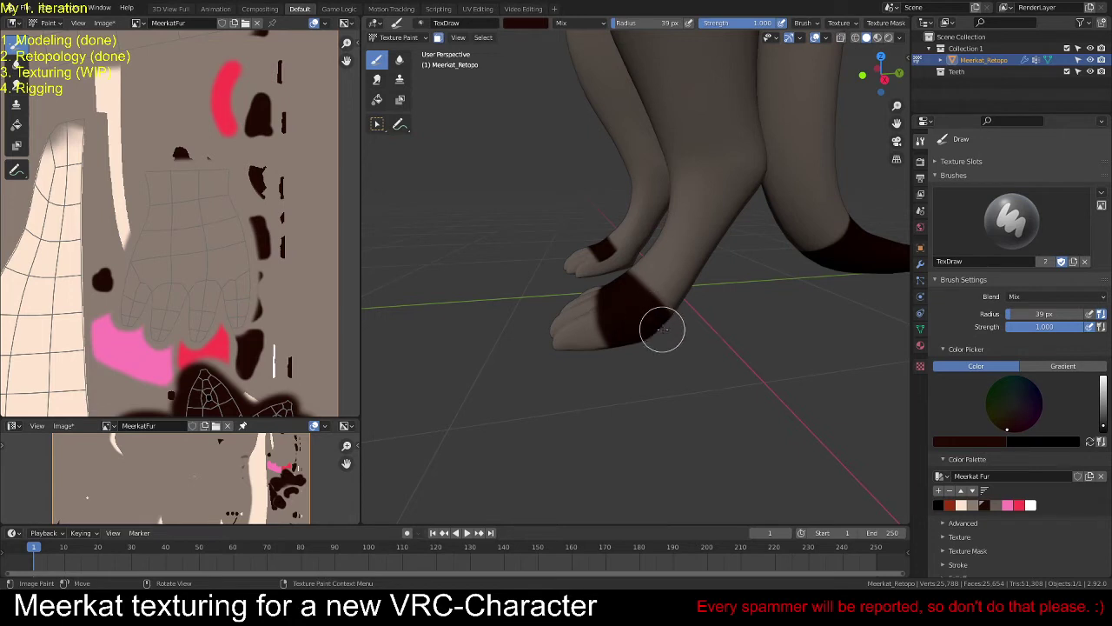
middle_click_drag(662, 328, 567, 303)
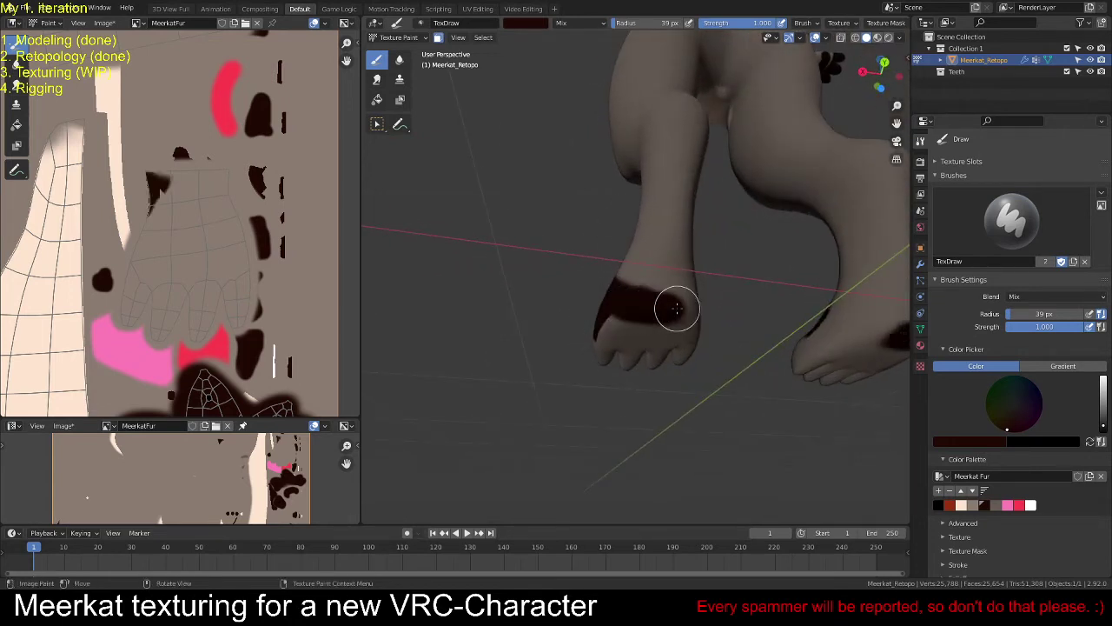
mouse_move(677, 308)
left_mouse_down()
mouse_move(609, 319)
mouse_move(670, 327)
mouse_move(574, 339)
mouse_move(718, 337)
mouse_move(690, 356)
left_mouse_up()
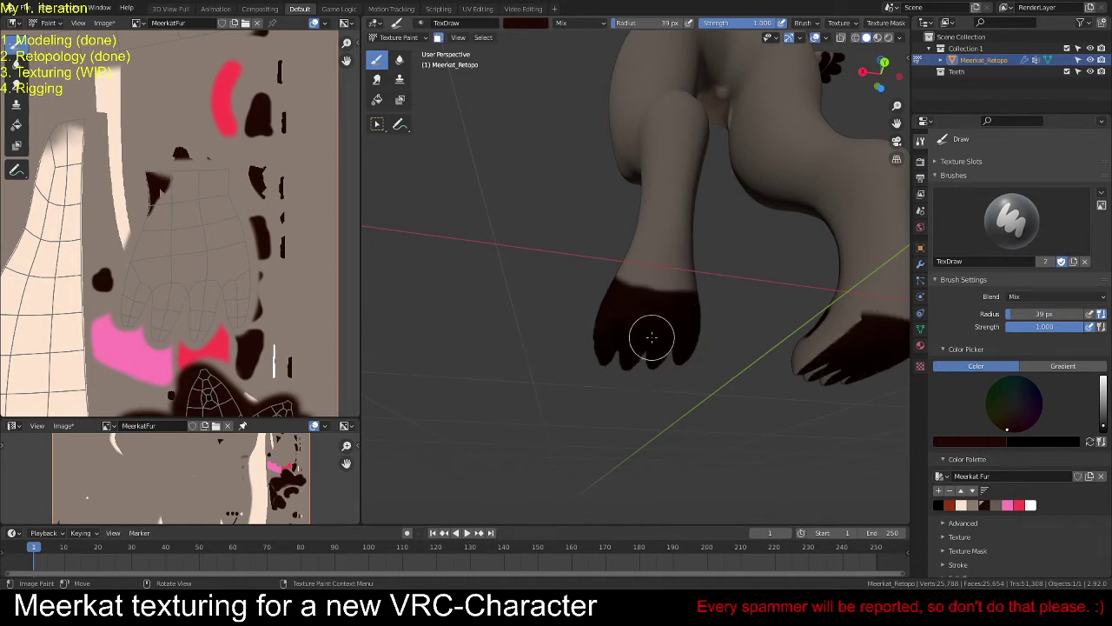
middle_click_drag(652, 337, 587, 381)
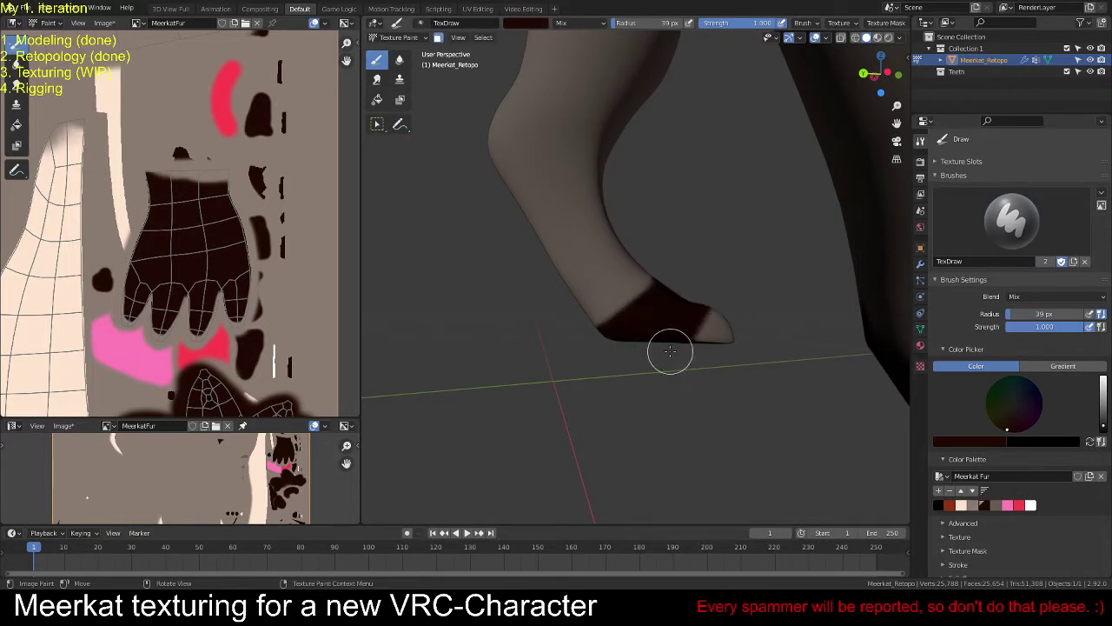
Step: Paint the light fingers and the right foot's sole and toes dark brown
mouse_move(760, 301)
middle_mouse_down()
mouse_move(619, 370)
mouse_move(599, 356)
middle_mouse_up()
mouse_move(566, 336)
left_mouse_down()
mouse_move(609, 322)
mouse_move(536, 367)
mouse_move(730, 367)
left_mouse_up()
middle_click_drag(644, 375, 629, 326)
left_click_drag(594, 321, 738, 325)
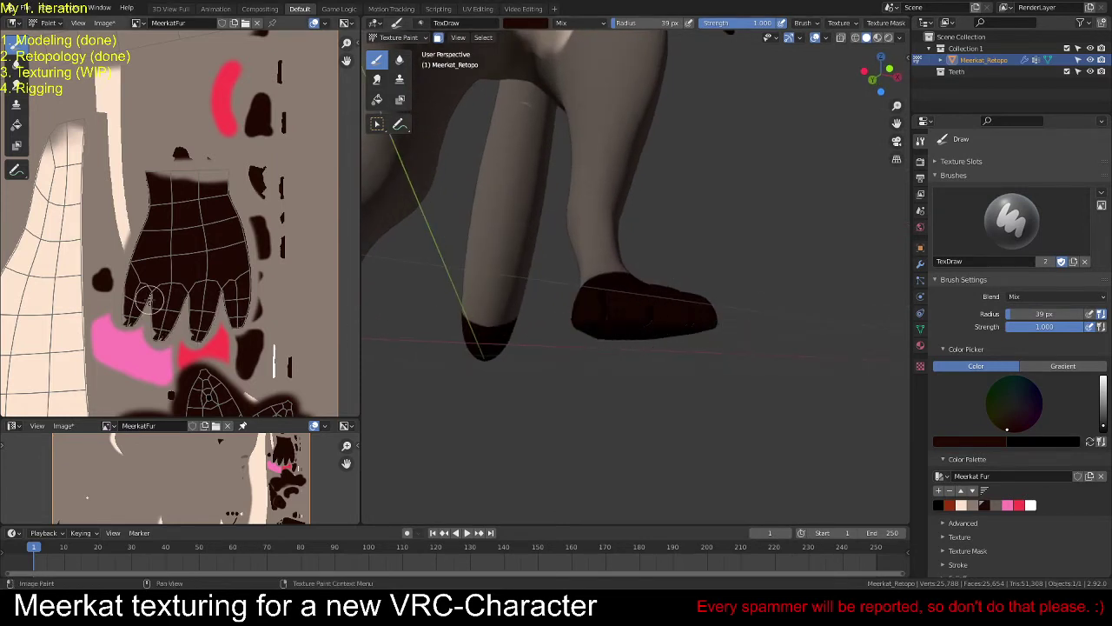
Step: Paint the paw island's left edge dark in the Image Editor
scroll(184, 287, "up", 1)
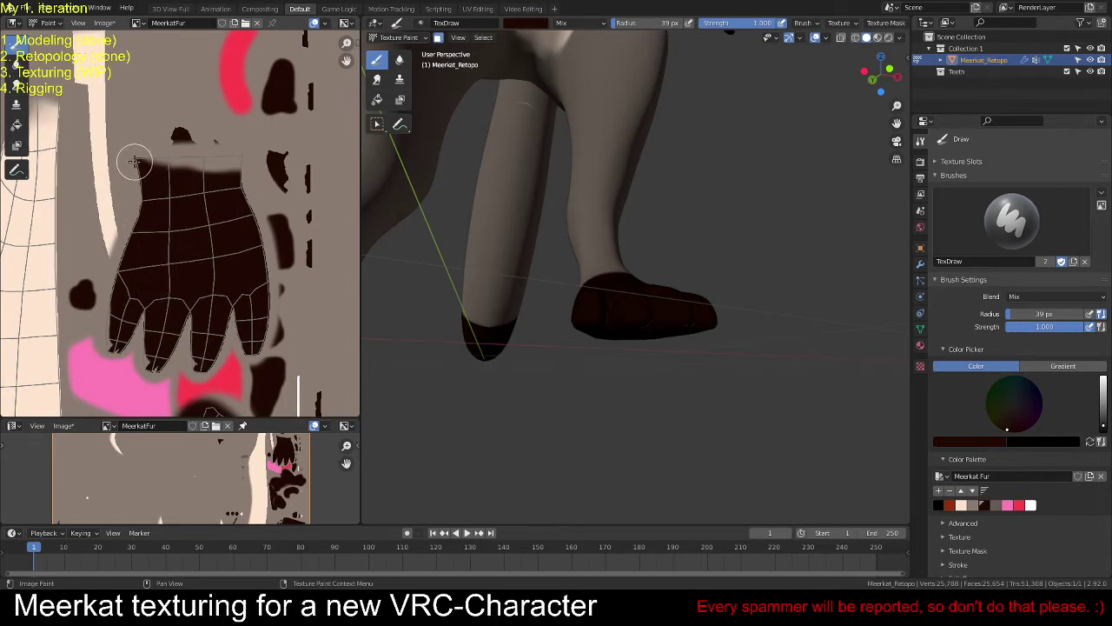
mouse_move(135, 162)
left_mouse_down()
mouse_move(139, 215)
mouse_move(113, 276)
mouse_move(111, 340)
mouse_move(122, 346)
mouse_move(141, 308)
mouse_move(145, 368)
mouse_move(156, 372)
mouse_move(187, 308)
mouse_move(200, 372)
mouse_move(230, 306)
mouse_move(258, 355)
mouse_move(266, 267)
mouse_move(241, 191)
left_mouse_up()
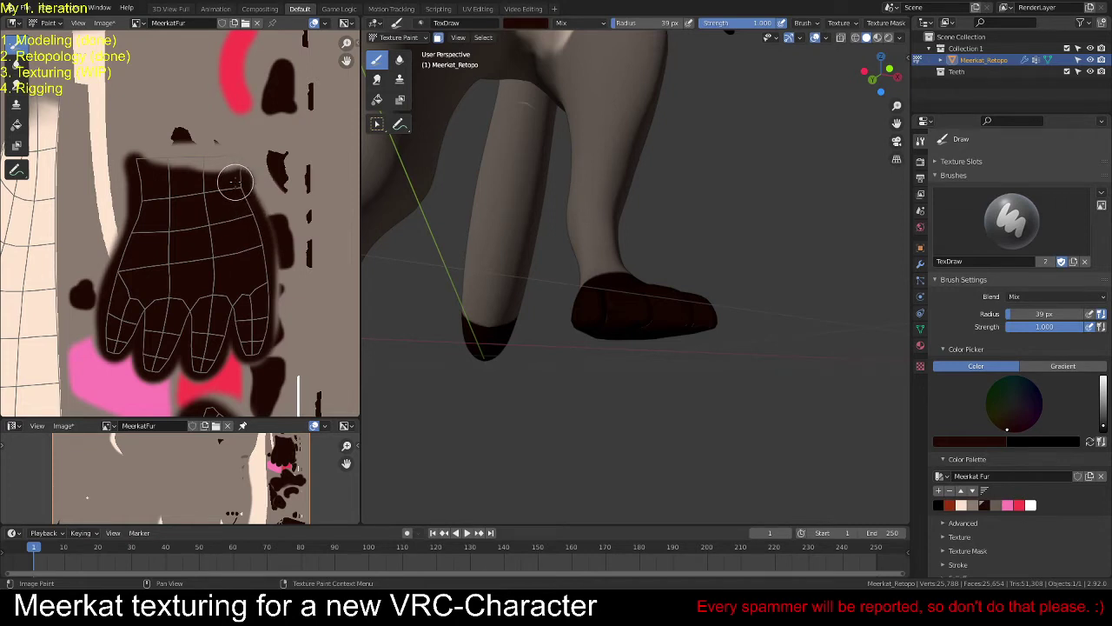
middle_click_drag(547, 319, 550, 349)
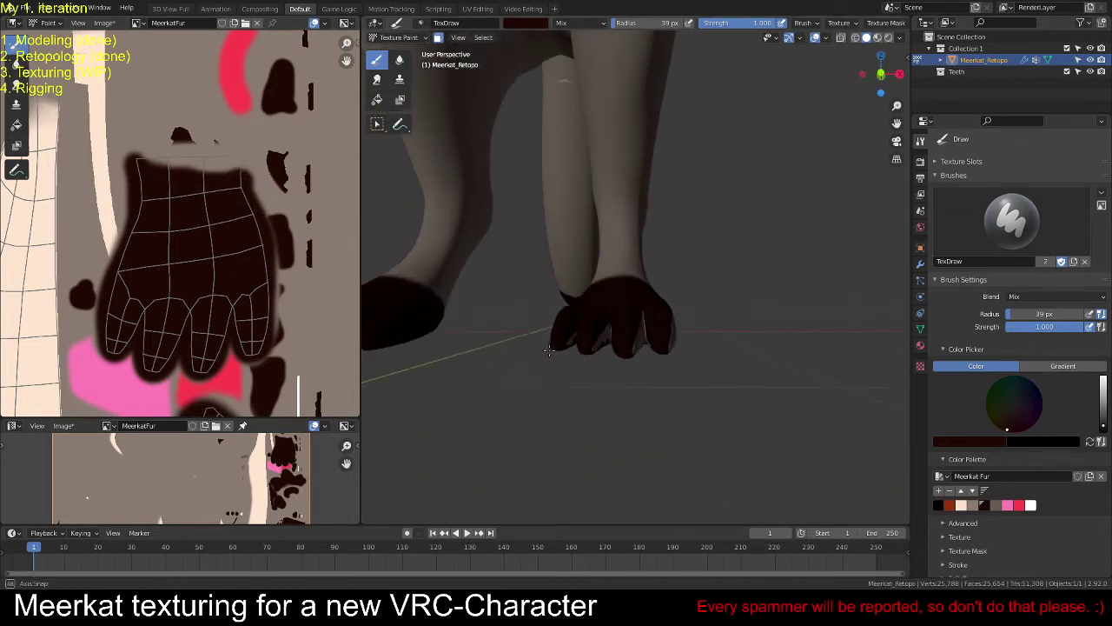
scroll(170, 274, "down", 4)
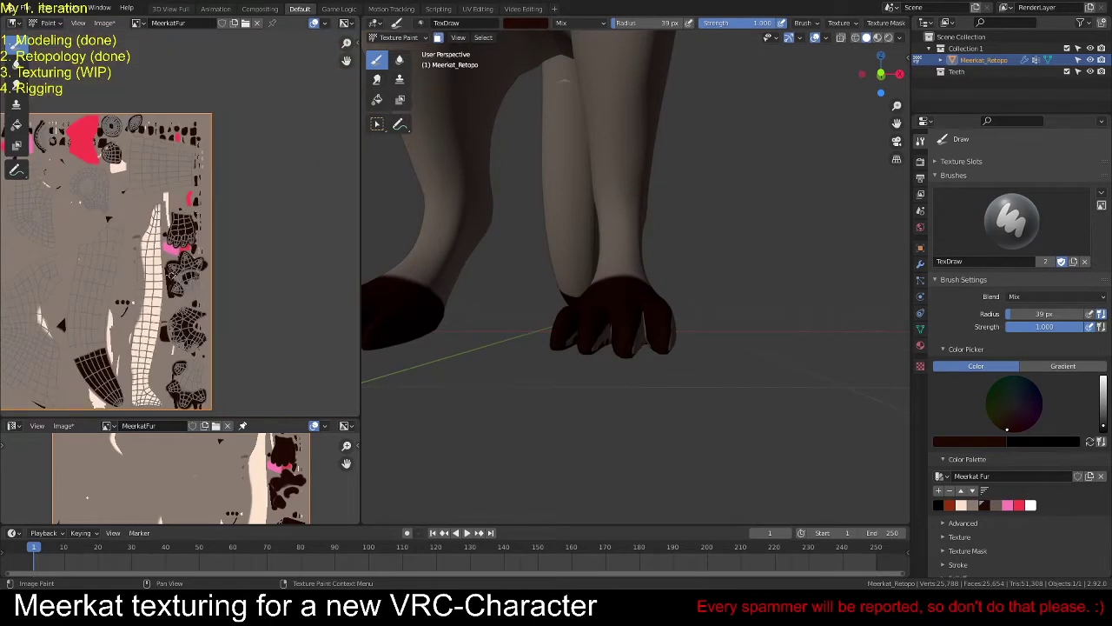
Step: Zoom onto the round island beside the red patch and paint its light spot dark
middle_click_drag(112, 243, 206, 233)
scroll(207, 232, "up", 1)
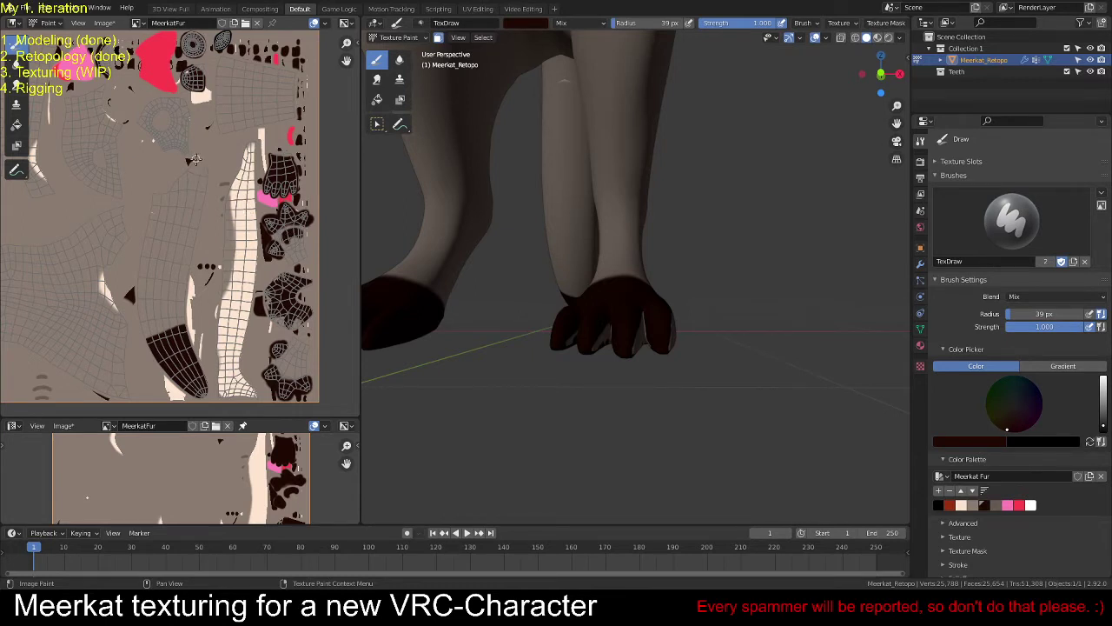
middle_click_drag(192, 111, 234, 235)
scroll(241, 236, "up", 3)
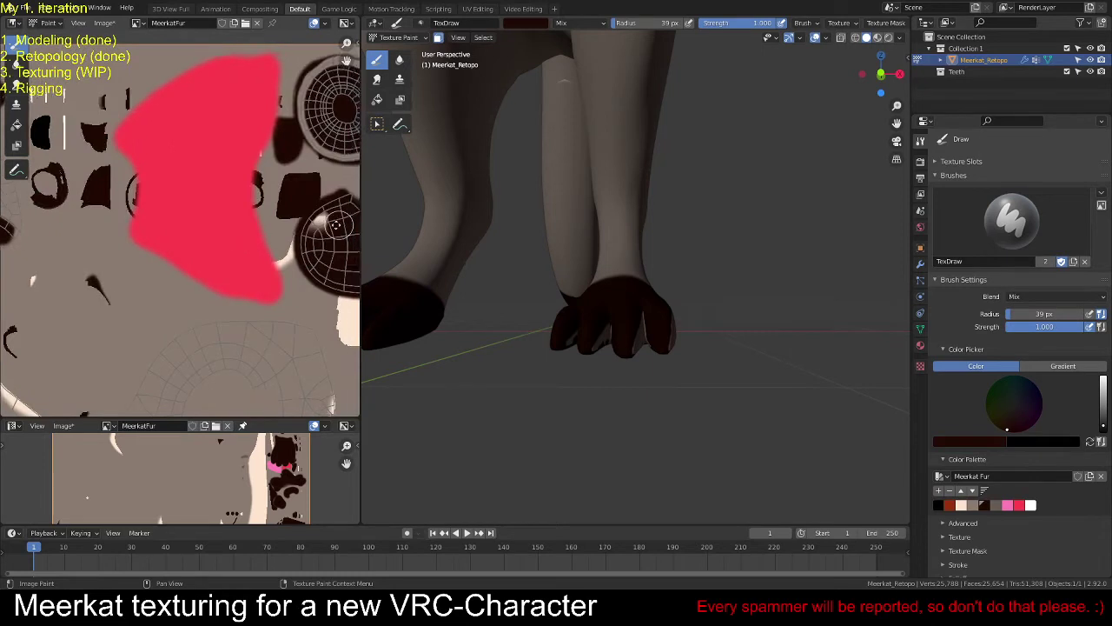
scroll(212, 243, "up", 2)
scroll(211, 244, "up", 1)
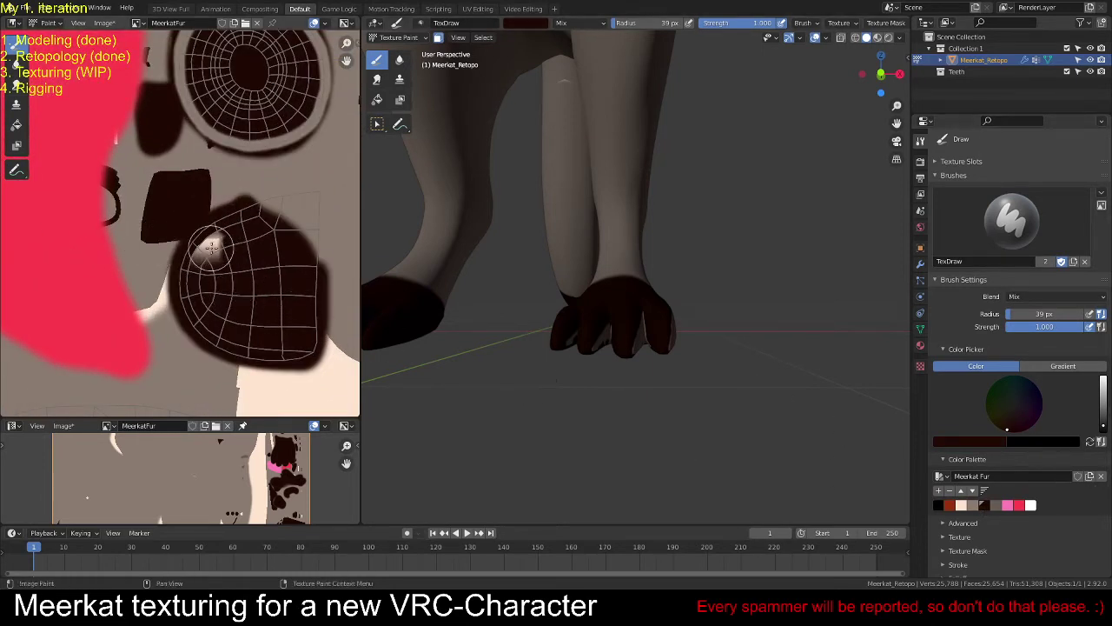
mouse_move(226, 242)
left_mouse_down()
mouse_move(200, 269)
mouse_move(219, 245)
left_mouse_up()
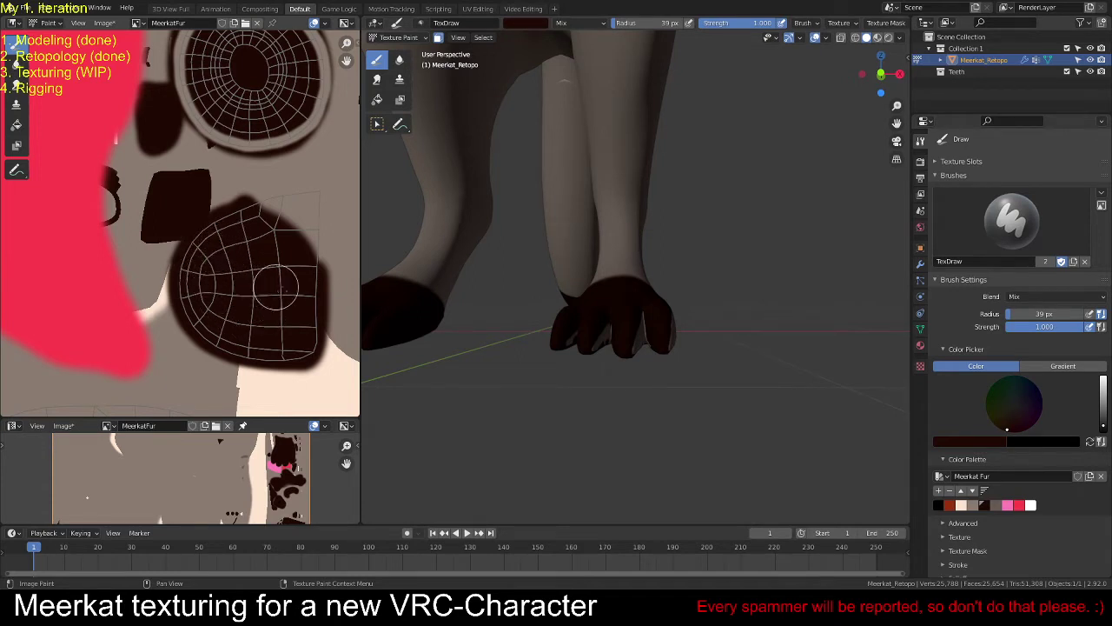
scroll(655, 357, "down", 10)
middle_click_drag(700, 221, 622, 269)
scroll(665, 261, "up", 8)
scroll(172, 245, "down", 5)
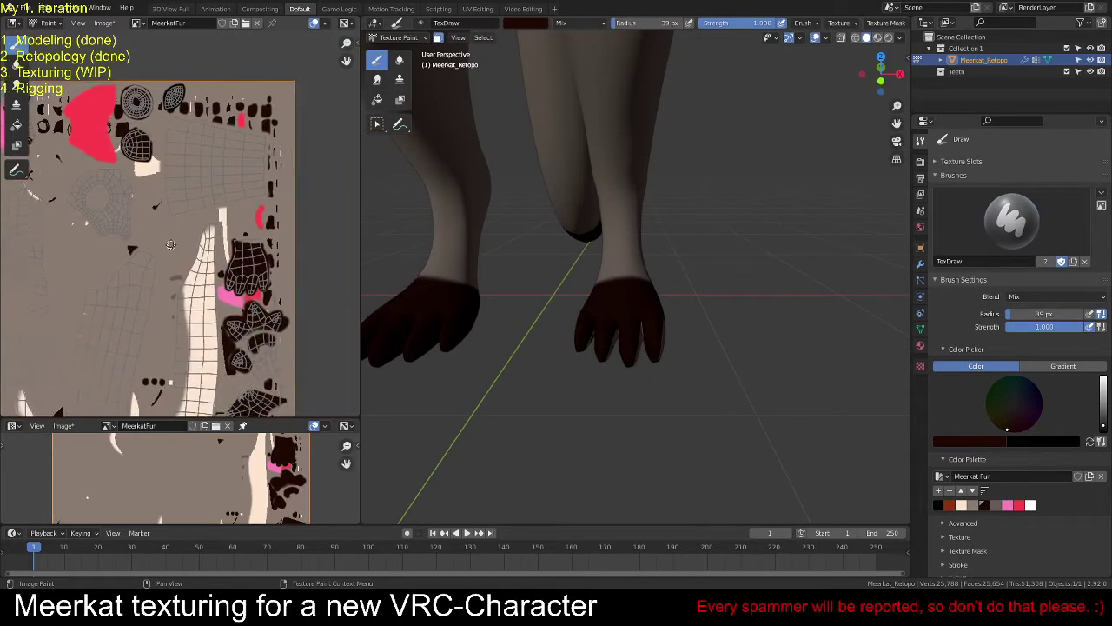
scroll(226, 299, "up", 4)
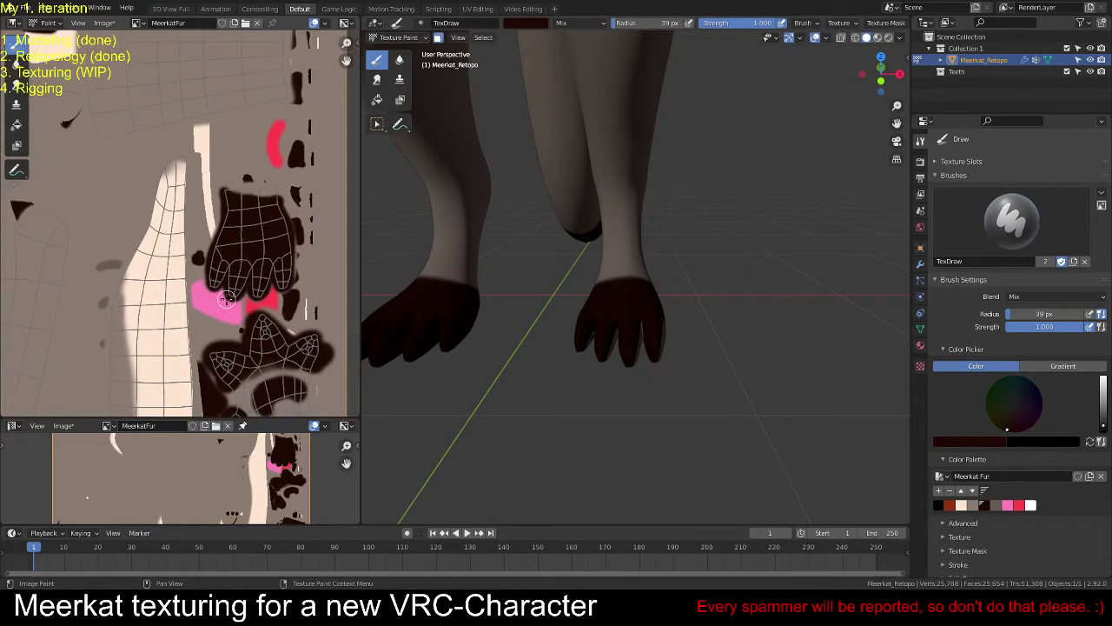
scroll(226, 298, "down", 5)
scroll(252, 276, "down", 2)
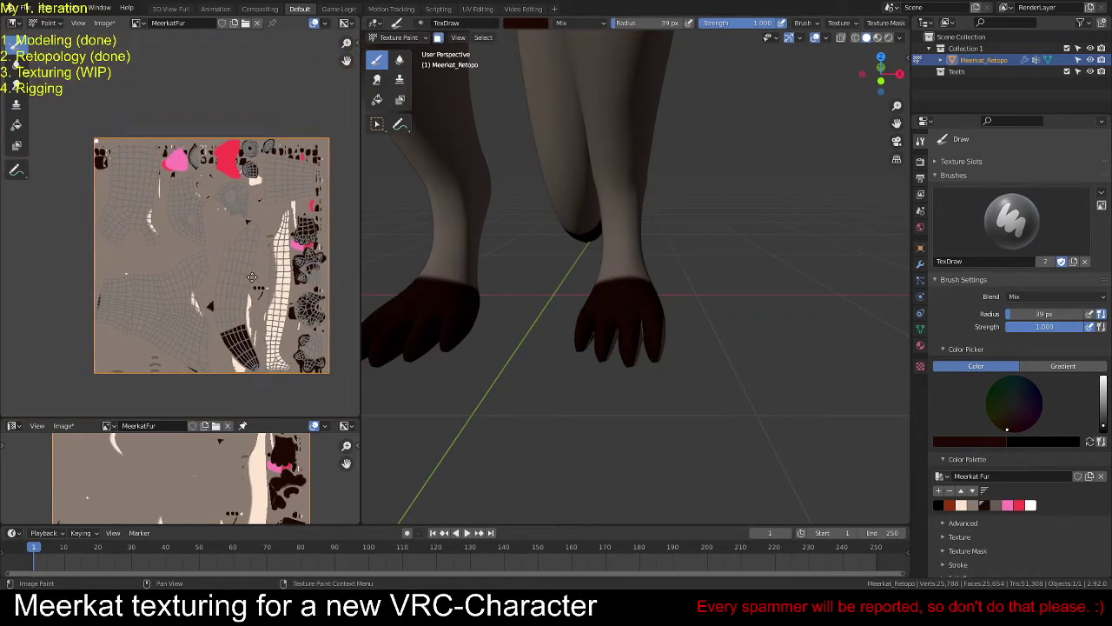
Step: In Edit Mode, deselect all and select both feet up to their seams with L
key("Tab")
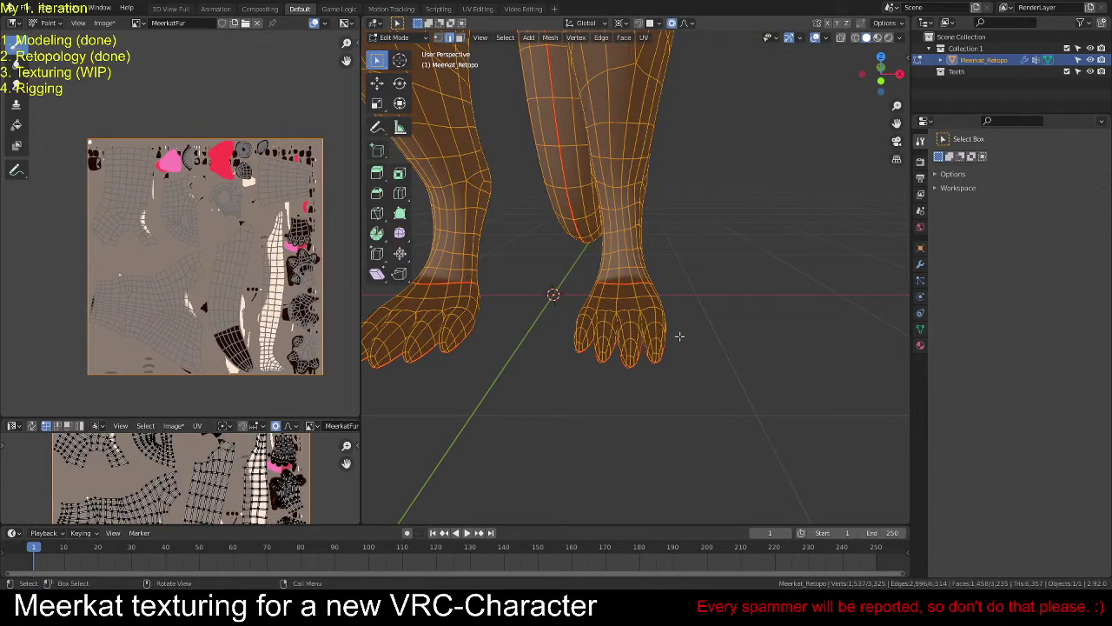
scroll(728, 325, "down", 8)
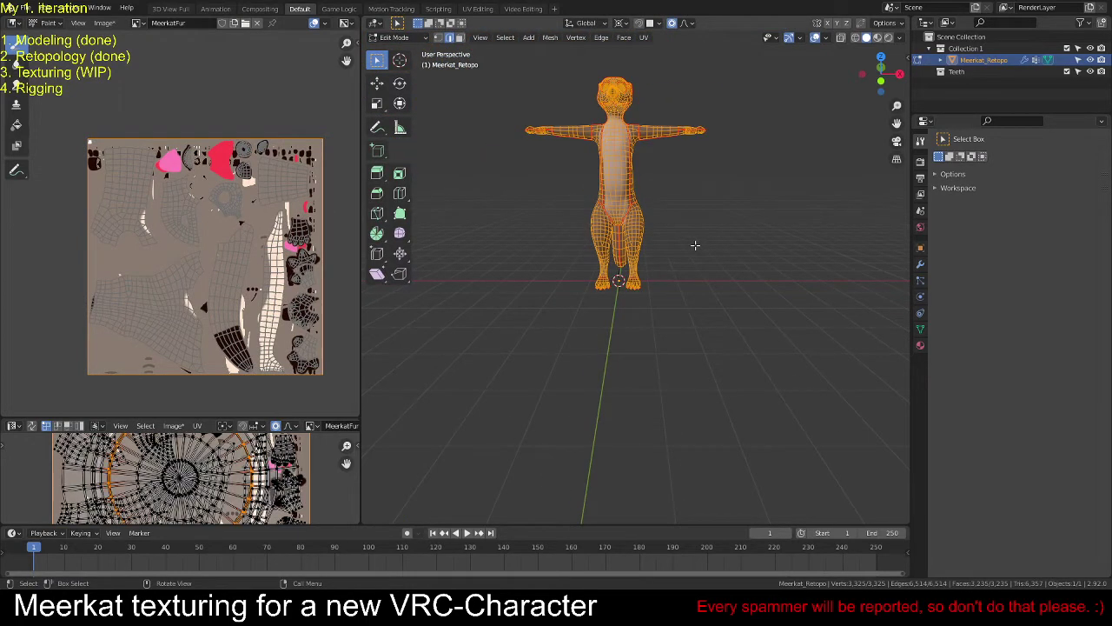
key("alt+a")
scroll(702, 261, "up", 4)
scroll(717, 277, "up", 2)
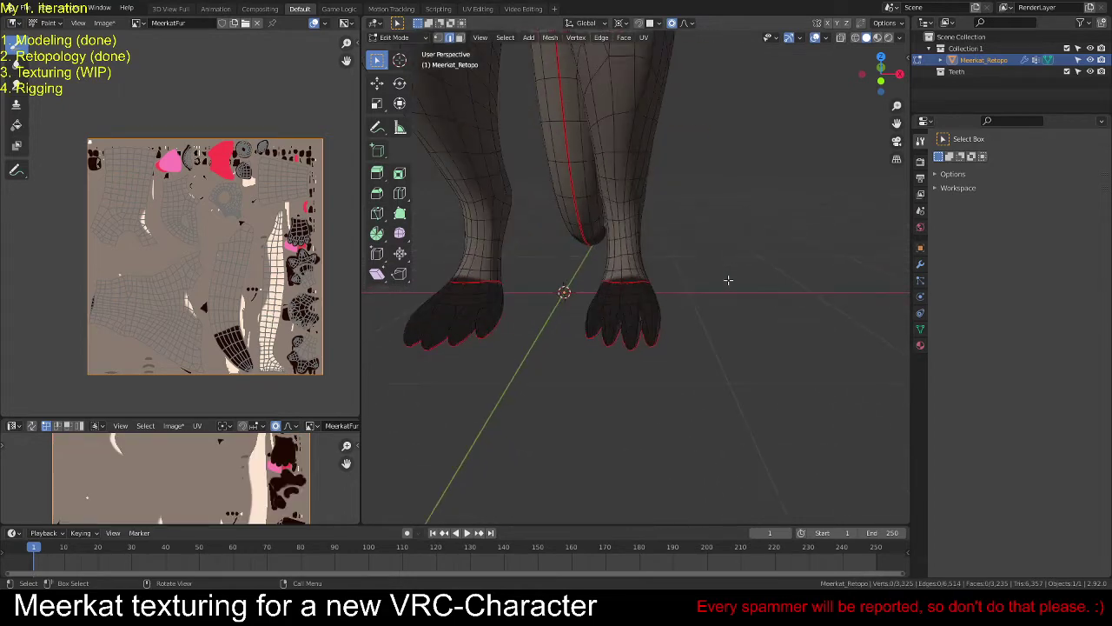
middle_click_drag(757, 307, 695, 283)
key("l")
middle_click_drag(211, 486, 200, 465)
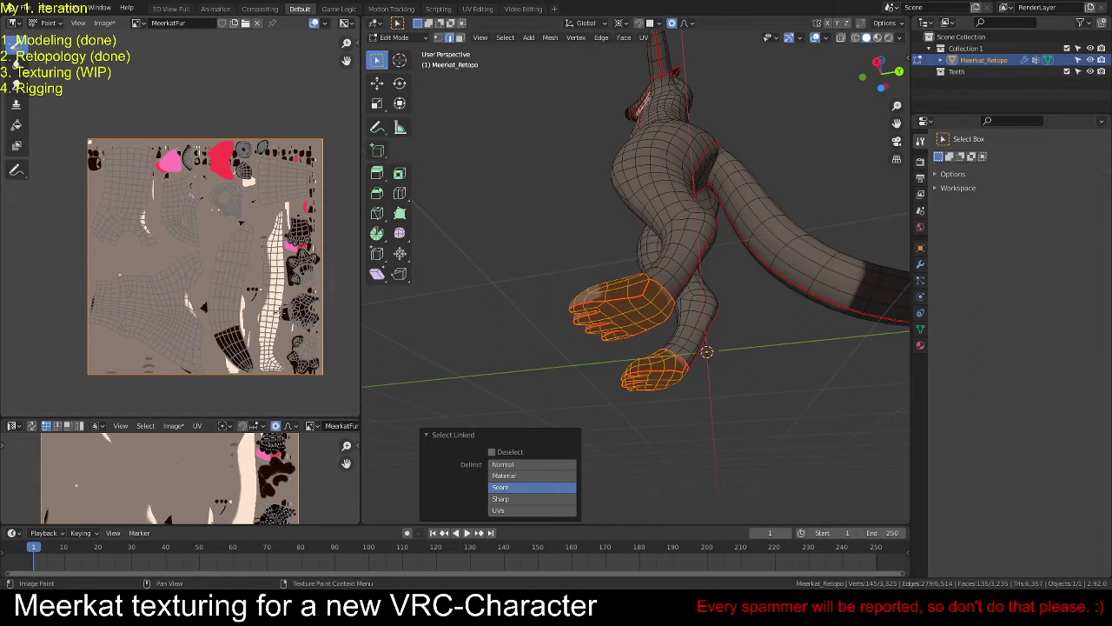
middle_click_drag(309, 312, 245, 289)
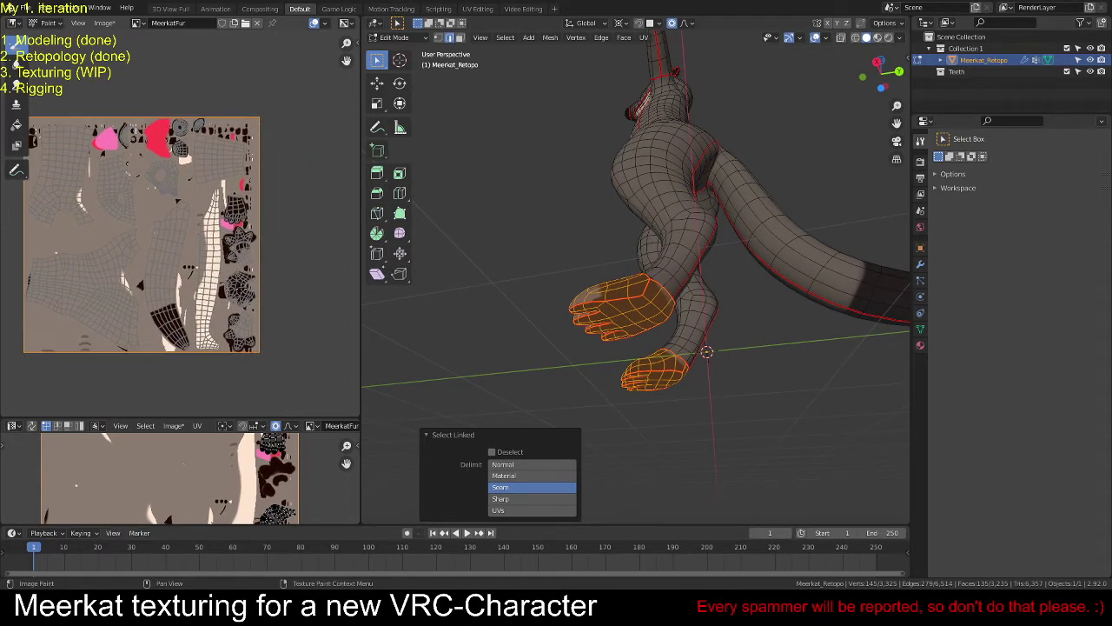
key("ctrl+Tab")
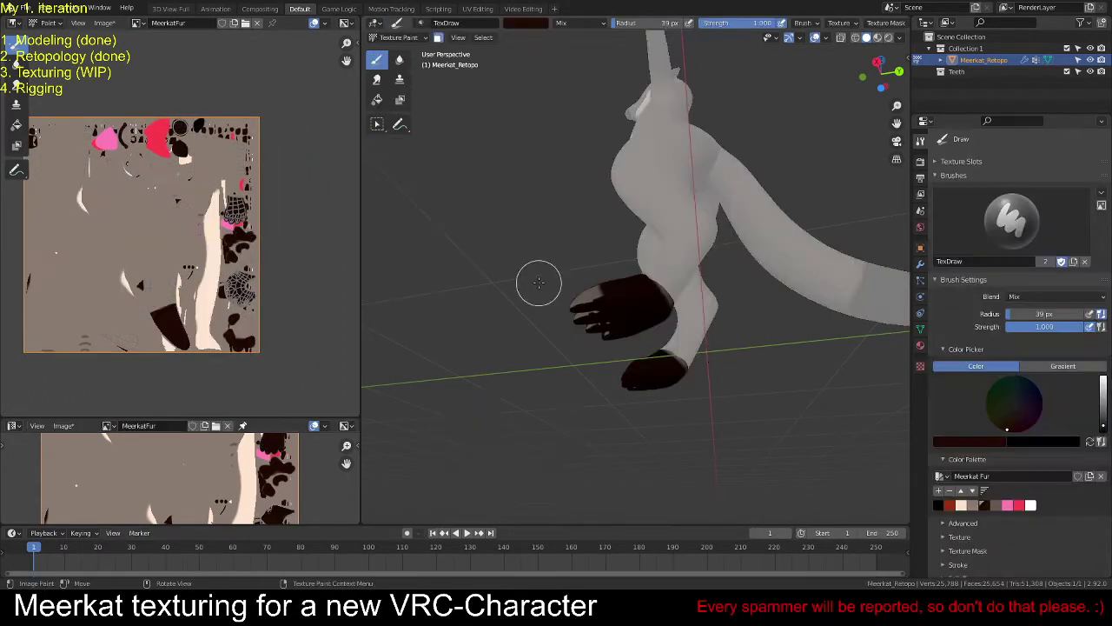
Step: Add the whole leg to the mesh selection with L
mouse_move(541, 278)
middle_mouse_down()
mouse_move(597, 377)
mouse_move(705, 331)
middle_mouse_up()
key("Tab")
key("l")
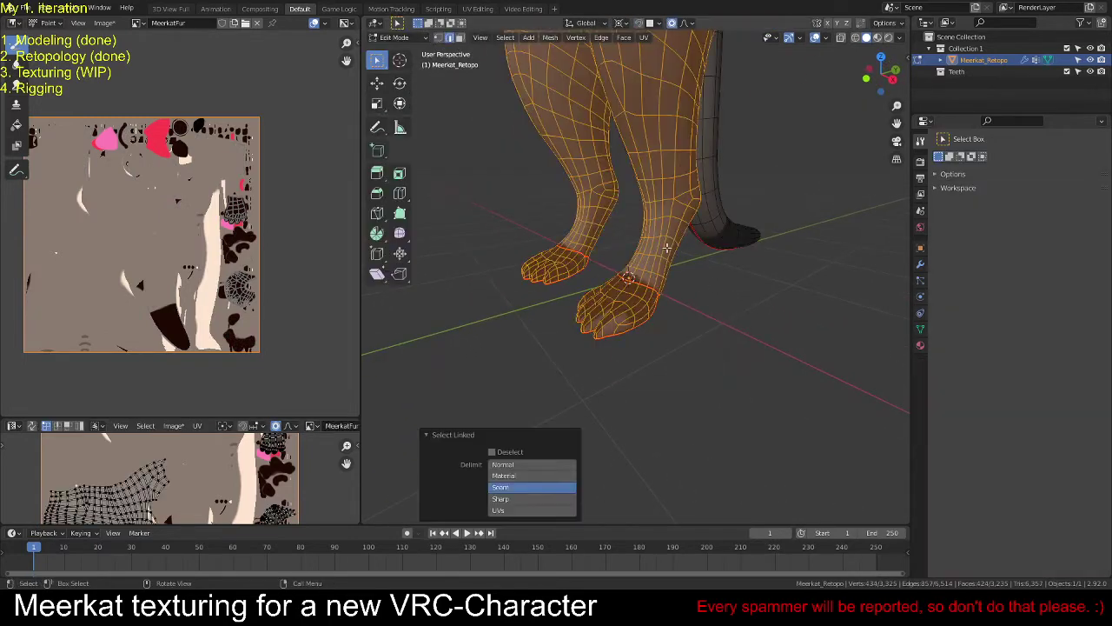
middle_click_drag(668, 249, 641, 299)
Step: Paint dark brown across the top of the foot's UV island, then orbit to inspect the paw
key("ctrl+Tab")
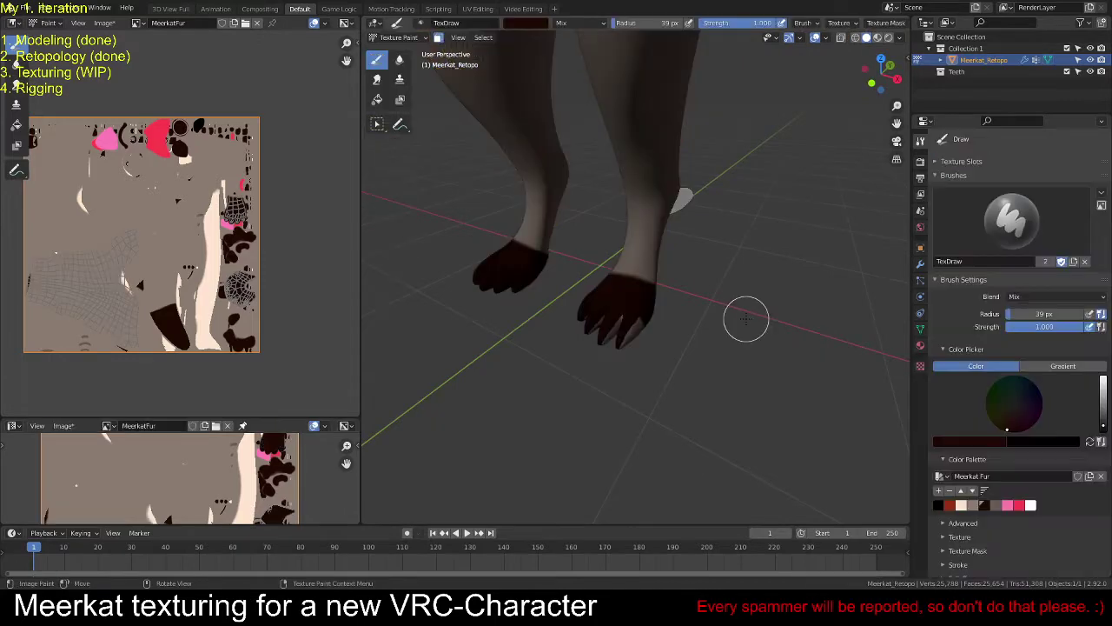
scroll(246, 324, "up", 5)
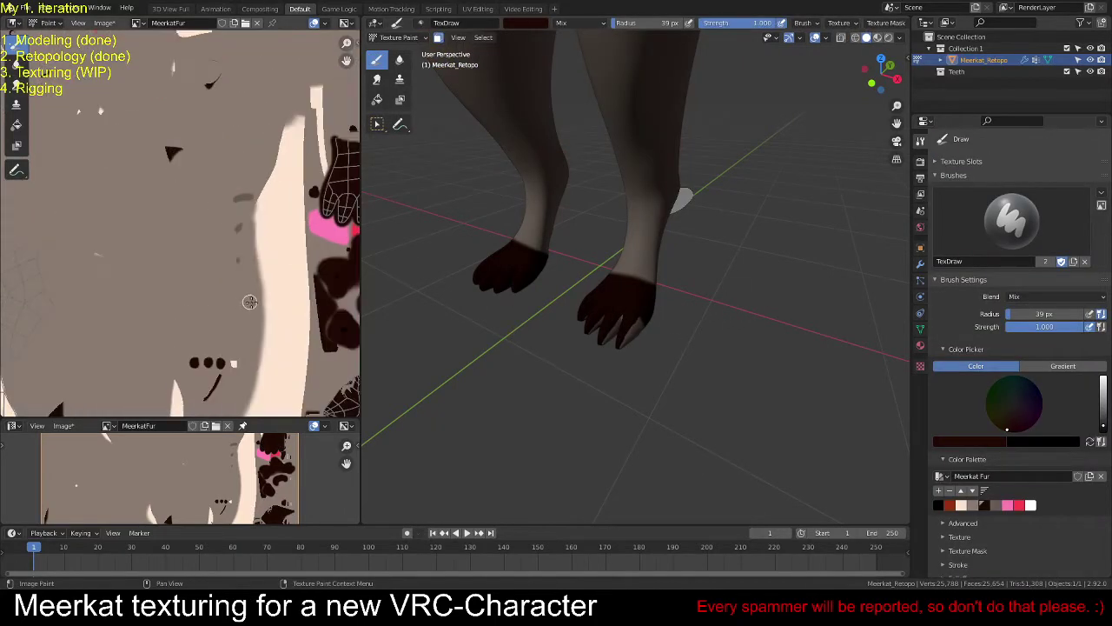
middle_click_drag(187, 302, 176, 183)
middle_click_drag(573, 279, 641, 270)
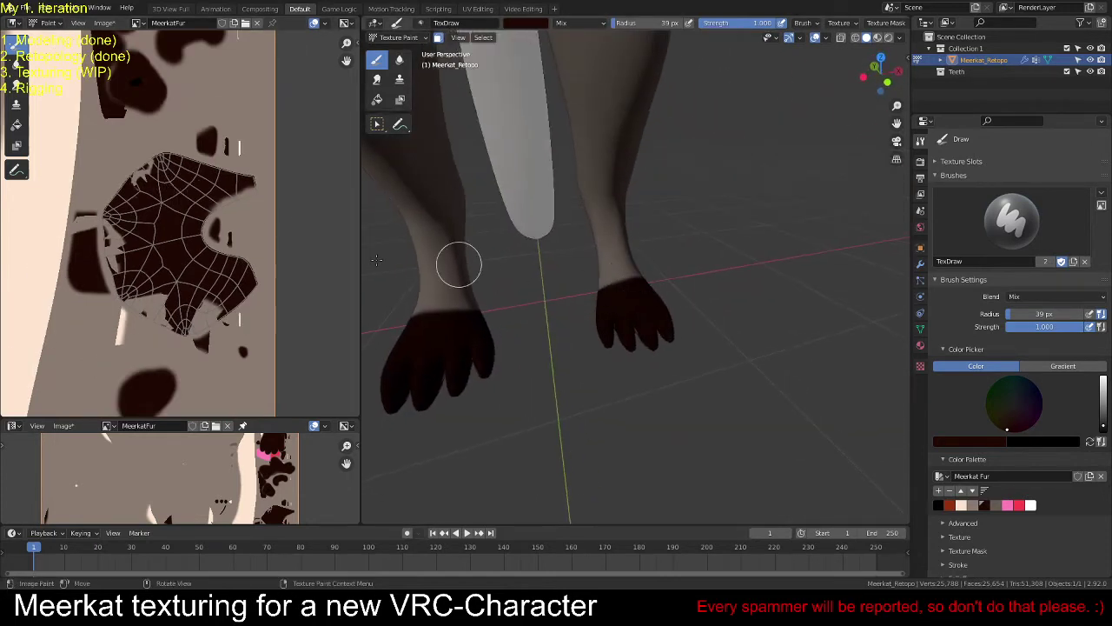
scroll(142, 258, "up", 2)
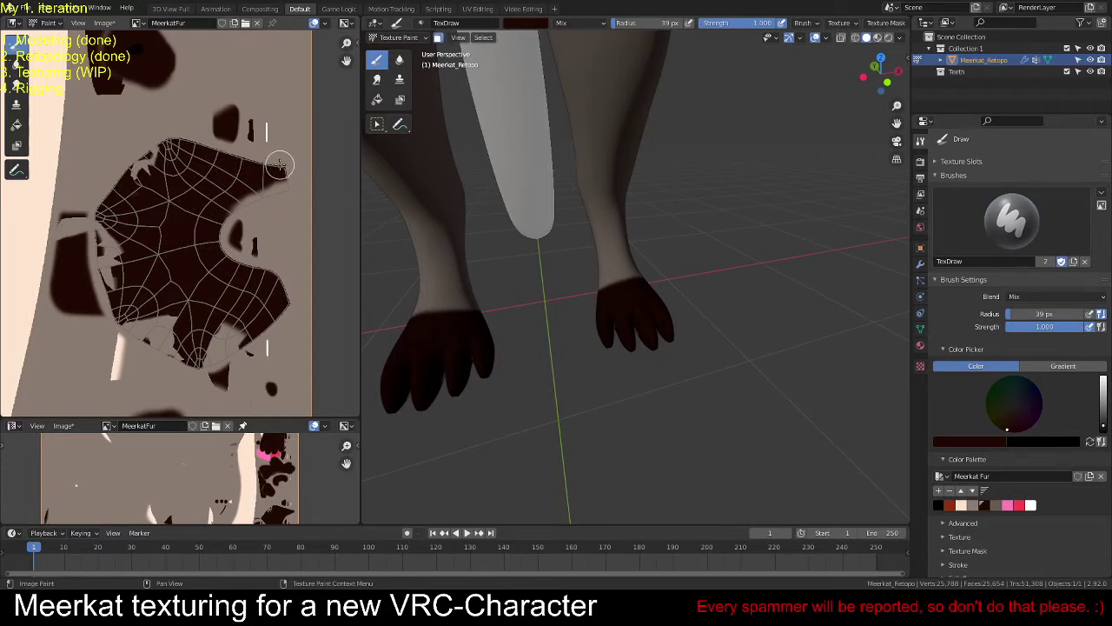
mouse_move(280, 167)
left_mouse_down()
mouse_move(167, 136)
mouse_move(95, 209)
mouse_move(105, 300)
mouse_move(152, 348)
mouse_move(200, 370)
mouse_move(286, 308)
mouse_move(202, 352)
mouse_move(243, 311)
mouse_move(209, 344)
mouse_move(253, 315)
mouse_move(181, 348)
mouse_move(128, 314)
mouse_move(184, 345)
mouse_move(141, 311)
mouse_move(188, 304)
mouse_move(118, 291)
mouse_move(106, 219)
mouse_move(115, 231)
mouse_move(126, 178)
mouse_move(165, 153)
left_mouse_up()
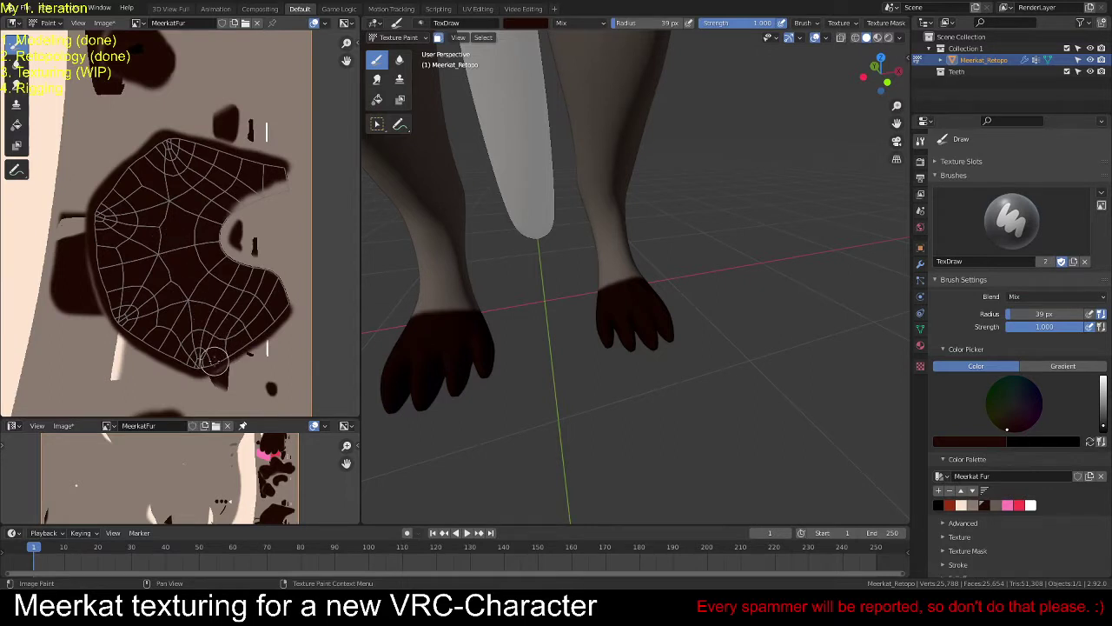
scroll(645, 335, "up", 3)
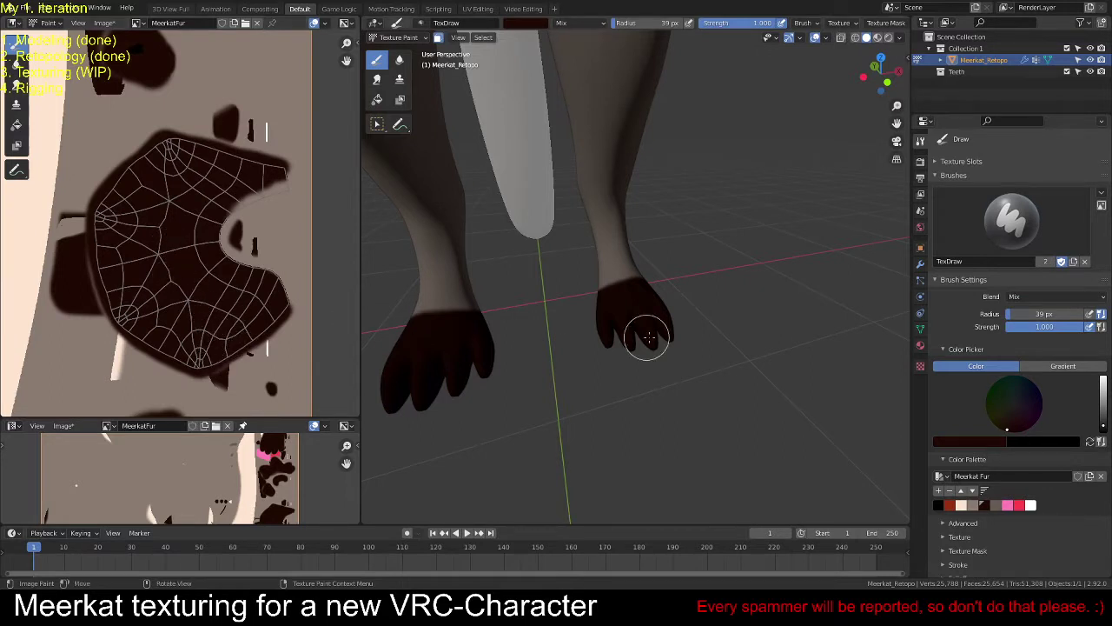
scroll(660, 355, "down", 4)
scroll(648, 373, "up", 6)
mouse_move(730, 428)
middle_mouse_down()
mouse_move(679, 366)
mouse_move(600, 357)
mouse_move(532, 372)
mouse_move(487, 354)
mouse_move(601, 290)
mouse_move(644, 308)
mouse_move(701, 293)
middle_mouse_up()
scroll(679, 366, "down", 4)
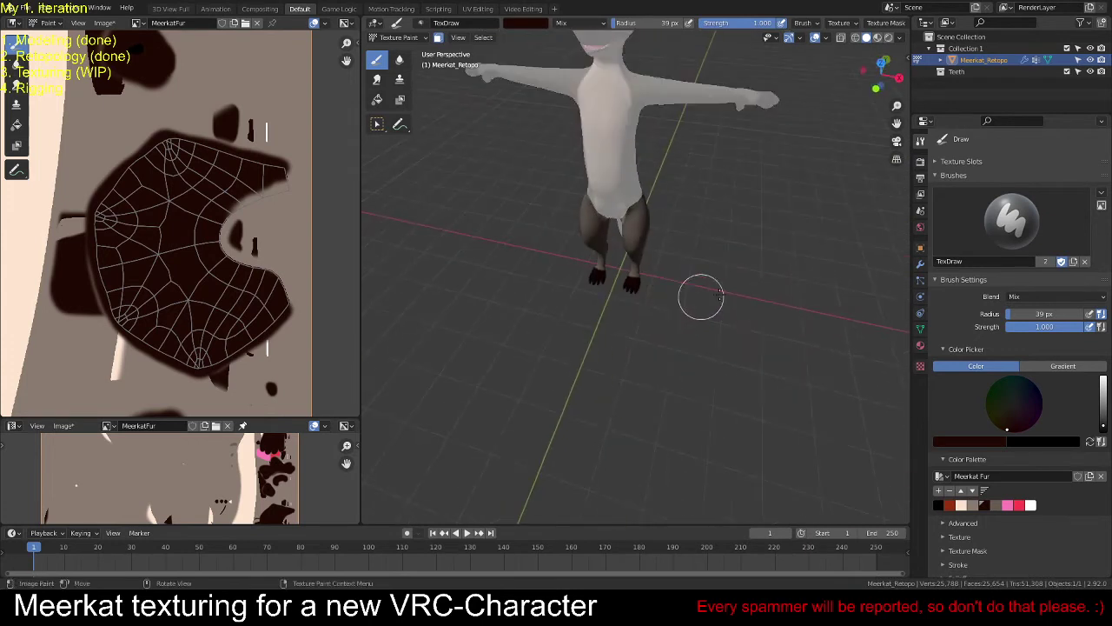
Step: In Edit Mode, select the linked hand and torso islands, then orbit to check the selection
key("Tab")
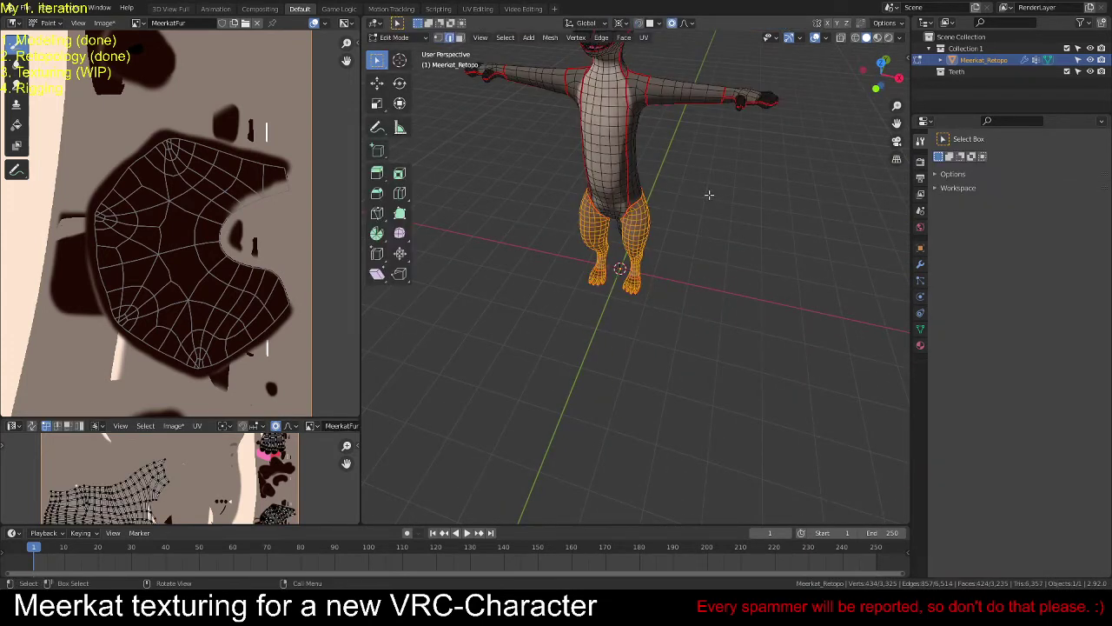
middle_click_drag(707, 188, 728, 194)
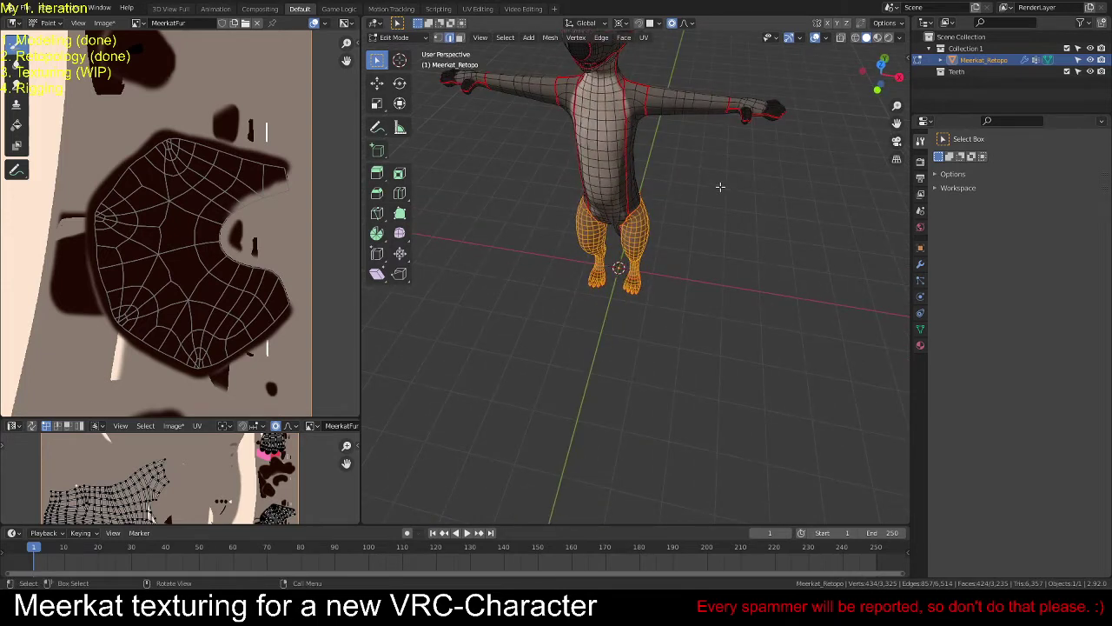
scroll(711, 183, "down", 3)
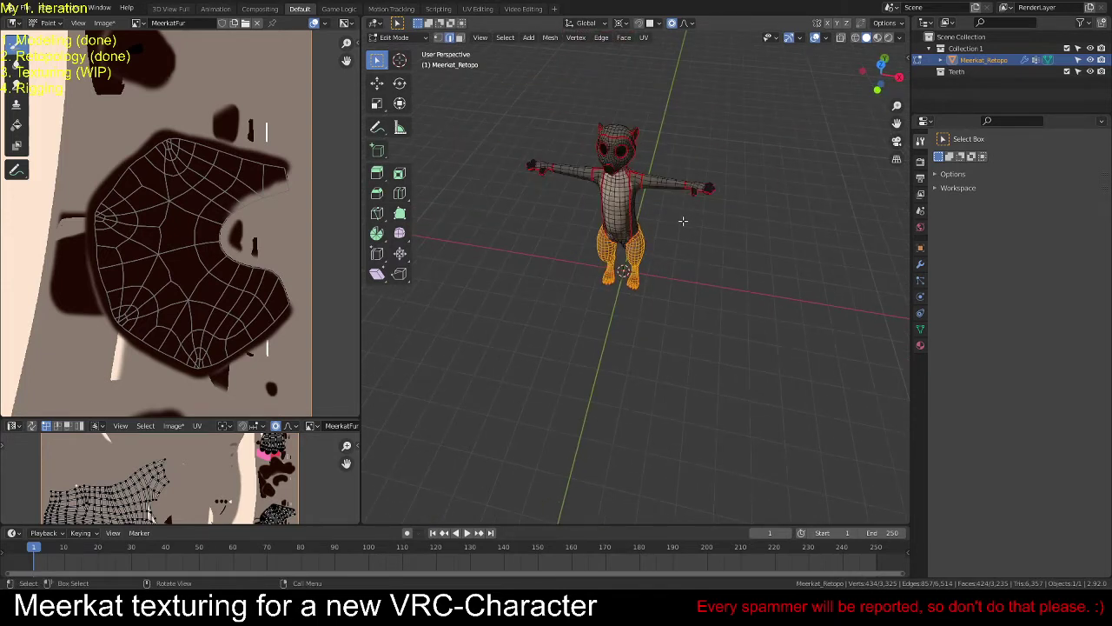
key("ctrl+l")
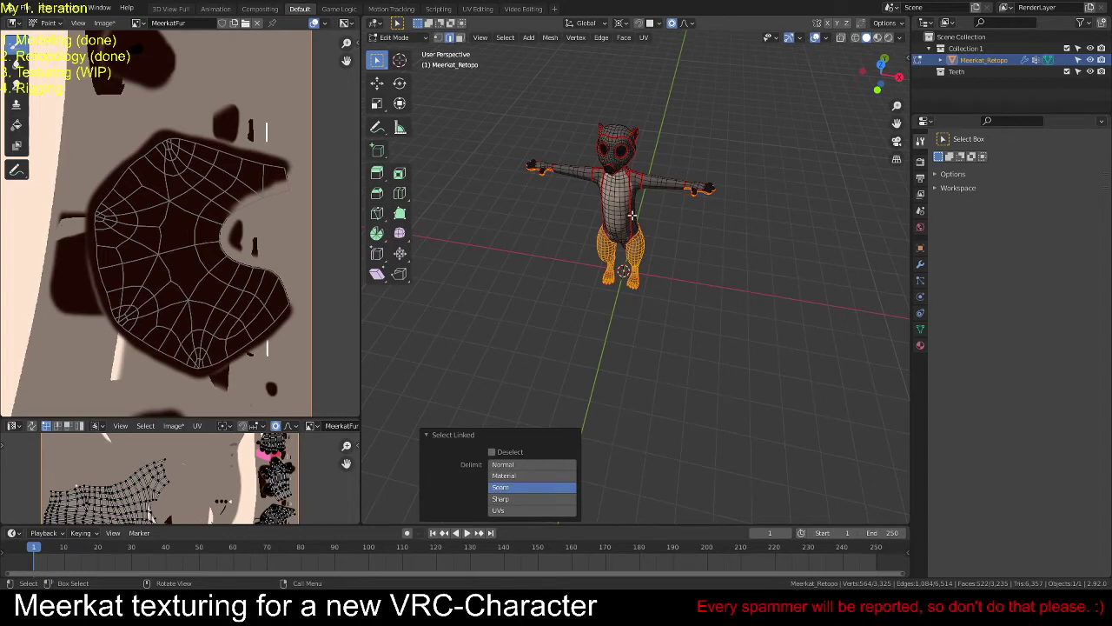
key("l")
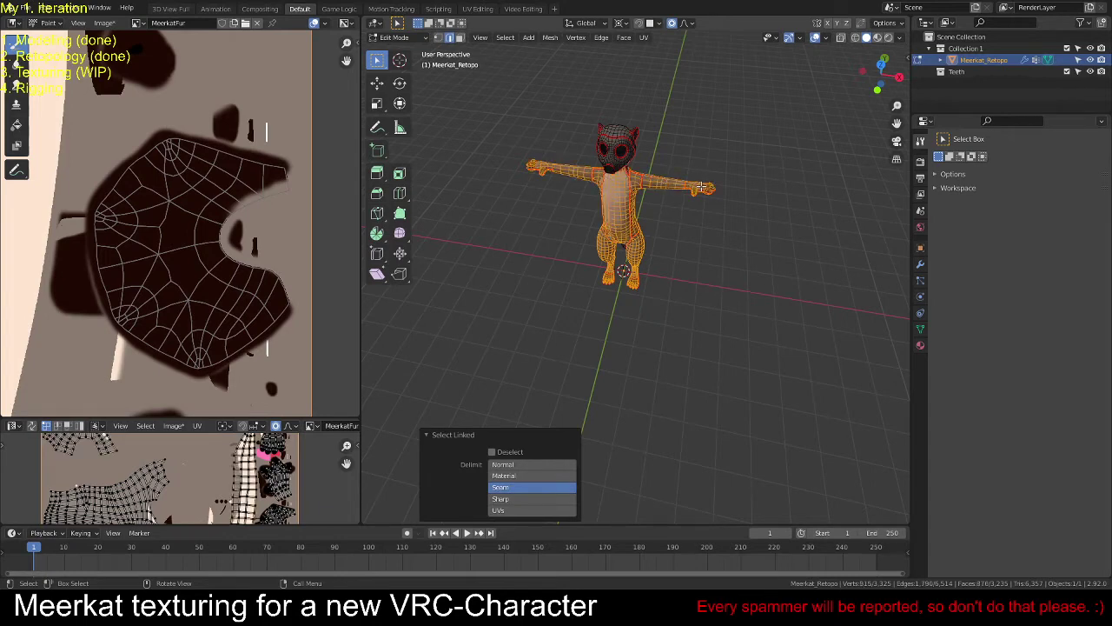
middle_click_drag(703, 186, 584, 237)
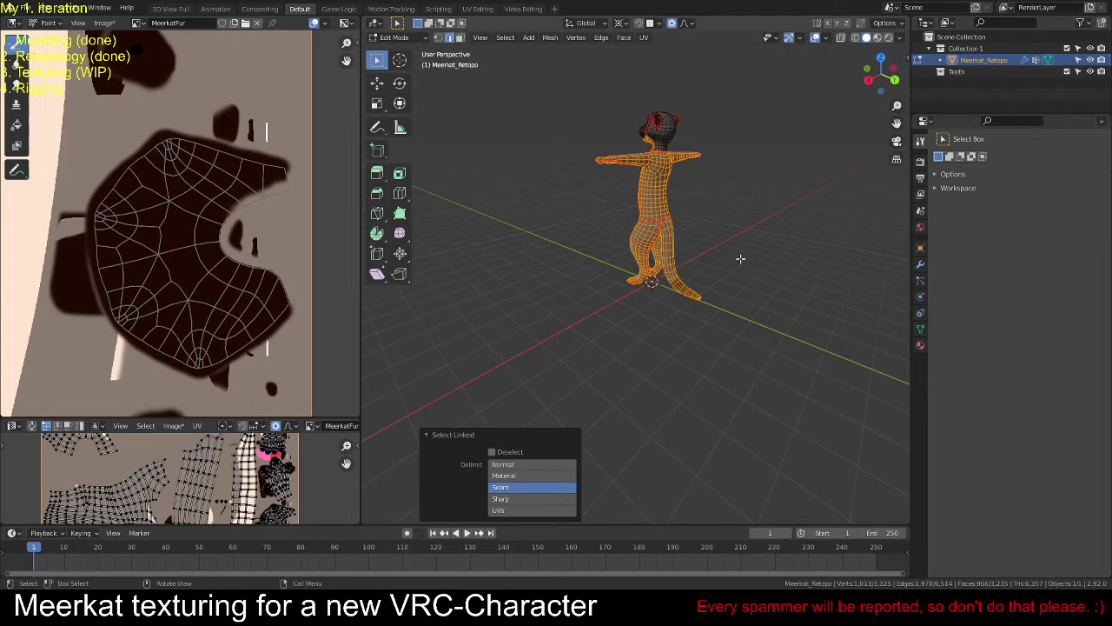
middle_click_drag(740, 255, 647, 200)
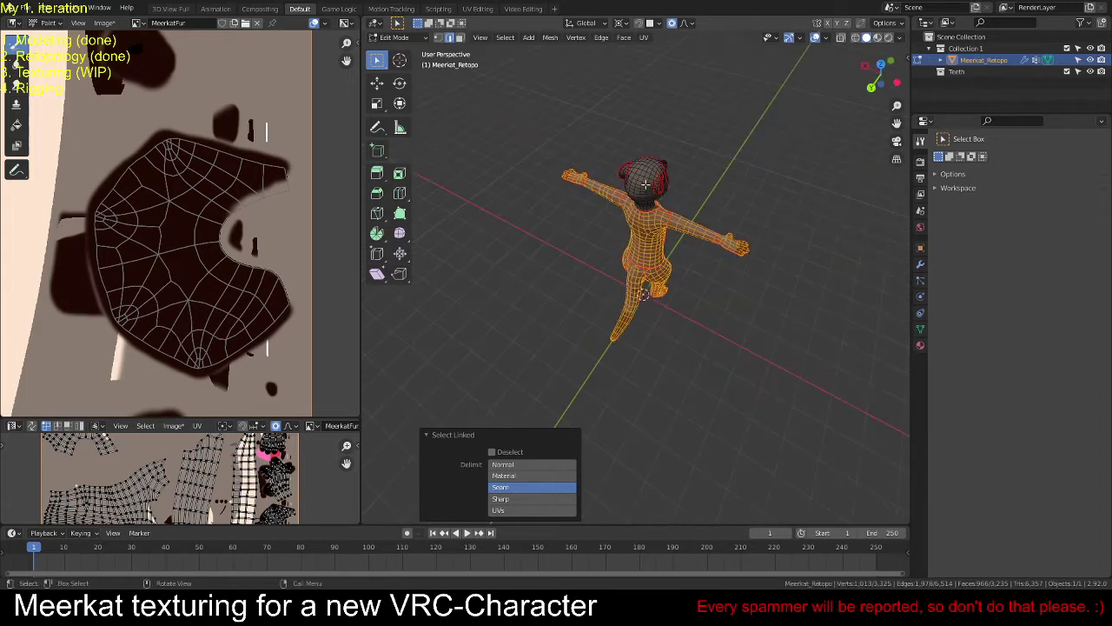
middle_click_drag(737, 243, 603, 147)
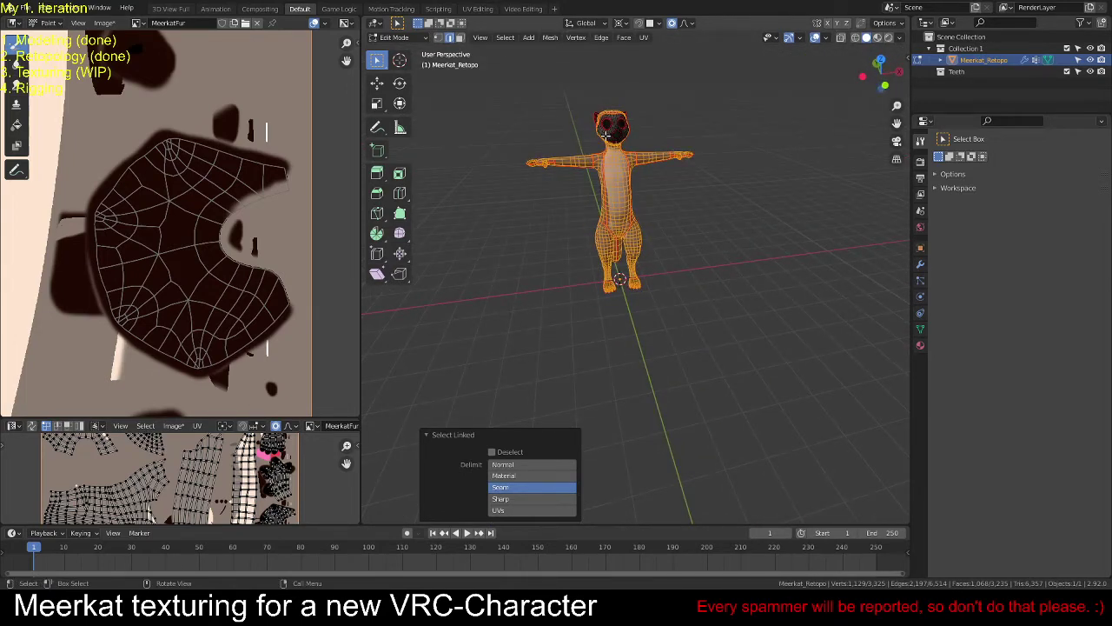
Step: Back in Texture Paint, zoom toward the legs and tail and set brush radius to 14 px
key("ctrl+Tab")
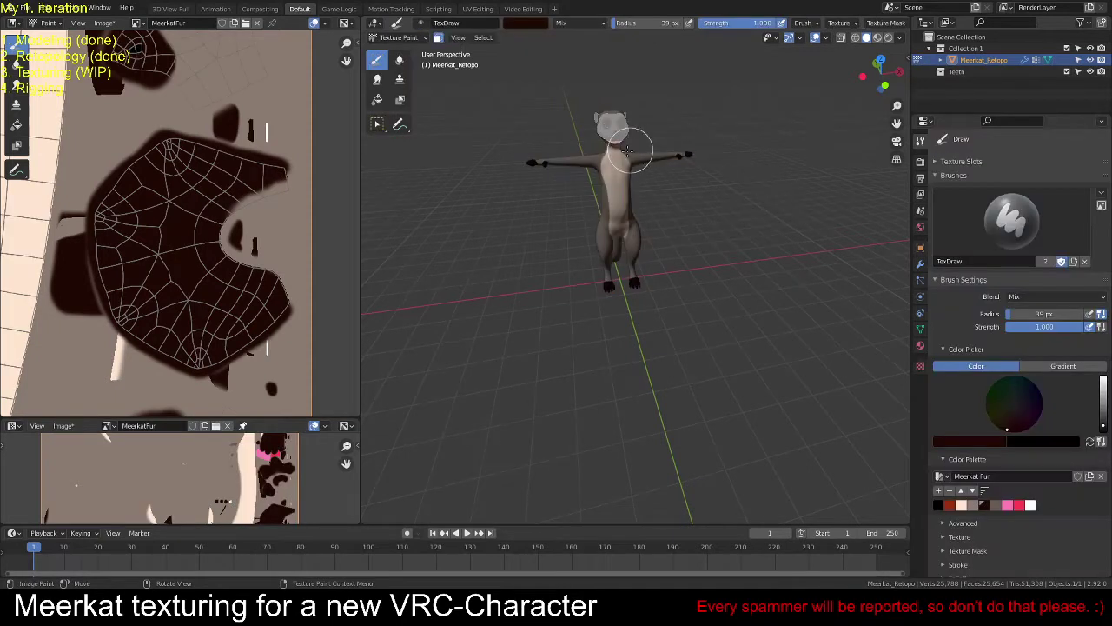
scroll(791, 296, "up", 4)
mouse_move(785, 321)
middle_mouse_down()
mouse_move(851, 326)
mouse_move(745, 322)
mouse_move(822, 309)
mouse_move(640, 316)
mouse_move(543, 297)
mouse_move(469, 313)
middle_mouse_up()
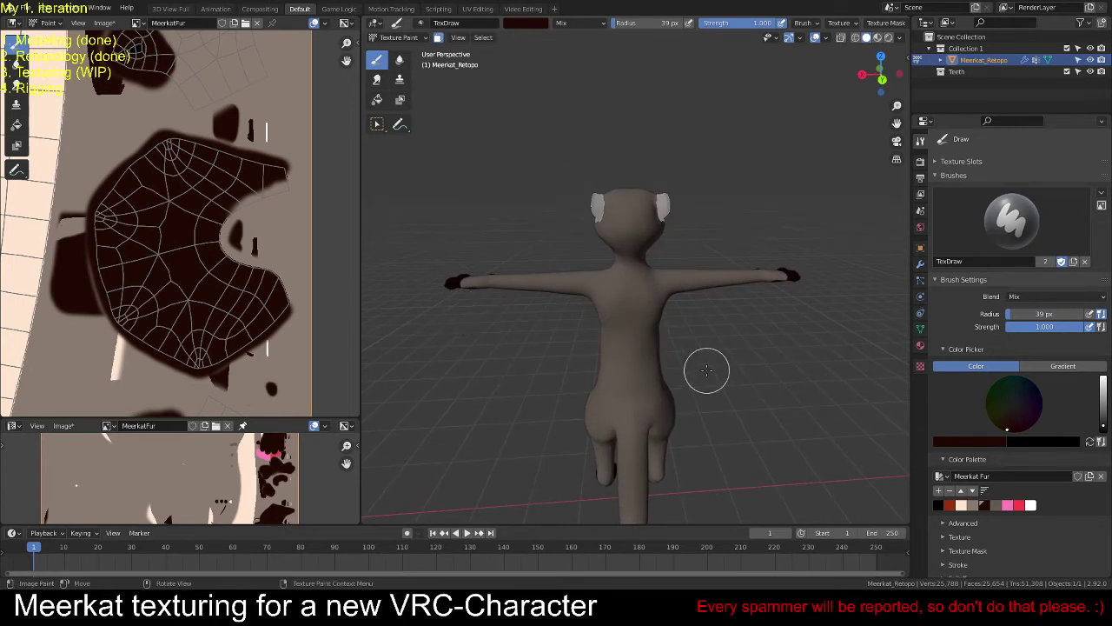
middle_click_drag(618, 415, 706, 356)
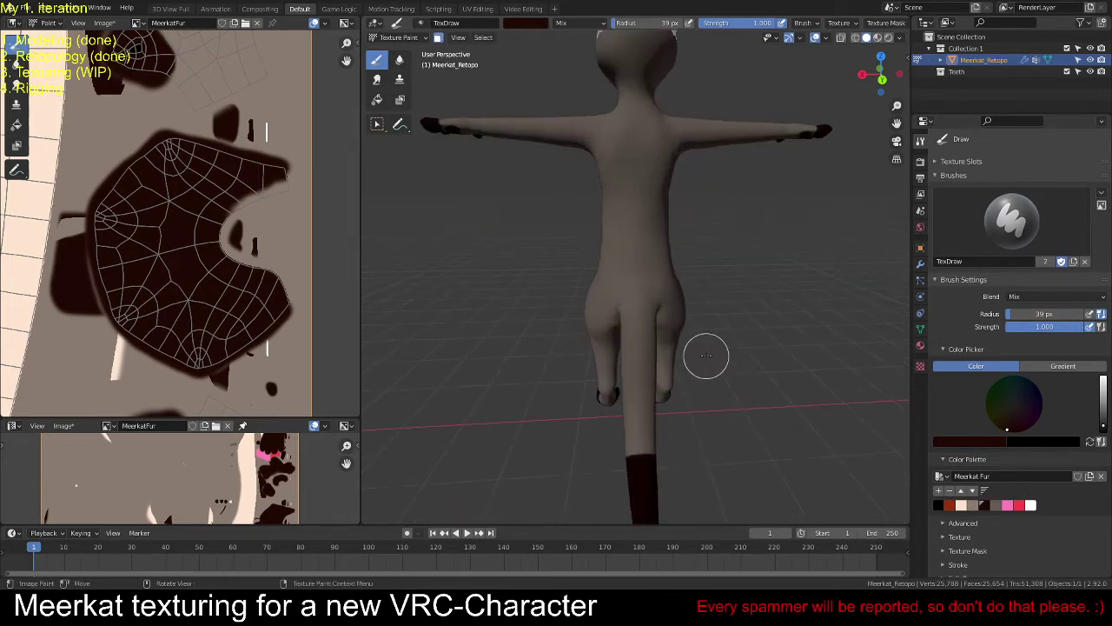
scroll(662, 349, "up", 4)
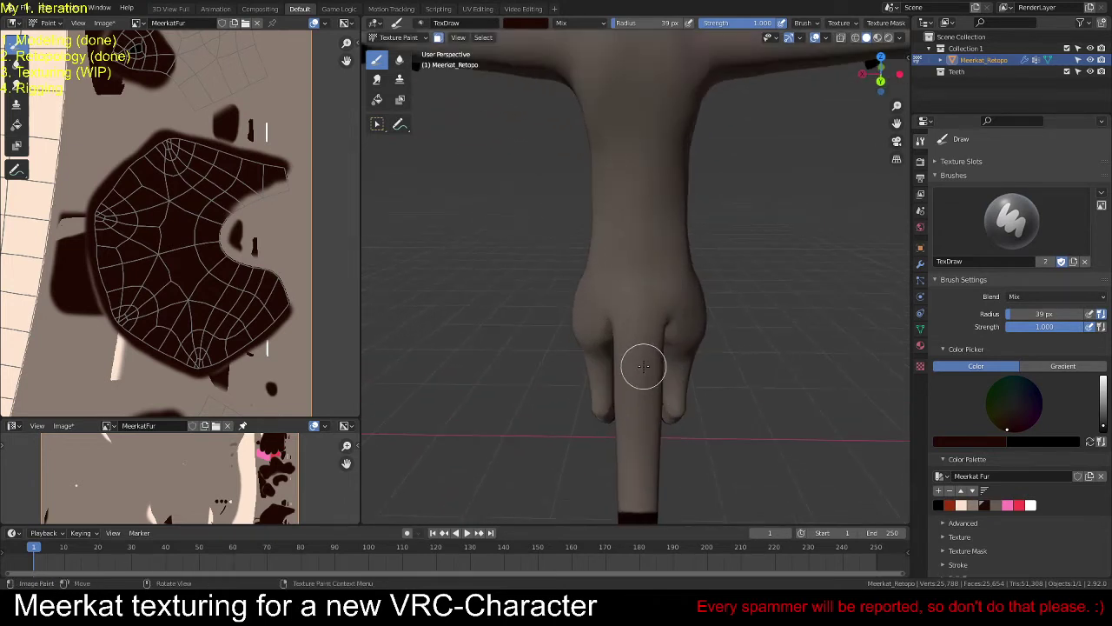
scroll(643, 366, "up", 1)
key("f")
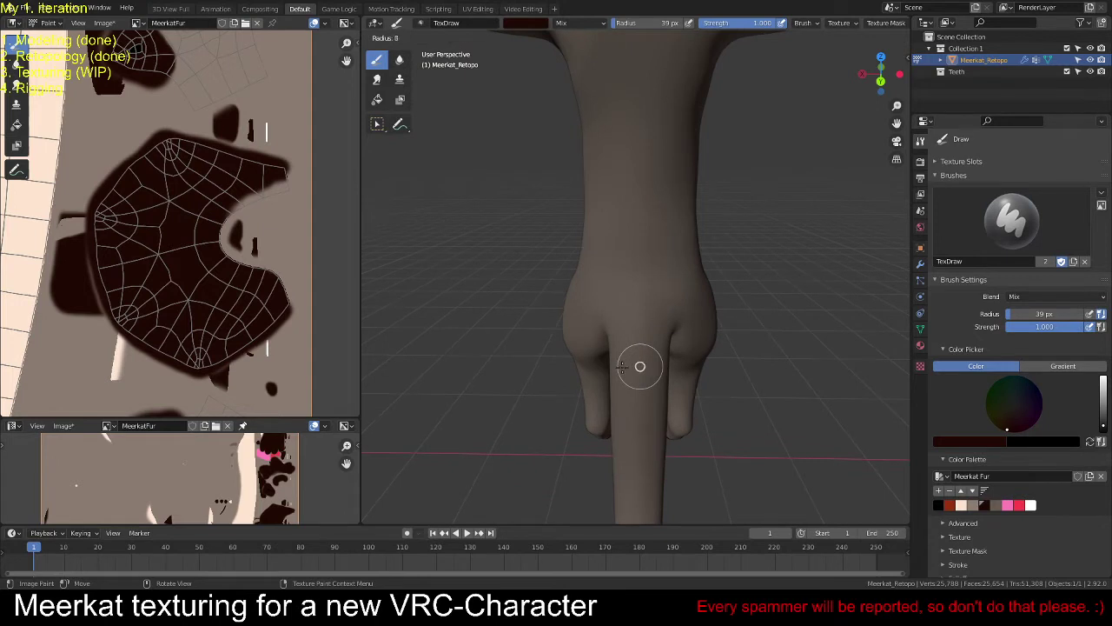
left_click(623, 369)
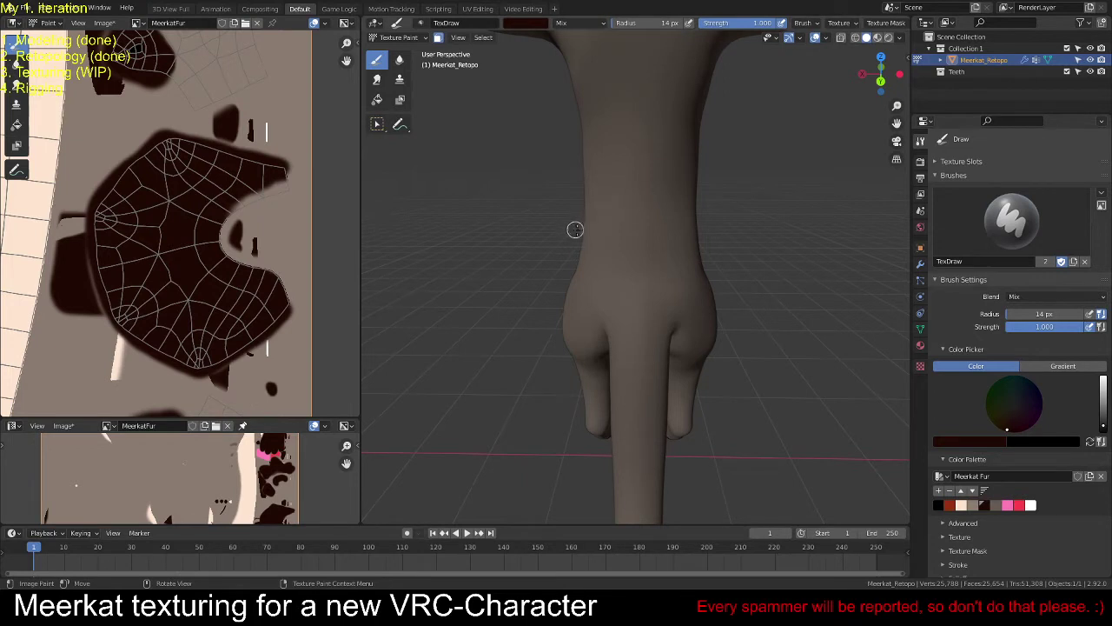
middle_click_drag(576, 230, 634, 265)
scroll(642, 361, "up", 4)
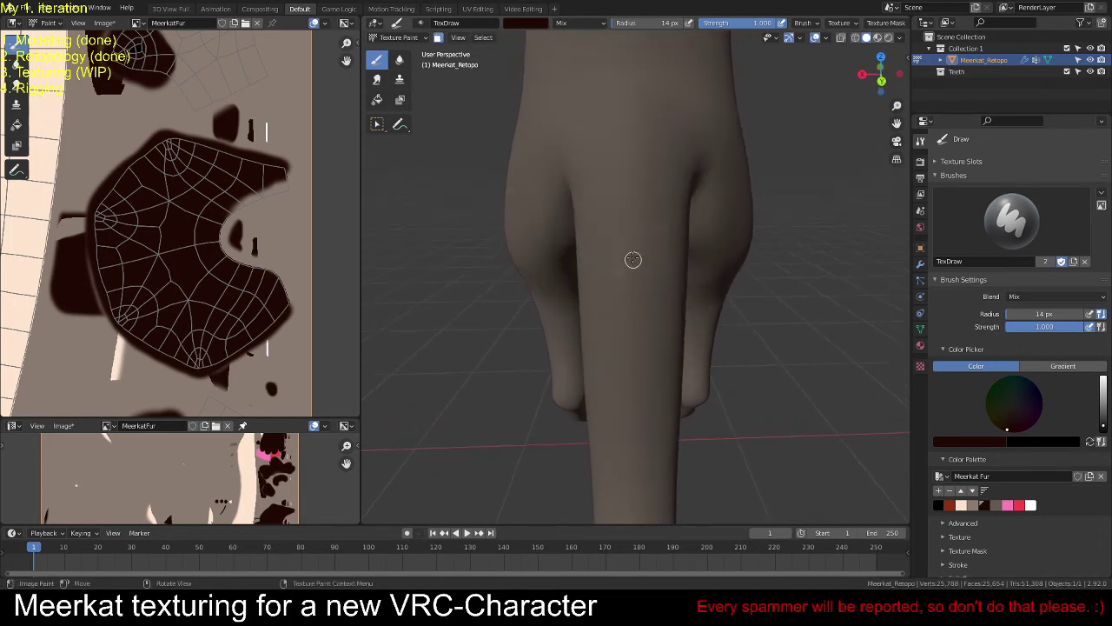
Step: Enlarge the brush to 31 px and paint three thick dark stripes down the tail
left_click_drag(592, 237, 630, 226)
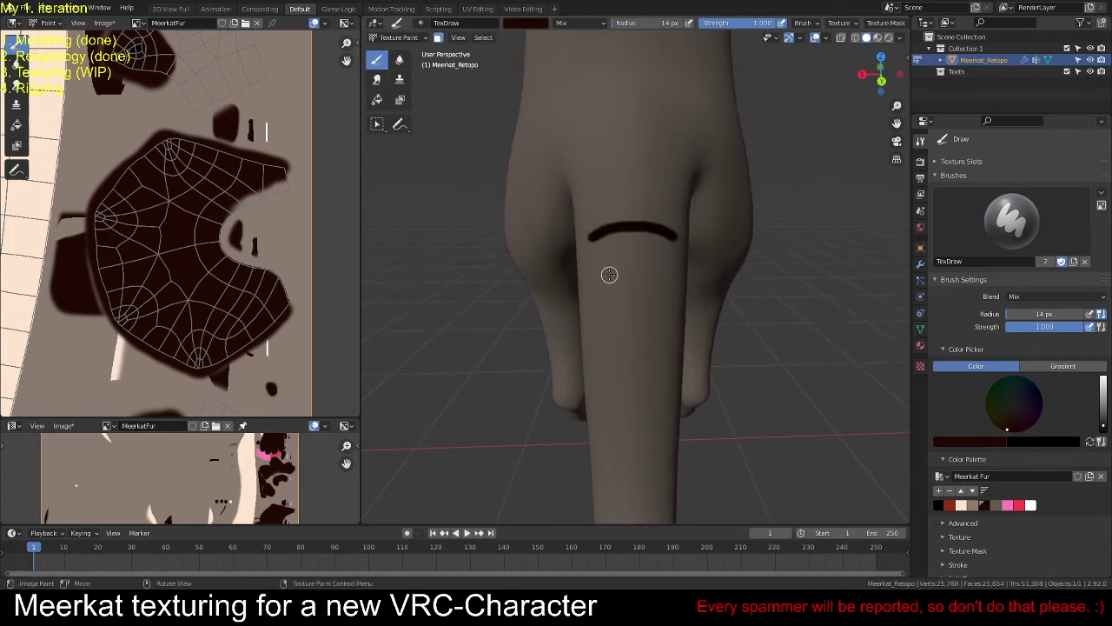
left_click_drag(601, 292, 632, 273)
key("ctrl+z")
key("f")
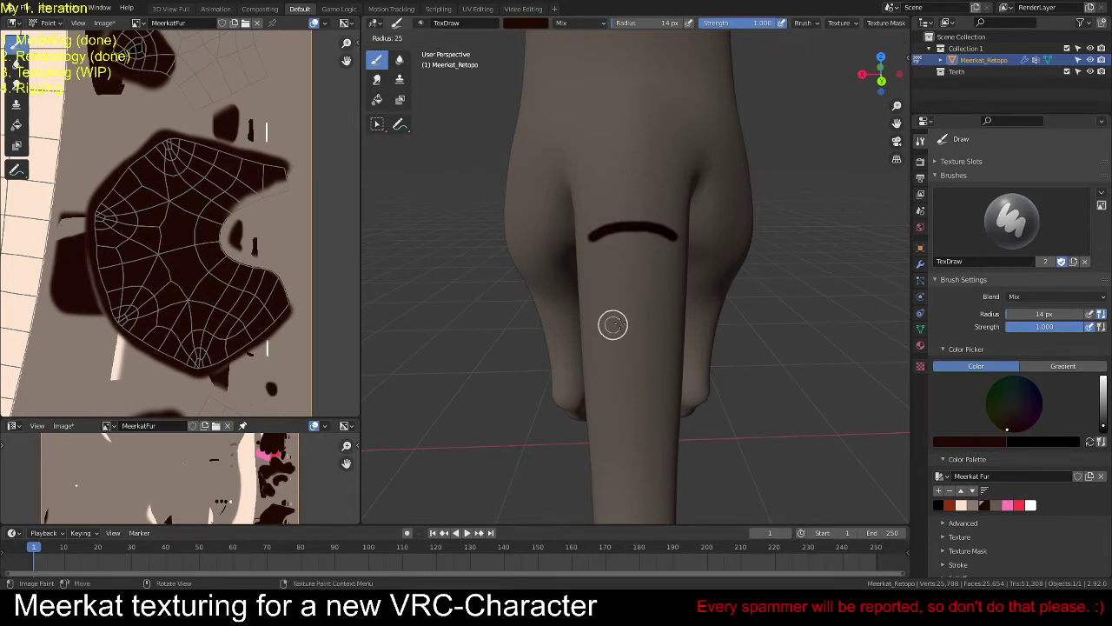
left_click(623, 323)
key("ctrl+z")
mouse_move(603, 233)
left_mouse_down()
mouse_move(620, 227)
mouse_move(608, 229)
left_mouse_up()
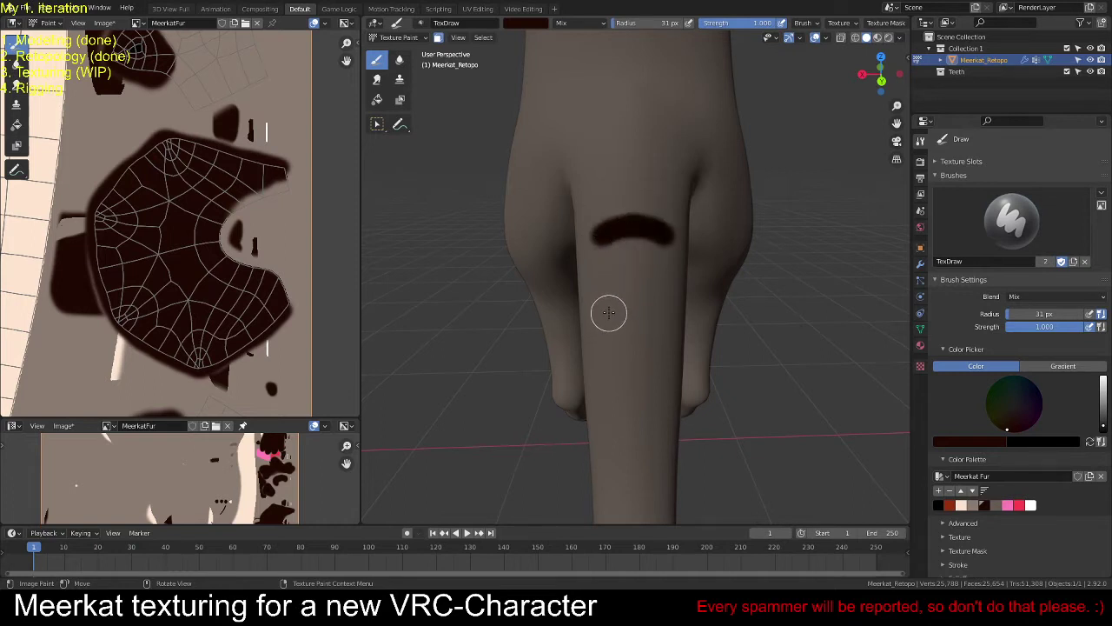
left_click_drag(606, 313, 634, 305)
left_click_drag(622, 377, 637, 375)
Step: From the back view, paint four dark stripes across the meerkat's back
scroll(764, 278, "down", 5)
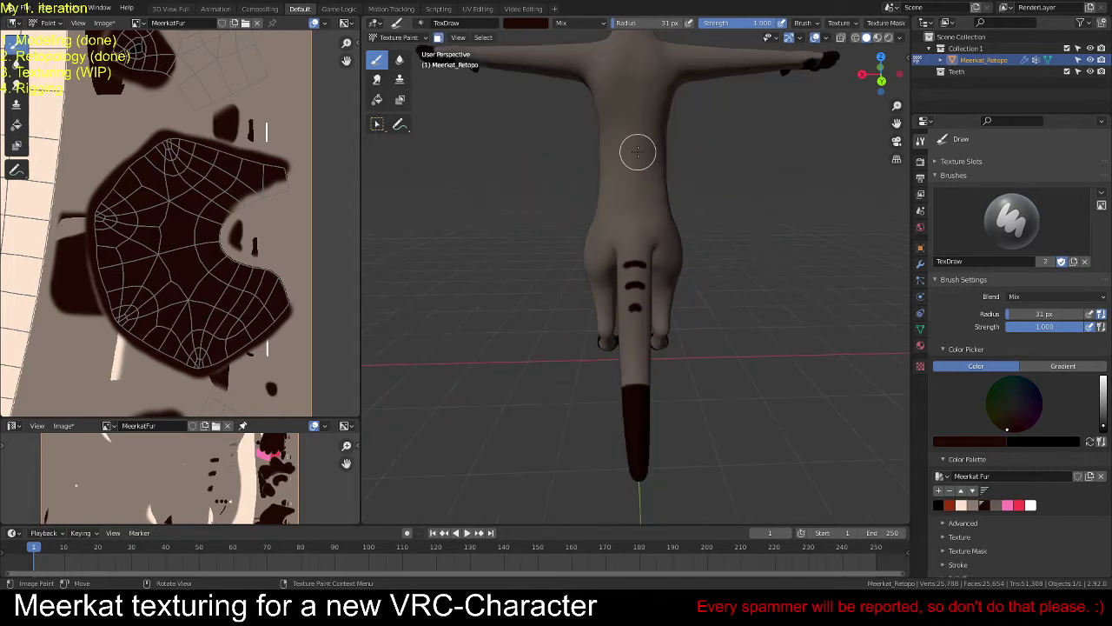
key("ctrl+KP_1")
scroll(671, 294, "up", 4)
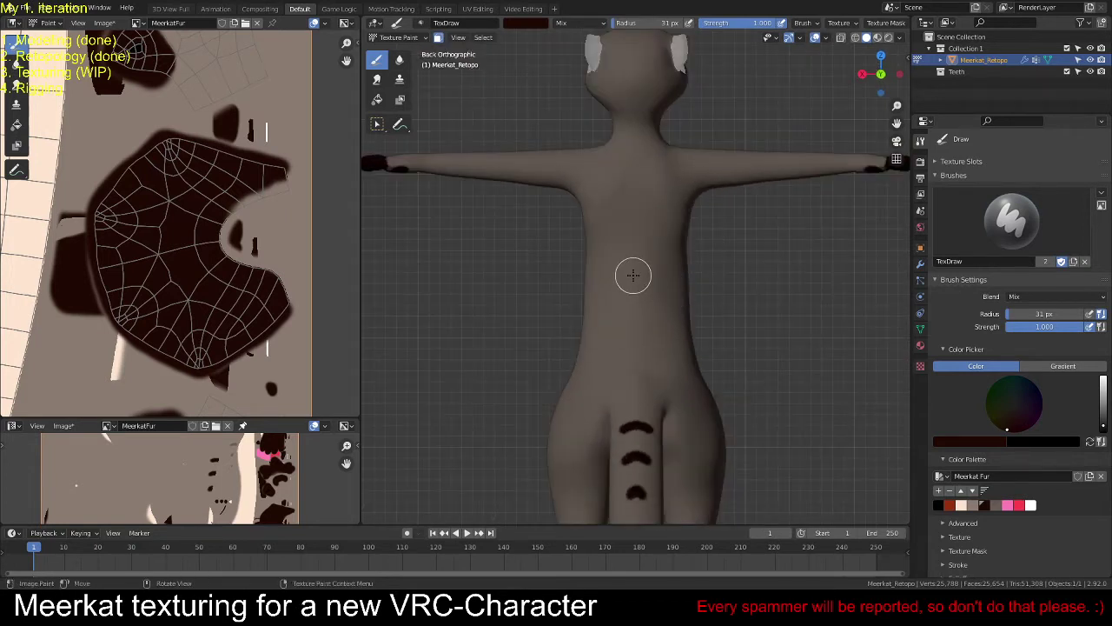
scroll(633, 276, "up", 2)
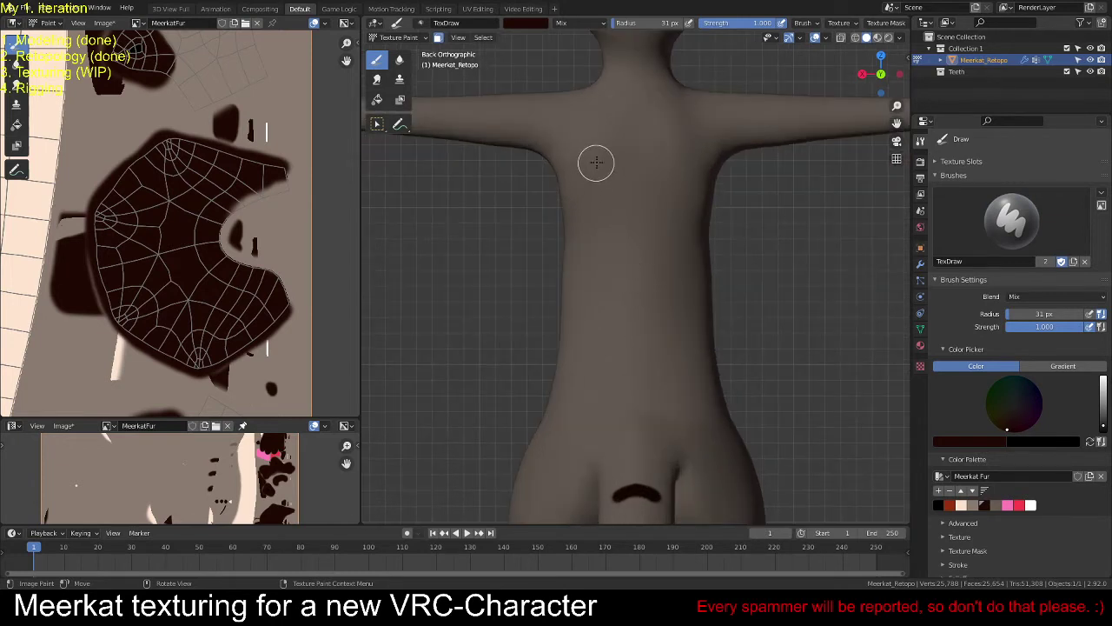
left_click_drag(596, 144, 636, 146)
left_click_drag(582, 215, 637, 206)
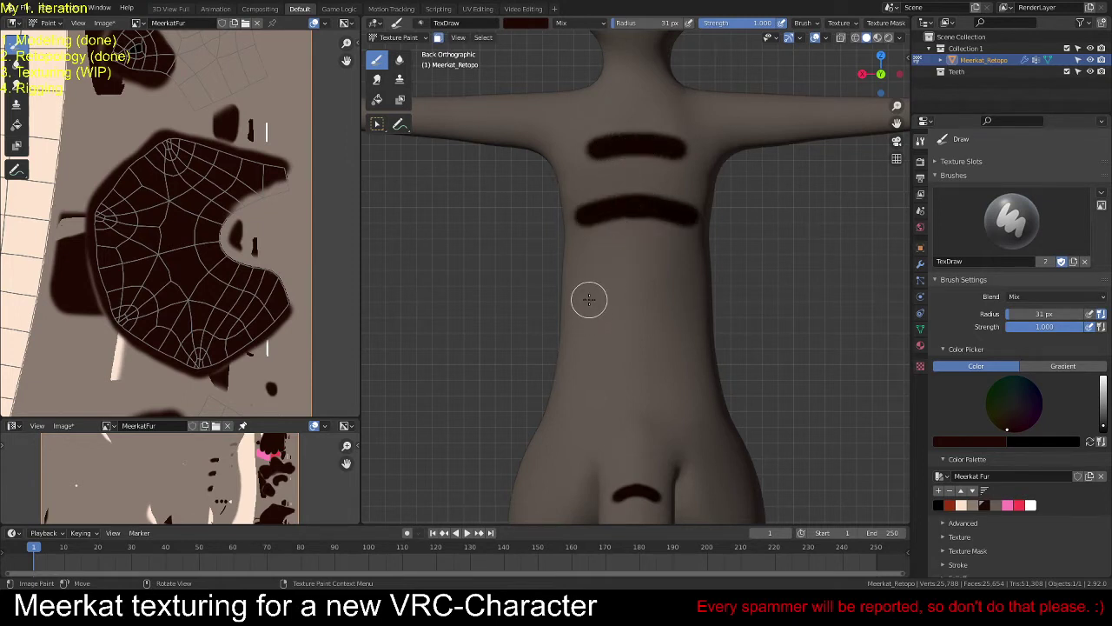
left_click_drag(588, 298, 638, 292)
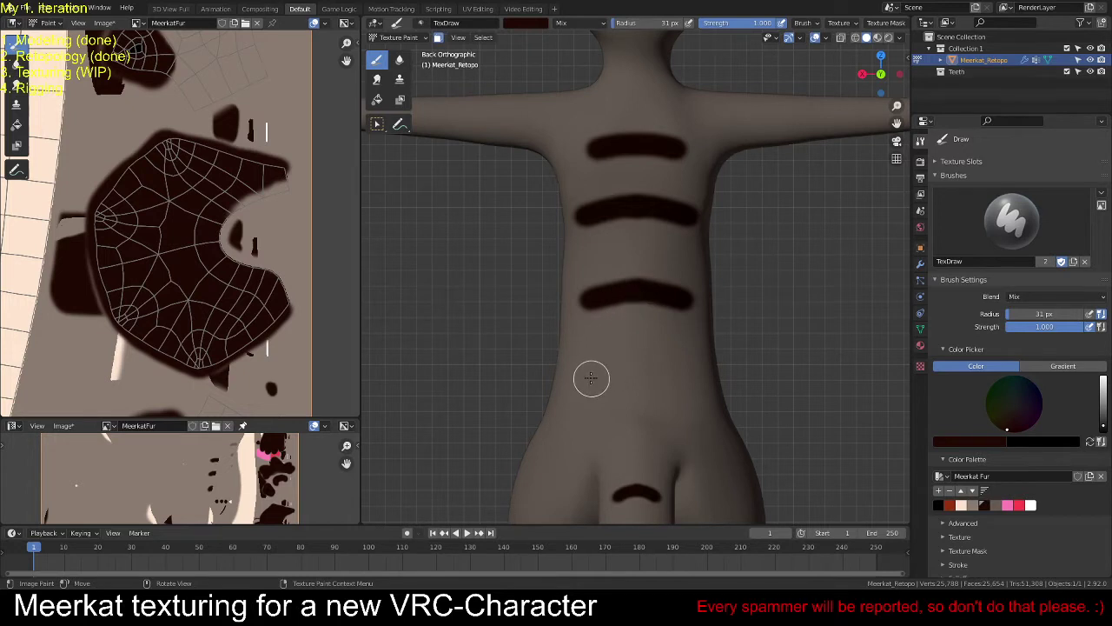
mouse_move(597, 379)
left_mouse_down()
mouse_move(629, 373)
mouse_move(624, 384)
left_mouse_up()
Step: Paint two arched dark stripes and a small spot on the back of the head
mouse_move(636, 395)
middle_mouse_down()
mouse_move(672, 413)
mouse_move(679, 285)
mouse_move(667, 304)
mouse_move(666, 285)
mouse_move(648, 297)
mouse_move(629, 327)
middle_mouse_up()
scroll(672, 414, "down", 4)
scroll(666, 310, "up", 3)
scroll(666, 285, "up", 3)
scroll(629, 327, "up", 2)
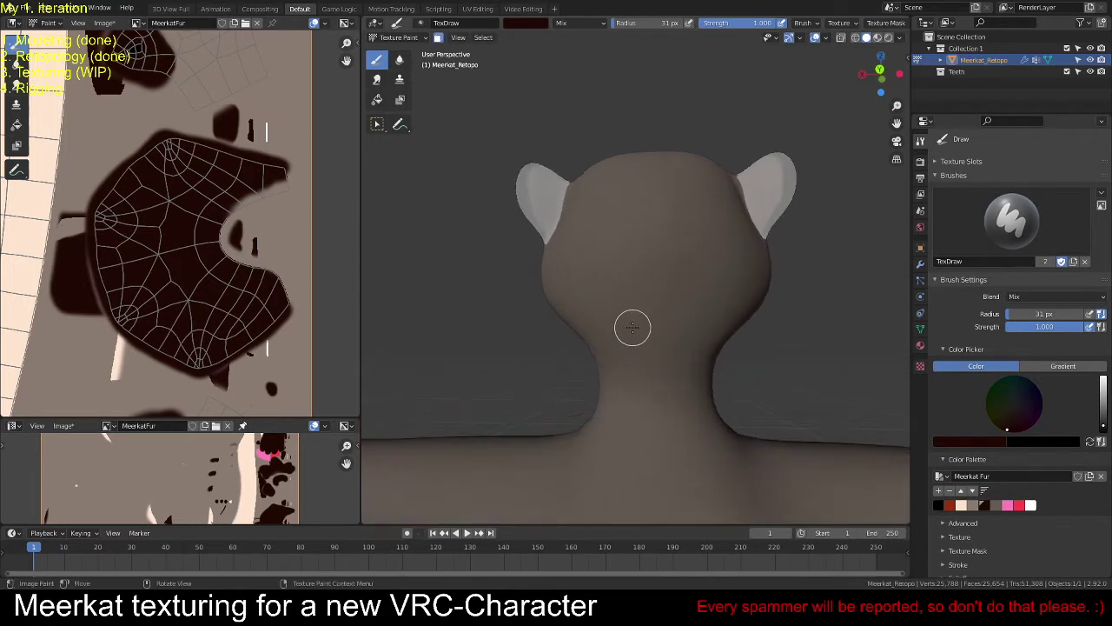
left_click(678, 330)
left_click(628, 330)
left_click_drag(628, 330, 656, 314)
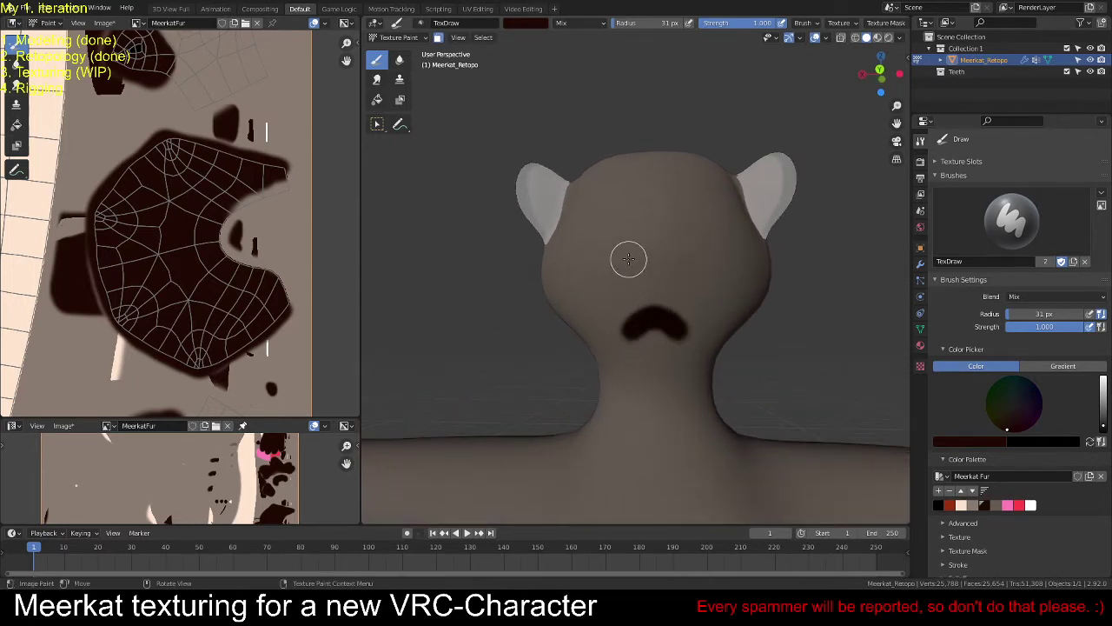
left_click(674, 261)
left_click(631, 259)
left_click_drag(631, 256, 651, 253)
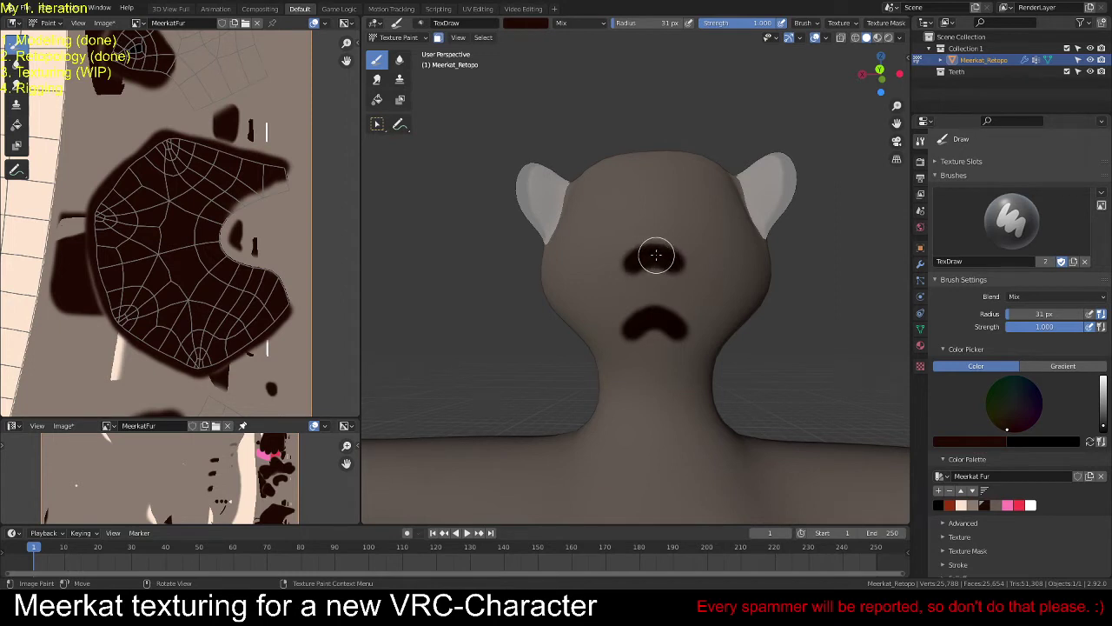
left_click(652, 202)
scroll(721, 290, "down", 5)
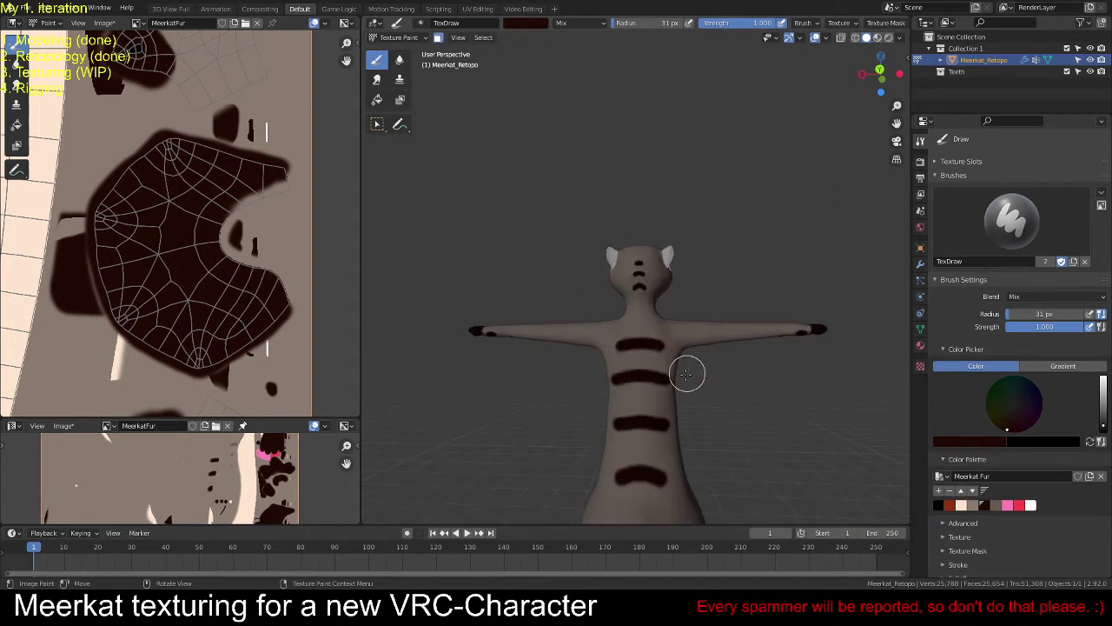
mouse_move(688, 373)
middle_mouse_down()
mouse_move(670, 385)
mouse_move(721, 383)
mouse_move(687, 374)
mouse_move(660, 390)
mouse_move(621, 359)
mouse_move(678, 370)
mouse_move(600, 361)
mouse_move(697, 364)
middle_mouse_up()
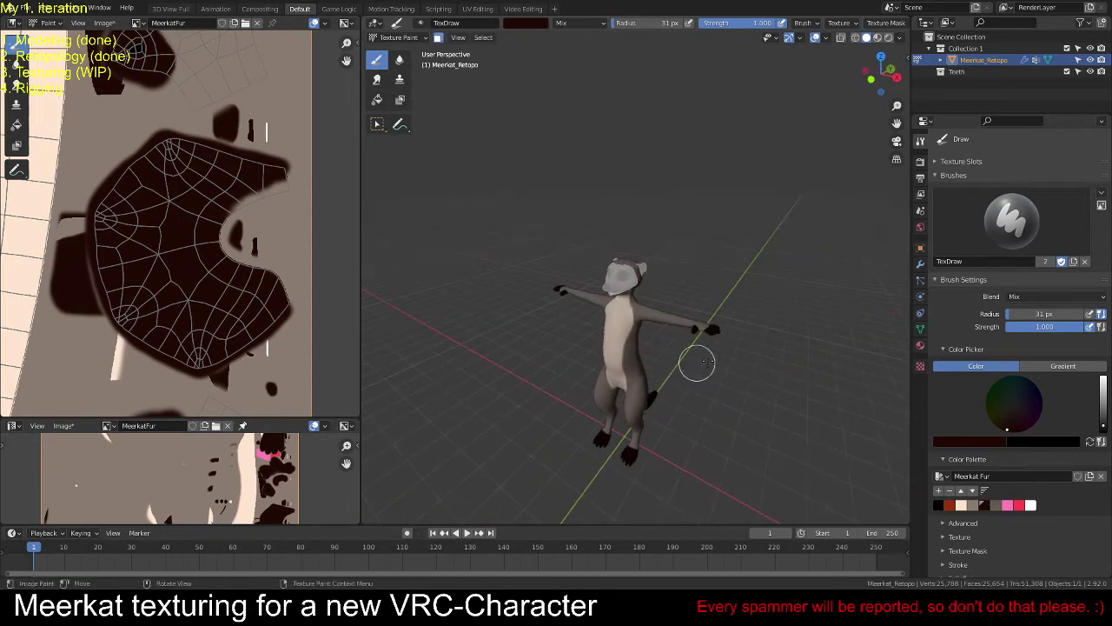
Step: Save the painted fur texture as MeerkatFur.1001.png with Alt+S
middle_click_drag(748, 318, 679, 335)
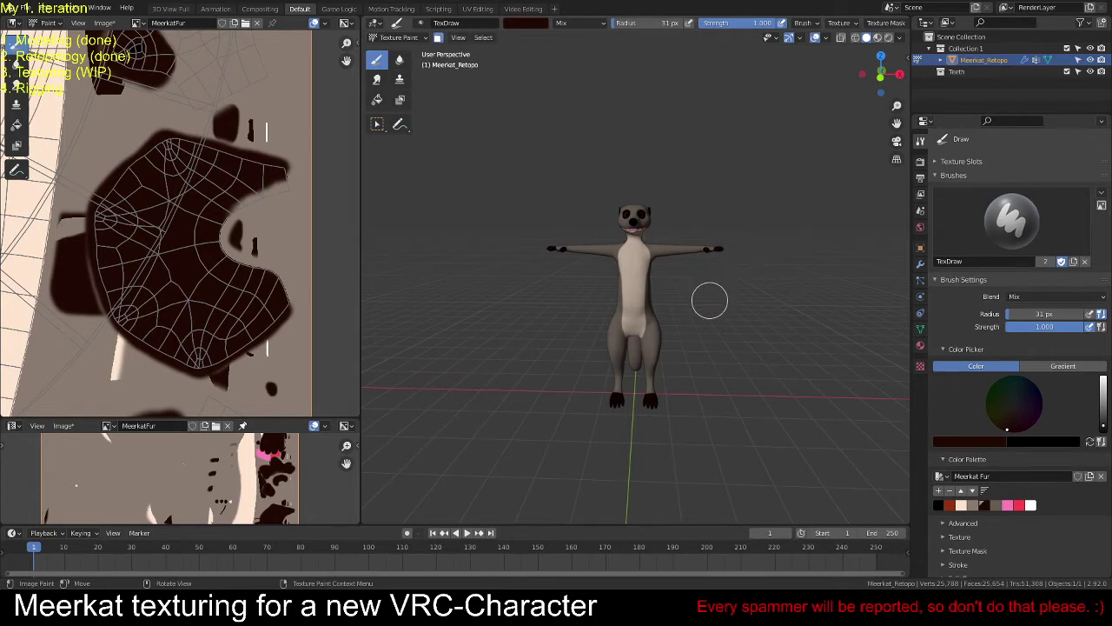
middle_click_drag(709, 301, 696, 310)
scroll(673, 293, "up", 2)
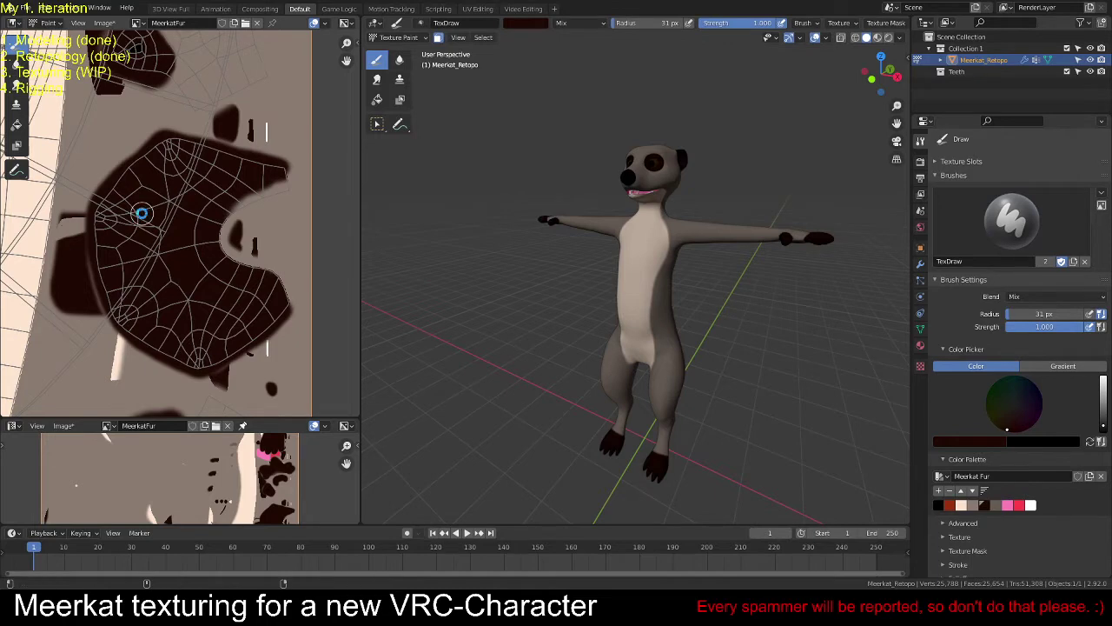
key("alt+s")
Step: Review the striped meerkat from all sides and switch it to Object Mode
scroll(166, 252, "down", 4)
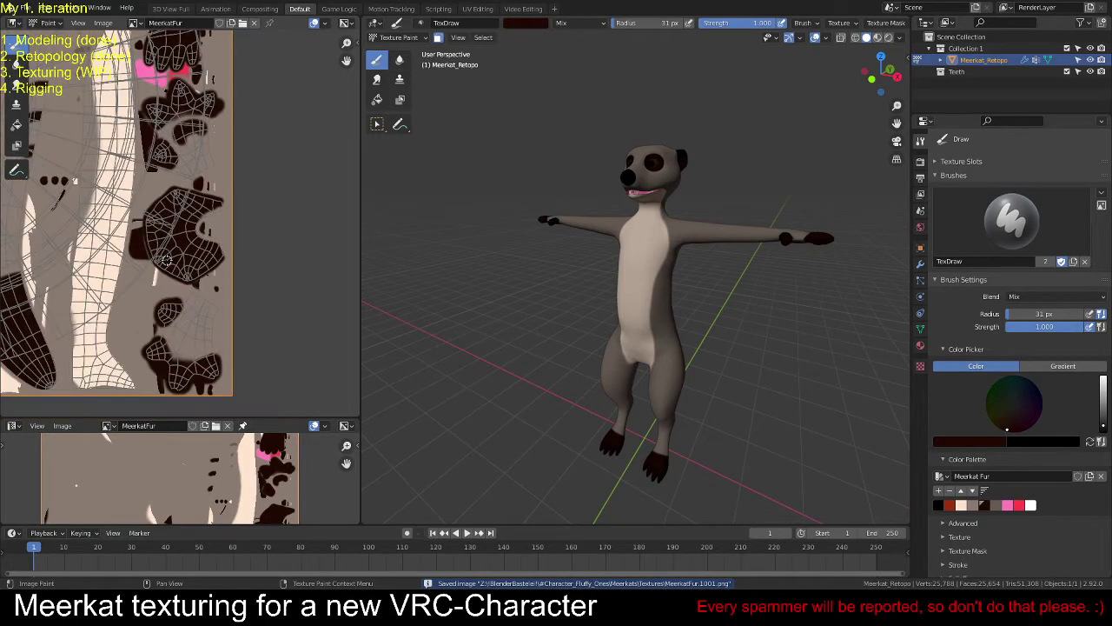
scroll(550, 282, "up", 2)
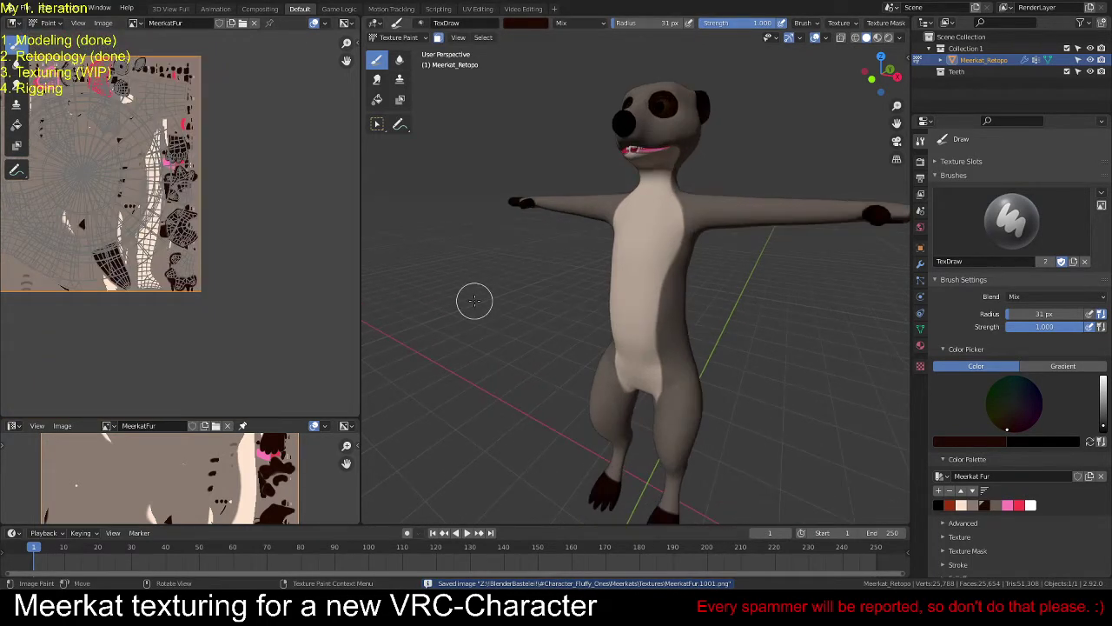
middle_click_drag(476, 291, 519, 322)
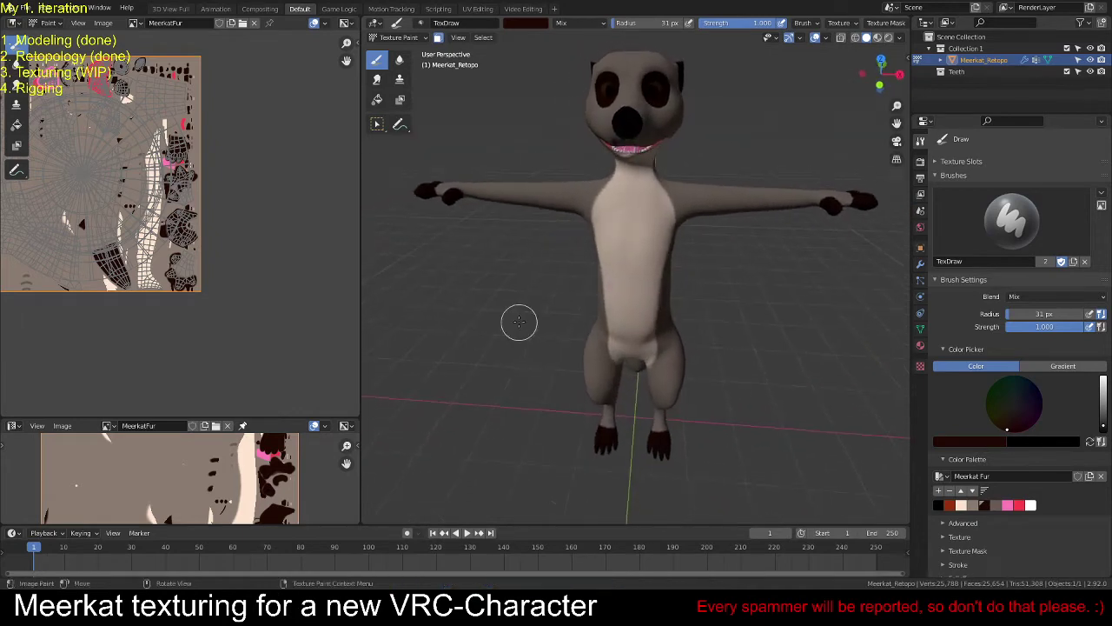
scroll(519, 321, "down", 1)
middle_click_drag(794, 326, 670, 316)
left_click(392, 38)
left_click(396, 50)
key("KP_1")
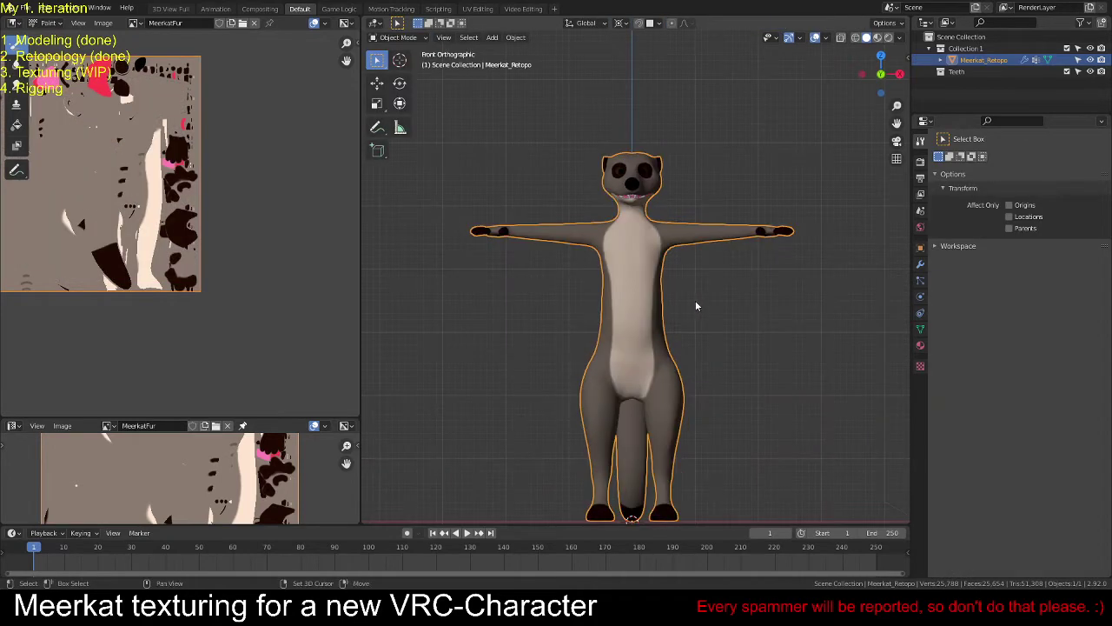
scroll(692, 253, "up", 2)
key("ctrl+space")
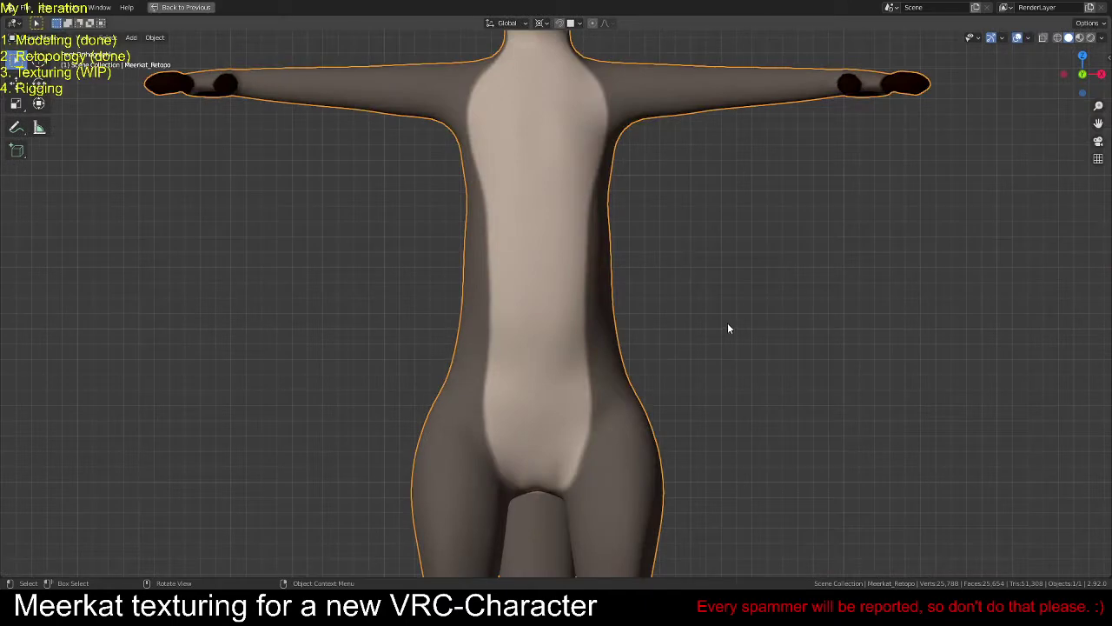
scroll(727, 322, "down", 3)
middle_click_drag(670, 304, 659, 277, "shift")
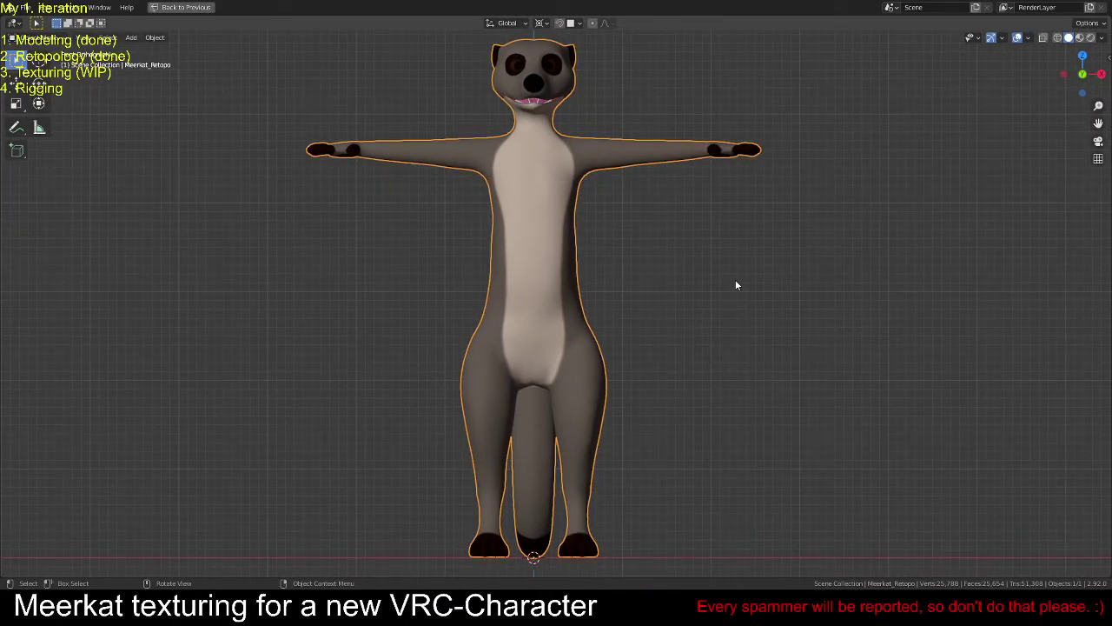
key("KP_6")
key("KP_8")
key("KP_1")
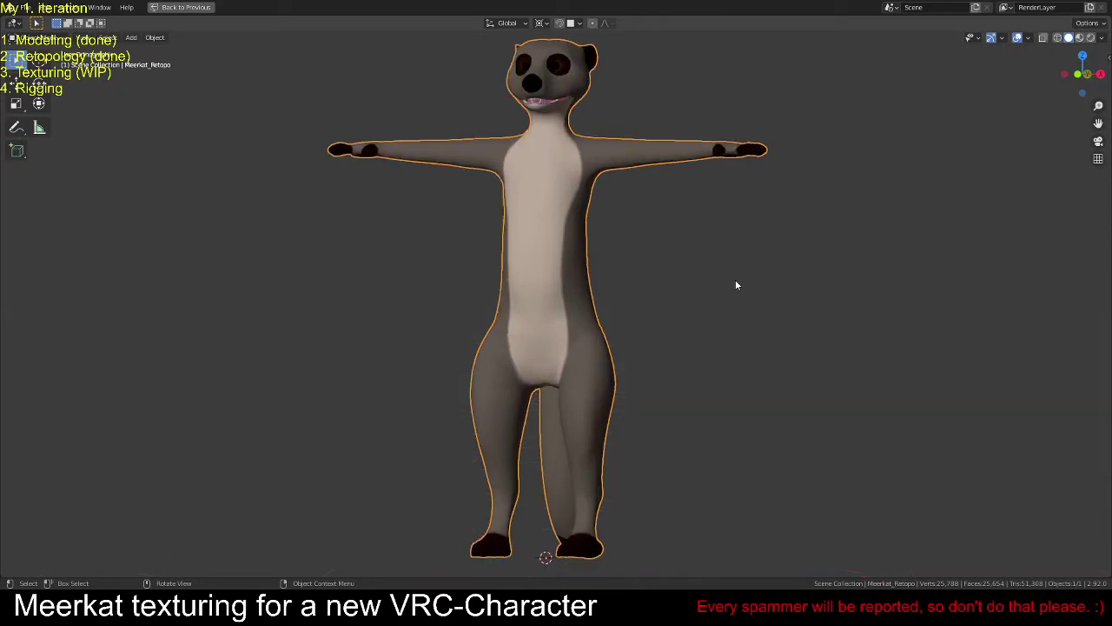
key("KP_6")
key("KP_6")
key("KP_6")
key("KP_6")
key("KP_6")
key("KP_6")
key("KP_6")
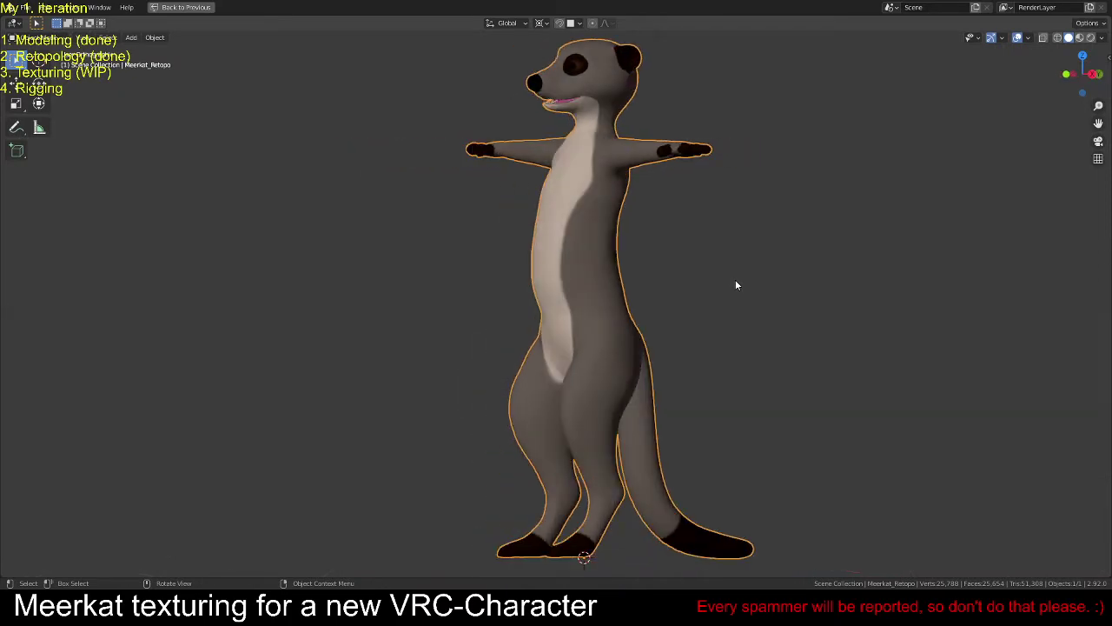
key("KP_6")
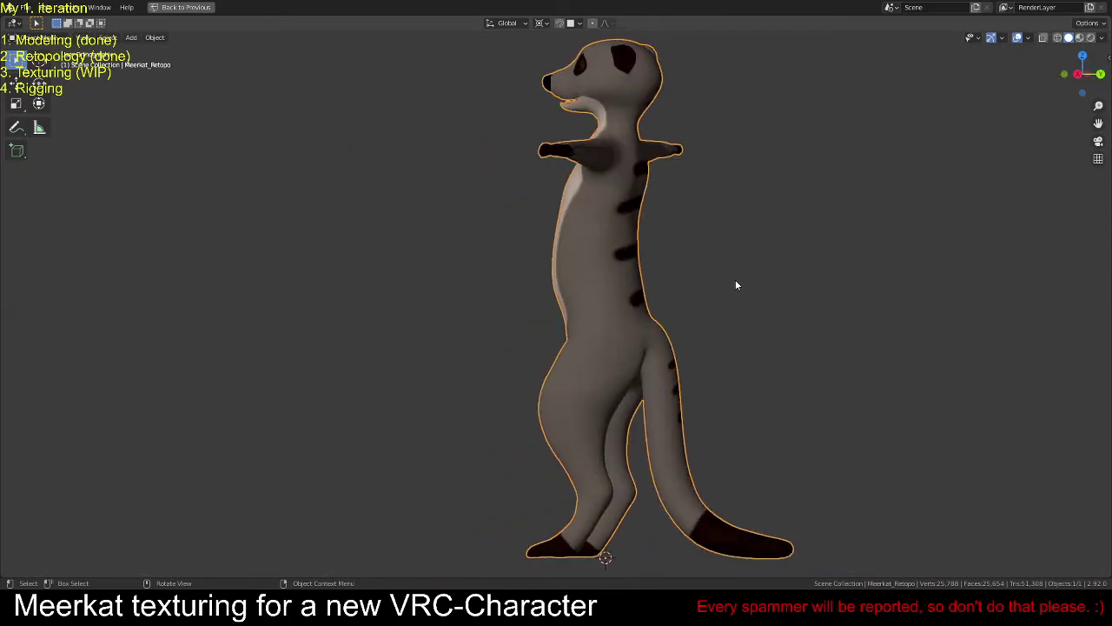
key("KP_6")
key("KP_6")
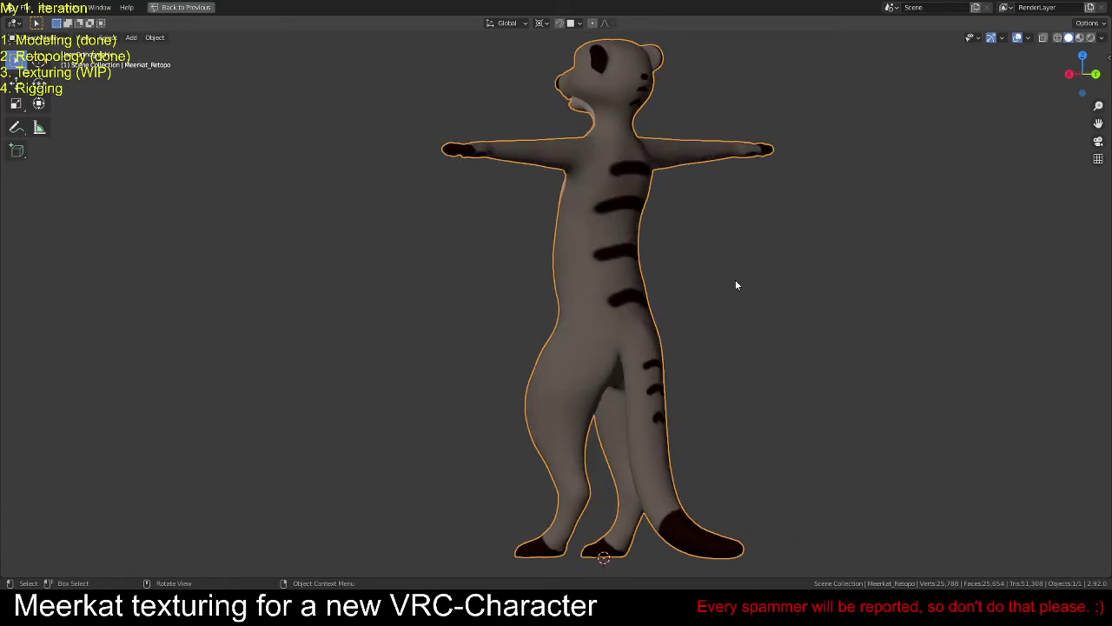
key("KP_6")
key("KP_6")
key("KP_6")
key("KP_6")
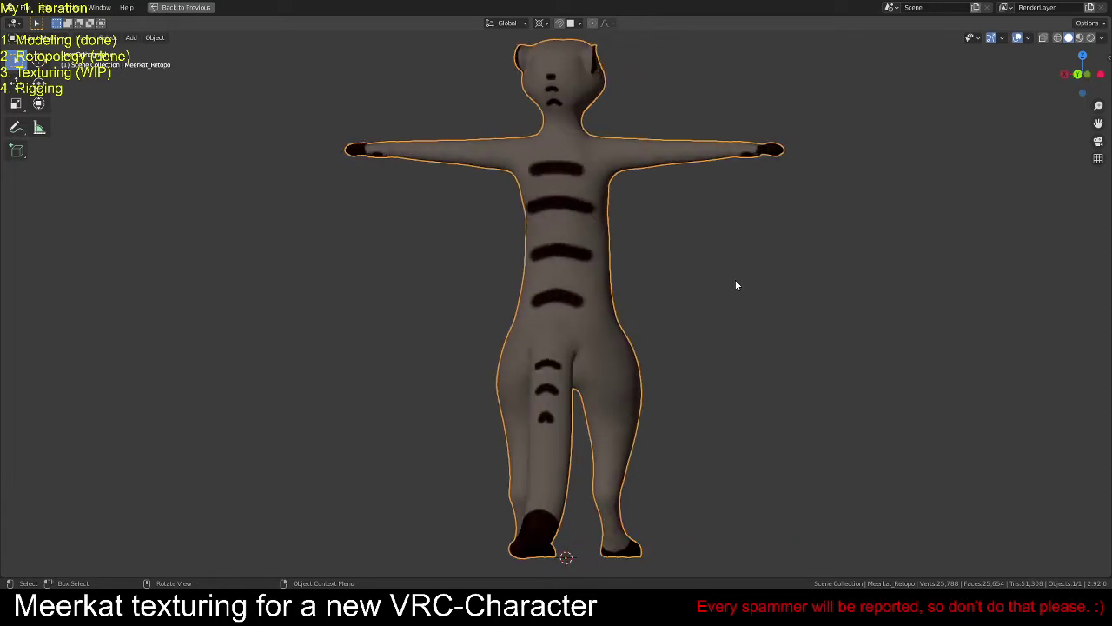
key("KP_6")
key("KP_6")
key("KP_6")
key("KP_6")
key("KP_6")
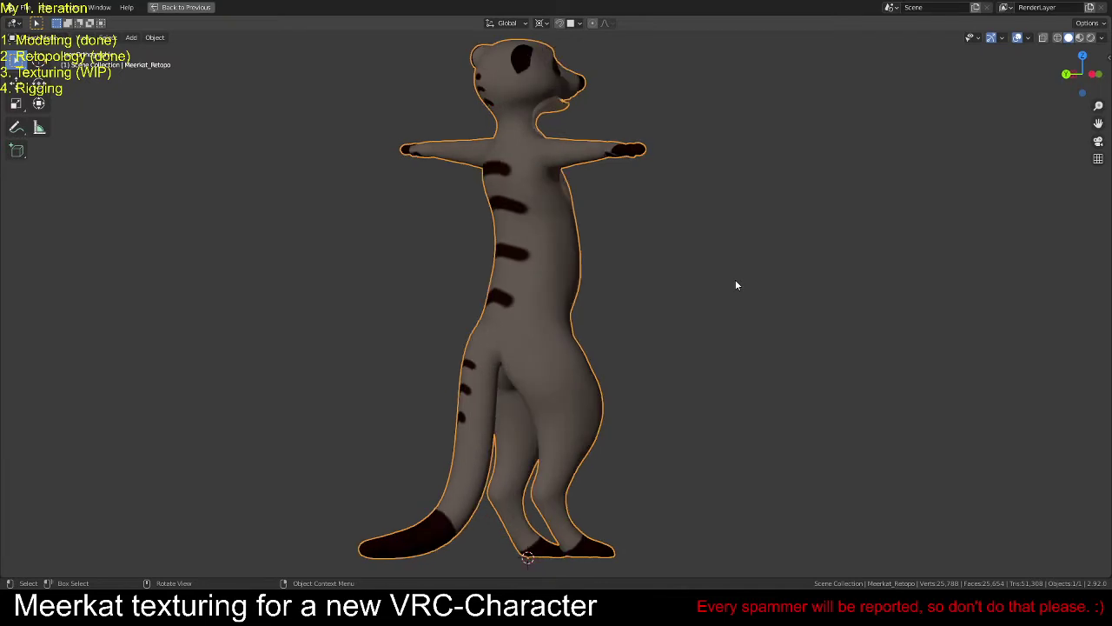
key("KP_6")
key("KP_6")
key("KP_6")
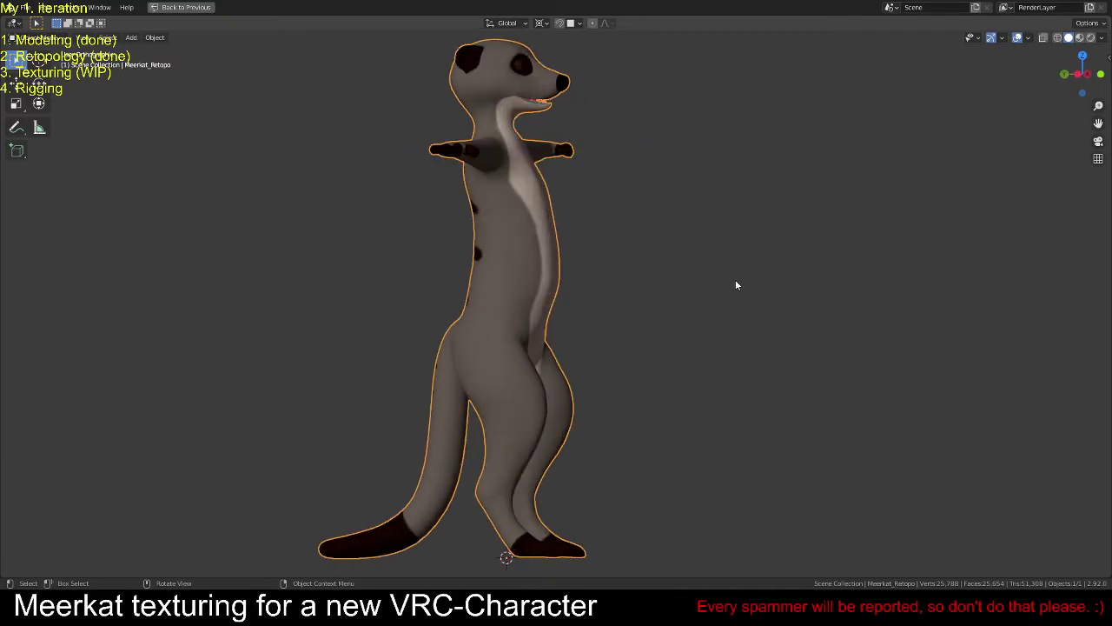
key("KP_6")
key("KP_6")
key("KP_6")
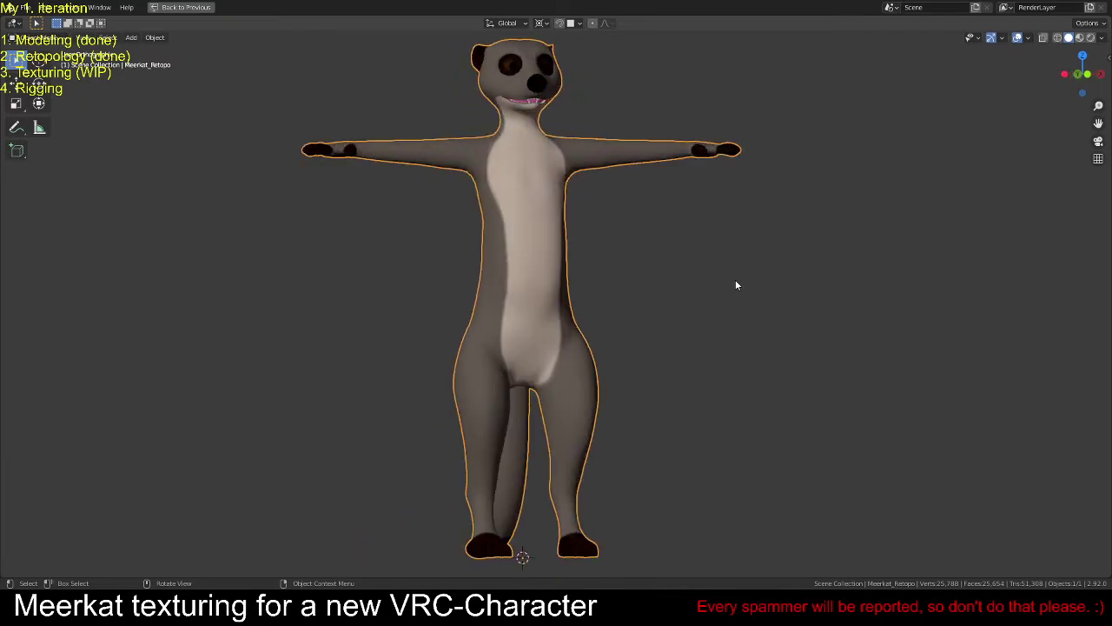
key("KP_6")
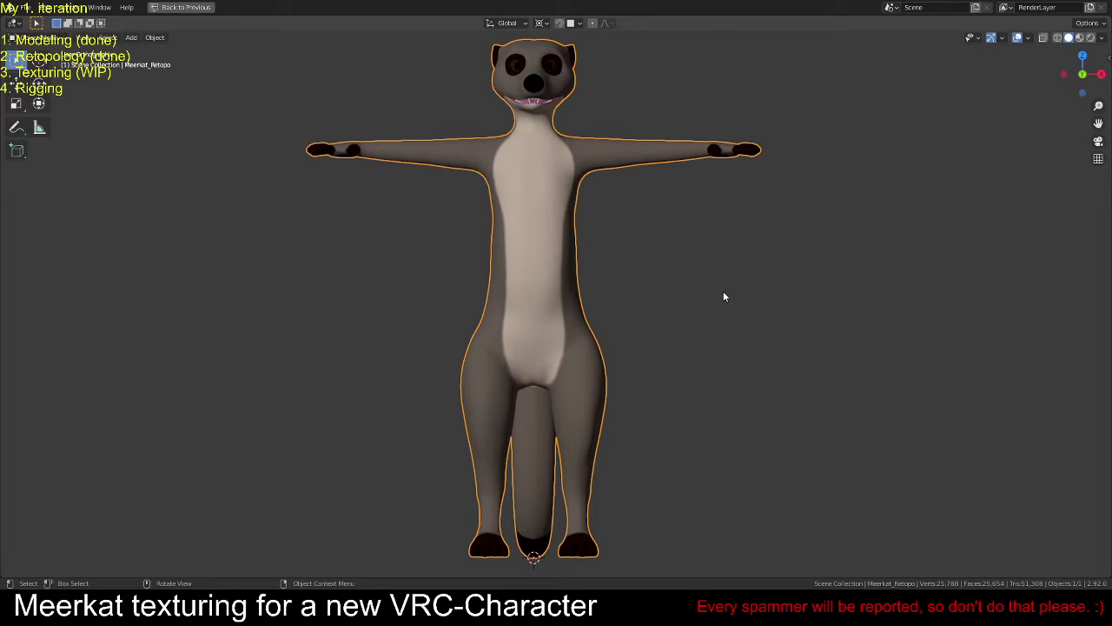
key("ctrl+space")
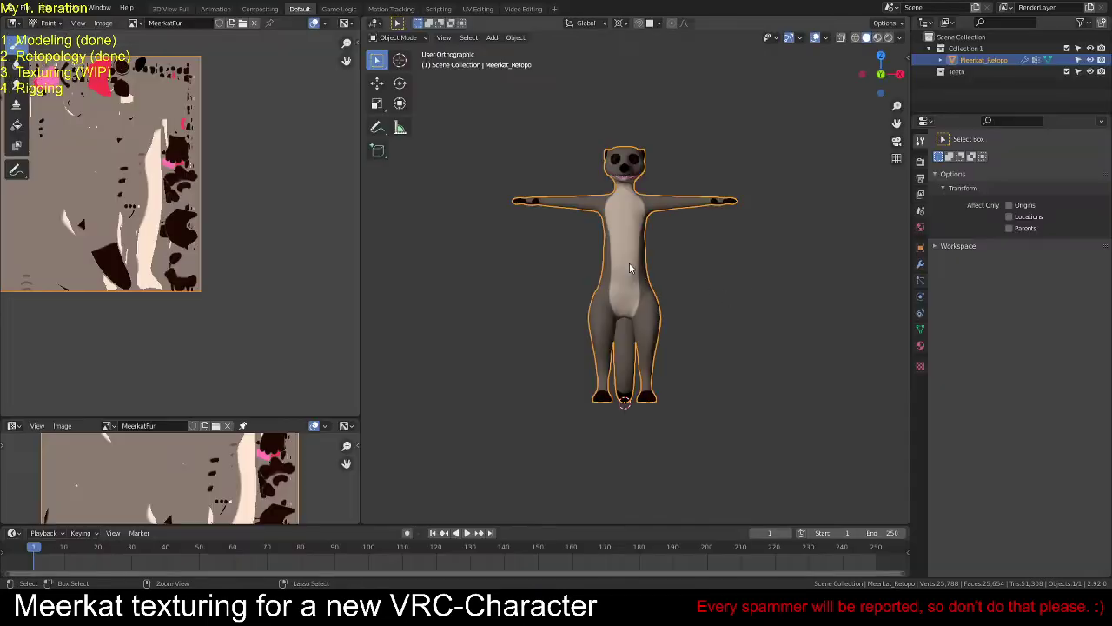
scroll(706, 263, "up", 3)
middle_click_drag(697, 257, 581, 248)
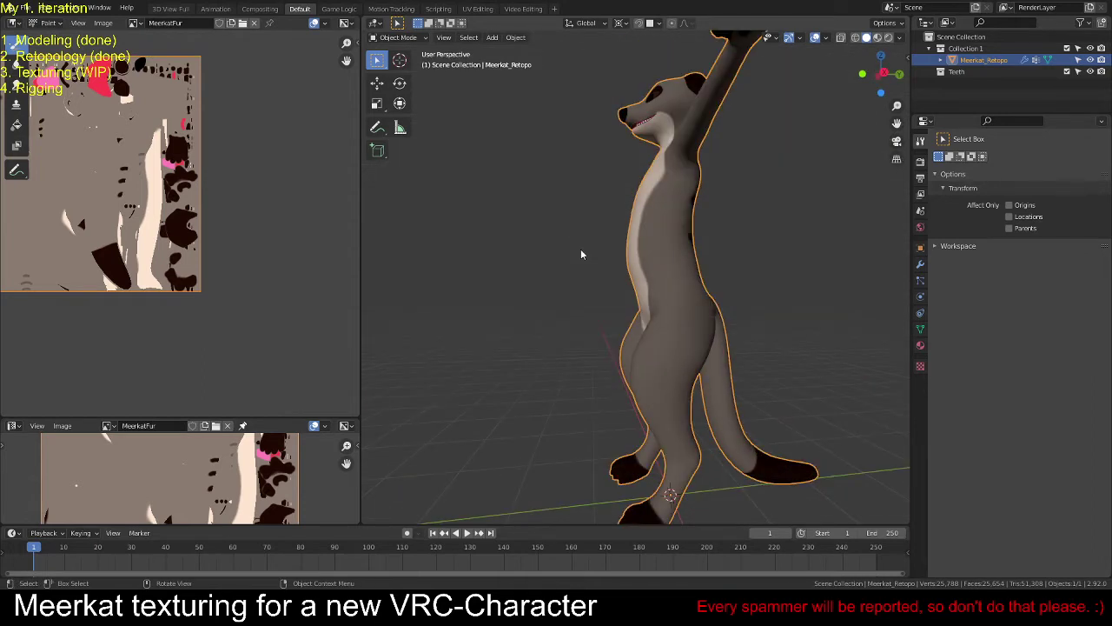
middle_click_drag(618, 330, 750, 212)
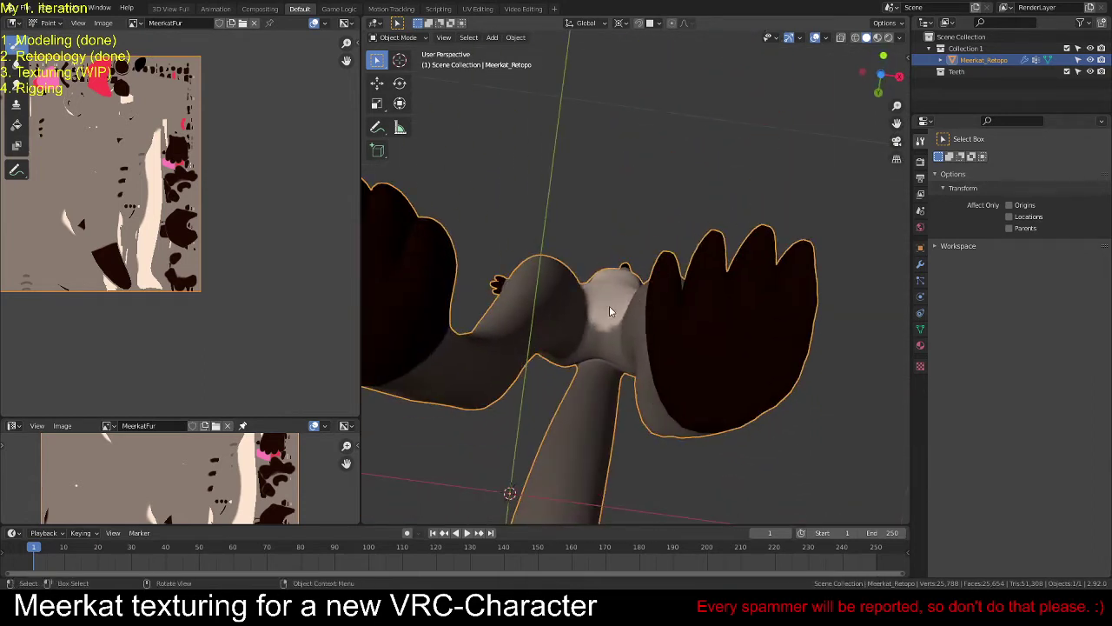
middle_click_drag(609, 311, 722, 284)
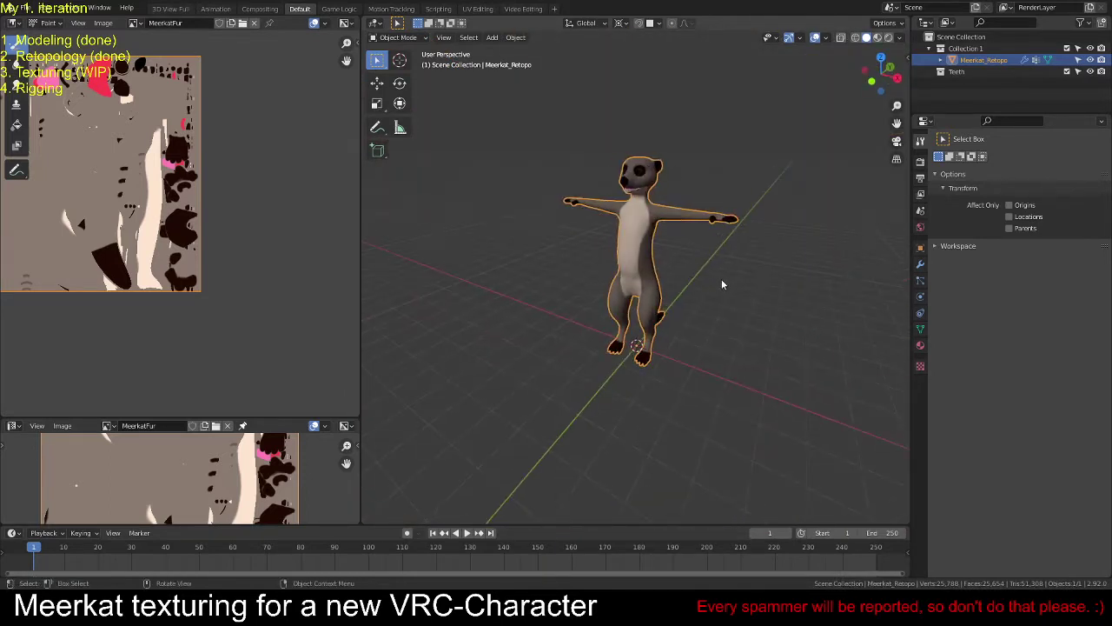
left_click(724, 283)
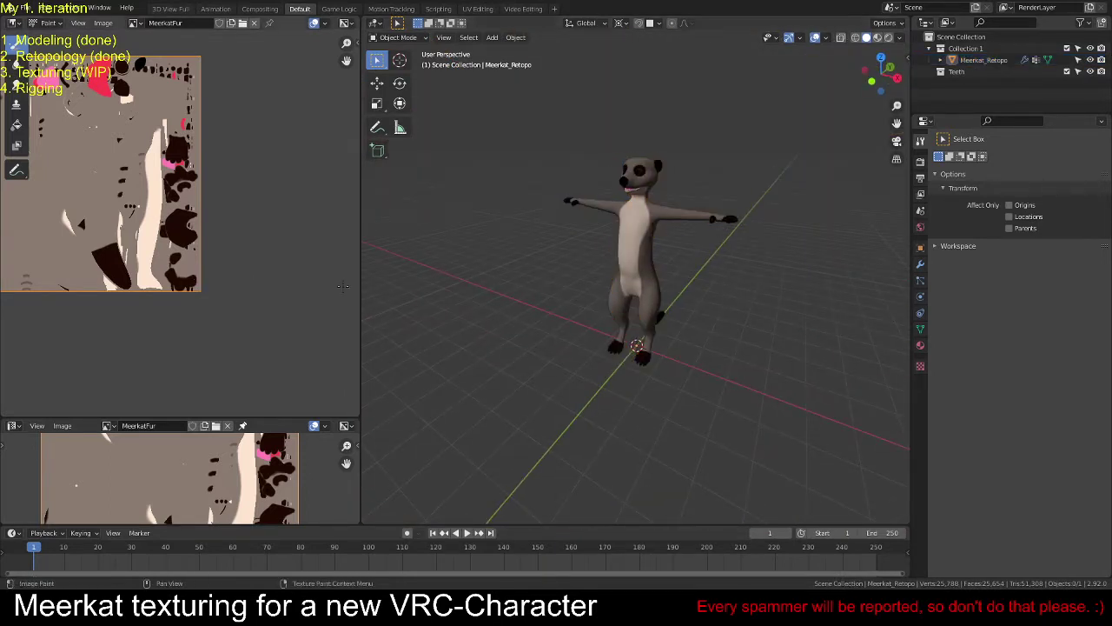
middle_click_drag(470, 292, 620, 292)
key("KP_1")
scroll(619, 294, "up", 4)
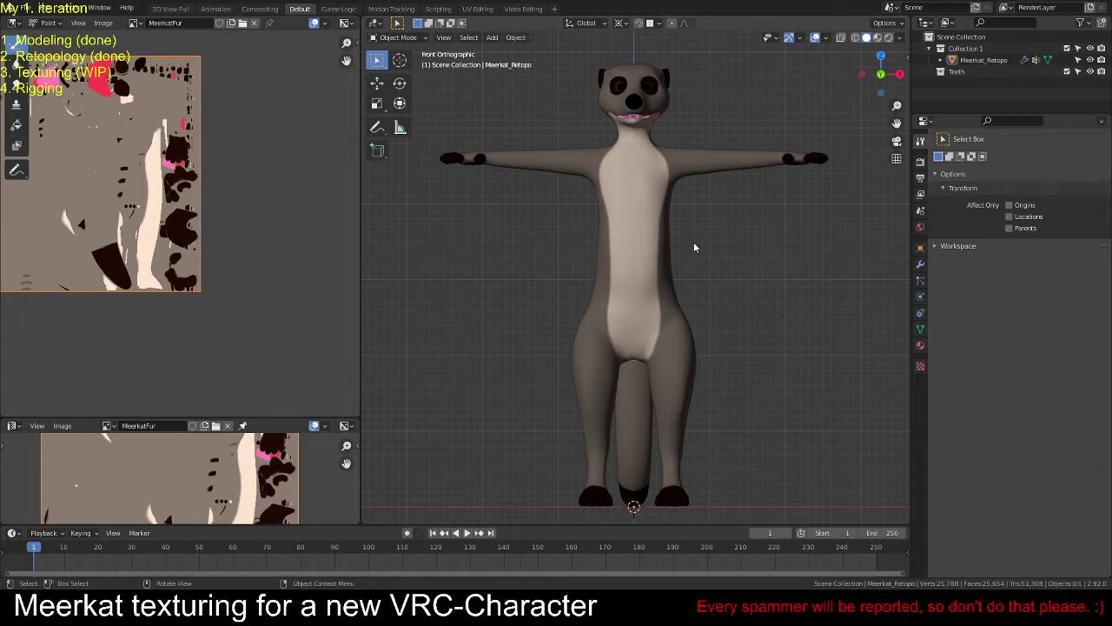
middle_click(632, 114, "alt")
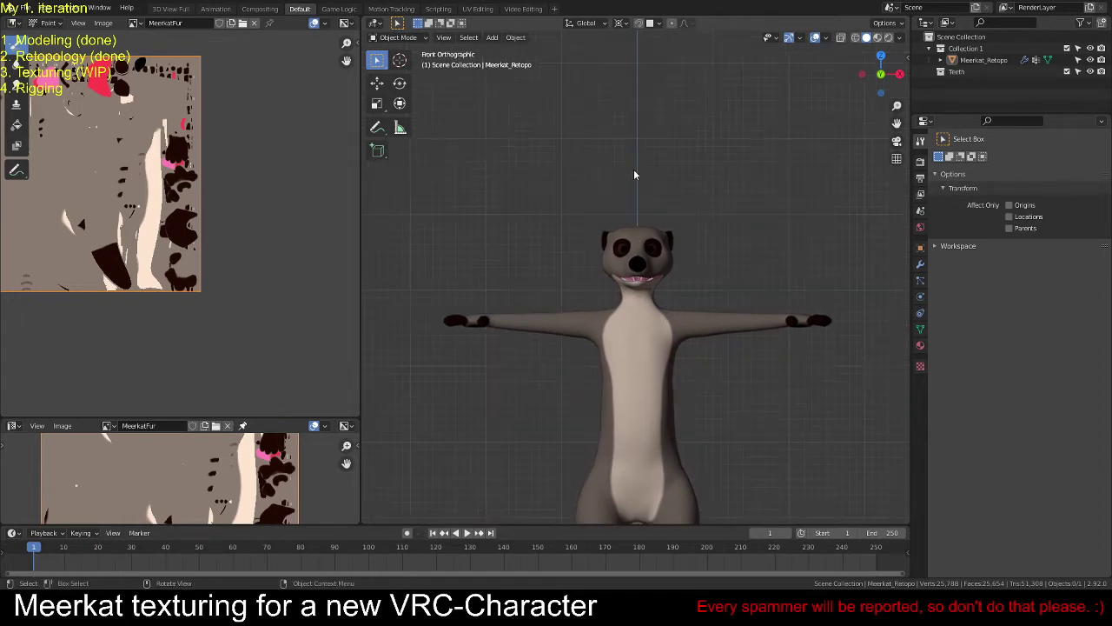
scroll(634, 169, "up", 6)
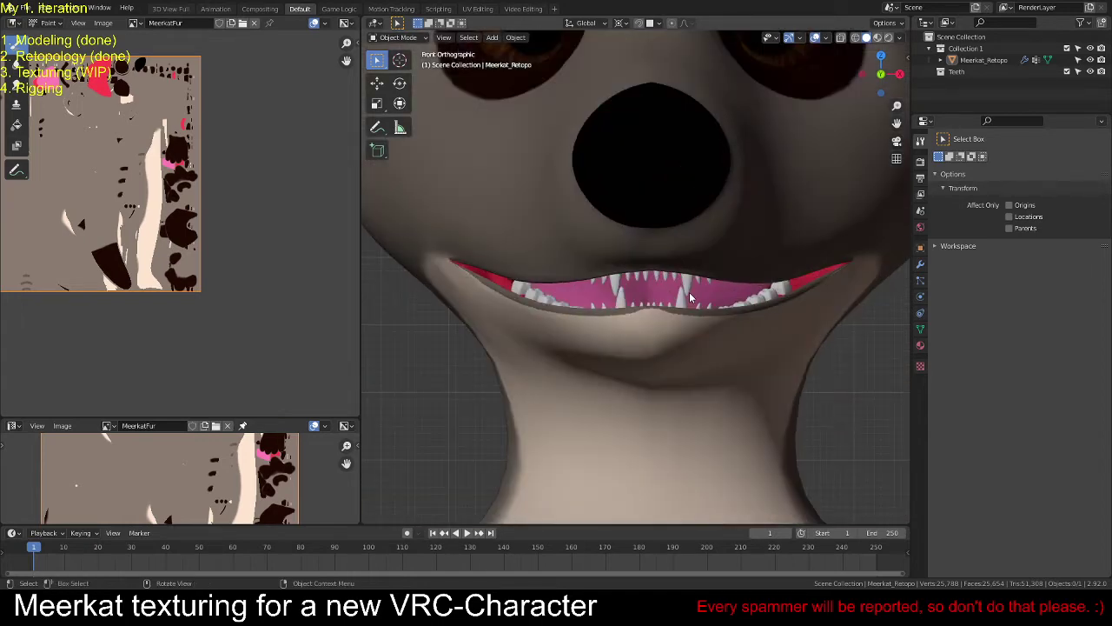
mouse_move(687, 292)
middle_mouse_down()
mouse_move(665, 256)
mouse_move(681, 275)
middle_mouse_up()
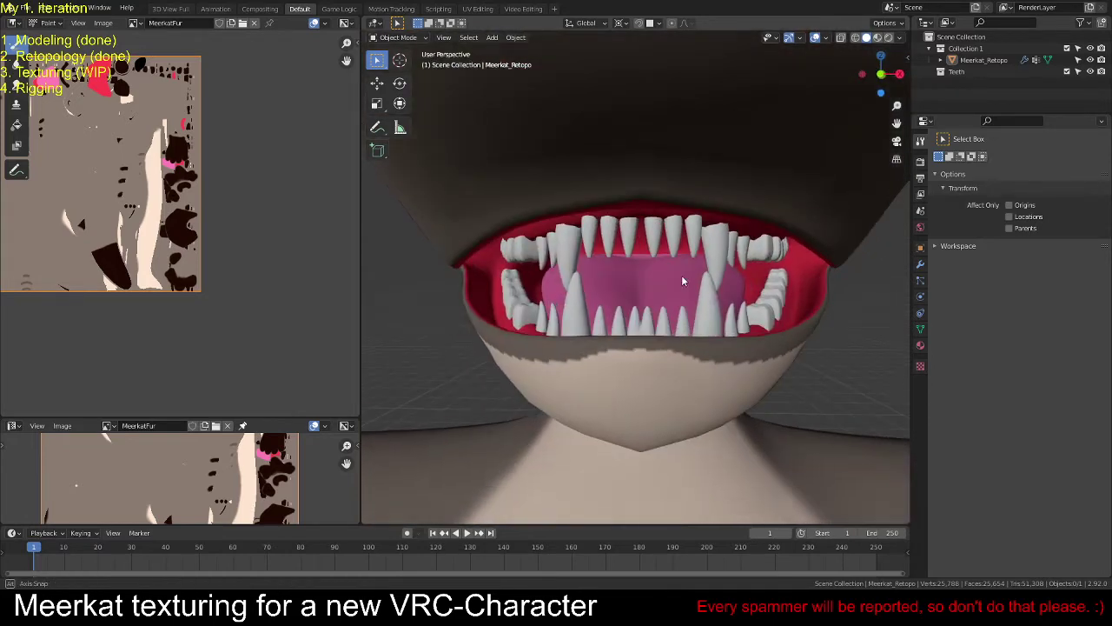
middle_click(641, 275, "alt")
scroll(643, 271, "up", 8)
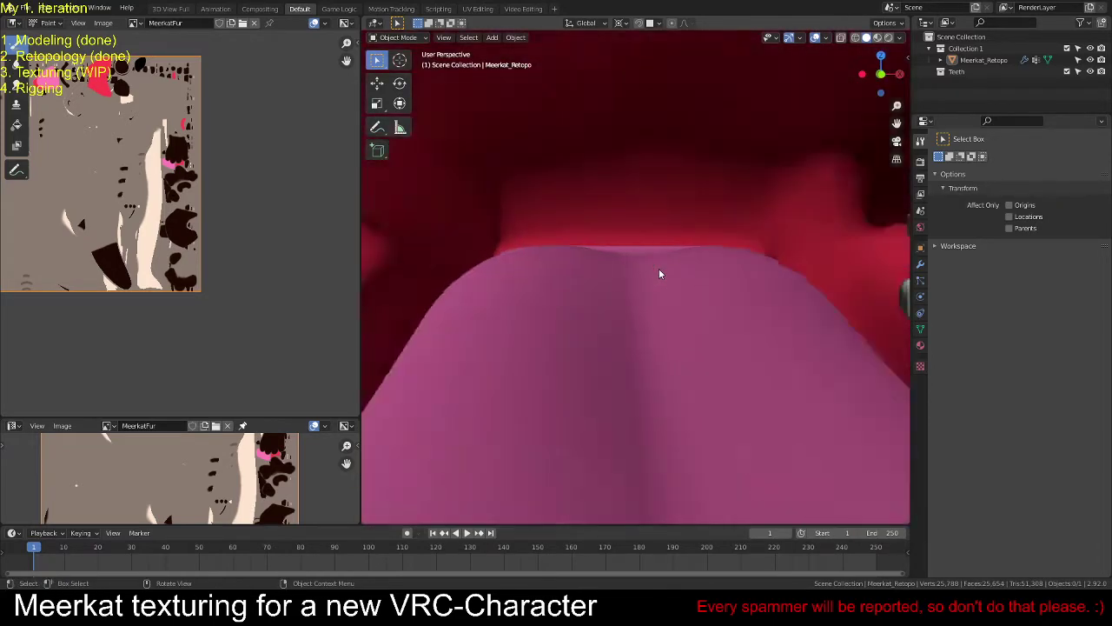
middle_click_drag(658, 257, 604, 257)
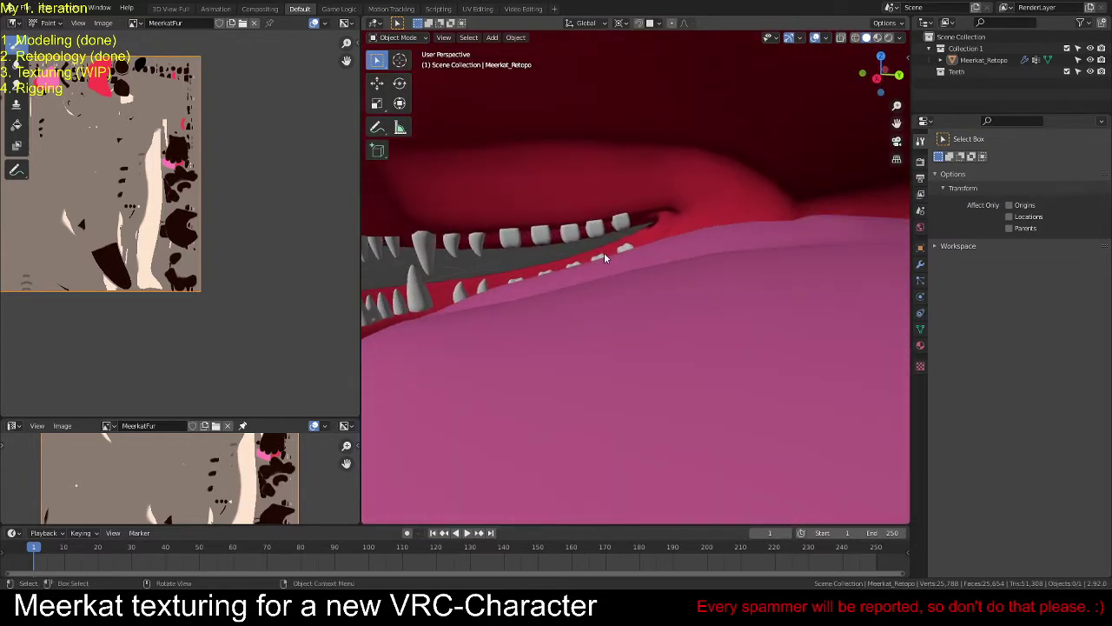
scroll(608, 252, "up", 5)
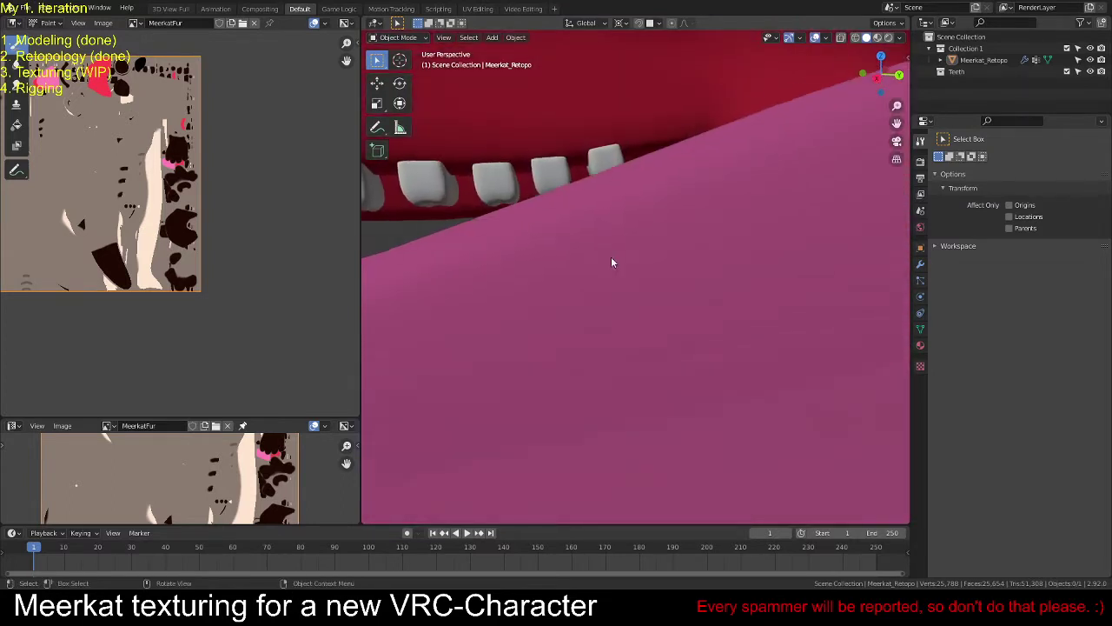
middle_click_drag(610, 255, 846, 52)
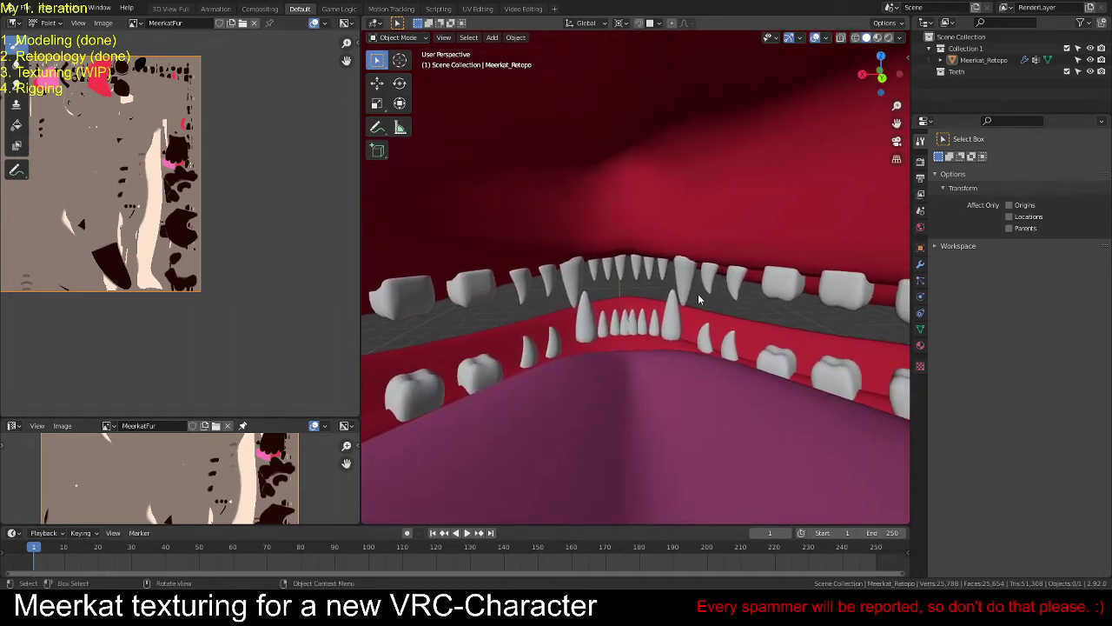
middle_click_drag(698, 294, 501, 327)
middle_click_drag(682, 285, 646, 270)
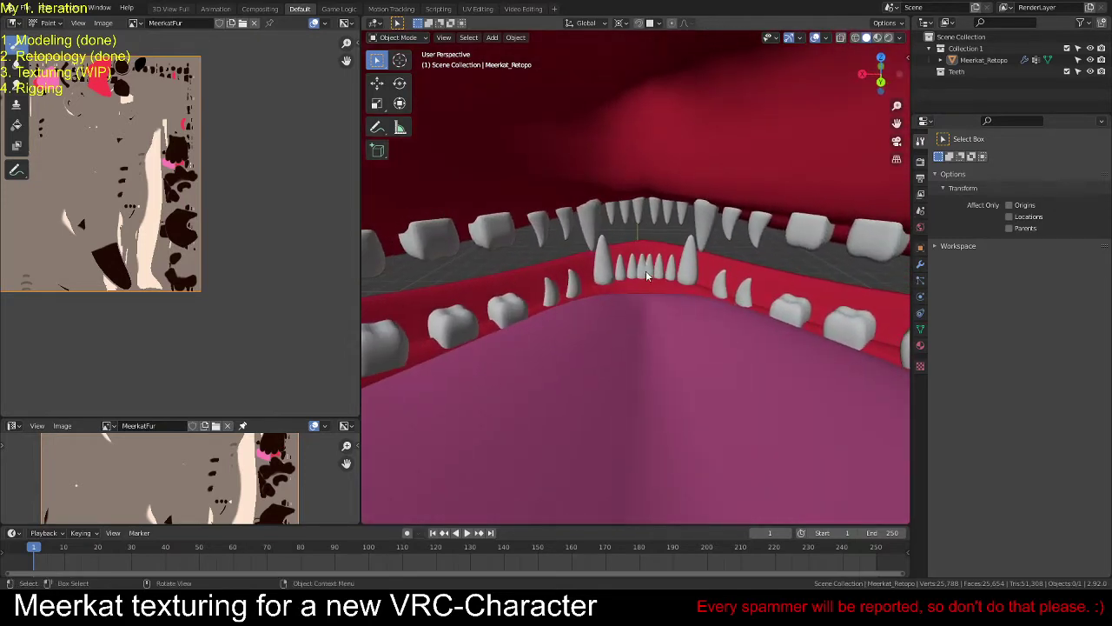
scroll(659, 271, "up", 6)
scroll(663, 275, "down", 2)
scroll(659, 280, "down", 5)
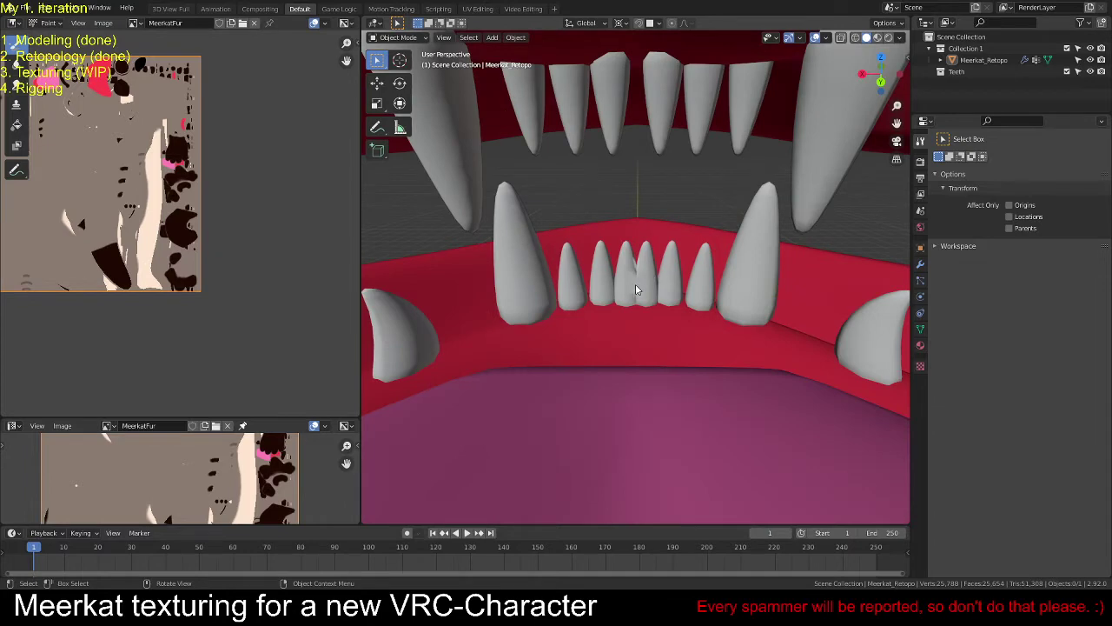
Step: In Edit Mode on the meerkat, select the linked lower teeth and slide them along X
left_click(636, 290)
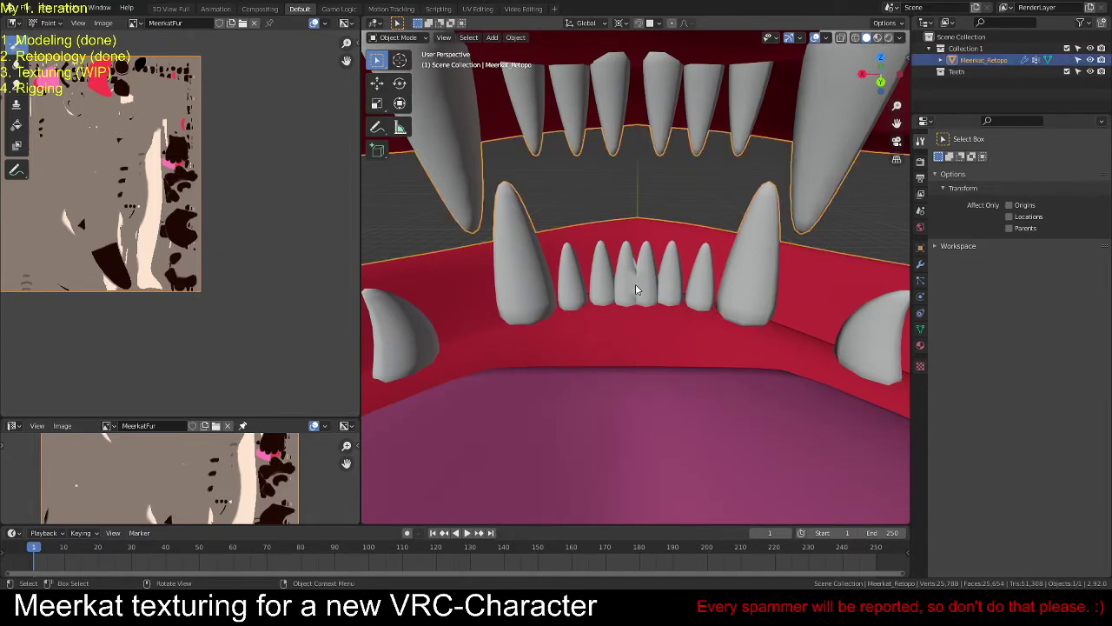
key("Tab")
key("alt+a")
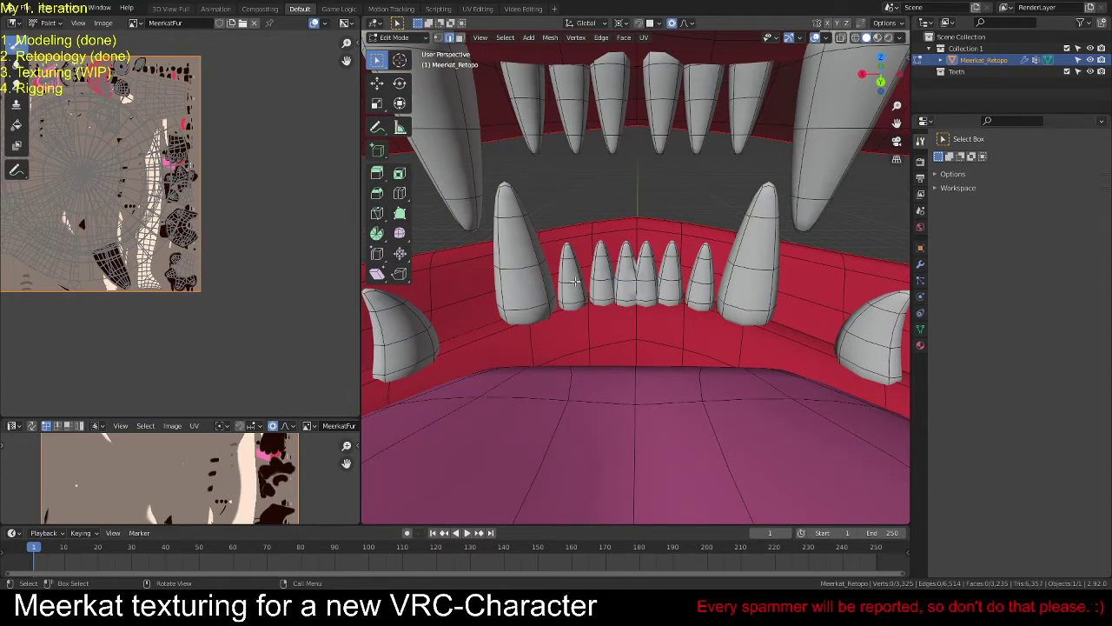
key("l")
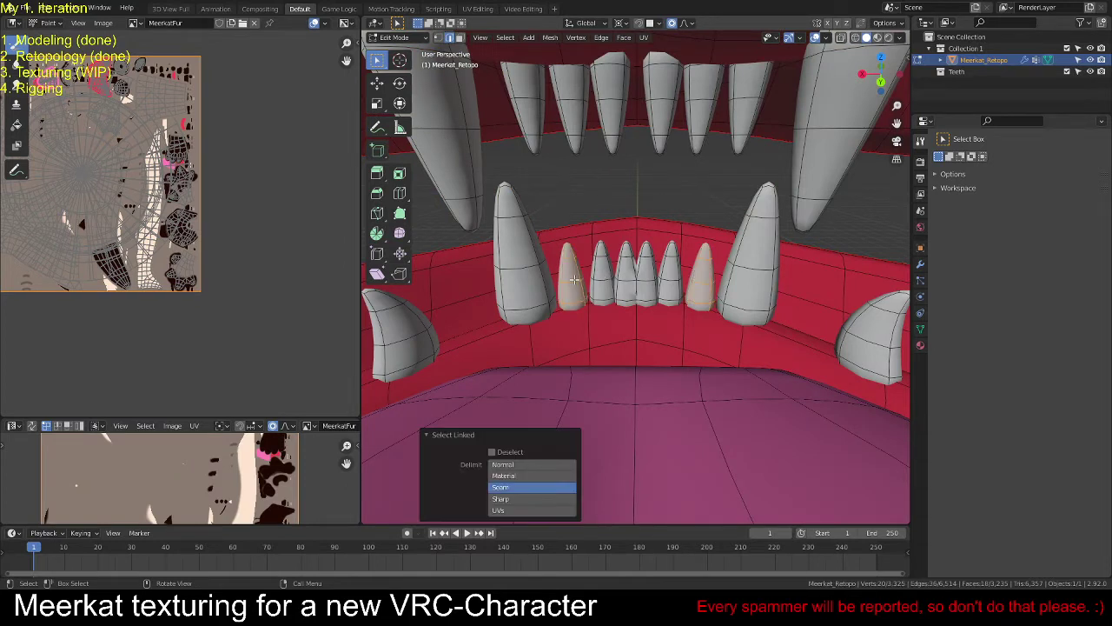
left_click(921, 265)
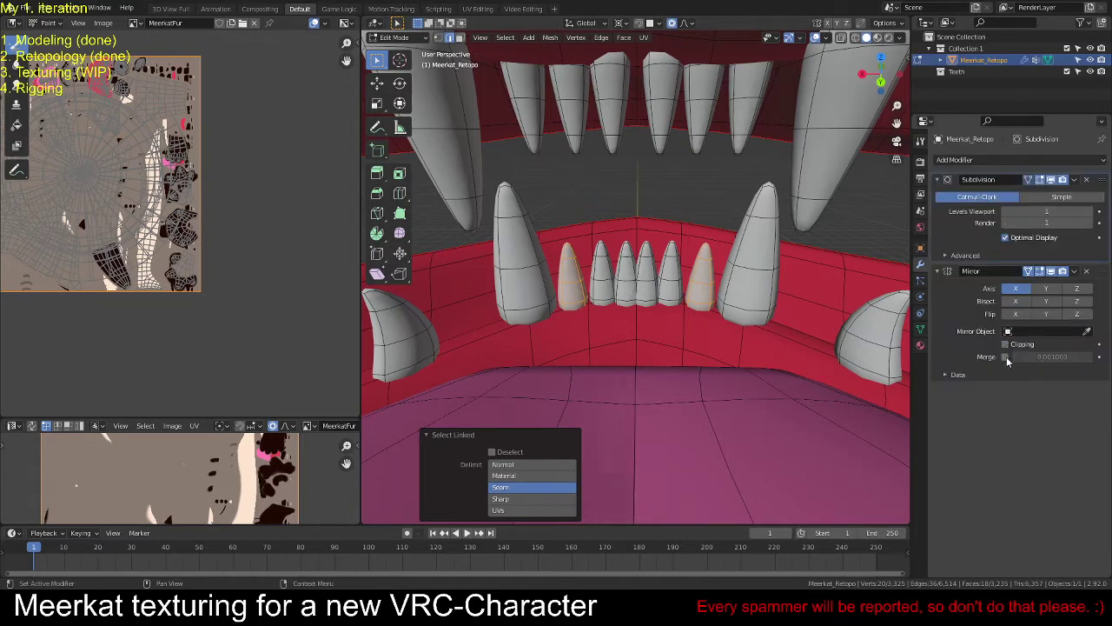
key("g")
key("x")
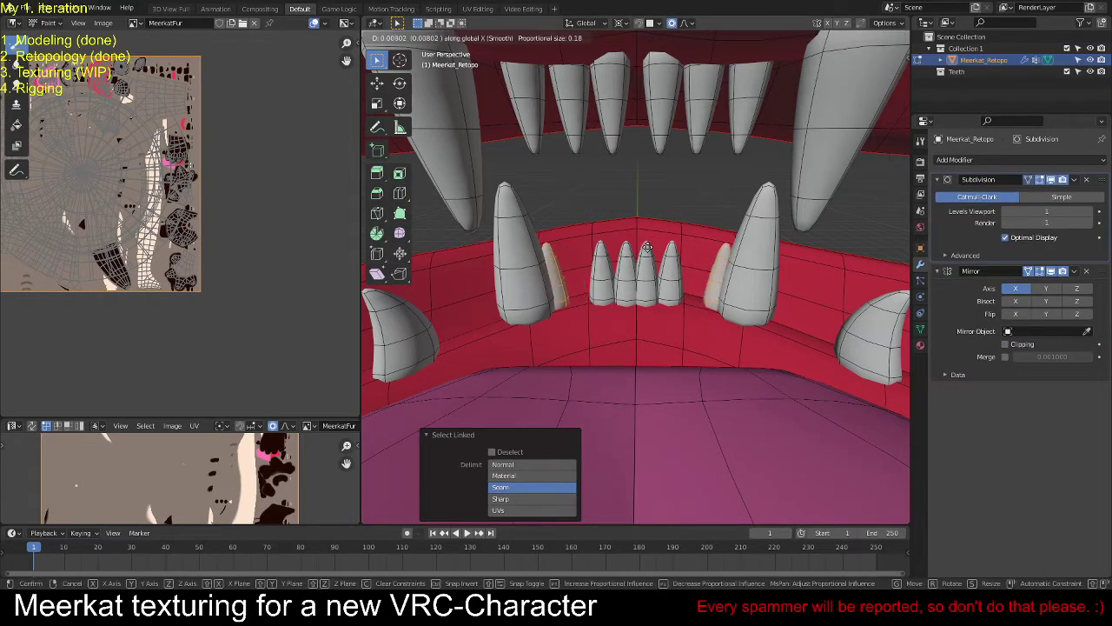
key("Escape")
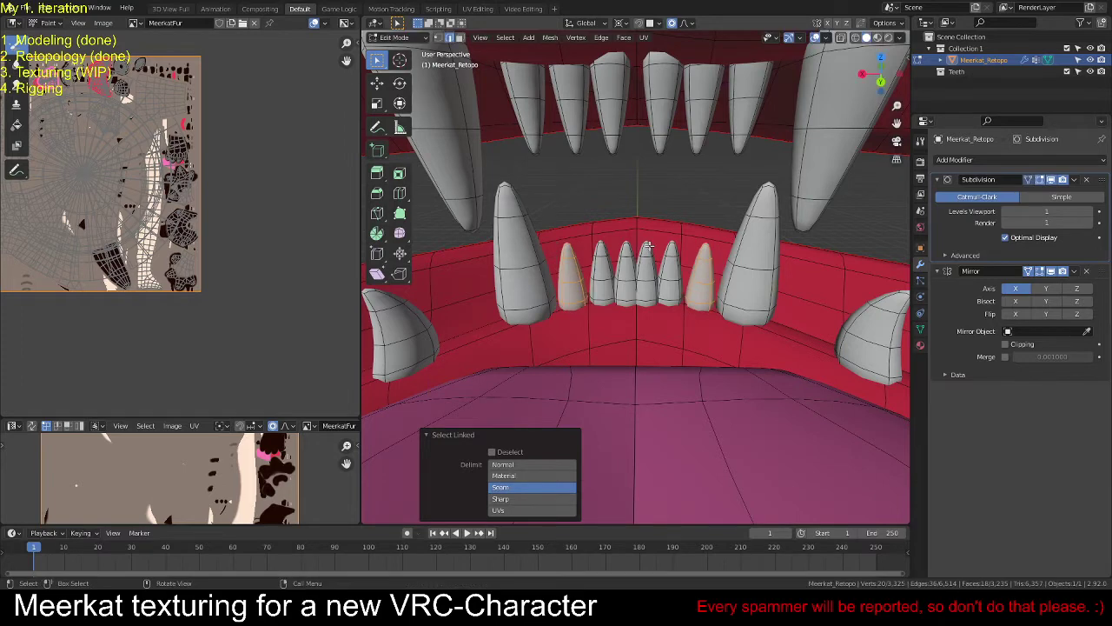
key("g")
key("x")
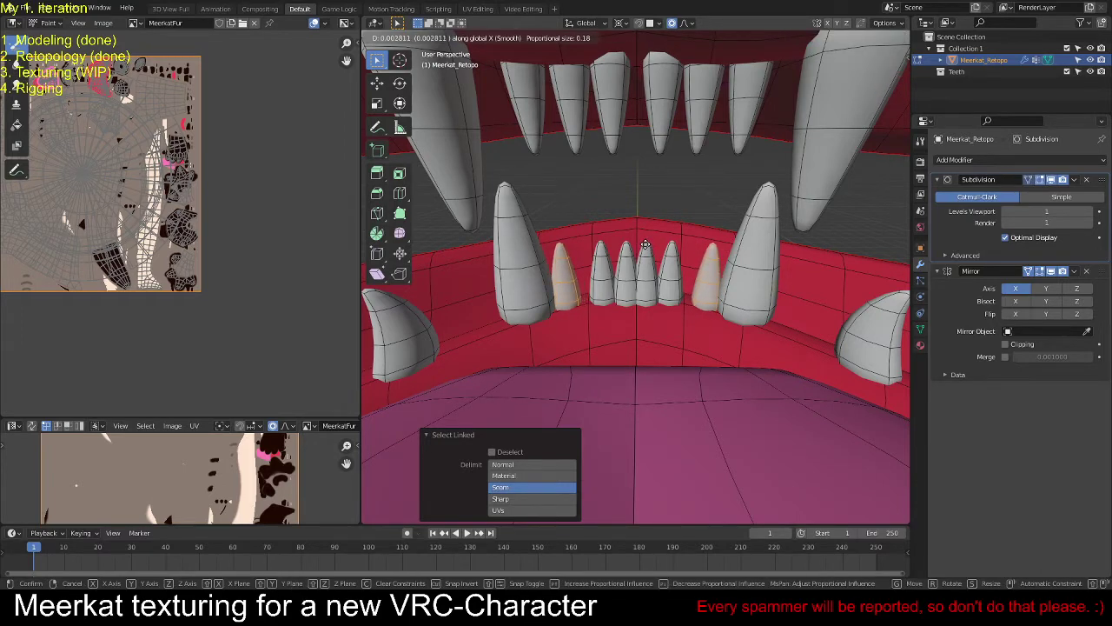
left_click(645, 244)
Step: Shift the next mirrored tooth pair and spread the central front pair apart along X
key("alt+a")
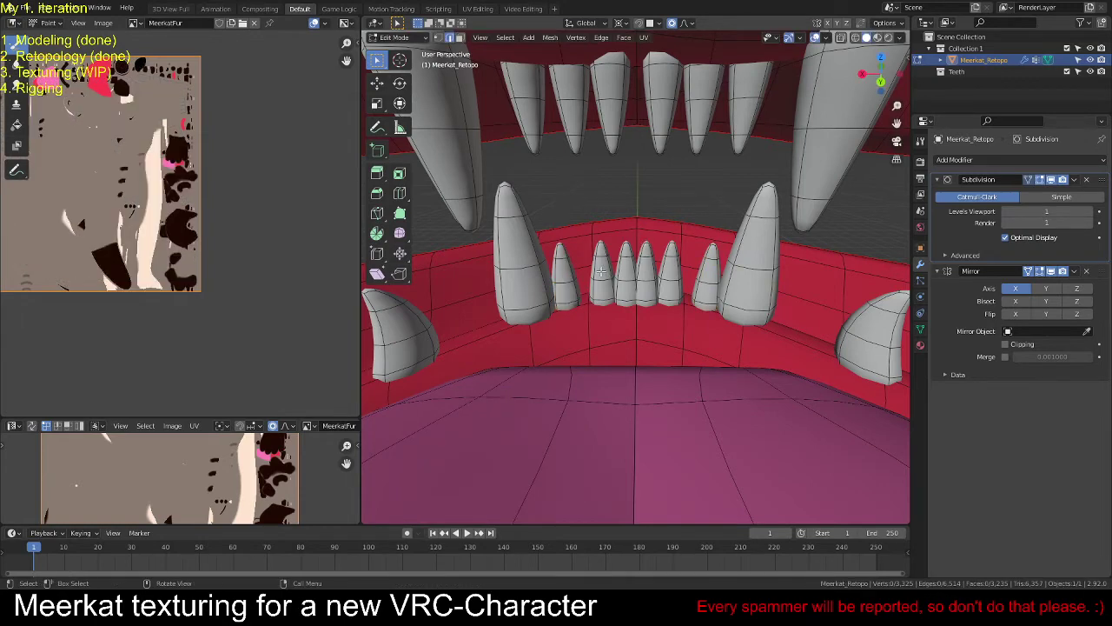
key("l")
key("g")
key("x")
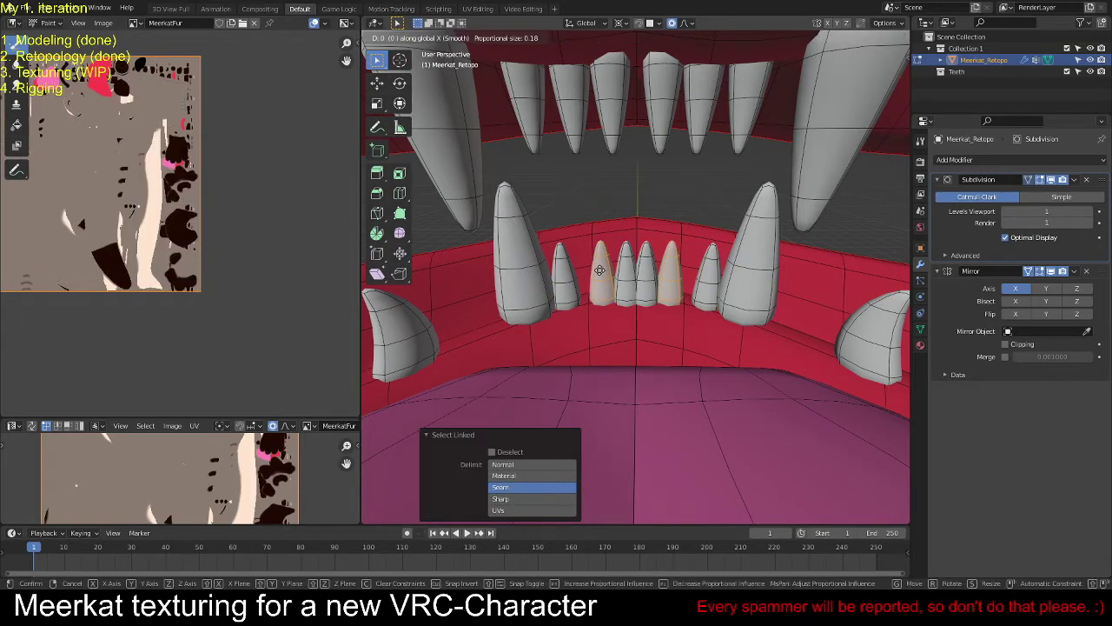
left_click(594, 264)
key("alt+a")
key("l")
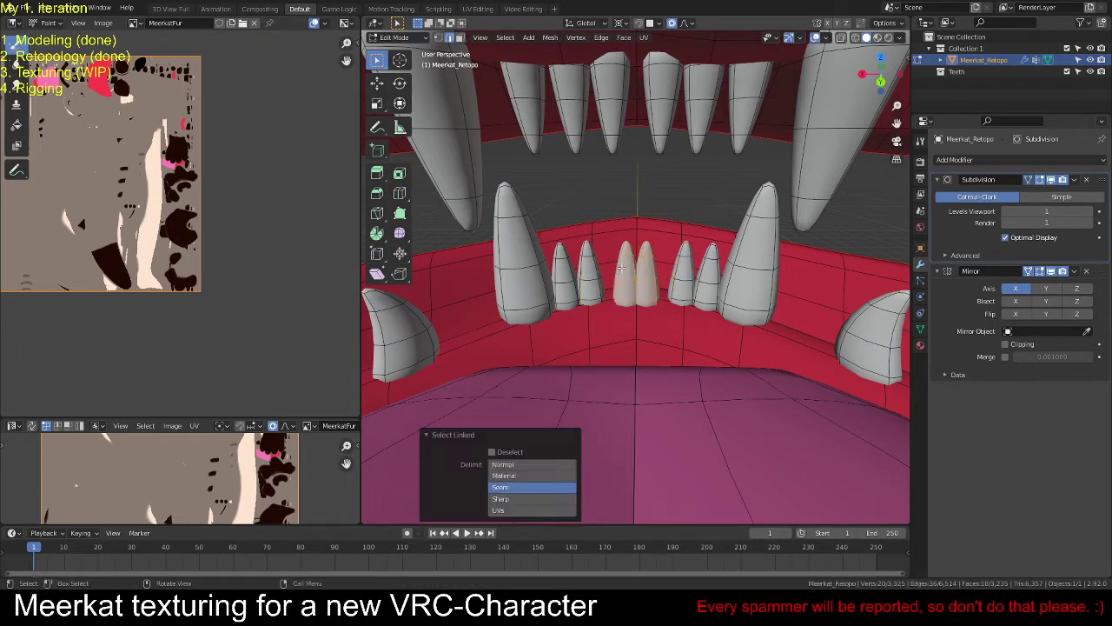
key("g")
key("x")
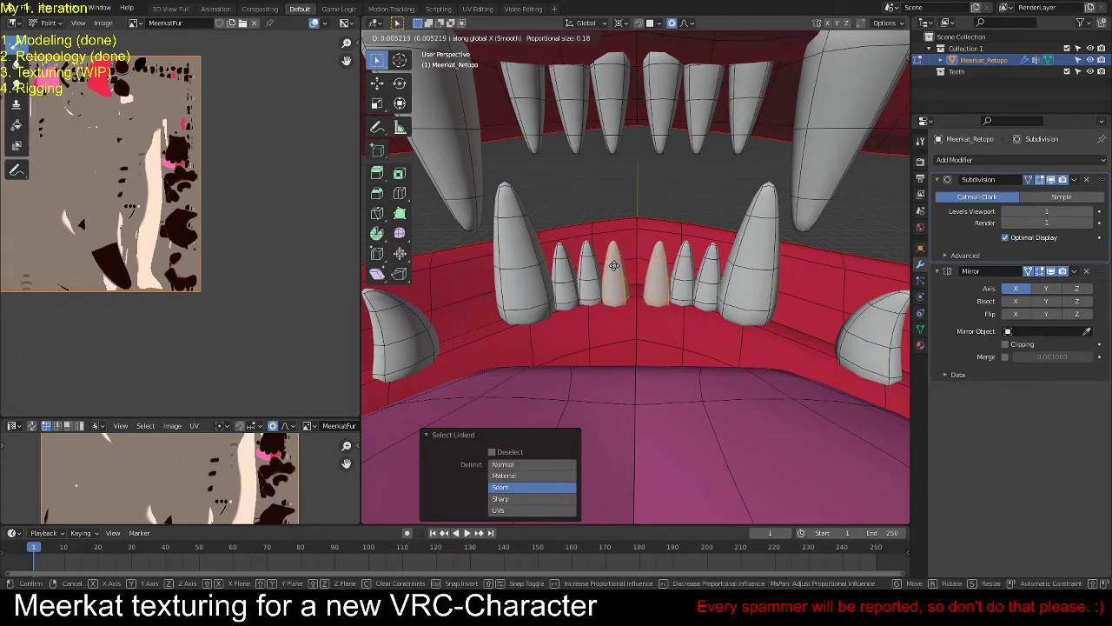
left_click(616, 265)
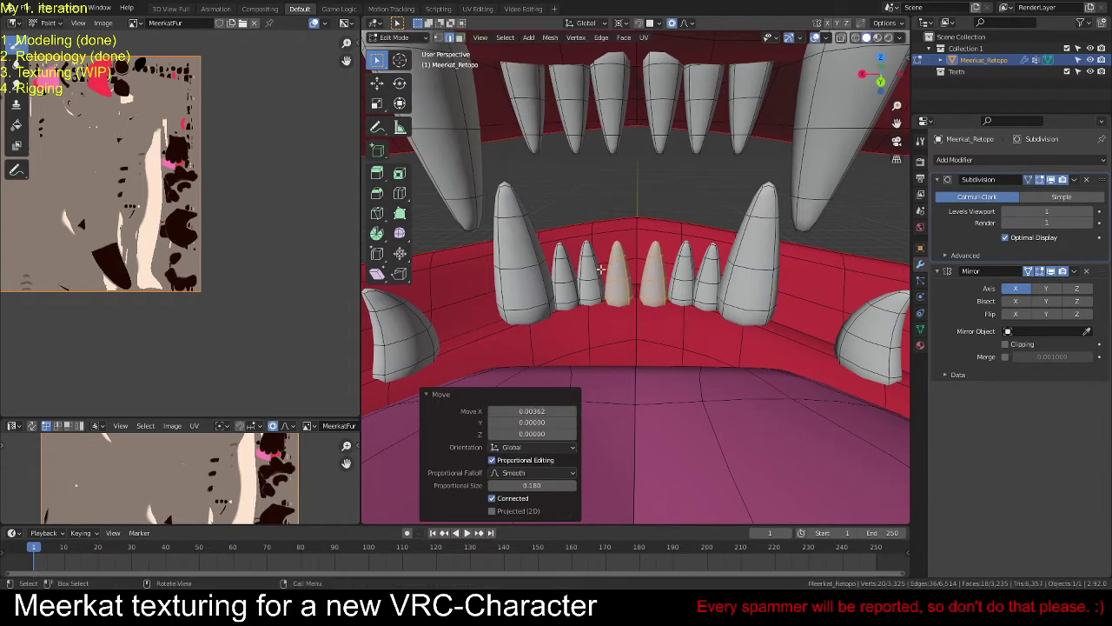
Step: Shift another mirrored tooth pair along X, then deselect and zoom out over the mouth
left_click(587, 268)
key("l")
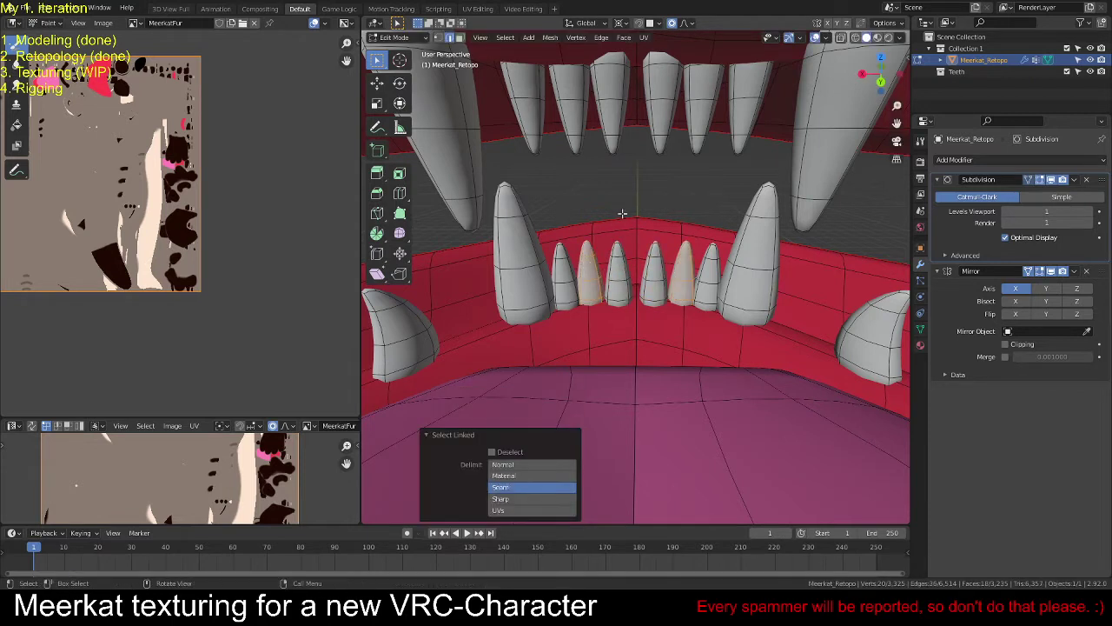
key("g")
key("x")
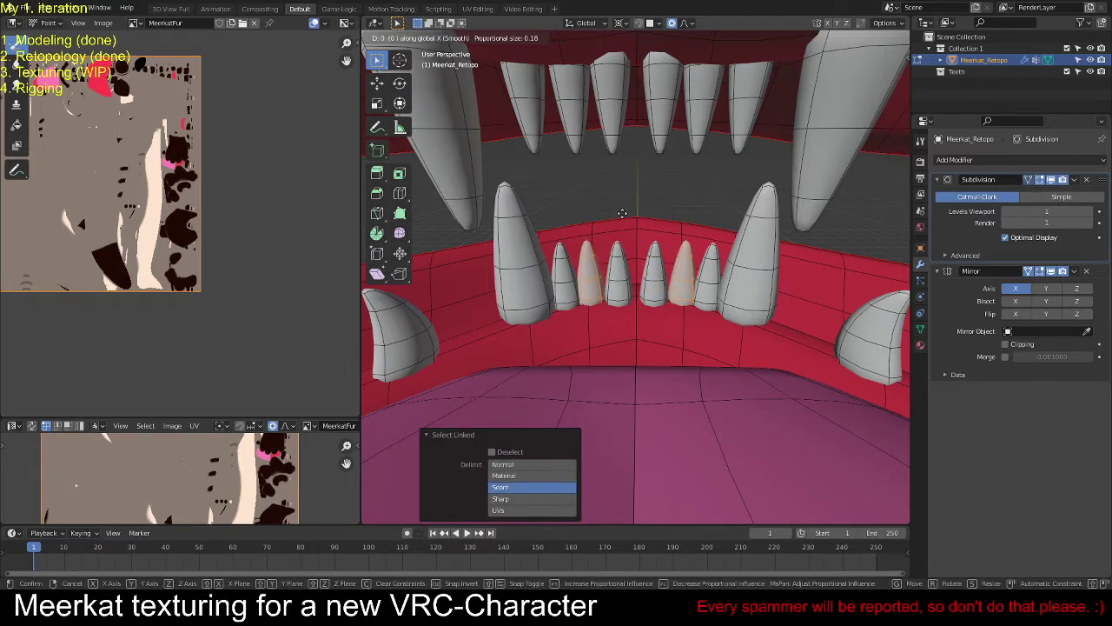
left_click(624, 214)
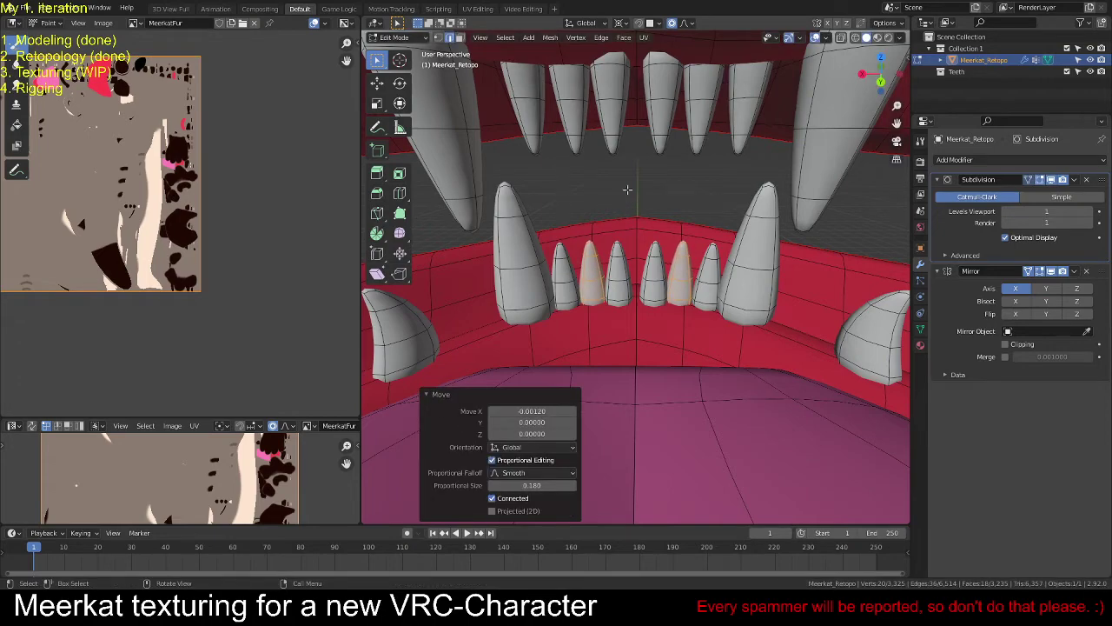
key("alt+a")
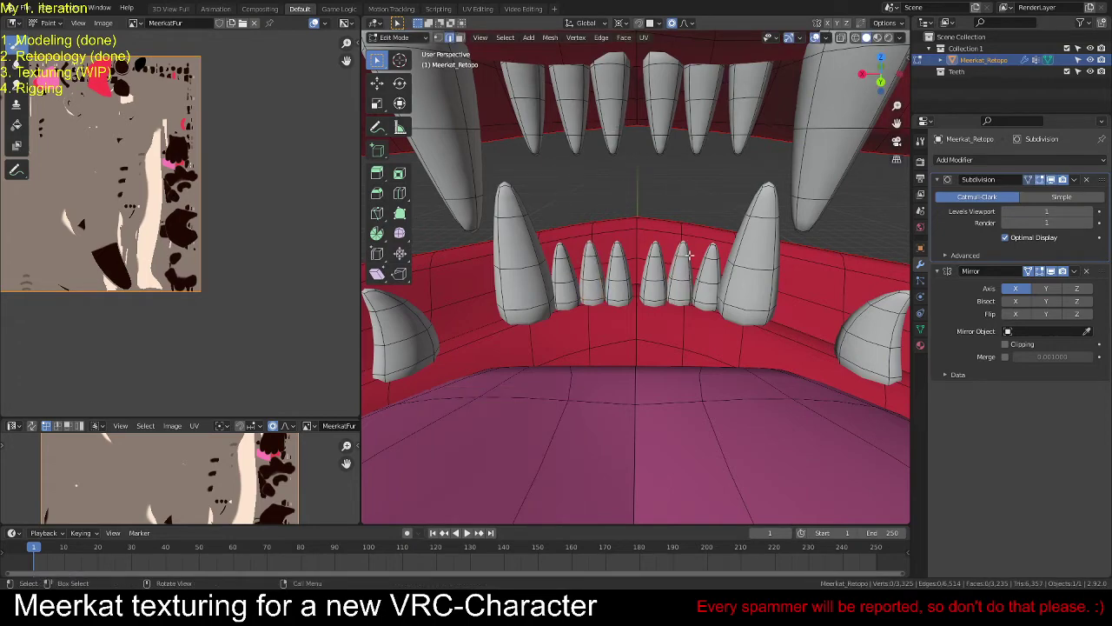
middle_click_drag(689, 253, 693, 227)
scroll(693, 228, "down", 3)
key("Tab")
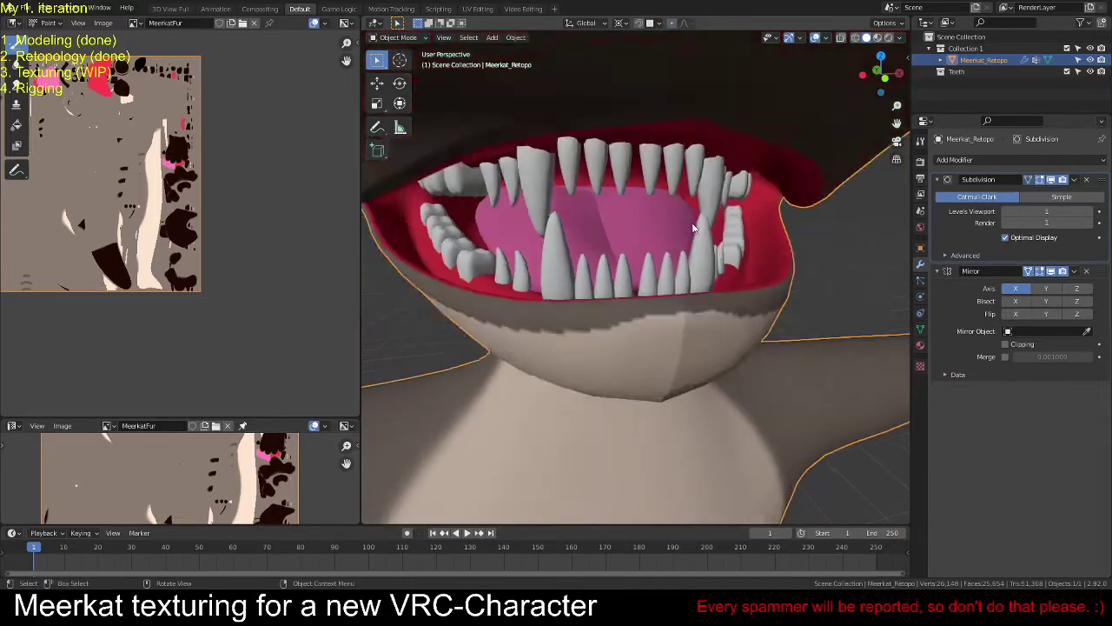
scroll(693, 227, "down", 4)
middle_click_drag(814, 248, 627, 249)
scroll(787, 235, "down", 2)
scroll(757, 286, "up", 3)
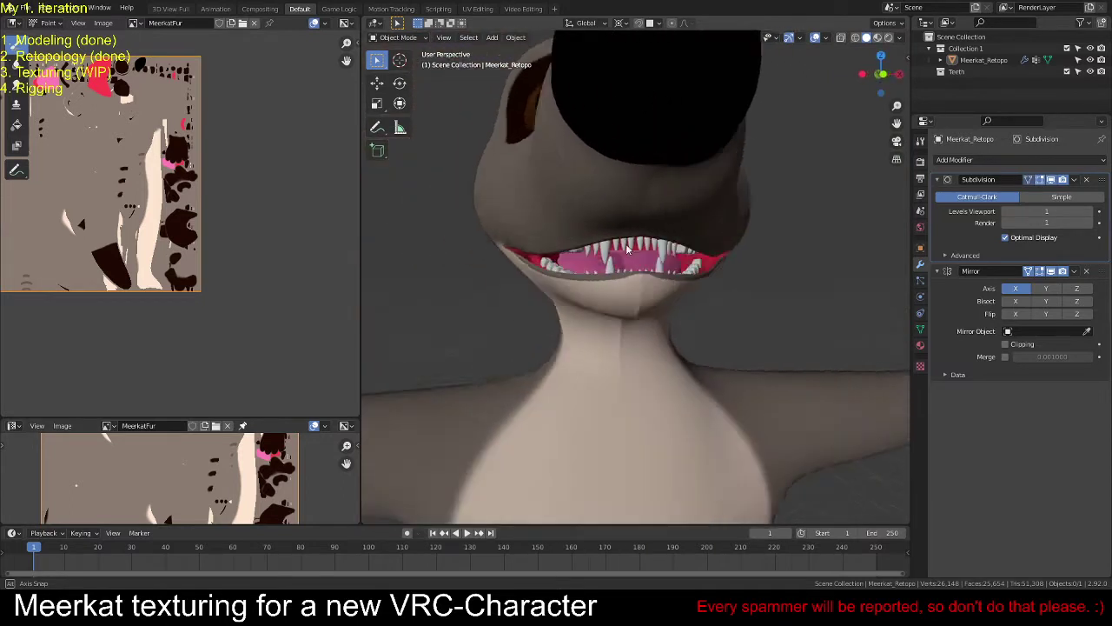
scroll(764, 292, "down", 6)
middle_click_drag(740, 258, 754, 338)
scroll(703, 314, "up", 3)
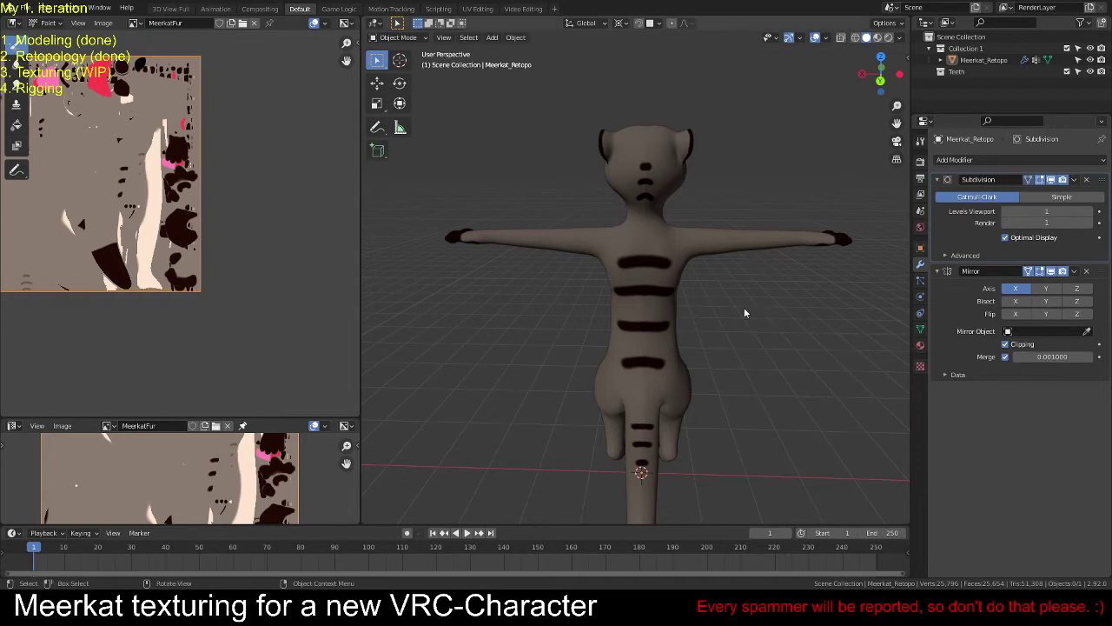
middle_click_drag(744, 307, 522, 326)
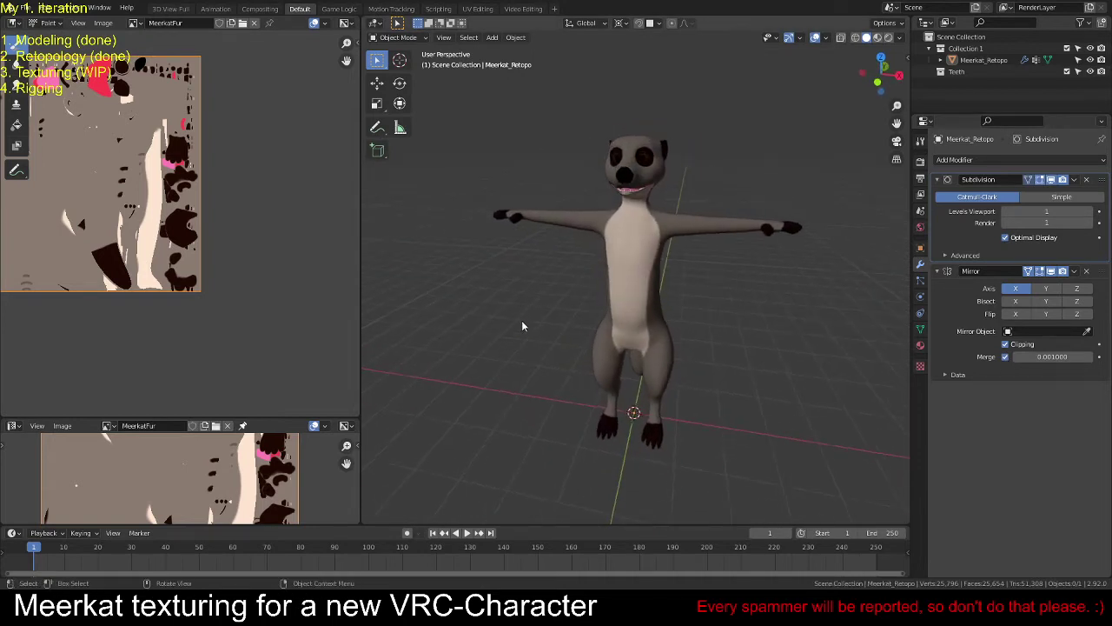
middle_click(630, 188, "alt")
scroll(653, 259, "up", 8)
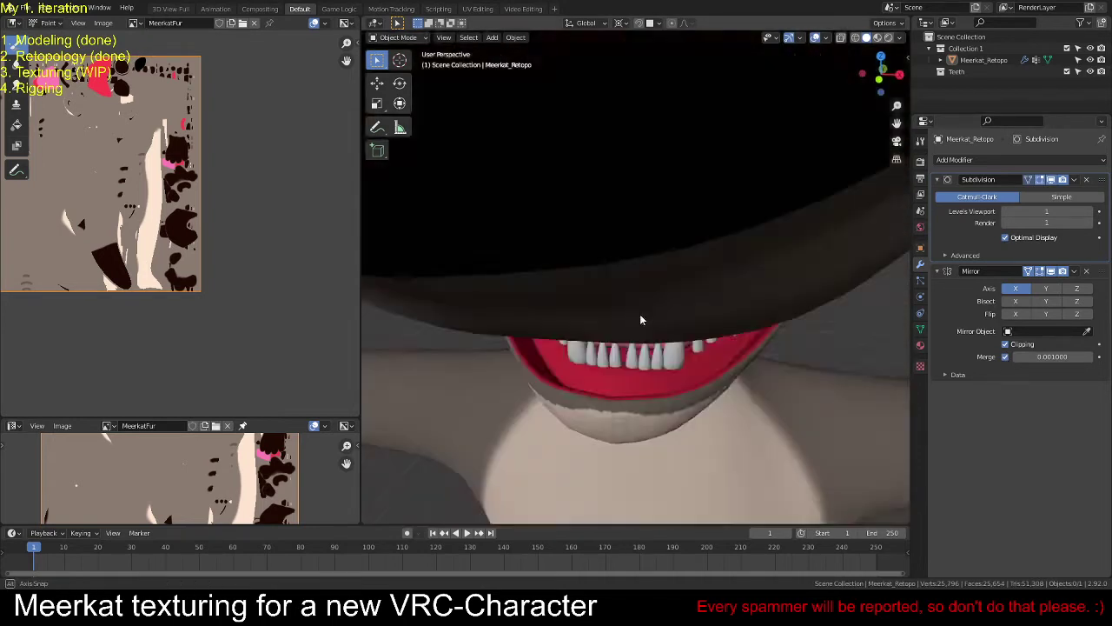
mouse_move(640, 313)
middle_mouse_down()
mouse_move(651, 267)
mouse_move(646, 300)
middle_mouse_up()
scroll(647, 301, "down", 5)
scroll(658, 307, "up", 4)
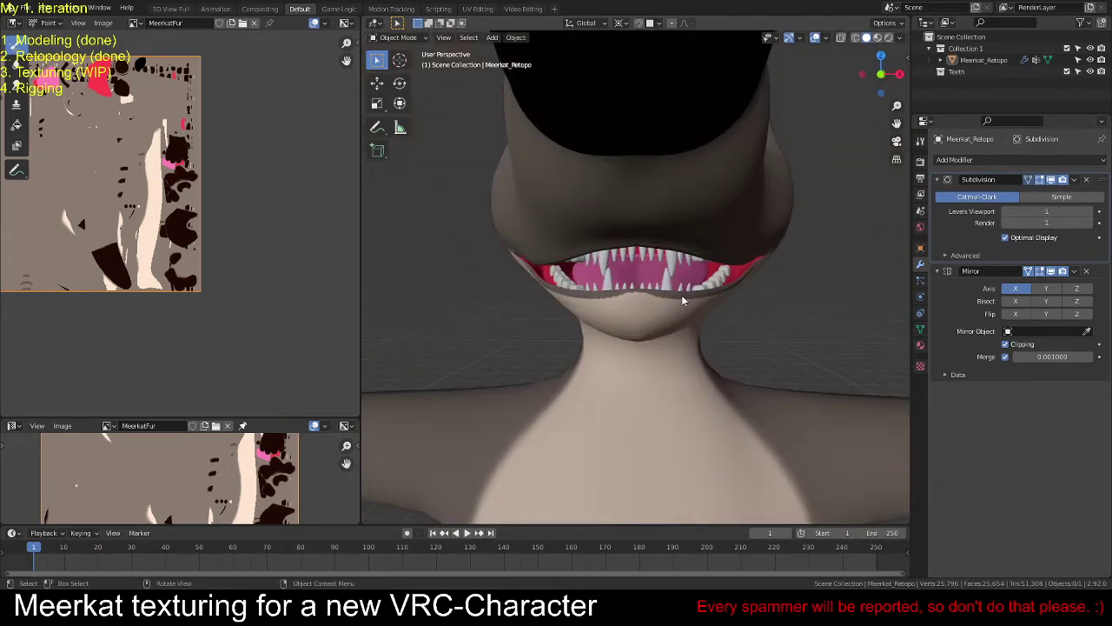
left_click(684, 298)
key("Tab")
Step: Select the lower-lip edge path and upper-lip edges running toward the mouth corner
middle_click_drag(786, 285, 712, 244)
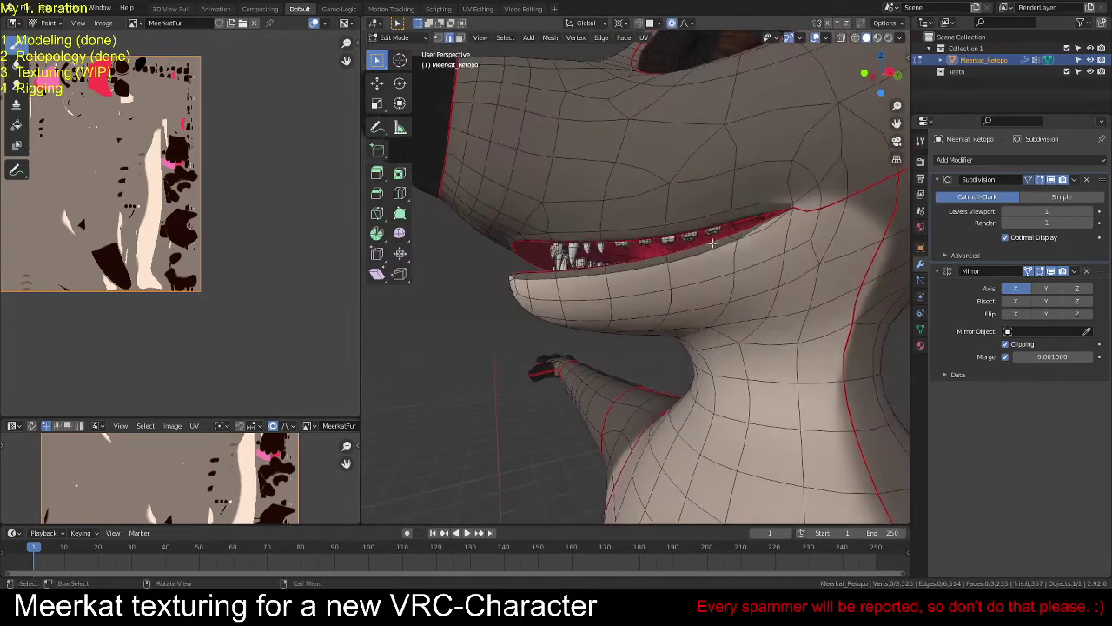
middle_click_drag(583, 267, 638, 298)
left_click(594, 275, "ctrl")
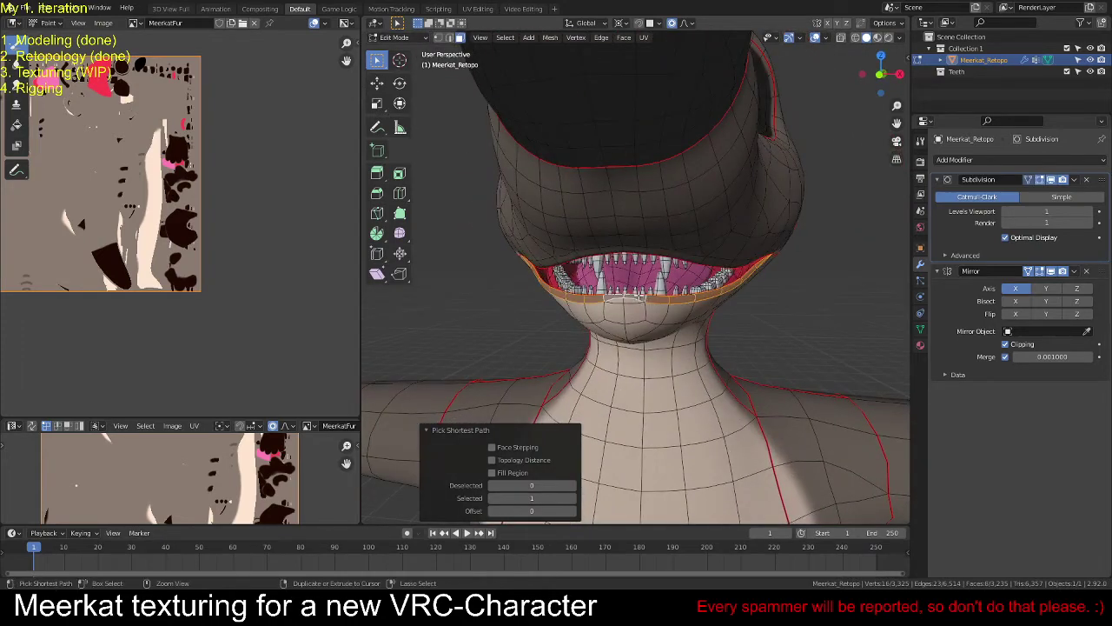
middle_click_drag(794, 296, 779, 198)
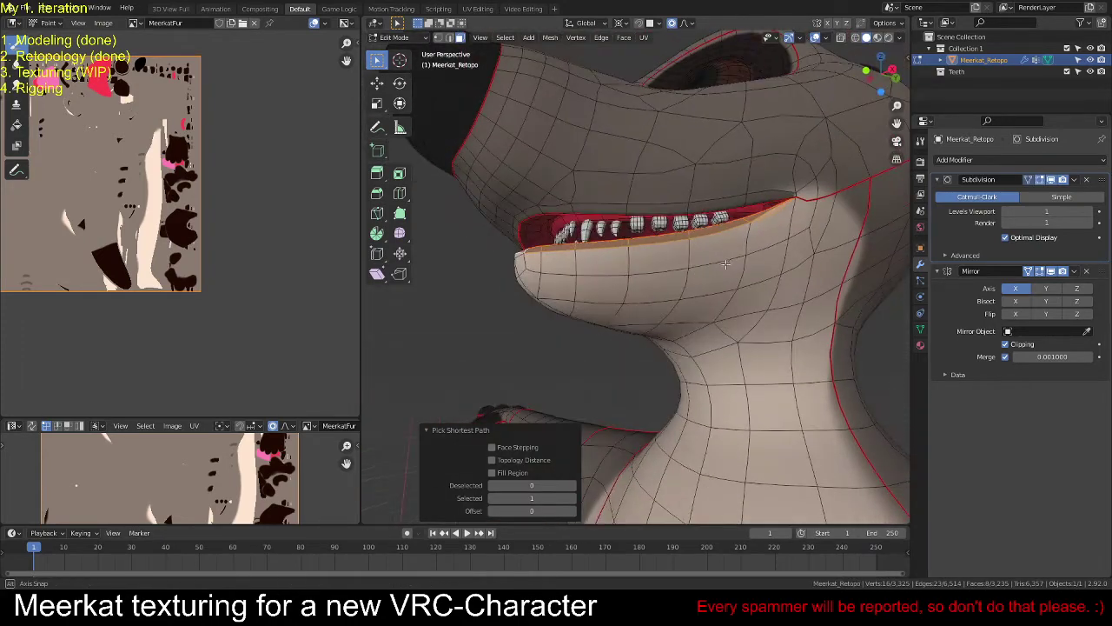
left_click(757, 196, "shift")
left_click(695, 207, "shift")
left_click(639, 208, "shift")
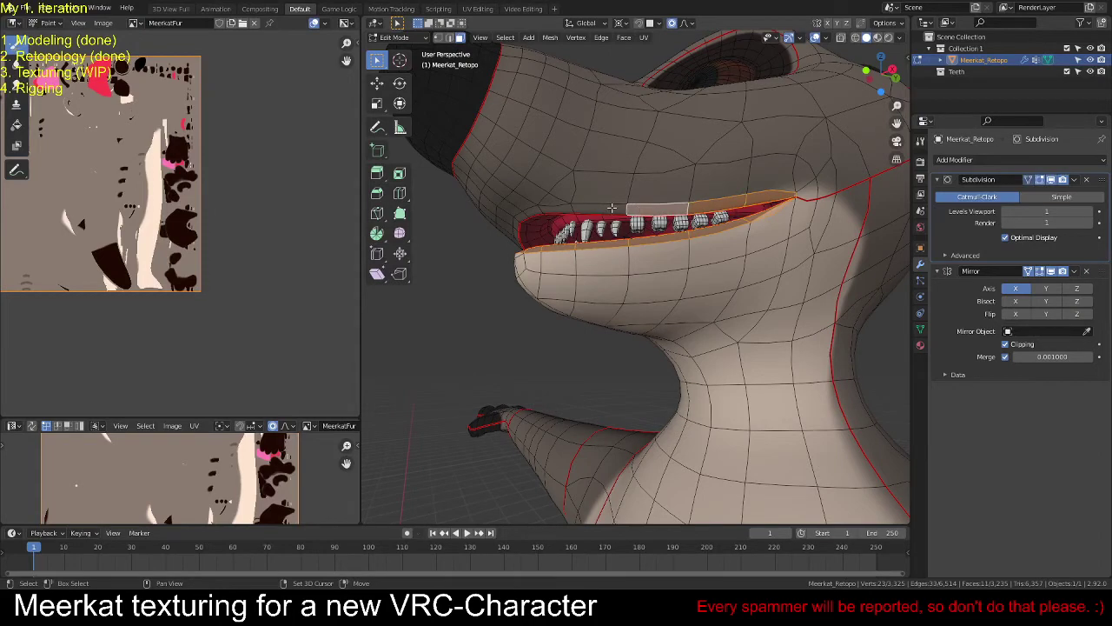
left_click(609, 212, "shift")
Step: Add the remaining upper-lip edges, upper-lip faces and lip-corner face to the selection
middle_click_drag(609, 212, 650, 229)
left_click(673, 189, "shift")
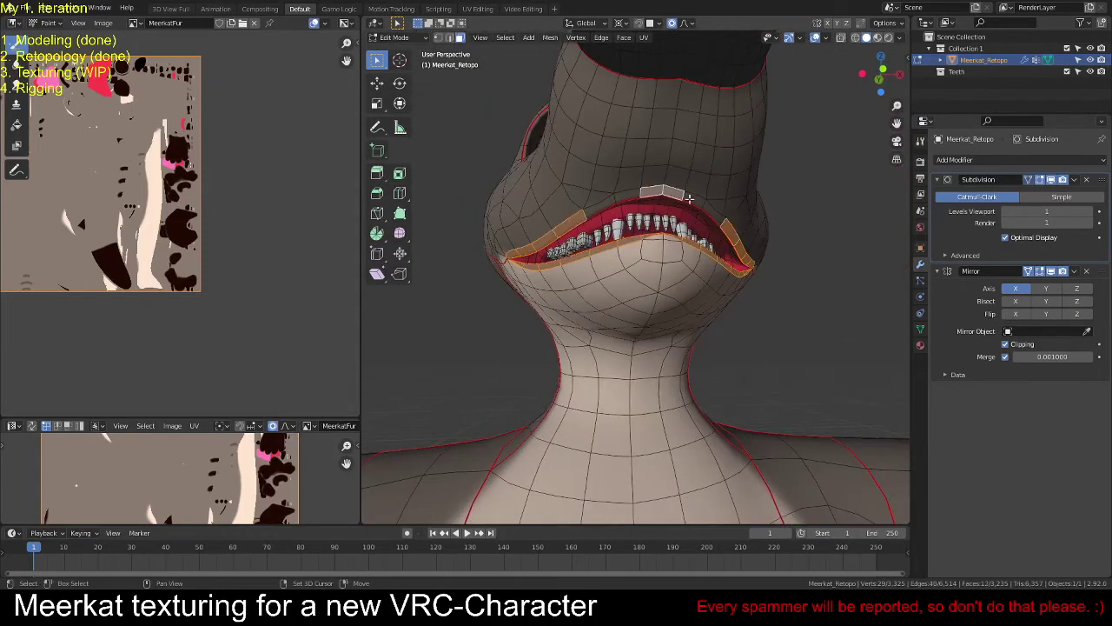
left_click(695, 200, "shift")
middle_click_drag(713, 212, 771, 281)
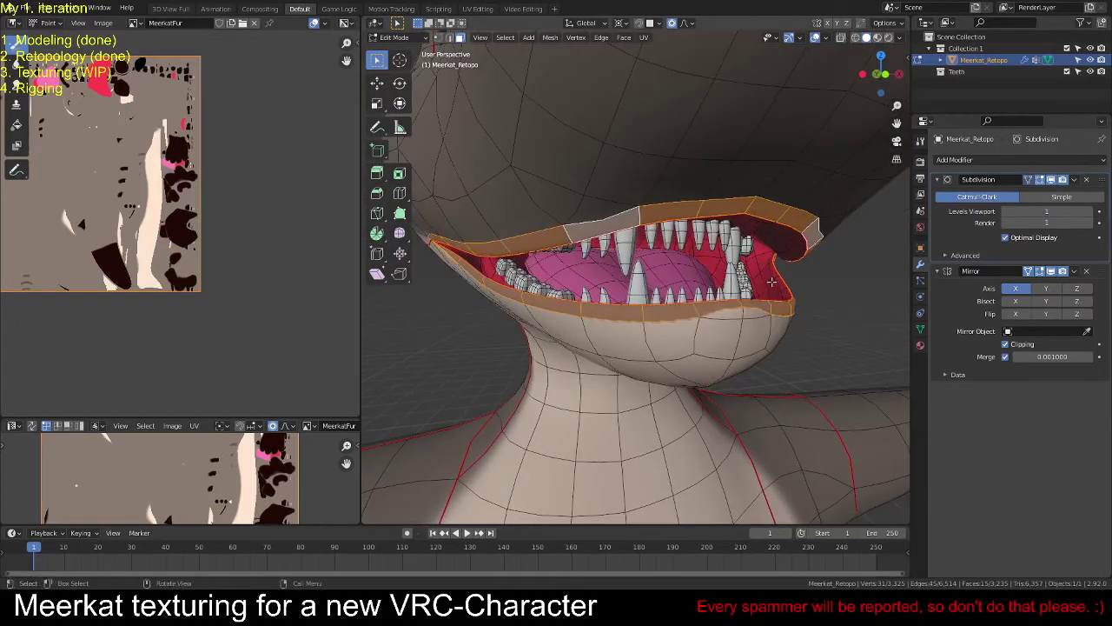
left_click(772, 259, "shift")
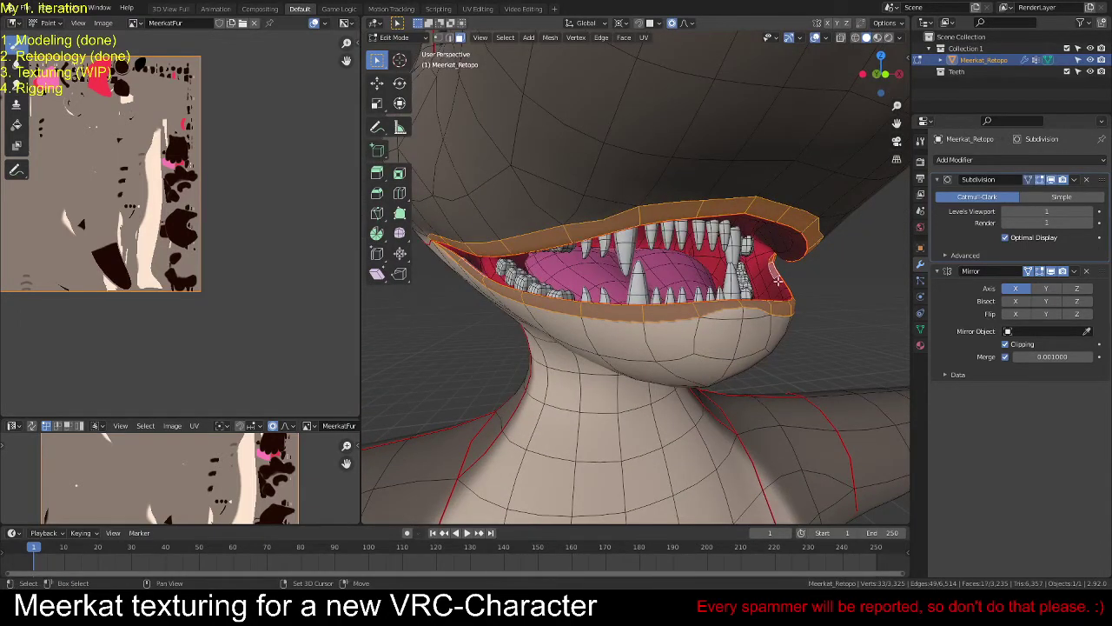
middle_click_drag(774, 295, 743, 311)
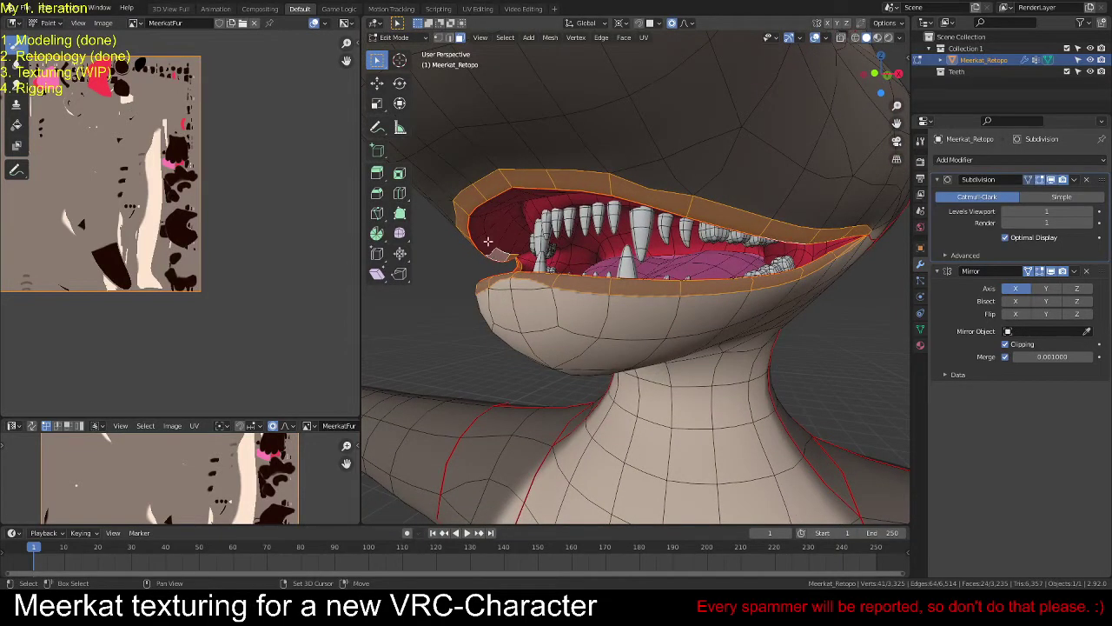
left_click(480, 213, "shift")
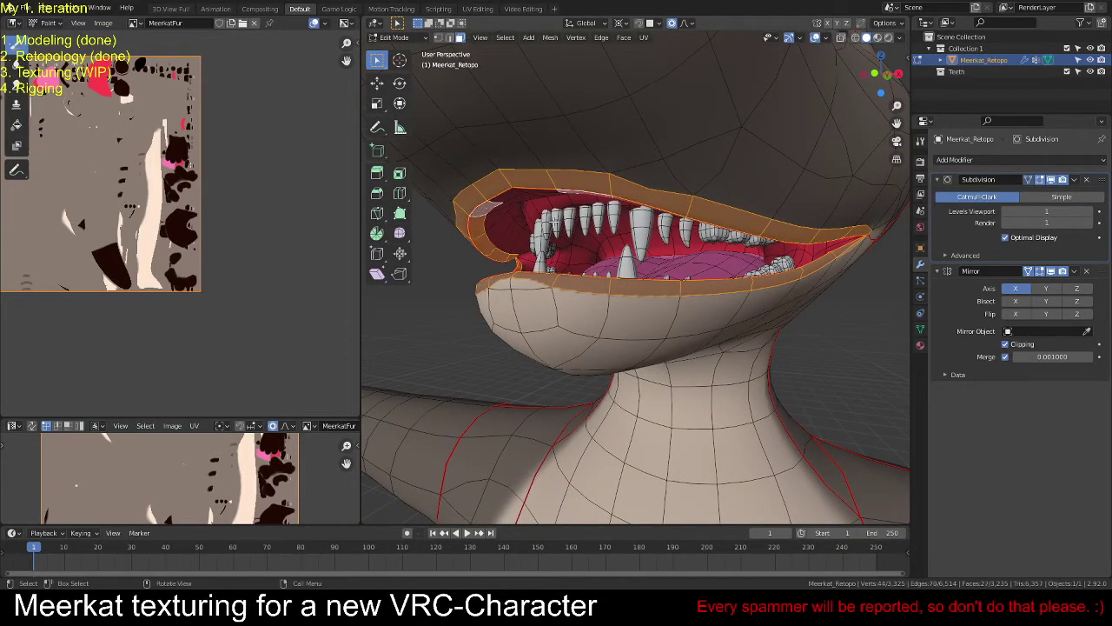
middle_click_drag(553, 224, 620, 360)
left_click(575, 156, "shift")
Step: Re-centre on the lip corner, zoom out over the whole head, and leave Edit Mode
middle_click(495, 257, "alt")
scroll(613, 310, "down", 10)
scroll(617, 308, "up", 8)
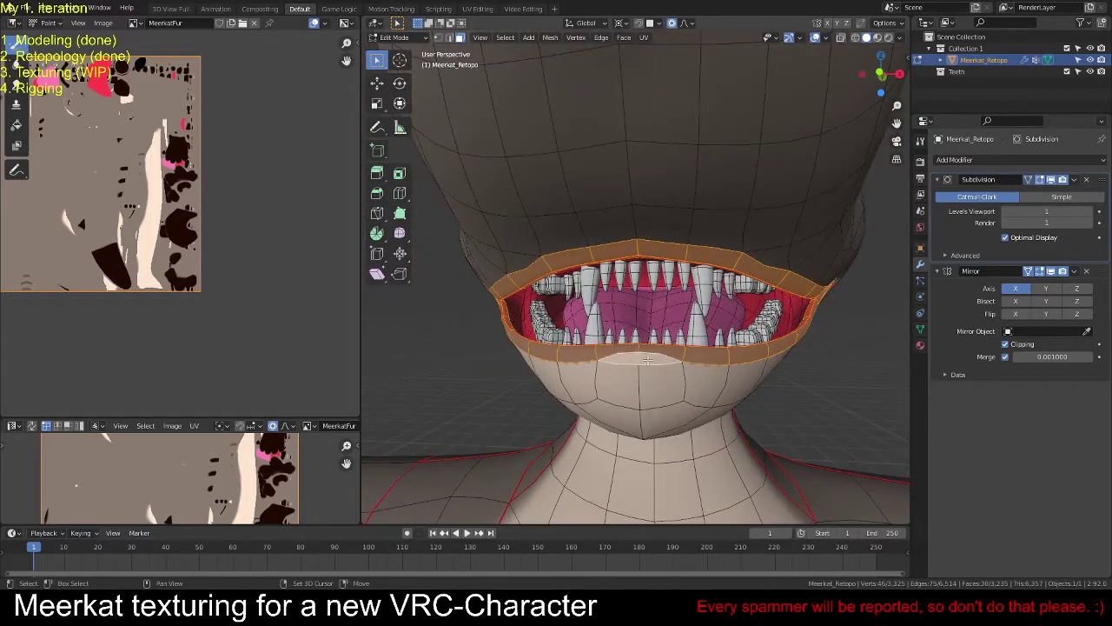
middle_click_drag(684, 305, 725, 299)
scroll(706, 302, "down", 3)
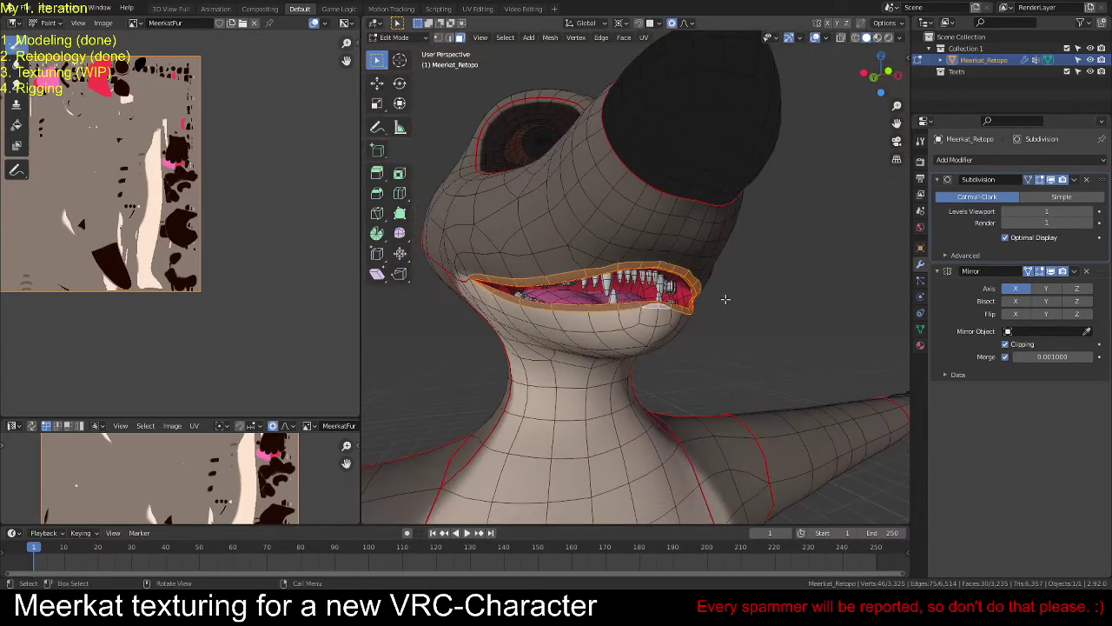
key("Tab")
left_click(398, 37)
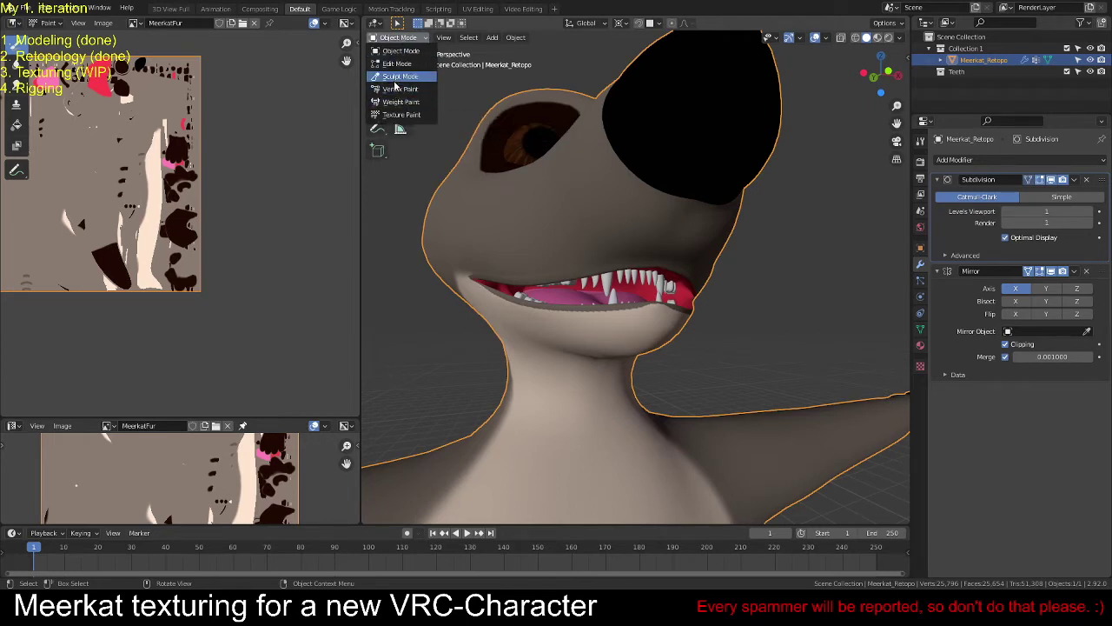
Step: Switch the meerkat to Texture Paint mode and show the brush and colour settings
left_click(399, 114)
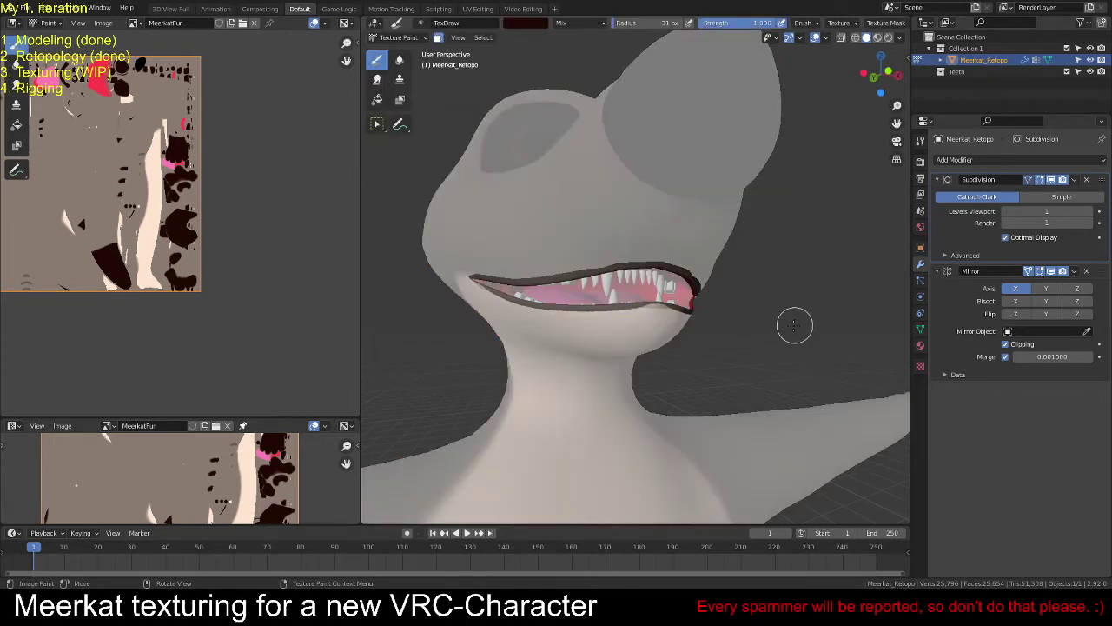
middle_click_drag(794, 325, 742, 339)
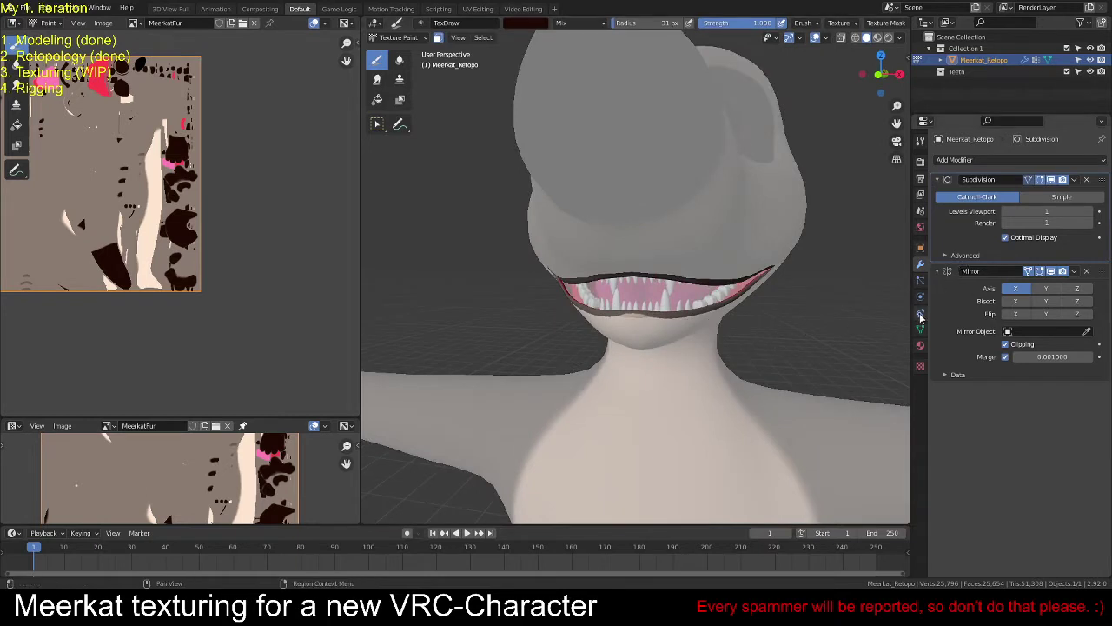
left_click(921, 143)
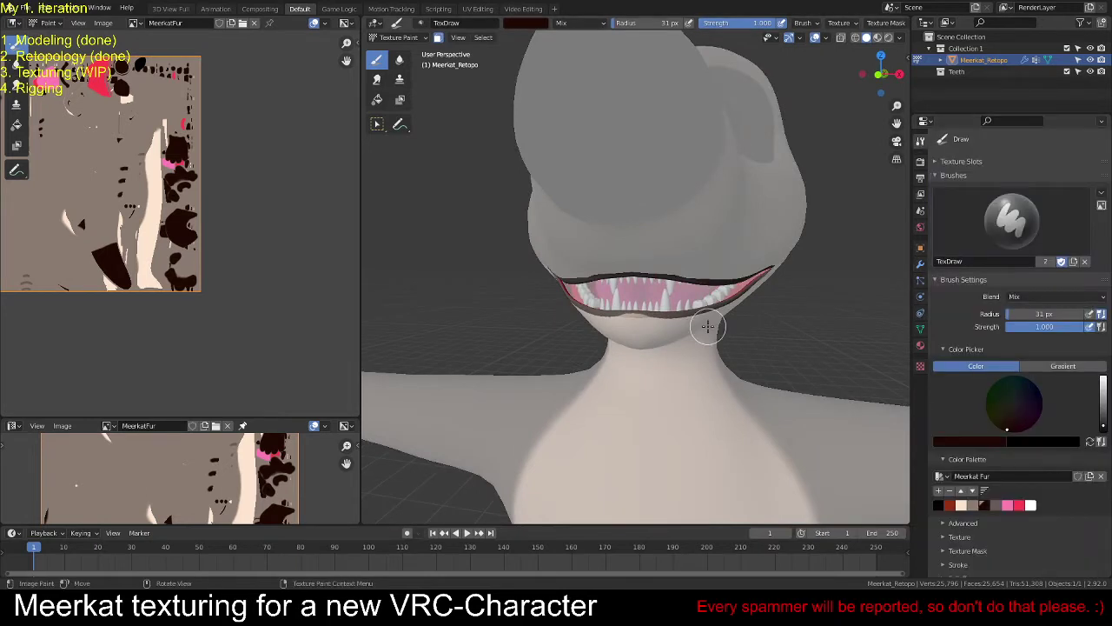
scroll(706, 320, "up", 2)
Step: Paint the lower lip and the upper lip edge dark brown with TexDraw
middle_click_drag(633, 346, 721, 318)
scroll(811, 311, "down", 3)
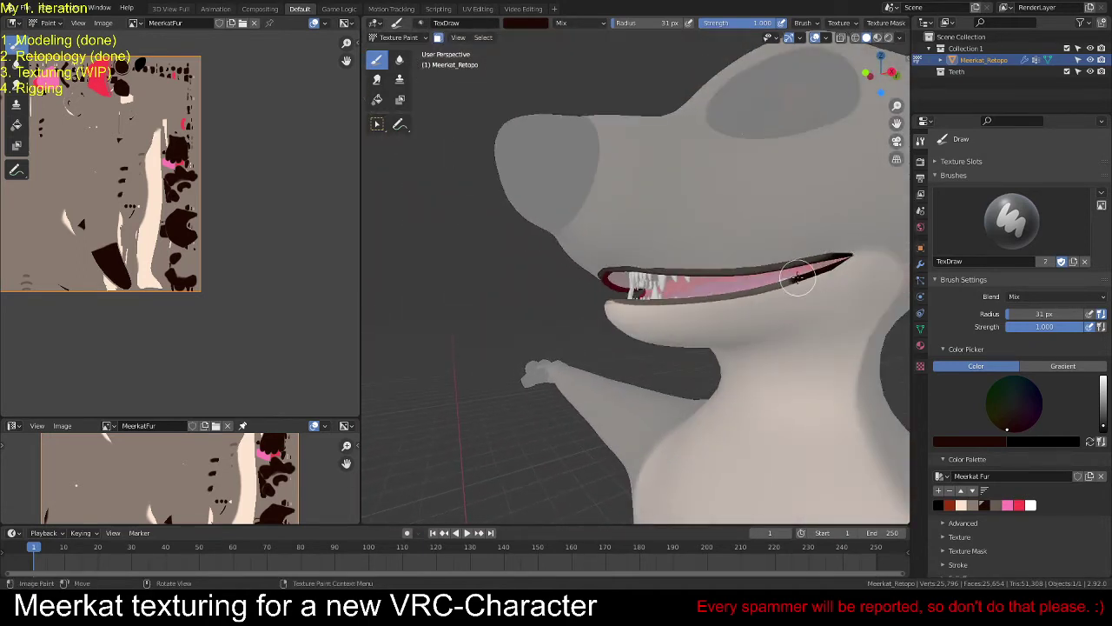
left_click_drag(798, 278, 563, 300)
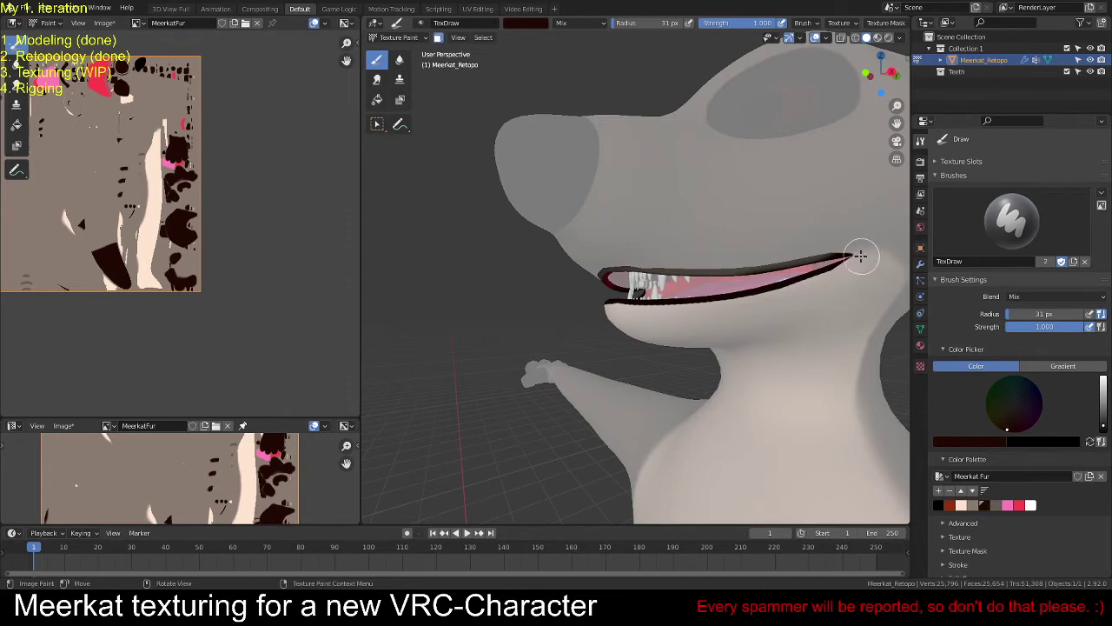
left_click_drag(861, 256, 768, 261)
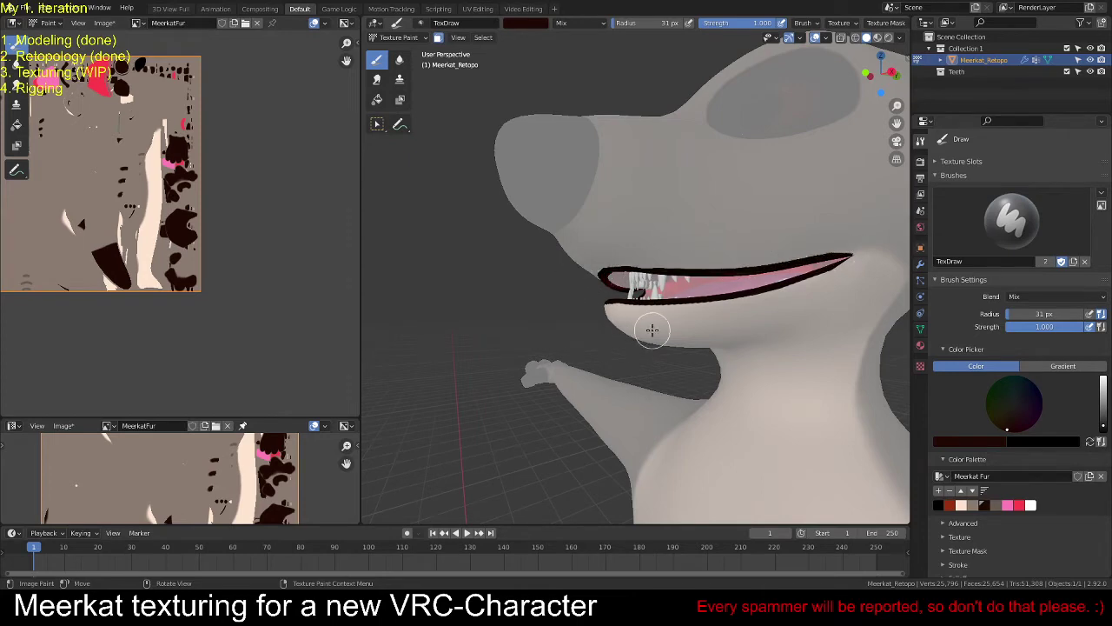
Step: Examine the open jaw and cover the pink lower-lip edge with dark brown
scroll(652, 329, "up", 4)
mouse_move(589, 323)
middle_mouse_down()
mouse_move(556, 330)
mouse_move(818, 329)
mouse_move(538, 295)
middle_mouse_up()
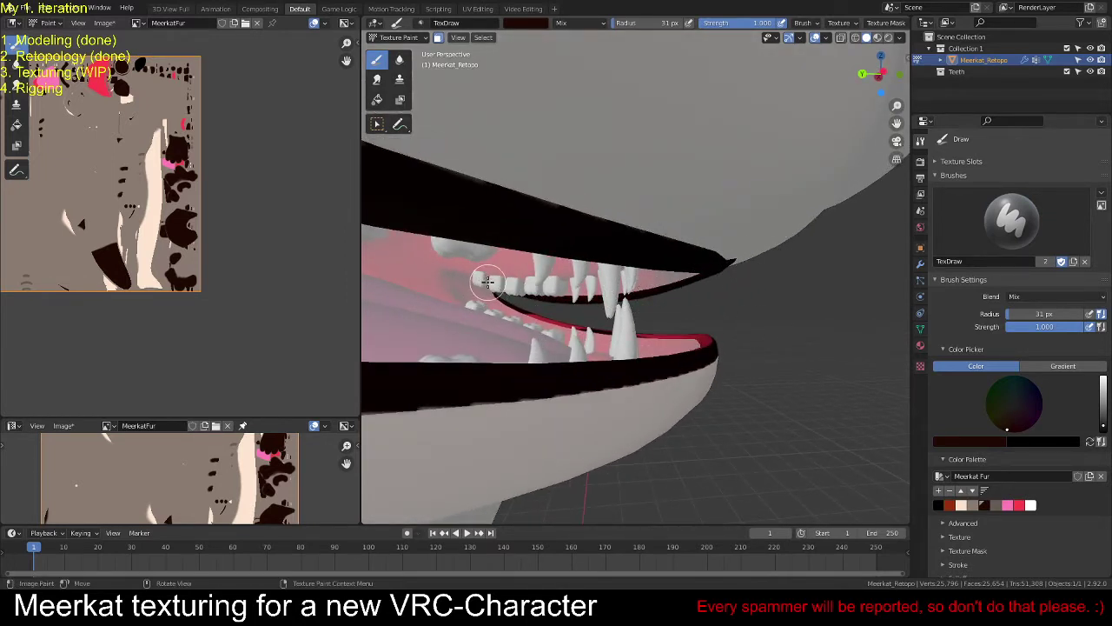
middle_click_drag(745, 383, 614, 391)
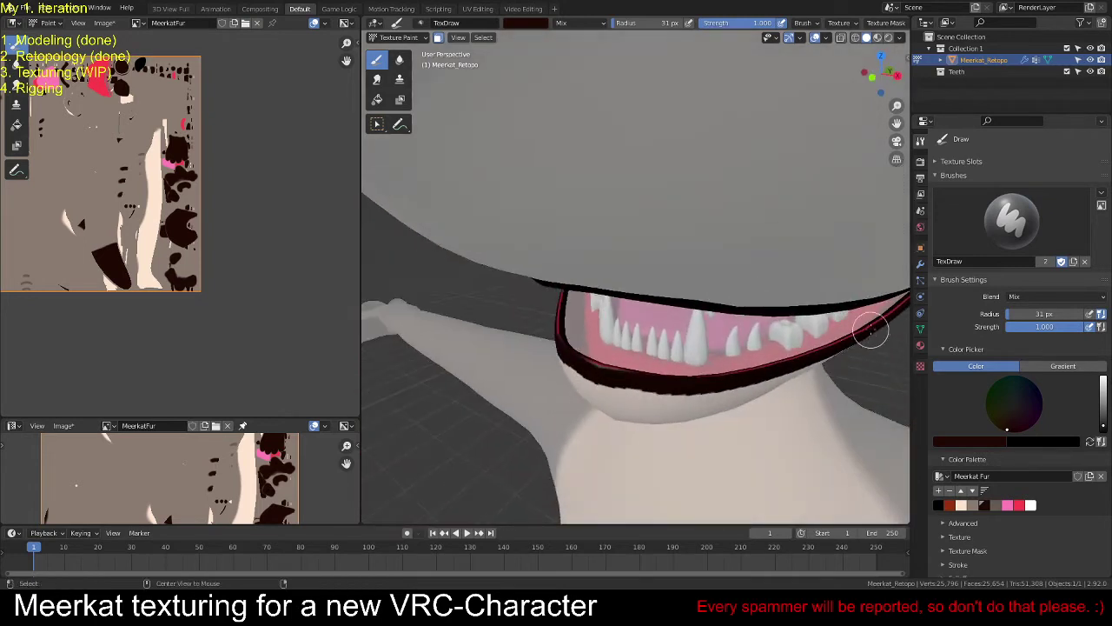
middle_click_drag(870, 323, 687, 245)
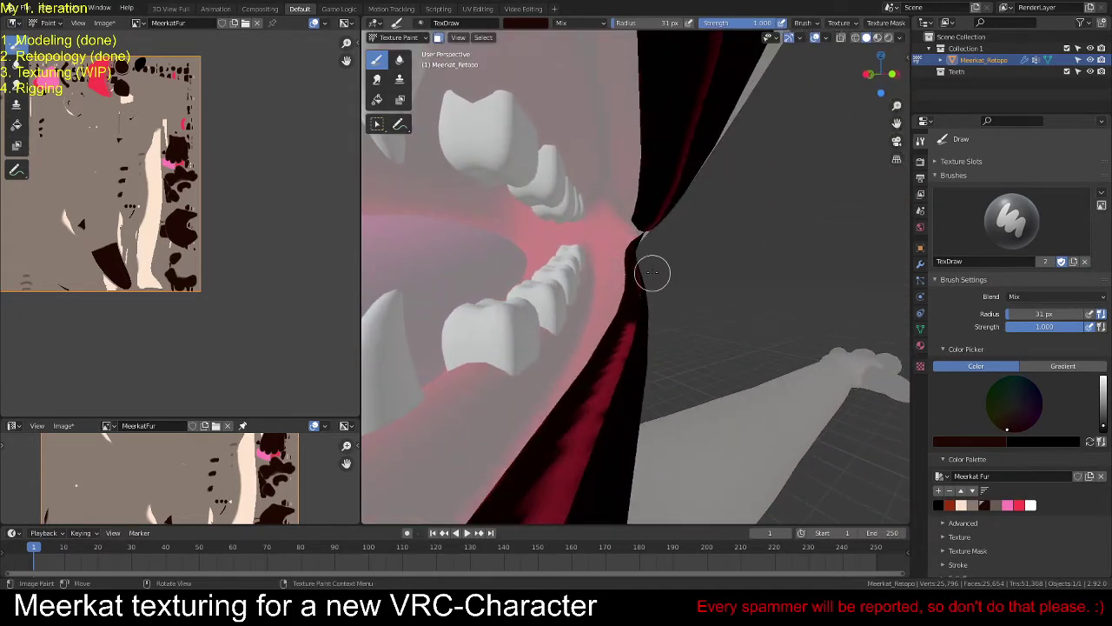
middle_click_drag(754, 240, 691, 246)
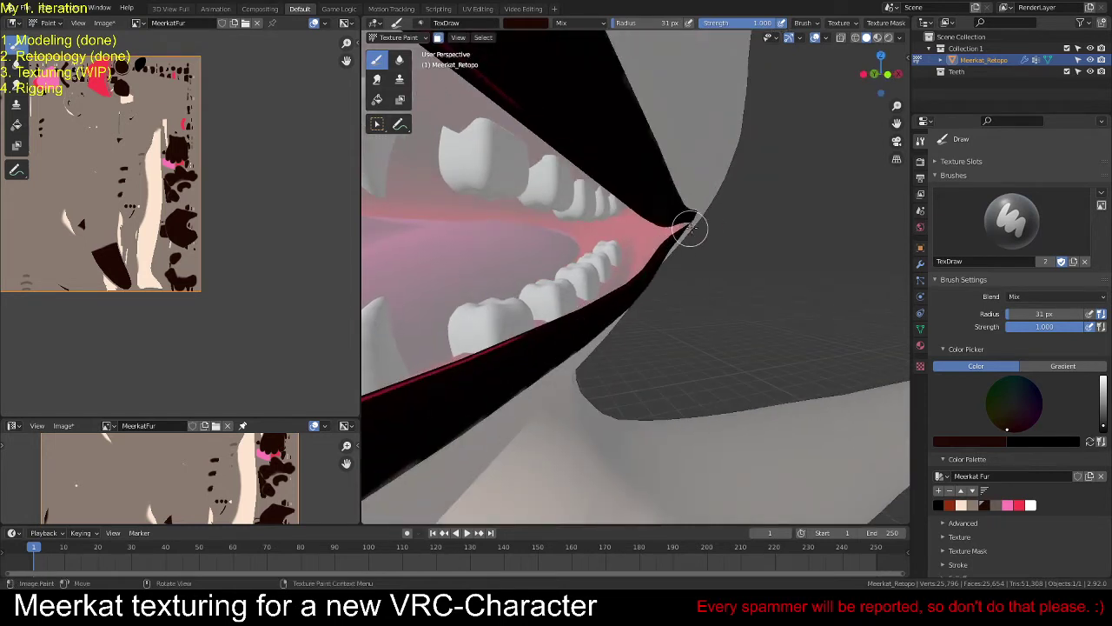
middle_click_drag(612, 278, 609, 348)
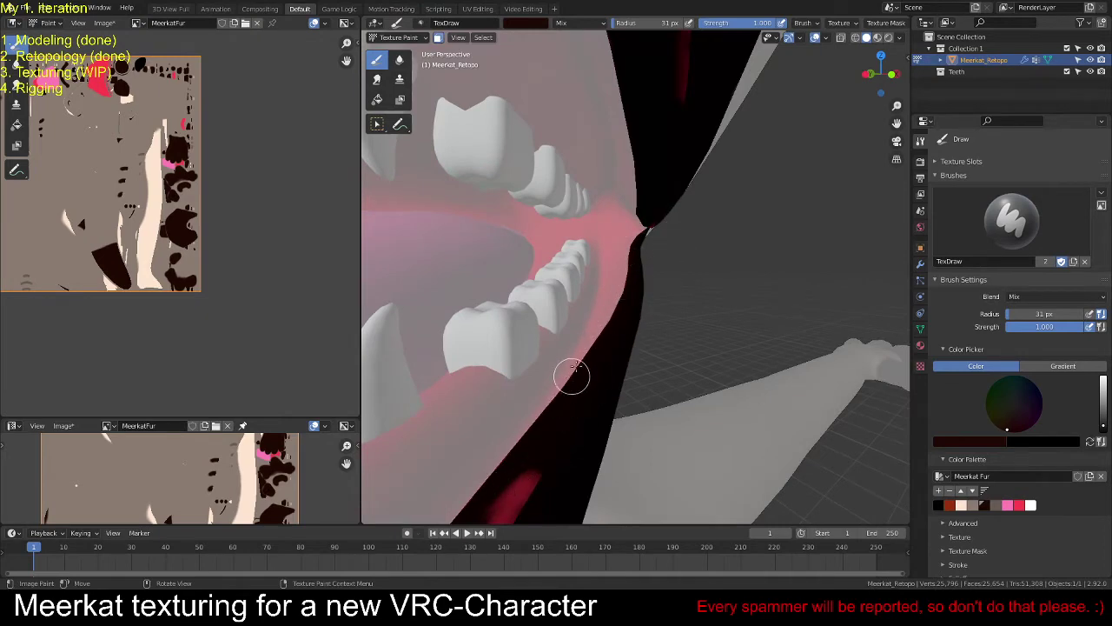
mouse_move(623, 300)
middle_mouse_down()
mouse_move(414, 289)
mouse_move(646, 303)
mouse_move(706, 337)
mouse_move(693, 308)
mouse_move(693, 355)
mouse_move(687, 296)
mouse_move(736, 318)
mouse_move(763, 299)
mouse_move(641, 253)
middle_mouse_up()
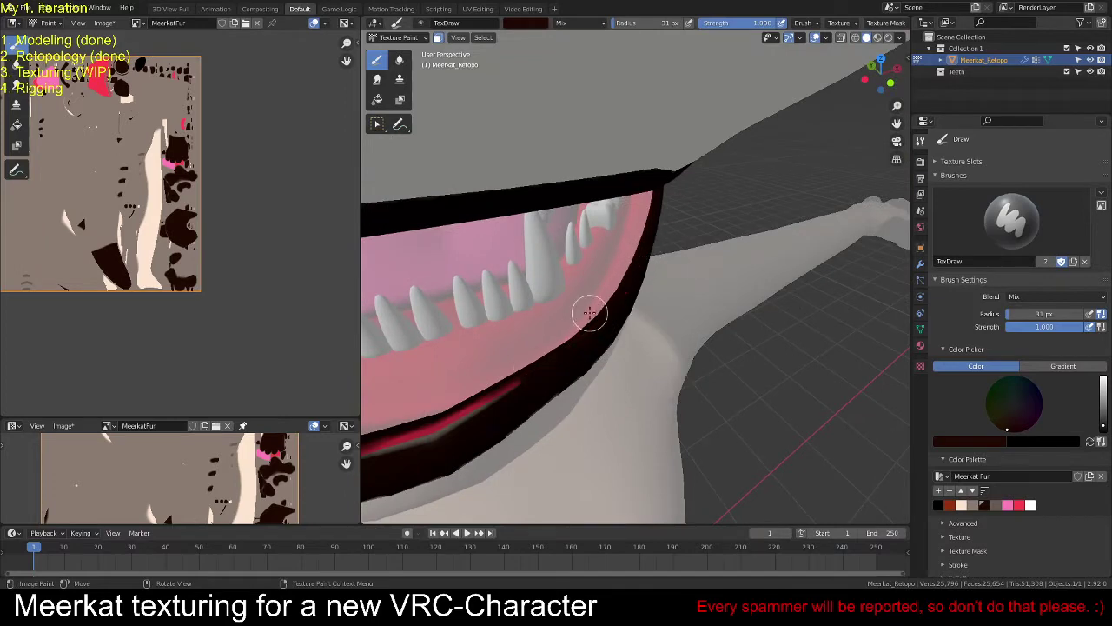
left_click_drag(520, 383, 383, 436)
Step: Paint dark brown over the red line running along the lip edge
mouse_move(525, 375)
middle_mouse_down()
mouse_move(528, 243)
mouse_move(514, 218)
mouse_move(638, 193)
middle_mouse_up()
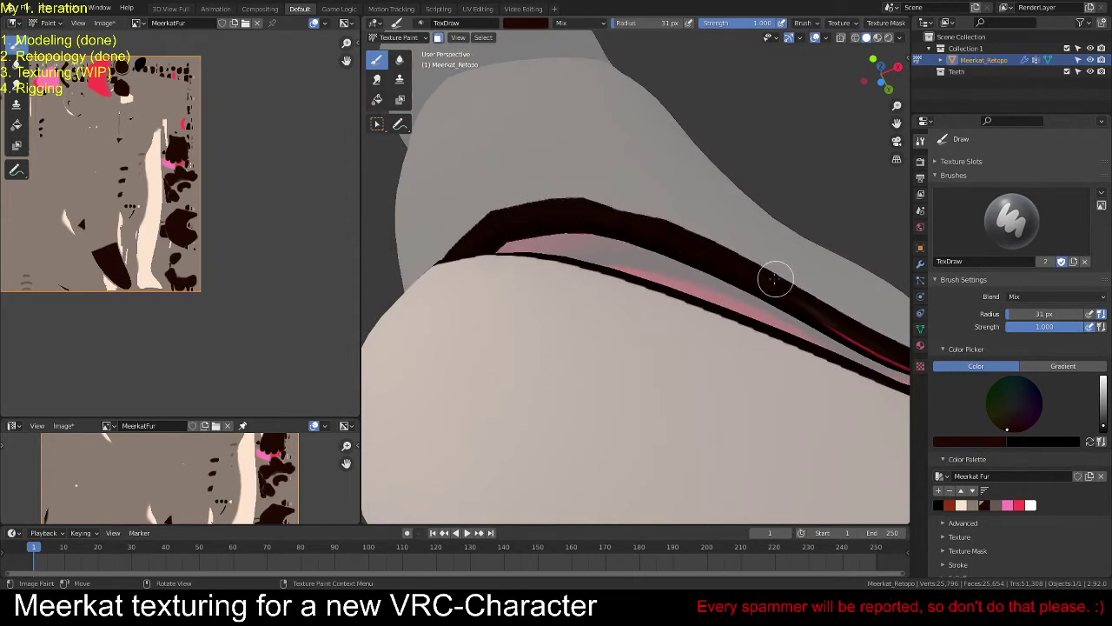
middle_click_drag(851, 333, 580, 258)
mouse_move(580, 258)
left_mouse_down()
mouse_move(705, 263)
mouse_move(458, 261)
mouse_move(899, 282)
left_mouse_up()
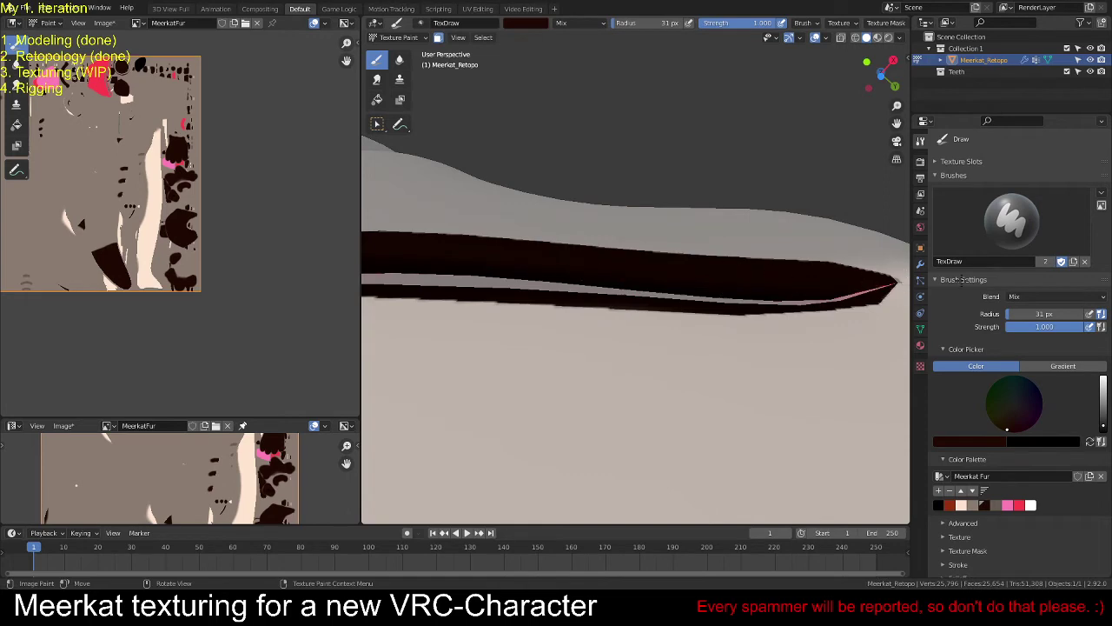
mouse_move(656, 275)
middle_mouse_down()
mouse_move(867, 353)
mouse_move(881, 372)
mouse_move(868, 384)
mouse_move(620, 253)
mouse_move(599, 266)
mouse_move(675, 258)
mouse_move(541, 273)
middle_mouse_up()
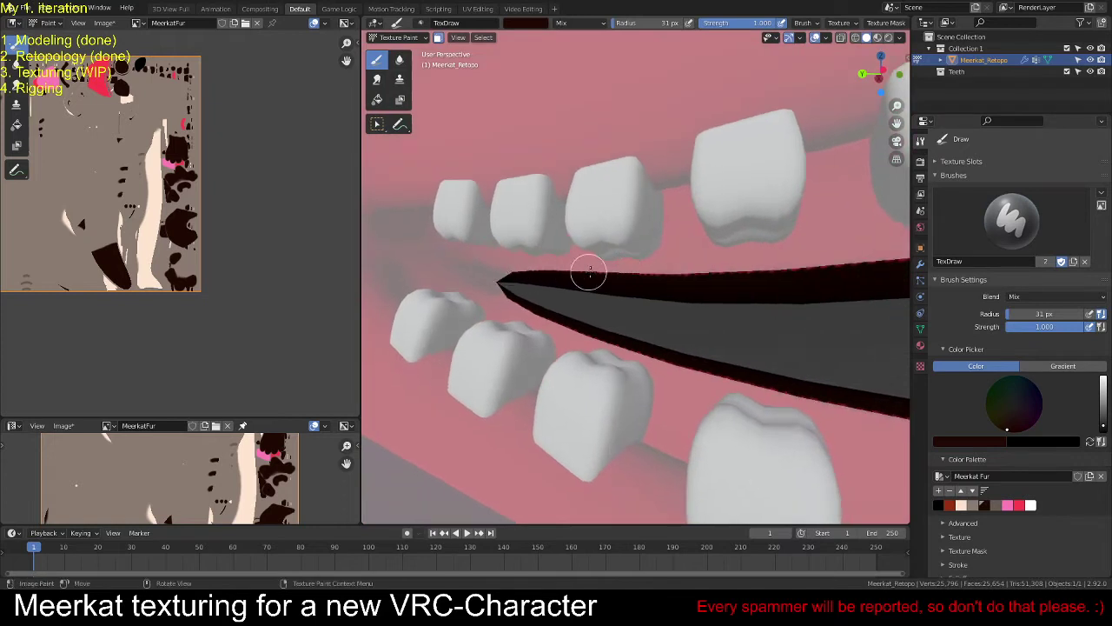
Step: Zoom in on the red patch in the texture and darken the stripe's light tip
scroll(111, 169, "up", 8)
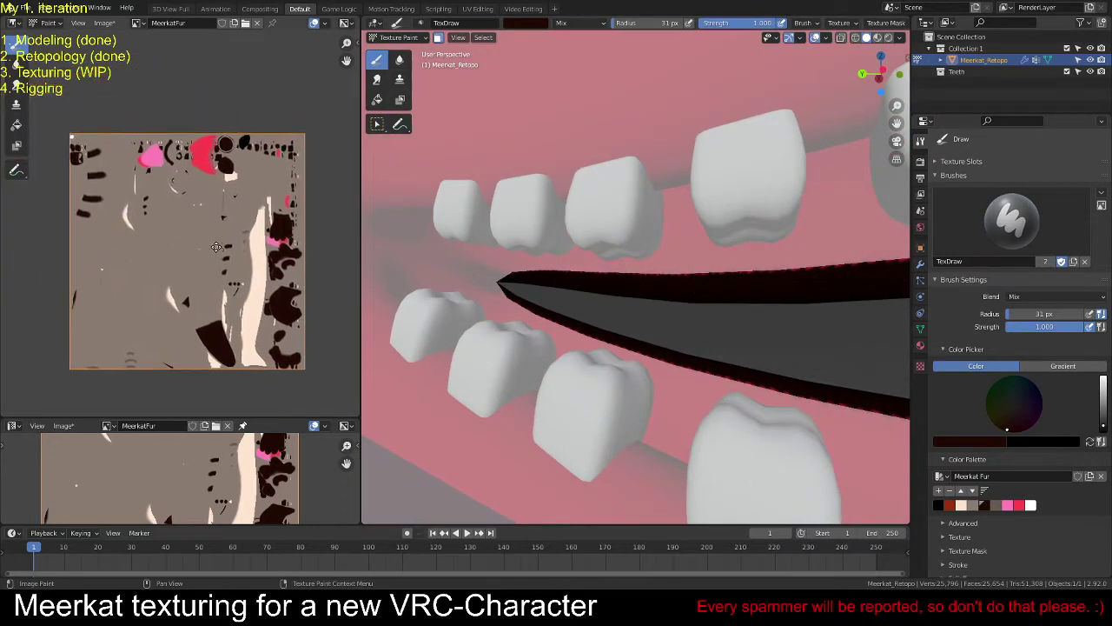
middle_click_drag(231, 230, 53, 239)
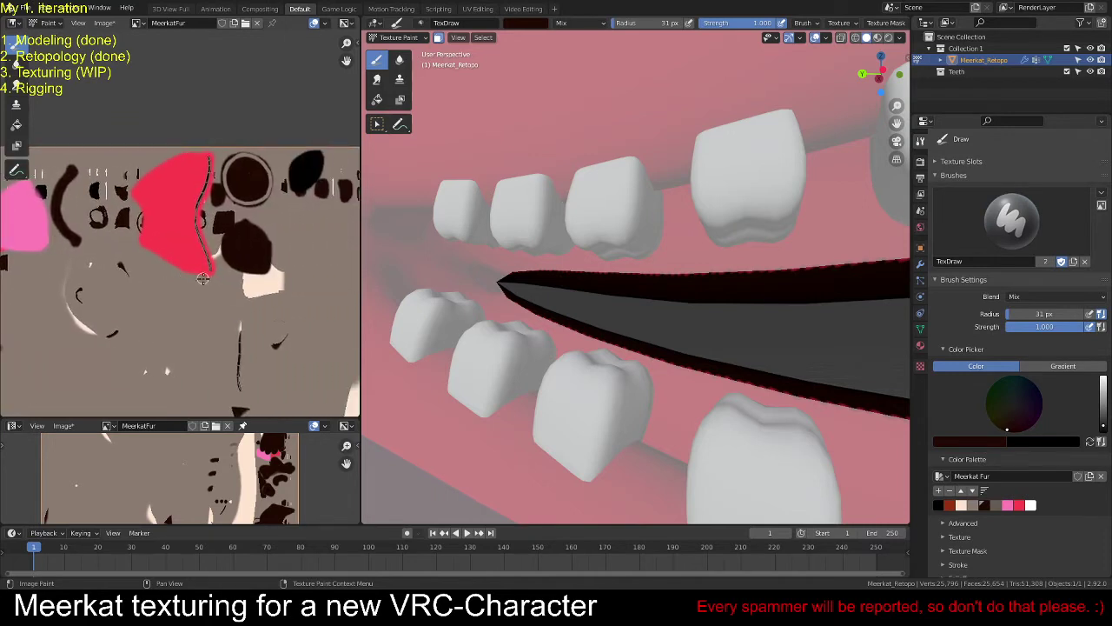
scroll(176, 250, "up", 4)
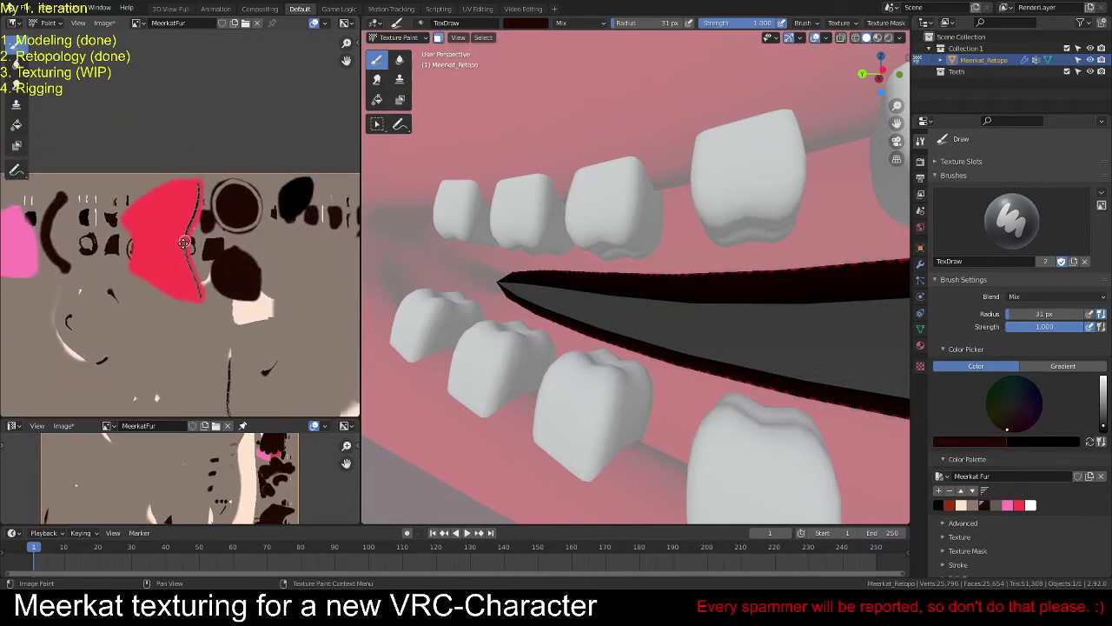
scroll(218, 311, "up", 2)
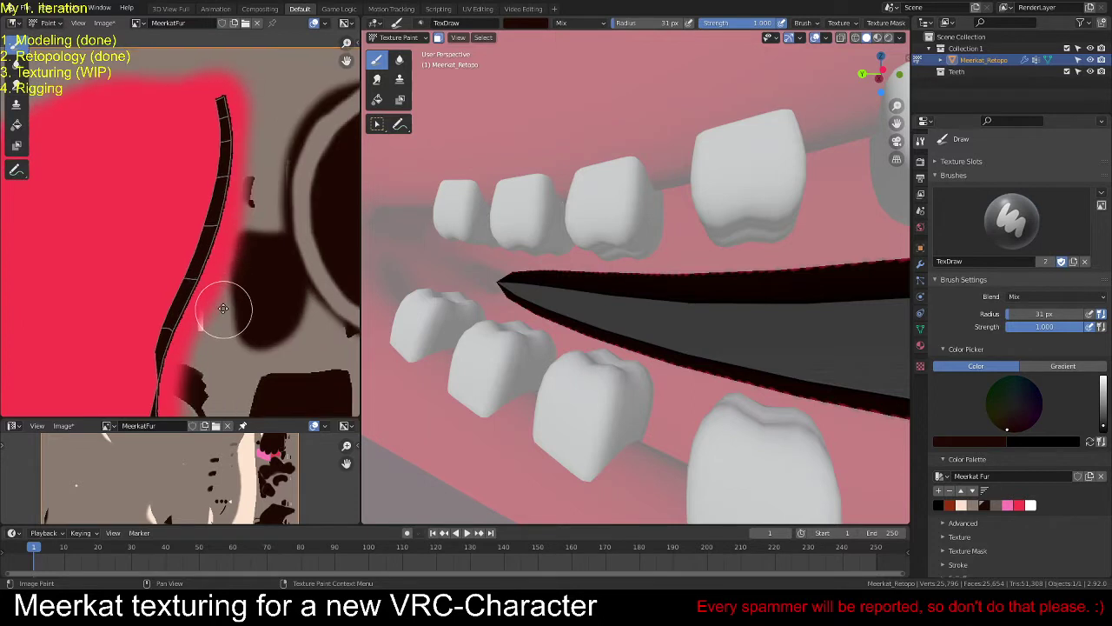
scroll(260, 129, "up", 1)
scroll(252, 265, "down", 4)
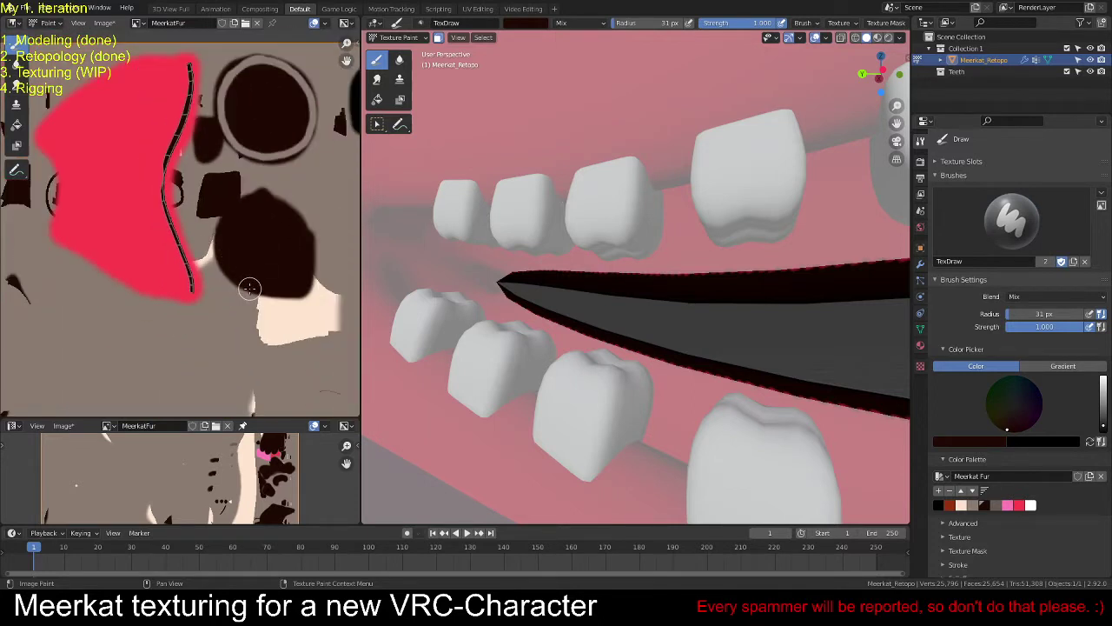
scroll(248, 286, "up", 4)
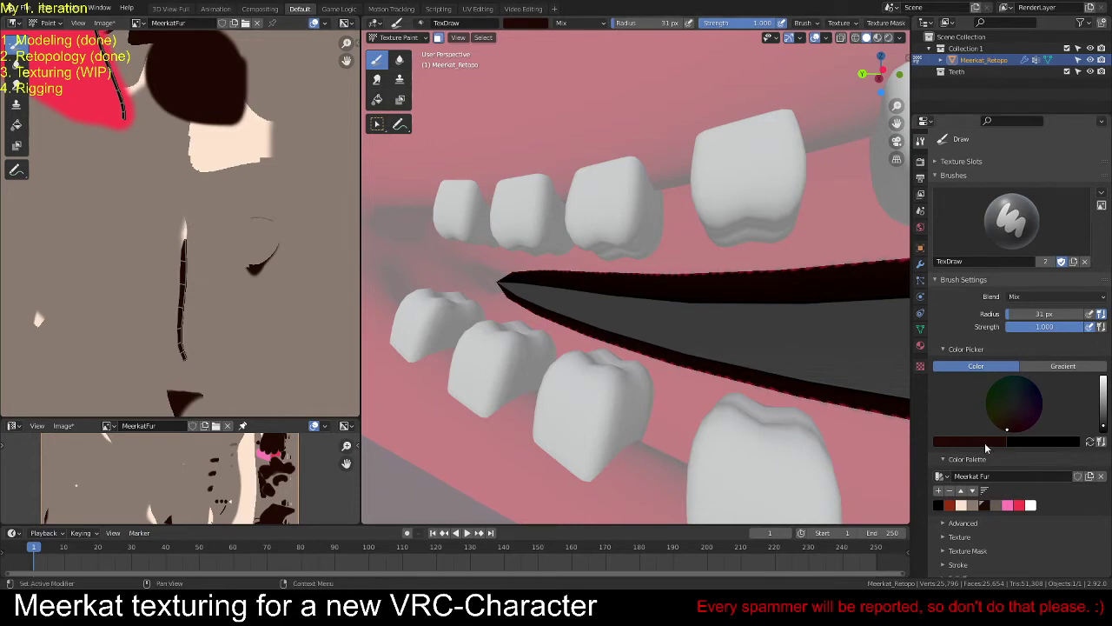
scroll(199, 253, "up", 3)
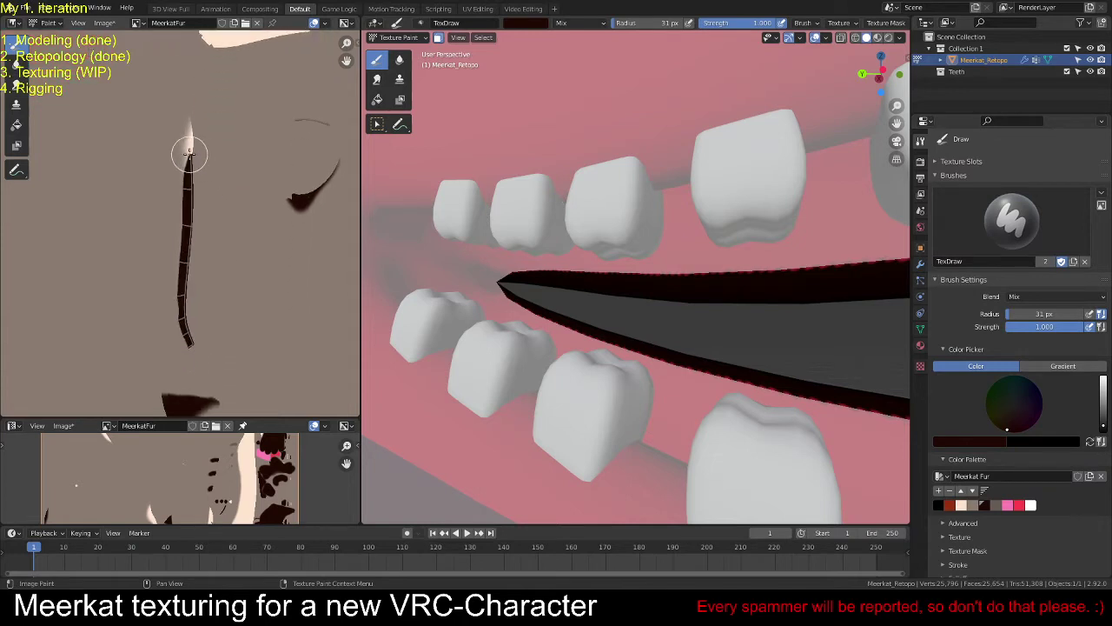
left_click_drag(189, 154, 189, 344)
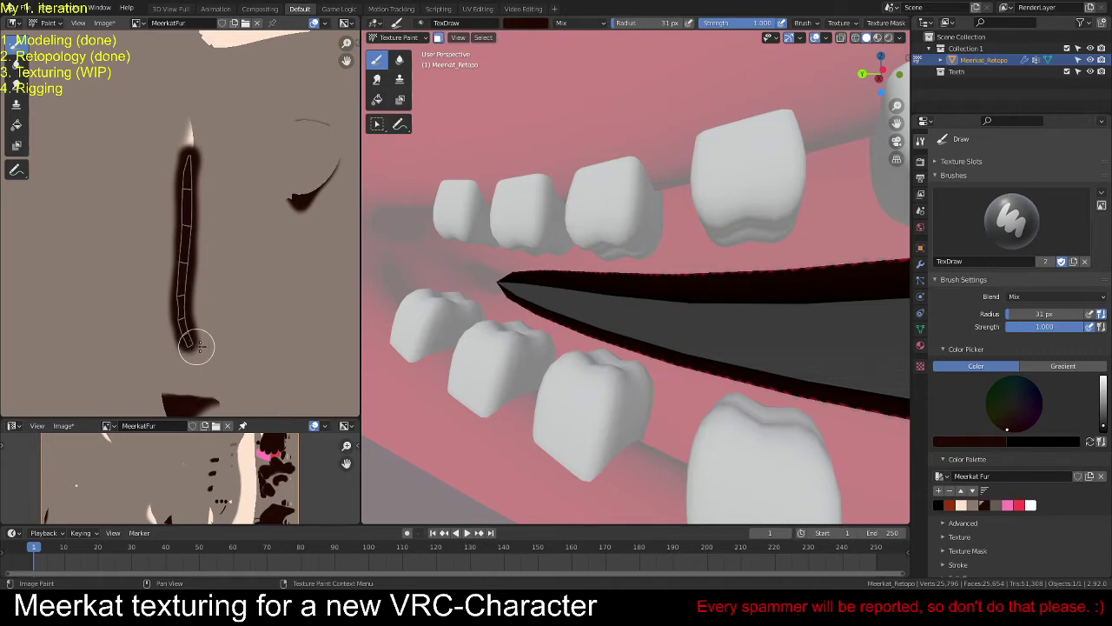
Step: Follow the red blob's seam in the texture and shrink the brush radius to 9 px
middle_click_drag(668, 330, 646, 316)
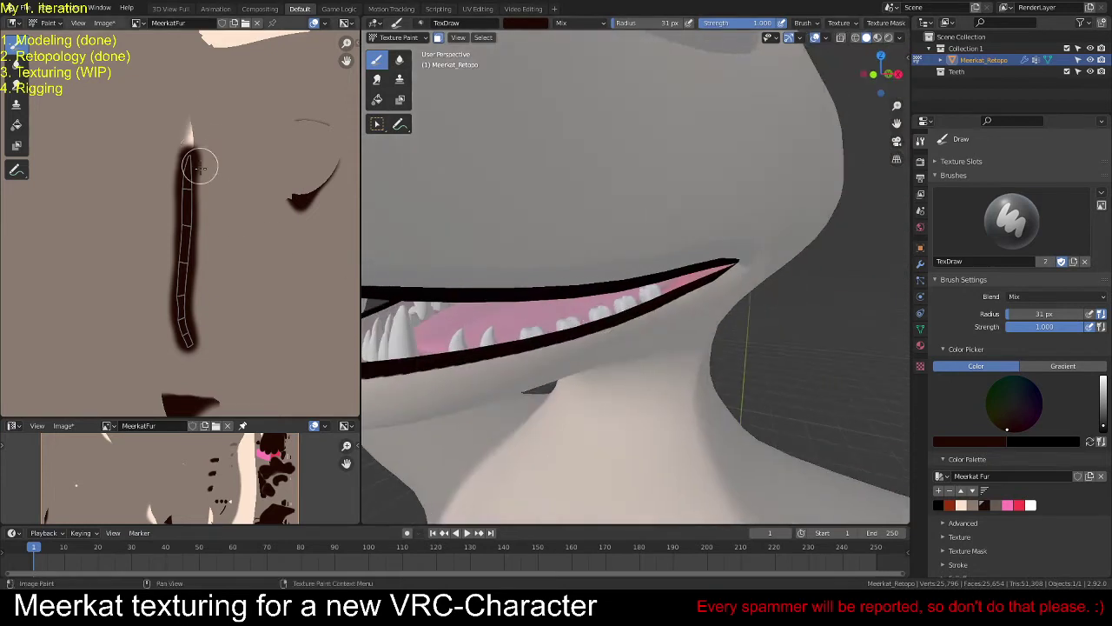
scroll(199, 166, "down", 5)
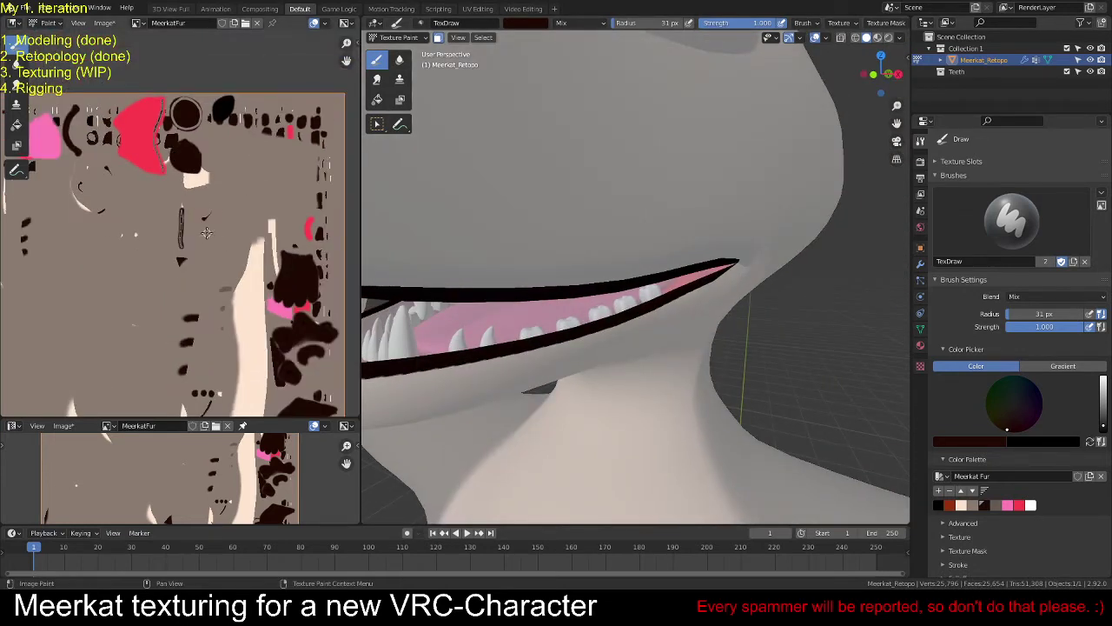
scroll(206, 233, "up", 6)
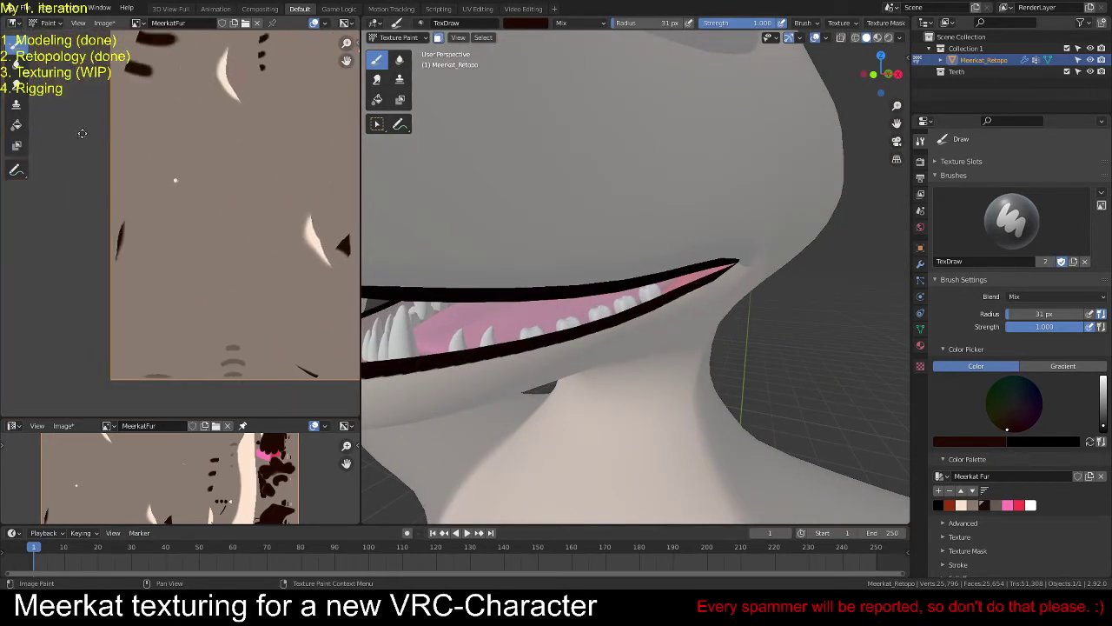
scroll(82, 133, "down", 4)
mouse_move(82, 133)
middle_mouse_down()
mouse_move(20, 414)
mouse_move(174, 252)
mouse_move(169, 231)
middle_mouse_up()
scroll(240, 199, "up", 4)
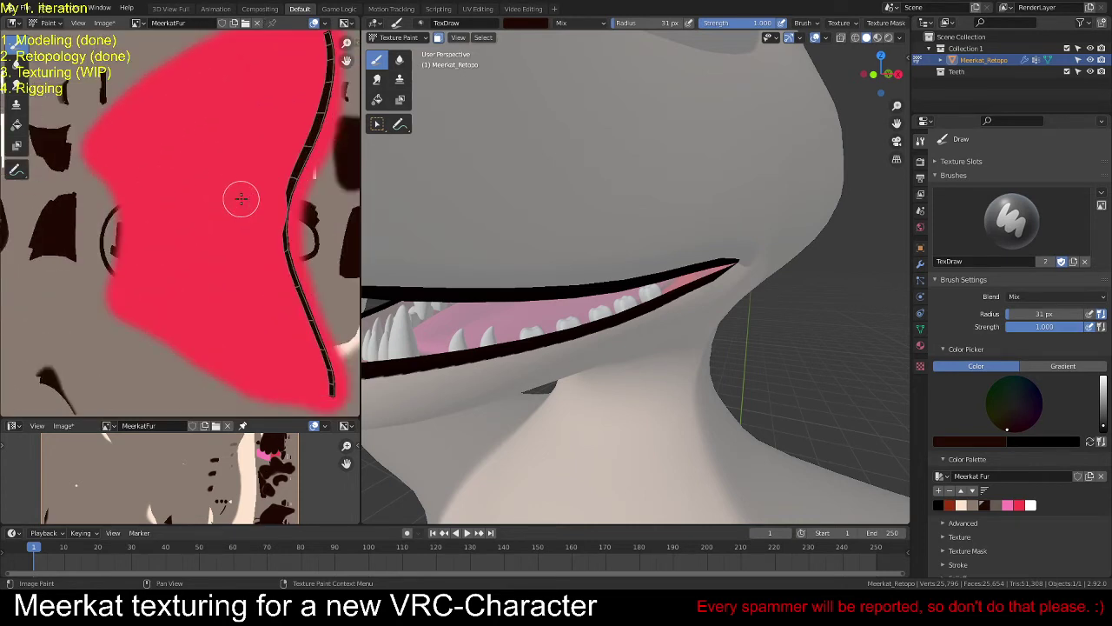
mouse_move(241, 199)
middle_mouse_down()
mouse_move(145, 221)
mouse_move(119, 142)
middle_mouse_up()
scroll(211, 323, "up", 3)
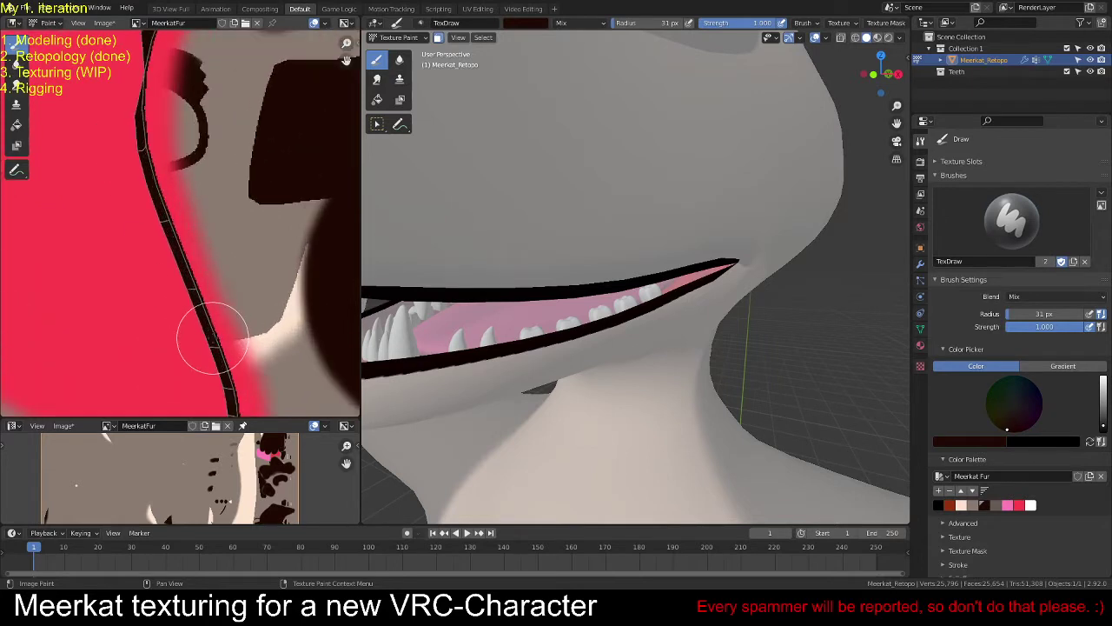
mouse_move(213, 339)
middle_mouse_down()
mouse_move(179, 241)
mouse_move(186, 311)
middle_mouse_up()
scroll(191, 343, "up", 2)
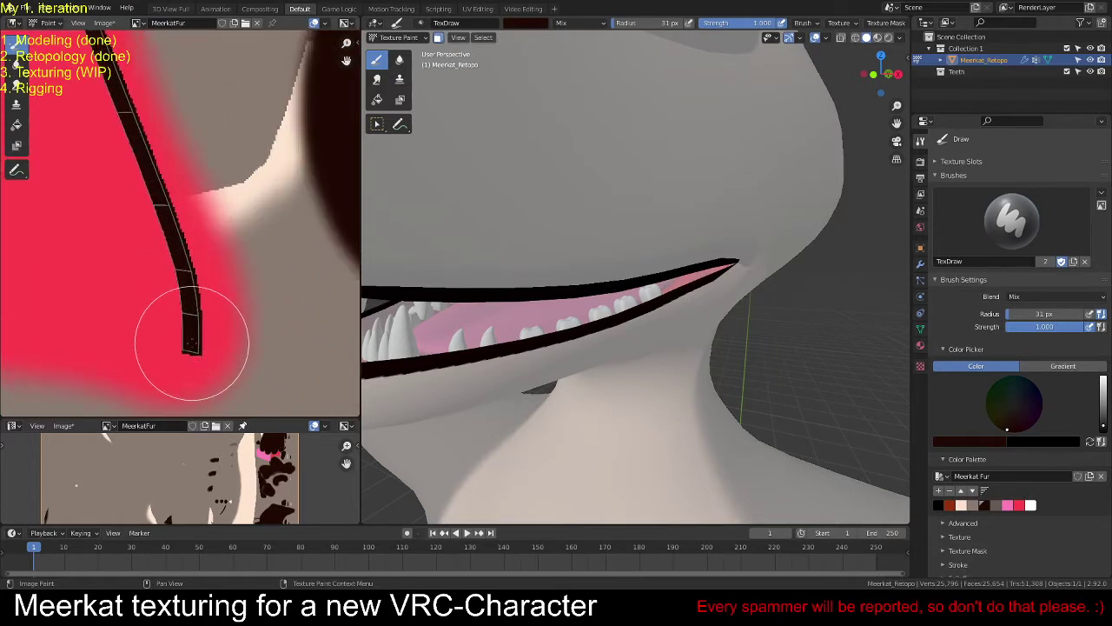
key("f")
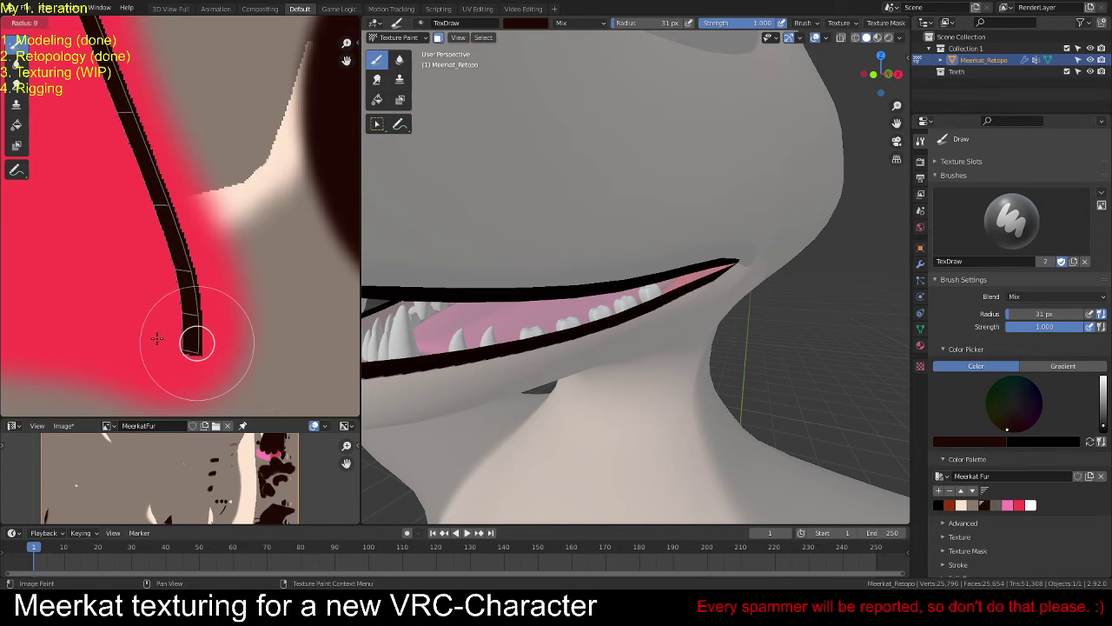
left_click(156, 338)
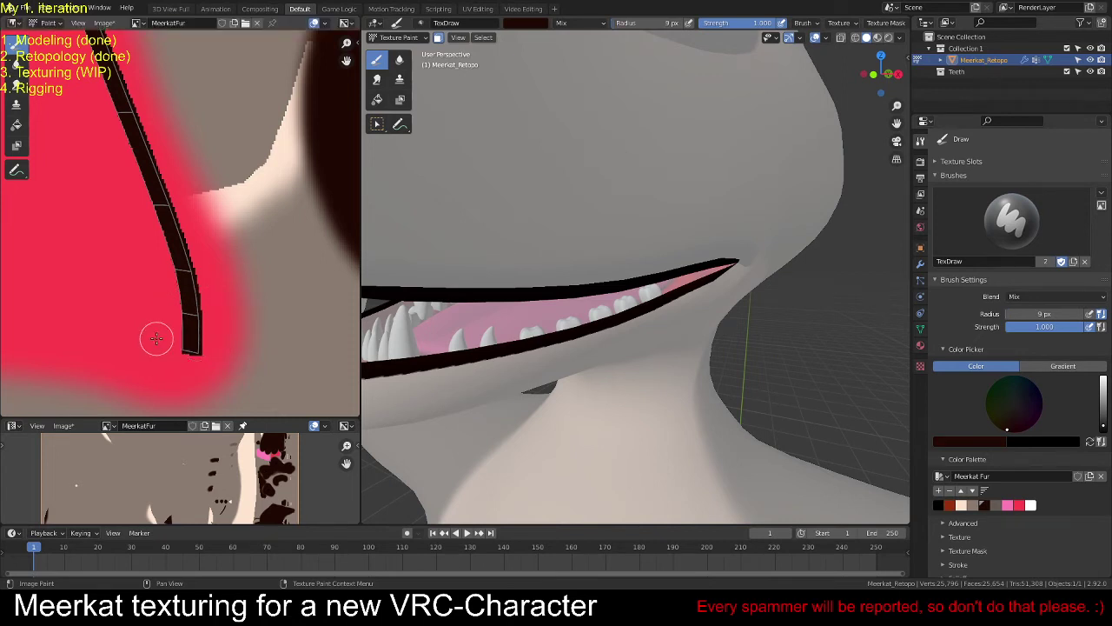
Step: Reduce the brush radius to 6 px and undo the stray black stroke
key("f")
left_click(139, 129)
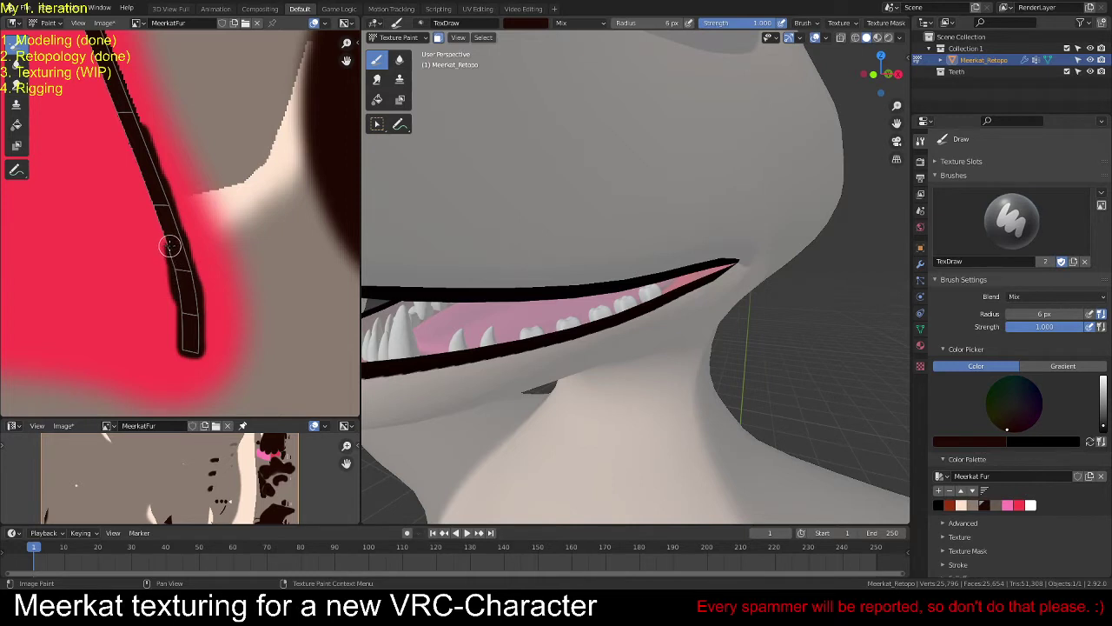
key("ctrl+z")
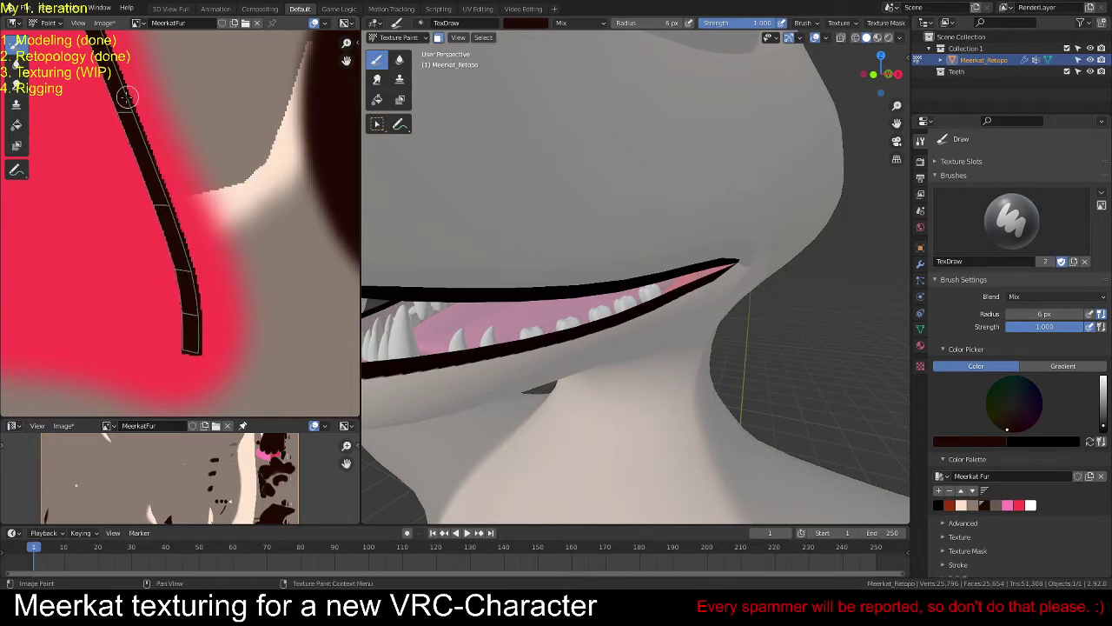
Step: Darken and widen the lip outline beside the red patch on the fur texture
mouse_move(126, 99)
middle_mouse_down()
mouse_move(157, 130)
mouse_move(150, 83)
middle_mouse_up()
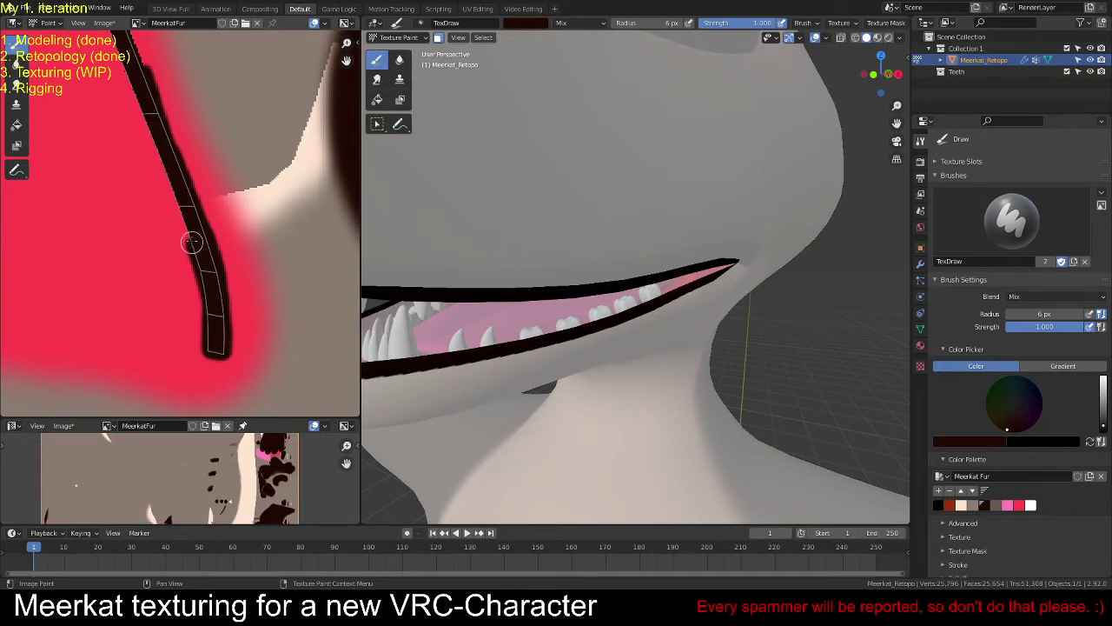
left_click_drag(171, 189, 162, 157)
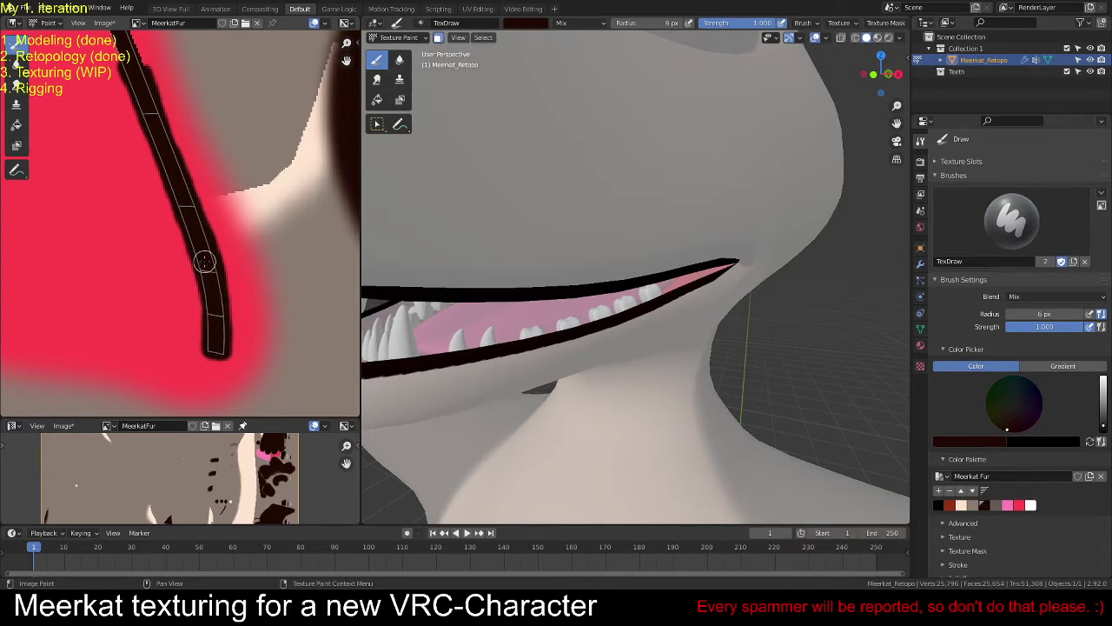
middle_click_drag(205, 263, 244, 339)
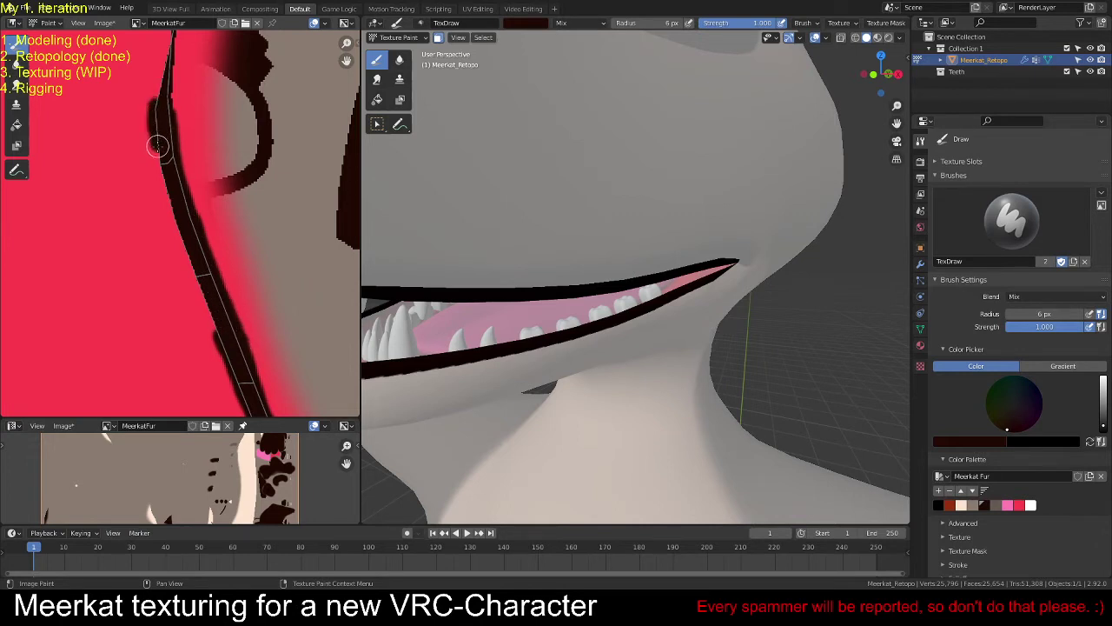
Step: Paint dark strokes down both edges of the lip band, covering its red edge
left_click_drag(161, 167, 212, 327)
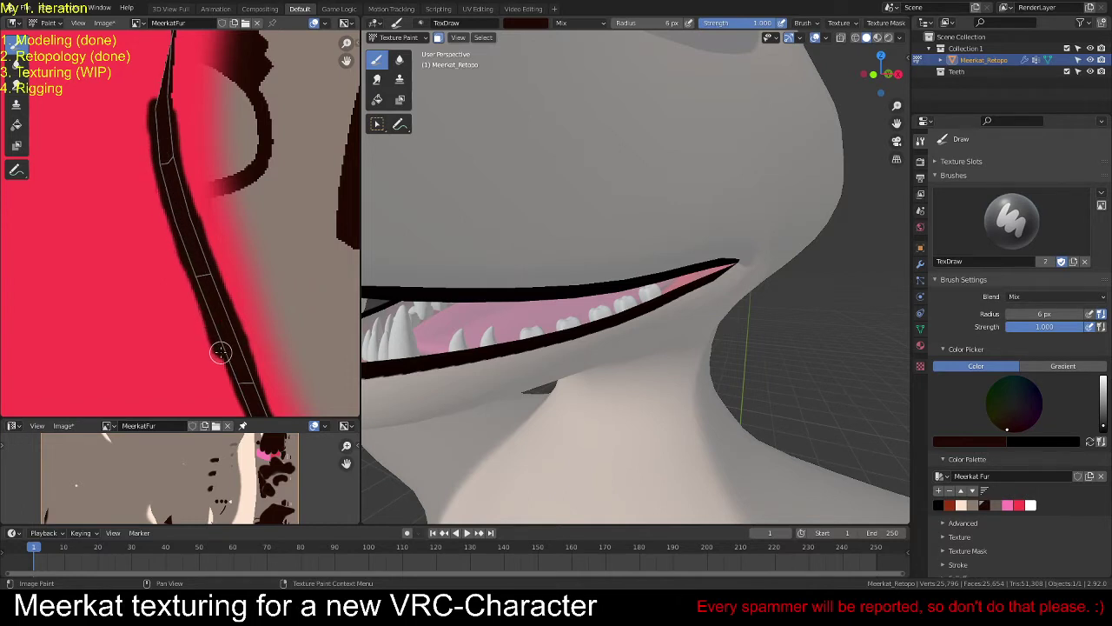
mouse_move(186, 136)
middle_mouse_down()
mouse_move(186, 224)
mouse_move(218, 310)
middle_mouse_up()
middle_click_drag(240, 156, 223, 179)
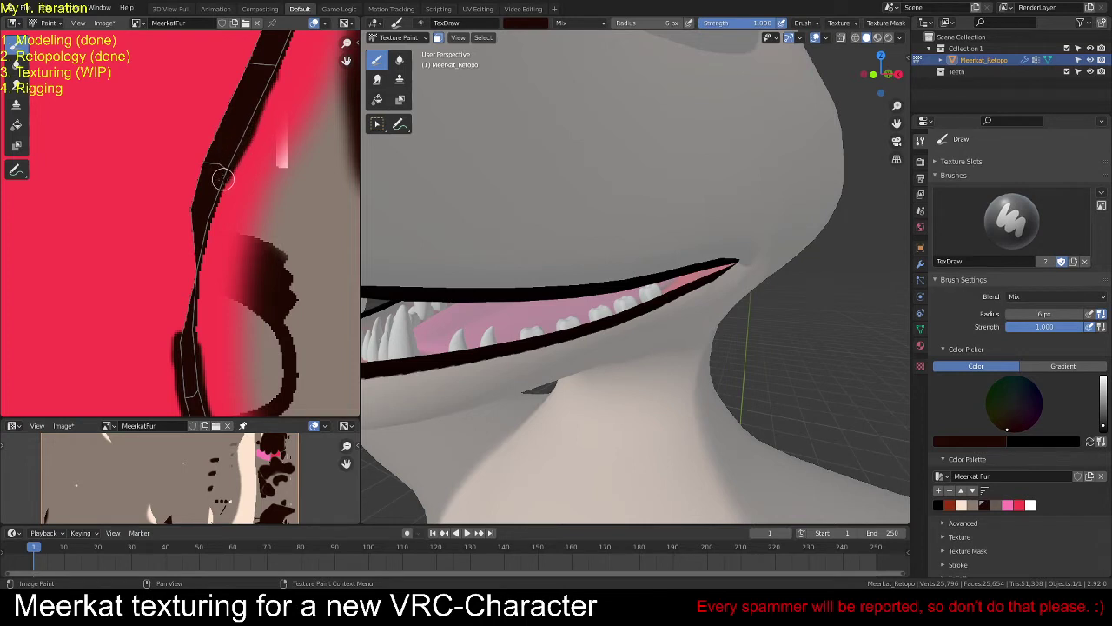
left_click_drag(203, 239, 193, 298)
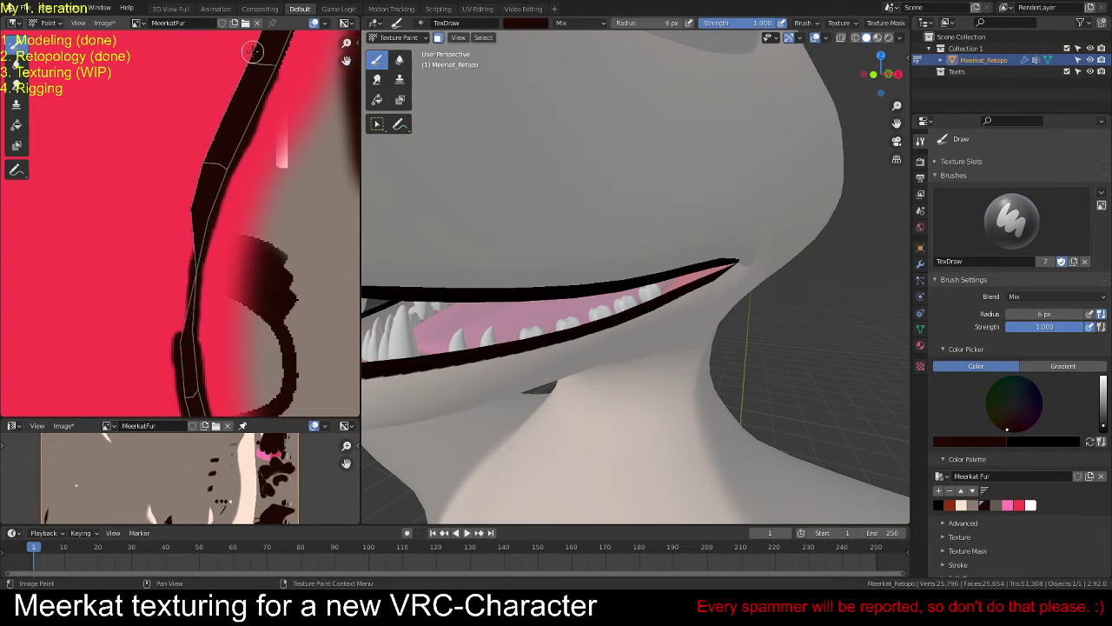
left_click_drag(248, 58, 235, 81)
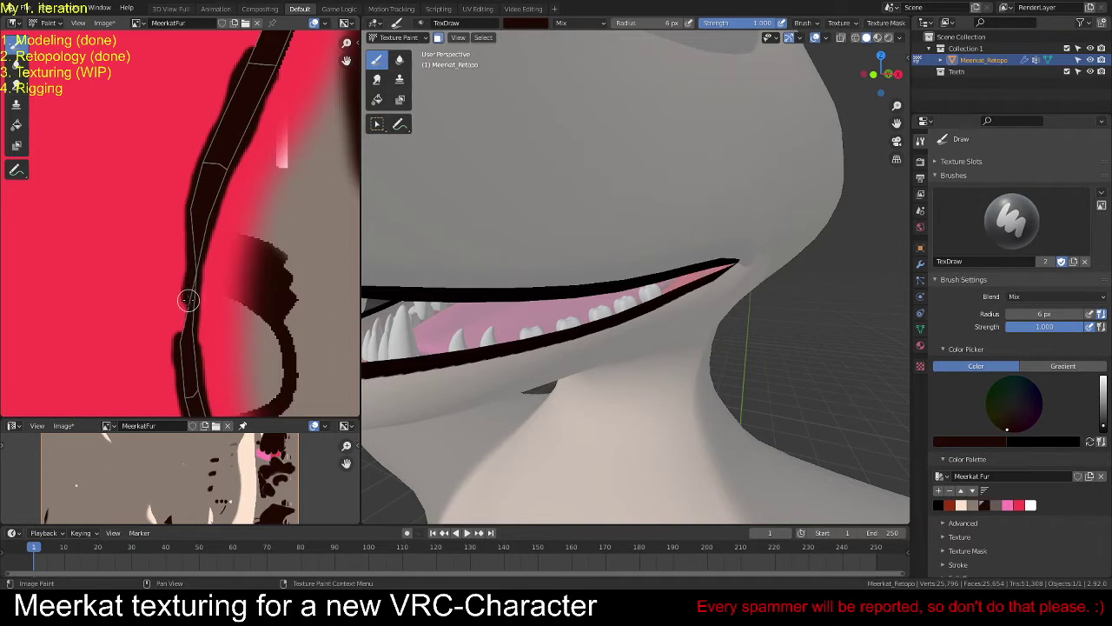
scroll(224, 181, "up", 3)
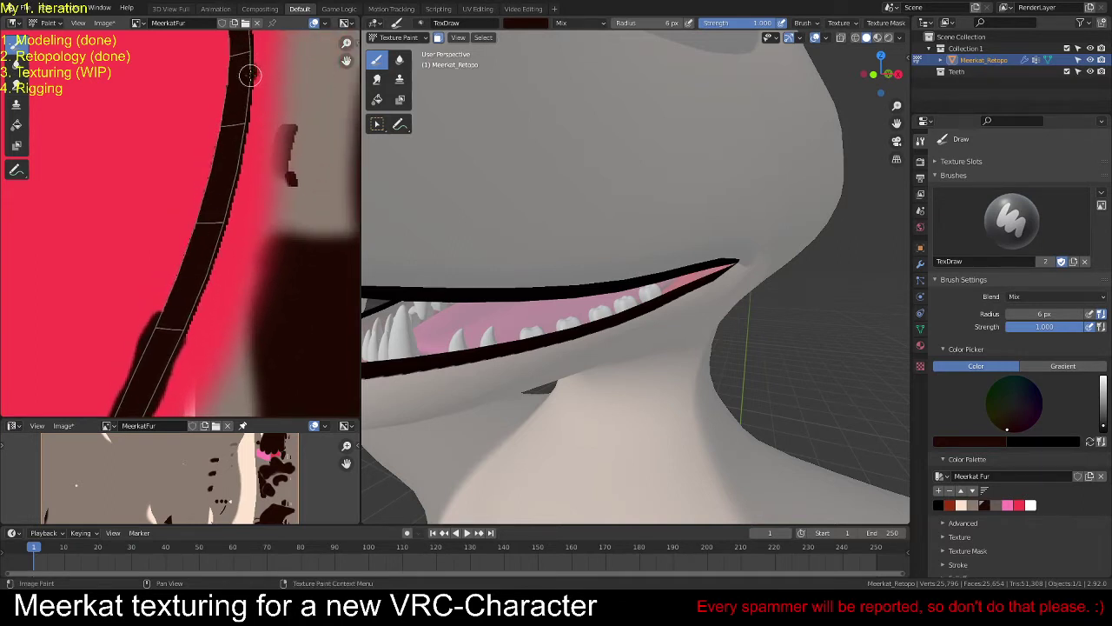
left_click_drag(240, 155, 232, 194)
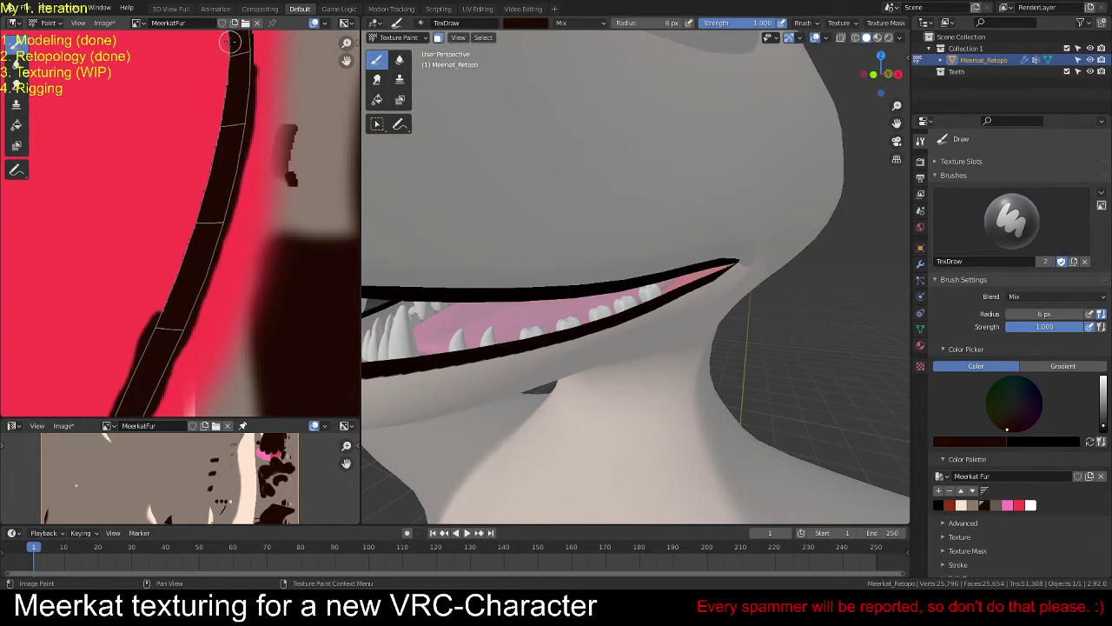
mouse_move(224, 88)
left_mouse_down()
mouse_move(200, 207)
mouse_move(157, 318)
left_mouse_up()
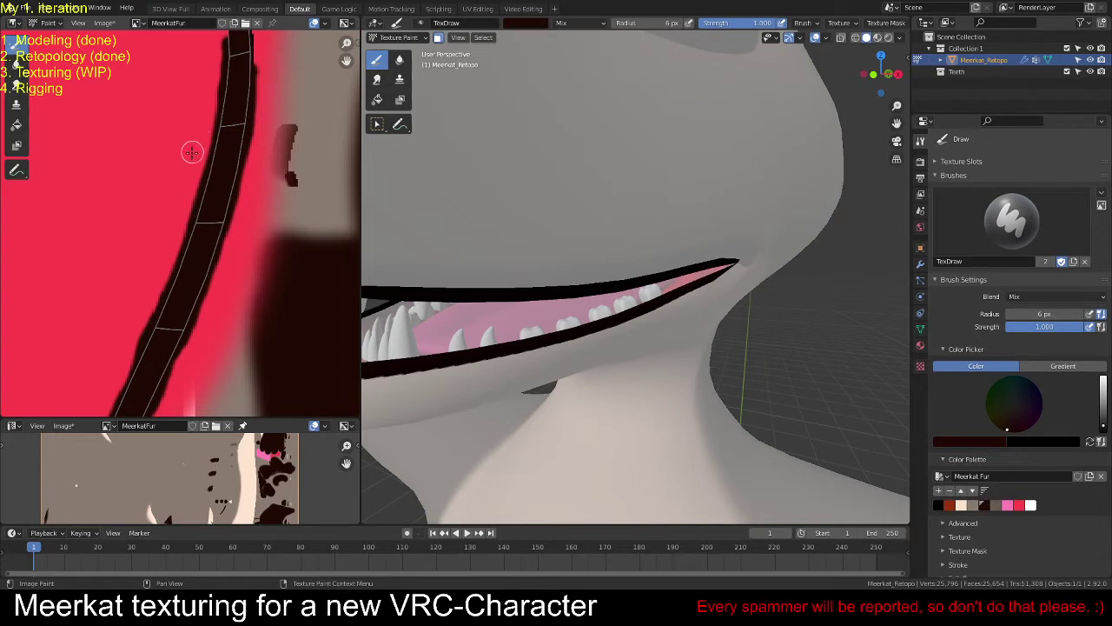
left_click_drag(135, 365, 121, 385)
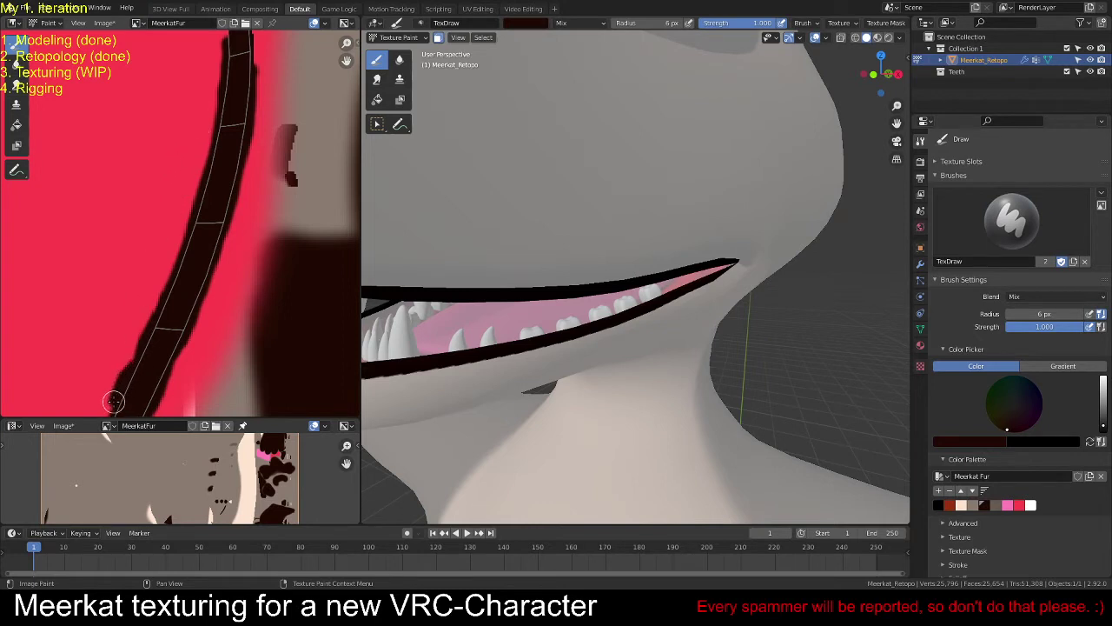
Step: Smooth and widen the band's jagged right and left edges to its tip
middle_click_drag(140, 356, 274, 166)
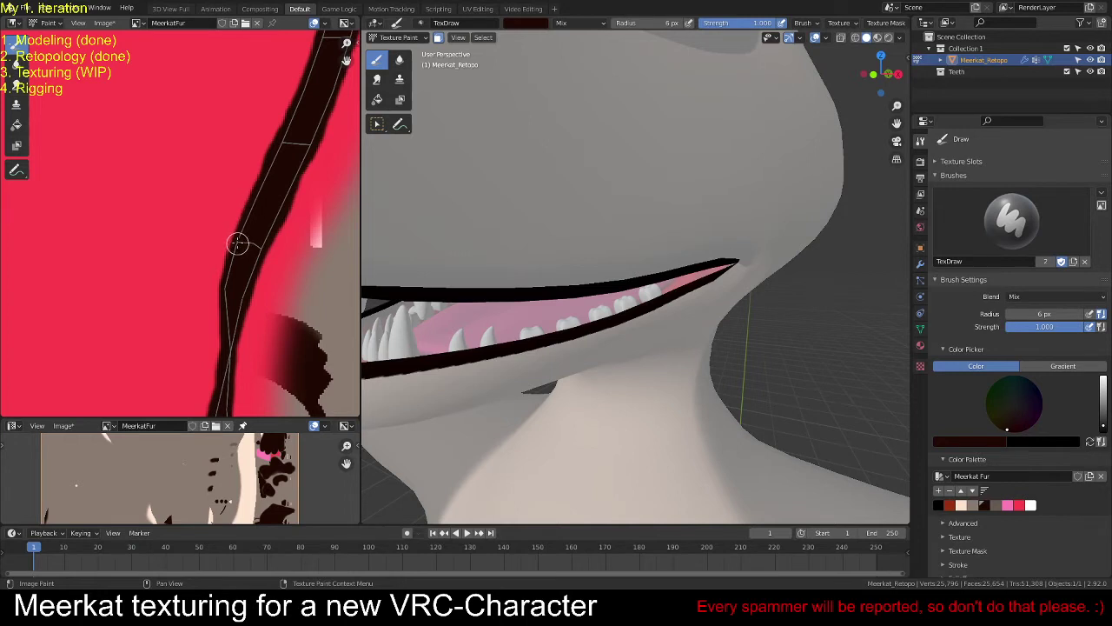
scroll(237, 252, "down", 3)
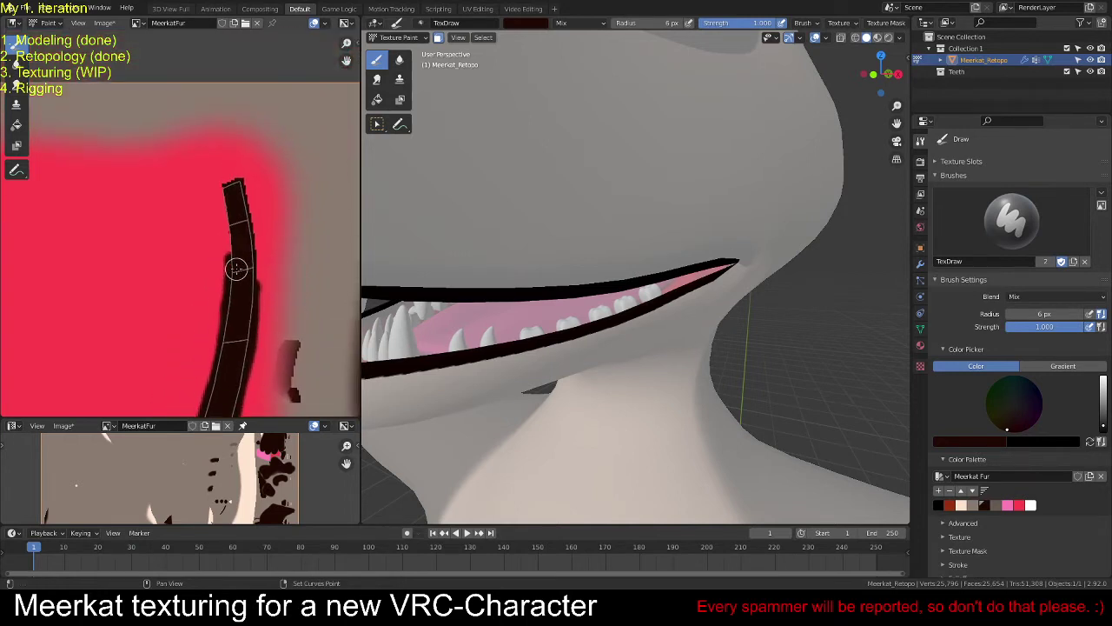
scroll(236, 269, "up", 2)
middle_click_drag(235, 223, 144, 203)
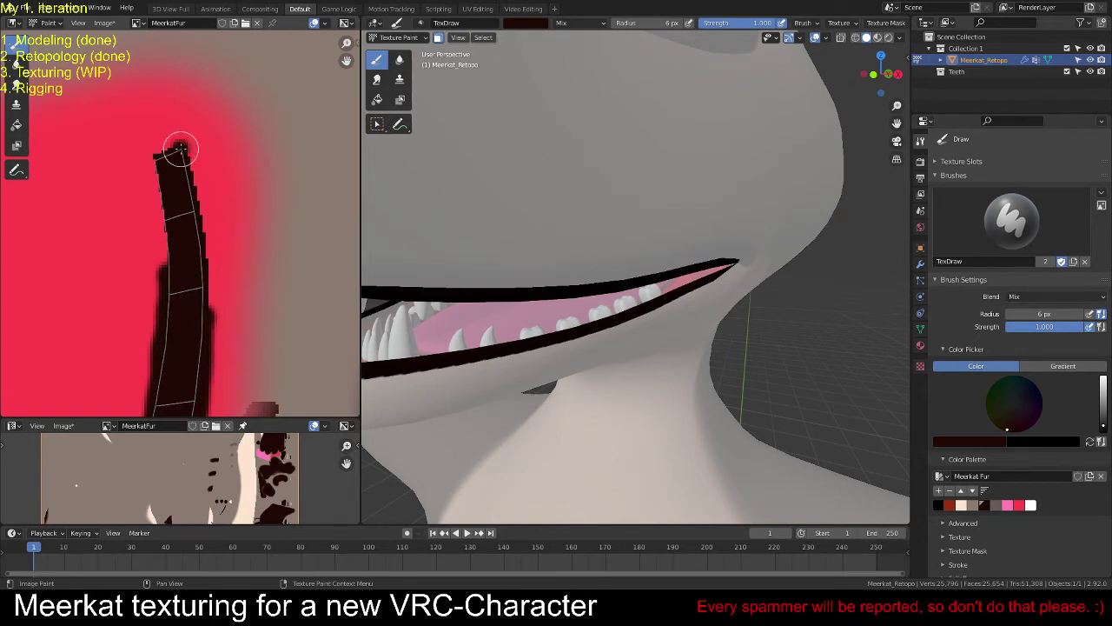
mouse_move(180, 150)
left_mouse_down()
mouse_move(201, 261)
mouse_move(196, 339)
left_mouse_up()
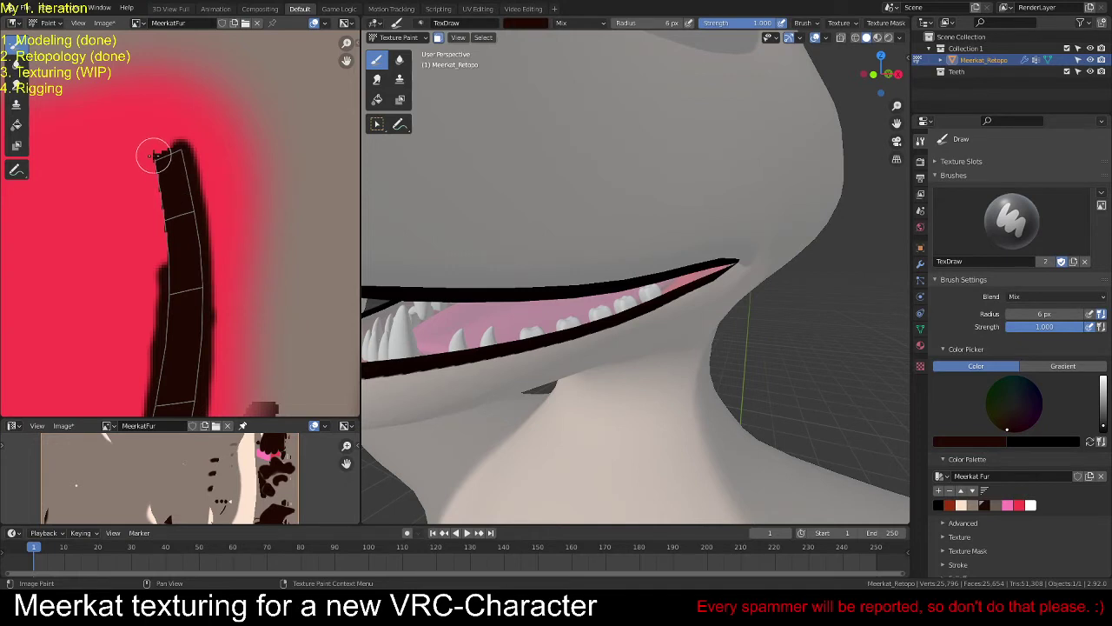
left_click_drag(154, 157, 169, 277)
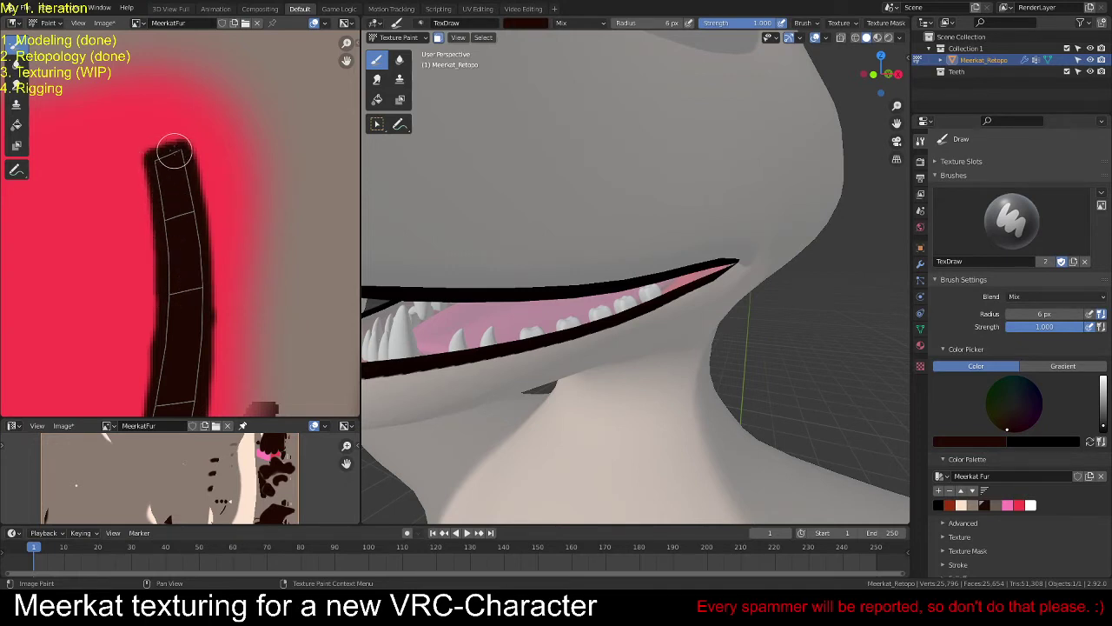
scroll(232, 249, "down", 3)
scroll(211, 237, "up", 2)
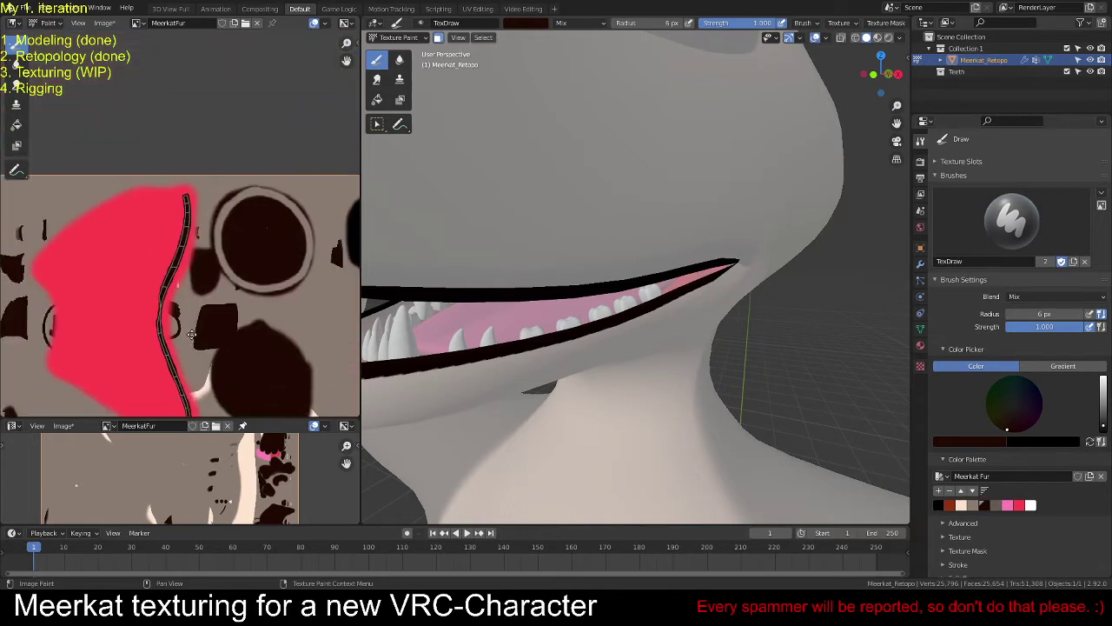
scroll(701, 381, "down", 3)
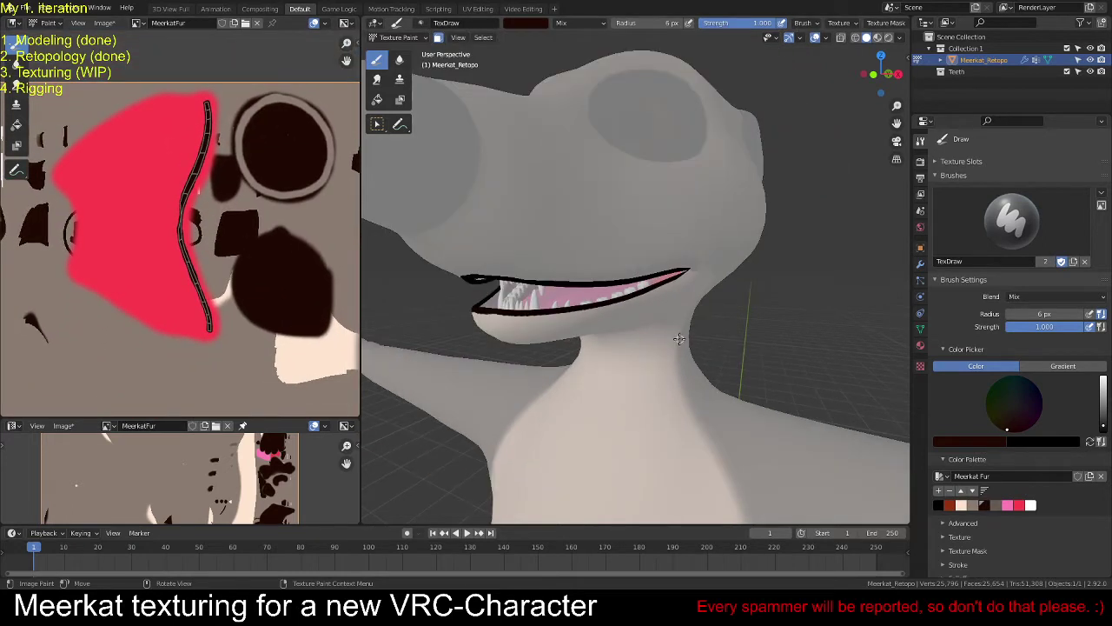
Step: Pick the beige fur colour, set a 22 px brush, and paint the mouth's left corner
middle_click_drag(728, 310, 601, 288)
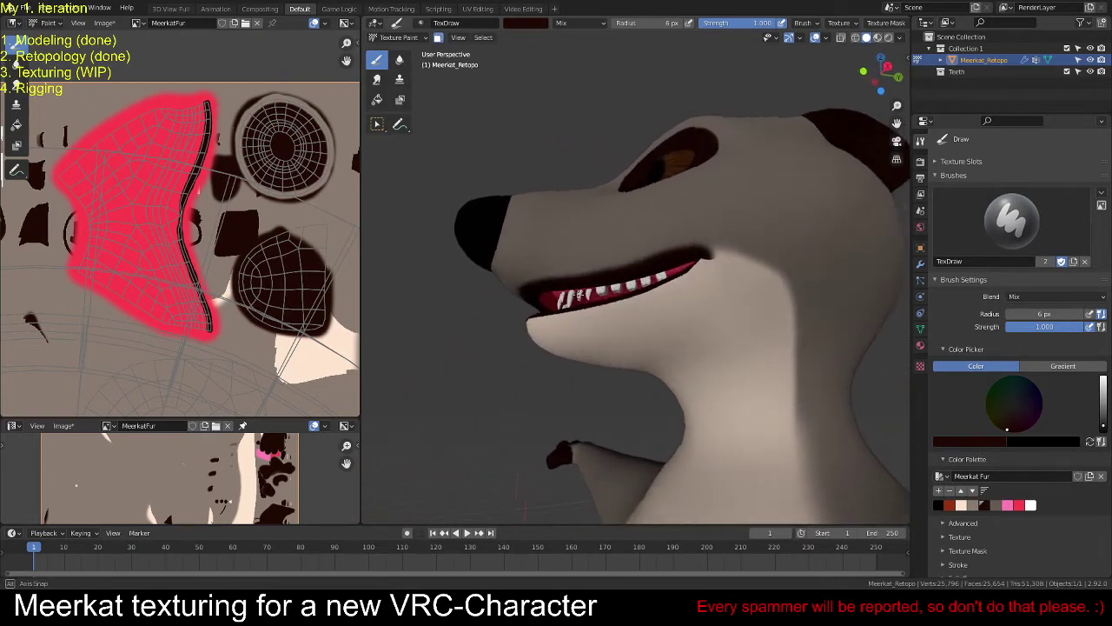
scroll(602, 280, "up", 4)
scroll(602, 280, "up", 1)
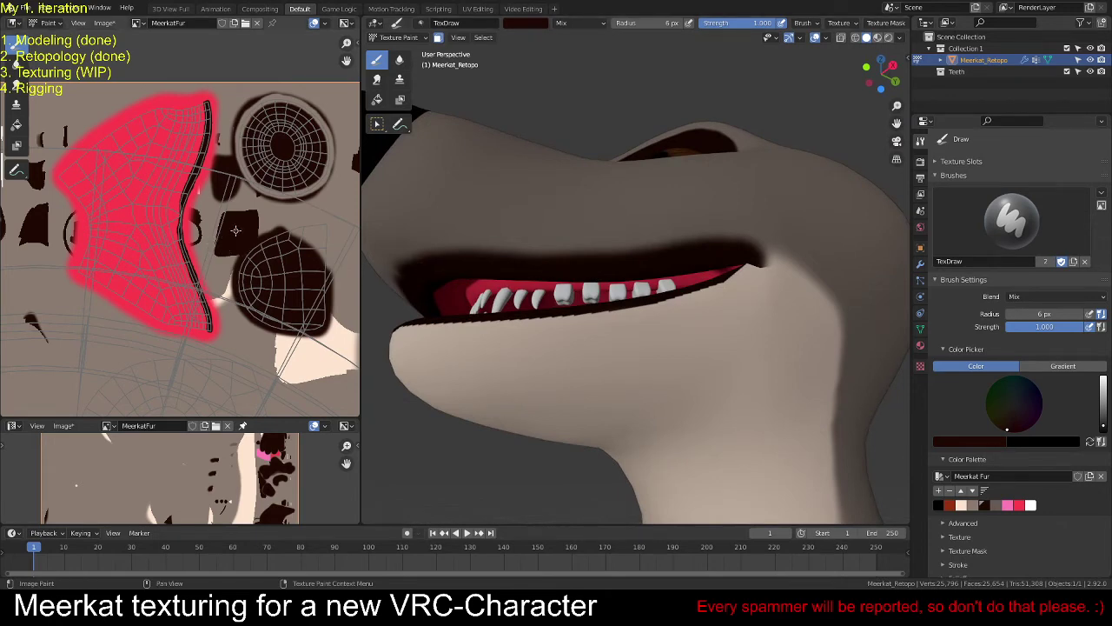
left_click(972, 506)
middle_click_drag(713, 312, 742, 300)
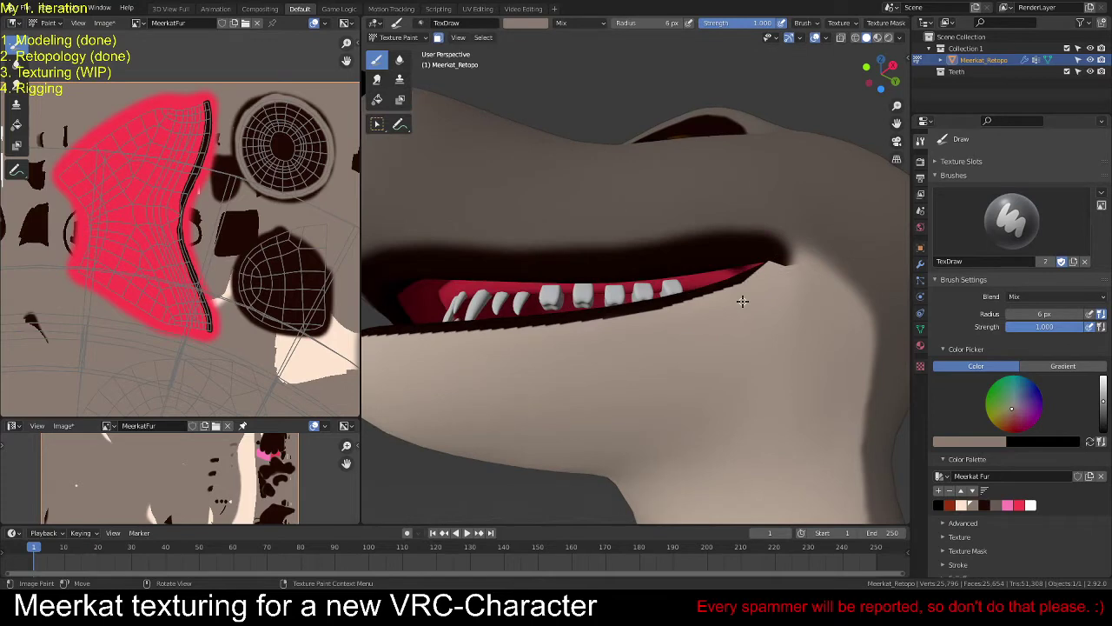
key("f")
left_click(742, 196)
mouse_move(745, 200)
middle_mouse_down()
mouse_move(805, 188)
mouse_move(815, 222)
middle_mouse_up()
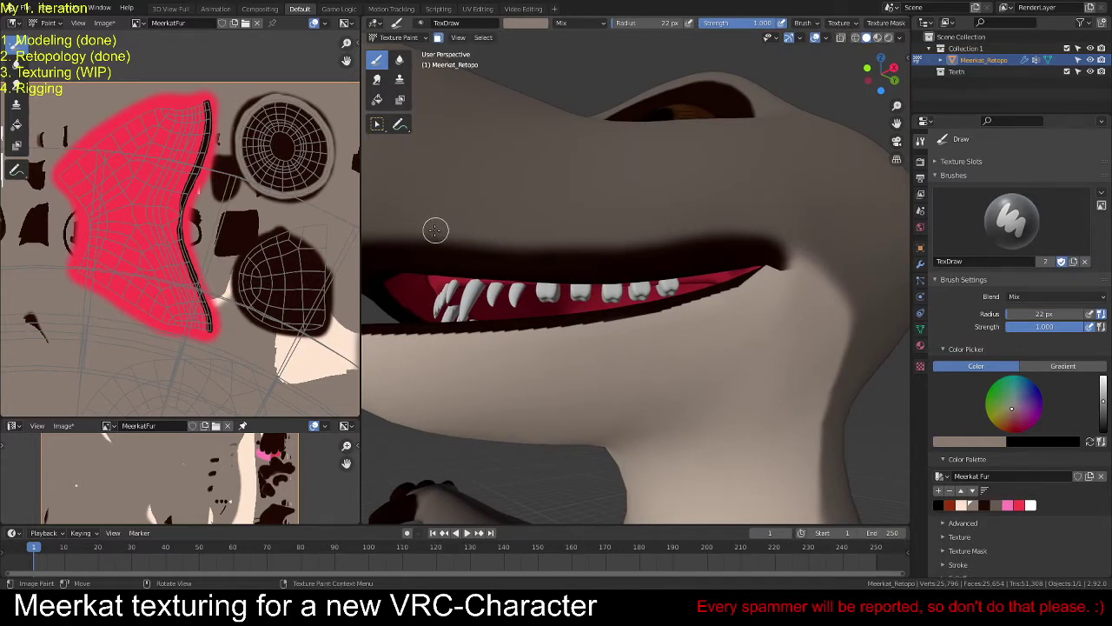
left_click_drag(420, 246, 454, 243)
Step: Set the brush radius to 37 px and paint light fur over the upper-lip shading
key("f")
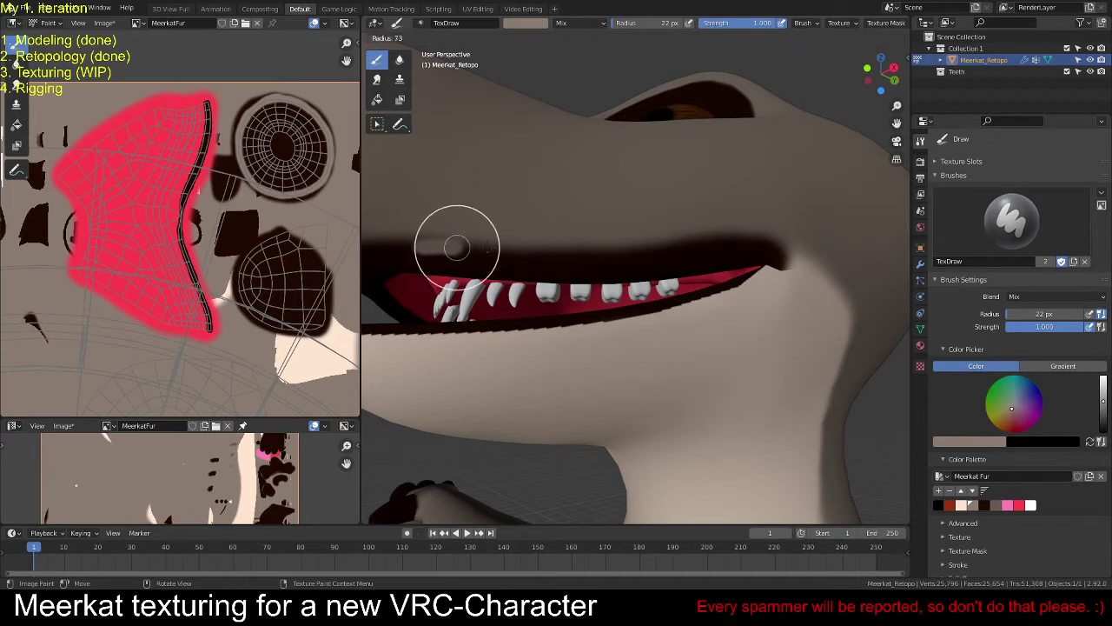
left_click(478, 246)
key("f")
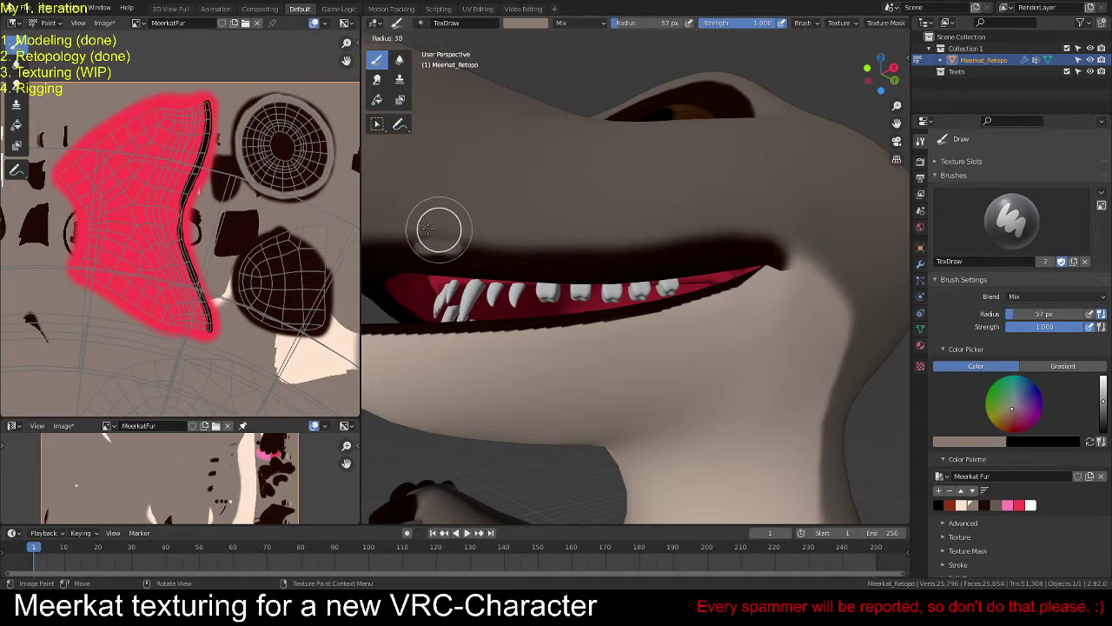
left_click(425, 234)
mouse_move(425, 235)
left_mouse_down()
mouse_move(534, 252)
mouse_move(750, 241)
mouse_move(841, 252)
left_mouse_up()
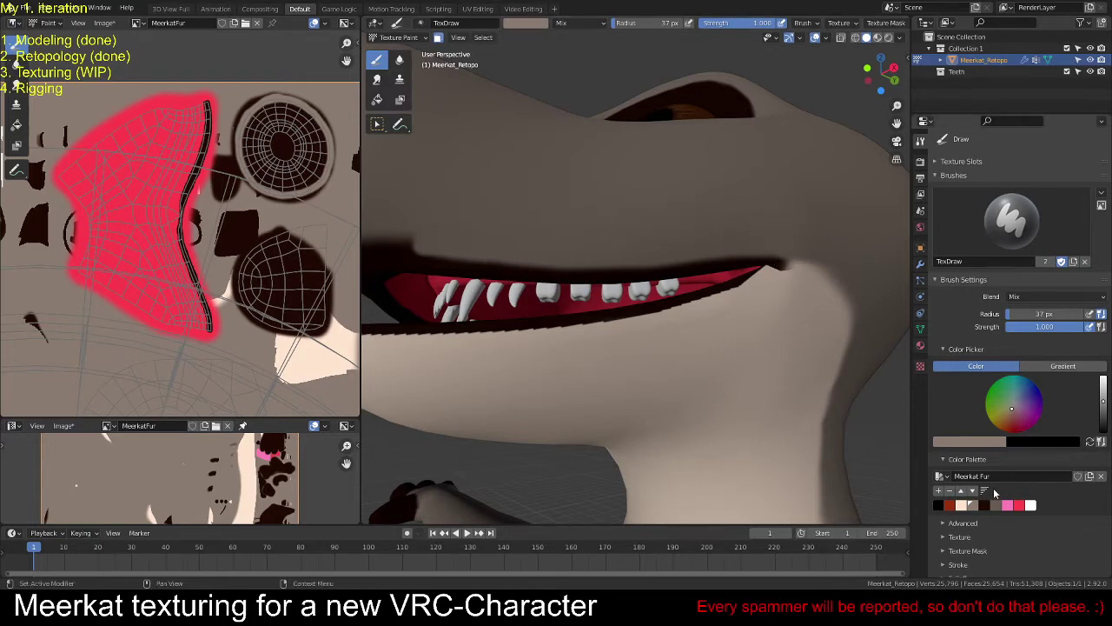
Step: Cover the mouth-corner shading with peach, then the shadow above the lip with grey-brown
left_click(962, 505)
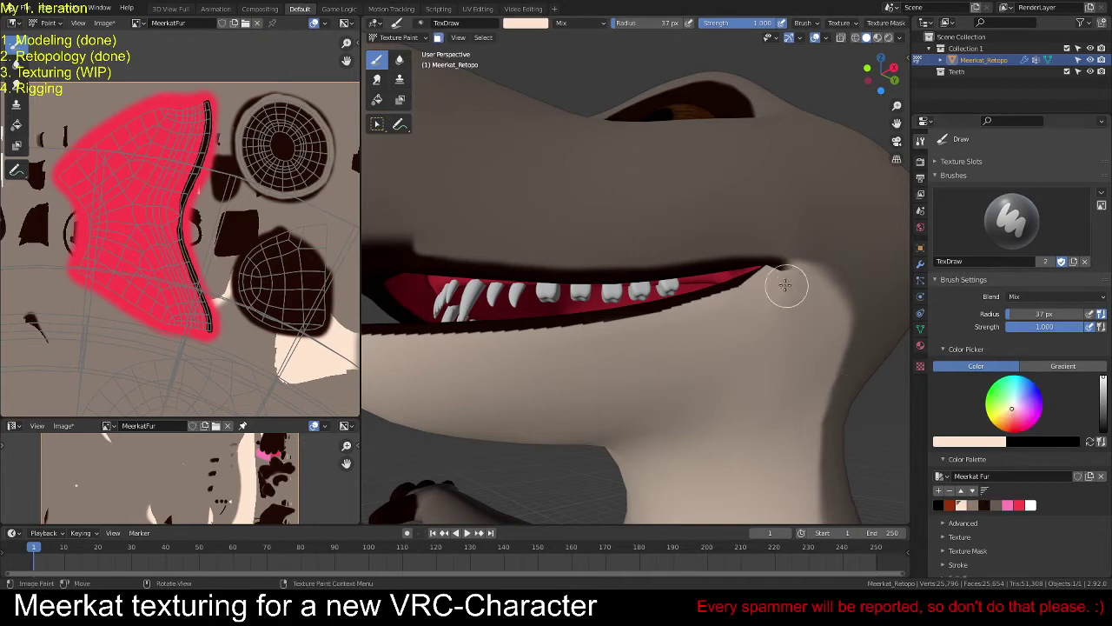
mouse_move(780, 272)
left_mouse_down()
mouse_move(802, 273)
mouse_move(777, 270)
left_mouse_up()
left_click(972, 505)
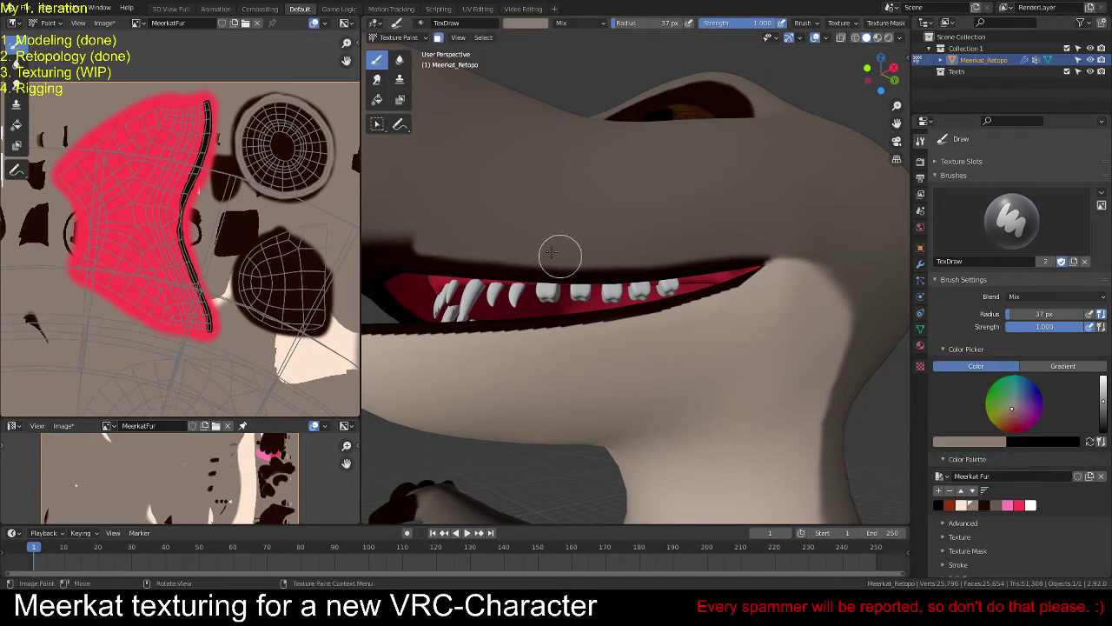
middle_click_drag(436, 241, 621, 256)
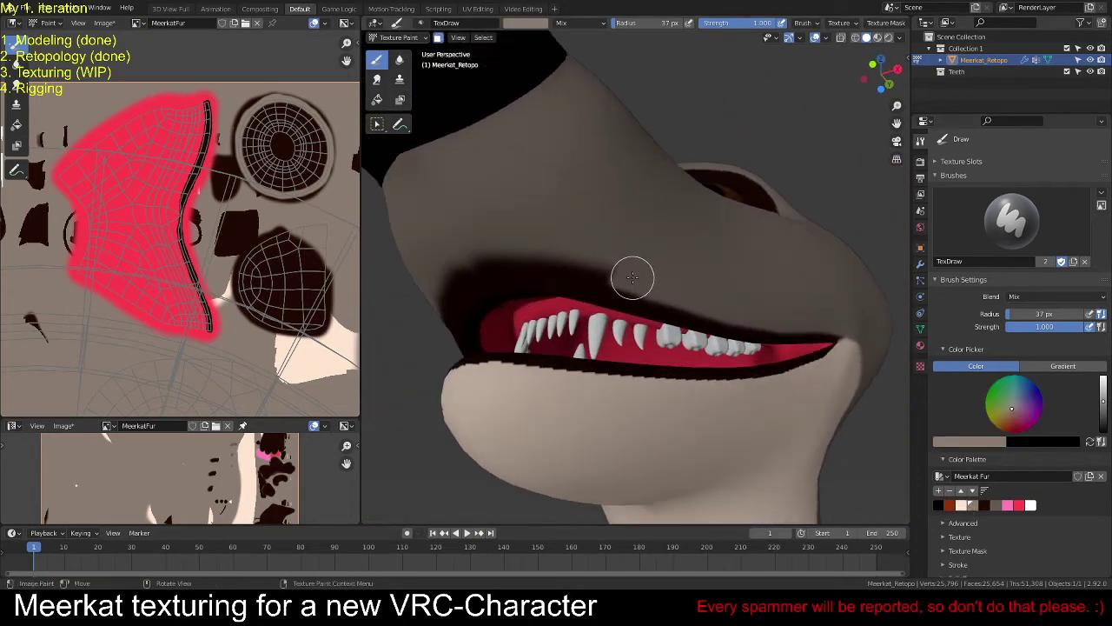
mouse_move(600, 273)
left_mouse_down()
mouse_move(588, 261)
mouse_move(454, 269)
mouse_move(507, 246)
mouse_move(602, 253)
left_mouse_up()
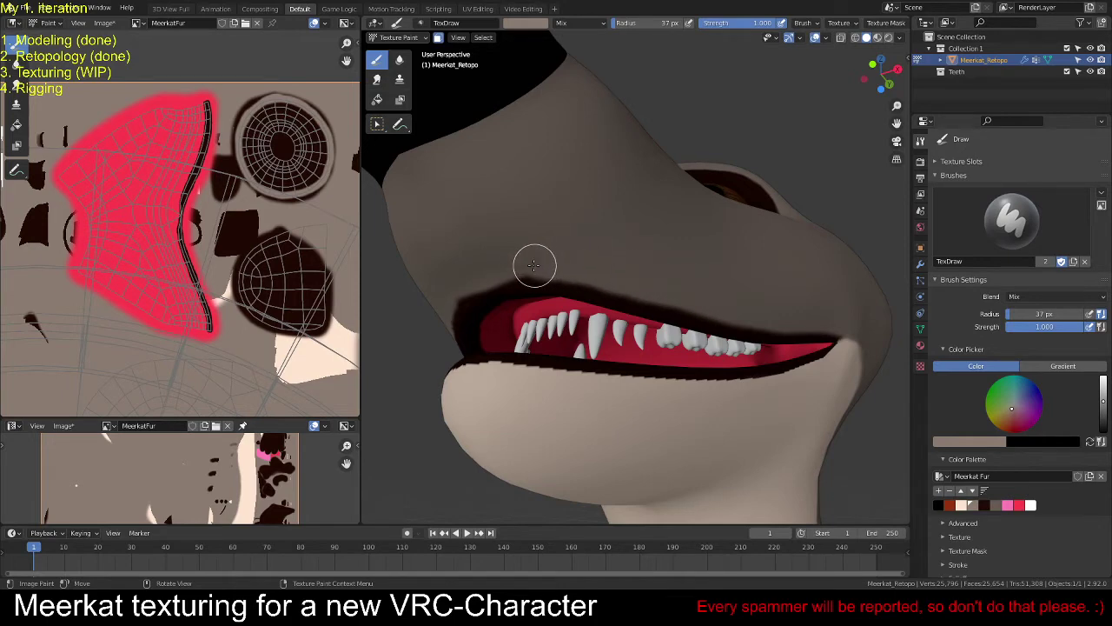
Step: Make dark brown the active colour from the Meerkat Fur palette
middle_click_drag(437, 274, 860, 365)
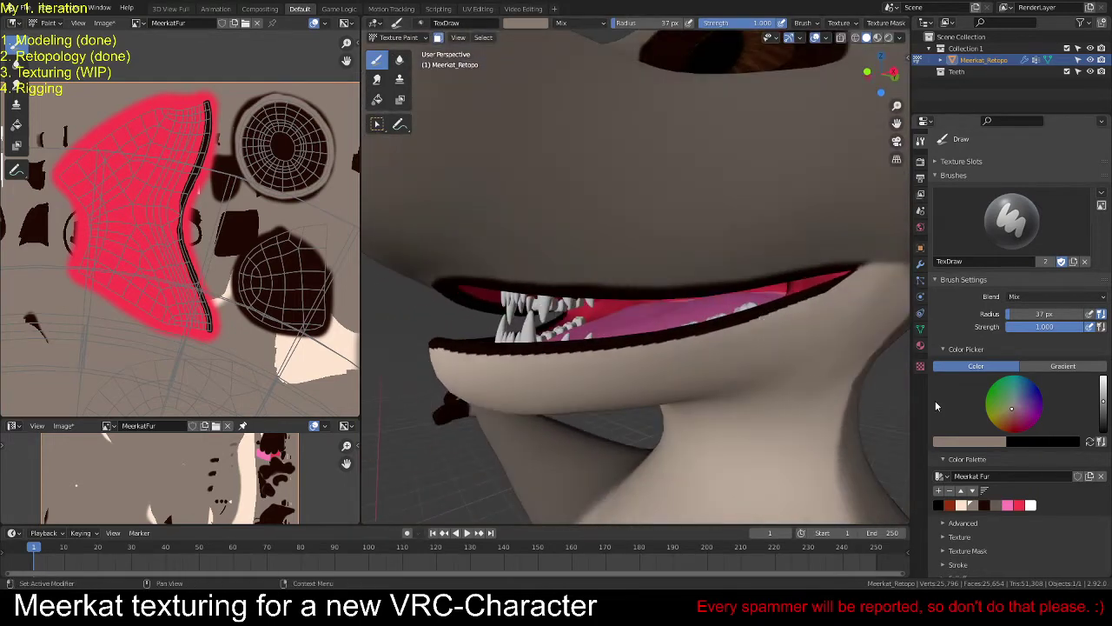
left_click(962, 505)
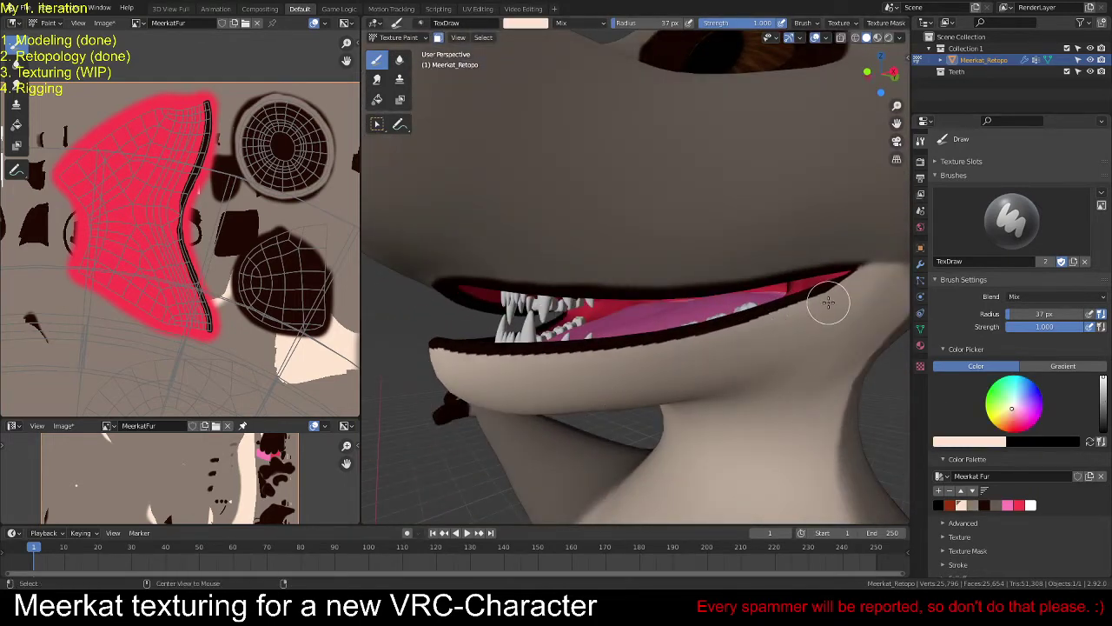
mouse_move(828, 302)
middle_mouse_down()
mouse_move(647, 325)
mouse_move(663, 335)
mouse_move(618, 317)
middle_mouse_up()
left_click(941, 505)
left_click(974, 505)
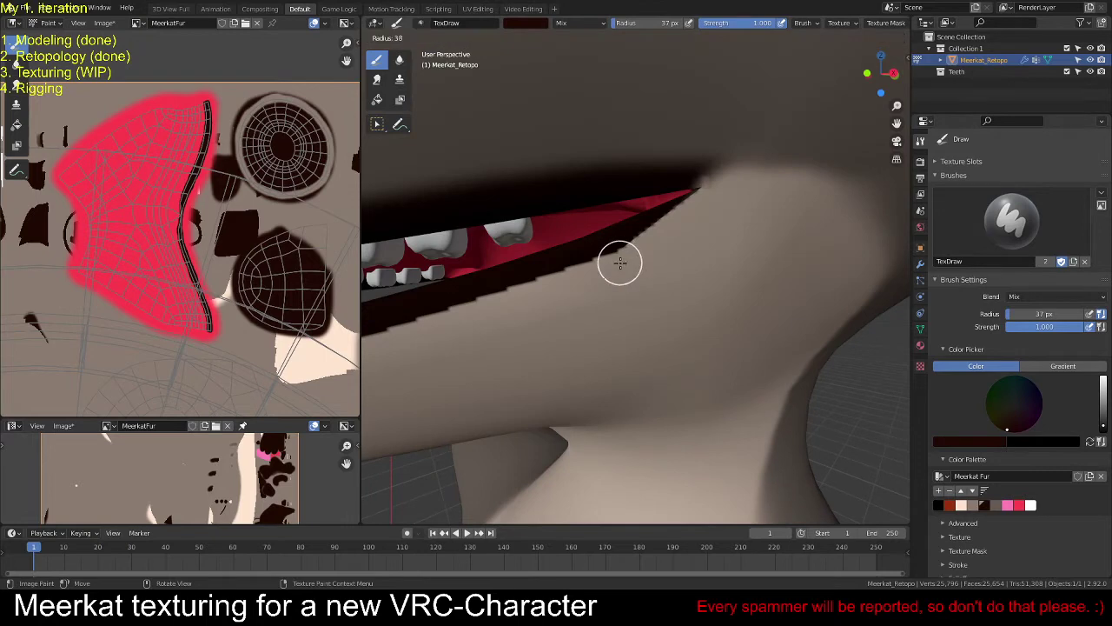
Step: Darken the mouth corner and paint dark brown leftward along the lower lip edge
middle_click_drag(620, 259, 650, 271)
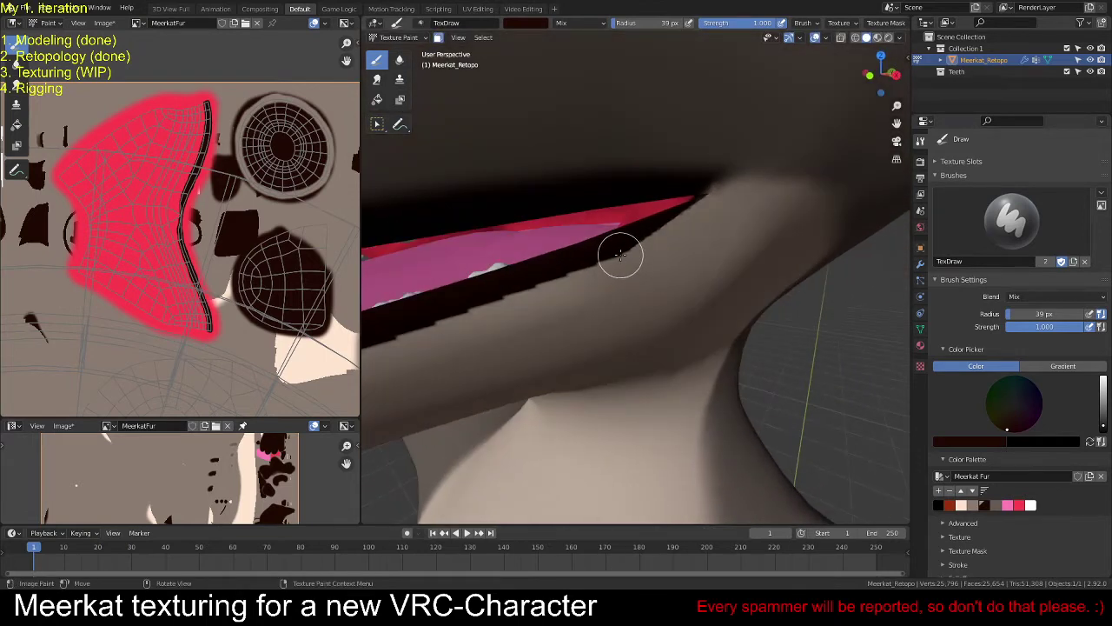
mouse_move(621, 249)
left_mouse_down()
mouse_move(680, 223)
mouse_move(711, 189)
left_mouse_up()
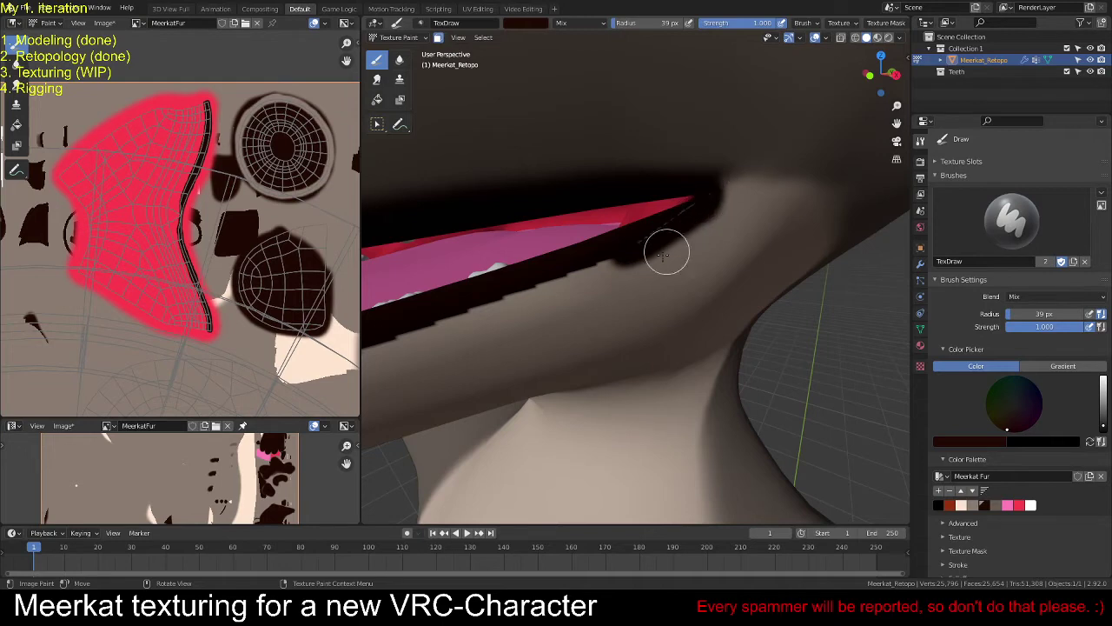
middle_click_drag(666, 249, 617, 266)
mouse_move(617, 267)
left_mouse_down()
mouse_move(645, 252)
mouse_move(611, 261)
left_mouse_up()
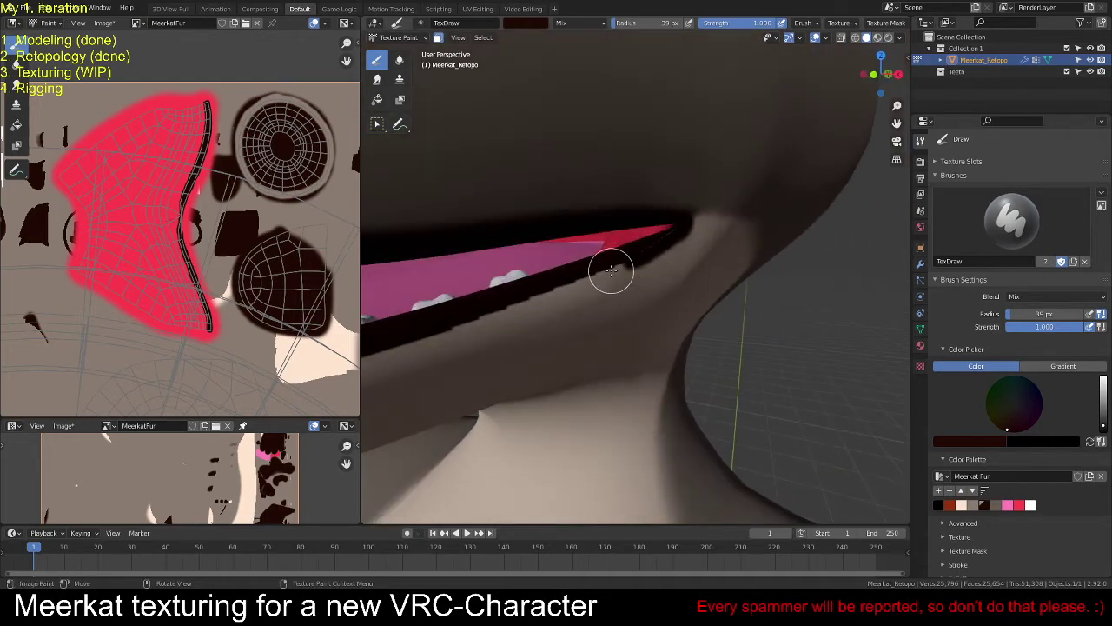
mouse_move(614, 256)
middle_mouse_down()
mouse_move(565, 274)
mouse_move(590, 308)
mouse_move(487, 318)
mouse_move(642, 287)
middle_mouse_up()
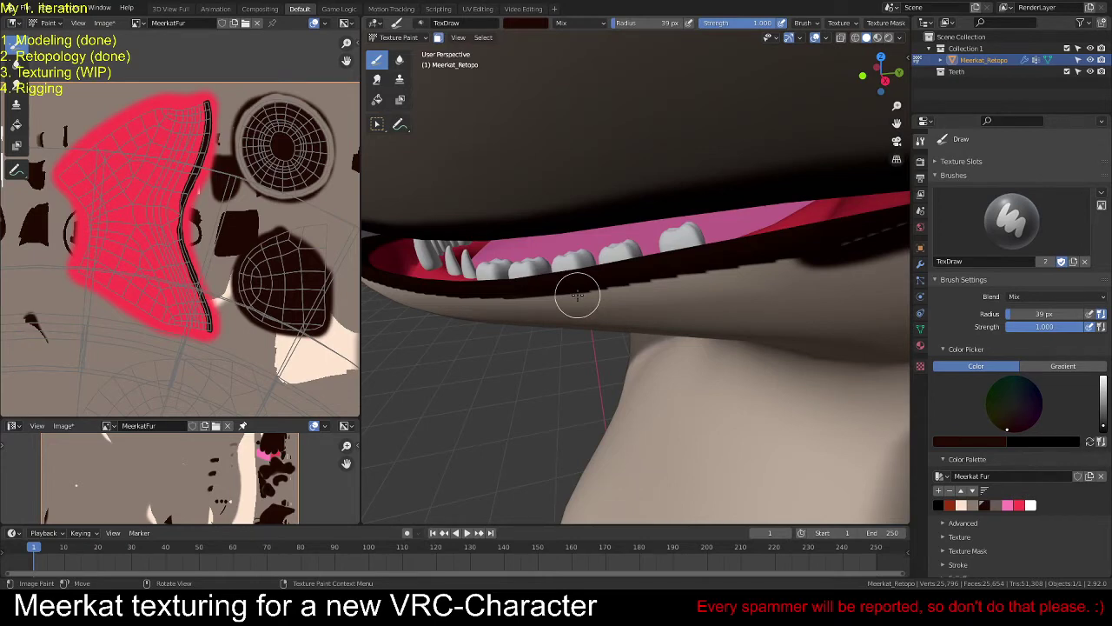
left_click_drag(578, 296, 822, 253)
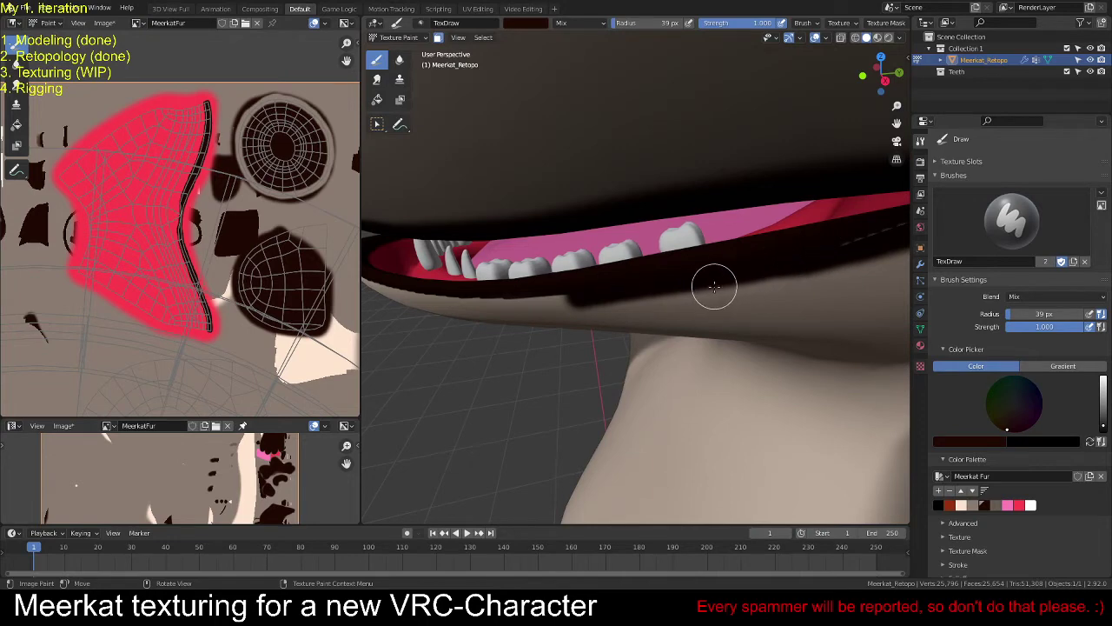
left_click_drag(714, 286, 464, 299)
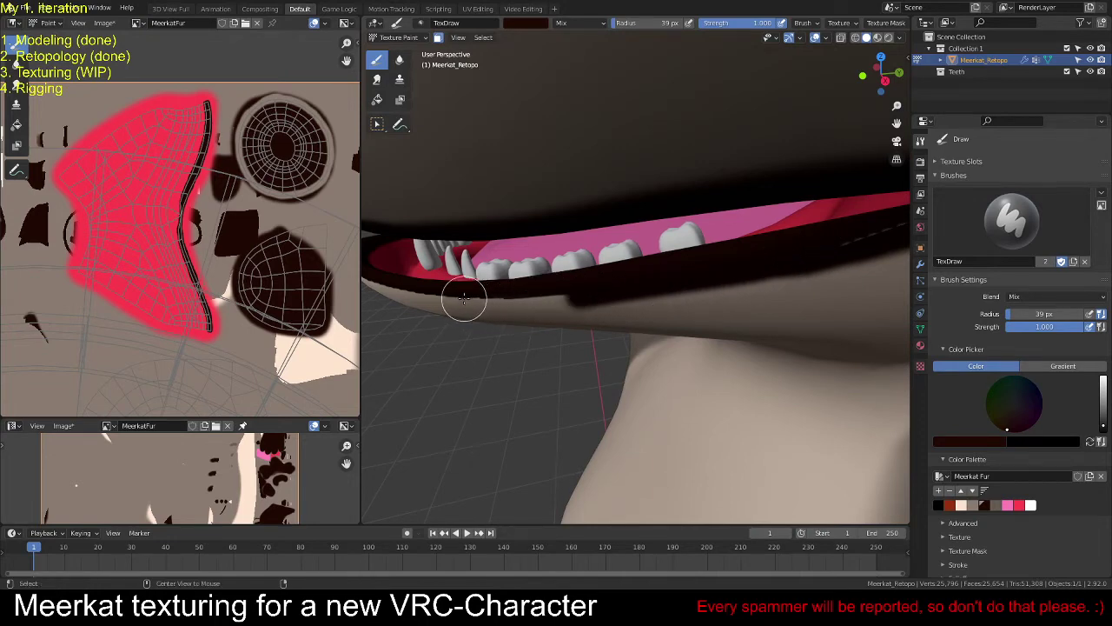
Step: Extend and thicken the dark brown band along the lower lip from several angles
middle_click_drag(464, 298, 653, 286)
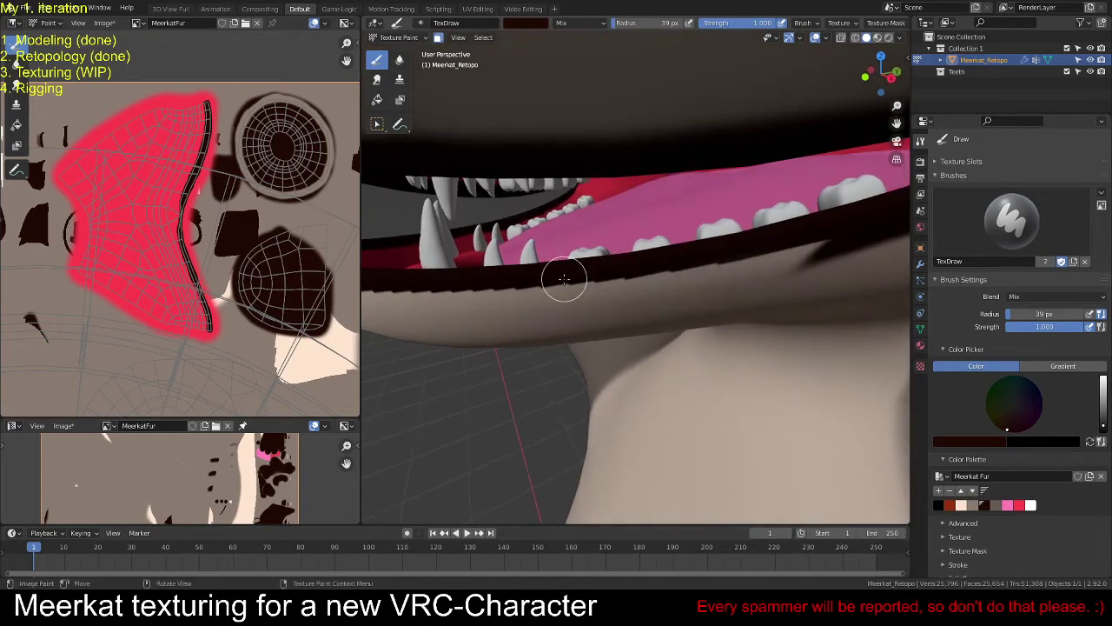
left_click_drag(556, 283, 844, 236)
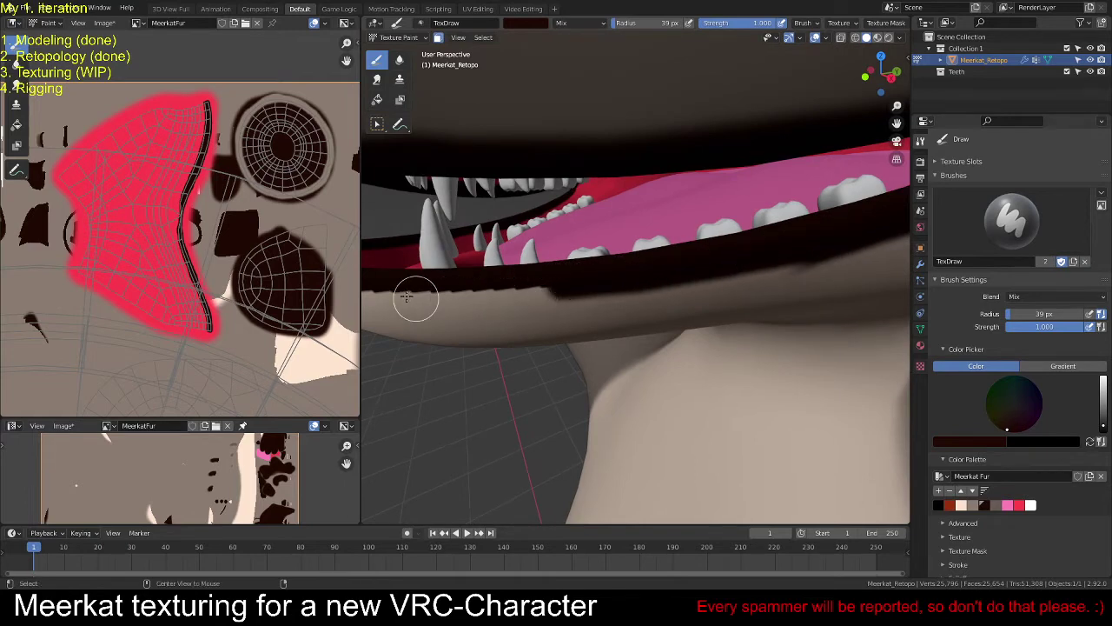
middle_click_drag(406, 296, 660, 293)
left_click_drag(569, 285, 770, 261)
mouse_move(422, 282)
middle_mouse_down()
mouse_move(591, 286)
mouse_move(712, 324)
mouse_move(733, 316)
middle_mouse_up()
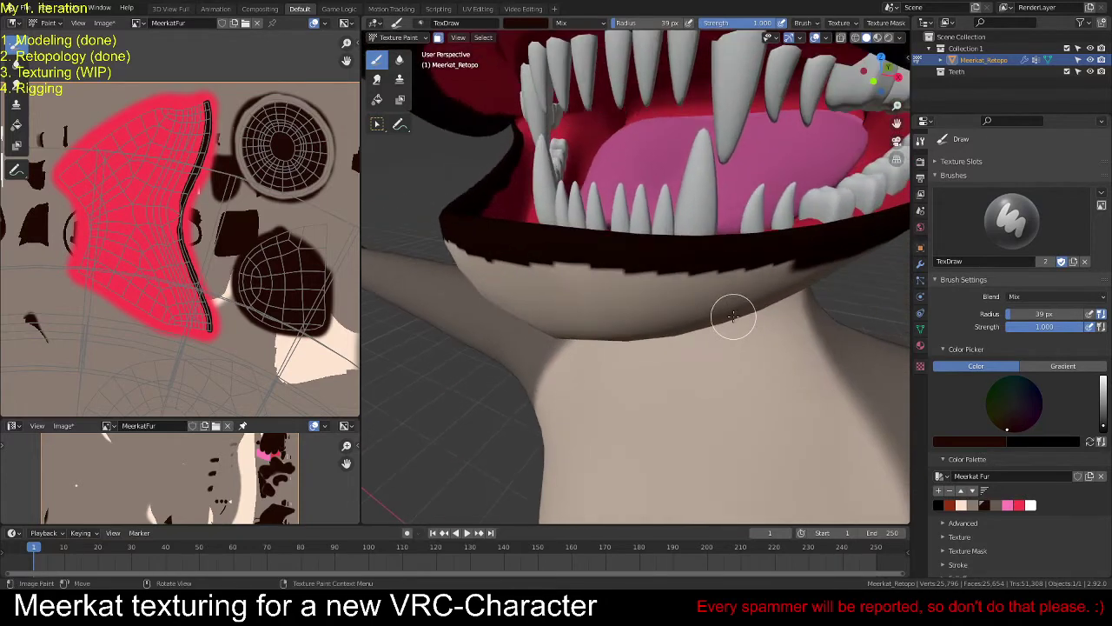
mouse_move(800, 251)
left_mouse_down()
mouse_move(662, 268)
mouse_move(479, 253)
left_mouse_up()
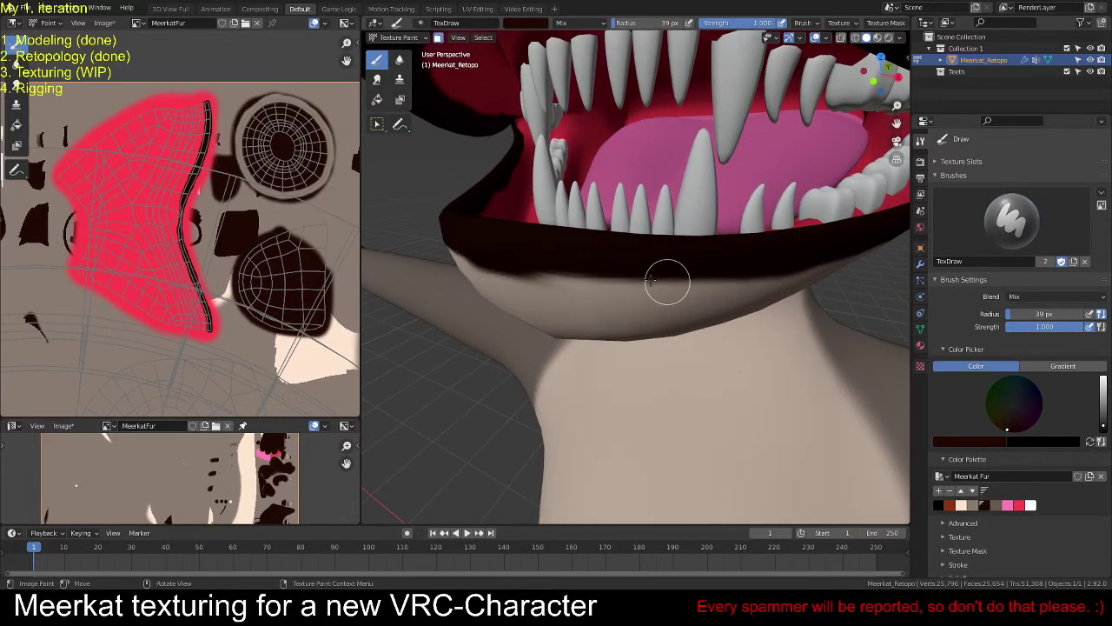
mouse_move(668, 283)
left_mouse_down()
mouse_move(512, 261)
mouse_move(560, 263)
left_mouse_up()
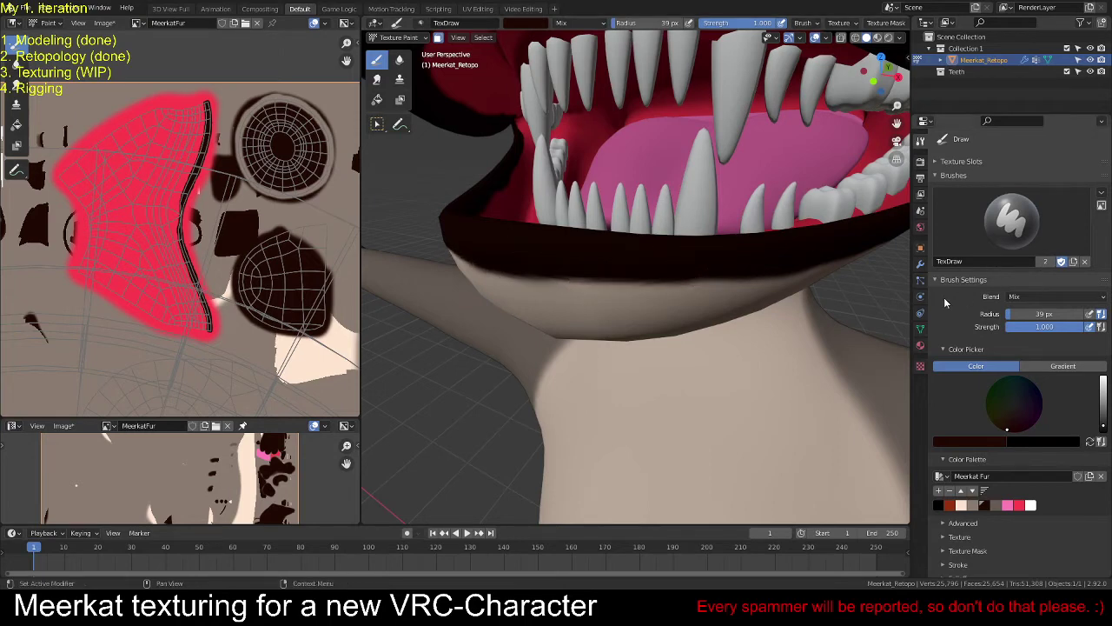
mouse_move(821, 298)
middle_mouse_down()
mouse_move(798, 296)
mouse_move(833, 333)
mouse_move(821, 282)
middle_mouse_up()
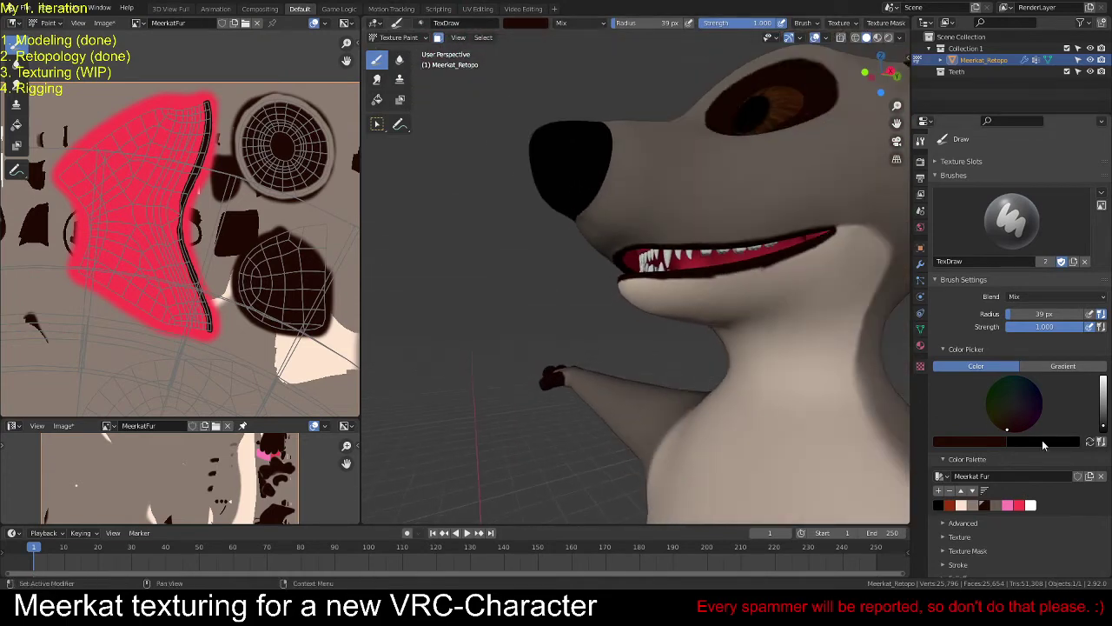
Step: Make light peach the paint colour and zoom in close on the mouth corner and neck
left_click(978, 505)
middle_click_drag(727, 276, 938, 533)
left_click(962, 507)
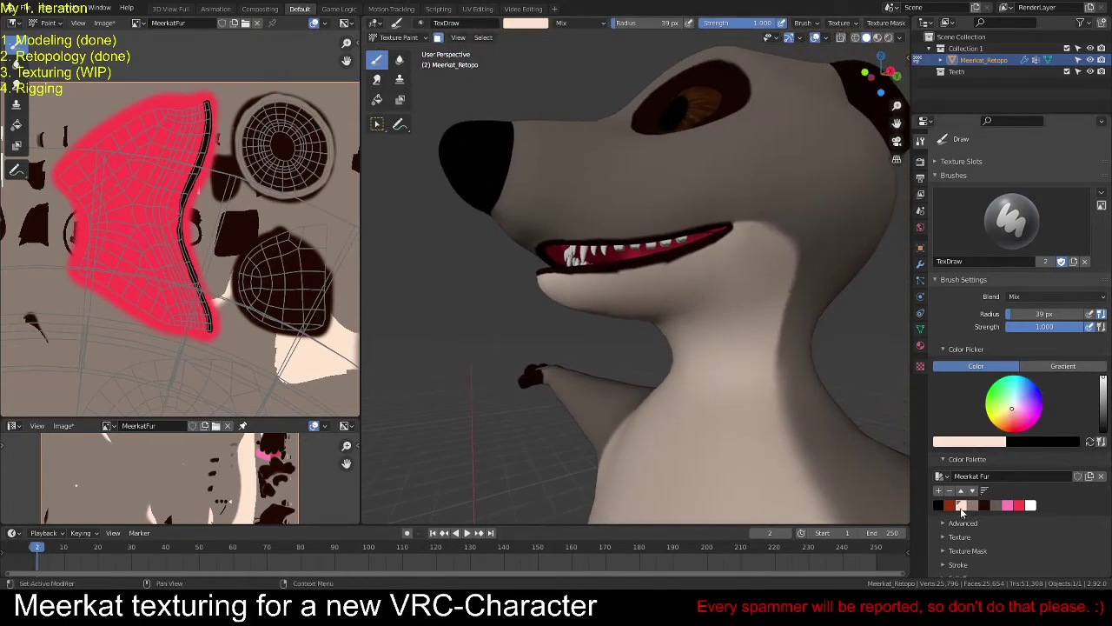
scroll(663, 310, "up", 5)
middle_click_drag(557, 308, 510, 287)
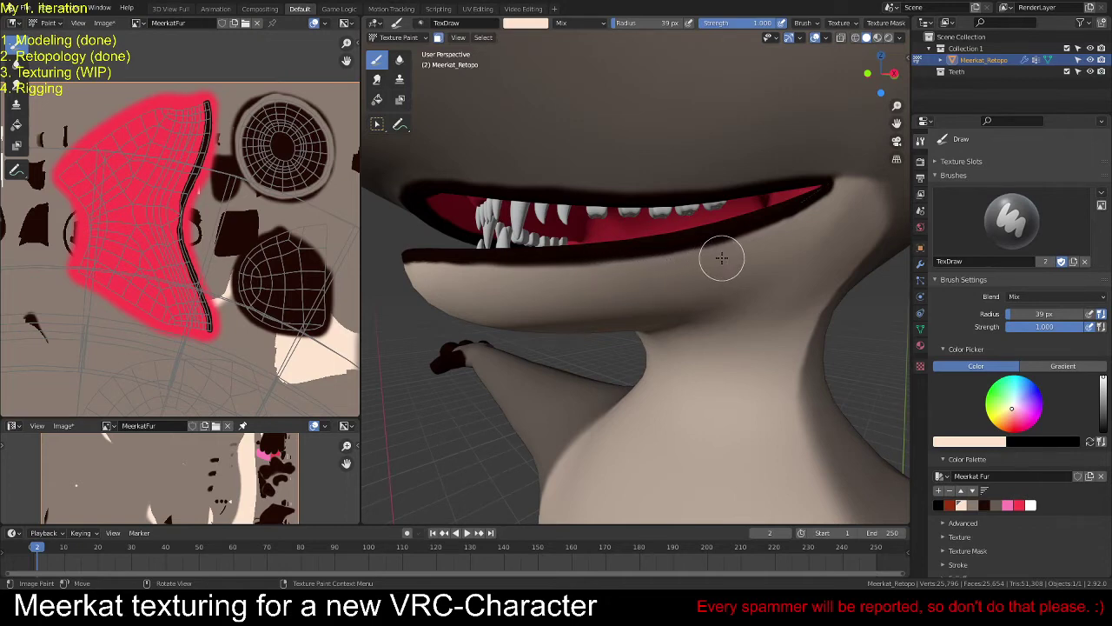
middle_click_drag(837, 240, 841, 200)
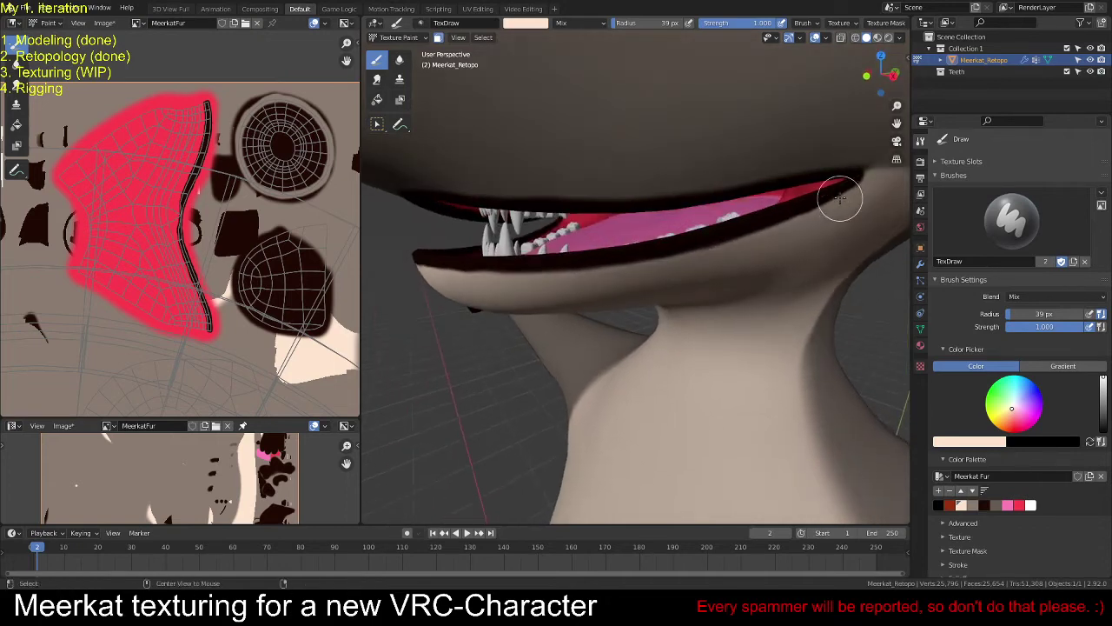
scroll(693, 308, "up", 3)
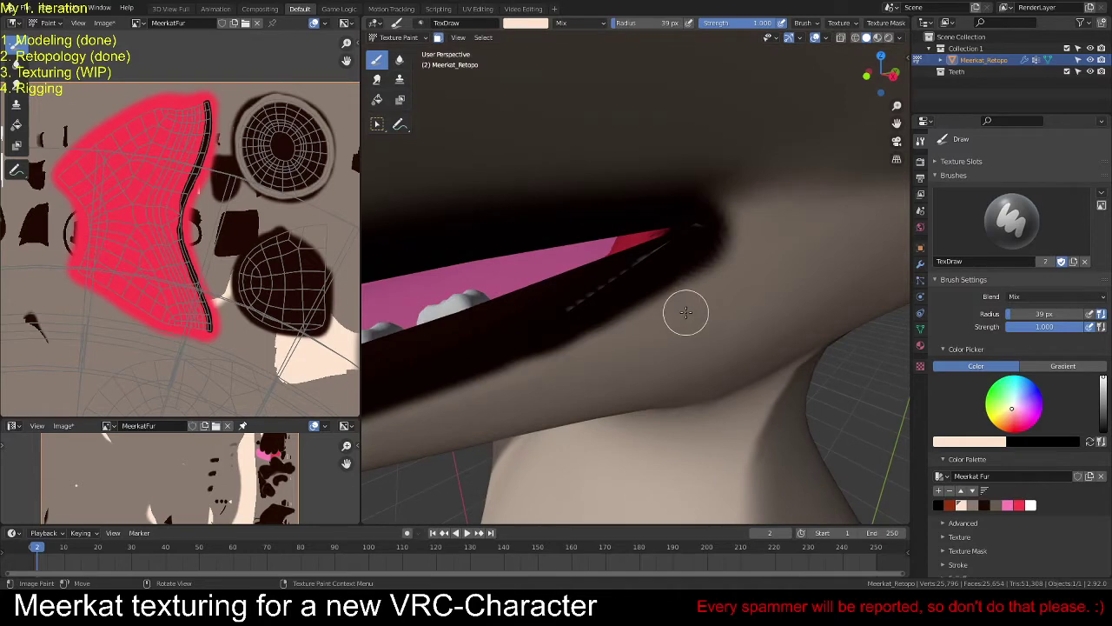
Step: In Edit Mode, clear the selection and select the seam-bounded jaw region with L
key("Tab")
key("alt+a")
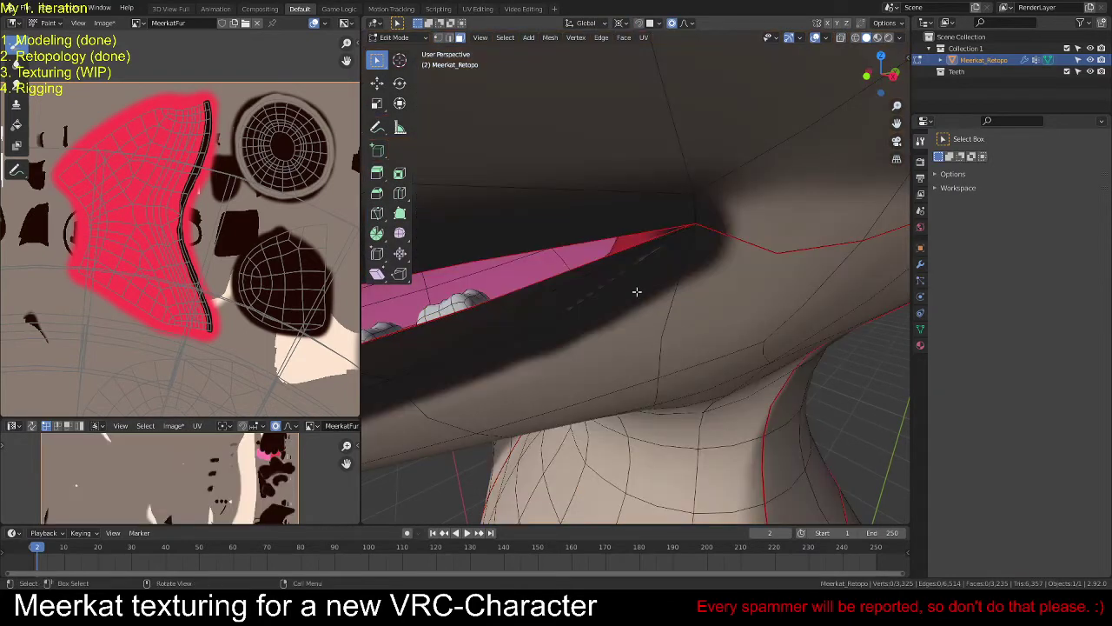
key("l")
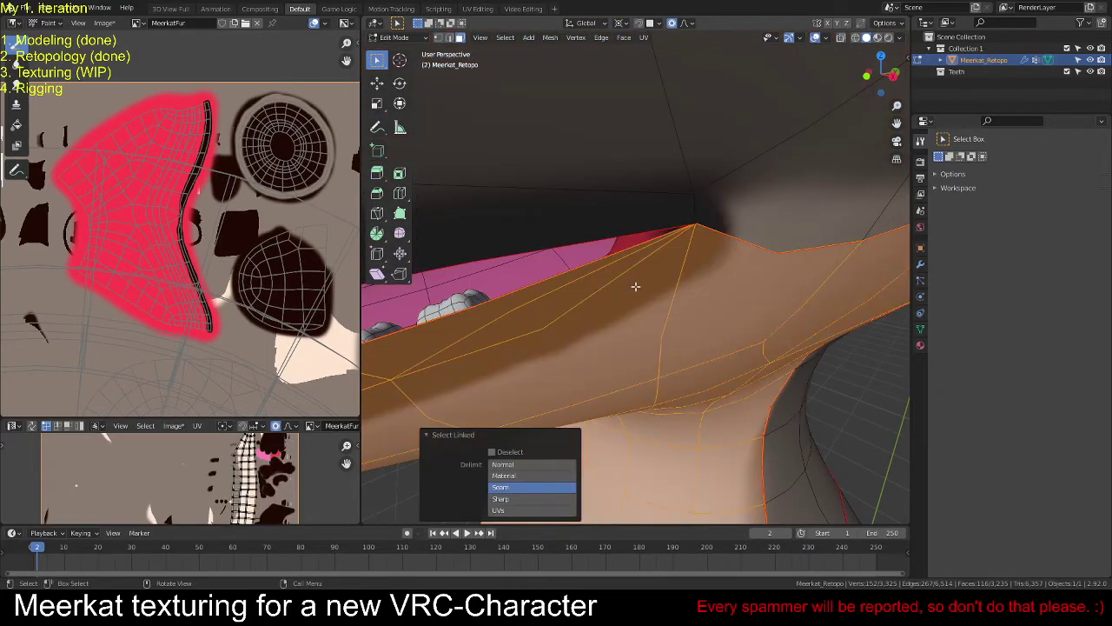
scroll(173, 260, "down", 4)
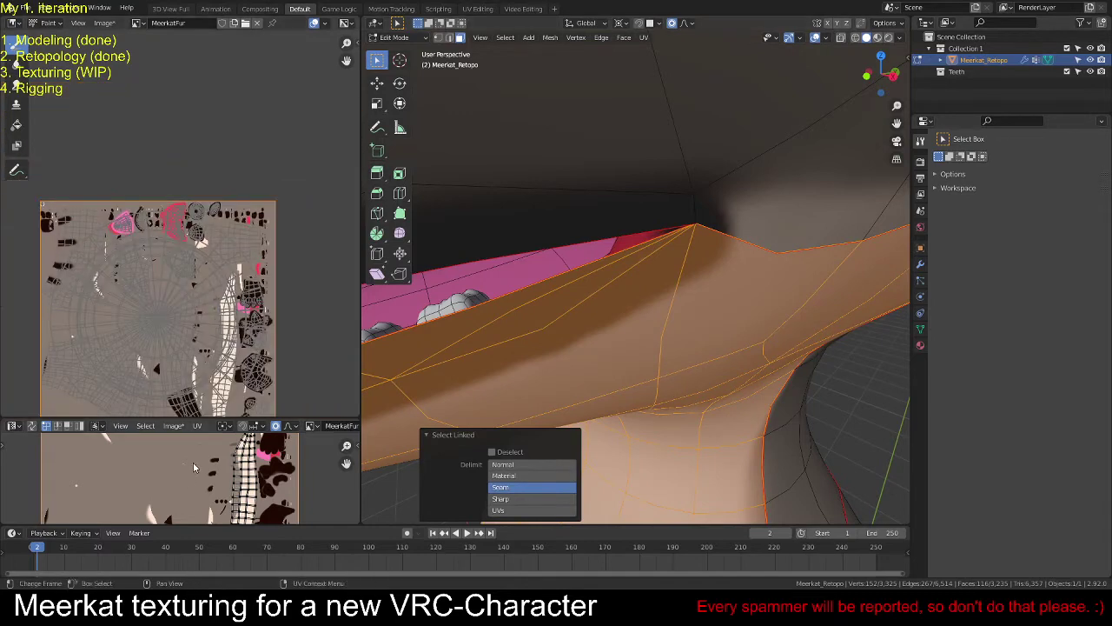
middle_click_drag(207, 488, 189, 485)
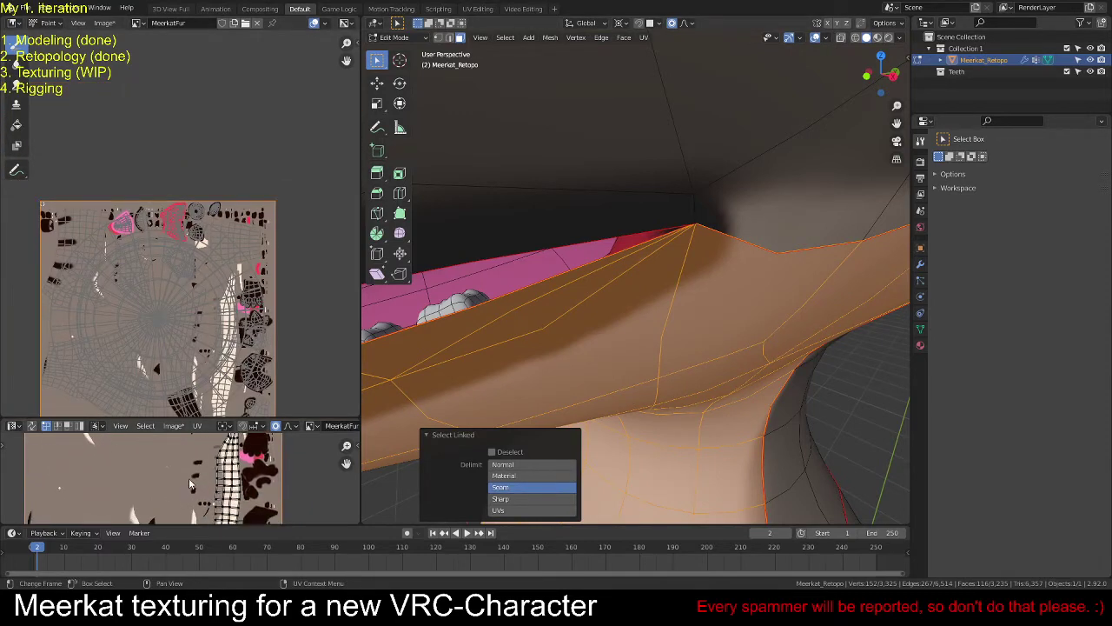
Step: Return to Texture Paint and zoom the texture view in on the jaw's UV island
key("ctrl+Tab")
scroll(258, 299, "up", 8)
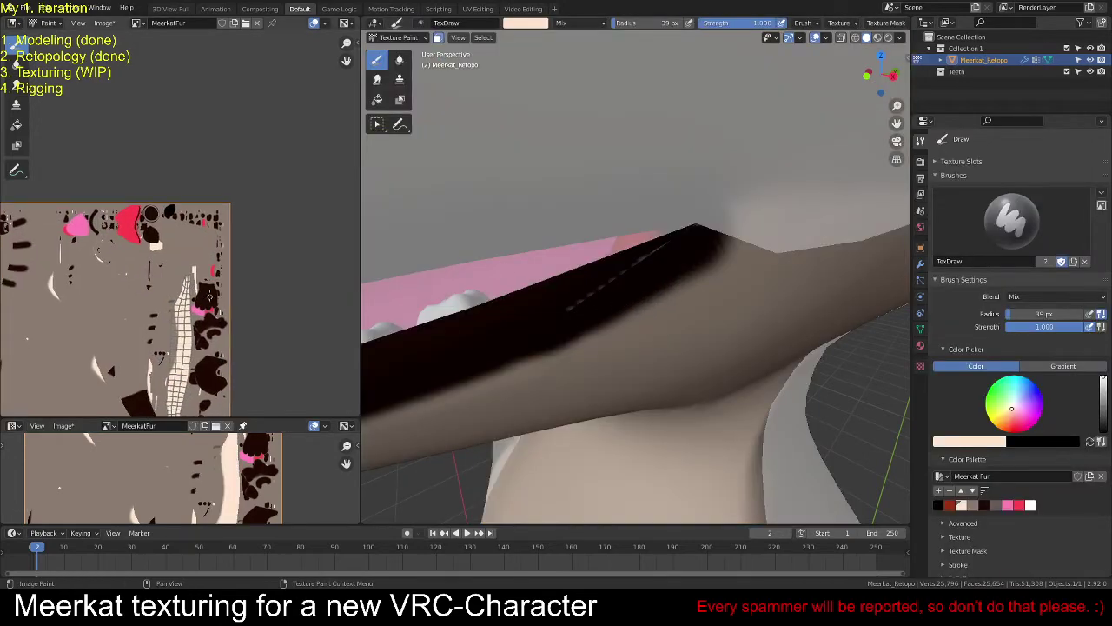
scroll(244, 278, "up", 4)
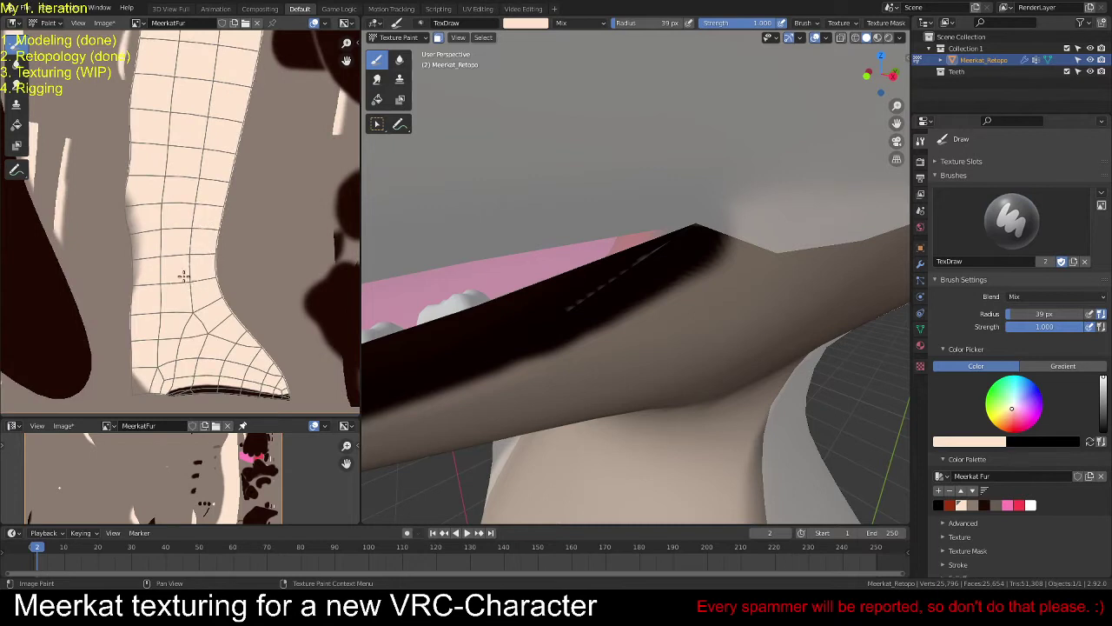
scroll(198, 182, "up", 3)
middle_click_drag(191, 266, 193, 313)
scroll(193, 313, "down", 3)
middle_click_drag(174, 94, 169, 153)
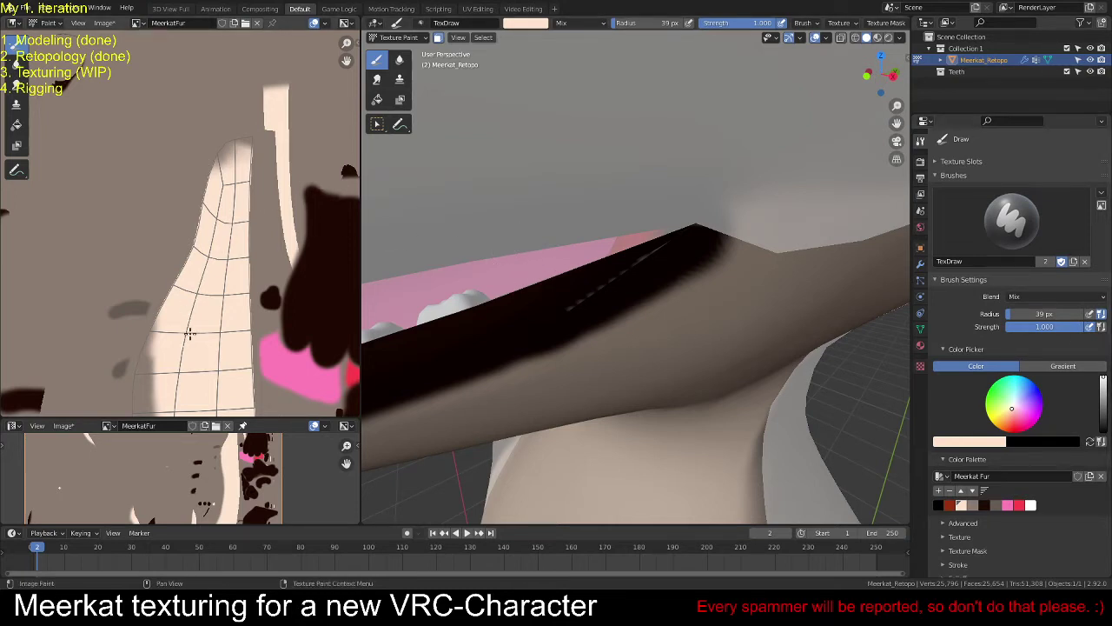
Step: Paint peach strokes down the upper right edge of the light fur strip
scroll(190, 333, "up", 1)
middle_click_drag(186, 336, 185, 127)
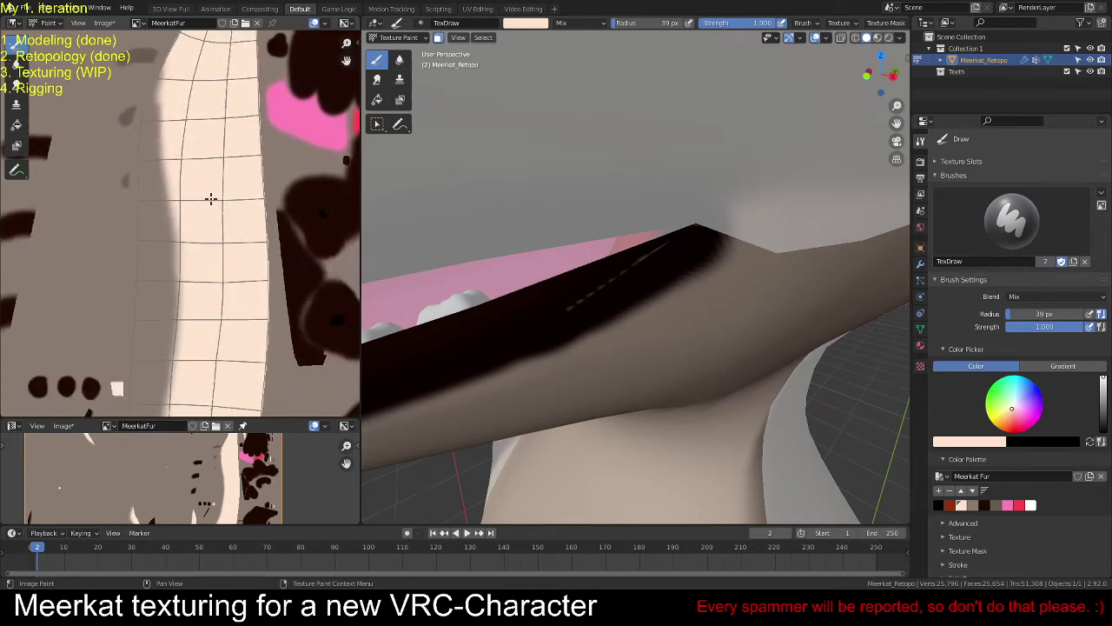
middle_click_drag(210, 199, 200, 384)
scroll(200, 384, "down", 1)
scroll(199, 268, "up", 2)
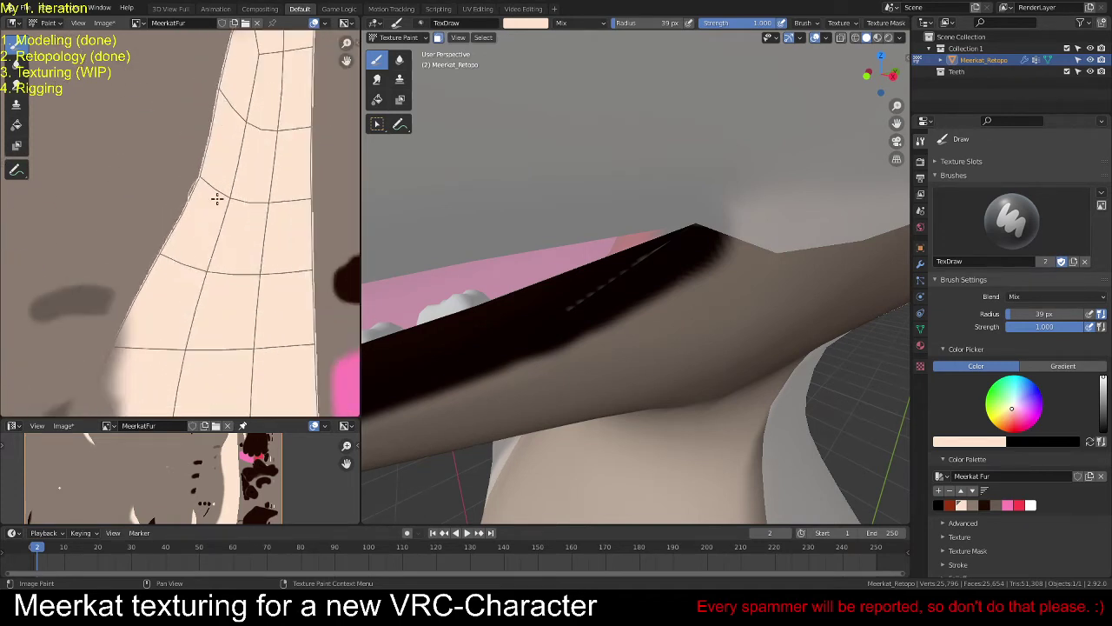
middle_click_drag(219, 194, 191, 298)
scroll(206, 245, "up", 1)
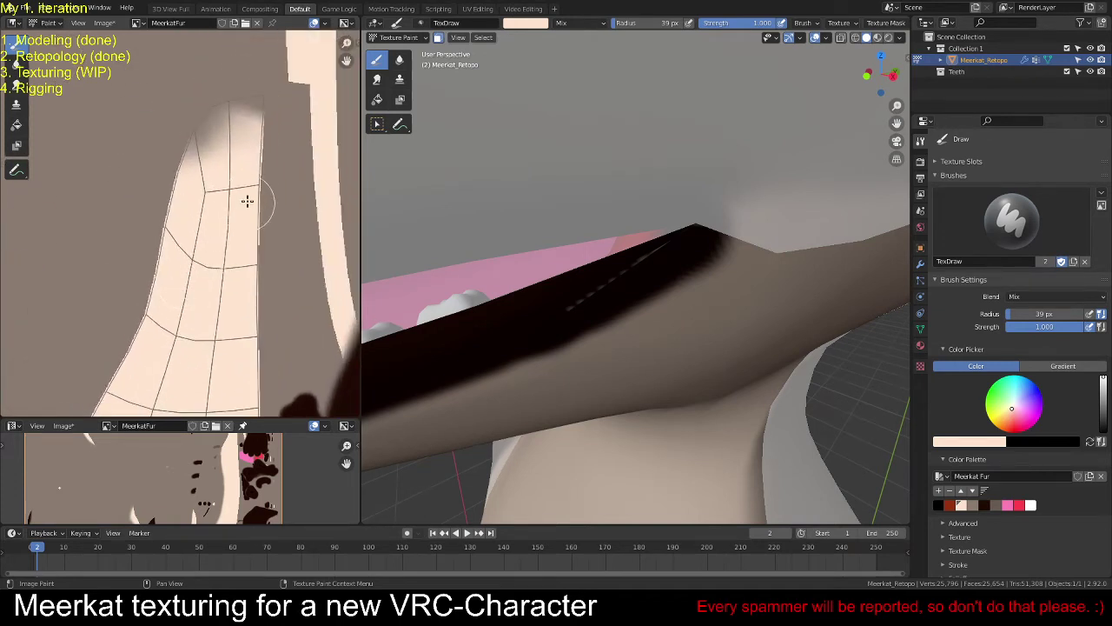
left_click_drag(261, 137, 256, 347)
scroll(257, 348, "up", 2)
middle_click_drag(236, 298, 227, 96)
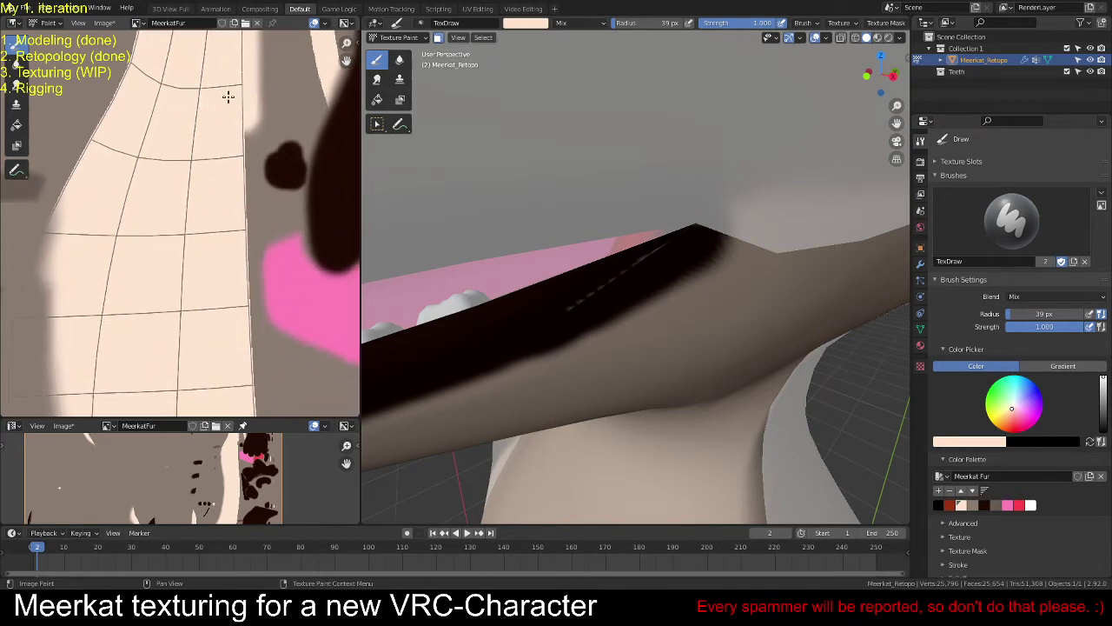
left_click_drag(245, 121, 257, 383)
mouse_move(257, 383)
middle_mouse_down()
mouse_move(234, 184)
mouse_move(241, 94)
middle_mouse_up()
left_click_drag(241, 94, 255, 410)
Step: Continue the peach strokes down the lower right edge to the strip's pointed tip
middle_click_drag(224, 351, 228, 68)
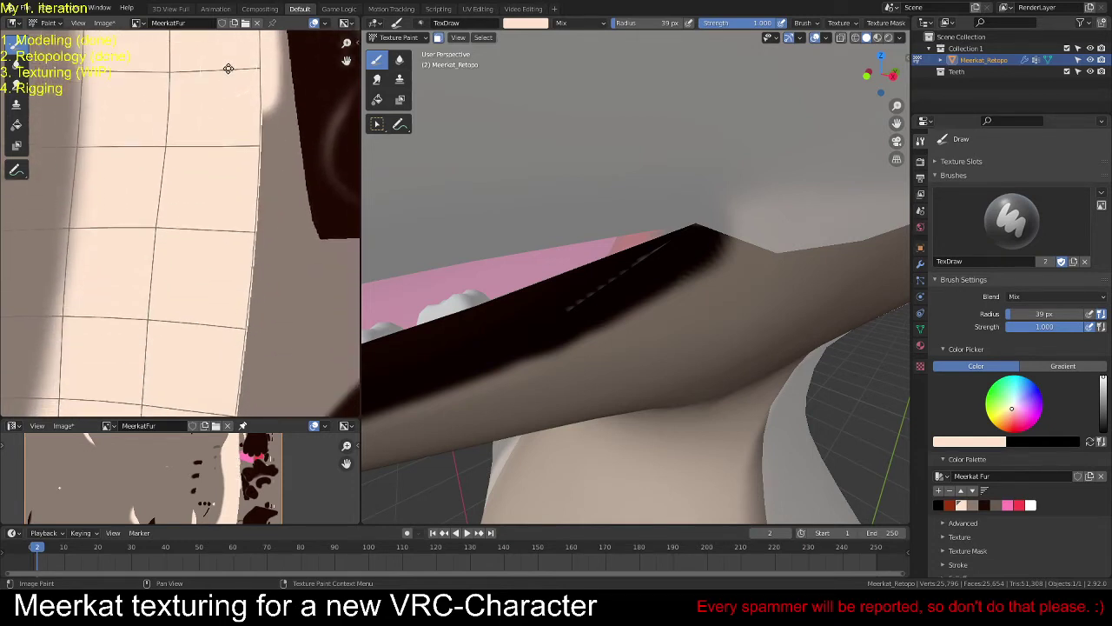
left_click_drag(263, 102, 237, 409)
mouse_move(237, 409)
middle_mouse_down()
mouse_move(211, 139)
mouse_move(259, 67)
middle_mouse_up()
mouse_move(258, 67)
left_mouse_down()
mouse_move(248, 205)
mouse_move(199, 377)
left_mouse_up()
mouse_move(199, 378)
middle_mouse_down()
mouse_move(186, 124)
mouse_move(253, 68)
middle_mouse_up()
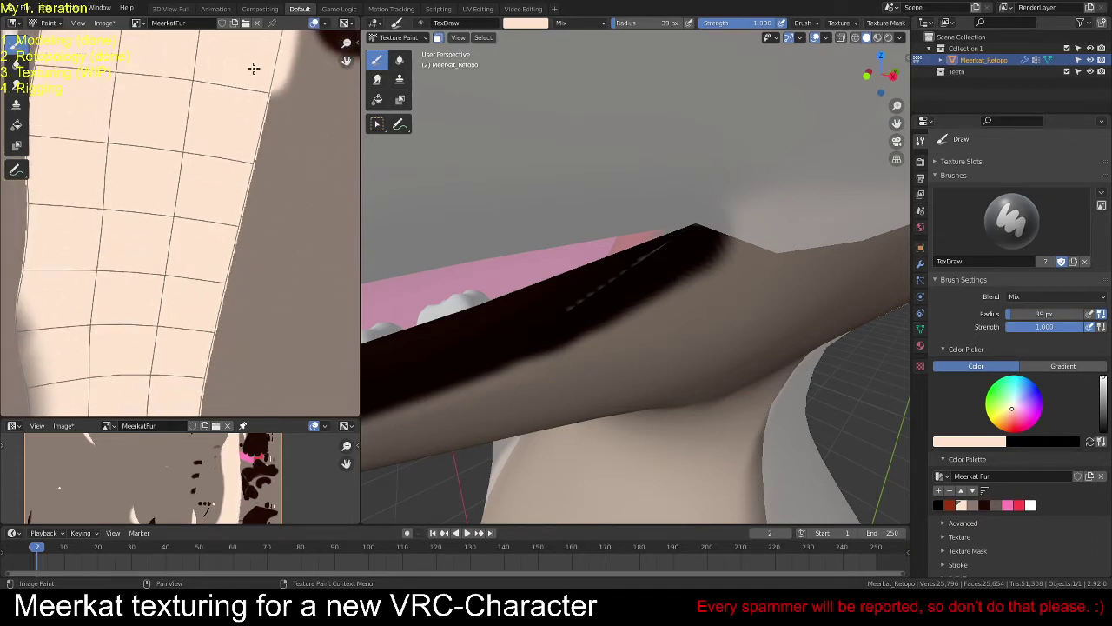
left_click_drag(271, 79, 216, 360)
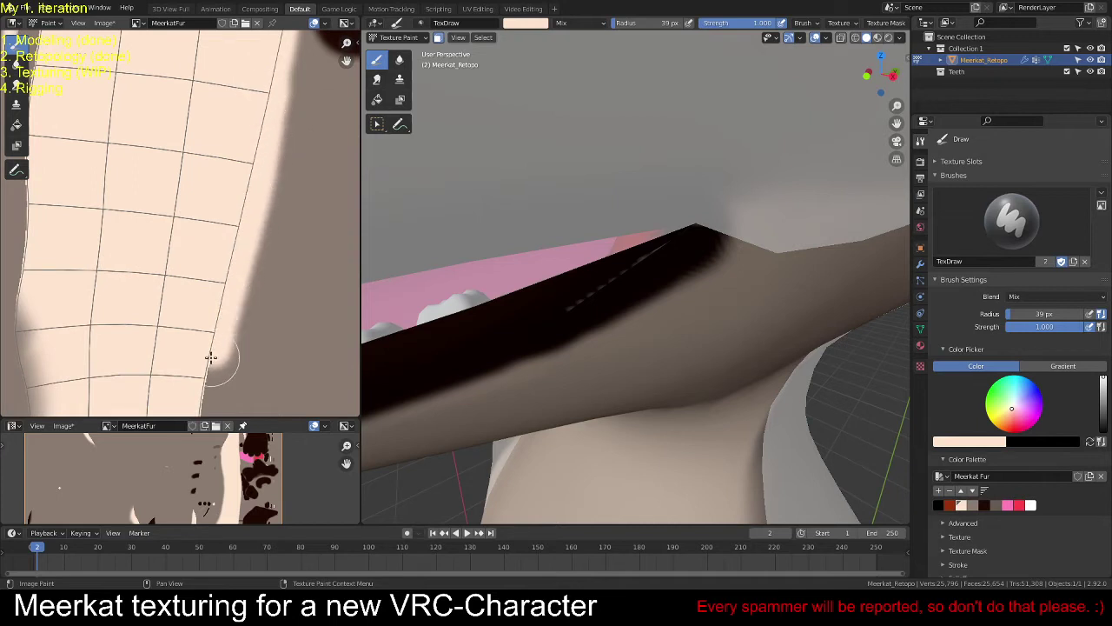
mouse_move(217, 360)
middle_mouse_down()
mouse_move(221, 91)
mouse_move(233, 52)
middle_mouse_up()
mouse_move(269, 48)
left_mouse_down()
mouse_move(259, 194)
mouse_move(289, 271)
mouse_move(273, 308)
left_mouse_up()
middle_click_drag(273, 308, 101, 183)
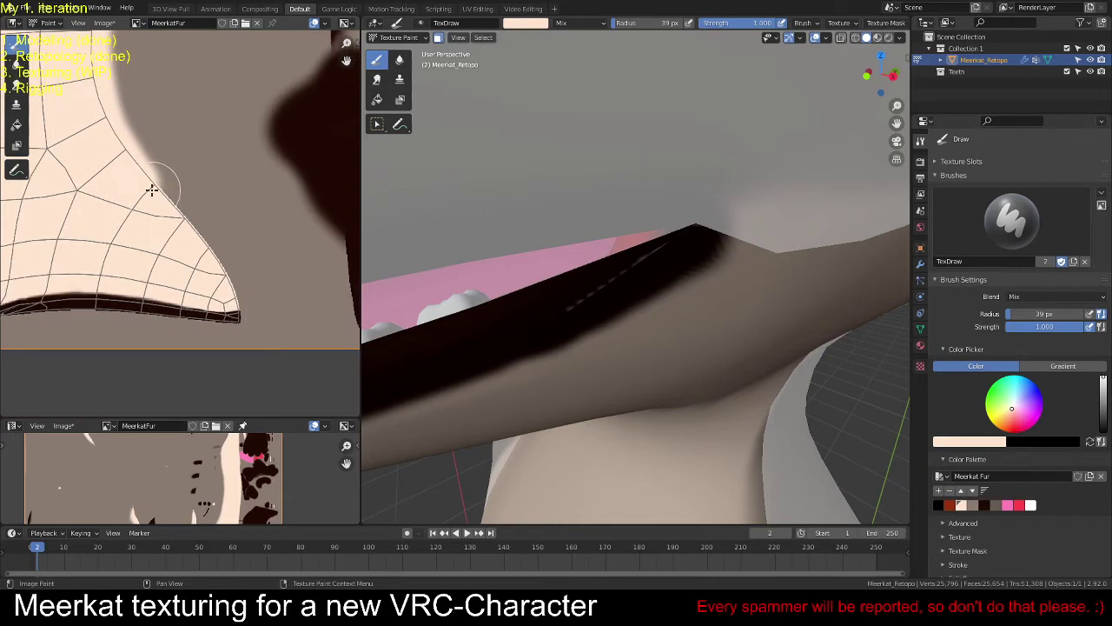
mouse_move(148, 172)
left_mouse_down()
mouse_move(217, 256)
mouse_move(231, 295)
left_mouse_up()
scroll(231, 296, "up", 2)
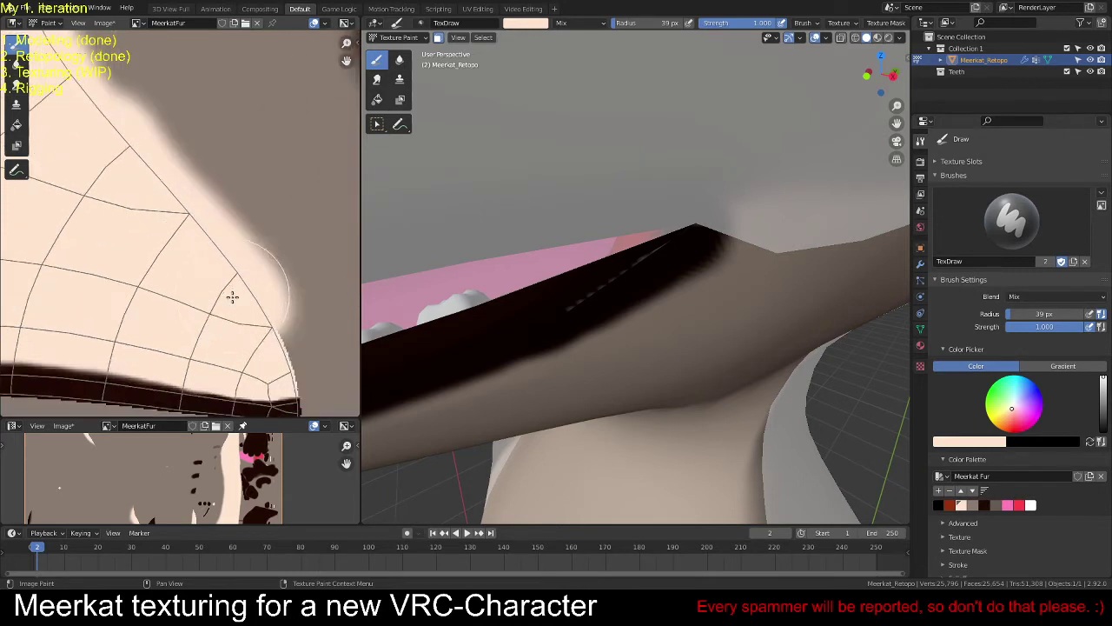
mouse_move(231, 295)
middle_mouse_down()
mouse_move(128, 145)
mouse_move(182, 174)
middle_mouse_up()
scroll(184, 139, "up", 1)
mouse_move(184, 138)
left_mouse_down()
mouse_move(219, 206)
mouse_move(243, 228)
mouse_move(240, 220)
left_mouse_up()
Step: Set the Draw brush radius to 15 px and frame the dark fur edge
key("f")
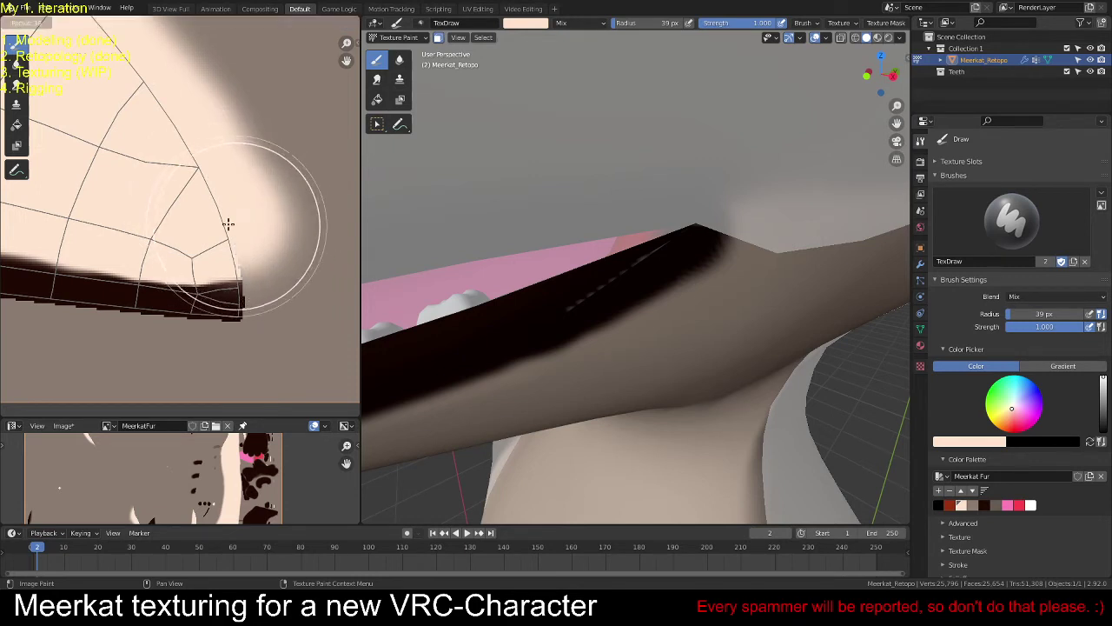
left_click(201, 241)
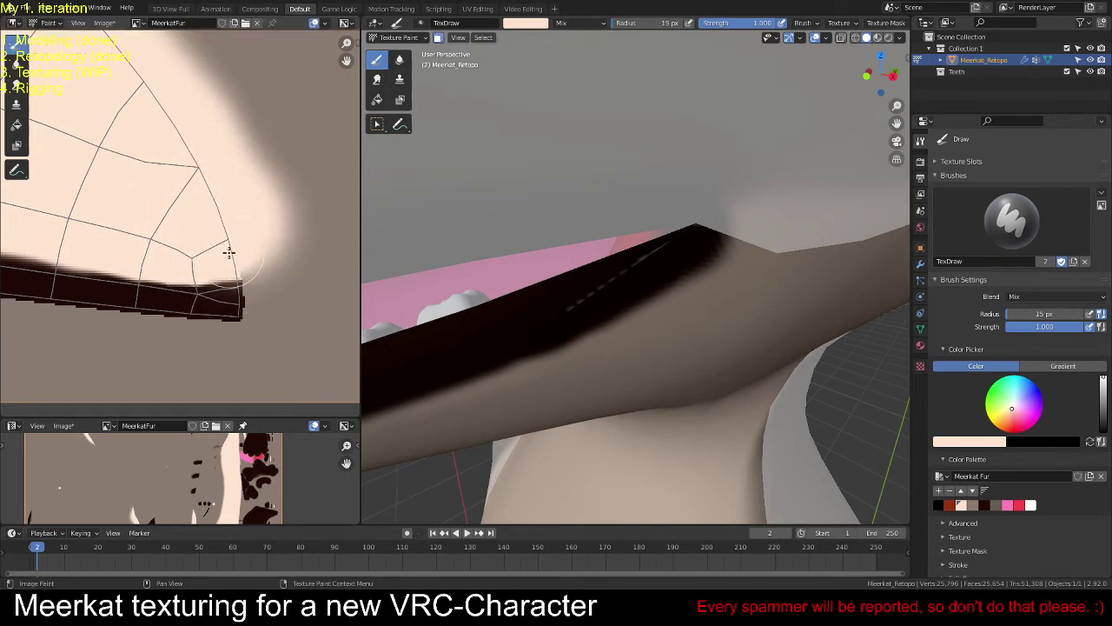
middle_click_drag(244, 253, 169, 283)
scroll(202, 243, "up", 2)
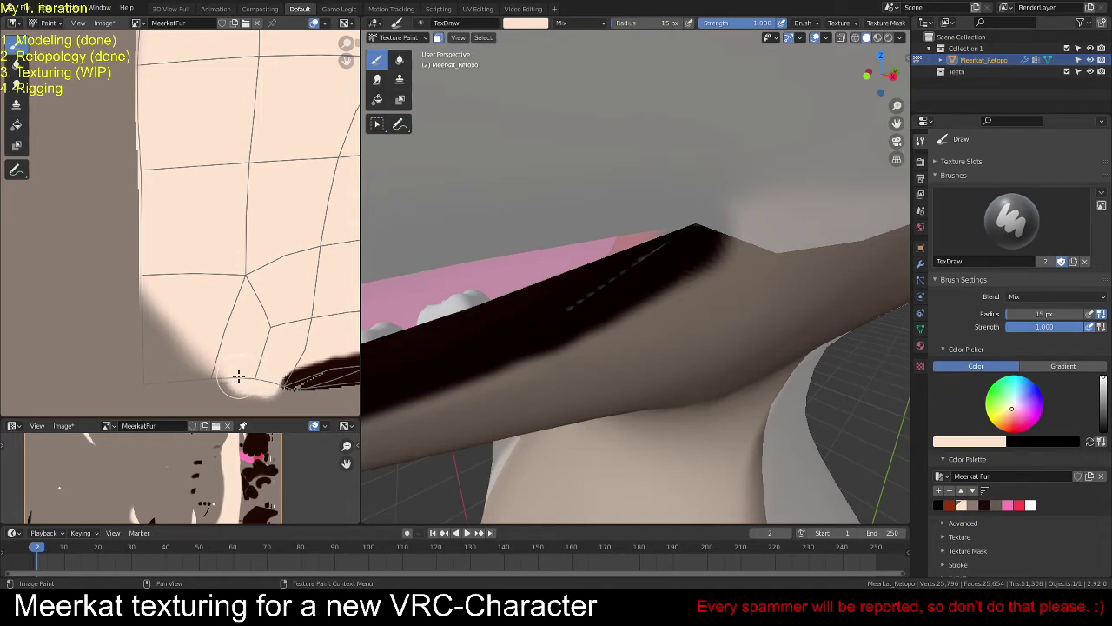
middle_click_drag(251, 367, 156, 279)
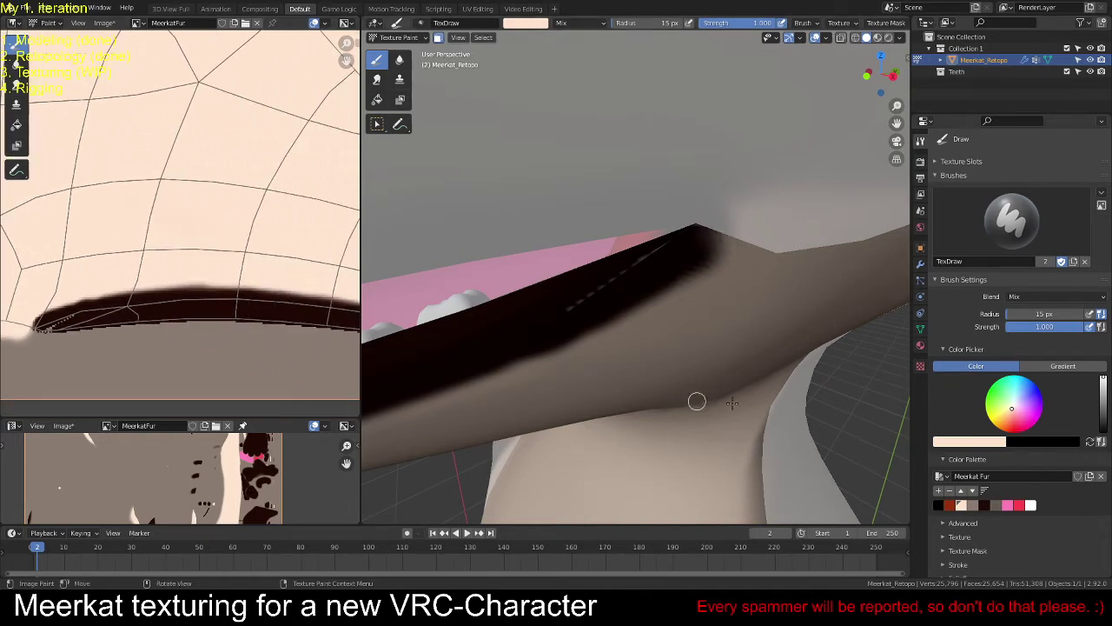
Step: Pick dark brown from the palette and paint a thick band below the fur tip's edge
left_click(984, 505)
scroll(239, 270, "up", 4)
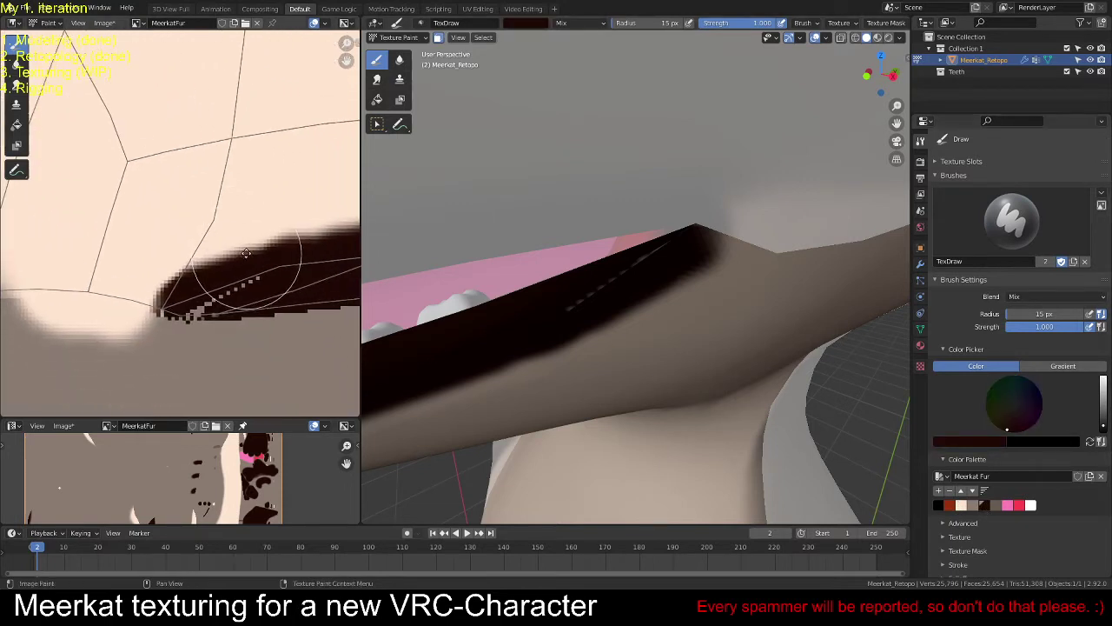
mouse_move(246, 252)
left_mouse_down()
mouse_move(241, 313)
mouse_move(193, 305)
mouse_move(199, 317)
mouse_move(267, 296)
mouse_move(290, 260)
left_mouse_up()
scroll(75, 298, "down", 5)
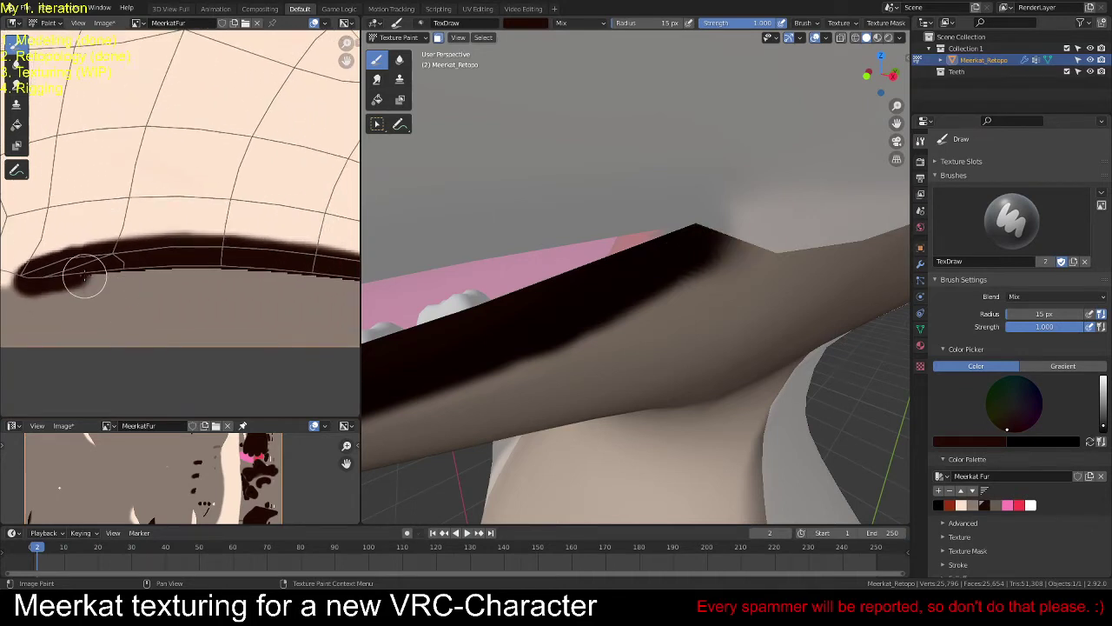
left_click_drag(84, 277, 292, 269)
middle_click_drag(293, 268, 53, 280)
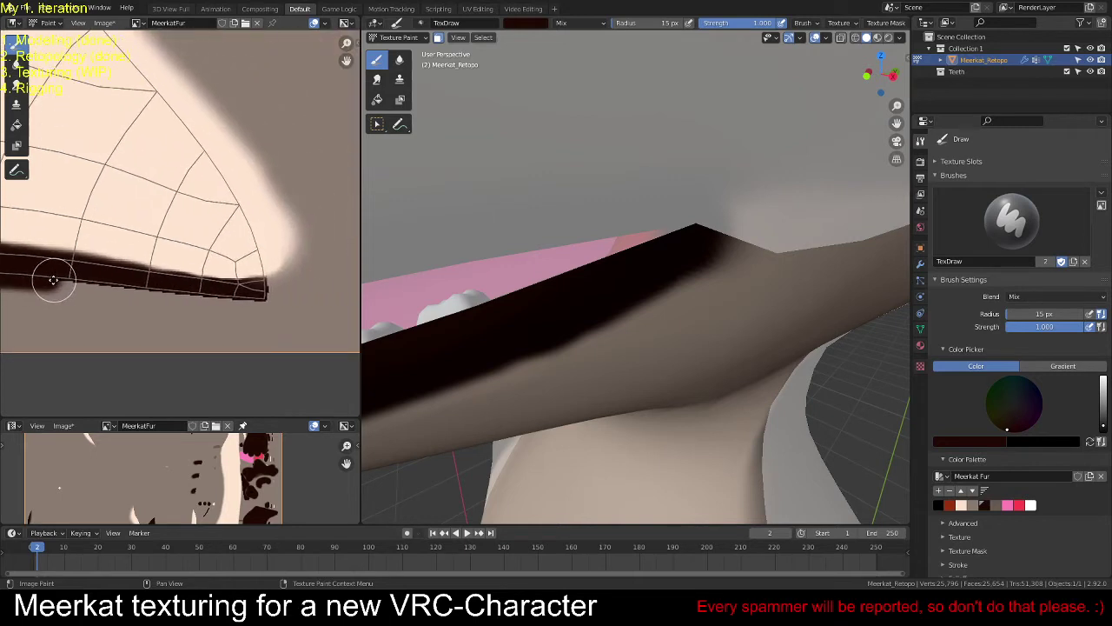
mouse_move(53, 280)
left_mouse_down()
mouse_move(276, 298)
mouse_move(268, 294)
left_mouse_up()
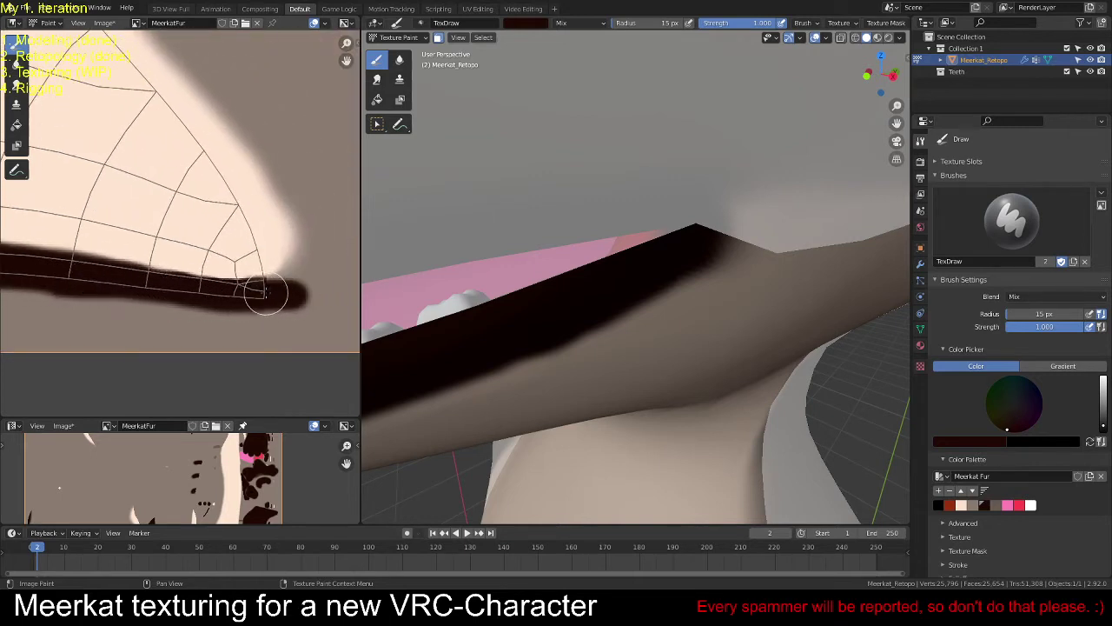
Step: Switch to light peach and paint up along the dark/light fur edge
left_click(961, 505)
scroll(110, 231, "up", 5)
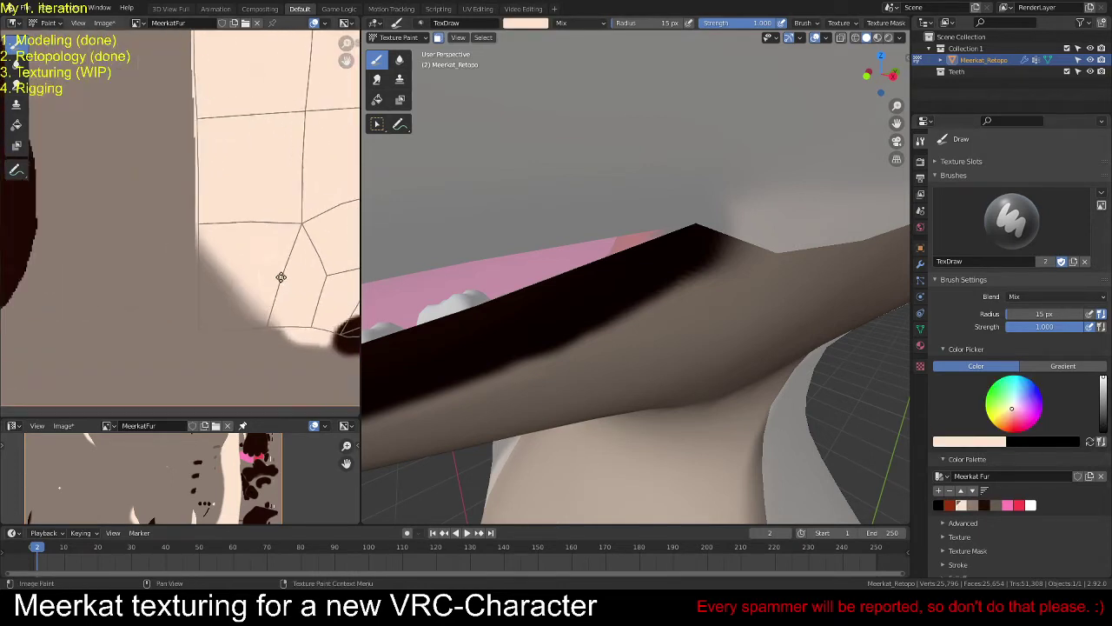
middle_click_drag(148, 203, 168, 306)
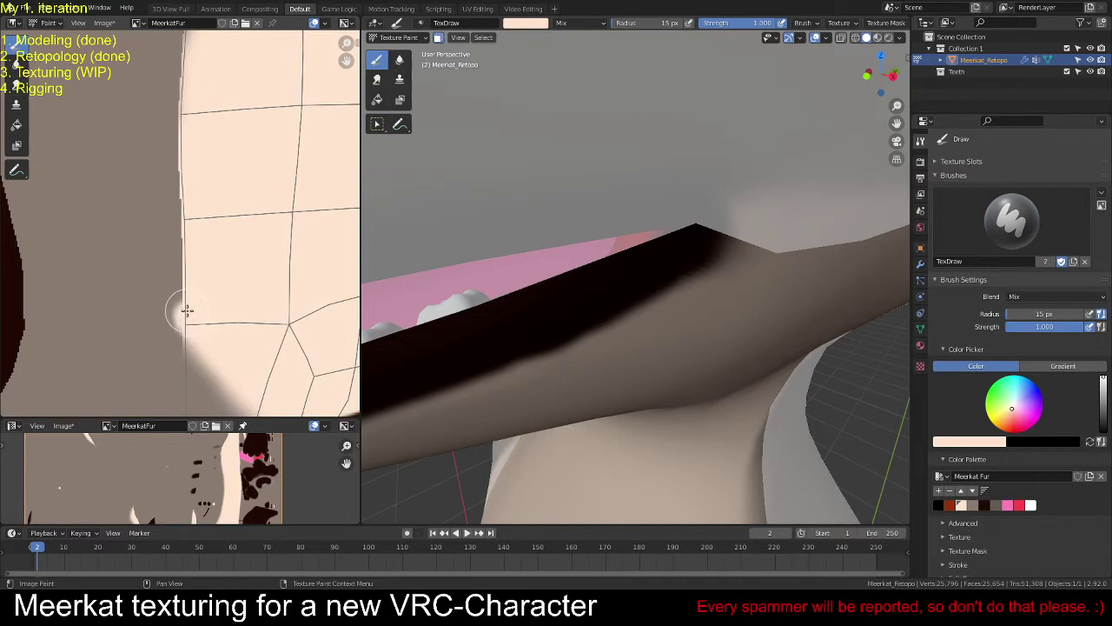
mouse_move(186, 311)
left_mouse_down()
mouse_move(174, 155)
mouse_move(183, 88)
left_mouse_up()
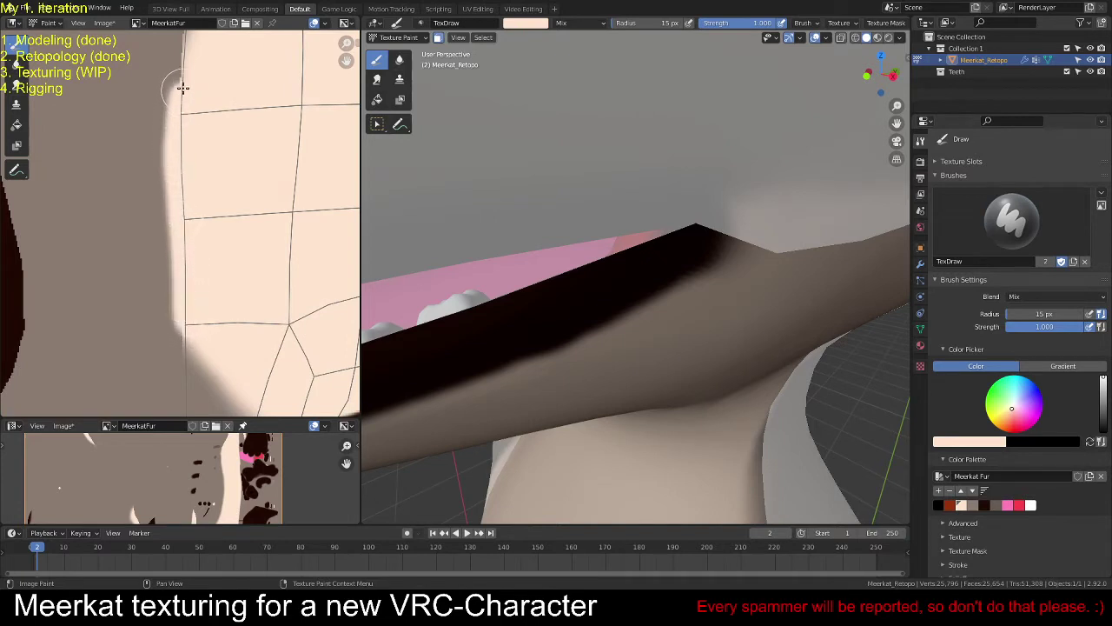
mouse_move(184, 266)
middle_mouse_down()
mouse_move(165, 359)
mouse_move(187, 300)
middle_mouse_up()
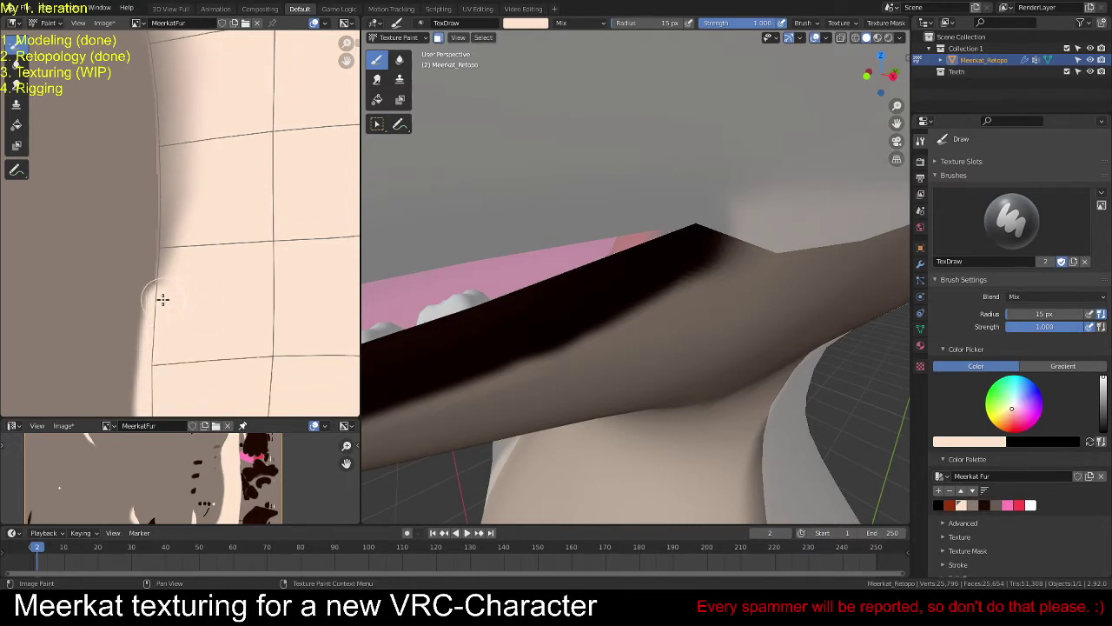
middle_click_drag(247, 156, 218, 310)
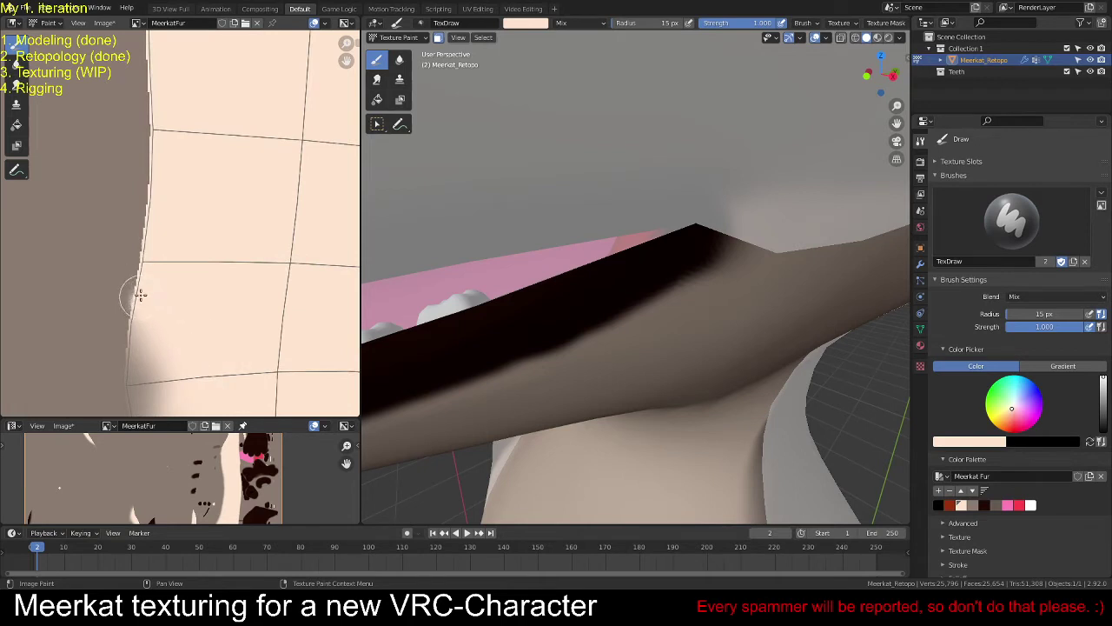
left_click_drag(139, 295, 148, 62)
scroll(190, 316, "up", 2)
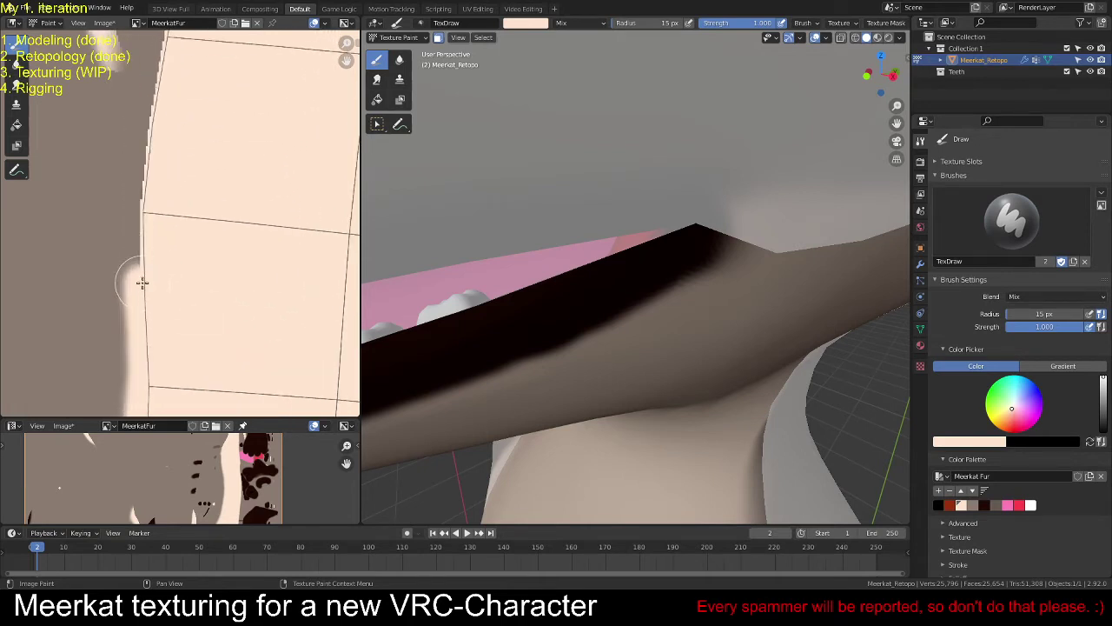
left_click_drag(143, 283, 159, 79)
middle_click_drag(159, 79, 182, 174)
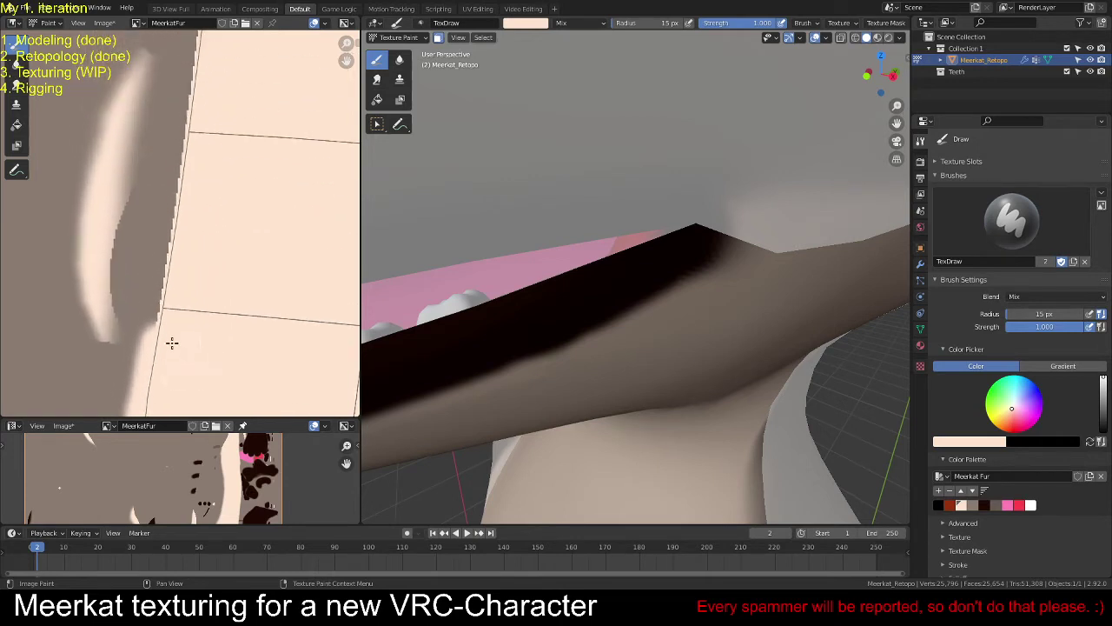
left_click_drag(155, 336, 194, 82)
Step: Brighten more of the fur edge with skin-coloured paint, then zoom out to the whole texture
middle_click_drag(193, 82, 221, 206)
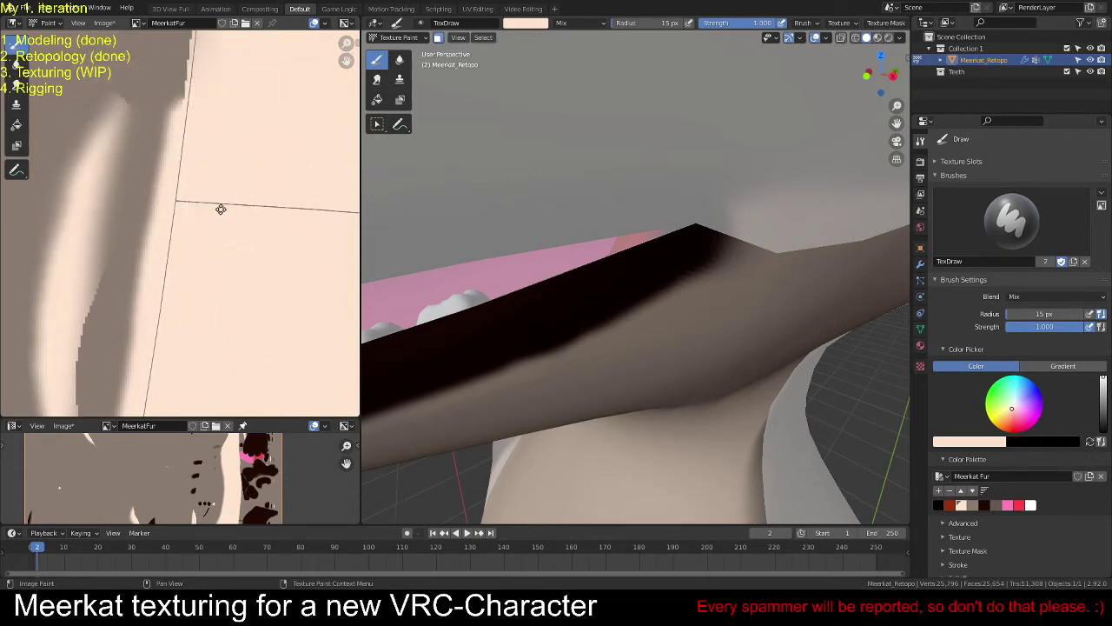
scroll(237, 196, "down", 2)
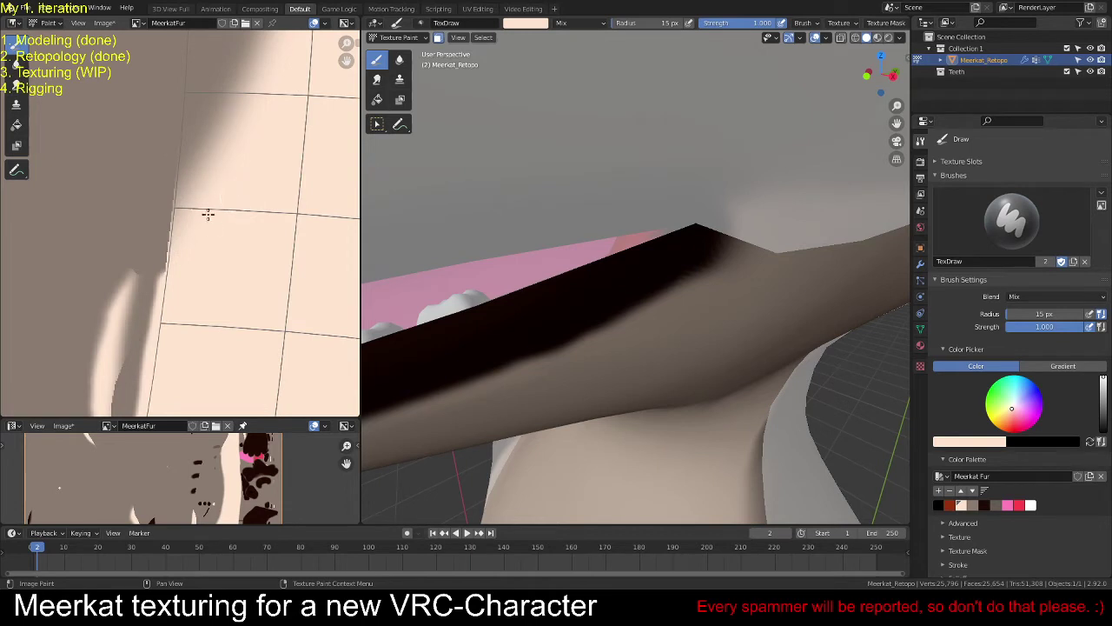
left_click_drag(164, 286, 168, 251)
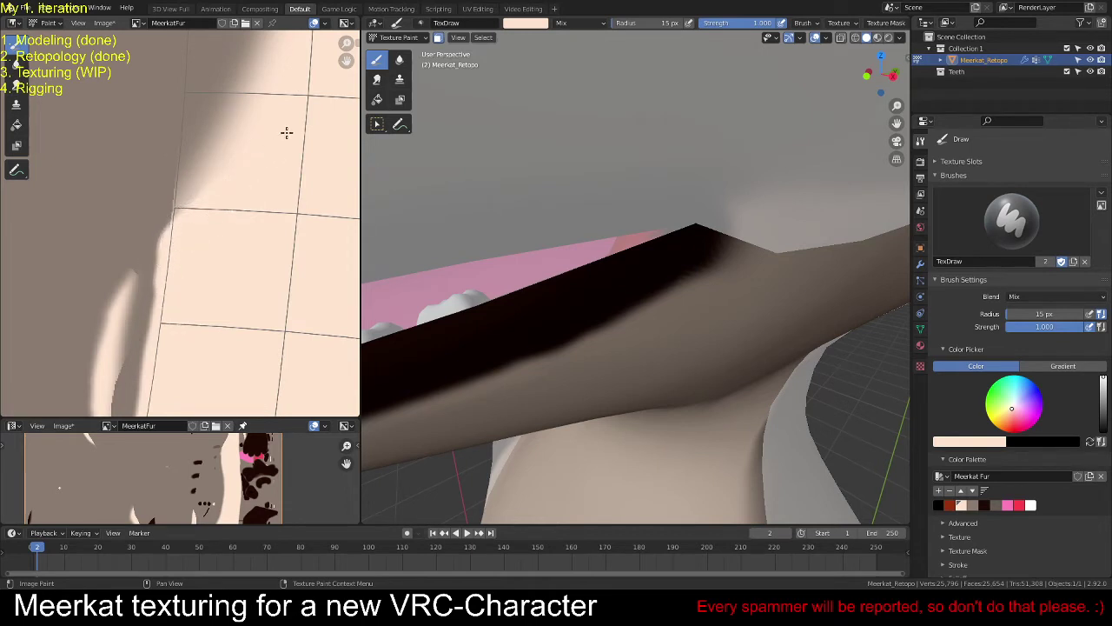
scroll(244, 256, "down", 5)
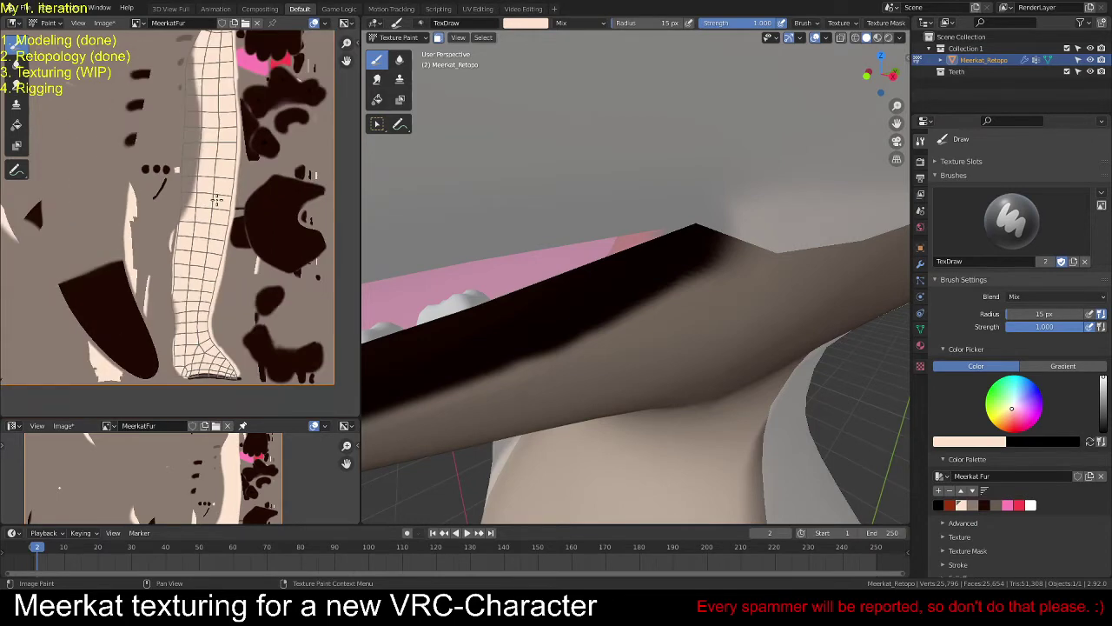
middle_click_drag(235, 232, 212, 230)
scroll(203, 305, "up", 6)
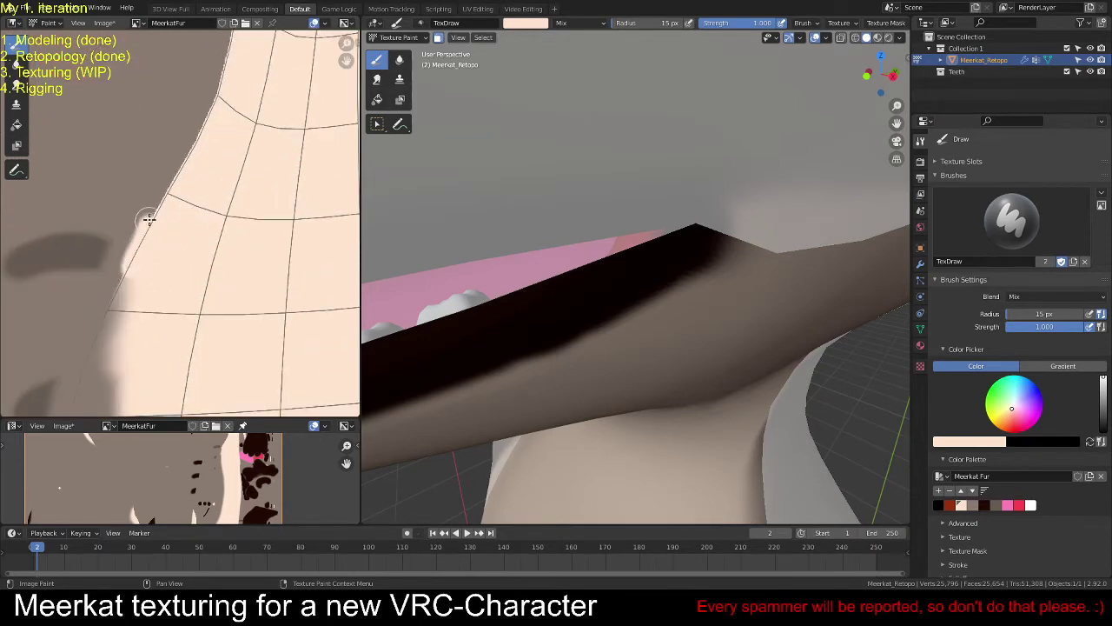
left_click_drag(149, 220, 213, 93)
scroll(235, 82, "down", 3)
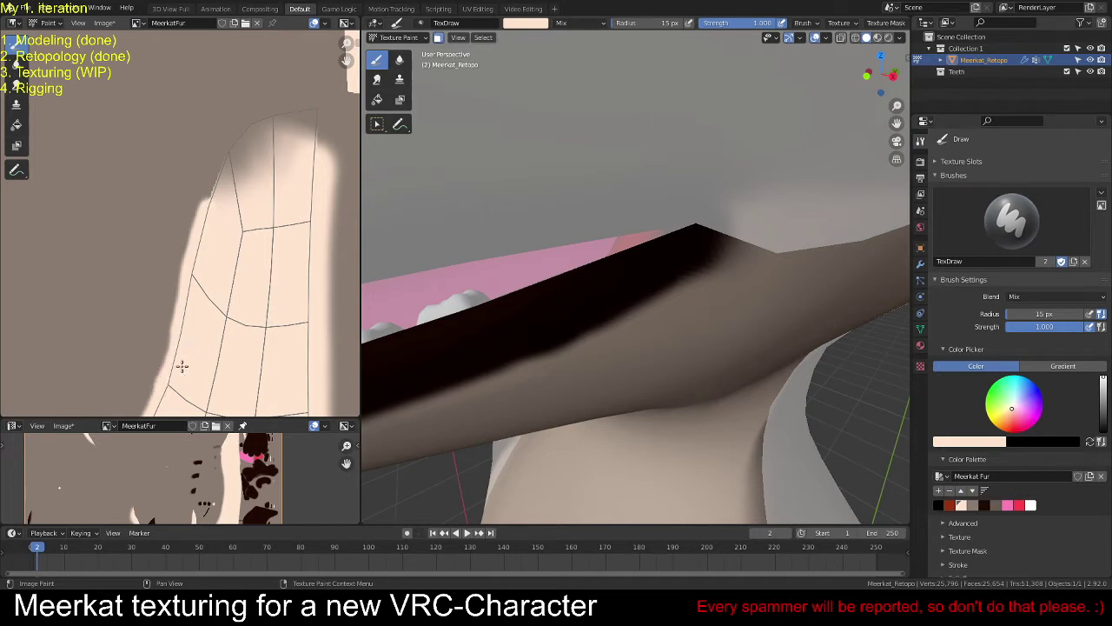
middle_click_drag(227, 260, 203, 260)
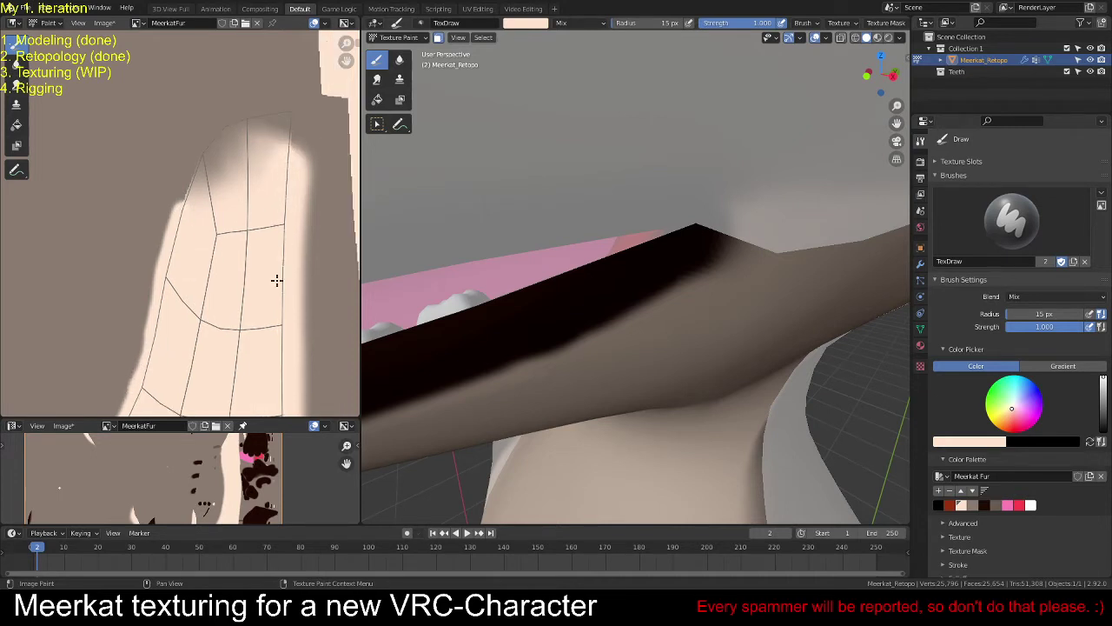
scroll(276, 280, "down", 7)
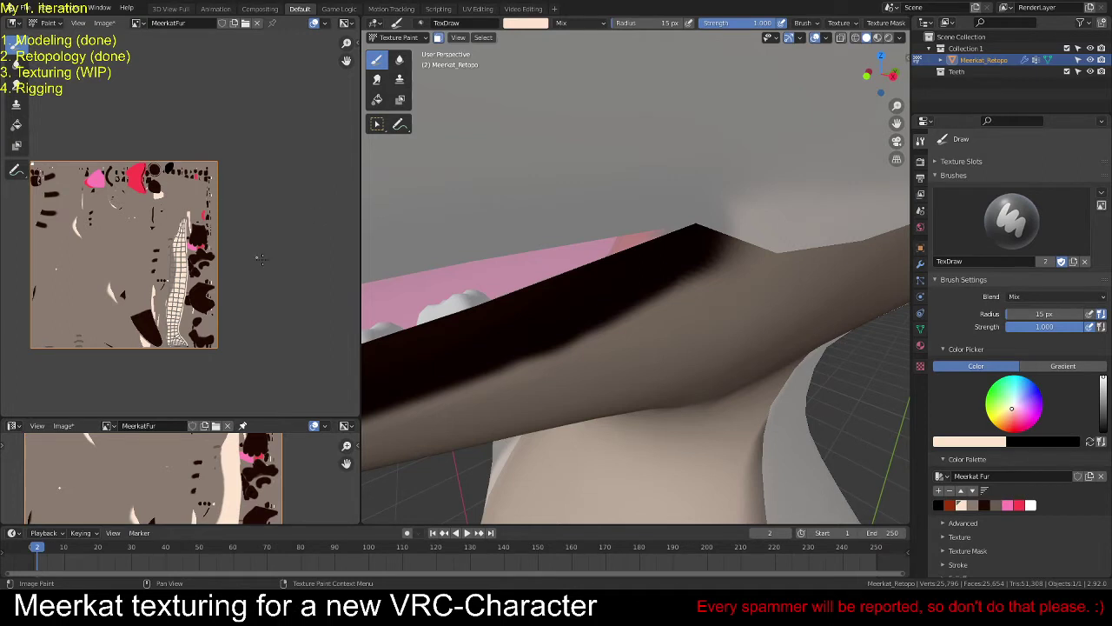
Step: Save the painted MeerkatFur.001.png texture image
middle_click_drag(181, 254, 228, 254)
scroll(249, 255, "up", 1)
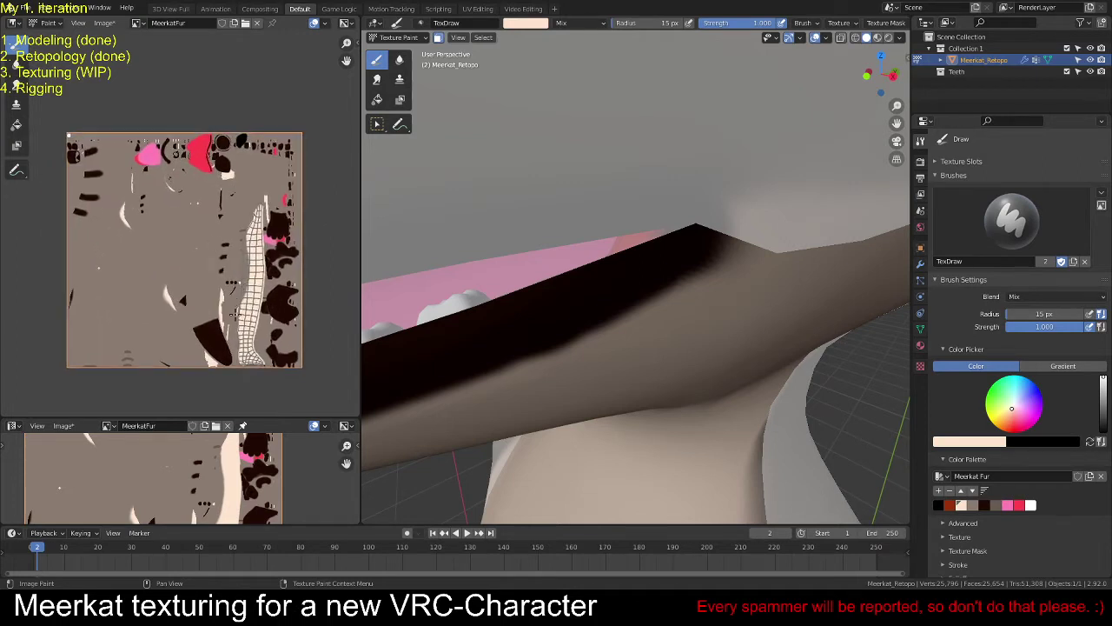
key("alt+s")
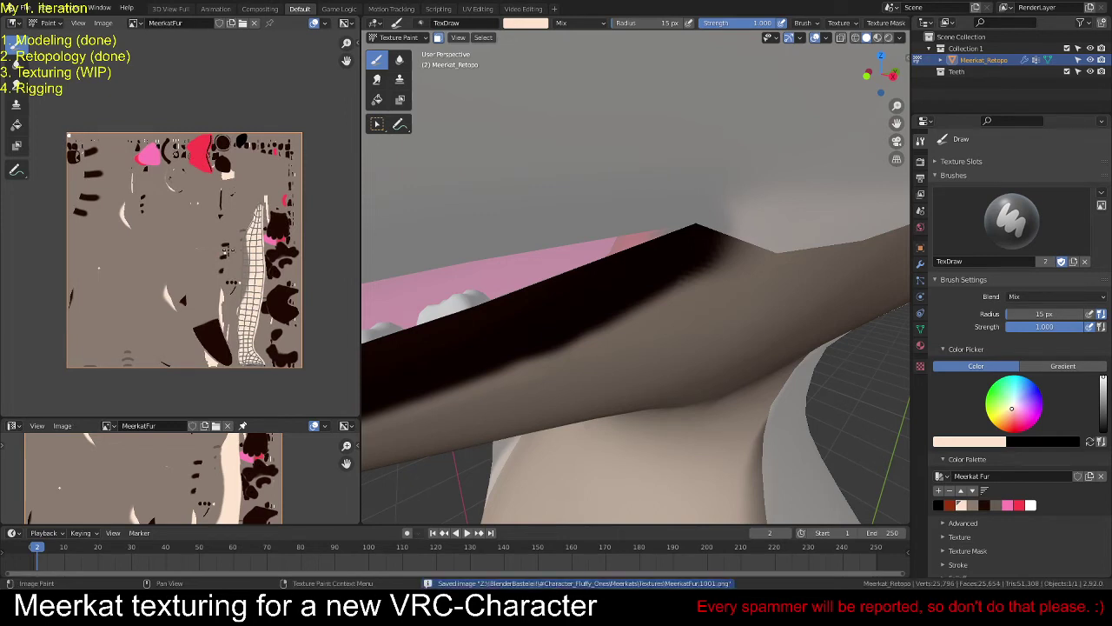
scroll(557, 277, "down", 6)
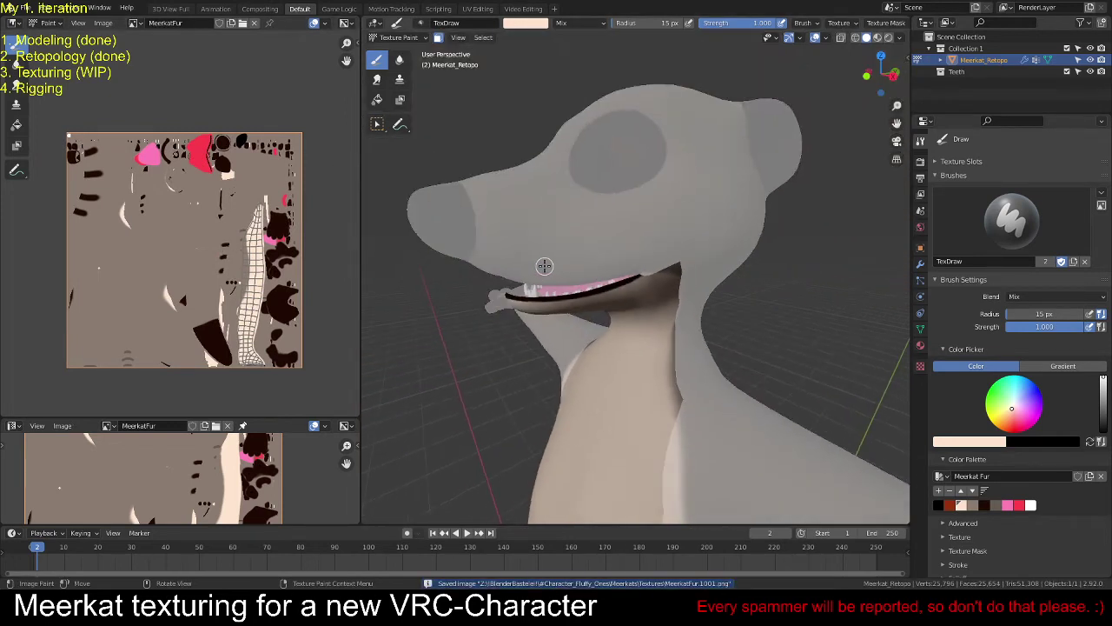
Step: Switch the meerkat from Texture Paint to Object Mode
left_click(398, 37)
left_click(397, 114)
left_click(398, 37)
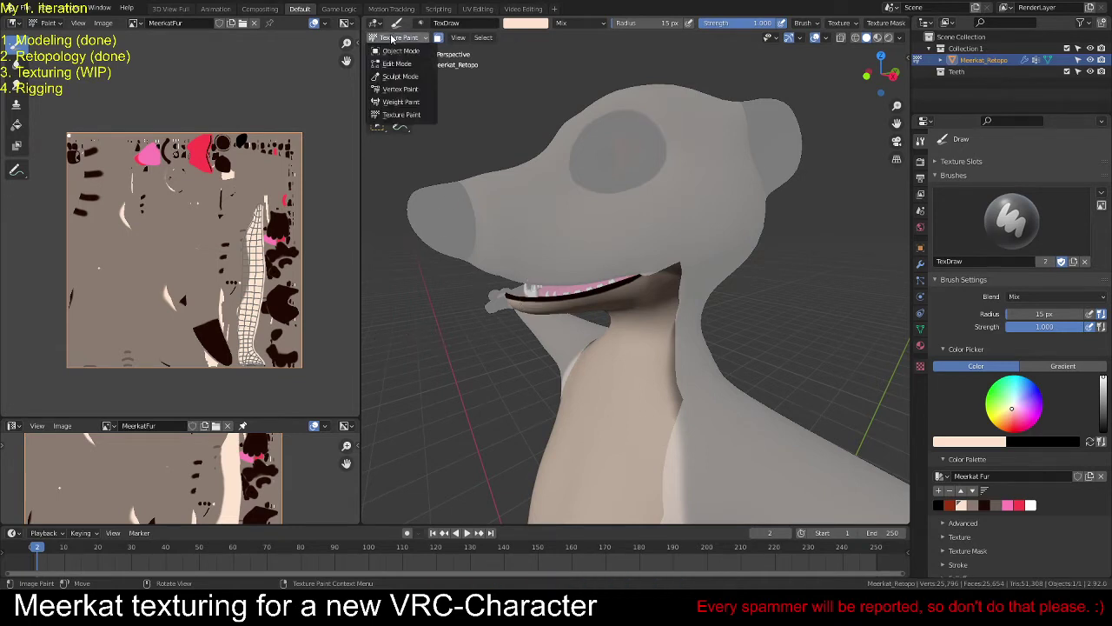
left_click(404, 54)
scroll(485, 360, "down", 5)
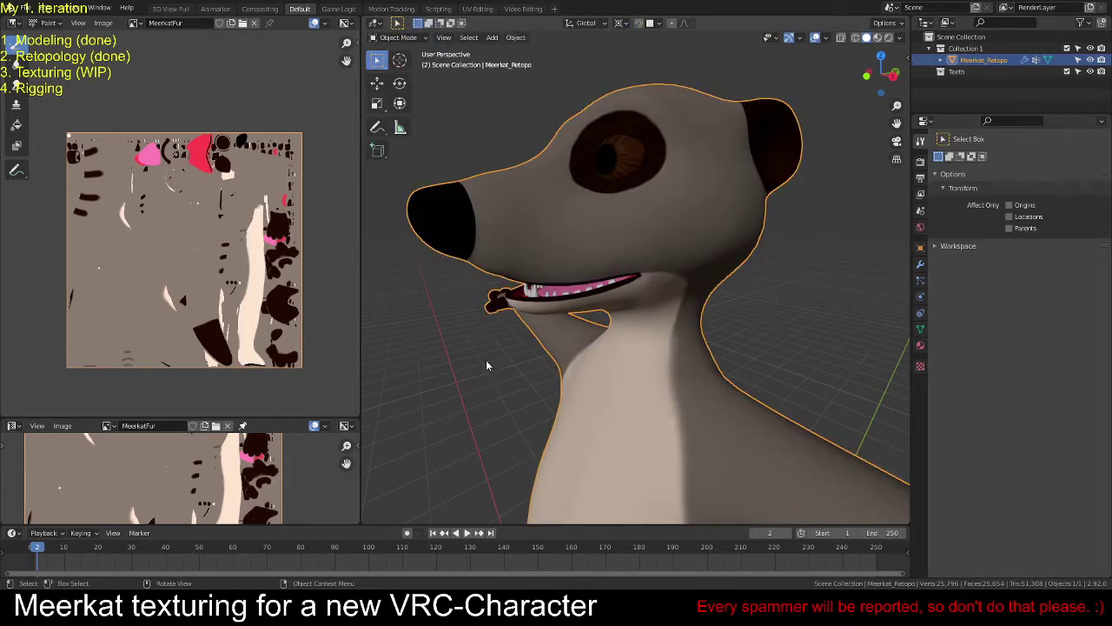
Step: Inspect the textured meerkat's back stripes from around the model and save the .blend file
middle_click_drag(510, 334, 631, 320)
left_click(711, 294)
scroll(725, 316, "down", 3)
scroll(531, 375, "down", 3)
scroll(631, 320, "up", 6)
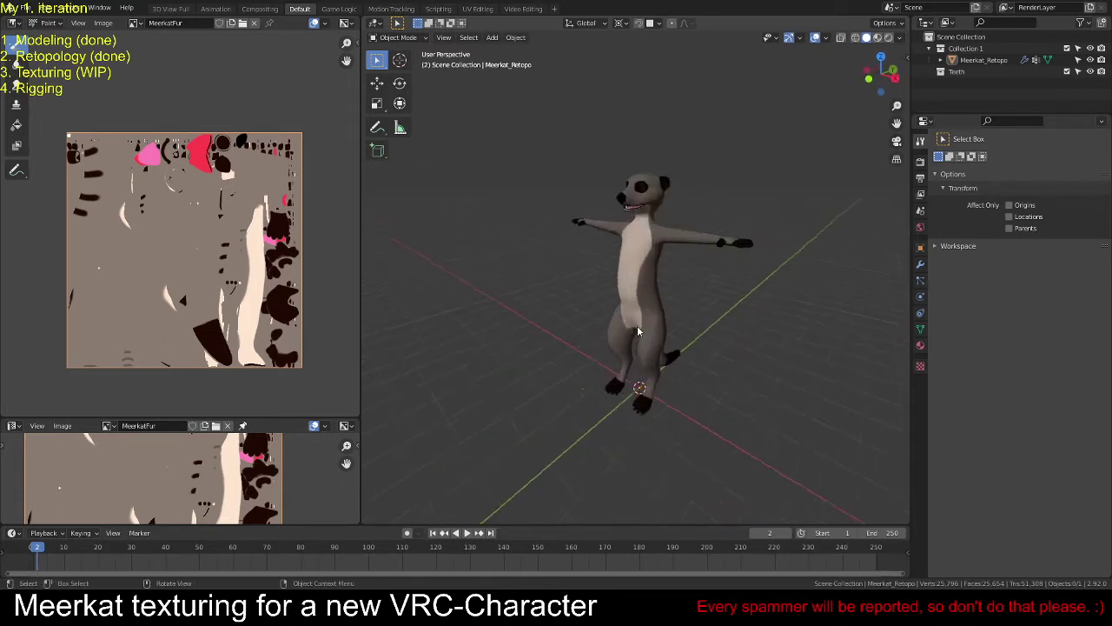
scroll(634, 337, "down", 3)
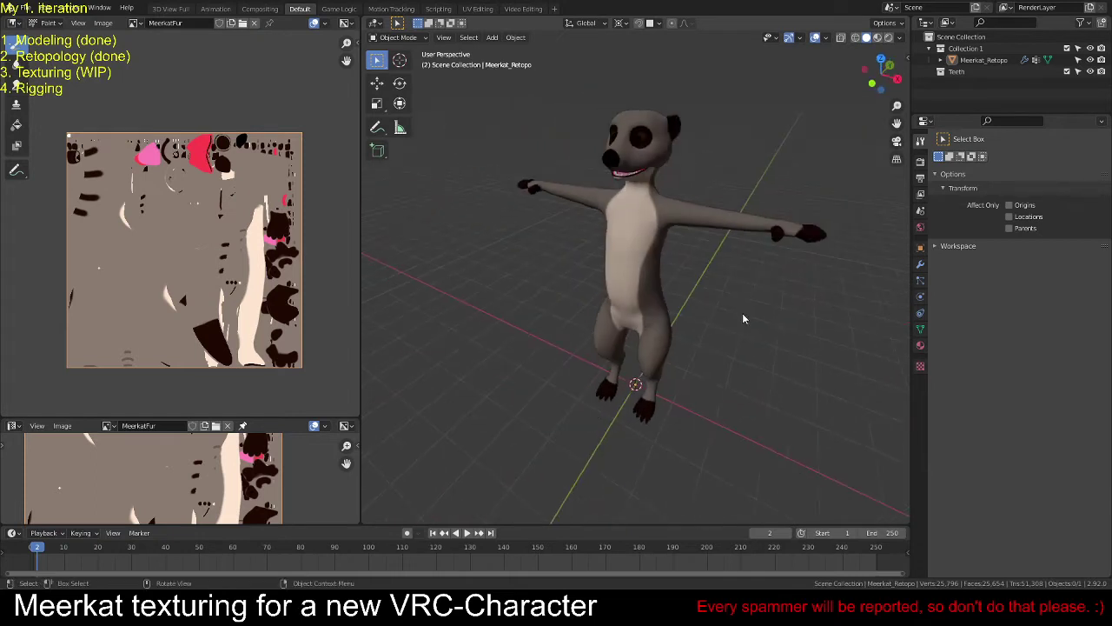
middle_click_drag(635, 337, 738, 294)
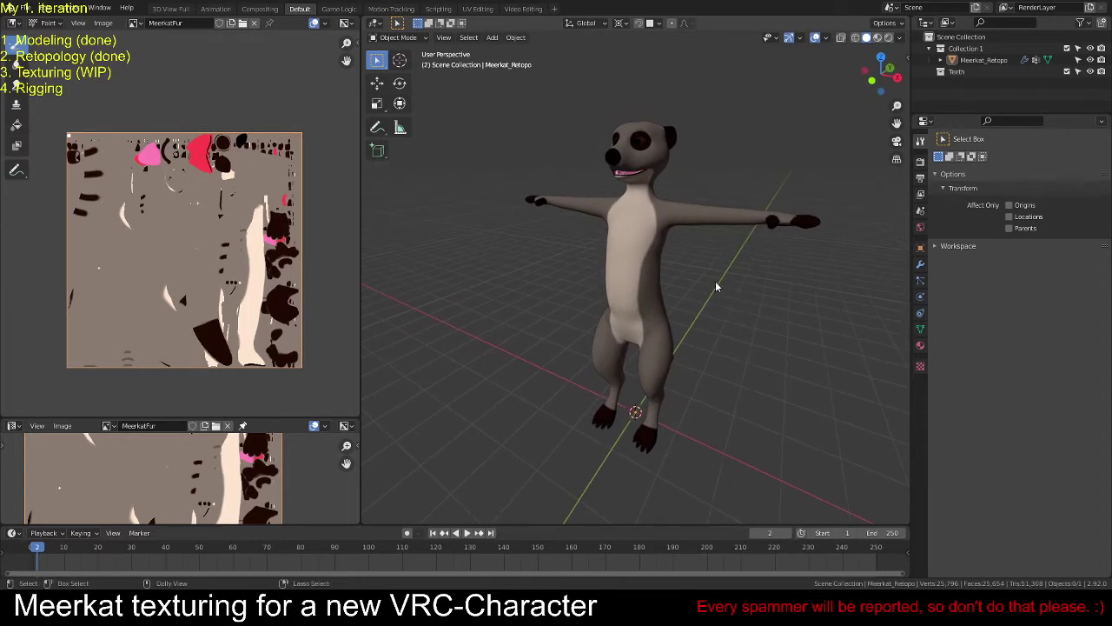
key("ctrl+s")
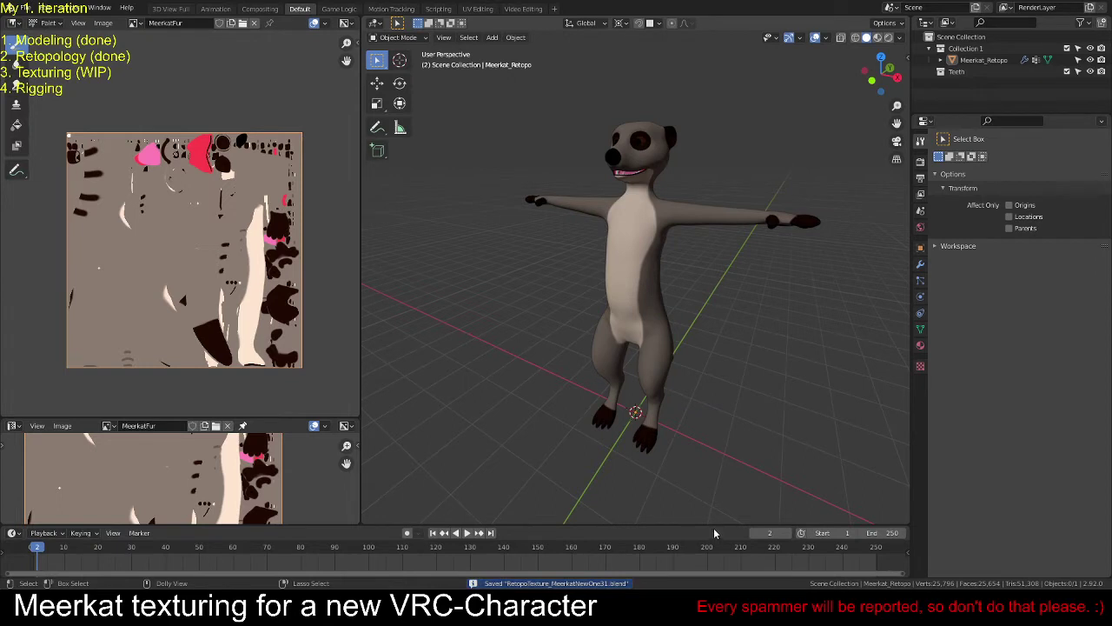
key("ctrl+s")
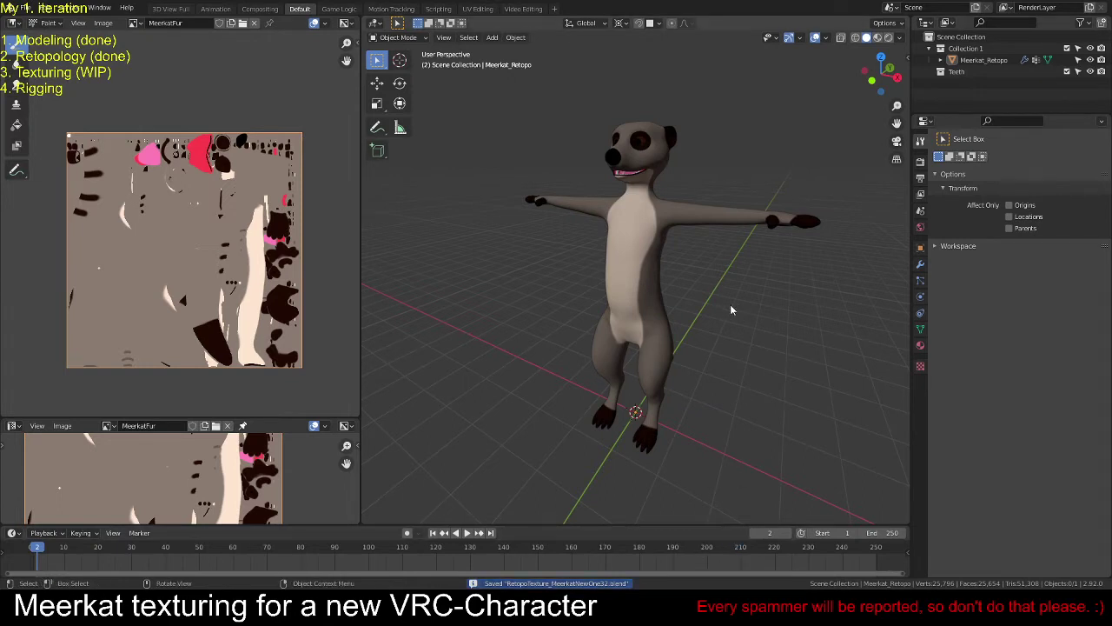
middle_click_drag(675, 314, 781, 323)
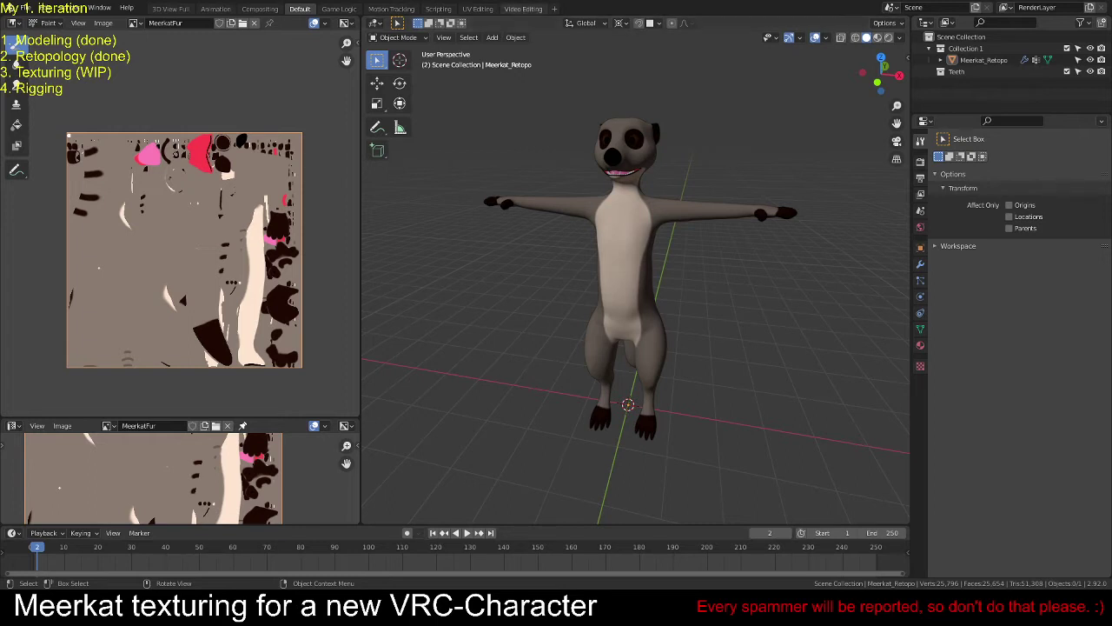
Step: From front view, type 'done (WIP)' then 'rigging', and save as RetopoTexturedRigging_MeerkatNewOne33.blend
key("KP_1")
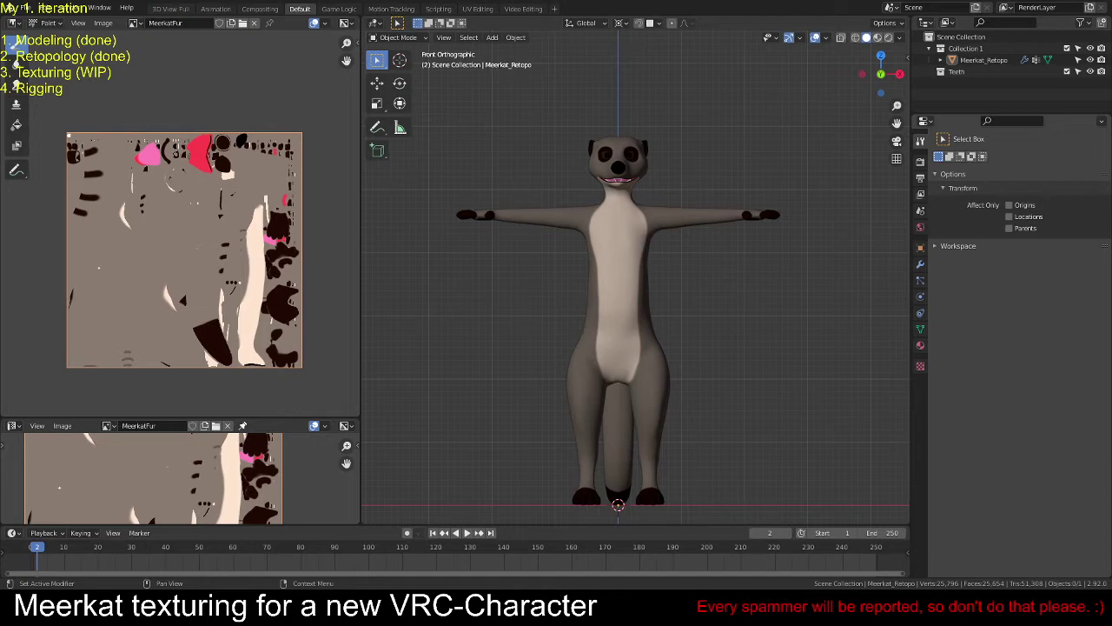
key("BackSpace")
key("BackSpace")
key("BackSpace")
type("done")
type(" (WIP)")
key("BackSpace")
key("BackSpace")
key("BackSpace")
key("BackSpace")
key("BackSpace")
key("BackSpace")
key("BackSpace")
key("BackSpace")
key("BackSpace")
type("rigging")
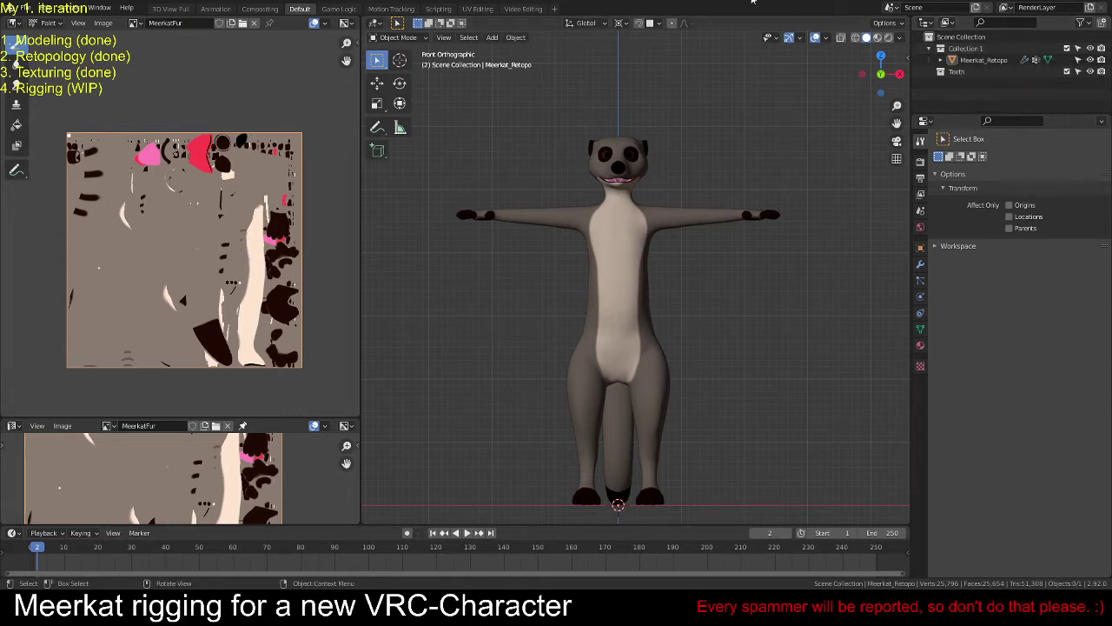
middle_click_drag(676, 310, 689, 284, "shift")
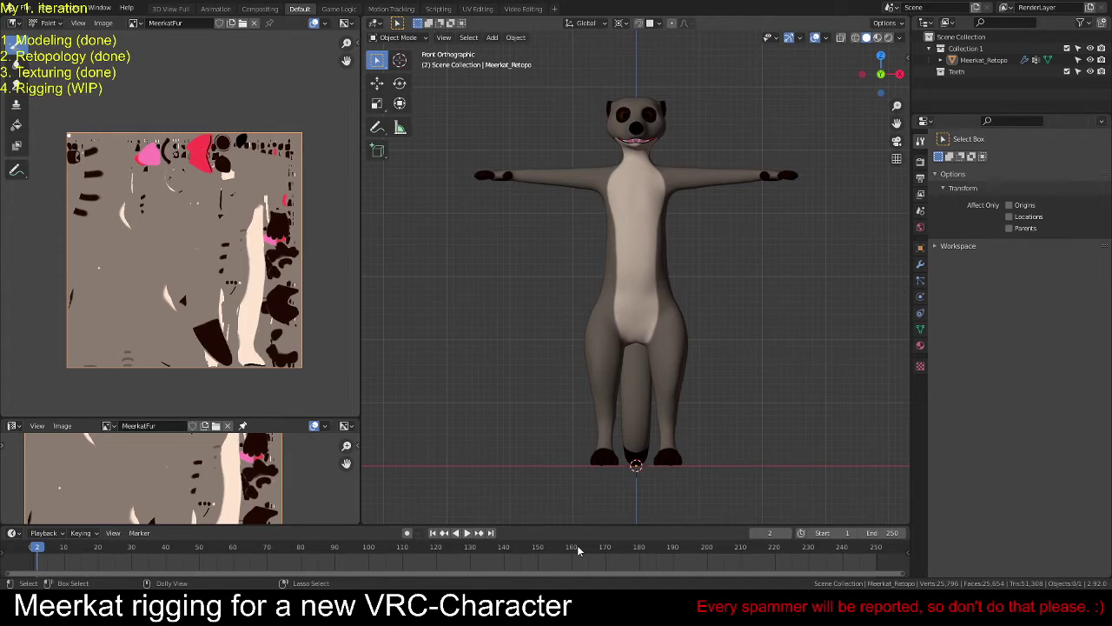
key("ctrl+s")
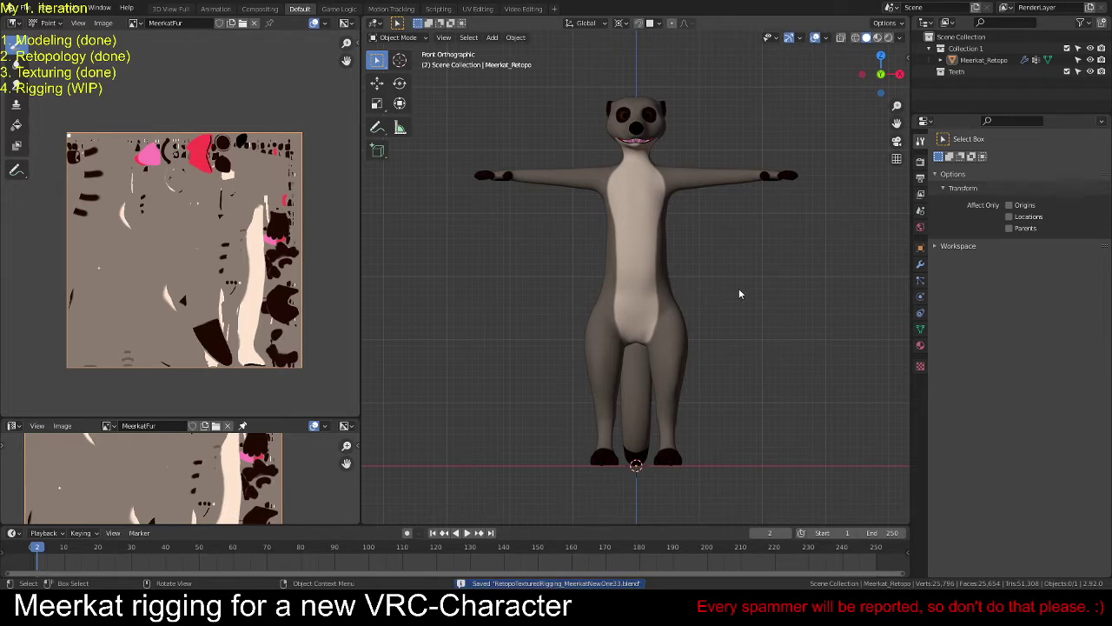
Step: Add a single-bone armature at the origin
key("shift+a")
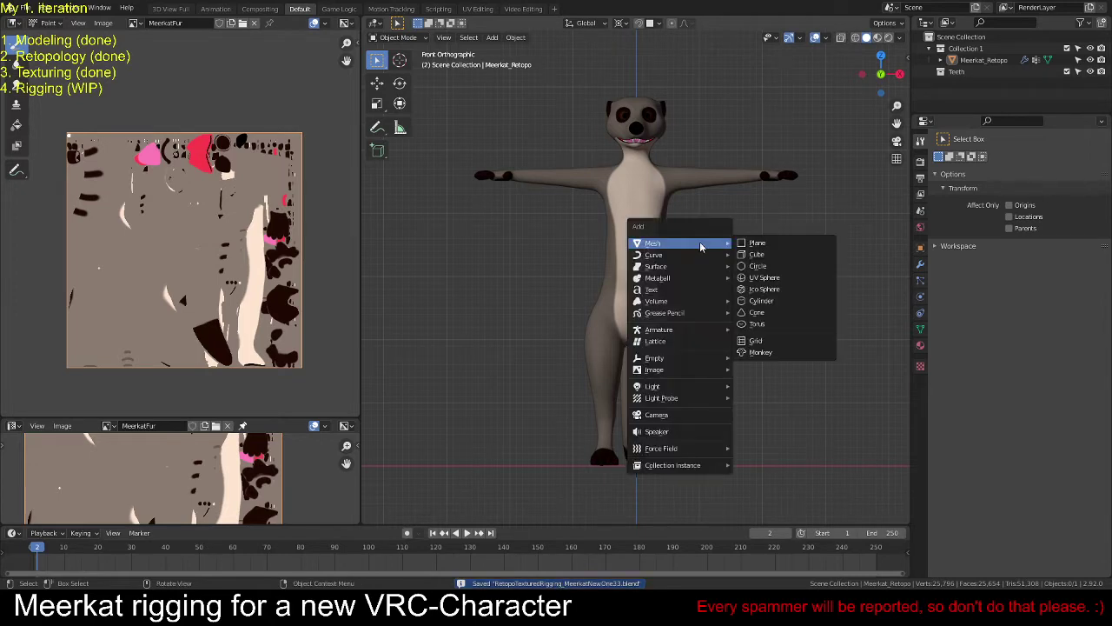
mouse_move(679, 333)
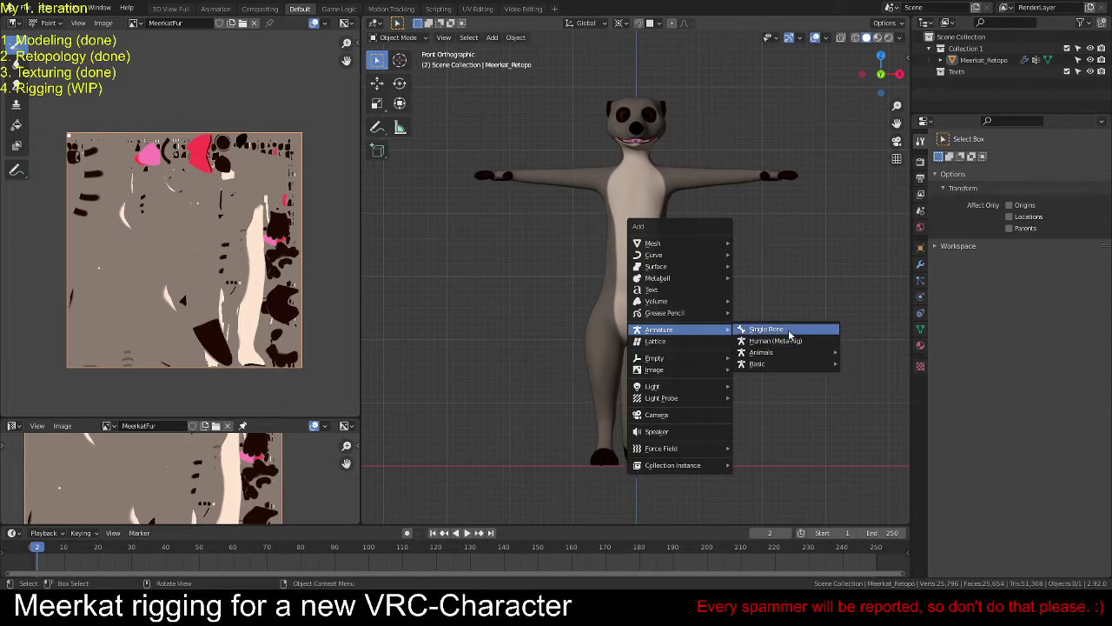
left_click(789, 331)
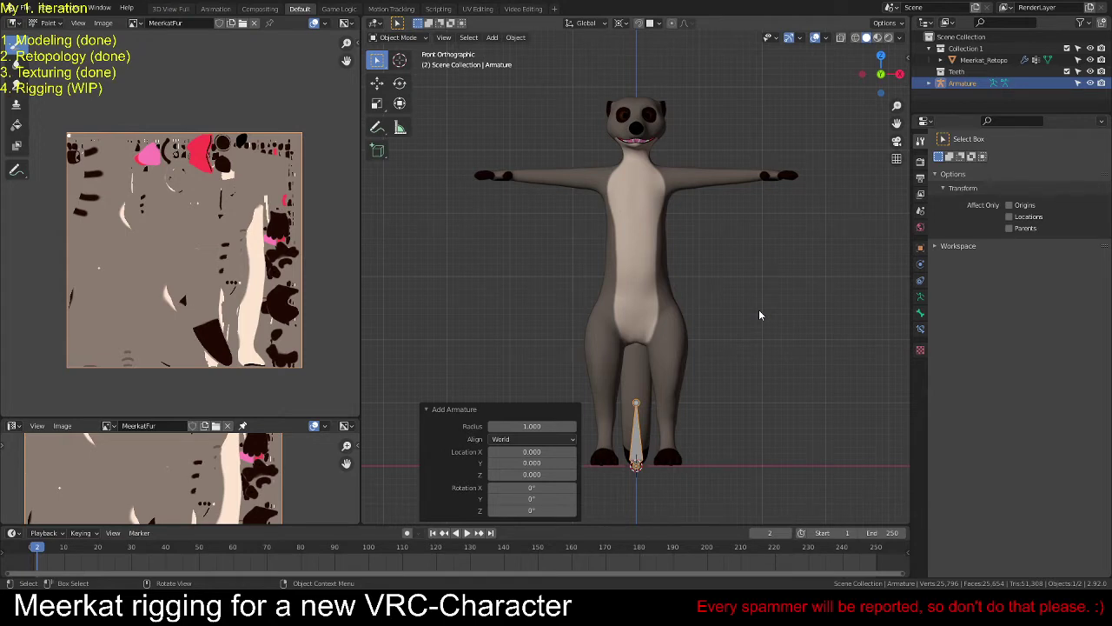
Step: Try extruding a bone upward in Edit Mode, cancel it, and return to Object Mode
key("Tab")
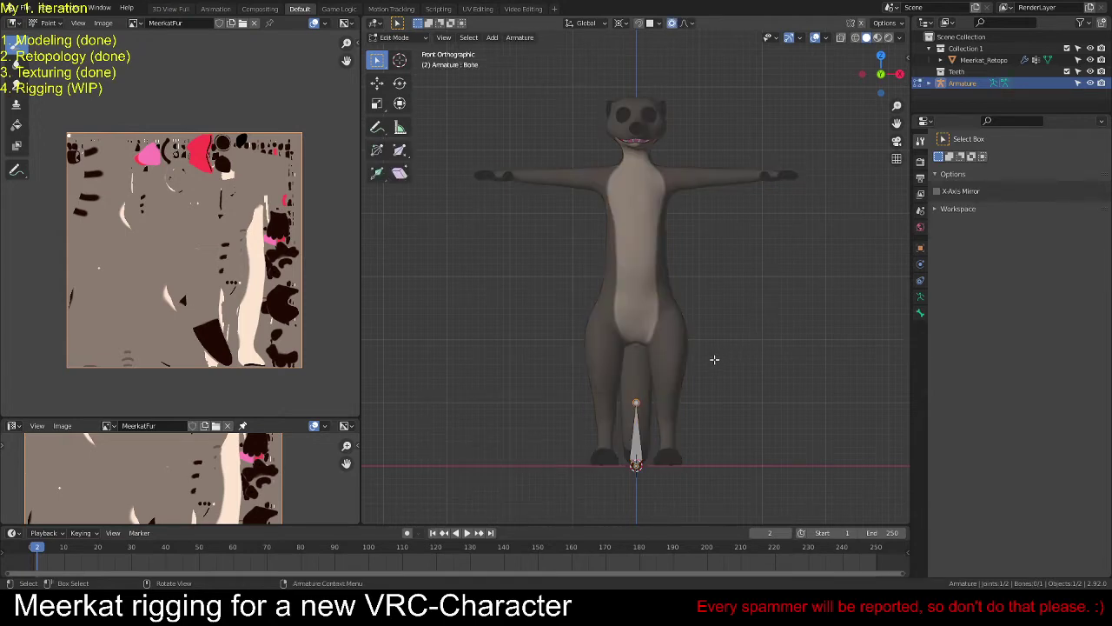
key("e")
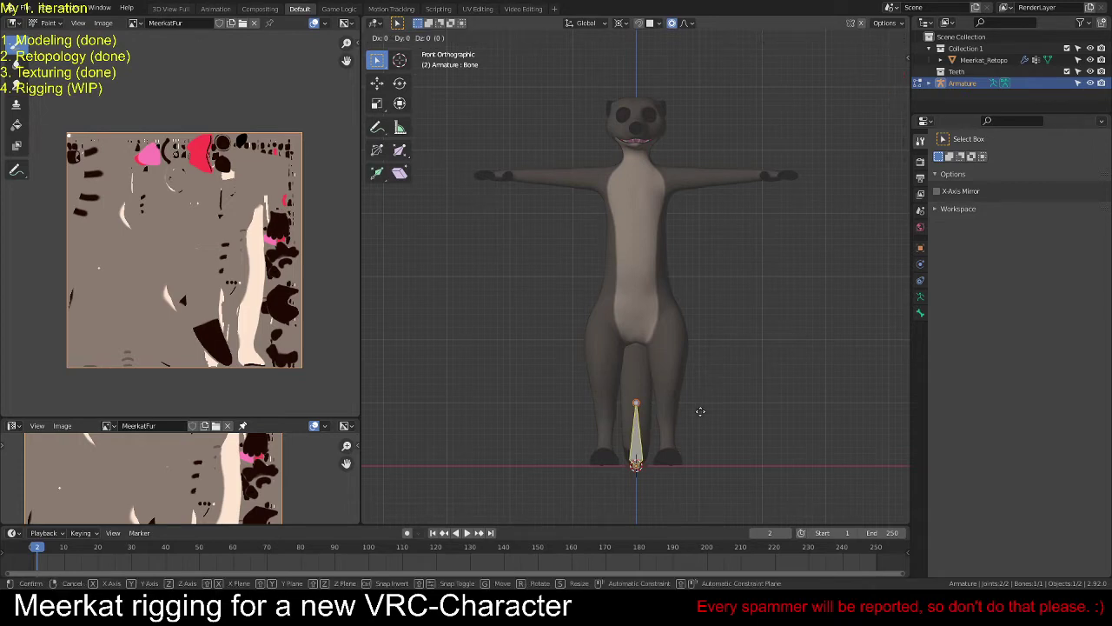
key("y")
key("z")
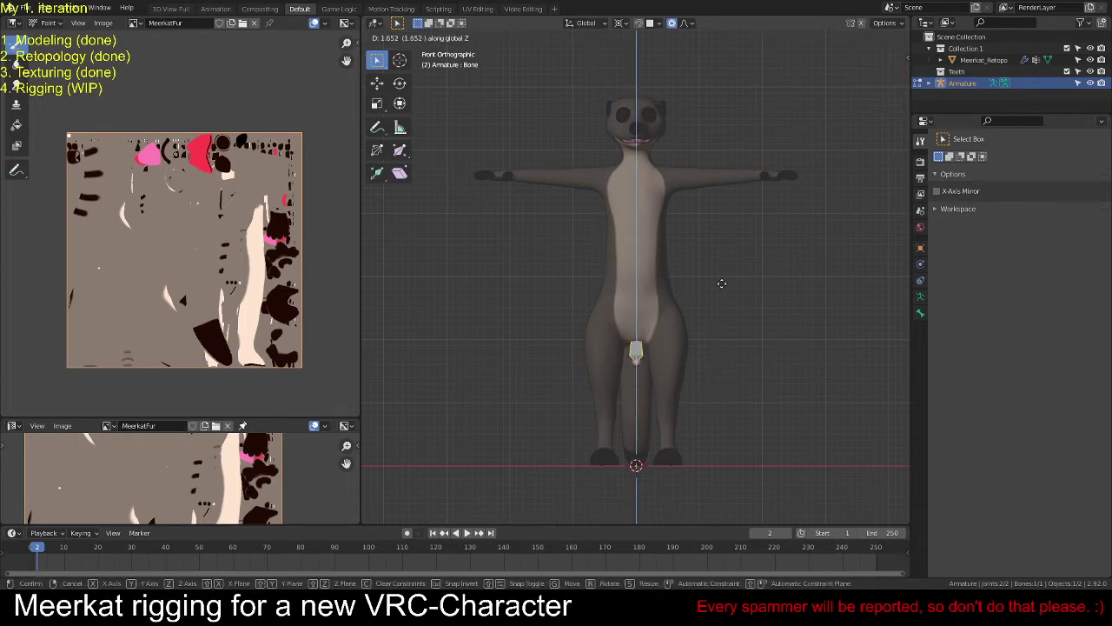
key("Escape")
key("Tab")
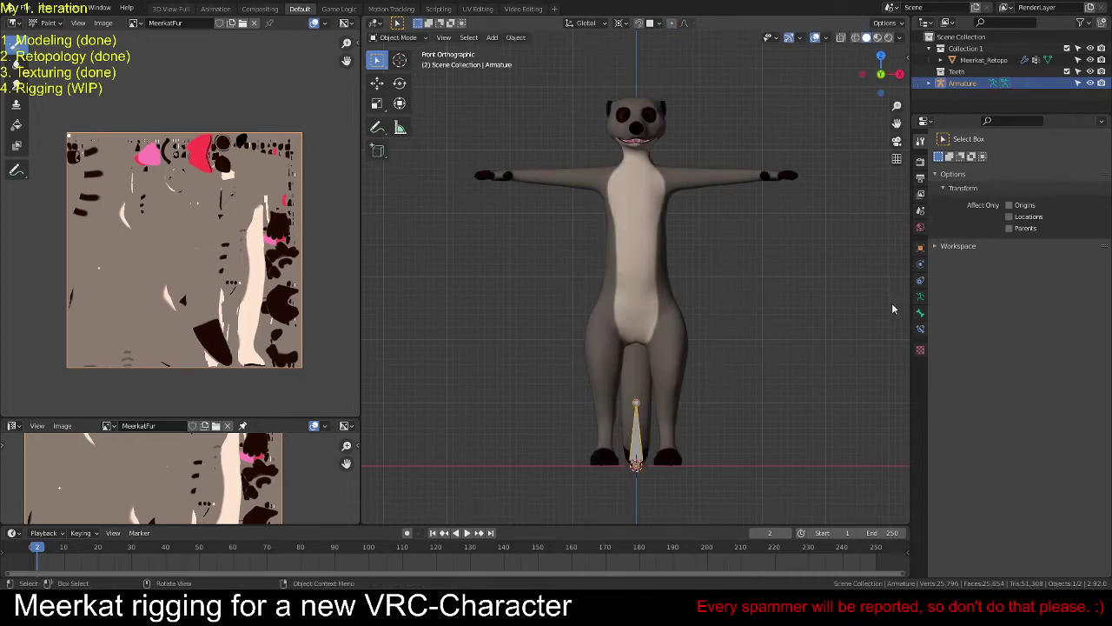
Step: Make the armature draw In Front, then raise its bone 2.578 units along Z
left_click(921, 248)
left_click(1006, 466)
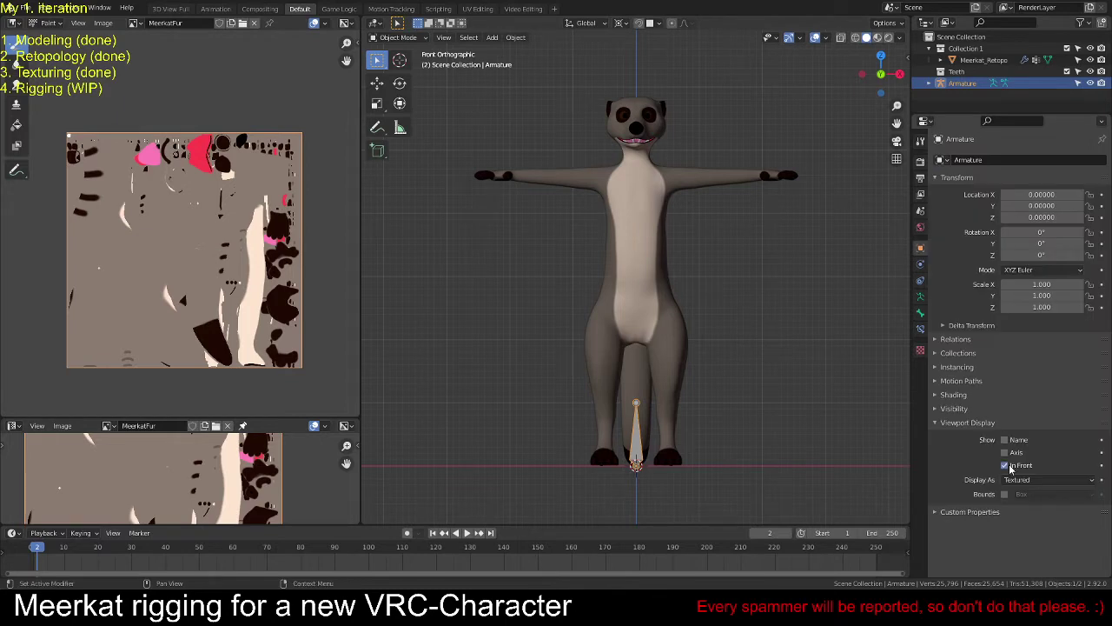
key("Tab")
key("Tab")
key("Tab")
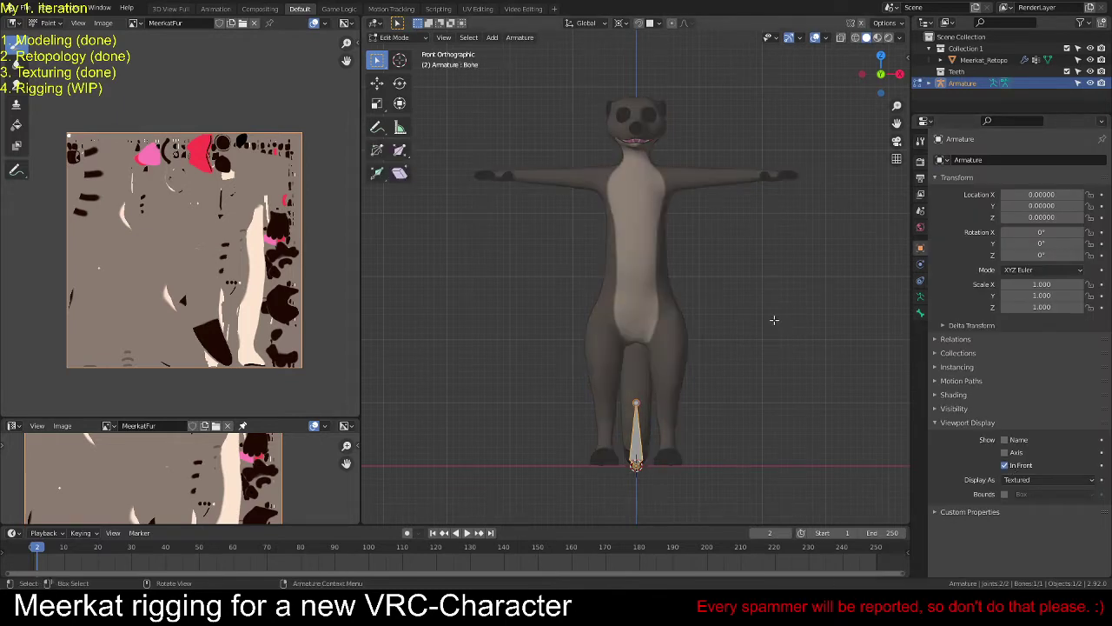
left_click(921, 296)
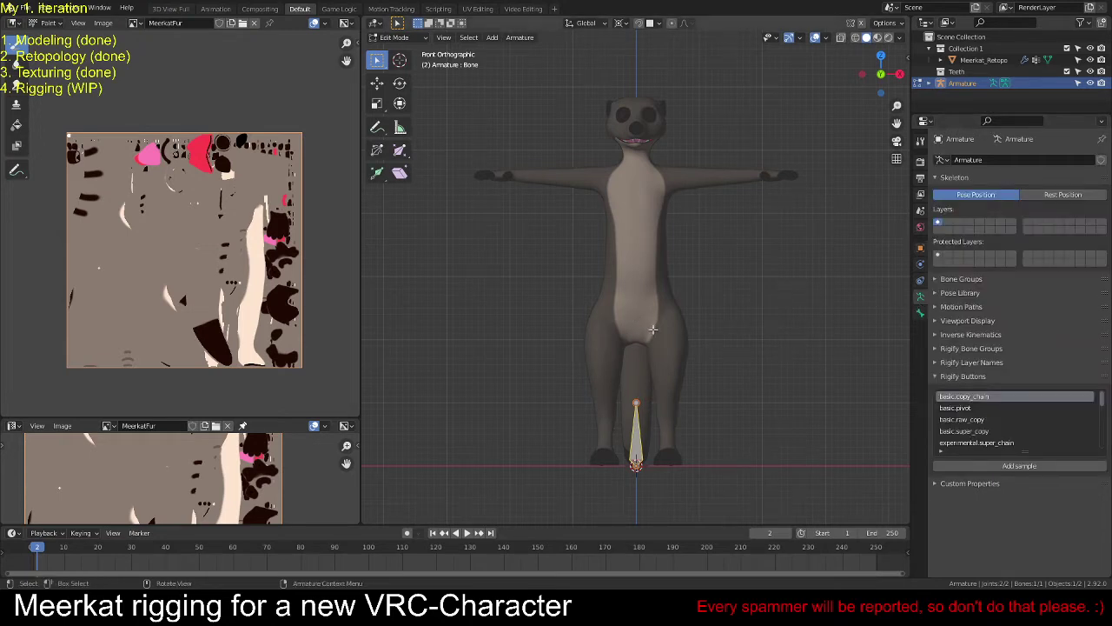
key("g")
key("z")
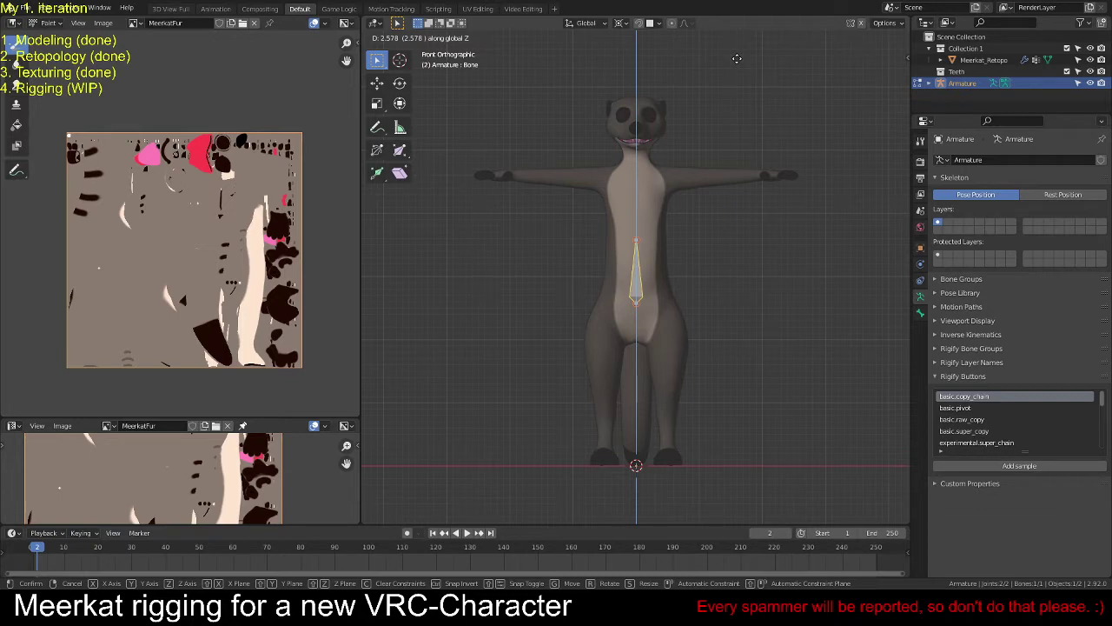
Step: Place the bone in the belly and raise its top joint along Z to the neck base
left_click(737, 58)
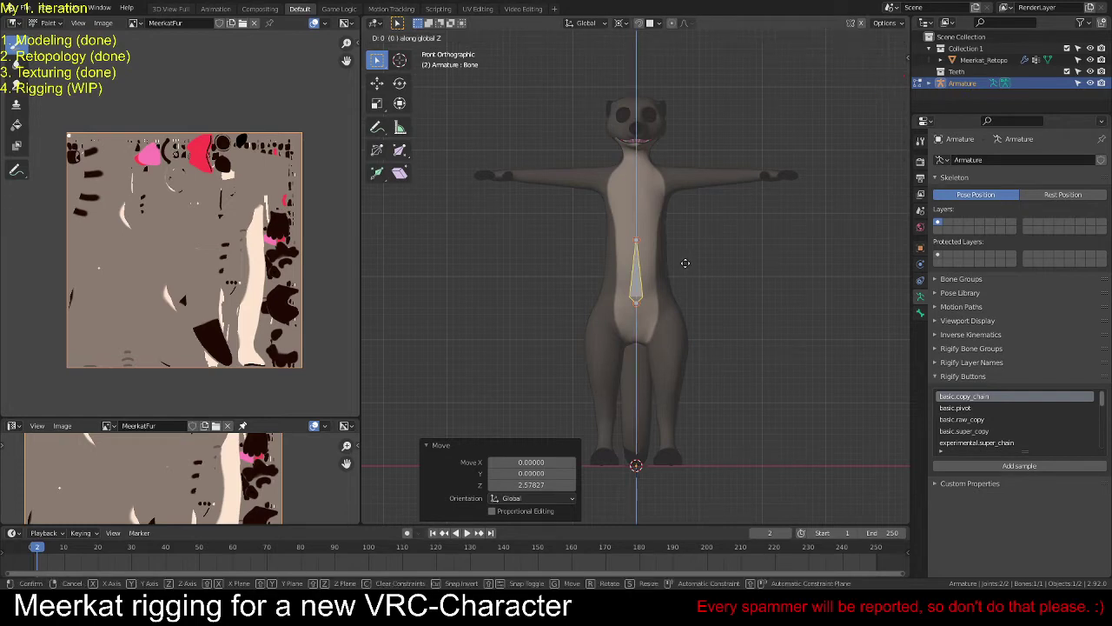
left_click(642, 236)
key("g")
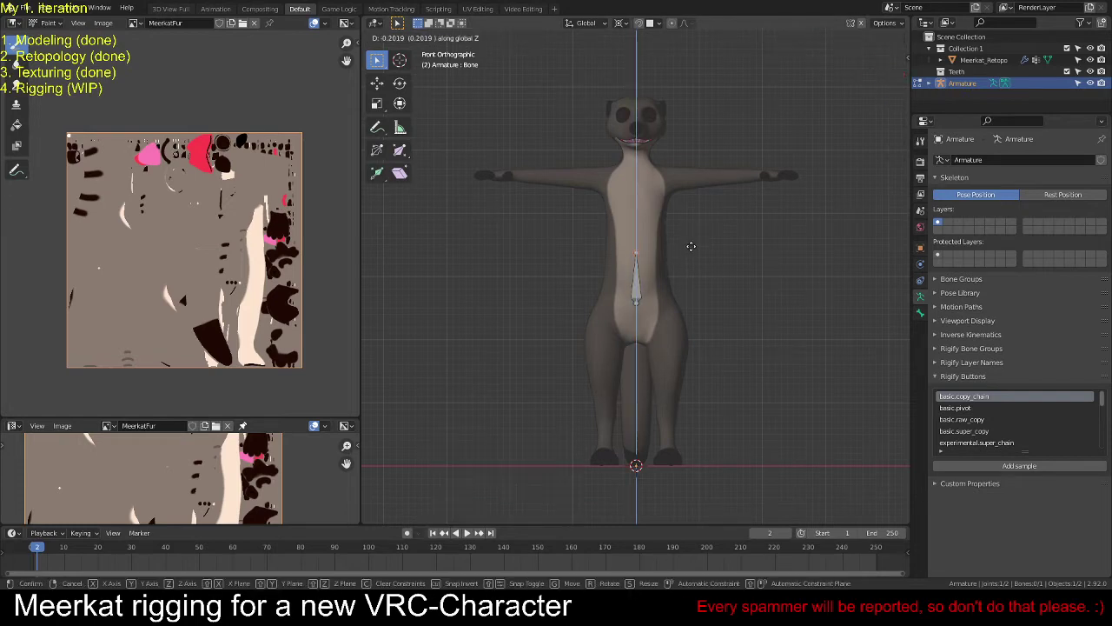
key("Escape")
key("g")
key("z")
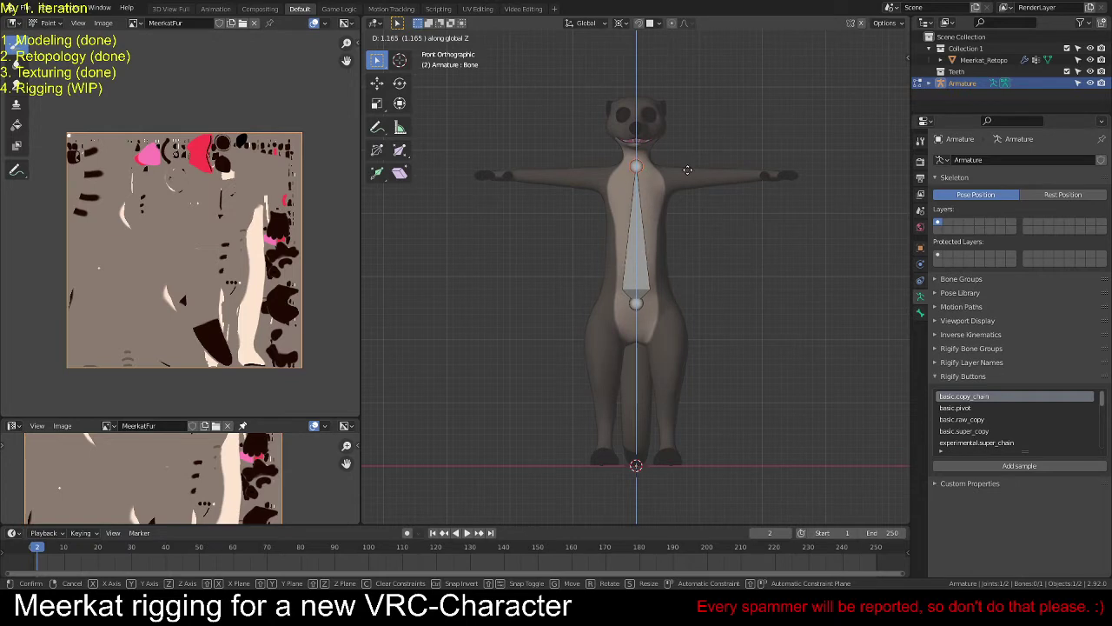
left_click(686, 173)
Step: Select the whole spine bone and search for the subdivide command
left_click(642, 233)
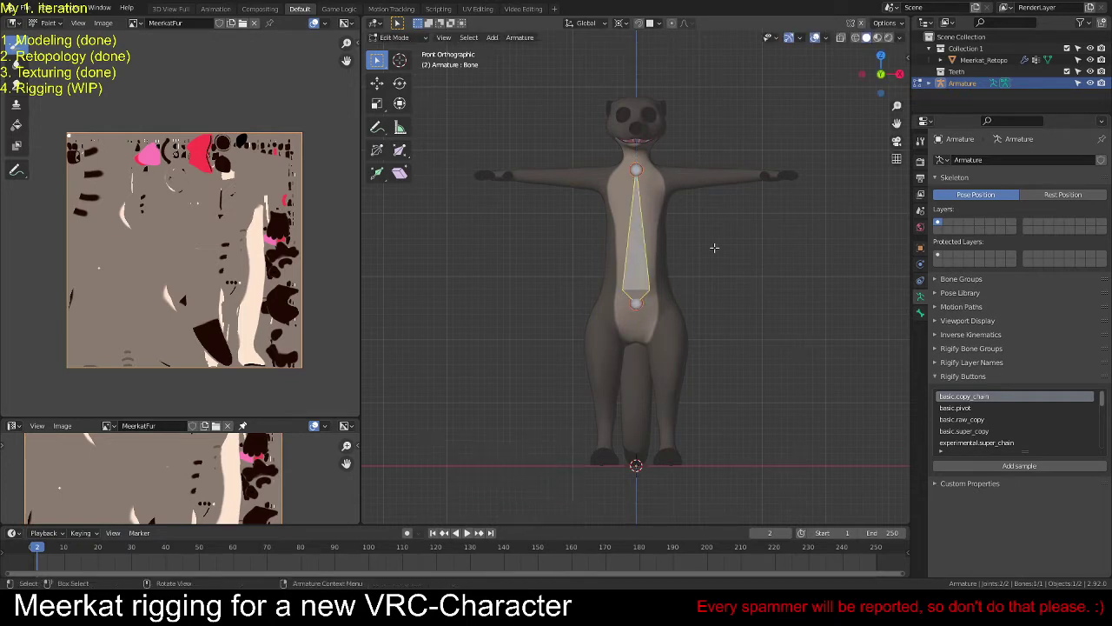
key("F3")
type("sub")
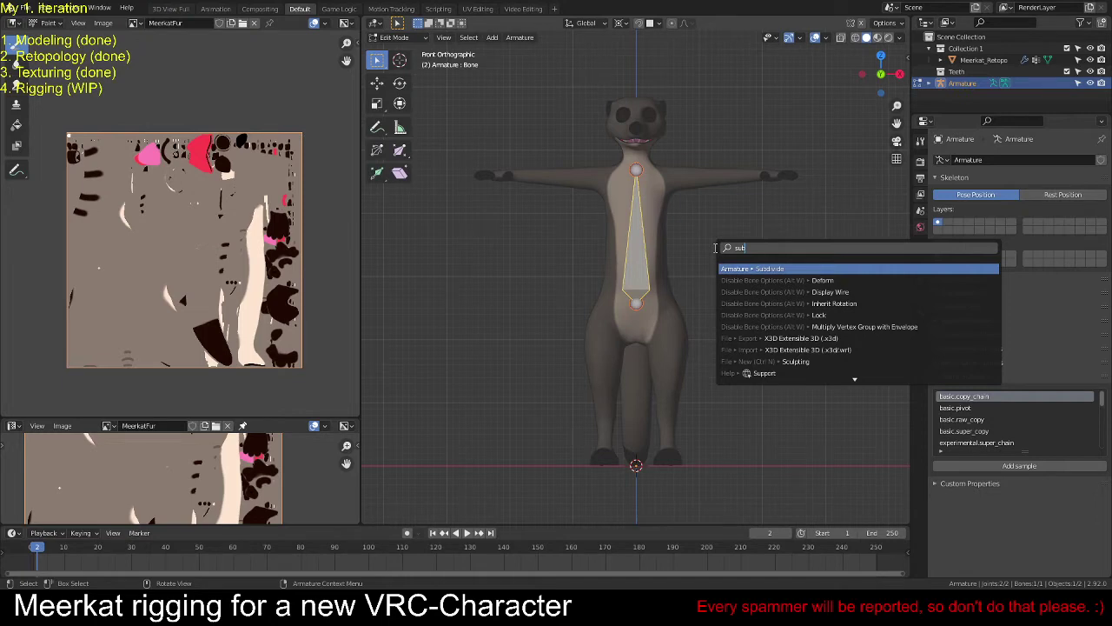
Step: Rename the bone to Spine.001
key("Return")
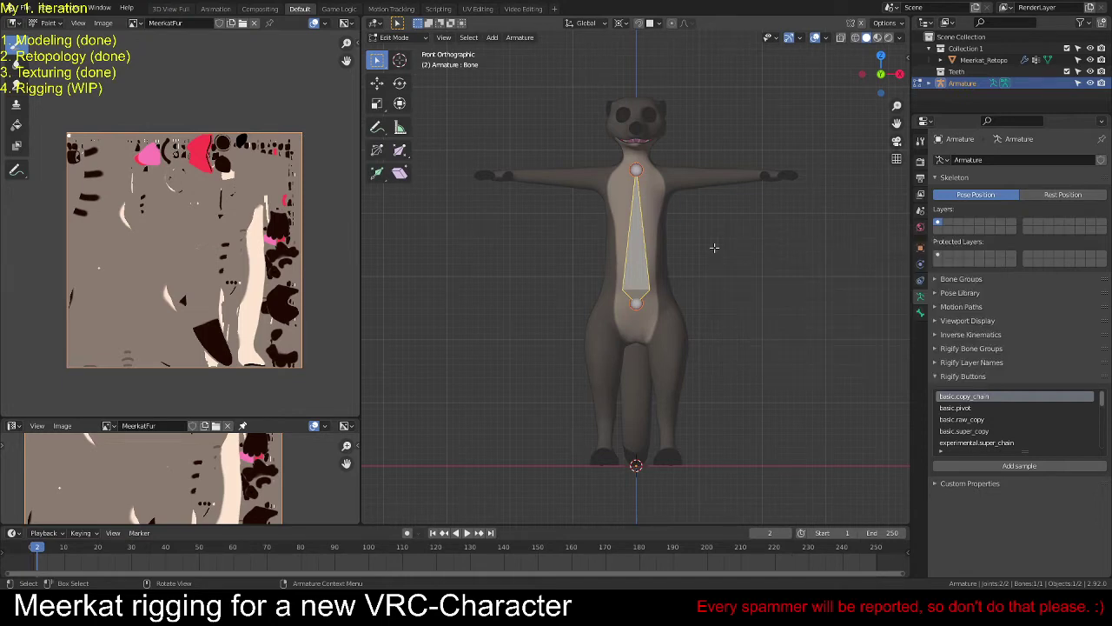
key("F2")
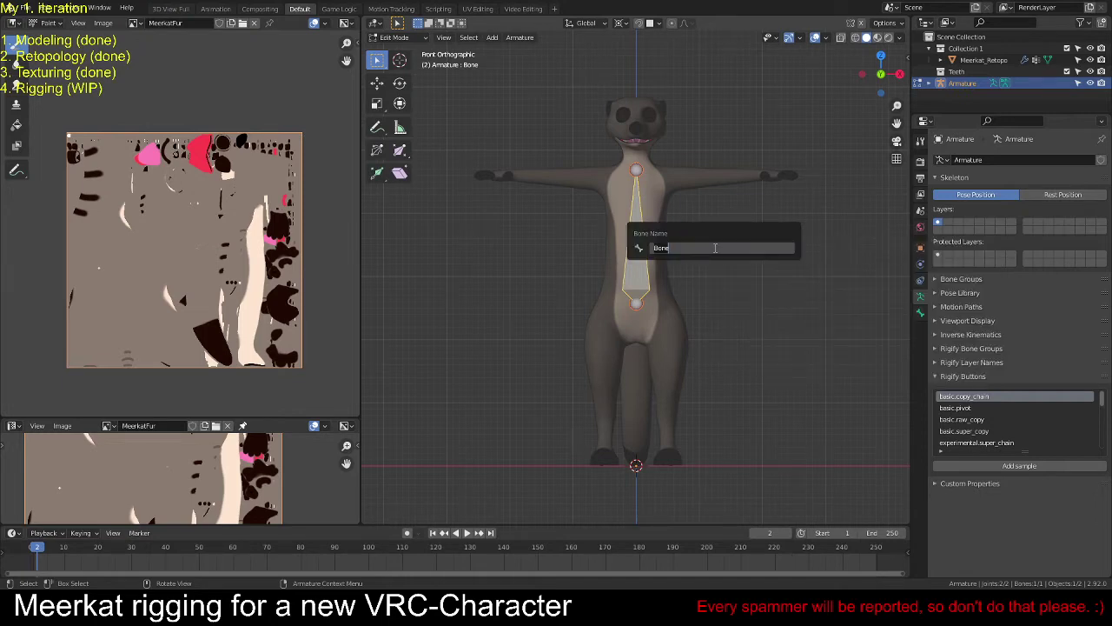
type("Spine.001")
key("Return")
key("F2")
key("Escape")
Step: Subdivide the spine bone with 2 cuts into three bones
key("F3")
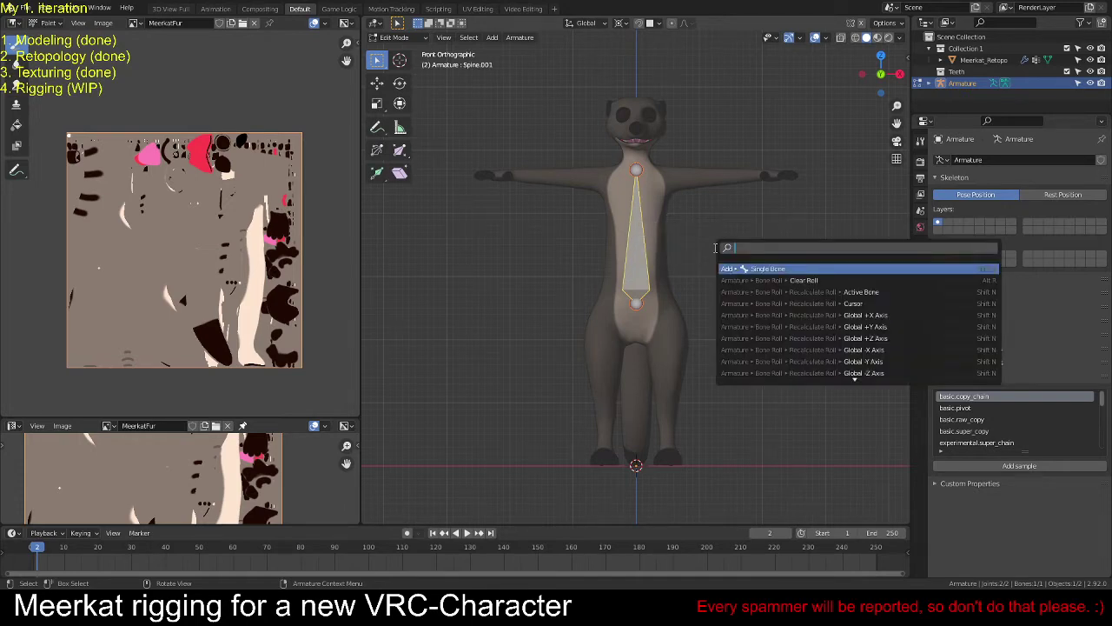
type("subd")
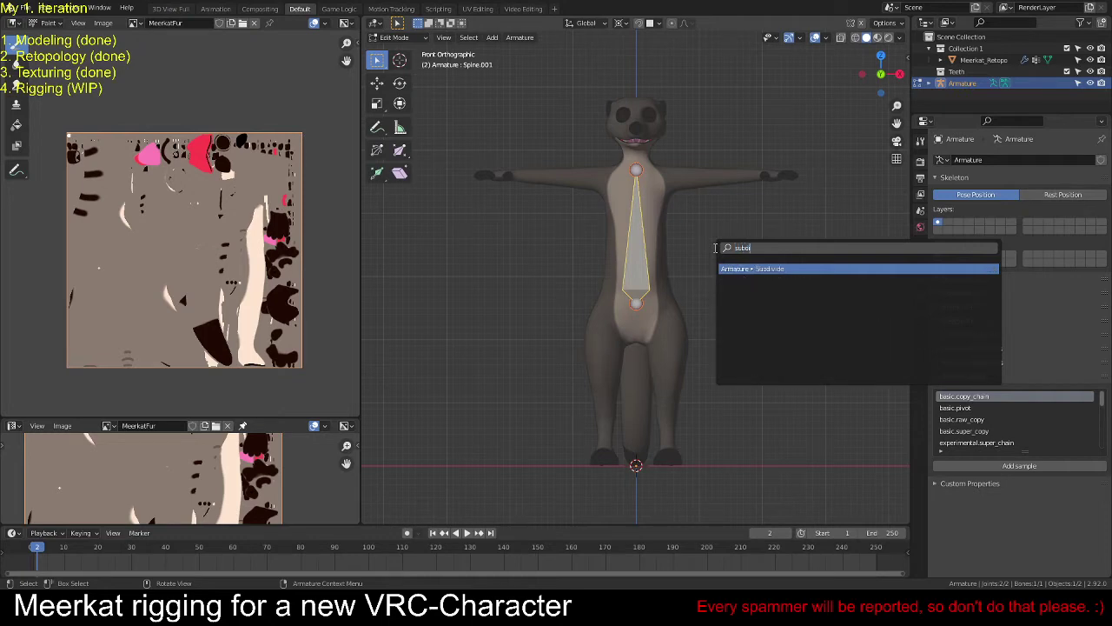
key("Return")
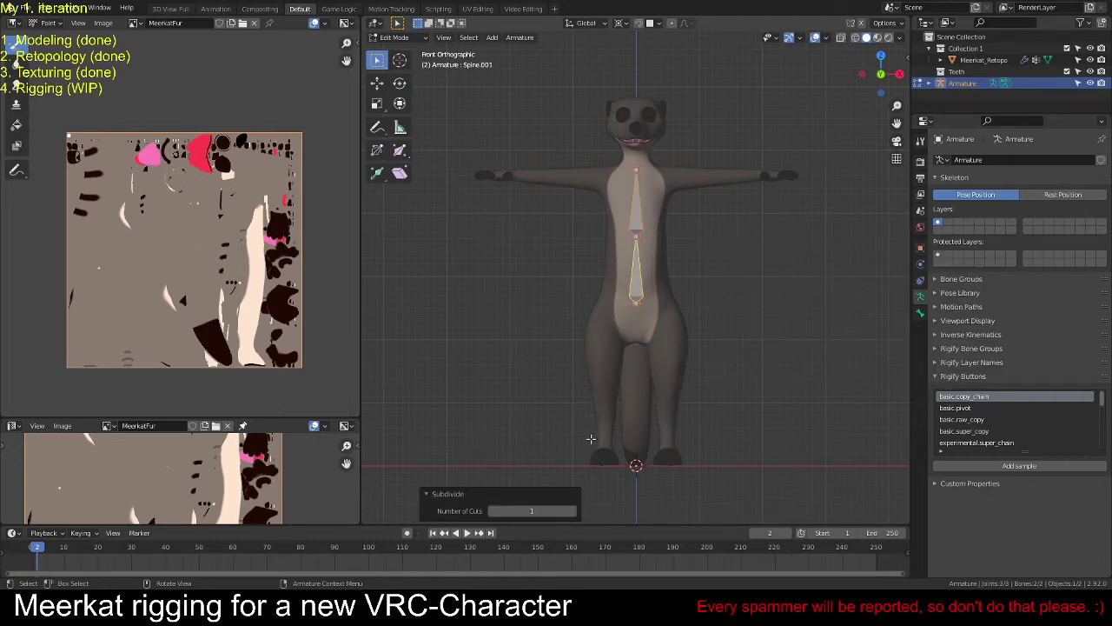
left_click(571, 510)
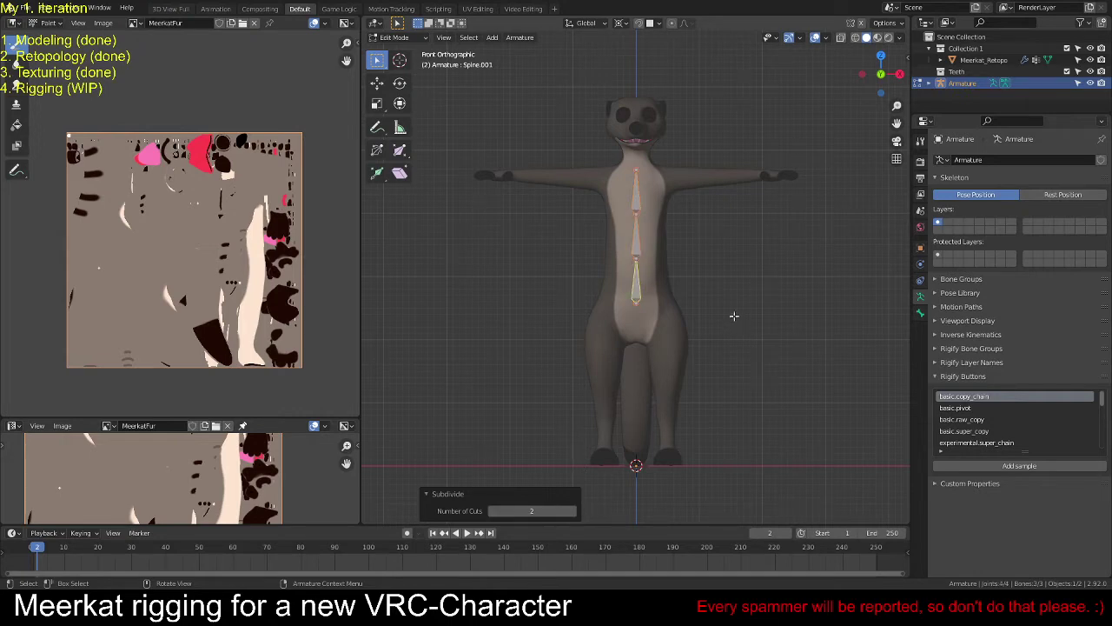
Step: Lower both middle spine joints along Z so the two bottom bones become shorter
scroll(652, 228, "up", 2)
scroll(641, 204, "up", 1)
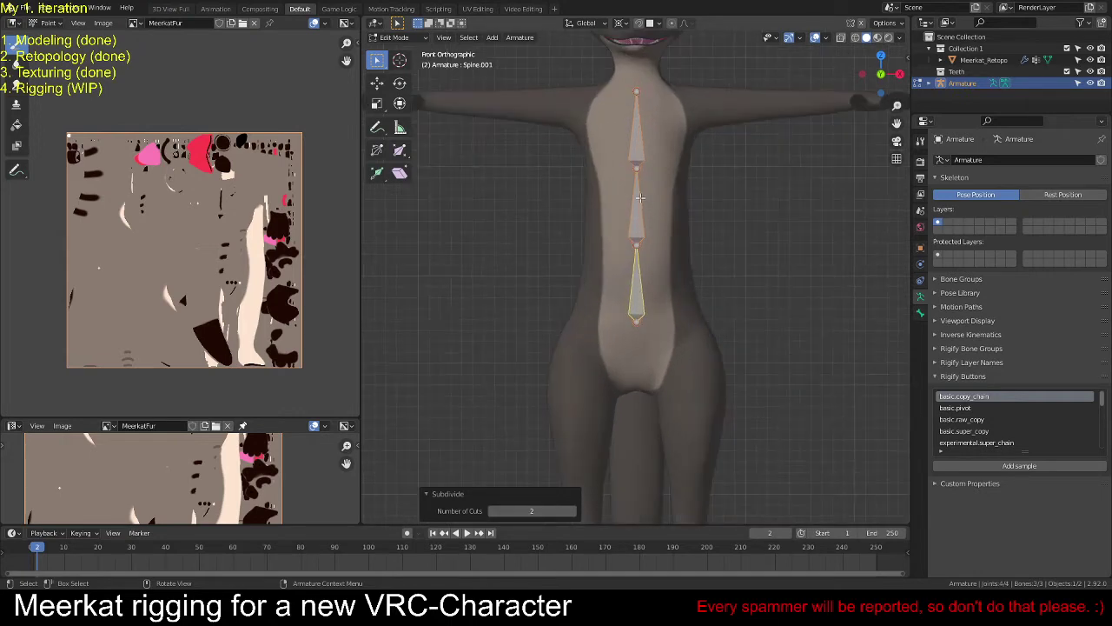
left_click(637, 168)
key("g")
key("z")
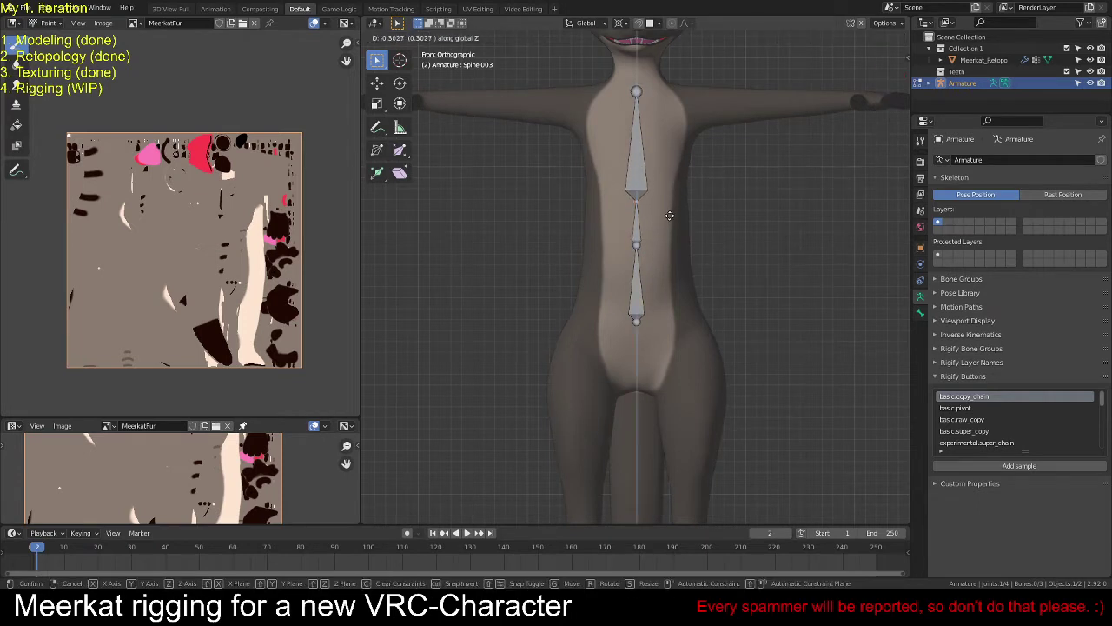
left_click(670, 221)
left_click(672, 240)
key("g")
key("z")
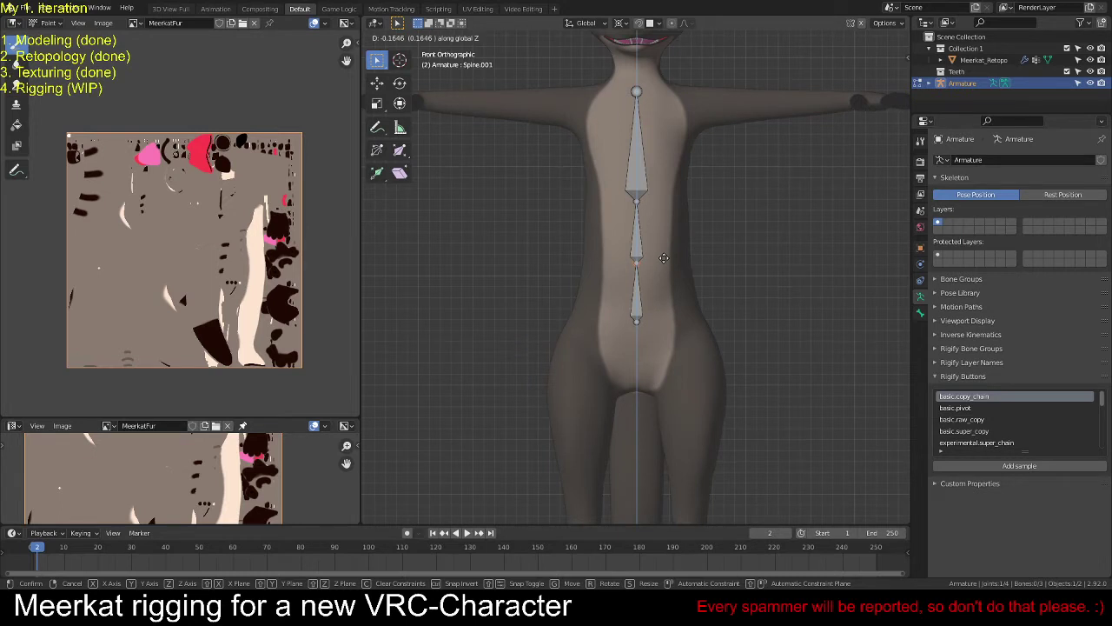
left_click(663, 257)
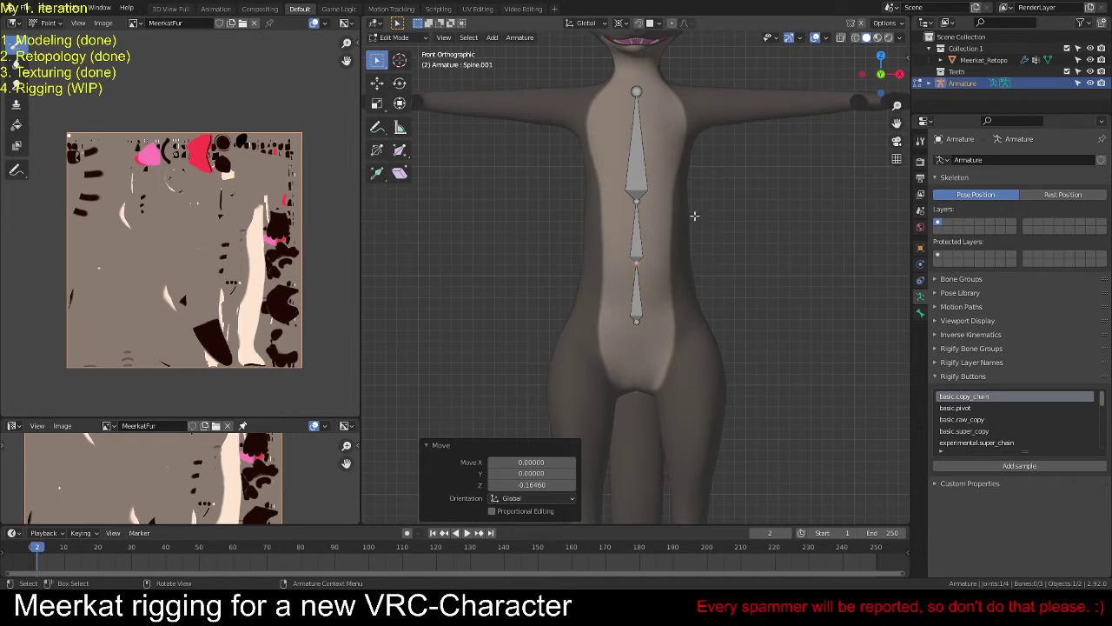
Step: Select the neck joint at the top of the spine
middle_click_drag(686, 207, 690, 213, "shift")
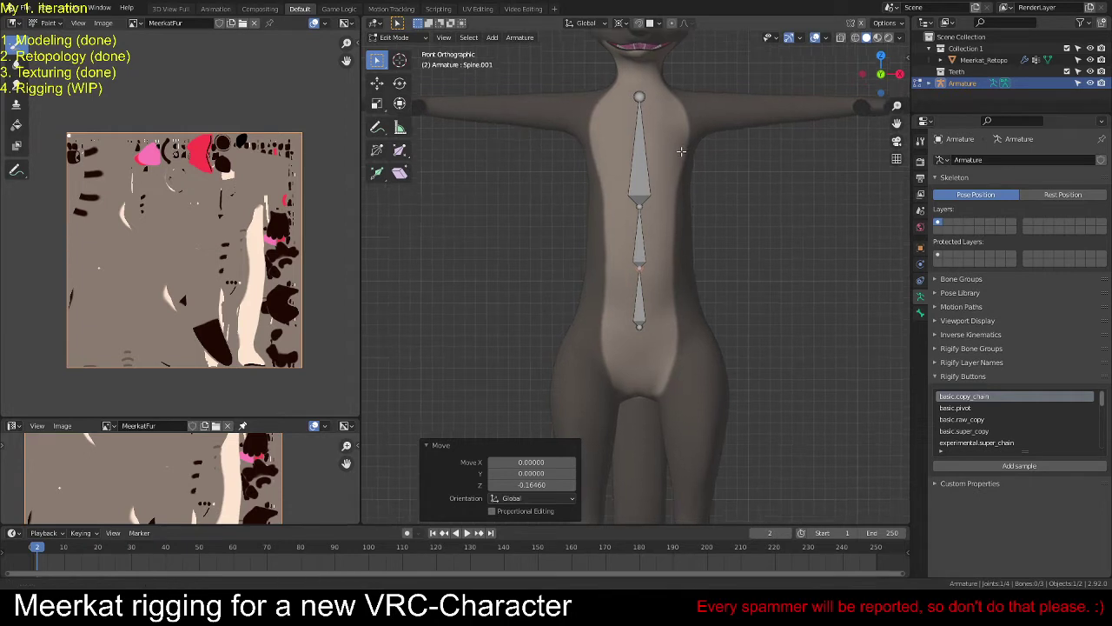
scroll(682, 151, "up", 2)
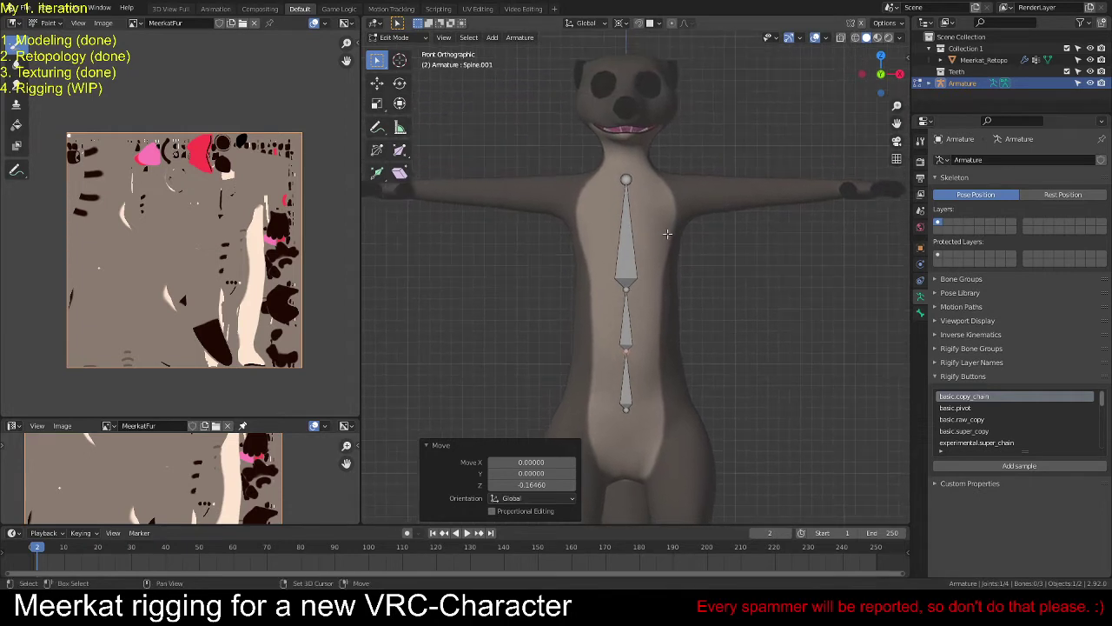
left_click(625, 181)
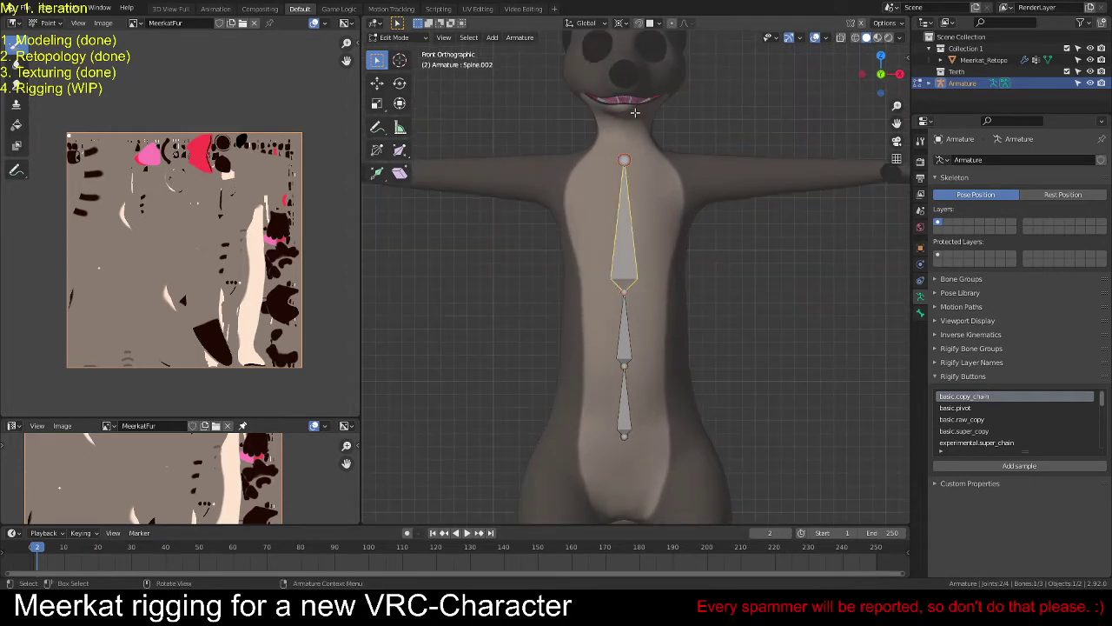
left_click(625, 157)
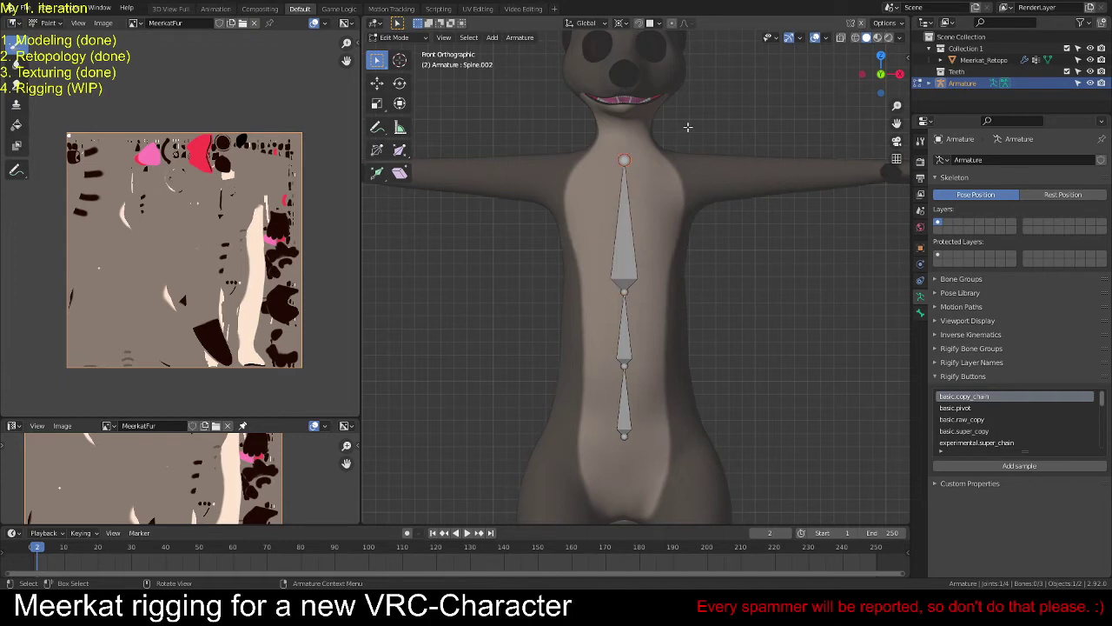
Step: Switch to the right side view and frame the spine bones inside the meerkat's torso
key("ctrl+KP_3")
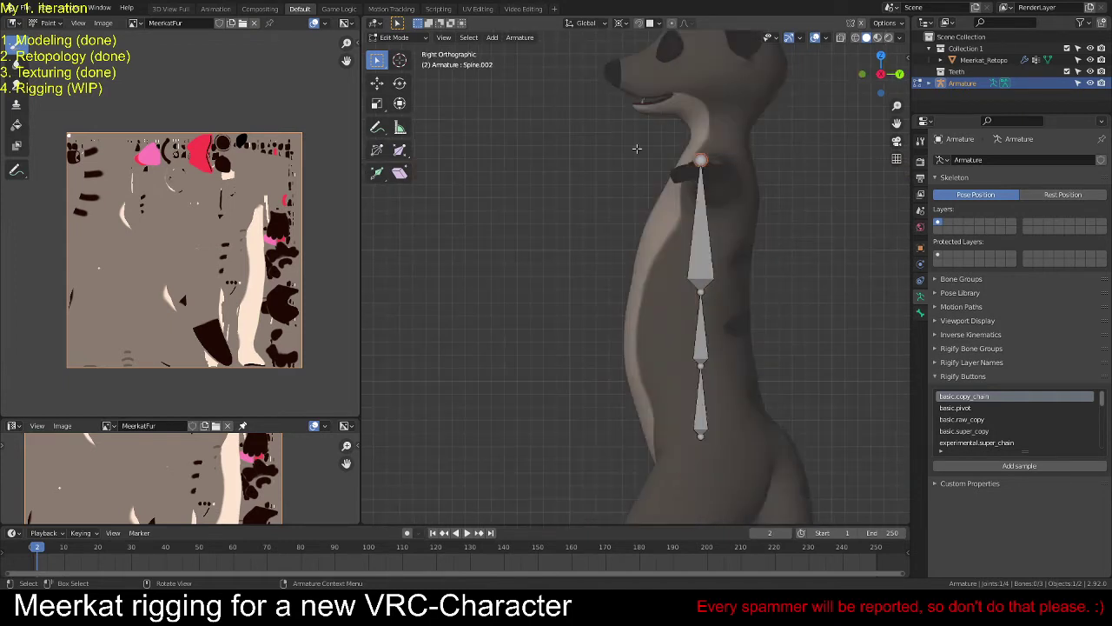
key("KP_3")
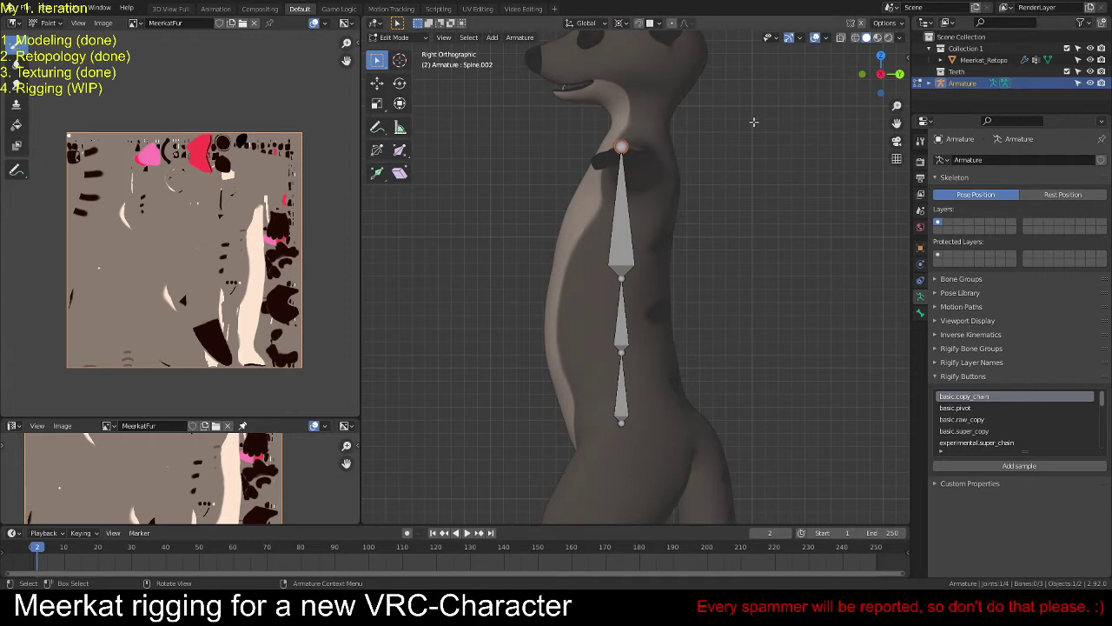
key("KP_1")
key("ctrl+KP_1")
key("KP_3")
scroll(722, 228, "up", 1)
middle_click_drag(722, 228, 732, 203, "shift")
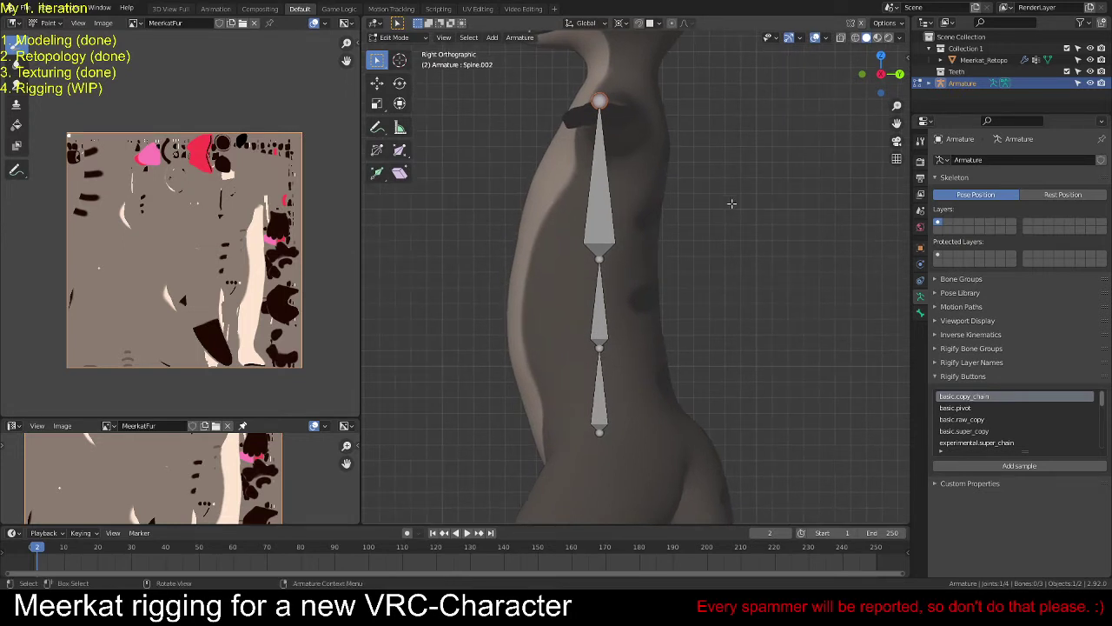
scroll(695, 226, "down", 2)
scroll(695, 226, "up", 2)
scroll(705, 241, "down", 1)
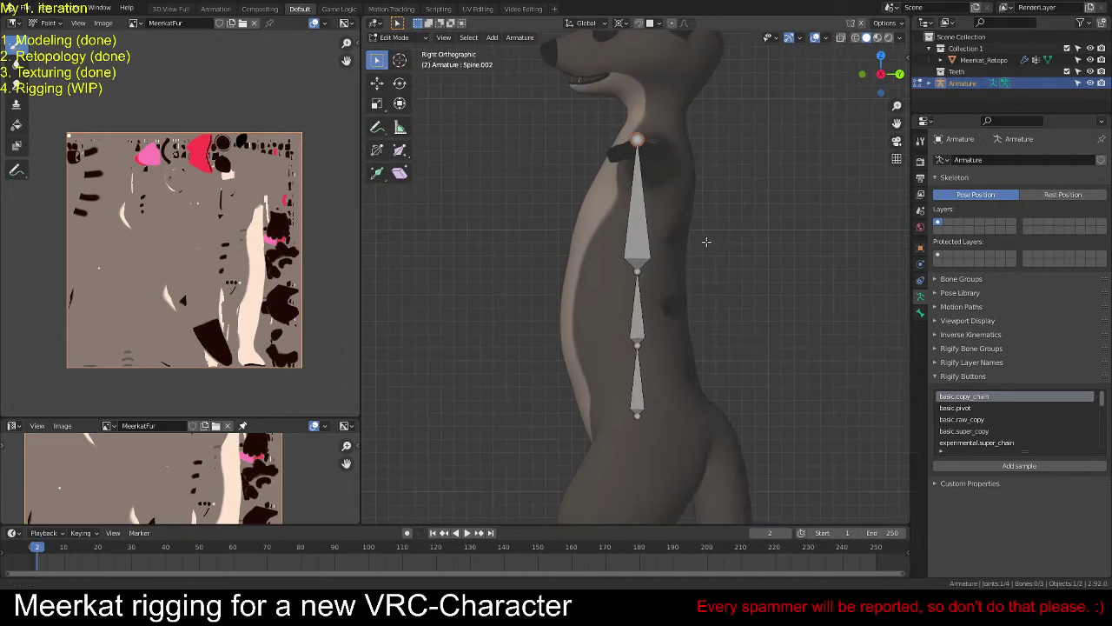
middle_click_drag(706, 242, 700, 230, "shift")
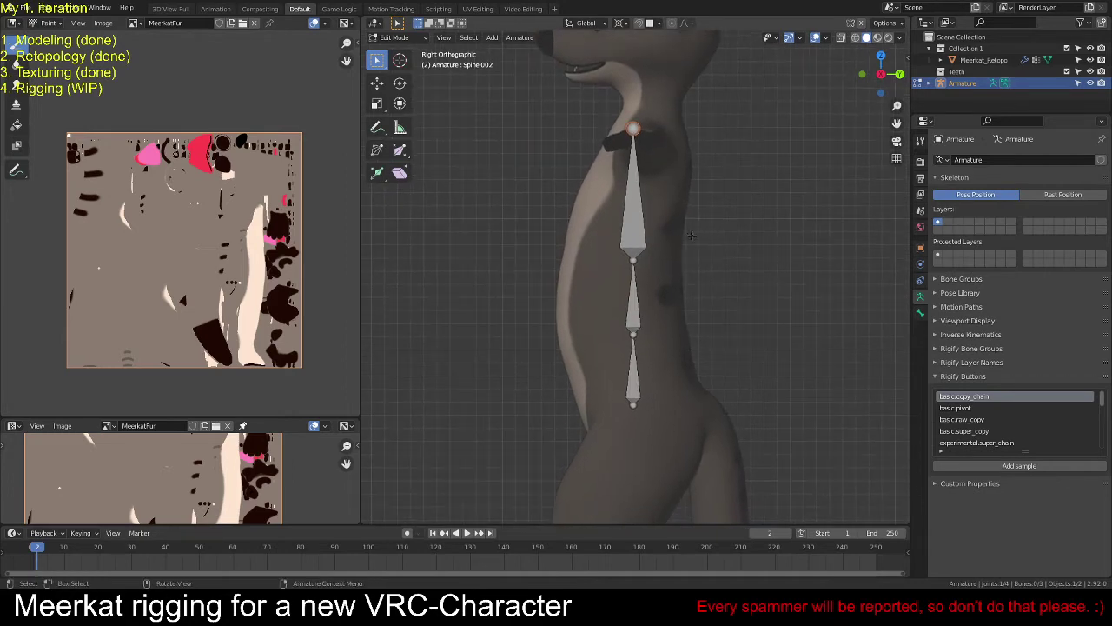
Step: Move all three spine bones 0.11151 back along Y to centre them in the torso
left_click(633, 366)
key("g")
key("y")
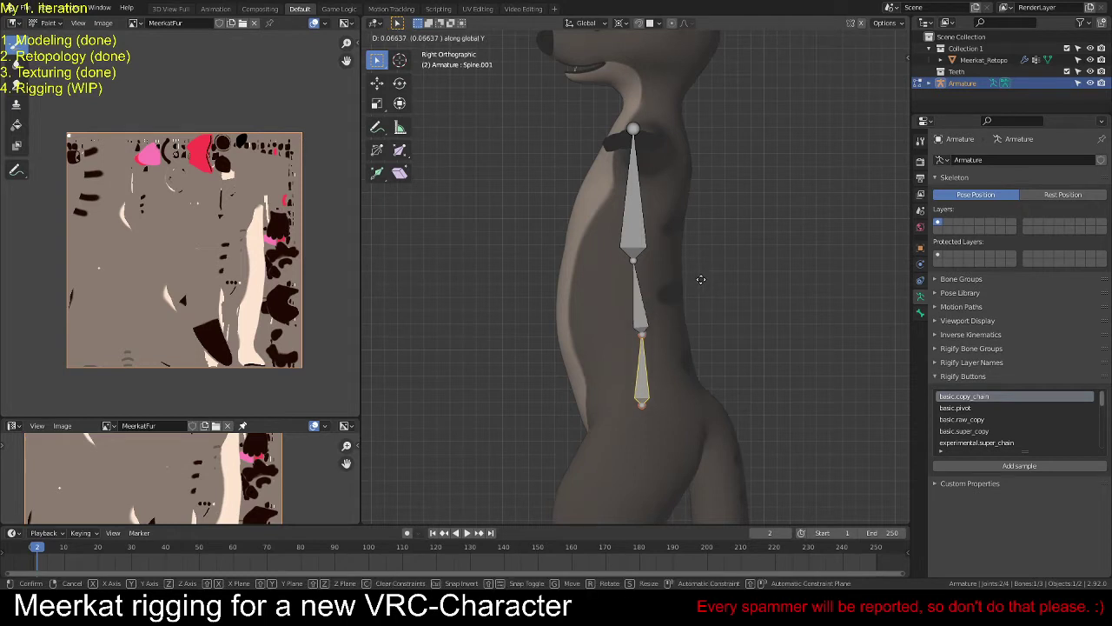
right_click(700, 279)
key("a")
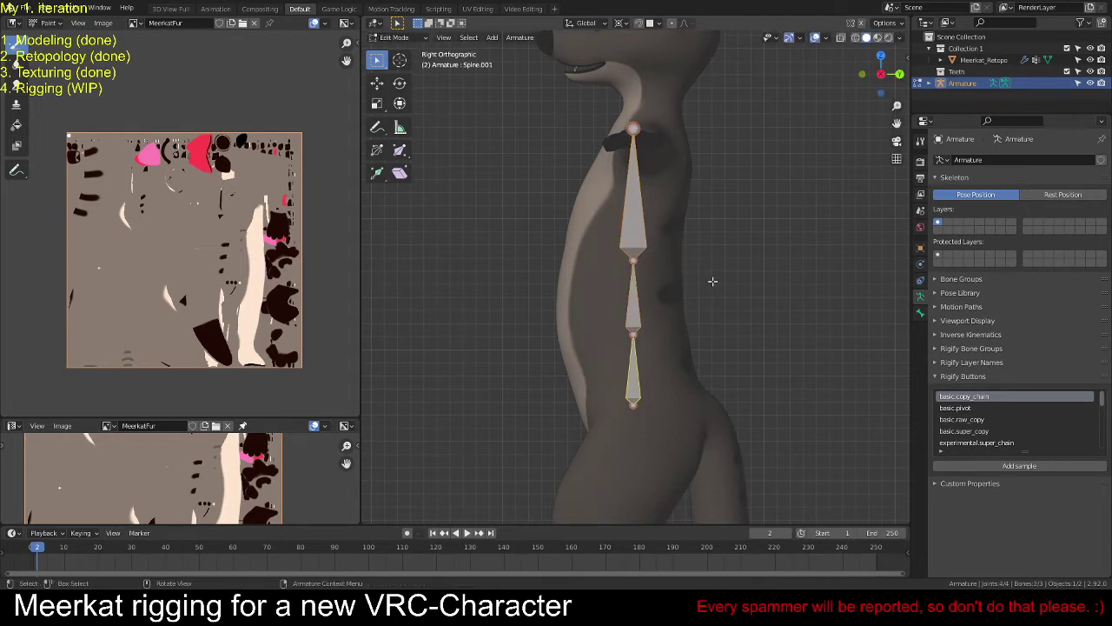
scroll(710, 287, "down", 4)
scroll(700, 296, "up", 2)
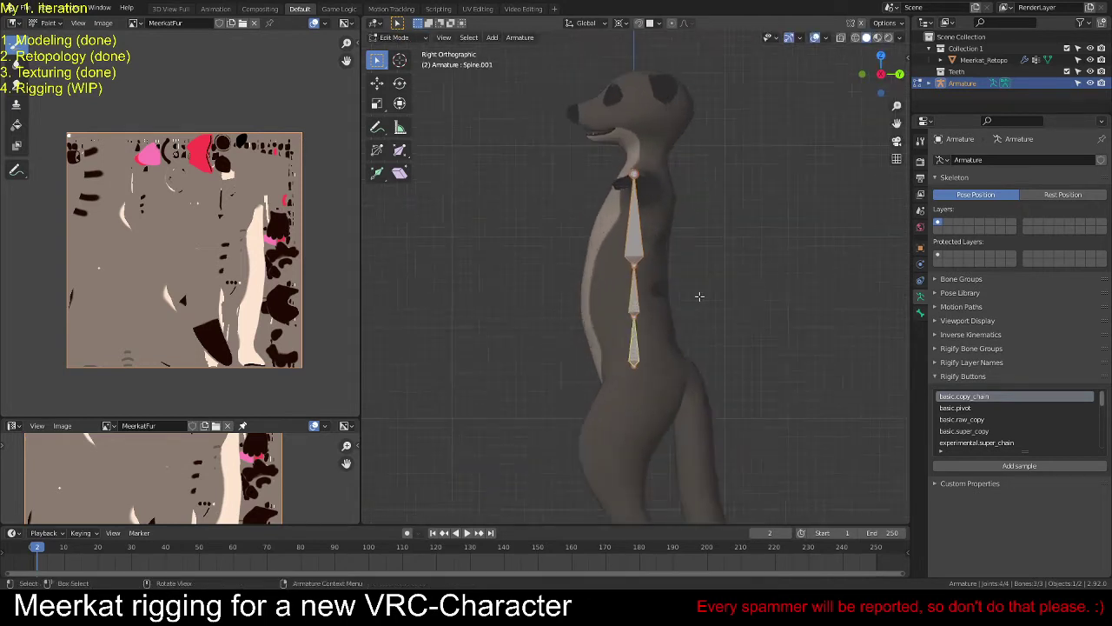
scroll(699, 296, "up", 1)
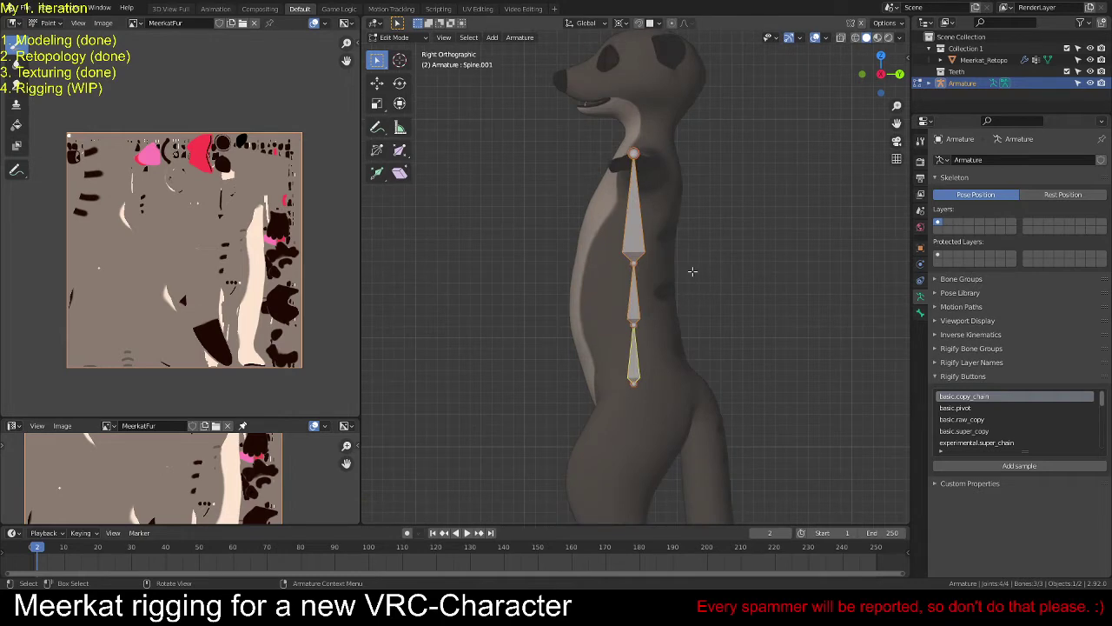
key("g")
key("y")
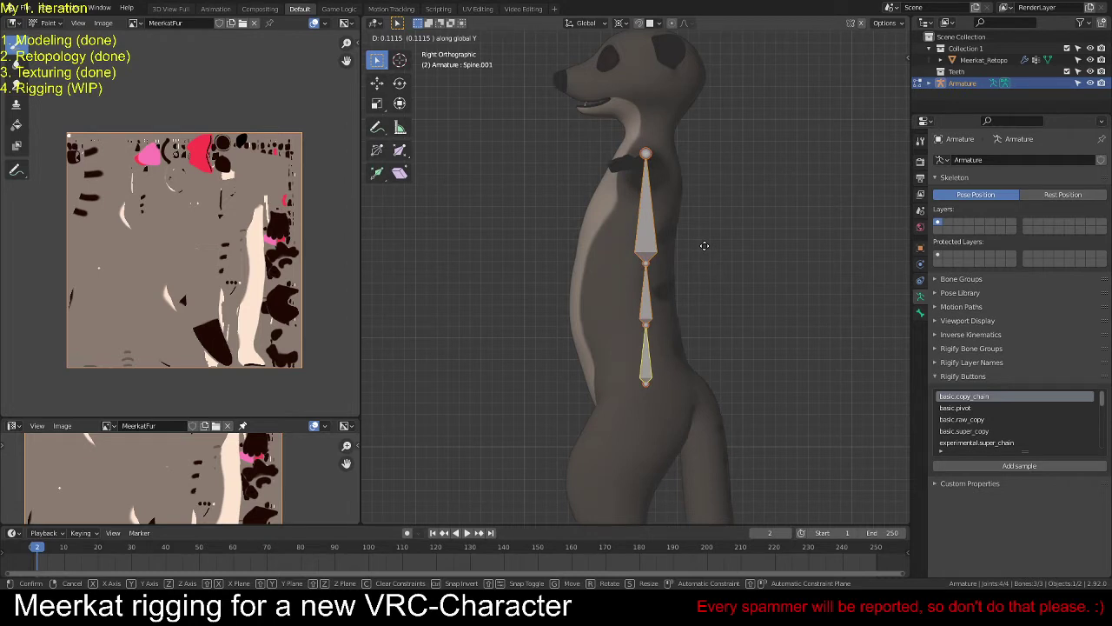
left_click(704, 246)
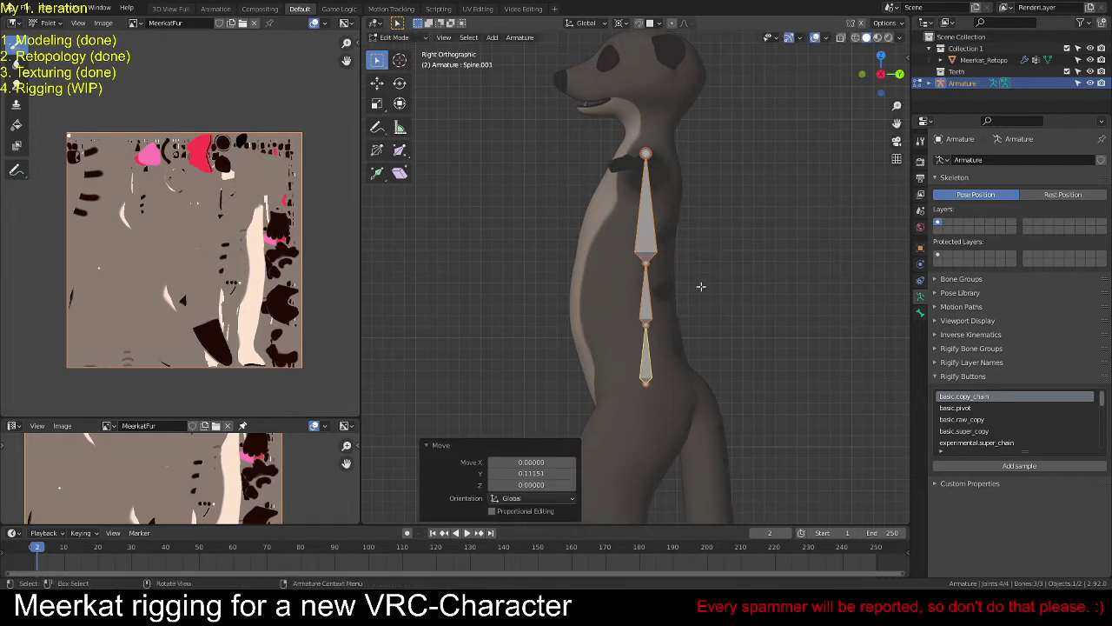
scroll(700, 275, "down", 1)
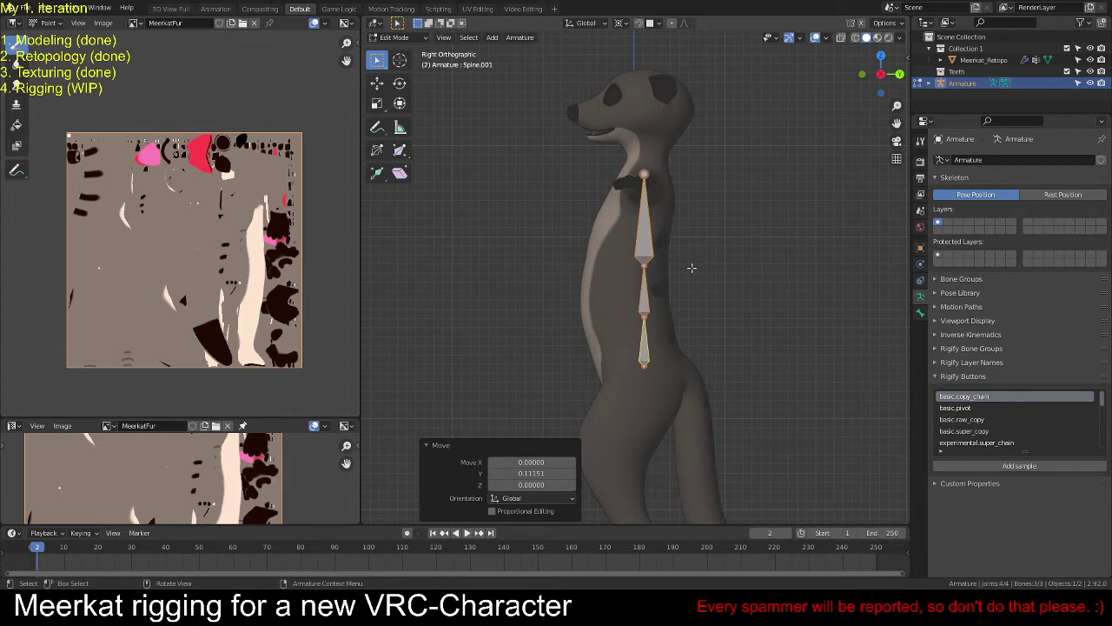
scroll(691, 267, "up", 1)
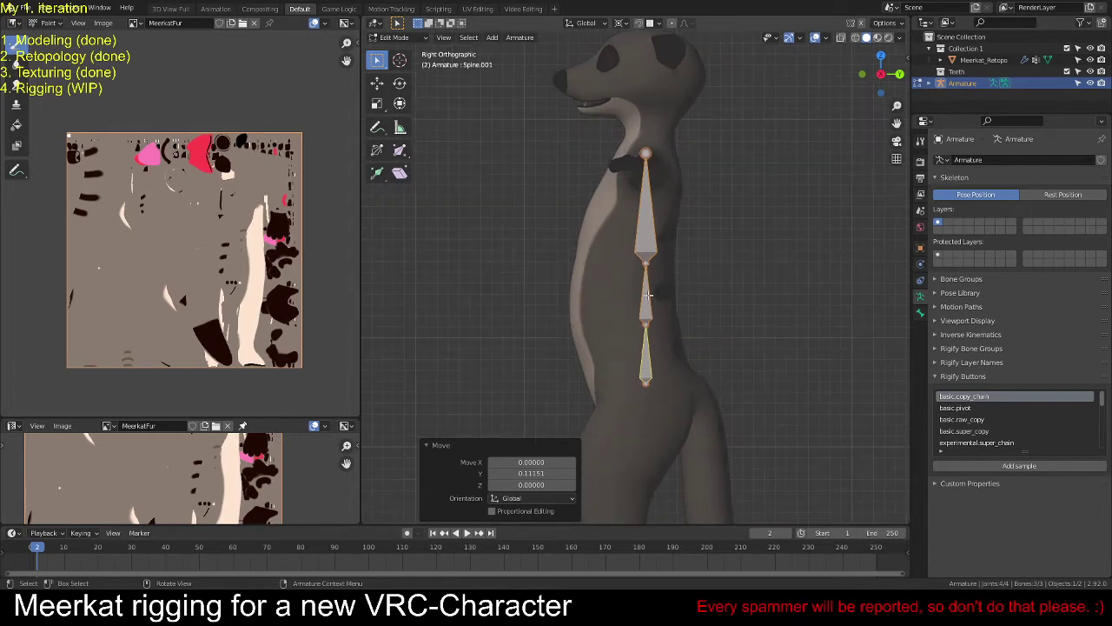
key("KP_1")
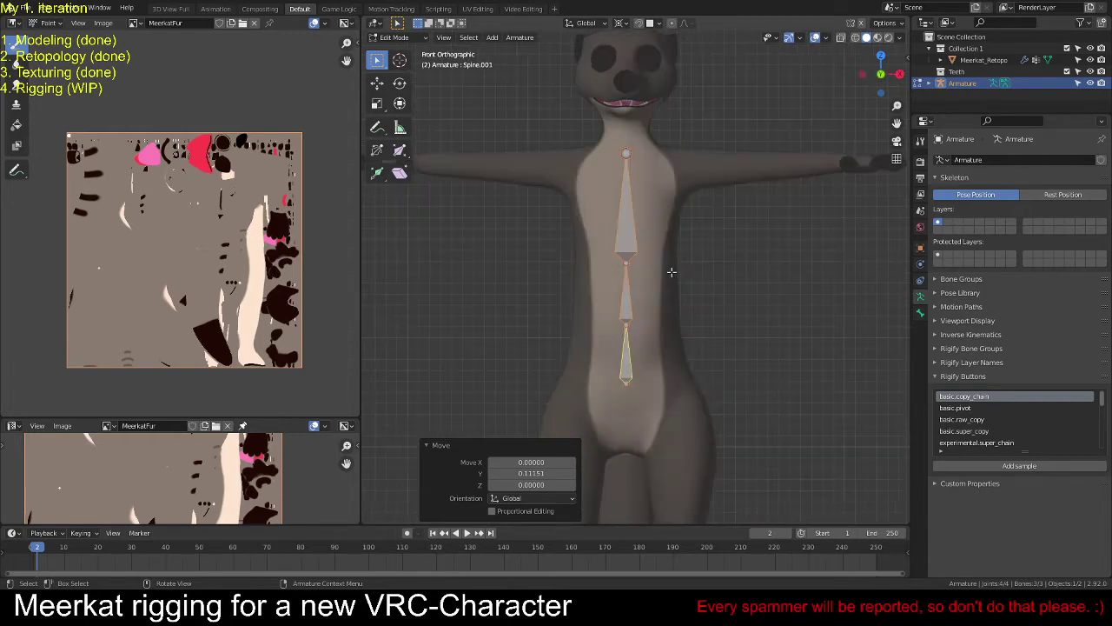
scroll(671, 272, "down", 1)
scroll(681, 274, "up", 3)
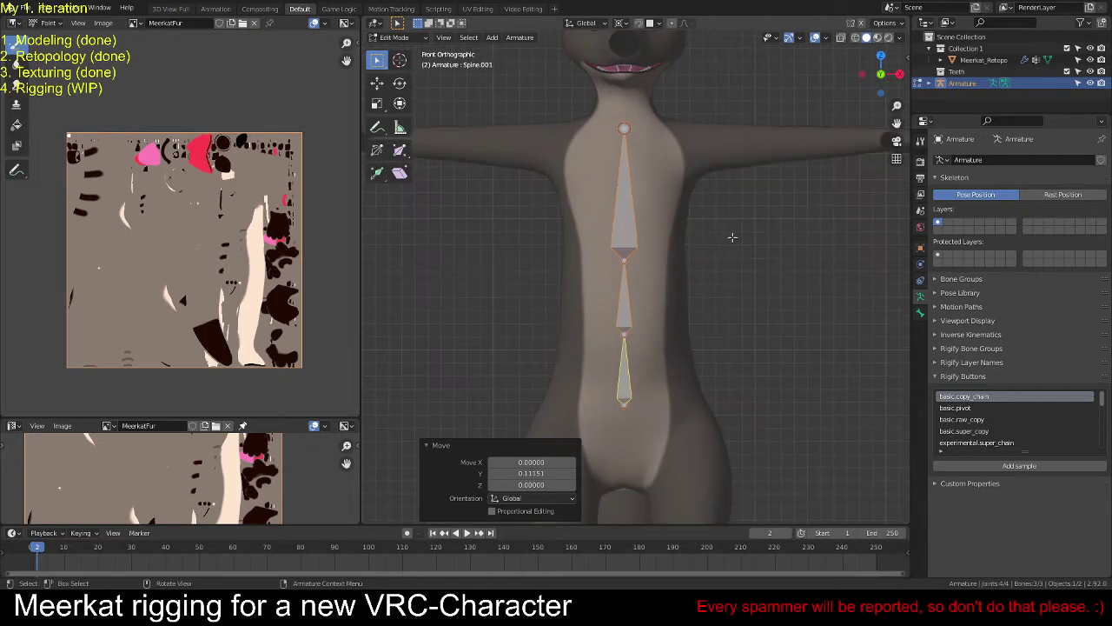
middle_click_drag(748, 248, 728, 251, "shift")
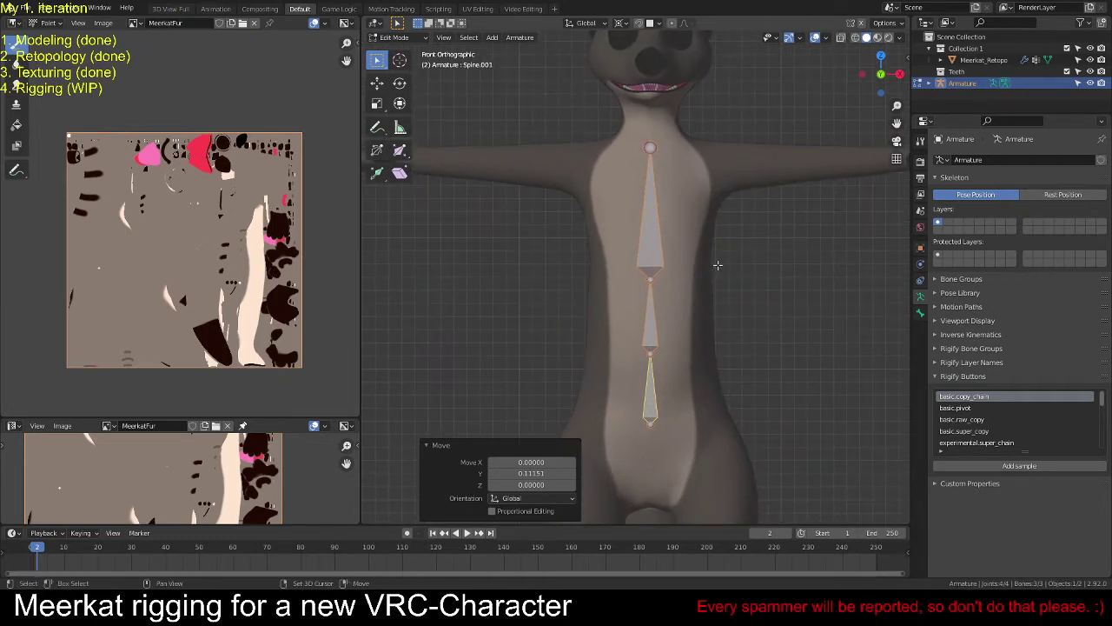
middle_click_drag(729, 271, 726, 334, "shift")
middle_click_drag(717, 263, 726, 327, "shift")
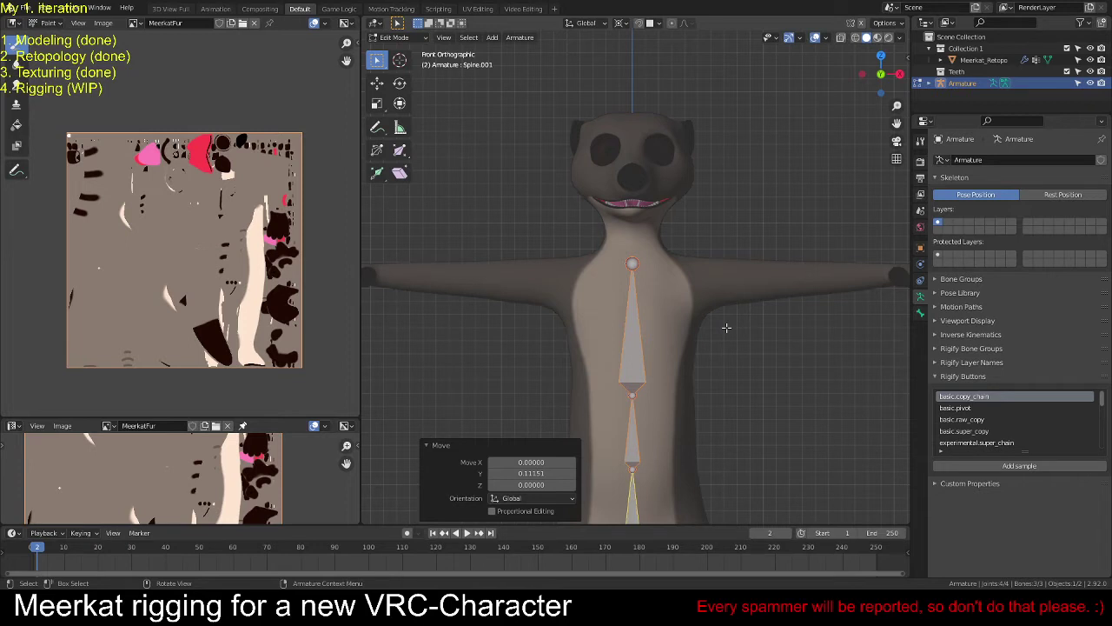
Step: Rename the upper spine bone Spine.004 and the lower one Spine.002
key("alt+a")
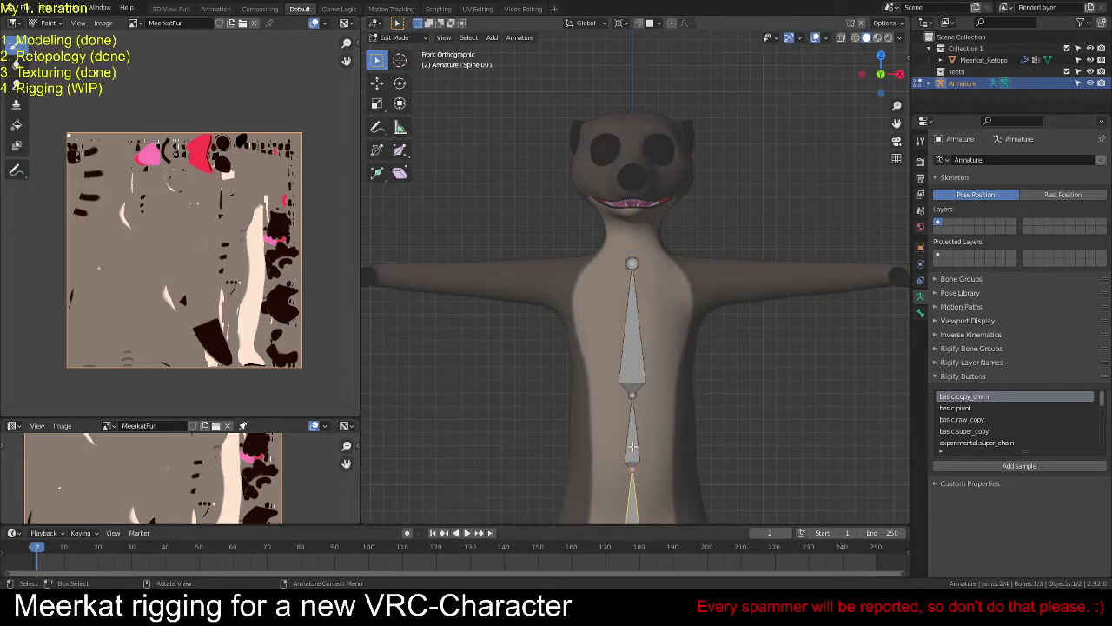
left_click(633, 447)
key("bracketright")
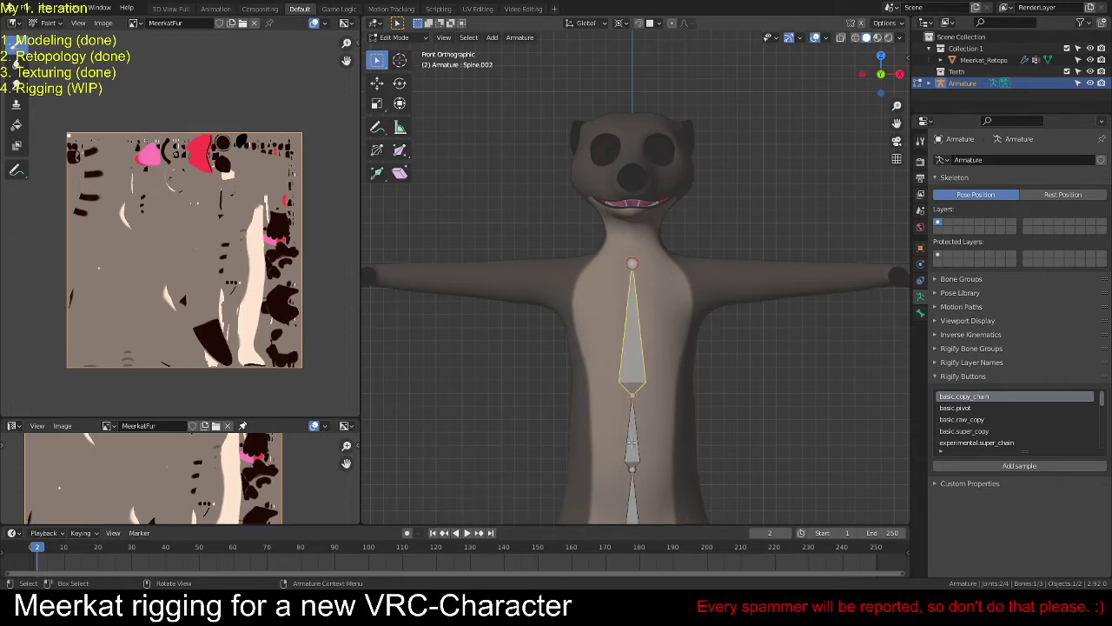
key("F2")
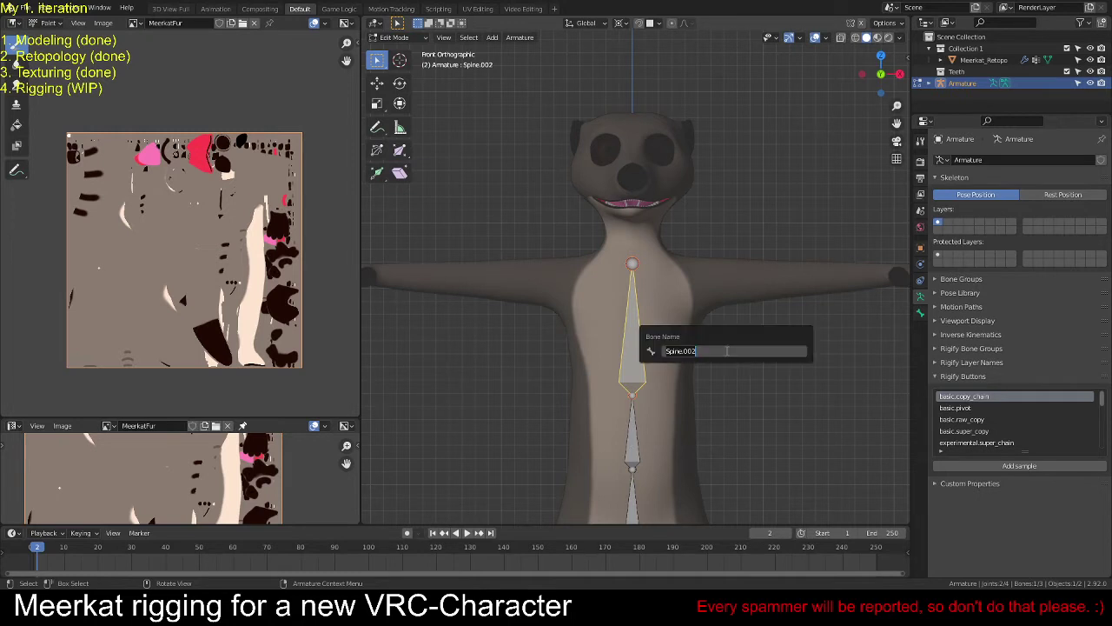
type("Spine.004")
key("Return")
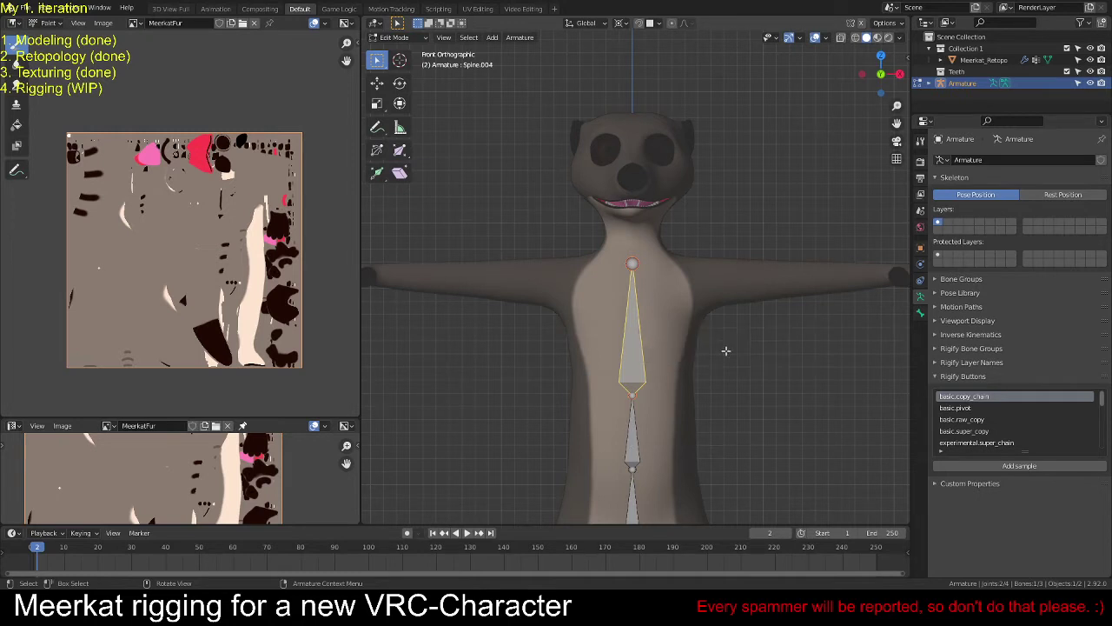
left_click(631, 443)
key("F2")
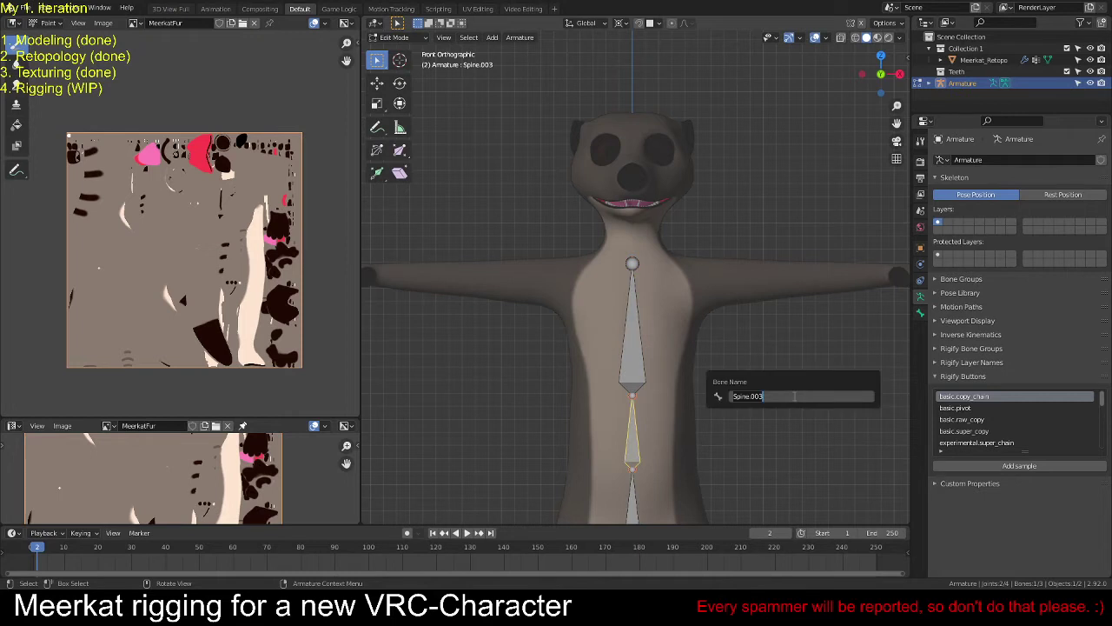
type("Spine.002")
key("Return")
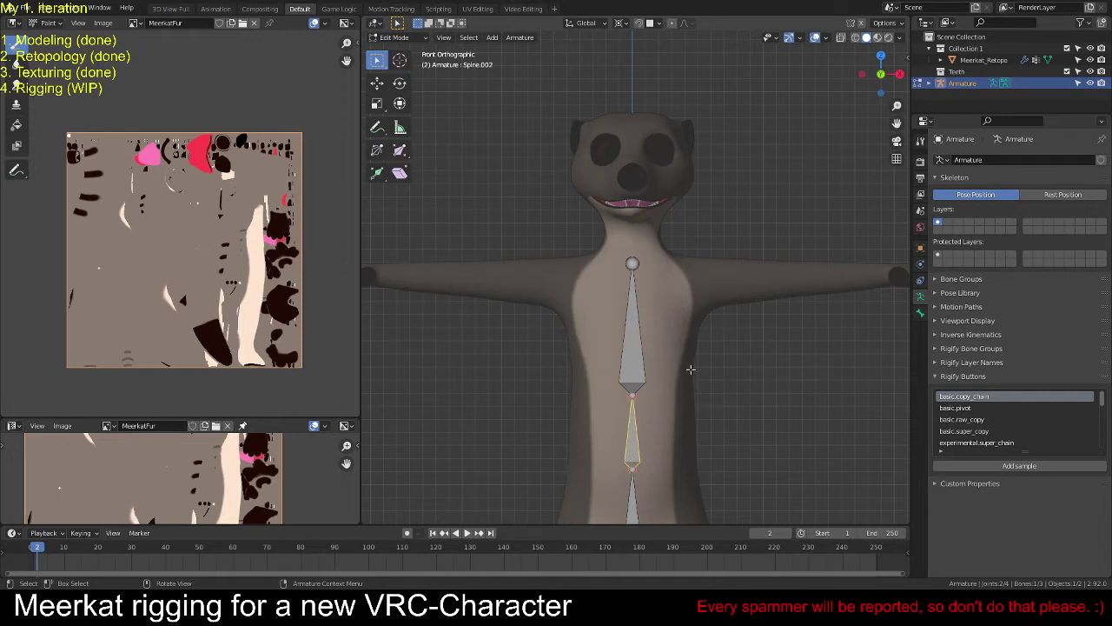
Step: Rename the upper spine bone from Spine.004 to Spine.003
left_click(631, 364)
key("F2")
key("End")
key("BackSpace")
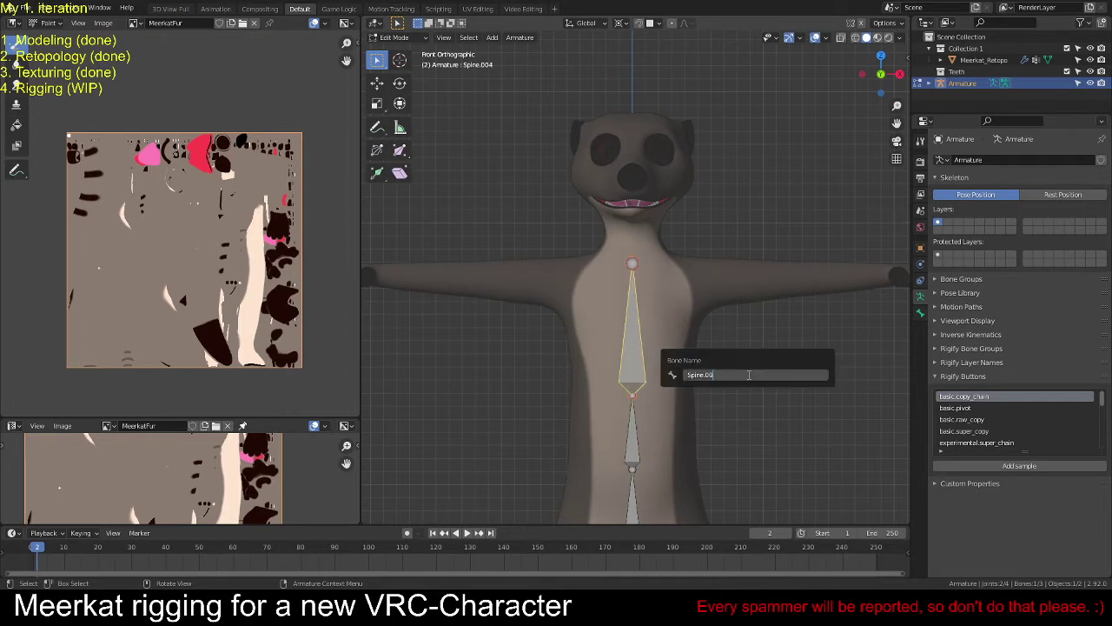
type("3")
key("Return")
Step: Check each spine bone, then select the top joint of Spine.003
middle_click_drag(671, 406, 663, 314, "shift")
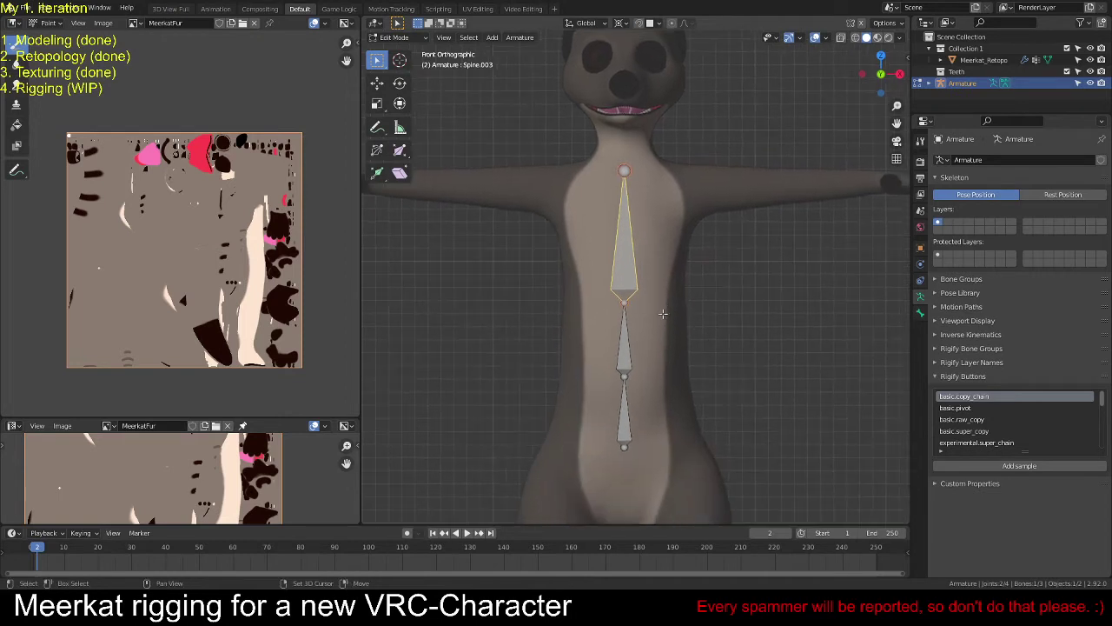
left_click(626, 405)
left_click(626, 353)
left_click(618, 258)
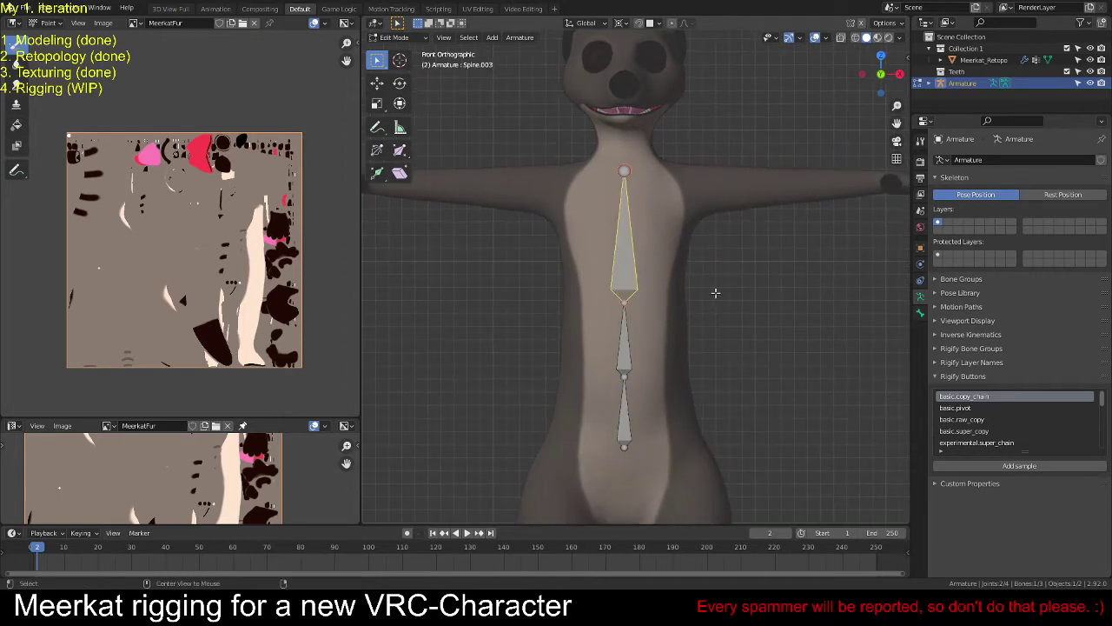
left_click(716, 293)
scroll(695, 298, "up", 5, "shift")
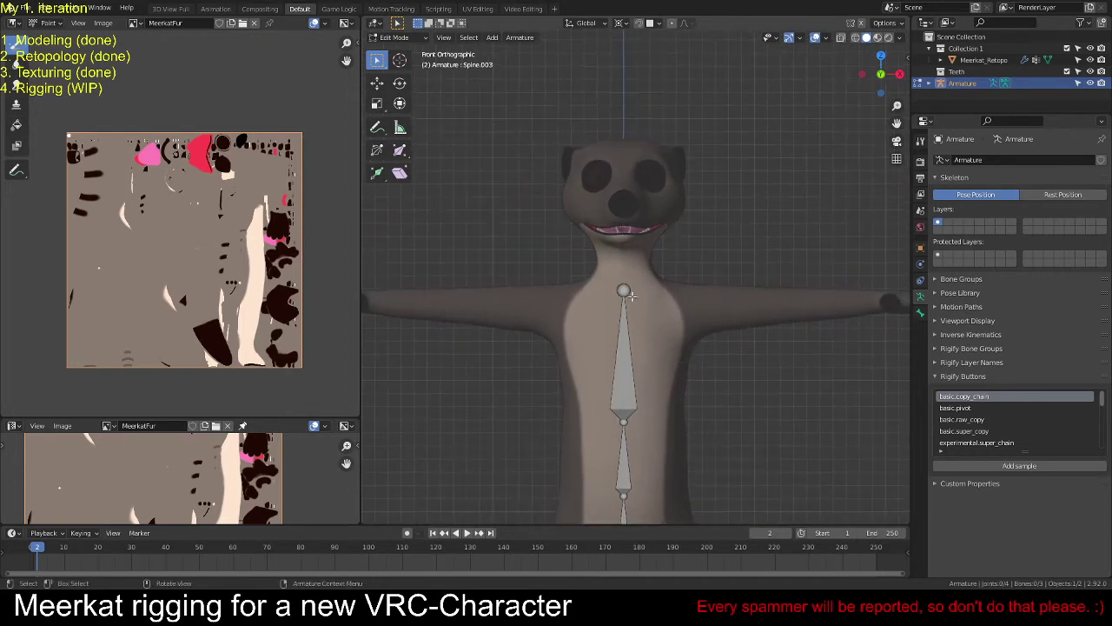
left_click(624, 290)
scroll(649, 272, "up", 2)
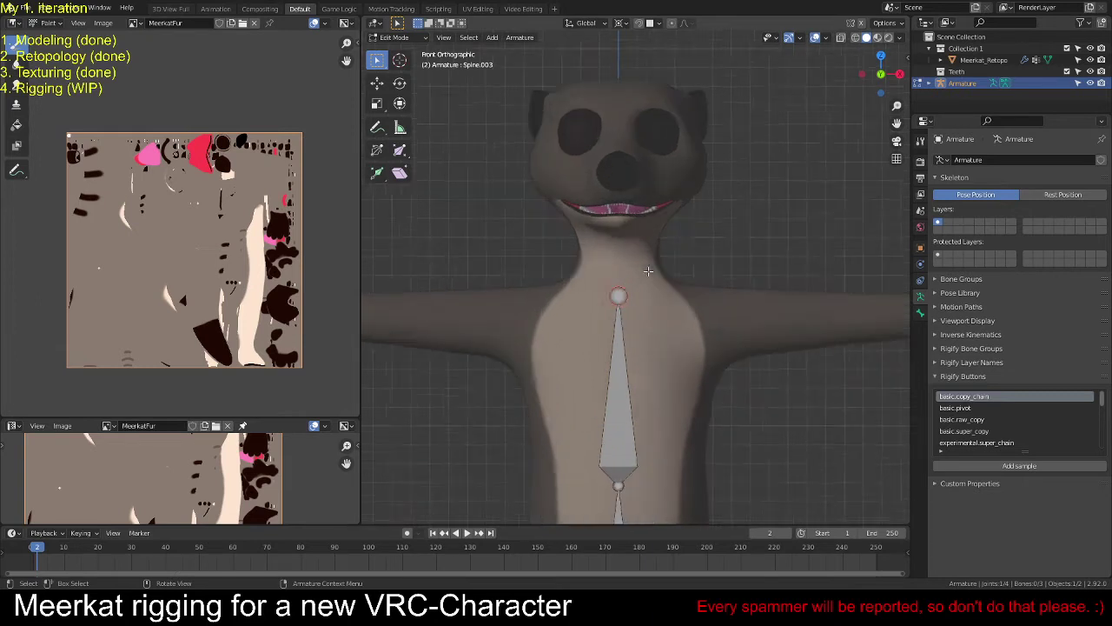
scroll(648, 271, "up", 1)
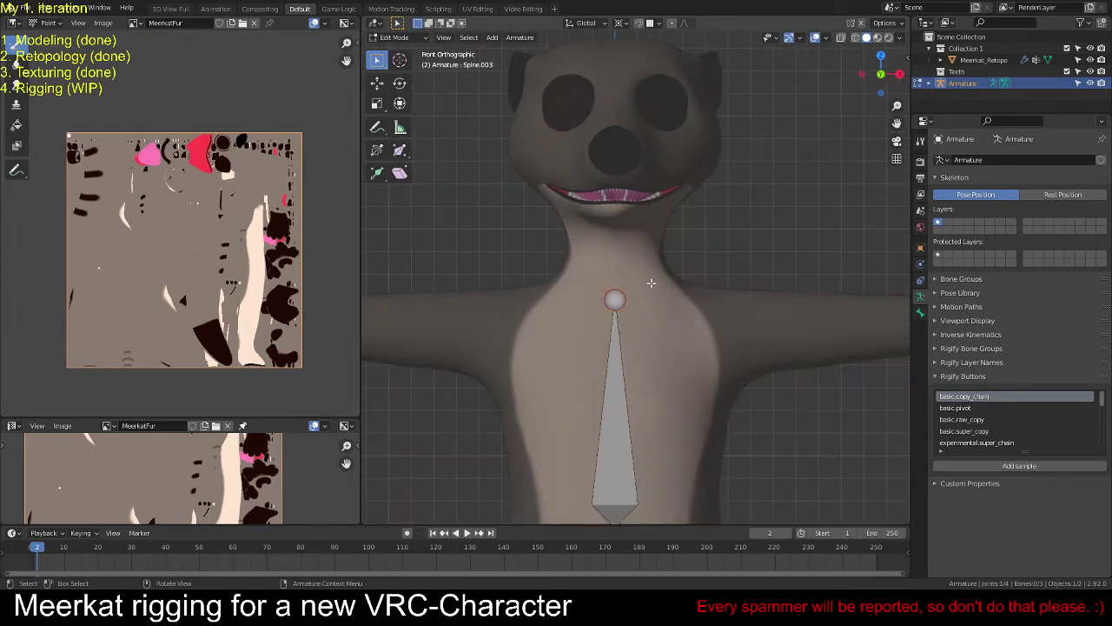
Step: Extrude a bone from Spine.003's tip up to the neck and name it Neck
key("e")
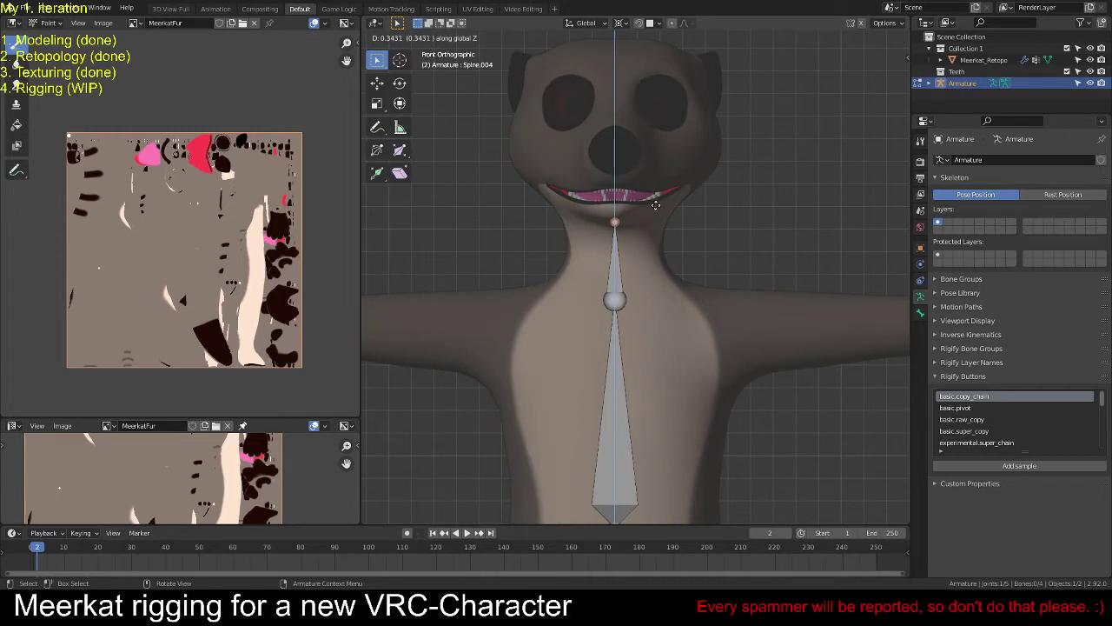
left_click(656, 204)
left_click(617, 255)
key("F2")
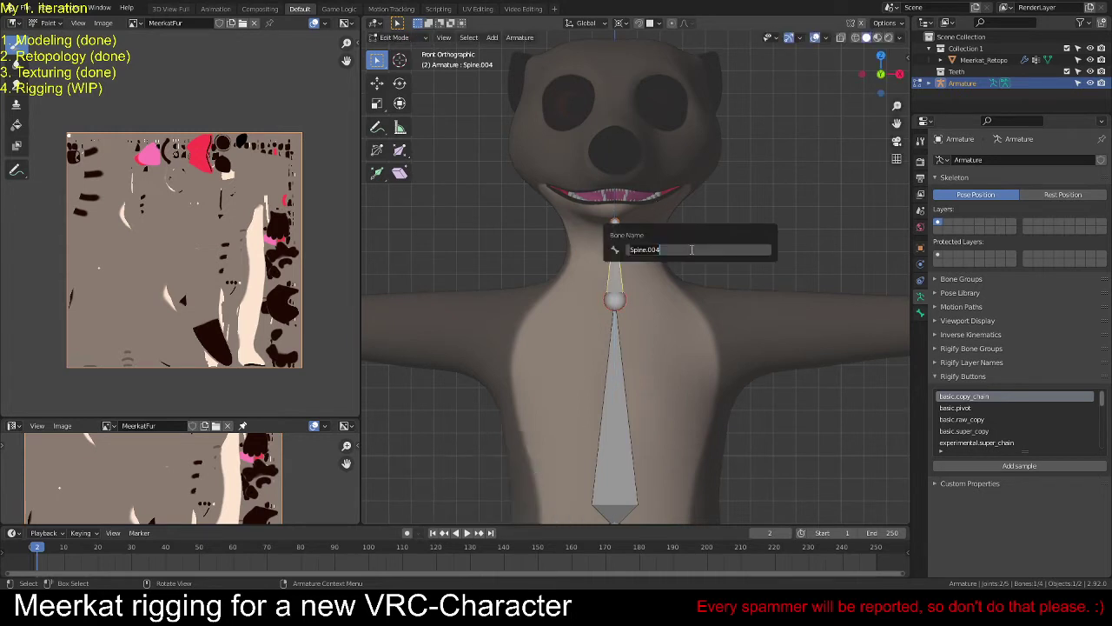
type("Neck")
key("Return")
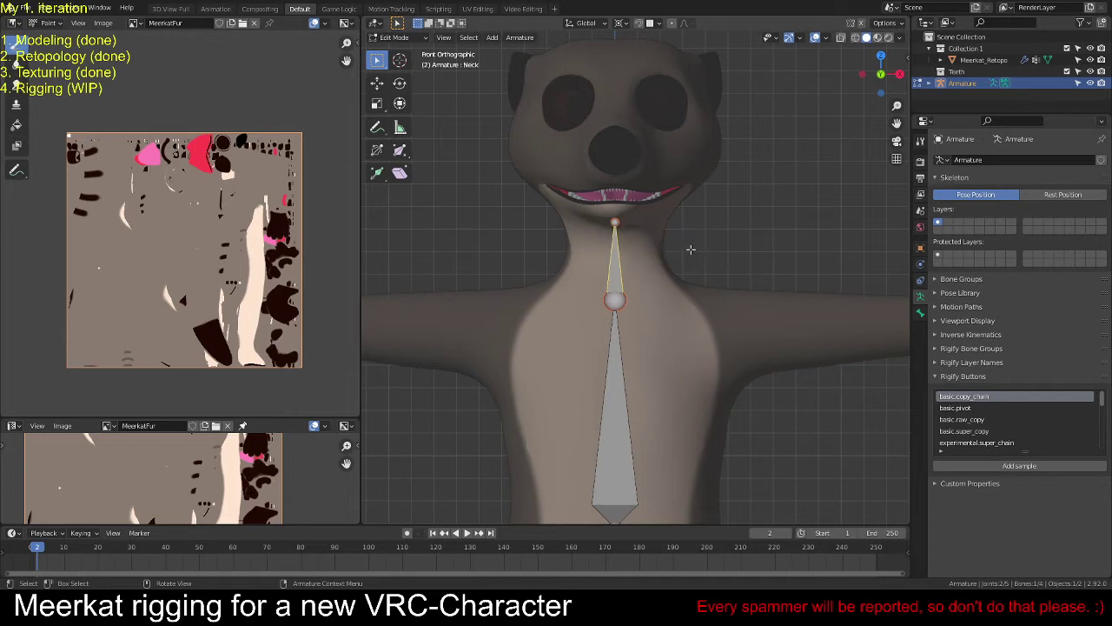
Step: In right view, extrude a bone from the neck tip to the top of the head, named Head
key("KP_3")
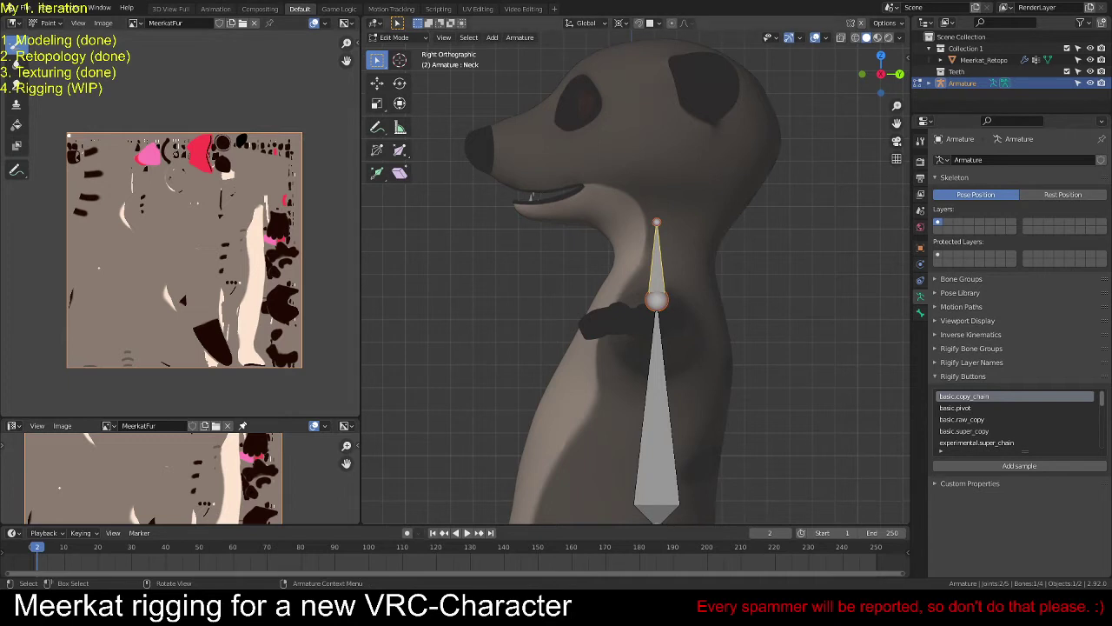
left_click(657, 222)
key("e")
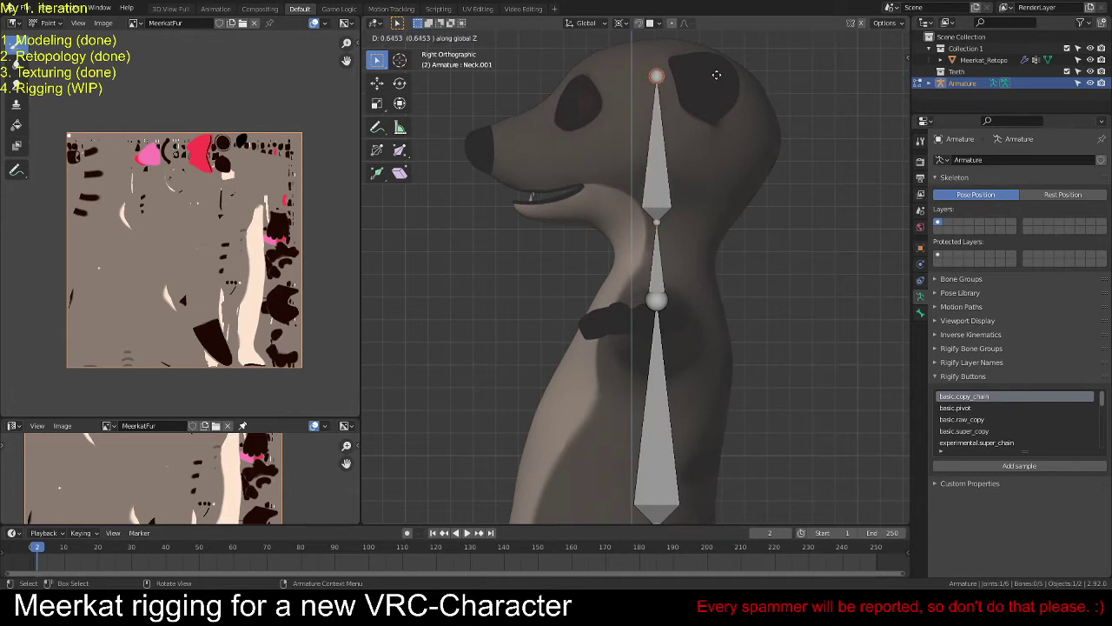
left_click(717, 77)
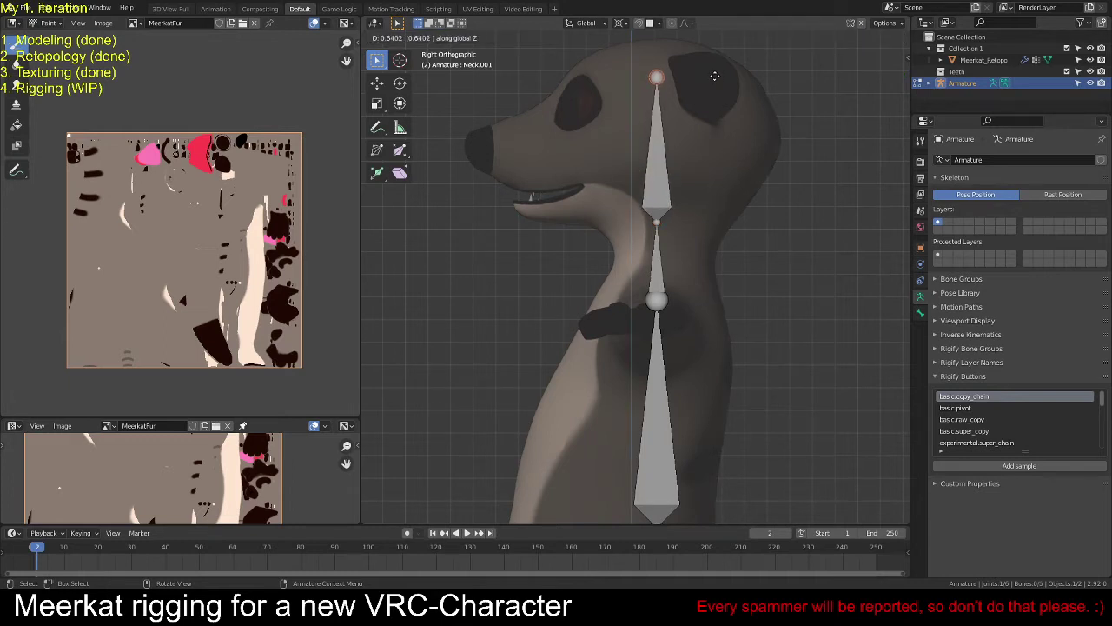
left_click(660, 166)
key("F2")
type("Head")
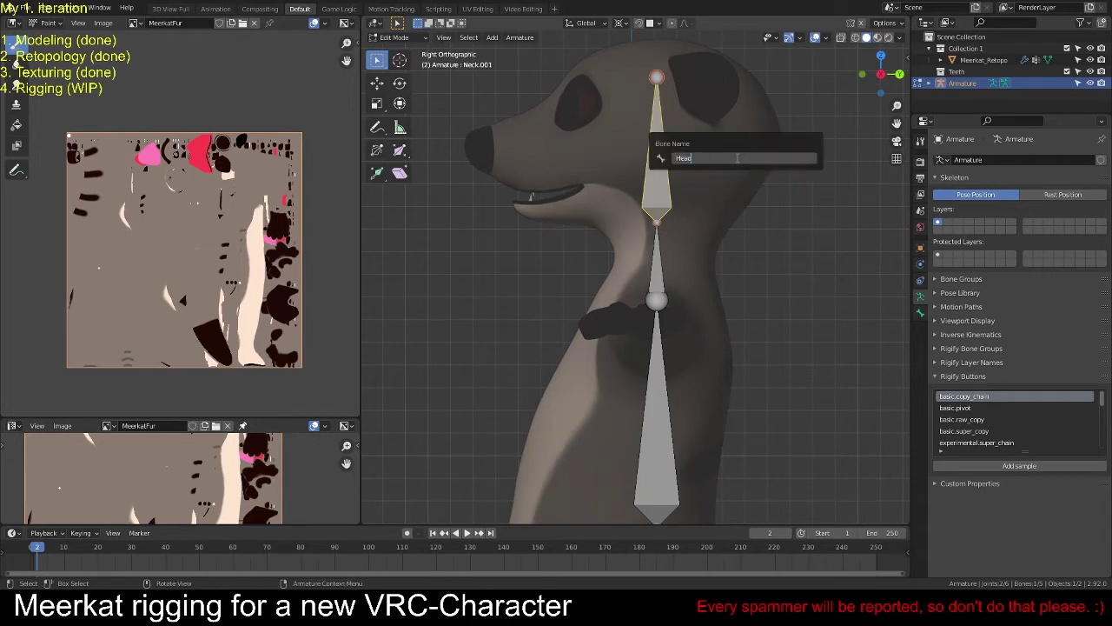
key("Return")
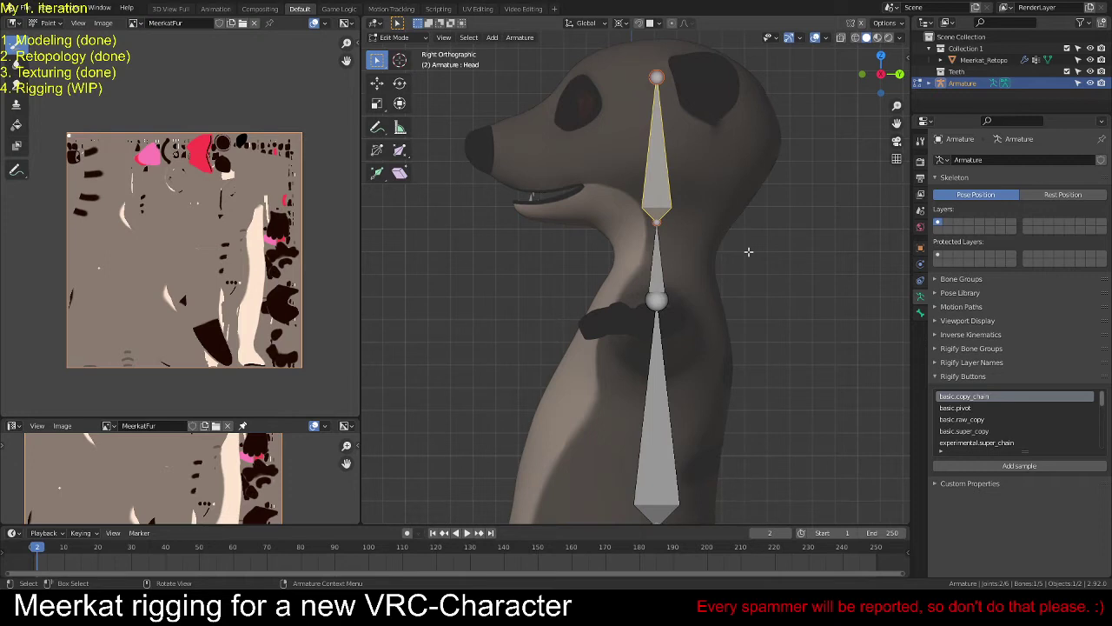
key("KP_1")
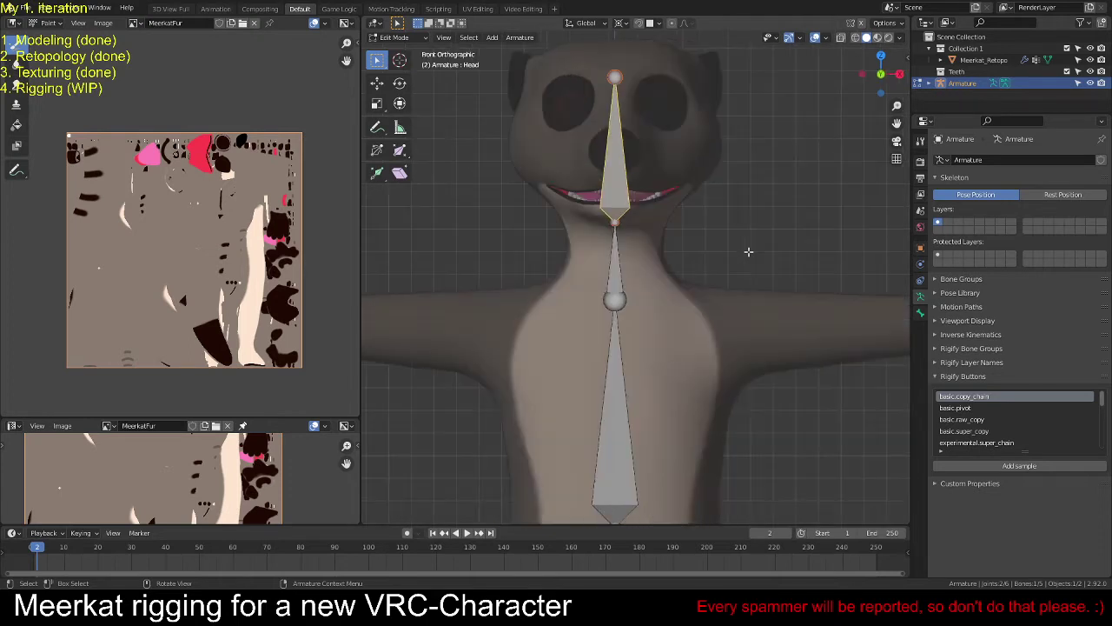
left_click(748, 252)
scroll(749, 251, "down", 5)
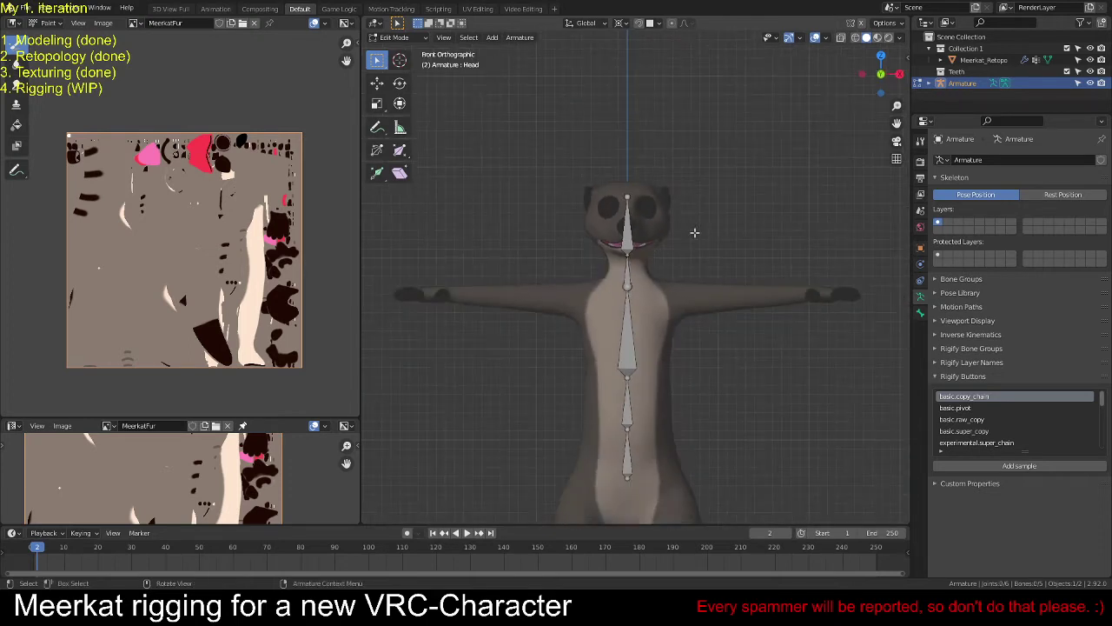
Step: Return to Object Mode, save RetopoTexturedRigging_MeerkatNewOne33.blend, and browse the recent files list
key("Tab")
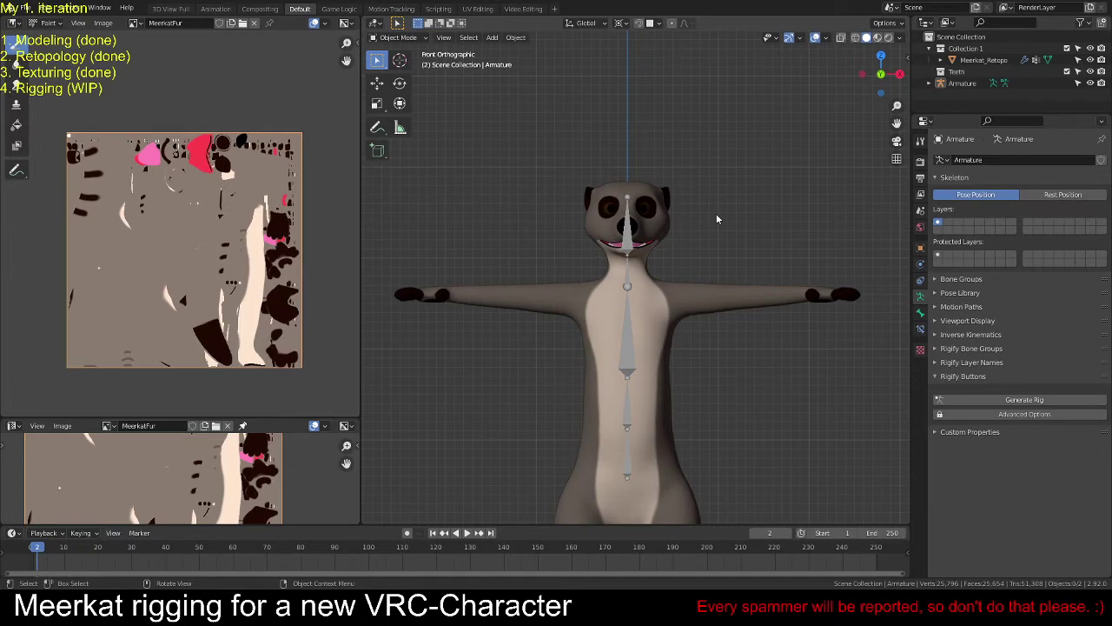
key("ctrl+s")
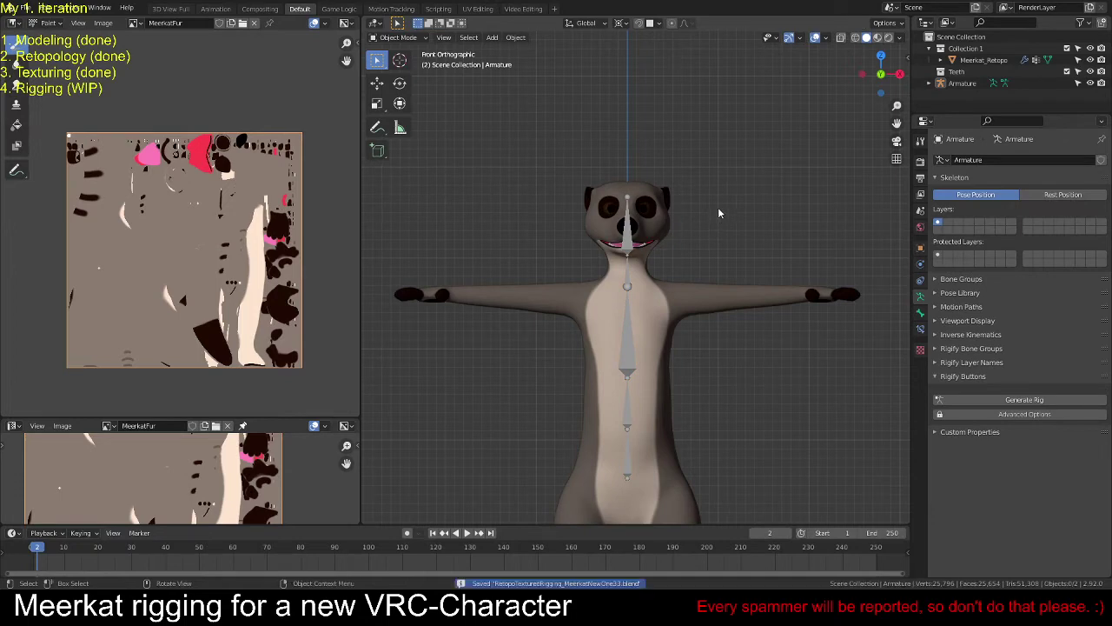
left_click(23, 9)
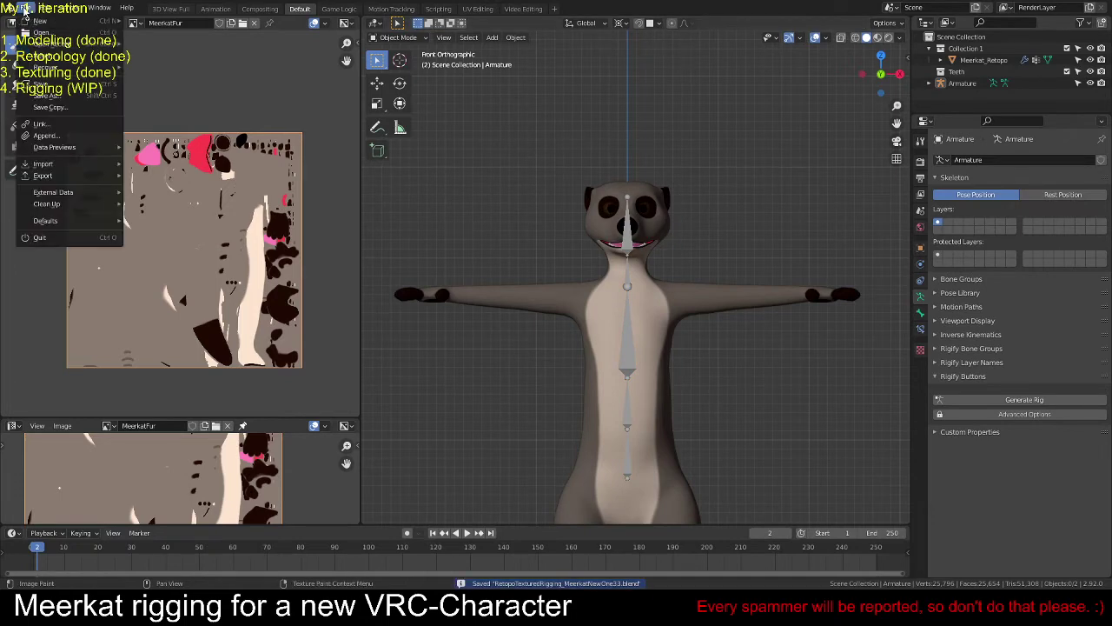
mouse_move(54, 45)
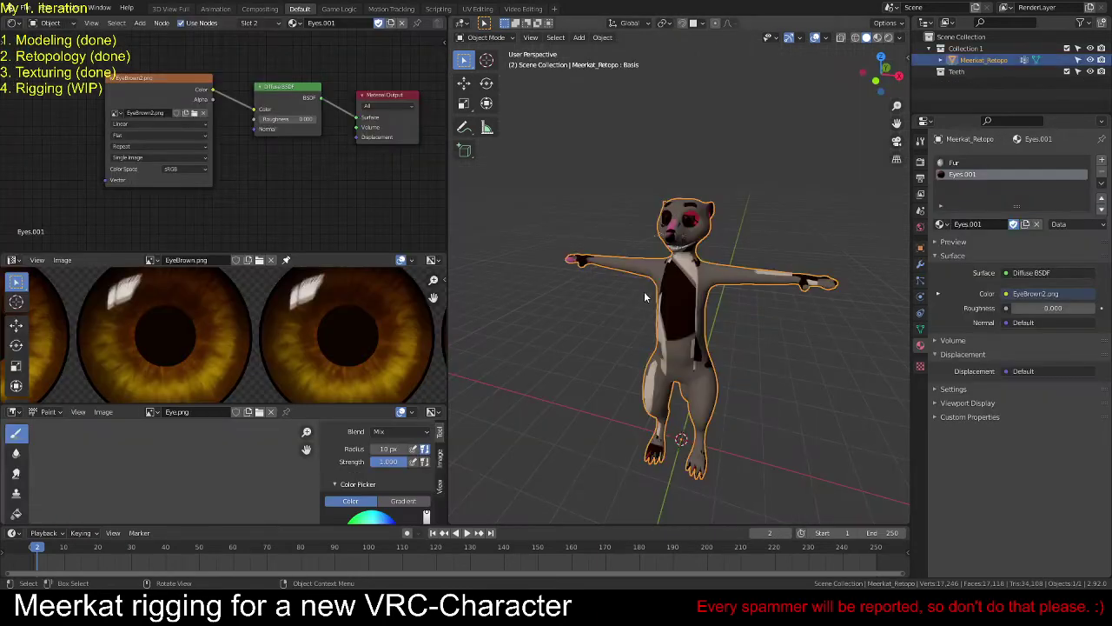
scroll(689, 258, "up", 2)
Step: In Edit Mode, select all the whisker strands on the meerkat mesh
key("Tab")
scroll(689, 258, "up", 3)
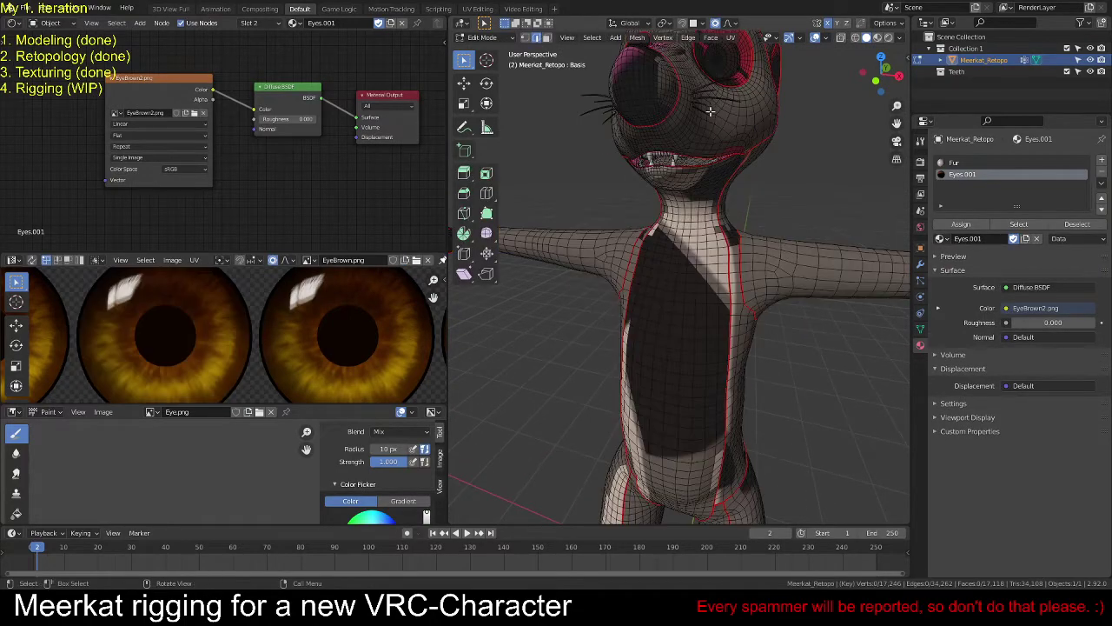
middle_click_drag(673, 98, 630, 295)
scroll(733, 262, "up", 4)
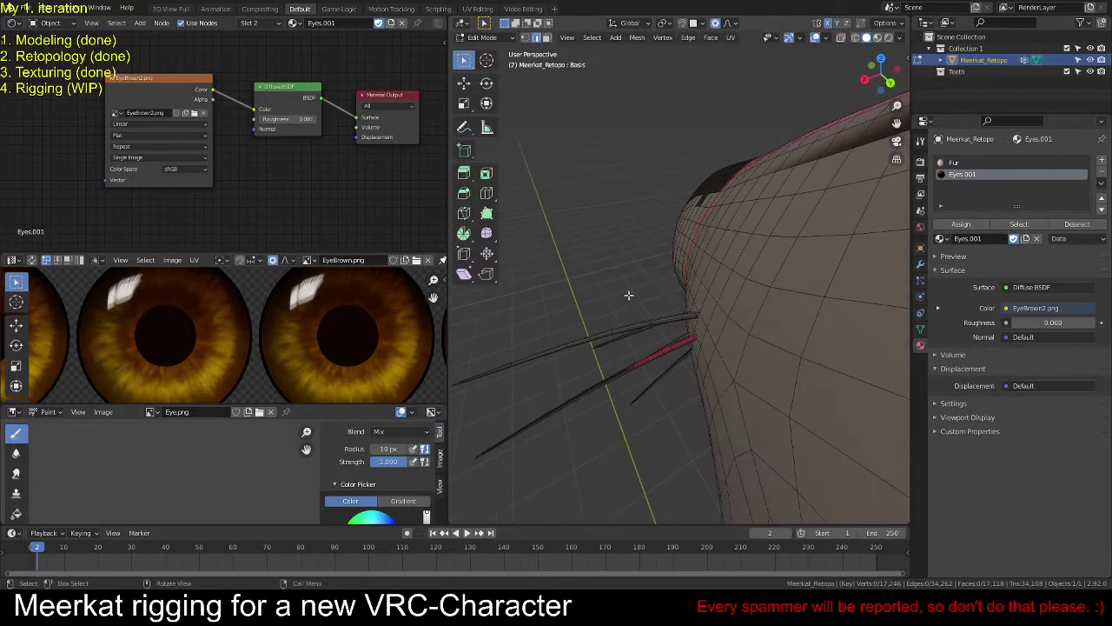
left_click_drag(616, 319, 659, 404)
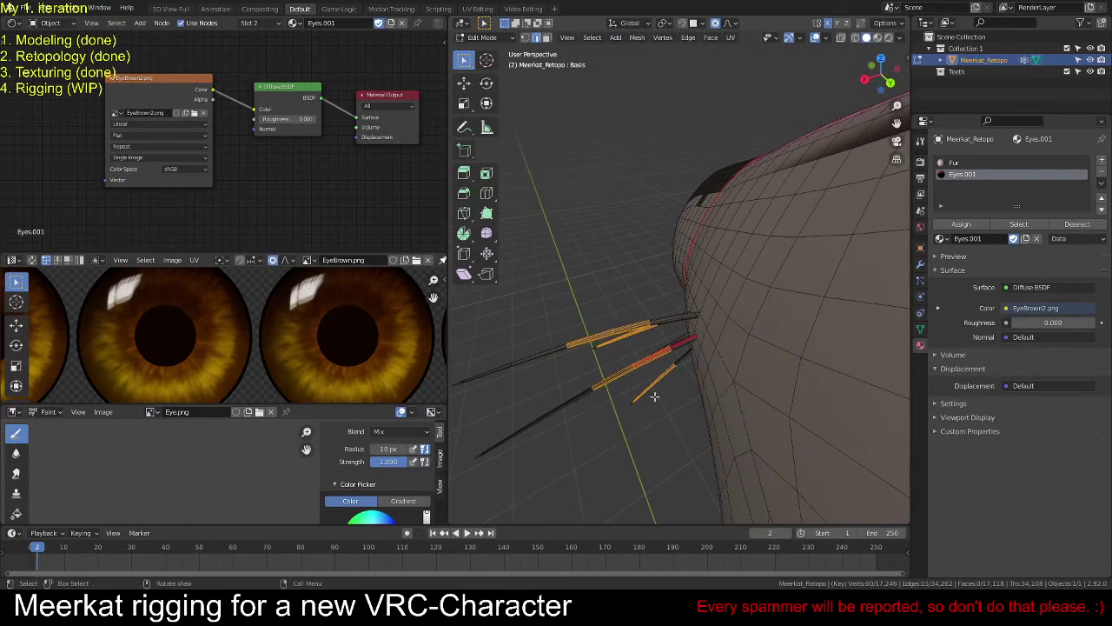
key("ctrl+l")
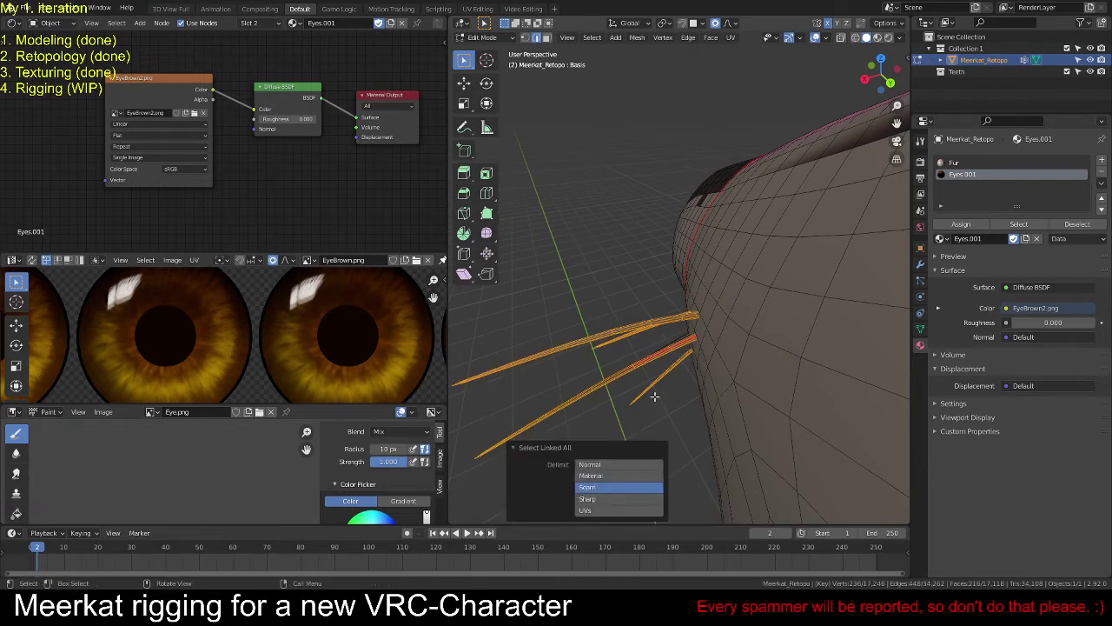
key("p")
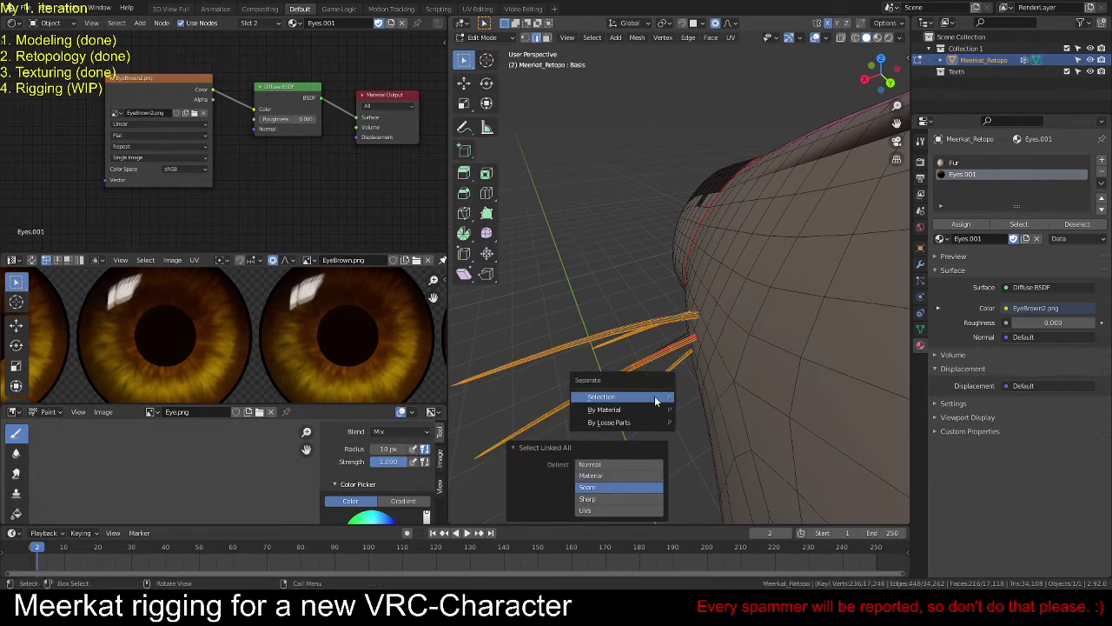
middle_click_drag(603, 314, 662, 368)
key("c")
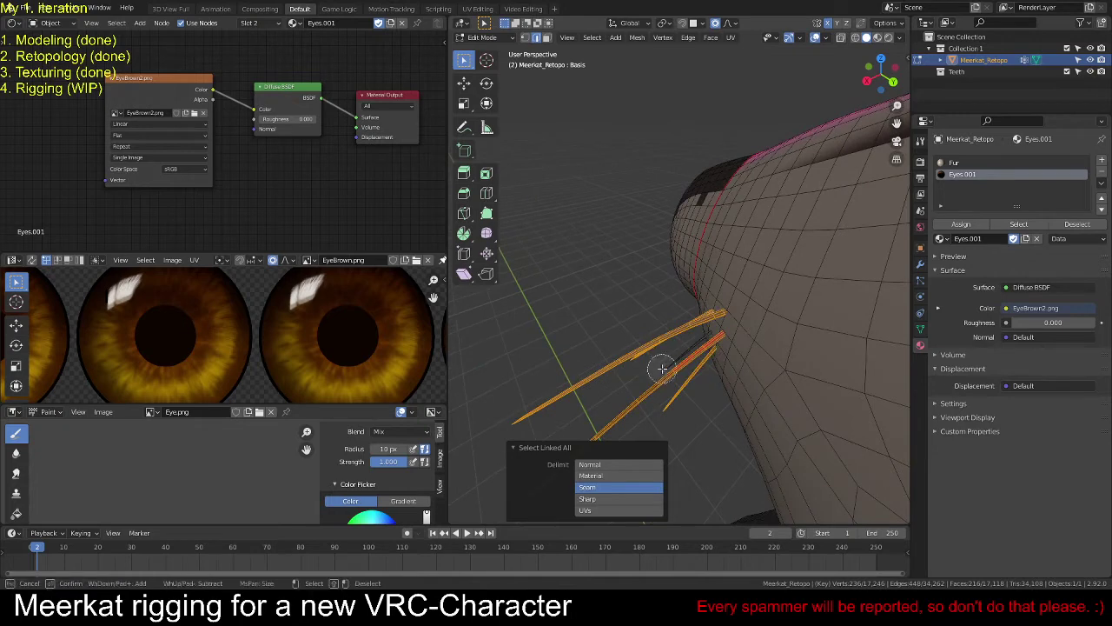
left_click(663, 367)
right_click(666, 361)
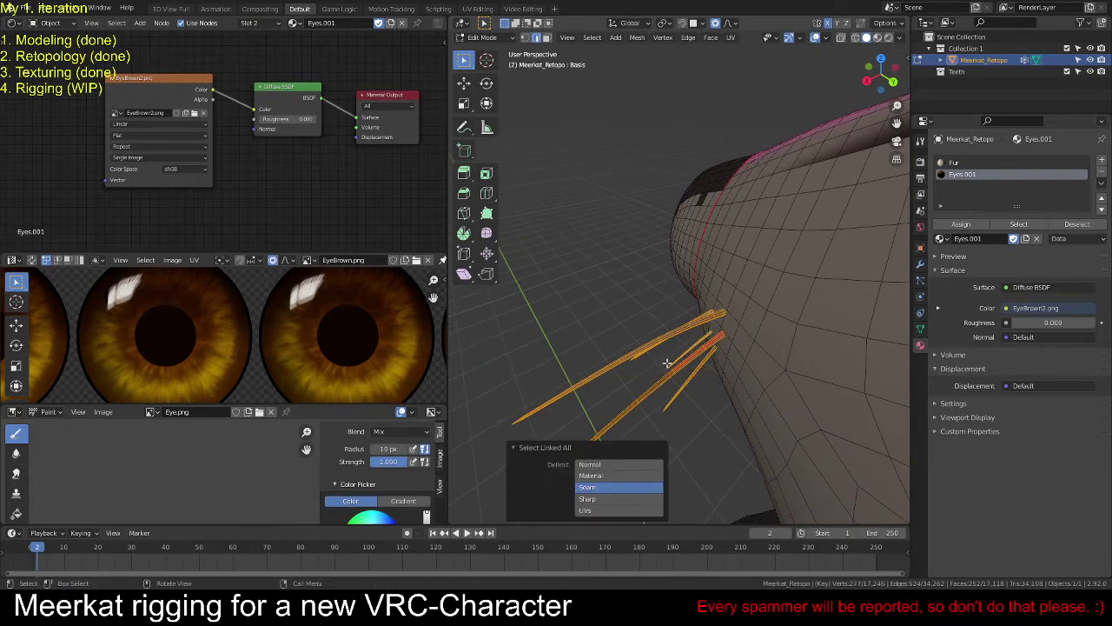
middle_click_drag(537, 356, 609, 379)
left_click(600, 465)
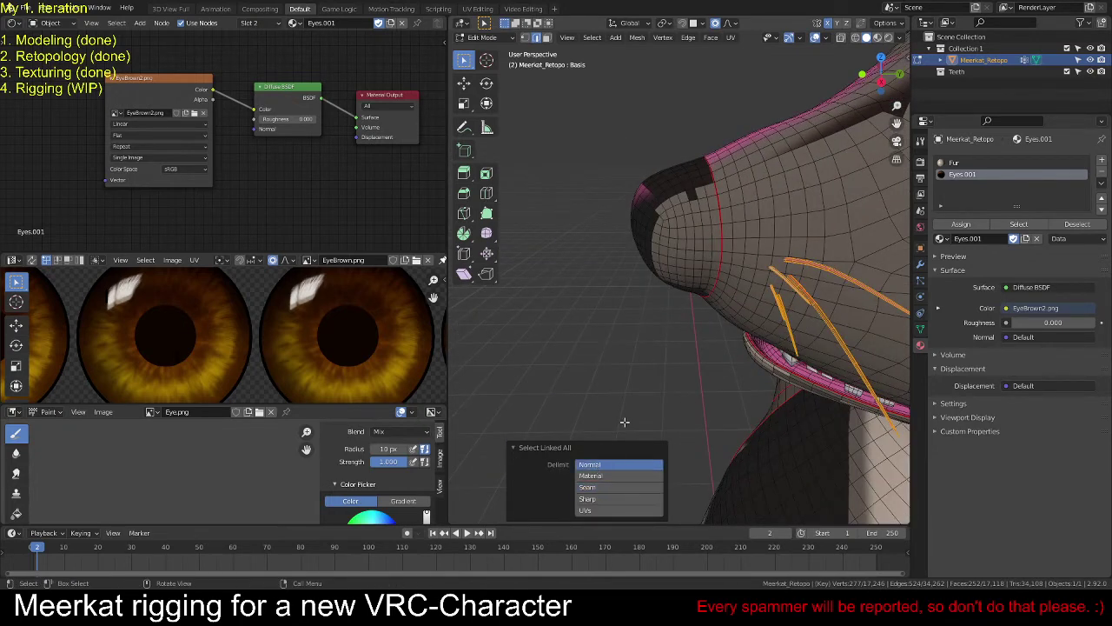
middle_click_drag(624, 422, 719, 378)
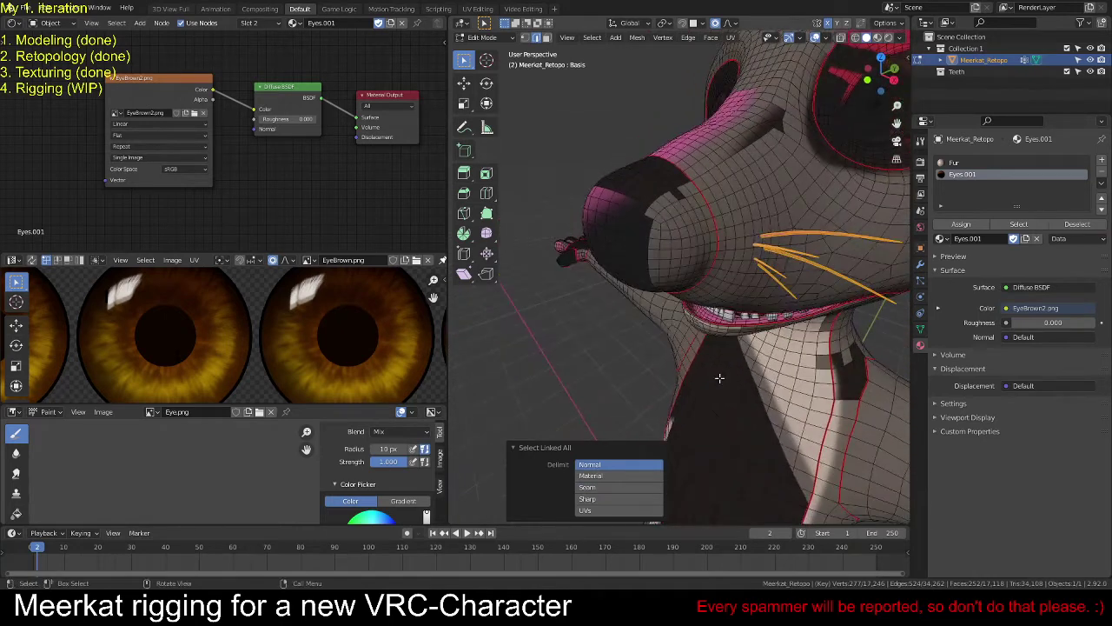
Step: Separate the whiskers into Meerkat_Retopo.001 and copy that object in Object Mode
key("p")
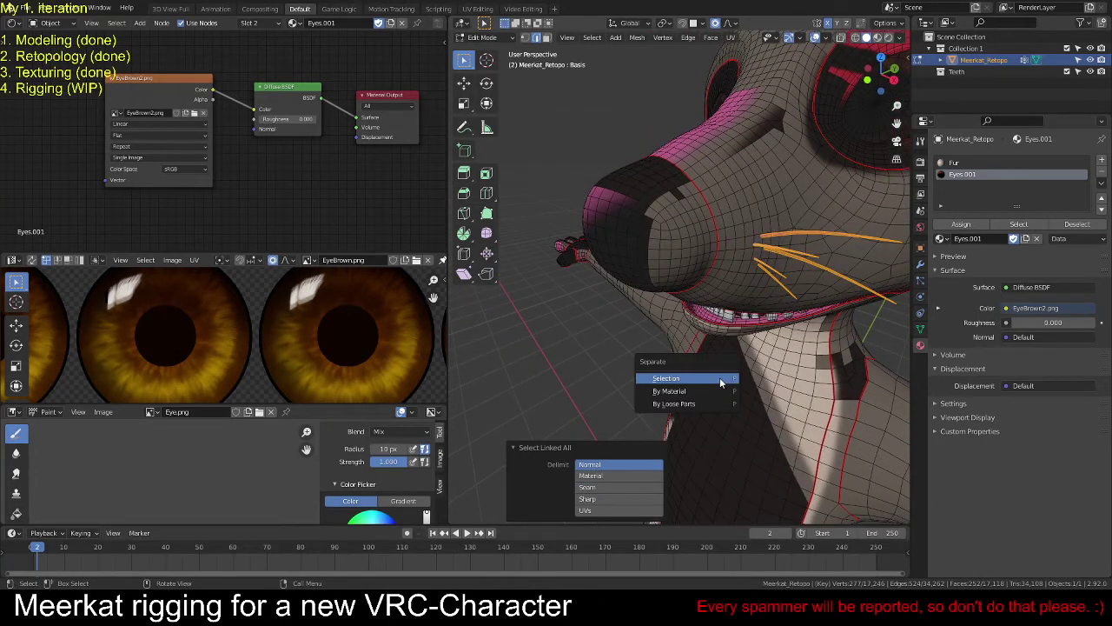
left_click(721, 380)
left_click(978, 71)
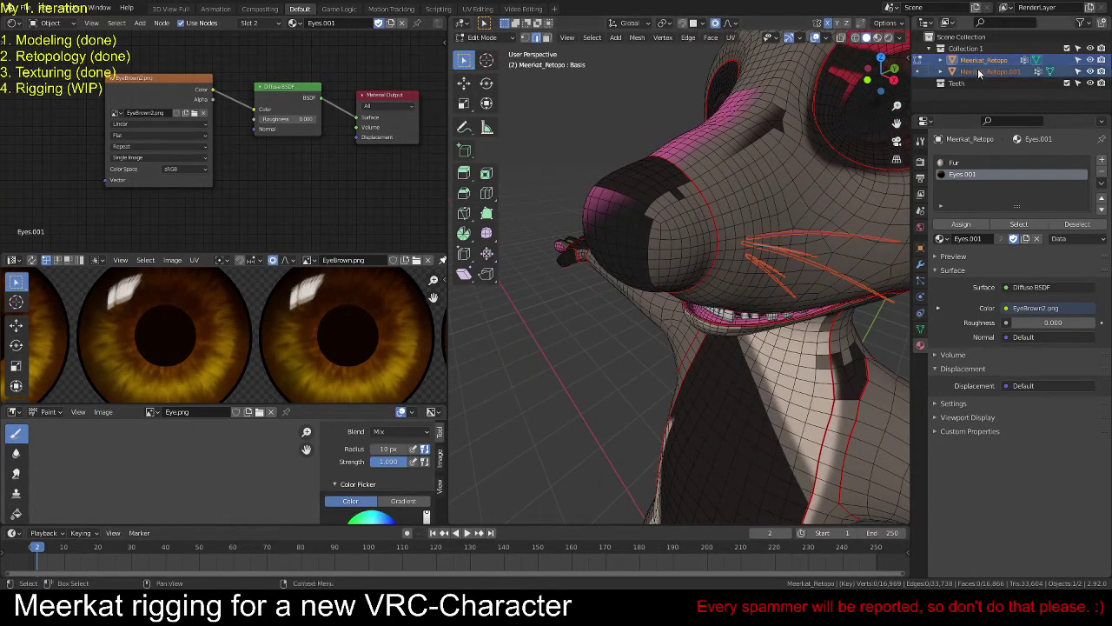
key("Tab")
key("ctrl+c")
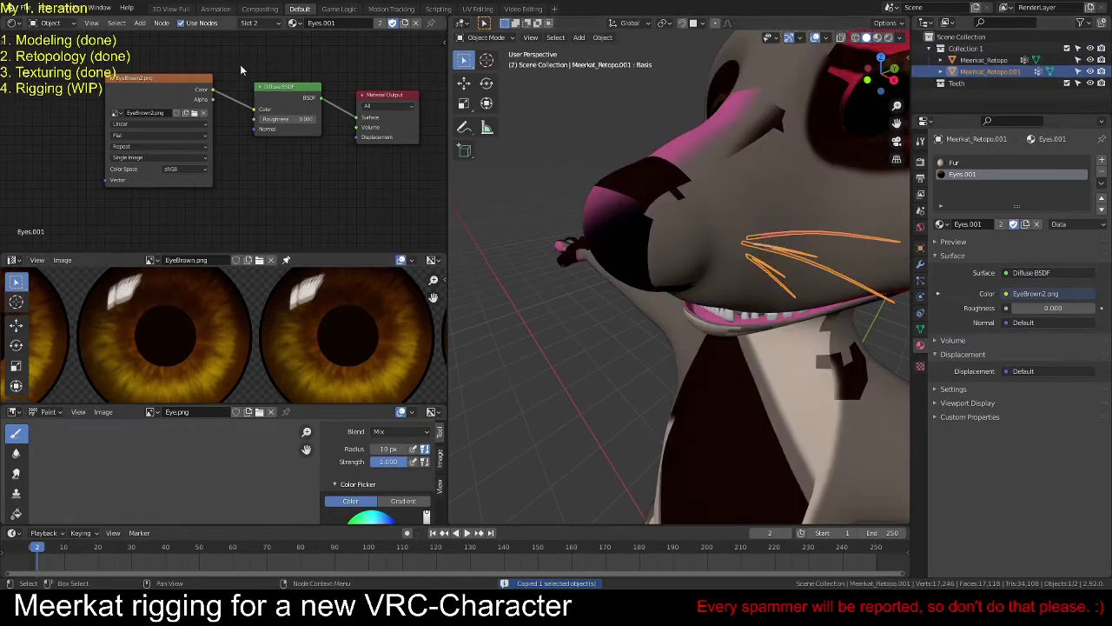
left_click(17, 8)
Step: Reopen the rigging file without saving, paste the whiskers, and join them into Meerkat_Retopo
mouse_move(52, 44)
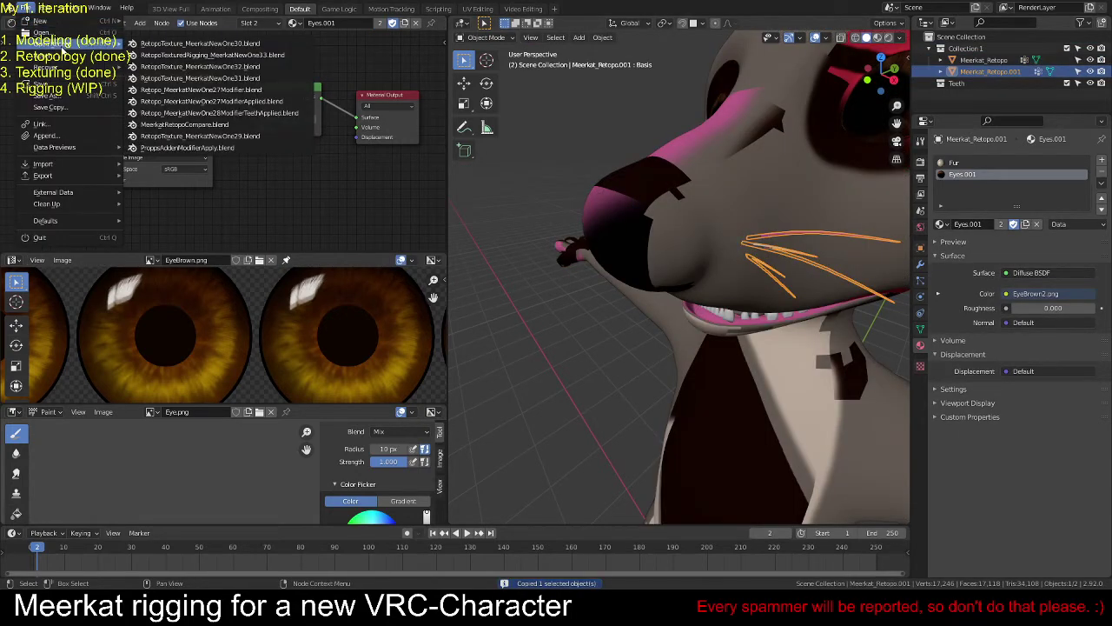
left_click(198, 56)
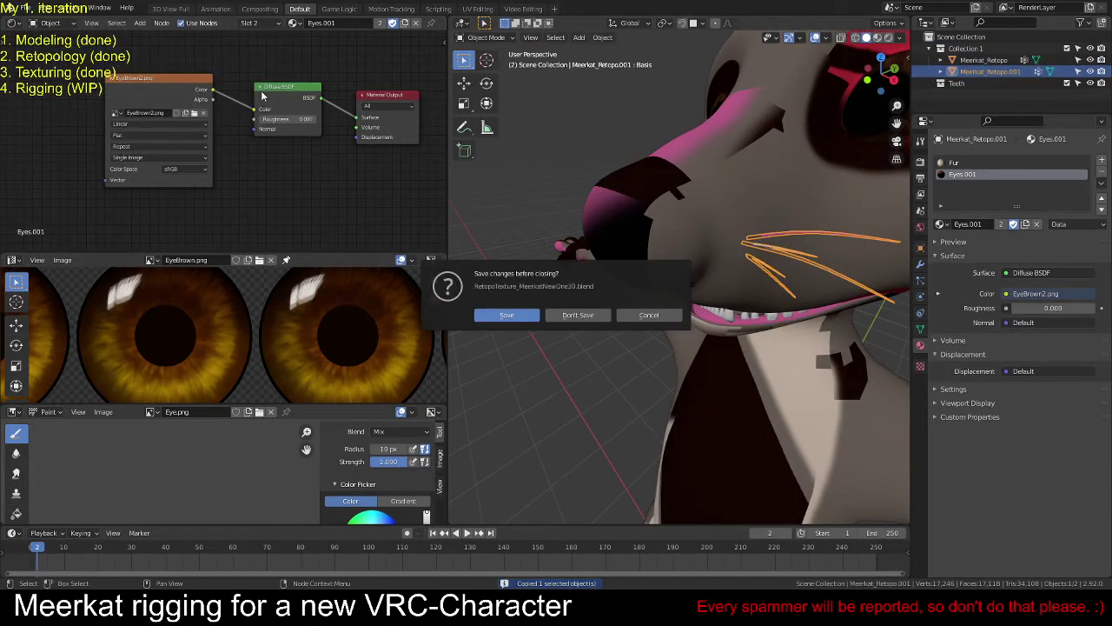
left_click(578, 314)
key("ctrl+v")
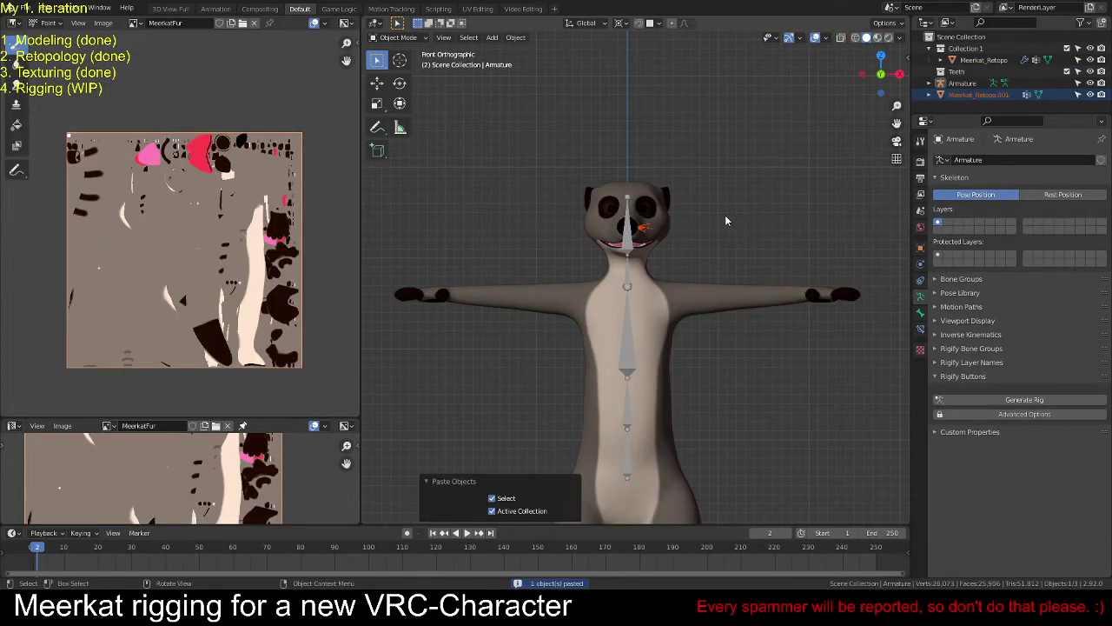
scroll(725, 215, "up", 6)
left_click(683, 193, "shift")
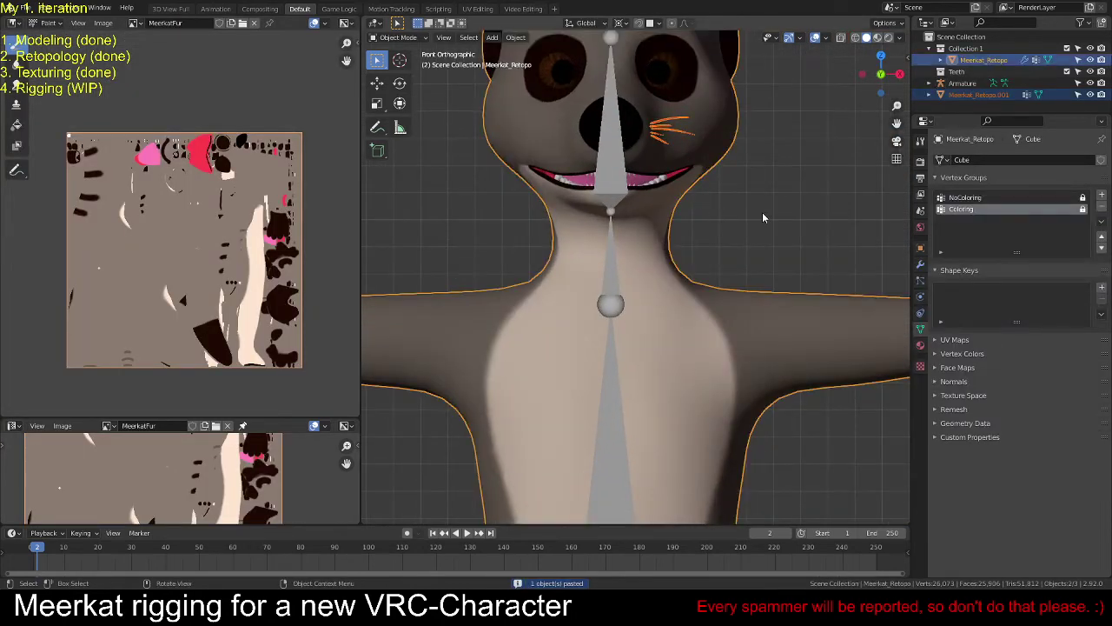
key("ctrl+j")
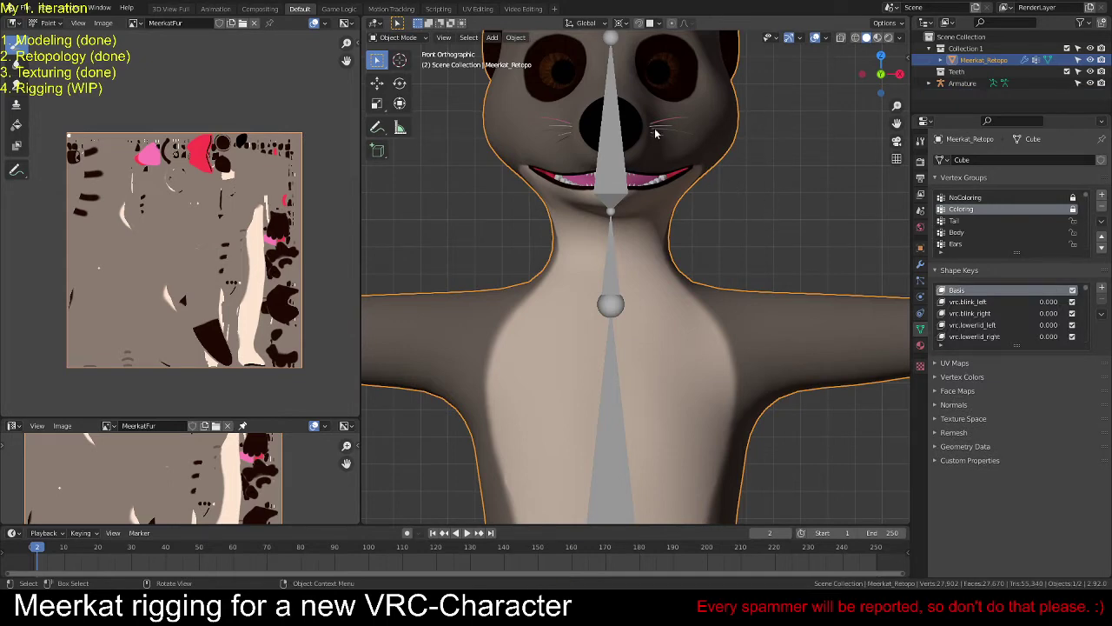
key("Tab")
Step: Select the entire whiskers and unwrap their UVs
scroll(684, 299, "up", 5)
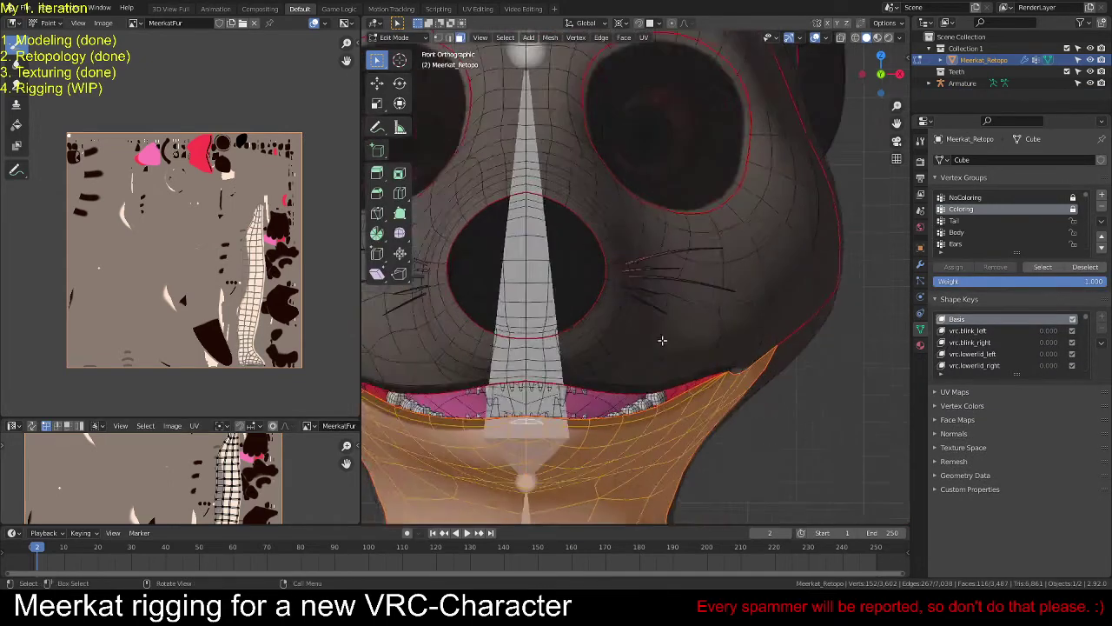
middle_click_drag(684, 299, 542, 274)
left_click_drag(555, 238, 608, 323)
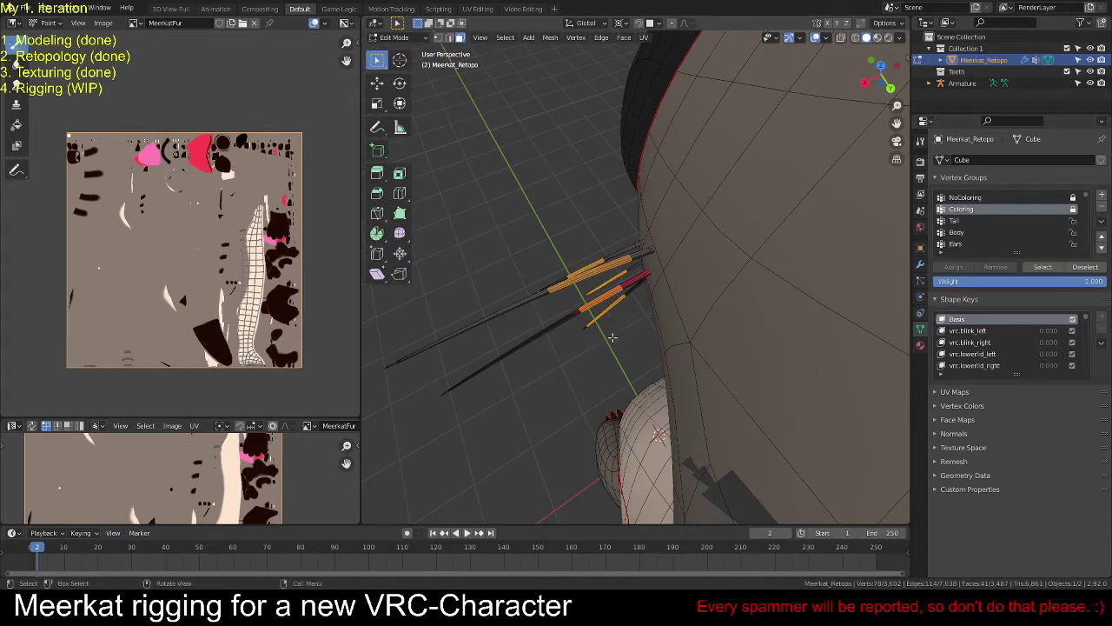
key("ctrl+l")
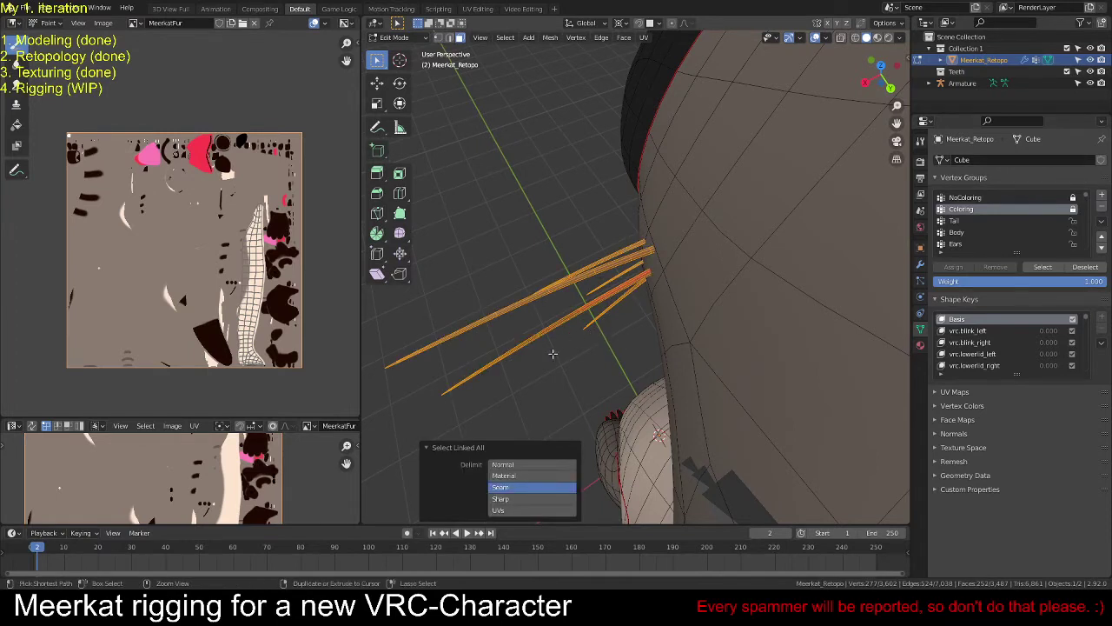
key("u")
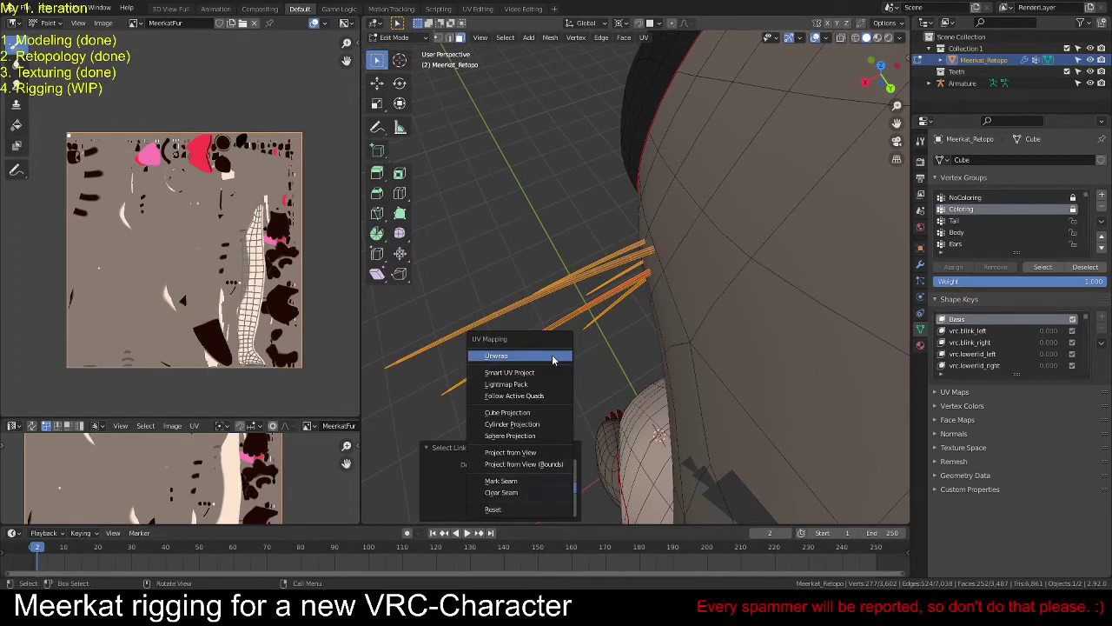
left_click(553, 358)
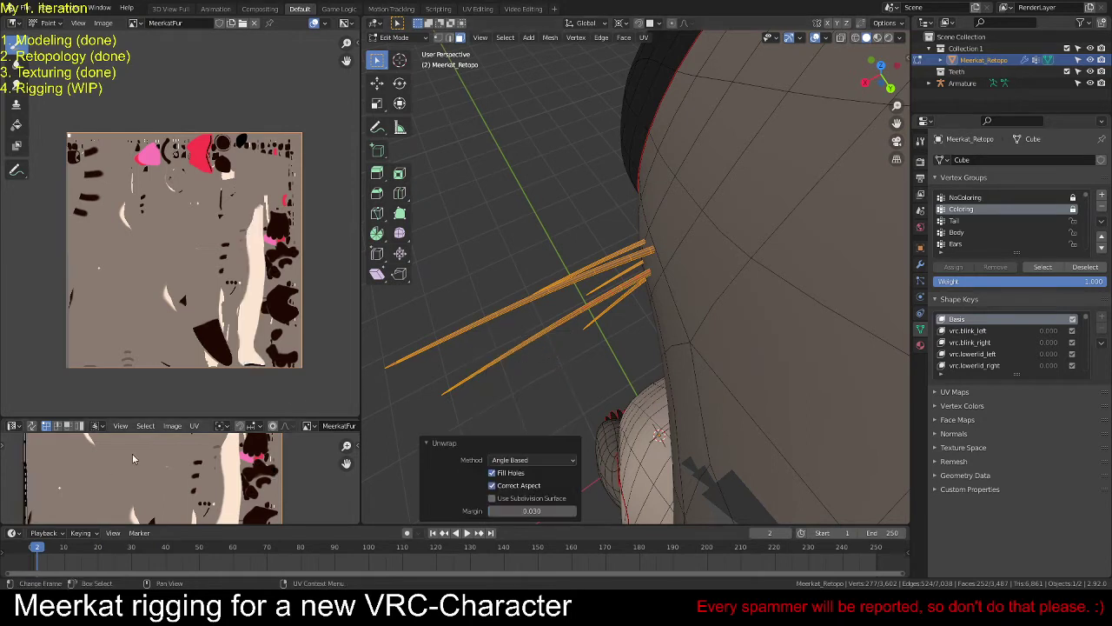
Step: Shrink the whisker UV islands and move them across the MeerkatFur texture
key("a")
key("s")
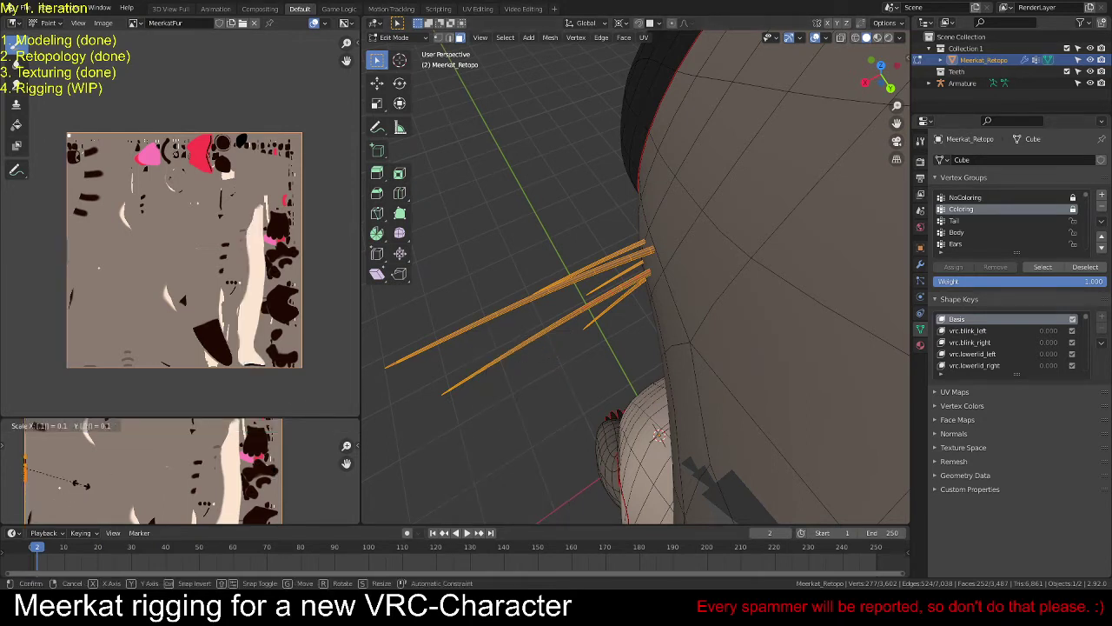
key("Return")
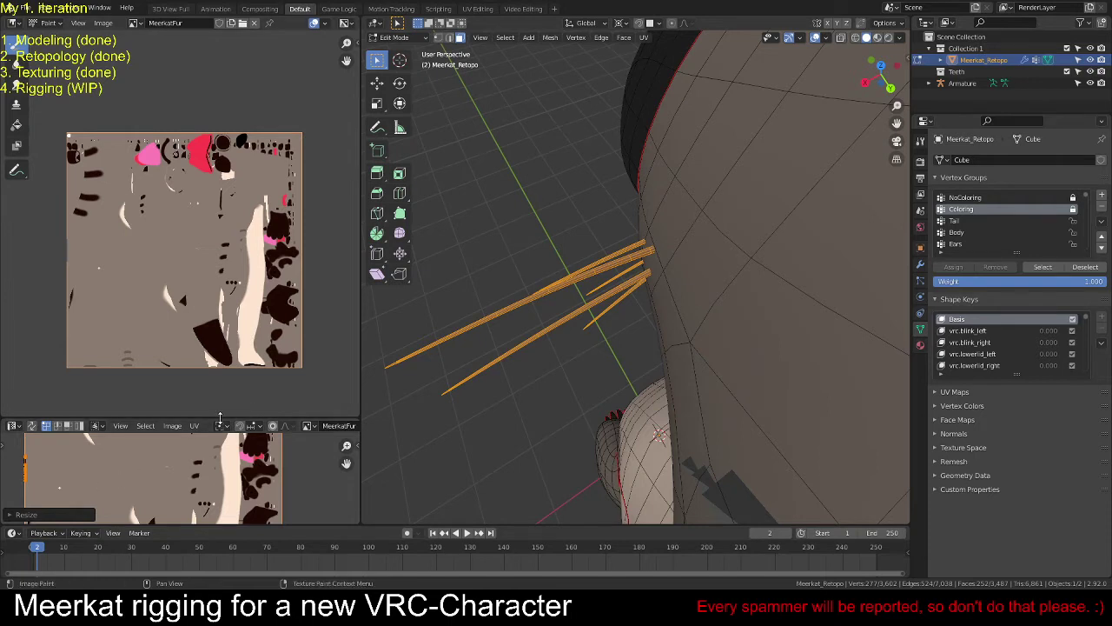
left_click_drag(220, 421, 218, 249)
middle_click_drag(46, 370, 118, 382)
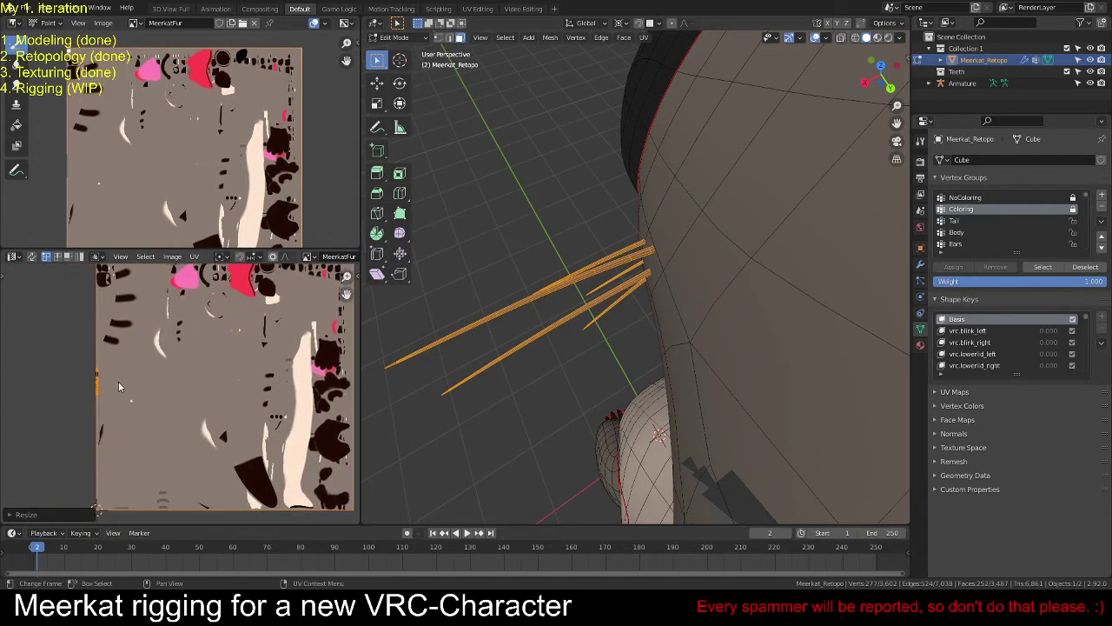
key("g")
left_click(150, 310)
middle_click_drag(149, 311, 123, 406)
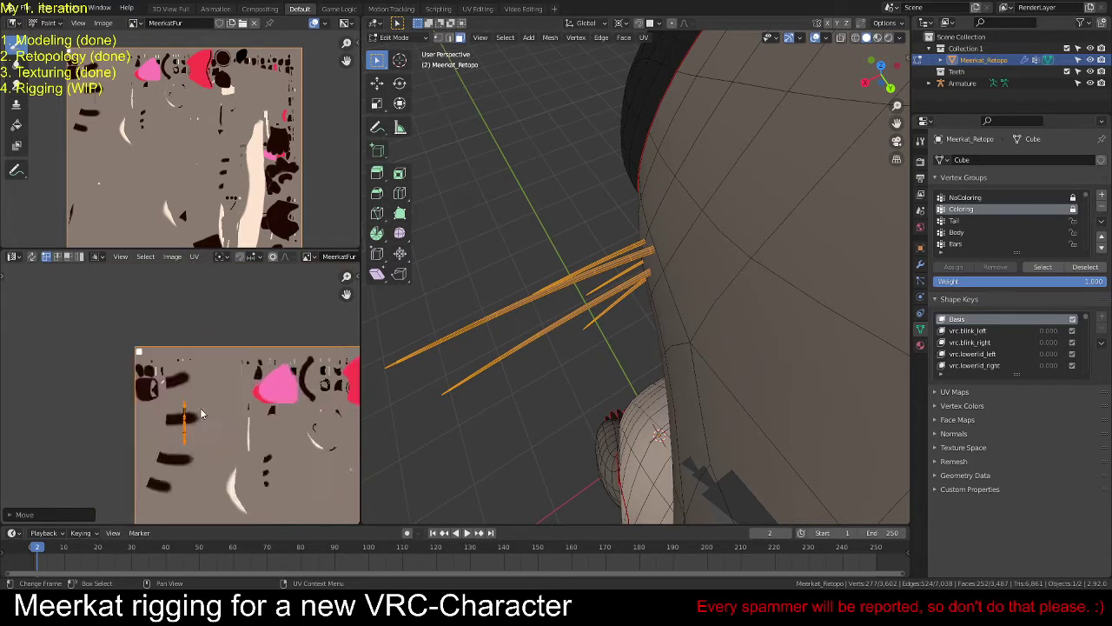
scroll(123, 406, "up", 3)
key("g")
left_click(178, 366)
Step: Scale the whisker UVs to a tiny mark and place them on the texture's white patch
key("s")
key("0")
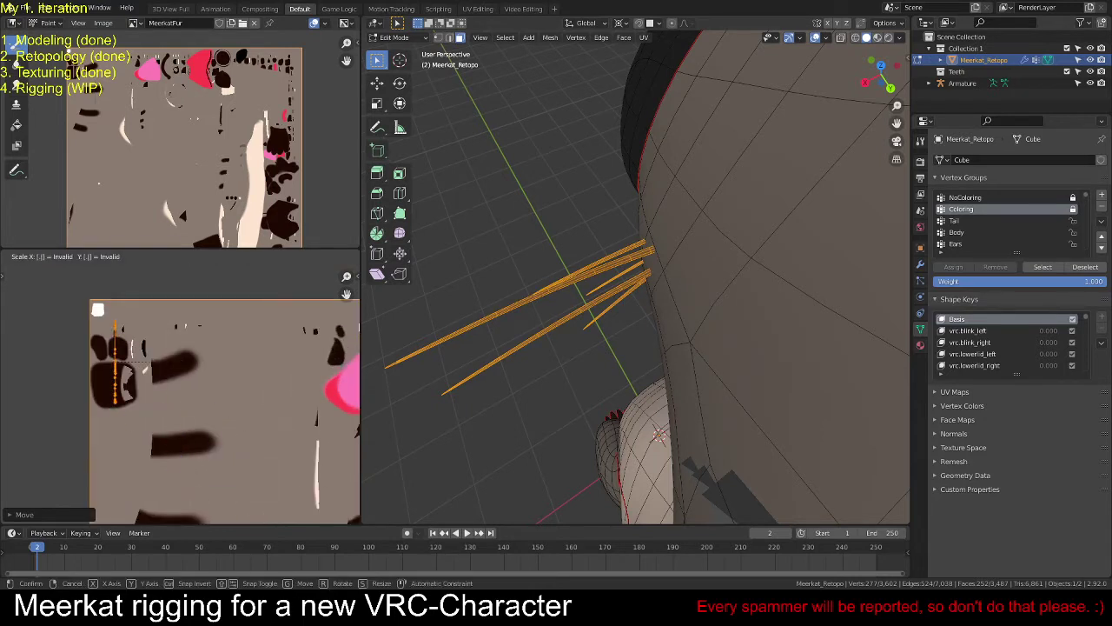
key("Return")
scroll(101, 320, "up", 3)
scroll(102, 320, "down", 2)
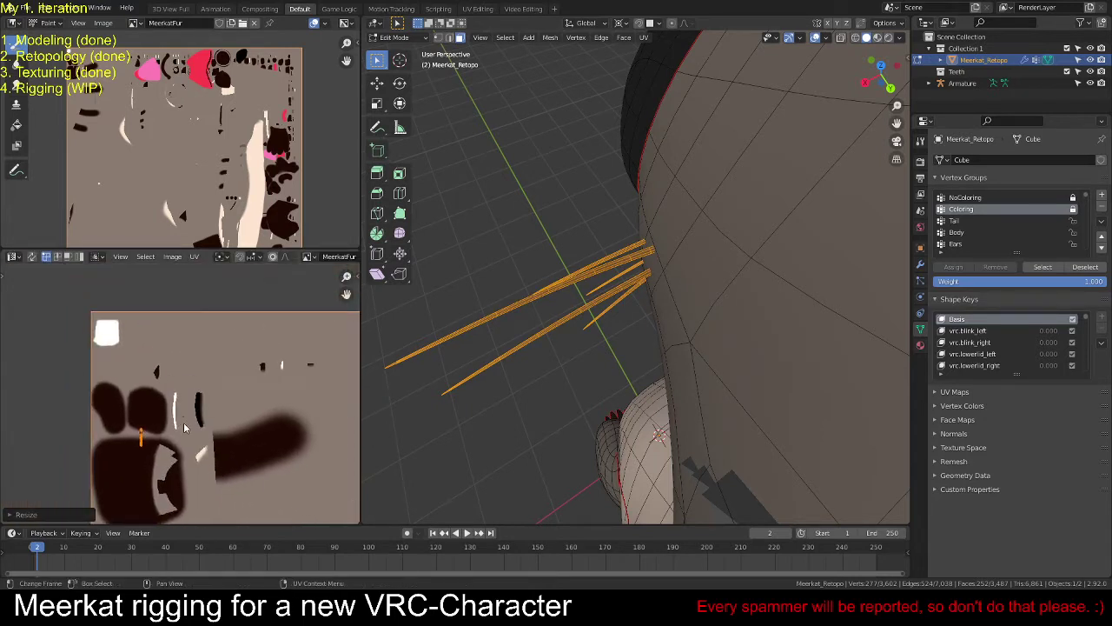
key("g")
left_click(151, 325)
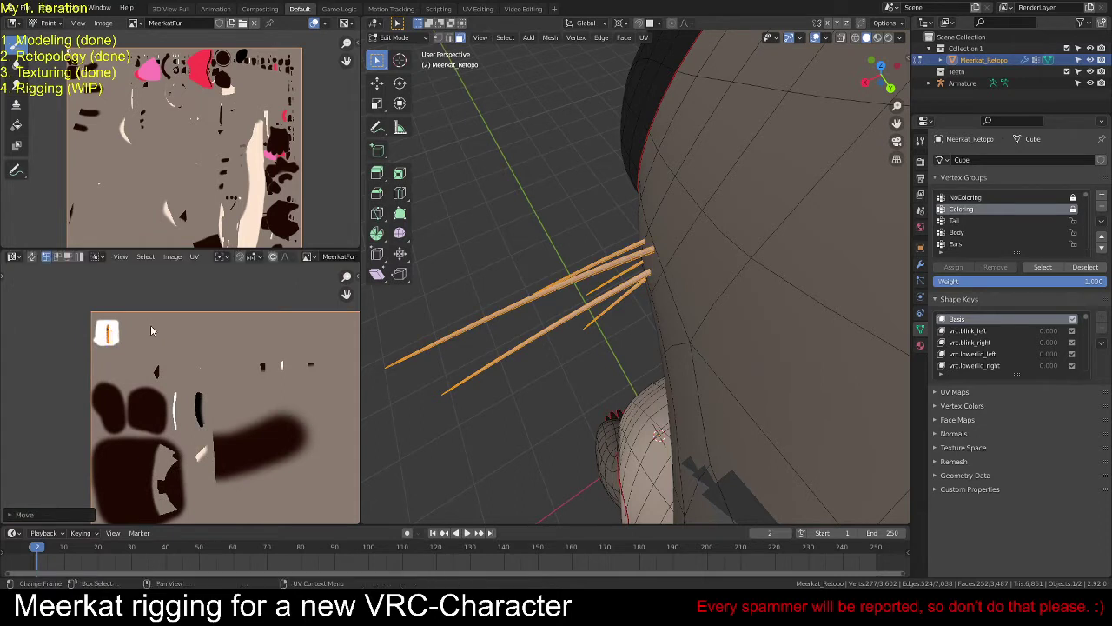
key("s")
right_click(171, 366)
left_click(172, 366)
key("Tab")
Step: Select the armature, frame the upper body in front view, and enter bone Edit Mode
middle_click_drag(509, 285, 714, 298)
scroll(696, 317, "up", 5)
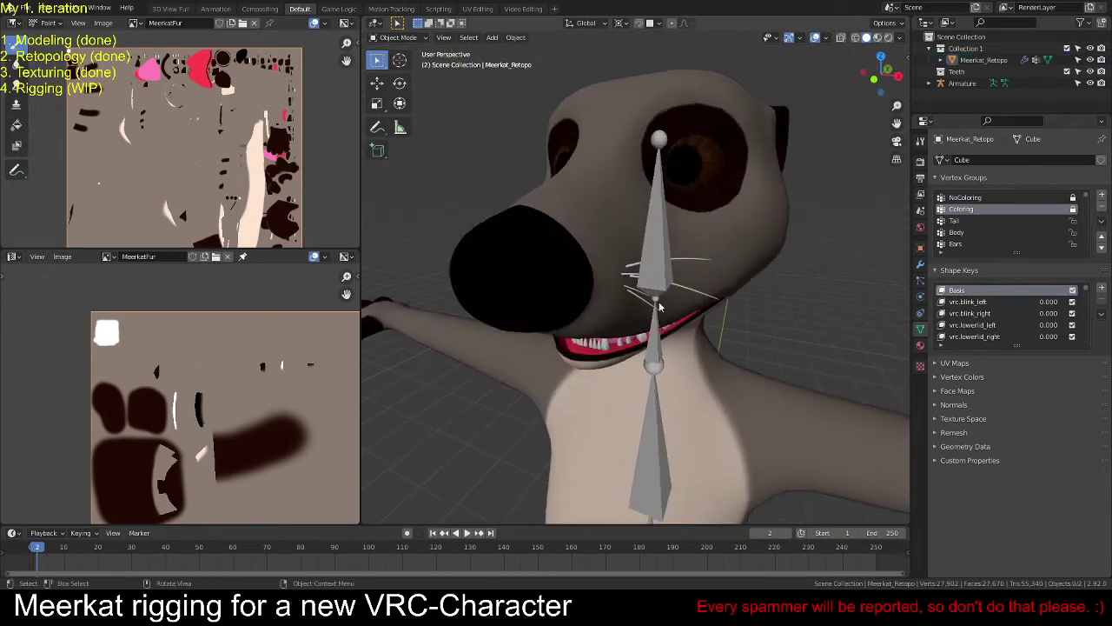
scroll(676, 333, "down", 5)
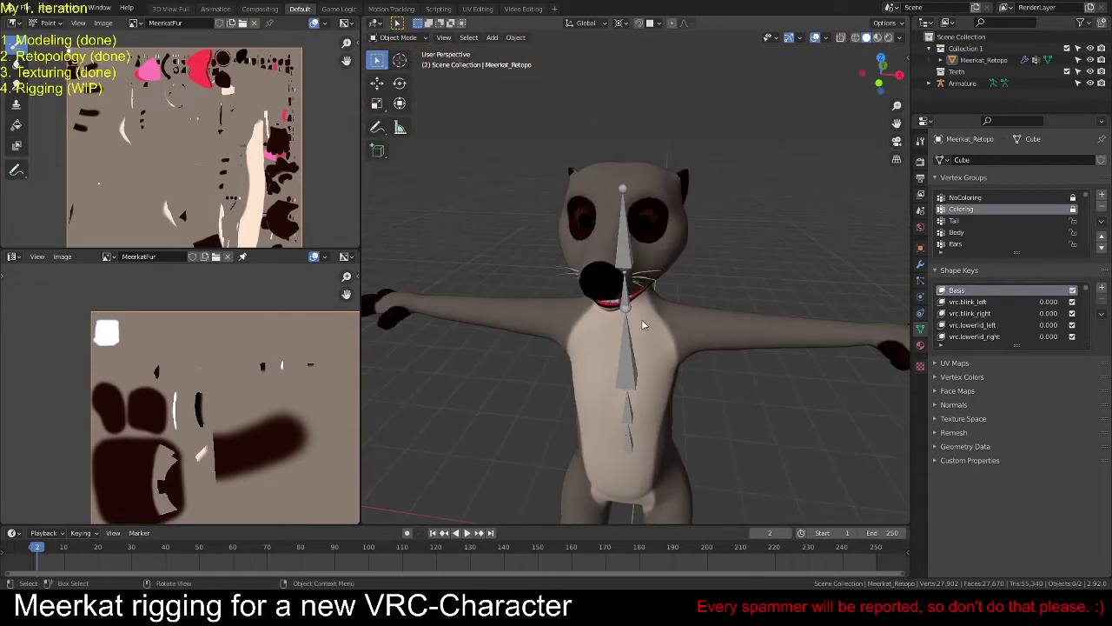
middle_click_drag(641, 319, 680, 251)
scroll(681, 302, "up", 5)
scroll(586, 302, "down", 4)
scroll(622, 323, "up", 5)
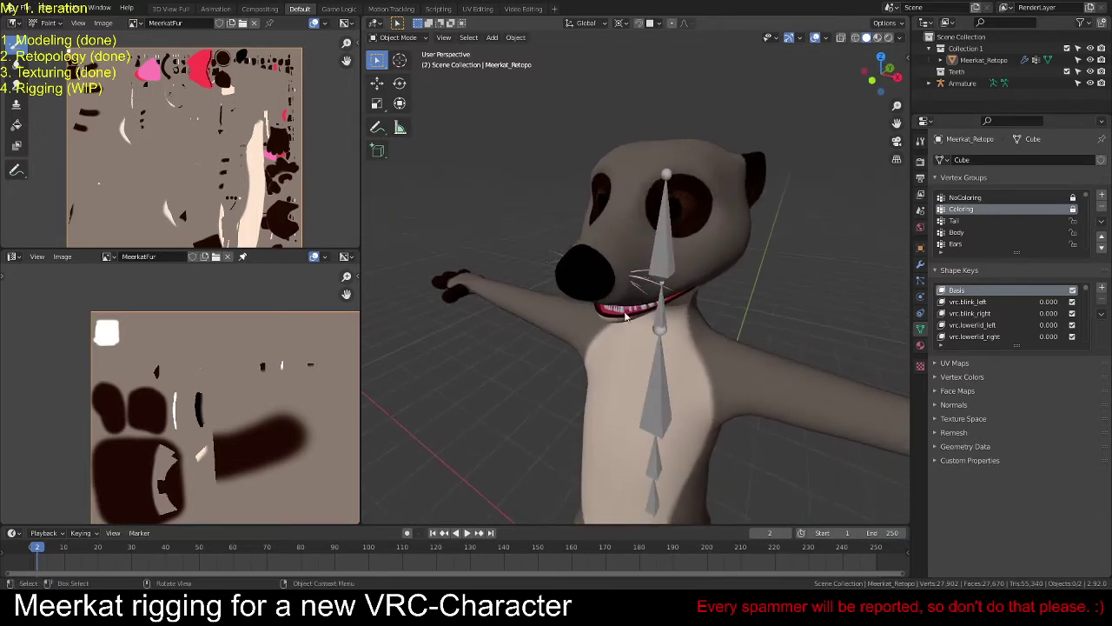
left_click(661, 255)
key("KP_1")
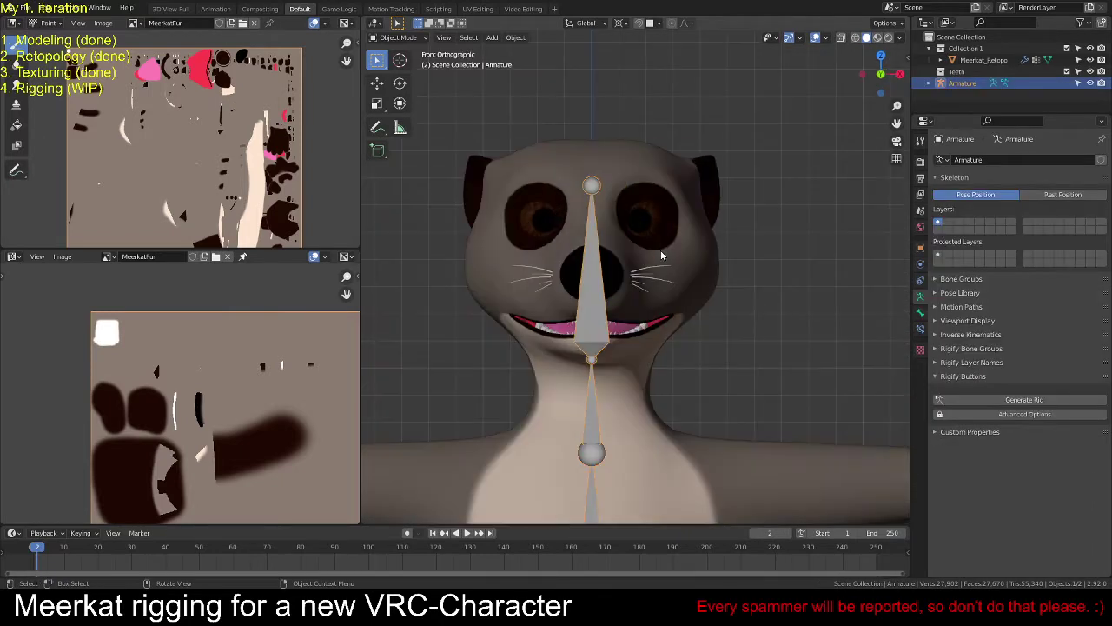
scroll(722, 214, "up", 2)
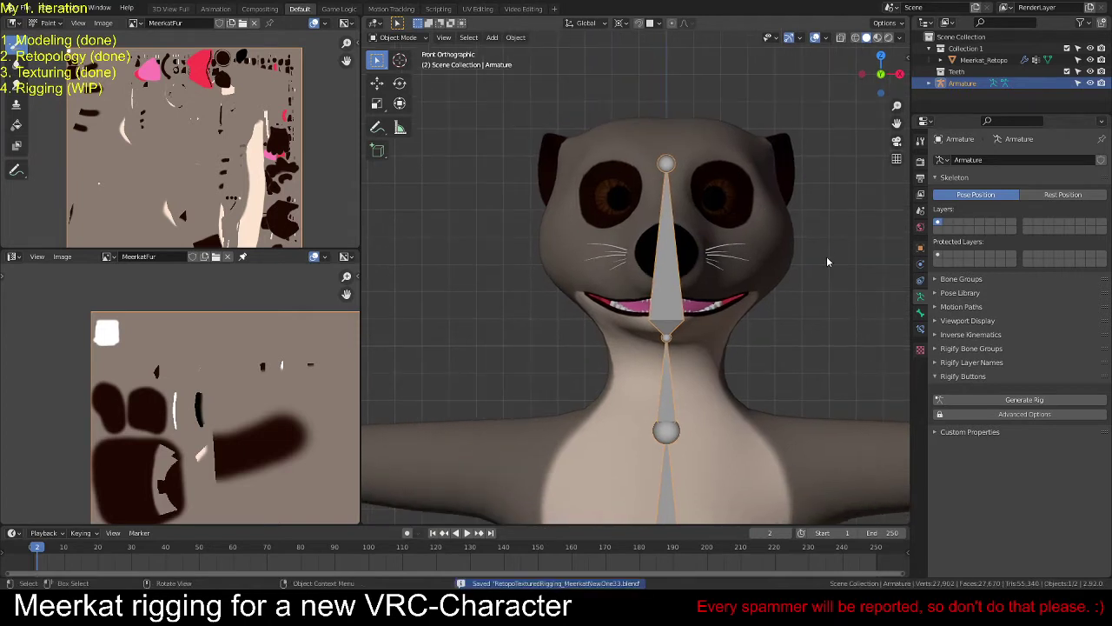
middle_click_drag(826, 255, 762, 254, "shift")
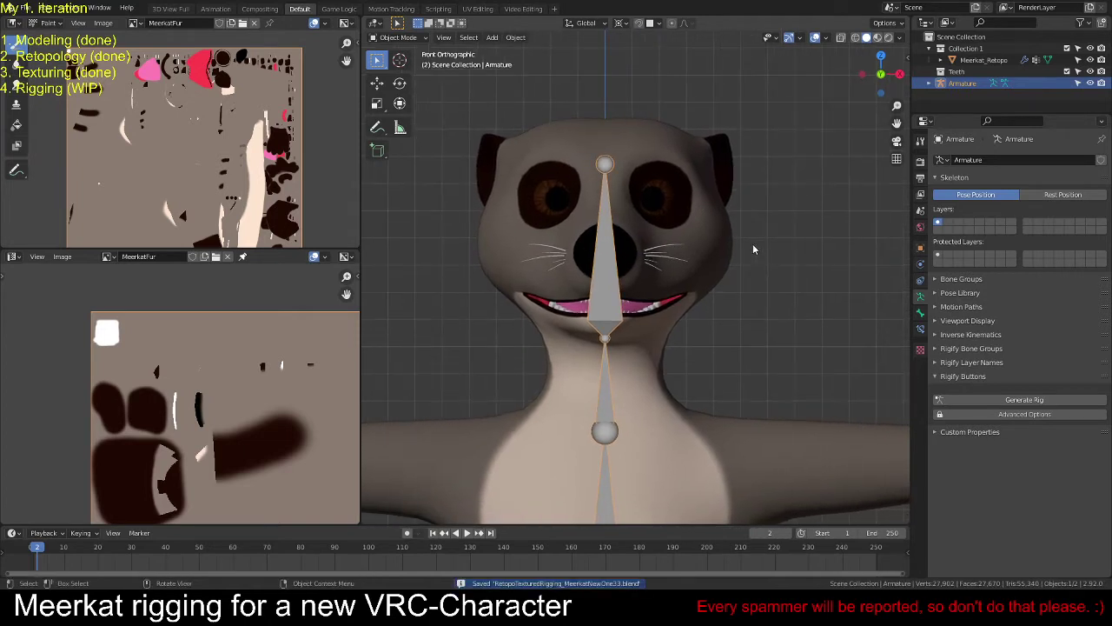
middle_click_drag(706, 336, 653, 280, "shift")
key("Tab")
Step: Duplicate the neck bone beside the neck, after undoing an accidental spine bone duplicate
left_click(570, 326)
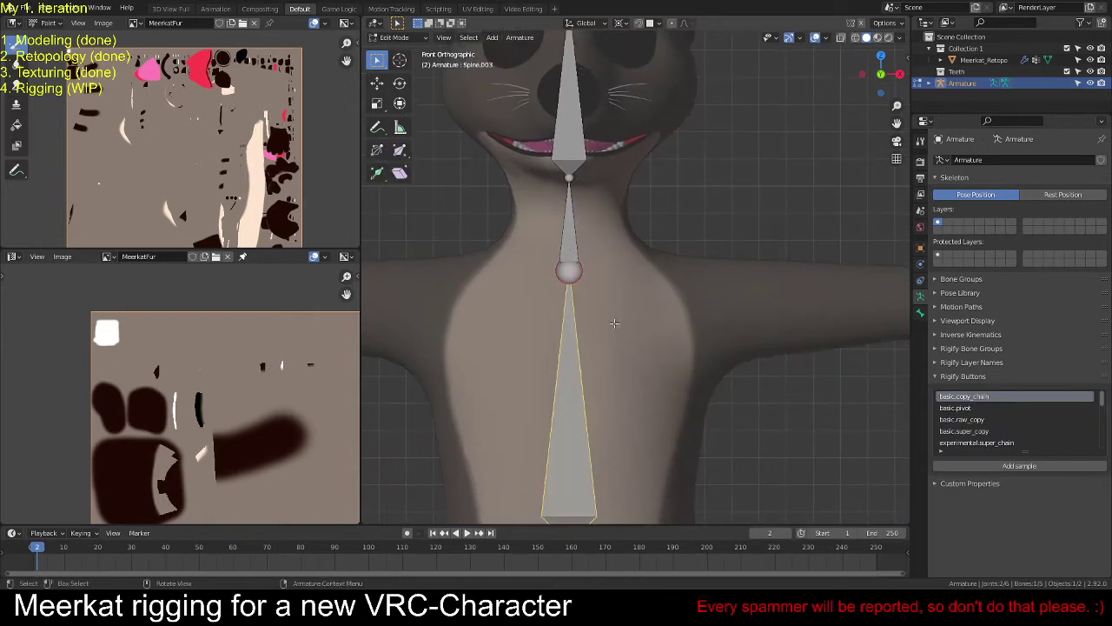
middle_click_drag(570, 326, 573, 278, "shift")
scroll(605, 271, "down", 2)
key("shift+d")
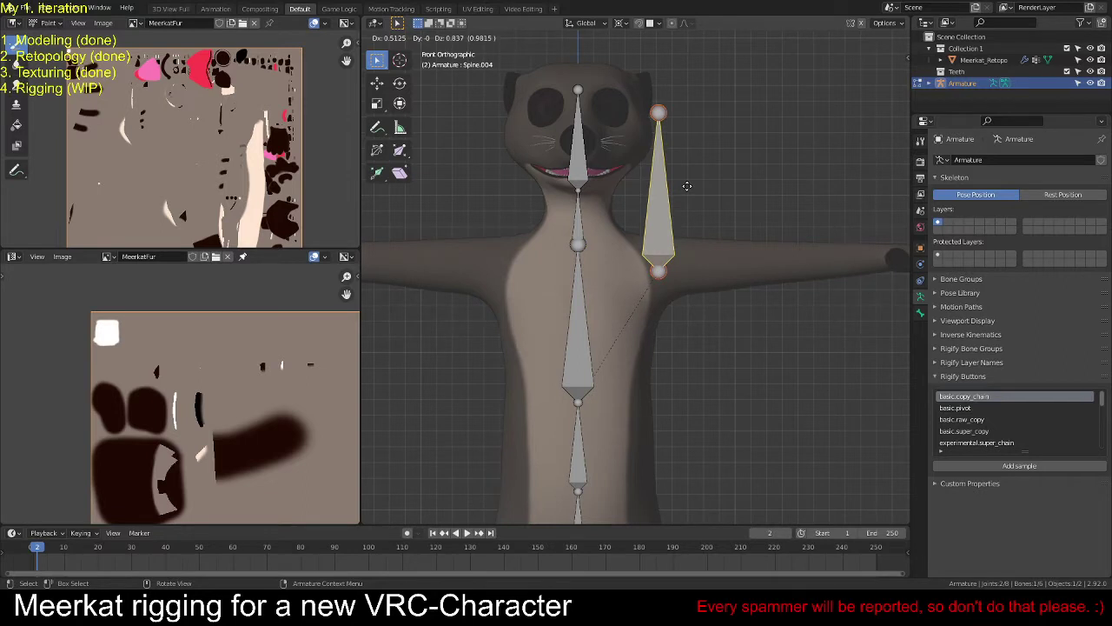
key("Escape")
key("ctrl+z")
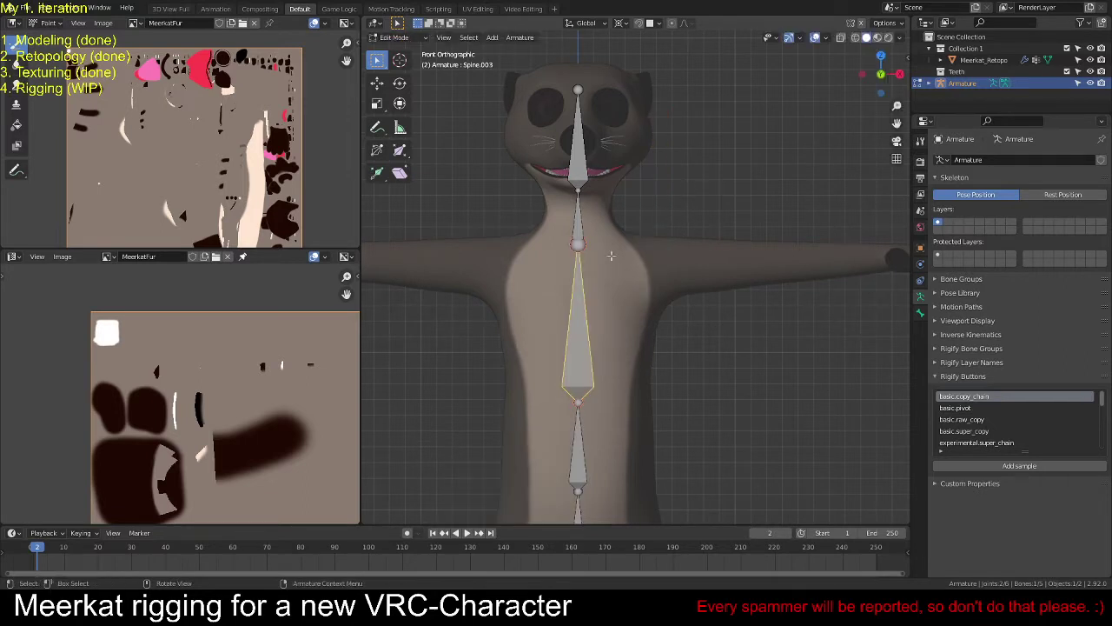
left_click(578, 222)
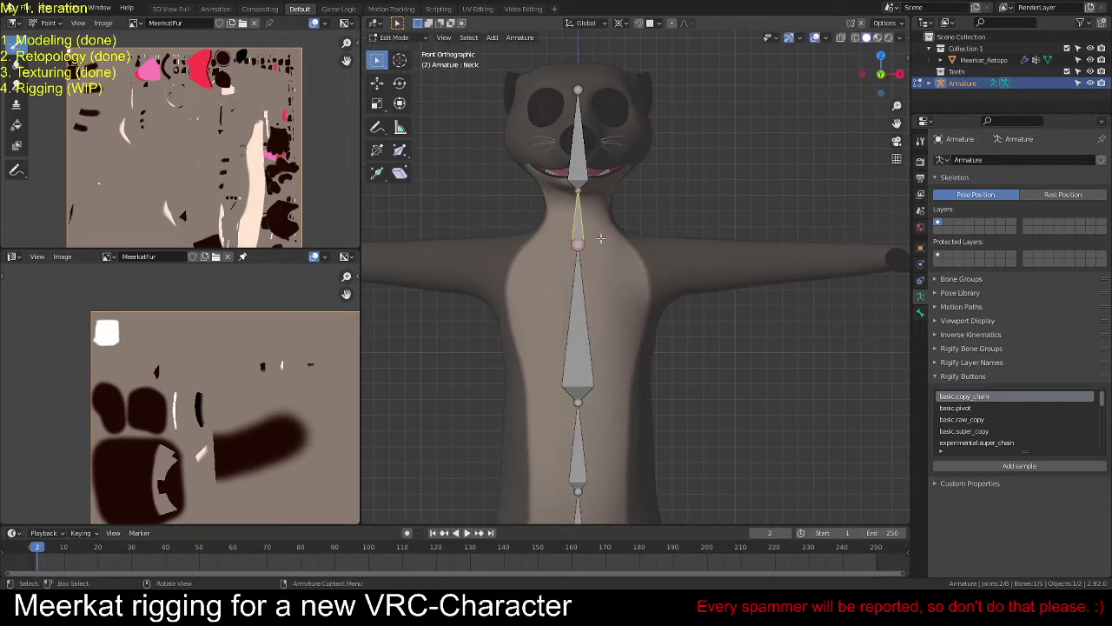
key("shift+d")
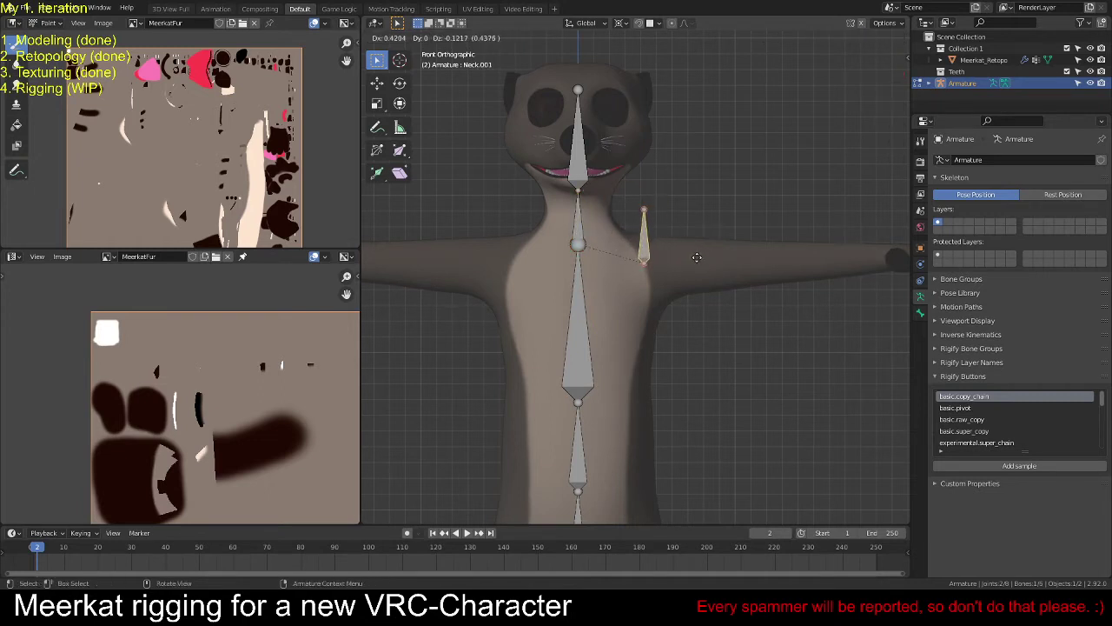
left_click(697, 255)
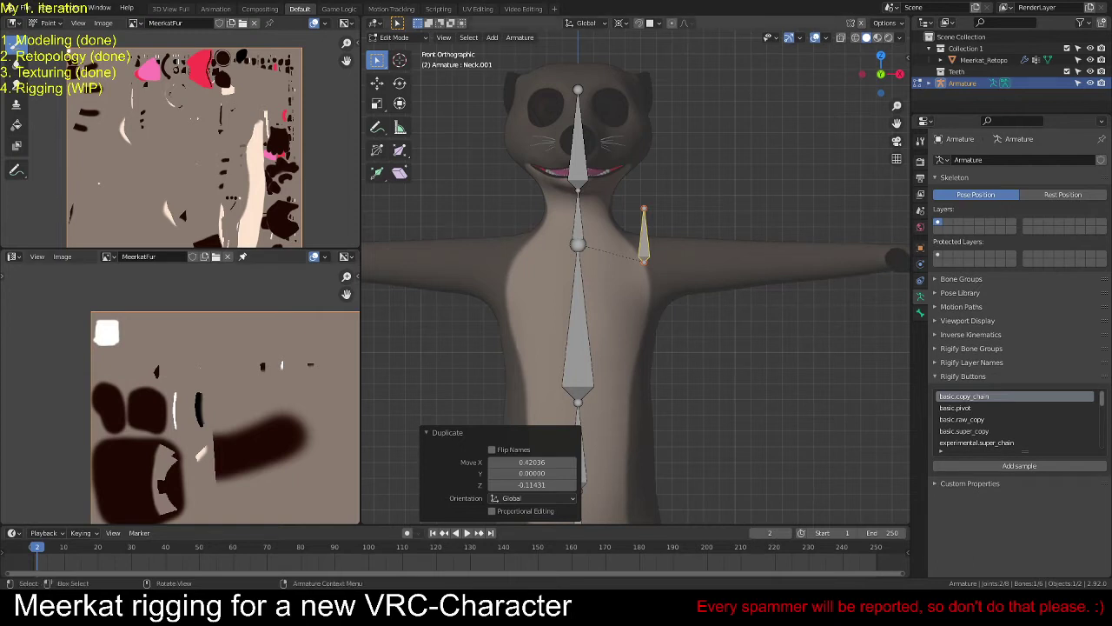
Step: Rotate the duplicated bone 90° using the Individual Origins pivot
scroll(700, 238, "up", 4)
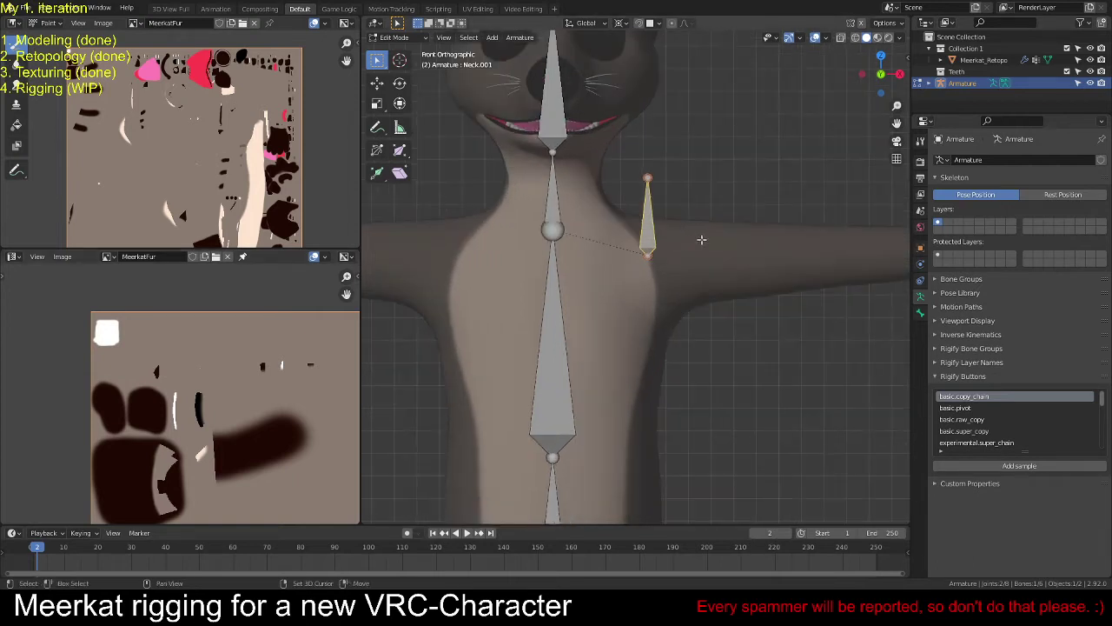
key("KP_7")
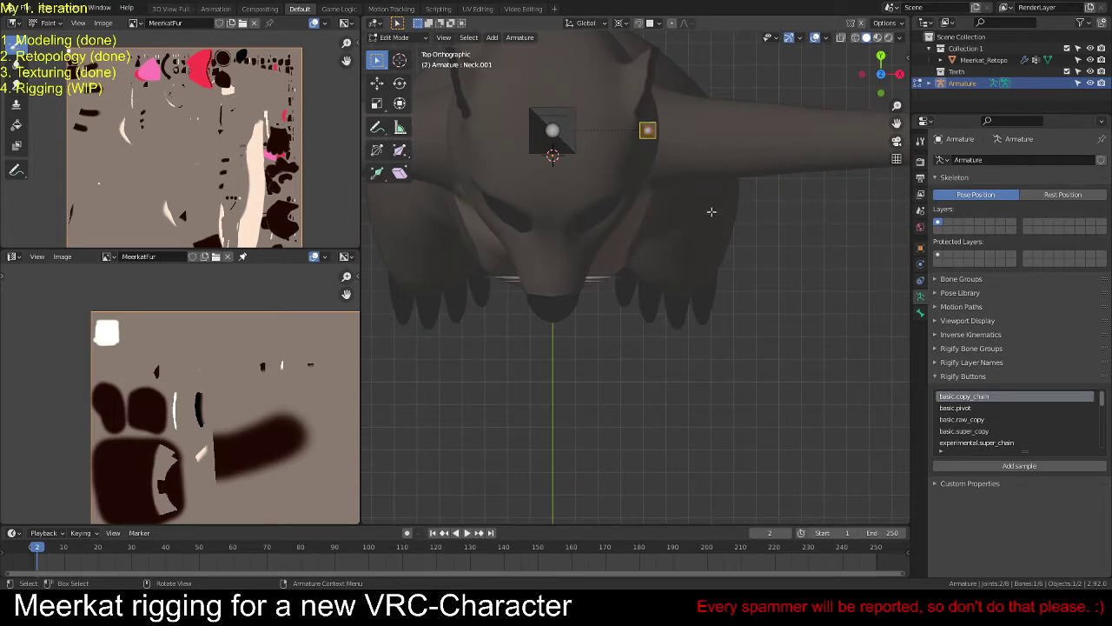
key("KP_1")
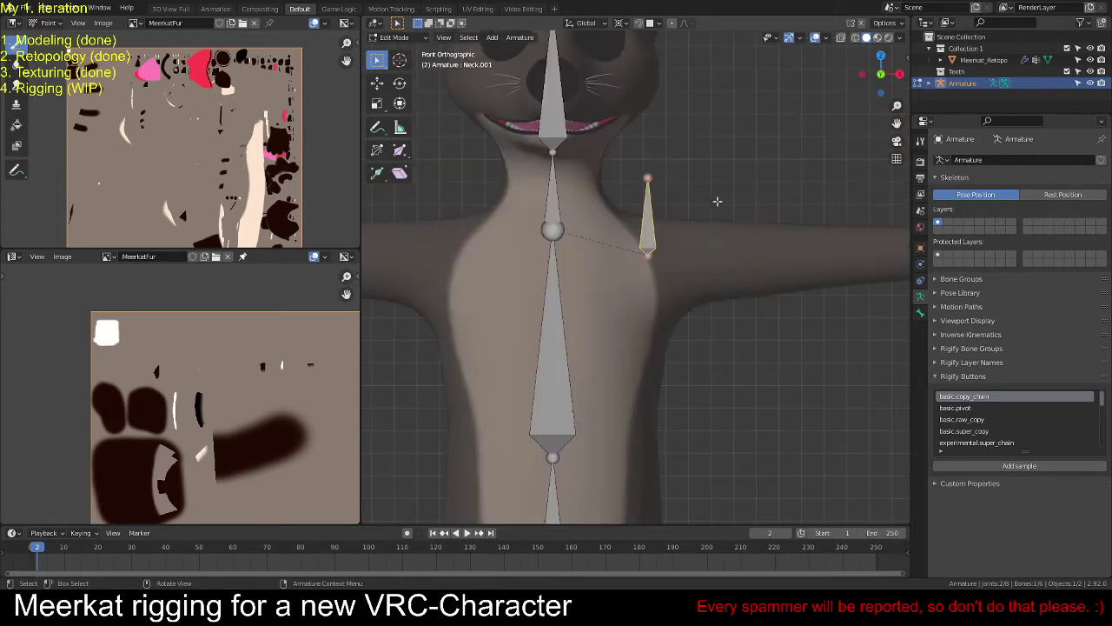
key("r")
right_click(734, 280)
left_click(618, 23)
left_click(643, 63)
type("r90")
key("Return")
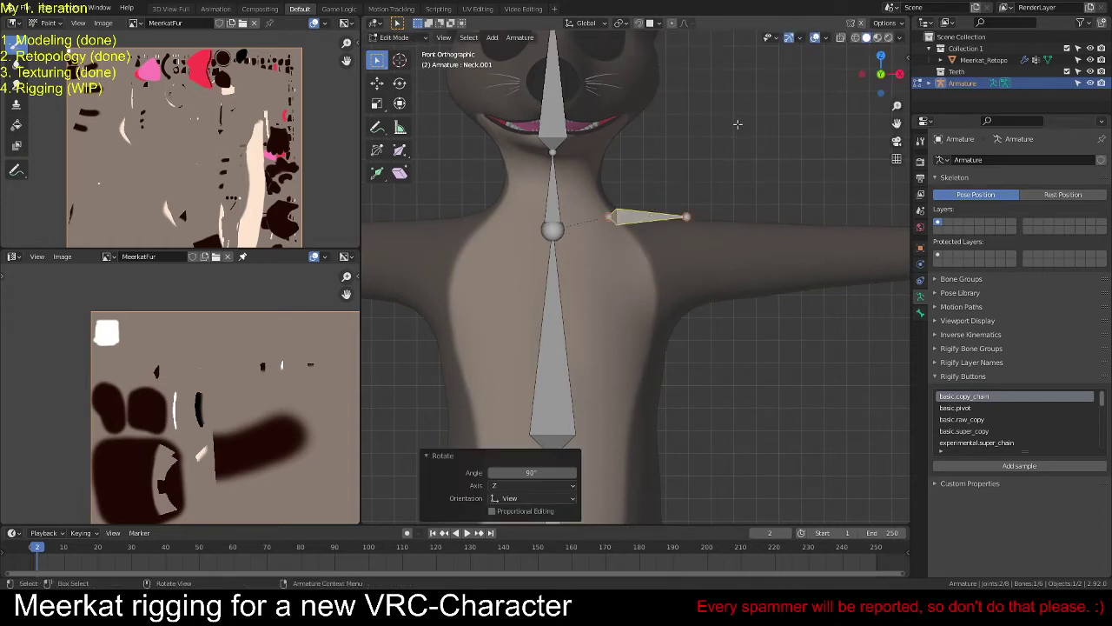
Step: Slide the rotated bone along X toward the meerkat's right arm
middle_click_drag(713, 246, 502, 261, "shift")
key("g")
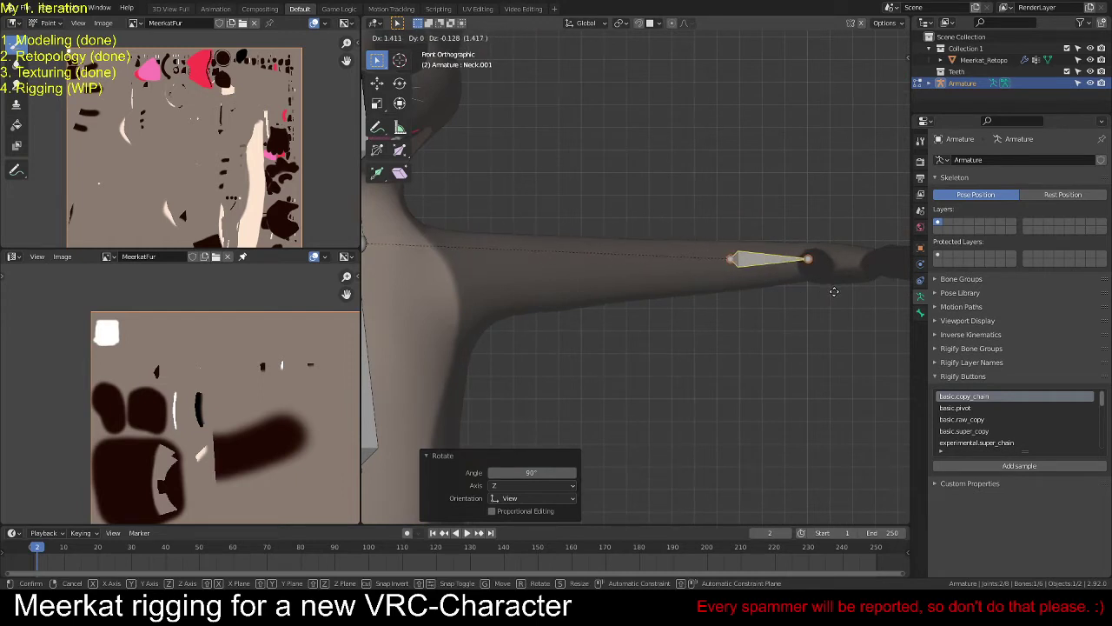
left_click(835, 291)
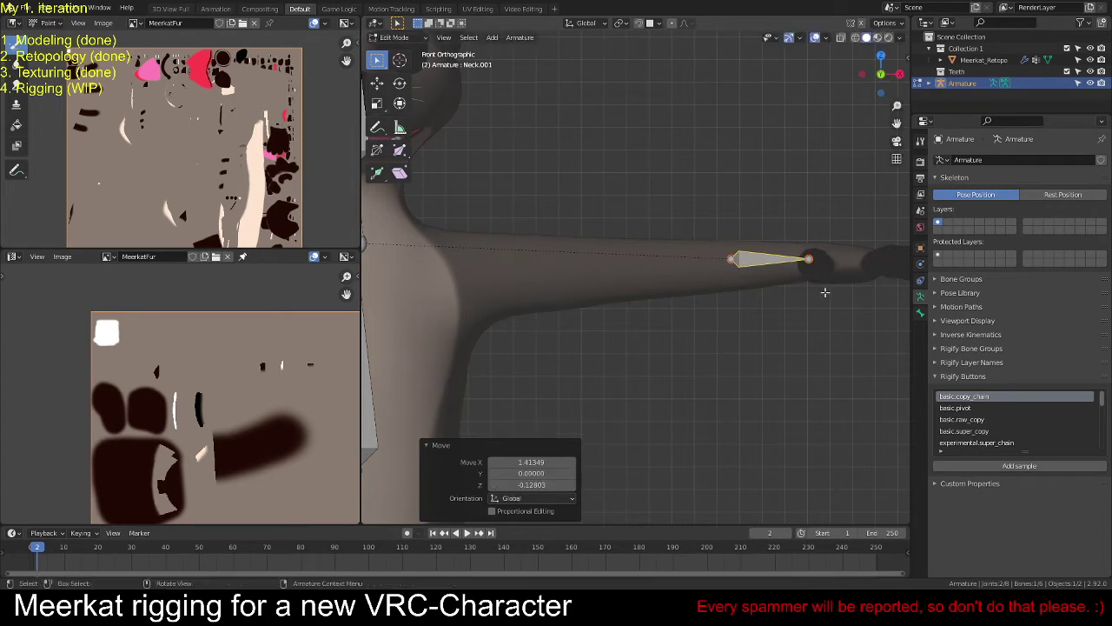
key("g")
key("x")
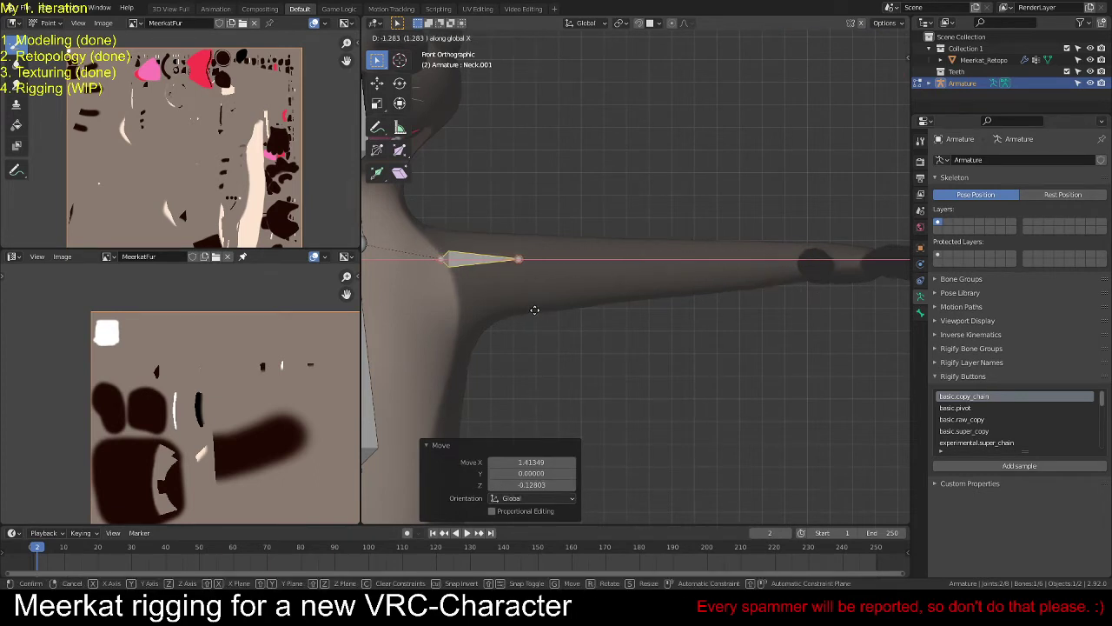
left_click(536, 310)
Step: Nudge the bone back along X so it sits at the base of the neck
middle_click_drag(542, 310, 646, 309, "shift")
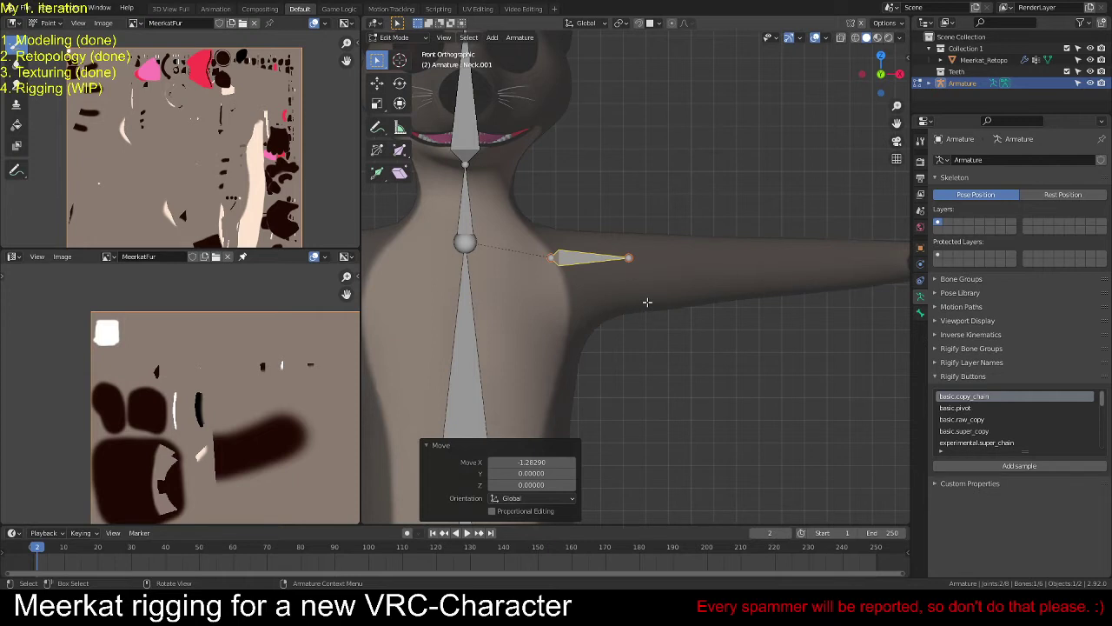
key("g")
key("y")
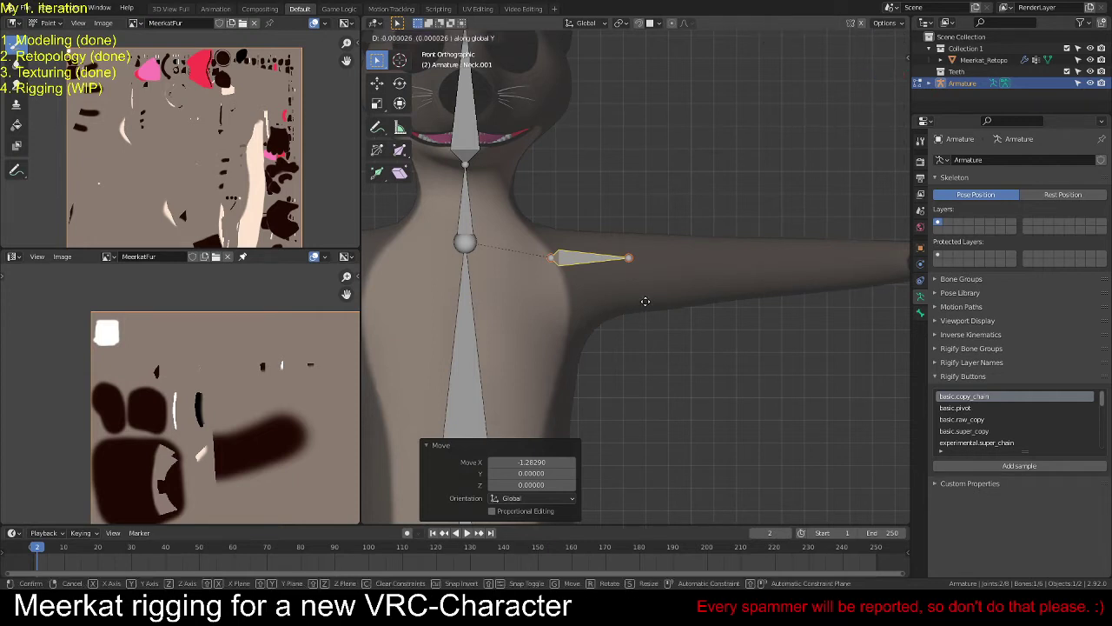
key("x")
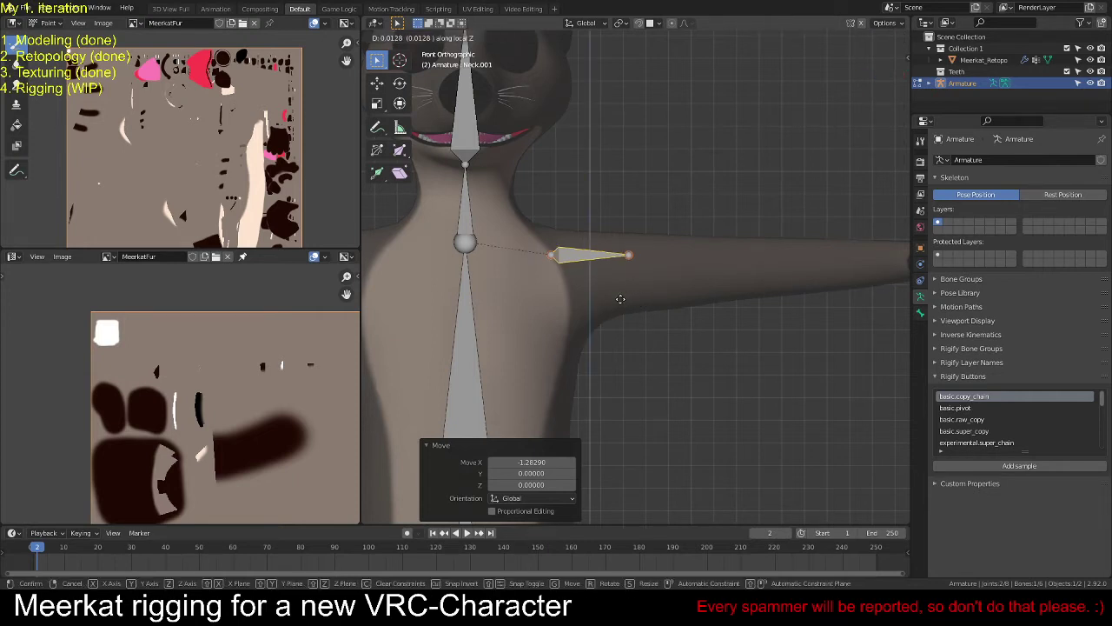
left_click(586, 299)
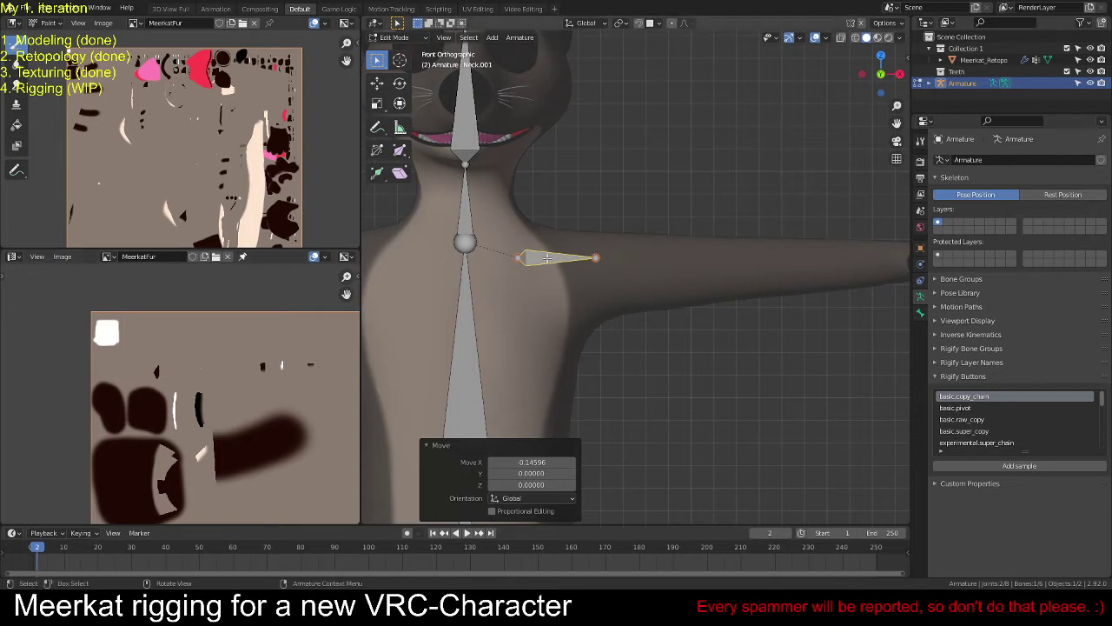
key("g")
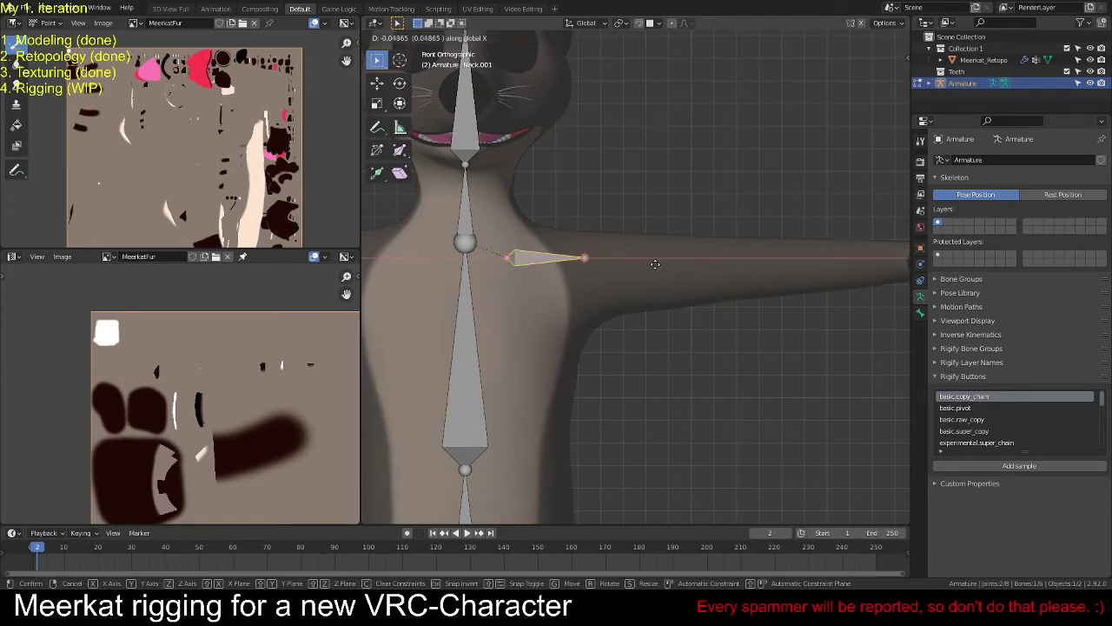
left_click(656, 265)
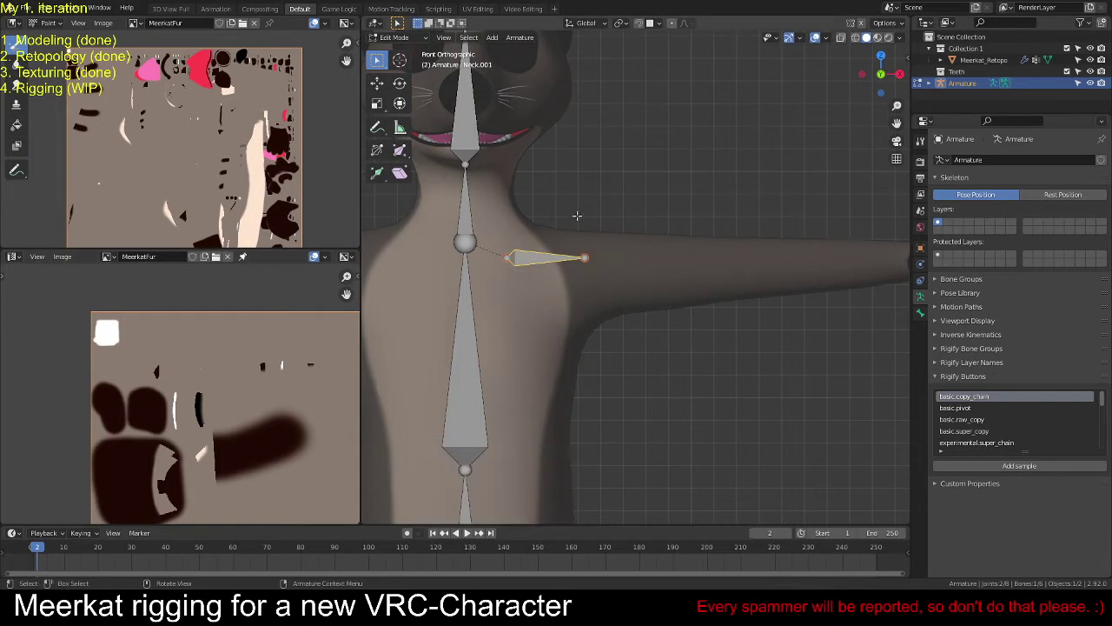
Step: Name the new bone 'Shoulder' and shorten its tail along X
key("F2")
type("Shoulder.L")
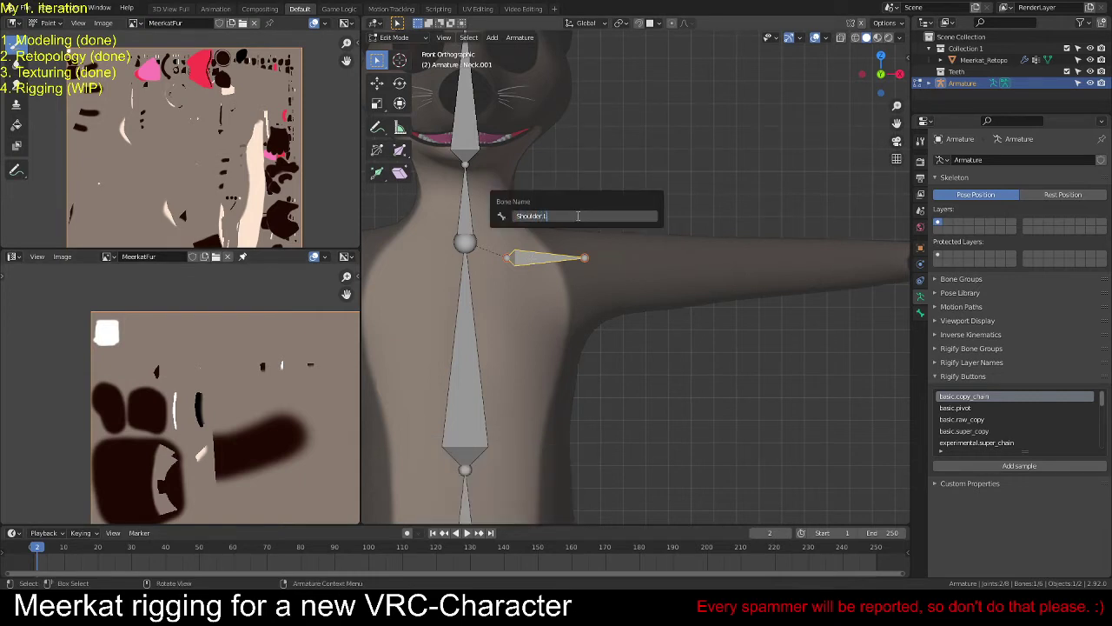
key("Return")
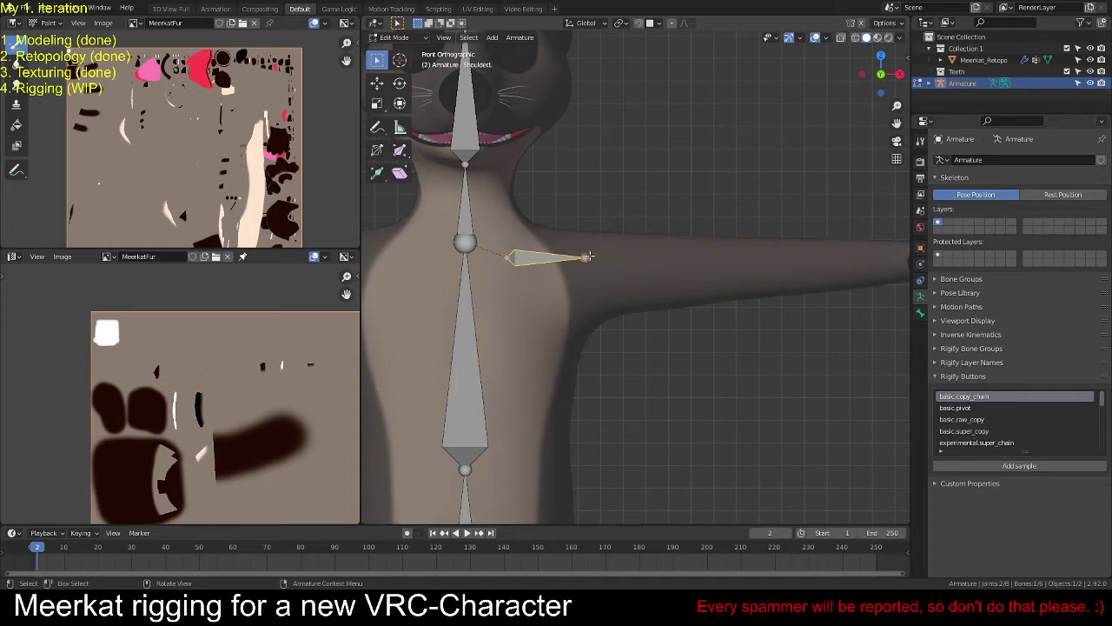
left_click(585, 257)
key("g")
key("x")
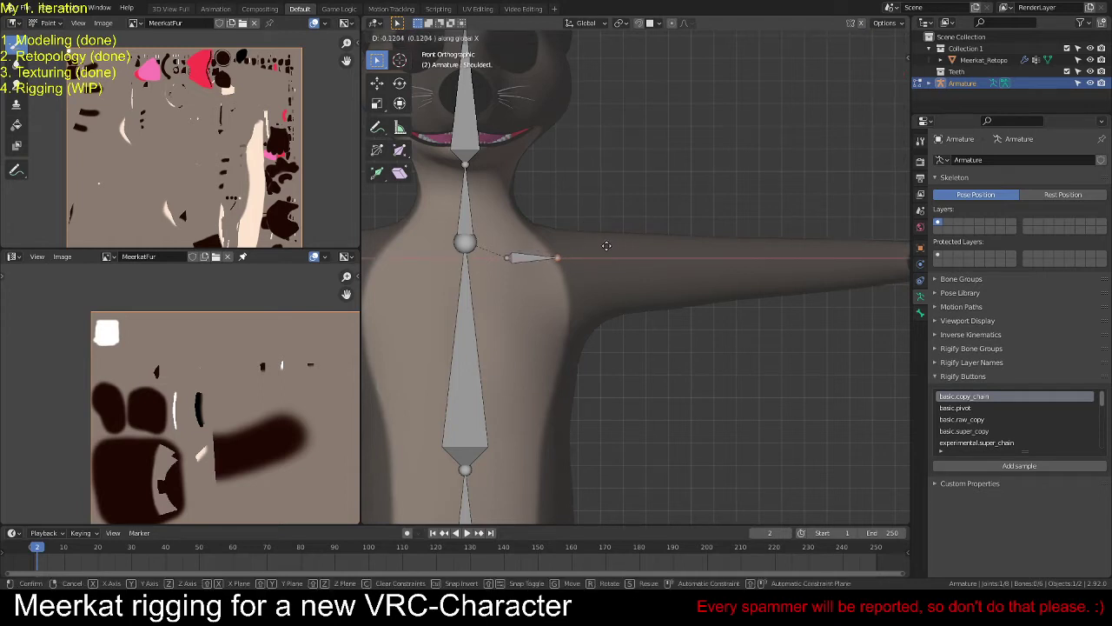
left_click(608, 246)
Step: Extrude a new bone along X from the shoulder tail partway down the arm
scroll(632, 251, "down", 1)
middle_click_drag(632, 251, 595, 252, "shift")
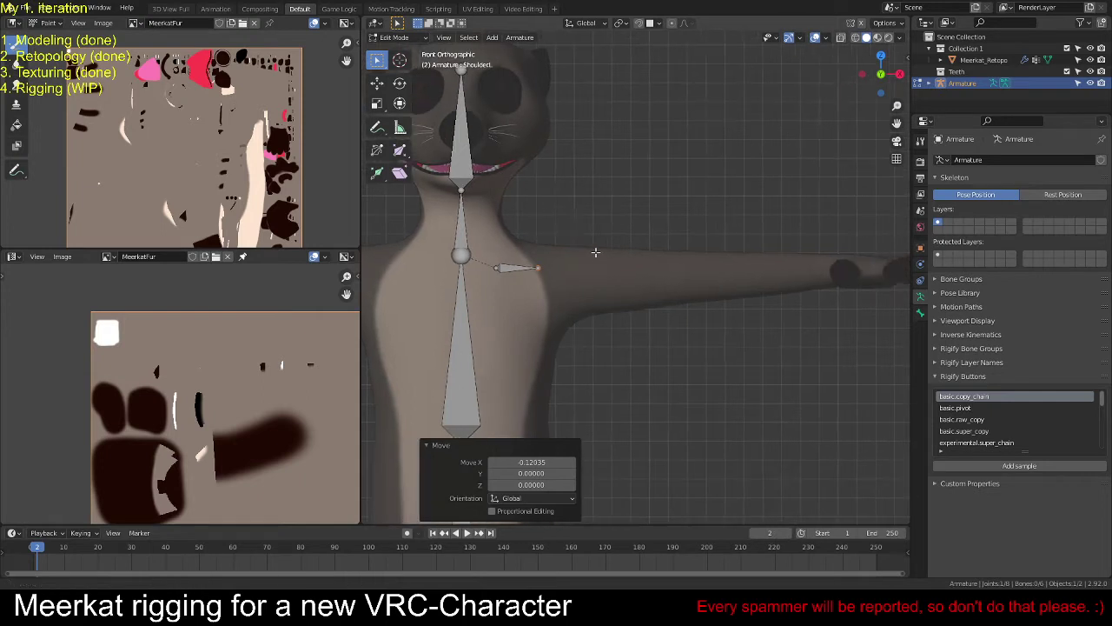
key("e")
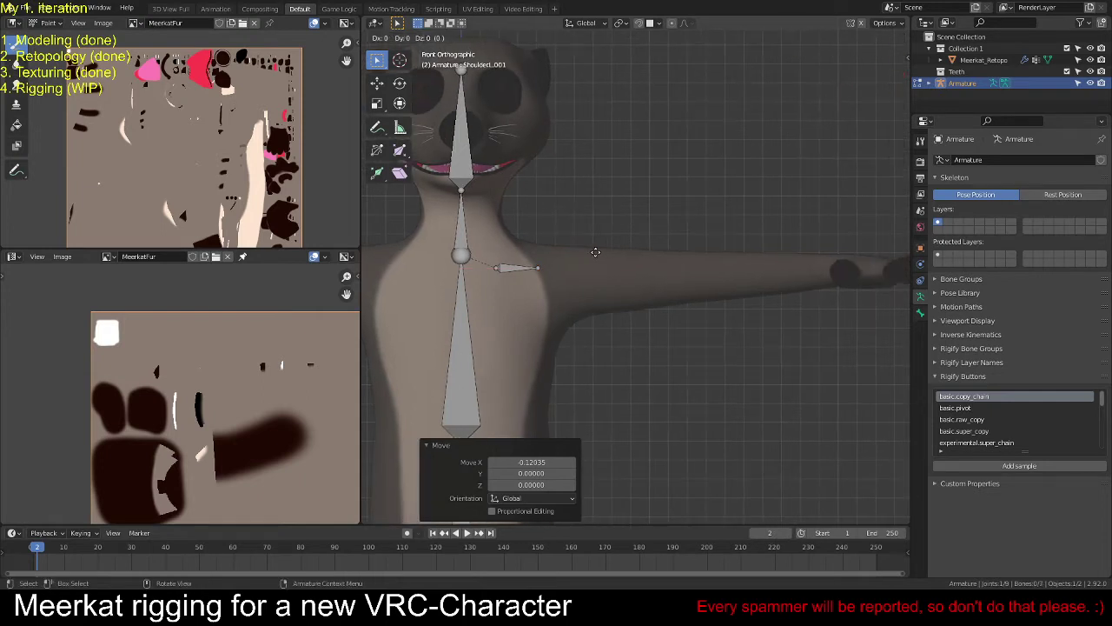
key("x")
left_click(873, 238)
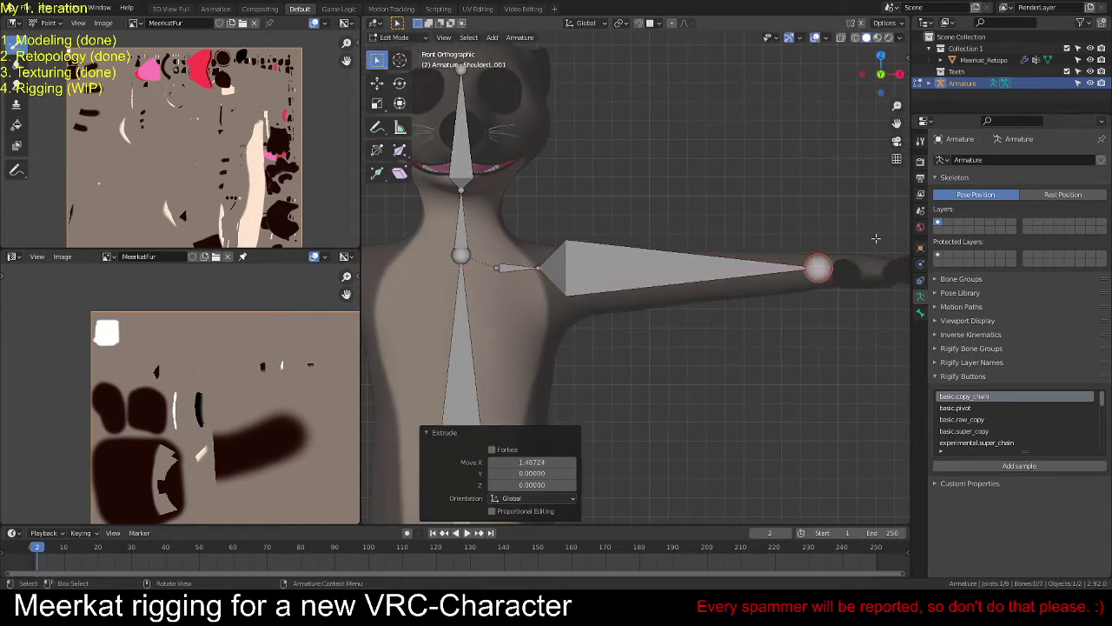
Step: Rename the new bone 'UpperArm.L' and subdivide it into two bones
left_click(645, 278)
key("F2")
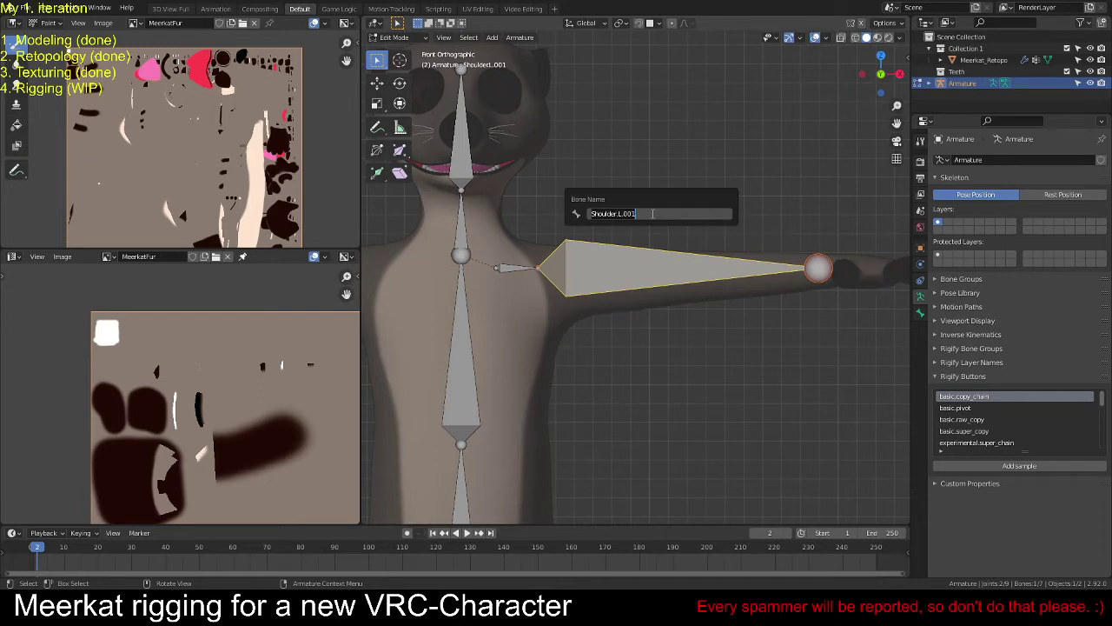
key("BackSpace")
key("Escape")
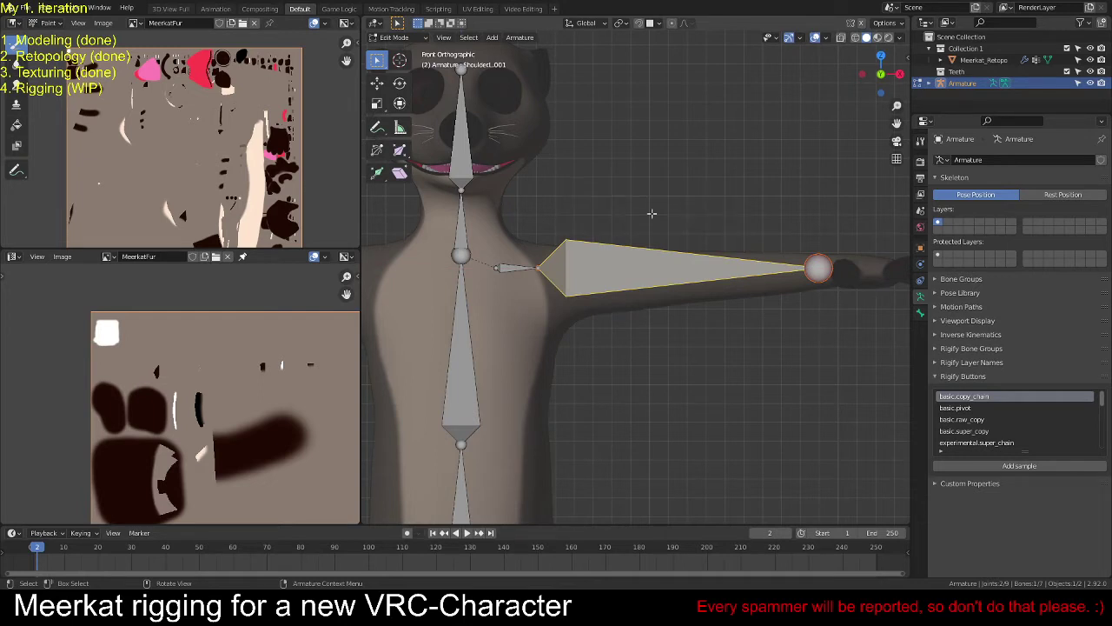
key("F2")
type("Upper")
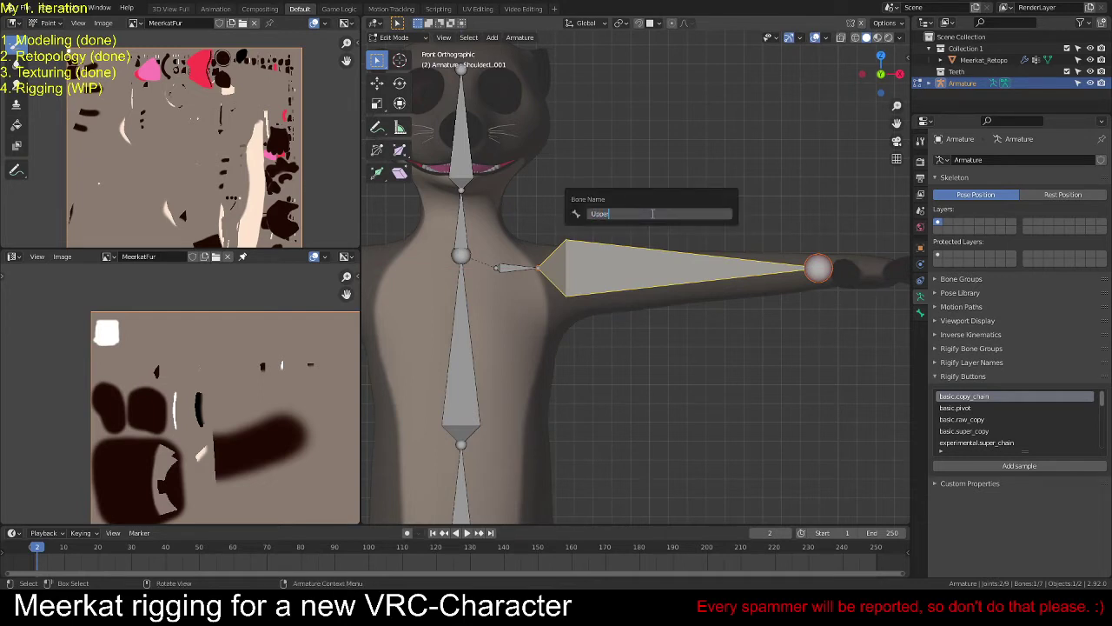
type("Arm.L")
key("Return")
key("F3")
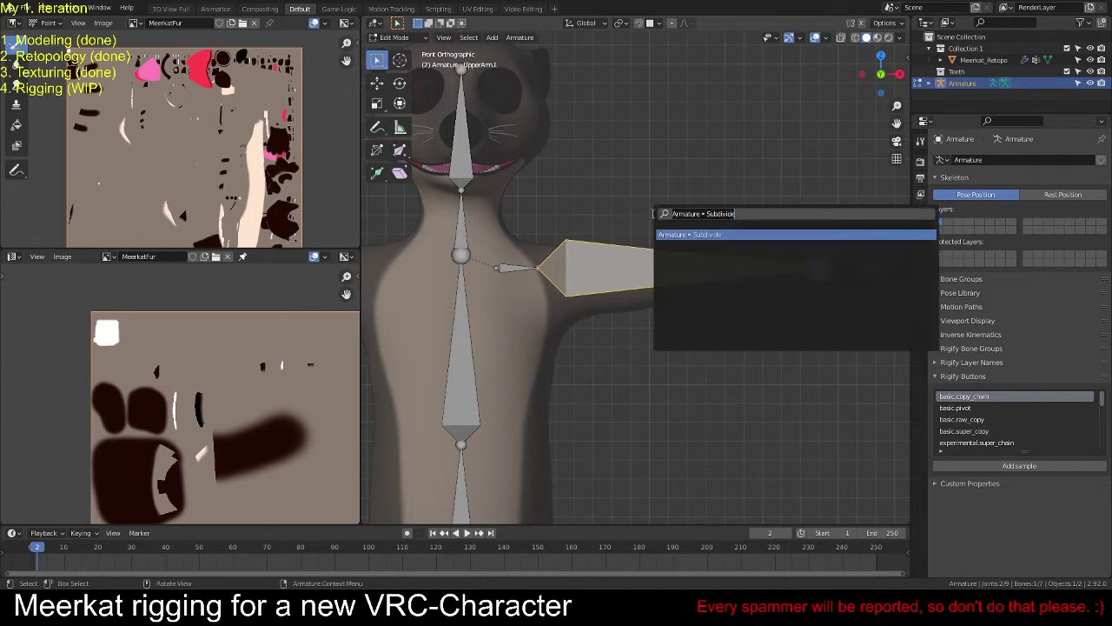
key("Return")
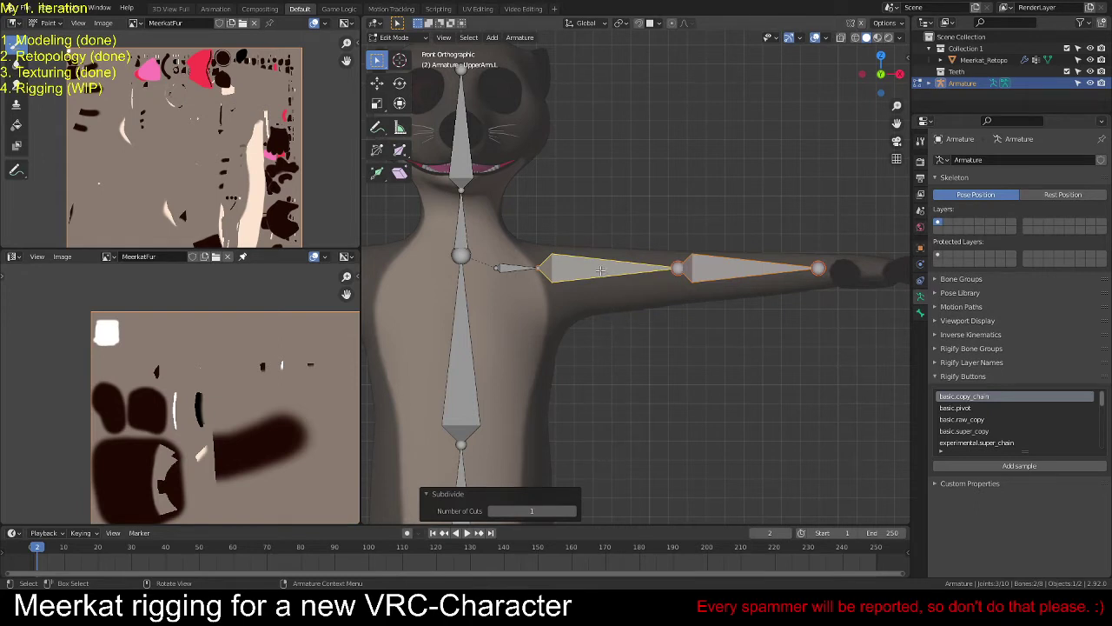
Step: Rename the outer arm bone to 'LowerArm.L' and frame the view on its end joint
left_click(704, 268)
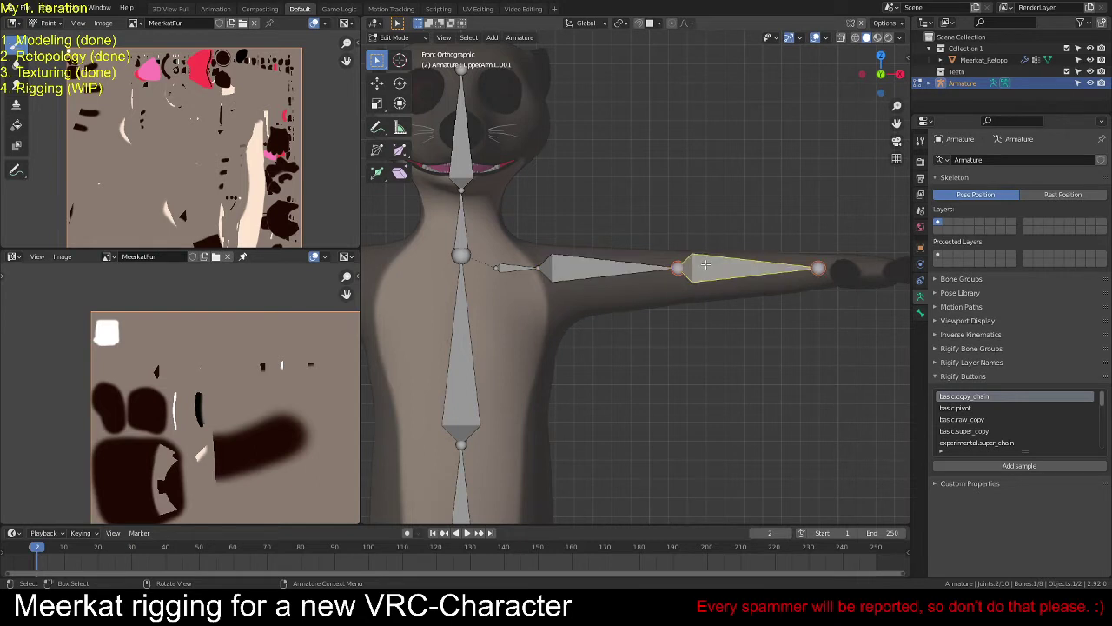
key("F2")
left_click(734, 339)
key("BackSpace")
key("BackSpace")
key("BackSpace")
key("BackSpace")
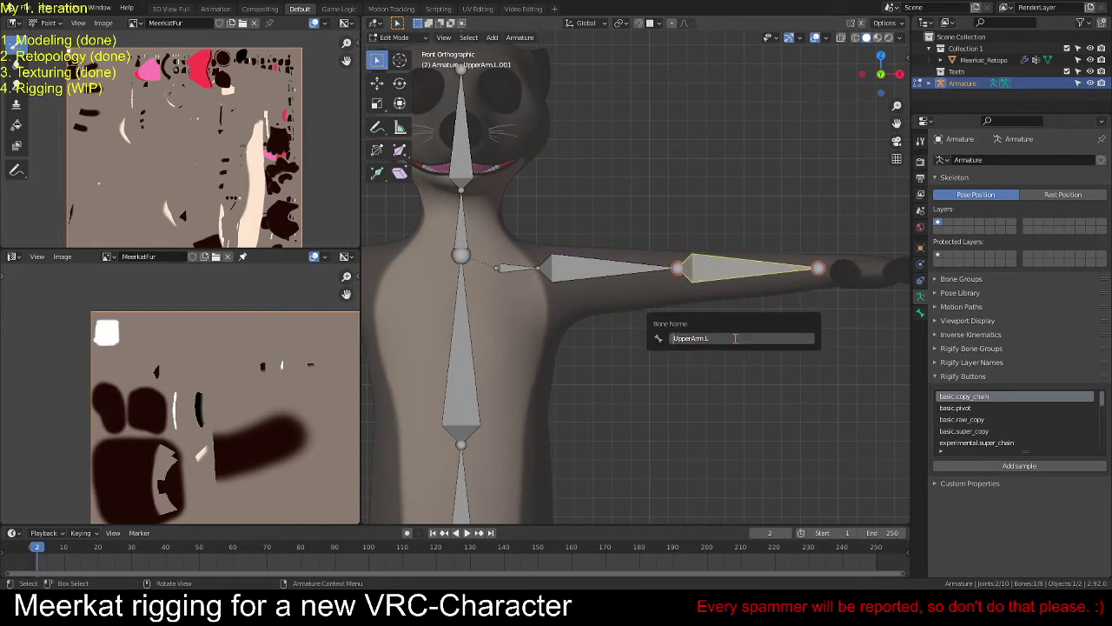
key("Home")
key("Delete")
key("Delete")
key("Delete")
key("Delete")
key("Delete")
type("Lower")
key("Return")
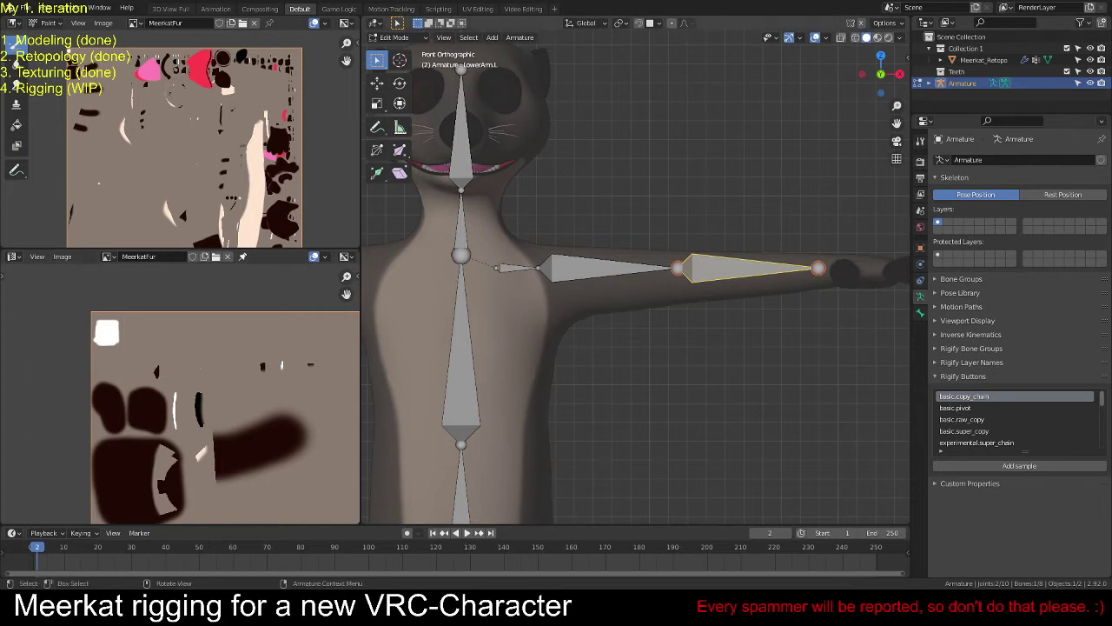
left_click(818, 268)
key("KP_Decimal")
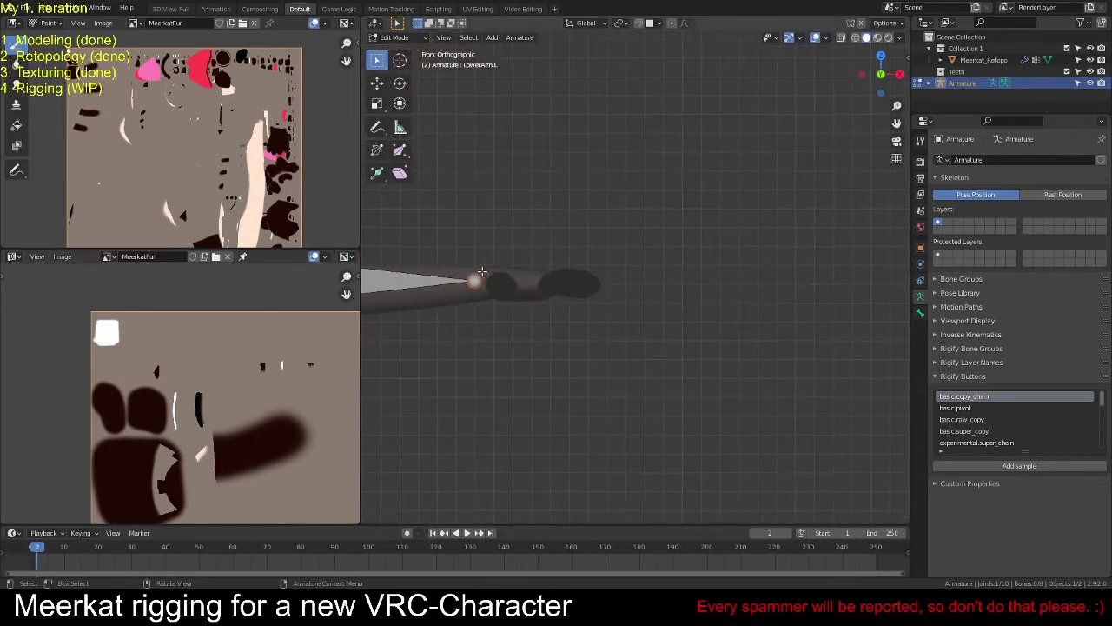
Step: In top view, move the wrist joint along Y to line it up with the arm
key("KP_7")
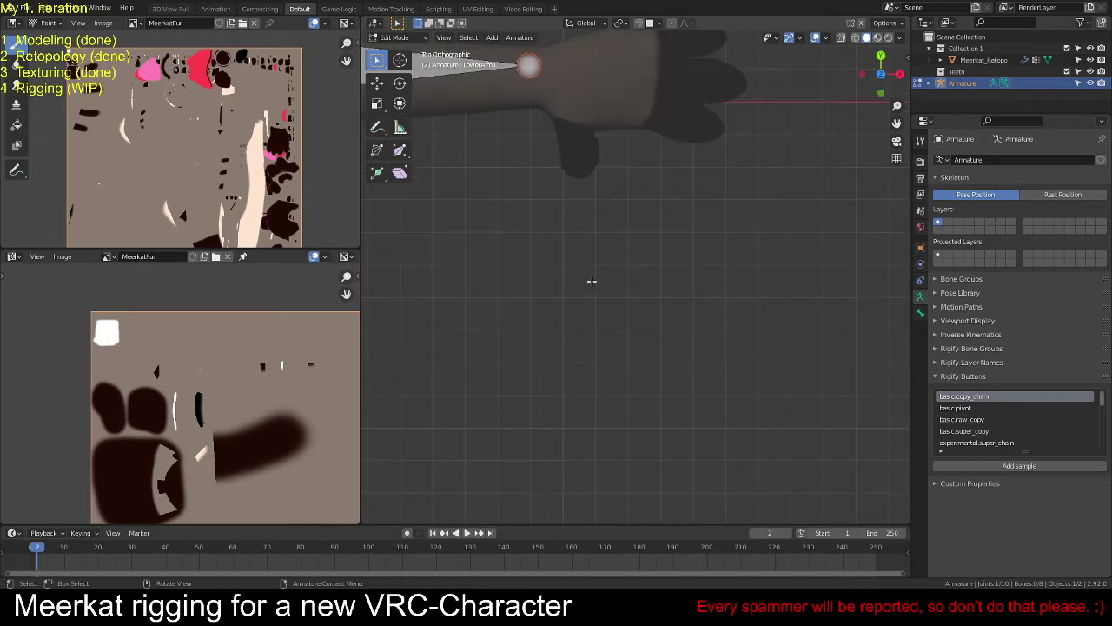
middle_click_drag(603, 124, 840, 255, "shift")
scroll(765, 241, "down", 1)
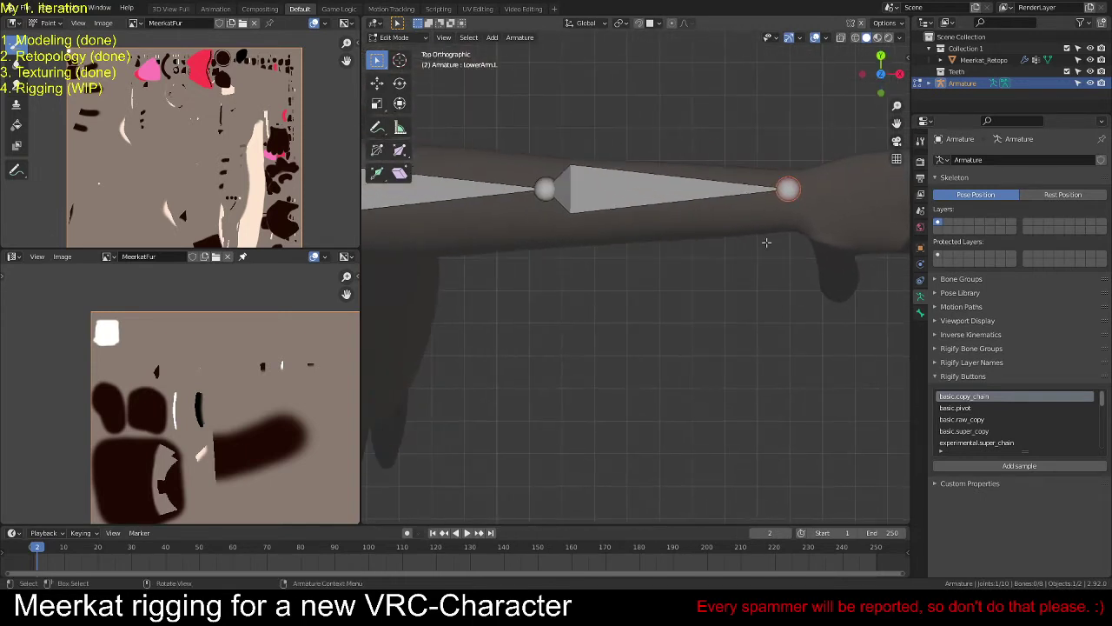
key("KP_1")
key("KP_7")
middle_click_drag(717, 246, 638, 255, "shift")
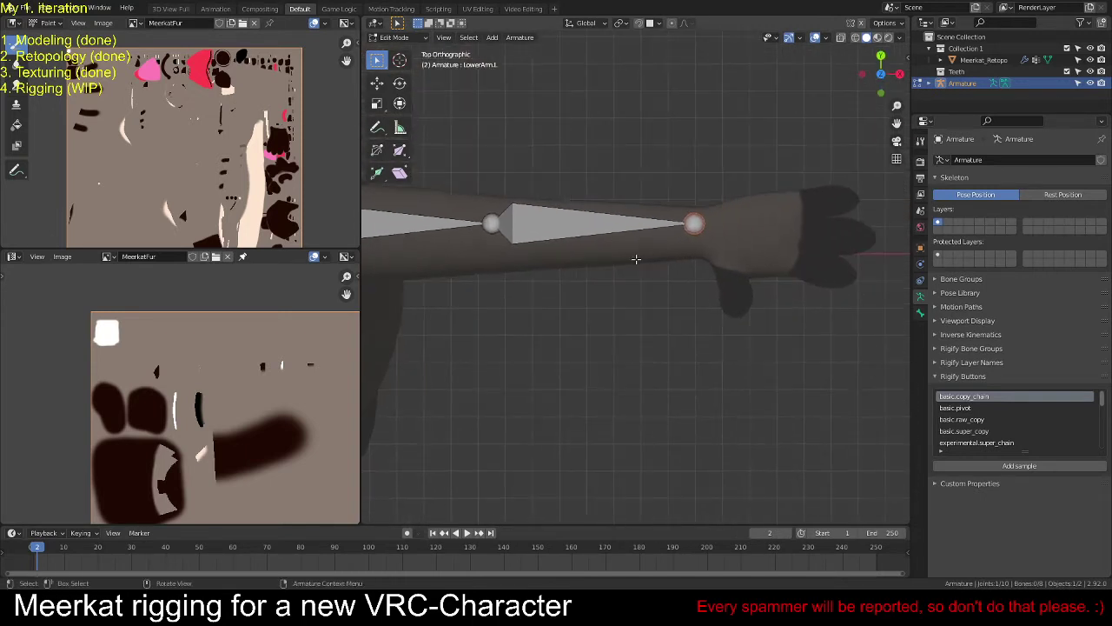
left_click(491, 224)
left_click(692, 223)
key("g")
key("y")
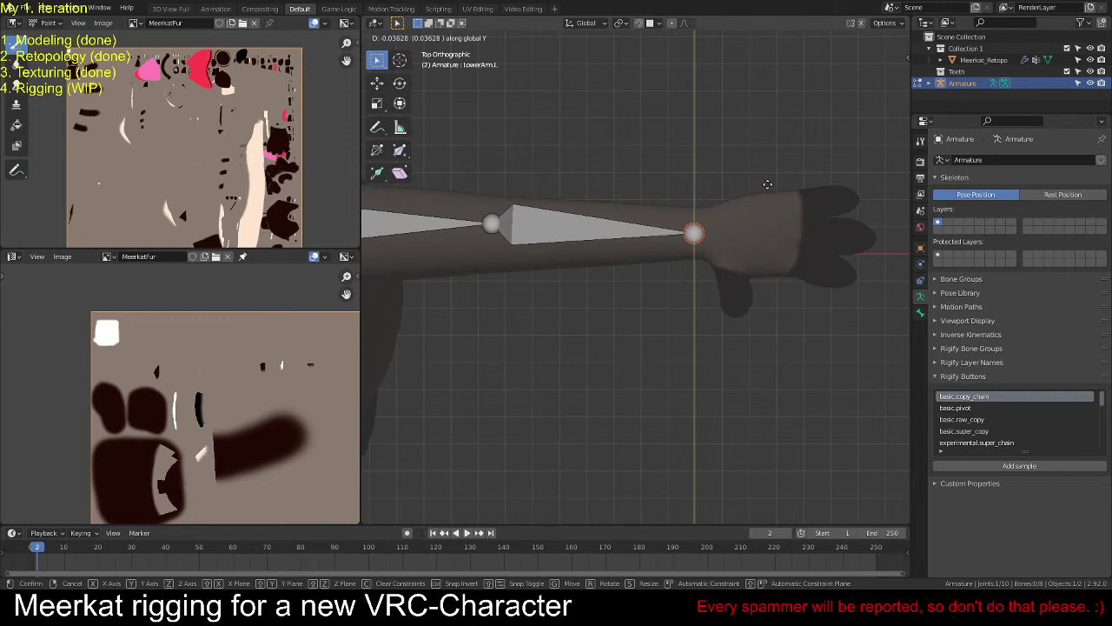
left_click(767, 182)
Step: Move the elbow joint along Y slightly lower into the arm
left_click(491, 223)
key("g")
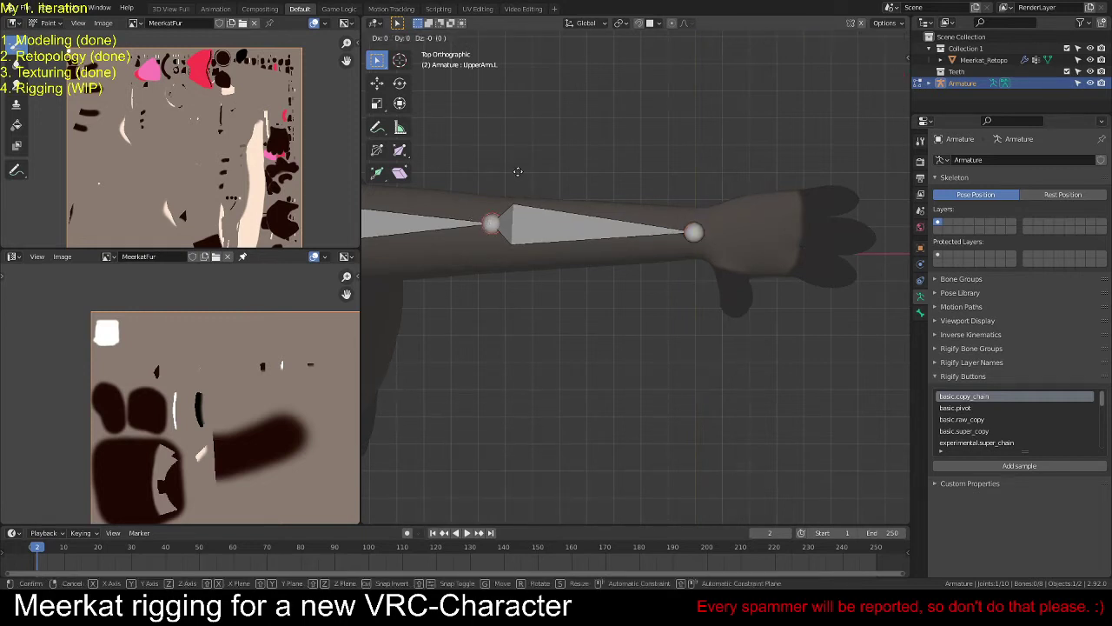
key("y")
left_click(518, 184)
Step: Extrude a new bone straight along X from the wrist into the hand
middle_click_drag(517, 184, 541, 229)
key("KP_7")
middle_click_drag(697, 203, 556, 217, "shift")
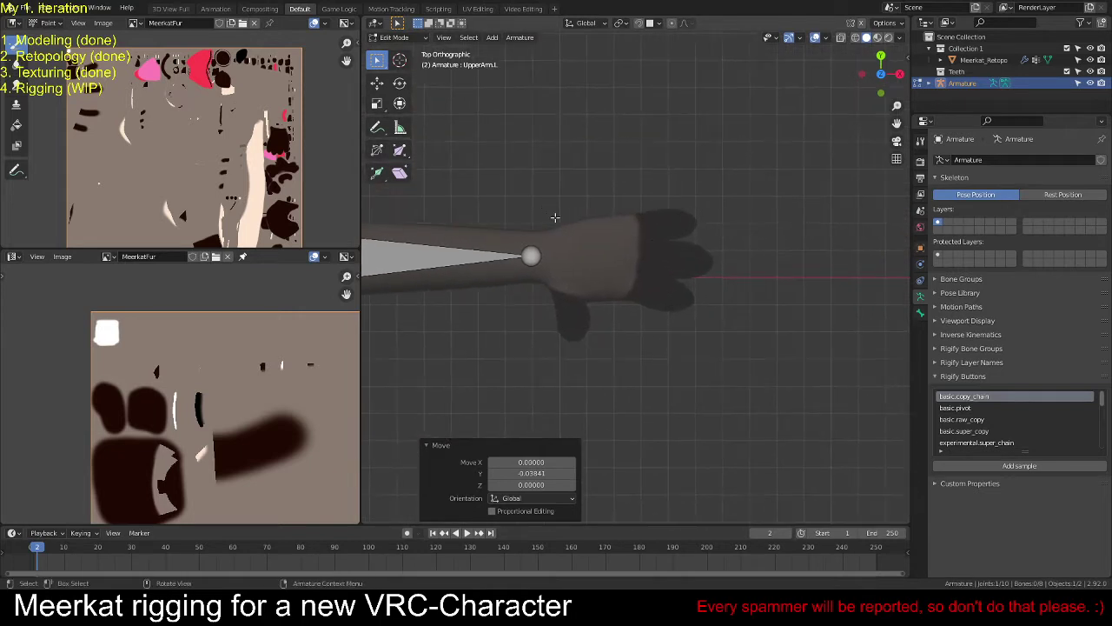
left_click(531, 256)
key("e")
key("x")
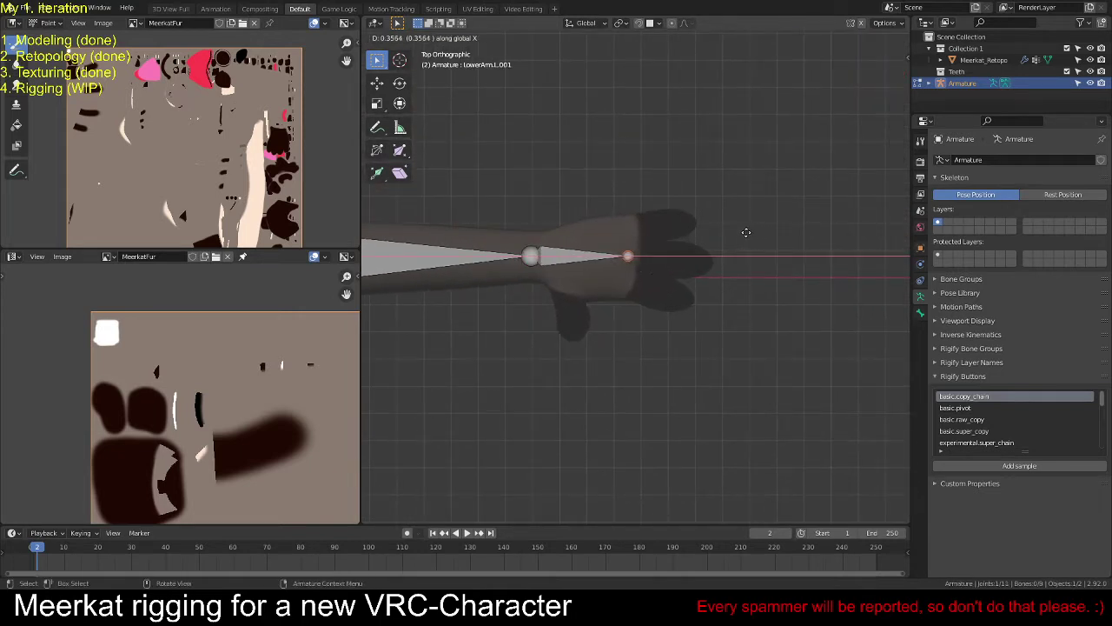
left_click(739, 233)
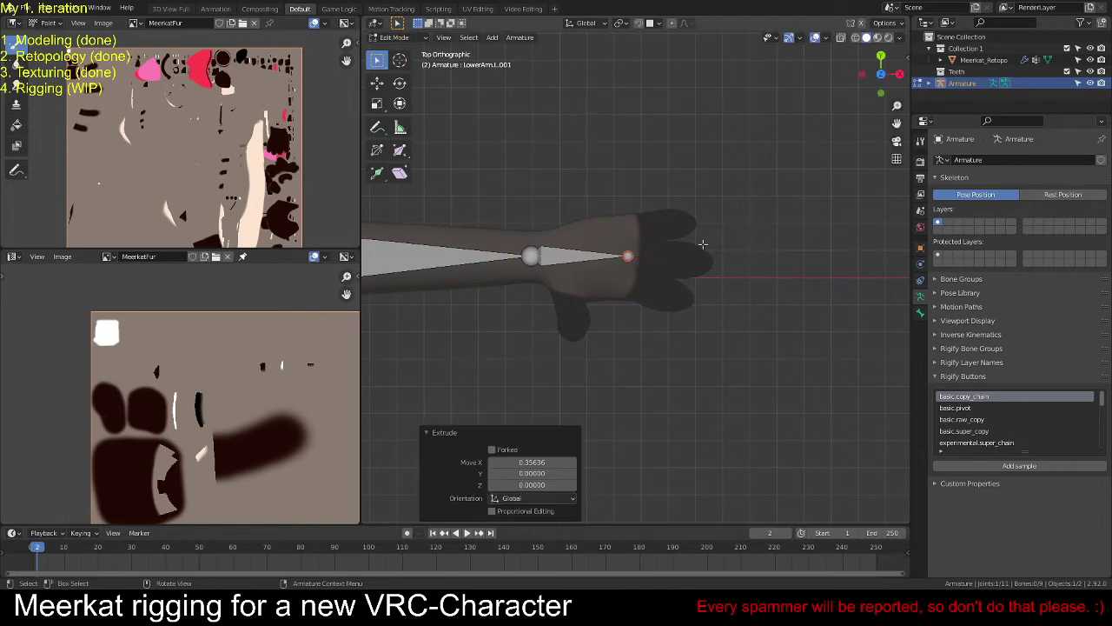
Step: Name the new hand bone 'Hand.L'
left_click(594, 253)
key("F2")
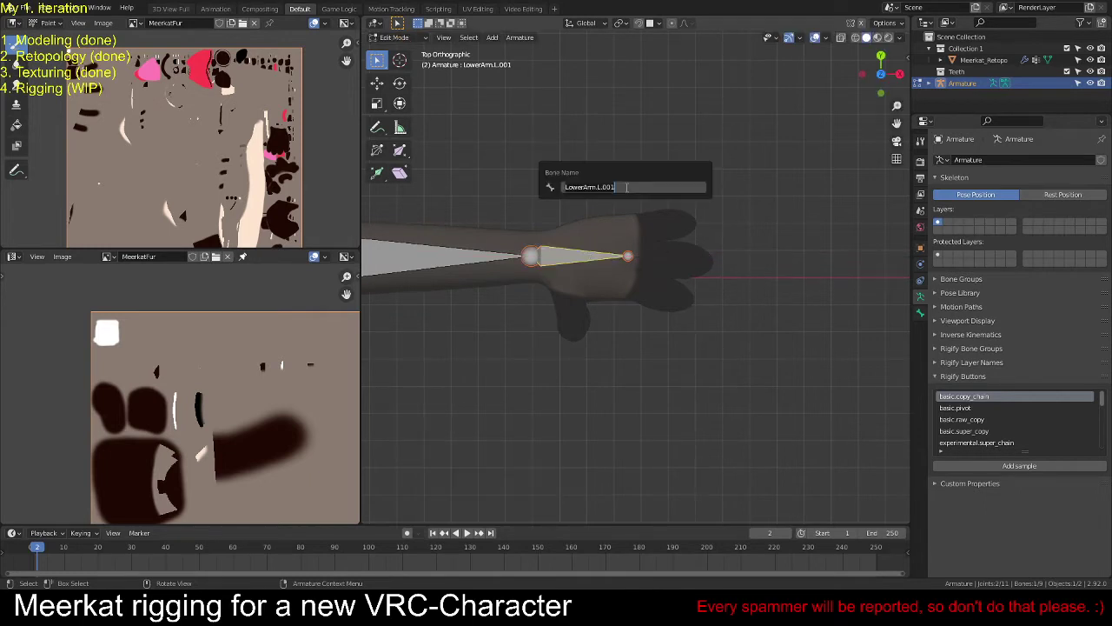
key("shift")
type("Hand.L")
key("Return")
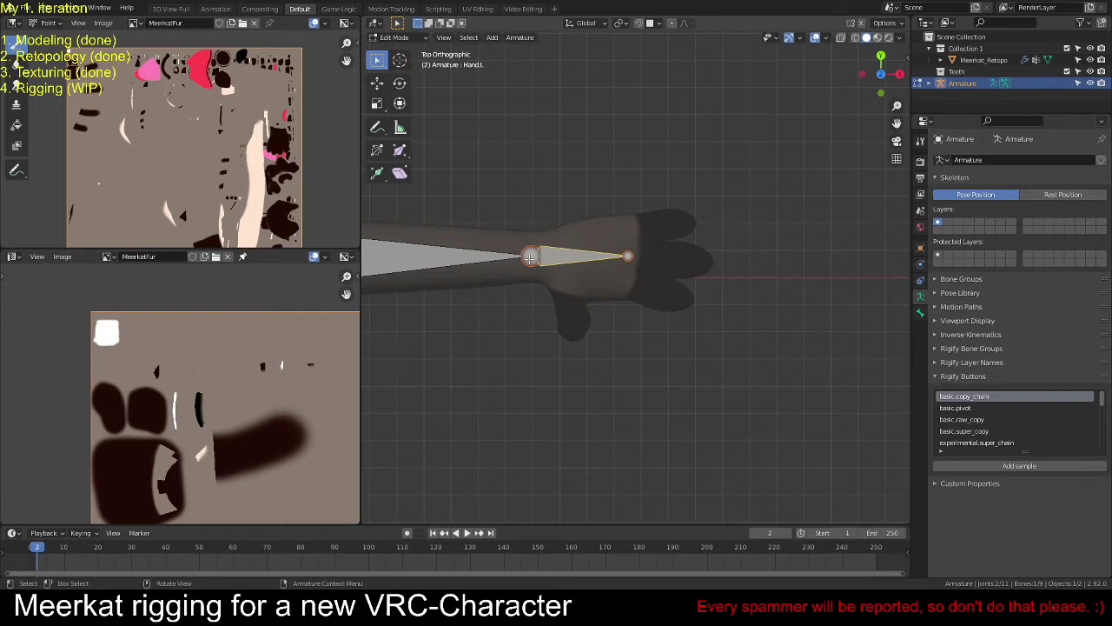
Step: Shift the wrist joint along X to its final position and reselect Hand.L
left_click(530, 255)
key("g")
key("x")
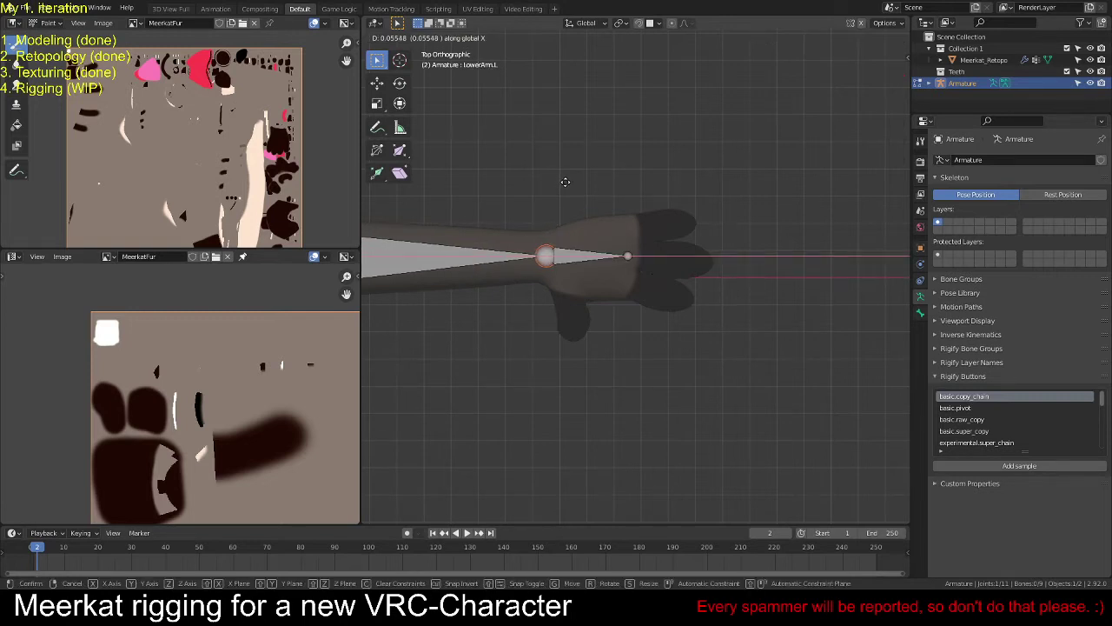
left_click(565, 182)
key("g")
key("x")
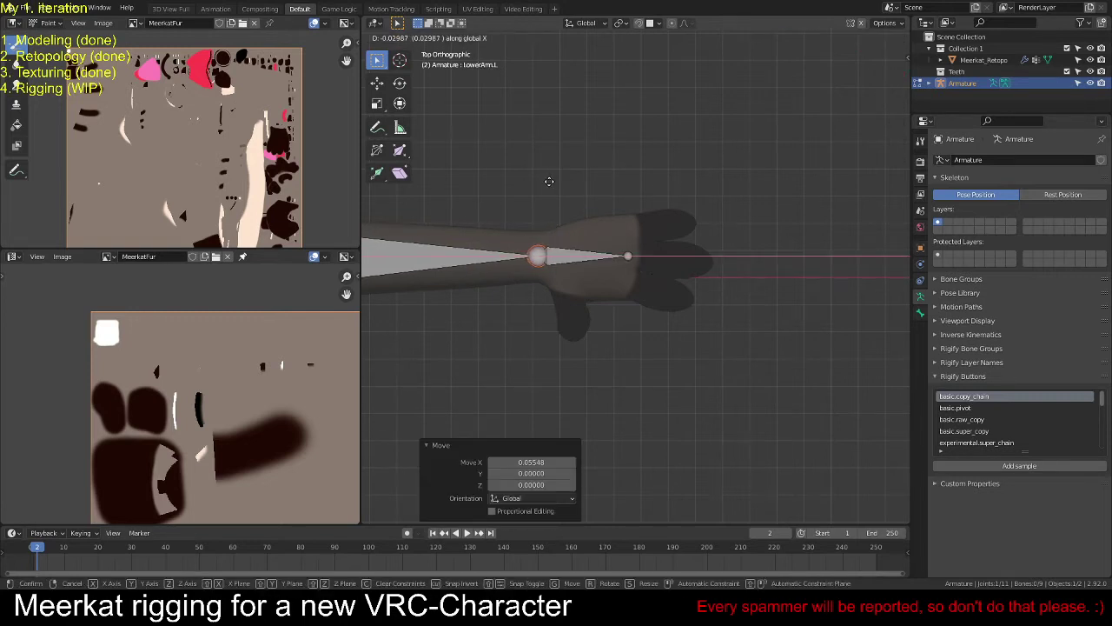
left_click(547, 182)
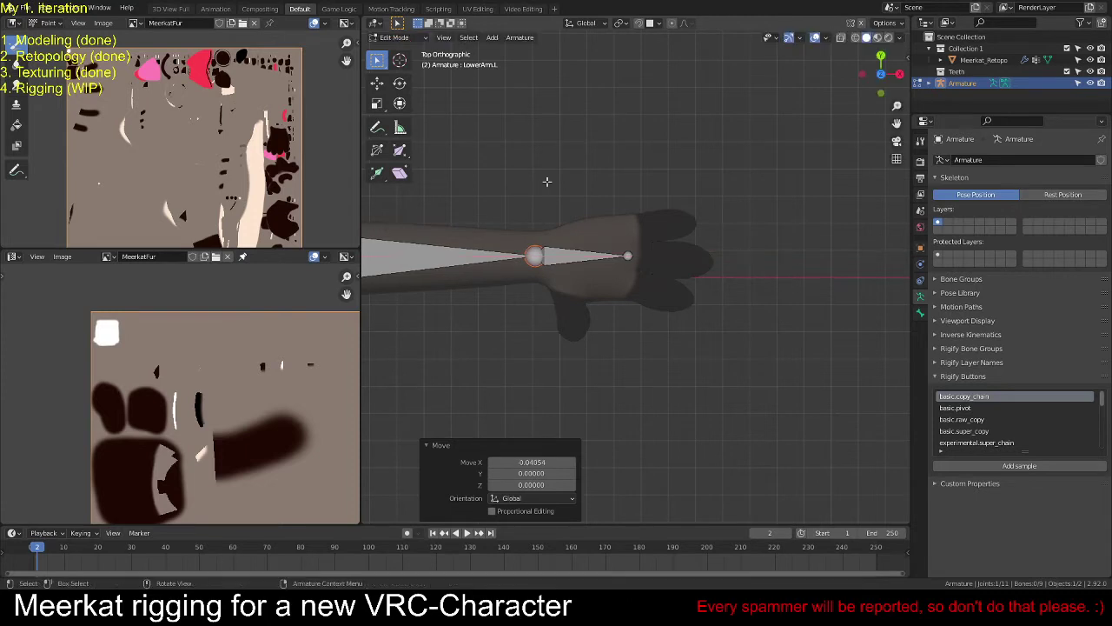
left_click(599, 255)
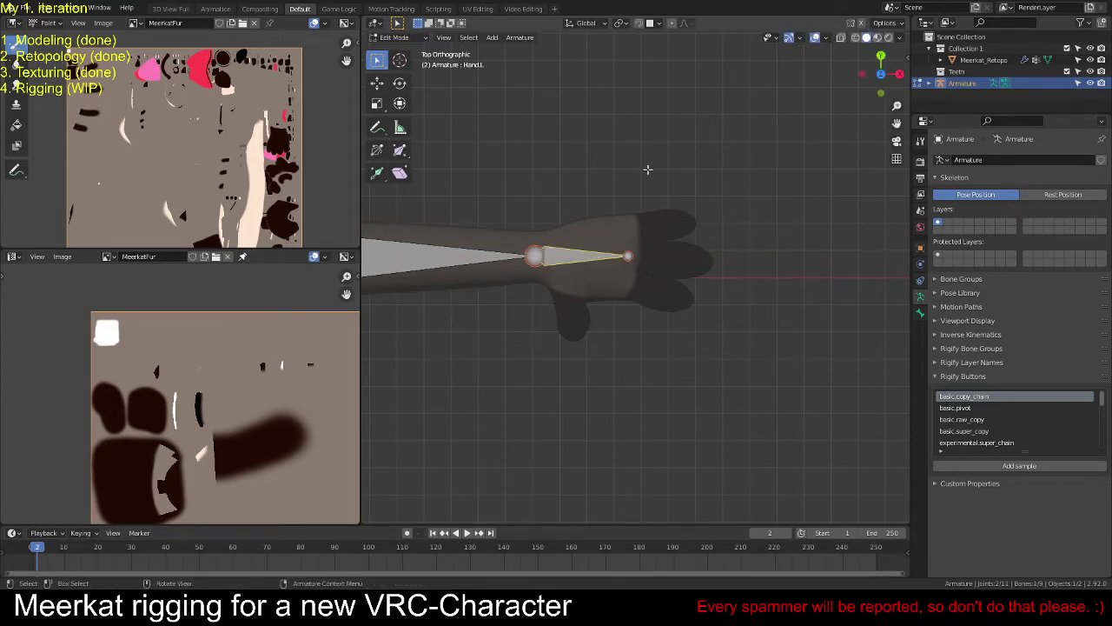
Step: Duplicate the Hand.L bone and scale the copy down to 0.224
scroll(609, 219, "up", 1)
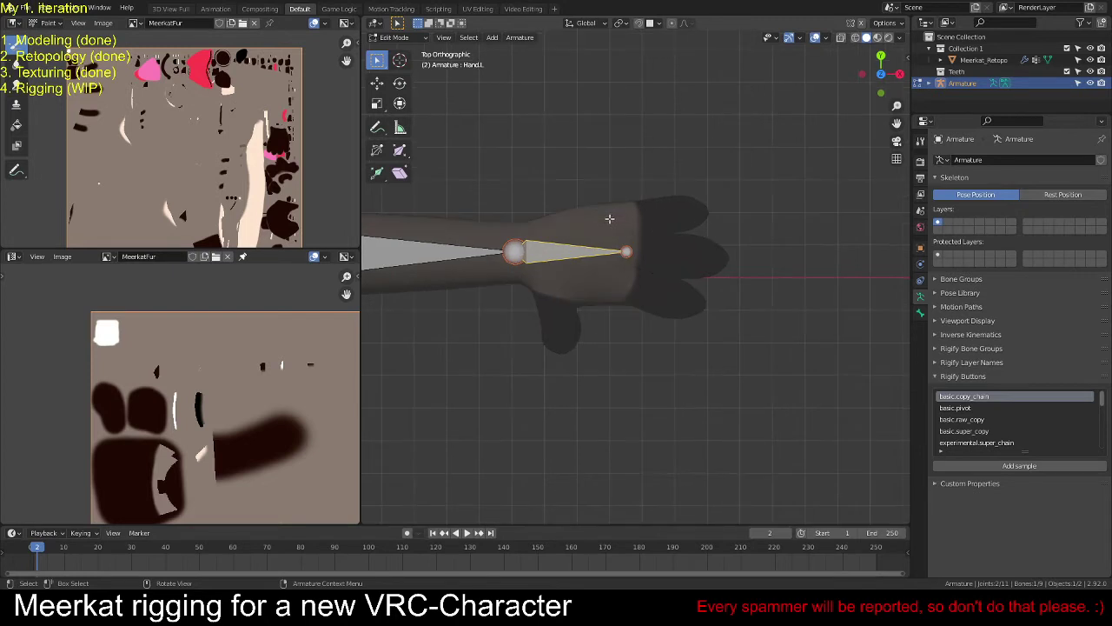
scroll(609, 219, "up", 2)
key("shift+d")
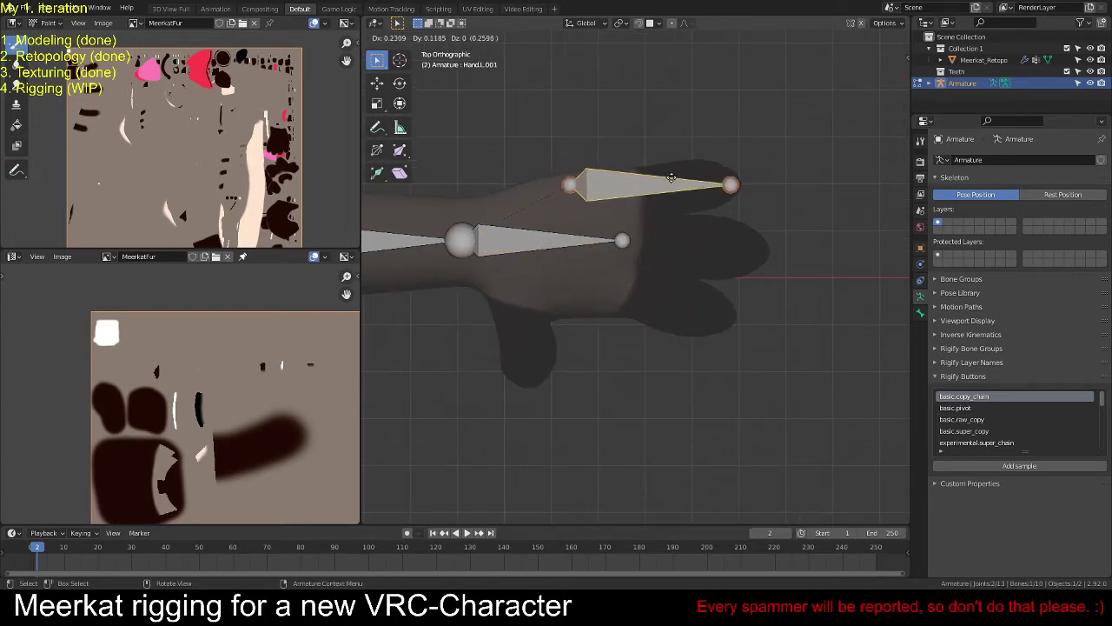
left_click(672, 177)
key("s")
left_click(695, 179)
Step: Name the duplicate 'FingerIndex.L' and move it along Y over a finger
key("F2")
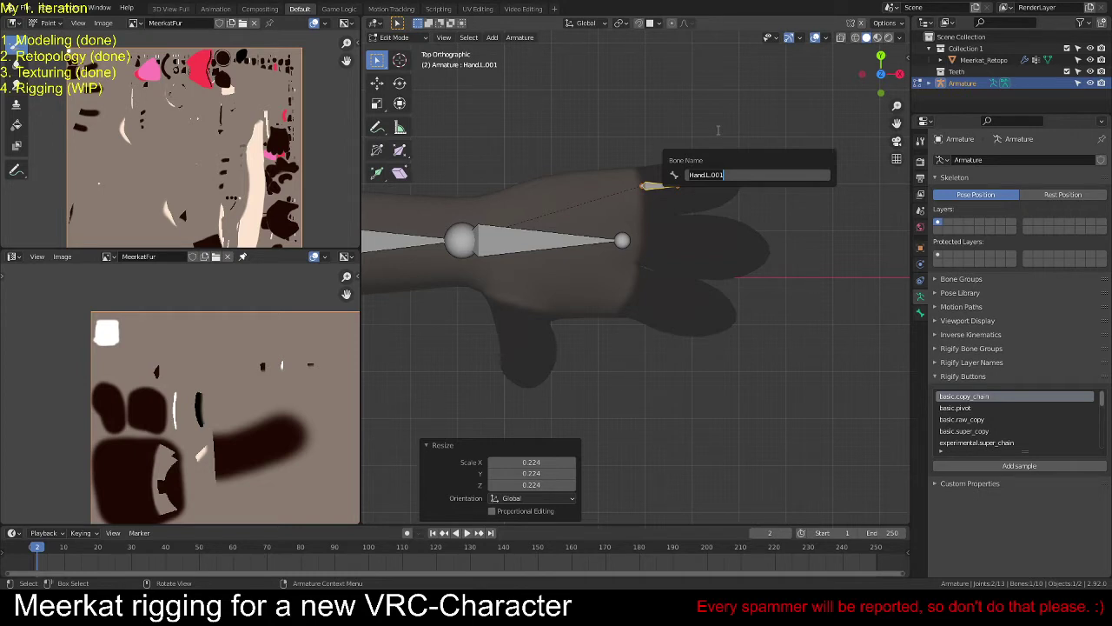
type("FingerIndex")
type(".L")
key("Return")
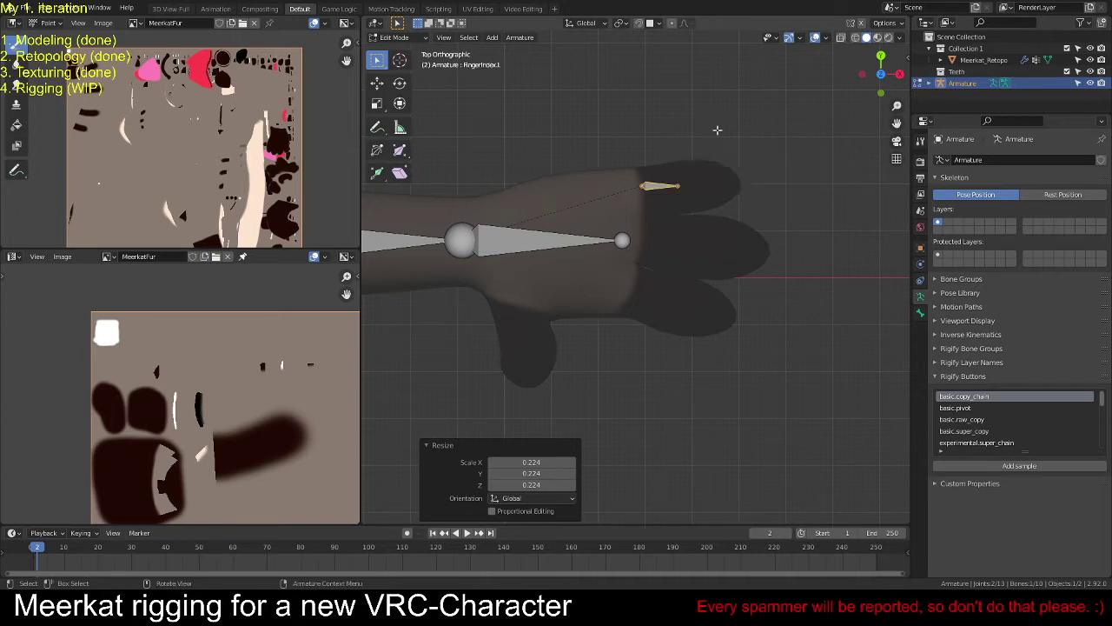
key("g")
key("y")
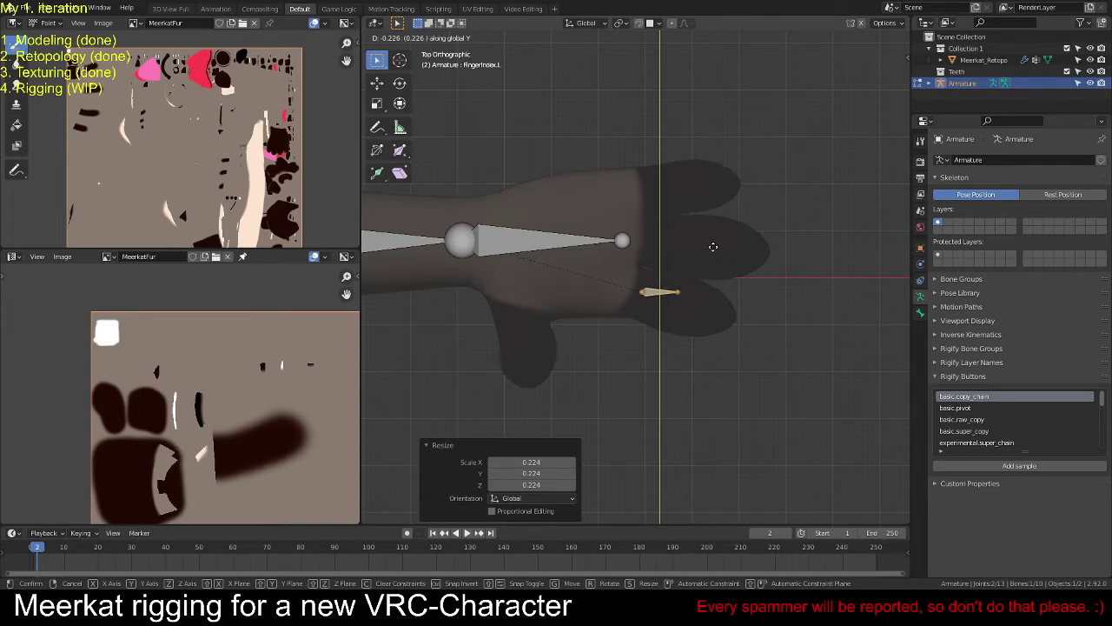
left_click(713, 247)
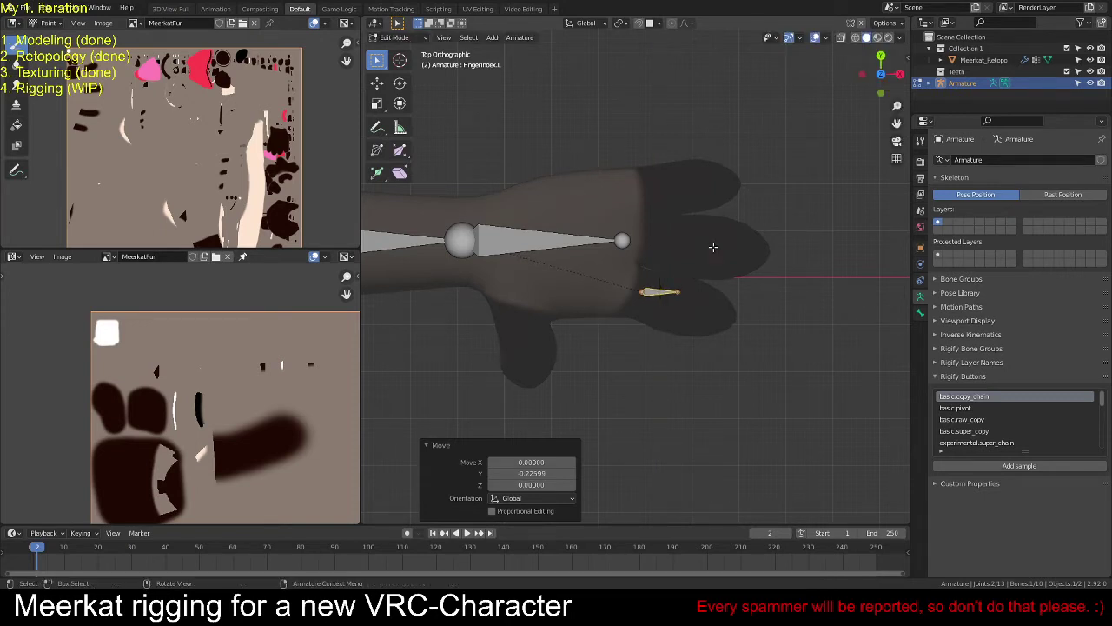
Step: Place the finger bone's tip at the fingertip and its base at the finger root
left_click(680, 292)
scroll(685, 293, "up", 1)
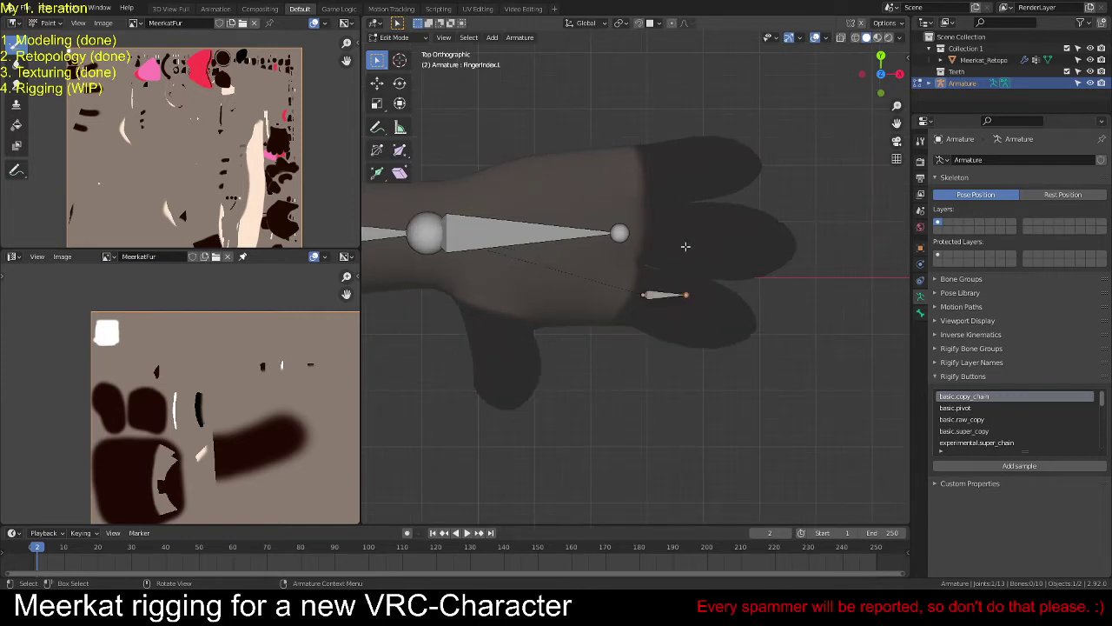
key("g")
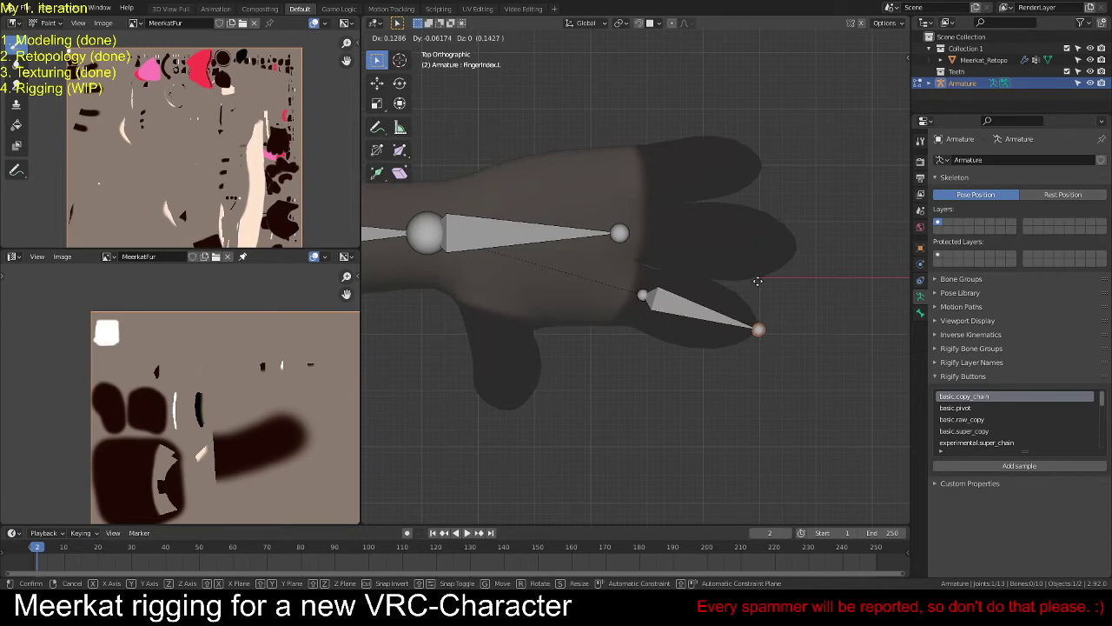
left_click(758, 283)
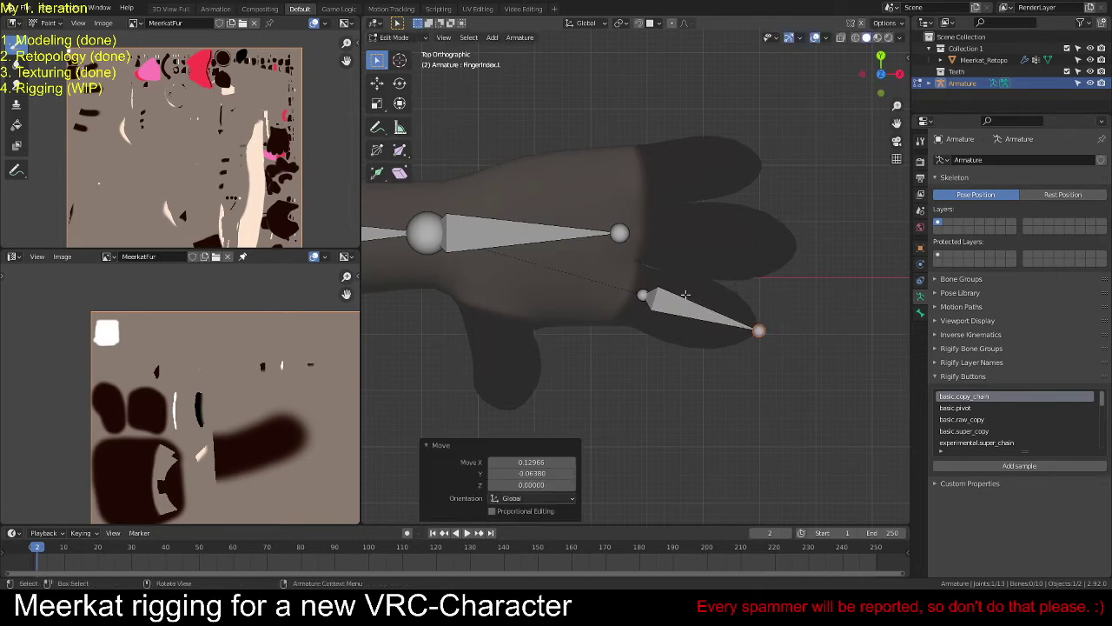
left_click(642, 296)
key("g")
left_click(687, 261)
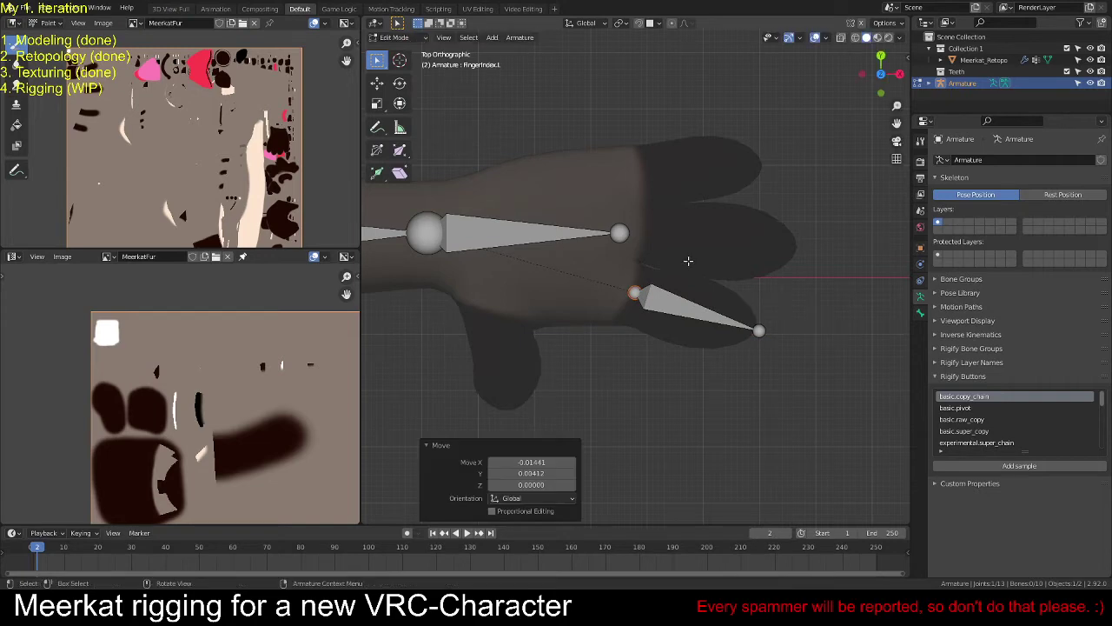
Step: Subdivide the FingerIndex.L bone into three segments along the index finger
left_click(699, 310)
key("F3")
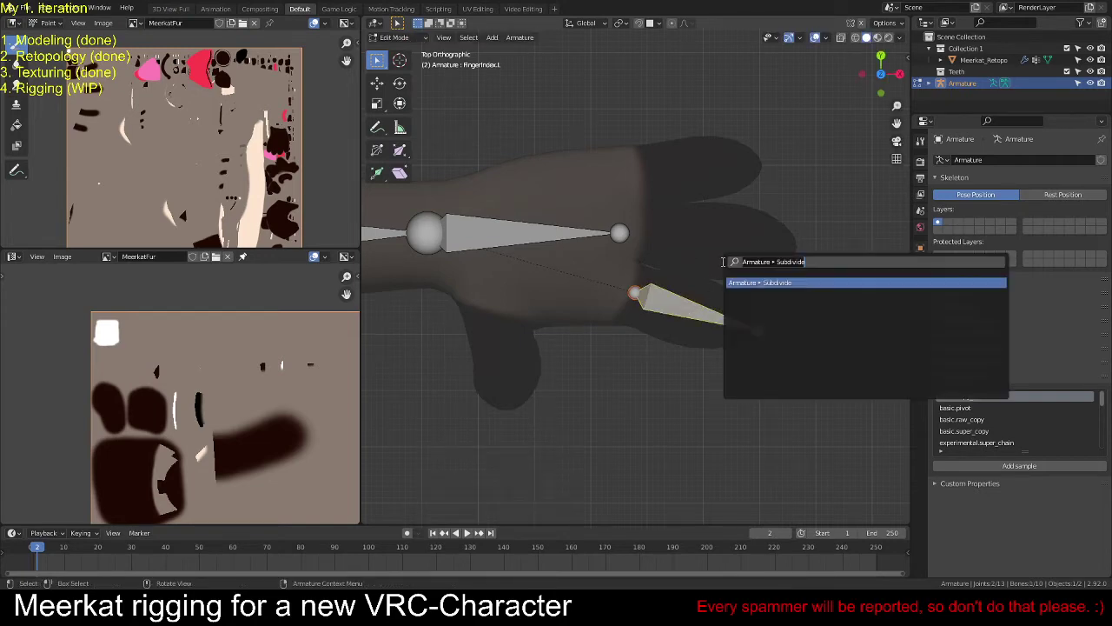
key("Return")
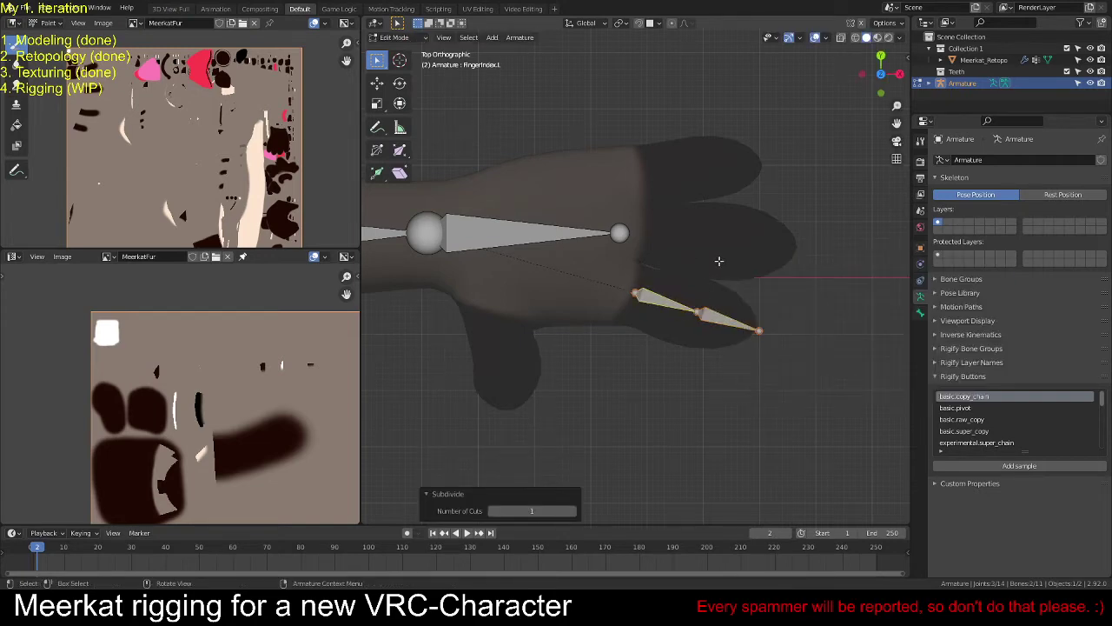
left_click(572, 510)
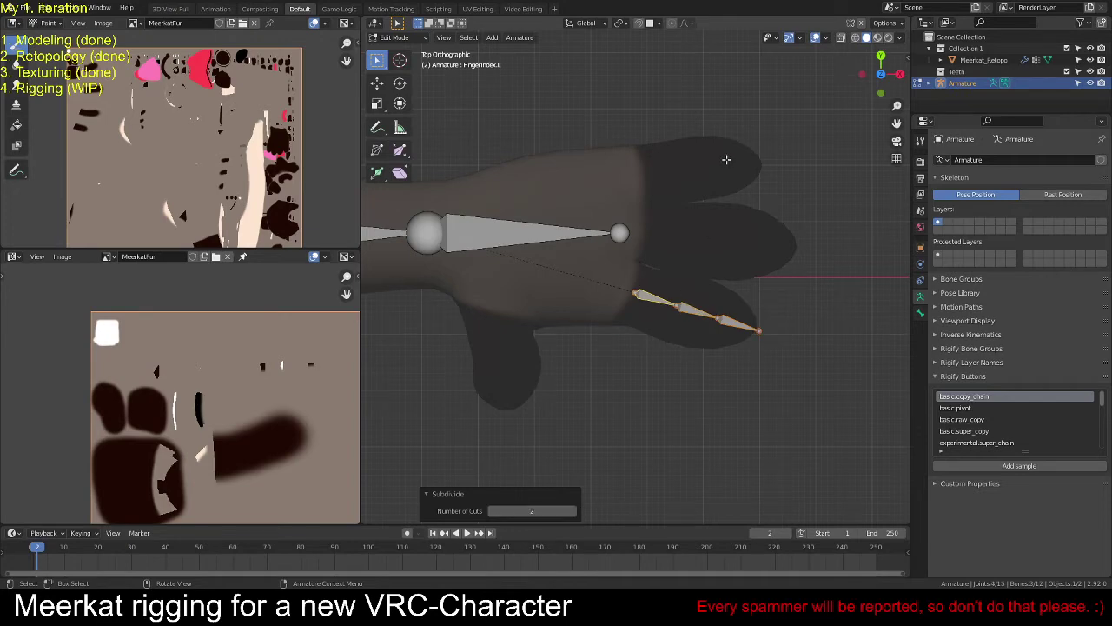
left_click(660, 297)
Step: Select the middle index segment and subdivide it again, adjusting the subdivision setting
left_click(702, 307)
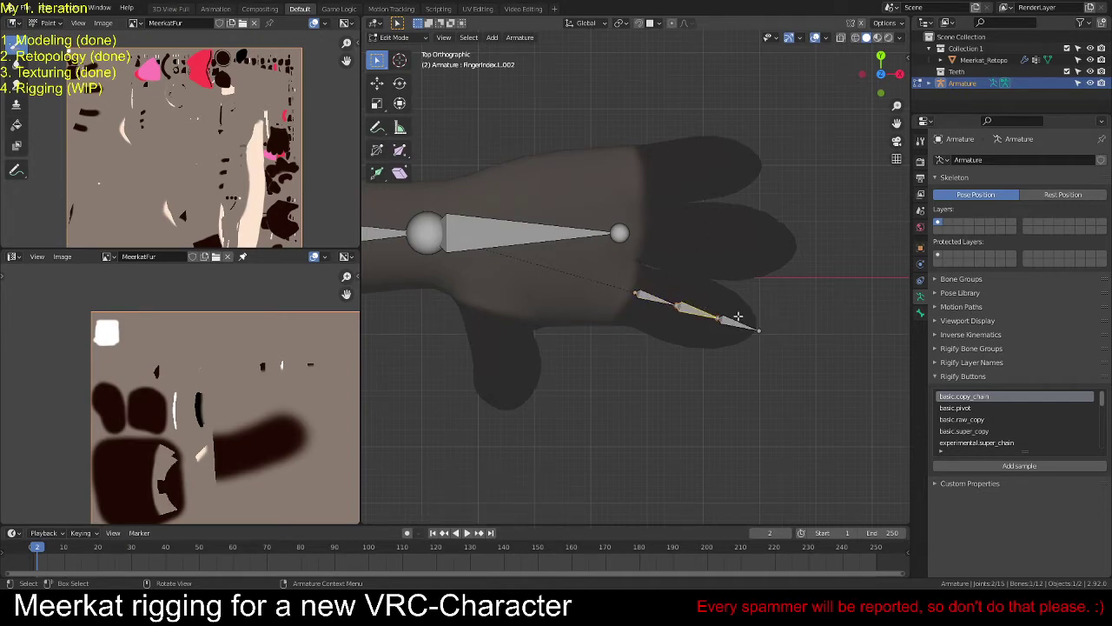
left_click(738, 317)
left_click(704, 310)
key("F3")
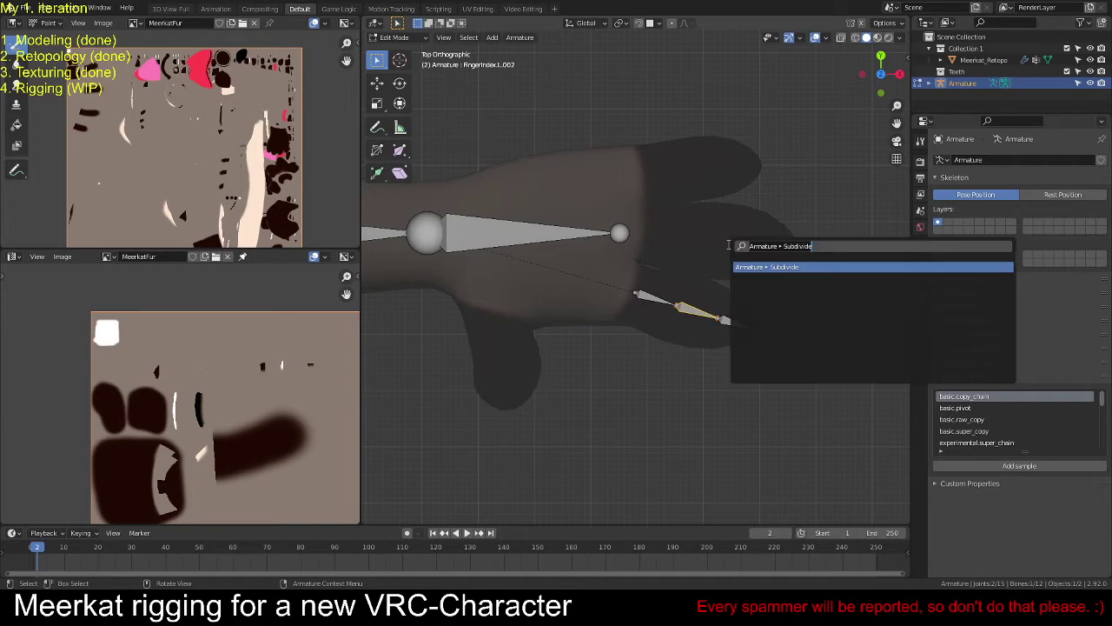
key("Return")
left_click(727, 244)
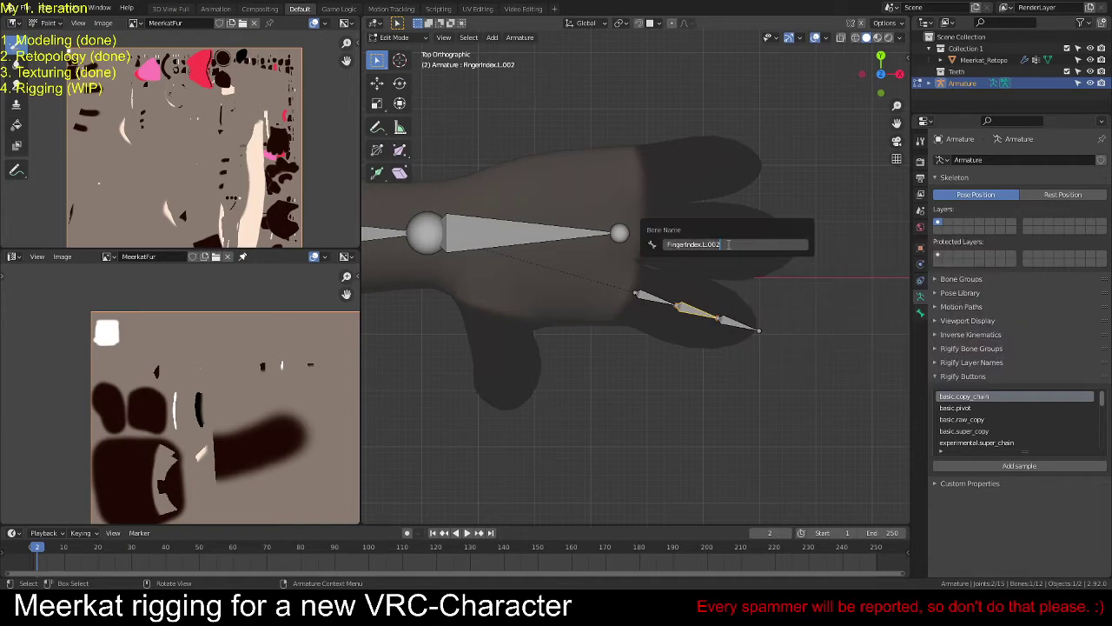
key("Return")
Step: Rename the middle index finger bone to FingerIndex.L.001
left_click(730, 316)
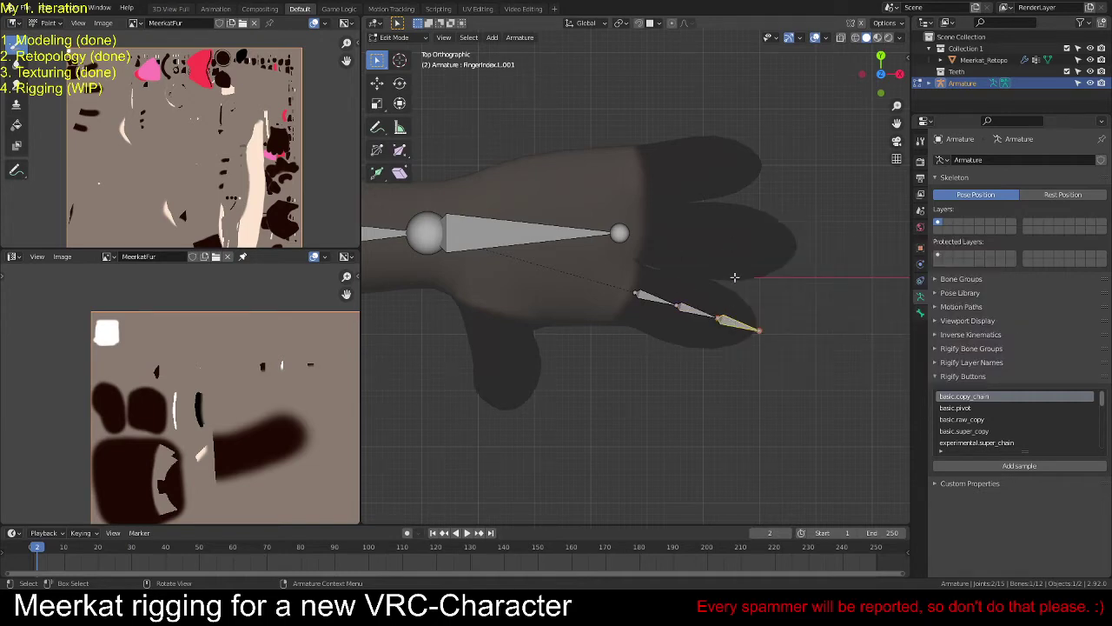
key("F2")
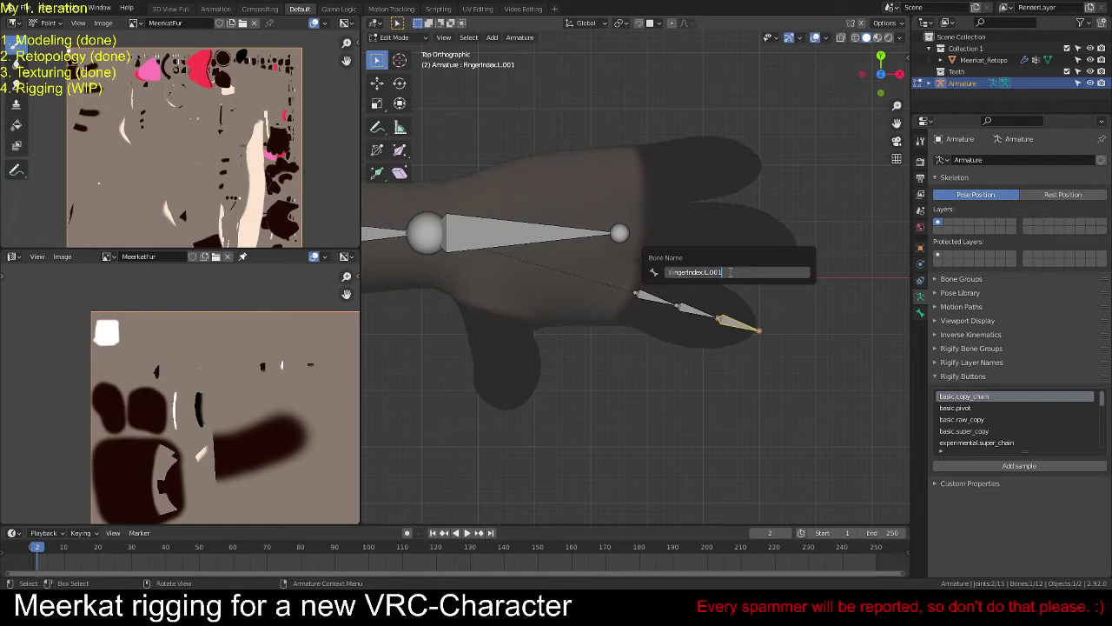
key("Return")
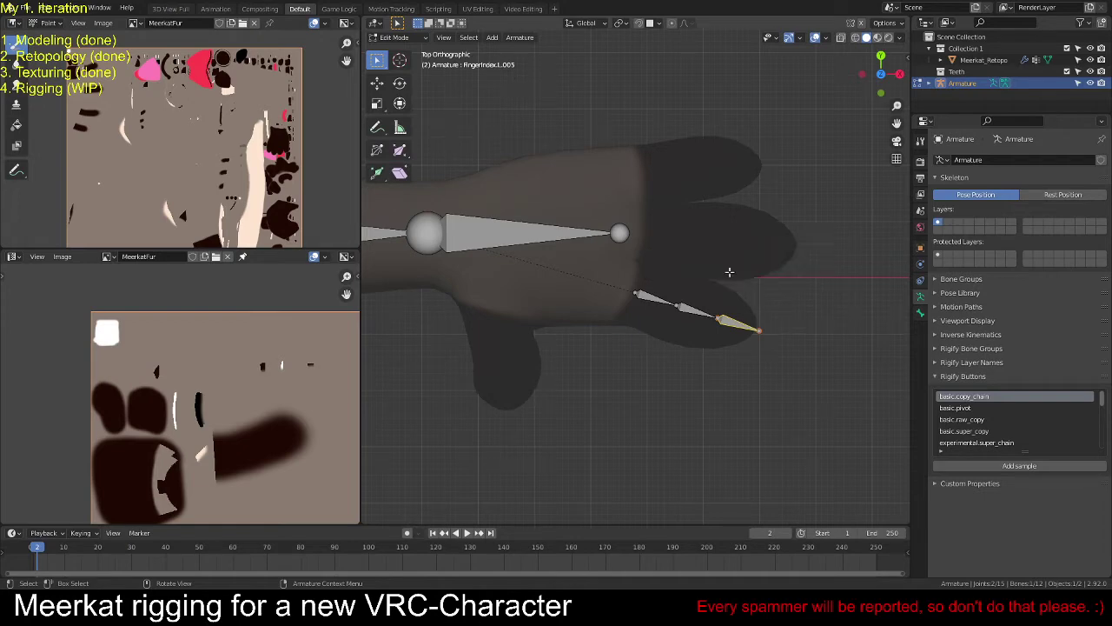
left_click(663, 295)
left_click(697, 308)
key("F2")
key("BackSpace")
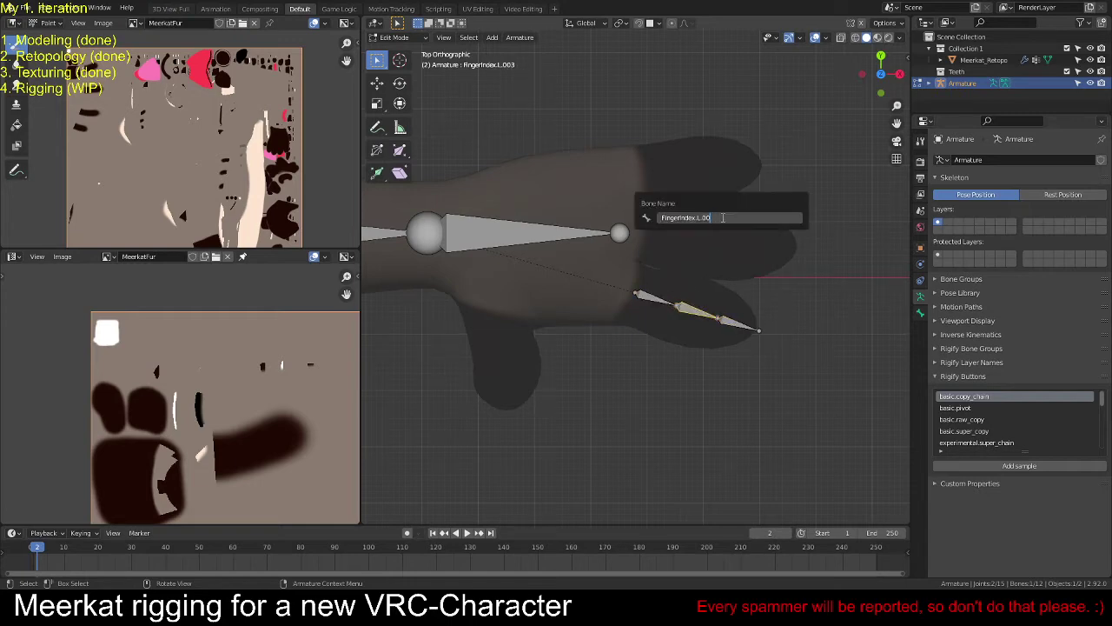
type("1")
key("Return")
Step: Rename the index fingertip bone to FingerIndex.L.002
left_click(730, 322)
key("F2")
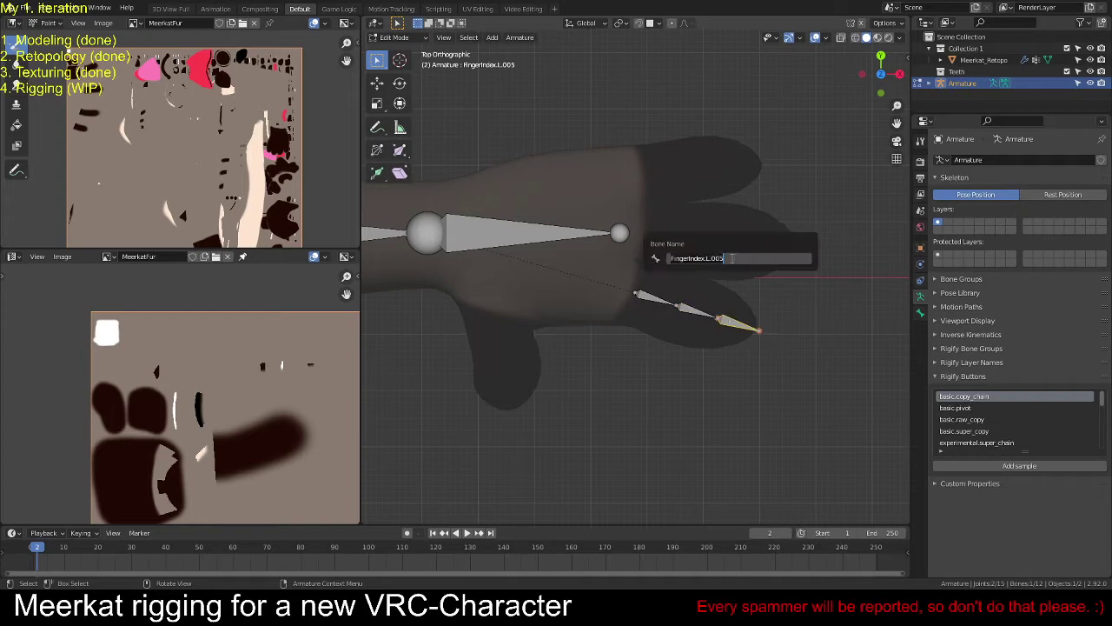
key("BackSpace")
type("2")
key("Return")
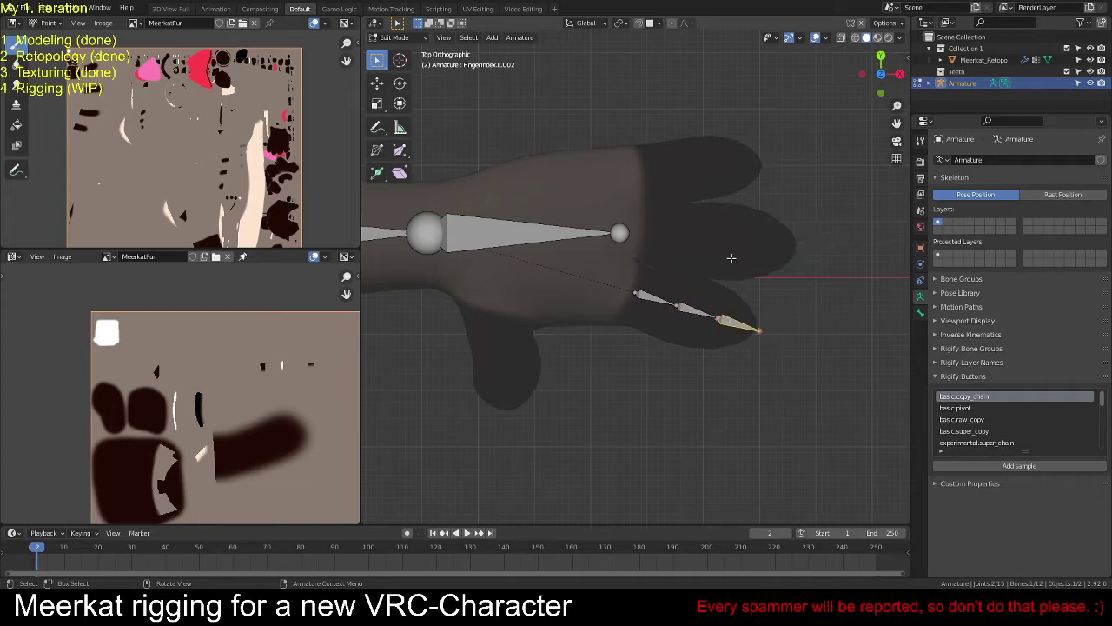
Step: Check each index finger bone's name, then deselect all bones
left_click(663, 302)
left_click(695, 308)
left_click(740, 311)
left_click(737, 324)
left_click(710, 226)
Step: Duplicate the three index finger bones and move the copy onto the middle finger
key("c")
left_click_drag(640, 290, 760, 330)
key("Escape")
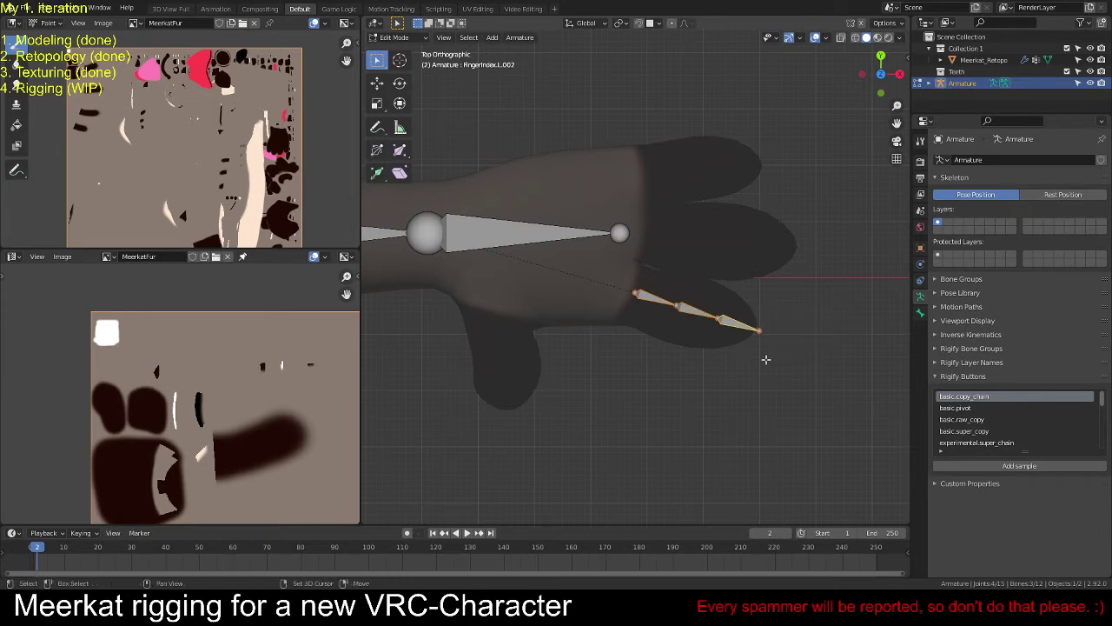
key("shift+d")
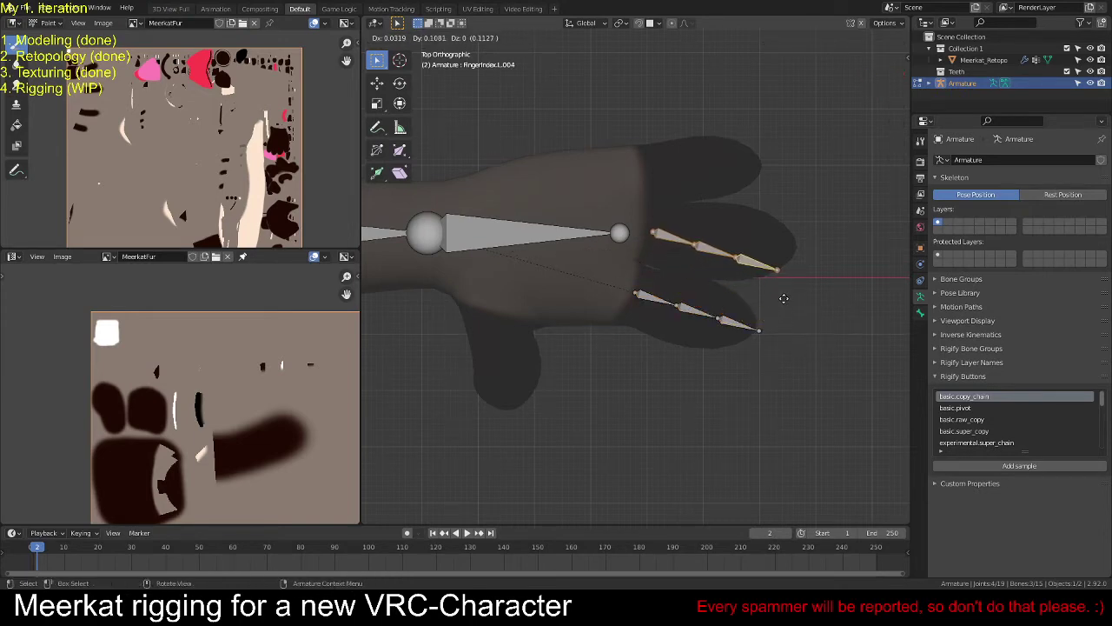
left_click(784, 298)
key("r")
left_click(815, 293)
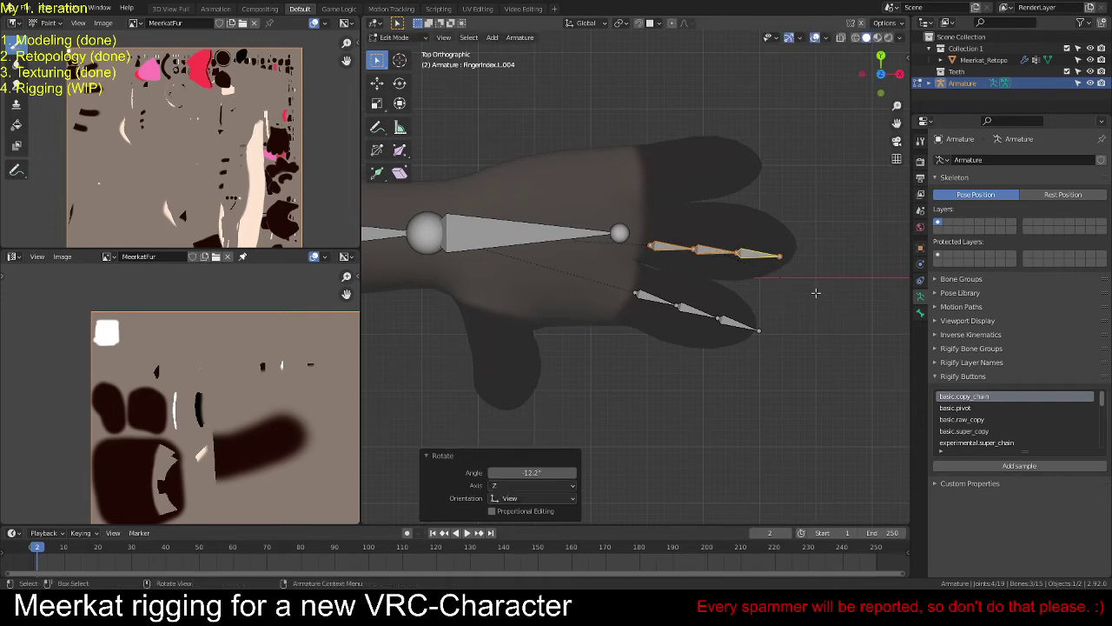
key("g")
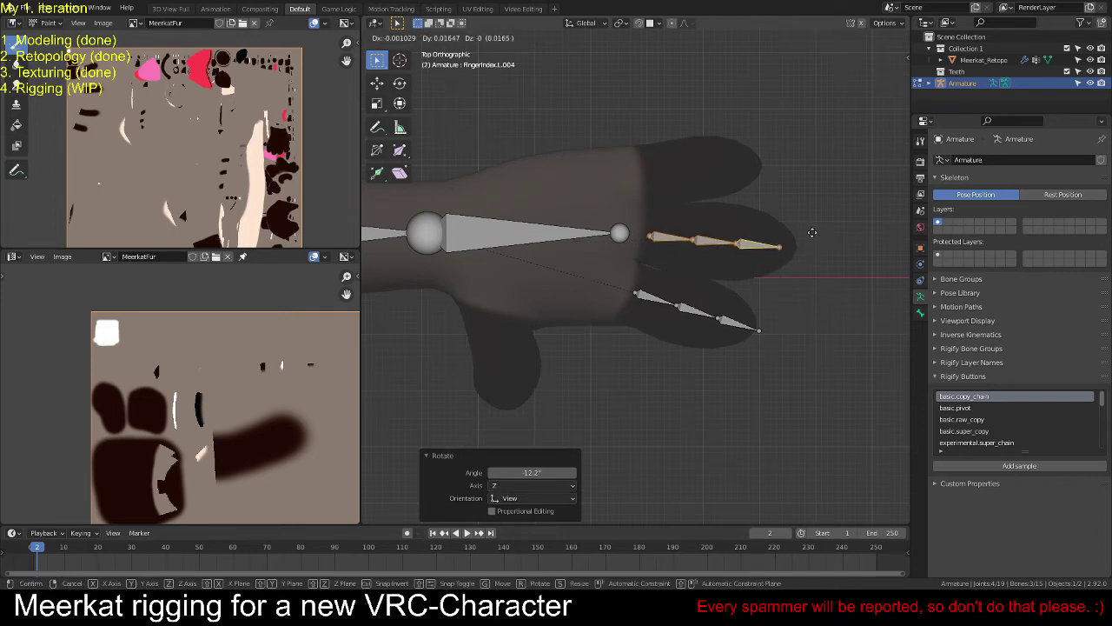
left_click(809, 232)
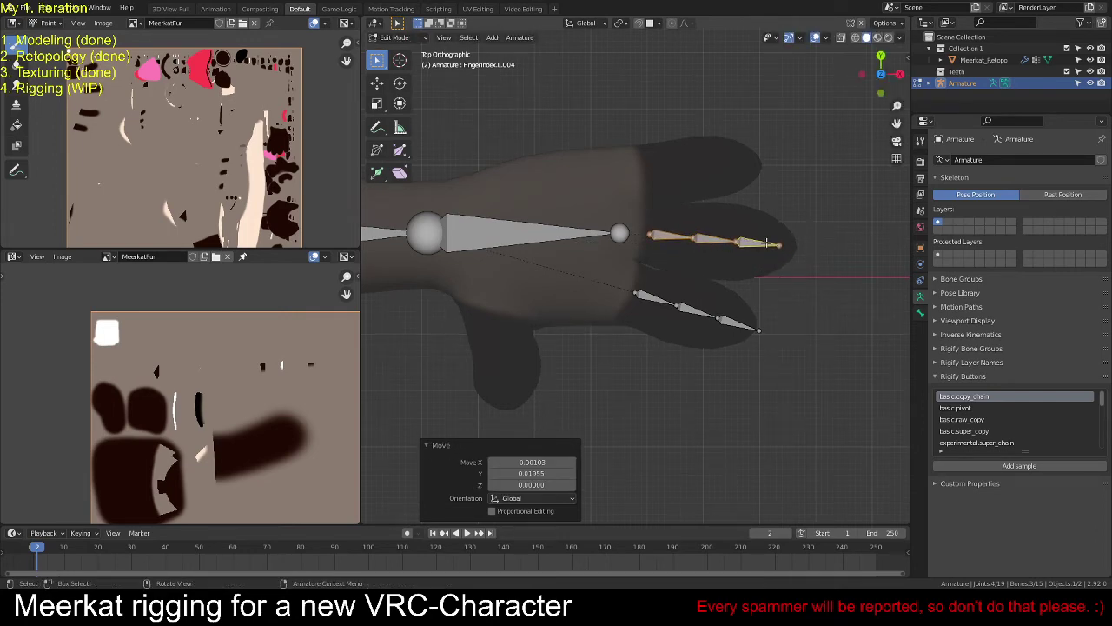
Step: Delete two extra copied bones and fit the remaining bone's tip and base to the middle finger
left_click(767, 243)
key("x")
left_click(720, 242)
key("x")
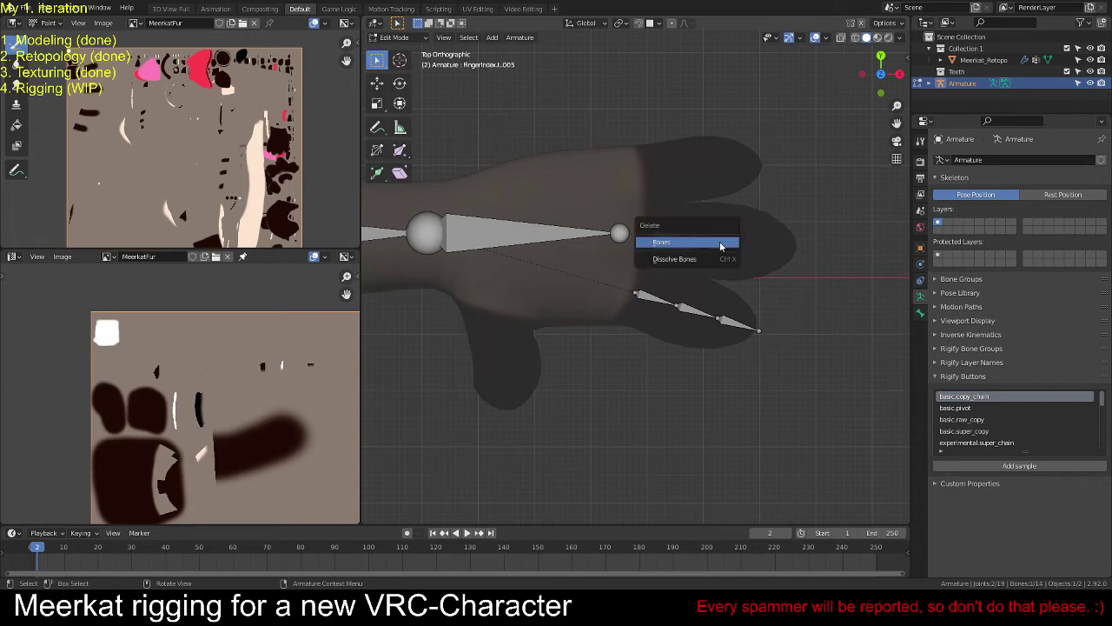
left_click(720, 242)
key("g")
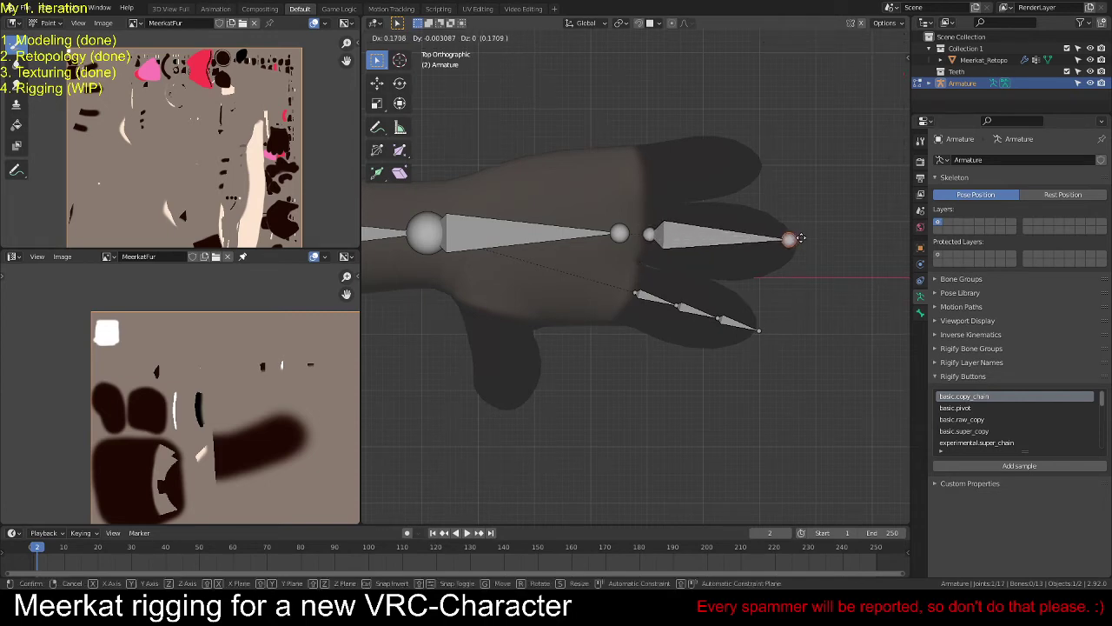
left_click(811, 246)
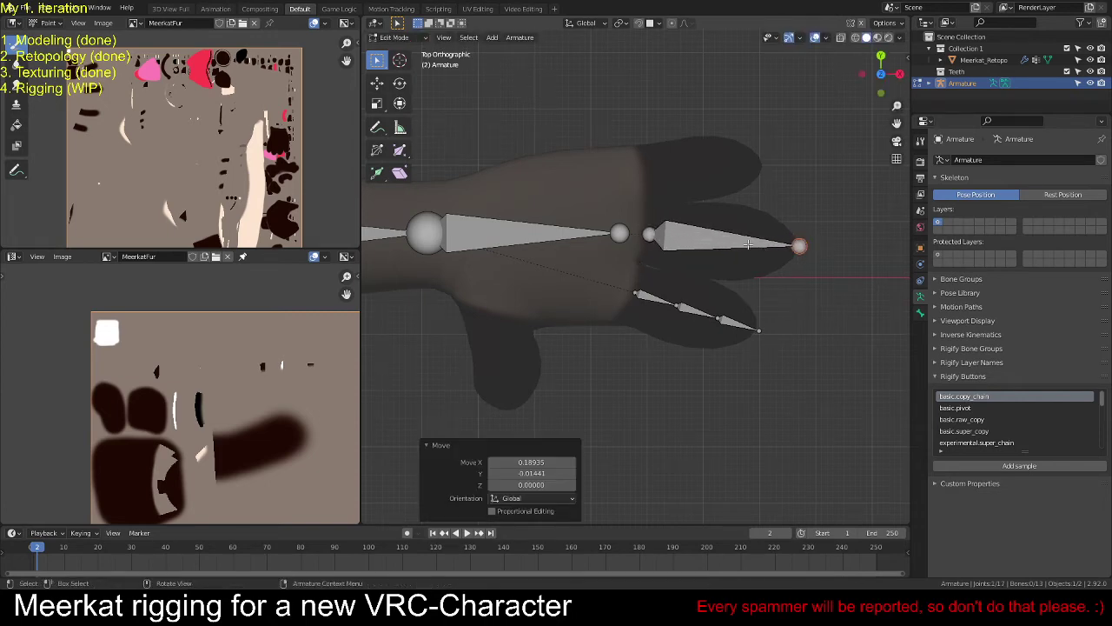
left_click(648, 232)
key("g")
left_click(682, 196)
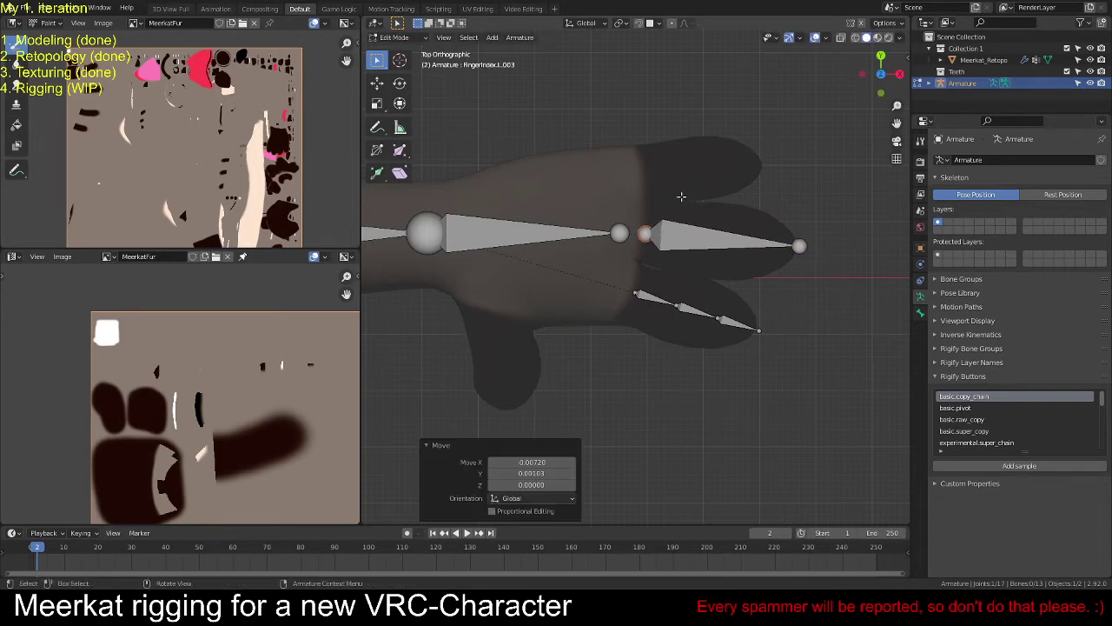
Step: Raise the whole index finger chain along Z to sit inside the finger
key("KP_1")
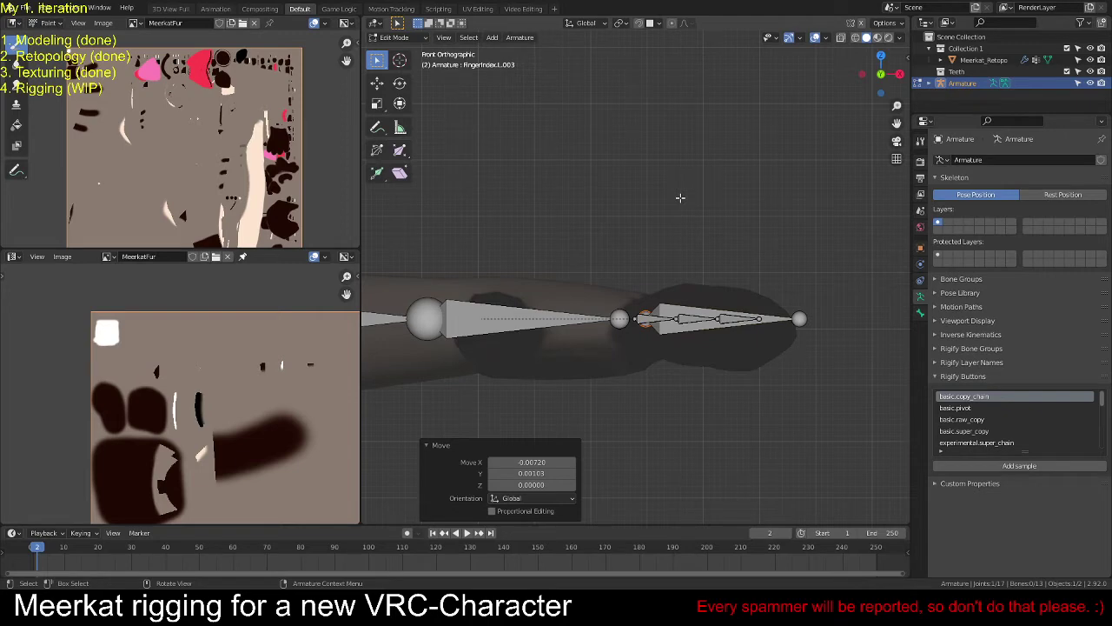
key("KP_7")
left_click(658, 293)
key("l")
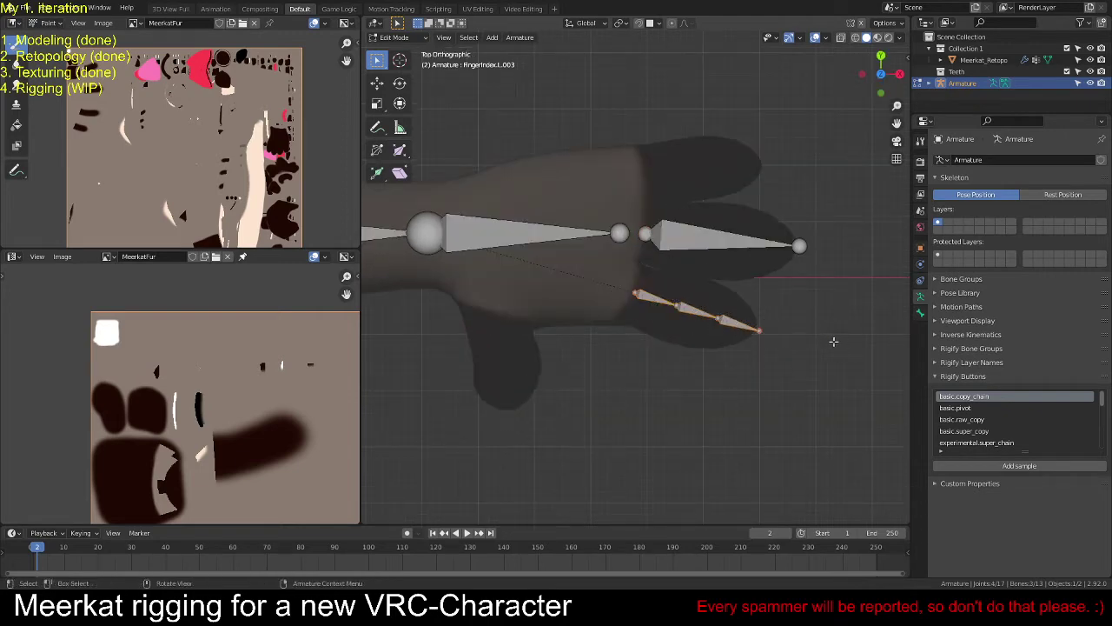
key("KP_3")
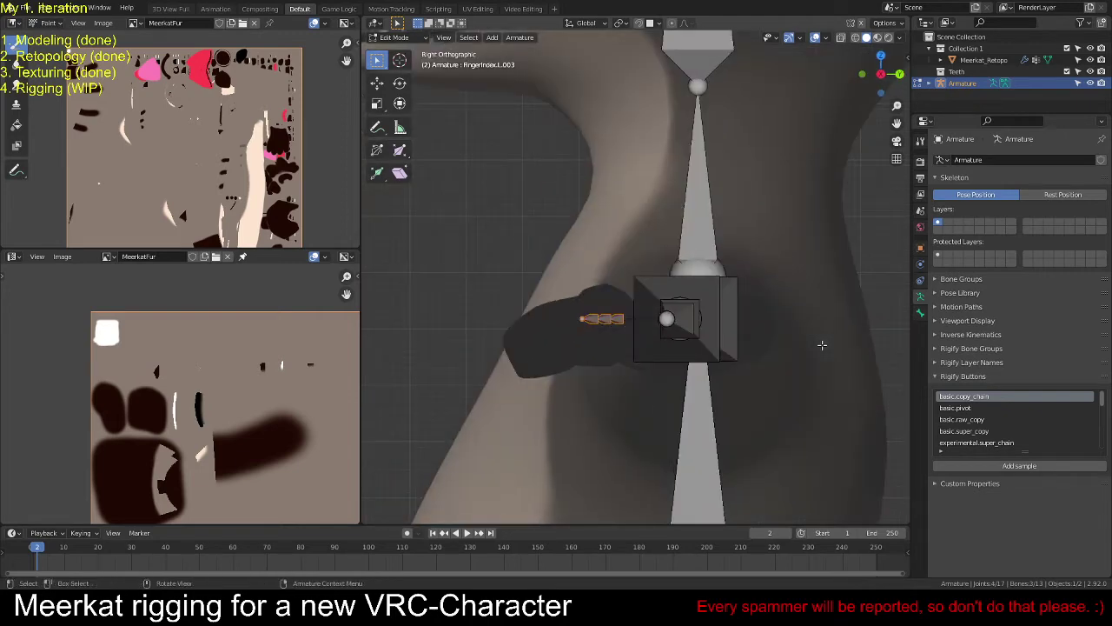
key("KP_1")
key("g")
key("z")
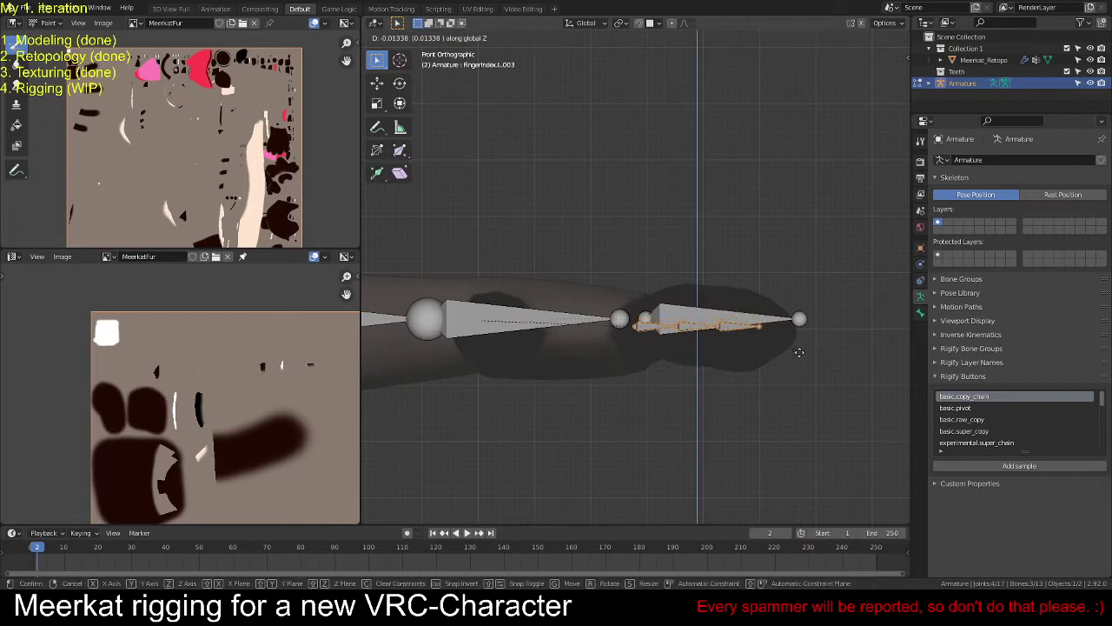
left_click(801, 350)
Step: Adjust the middle finger bone's height along Z in orthographic front view
middle_click_drag(810, 295, 789, 317)
left_click(704, 307)
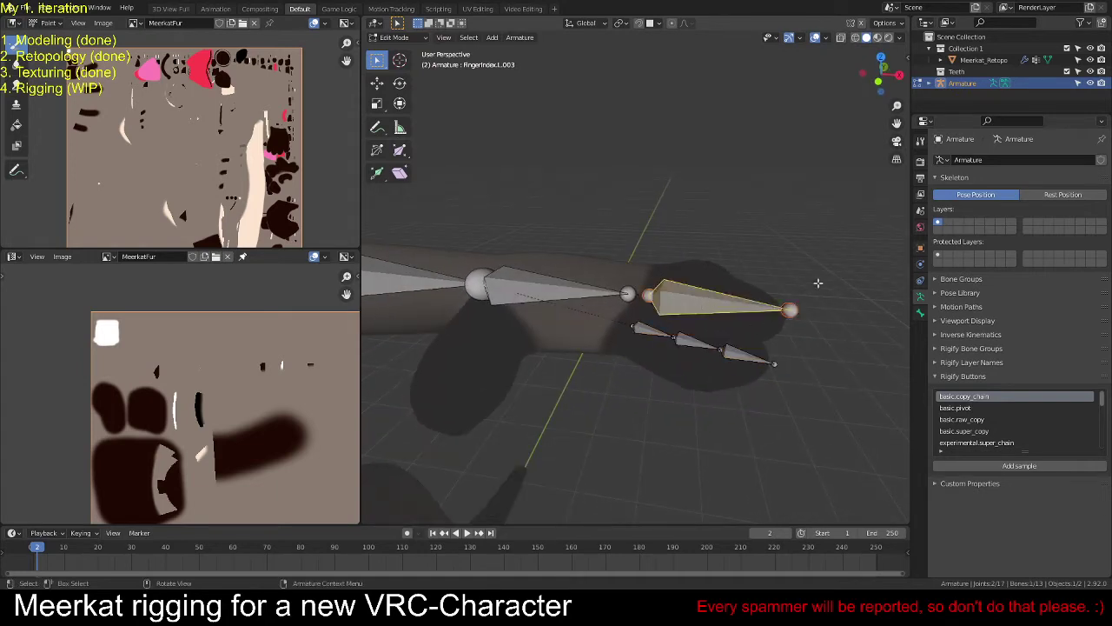
middle_click_drag(704, 306, 817, 245)
key("g")
key("z")
left_click(843, 253)
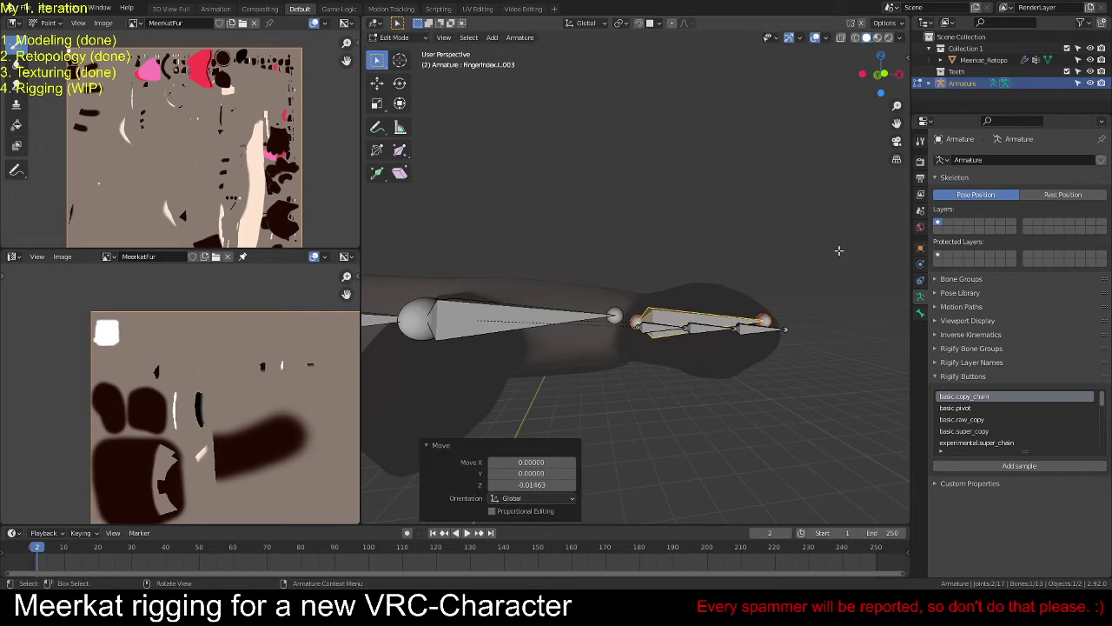
key("KP_5")
key("KP_1")
key("g")
key("z")
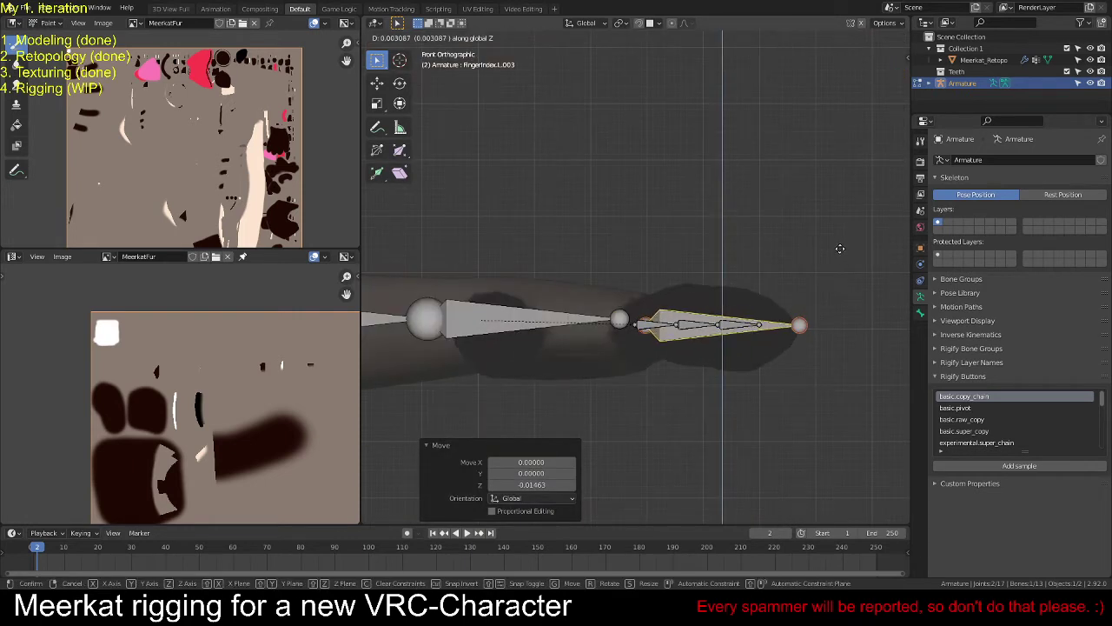
left_click(839, 241)
Step: Subdivide the middle finger bone into three segments
middle_click_drag(839, 242, 795, 337)
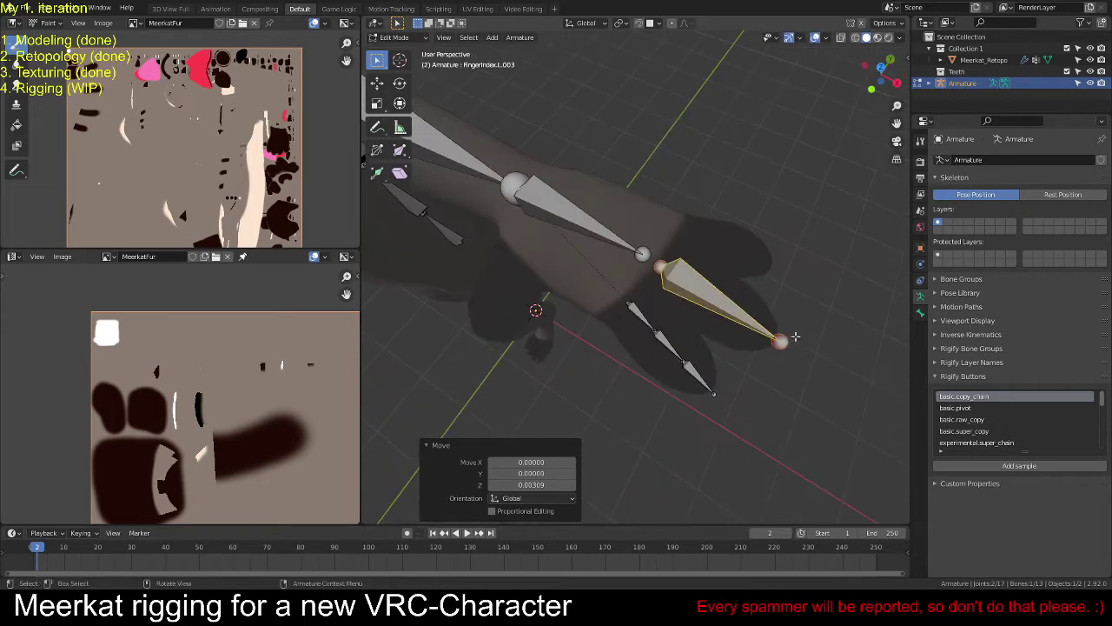
right_click(796, 337)
left_click(795, 336)
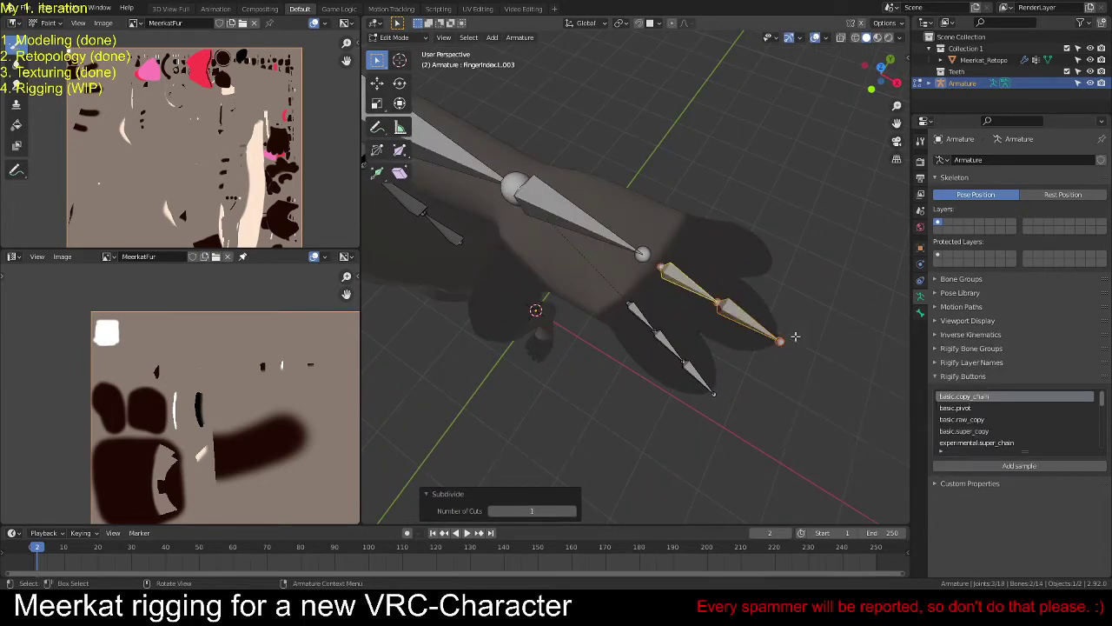
left_click(571, 511)
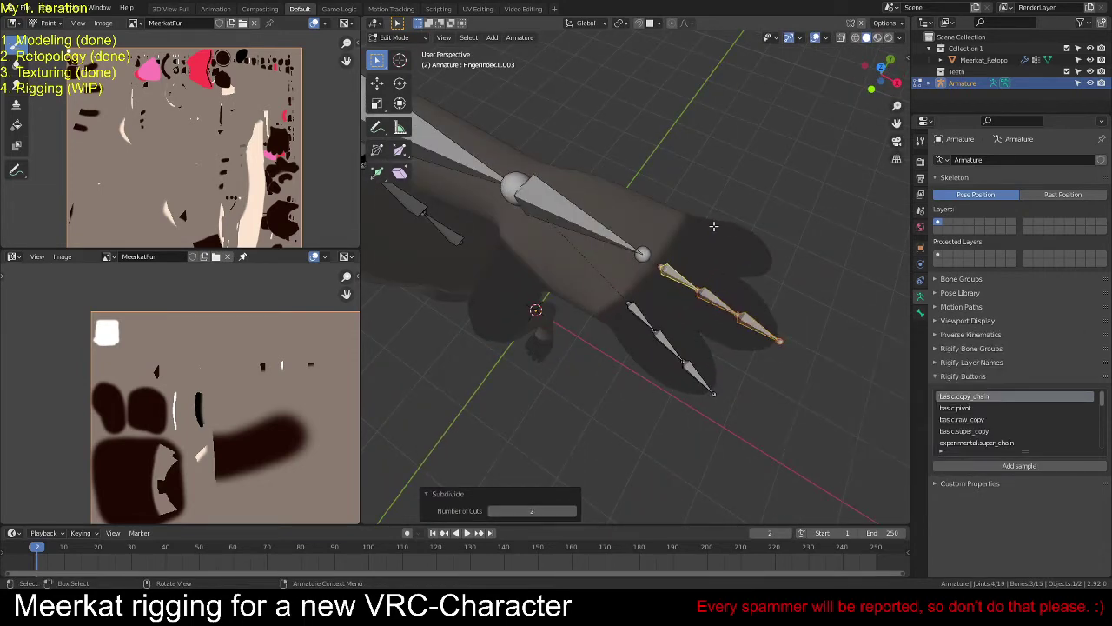
Step: Rename the first middle finger segment, replacing Index with Middle to get FingerMiddle.L
left_click(692, 270)
key("F2")
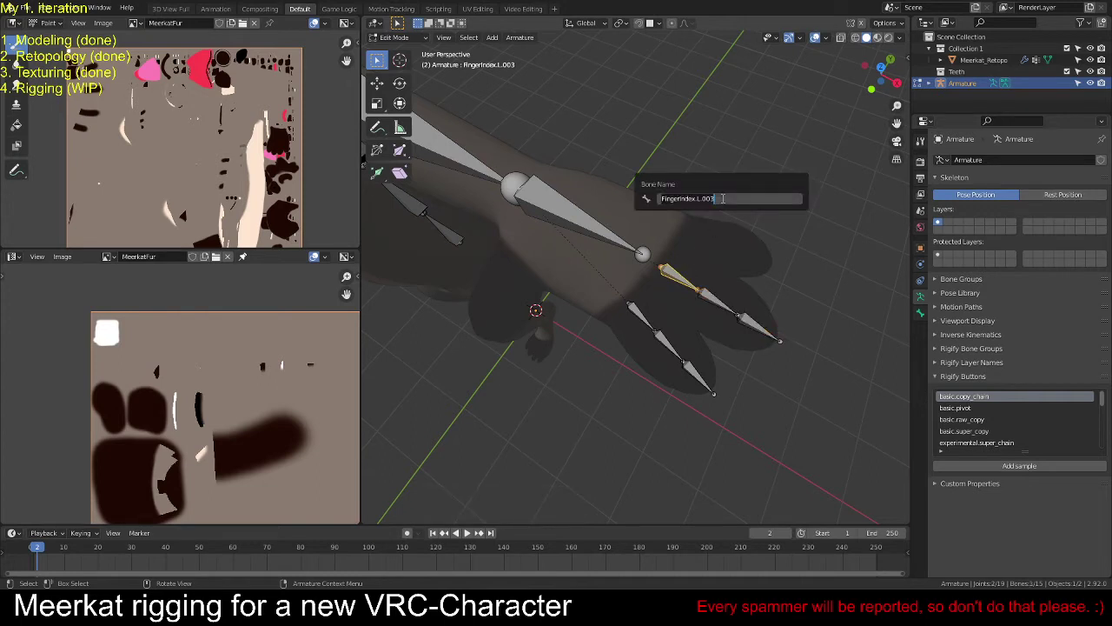
left_click(722, 198)
key("BackSpace")
key("BackSpace")
key("BackSpace")
key("BackSpace")
key("Left")
key("Left")
key("BackSpace")
key("BackSpace")
key("BackSpace")
key("BackSpace")
key("BackSpace")
type("Middle")
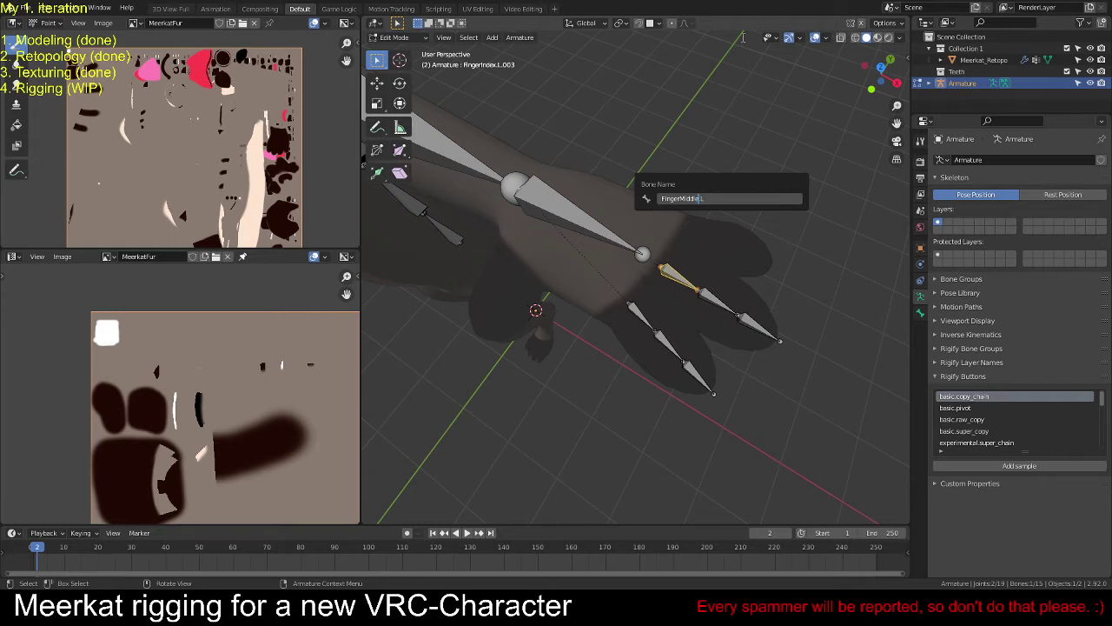
Step: Name the three middle finger bones FingerMiddle.L, FingerMiddle.L.001 and FingerMiddle.L.002
left_click(748, 197)
key("Return")
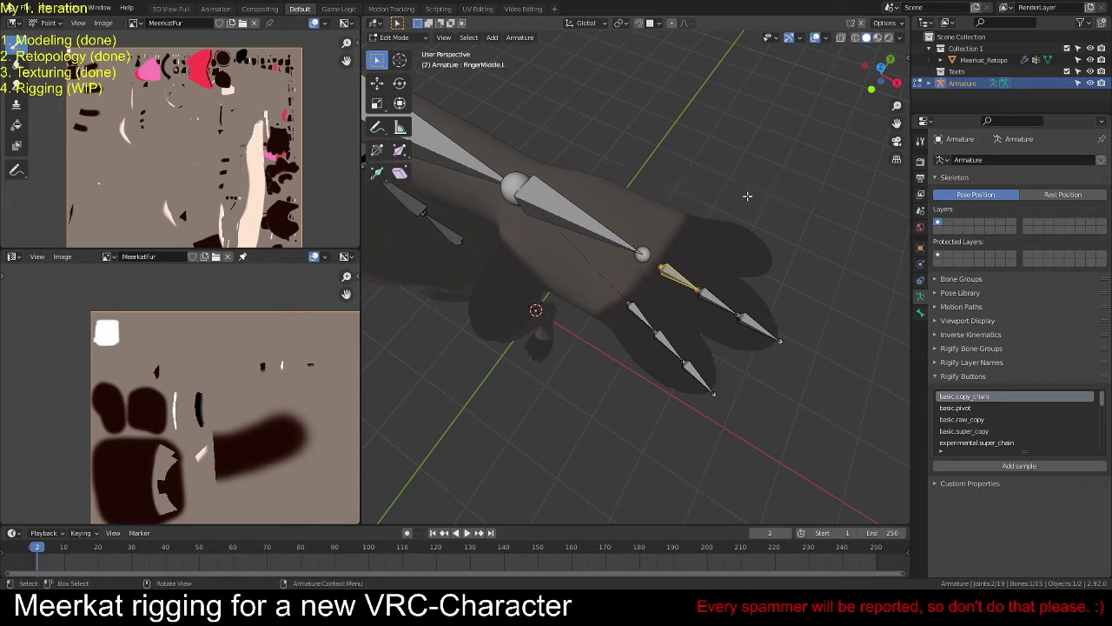
left_click(715, 304)
key("F2")
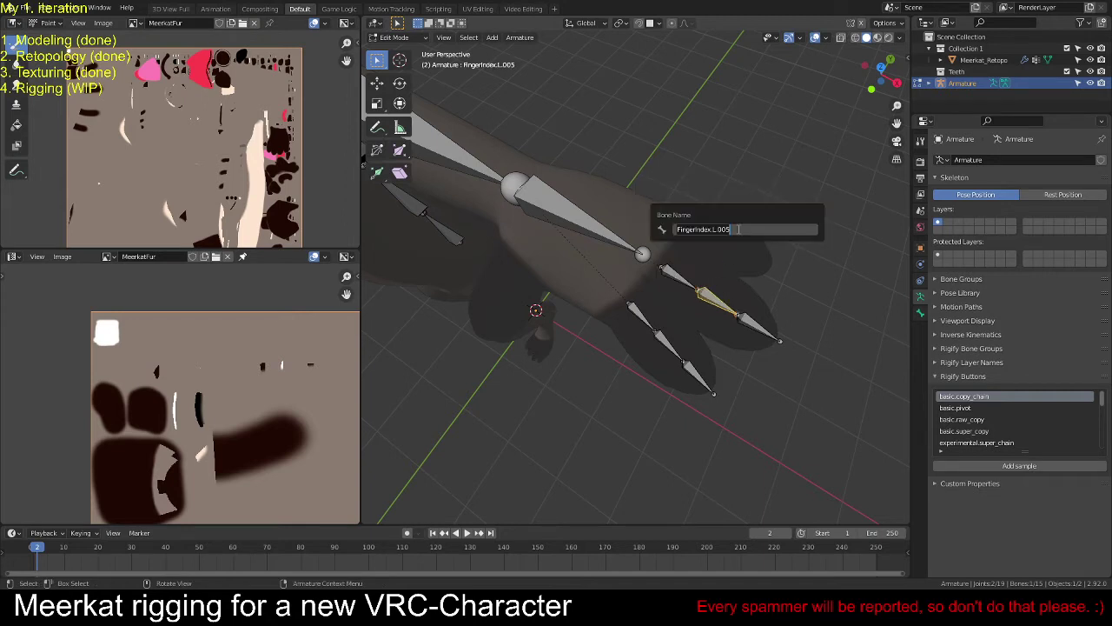
type("FingerMiddle.L")
type(".001")
key("Return")
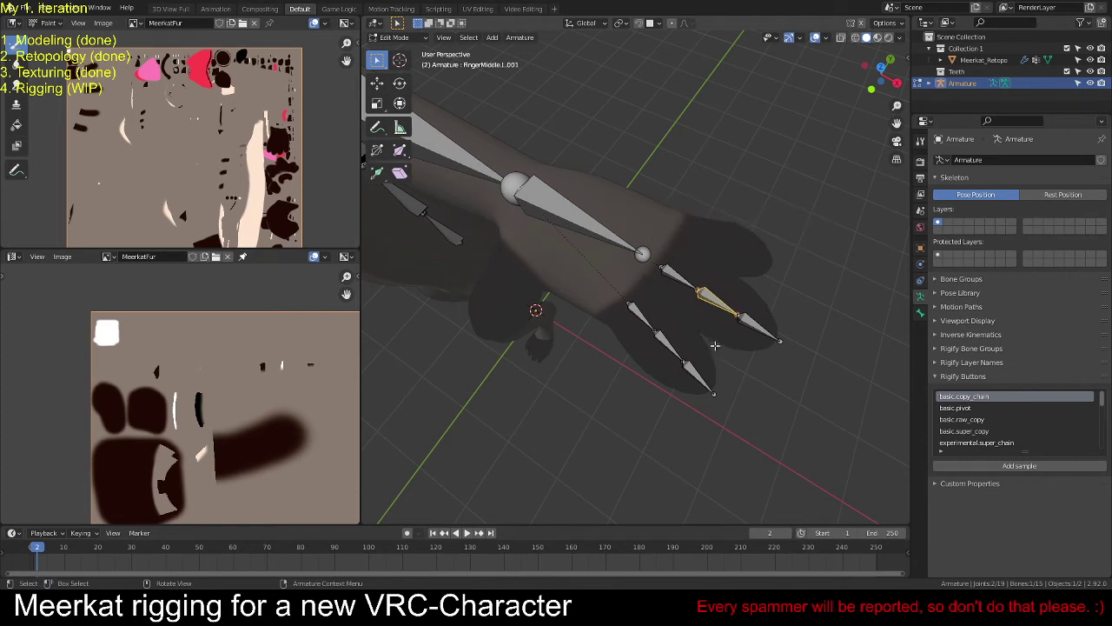
left_click(753, 321)
key("F2")
type("FingerMiddle.L")
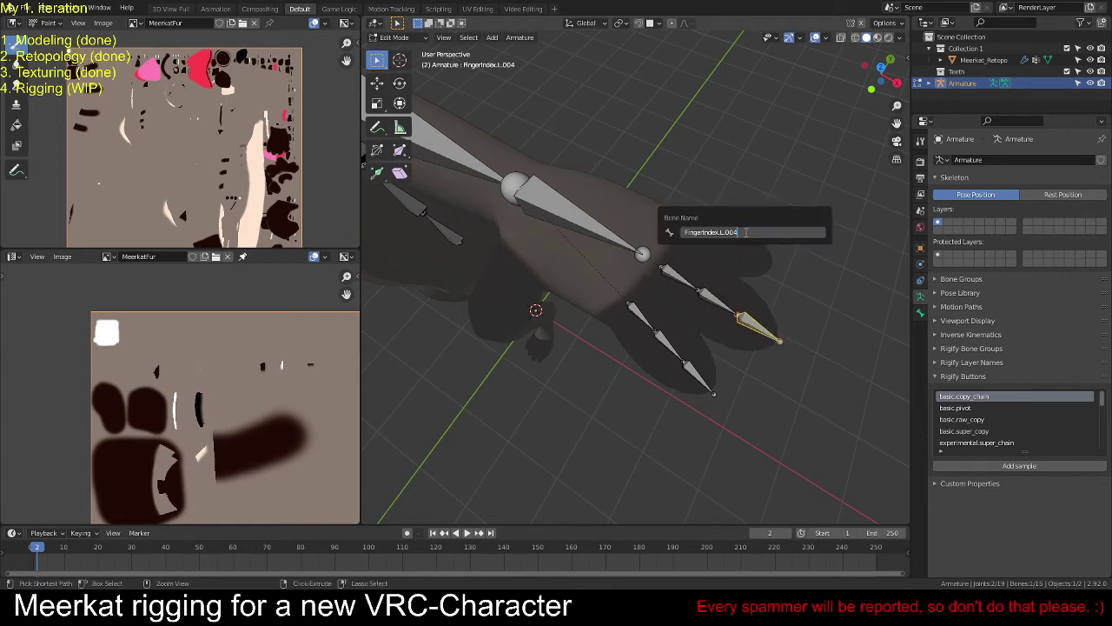
type(".002")
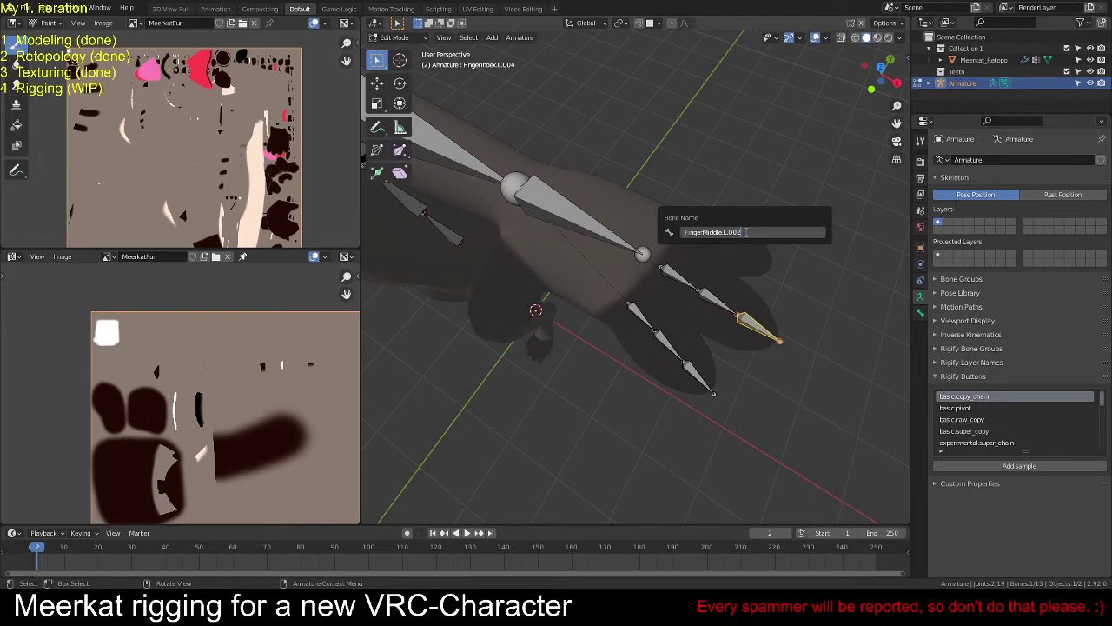
key("Return")
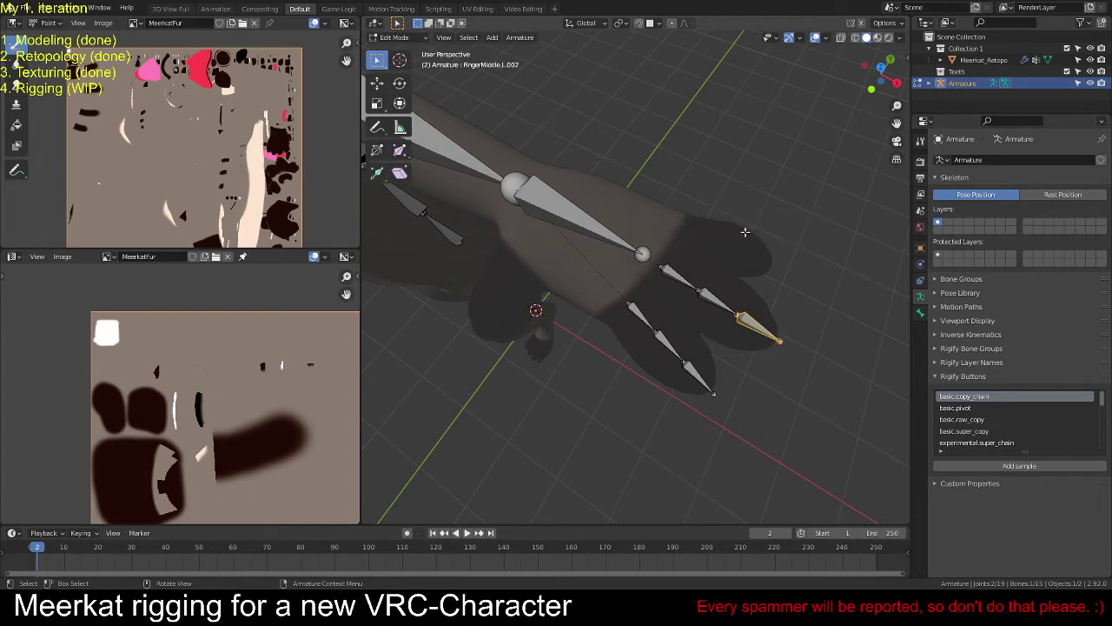
Step: Orbit to a front view and leave Edit Mode on the armature
scroll(608, 287, "down", 8)
middle_click_drag(580, 307, 619, 309)
key("Tab")
scroll(739, 294, "up", 3)
Step: Hide and re-show the armature in the Outliner while orbiting the meerkat, then re-enter Edit Mode
middle_click_drag(739, 294, 773, 307)
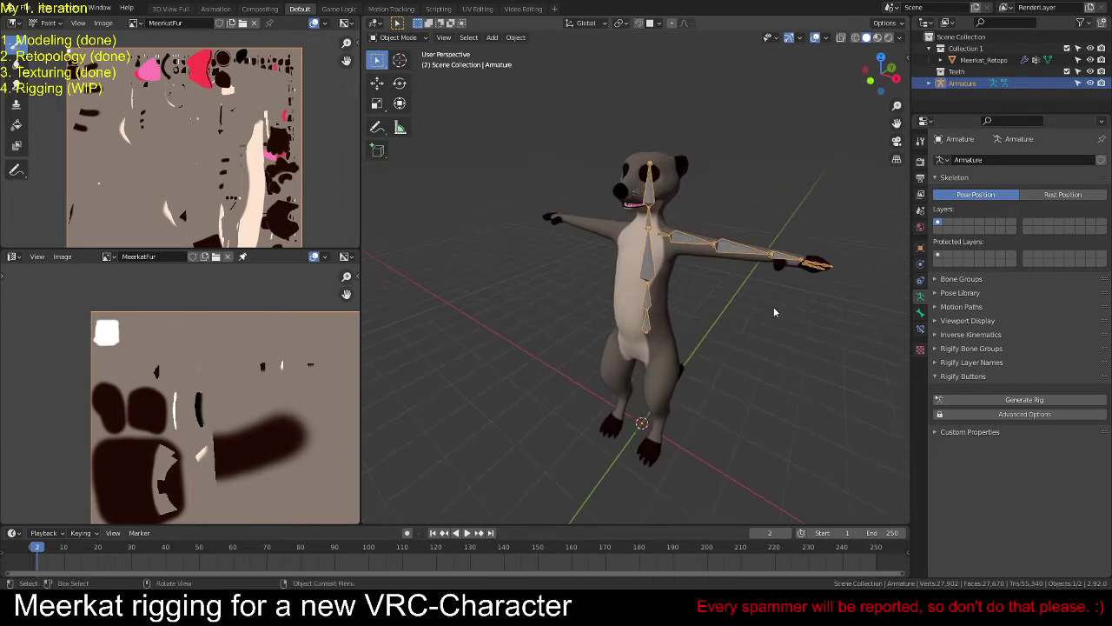
left_click(1090, 82)
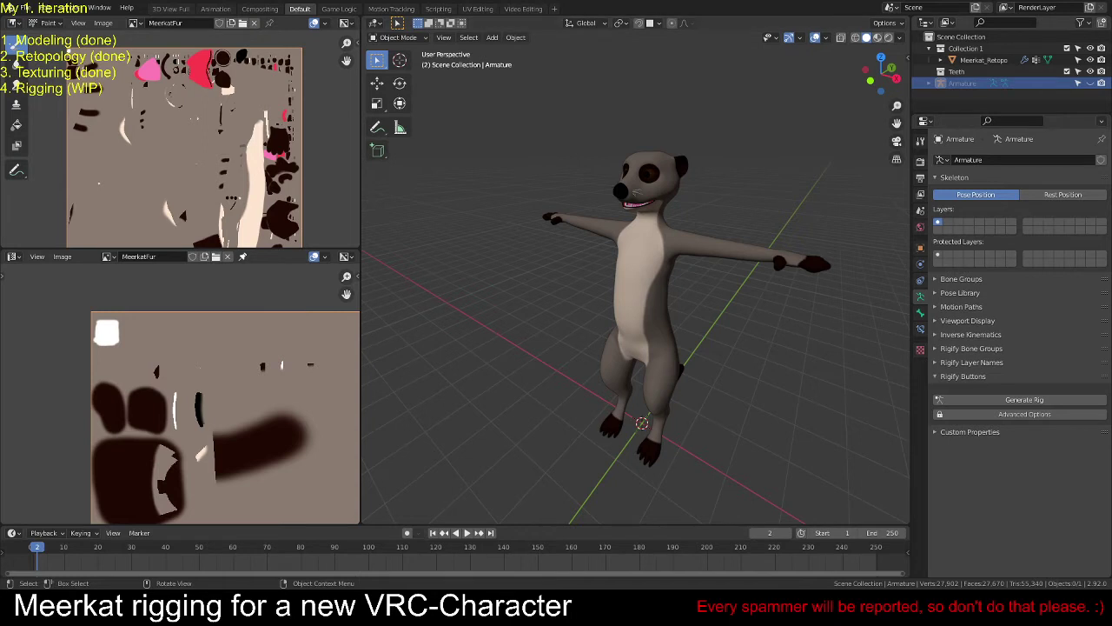
middle_click_drag(760, 196, 552, 199)
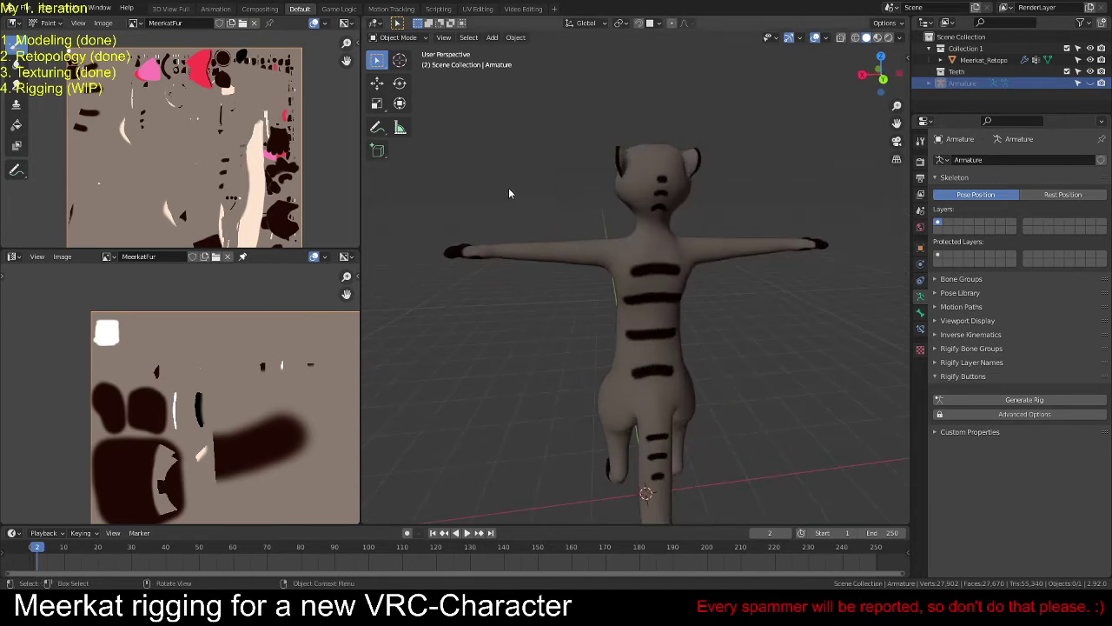
middle_click_drag(646, 185, 809, 165)
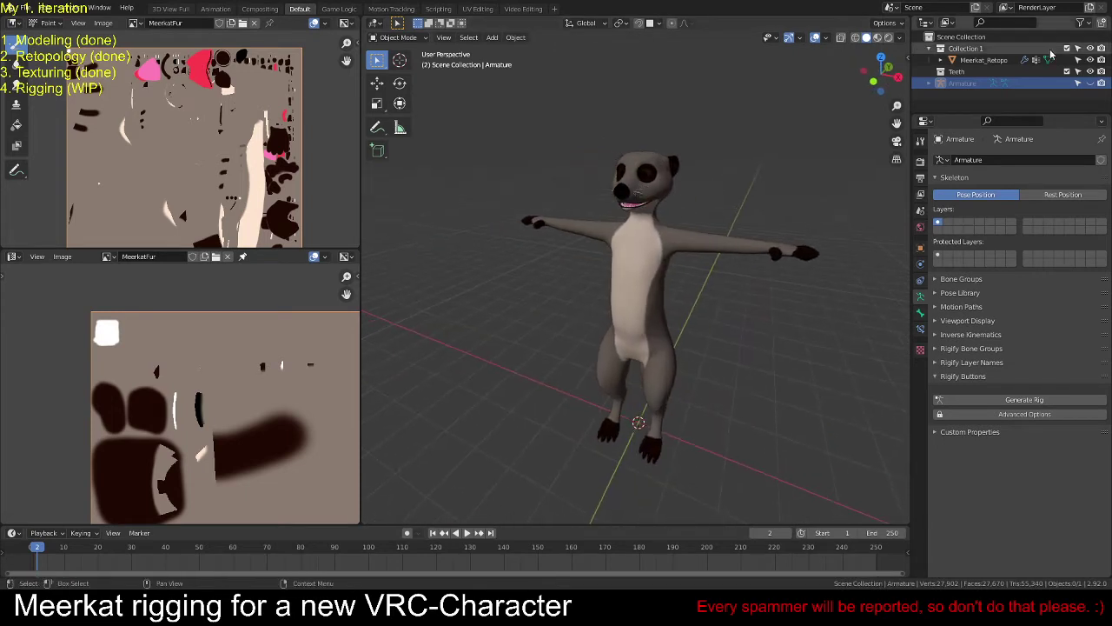
left_click(1091, 83)
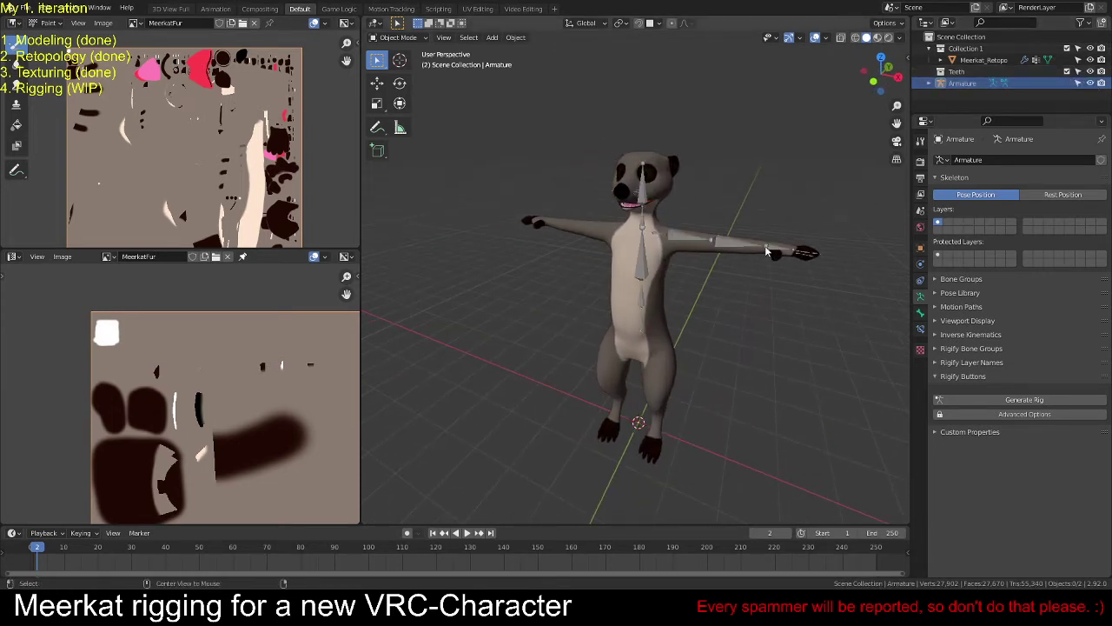
middle_click_drag(804, 252, 689, 307)
scroll(602, 299, "up", 2)
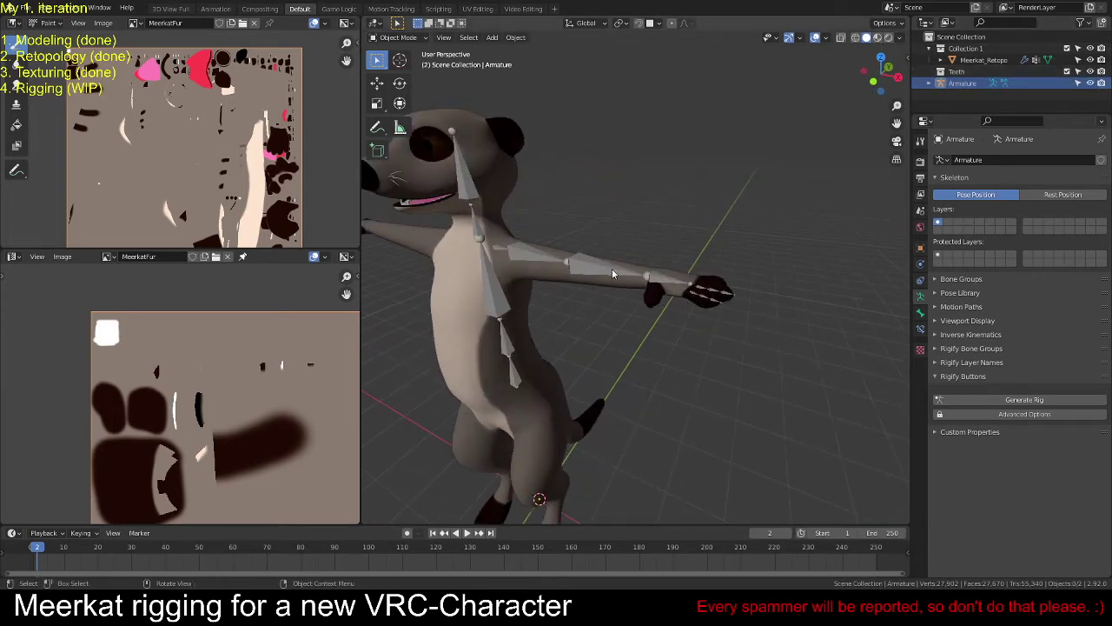
key("Tab")
Step: In Top view, centre the left hand and select only the middle finger's base bone
middle_click_drag(722, 278, 687, 310)
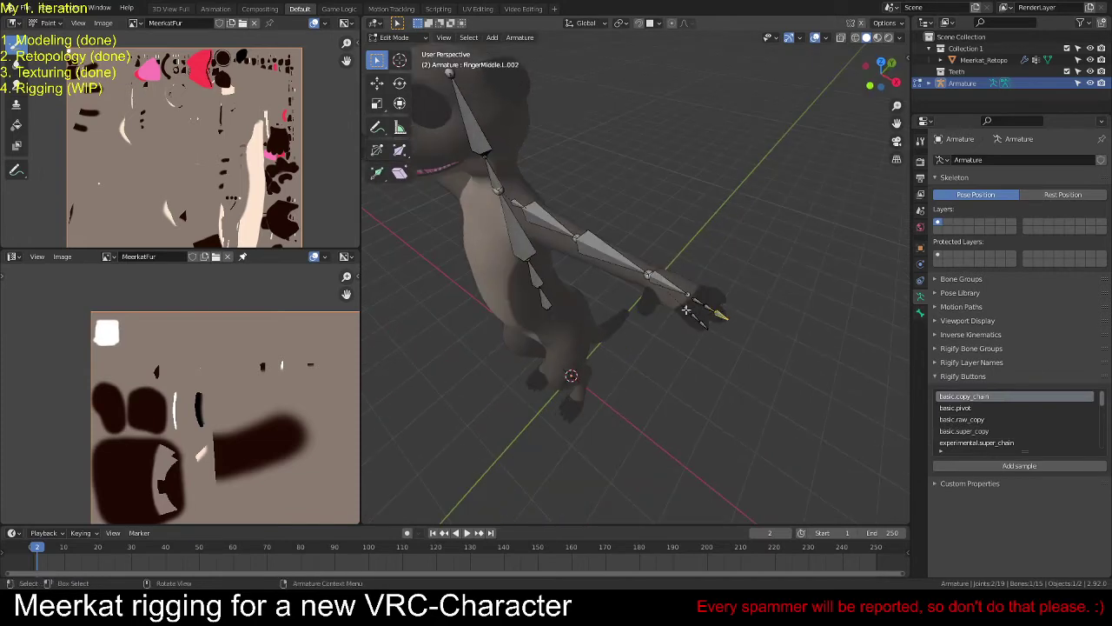
key("KP_7")
scroll(686, 309, "up", 7)
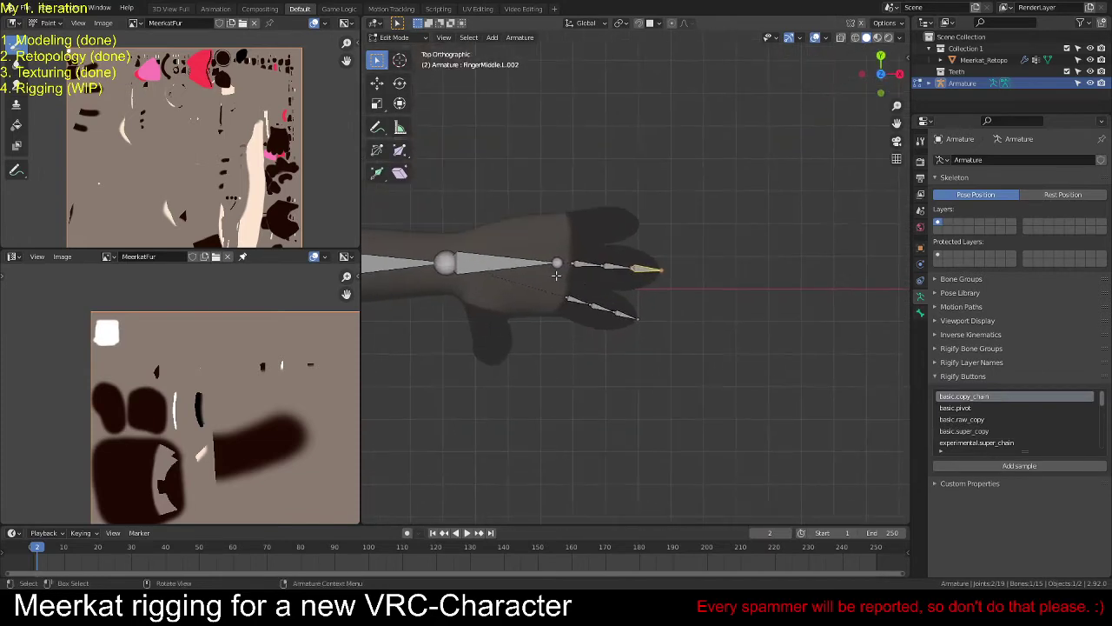
middle_click_drag(545, 262, 600, 277, "shift")
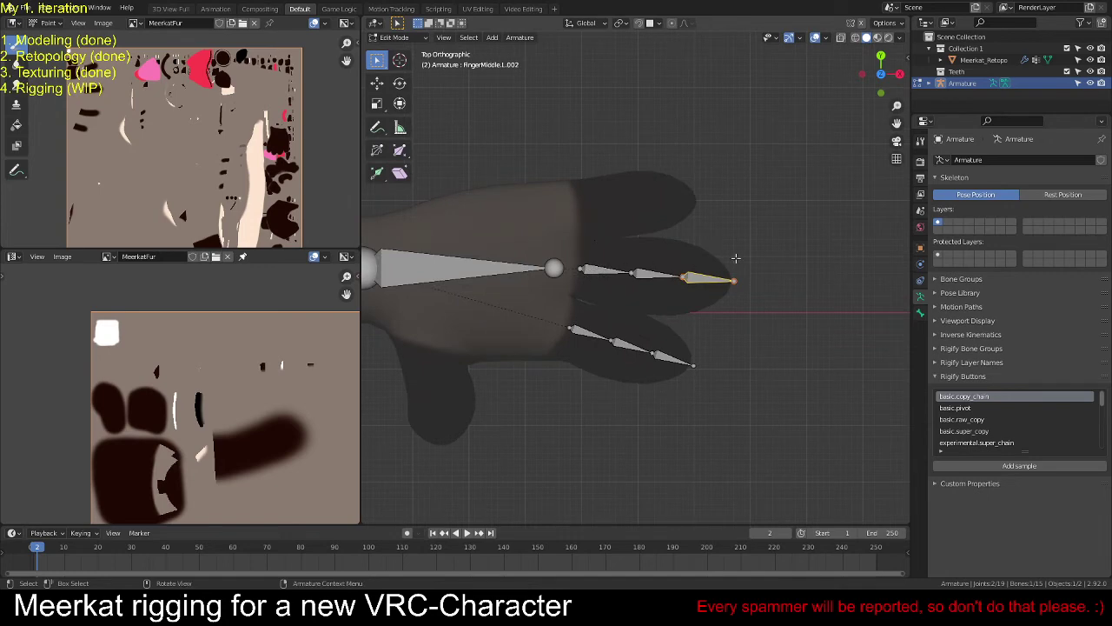
key("alt+a")
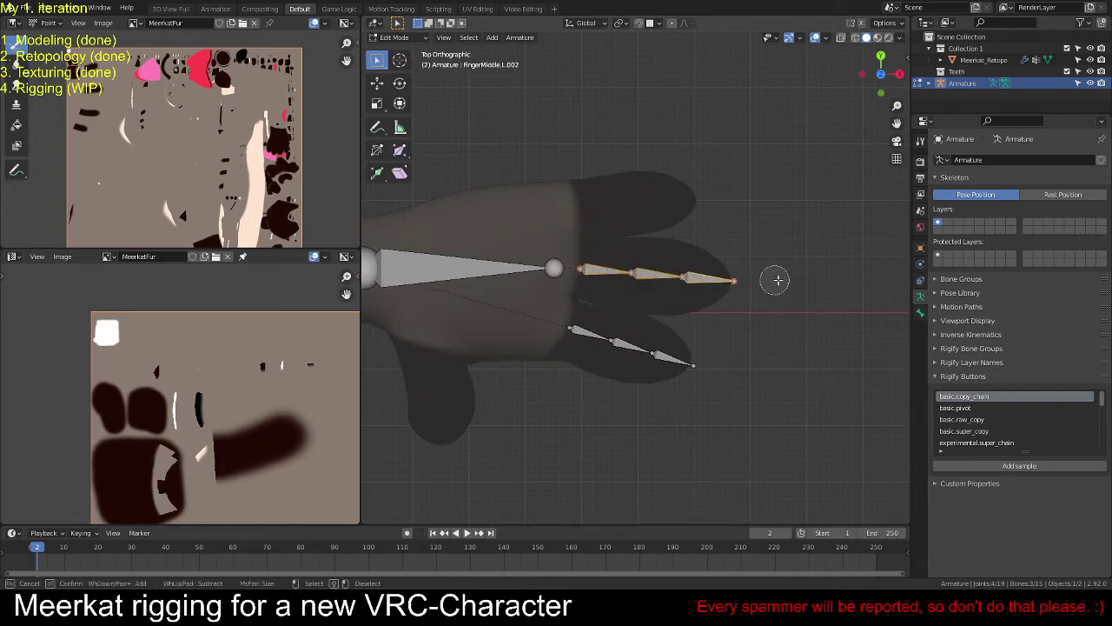
key("l")
left_click(614, 268)
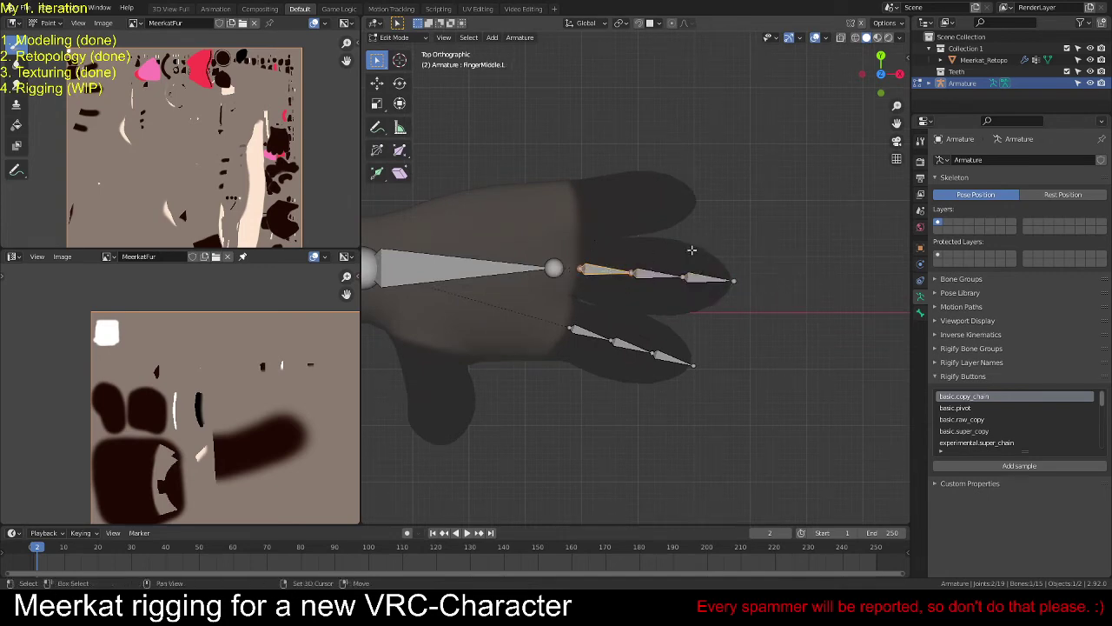
Step: Duplicate the base bone onto the upper finger and stretch its tip to the fingertip
key("shift+d")
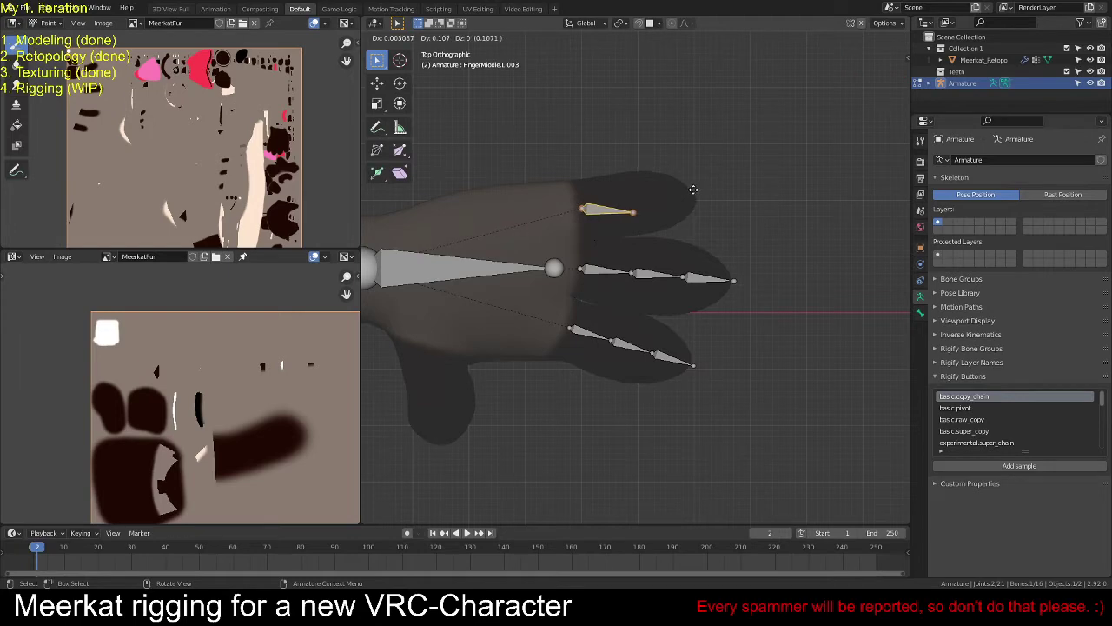
left_click(693, 190)
left_click(637, 212)
key("g")
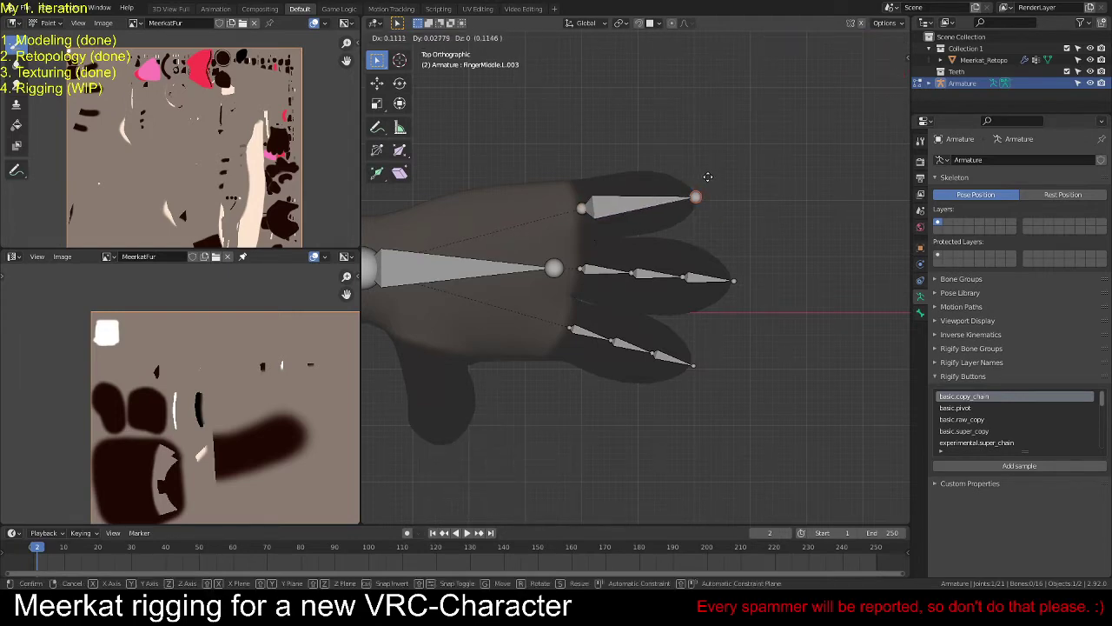
left_click(707, 176)
left_click(647, 202)
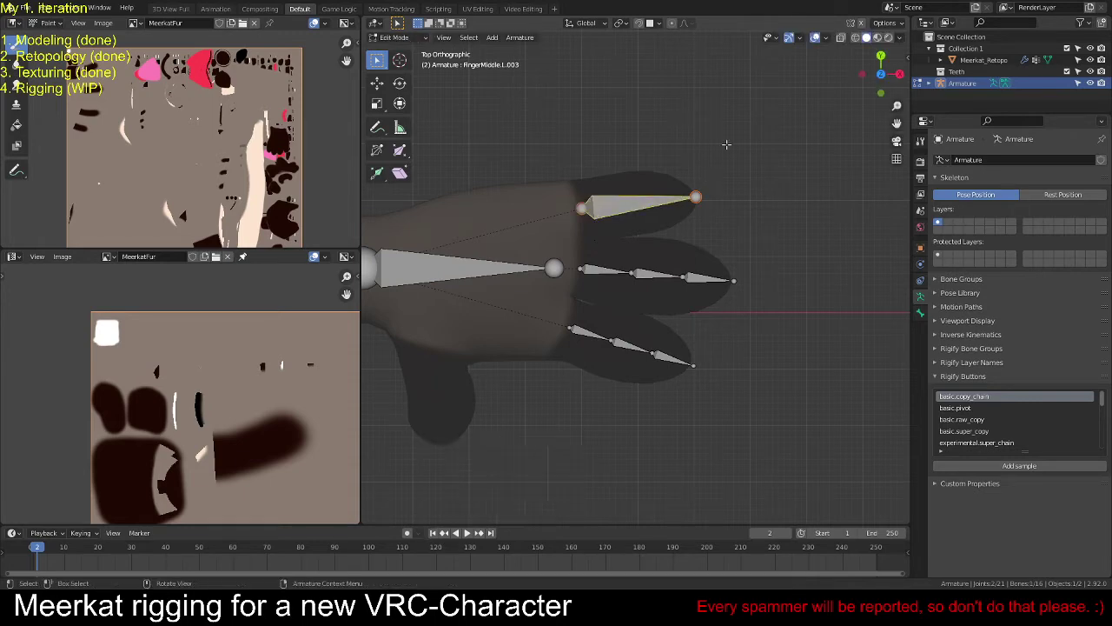
Step: Rename the copied bone FingerPinkie.L
key("F2")
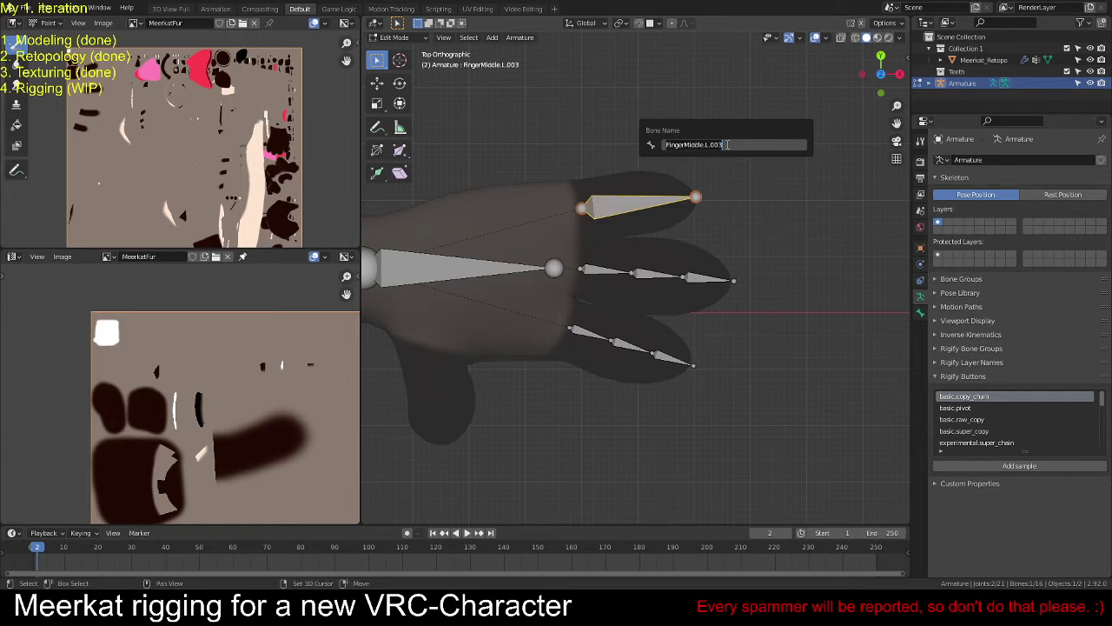
type("Pinkie")
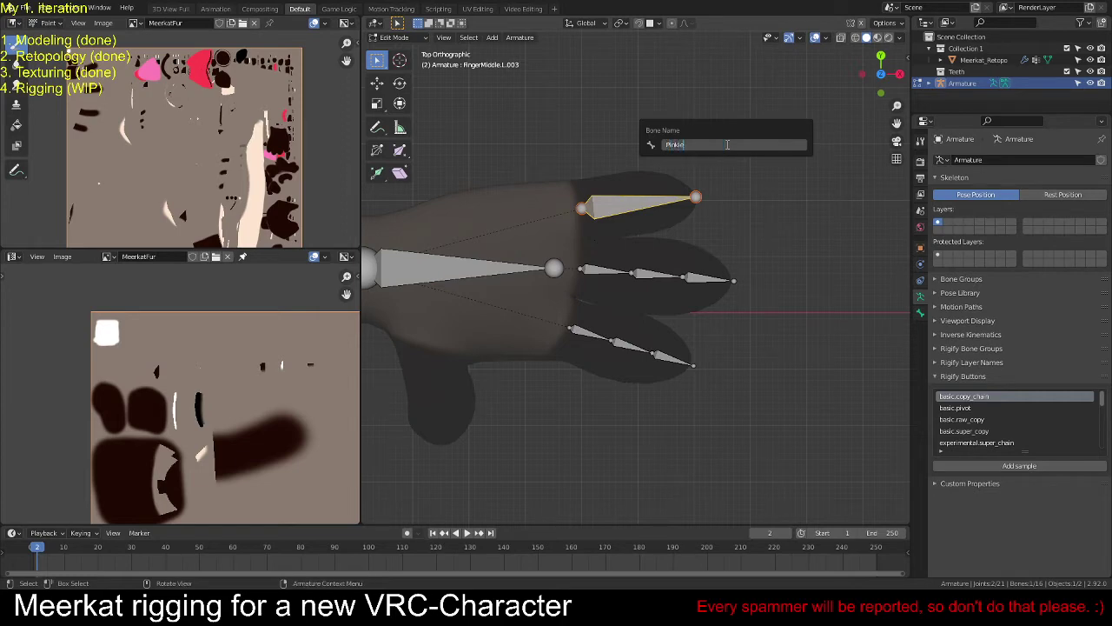
key("Home")
type("Finger")
key("Return")
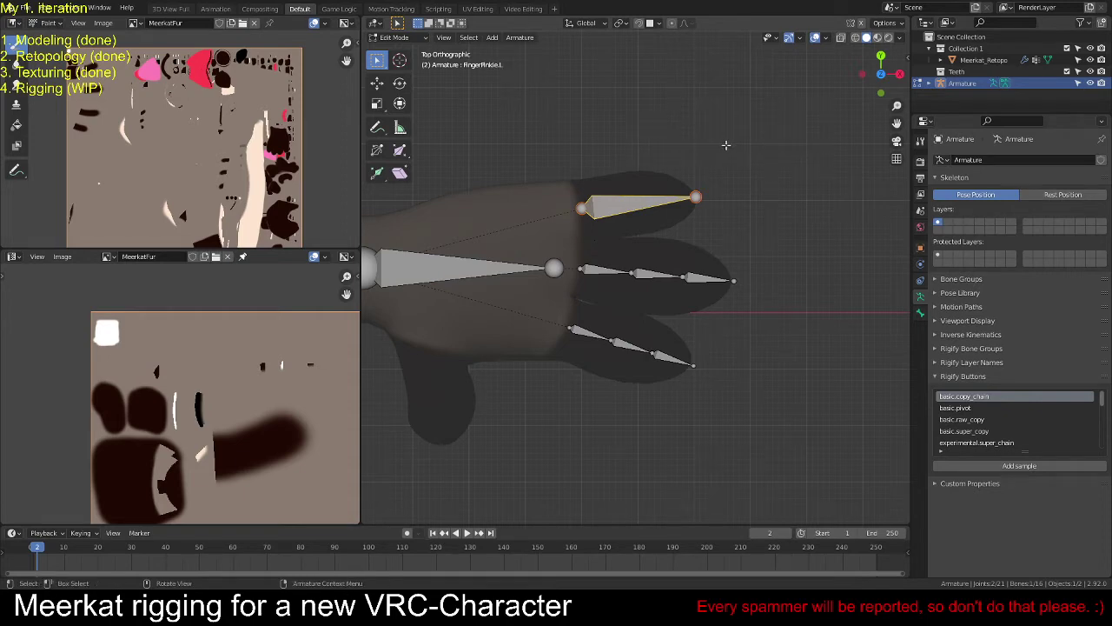
Step: Subdivide the FingerPinkie.L bone into three segments
key("F3")
key("Return")
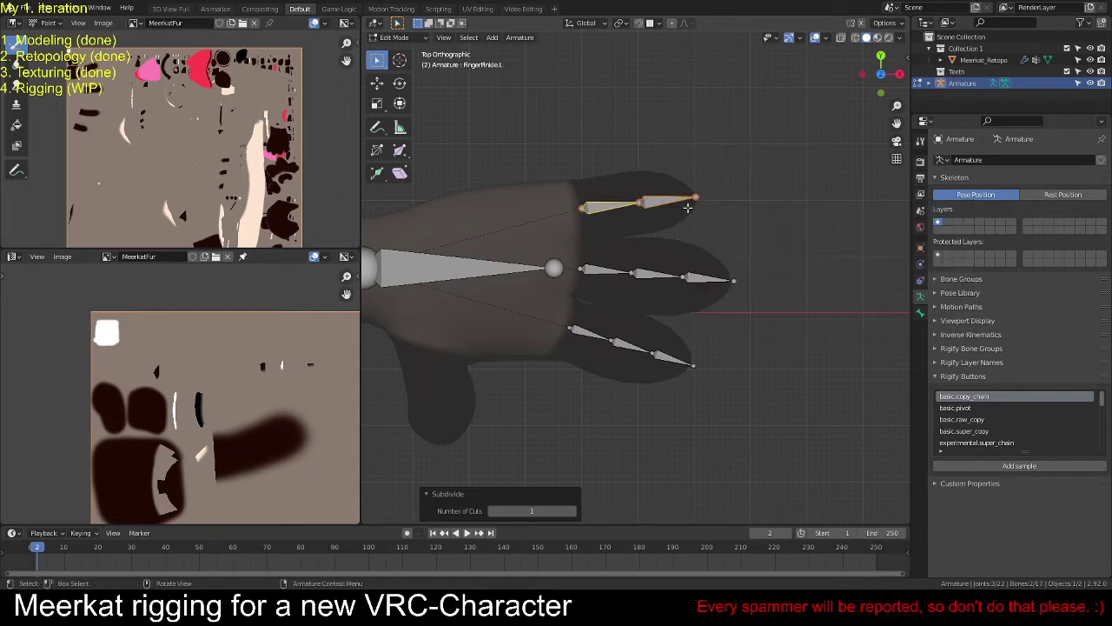
left_click(572, 511)
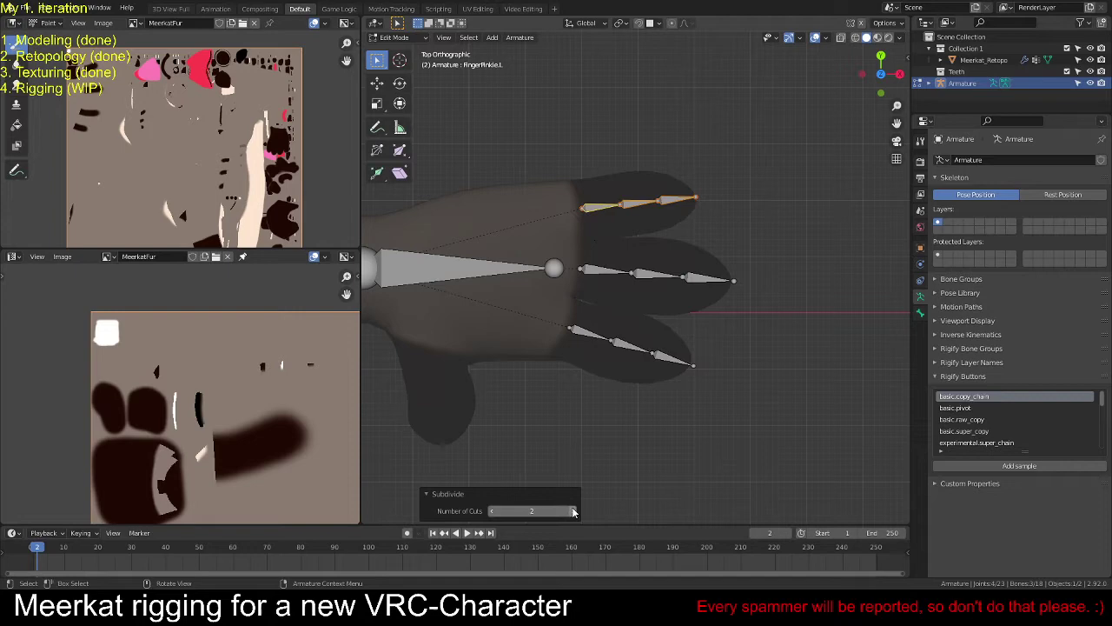
Step: Give the middle and tip pinkie bones provisional names
left_click(637, 205)
key("F2")
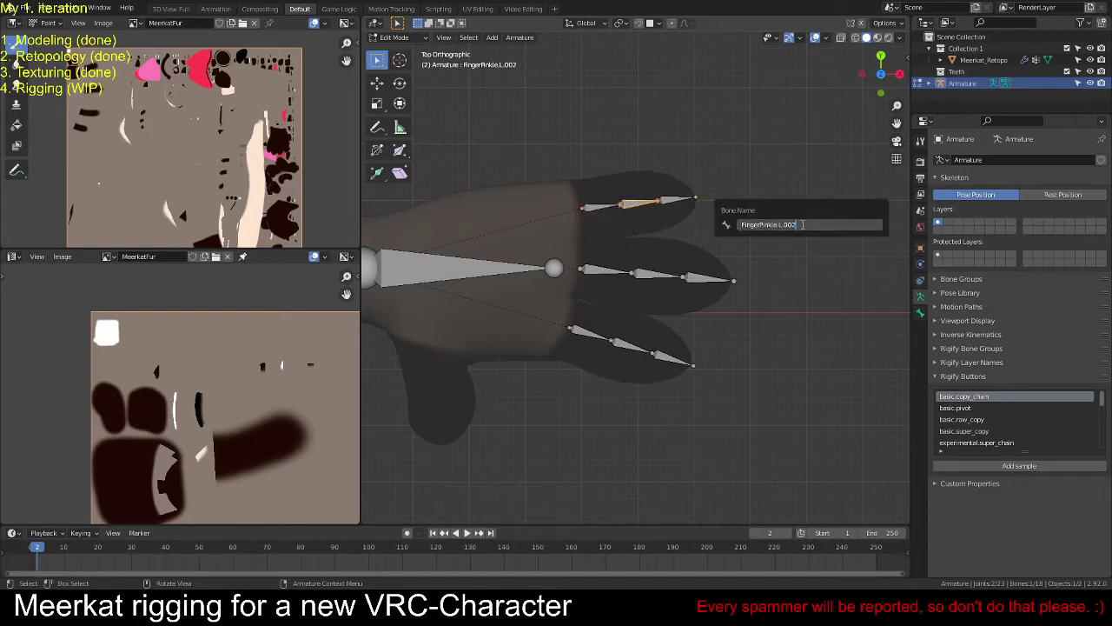
key("Return")
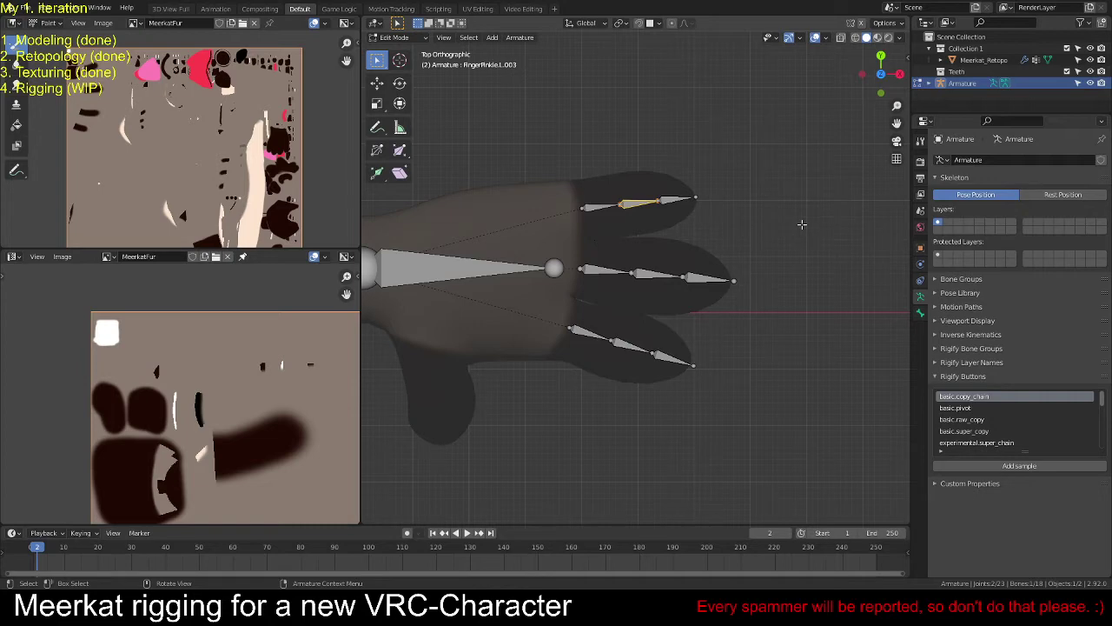
left_click(675, 199)
key("F2")
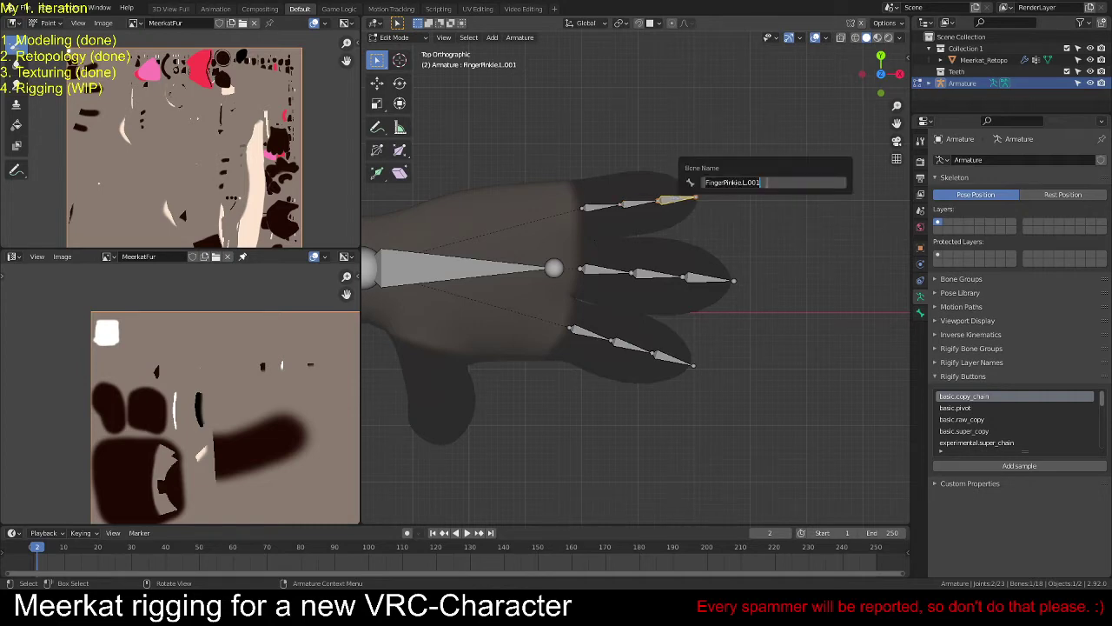
key("Return")
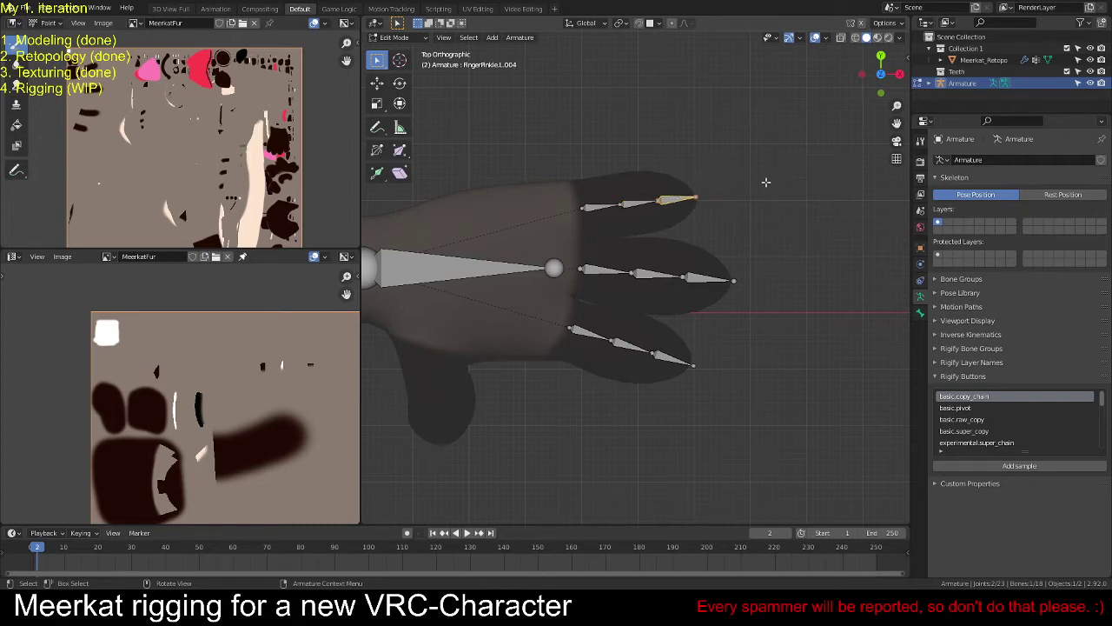
Step: Rename the middle and tip pinkie bones FingerPinkie.L.001 and FingerPinkie.L.002
left_click(636, 203)
key("F2")
key("Return")
left_click(680, 198)
key("F2")
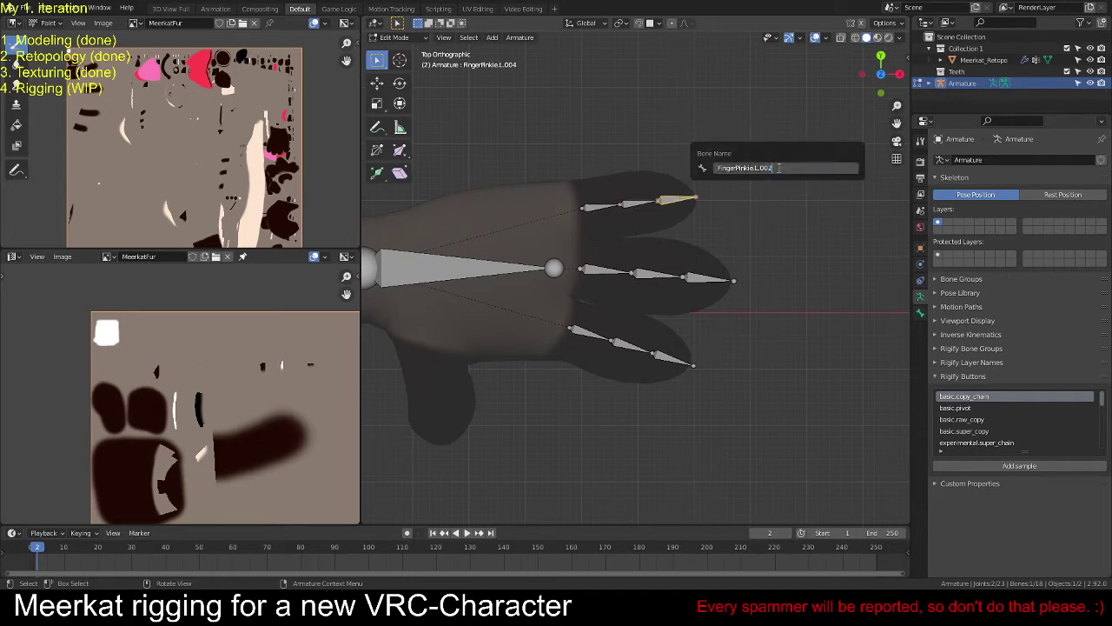
key("Return")
left_click(608, 204)
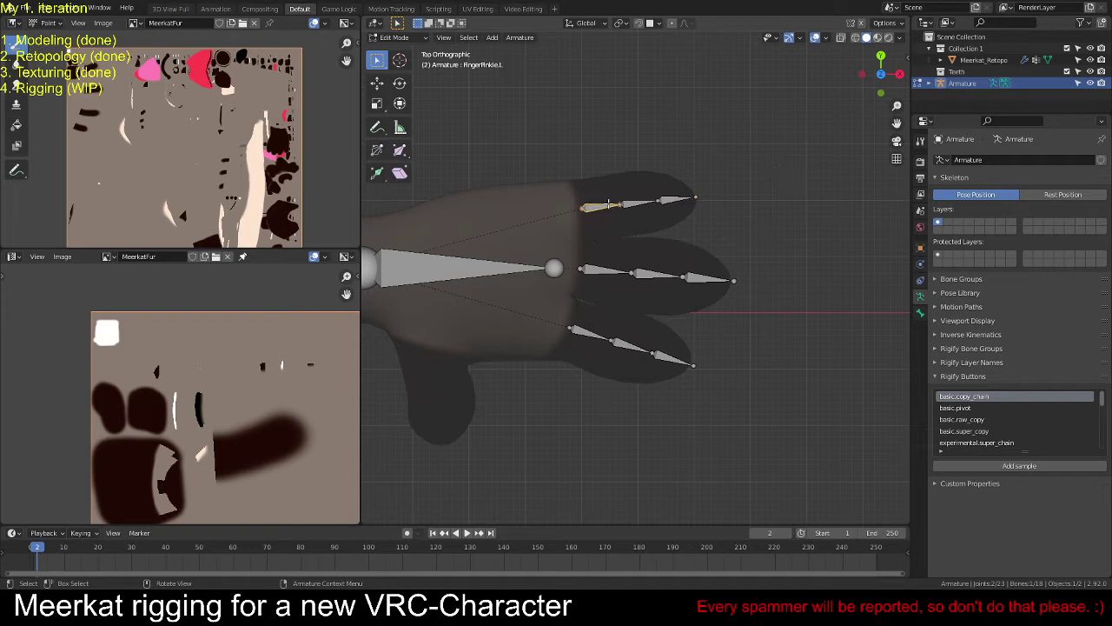
left_click(671, 199)
middle_click_drag(591, 234, 689, 191, "shift")
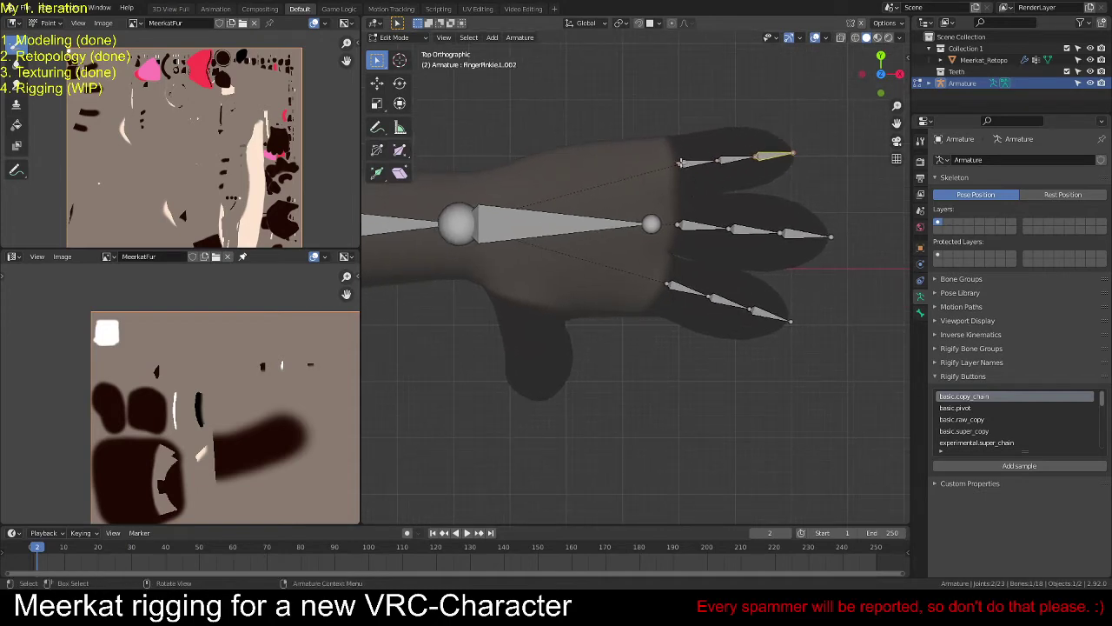
Step: Duplicate the fingertip bone and stretch its tip down onto the thumb
key("shift+d")
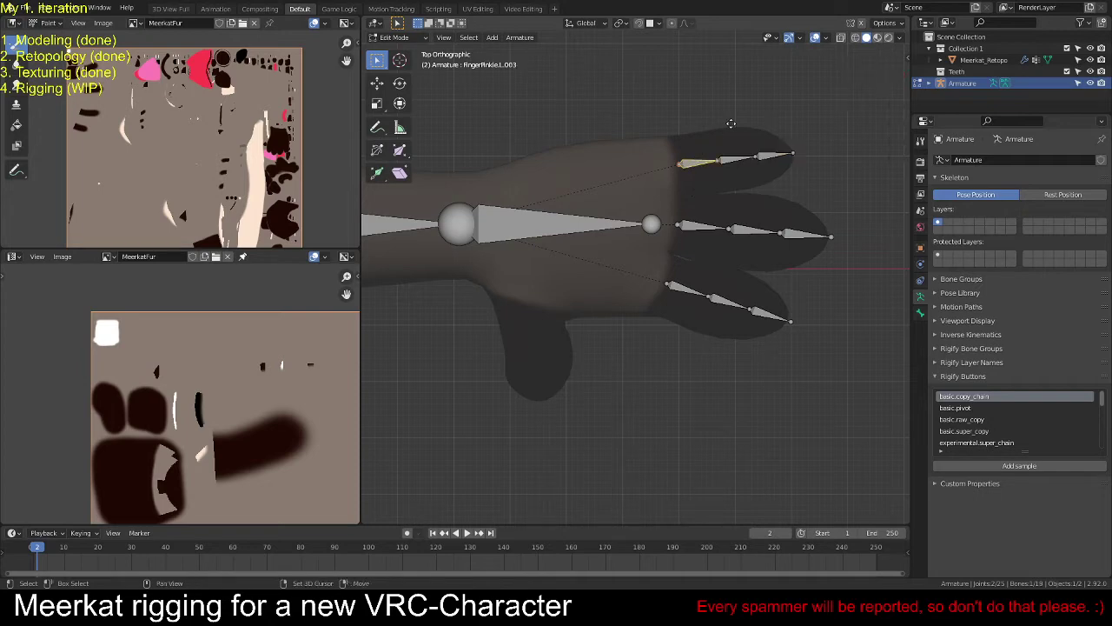
left_click(581, 266)
left_click(570, 300)
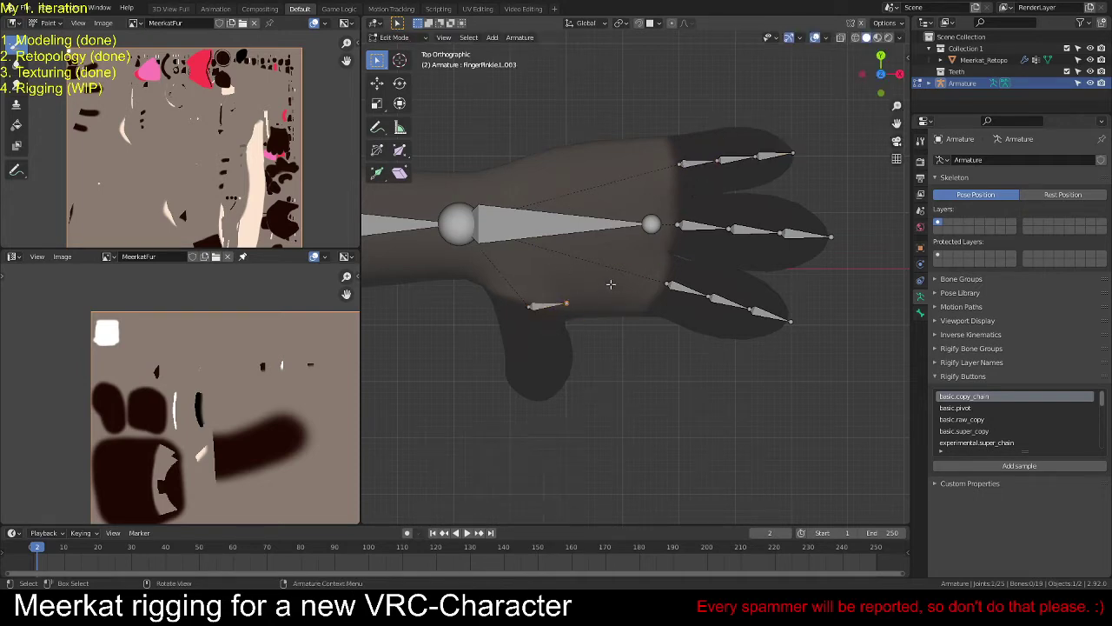
key("g")
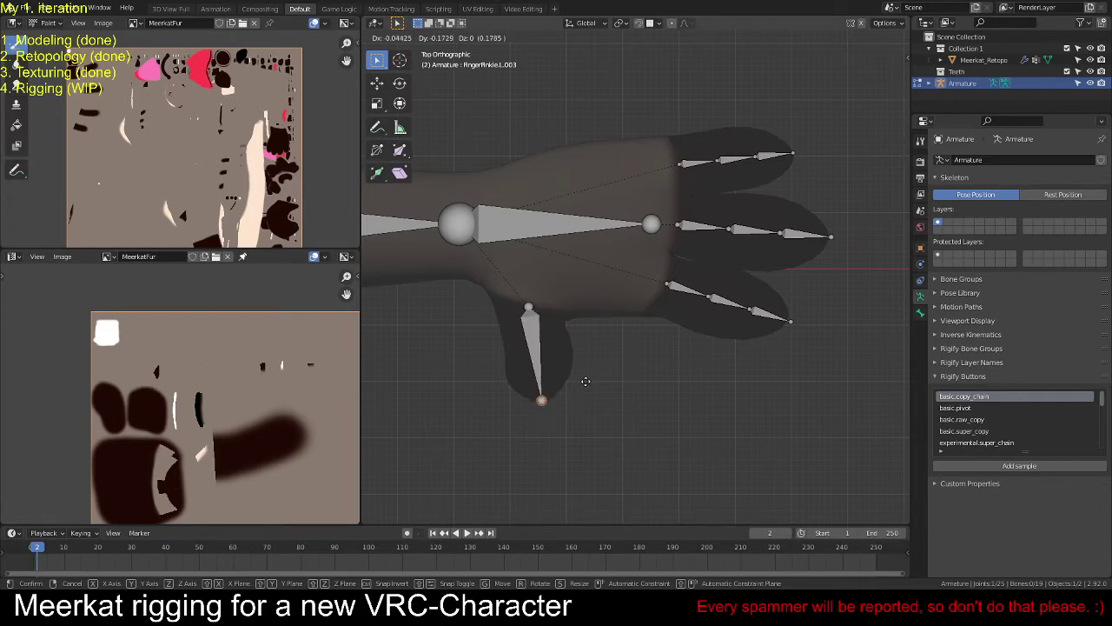
left_click(585, 381)
Step: From the right-side view, lower the new thumb bone's head along Z
middle_click_drag(600, 352, 516, 228)
middle_click_drag(692, 212, 664, 308)
key("KP_Decimal")
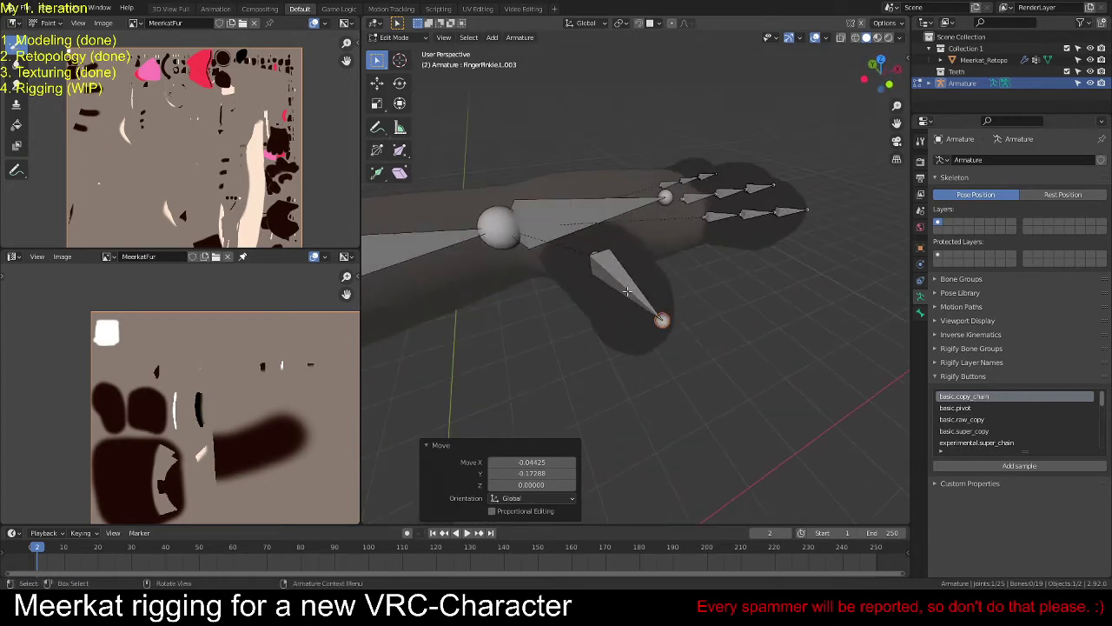
left_click(628, 291)
middle_click_drag(724, 279, 766, 262, "alt")
key("KP_3")
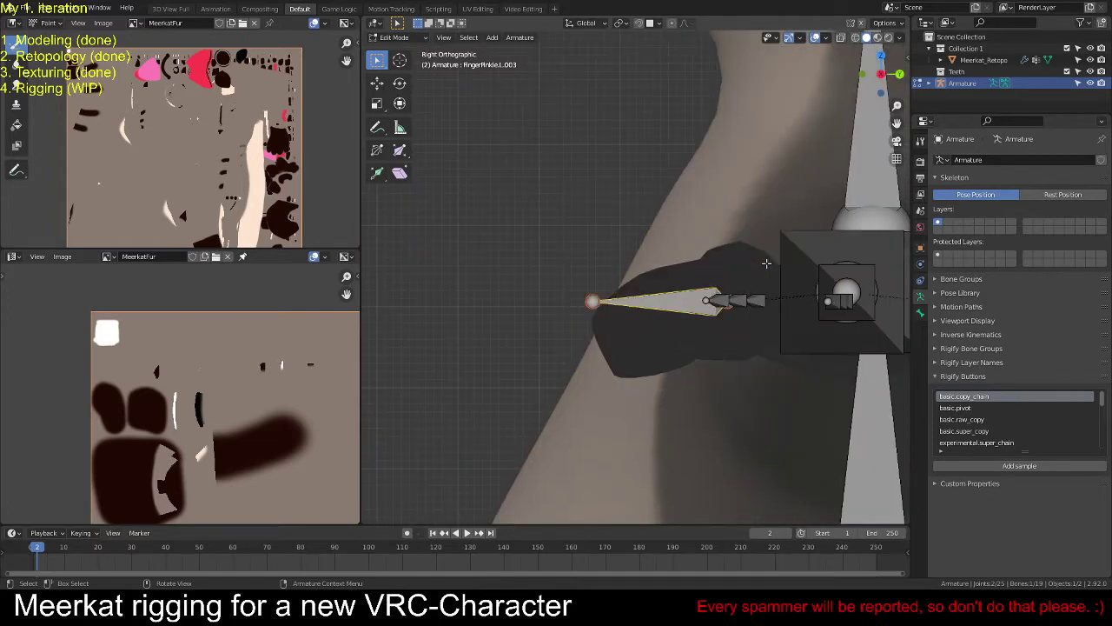
left_click(692, 229)
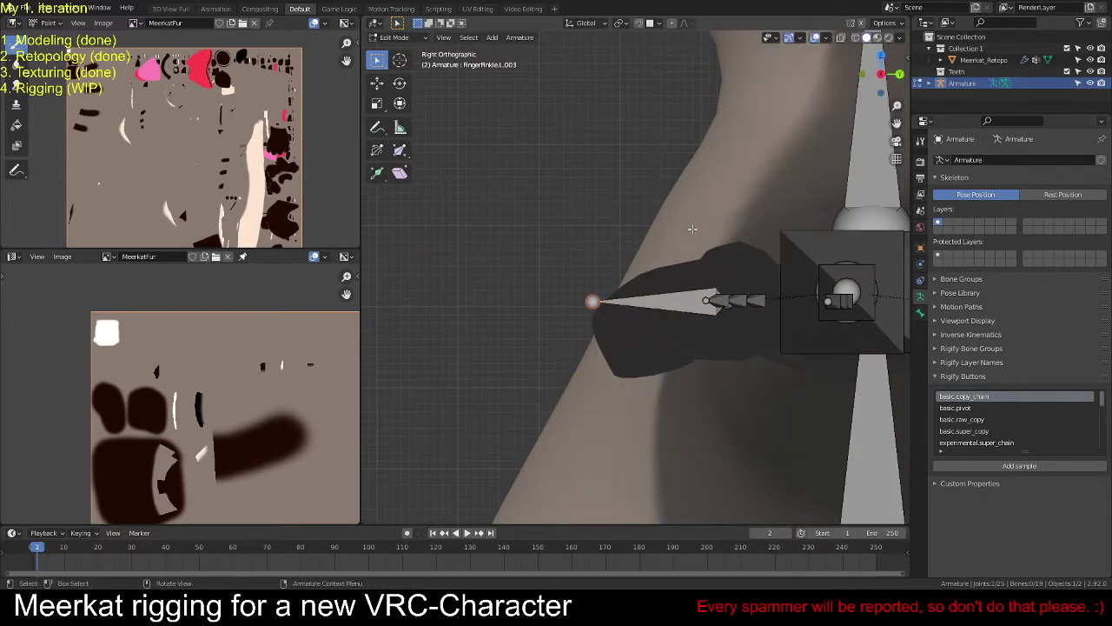
key("g")
key("z")
left_click(675, 271)
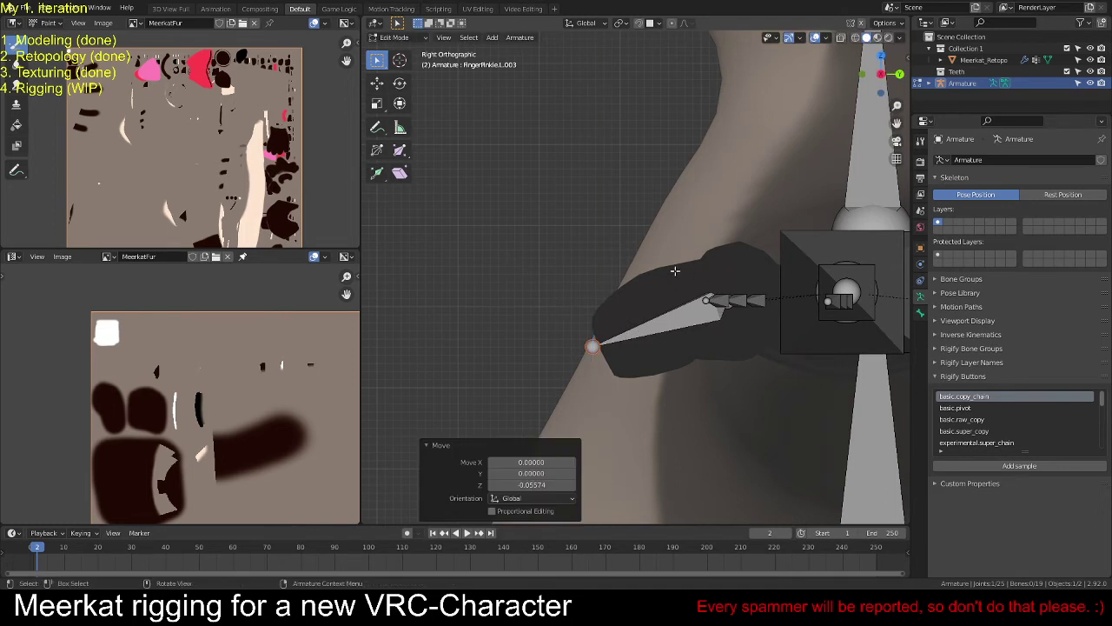
middle_click_drag(676, 271, 745, 281)
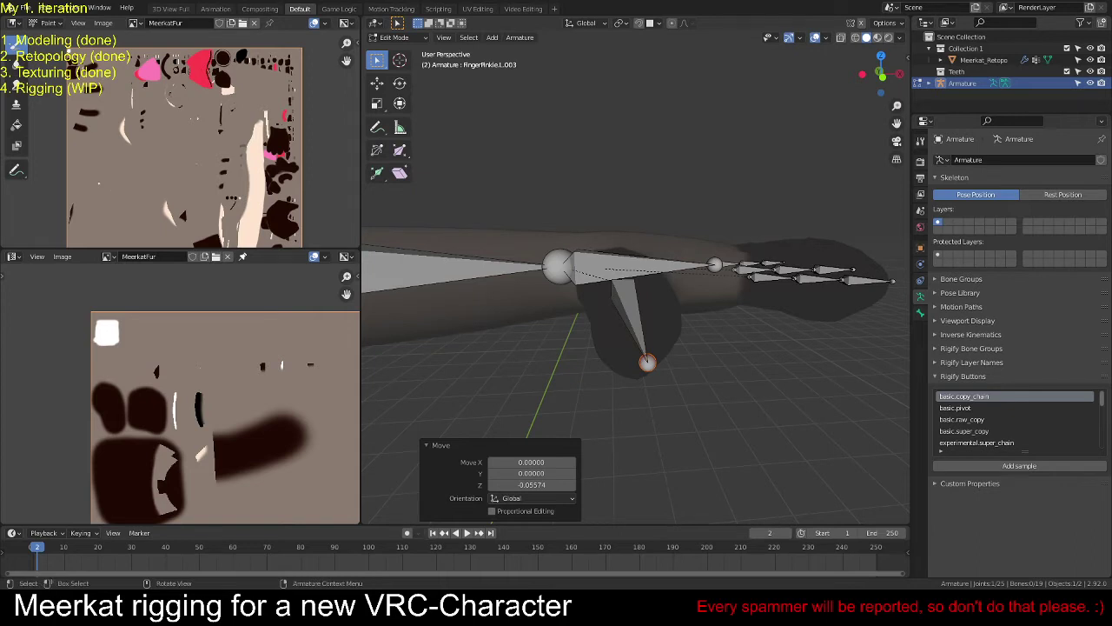
middle_click_drag(598, 169, 626, 208)
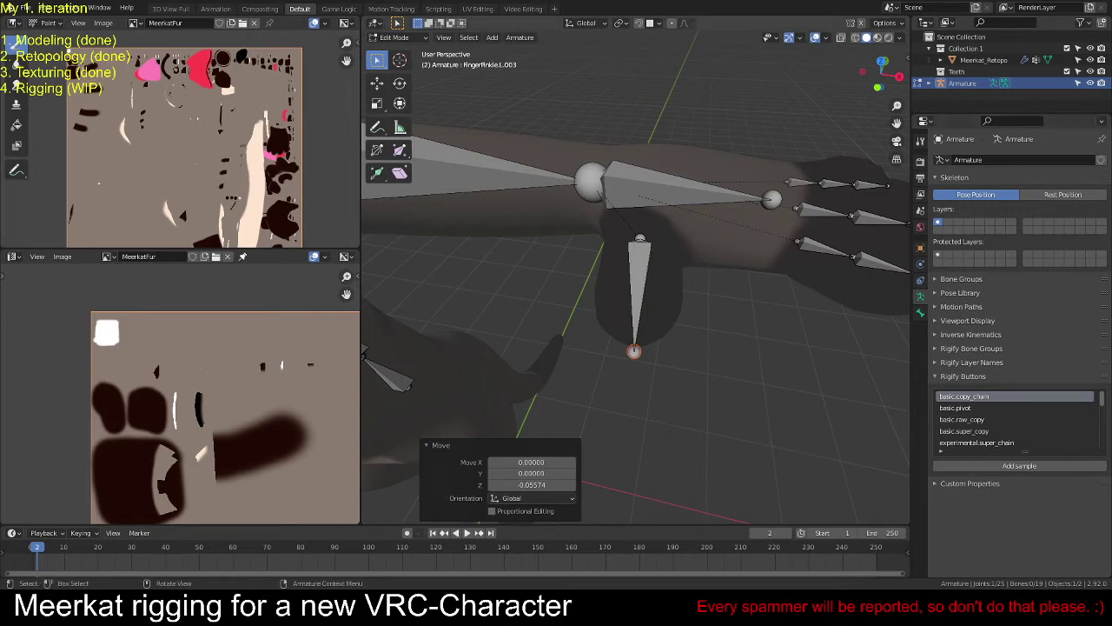
Step: Rename the thumb bone Thumb.L
left_click(661, 294)
key("F2")
key("ctrl+a")
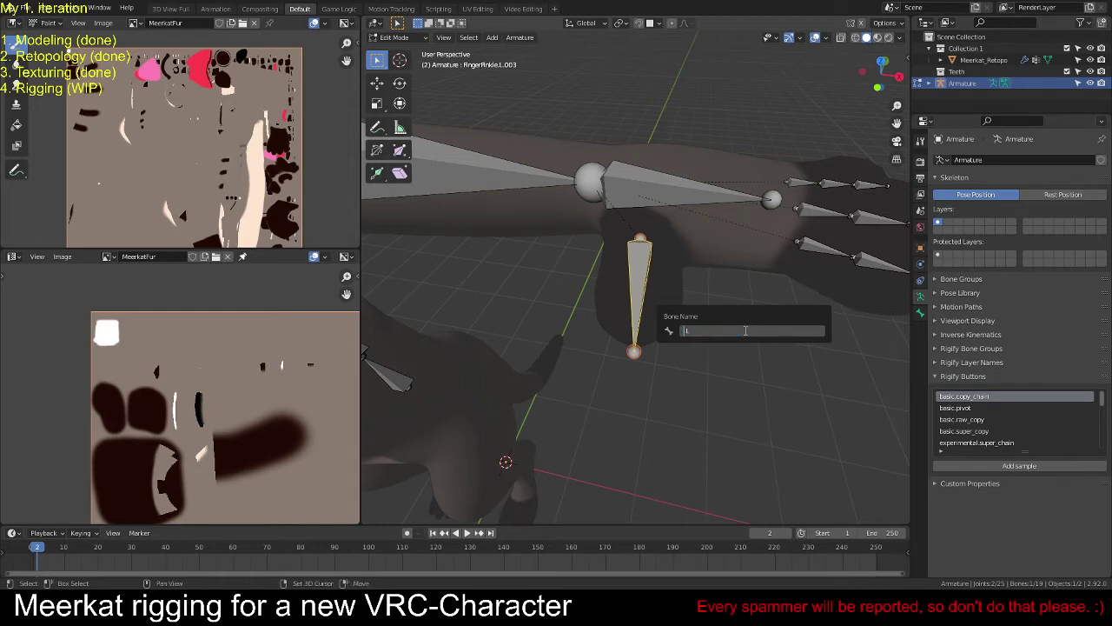
type("Thi")
key("Return")
Step: Subdivide Thumb.L into three segments and name the bottom segment
key("F3")
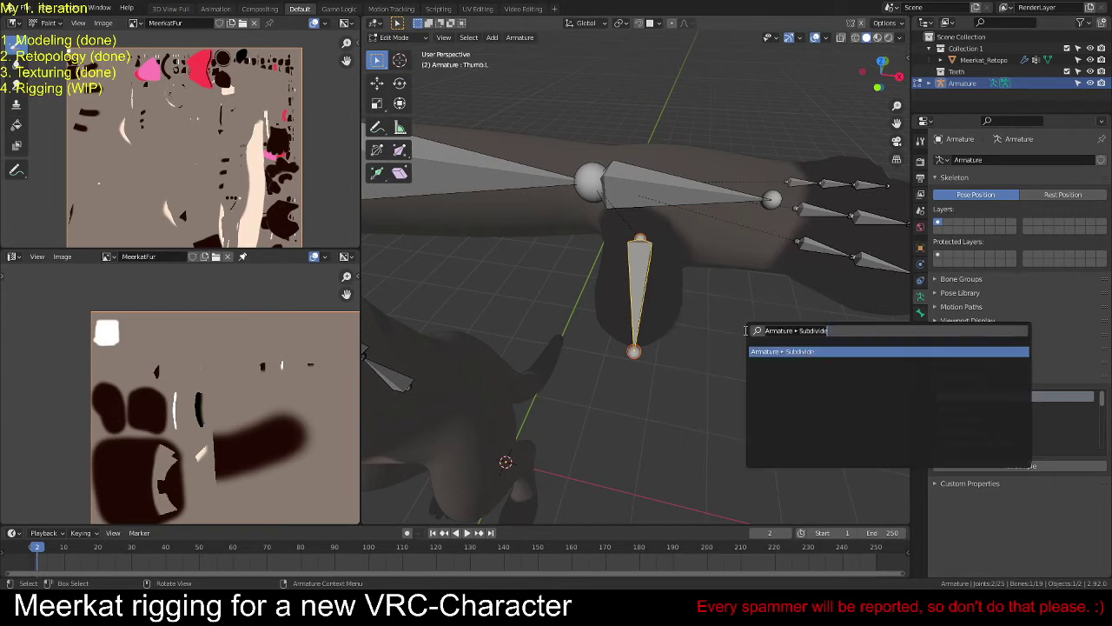
key("Return")
left_click(571, 512)
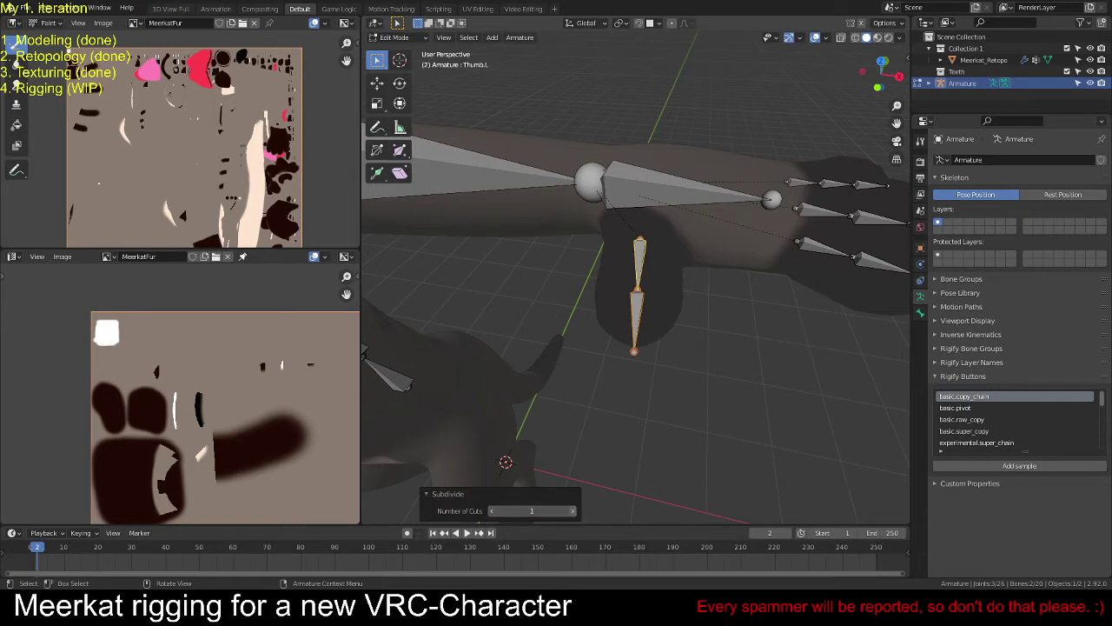
left_click(640, 323)
key("F2")
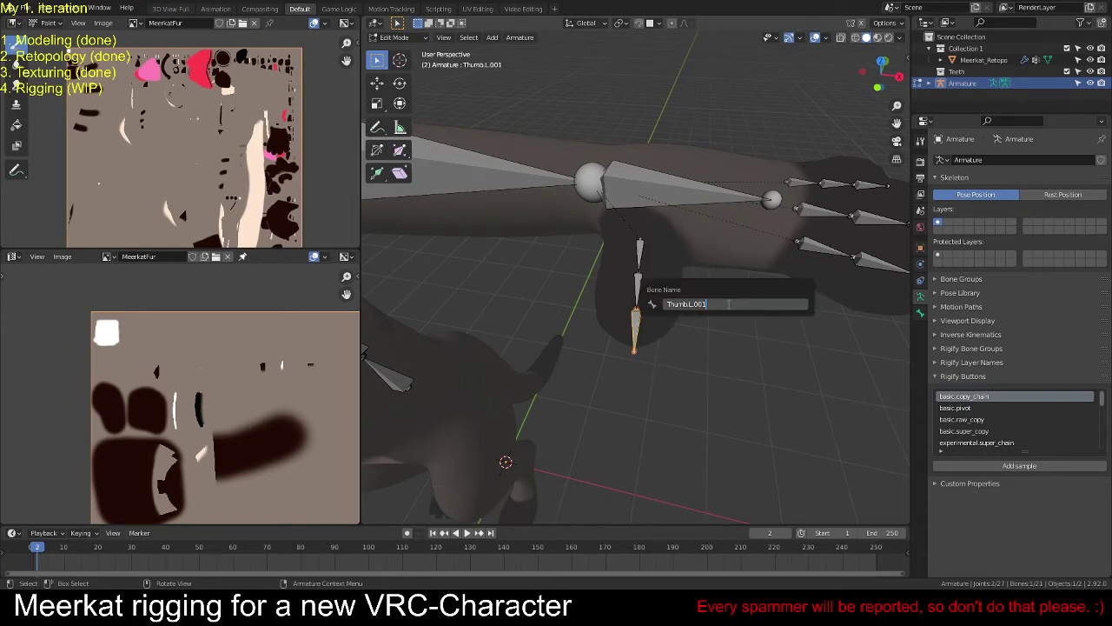
key("Return")
Step: Check the names of the middle and bottom thumb segments, ending in Thumb.L.002
left_click(643, 283)
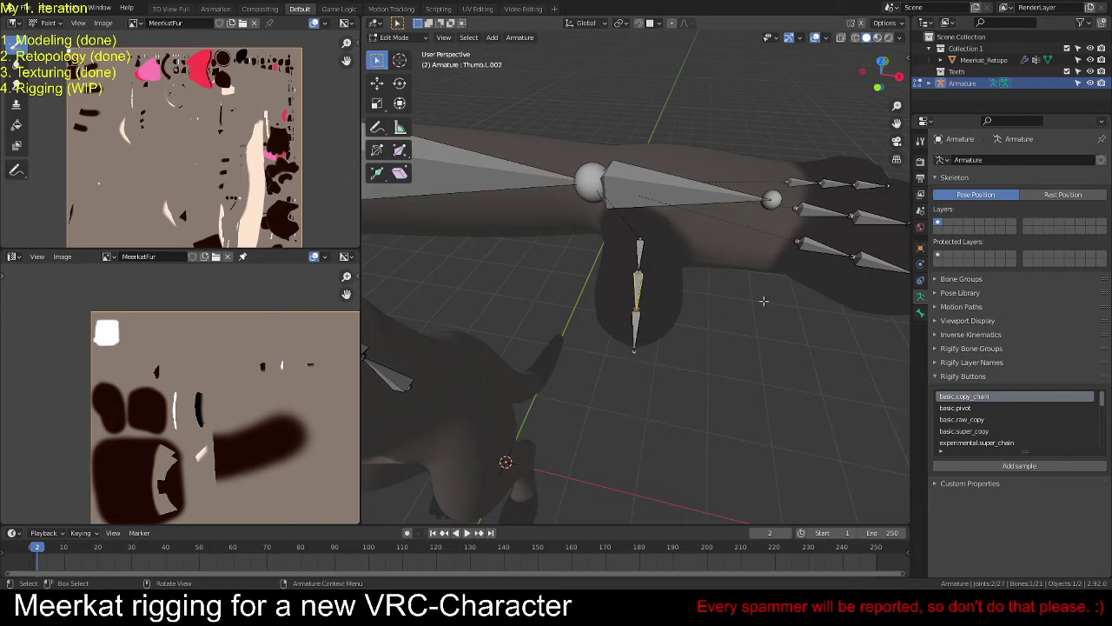
key("F2")
key("Return")
left_click(639, 310)
left_click(637, 326)
key("F2")
key("Return")
Step: Deselect the thumb bones and save as RetopoTexturedRigging_MeerkatNewOne33.blend
left_click(641, 249)
middle_click_drag(707, 309, 757, 137)
key("ctrl+s")
key("KP_5")
Step: Frame the meerkat's head in front view and select the Head bone
key("KP_1")
scroll(757, 137, "down", 2)
middle_click_drag(678, 241, 669, 296, "shift")
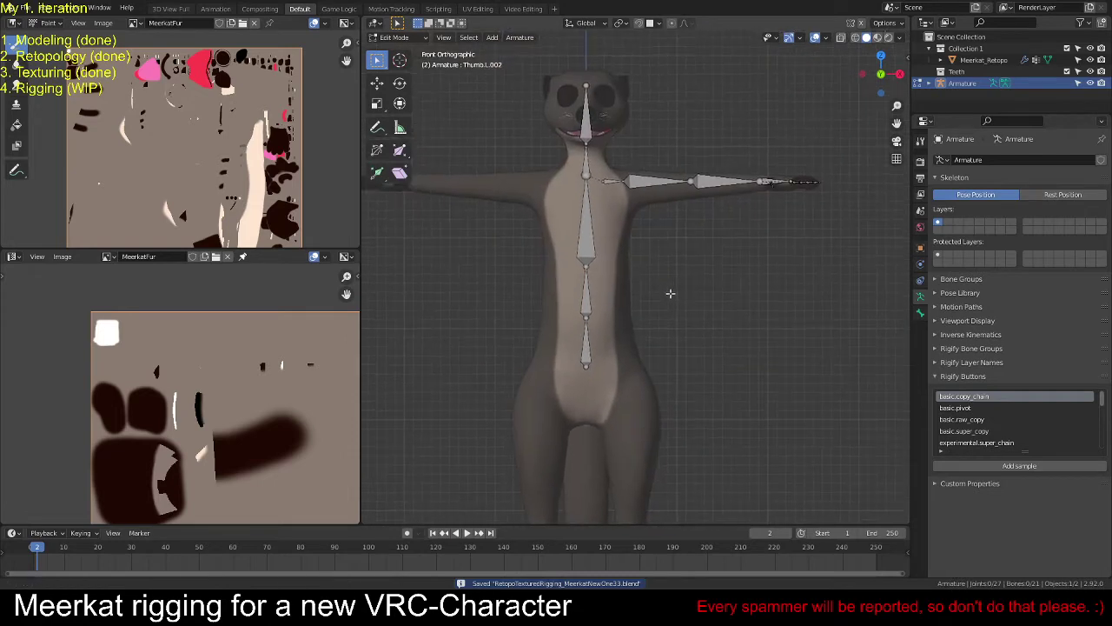
scroll(665, 290, "up", 1)
scroll(642, 125, "up", 1)
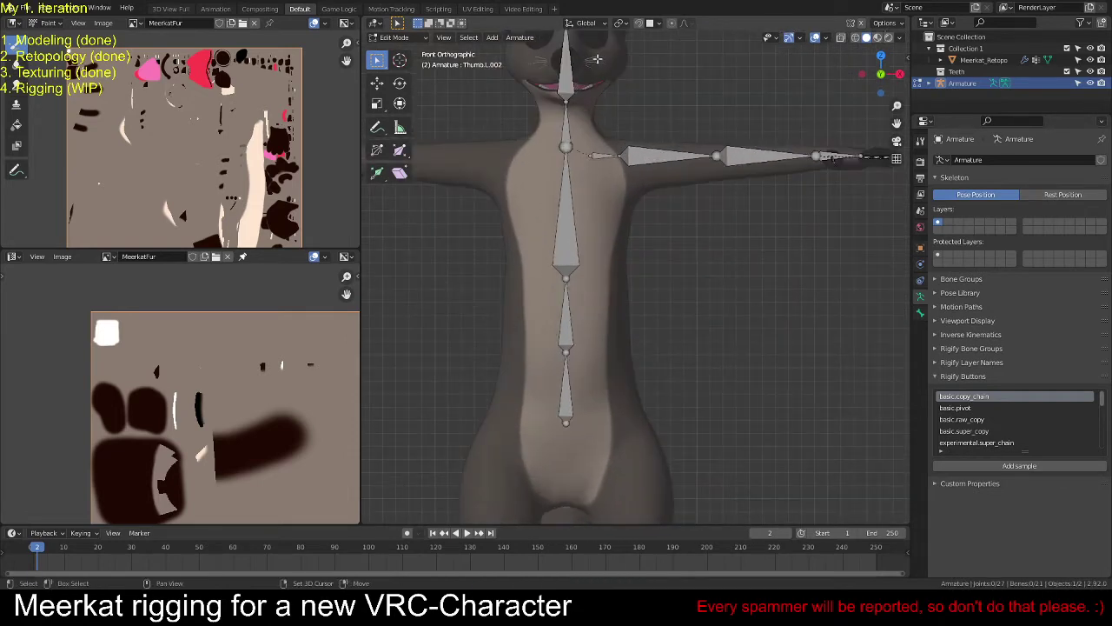
middle_click_drag(597, 58, 570, 281, "shift")
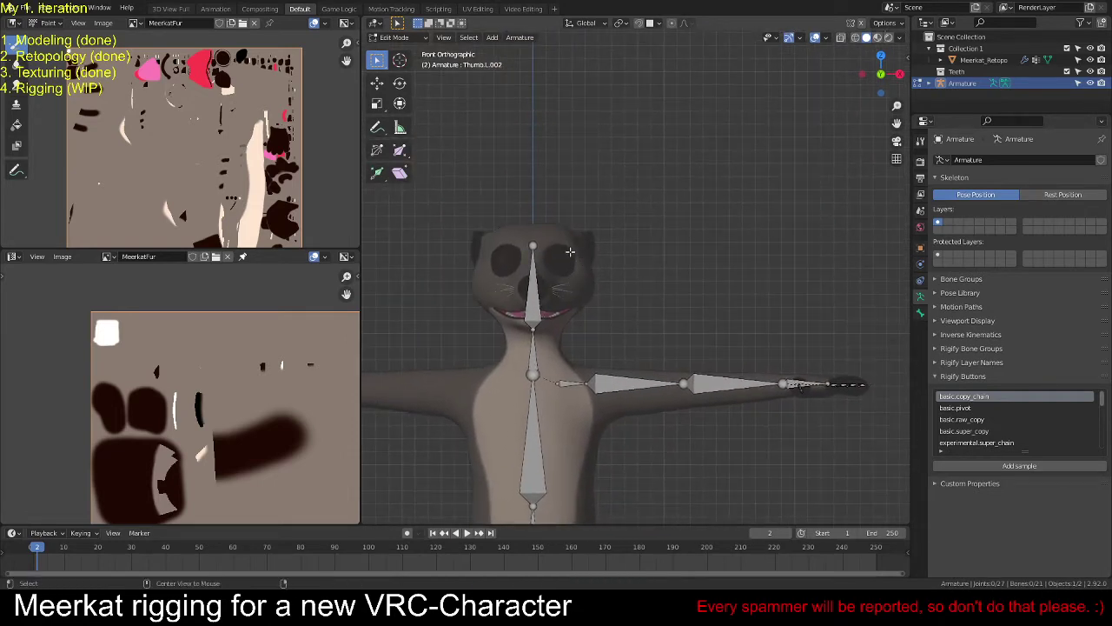
scroll(571, 259, "up", 4)
middle_click_drag(705, 289, 637, 297)
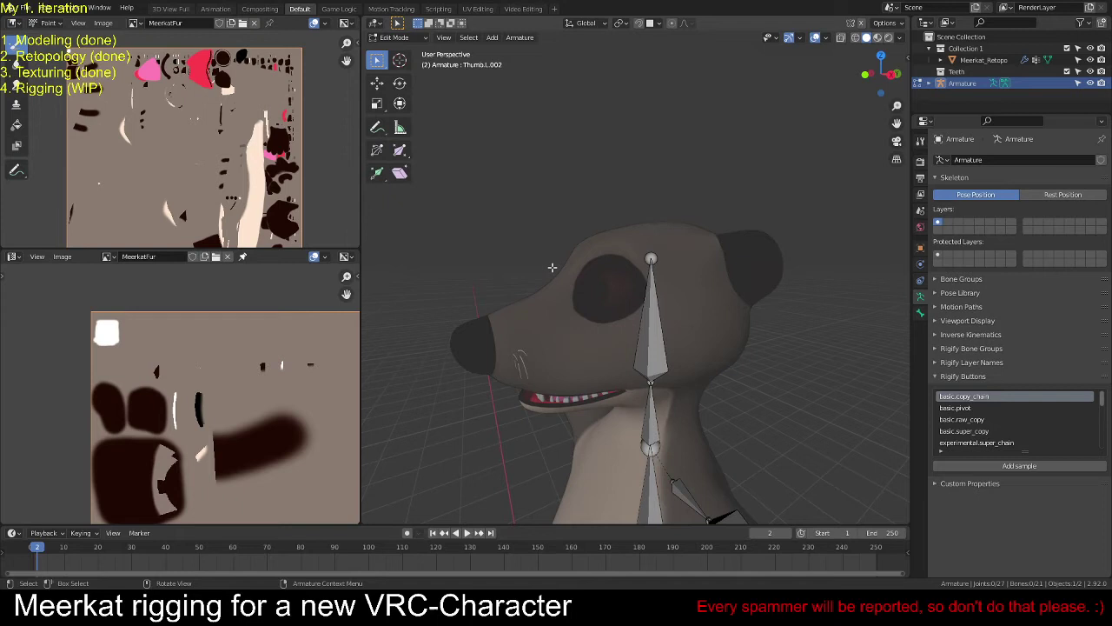
left_click(645, 339)
Step: Duplicate the Head bone and move the copy sideways and down onto the left cheek
key("KP_3")
middle_click_drag(657, 302, 632, 246, "shift")
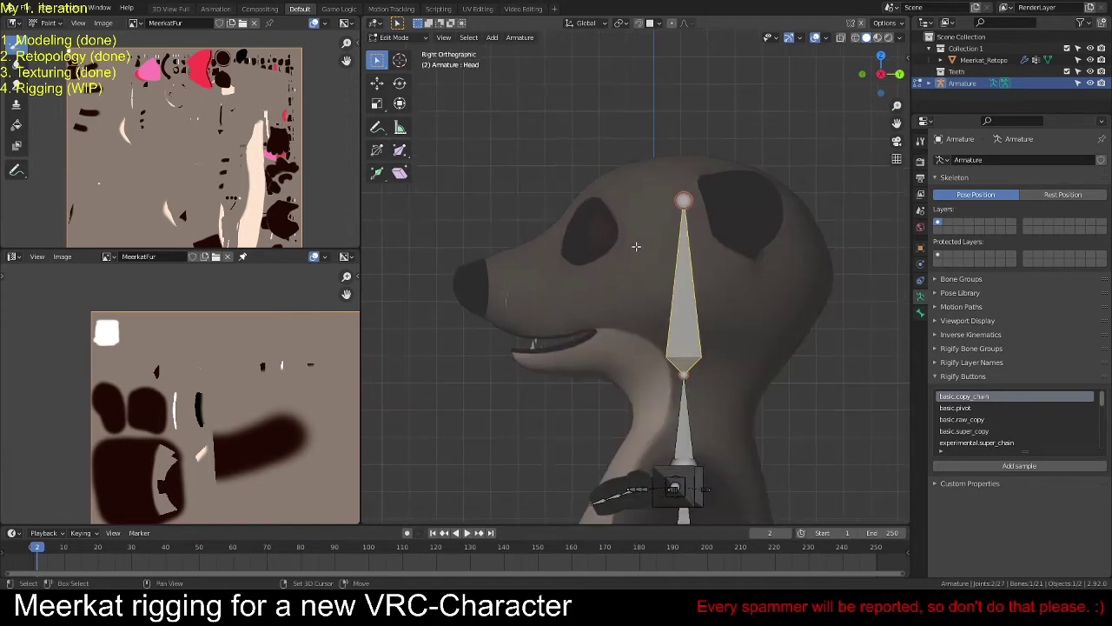
key("shift+d")
left_click(632, 248)
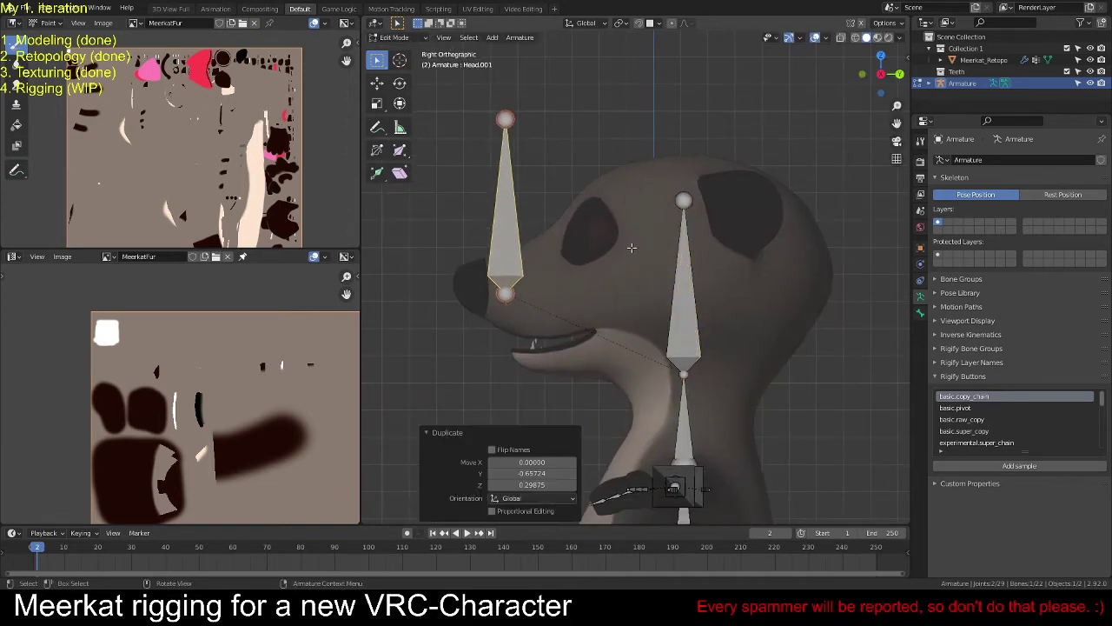
key("KP_1")
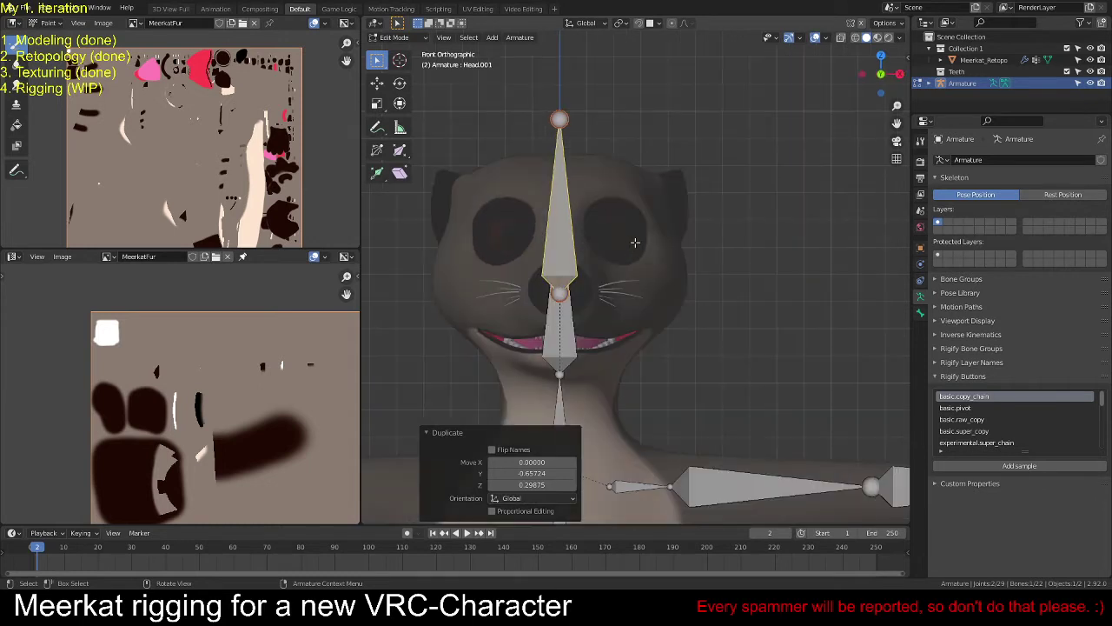
key("g")
key("x")
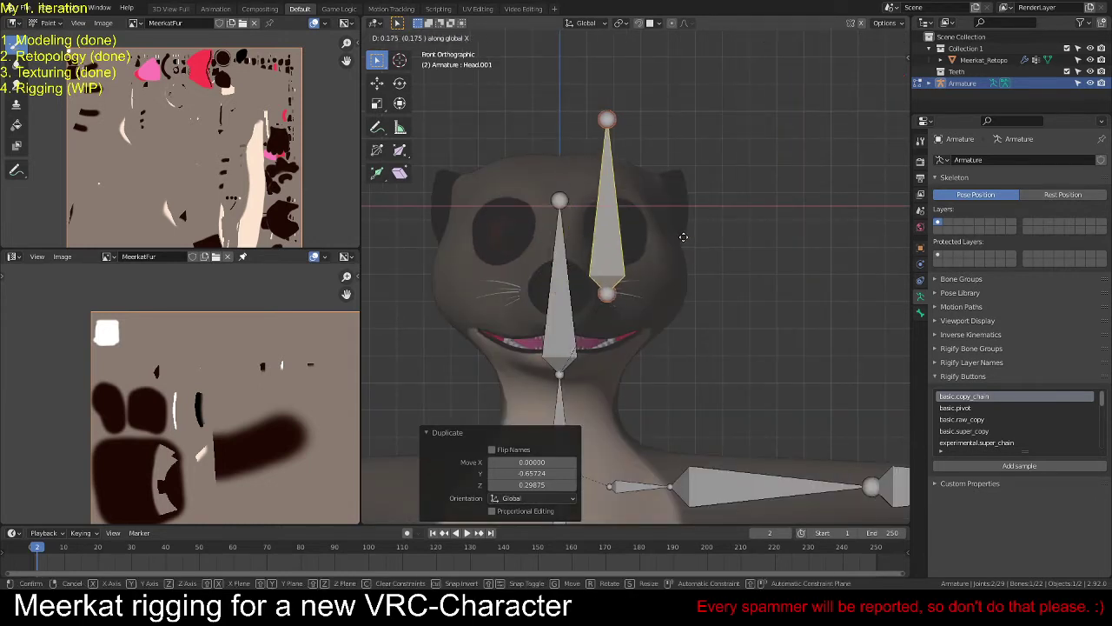
left_click(635, 132)
key("g")
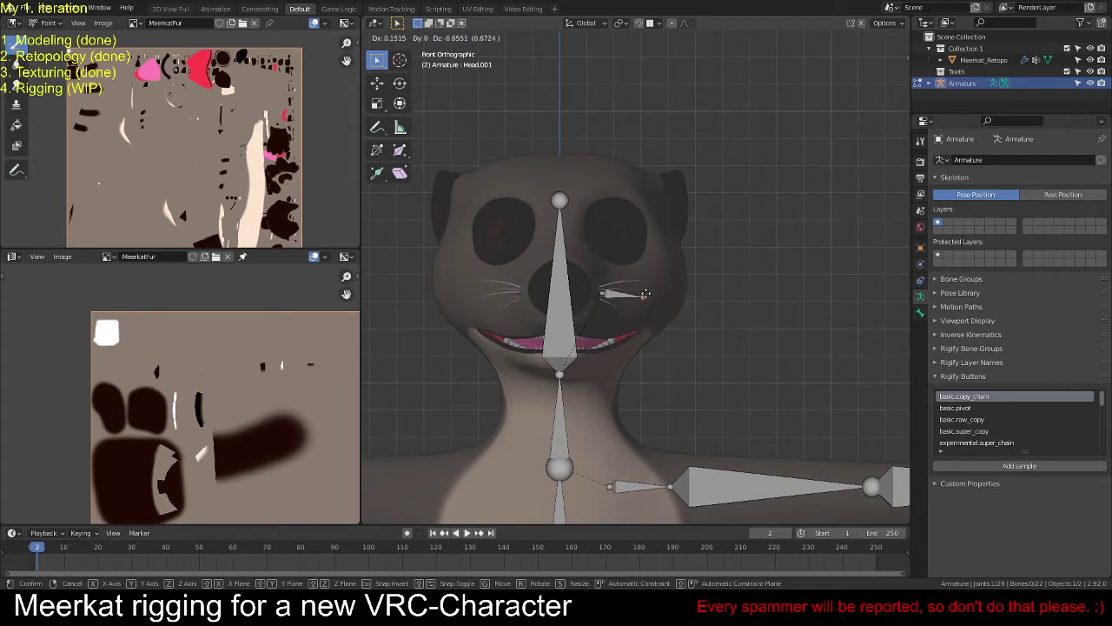
left_click(645, 293)
Step: Nudge the cheek bone's head joint along X to lie along the whiskers
scroll(645, 293, "up", 5)
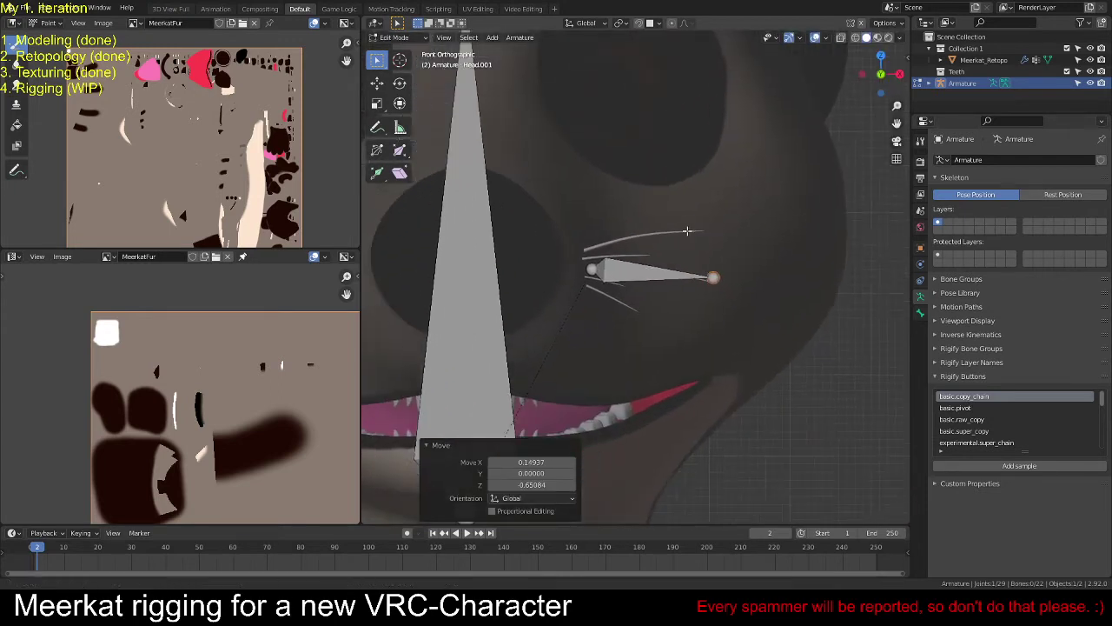
left_click(624, 246)
key("g")
key("x")
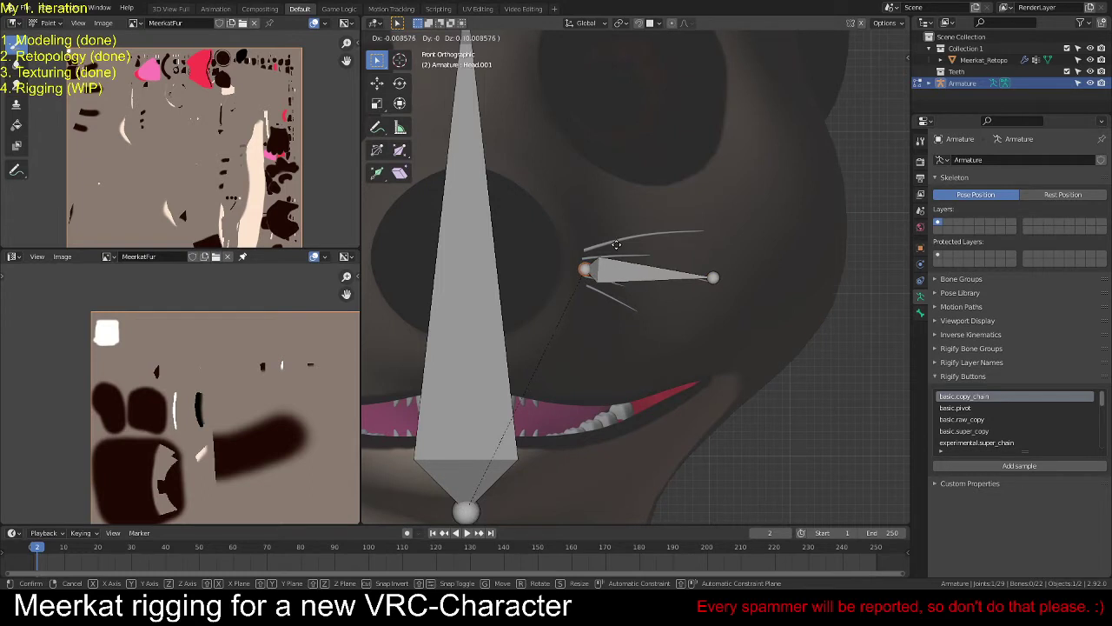
left_click(626, 256)
Step: Rename the cheek bone Whiskers.L and start subdividing it
left_click(631, 271)
key("F2")
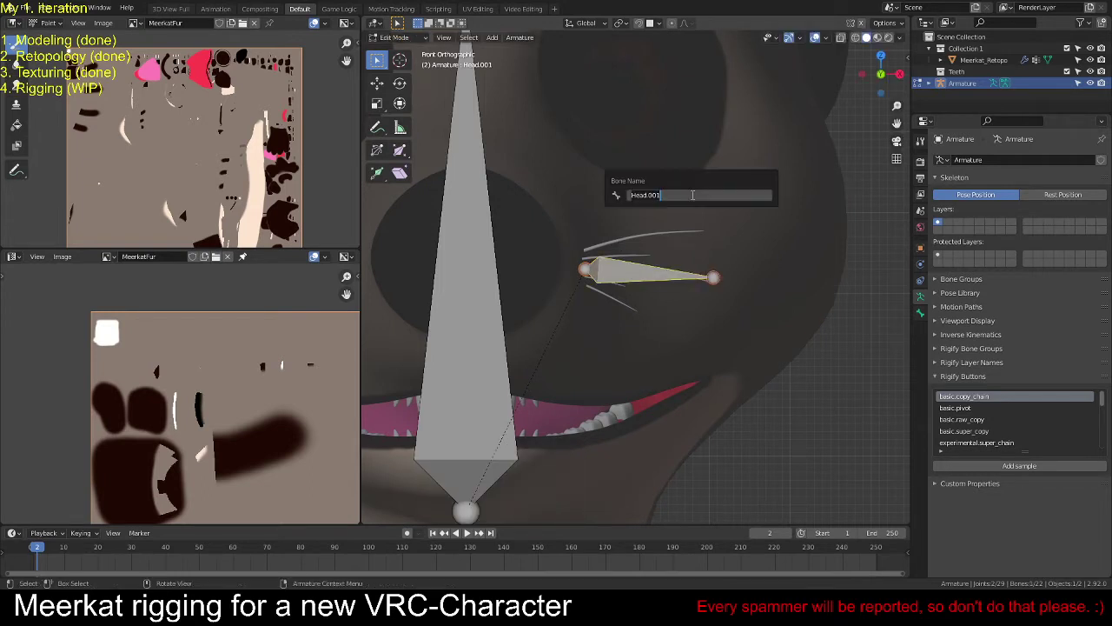
type("Whiskers.L")
key("Return")
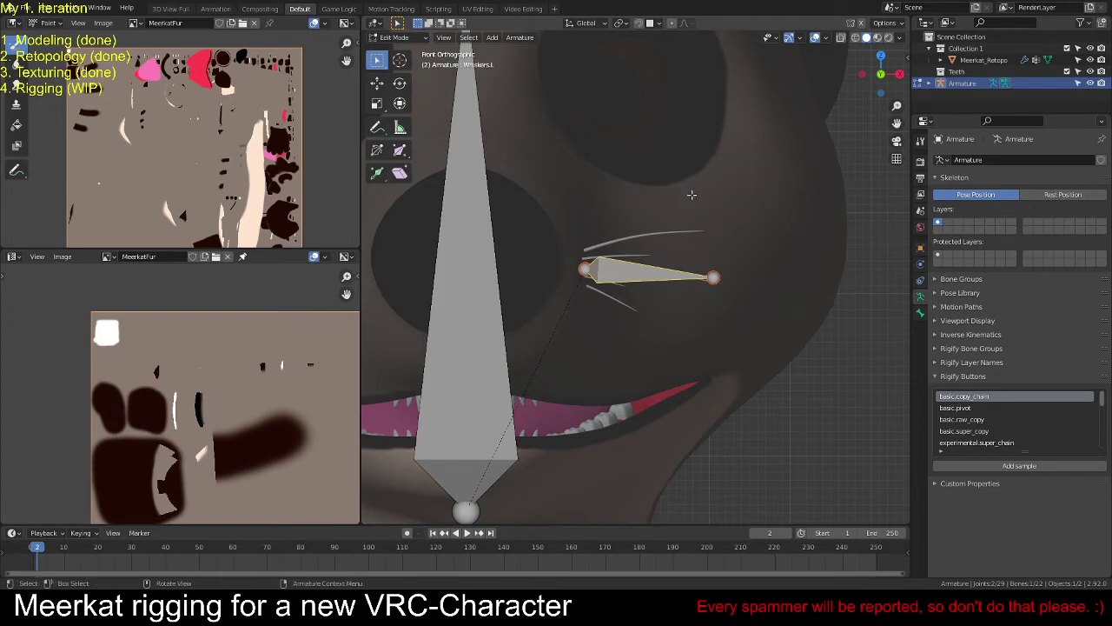
key("F3")
Step: Subdivide the whisker bone into three segments and temporarily rename the middle one Whiskers.L.003
key("Return")
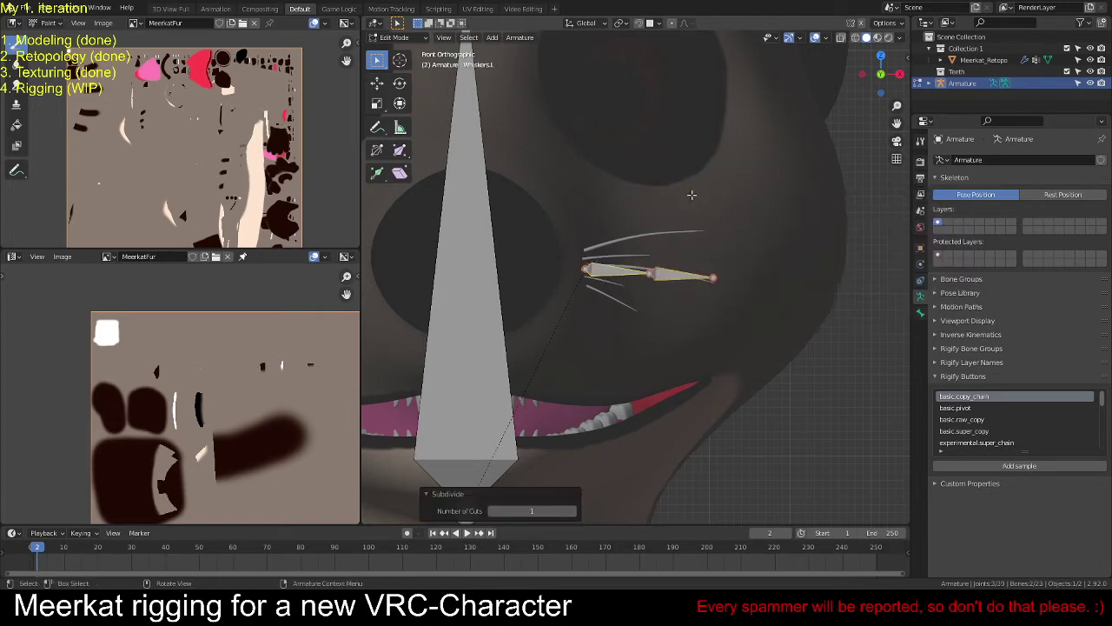
left_click(569, 510)
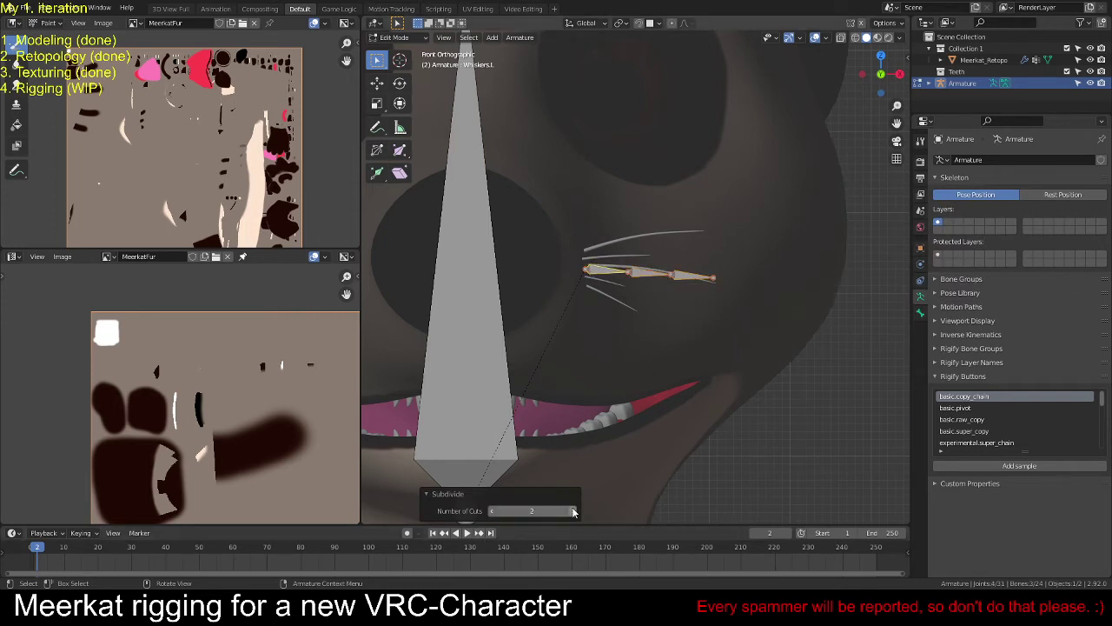
left_click(691, 275)
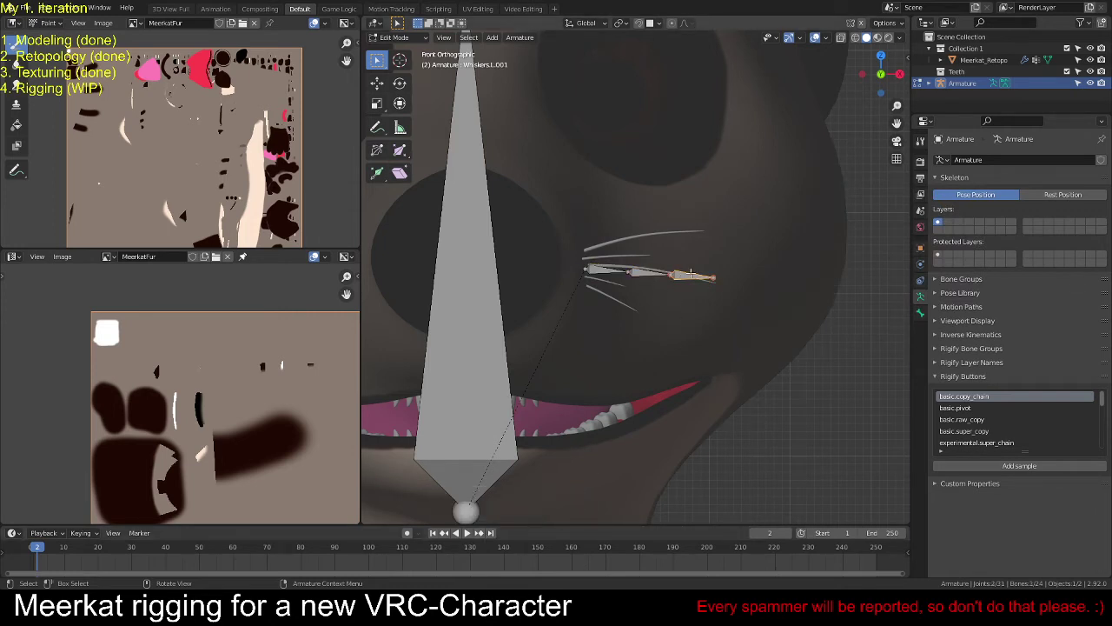
left_click(650, 272)
key("F2")
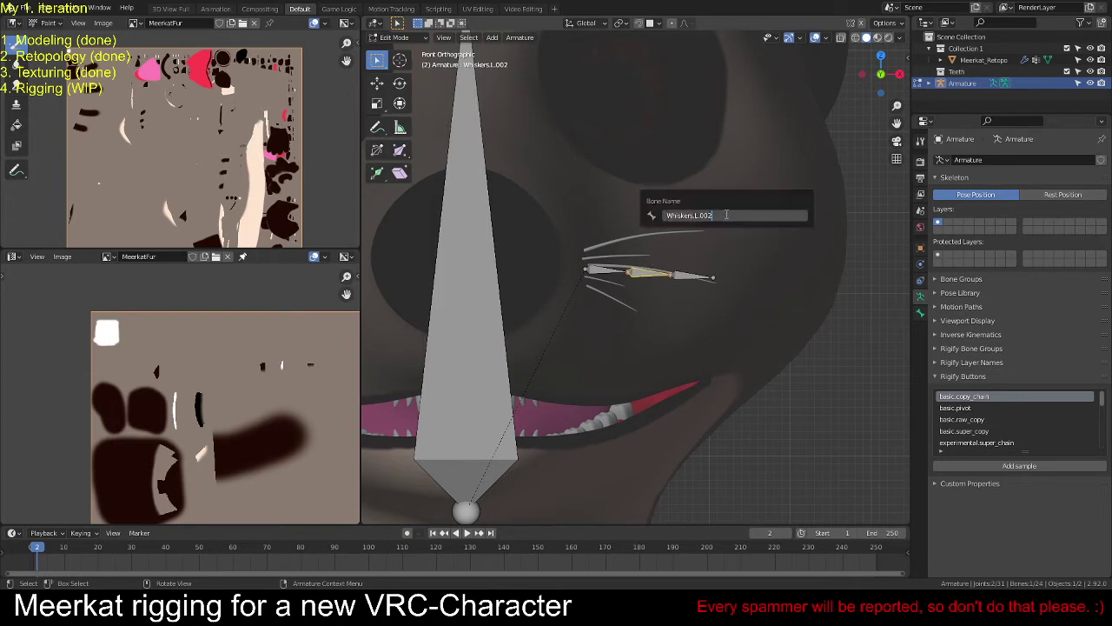
type("3")
key("Return")
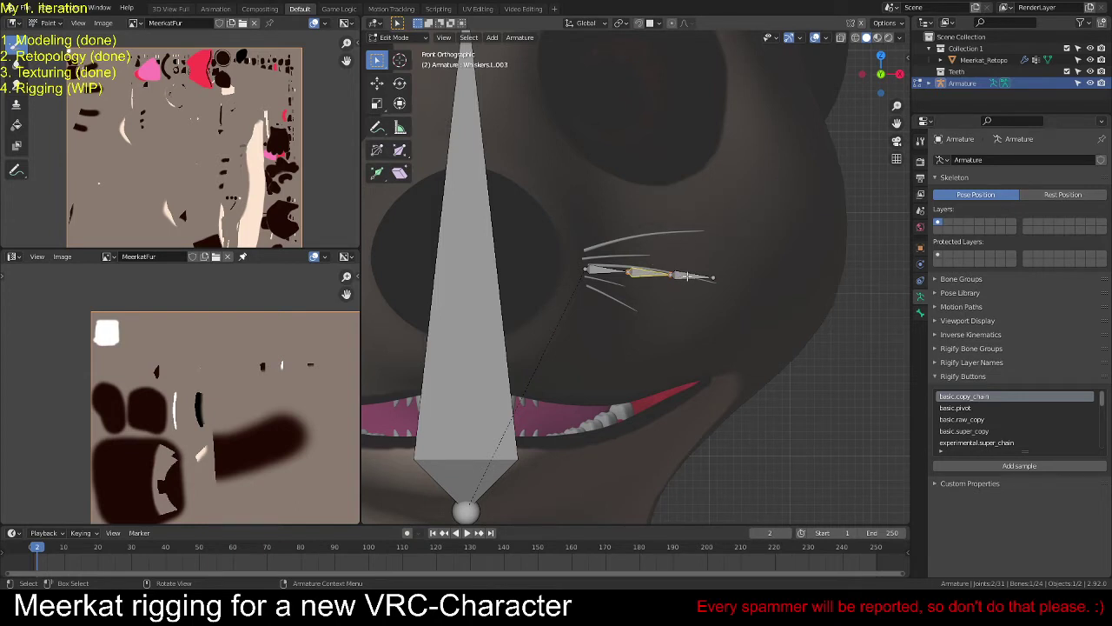
Step: Rename the whisker tip bone Whiskers.L.002 and the middle bone Whiskers.L.001
left_click(687, 276)
key("F2")
type("2")
key("Return")
left_click(644, 272)
key("F2")
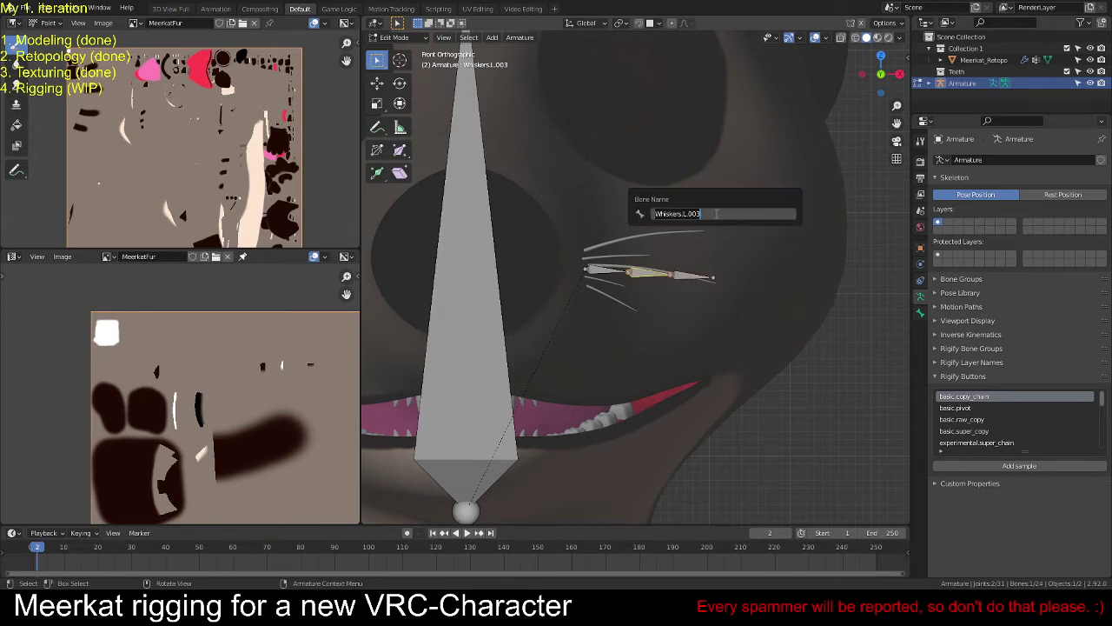
left_click(716, 213)
key("BackSpace")
type("1")
key("Return")
Step: Check the whisker bone names, then shift Whiskers.L.001 vertically along Z
left_click(615, 271)
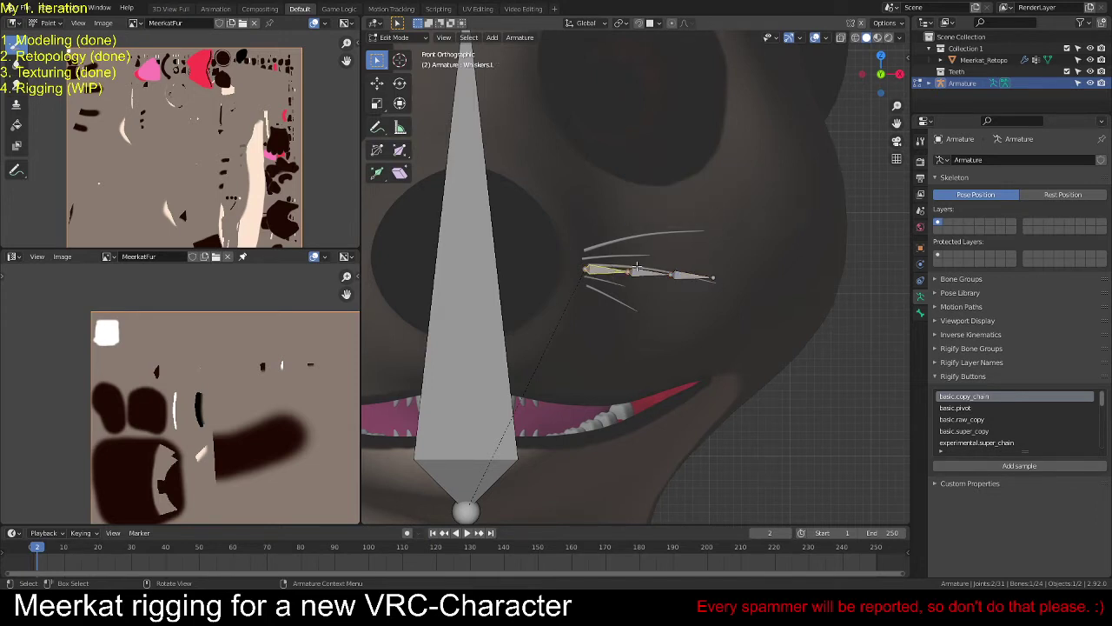
left_click(641, 269)
left_click(688, 275)
left_click(651, 268)
key("g")
key("z")
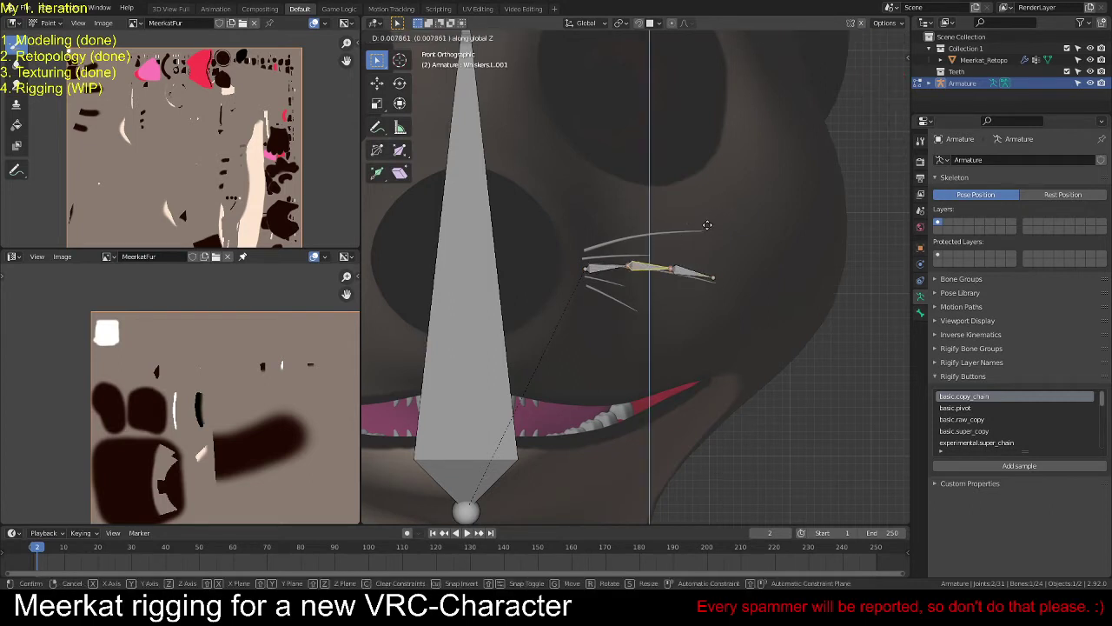
left_click(708, 225)
Step: Lower the whisker tip joint and the joint between the outer bones along Z
left_click(713, 278)
key("g")
key("z")
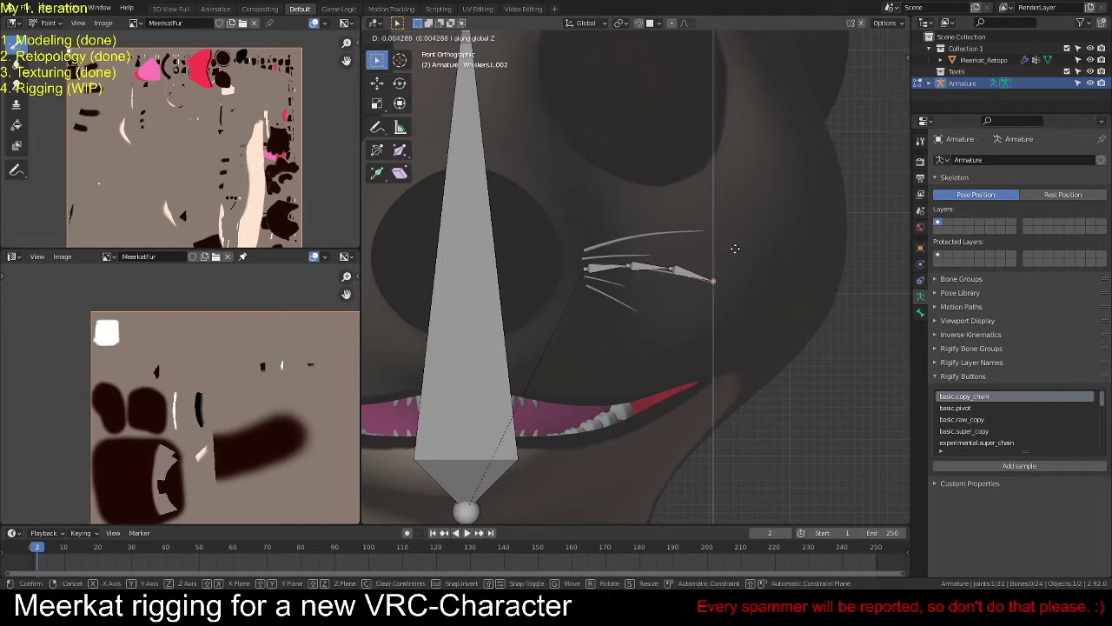
left_click(711, 253)
left_click(675, 268)
key("g")
key("z")
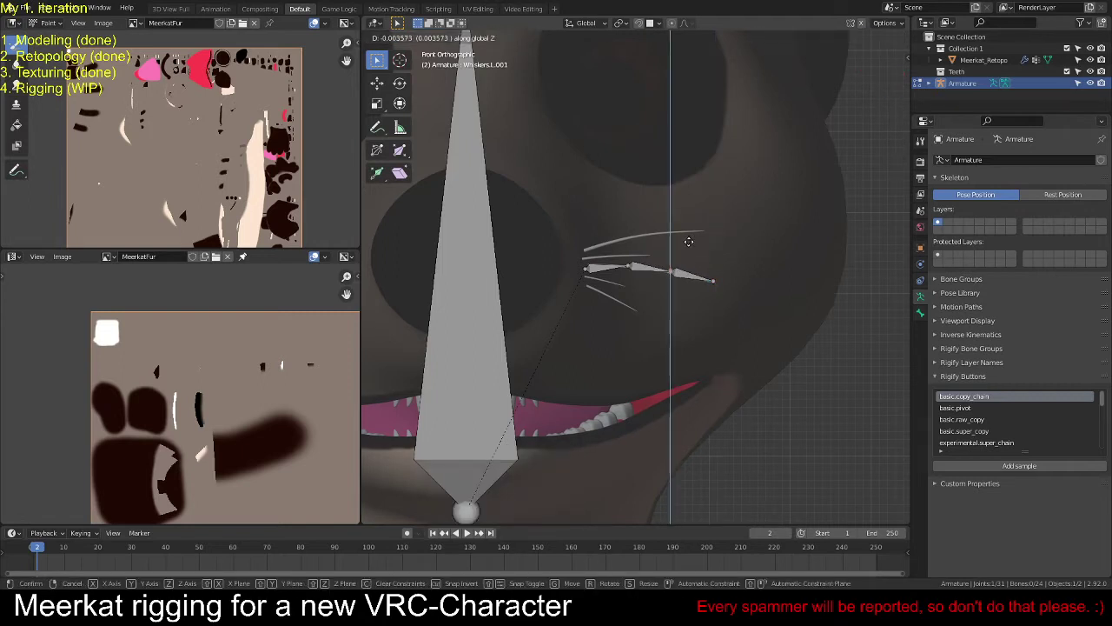
left_click(662, 251)
Step: Raise the Whiskers.L root bone along Z to follow the whisker, then zoom out
left_click(628, 263)
key("g")
key("z")
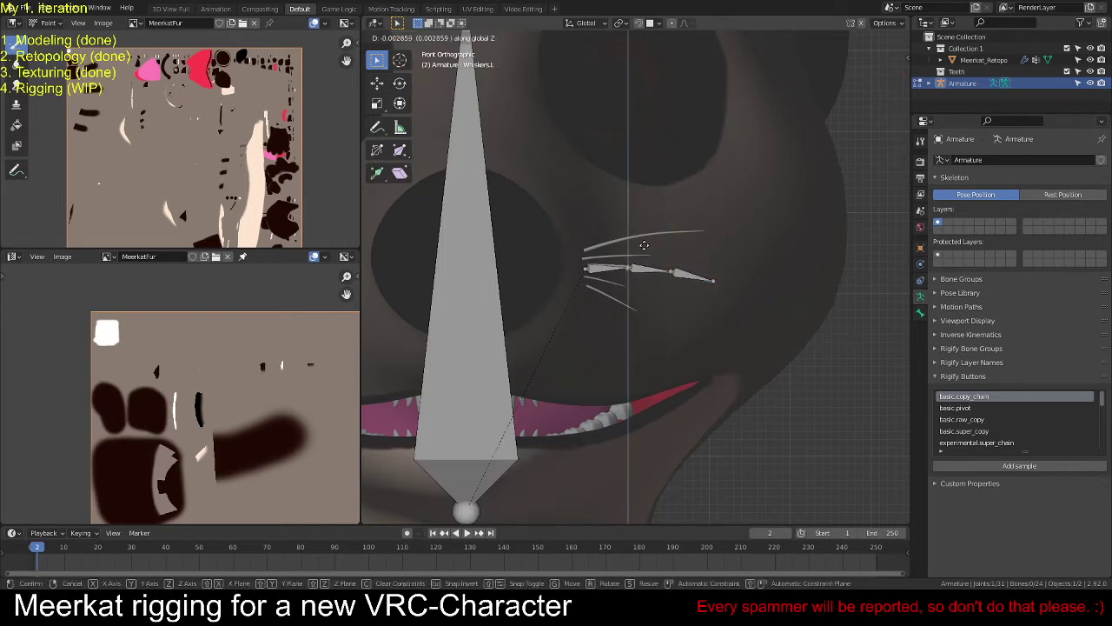
left_click(643, 243)
left_click(588, 262)
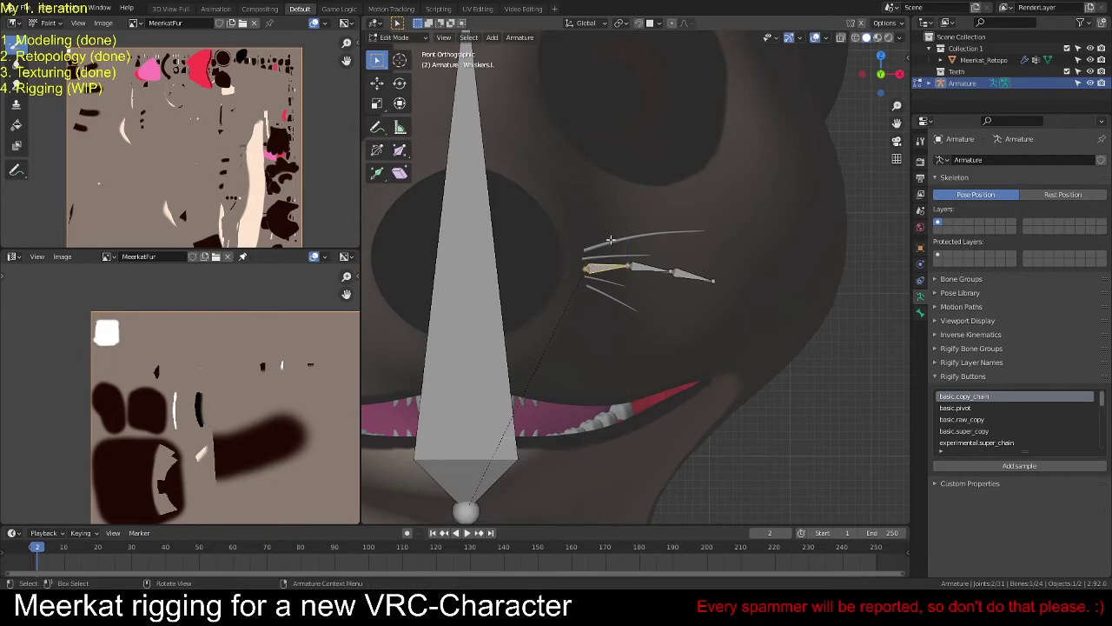
key("g")
key("z")
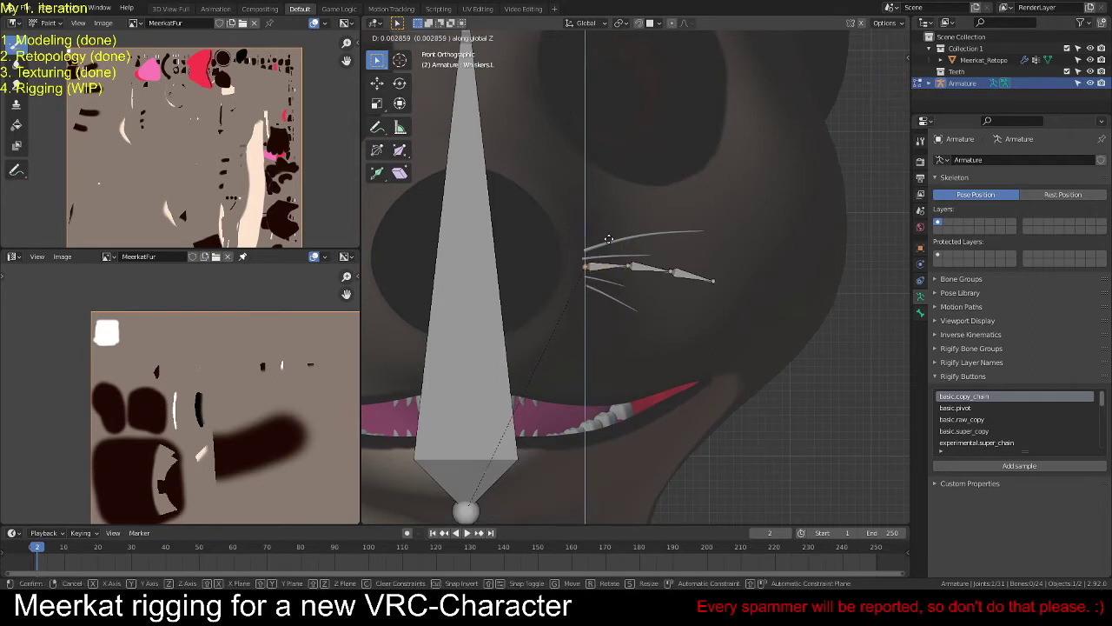
left_click(634, 233)
scroll(634, 233, "down", 6)
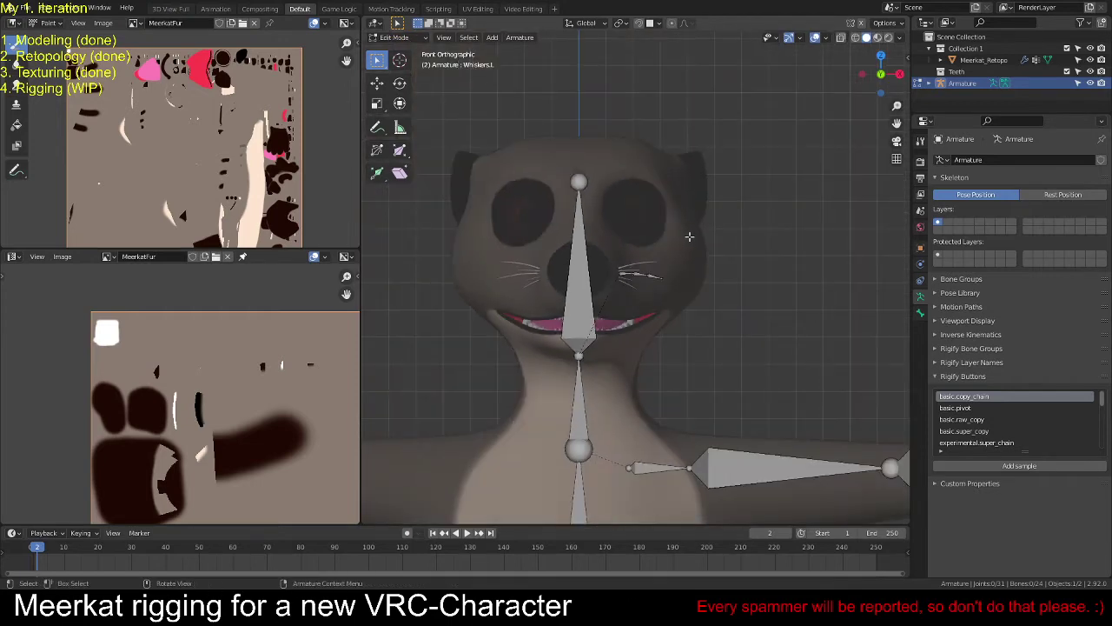
middle_click_drag(690, 237, 725, 259)
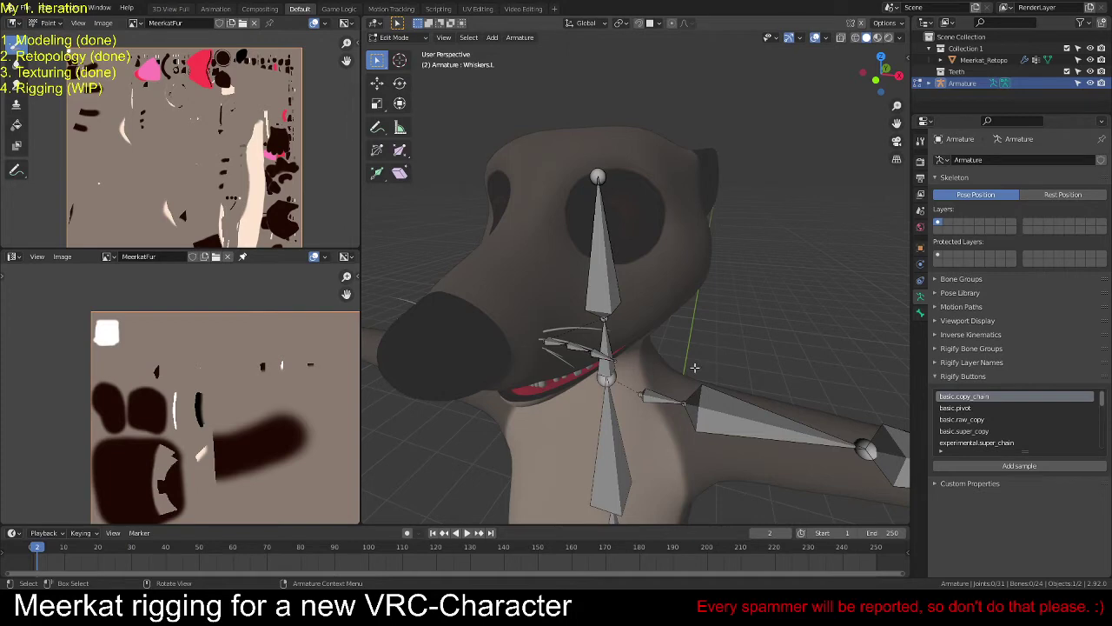
Step: Duplicate the Head bone above the right side of the head and name it Ear.L
middle_click_drag(595, 336, 571, 321)
left_click(548, 328)
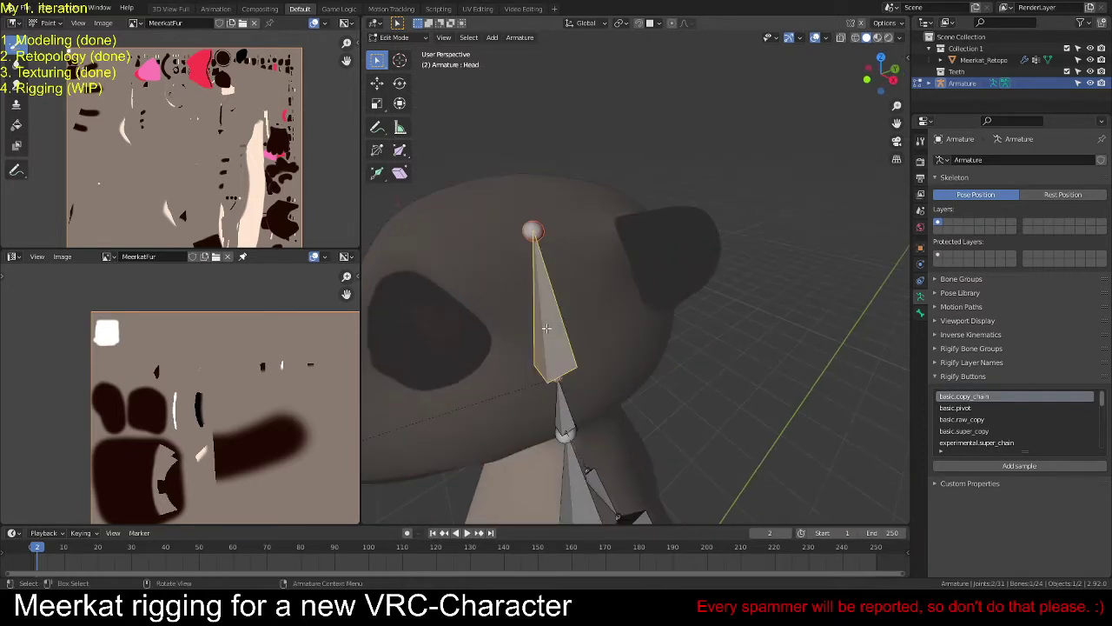
middle_click_drag(643, 315, 612, 320)
key("KP_1")
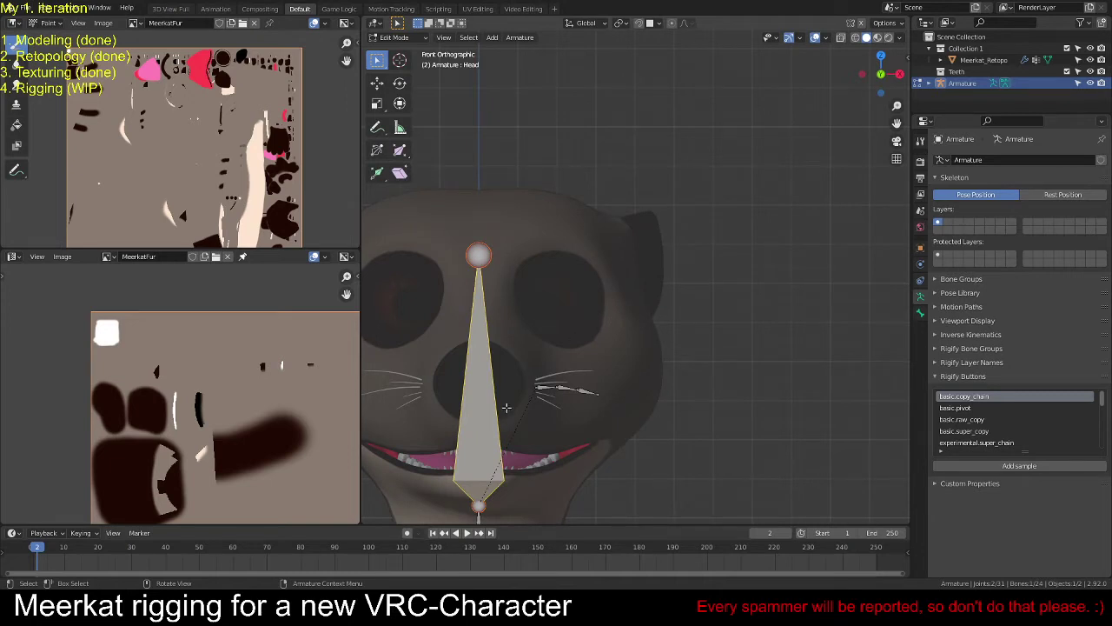
key("shift+d")
left_click(660, 179)
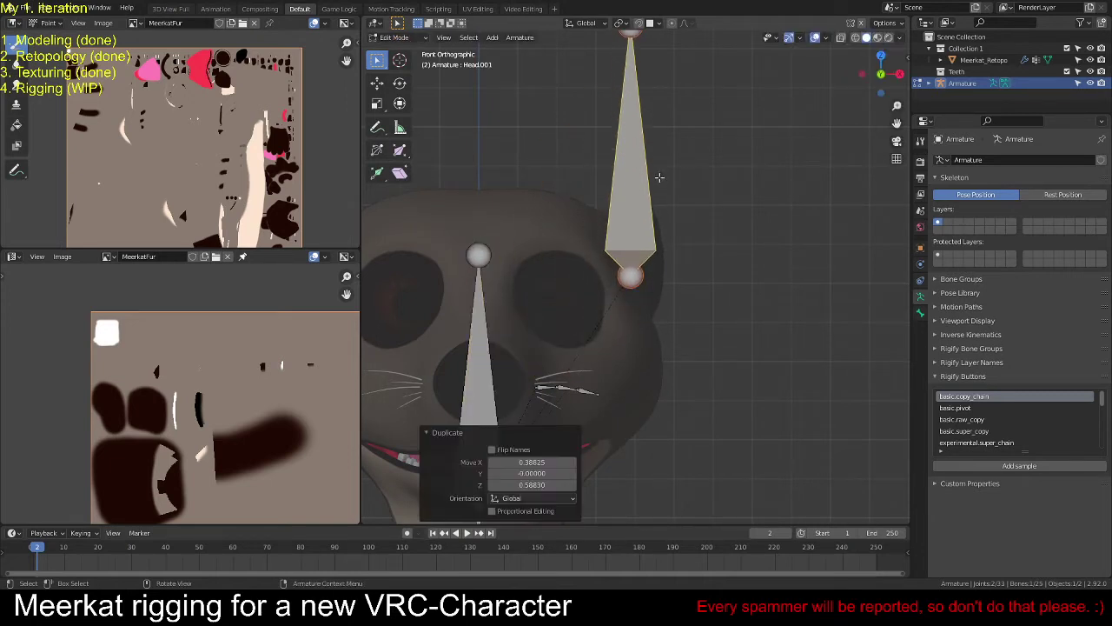
key("F3")
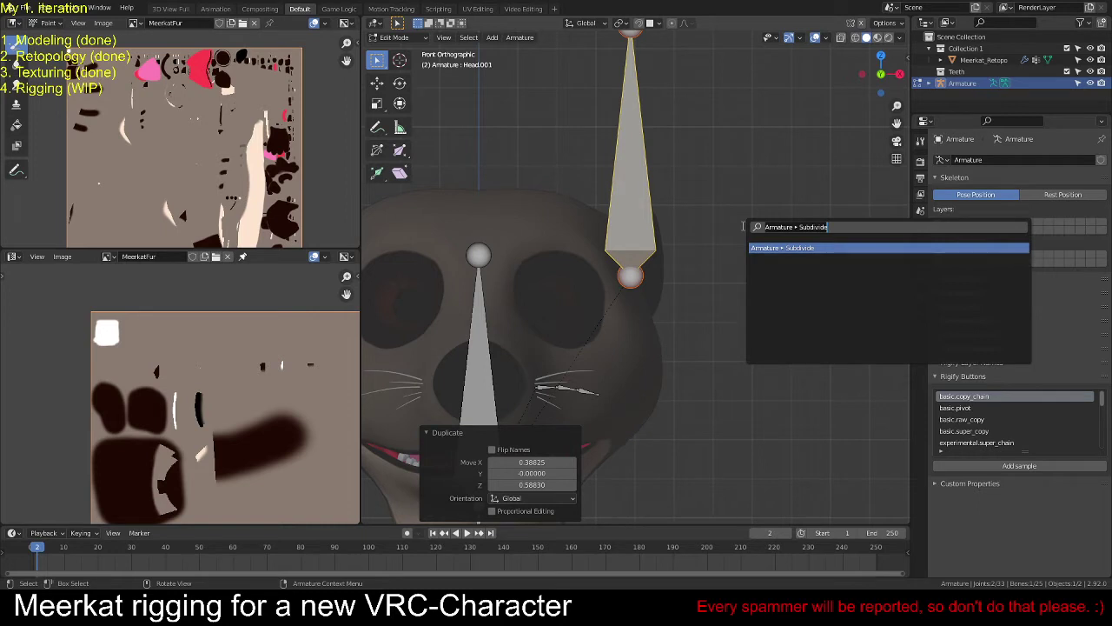
key("Escape")
key("F2")
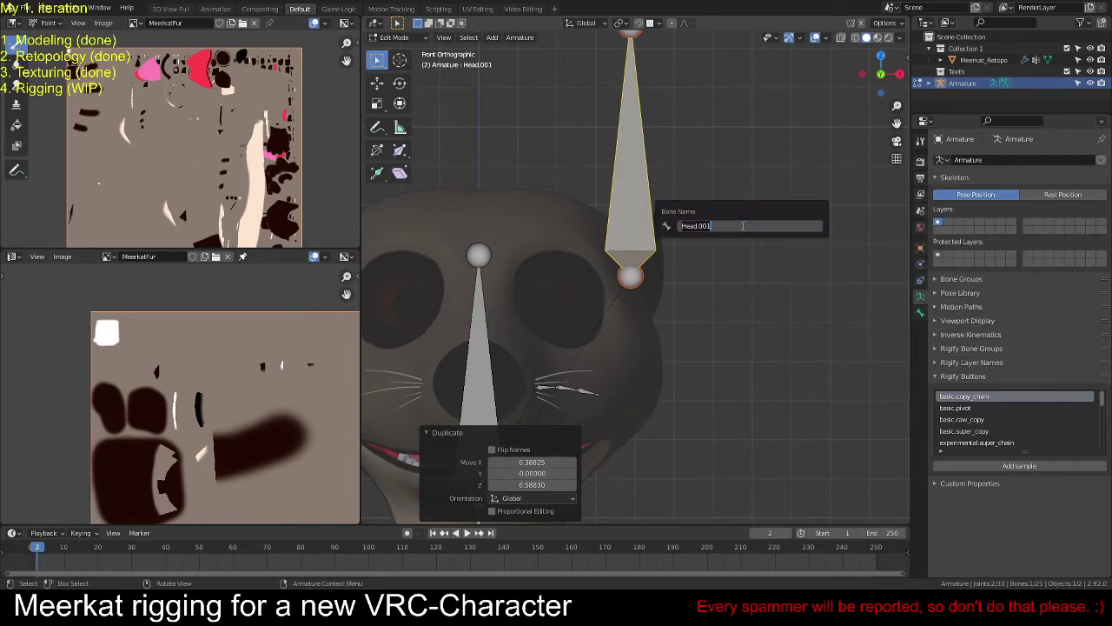
type("Ear.L")
key("Return")
scroll(631, 213, "down", 3)
scroll(638, 208, "up", 2)
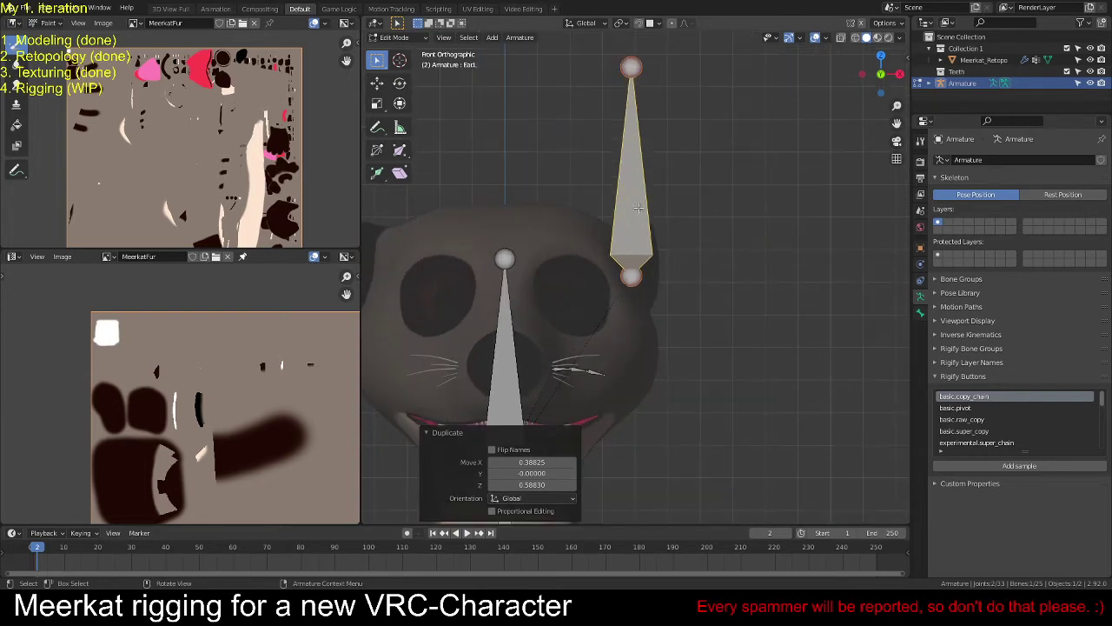
Step: In top view, move the Ear.L bone's selected joint onto the ear
key("alt+a")
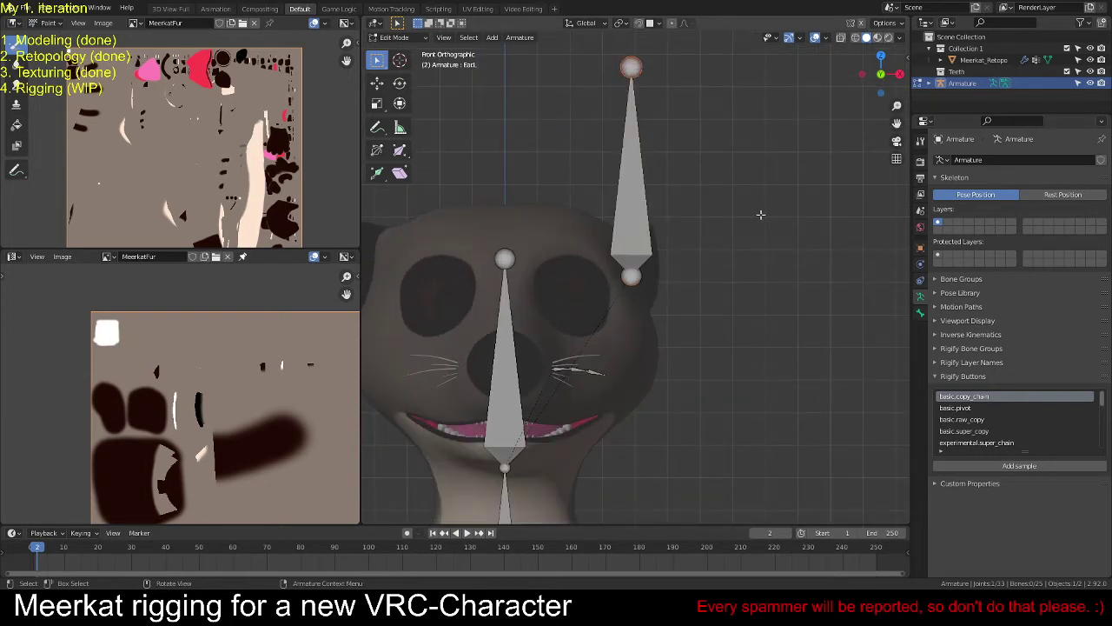
key("KP_7")
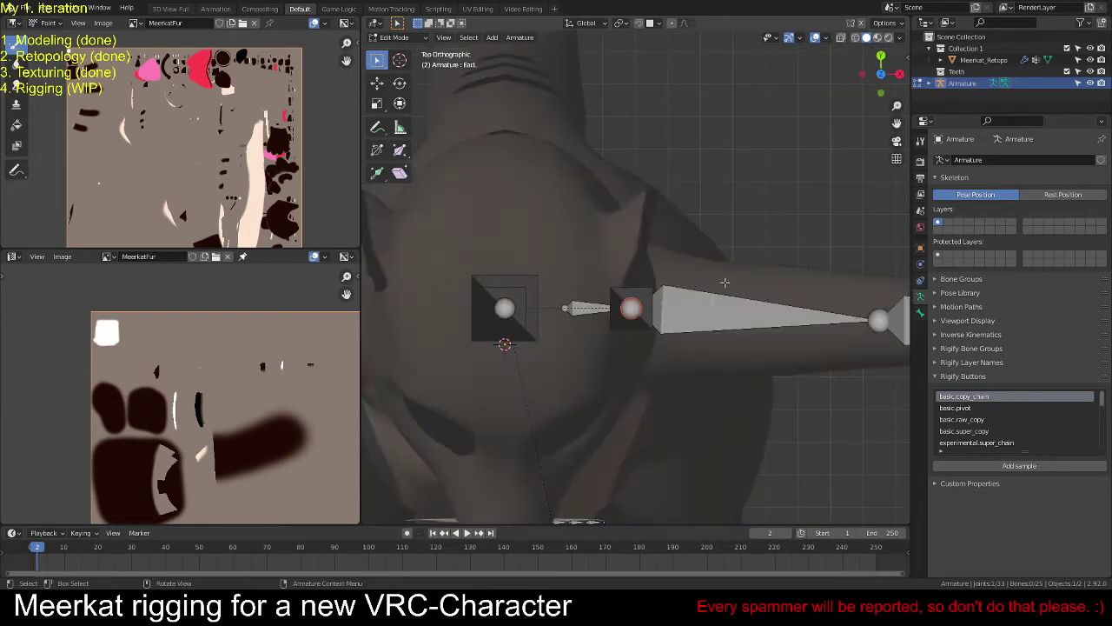
key("g")
left_click(739, 187)
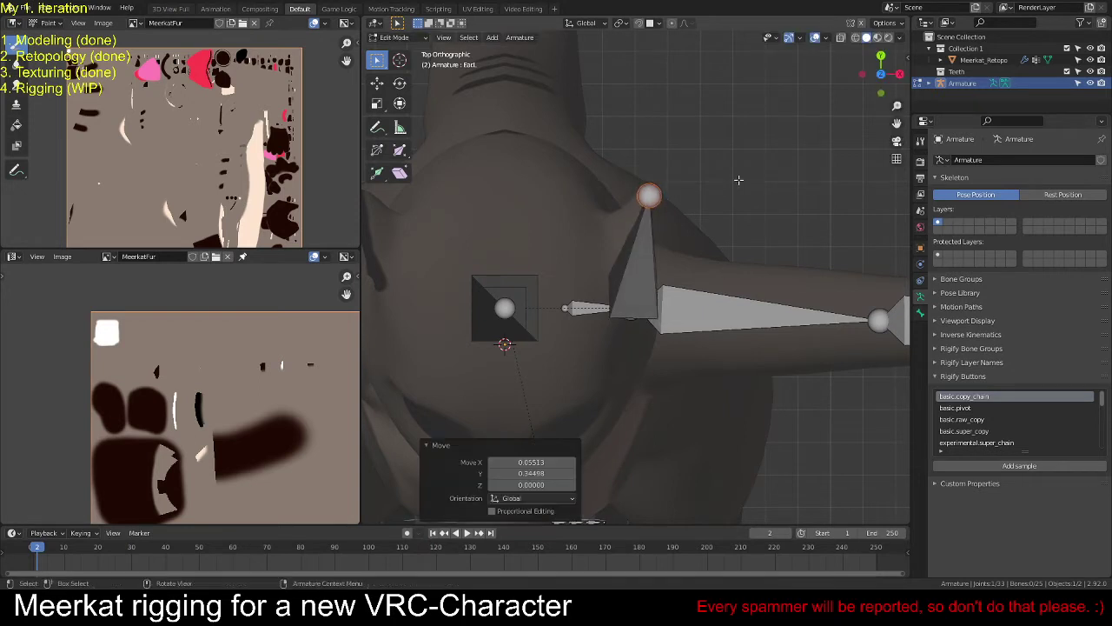
middle_click_drag(738, 187, 738, 179)
Step: In right view, lower the ear bone tip along Z and set its base joint inside the ear
key("KP_3")
key("g")
key("z")
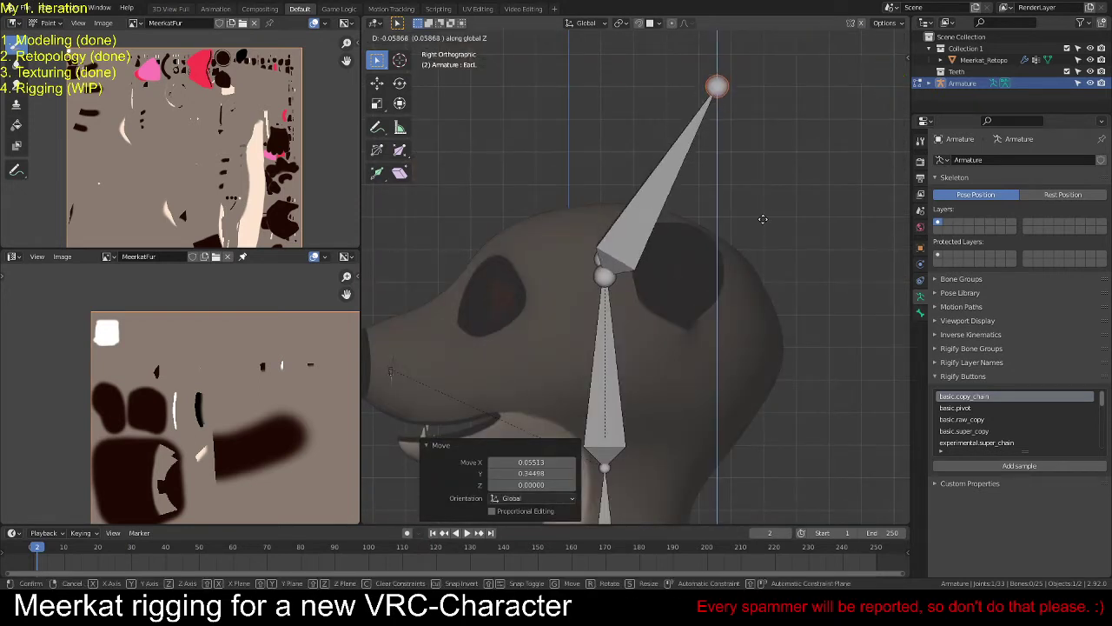
left_click(746, 379)
left_click(600, 275)
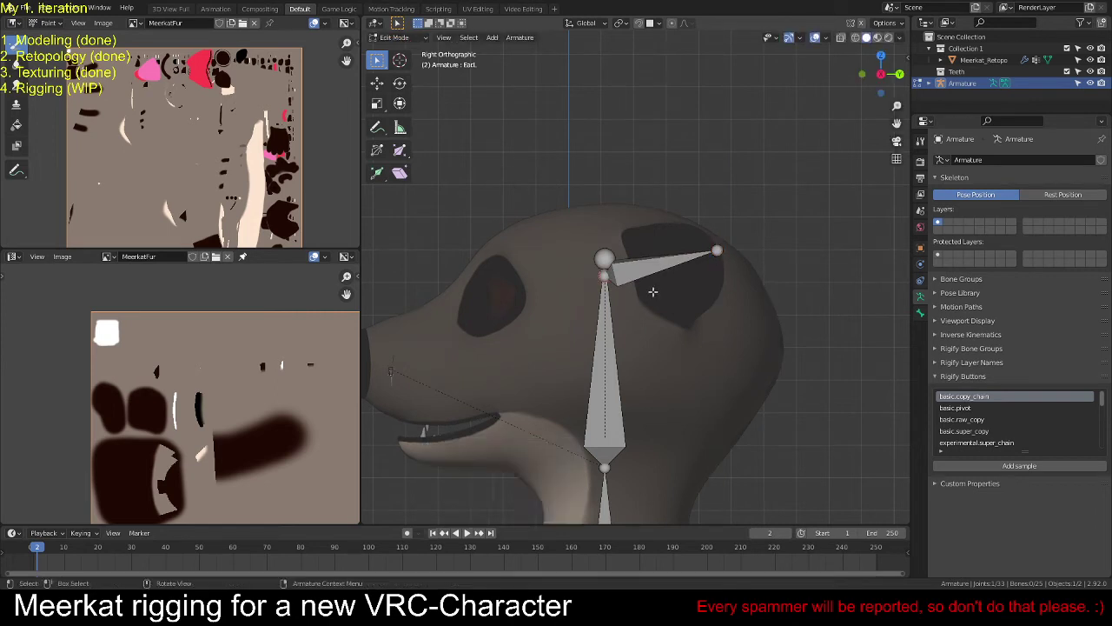
key("g")
left_click(687, 296)
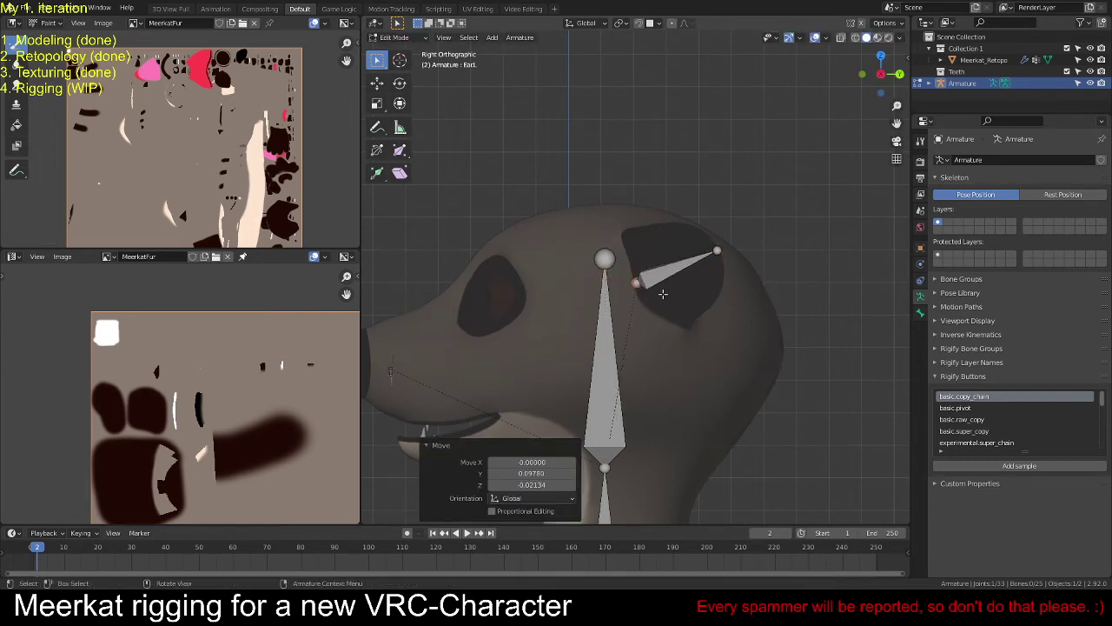
middle_click_drag(663, 294, 691, 285)
Step: Subdivide the ear bone into three segments and rename the tip segment Ear.L.003
left_click(683, 273)
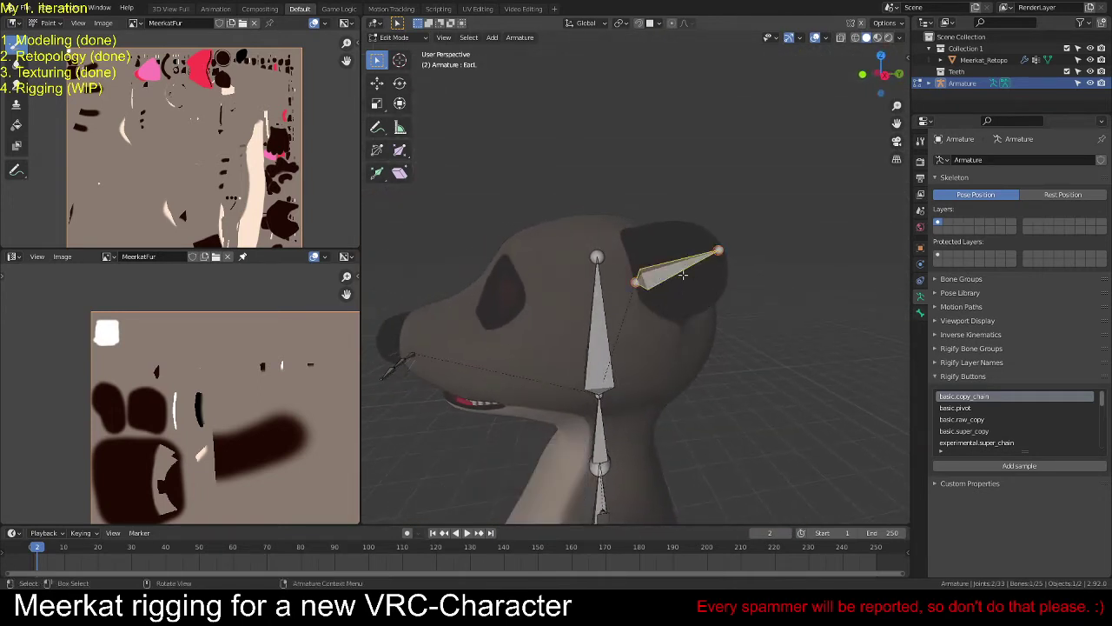
key("F3")
key("Return")
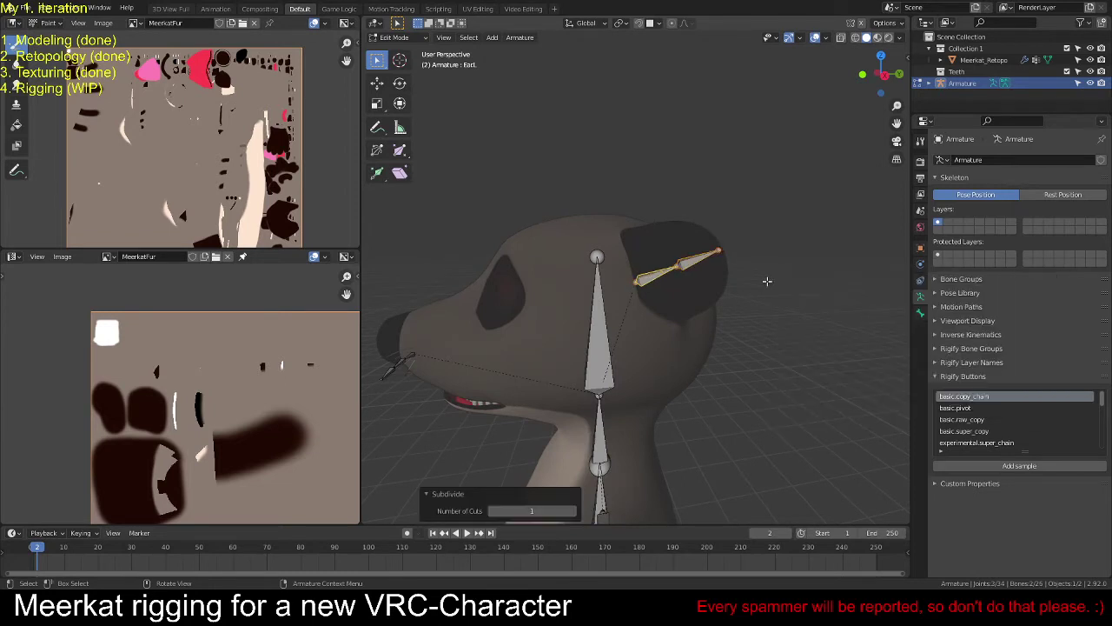
left_click(575, 511)
left_click(648, 279)
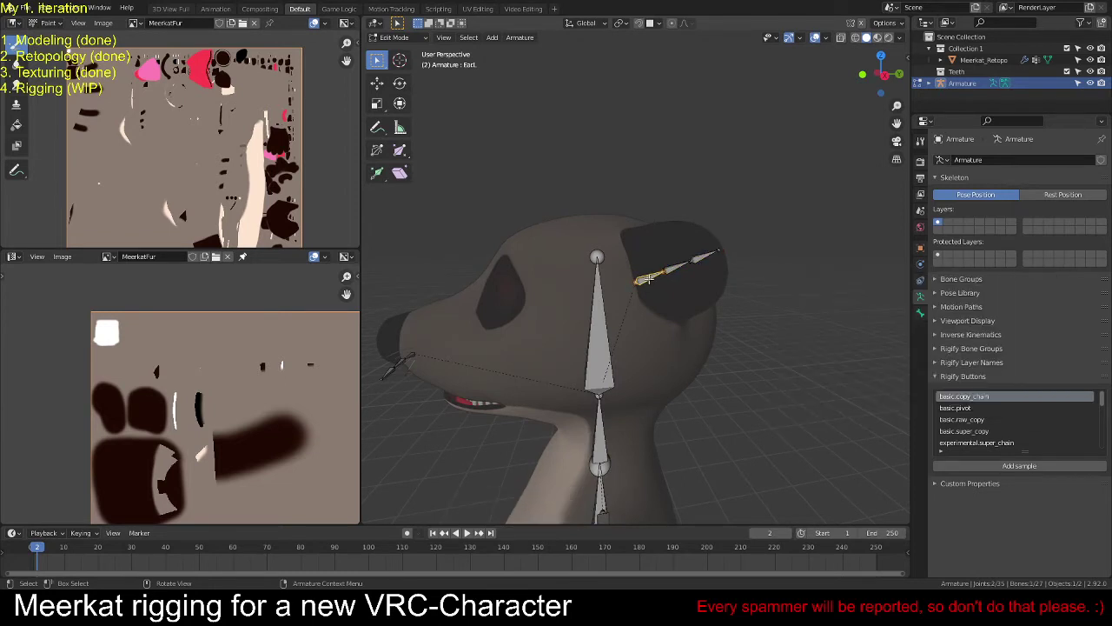
left_click(708, 255)
key("F2")
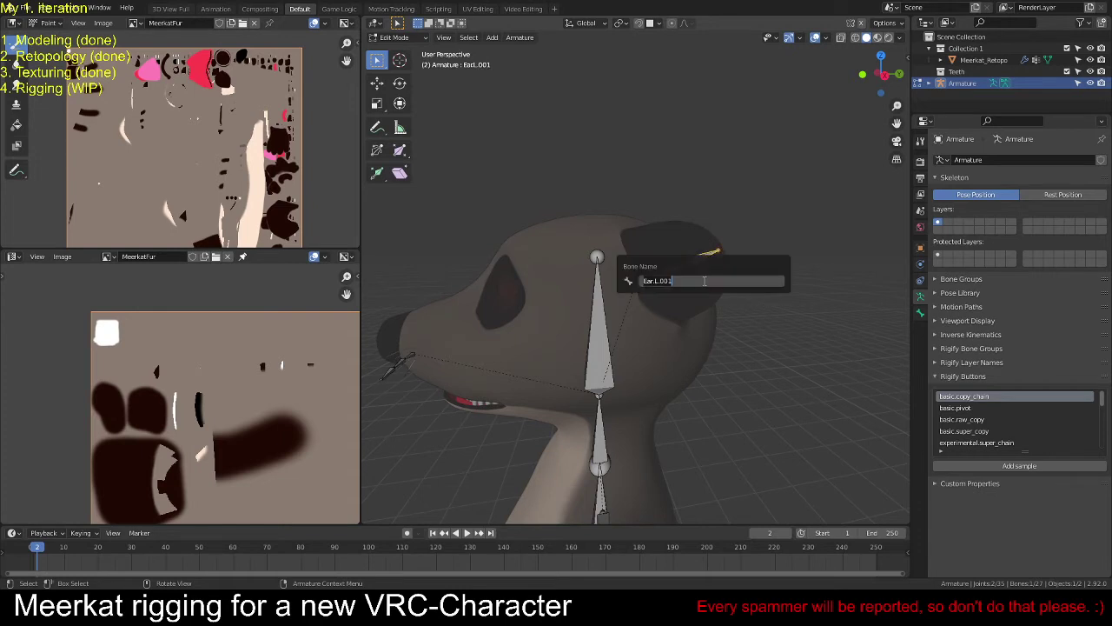
key("End")
key("BackSpace")
type("3")
key("Return")
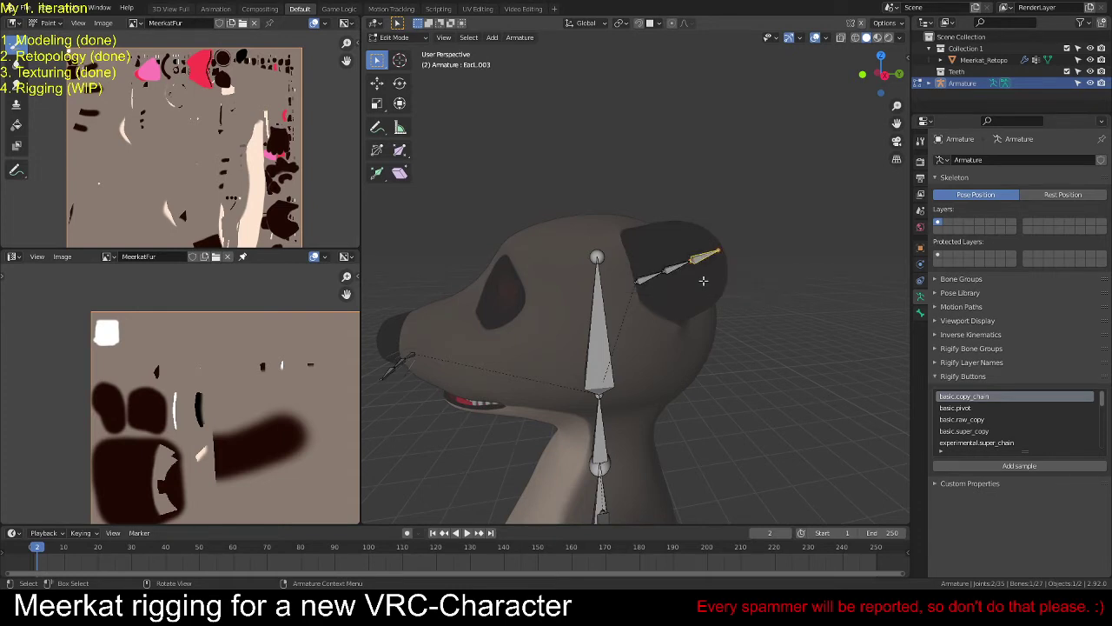
Step: Rename the middle ear segment Ear.L.001
left_click(676, 271)
key("F2")
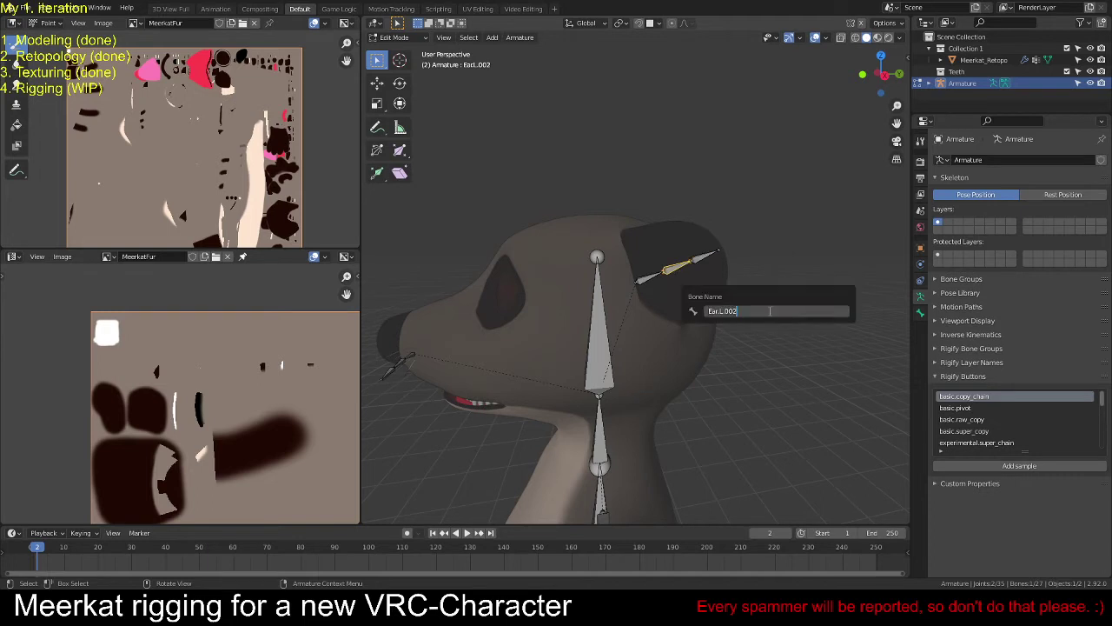
key("End")
key("BackSpace")
type("1")
key("Return")
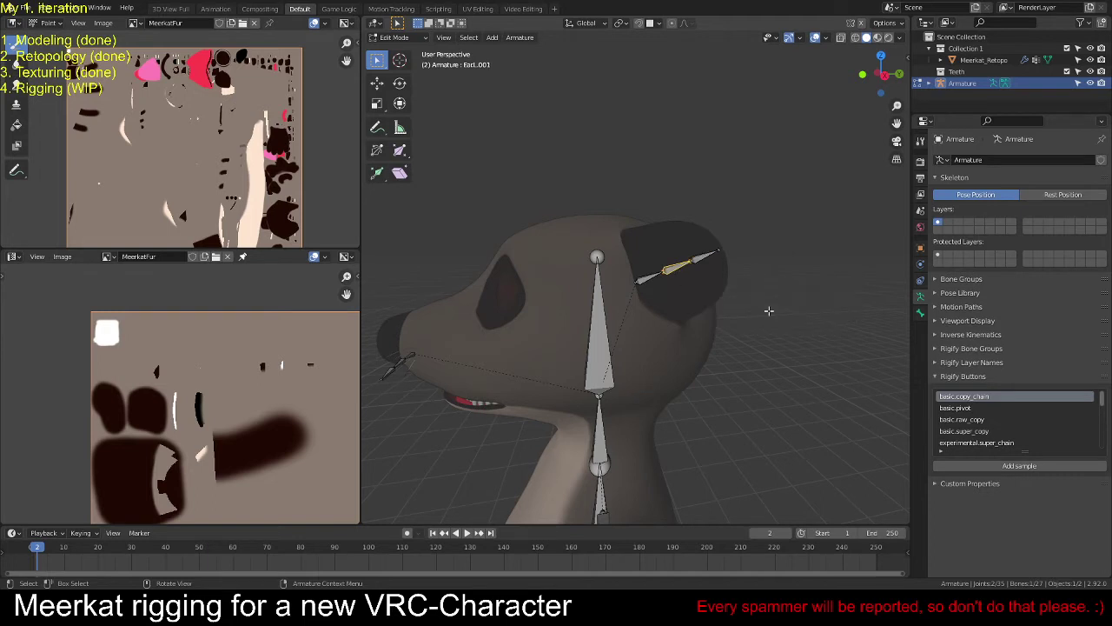
Step: Rename the ear tip segment Ear.L.002
left_click(704, 257)
key("F2")
key("Return")
key("F3")
key("Escape")
key("F2")
key("End")
key("BackSpace")
type("2")
key("Return")
left_click(696, 261)
left_click(698, 261)
Step: Orbit around the meerkat to inspect the ear chain, cancelling a trial rotation
middle_click_drag(698, 261, 641, 351)
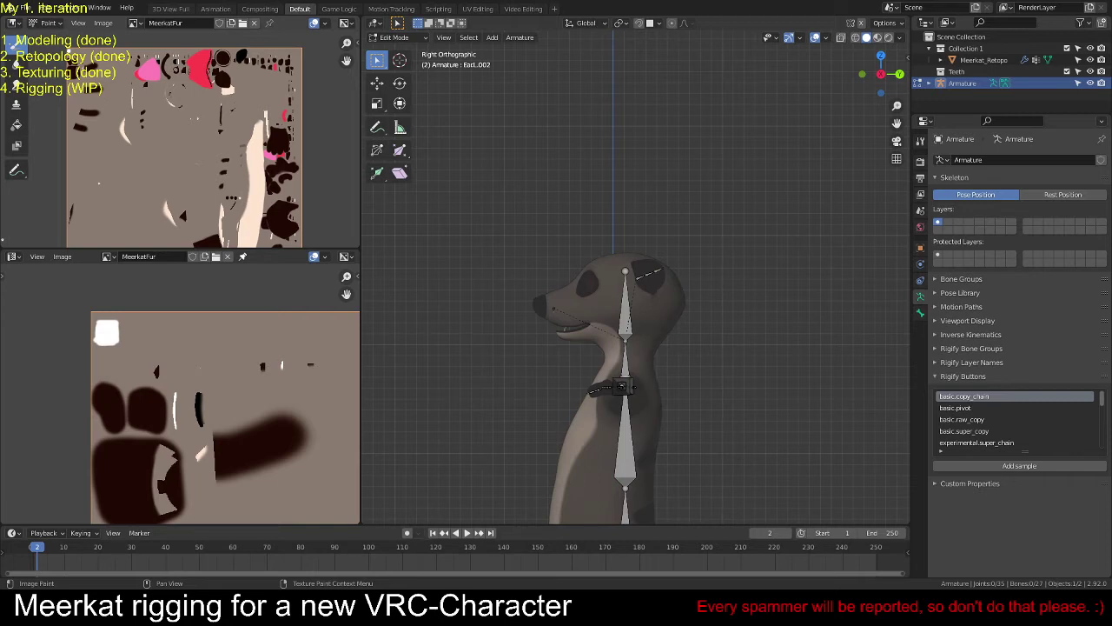
key("r")
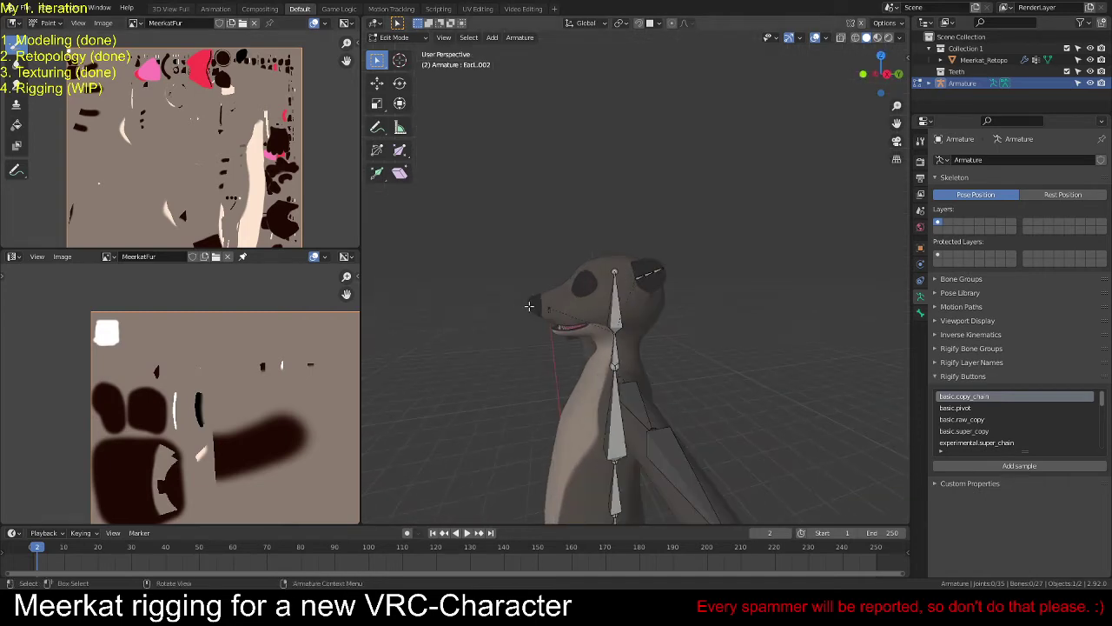
right_click(534, 301)
scroll(533, 301, "up", 5)
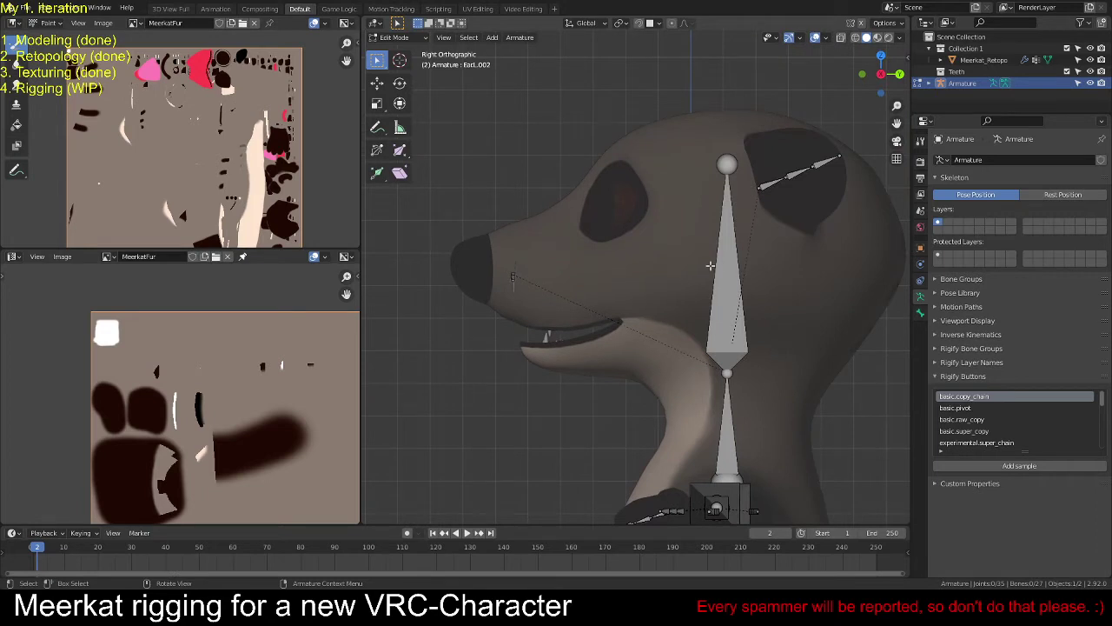
Step: Duplicate the Head bone near the snout and name the copy Nose
left_click(728, 270)
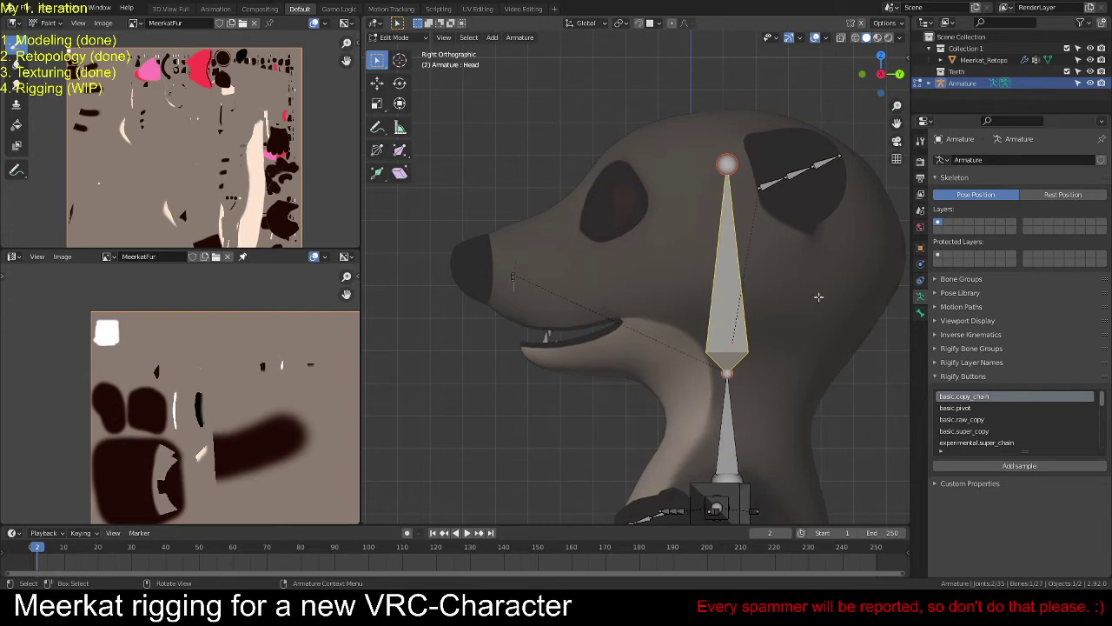
key("shift+d")
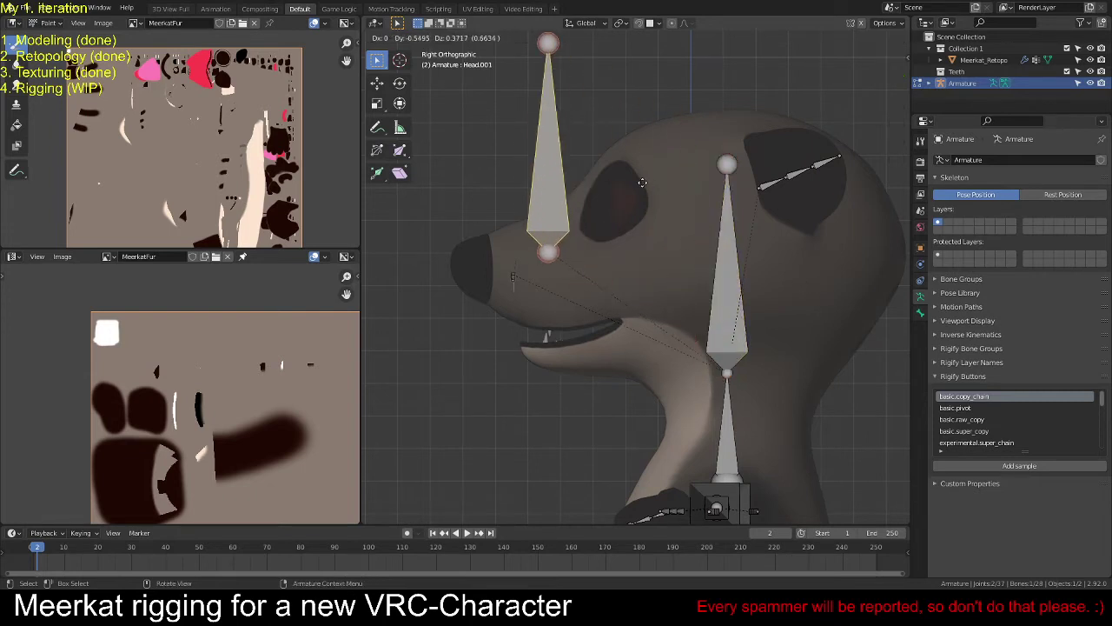
left_click(631, 160)
key("F2")
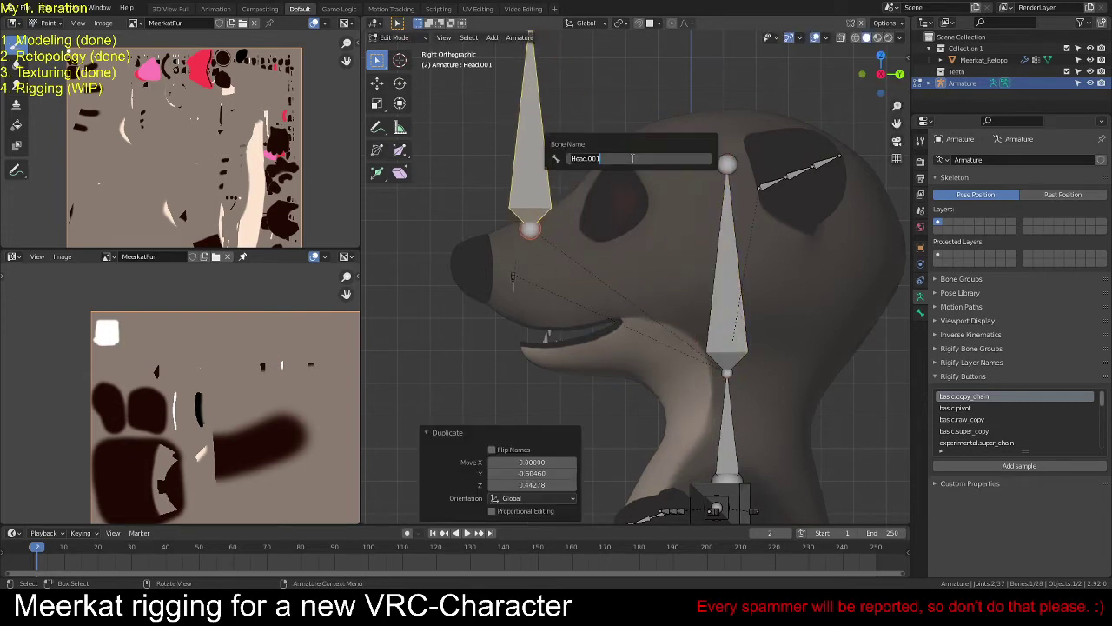
type("Nose")
key("Return")
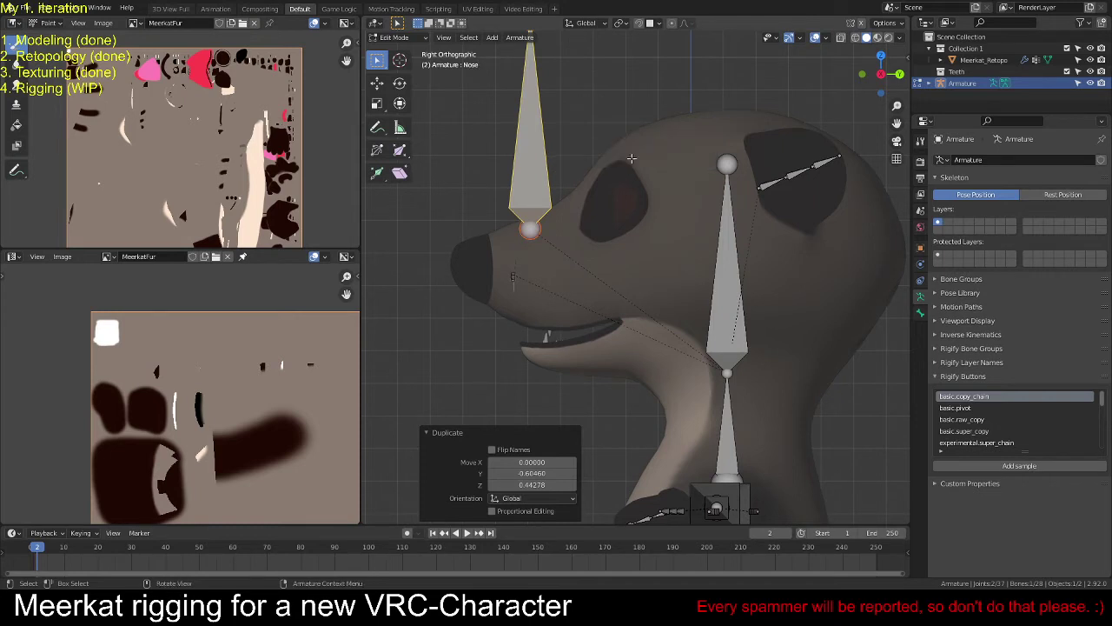
Step: Move the Nose bone down so it lies along the snout
key("g")
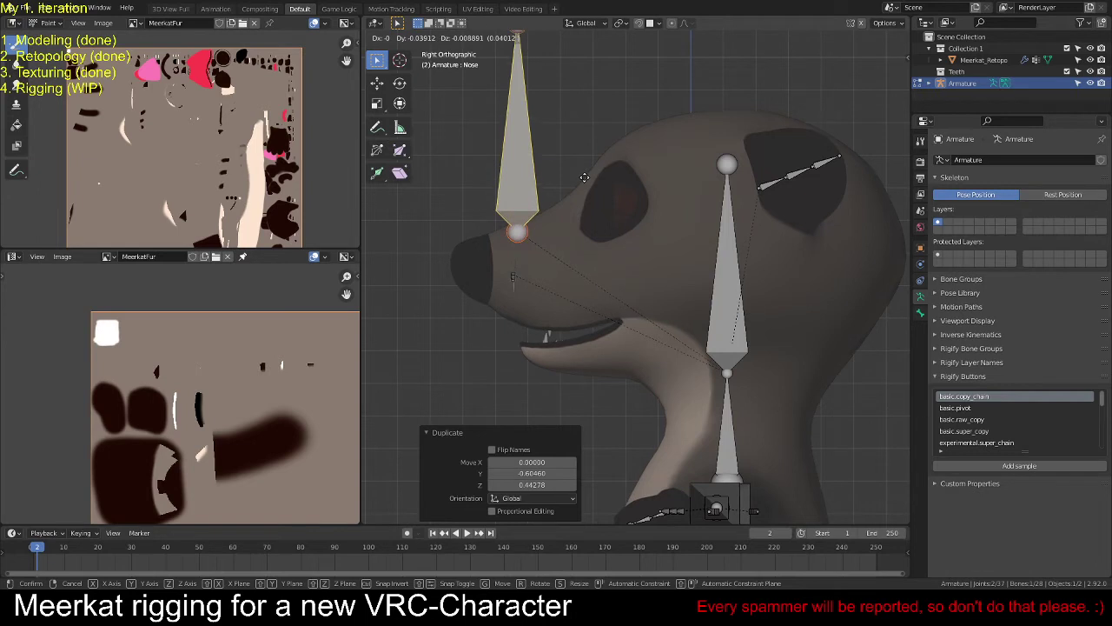
left_click(540, 117)
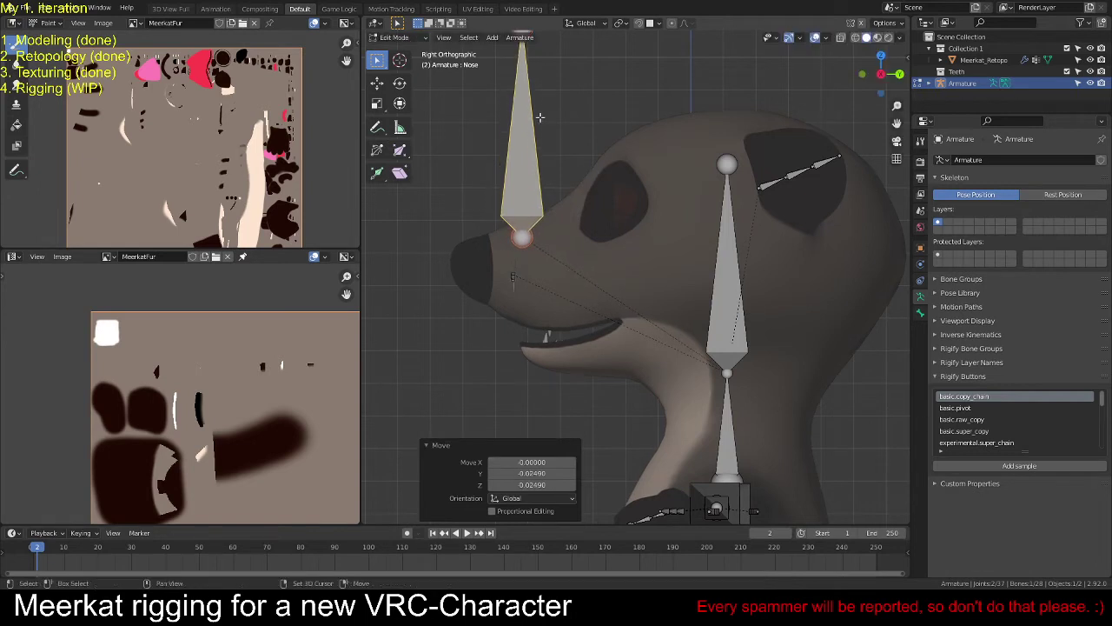
middle_click_drag(540, 116, 582, 168, "shift")
key("g")
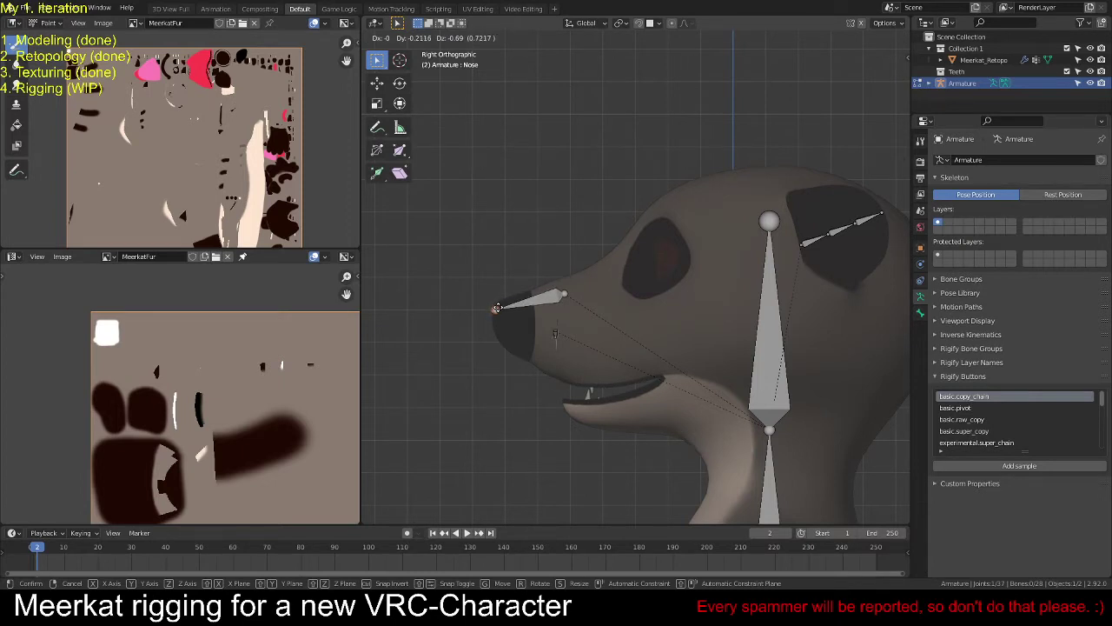
left_click(496, 308)
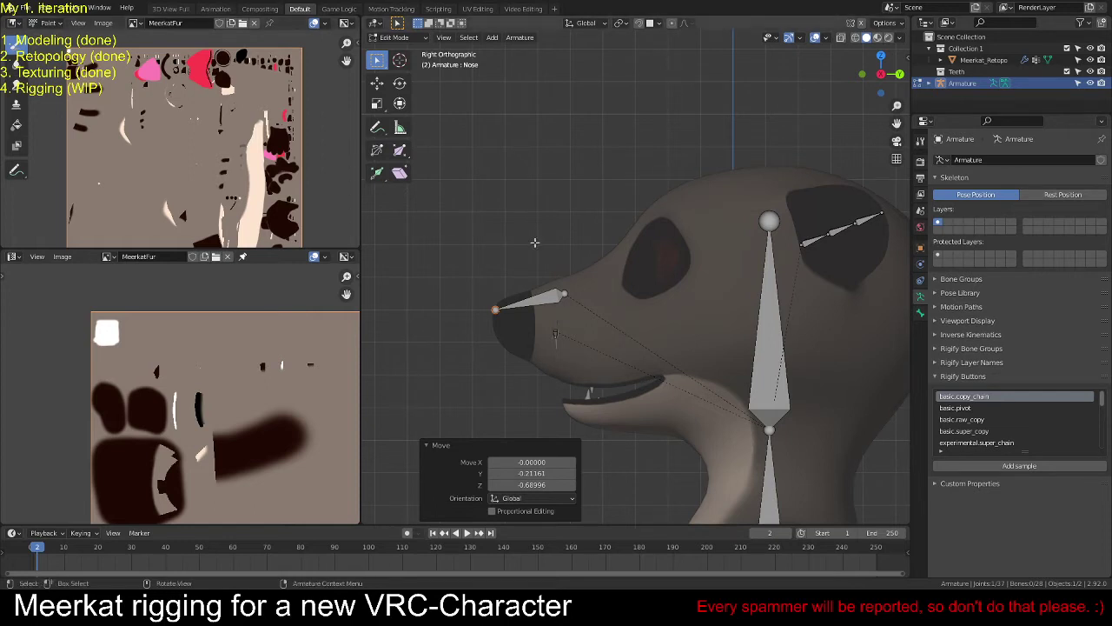
Step: Adjust the Nose bone's tip joint slightly lower on the nose
left_click(561, 296)
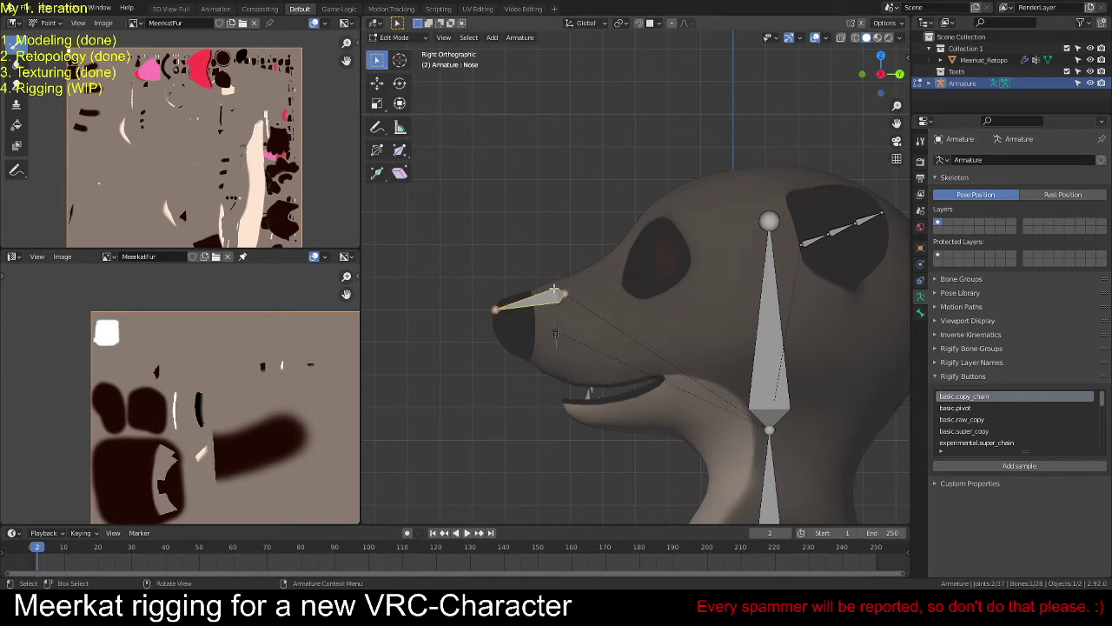
left_click(566, 293)
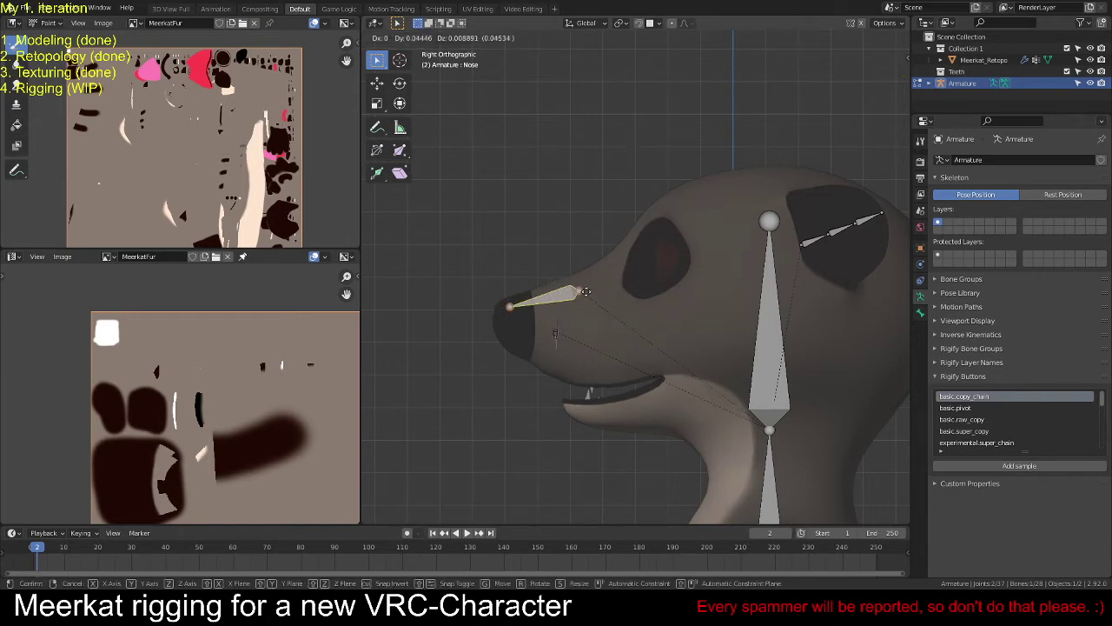
left_click(494, 310)
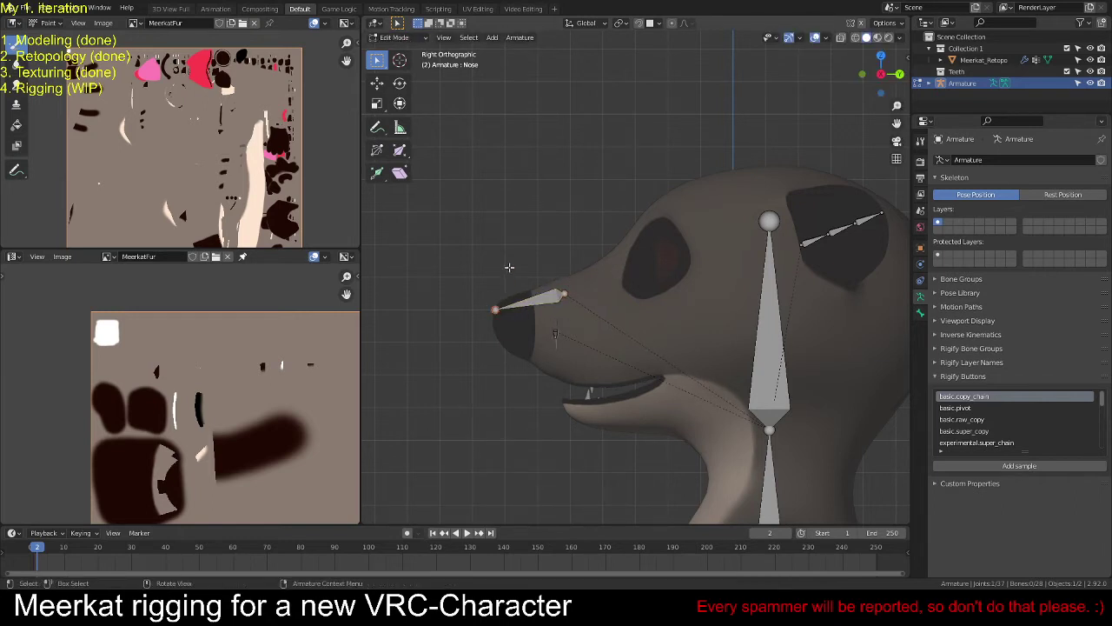
key("g")
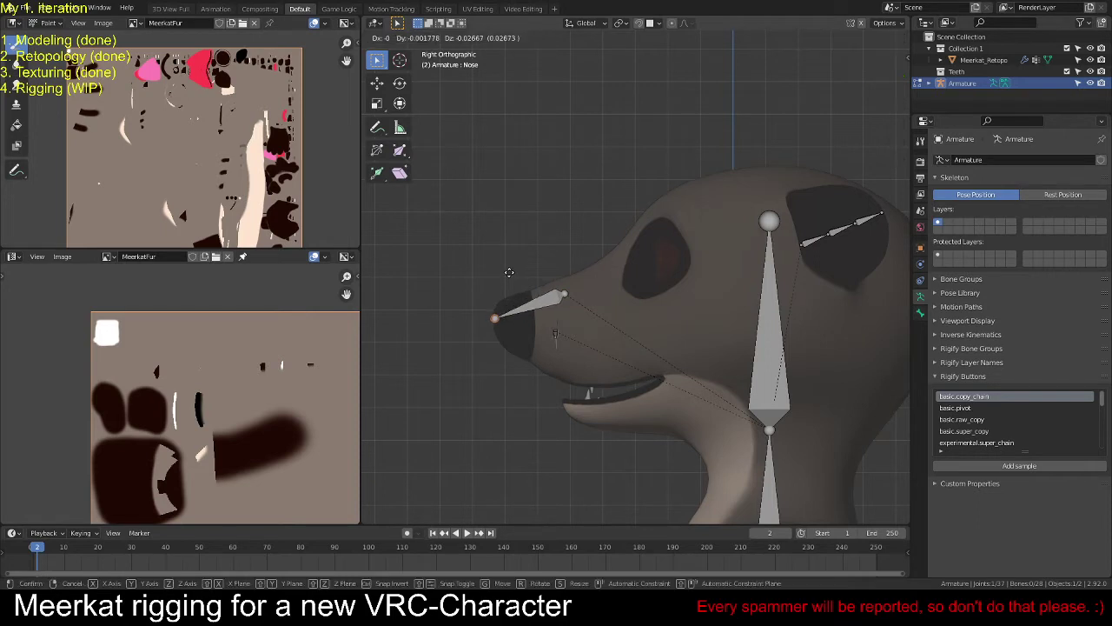
left_click(509, 276)
left_click(572, 292)
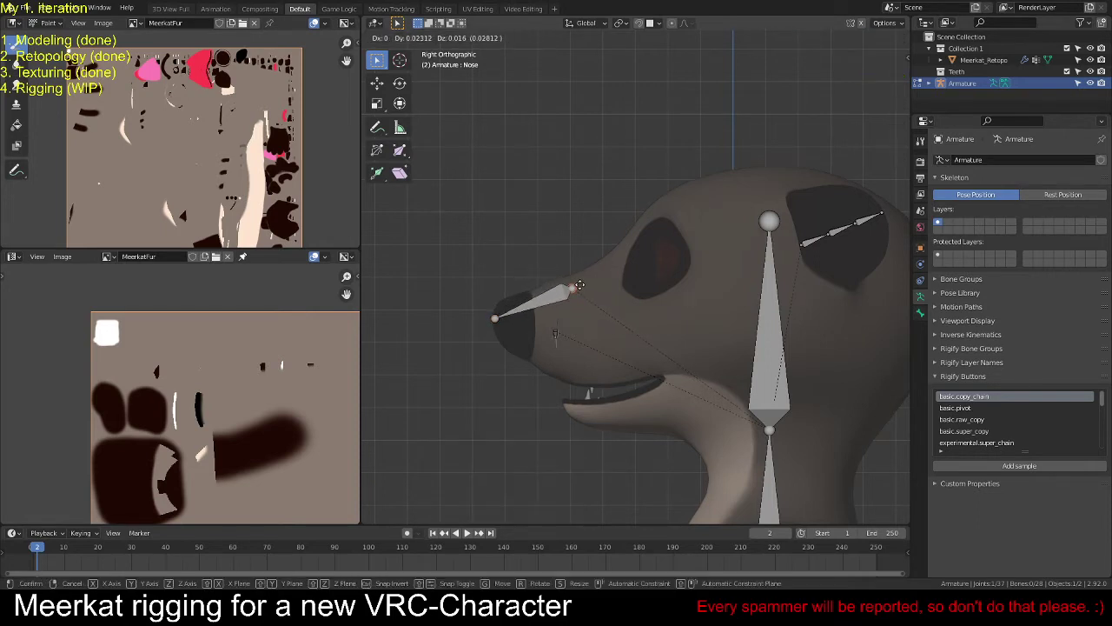
left_click(543, 305)
Step: Subdivide the Nose bone with 2 cuts and reposition the middle joint along the snout
key("F3")
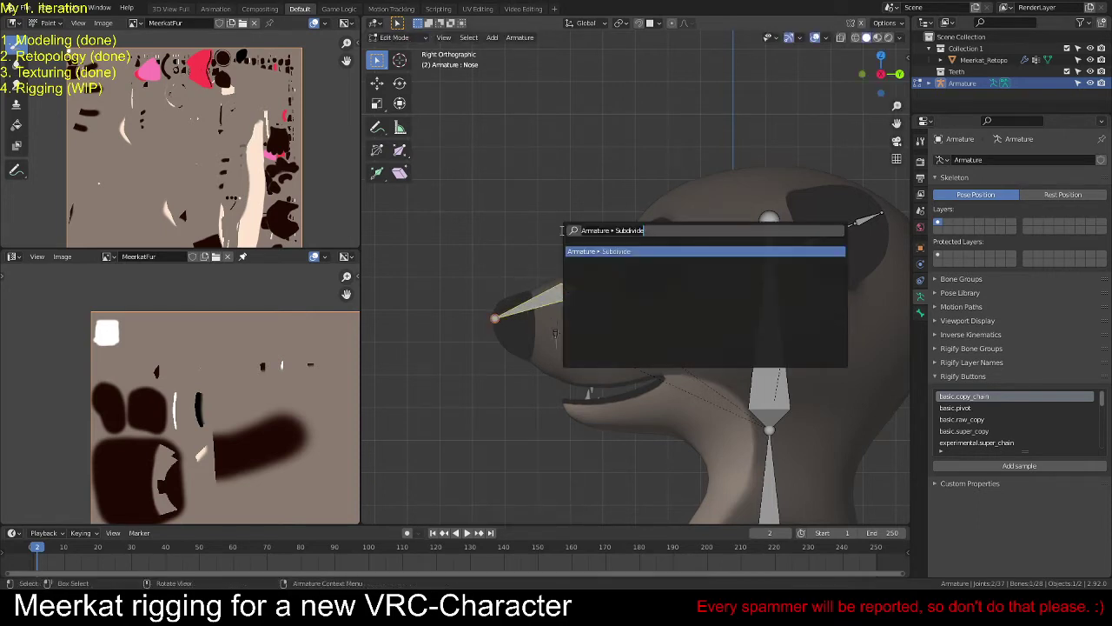
key("Return")
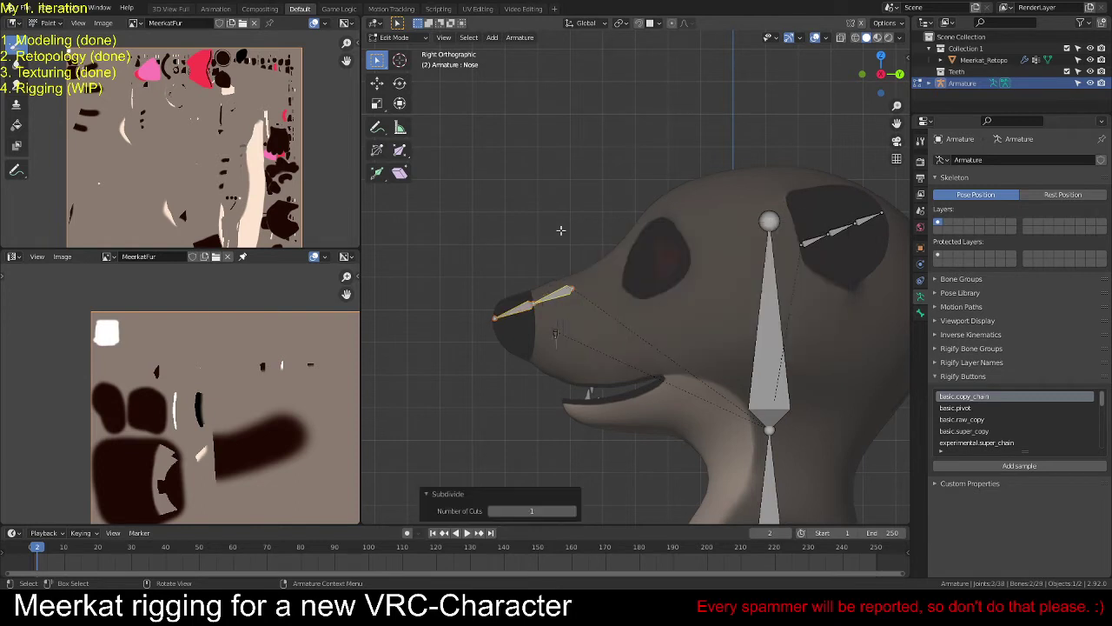
left_click(575, 511)
left_click(538, 307)
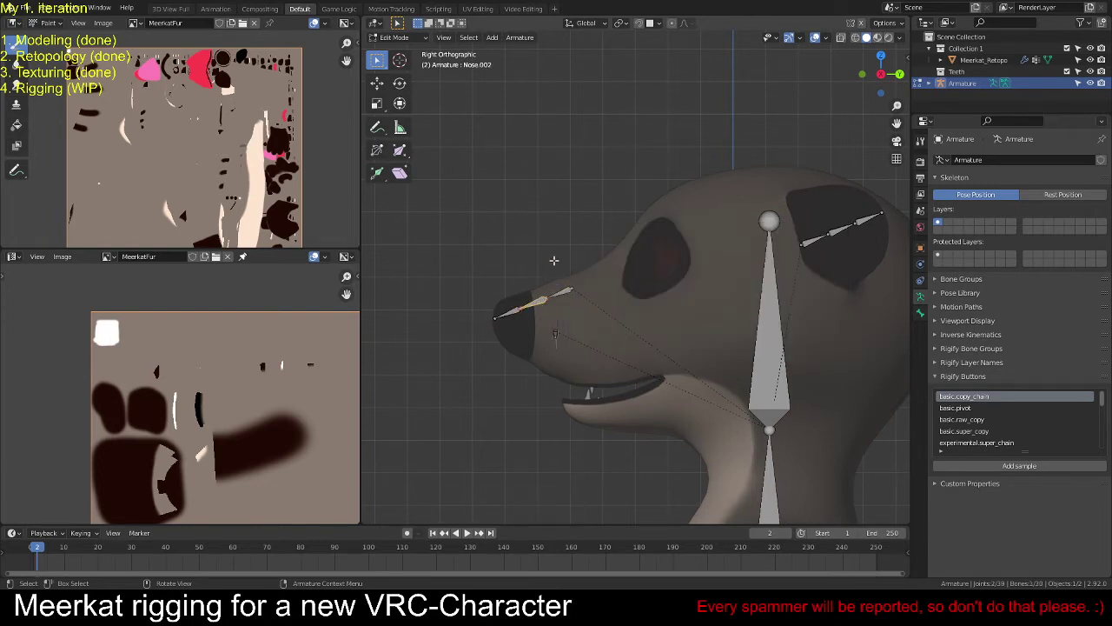
key("g")
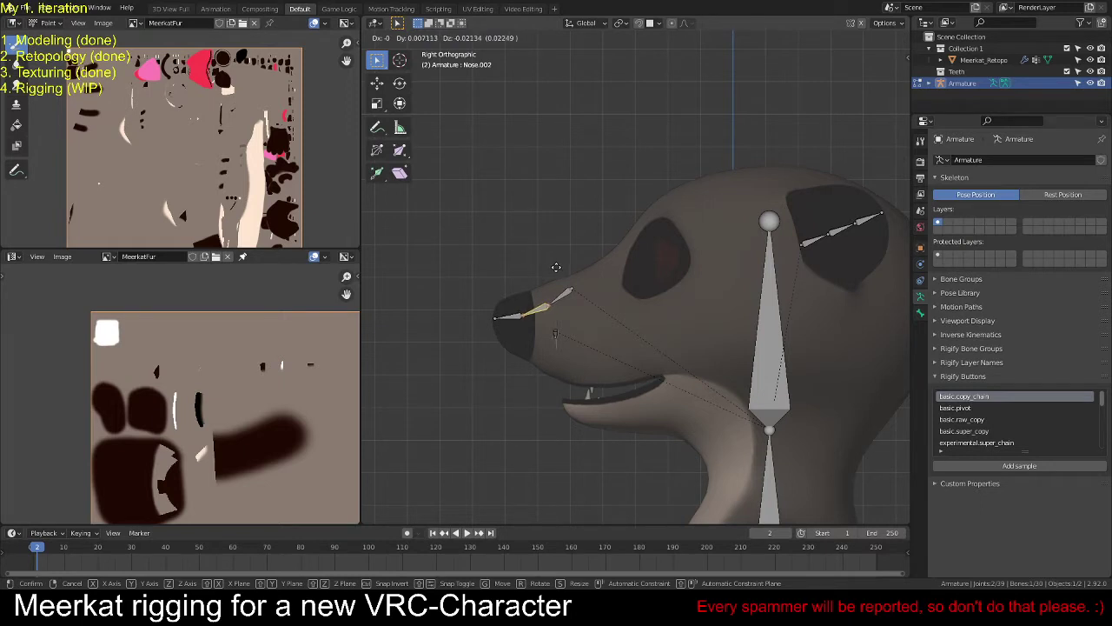
left_click(556, 267)
Step: Give the current Nose.002 segment the temporary name Nose.005
left_click(561, 295)
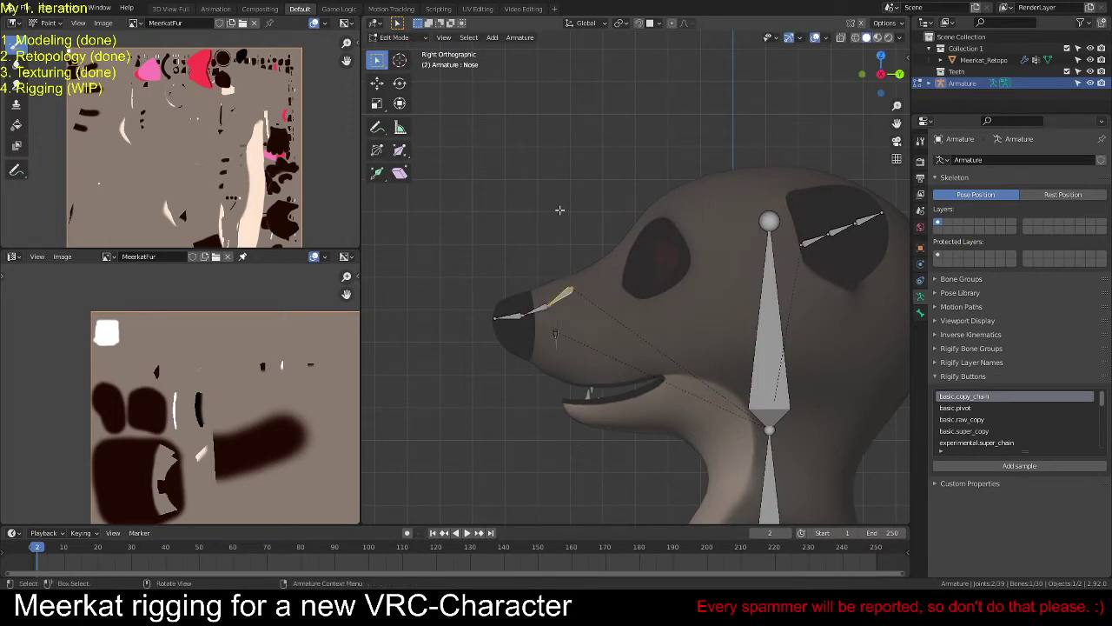
left_click(535, 305)
key("F3")
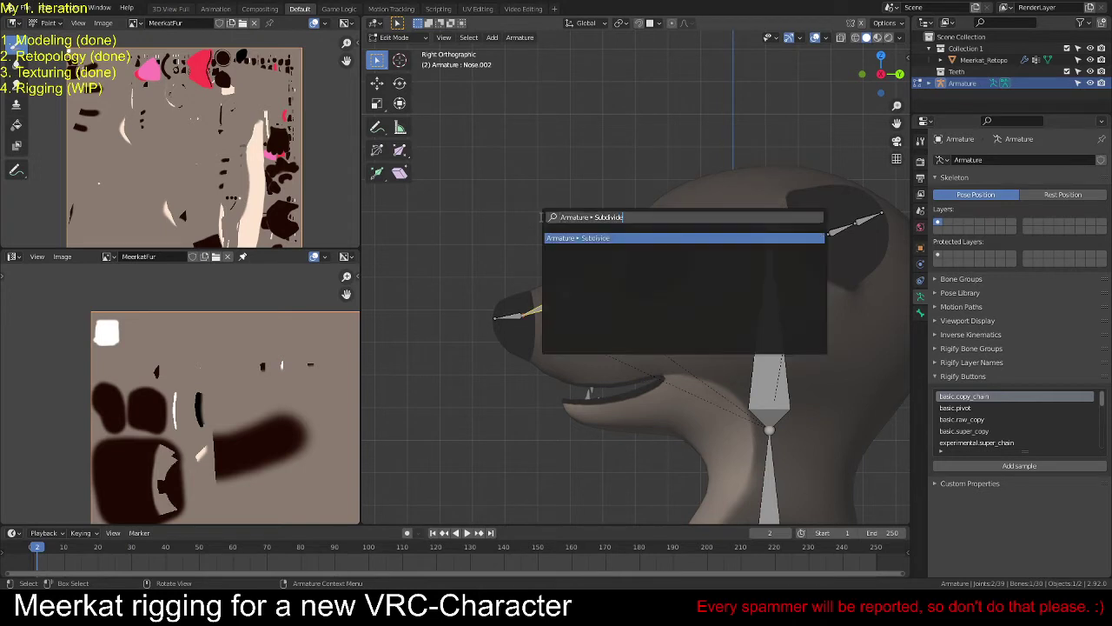
key("Escape")
key("F2")
key("BackSpace")
type("5")
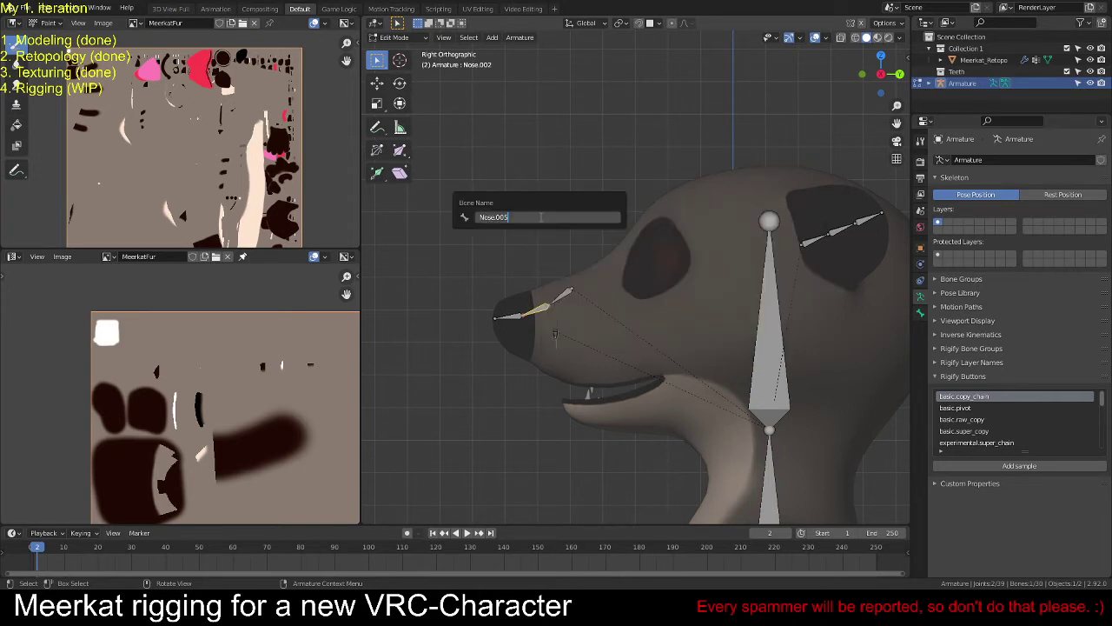
key("Return")
Step: Rename the nose-tip bone Nose.002 and the middle bone Nose.001, then check the chain
left_click(511, 314)
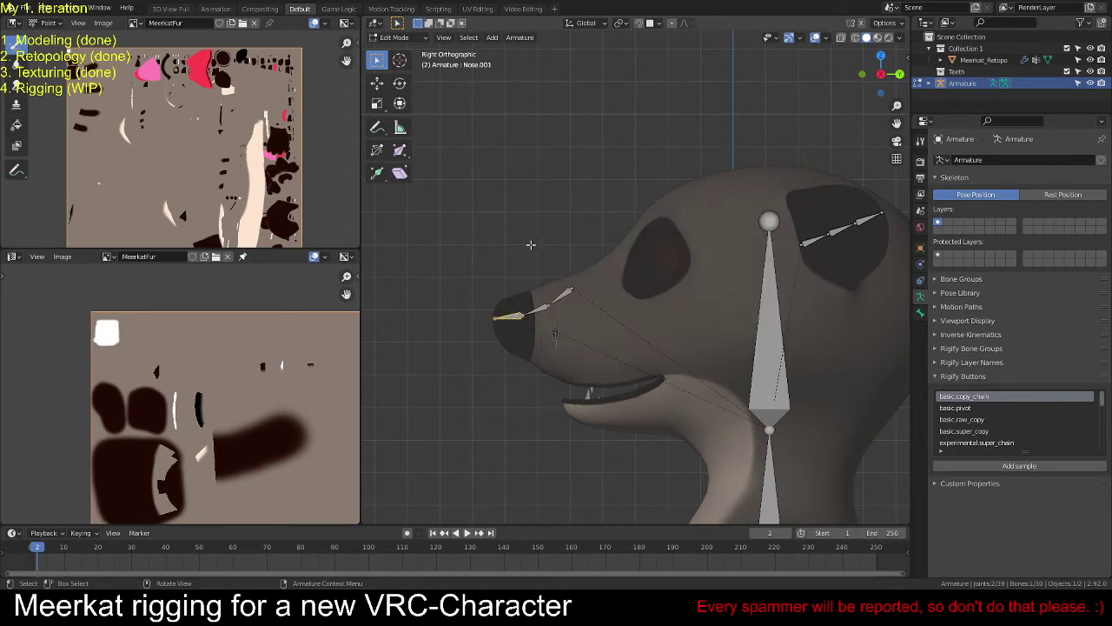
key("F2")
key("BackSpace")
type("2")
key("Return")
left_click(536, 308)
key("F2")
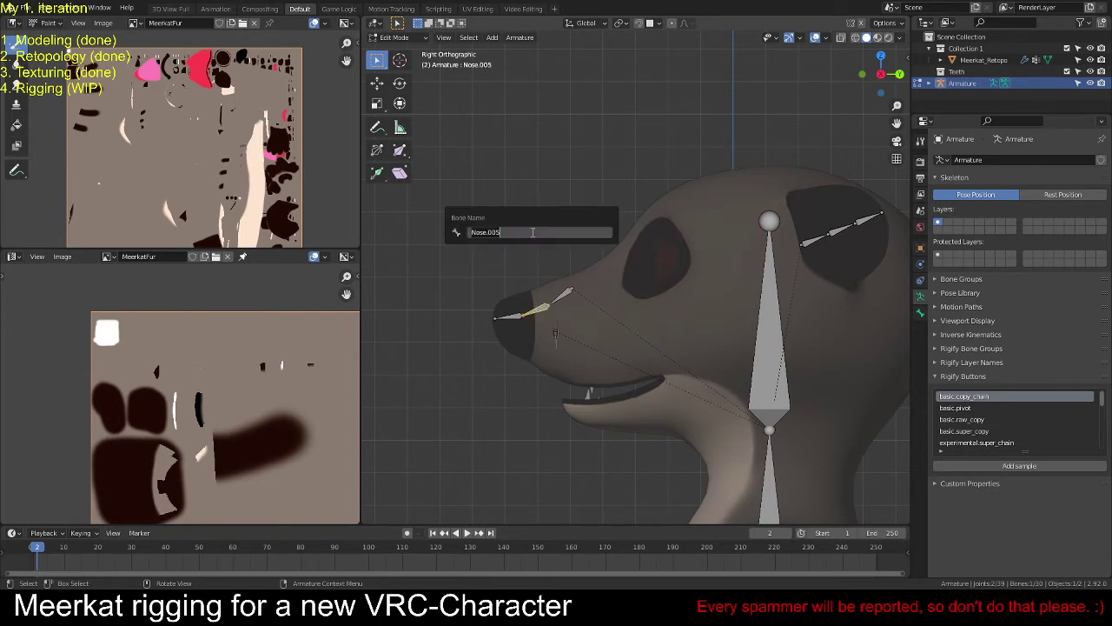
key("BackSpace")
type("1")
key("Return")
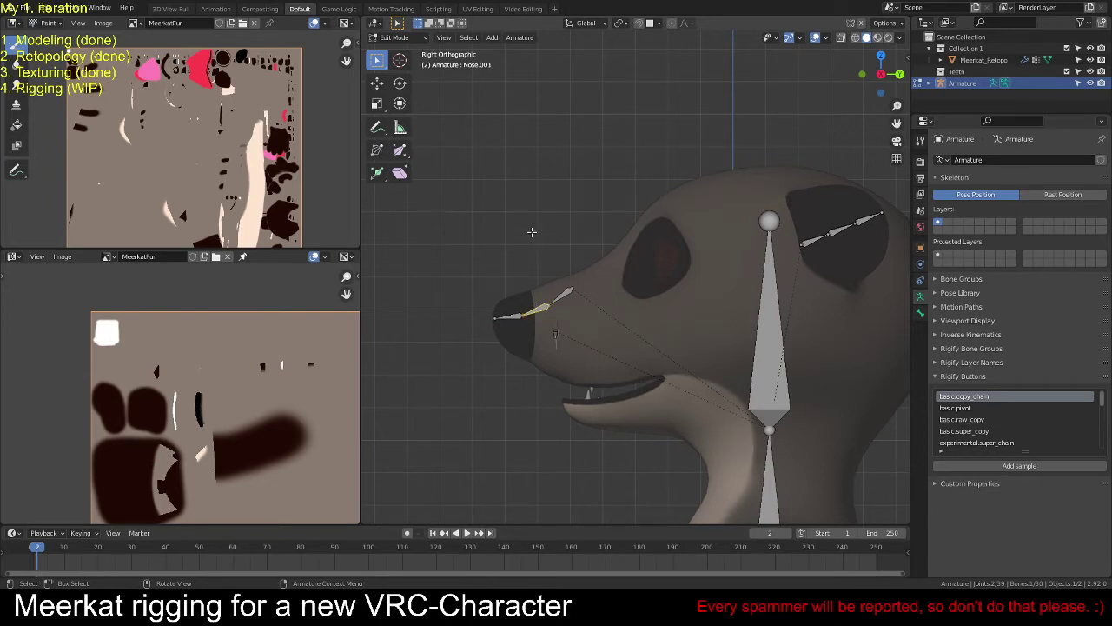
left_click(513, 312)
left_click(561, 294)
middle_click_drag(584, 278, 700, 231)
Step: In front view, select Spine.001 and frame the meerkat's hips and legs
key("KP_1")
scroll(657, 364, "down", 3)
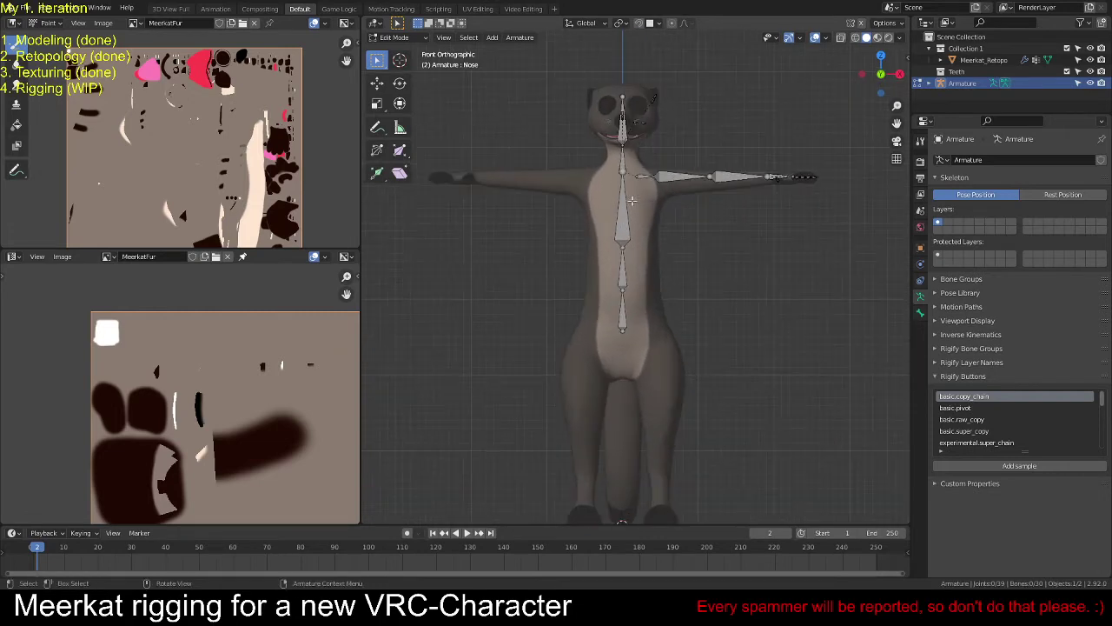
left_click(620, 315)
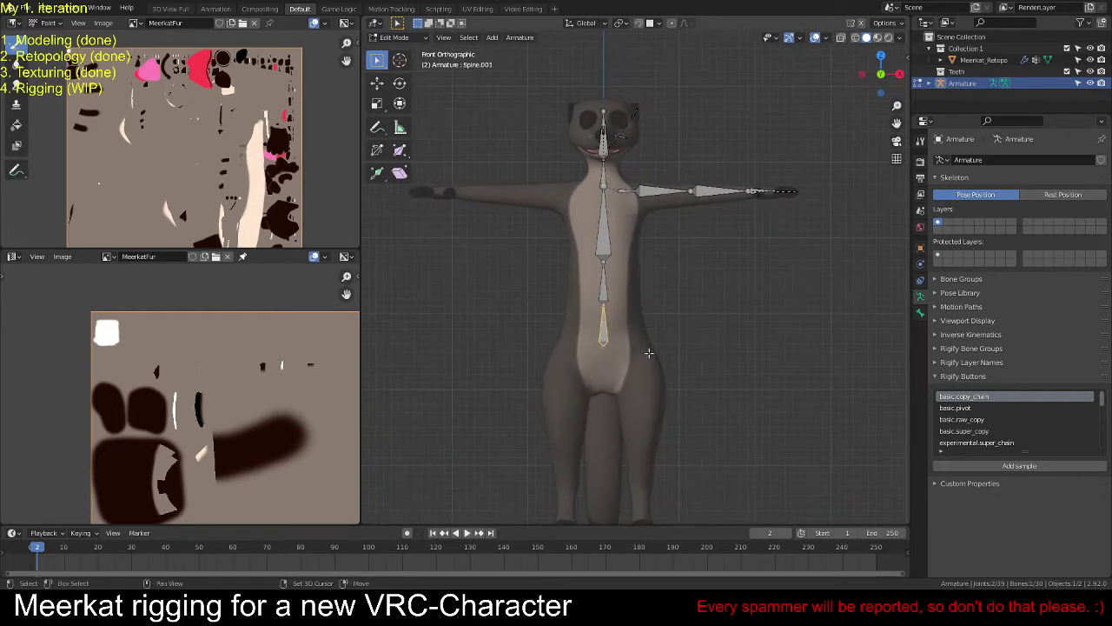
middle_click_drag(652, 348, 624, 243, "shift")
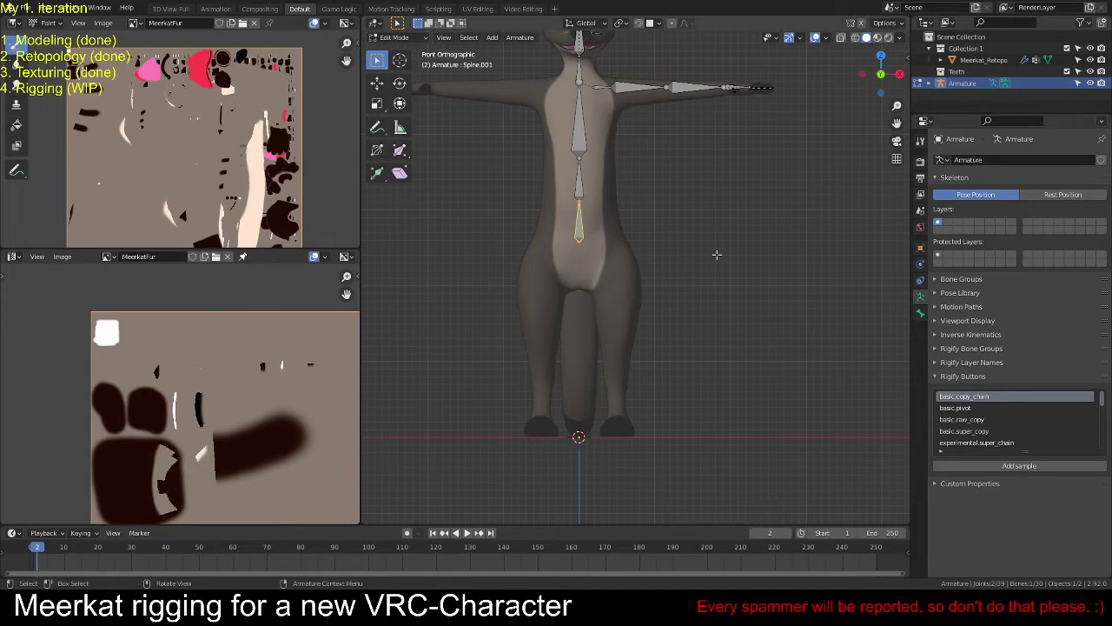
scroll(624, 260, "up", 2)
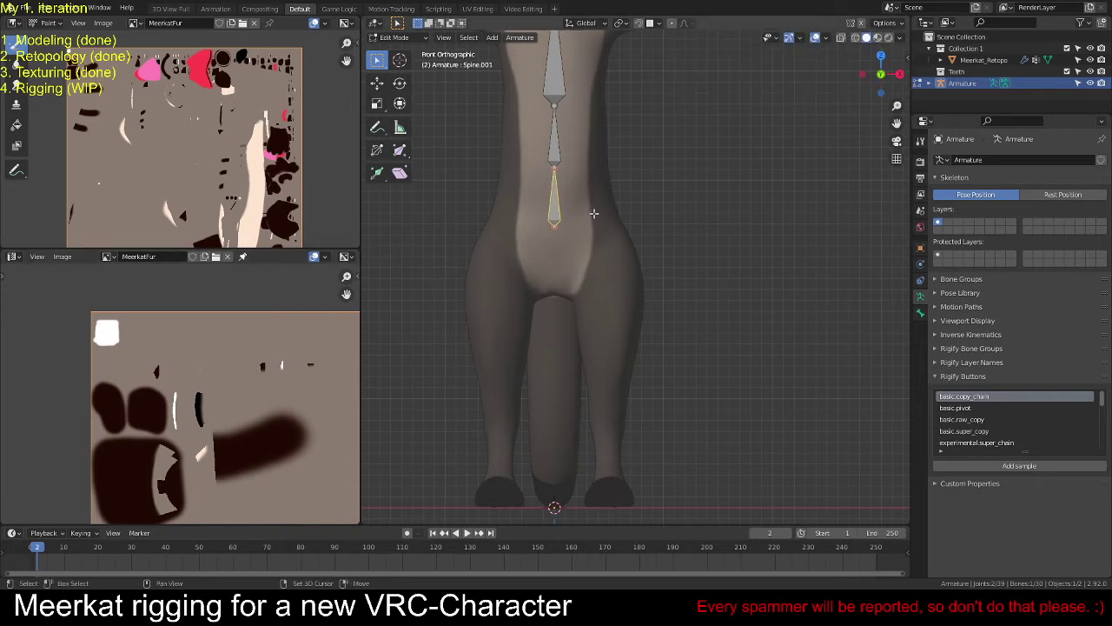
Step: Duplicate the lowest spine bone sideways beside the hip and name it LegUpper
key("shift+d")
key("x")
left_click(705, 211)
key("F2")
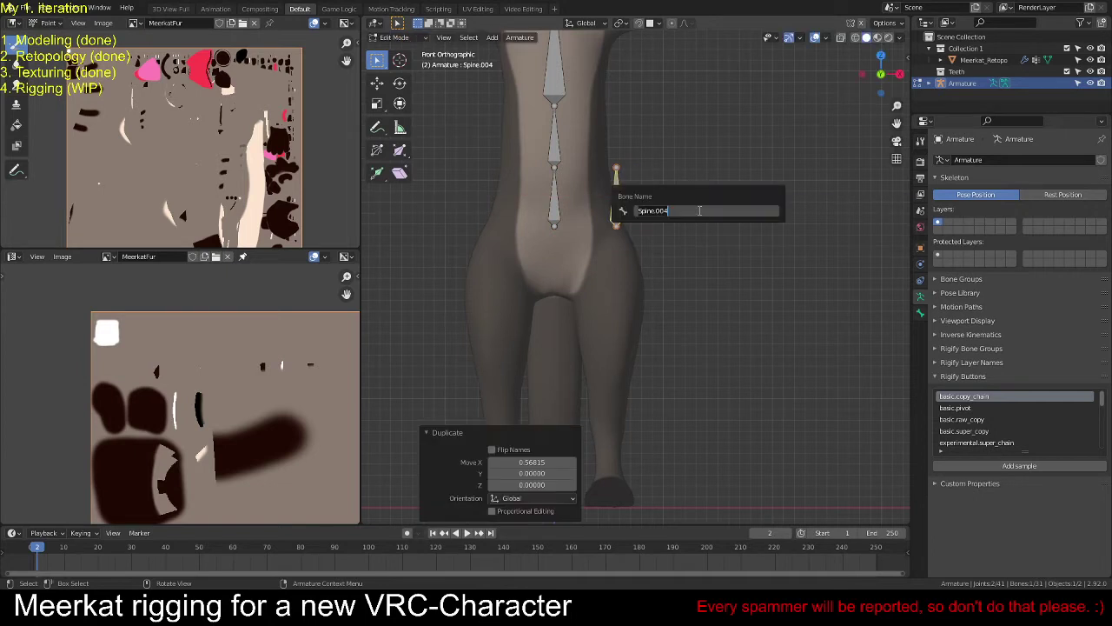
type("UpperLeg")
key("BackSpace")
key("BackSpace")
key("BackSpace")
key("BackSpace")
key("BackSpace")
key("BackSpace")
key("BackSpace")
key("BackSpace")
type("Leg.LU")
type("pper")
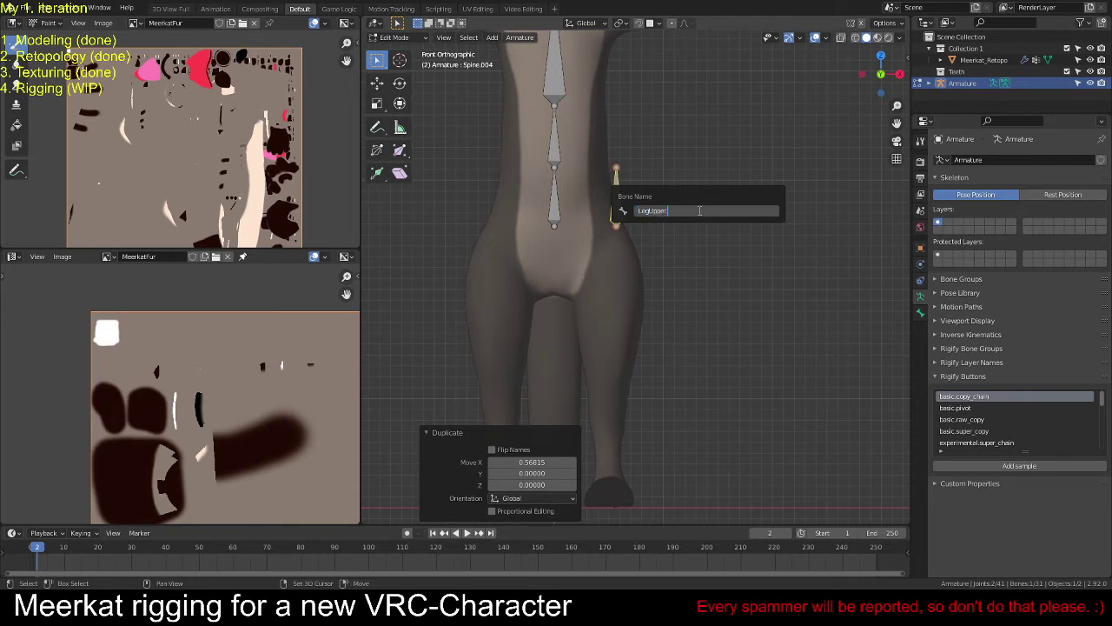
key("Return")
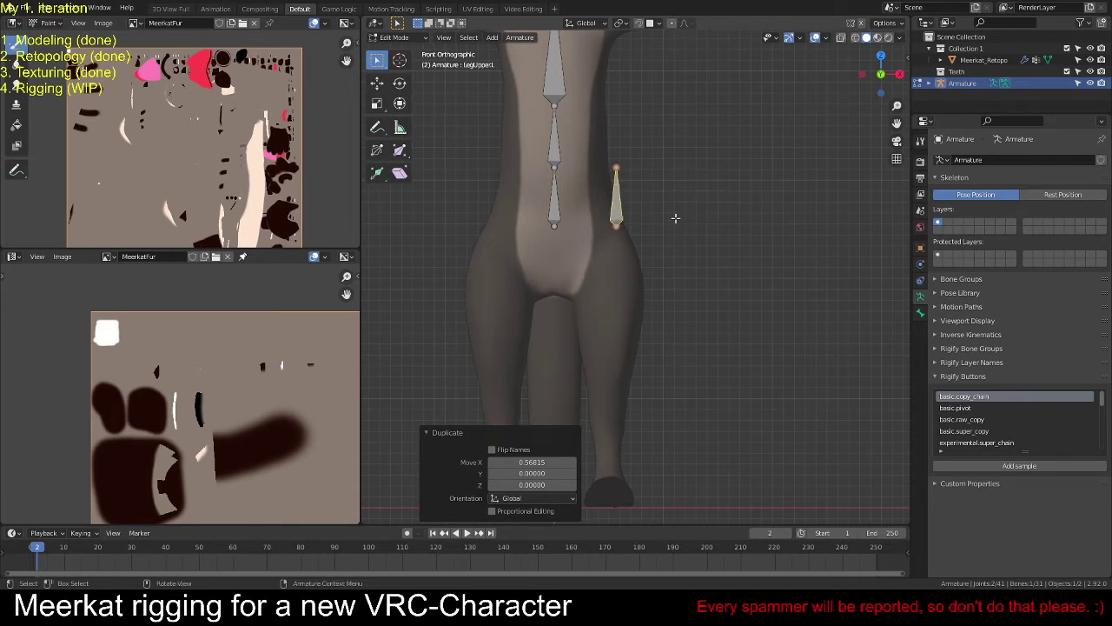
Step: Shift the leg bone sideways, flip it 180 degrees, and lower it along the leg
key("g")
key("z")
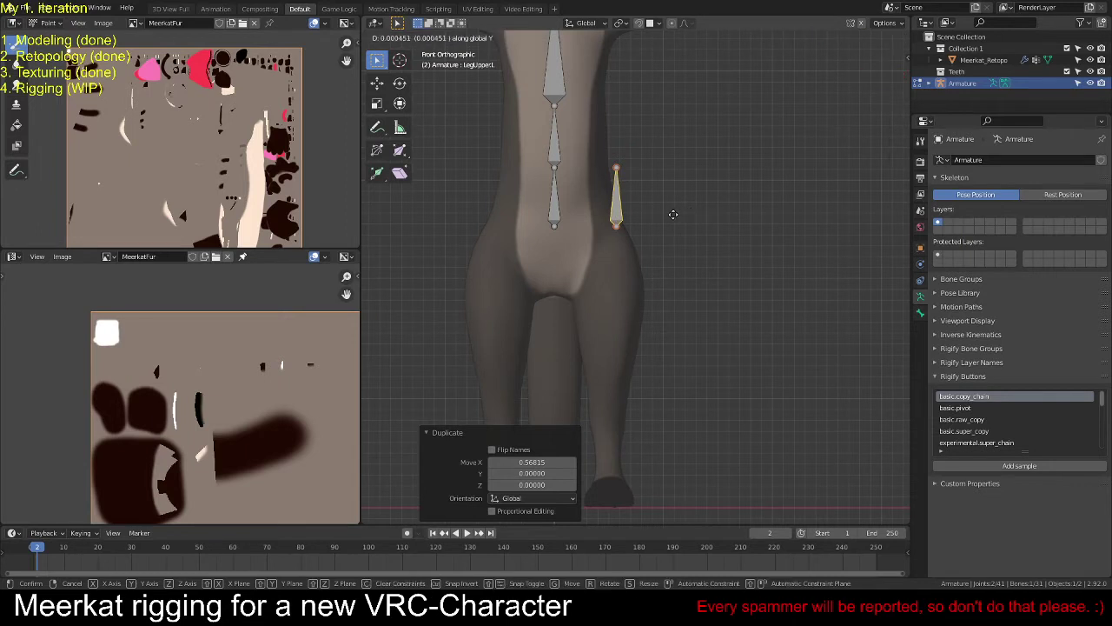
key("x")
key("Escape")
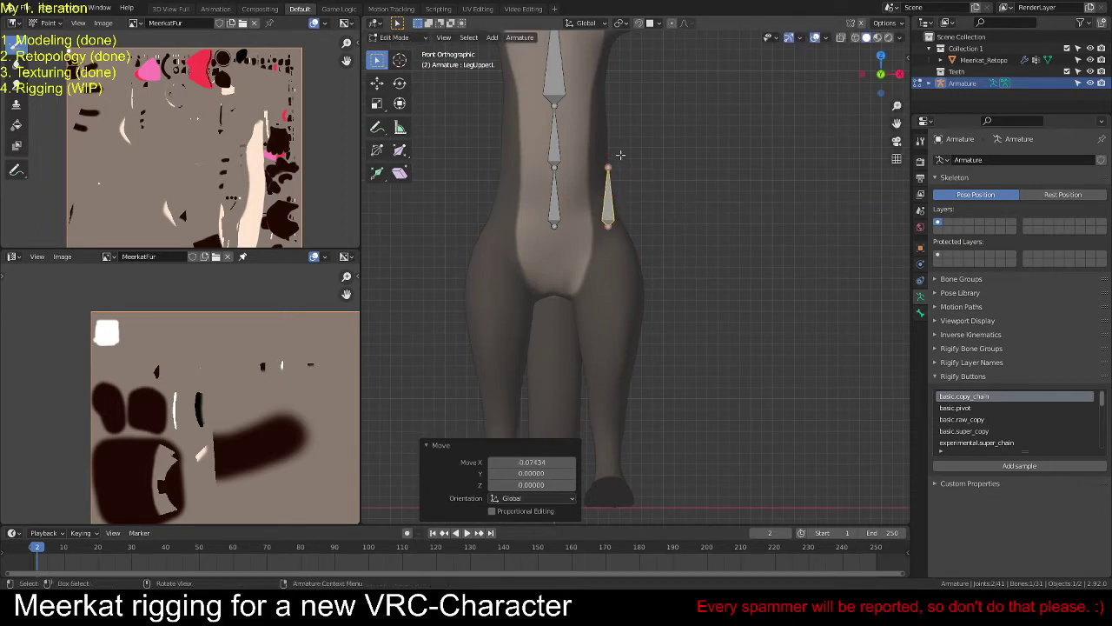
key("ctrl+z")
left_click(608, 198)
type("r")
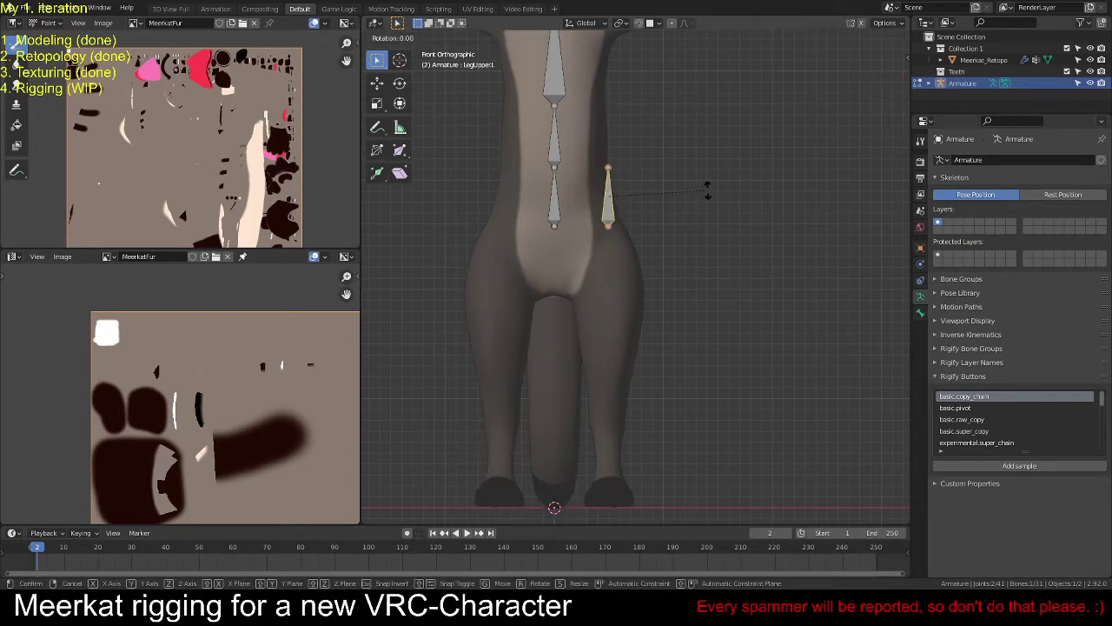
type("180")
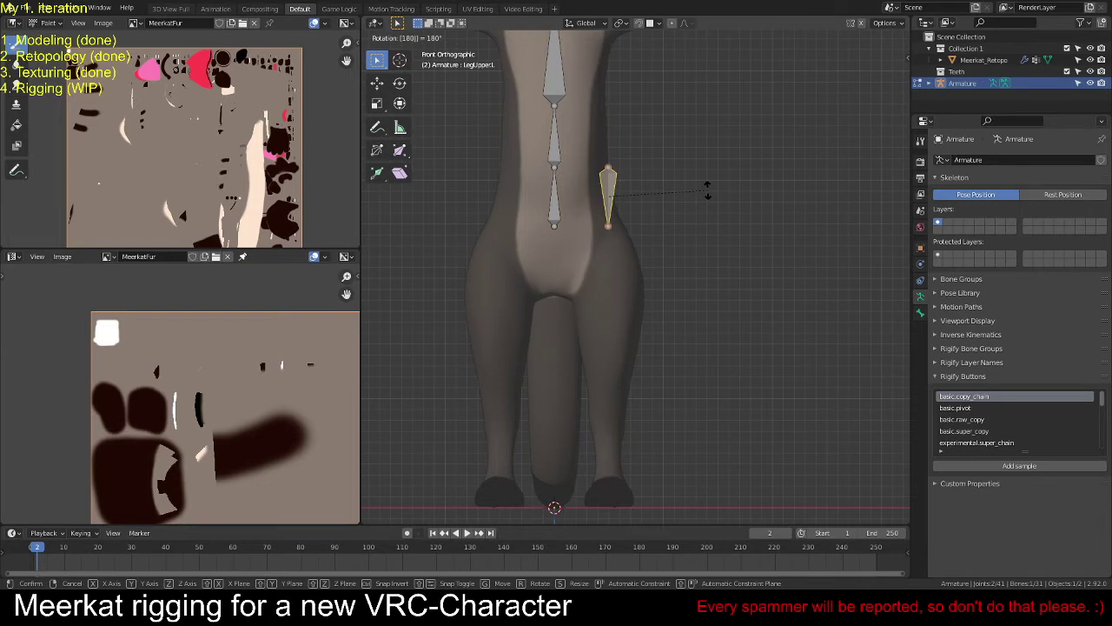
key("Return")
key("g")
key("z")
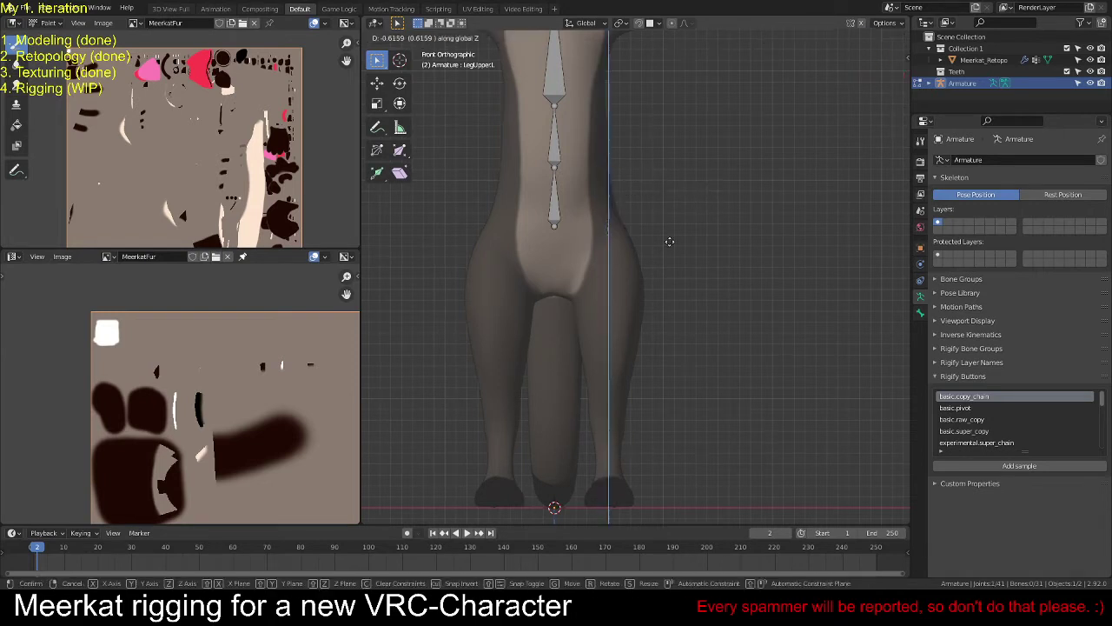
left_click(649, 460)
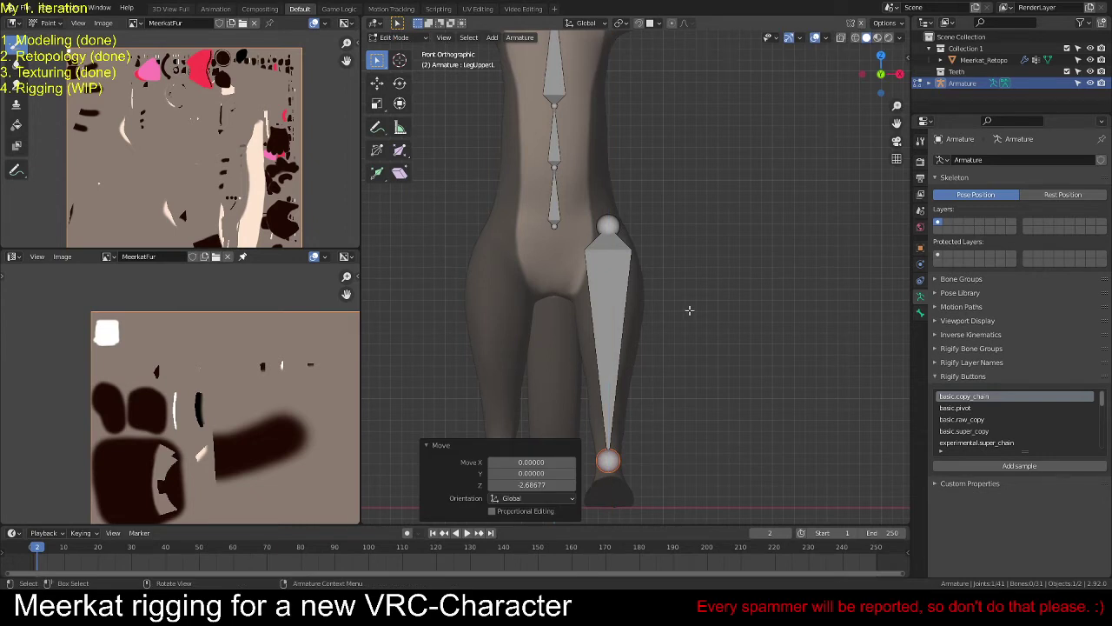
Step: In right side view, raise the leg bone 0.30266 so its lower end reaches the ankle
key("KP_3")
key("g")
key("z")
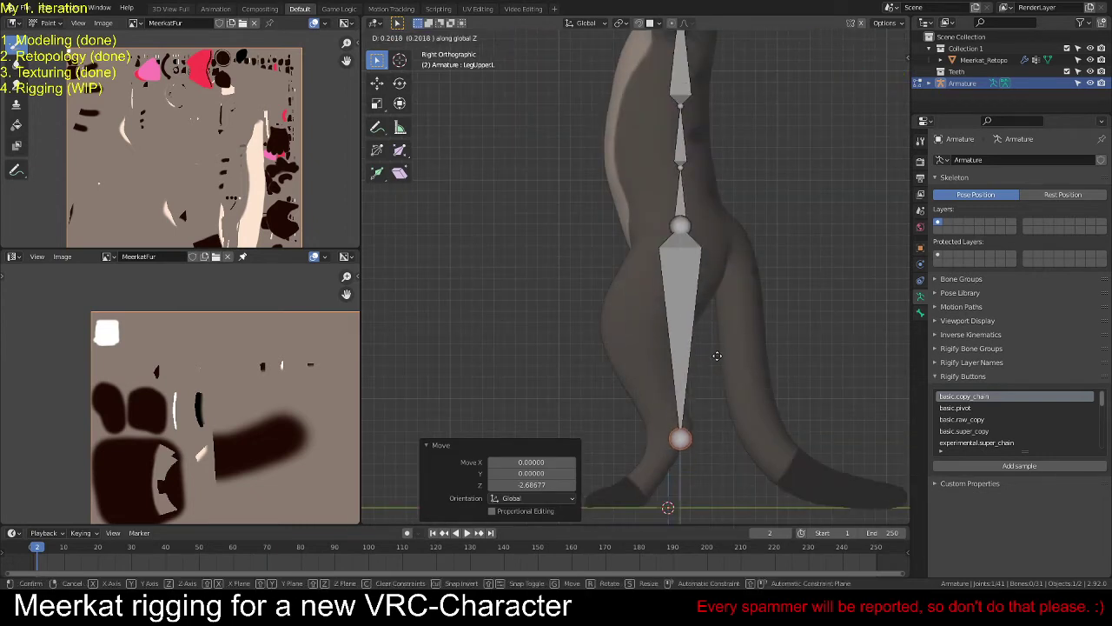
left_click(718, 345)
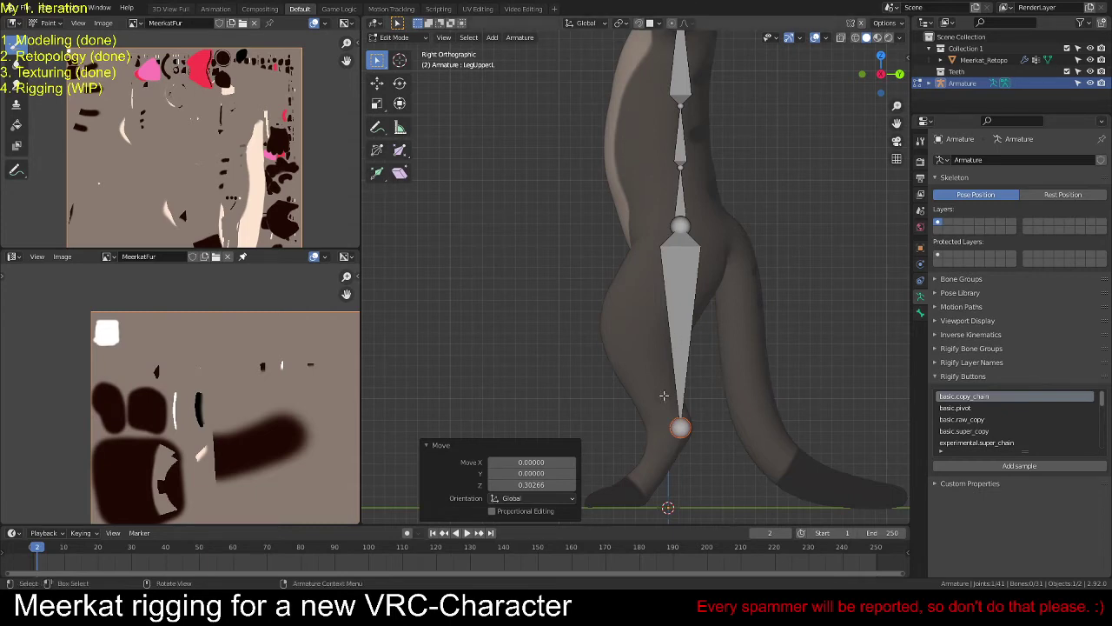
left_click(678, 423)
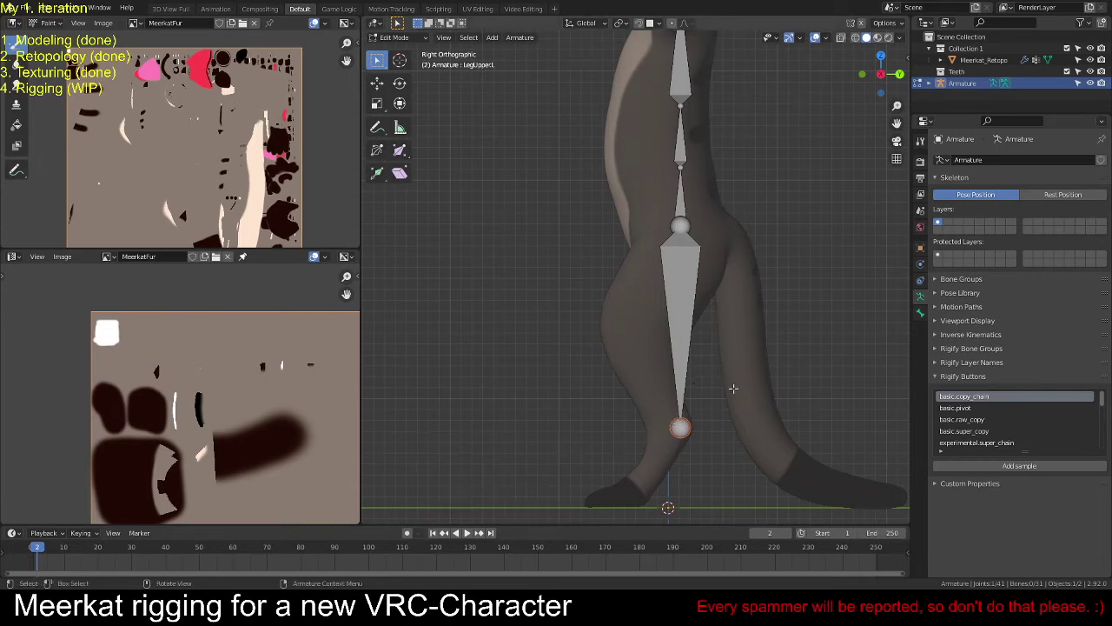
Step: Move the leg bone's tip along Y to the ankle and subdivide the bone in two
key("g")
key("y")
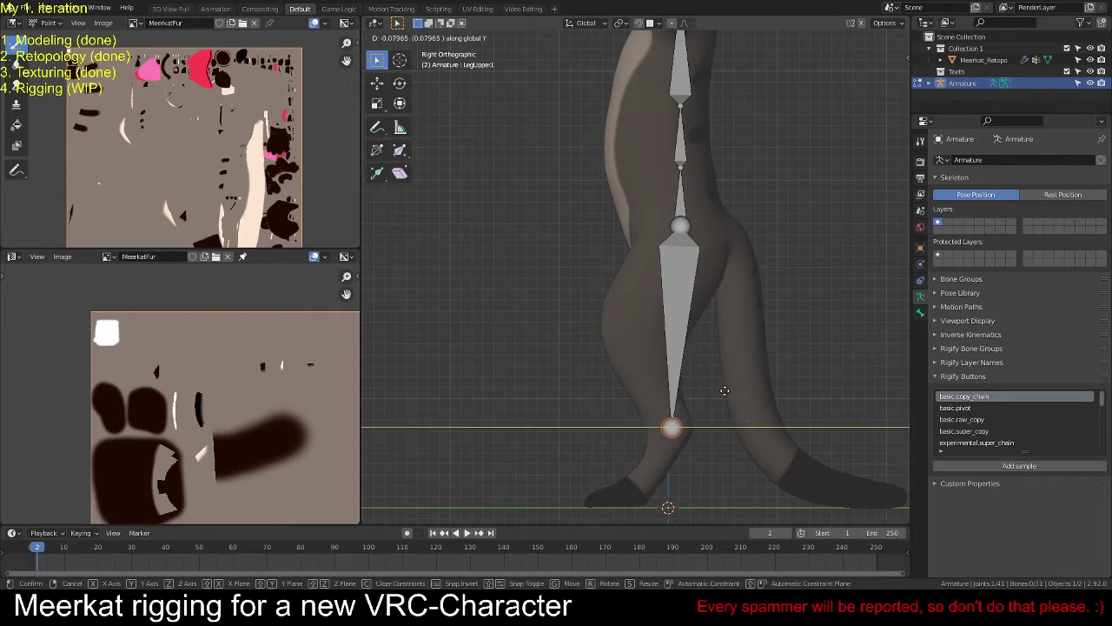
left_click(727, 391)
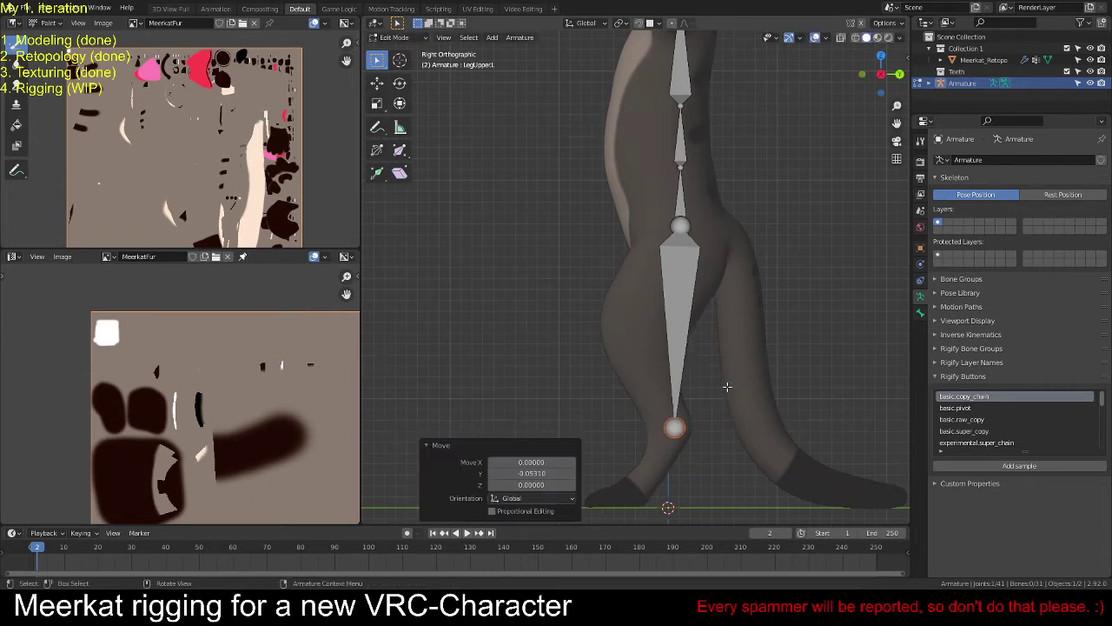
left_click(678, 344)
key("F3")
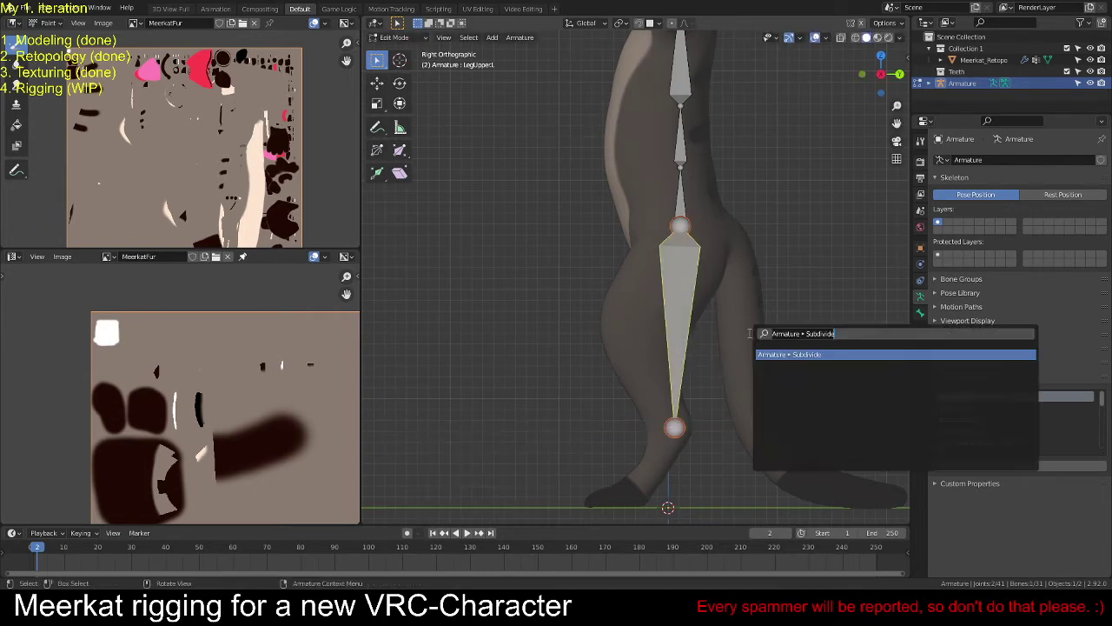
key("Return")
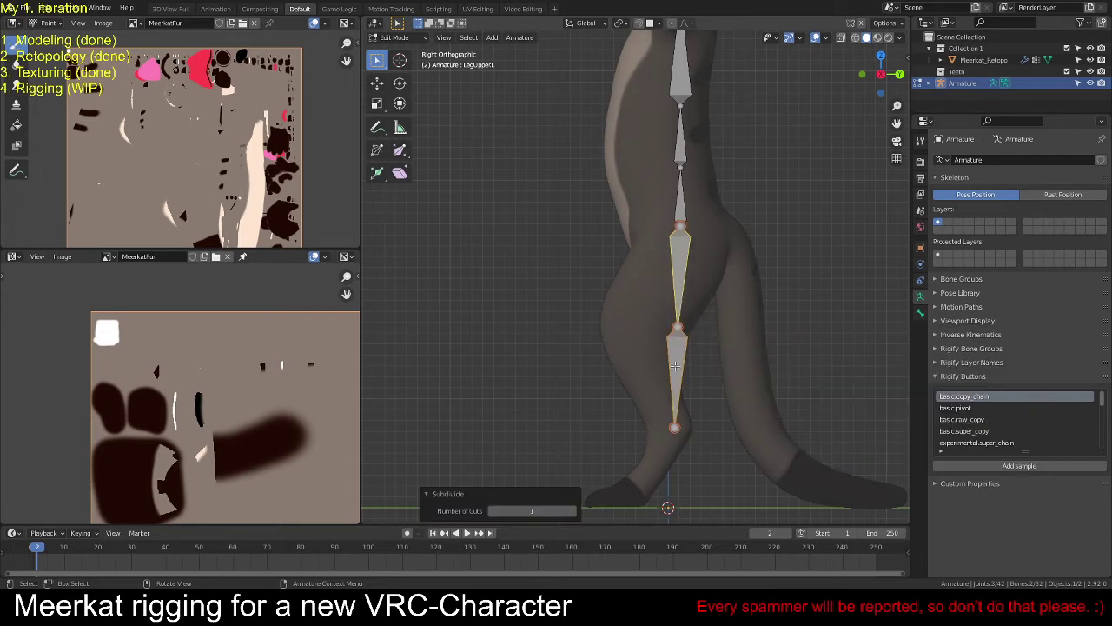
Step: Bend the knee by moving the middle joint along Y
left_click(673, 322)
key("g")
key("x")
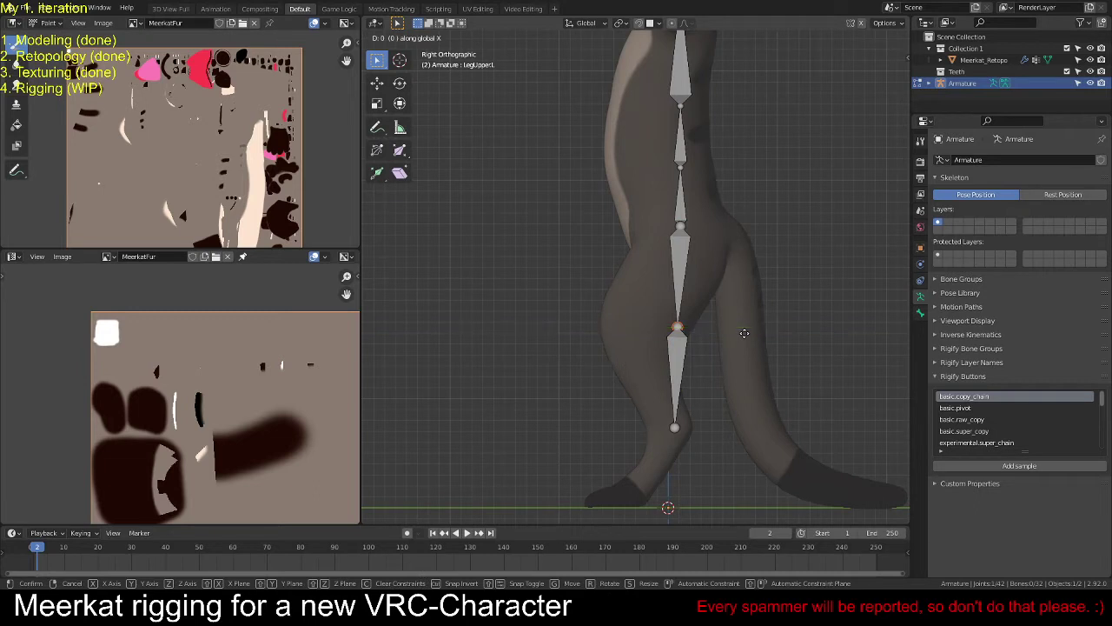
key("y")
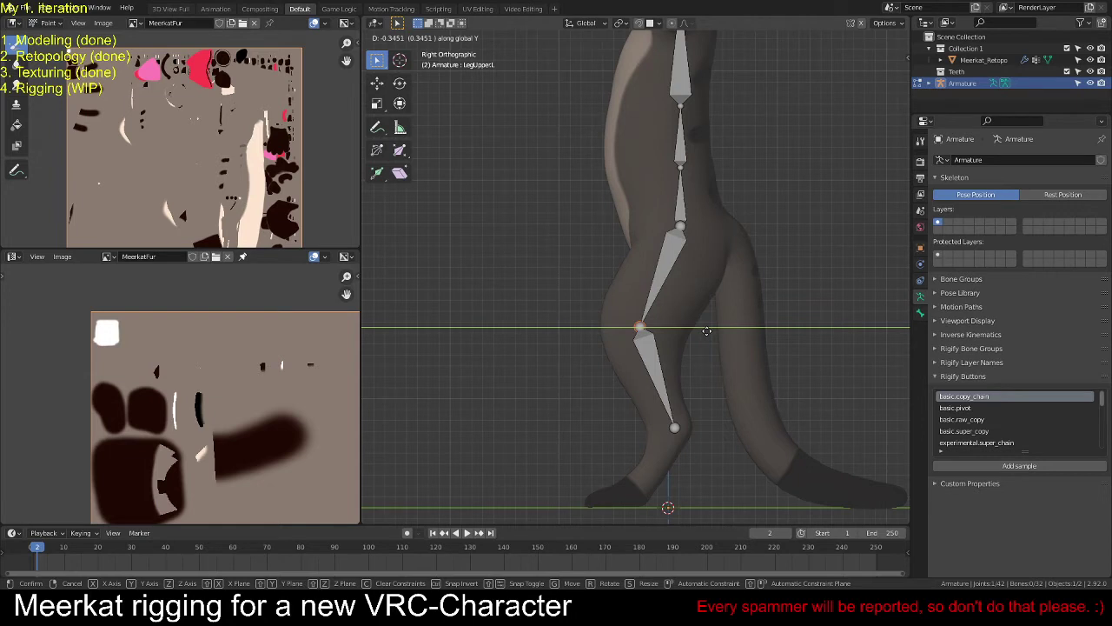
left_click(706, 331)
Step: Rename the lower leg bone LegLower.L
left_click(662, 287)
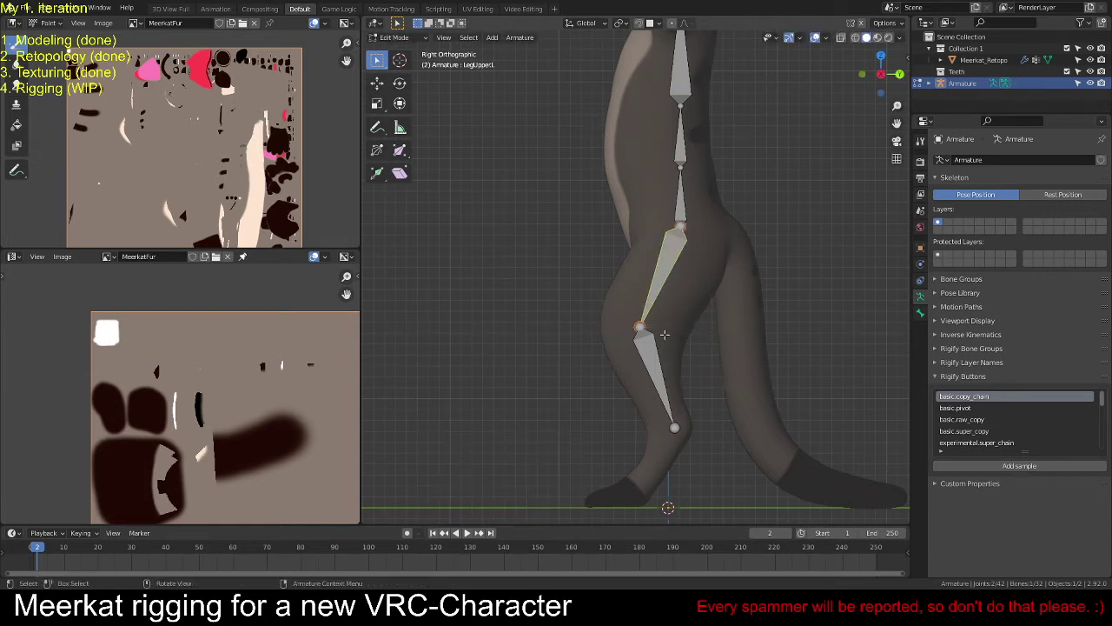
left_click(660, 374)
key("F2")
key("End")
key("BackSpace")
key("BackSpace")
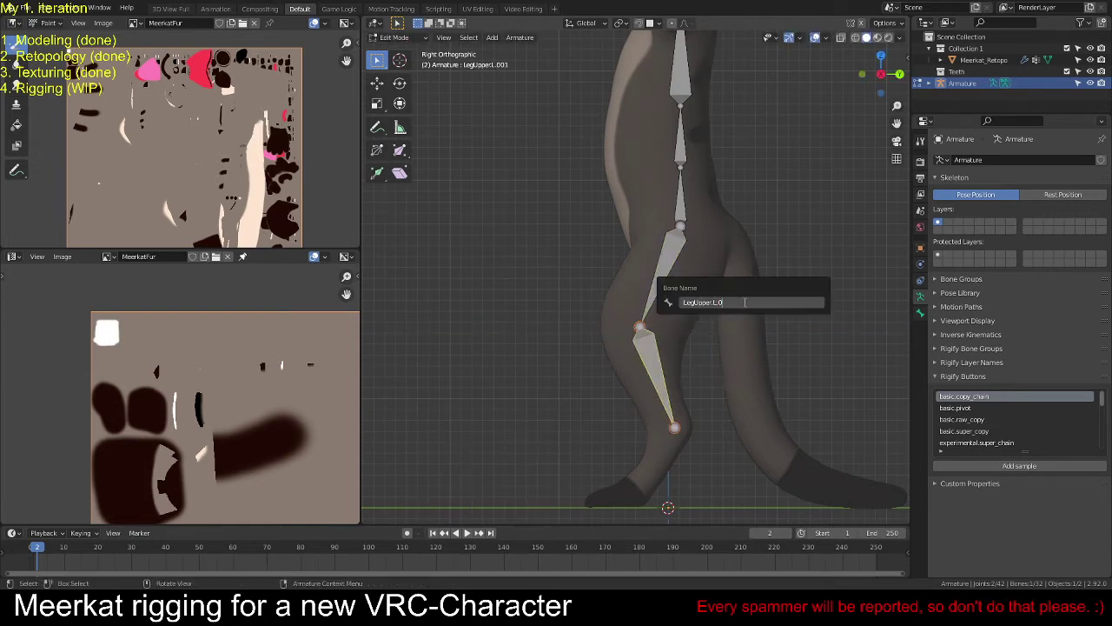
key("BackSpace")
key("BackSpace")
key("Left")
key("Left")
key("BackSpace")
key("BackSpace")
key("BackSpace")
key("BackSpace")
key("BackSpace")
type("Lower")
key("Return")
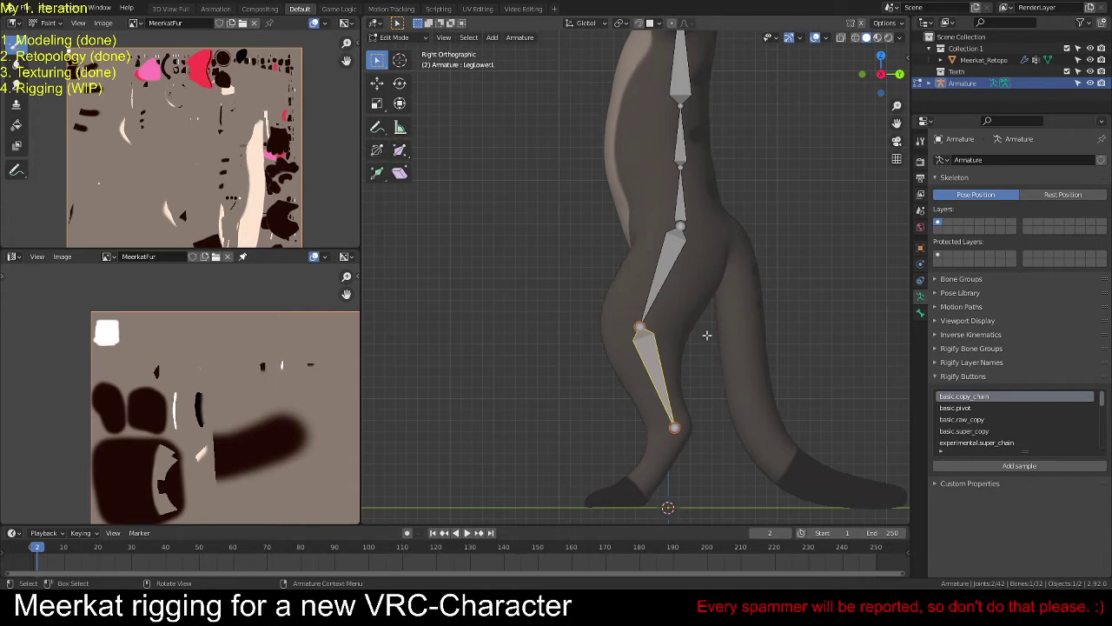
key("KP_1")
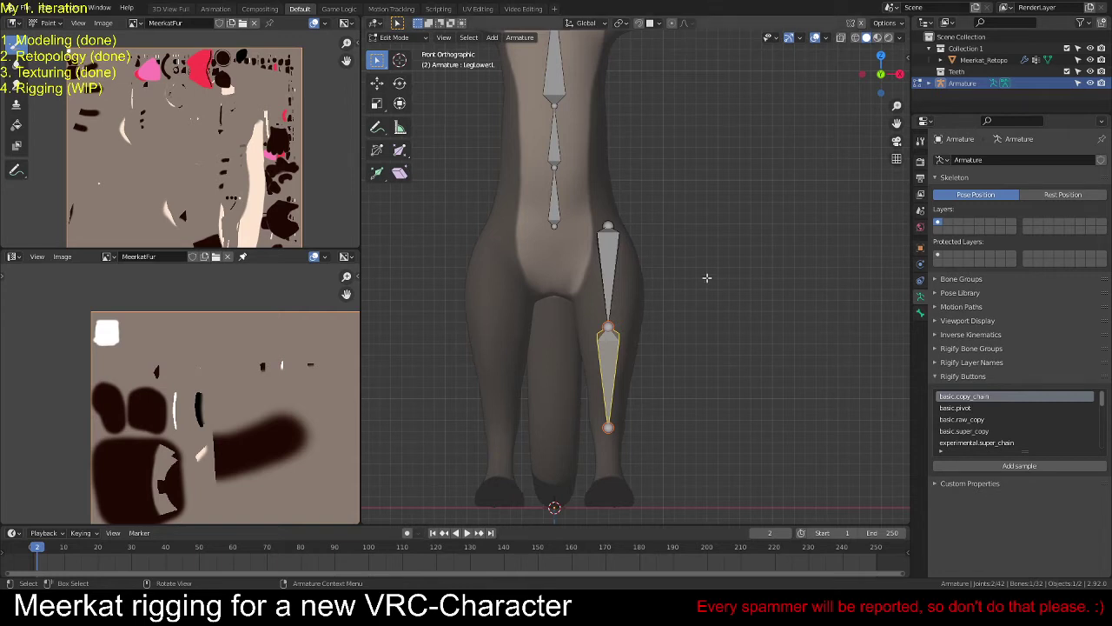
Step: Extrude a Foot.L bone from the ankle down to the heel
key("KP_3")
middle_click_drag(734, 280, 650, 181, "shift")
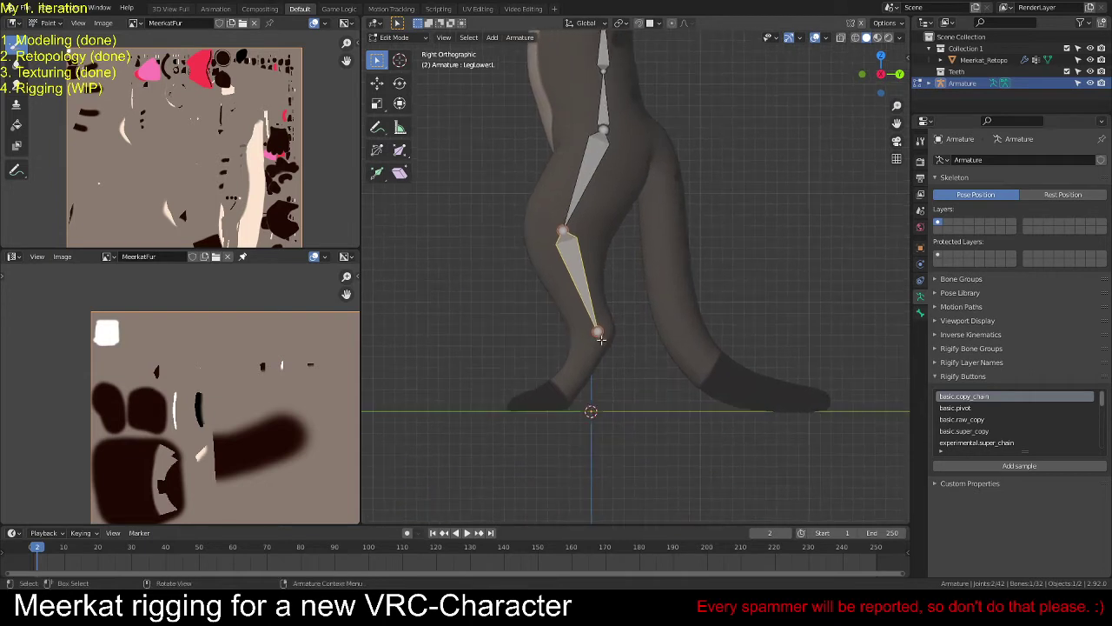
left_click(597, 331)
scroll(653, 318, "up", 2)
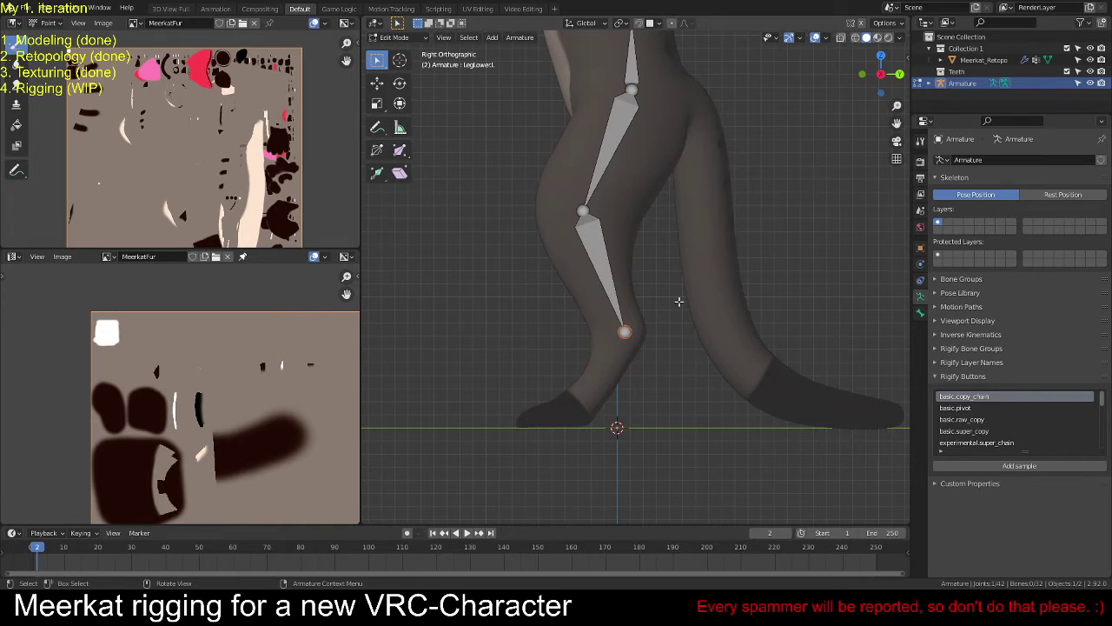
key("e")
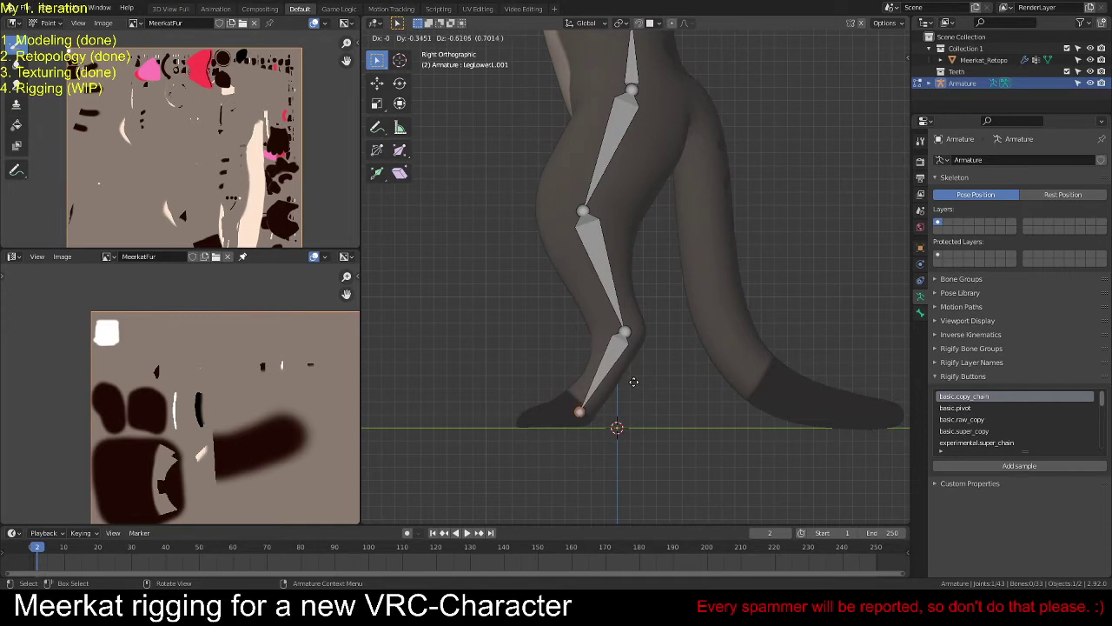
left_click(635, 376)
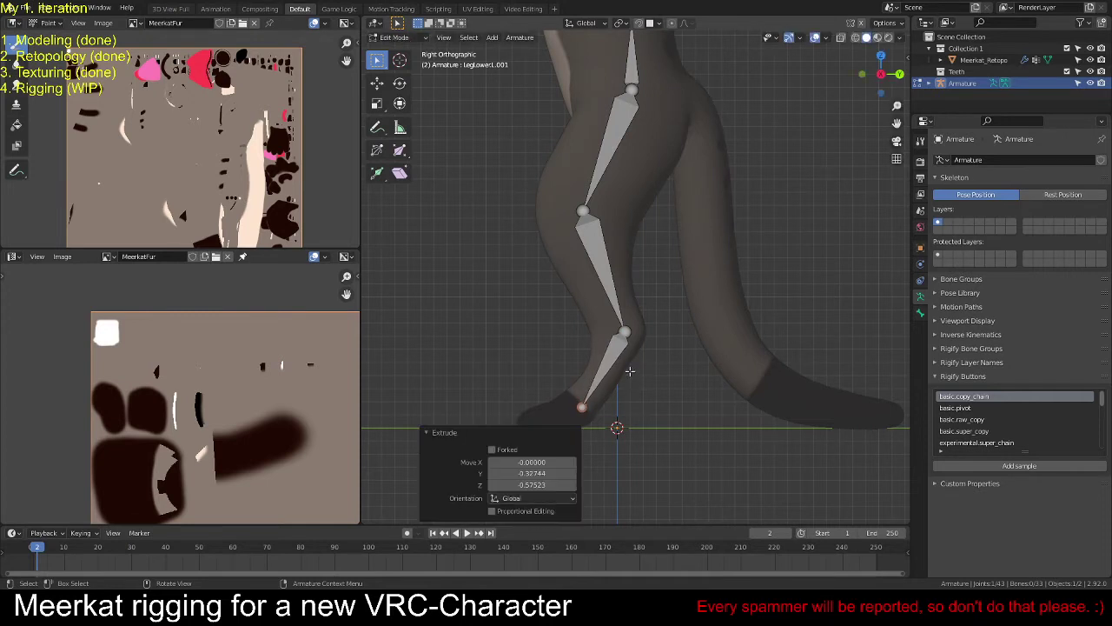
left_click(604, 363)
key("F2")
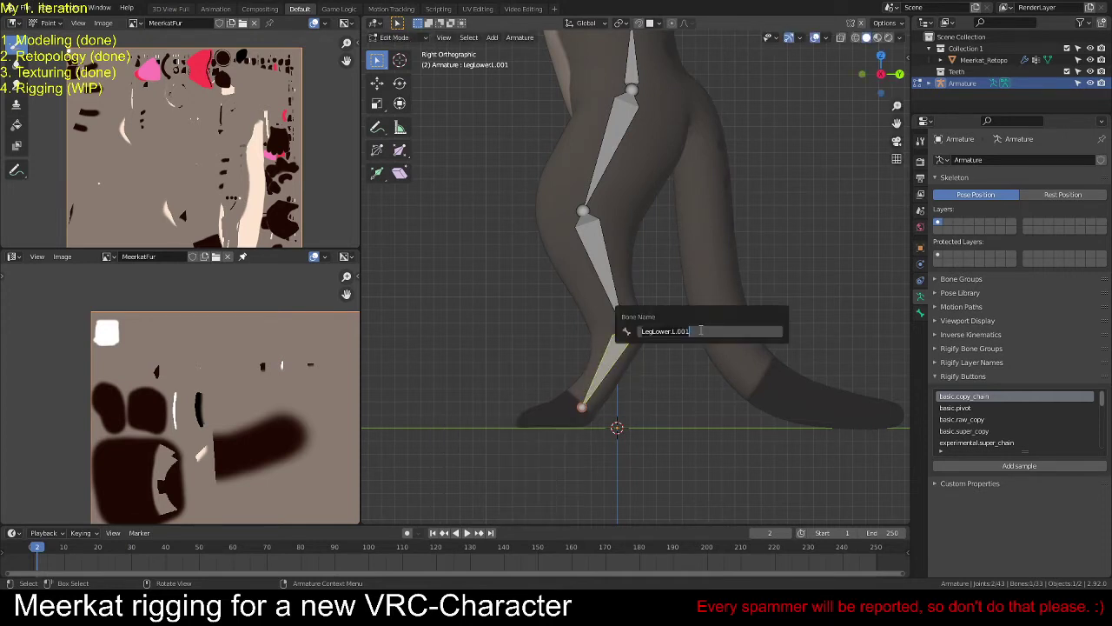
type("Foot.L")
key("Return")
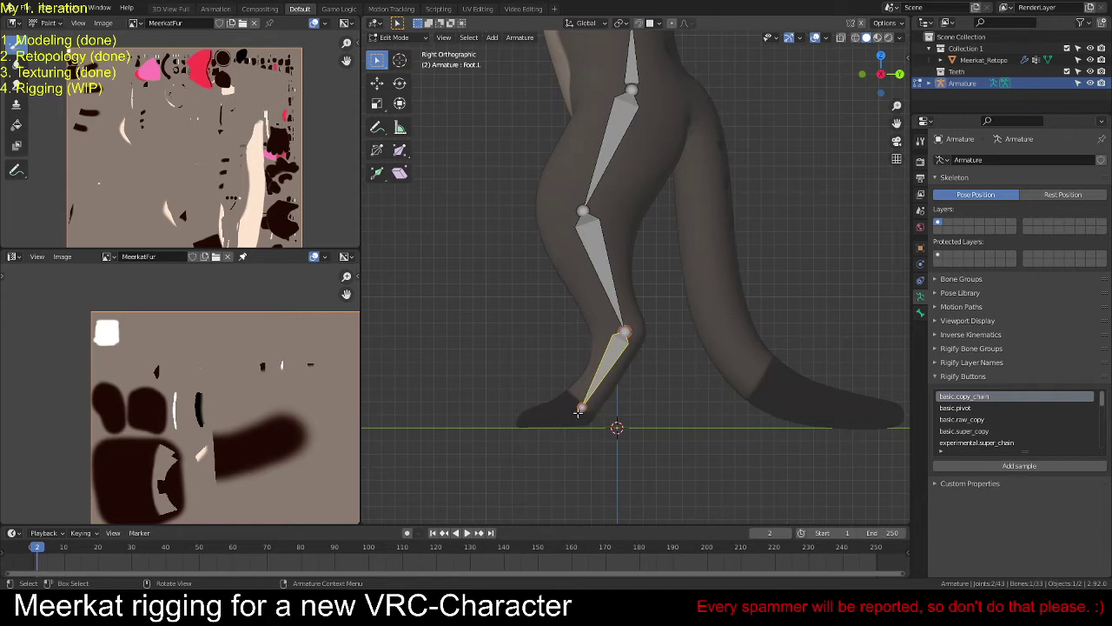
Step: Extrude a toe bone, lay it flat along the sole, and name it Toes.L
key("e")
key("Escape")
key("g")
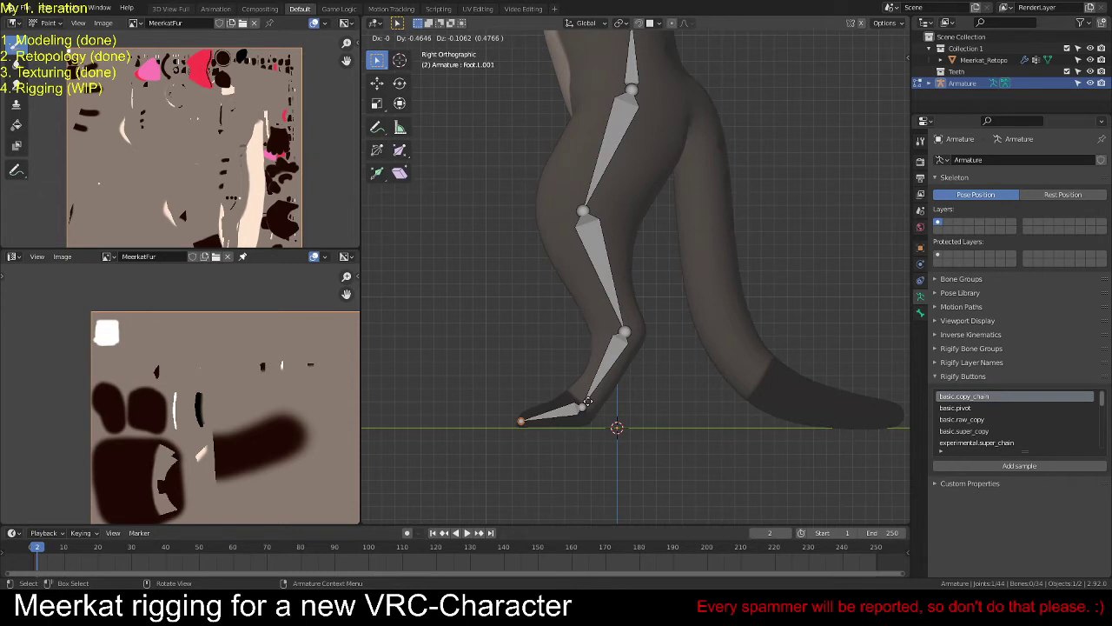
key("y")
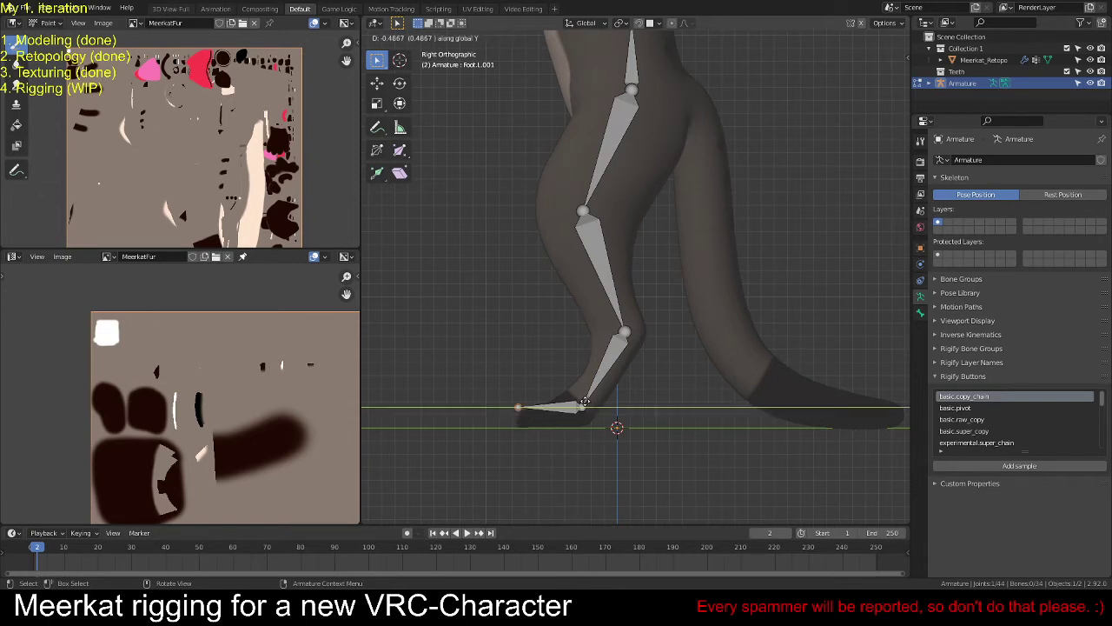
left_click(590, 403)
left_click(591, 405)
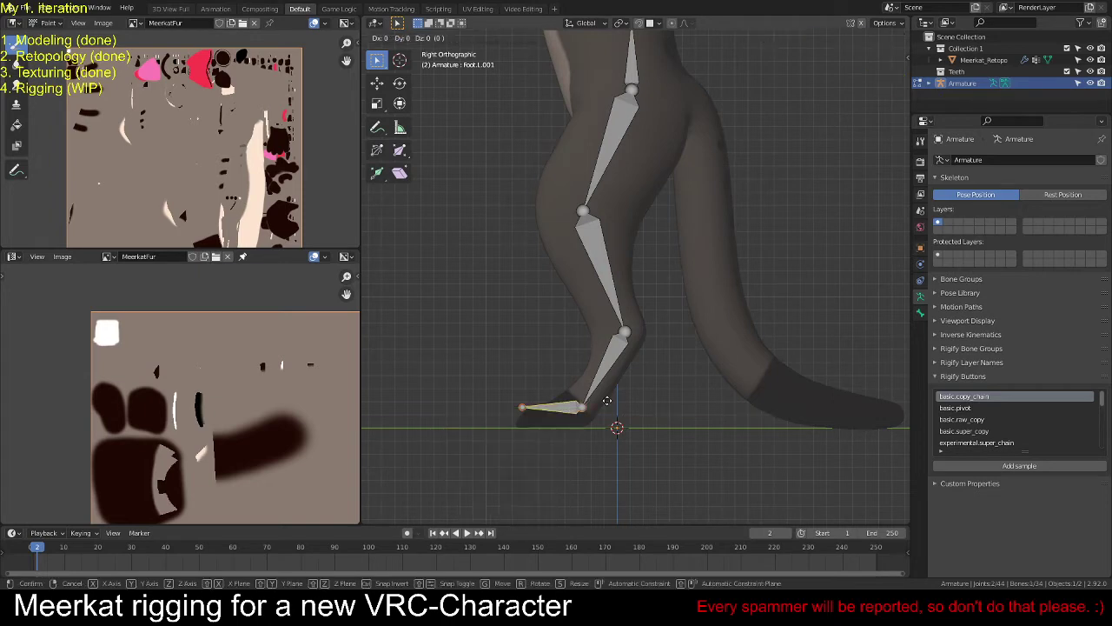
key("g")
key("z")
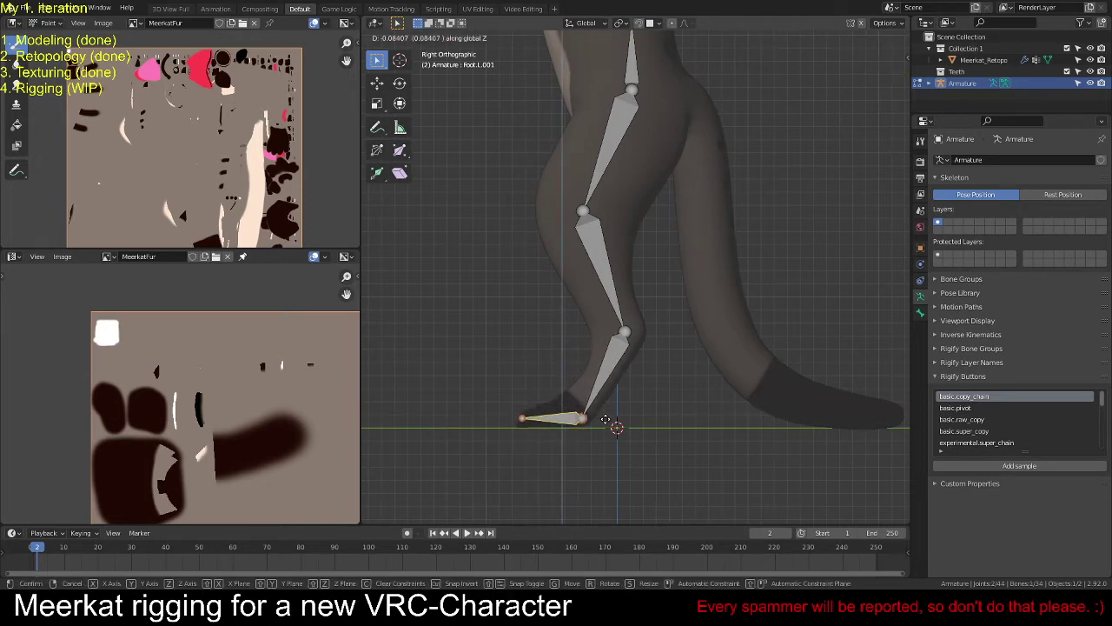
left_click(606, 420)
key("F2")
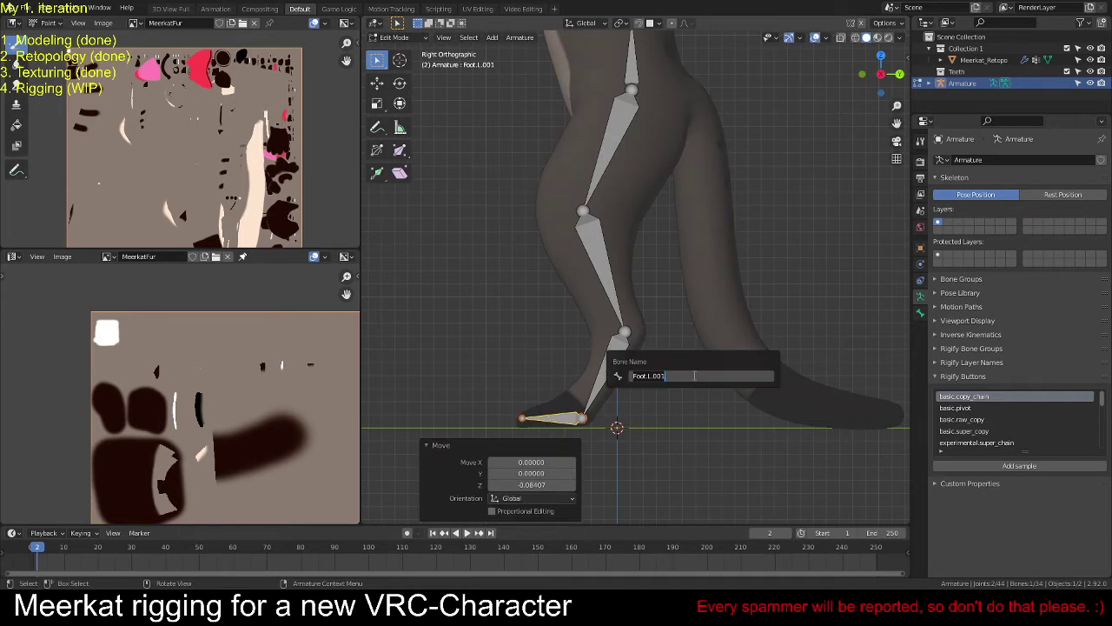
type("Toes.L")
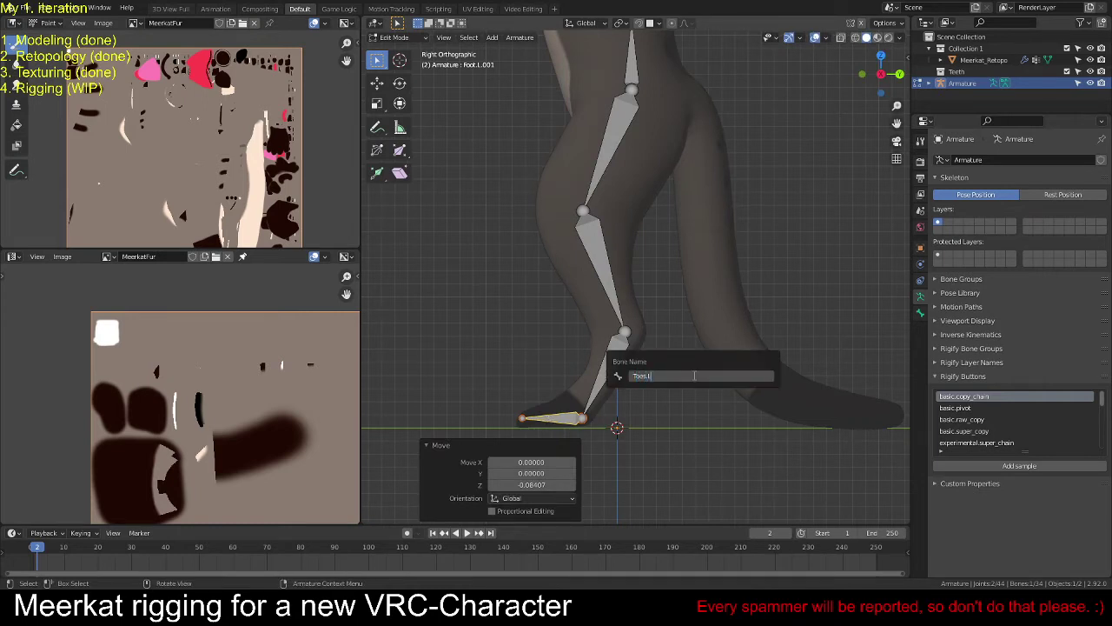
key("Return")
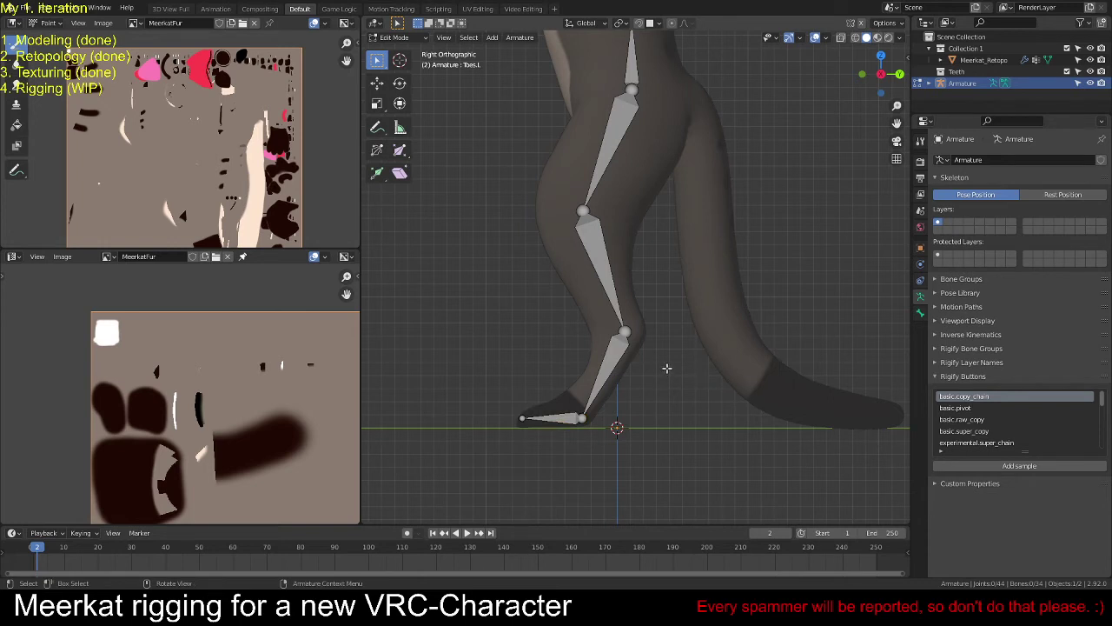
Step: Check the leg chain bones from lower leg down to the toes, then view from the front
middle_click(670, 296, "alt")
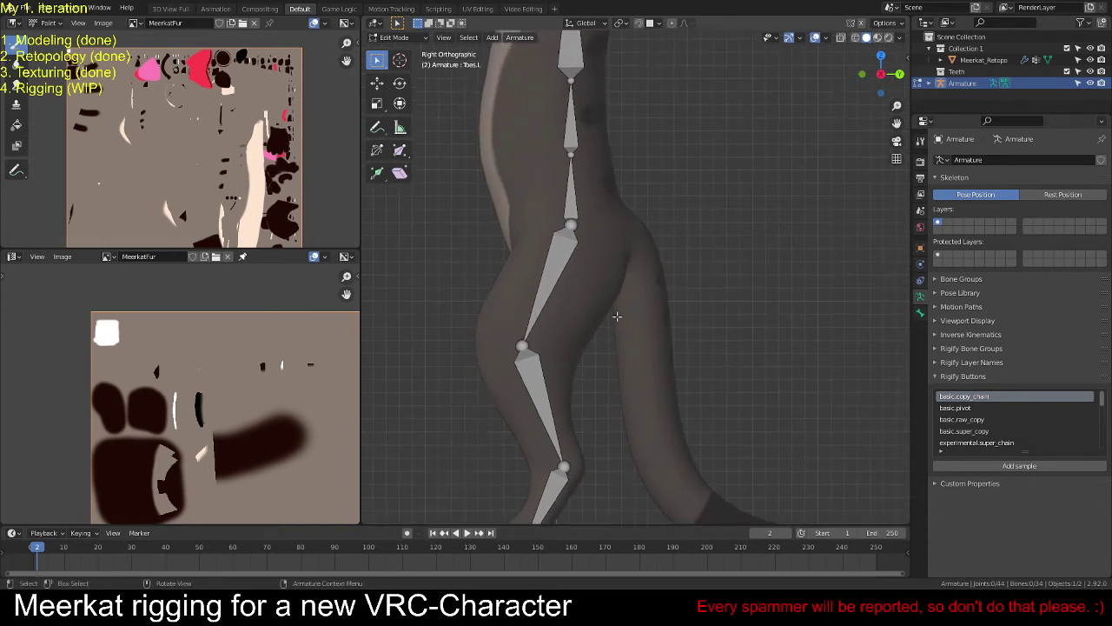
middle_click_drag(617, 316, 651, 209, "shift")
left_click(585, 191)
left_click(579, 265)
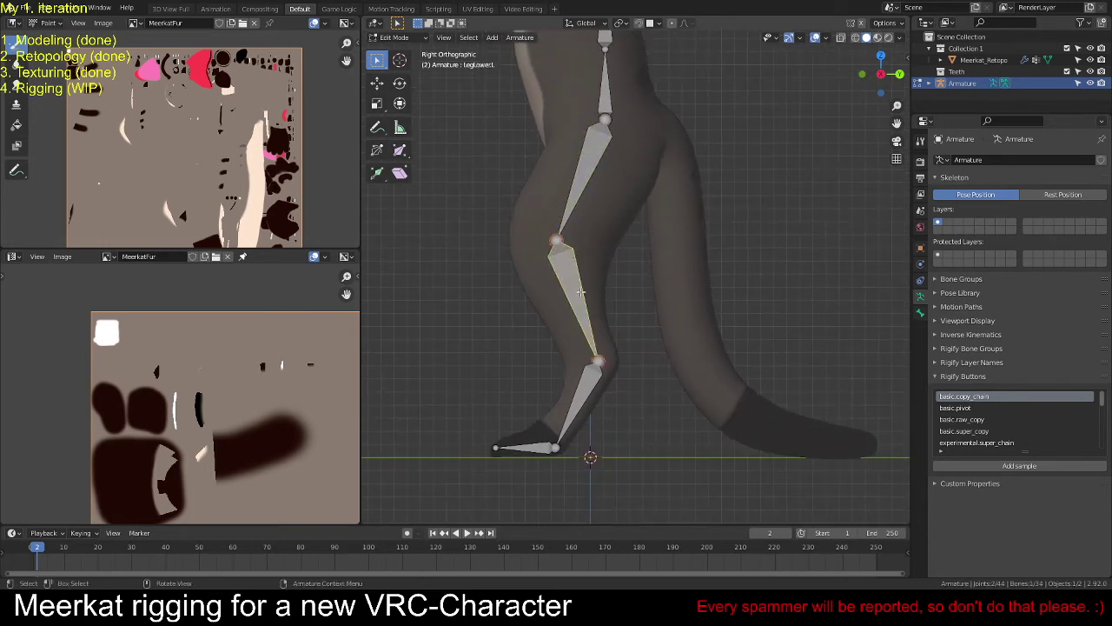
left_click(580, 395)
left_click(522, 452)
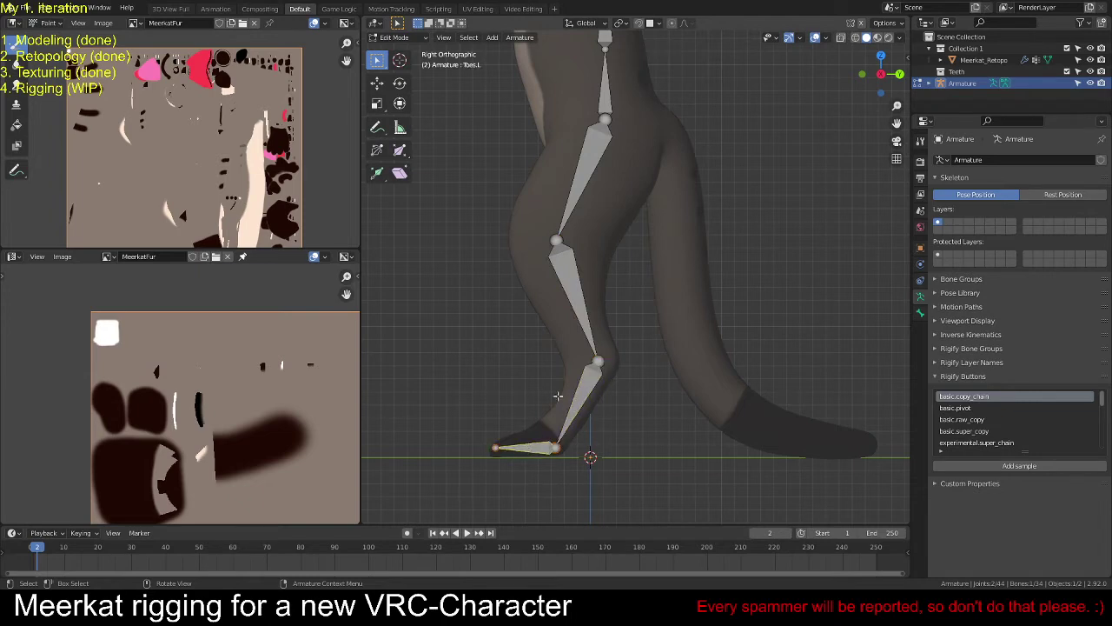
key("KP_1")
scroll(569, 320, "down", 5)
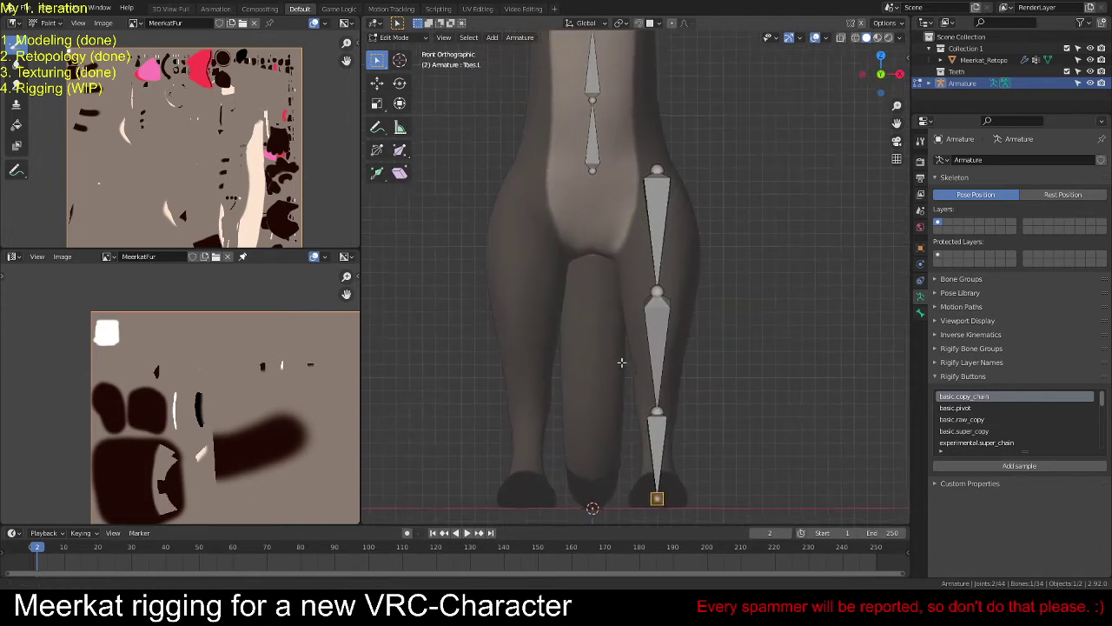
scroll(586, 296, "up", 5)
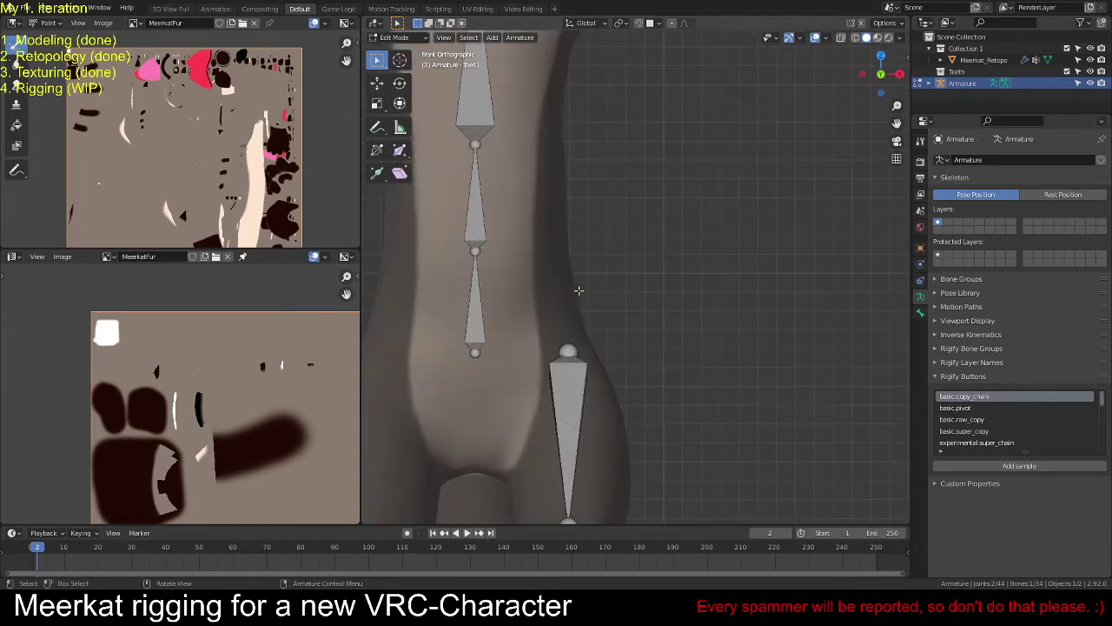
Step: Set LegUpper.L's parent to Spine.001 in the bone's Relations settings
left_click(681, 310)
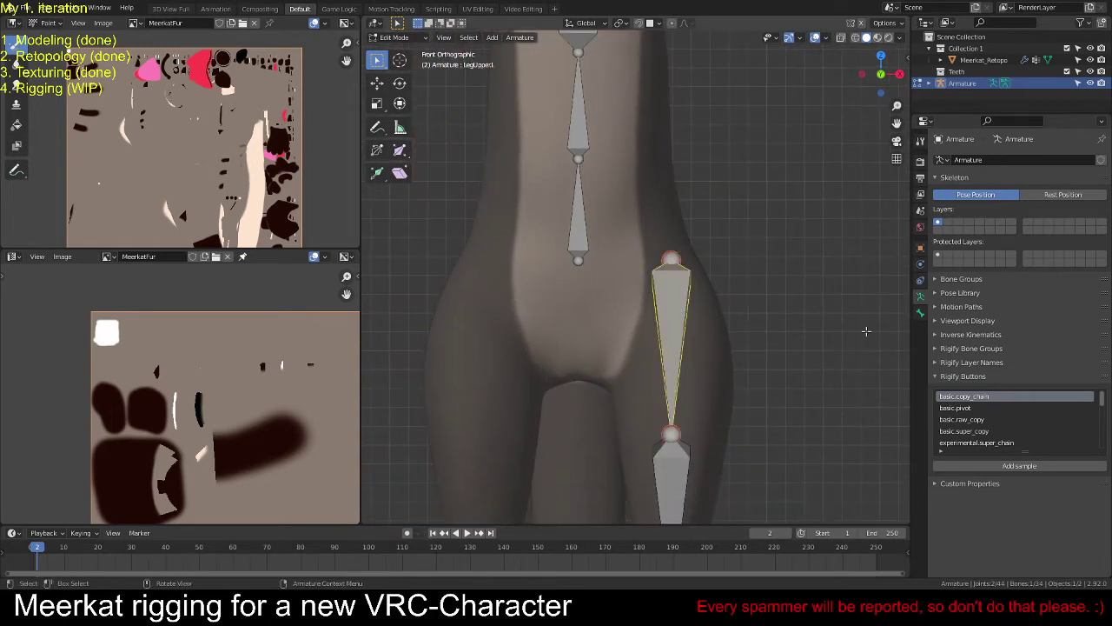
left_click(920, 313)
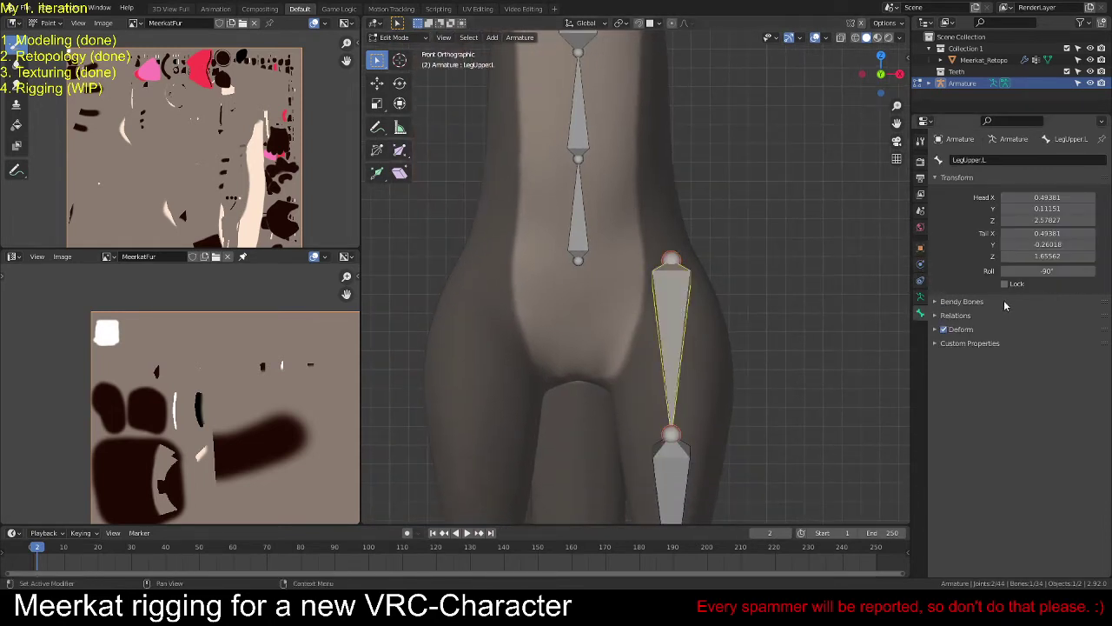
left_click(947, 315)
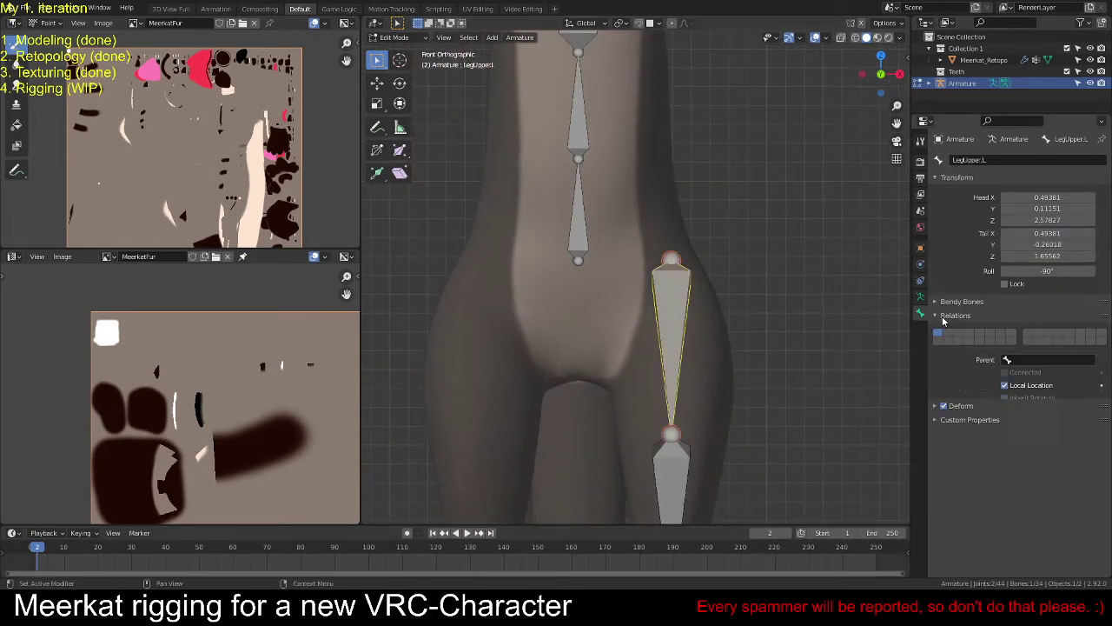
left_click(1009, 361)
type("spi")
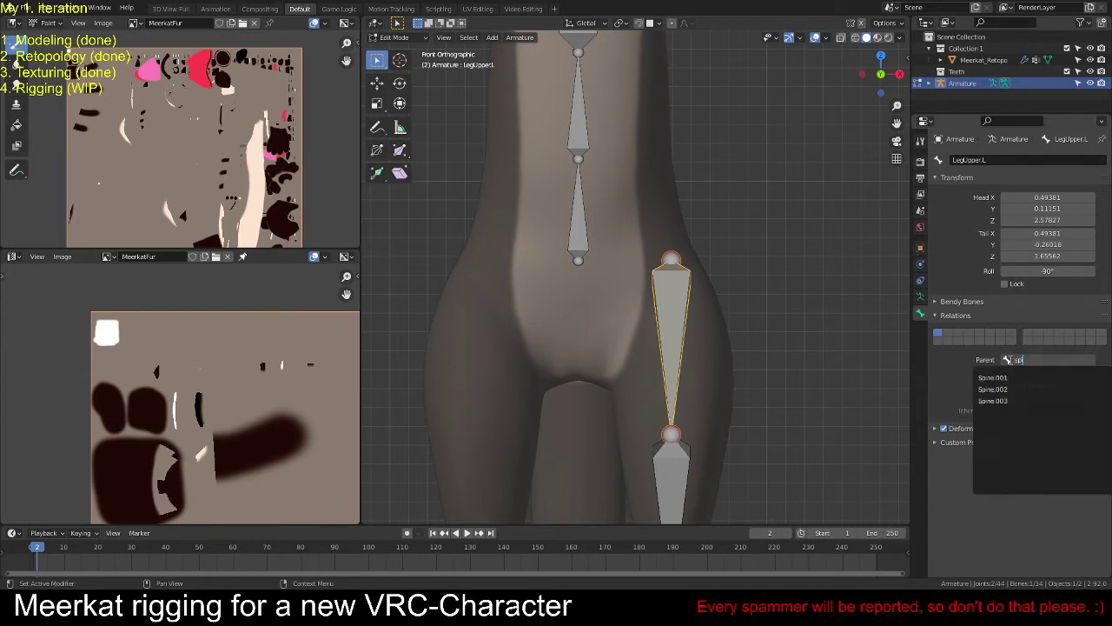
left_click(992, 377)
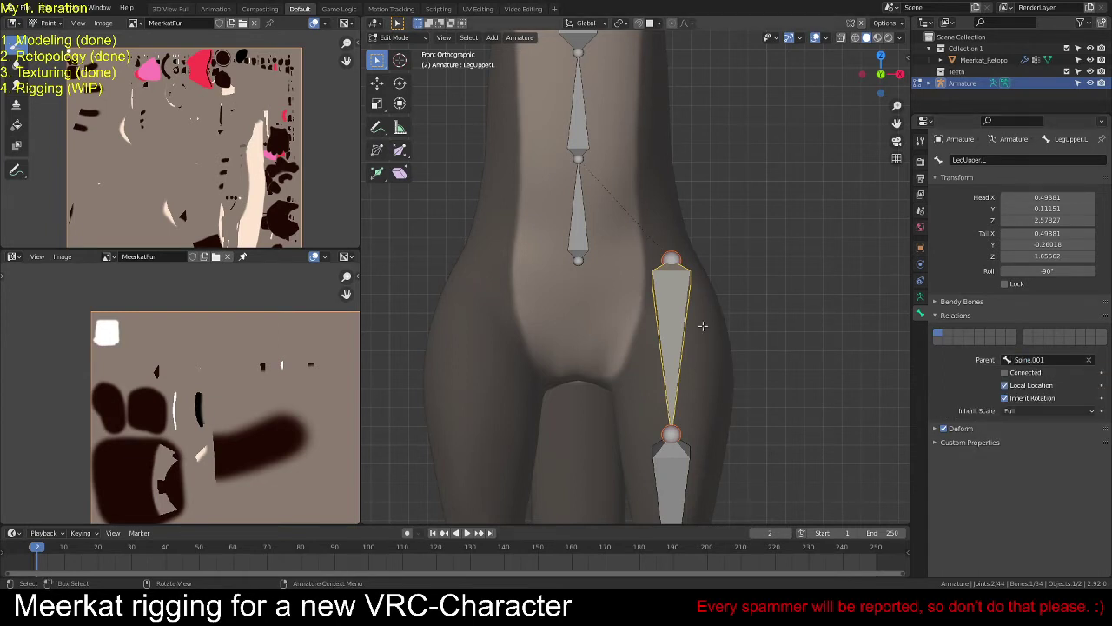
Step: Rename the lowest spine bone Spine and inspect the hips and left leg from an angle
left_click(572, 226)
key("F2")
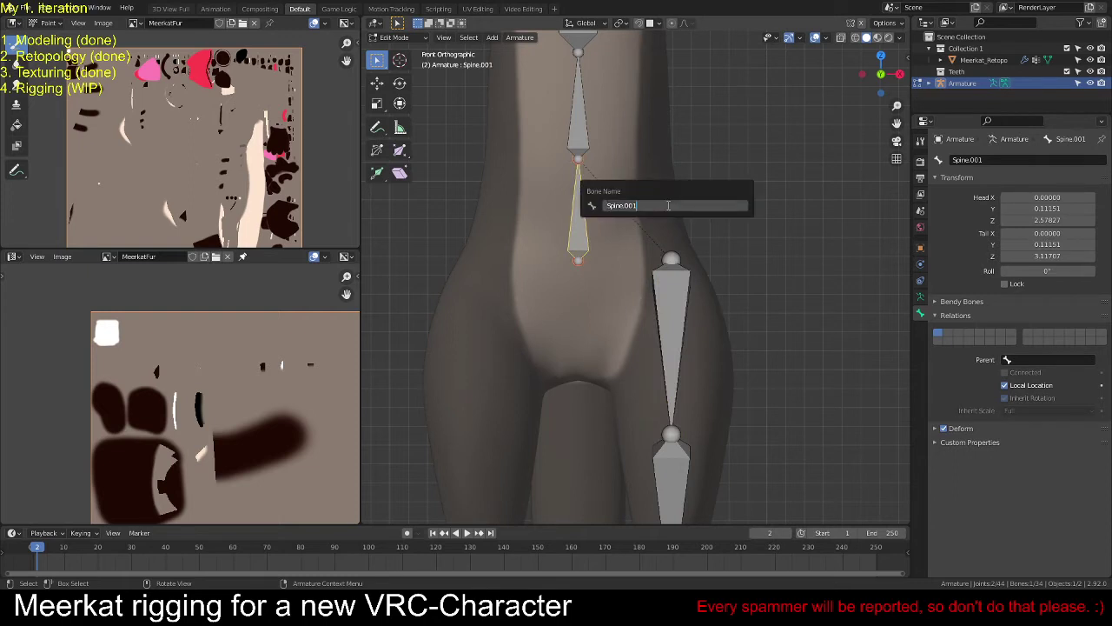
key("Return")
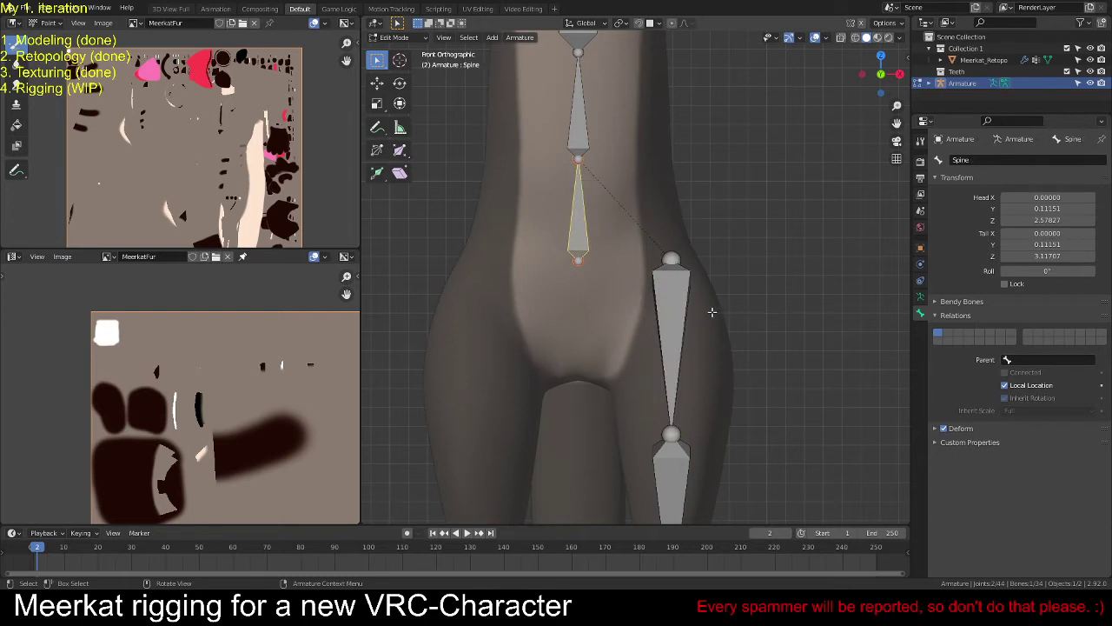
left_click(679, 315)
left_click(713, 248)
scroll(663, 368, "down", 3)
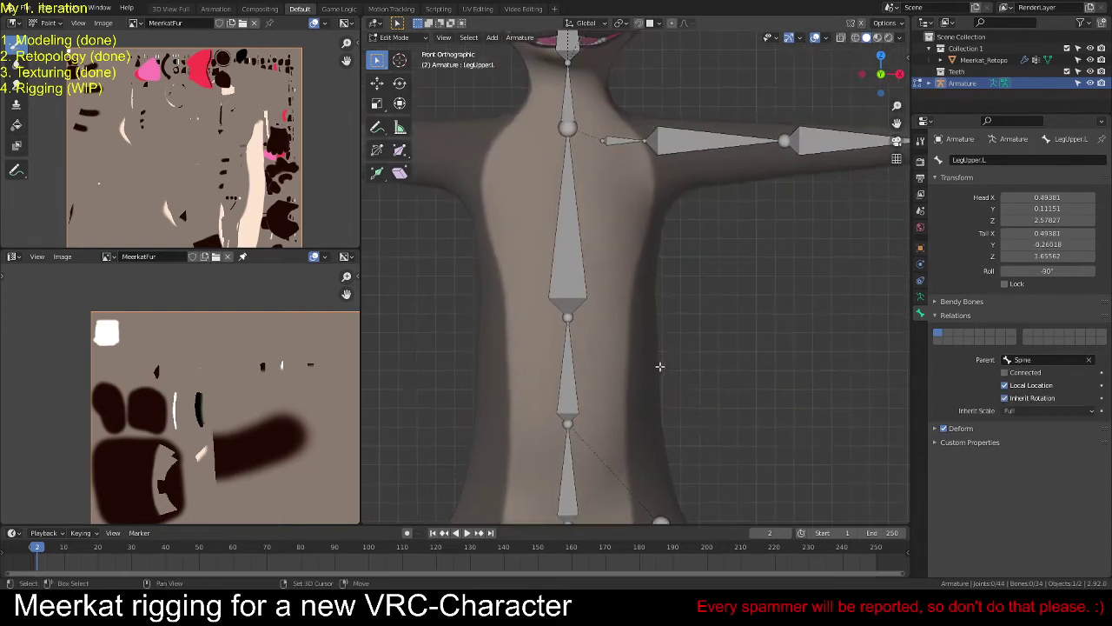
middle_click_drag(656, 361, 687, 278)
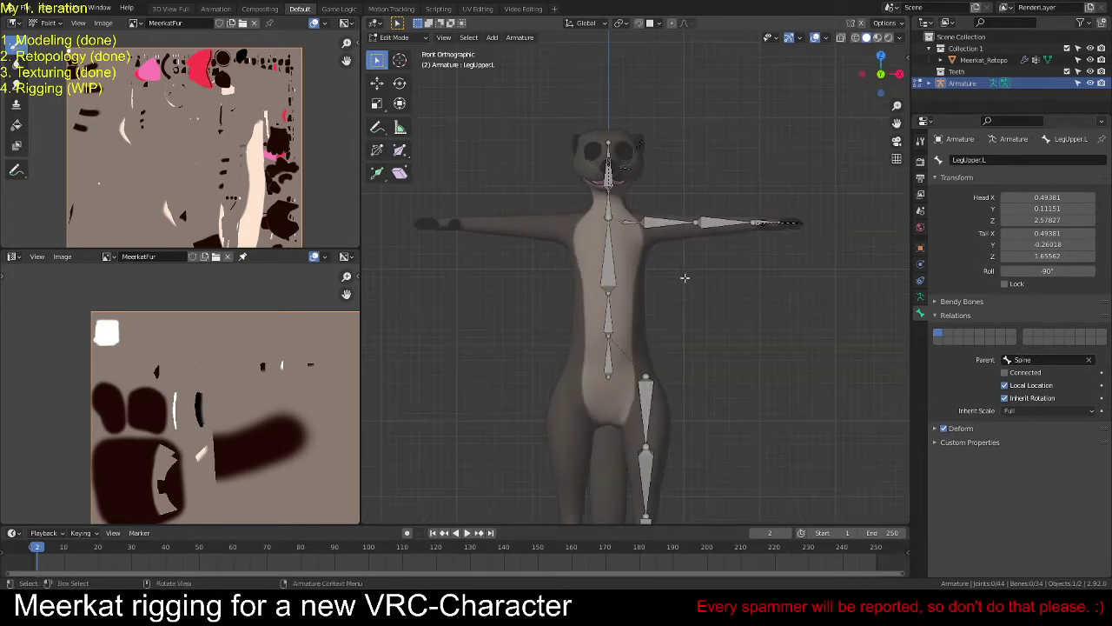
scroll(687, 278, "up", 5)
middle_click_drag(663, 232, 730, 236, "shift")
scroll(629, 236, "down", 2)
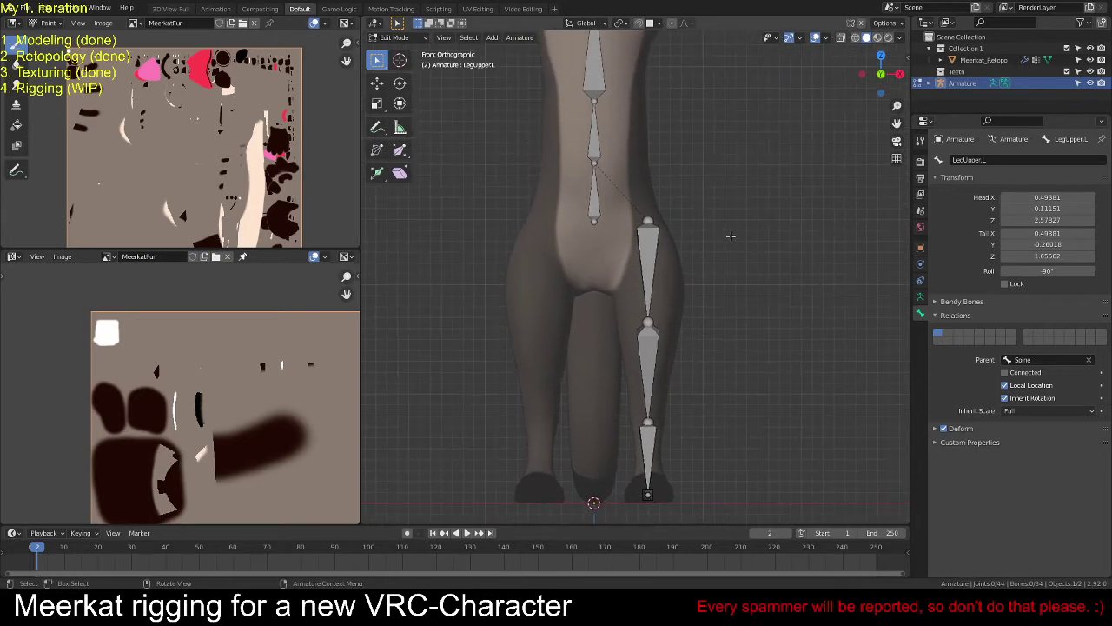
scroll(731, 236, "up", 1)
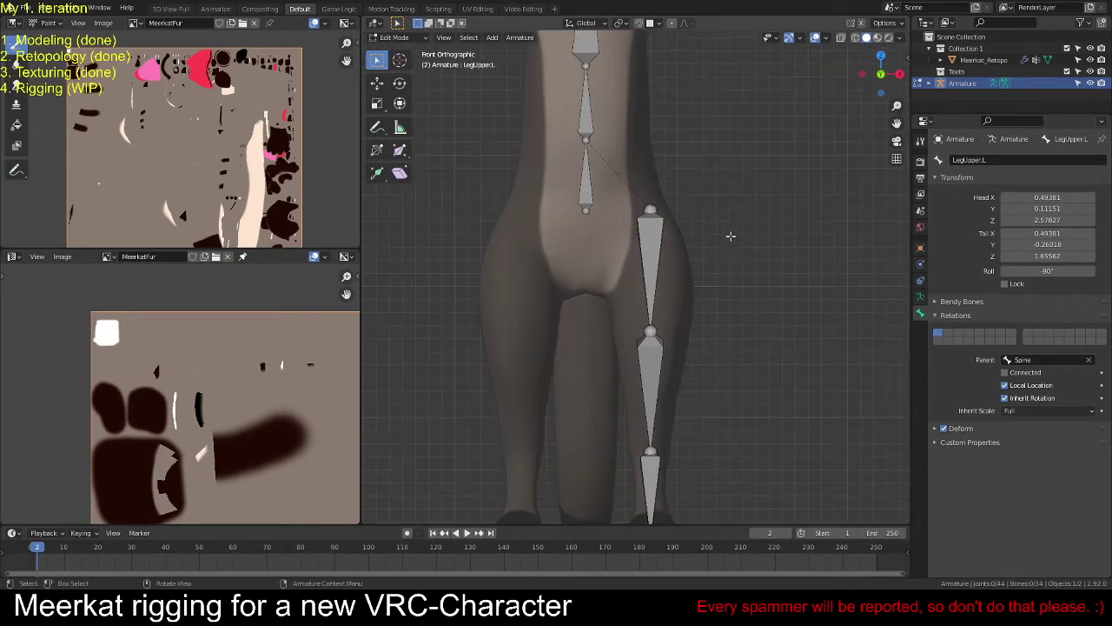
left_click(656, 200)
scroll(718, 247, "down", 4, "shift")
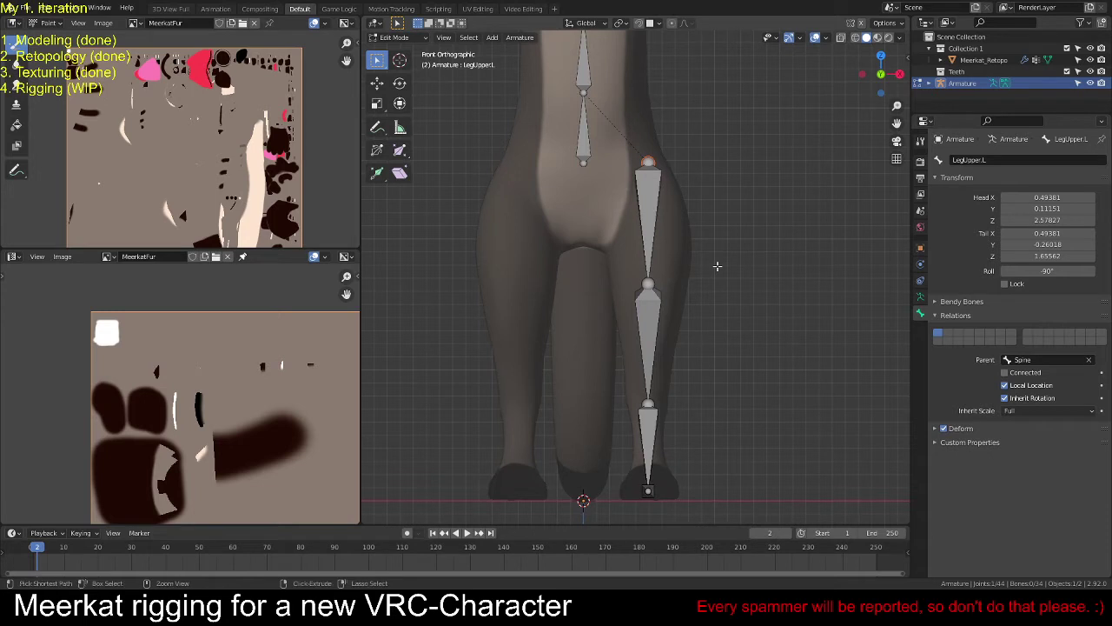
Step: Move the linked left leg chain inward along X so LegUpper.L's head sits at X 0.34779
key("ctrl+l")
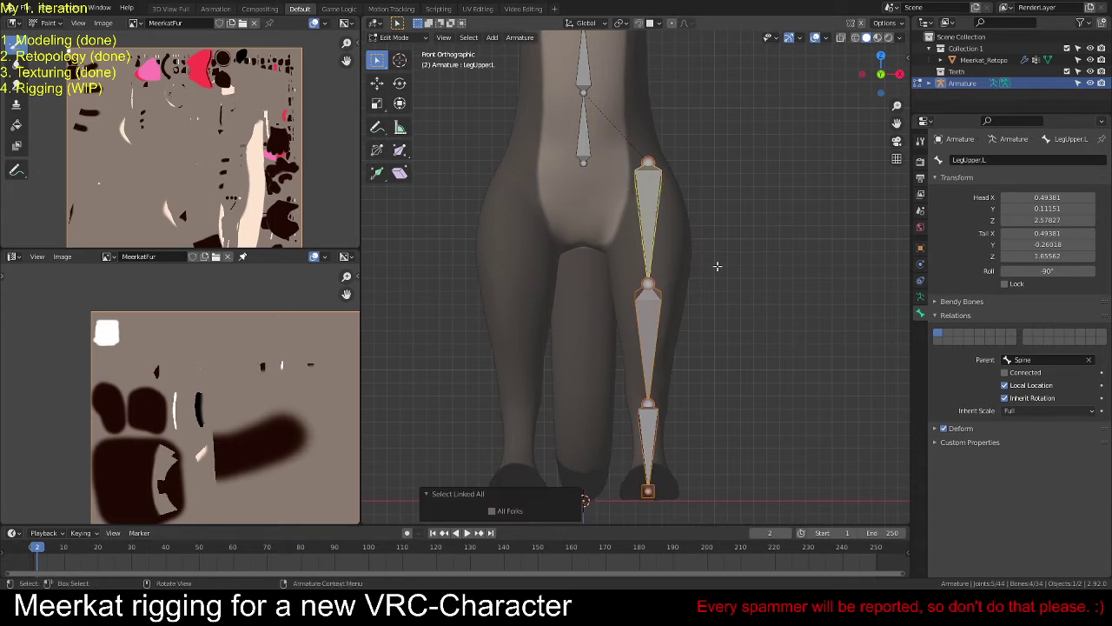
key("g")
key("x")
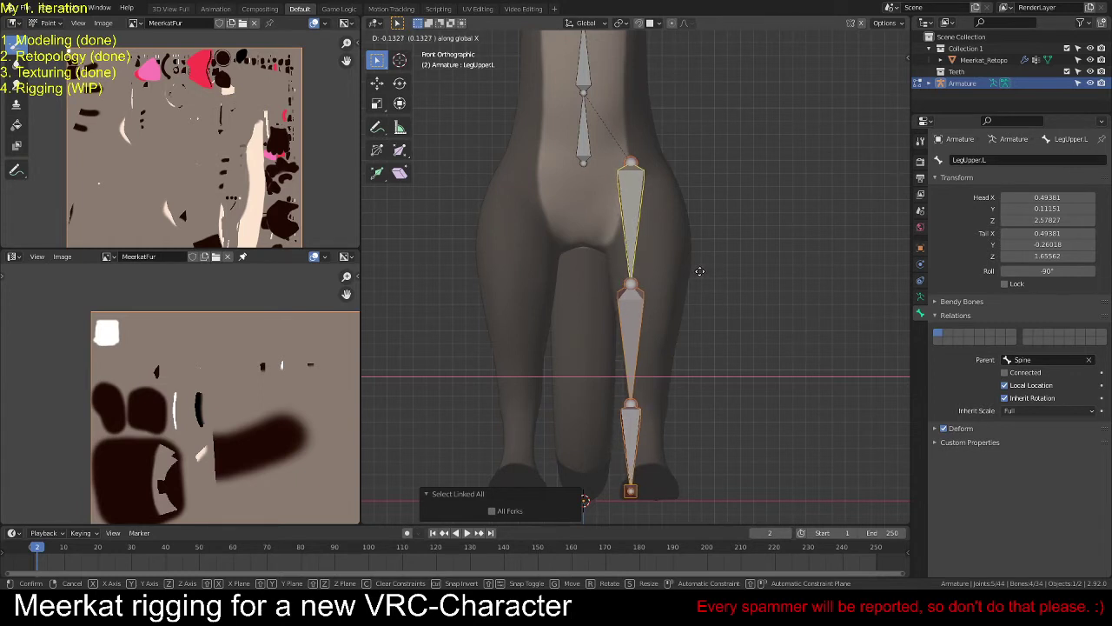
left_click(711, 271)
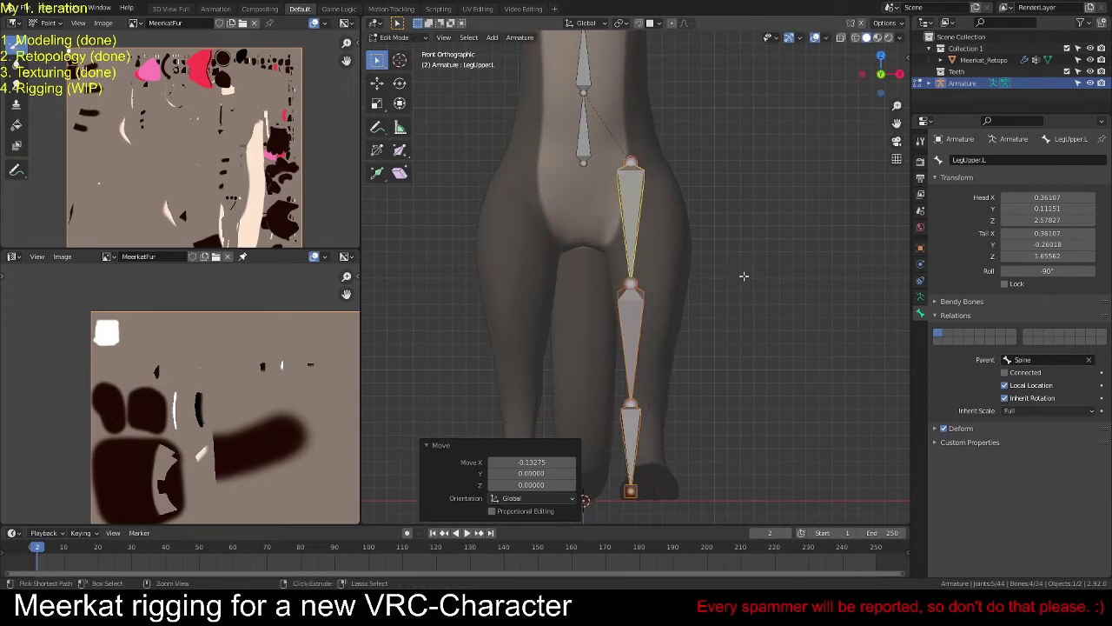
key("ctrl+z")
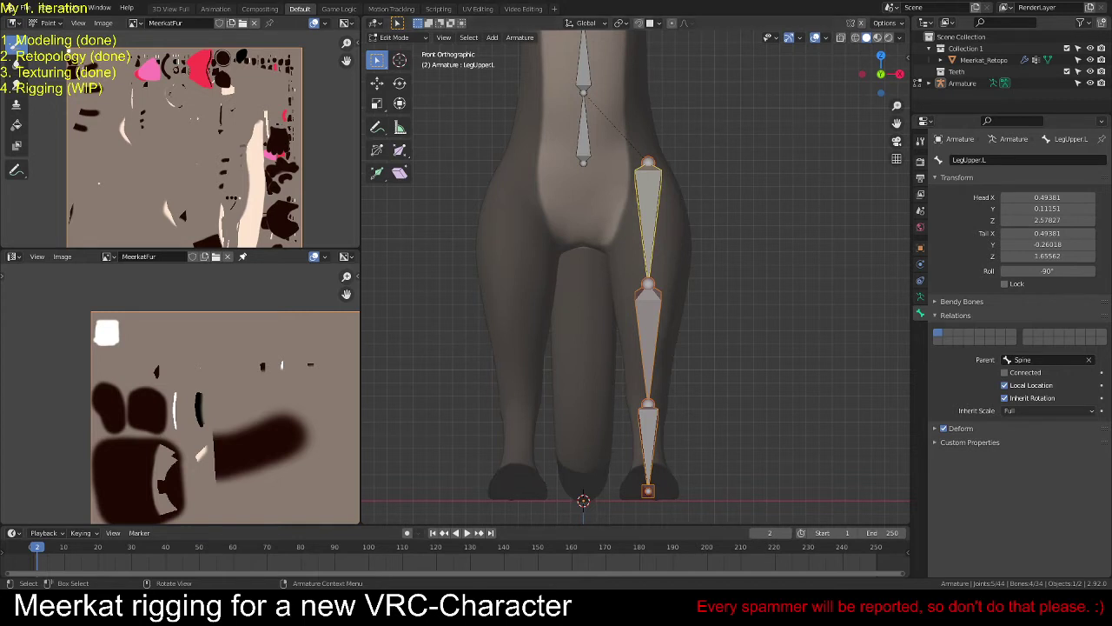
key("g")
key("x")
left_click(721, 187)
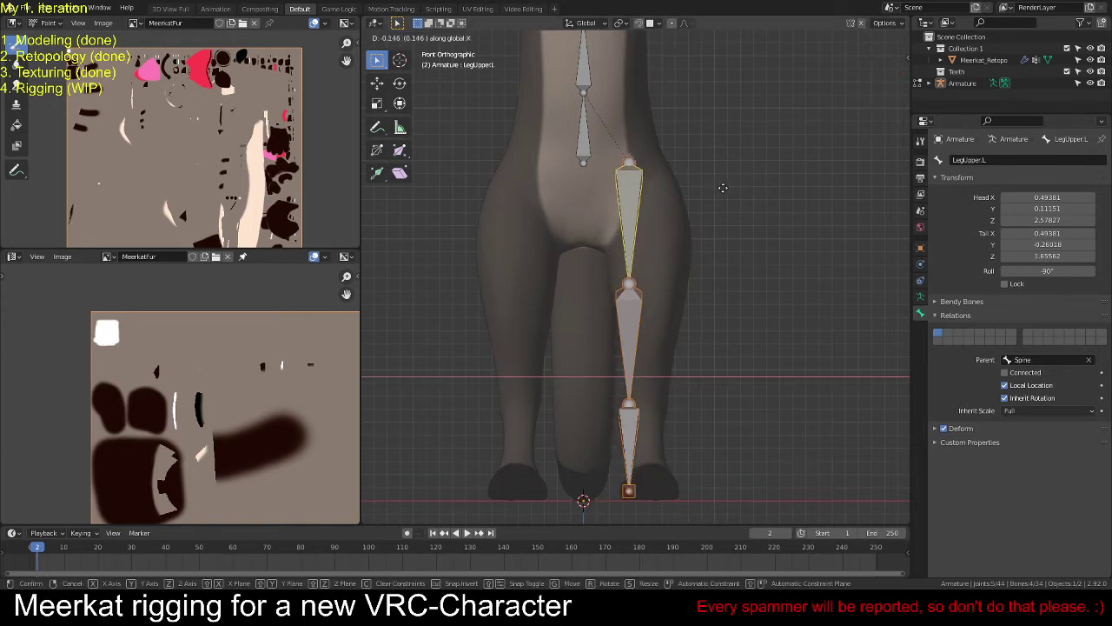
scroll(723, 209, "down", 3)
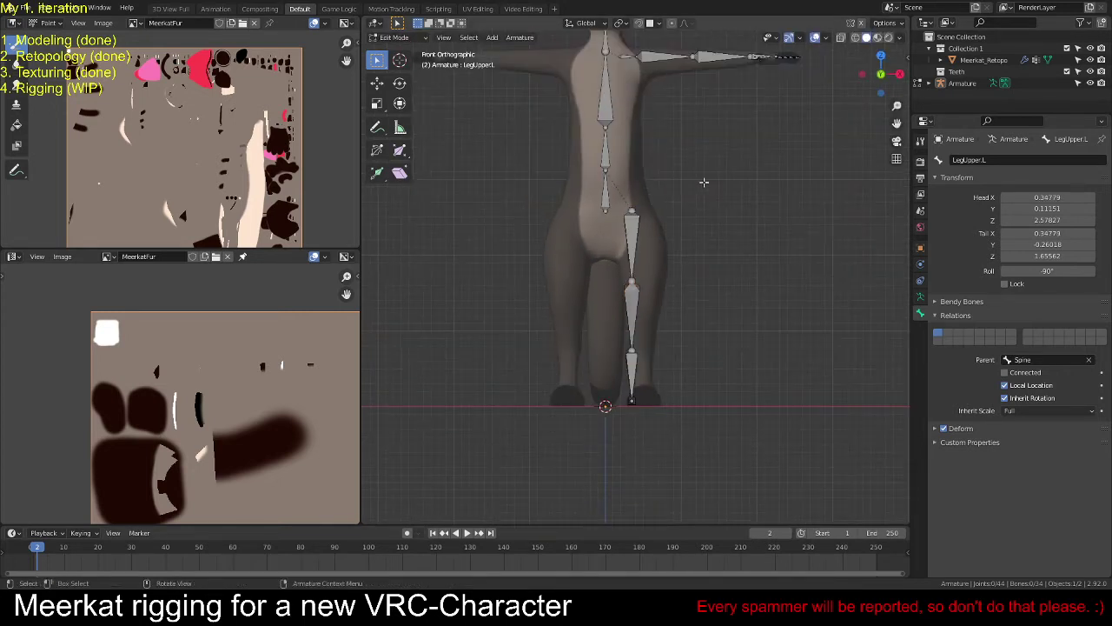
middle_click_drag(704, 183, 707, 286, "shift")
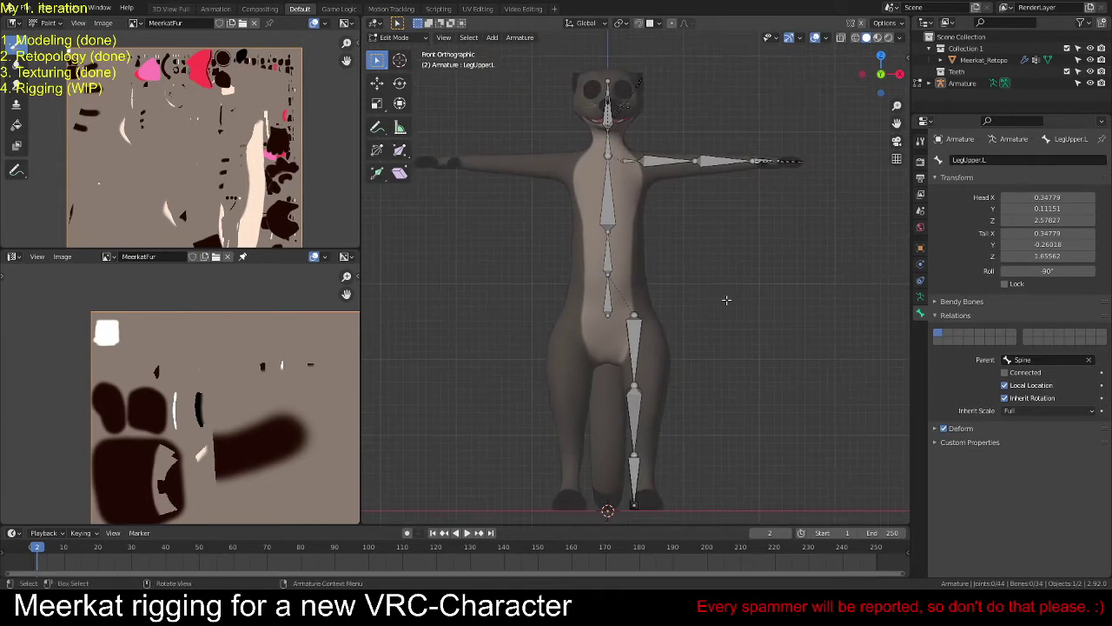
key("KP_3")
scroll(716, 298, "up", 5)
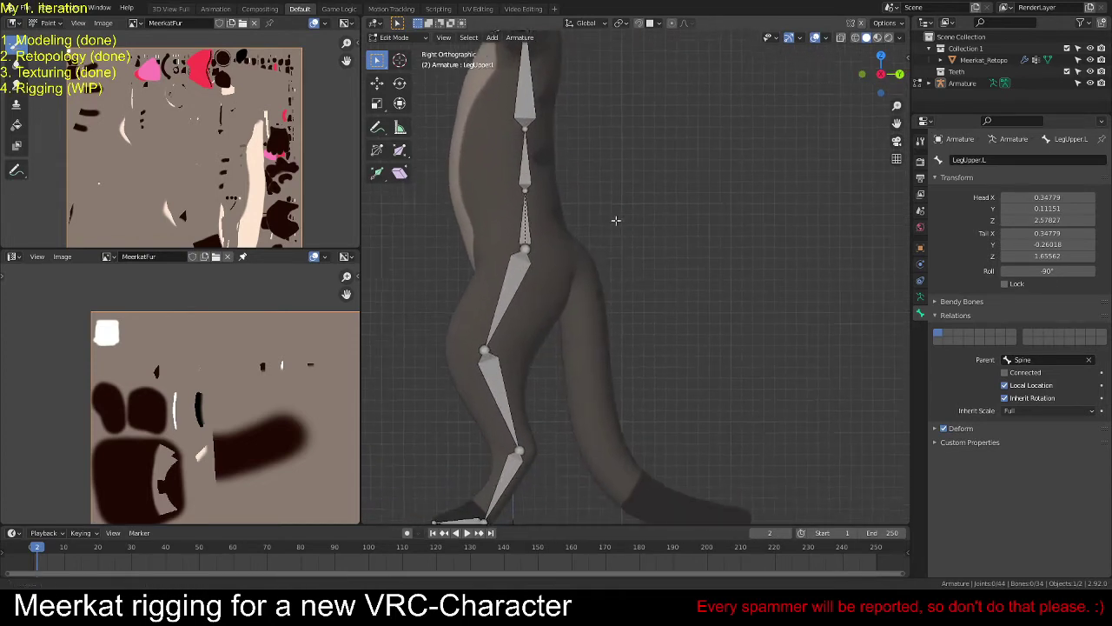
Step: Duplicate the lowest spine bone, place it behind the hips, and rename it Tail
left_click(527, 223)
key("shift+d")
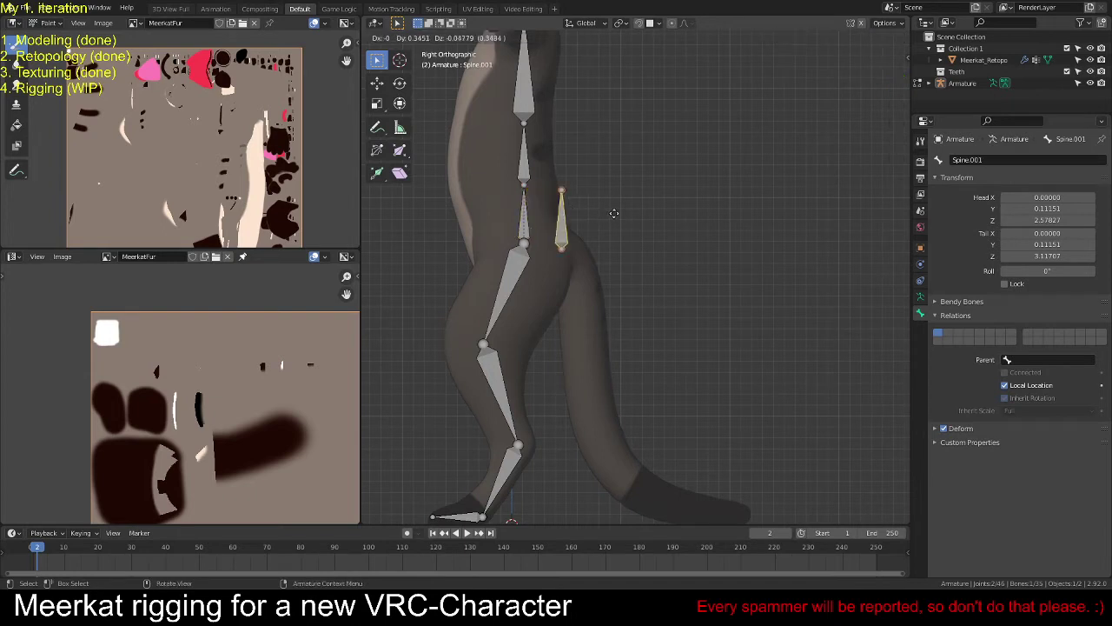
left_click(611, 212)
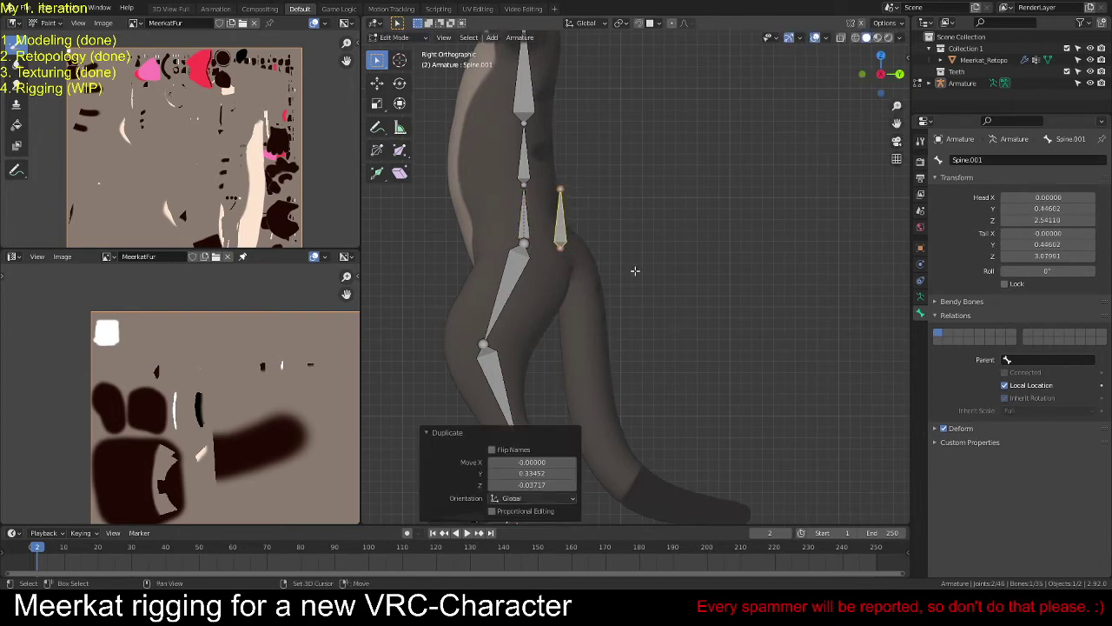
scroll(632, 238, "down", 3, "shift")
scroll(639, 187, "up", 1)
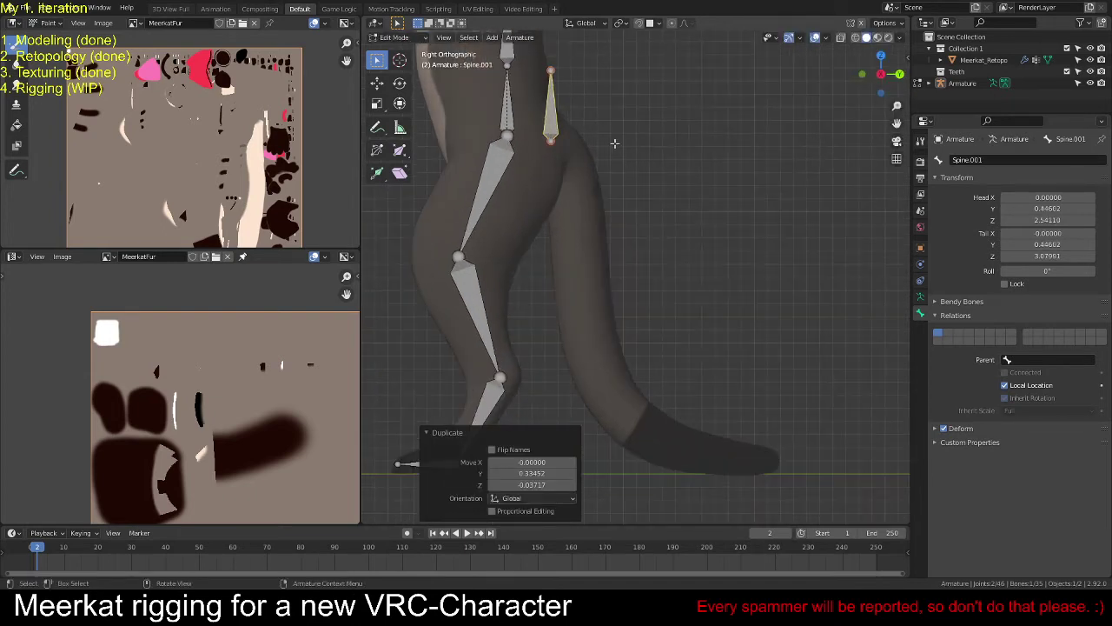
key("F2")
type("Tail")
key("Return")
Step: Reposition the Tail bone's end so it angles back and down
left_click(551, 69)
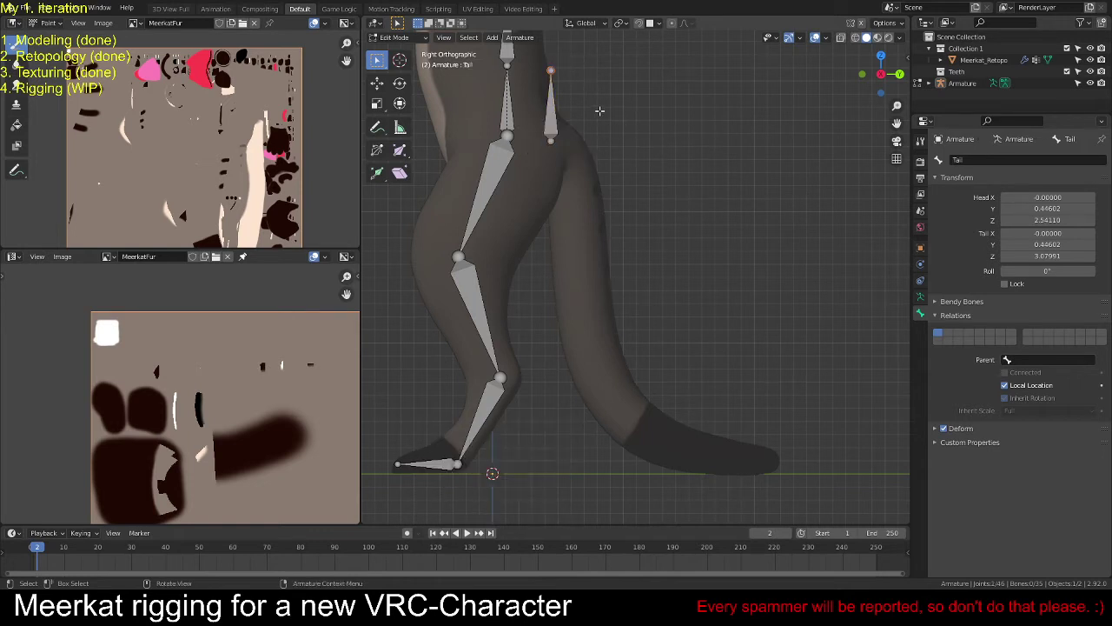
key("g")
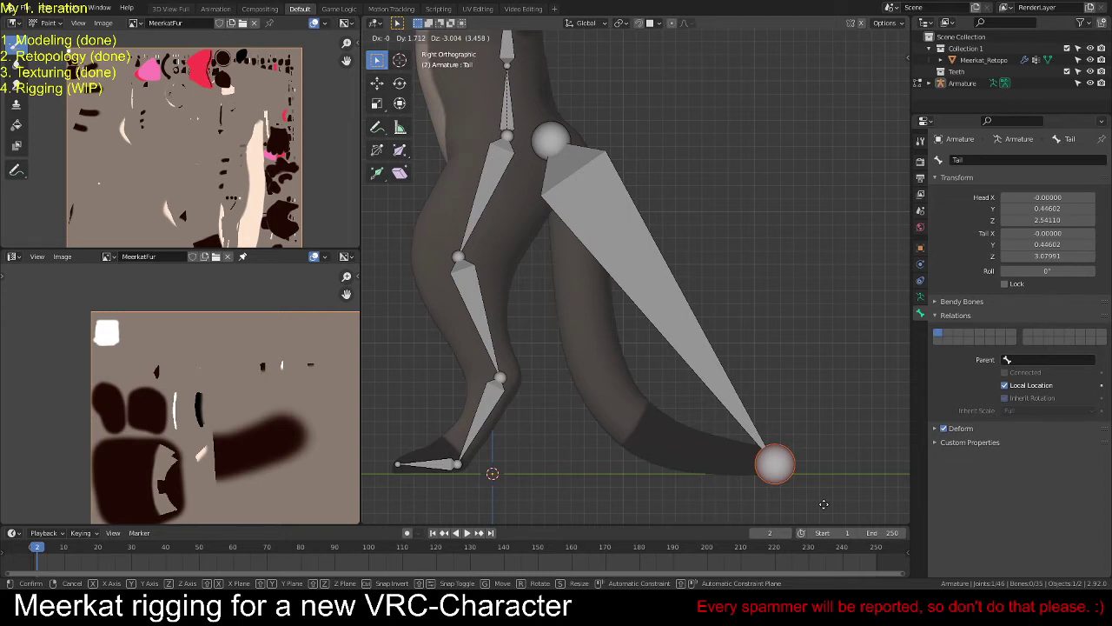
left_click_drag(824, 504, 777, 243)
right_click(777, 244)
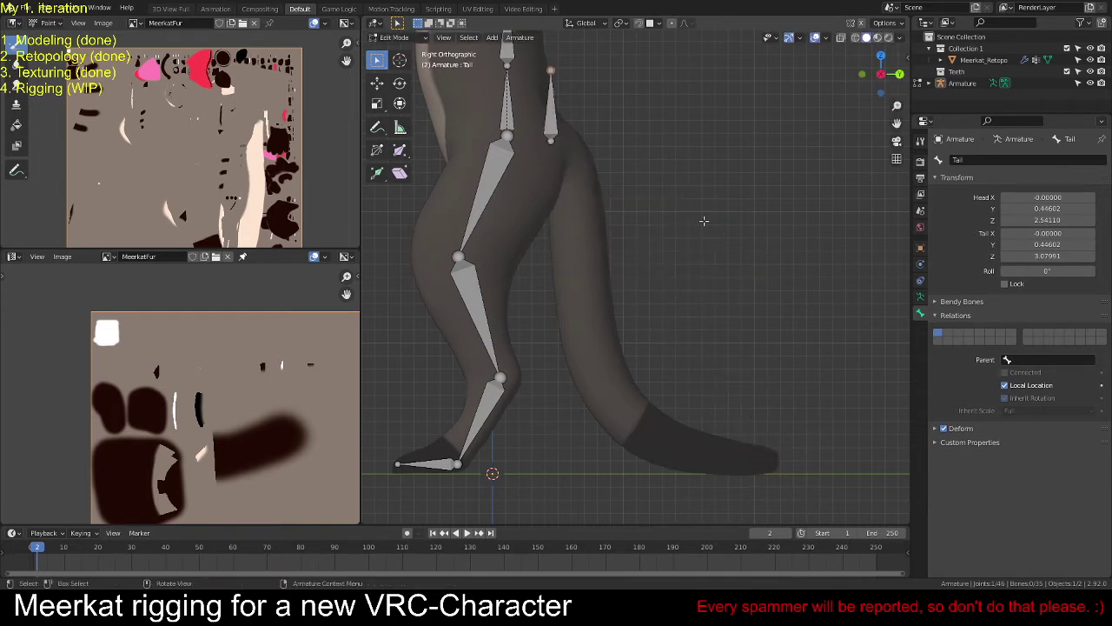
left_click(551, 117)
key("e")
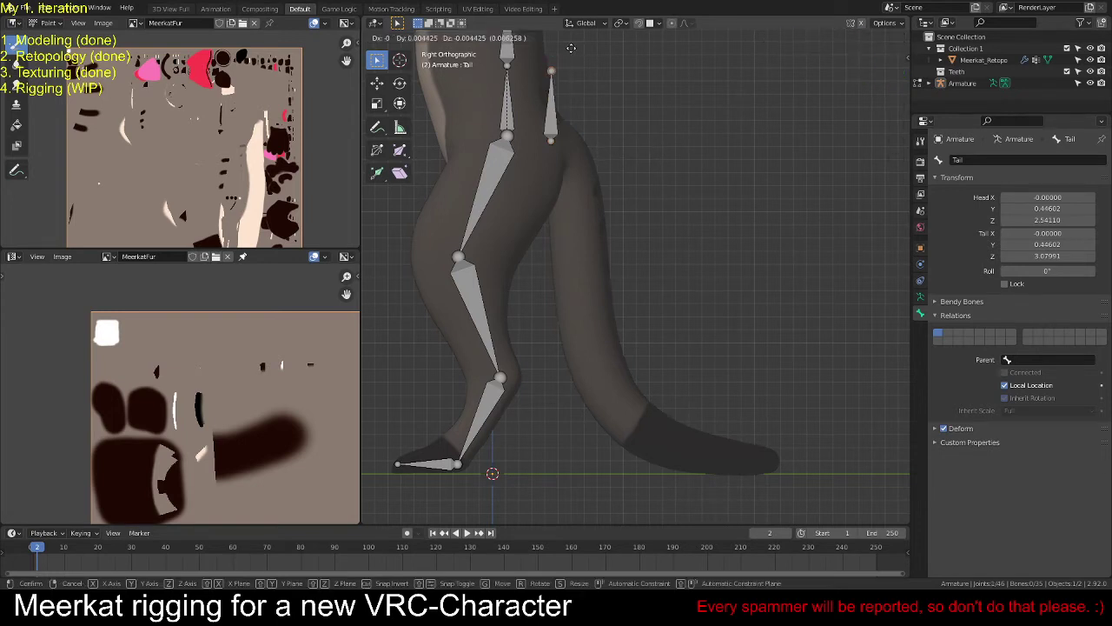
Step: Fix the Tail bone's end and extrude Tail.001 through Tail.005 down the tail
left_click(590, 148)
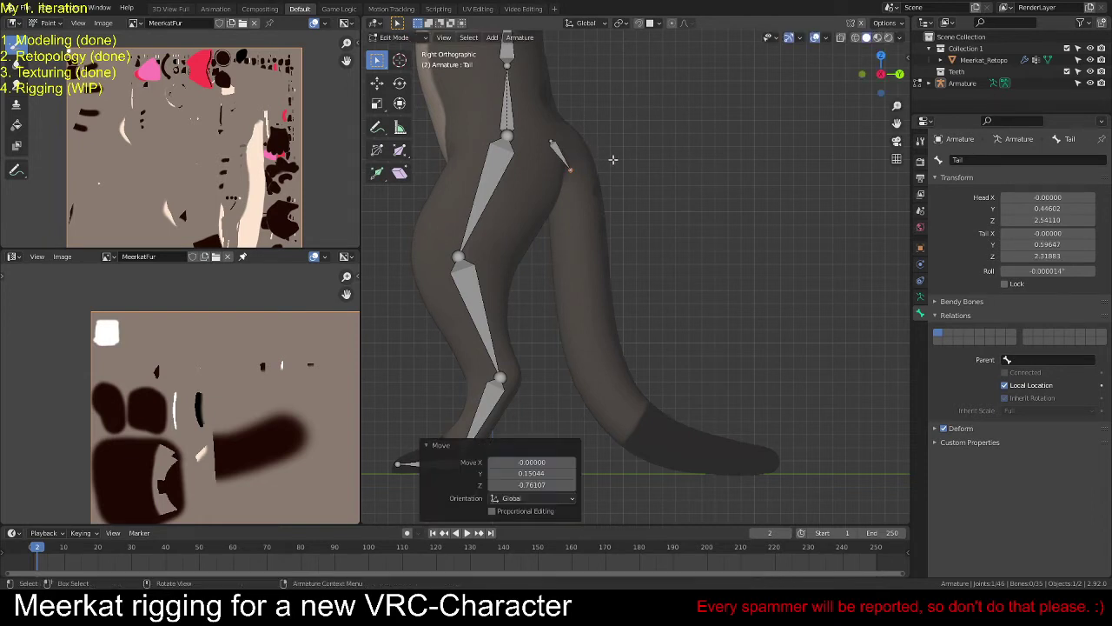
key("e")
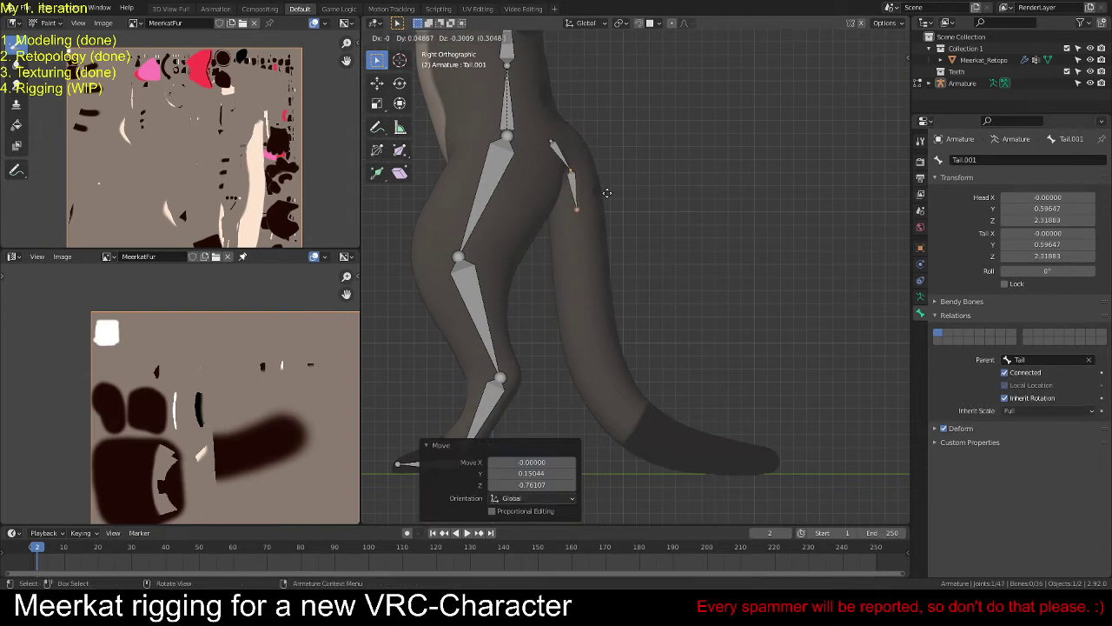
left_click(608, 194)
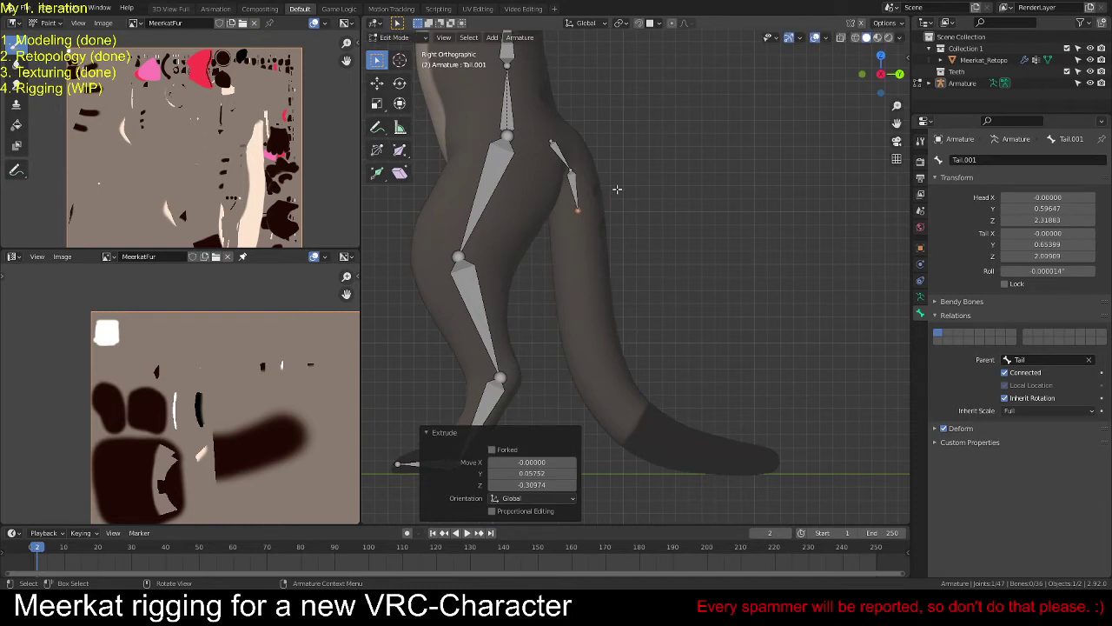
key("e")
left_click(619, 252)
key("e")
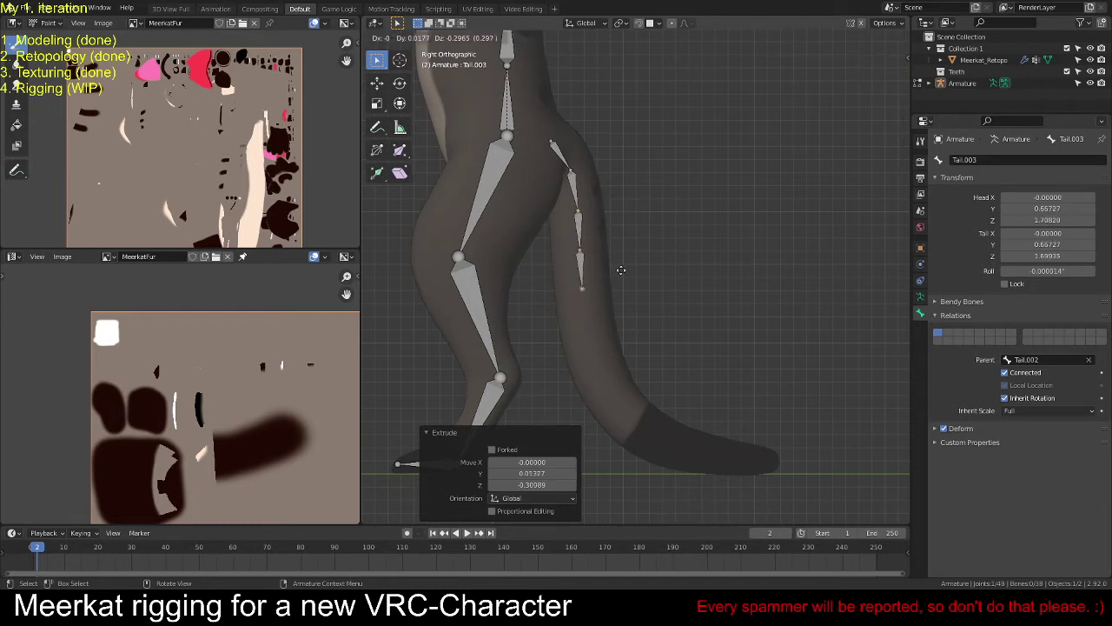
left_click(622, 270)
key("e")
left_click(627, 316)
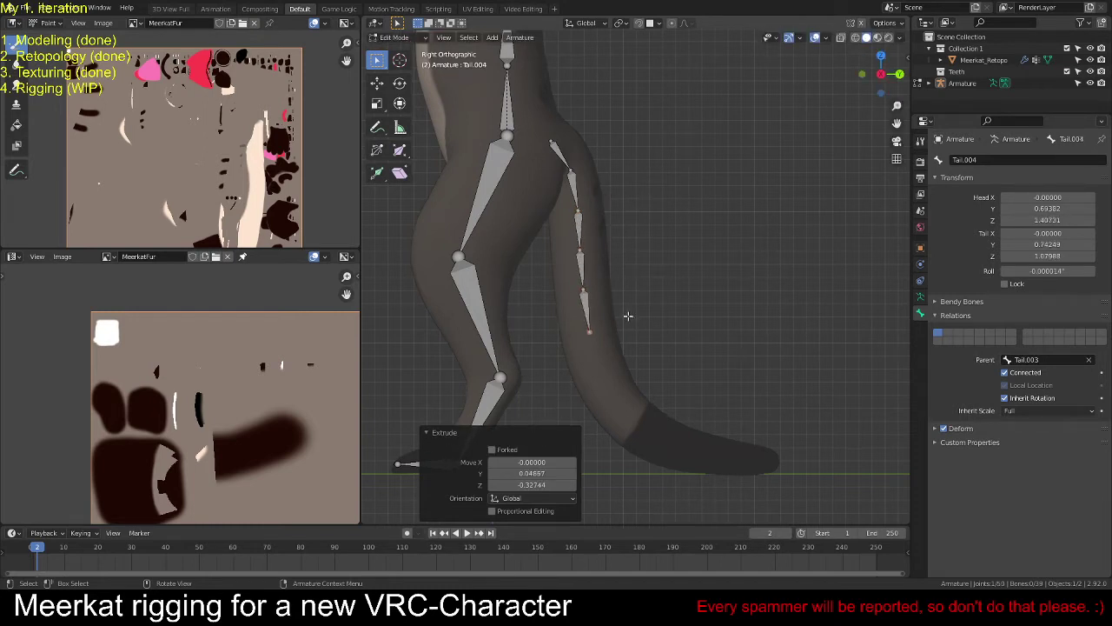
key("e")
left_click(641, 351)
Step: Extrude Tail.006 through Tail.011 along the tail's curve to its tip
key("e")
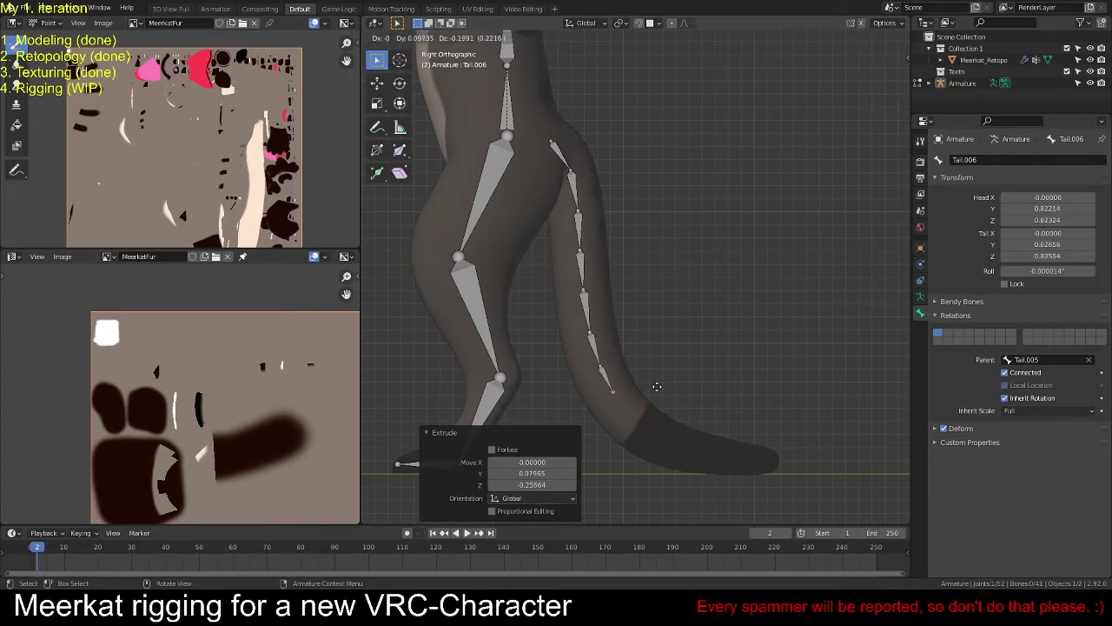
left_click(664, 397)
key("e")
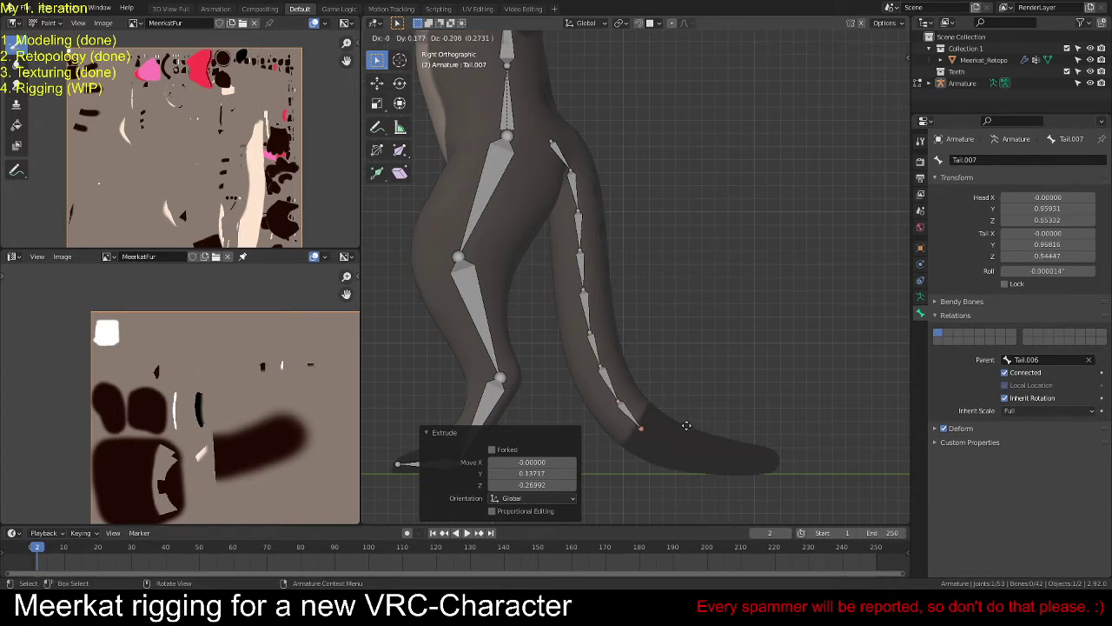
left_click(686, 425)
key("e")
left_click(722, 447)
key("e")
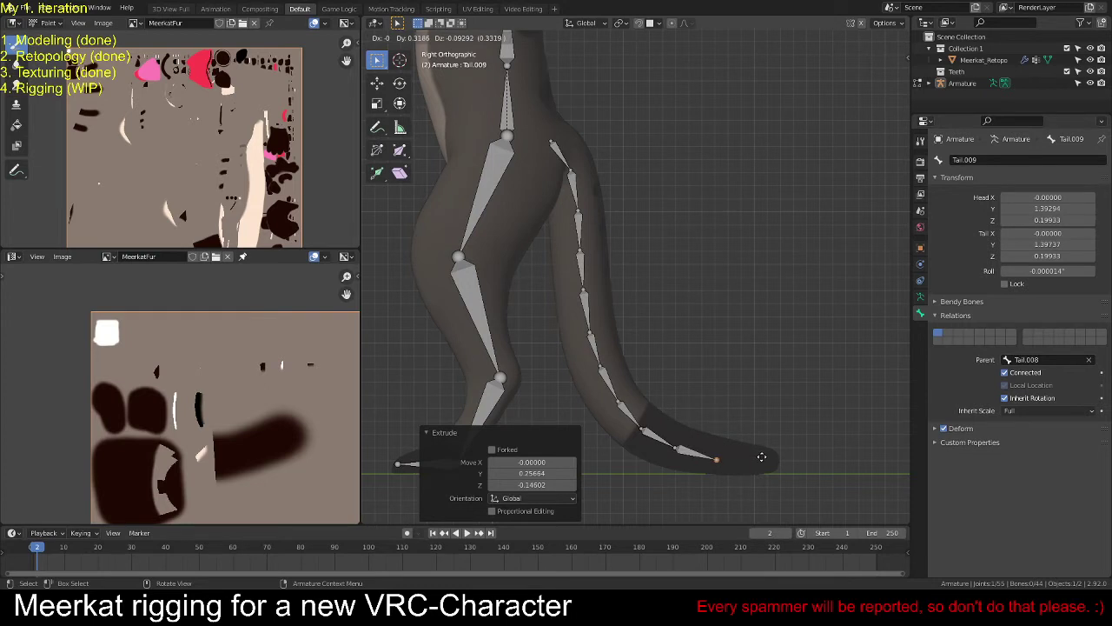
left_click(765, 457)
key("e")
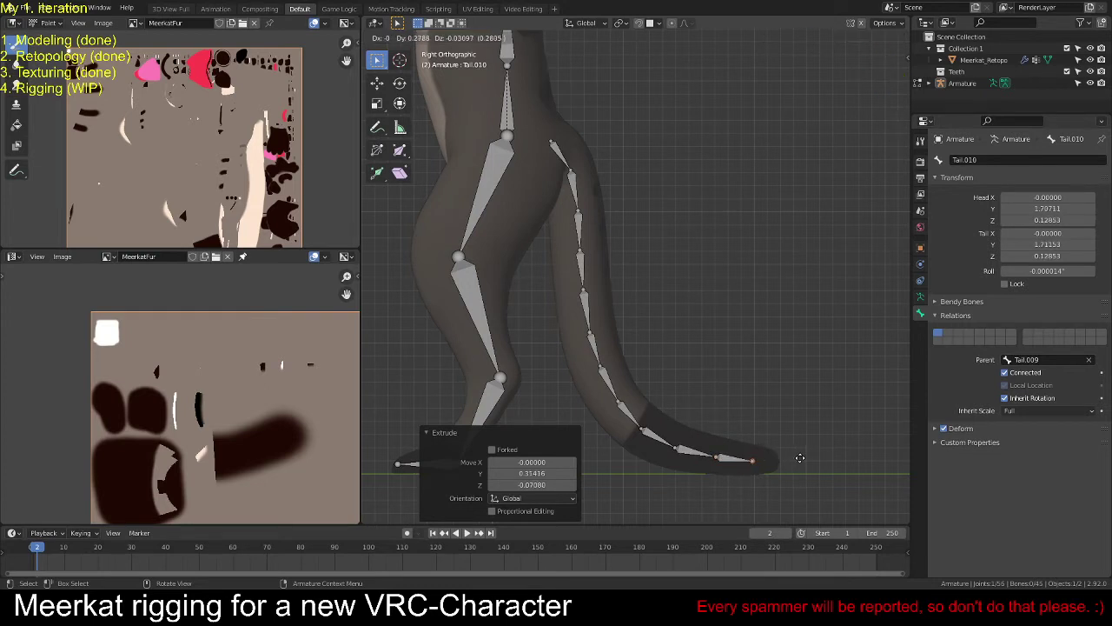
left_click(799, 457)
key("e")
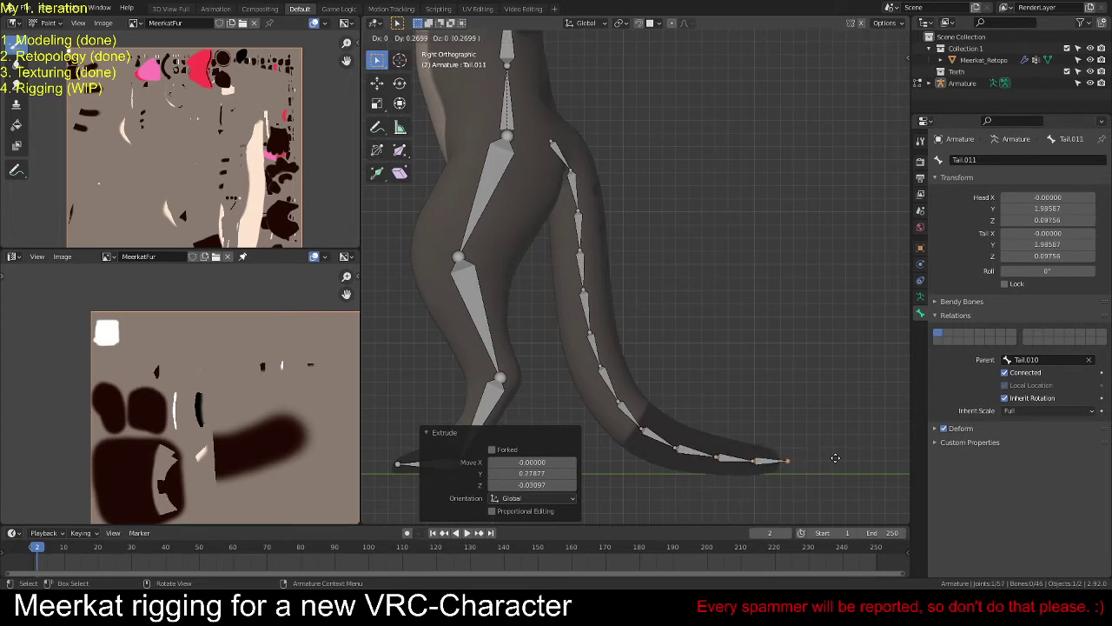
left_click(835, 458)
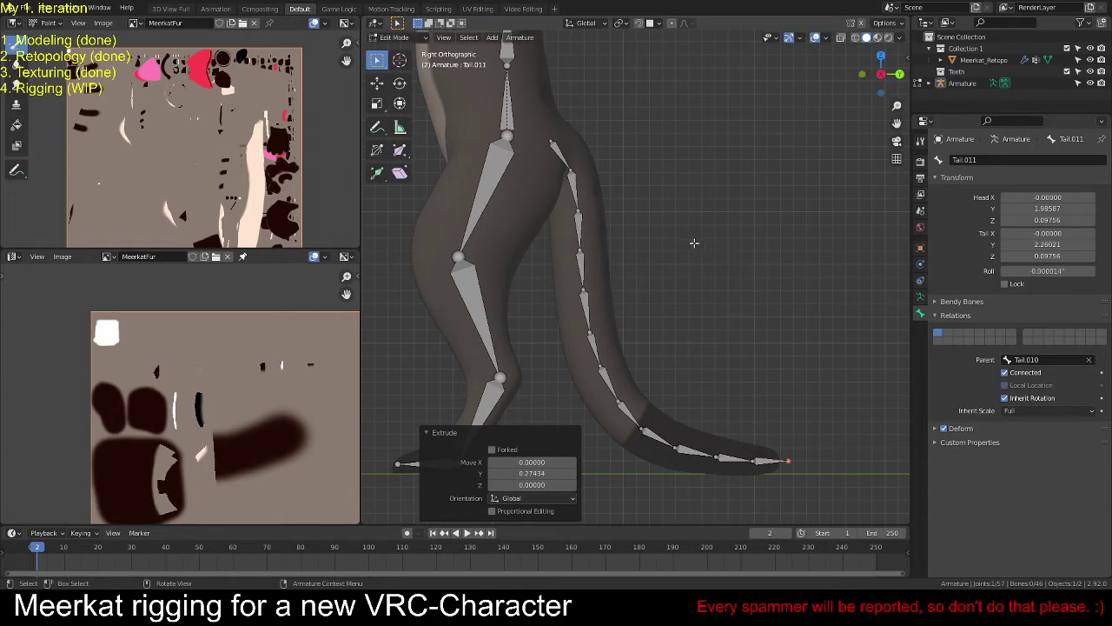
scroll(686, 248, "down", 3)
scroll(678, 245, "up", 3)
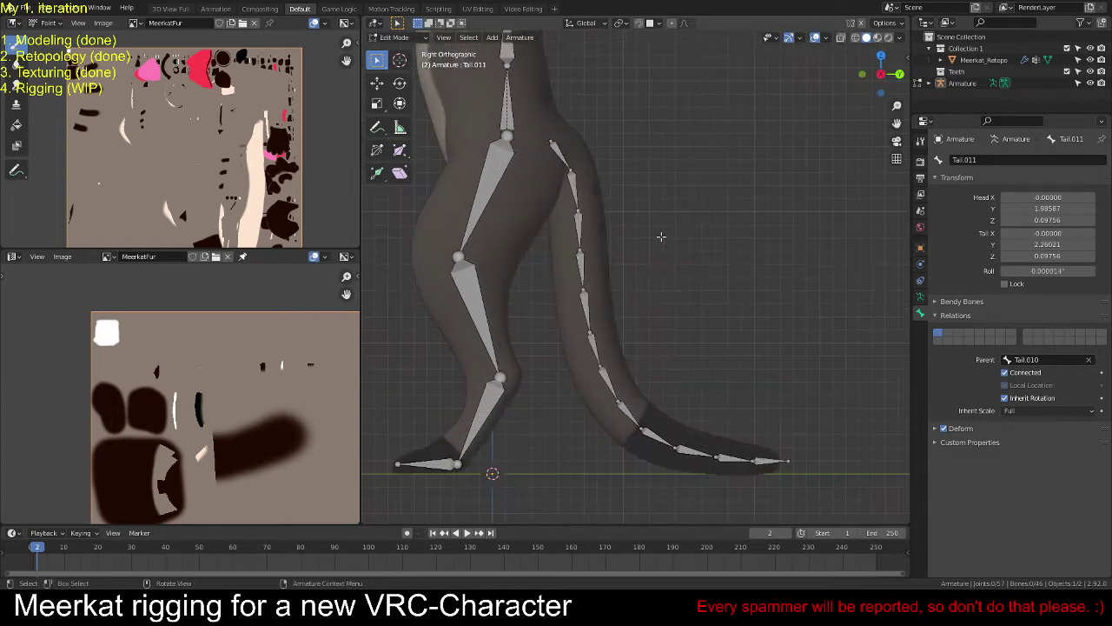
left_click(557, 145)
Step: Set the Tail bone's parent to Spine
left_click(1014, 359)
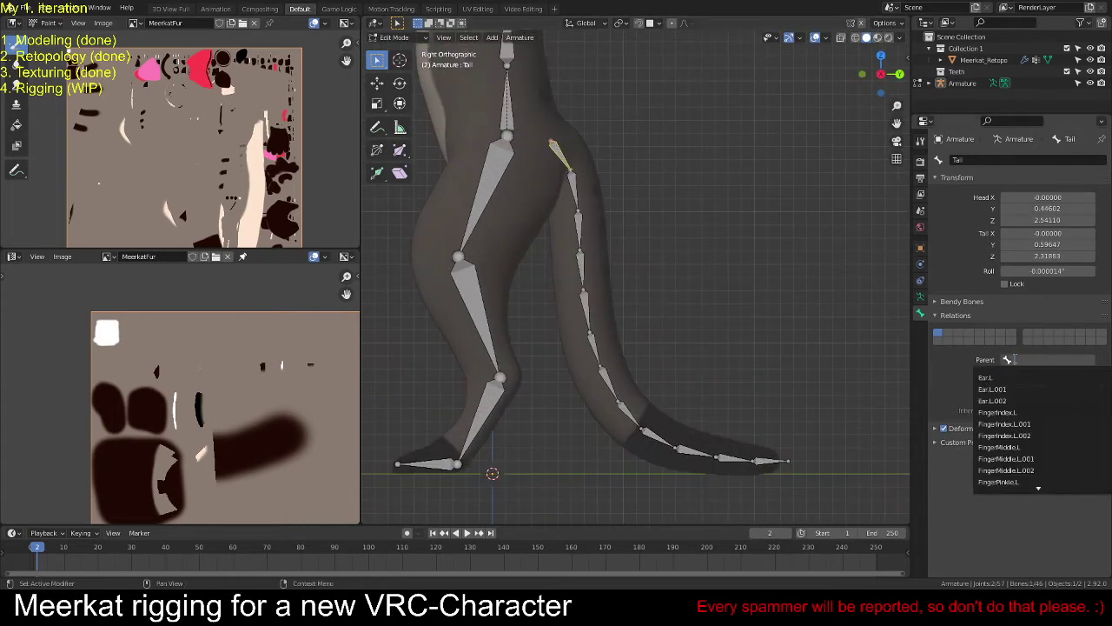
type("Spin")
key("Return")
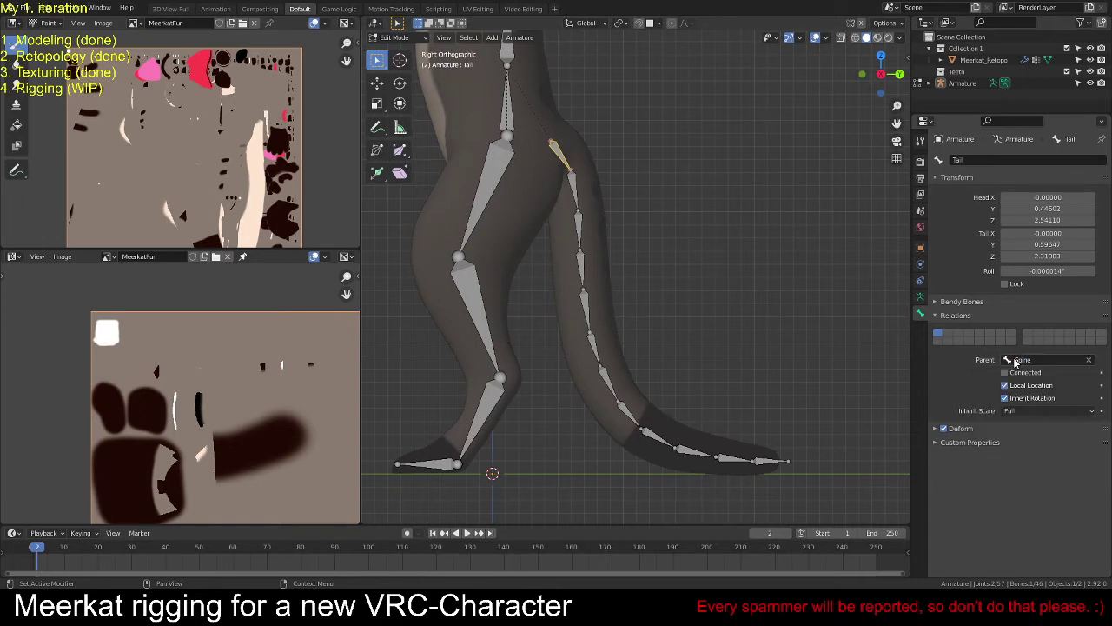
Step: Save incrementally as RetopoTexturedRigging_MeerkatNewOne34.blend from the front view
mouse_move(695, 278)
middle_mouse_down()
mouse_move(618, 224)
mouse_move(695, 258)
middle_mouse_up()
key("KP_1")
scroll(695, 255, "up", 6)
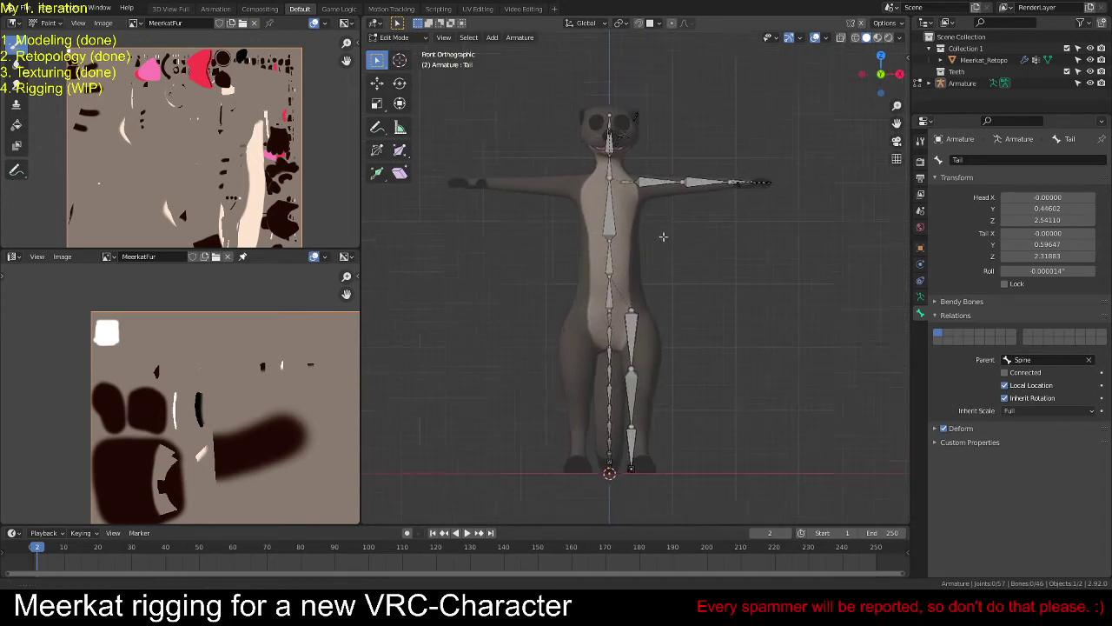
middle_click_drag(605, 256, 702, 218, "shift")
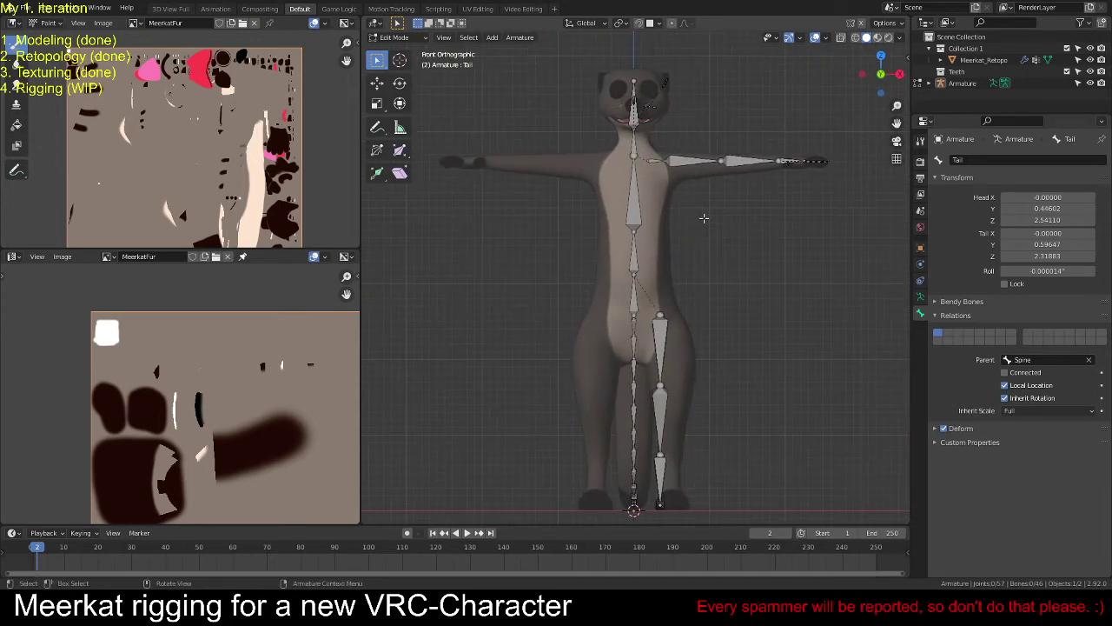
key("ctrl")
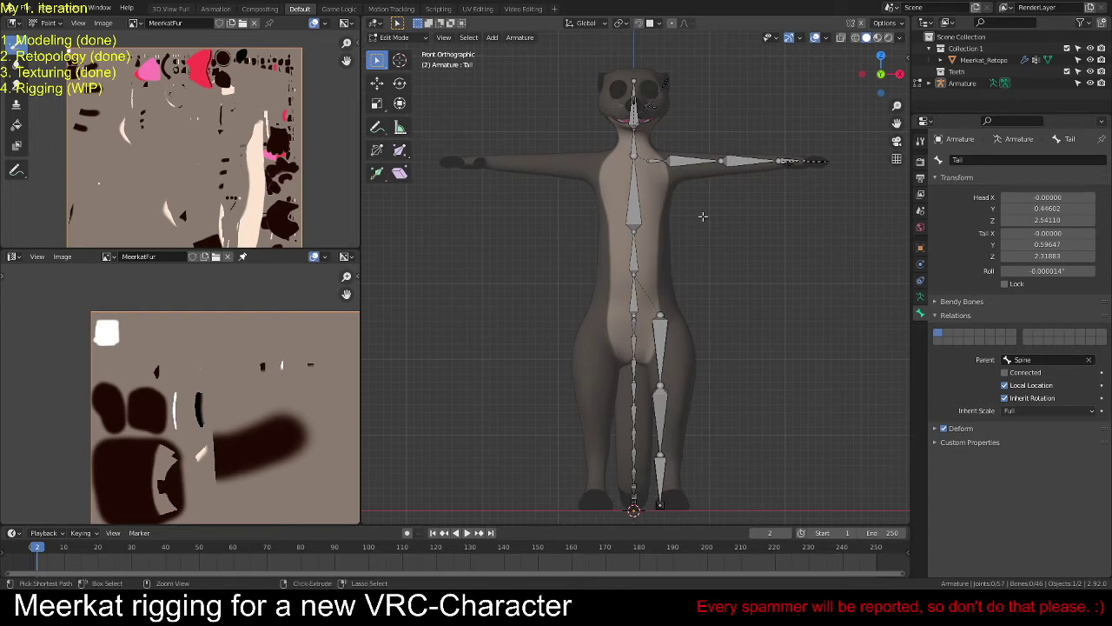
key("ctrl+s")
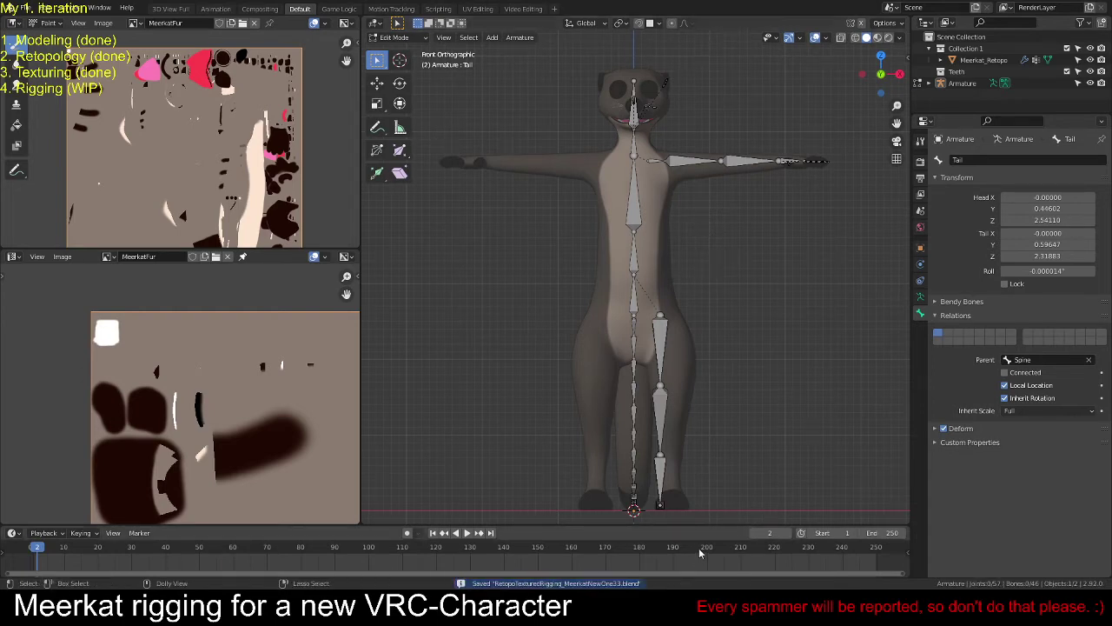
key("ctrl+alt+s")
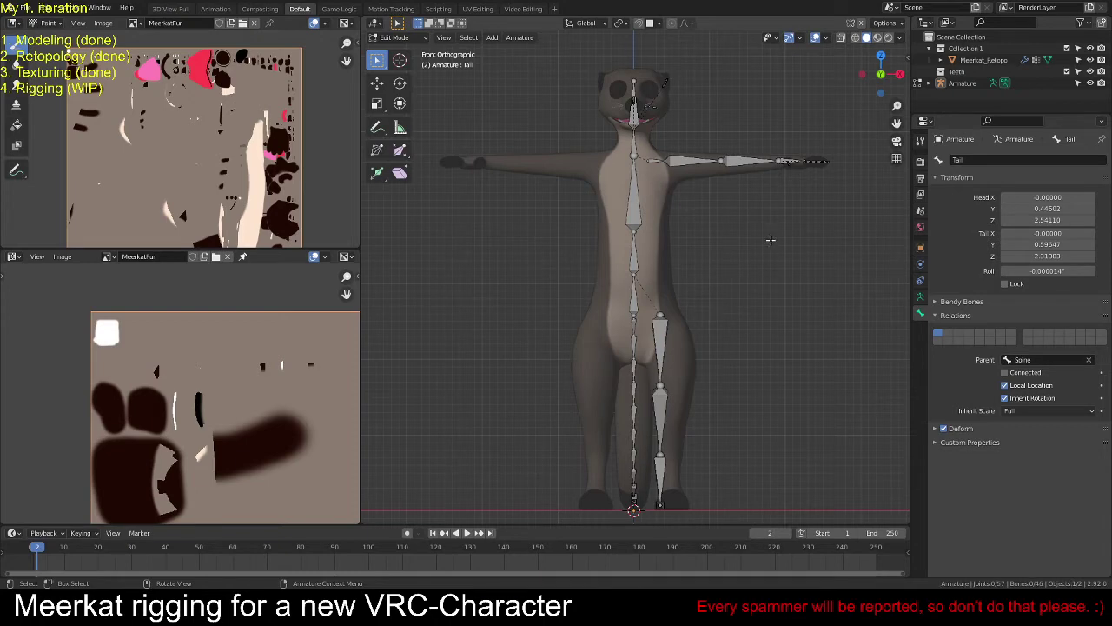
Step: Box-select the one-sided limb and face bones, leaving out the spine
mouse_move(768, 229)
middle_mouse_down("shift")
mouse_move(741, 214)
mouse_move(770, 218)
mouse_move(757, 214)
middle_mouse_up("shift")
key("b")
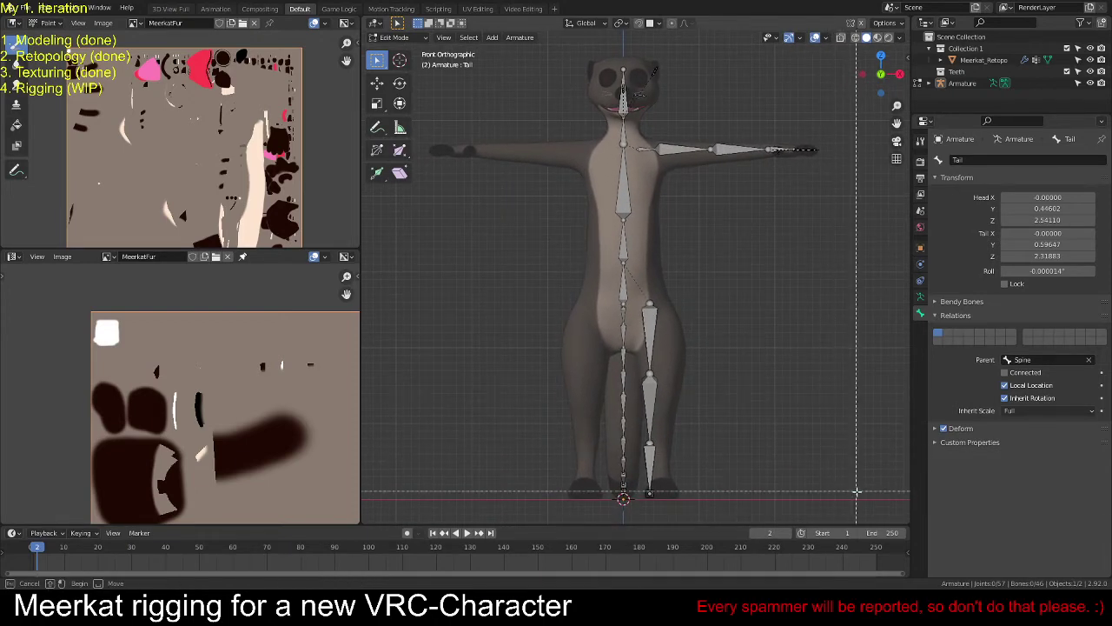
left_click_drag(861, 509, 630, 49)
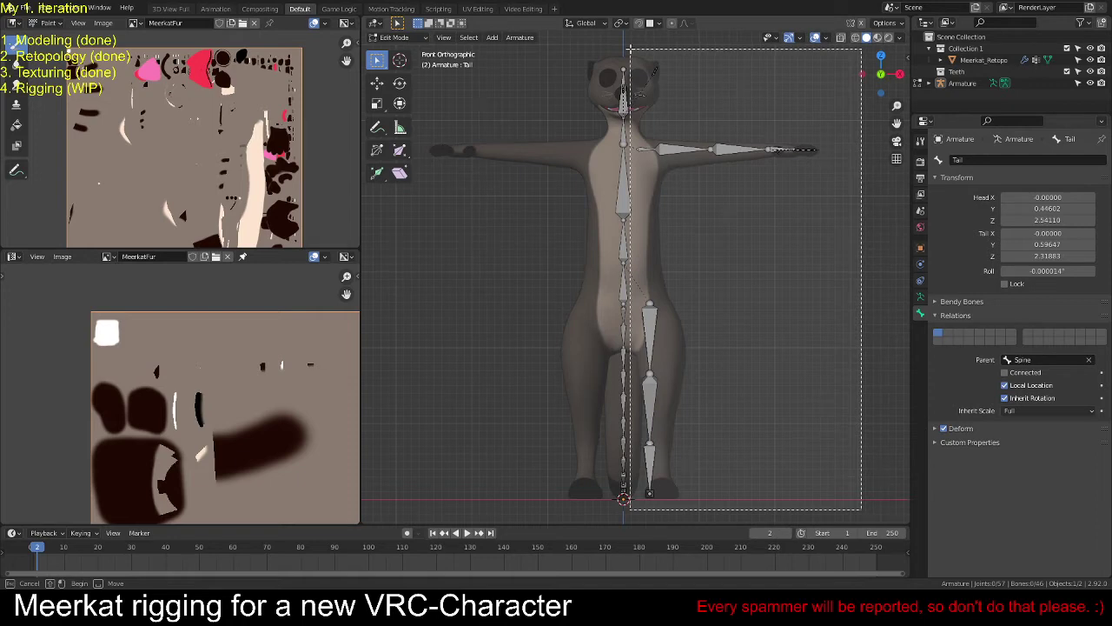
left_click_drag(630, 49, 633, 49)
Step: Symmetrize the selected bones, deselect all, and return to Object Mode
key("F3")
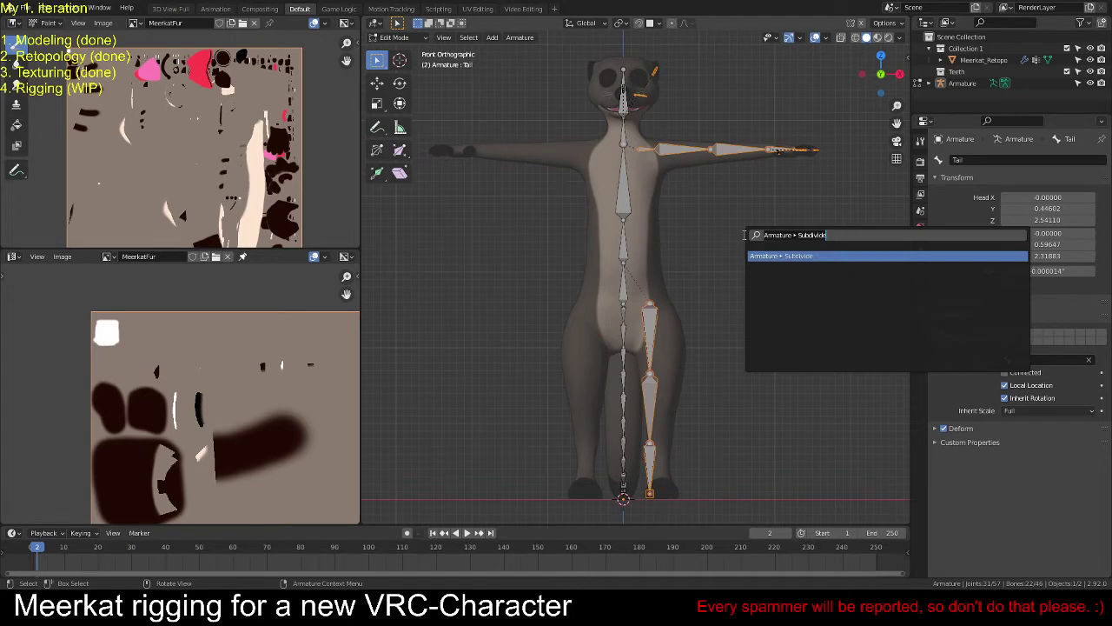
type("symm")
key("Down")
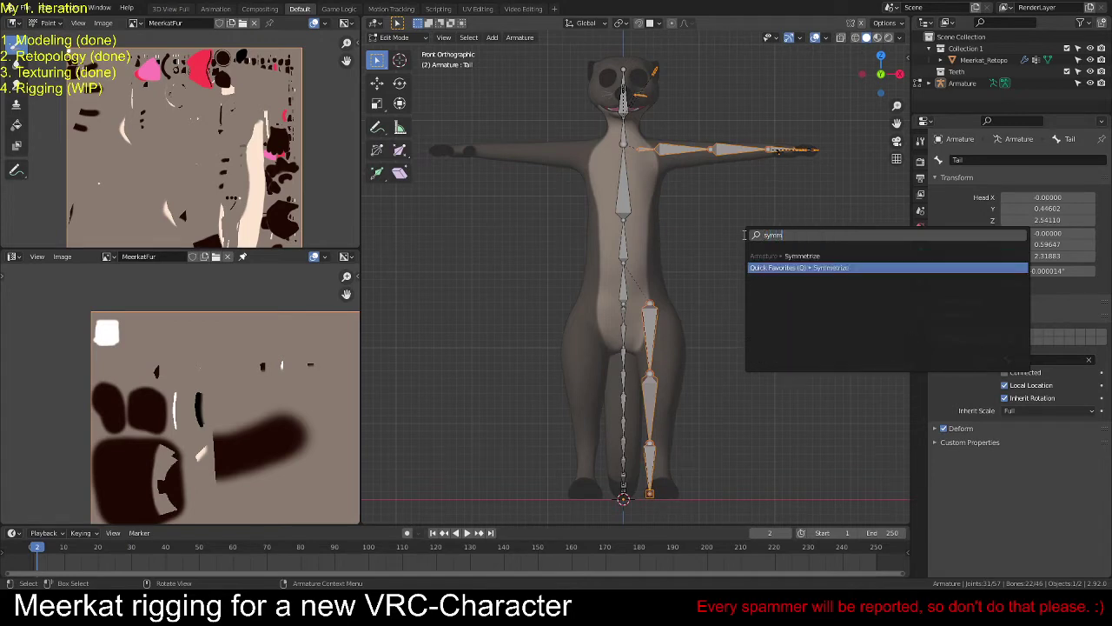
key("Return")
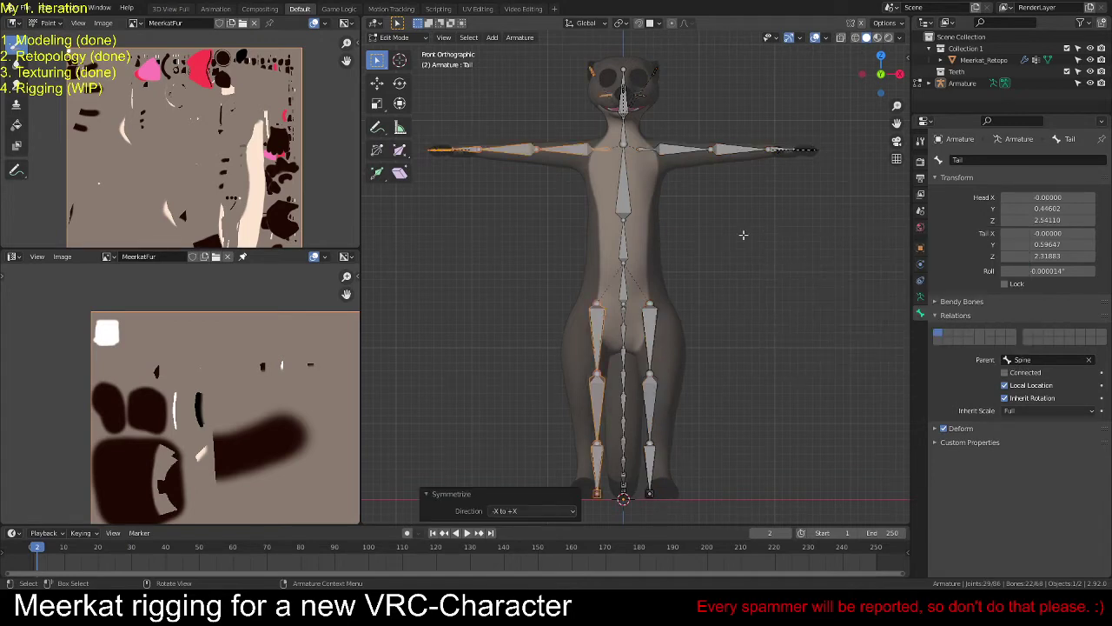
key("alt+a")
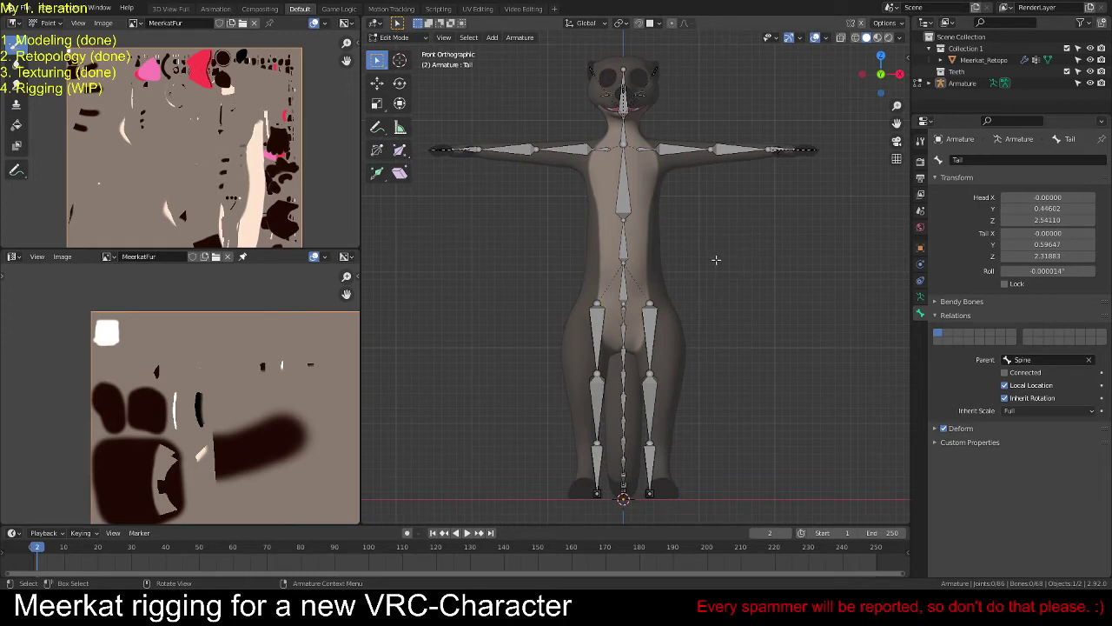
key("Tab")
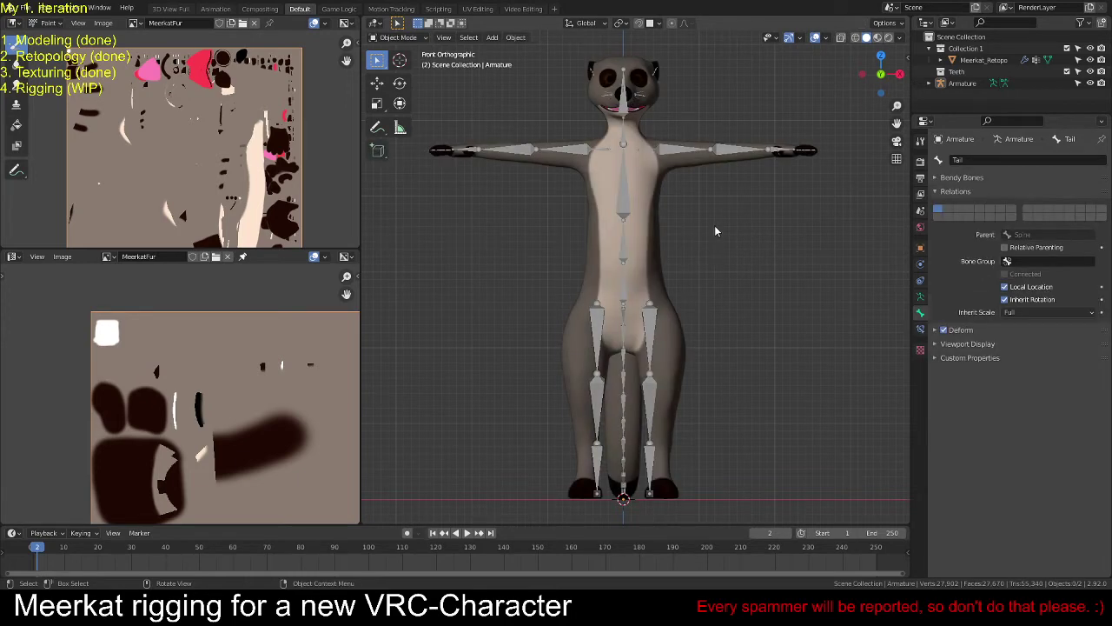
Step: Inspect the rig side-on in Right Orthographic view and save RetopoTexturedRigging_MeerkatNewOne34.blend
middle_click_drag(704, 239, 749, 274)
scroll(740, 277, "up", 3)
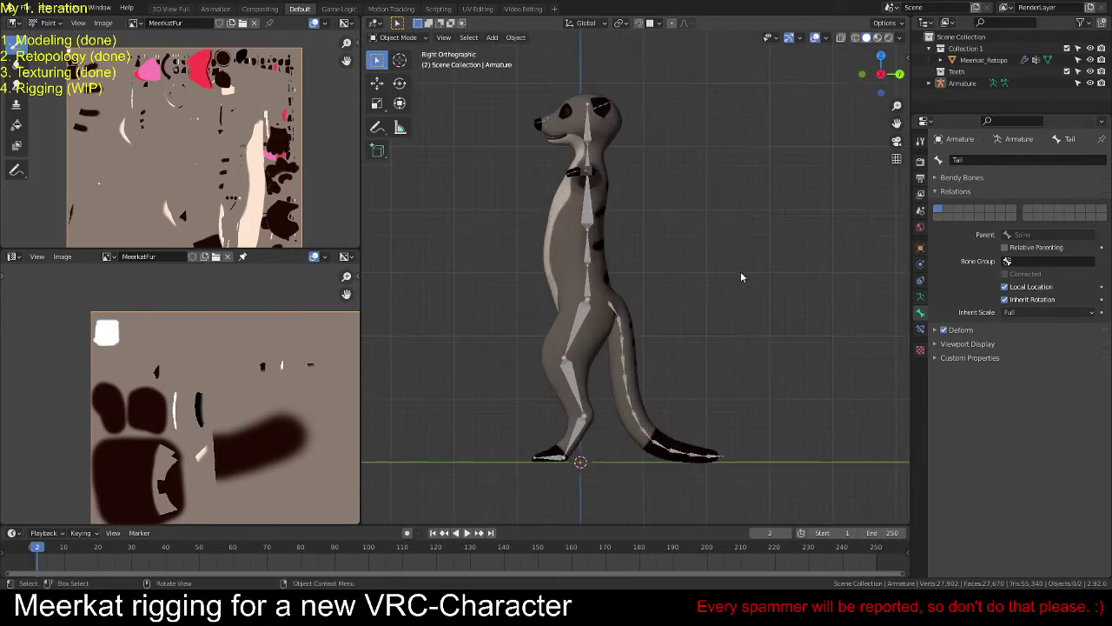
scroll(740, 276, "up", 2)
mouse_move(650, 247)
middle_mouse_down("shift")
mouse_move(676, 265)
mouse_move(671, 253)
middle_mouse_up("shift")
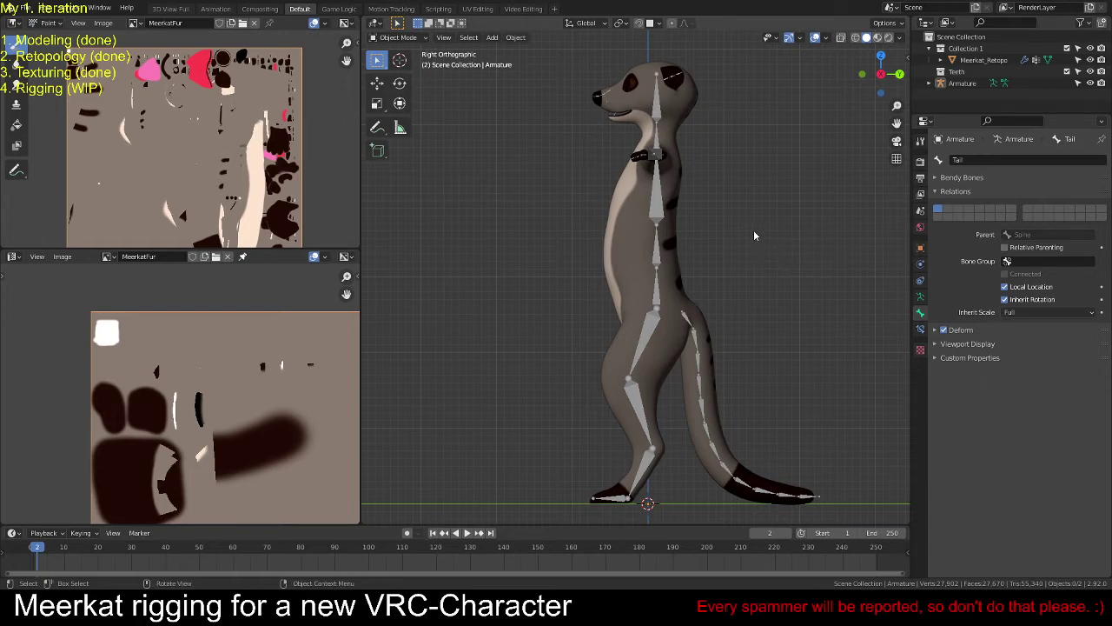
key("ctrl+s")
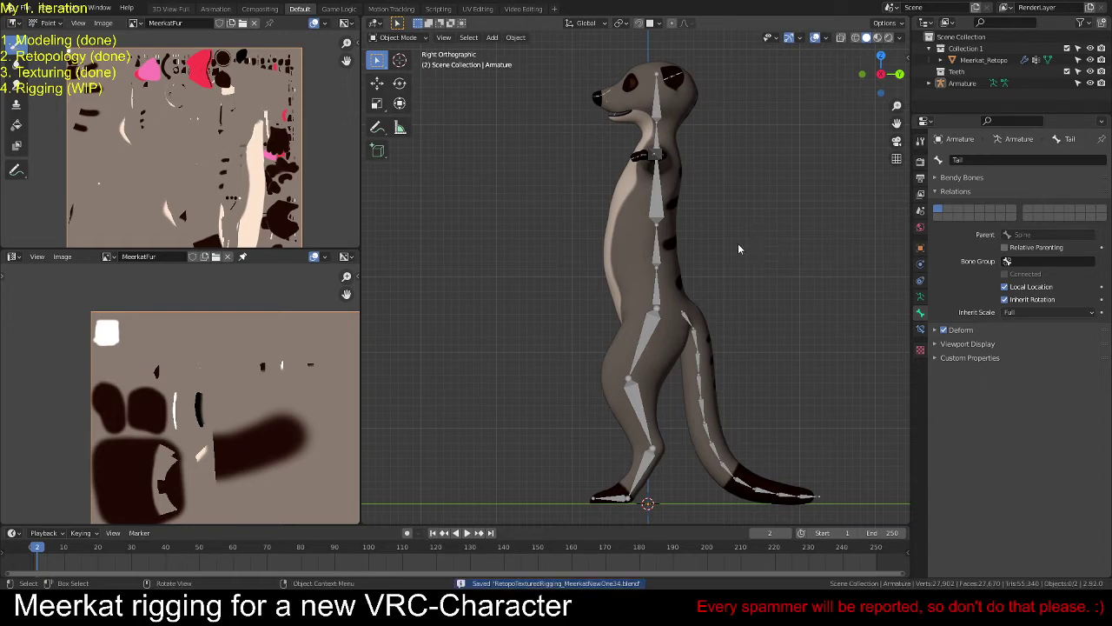
key("ctrl")
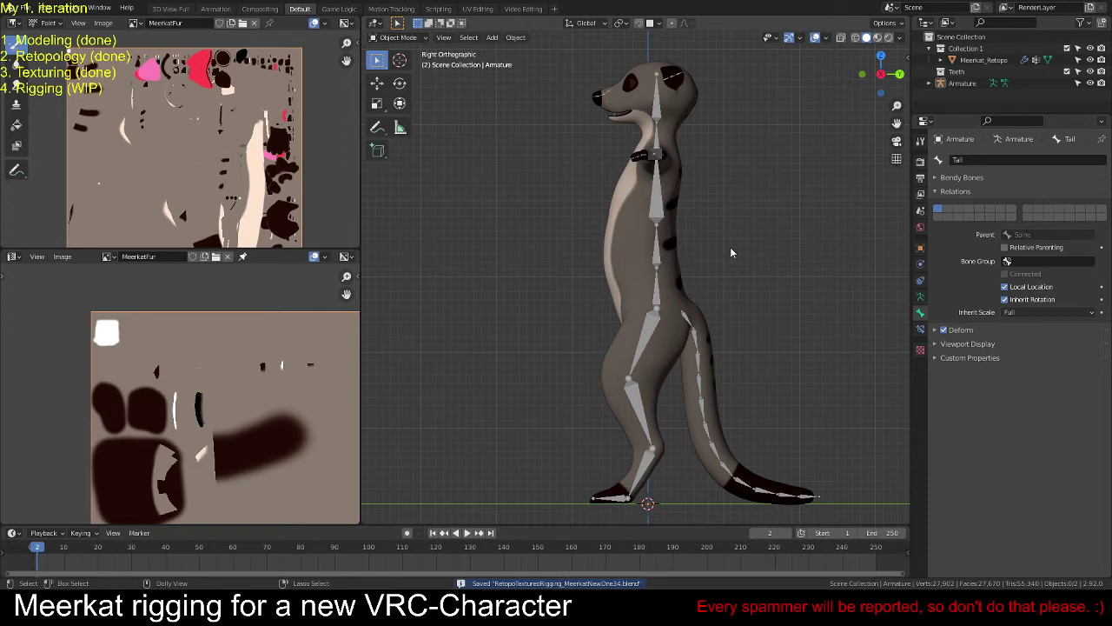
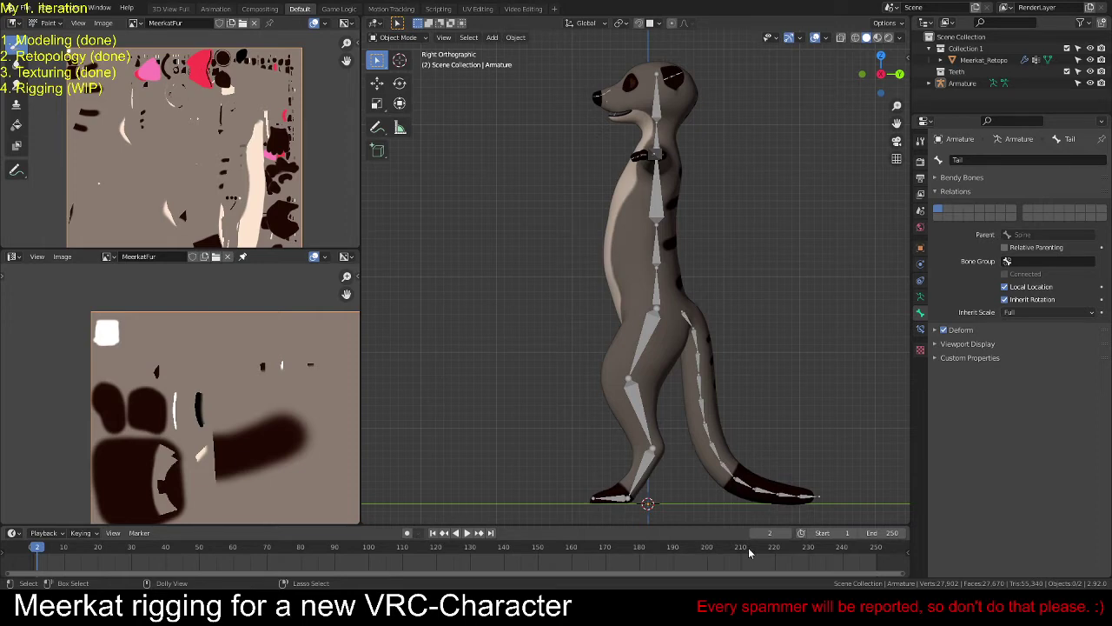
Step: Save the meerkat file and put its armature into Edit Mode
key("ctrl+s")
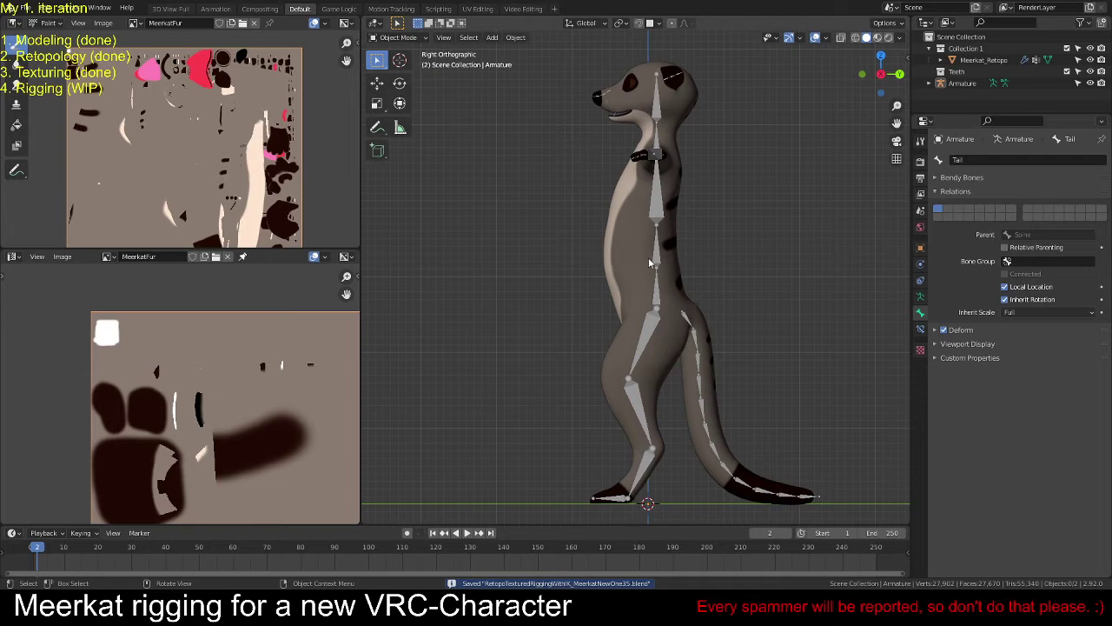
left_click(659, 115)
key("Tab")
Step: Inspect the Foot.L, Spine and LegUpper.L bones, confirming LegUpper.L is parented to Spine
scroll(713, 324, "up", 2)
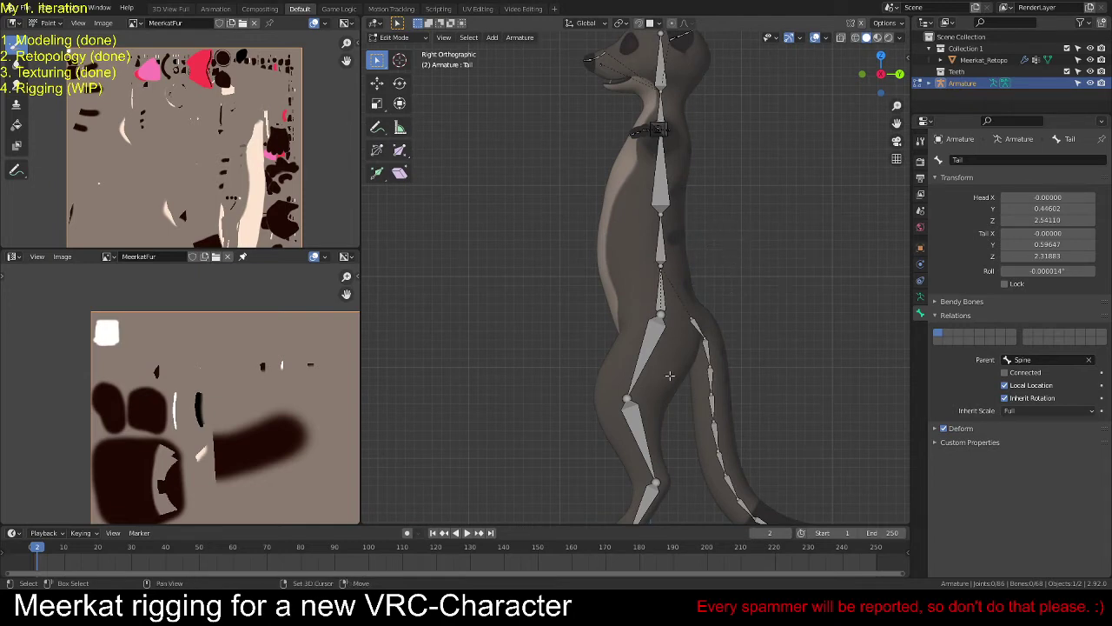
middle_click_drag(673, 401, 683, 304, "shift")
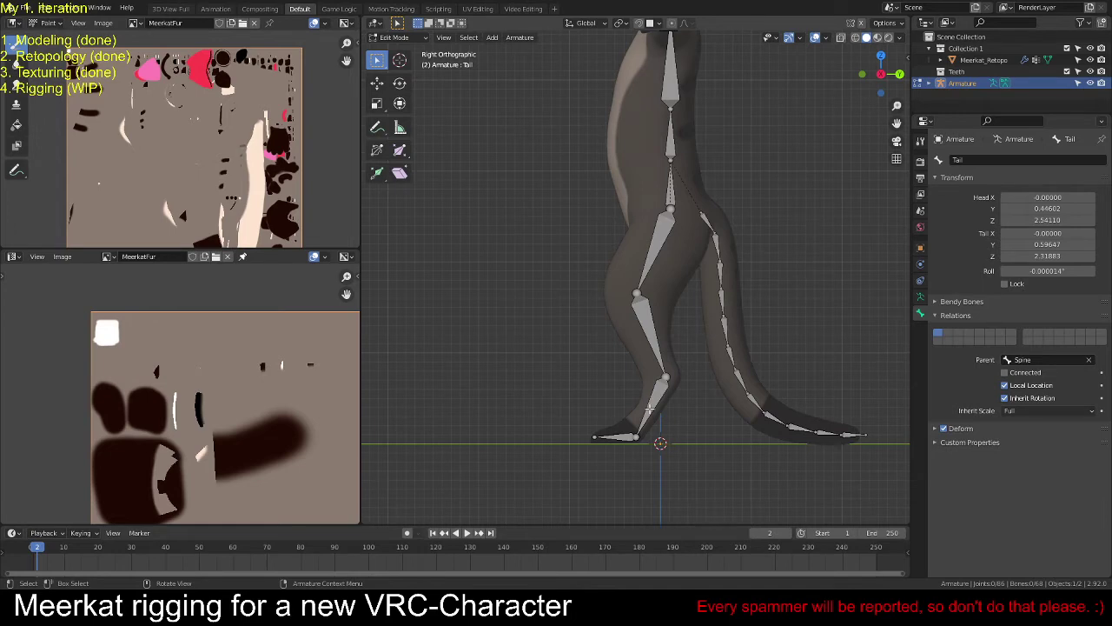
left_click(651, 408)
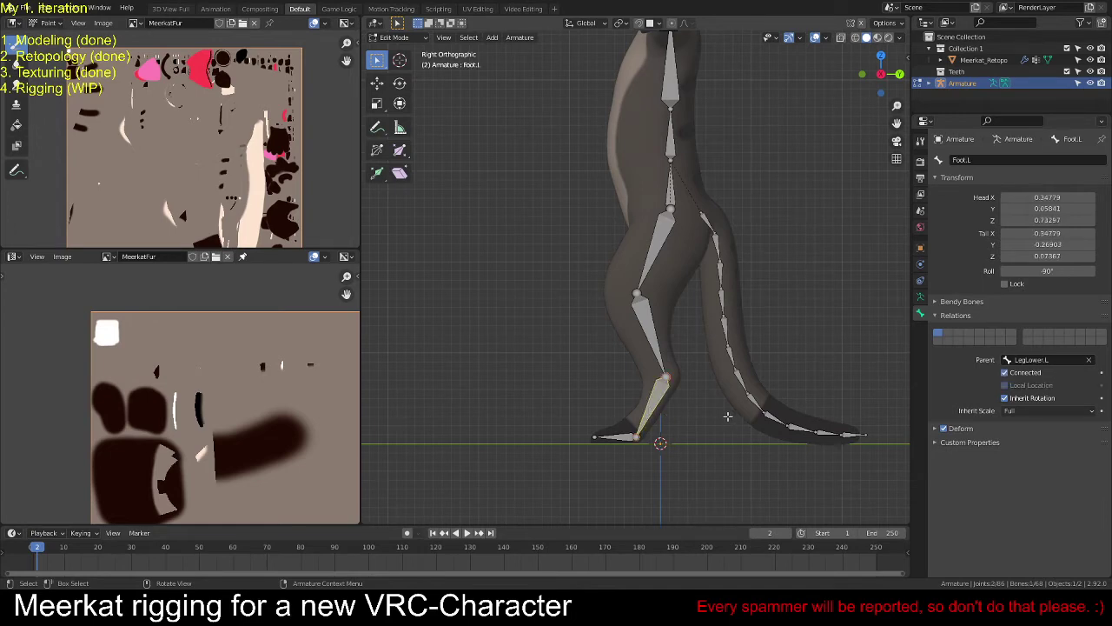
left_click(659, 180)
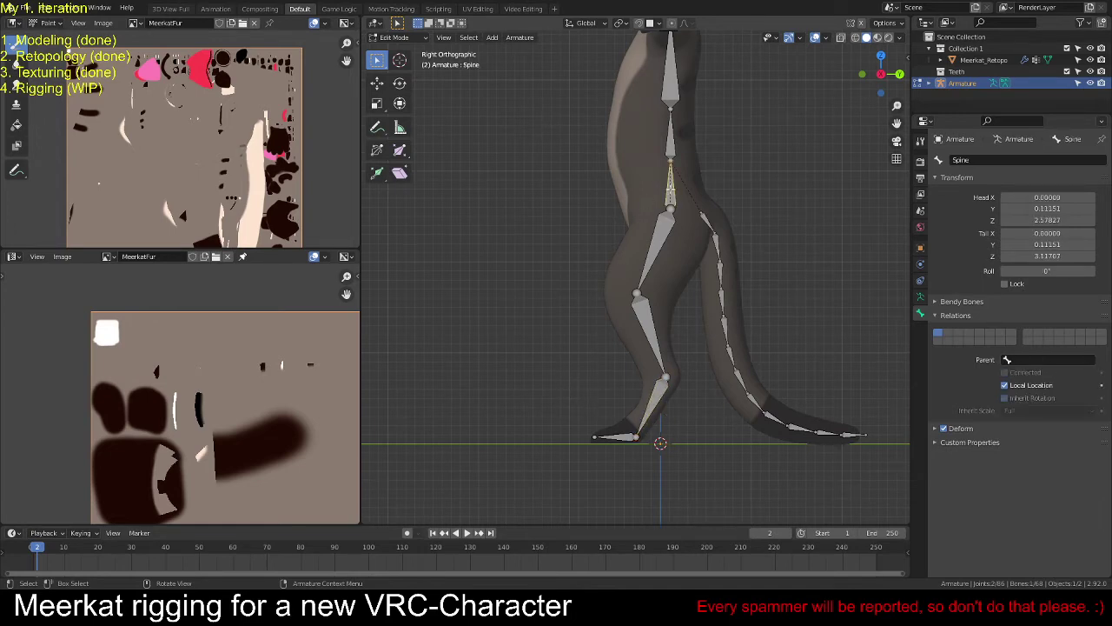
scroll(713, 260, "up", 4, "shift")
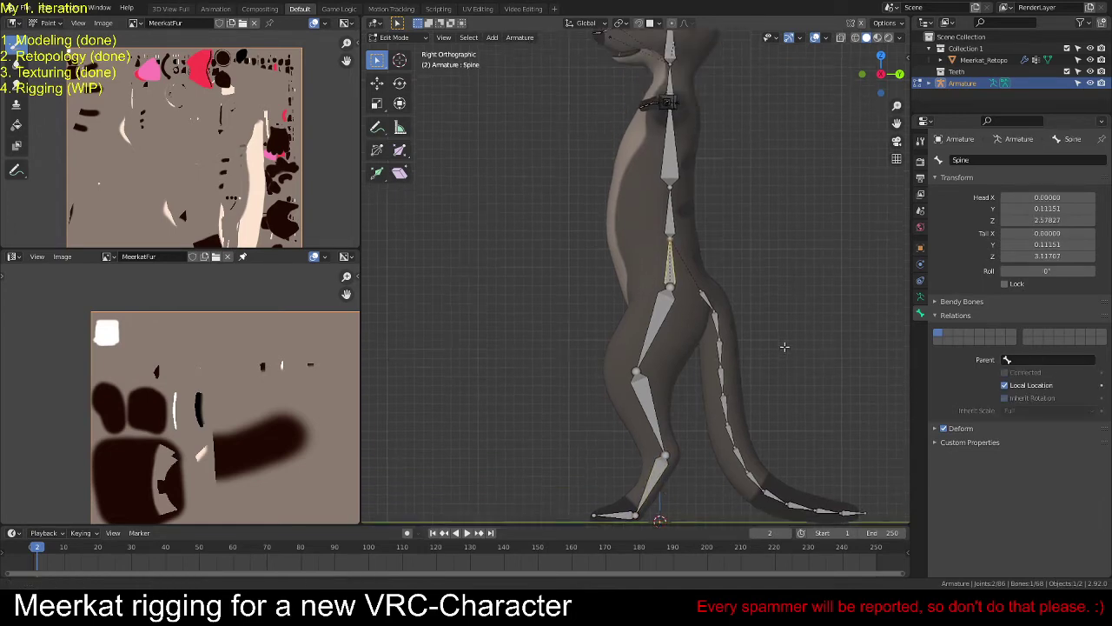
left_click(652, 342)
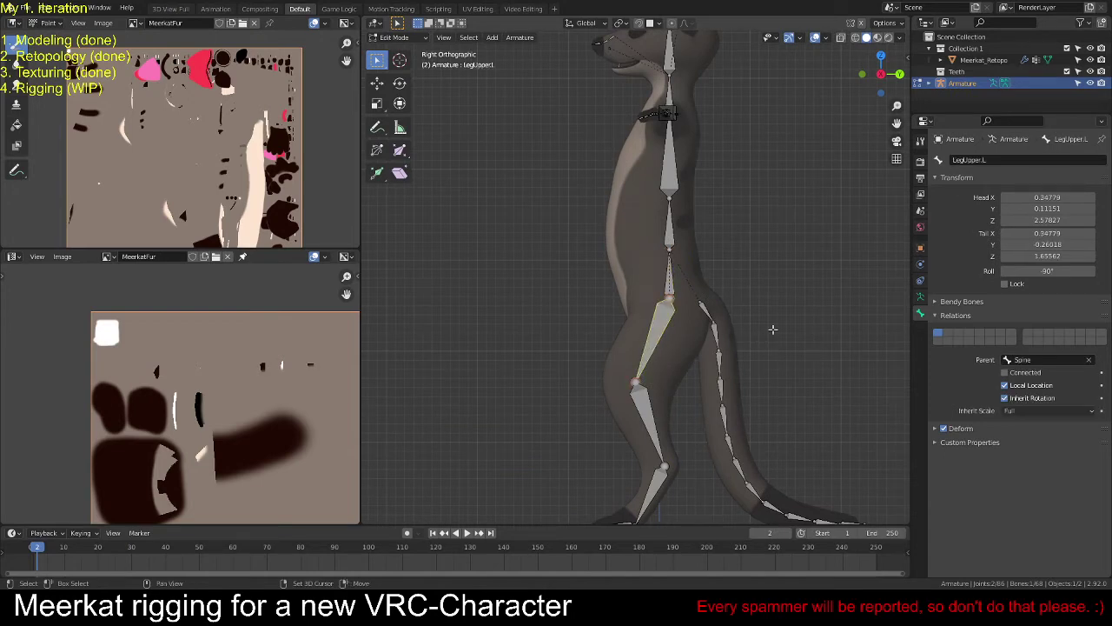
Step: Check the rig in front and right-side orthographic views
scroll(772, 330, "down", 5)
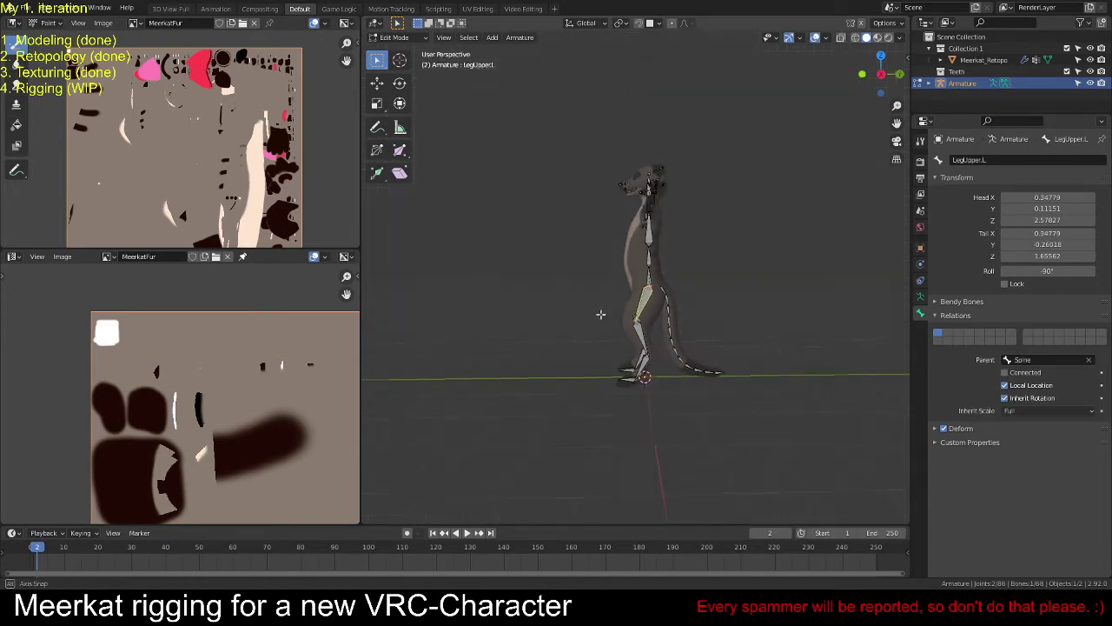
middle_click_drag(600, 316, 745, 338)
key("KP_1")
scroll(745, 338, "up", 4)
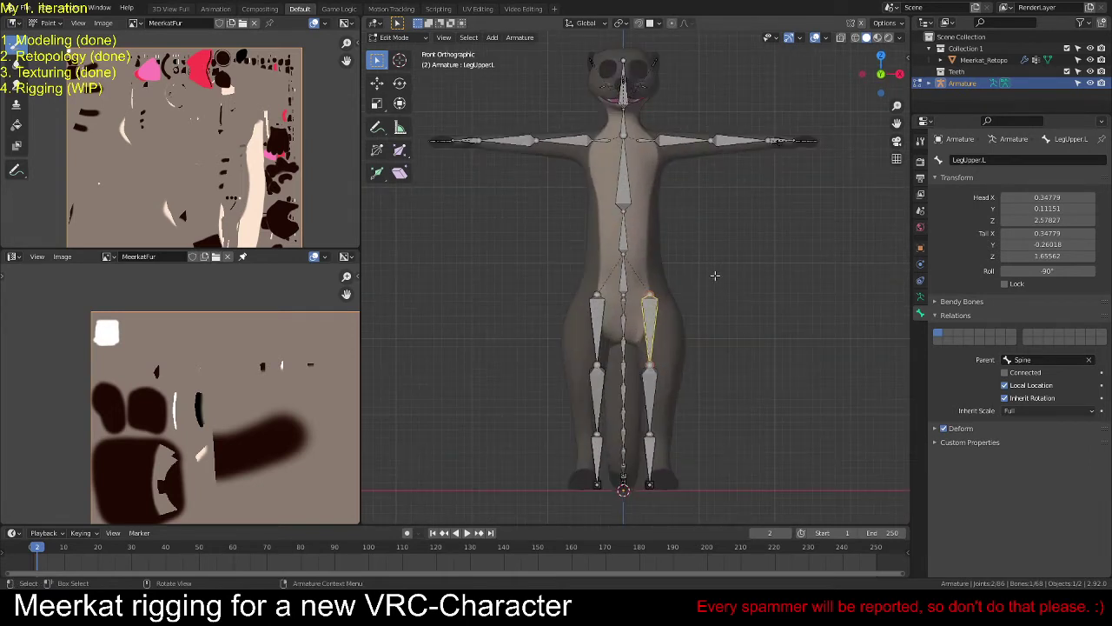
key("KP_3")
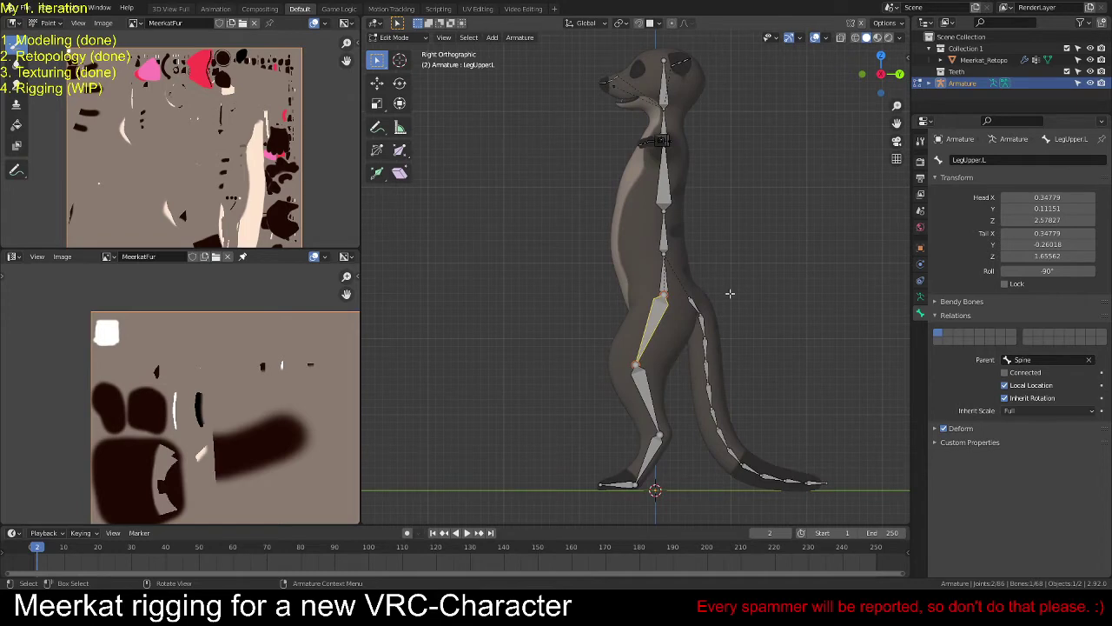
Step: Duplicate LegUpper.L, slide the copy along Y in front of the leg, and clear its parent
key("shift+d")
key("y")
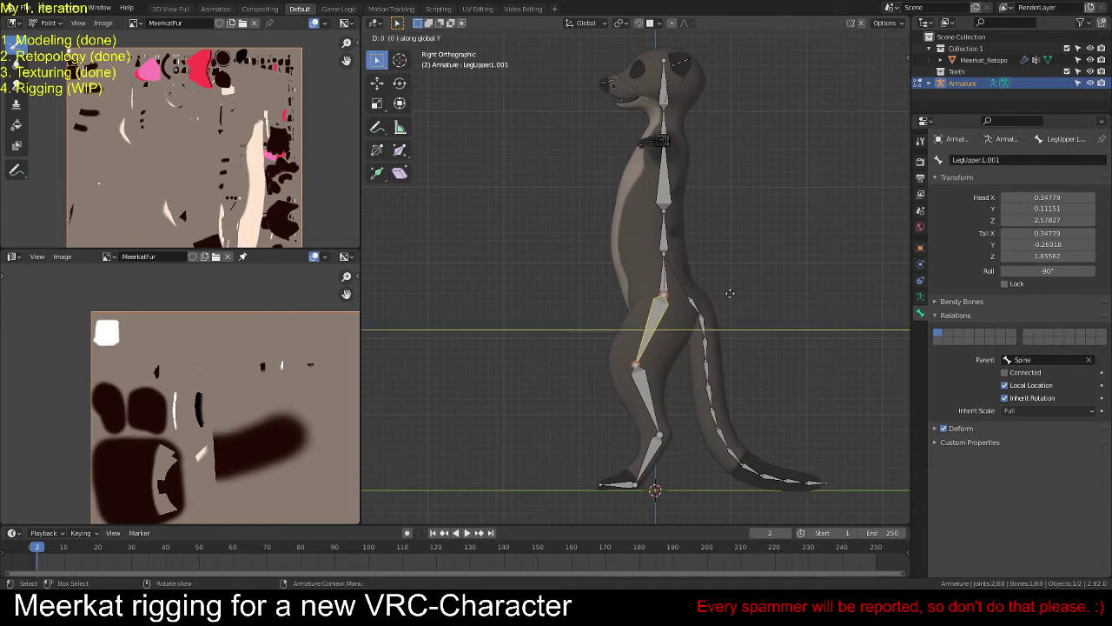
left_click(663, 294)
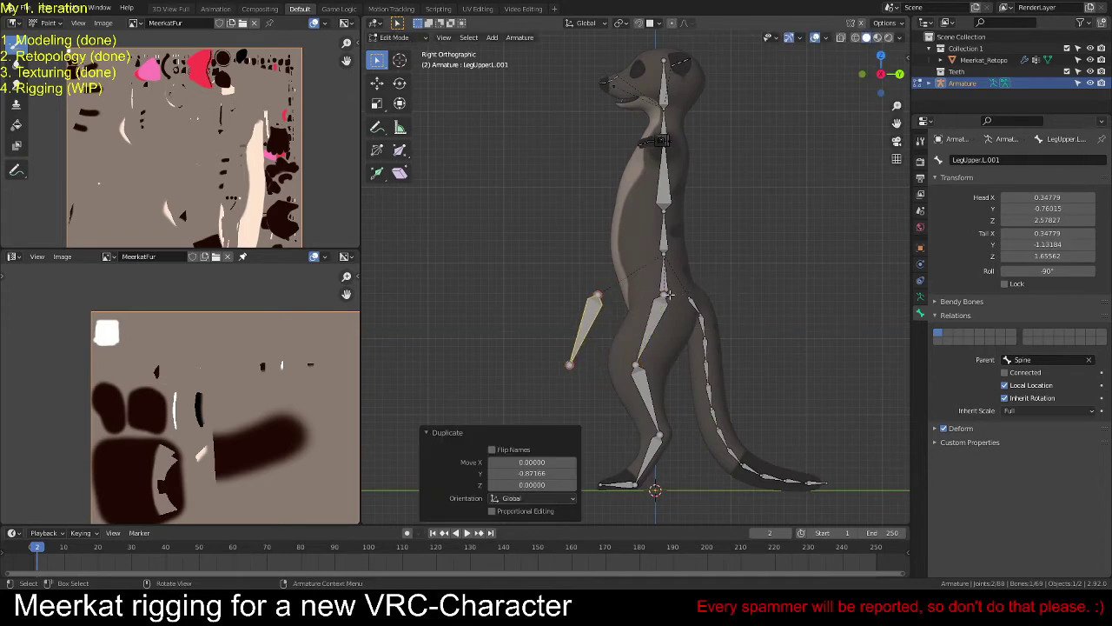
left_click(1089, 359)
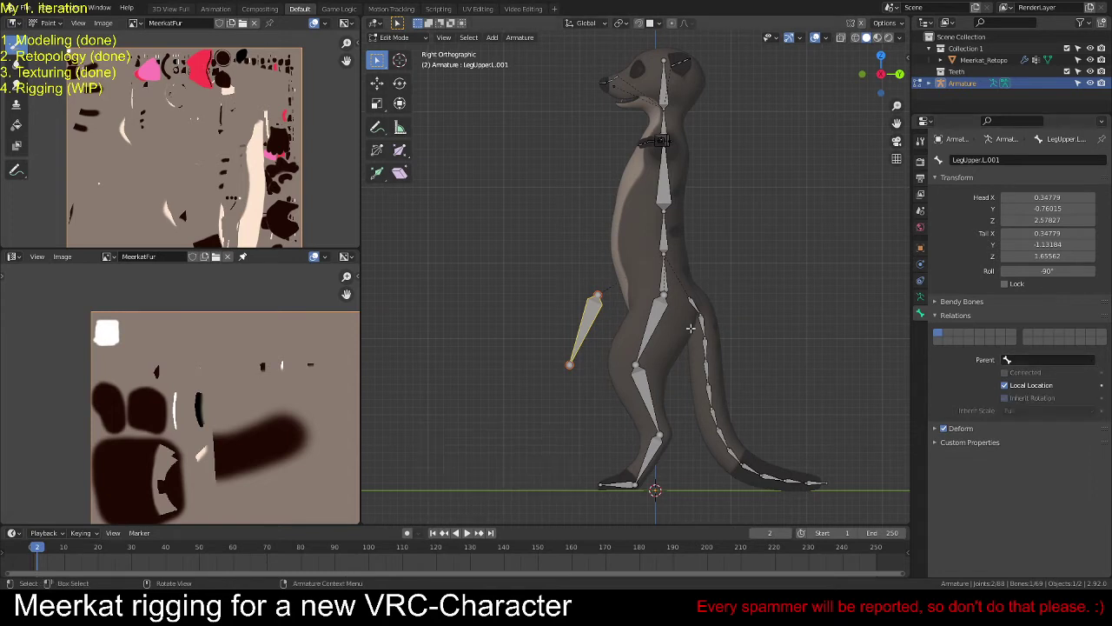
Step: Give the copy 0° roll, lay it horizontal, scale it to 0.422, and place it before the knee
key("alt+r")
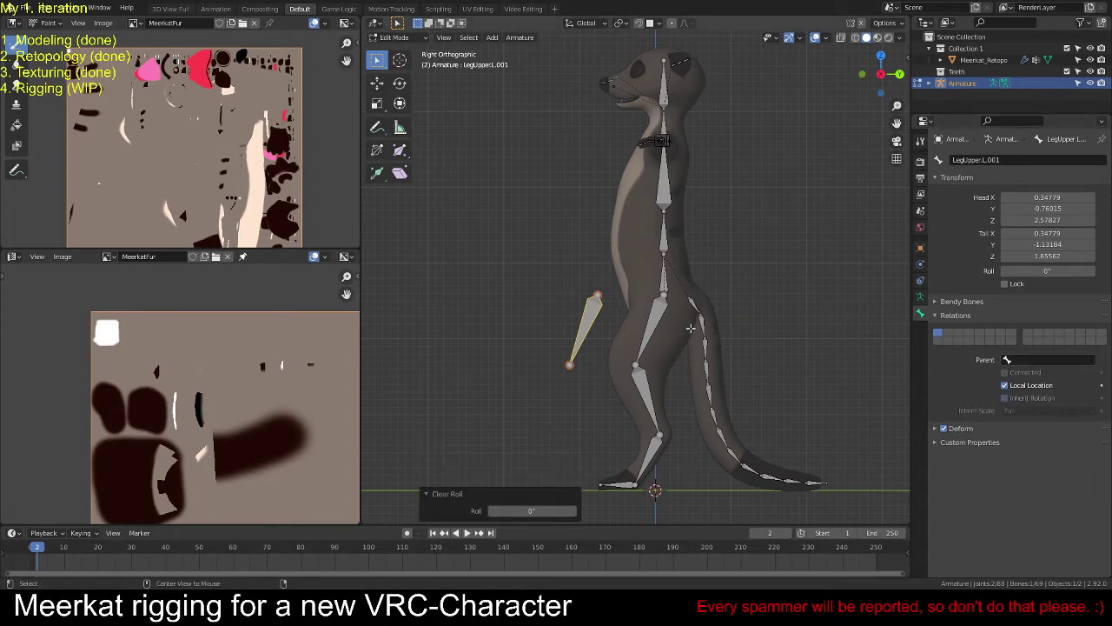
key("r")
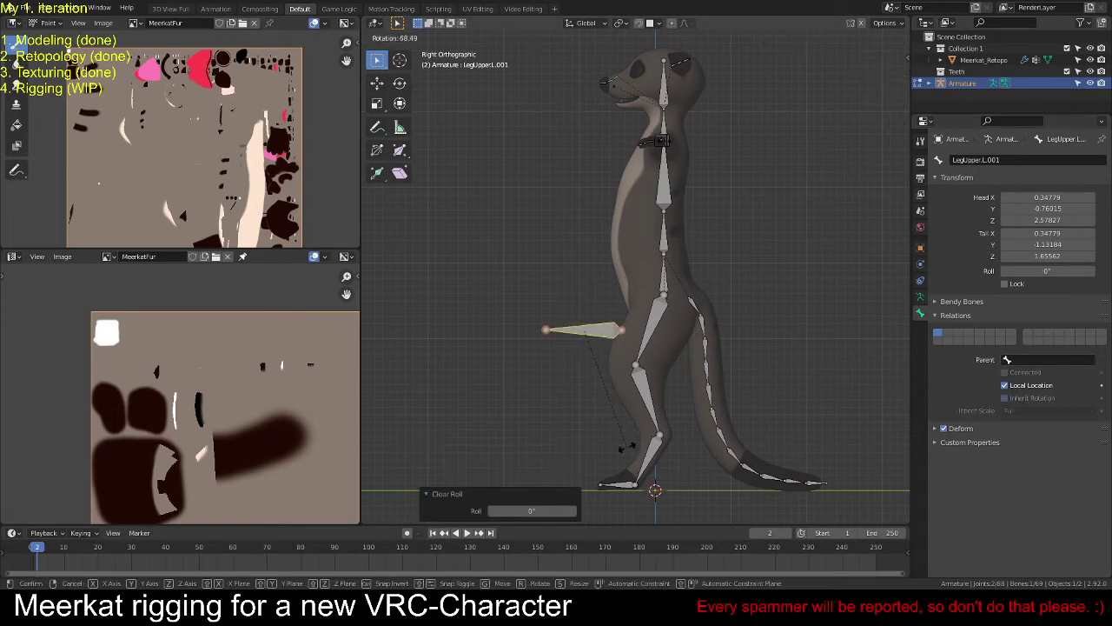
left_click(624, 446)
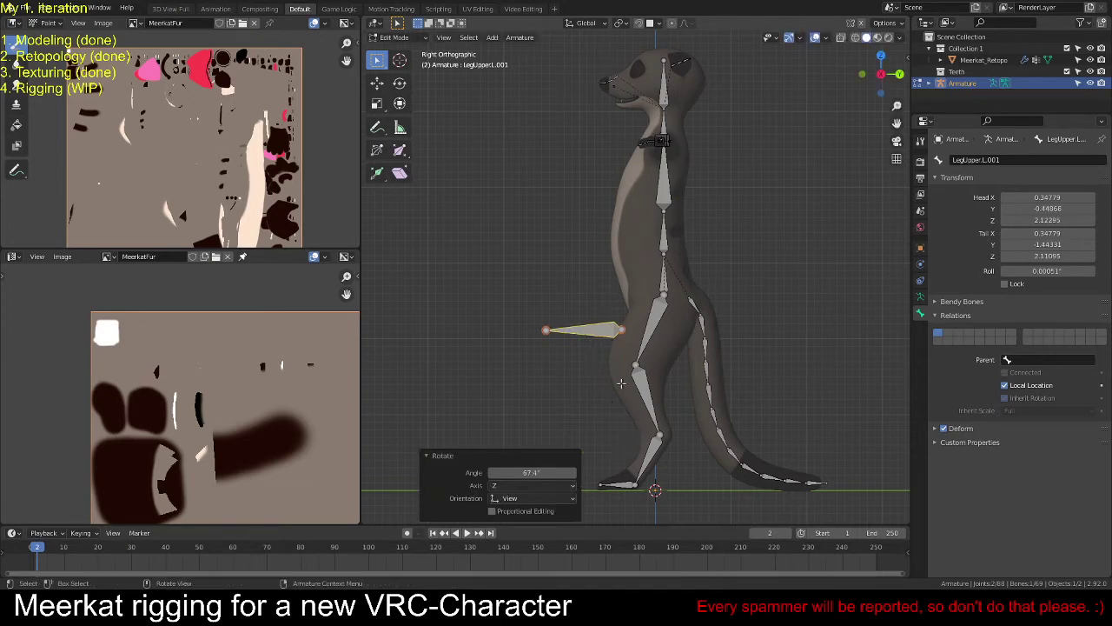
key("s")
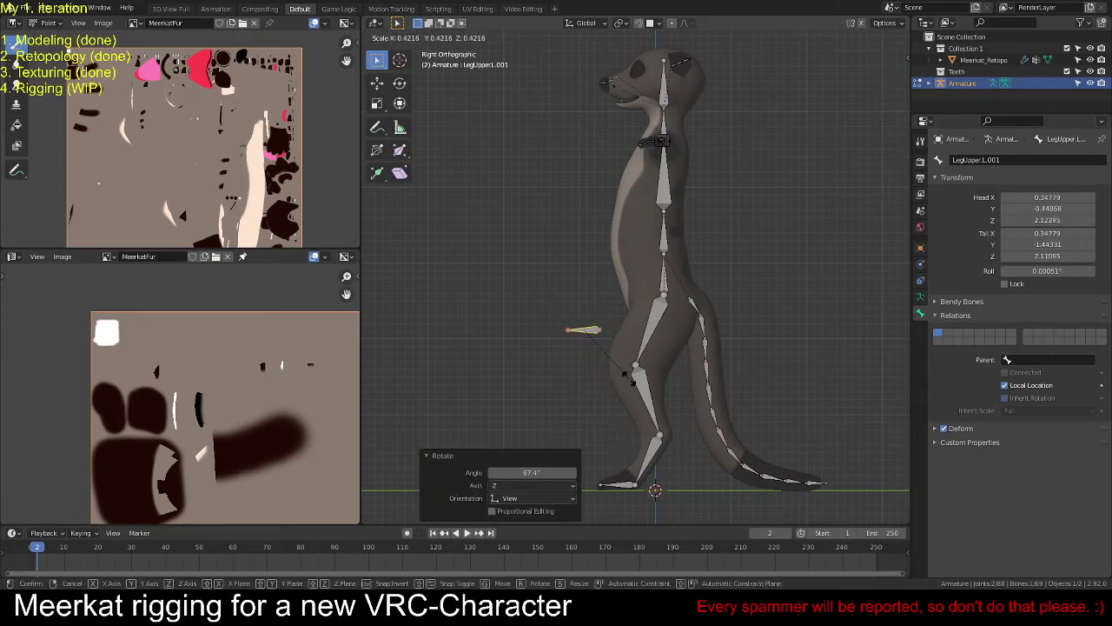
left_click(626, 377)
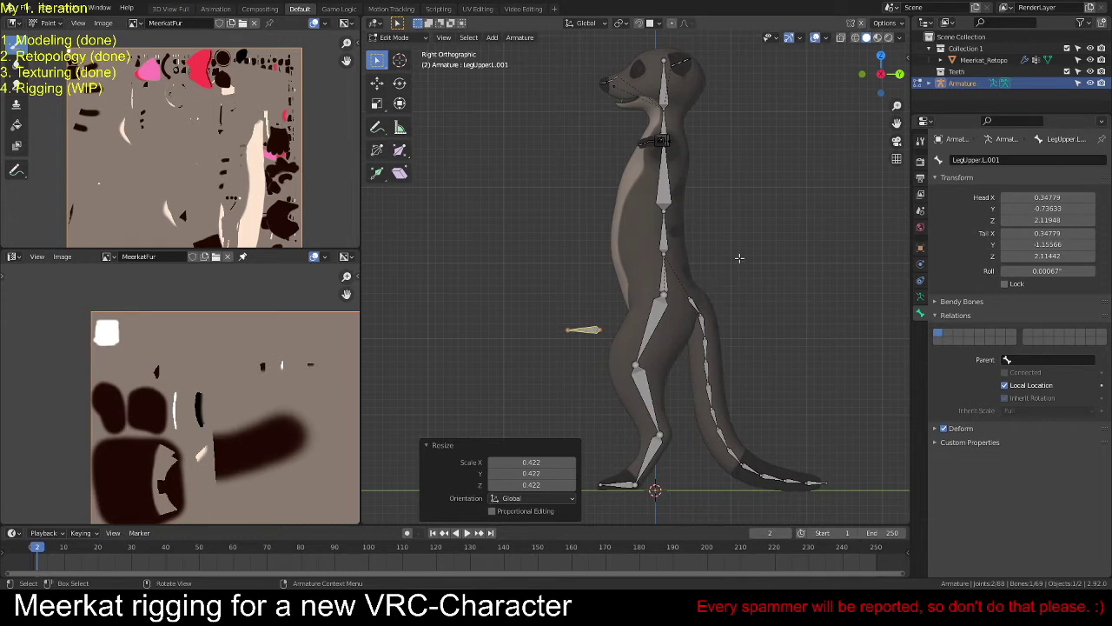
key("g")
left_click(726, 294)
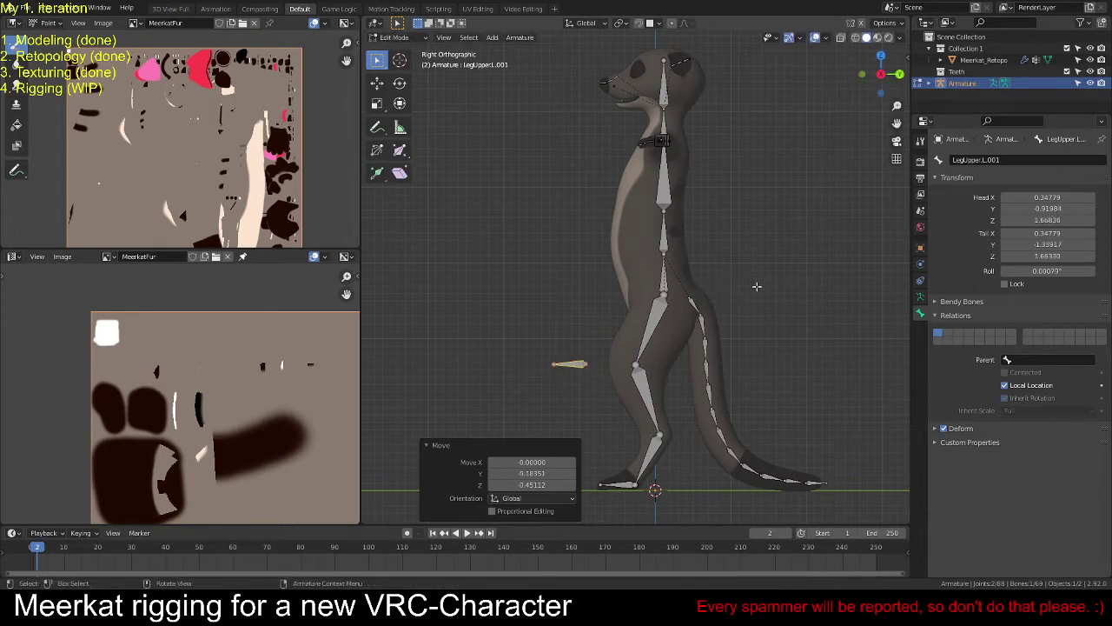
Step: Rename the new bone to 'IK Knee.L'
key("F2")
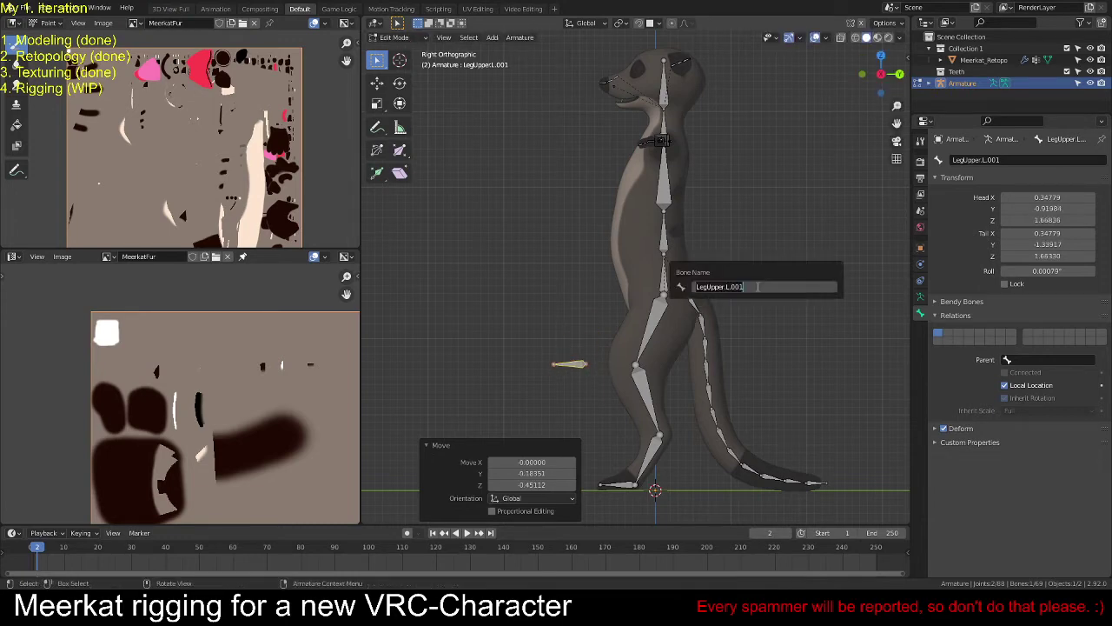
type("IK K")
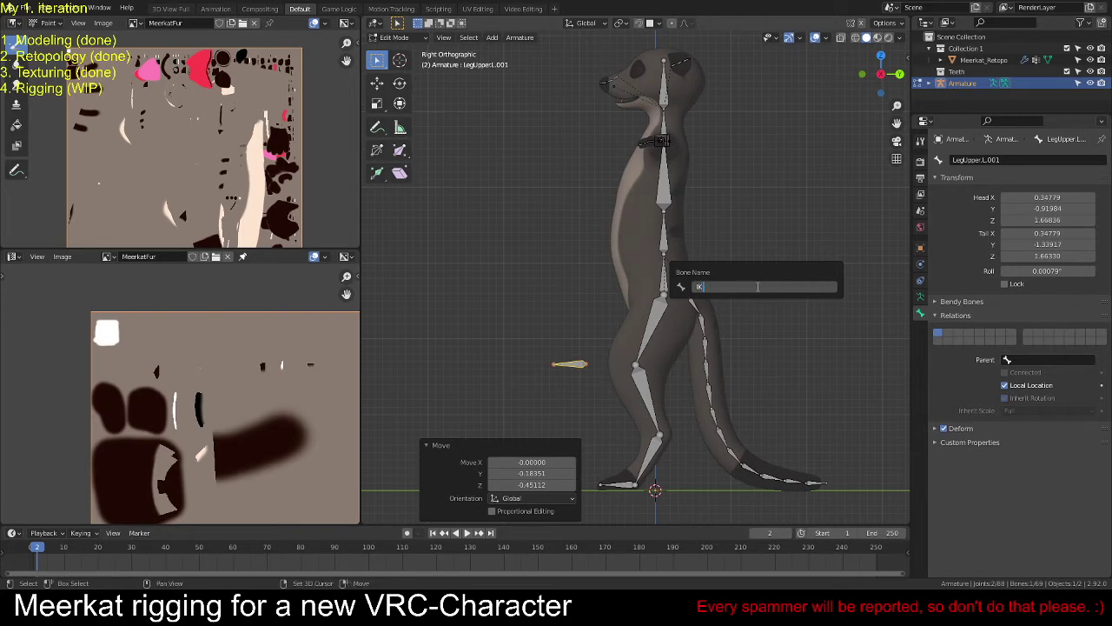
type("nee.L")
type("Target.L")
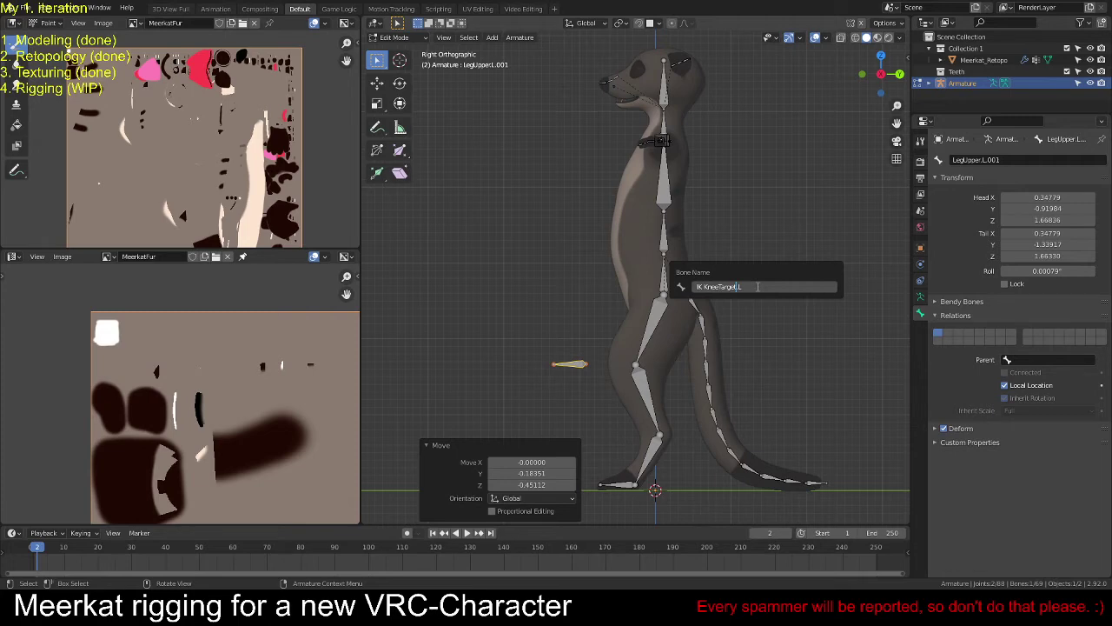
key("BackSpace")
key("BackSpace")
key("BackSpace")
key("BackSpace")
key("BackSpace")
key("BackSpace")
key("Return")
scroll(631, 411, "up", 2)
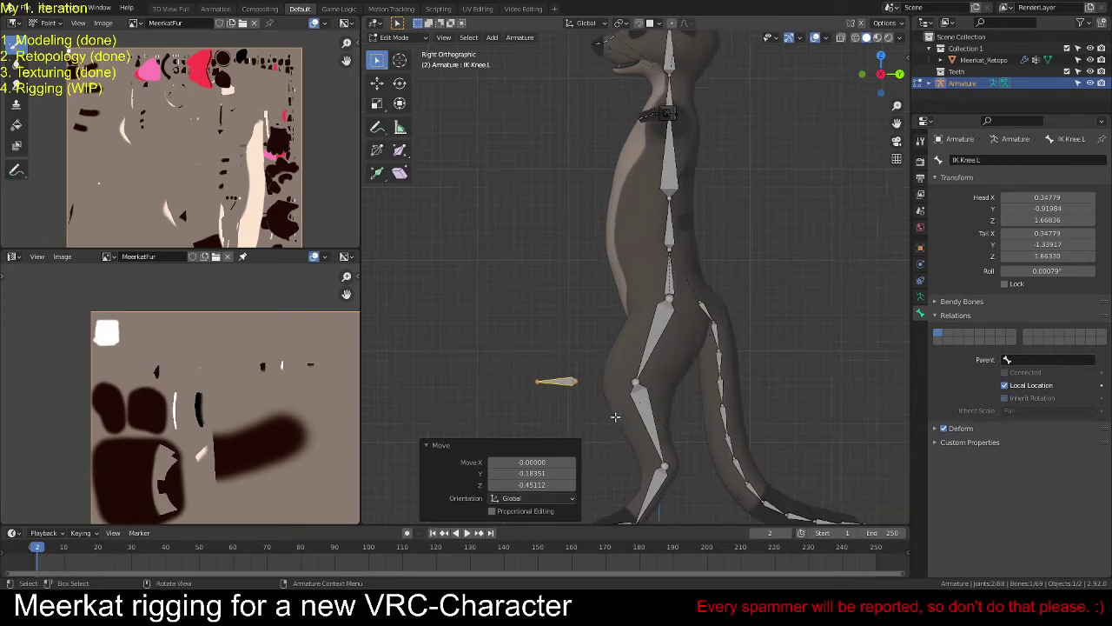
middle_click_drag(615, 297, 607, 324, "shift")
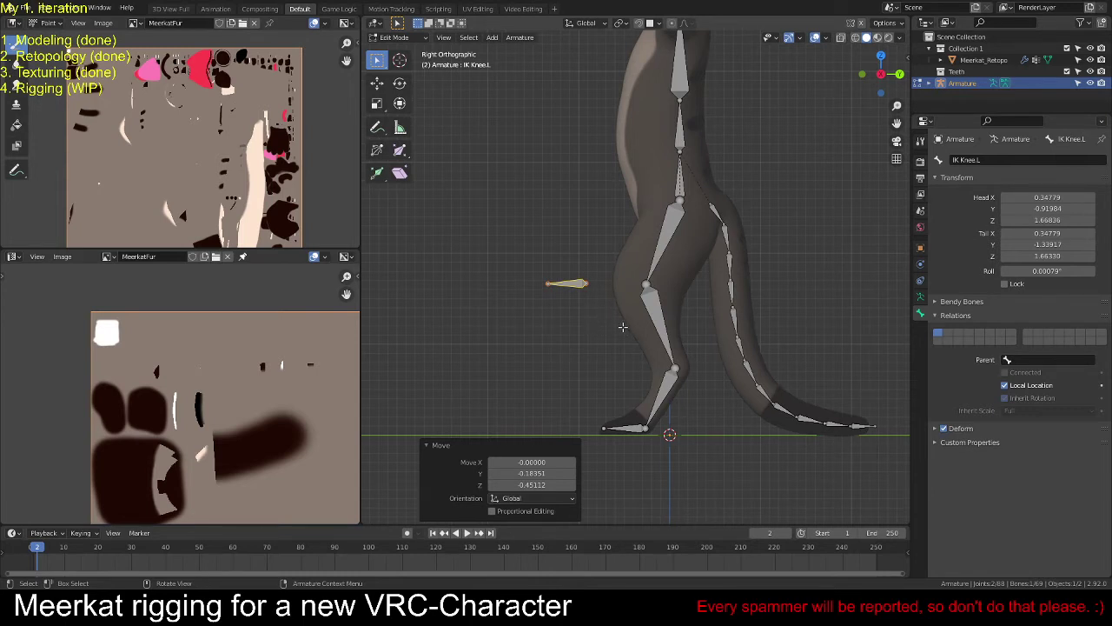
key("shift")
Step: Duplicate IK Knee.L and place the copy below the knee target
key("shift+d")
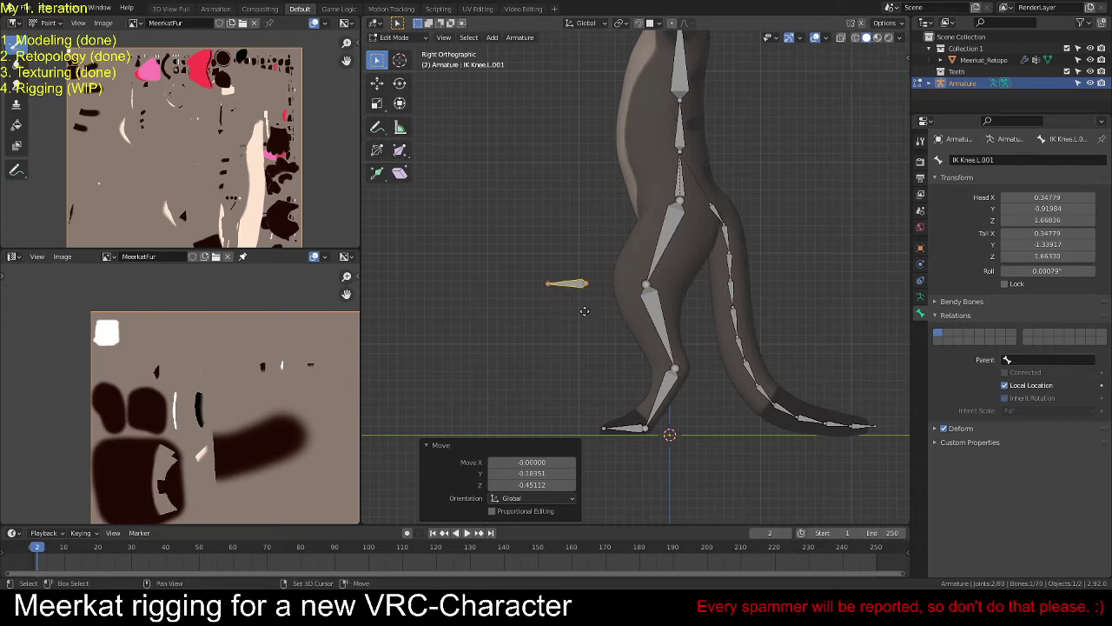
left_click(601, 394)
left_click(569, 283)
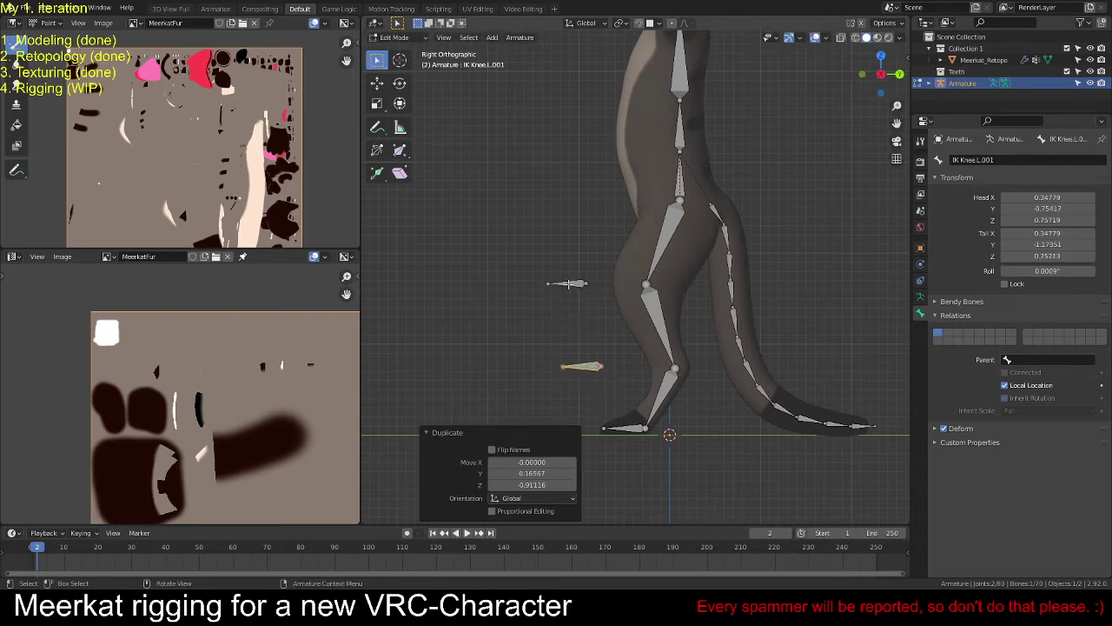
left_click(584, 366)
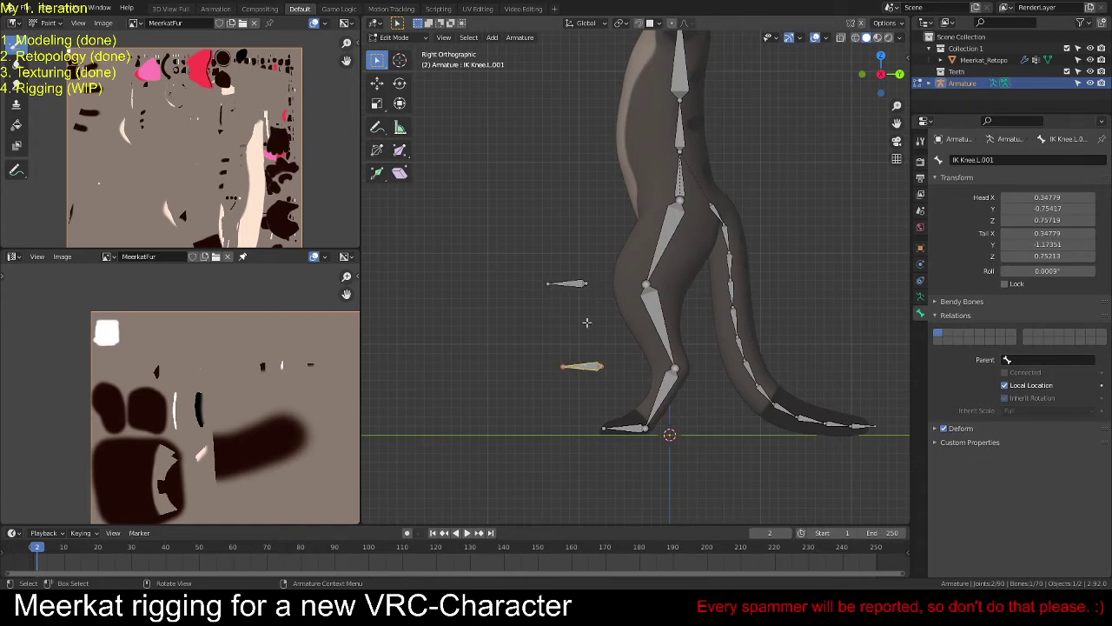
Step: Rename the duplicate to 'IK Toes.L'
key("F2")
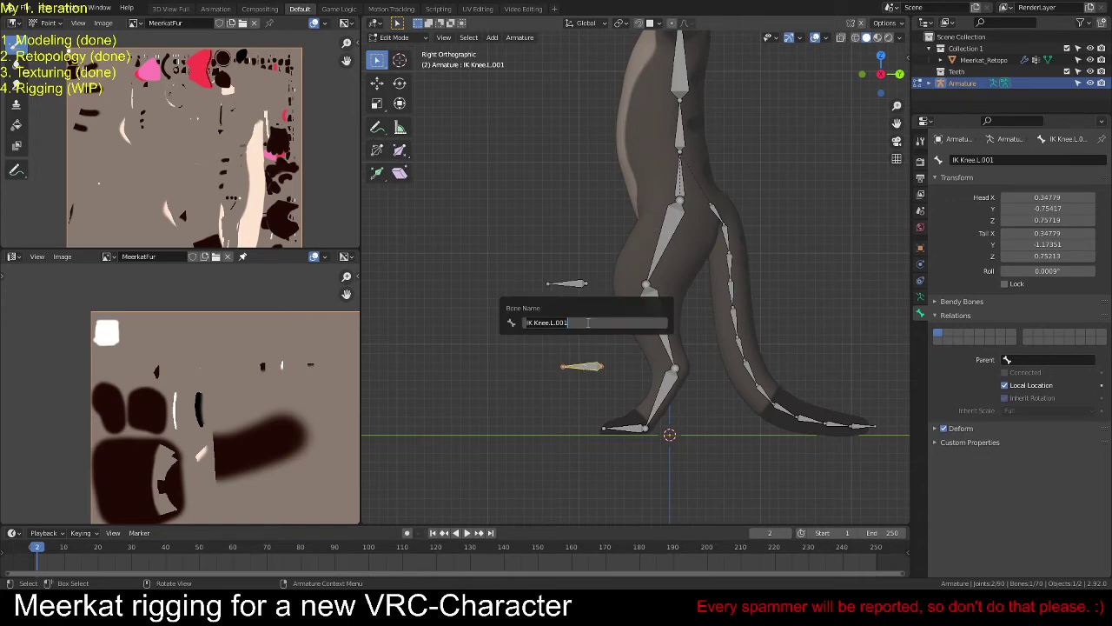
left_click(588, 322)
key("BackSpace")
key("BackSpace")
key("BackSpace")
key("BackSpace")
key("BackSpace")
key("BackSpace")
key("BackSpace")
key("BackSpace")
key("BackSpace")
type("Toes")
key("Return")
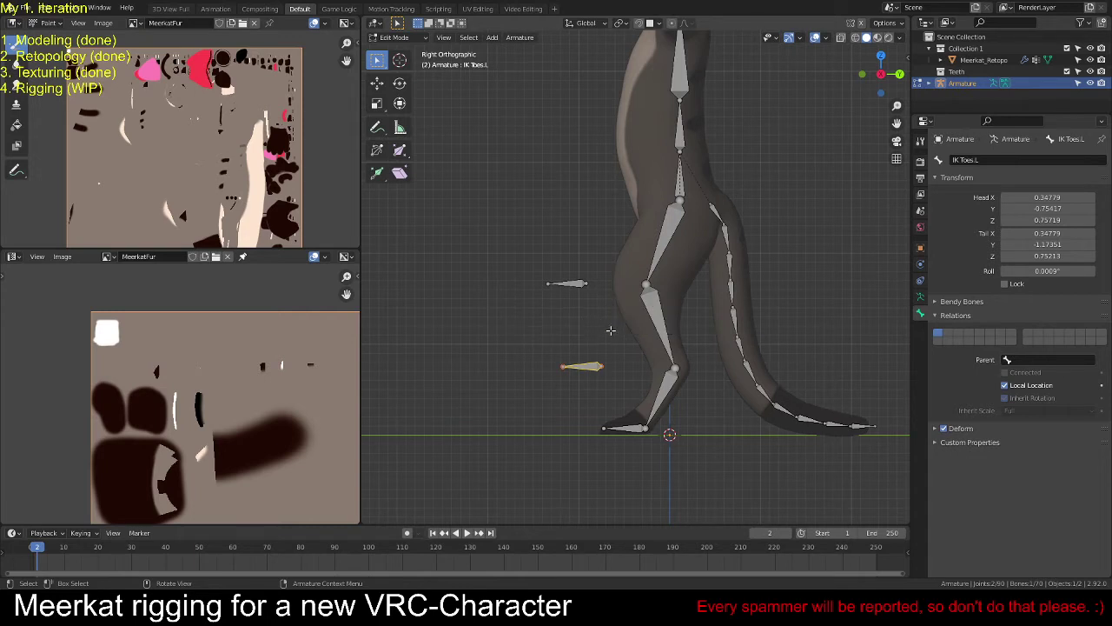
Step: Lower IK Toes.L to floor level in front of the left foot
key("g")
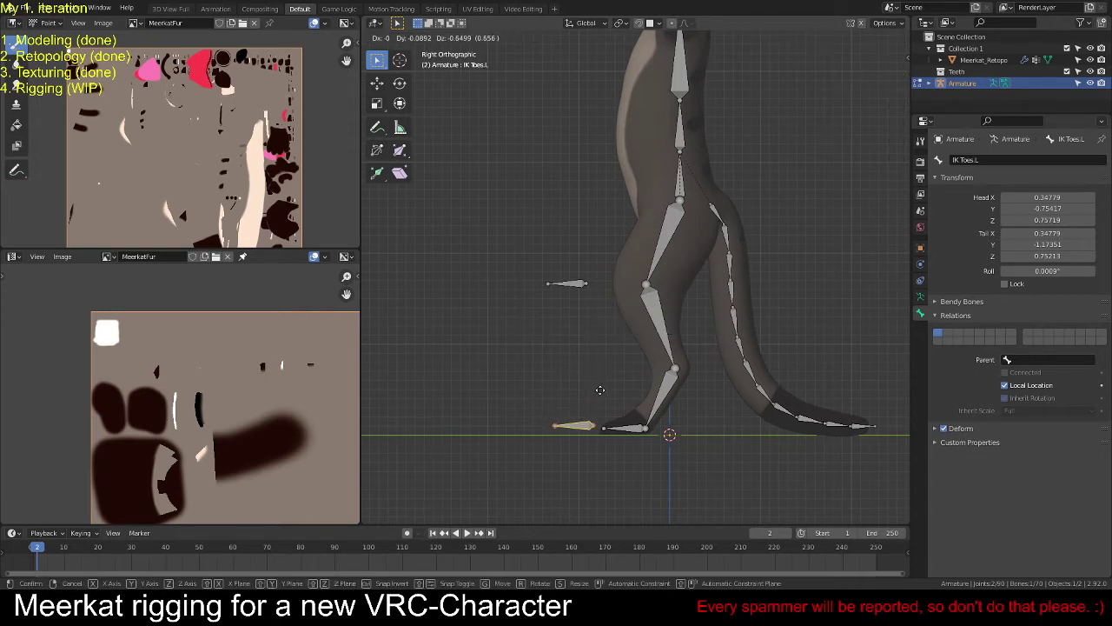
left_click(598, 391)
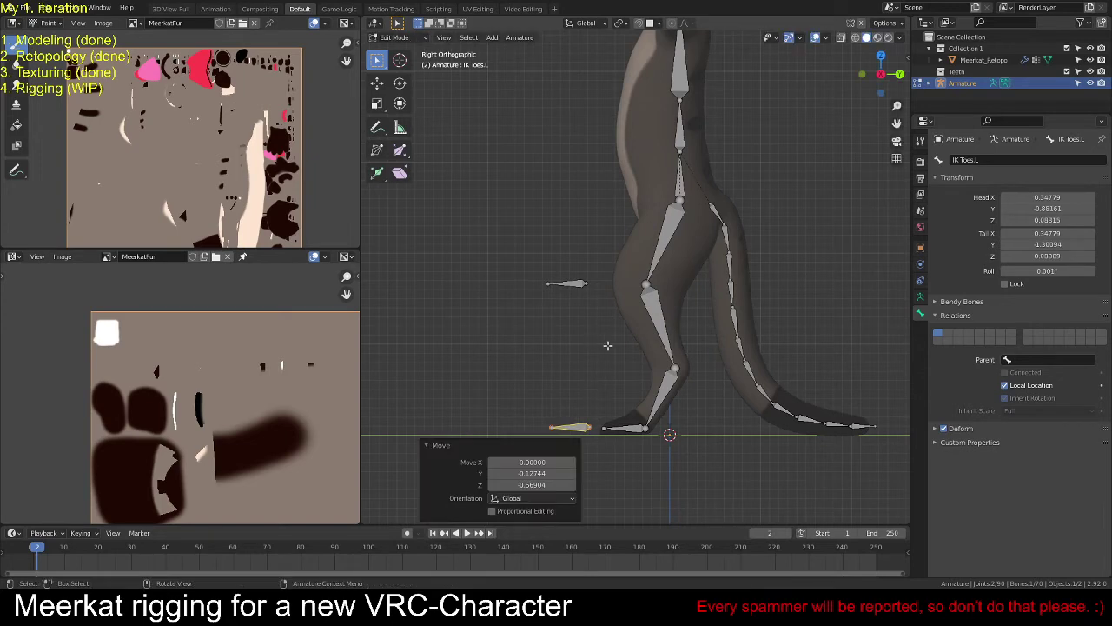
middle_click_drag(607, 346, 721, 385)
scroll(721, 385, "down", 3)
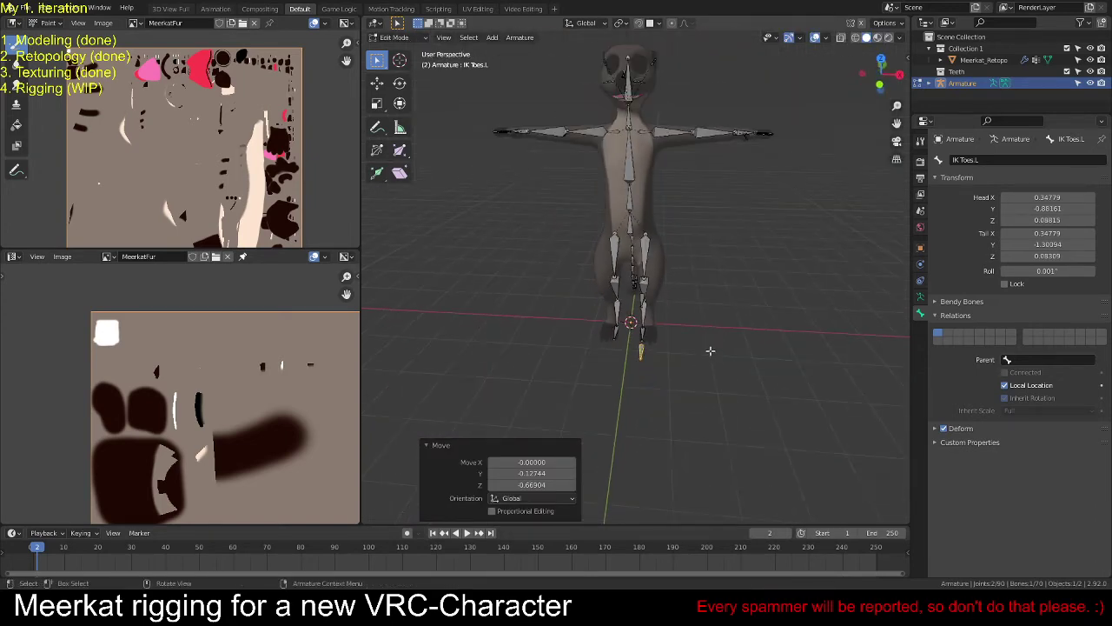
scroll(711, 349, "up", 4)
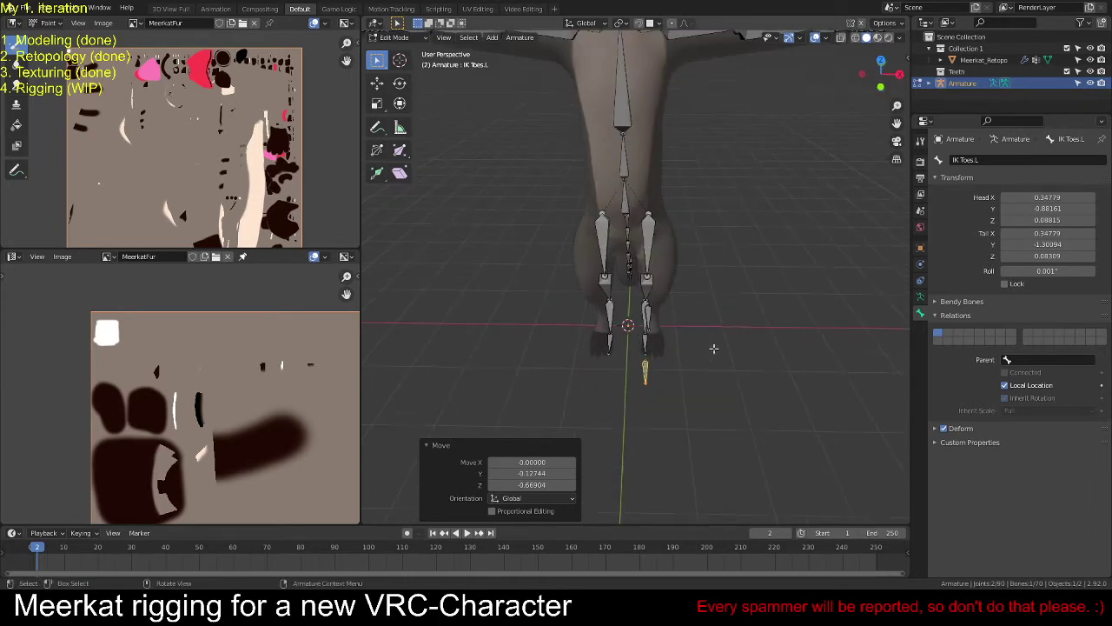
middle_click_drag(713, 349, 679, 316)
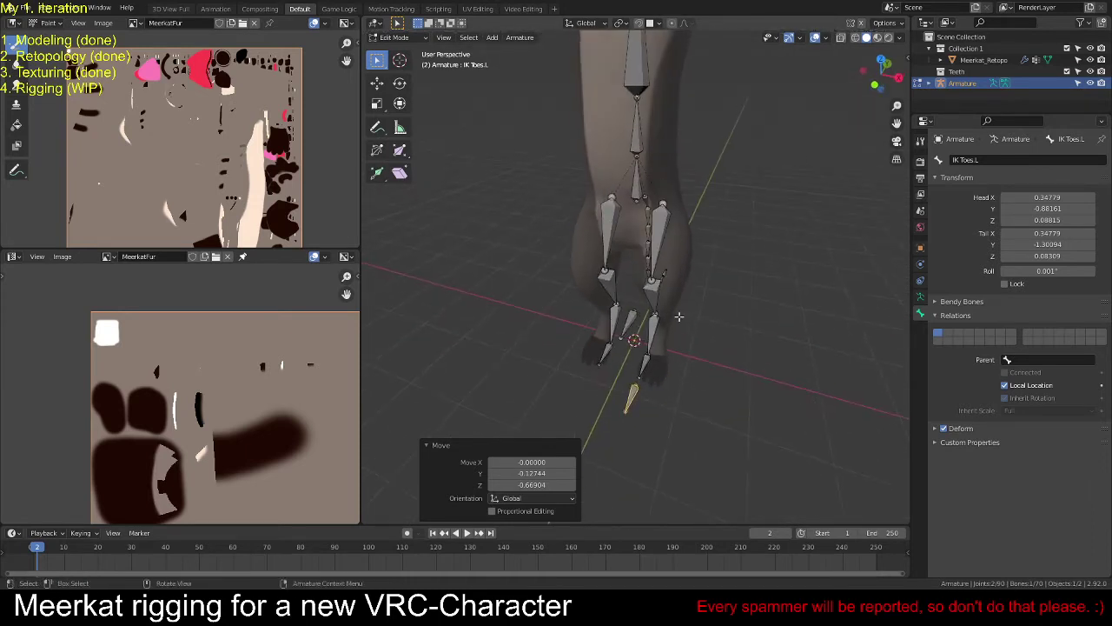
Step: In top view, slide the IK Toes.L bone to a new position along Y
key("KP_3")
scroll(669, 306, "down", 2)
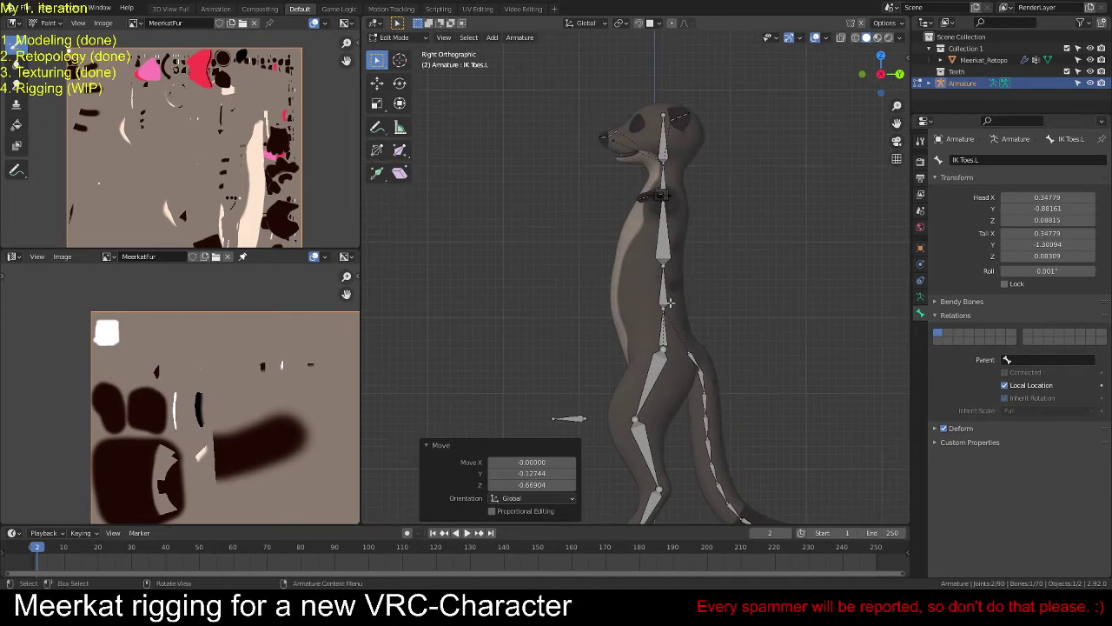
key("KP_7")
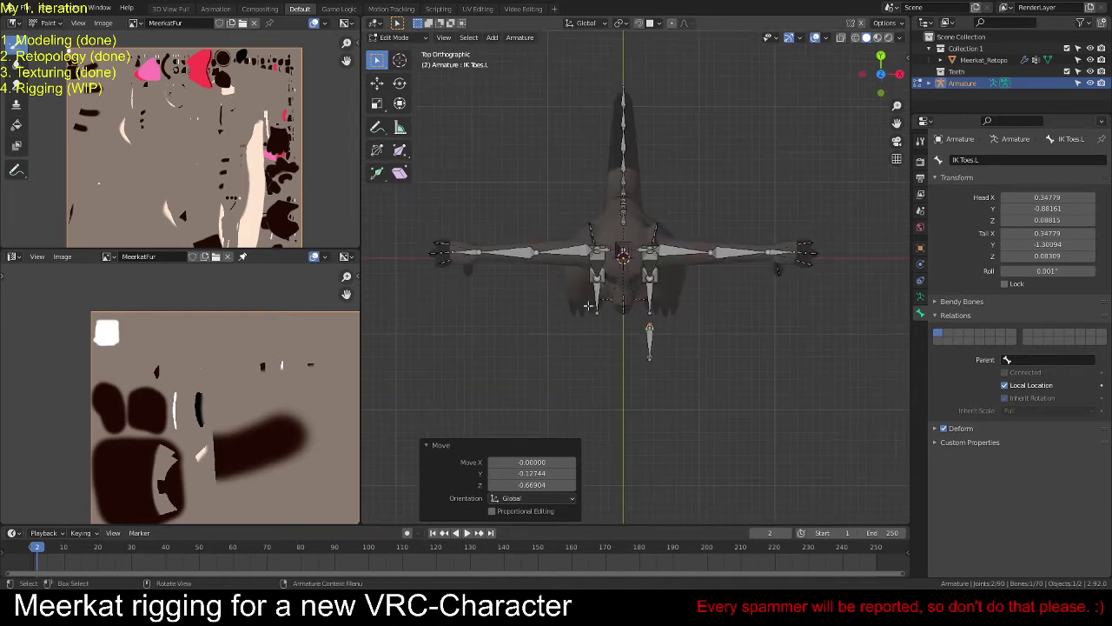
key("g")
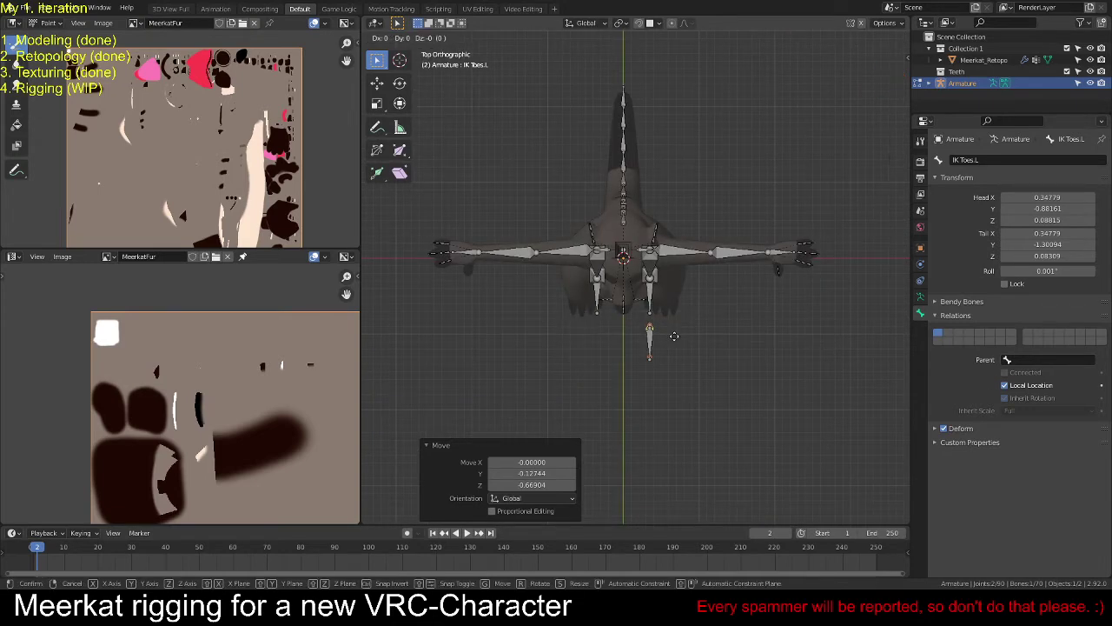
key("y")
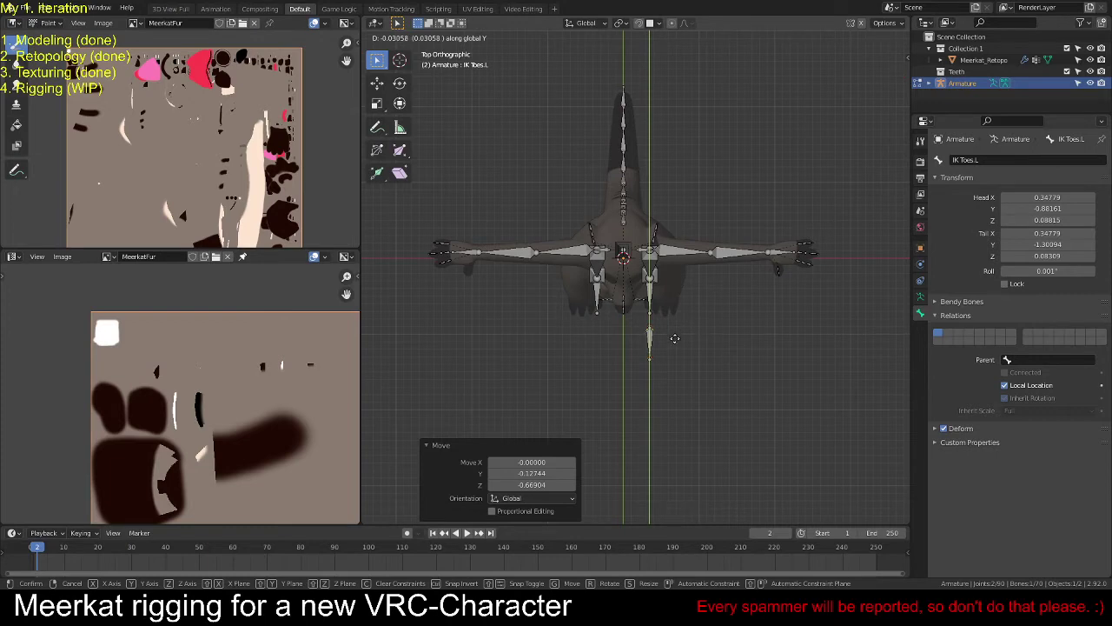
left_click(674, 339)
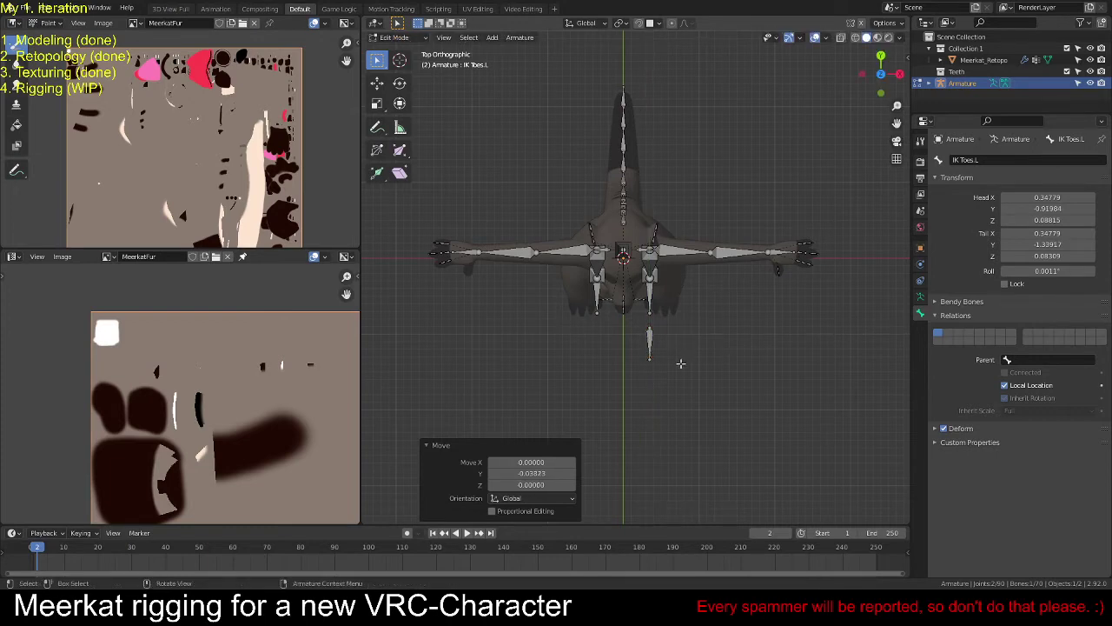
Step: Duplicate IK Toes.L, rotate the copy -90°, and place it just past the left hand
key("shift+d")
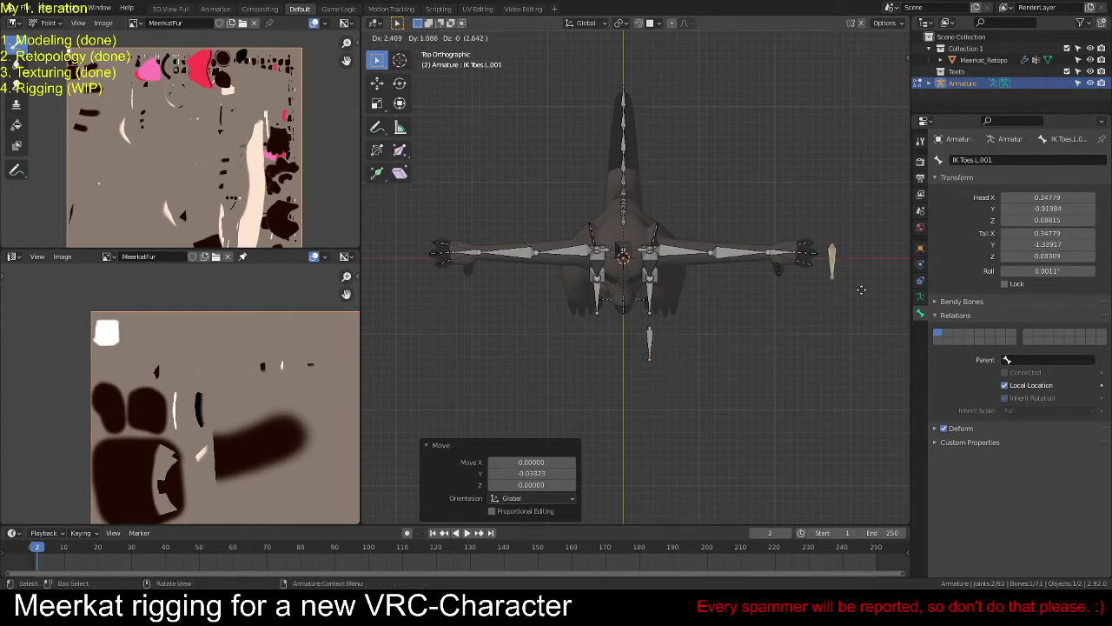
left_click(866, 294)
type("r-90")
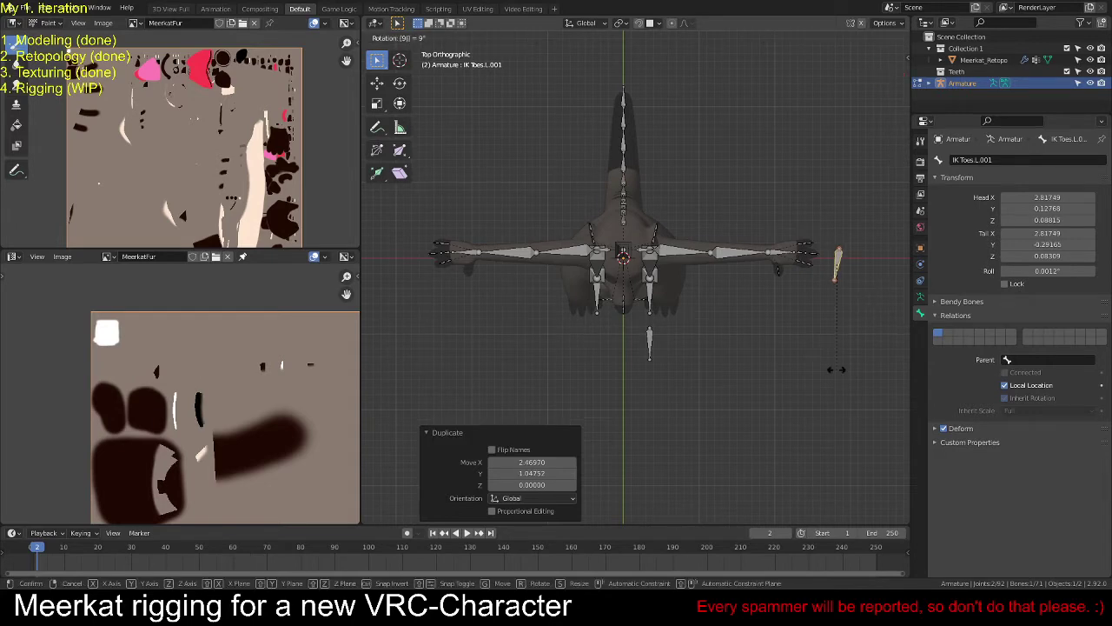
key("Return")
key("g")
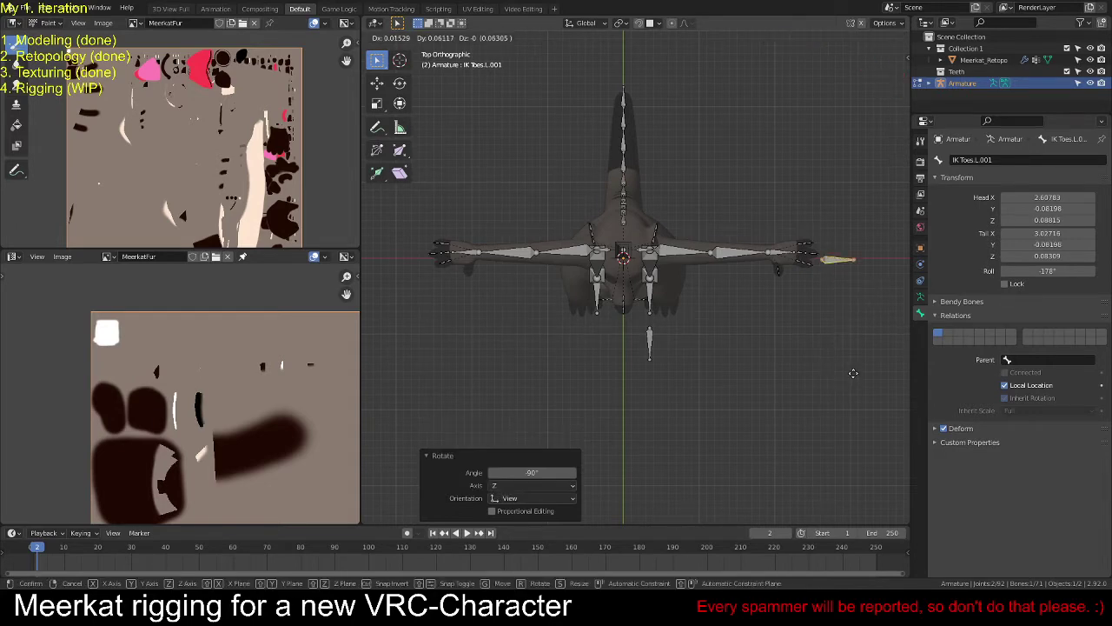
left_click(857, 367)
Step: Rename the copy to 'IK Hand.L'
key("F2")
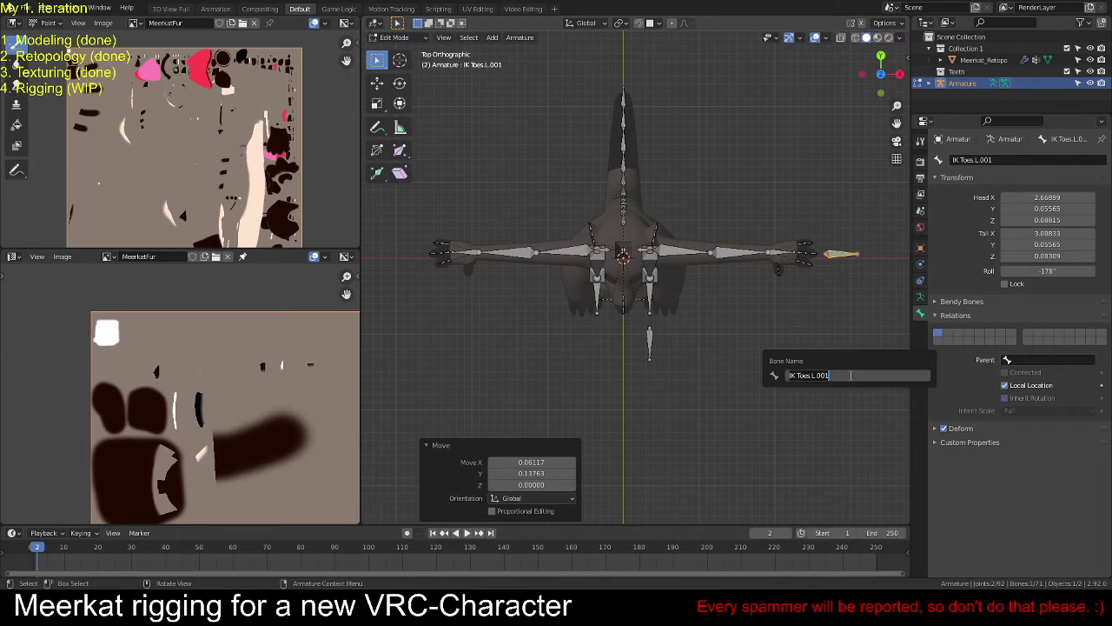
left_click(851, 375)
key("Delete")
key("Delete")
key("Delete")
key("Delete")
key("Left")
key("BackSpace")
key("BackSpace")
key("BackSpace")
key("BackSpace")
key("BackSpace")
type("Hand.")
key("Return")
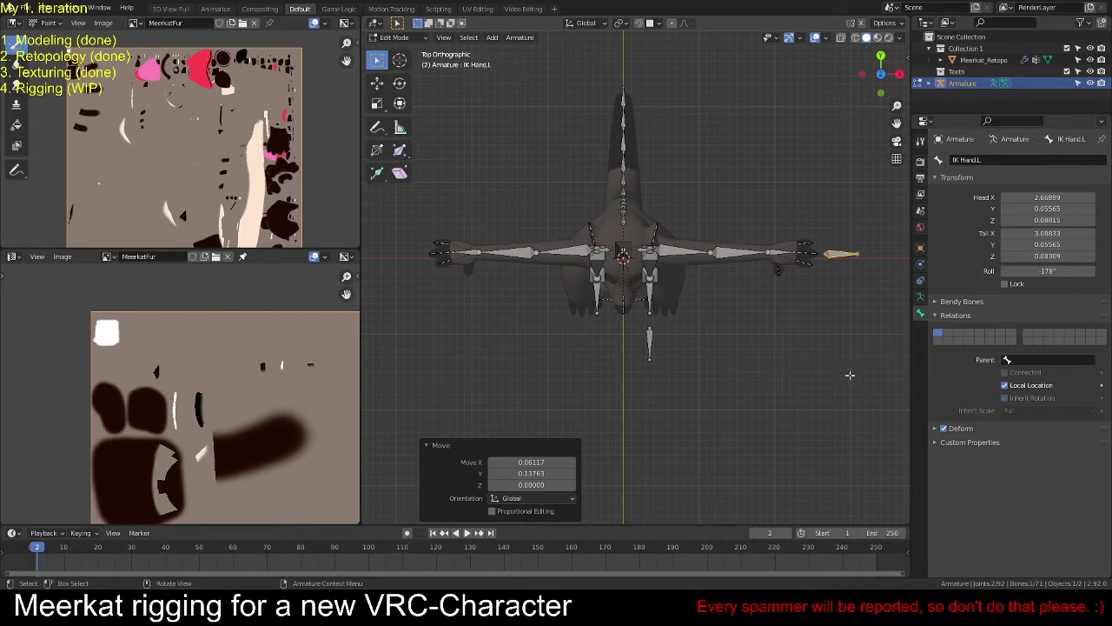
Step: Raise IK Hand.L along Z to arm height in front view
key("KP_1")
key("g")
key("z")
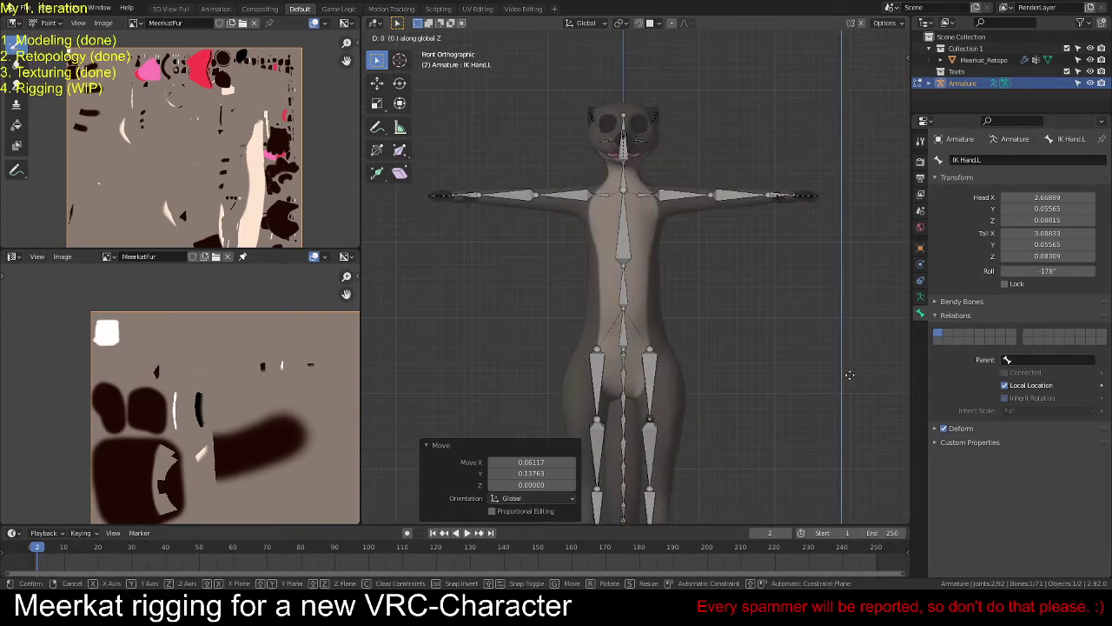
left_click(832, 33)
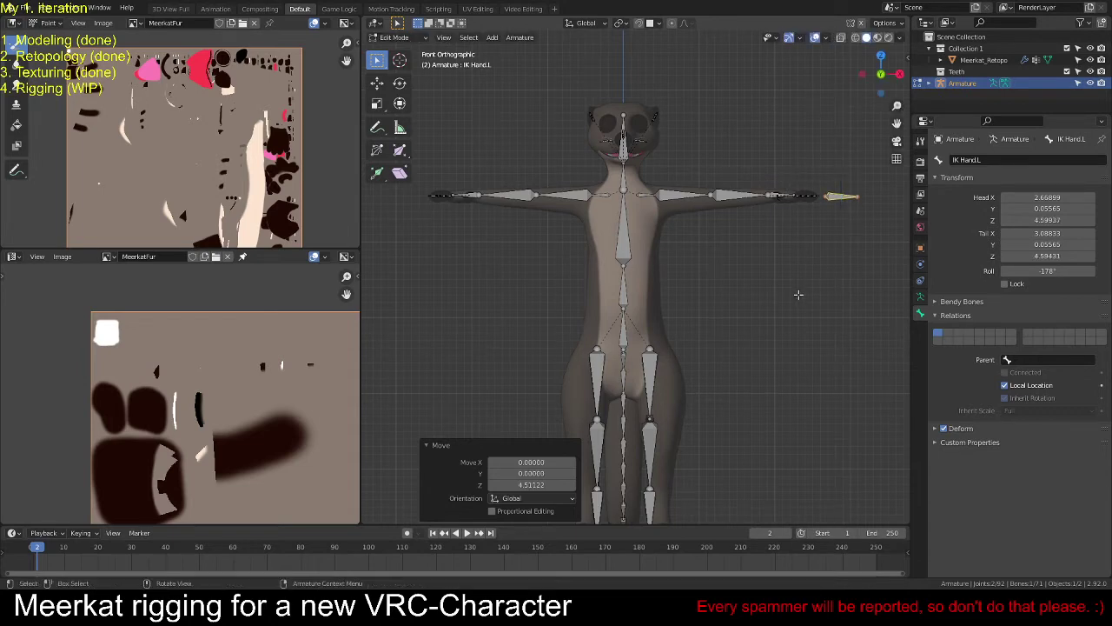
key("KP_7")
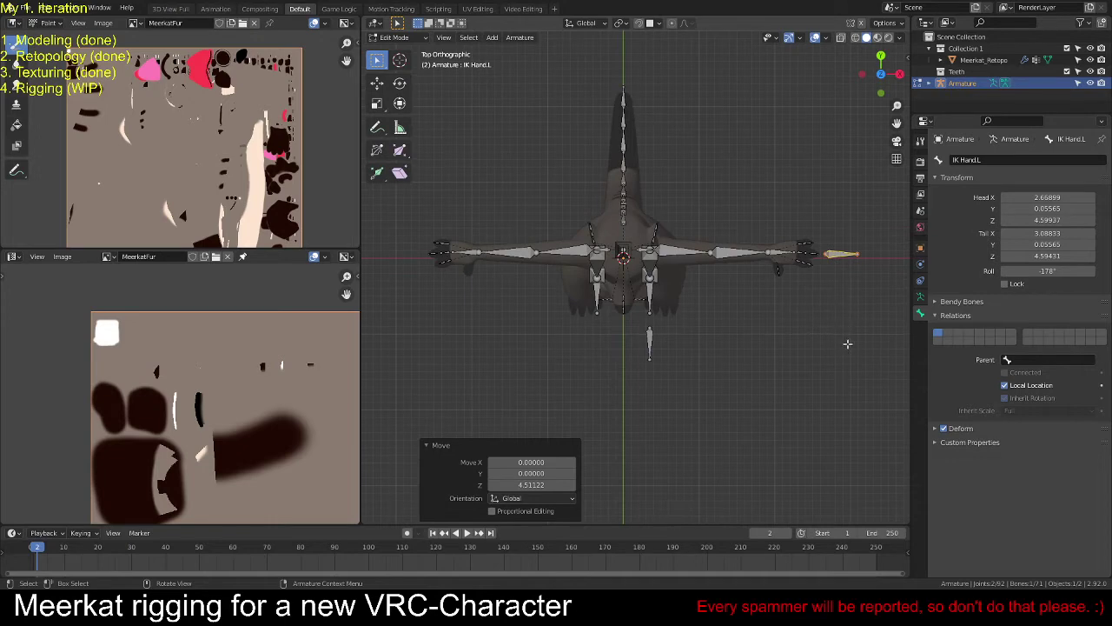
Step: Duplicate IK Hand.L, rotate the copy -90°, and place it near the left elbow
key("shift+d")
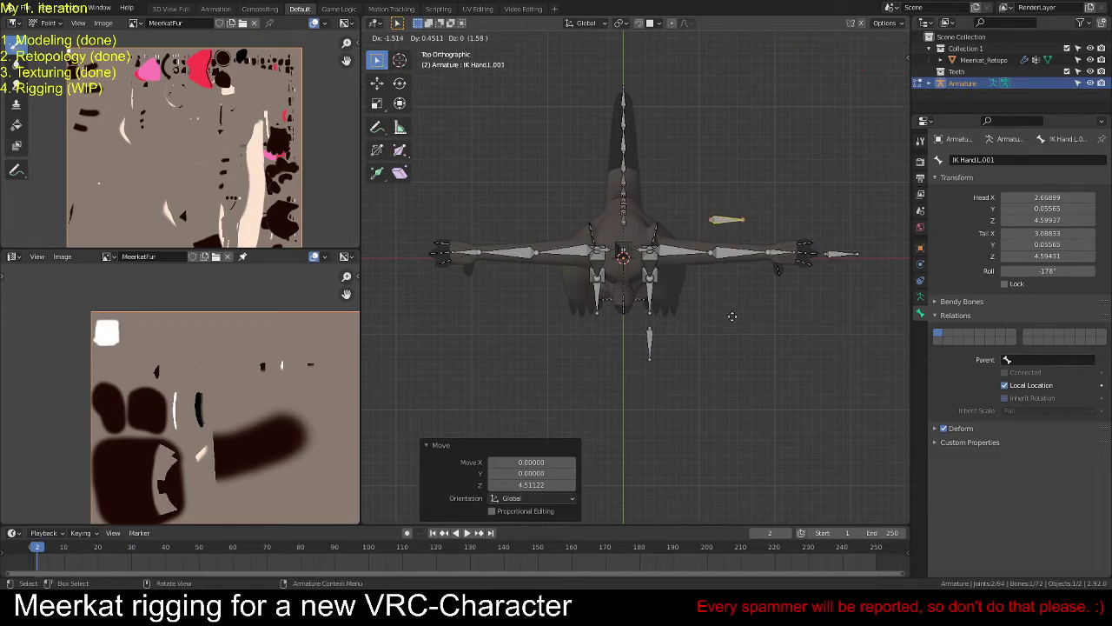
left_click(732, 317)
type("r")
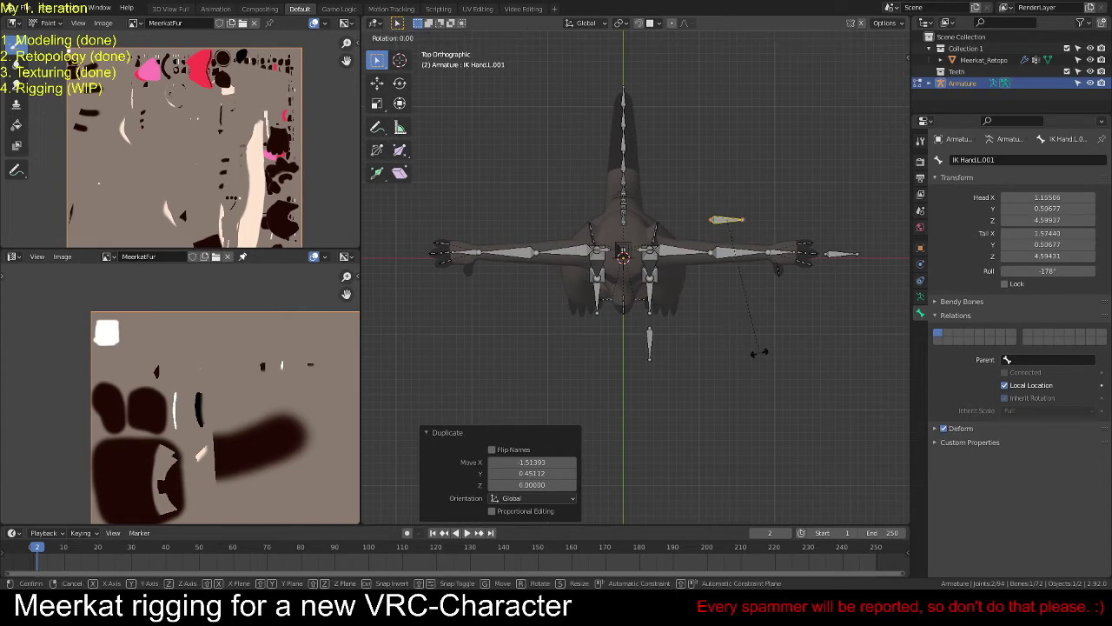
type("-90")
key("Return")
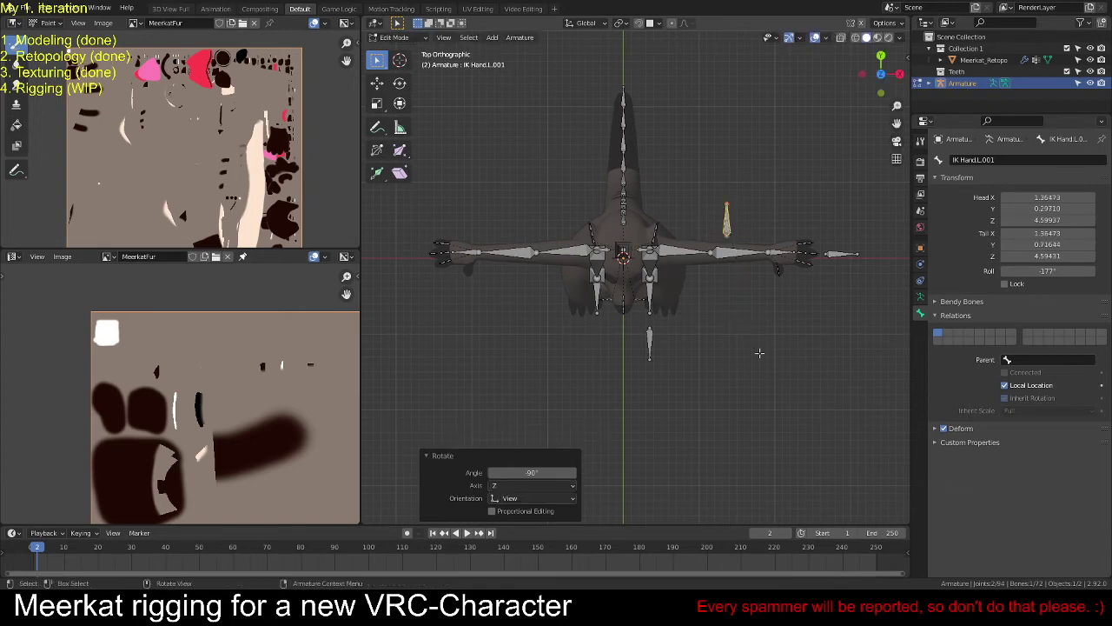
scroll(753, 168, "up", 1)
middle_click_drag(791, 160, 721, 230, "shift")
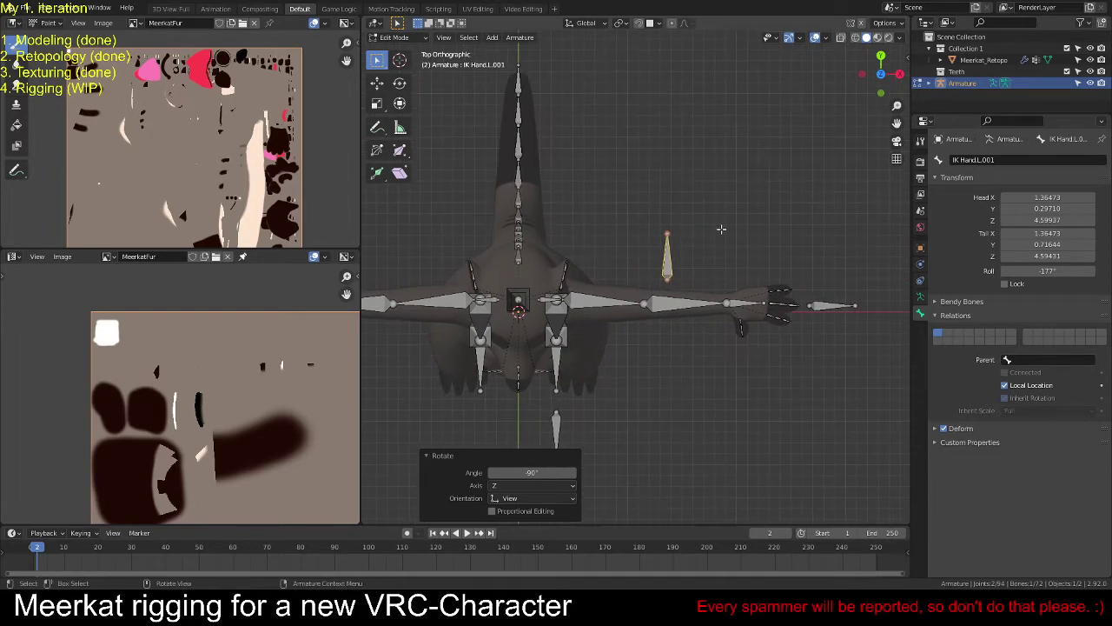
key("g")
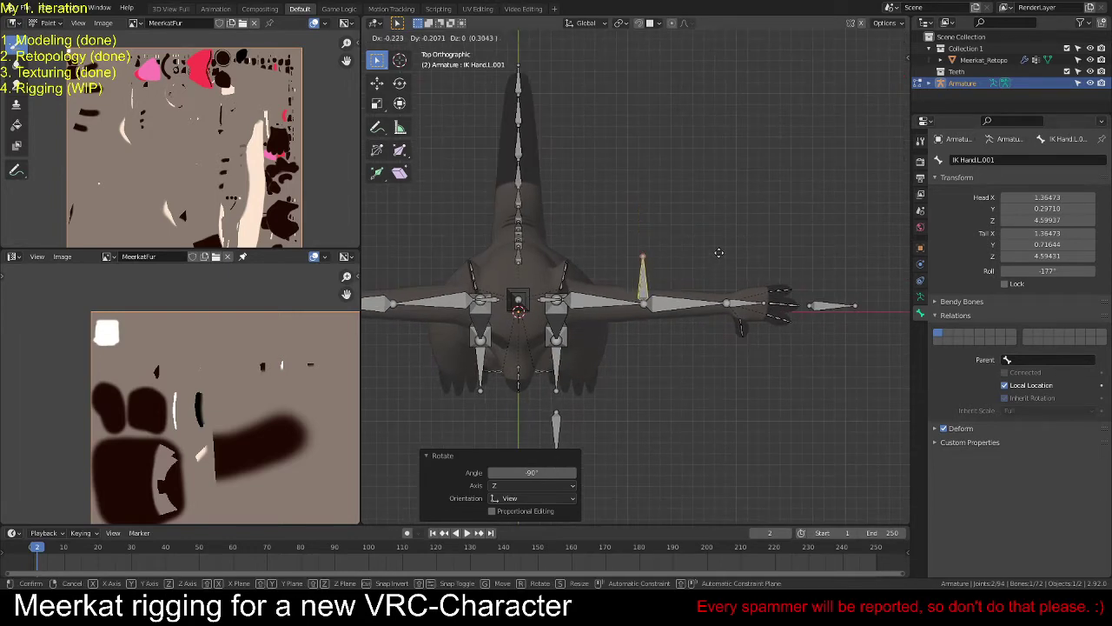
left_click(720, 253)
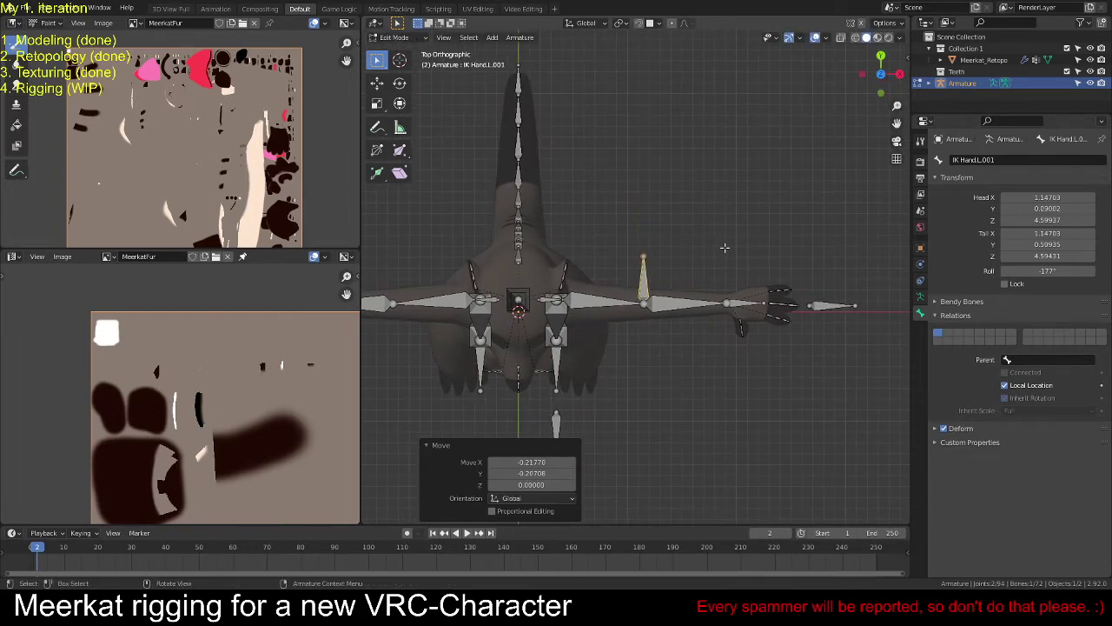
Step: Push the copy back along Y so it sits behind the elbow
key("KP_1")
key("KP_7")
key("g")
key("y")
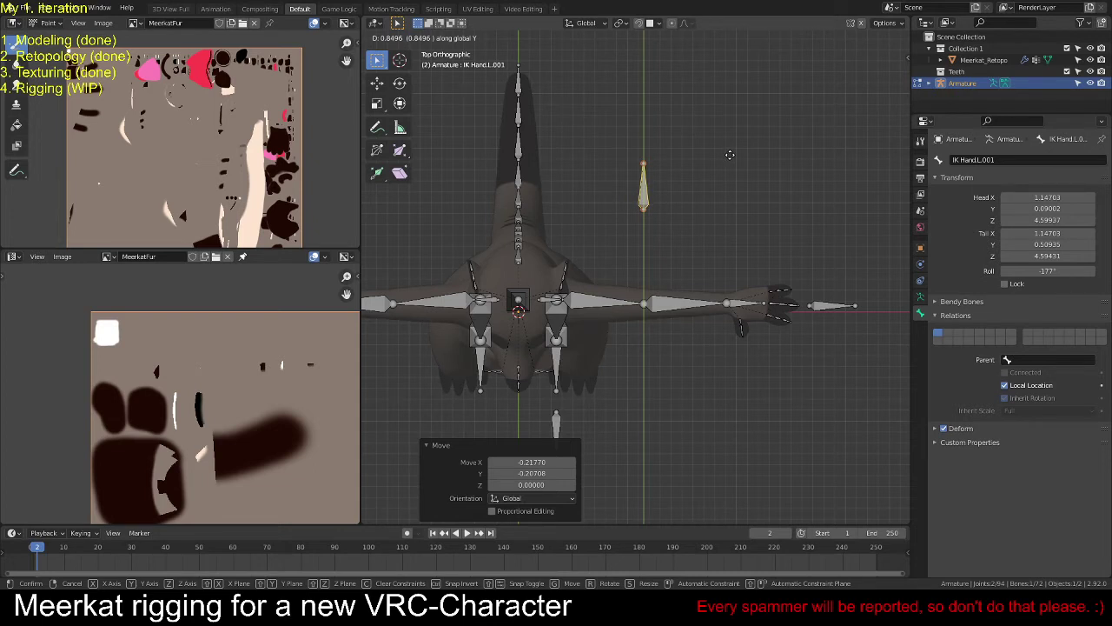
left_click(730, 155)
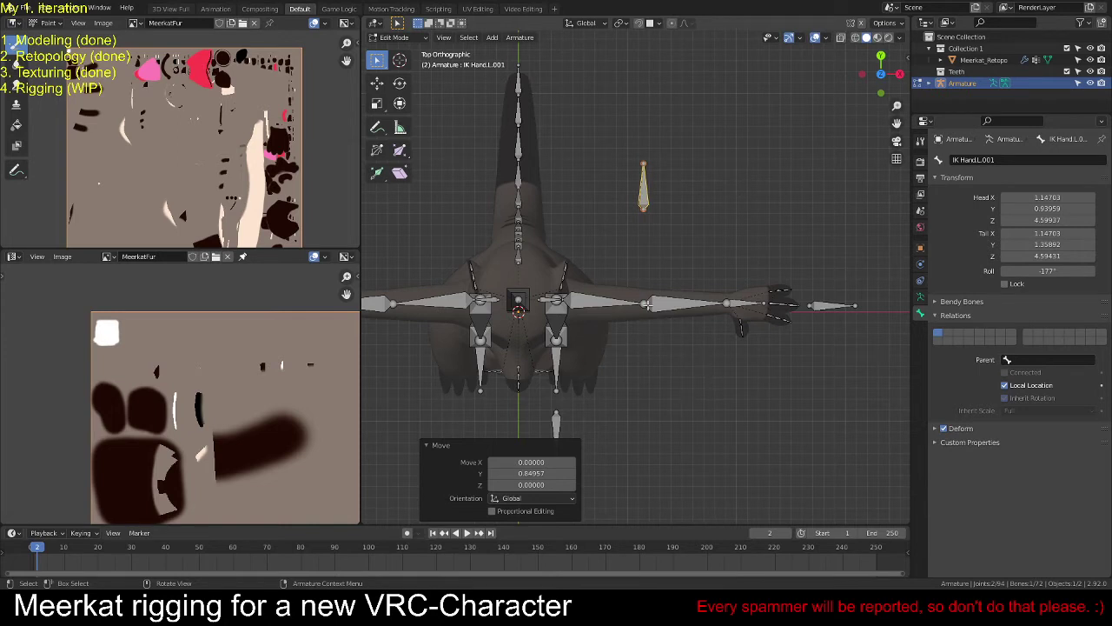
Step: Rename the copy to 'IK Elbow.L'
key("F2")
left_click(659, 243)
key("BackSpace")
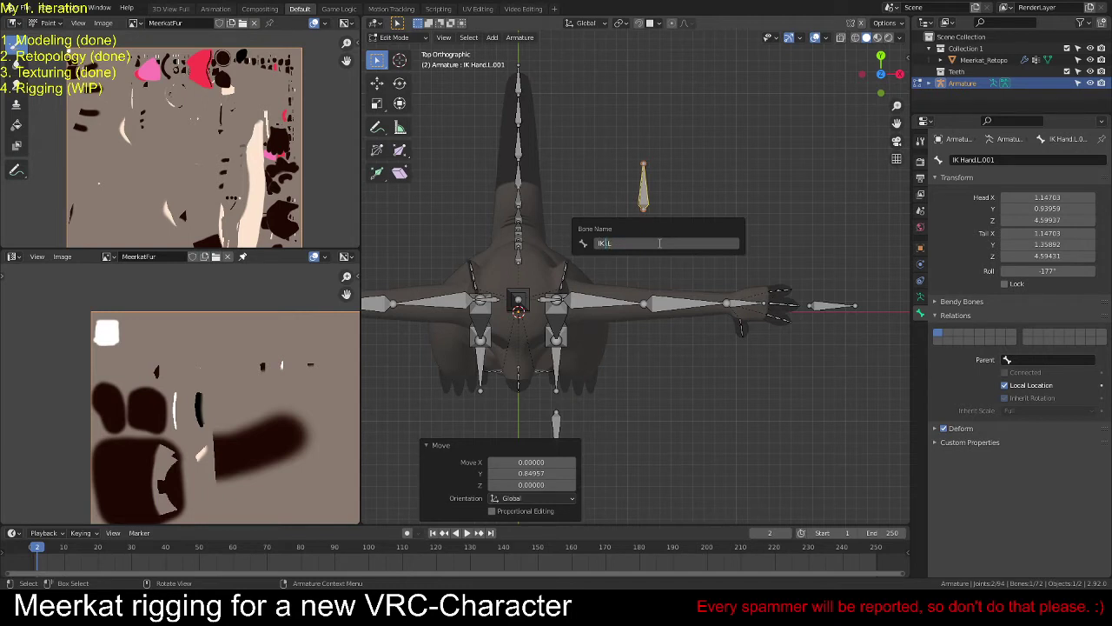
type("Elbow")
key("Return")
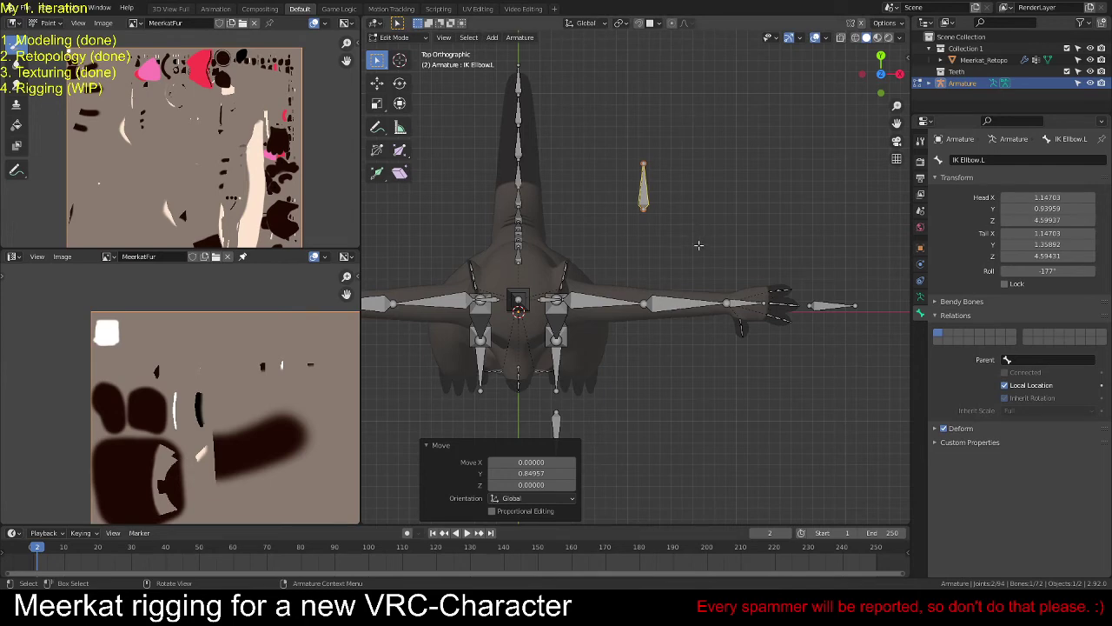
middle_click_drag(687, 273, 695, 174)
scroll(651, 221, "down", 5)
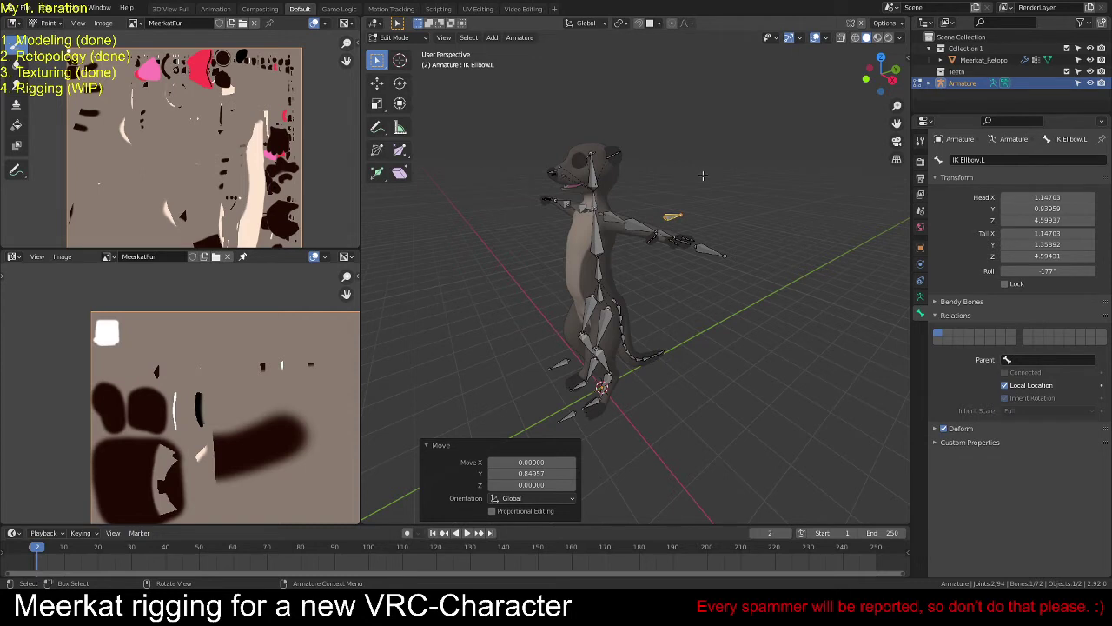
middle_click_drag(694, 304, 654, 294)
key("KP_3")
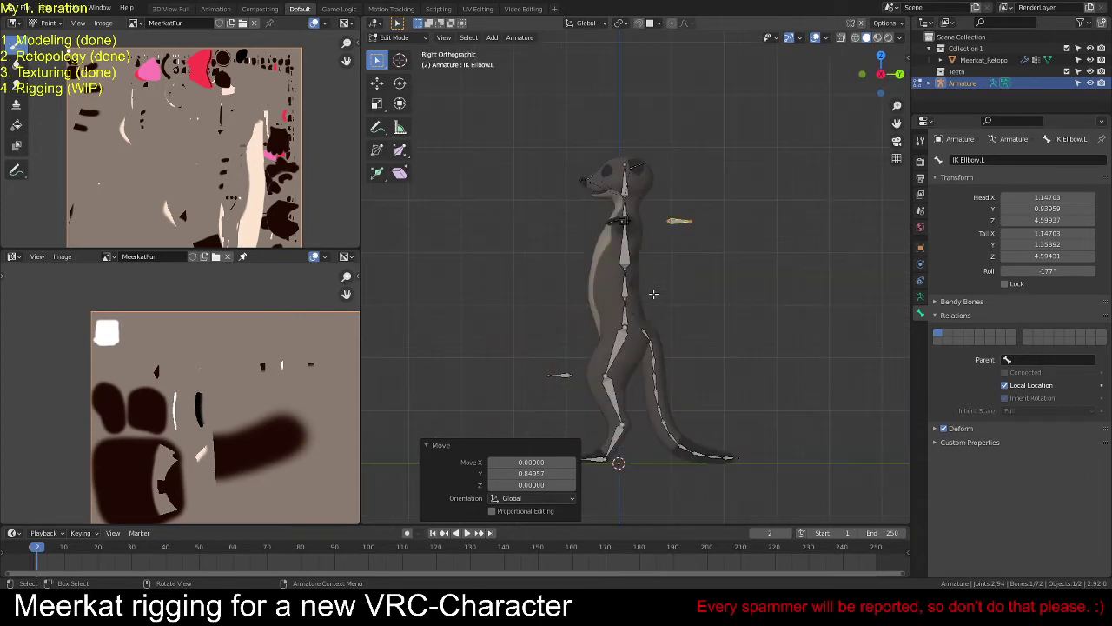
scroll(653, 293, "up", 4)
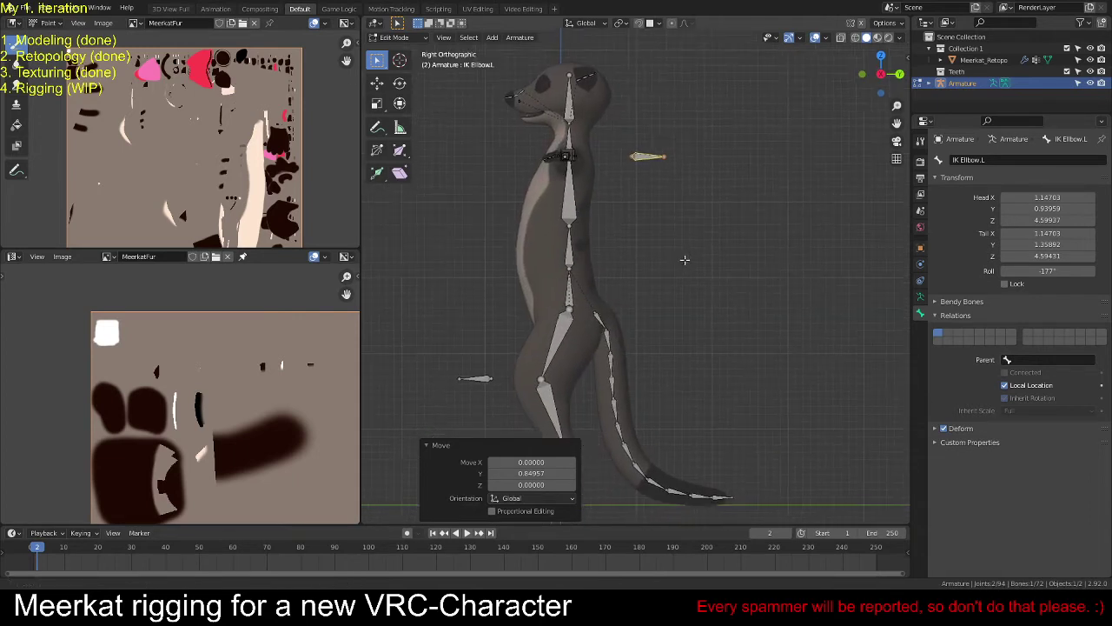
middle_click_drag(710, 228, 699, 229, "shift")
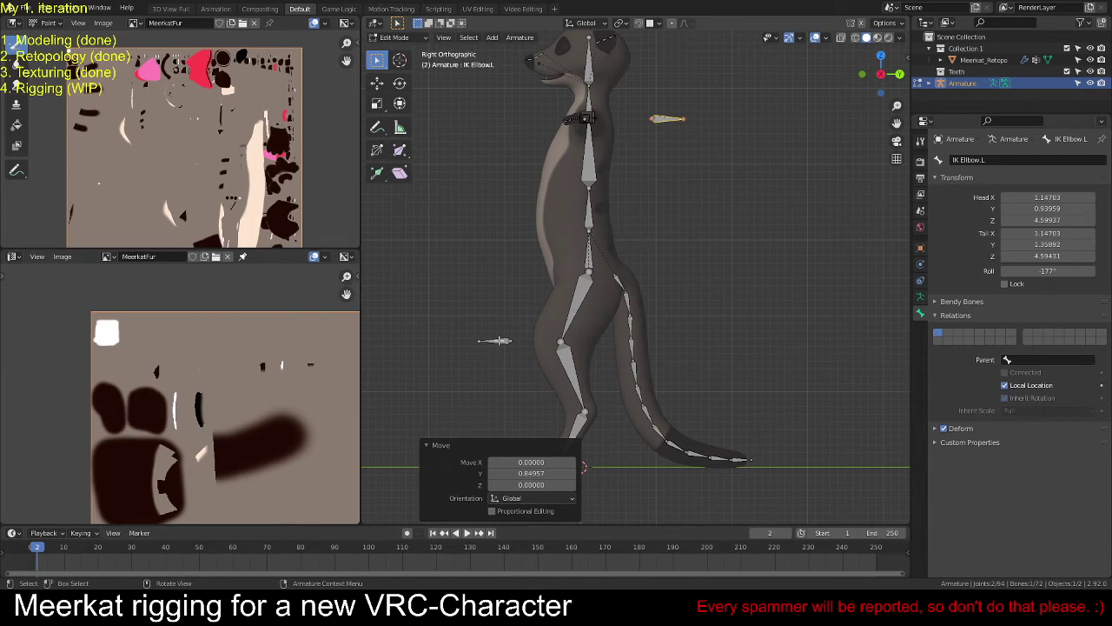
left_click(589, 249)
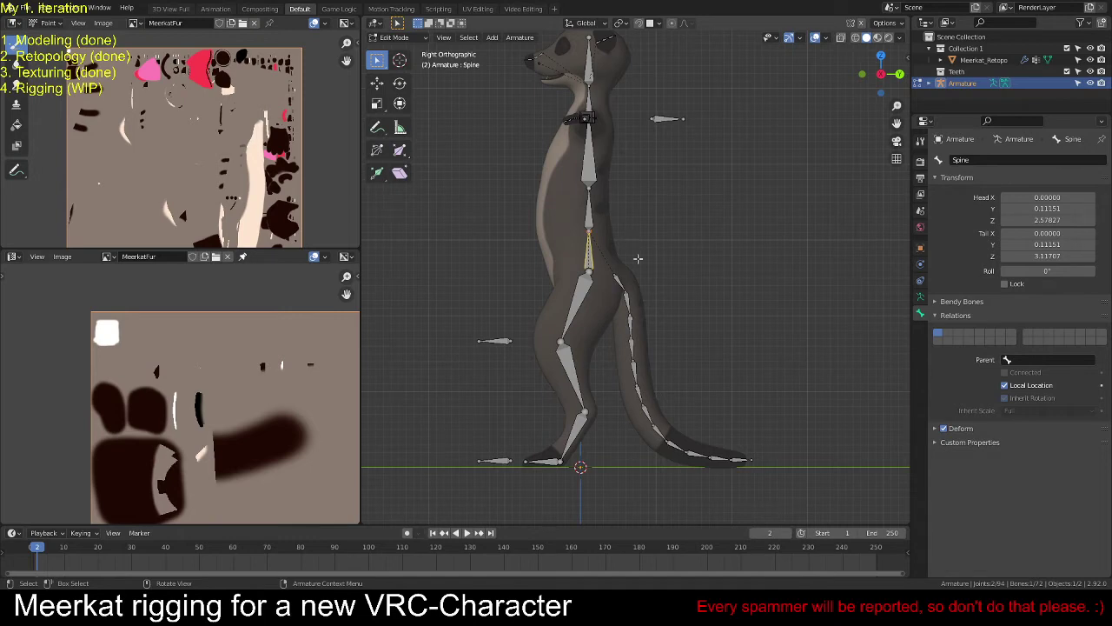
Step: Duplicate the tail-tip bone and name the copy 'IK Tail'
left_click(740, 457)
key("g")
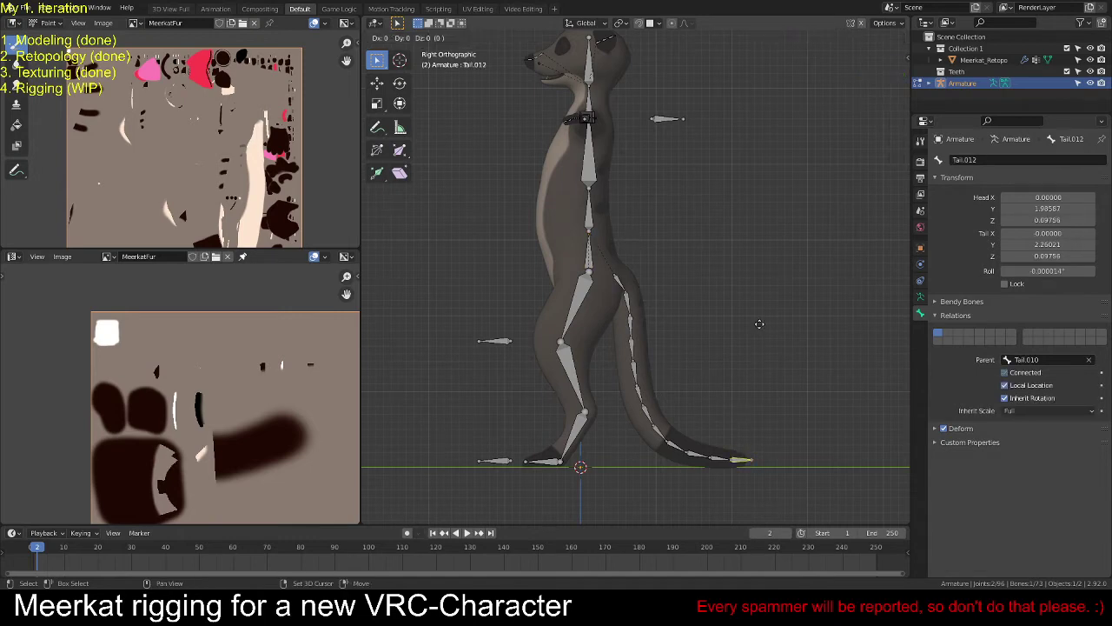
left_click(786, 324)
key("F2")
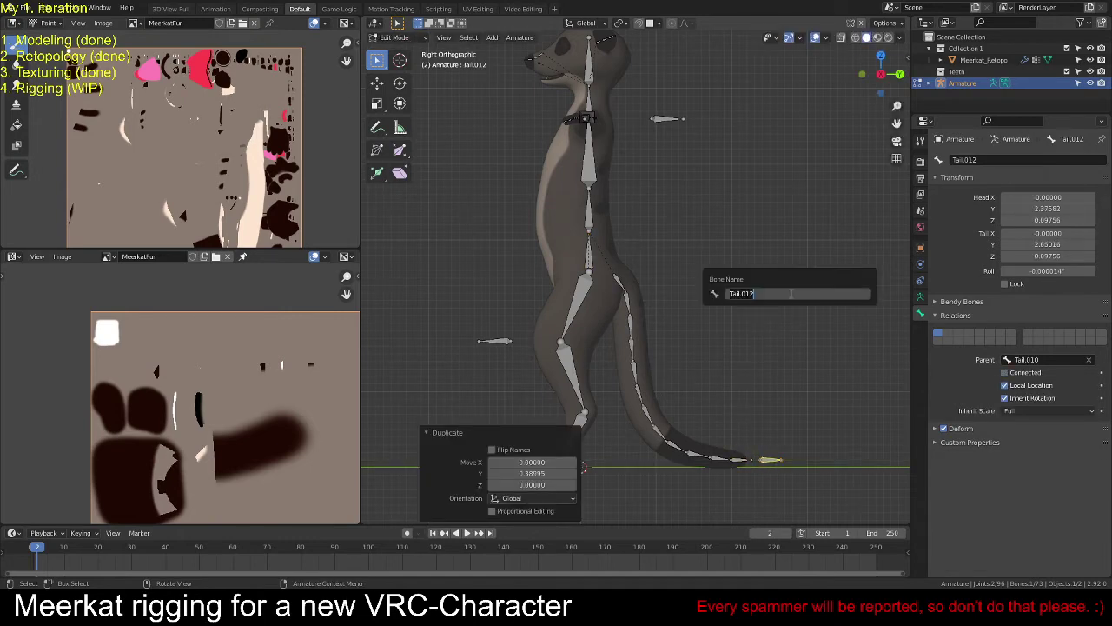
type("IK Tail")
key("Return")
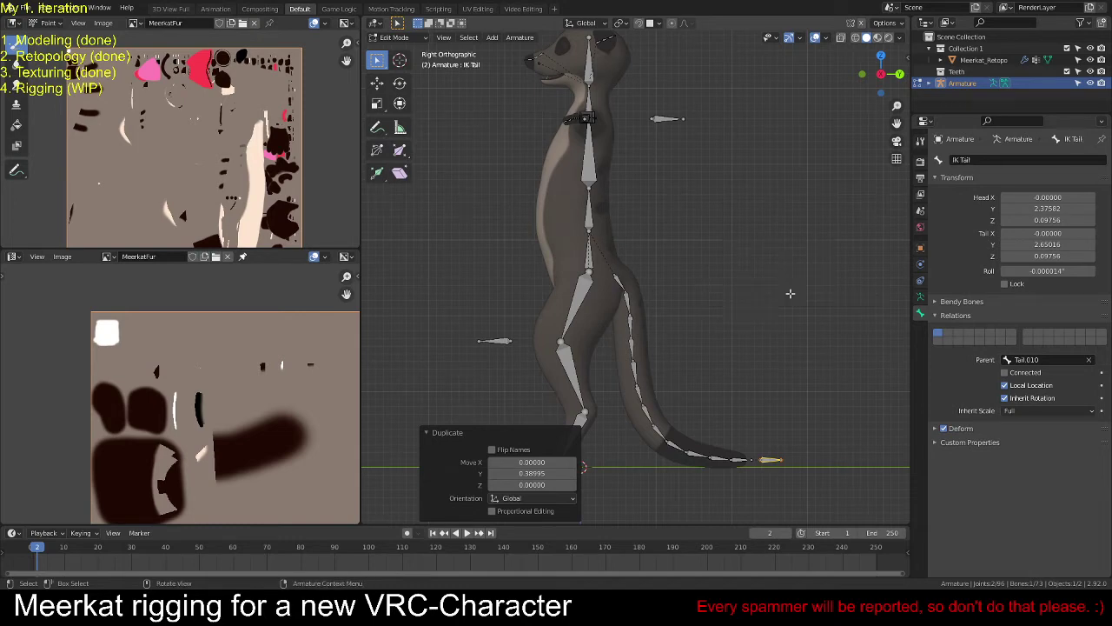
Step: Move IK Tail, clear its parent, and slide it along Y toward the feet
key("g")
left_click(803, 294)
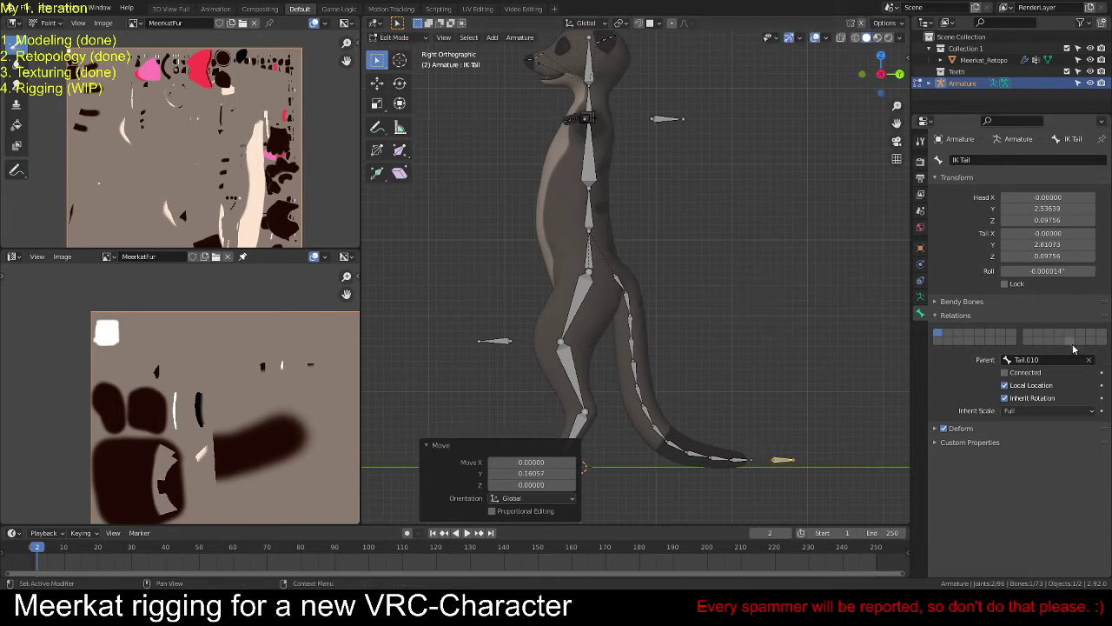
left_click(1089, 363)
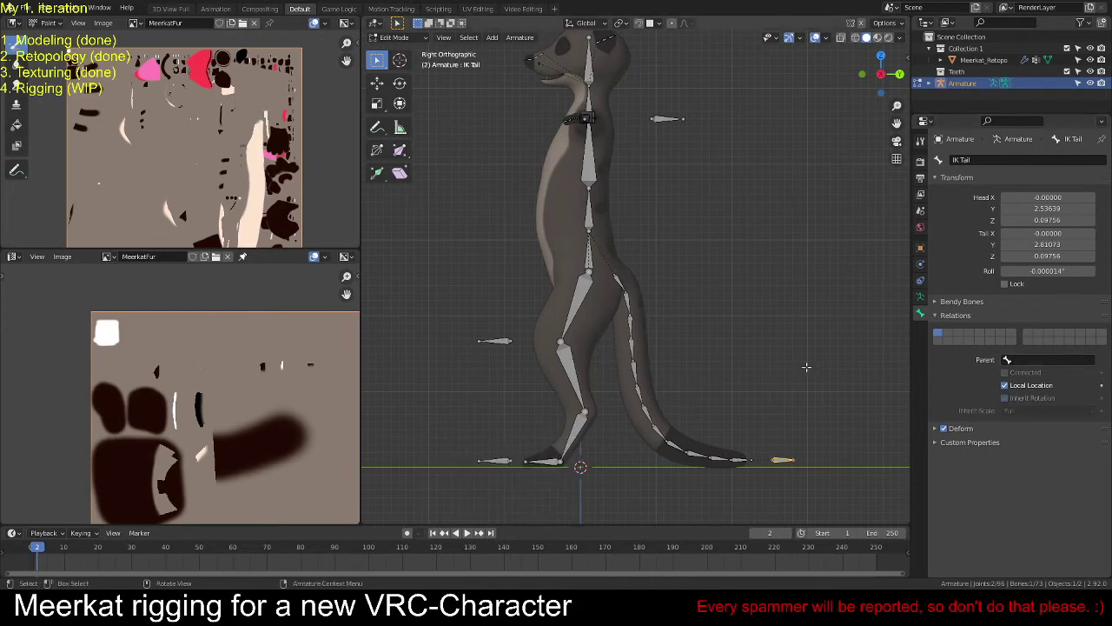
key("g")
key("y")
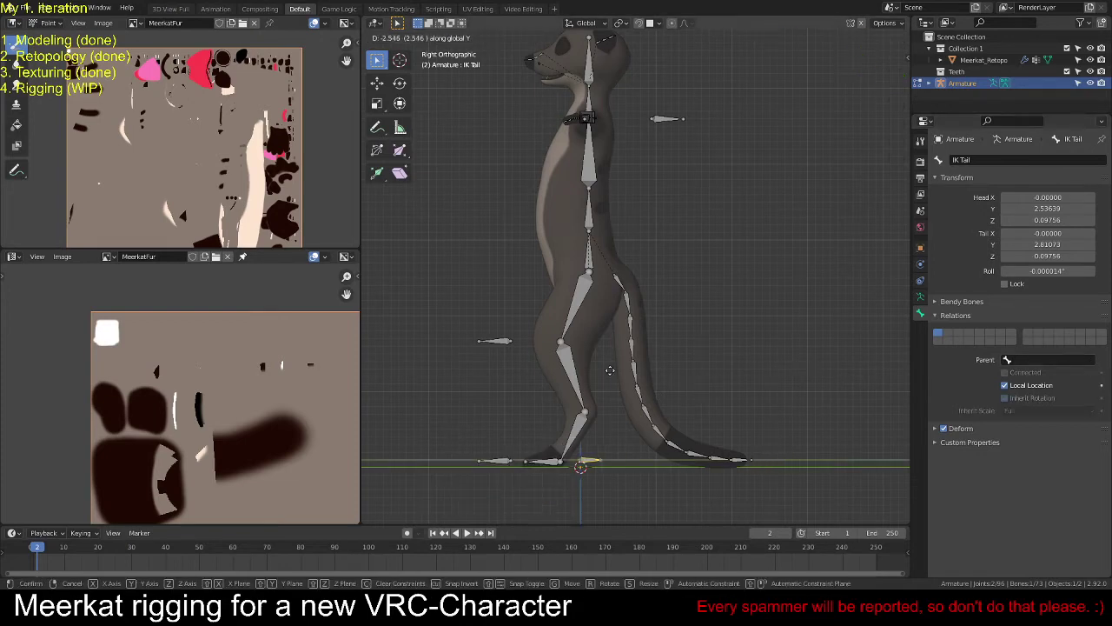
left_click(518, 363)
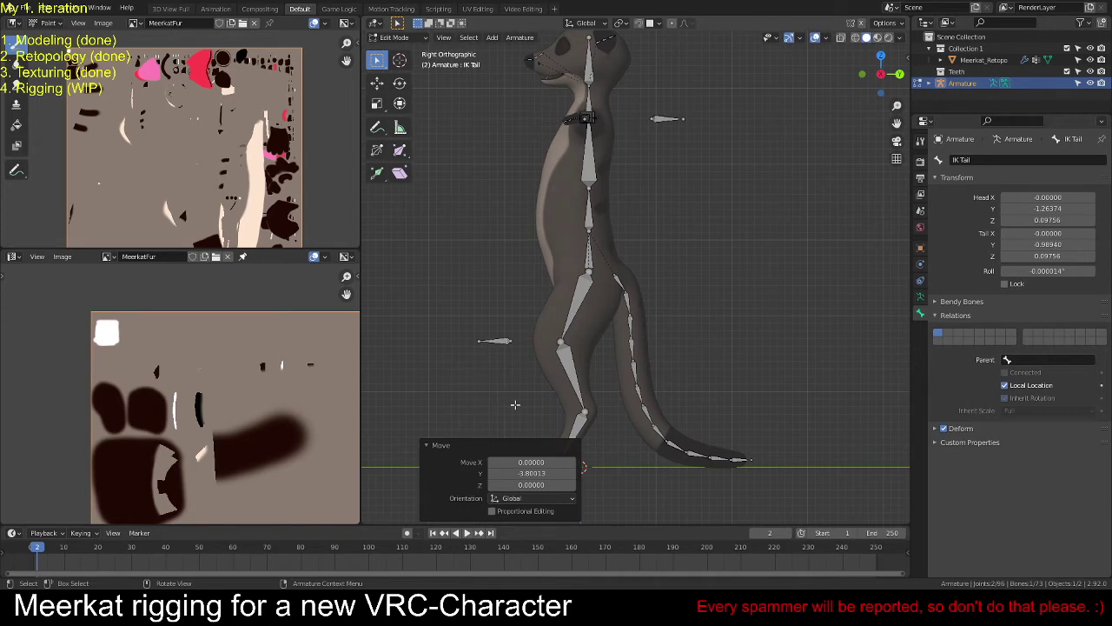
middle_click_drag(517, 405, 536, 336, "shift")
Step: Resize the IK Tail bone, nudging it slightly along Y between adjustments
key("s")
left_click(572, 339)
key("g")
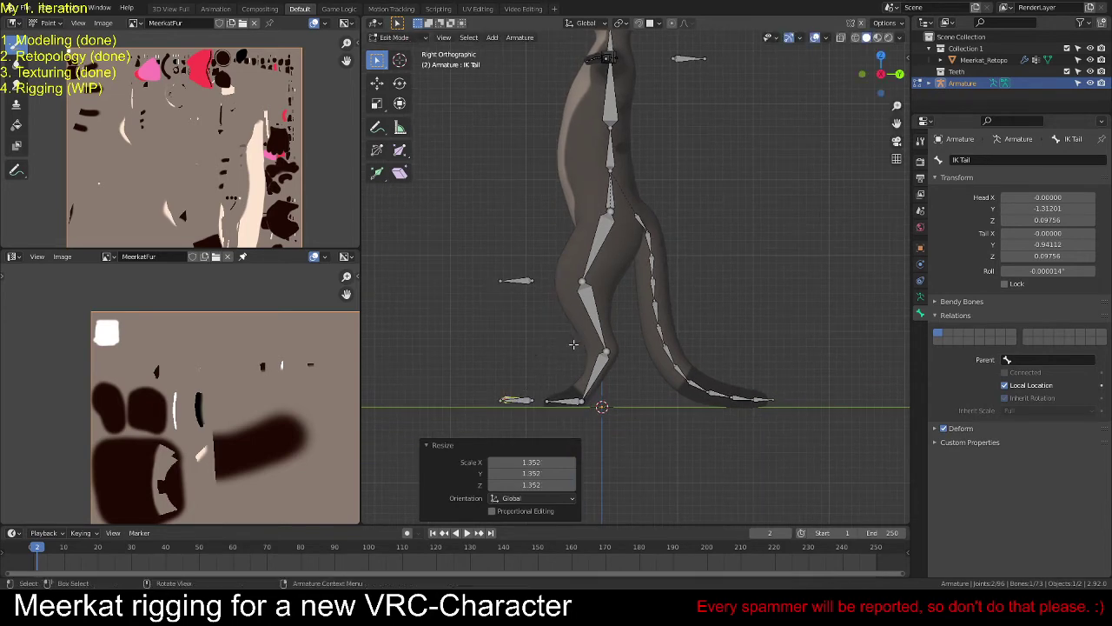
key("y")
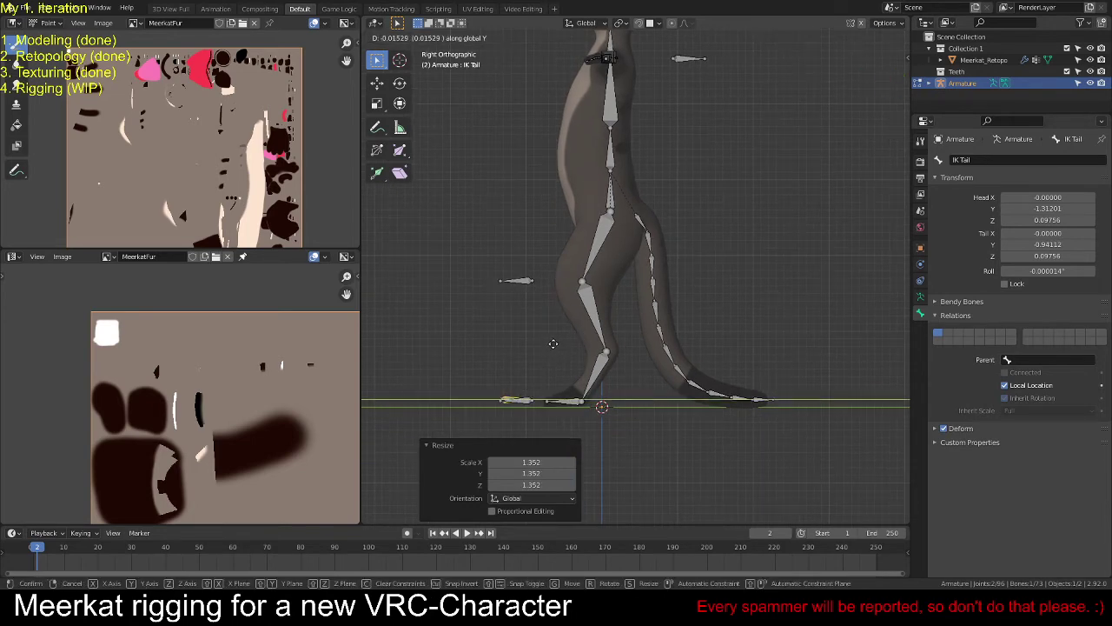
left_click(554, 344)
key("s")
left_click(566, 348)
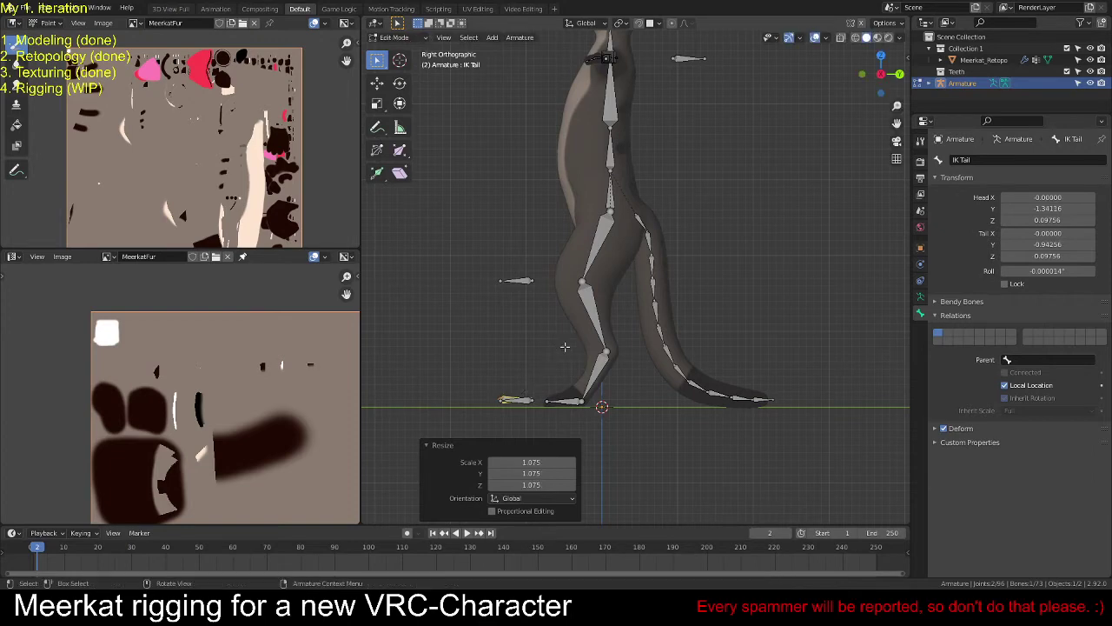
Step: Slide IK Tail along Y to rest on the floor just past the tail tip
key("g")
key("y")
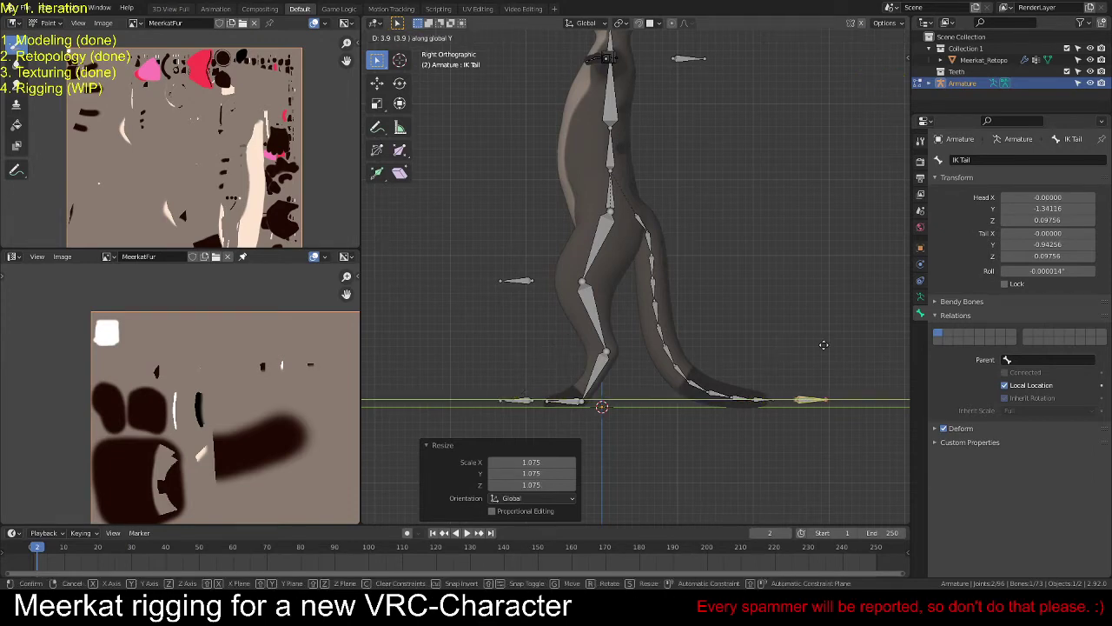
left_click(823, 345)
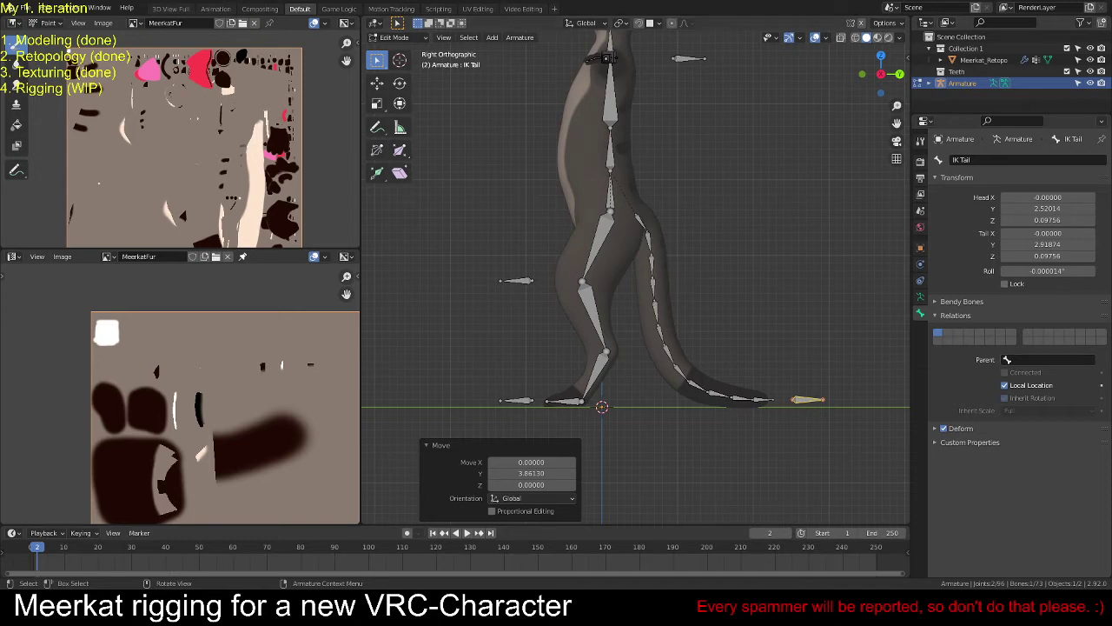
middle_click_drag(434, 406, 461, 420, "shift")
left_click(426, 444)
middle_click_drag(769, 194, 758, 287, "shift")
scroll(722, 277, "down", 1)
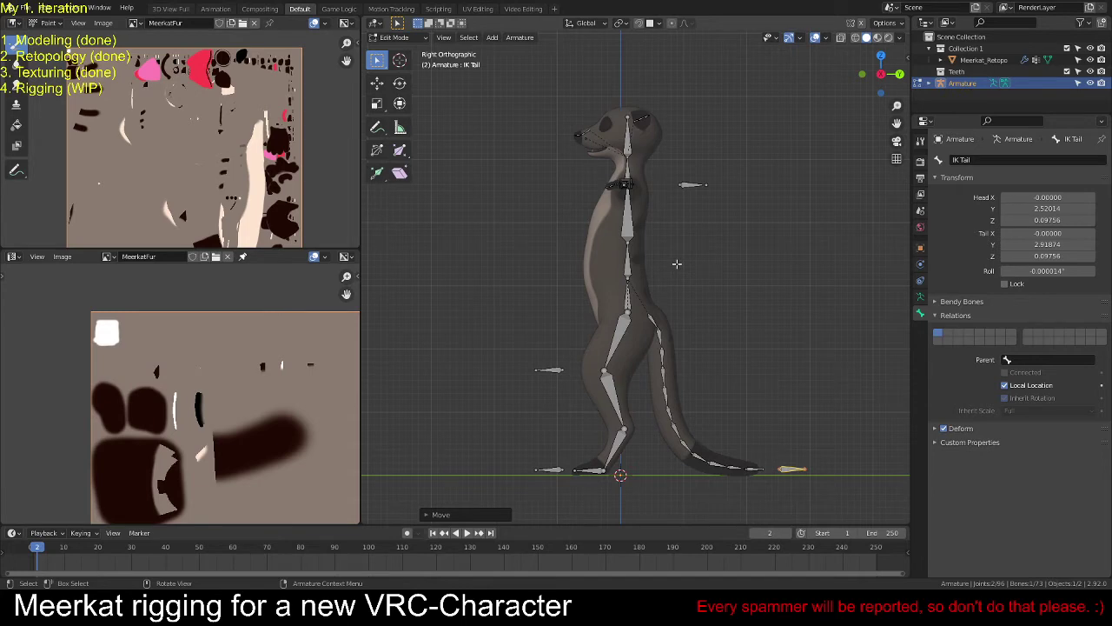
Step: In front orthographic view, select the IK Elbow.L and IK Hand.L bones
middle_click_drag(671, 275, 707, 302)
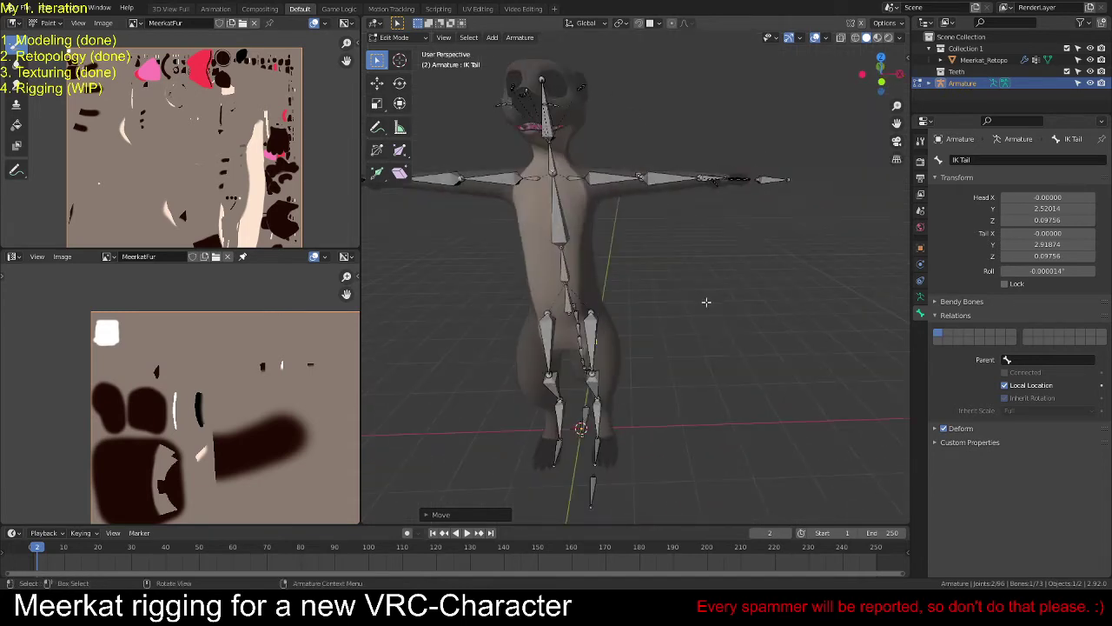
scroll(714, 296, "down", 3)
key("KP_1")
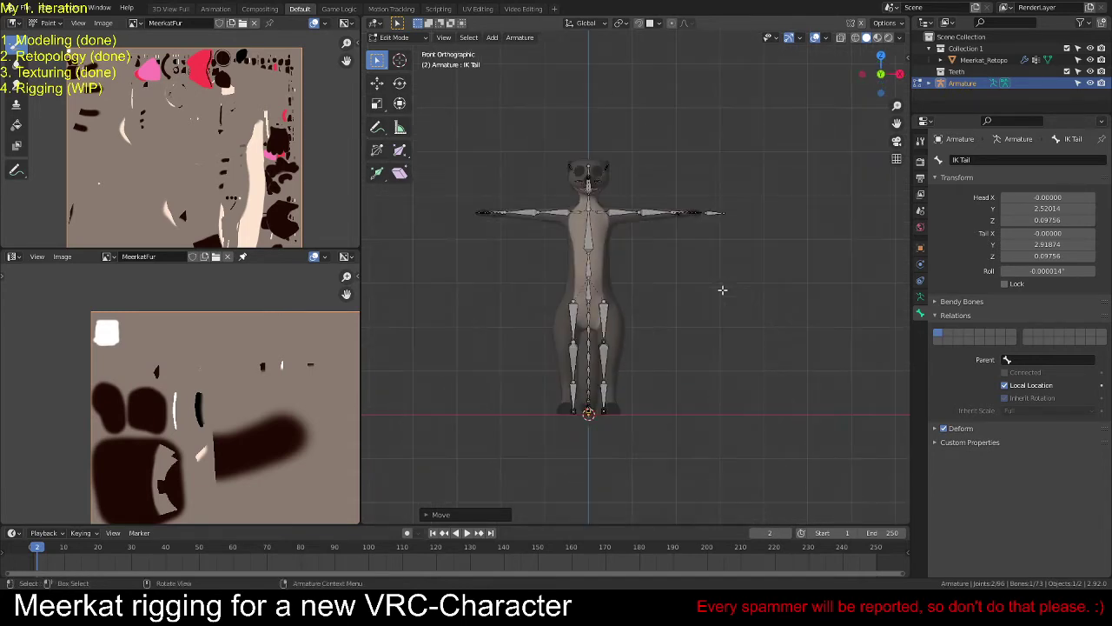
scroll(722, 289, "up", 2)
key("KP_5")
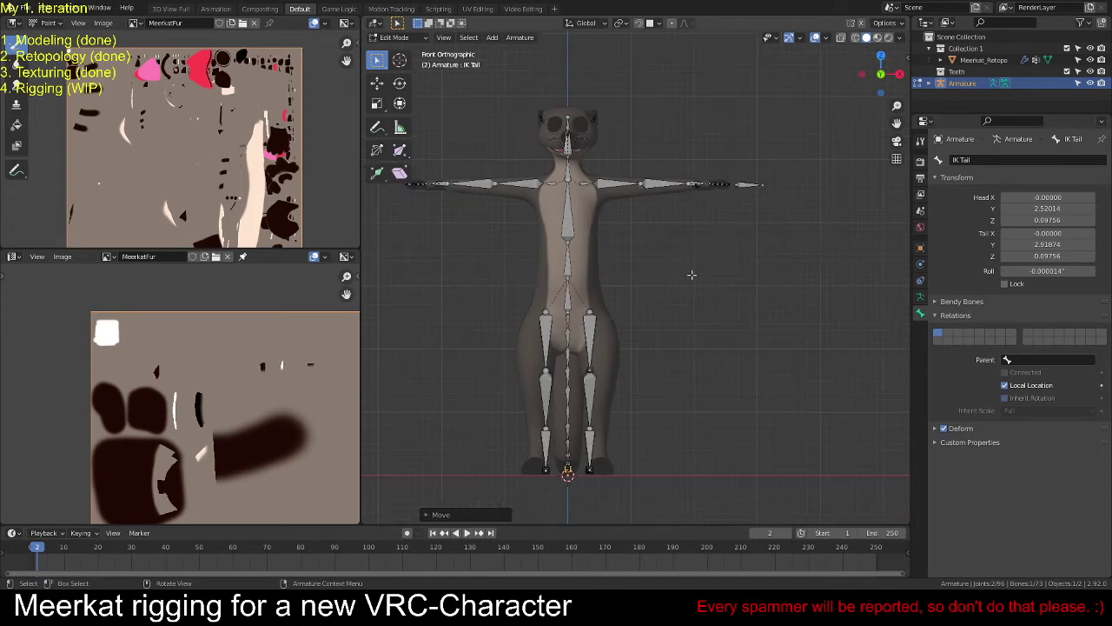
middle_click_drag(692, 270, 665, 287)
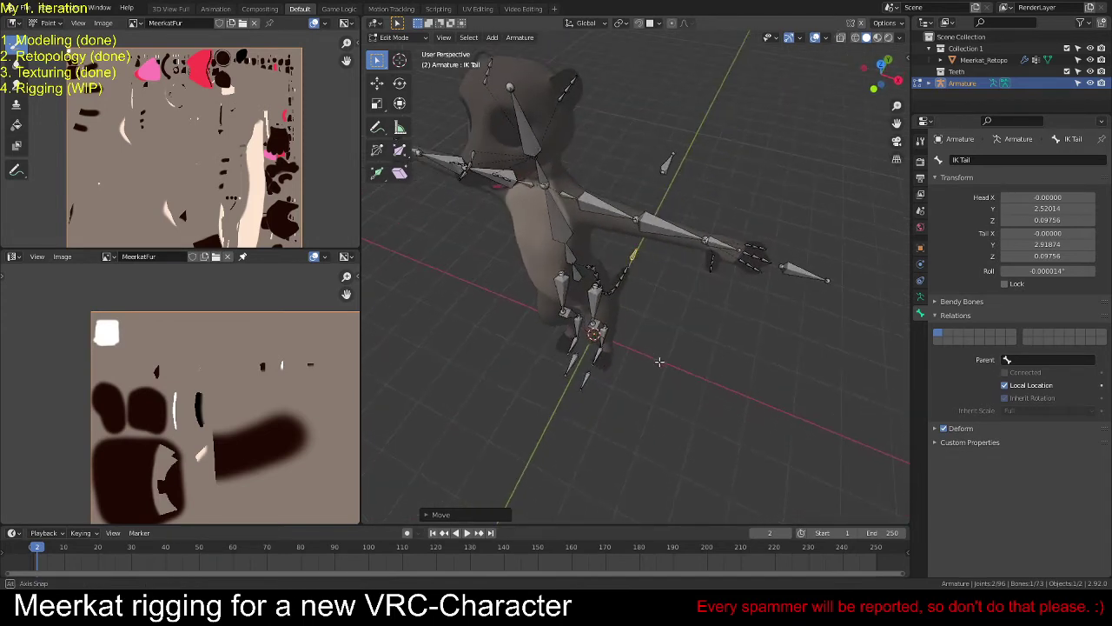
left_click(666, 163)
left_click(795, 274)
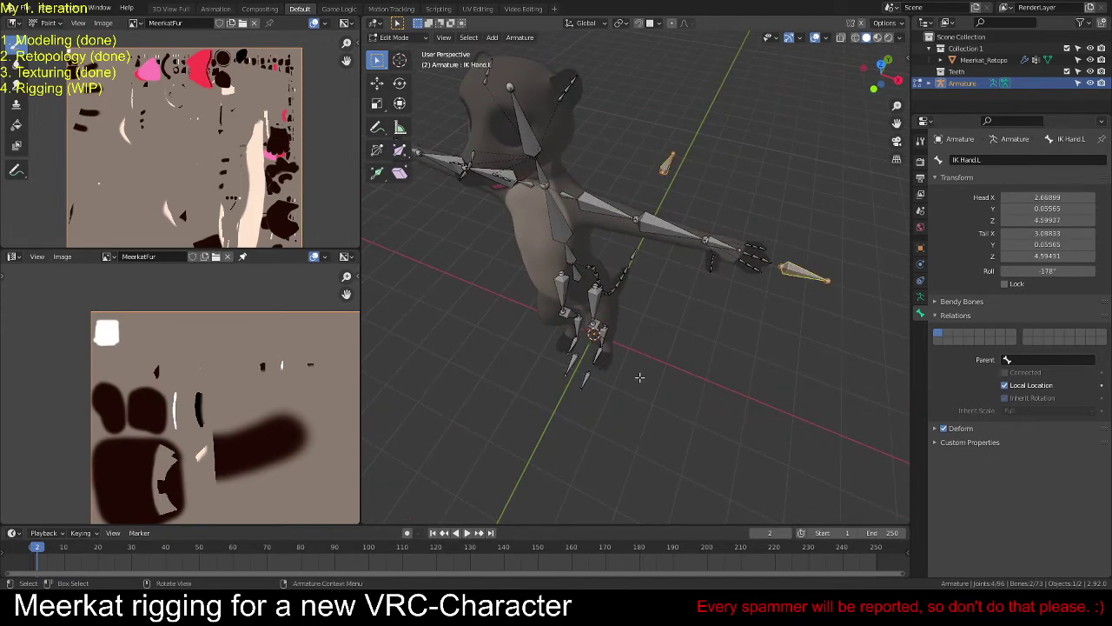
Step: Add the related left-side IK bones to the selection with circle select
middle_click_drag(795, 274, 561, 333)
key("c")
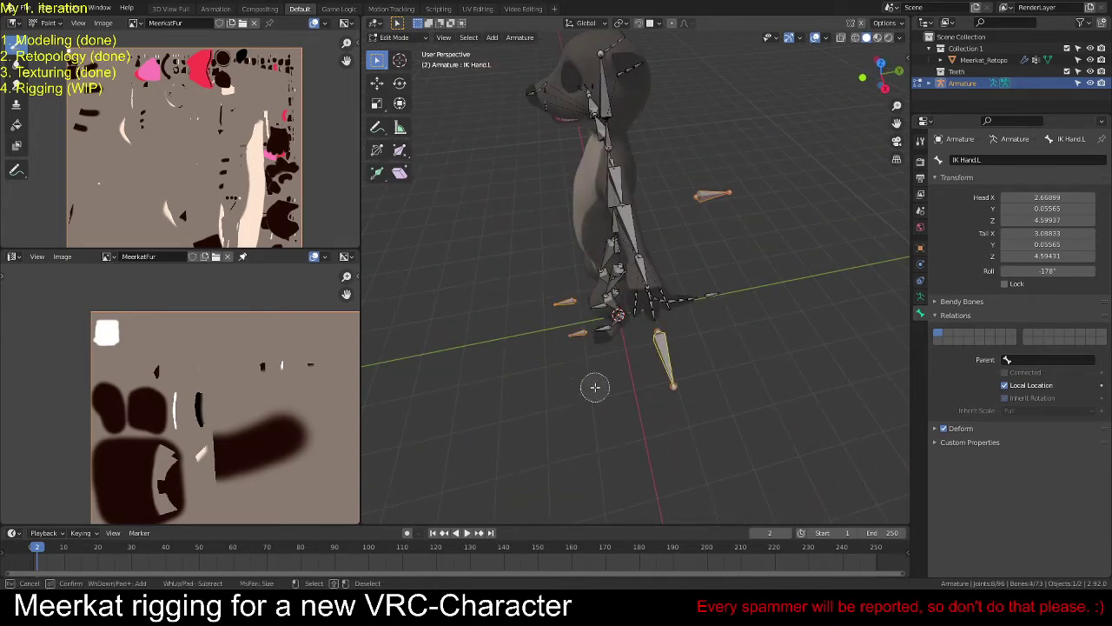
key("Escape")
middle_click_drag(596, 387, 619, 360)
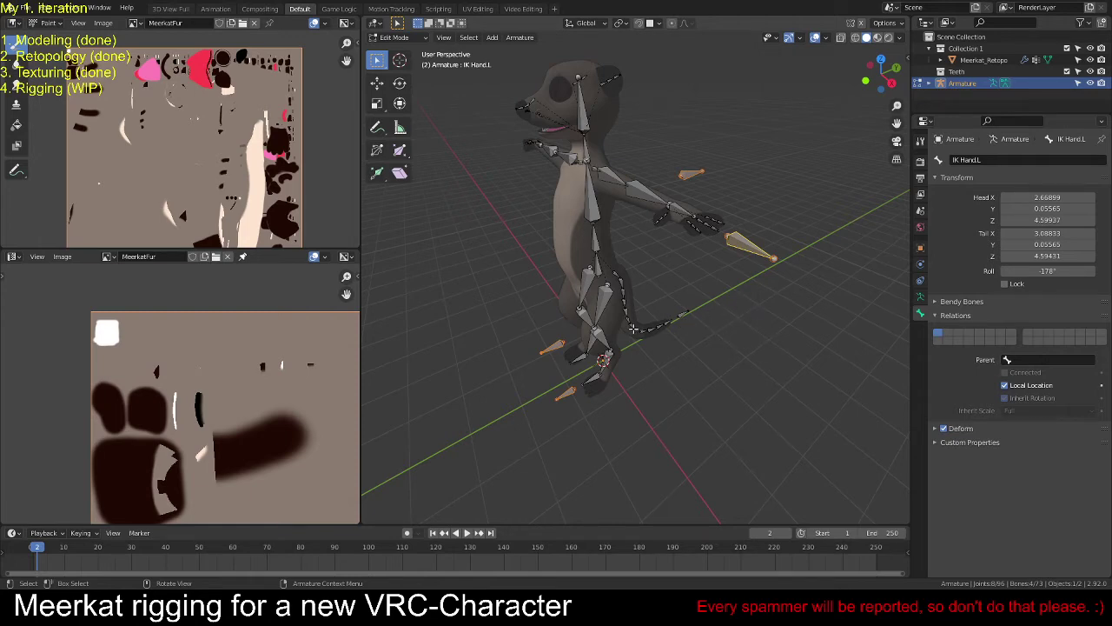
middle_click_drag(633, 328, 693, 324)
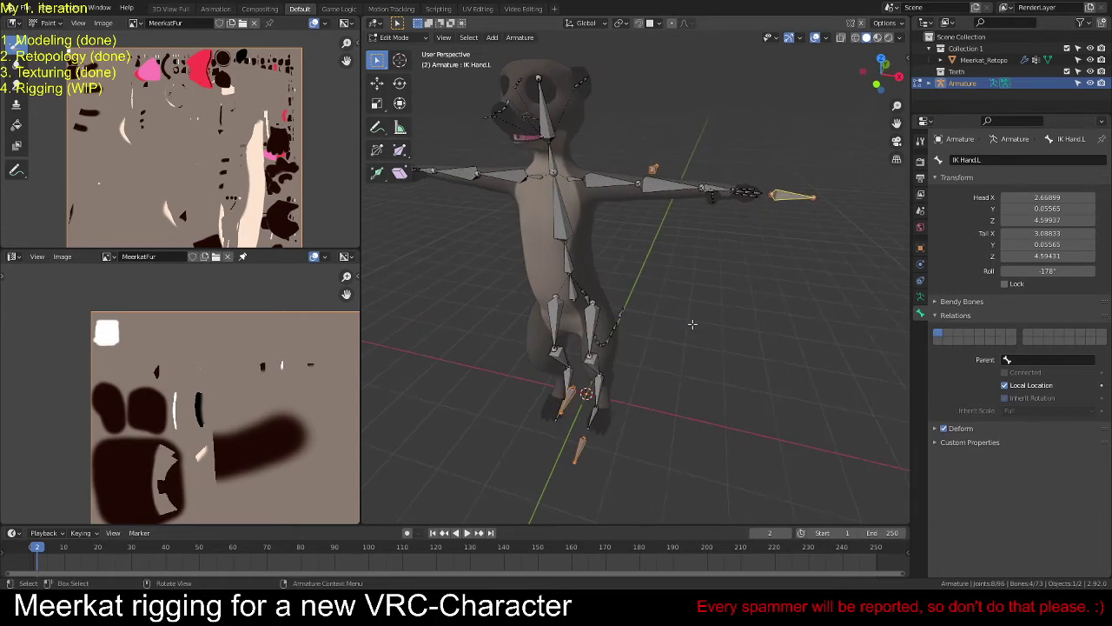
Step: Symmetrize the selected IK bones to create their right-side copies, including IK Hand.R
key("F3")
key("Return")
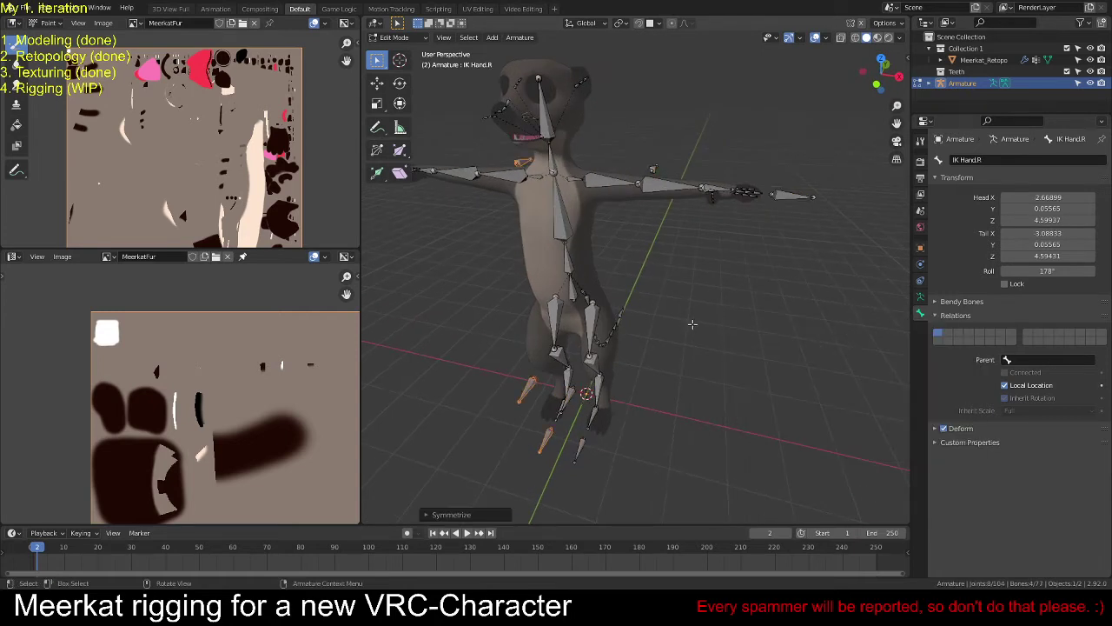
scroll(682, 314, "down", 3)
middle_click_drag(584, 299, 611, 300)
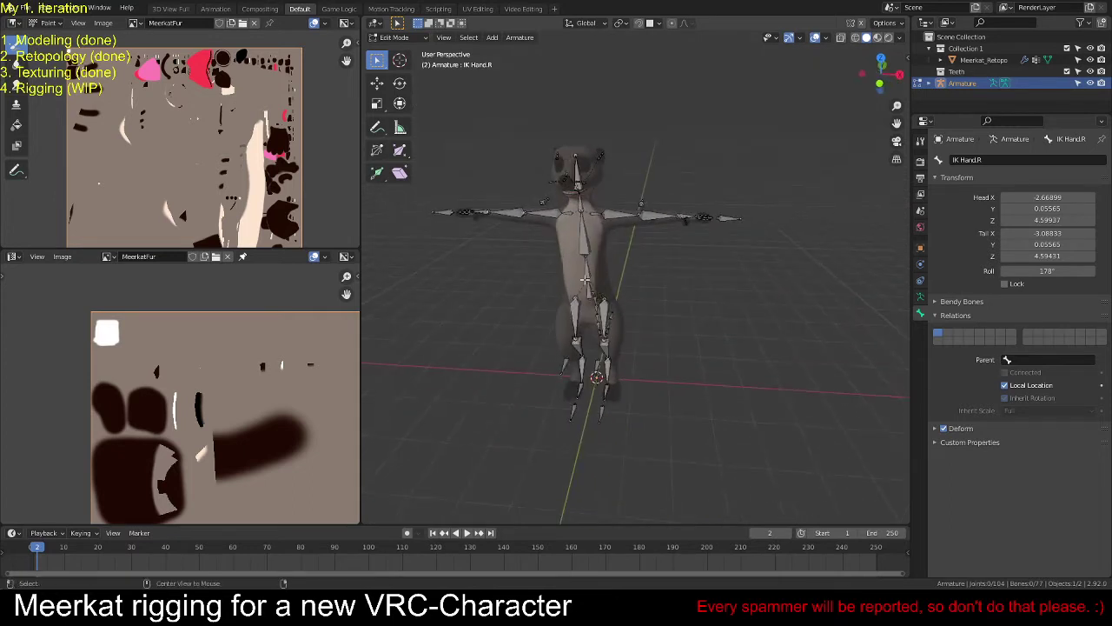
key("Home")
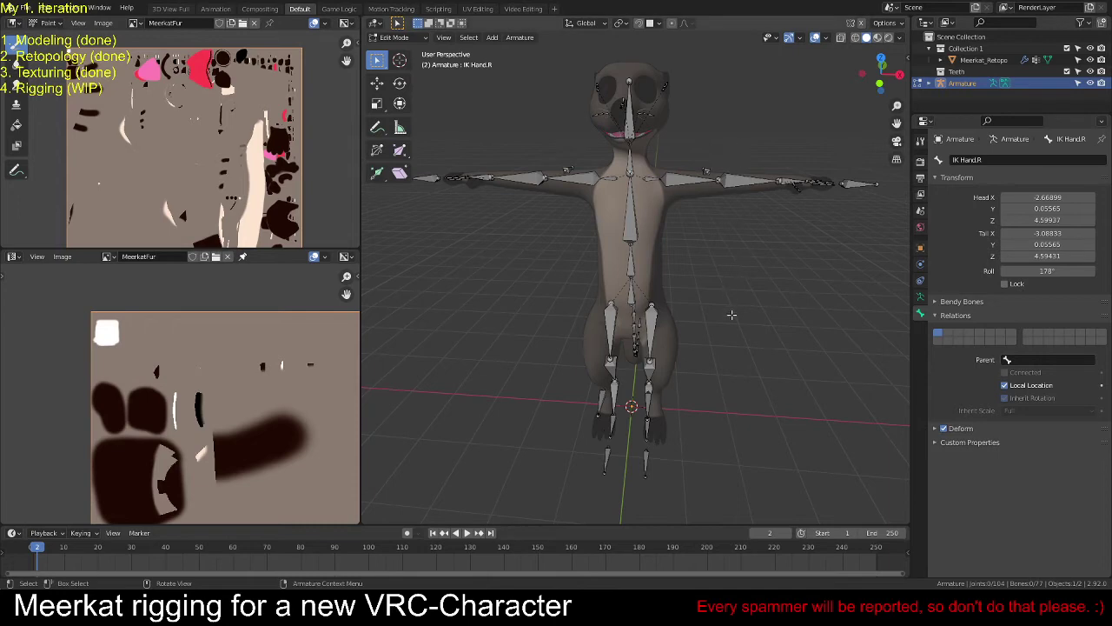
Step: Return the meerkat armature from Edit Mode to Object Mode
middle_click_drag(726, 303, 655, 292)
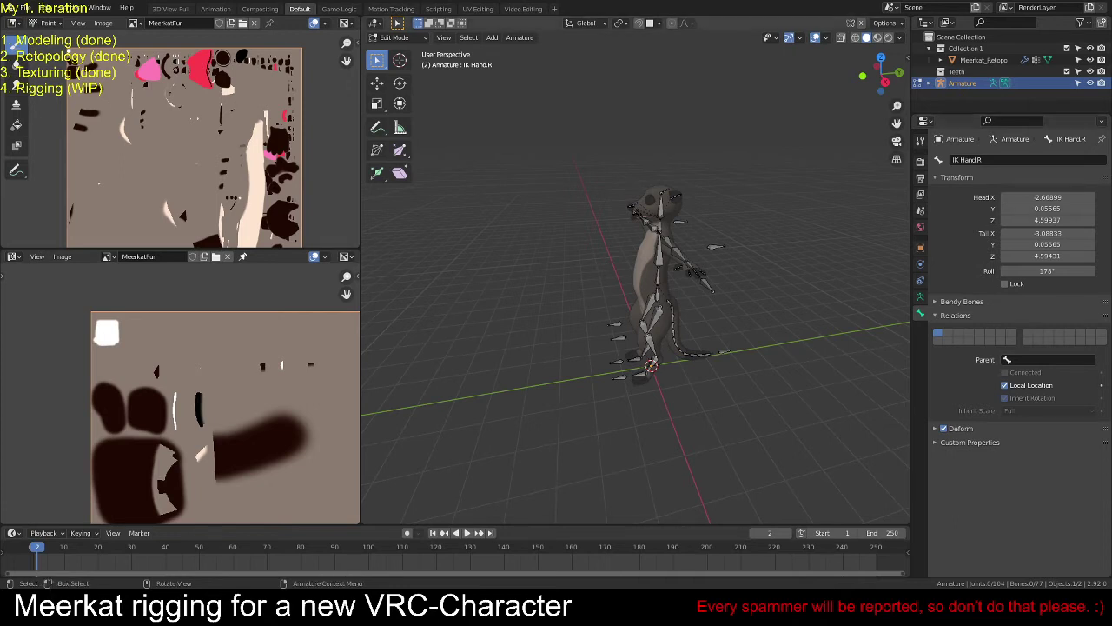
middle_click_drag(598, 296, 627, 301)
scroll(678, 287, "up", 4)
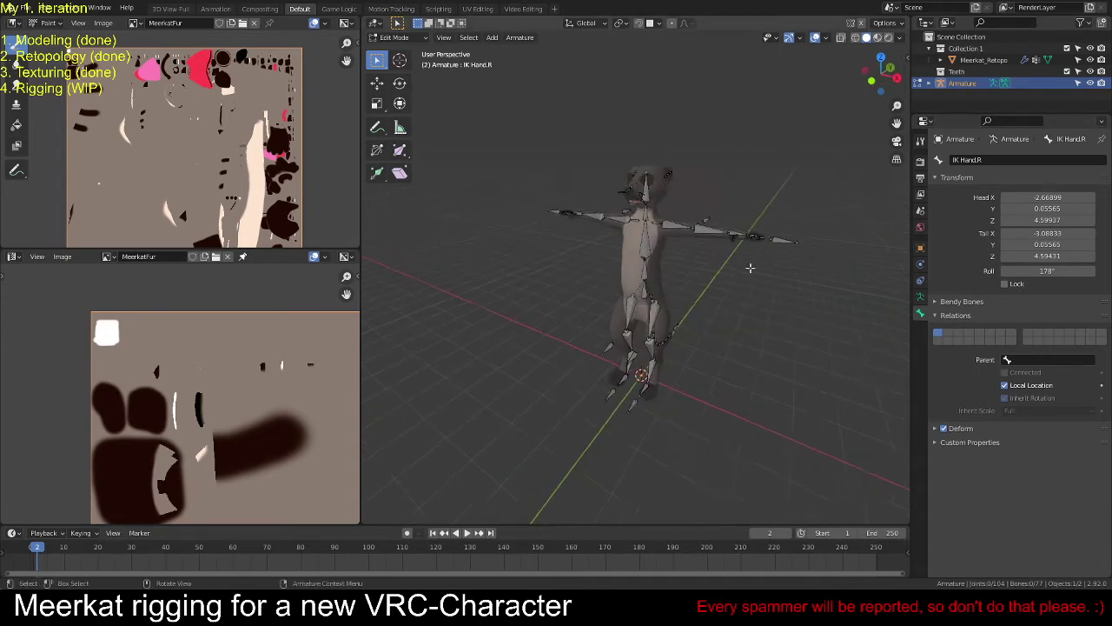
middle_click_drag(732, 270, 725, 292)
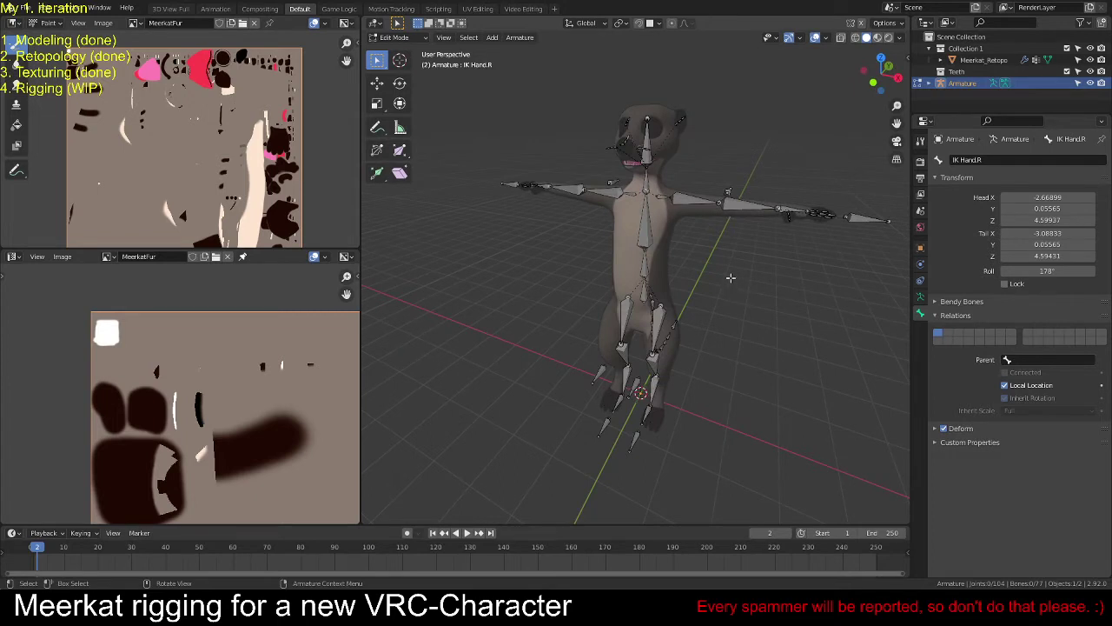
key("Tab")
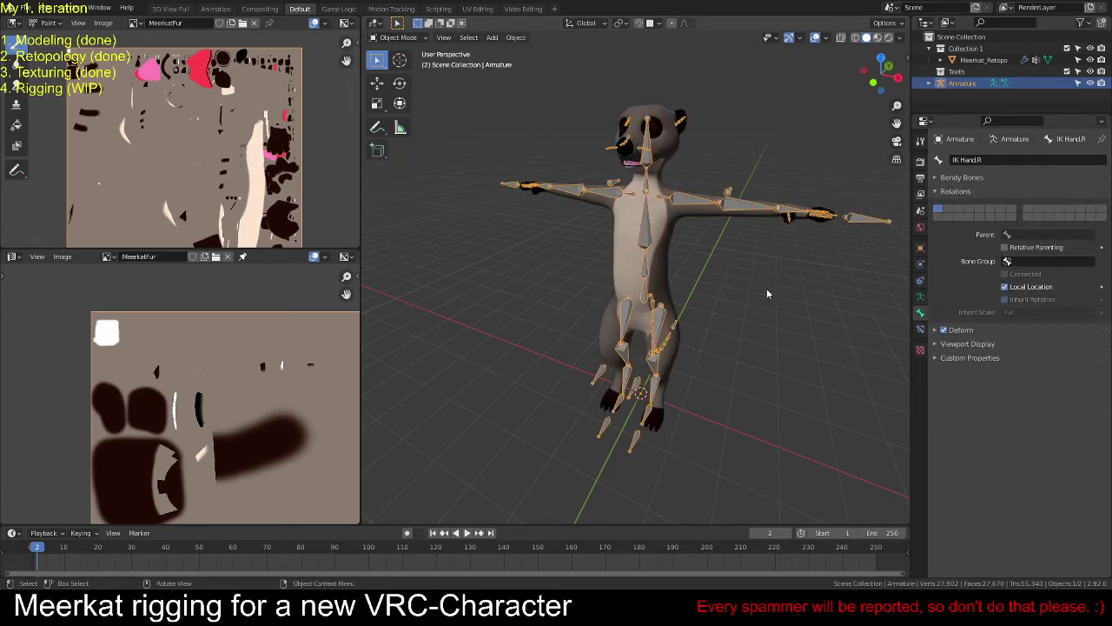
middle_click_drag(767, 293, 738, 291)
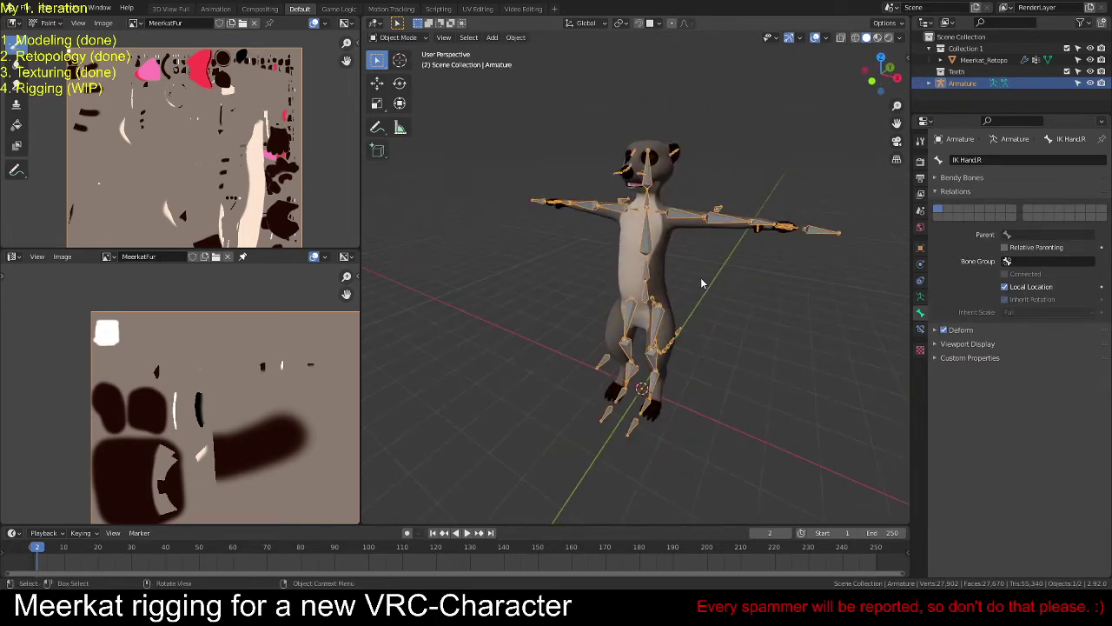
Step: Narrow the image editors and zoom them out so each fur texture shows in full
left_click_drag(361, 355, 253, 355)
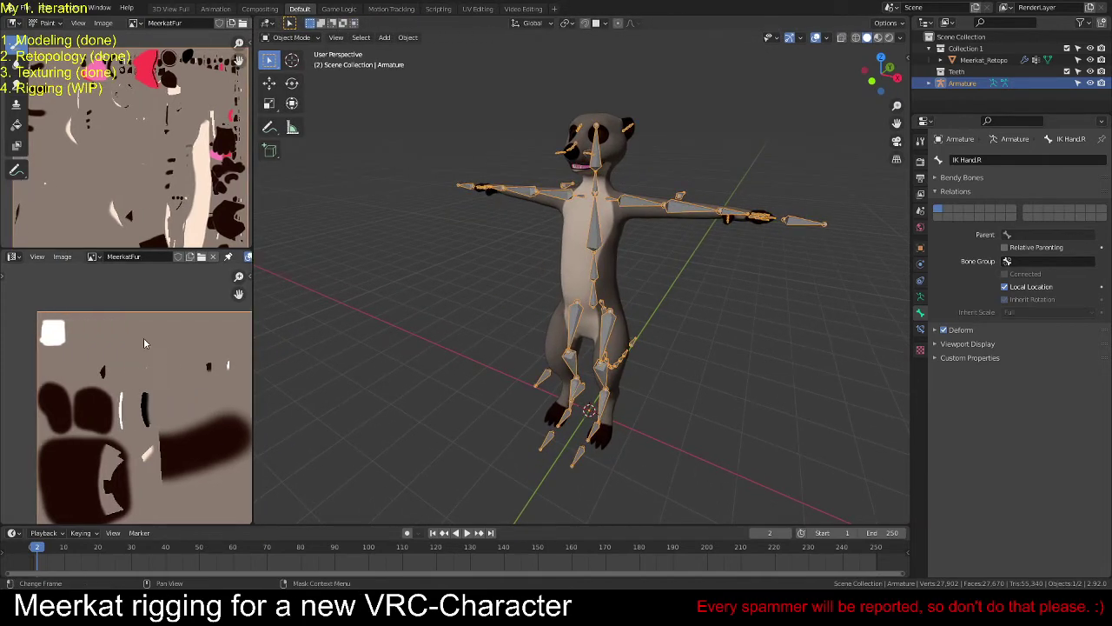
scroll(144, 343, "down", 3)
scroll(130, 139, "down", 3)
scroll(163, 339, "up", 1)
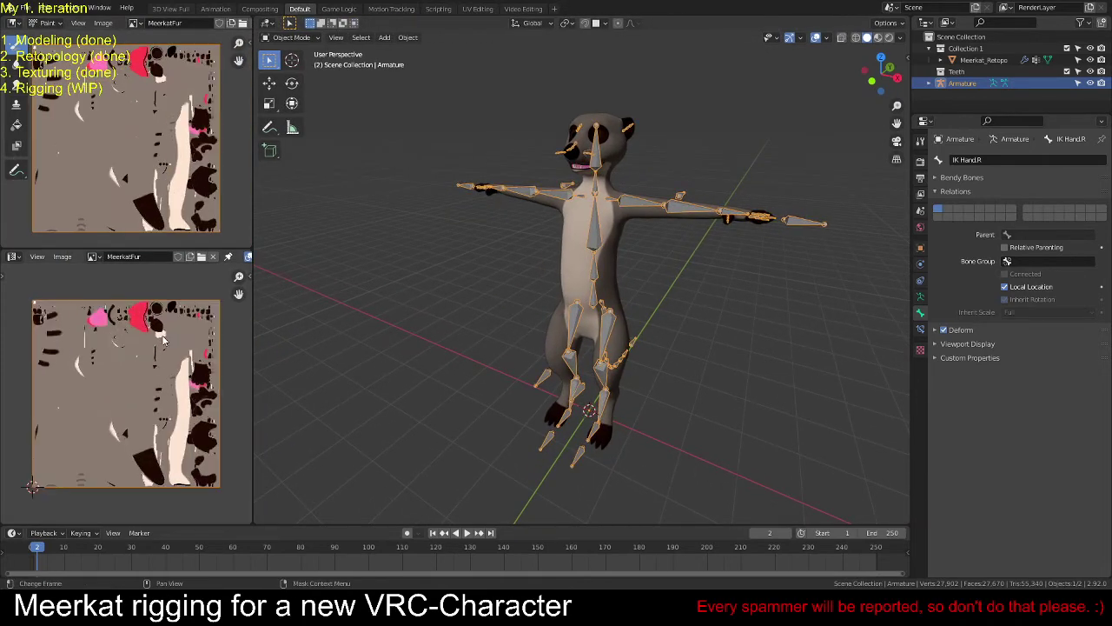
scroll(162, 339, "up", 1)
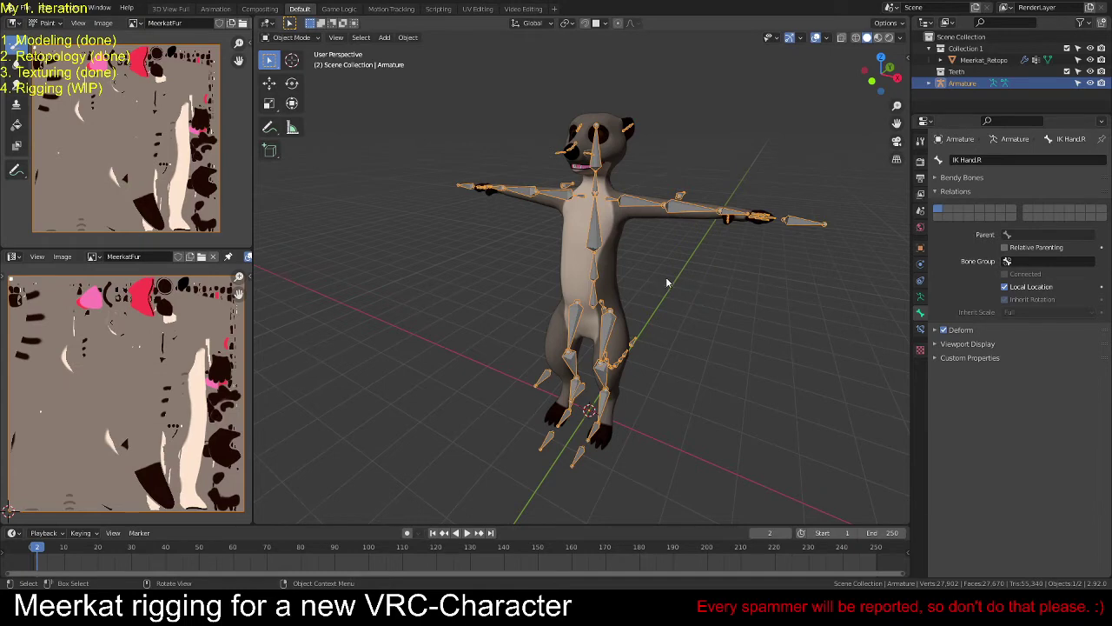
middle_click_drag(666, 283, 685, 285)
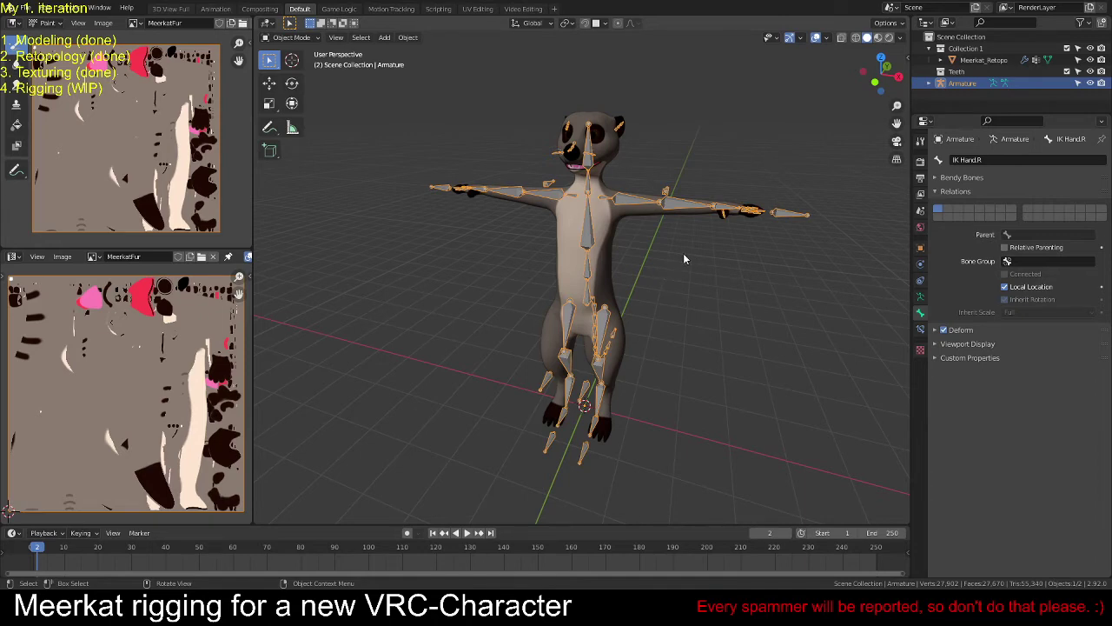
Step: In Edit Mode, turn off Deform for the IK Hand.L control bone
key("Tab")
left_click(668, 189)
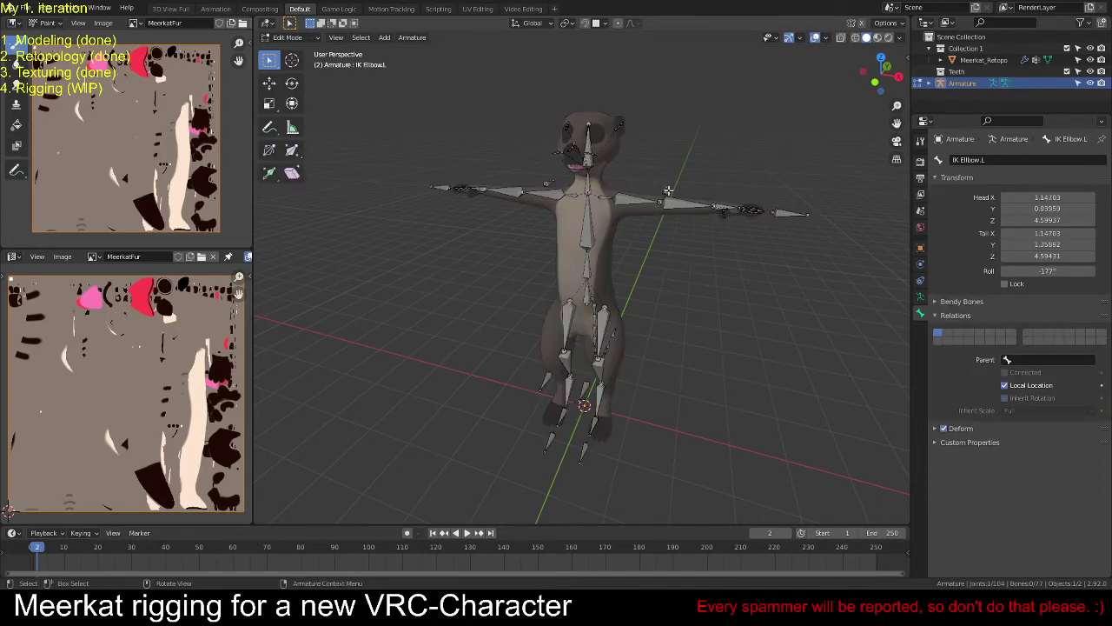
middle_click_drag(799, 311, 722, 319)
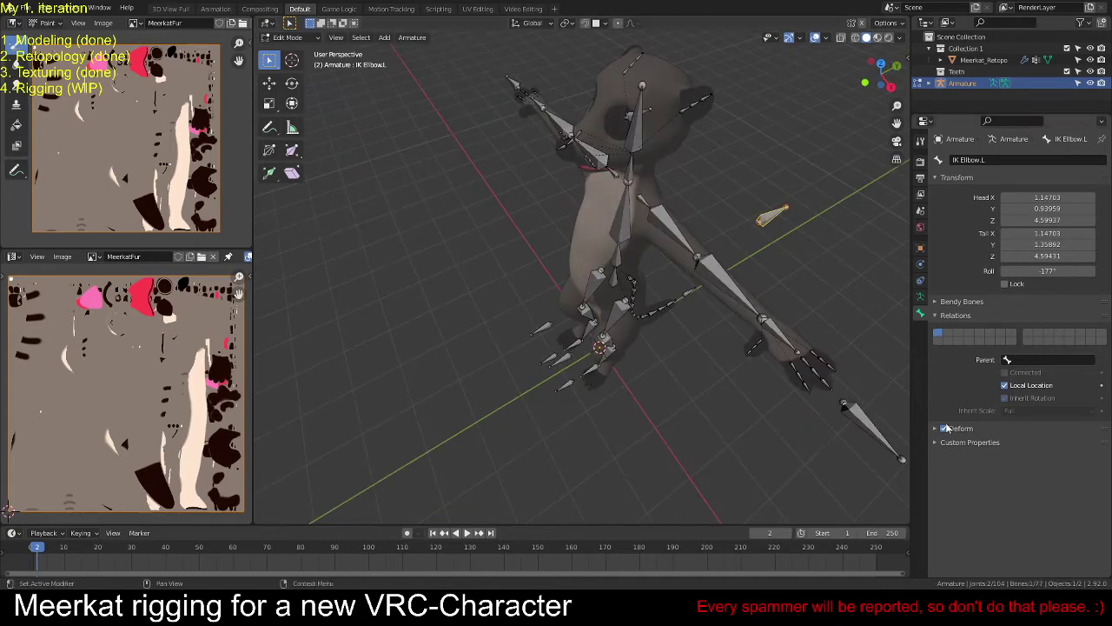
middle_click_drag(856, 383, 808, 393)
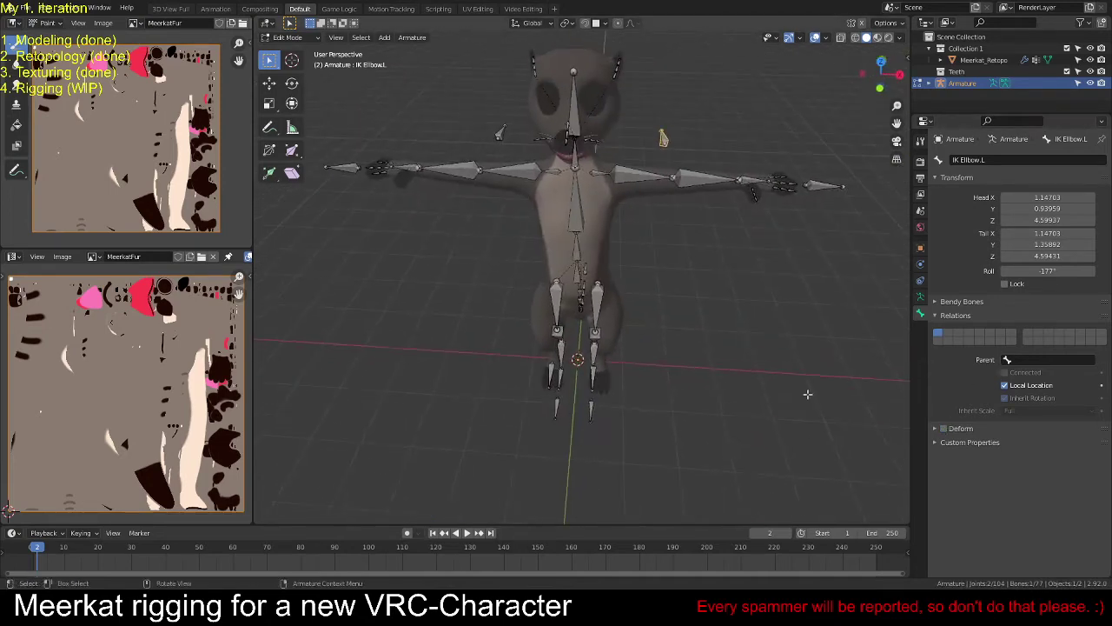
left_click(819, 186)
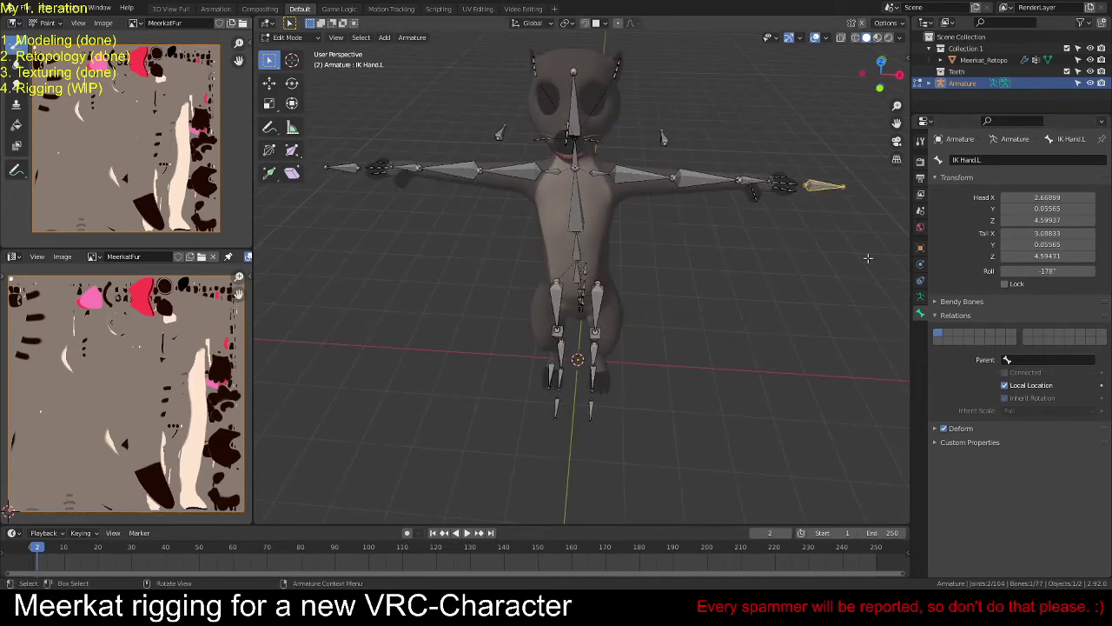
left_click(953, 432)
left_click(664, 138)
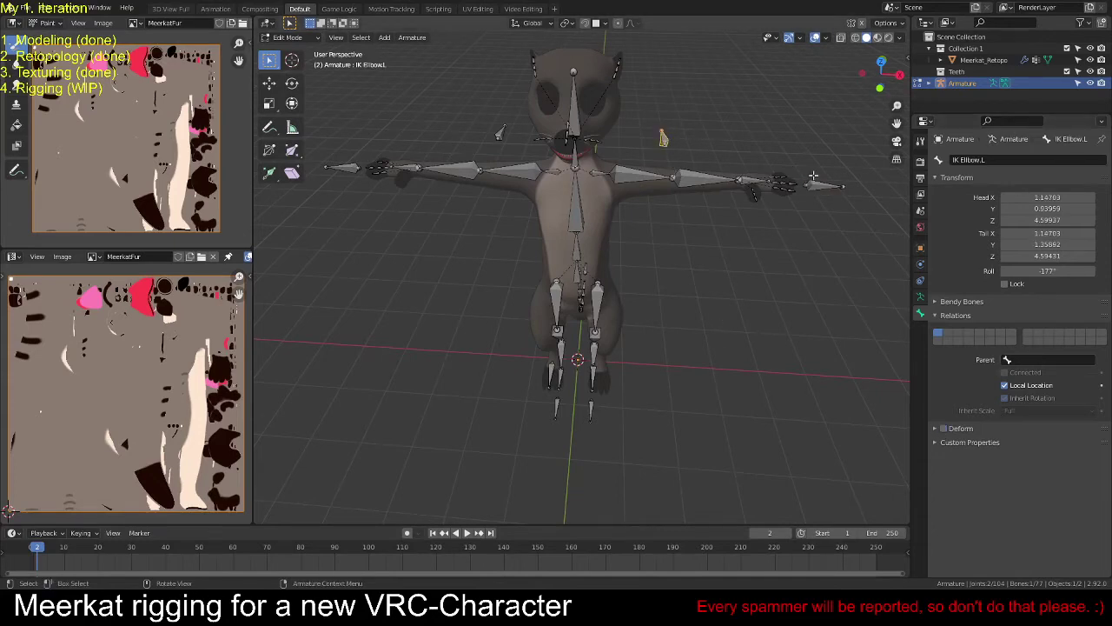
left_click(819, 186)
Step: Go through the knee and toe IK bones and turn off Deform for IK Knee.R
middle_click_drag(819, 186, 565, 392)
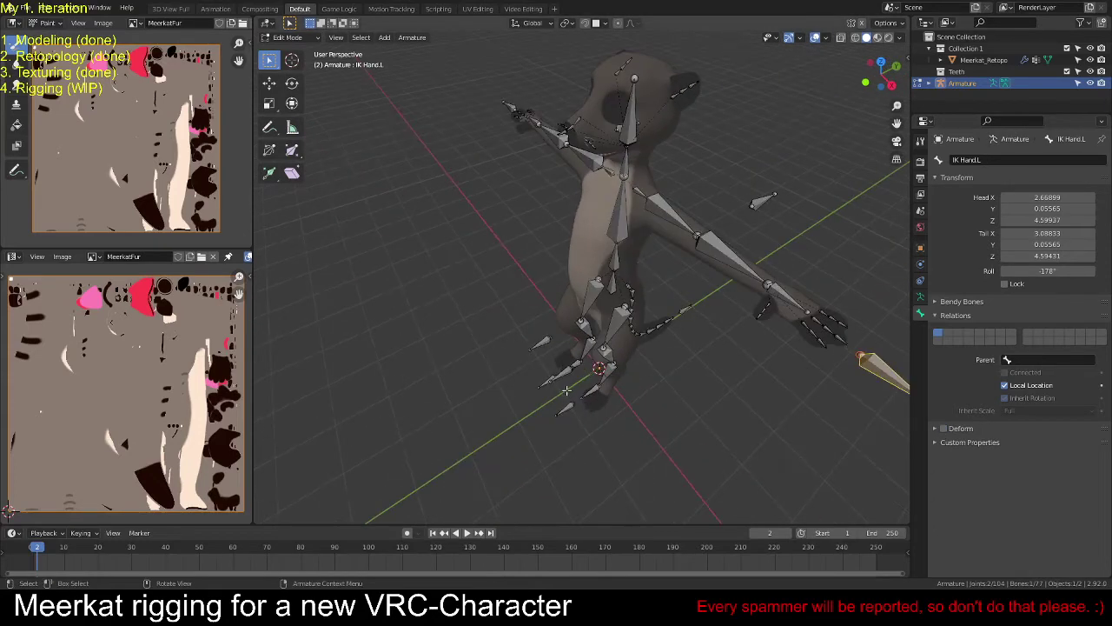
left_click(565, 374)
left_click(561, 374)
middle_click_drag(634, 414, 658, 425)
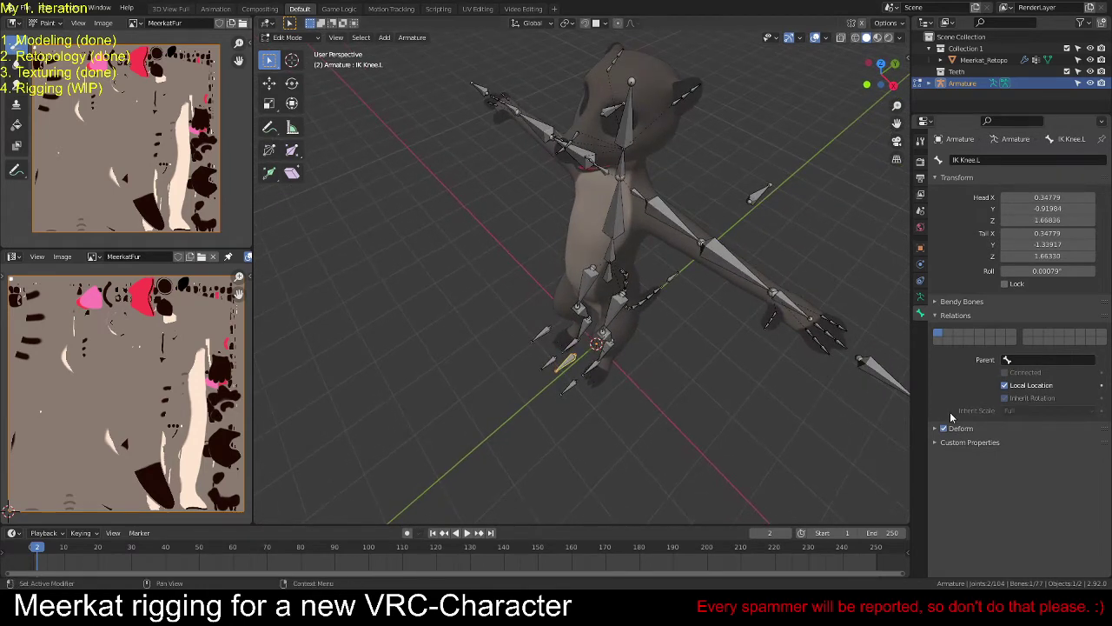
left_click(571, 386)
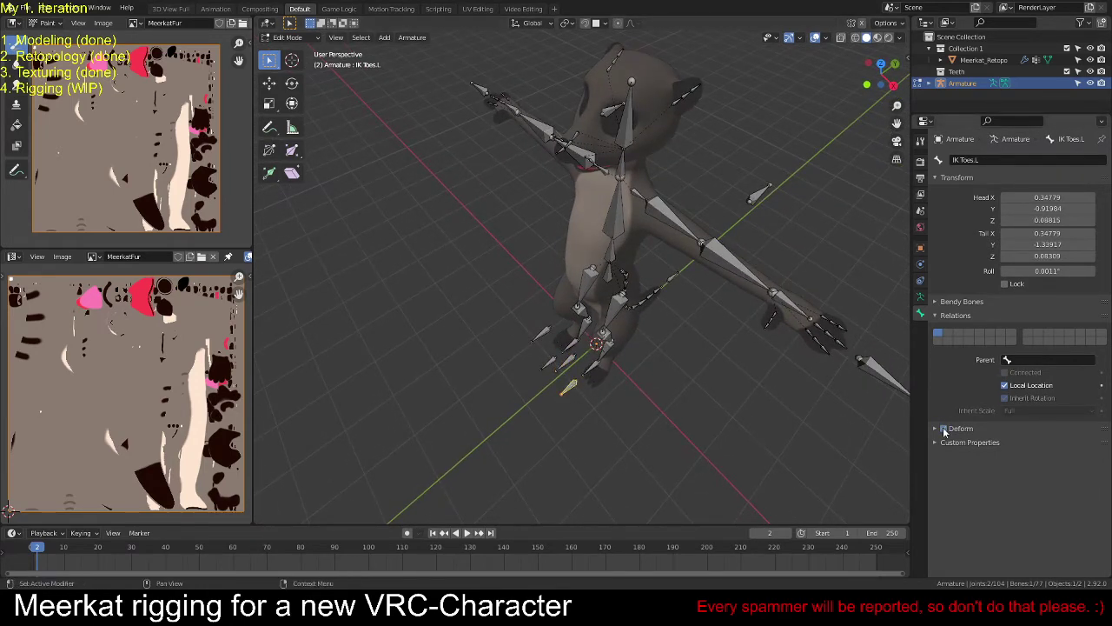
middle_click_drag(577, 367, 611, 381)
left_click(567, 345)
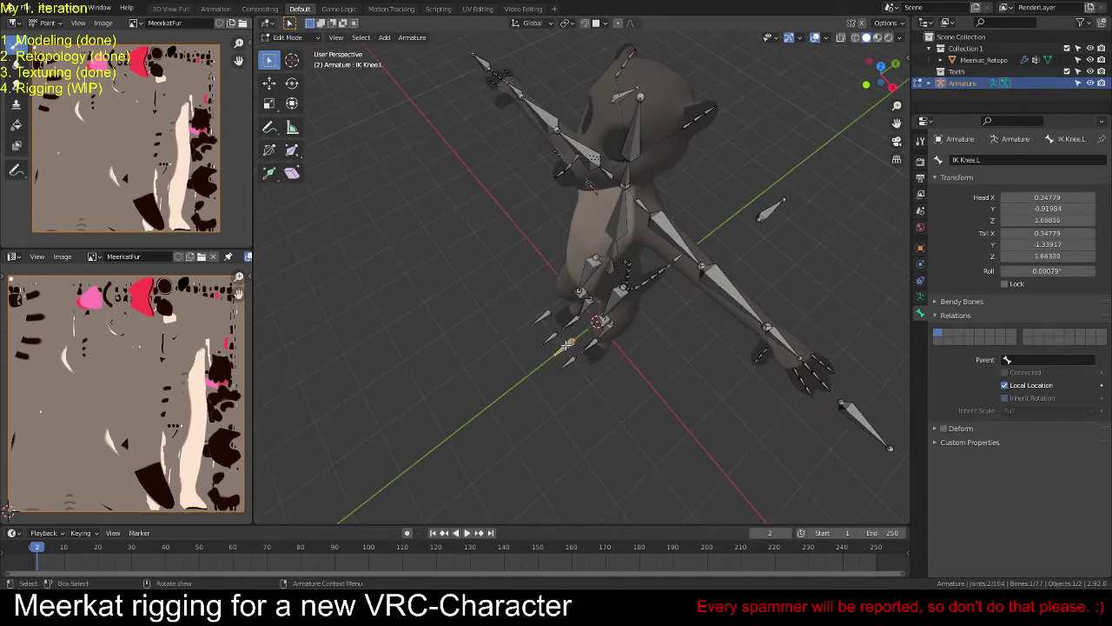
left_click(548, 337)
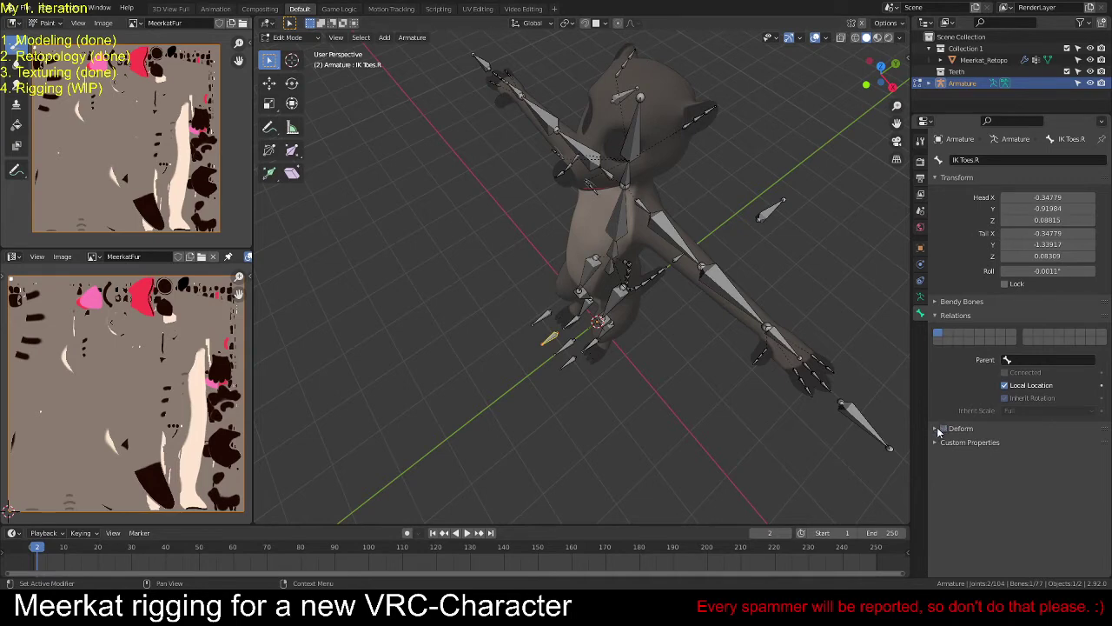
left_click(542, 317)
left_click(940, 429)
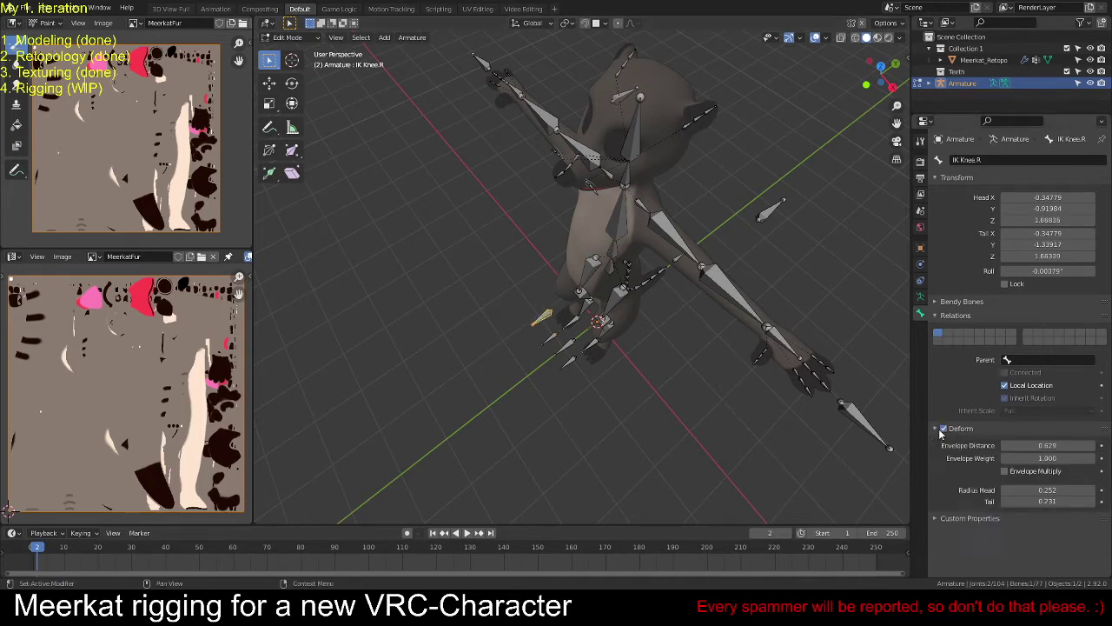
left_click(944, 429)
left_click(937, 429)
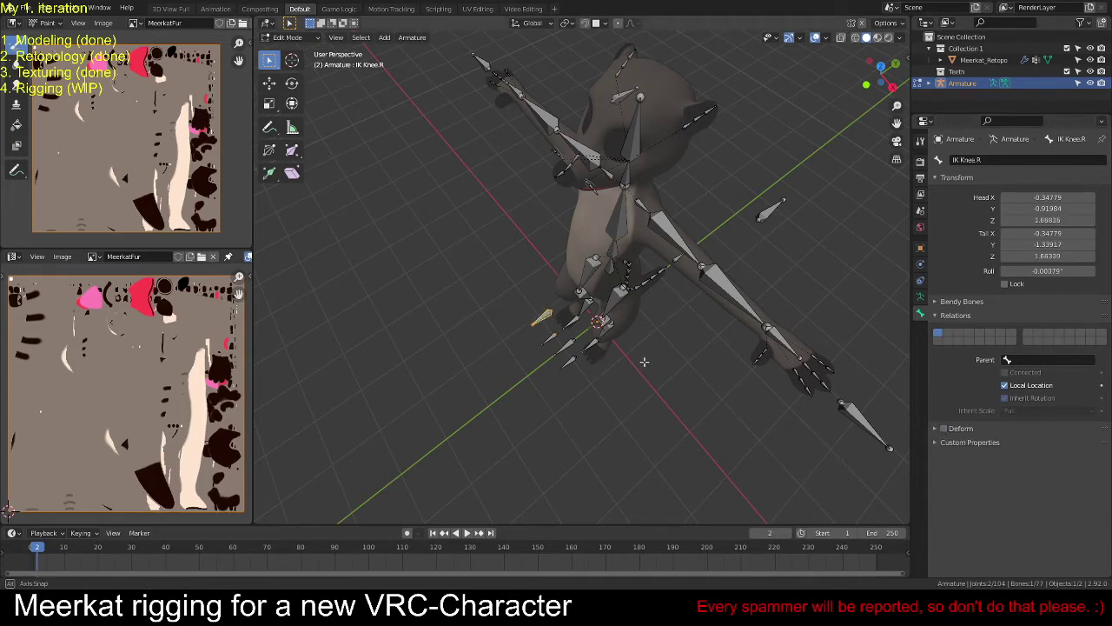
Step: Turn off Deform for the IK Elbow.R and IK Hand.R control bones
middle_click_drag(644, 361, 661, 348)
left_click(751, 183)
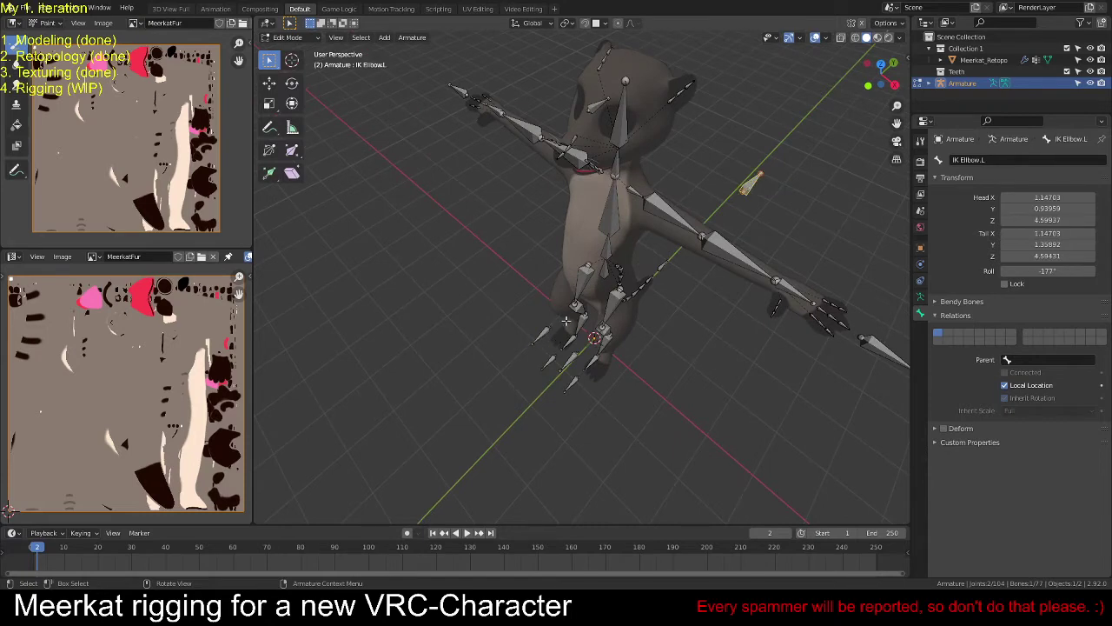
middle_click_drag(566, 321, 671, 307)
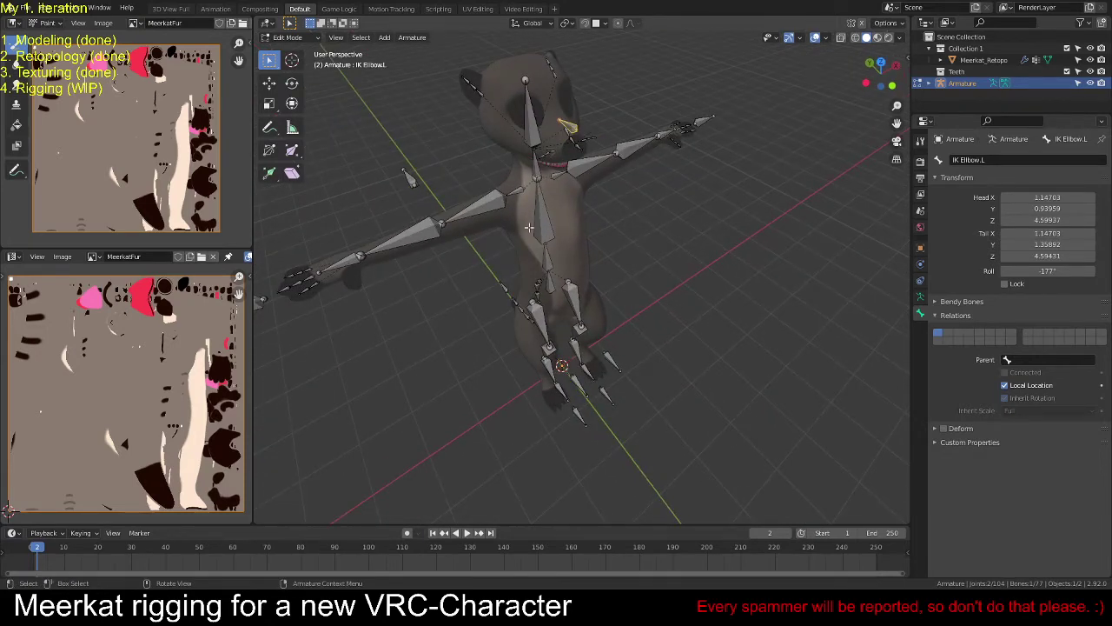
left_click(409, 174)
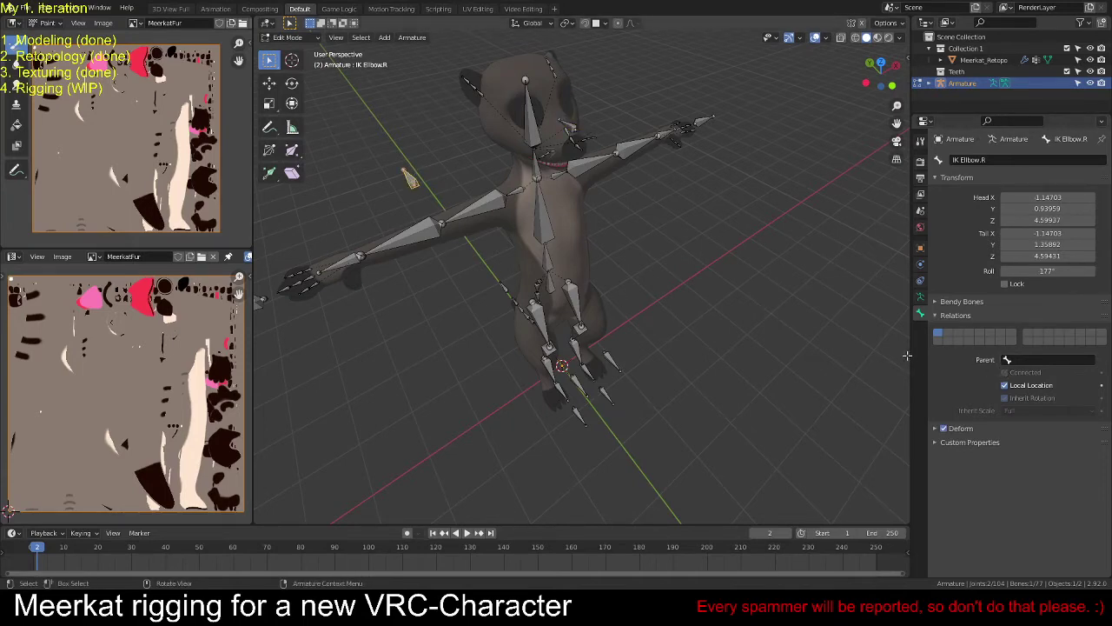
left_click(944, 428)
middle_click_drag(587, 280, 530, 272)
left_click(306, 196)
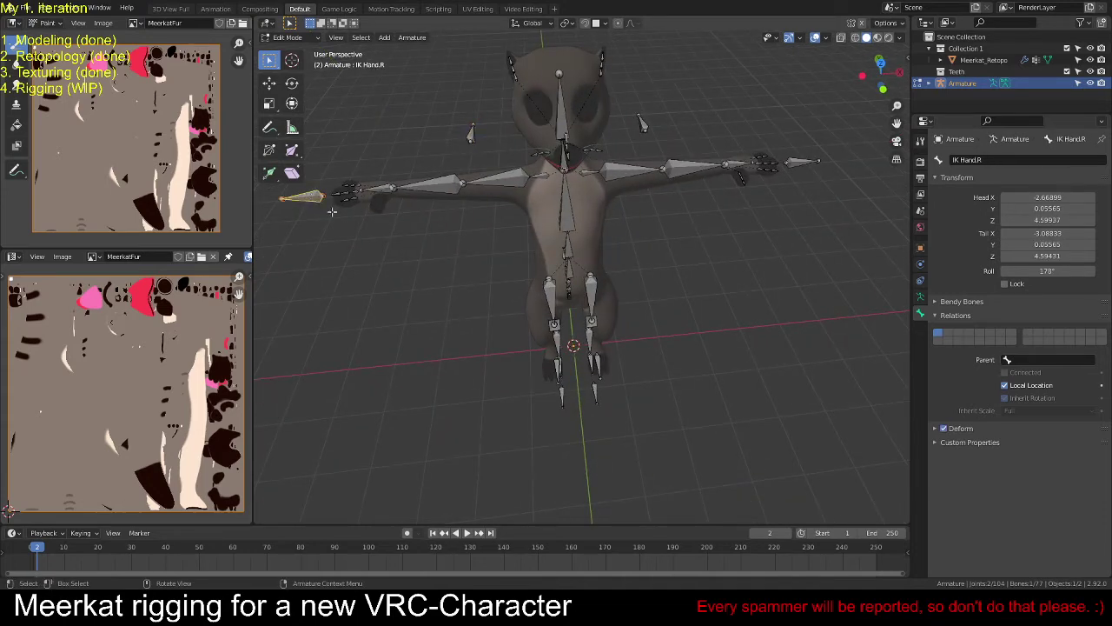
left_click(944, 428)
Step: Turn off Deform for the IK Tail bone and return to Object Mode
middle_click_drag(815, 284, 768, 247)
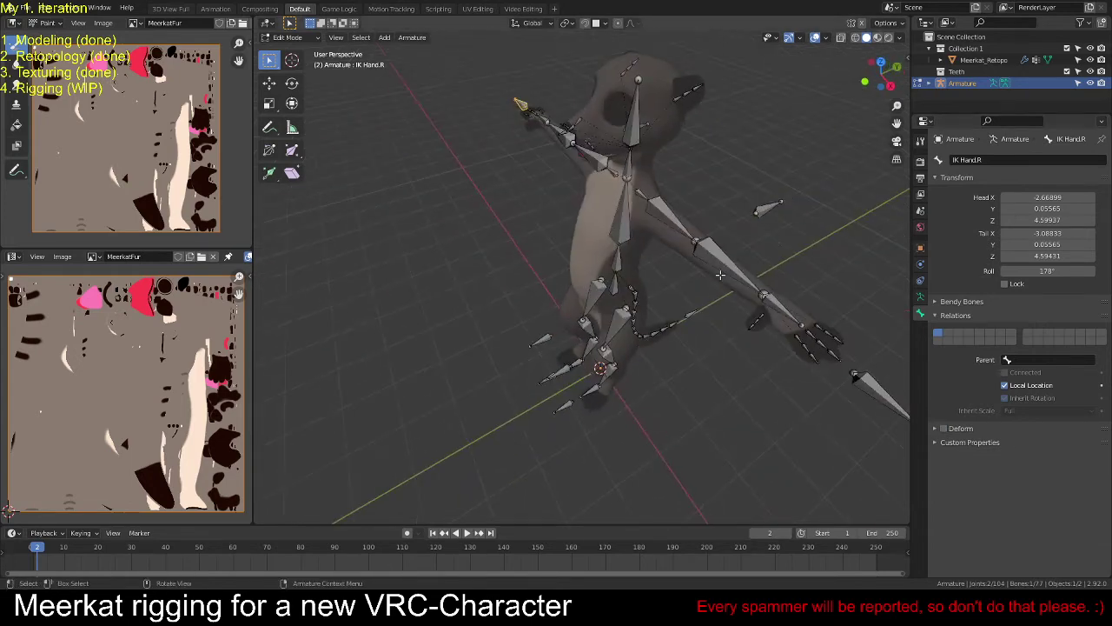
left_click(693, 313)
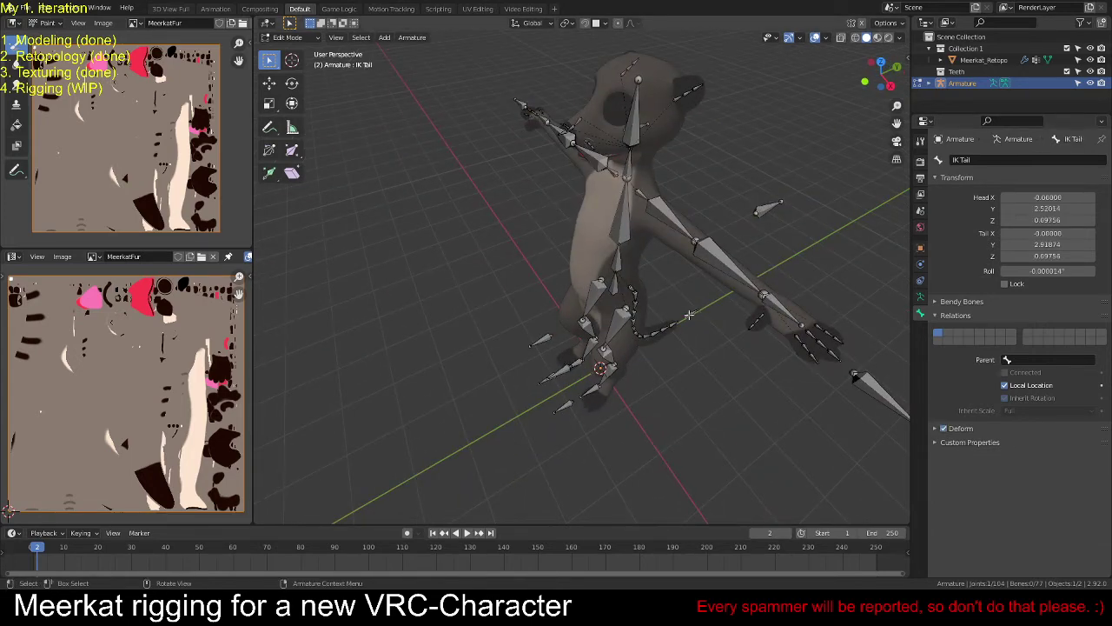
left_click(943, 429)
middle_click_drag(712, 396, 733, 327)
key("Tab")
middle_click_drag(643, 322, 677, 335)
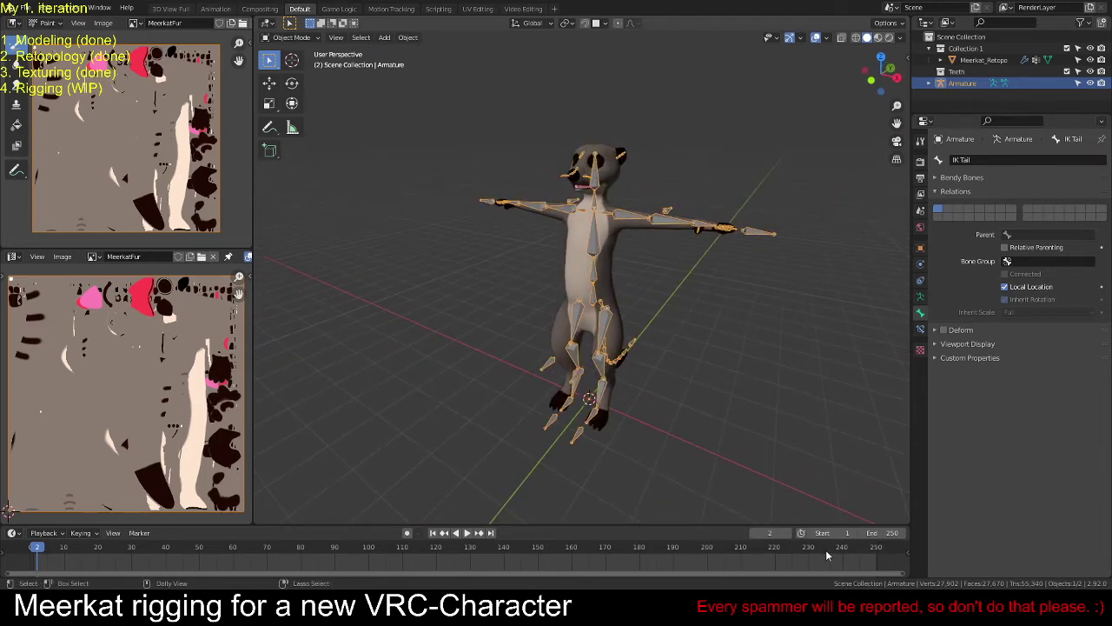
Step: Save the rigged meerkat file and an incremental numbered copy, then enter Pose Mode
key("ctrl+s")
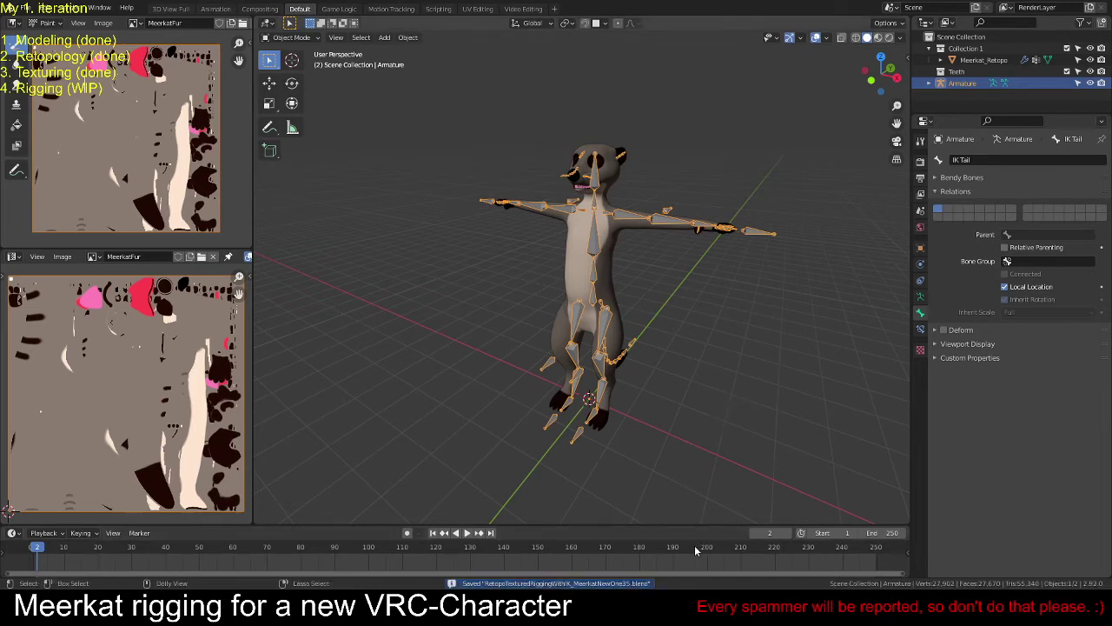
key("ctrl+alt+s")
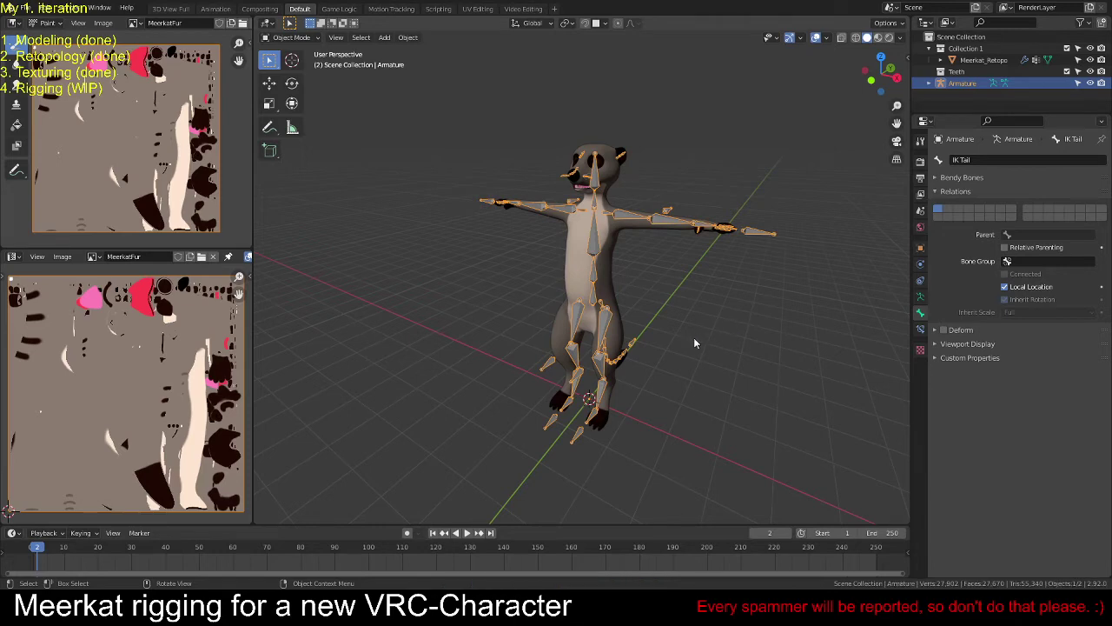
scroll(702, 339, "up", 3)
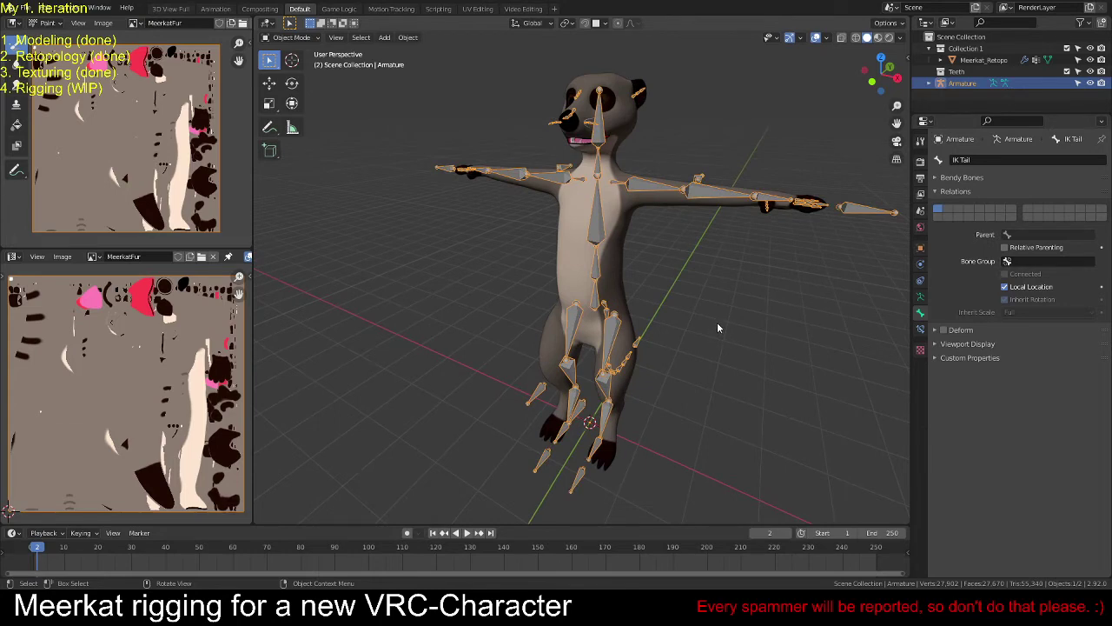
middle_click_drag(656, 374, 702, 364)
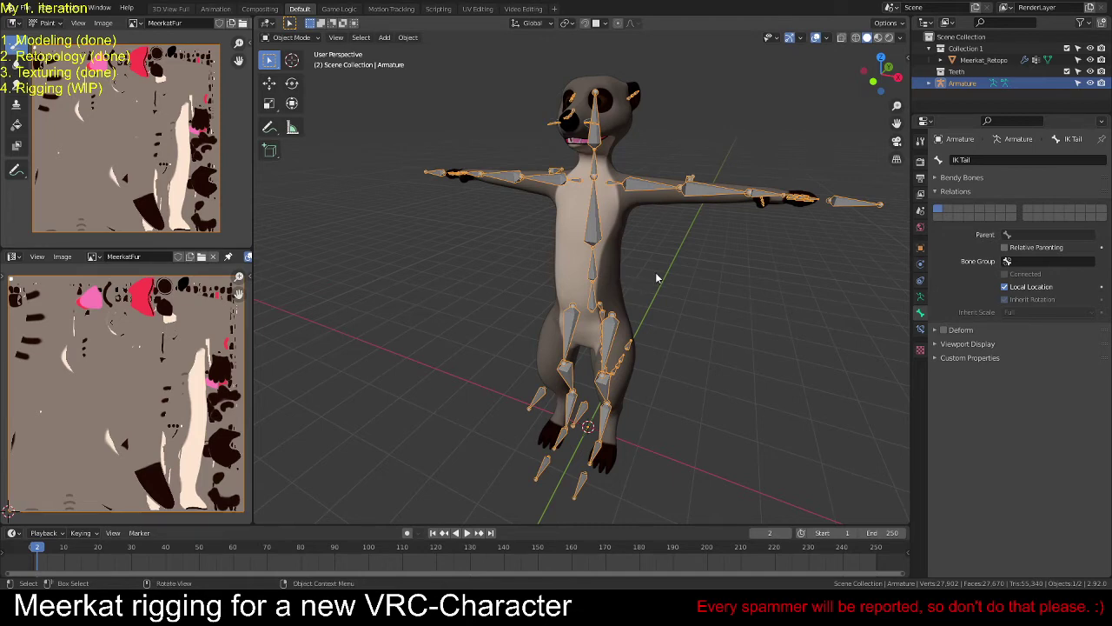
key("ctrl+Tab")
Step: Select all the IK control bones for the hands, feet and tail
middle_click_drag(698, 288, 547, 328)
key("c")
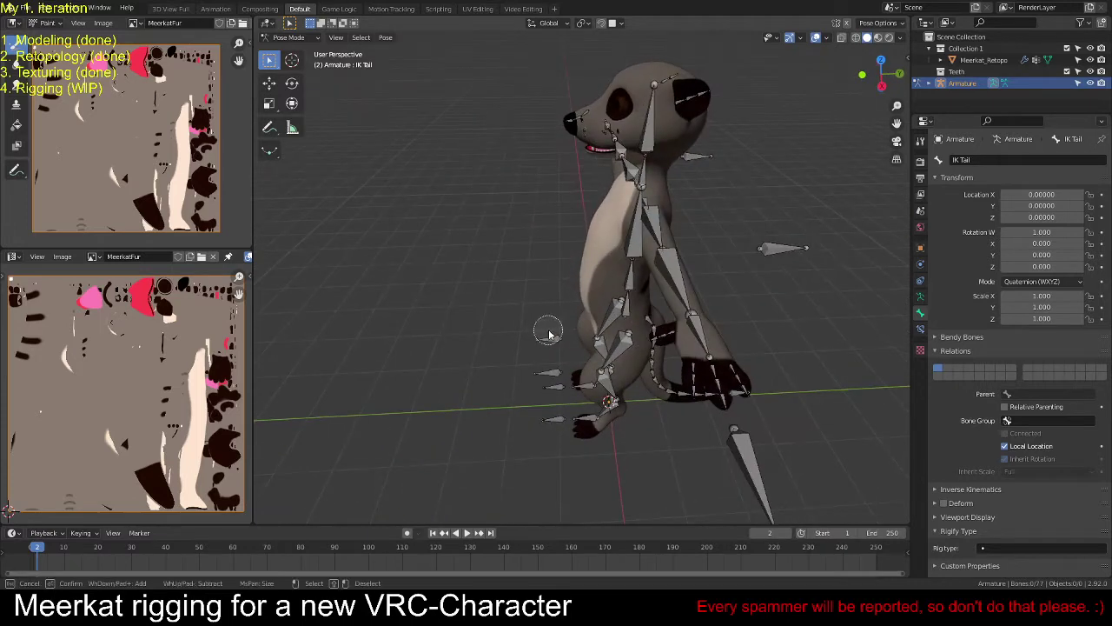
left_click_drag(546, 328, 553, 430)
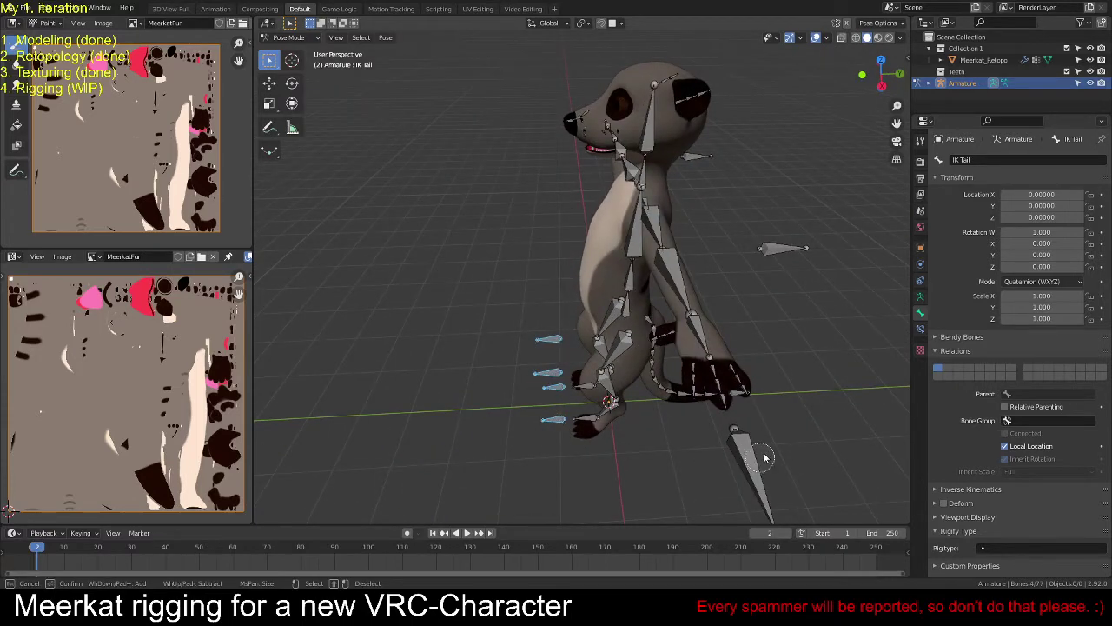
left_click(787, 250)
key("Escape")
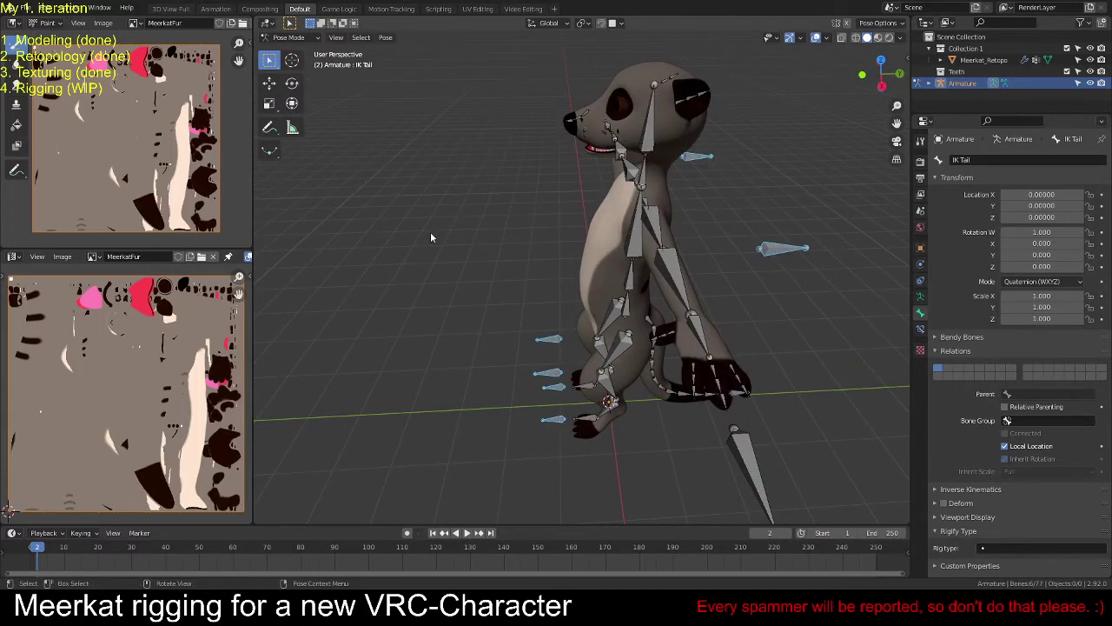
middle_click_drag(430, 231, 492, 224)
left_click(482, 146, "shift")
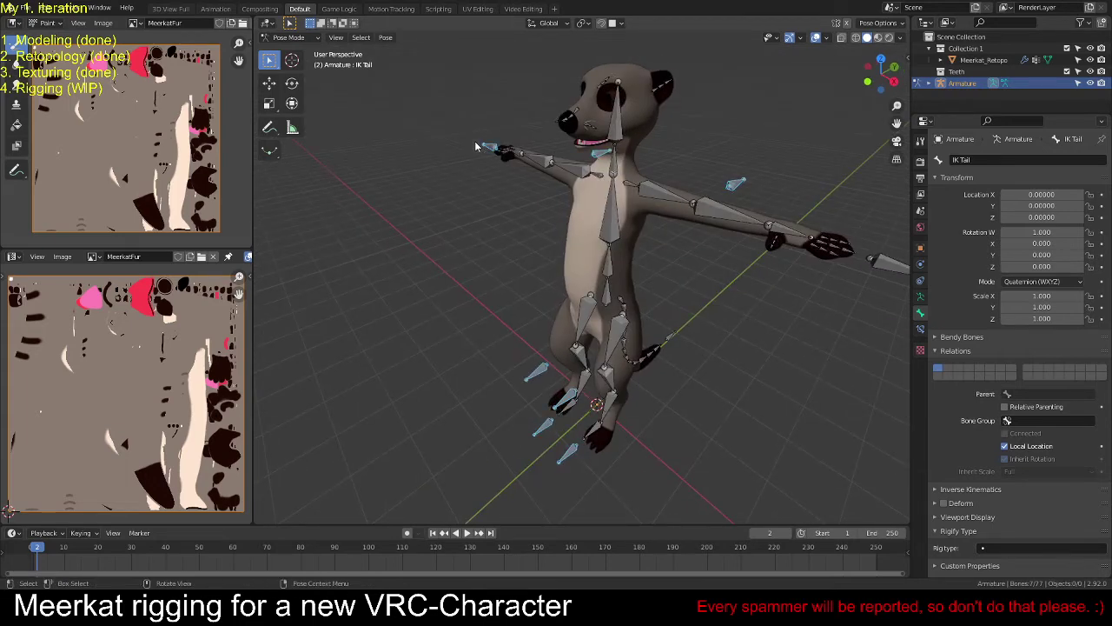
left_click(672, 334, "shift")
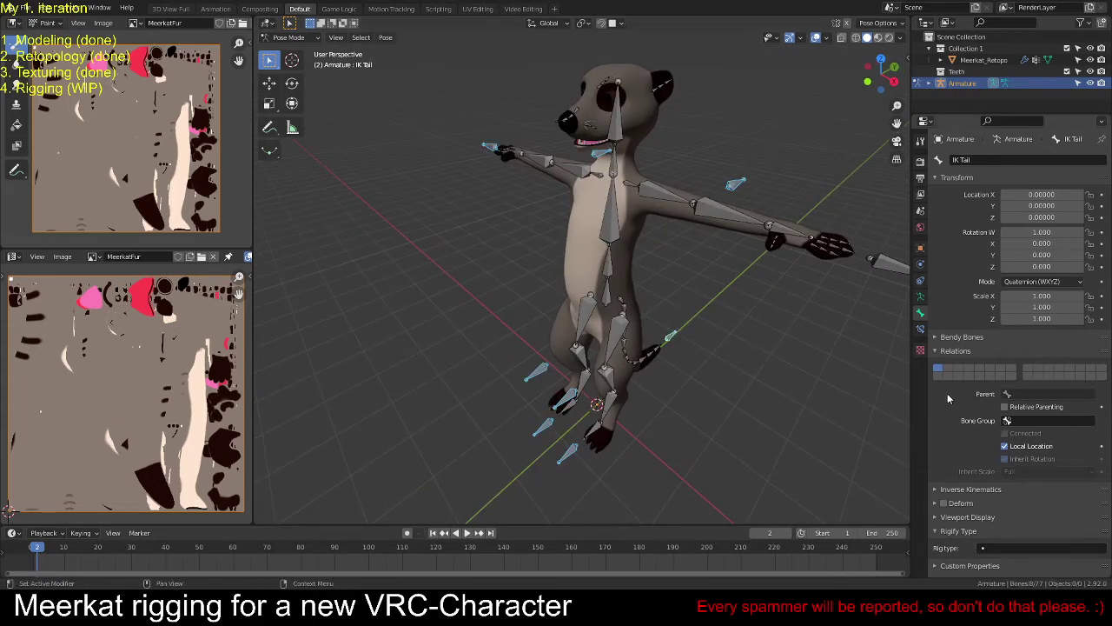
Step: Add a bone group named 'IK Bones' using 07 - Theme Color Set
left_click(921, 296)
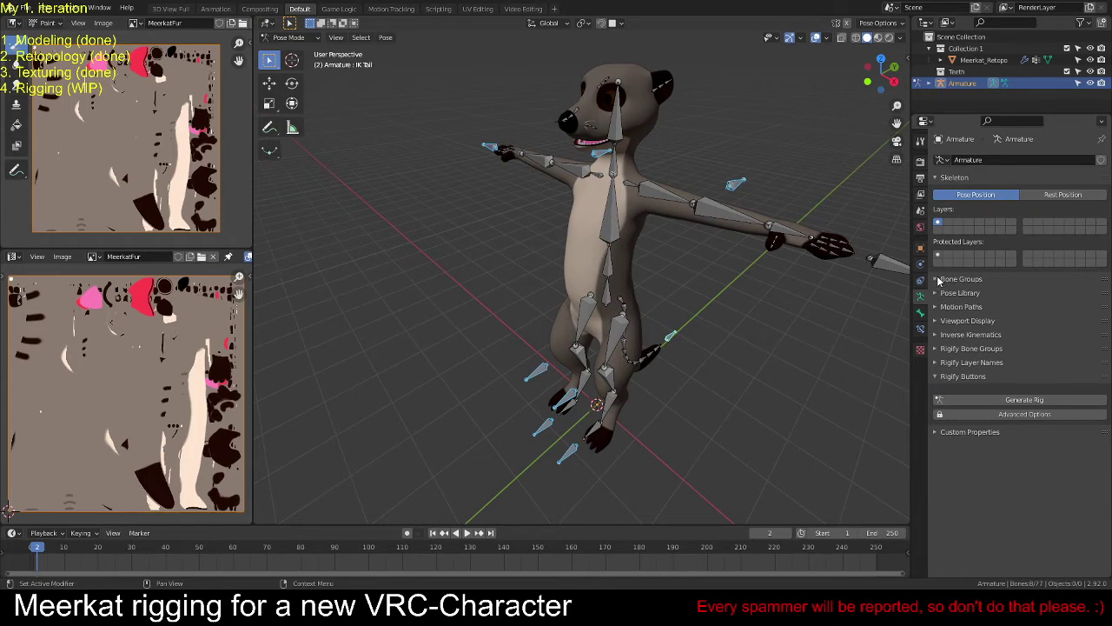
scroll(939, 283, "up", 3)
left_click(1102, 297)
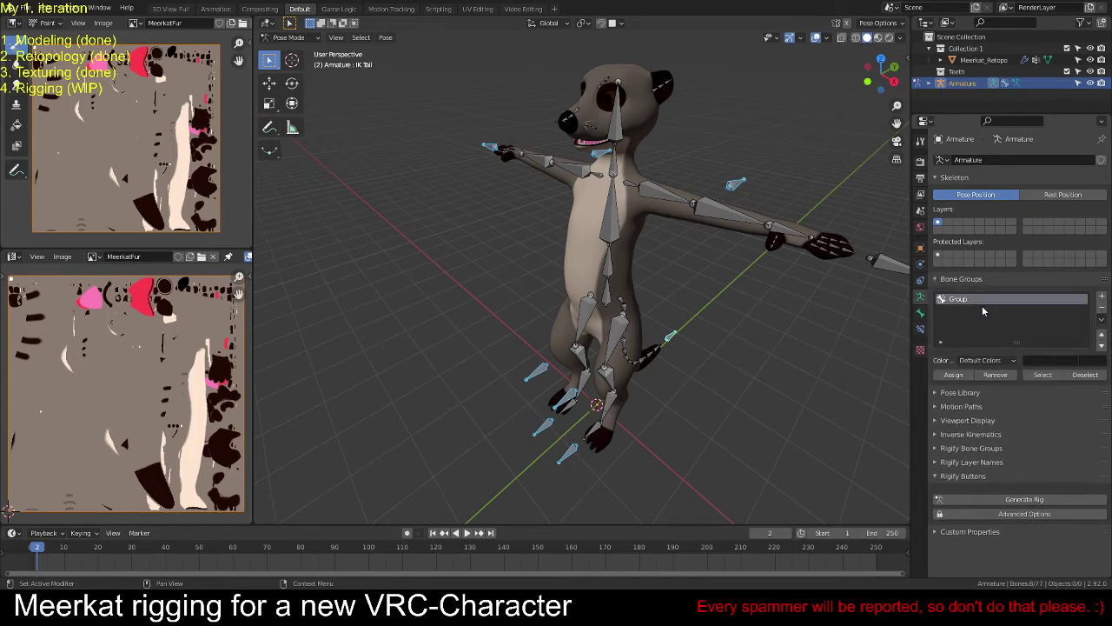
double_click(958, 299)
type("IK Bones")
key("Return")
left_click(1002, 362)
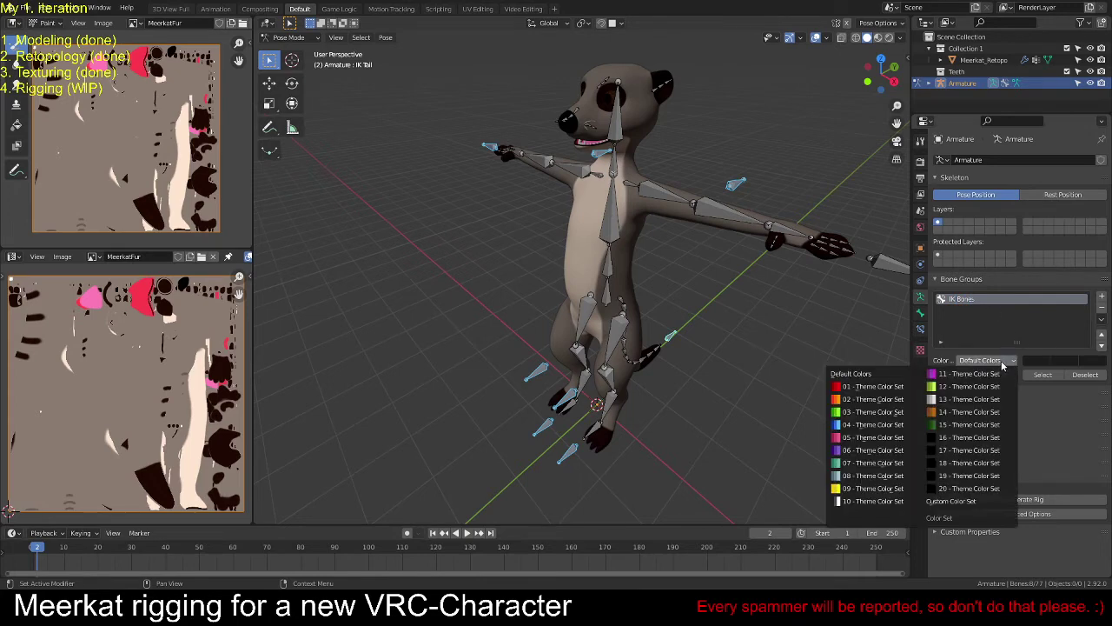
left_click(874, 463)
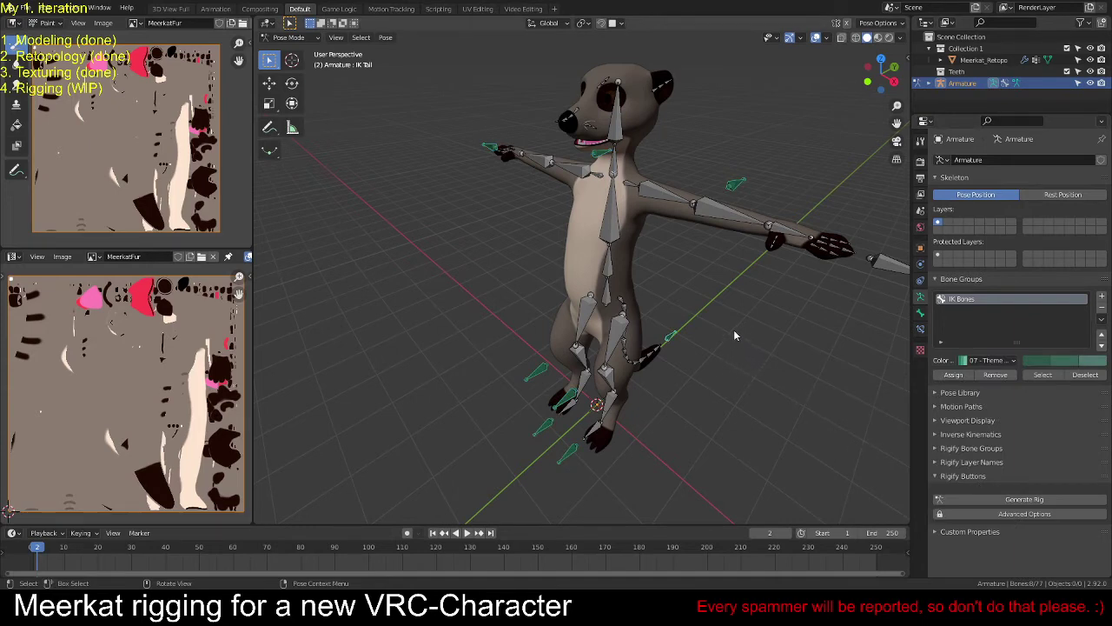
middle_click_drag(720, 352, 770, 346)
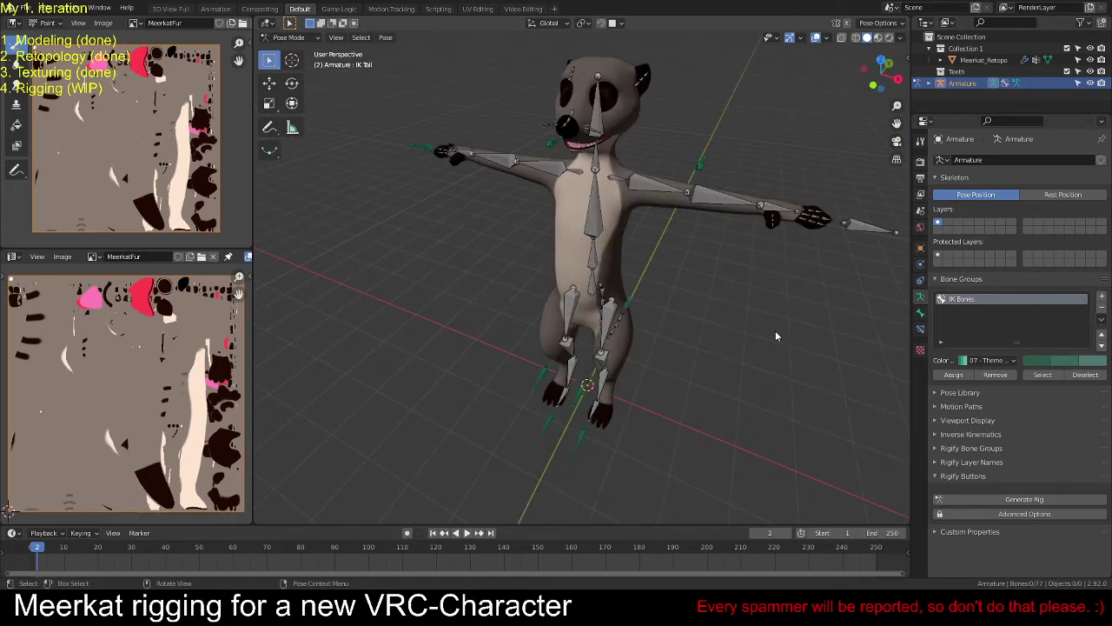
middle_click_drag(760, 320, 700, 316)
scroll(725, 322, "up", 2)
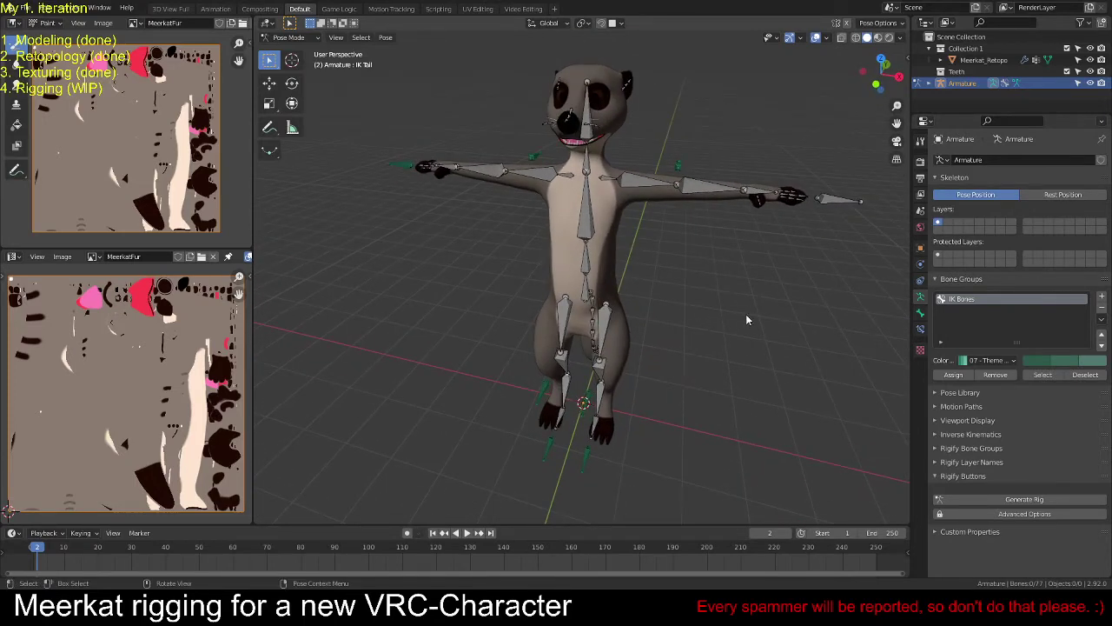
Step: Move every non-IK bone to the second bone layer and show that layer
key("shift+g")
key("m")
key("a")
key("m")
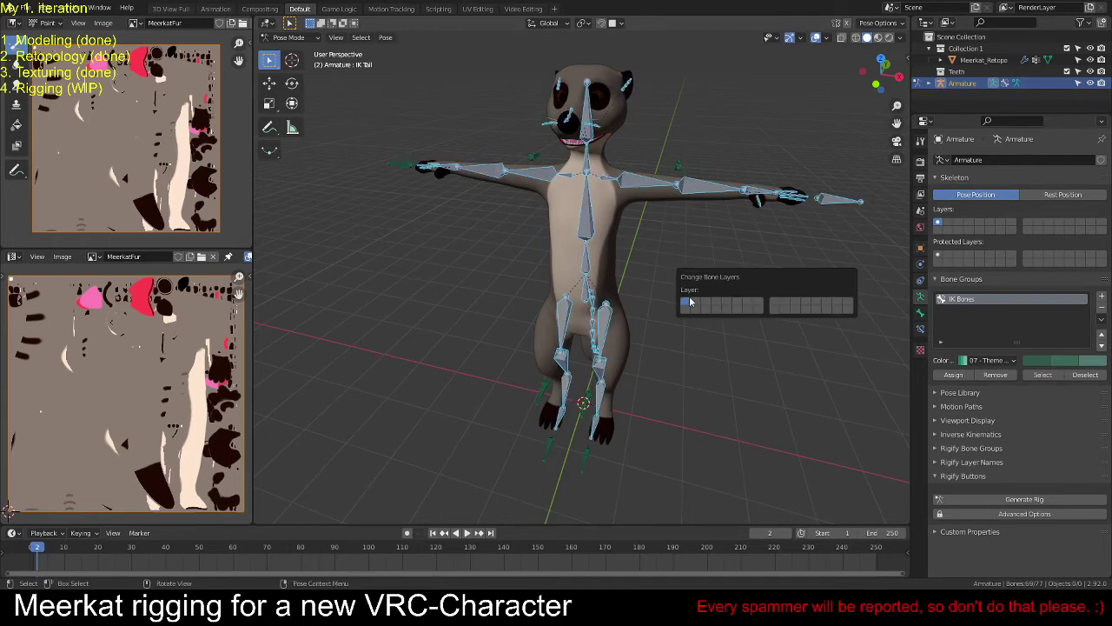
left_click(686, 310)
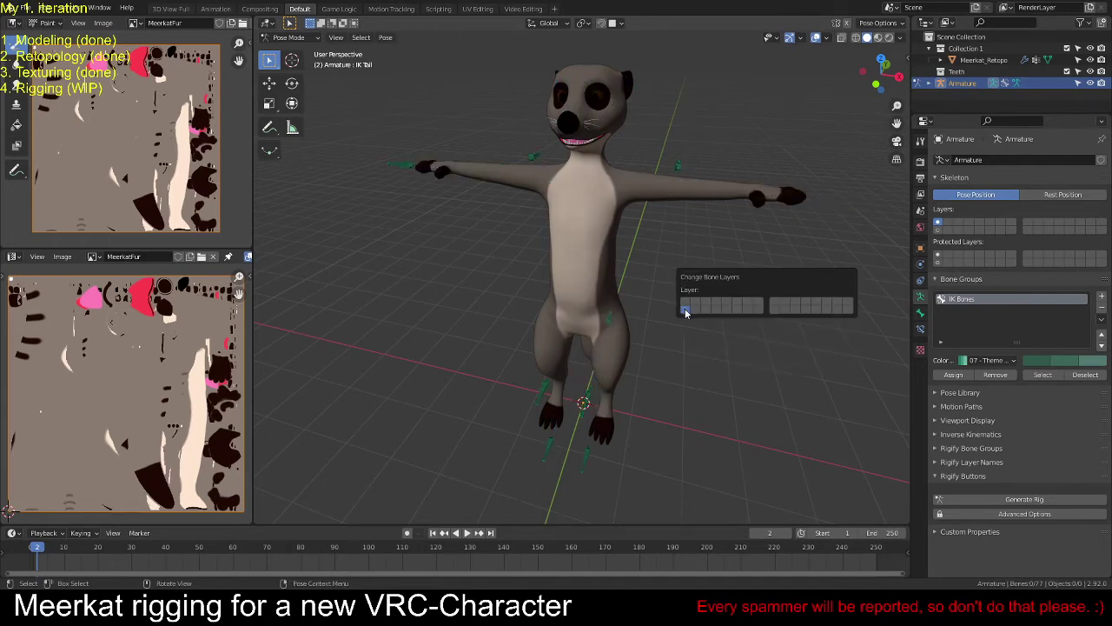
left_click(938, 231, "shift")
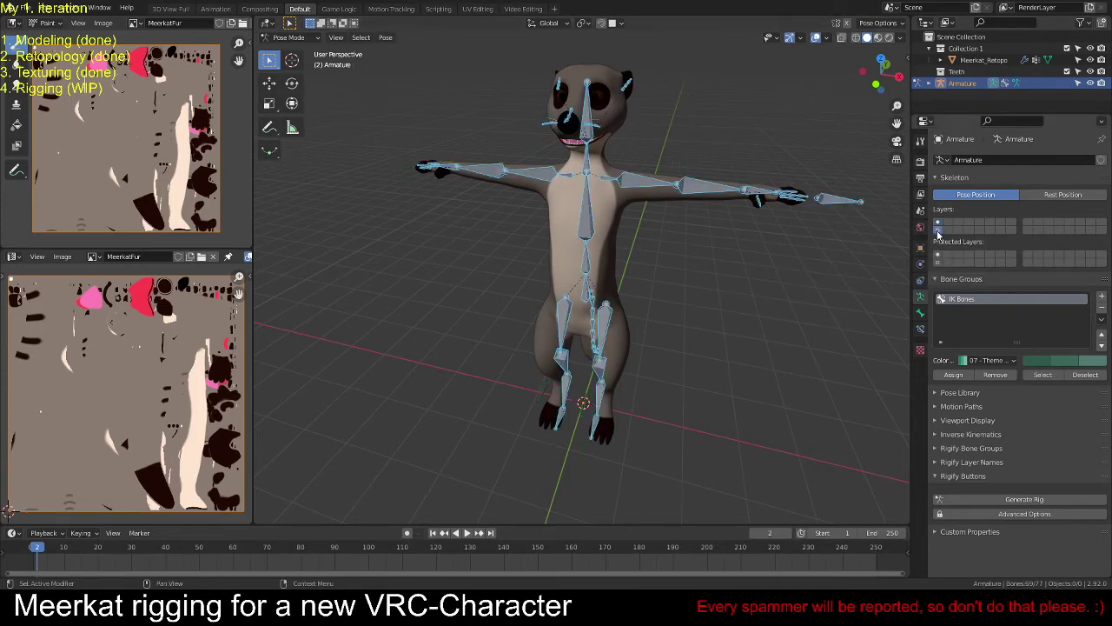
Step: Put the head and spine bones back on the first layer and reveal all bones again
left_click(651, 277)
left_click(587, 113)
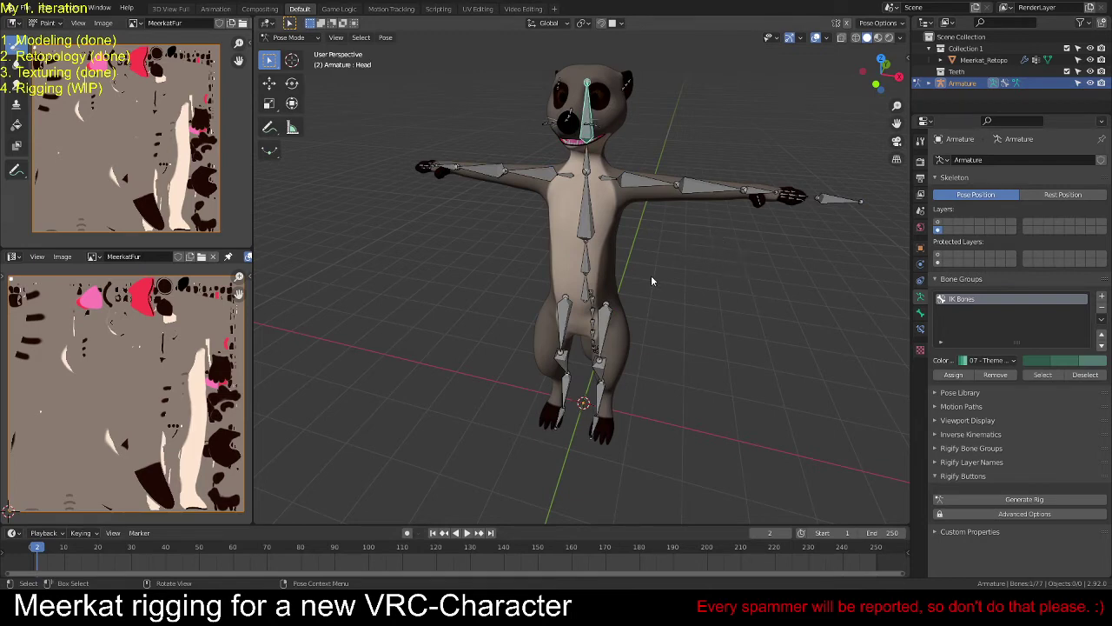
left_click(588, 292)
key("m")
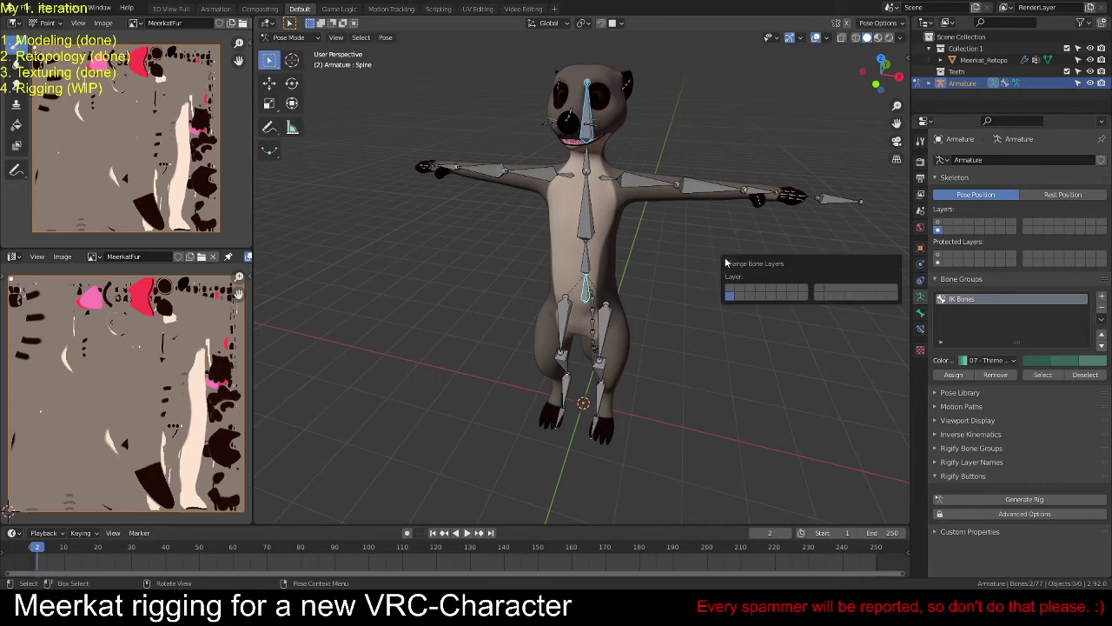
left_click(730, 292)
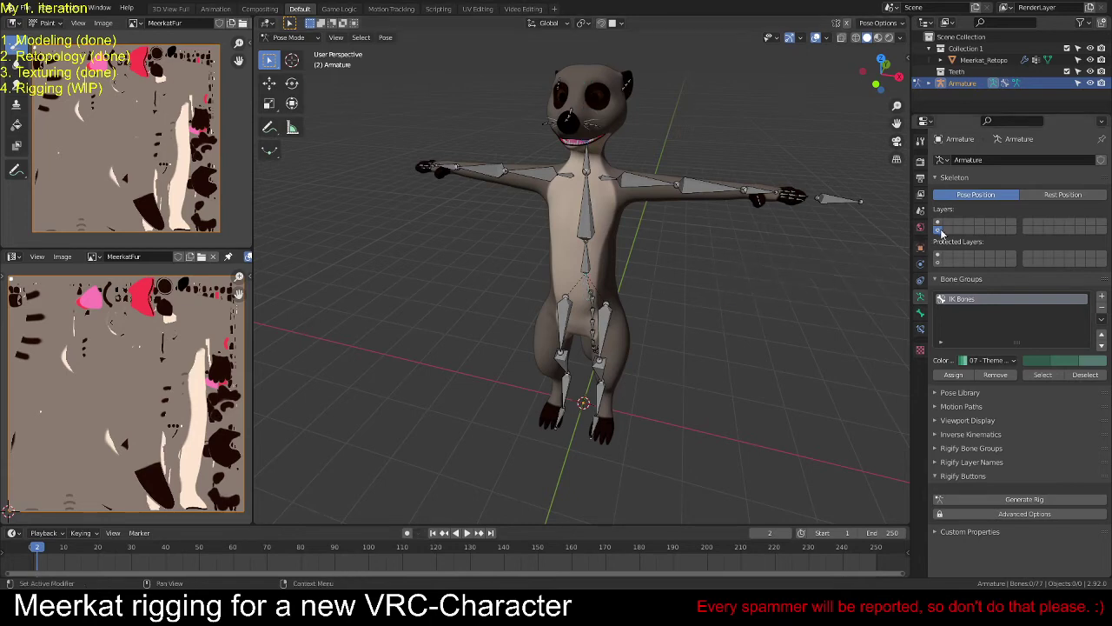
left_click(938, 224)
left_click(731, 267)
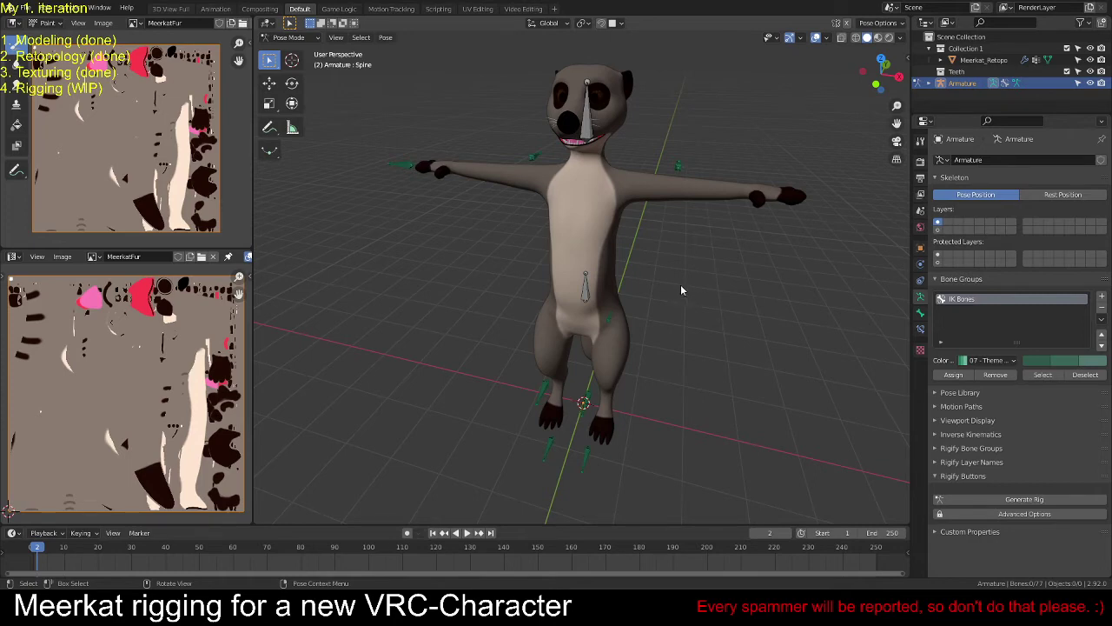
mouse_move(686, 284)
middle_mouse_down()
mouse_move(598, 280)
mouse_move(445, 233)
mouse_move(424, 250)
mouse_move(423, 274)
mouse_move(483, 265)
mouse_move(459, 256)
mouse_move(713, 267)
mouse_move(704, 278)
middle_mouse_up()
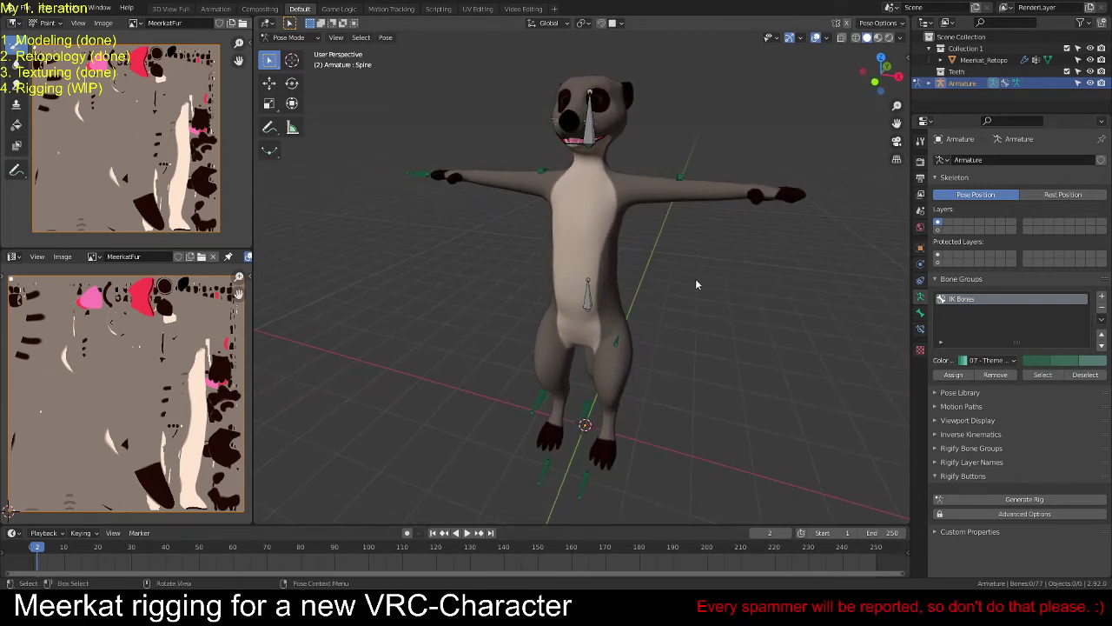
key("alt+h")
middle_click_drag(683, 270, 797, 283)
Step: Place the IK Hand.L control bone just beyond the left hand, undoing a mistaken constraint
left_click(780, 221)
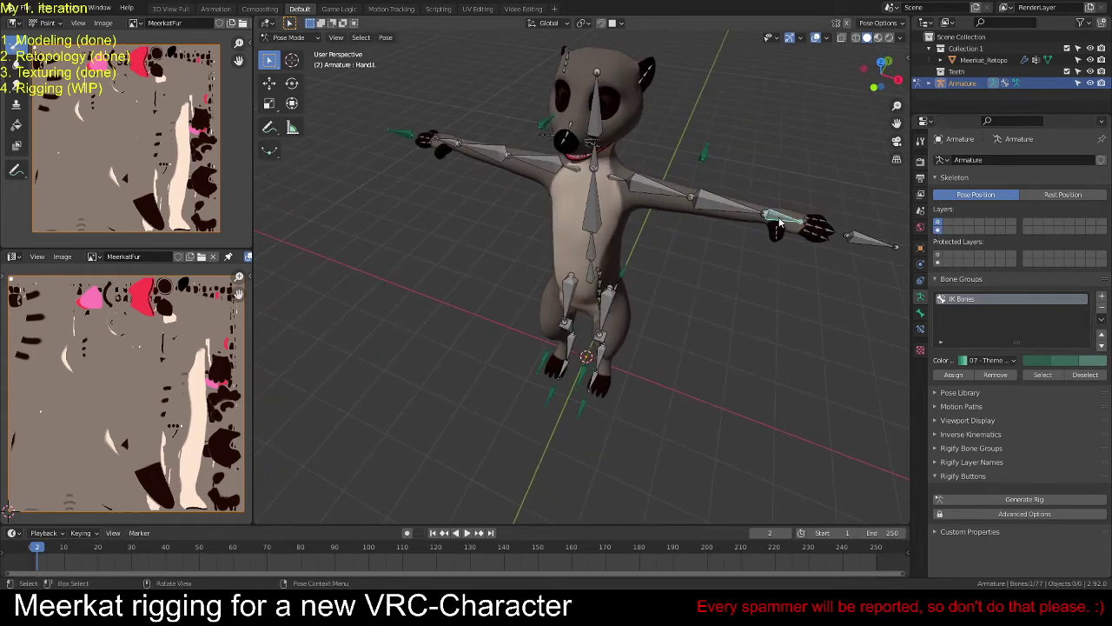
left_click(865, 244, "shift")
key("shift+ctrl+c")
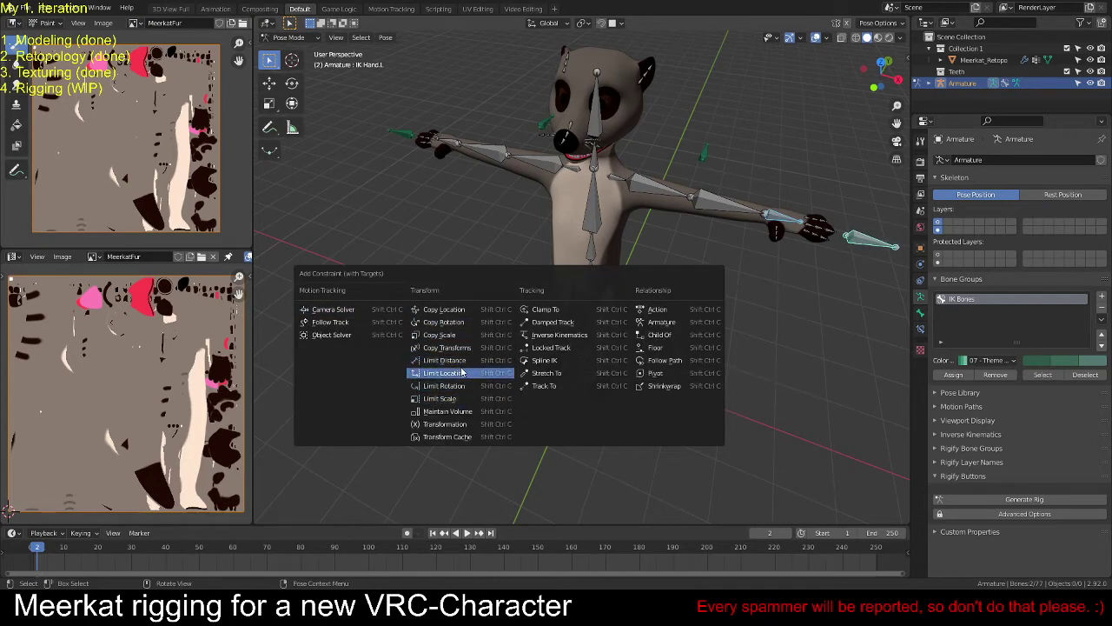
left_click(559, 336)
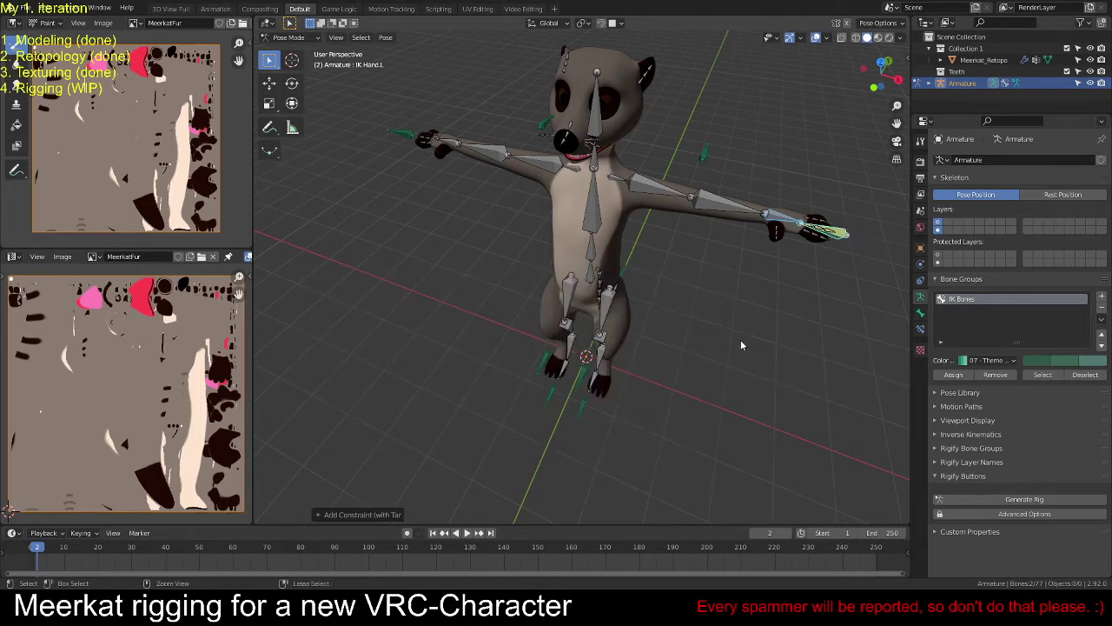
key("g")
left_click(879, 246)
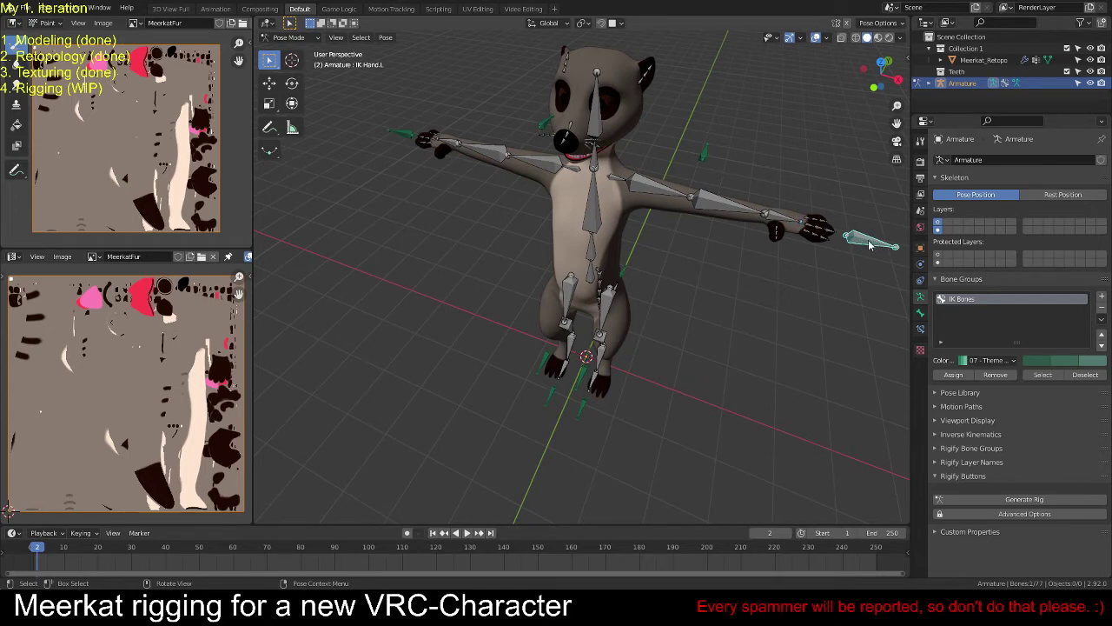
key("shift+ctrl+c")
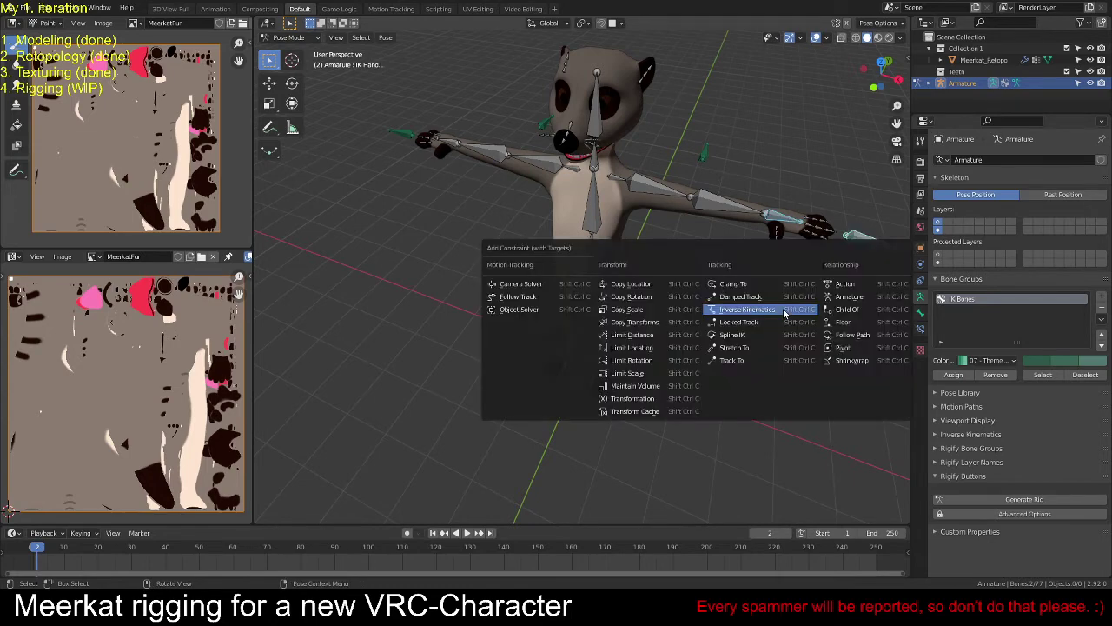
left_click(776, 312)
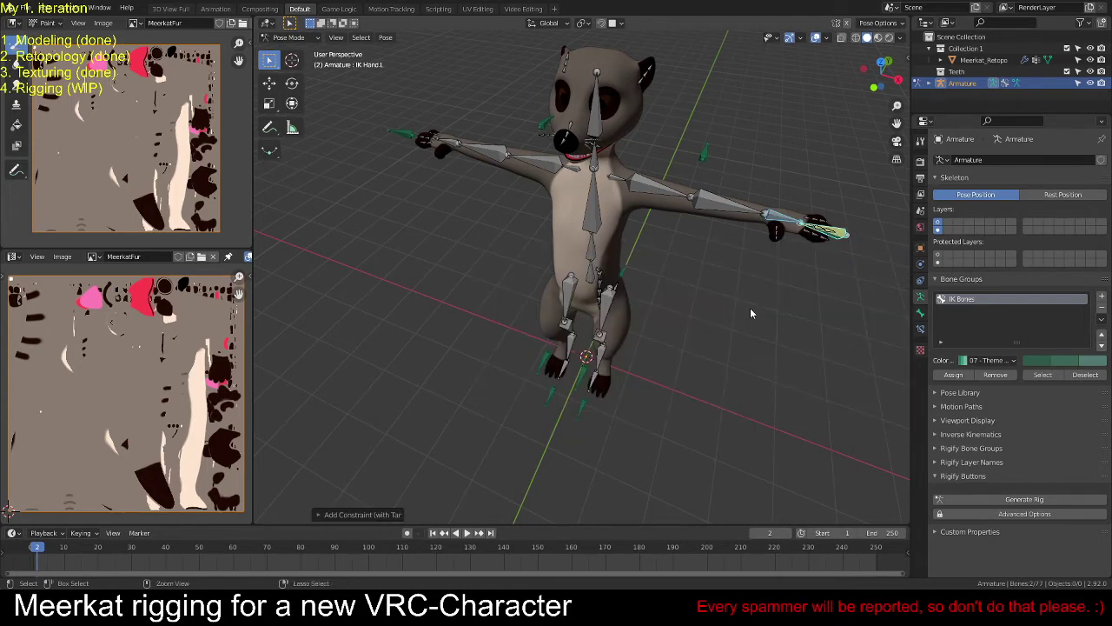
key("ctrl+z")
Step: Give Hand.L an IK constraint targeting IK Hand.L with a chain length of 3
left_click(790, 219, "shift")
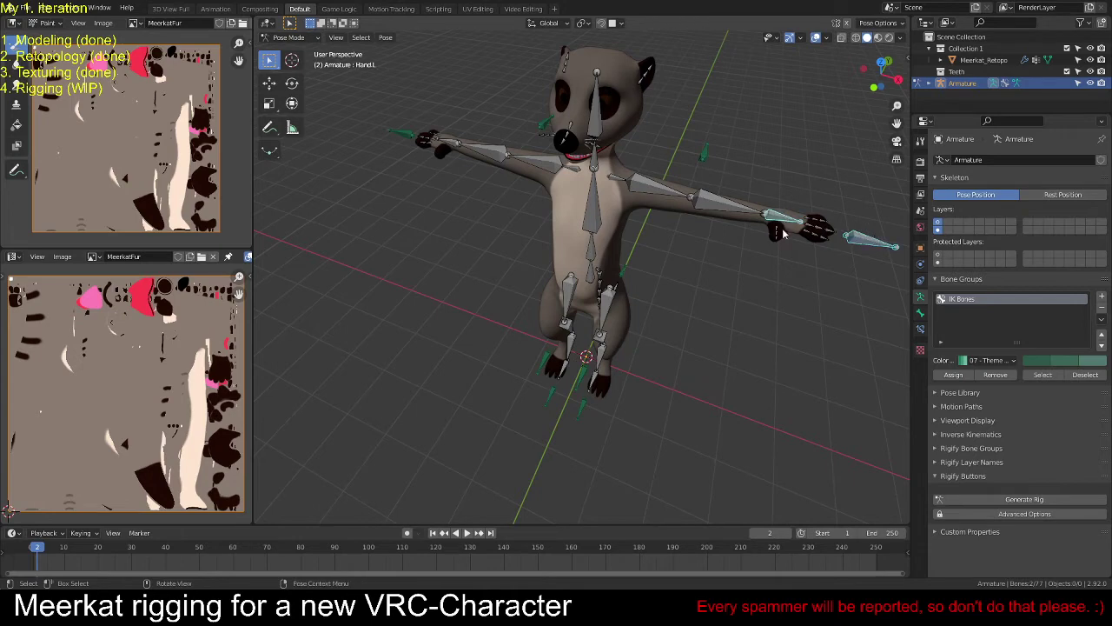
key("shift+ctrl+c")
left_click(788, 264)
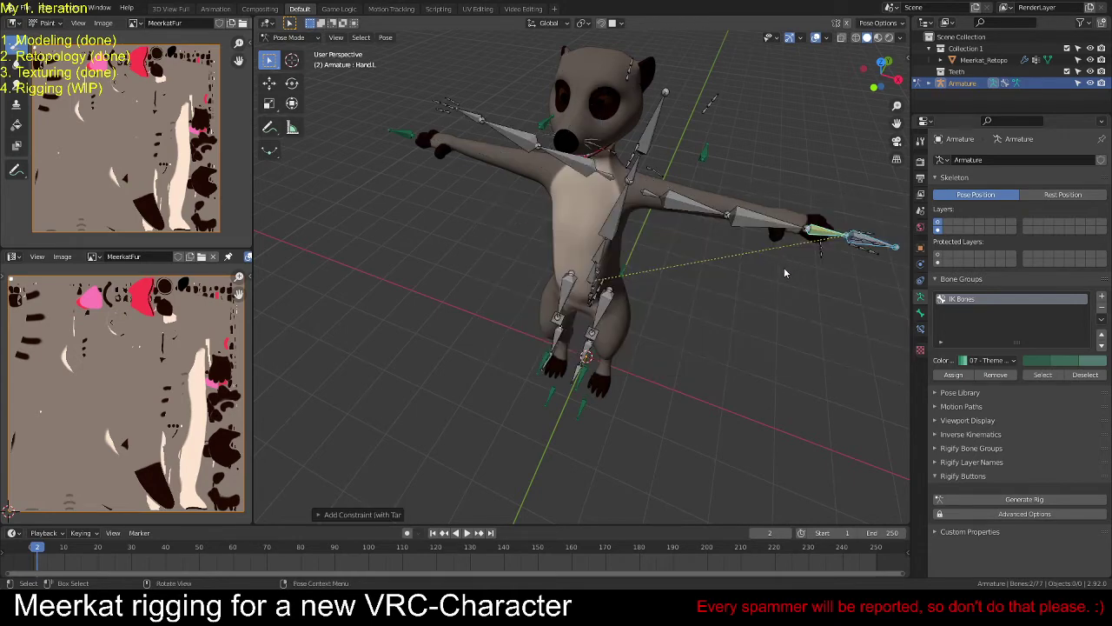
left_click(921, 332)
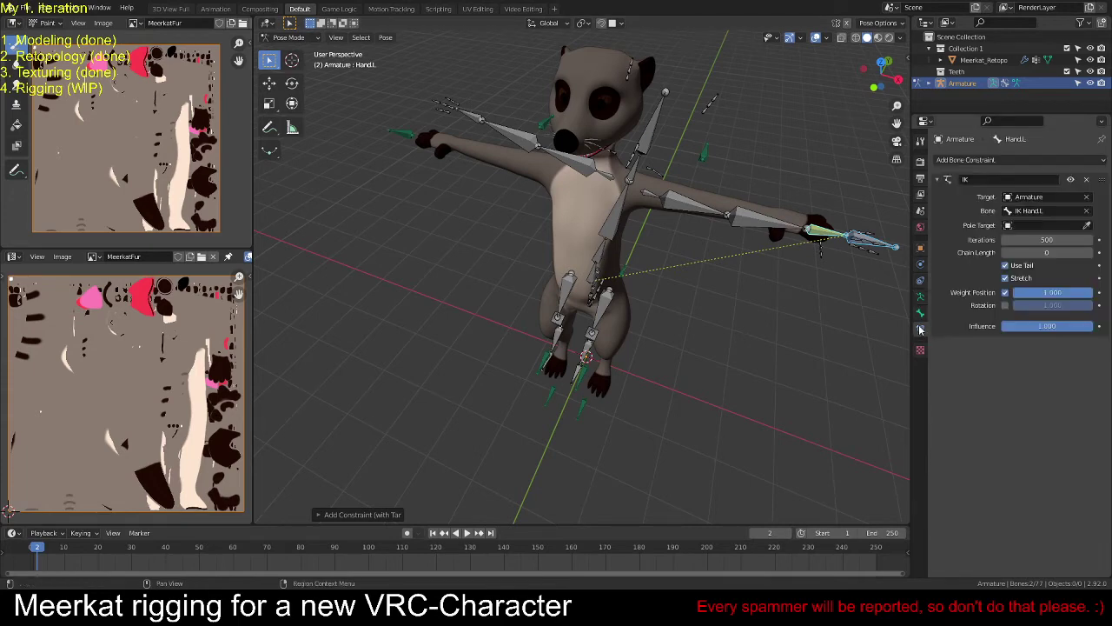
left_click(1093, 252)
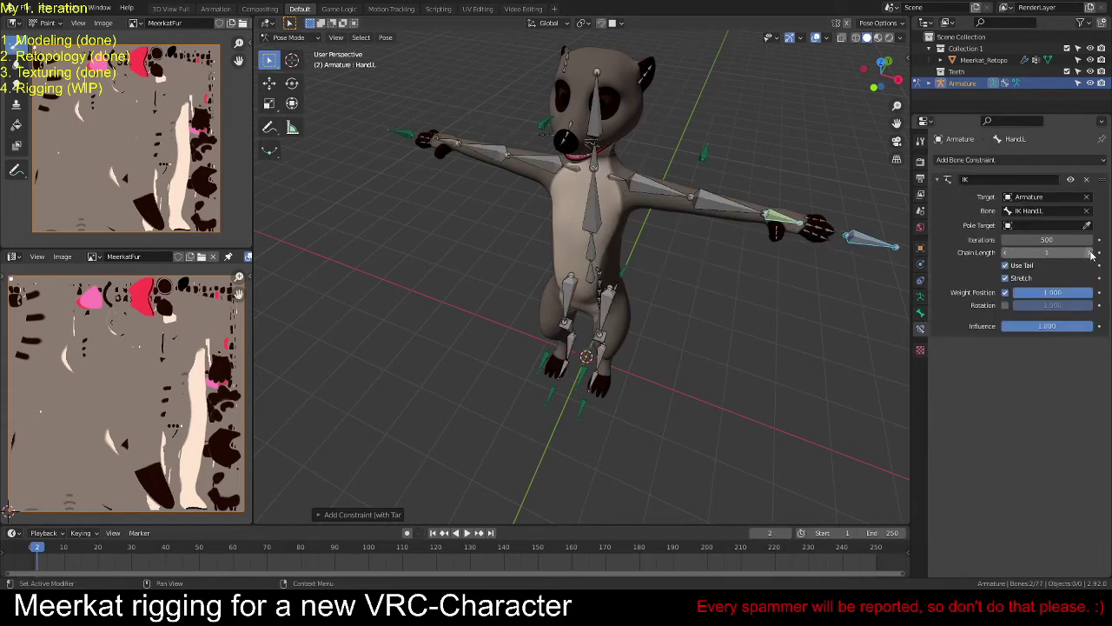
left_click(1092, 252)
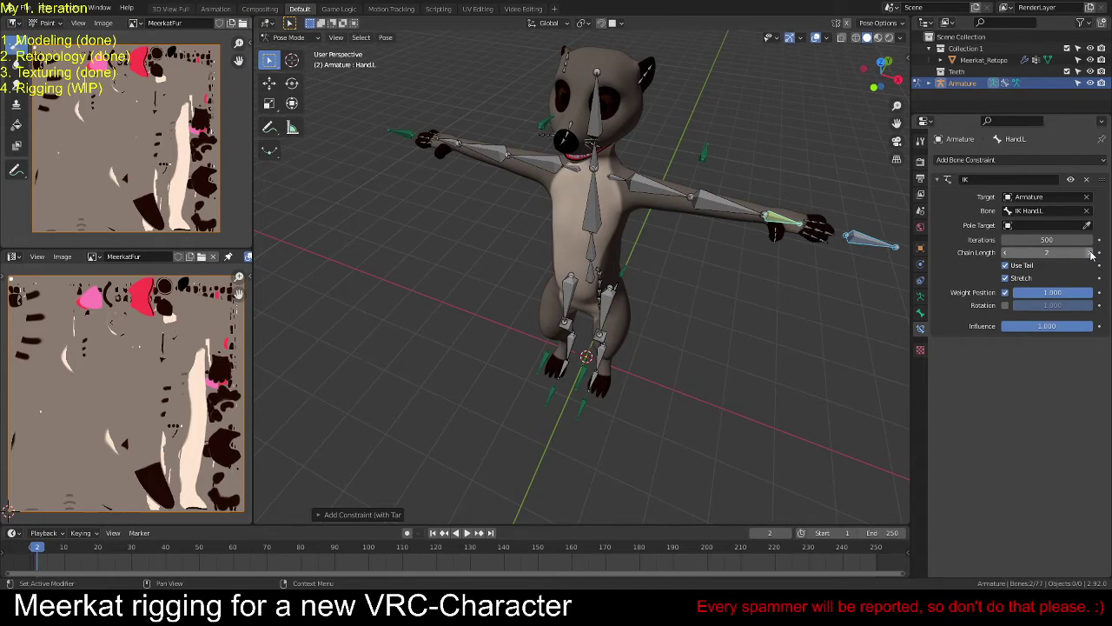
left_click(1092, 252)
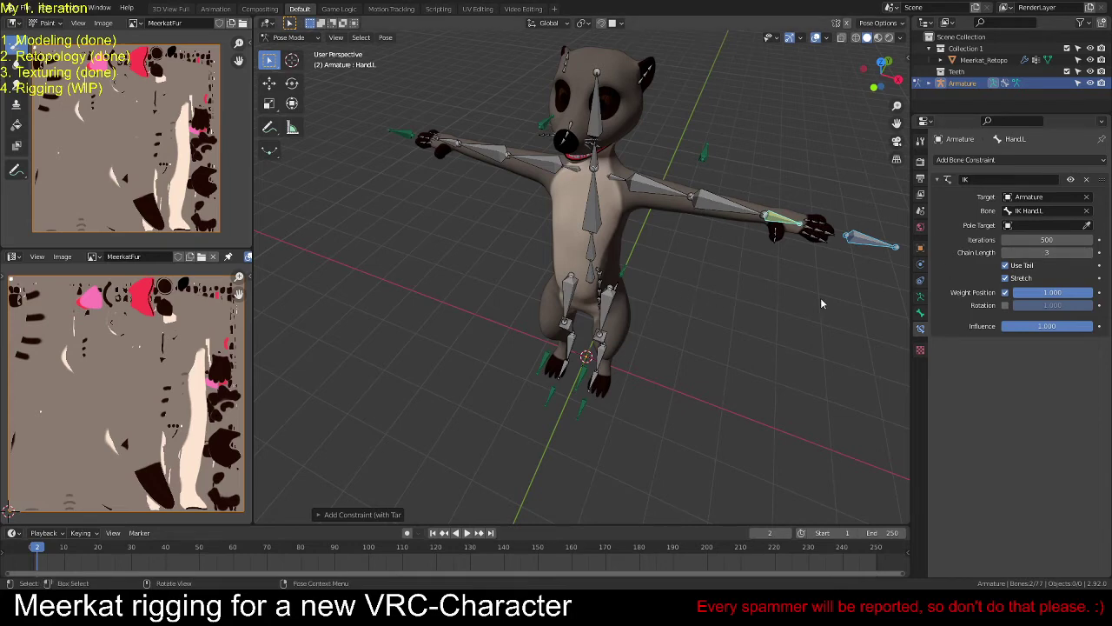
middle_click_drag(821, 304, 686, 234)
Step: Turn on the Face Orientation overlay to inspect the meerkat's normals
left_click(829, 39)
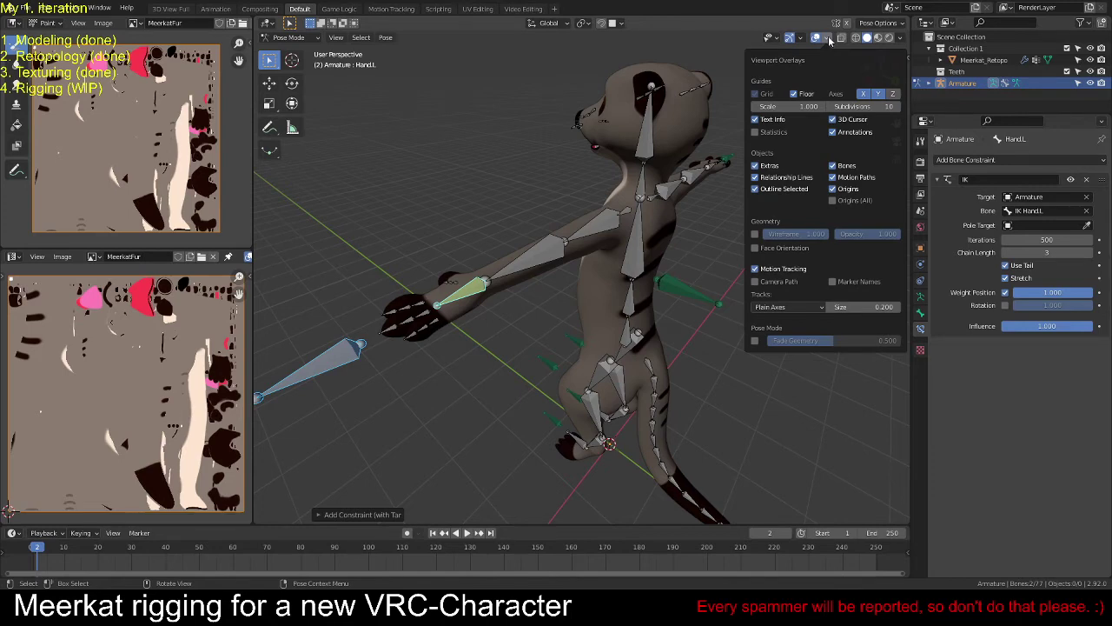
left_click(756, 234)
left_click(755, 234)
left_click(755, 248)
middle_click_drag(606, 249, 671, 225)
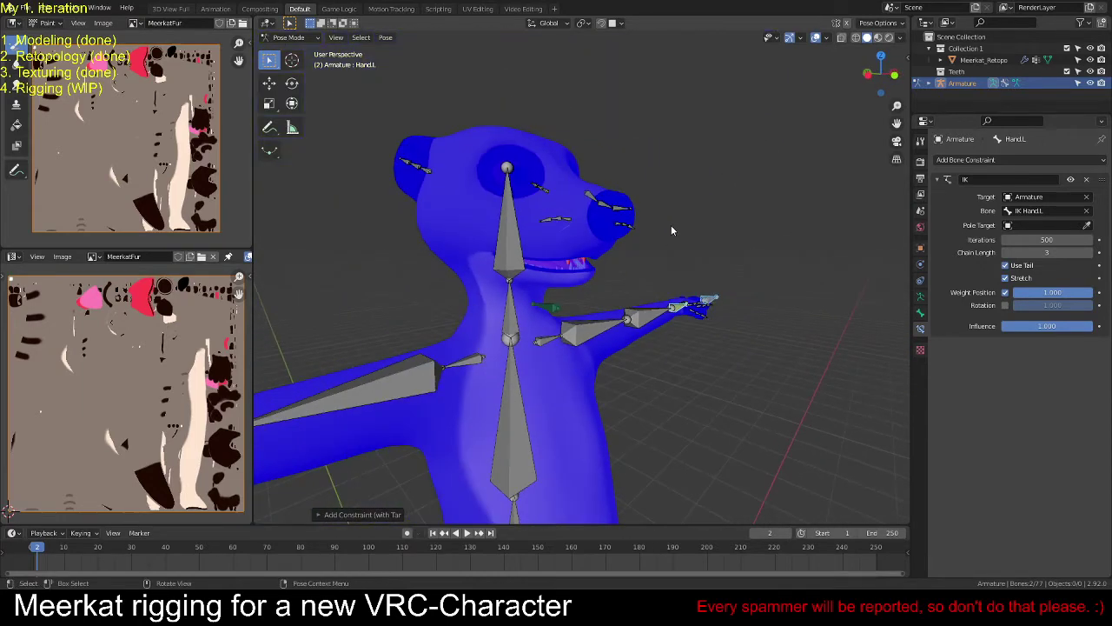
Step: Recalculate all the meerkat mesh normals to face outside, then return to Object Mode
key("ctrl+Tab")
left_click(589, 245)
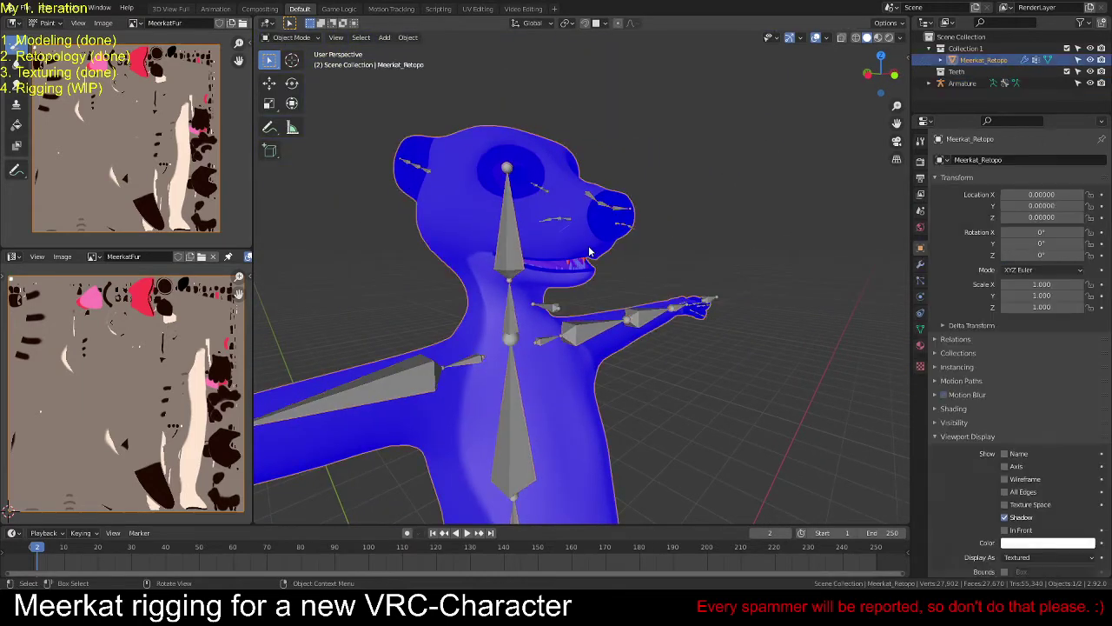
key("Tab")
key("a")
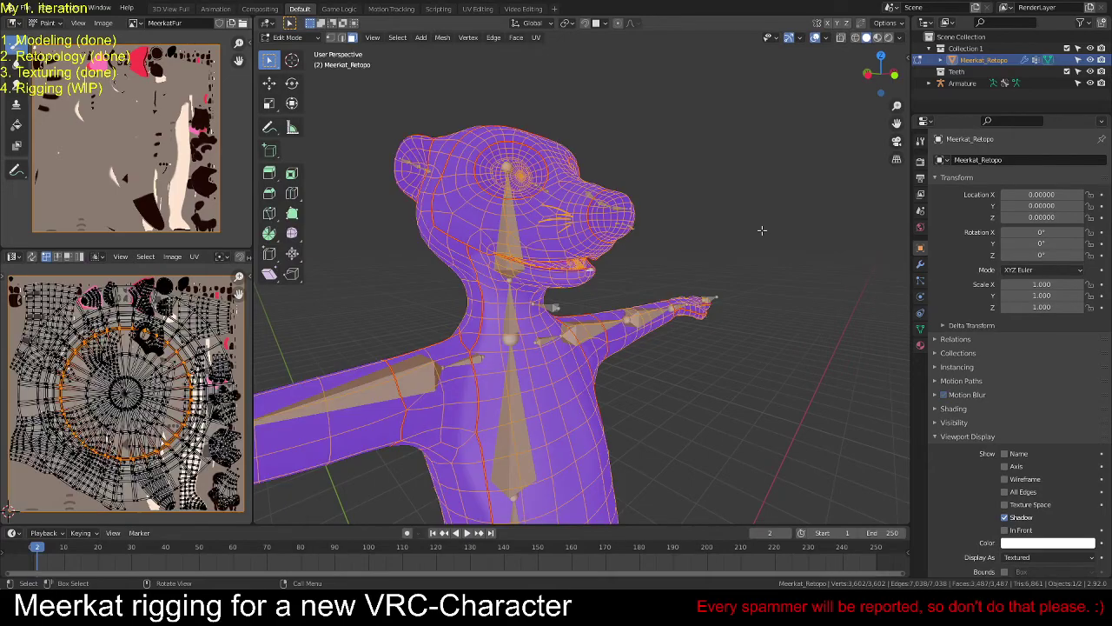
key("alt+n")
left_click(756, 243)
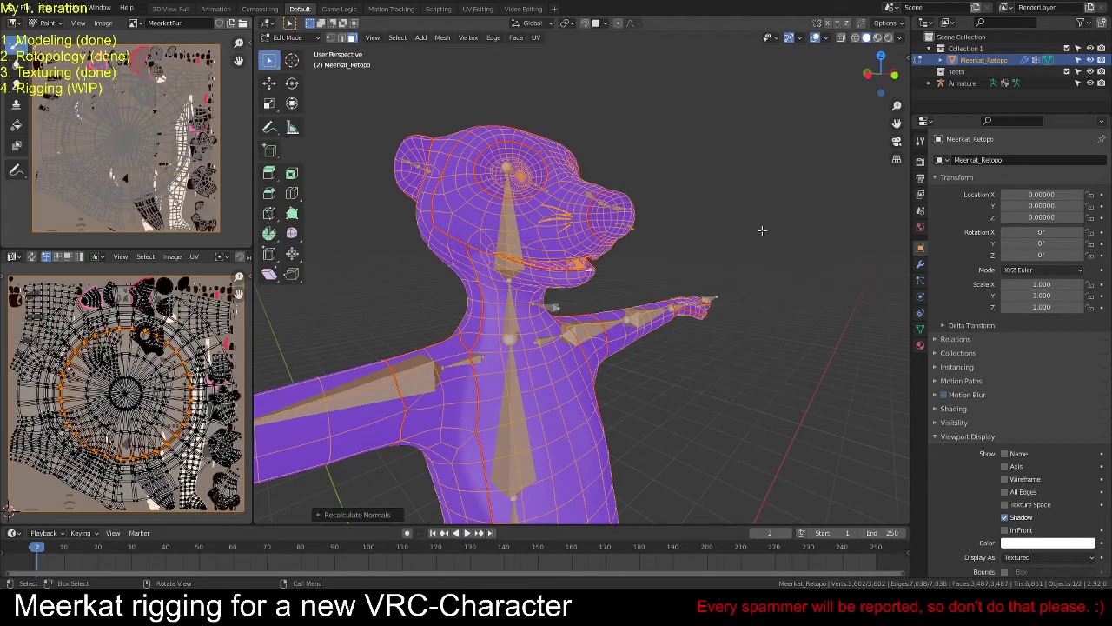
middle_click_drag(760, 230, 761, 278)
key("alt+a")
scroll(762, 278, "down", 3)
key("Tab")
Step: Switch the Face Orientation overlay off again
middle_click_drag(775, 205, 821, 129)
scroll(669, 202, "up", 5)
scroll(669, 209, "down", 6)
scroll(794, 279, "up", 5)
scroll(795, 280, "down", 4)
left_click(826, 39)
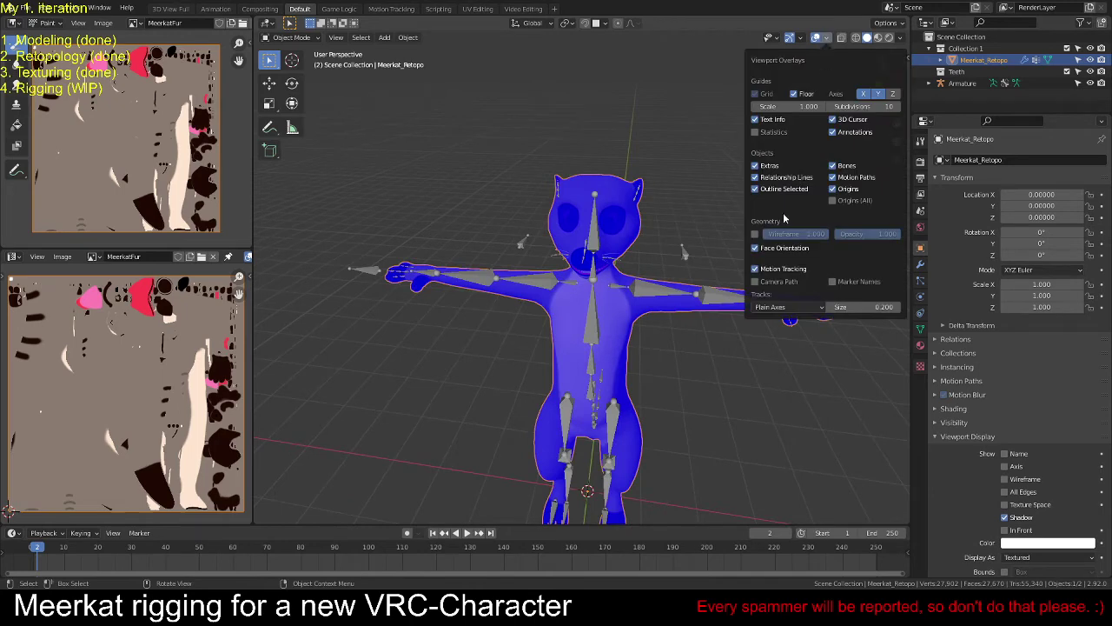
left_click(756, 249)
Step: In Pose Mode, set Hand.L's IK pole target to the Armature's IK Elbow.L bone
left_click(674, 297)
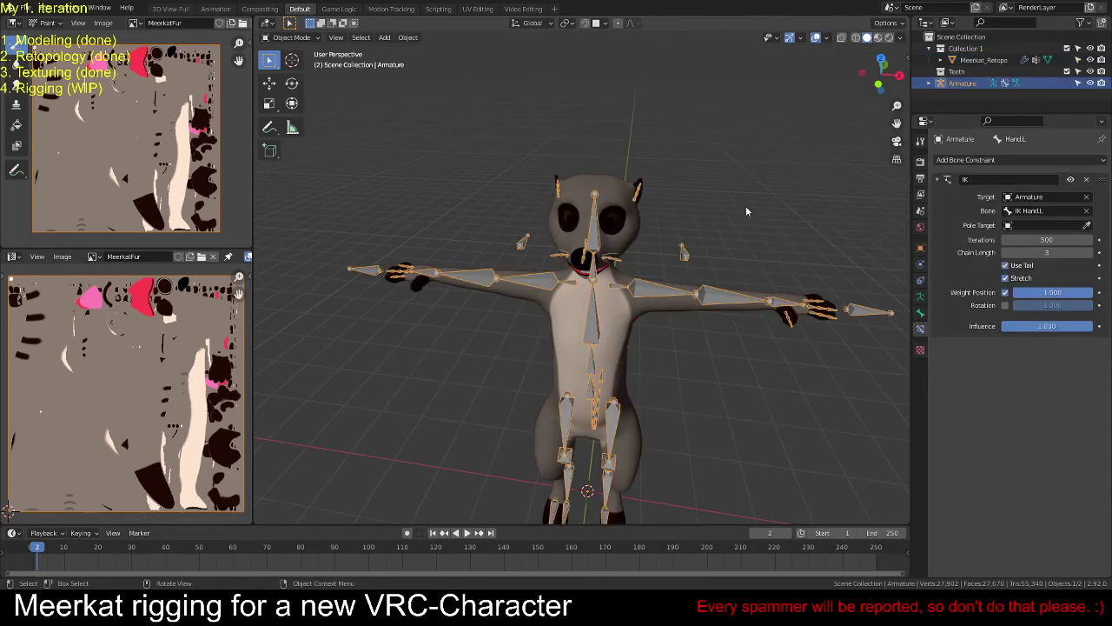
key("ctrl+Tab")
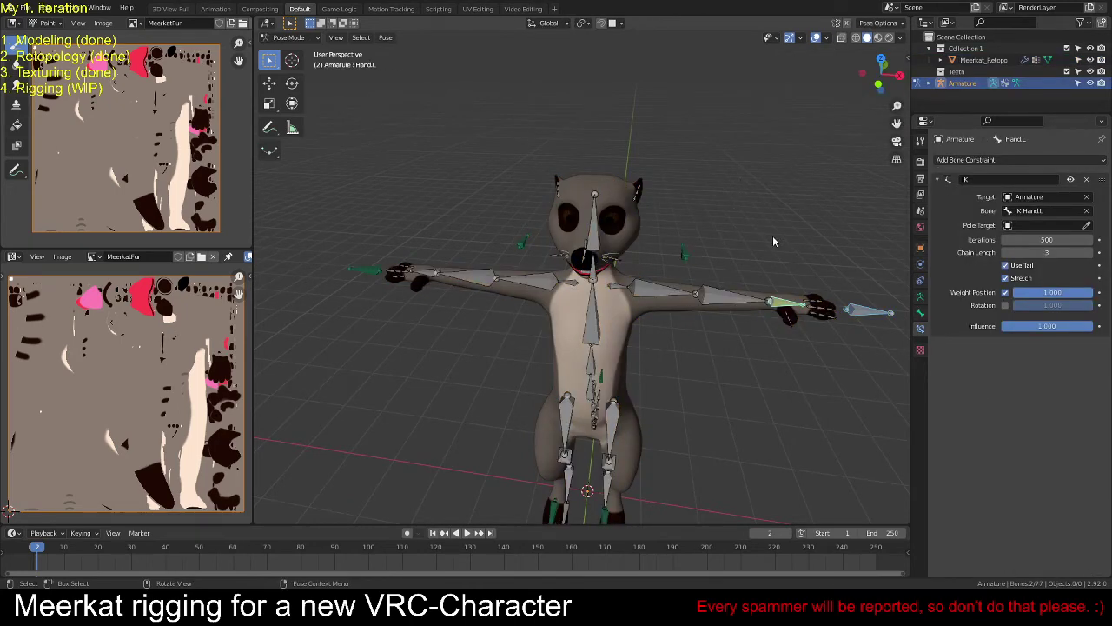
left_click(1087, 225)
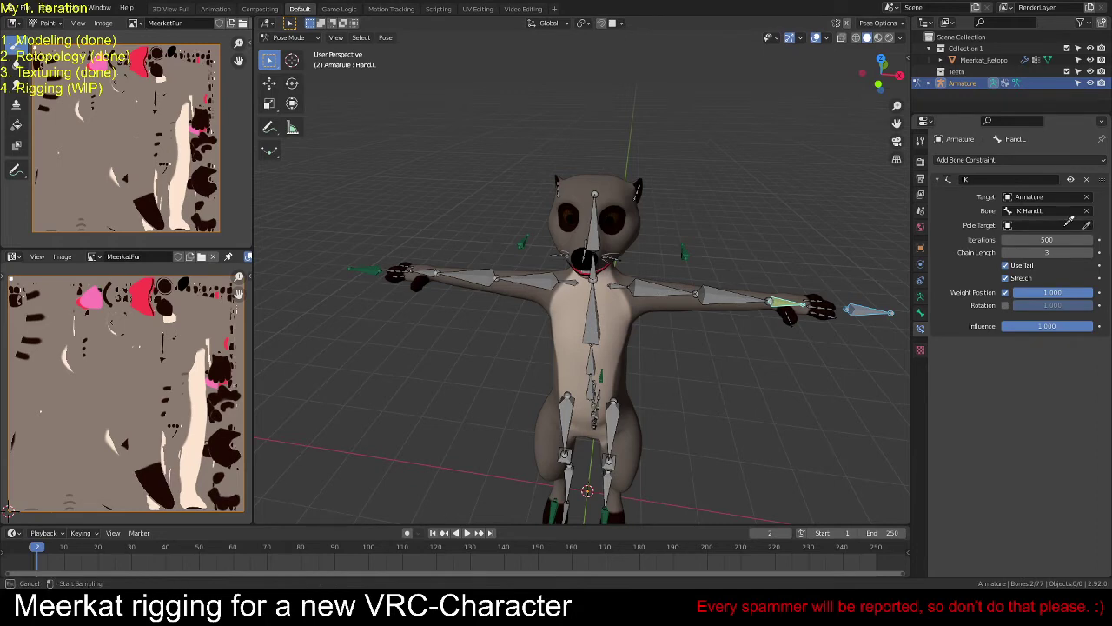
left_click(685, 246)
left_click(1043, 239)
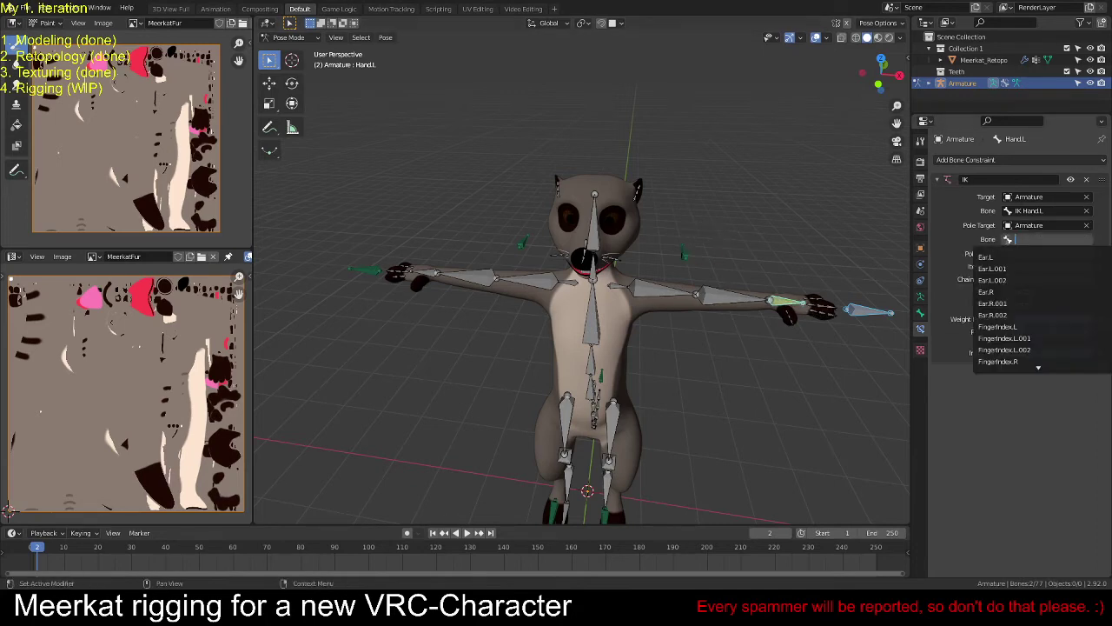
type("elbo")
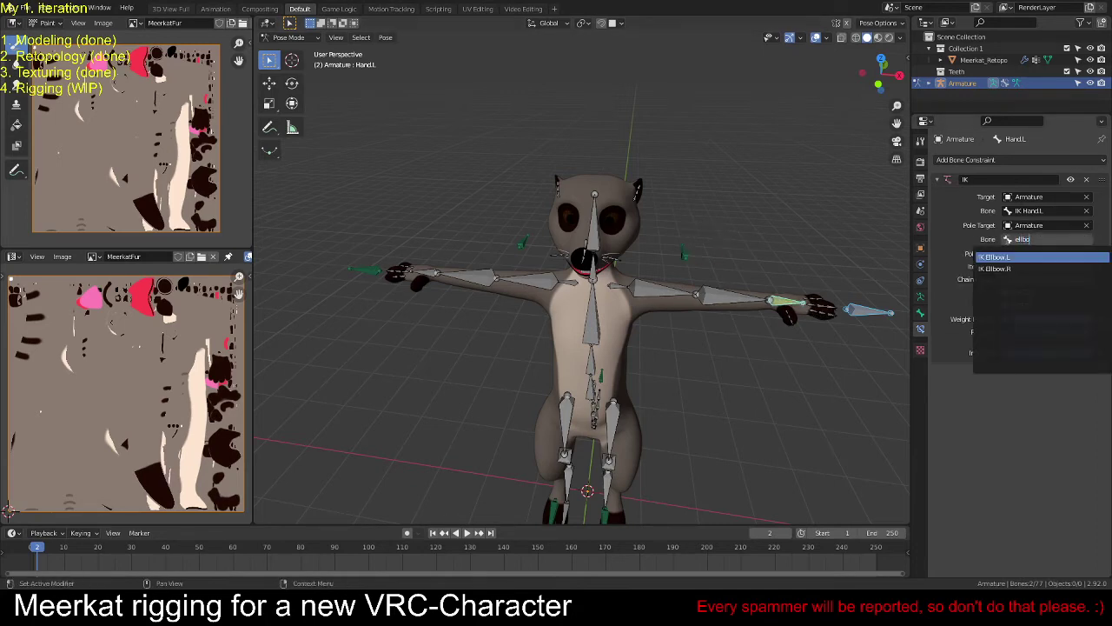
left_click(995, 257)
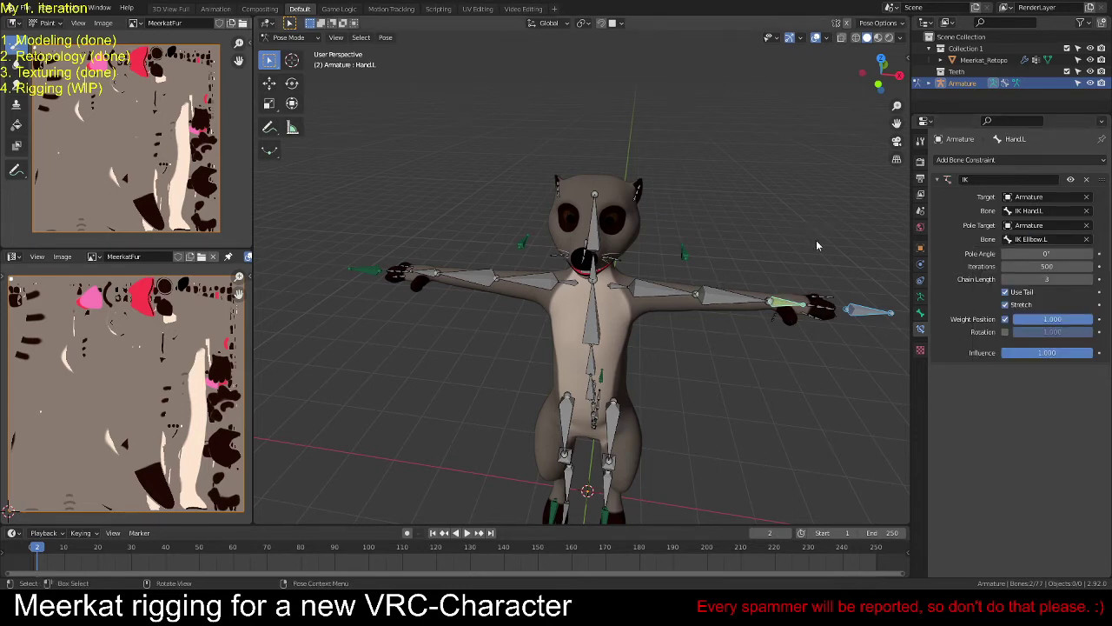
Step: Move the IK Hand.L control bone along X to test the arm bend
middle_click_drag(820, 242, 763, 319)
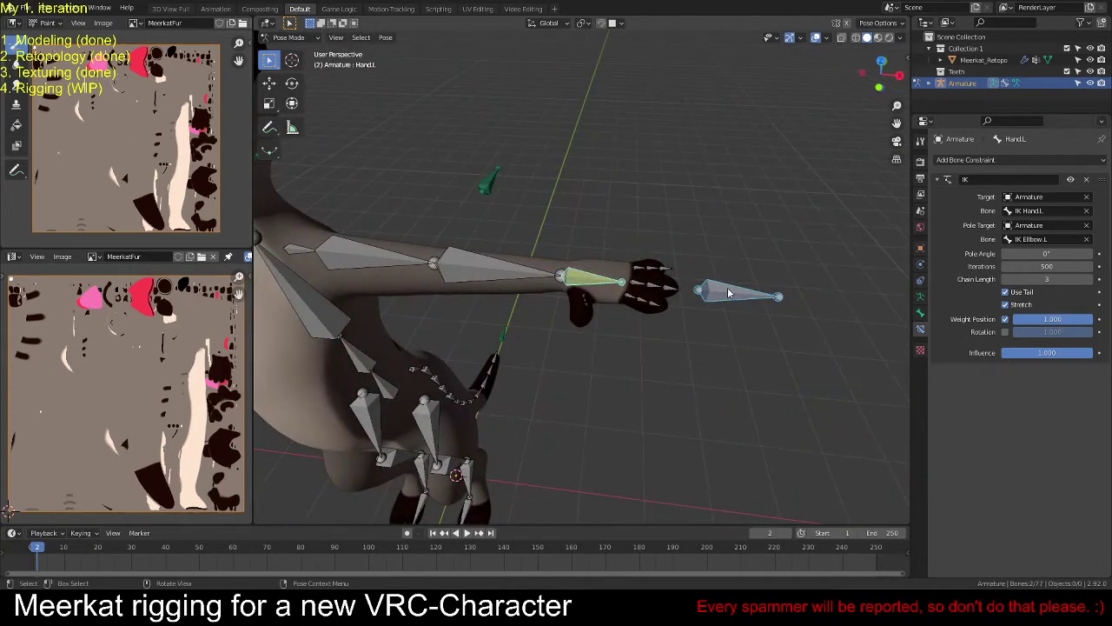
left_click(732, 294)
key("g")
key("x")
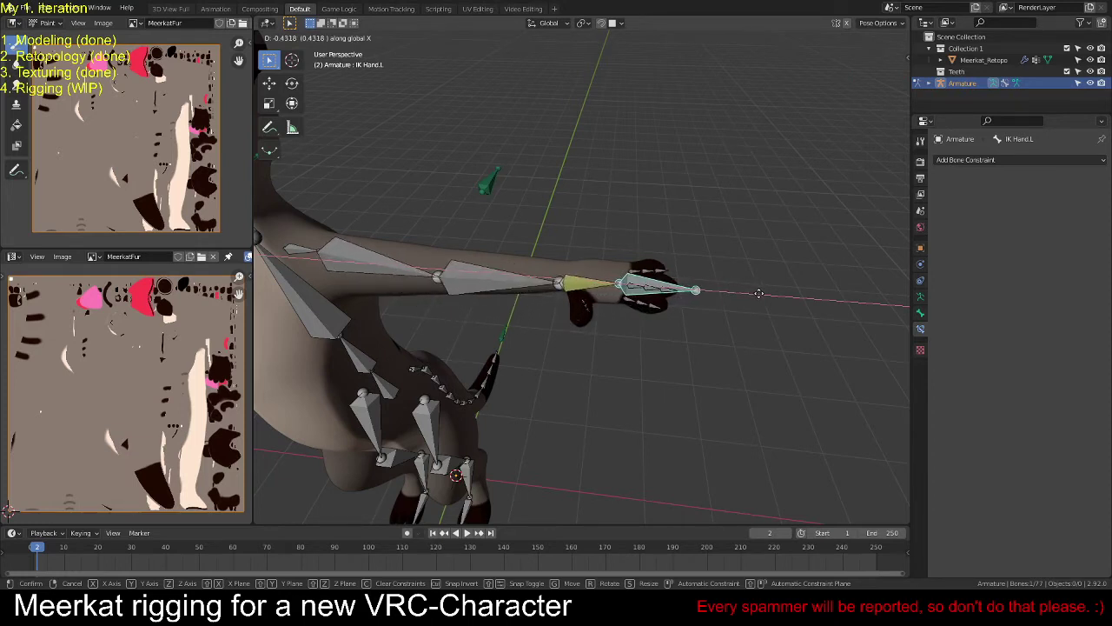
Step: Remove Hand.L's IK constraint and add an IK constraint to LowerArm.L targeting IK Hand.L
left_click(749, 295)
left_click(598, 278)
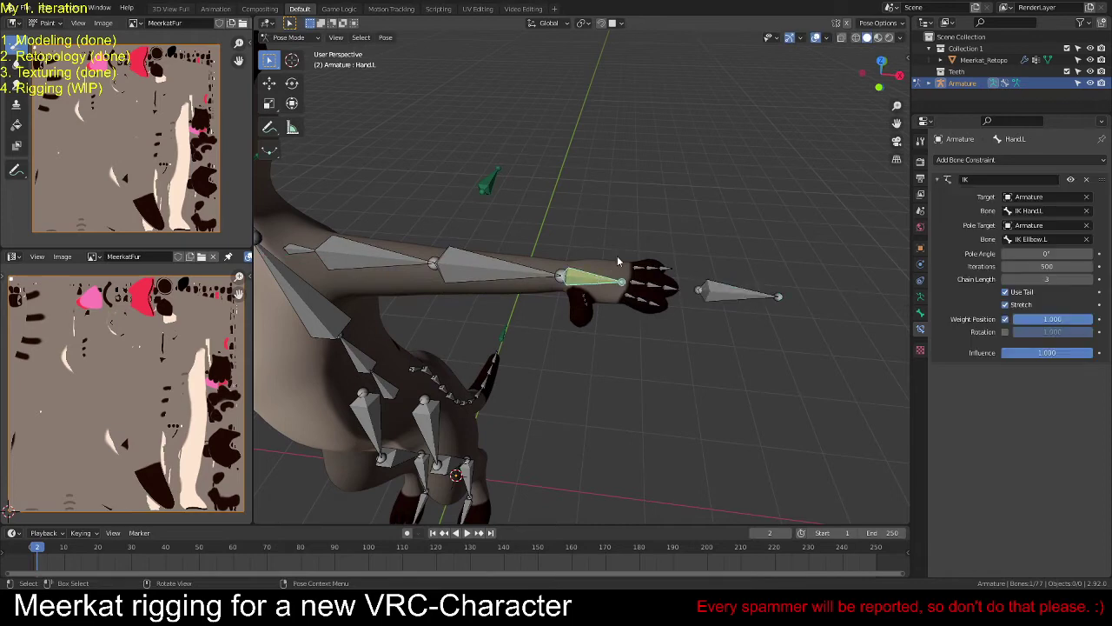
left_click(1091, 184)
left_click(749, 296)
left_click(496, 268, "shift")
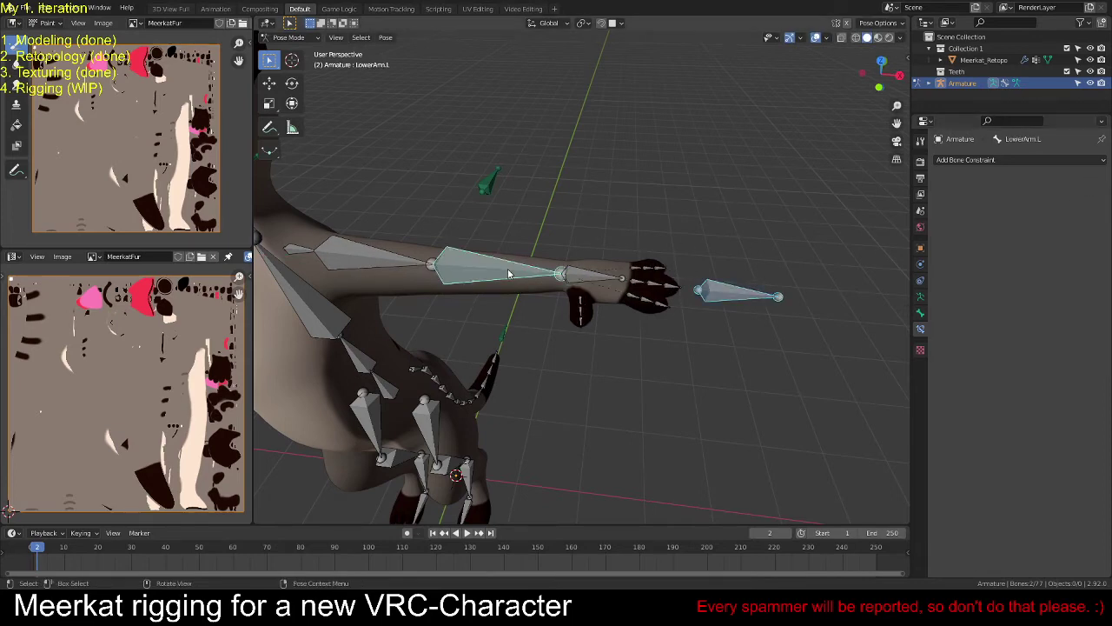
key("shift+ctrl+c")
left_click(752, 212)
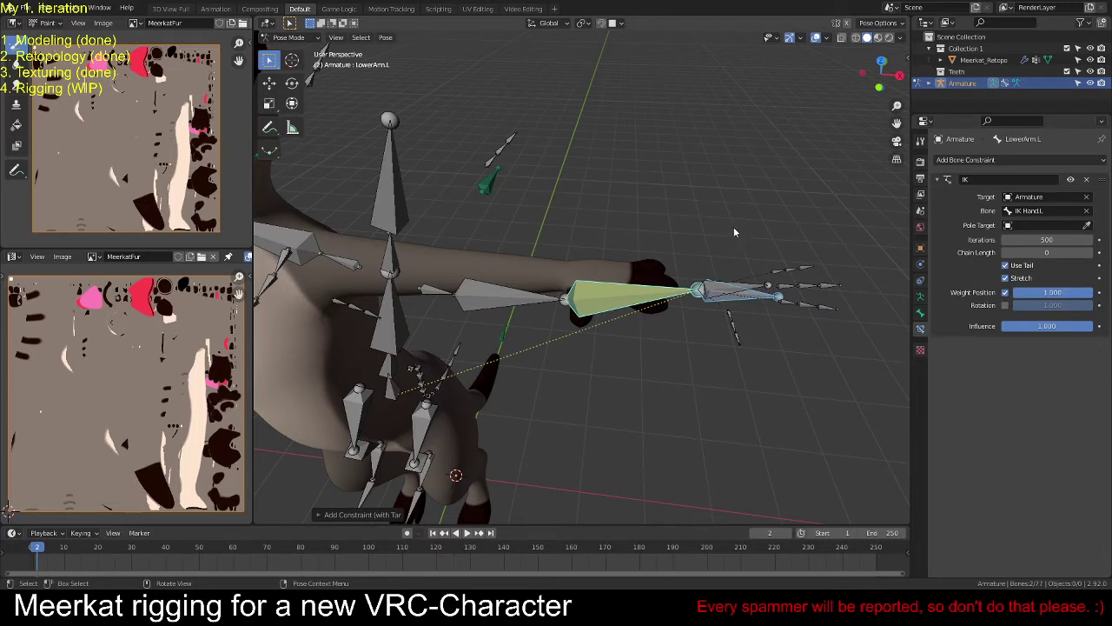
Step: Set the LowerArm.L IK chain length to 2 with the Armature's IK Elbow.L as pole target
left_click(1092, 253)
left_click(1093, 253)
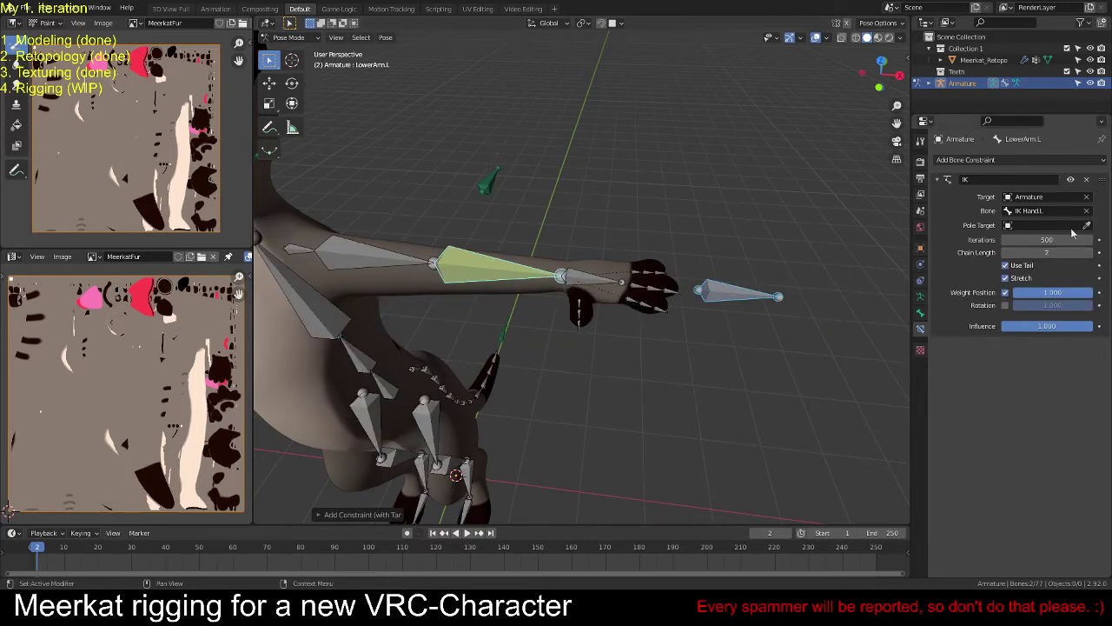
left_click(1086, 225)
left_click(487, 178)
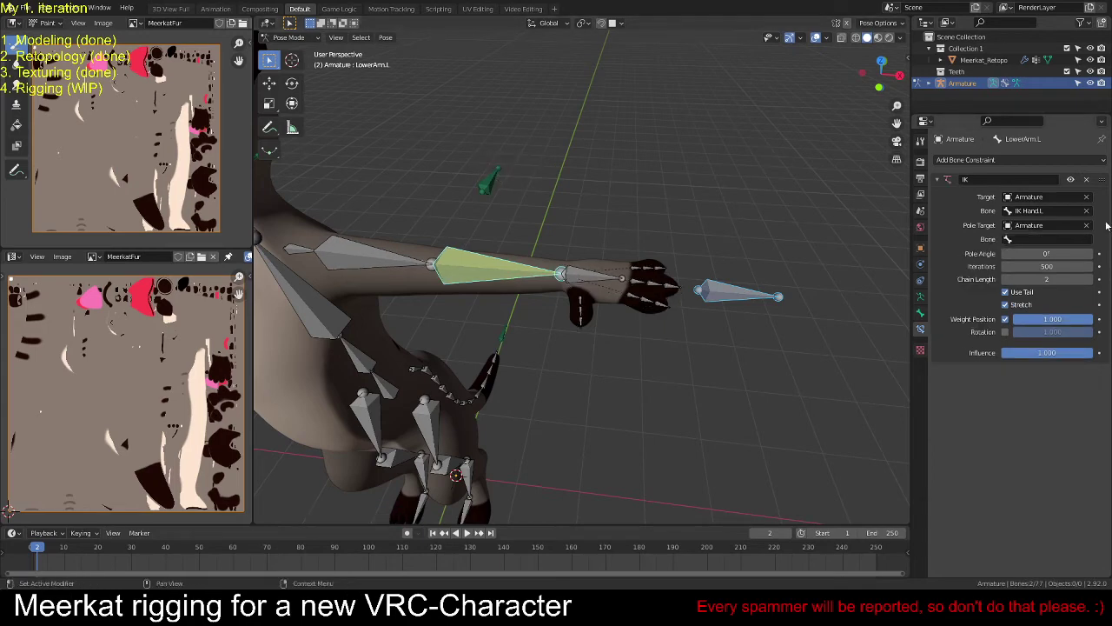
left_click(1051, 240)
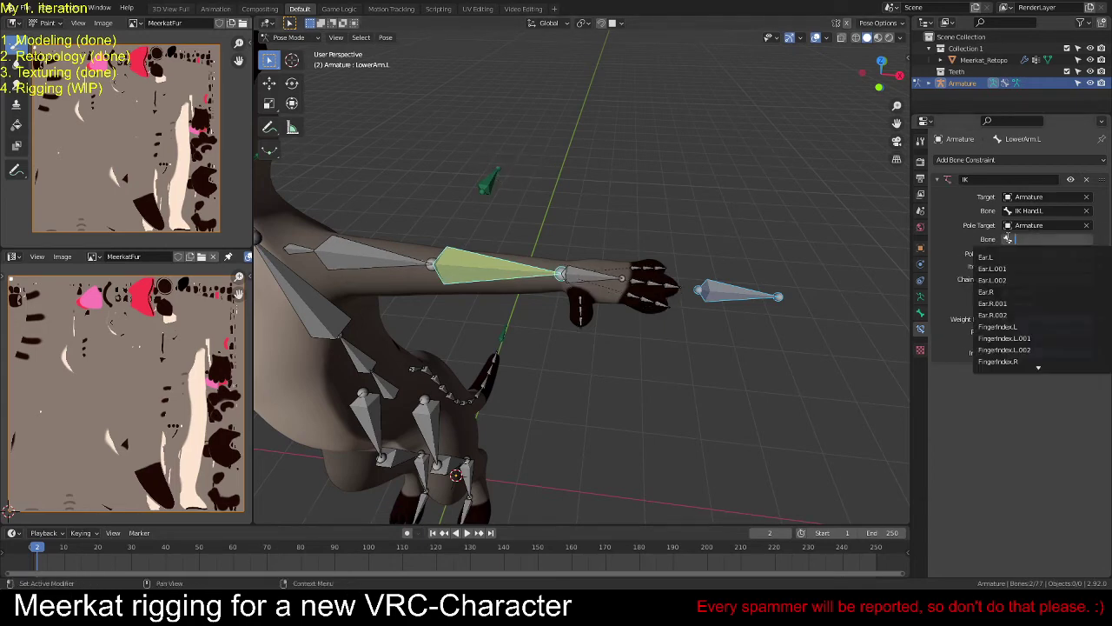
type("ell")
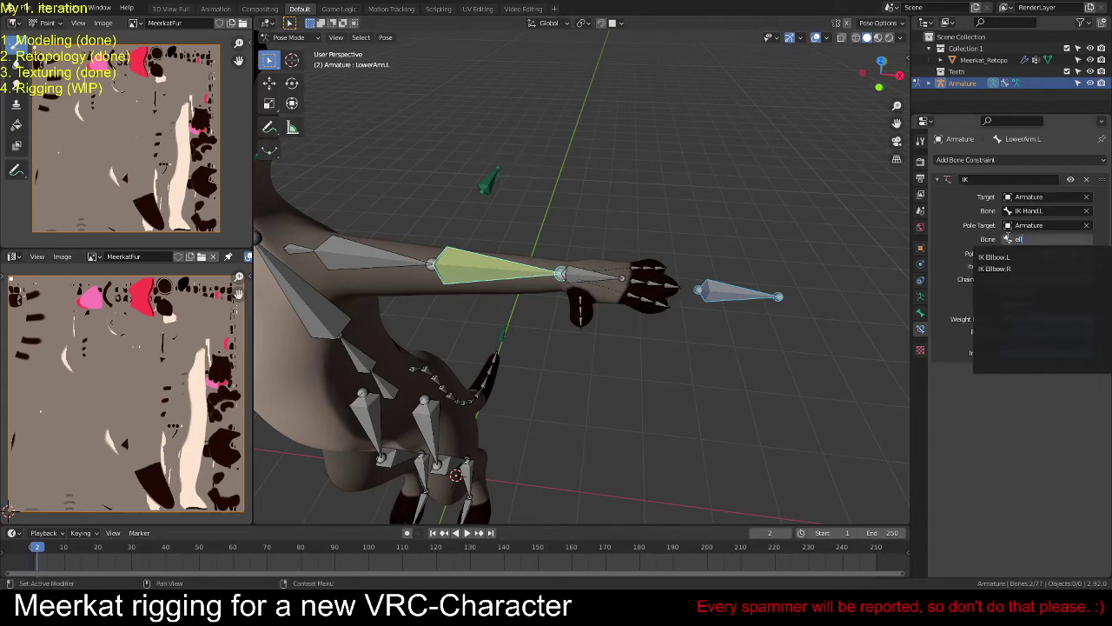
left_click(995, 257)
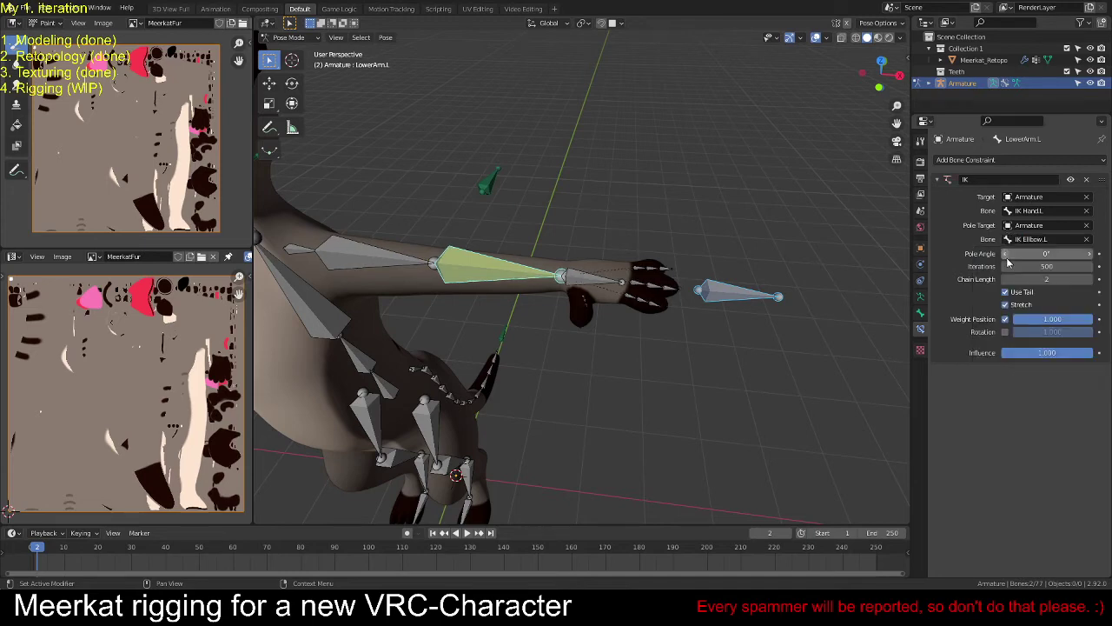
Step: Move IK Hand.L along X to sit just past the hand
left_click(727, 290)
key("g")
key("x")
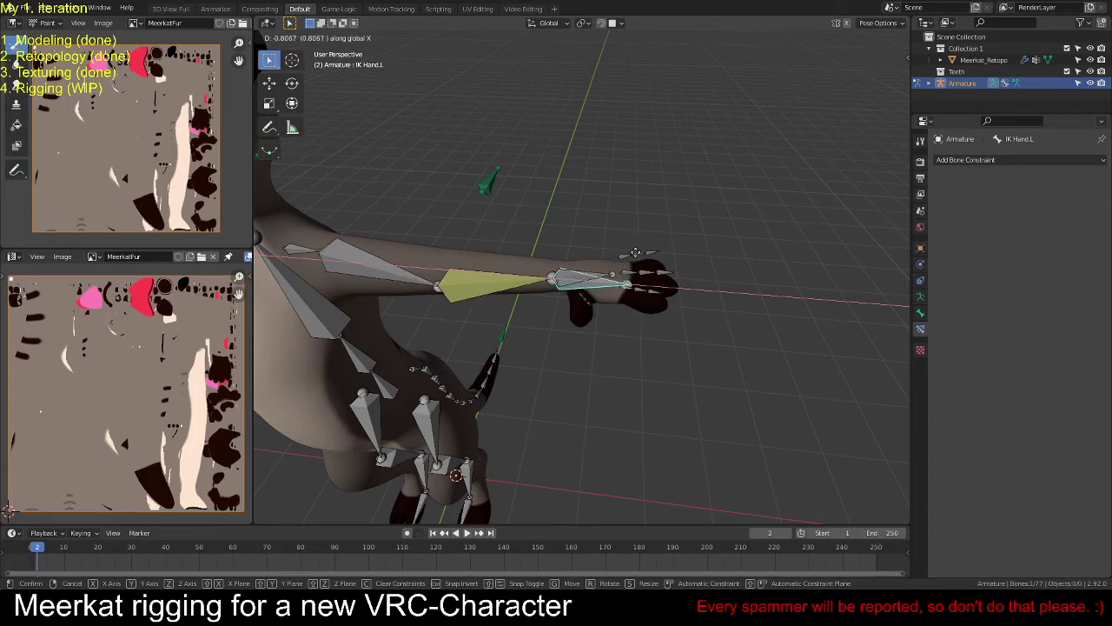
left_click(630, 238)
middle_click_drag(631, 238, 681, 208)
scroll(681, 204, "up", 3)
Step: Enter Edit Mode in top orthographic view and select the UpperArm.R bone
key("Tab")
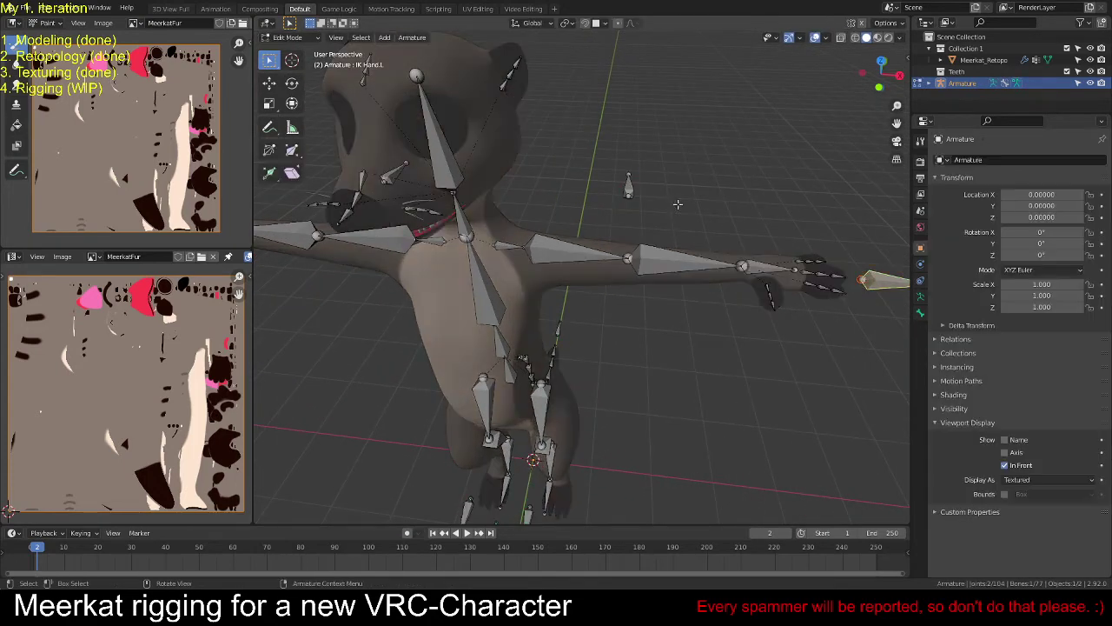
key("KP_7")
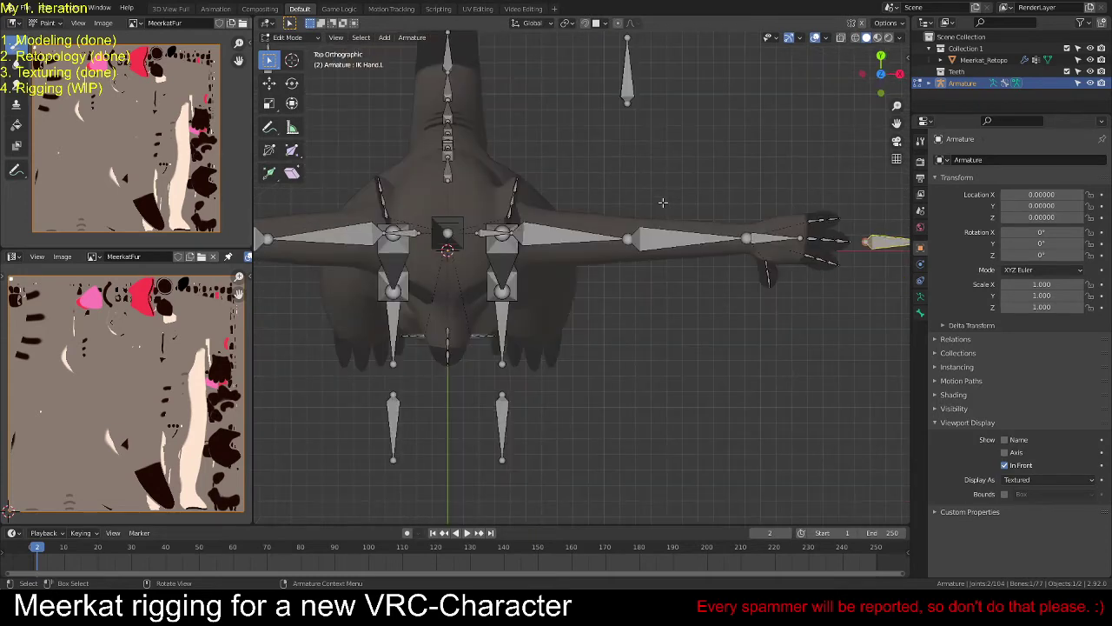
left_click(623, 229)
middle_click_drag(623, 229, 801, 231, "shift")
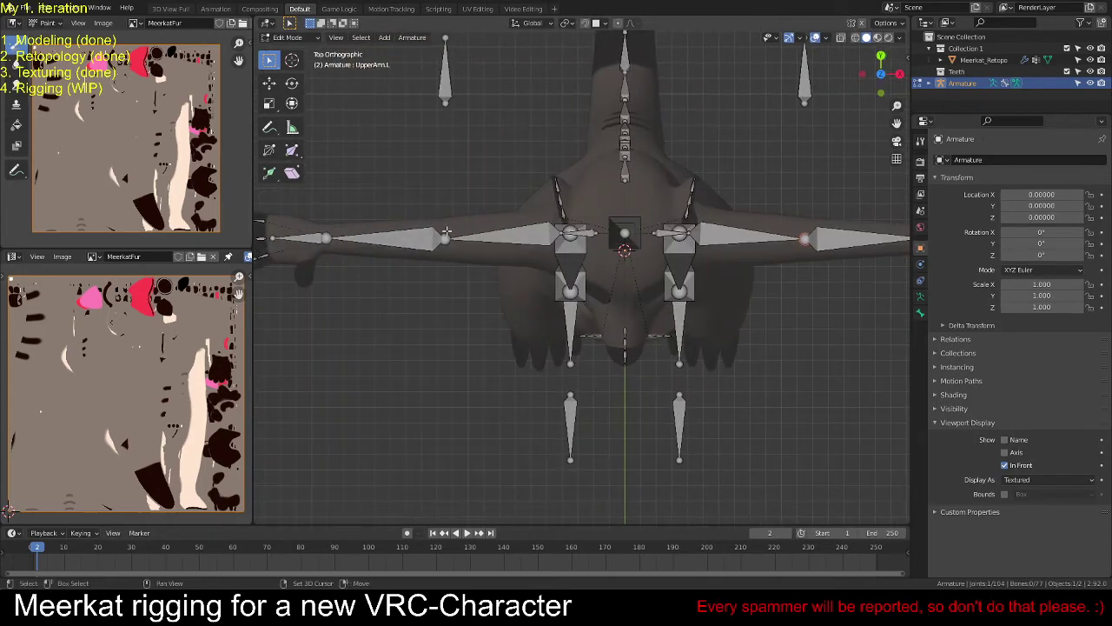
Step: In top view, move the selected UpperArm.R bone along Y
middle_click_drag(778, 157, 751, 158)
key("KP_7")
middle_click_drag(827, 143, 786, 159, "shift")
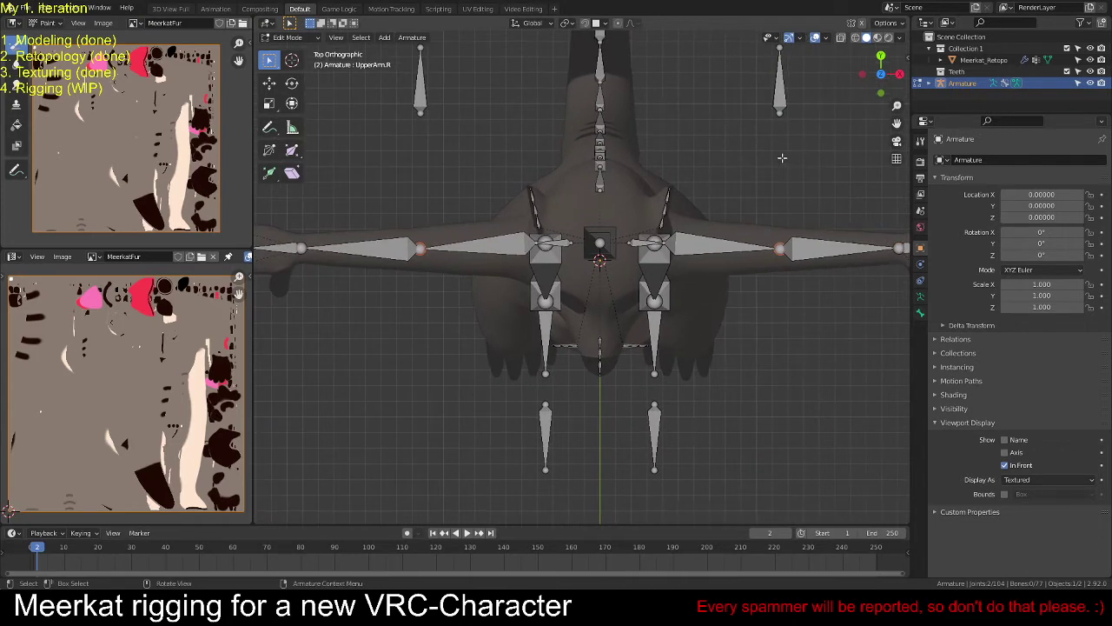
key("g")
key("y")
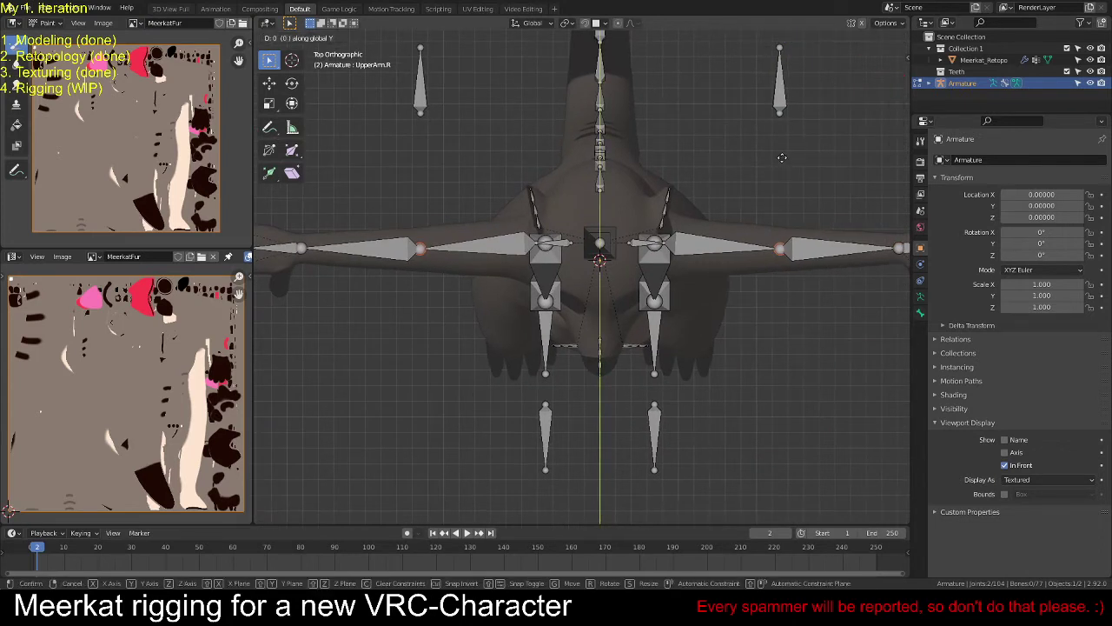
left_click(793, 177)
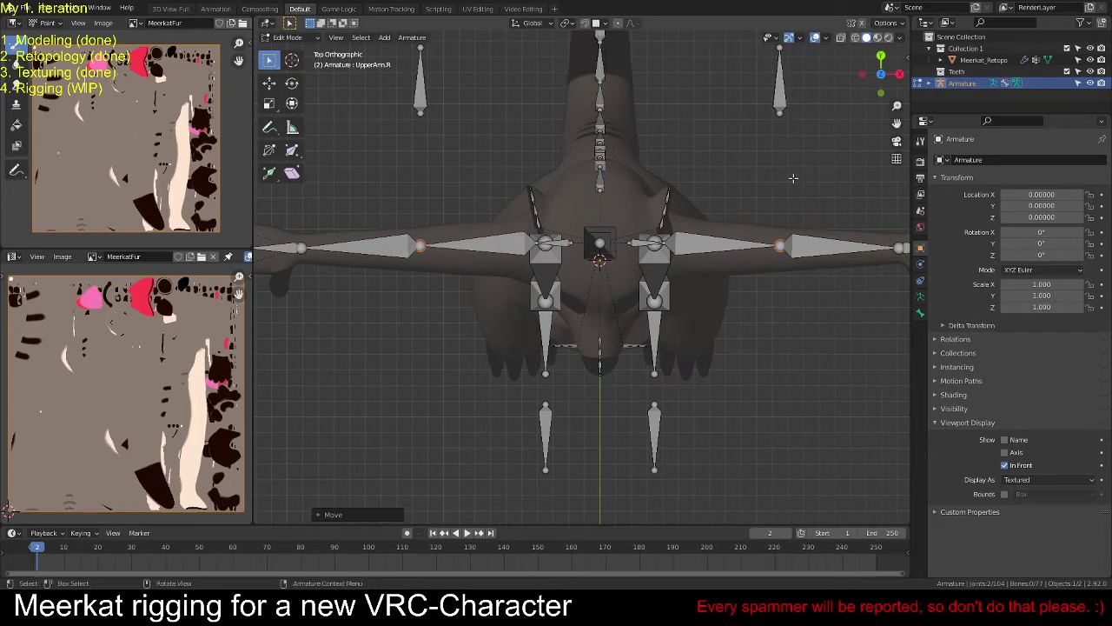
scroll(756, 300, "down", 2)
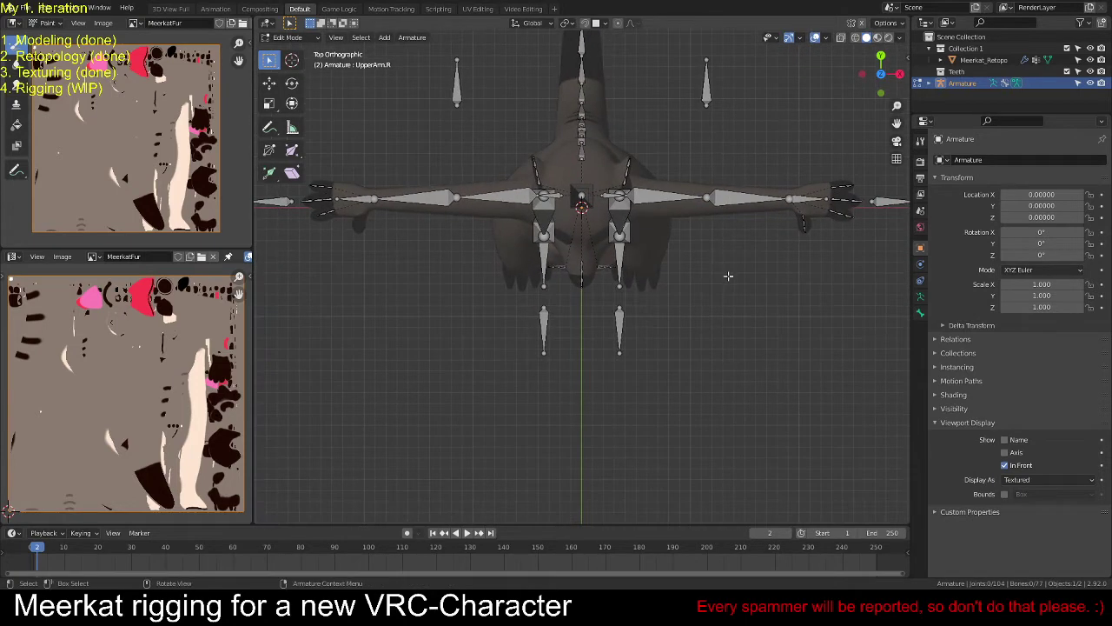
Step: In Pose Mode, trial-move IK Hand.L along X, cancel, and inspect LowerArm.L from the front
key("ctrl+Tab")
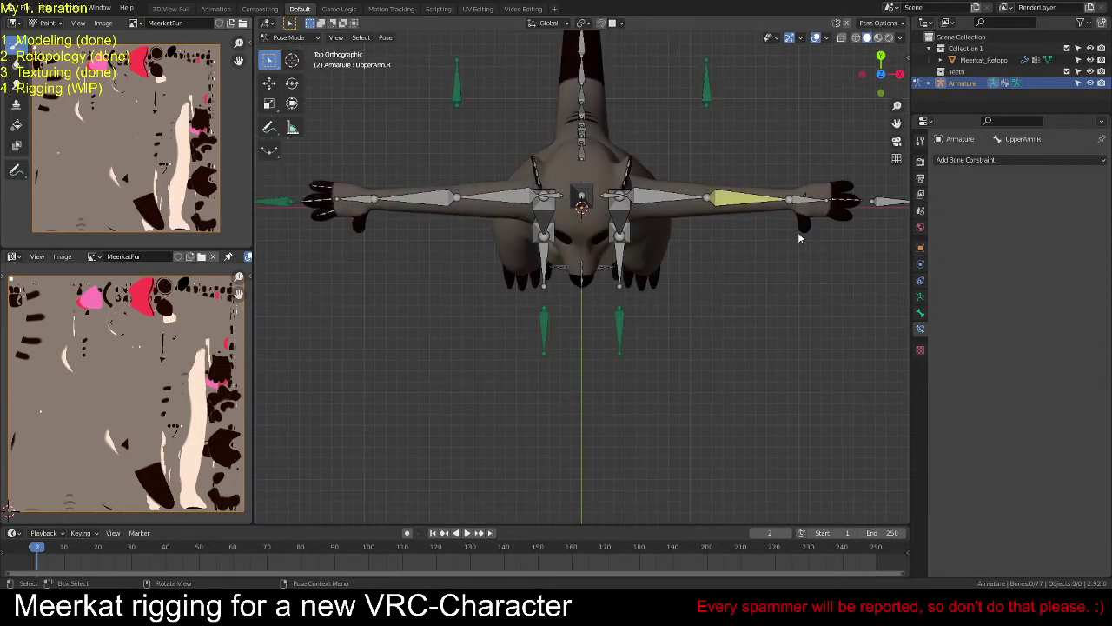
left_click(885, 205)
key("g")
key("x")
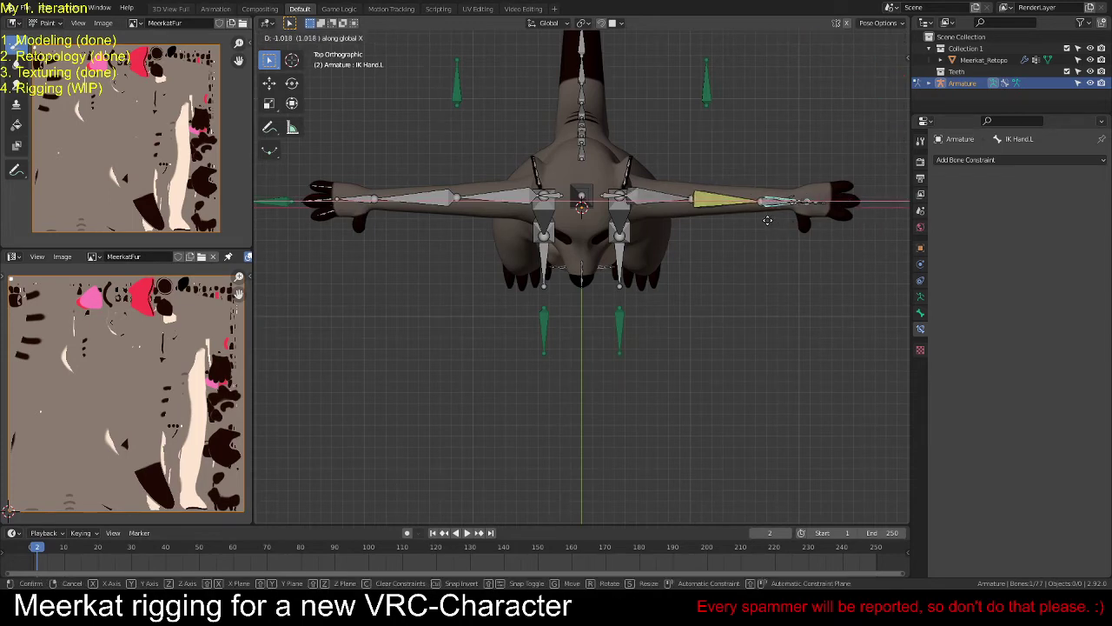
right_click(772, 226)
middle_click_drag(771, 226, 559, 198)
key("KP_1")
scroll(774, 224, "up", 3)
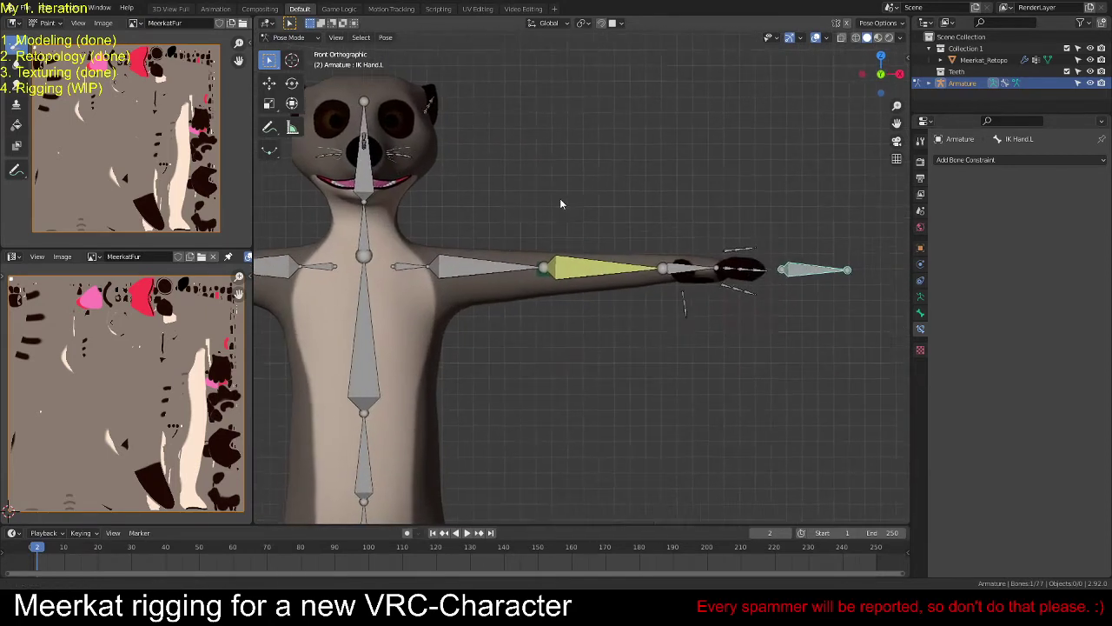
left_click(600, 272)
middle_click_drag(599, 272, 657, 259)
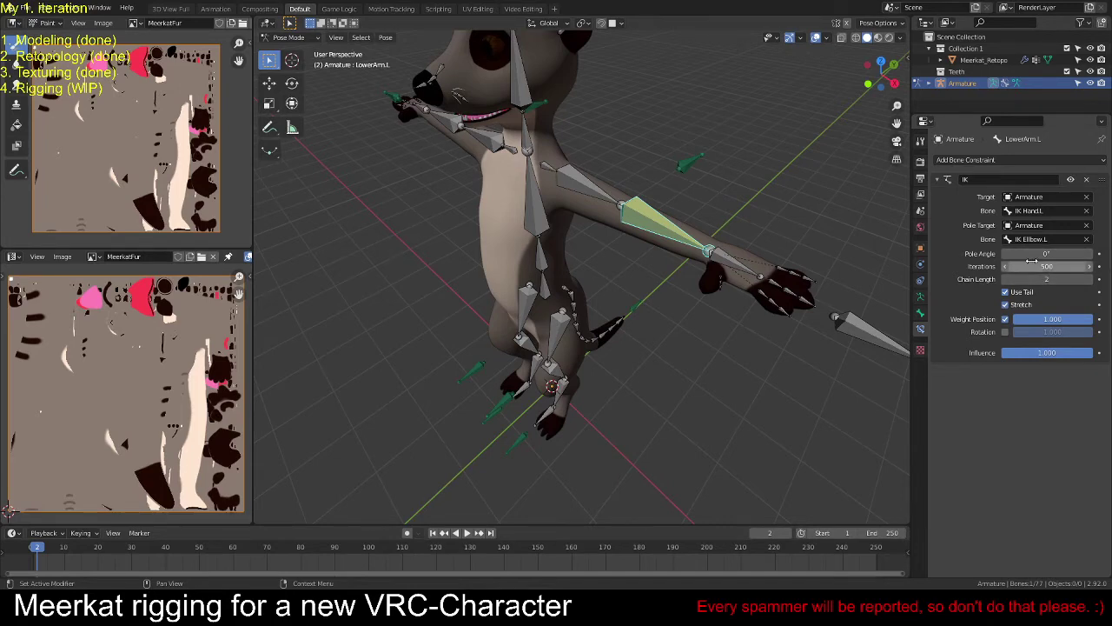
Step: Move IK Hand.L along global X to a spot near the hand to test the IK
left_click(852, 333)
key("g")
key("x")
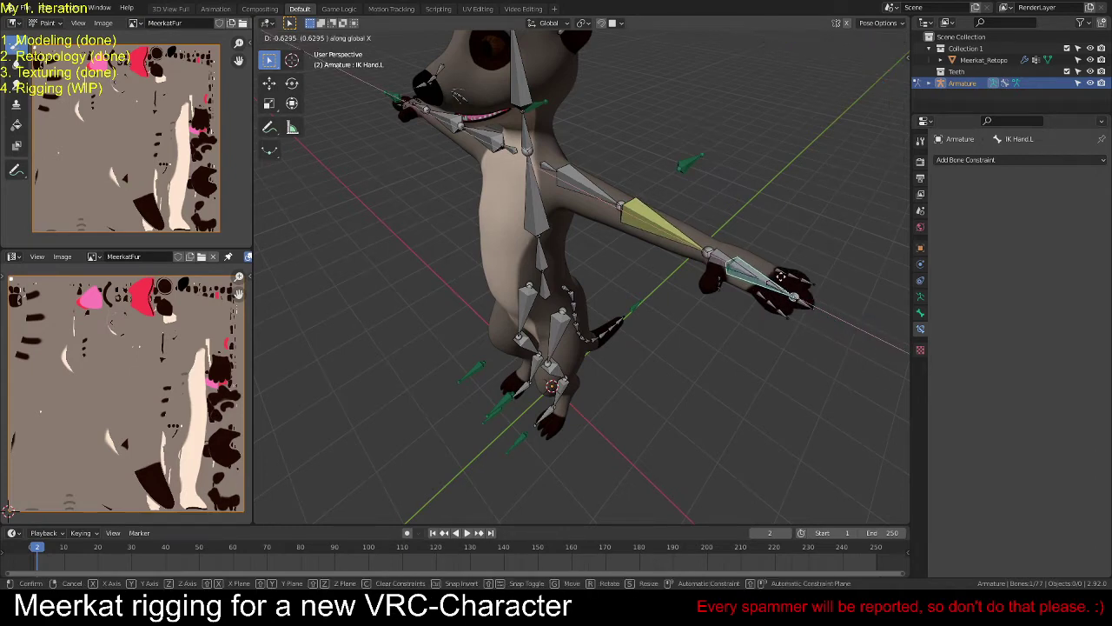
left_click(743, 261)
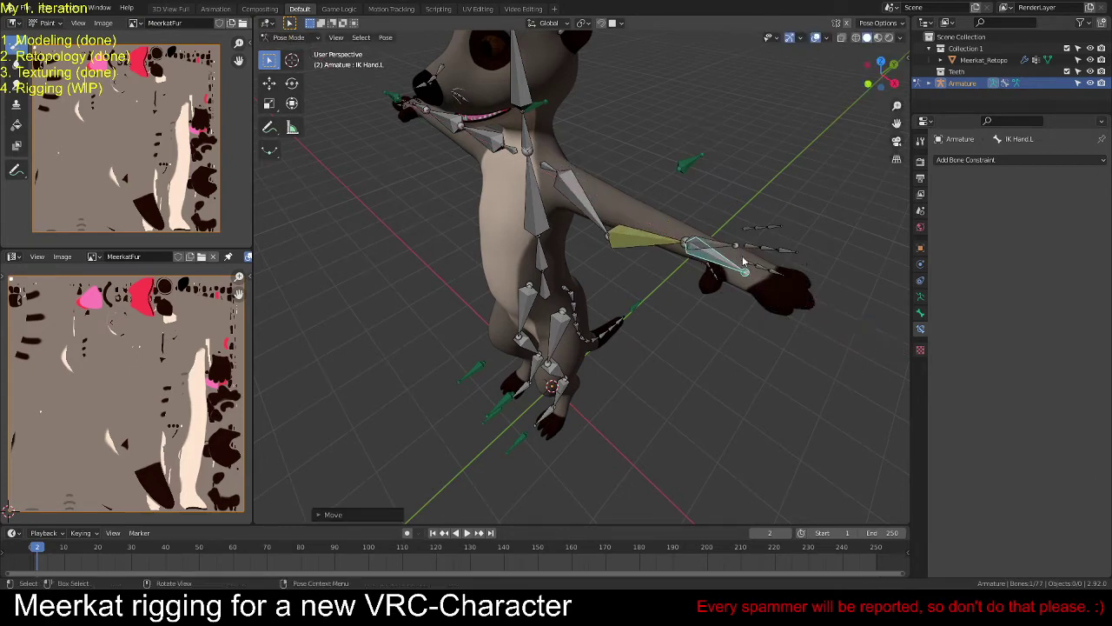
Step: Reset LowerArm.L's IK Pole Angle to 0°, clear the arm pose, and return to Object Mode
left_click(620, 235)
middle_click_drag(838, 199, 768, 196)
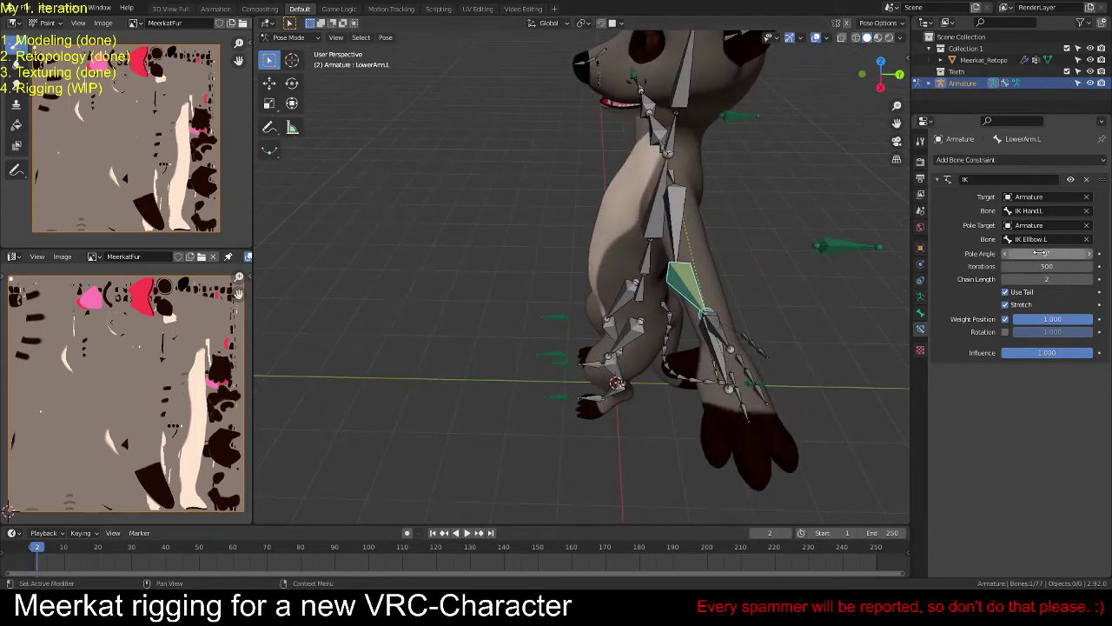
key("BackSpace")
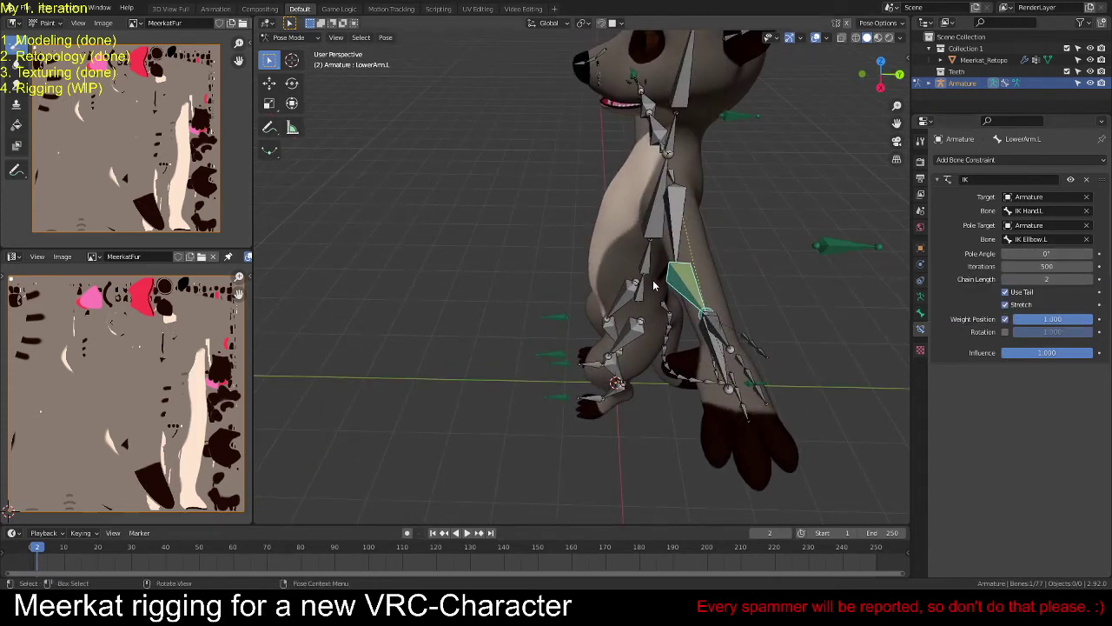
key("ctrl+z")
key("ctrl+z")
key("ctrl+z")
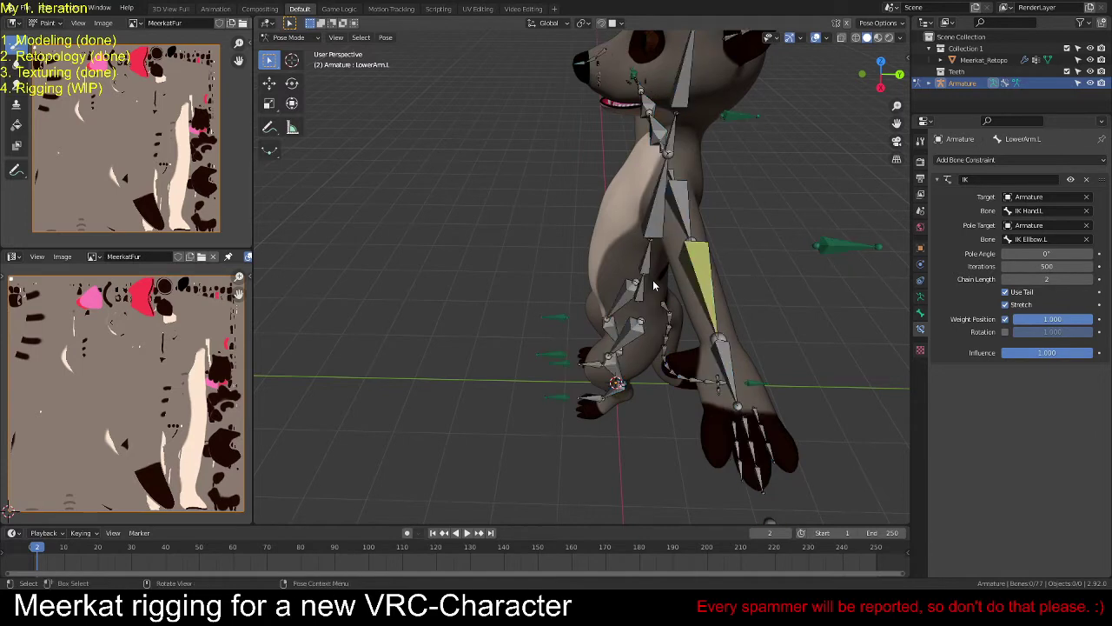
scroll(653, 285, "down", 5)
scroll(608, 282, "down", 3)
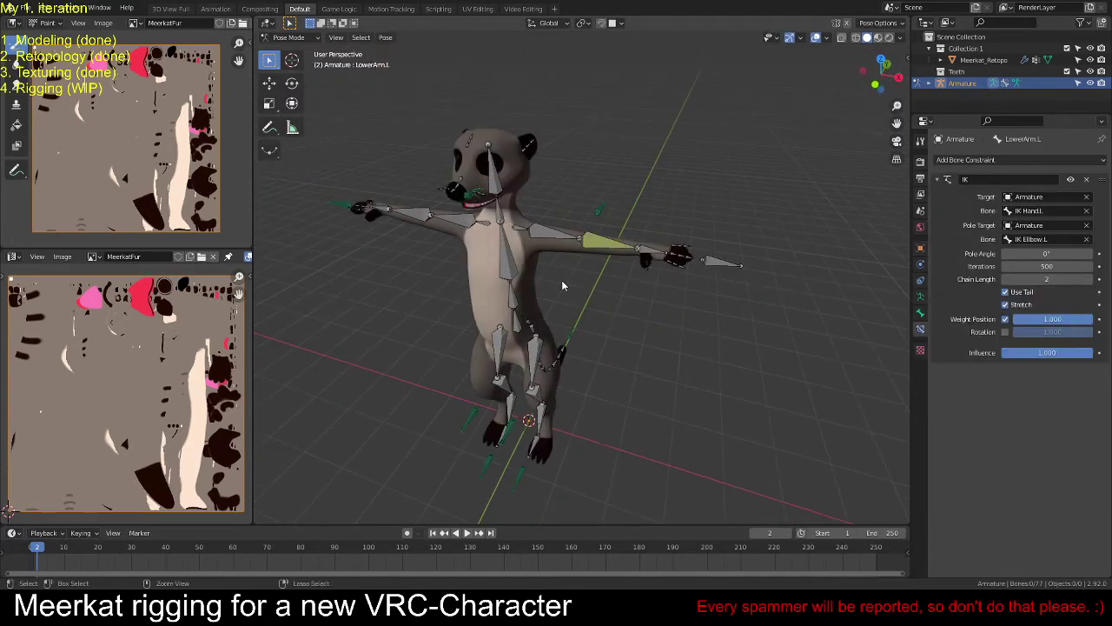
key("ctrl+Tab")
Step: Parent Meerkat_Retopo to the Armature using With Automatic Weights
key("n")
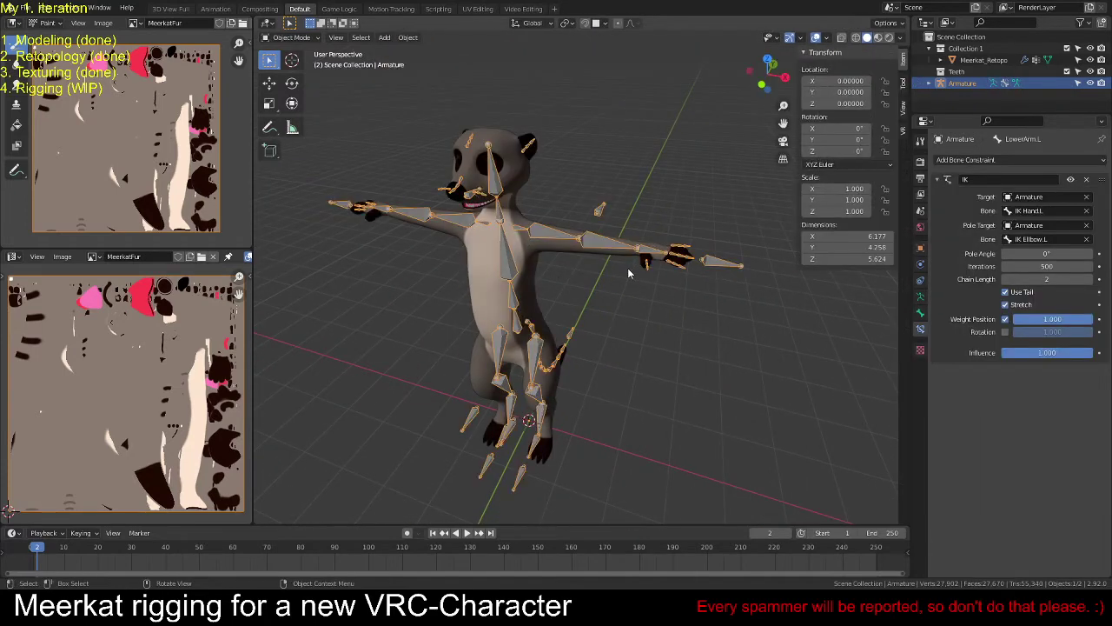
left_click(478, 280)
key("n")
left_click(509, 271, "shift")
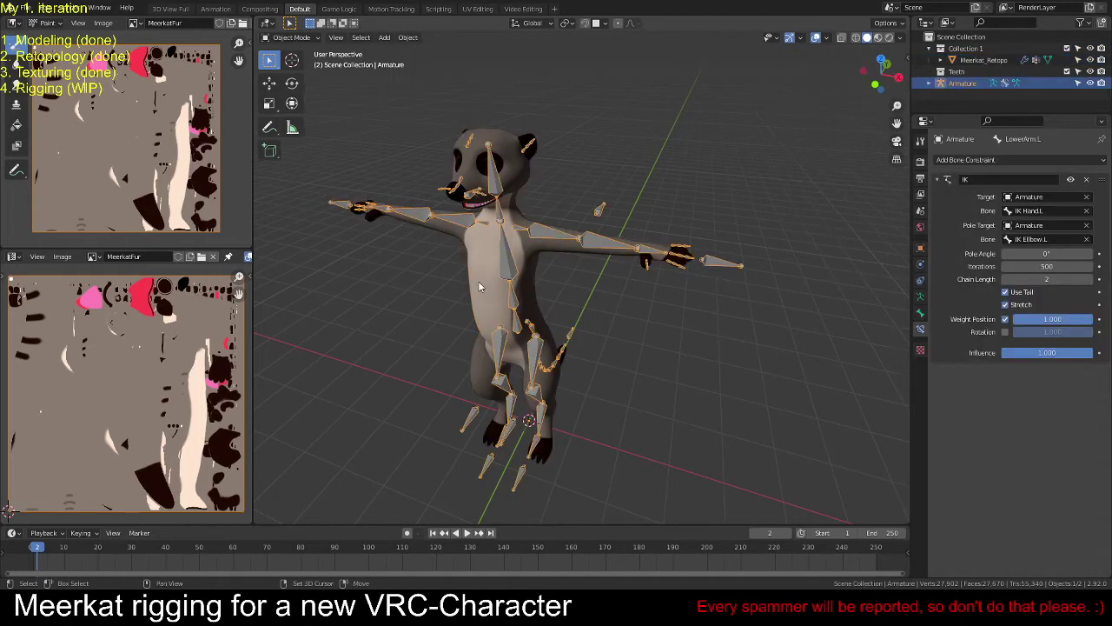
key("ctrl+p")
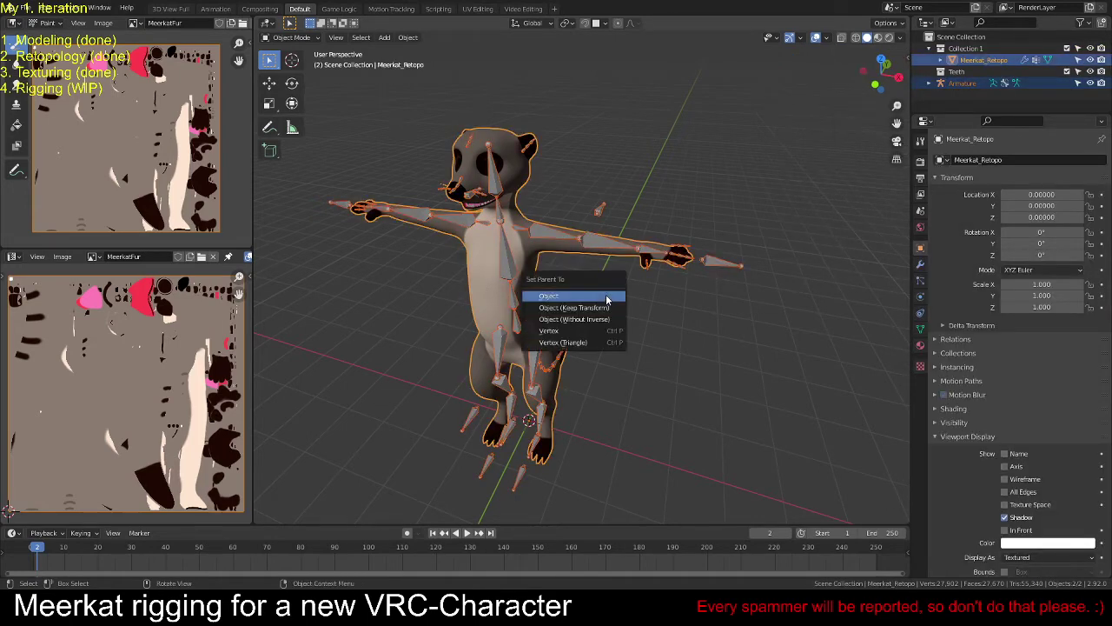
left_click(606, 296)
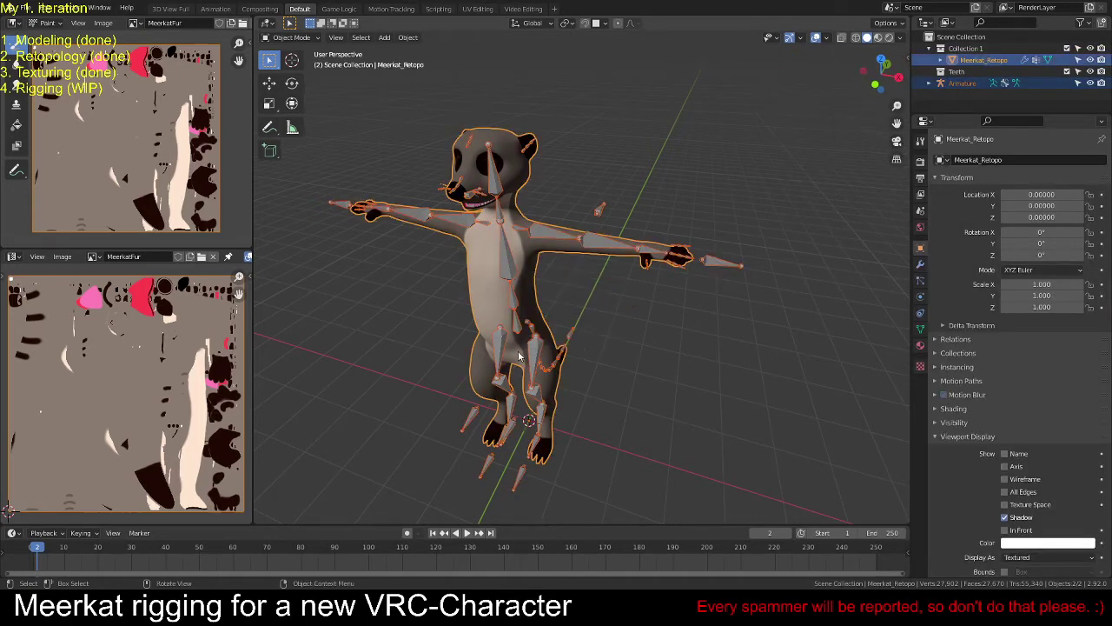
left_click(502, 273, "shift")
key("ctrl+p")
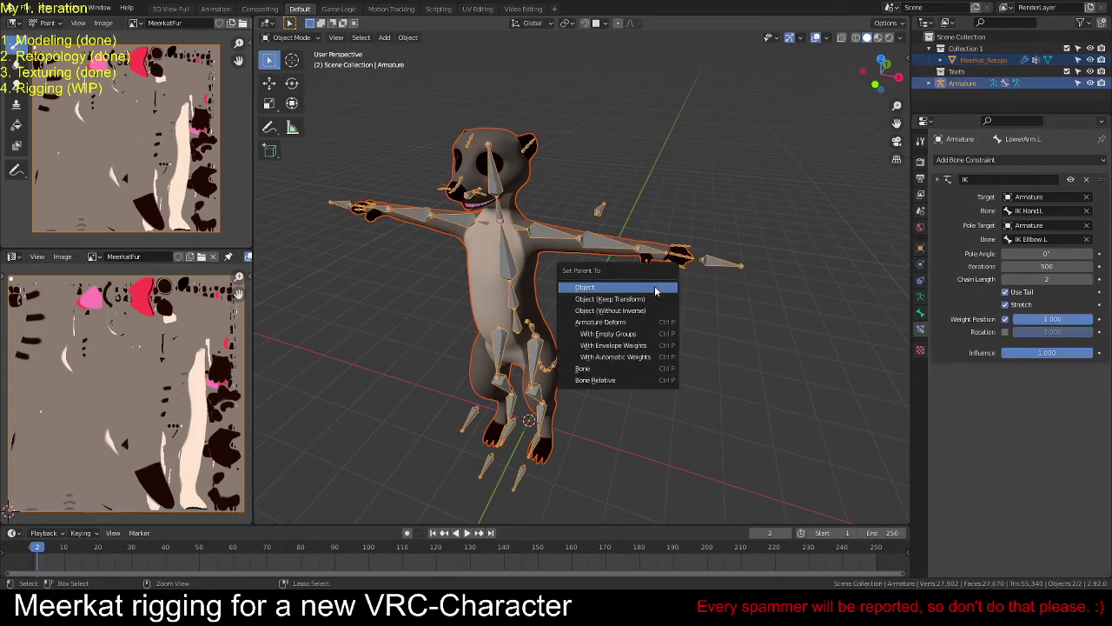
key("Down")
key("Down")
key("Down")
key("Down")
key("Down")
key("Down")
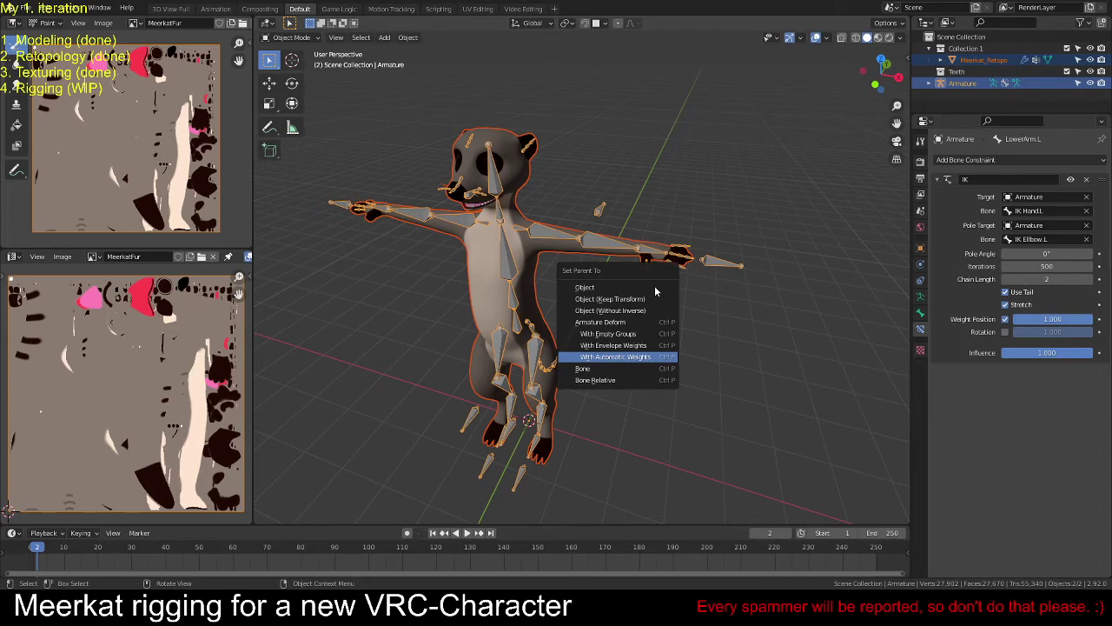
key("Return")
Step: Inspect the rigged meerkat and select the Armature
scroll(654, 291, "up", 3)
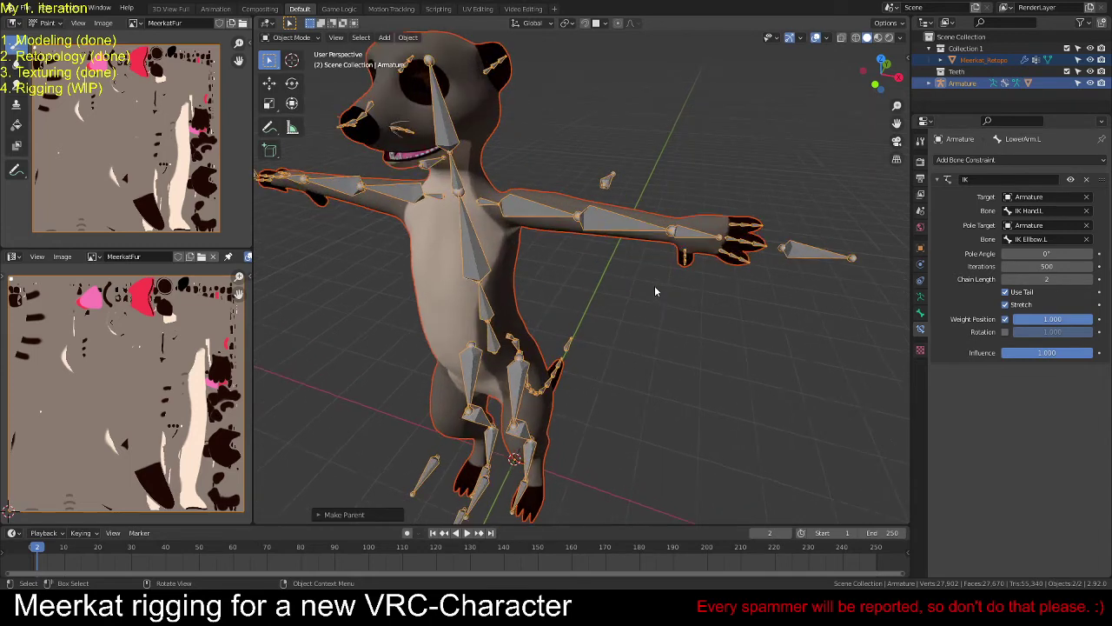
middle_click_drag(688, 284, 783, 268)
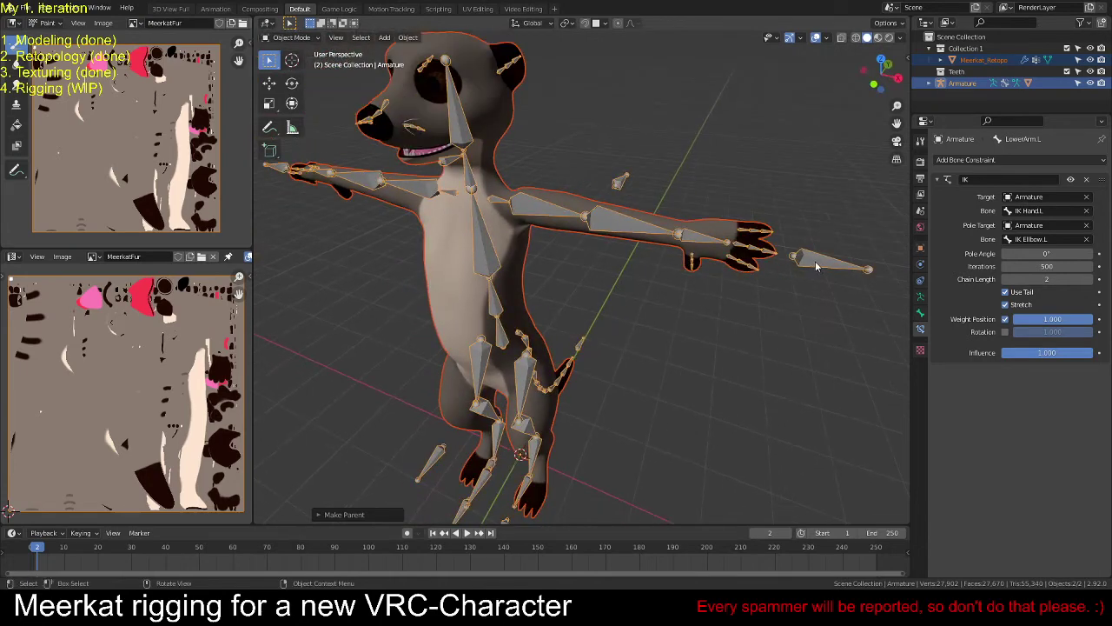
left_click(706, 239)
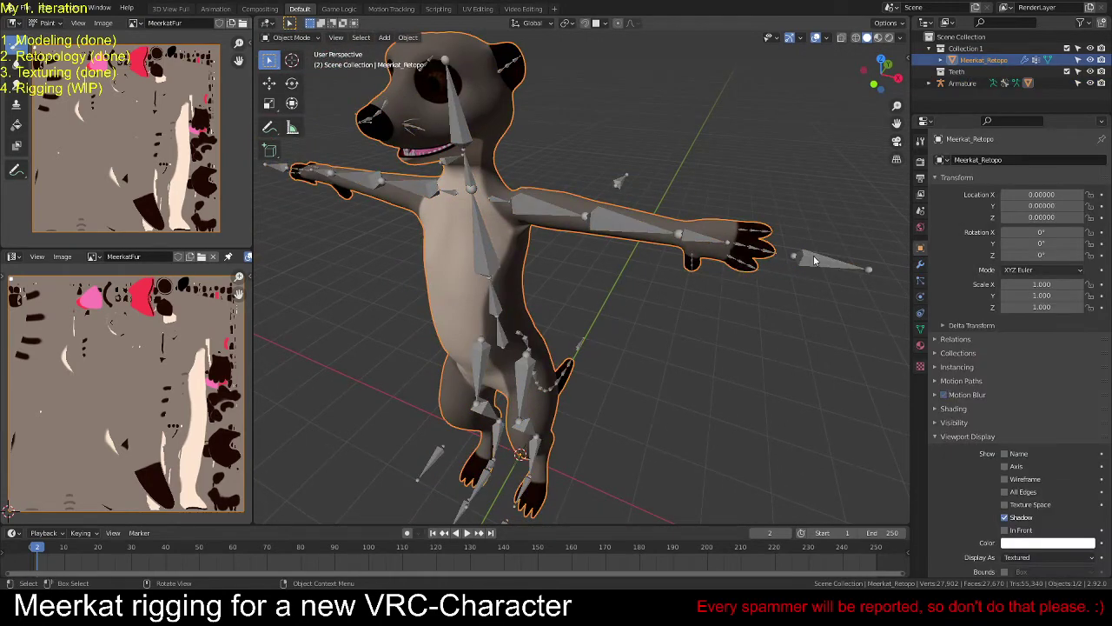
left_click(693, 237)
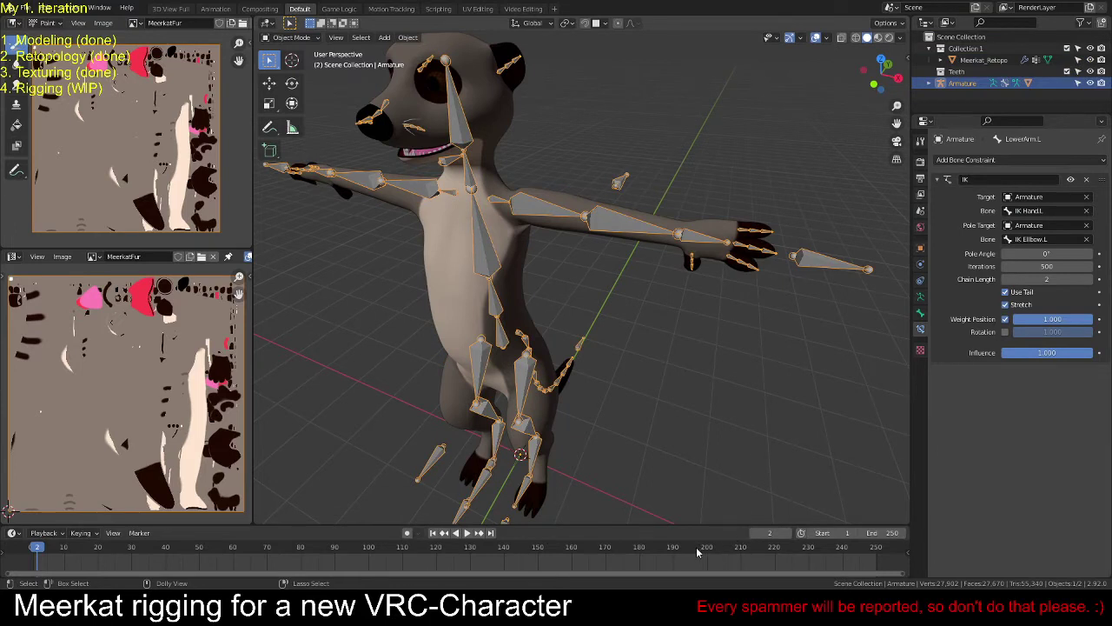
Step: Save the file, then in Pose Mode set LowerArm.L's IK Pole Angle to -90°
key("ctrl+s")
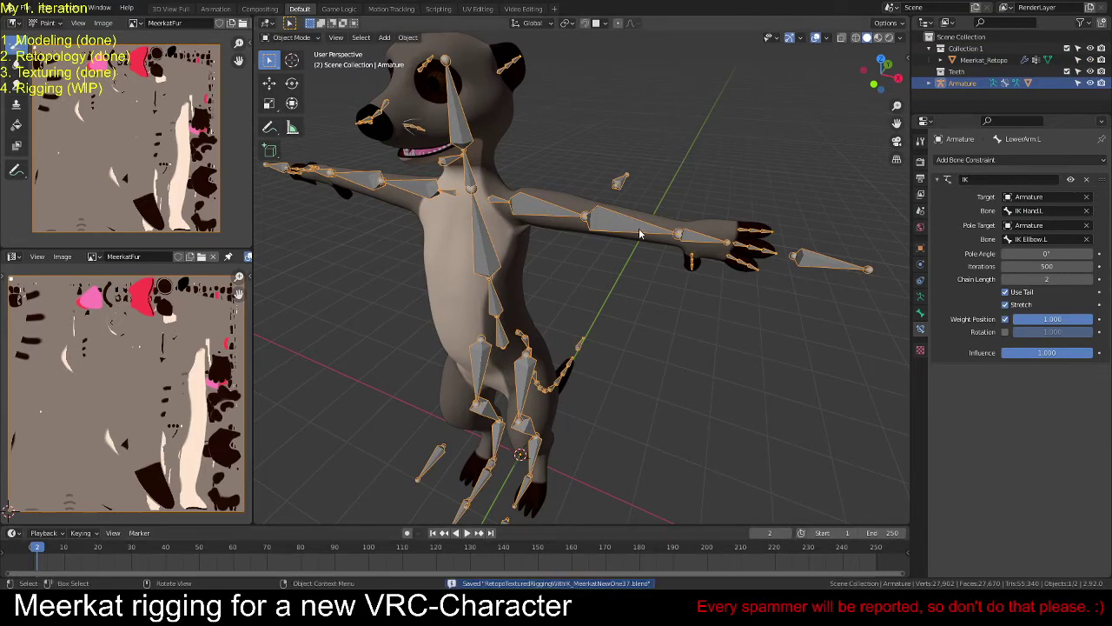
key("ctrl+Tab")
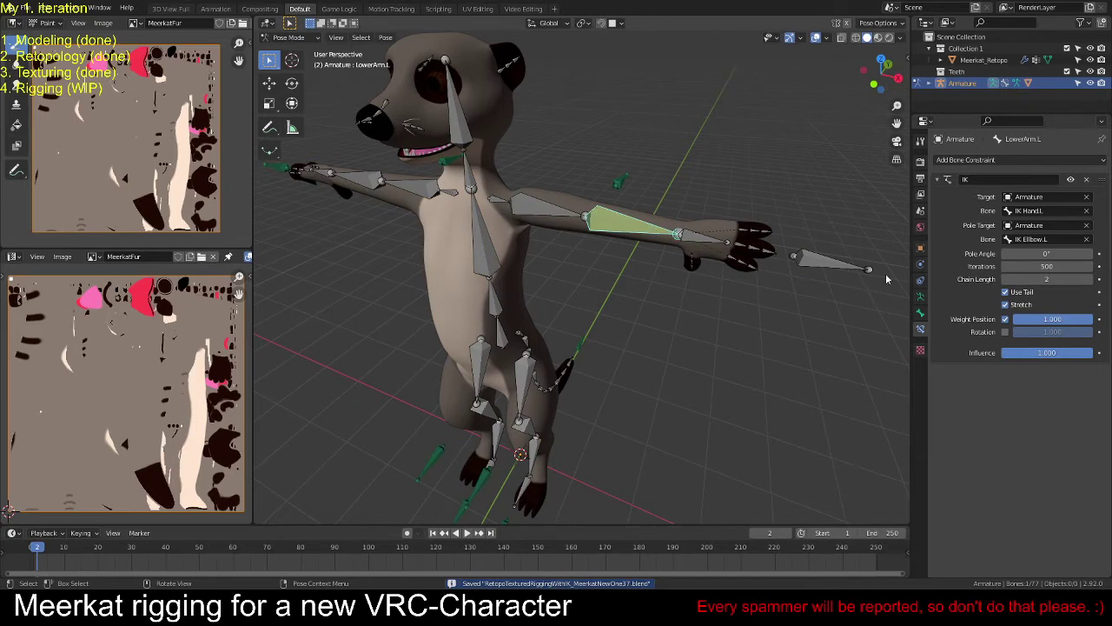
left_click_drag(1048, 253, 1008, 252)
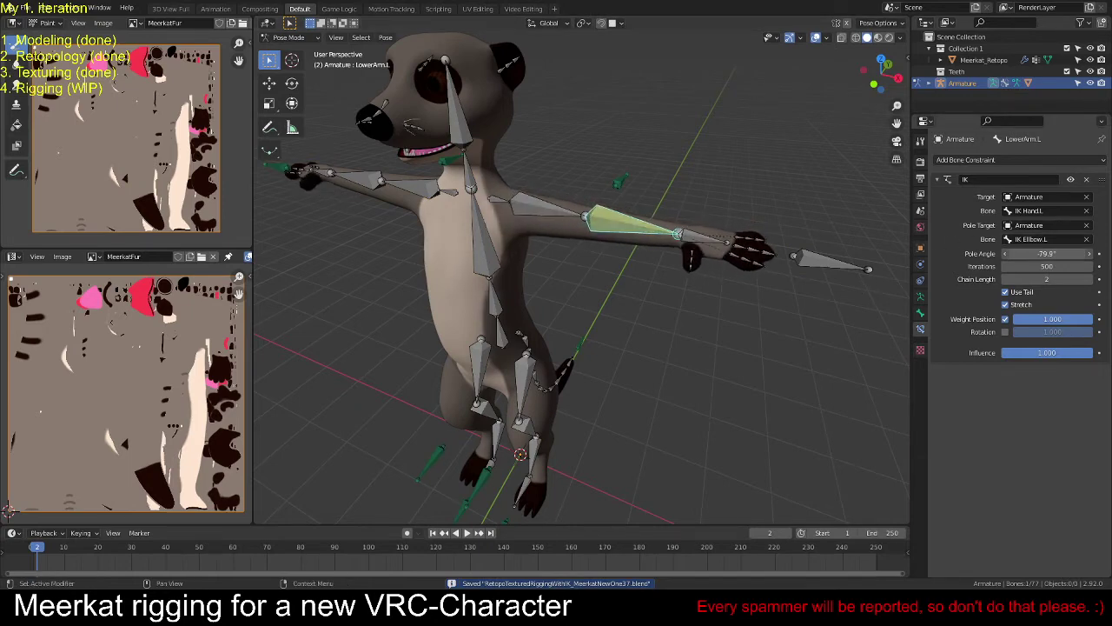
left_click(1059, 252)
type("-9")
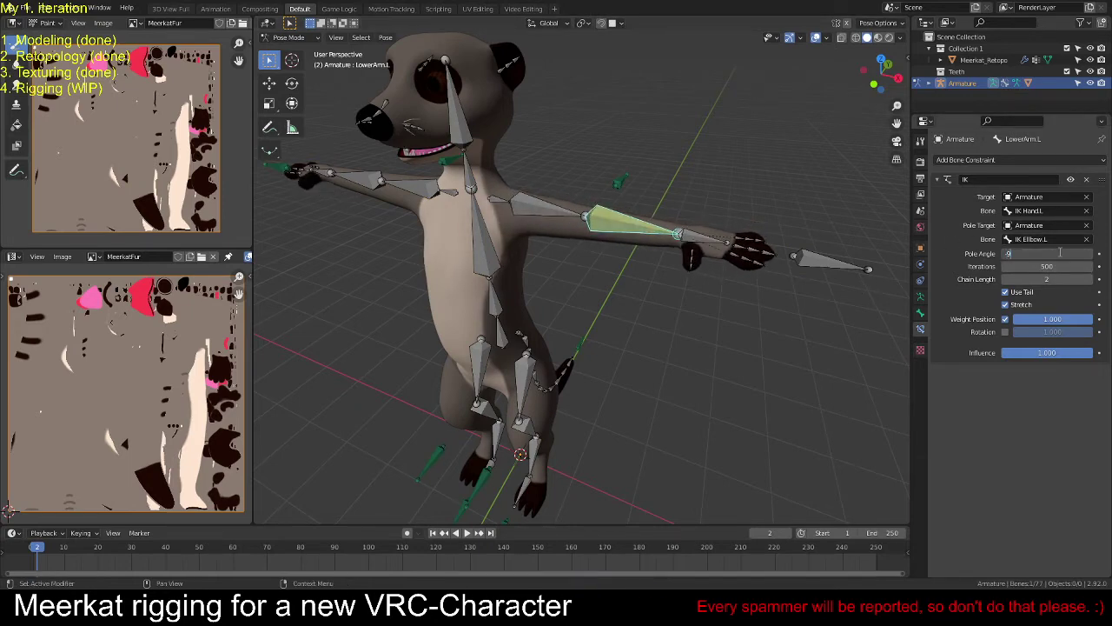
type("0")
key("Return")
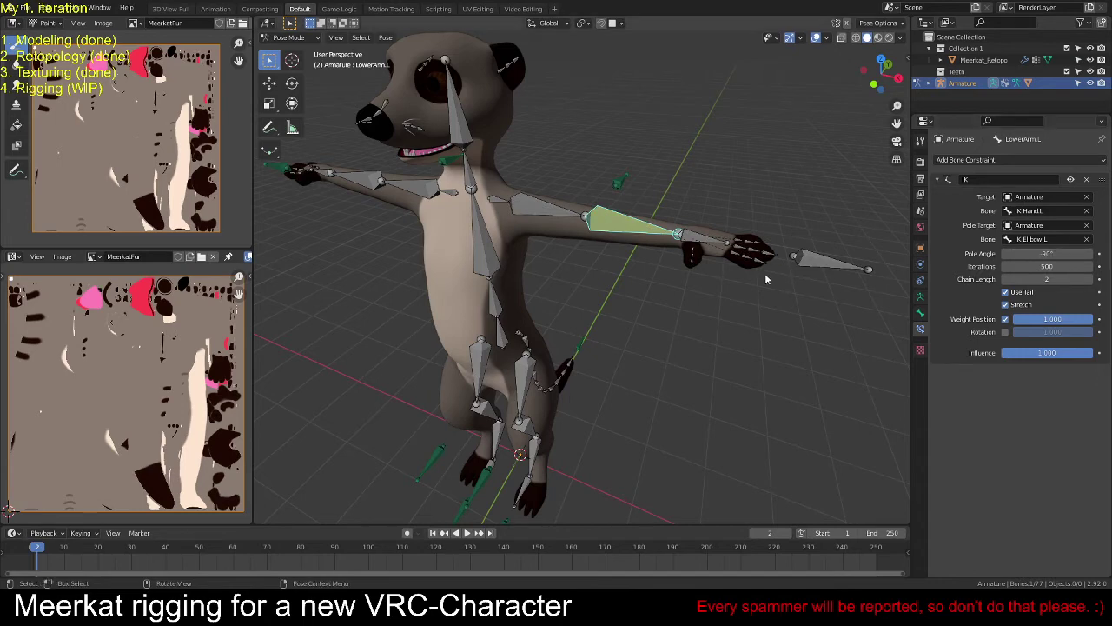
scroll(755, 298, "down", 3)
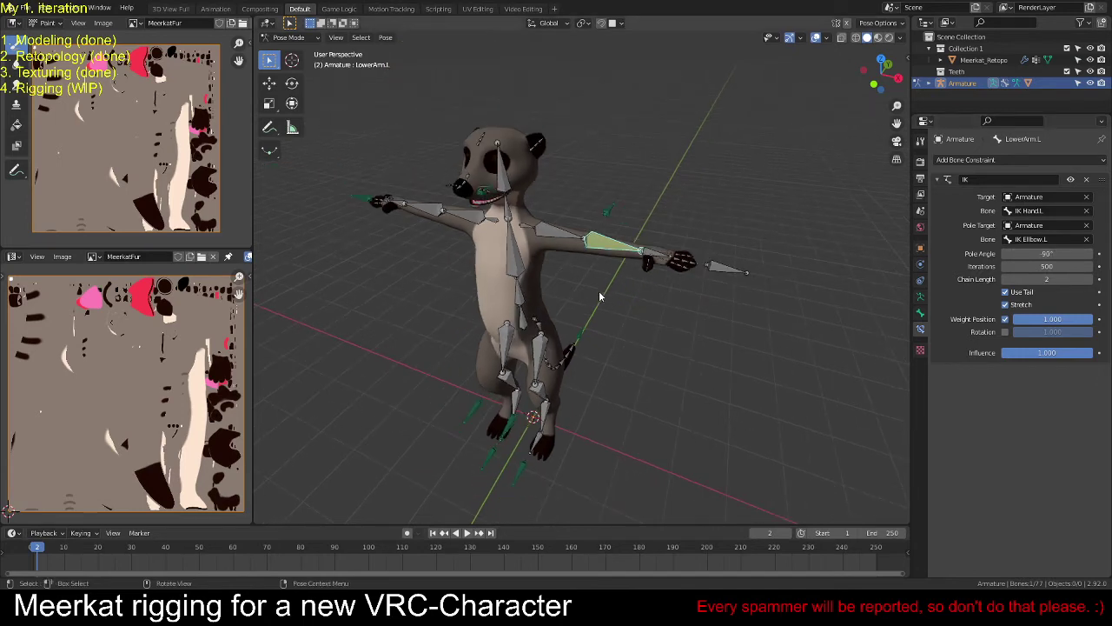
middle_click_drag(599, 290, 718, 288)
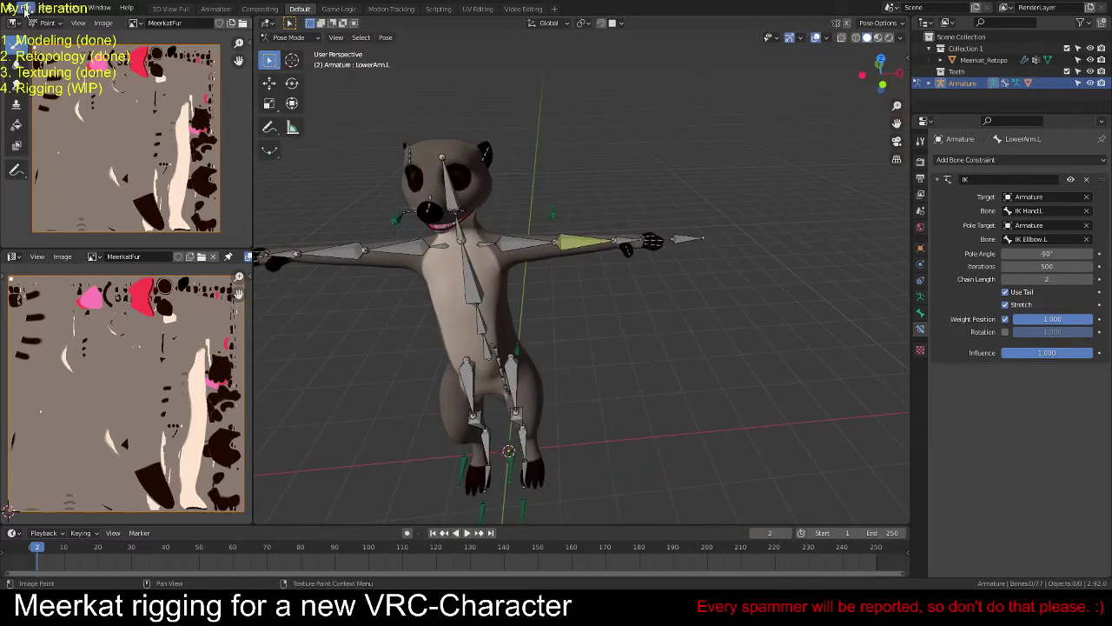
Step: Select Meerkat_Retopo and try applying its Subdivision modifier
left_click(492, 286)
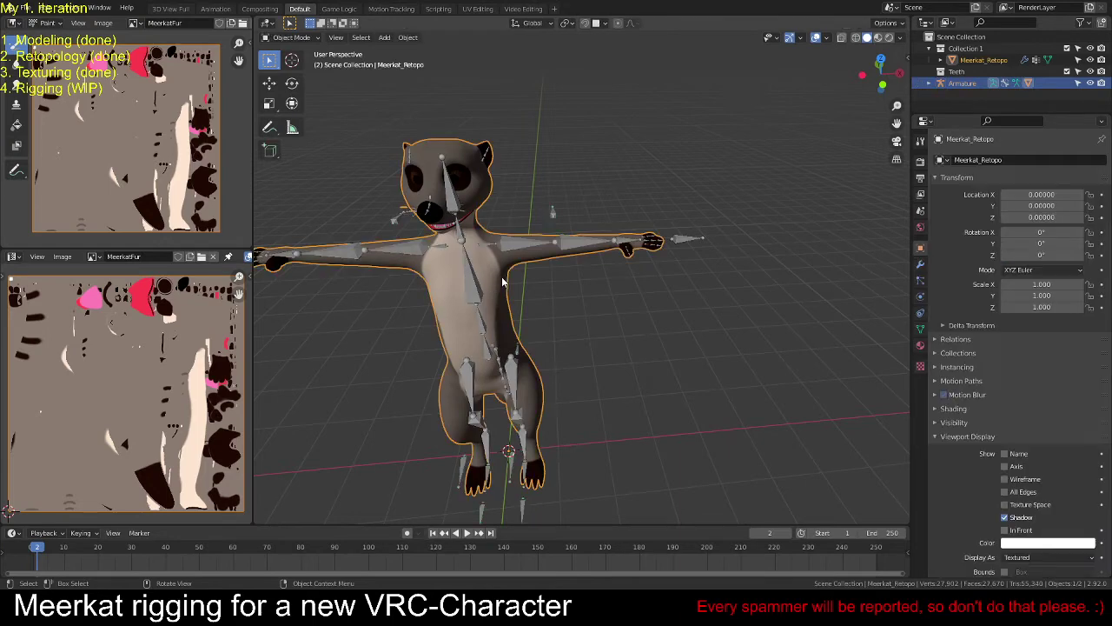
left_click(920, 264)
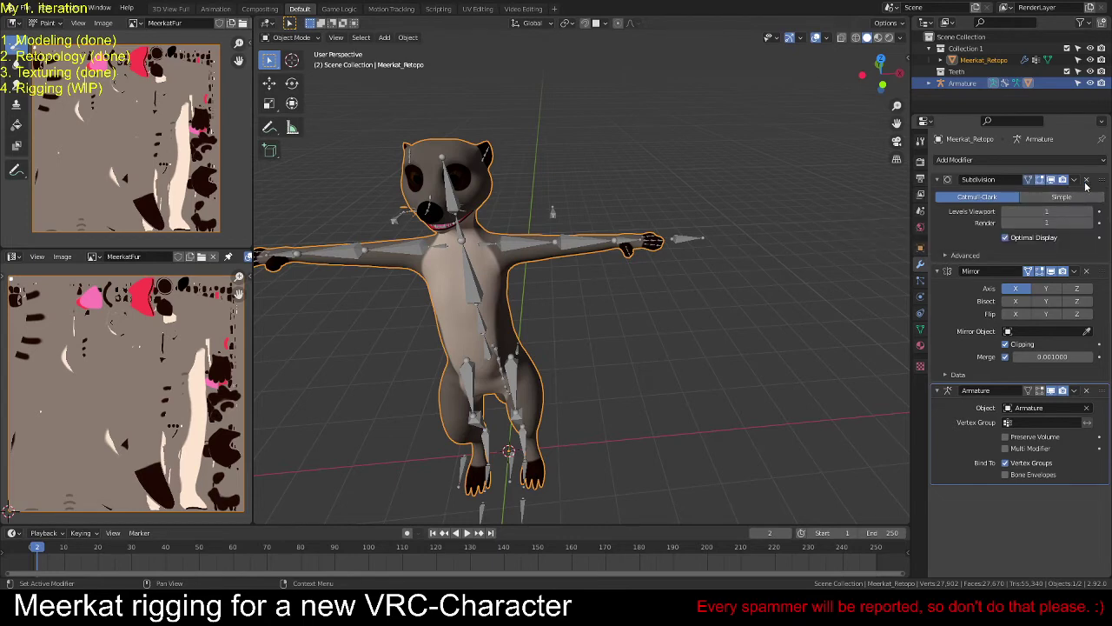
left_click(1076, 180)
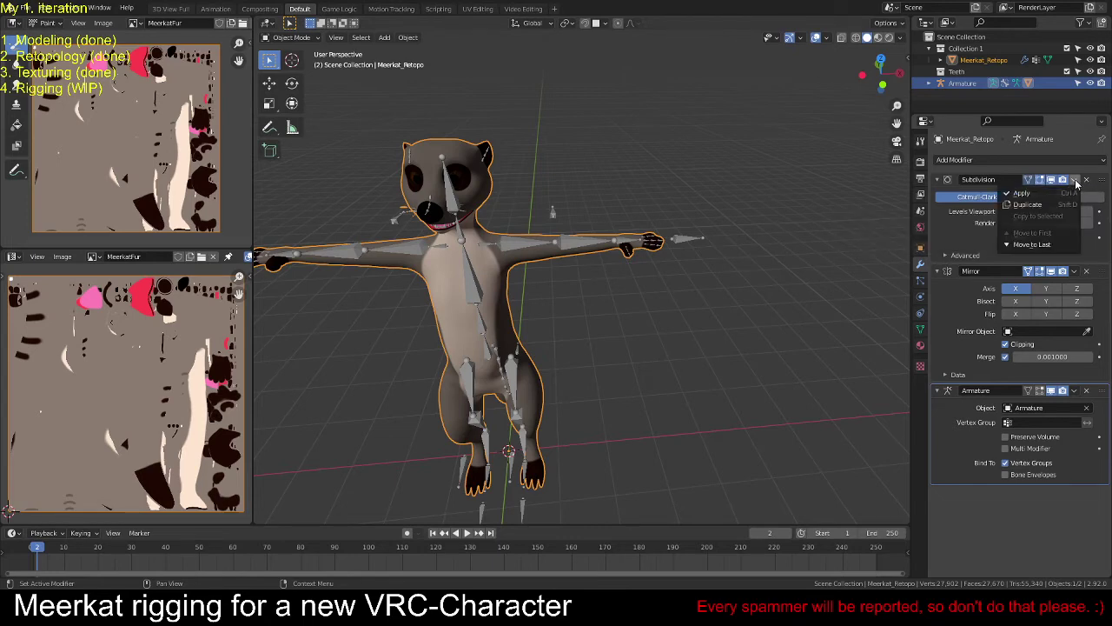
left_click(1070, 194)
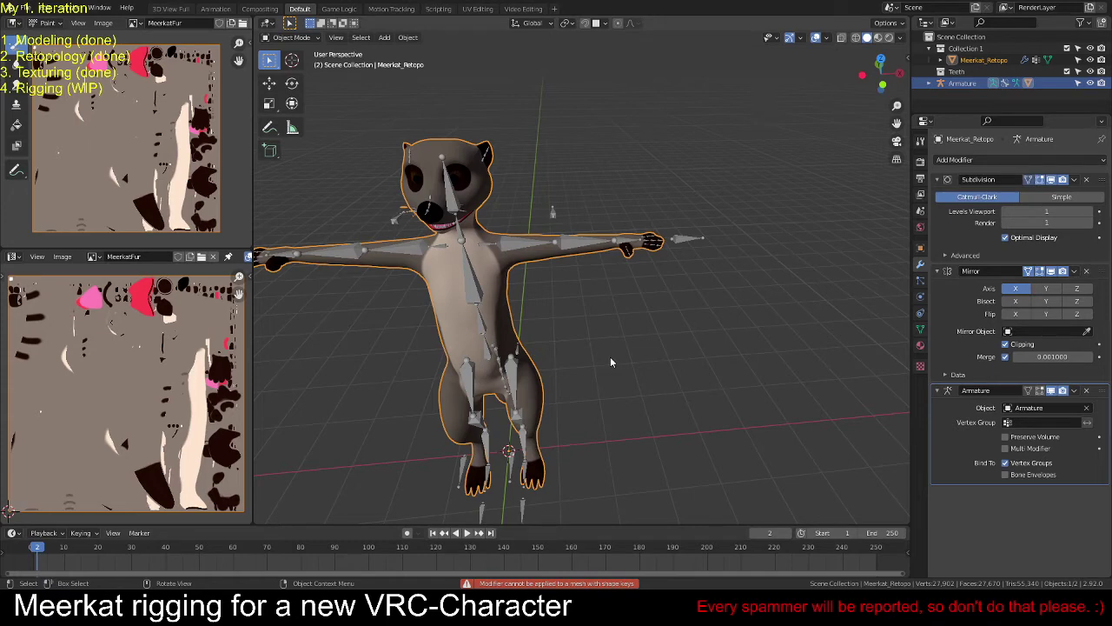
key("Tab")
key("Tab")
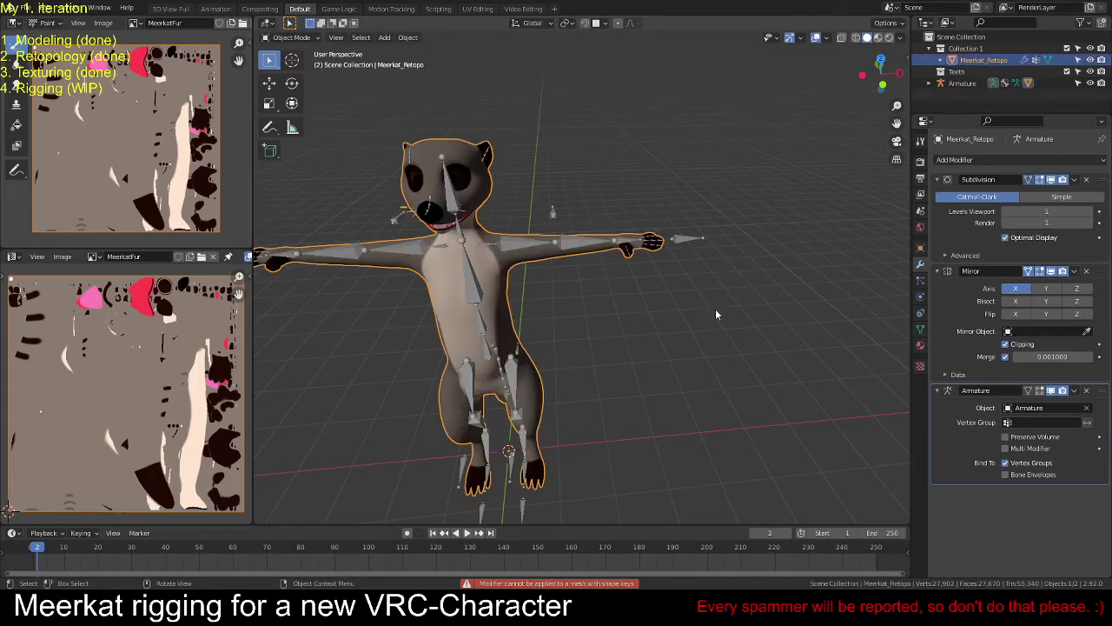
Step: Delete all shape keys from the Meerkat_Retopo mesh
left_click(920, 329)
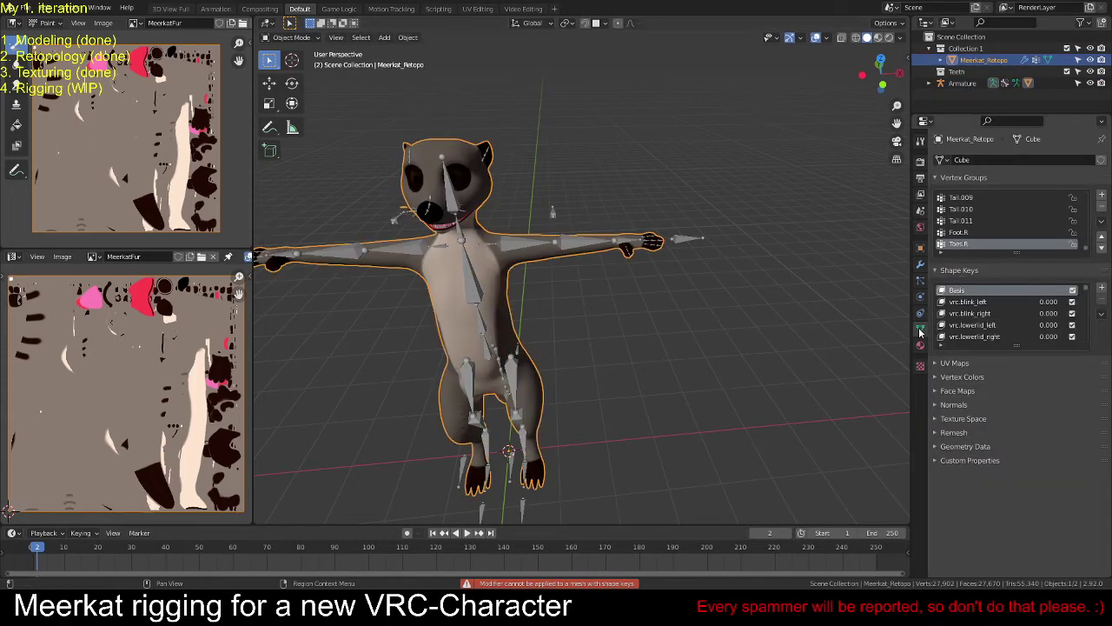
left_click(1101, 313)
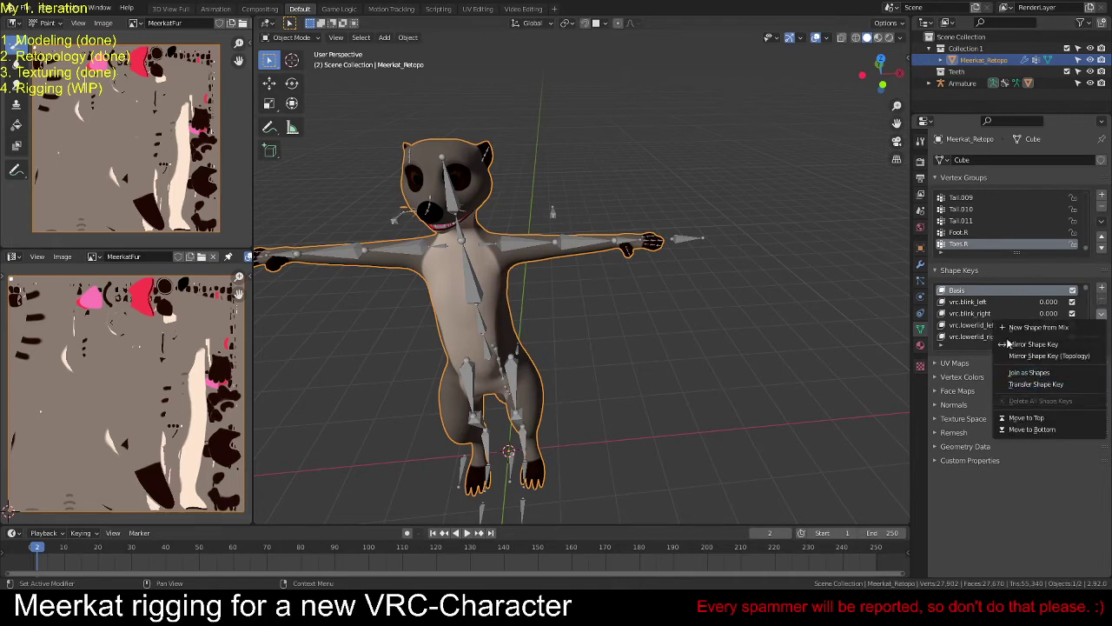
left_click(970, 302)
left_click(1100, 313)
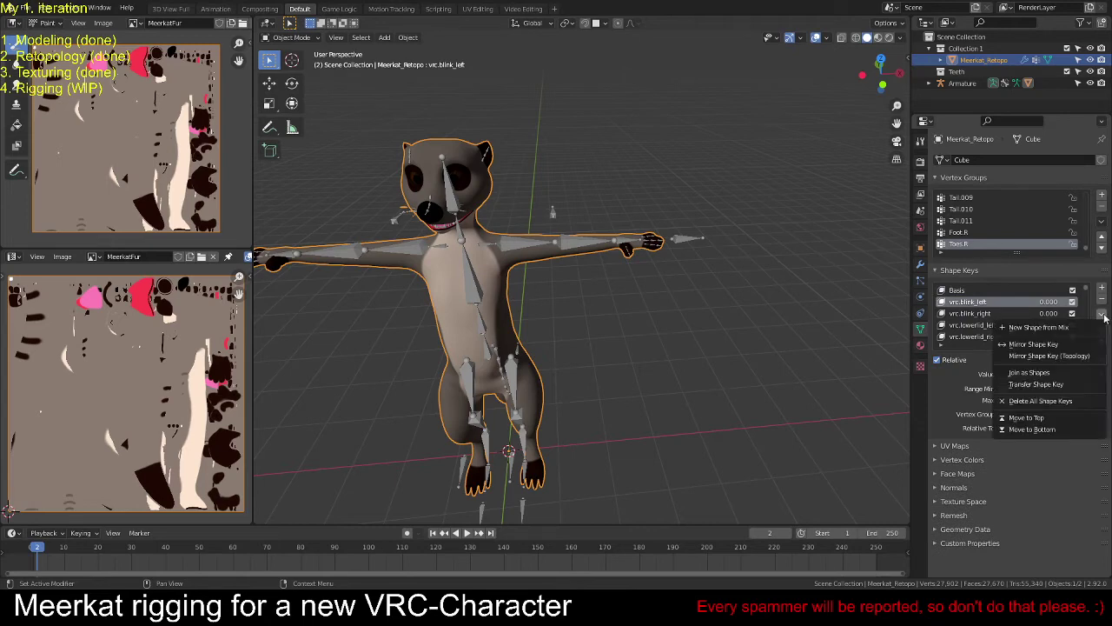
left_click(1061, 401)
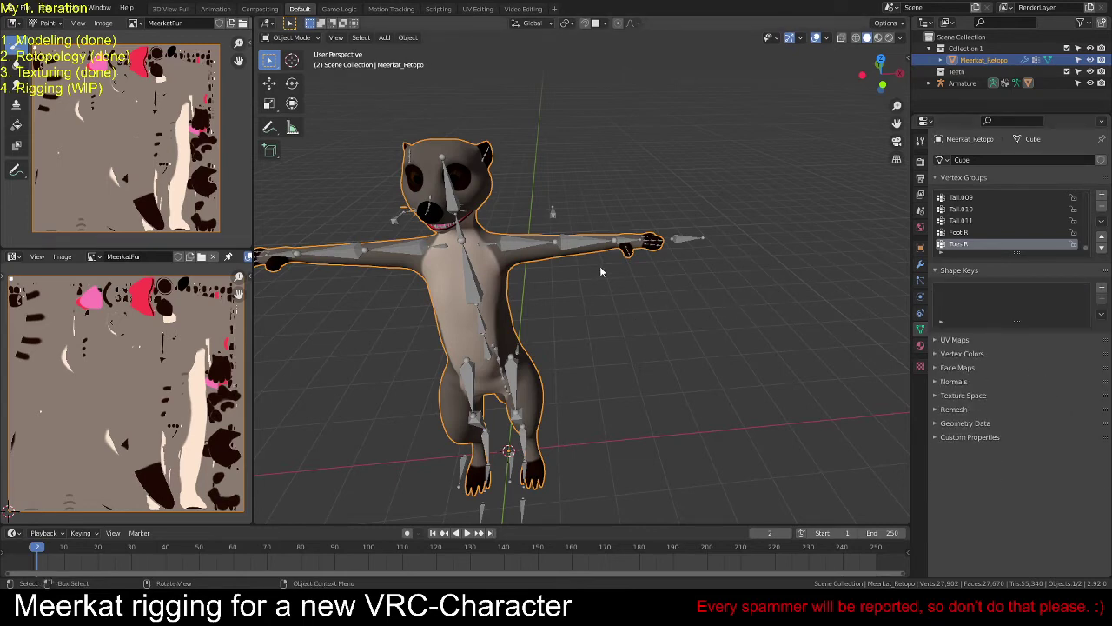
Step: Apply the Mirror modifier below Subdivision, inspect the result, then undo it
left_click(920, 264)
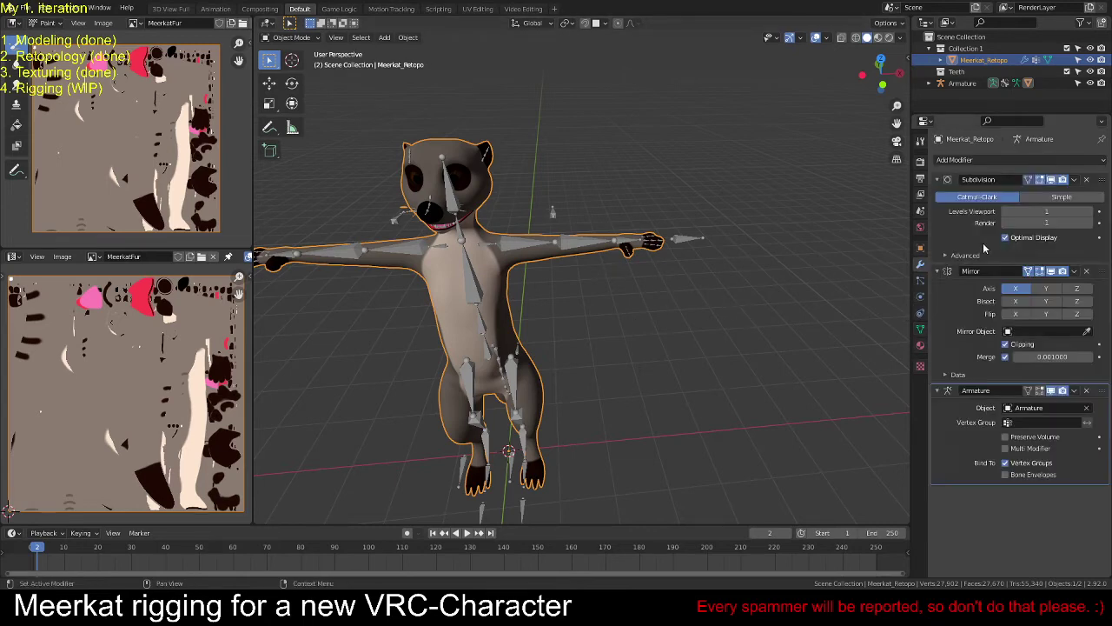
left_click(1075, 179)
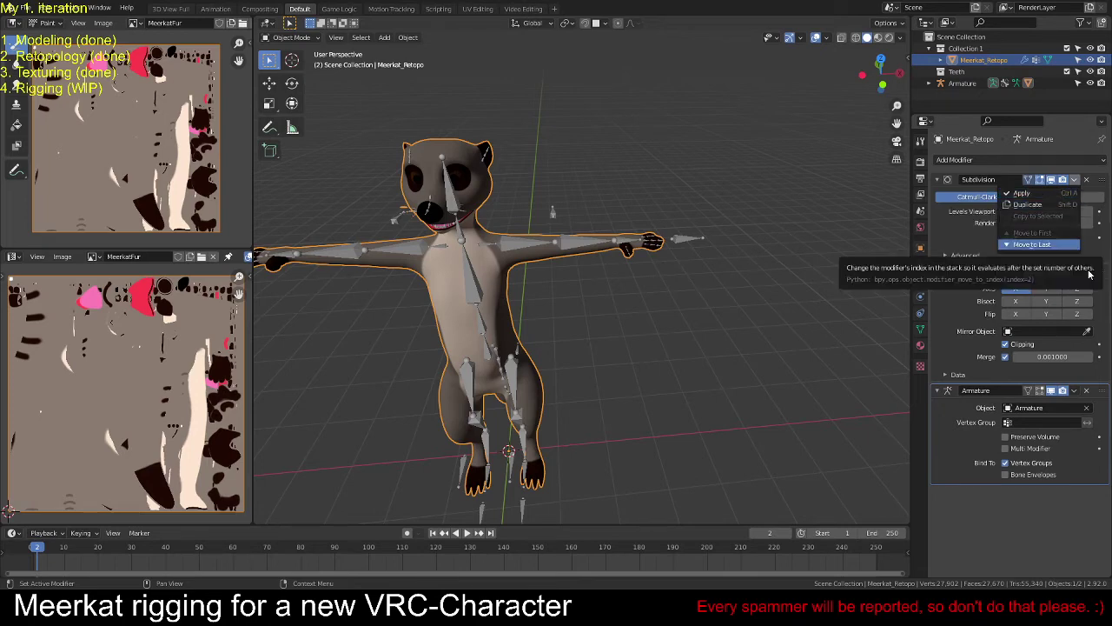
left_click(1075, 271)
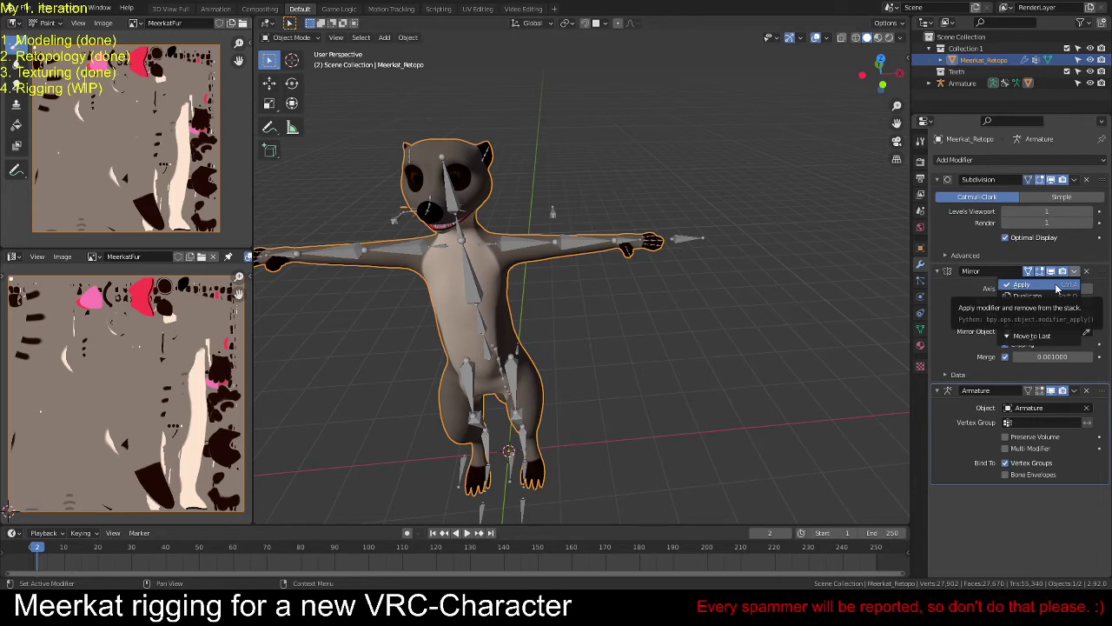
left_click(1057, 287)
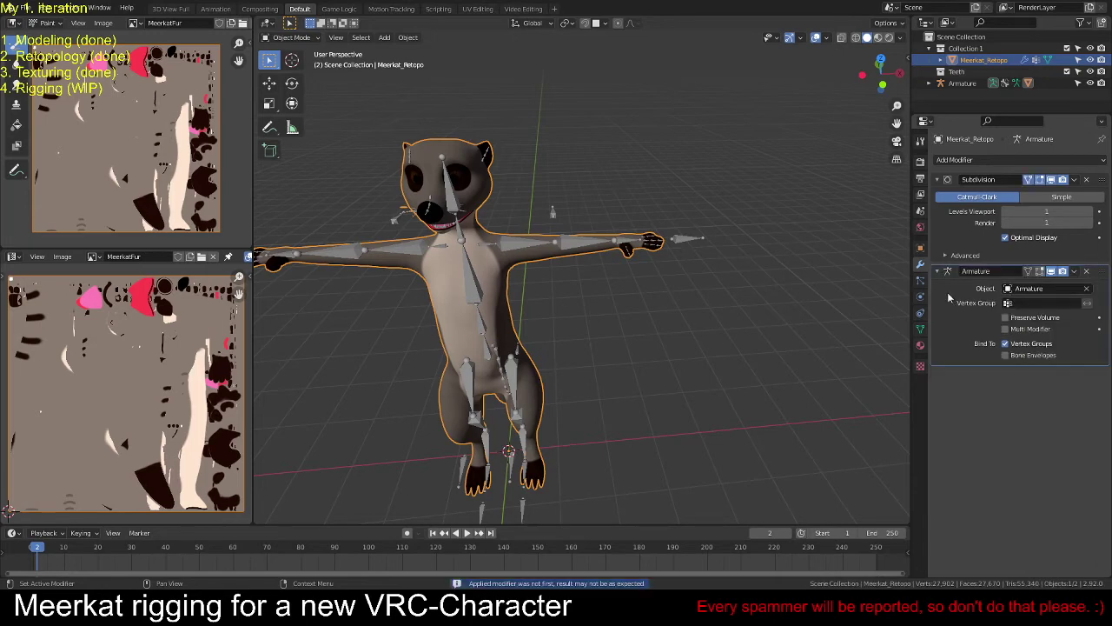
mouse_move(620, 291)
middle_mouse_down()
mouse_move(584, 288)
mouse_move(607, 289)
middle_mouse_up()
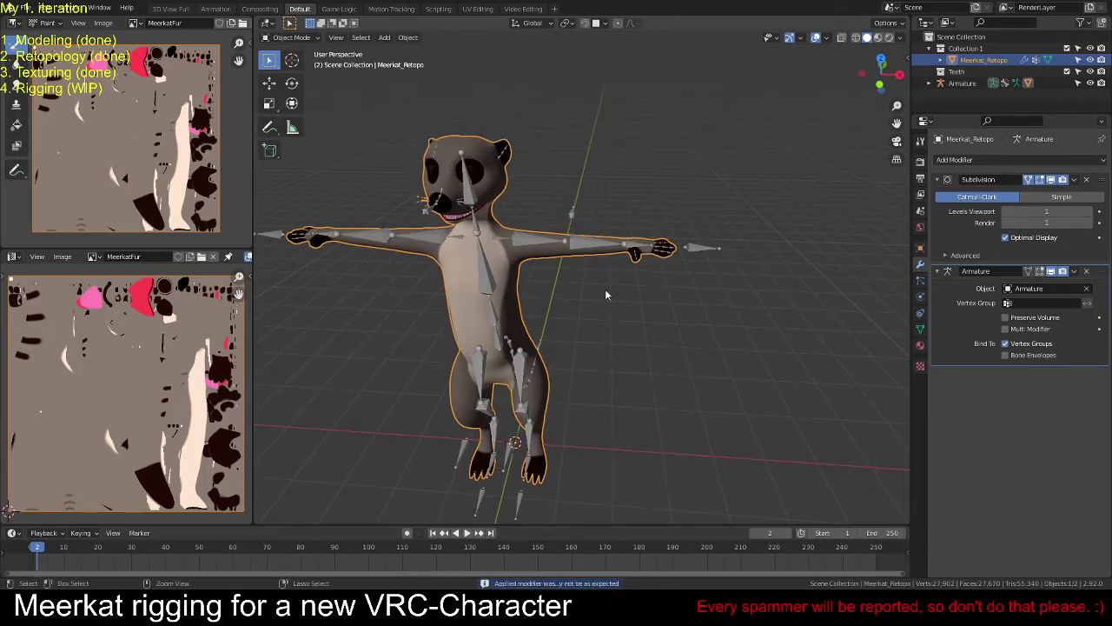
key("ctrl+z")
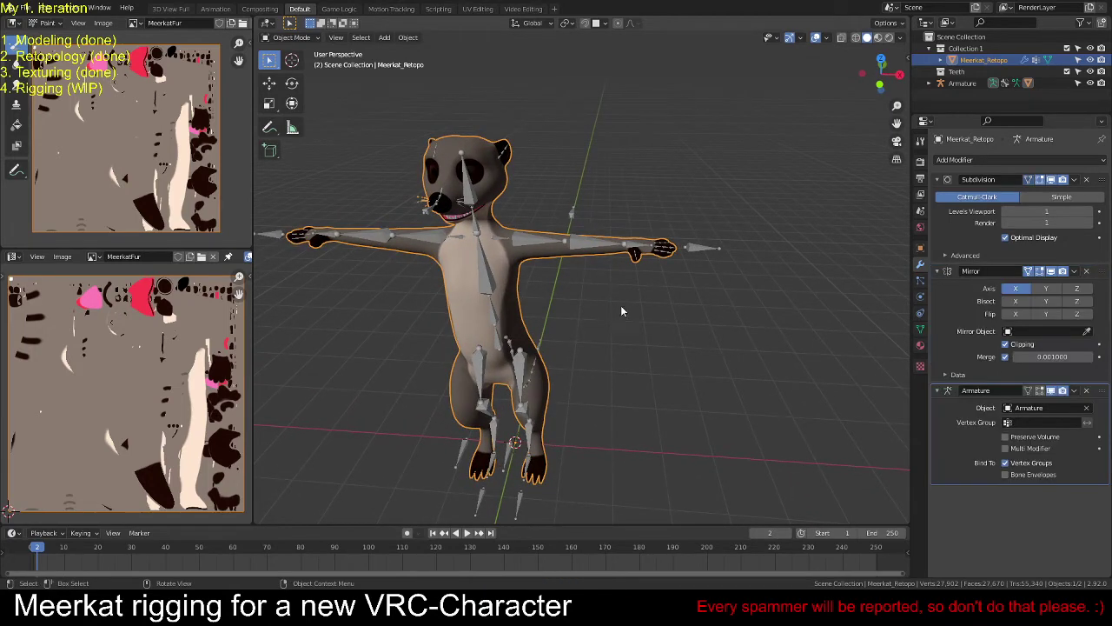
Step: Move the Mirror modifier above Subdivision and apply it, then put the armature in Pose Mode
left_click_drag(1104, 277, 1082, 187)
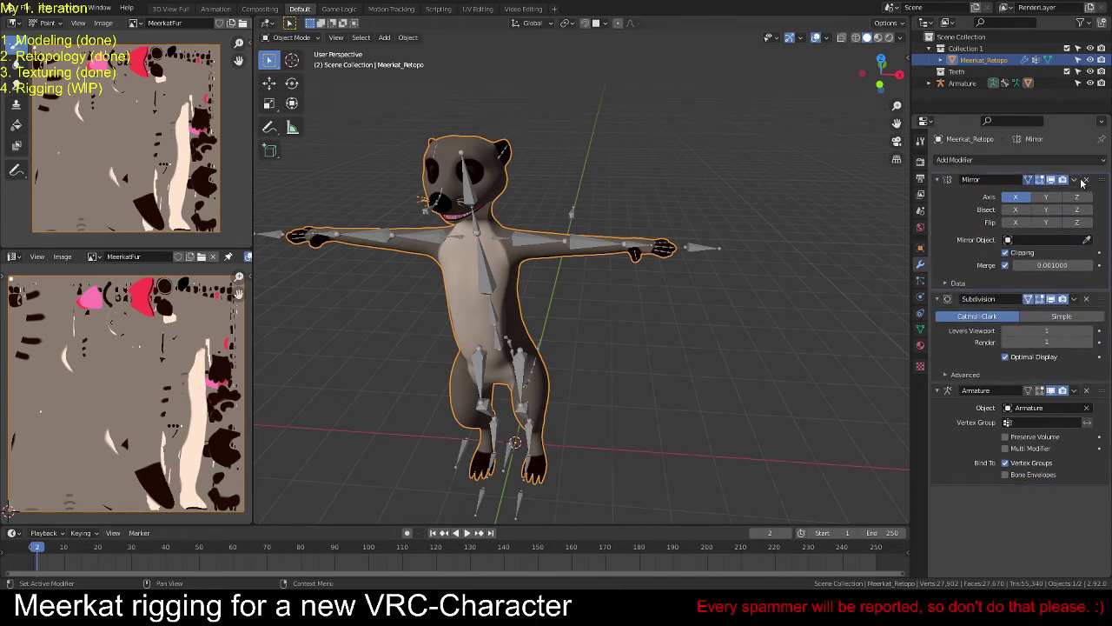
left_click(1076, 179)
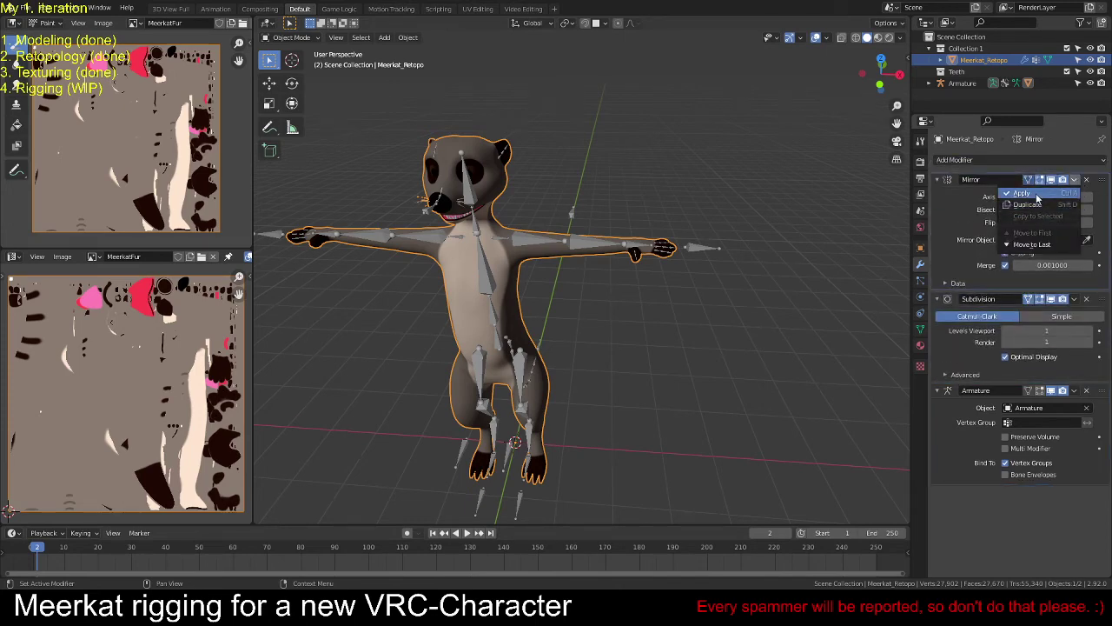
left_click(1024, 193)
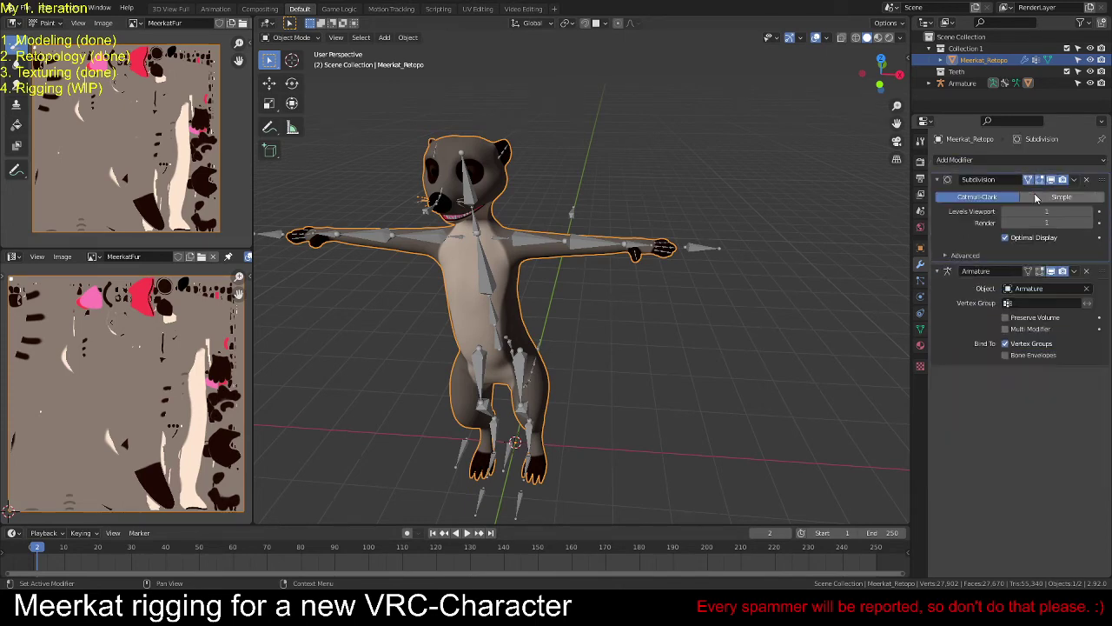
left_click(585, 320)
middle_click_drag(564, 305, 680, 317)
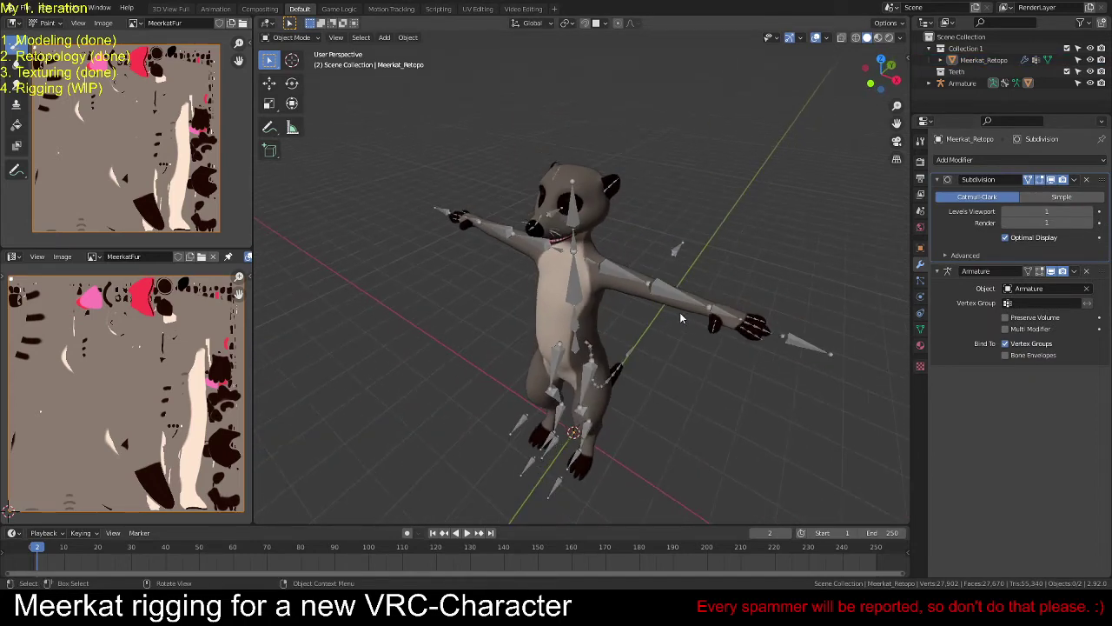
left_click(793, 339)
key("ctrl+Tab")
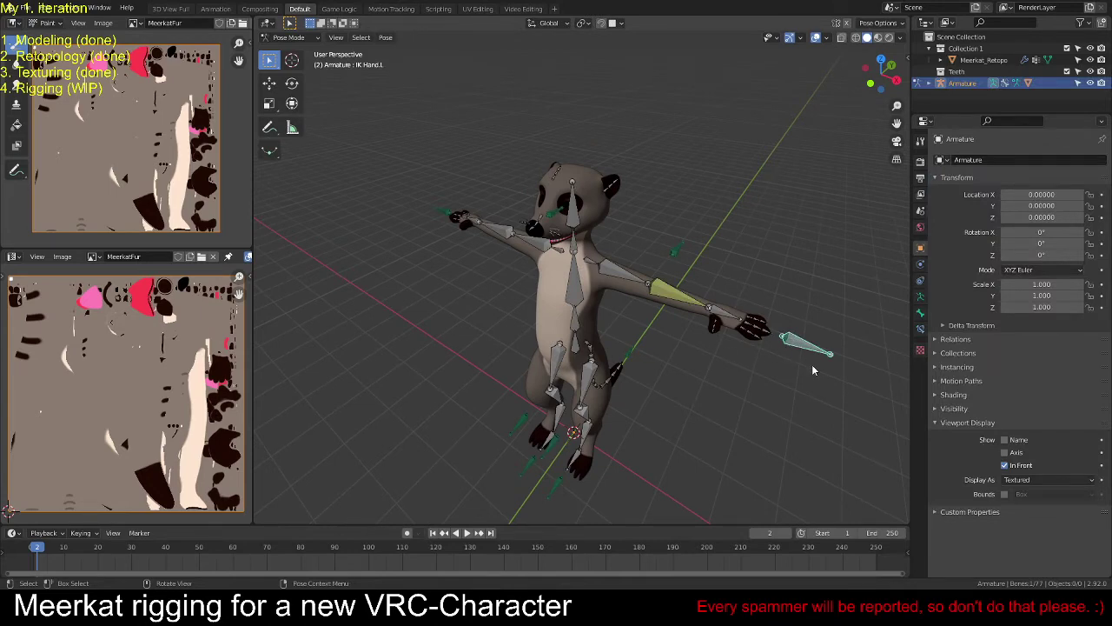
Step: Re-parent the meerkat mesh to the armature with automatic weights
key("g")
right_click(791, 378)
key("ctrl+Tab")
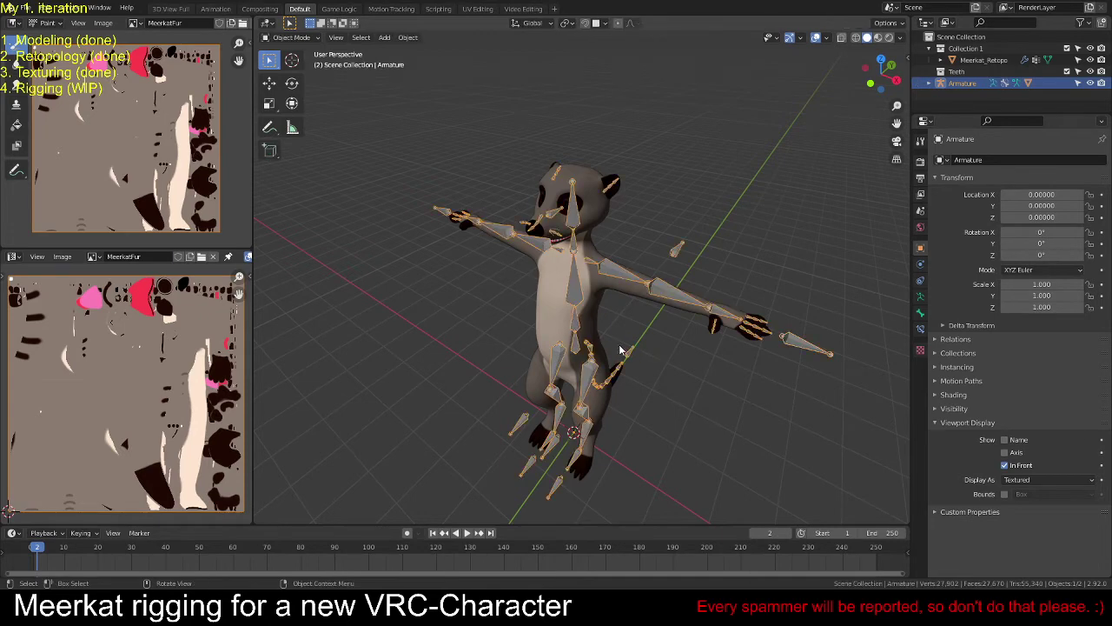
key("ctrl+p")
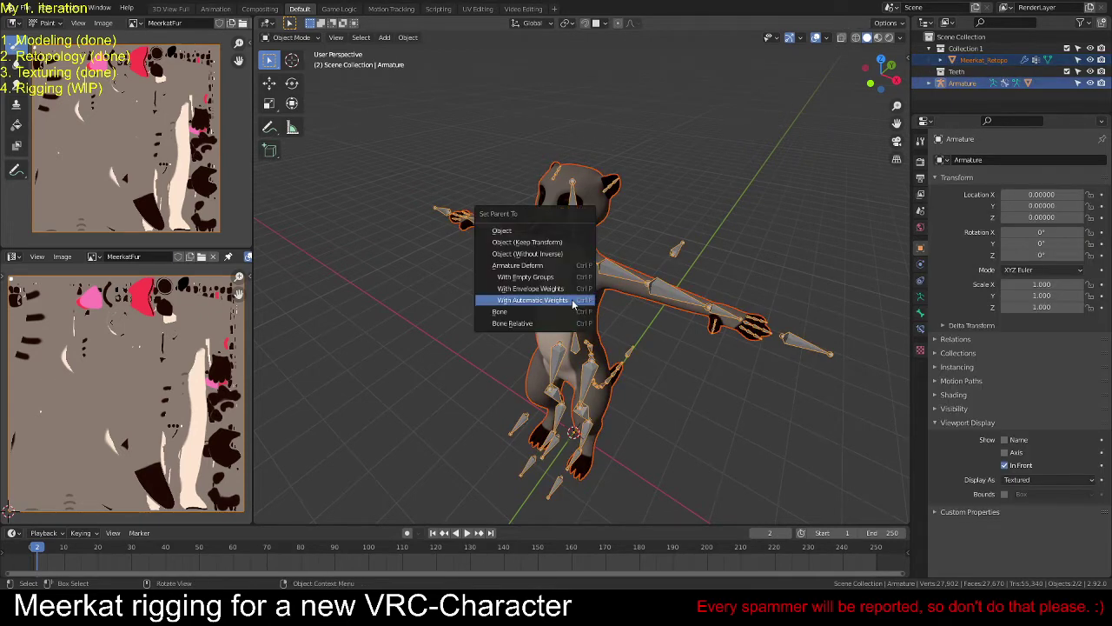
left_click(573, 305)
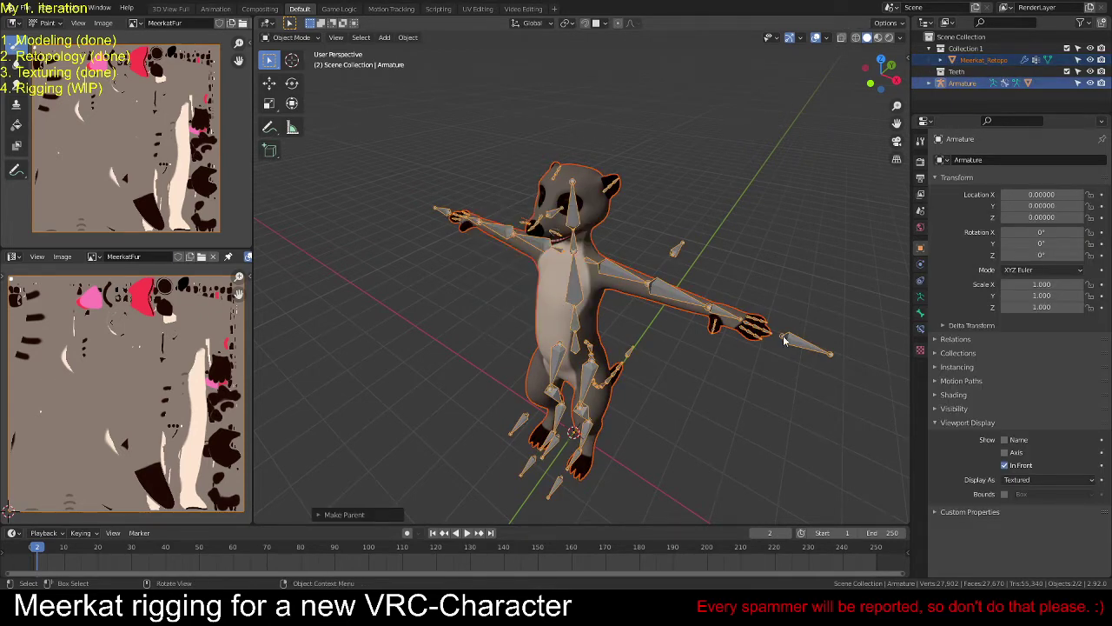
Step: In Pose Mode, move IK Hand.L along global X to the hand
key("ctrl+Tab")
key("g")
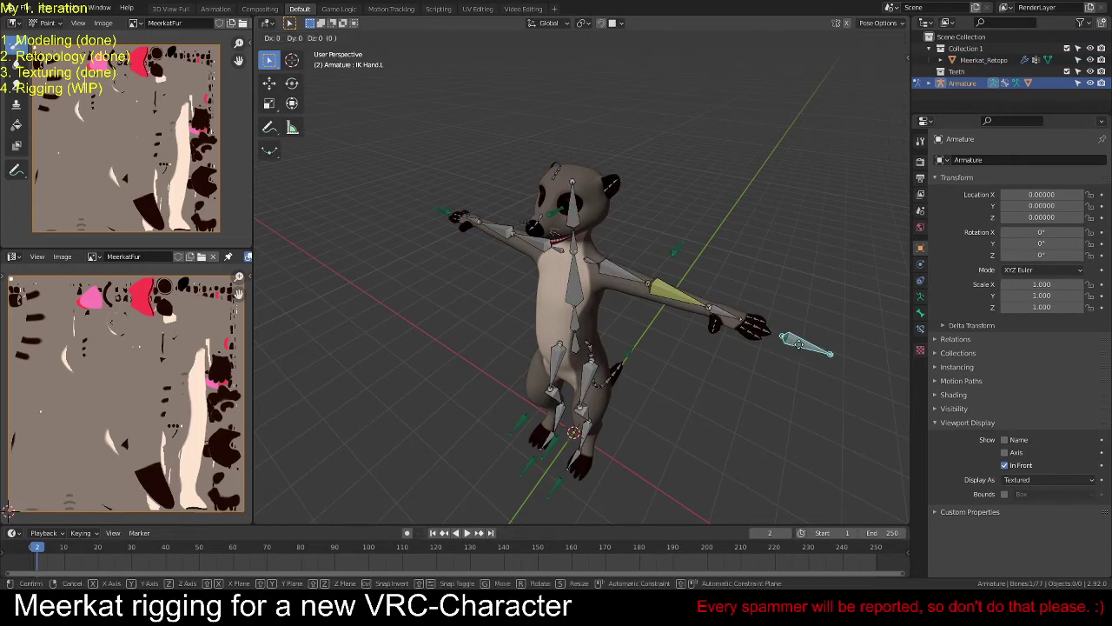
key("y")
key("x")
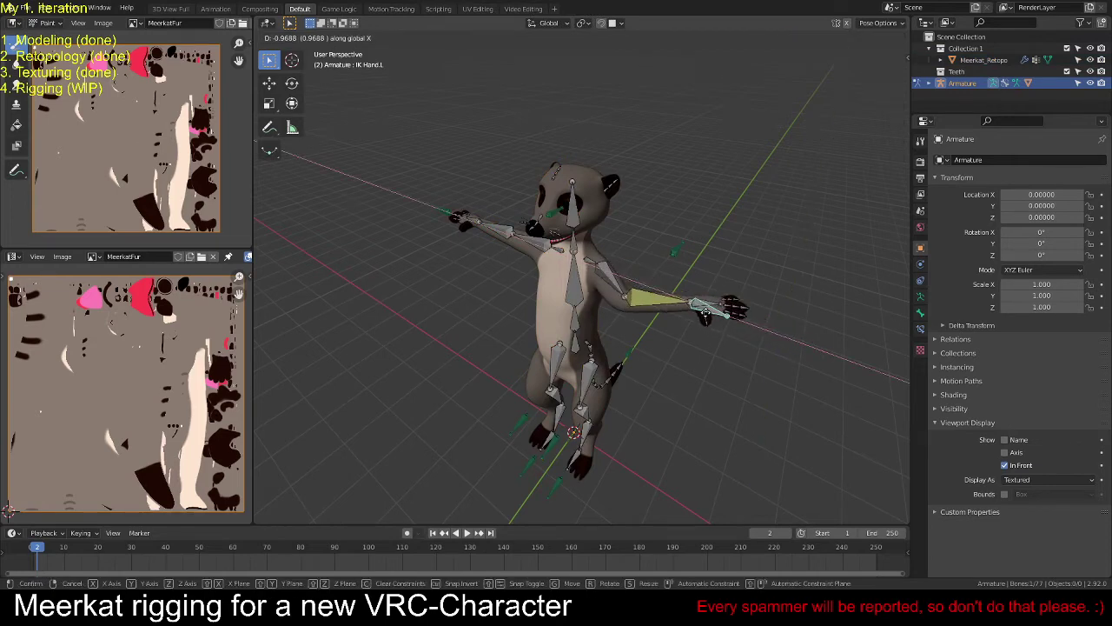
left_click(704, 310)
middle_click_drag(704, 309, 674, 333)
Step: Set LowerArm.L's IK Pole Angle to 90°, then enter Edit Mode in top view
left_click(673, 335)
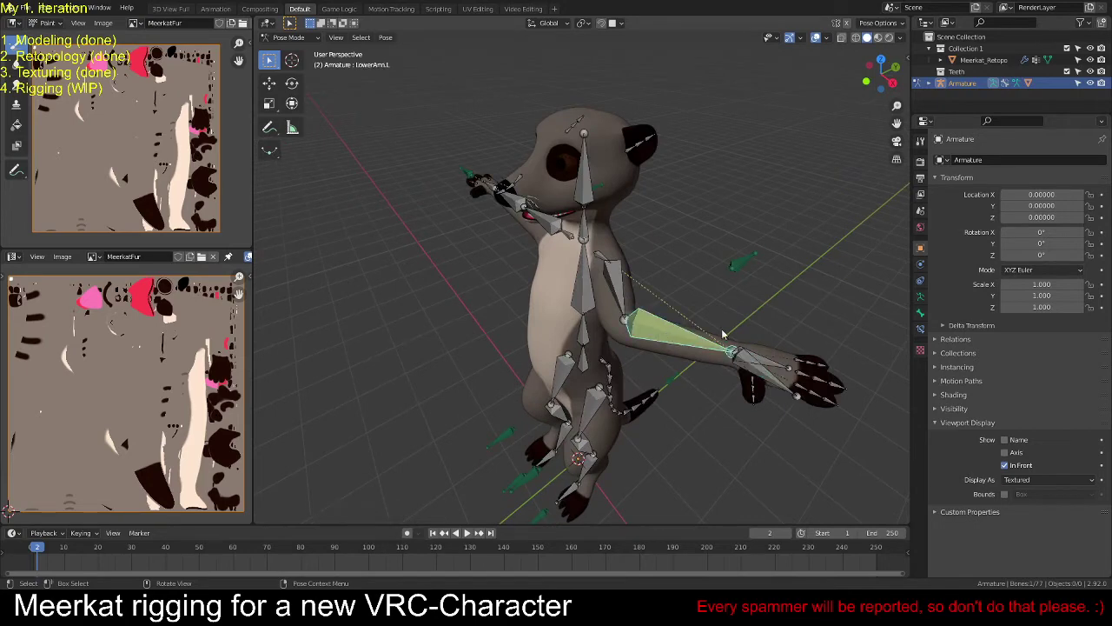
left_click(920, 315)
left_click(920, 329)
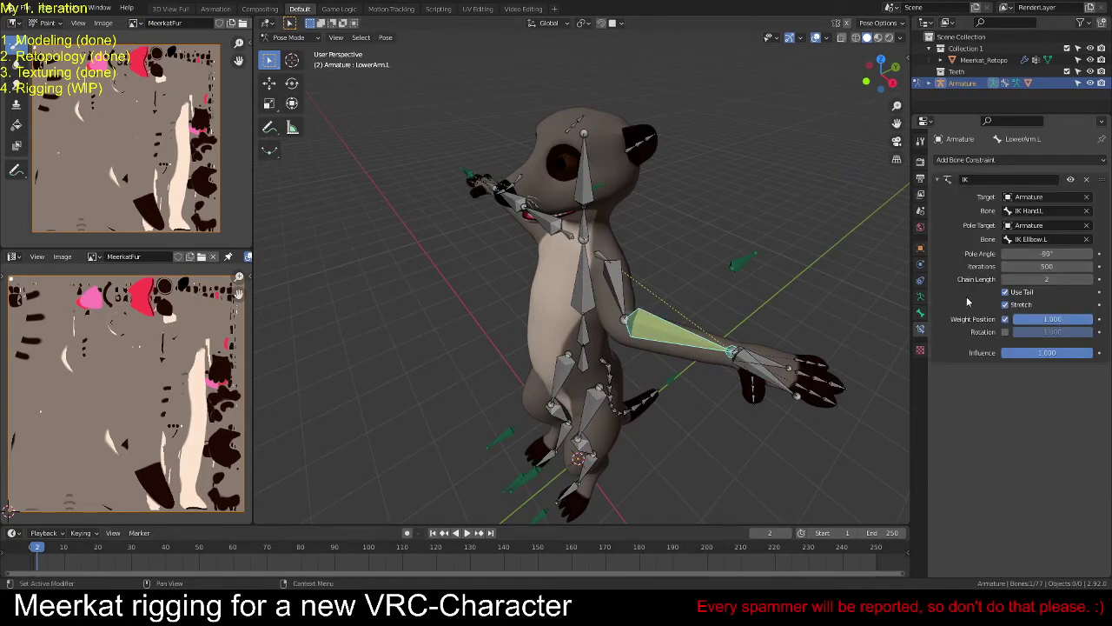
left_click(1049, 253)
type("90")
key("Return")
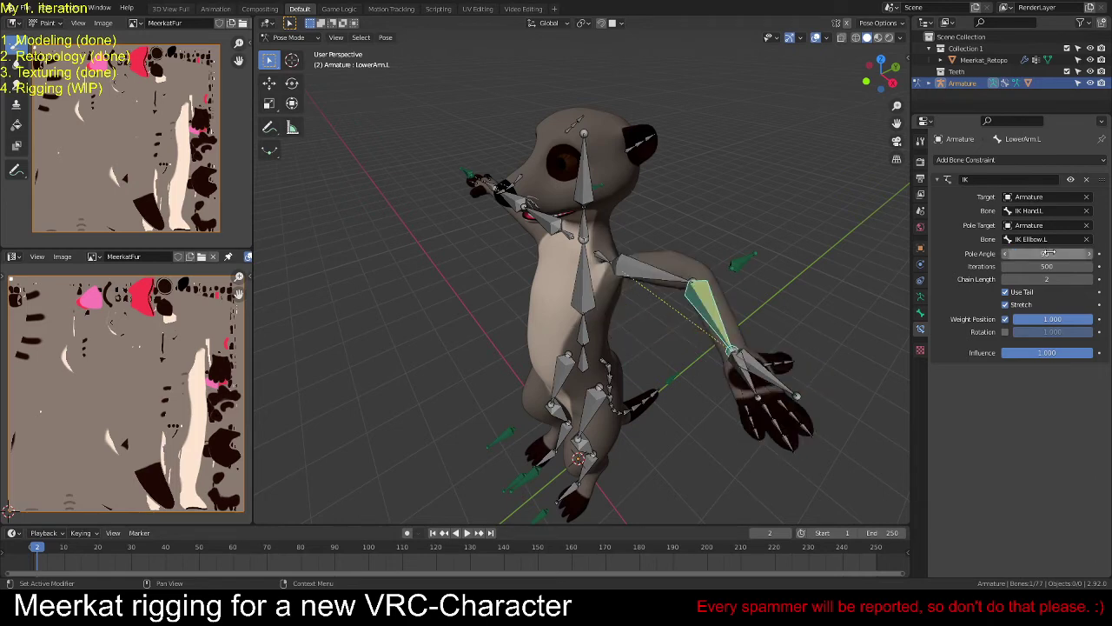
left_click(1049, 253)
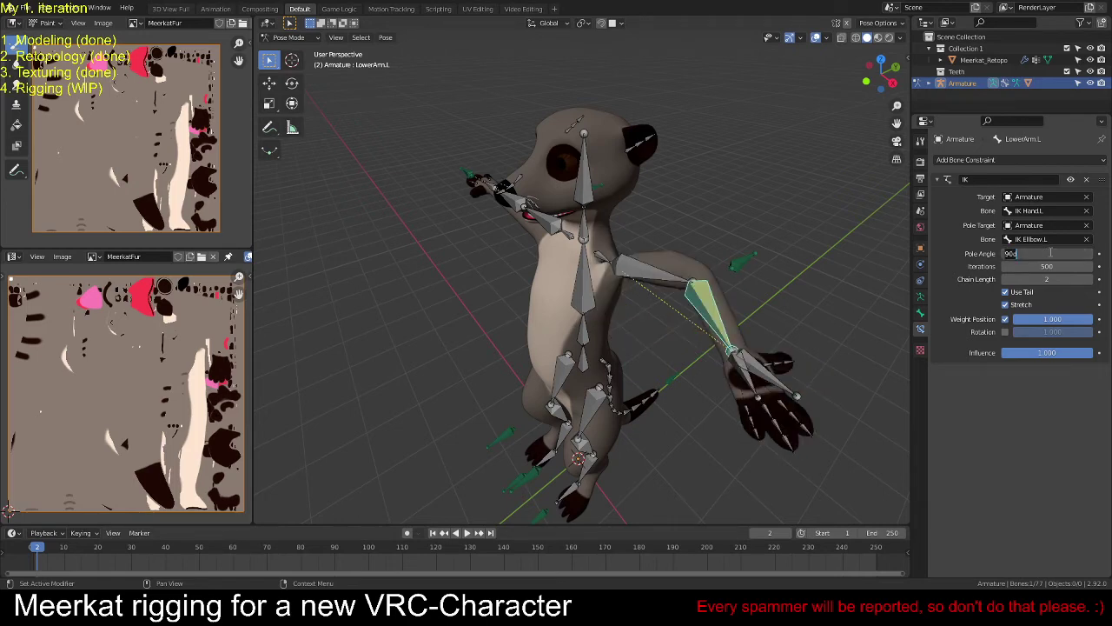
key("Return")
middle_click_drag(869, 260, 788, 340)
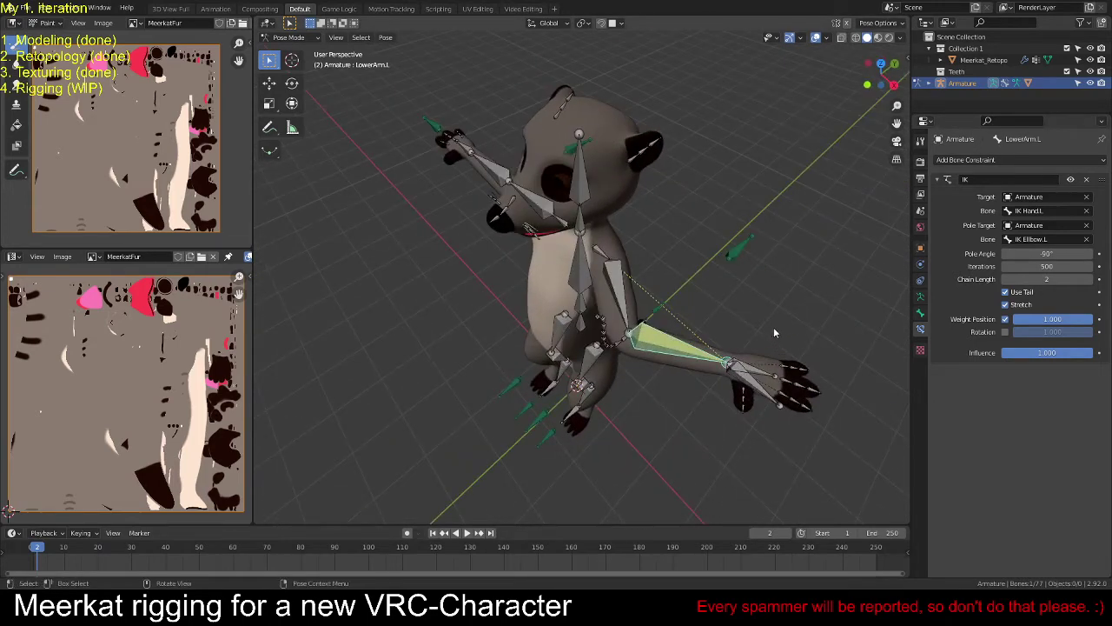
key("KP_7")
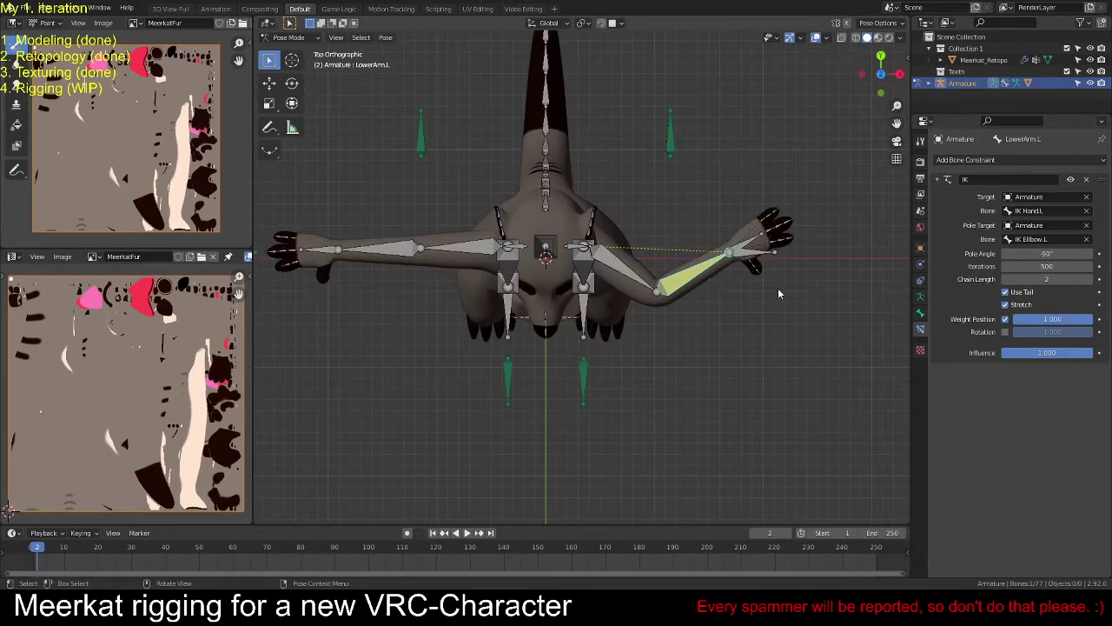
key("Tab")
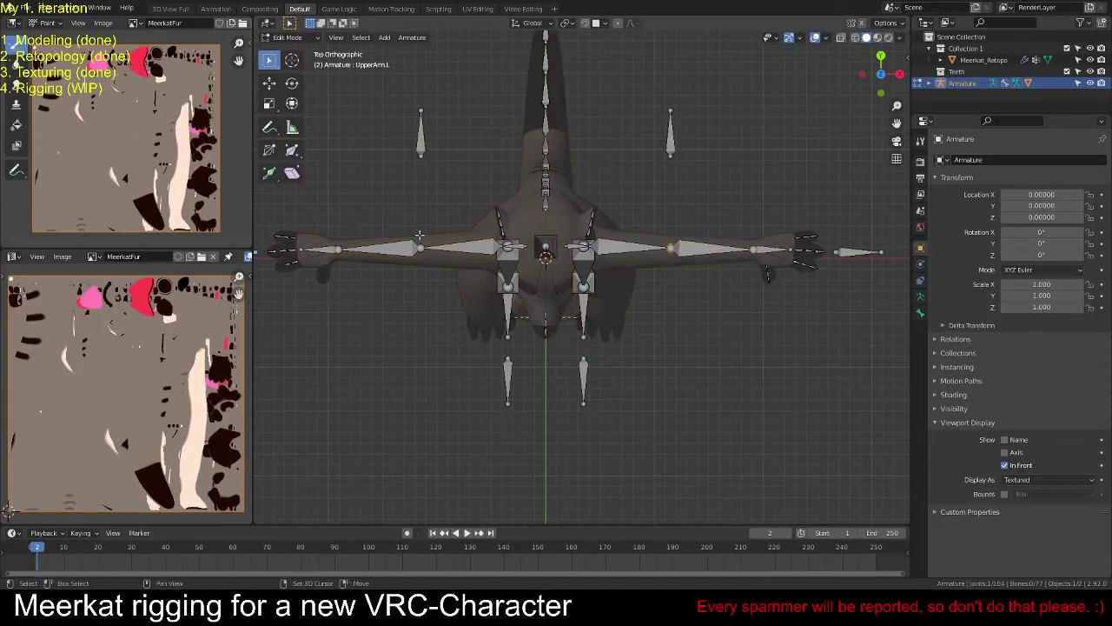
Step: Move the right upper arm joint along Y in Edit Mode, then return to Pose Mode
key("g")
key("y")
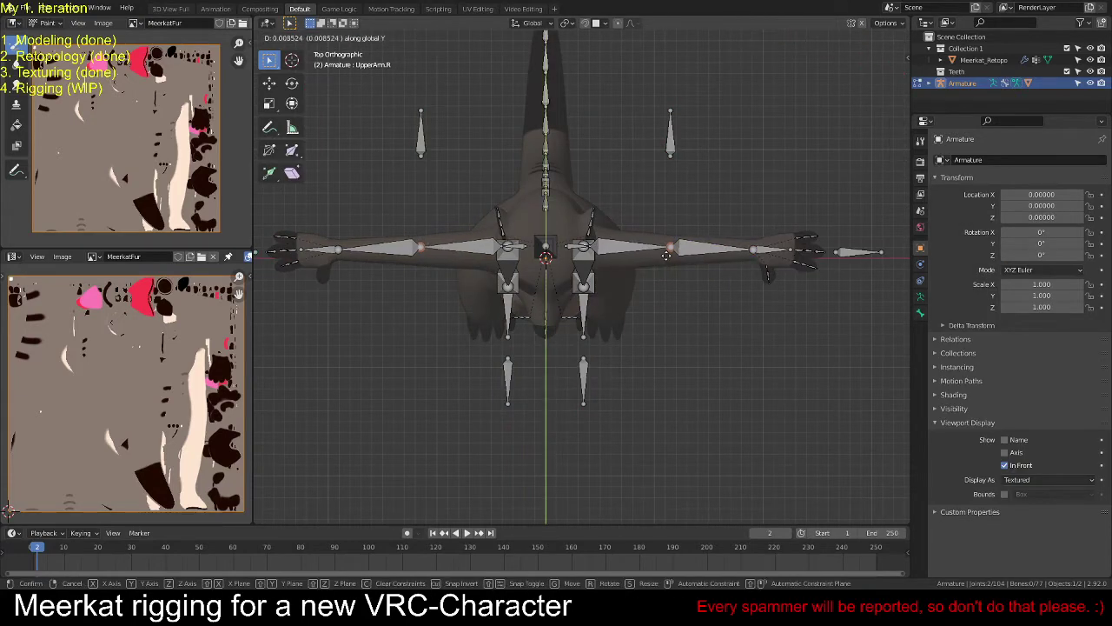
left_click(674, 209)
key("Tab")
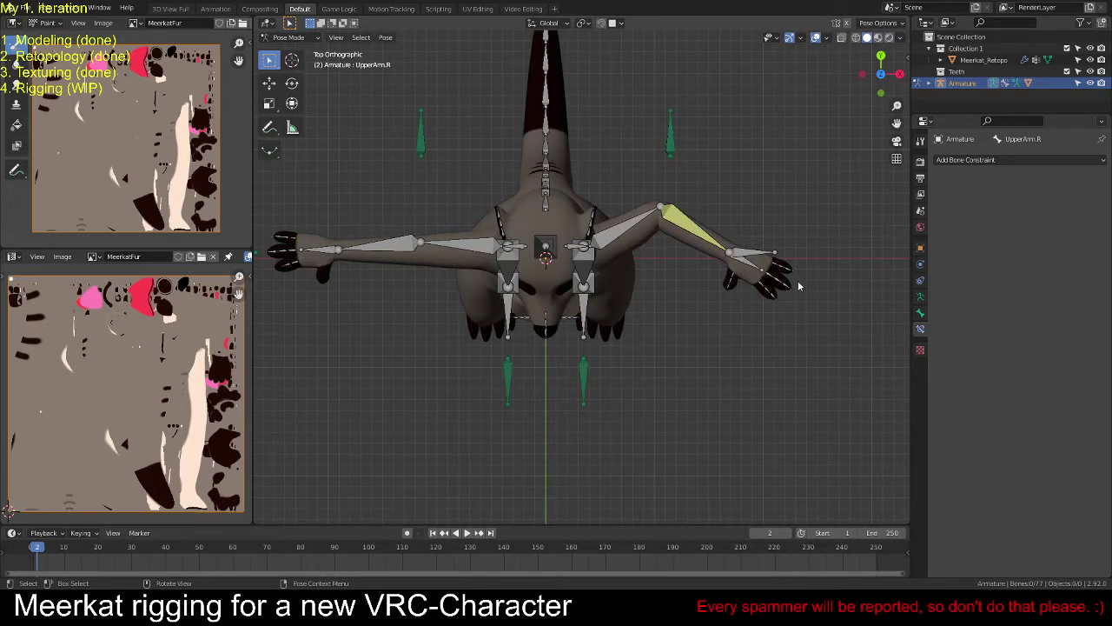
middle_click_drag(831, 263, 786, 313)
Step: Move IK Hand.L along the X axis to a new position
left_click(730, 304)
key("g")
key("y")
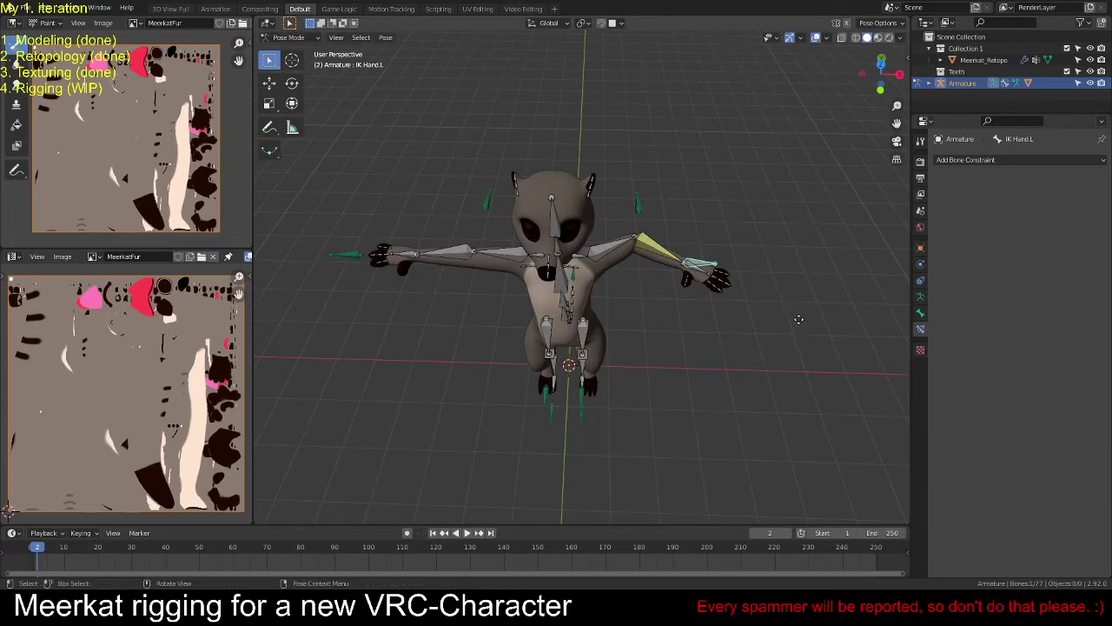
key("x")
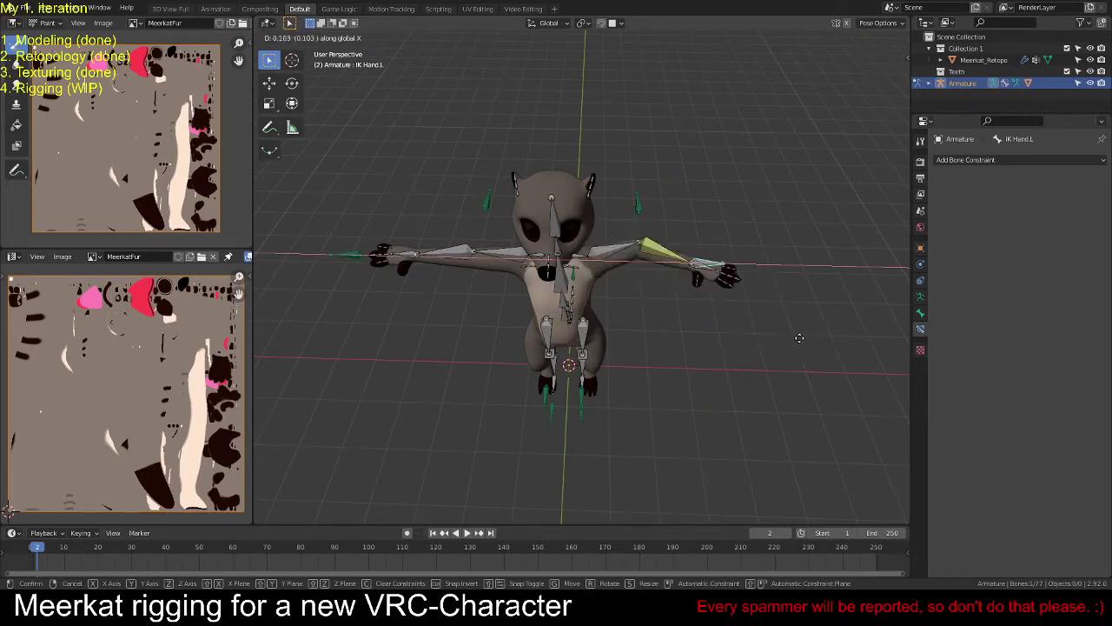
left_click(794, 322)
middle_click_drag(794, 321, 753, 266)
scroll(753, 271, "up", 2)
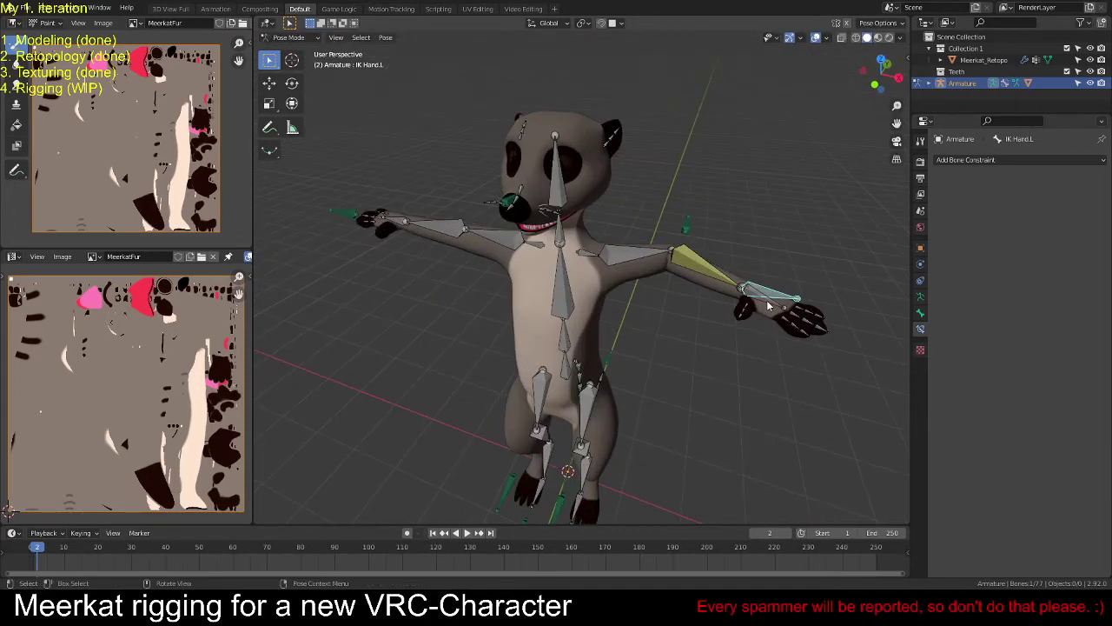
Step: Give Hand.L a Copy Rotation constraint targeting IK Hand.L, then enter Edit Mode
left_click(771, 306, "shift")
key("ctrl+shift+c")
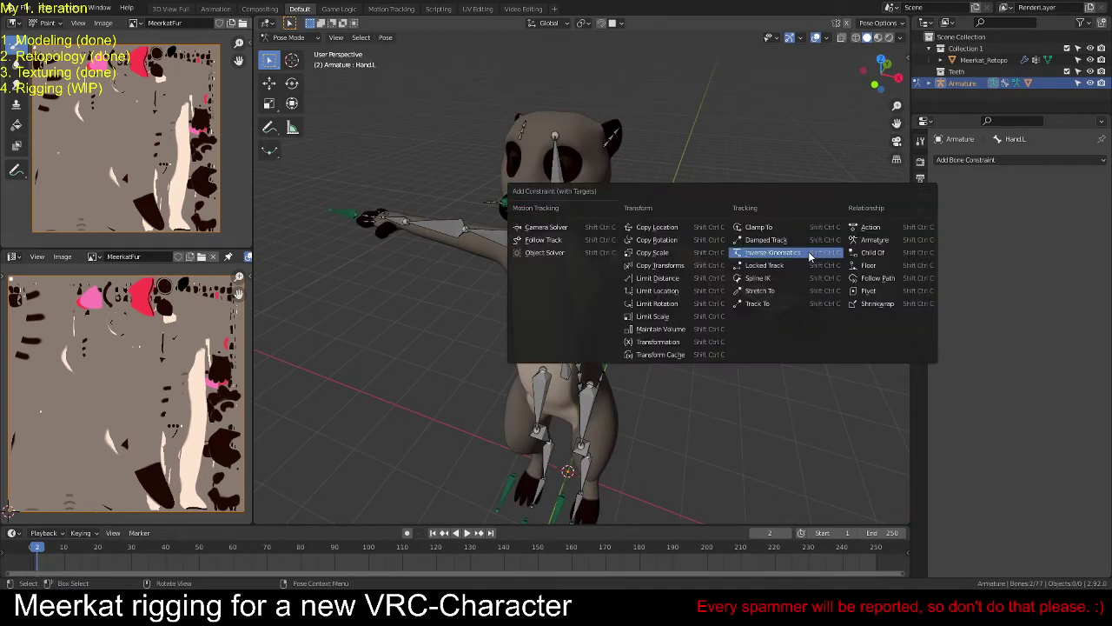
left_click(679, 243)
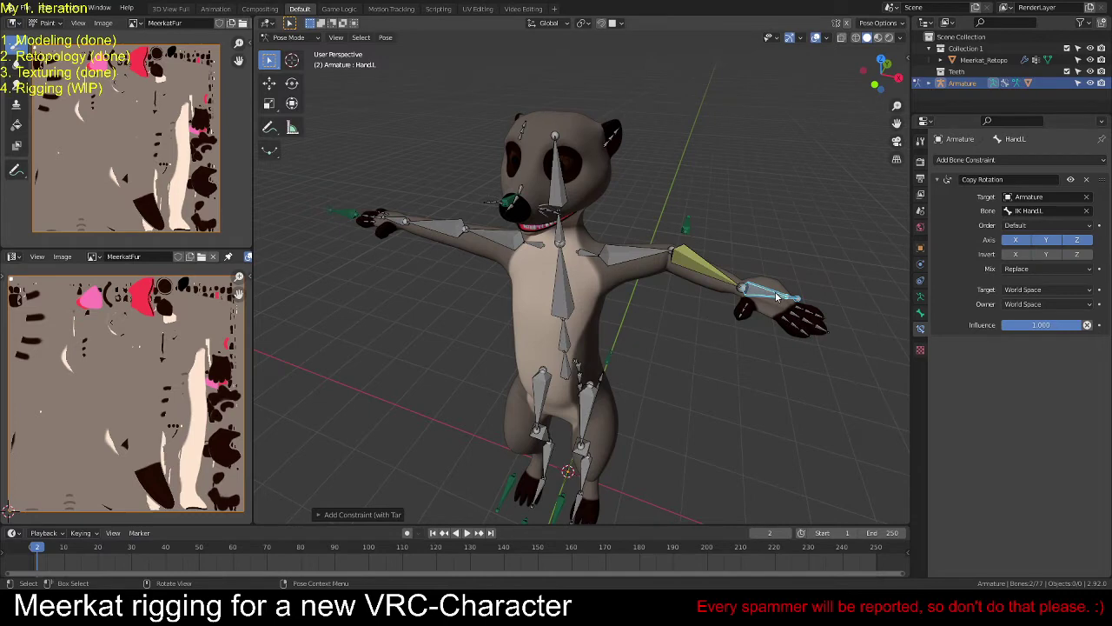
middle_click_drag(824, 252, 794, 254)
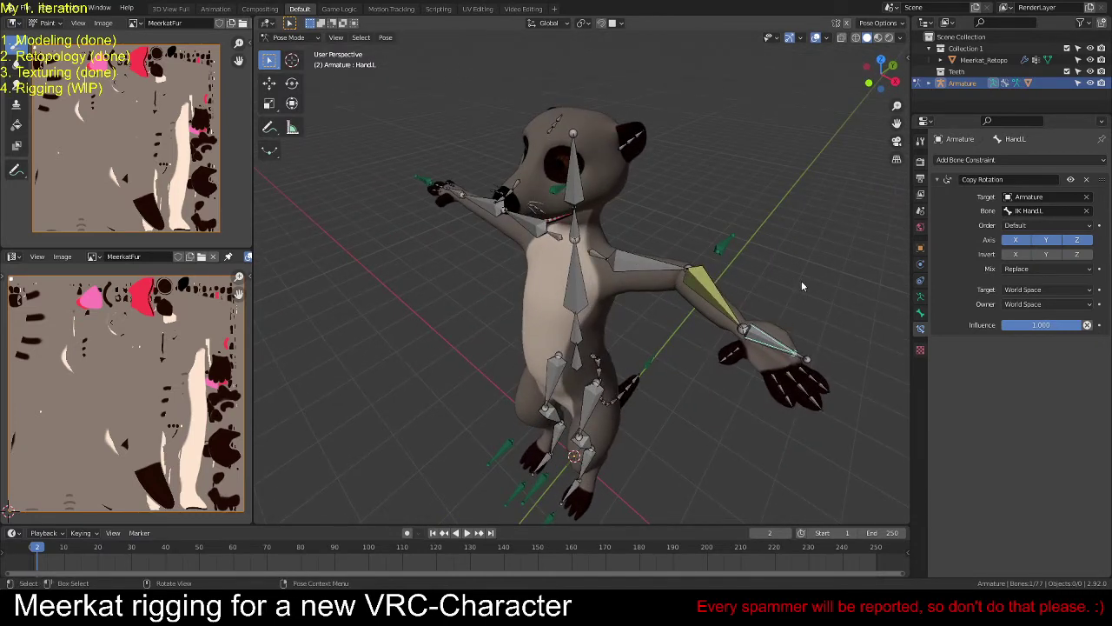
key("Tab")
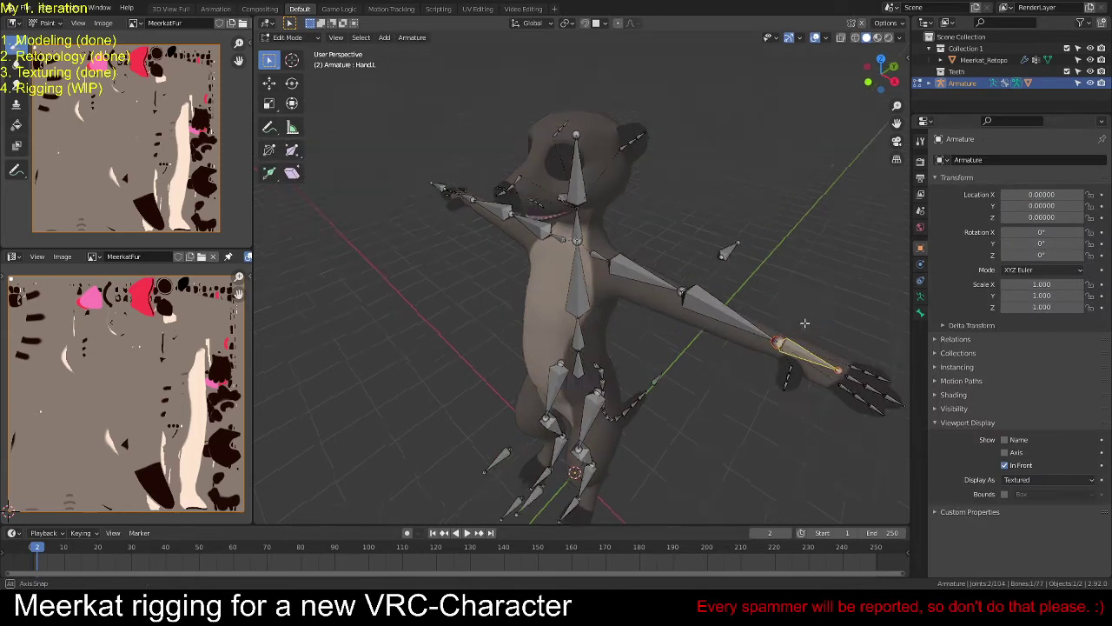
Step: Enable Axes display for every bone in the armature's Viewport Display settings
middle_click_drag(804, 322, 860, 312)
left_click(920, 297)
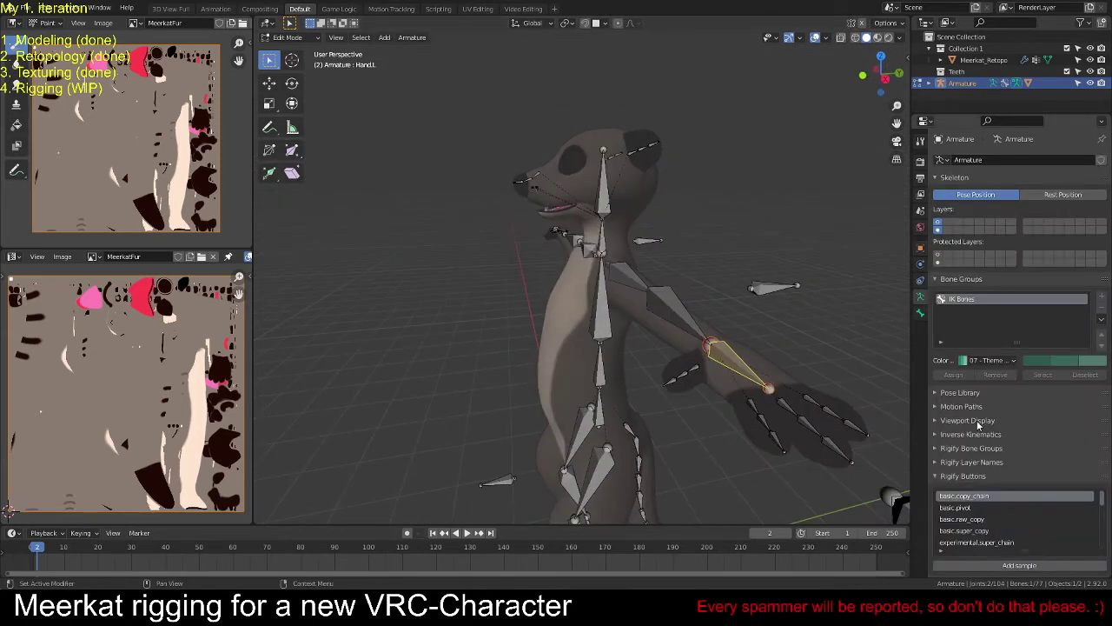
left_click(937, 476)
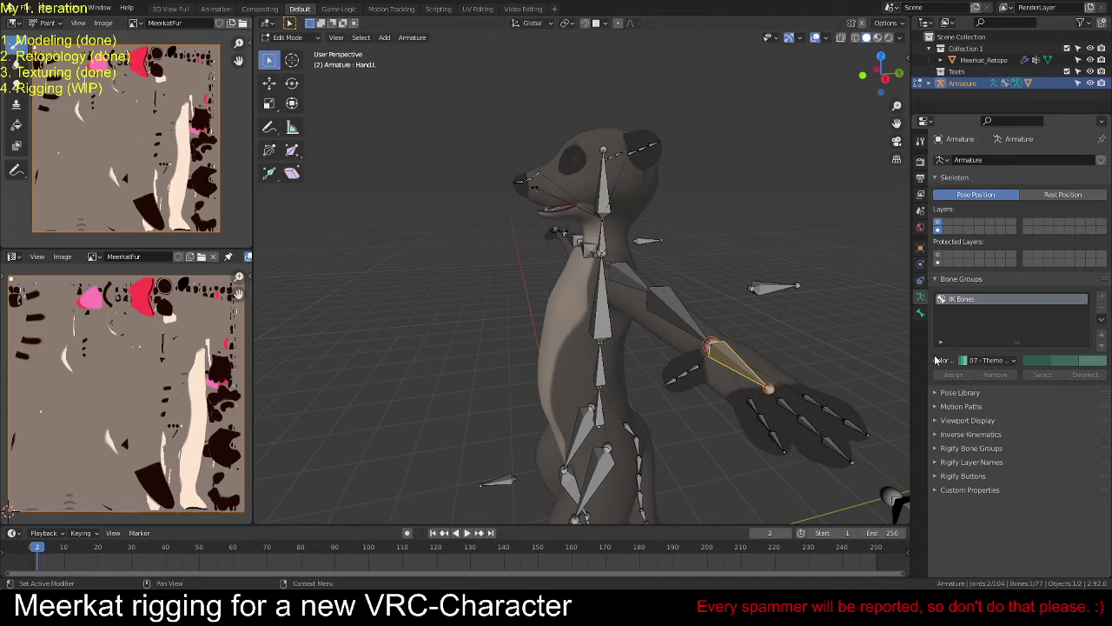
left_click(936, 421)
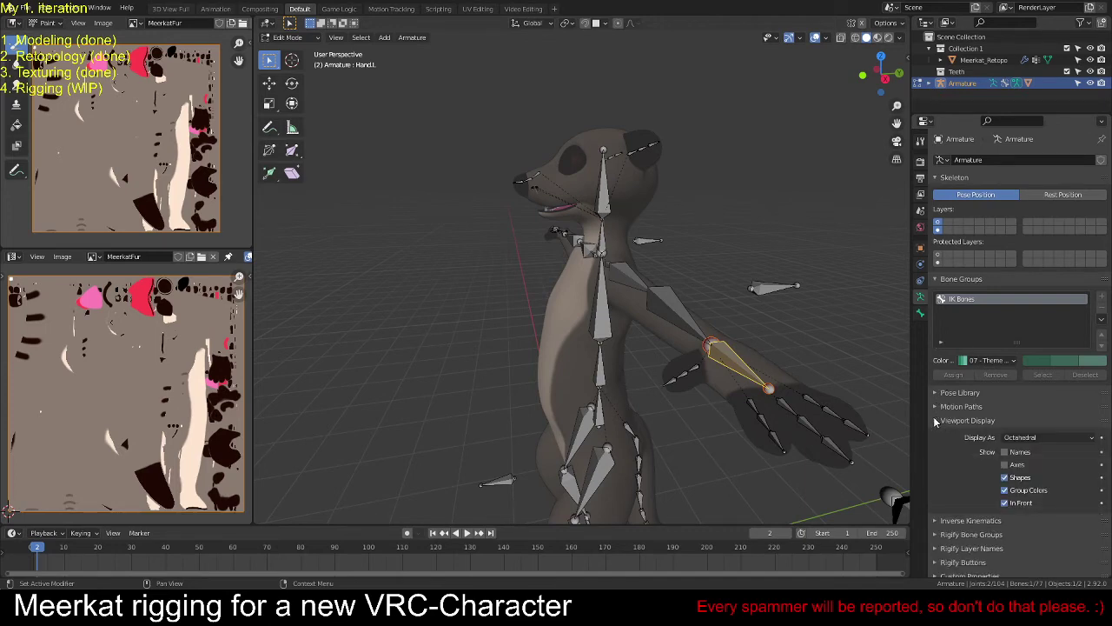
left_click(1005, 464)
Step: Select the IK Hand.L bone and rotate it around the global X axis
scroll(730, 374, "up", 4)
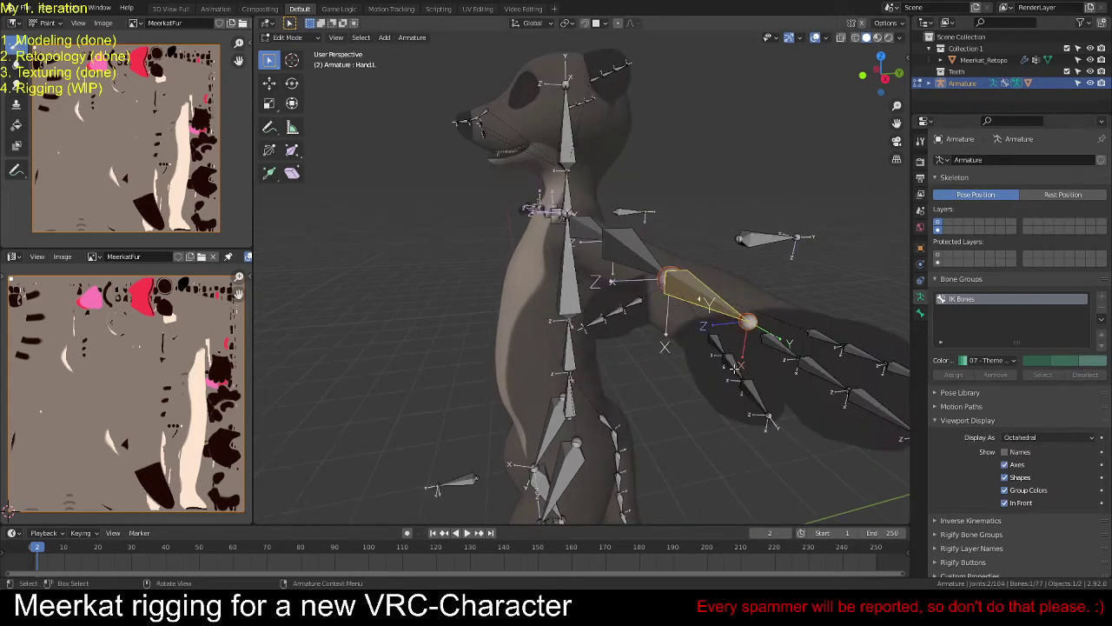
mouse_move(721, 369)
middle_mouse_down()
mouse_move(745, 387)
mouse_move(729, 376)
middle_mouse_up()
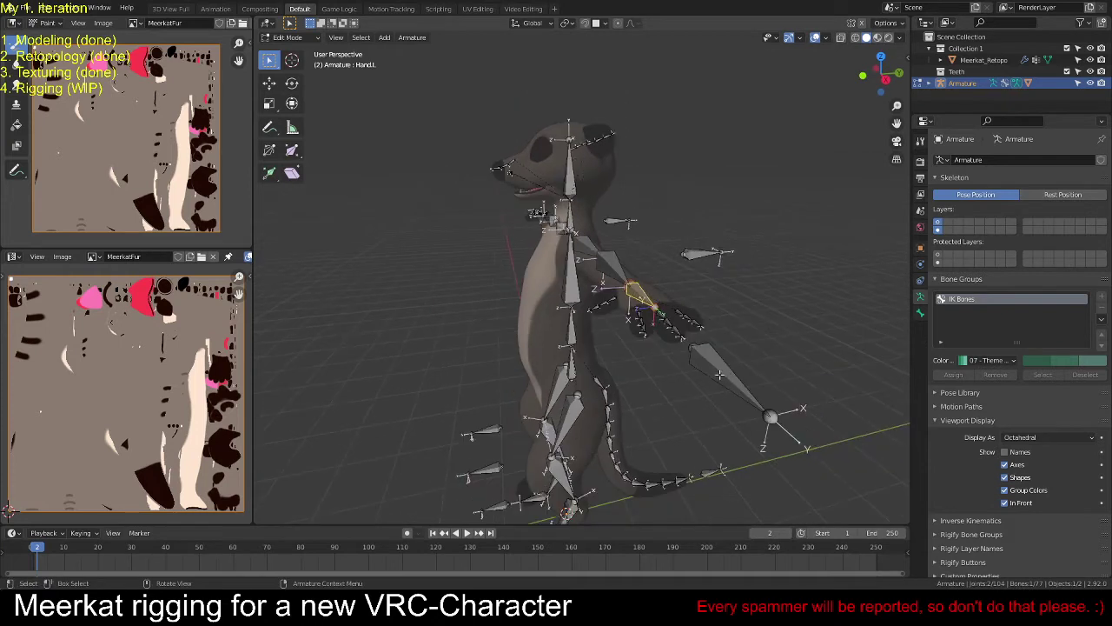
left_click(719, 371)
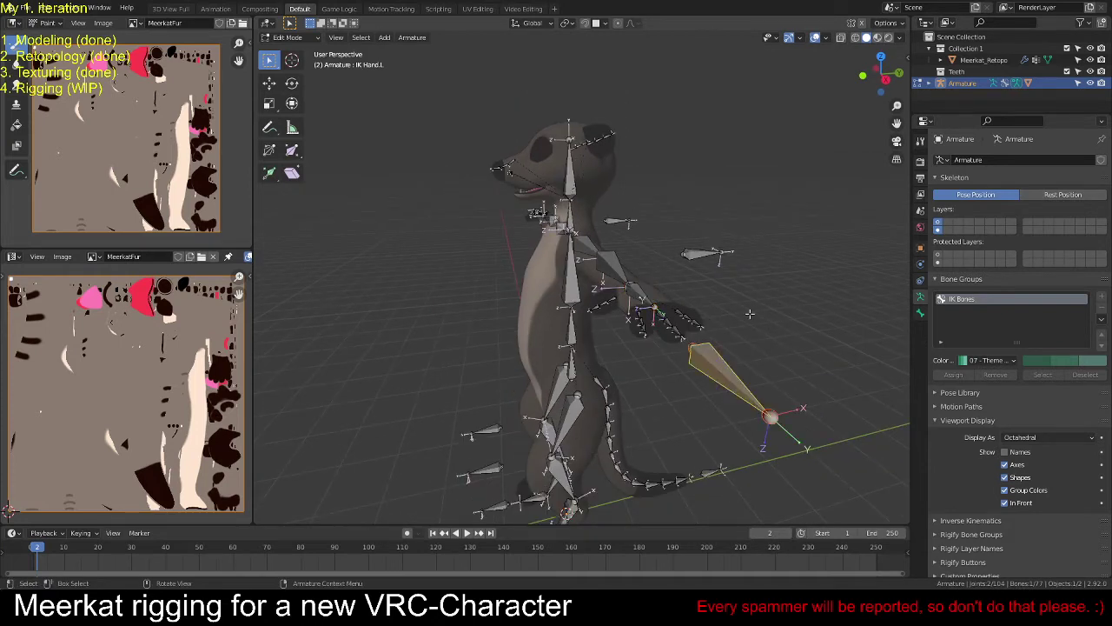
key("r")
key("r")
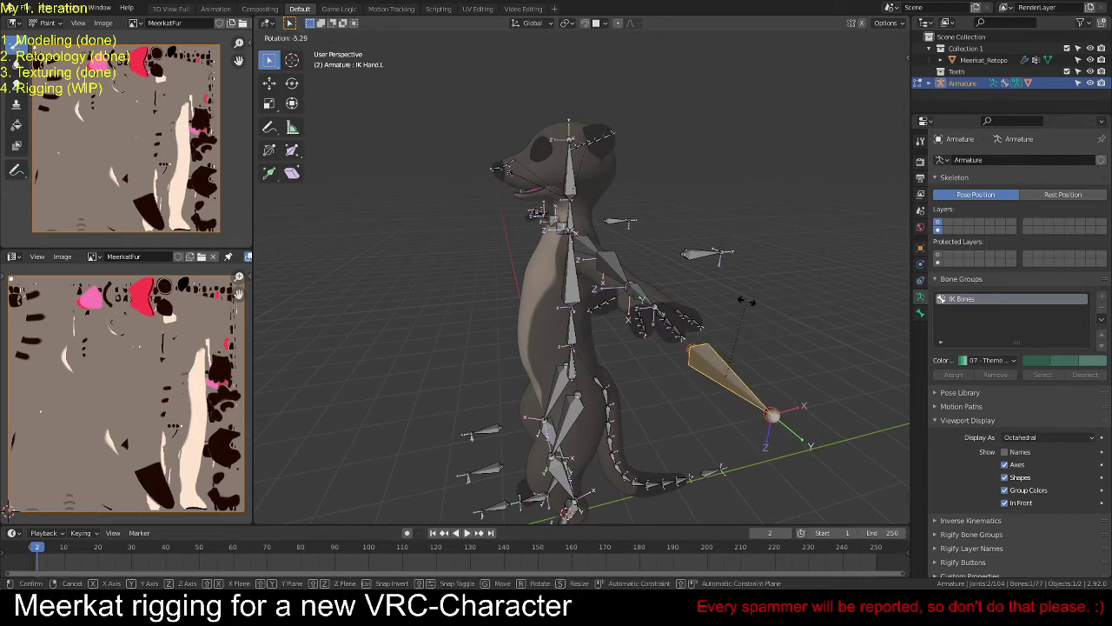
key("x")
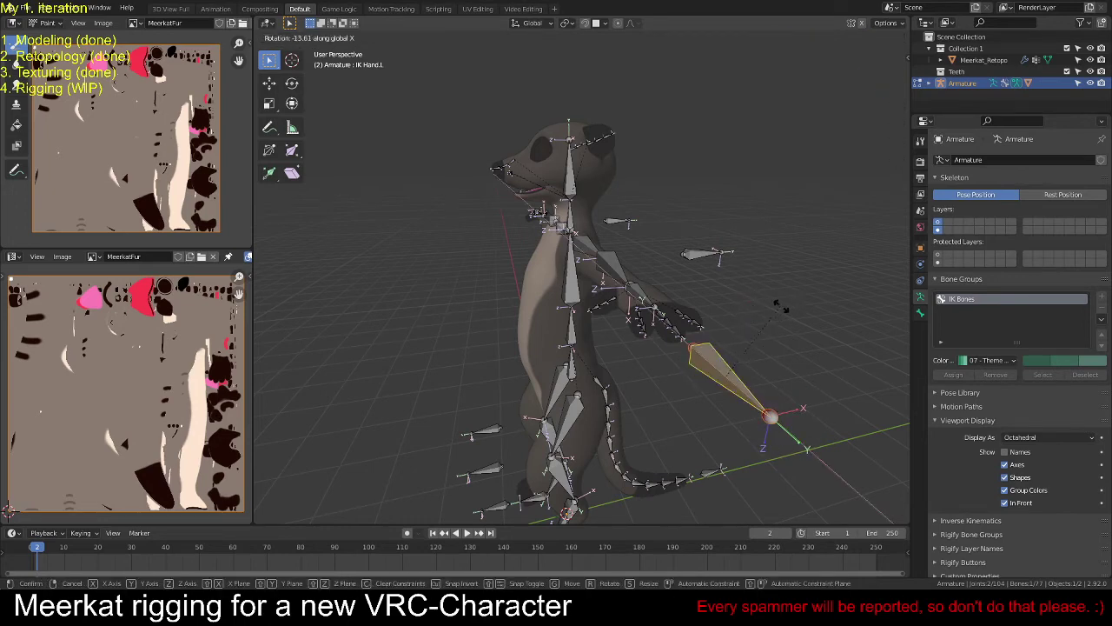
left_click(299, 346)
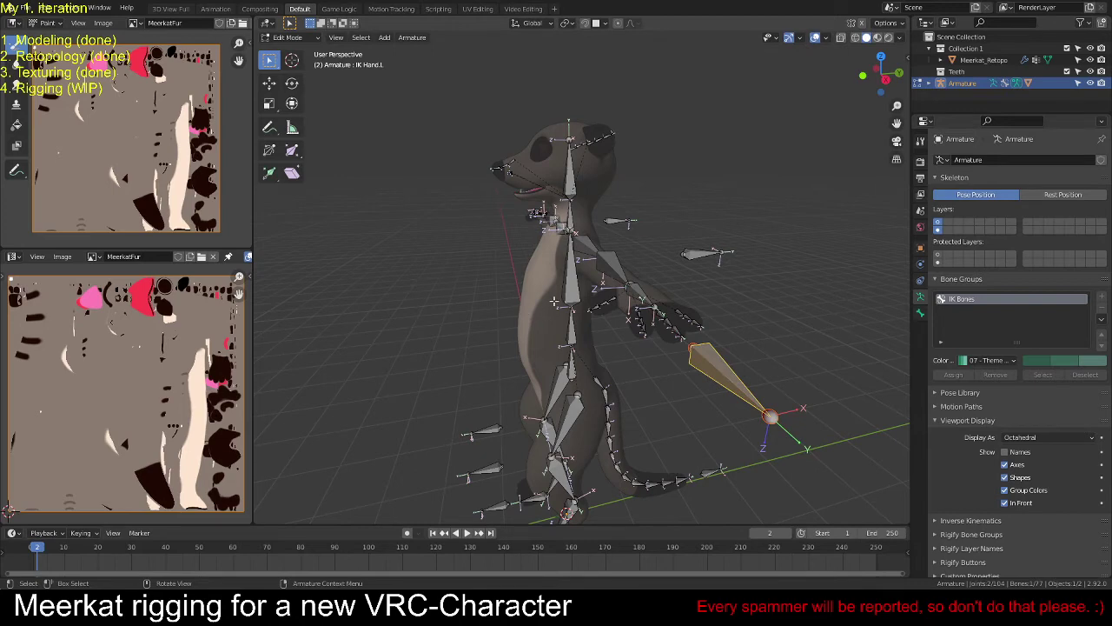
Step: Browse the Armature and Select menu commands
left_click(407, 38)
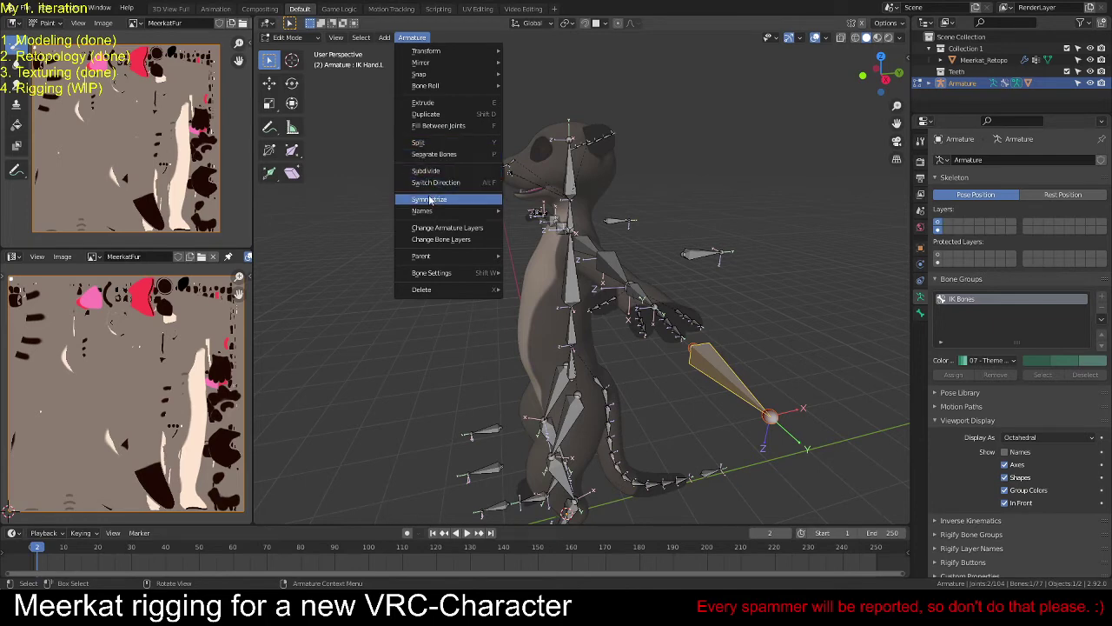
mouse_move(428, 214)
left_click(363, 38)
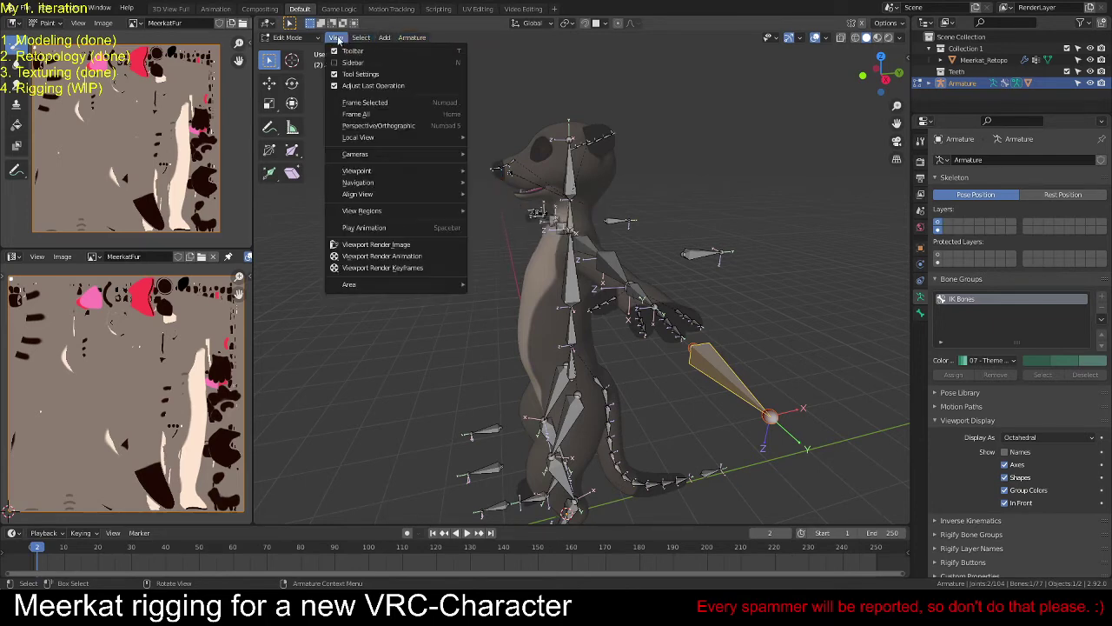
mouse_move(404, 43)
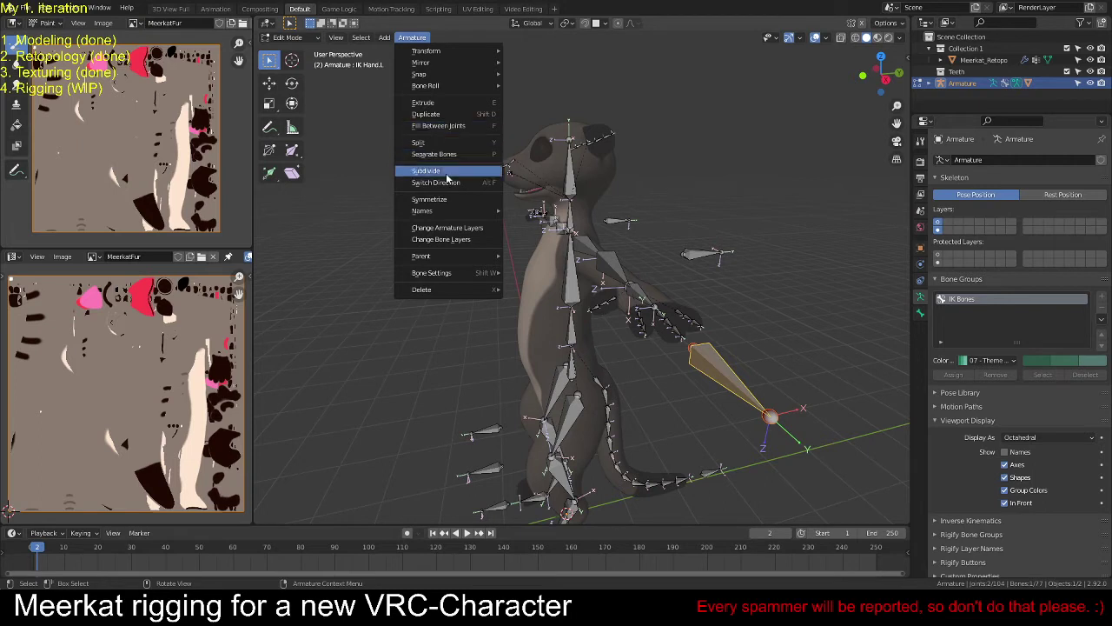
mouse_move(438, 276)
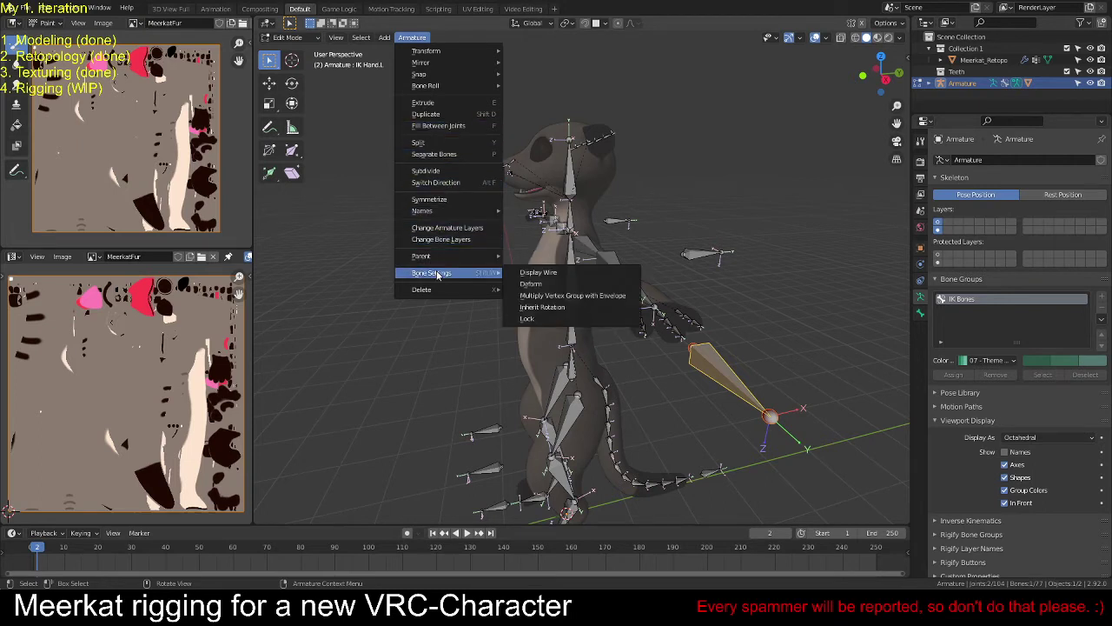
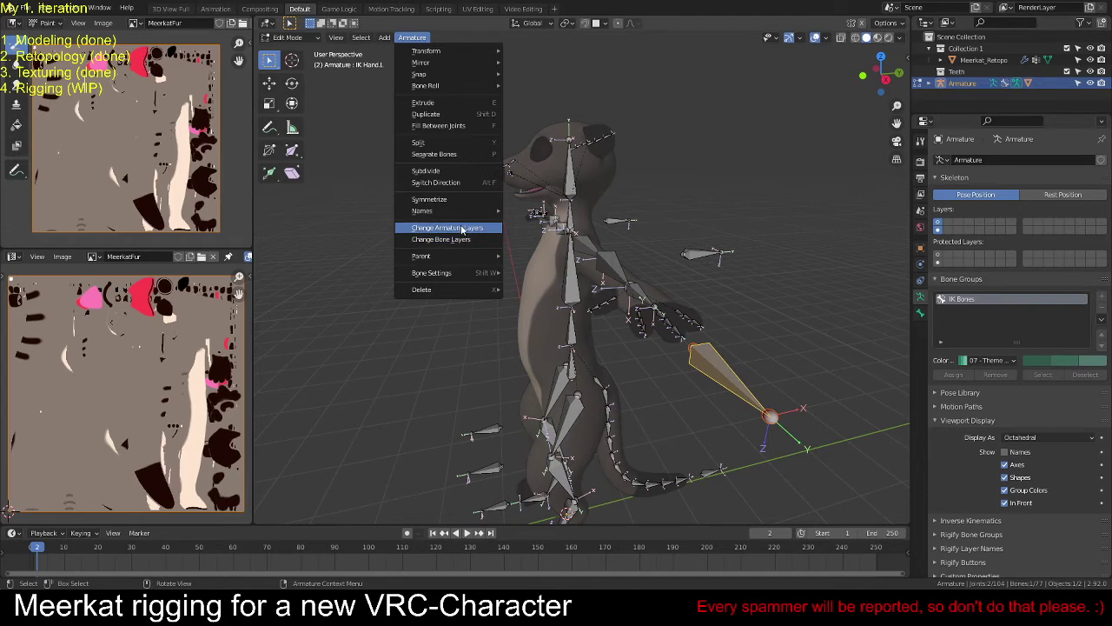
Step: Recalculate IK Hand.L's roll to global +X, then along the local +X and +Z tangents
mouse_move(470, 52)
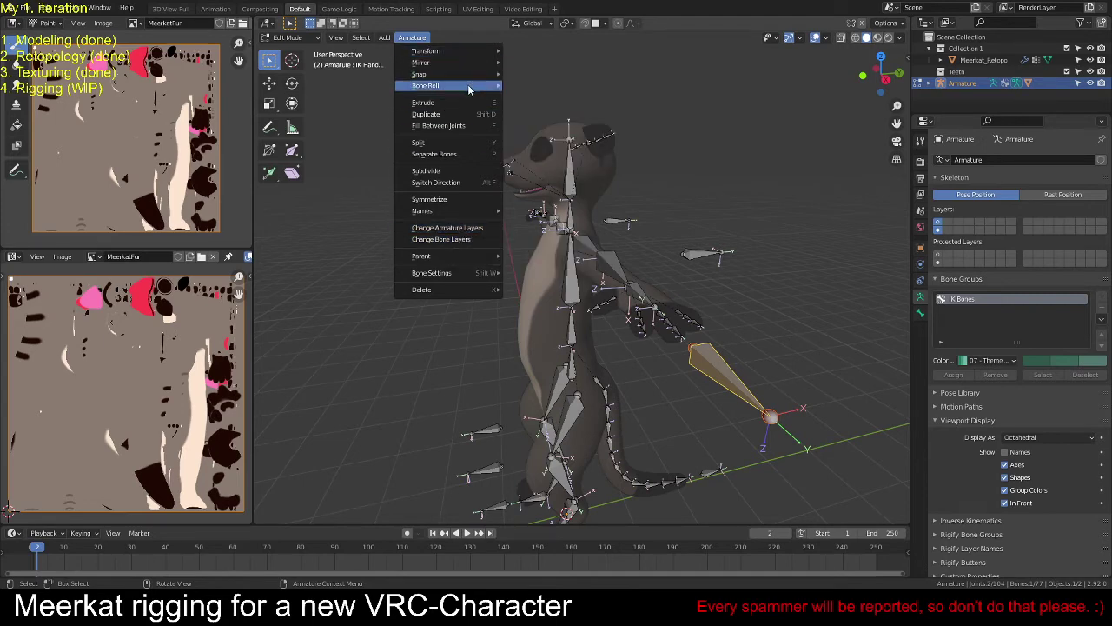
mouse_move(467, 84)
mouse_move(575, 87)
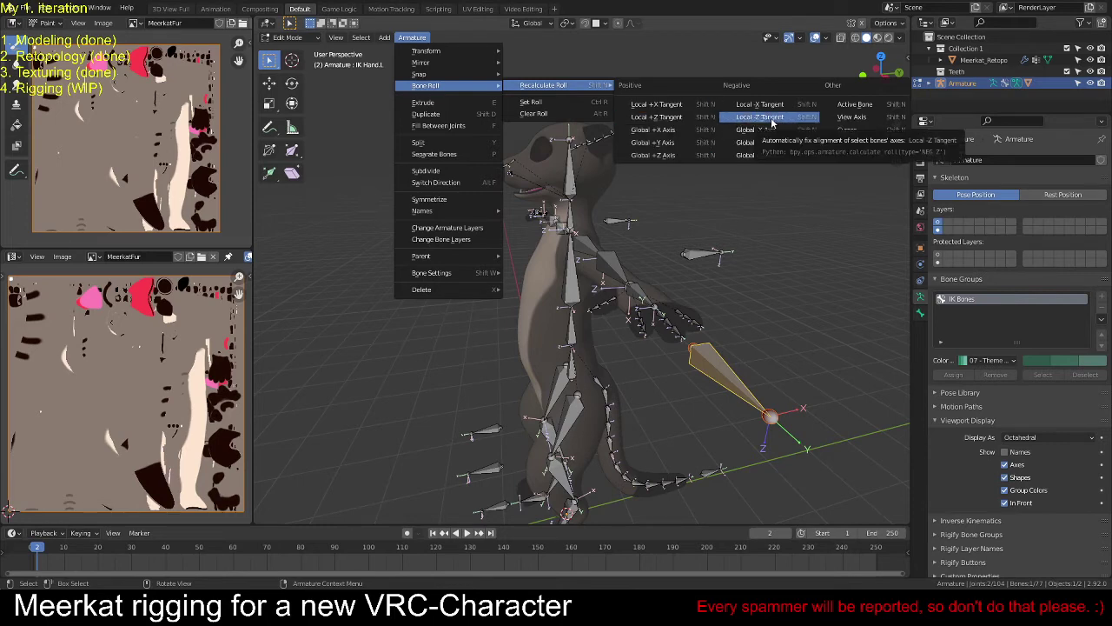
left_click(653, 133)
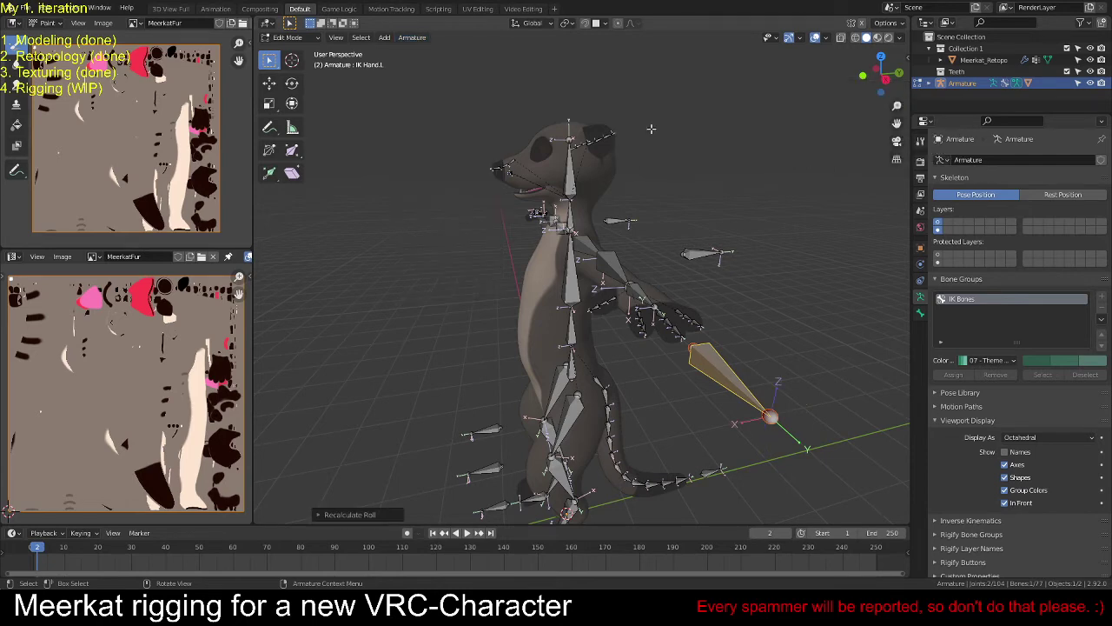
key("shift+n")
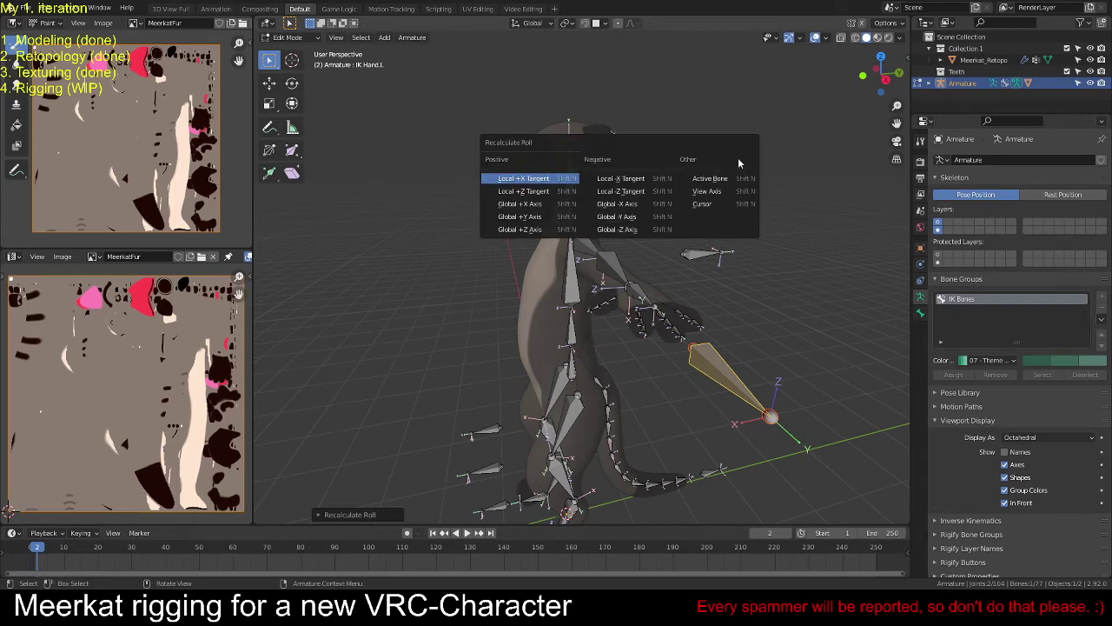
left_click(522, 181)
key("shift+n")
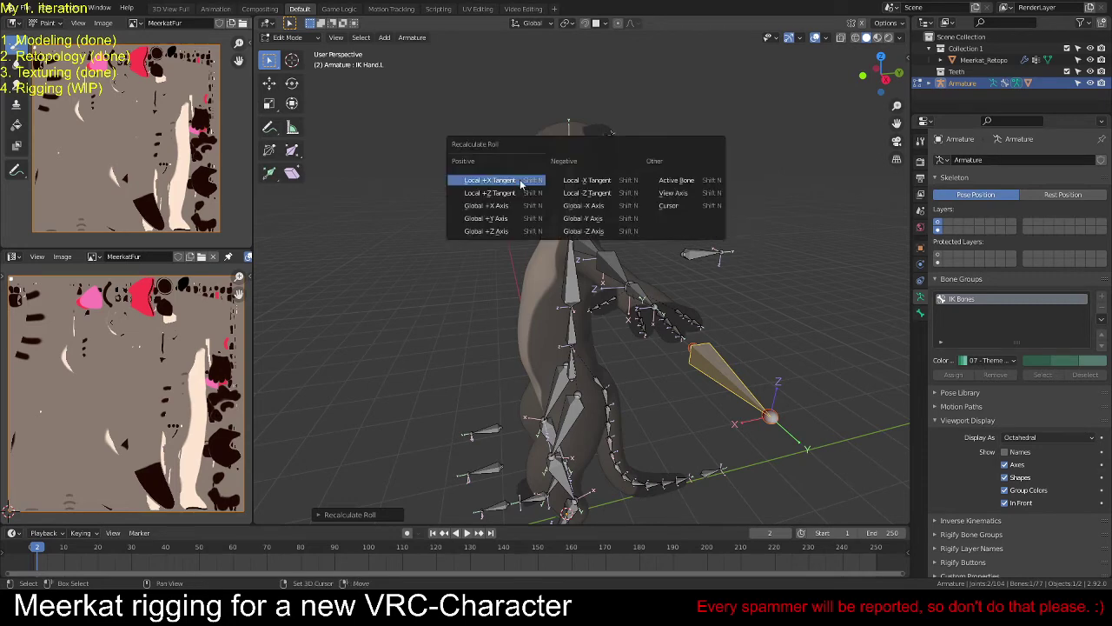
left_click(511, 192)
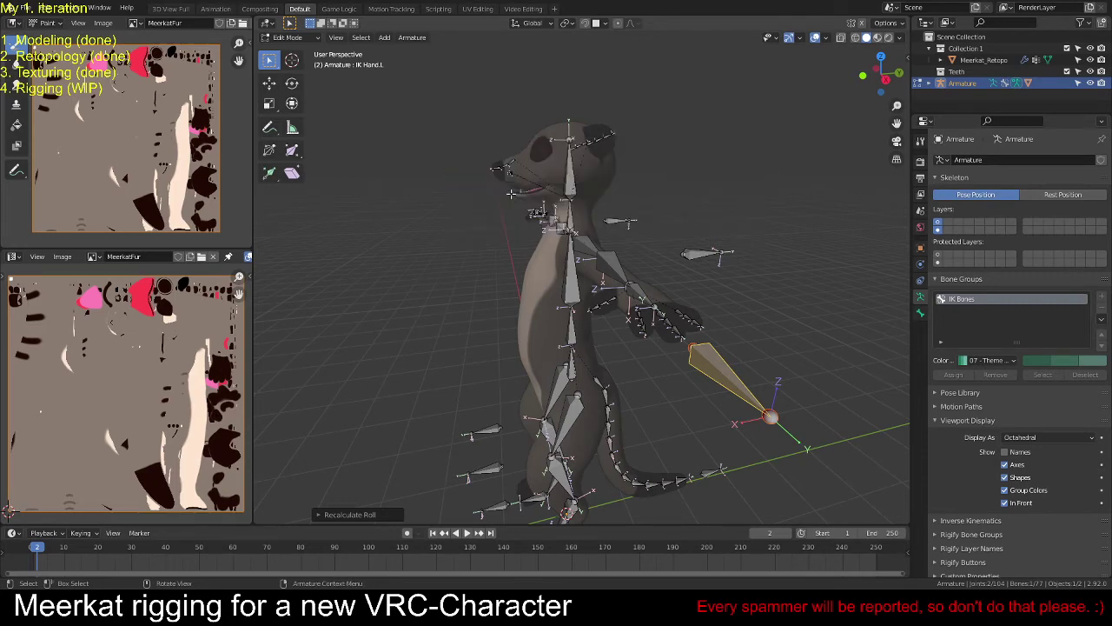
Step: Try global +X, -X and +Y rolls, then settle on the Global -Y Axis roll
key("shift+n")
left_click(508, 210)
key("shift+n")
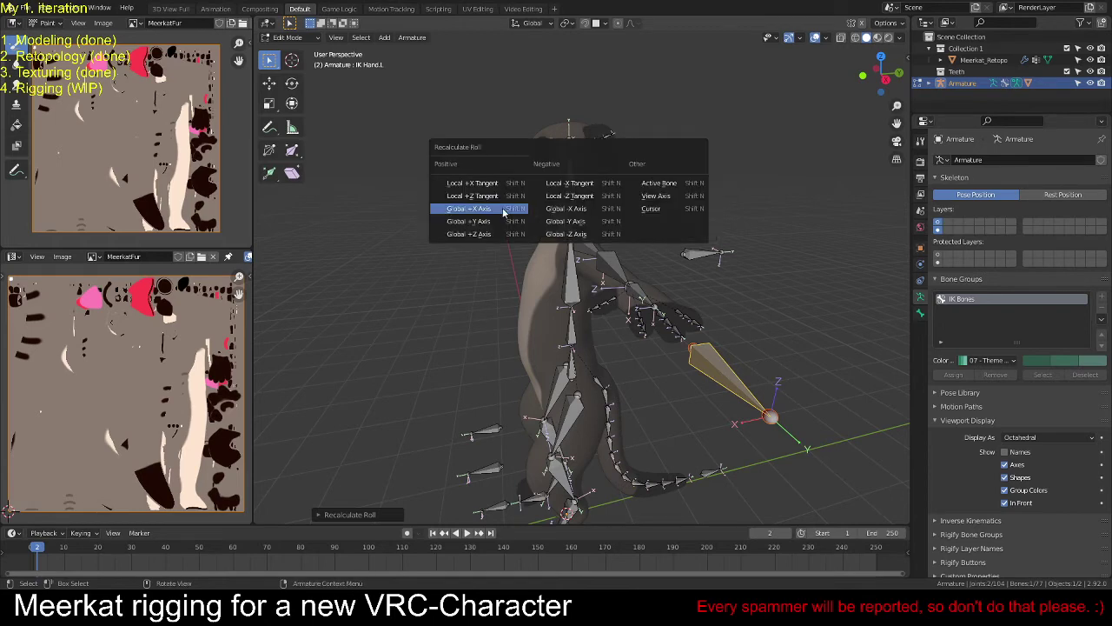
left_click(569, 210)
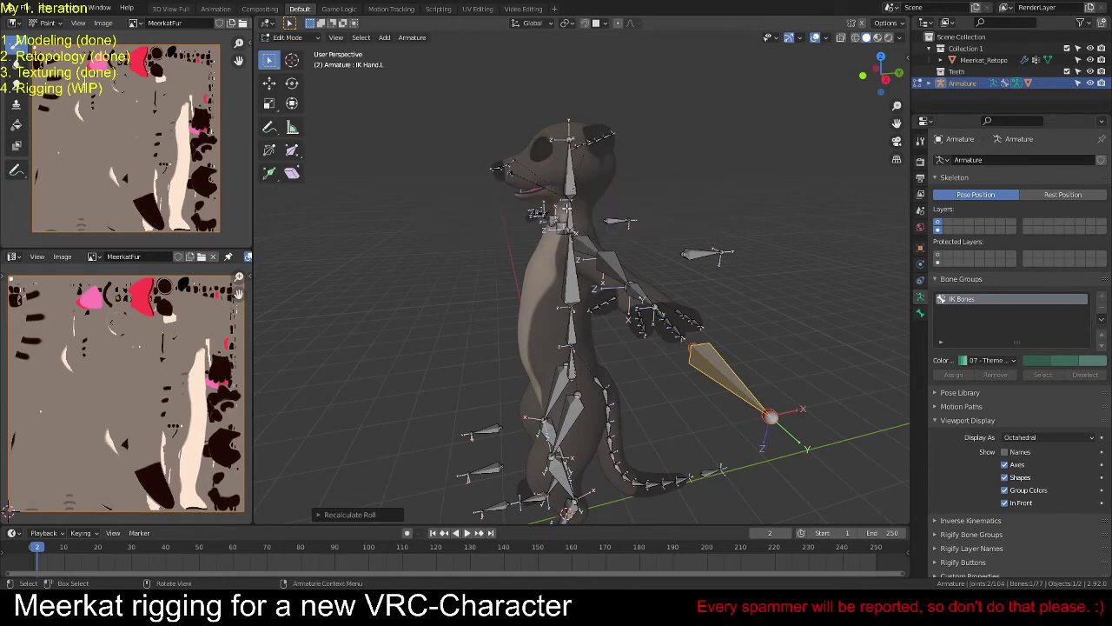
key("shift+n")
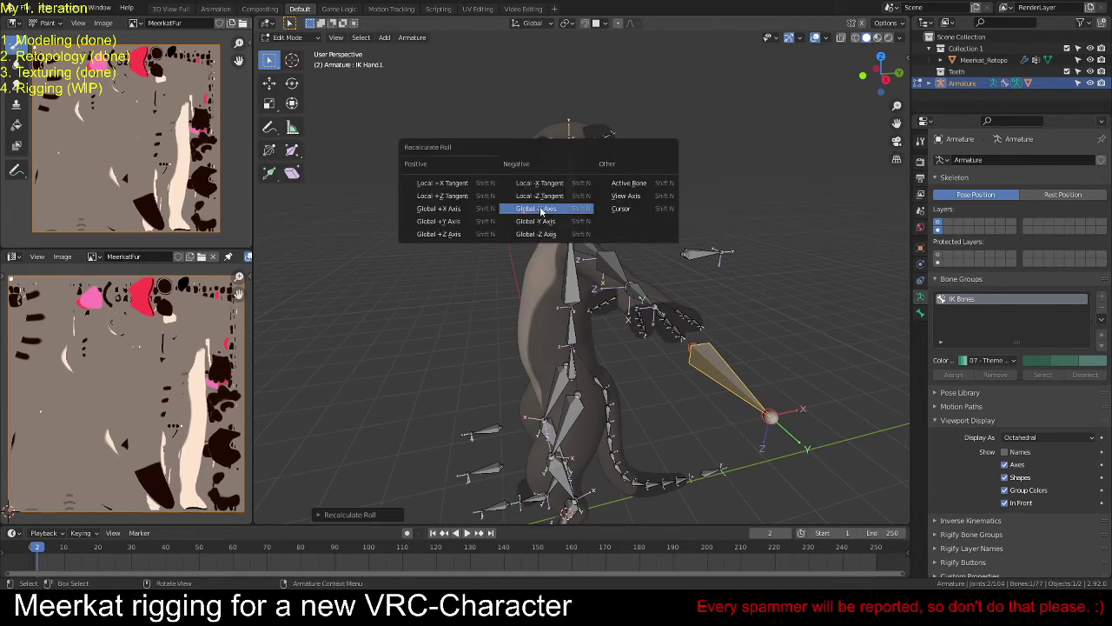
left_click(457, 221)
key("shift+n")
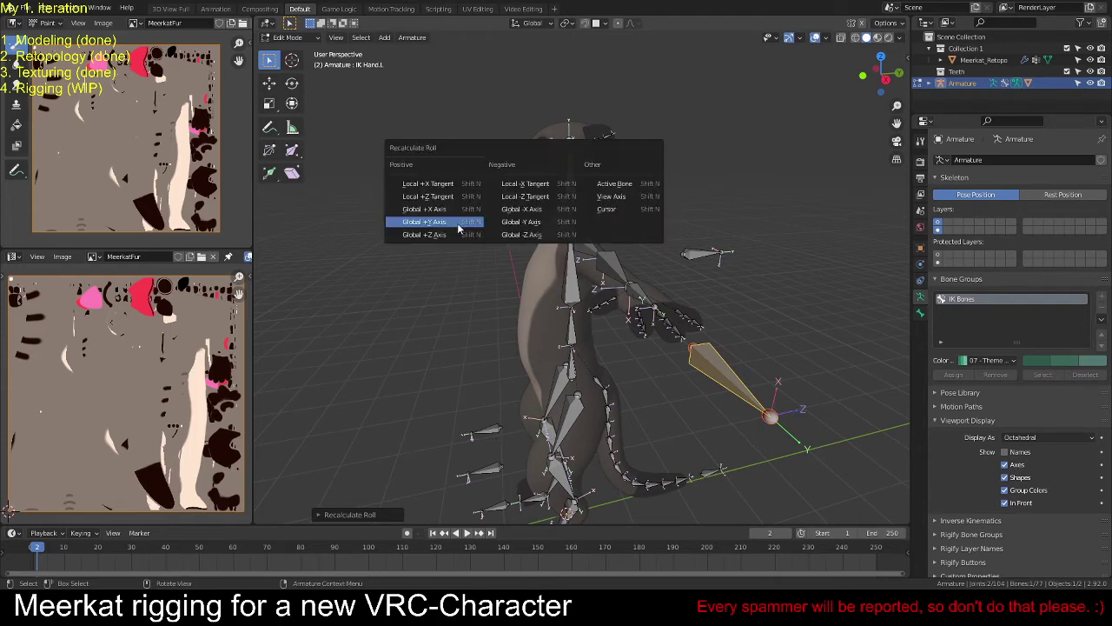
left_click(513, 224)
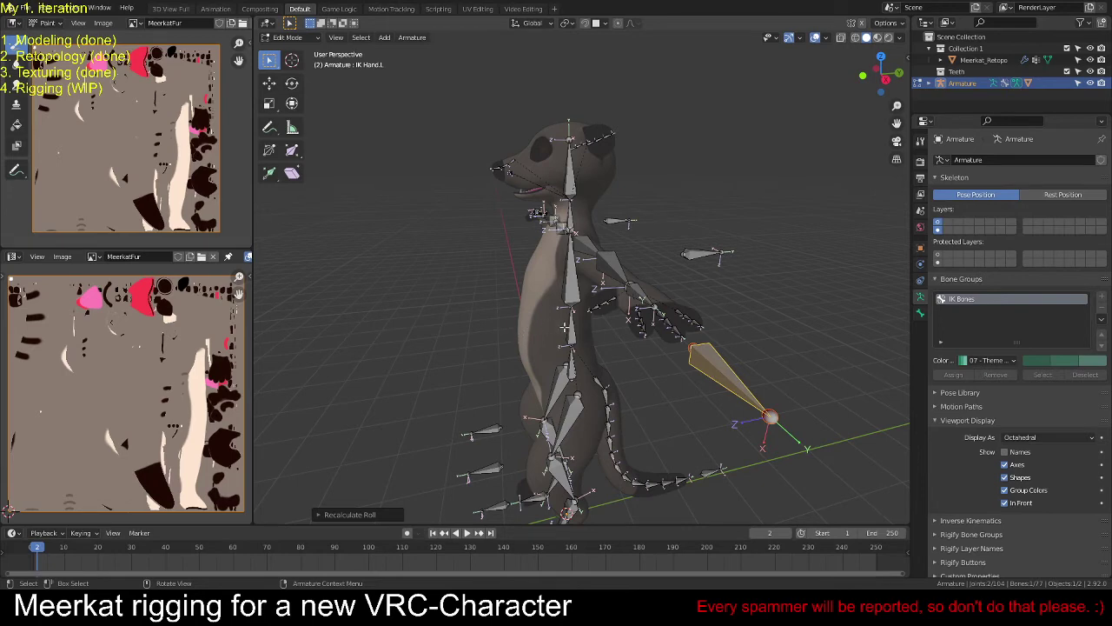
middle_click_drag(557, 323, 589, 325)
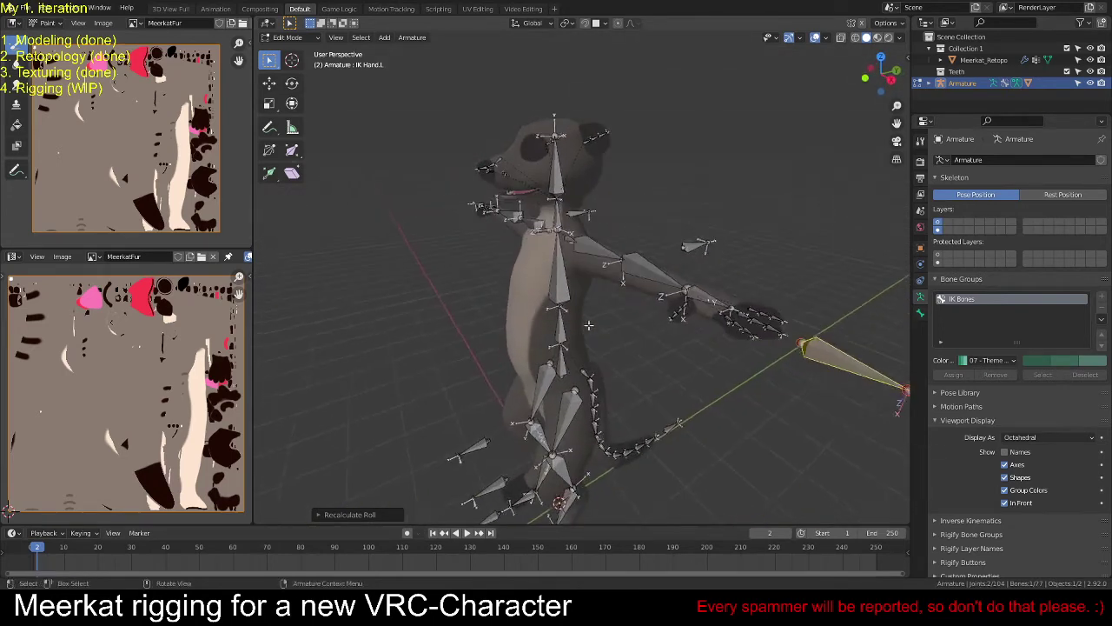
Step: Select IK Hand.R and recalculate its roll to global +Y, then to another global axis
scroll(693, 328, "up", 3)
middle_click_drag(680, 329, 653, 339)
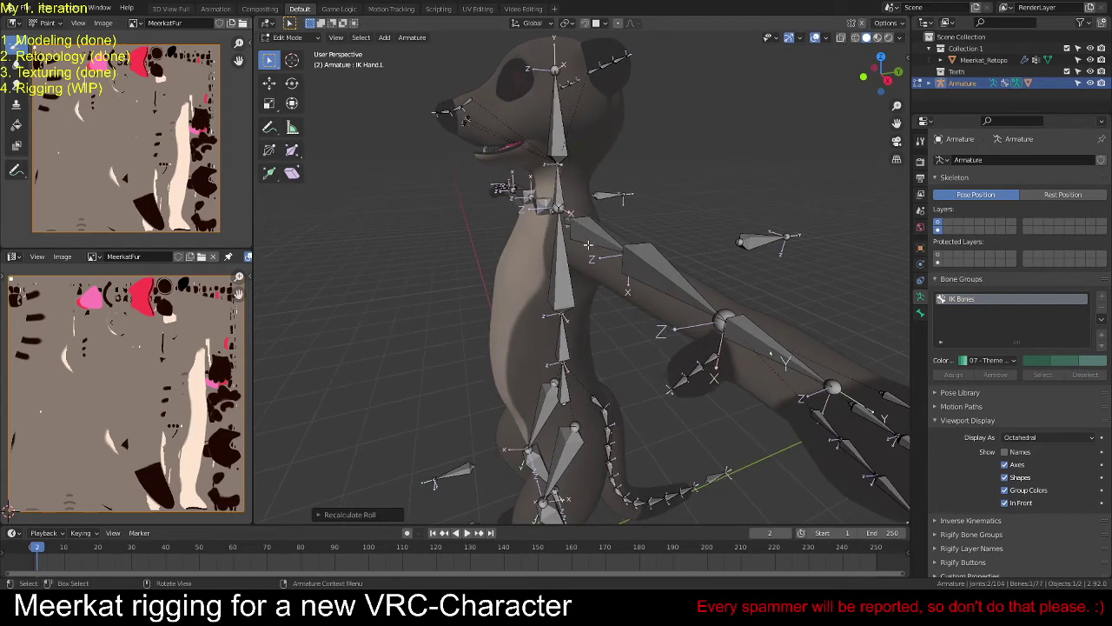
middle_click_drag(589, 246, 490, 349)
scroll(686, 320, "up", 2)
scroll(447, 302, "down", 3)
left_click(427, 365)
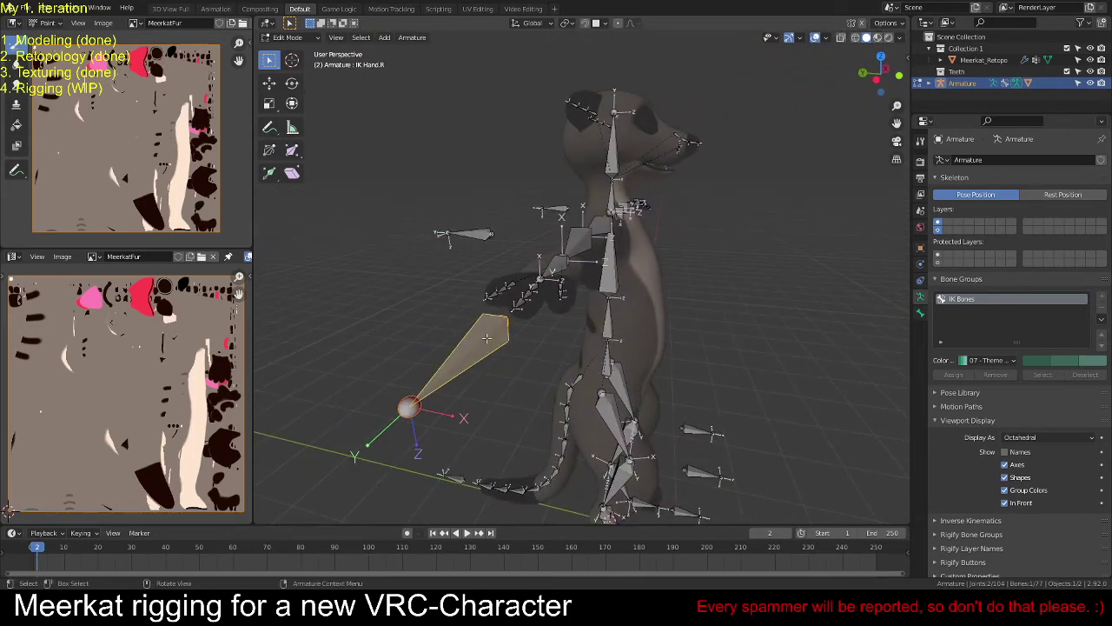
key("shift+n")
left_click(353, 342)
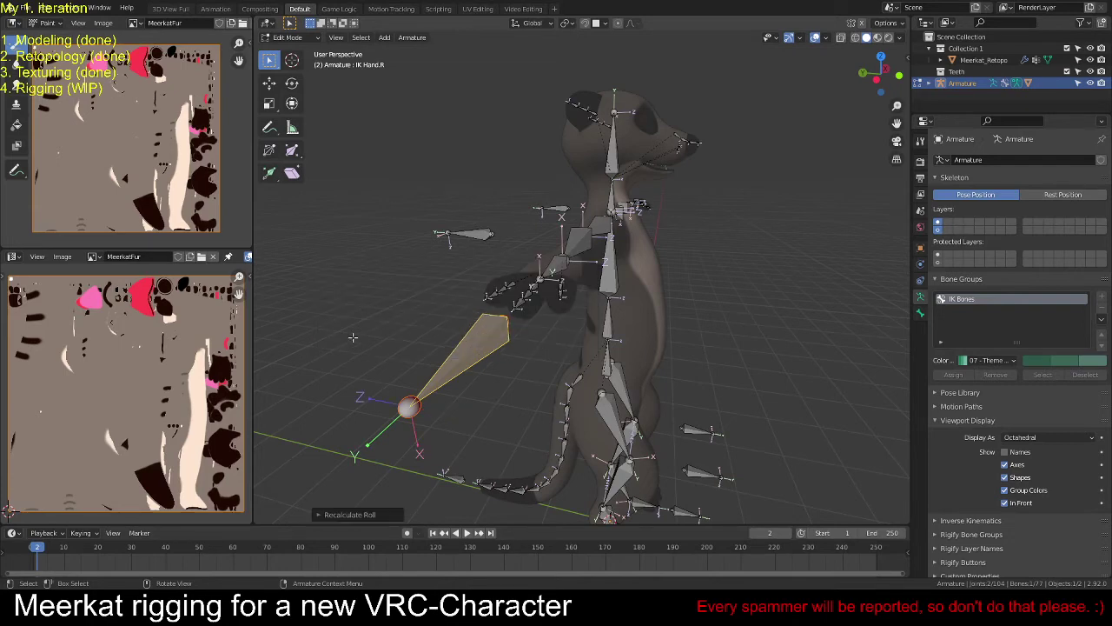
key("shift+n")
left_click(402, 336)
Step: Deselect all bones and zoom the view toward the meerkat's feet
middle_click_drag(566, 322, 727, 337)
scroll(550, 326, "up", 3)
scroll(726, 337, "down", 3)
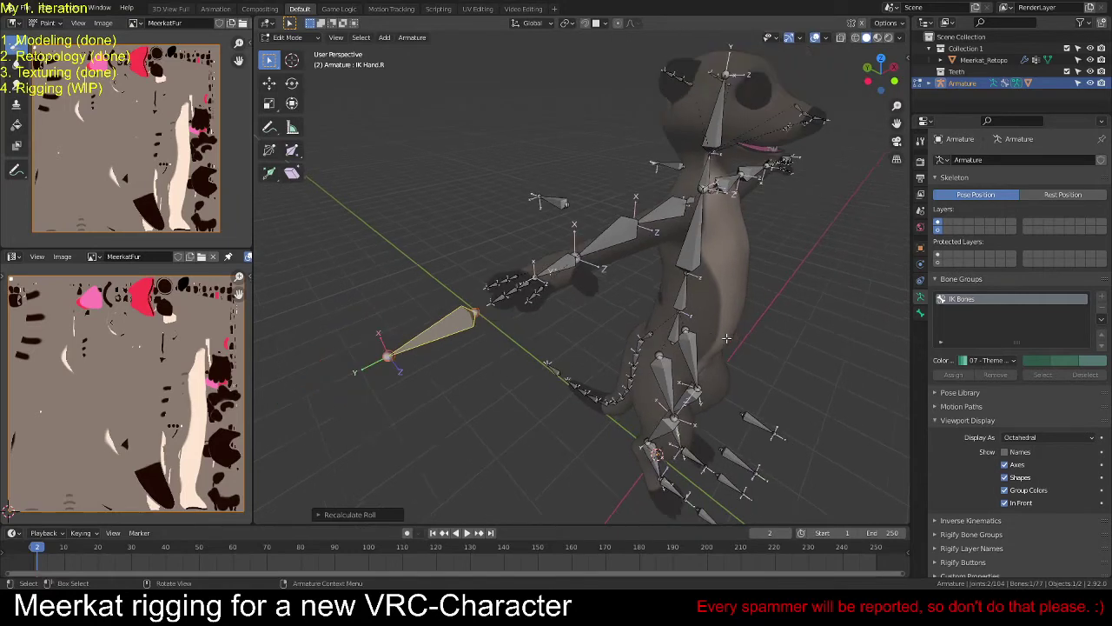
scroll(605, 288, "up", 4)
scroll(720, 327, "down", 4)
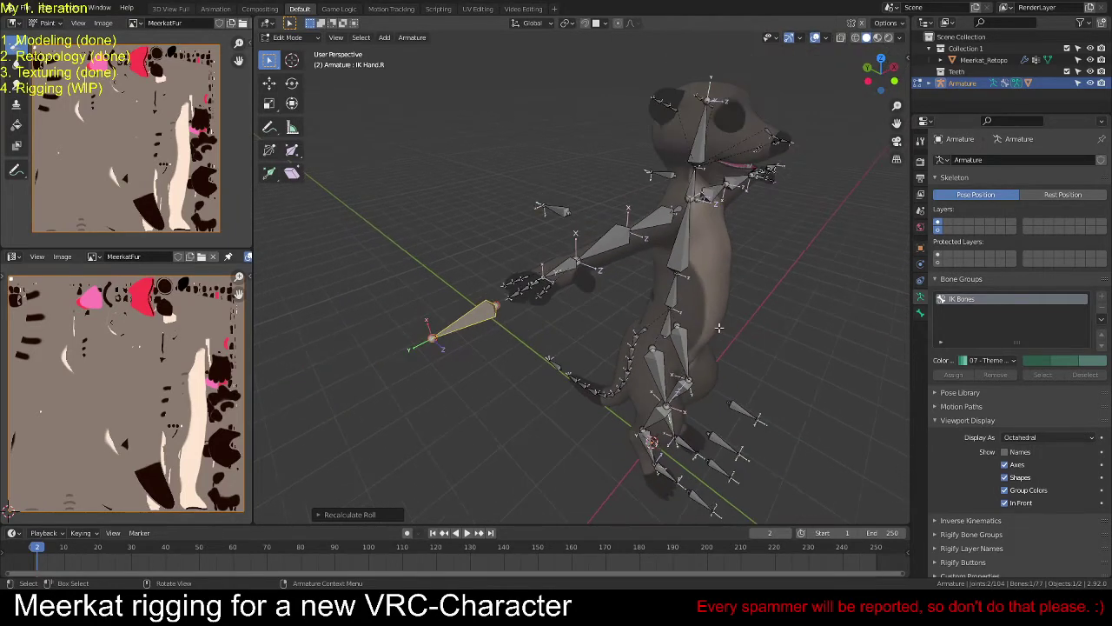
key("alt+a")
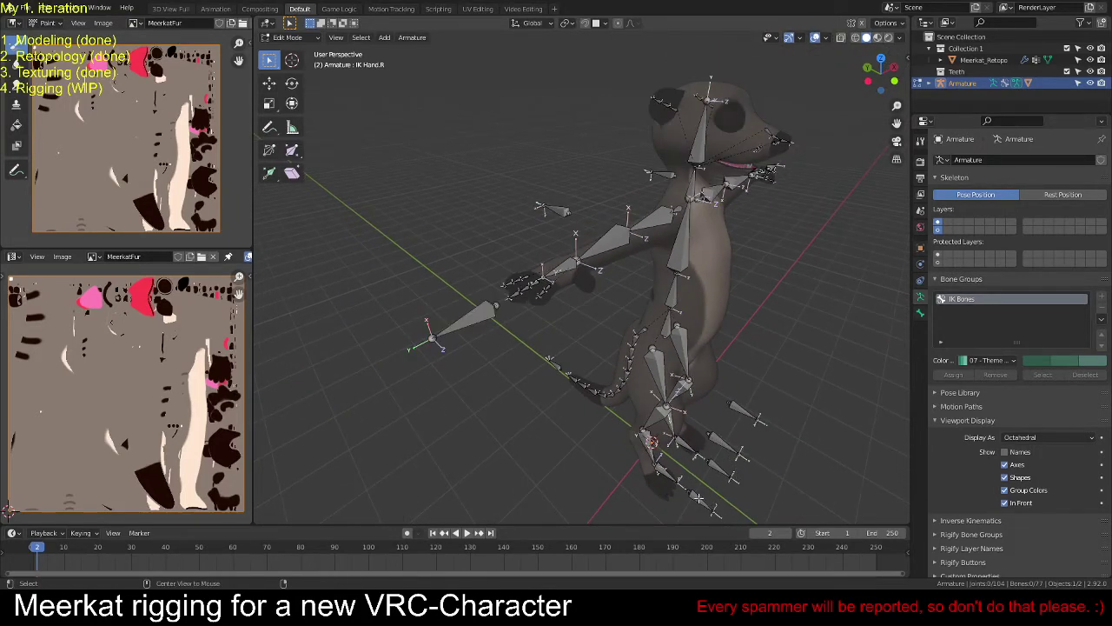
scroll(665, 476, "up", 7)
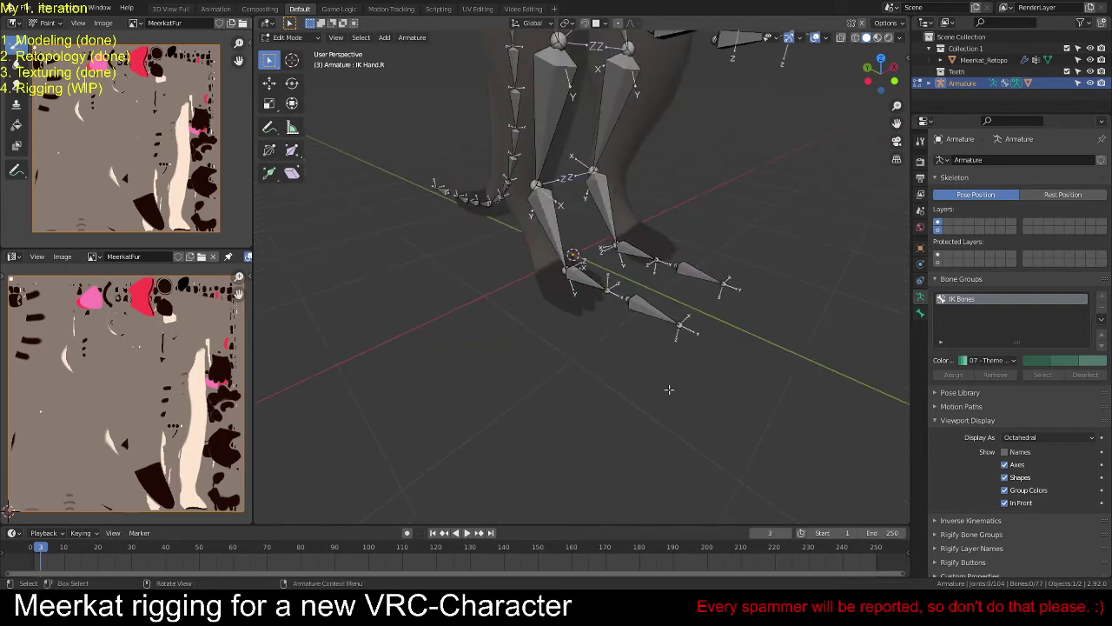
Step: Select IK Toes.R and recalculate its bone roll
middle_click_drag(666, 400, 619, 358)
left_click(480, 370)
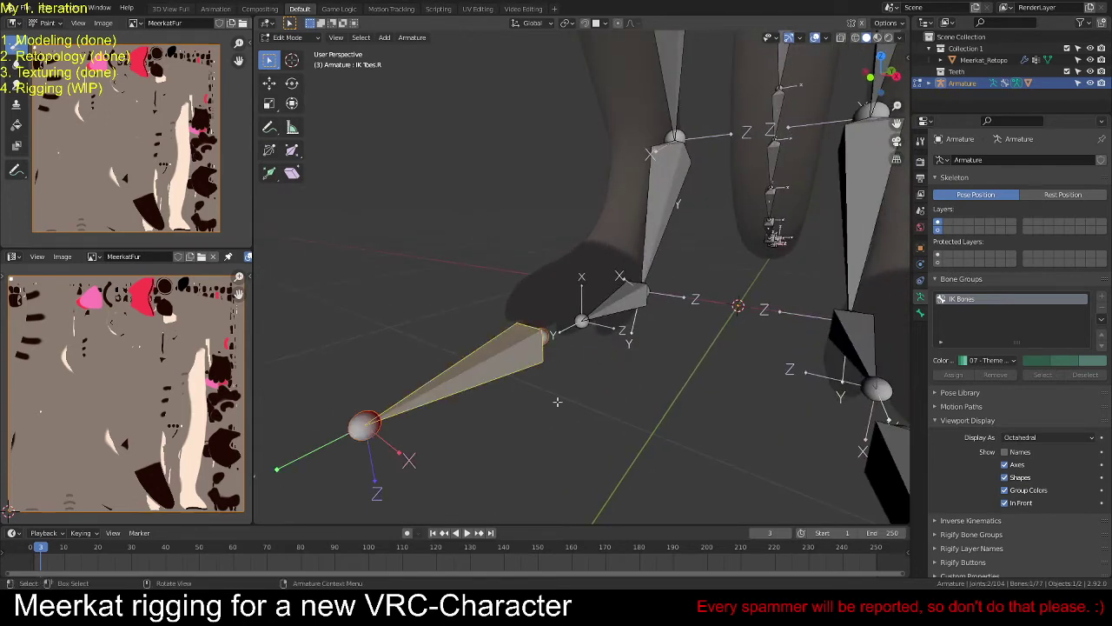
key("shift+n")
left_click(463, 392)
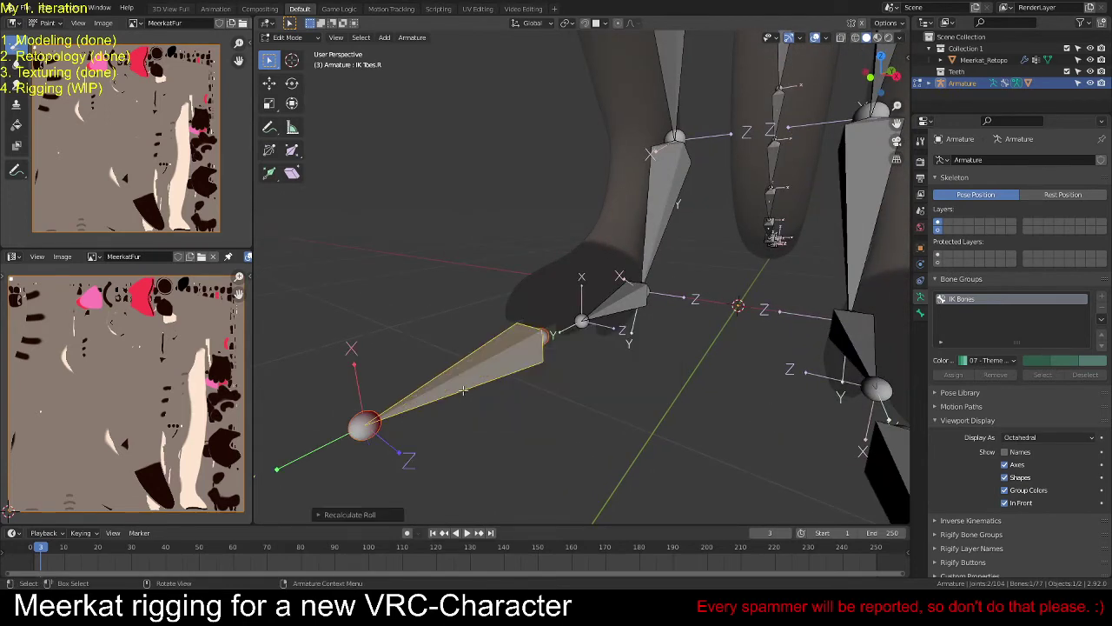
middle_click_drag(573, 413, 621, 423)
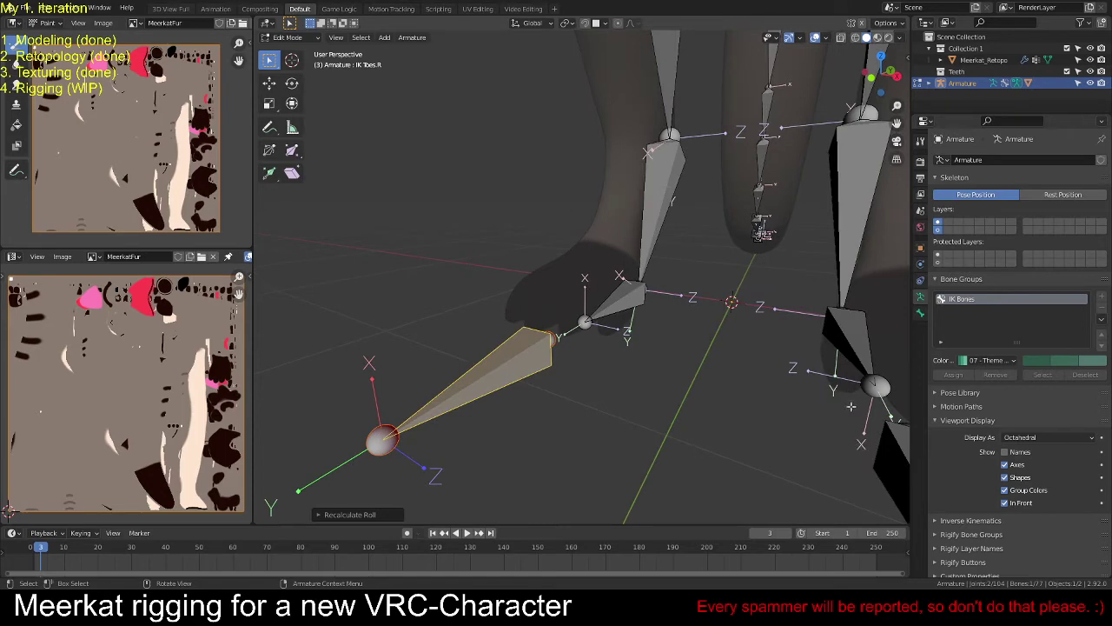
Step: Select IK Toes.L and recalculate its roll to the Global +X Axis
middle_click_drag(888, 371, 535, 368)
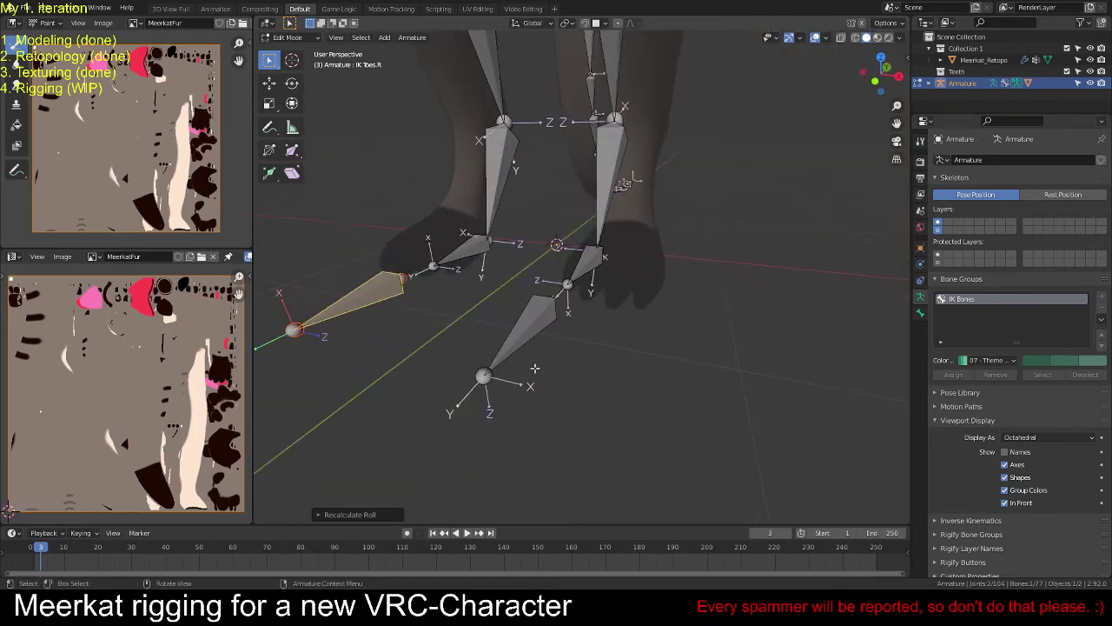
left_click(507, 344)
middle_click_drag(627, 379, 673, 387)
key("shift+n")
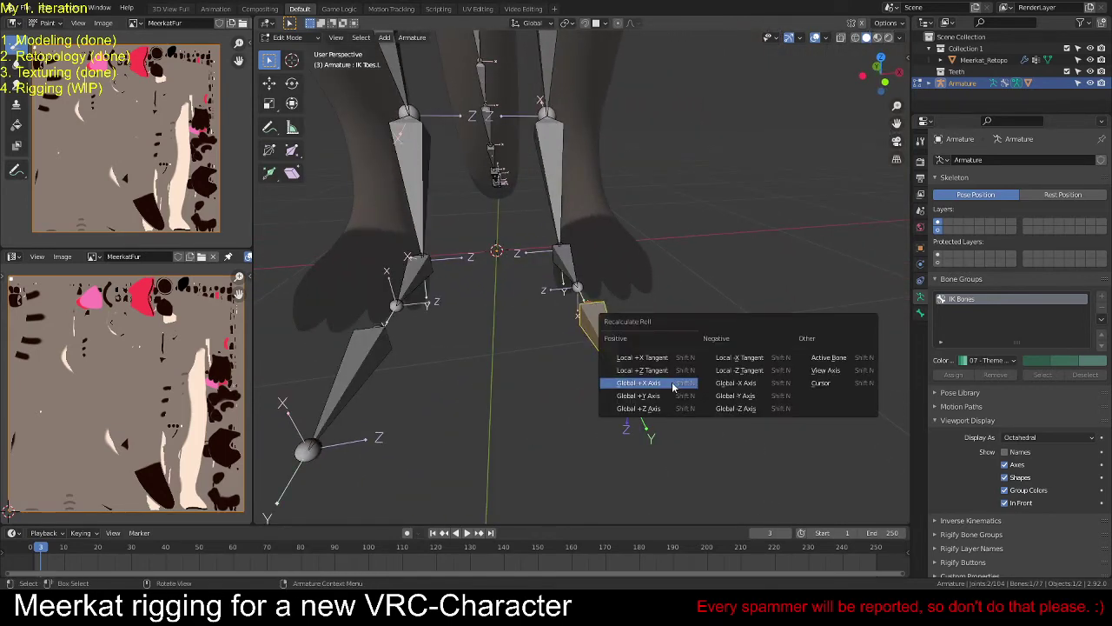
left_click(674, 384)
key("shift+n")
left_click(674, 383)
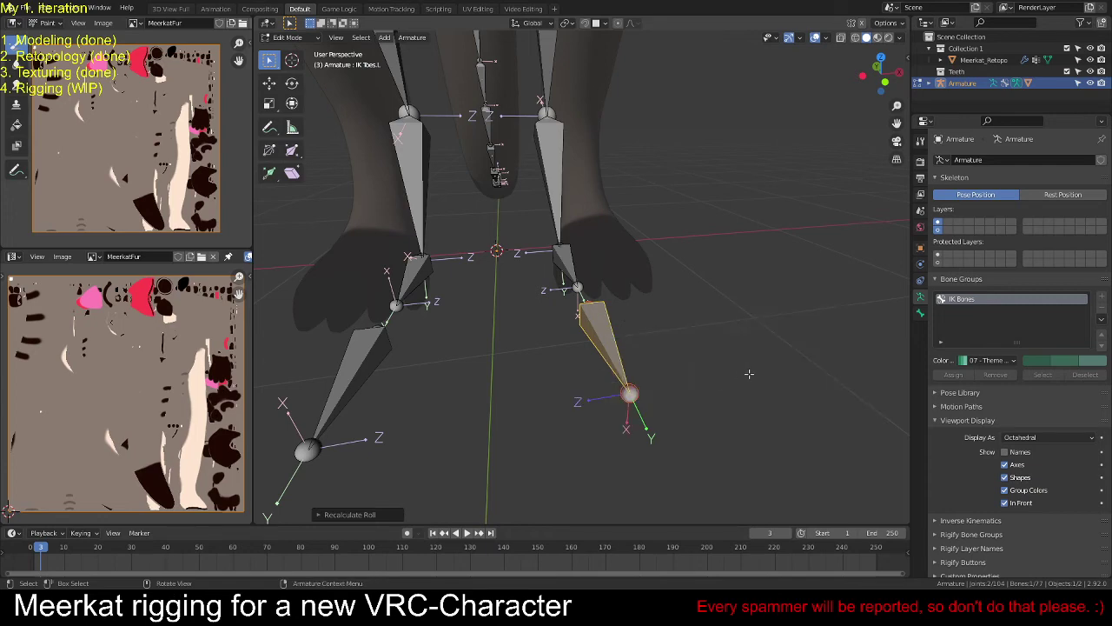
middle_click_drag(749, 373, 686, 329)
Step: Switch the armature to Pose Mode, then hide and reshow the other bone layers
middle_click_drag(650, 285, 635, 335)
scroll(633, 282, "up", 5)
key("ctrl+Tab")
scroll(715, 342, "up", 3)
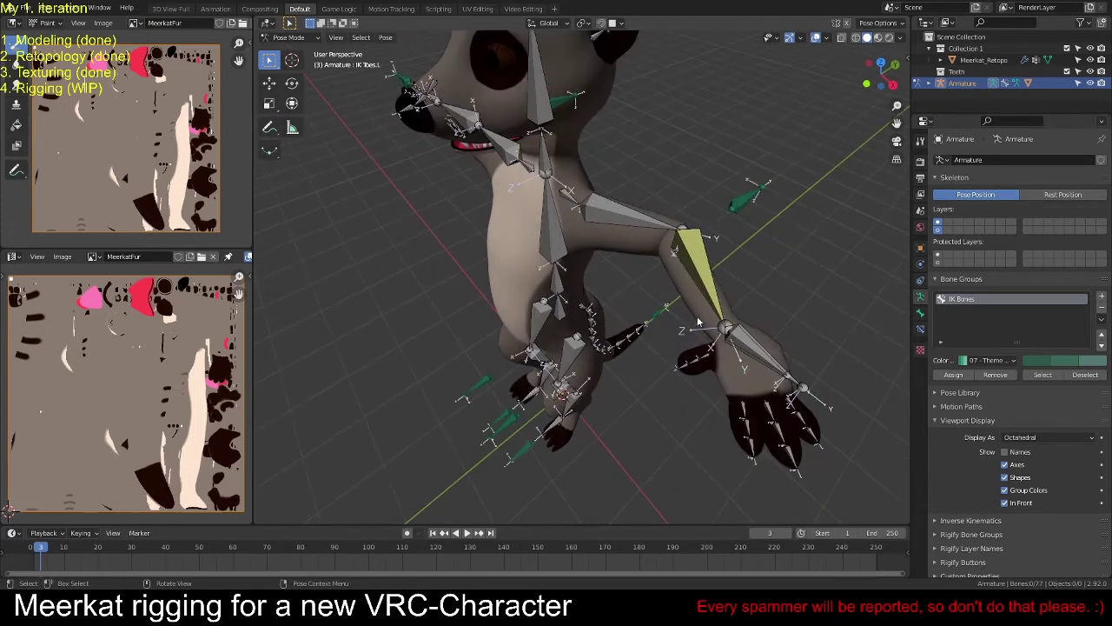
scroll(698, 322, "down", 4)
left_click(939, 226)
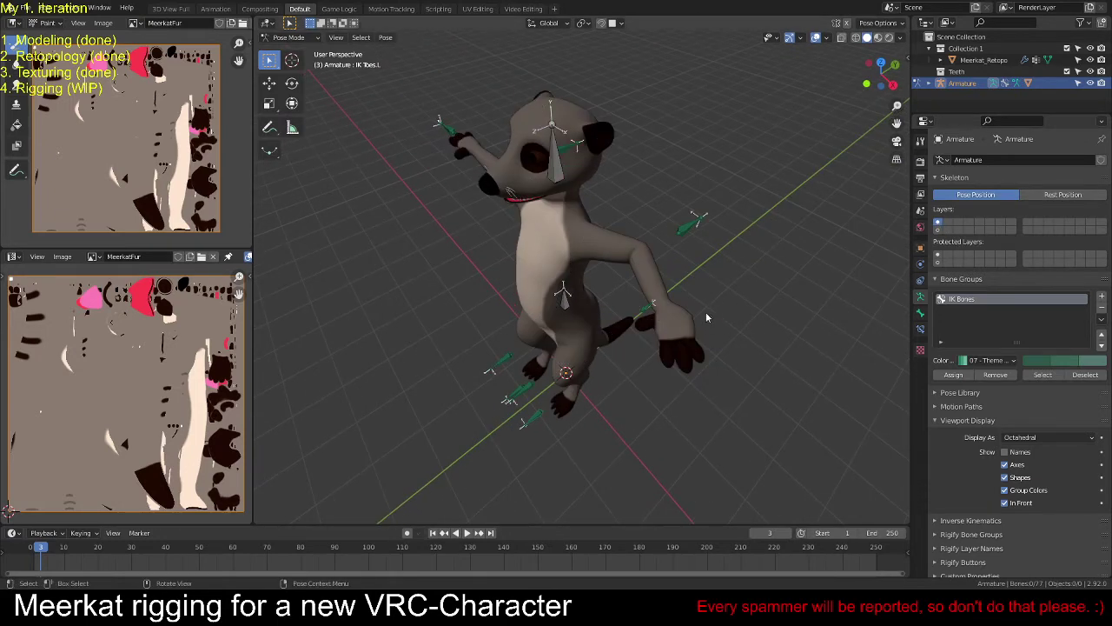
middle_click_drag(669, 300, 786, 265)
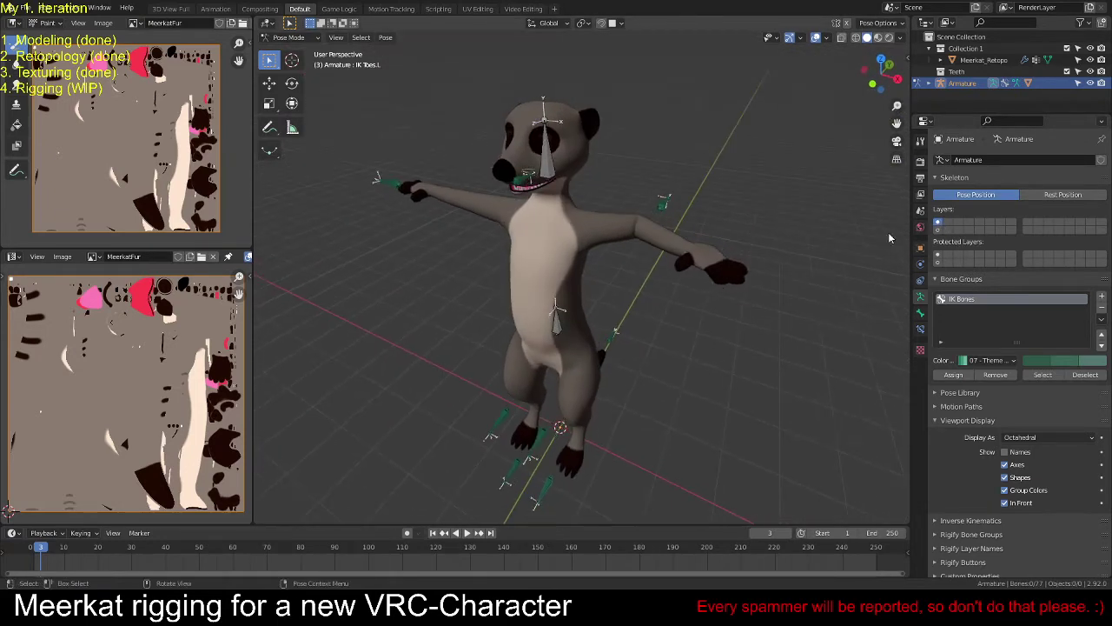
left_click(939, 231)
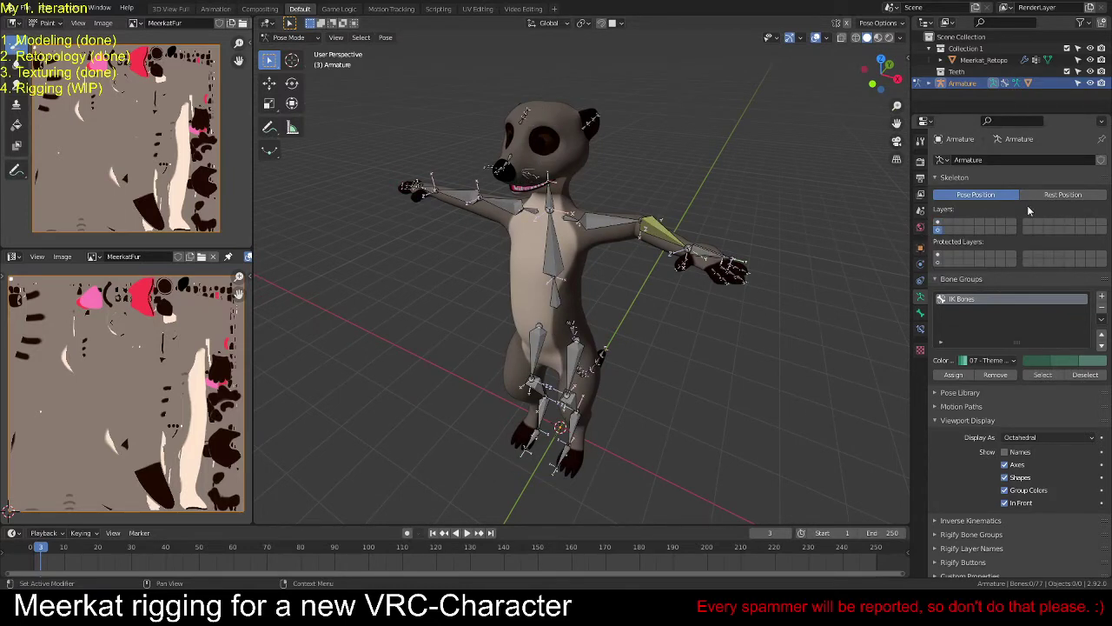
Step: Put the armature in Rest Position and move the selected bone to a bone layer
left_click(1063, 194)
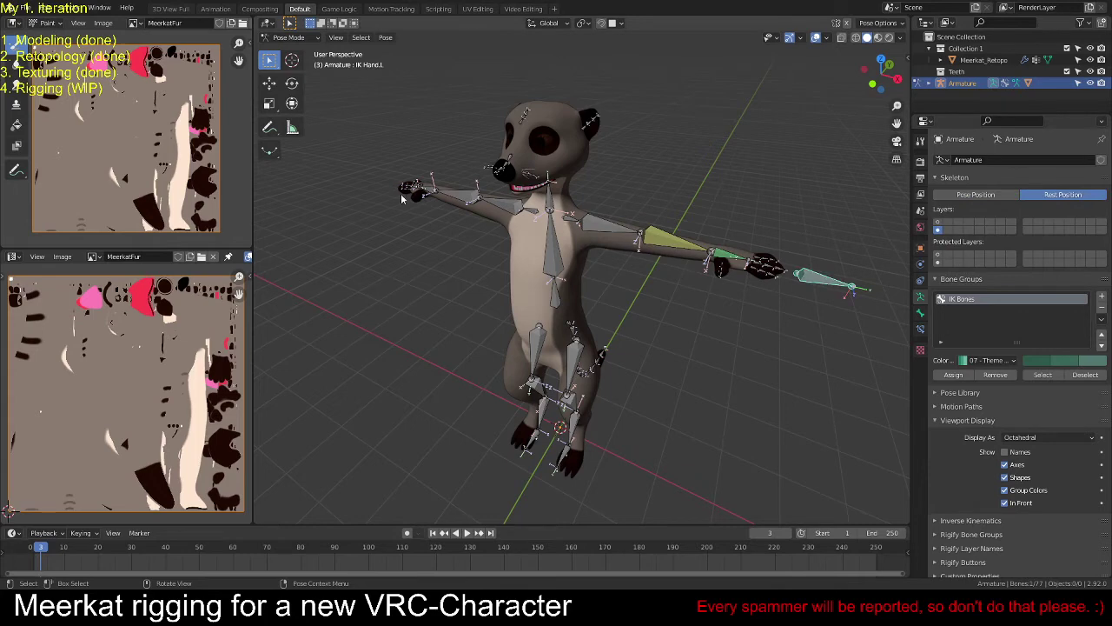
middle_click_drag(502, 296, 565, 300)
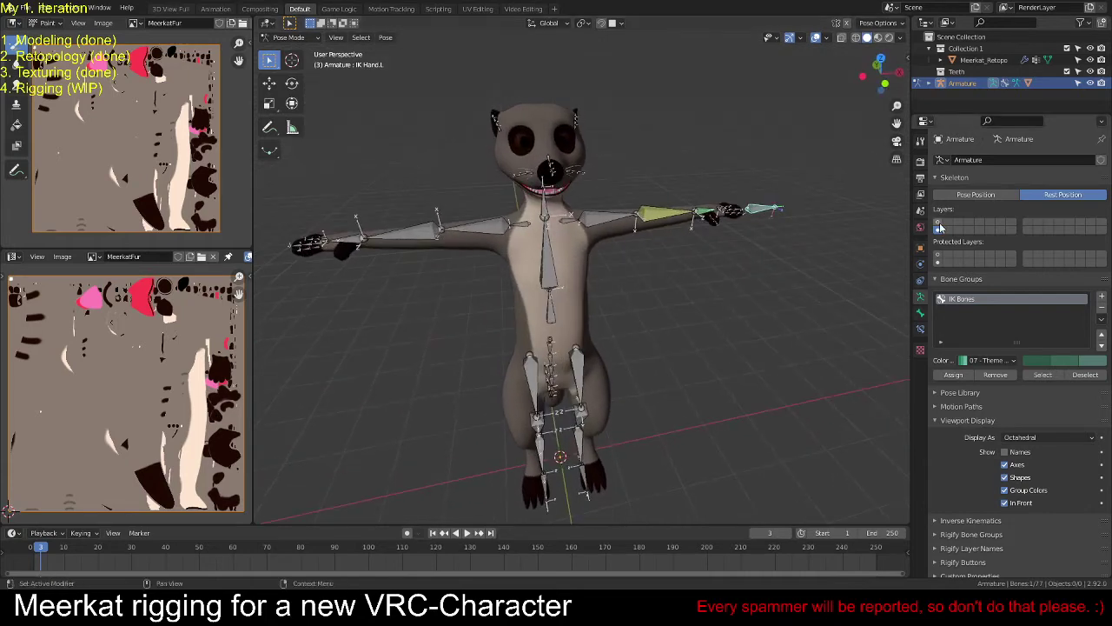
middle_click_drag(695, 267, 379, 177)
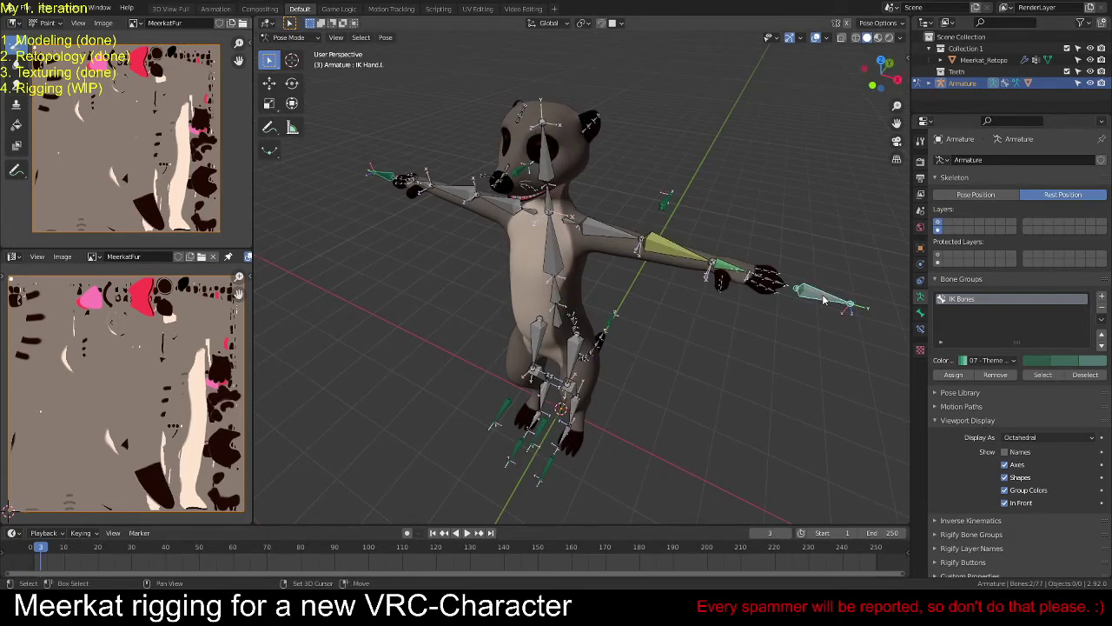
key("m")
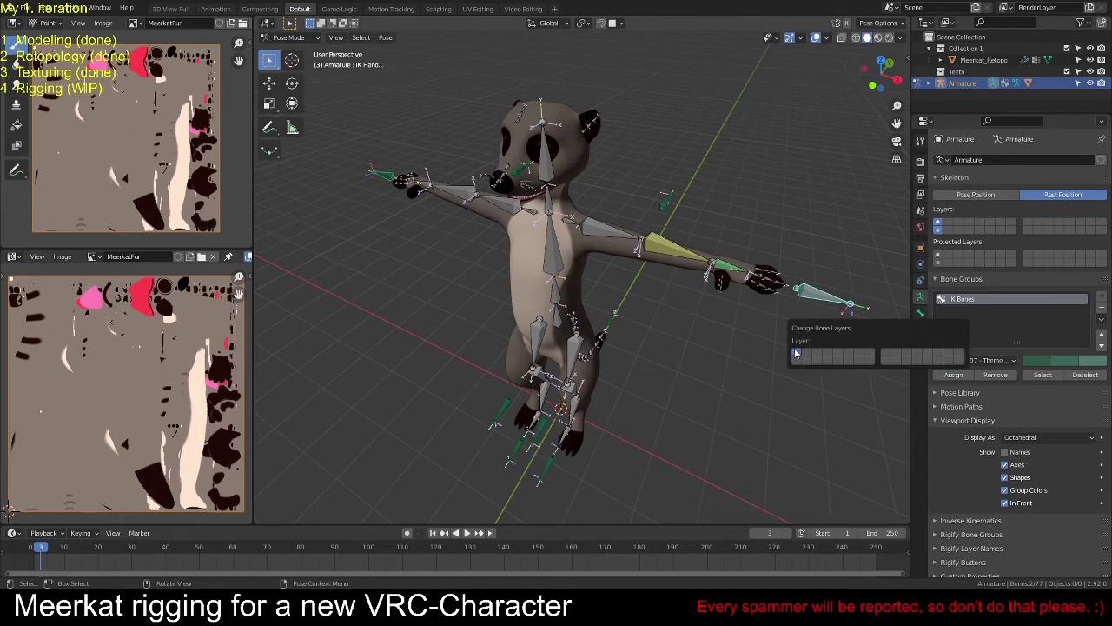
left_click(796, 352)
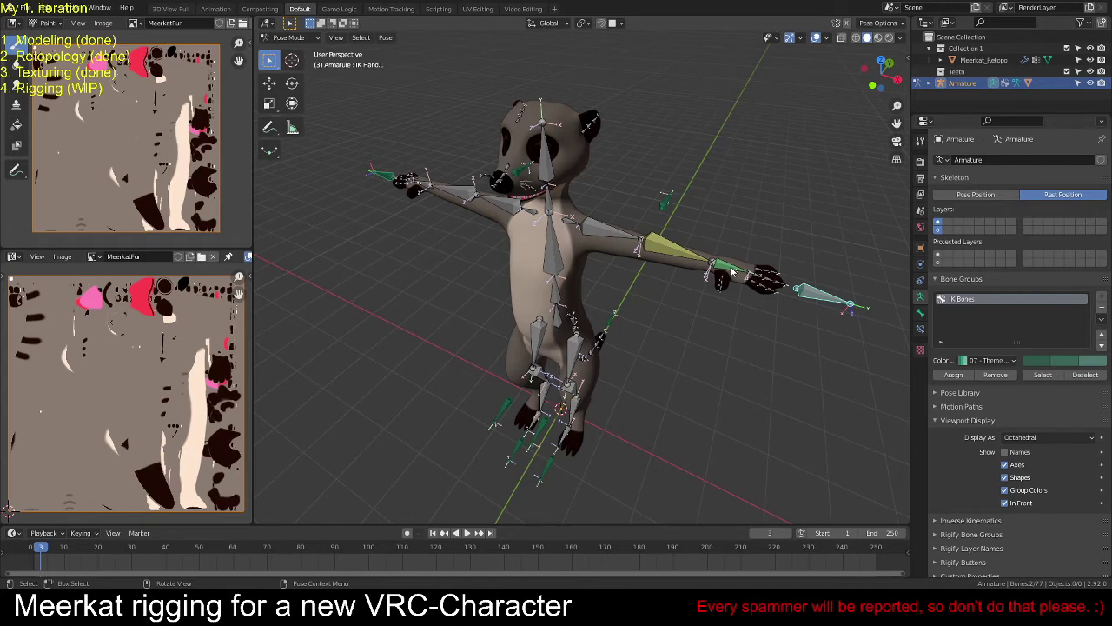
Step: Hide the deform bone layer so only IK bones show, then return to Pose Position
left_click(938, 230, "shift")
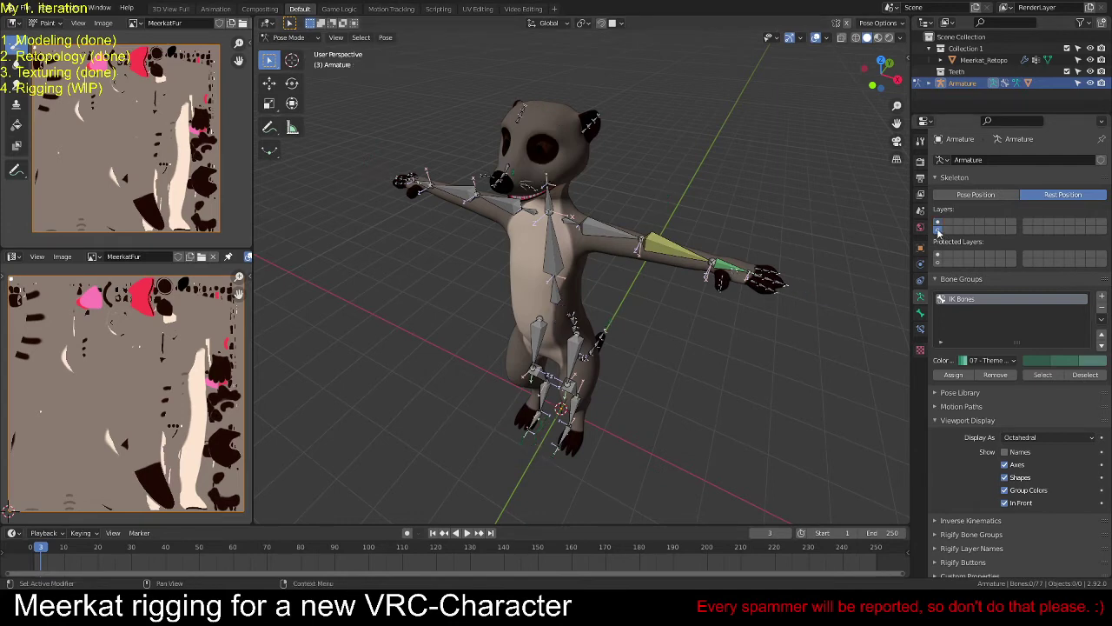
left_click(939, 225)
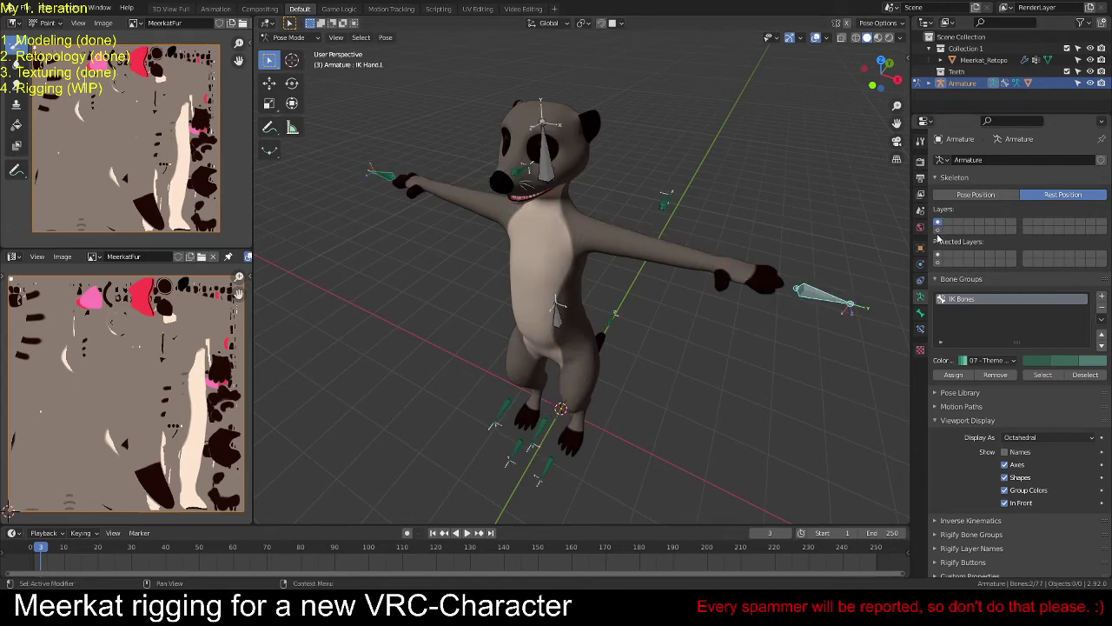
left_click(937, 226, "shift")
left_click(939, 225)
left_click(937, 230, "shift")
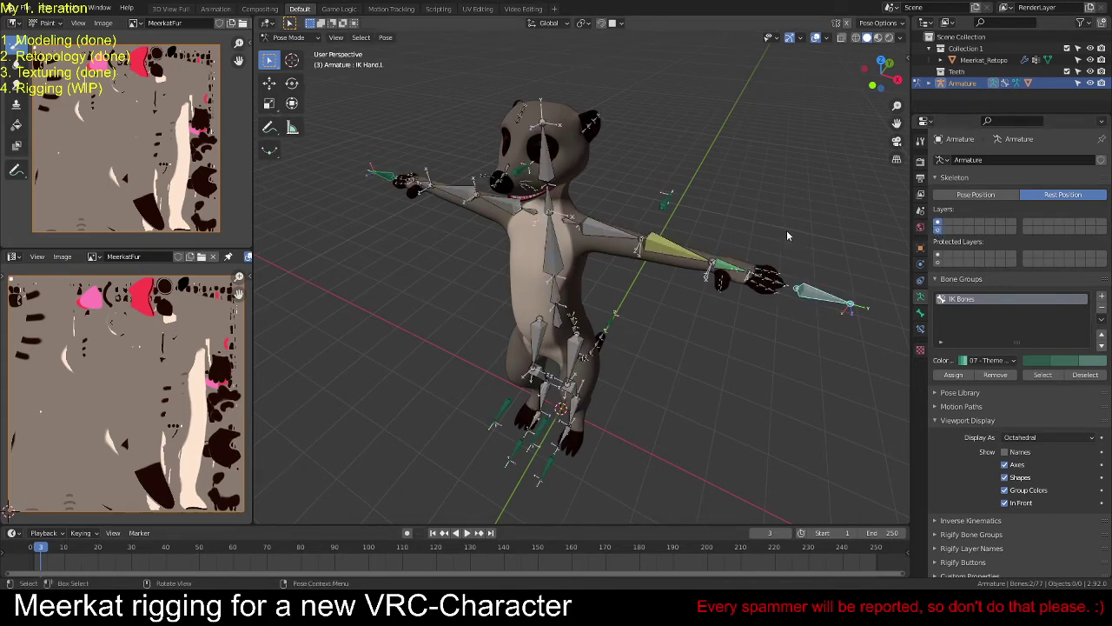
middle_click_drag(786, 230, 804, 307)
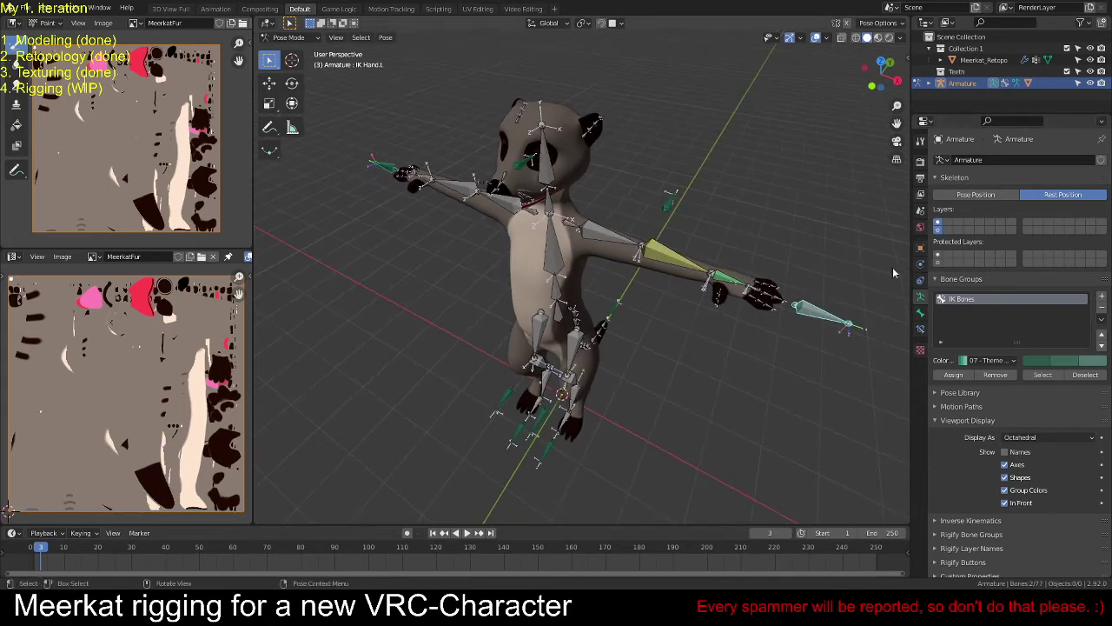
left_click(939, 225)
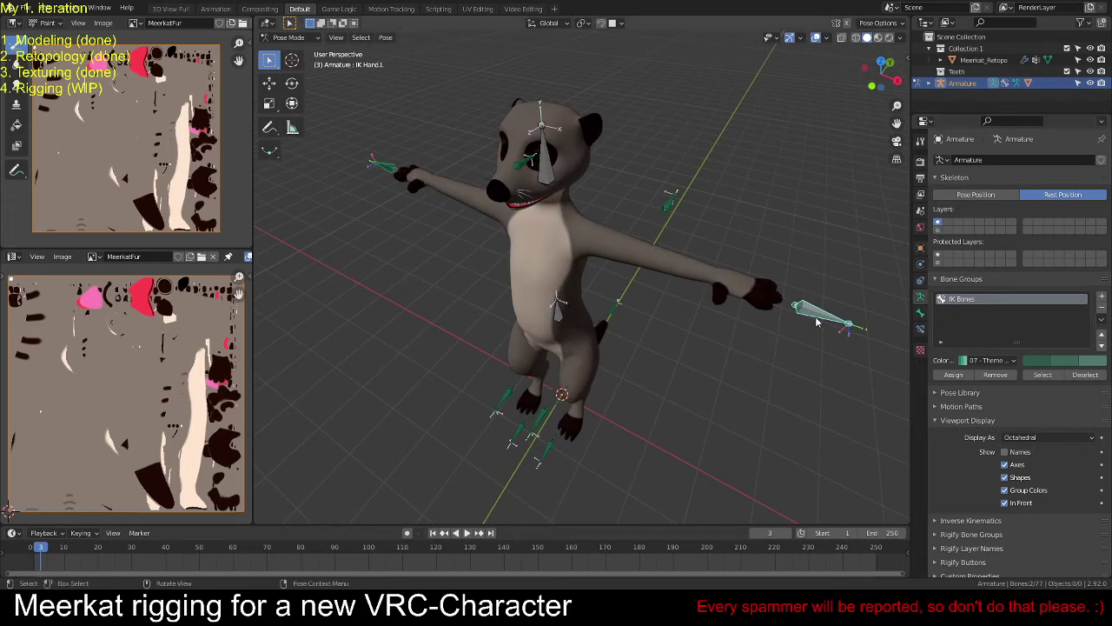
key("g")
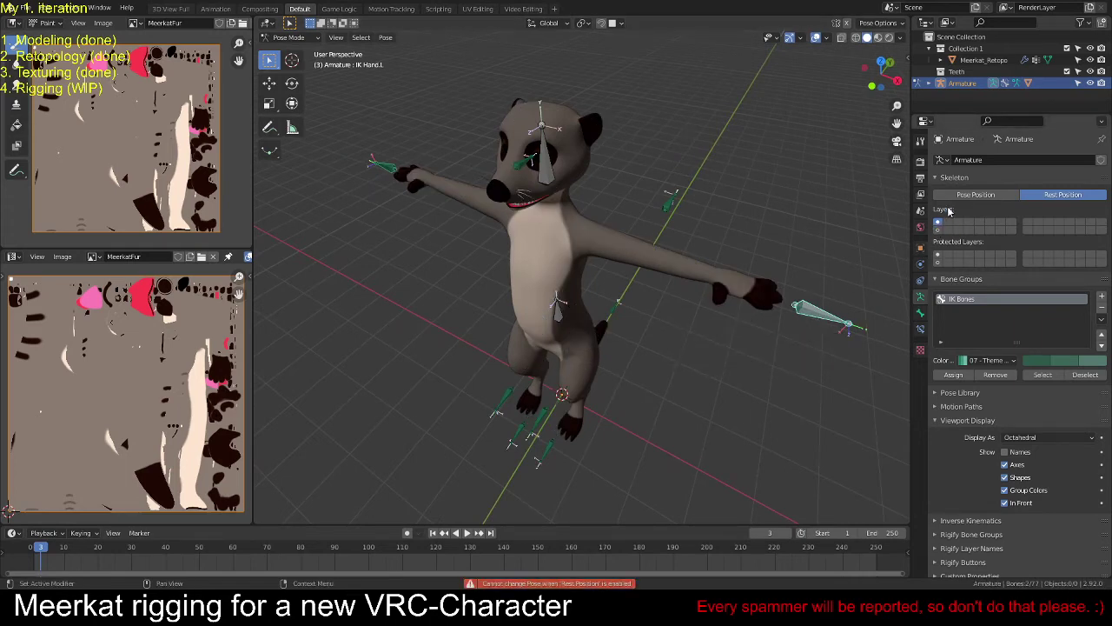
left_click(976, 194)
Step: Test-rotate the IK hand bone twice, cancel a third rotation, then enter Edit Mode
middle_click_drag(824, 324, 771, 317)
key("r")
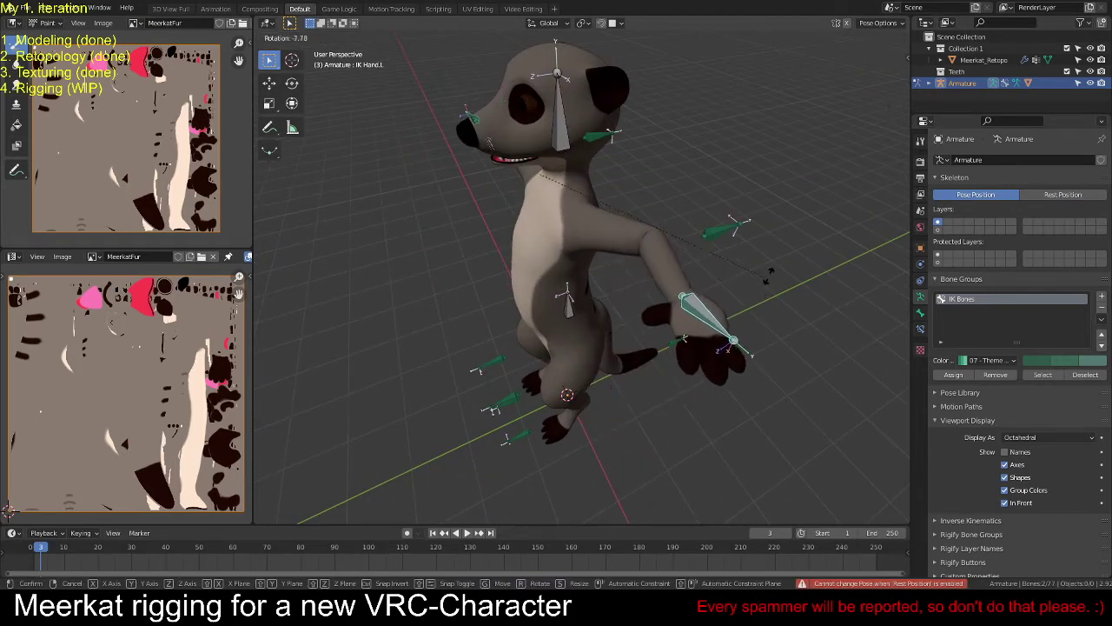
left_click(755, 321)
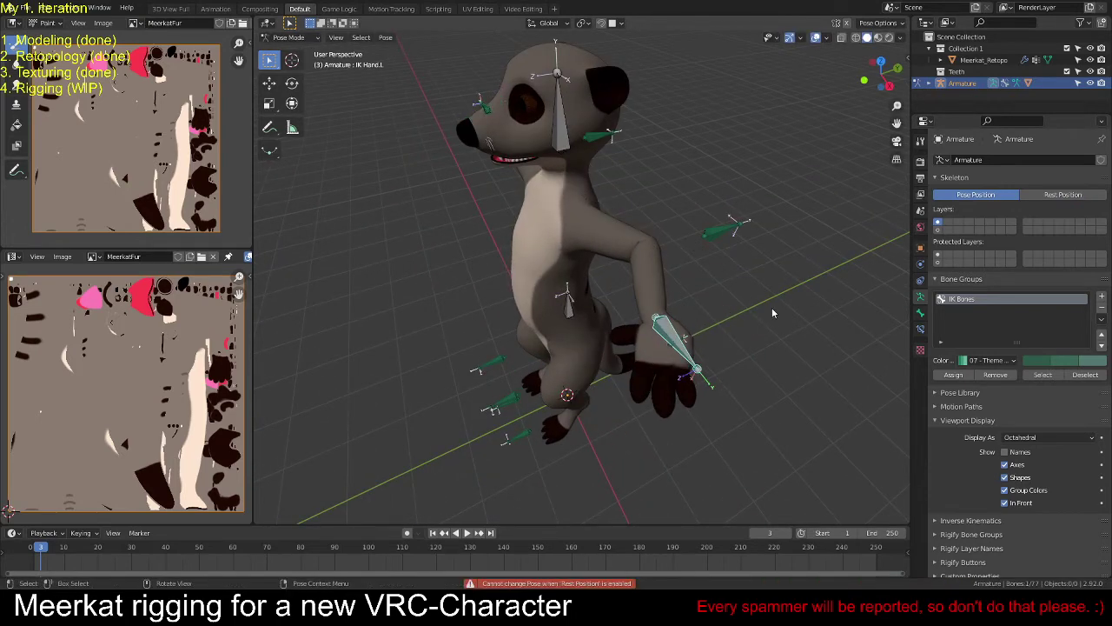
key("r")
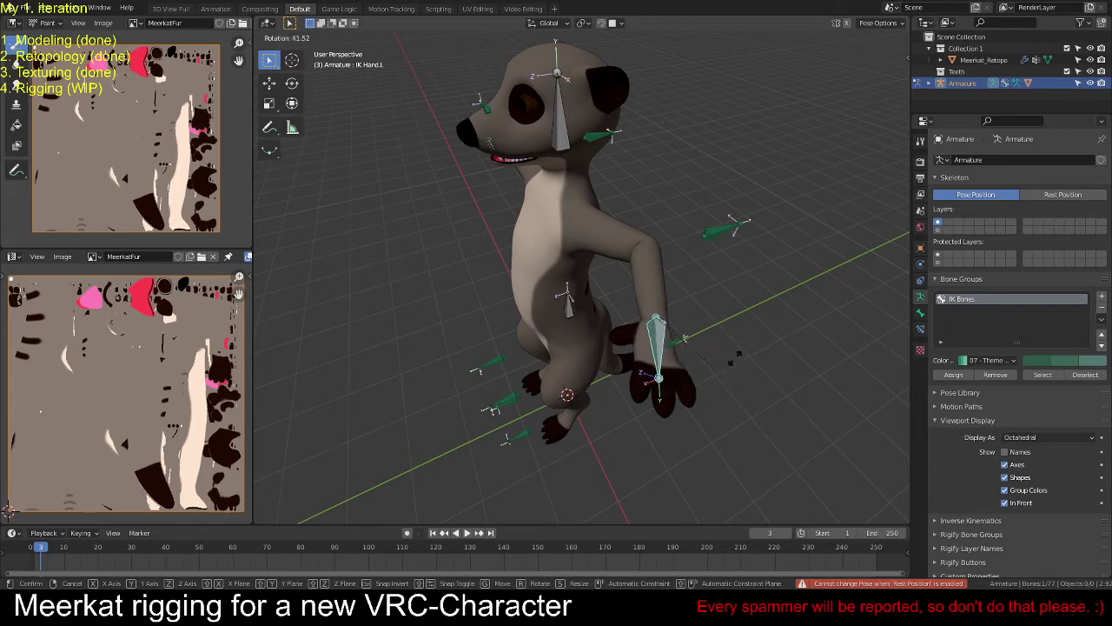
left_click(732, 358)
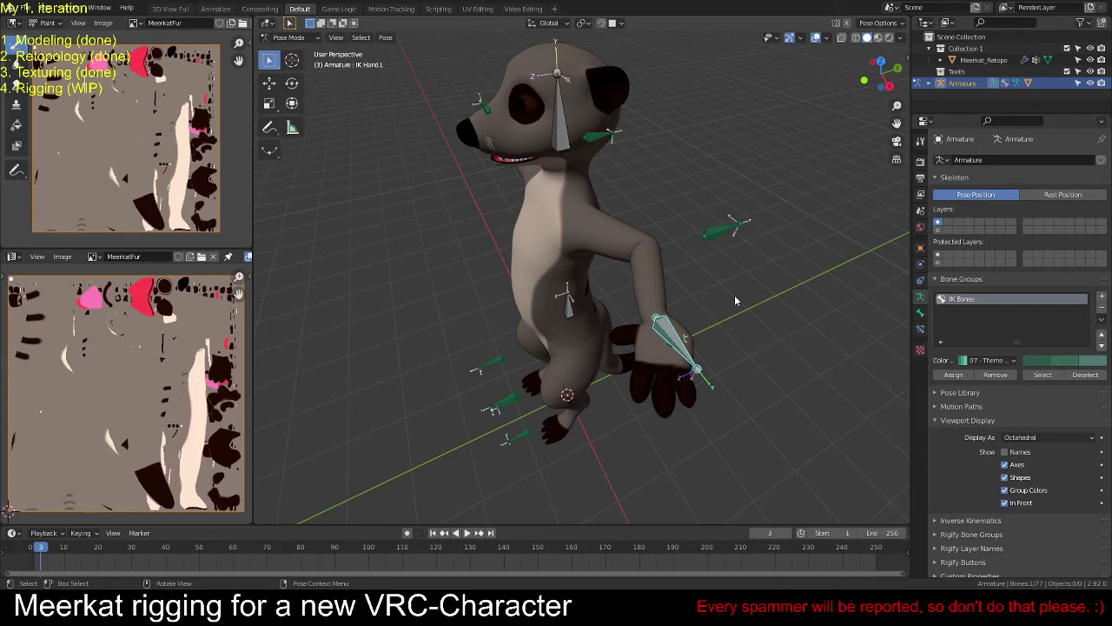
key("r")
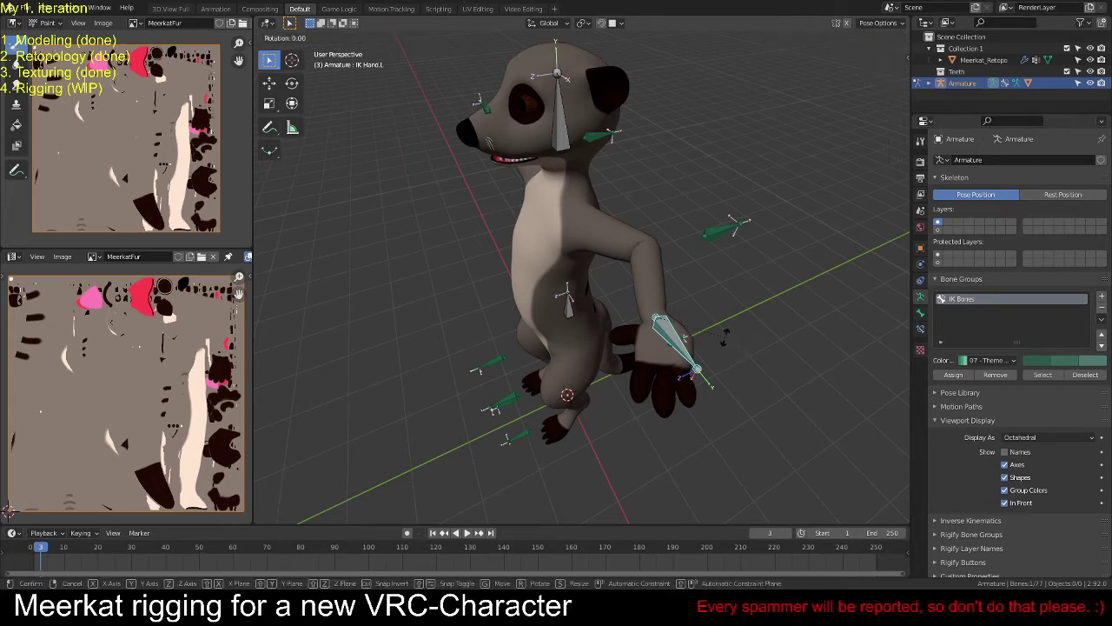
right_click(727, 322)
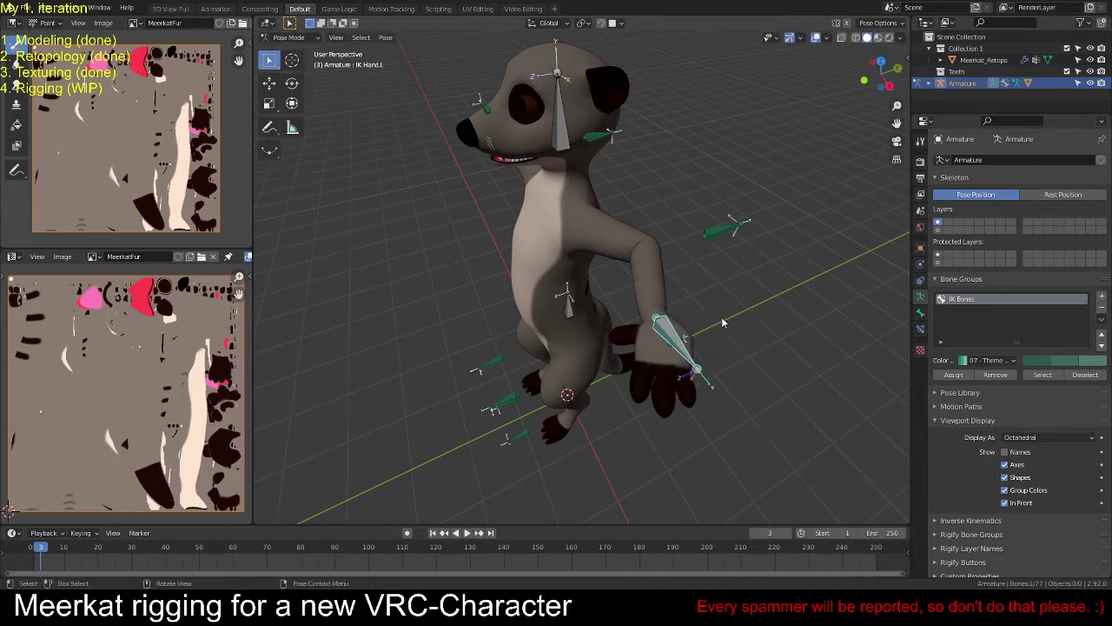
key("Tab")
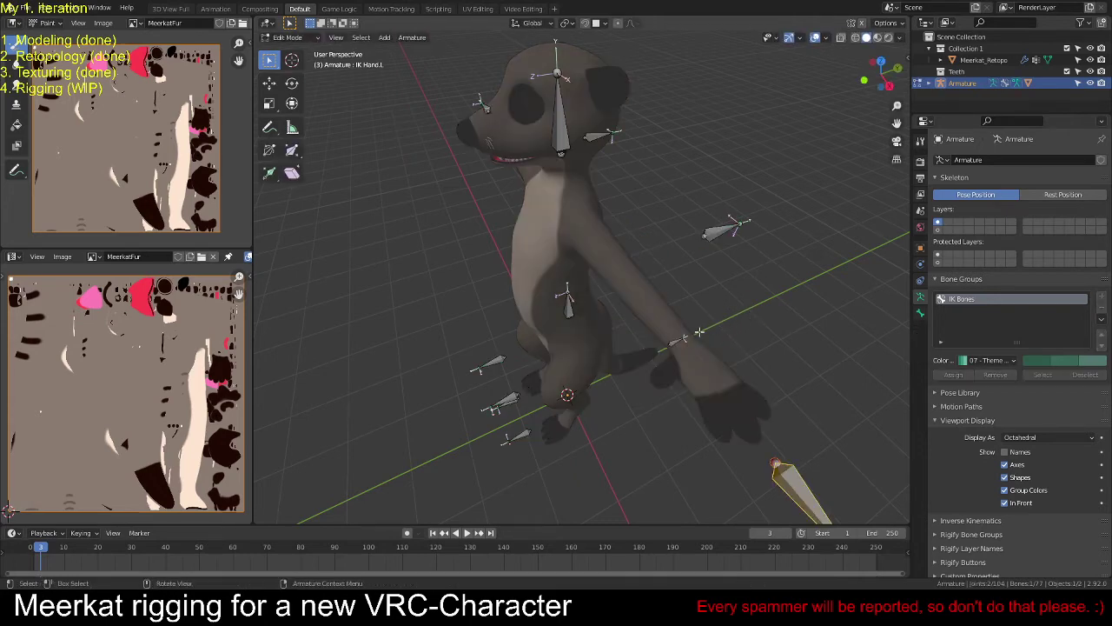
Step: Show all bone layers and change FingerIndex.L's parent from LowerArm.L to Hand.L
left_click(938, 229, "shift")
middle_click(732, 405, "alt")
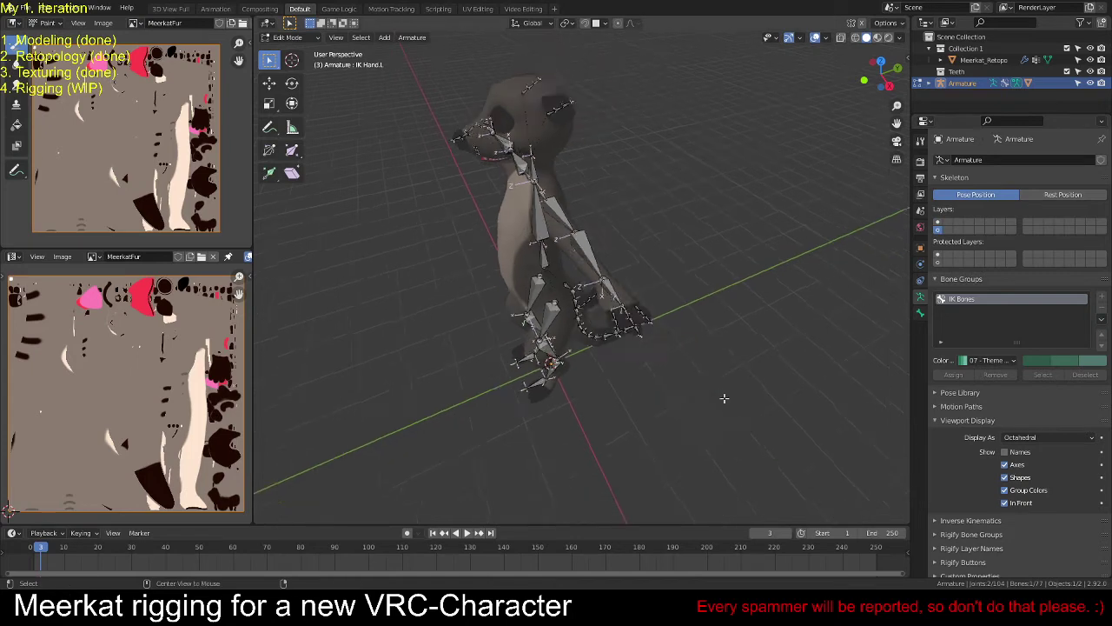
scroll(723, 397, "up", 5)
middle_click_drag(723, 398, 603, 316)
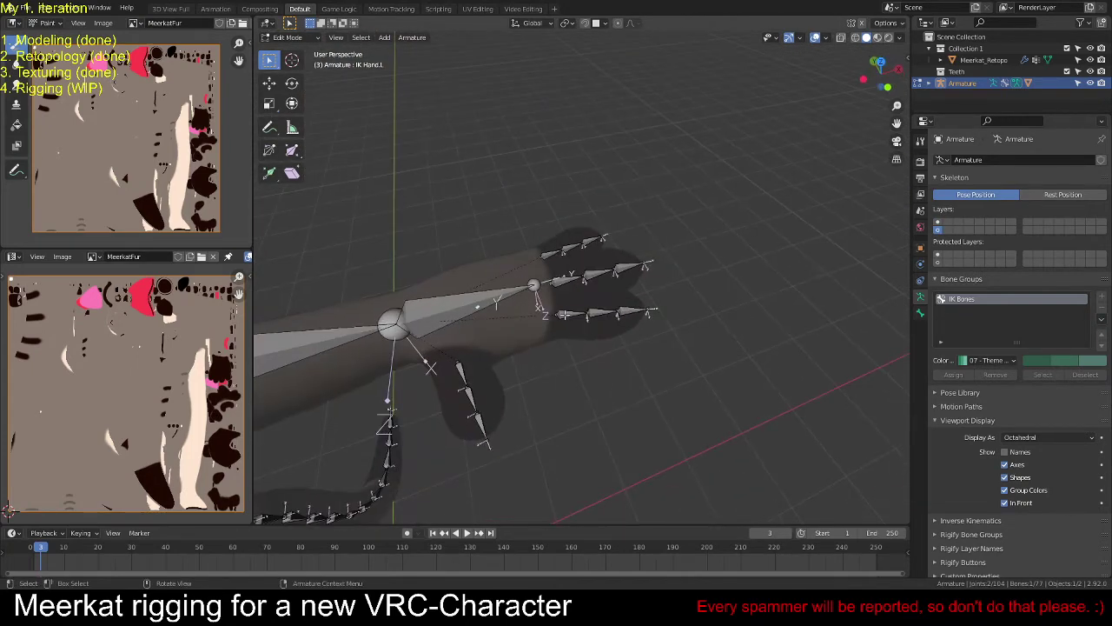
left_click(563, 315)
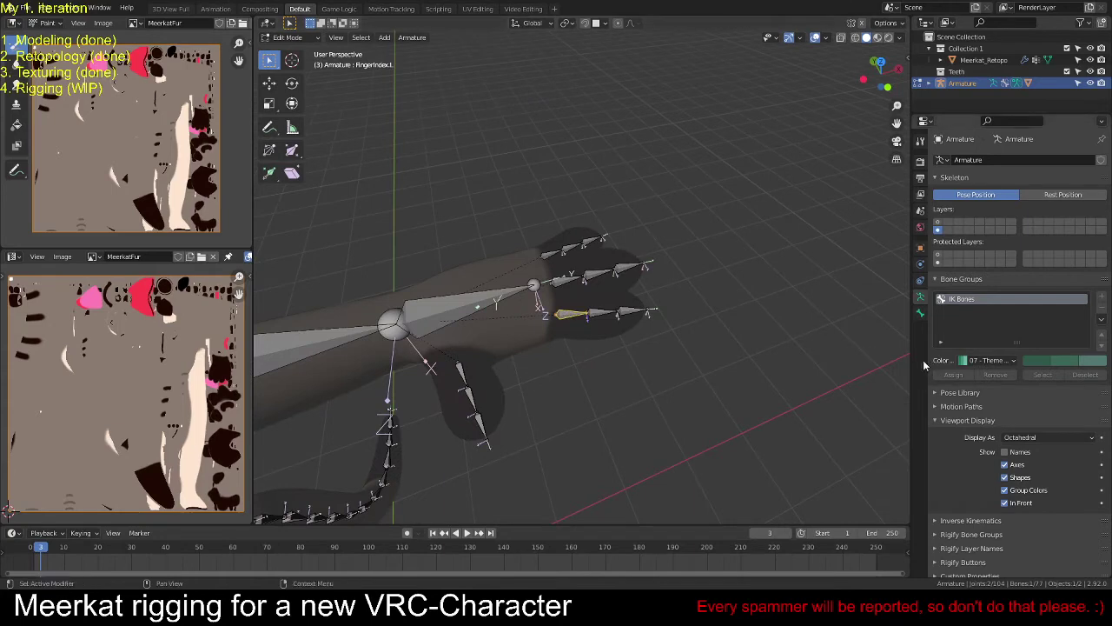
left_click(919, 316)
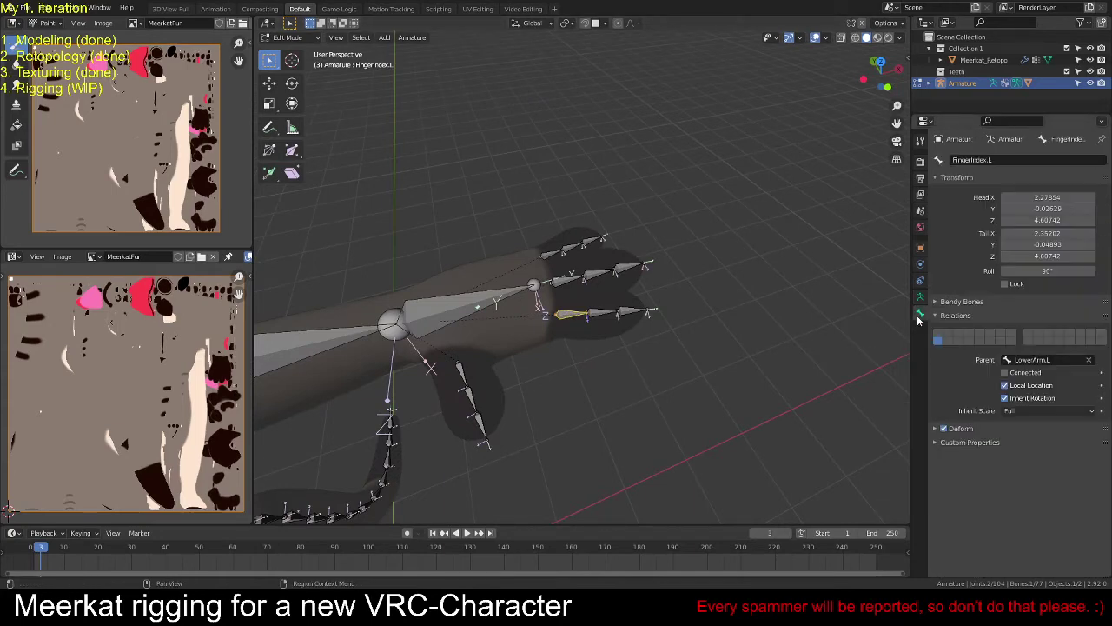
left_click(494, 297)
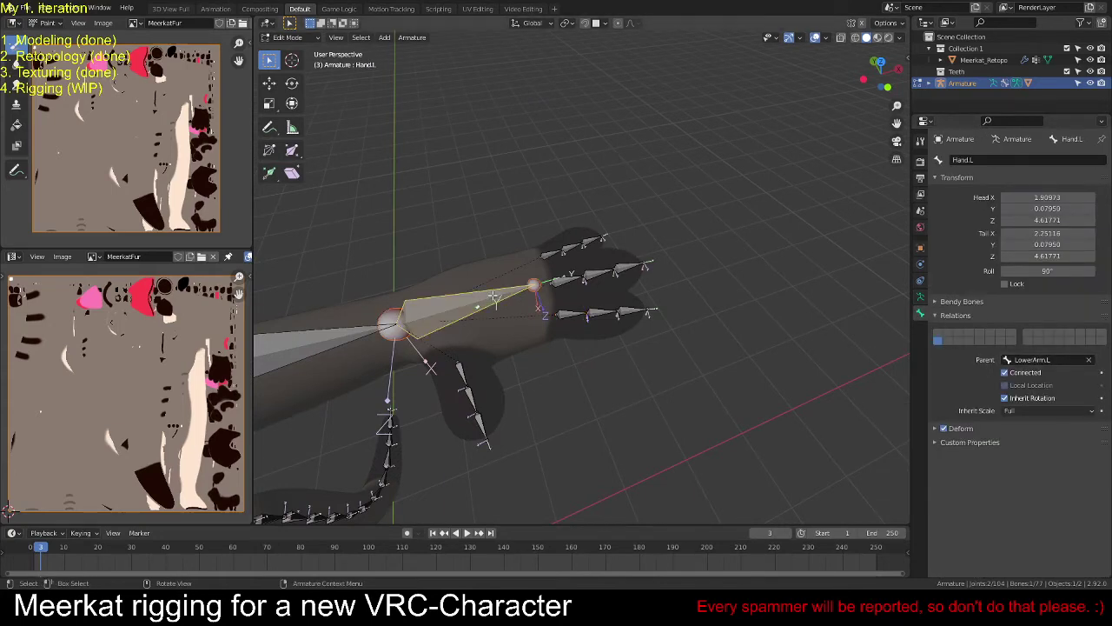
left_click(565, 314)
left_click(1033, 359)
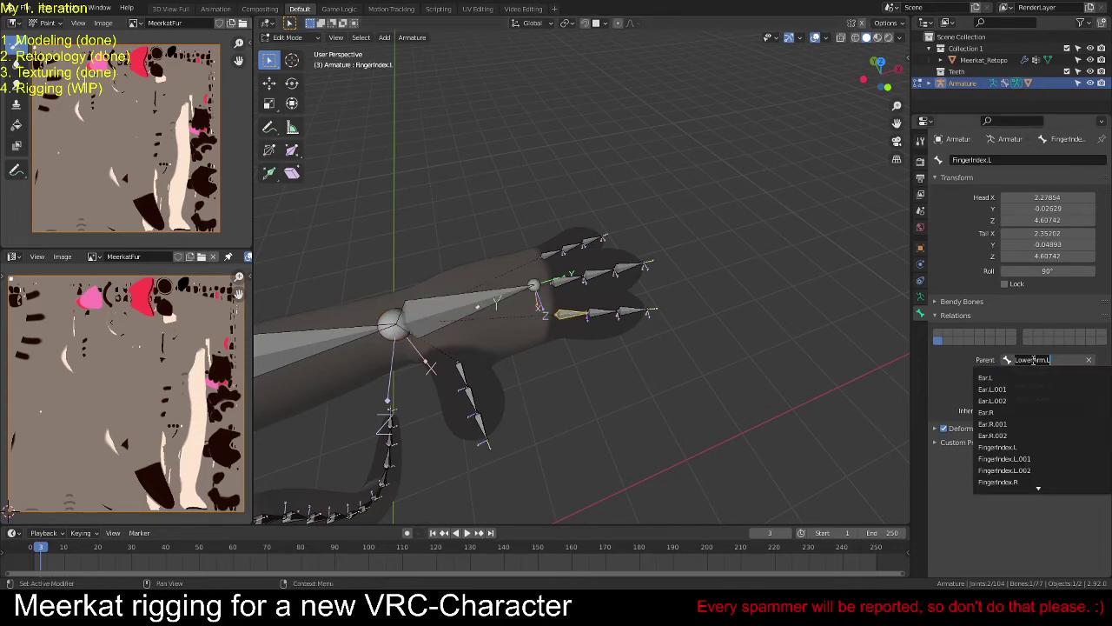
type("hand")
key("Return")
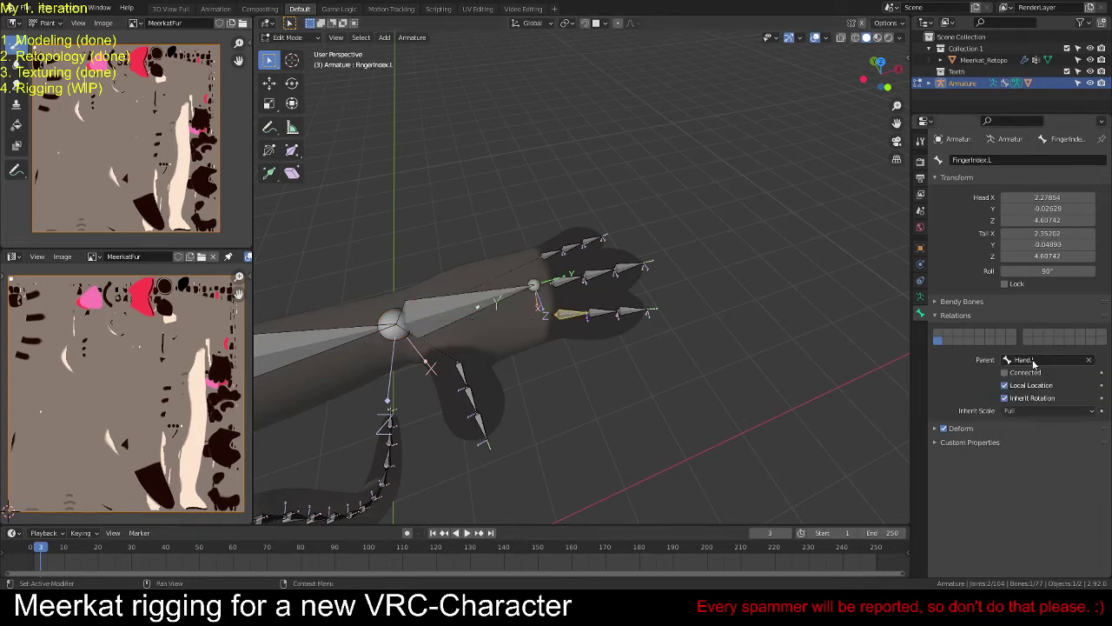
Step: Check that the left thumb, middle and pinkie finger bones are parented to Hand.L
left_click(462, 369)
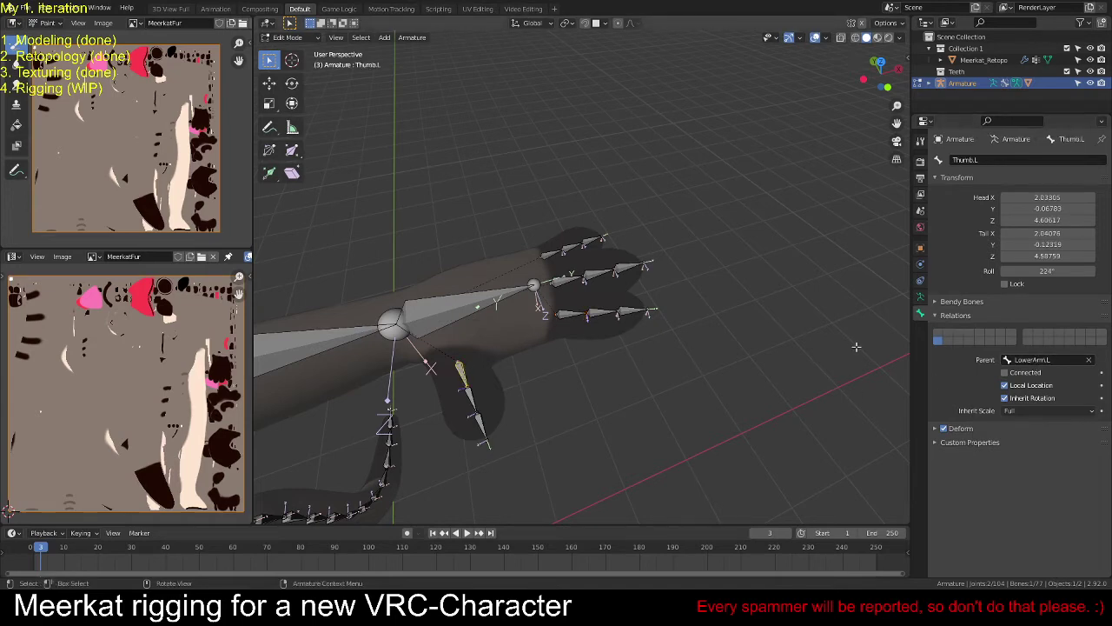
left_click(572, 280)
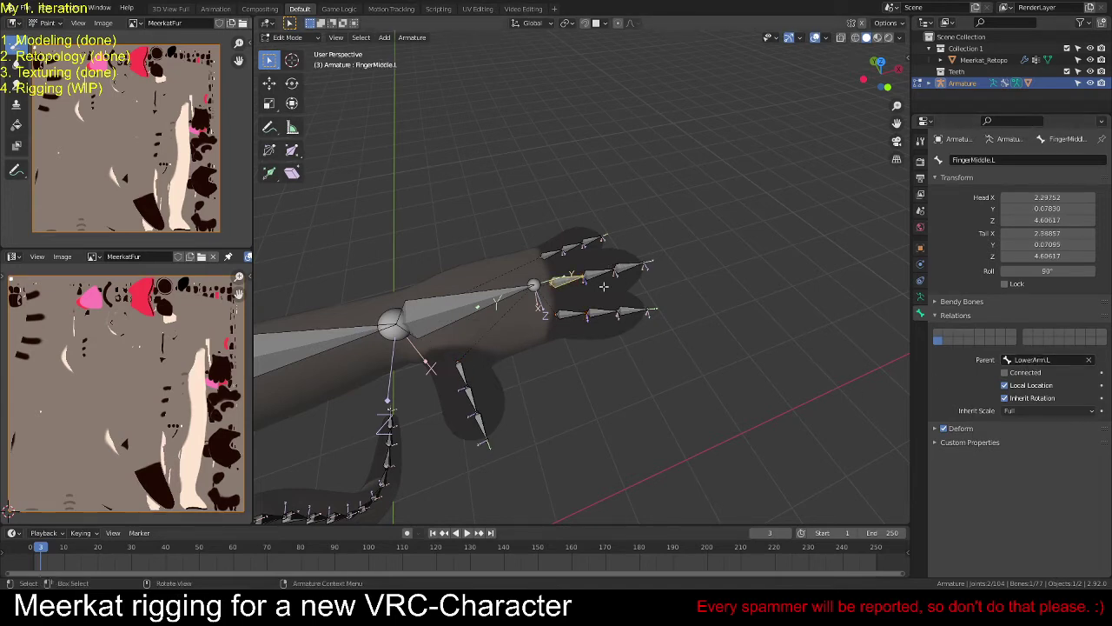
left_click(563, 254)
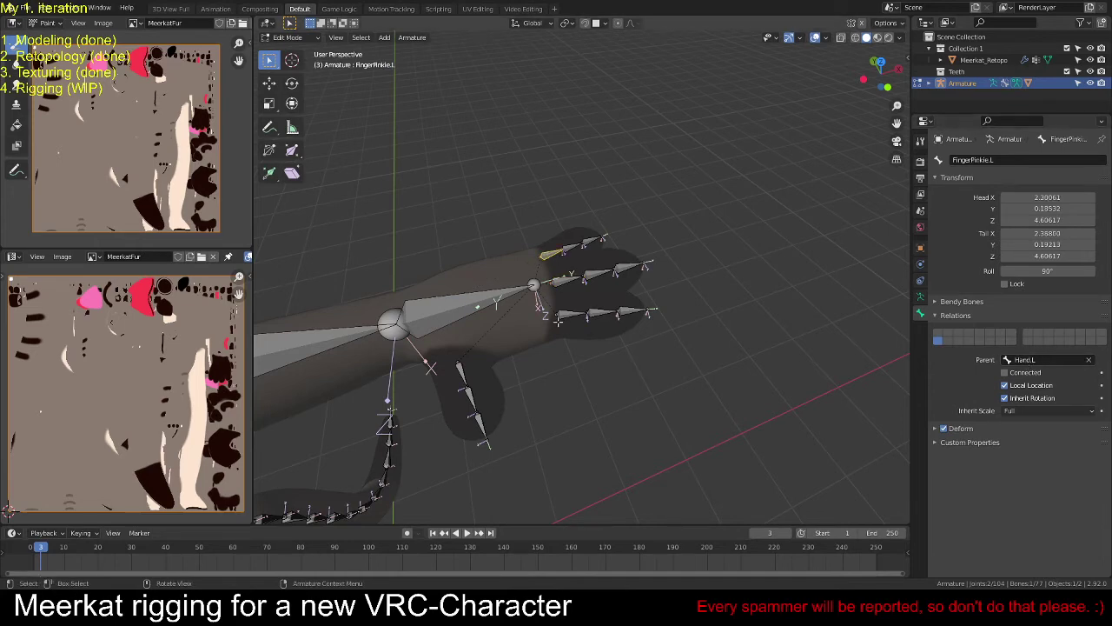
scroll(634, 337, "down", 10)
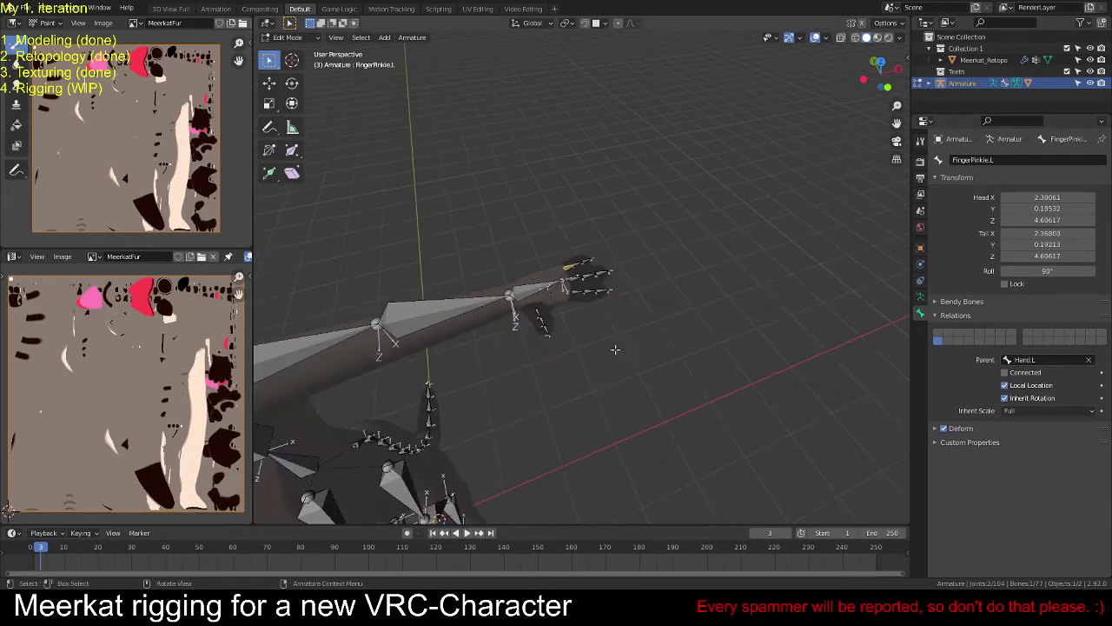
scroll(432, 320, "up", 5)
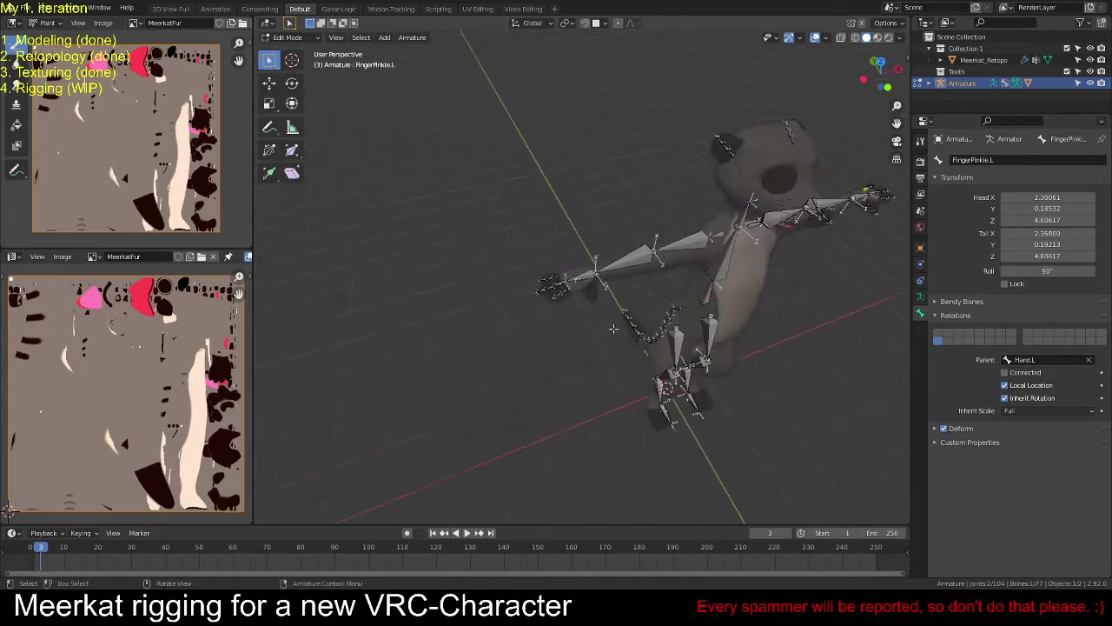
middle_click_drag(432, 320, 648, 204)
scroll(595, 330, "down", 5)
scroll(847, 242, "up", 6)
Step: Symmetrize the selected left finger chains onto the right hand
left_click(627, 282)
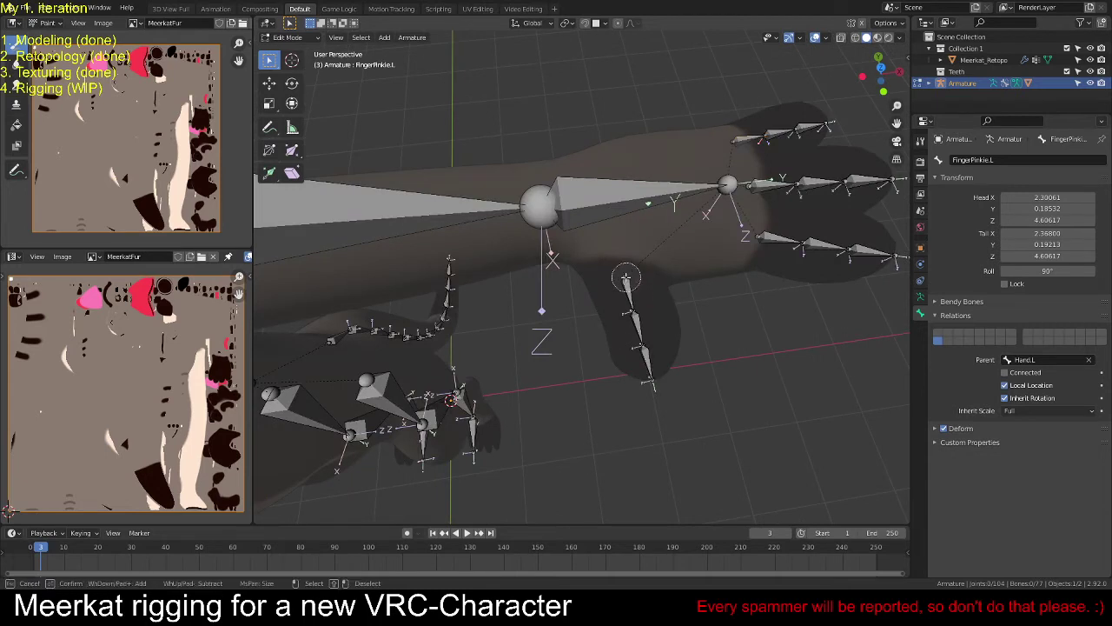
left_click(654, 378, "ctrl")
key("F3")
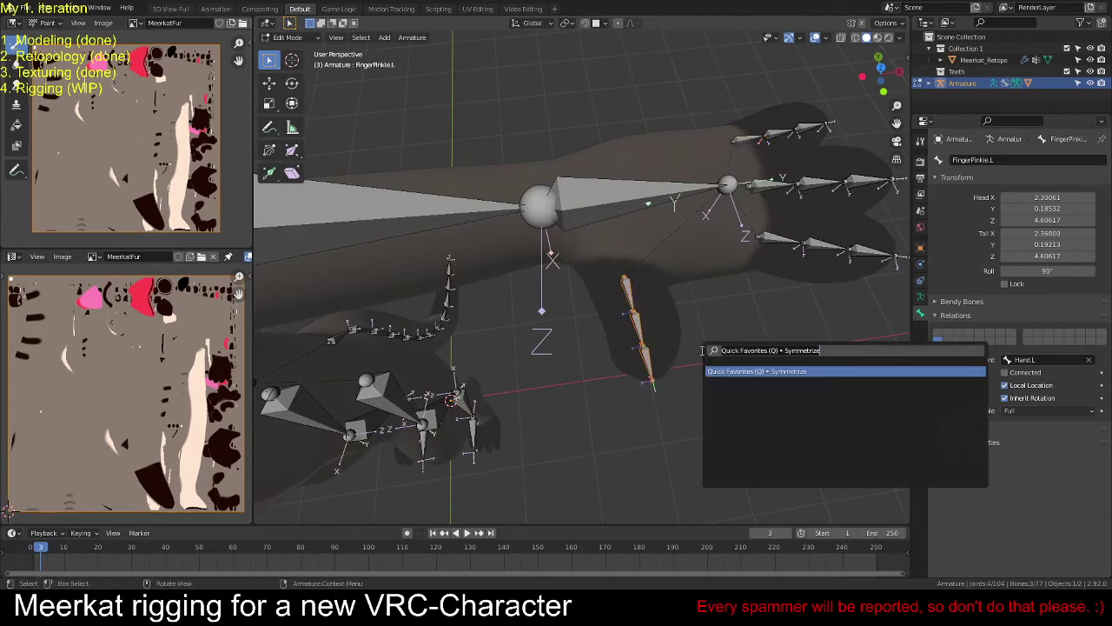
key("Return")
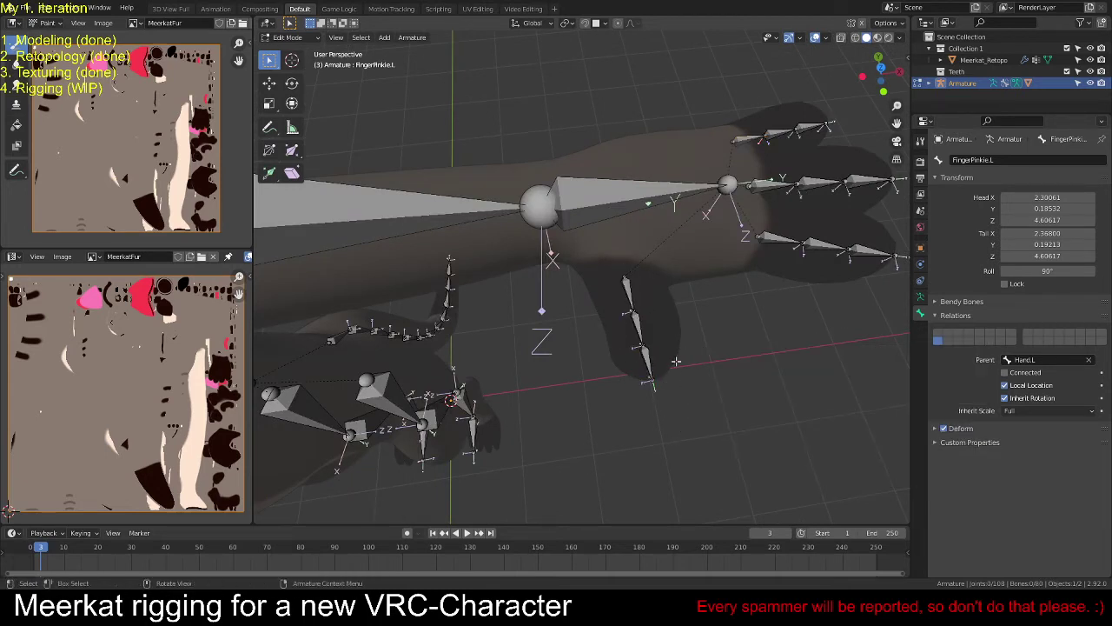
scroll(483, 331, "down", 8)
scroll(413, 301, "up", 8)
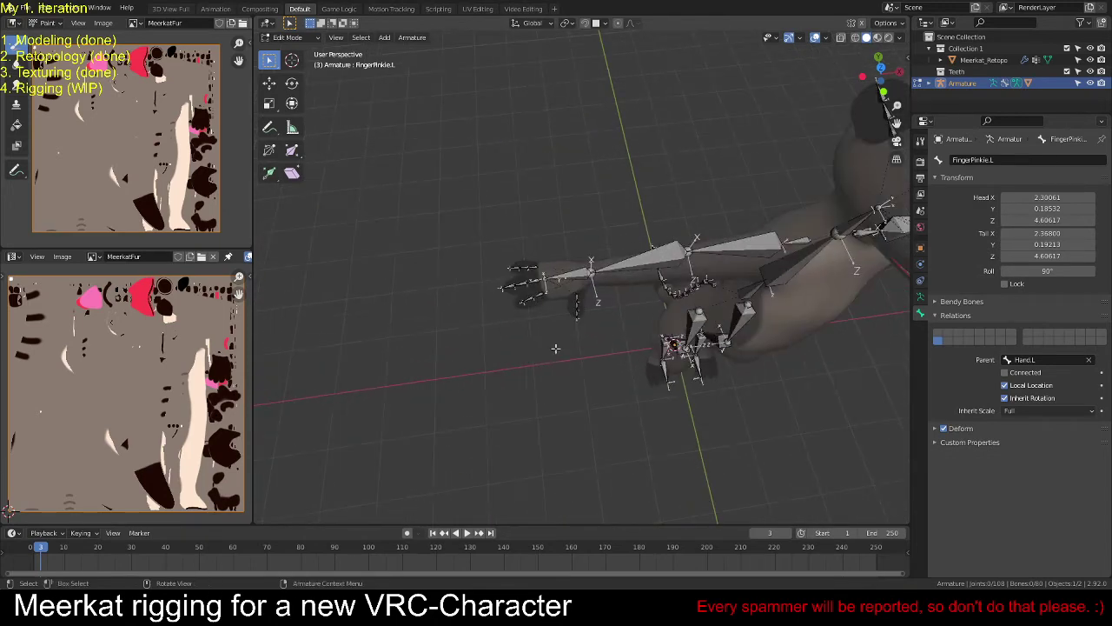
middle_click_drag(413, 300, 598, 317)
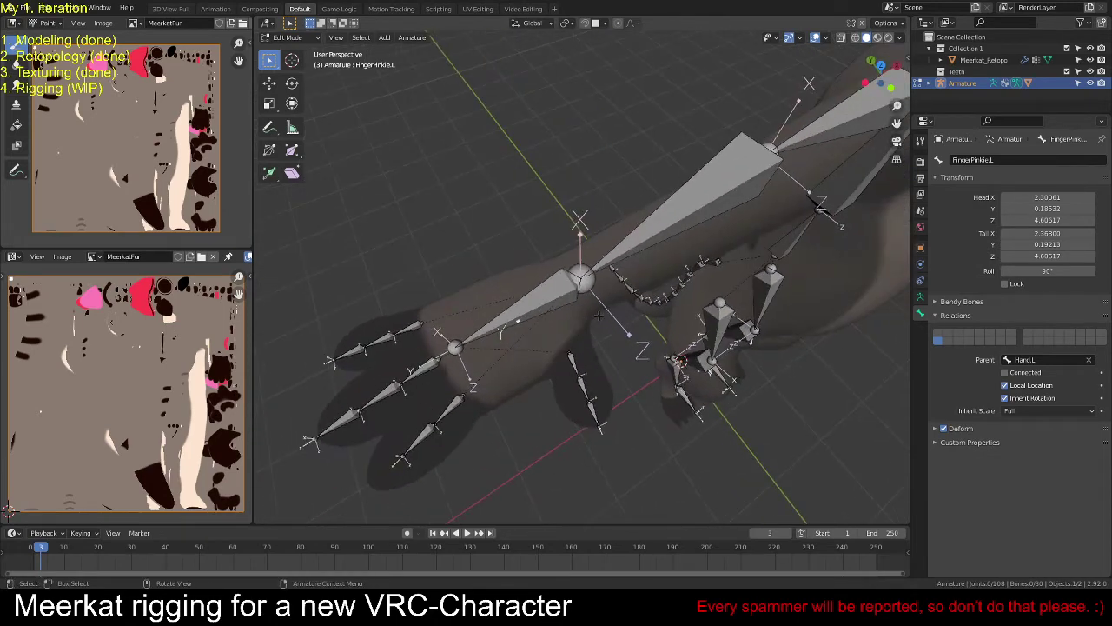
Step: Set FingerPinkie.R's parent to Hand.R and check the middle and index finger bones
left_click(410, 325)
left_click(1037, 359)
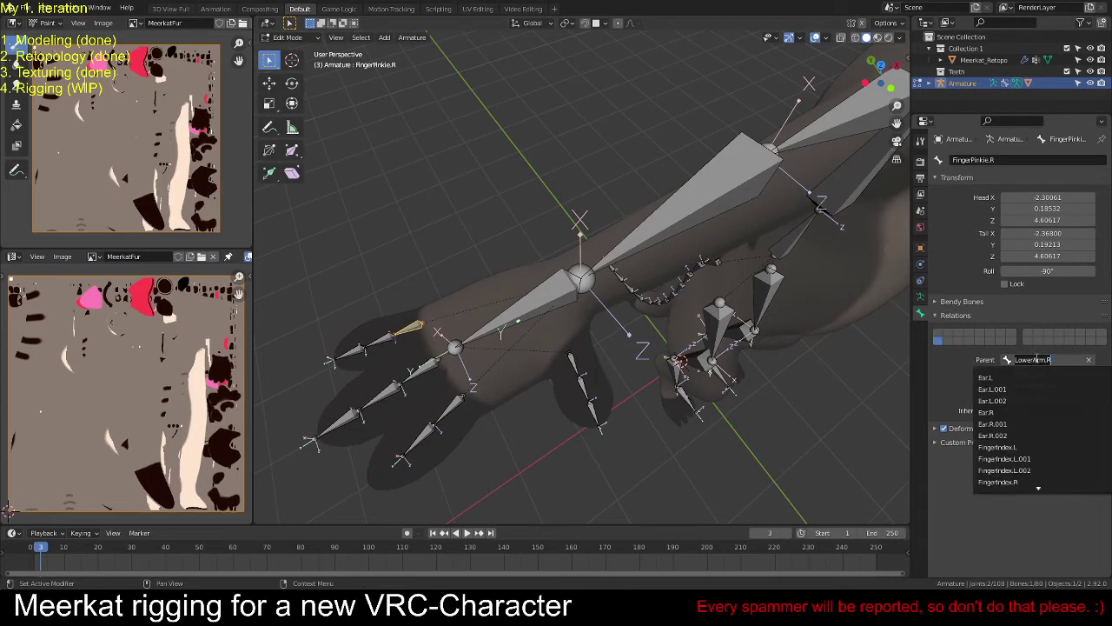
type("hand")
key("Return")
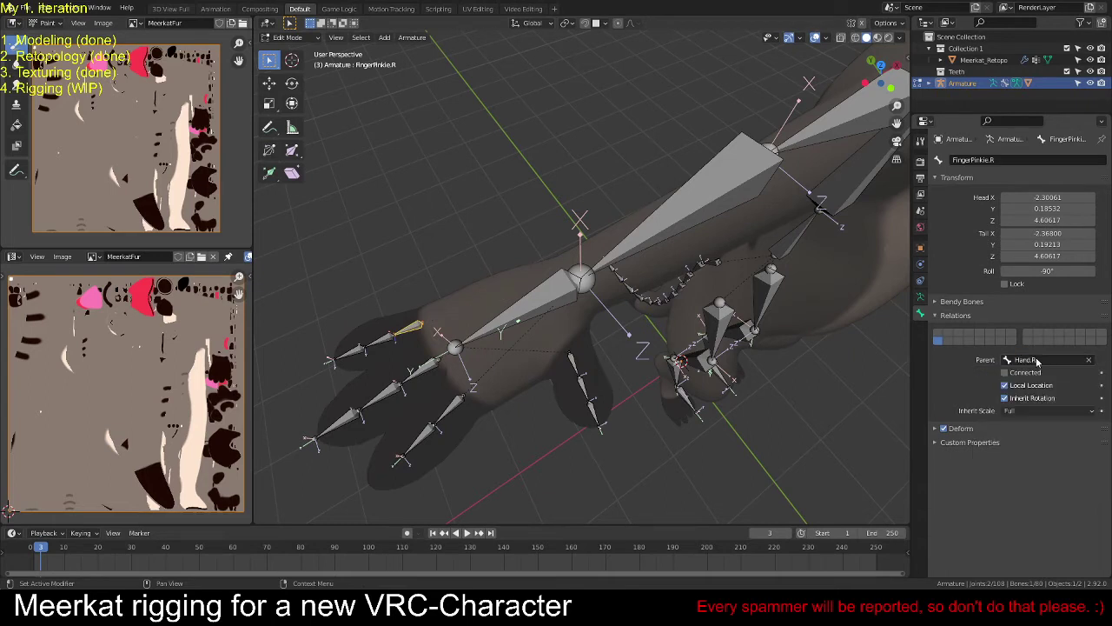
left_click(426, 366)
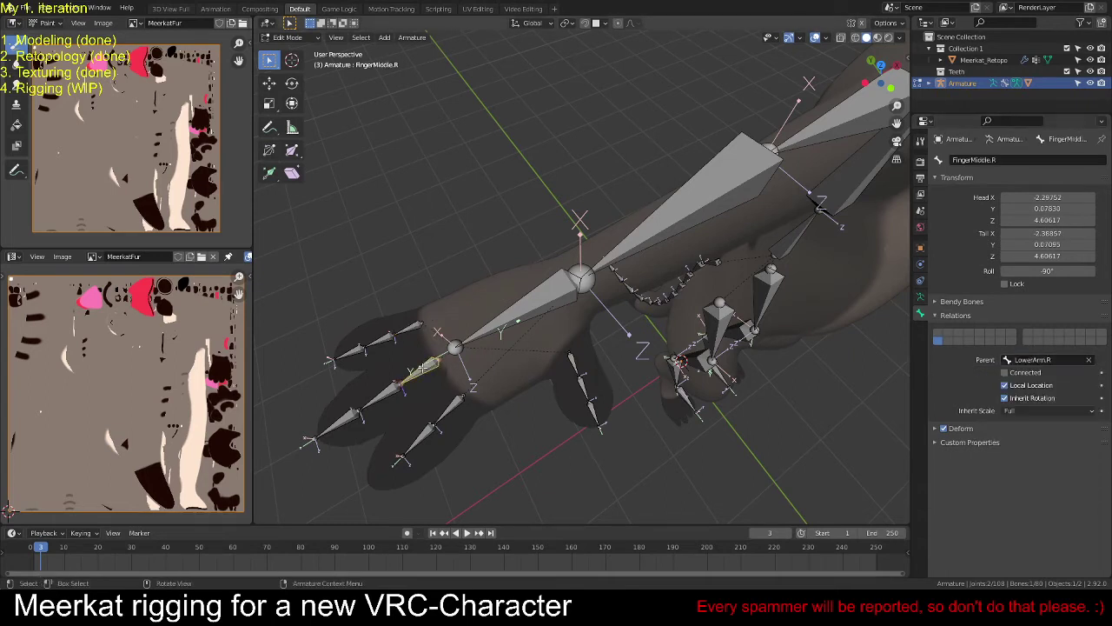
left_click(451, 408)
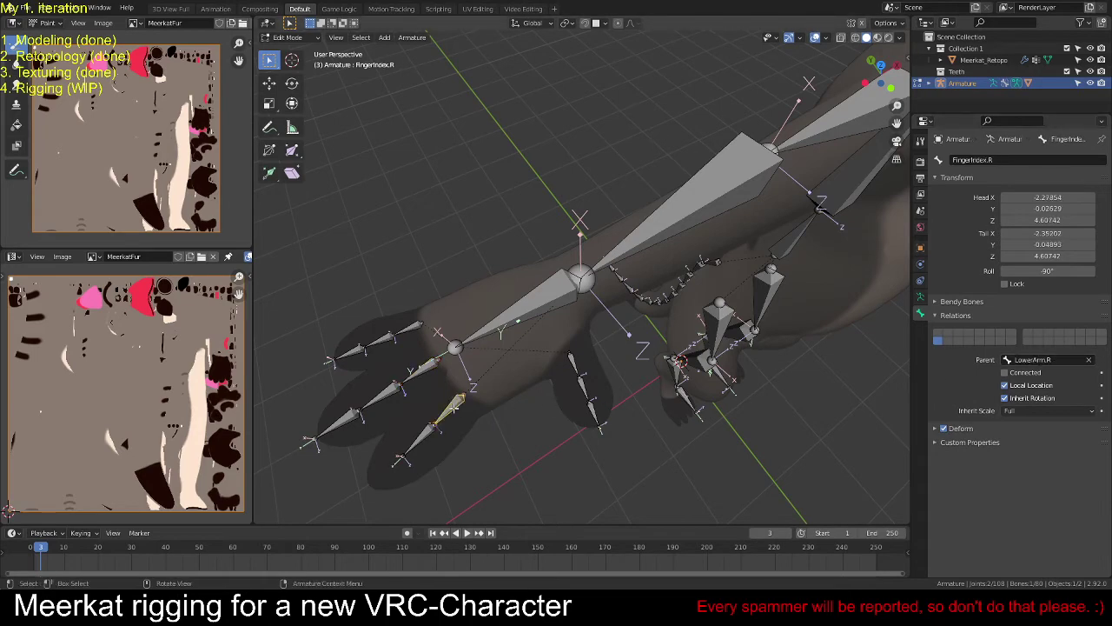
left_click(661, 433)
Step: Save the file, switch to Pose Mode, and test-rotate Hand.L before cancelling
key("Home")
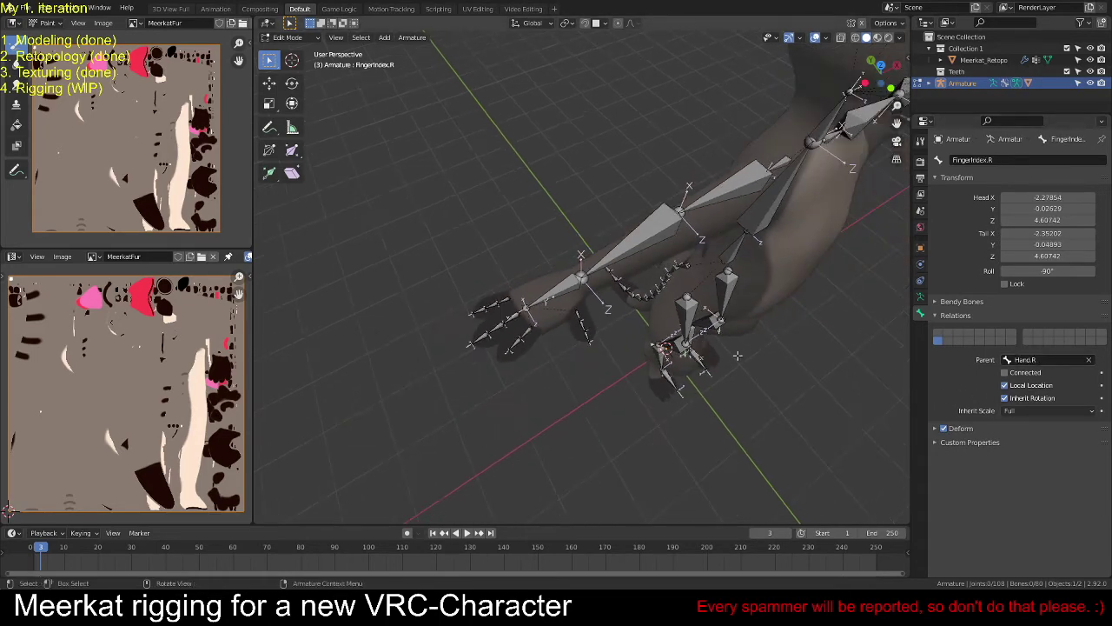
middle_click_drag(765, 330, 730, 354)
key("ctrl")
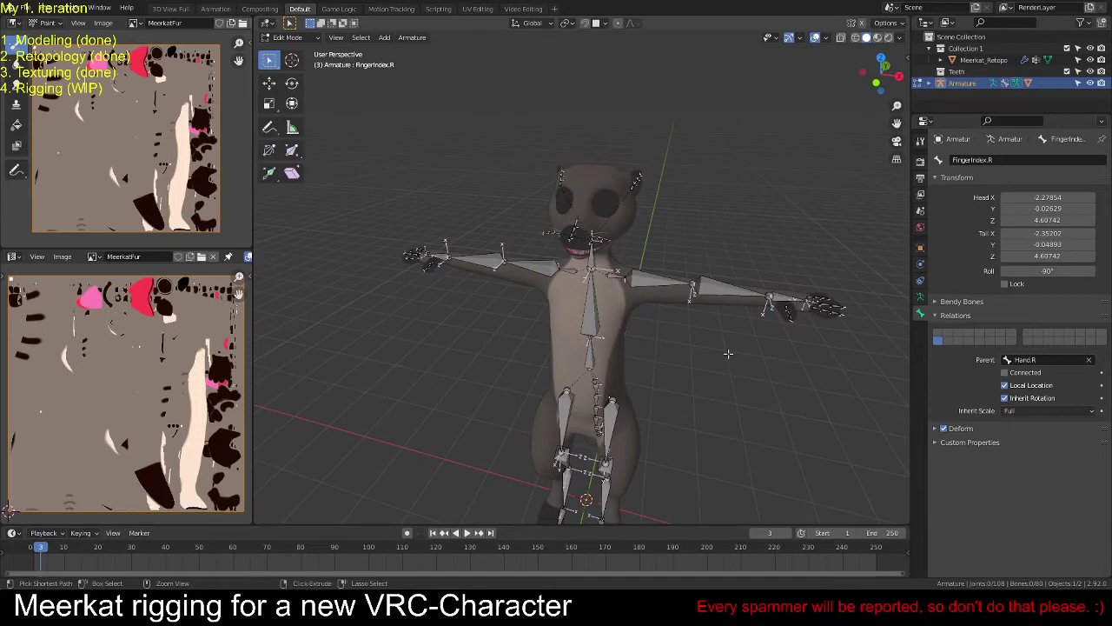
key("ctrl+s")
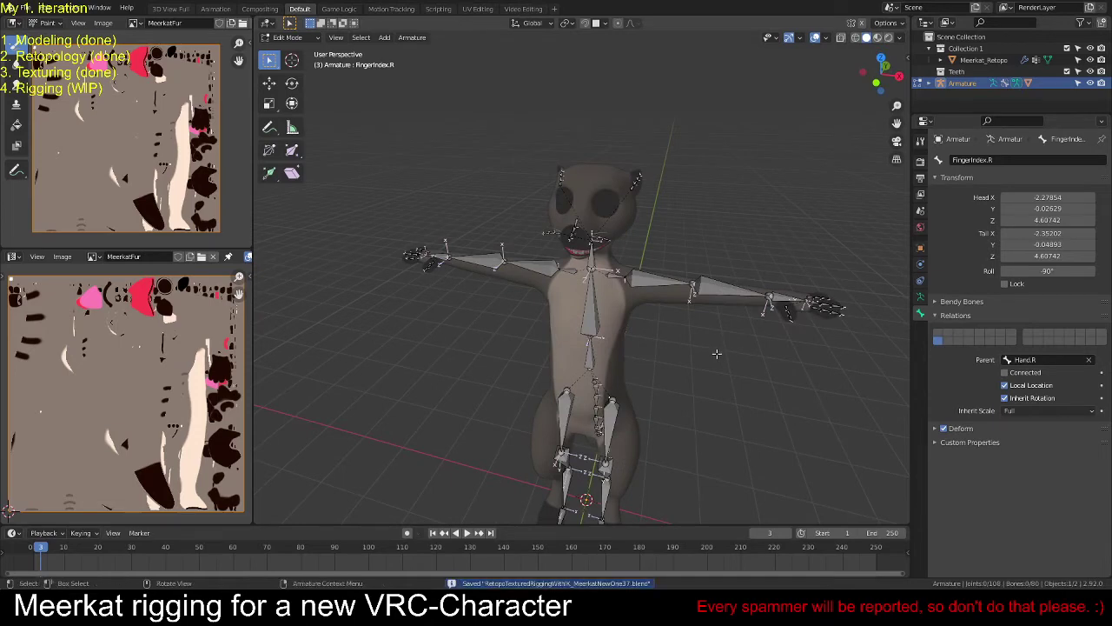
key("ctrl+Tab")
middle_click_drag(774, 346, 939, 390)
left_click(700, 420)
key("r")
key("r")
key("Escape")
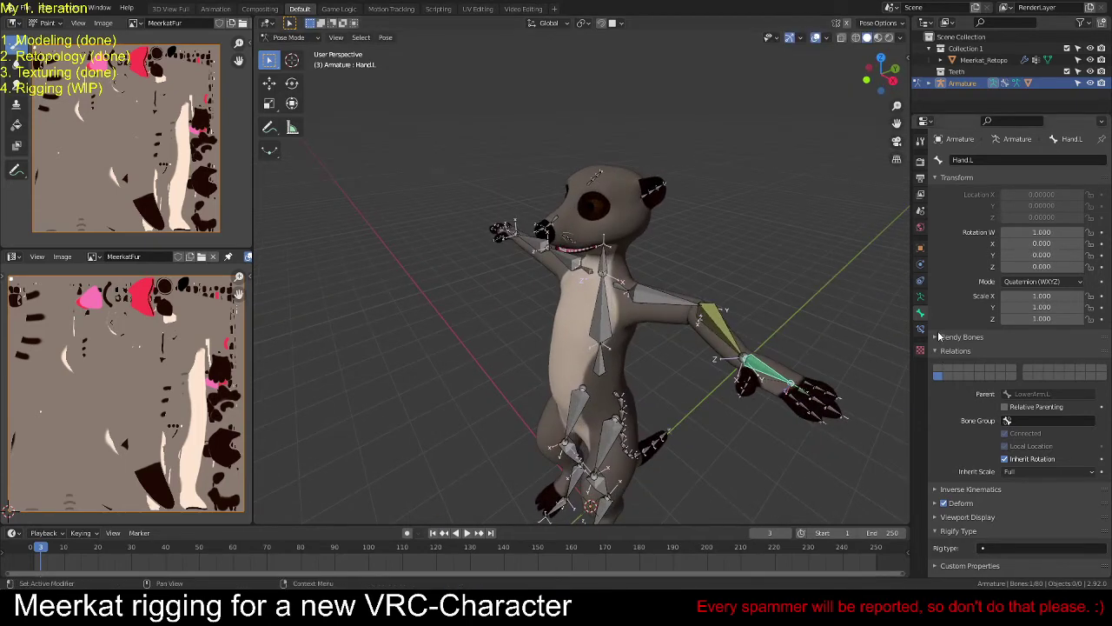
Step: Show only the IK bone layer and test-rotate IK Hand.L, cancelling the second rotation
left_click(921, 297)
left_click(938, 226)
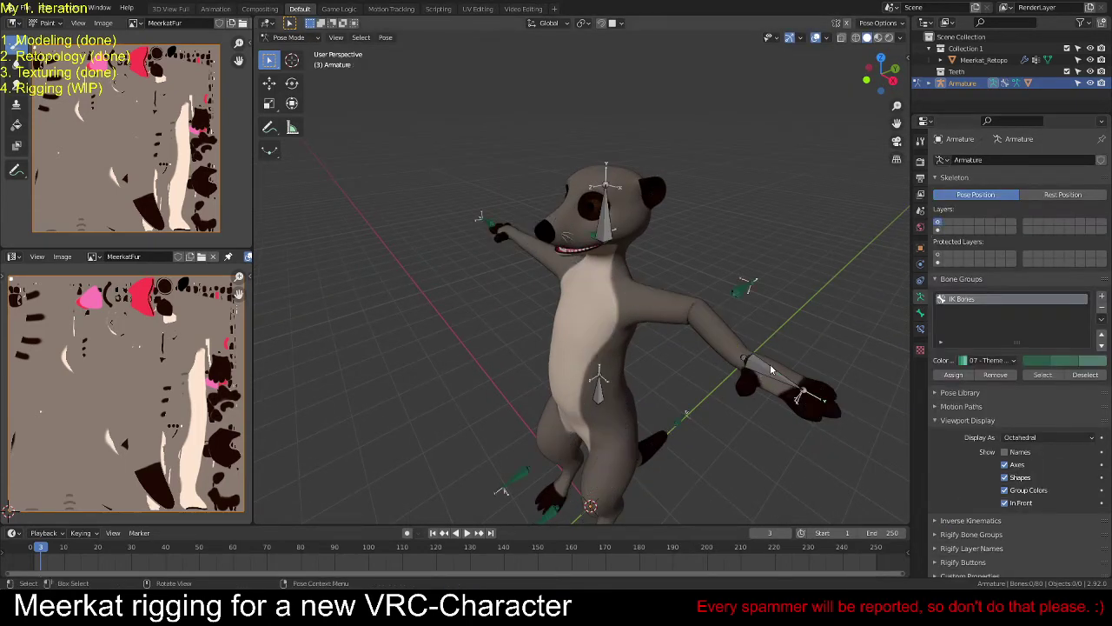
left_click(786, 371)
key("r")
key("r")
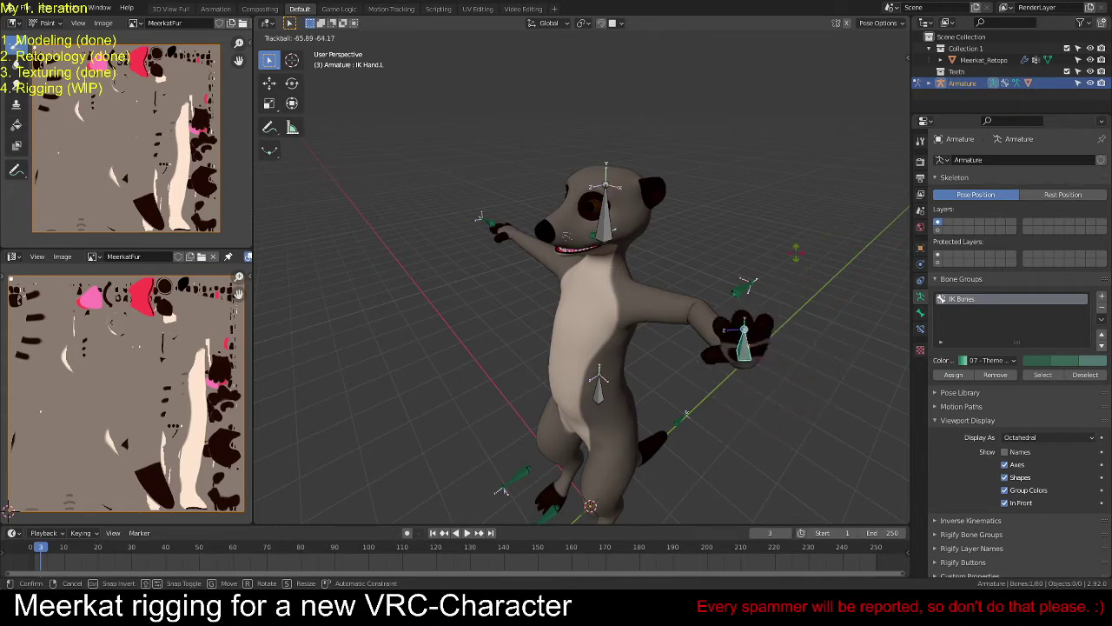
left_click(868, 319)
middle_click_drag(867, 319, 803, 301)
key("r")
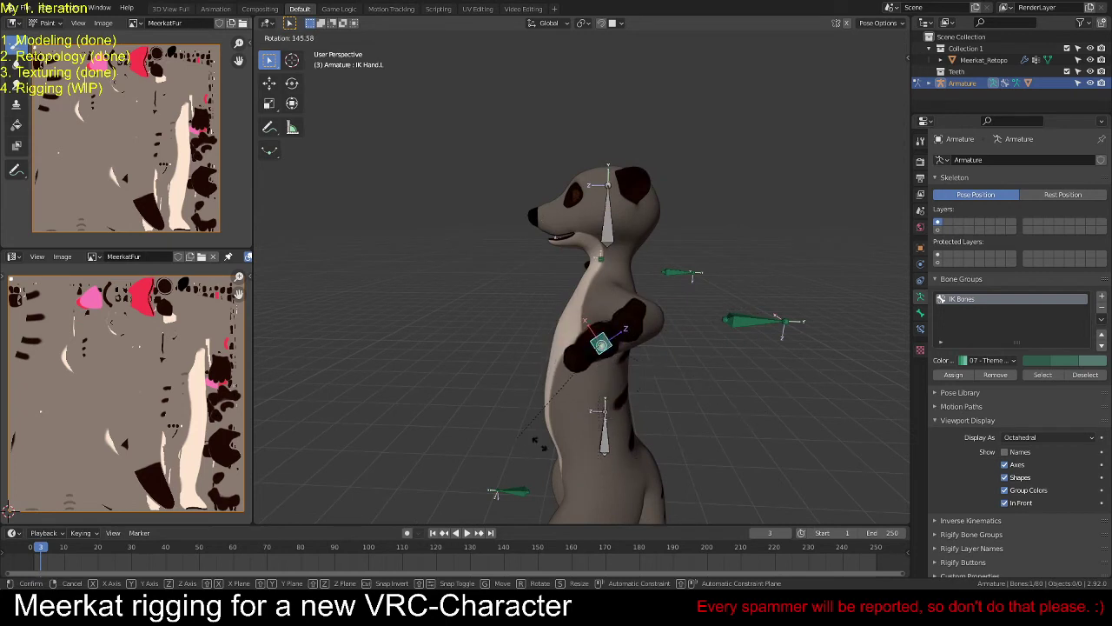
key("Escape")
Step: Deselect the IK bones and show the deform layer together with the IK layer
middle_click_drag(667, 381, 707, 356)
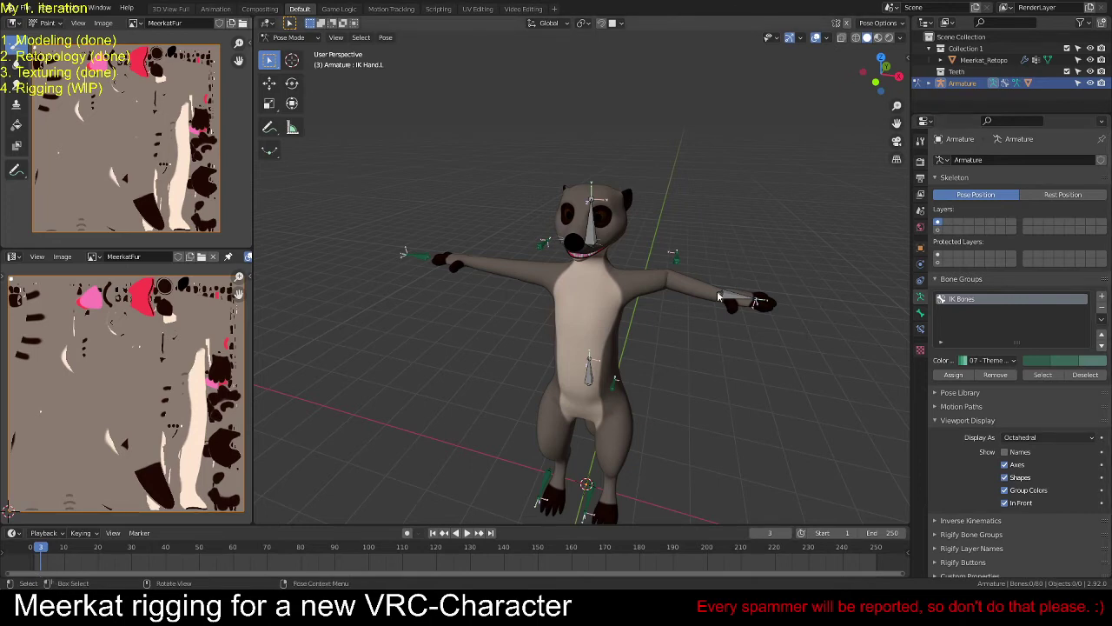
middle_click_drag(717, 290, 661, 363)
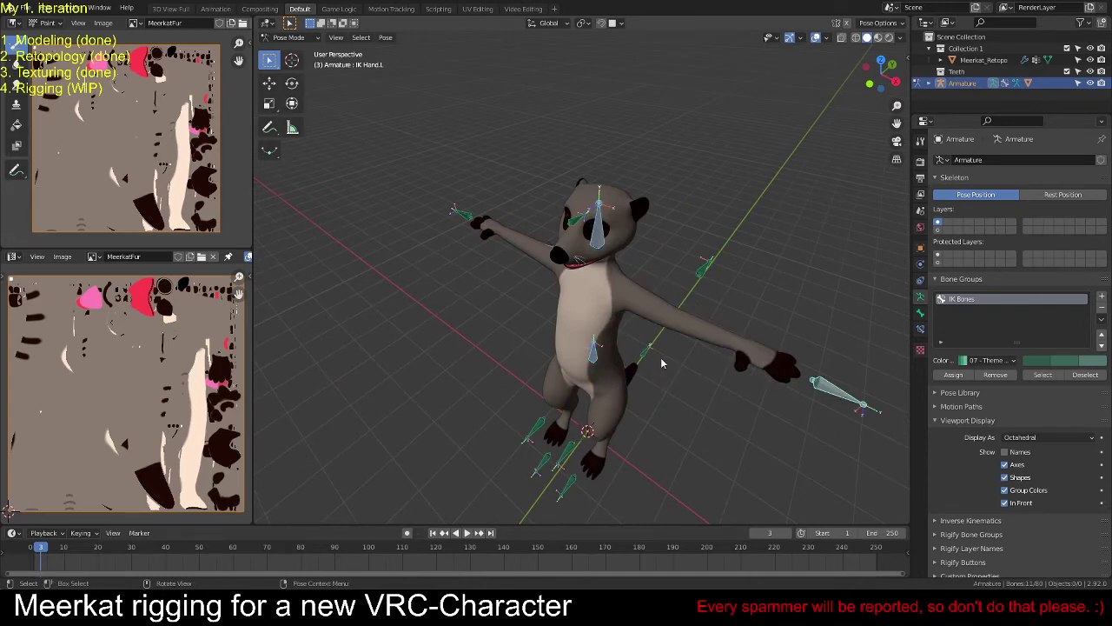
left_click(678, 341)
left_click(939, 231)
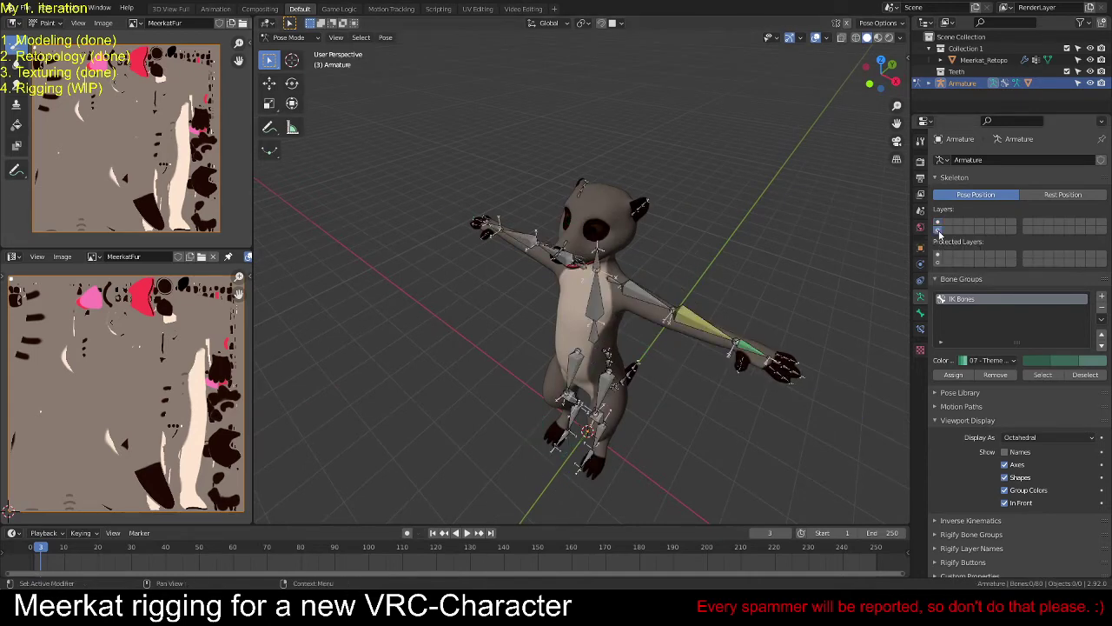
left_click(938, 225)
middle_click_drag(644, 356, 435, 361)
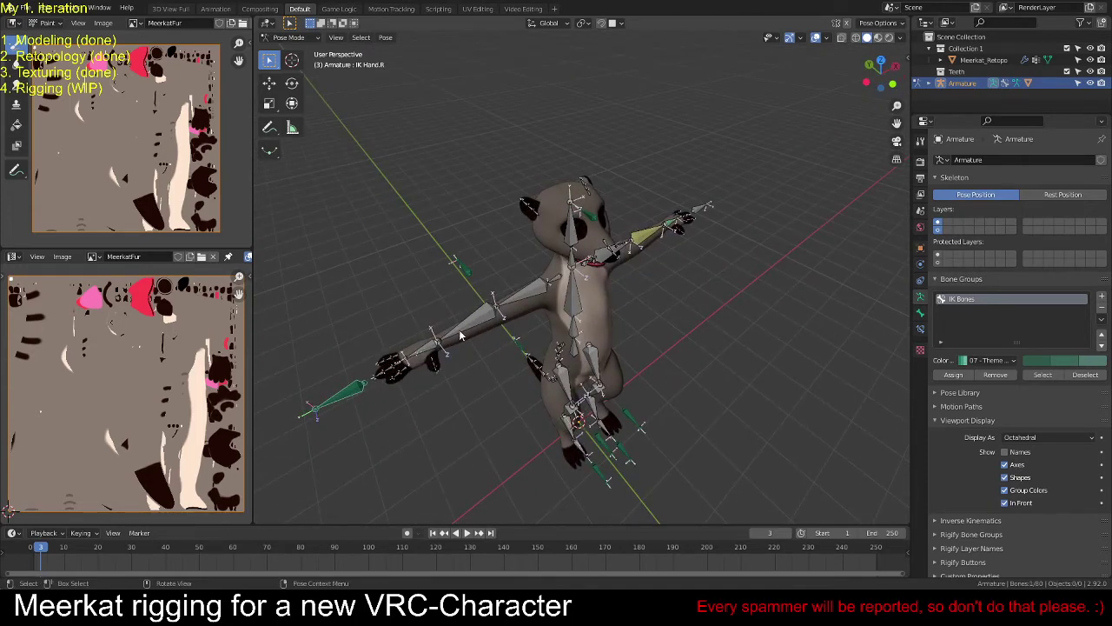
Step: Add an Inverse Kinematics constraint to the right lower arm with chain length 2
key("ctrl+shift+c")
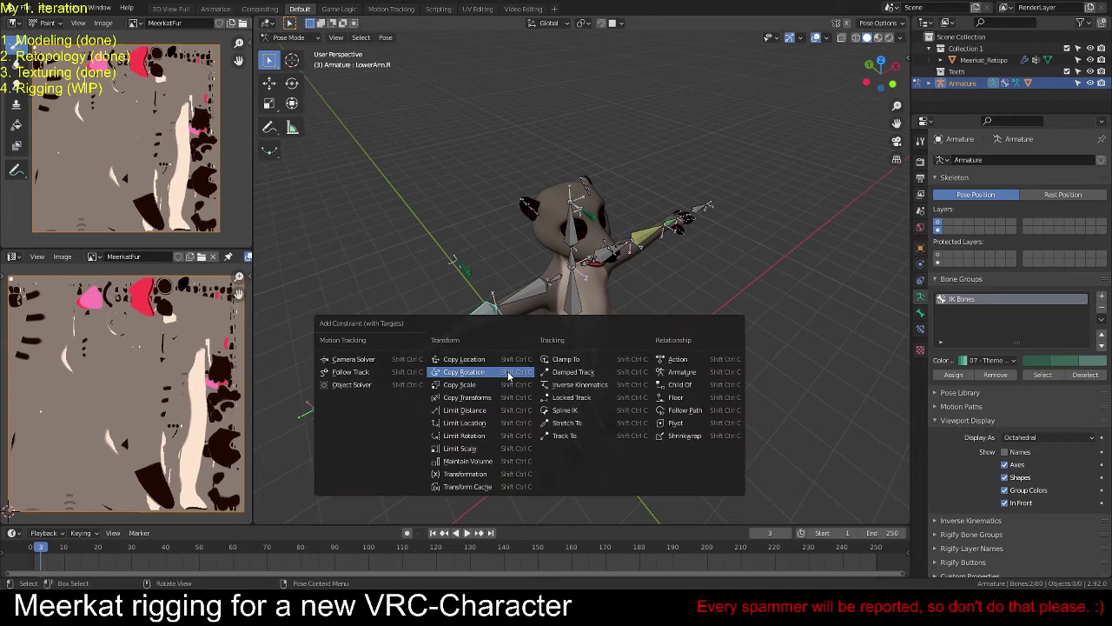
left_click(575, 386)
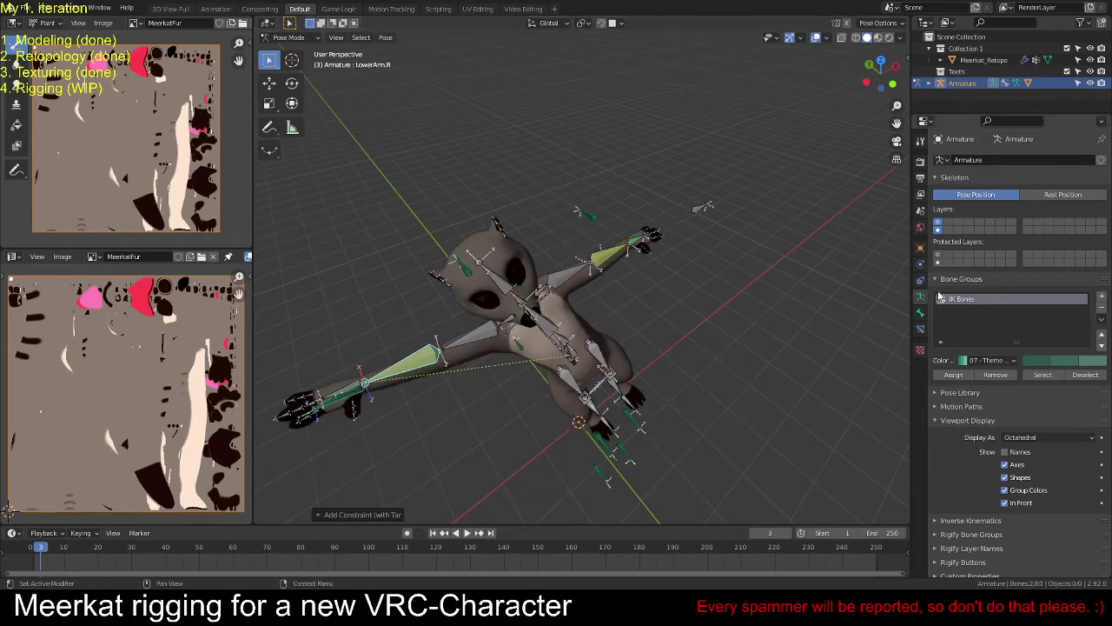
left_click(920, 326)
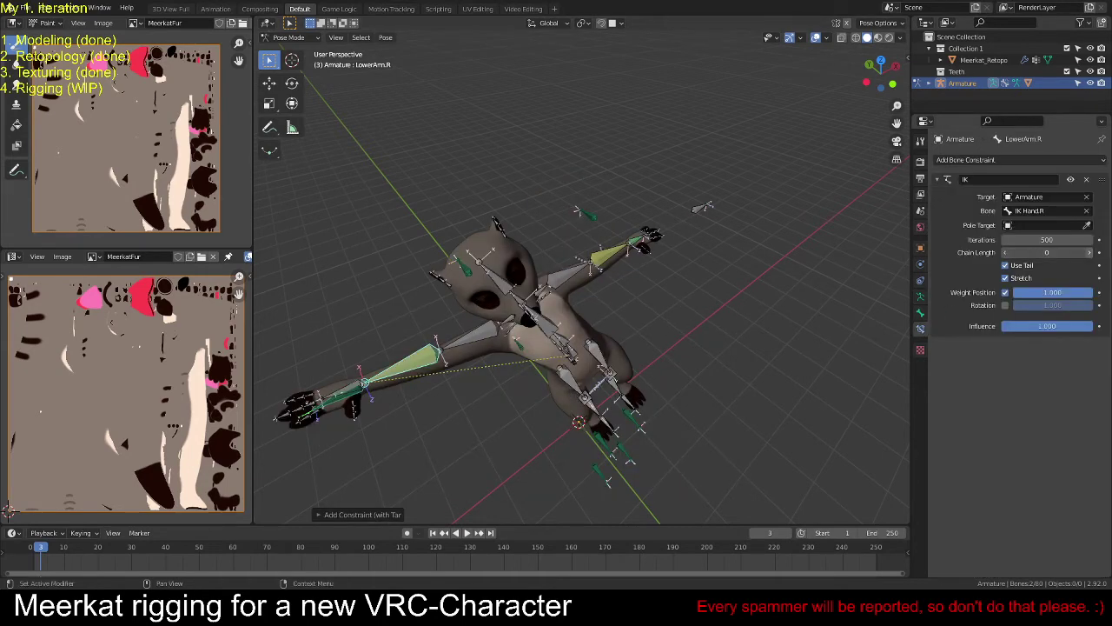
left_click(1093, 253)
left_click(1092, 253)
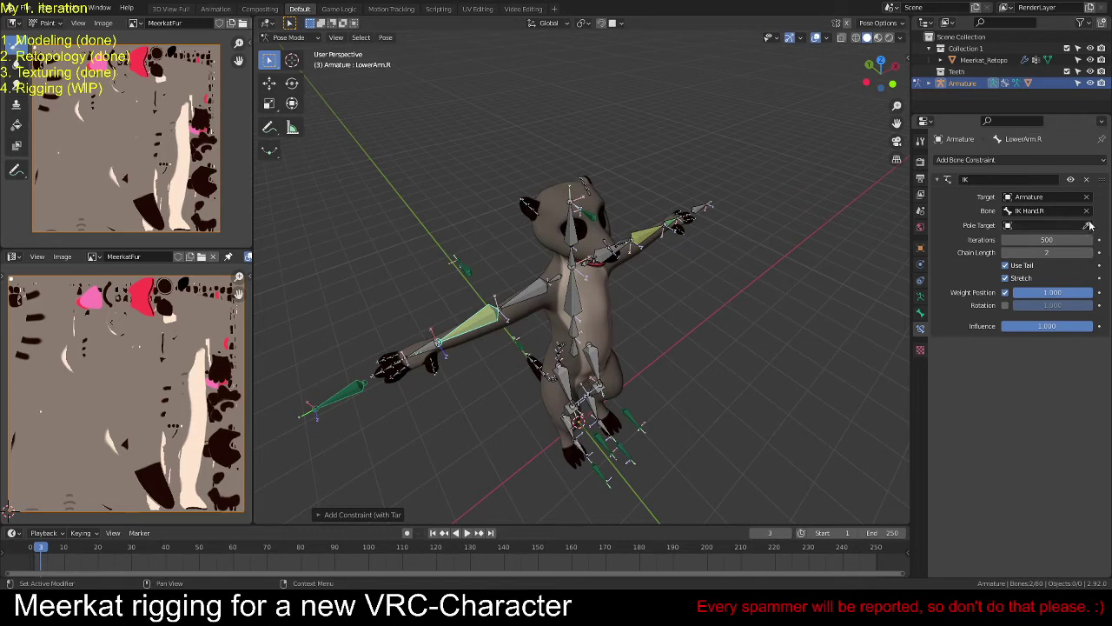
Step: Set the IK pole target to the armature's IK Elbow.R bone with a 90° pole angle
left_click(1087, 225)
left_click(467, 265)
left_click(1049, 239)
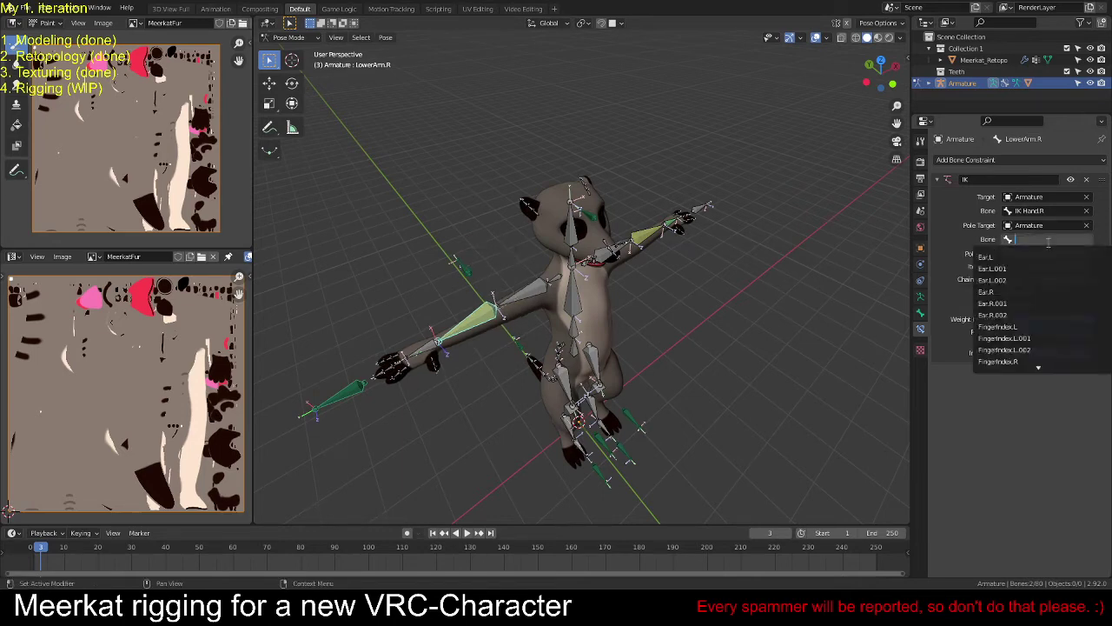
type("el")
key("Down")
key("Down")
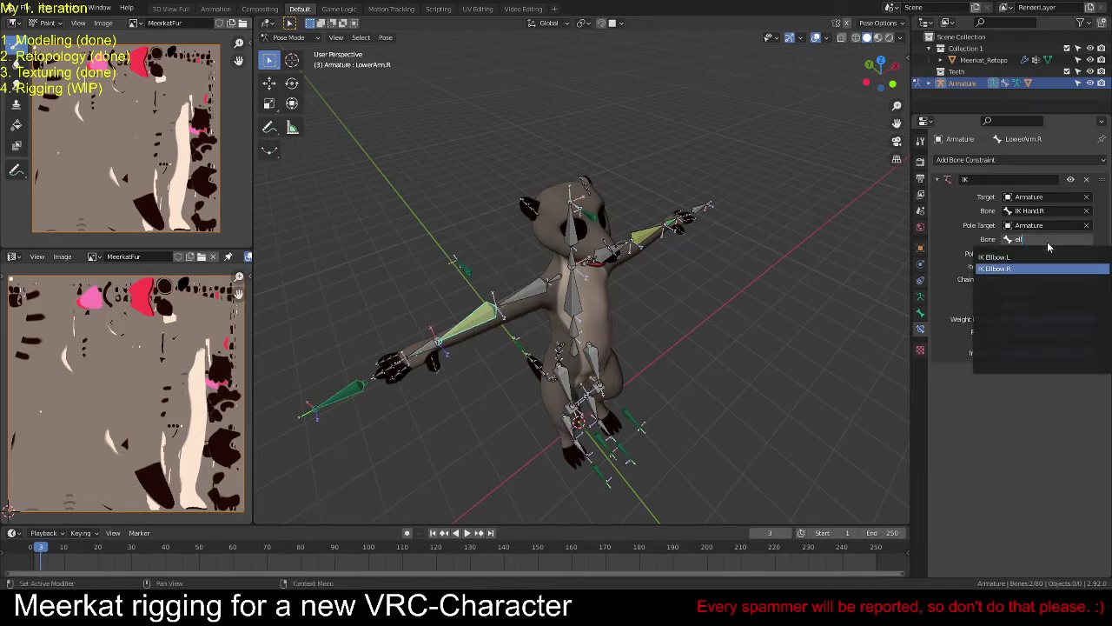
key("Return")
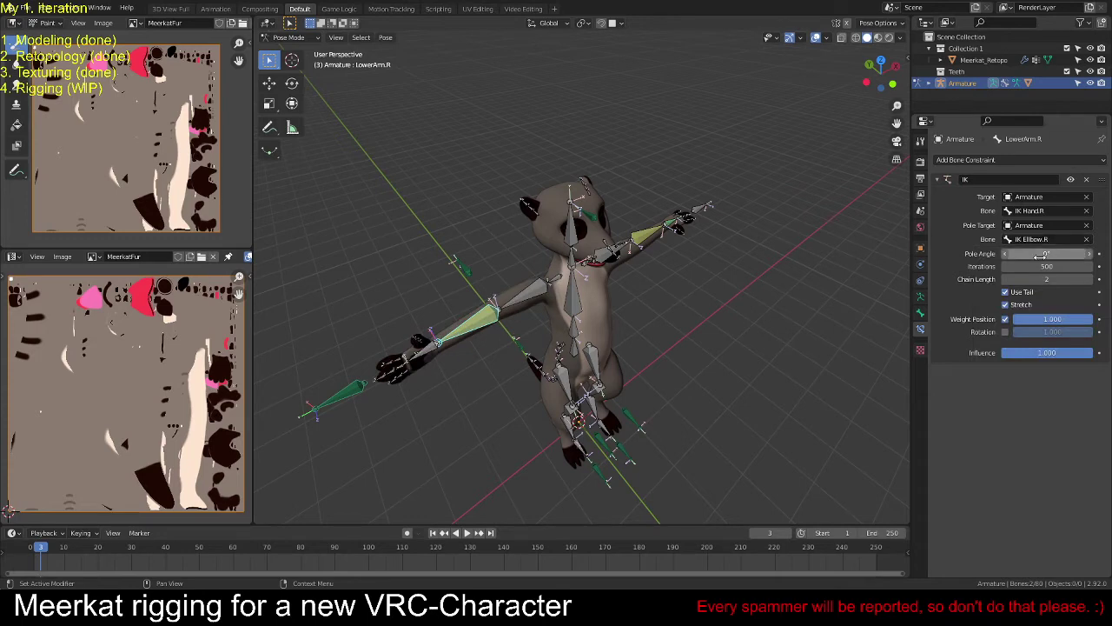
middle_click_drag(695, 313, 600, 321)
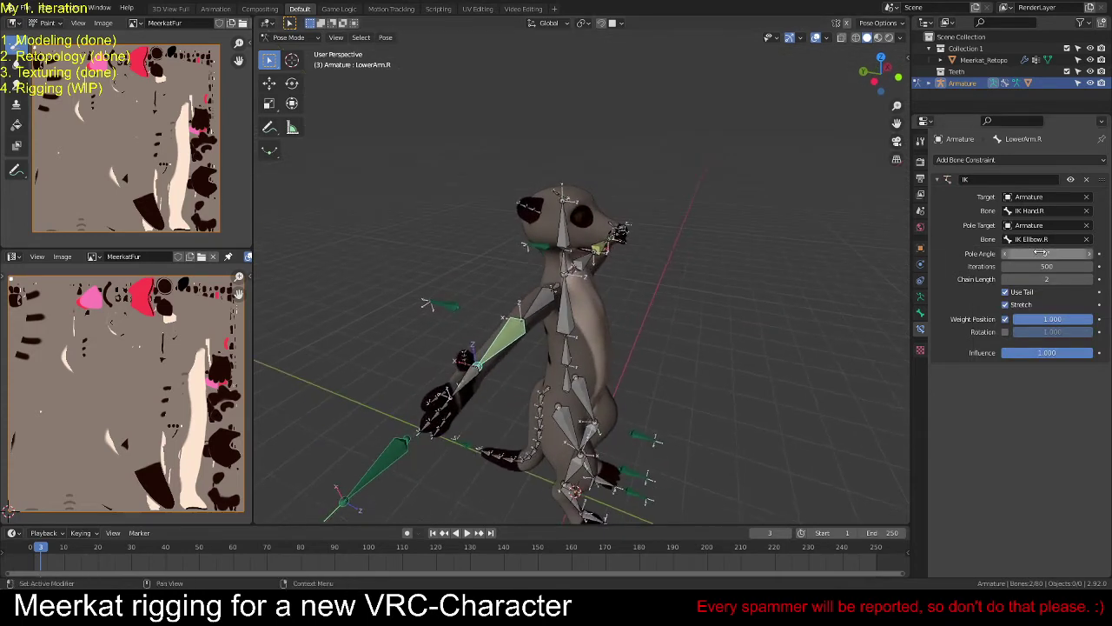
left_click_drag(1040, 252, 1047, 253)
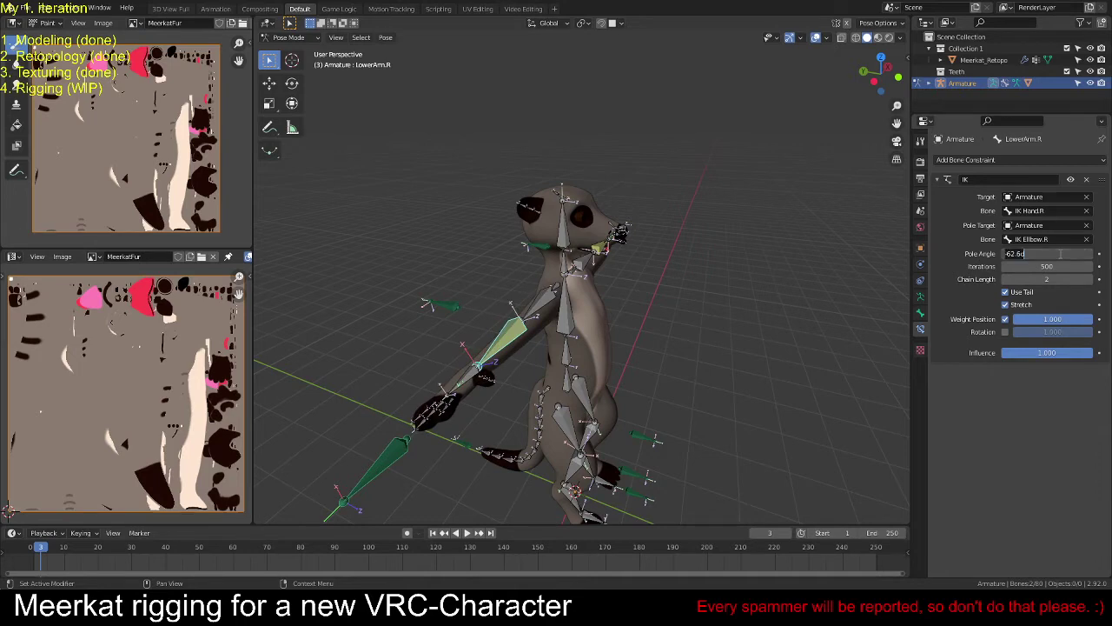
type("90")
key("Return")
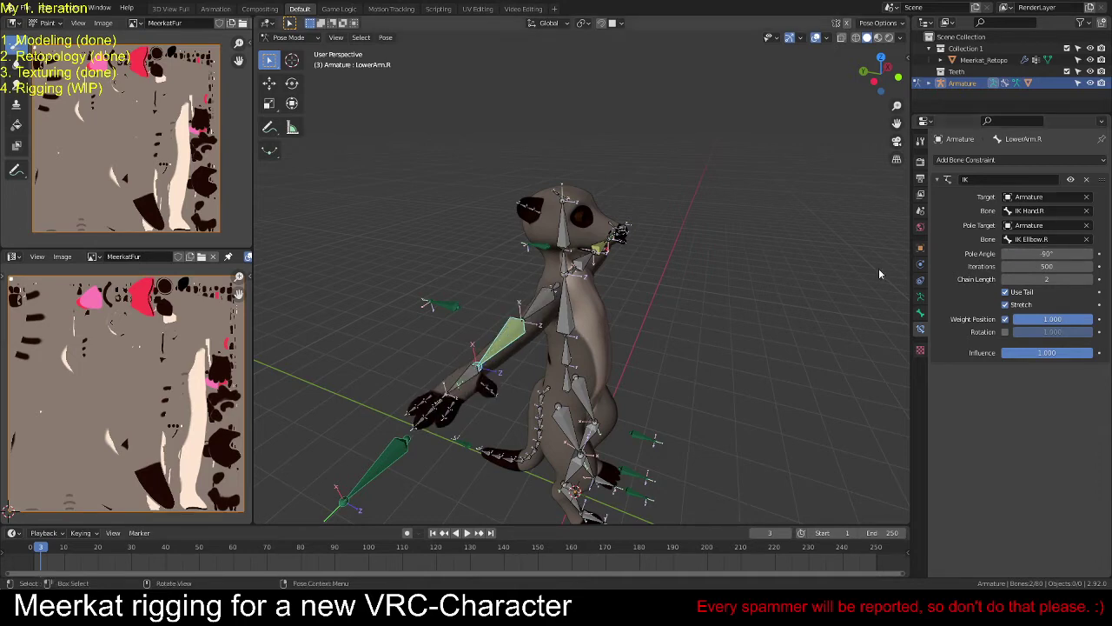
middle_click_drag(589, 372, 536, 382)
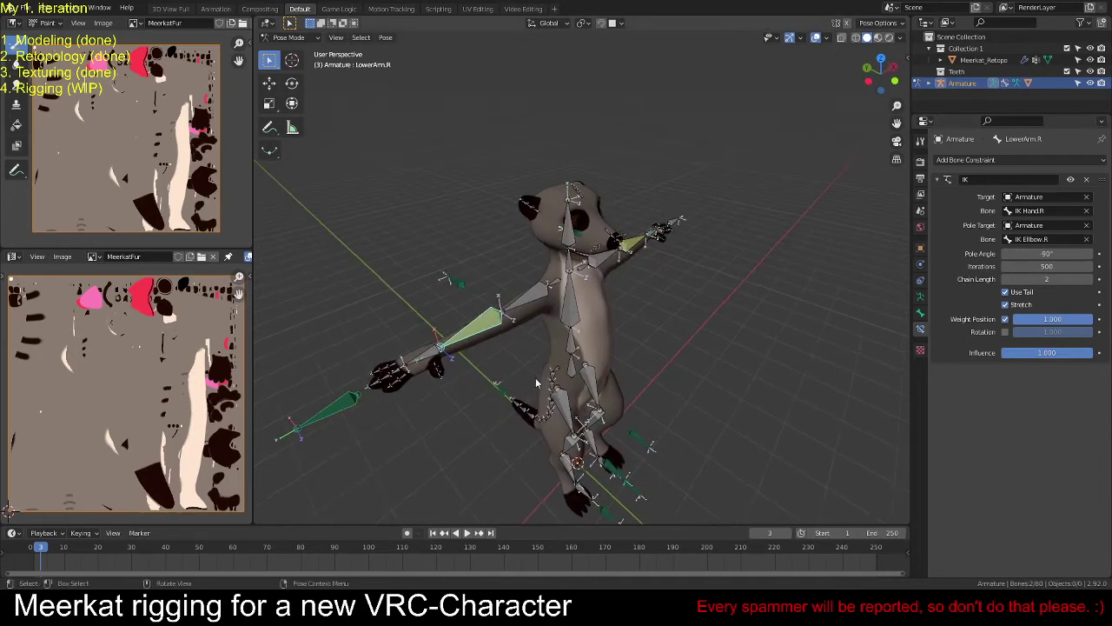
Step: Give Hand.R a Copy Rotation constraint targeting IK Hand.R, then select IK Hand.R
left_click(342, 405)
key("shift+ctrl+c")
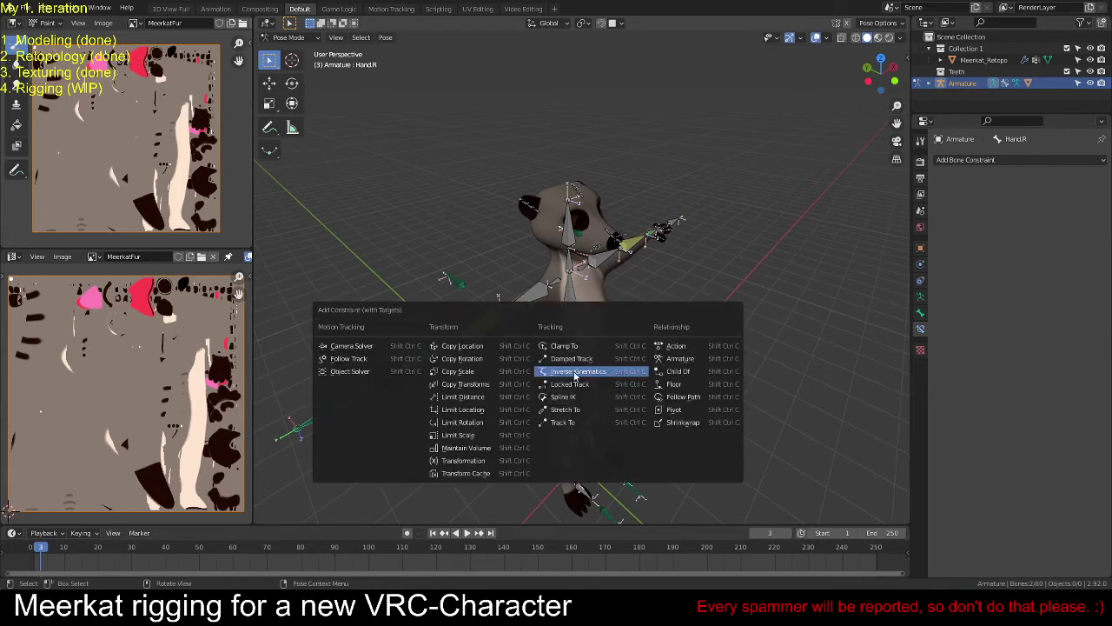
left_click(466, 359)
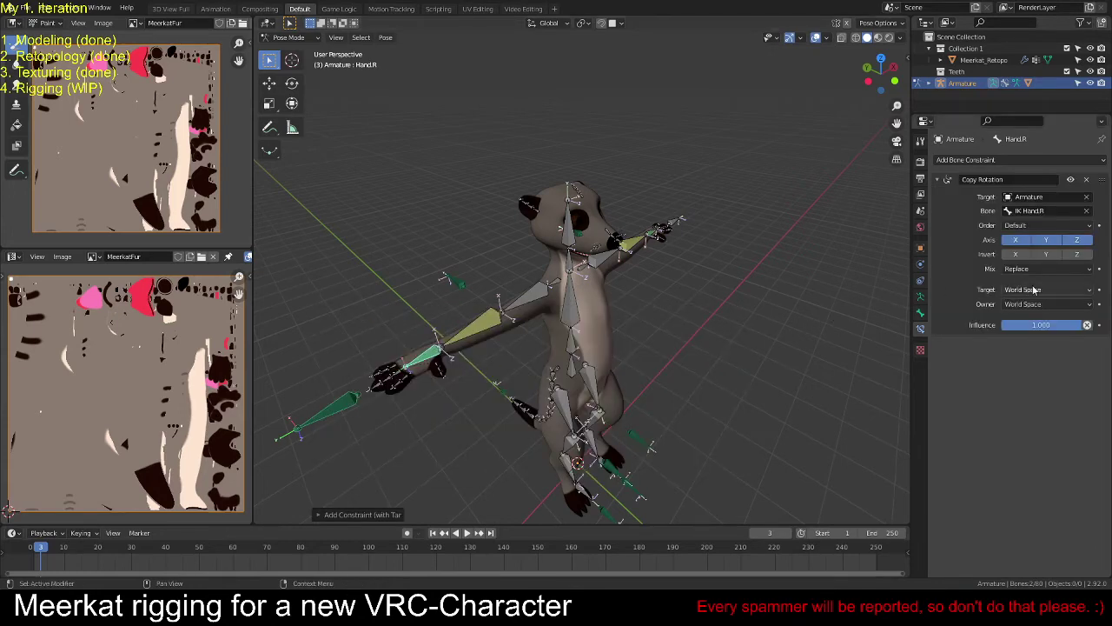
left_click(339, 407)
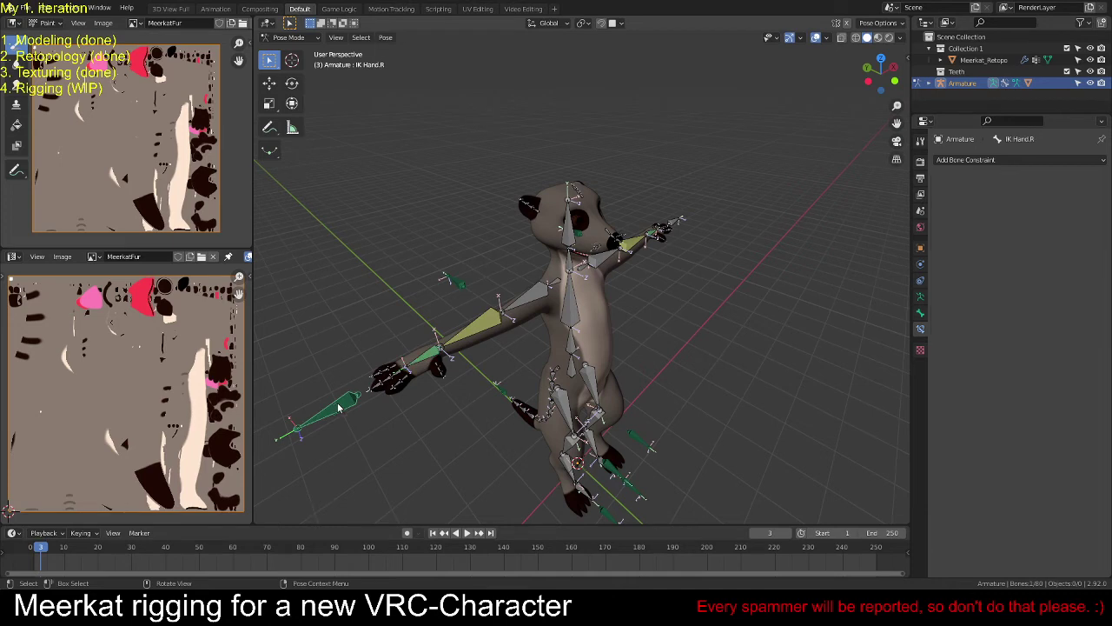
left_click(922, 295)
Step: Hide the deform bone layer and test-move IK Hand.R along X to check the right arm
left_click(939, 228)
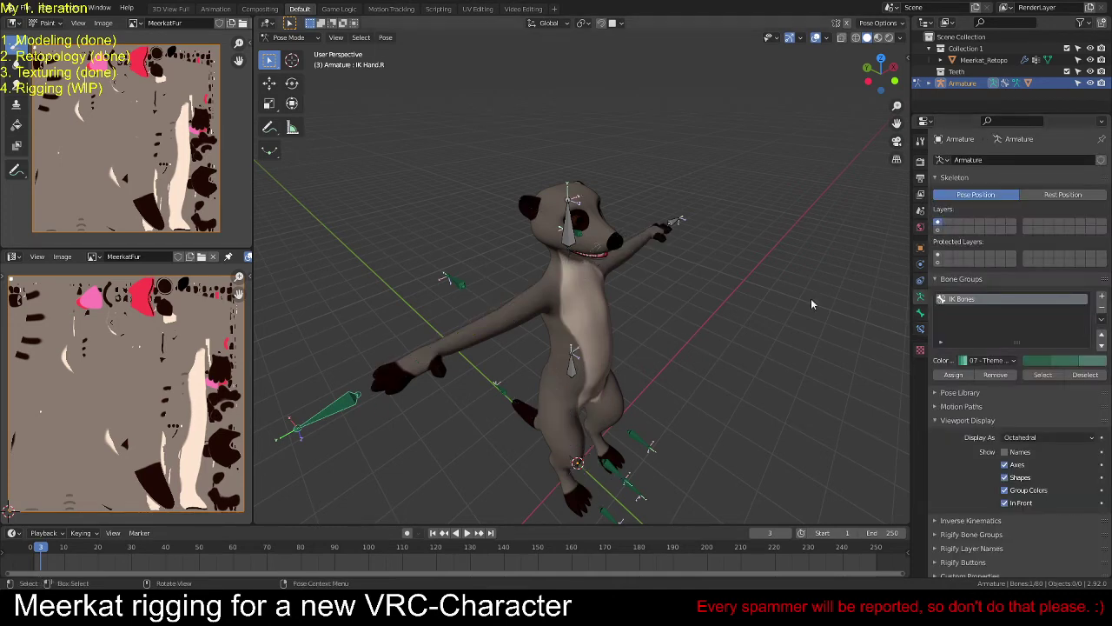
key("g")
key("x")
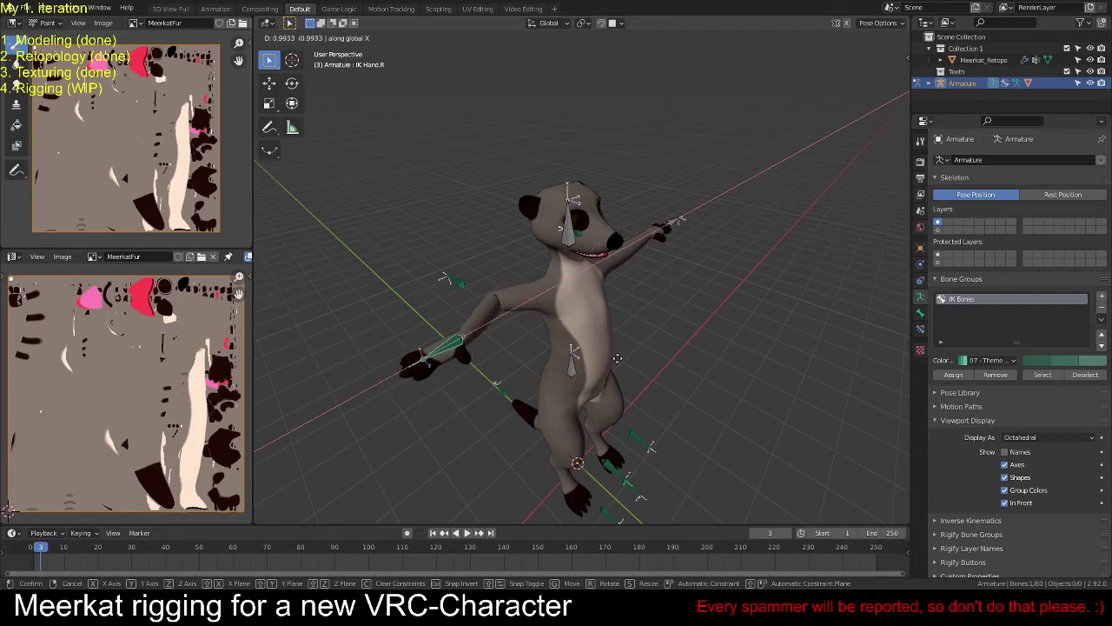
left_click(636, 360)
key("r")
key("r")
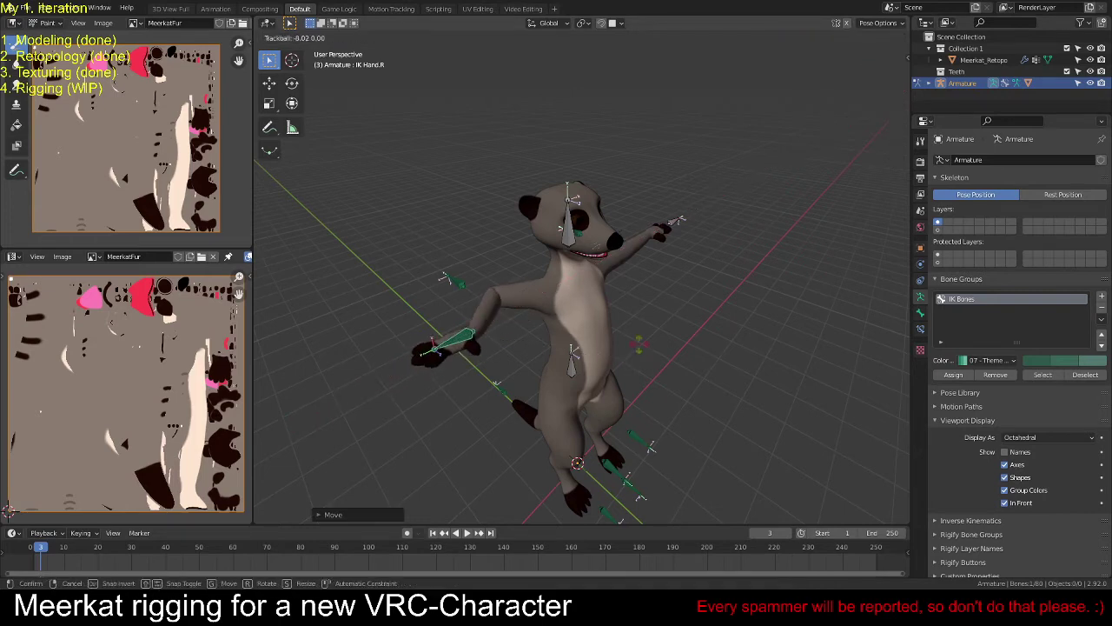
right_click(708, 342)
middle_click_drag(708, 342, 706, 323)
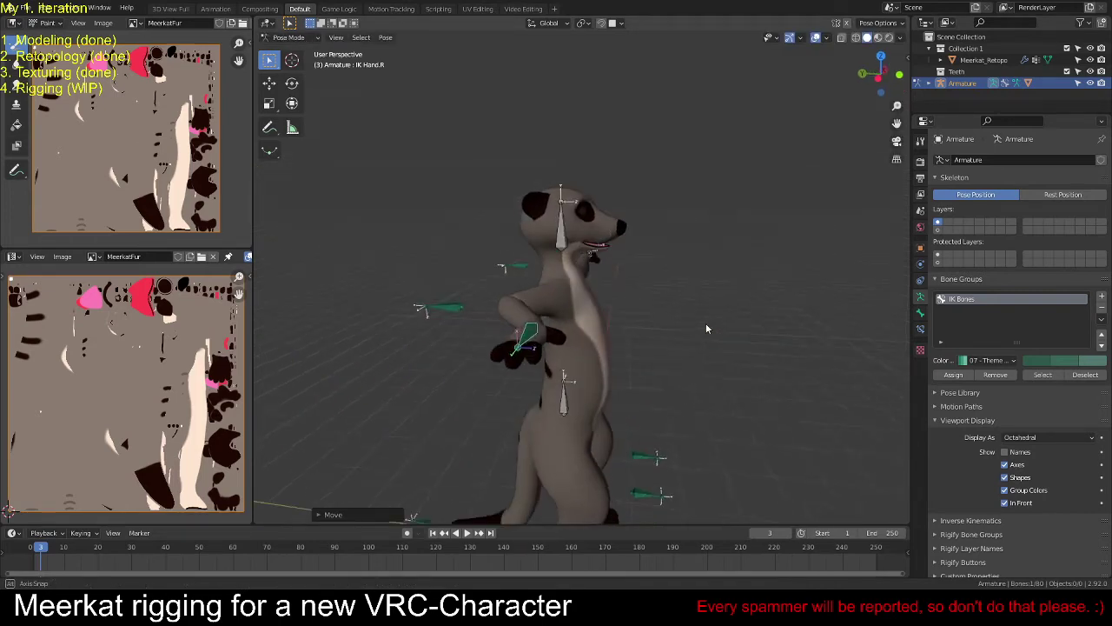
key("g")
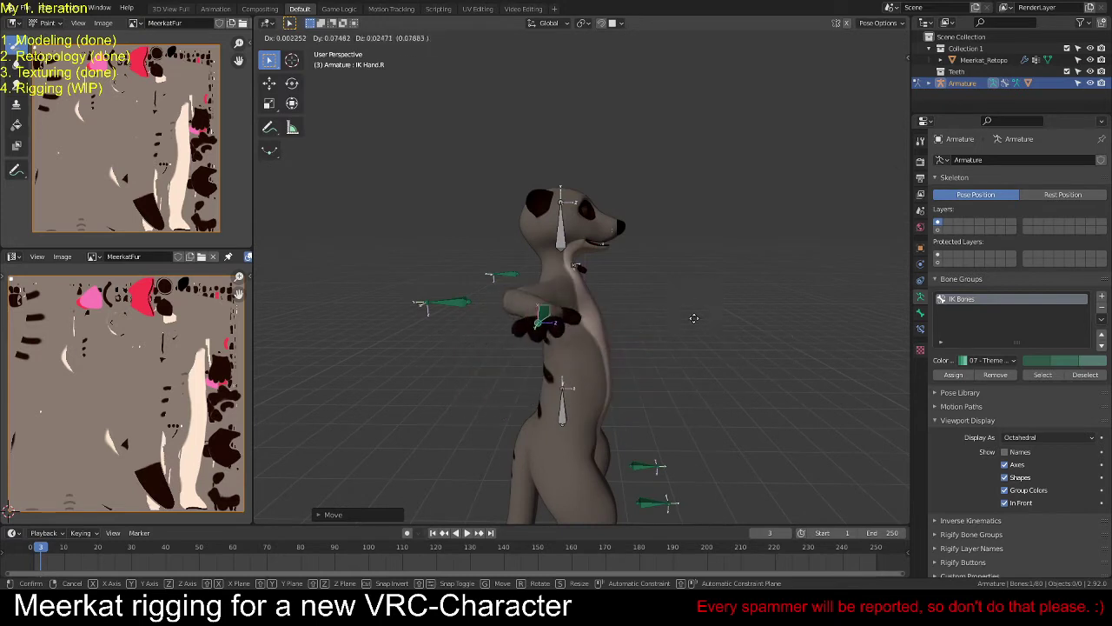
left_click(725, 341)
middle_click_drag(725, 341, 599, 340)
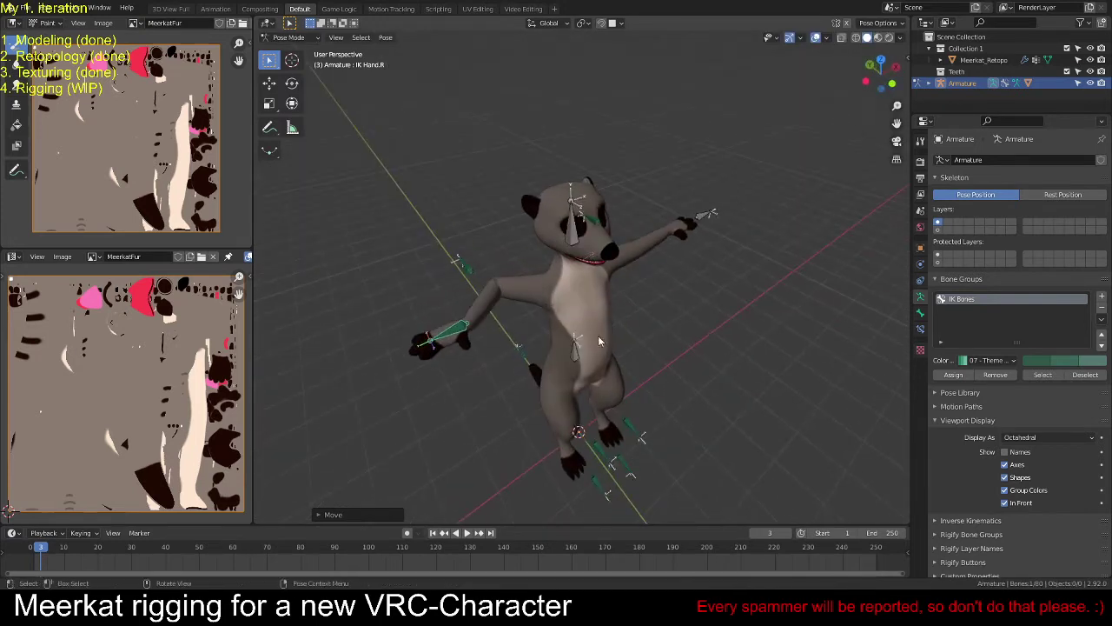
Step: Show the deform layer again, reset IK Hand.R to rest, deselect all, and enter Edit Mode
key("Tab")
key("Tab")
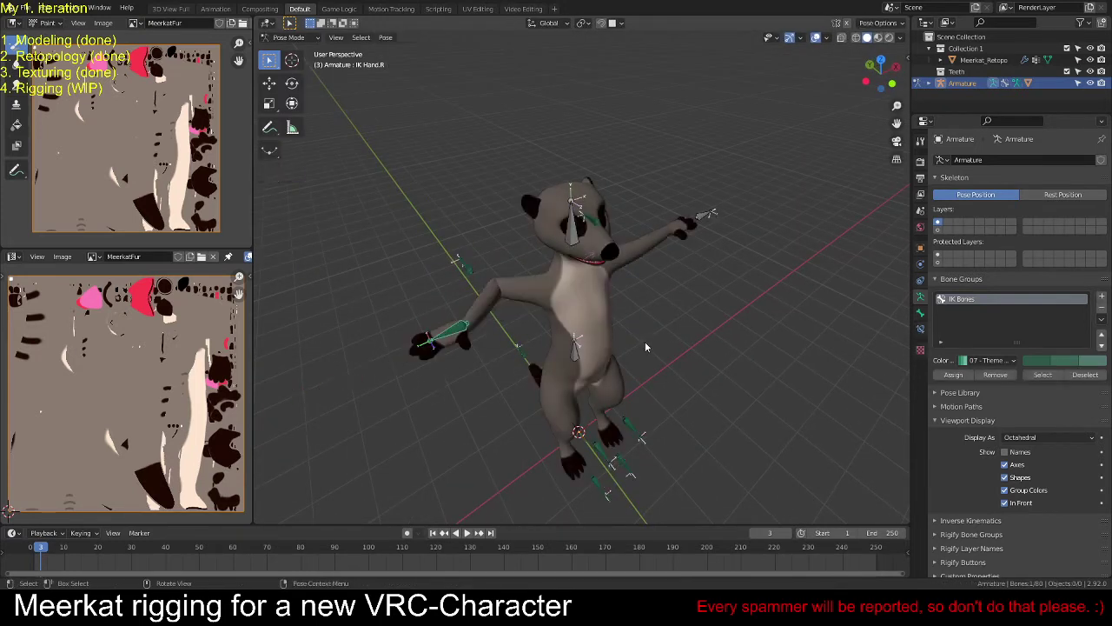
left_click(938, 230, "shift")
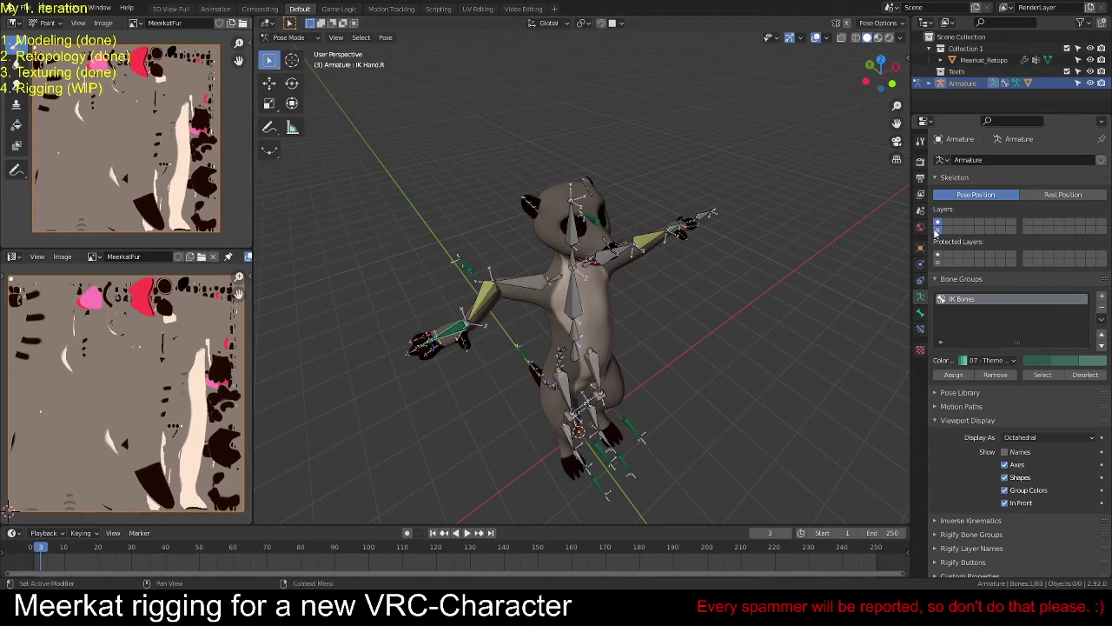
key("alt+g")
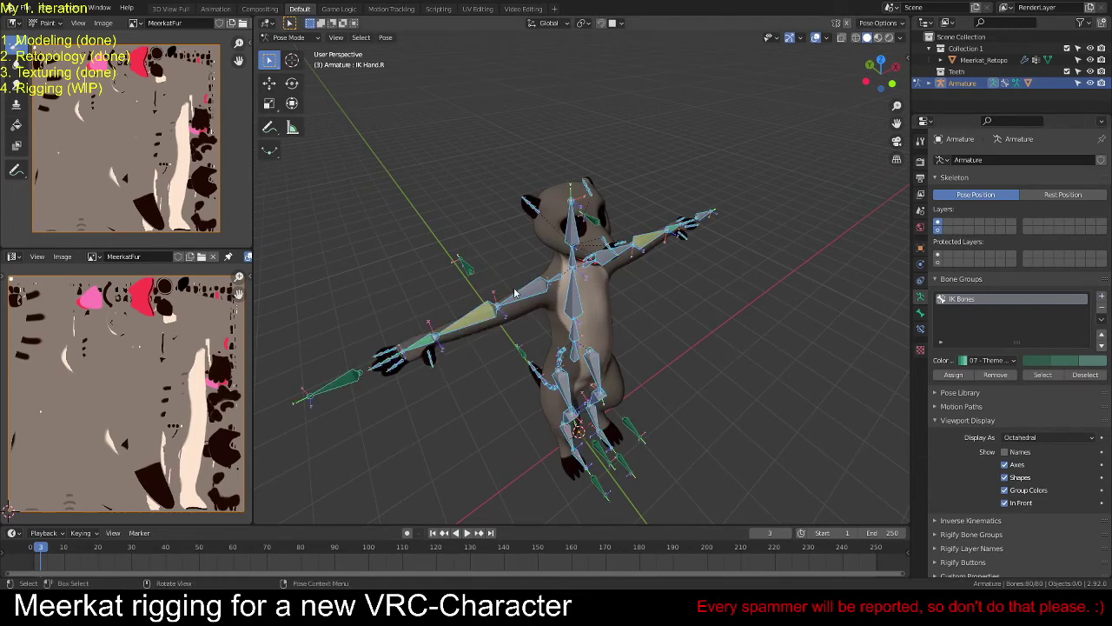
key("alt+a")
key("Tab")
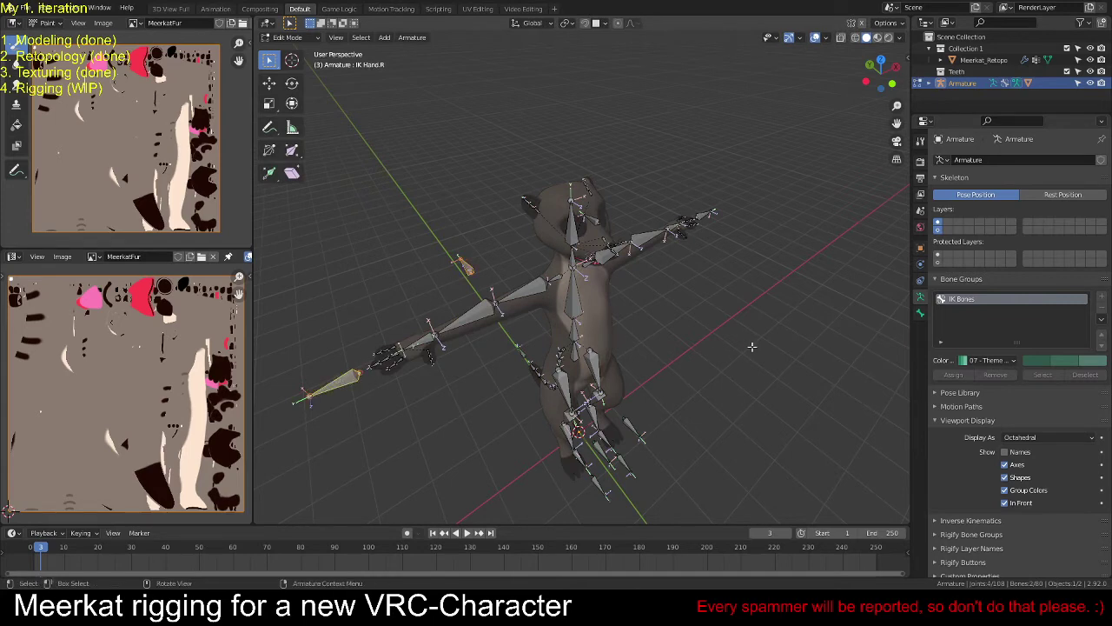
Step: Parent IK Elbow.R to IK Hand.R with Keep Offset and check its parent in the Bone tab
key("ctrl+p")
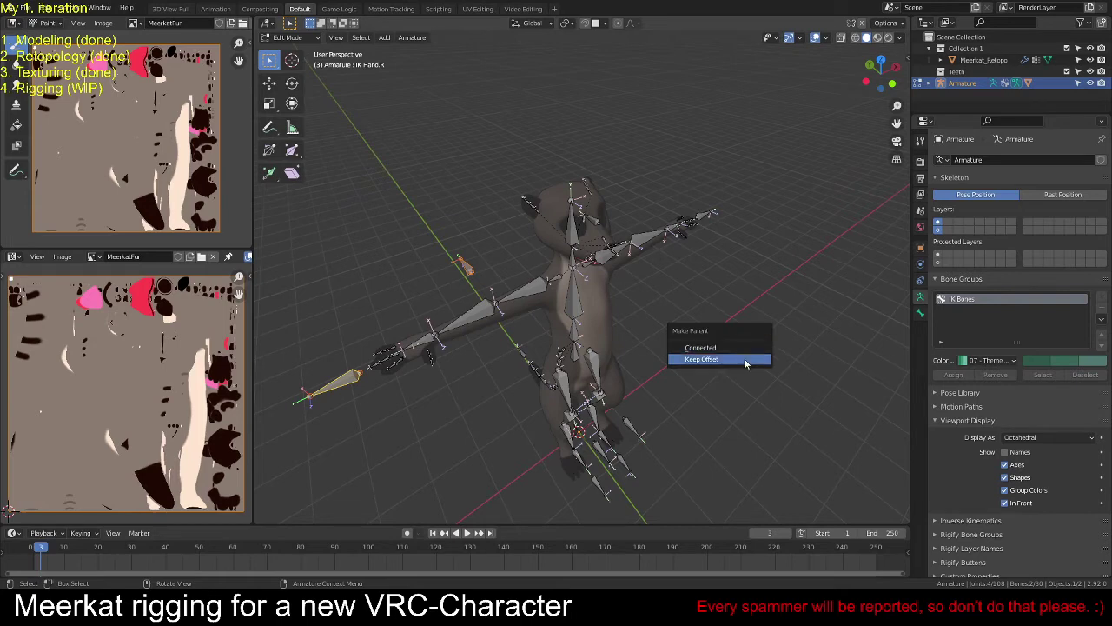
left_click(744, 359)
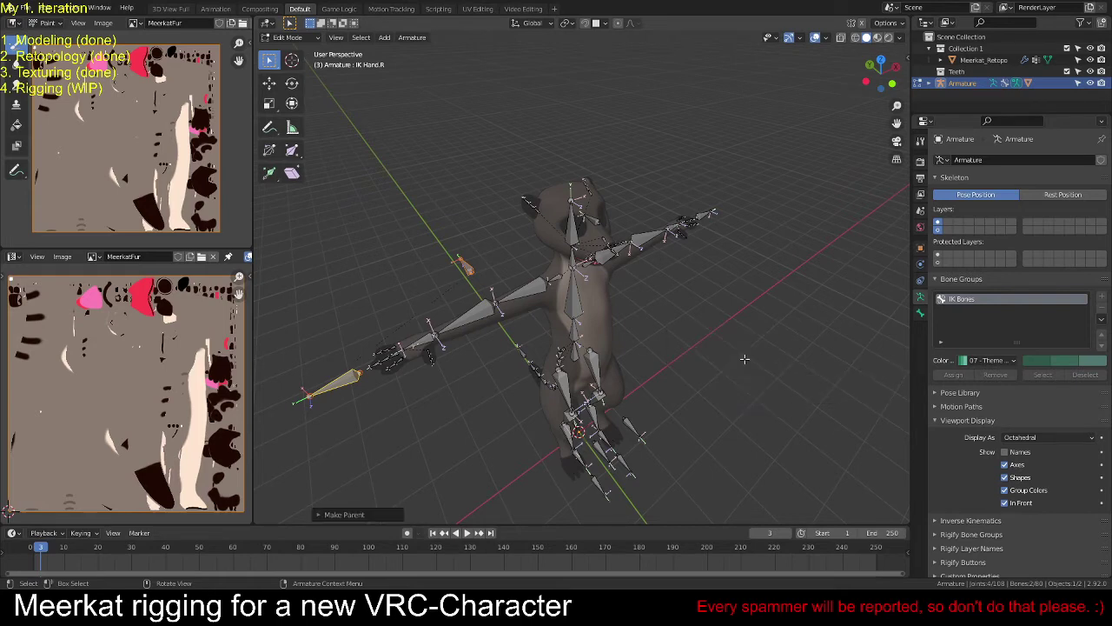
left_click(331, 393)
left_click(921, 315)
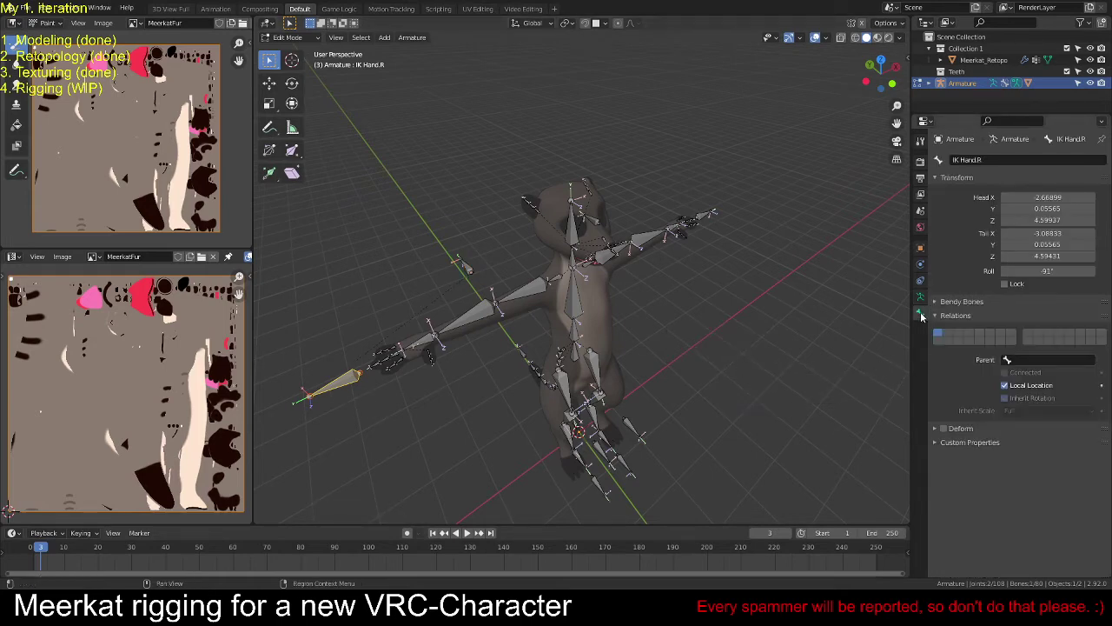
left_click(465, 266)
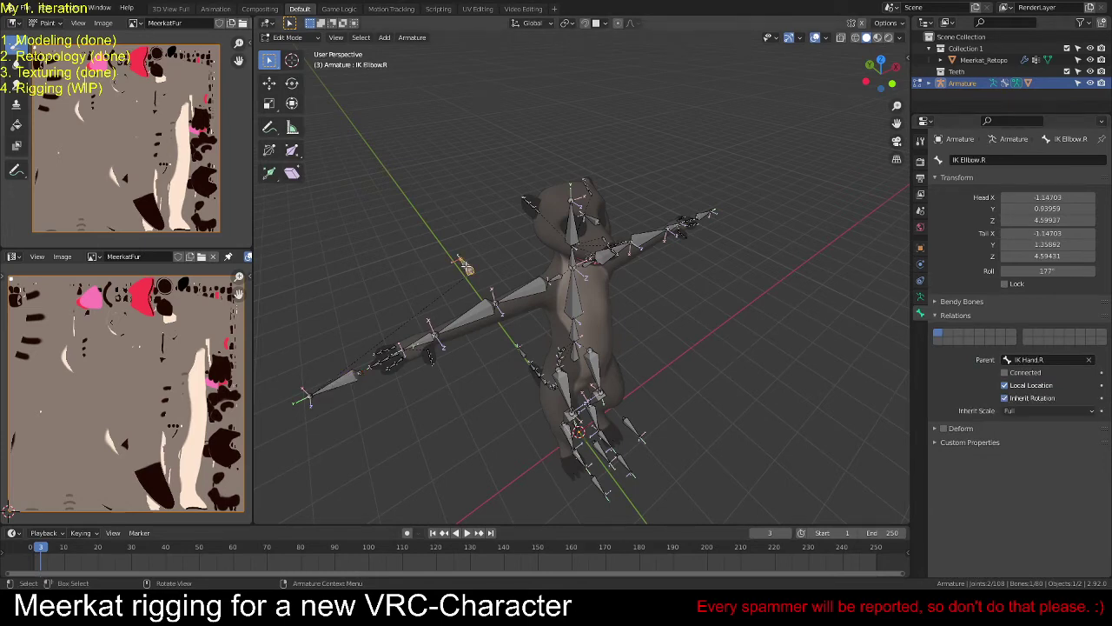
Step: Parent IK Elbow.L to IK Hand.L with Keep Offset
middle_click_drag(787, 308, 694, 308)
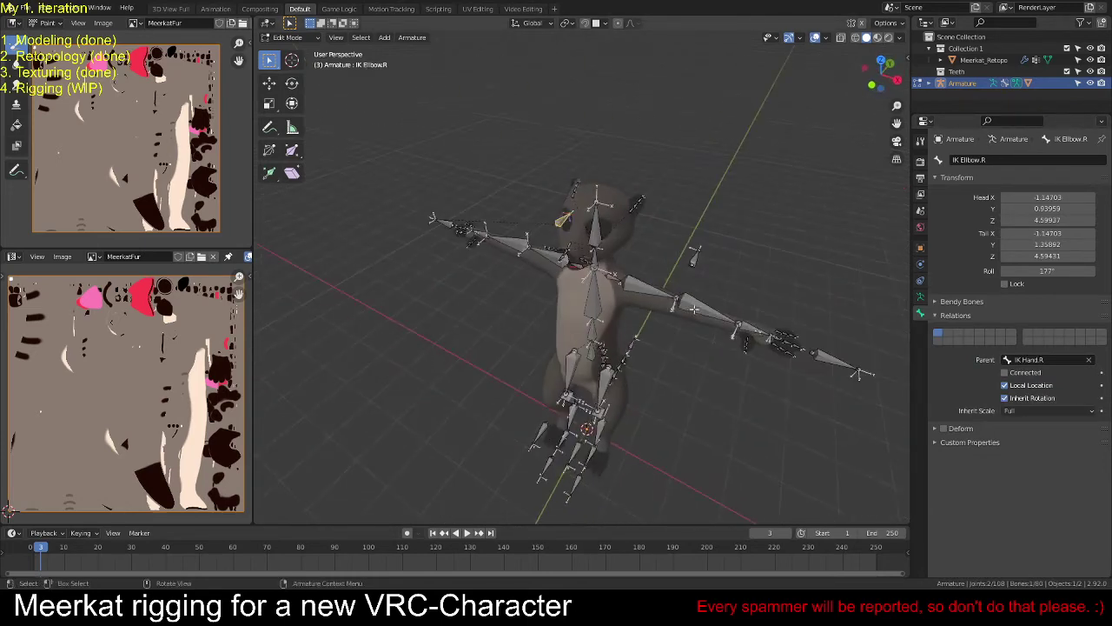
left_click(694, 258)
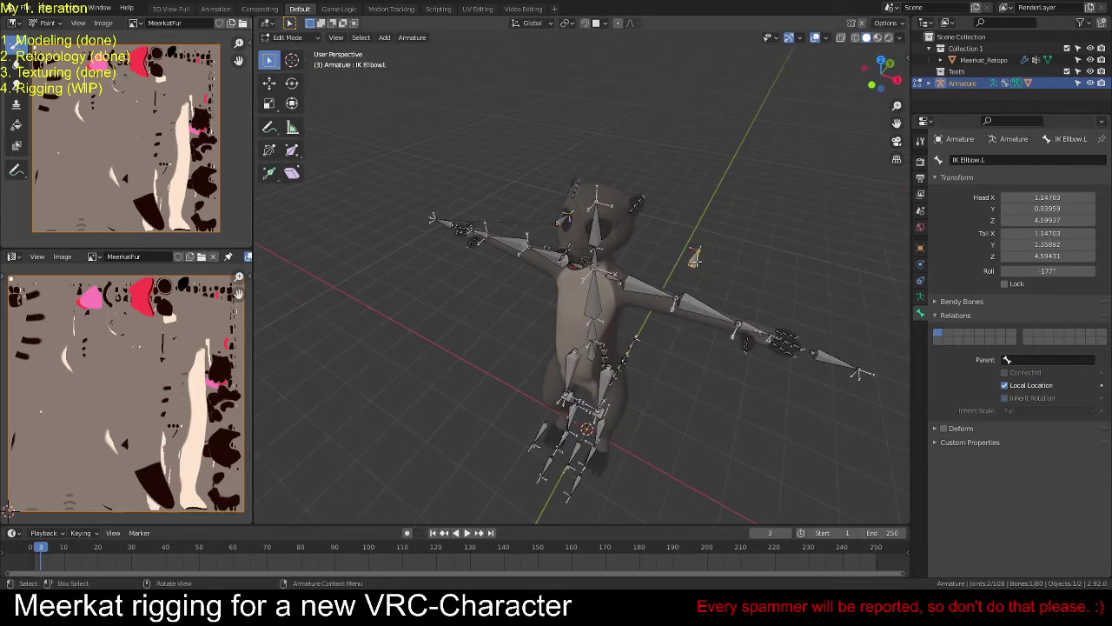
left_click(841, 362)
left_click(697, 259, "shift")
key("ctrl+p")
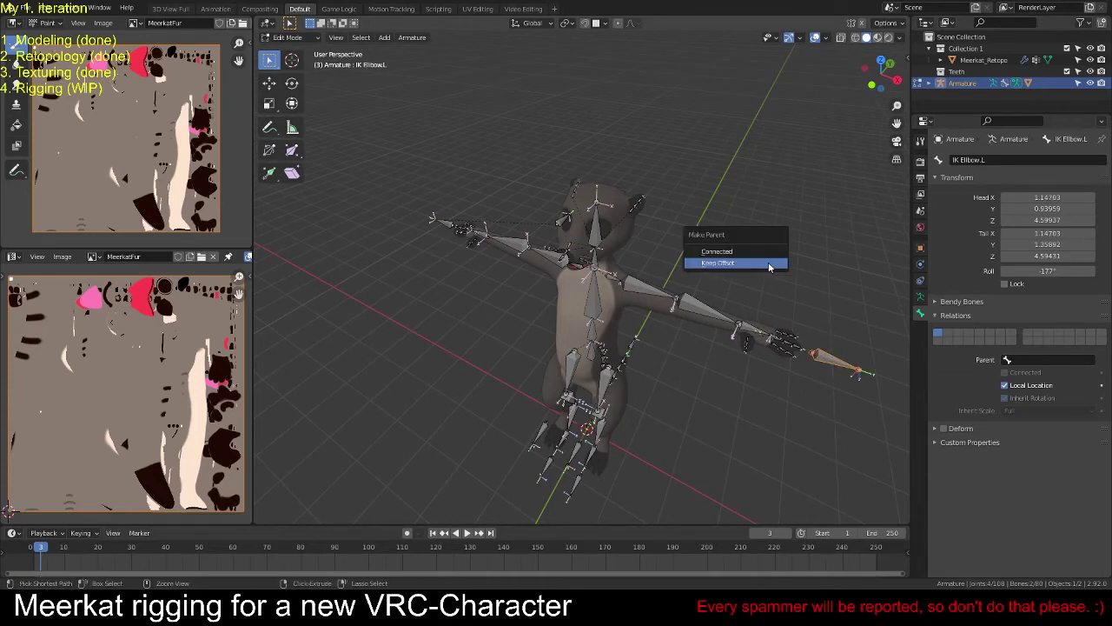
left_click(768, 262)
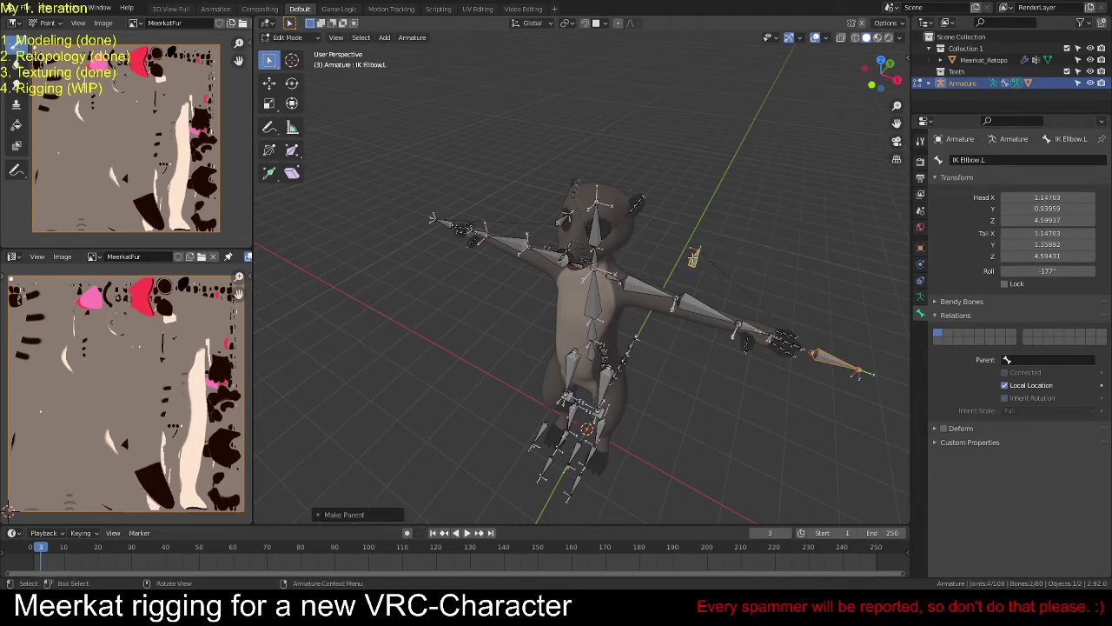
Step: Clear IK Hand.L's wrong parent, set IK Elbow.L's parent to IK Hand.L, and return to Pose Mode
left_click(695, 259)
left_click(832, 362)
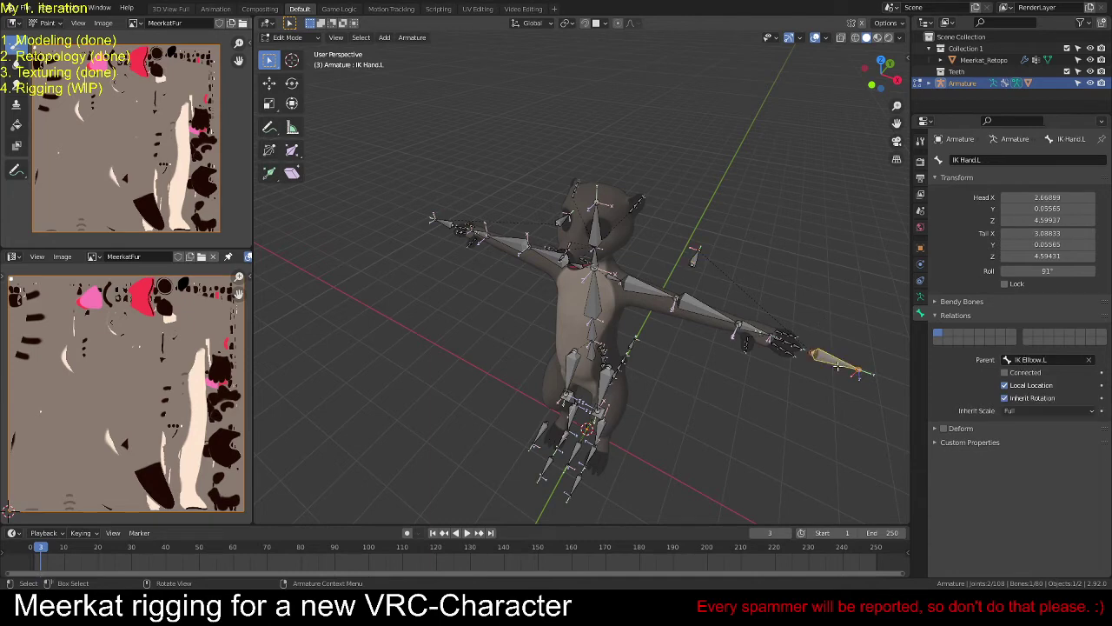
left_click(1089, 360)
left_click(699, 258)
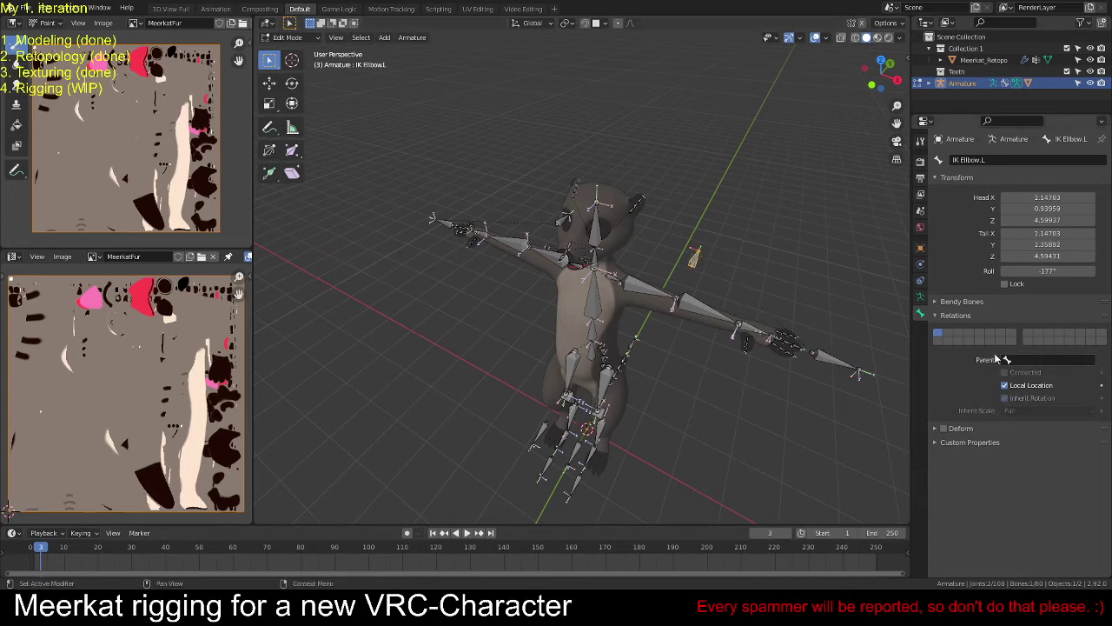
left_click(1027, 360)
type("hand")
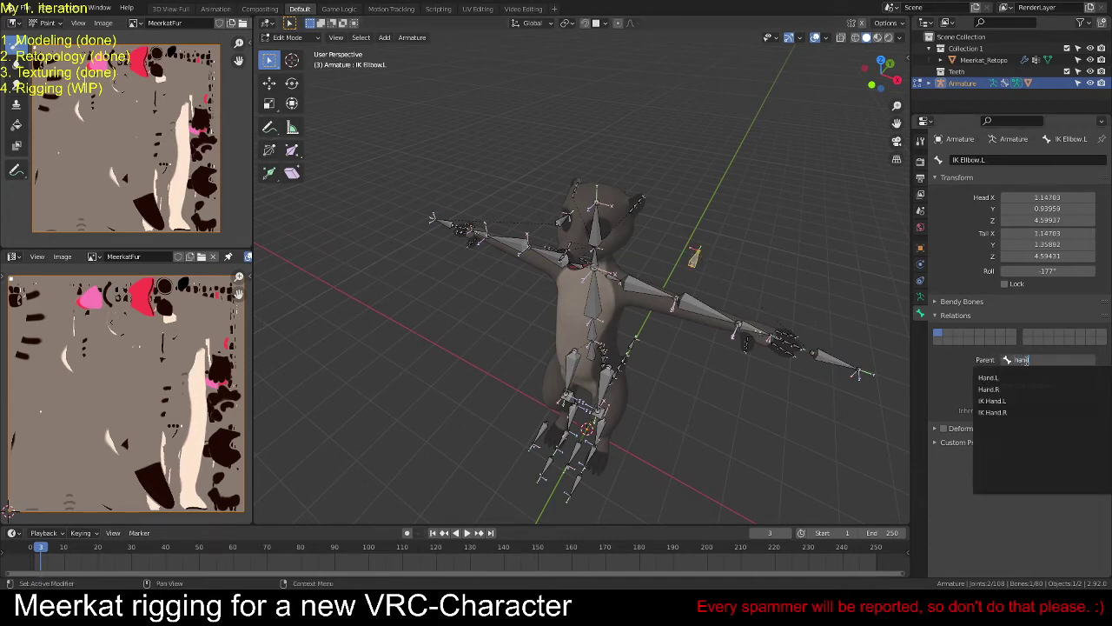
key("BackSpace")
type("han")
key("Down")
key("Down")
key("Down")
key("Return")
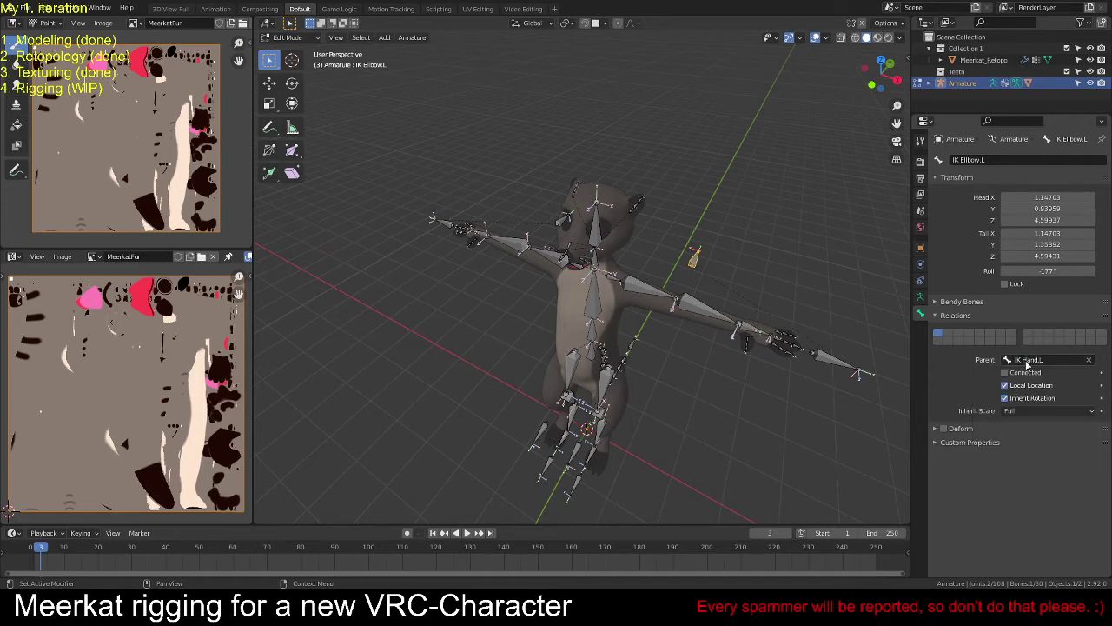
key("ctrl+Tab")
middle_click_drag(869, 287, 804, 275)
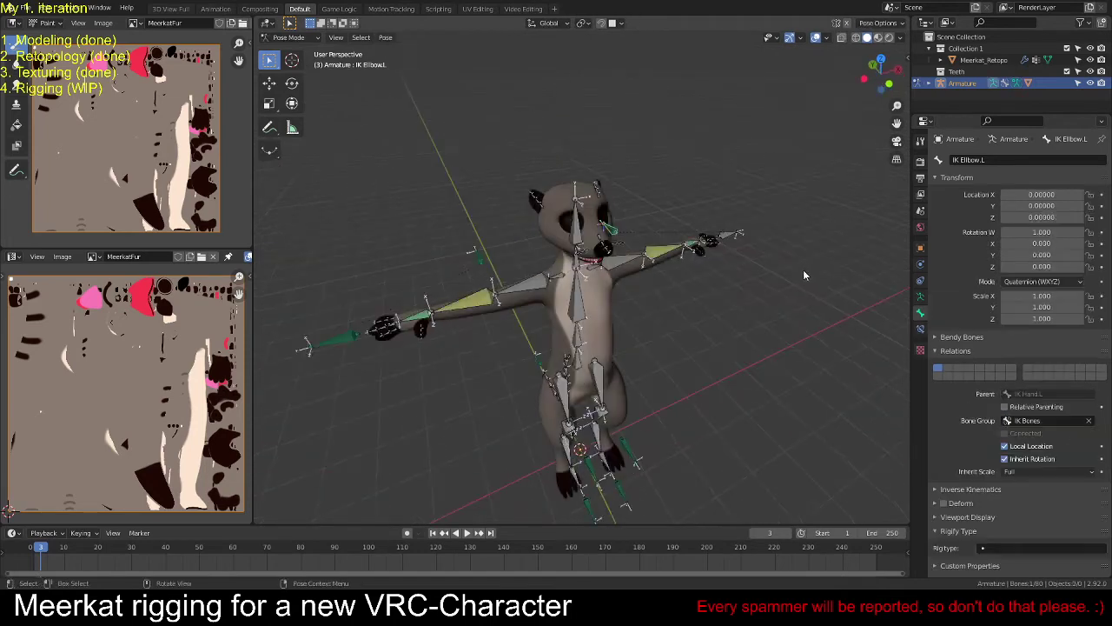
Step: Test-rotate IK Hand.L and cancel the rotation
left_click(738, 239)
middle_click_drag(739, 239, 852, 292)
key("r")
key("r")
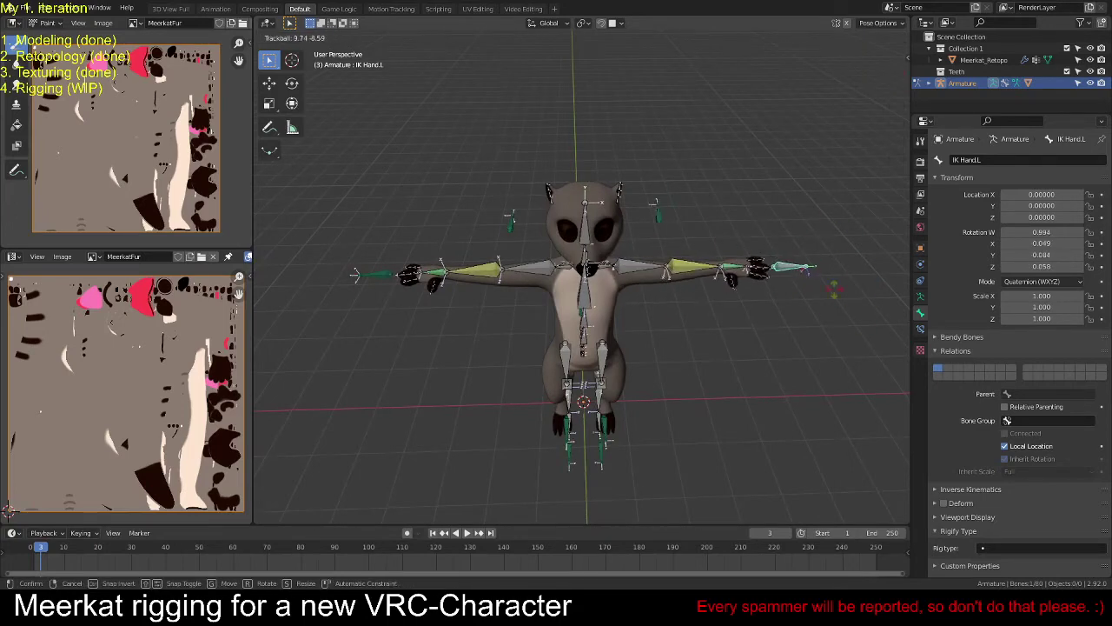
key("Escape")
middle_click_drag(842, 310, 678, 307)
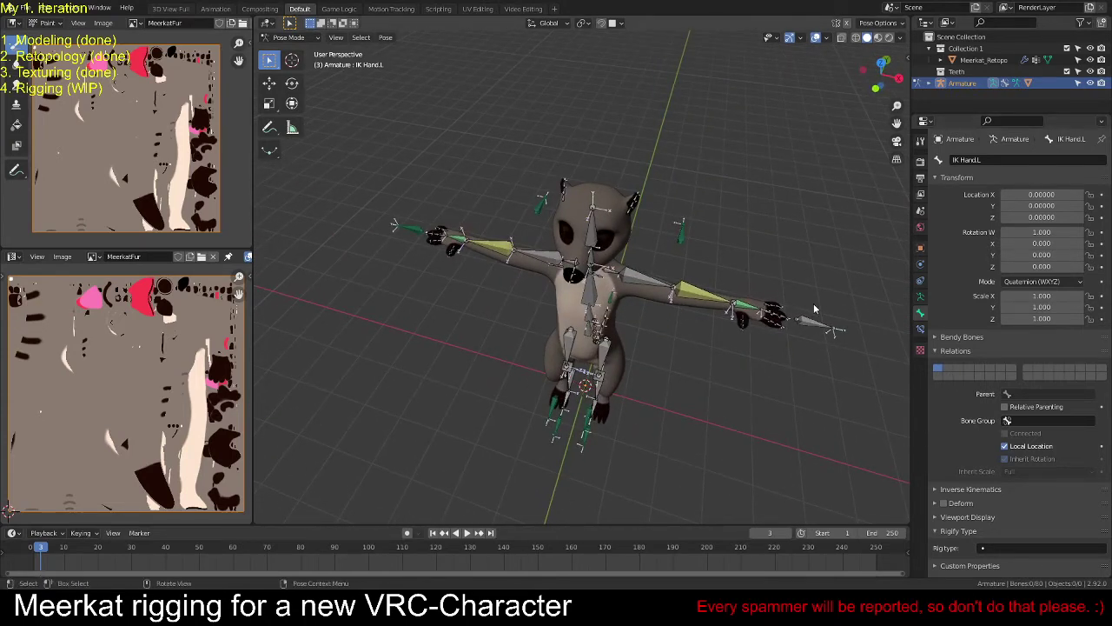
Step: Undo the last two changes and switch the armature back into Pose Mode
key("ctrl+z")
key("ctrl+z")
key("ctrl+z")
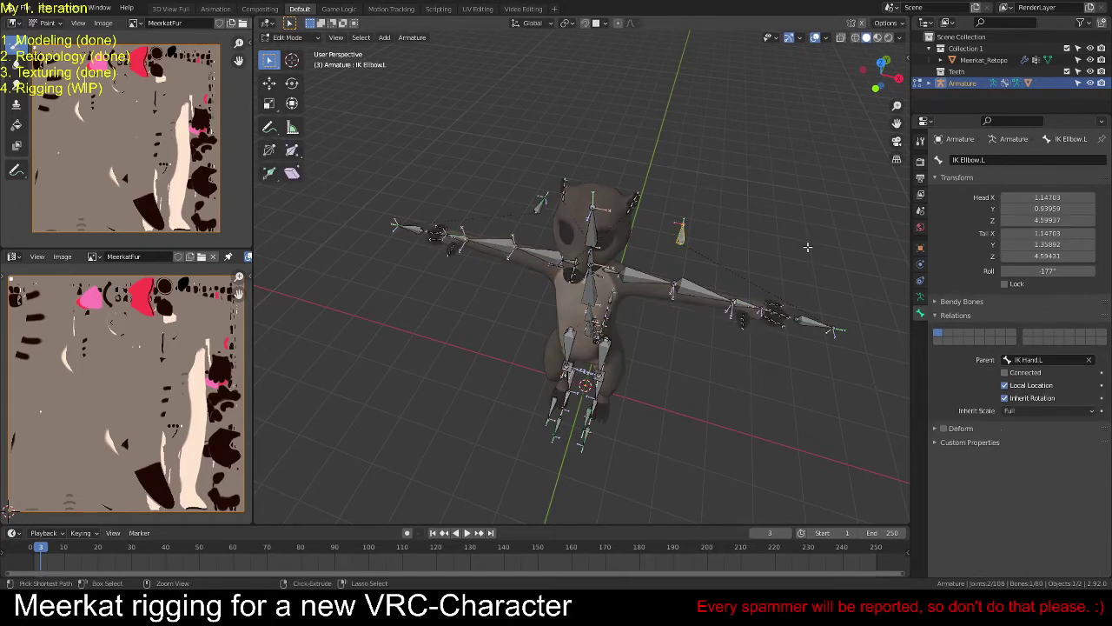
key("ctrl+z")
key("ctrl+z")
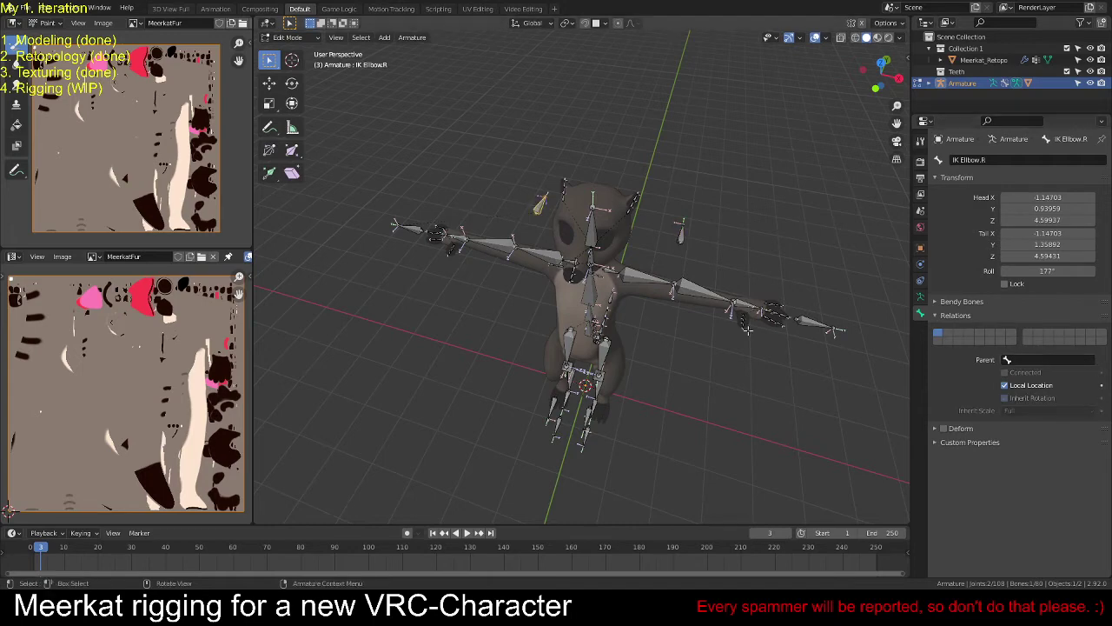
middle_click_drag(754, 360, 699, 345)
key("ctrl+Tab")
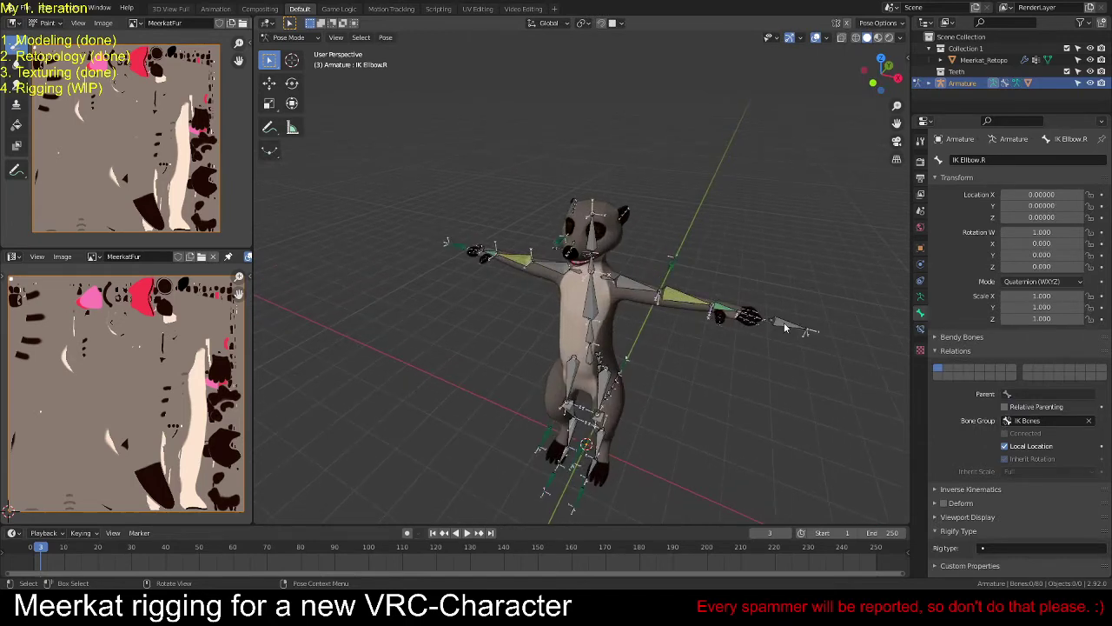
Step: Move IK Hand.L along X and rotate it, including a trackball rotation, to bend the left arm
left_click(785, 327)
middle_click_drag(785, 327, 845, 355)
key("g")
key("x")
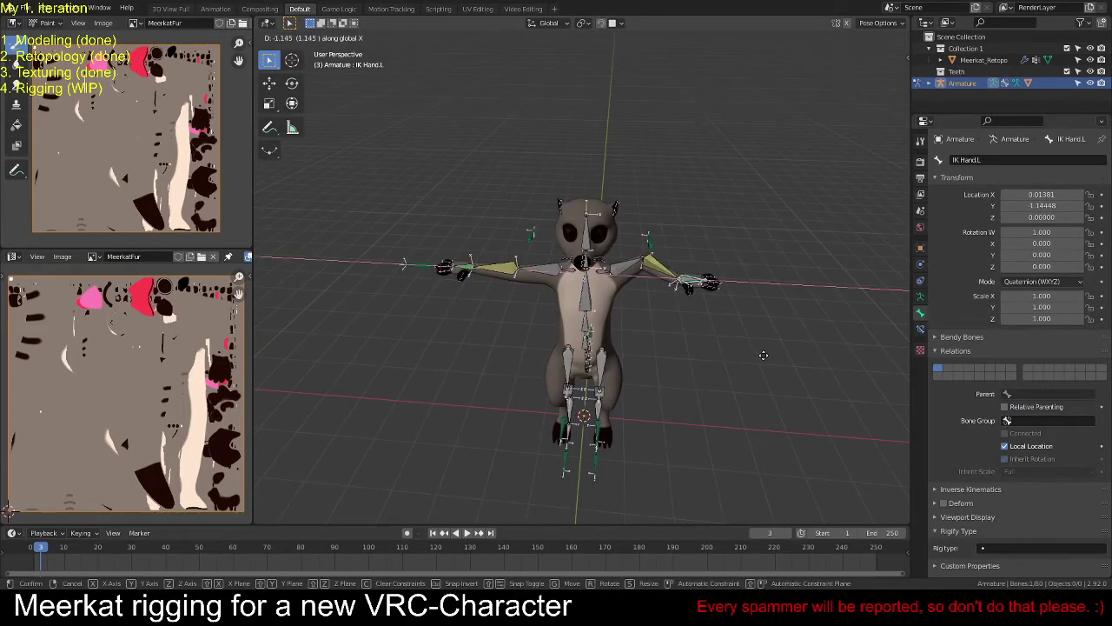
left_click(763, 355)
mouse_move(764, 354)
middle_mouse_down()
mouse_move(764, 331)
mouse_move(795, 321)
mouse_move(770, 328)
mouse_move(774, 337)
middle_mouse_up()
key("r")
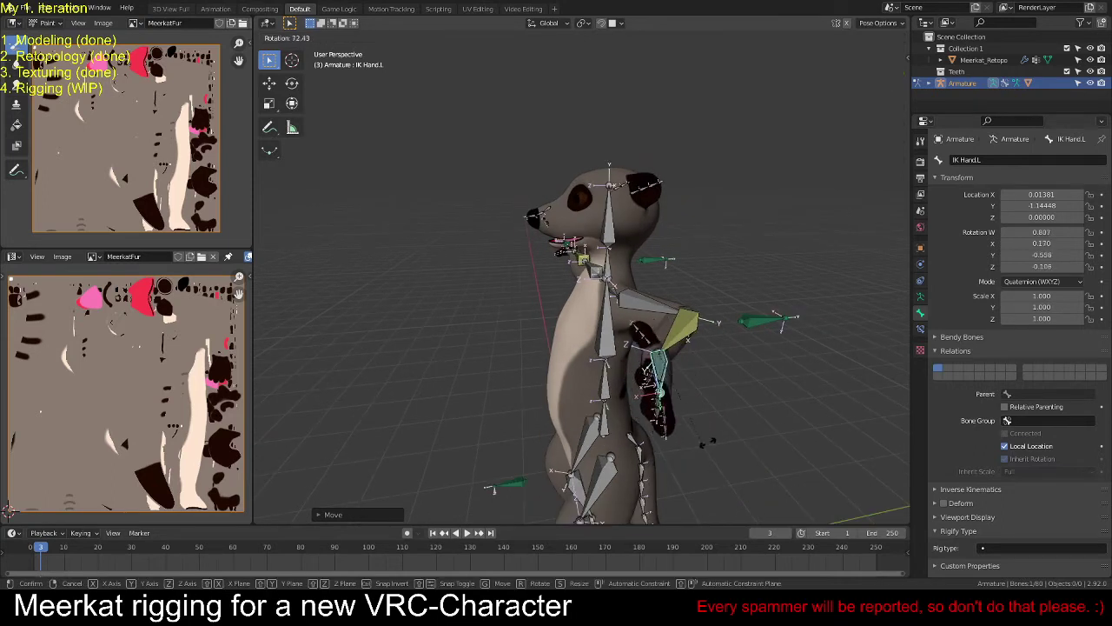
left_click(813, 323)
key("r")
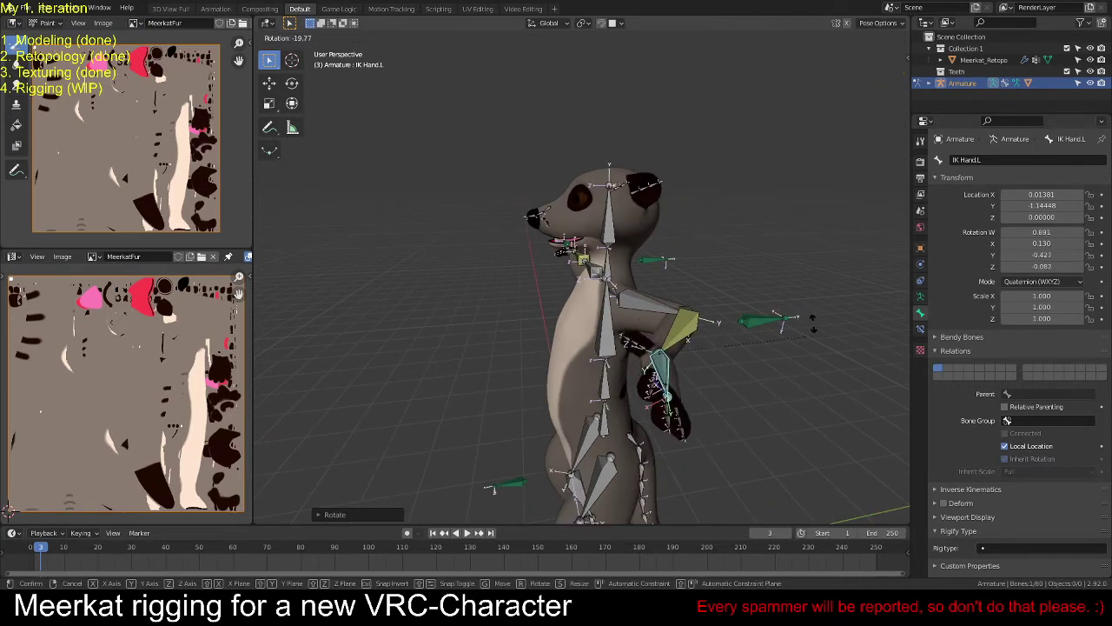
key("r")
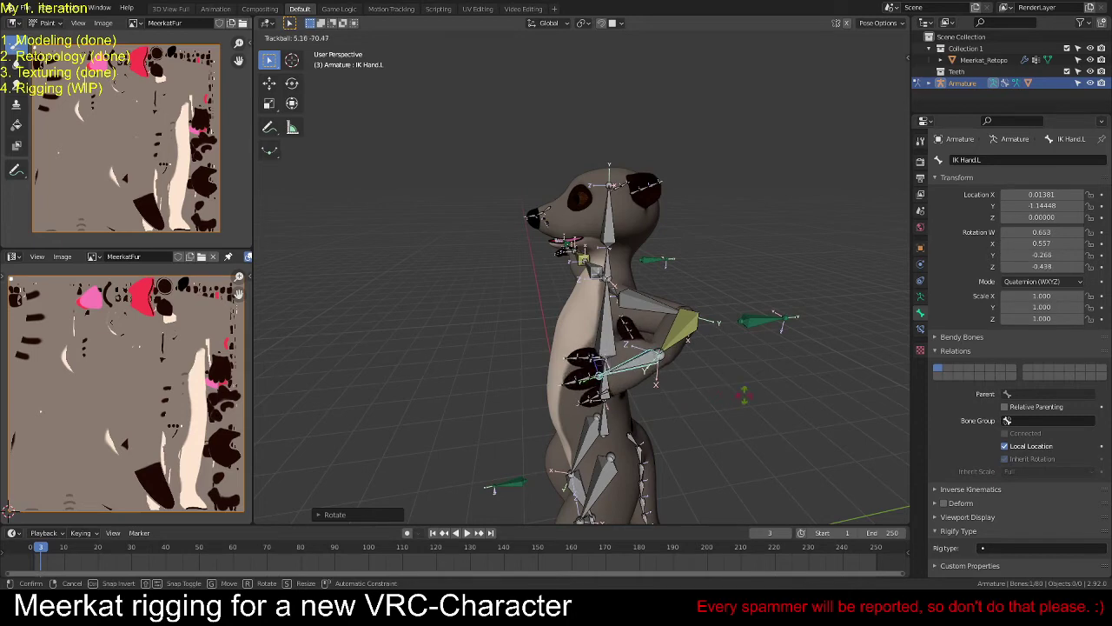
left_click(764, 384)
Step: Try moving IK Elbow.L, then cancel the move
left_click(764, 333)
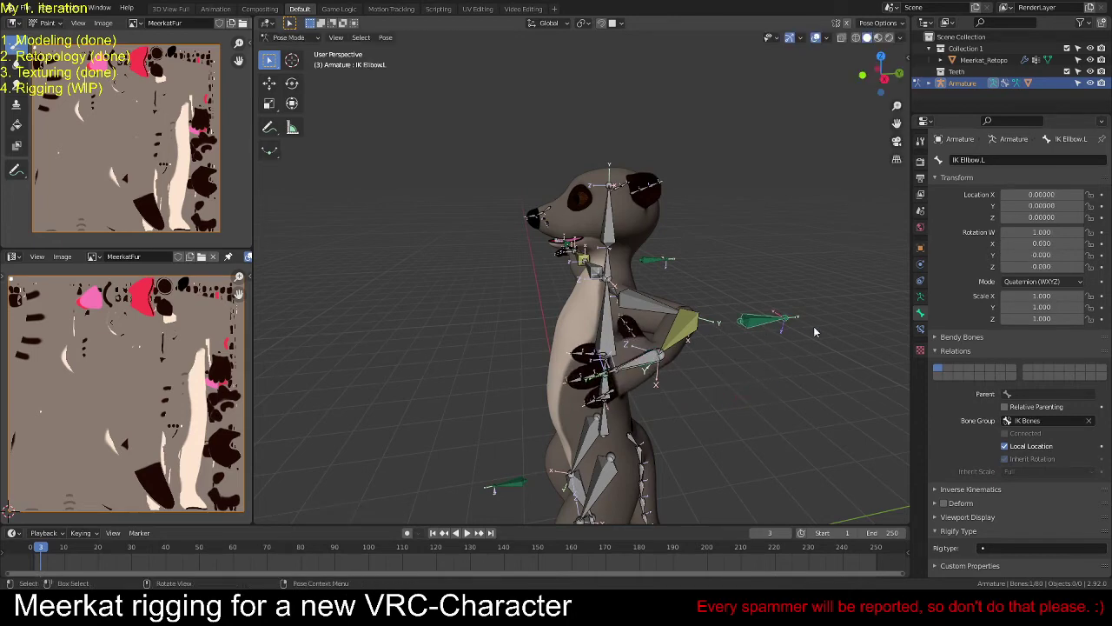
key("g")
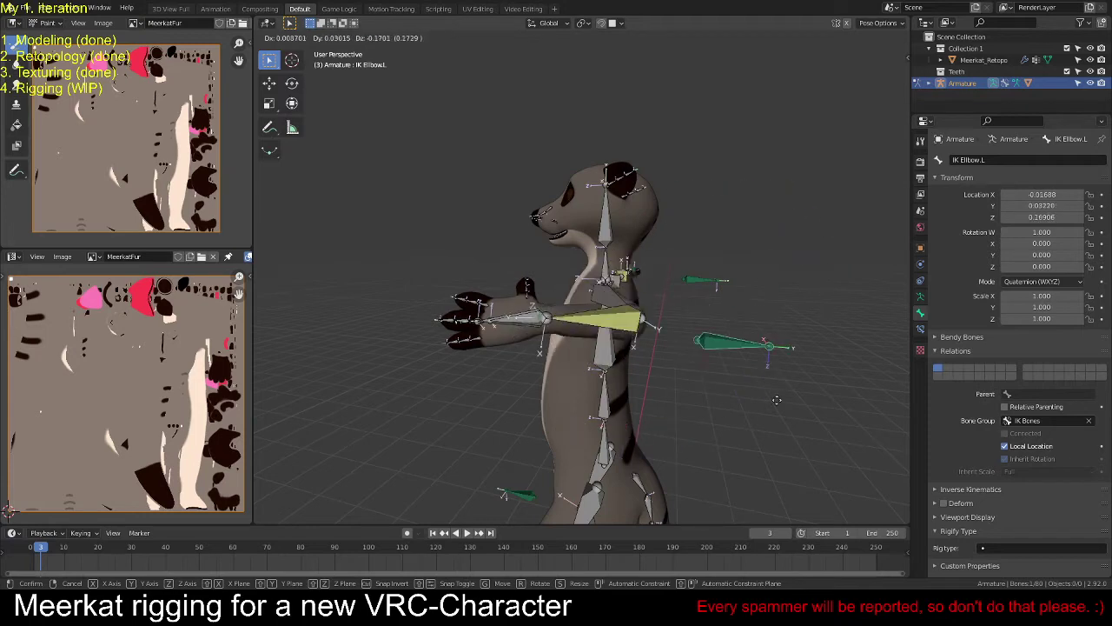
key("Escape")
middle_click_drag(765, 348, 600, 342)
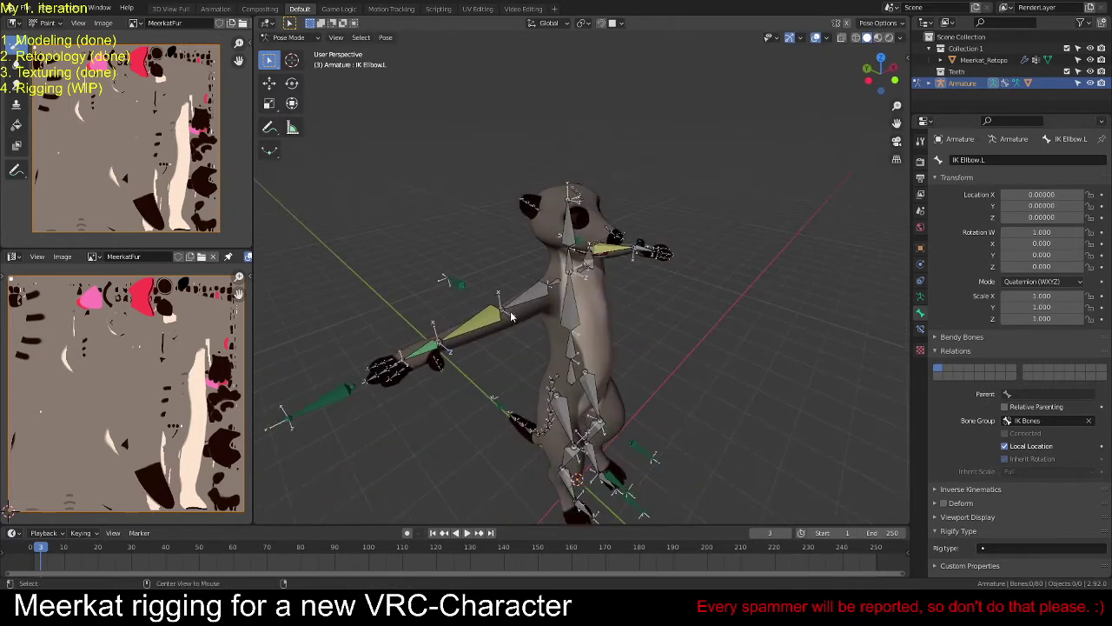
Step: Move and rotate IK Hand.R to lower the right arm
left_click(331, 396)
left_click(922, 298)
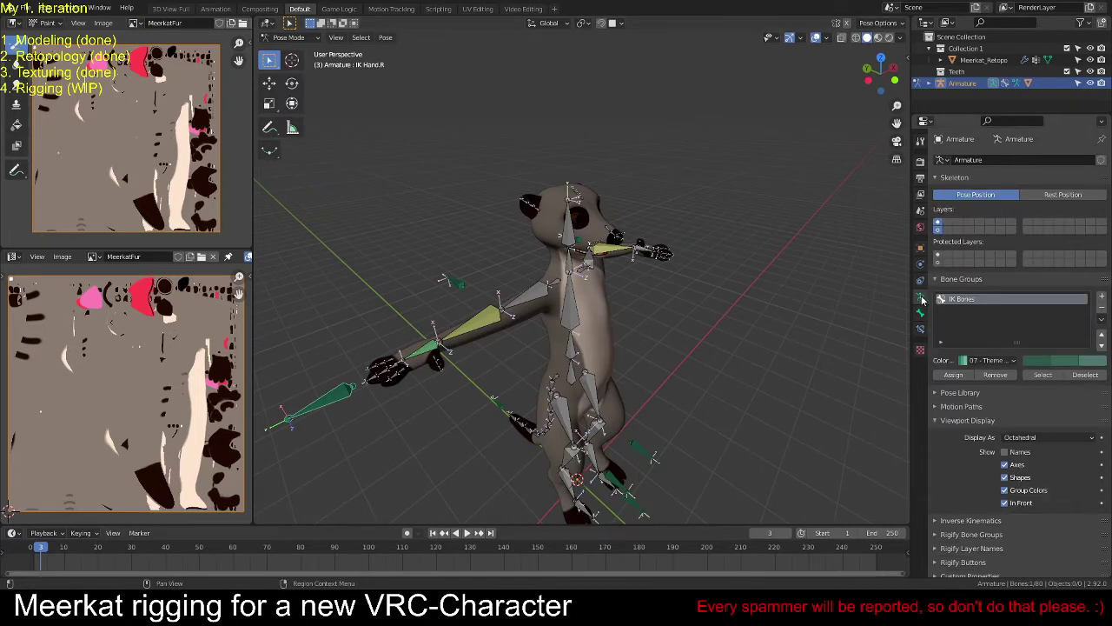
key("g")
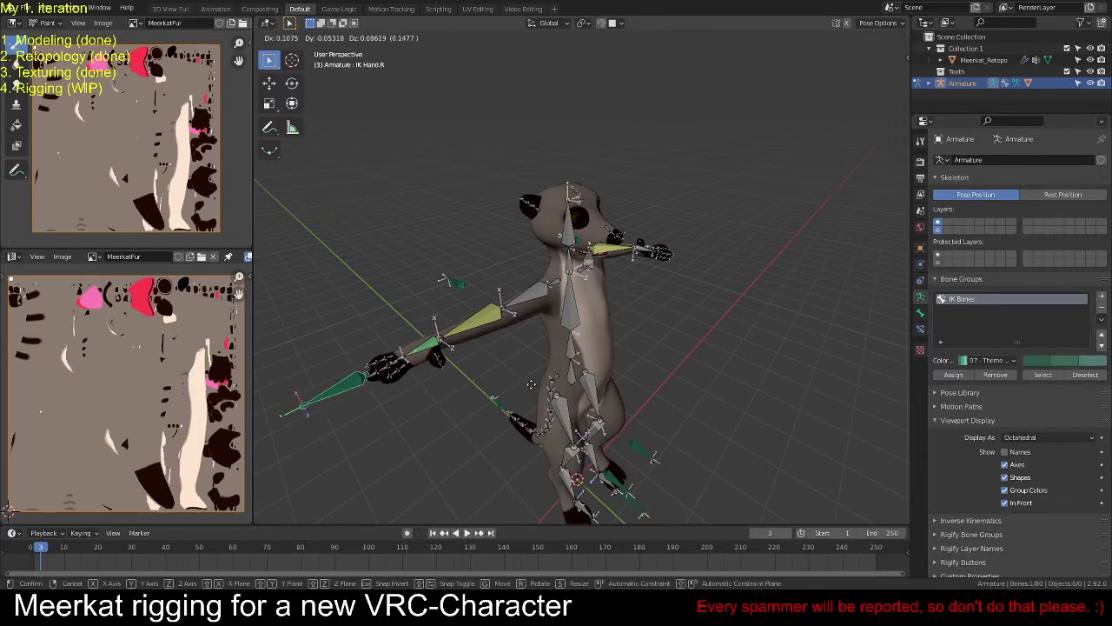
right_click(611, 358)
middle_click_drag(612, 358, 636, 378)
key("g")
left_click(594, 369)
key("r")
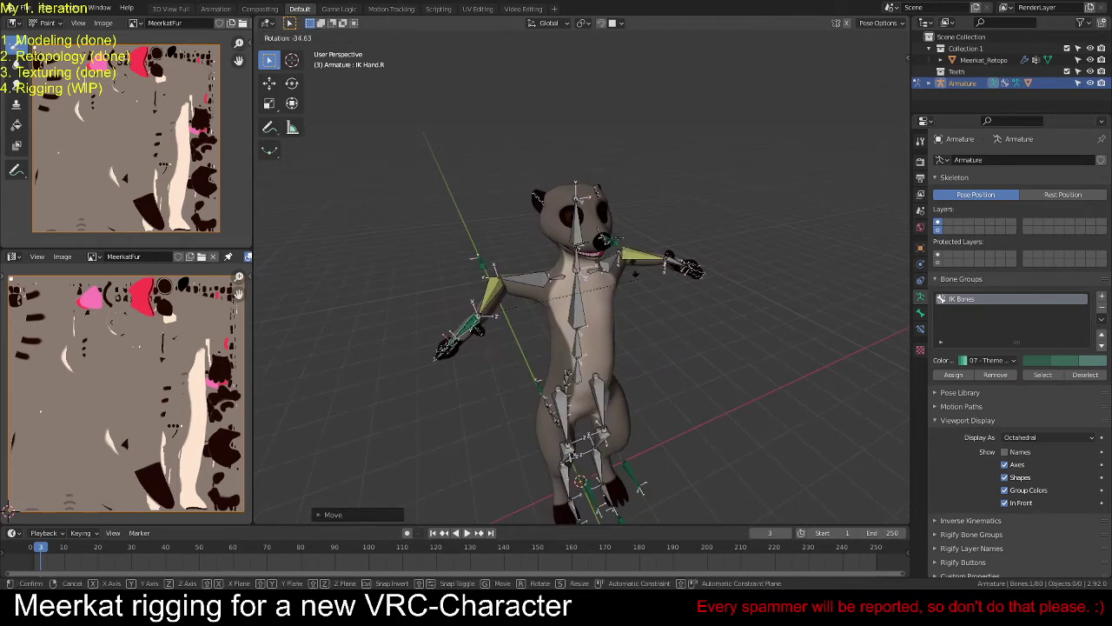
left_click(517, 198)
Step: Move IK Elbow.R twice to adjust the right elbow's bend
middle_click_drag(516, 197, 521, 348)
left_click(492, 353)
key("g")
left_click(573, 339)
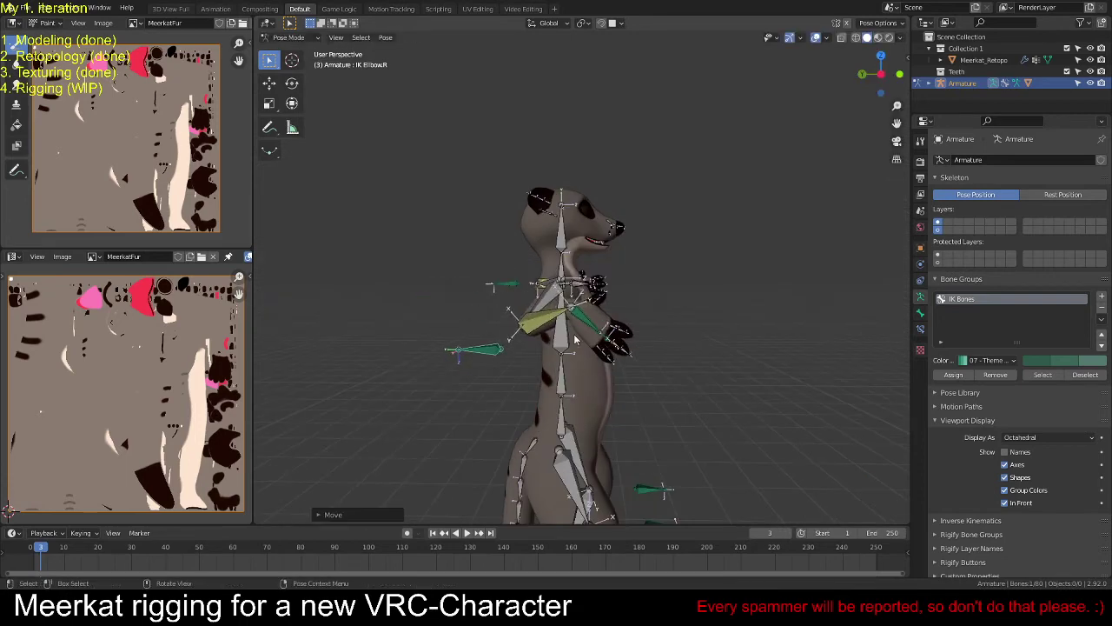
key("g")
left_click(509, 267)
middle_click_drag(508, 267, 705, 341)
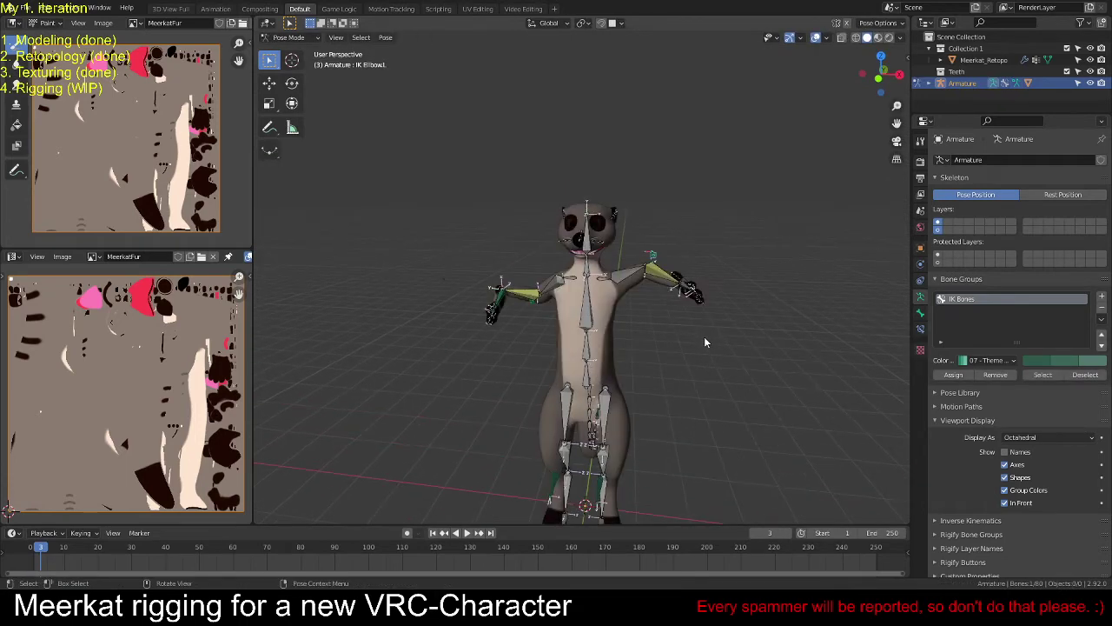
Step: Inspect the posed mesh without overlays, then select all bones and clear rotations to the T-pose
left_click(817, 38)
middle_click_drag(730, 216, 792, 121)
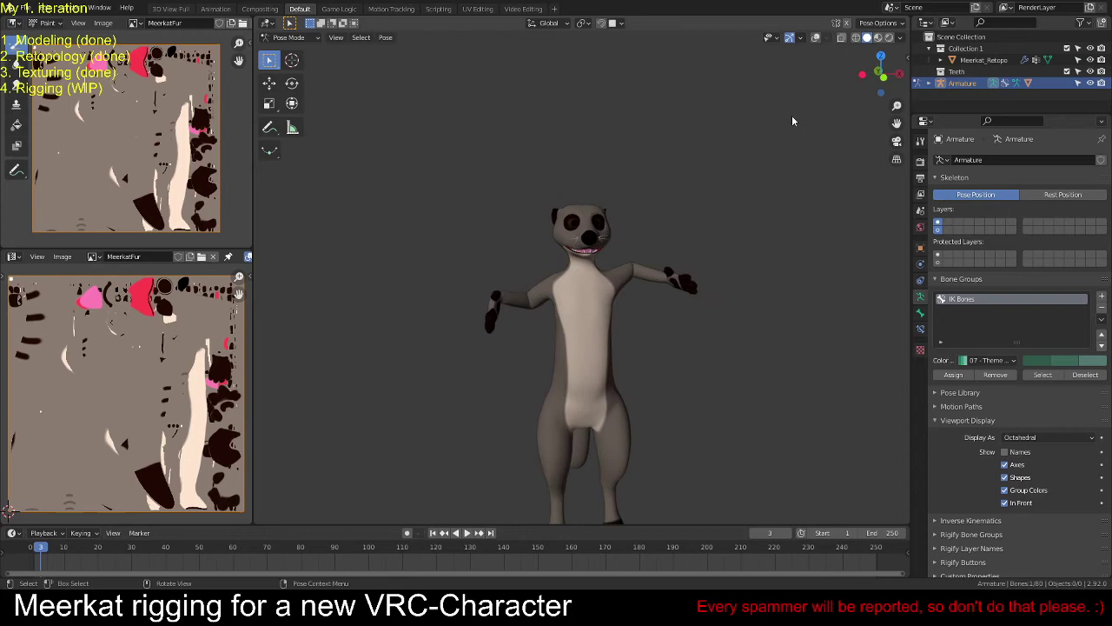
left_click(817, 38)
key("a")
key("alt+r")
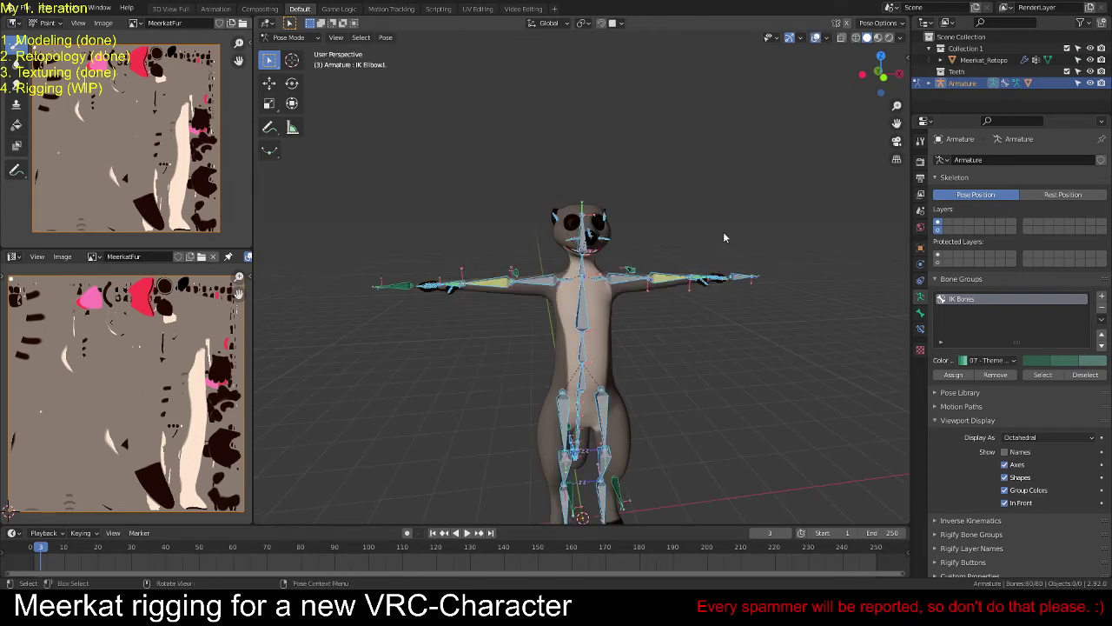
key("alt+a")
Step: Frame the meerkat from the left side view and select the IK Tail target bone
middle_click_drag(729, 253, 643, 344)
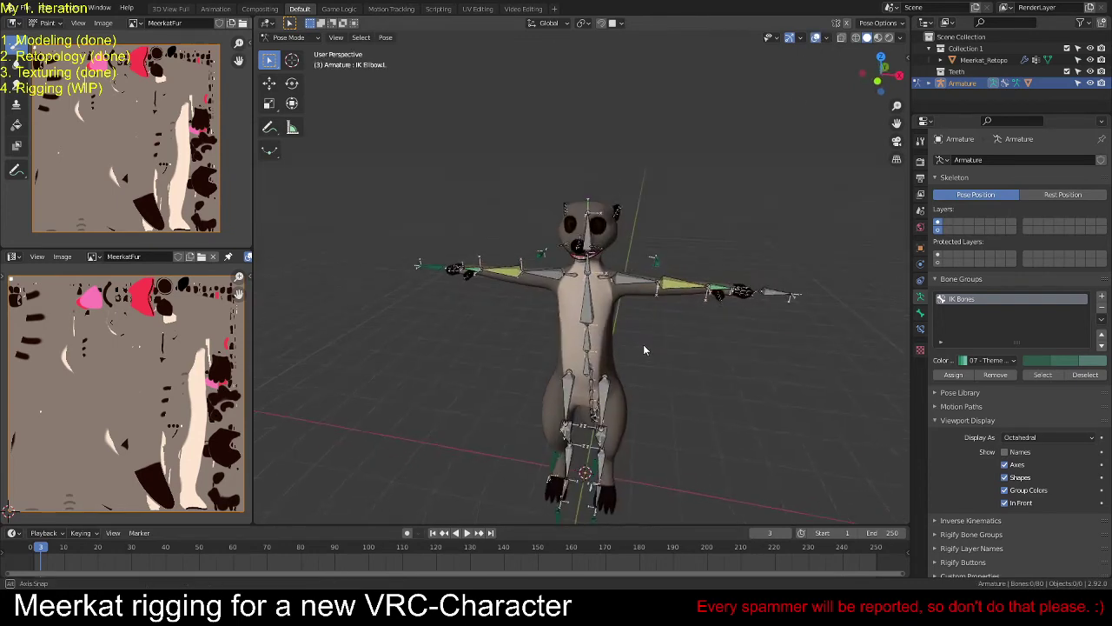
key("ctrl+KP_3")
middle_click(580, 346, "alt")
scroll(686, 243, "up", 1)
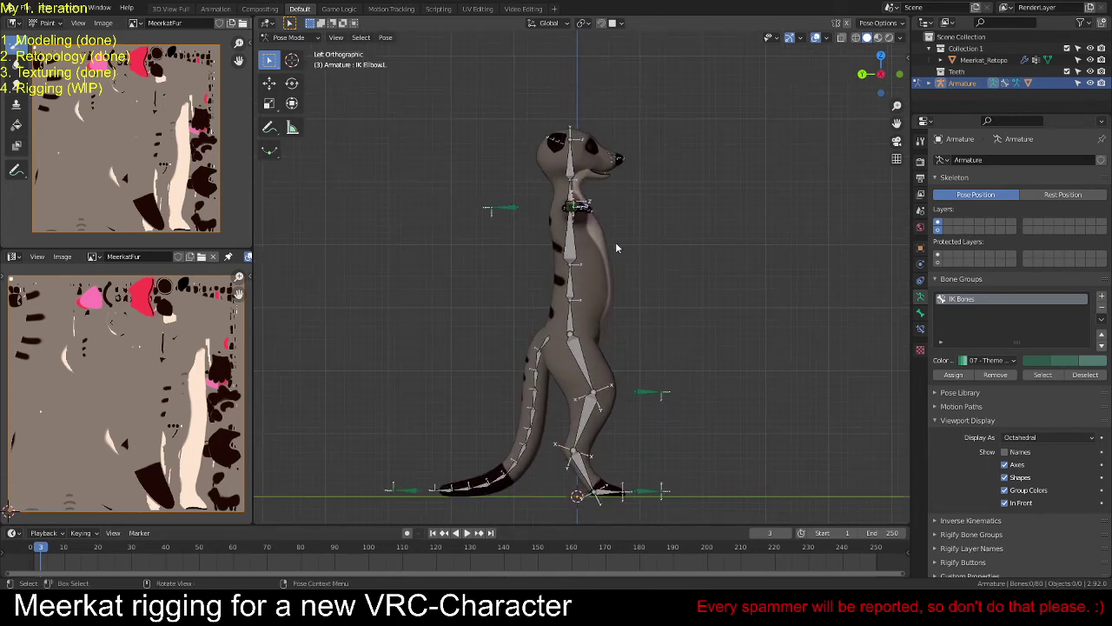
scroll(613, 240, "up", 3)
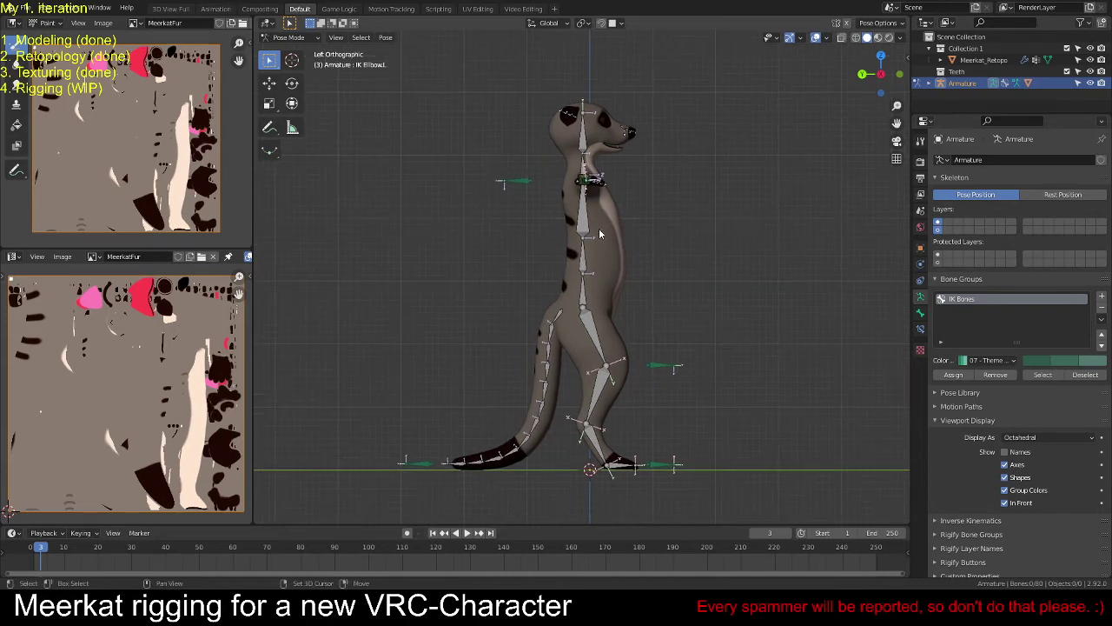
middle_click_drag(704, 223, 728, 204, "shift")
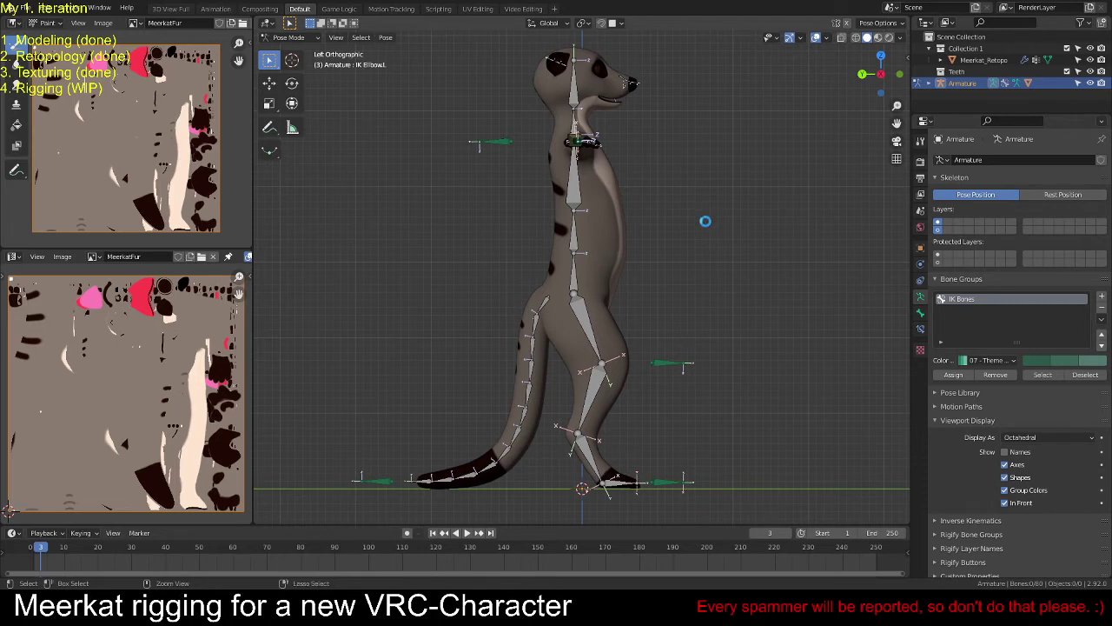
middle_click_drag(700, 235, 561, 236)
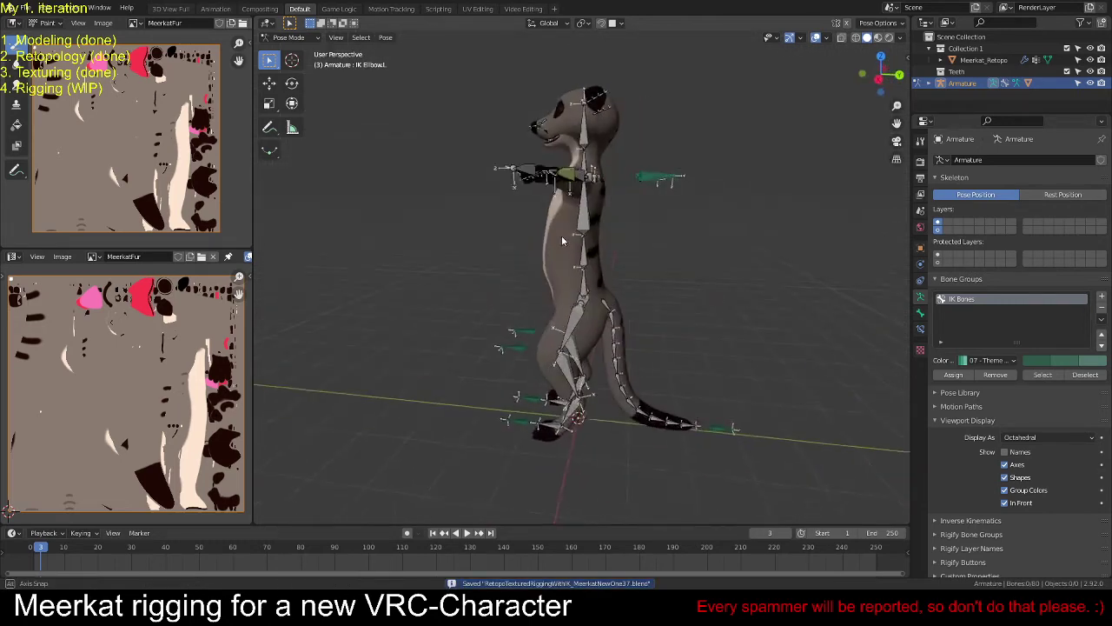
left_click(720, 430)
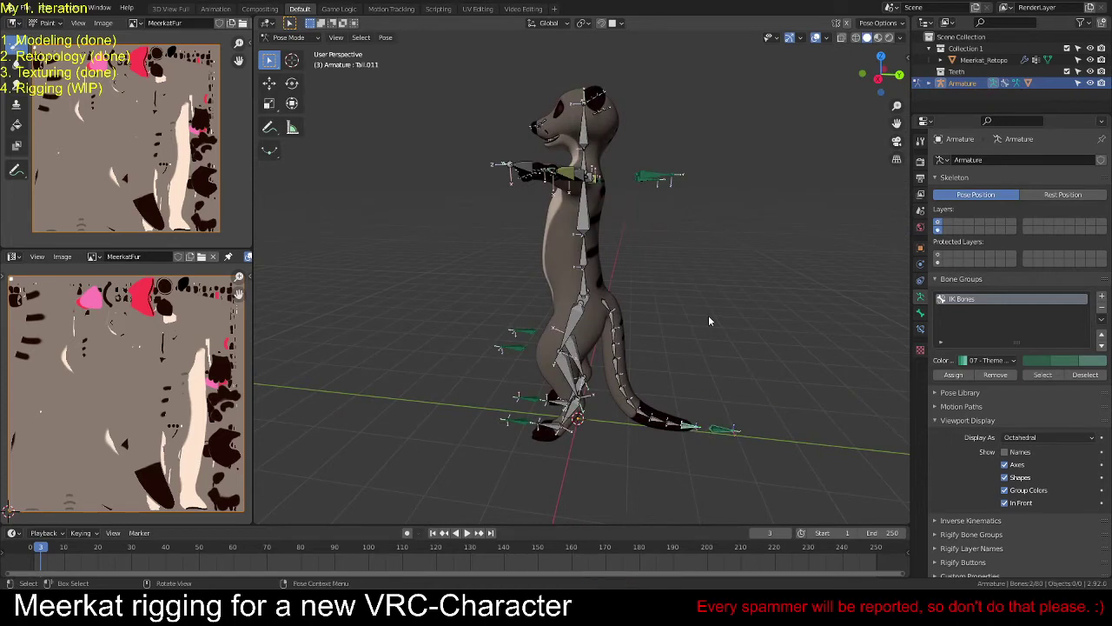
Step: Add an Inverse Kinematics constraint to Tail.011 targeting IK Tail
key("ctrl+shift+c")
left_click(764, 330)
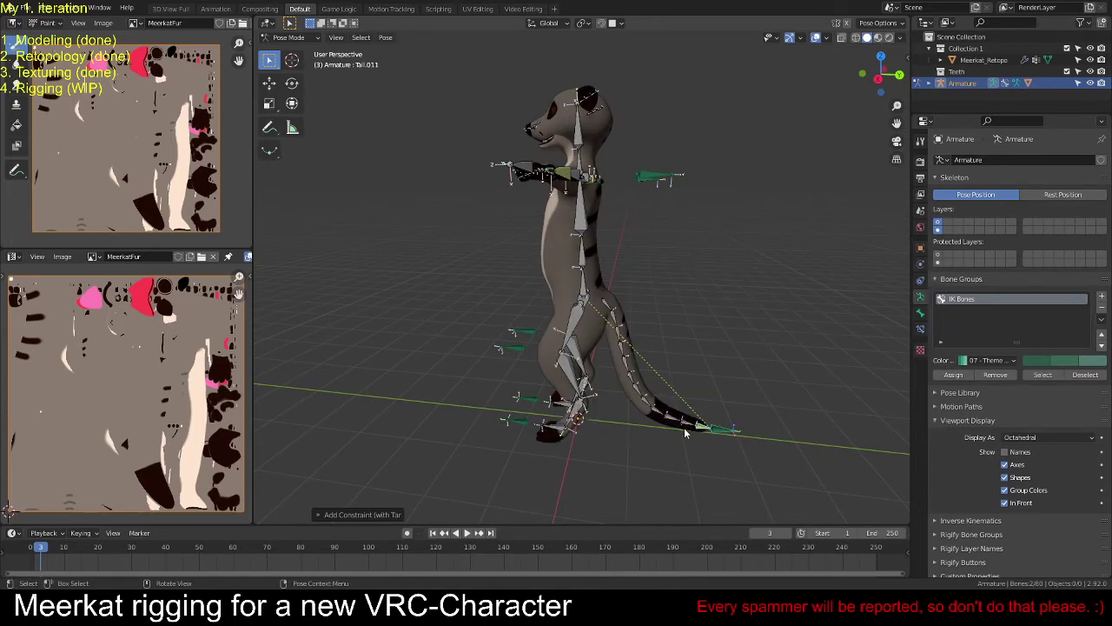
scroll(710, 313, "up", 5)
middle_click_drag(681, 313, 697, 271)
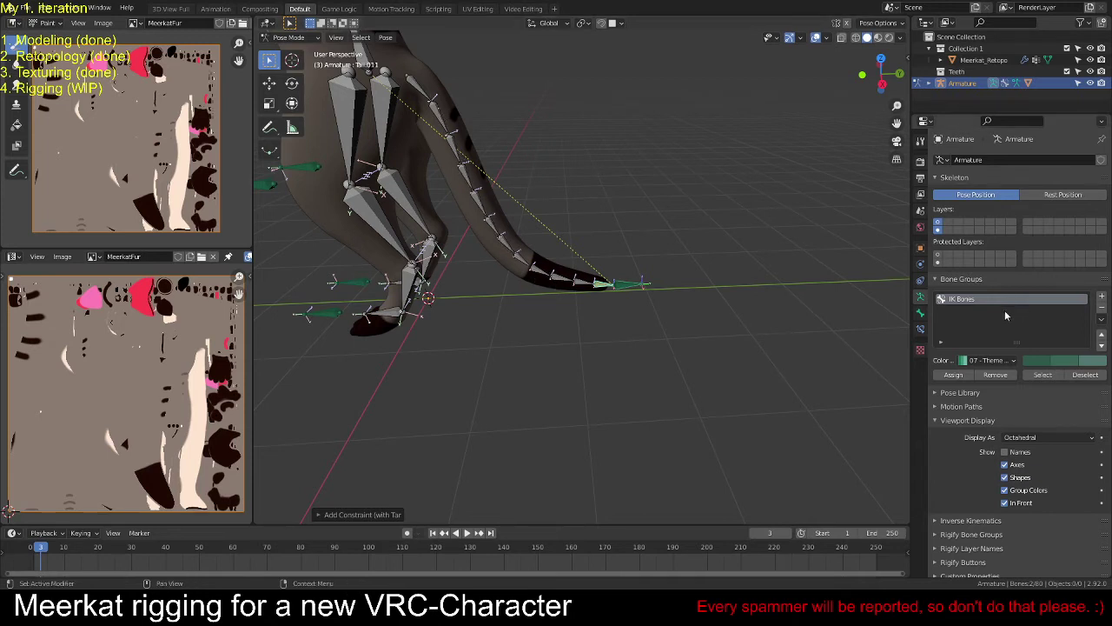
Step: Raise the tail IK chain length to 12 and reselect the IK Tail bone
left_click(921, 327)
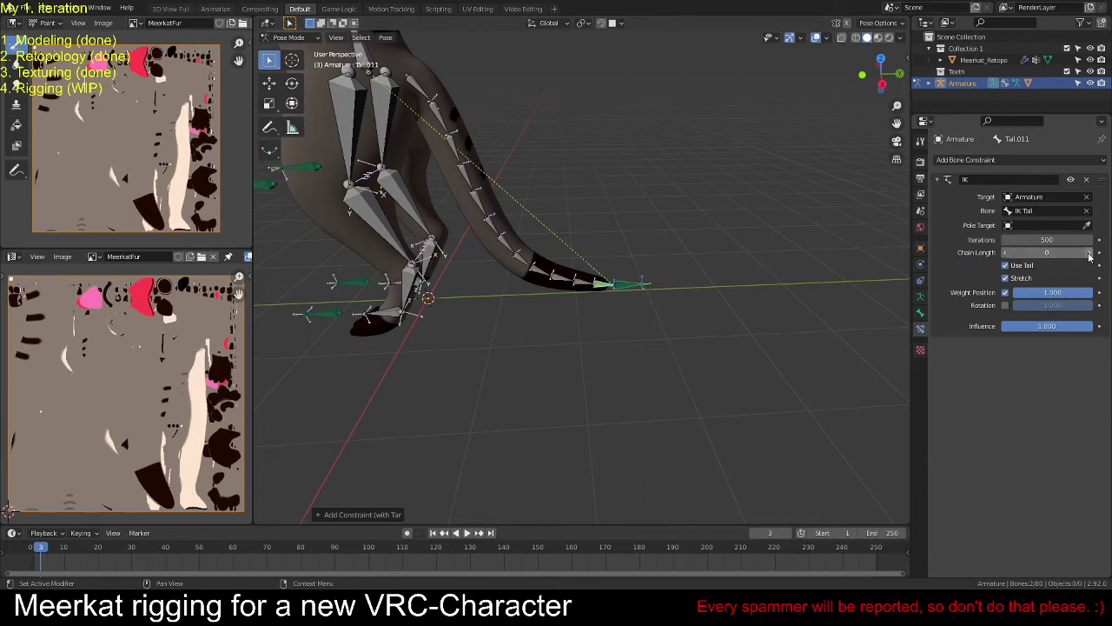
left_click(1089, 252)
left_click(1089, 252)
left_click(1089, 252)
left_click(1089, 252)
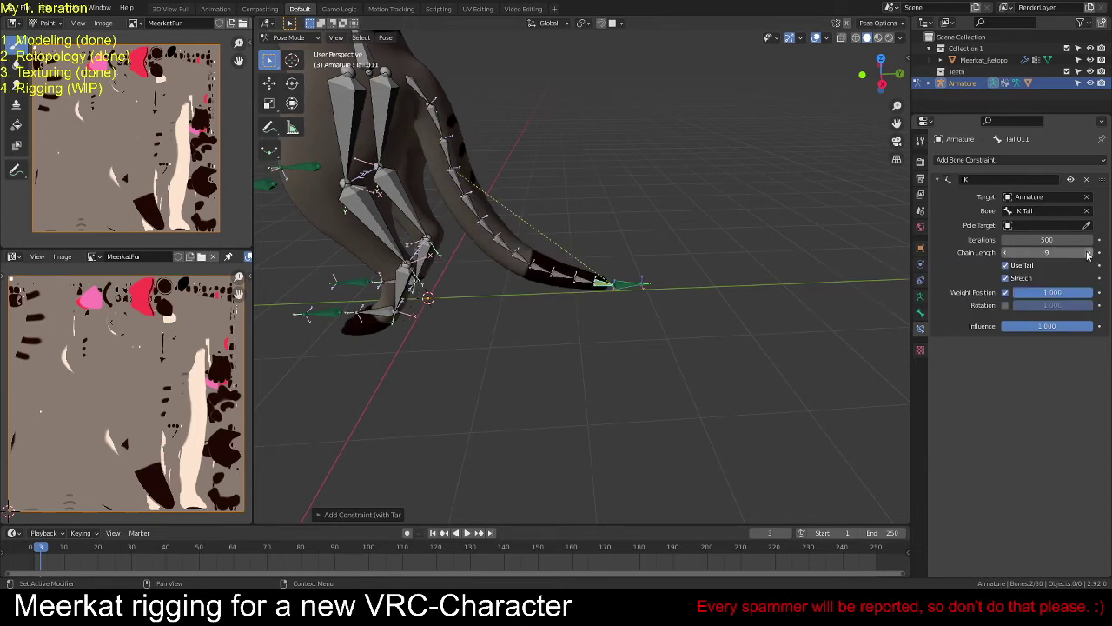
left_click(1089, 252)
left_click(1089, 253)
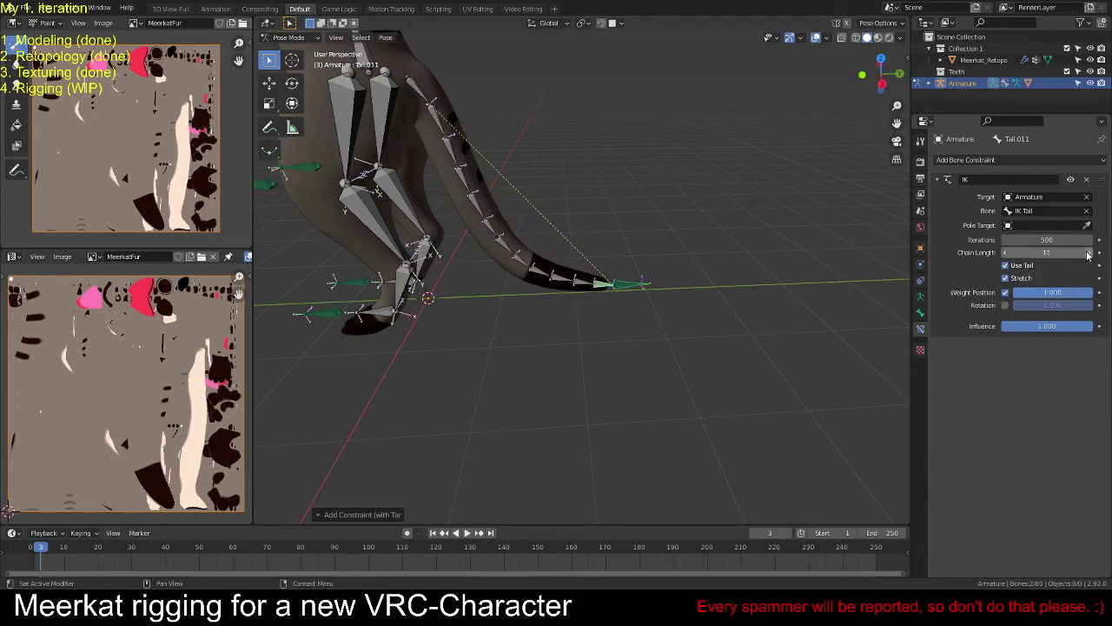
left_click(1089, 252)
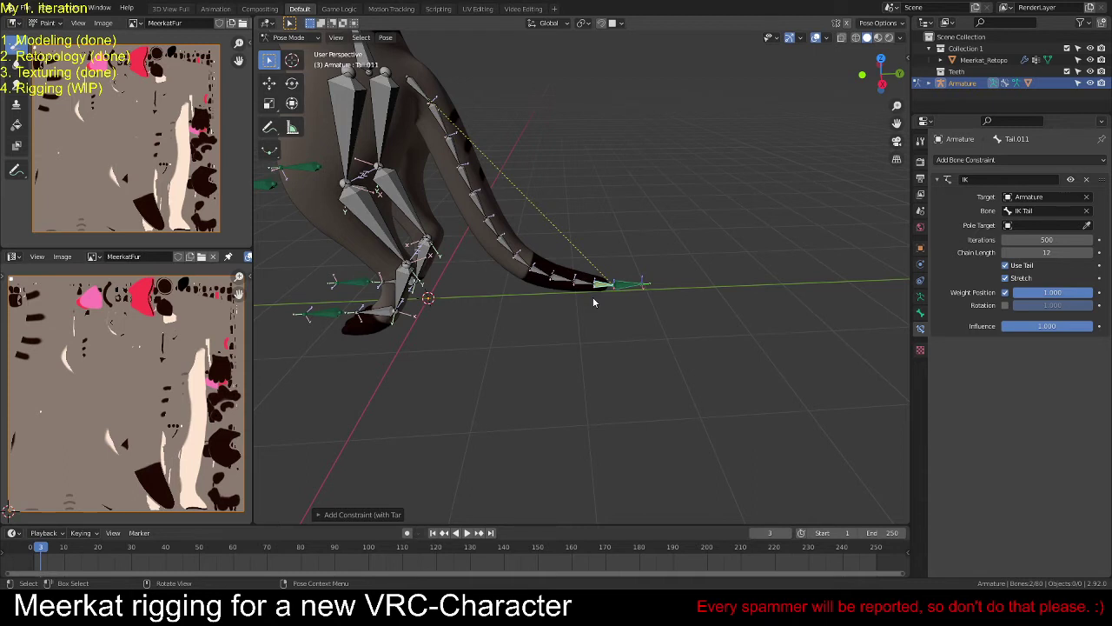
left_click(626, 287)
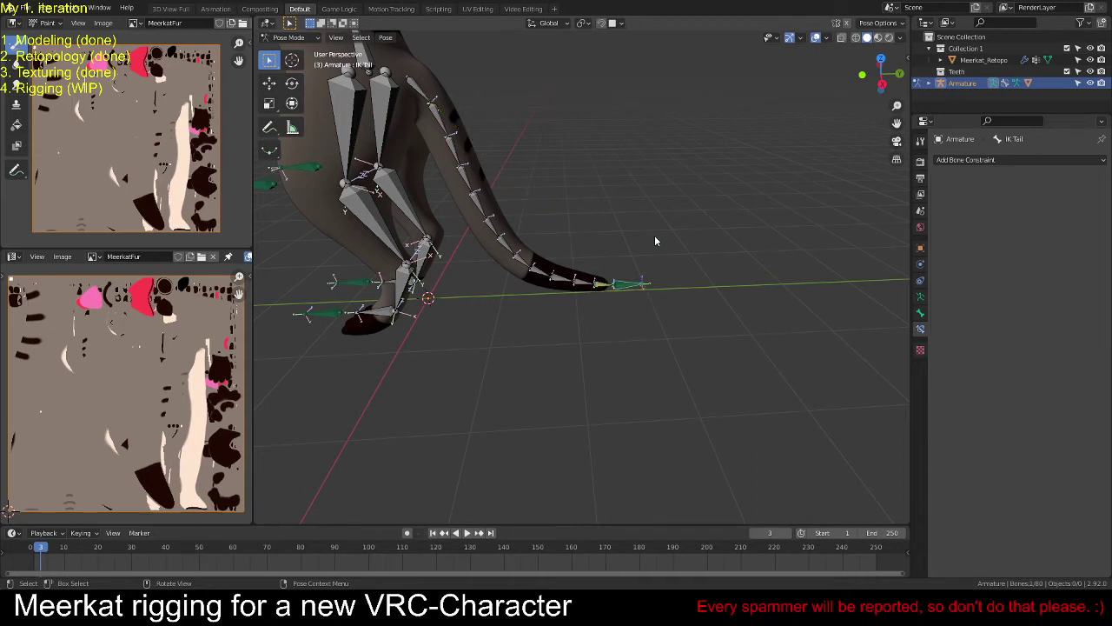
Step: Move the IK Tail control upward to test the tail bend from side and top views
key("KP_3")
scroll(659, 230, "up", 2)
key("g")
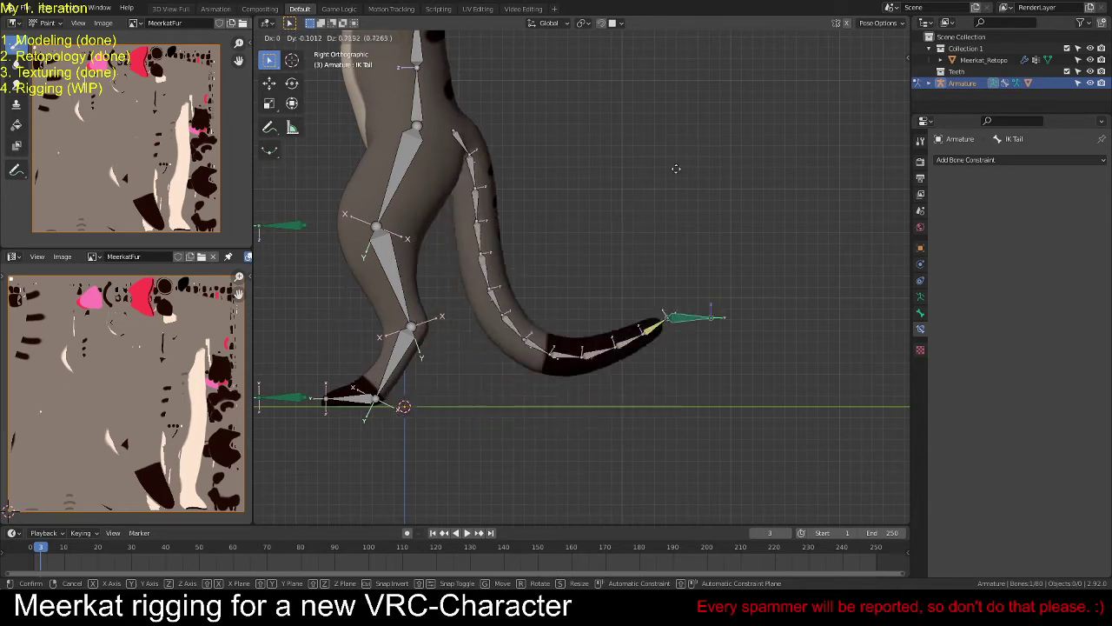
key("KP_7")
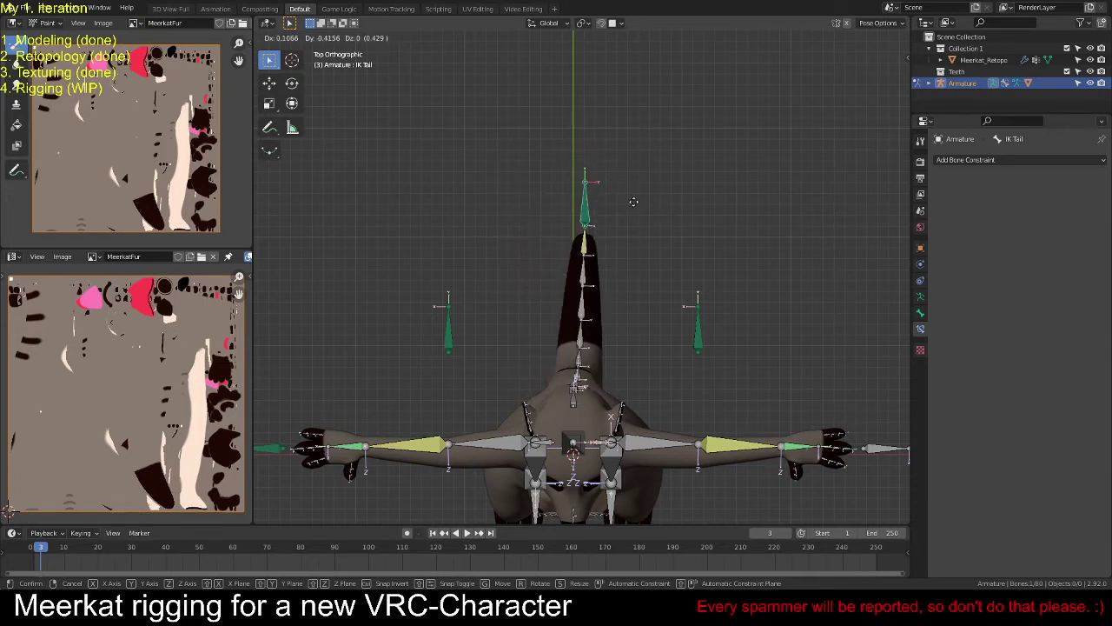
left_click(644, 170)
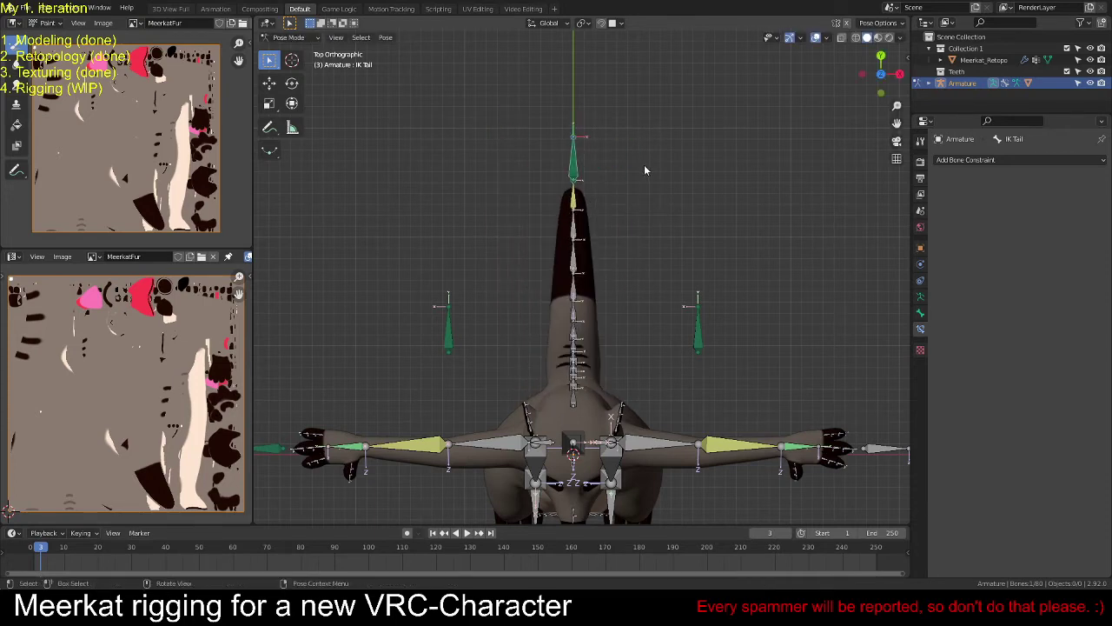
middle_click_drag(644, 170, 650, 376)
Step: Enable Rotation in Tail.011's IK constraint so the tail follows IK Tail's rotation
left_click(659, 405, "shift")
key("shift+i")
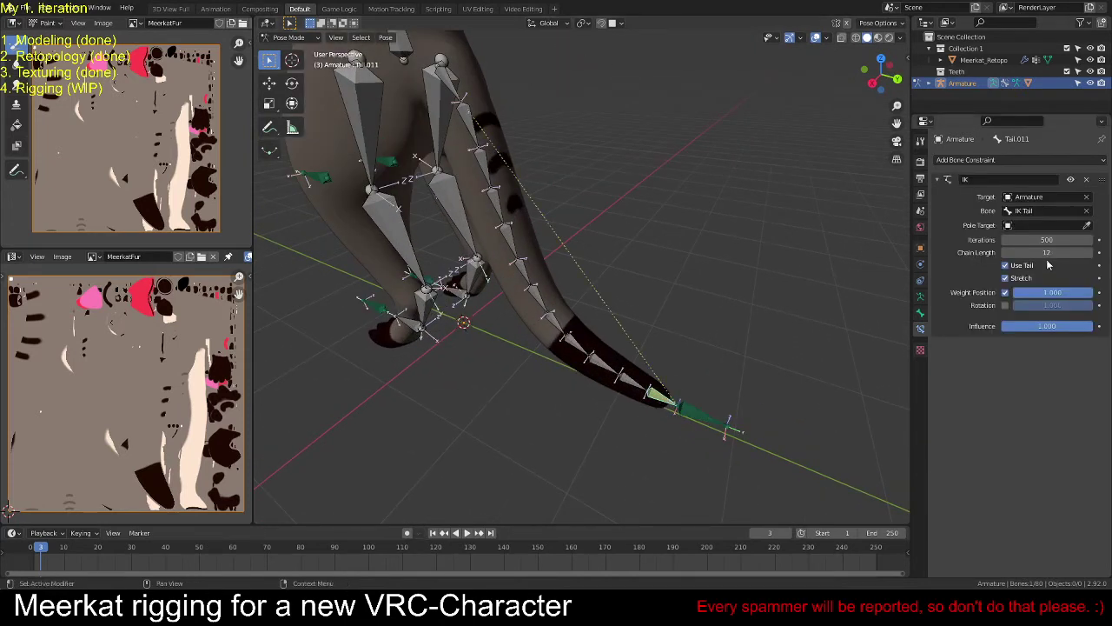
left_click(1006, 306)
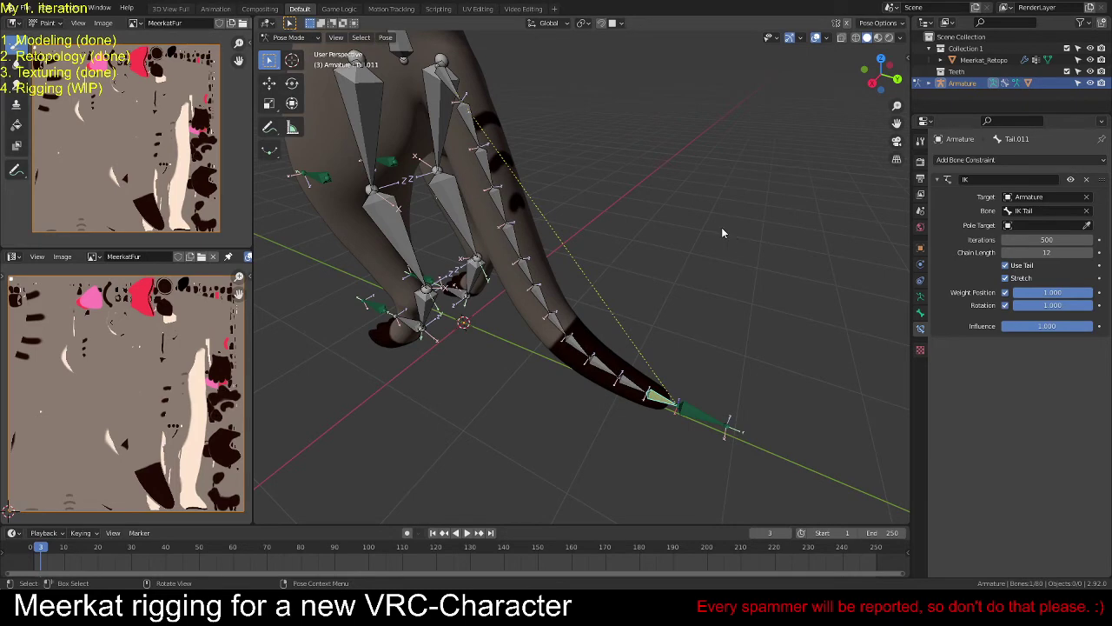
Step: Rotate the IK Tail control to test the tail, then clear the bone selection
key("KP_7")
left_click(575, 147)
key("r")
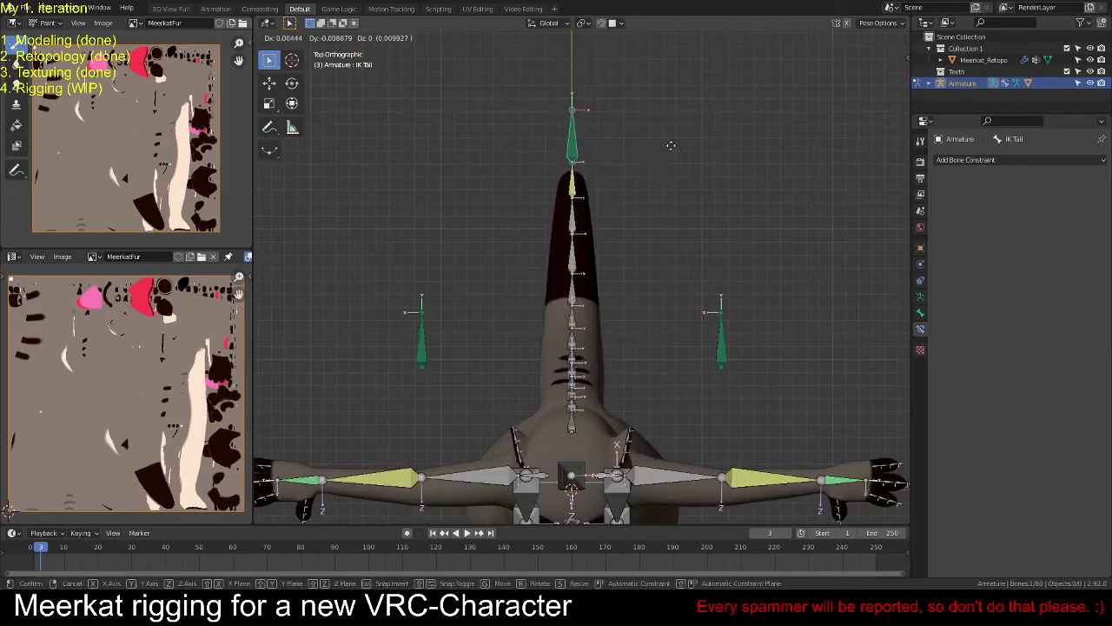
left_click(756, 339)
middle_click_drag(757, 339, 693, 322)
key("a")
key("alt+a")
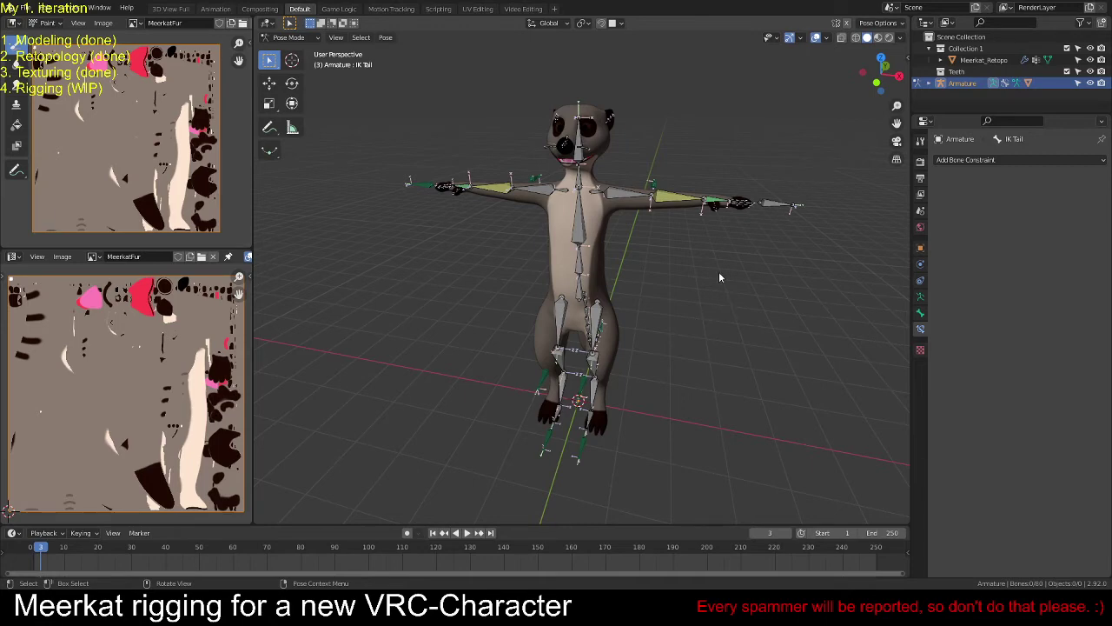
middle_click_drag(728, 210, 667, 333)
Step: Add a Z-only, local-space Copy Rotation to the wrong index bone pair, then undo it
key("KP_Decimal")
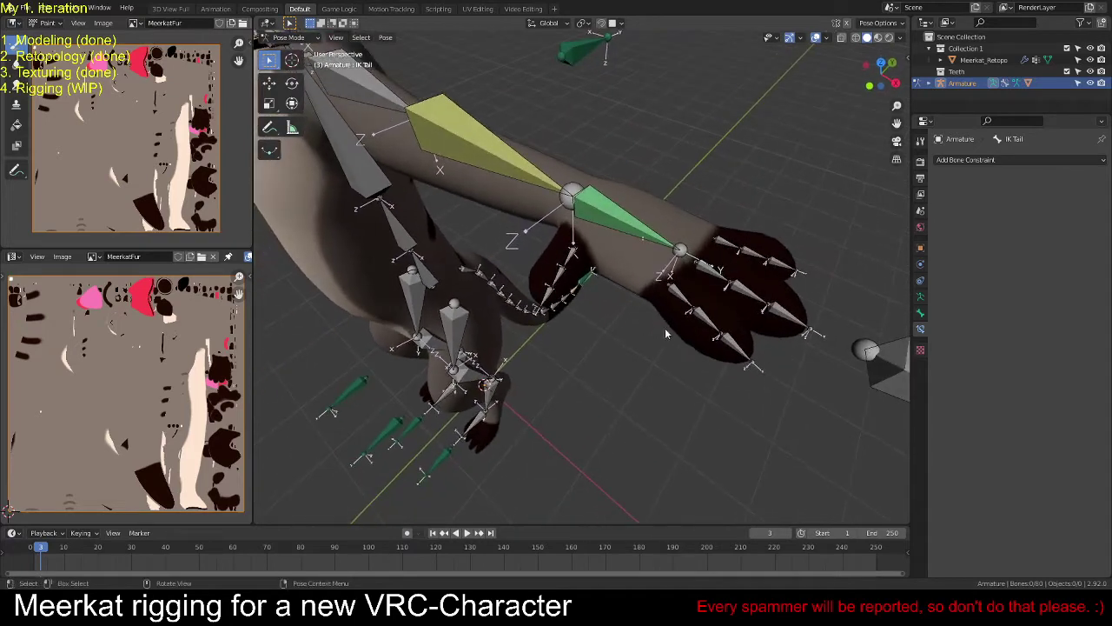
left_click(736, 345)
left_click(705, 323, "shift")
key("shift+ctrl+c")
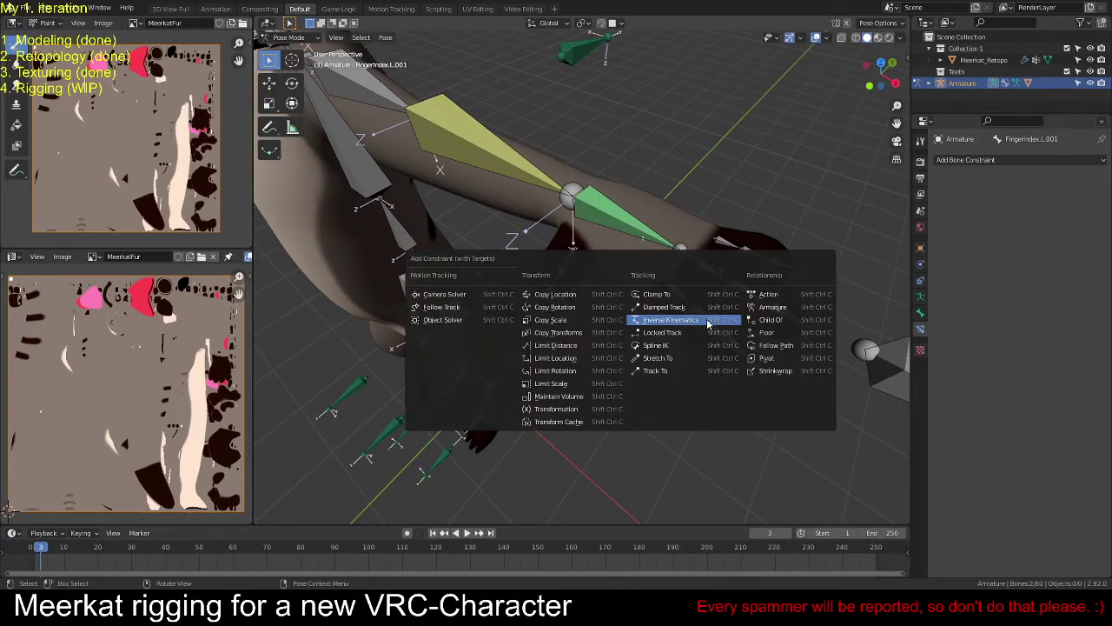
left_click(575, 308)
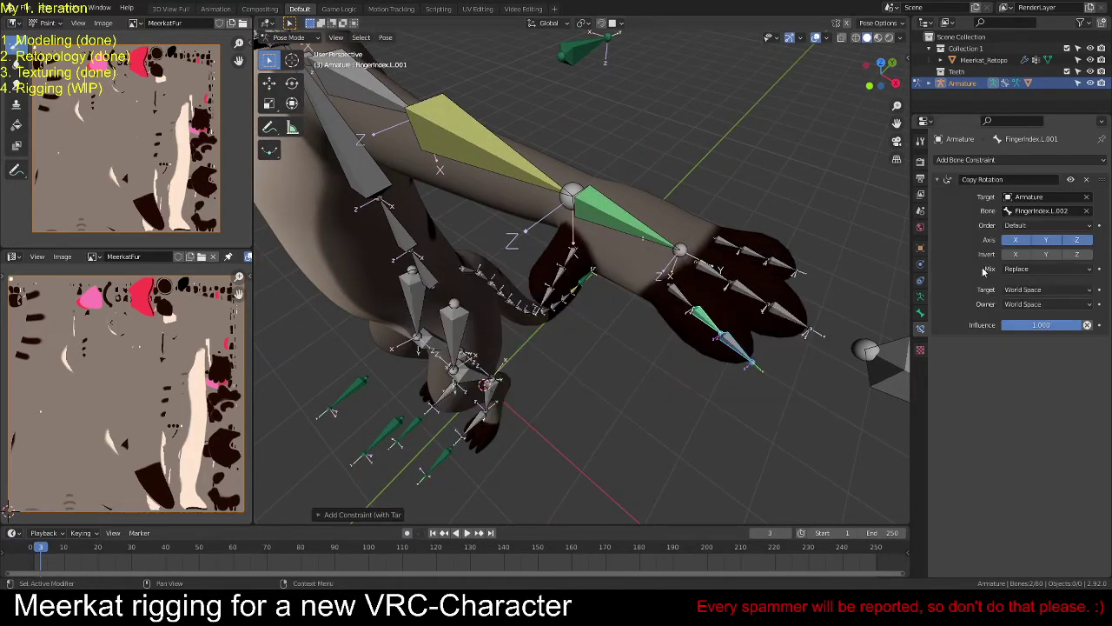
middle_click_drag(861, 279, 941, 250)
left_click_drag(1025, 242, 1047, 242)
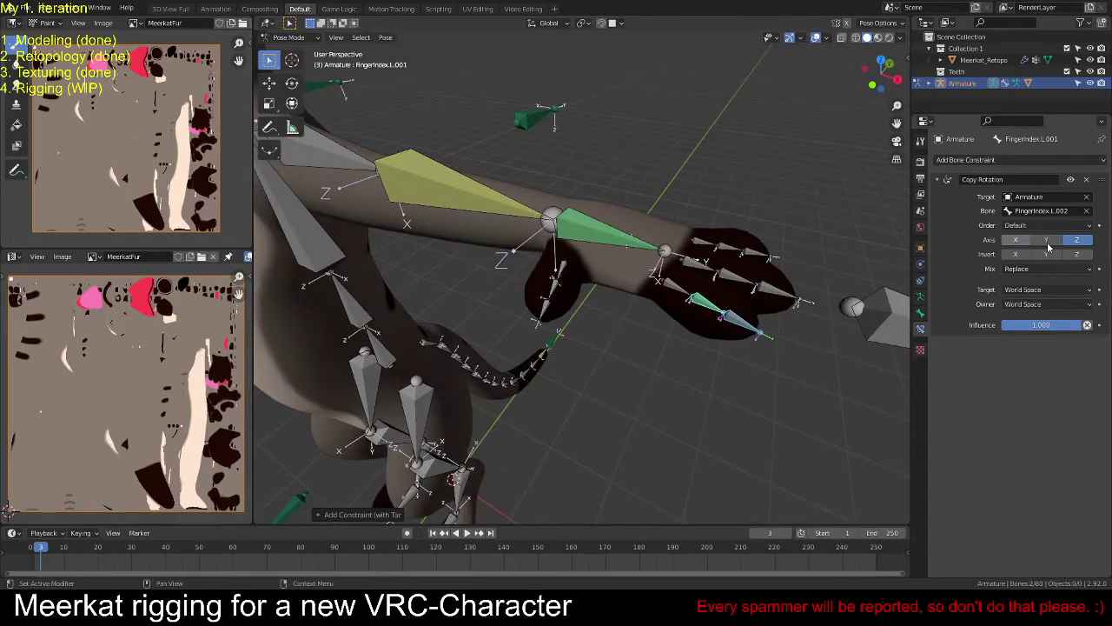
left_click(1028, 290)
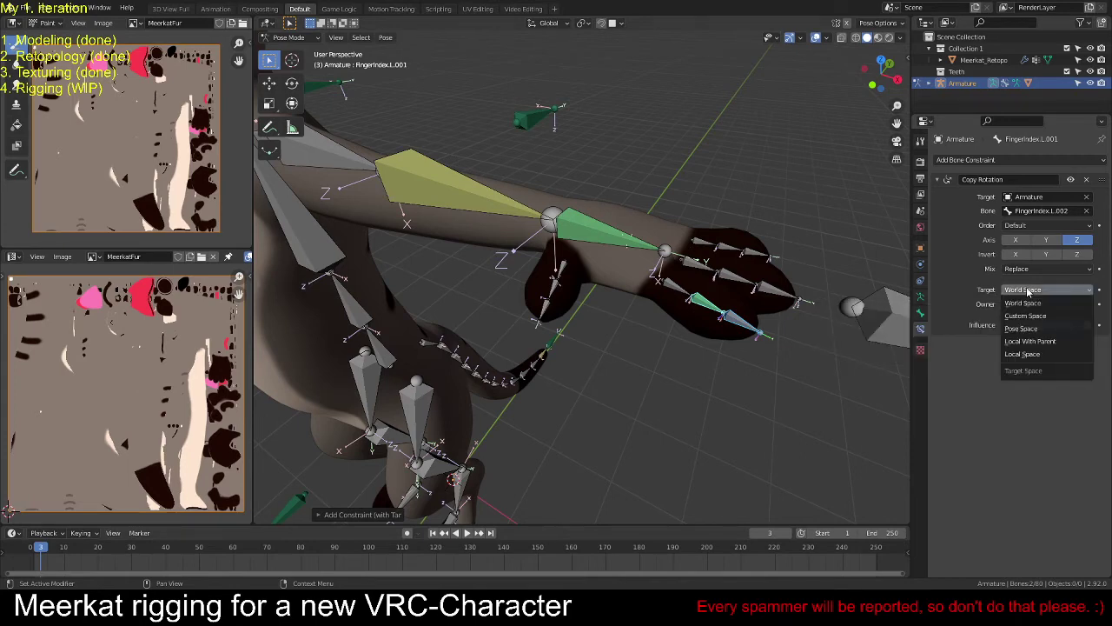
left_click(1023, 354)
left_click(1023, 305)
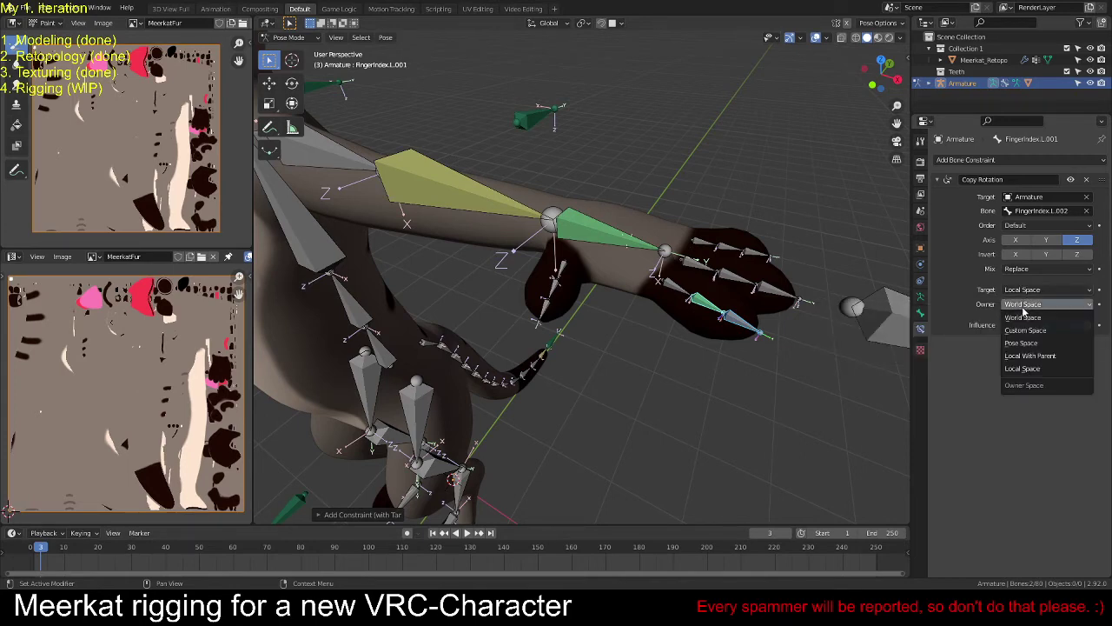
left_click(1023, 369)
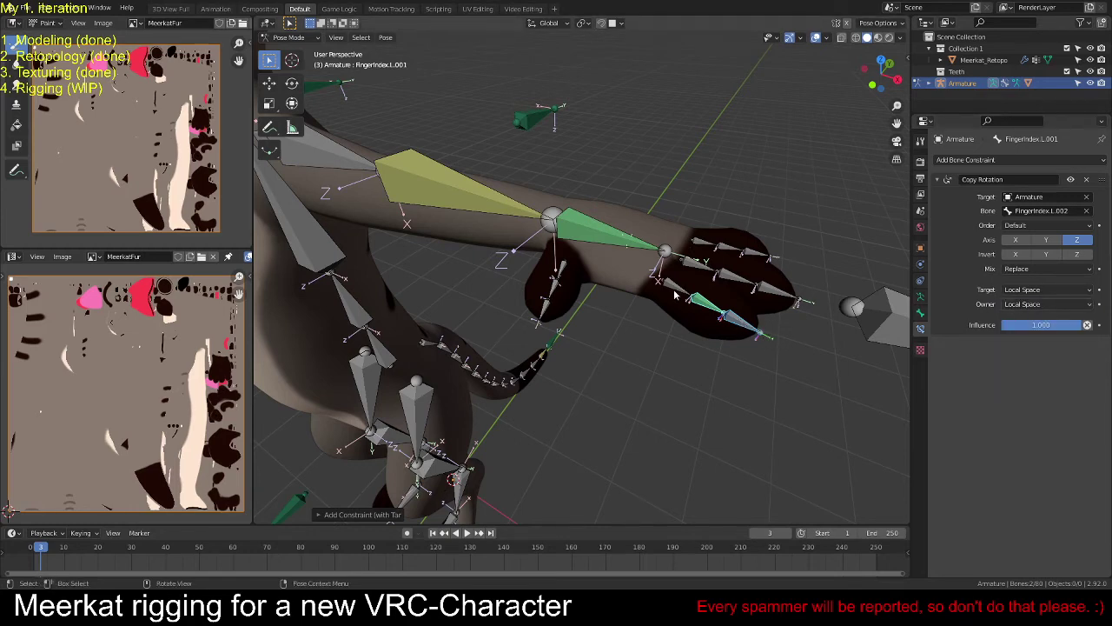
key("ctrl+z")
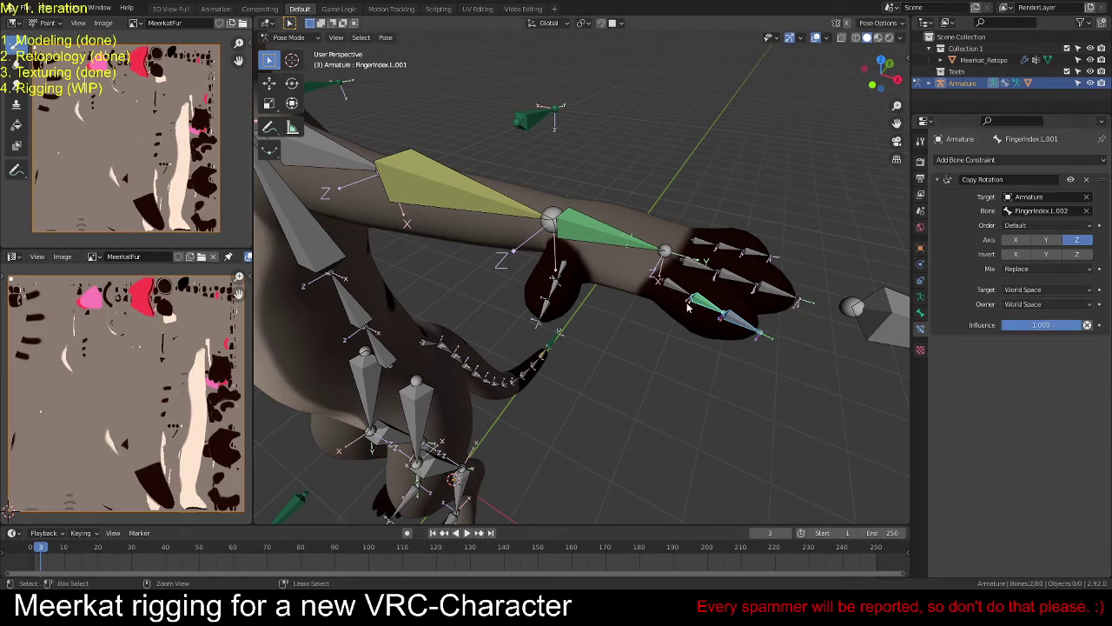
key("ctrl+z")
key("ctrl+z")
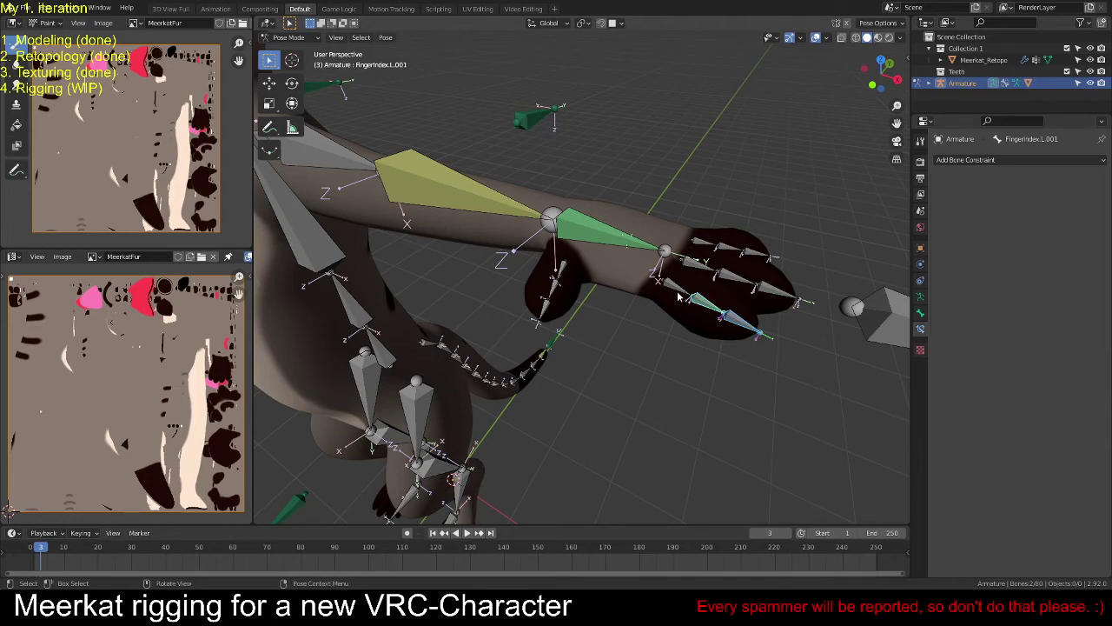
Step: Make FingerIndex.L.001 copy FingerIndex.L's Z rotation only, with Local Space target and owner
left_click(679, 297)
left_click(709, 308, "shift")
key("ctrl+shift+c")
left_click(723, 330)
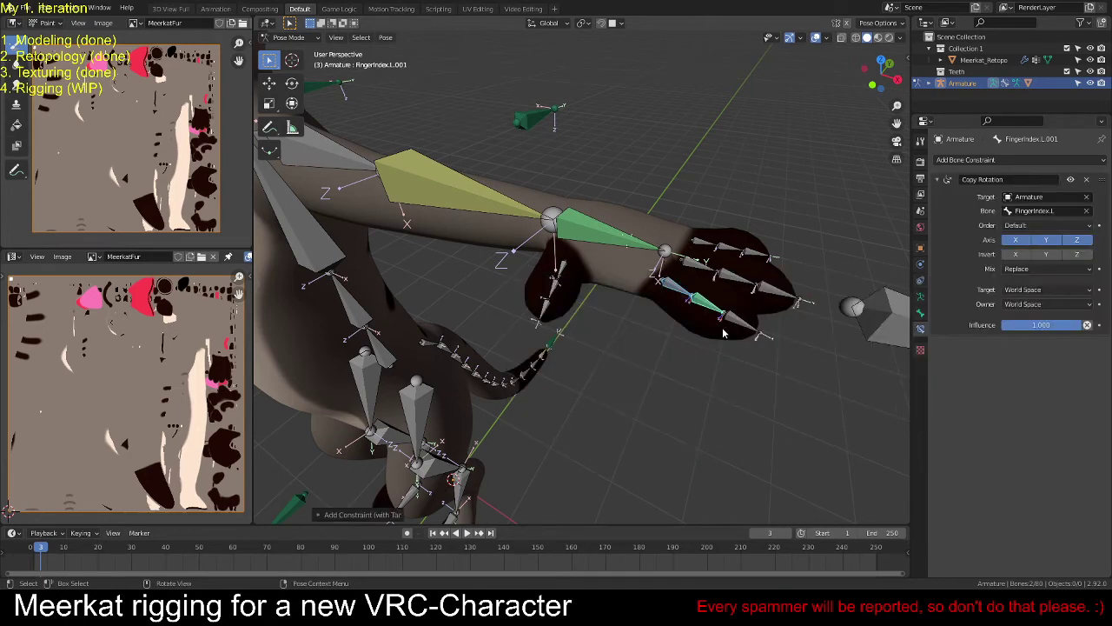
scroll(1048, 289, "down", 3, "ctrl")
left_click(1047, 304)
left_click(1043, 387)
left_click(1015, 239)
left_click(1047, 239)
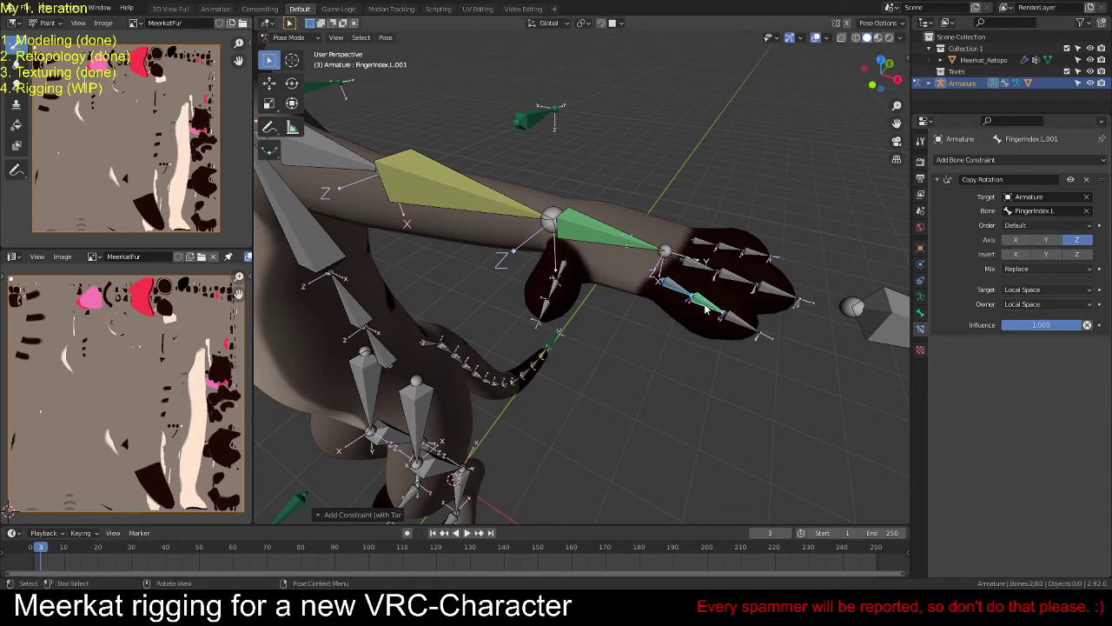
Step: Make FingerIndex.L.002 copy FingerIndex.L.001's Z rotation only, with Local Space owner
left_click(707, 310)
left_click(740, 323, "shift")
key("ctrl+shift+c")
left_click(758, 358)
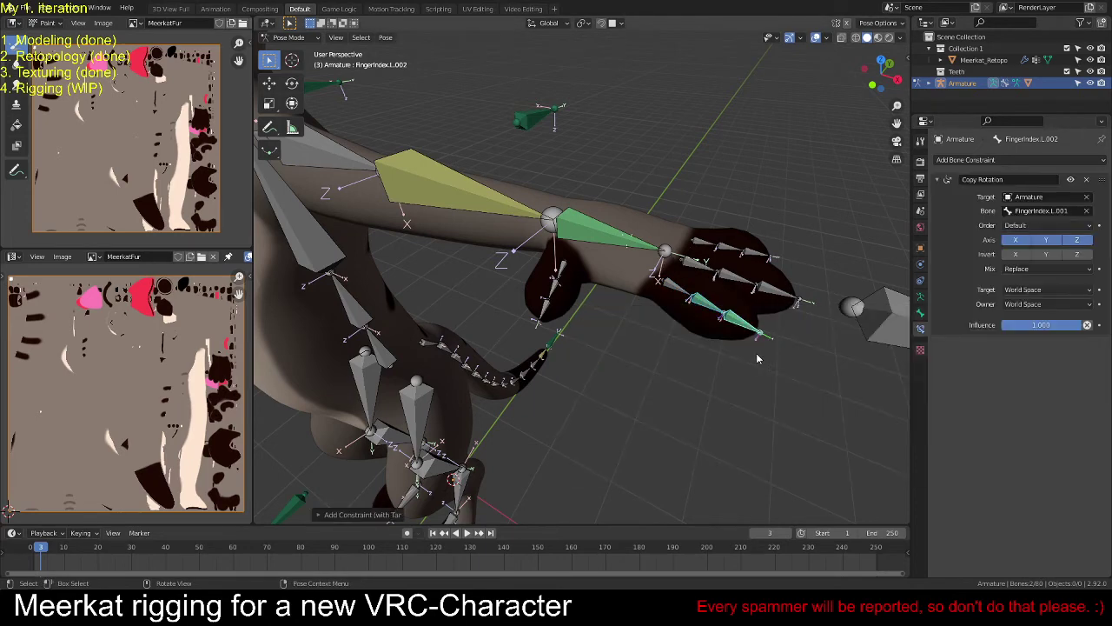
left_click(1015, 239)
left_click(1046, 239)
scroll(1048, 289, "down", 3, "ctrl")
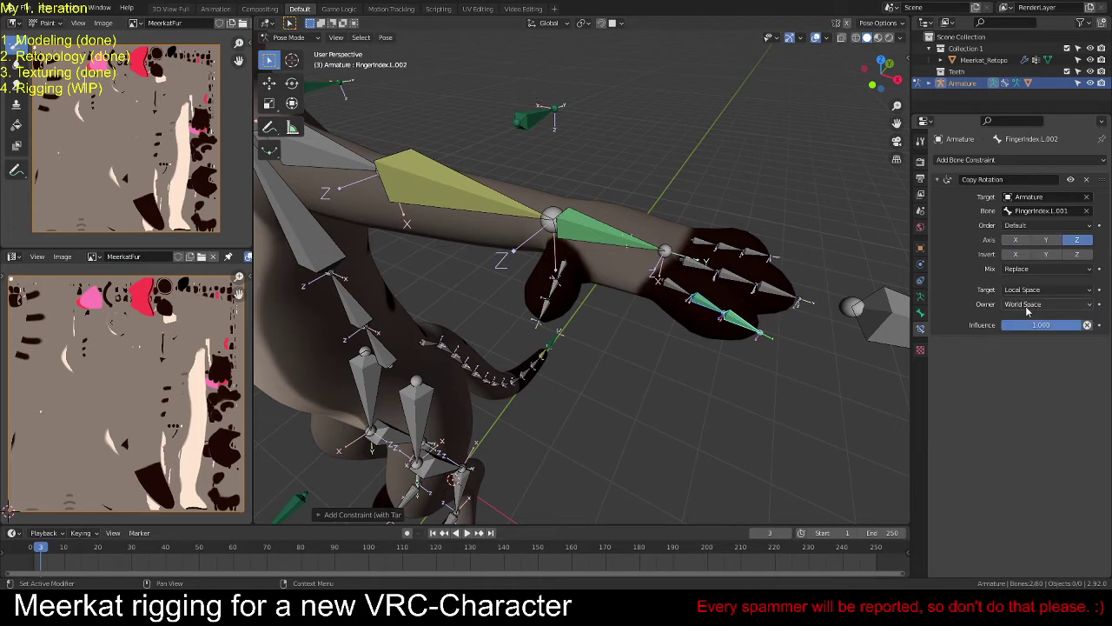
left_click(1028, 305)
left_click(1043, 386)
left_click(679, 294)
Step: Test the index finger curl by rotating FingerIndex.L around its local Z axis
key("r")
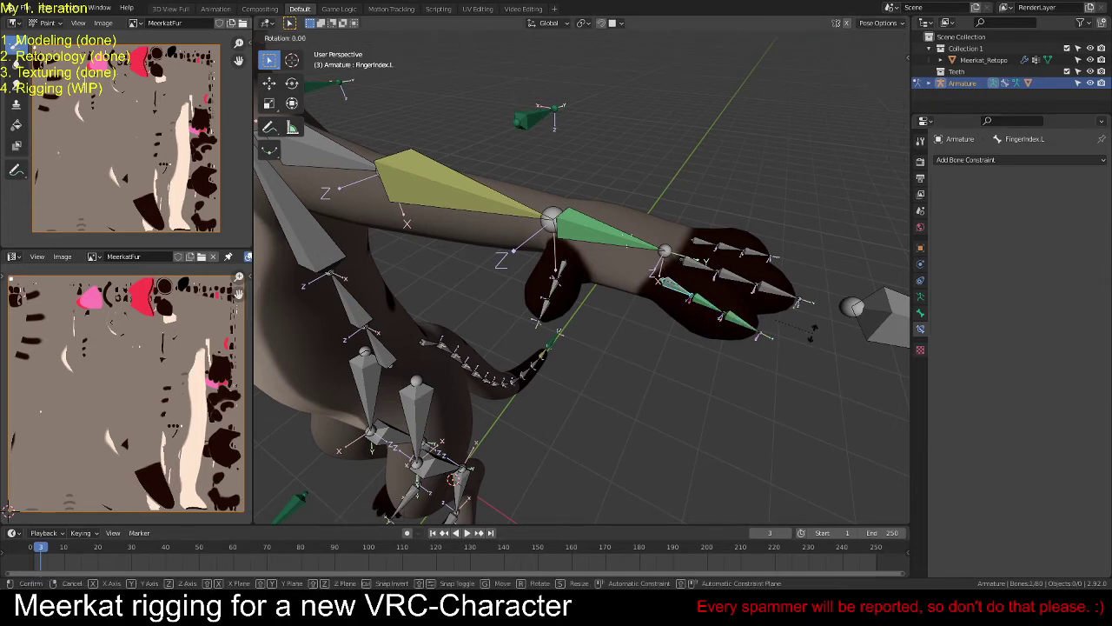
key("x")
key("x")
key("z")
key("z")
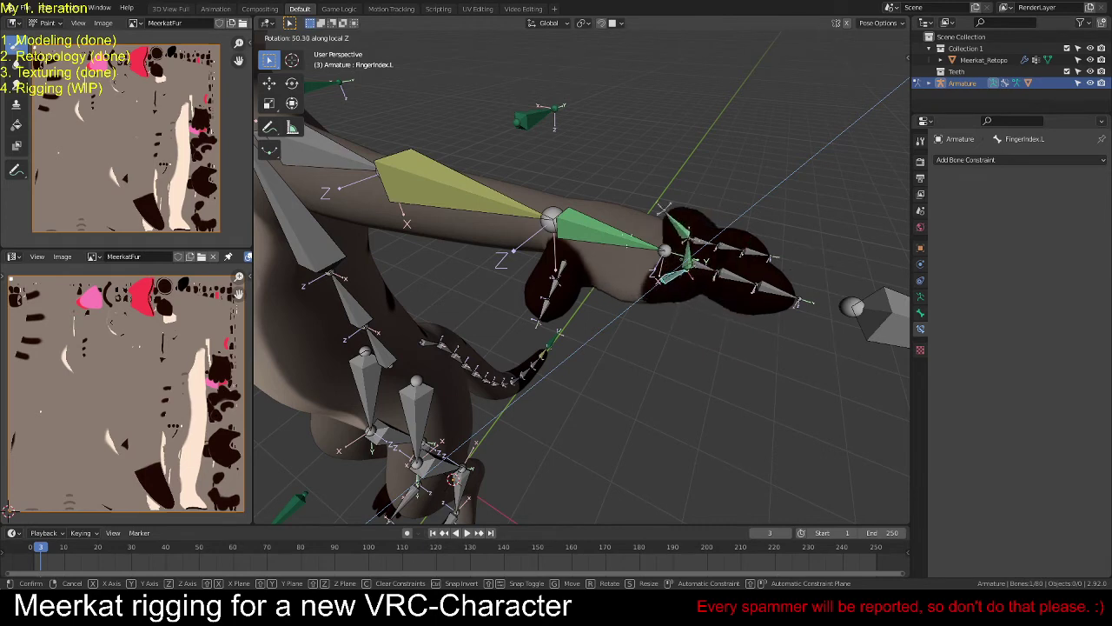
left_click(753, 311)
Step: Make FingerMiddle.L.001 copy FingerMiddle.L's Z rotation only, both spaces Local Space
left_click(700, 270)
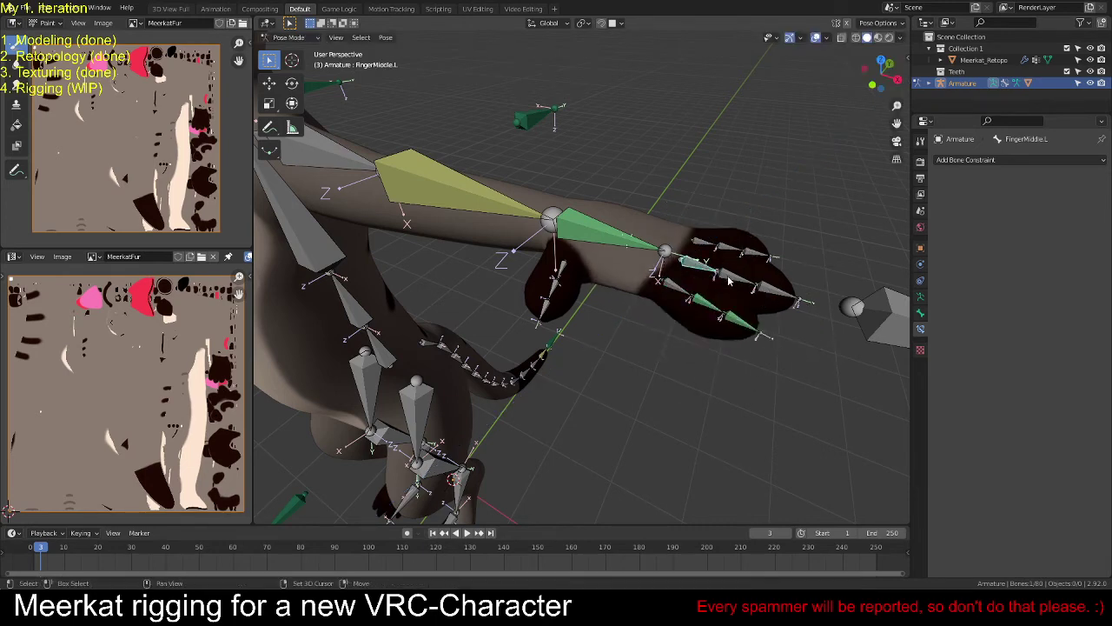
left_click(735, 280, "shift")
key("ctrl+shift+c")
left_click(791, 305)
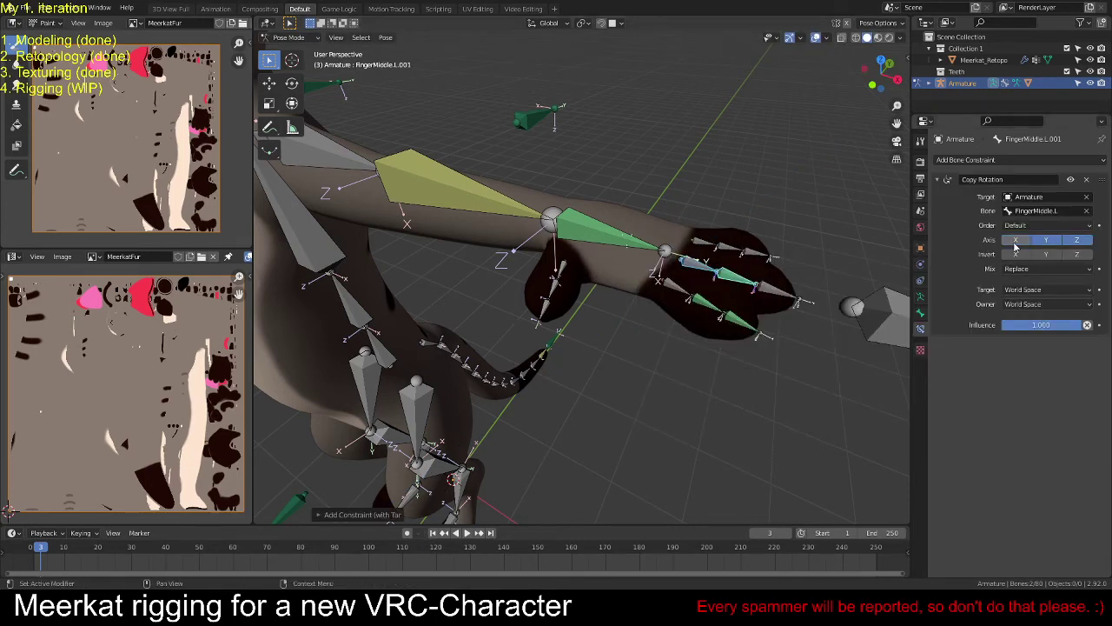
left_click(1015, 240)
left_click(1047, 240)
left_click(1047, 289)
left_click(1043, 365)
left_click(1048, 304)
left_click(1043, 381)
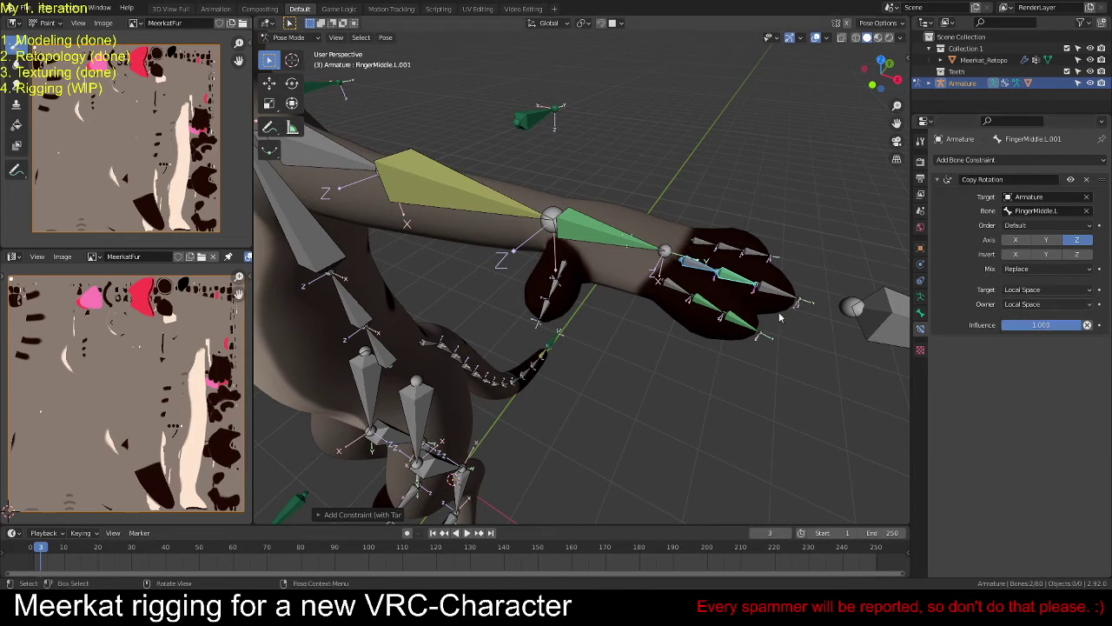
Step: Make FingerMiddle.L.002 copy FingerMiddle.L.001's Z rotation only, both spaces Local Space
left_click(746, 281)
left_click(776, 293, "shift")
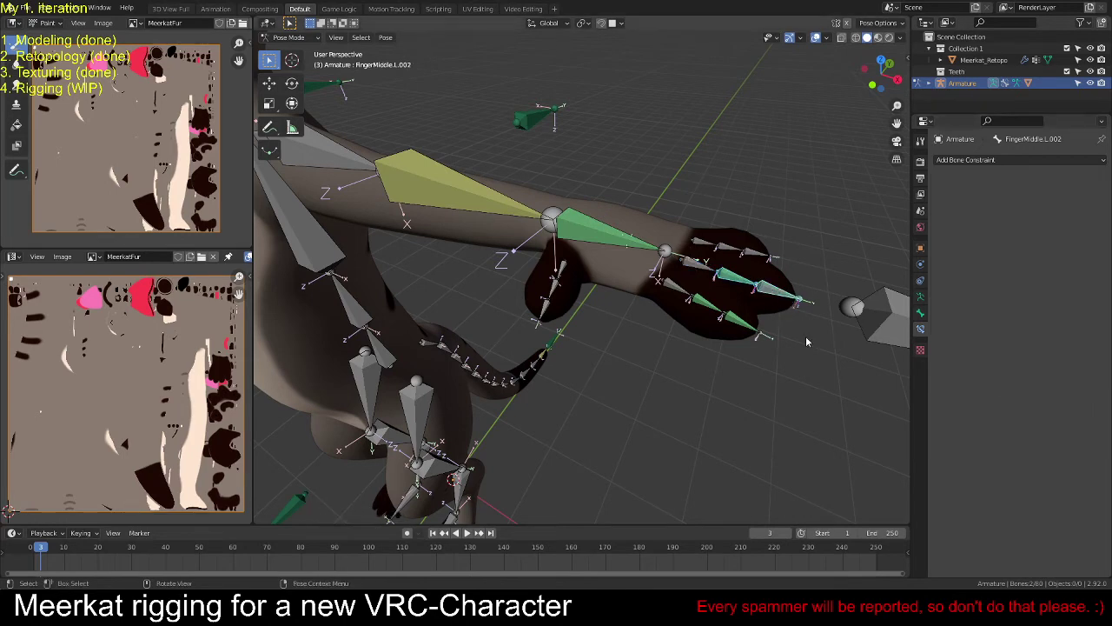
key("ctrl+shift+c")
left_click(801, 333)
left_click(1048, 289)
left_click(1043, 365)
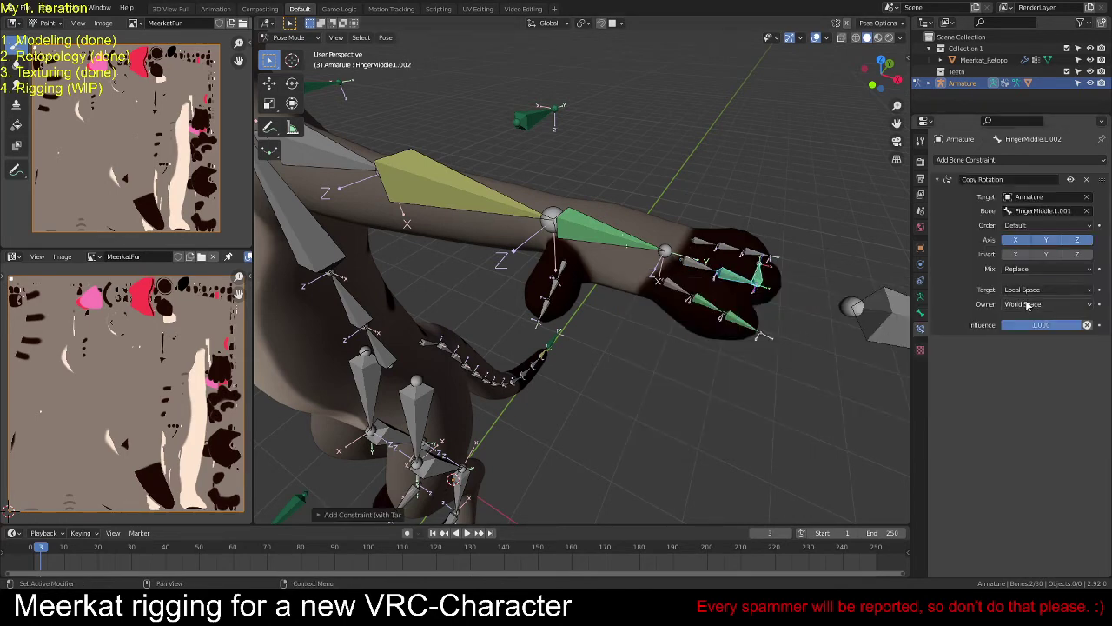
left_click(1047, 304)
left_click(1043, 381)
left_click(1015, 240)
left_click(1047, 240)
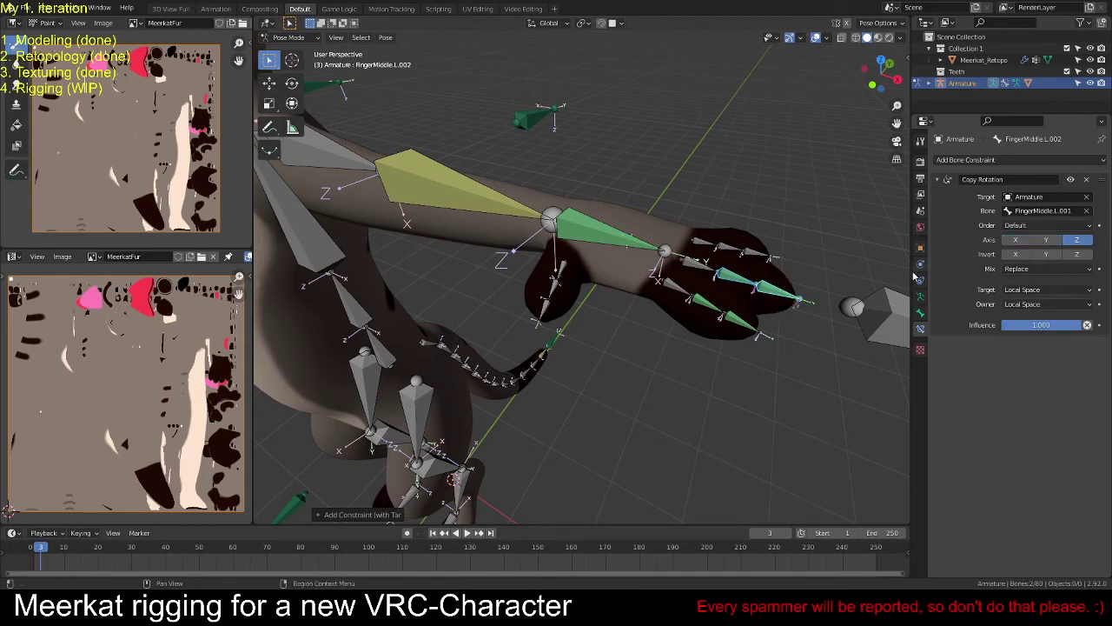
Step: Make FingerPinkie.L.001 copy FingerPinkie.L's Z rotation only, both spaces Local Space
left_click(711, 248)
left_click(731, 251, "shift")
key("ctrl+shift+c")
left_click(753, 290)
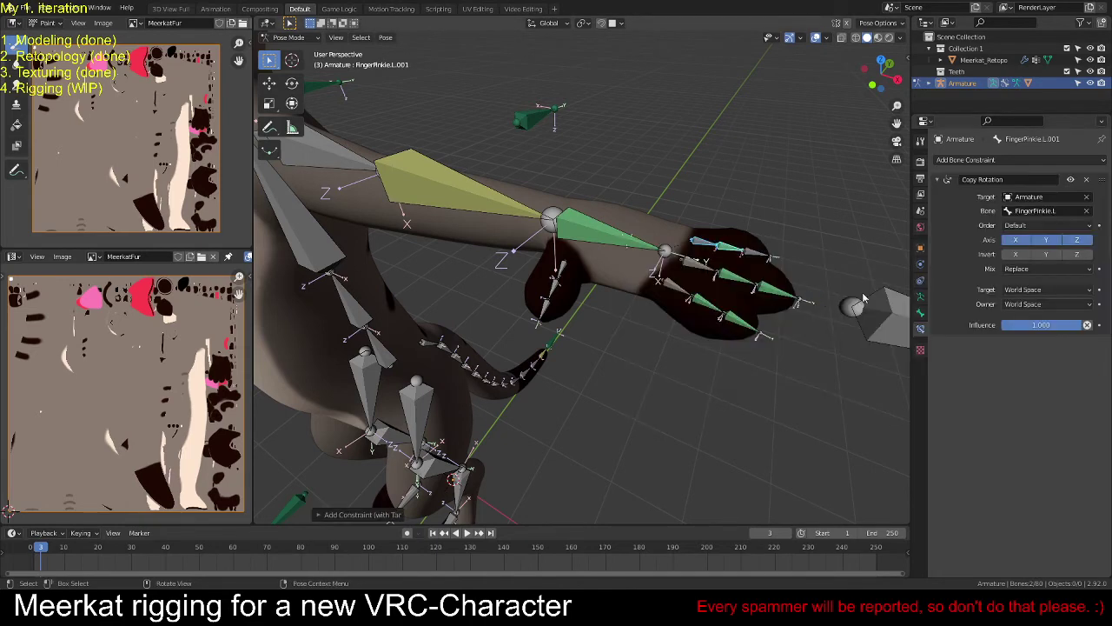
left_click(1046, 240)
left_click(1015, 240)
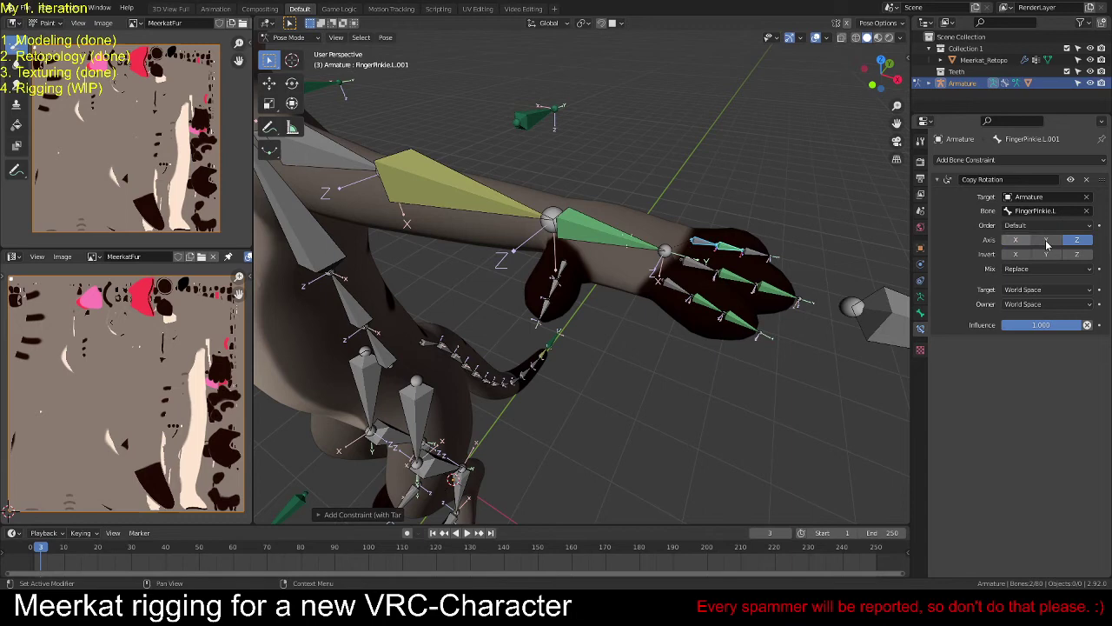
left_click(1047, 290)
left_click(1043, 365)
left_click(1047, 305)
left_click(1043, 381)
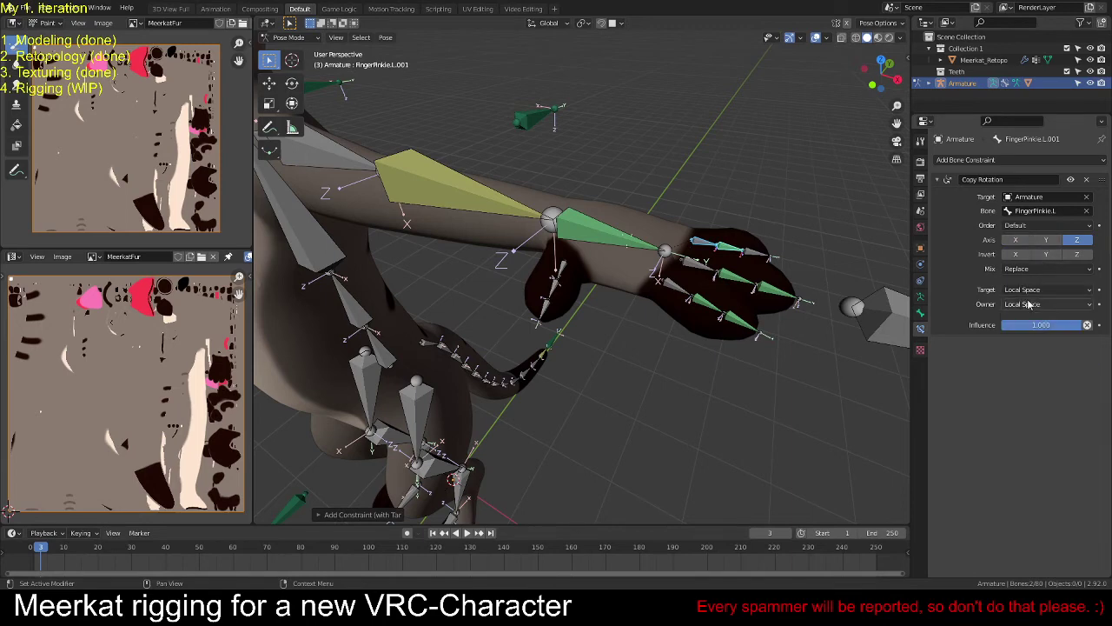
Step: Give FingerPinkie.L.002 a Z-only Copy Rotation with both spaces set to Local Space
left_click(753, 251)
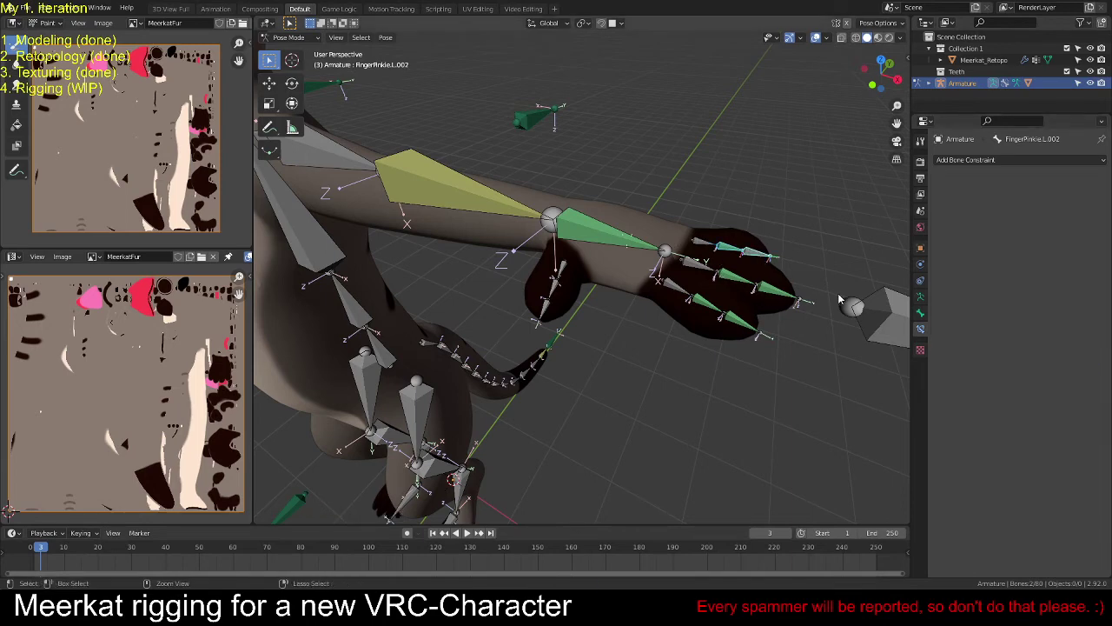
key("ctrl+c")
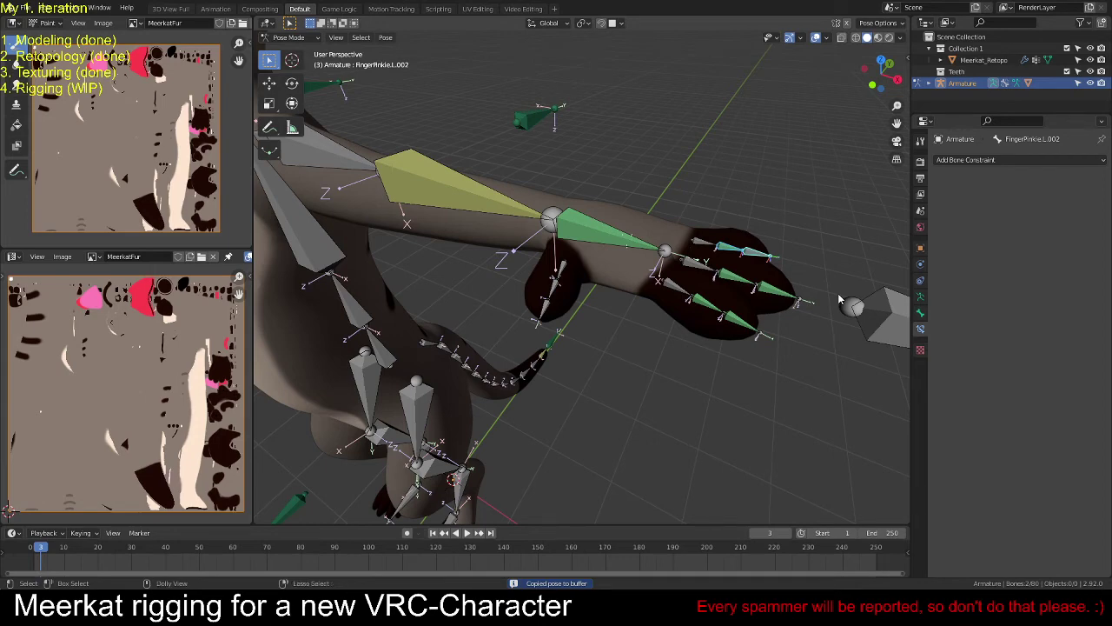
key("shift+ctrl+c")
left_click(830, 299)
left_click(1016, 240)
left_click(1046, 240)
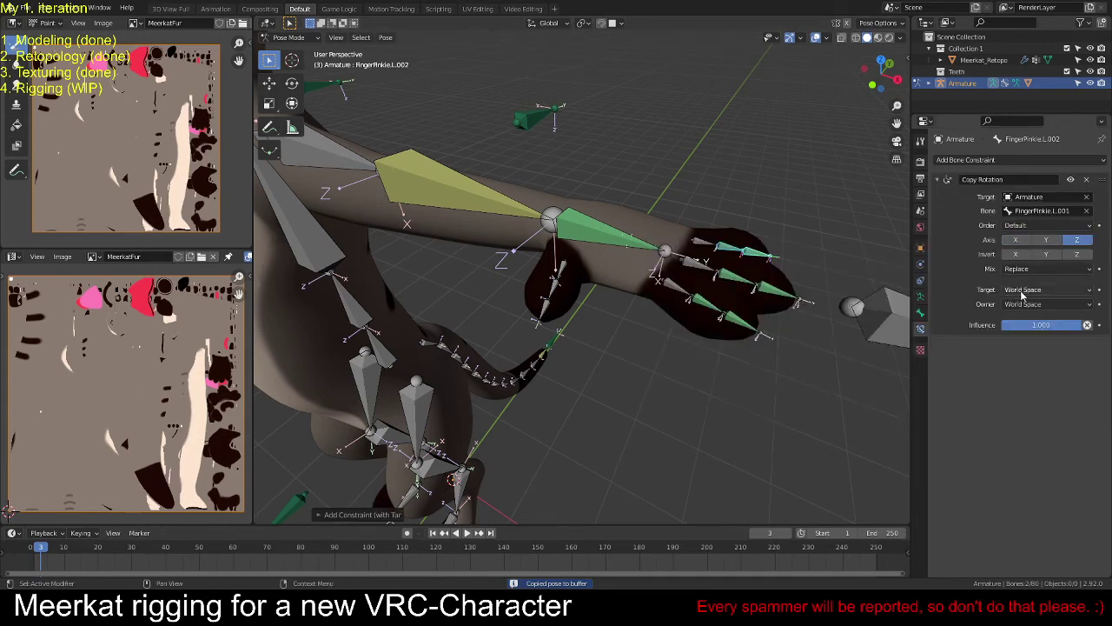
left_click(1048, 290)
left_click(1043, 366)
left_click(1047, 304)
left_click(1043, 382)
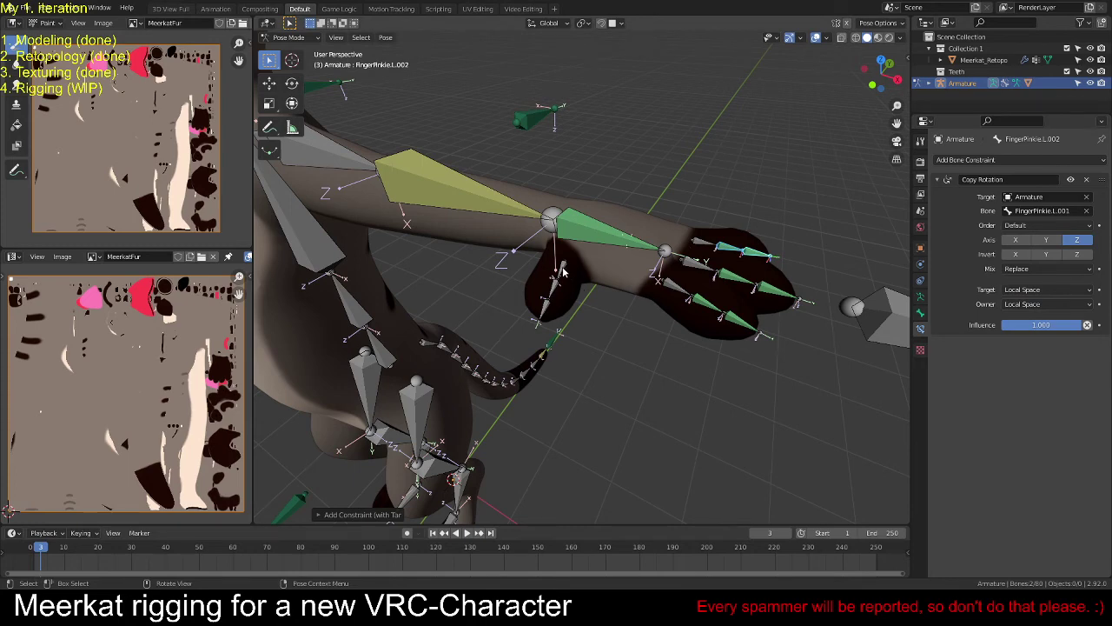
Step: Make Thumb.L.001 copy Thumb.L's rotation with Local Space target and owner
mouse_move(557, 302)
middle_mouse_down()
mouse_move(627, 241)
mouse_move(595, 296)
mouse_move(654, 273)
mouse_move(619, 316)
mouse_move(546, 287)
middle_mouse_up()
left_click(546, 287)
left_click(545, 312, "shift")
key("shift+ctrl+c")
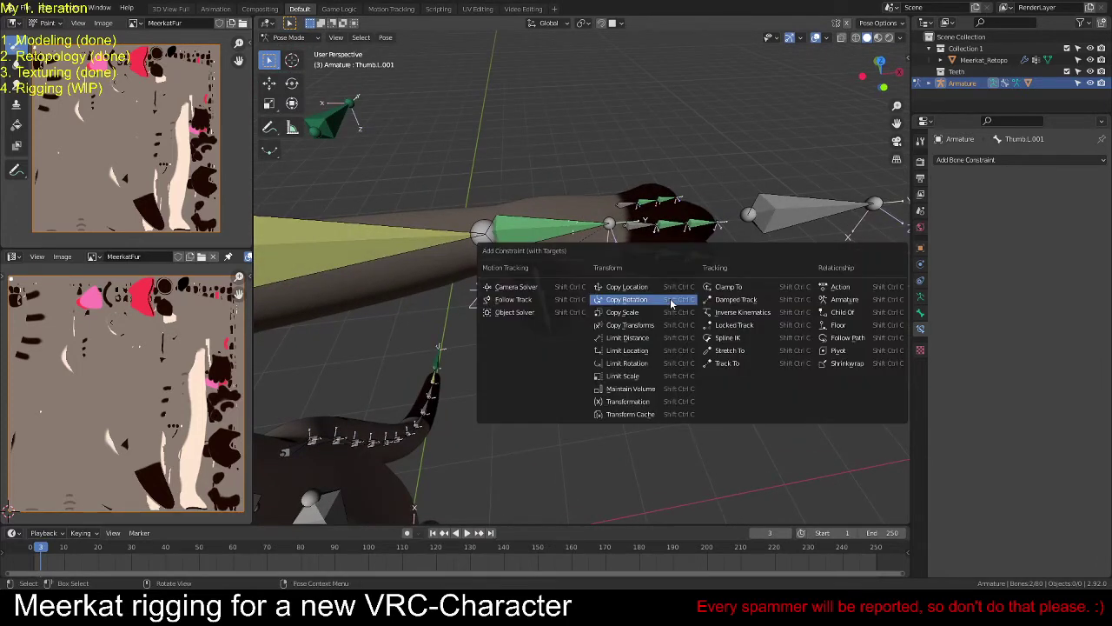
left_click(669, 296)
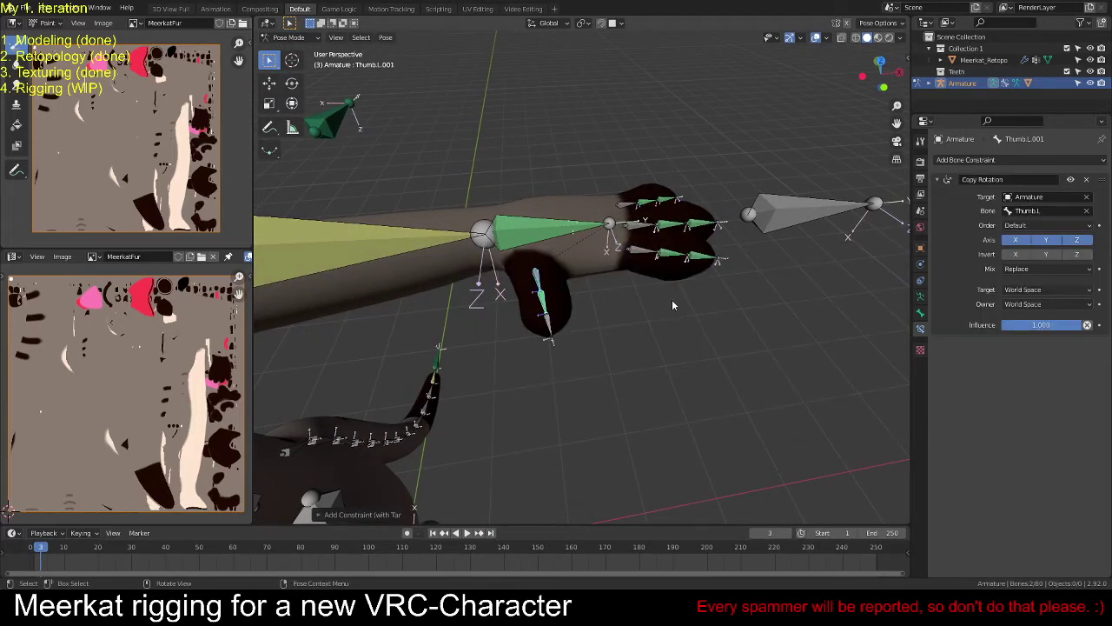
left_click(1047, 289)
left_click(1034, 382)
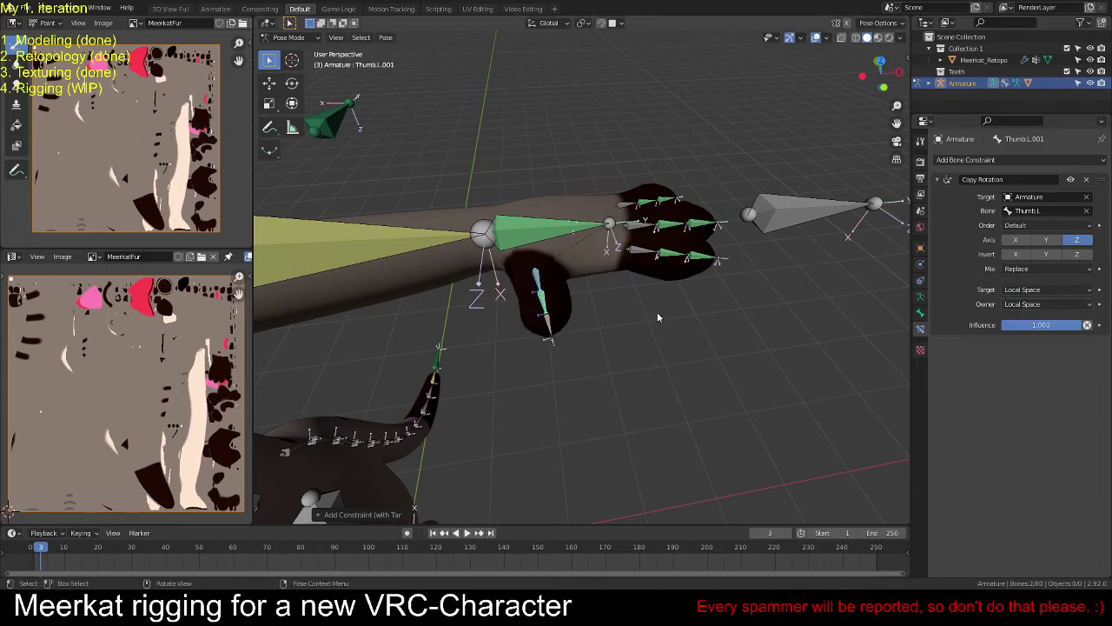
Step: Make Thumb.L.002 copy Thumb.L.001's Z rotation only in Local Space, then inspect the hand
left_click(542, 300)
left_click(547, 324, "shift")
key("shift+ctrl+c")
left_click(663, 321)
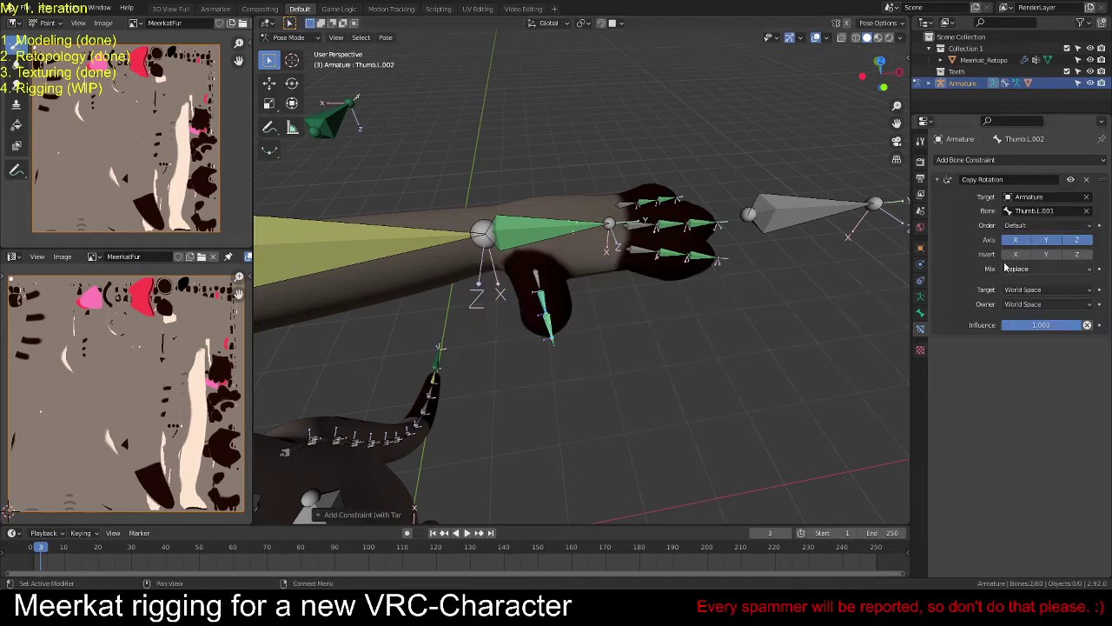
left_click(1048, 289)
left_click(1034, 371)
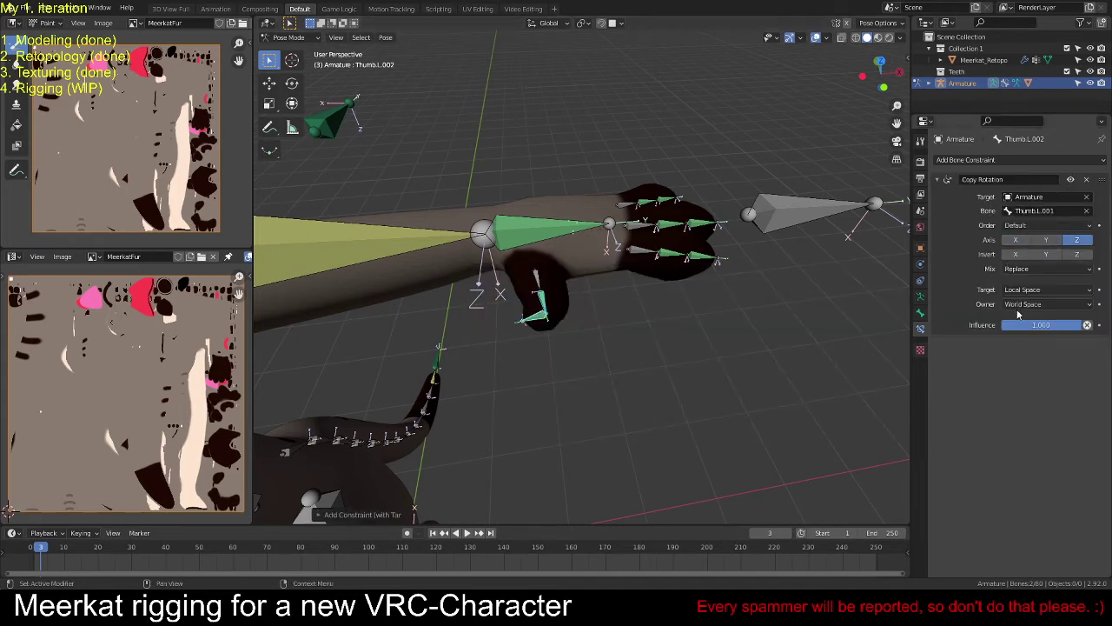
left_click(1048, 304)
left_click(1034, 386)
mouse_move(602, 331)
middle_mouse_down()
mouse_move(600, 348)
mouse_move(637, 342)
mouse_move(599, 374)
mouse_move(610, 330)
middle_mouse_up()
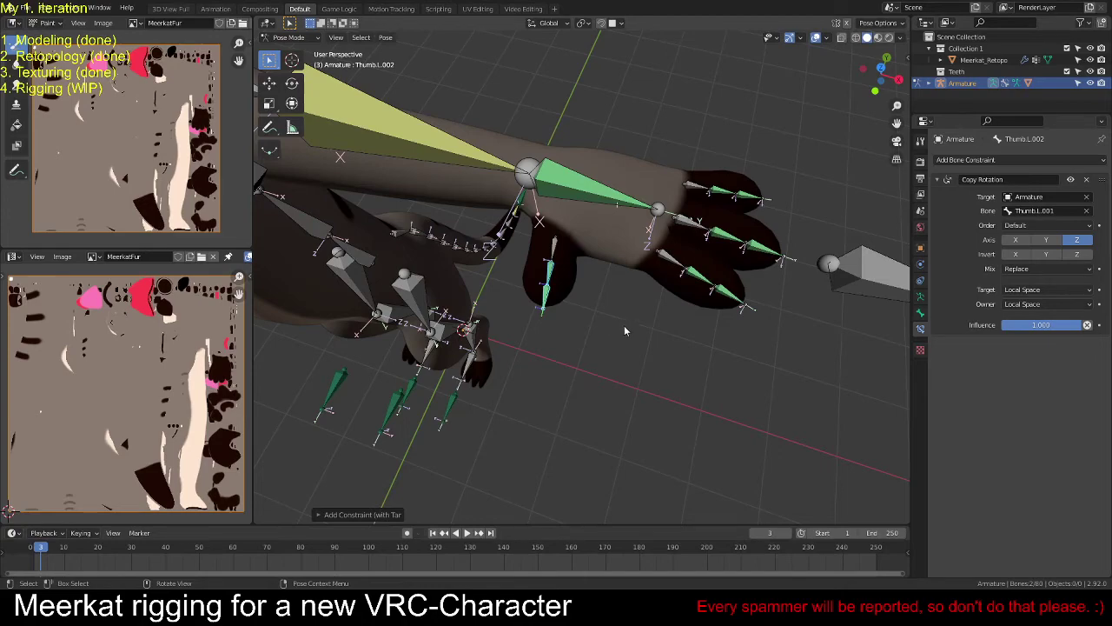
middle_click_drag(663, 309, 665, 334)
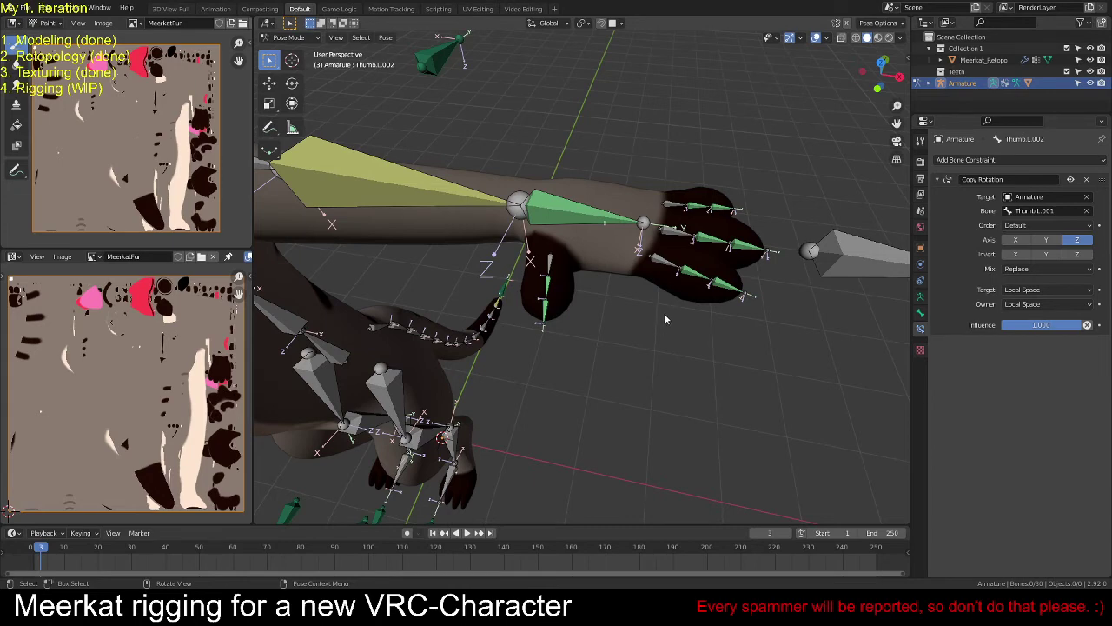
middle_click_drag(664, 319, 683, 287)
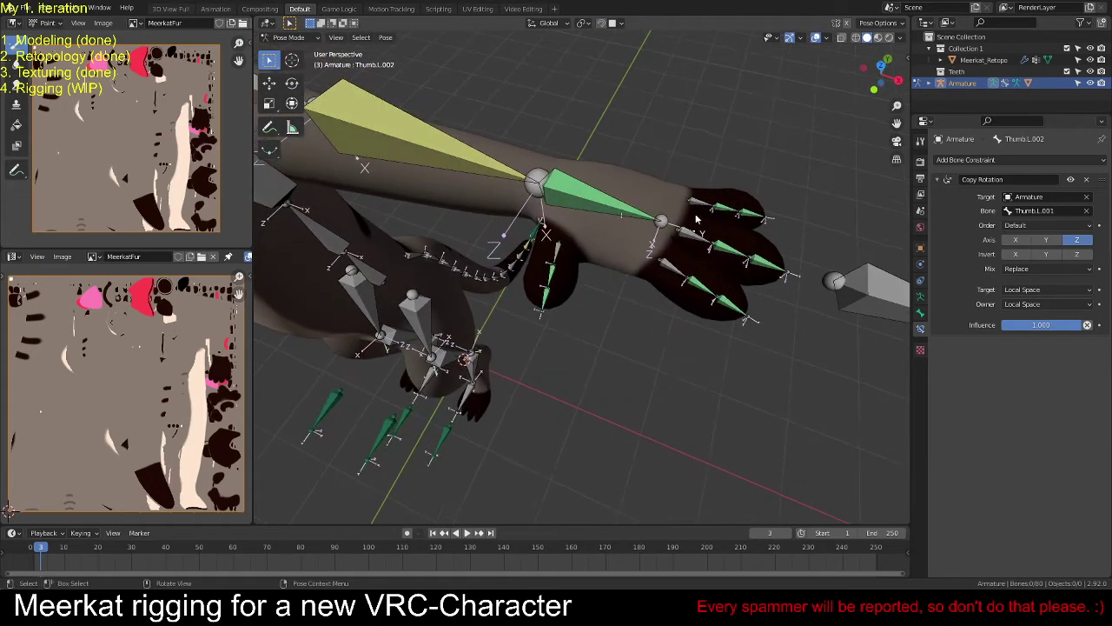
left_click(699, 205)
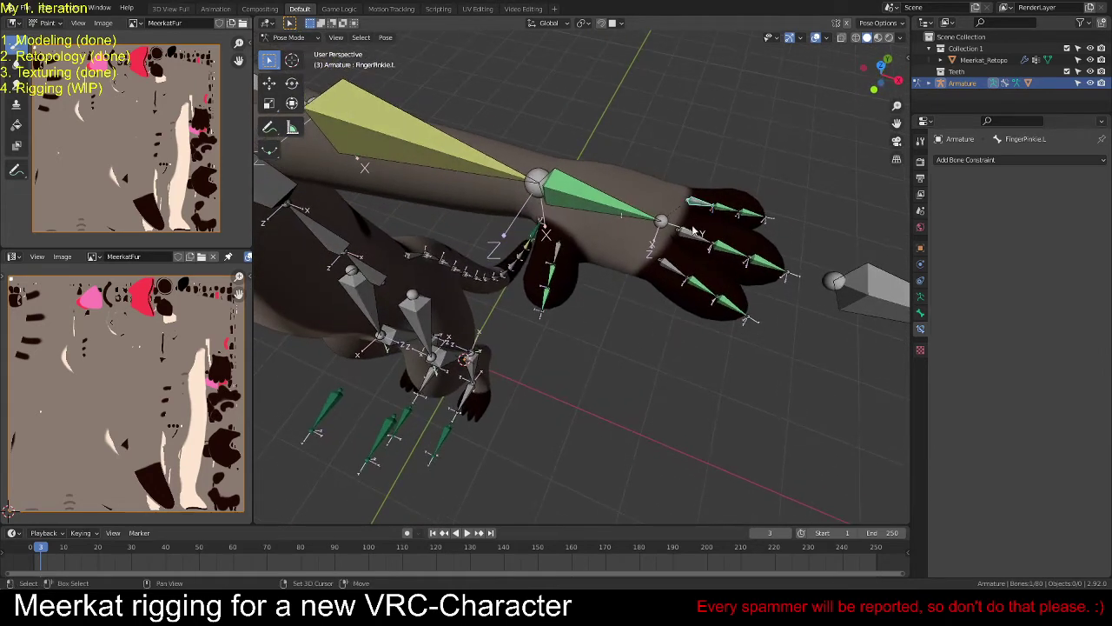
left_click(560, 251)
key("r")
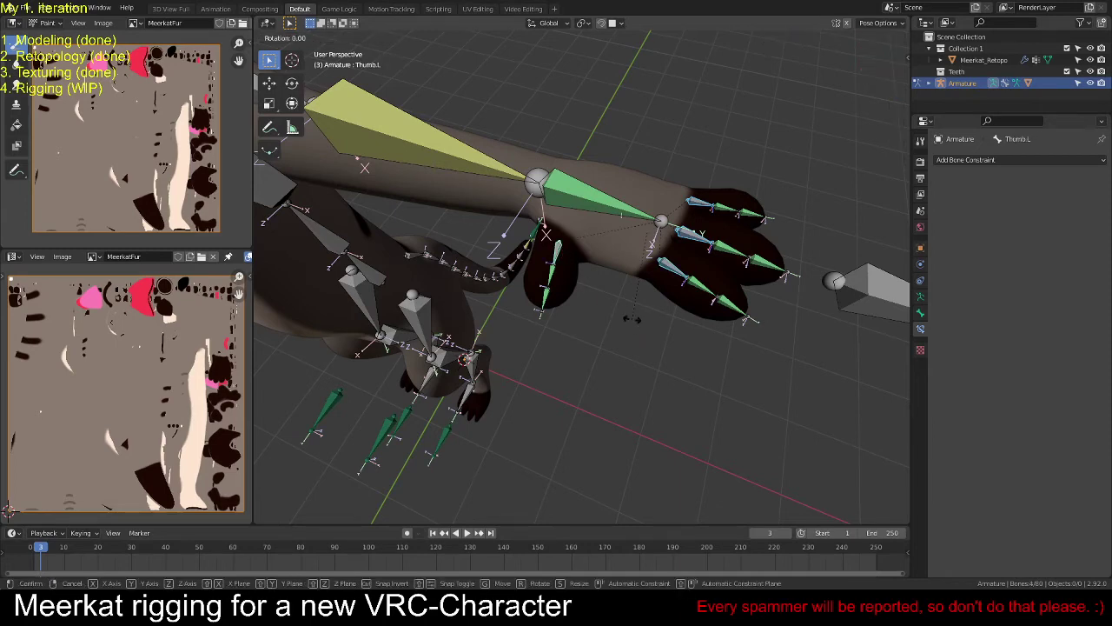
key("Escape")
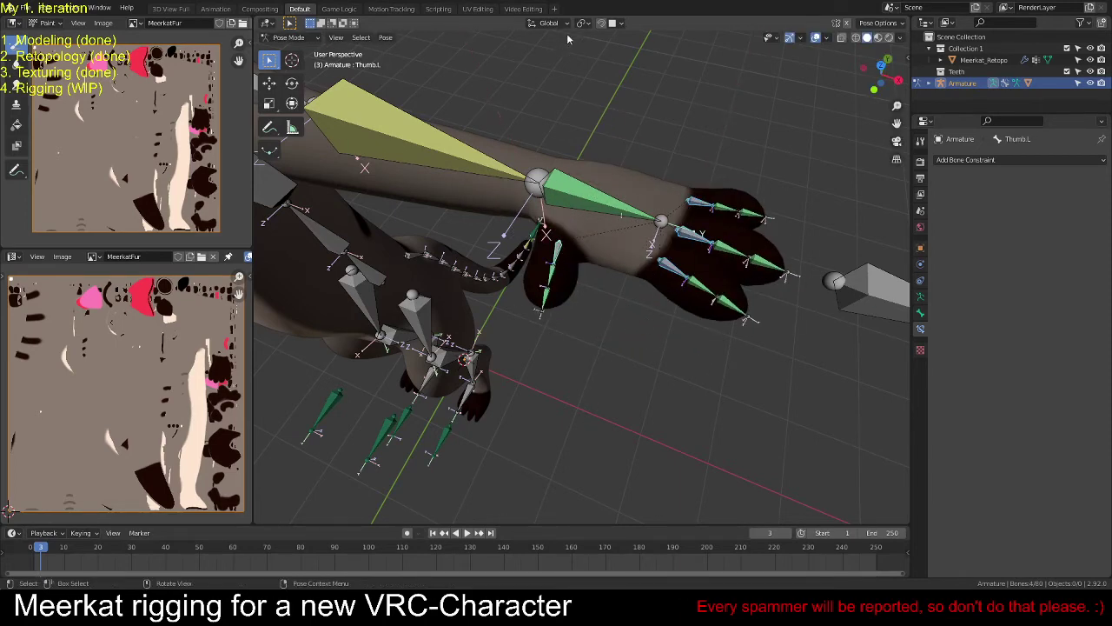
left_click(583, 23)
key("r")
key("x")
key("x")
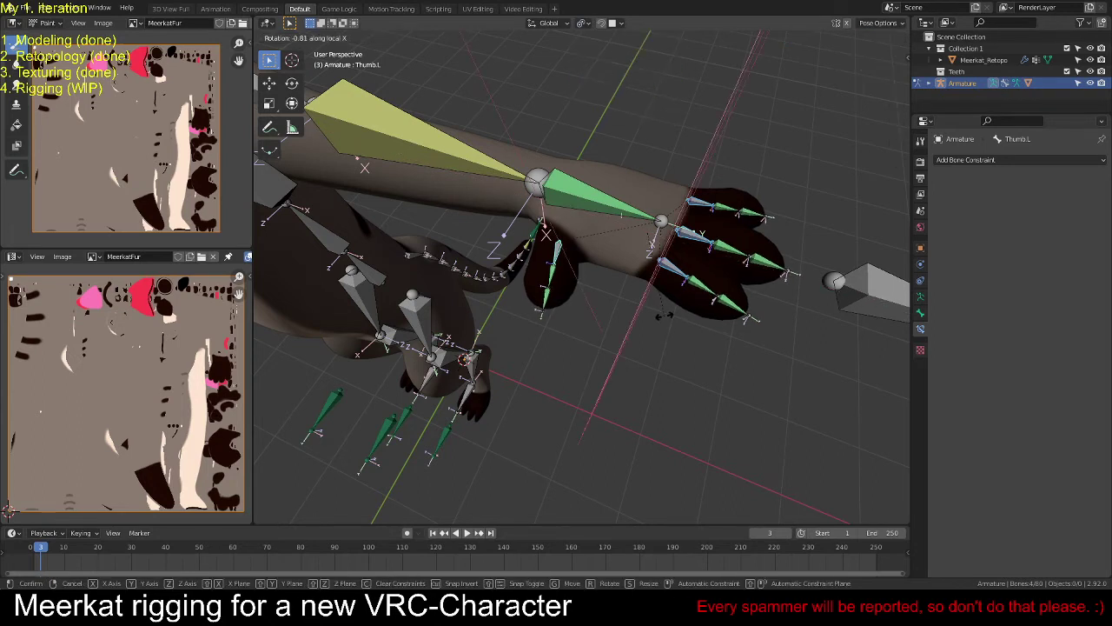
key("z")
key("z")
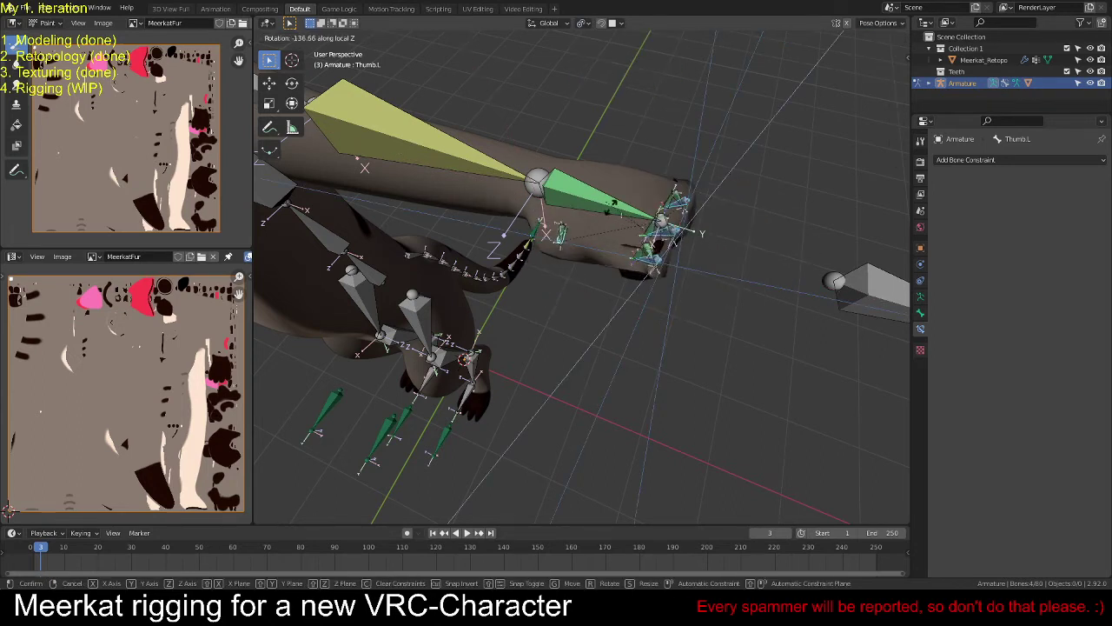
left_click(667, 328)
key("r")
key("z")
key("z")
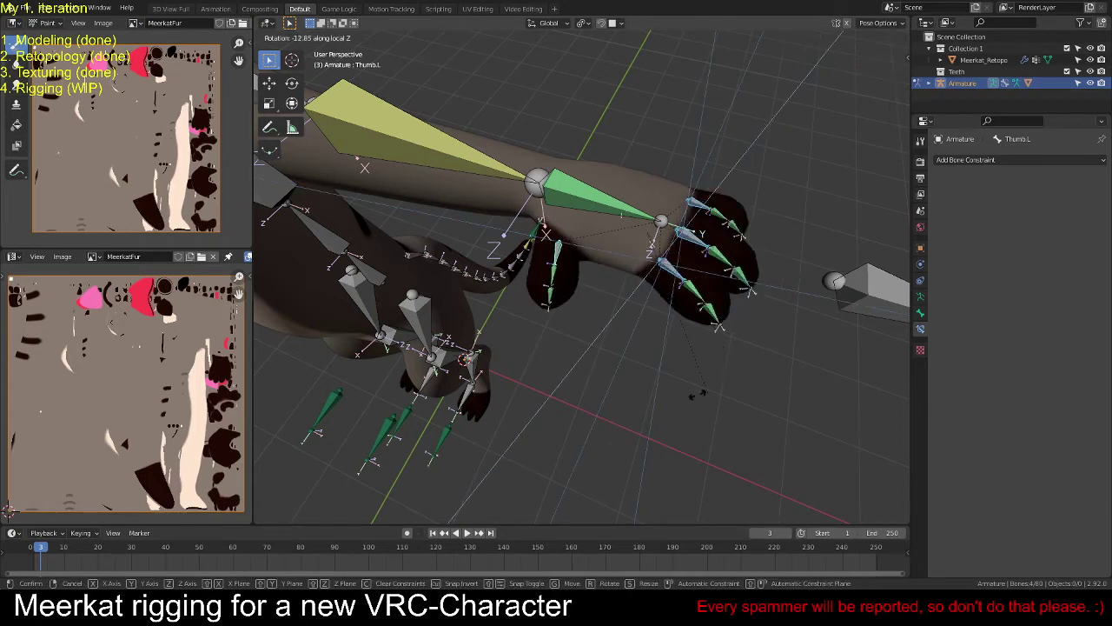
left_click(669, 380)
middle_click_drag(669, 379, 713, 372)
key("r")
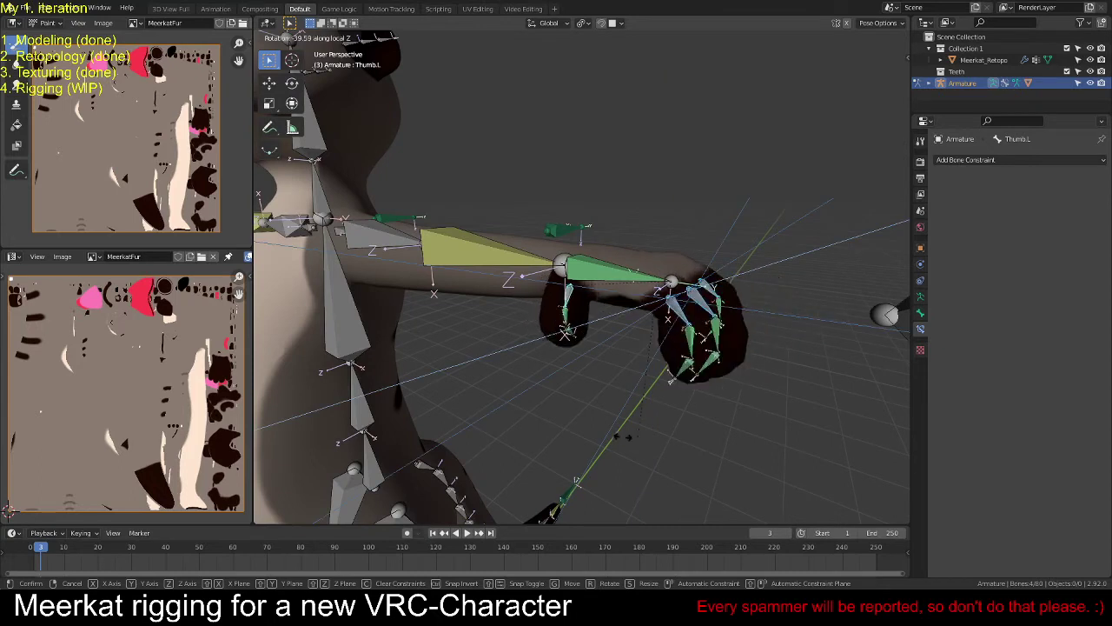
key("Escape")
left_click(815, 38)
key("r")
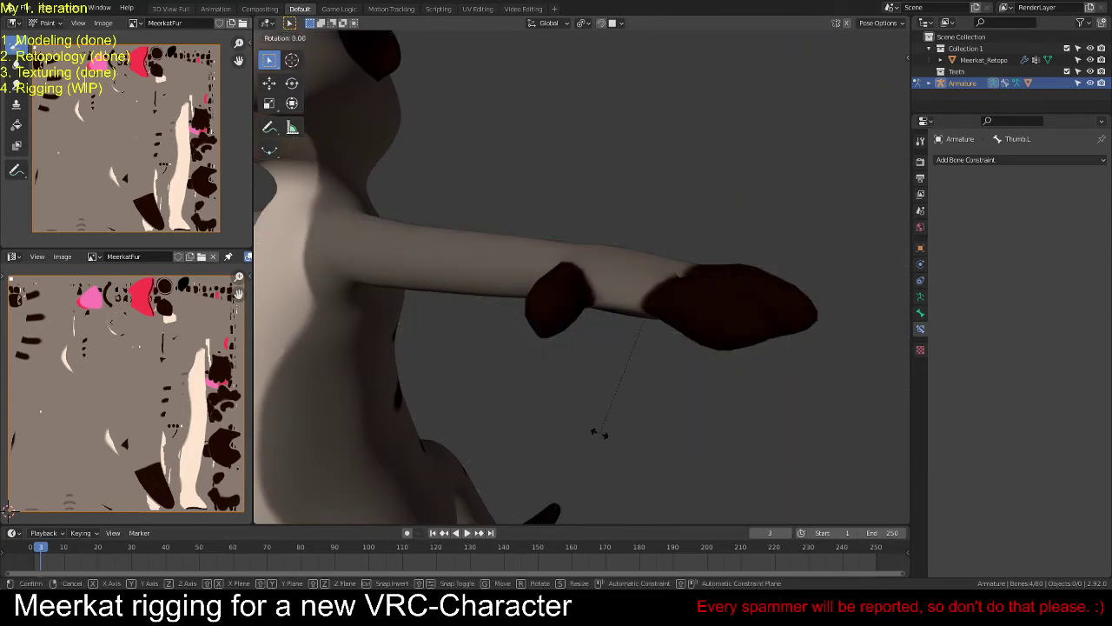
key("z")
key("z")
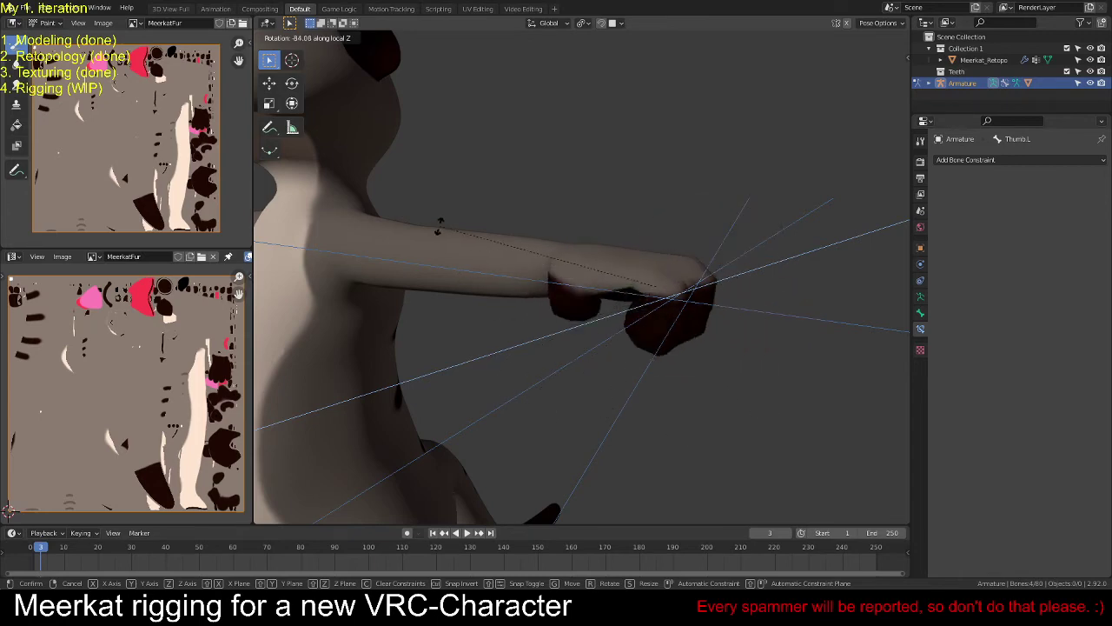
right_click(632, 318)
left_click(815, 38)
Step: Frame the whole meerkat and circle-select the left paw's finger bones
scroll(696, 208, "down", 2)
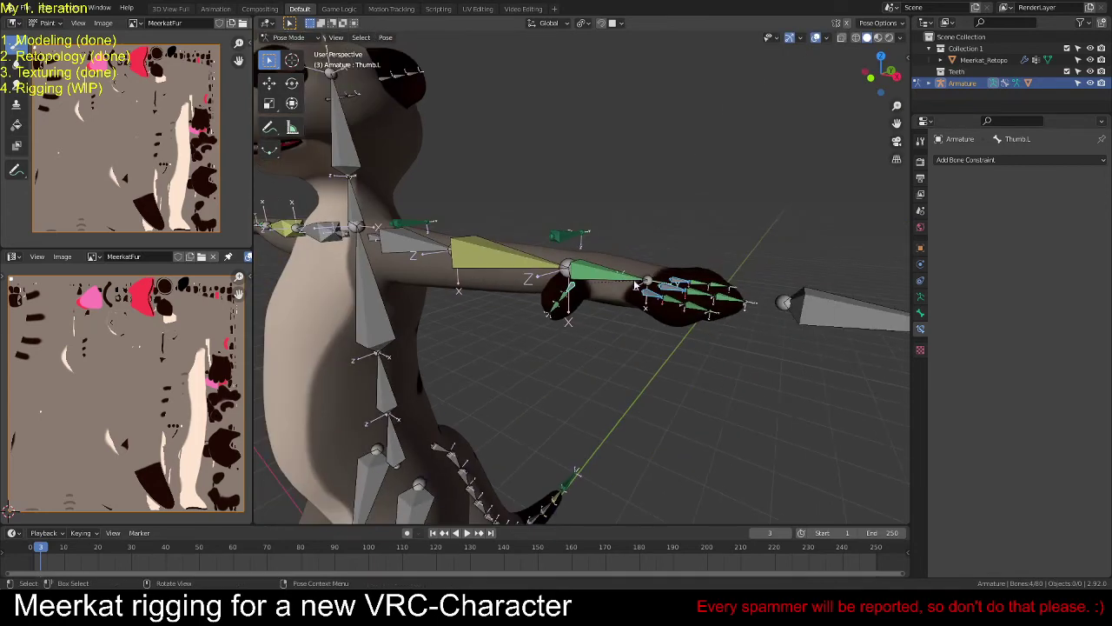
scroll(590, 306, "down", 2)
mouse_move(590, 306)
middle_mouse_down()
mouse_move(588, 337)
mouse_move(643, 321)
mouse_move(527, 325)
mouse_move(672, 327)
mouse_move(620, 322)
mouse_move(648, 285)
mouse_move(644, 305)
mouse_move(586, 300)
middle_mouse_up()
scroll(667, 319, "up", 4)
scroll(527, 325, "down", 3)
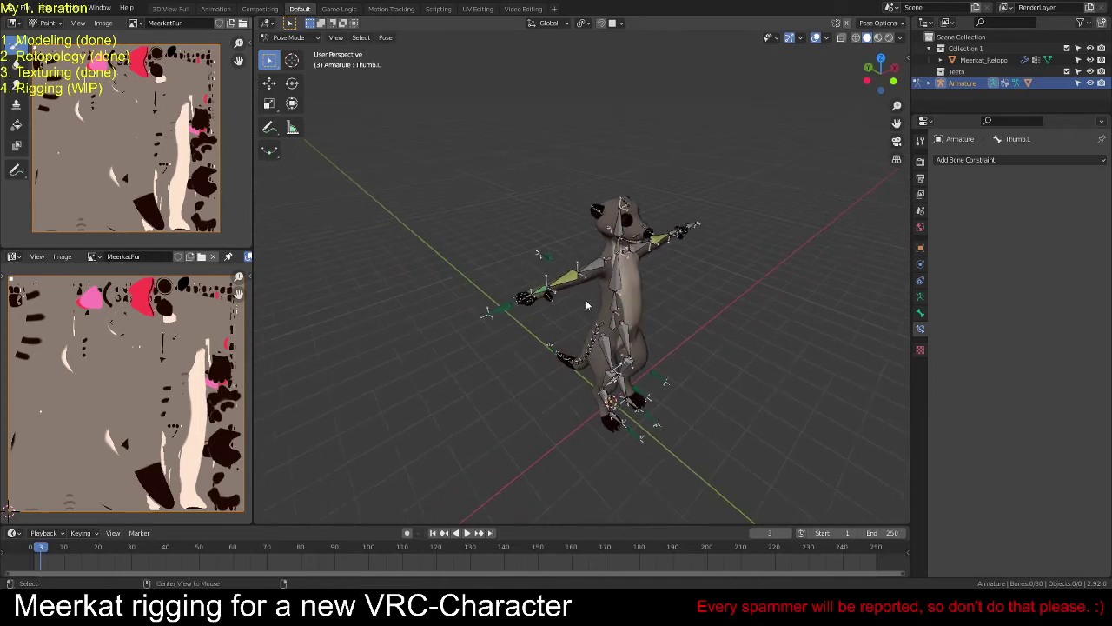
scroll(574, 321, "up", 5)
scroll(454, 335, "down", 2)
middle_click_drag(453, 335, 629, 331, "shift")
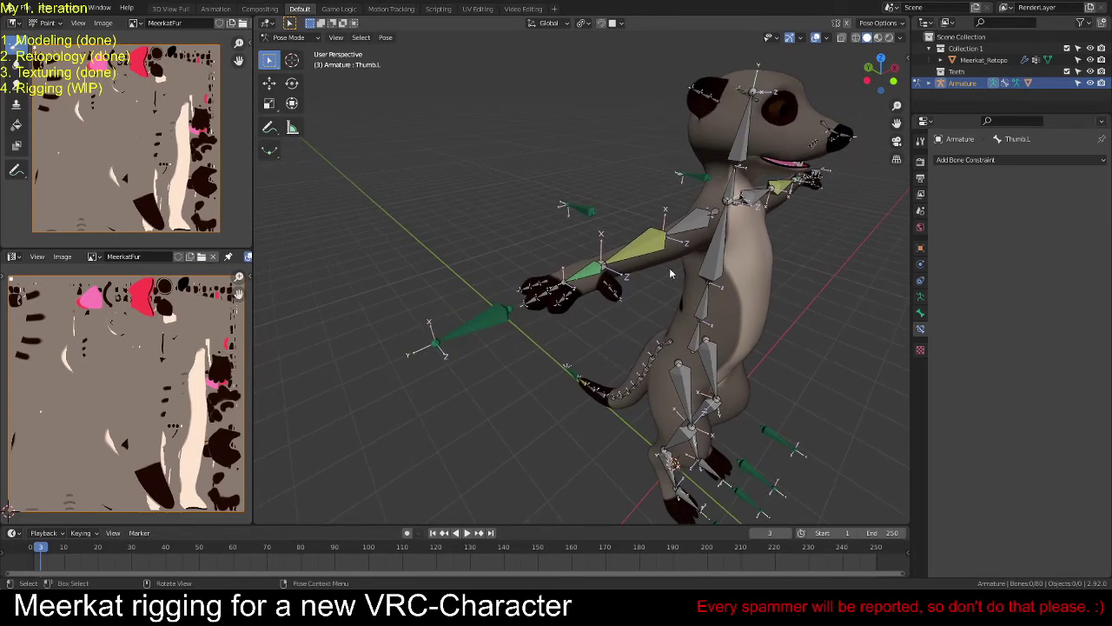
middle_click_drag(649, 287, 678, 243)
key("c")
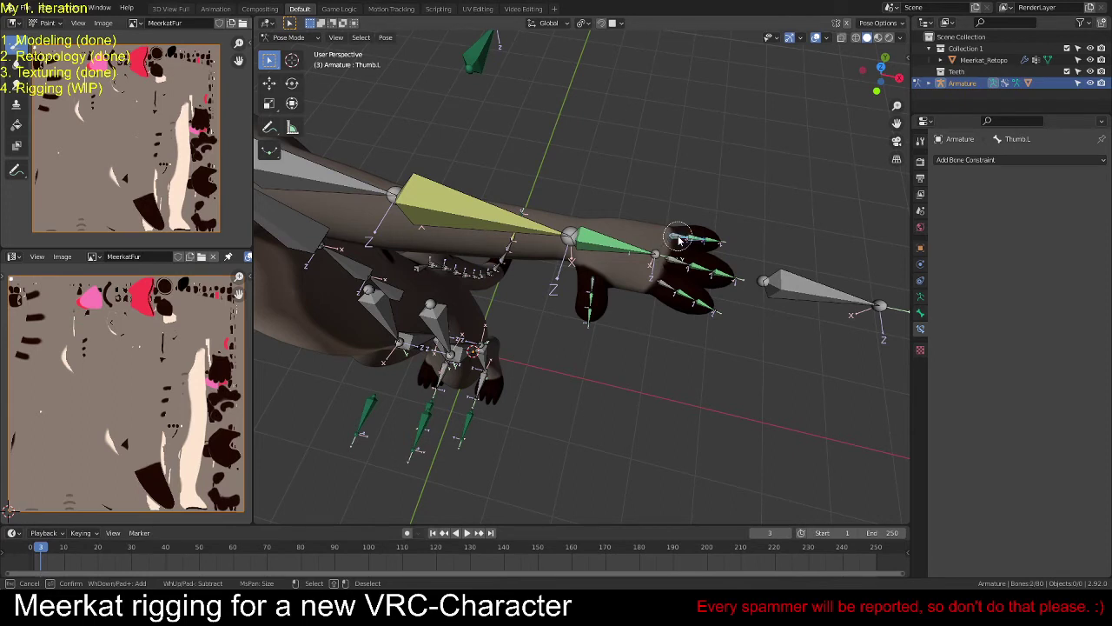
mouse_move(679, 239)
left_mouse_down()
mouse_move(712, 251)
mouse_move(680, 266)
mouse_move(727, 281)
mouse_move(672, 294)
mouse_move(710, 316)
mouse_move(608, 312)
mouse_move(569, 294)
mouse_move(600, 295)
mouse_move(588, 340)
left_mouse_up()
right_click(568, 348)
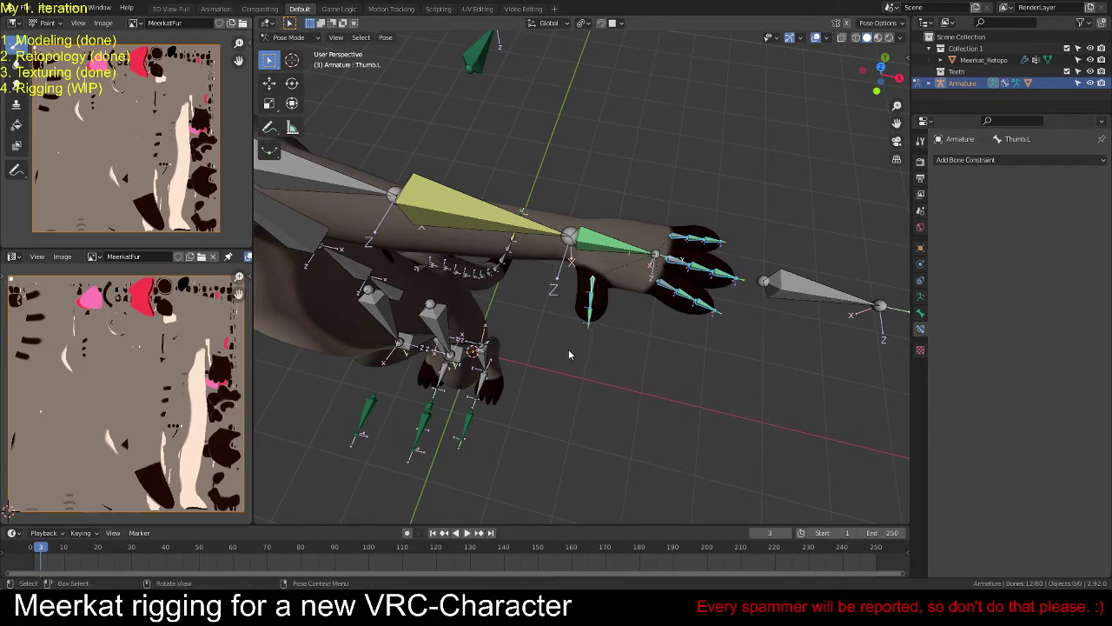
Step: Try running Symmetrize from the F3 search with 'symm', then cancel it
scroll(487, 295, "down", 3)
middle_click_drag(568, 348, 452, 269)
scroll(474, 304, "up", 5)
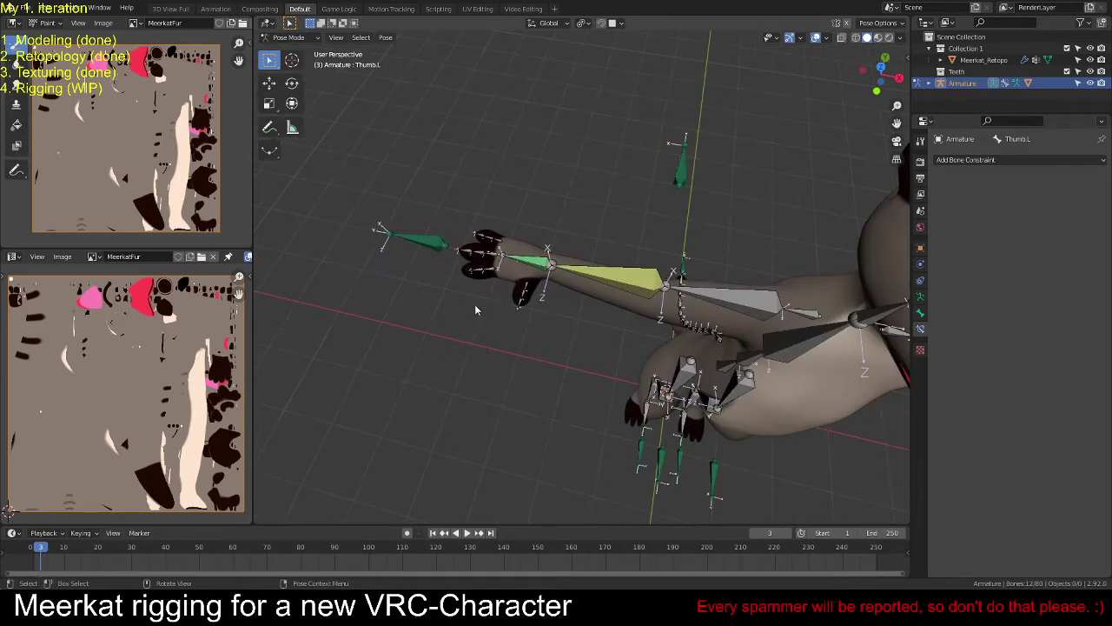
middle_click_drag(475, 304, 561, 263)
key("F3")
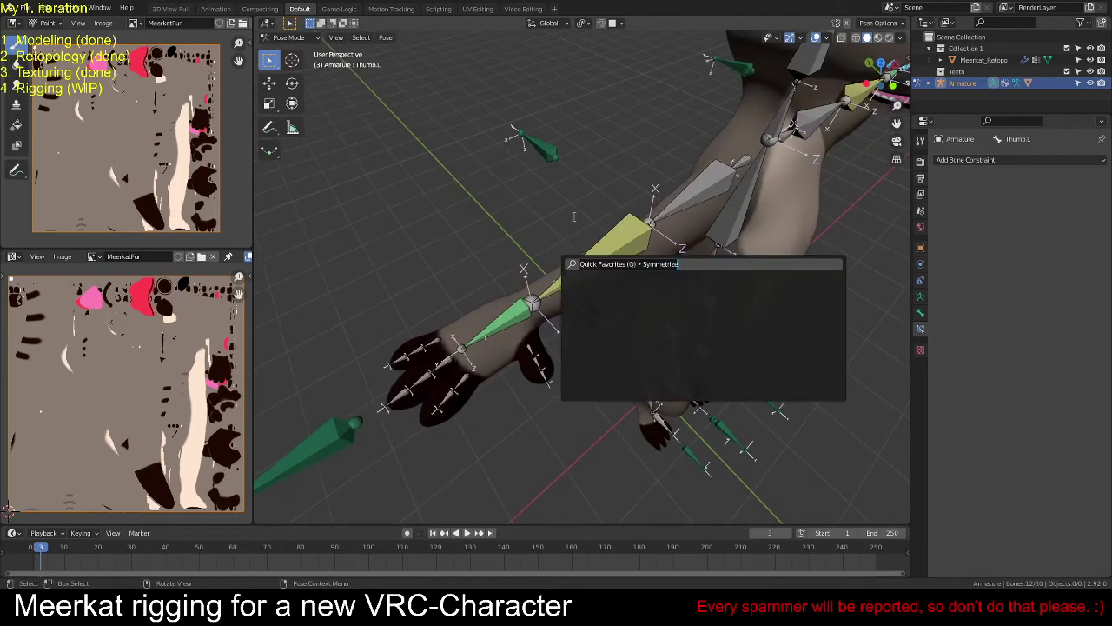
key("Return")
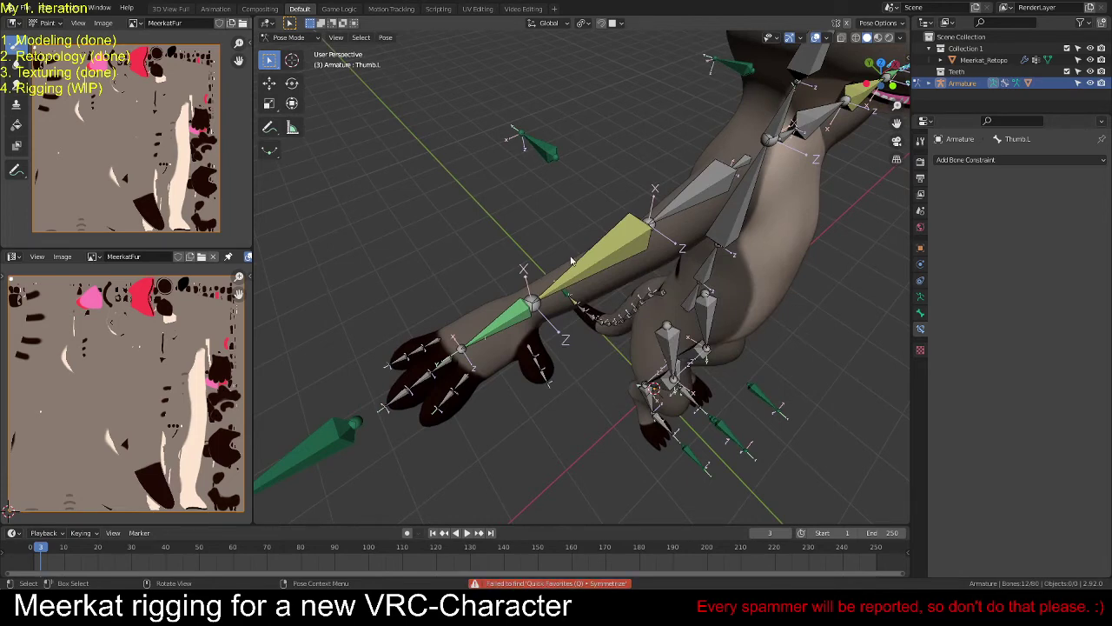
scroll(566, 276, "down", 2)
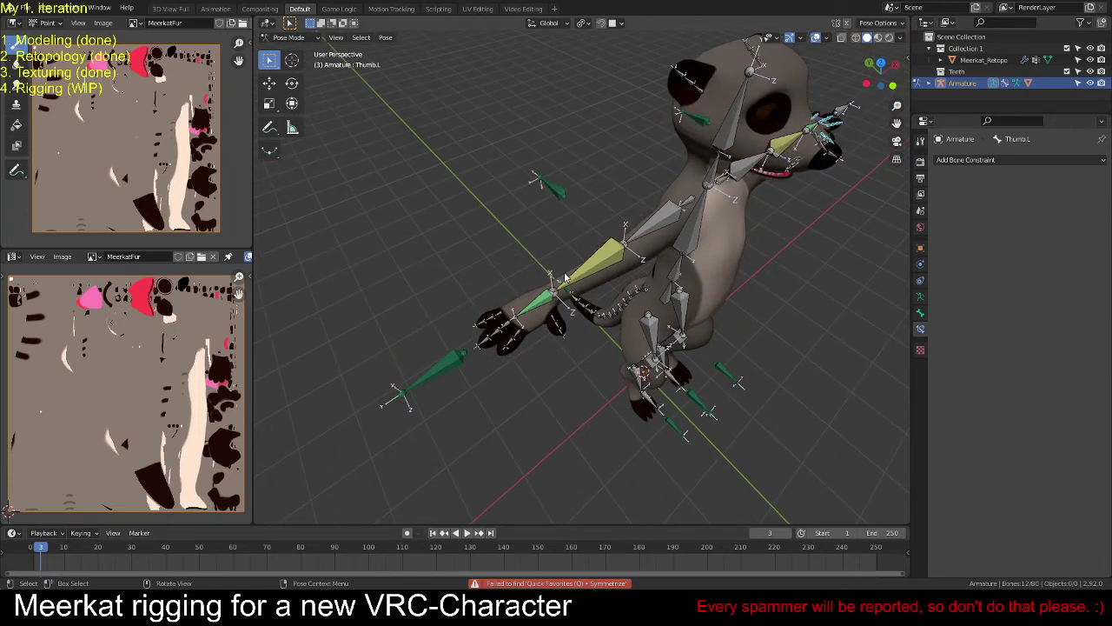
key("F3")
type("symm")
key("Escape")
Step: Deselect all bones and zoom in on the meerkat's right hand
key("alt+a")
scroll(617, 317, "up", 5)
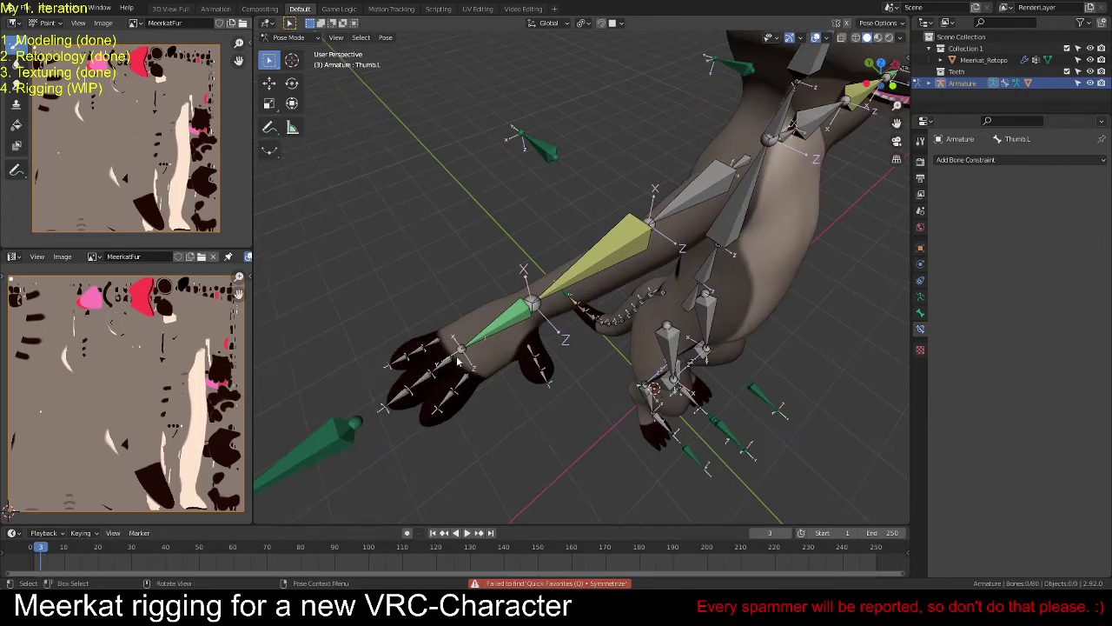
middle_click_drag(599, 318, 609, 264)
Step: Give the pinkie's second bone a Copy Rotation constraint from the first pinkie bone, Z only, Local Space
left_click(574, 240)
left_click(577, 240, "shift")
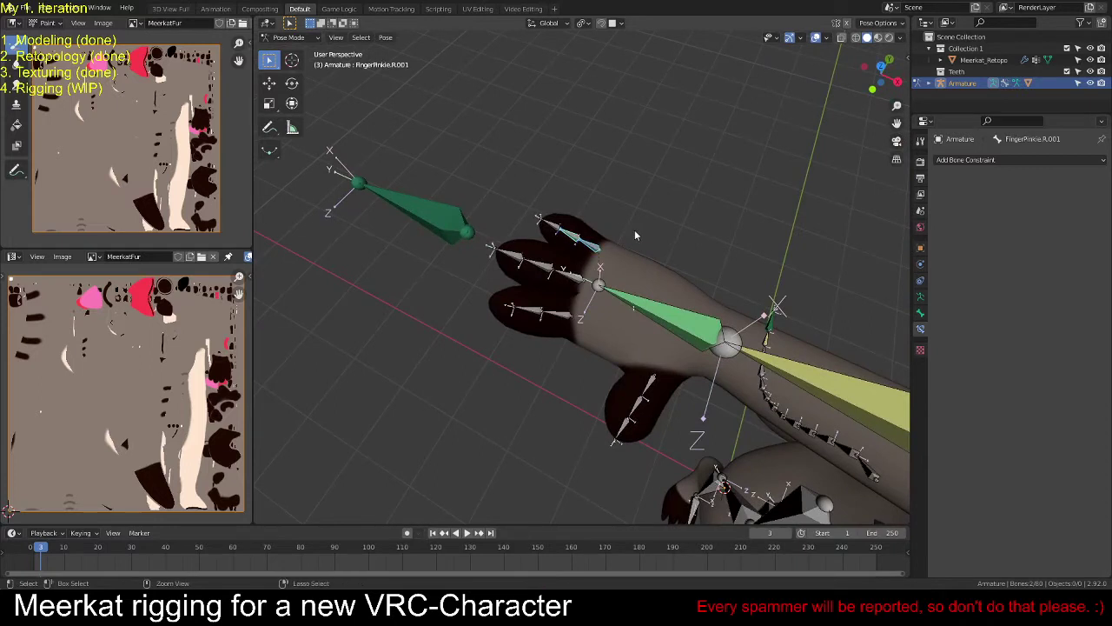
key("ctrl+shift+c")
left_click(591, 230)
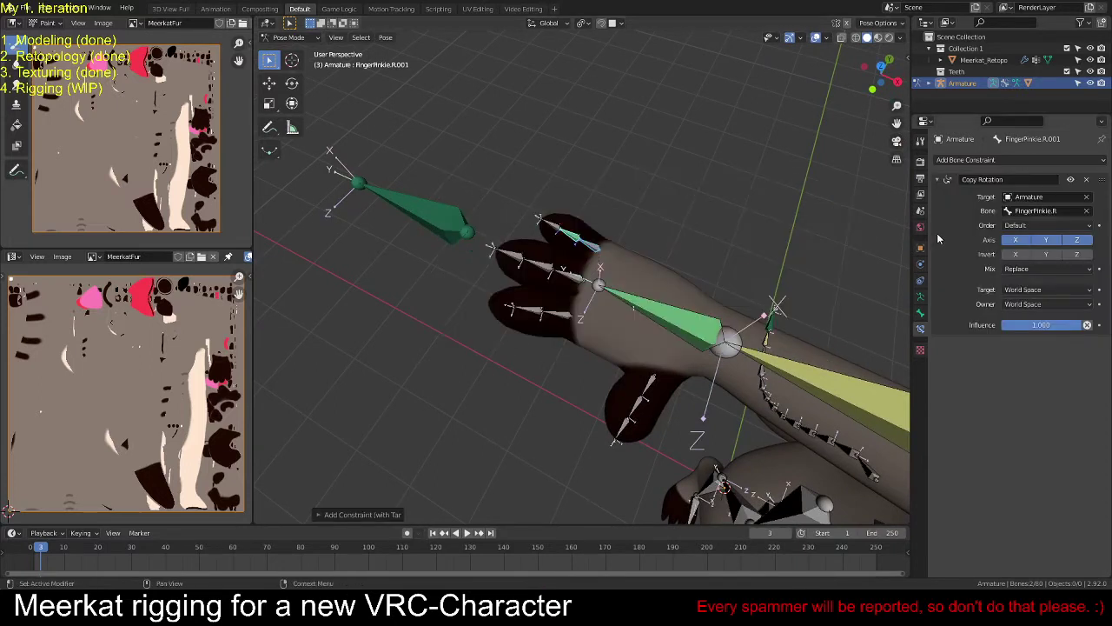
left_click(1016, 240)
left_click(1047, 240)
left_click(1047, 289)
left_click(1047, 372)
left_click(1047, 304)
left_click(1047, 387)
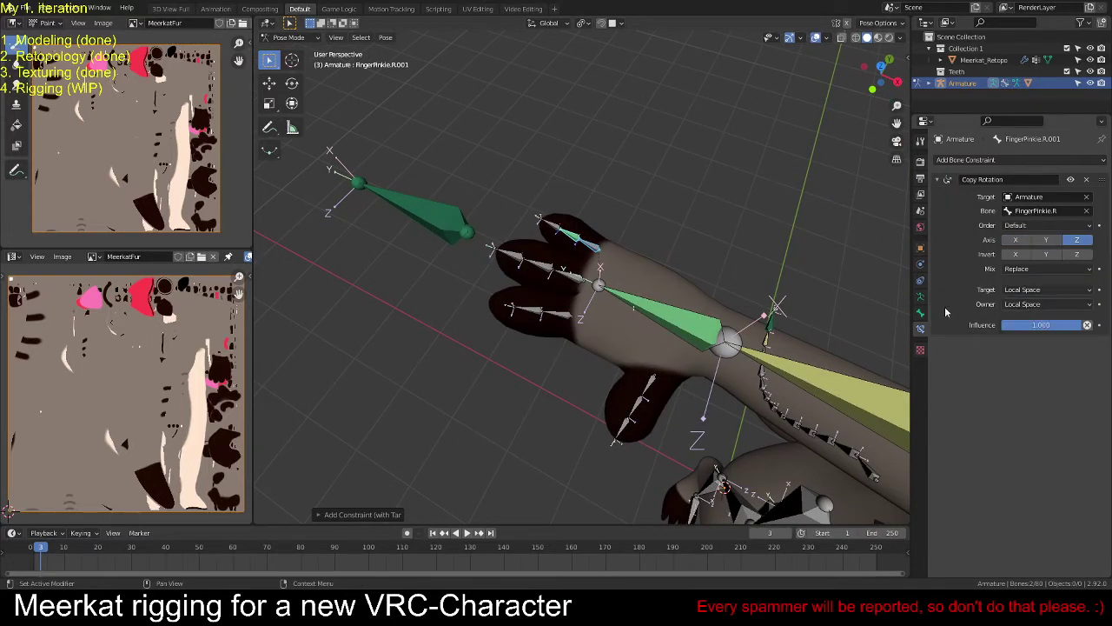
Step: Add a local-space Copy Rotation constraint to the pinkie tip, targeting the second pinkie bone
left_click(570, 233, "shift")
key("ctrl+shift+c")
left_click(643, 228)
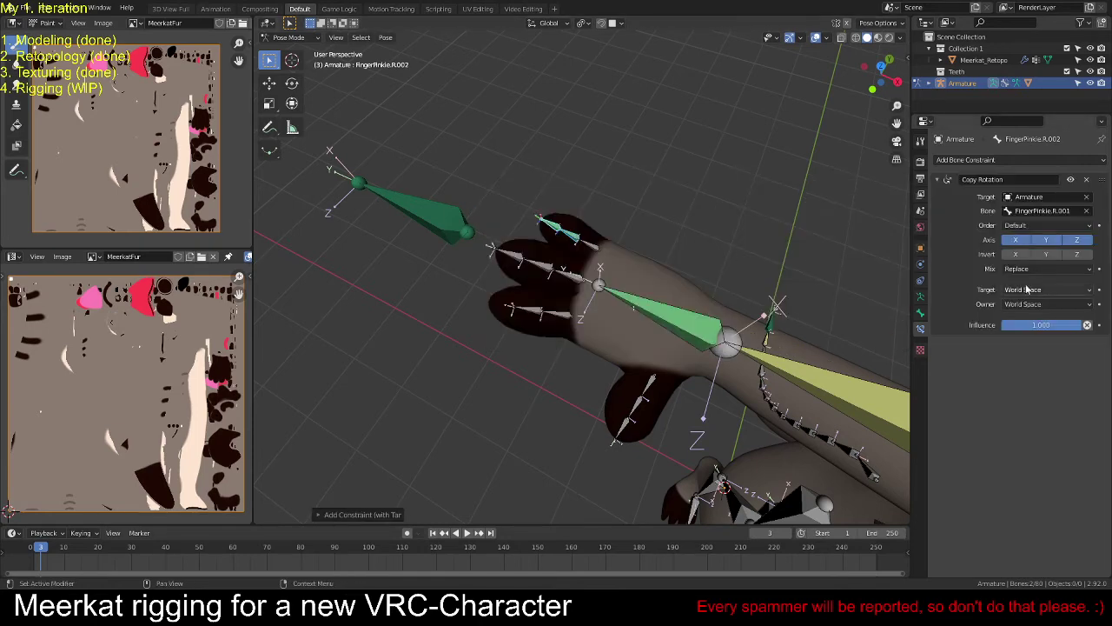
left_click(1028, 289)
left_click(1047, 372)
left_click(1048, 304)
left_click(1047, 386)
Step: Make the middle finger's second bone copy the first bone's Z rotation in Local Space
left_click(574, 280)
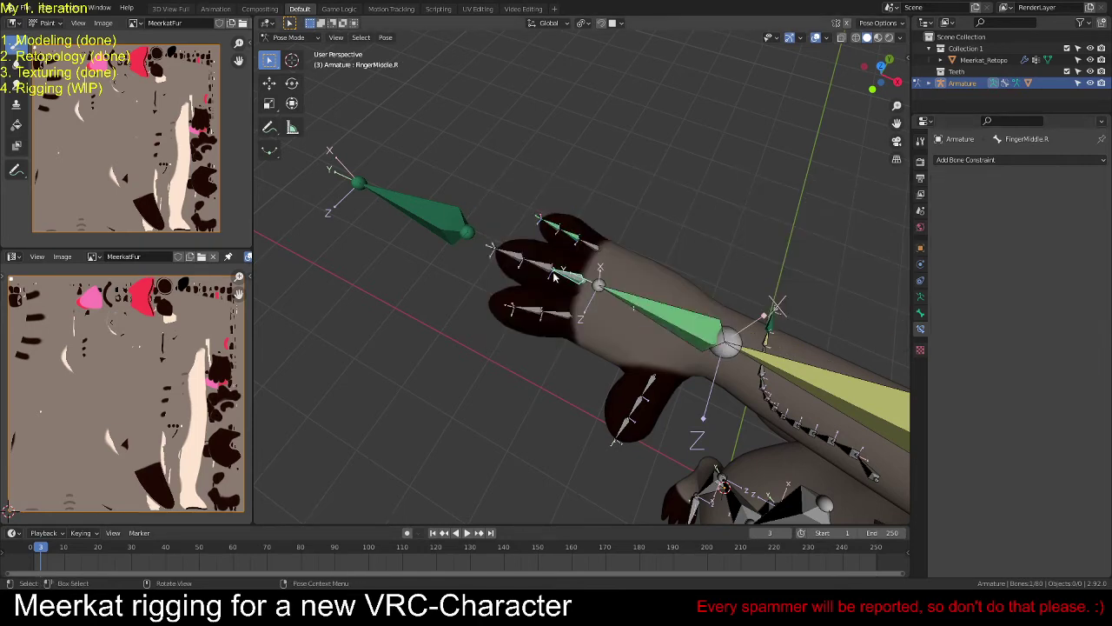
left_click(543, 268, "shift")
key("ctrl+shift+c")
left_click(669, 264)
left_click(1028, 290)
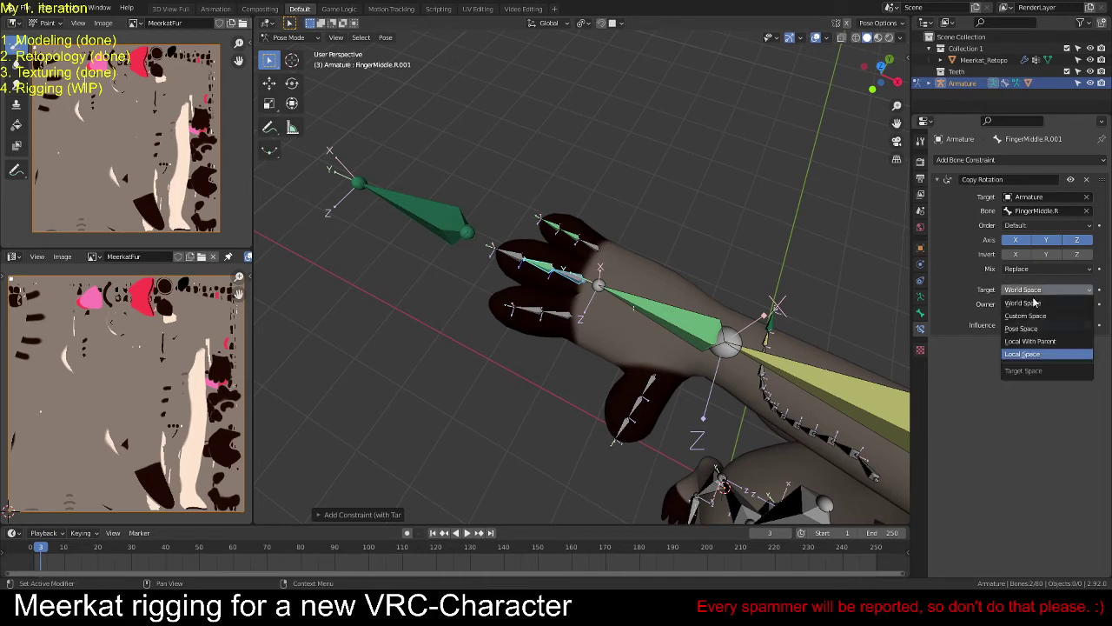
left_click(1048, 372)
left_click(1047, 304)
left_click(1047, 387)
left_click(1015, 240)
left_click(1036, 239)
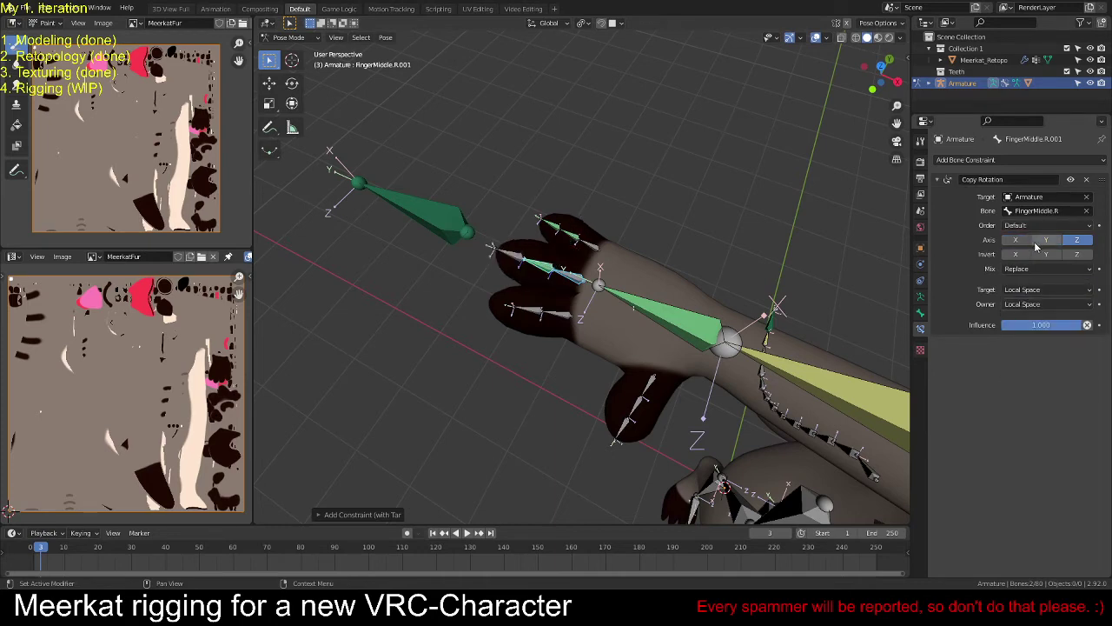
Step: Make the middle finger tip copy the second bone's Z rotation in Local Space
left_click(544, 268)
left_click(513, 254, "shift")
key("ctrl+shift+c")
left_click(671, 261)
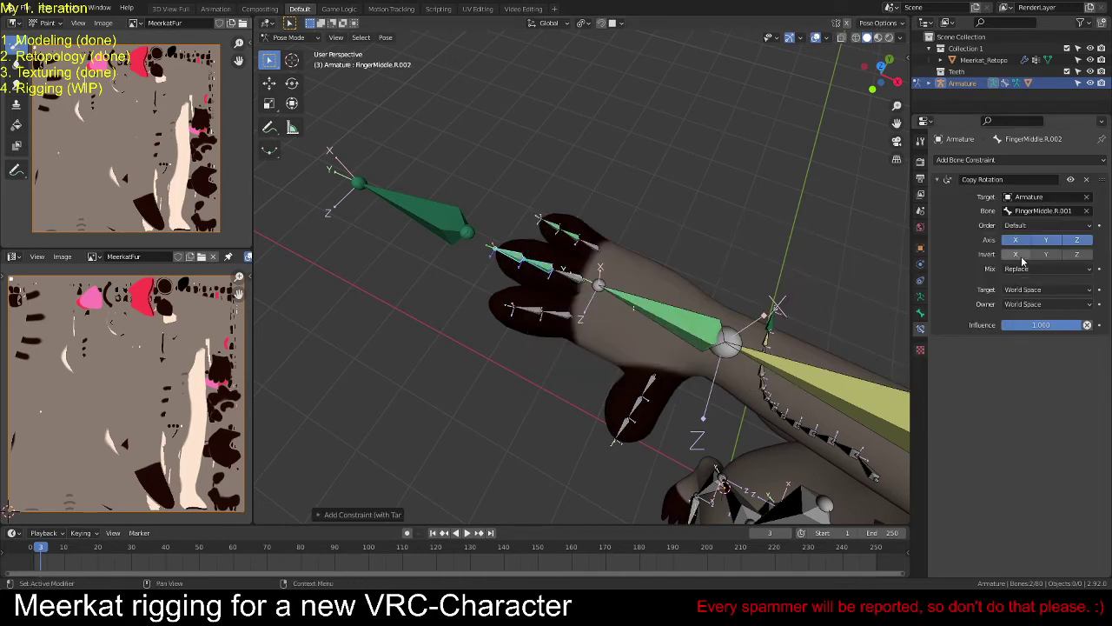
left_click(1015, 240)
left_click(1046, 240)
left_click(1029, 289)
left_click(1048, 372)
left_click(1047, 305)
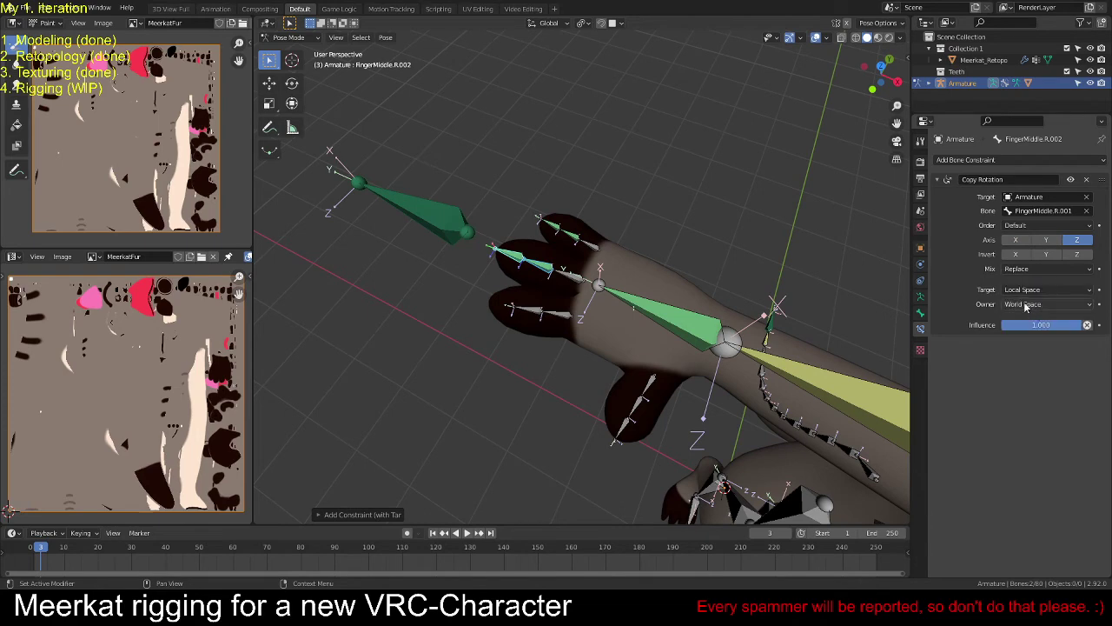
left_click(1048, 387)
Step: Select the index finger's second bone and orbit the view around the hand
left_click(555, 317)
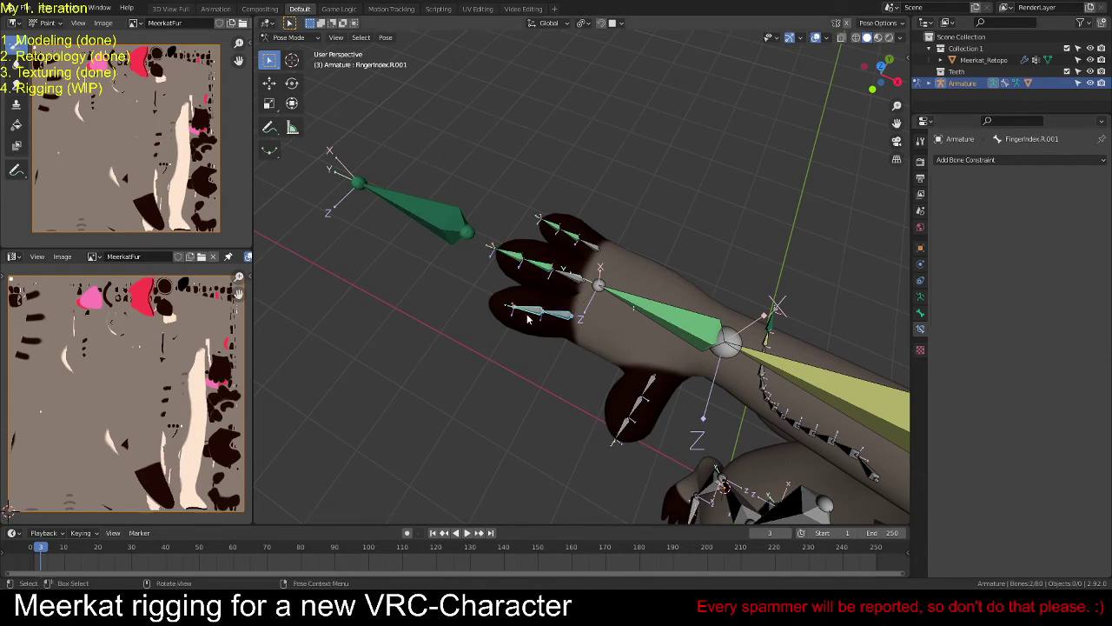
scroll(544, 322, "up", 2)
middle_click_drag(543, 322, 730, 314)
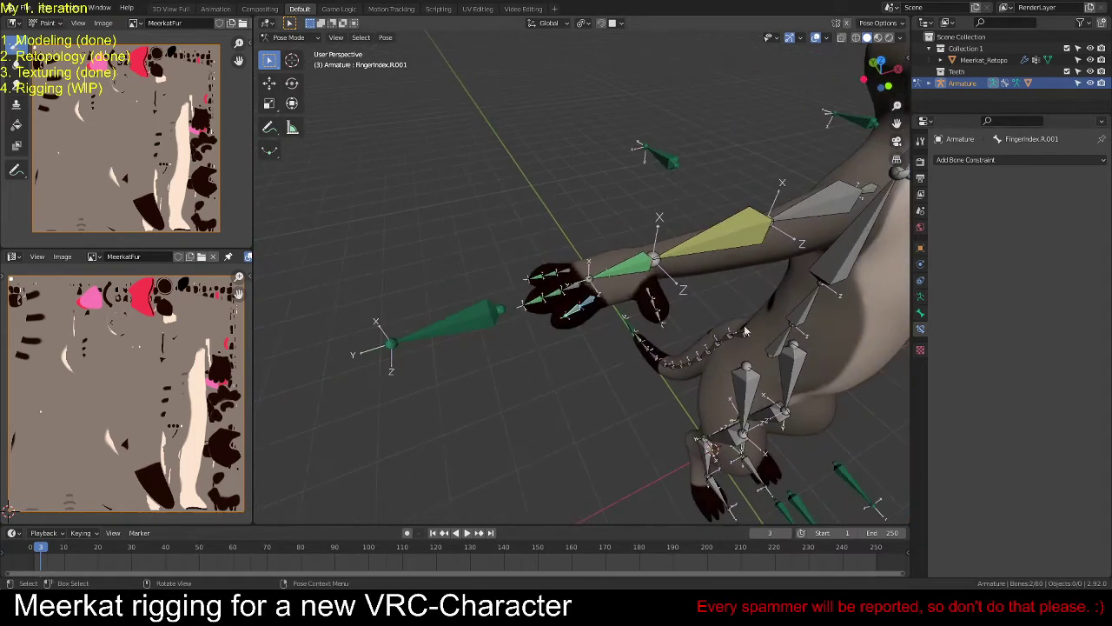
scroll(781, 312, "down", 6)
Step: In Edit Mode, view the meerkat from the right and select the finger bone to mirror
key("Tab")
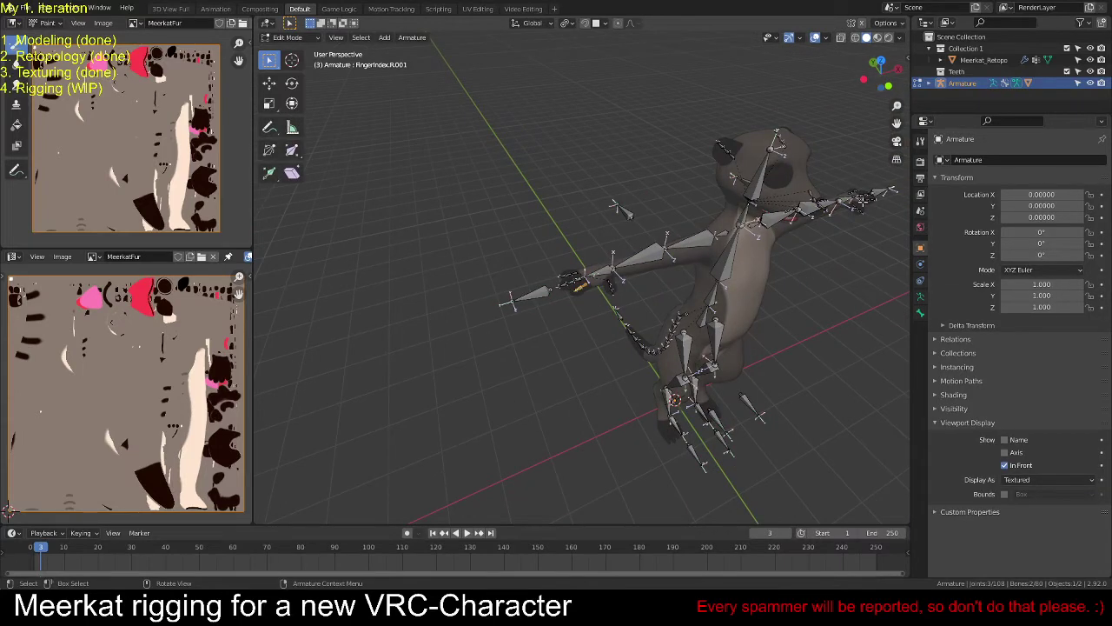
key("KP_3")
scroll(608, 409, "up", 3)
middle_click_drag(567, 323, 622, 396)
scroll(626, 456, "down", 3)
scroll(629, 461, "up", 3)
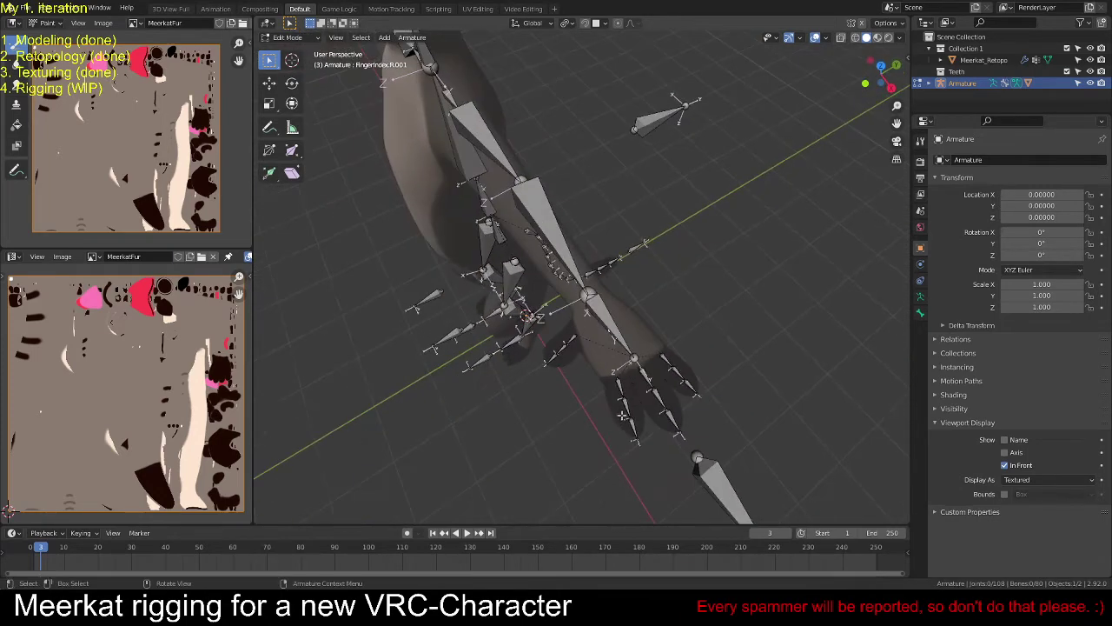
left_click(622, 395)
Step: Symmetrize the selected bone to the other hand, frame it, and return to Pose Mode
key("F3")
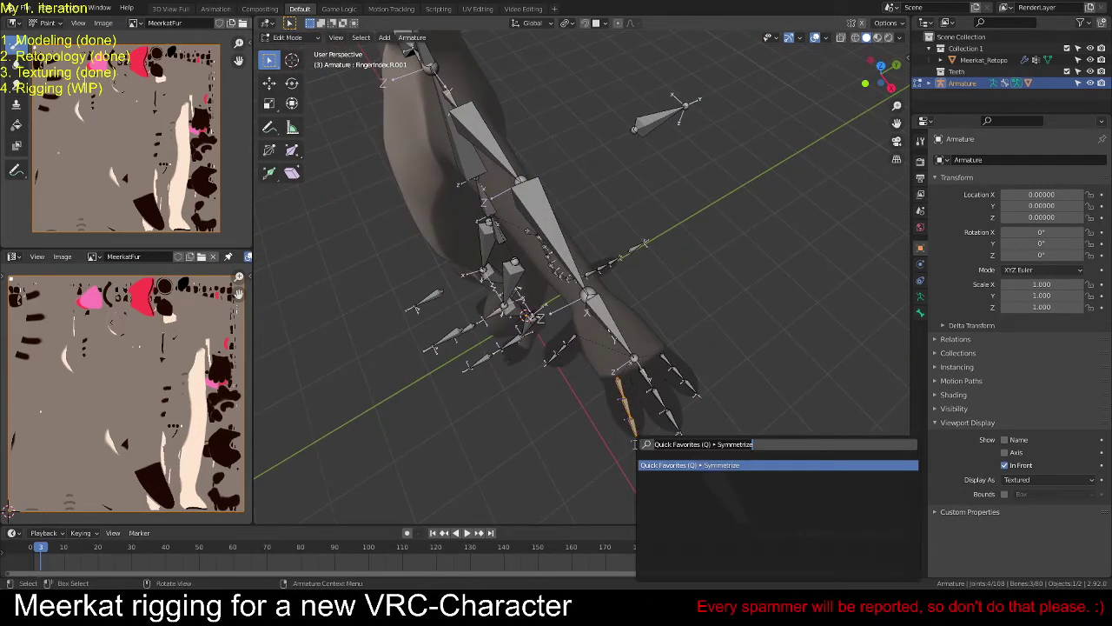
key("Return")
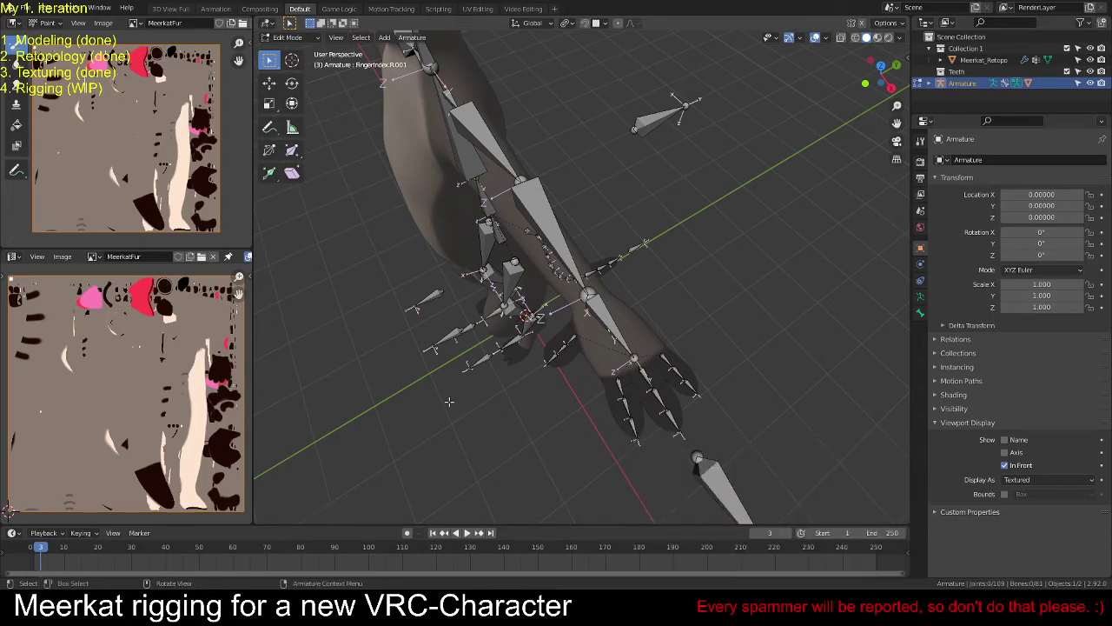
middle_click_drag(635, 443, 454, 113)
key("KP_Decimal")
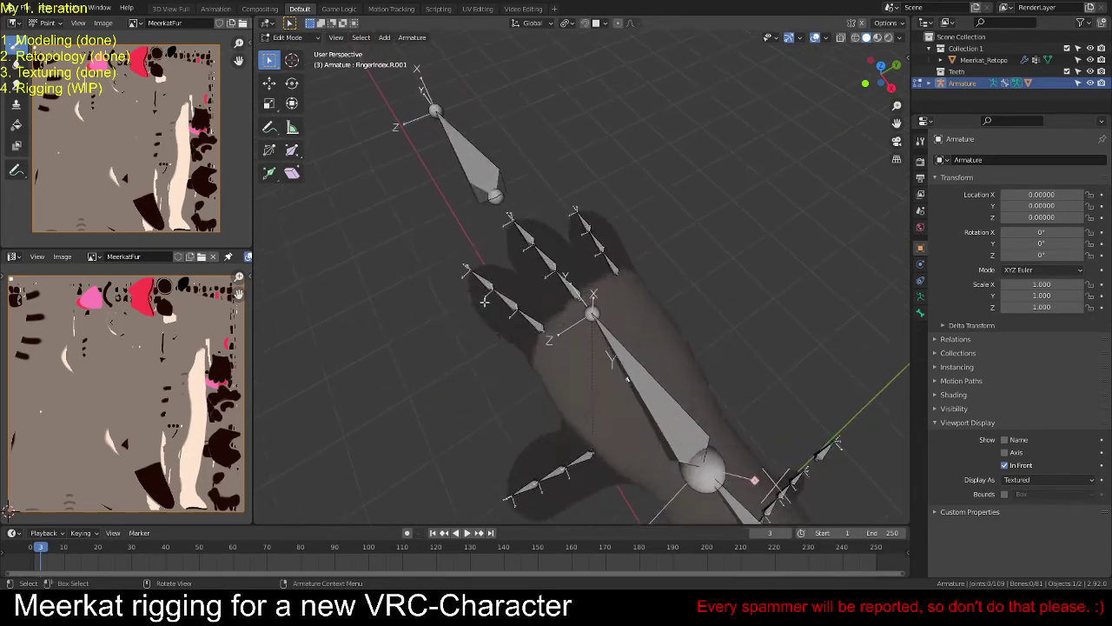
key("ctrl+Tab")
middle_click_drag(487, 335, 579, 353)
Step: Make Thumb.R.001 copy Thumb.R's Z rotation only, in Local Space
left_click(552, 342)
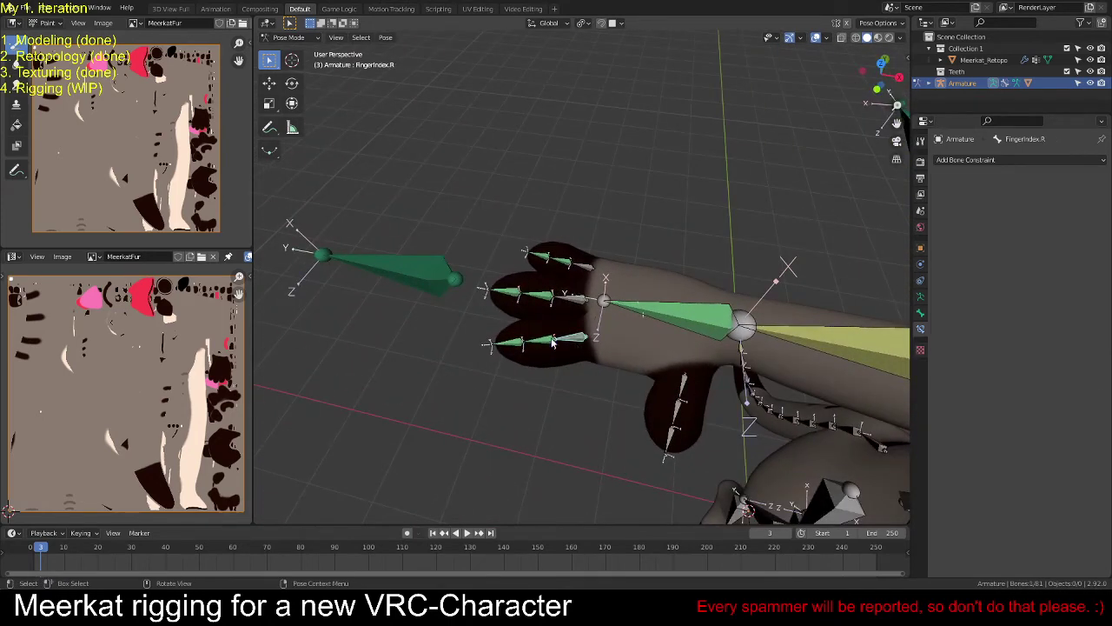
left_click(548, 345, "shift")
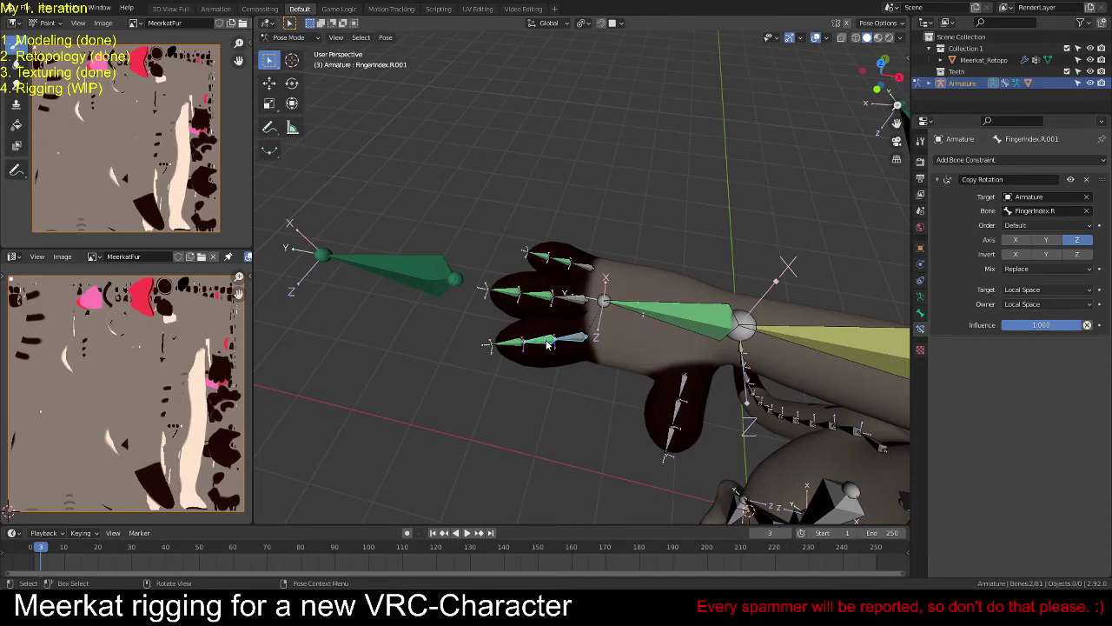
left_click(685, 388)
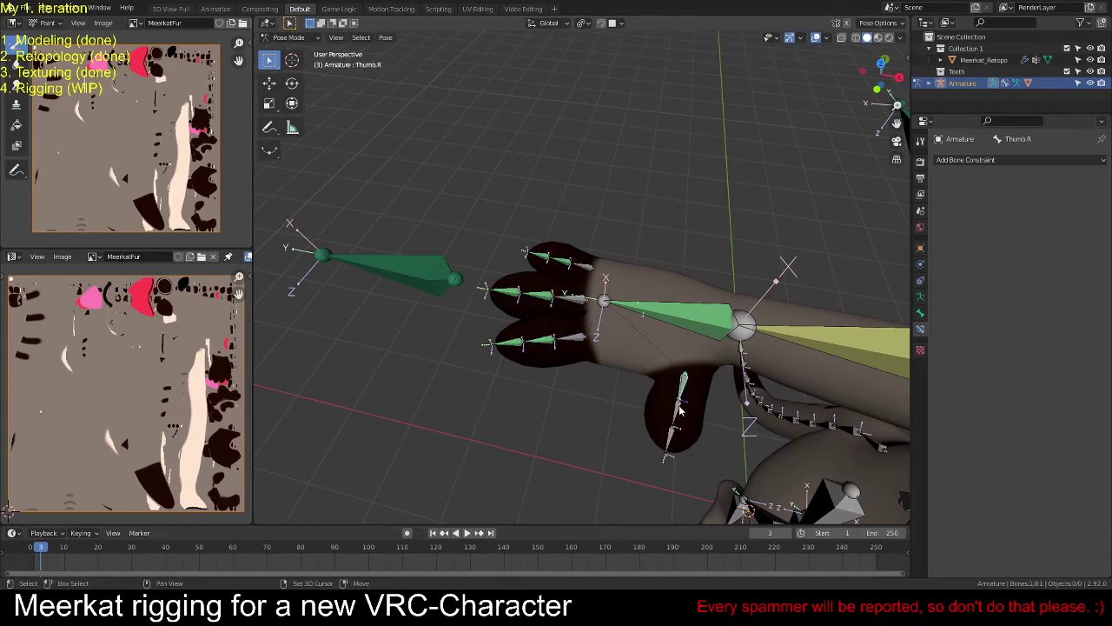
left_click(675, 424, "shift")
key("ctrl+shift+c")
left_click(648, 405)
left_click_drag(1015, 239, 1047, 240)
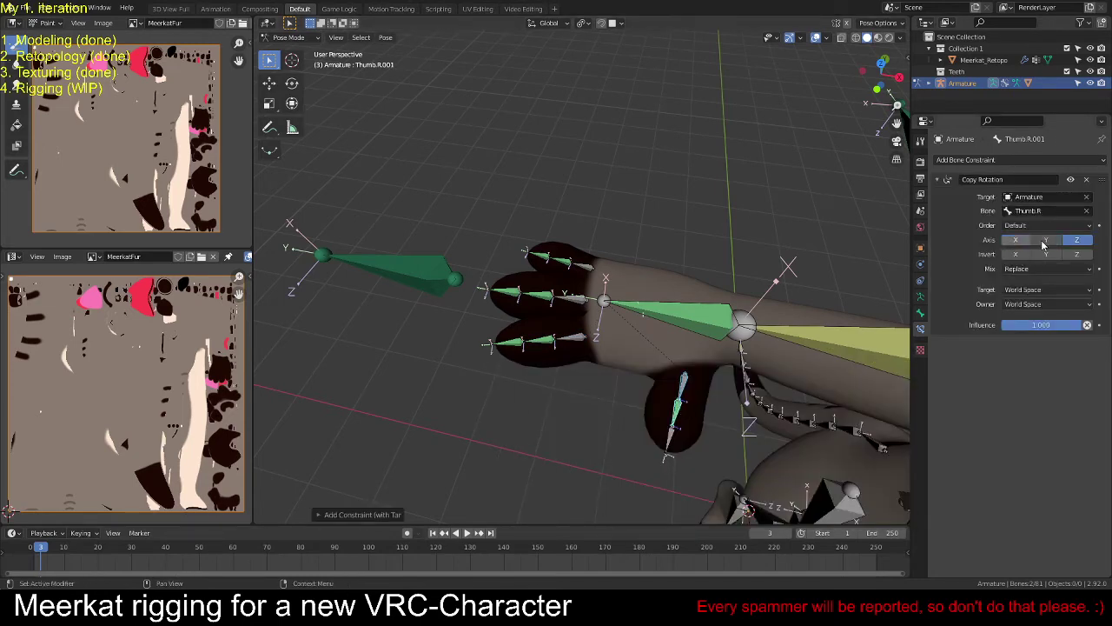
left_click(1031, 290)
left_click(1023, 354)
left_click(1023, 304)
left_click(1023, 368)
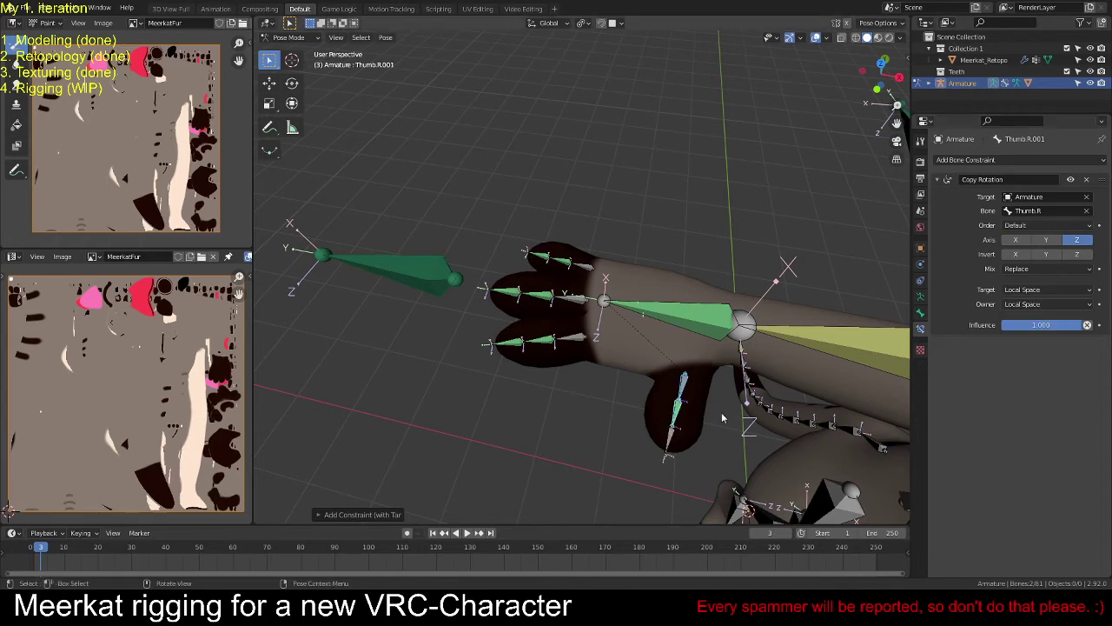
Step: Make Thumb.R.002 copy Thumb.R.001's Z rotation only, in Local Space
left_click(722, 418, "shift")
key("ctrl+shift+c")
left_click(717, 419)
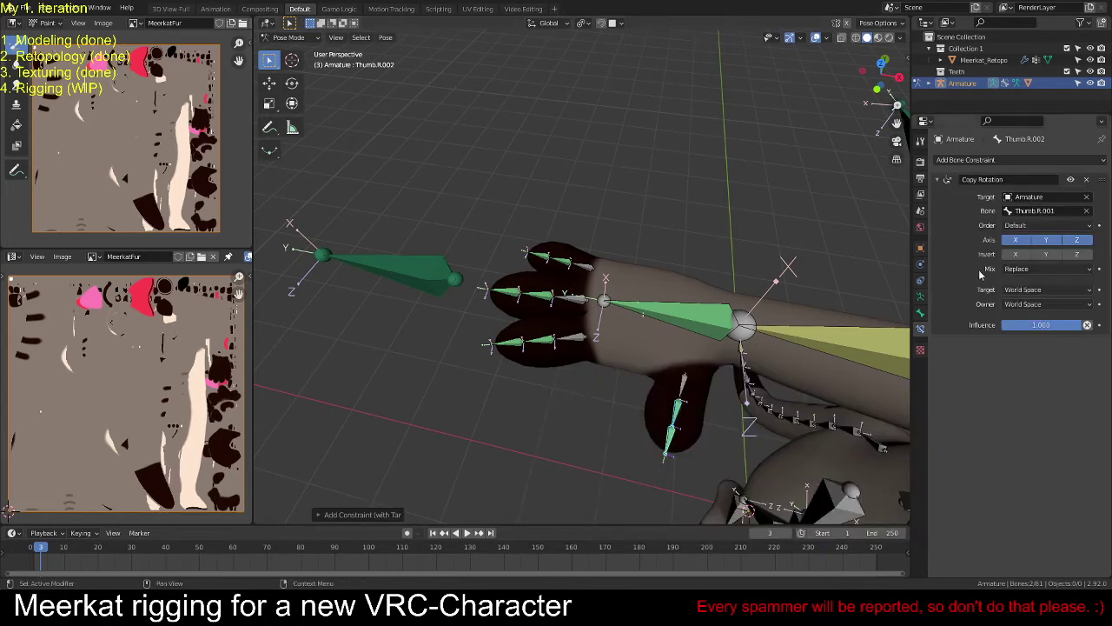
left_click(1031, 289)
left_click(1023, 354)
left_click(1023, 304)
left_click(1023, 368)
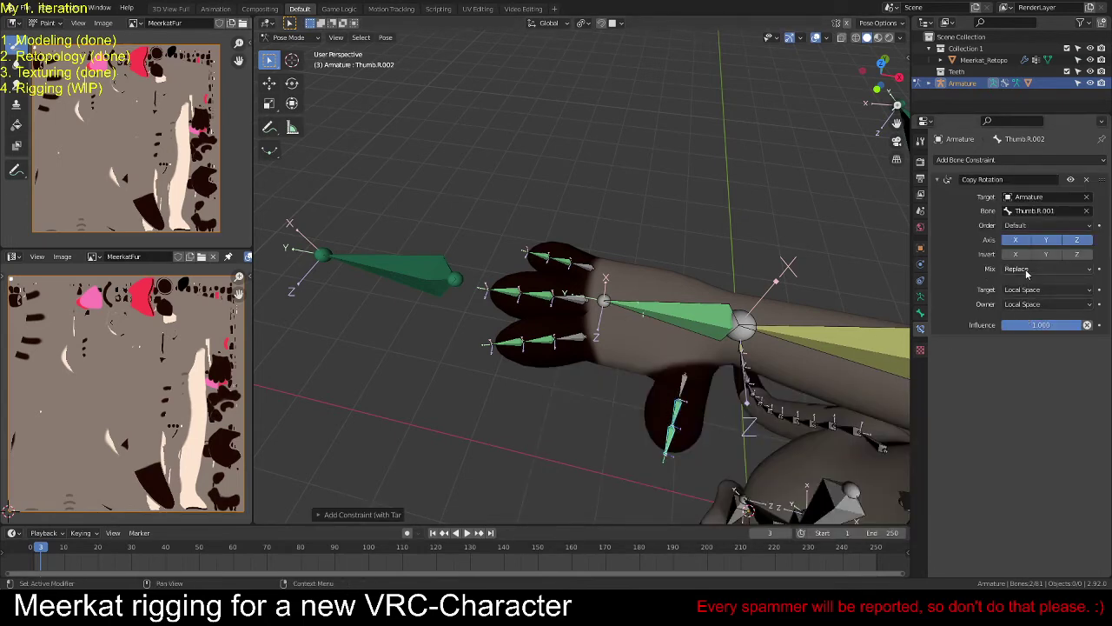
left_click_drag(1015, 240, 1046, 240)
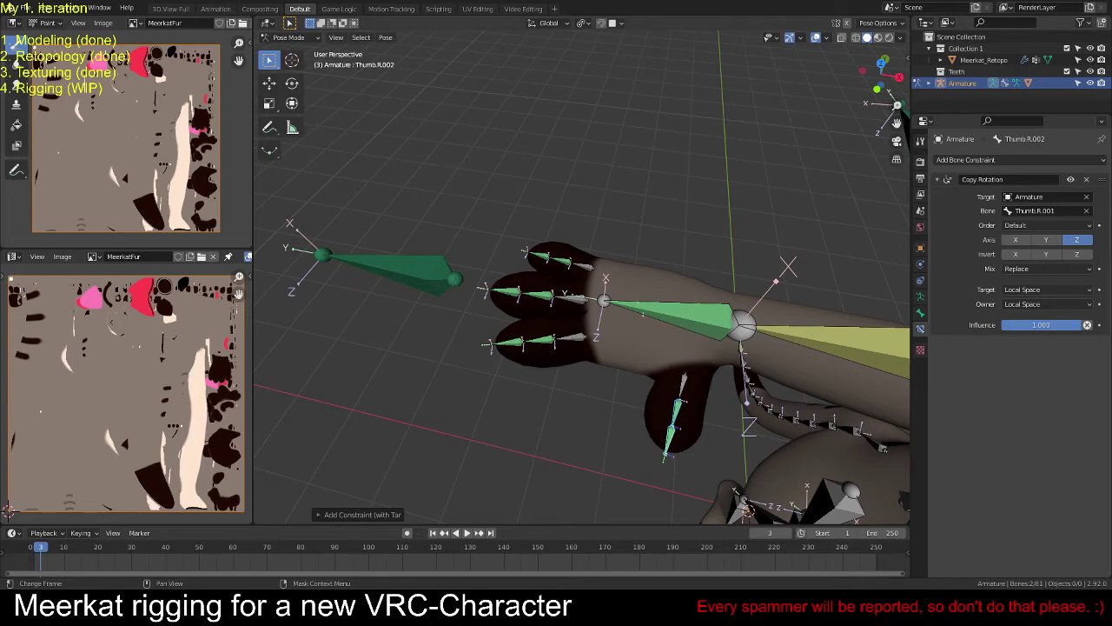
Step: Select the pinkie, middle and thumb bones and test-rotate them around their local Z axis
left_click(591, 221)
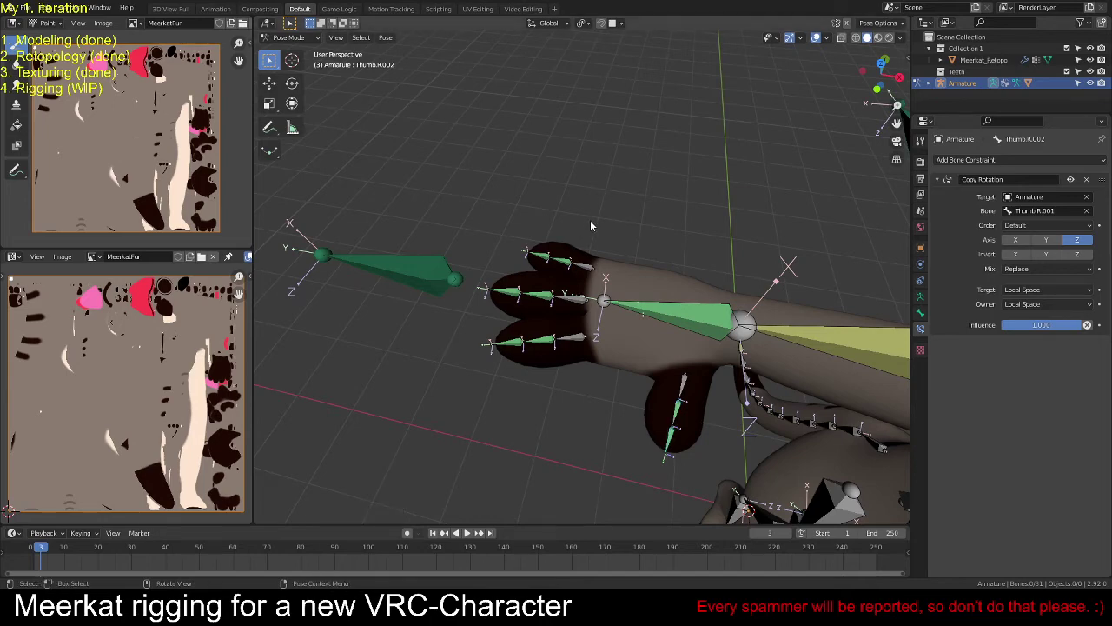
middle_click_drag(591, 222, 601, 202)
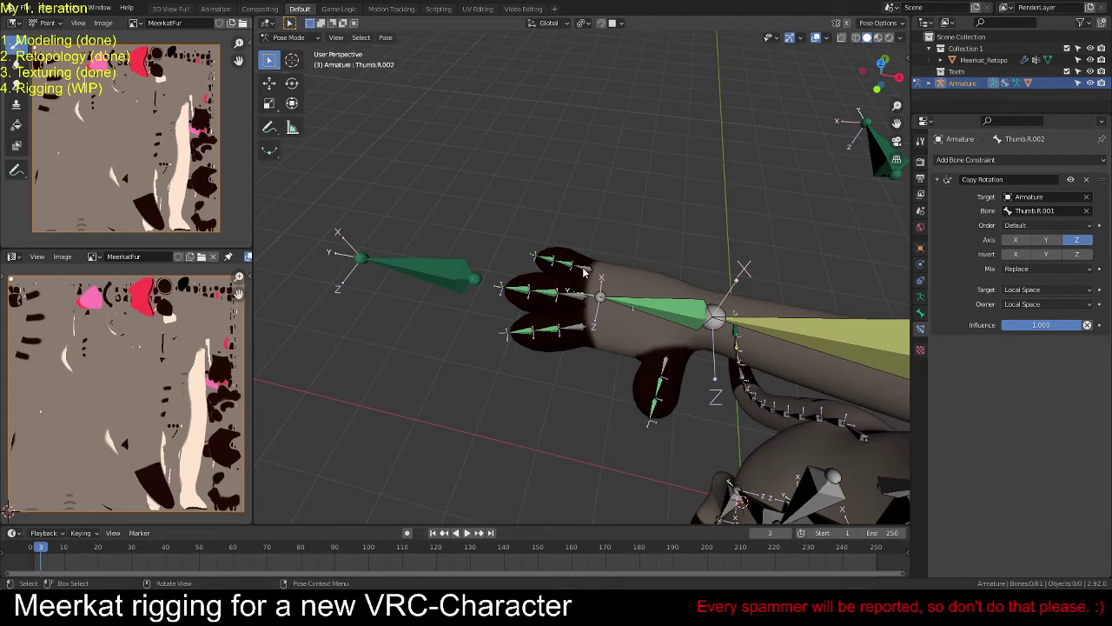
left_click(580, 295)
left_click(571, 297, "shift")
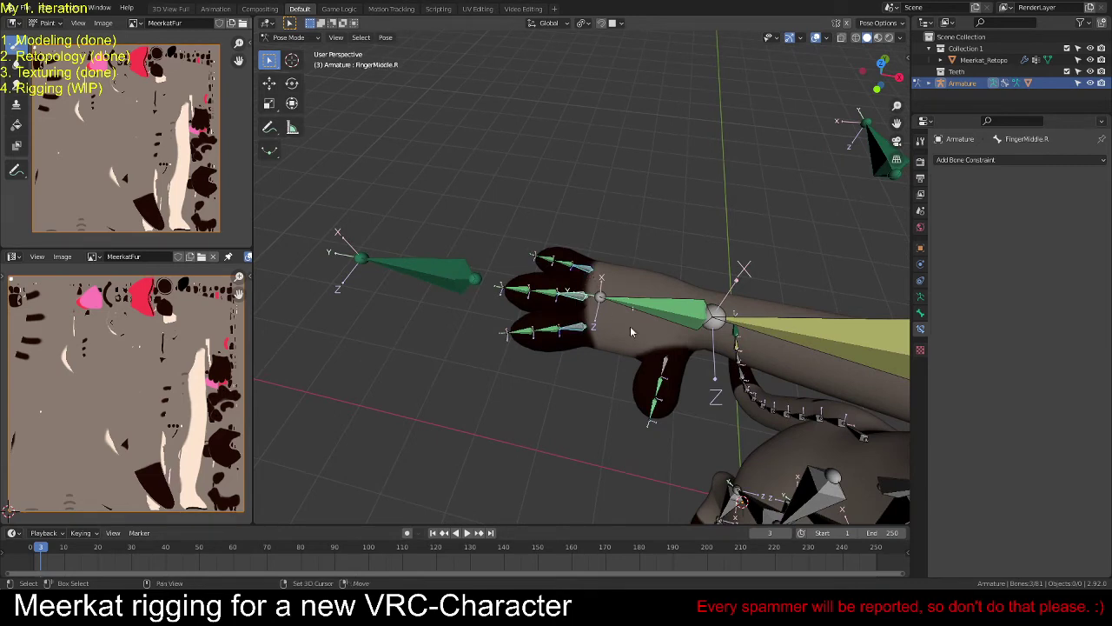
left_click(669, 372, "shift")
middle_click_drag(745, 225, 720, 200)
key("r")
key("z")
key("z")
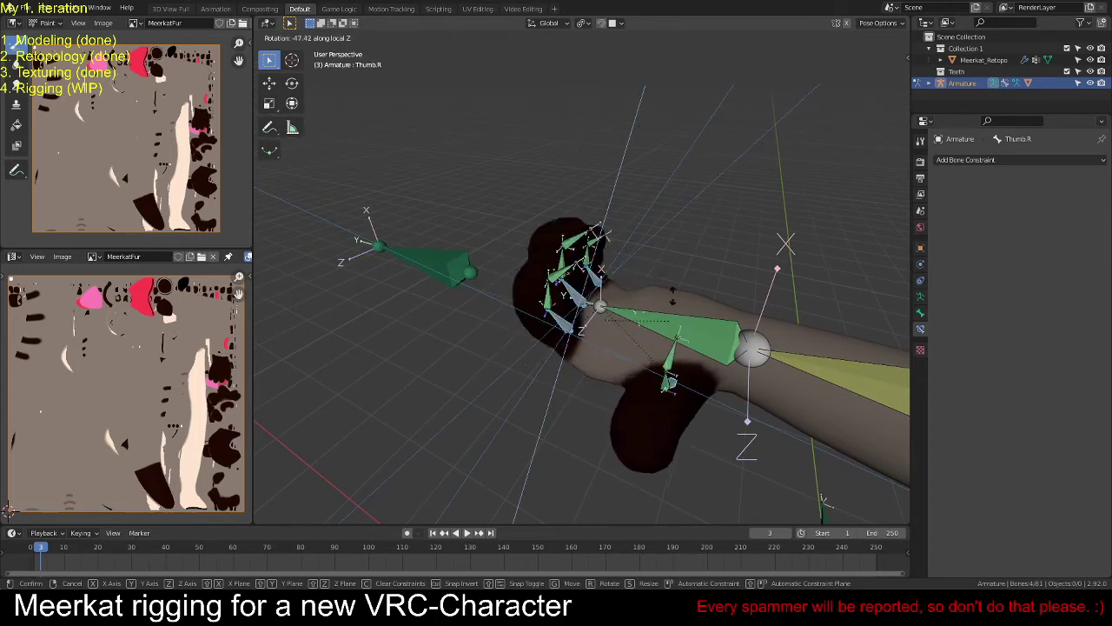
left_click(559, 159)
Step: Reselect only the Thumb.R bone, starting and then cancelling a brush selection over the thumb
middle_click_drag(559, 159, 622, 329)
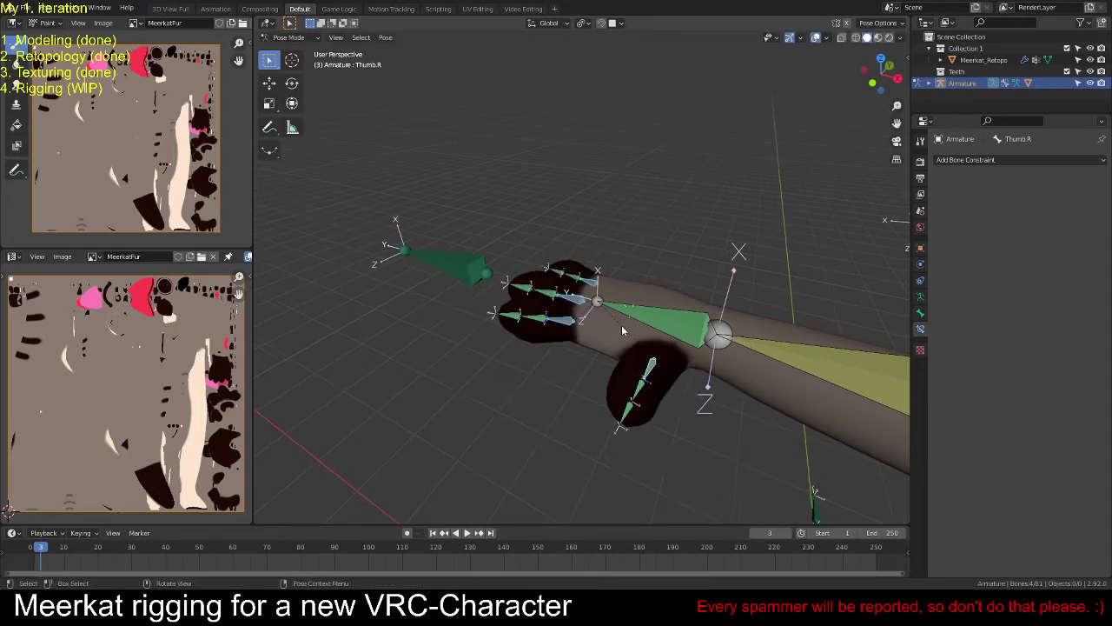
left_click(647, 372)
middle_click_drag(648, 240, 726, 157)
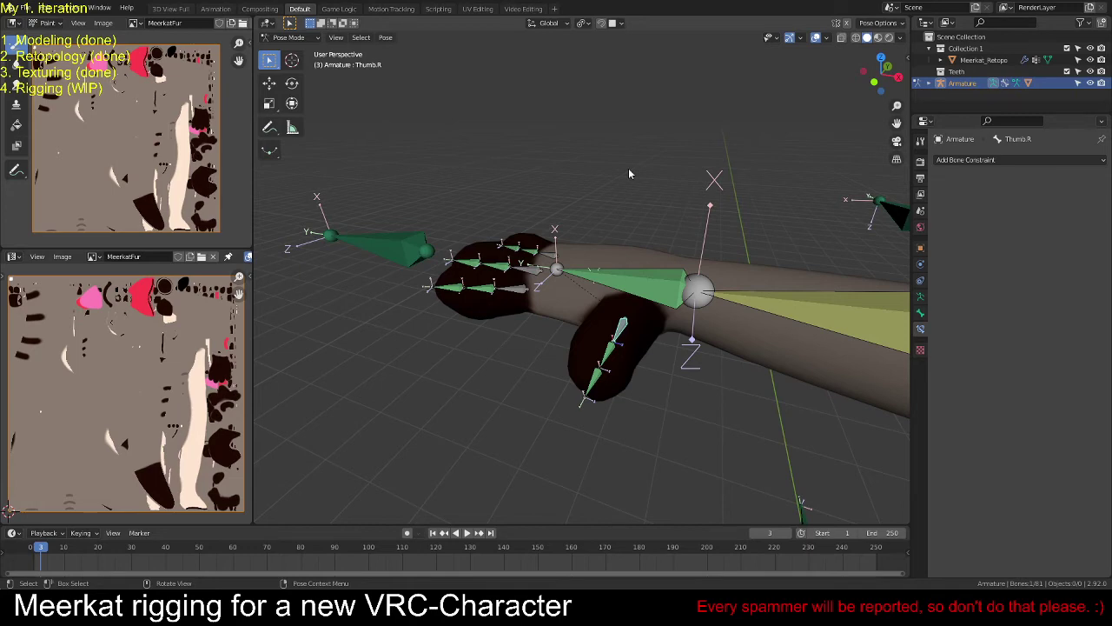
middle_click_drag(629, 168, 622, 190)
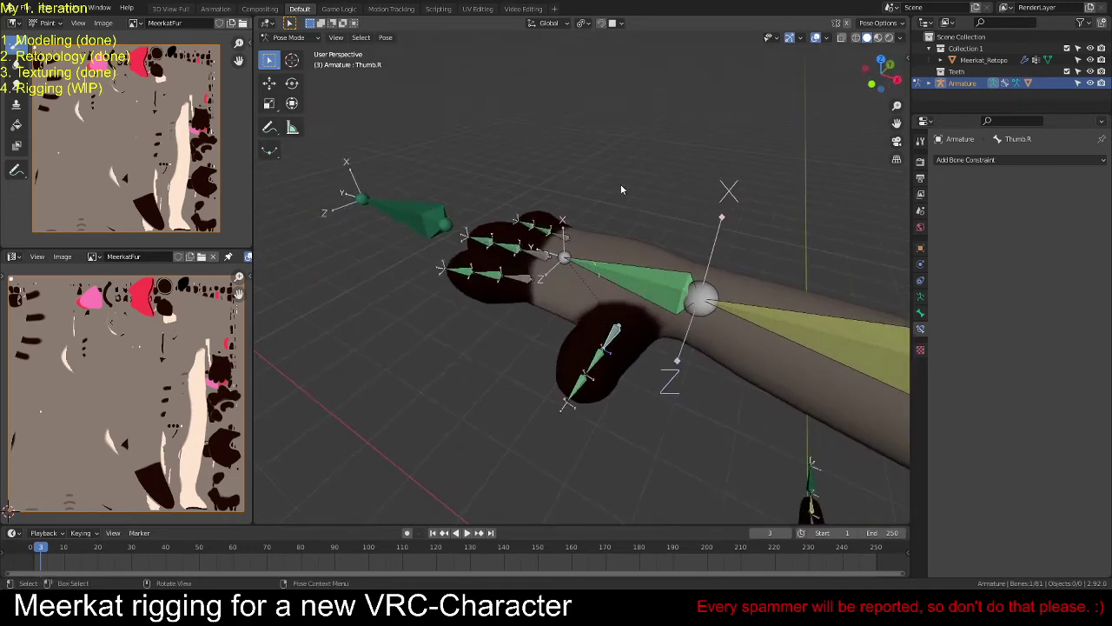
left_click(647, 263)
left_click(648, 262)
key("c")
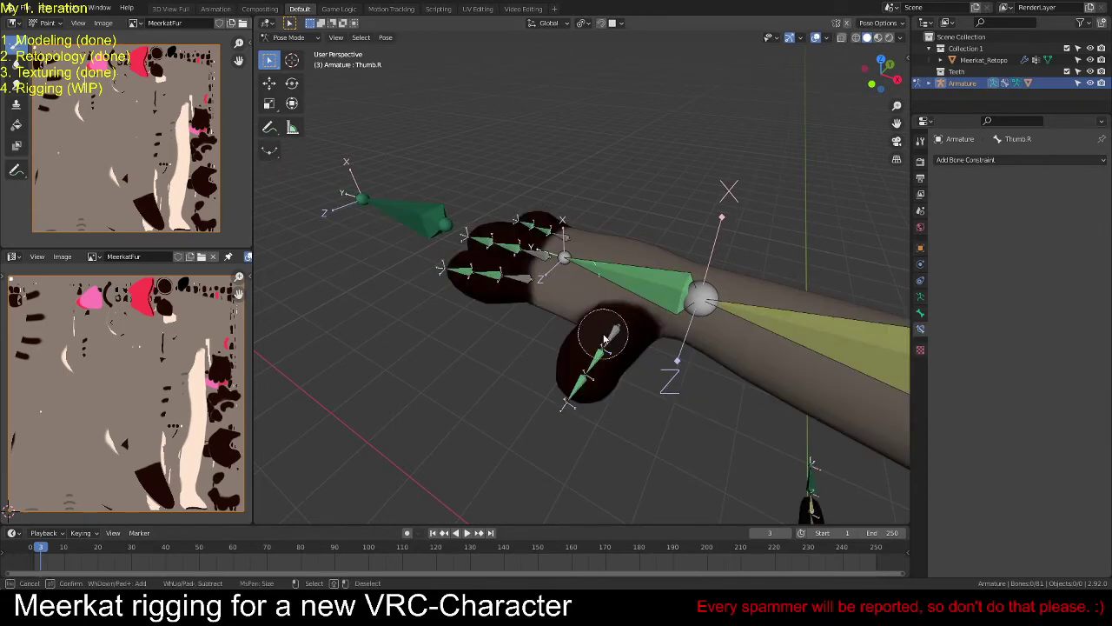
right_click(607, 344)
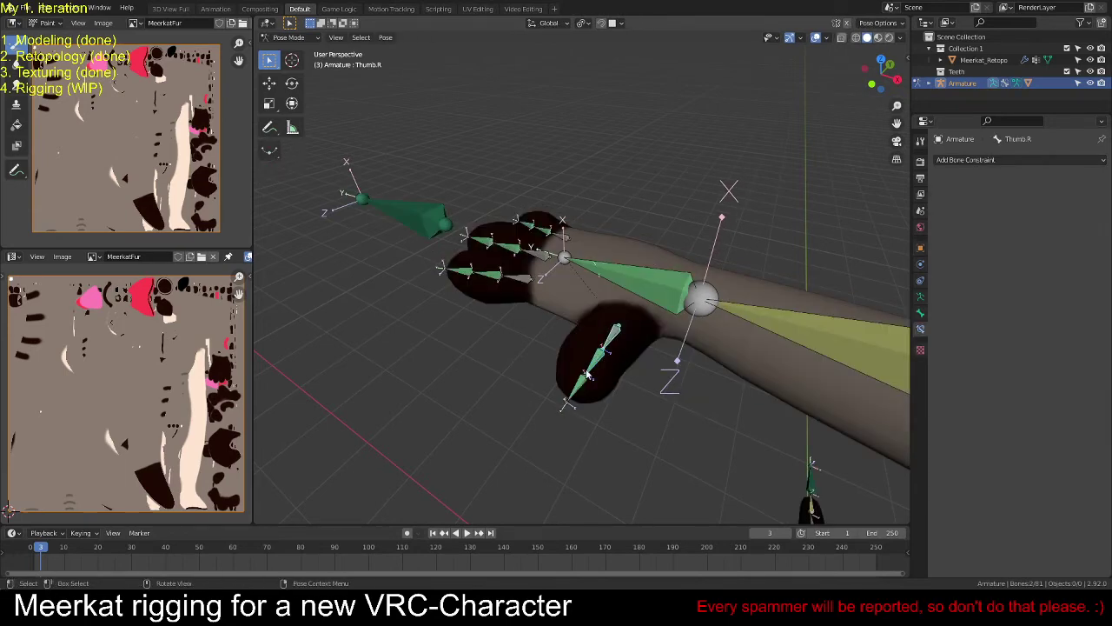
scroll(588, 343, "down", 3)
Step: In Object Mode, add the Meerkat_Retopo mesh to the selection, leaving the mesh unparented
key("ctrl+Tab")
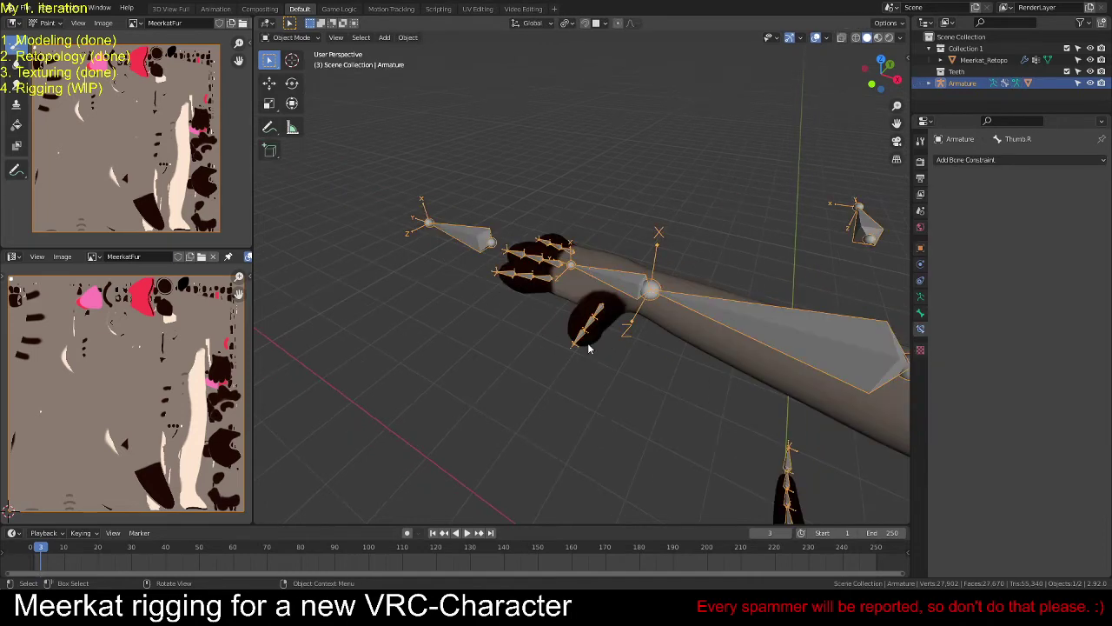
left_click(681, 329, "shift")
key("ctrl+p")
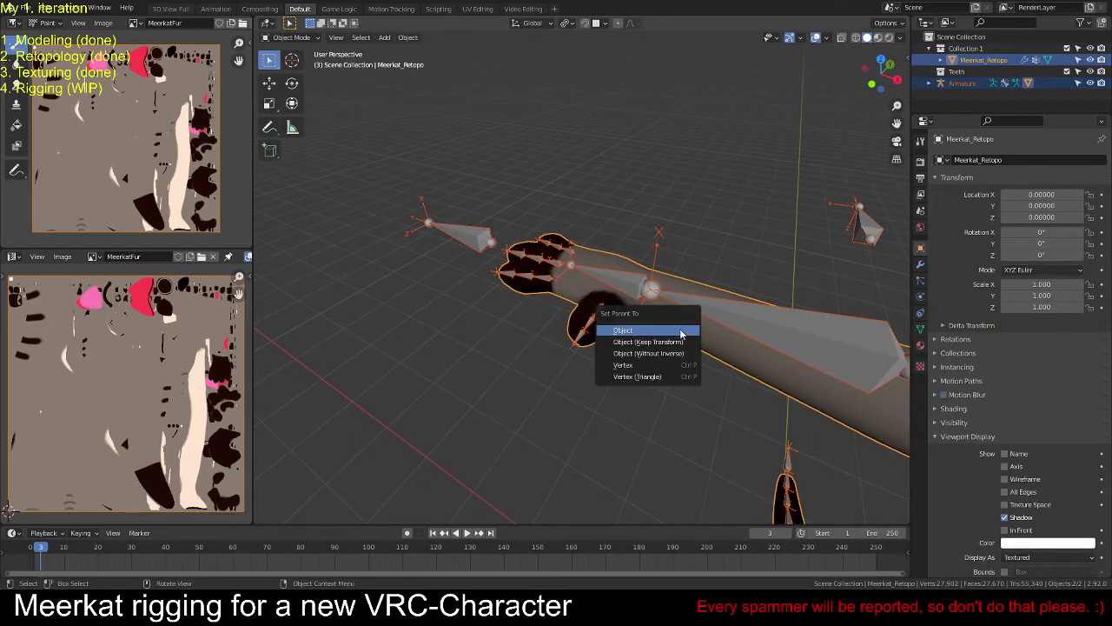
left_click(680, 333)
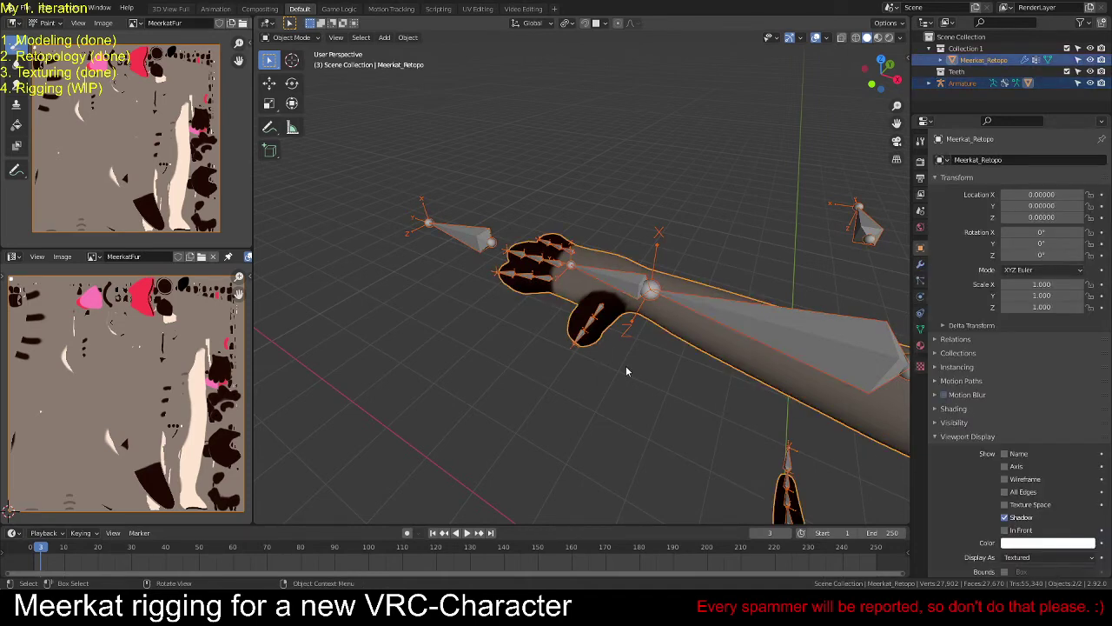
key("ctrl+p")
left_click(627, 369)
key("ctrl+z")
key("ctrl+z")
key("ctrl+shift+z")
key("ctrl+shift+z")
Step: Parent the mesh to the active armature With Automatic Weights, check its Armature modifier, then enter Pose Mode
left_click(715, 313, "shift")
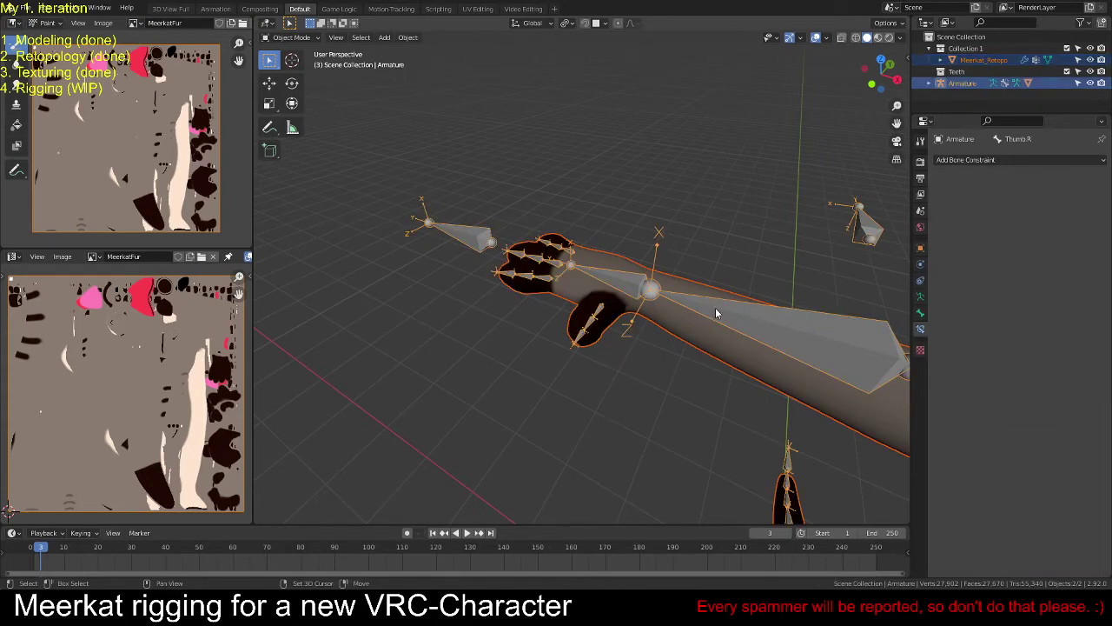
key("ctrl+p")
left_click(716, 311)
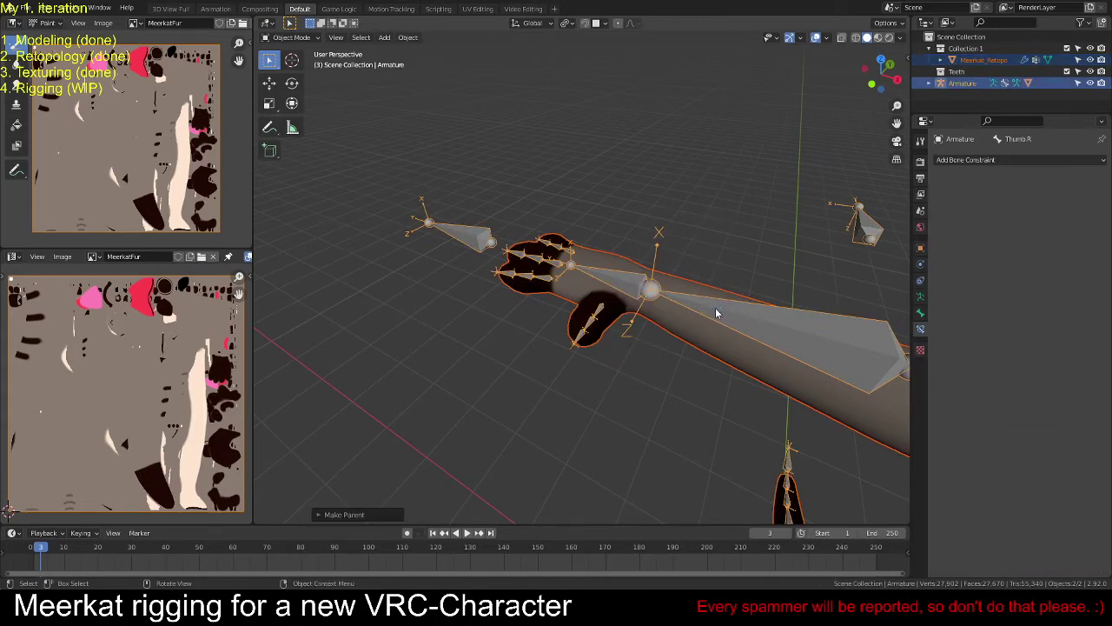
key("alt+a")
left_click(607, 309)
key("alt+a")
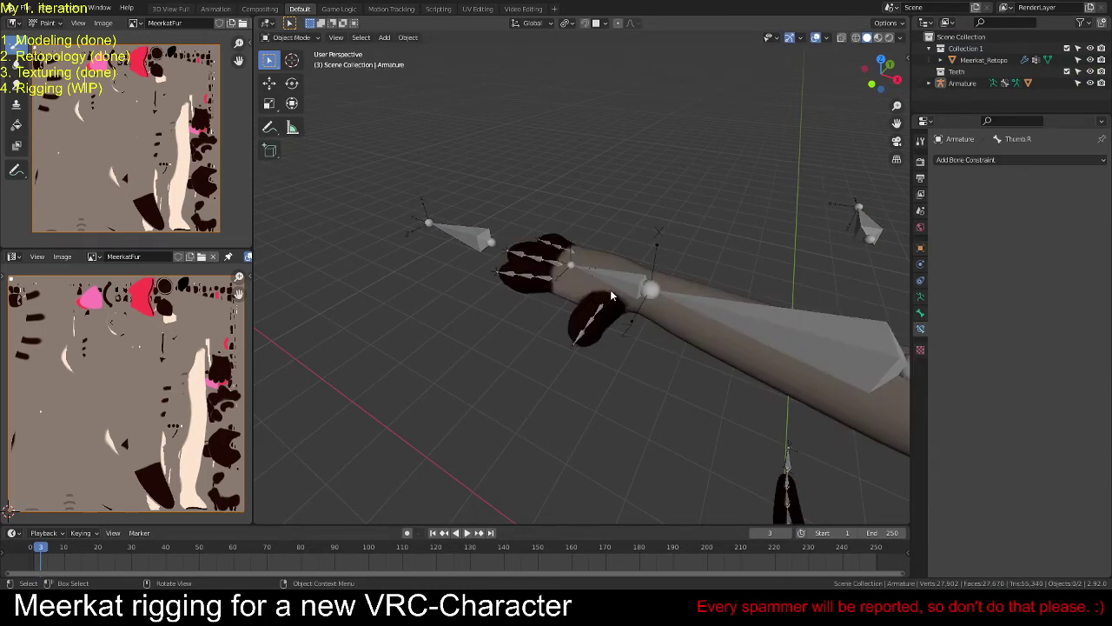
key("ctrl+Tab")
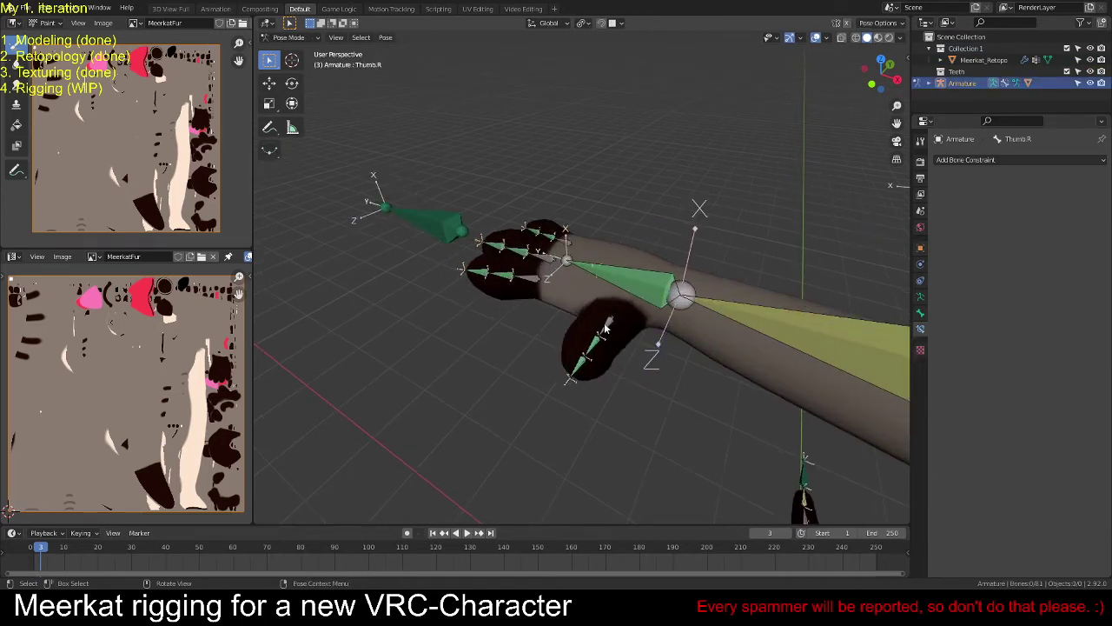
Step: Rotate the middle and other finger bones around local Z to confirm the mesh now deforms
key("r")
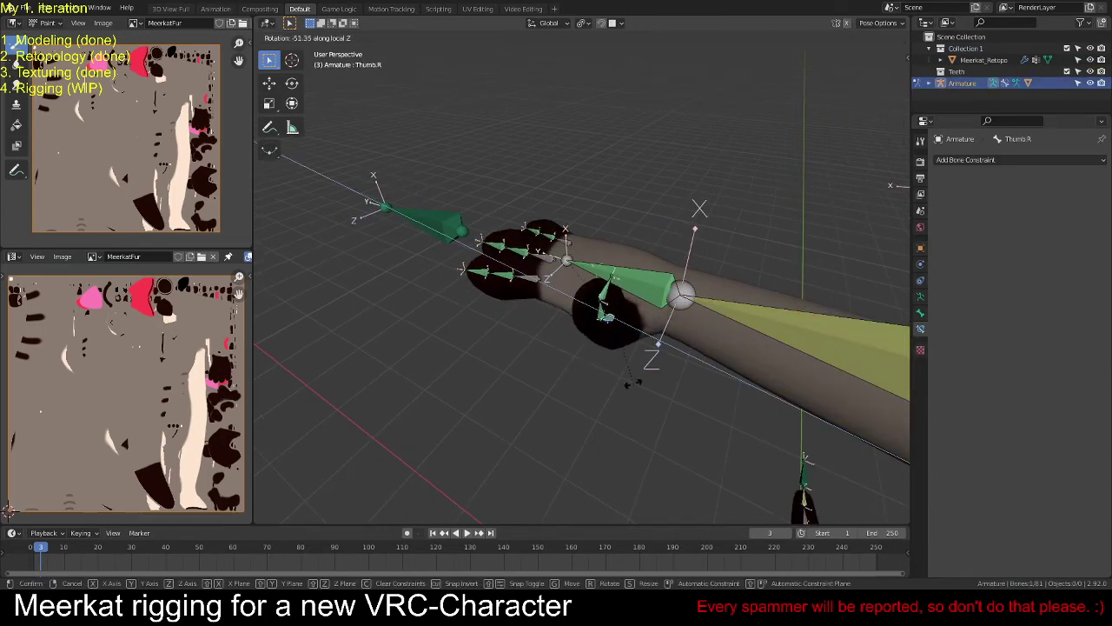
key("Escape")
left_click(561, 250, "shift")
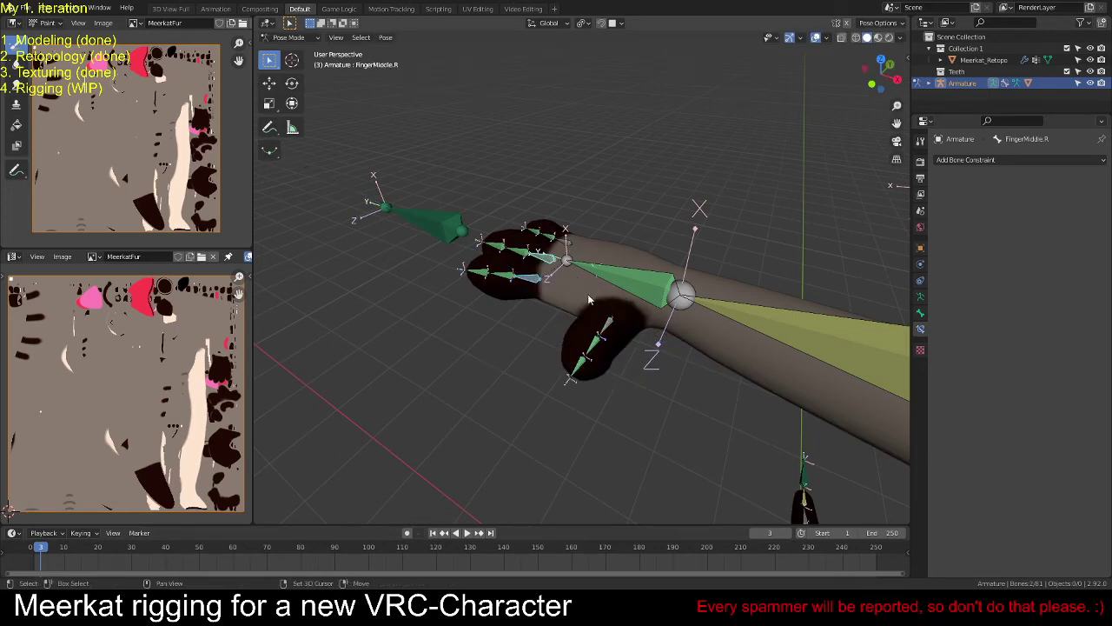
left_click(614, 327, "shift")
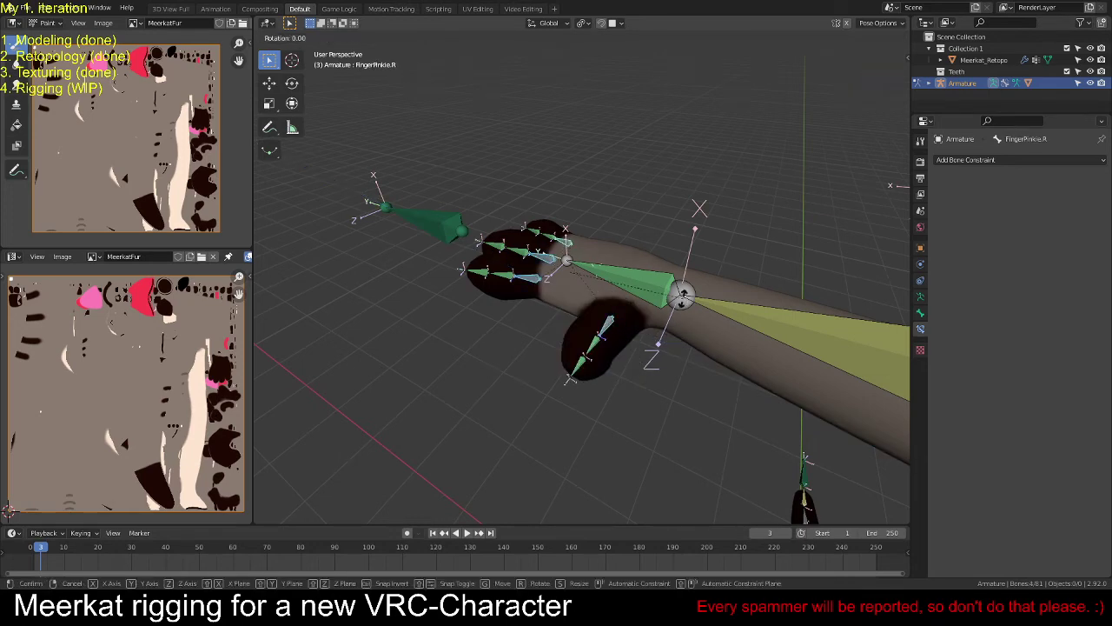
key("r")
key("z")
key("z")
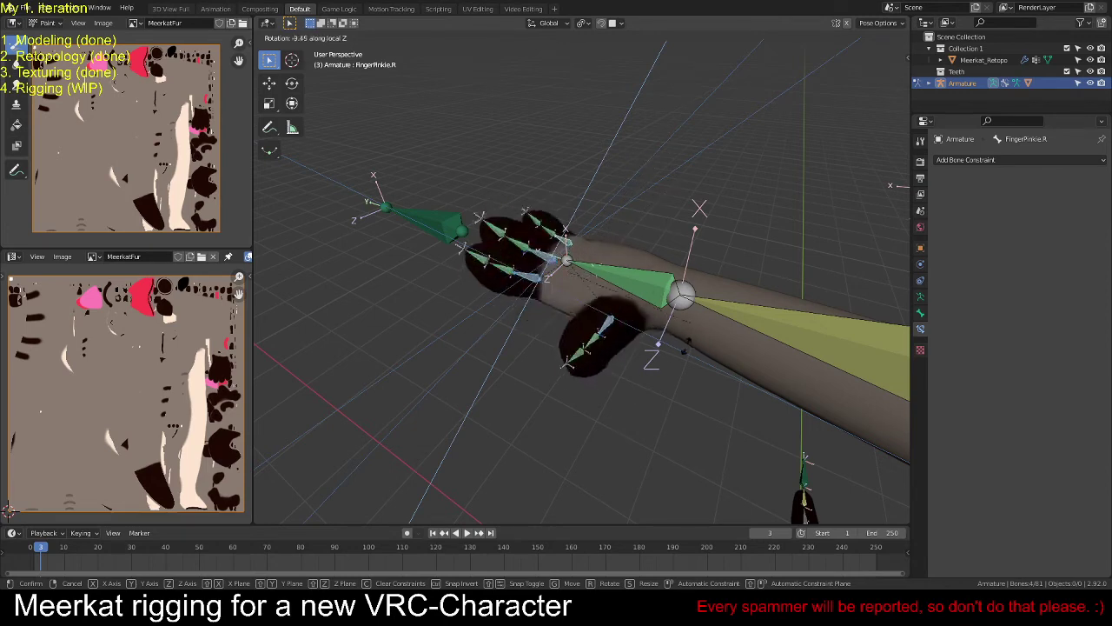
left_click(681, 186)
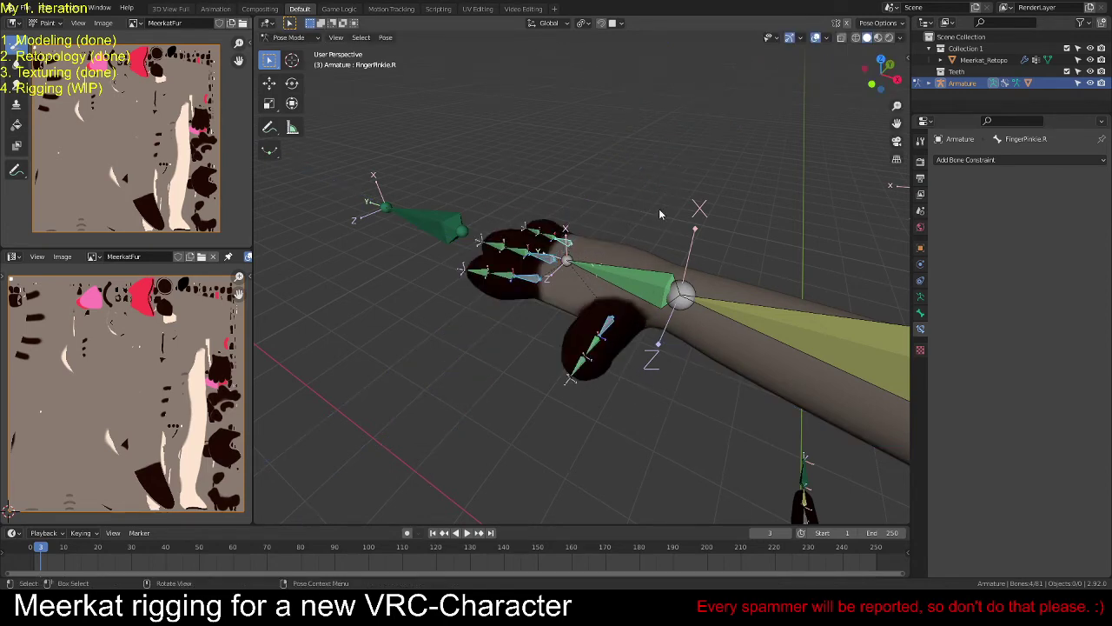
Step: Orbit and zoom the view down to a low side angle of the meerkat's feet
middle_click_drag(663, 253, 742, 308)
scroll(681, 268, "down", 5)
scroll(778, 265, "up", 2)
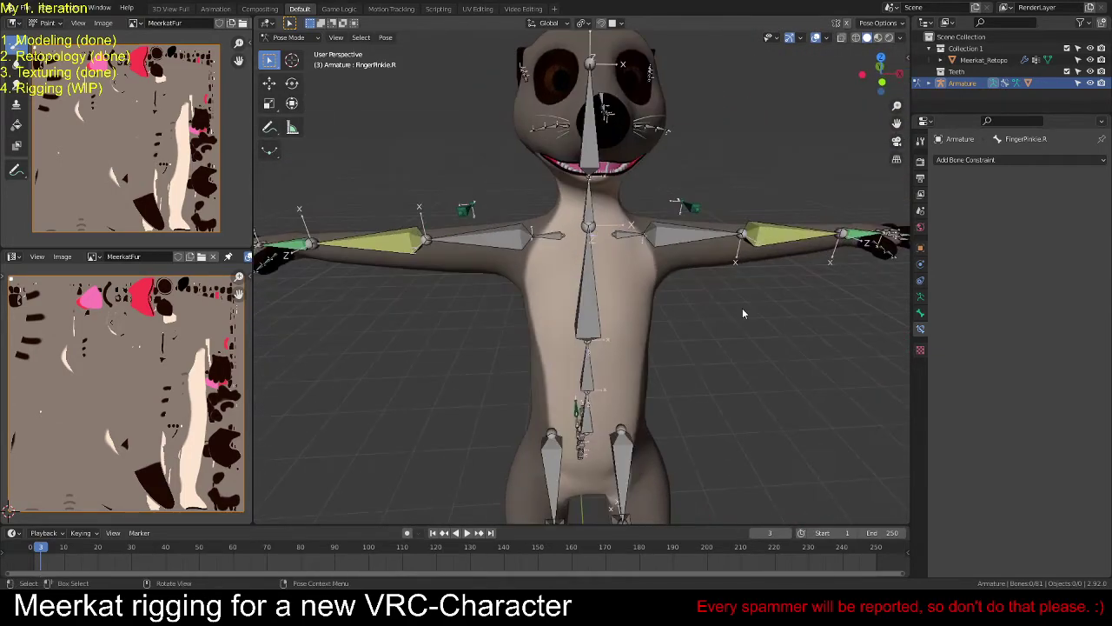
scroll(664, 307, "down", 3)
middle_click_drag(664, 306, 625, 411)
middle_click(610, 421, "alt")
scroll(688, 325, "up", 4)
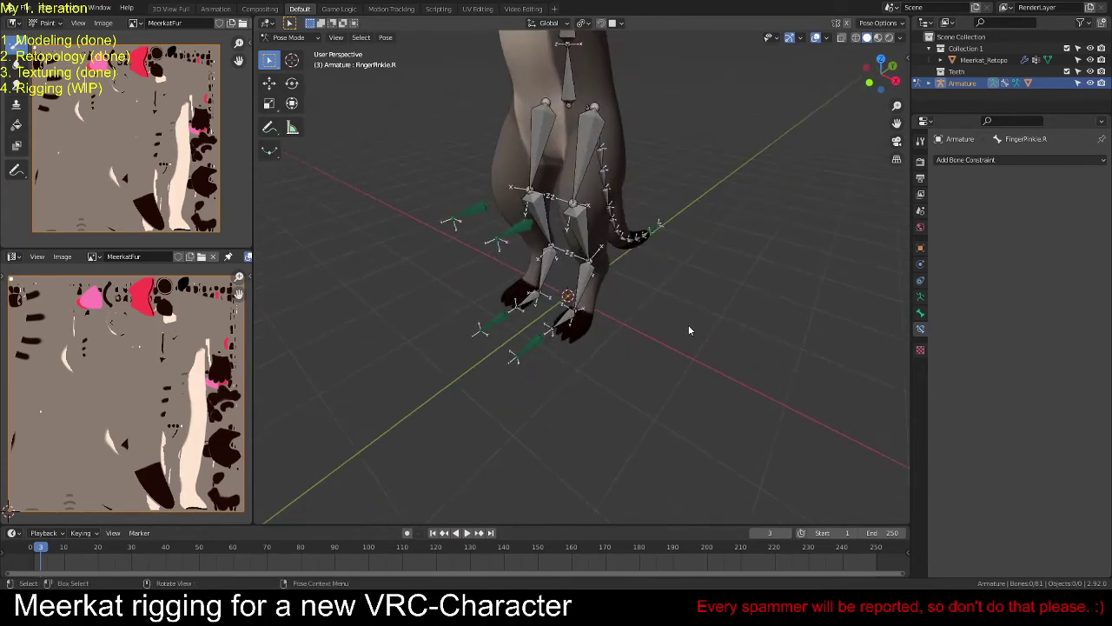
middle_click_drag(689, 324, 522, 374)
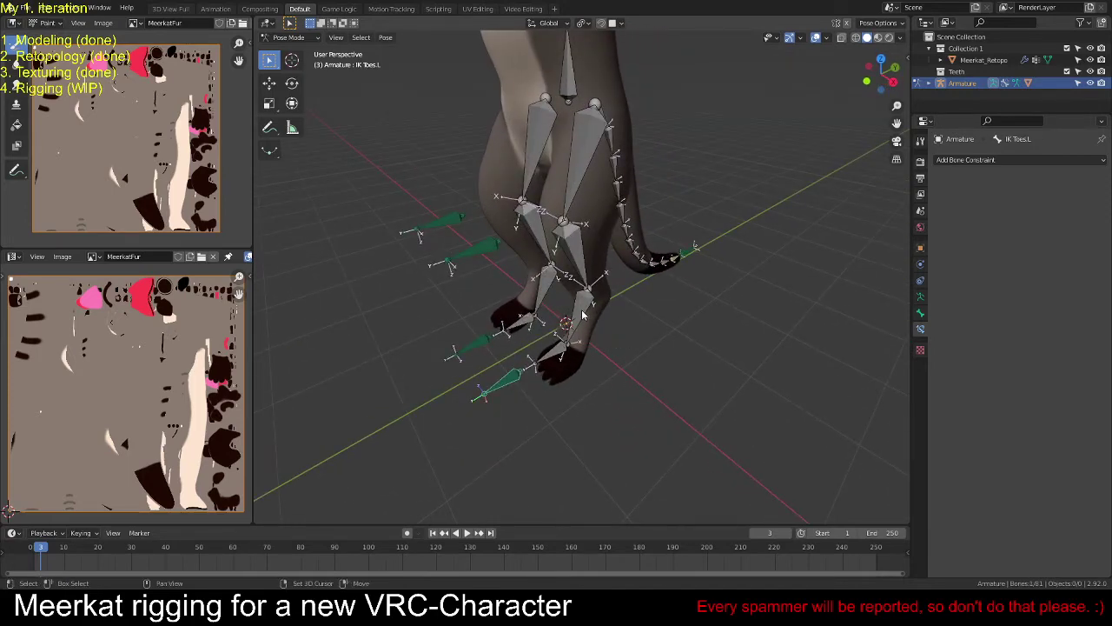
Step: Add an Inverse Kinematics constraint to Foot.L, then remove it again
left_click(581, 315, "shift")
key("ctrl+shift+c")
left_click(743, 336)
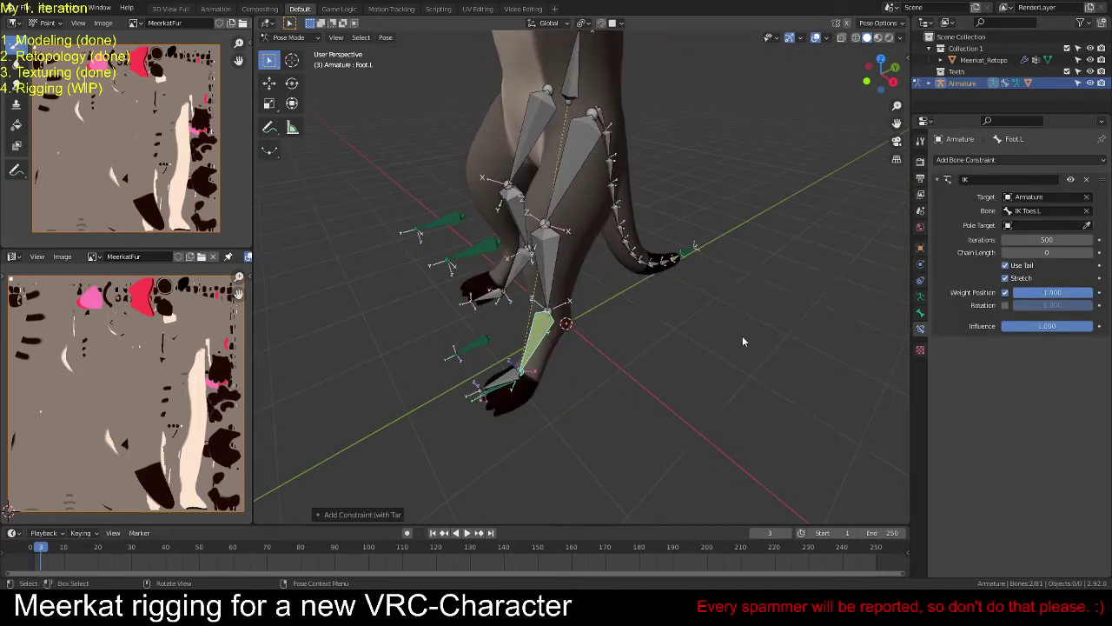
left_click(1090, 252)
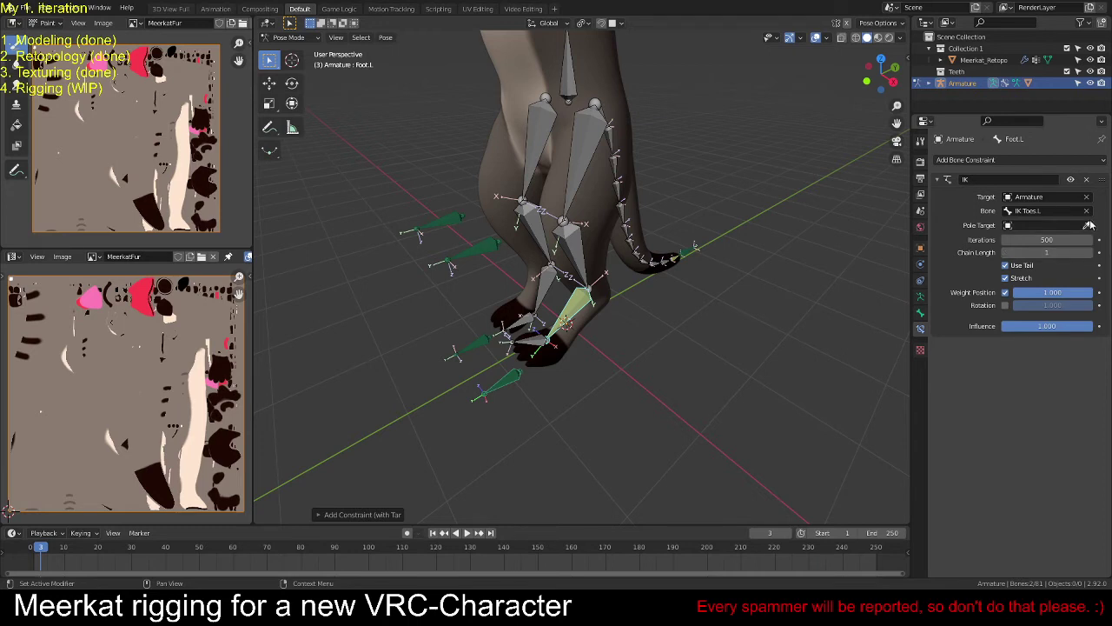
left_click(1086, 179)
Step: Add an IK constraint targeting IK Toes.L to Toes.L with chain length 4
left_click(554, 360)
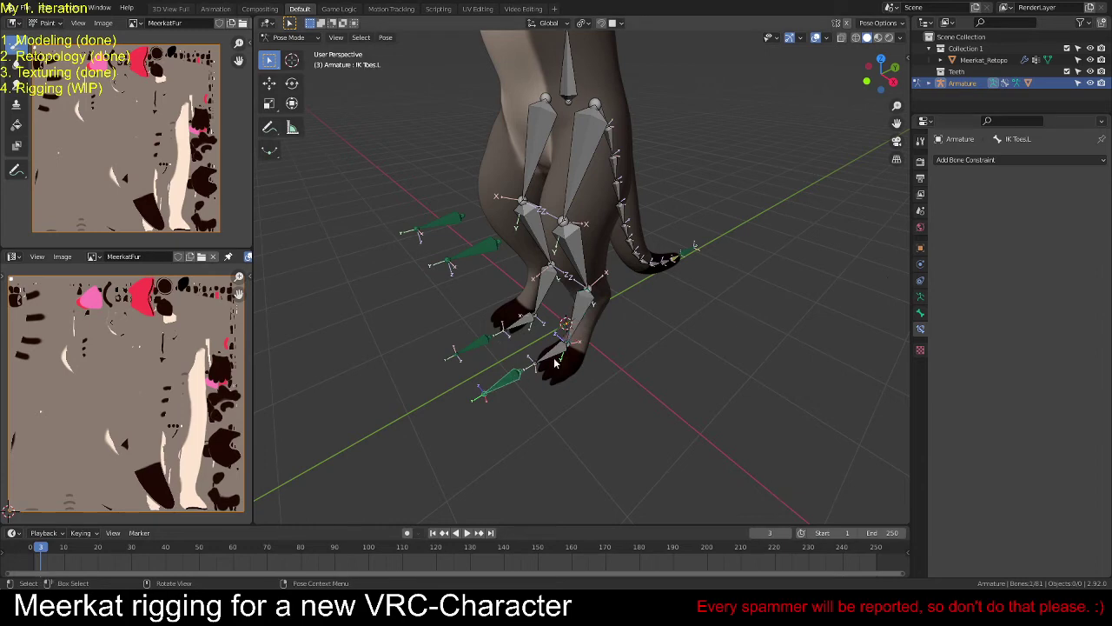
key("shift+ctrl+c")
left_click(719, 327)
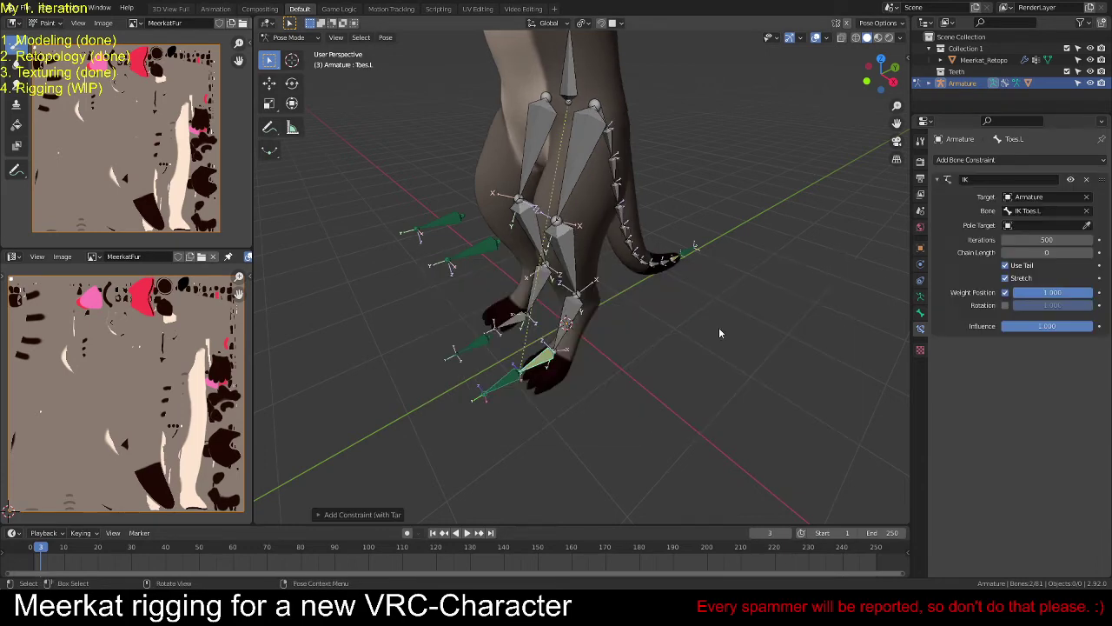
left_click(1090, 253)
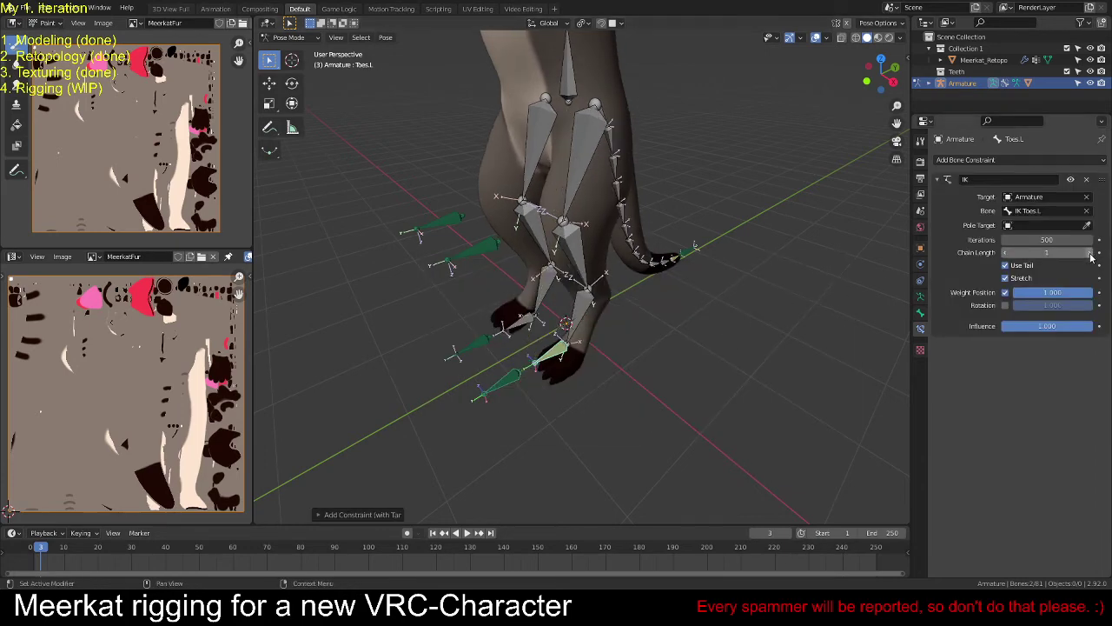
left_click(1091, 253)
left_click(1091, 253)
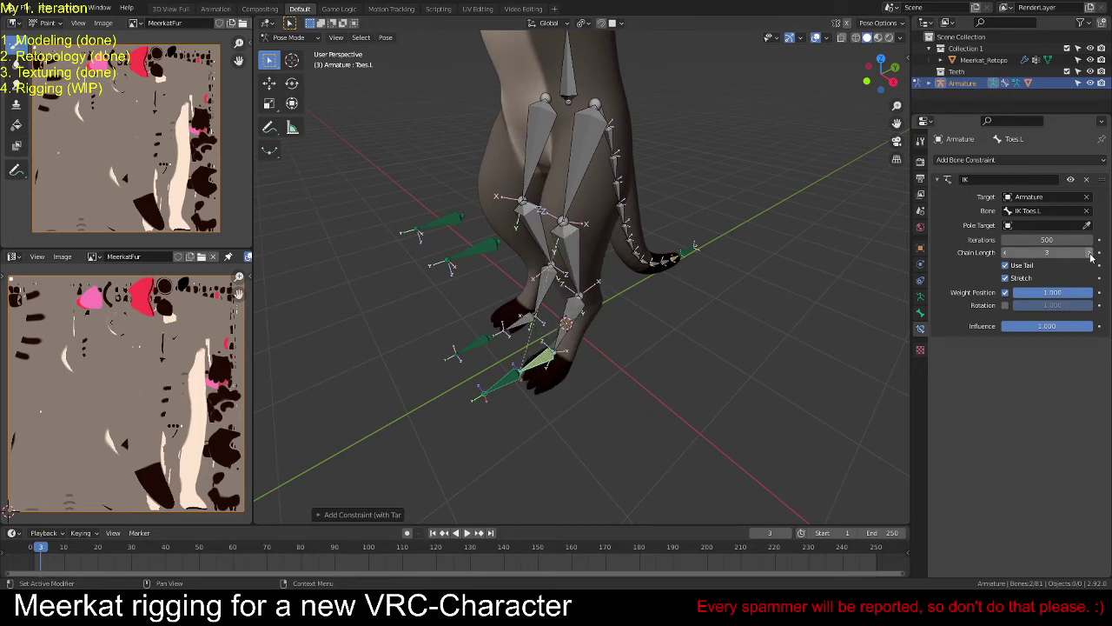
left_click(1091, 253)
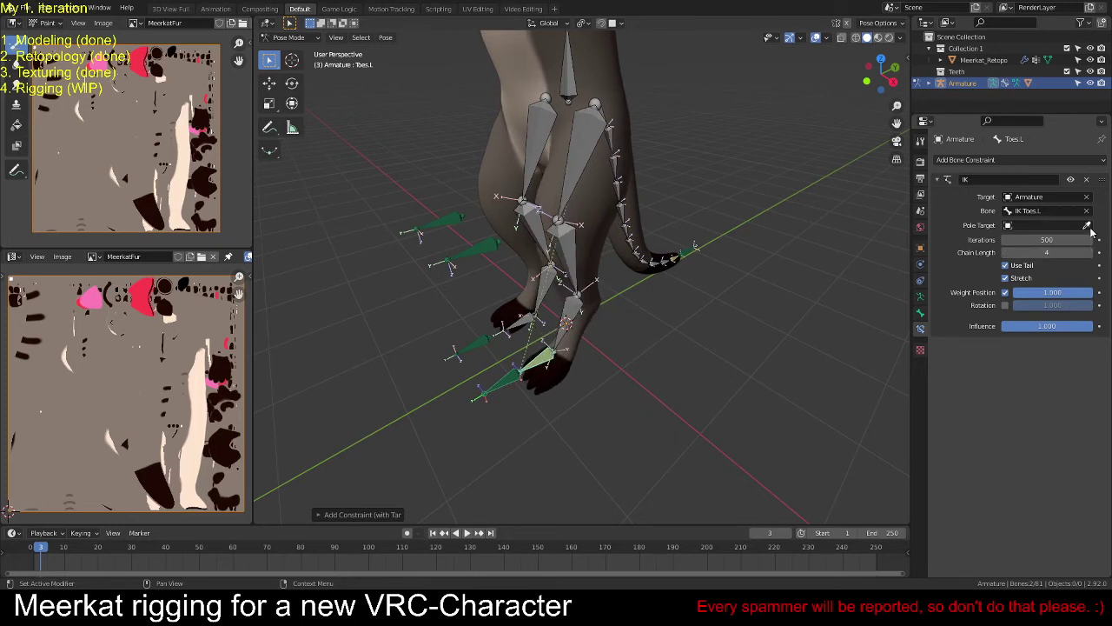
Step: Set the IK pole target to the Armature, bone IK Knee.L, with a 180° pole angle
left_click(1088, 225)
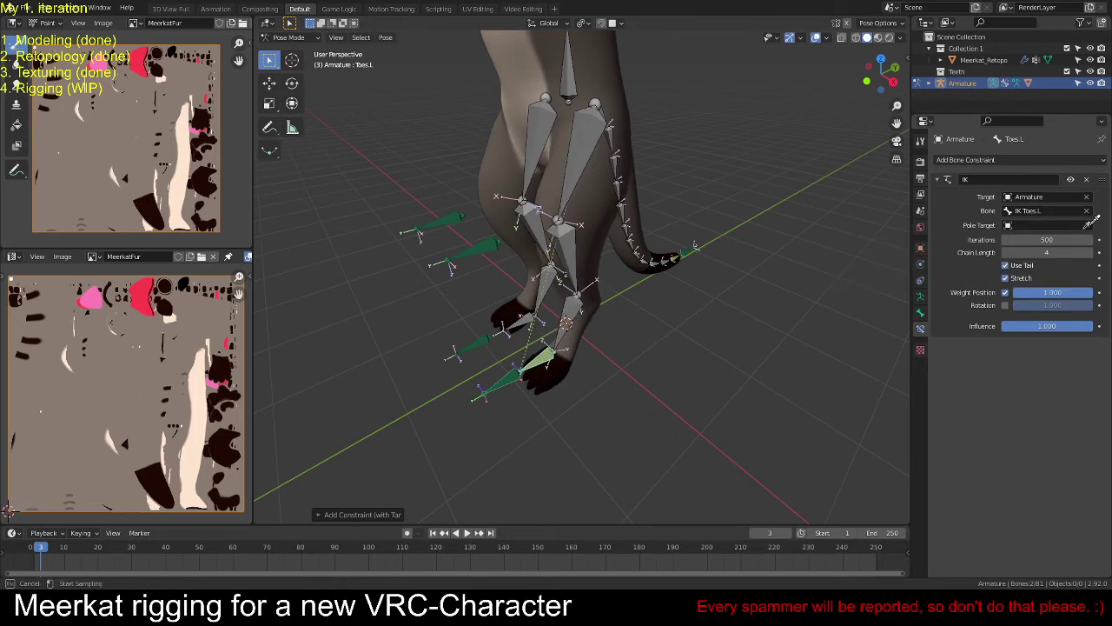
left_click(476, 248)
middle_click_drag(616, 319, 687, 314)
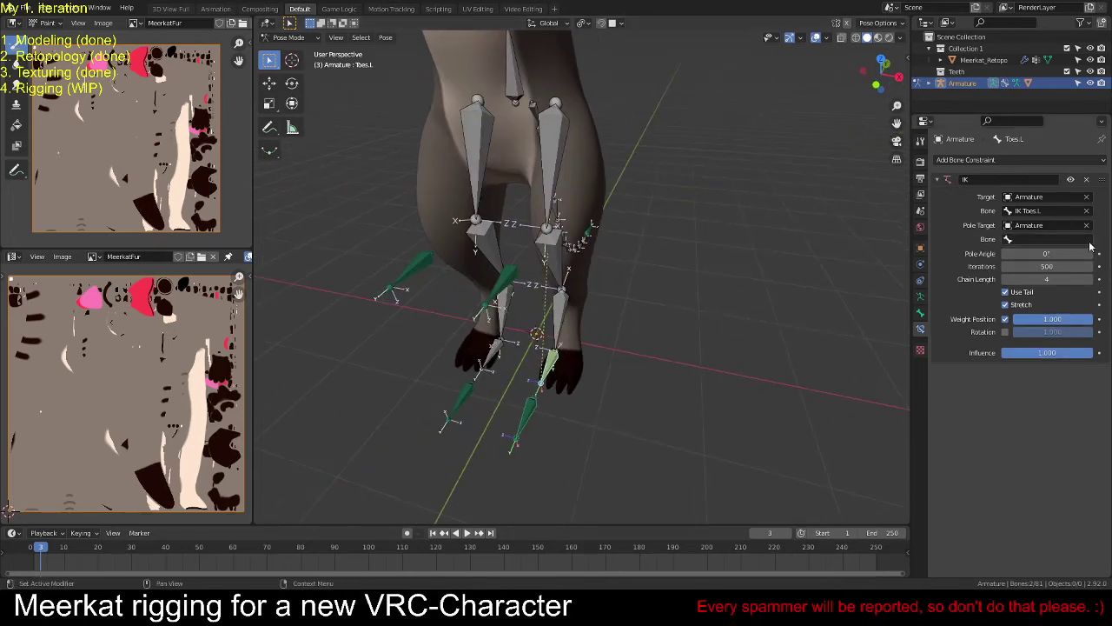
left_click(1081, 240)
type("knee")
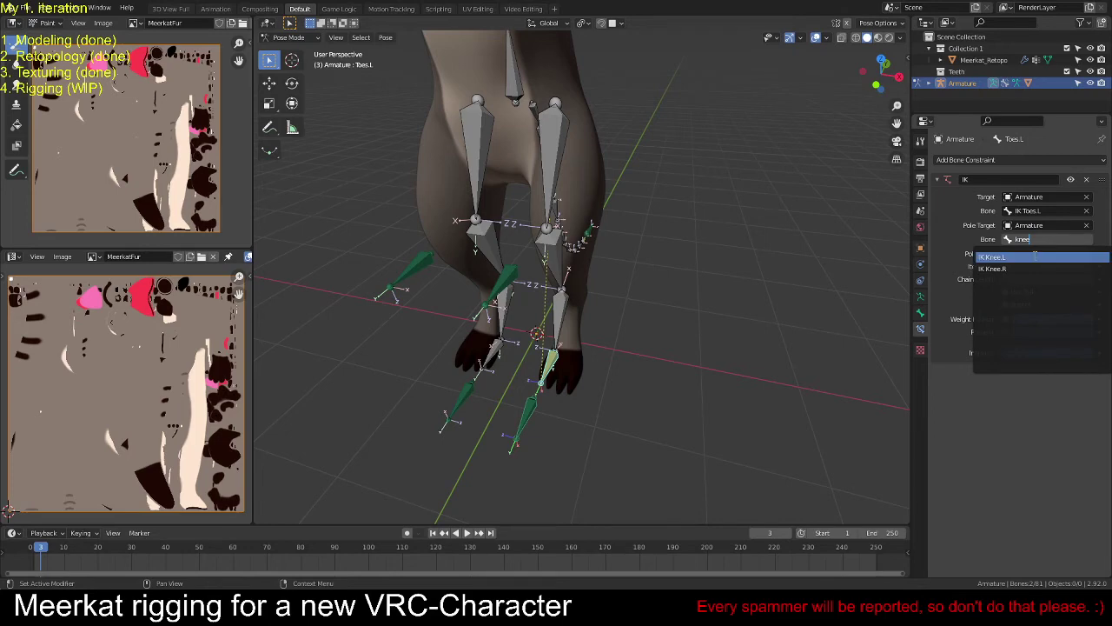
left_click(992, 257)
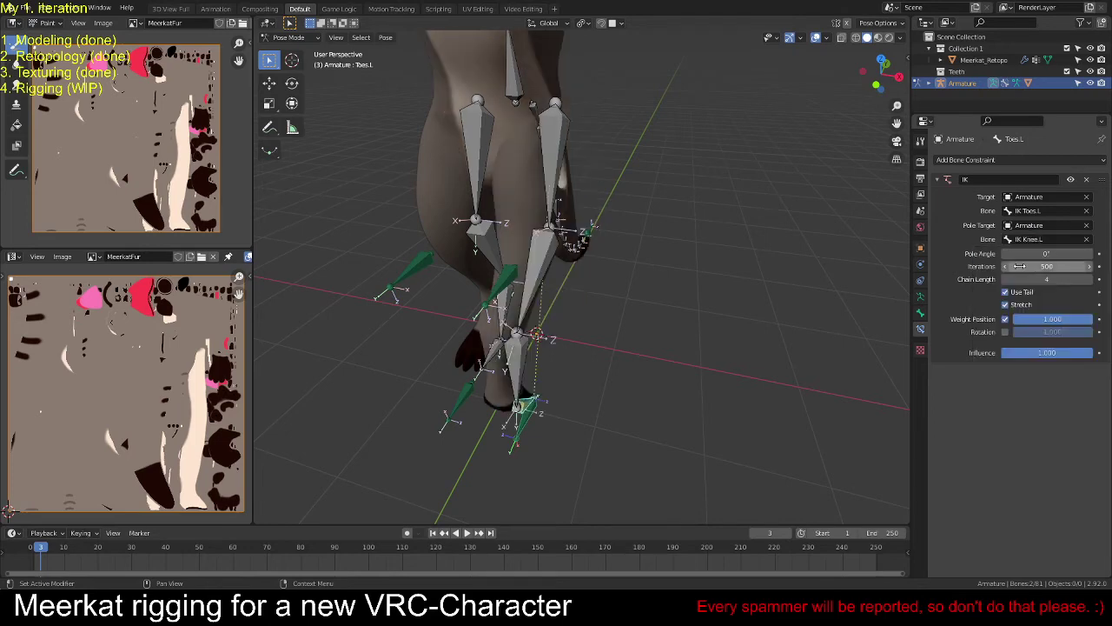
middle_click_drag(664, 344, 782, 309)
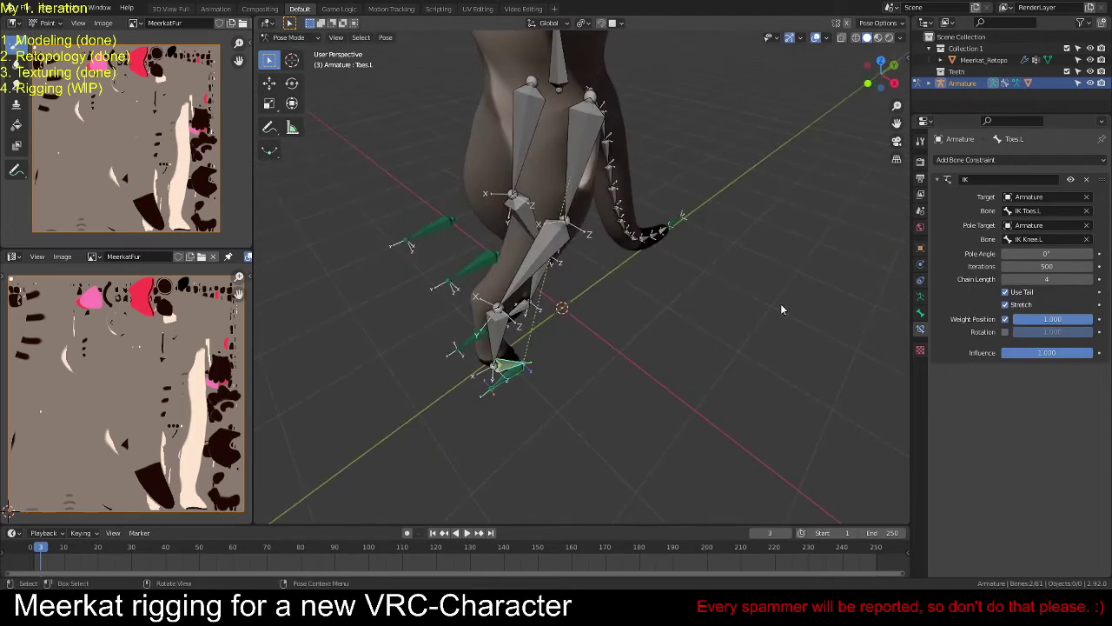
left_click(1047, 253)
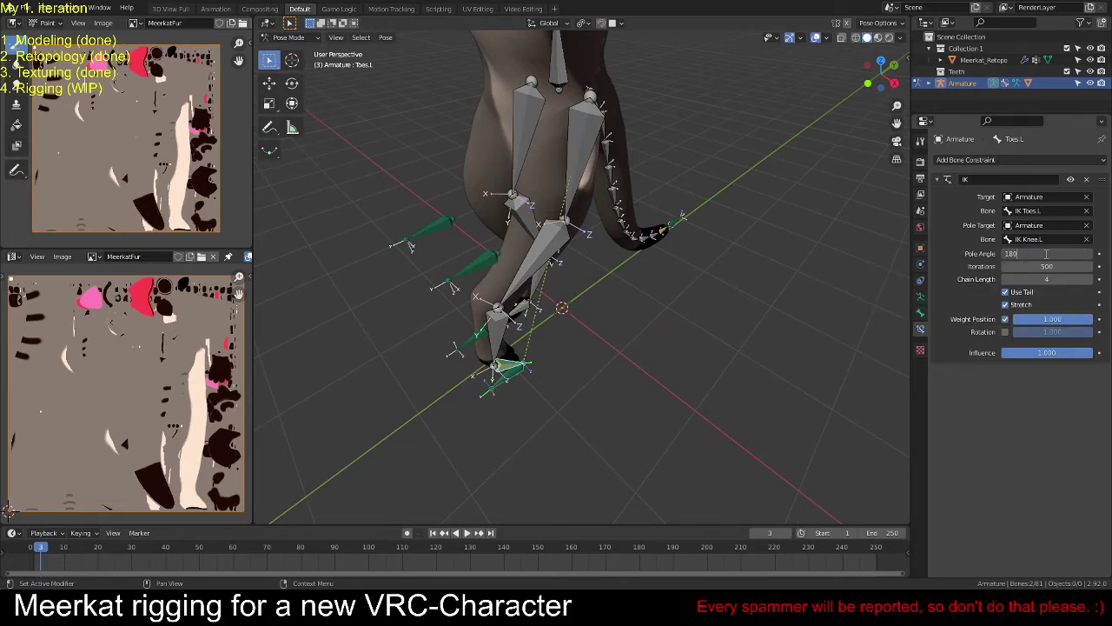
key("Return")
Step: Enable Rotation weighting on the Toes.L IK constraint
middle_click_drag(675, 290, 635, 282)
left_click(507, 376)
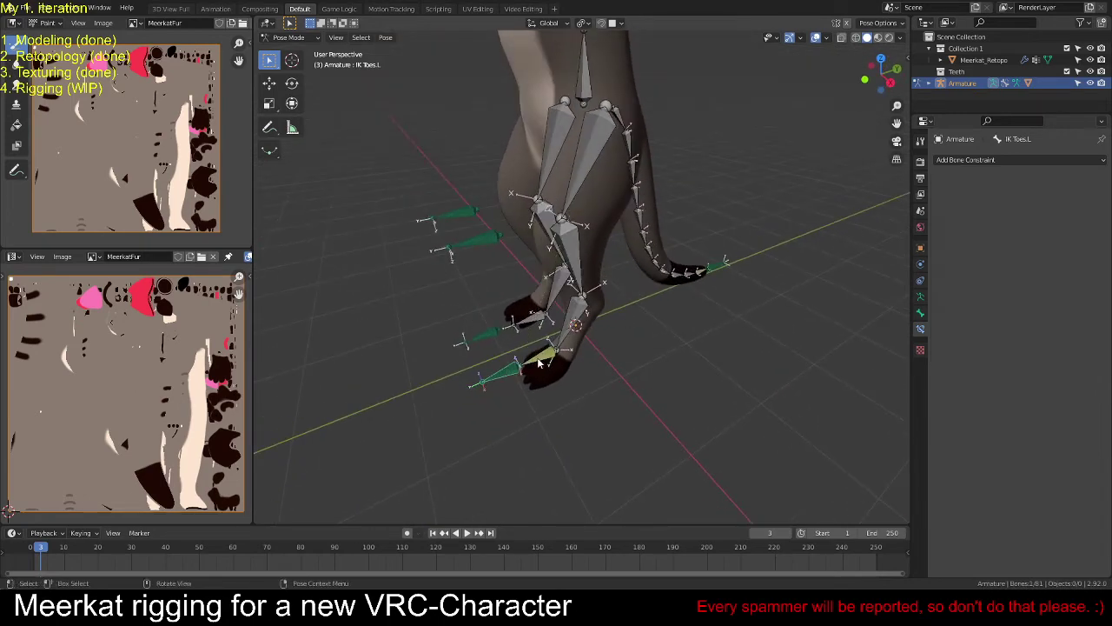
left_click(541, 362, "shift")
left_click(508, 375)
left_click(543, 360, "shift")
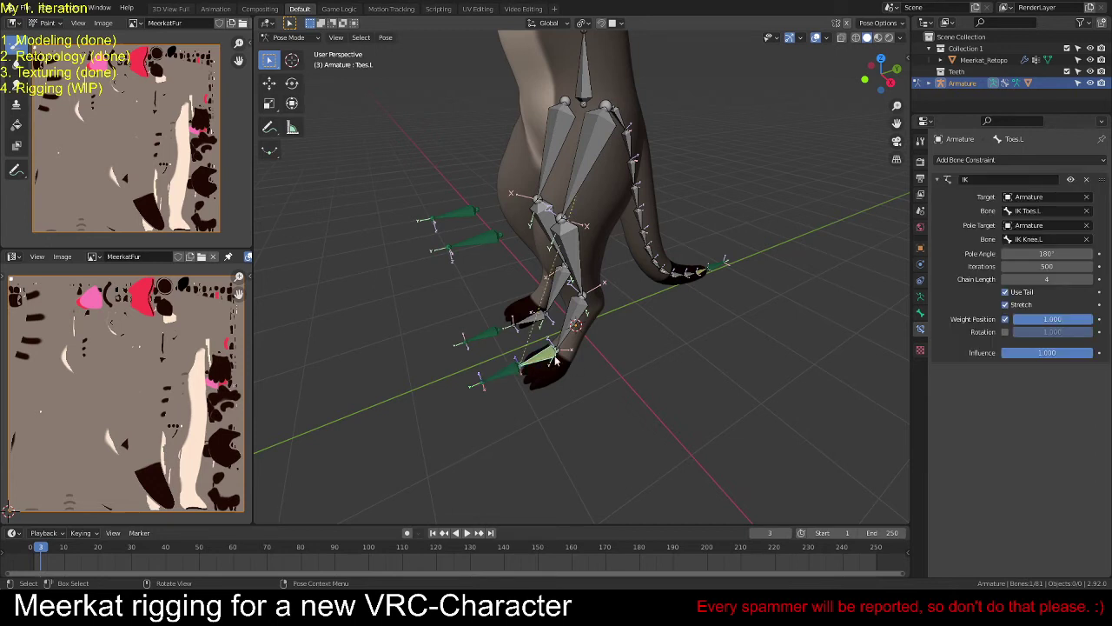
left_click(1006, 332)
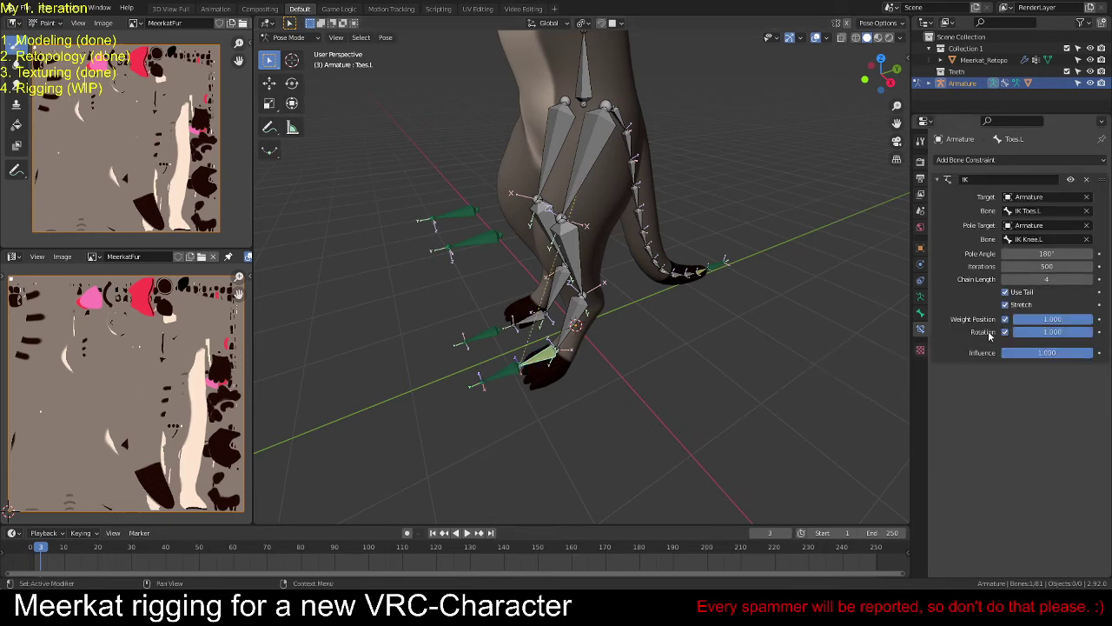
left_click(506, 375)
middle_click_drag(666, 358, 746, 381)
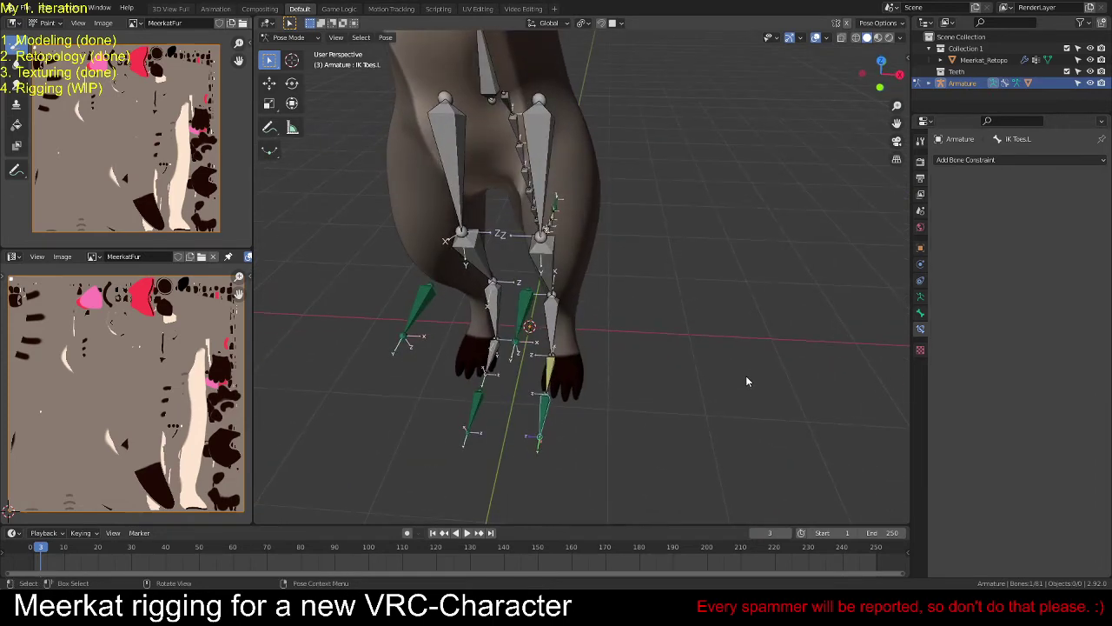
key("r")
key("z")
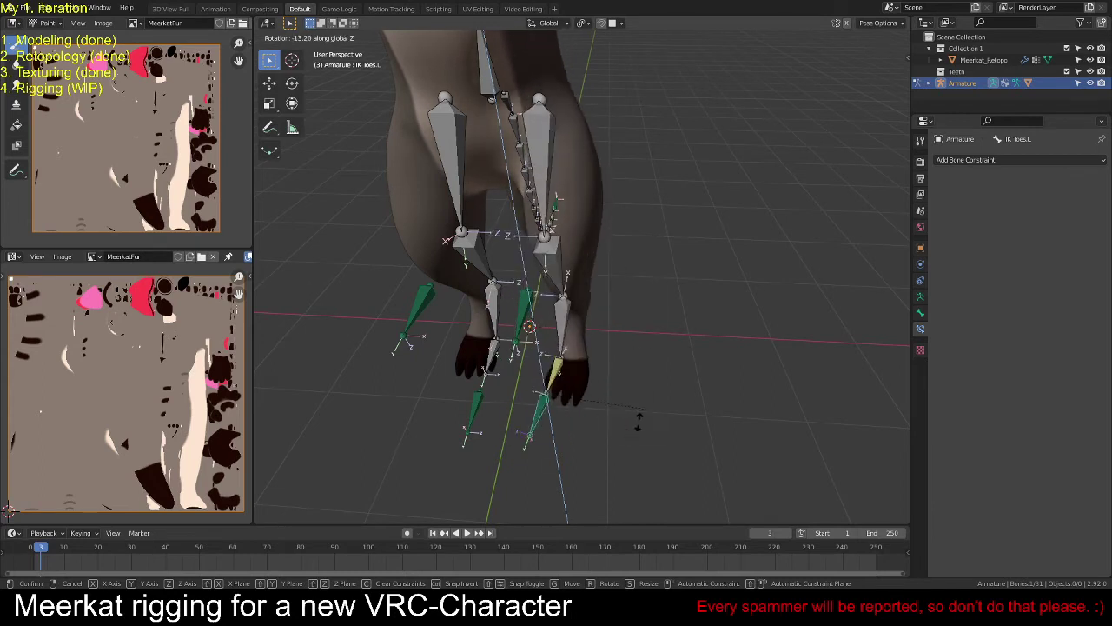
right_click(612, 392)
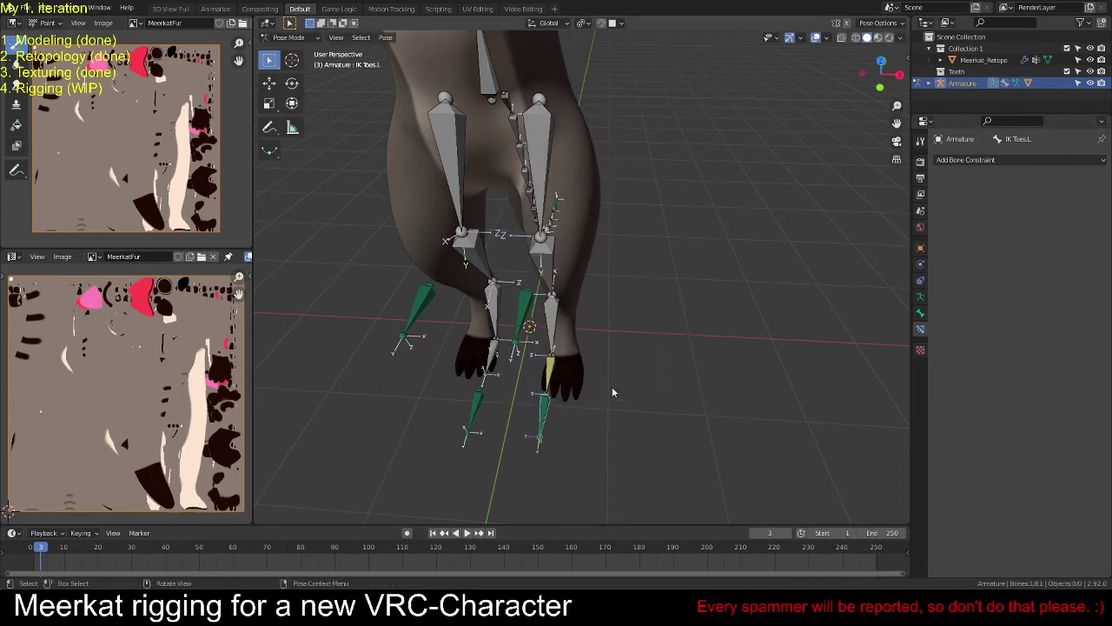
key("g")
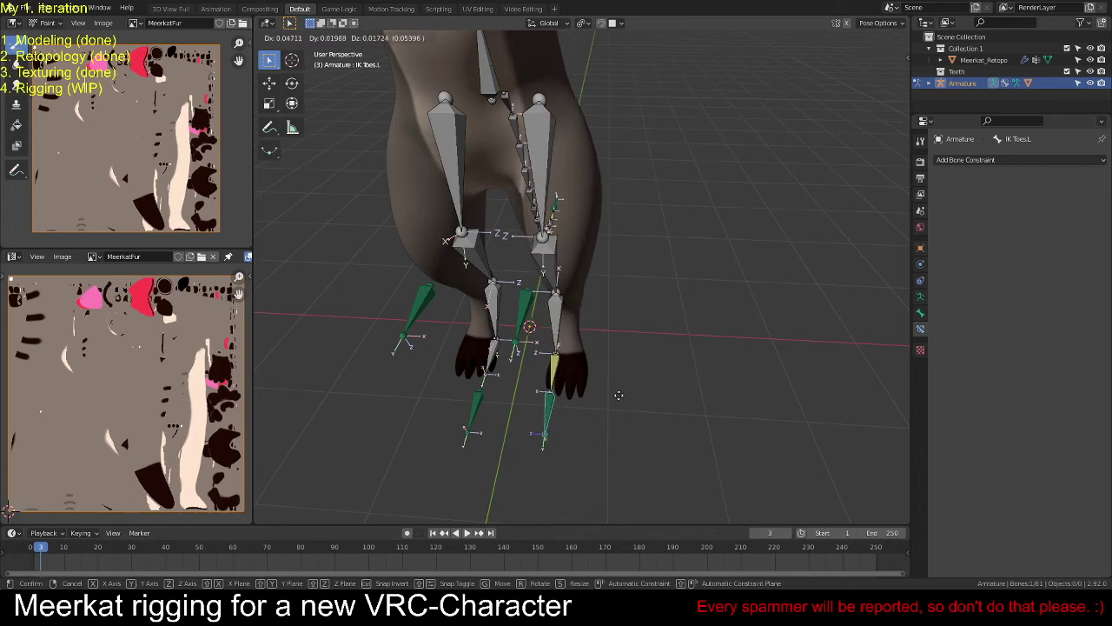
key("shift+z")
right_click(686, 370)
middle_click_drag(686, 369, 565, 324)
key("g")
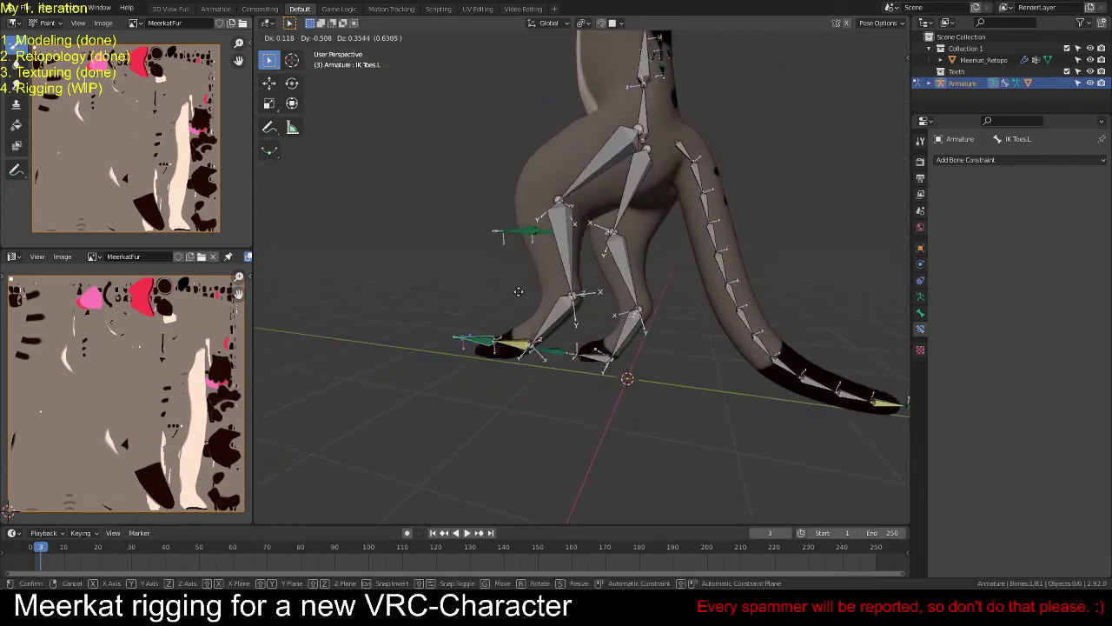
right_click(533, 275)
middle_click_drag(533, 275, 571, 329)
Step: In Edit Mode, set the IK Knee.L bone's parent to Foot.L
key("Tab")
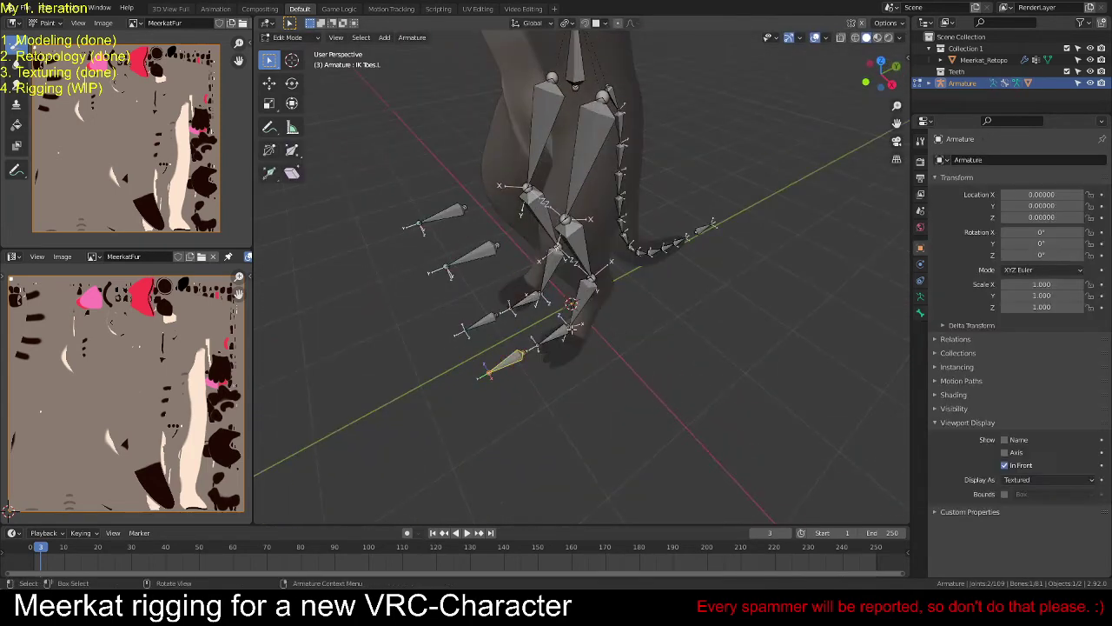
left_click(483, 250)
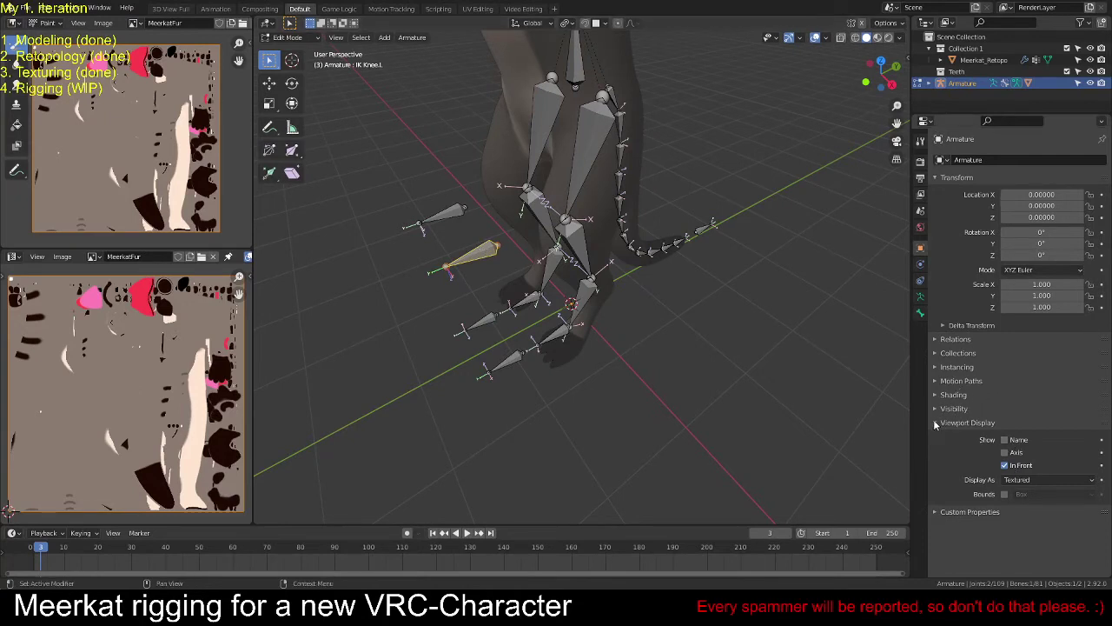
left_click(936, 340)
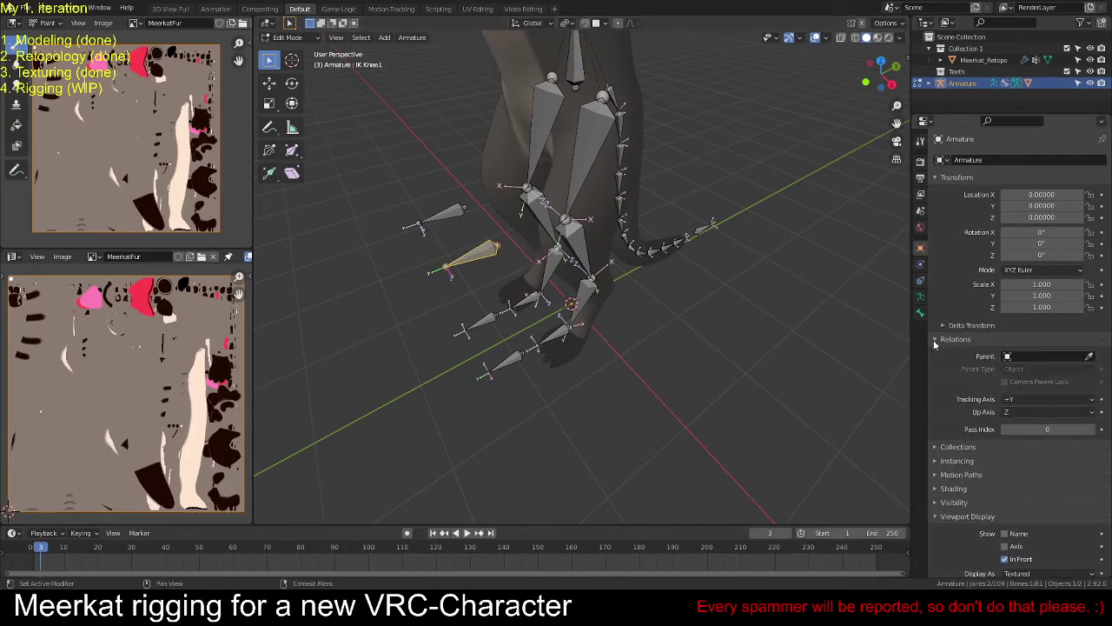
left_click(1031, 356)
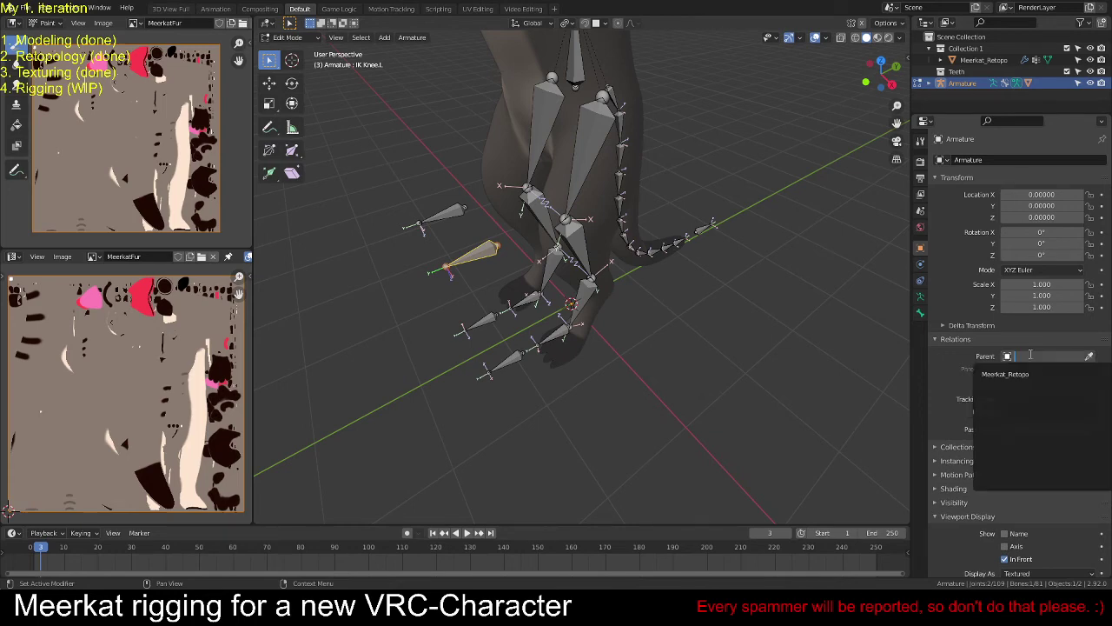
key("Escape")
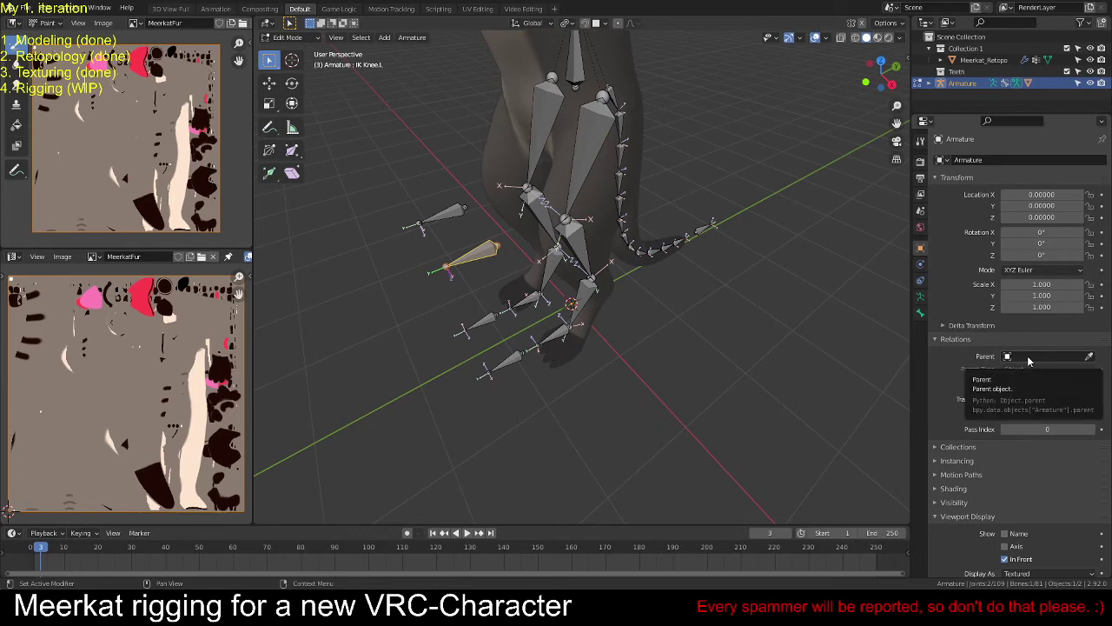
left_click(921, 314)
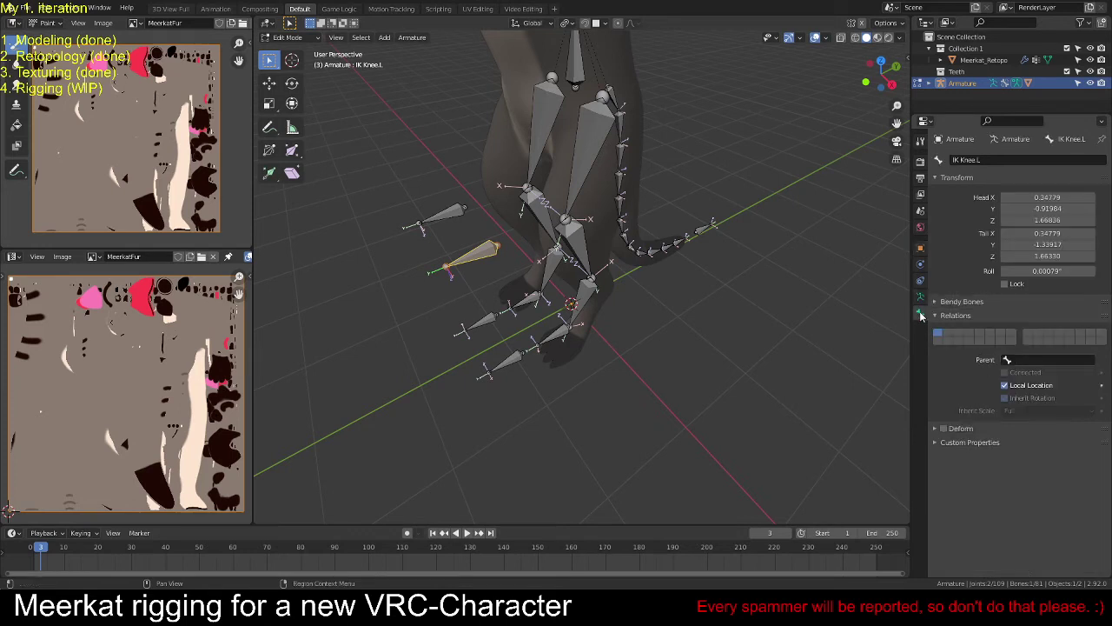
left_click(1006, 359)
type("knee")
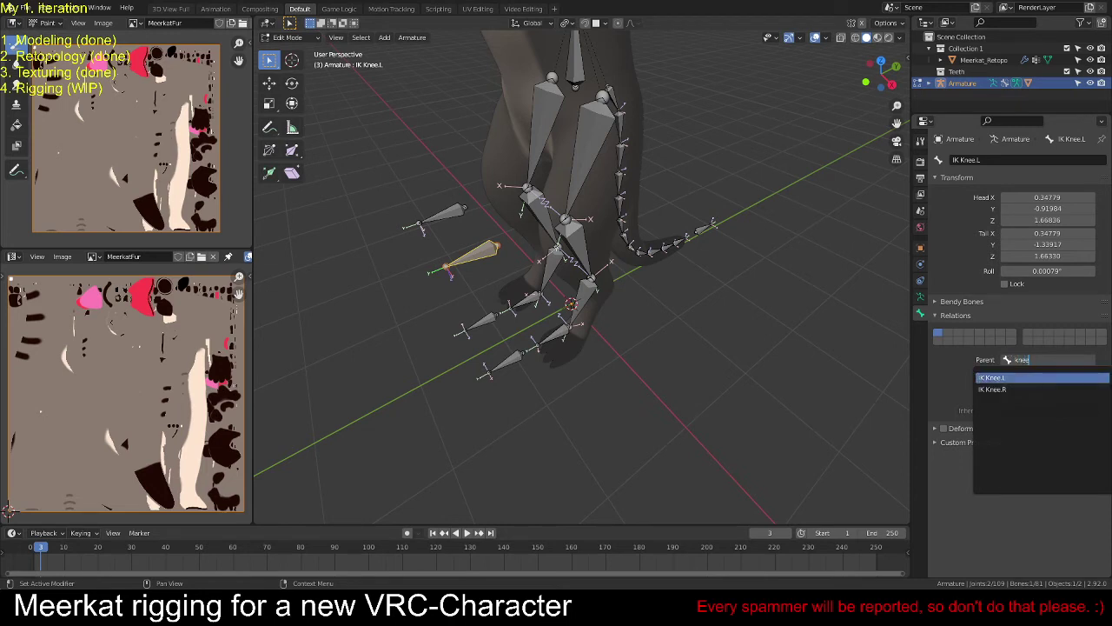
key("BackSpace")
key("BackSpace")
key("BackSpace")
key("BackSpace")
type("fo")
left_click(1000, 377)
Step: Check the IK Knee.L bone's name, then change its parent to IK Toes.L in Edit Mode
key("ctrl+Tab")
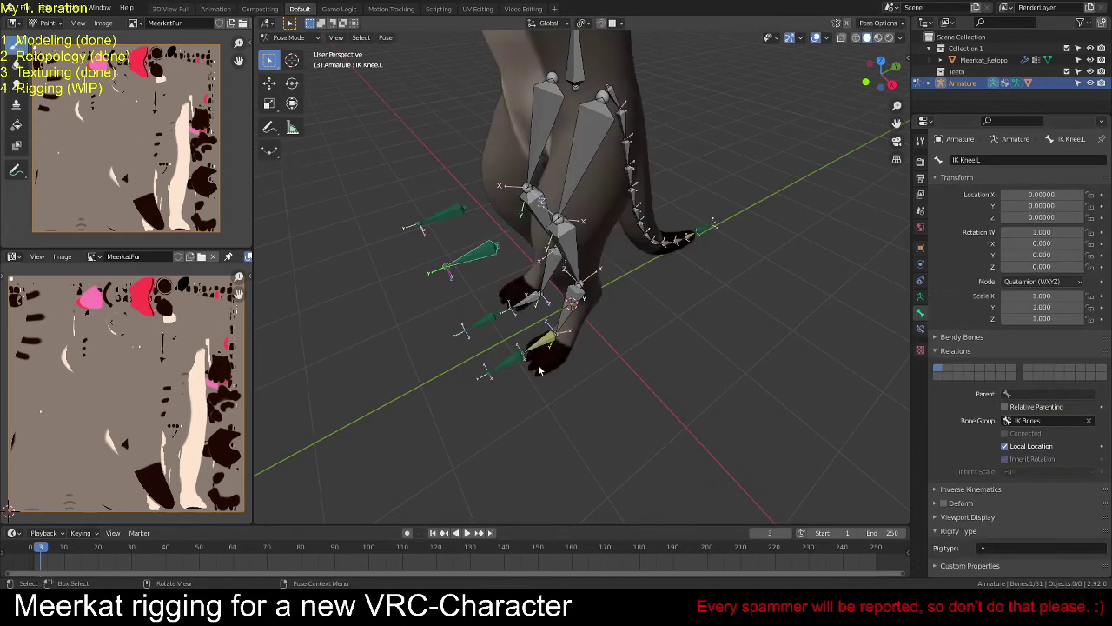
left_click(512, 361)
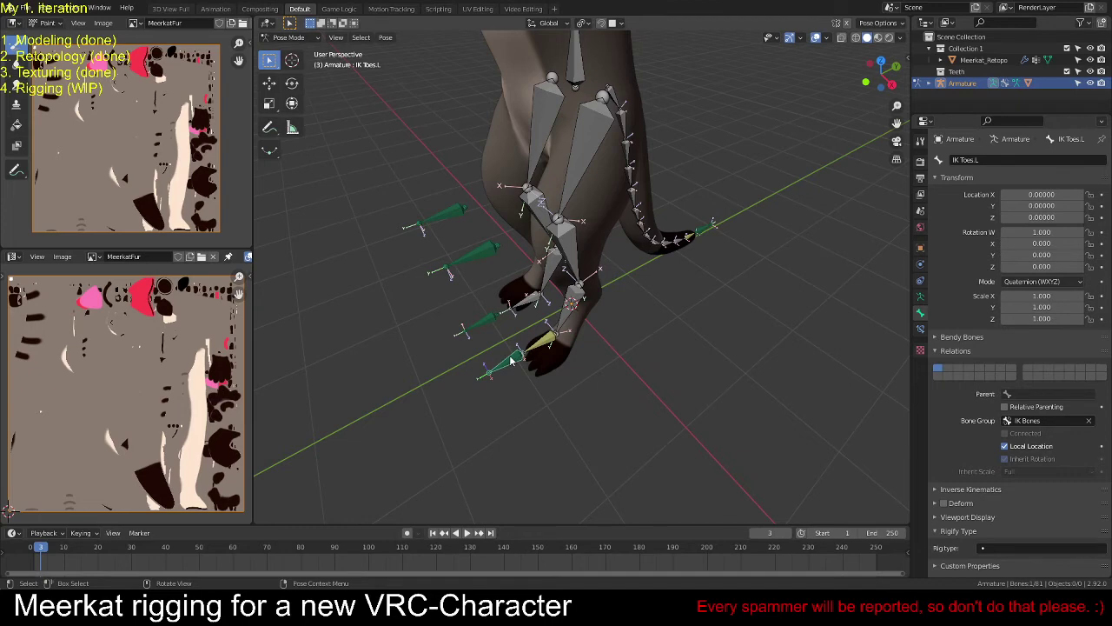
left_click(475, 257)
key("F2")
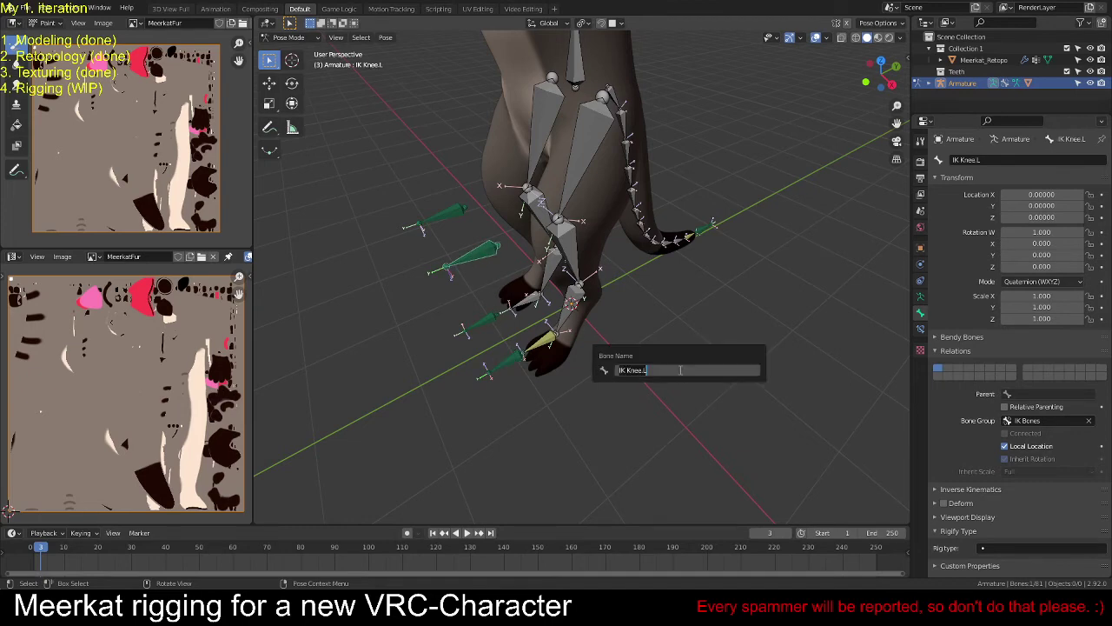
key("Return")
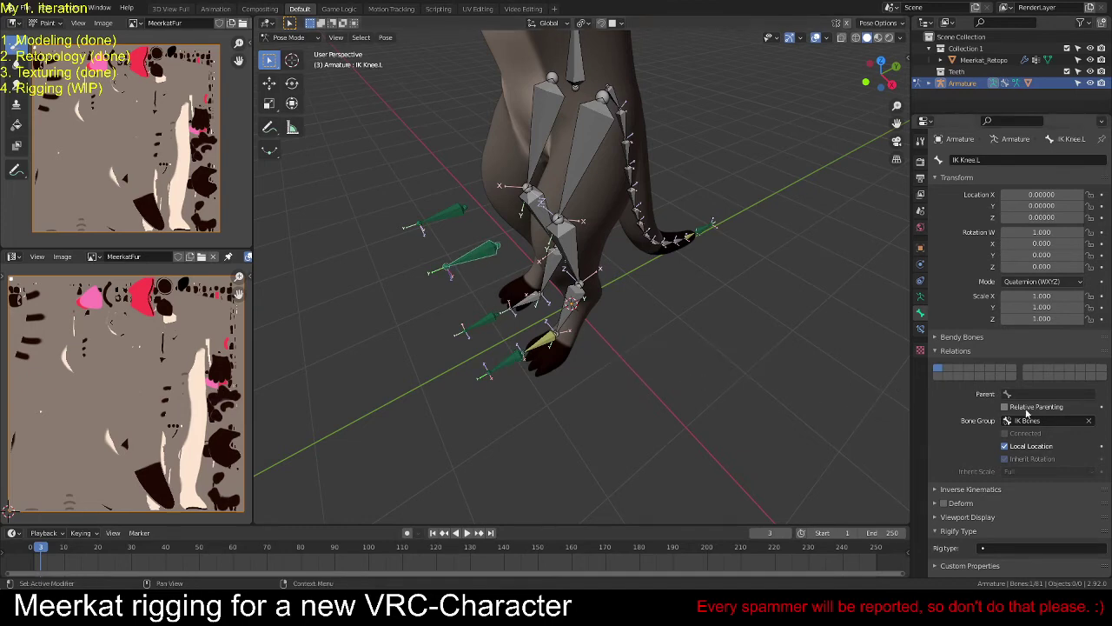
key("Tab")
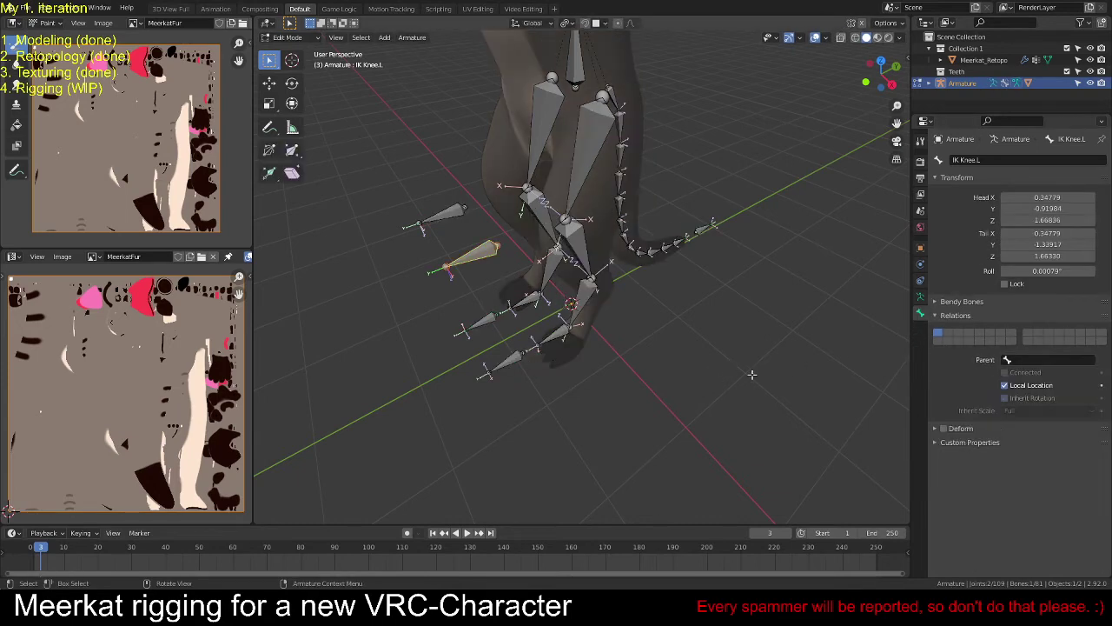
left_click(1027, 359)
type("toes")
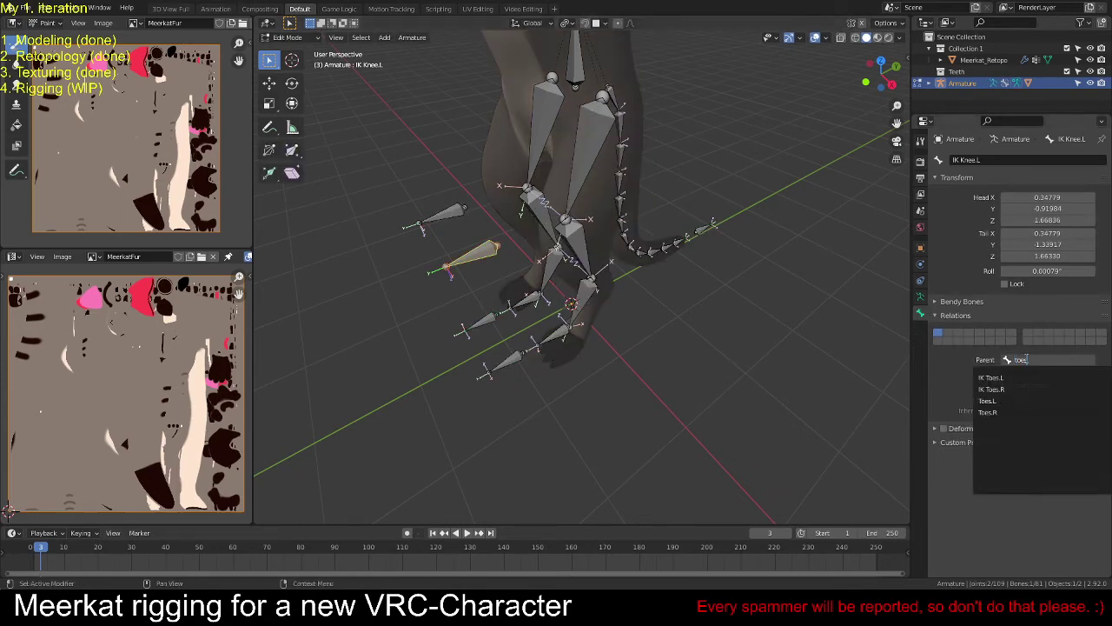
left_click(993, 377)
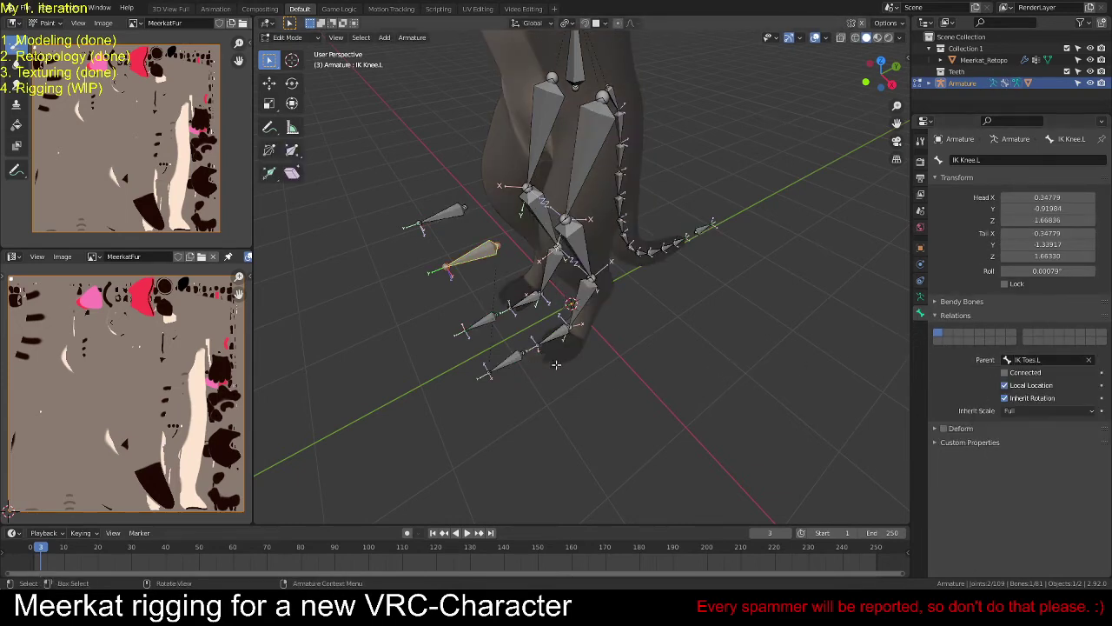
Step: Set the parent of IK Knee.R to IK Toes.R and deselect all bones
middle_click_drag(558, 370, 521, 330)
left_click(424, 246)
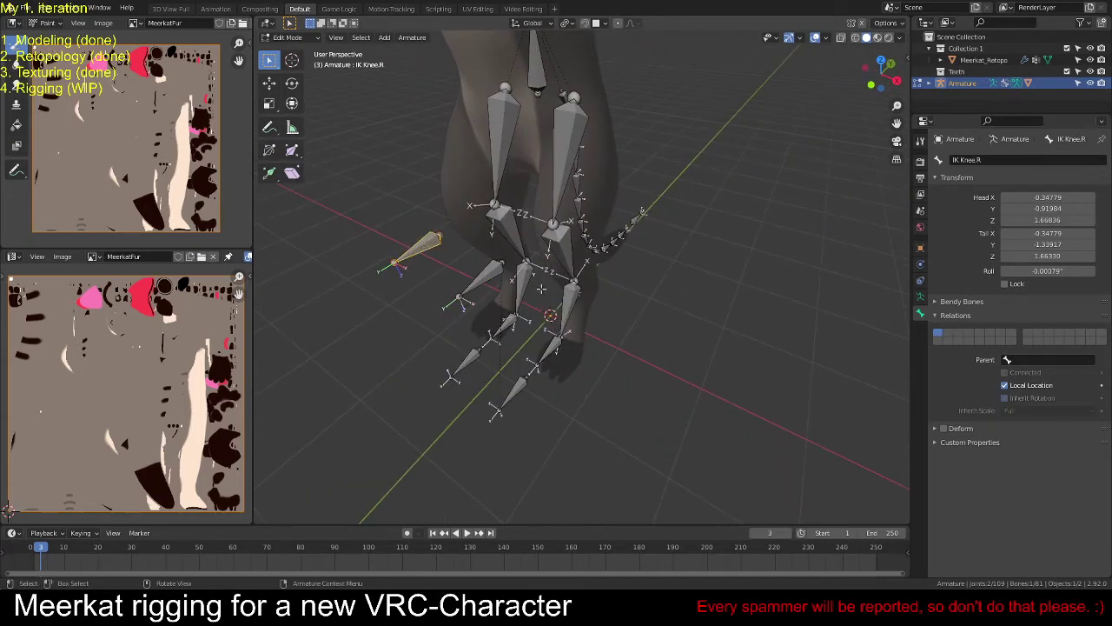
left_click(1042, 360)
type("ik")
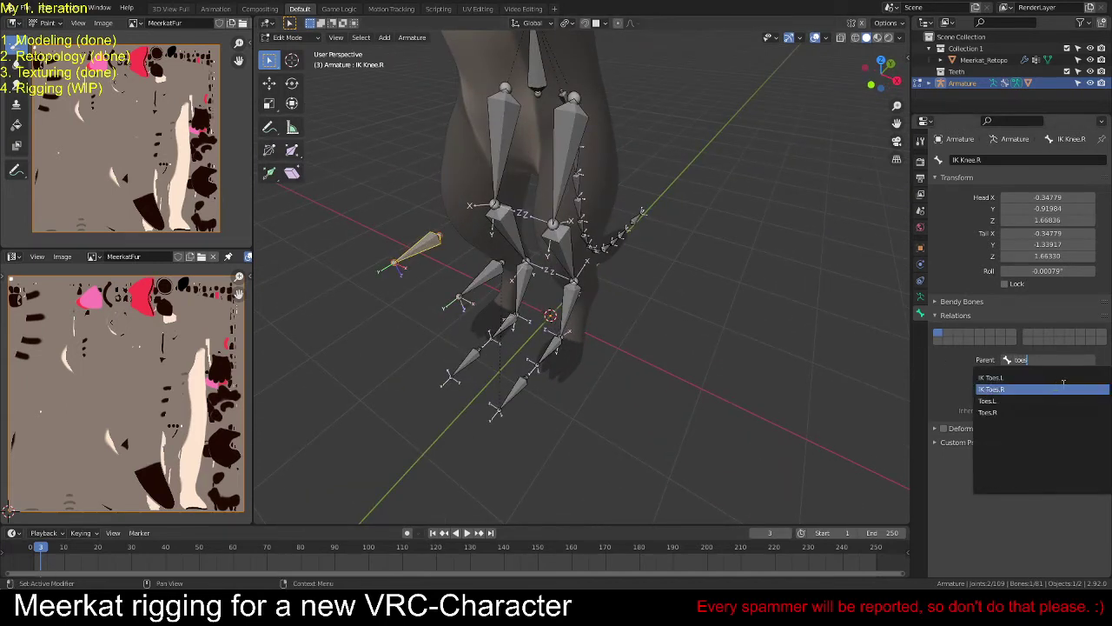
left_click(990, 391)
left_click(603, 371)
middle_click_drag(603, 371, 596, 360)
Step: In Pose Mode, select IK Toes.L and move it to test the left leg IK
key("ctrl+Tab")
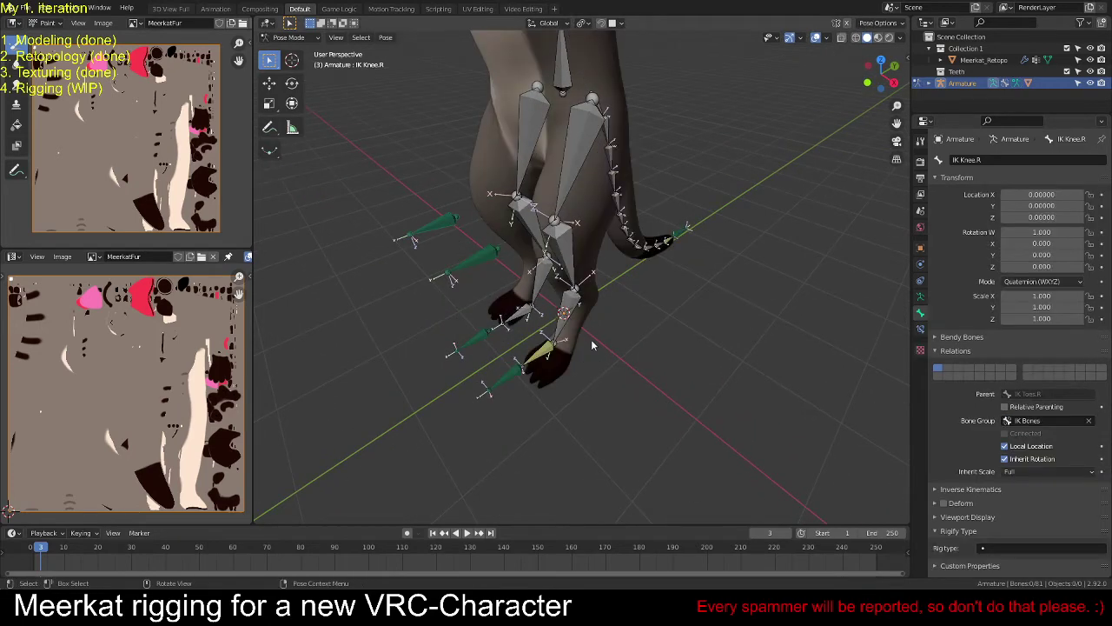
left_click(513, 376)
middle_click_drag(513, 375, 629, 380)
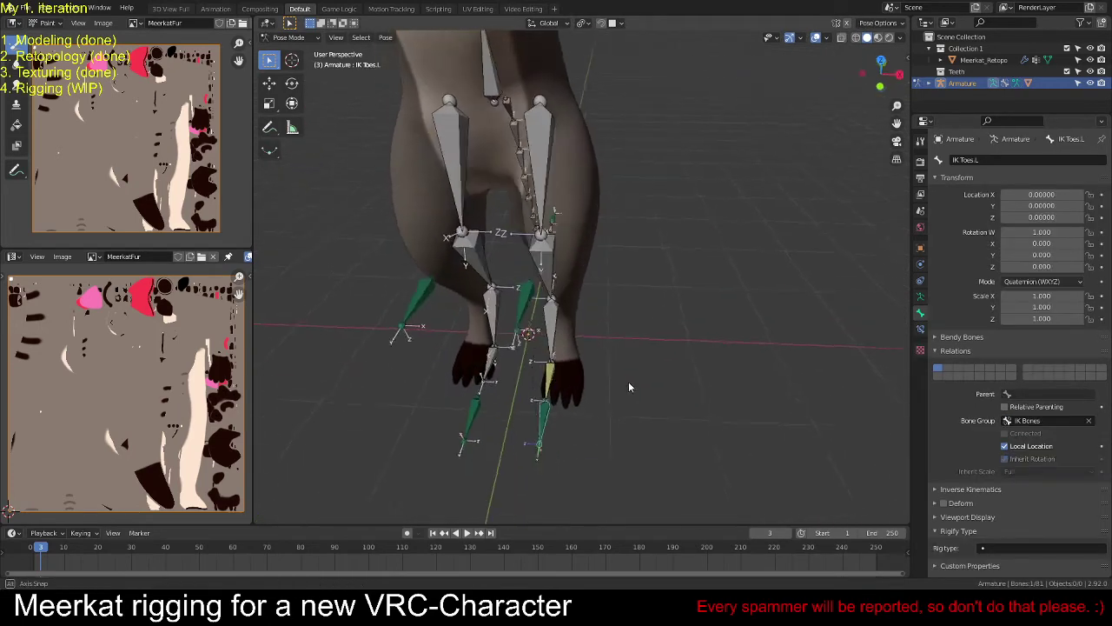
key("g")
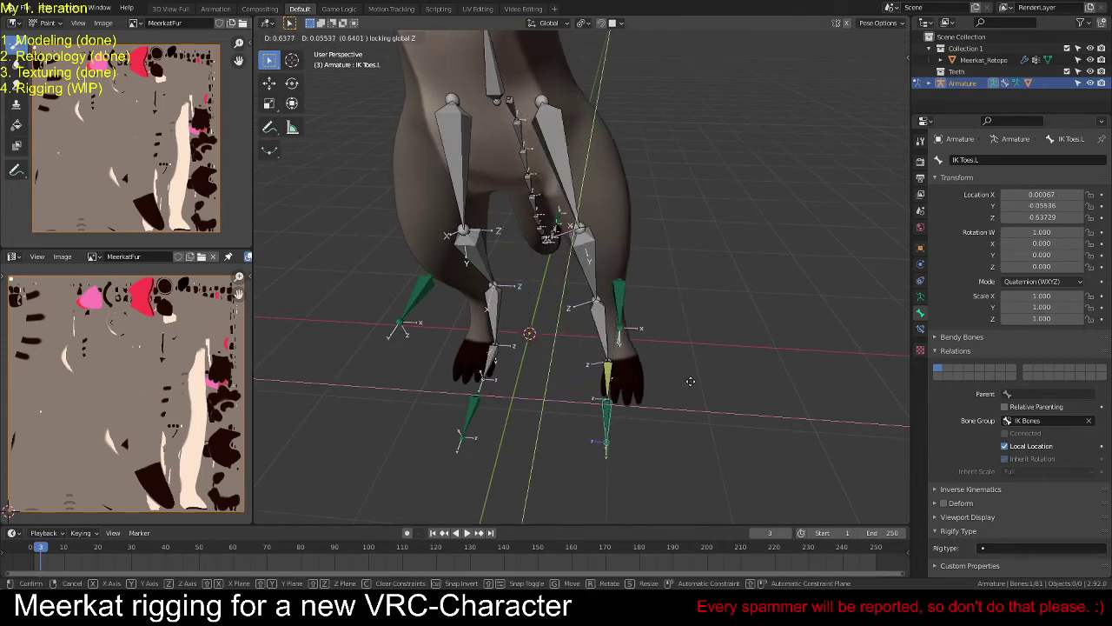
right_click(651, 380)
middle_click_drag(651, 379, 660, 363)
key("g")
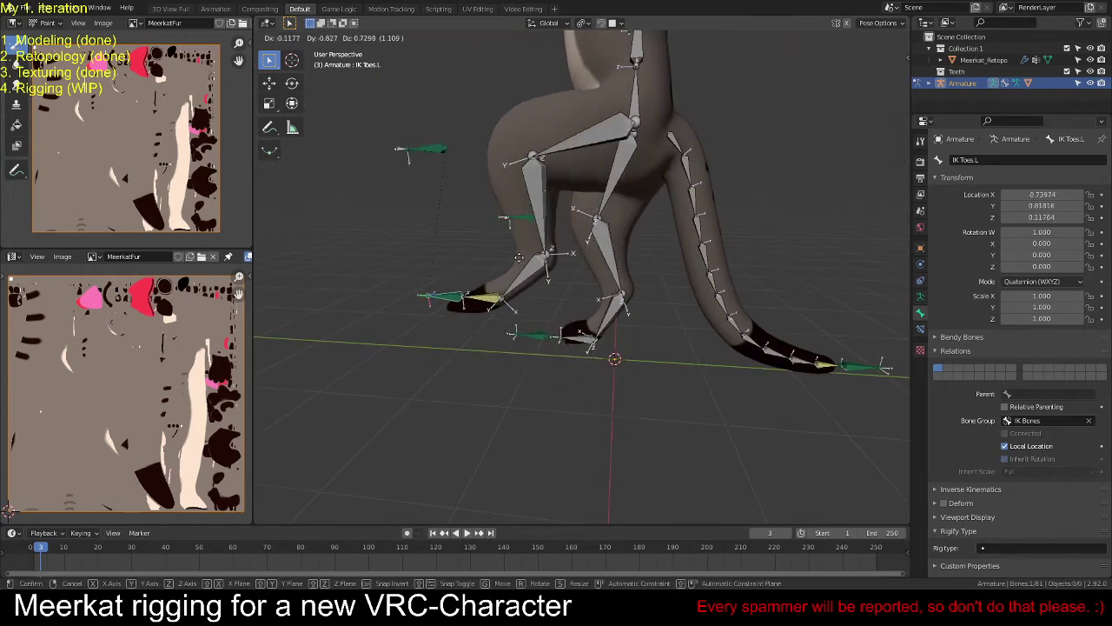
Step: Rotate IK Toes.L and raise it so the left leg lifts and bends forward
key("Return")
key("r")
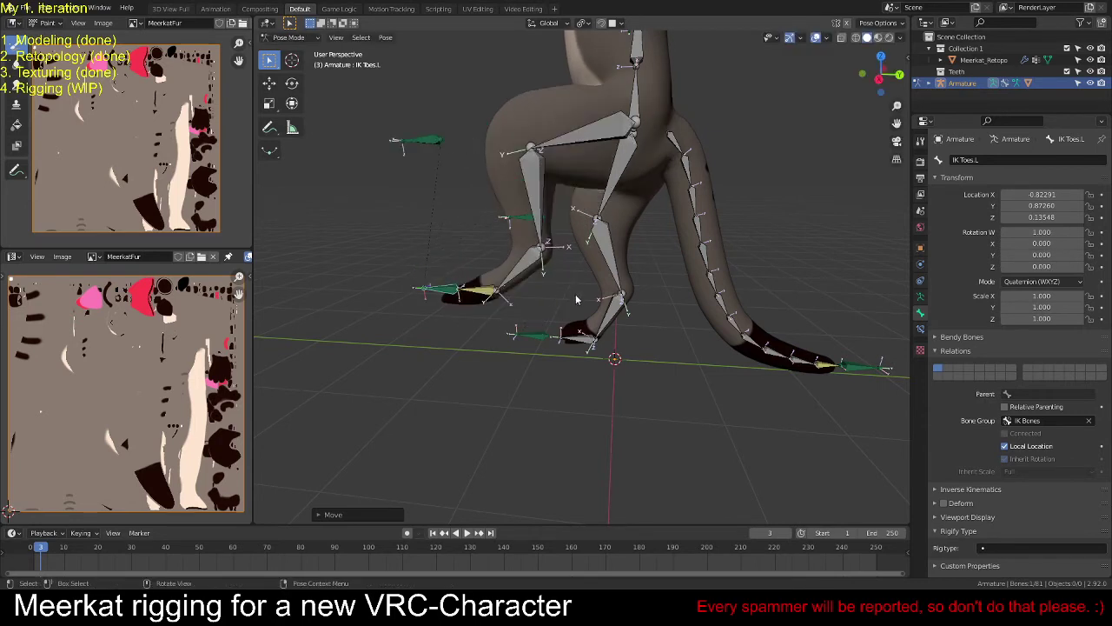
middle_click_drag(576, 294, 556, 348)
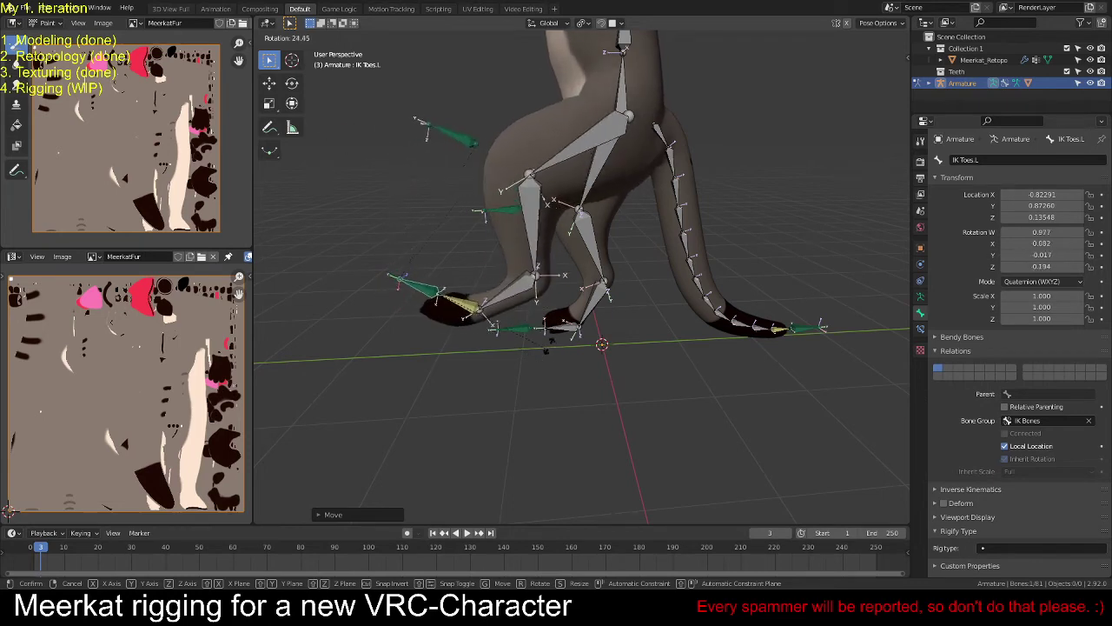
middle_click_drag(556, 295, 522, 382)
left_click(652, 356)
key("r")
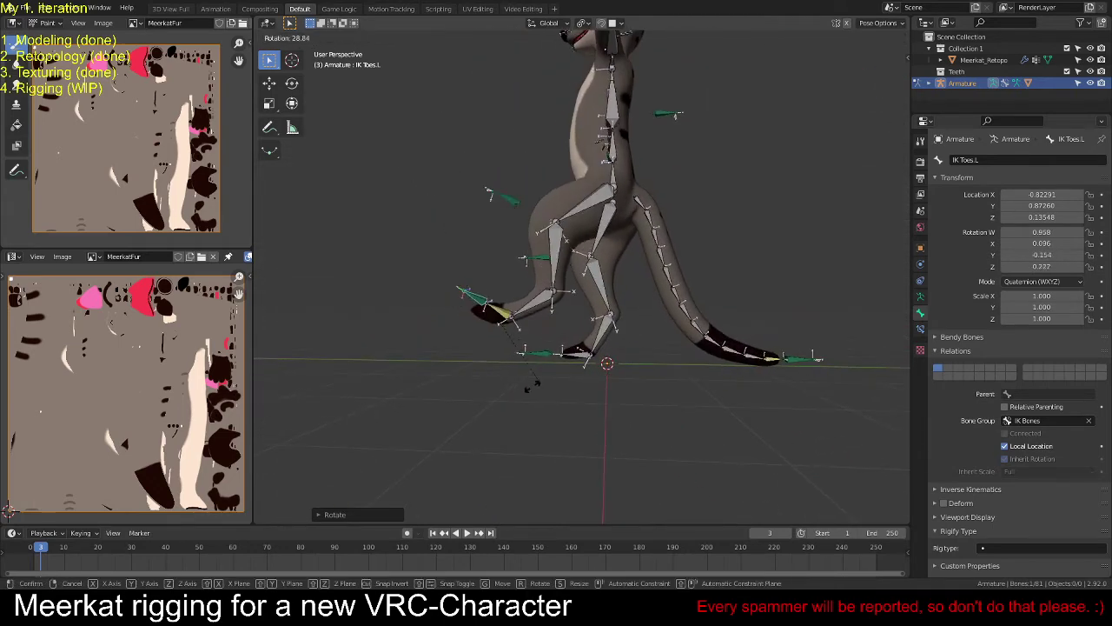
left_click(526, 391)
key("g")
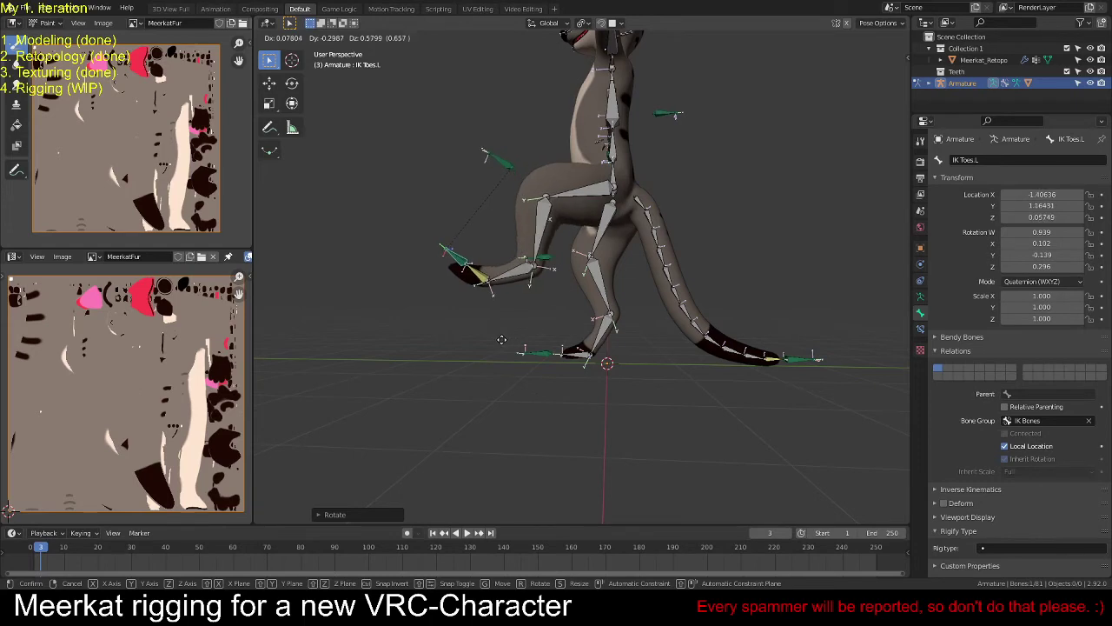
left_click(453, 321)
middle_click_drag(453, 321, 608, 381)
Step: Move the IK Toes.R control, add Toes.R to the selection, then reselect IK Toes.L
left_click(518, 404)
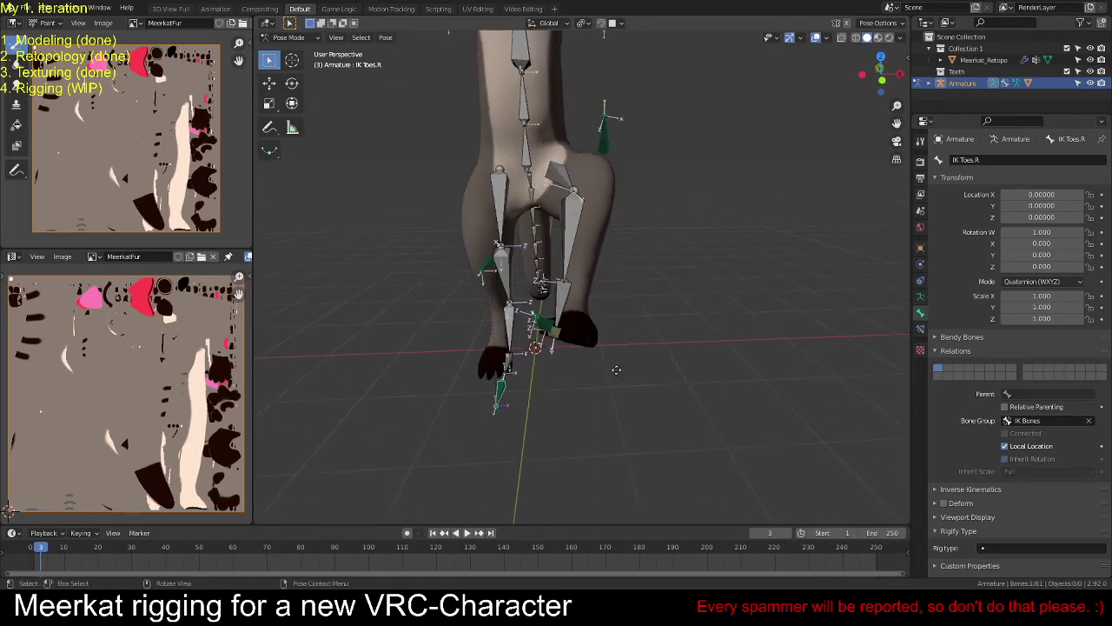
key("g")
left_click(563, 346)
middle_click_drag(564, 346, 648, 358)
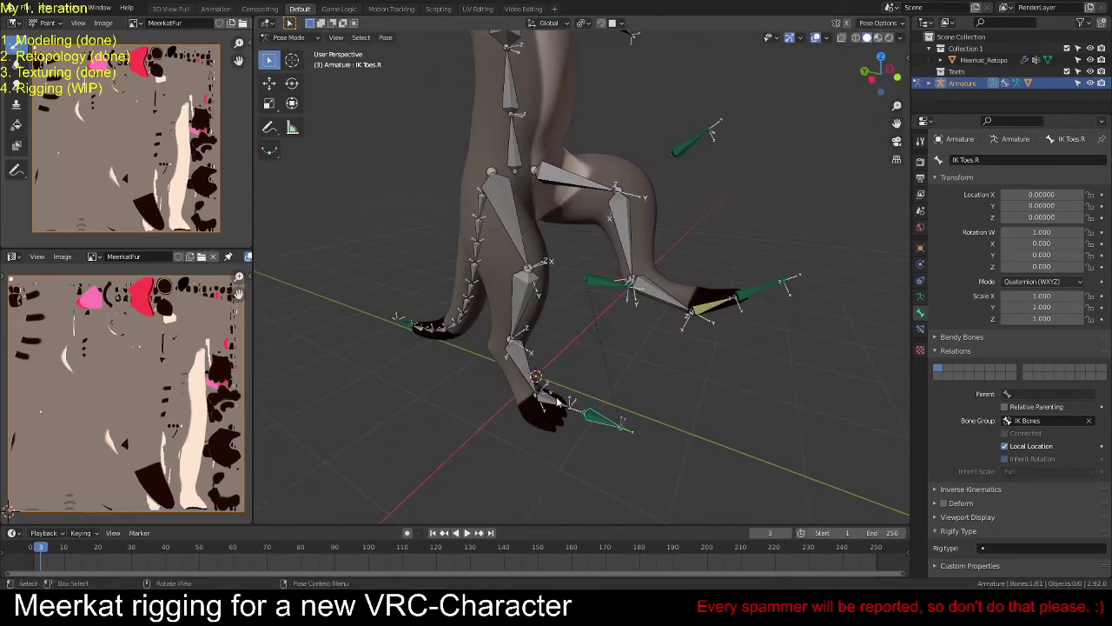
left_click(551, 399, "shift")
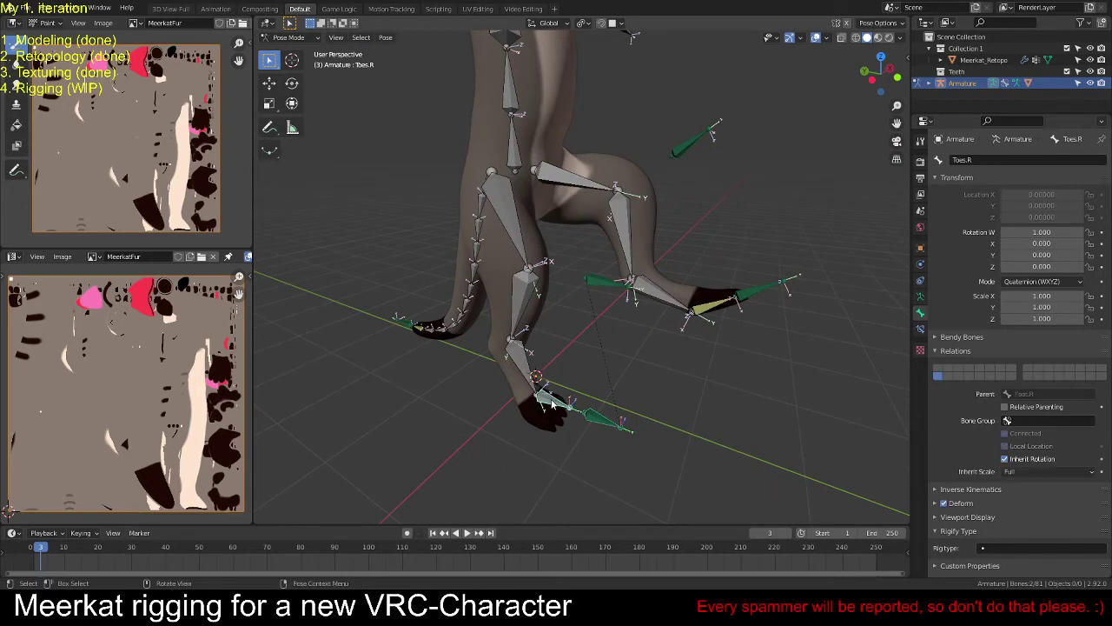
left_click(762, 294)
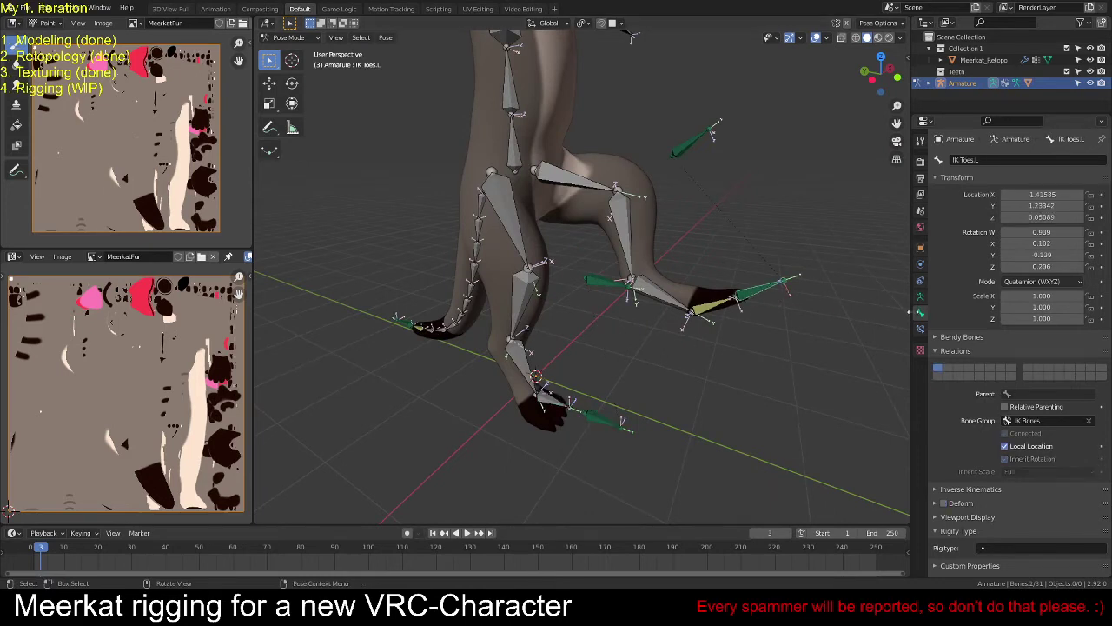
Step: Inspect the left leg's IK setup, then select IK Toes.R followed by Toes.R
left_click(921, 317)
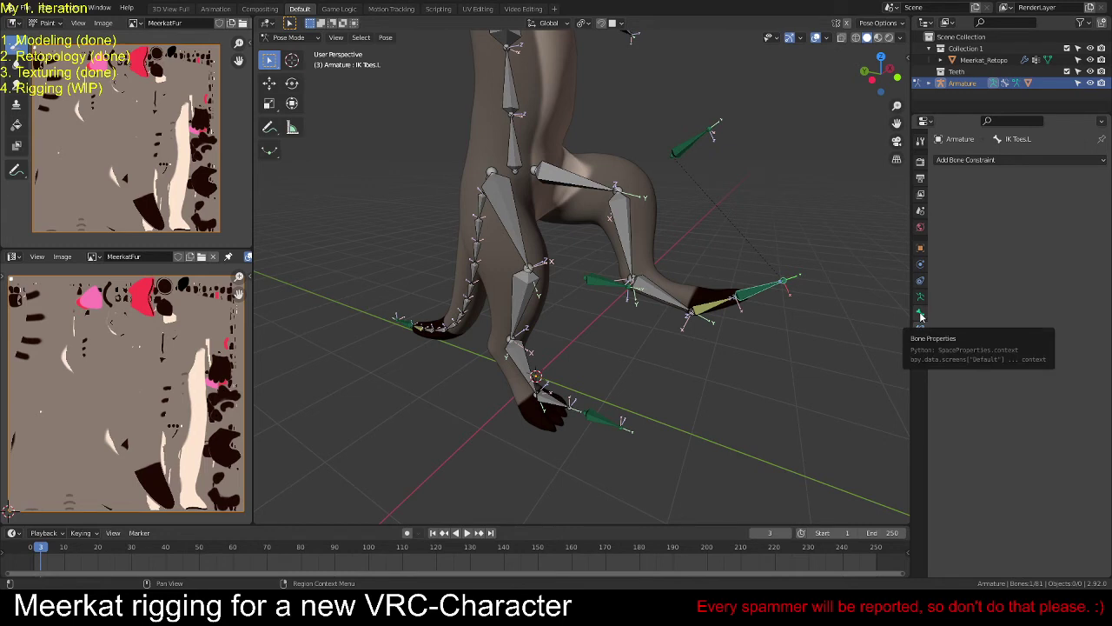
left_click(709, 314)
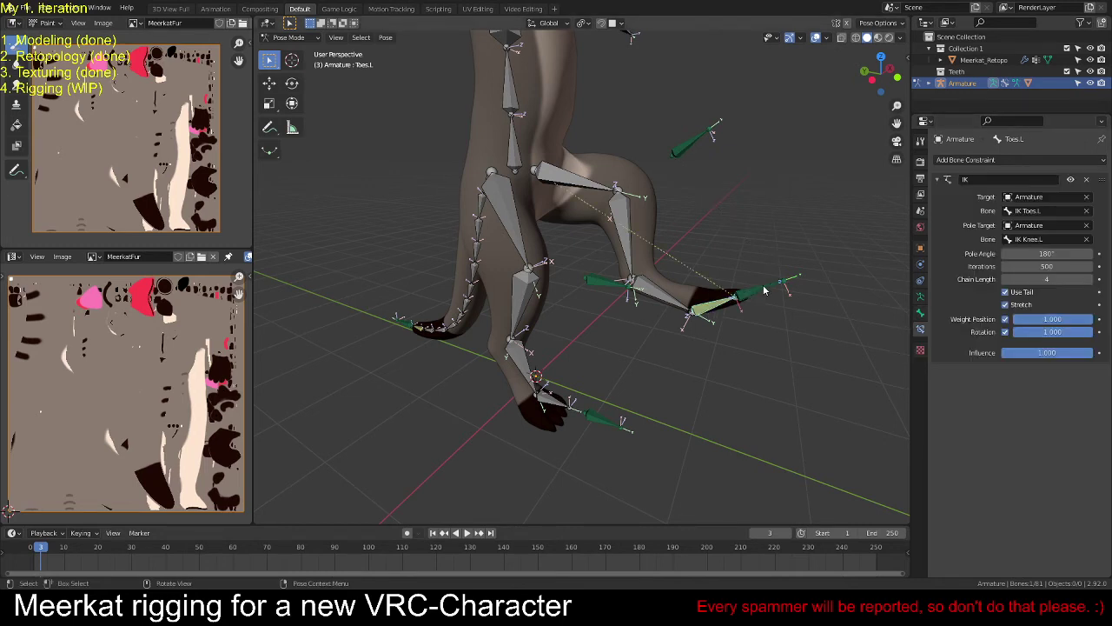
left_click(765, 291)
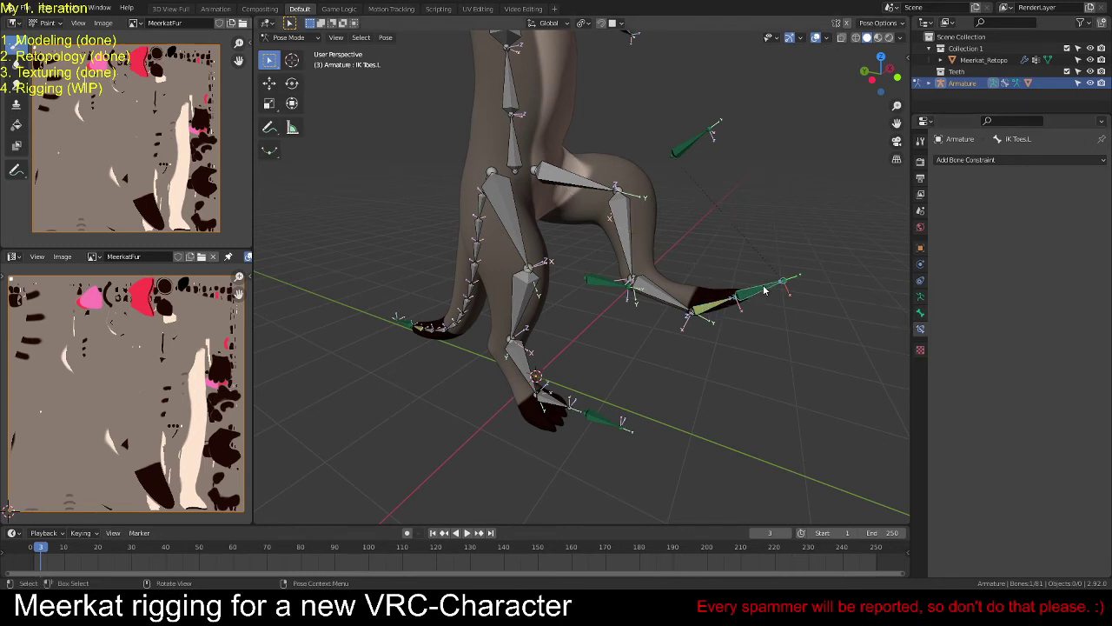
left_click(597, 426)
middle_click_drag(716, 388, 539, 365)
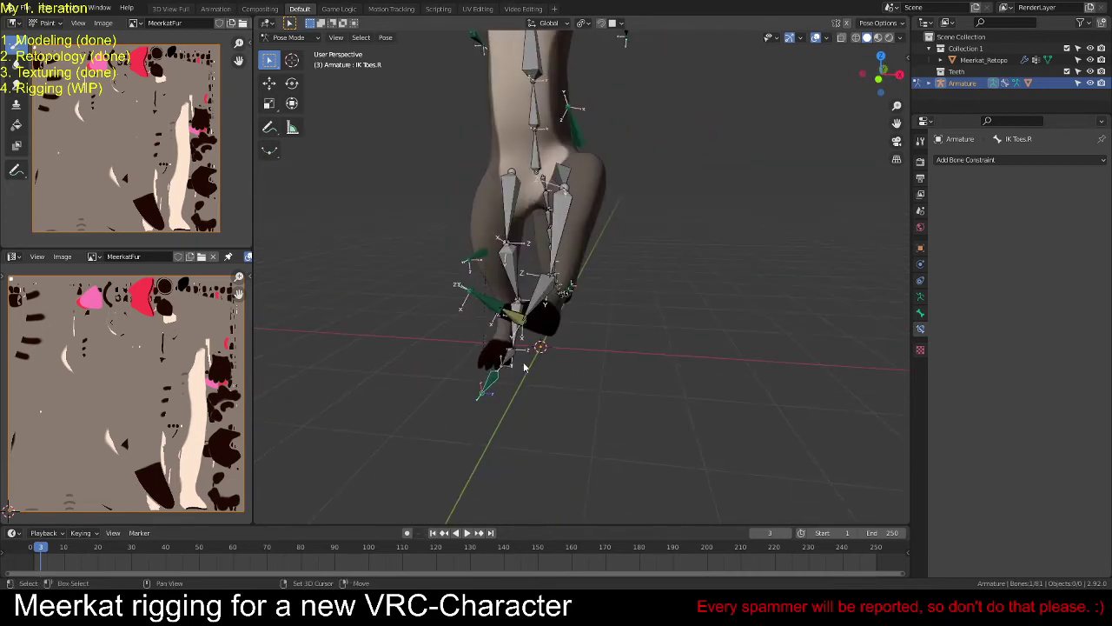
left_click(537, 363)
Step: Add an IK constraint to Toes.R with chain length 4 and pole bone IK Knee.R
key("shift+ctrl+c")
left_click(632, 361)
middle_click_drag(625, 368, 660, 348)
left_click(1090, 252)
left_click(1090, 252)
left_click(1090, 252)
left_click(1090, 252)
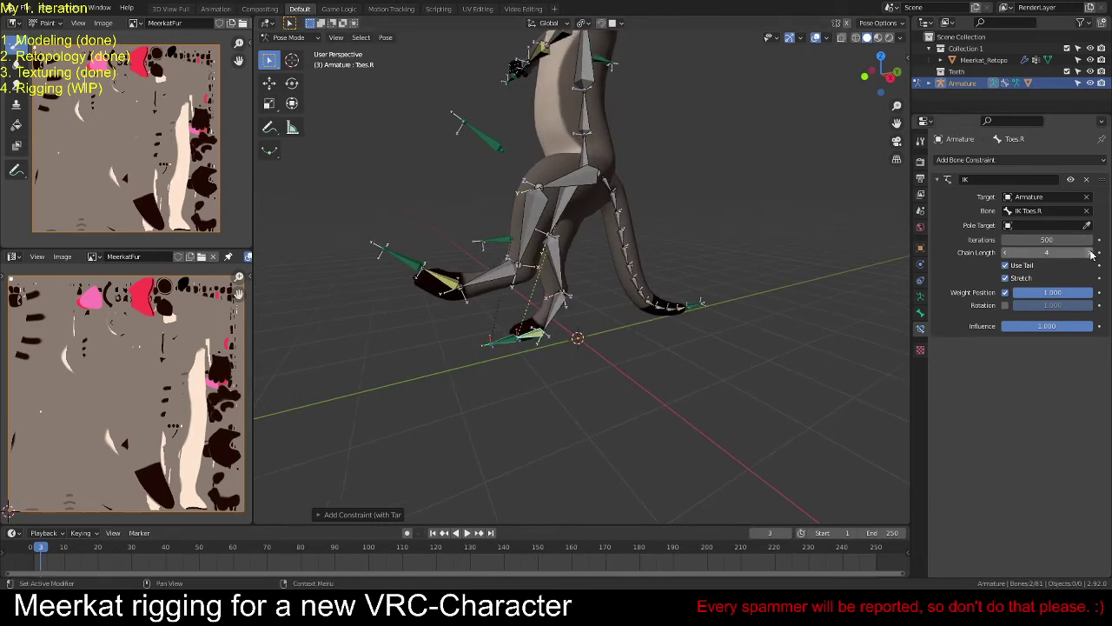
middle_click_drag(695, 313, 821, 323)
left_click(1086, 225)
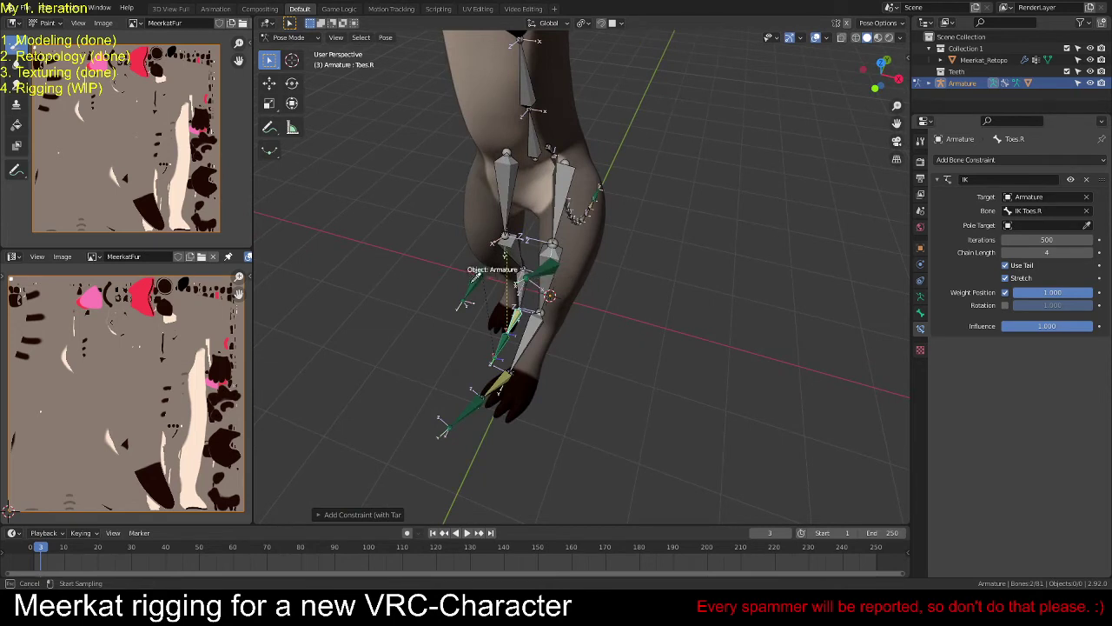
left_click(475, 287)
left_click(1046, 238)
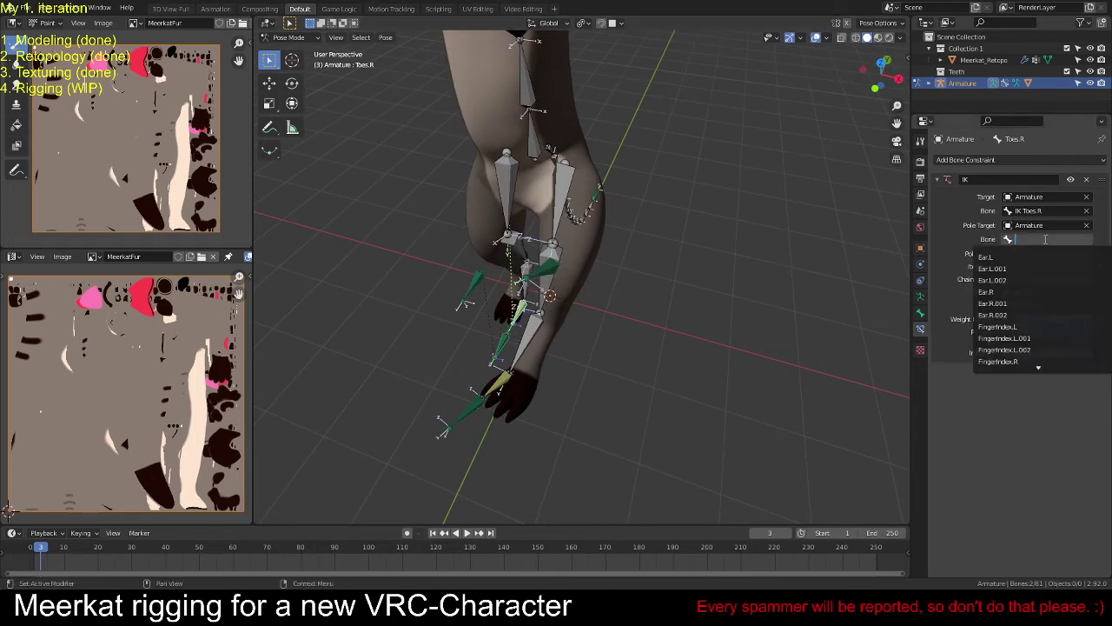
type("knee")
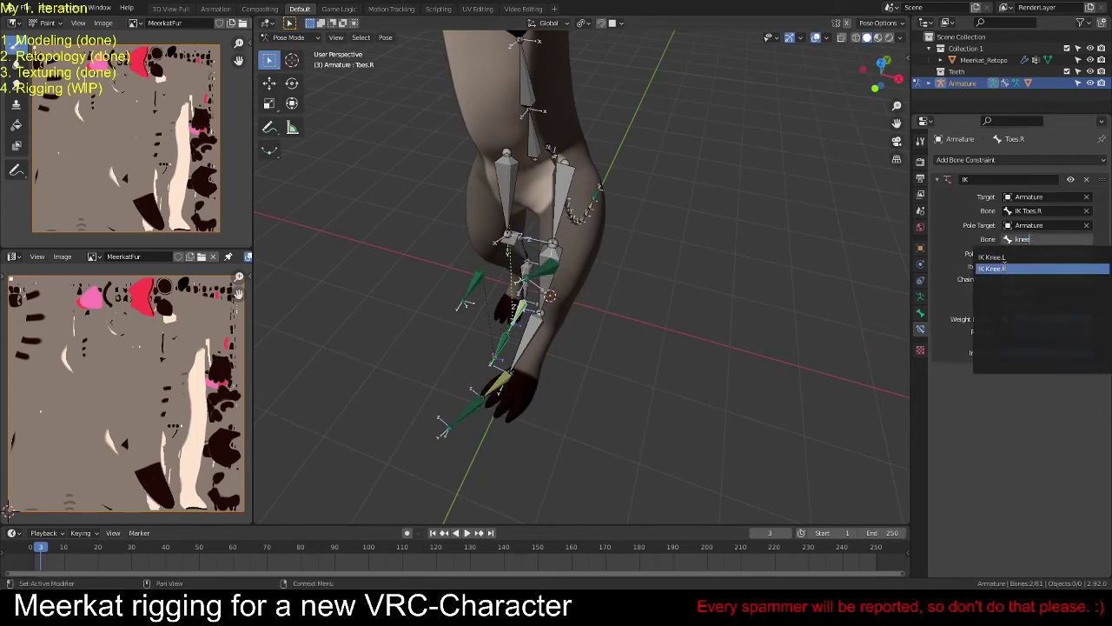
left_click(995, 269)
Step: Select IK Toes.R and start moving it to test the right leg
middle_click_drag(499, 354, 538, 348)
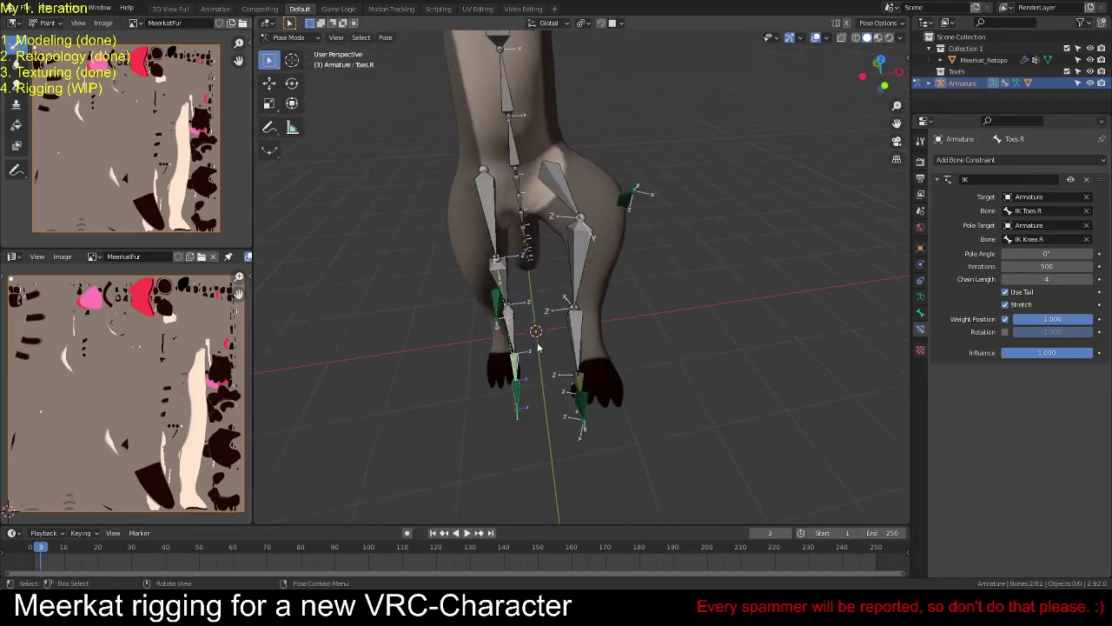
left_click(516, 401)
middle_click_drag(709, 363, 669, 312)
key("g")
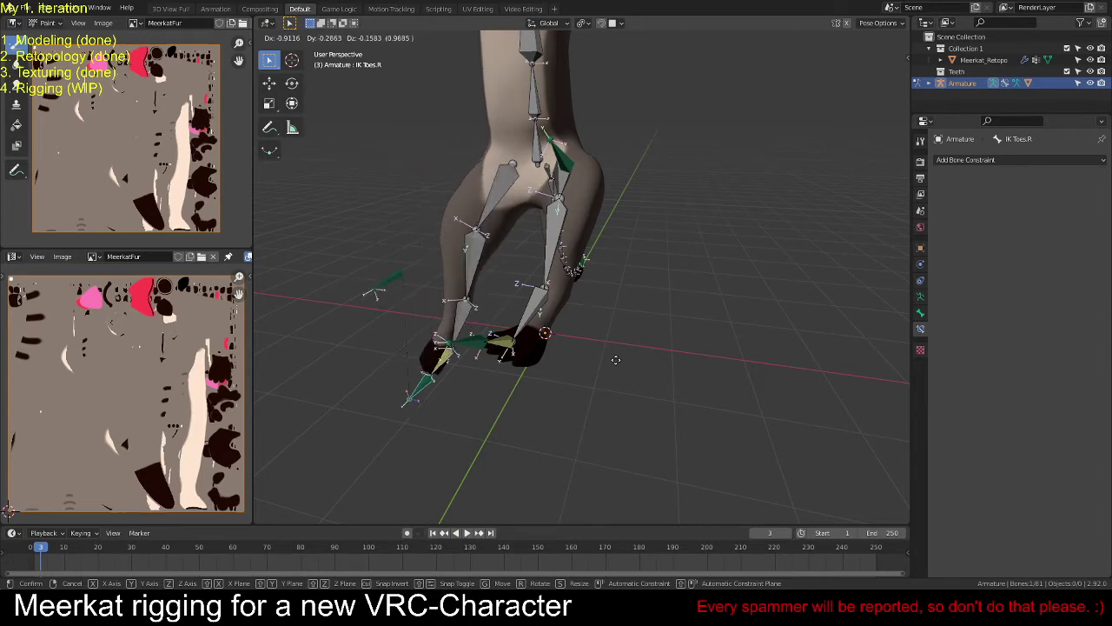
Step: Place IK Toes.R, then move IK Toes.L to test the left leg
left_click(631, 350)
middle_click_drag(631, 335, 811, 321)
left_click(757, 331)
key("g")
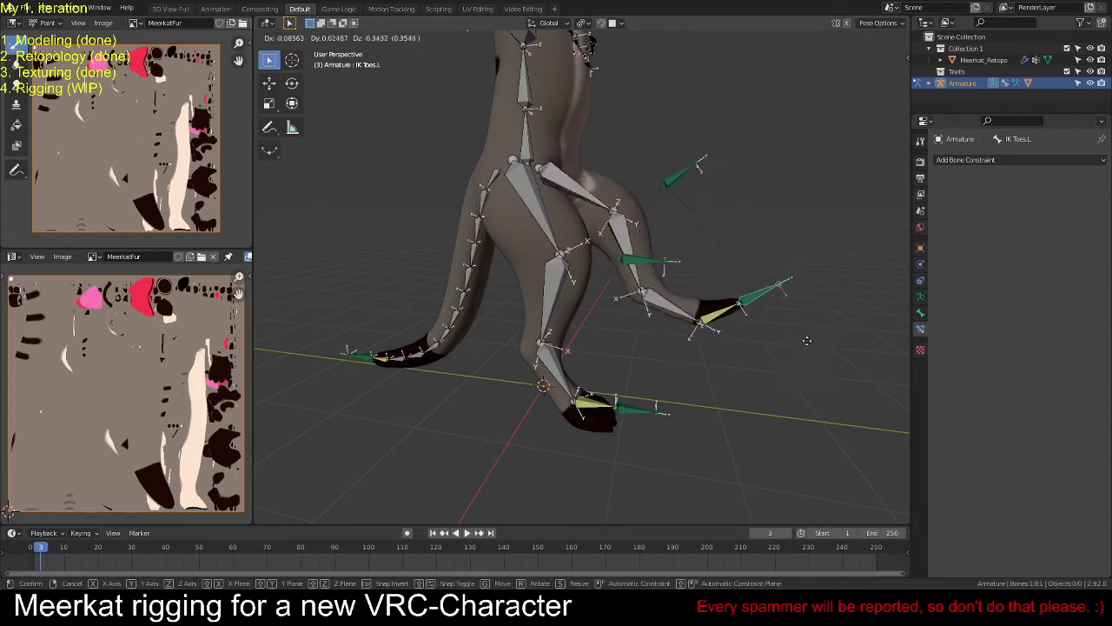
left_click(797, 300)
Step: Enable Rotation in the Toes.R IK constraint
left_click(721, 284)
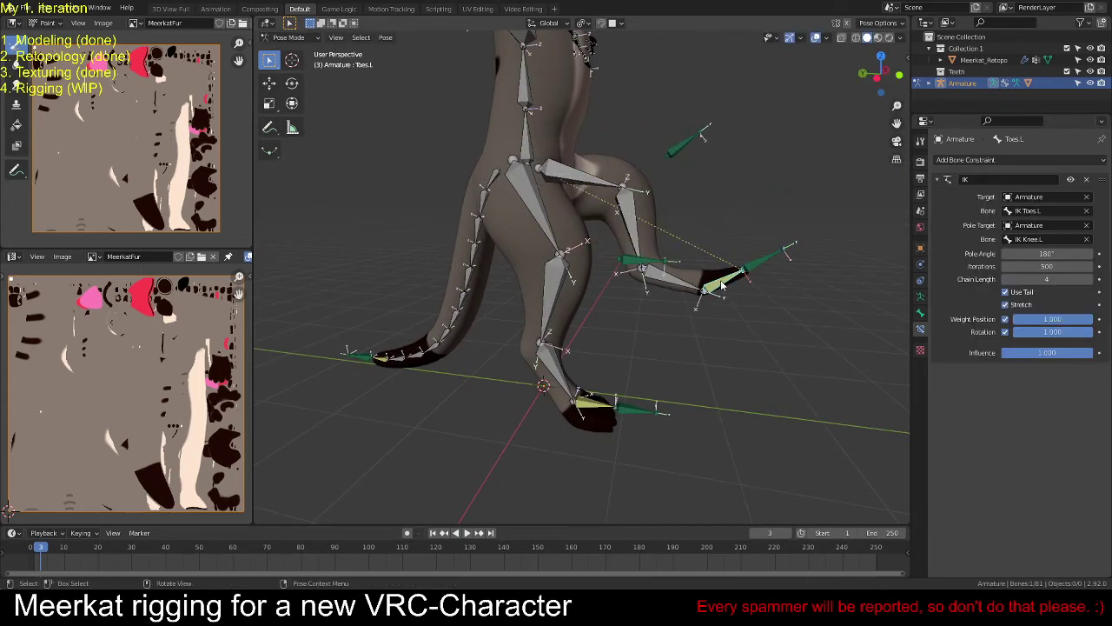
left_click(634, 410)
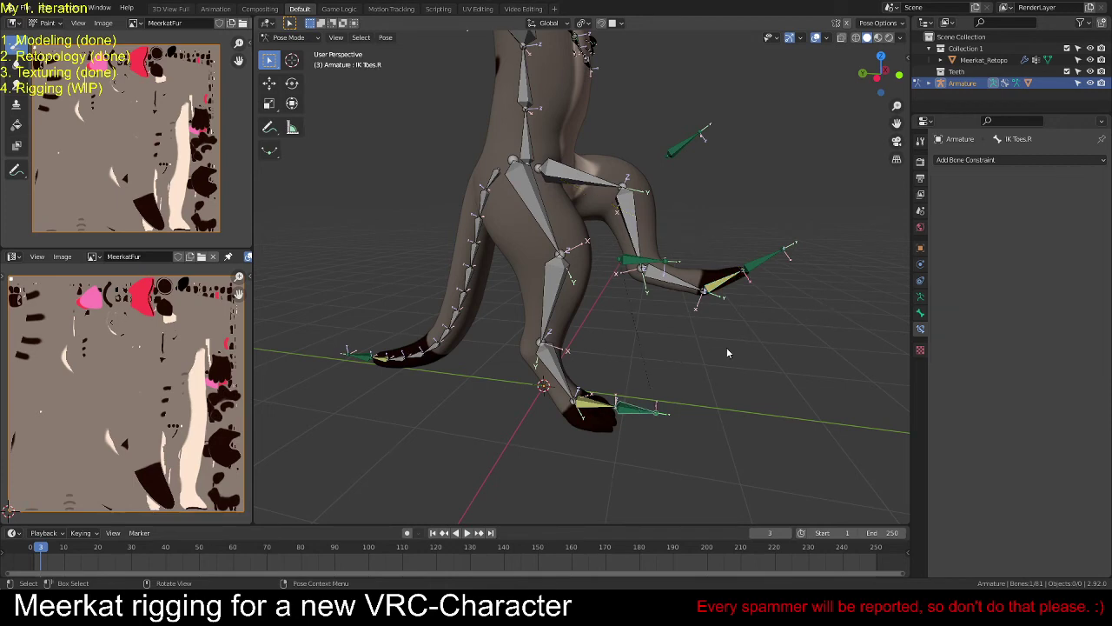
left_click(585, 407)
left_click(1006, 332)
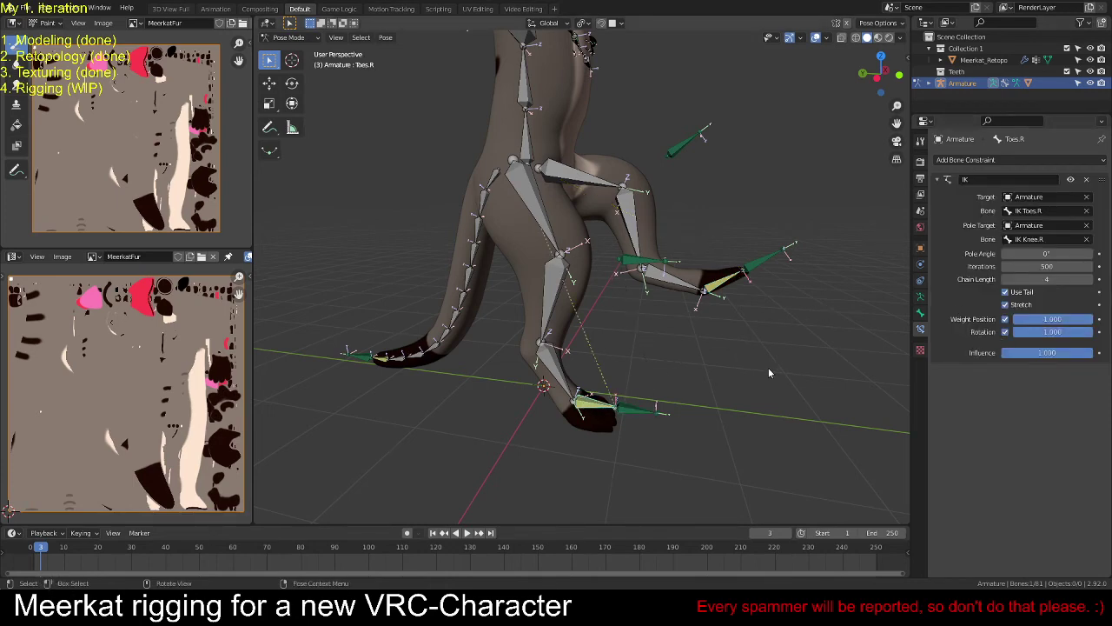
Step: Move and rotate the IK Toes.R target to test the foot
left_click(667, 406)
middle_click_drag(667, 406, 712, 310)
key("g")
left_click(577, 294)
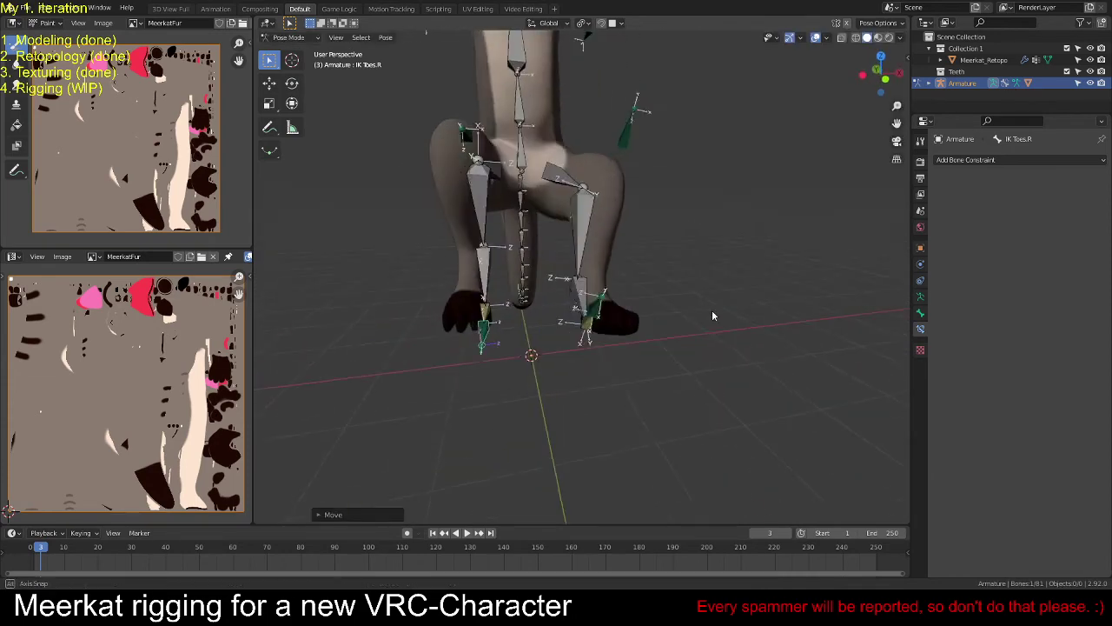
key("r")
left_click(698, 237)
middle_click_drag(698, 237, 703, 273)
key("g")
left_click(628, 378)
Step: Select all bones, reset their rotation to the rest T-pose, and deselect them
scroll(633, 216, "up", 2)
scroll(670, 287, "up", 2)
key("a")
key("alt+r")
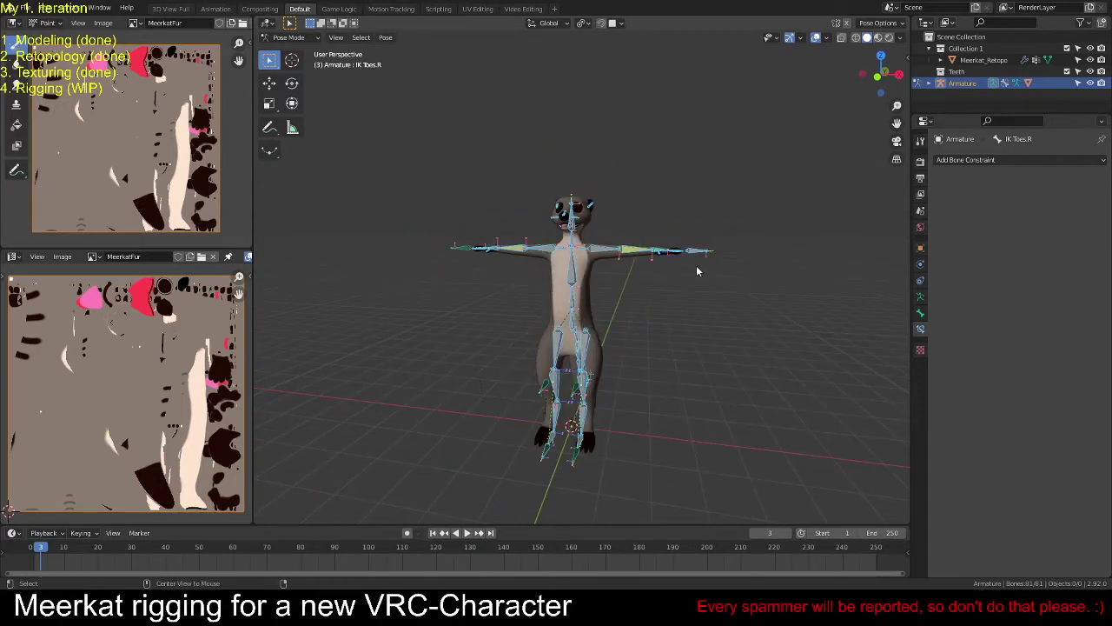
key("alt+a")
middle_click_drag(688, 315, 639, 349)
Step: Save the blend file and orbit around the meerkat rig to check it
scroll(639, 349, "up", 2)
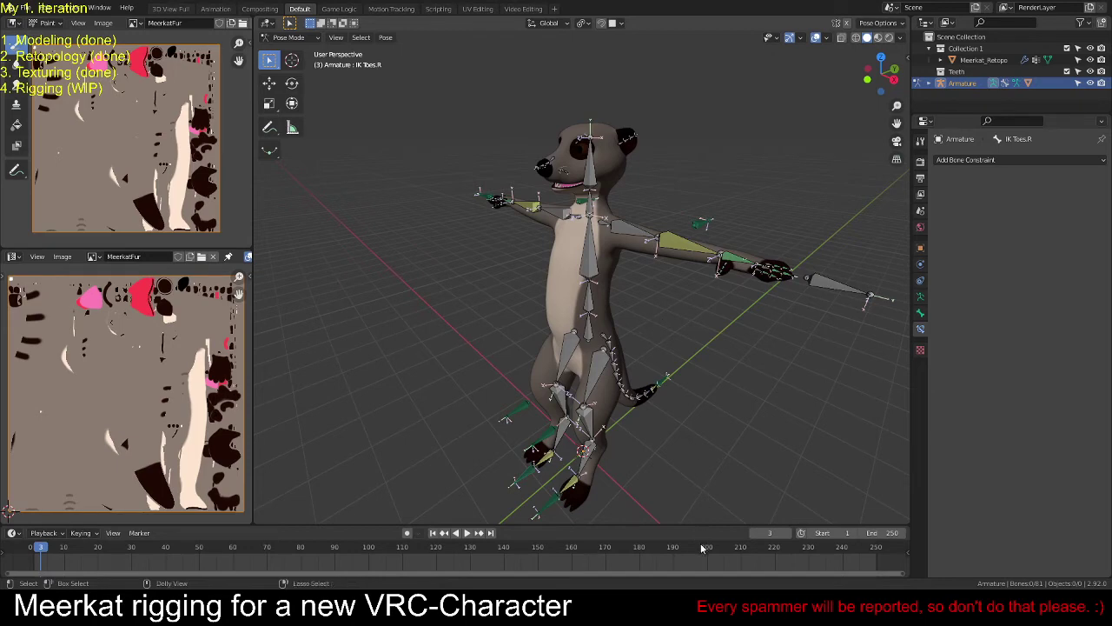
key("ctrl+s")
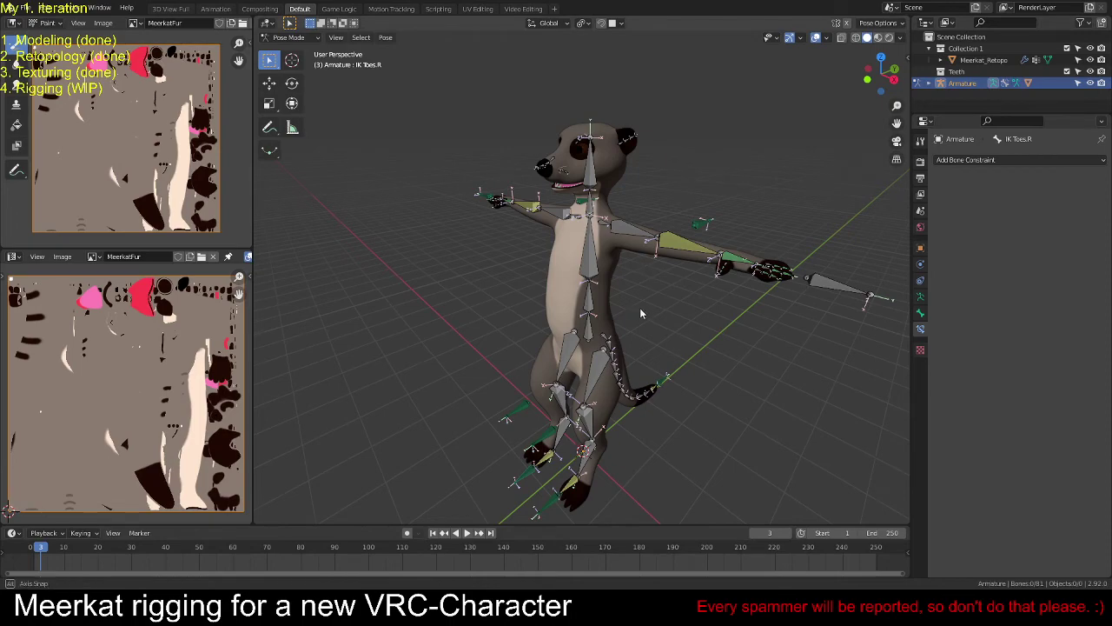
middle_click_drag(642, 313, 791, 320)
middle_click_drag(614, 320, 643, 304)
Step: Enter Edit Mode, switch to the right side view, and select Spine.003
key("Tab")
key("KP_5")
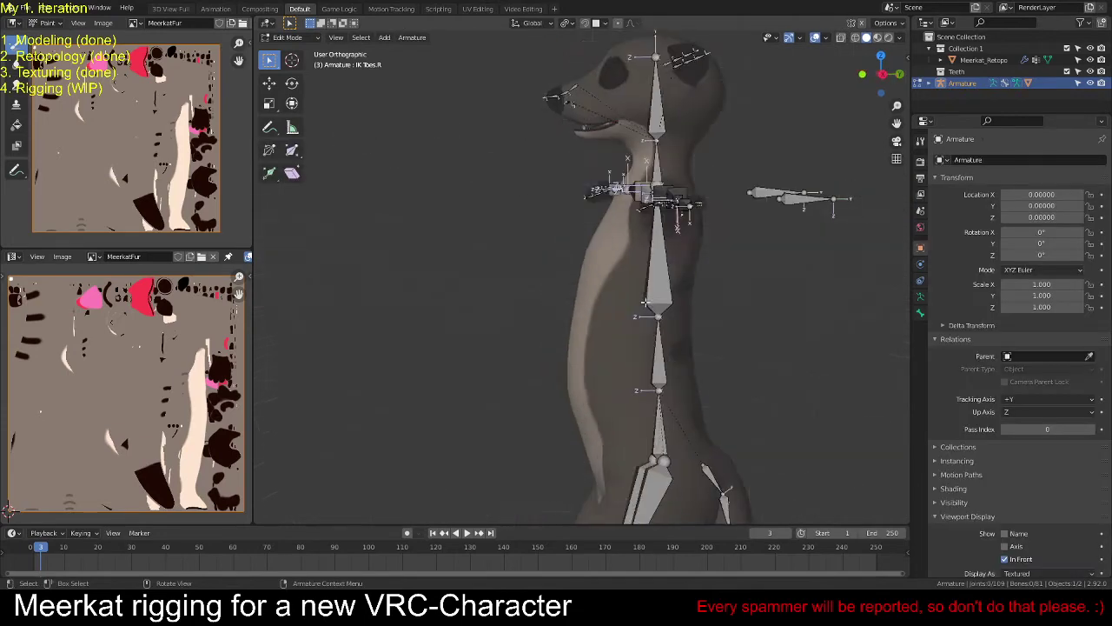
key("KP_3")
scroll(631, 315, "down", 2)
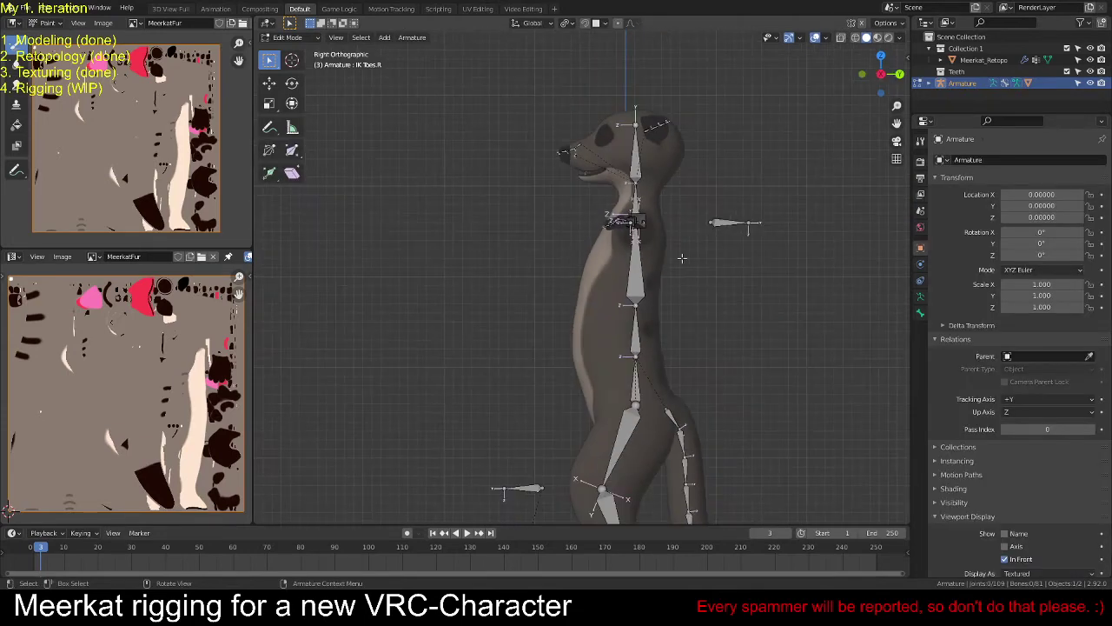
left_click(720, 226)
left_click(641, 272)
Step: Duplicate Spine.003 in front of the chest and scale the copy to about half length
key("shift+d")
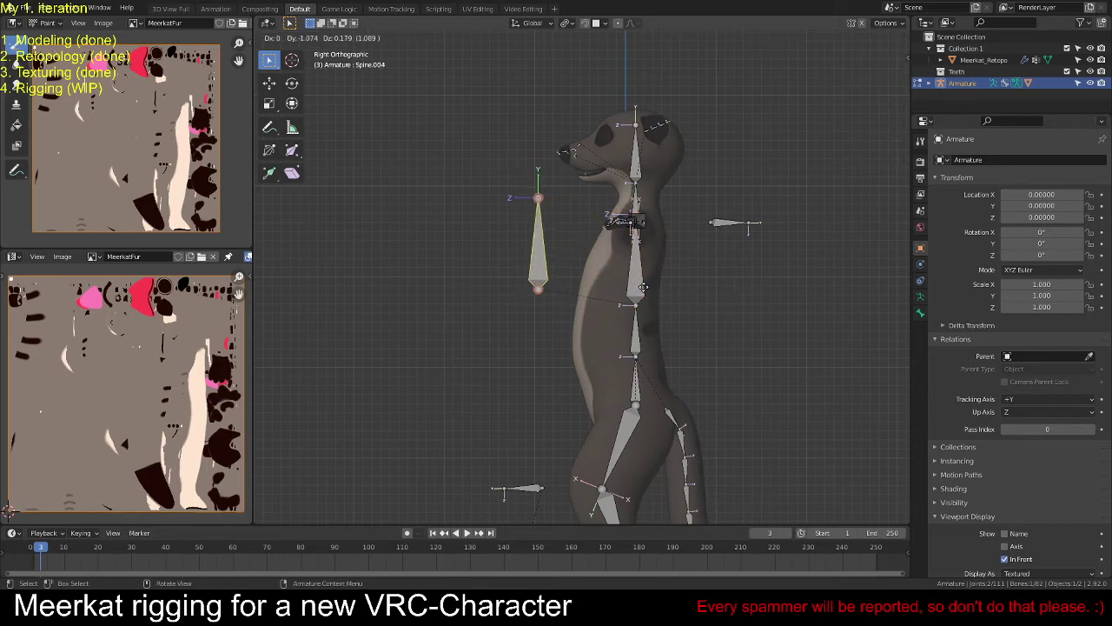
left_click(646, 287)
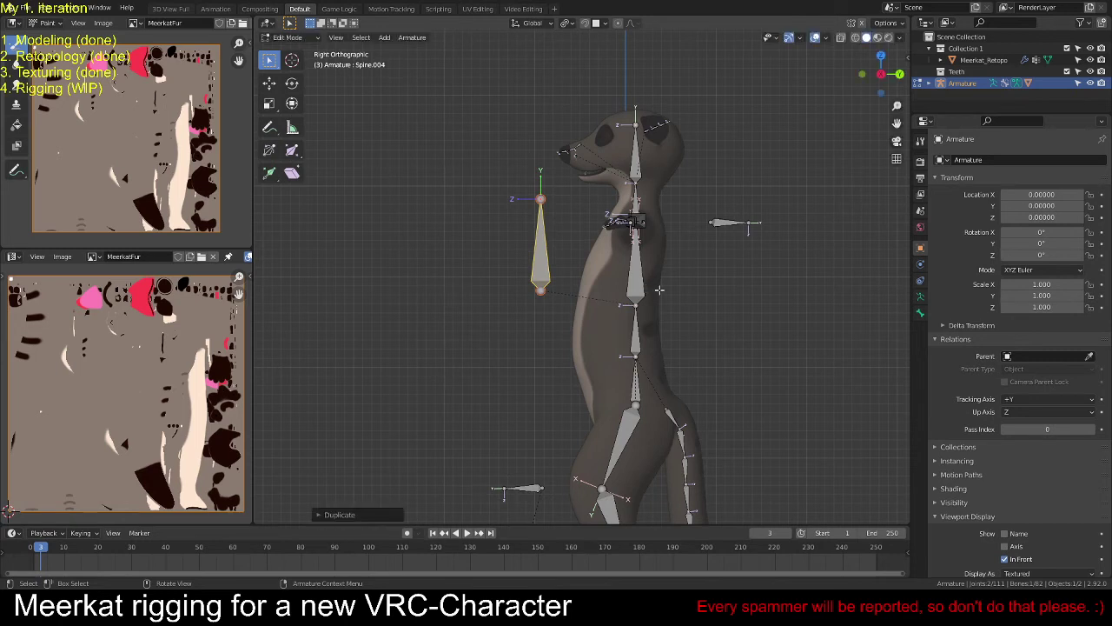
key("s")
left_click(634, 279)
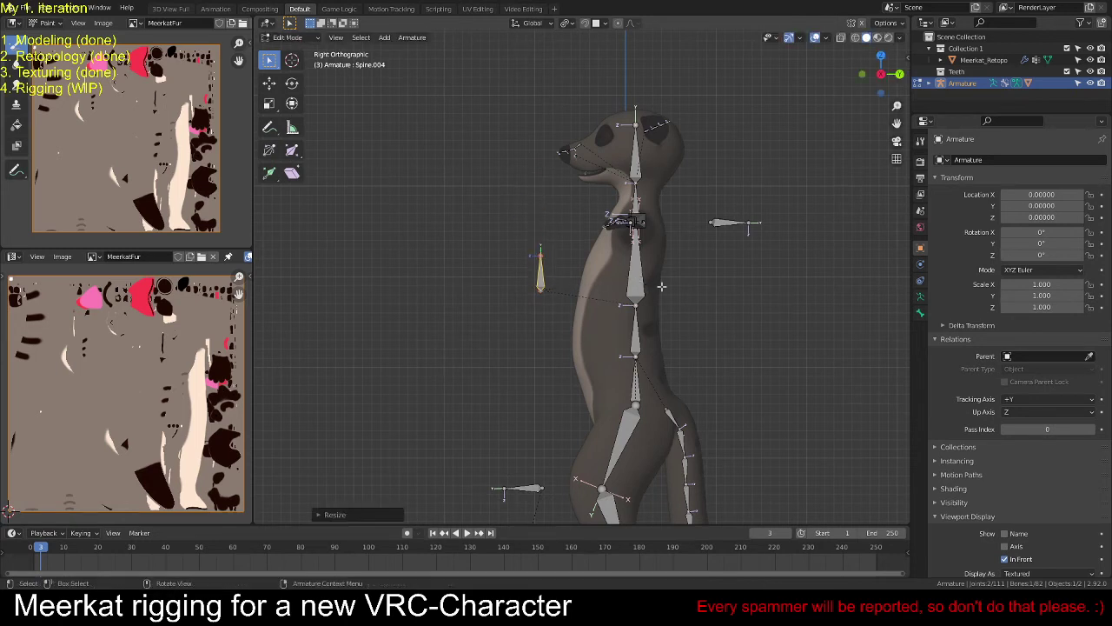
Step: Rename the copied bone to 'IK Chest'
left_click(922, 312)
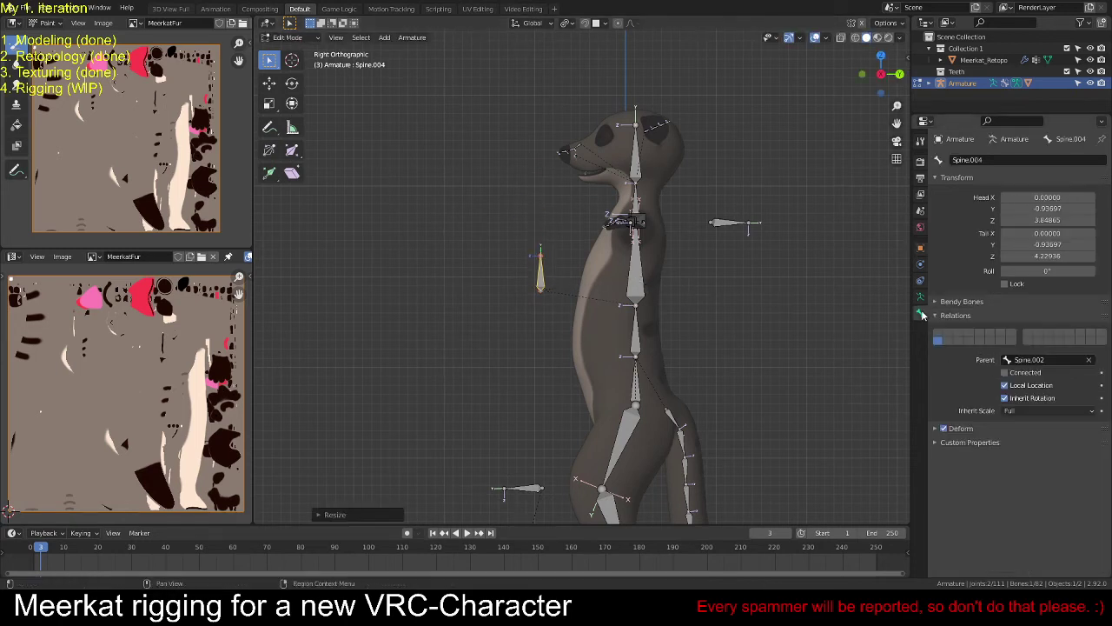
key("F2")
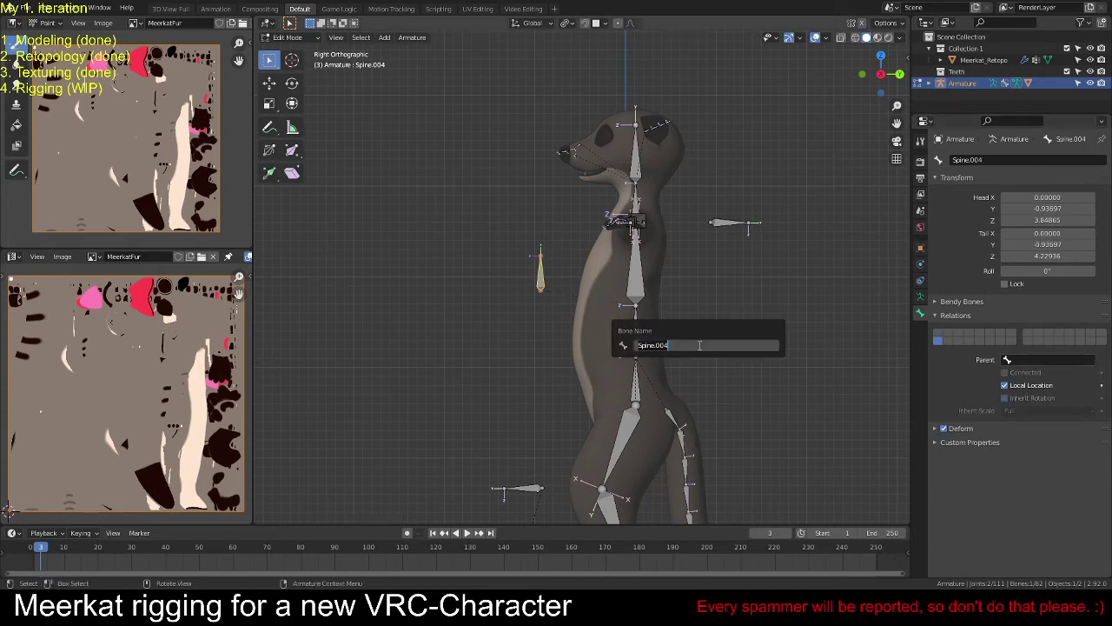
type("IK Chest")
key("Return")
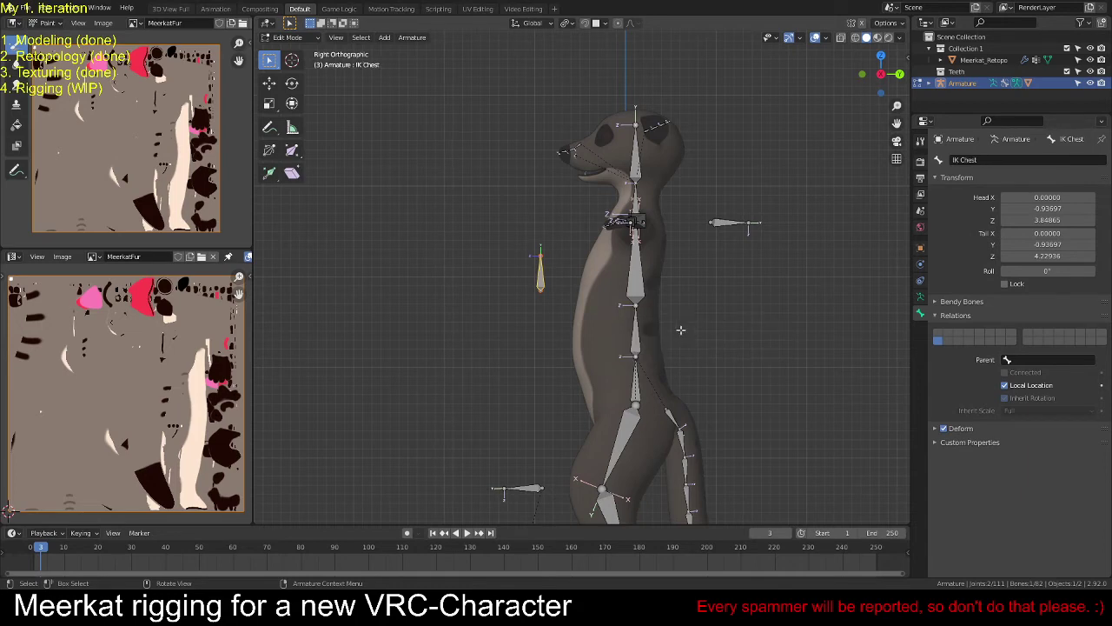
Step: In Pose Mode, assign IK Chest to the first bone layer and show the Armature data settings
key("ctrl+Tab")
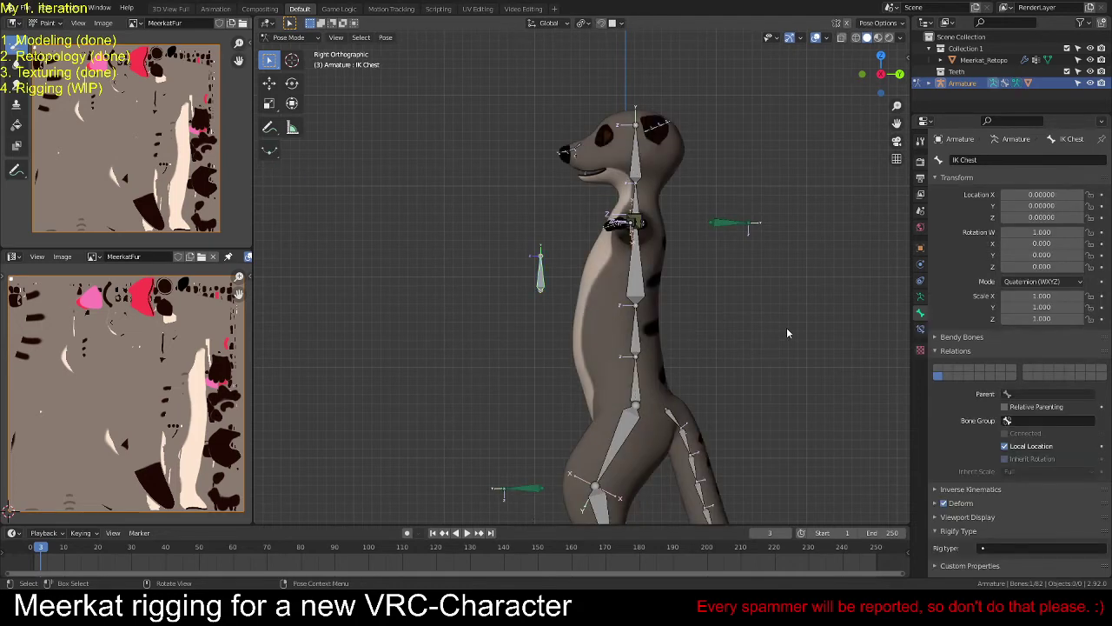
key("m")
left_click(787, 360)
left_click(920, 297)
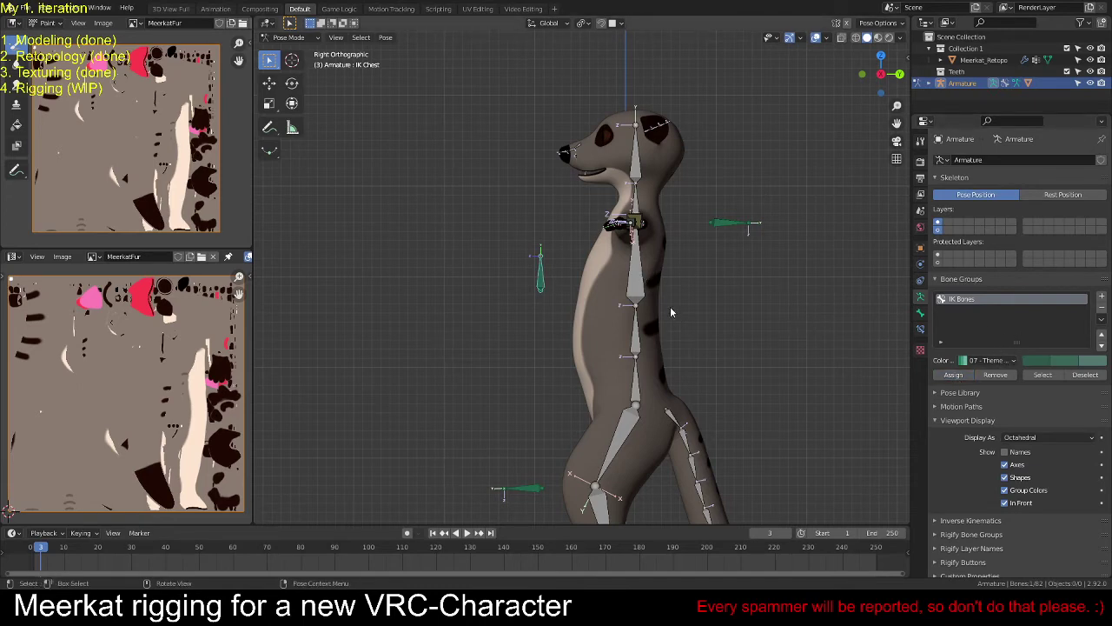
middle_click_drag(658, 308, 570, 305)
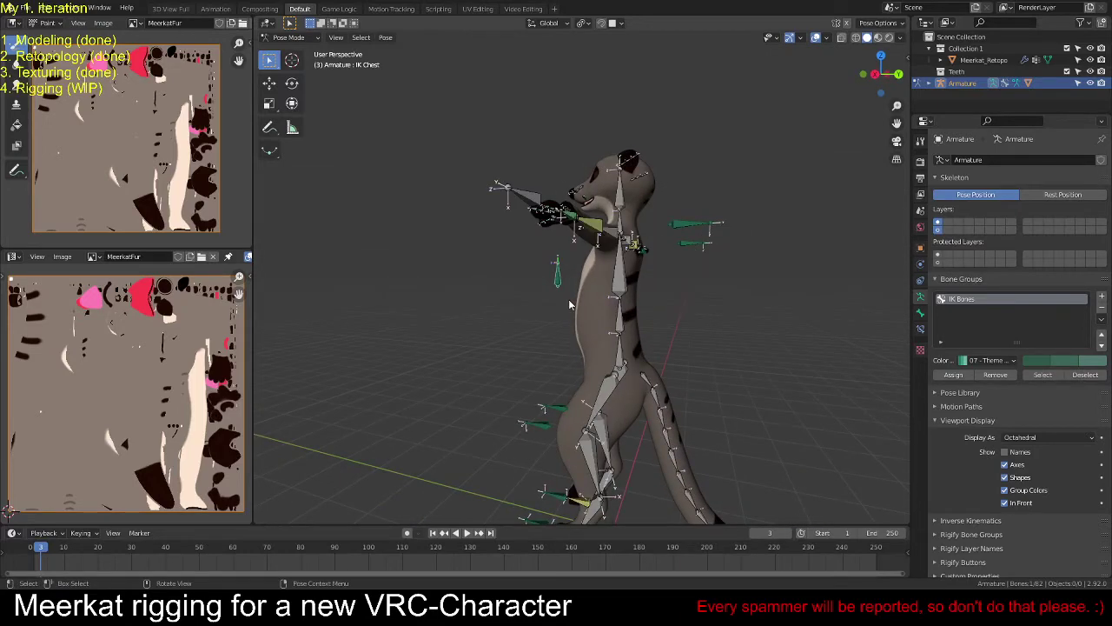
key("KP_3")
scroll(572, 298, "up", 5)
Step: Move IK Chest inside the meerkat's chest
key("g")
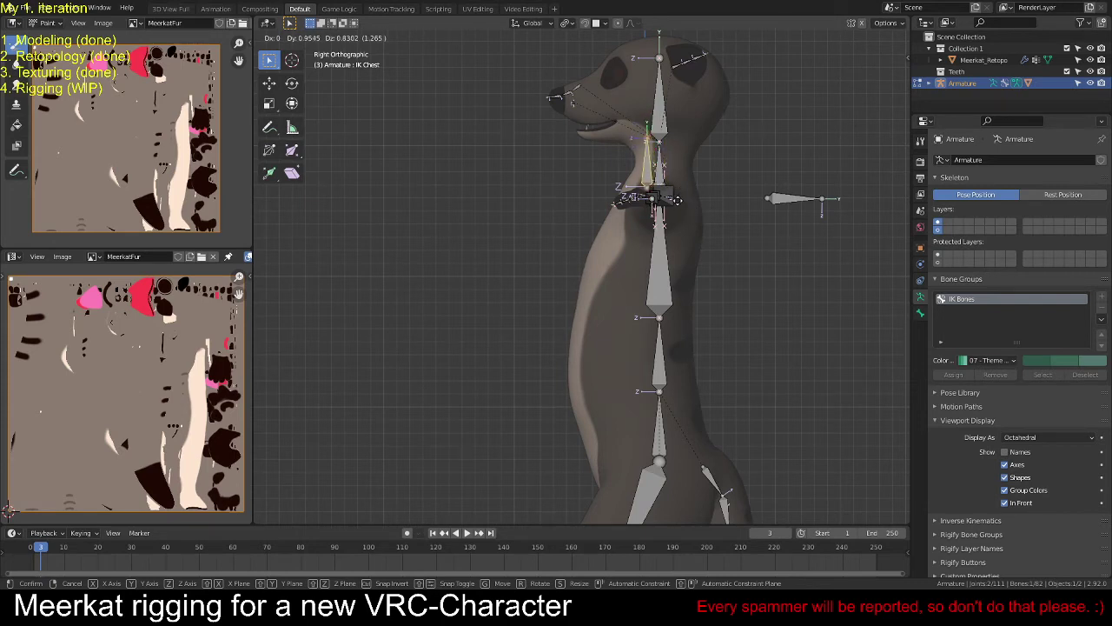
left_click(676, 202)
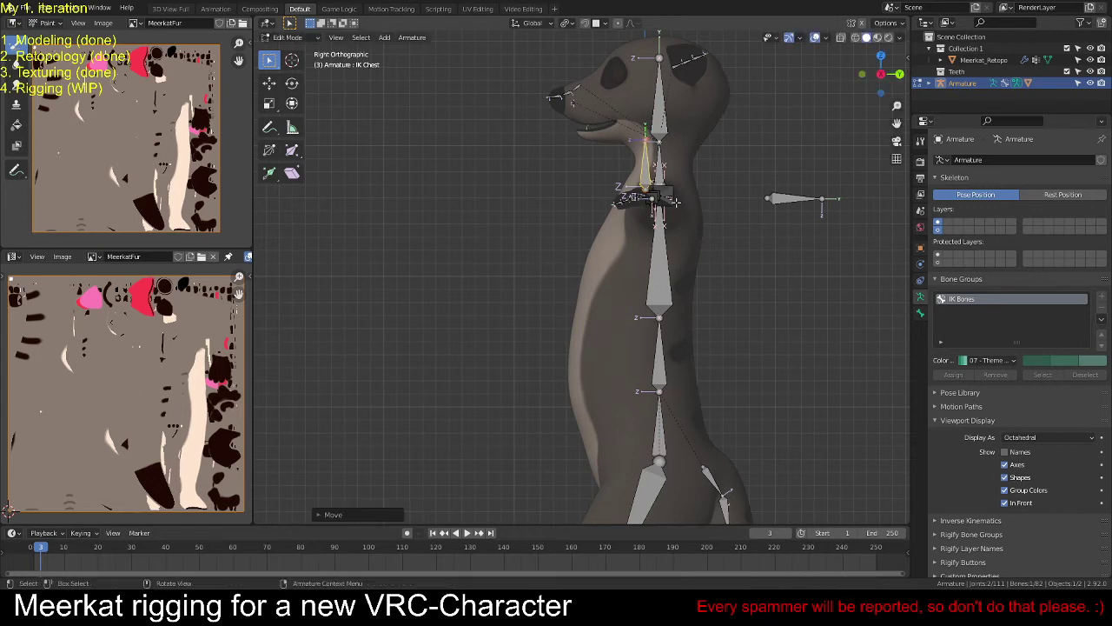
middle_click_drag(690, 325, 709, 238, "shift")
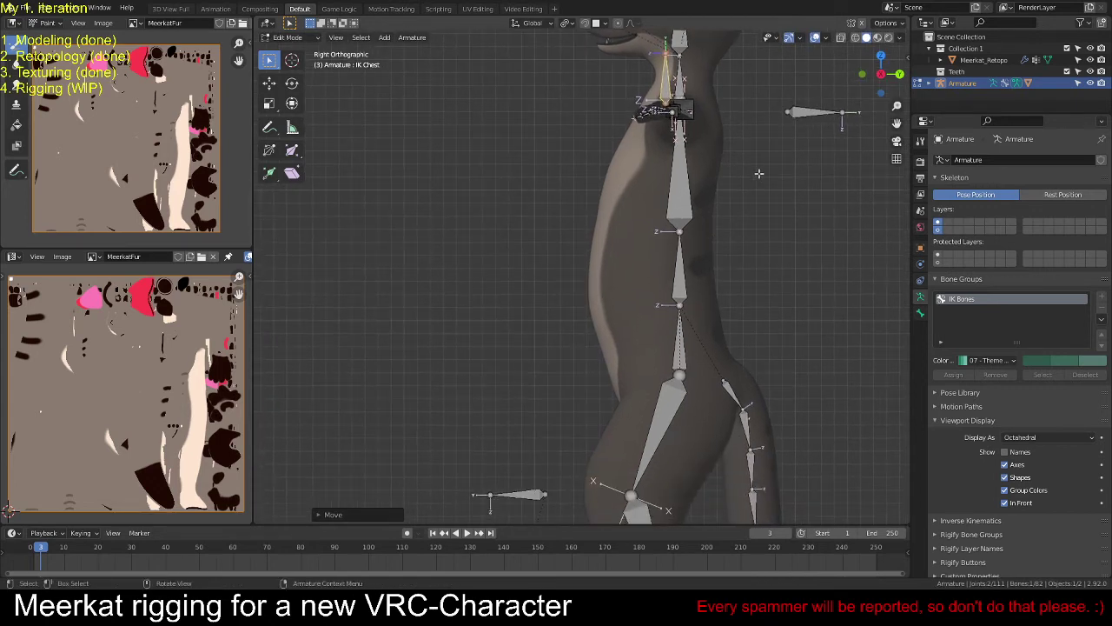
Step: Duplicate IK Chest down to the hips and rename the copy 'IK Hips'
key("shift+d")
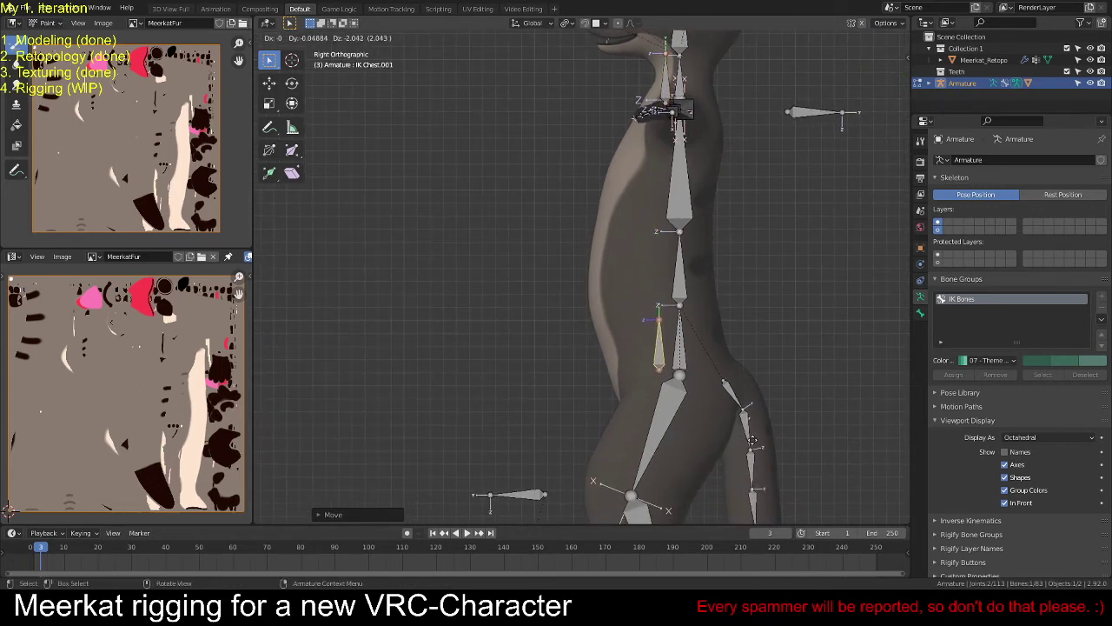
left_click(753, 440)
key("F2")
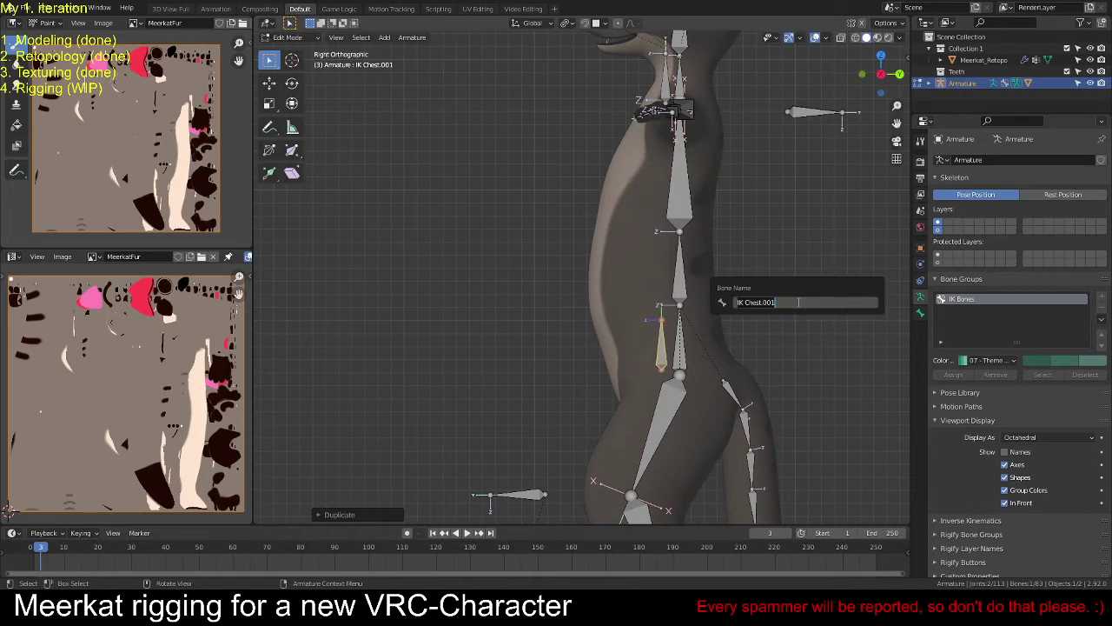
type("IK Hips")
key("Return")
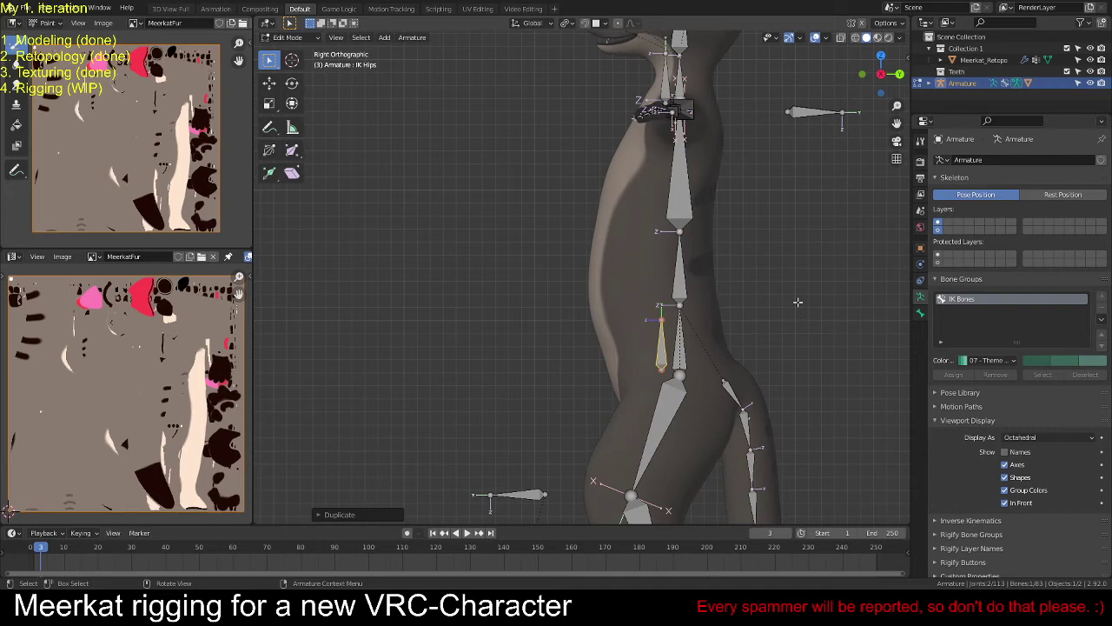
Step: Nudge the lower spine bone slightly along Y, then return to Pose Mode
middle_click_drag(722, 259, 711, 300, "shift")
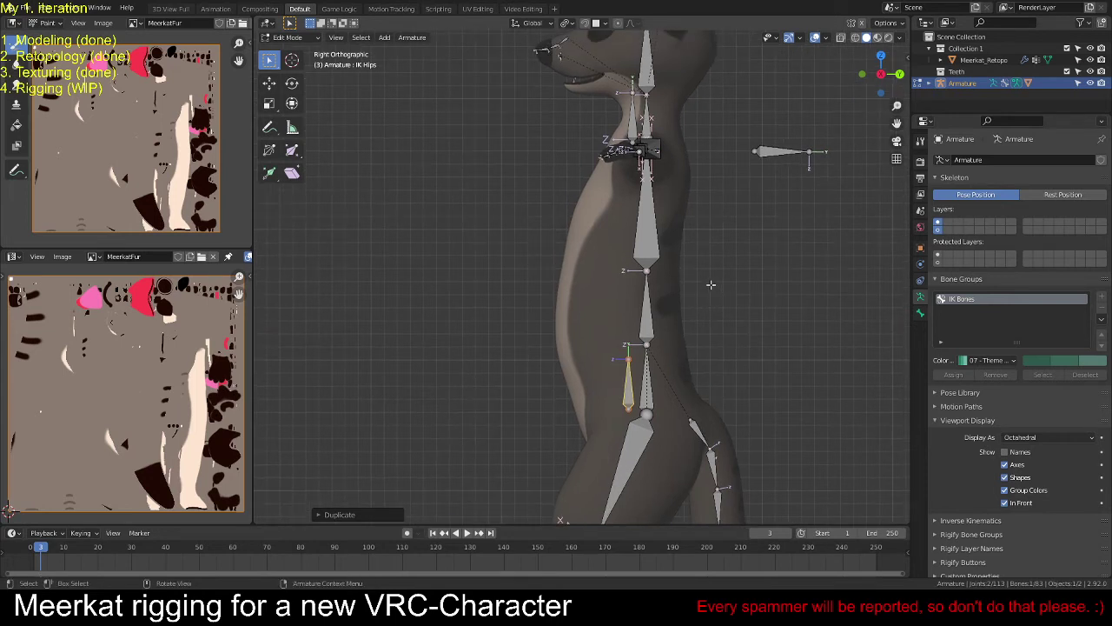
left_click(650, 272)
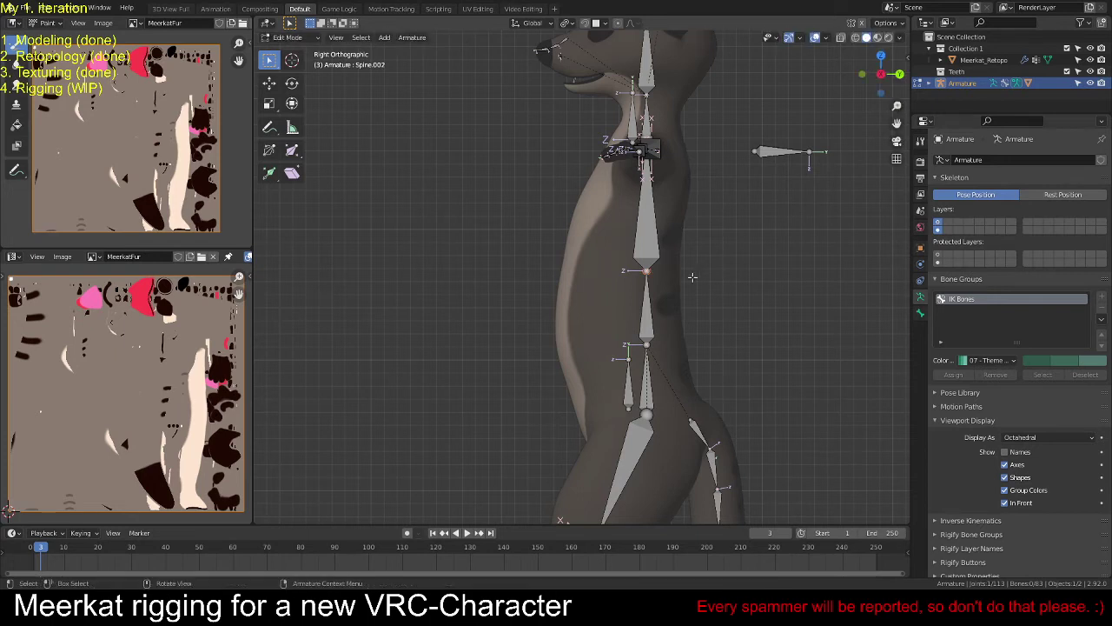
left_click(651, 298)
key("g")
key("y")
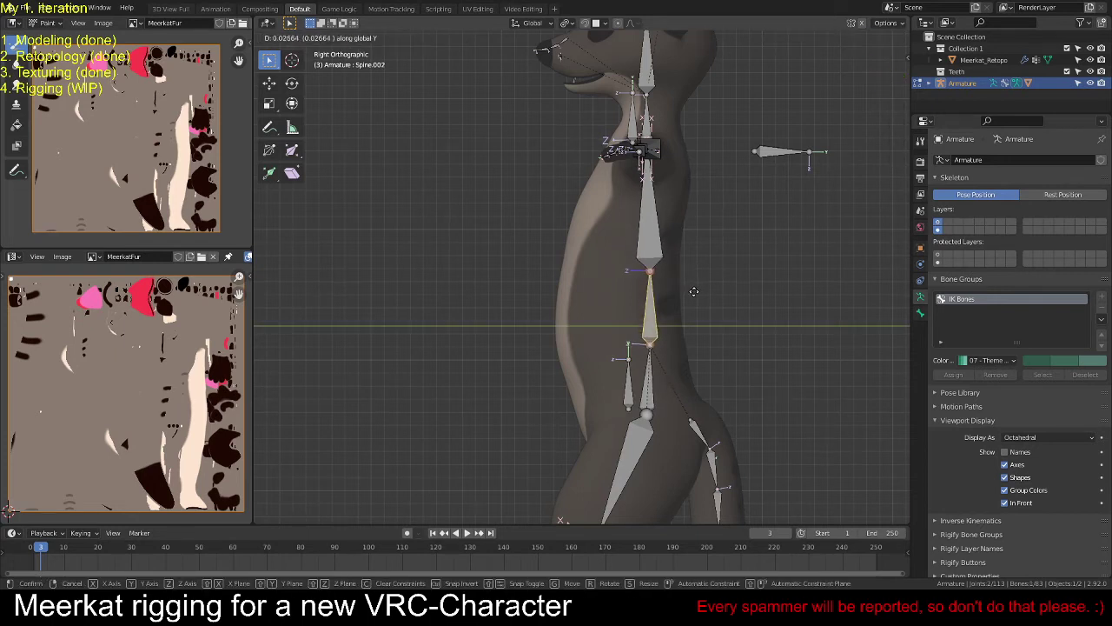
right_click(694, 292)
key("ctrl+z")
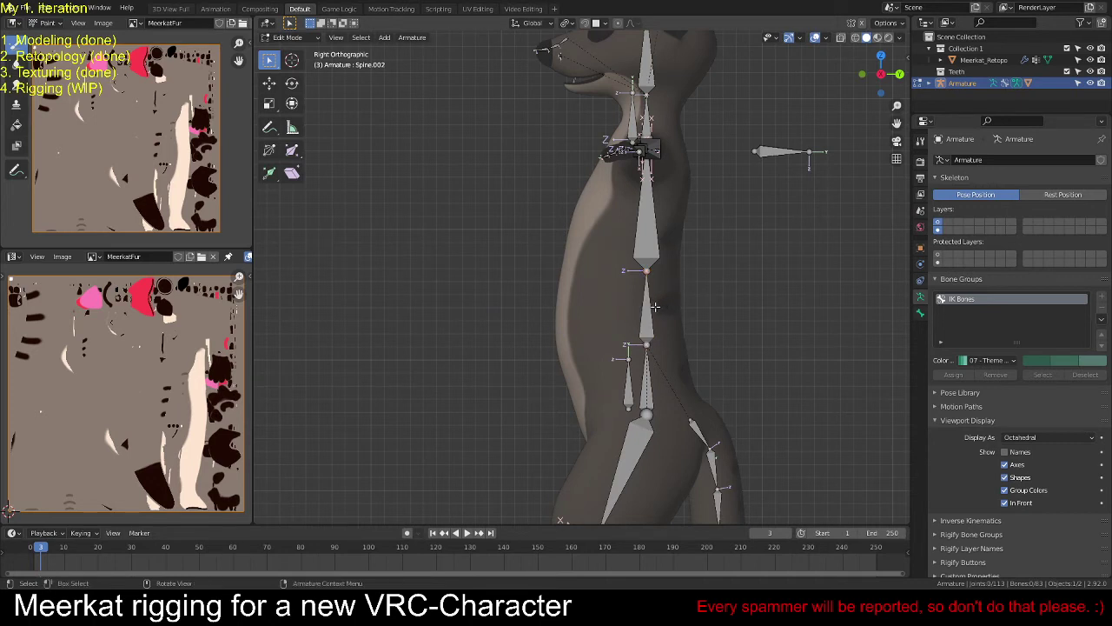
left_click(648, 305)
key("g")
key("y")
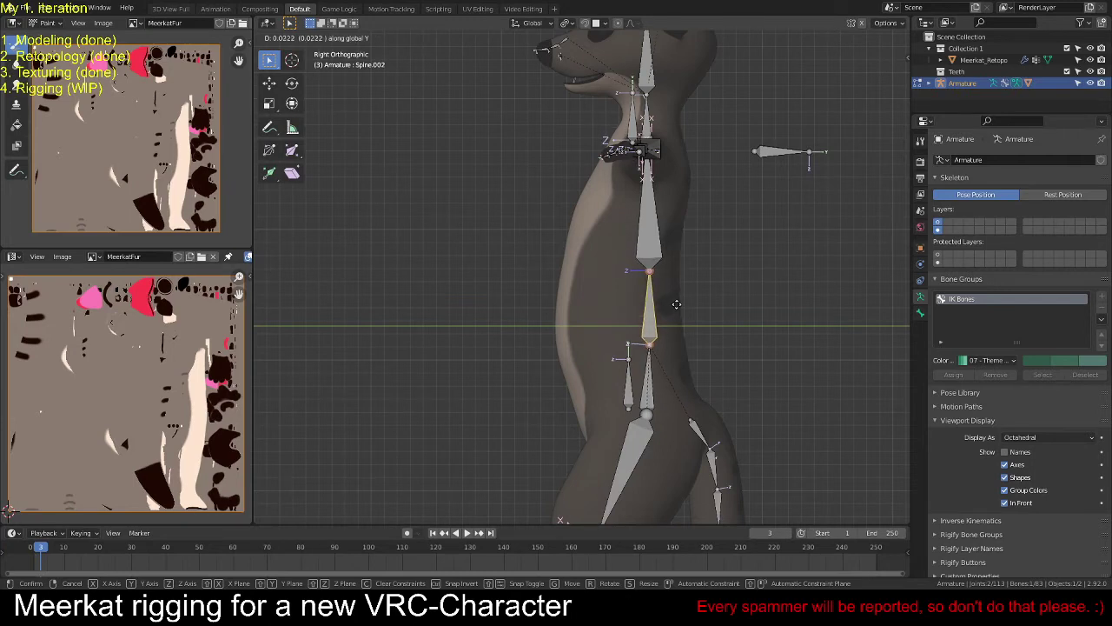
left_click(676, 304)
left_click(682, 300)
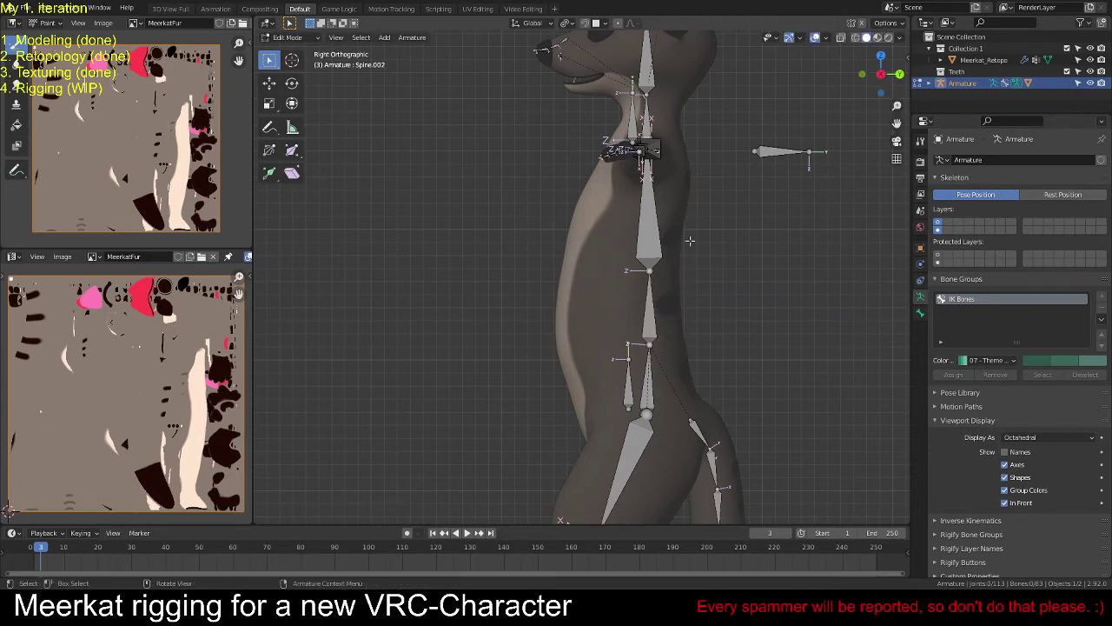
key("ctrl+Tab")
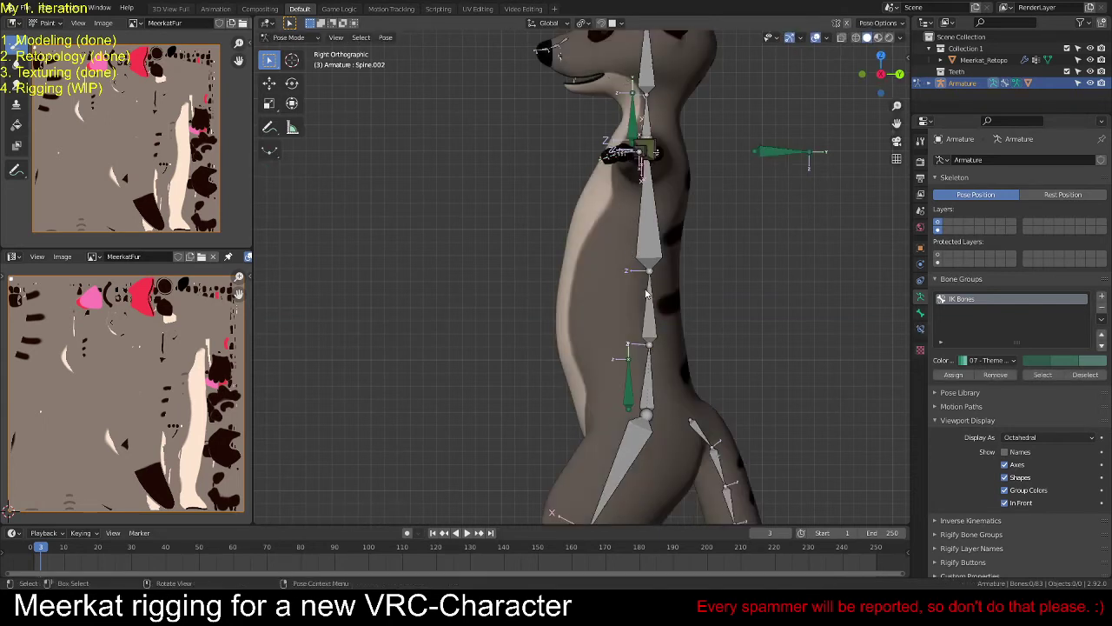
Step: Give the Spine bone a Copy Transforms constraint targeting IK Hips and review it
left_click(627, 390)
left_click(647, 378, "shift")
key("ctrl+shift+c")
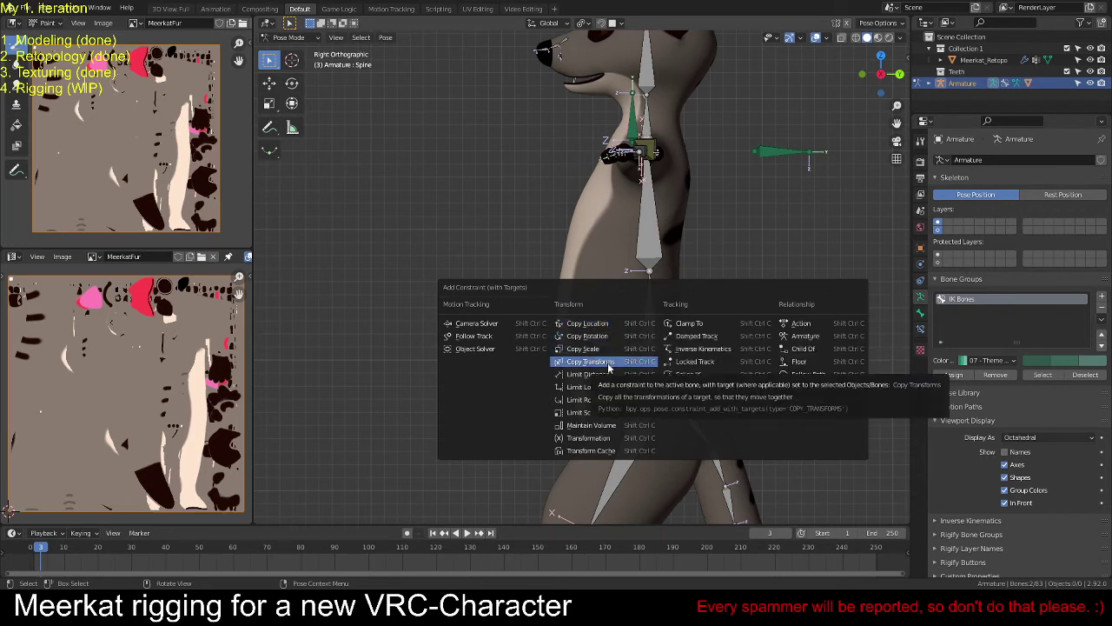
left_click(608, 369)
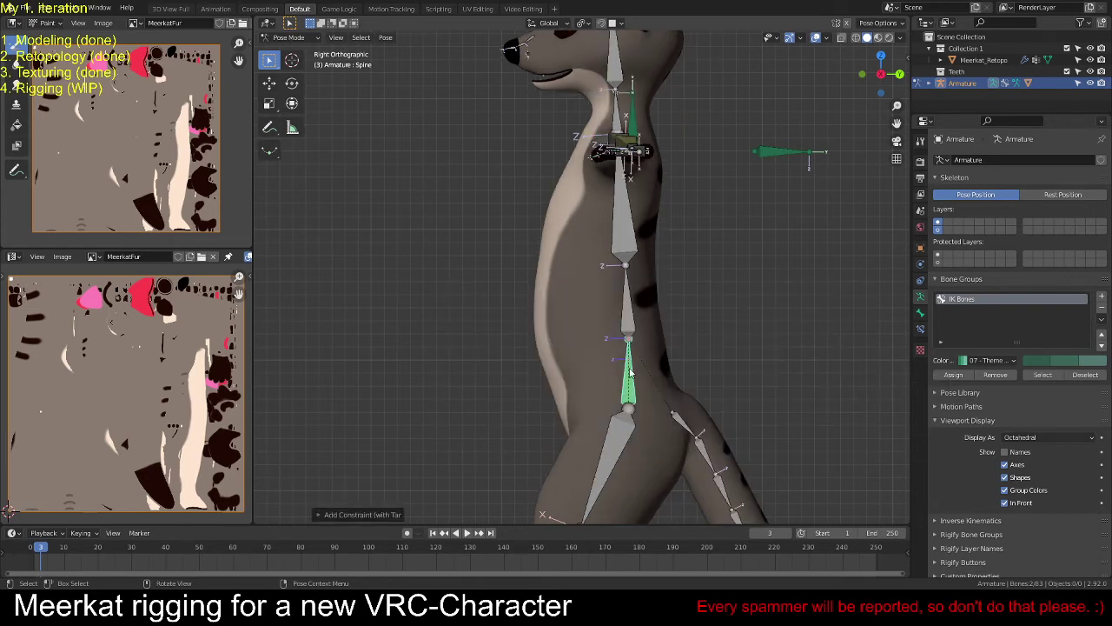
left_click(920, 329)
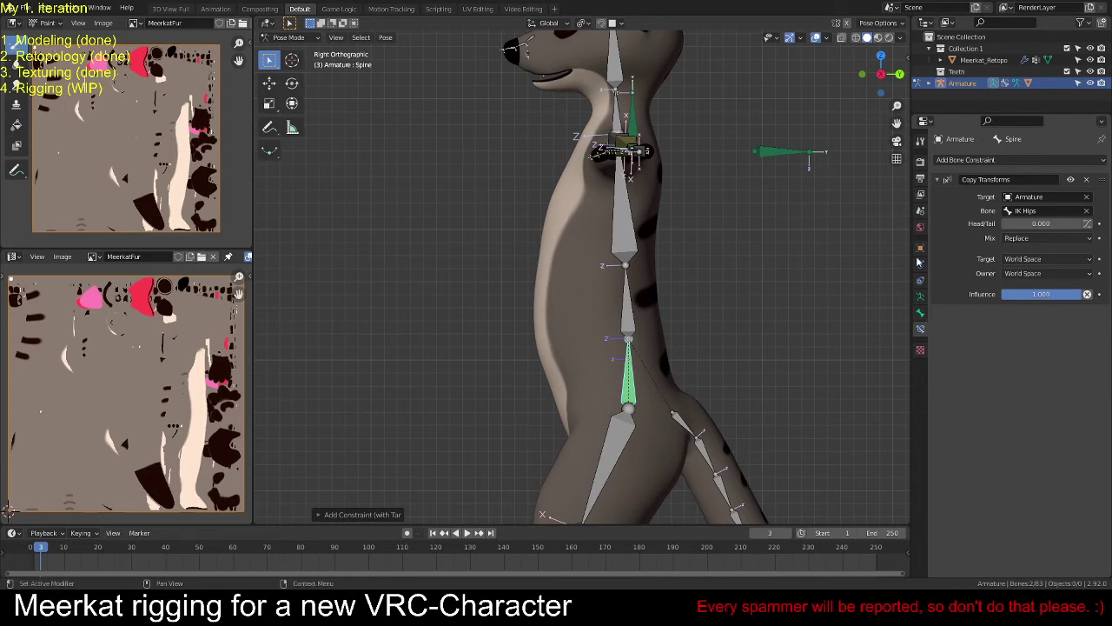
left_click(624, 232)
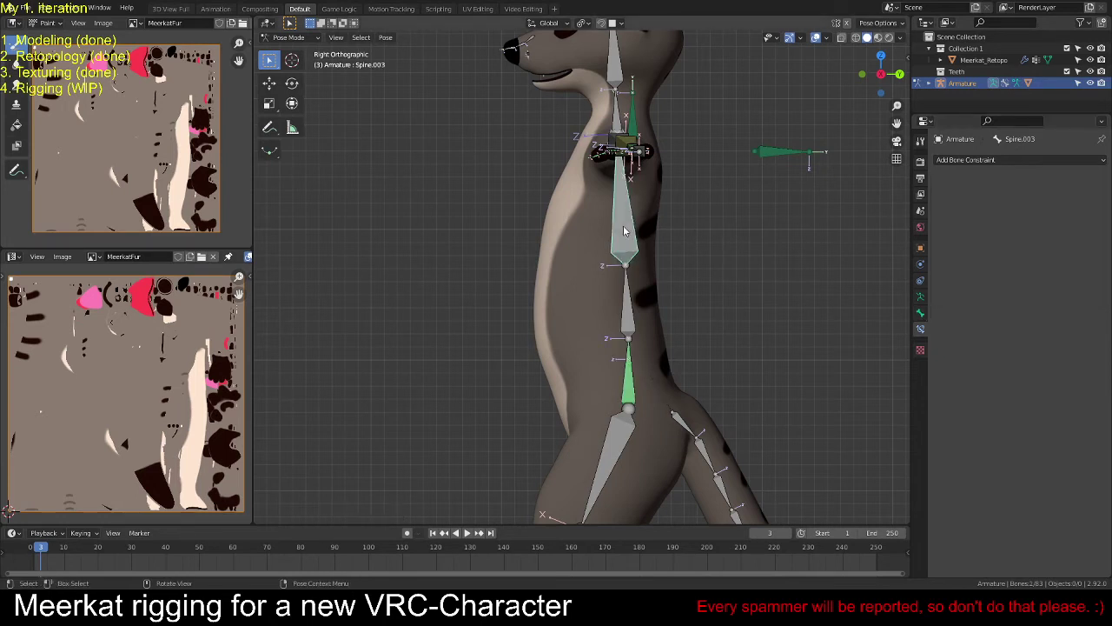
Step: Add an IK constraint to Spine.003 targeting IK Chest with chain length 3
left_click(635, 121)
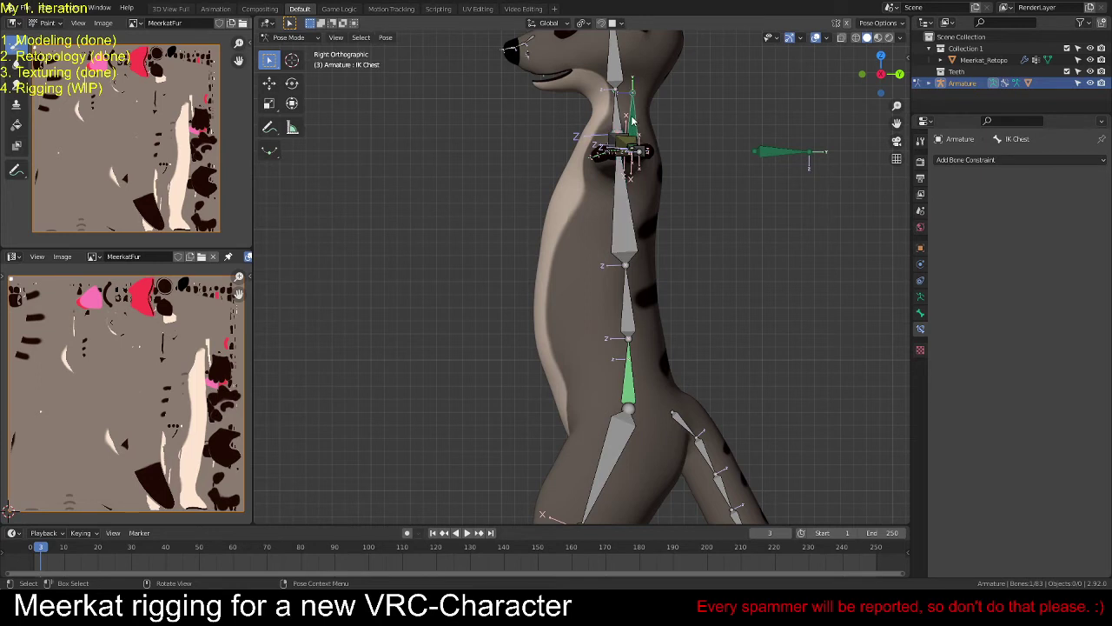
left_click(624, 217)
key("shift+ctrl+c")
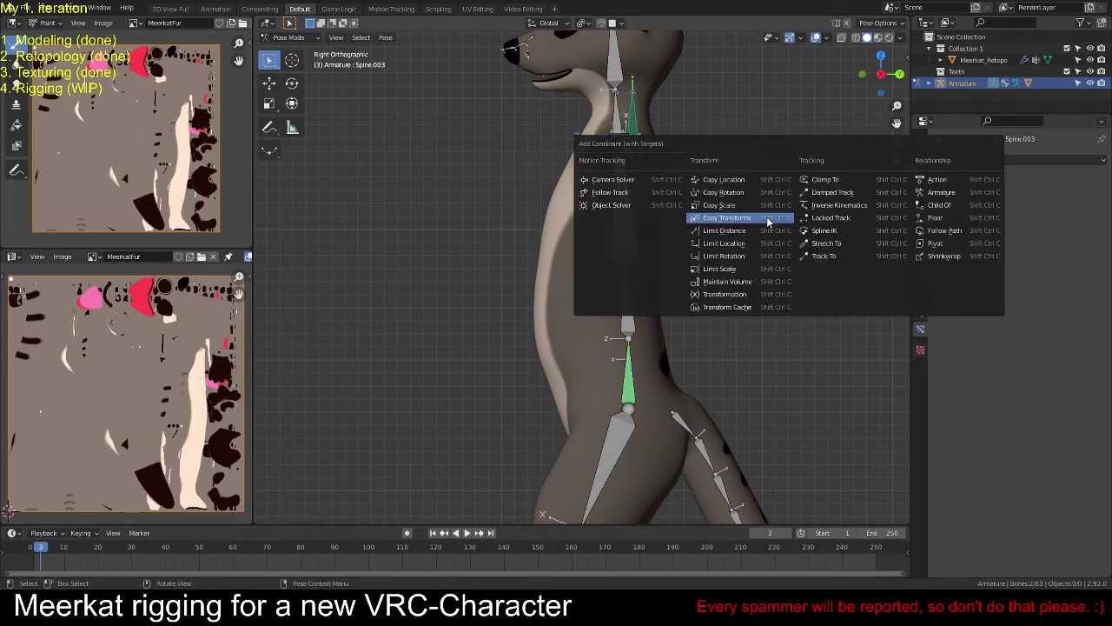
left_click(830, 206)
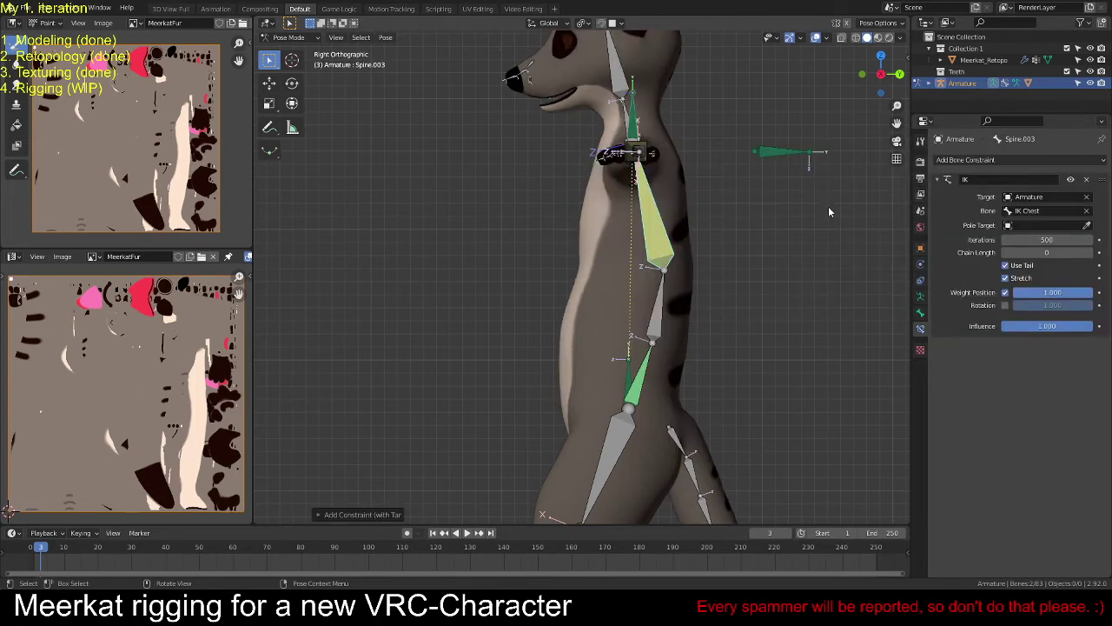
left_click(1091, 253)
left_click(1092, 253)
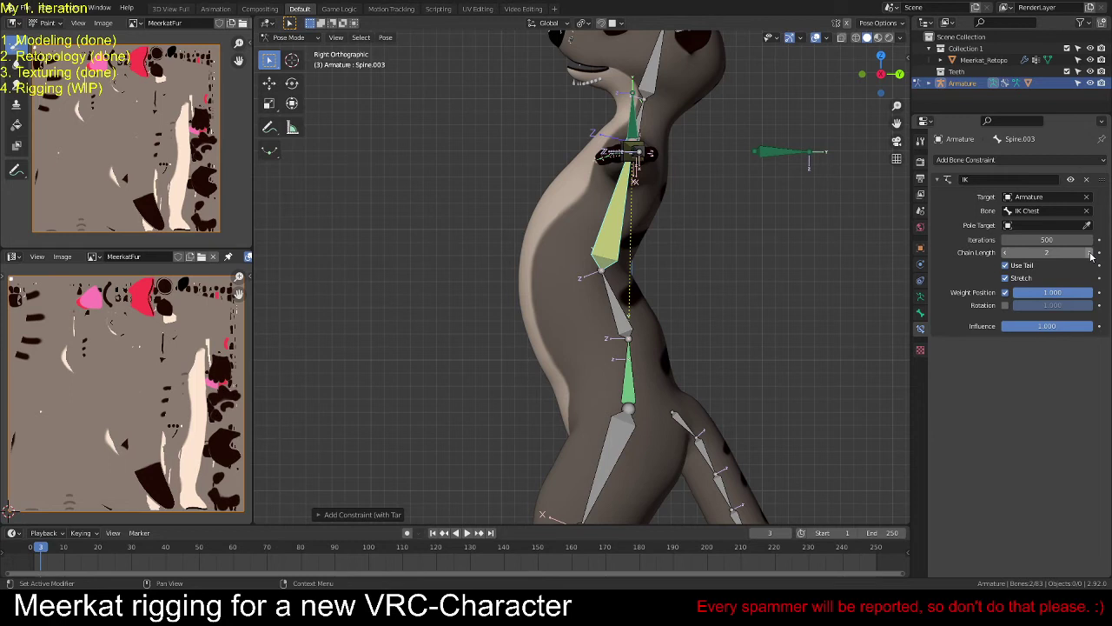
left_click(1092, 253)
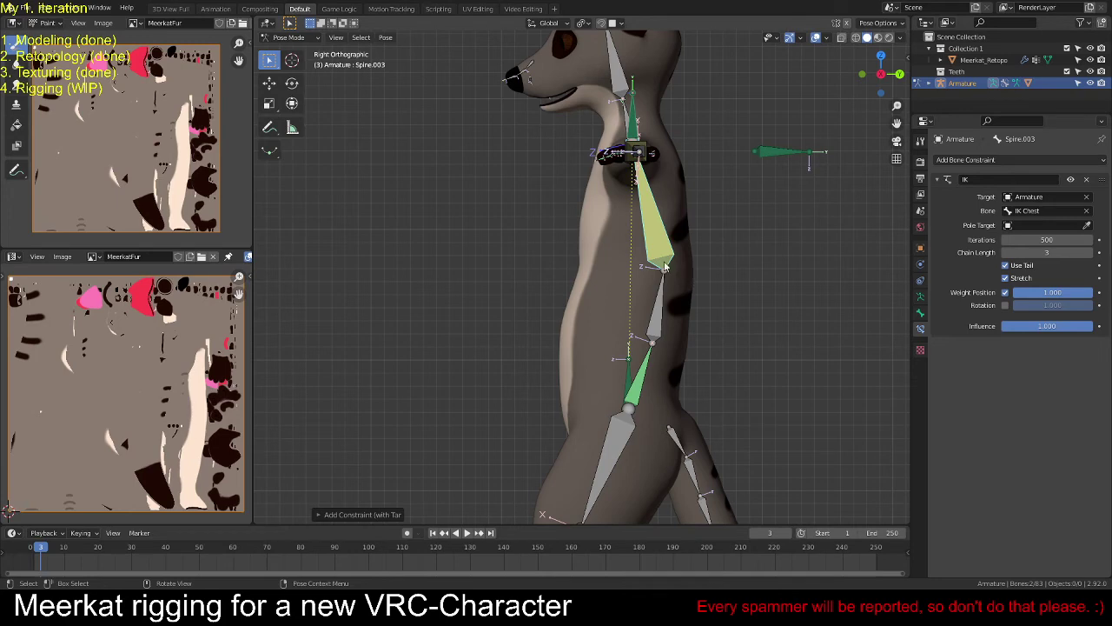
Step: Pan to check the legs and tail, then reselect Spine.003 to review its constraint
scroll(666, 261, "down", 3)
scroll(658, 284, "up", 2)
middle_click_drag(658, 280, 639, 347, "shift")
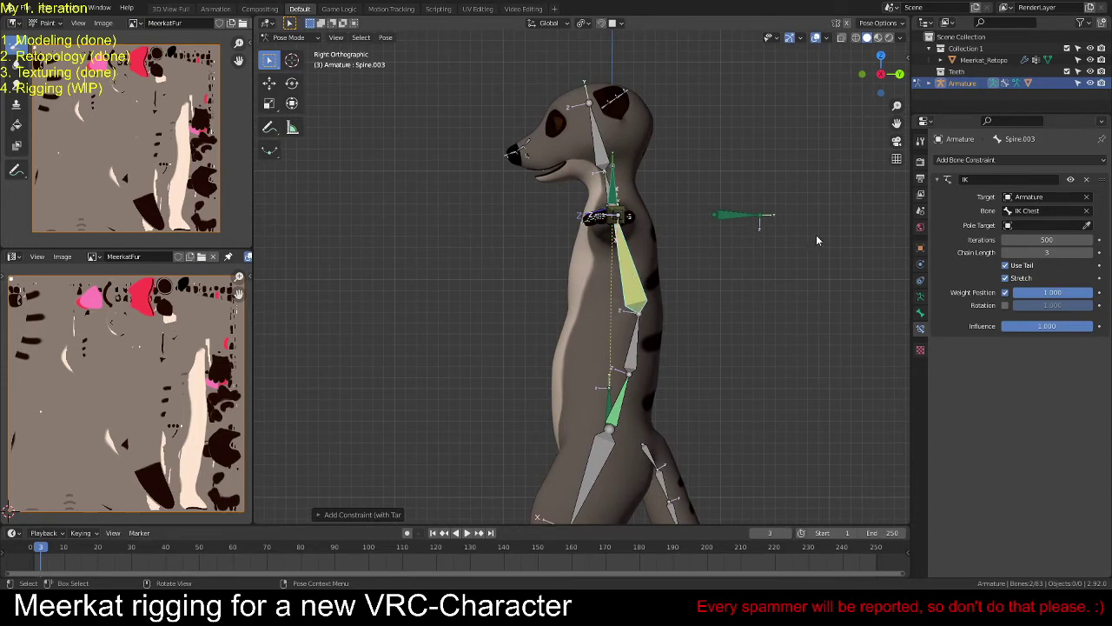
left_click(606, 186)
left_click(633, 280)
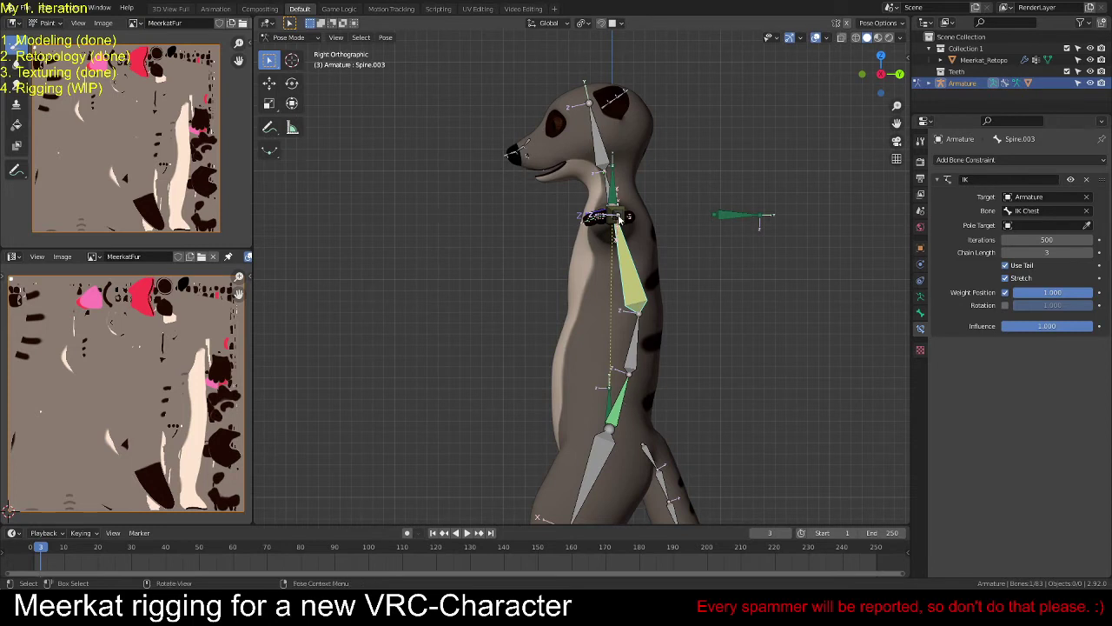
Step: Select IK Chest and IK Hips for layer assignment, then select the Spine bone
left_click(614, 401)
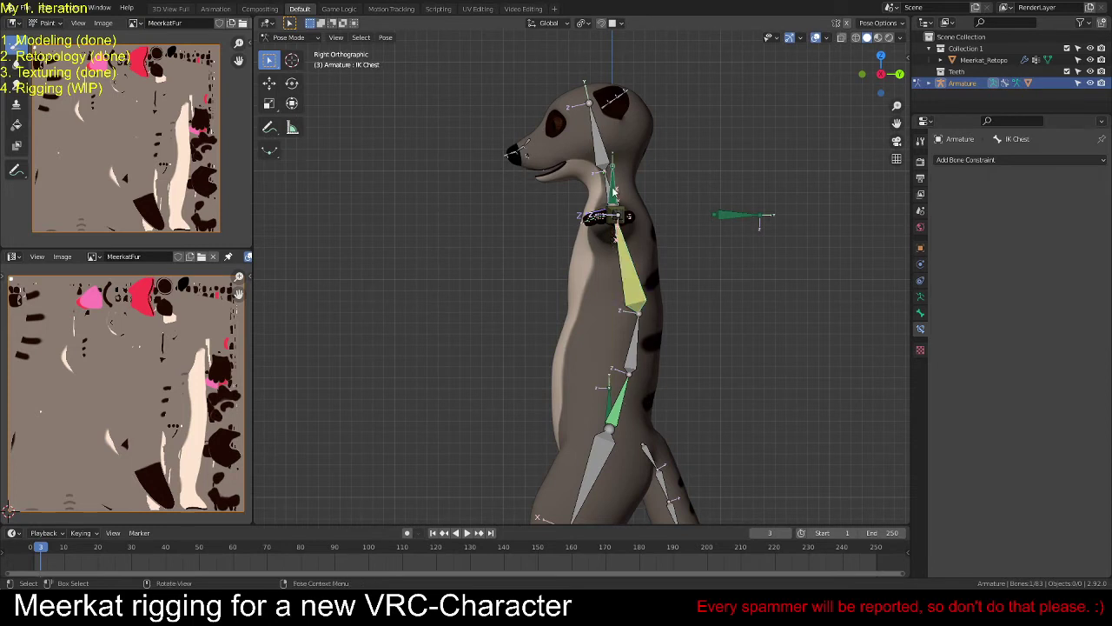
left_click(614, 400)
key("m")
middle_click_drag(735, 277, 645, 277)
key("KP_3")
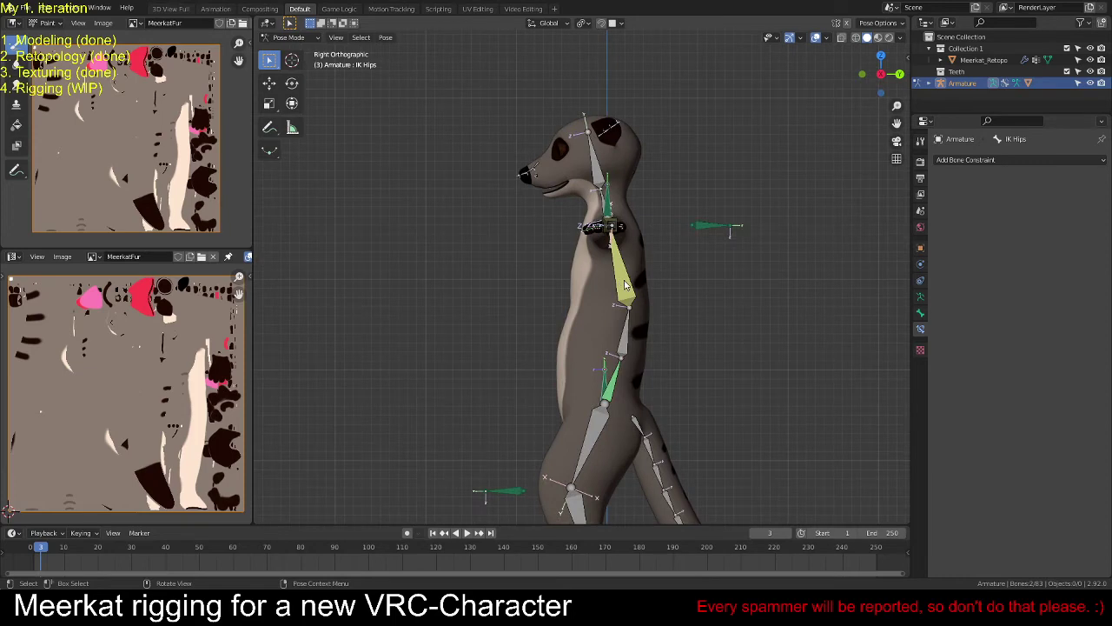
left_click(623, 282)
Step: Move the selected spine bones to another bone layer and display that layer
left_click(625, 349)
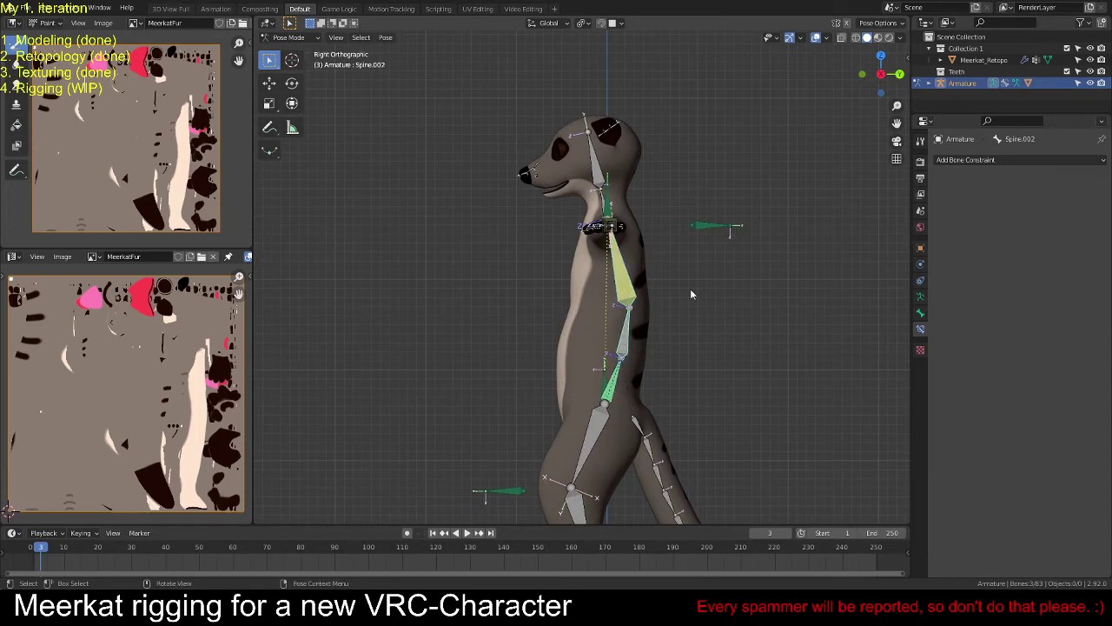
key("m")
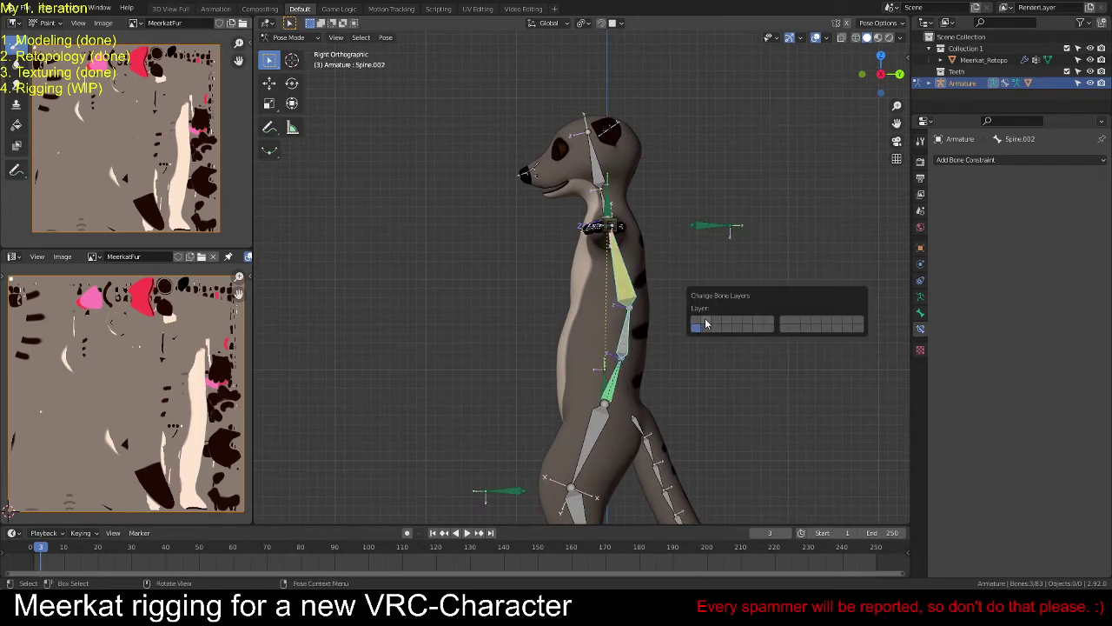
left_click(706, 324)
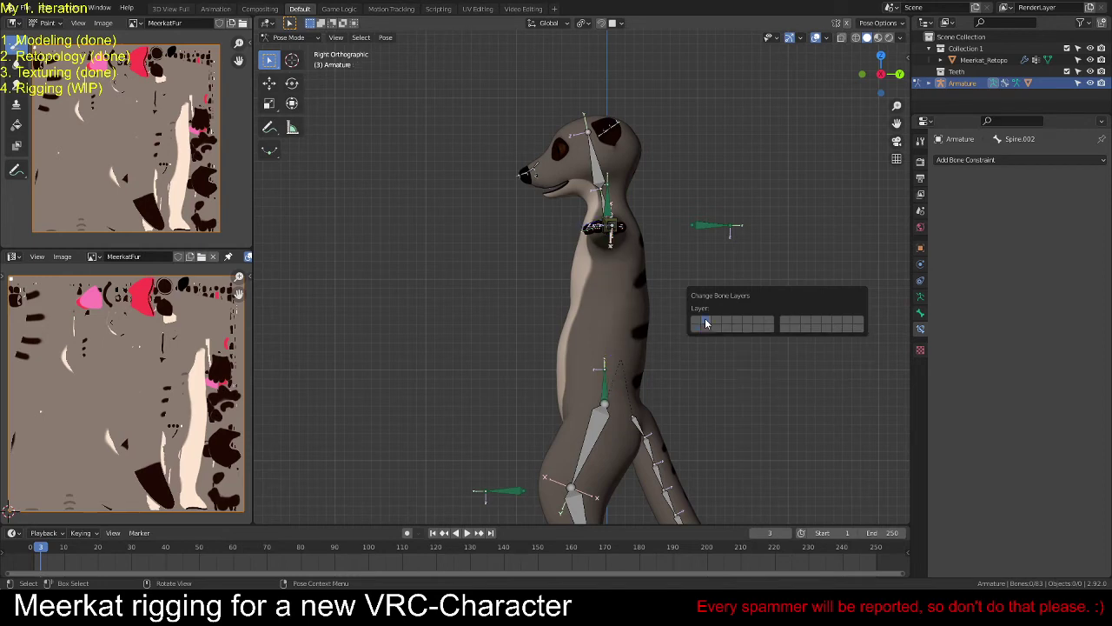
left_click(920, 297)
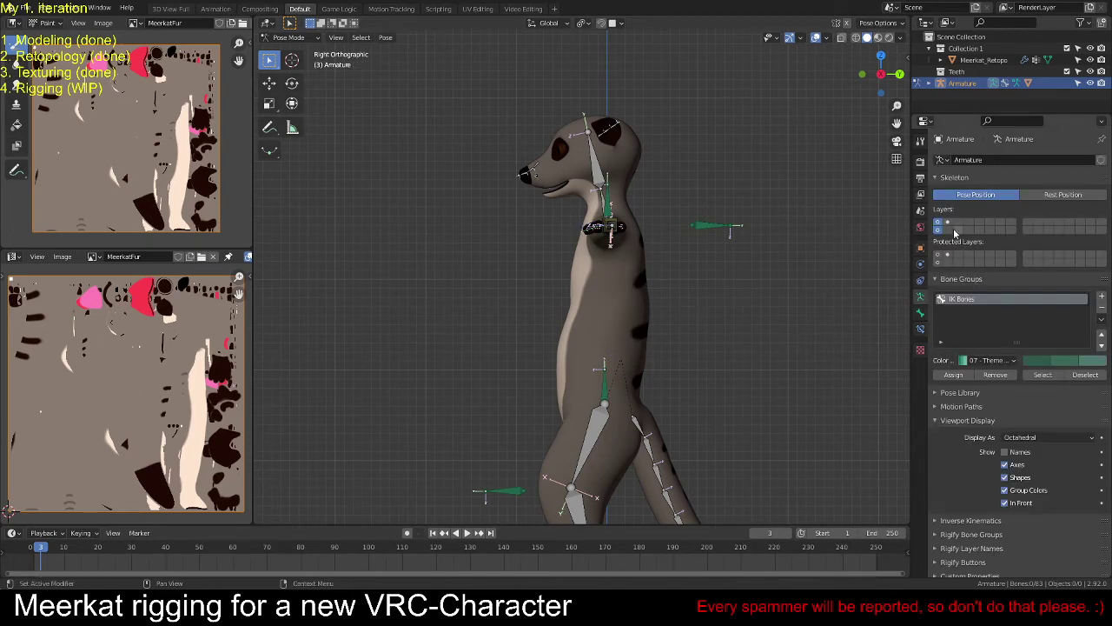
left_click(940, 224)
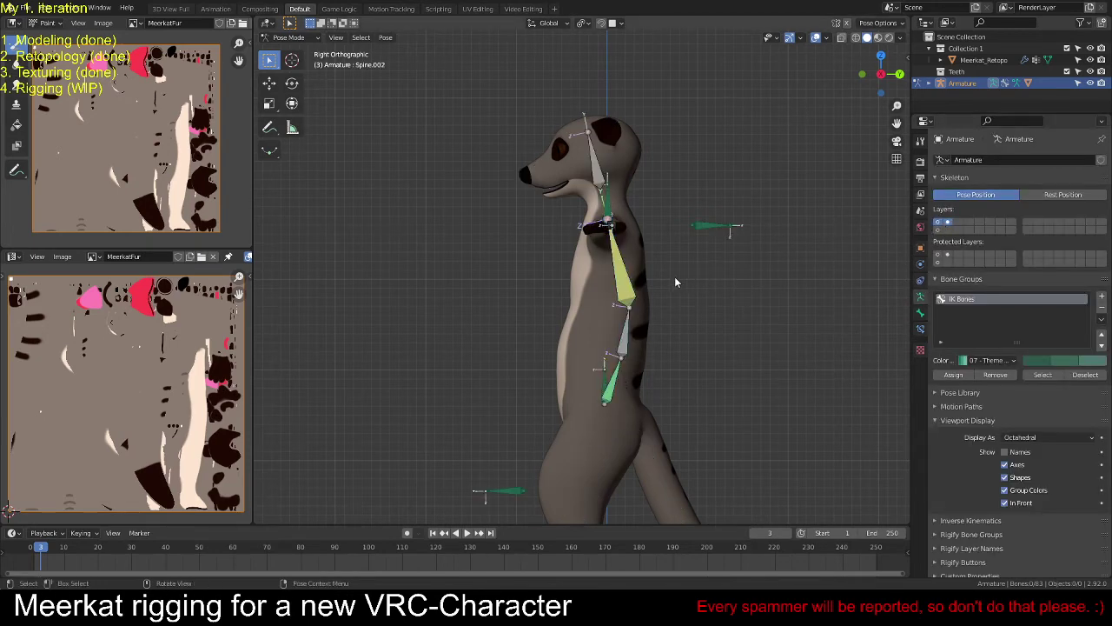
middle_click_drag(674, 276, 643, 280)
Step: Move the lower Spine bone to the same layer and check front and side views
left_click(602, 352)
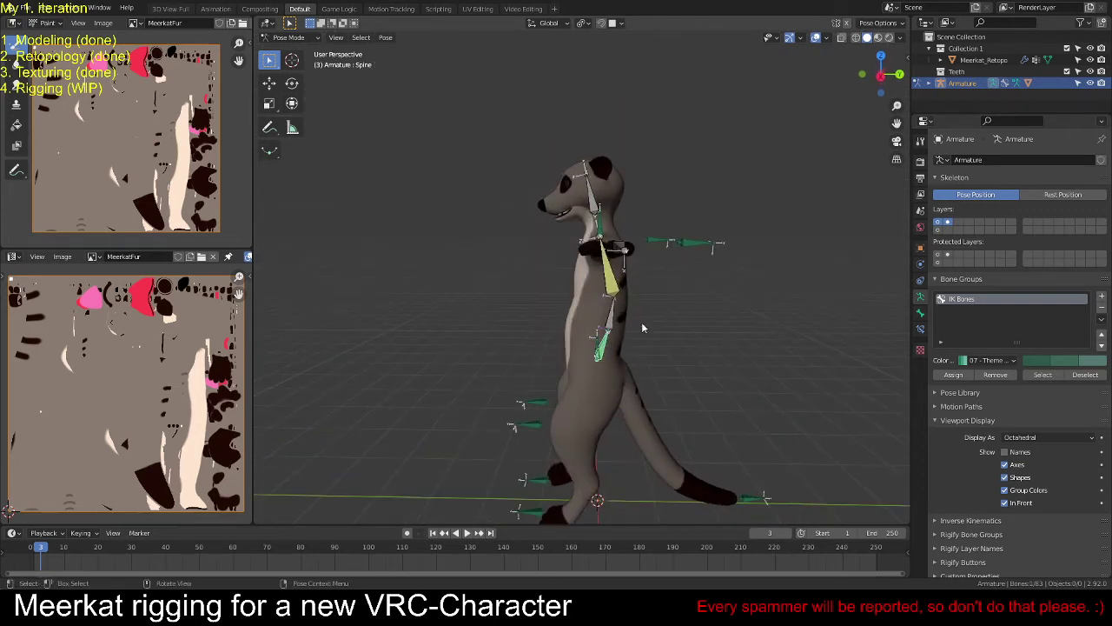
key("m")
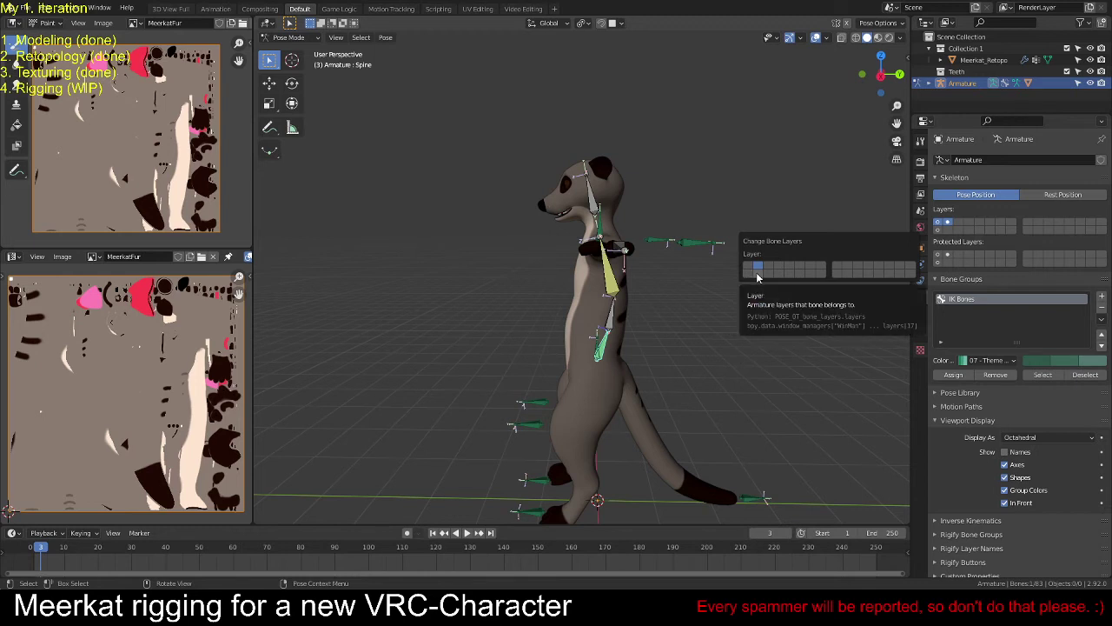
left_click(757, 274)
key("KP_1")
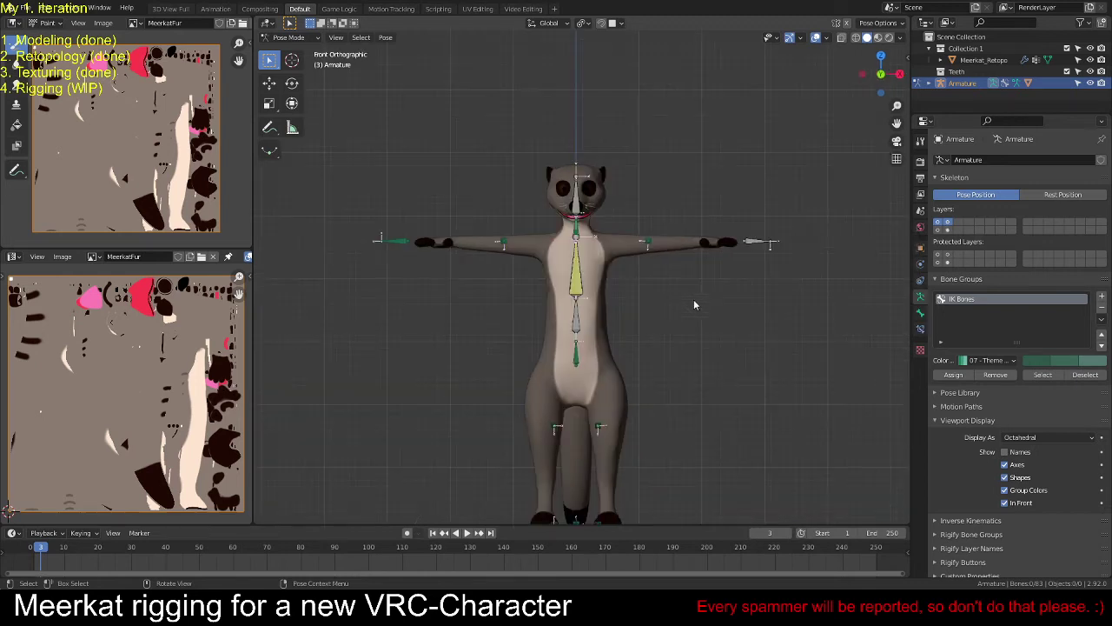
key("KP_3")
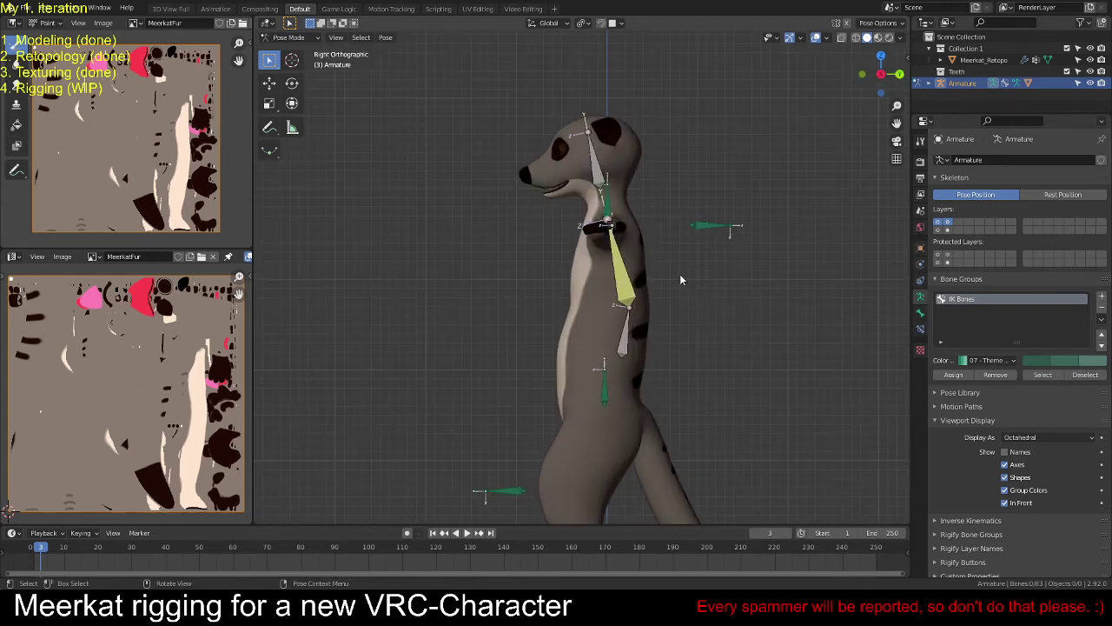
Step: Move the IK Chest bone as a test, then undo the move
left_click(611, 205)
key("g")
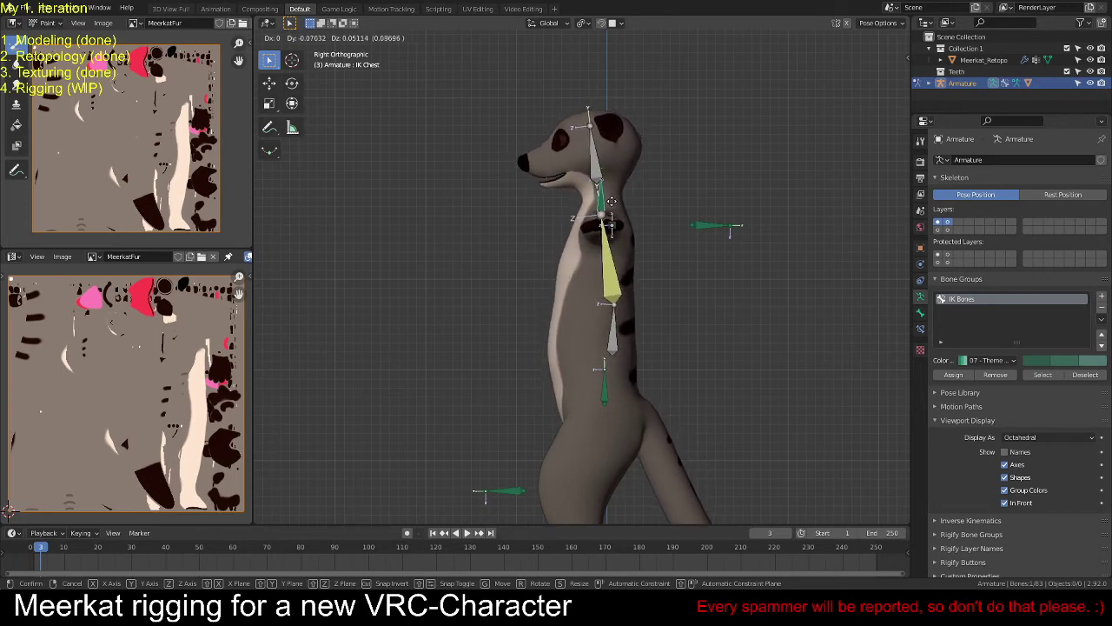
left_click(612, 202)
scroll(583, 211, "down", 5, "shift")
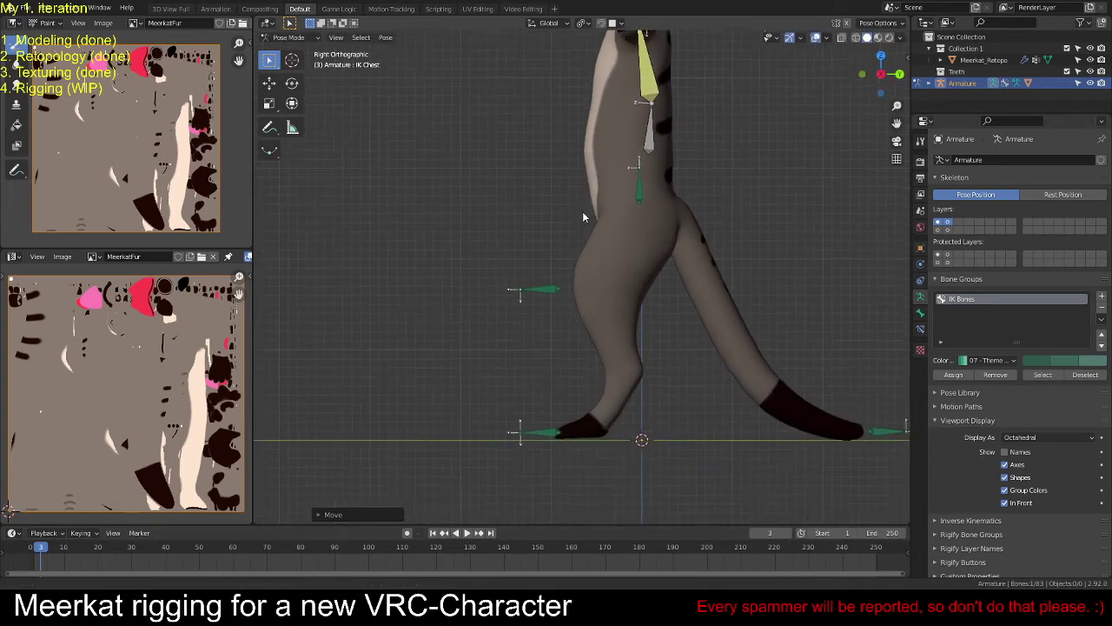
scroll(576, 245, "up", 1, "shift")
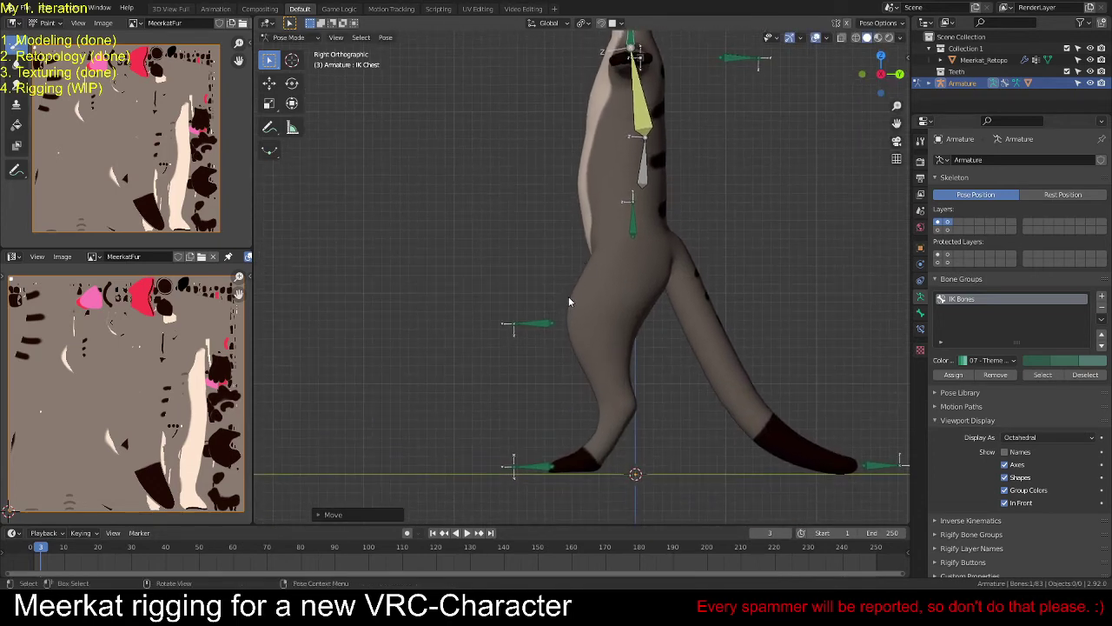
key("ctrl+z")
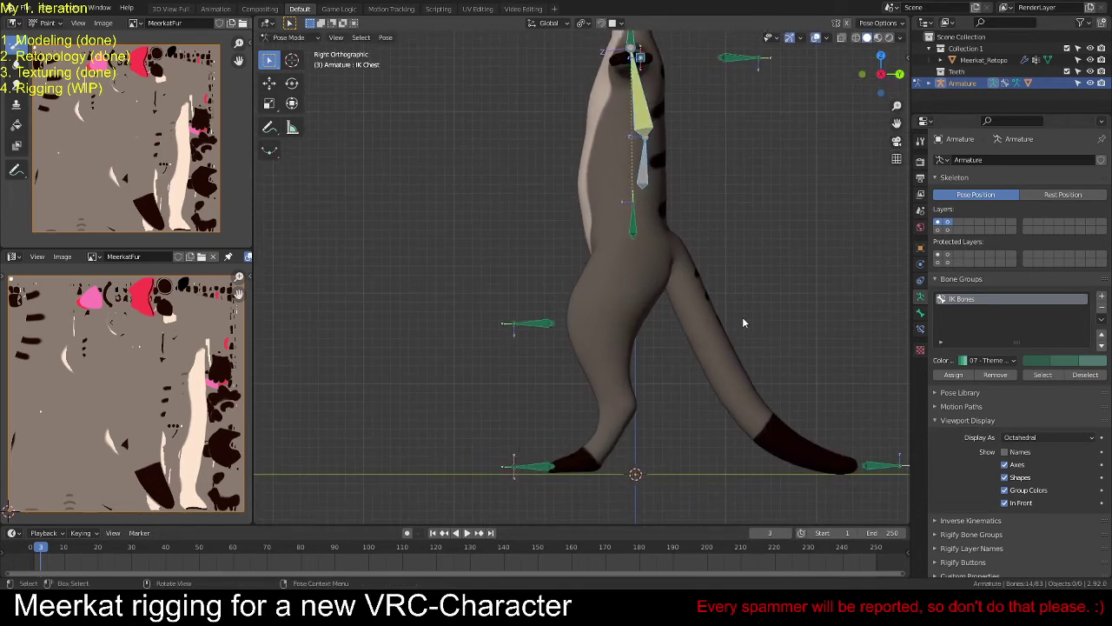
key("ctrl+z")
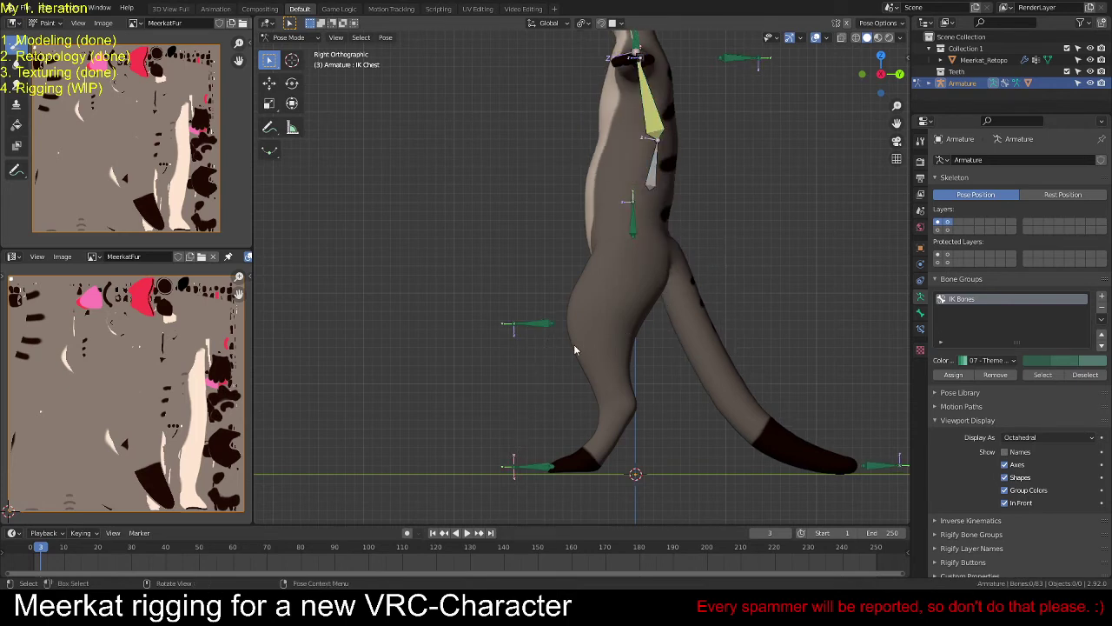
Step: Rotate the IK Toes.L bone, cancelling its X-axis move
middle_click_drag(524, 380, 609, 439)
left_click(598, 457)
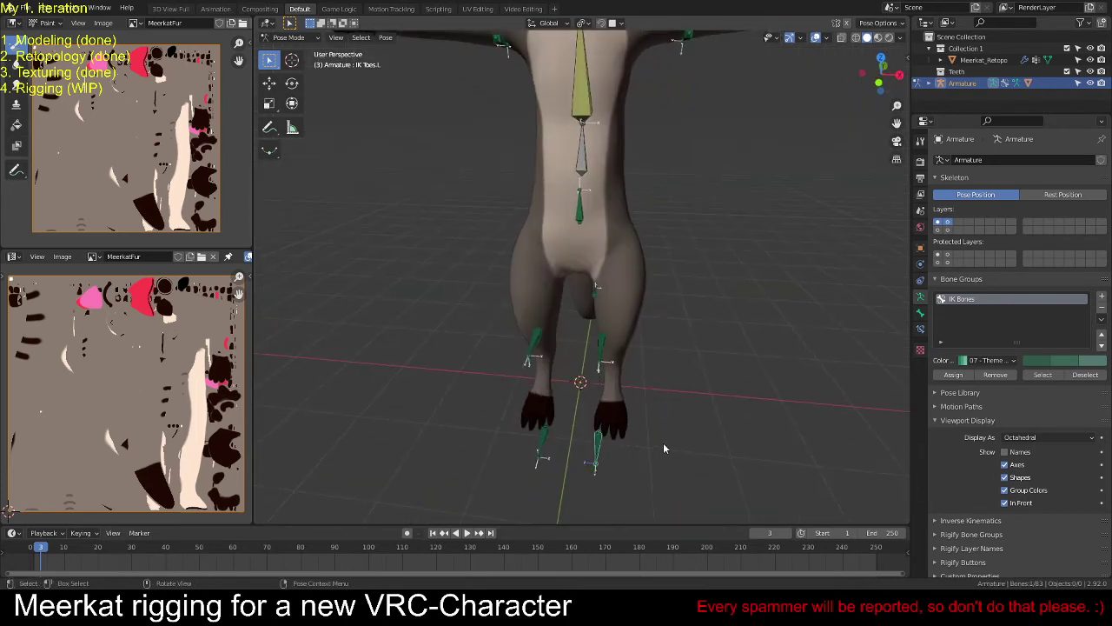
key("r")
left_click(728, 372)
key("g")
key("x")
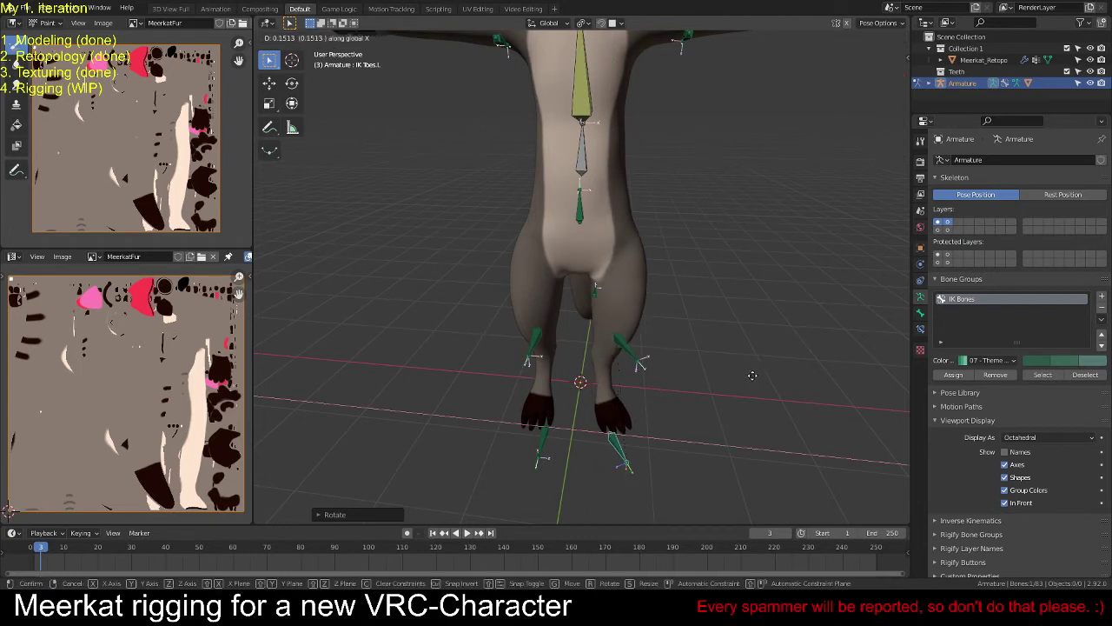
right_click(745, 374)
Step: Rotate IK Toes.R around Z and shift it along X
left_click(541, 439)
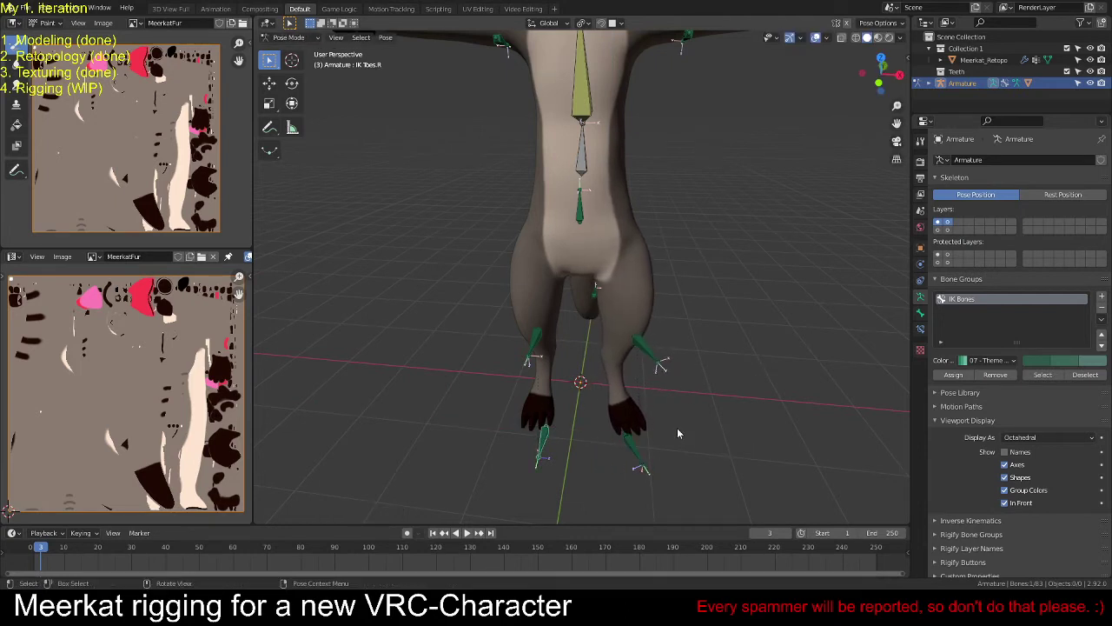
key("r")
key("z")
left_click(656, 448)
key("g")
key("x")
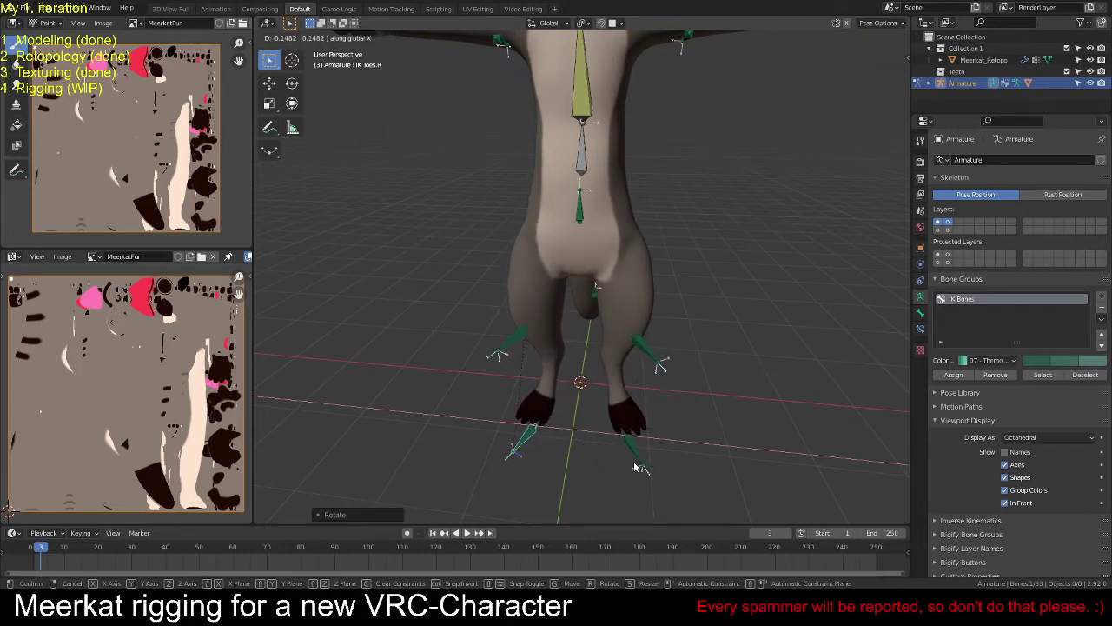
left_click(637, 448)
Step: Raise both IK toe bones together along Z, then view from the right side
left_click(635, 447, "shift")
key("g")
key("z")
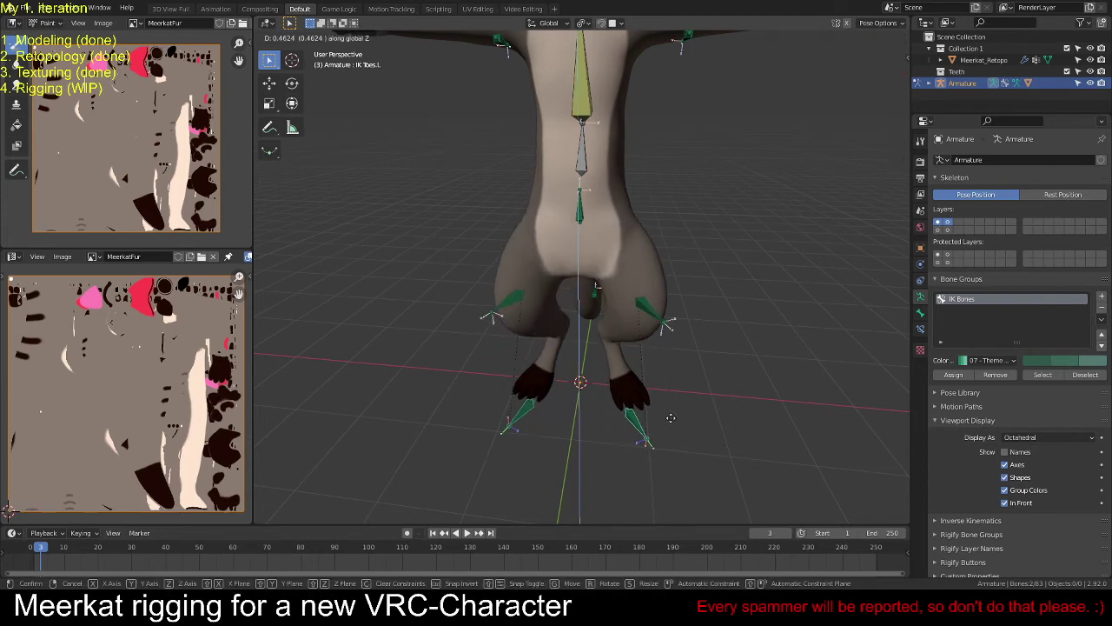
middle_click_drag(732, 387, 668, 347)
left_click(615, 348)
key("KP_3")
Step: Raise the IK Tail bone vertically along Z
scroll(675, 354, "up", 2)
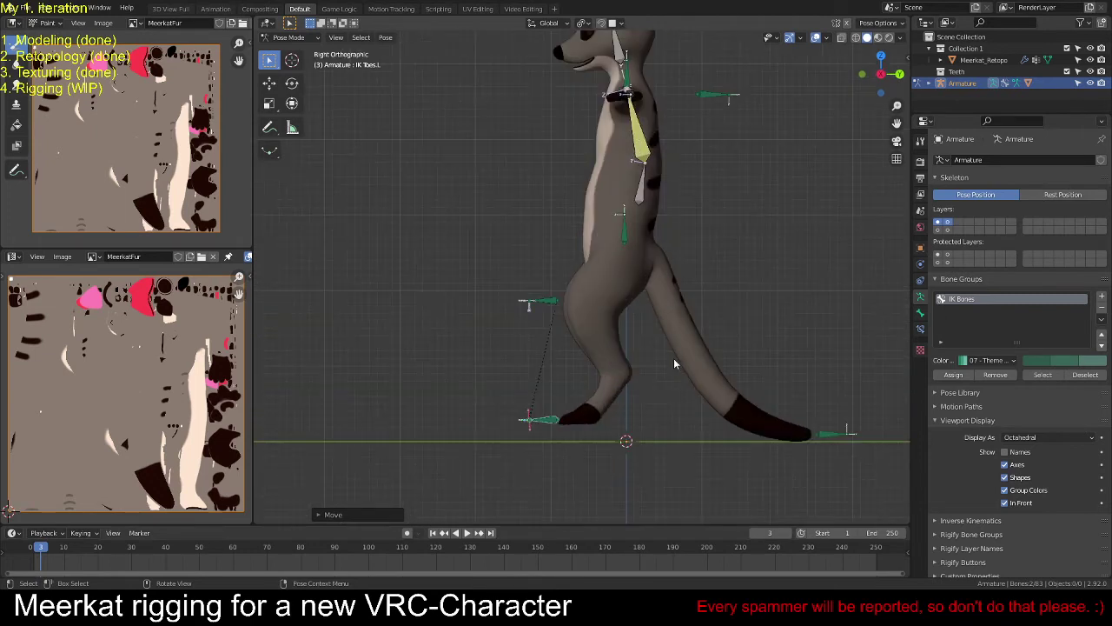
left_click(818, 430)
key("g")
key("z")
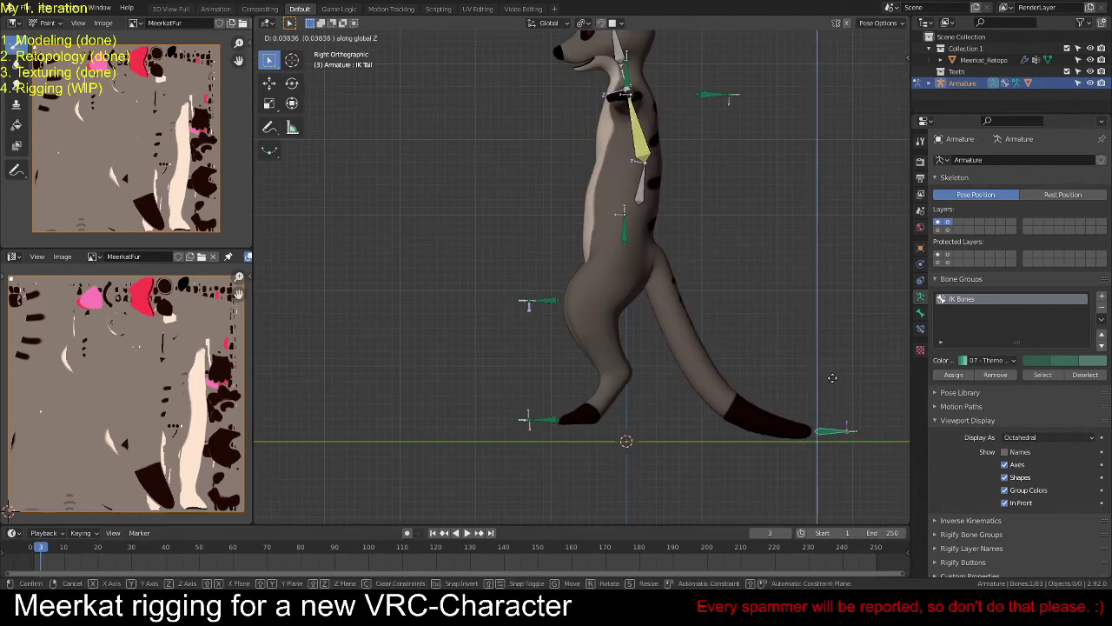
left_click(836, 362)
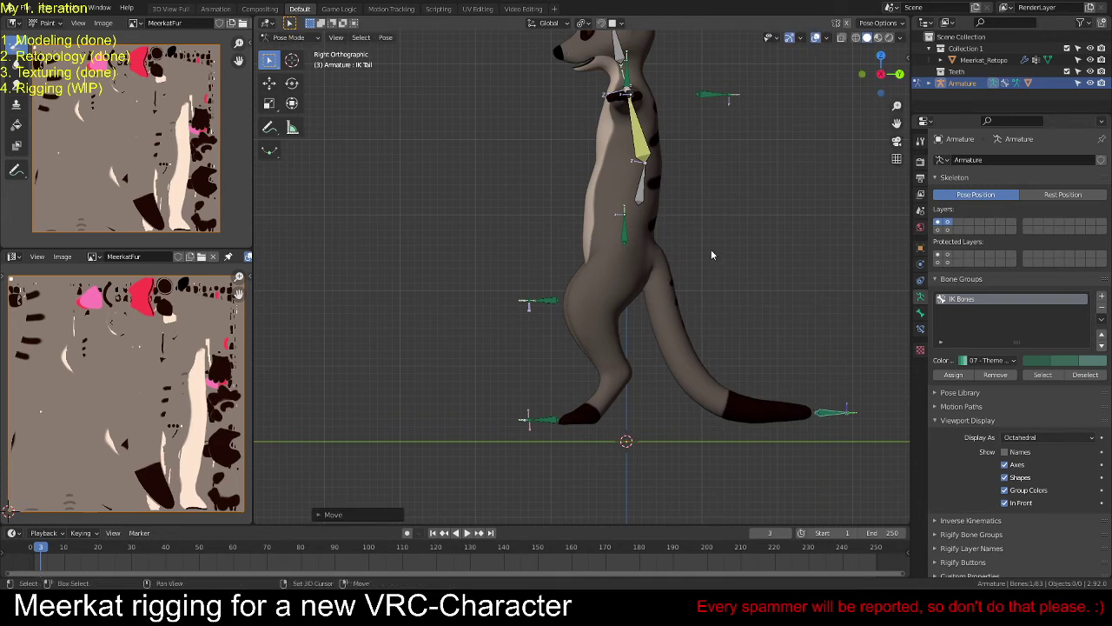
Step: Move the IK Chest bone to straighten the spine
middle_click_drag(711, 249, 682, 301, "shift")
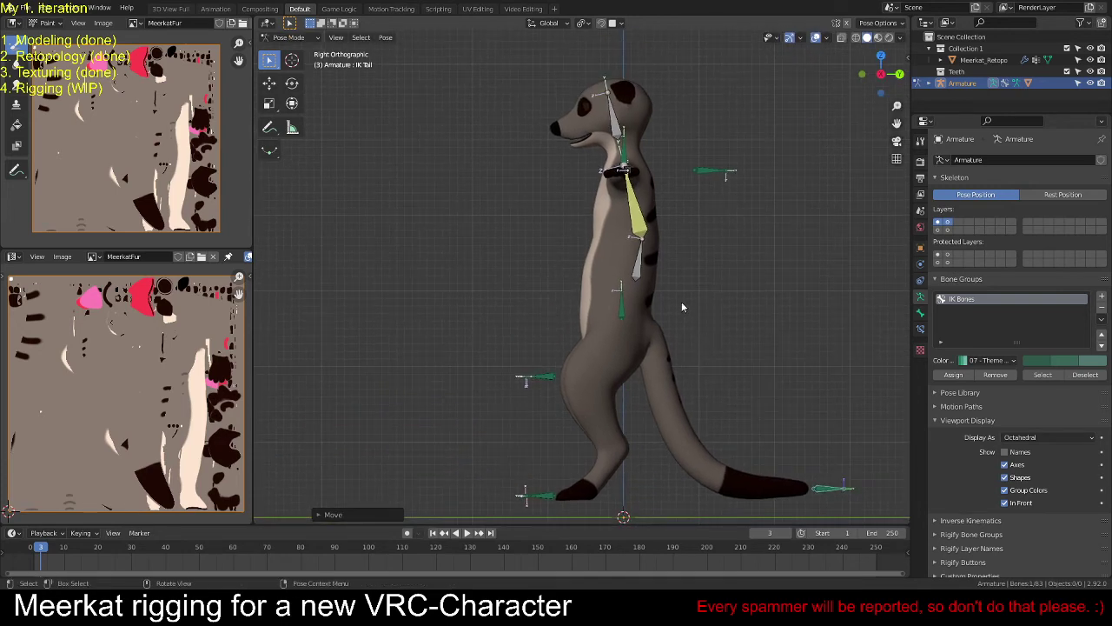
left_click(627, 173)
key("g")
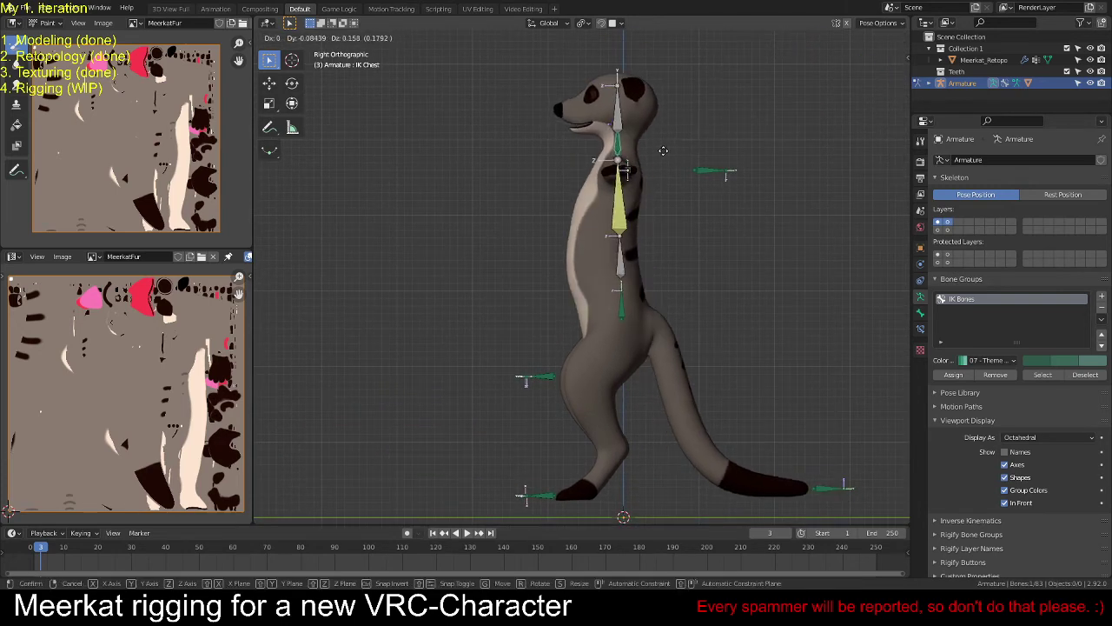
left_click(660, 219)
Step: Test-rotate the Head bone, cancel it, and put the armature in Edit Mode
left_click(614, 113)
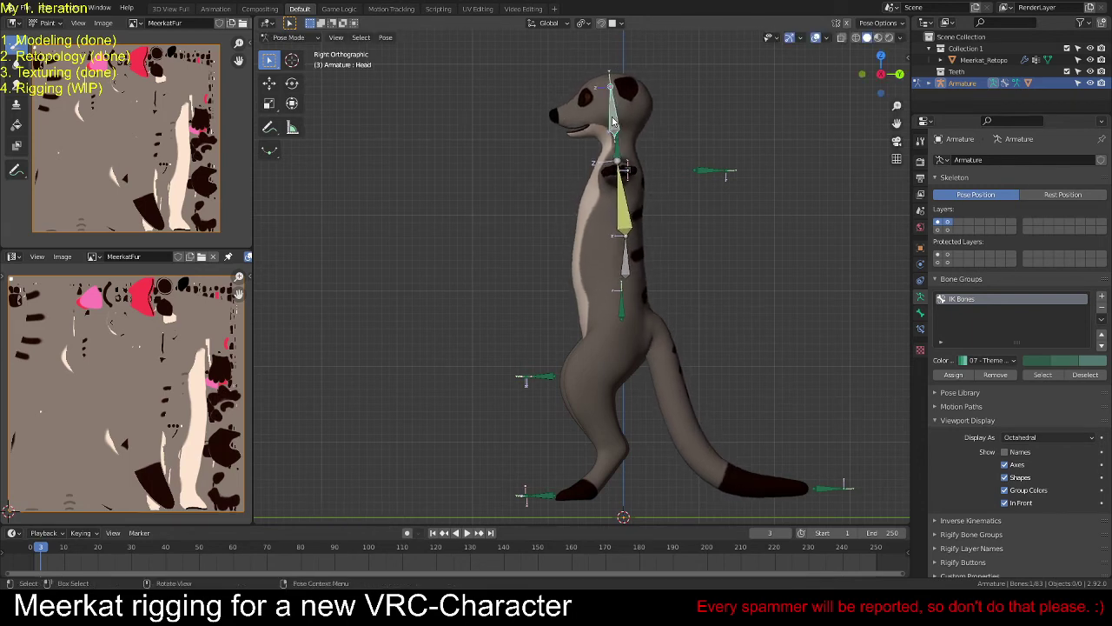
key("r")
key("r")
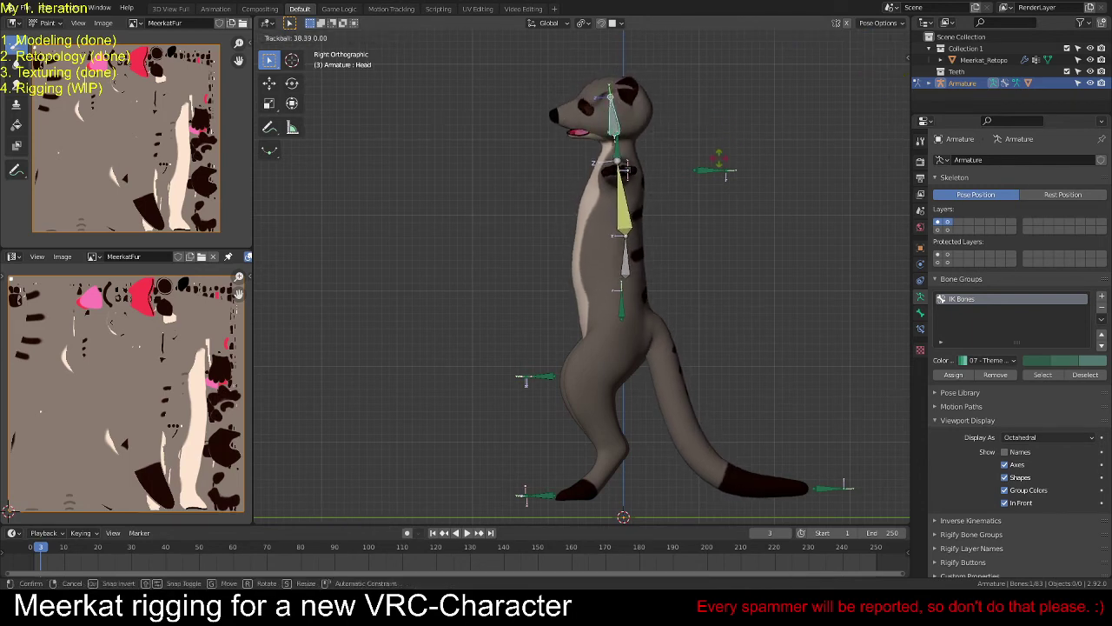
key("Escape")
key("Tab")
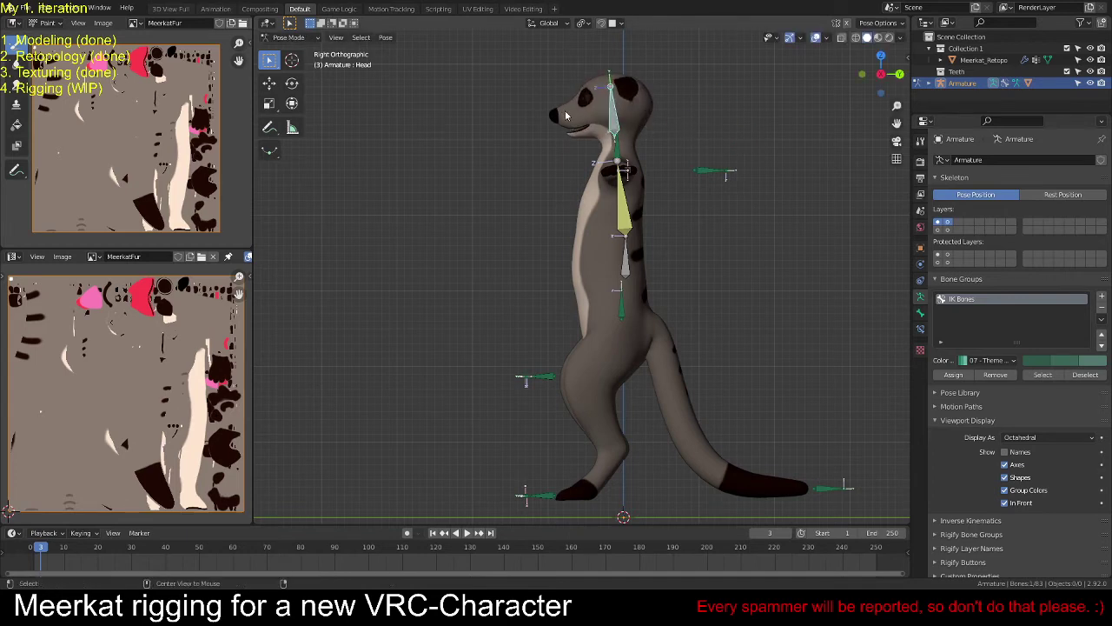
key("KP_Decimal")
middle_click_drag(627, 242, 639, 280)
Step: Show the face bone layer and set the Nose bone's parent to Head
left_click(948, 228, "shift")
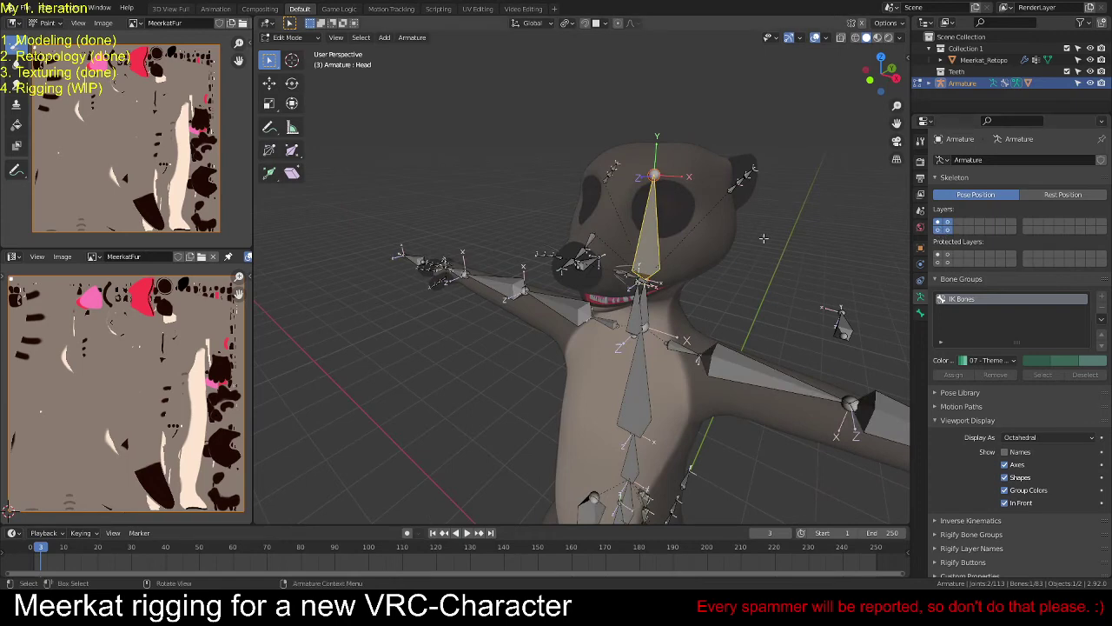
middle_click_drag(657, 238, 708, 257)
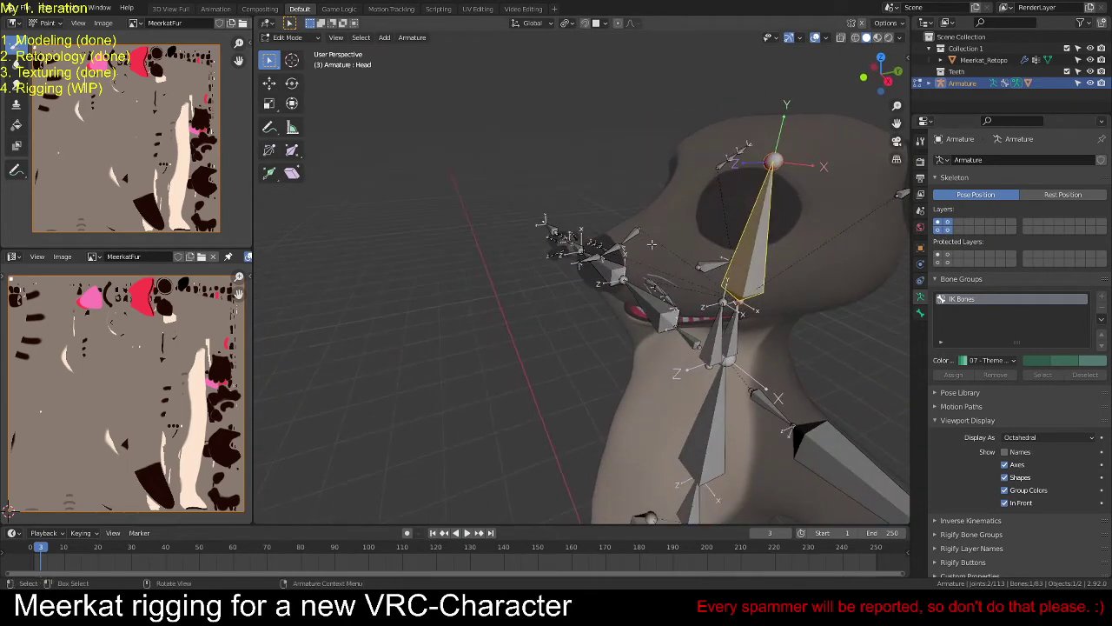
left_click(629, 236)
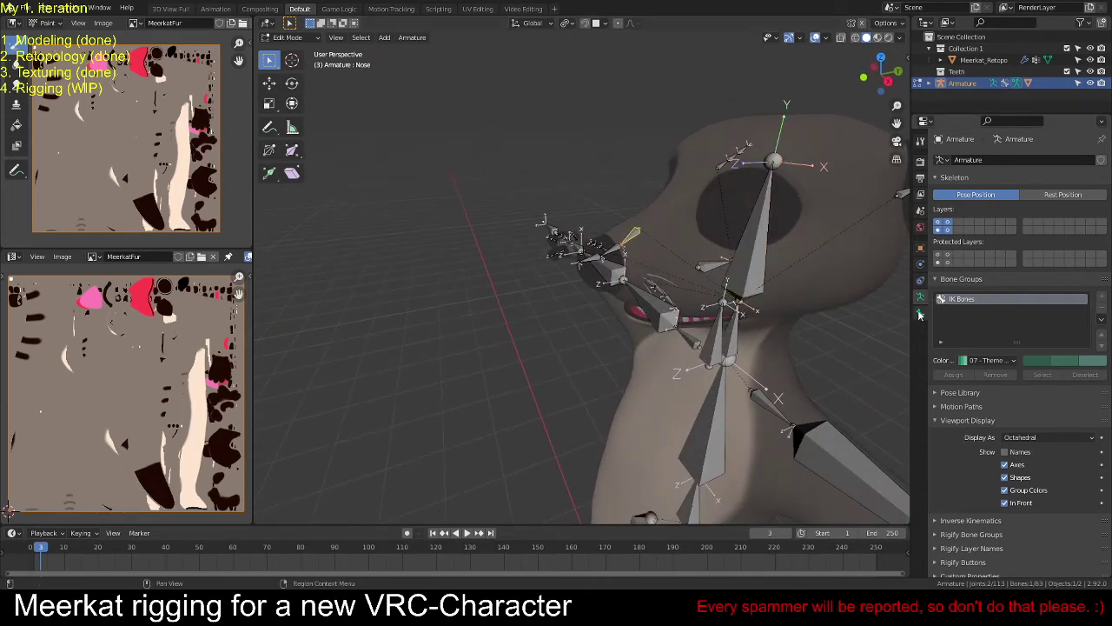
left_click(920, 315)
left_click(1055, 359)
type("he")
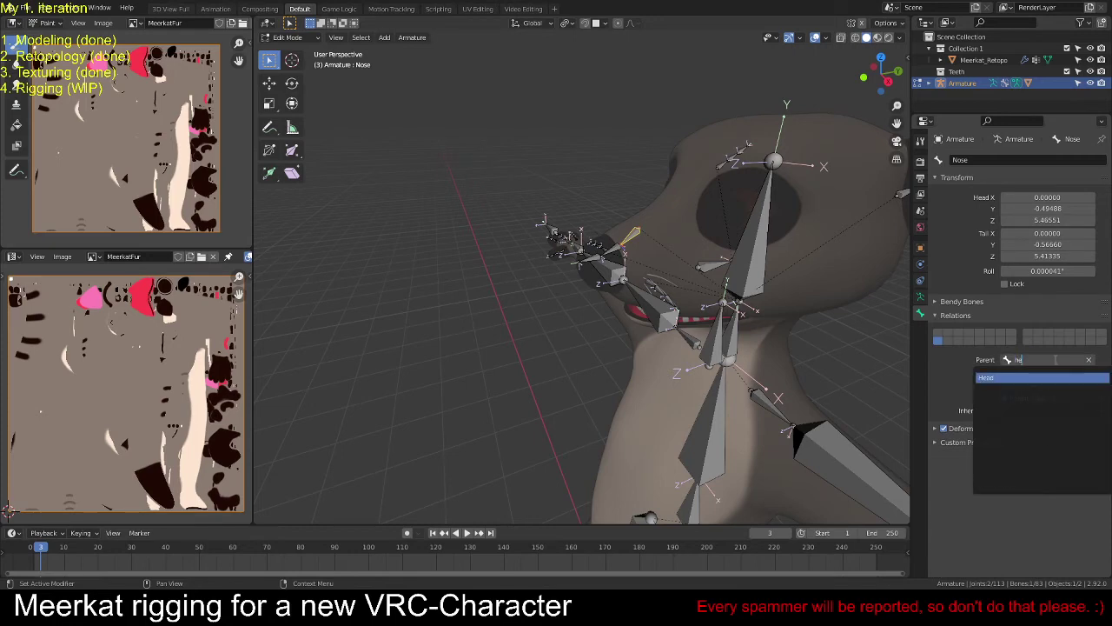
key("Return")
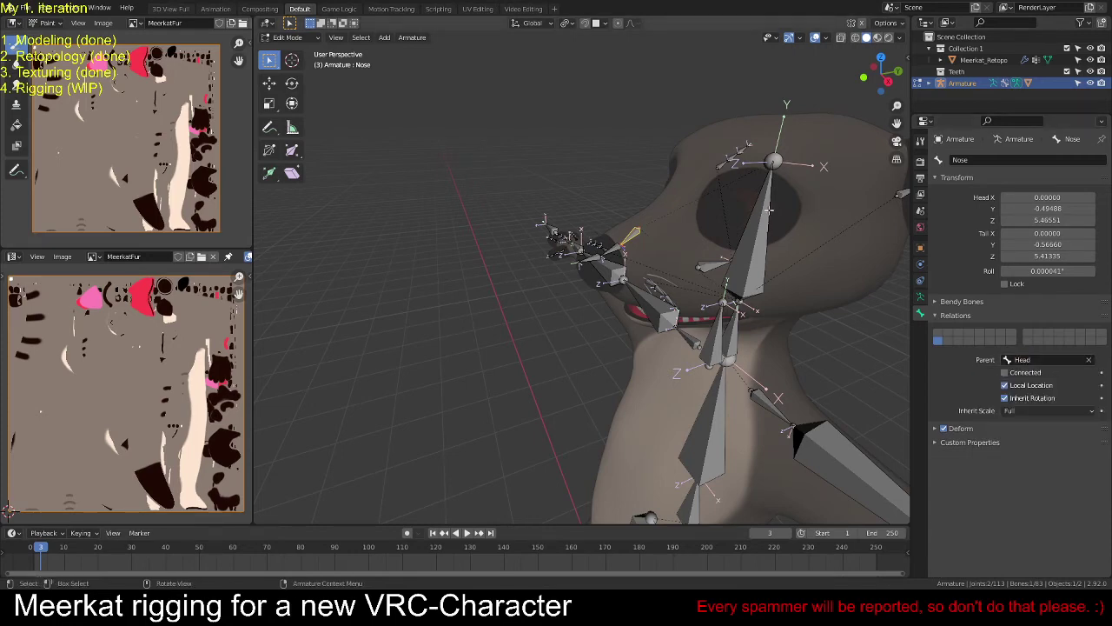
Step: Parent the Whiskers.L bone to Head after checking the ear bones
middle_click_drag(747, 209, 804, 219)
left_click(804, 217)
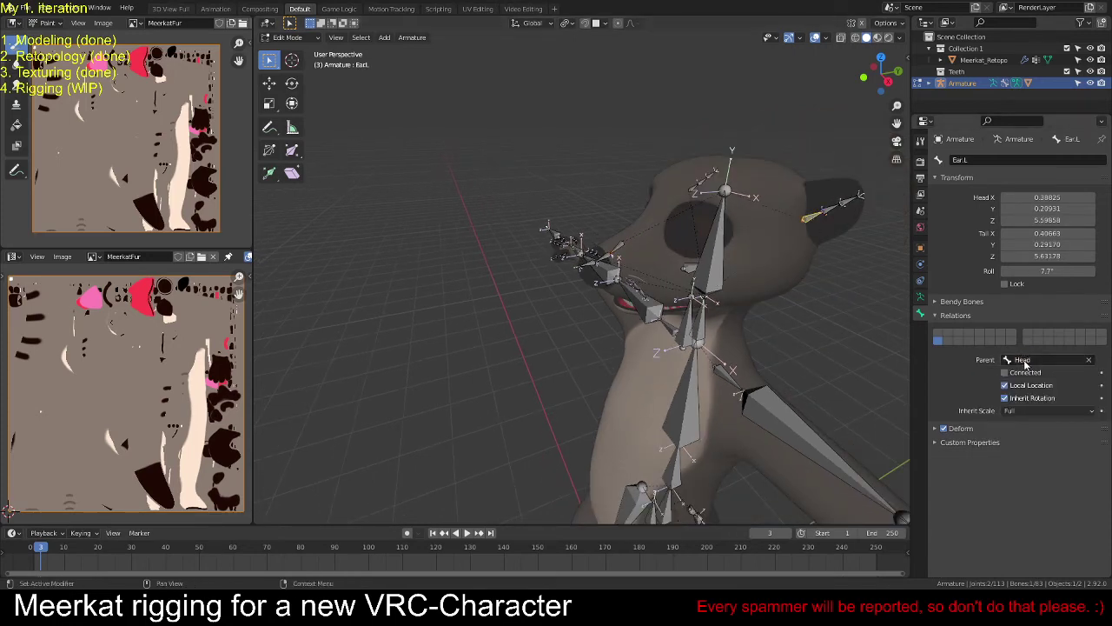
left_click(695, 185)
middle_click_drag(869, 357, 830, 327)
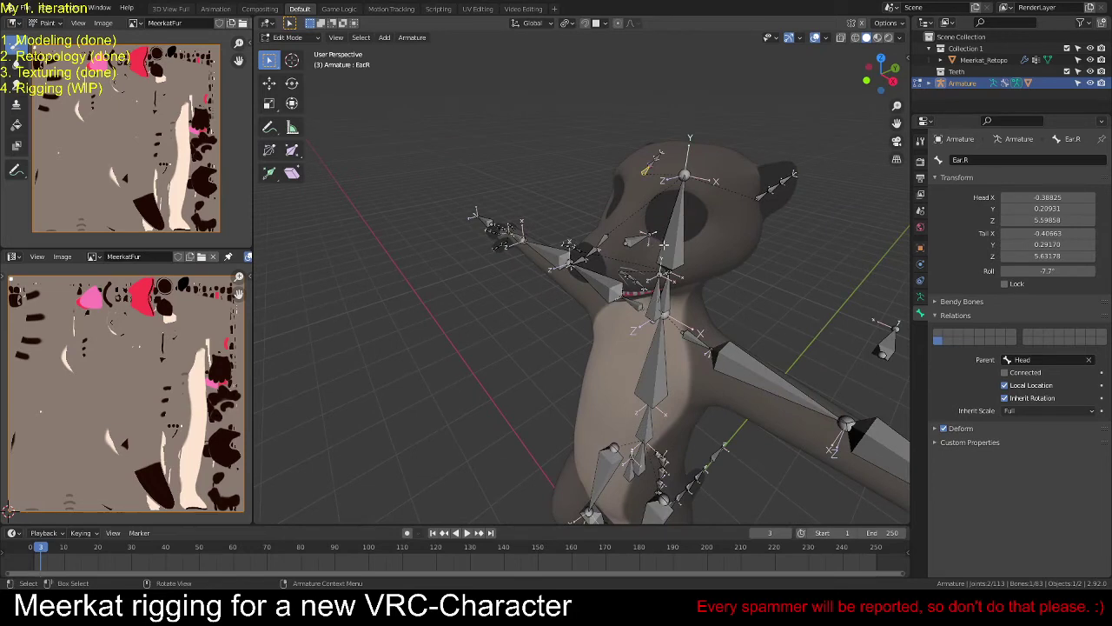
middle_click_drag(675, 256, 481, 282)
left_click(635, 273)
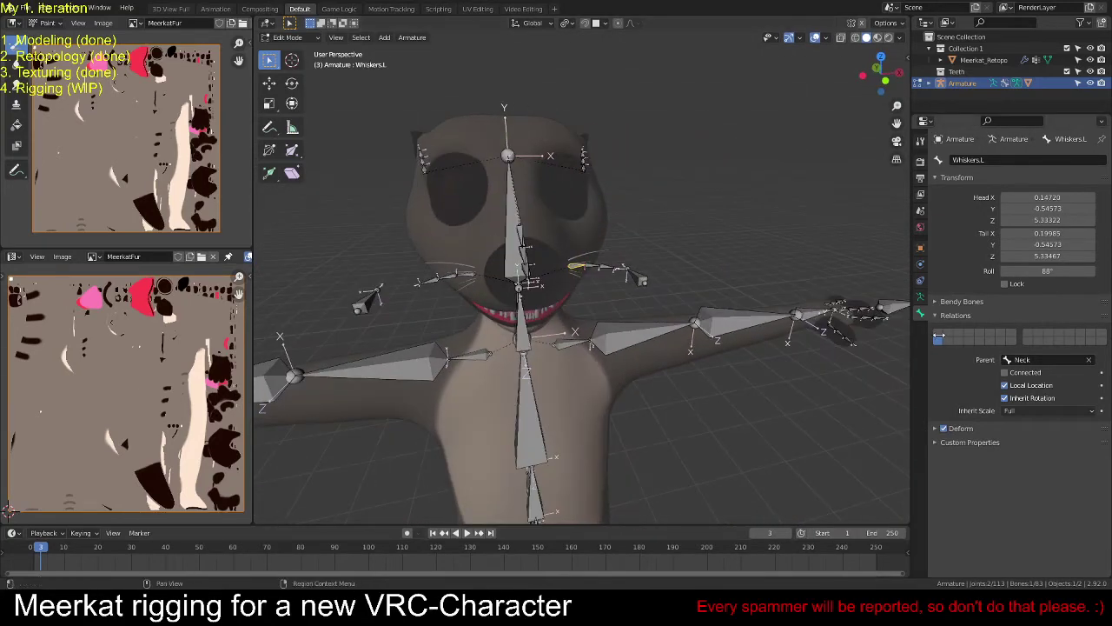
type("Head")
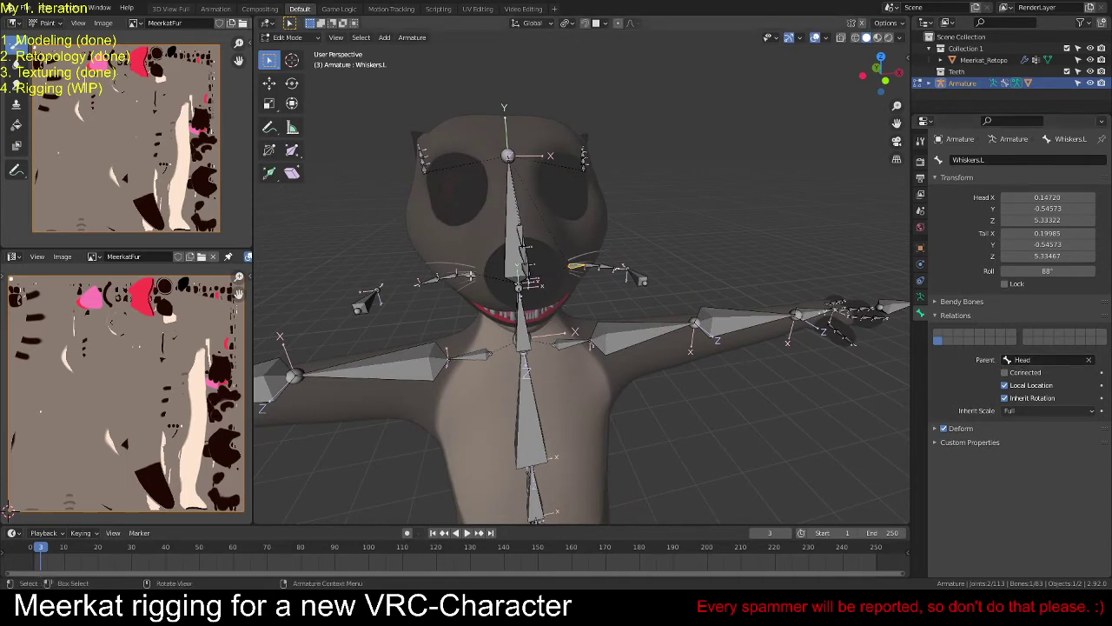
left_click(472, 276)
middle_click_drag(817, 279, 715, 233)
Step: In Pose Mode, test-rotate the Head bone and cancel the rotation
key("ctrl+Tab")
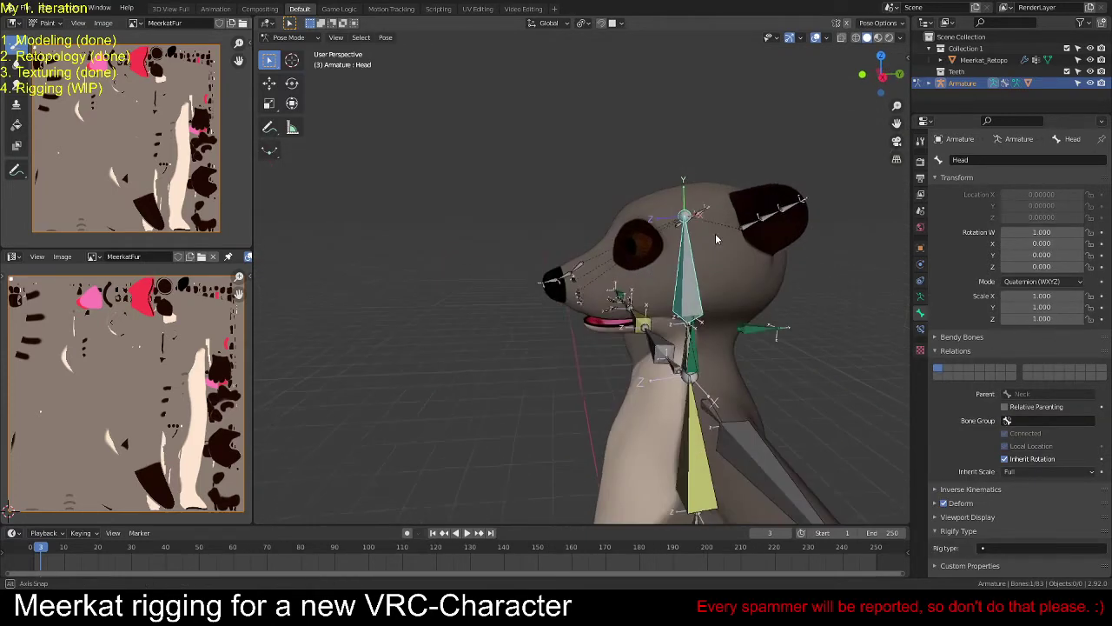
key("r")
key("r")
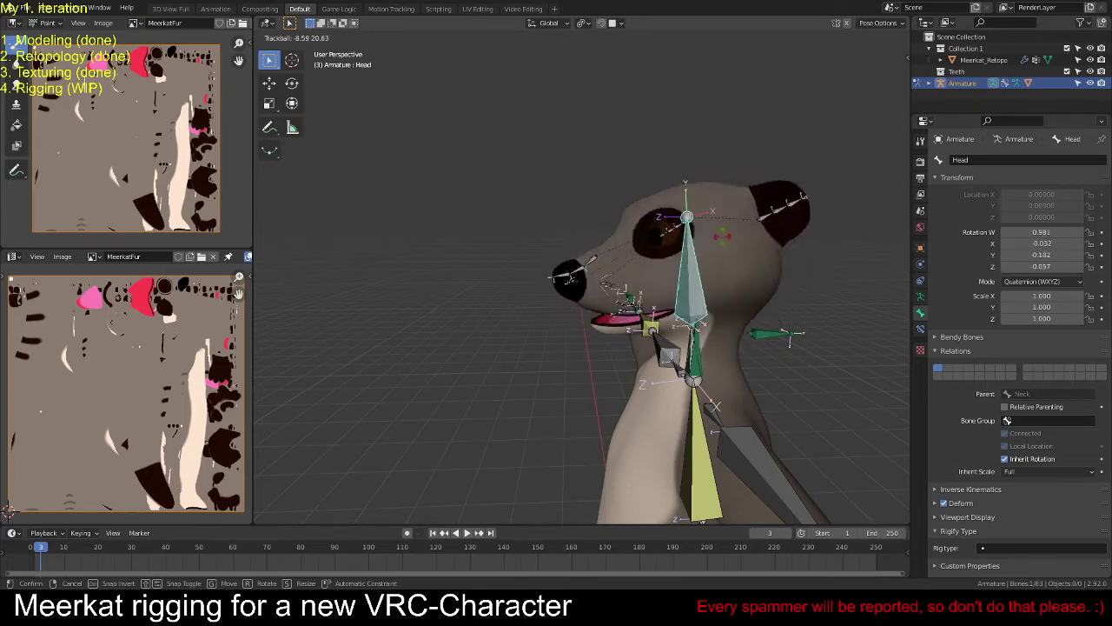
key("Escape")
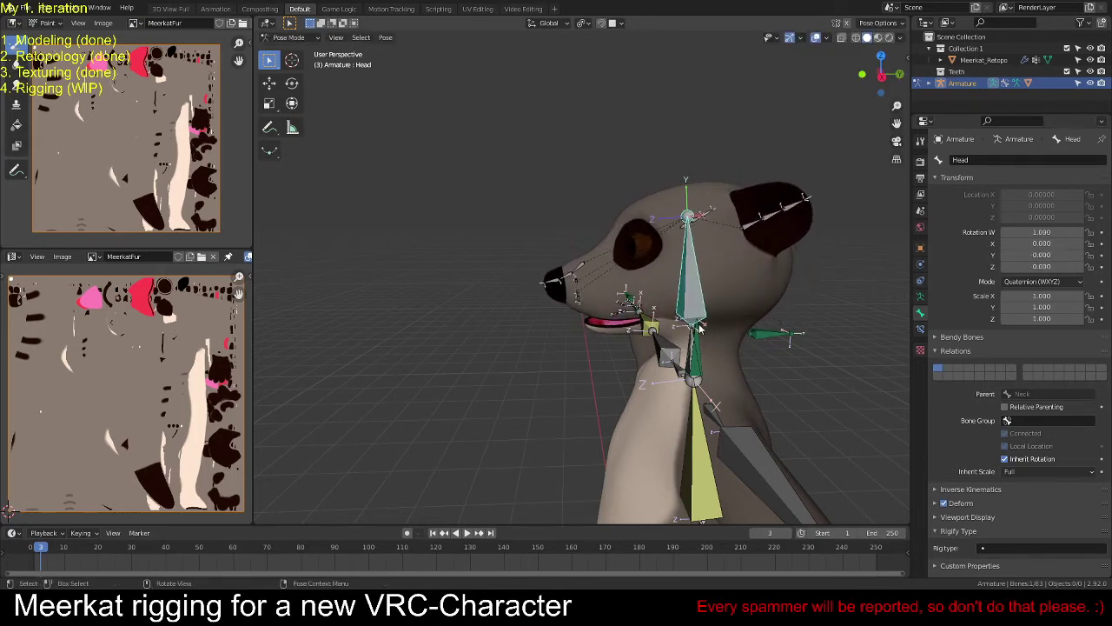
scroll(709, 229, "down", 5)
middle_click_drag(709, 228, 686, 347)
scroll(685, 351, "up", 2)
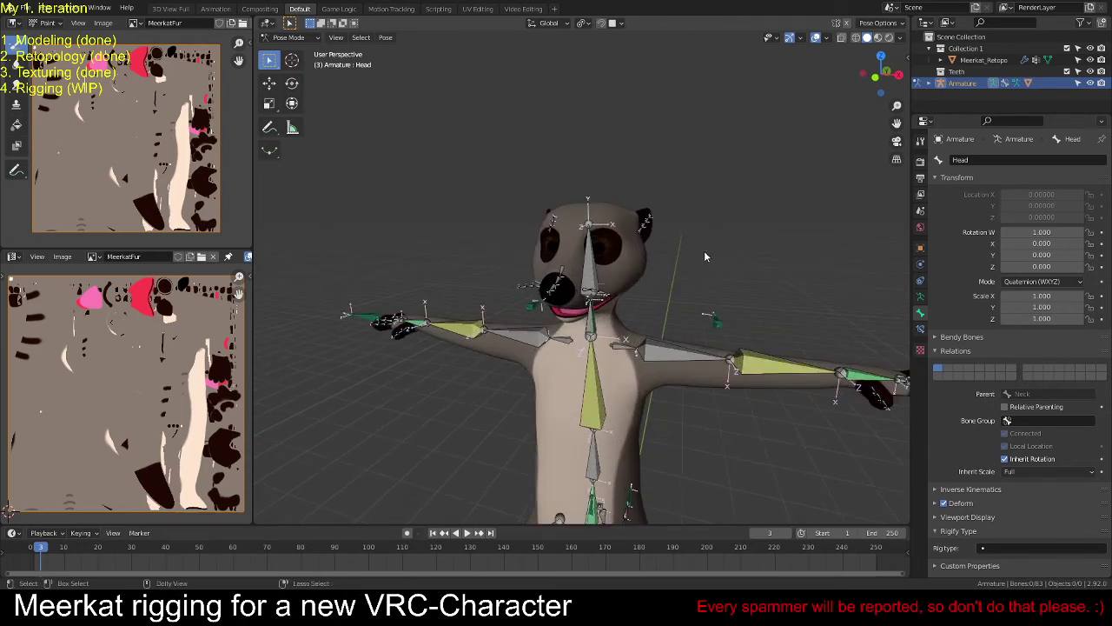
Step: Save the Blender file and toggle the armature's mode
key("ctrl+s")
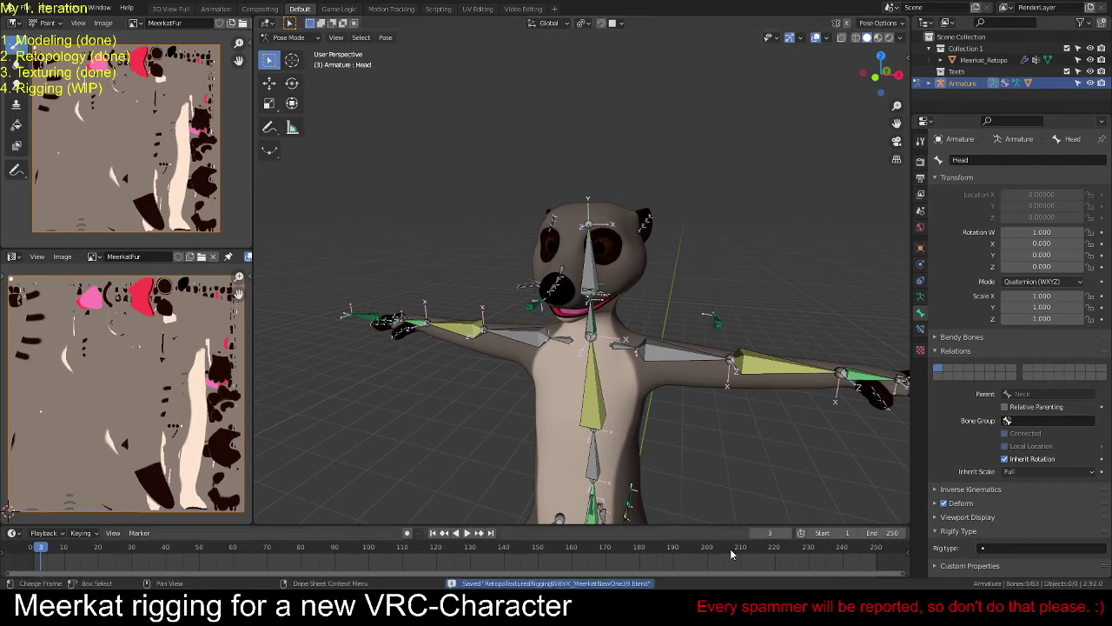
middle_click_drag(737, 301, 692, 259)
key("Tab")
key("Tab")
Step: Clear all bone rotations to rest, enter Edit Mode, and save the file
key("a")
key("alt+r")
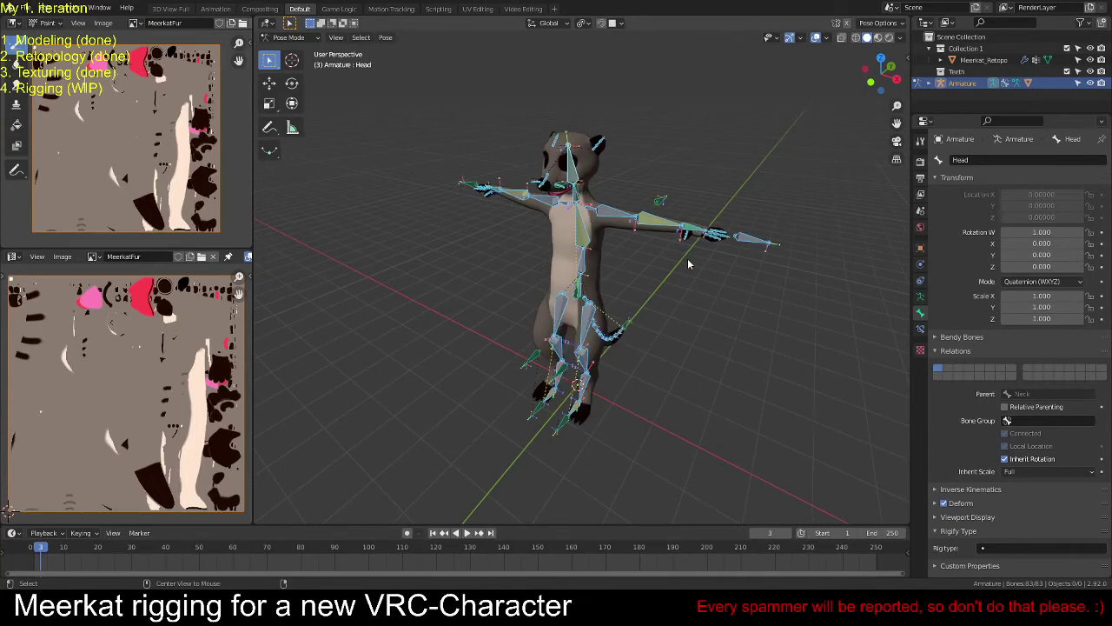
key("alt+a")
key("Tab")
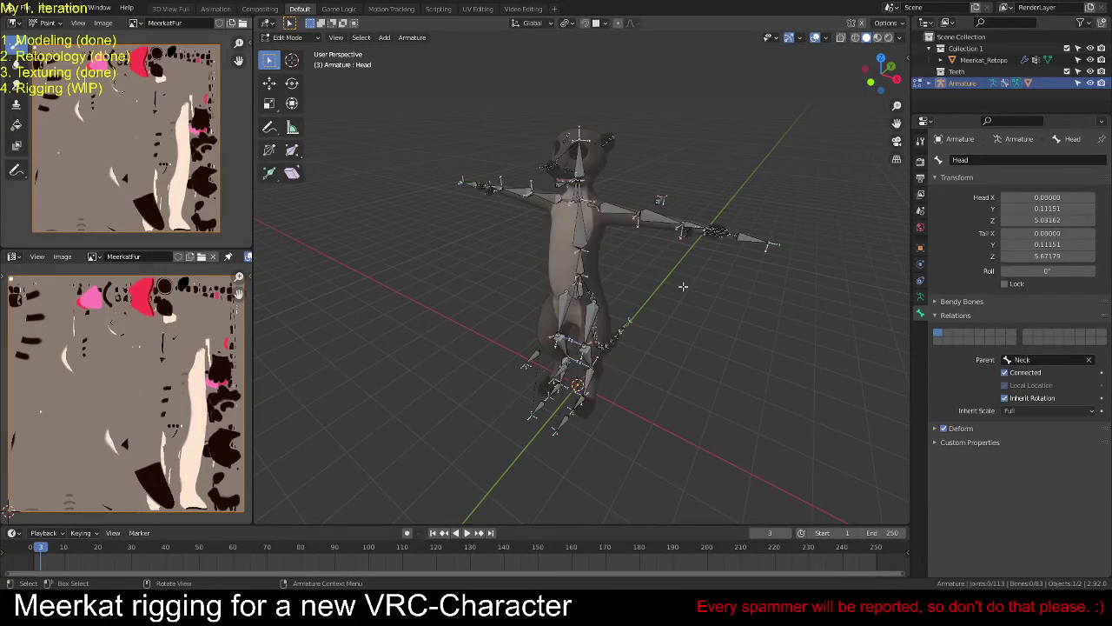
key("ctrl+s")
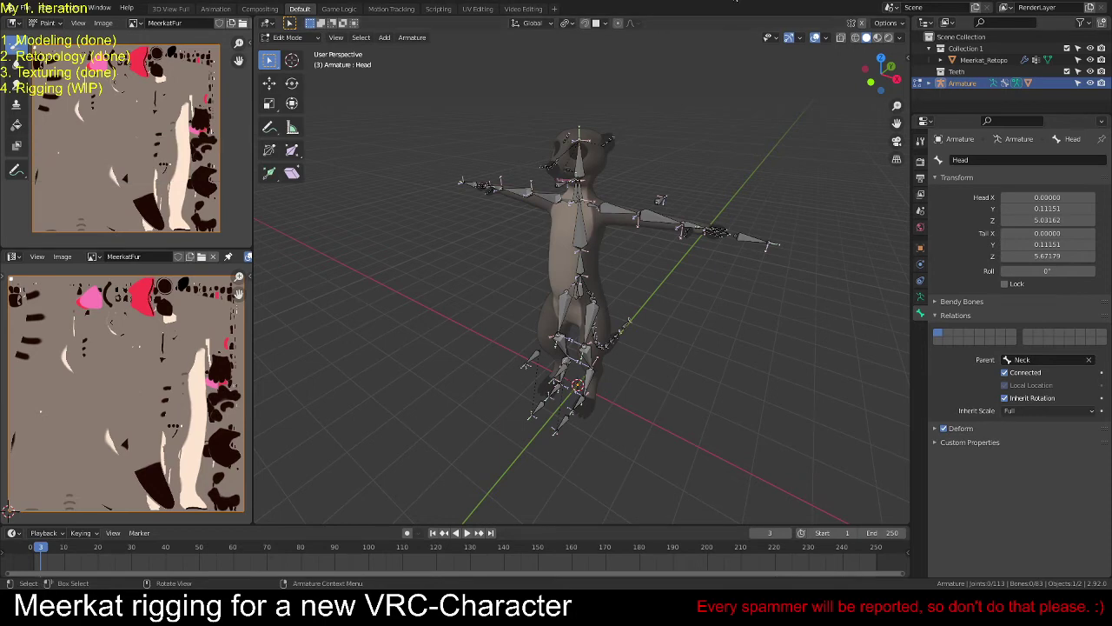
Step: Enable Rest Position in the Armature settings, then select the meerkat body mesh in Object Mode
key("ctrl+Tab")
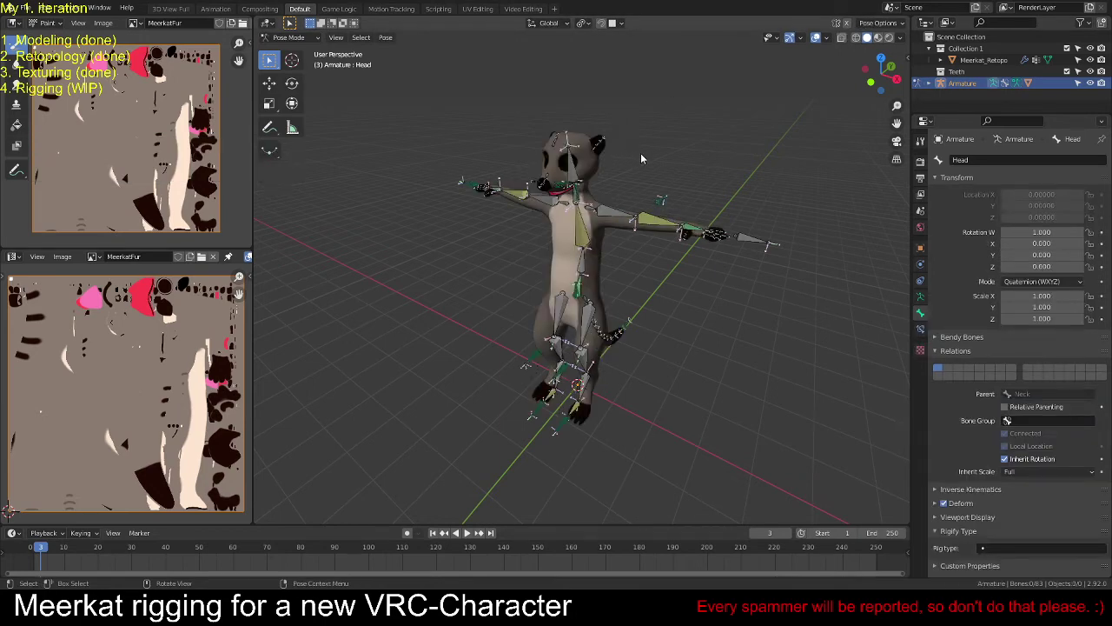
left_click(920, 296)
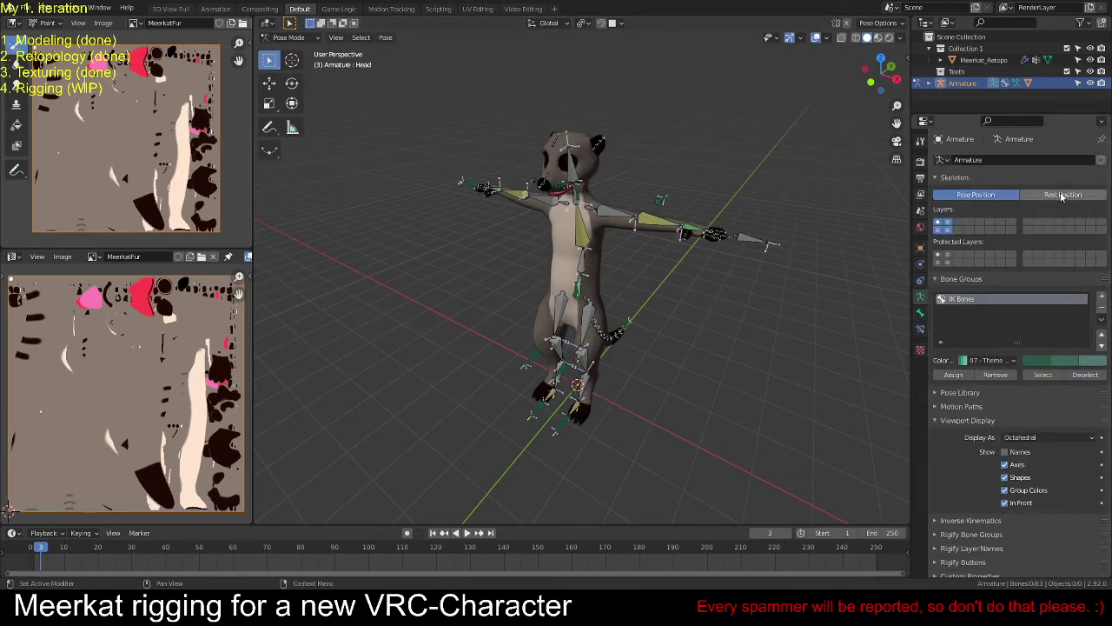
left_click(1062, 195)
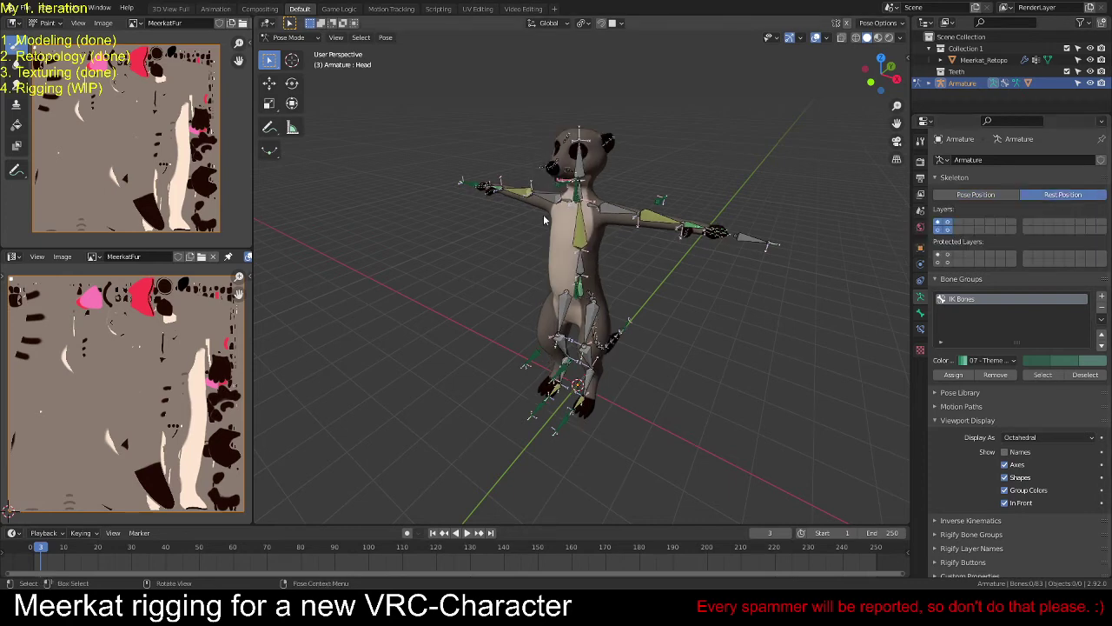
middle_click_drag(585, 151, 635, 292)
scroll(706, 271, "up", 3)
scroll(728, 268, "up", 4)
scroll(647, 287, "up", 2)
key("ctrl+Tab")
left_click(672, 329)
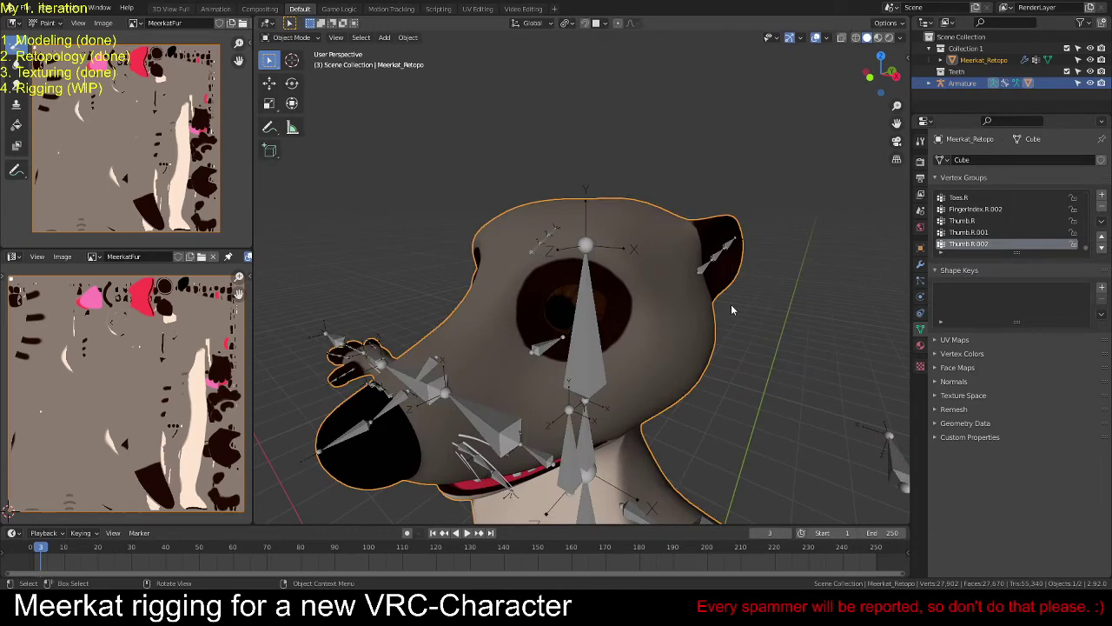
Step: In mesh Edit Mode, select the whole eyeball with linked selection delimited by Normal
key("Tab")
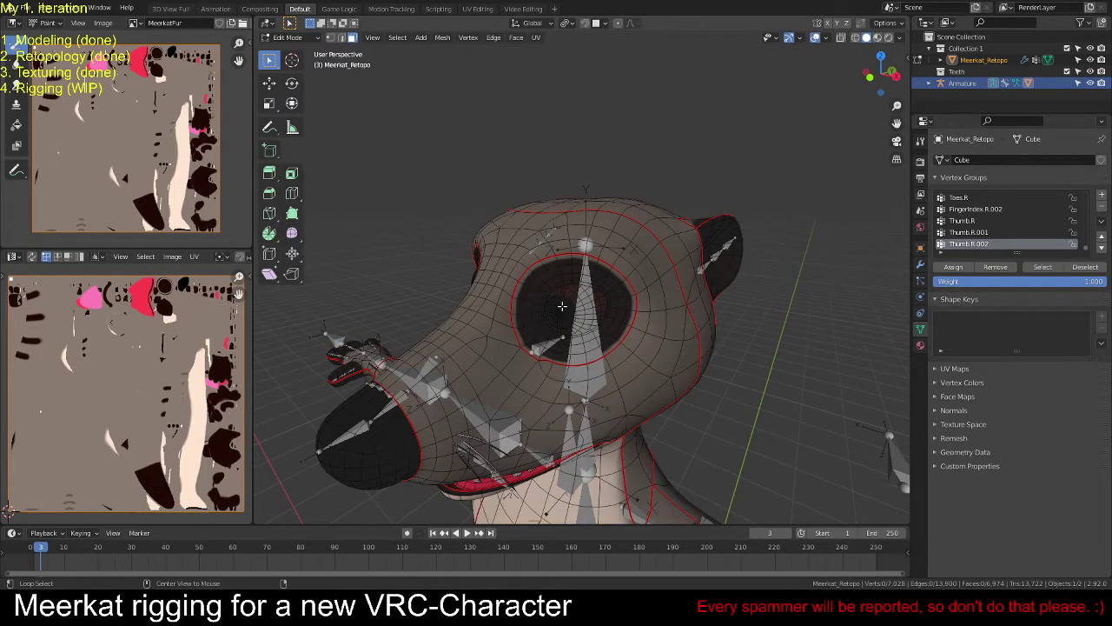
key("l")
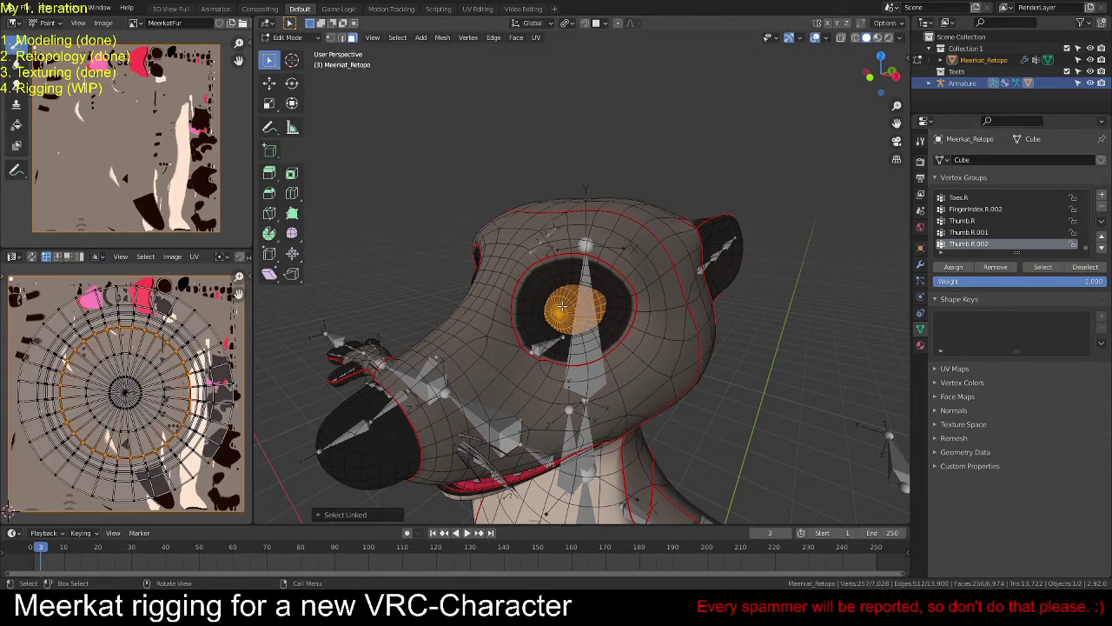
left_click(325, 514)
left_click(397, 466)
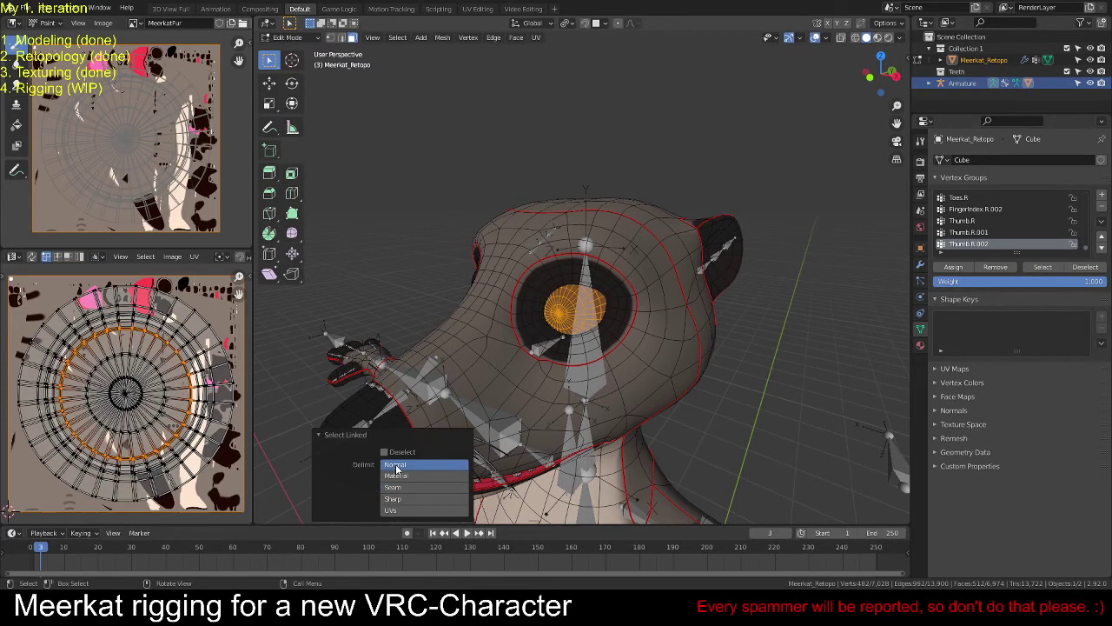
left_click(855, 38)
mouse_move(786, 208)
middle_mouse_down()
mouse_move(782, 219)
mouse_move(794, 219)
middle_mouse_up()
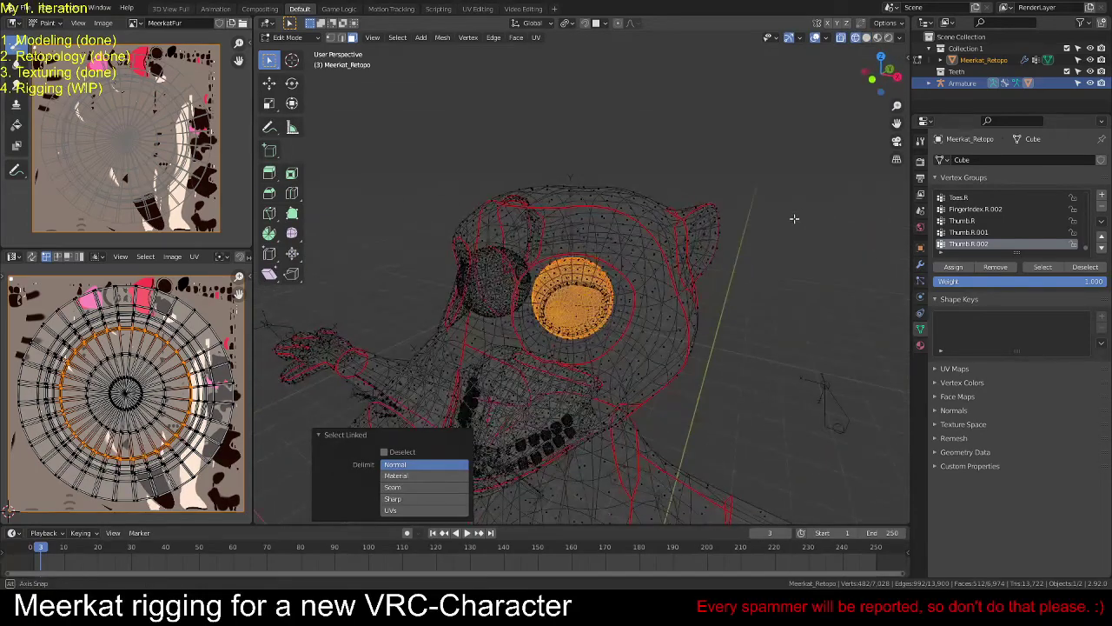
left_click(565, 309)
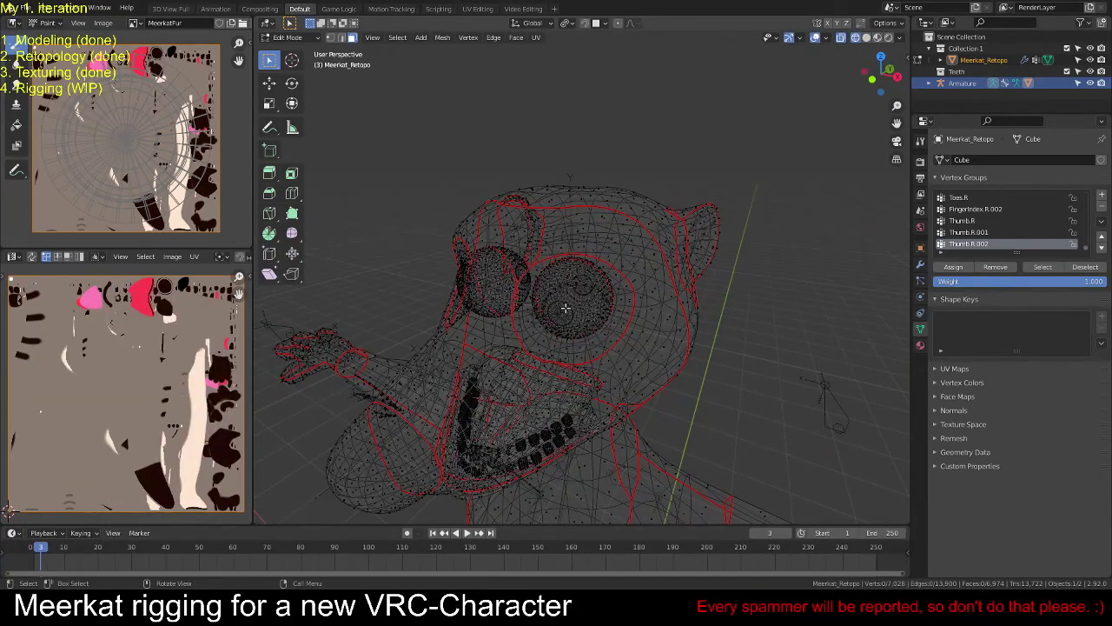
key("l")
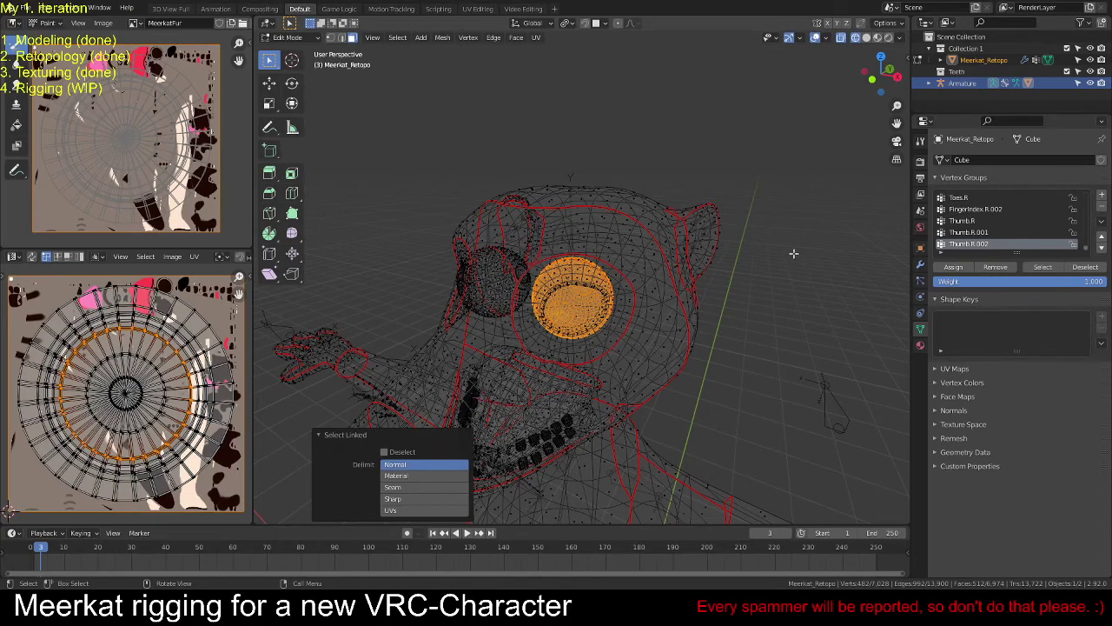
Step: Snap the 3D cursor to the eyeball's centre and return to Object Mode with solid shading
key("shift+s")
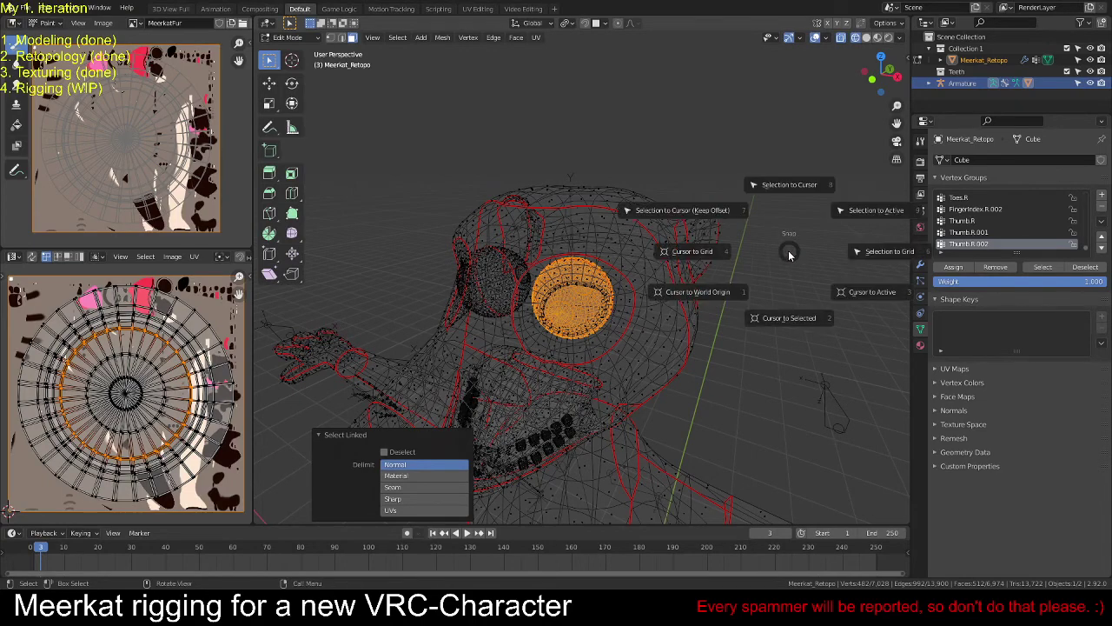
left_click(790, 318)
middle_click_drag(820, 306, 769, 304)
scroll(768, 304, "down", 3)
key("Tab")
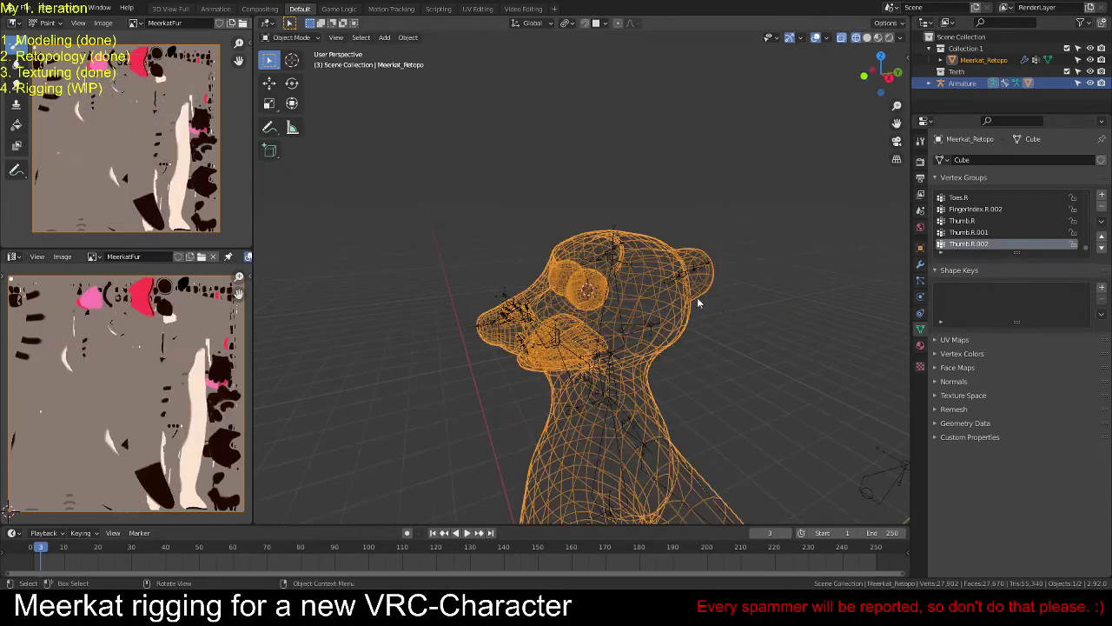
middle_click_drag(697, 297, 755, 302)
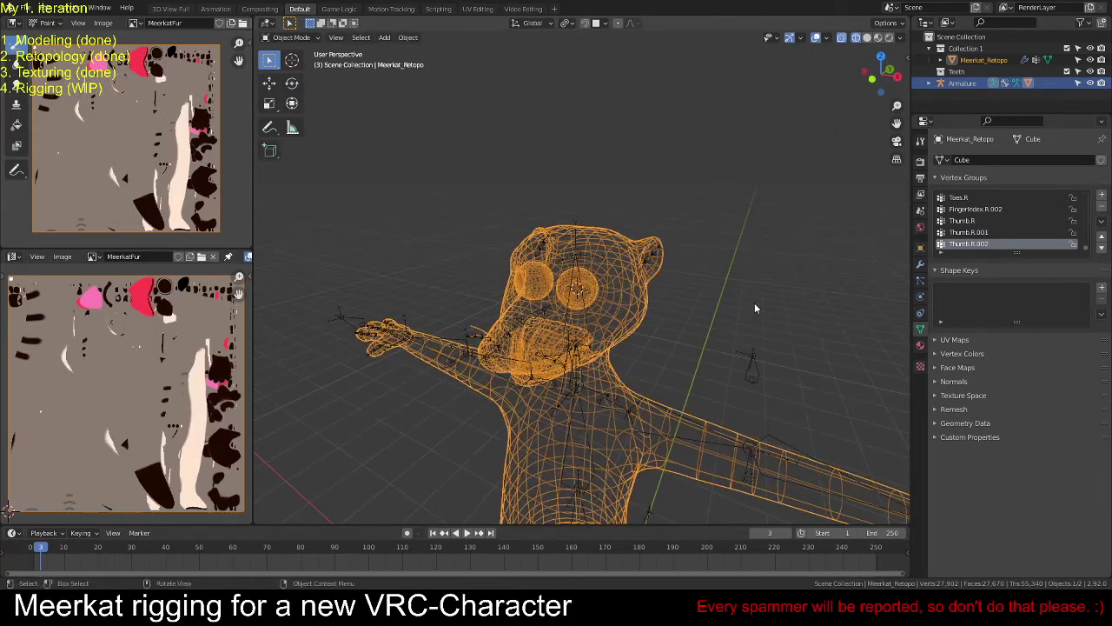
left_click(867, 37)
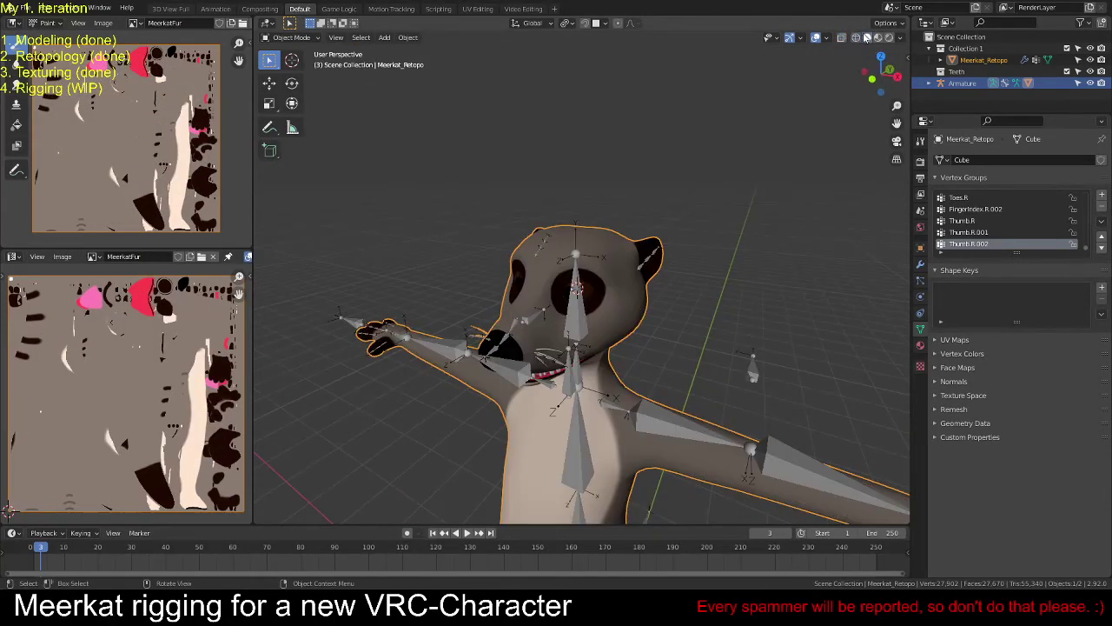
left_click(594, 331)
Step: Duplicate the Head bone, scale it to 0.402, and rename it Eye.L
key("Tab")
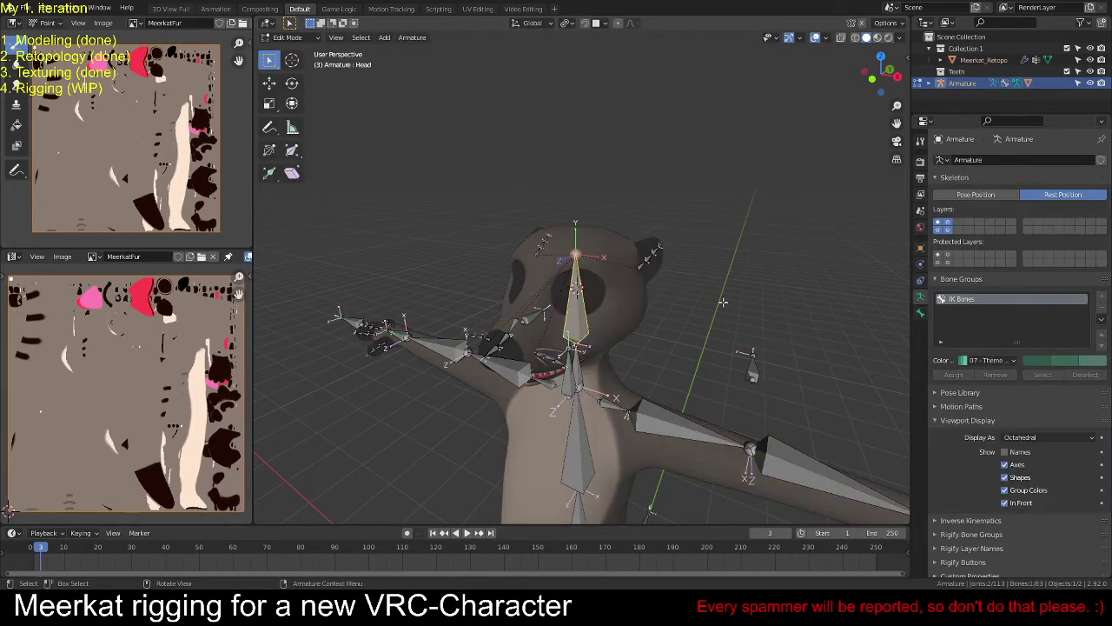
key("KP_1")
key("KP_Decimal")
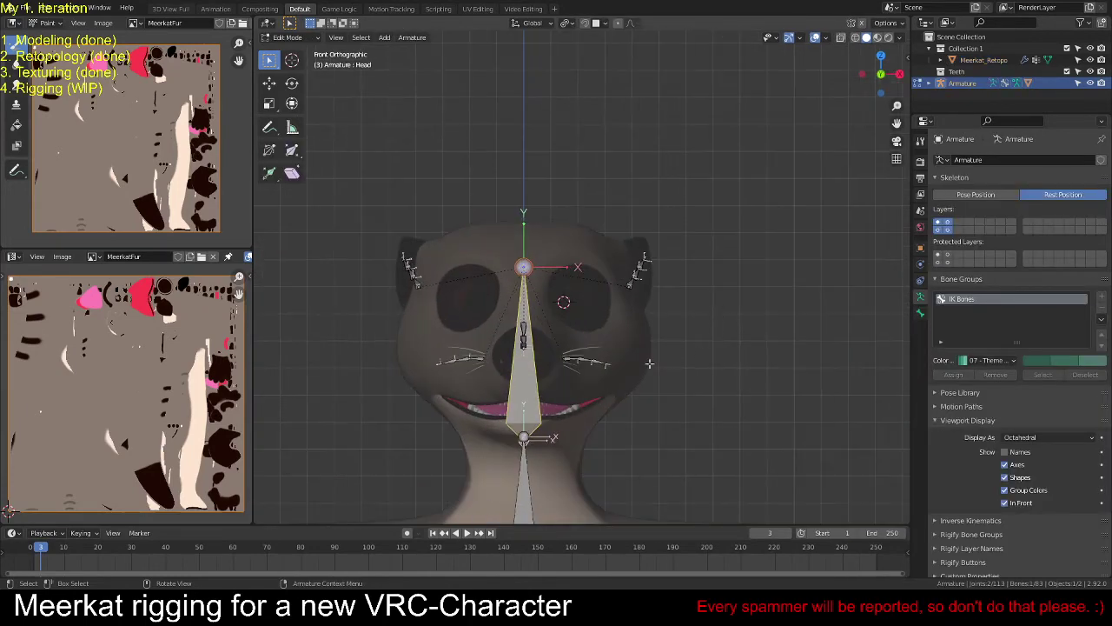
key("shift+d")
left_click(824, 254)
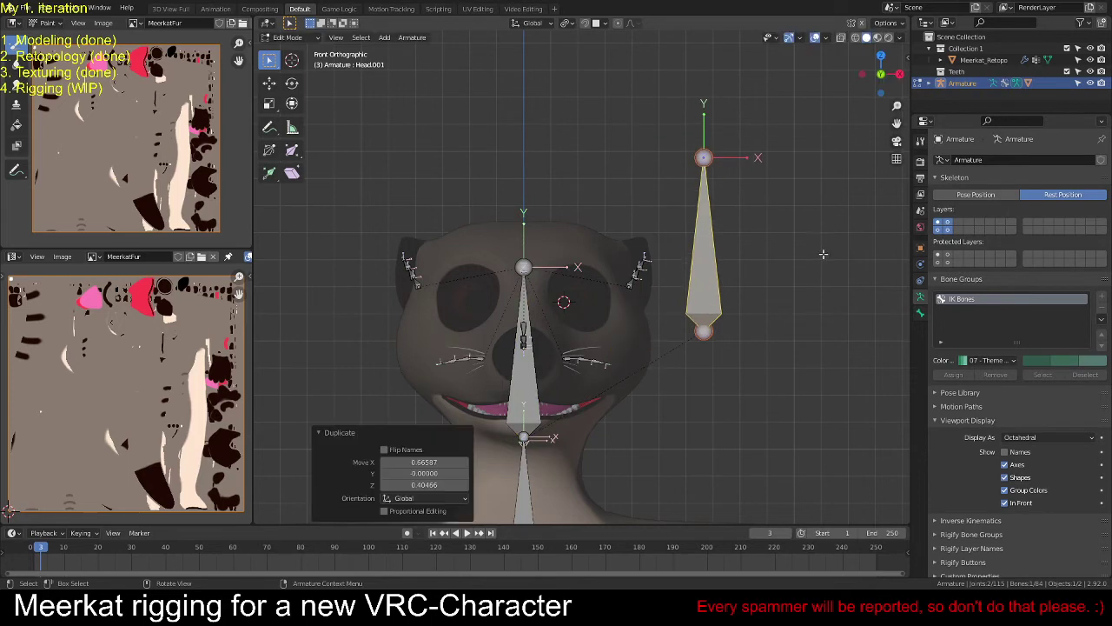
key("s")
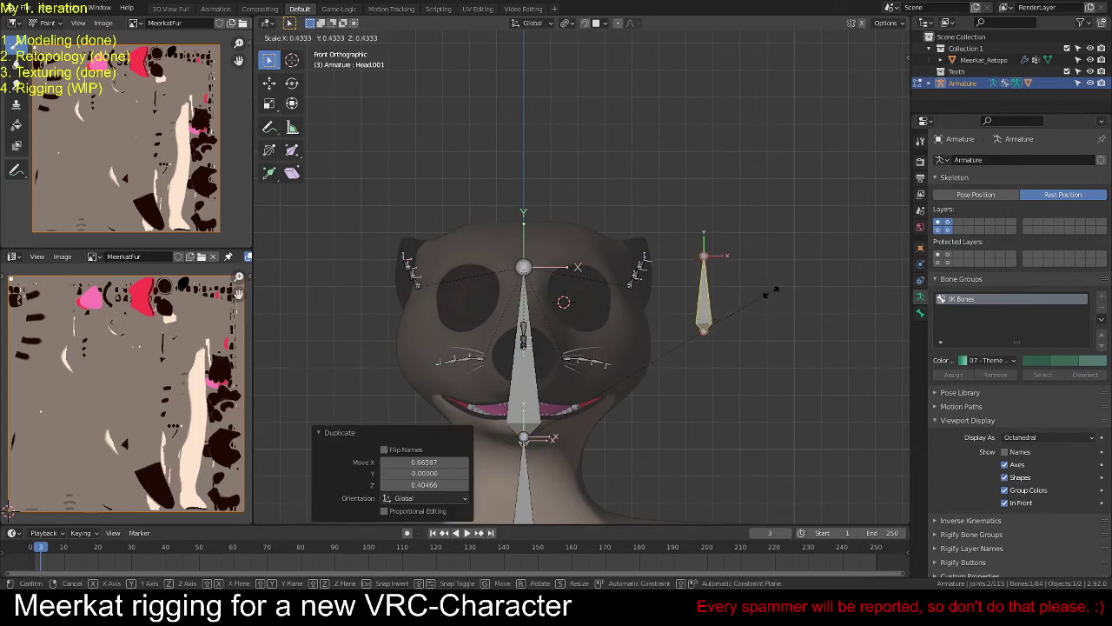
left_click(765, 297)
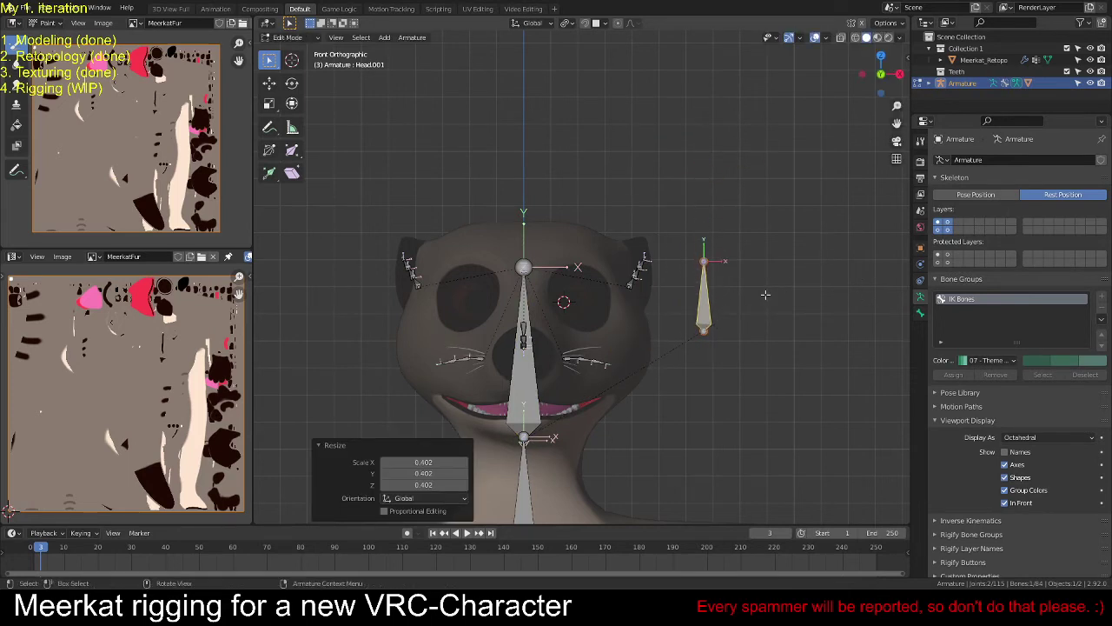
key("F2")
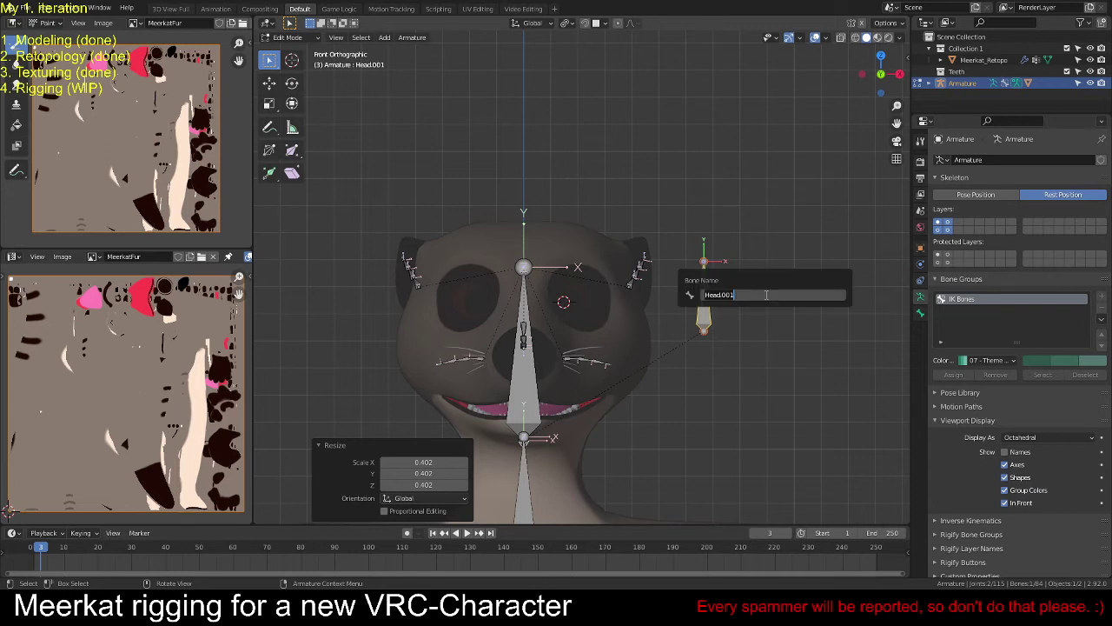
type("Eye.L")
key("Return")
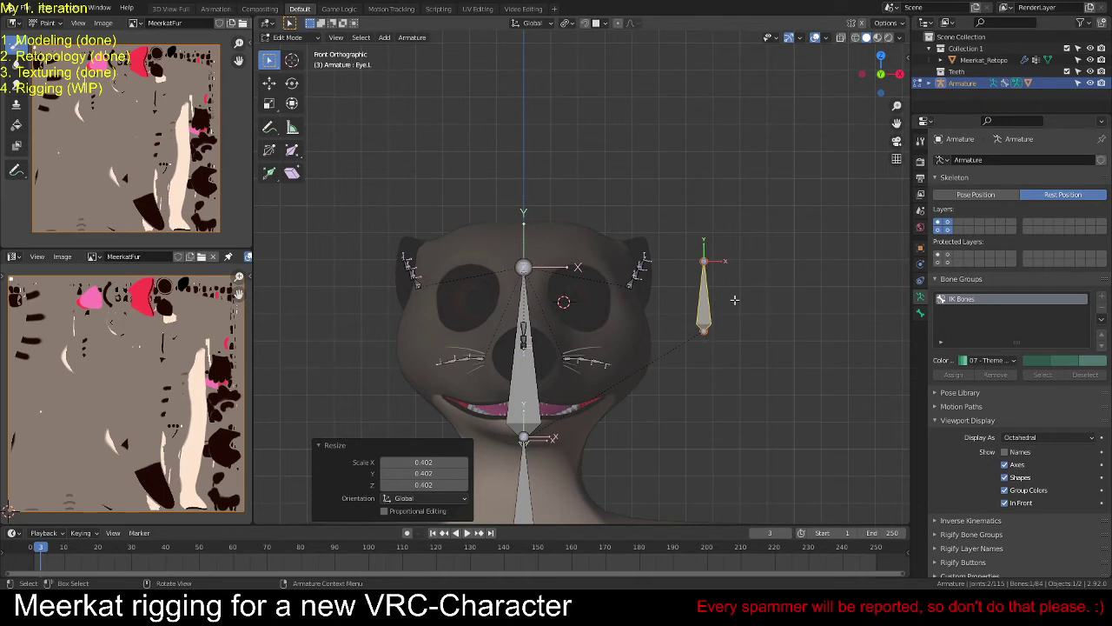
Step: Snap the Eye.L tail joint onto the eye centre at the 3D cursor
left_click(704, 332)
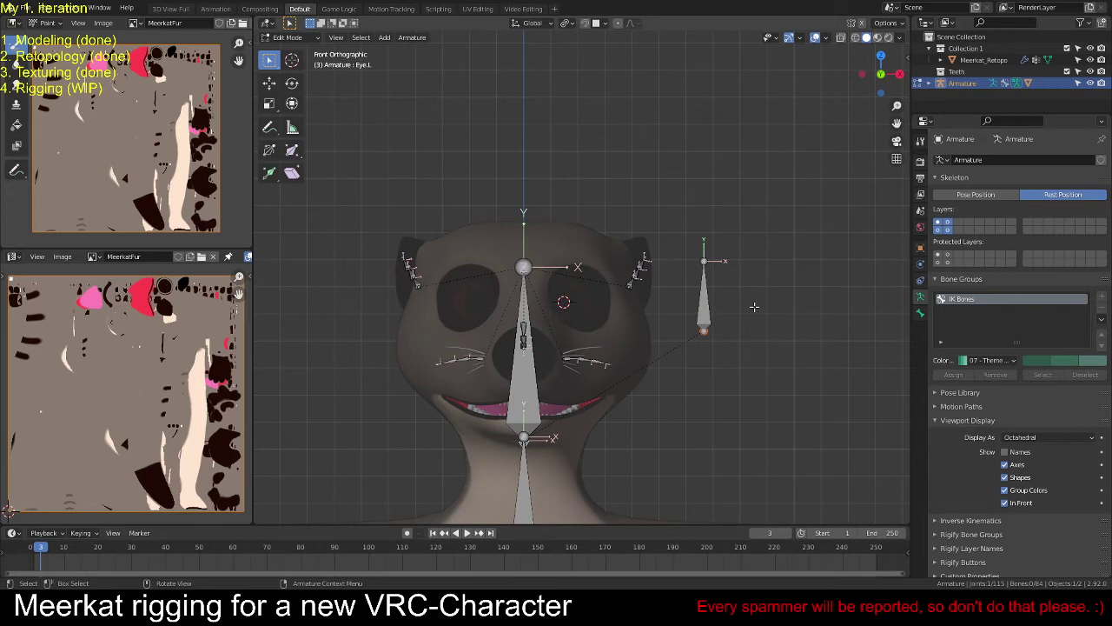
key("shift+s")
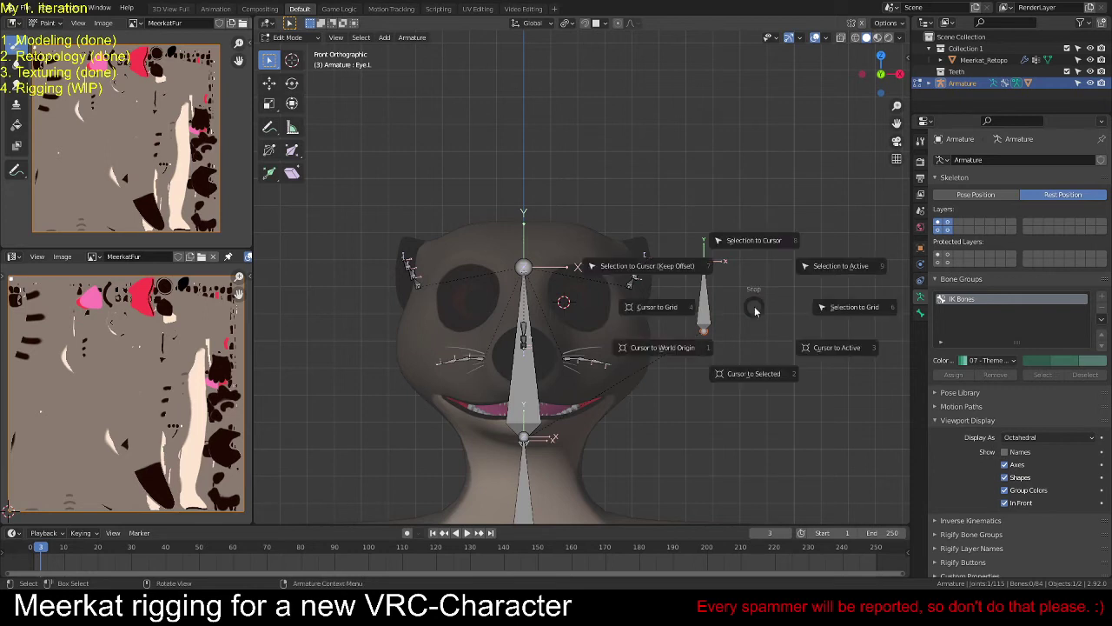
left_click(757, 246)
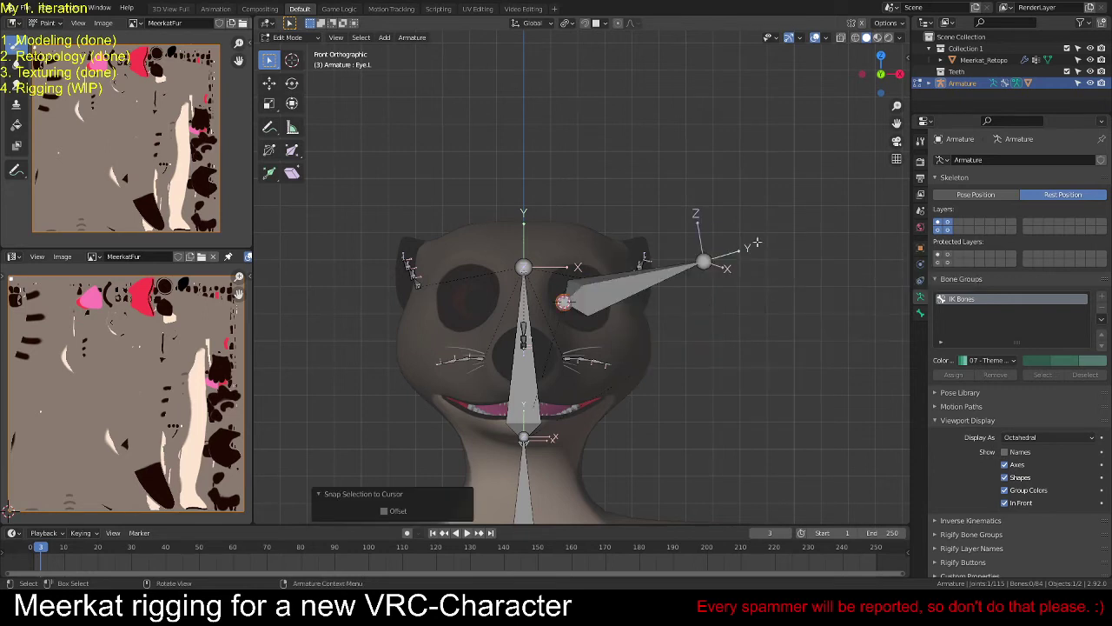
key("Tab")
Step: Select the eye-centre vertex of the mesh and snap the 3D cursor to it
left_click(614, 337)
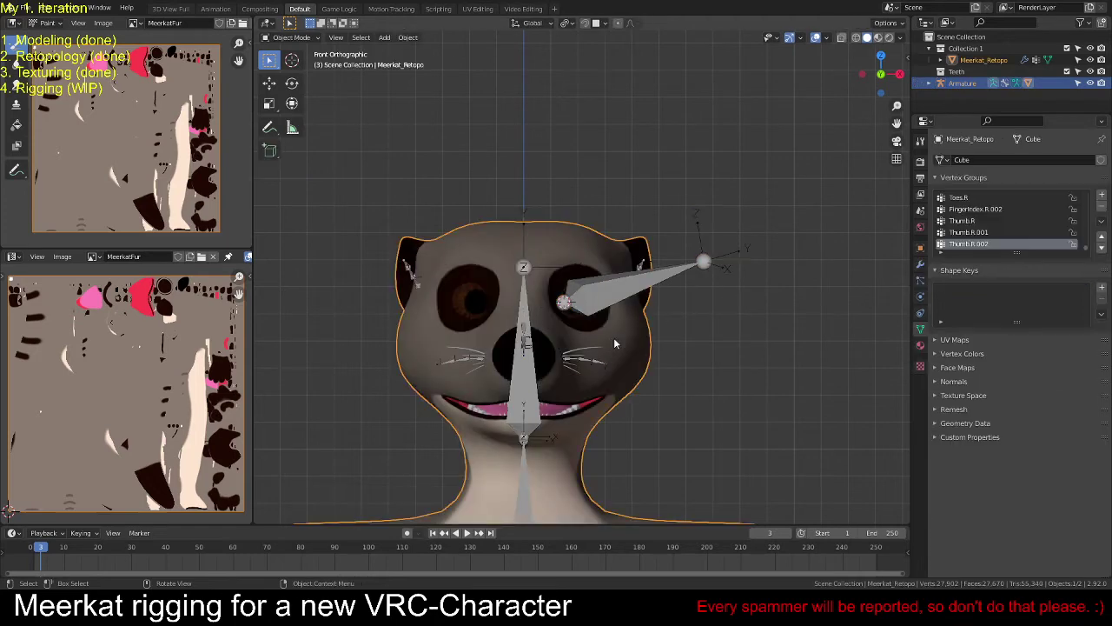
key("Tab")
scroll(608, 336, "up", 5)
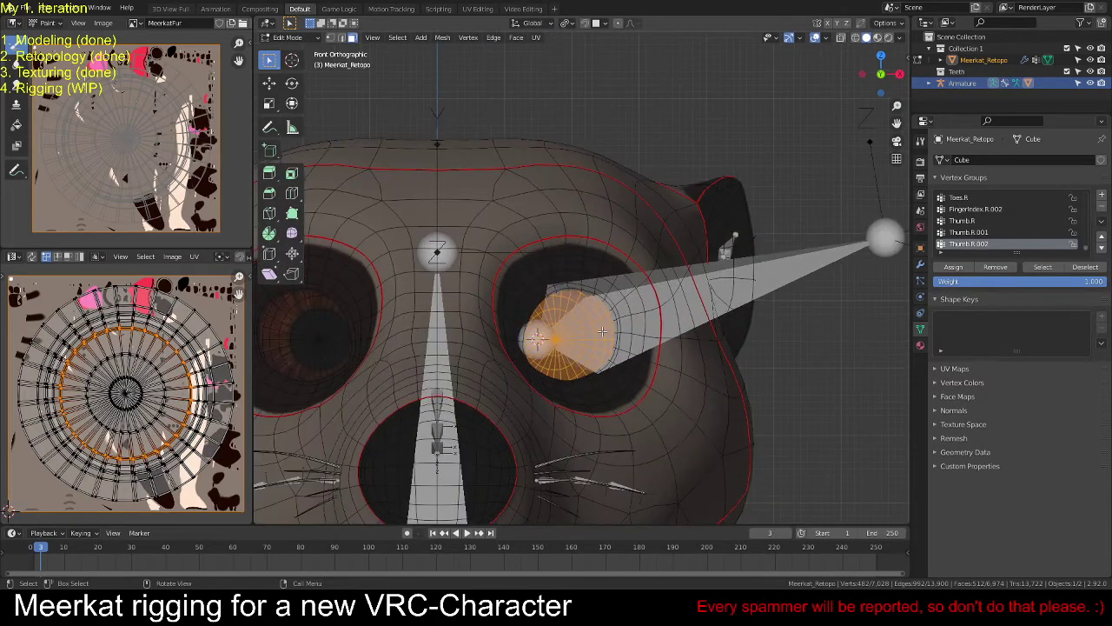
left_click(557, 339)
key("1")
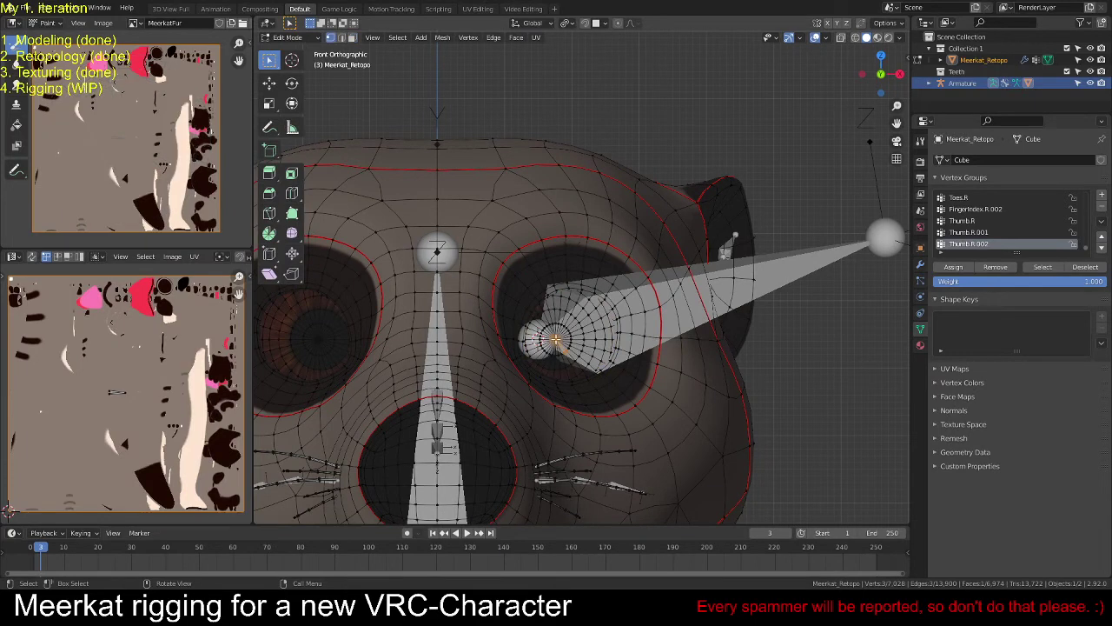
left_click(557, 339)
scroll(746, 347, "down", 3)
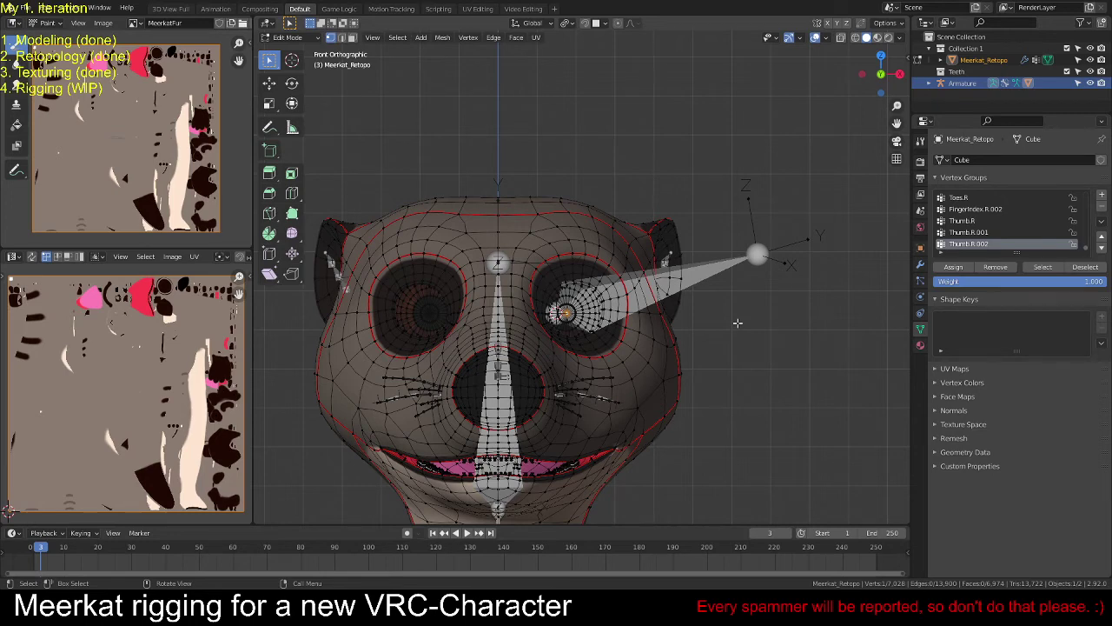
key("shift+s")
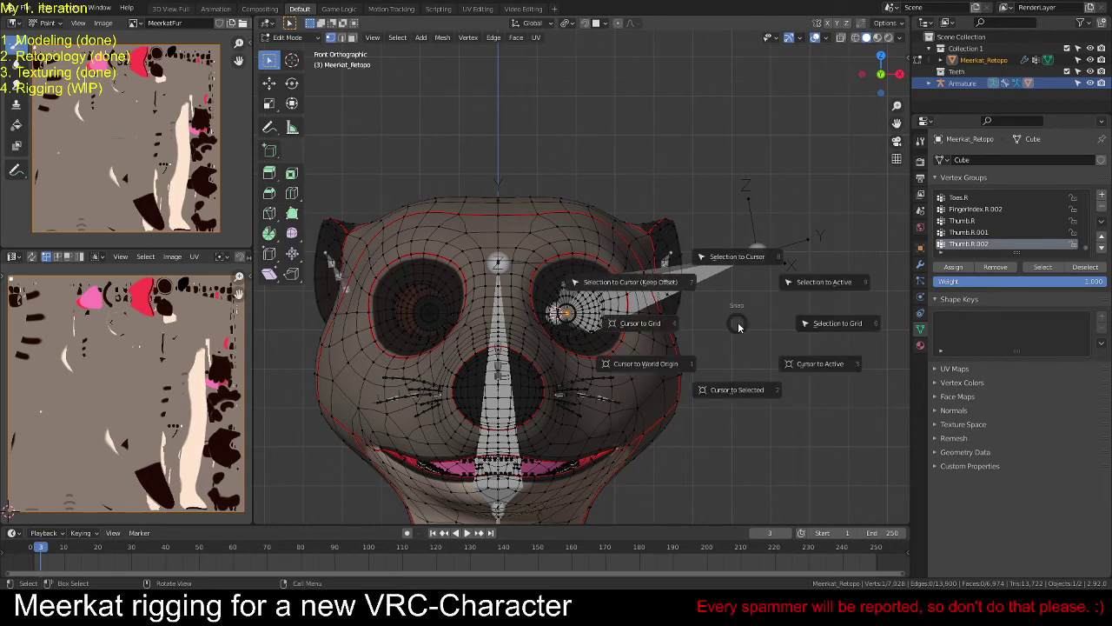
left_click(739, 391)
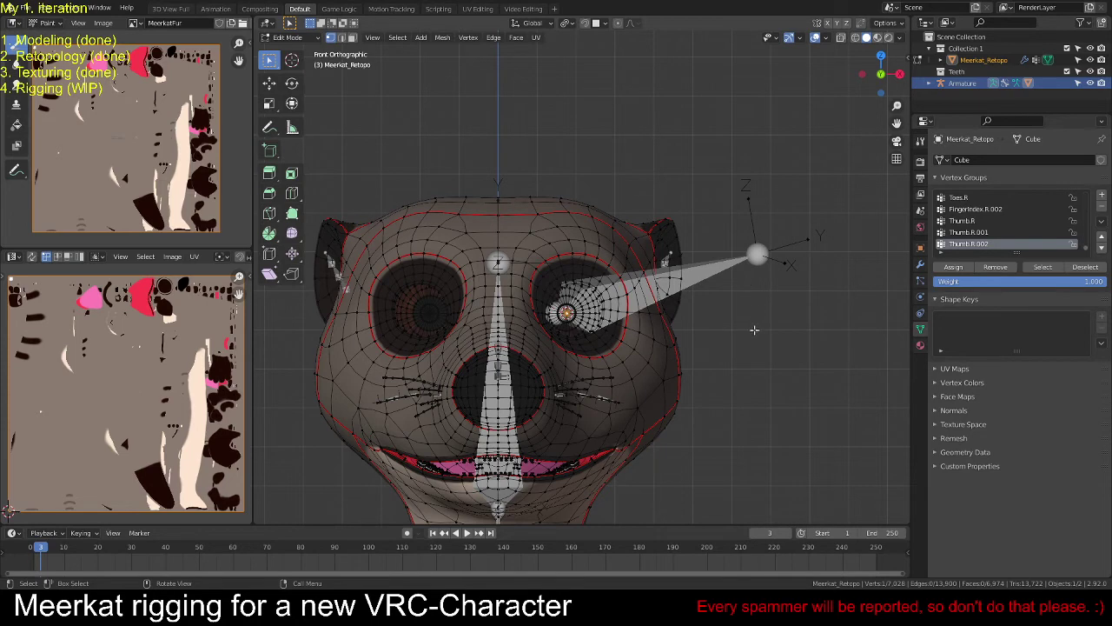
key("Tab")
Step: In armature Edit Mode, snap the selected Eye.L bone end to the 3D cursor
left_click(718, 265)
key("Tab")
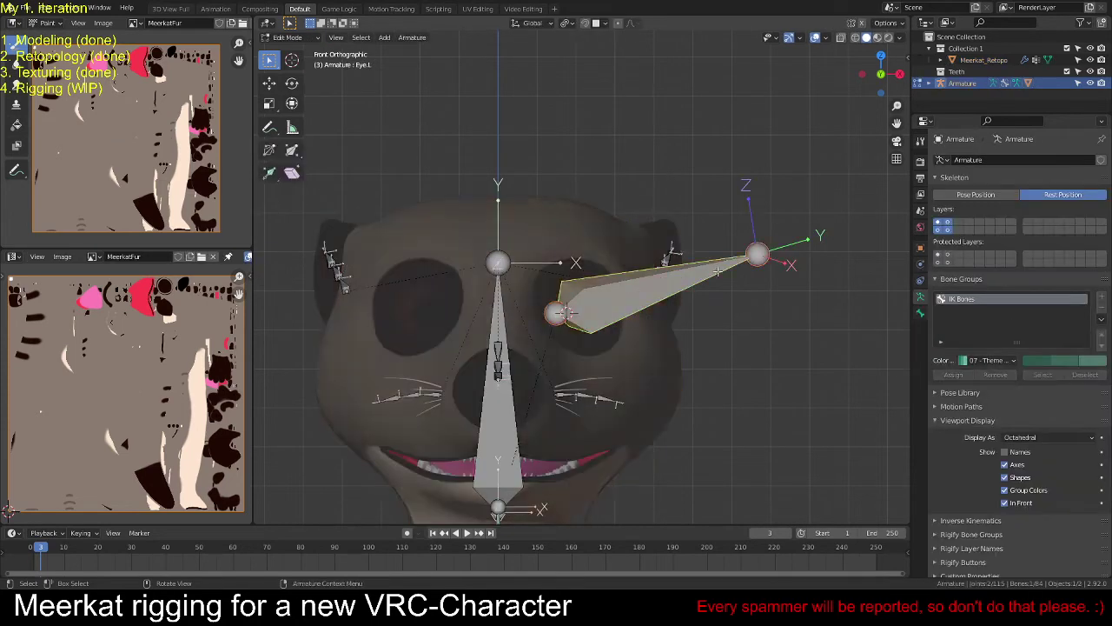
key("shift+s")
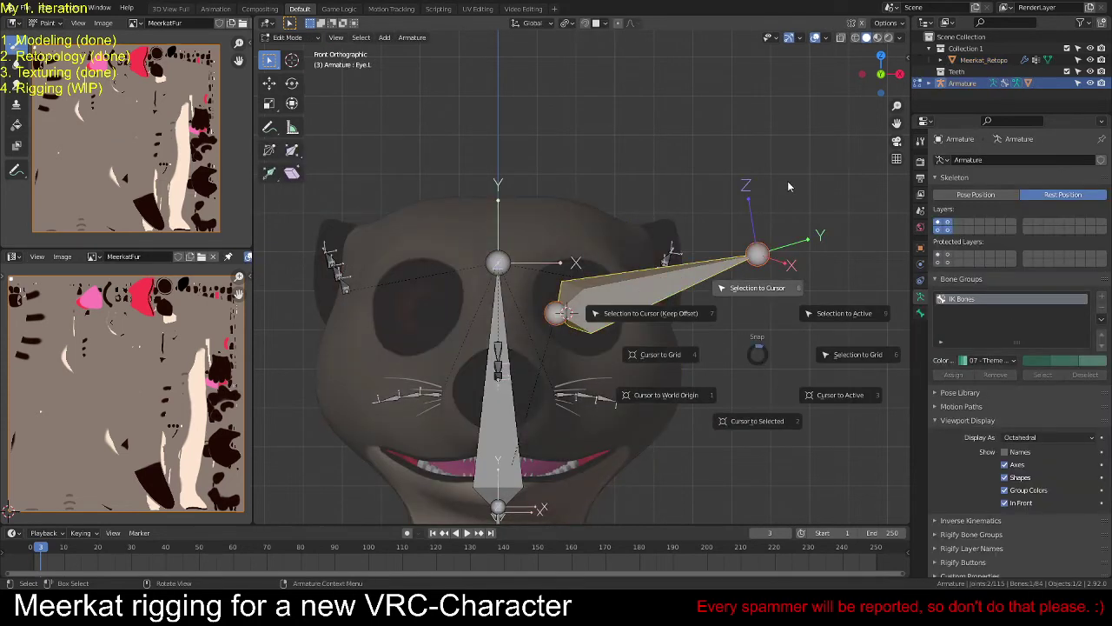
left_click(783, 215)
left_click(771, 336)
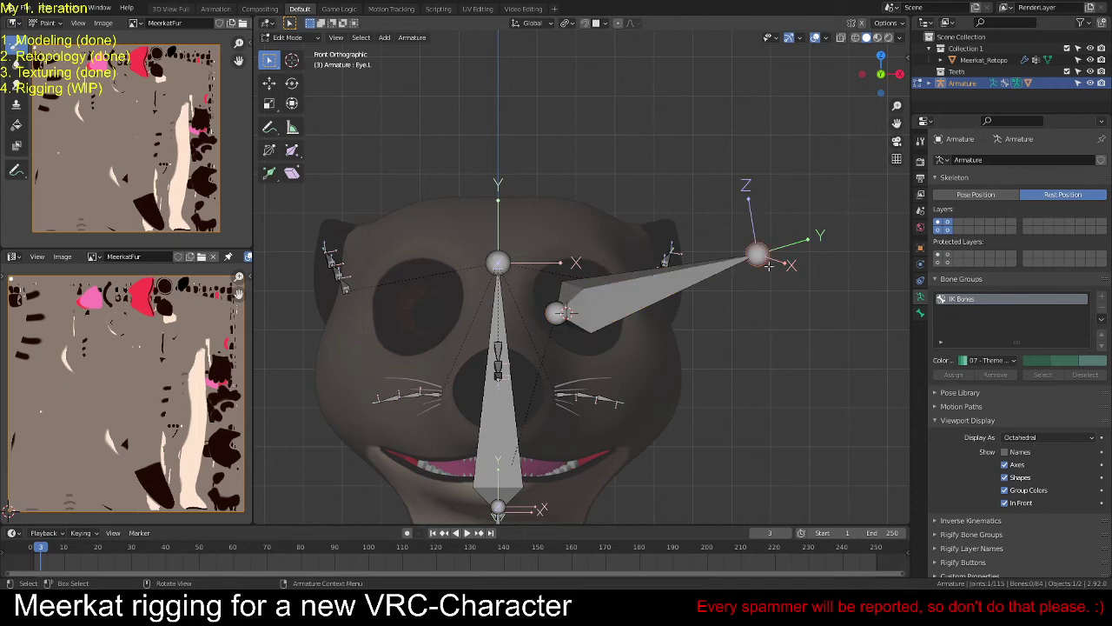
key("shift+s")
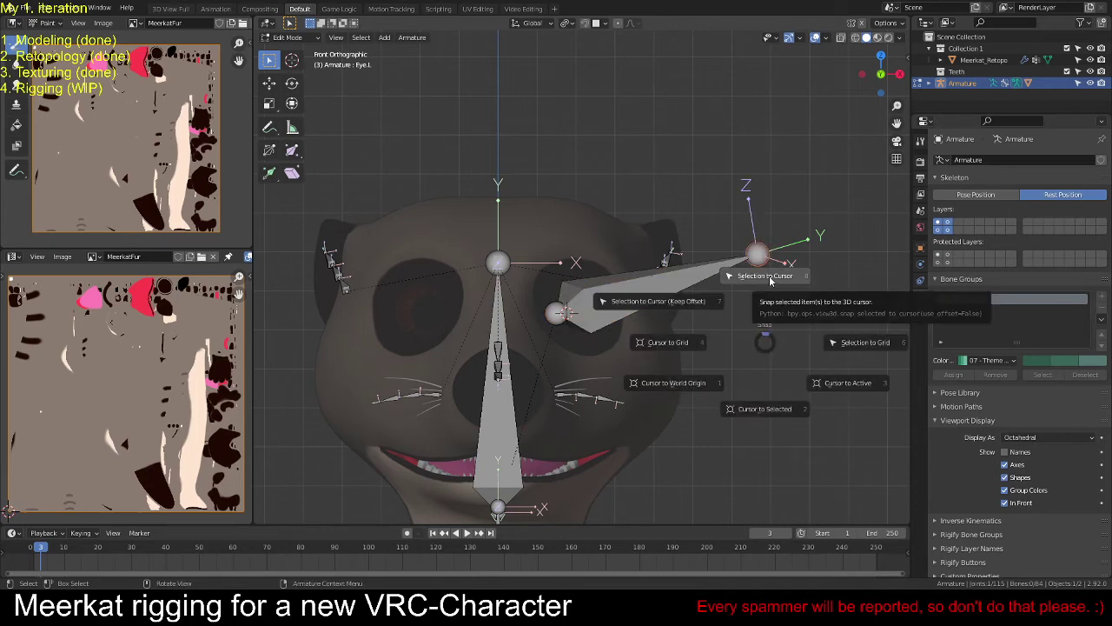
left_click(768, 278)
middle_click_drag(757, 330, 256, 404)
Step: Symmetrize the Eye.L bone to create a mirrored Eye.R bone
left_click(563, 308)
key("F3")
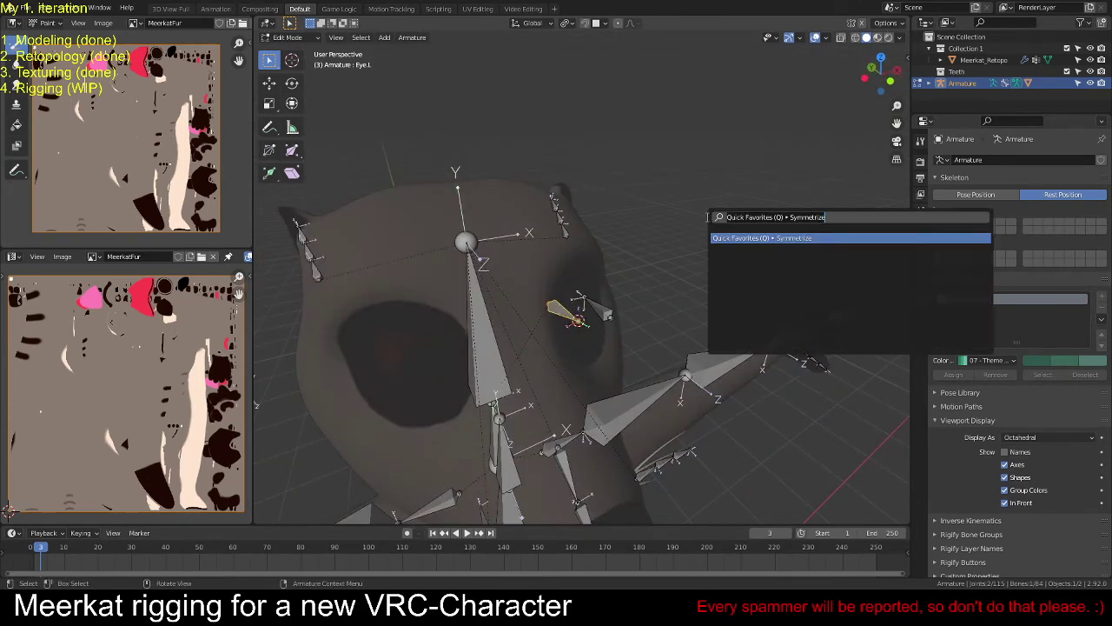
key("Return")
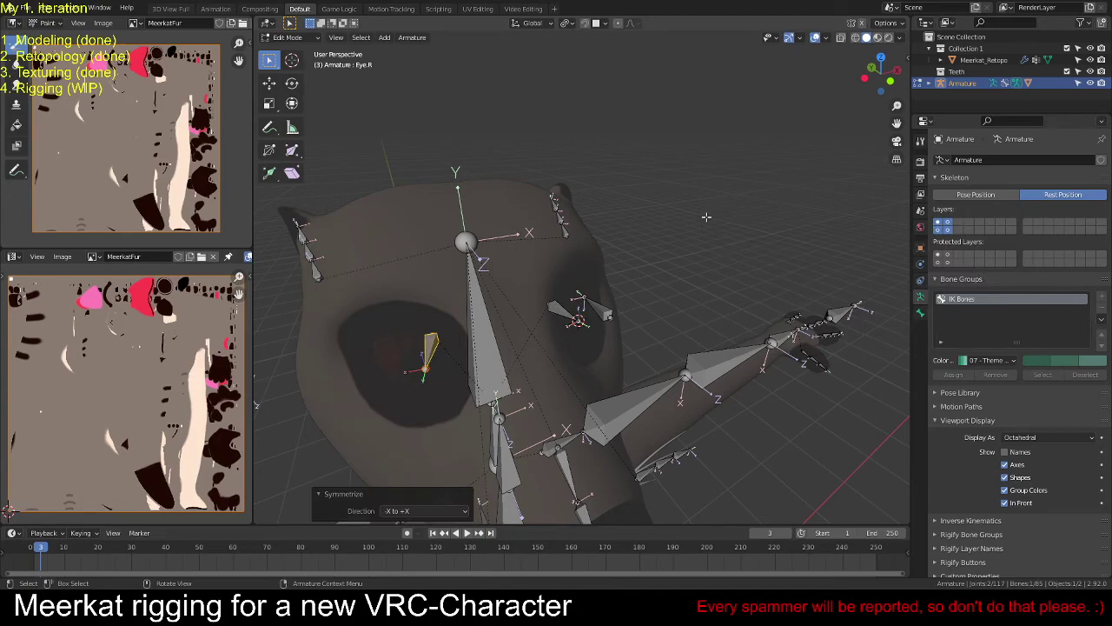
left_click(737, 251)
middle_click_drag(737, 251, 663, 303)
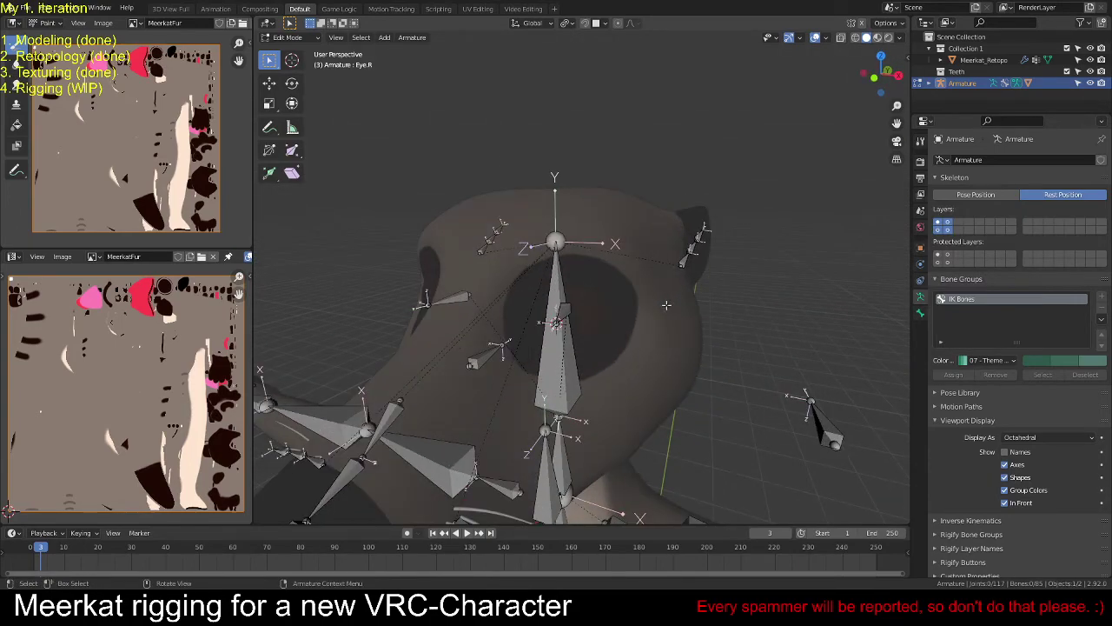
middle_click_drag(755, 282, 720, 312)
Step: In Object Mode, parent the meerkat mesh to the armature with automatic weights
key("Tab")
left_click(739, 289)
scroll(738, 297, "down", 3)
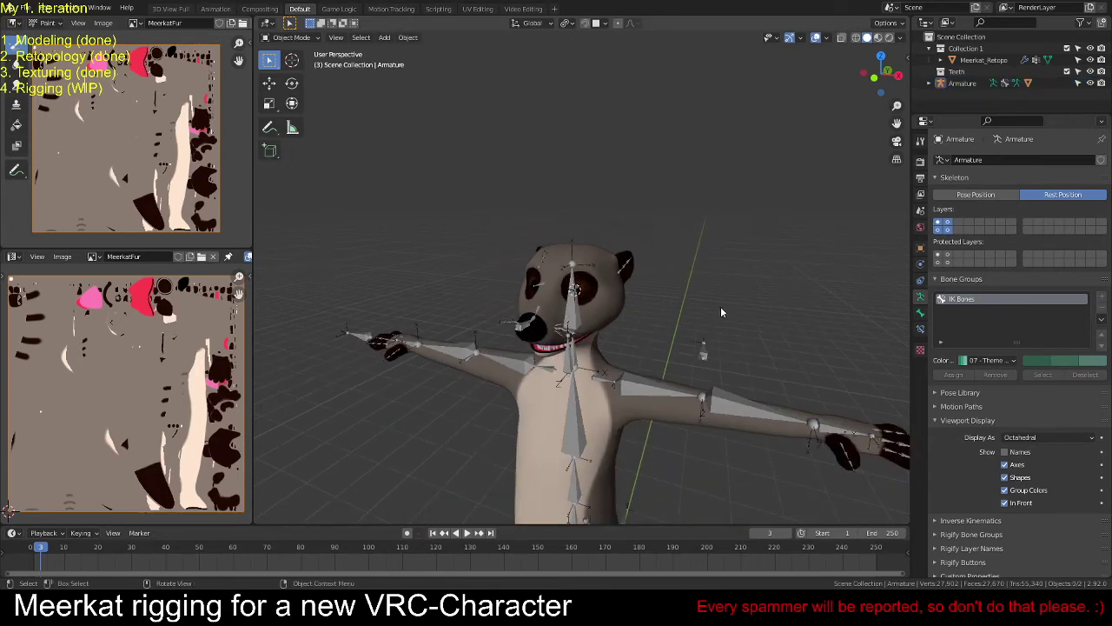
left_click(639, 386)
left_click(609, 416, "shift")
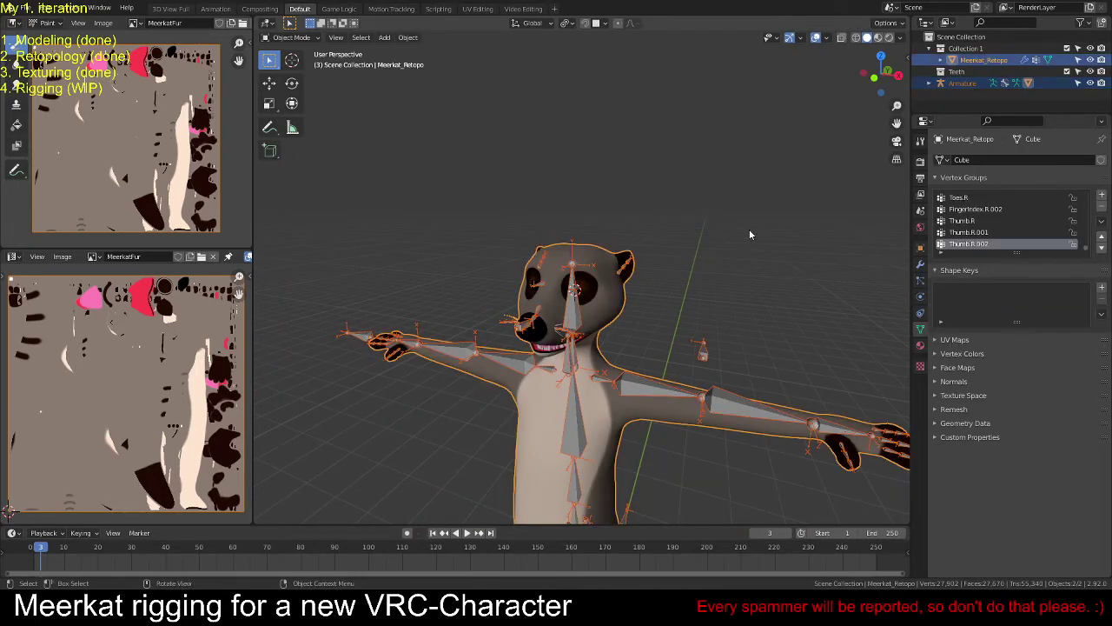
key("ctrl+p")
key("Escape")
left_click(629, 384, "shift")
key("ctrl+p")
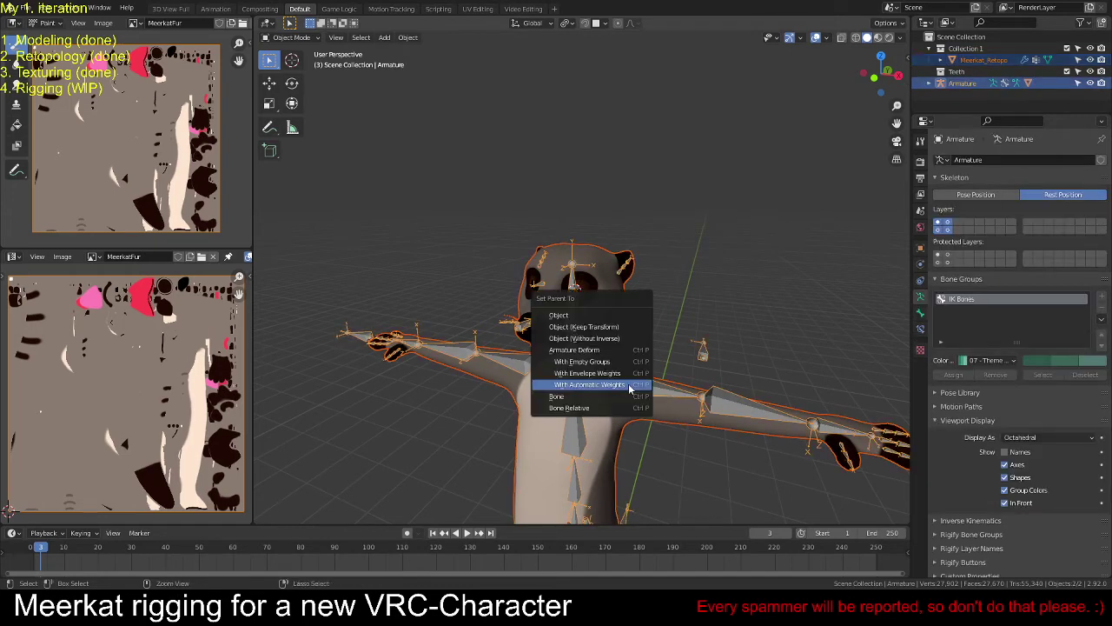
left_click(629, 383)
left_click(680, 306)
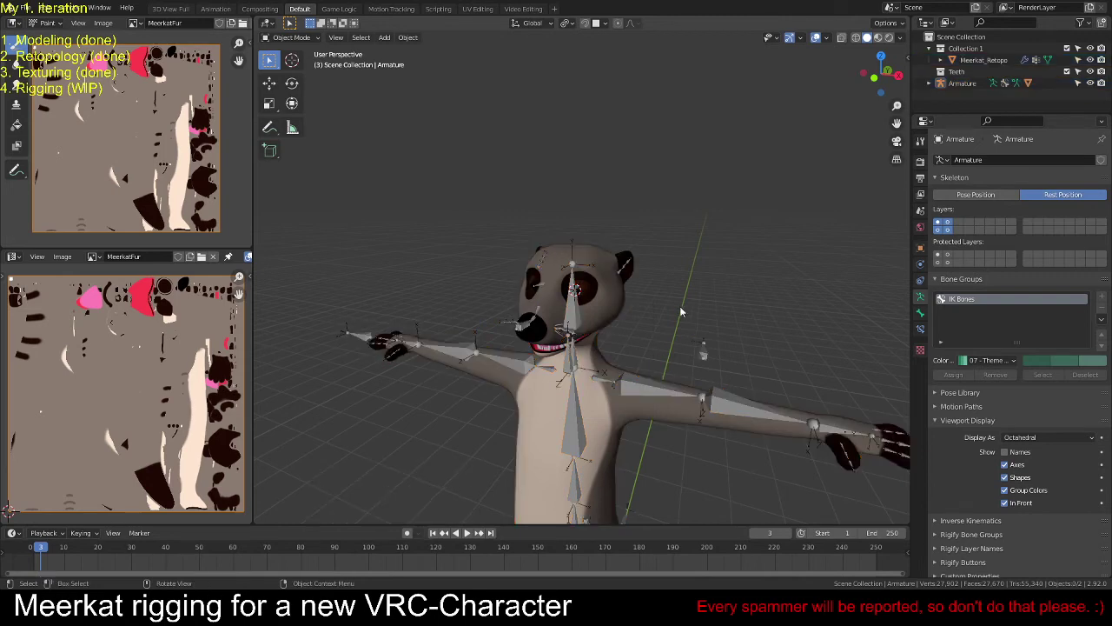
middle_click_drag(680, 306, 657, 333)
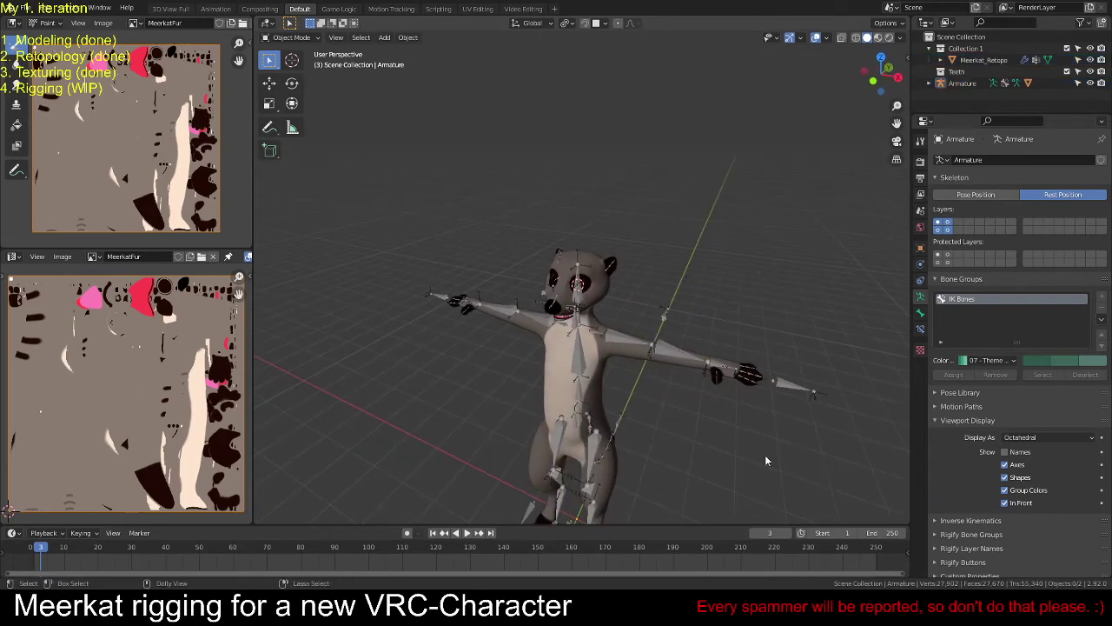
Step: Save the meerkat blend file
key("ctrl+s")
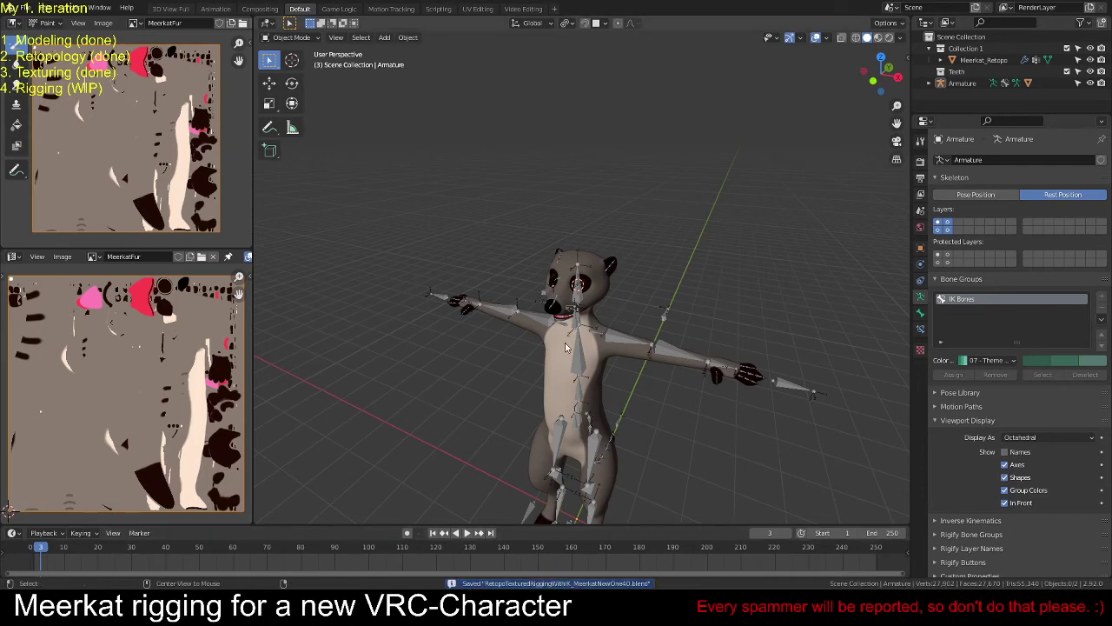
middle_click_drag(686, 272, 601, 280)
scroll(590, 246, "up", 5)
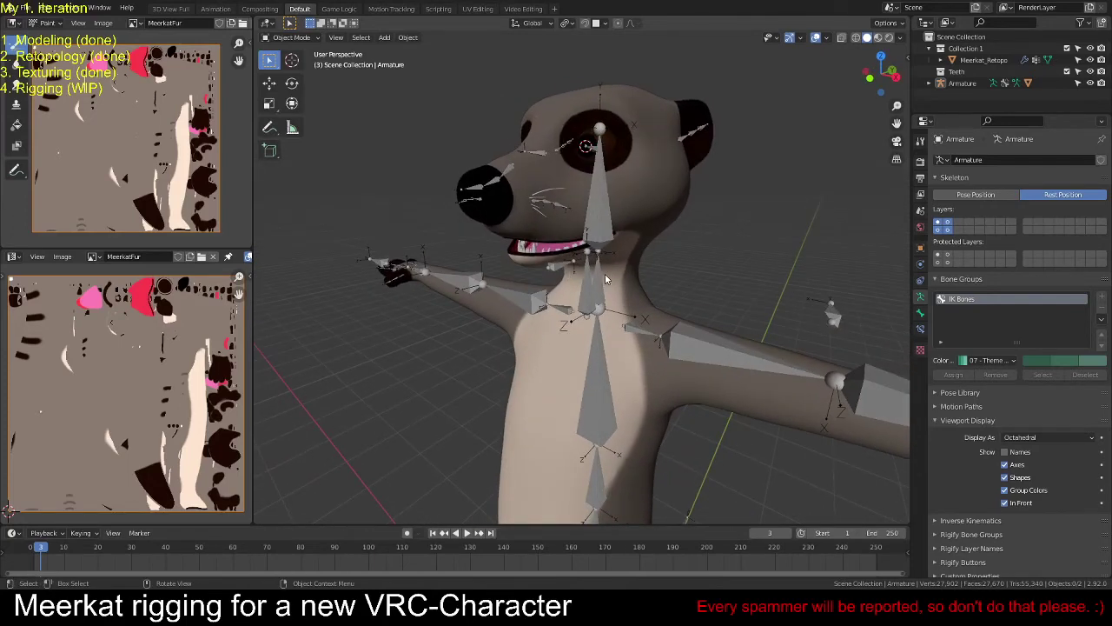
Step: Put the armature in Pose Mode and switch it to Pose Position
key("Tab")
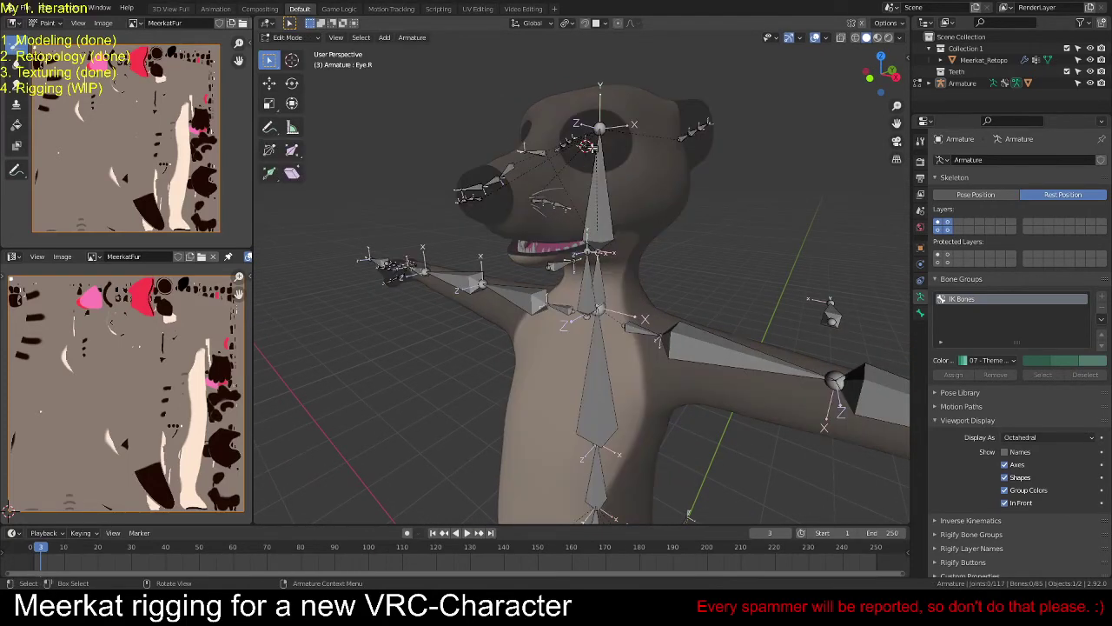
key("ctrl+Tab")
middle_click_drag(656, 174, 670, 210)
key("g")
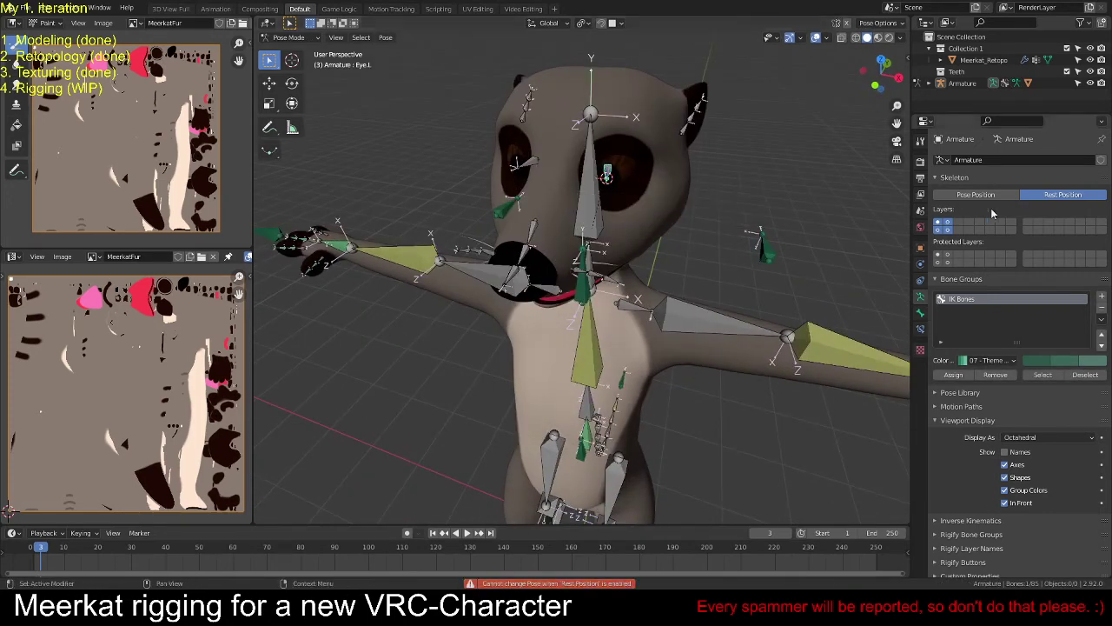
left_click(976, 193)
Step: Test-rotate the Eye.L bone, then make the meerkat mesh active in Object Mode
middle_click_drag(706, 260, 731, 231)
key("r")
key("r")
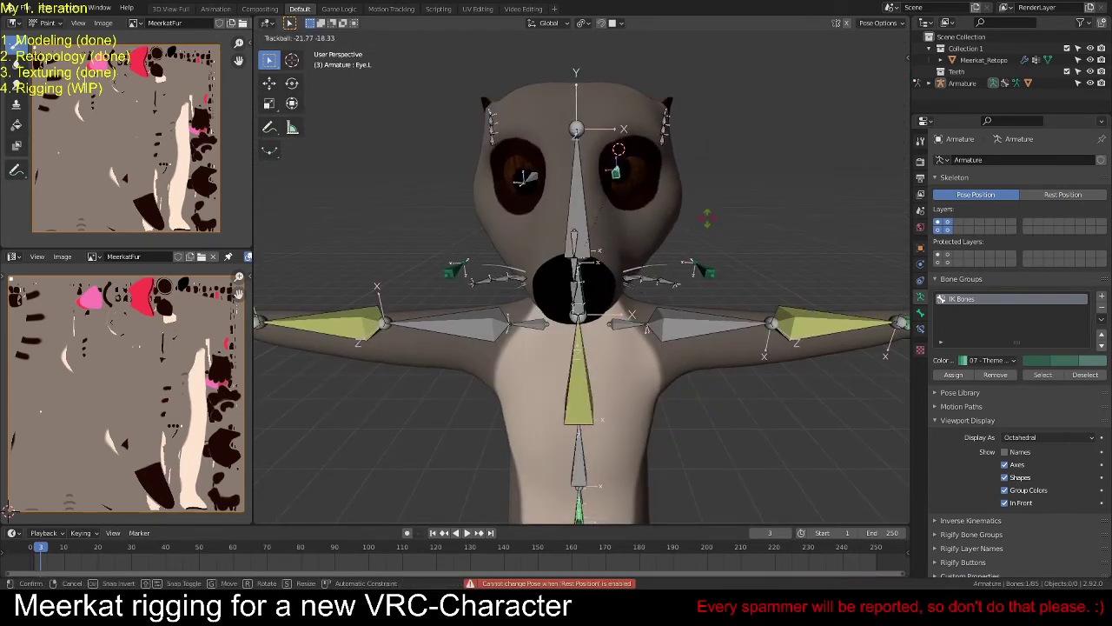
left_click(731, 228)
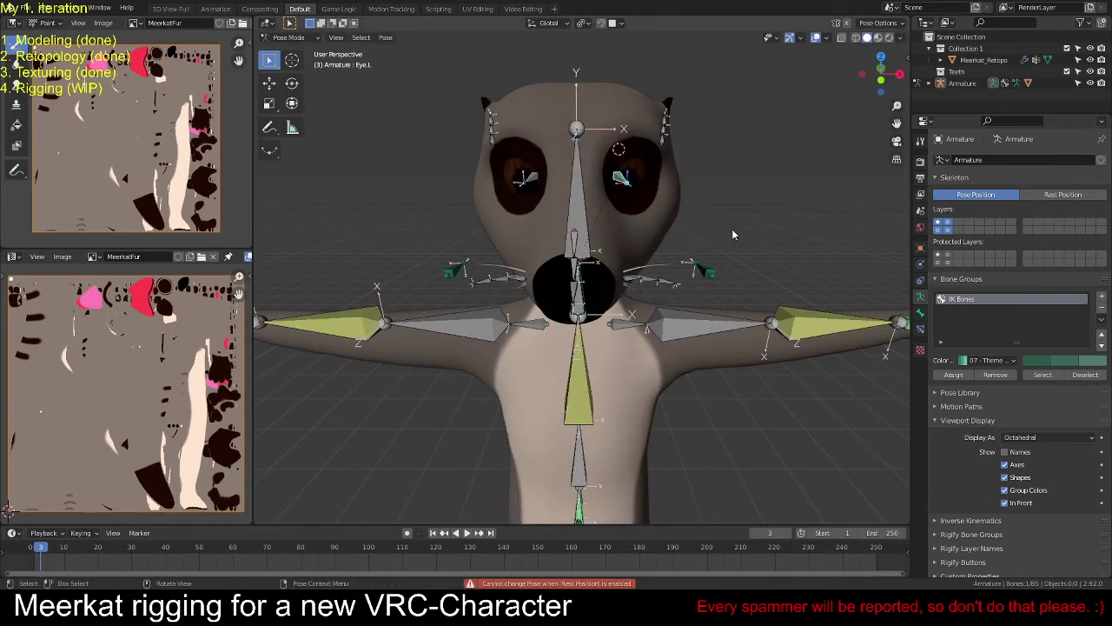
left_click(671, 215)
left_click(298, 39)
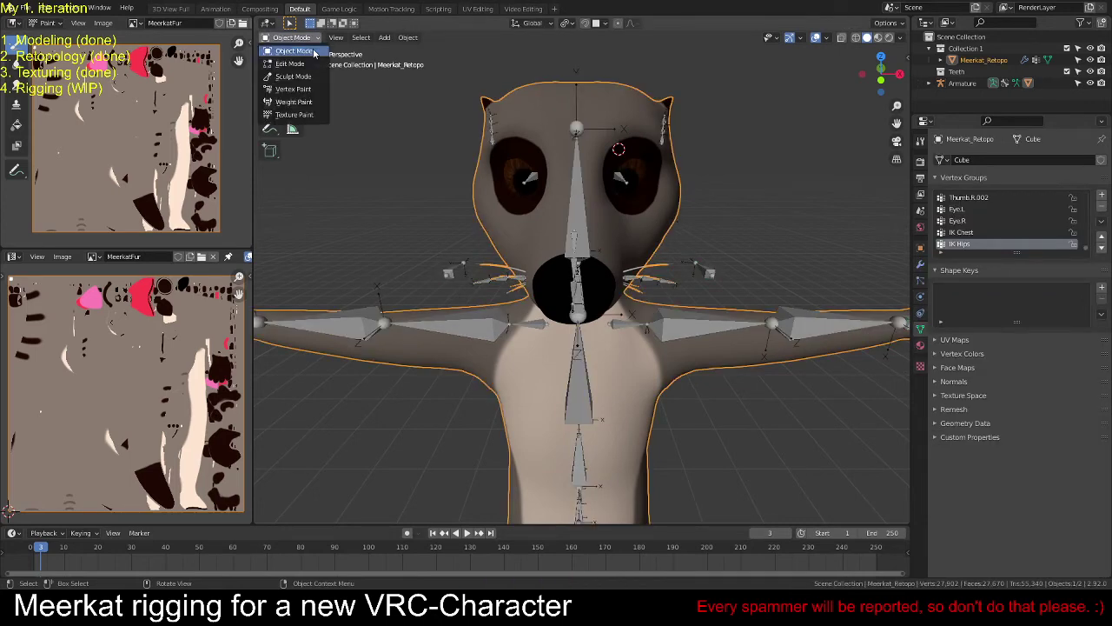
Step: Switch the mesh to Weight Paint, then select the connected eye geometry in Edit Mode
left_click(300, 105)
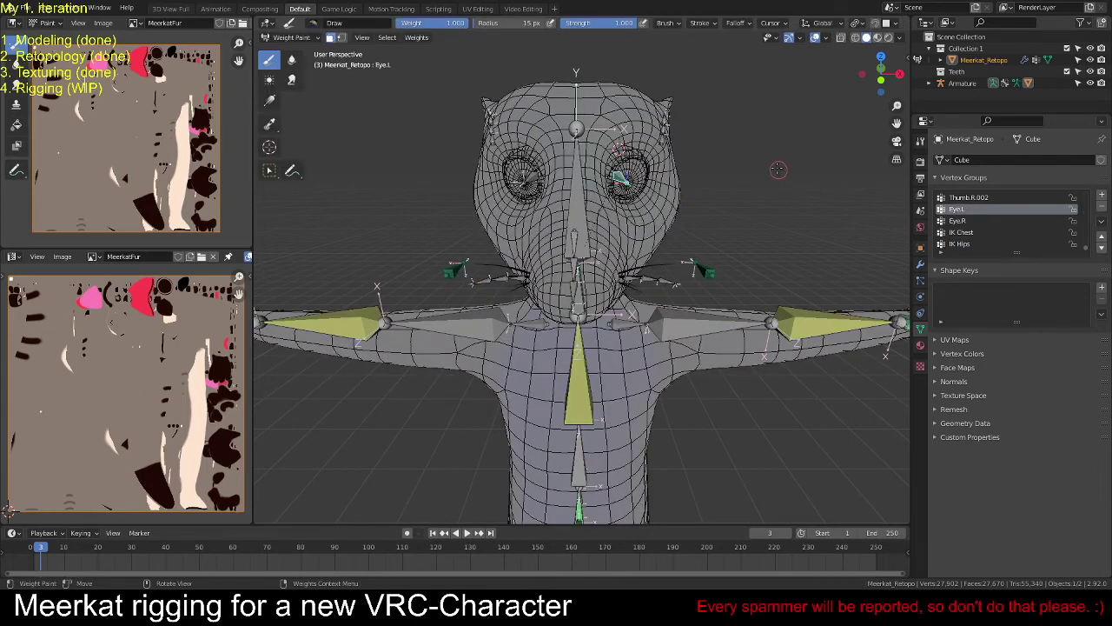
key("Tab")
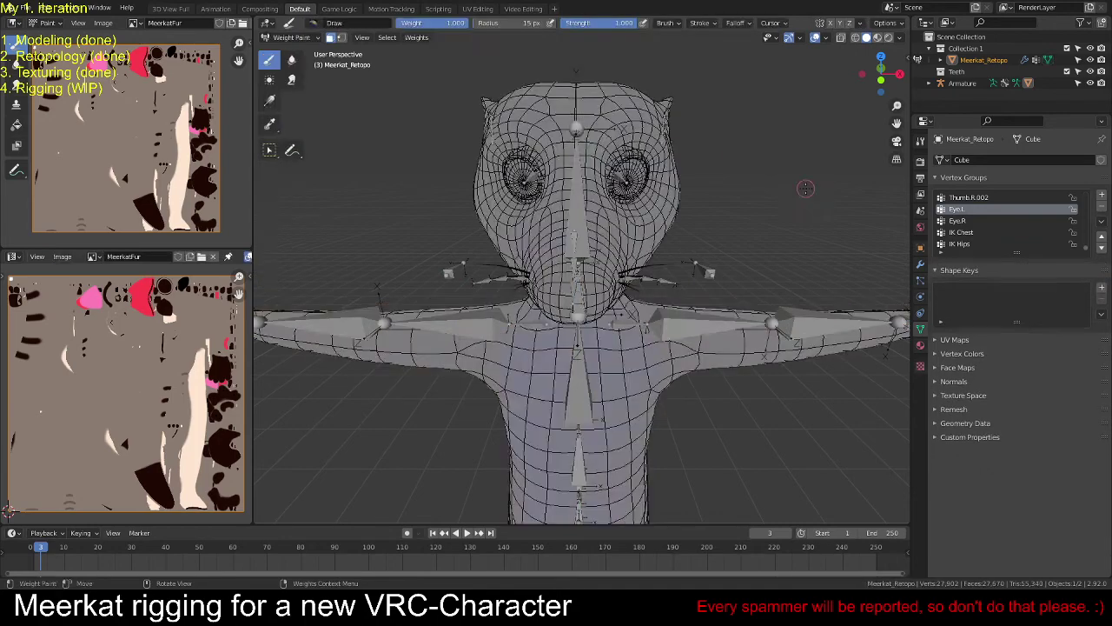
middle_click_drag(807, 188, 638, 151)
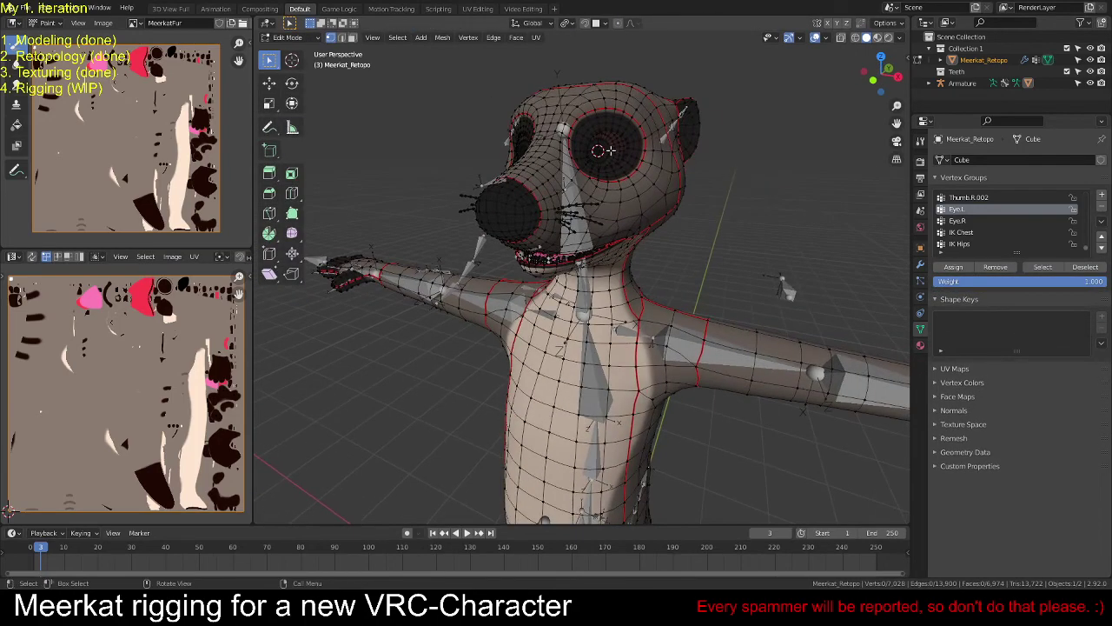
key("l")
mouse_move(739, 203)
middle_mouse_down("alt")
mouse_move(769, 210)
mouse_move(748, 208)
middle_mouse_up("alt")
key("ctrl+Tab")
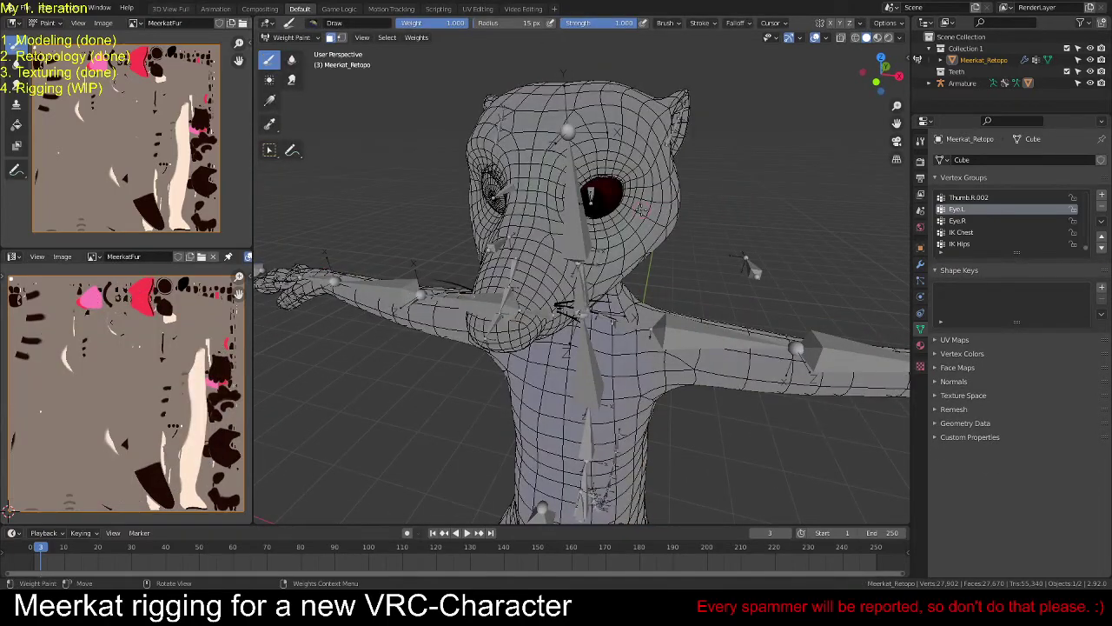
key("ctrl+Tab")
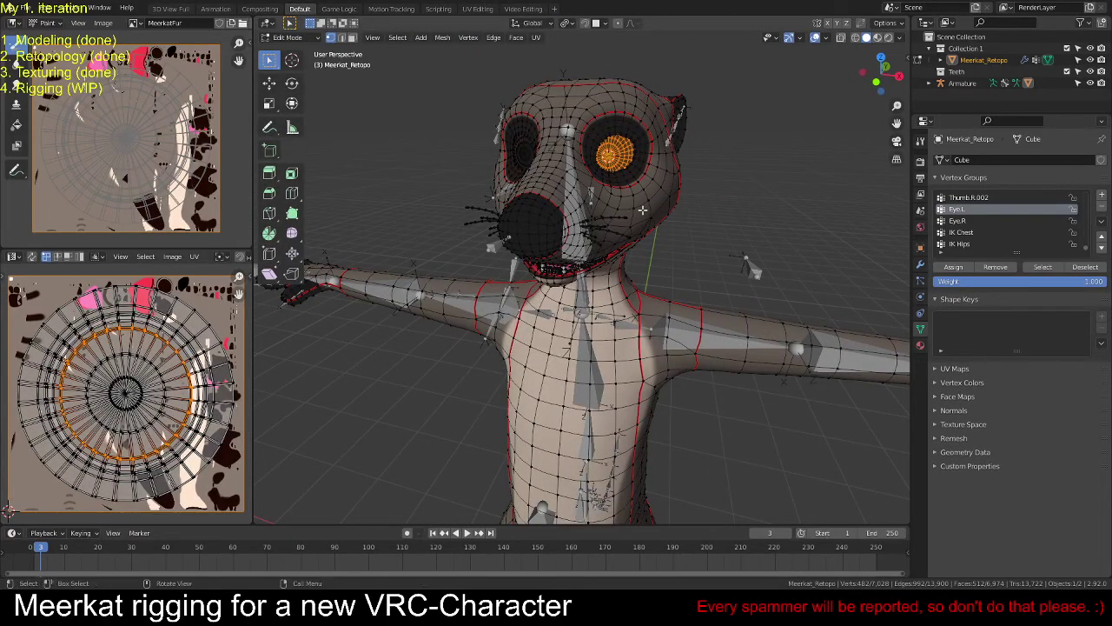
Step: Select the whole mesh and return to Weight Paint showing the Eye.L group's weights
left_click(856, 37)
mouse_move(718, 228)
middle_mouse_down()
mouse_move(802, 249)
mouse_move(725, 232)
middle_mouse_up()
left_click(867, 38)
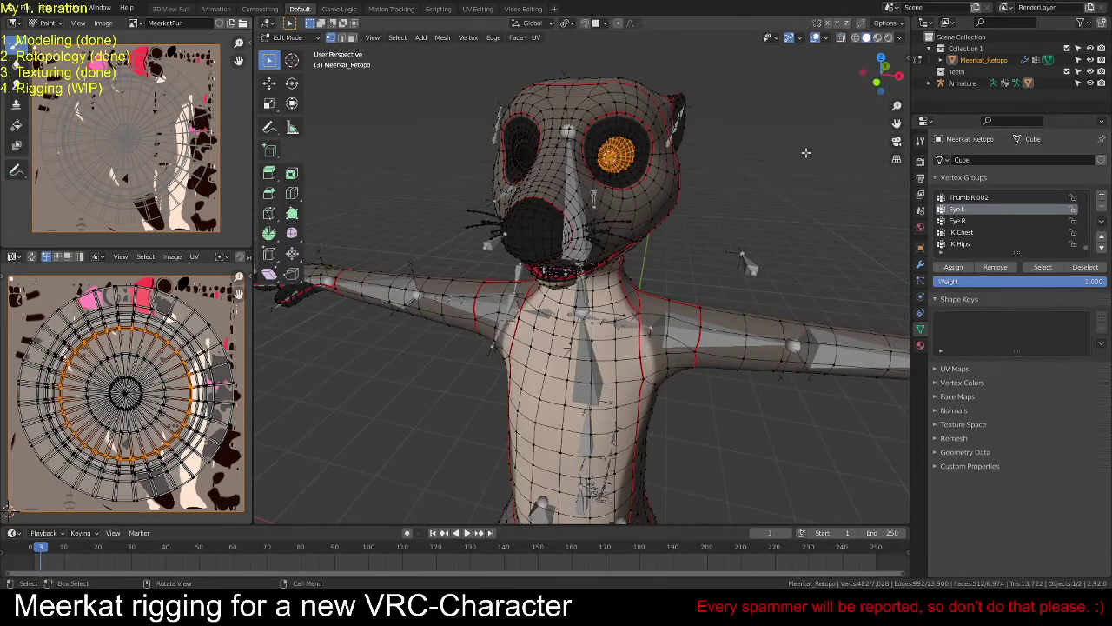
key("a")
key("ctrl+Tab")
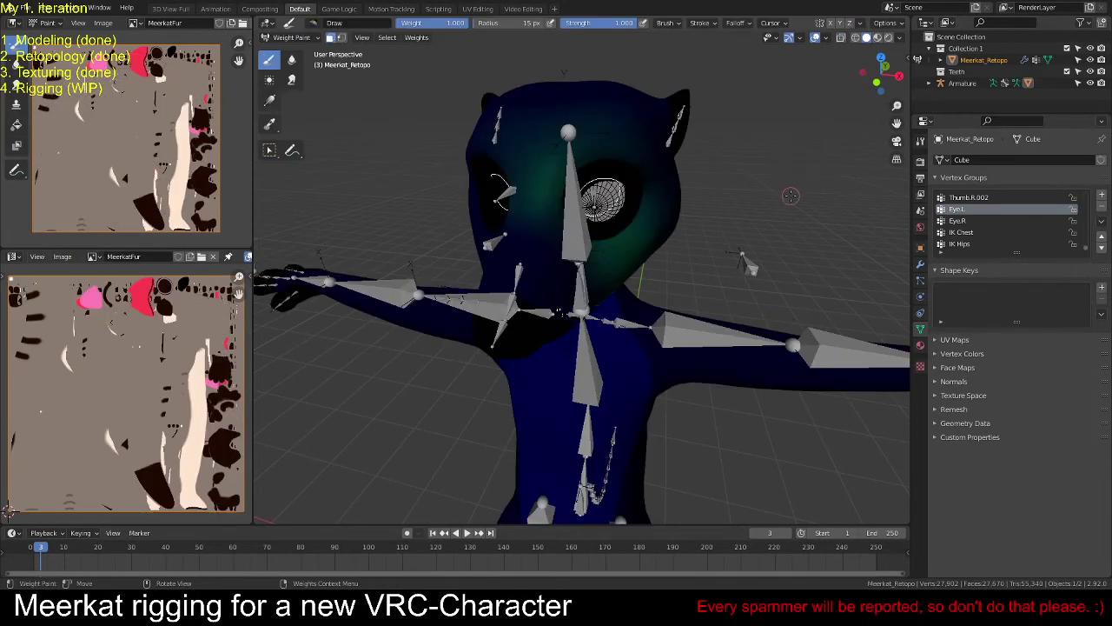
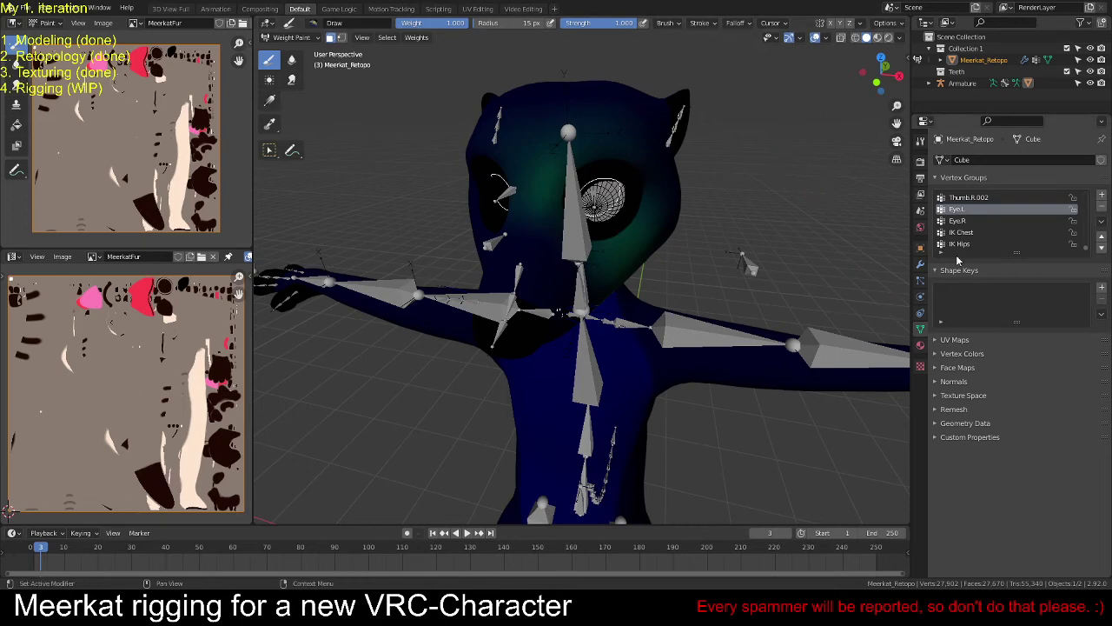
Step: Inspect the mesh data panels: UV maps, vertex colours, normals, texture space, remesh and geometry data
left_click(936, 339)
left_click(936, 339)
left_click(936, 353)
left_click(934, 383)
left_click(934, 383)
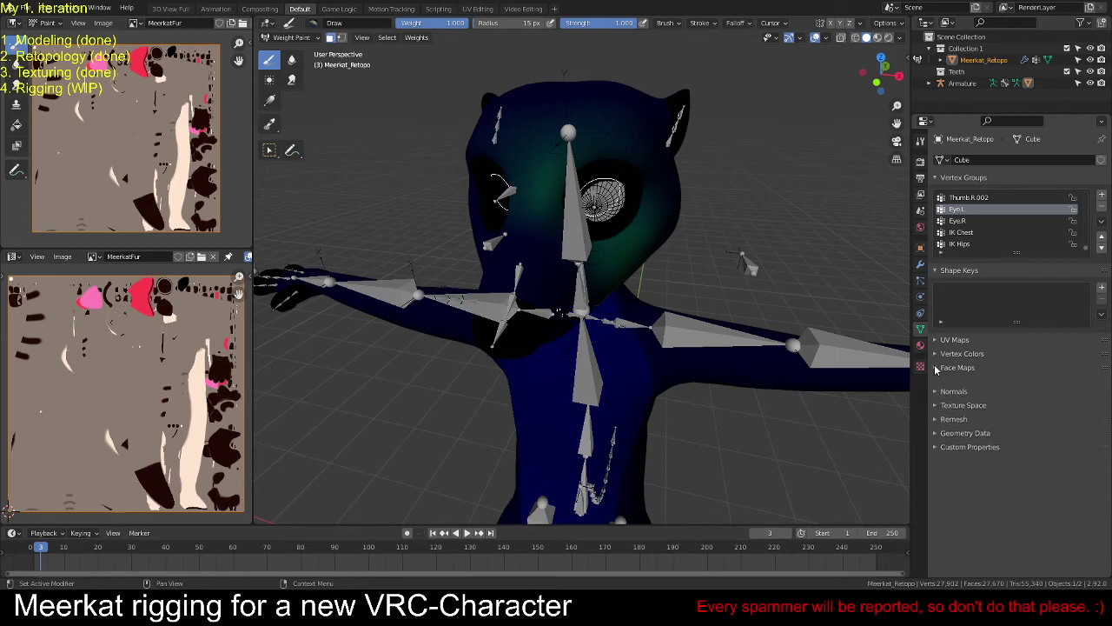
left_click(933, 396)
left_click(933, 396)
left_click(936, 410)
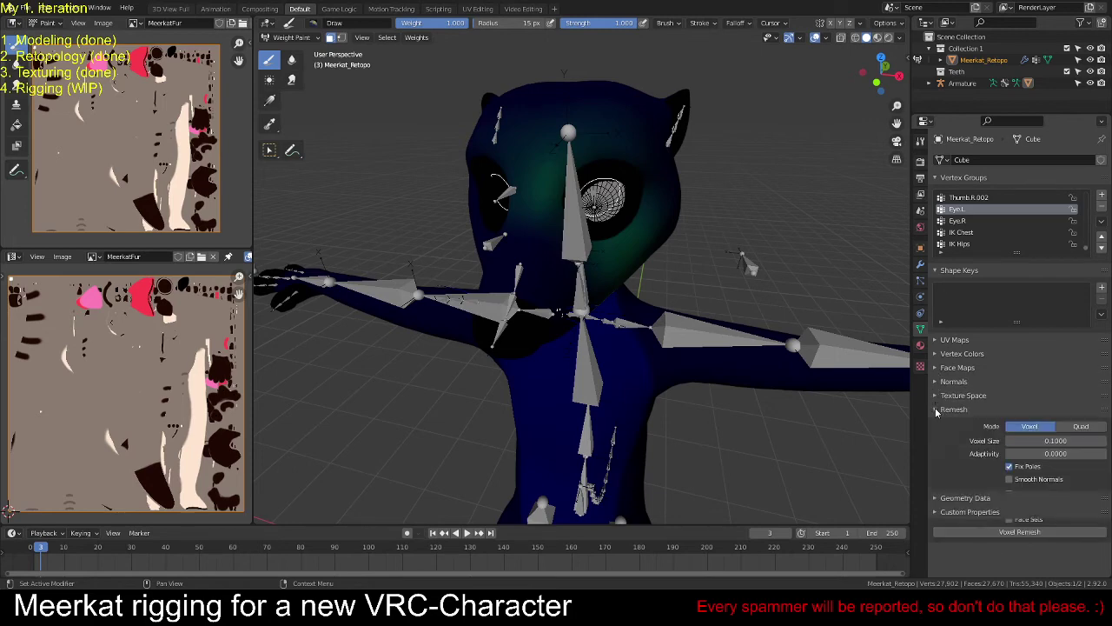
left_click(937, 410)
left_click(936, 423)
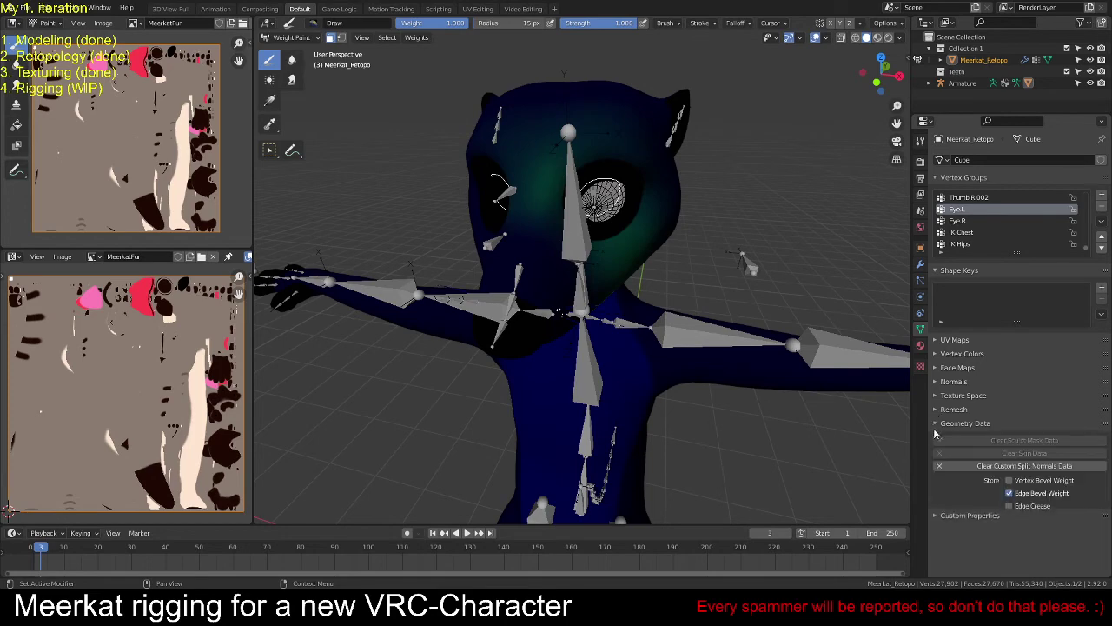
left_click(936, 423)
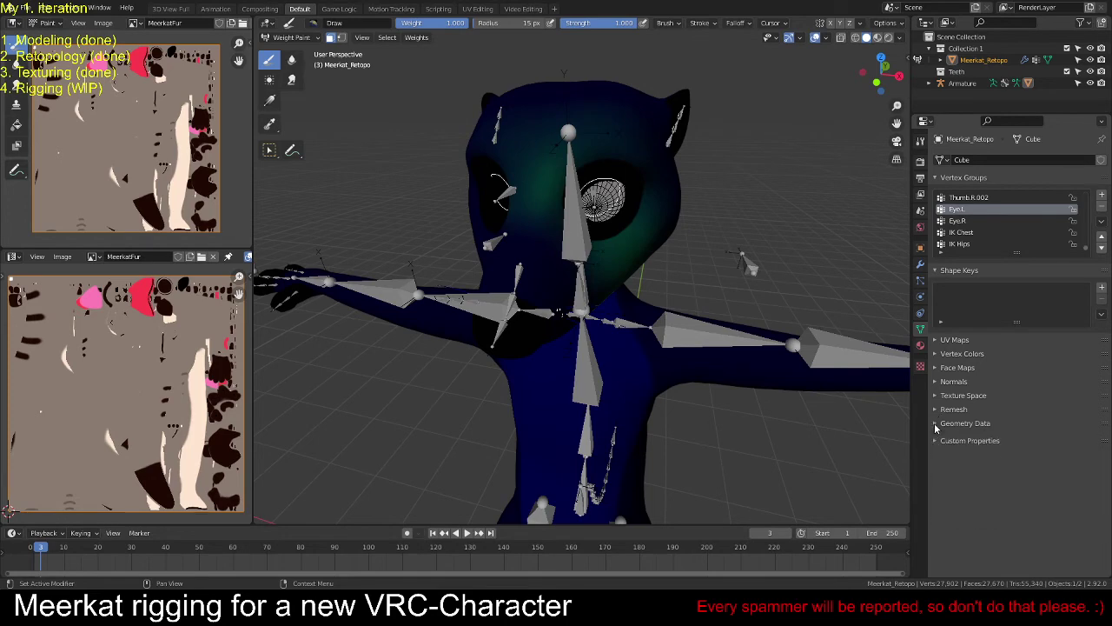
Step: Enable the vertex selection mask and remove the Eye.L weights from the selected vertices
left_click(959, 221)
left_click(958, 209)
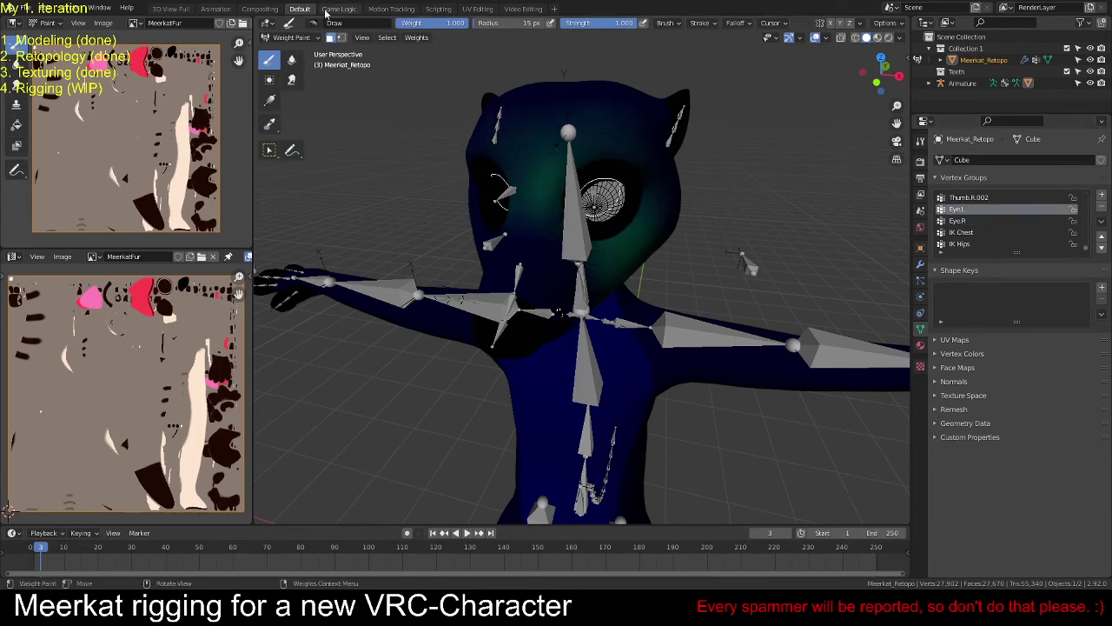
left_click(341, 38)
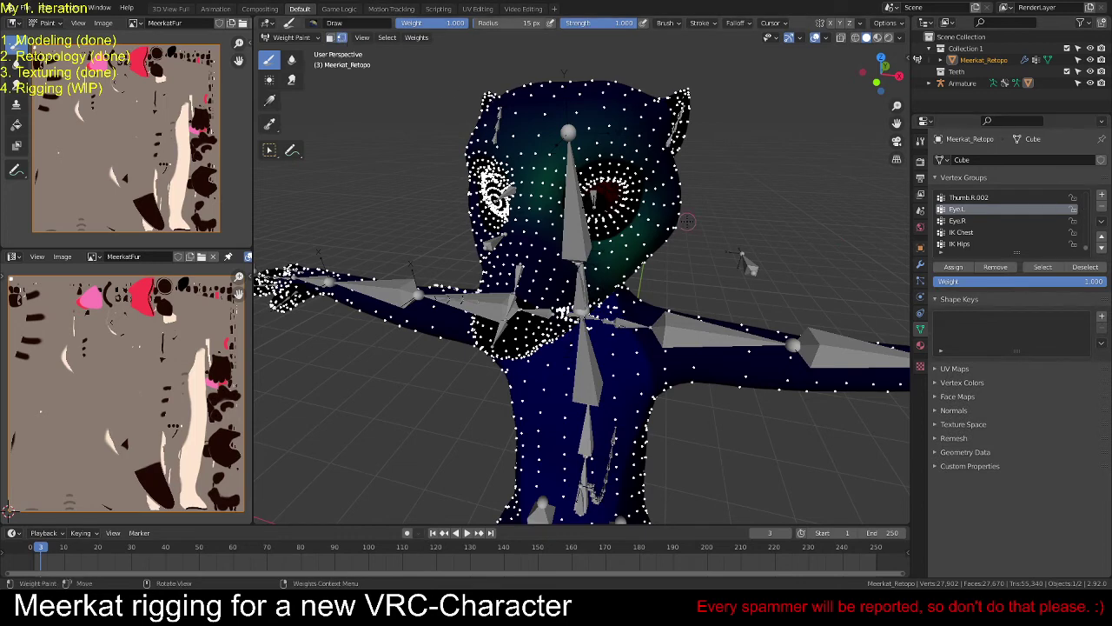
left_click(1002, 271)
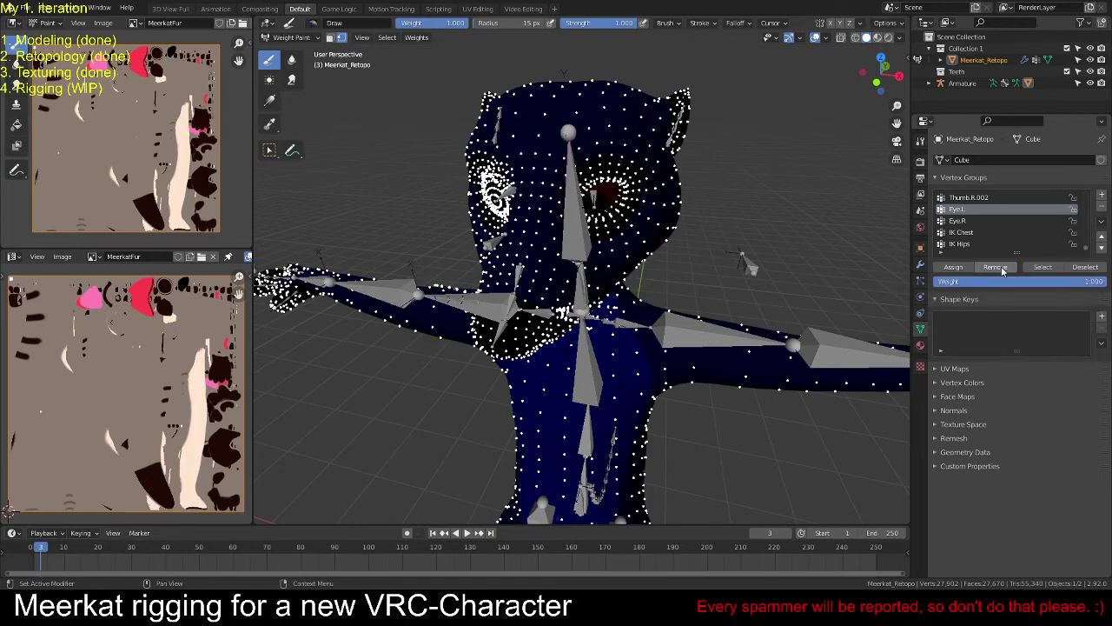
Step: Select everything except the eye island and remove the stray Eye.R weights from it
mouse_move(770, 239)
middle_mouse_down()
mouse_move(808, 243)
mouse_move(782, 233)
middle_mouse_up()
key("Tab")
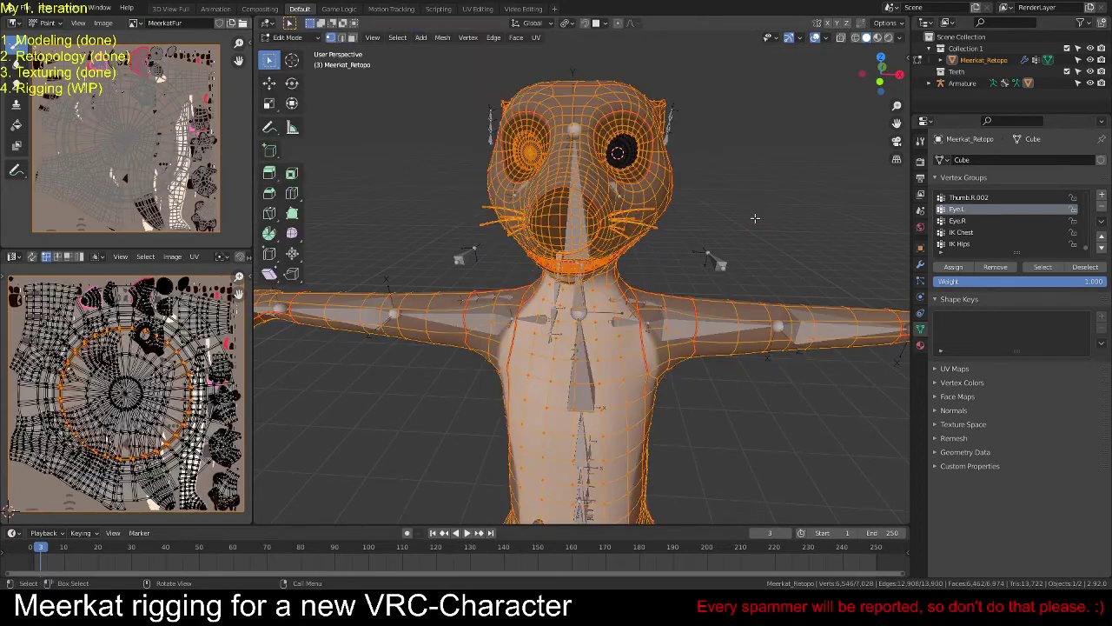
key("alt+a")
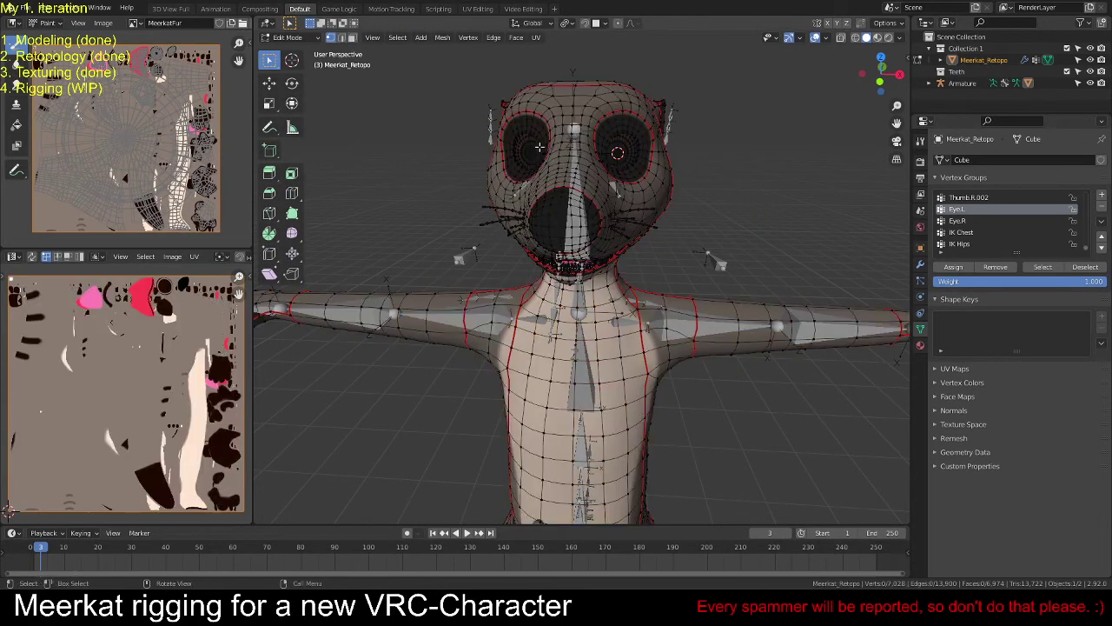
key("l")
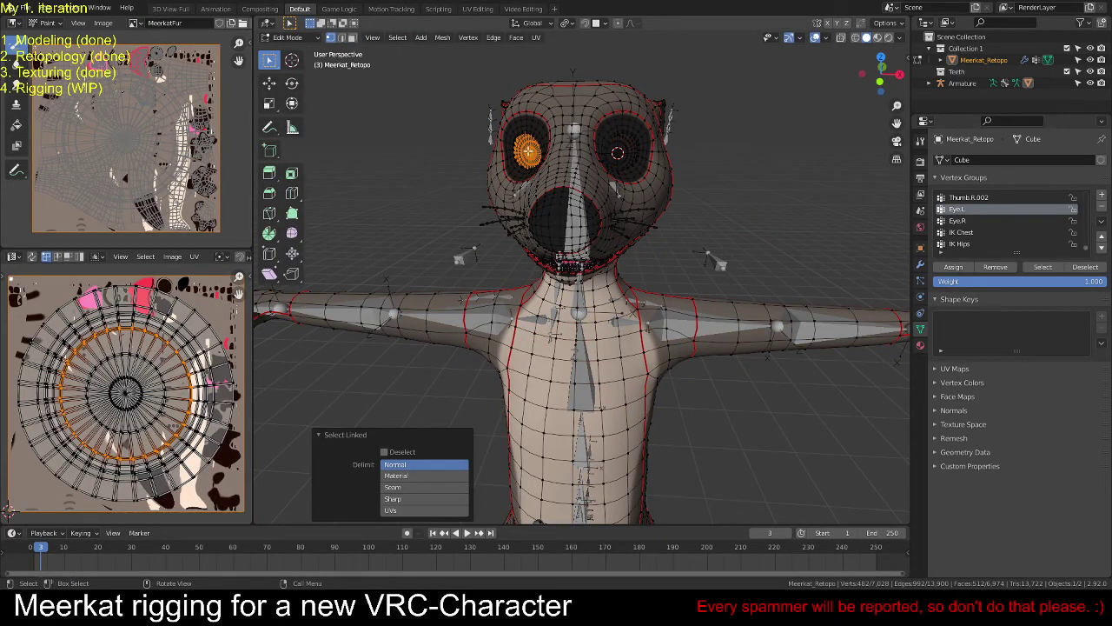
key("ctrl+i")
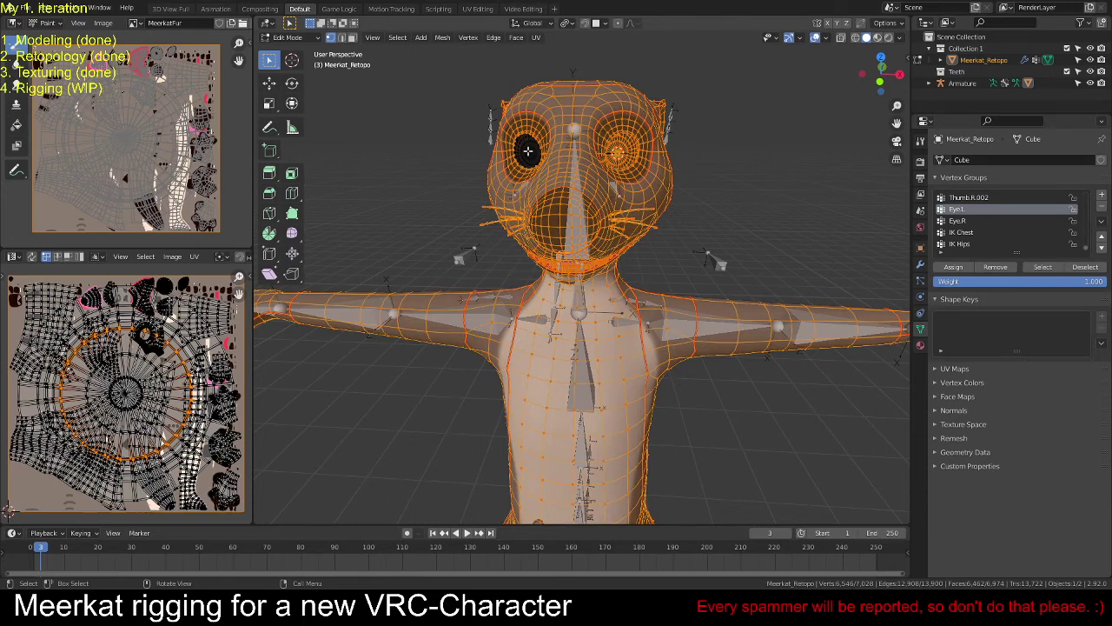
key("ctrl+Tab")
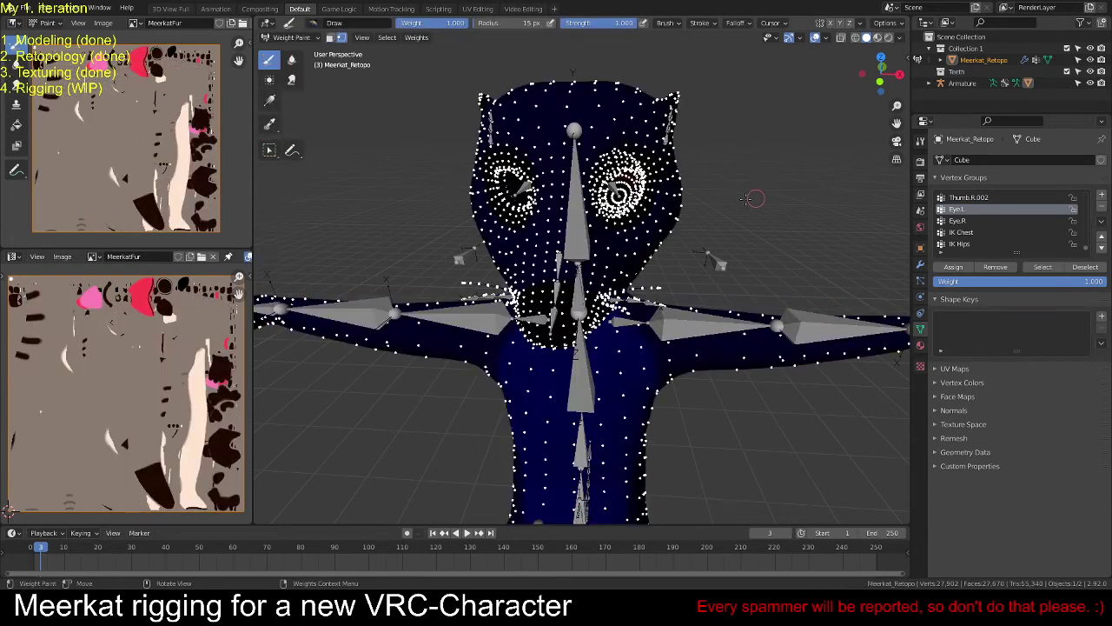
left_click(959, 220)
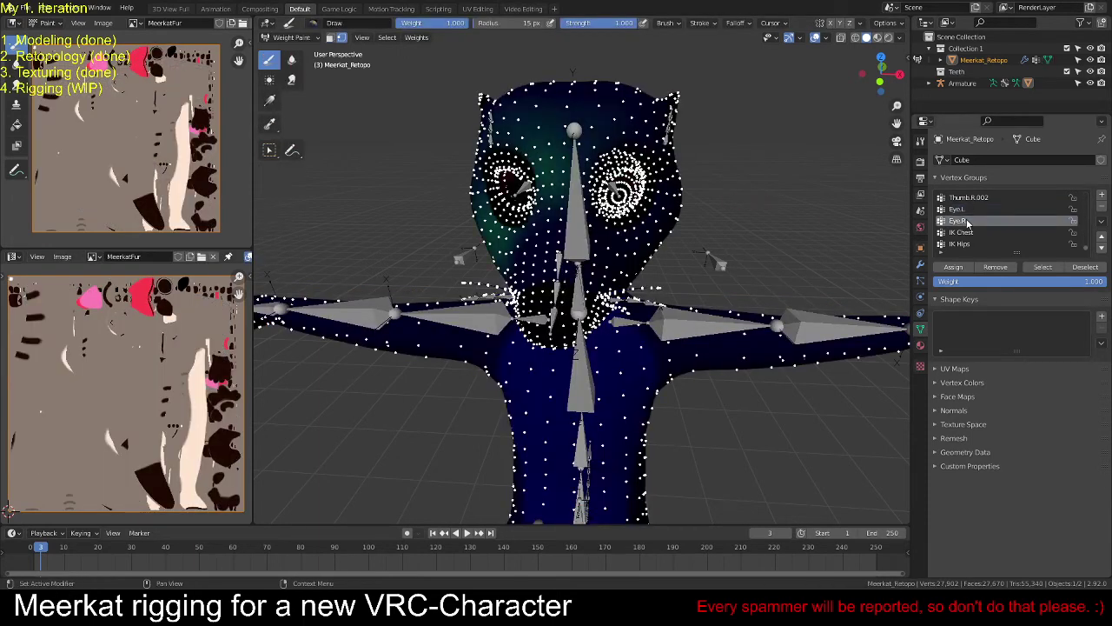
left_click(996, 266)
Step: Switch the mesh to Object Mode and test-rotate the Eye.L bone in Pose Mode
key("Tab")
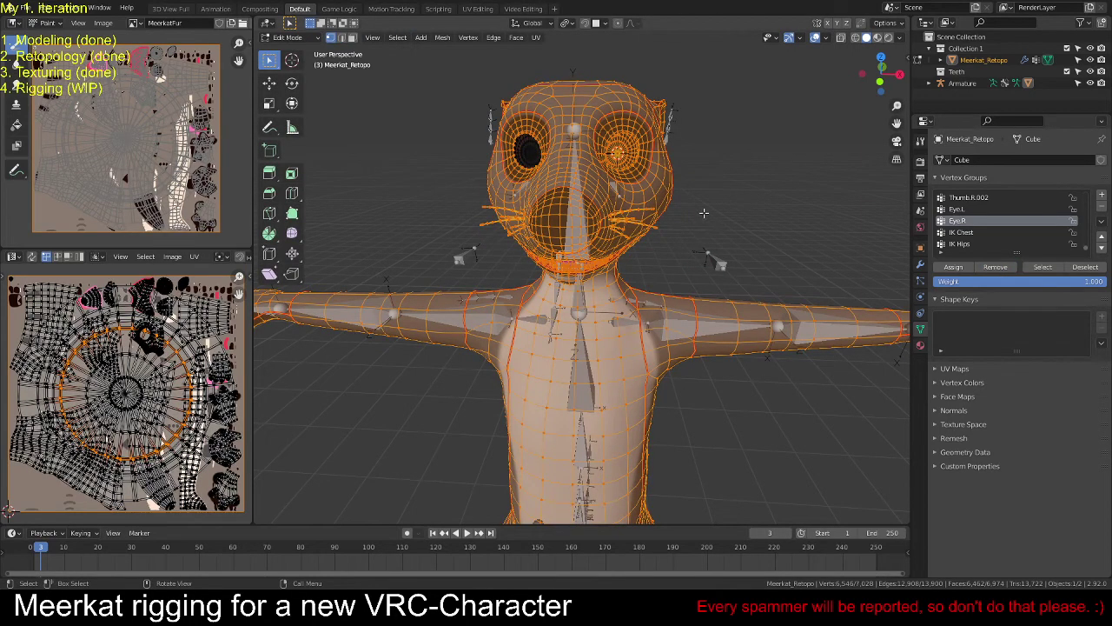
key("Tab")
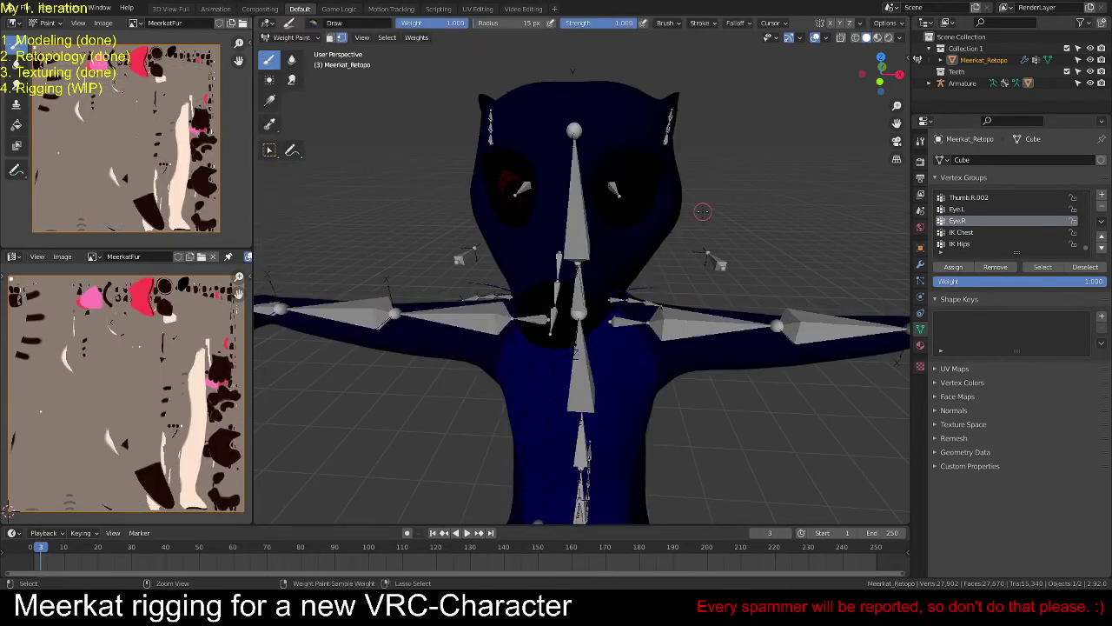
left_click(291, 37)
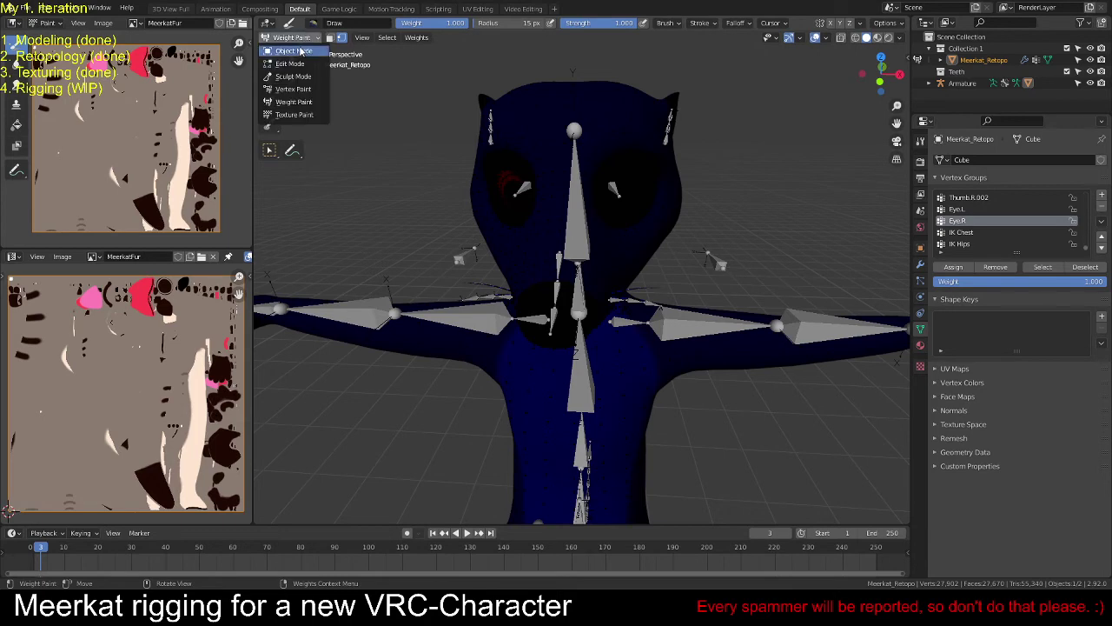
left_click(303, 51)
left_click(613, 191)
key("ctrl+Tab")
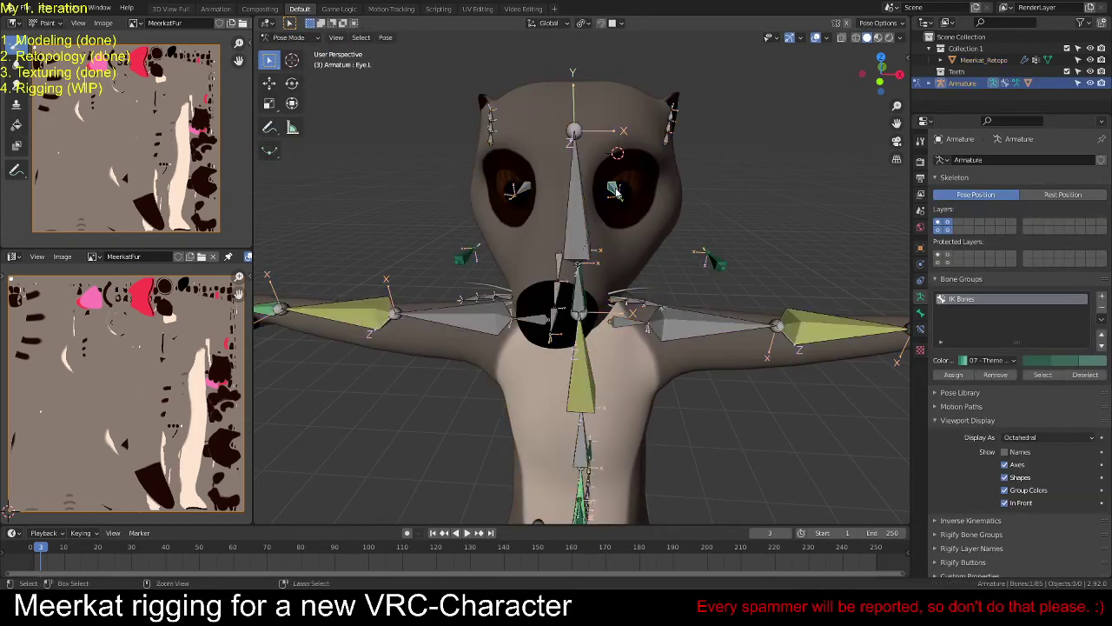
key("r")
key("r")
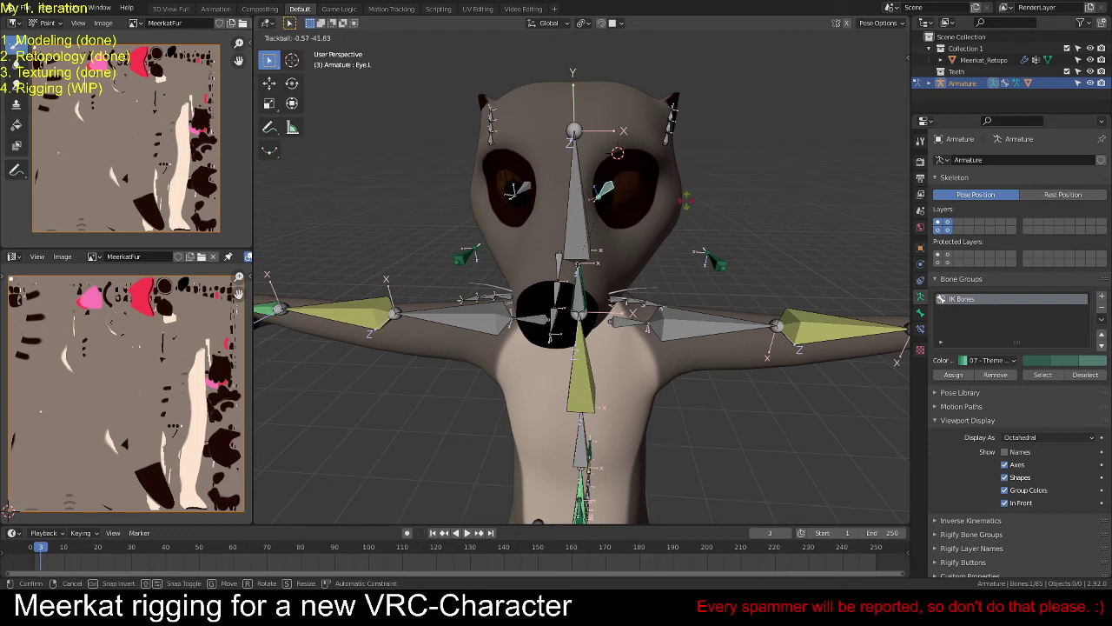
left_click(728, 199)
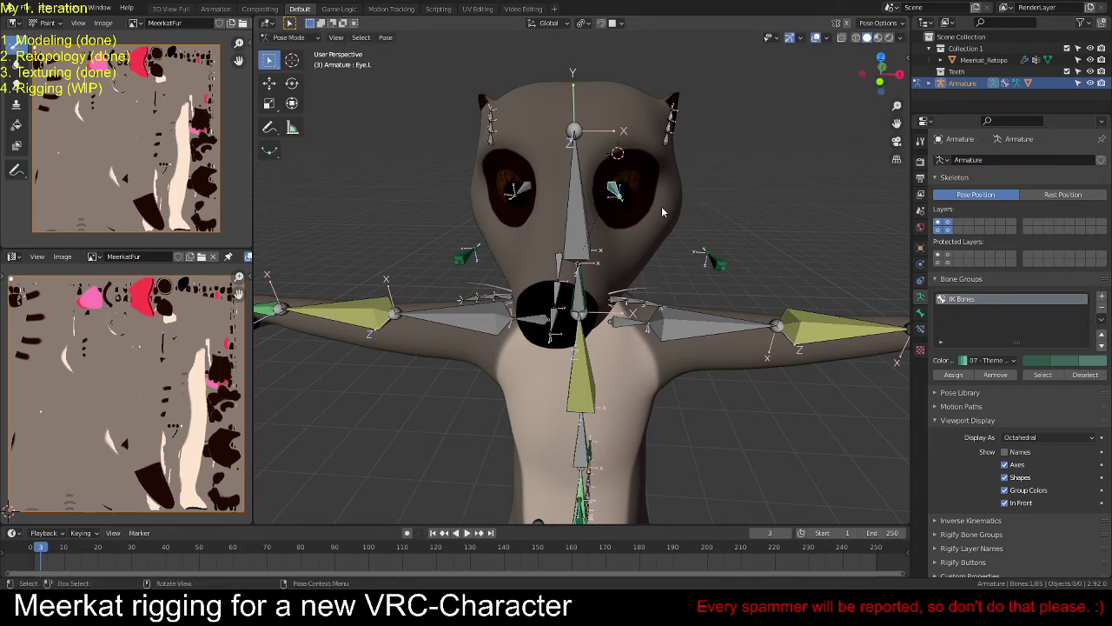
Step: In mesh Edit Mode, assign the right eye island to the Eye.L vertex group
key("Tab")
key("Tab")
left_click(662, 209)
key("Tab")
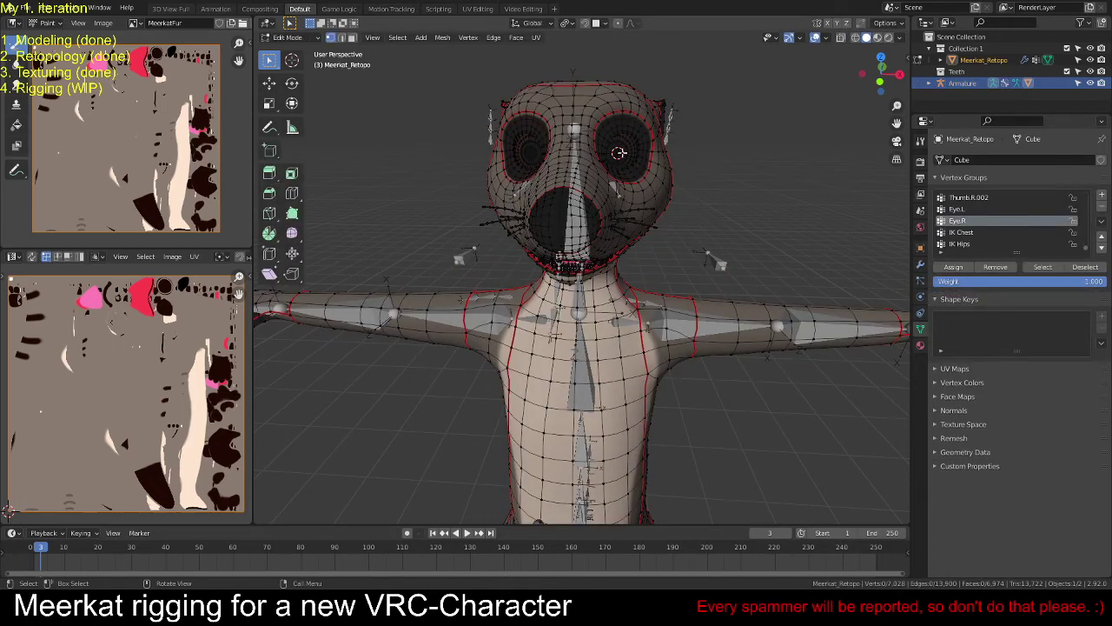
key("l")
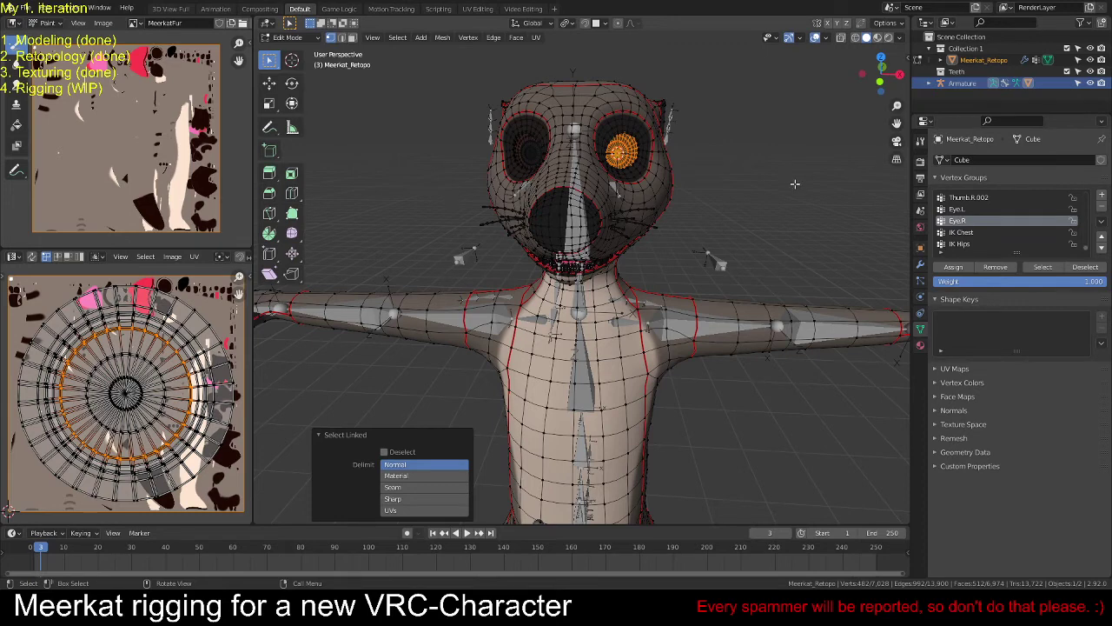
left_click(972, 211)
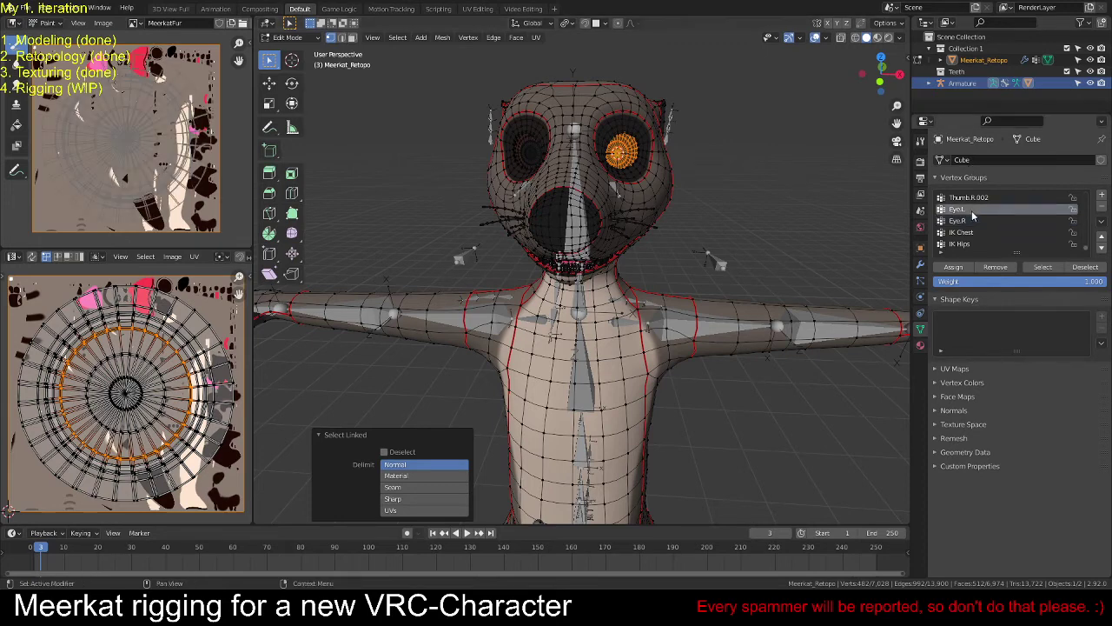
left_click(953, 267)
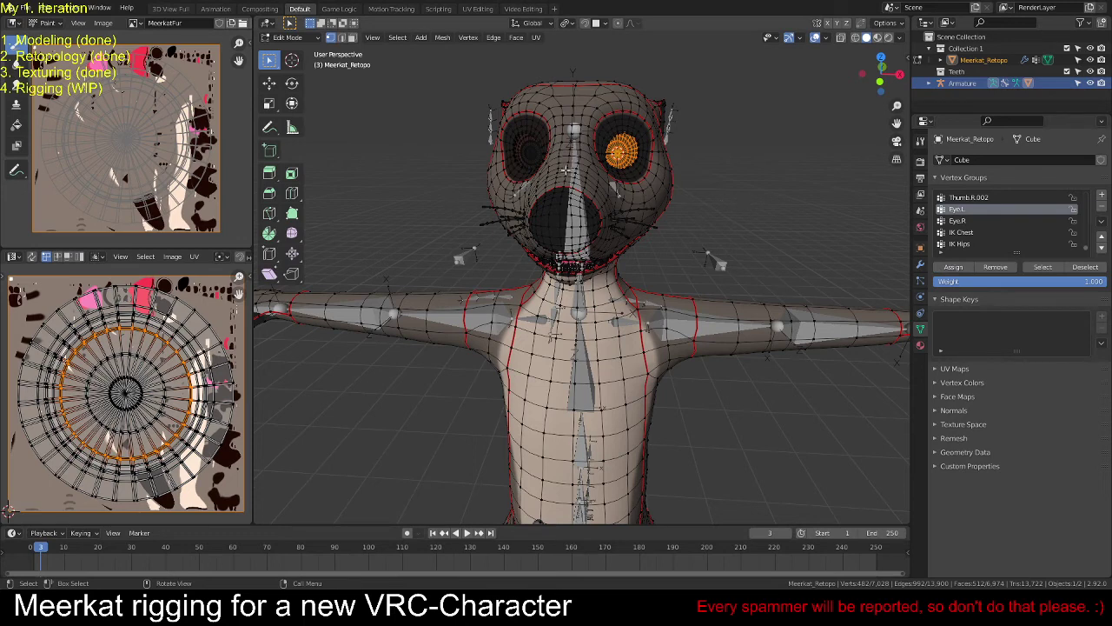
Step: Assign the other eye island to Eye.R and leave mesh Edit Mode
key("alt+a")
key("l")
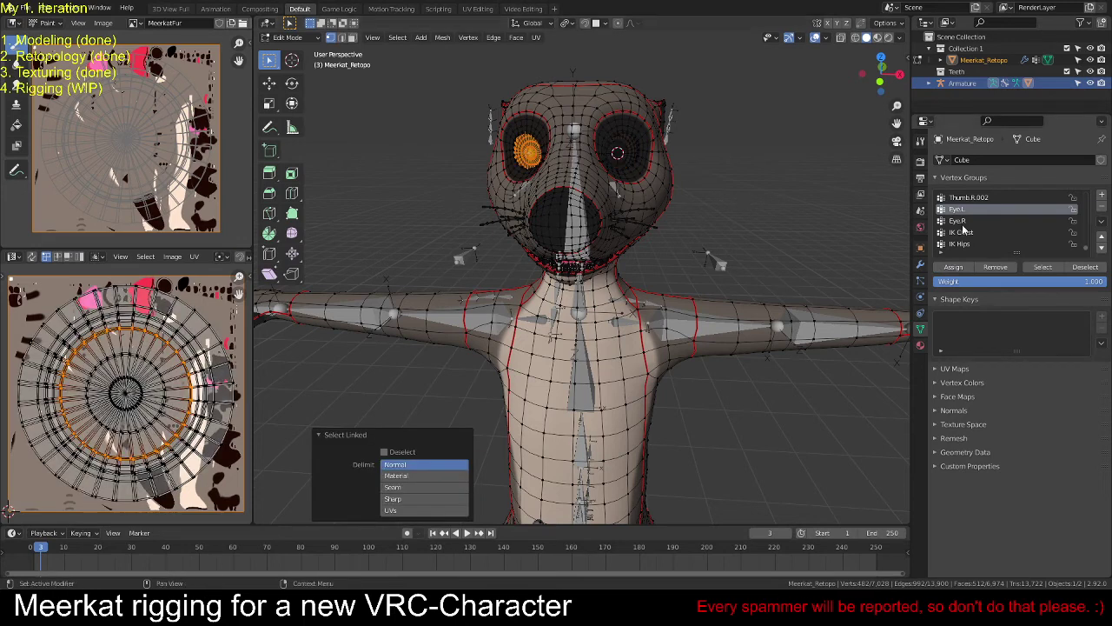
left_click(963, 221)
left_click(955, 268)
key("alt+a")
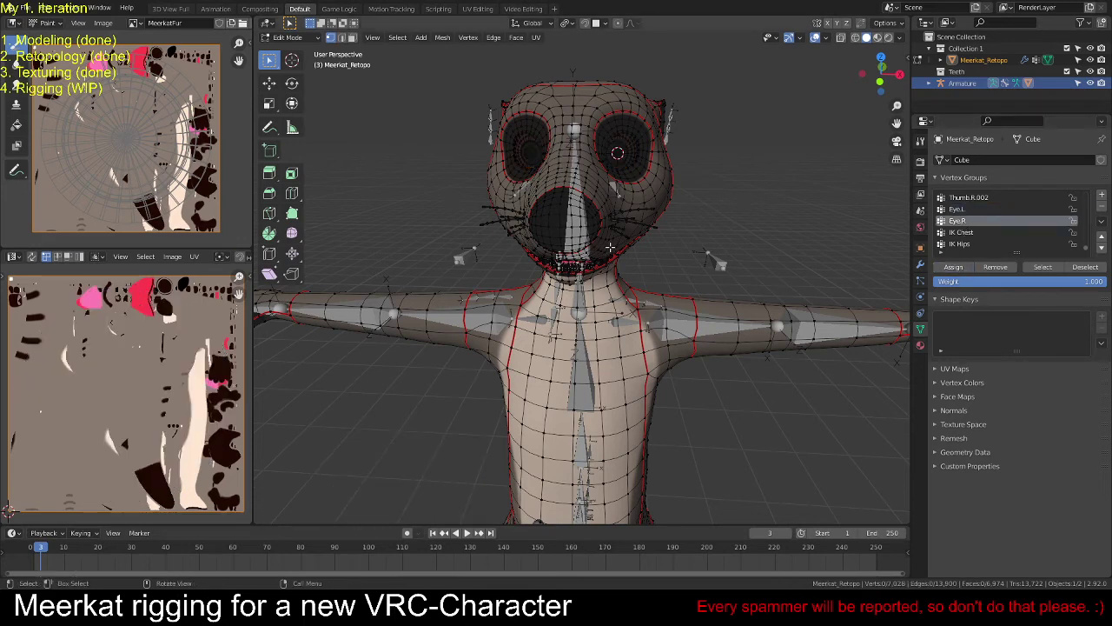
key("Tab")
key("ctrl+Tab")
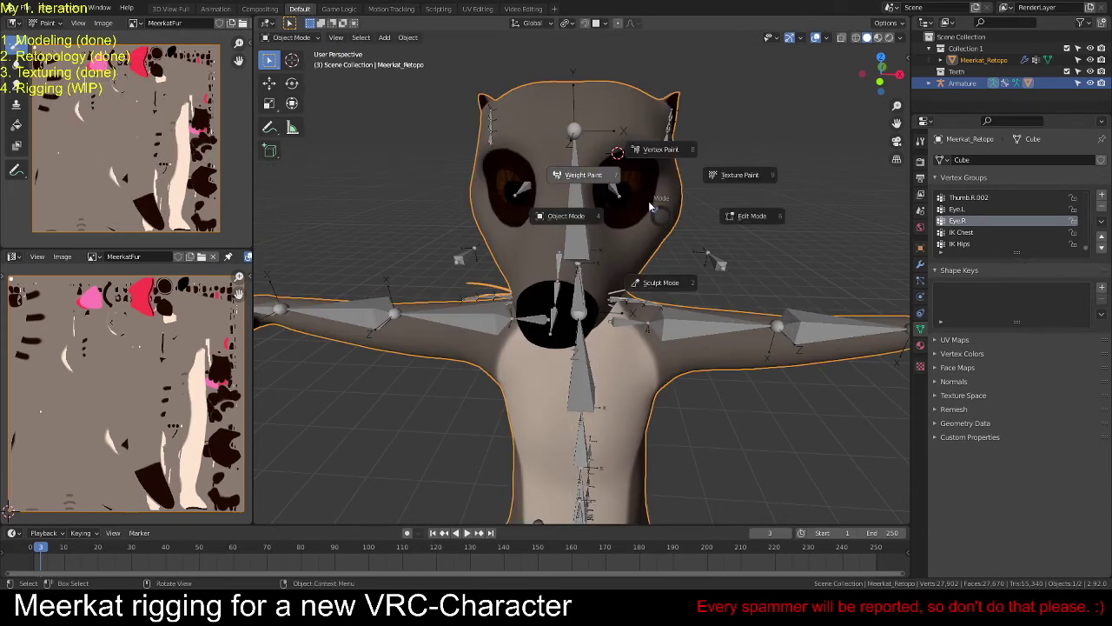
Step: In armature Edit Mode, set the Eye.L bone's parent to Head
key("r")
key("r")
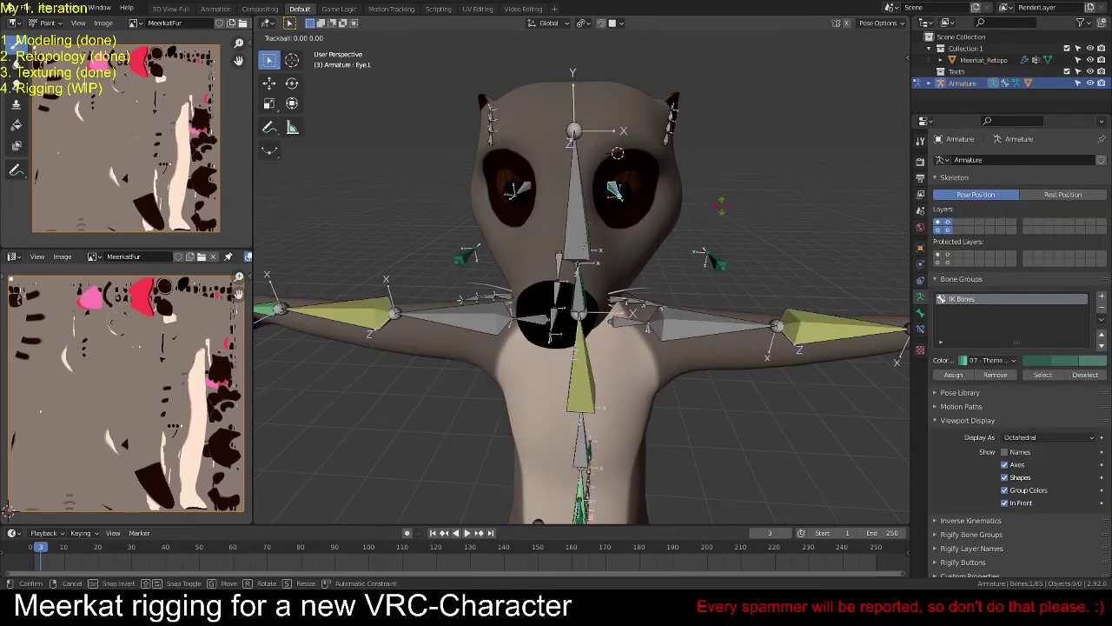
middle_click_drag(764, 221, 726, 208)
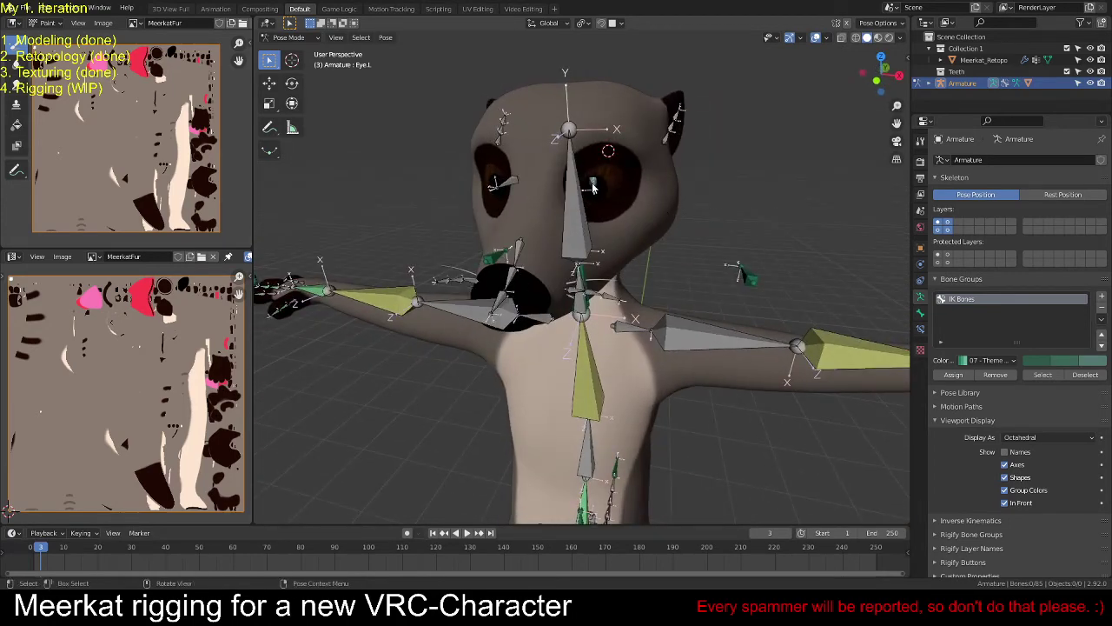
key("Tab")
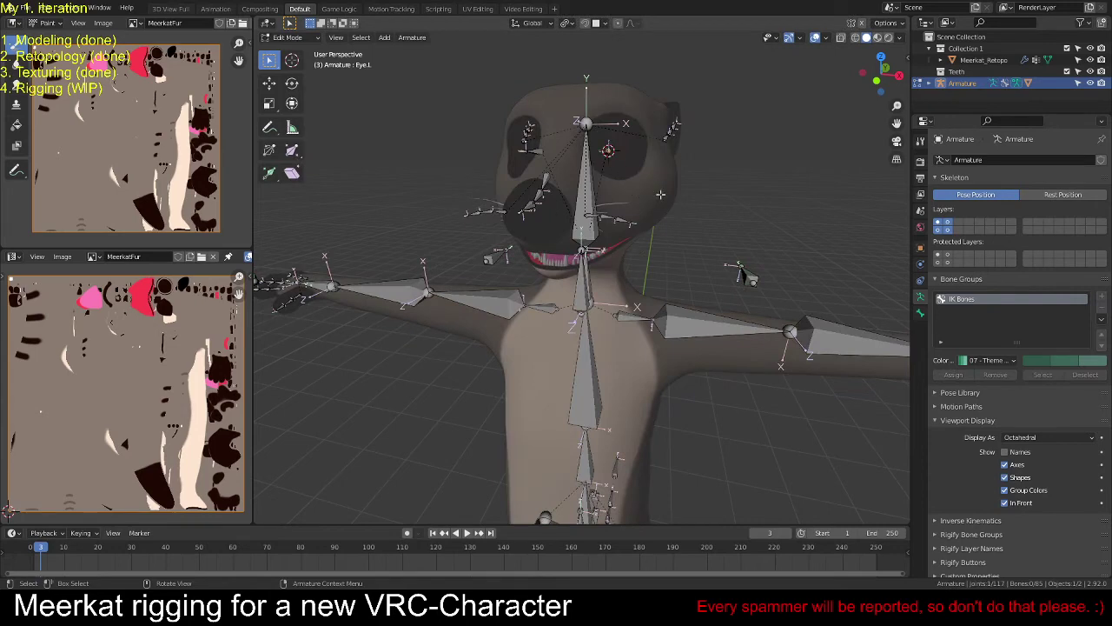
middle_click_drag(681, 207, 592, 180)
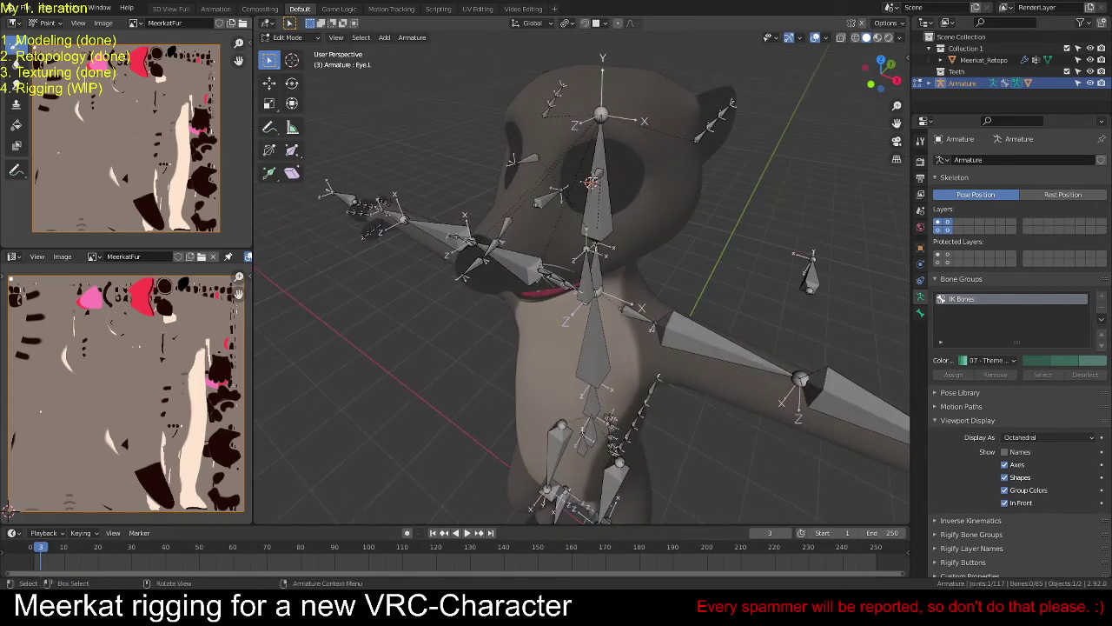
left_click(592, 179)
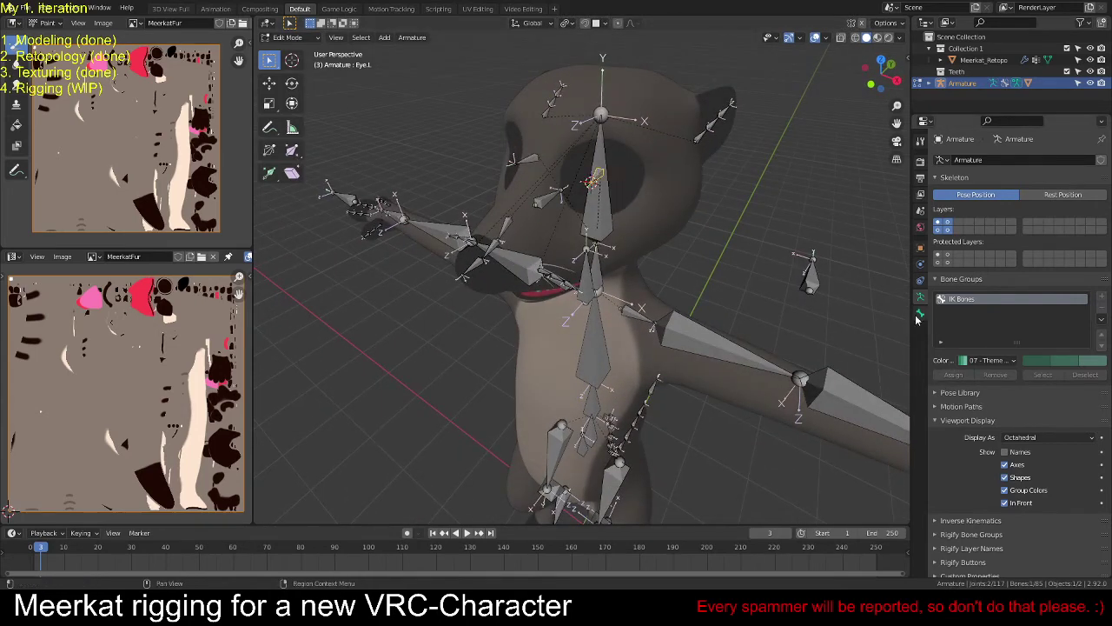
left_click(921, 313)
left_click(1029, 360)
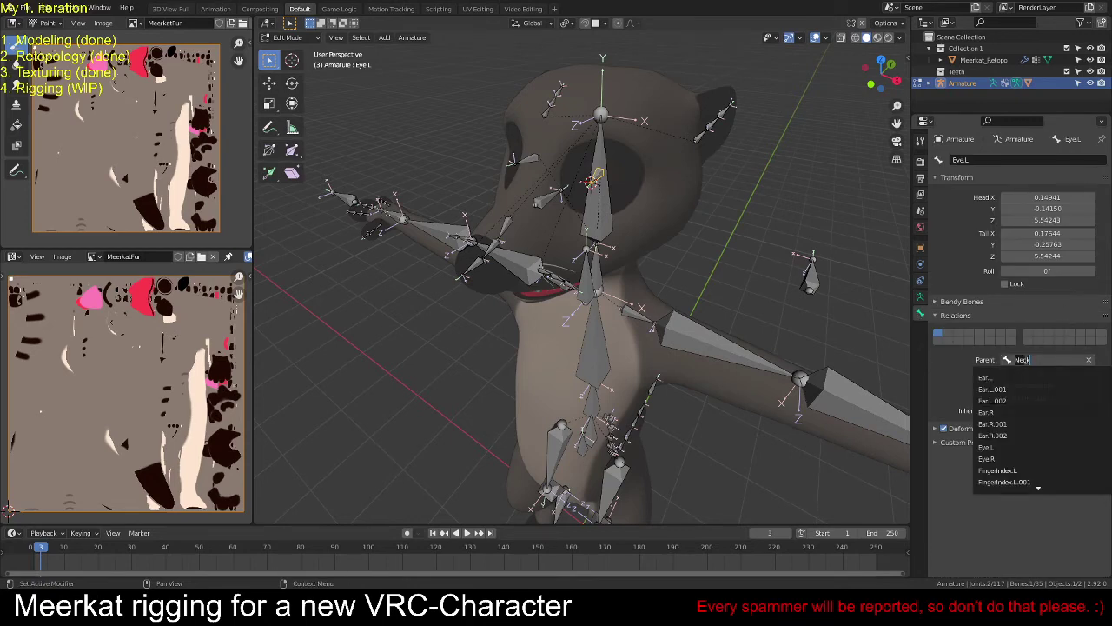
type("Head")
key("Return")
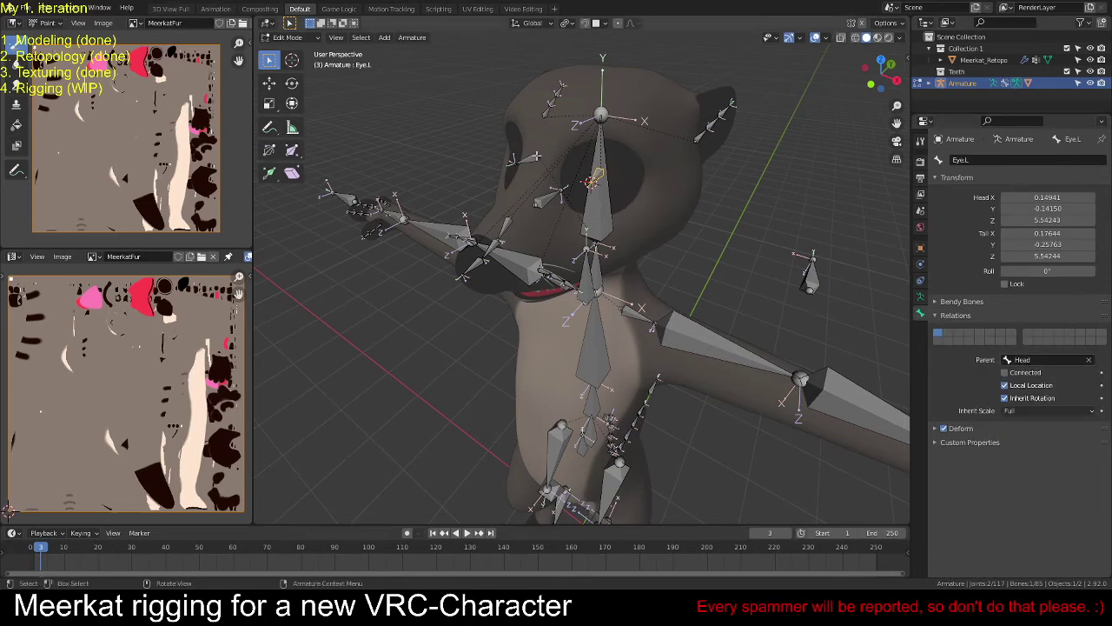
Step: Check the Eye.R bone's parent and save the blend file
left_click(524, 161)
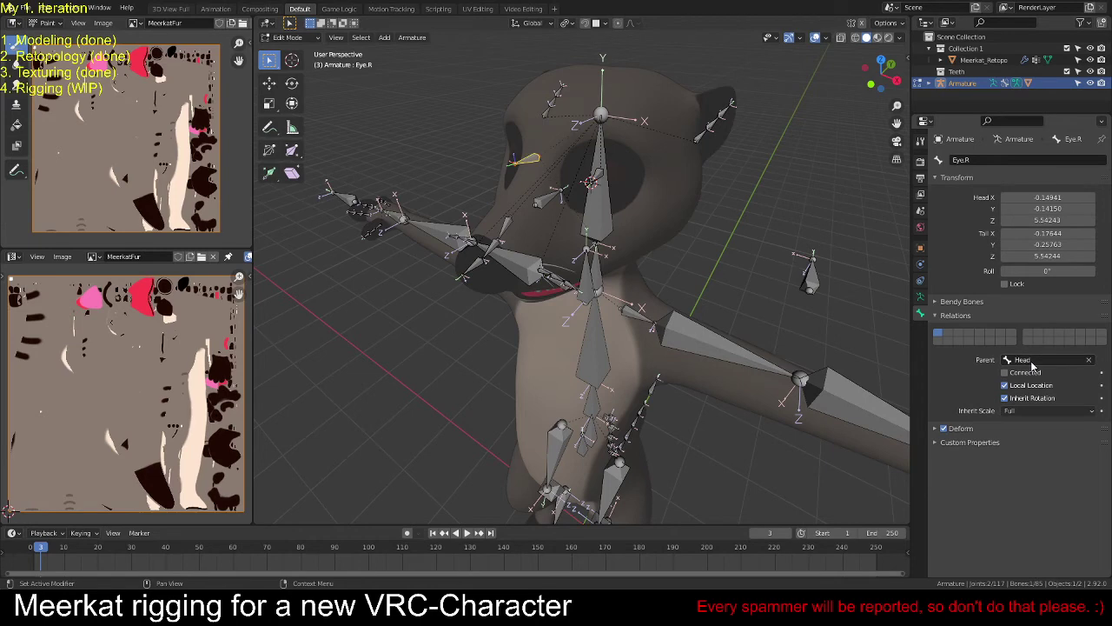
middle_click_drag(748, 243, 666, 209)
key("ctrl+s")
Step: In Pose Mode, test-rotate the Eye.L and Eye.R bones
key("ctrl+Tab")
left_click(616, 170)
key("r")
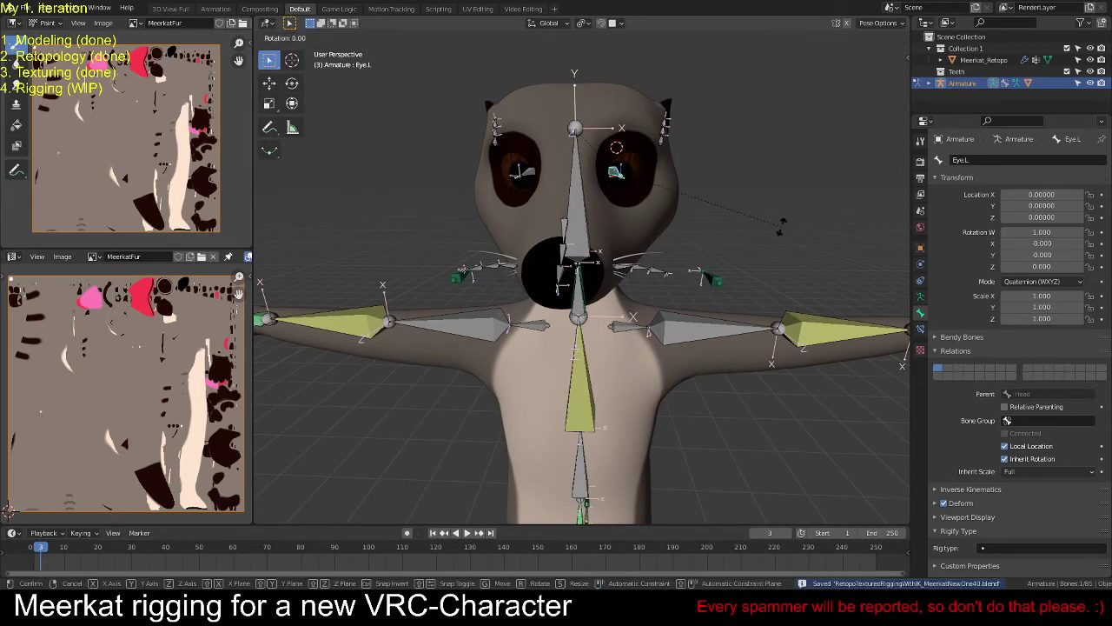
left_click(668, 208)
left_click(530, 170)
key("r")
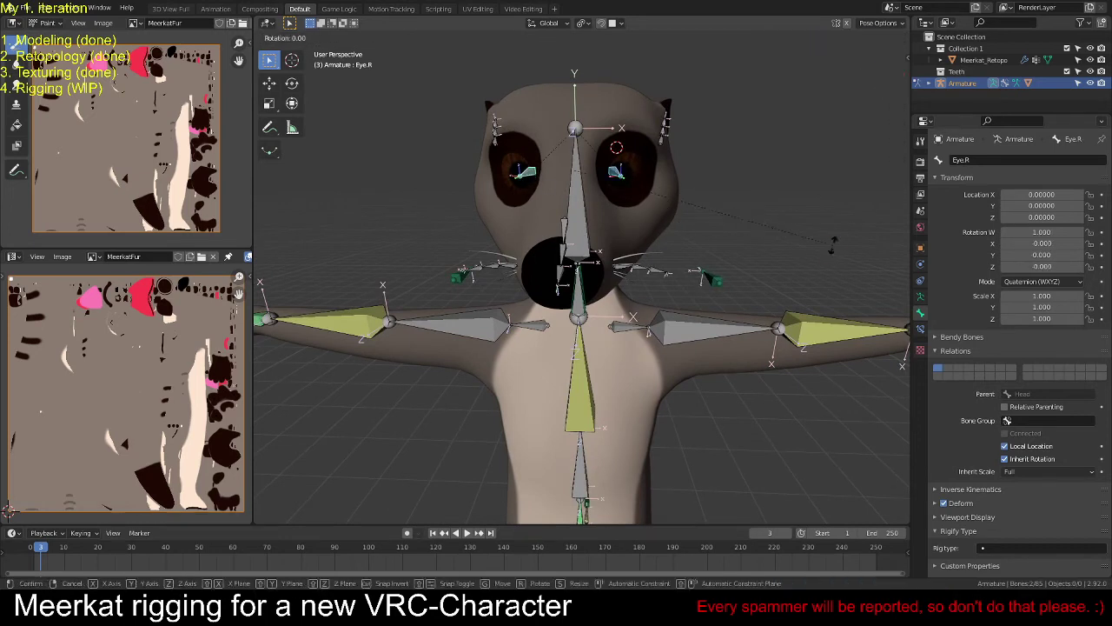
key("r")
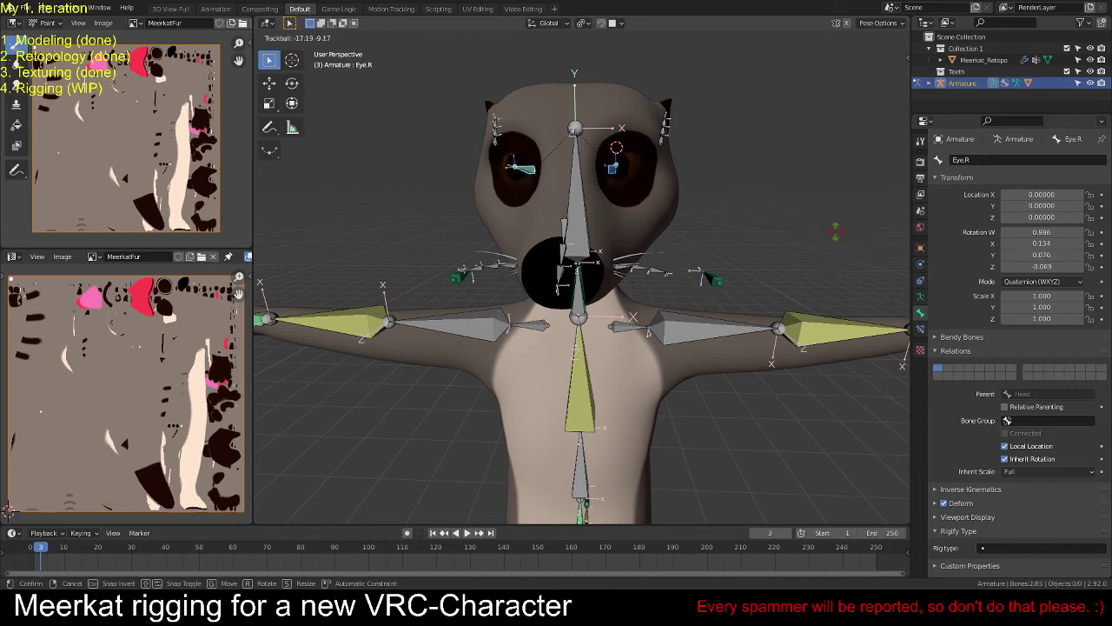
Step: Cancel the eye rotation and toggle the armature between Rest Position and Pose Position
right_click(828, 242)
scroll(756, 252, "down", 3)
middle_click_drag(745, 258, 688, 252)
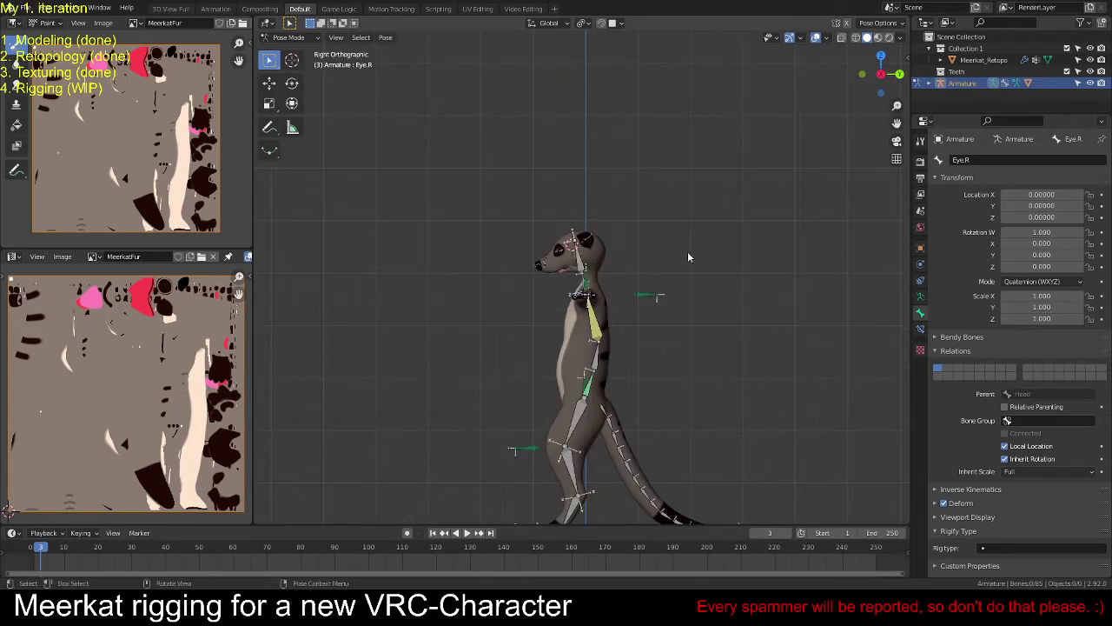
scroll(678, 251, "up", 4)
scroll(667, 251, "up", 3)
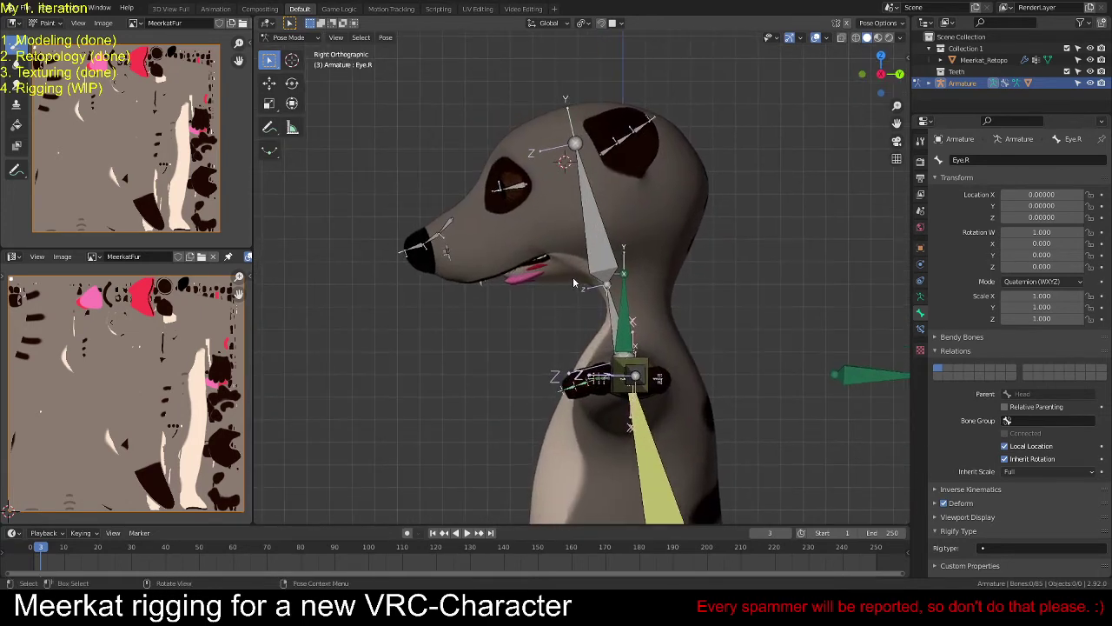
left_click(920, 296)
left_click(1051, 193)
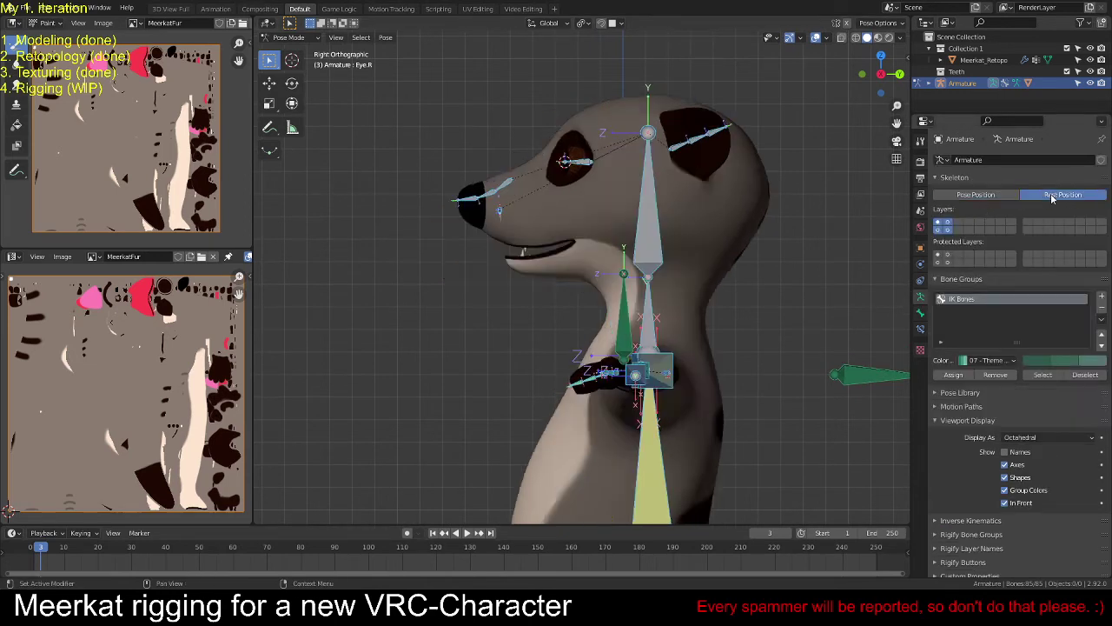
left_click(976, 195)
Step: Orbit around the meerkat's head to inspect it from the side, front and below
scroll(653, 321, "down", 4)
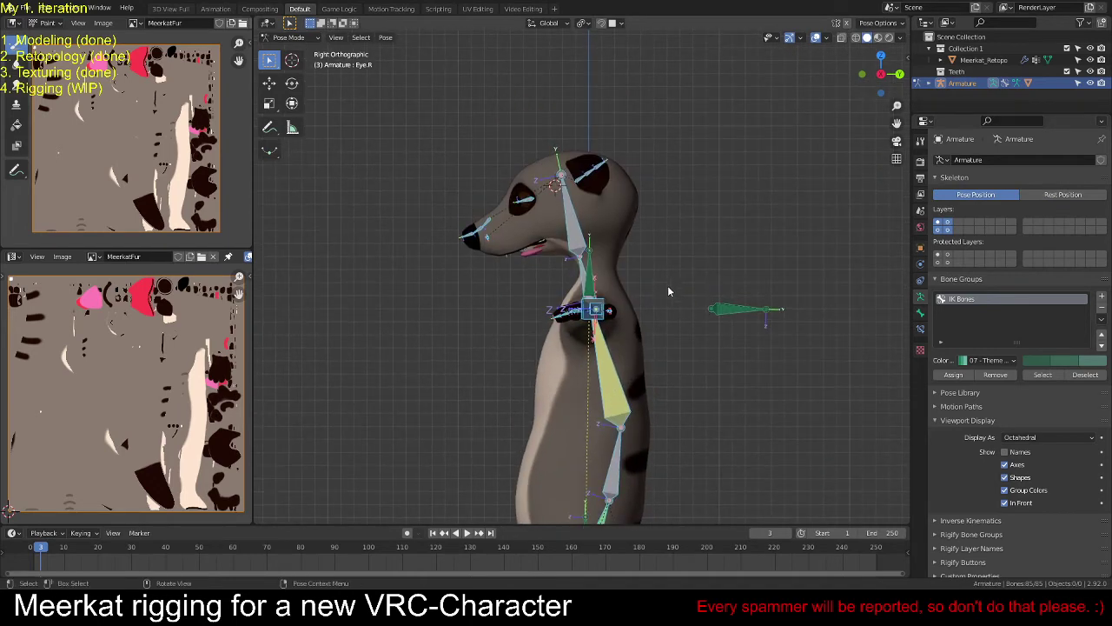
scroll(664, 284, "up", 2)
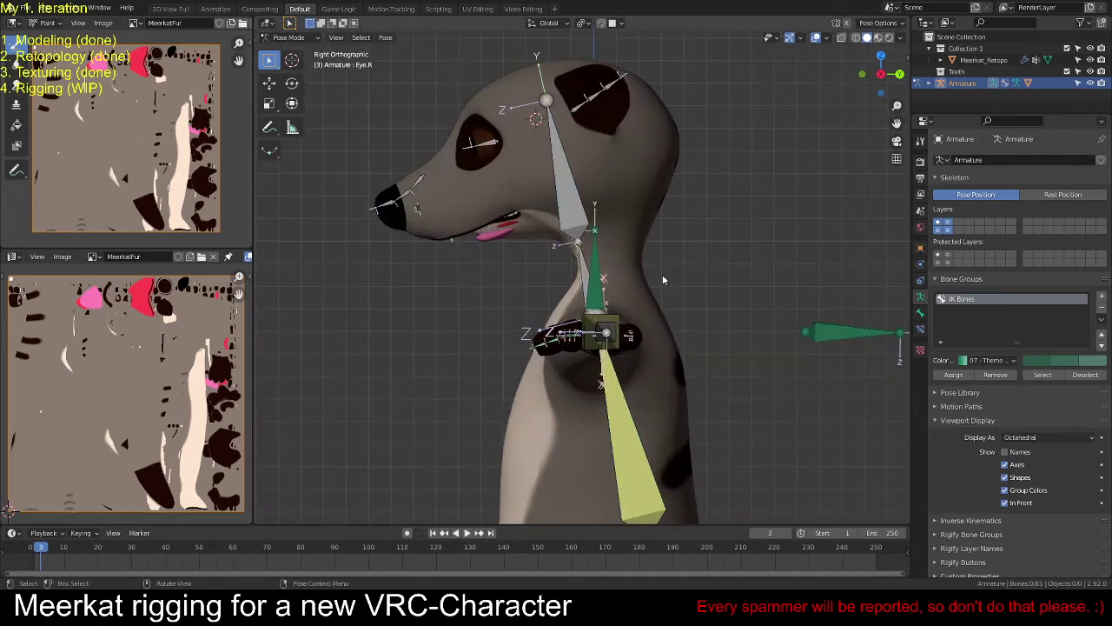
mouse_move(663, 279)
middle_mouse_down()
mouse_move(704, 307)
mouse_move(675, 312)
mouse_move(660, 286)
mouse_move(669, 291)
middle_mouse_up()
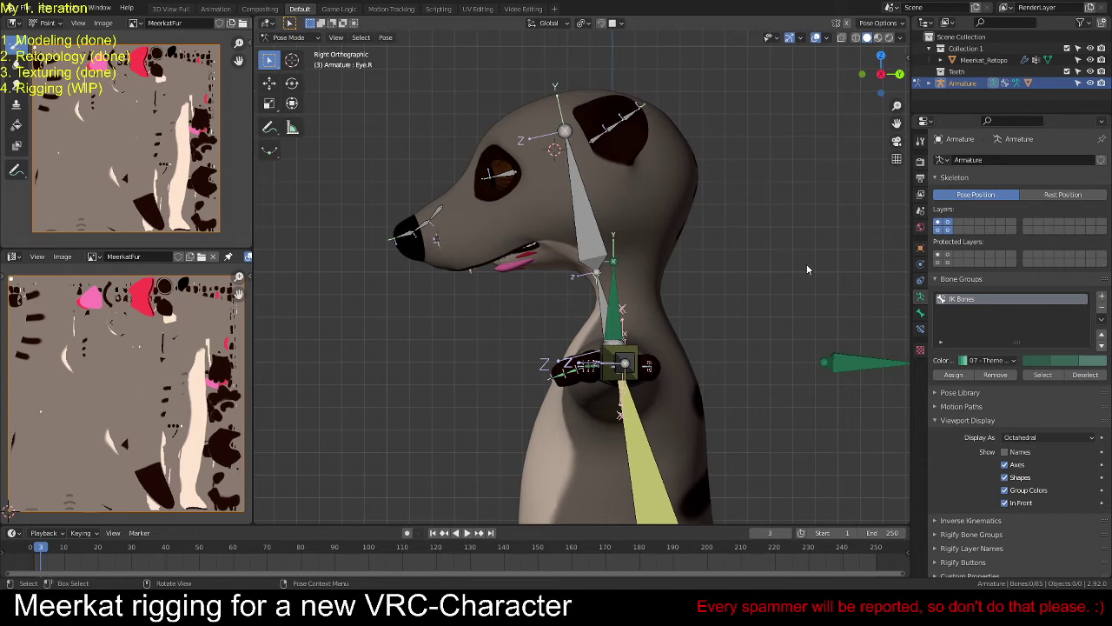
middle_click_drag(656, 329, 706, 273)
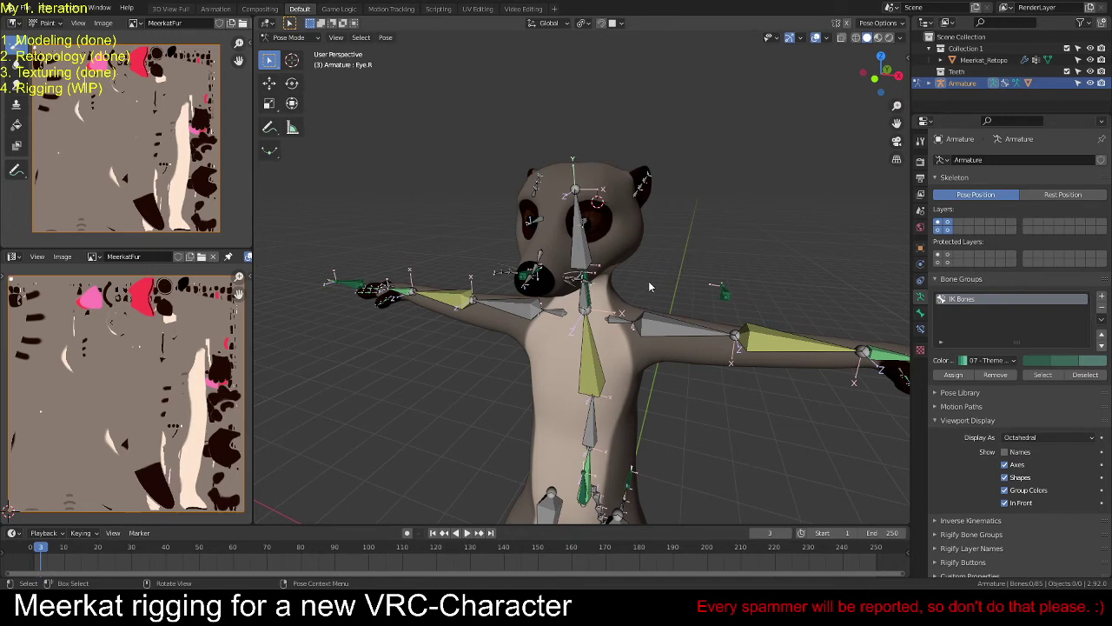
middle_click_drag(677, 269, 671, 384)
scroll(683, 389, "down", 3)
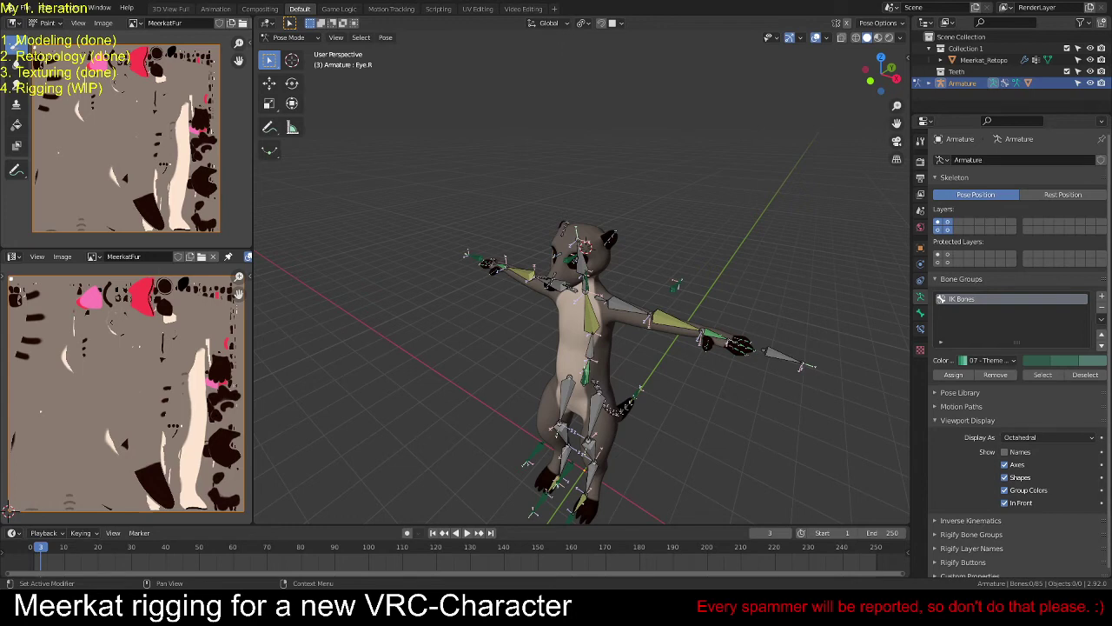
middle_click_drag(609, 344, 638, 174)
scroll(631, 222, "up", 6)
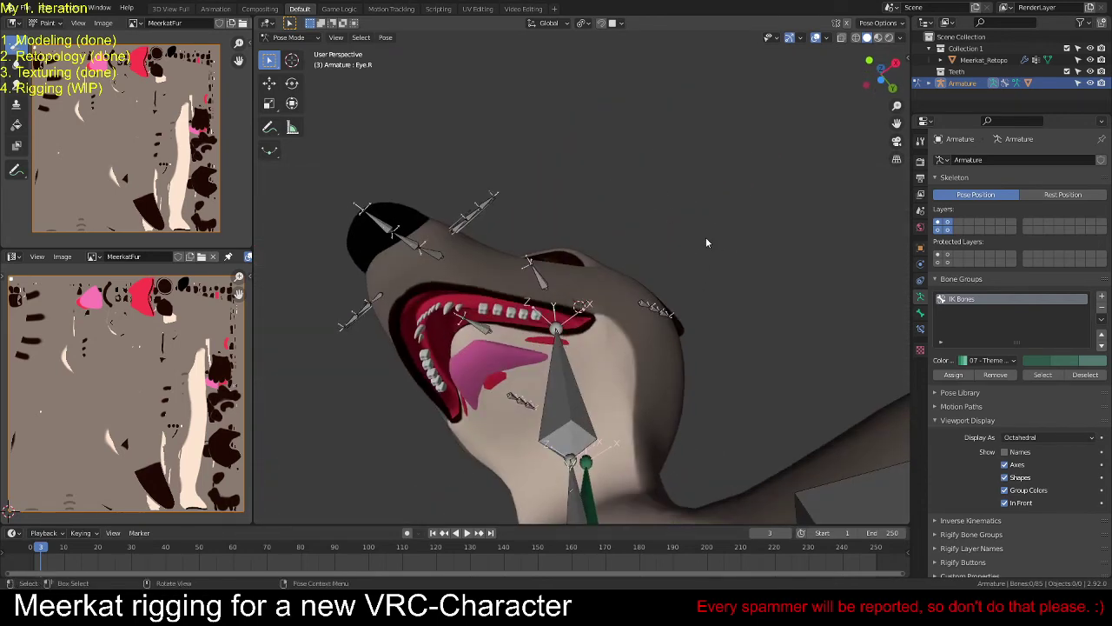
scroll(707, 239, "down", 4)
middle_click_drag(708, 239, 648, 326)
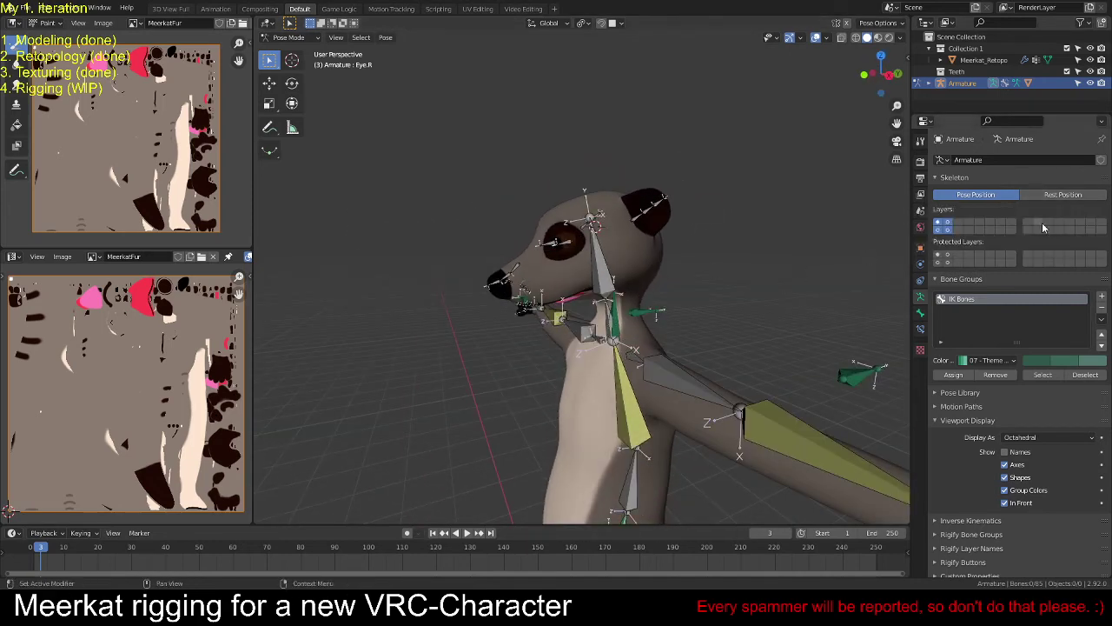
Step: Snap to the right orthographic view and make the meerkat mesh active
key("KP_3")
middle_click_drag(724, 285, 725, 284)
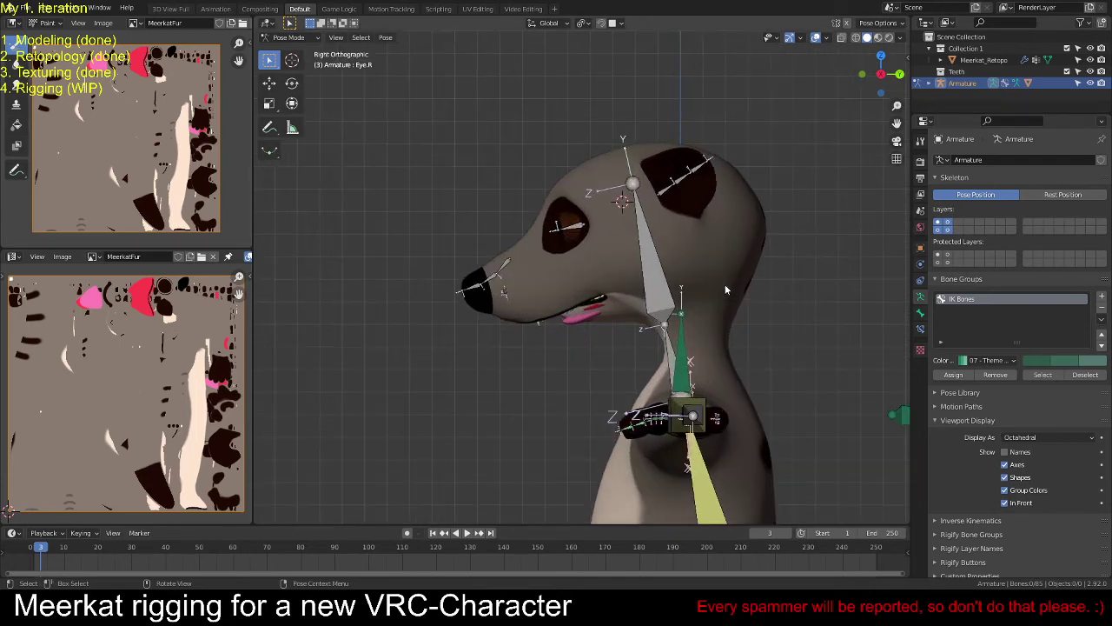
key("KP_3")
left_click(668, 268)
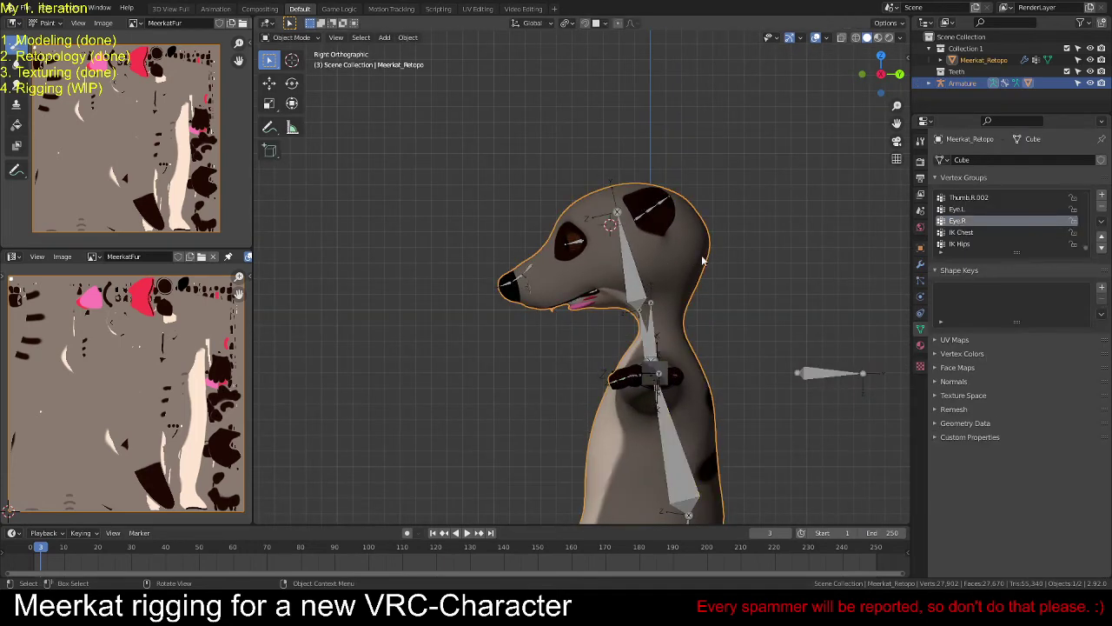
Step: Filter the mesh's vertex groups by 'head' in Edit Mode, then undo back to posing the armature
key("Tab")
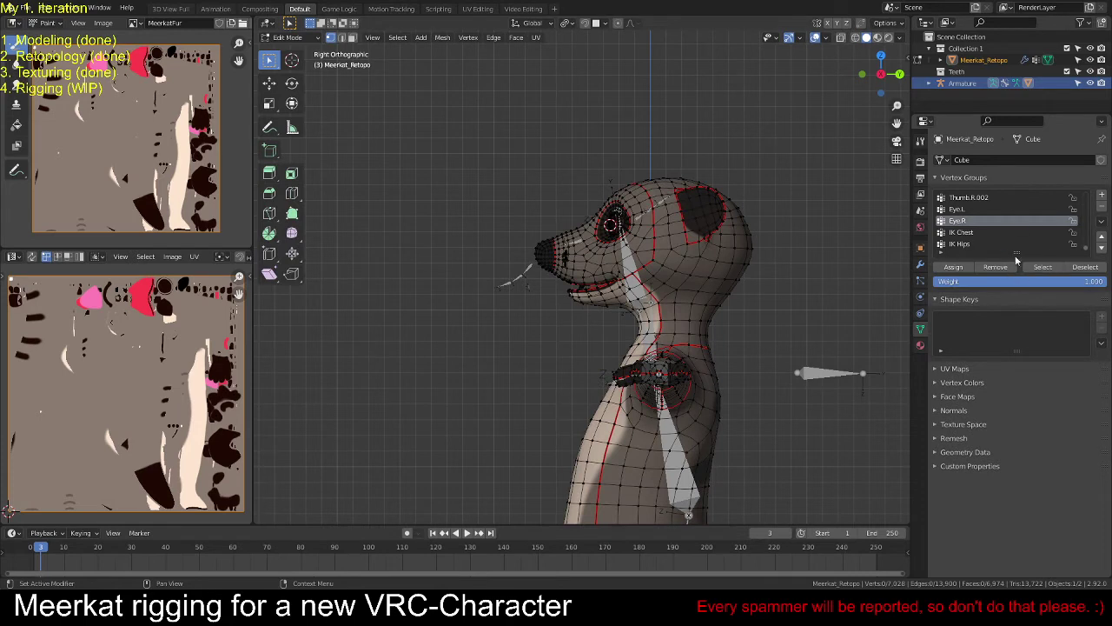
left_click(940, 253)
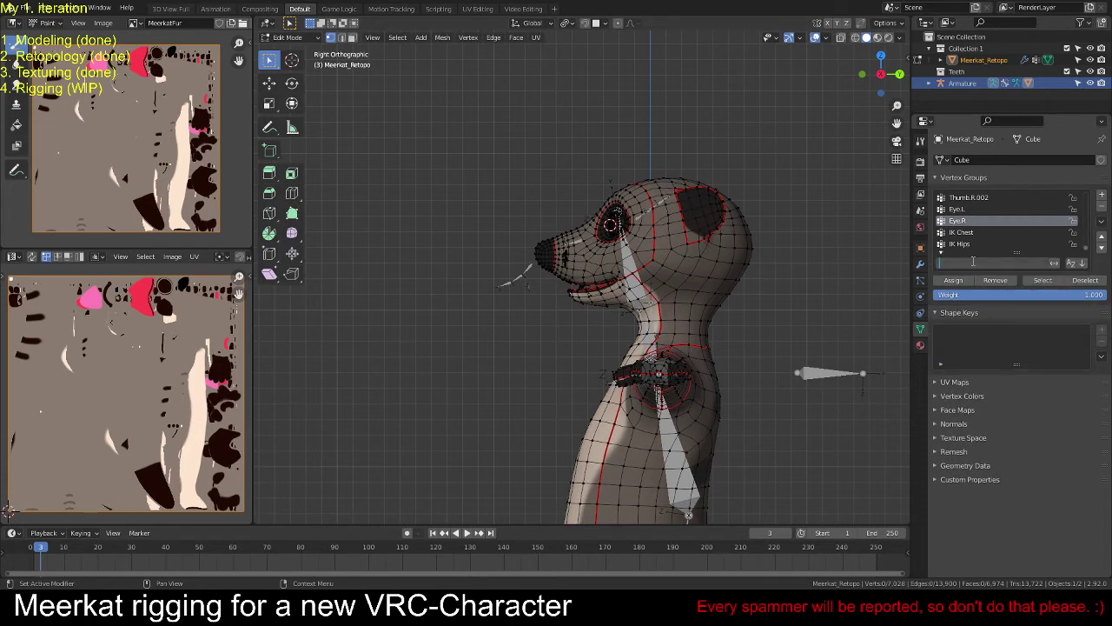
type("head")
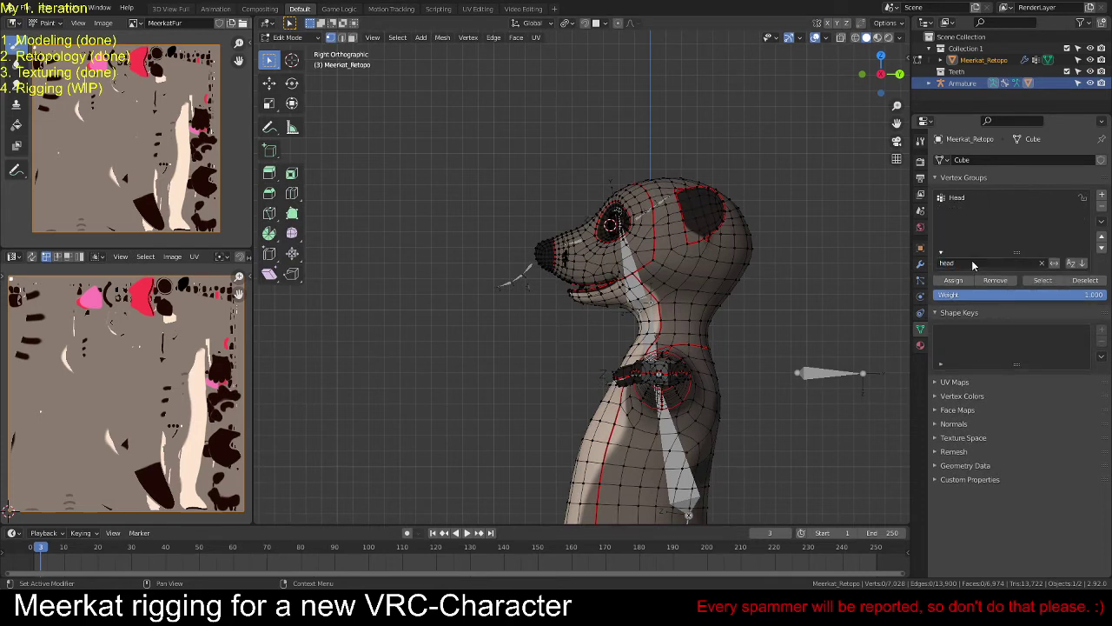
middle_click_drag(794, 252, 735, 259, "shift")
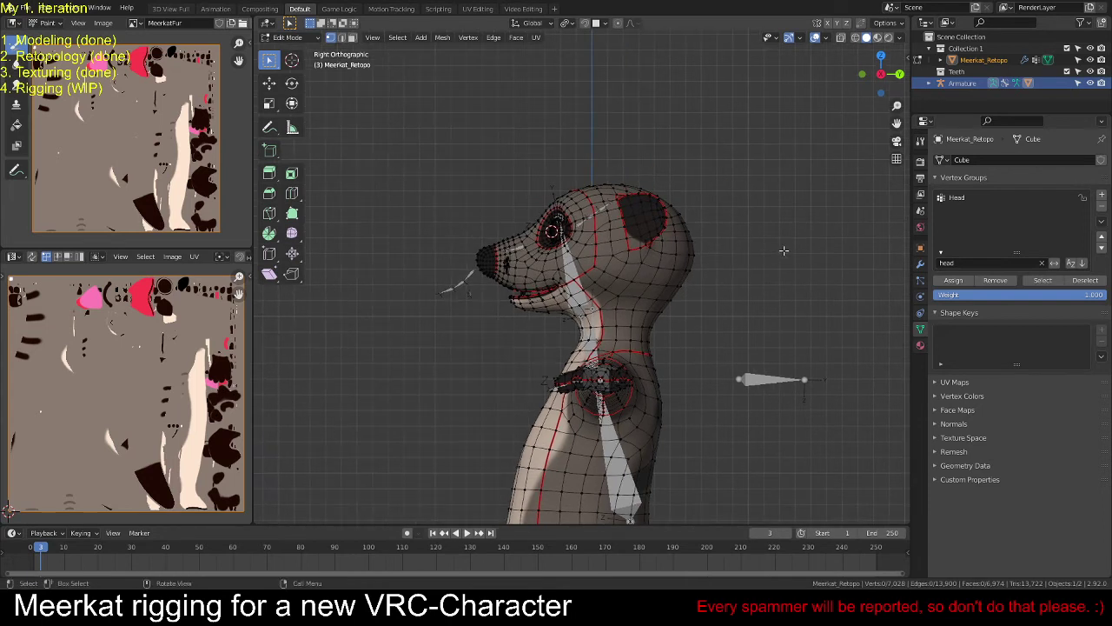
scroll(768, 246, "up", 1)
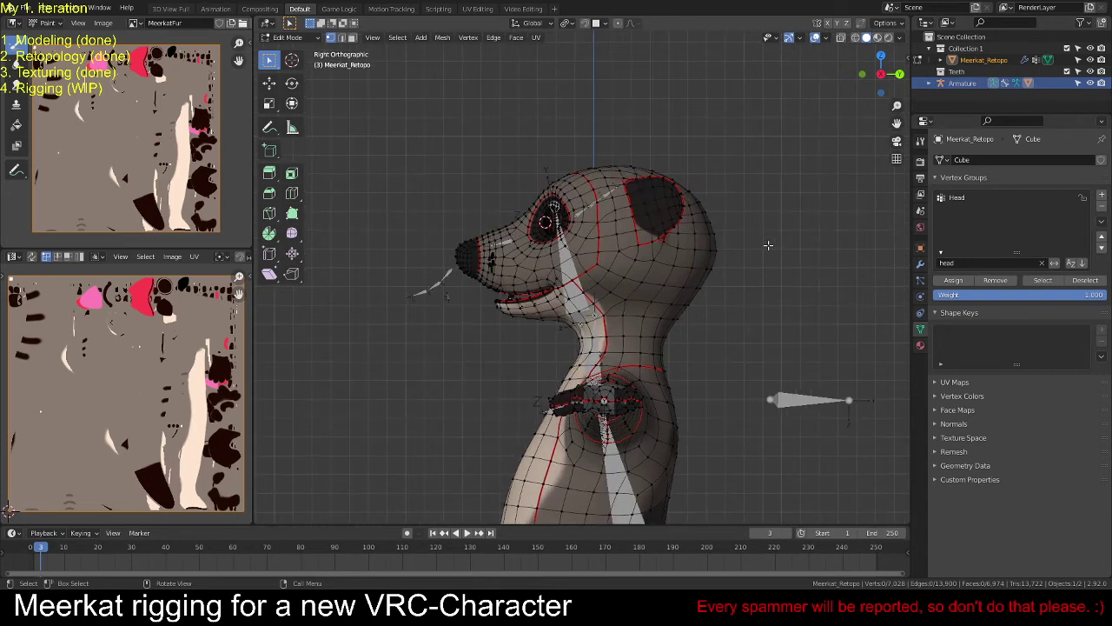
key("ctrl+z")
key("ctrl+z")
key("ctrl+z")
key("ctrl+z")
key("ctrl+z")
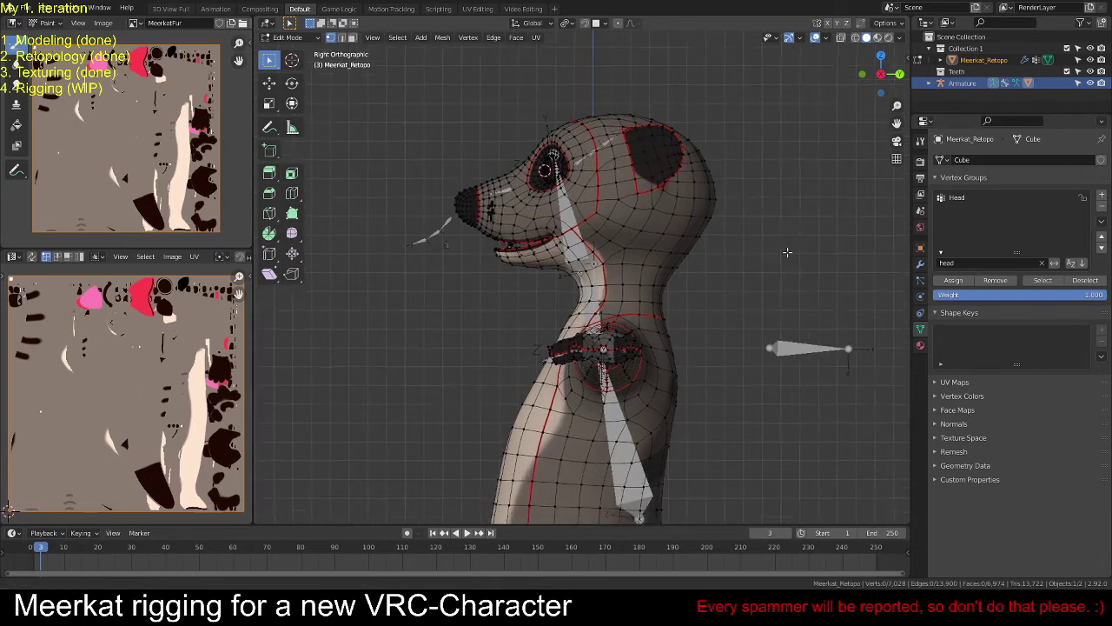
key("ctrl+z")
key("ctrl+z")
key("ctrl+z")
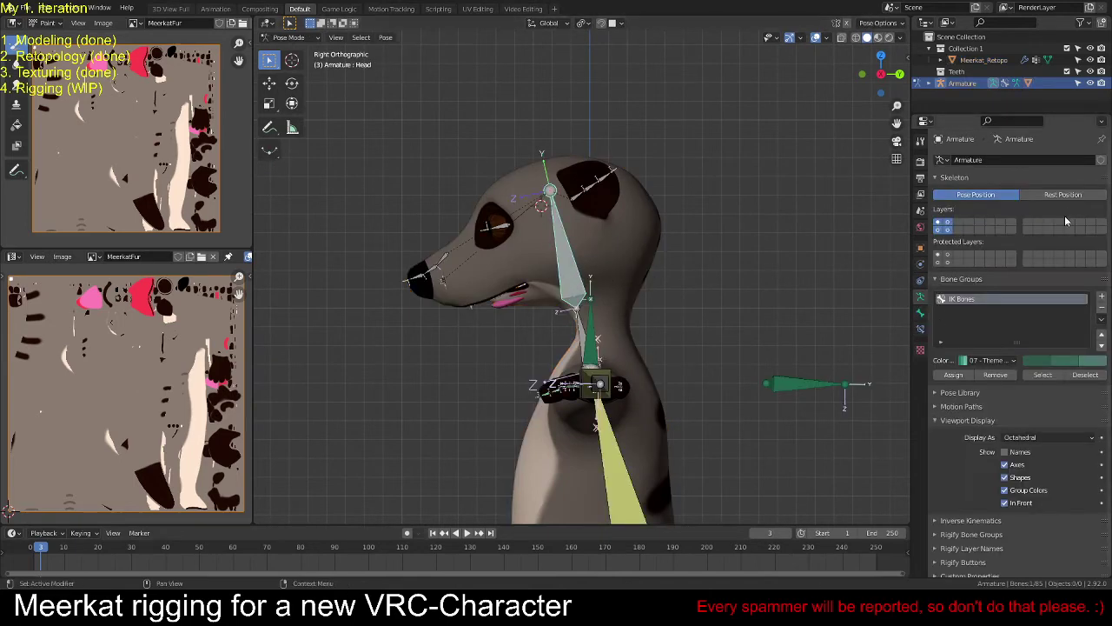
Step: Show the rig in rest pose, enable X-ray on the mesh, and box-select the head vertices
left_click(1063, 193)
key("ctrl+z")
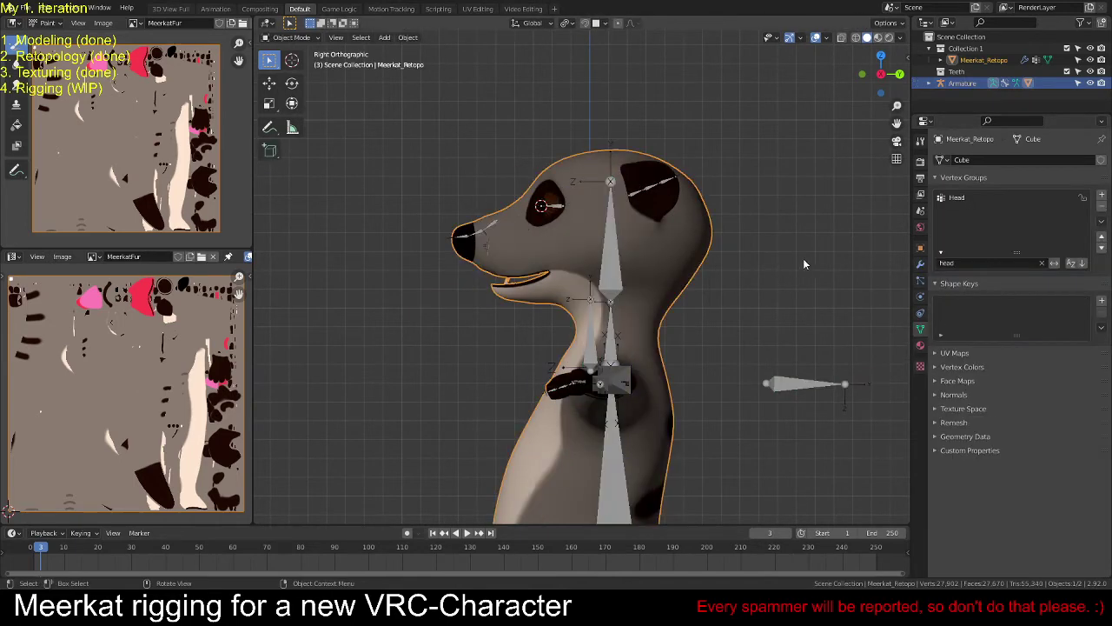
key("ctrl+z")
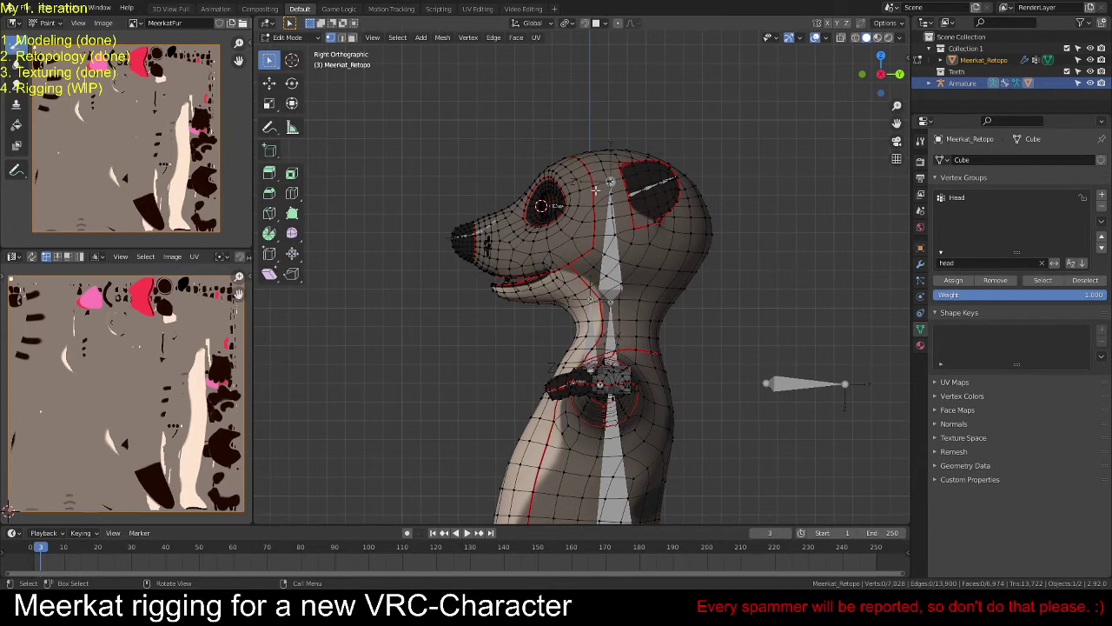
left_click(841, 38)
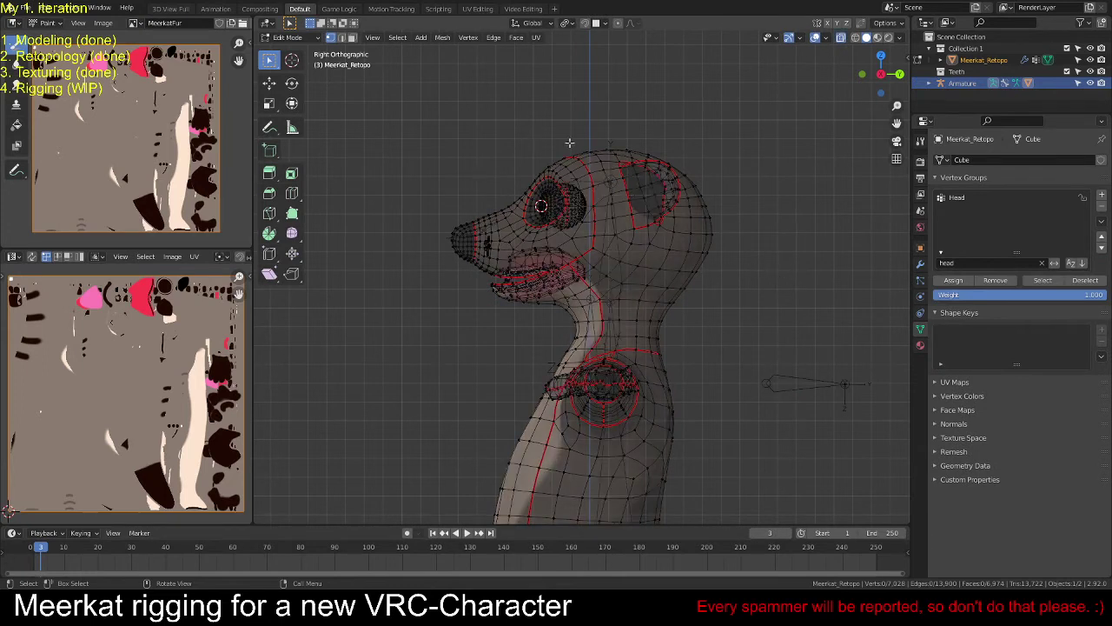
key("b")
left_click_drag(429, 123, 769, 314)
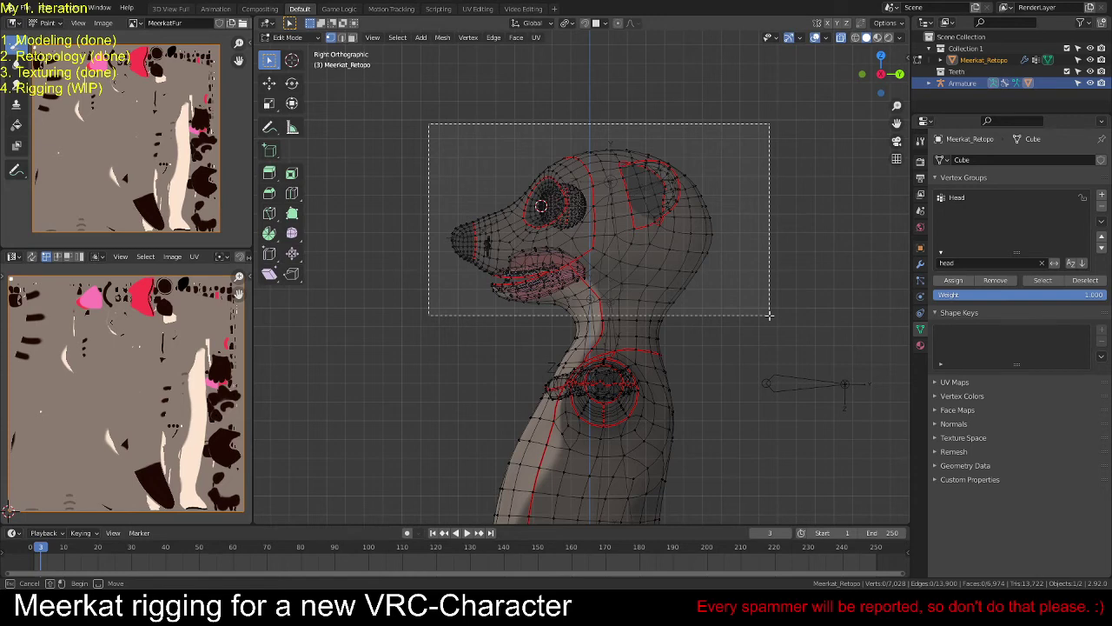
left_click_drag(769, 314, 769, 315)
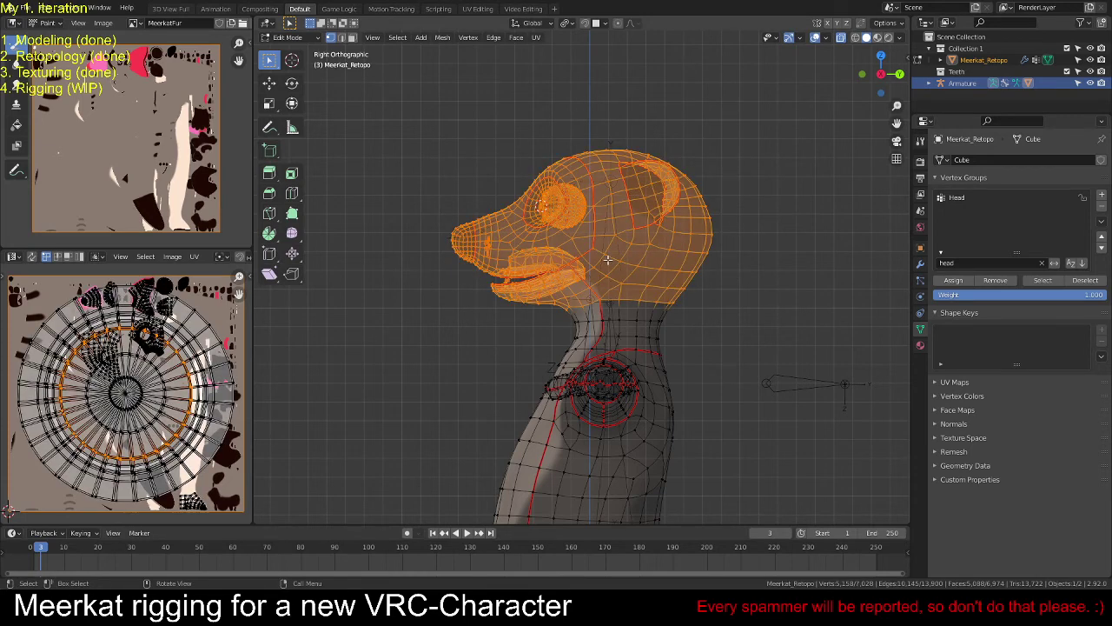
Step: Assign the selected head vertices to the Head vertex group at weight 1.0
left_click(954, 281)
middle_click_drag(761, 284, 896, 289)
left_click(841, 38)
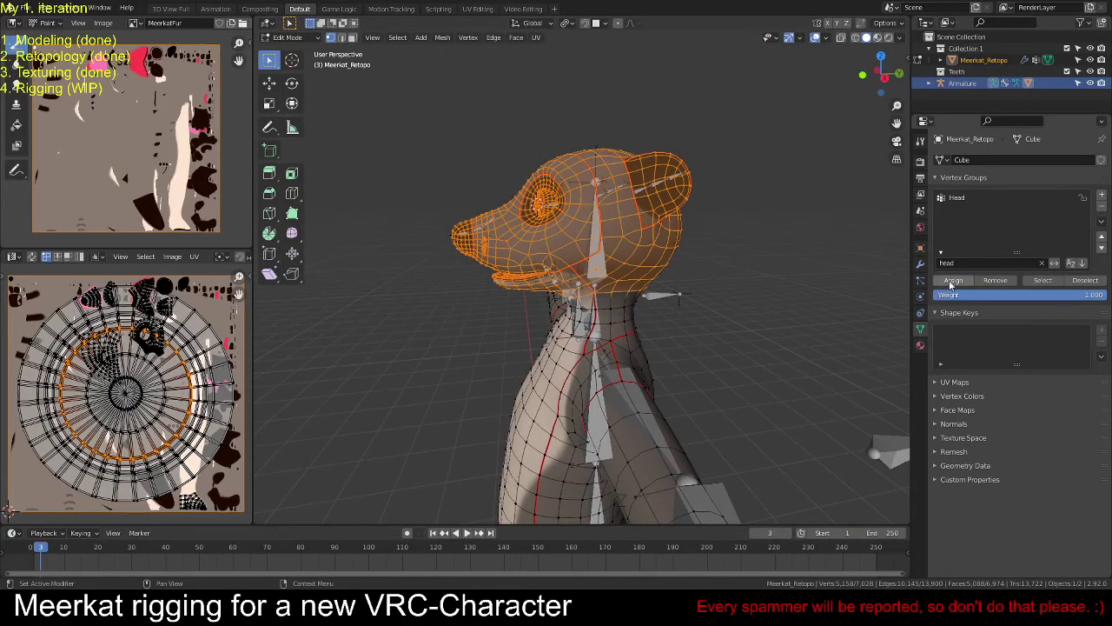
left_click(956, 199)
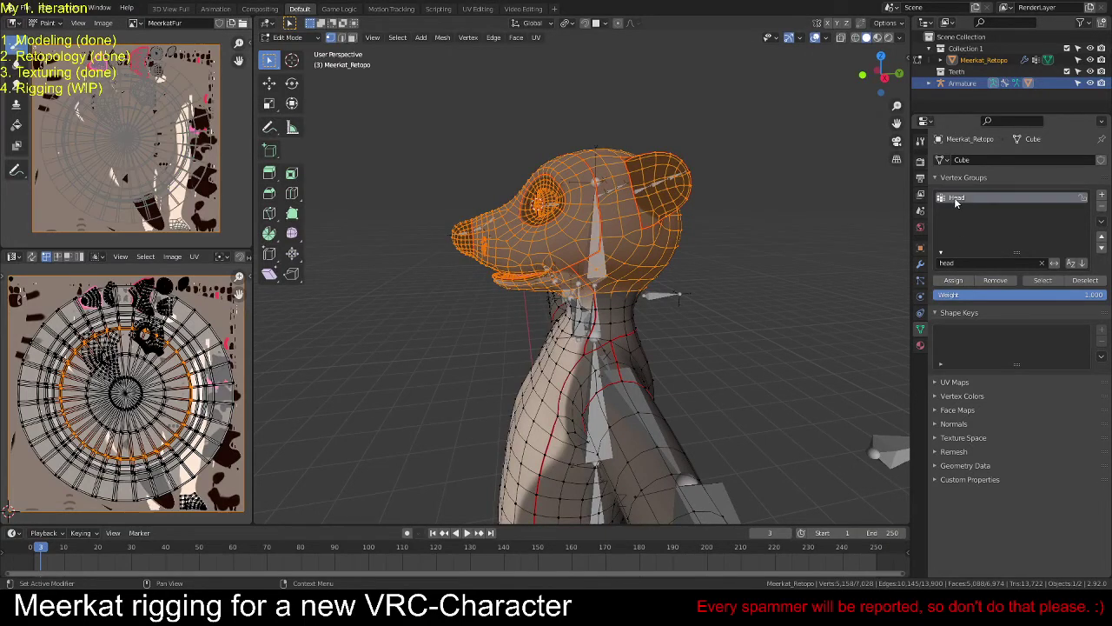
left_click(953, 280)
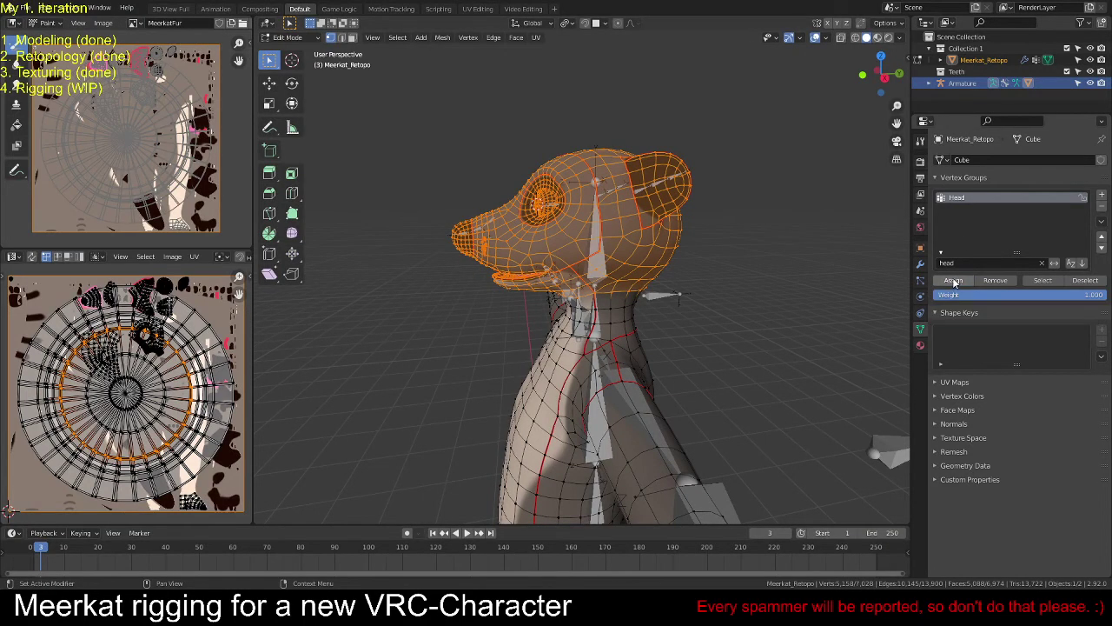
left_click(737, 277)
Step: Return to Object Mode and show the armature's posed head in Pose Mode
key("Tab")
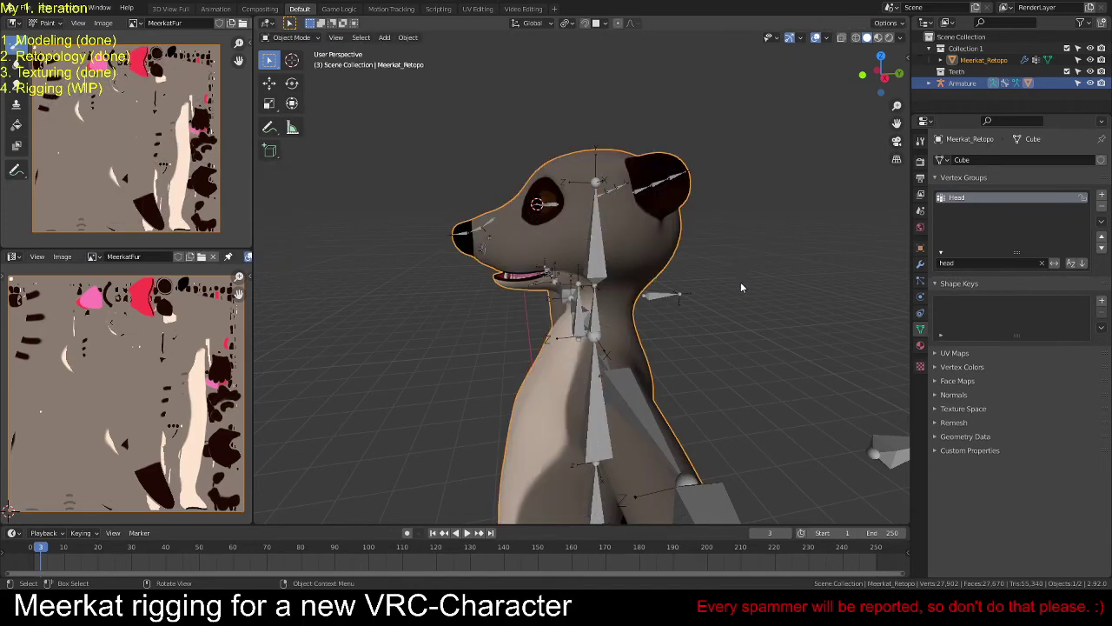
left_click(607, 268)
key("ctrl+Tab")
left_click(962, 194)
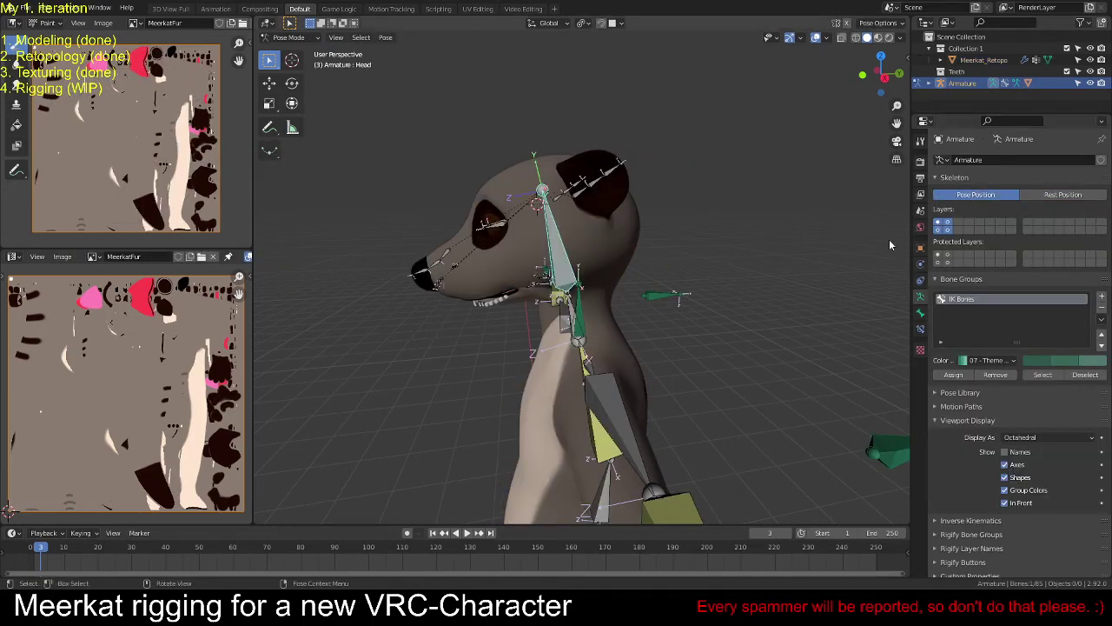
Step: Check a mouth vertex's weights in the N panel (Head 1.0, IK Chest 0.6), then leave Edit Mode
mouse_move(687, 265)
middle_mouse_down()
mouse_move(664, 272)
mouse_move(706, 263)
mouse_move(644, 250)
mouse_move(670, 278)
mouse_move(672, 251)
mouse_move(703, 259)
mouse_move(671, 279)
mouse_move(707, 258)
middle_mouse_up()
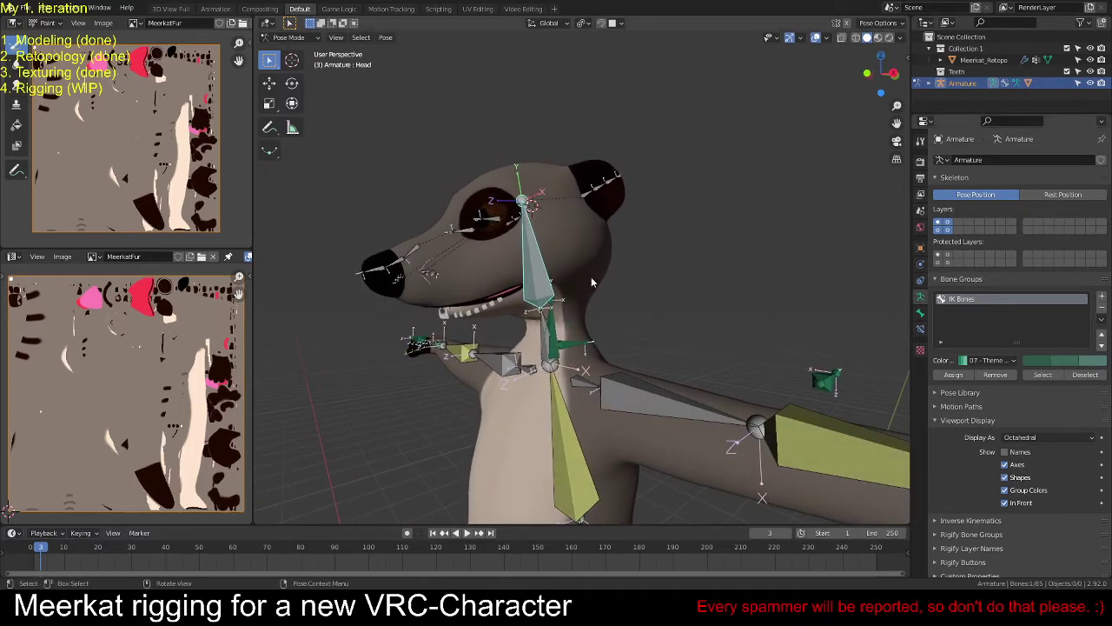
left_click(626, 253)
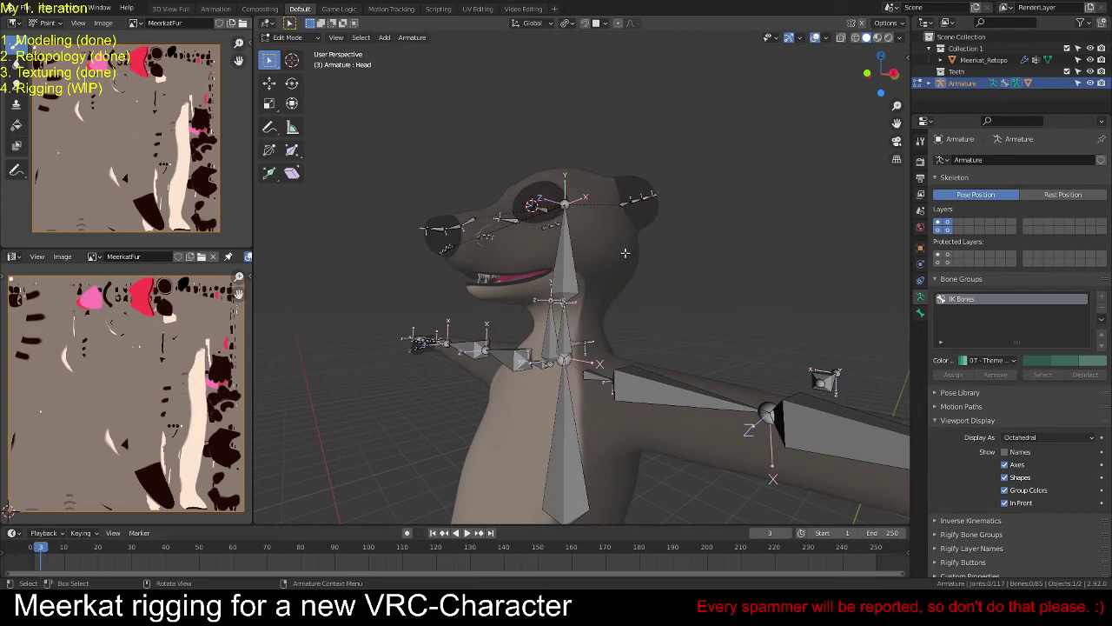
left_click(602, 260)
key("Tab")
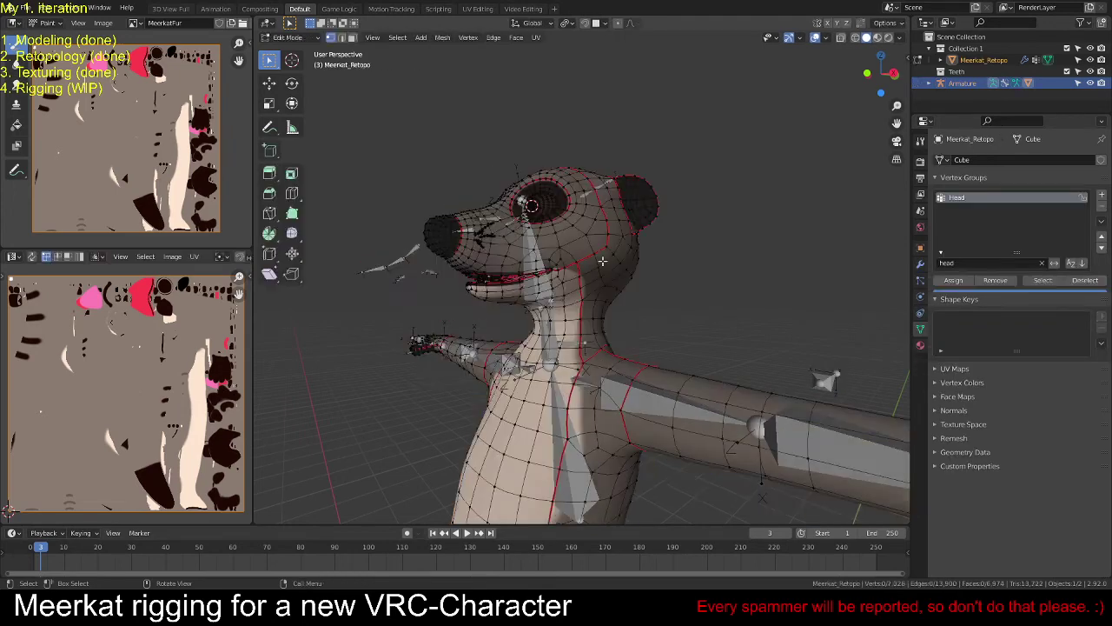
left_click(502, 293)
key("n")
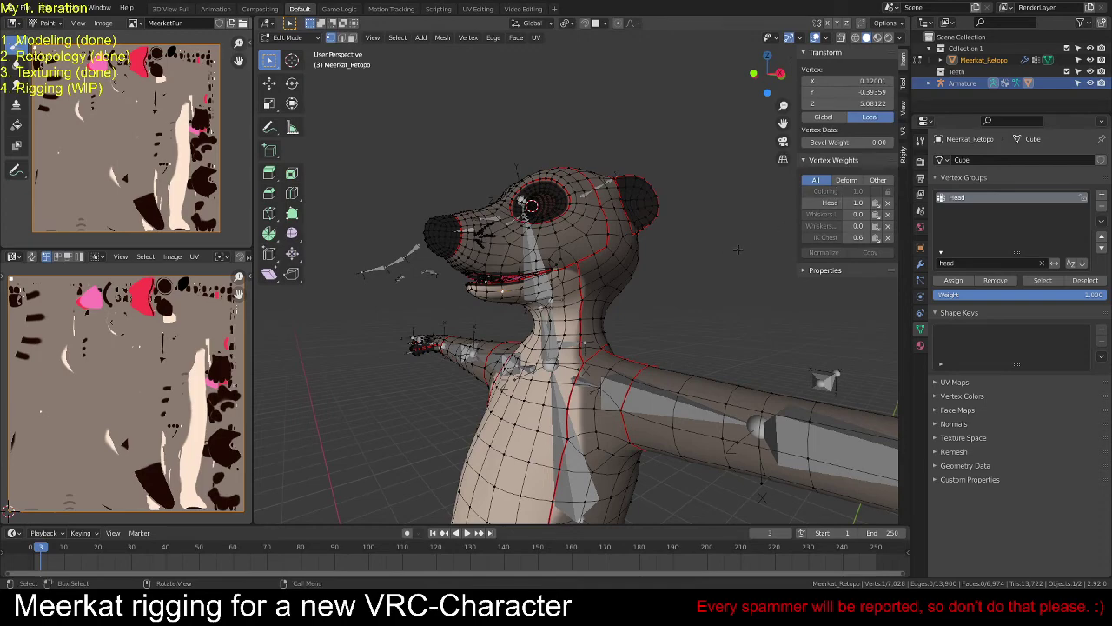
middle_click_drag(699, 271, 661, 275)
scroll(683, 276, "up", 1)
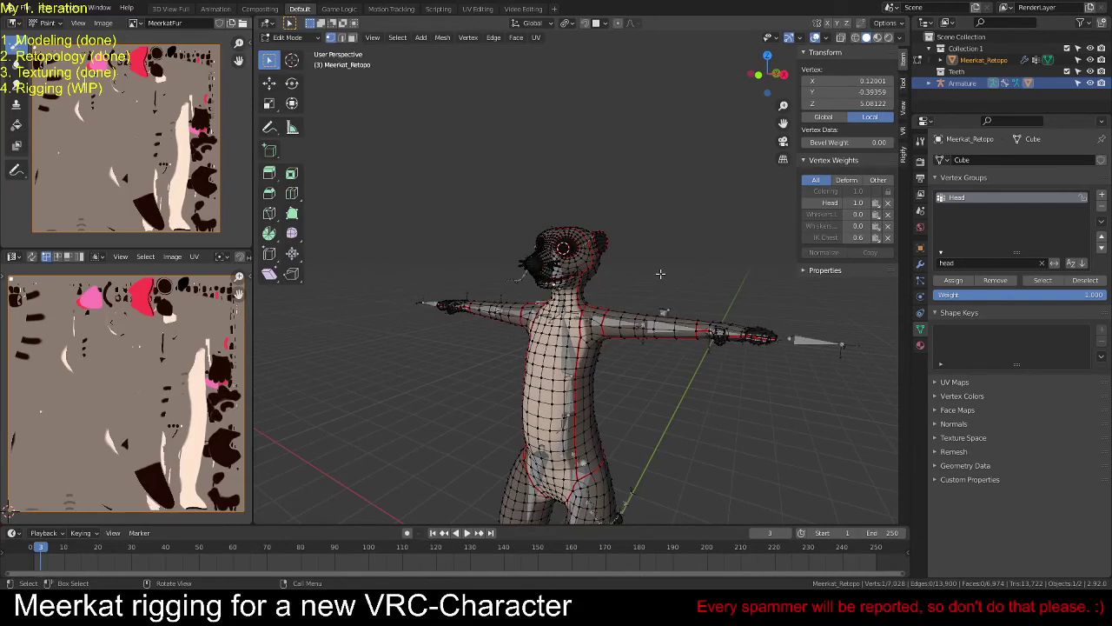
key("Tab")
key("KP_3")
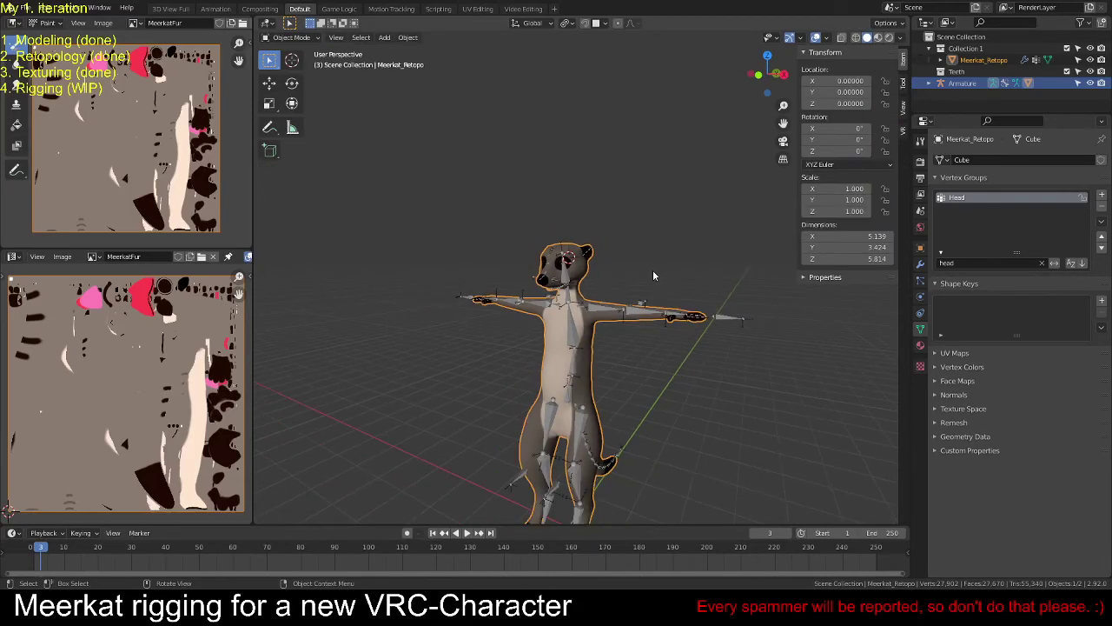
scroll(654, 276, "up", 5)
left_click(574, 274)
key("ctrl+Tab")
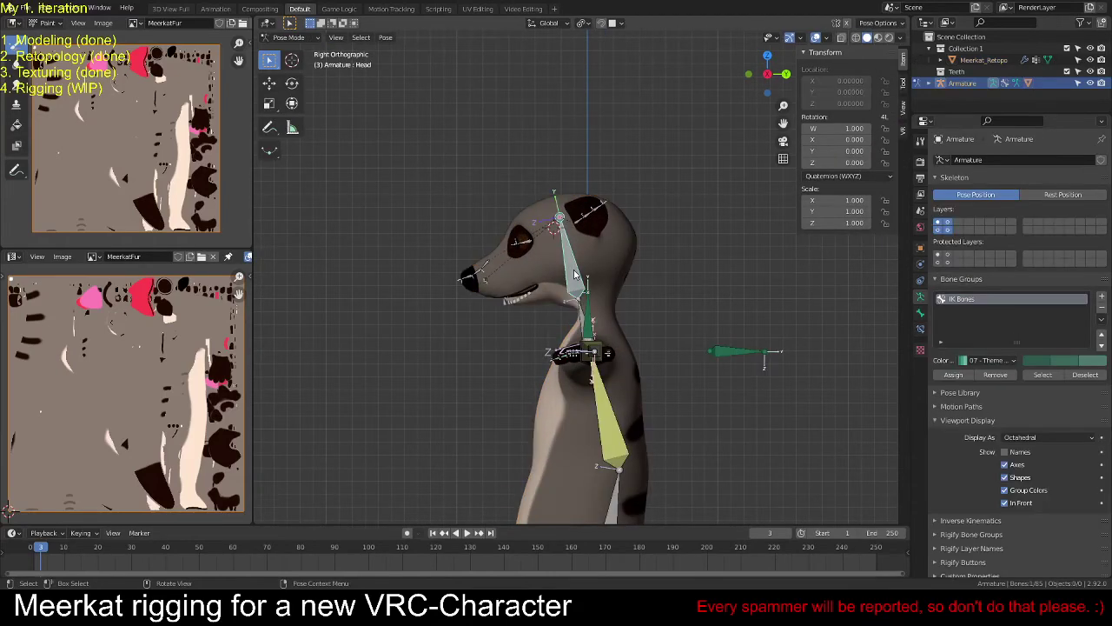
key("Tab")
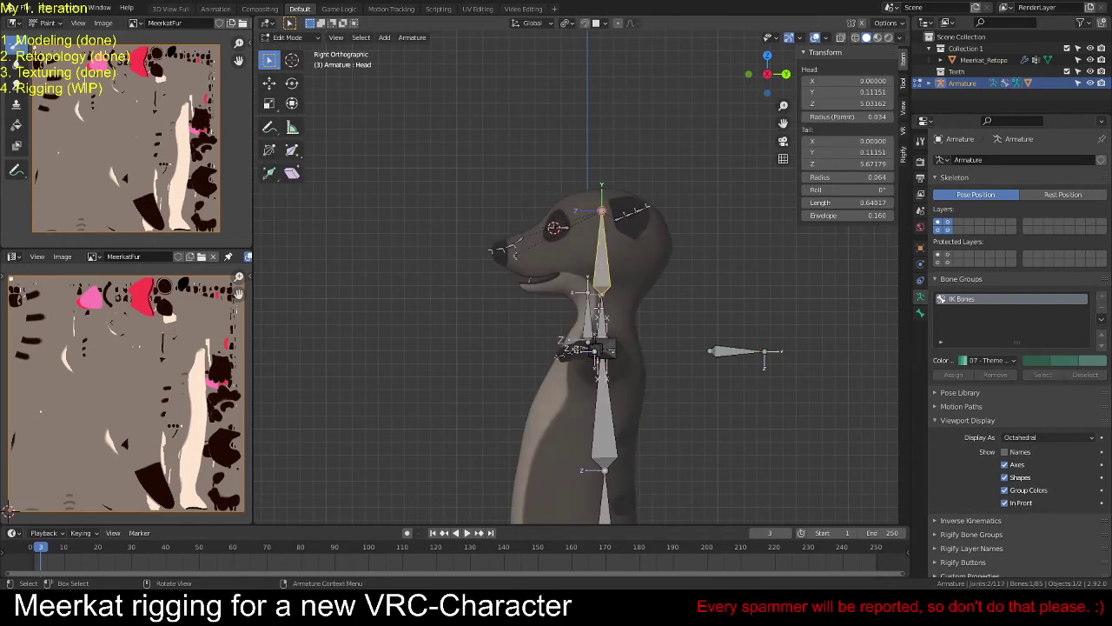
left_click(586, 313)
scroll(966, 430, "down", 1)
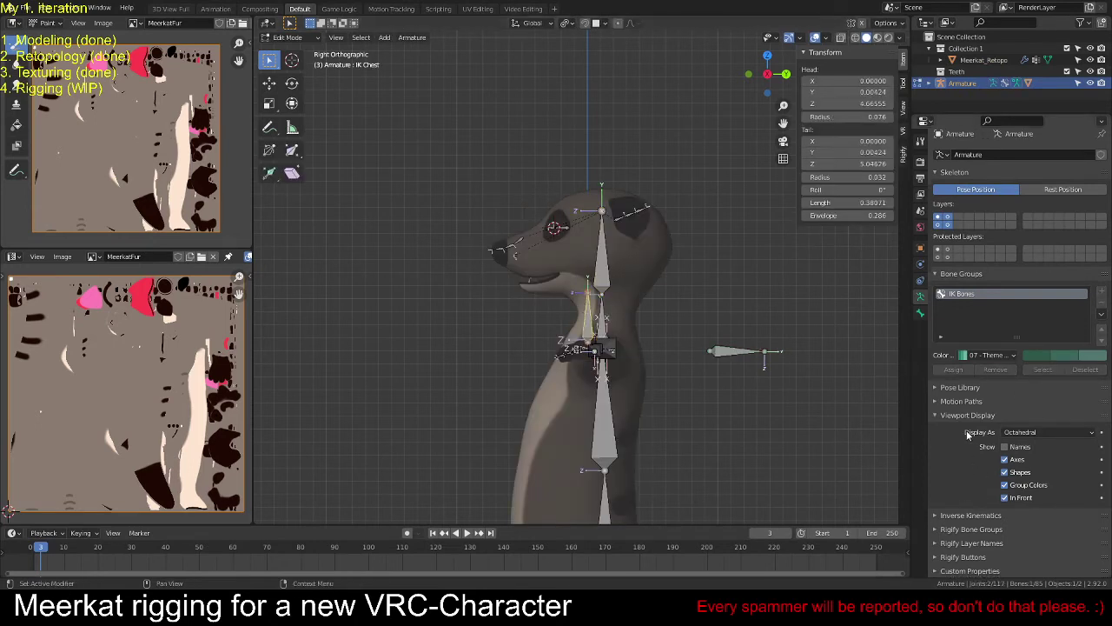
left_click(921, 312)
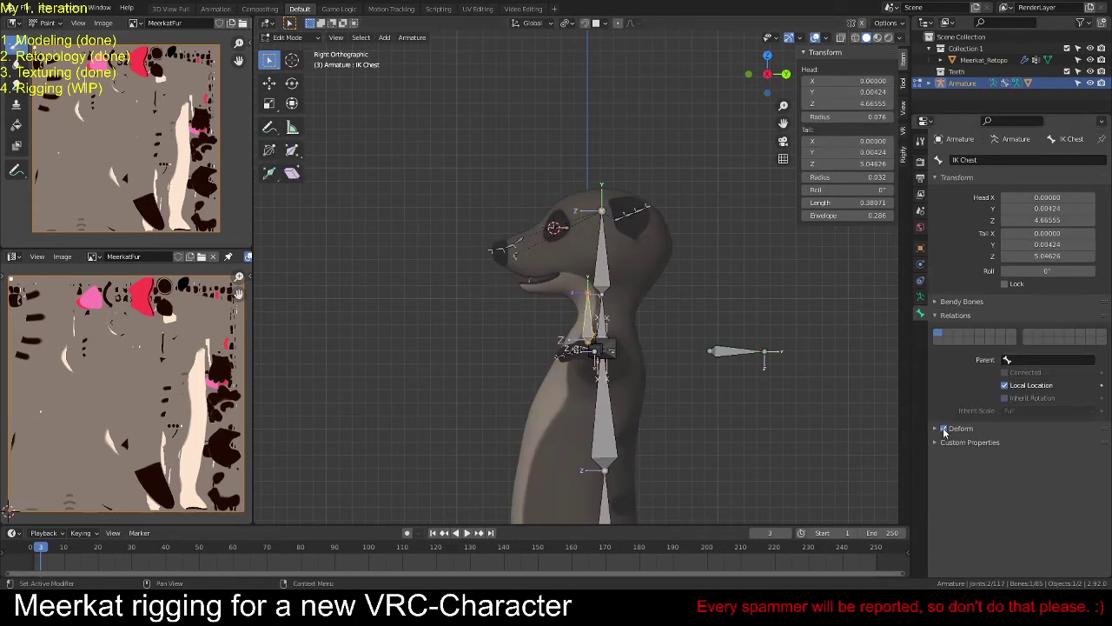
middle_click_drag(608, 512, 609, 325, "shift")
left_click(599, 409)
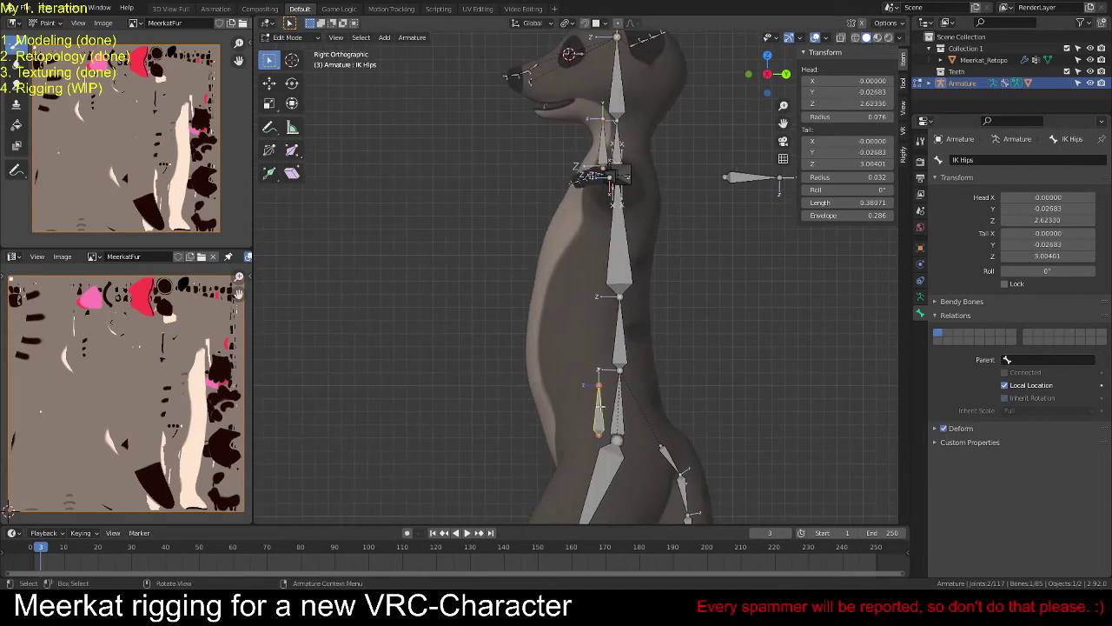
middle_click_drag(675, 238, 658, 350, "shift")
key("ctrl+Tab")
middle_click_drag(635, 274, 628, 313)
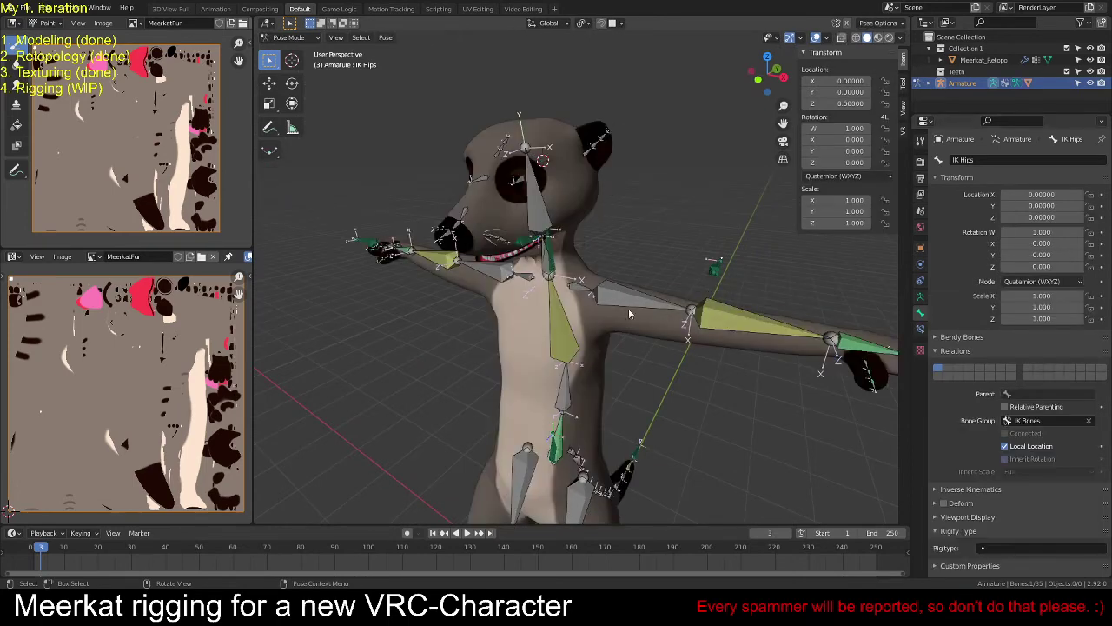
key("ctrl+Tab")
left_click(606, 329)
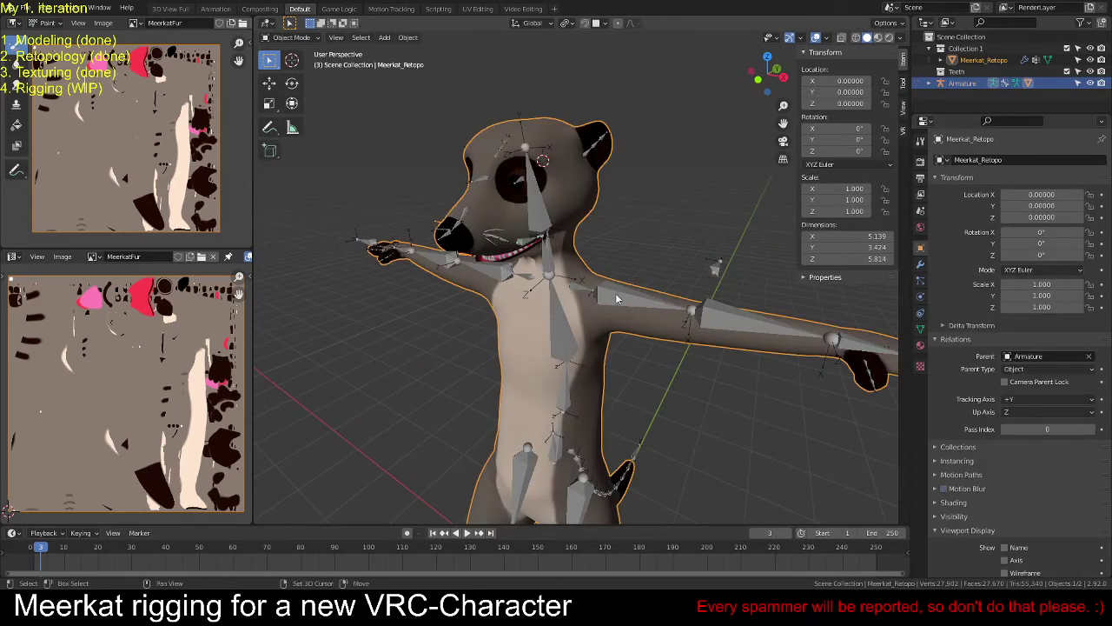
Step: Parent the meerkat mesh to the armature With Automatic Weights
left_click(616, 299, "shift")
key("ctrl+Tab")
key("ctrl+Tab")
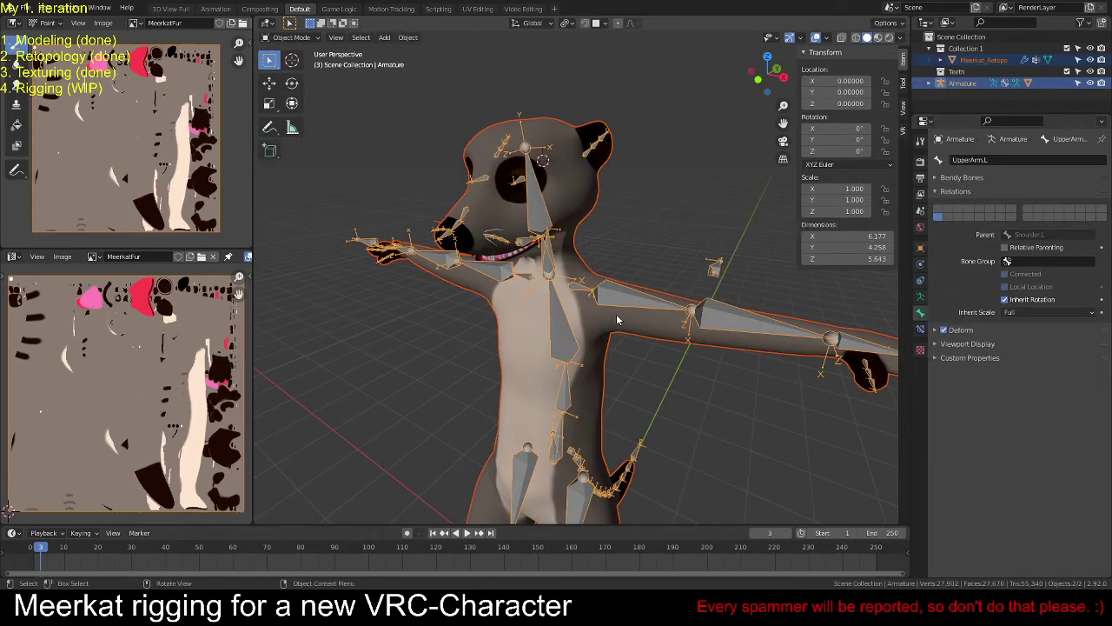
key("ctrl+Tab")
key("ctrl+Tab")
key("ctrl+p")
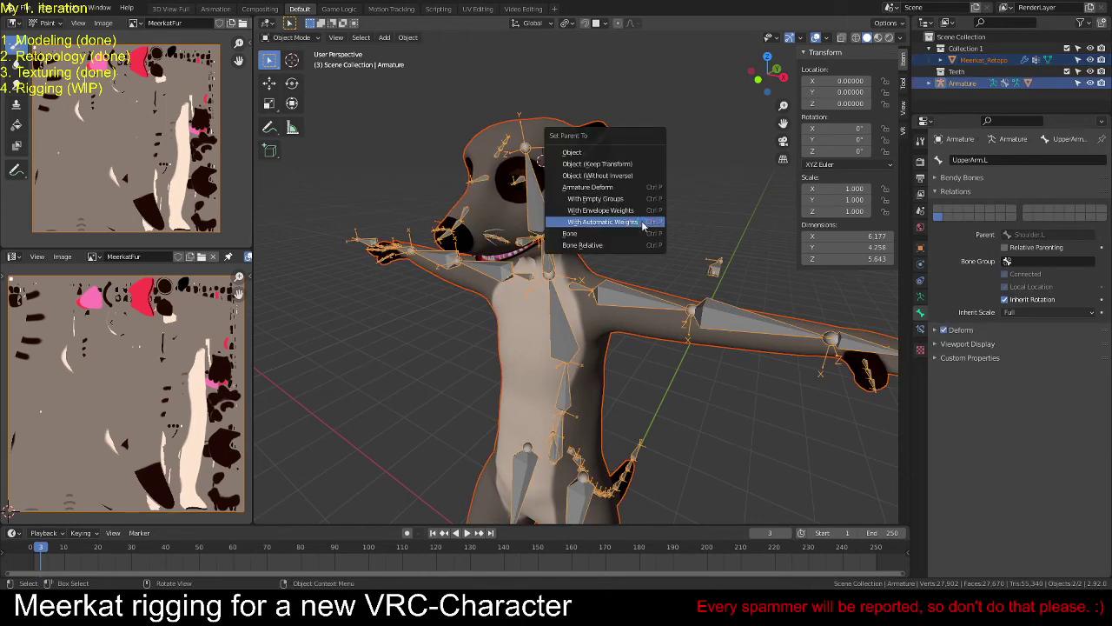
left_click(643, 226)
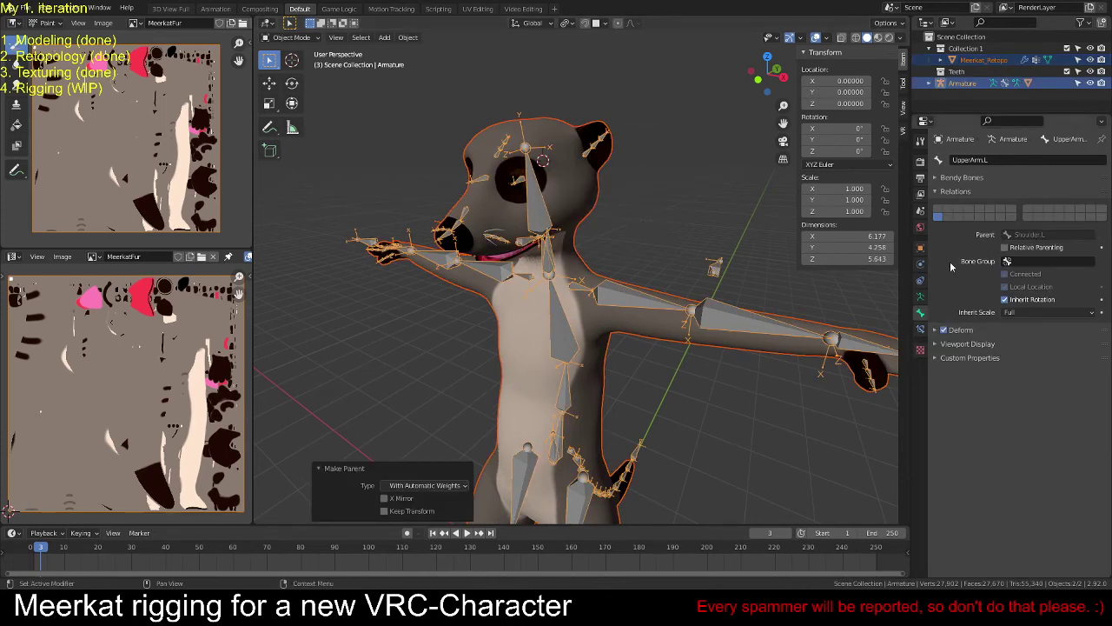
Step: Re-parent with automatic weights from Rest Position, then switch the rig back to Pose Position
left_click(921, 298)
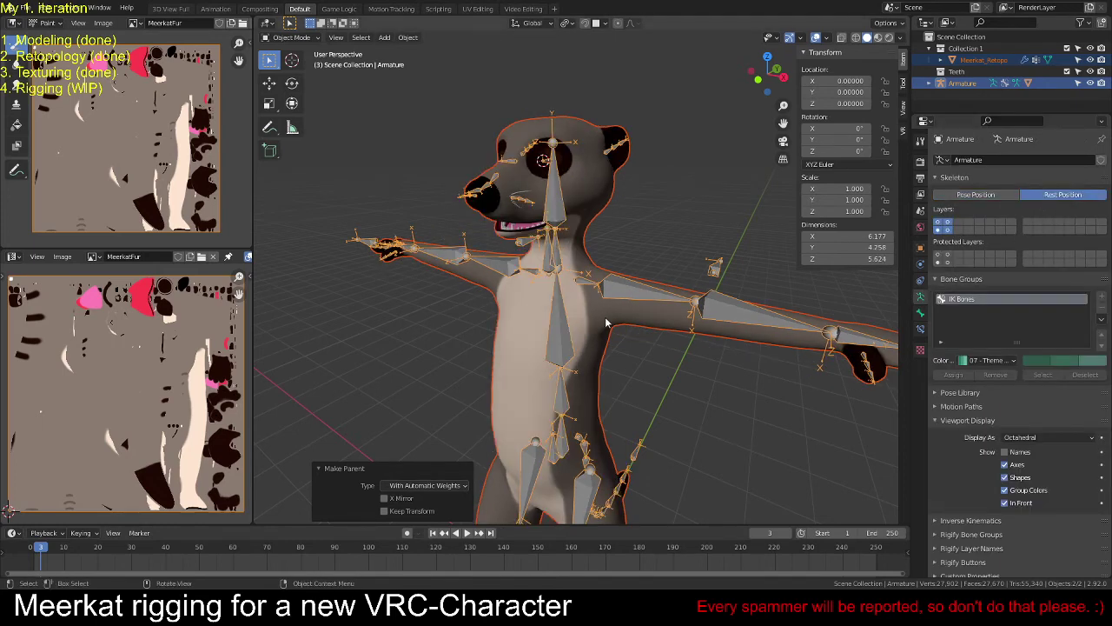
left_click(1043, 196)
key("ctrl+p")
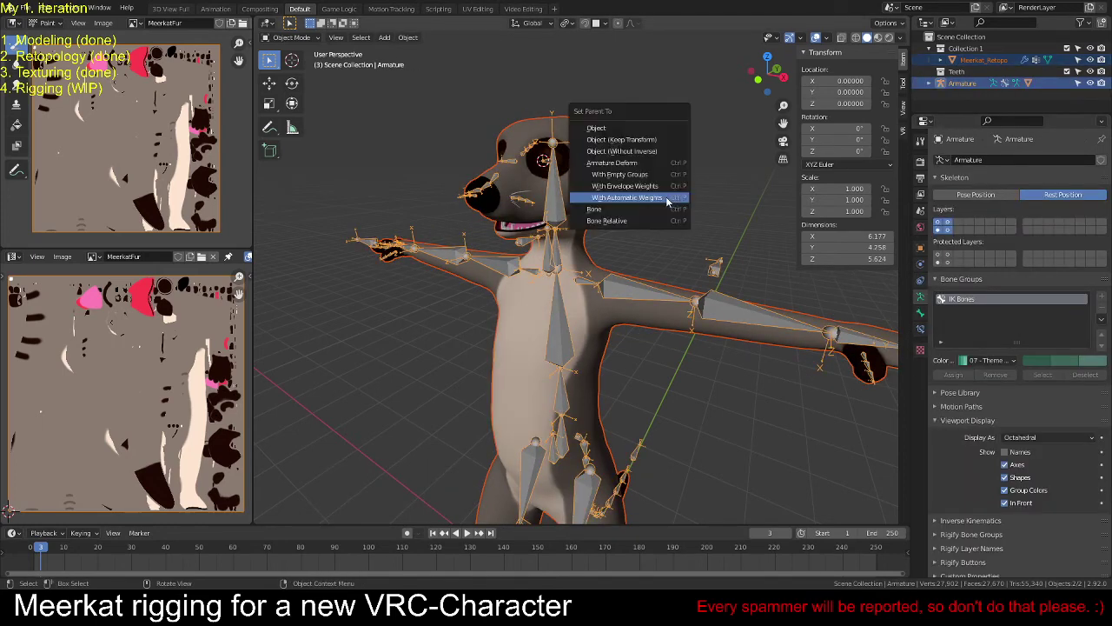
left_click(666, 197)
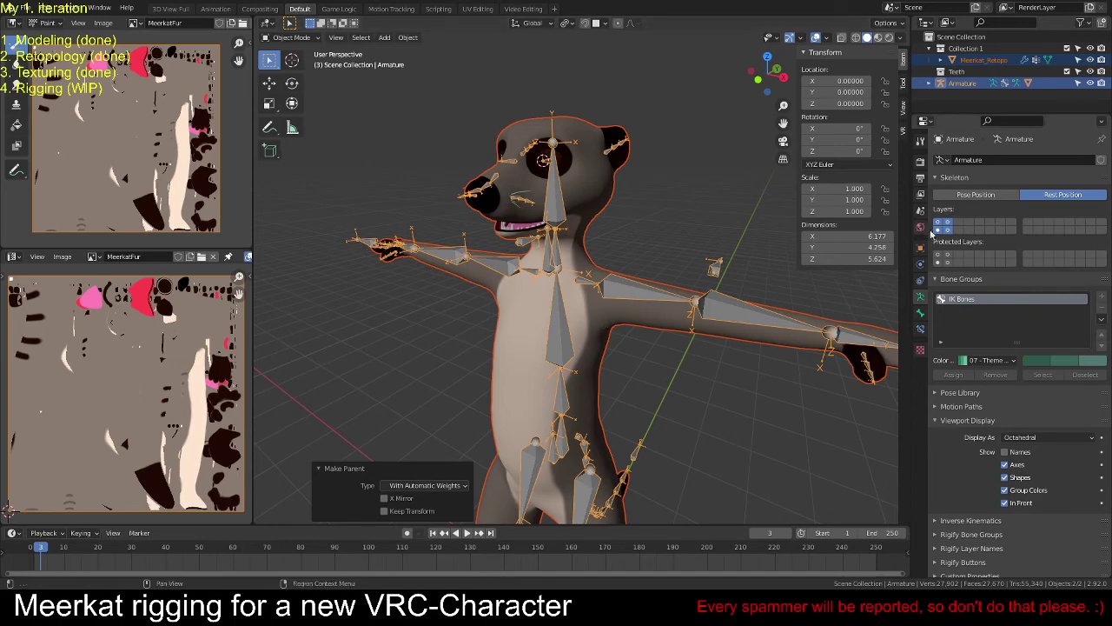
left_click(991, 197)
middle_click_drag(752, 277, 795, 236)
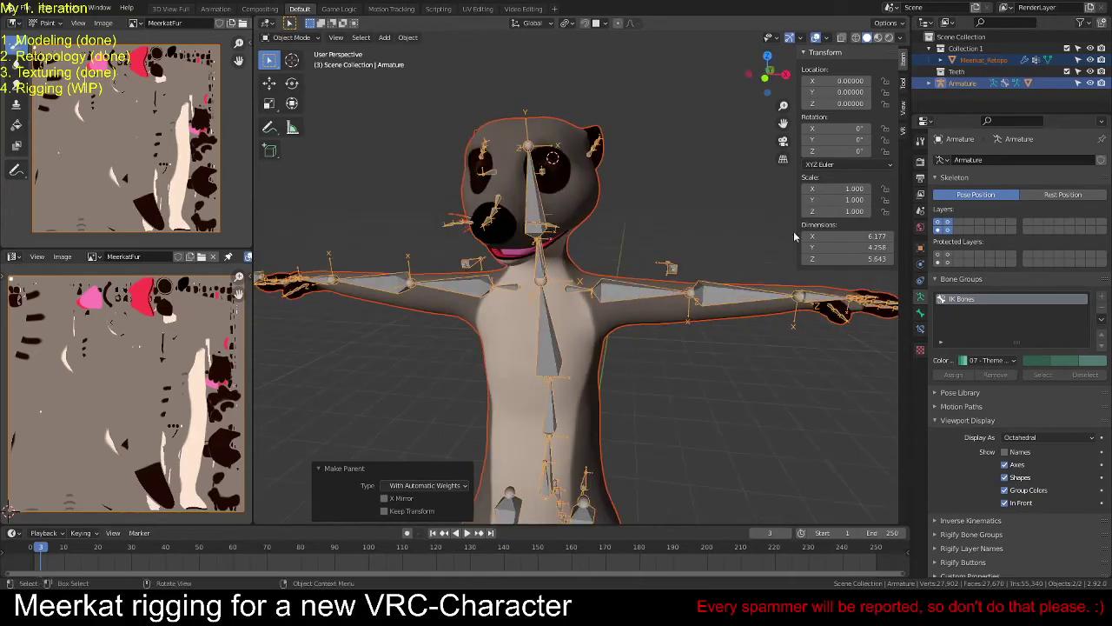
Step: Inspect the head and neck bones in wireframe, then return to solid shading
left_click(856, 39)
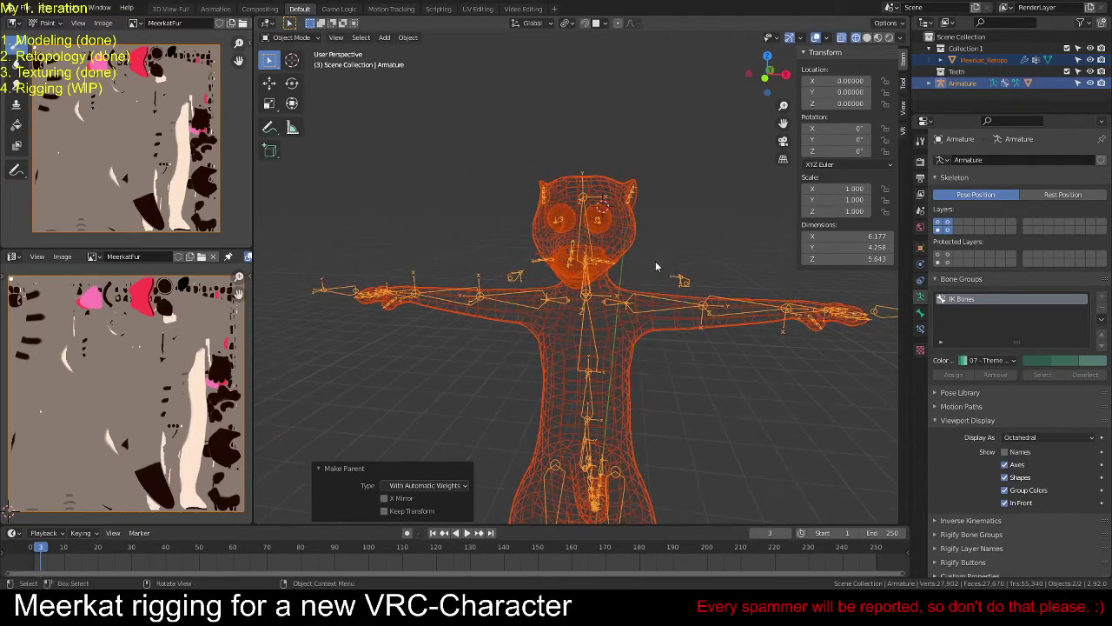
scroll(656, 260, "up", 5)
mouse_move(653, 255)
middle_mouse_down()
mouse_move(634, 247)
mouse_move(589, 274)
mouse_move(587, 289)
mouse_move(628, 261)
mouse_move(613, 245)
mouse_move(633, 259)
mouse_move(648, 248)
middle_mouse_up()
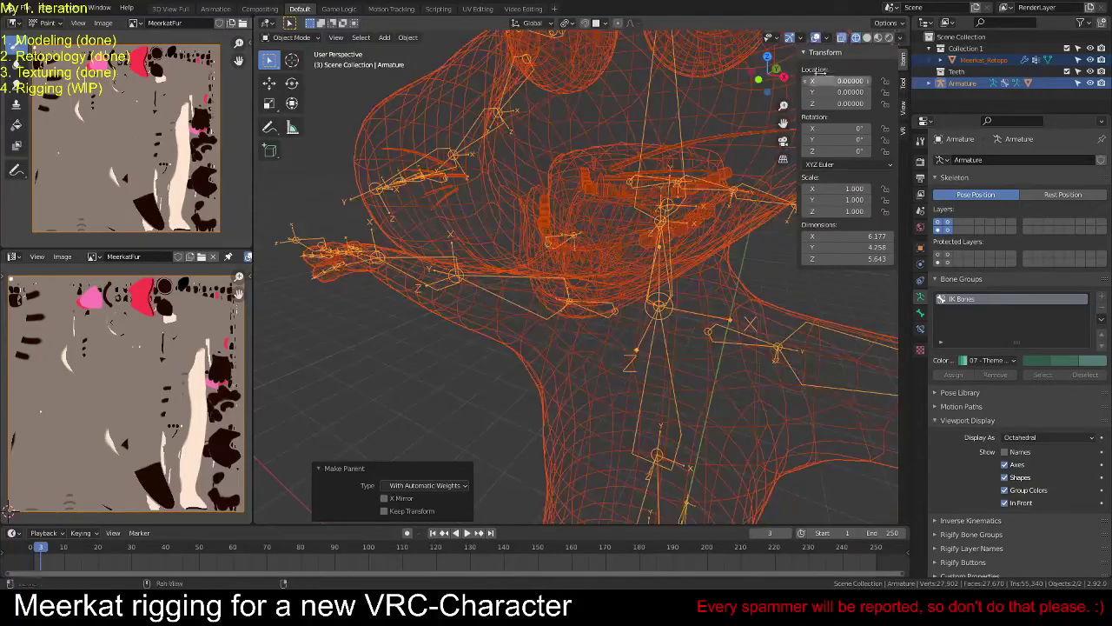
left_click(866, 39)
key("Tab")
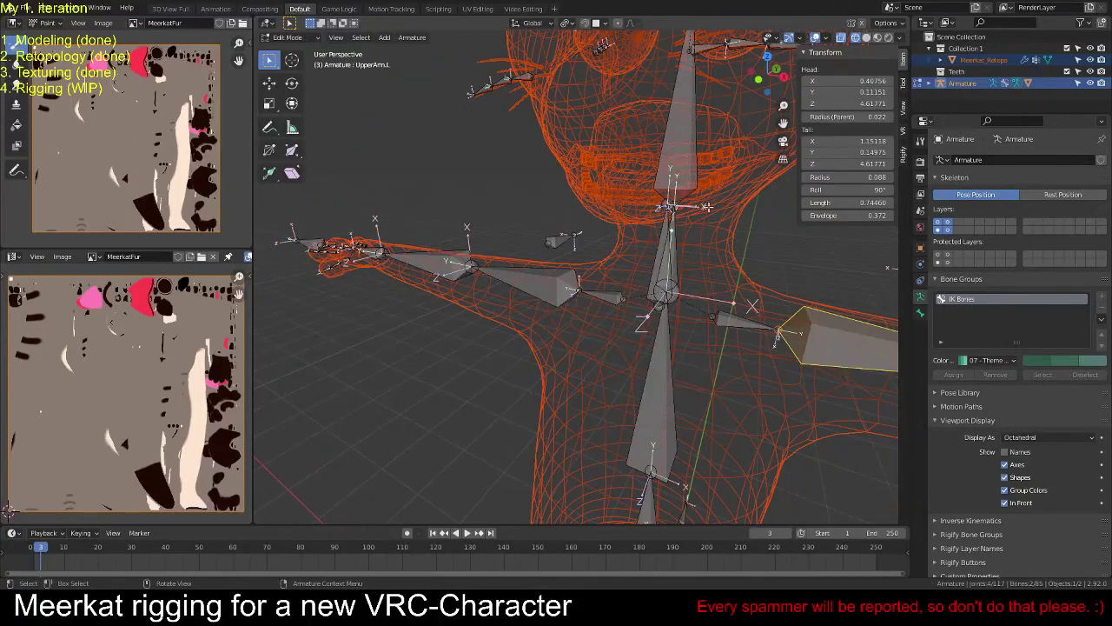
middle_click_drag(719, 181, 652, 206)
left_click(877, 38)
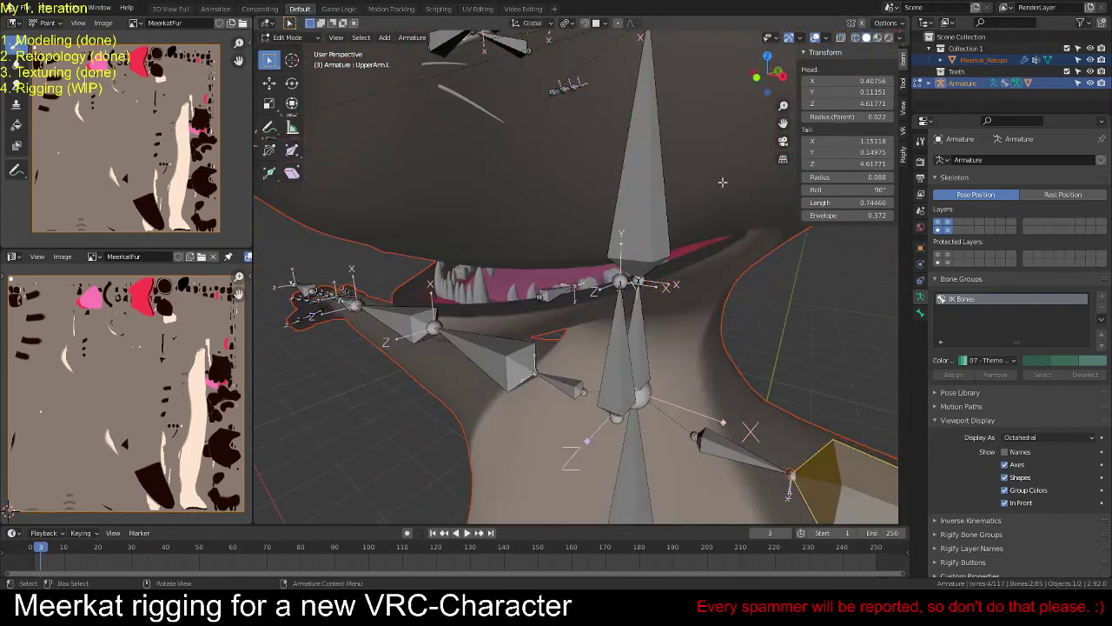
mouse_move(535, 301)
middle_mouse_down()
mouse_move(548, 280)
mouse_move(622, 310)
mouse_move(664, 243)
mouse_move(527, 306)
middle_mouse_up()
Step: Put Meerkat_Retopo into Edit Mode and read a mouth vertex's vertex weights
left_click(663, 244)
key("Tab")
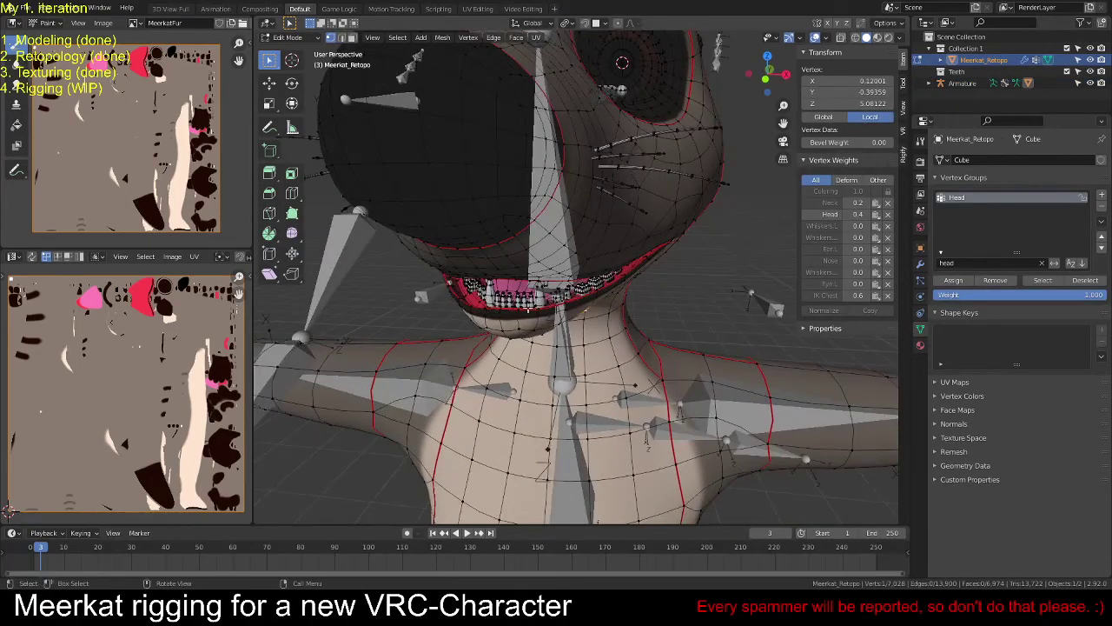
scroll(645, 439, "up", 5)
middle_click_drag(645, 439, 622, 445)
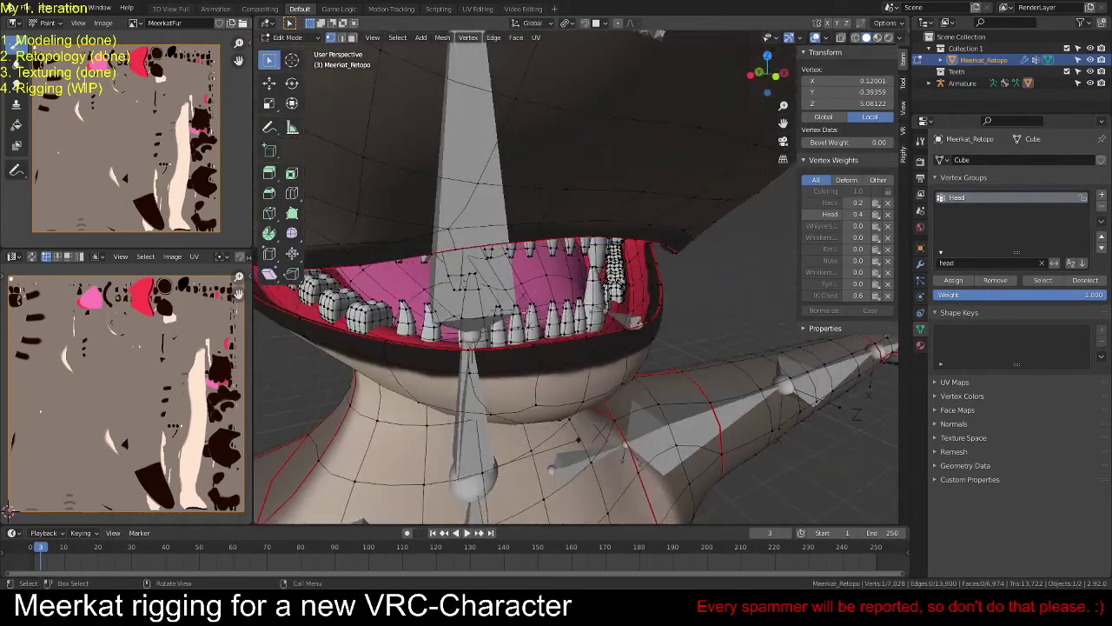
left_click(591, 303)
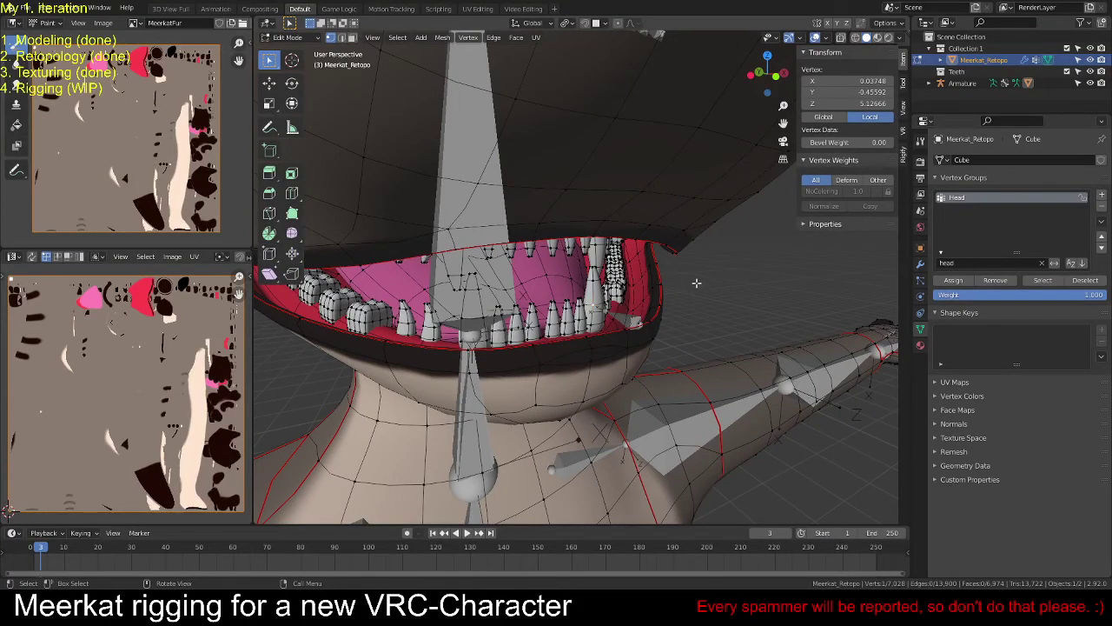
Step: Check the weights of a neck vertex and of an unweighted vertex, then frame the mouth
scroll(696, 282, "down", 6)
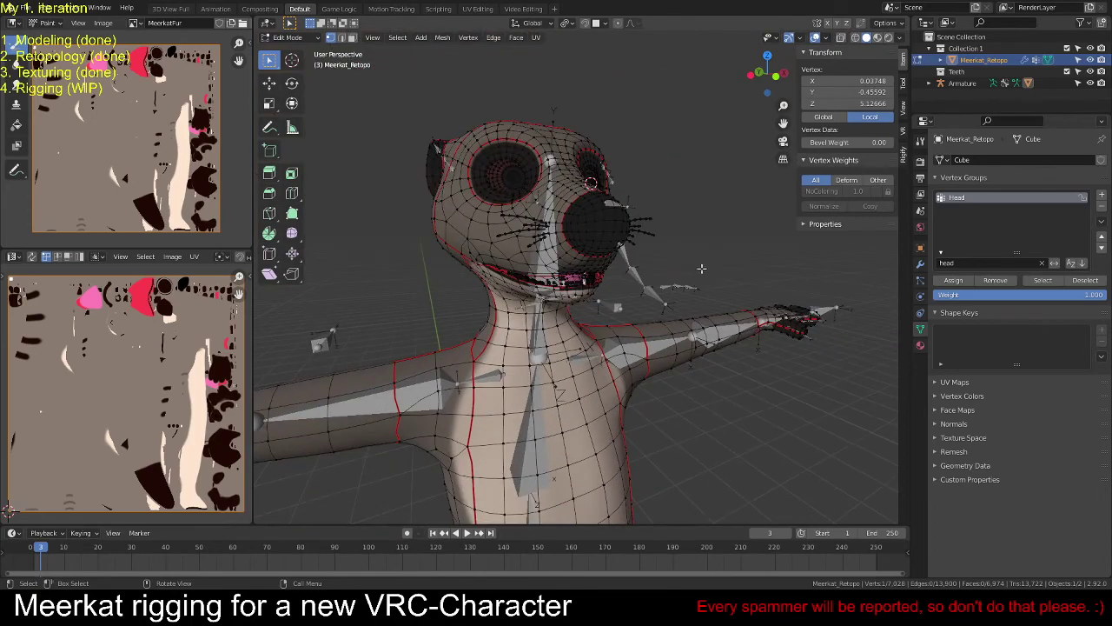
middle_click_drag(696, 283, 608, 364)
scroll(598, 298, "up", 4)
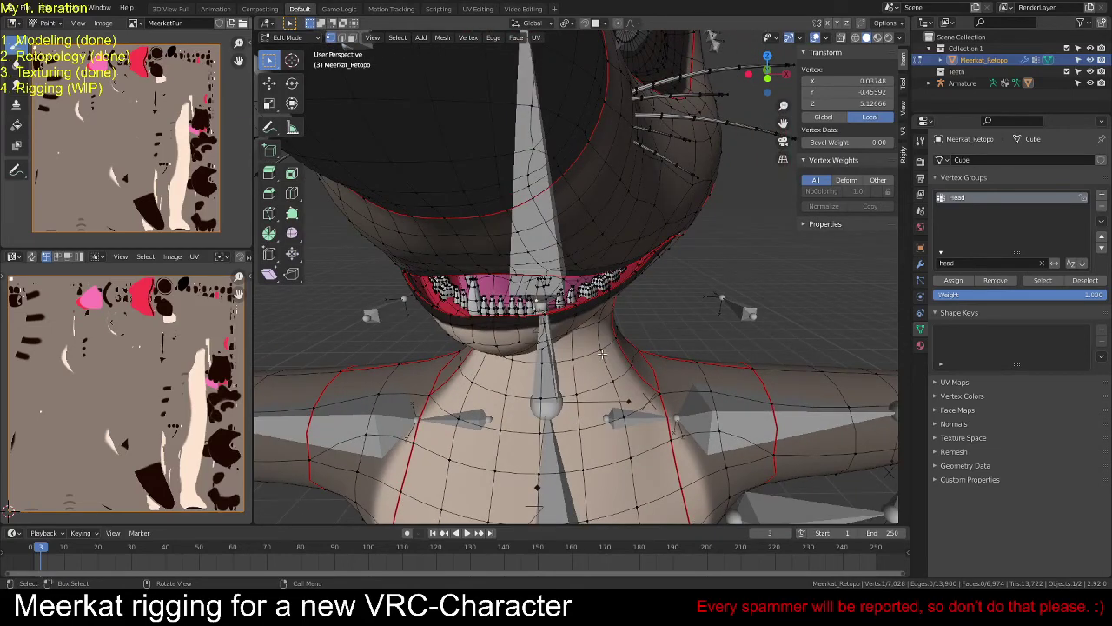
left_click(601, 353)
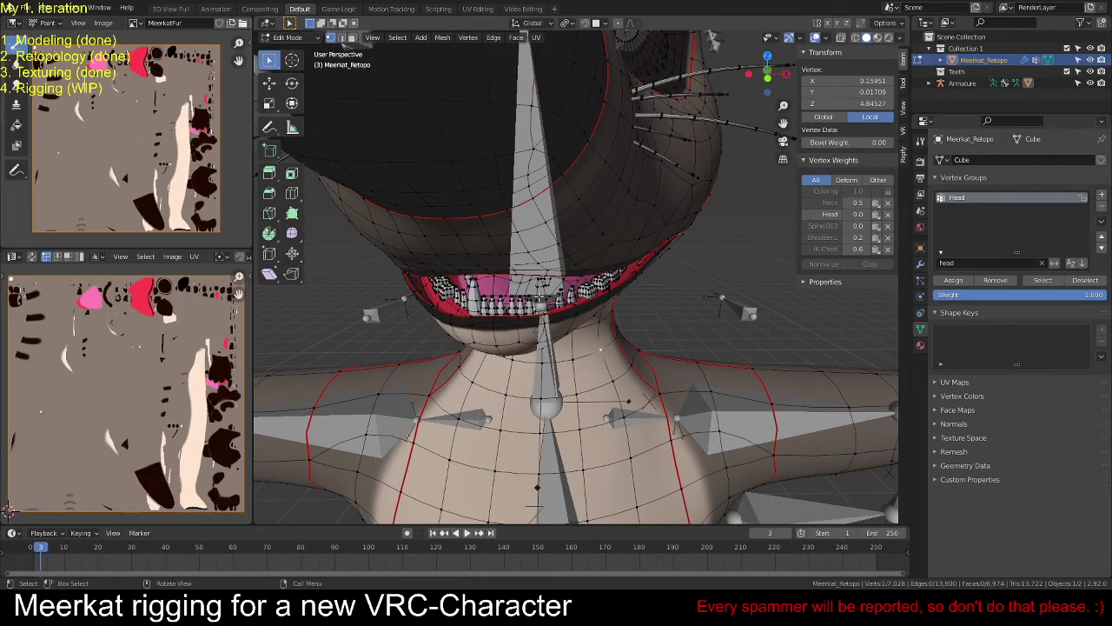
left_click(502, 299)
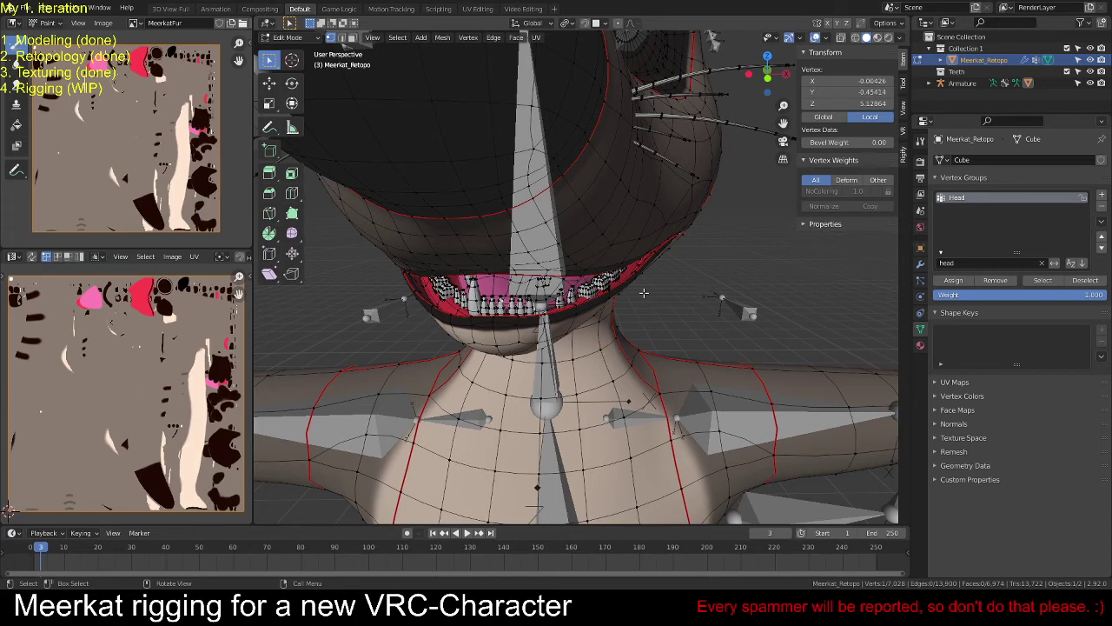
middle_click_drag(644, 293, 690, 282)
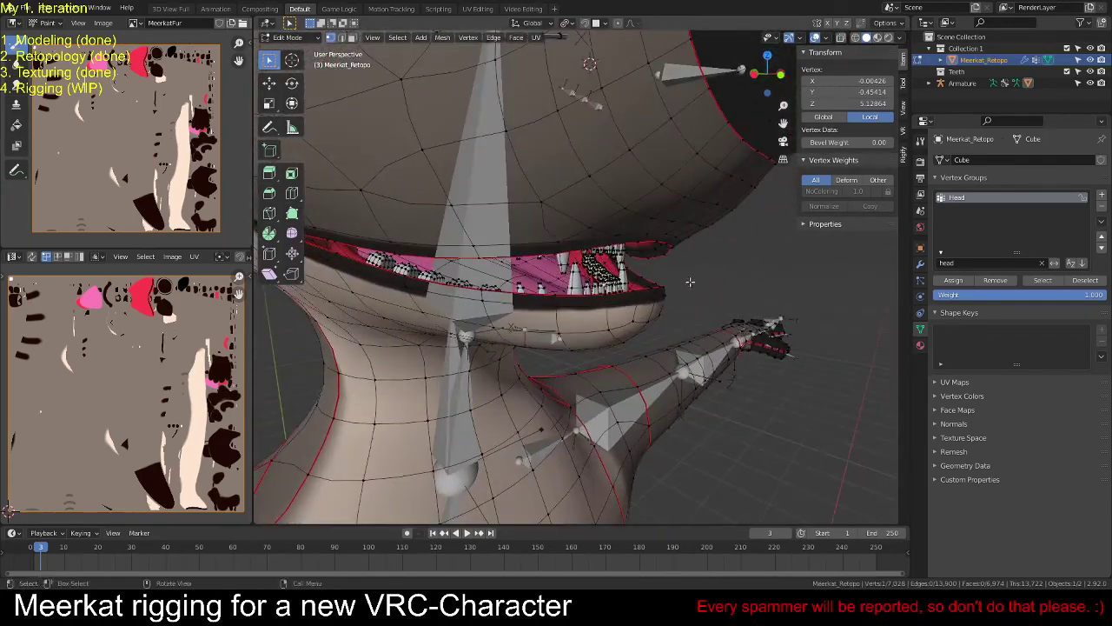
middle_click_drag(556, 285, 752, 291)
Step: Select the linked upper teeth pieces, adding each remaining tooth to the selection
scroll(567, 135, "up", 3)
middle_click_drag(632, 219, 553, 228)
key("alt+a")
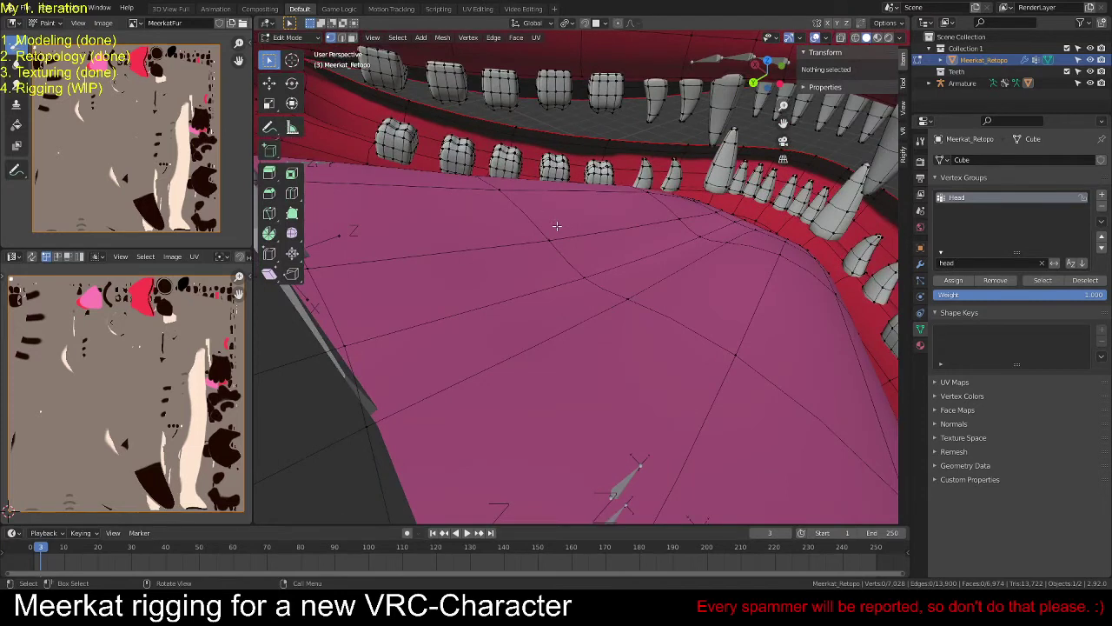
key("l")
key("l")
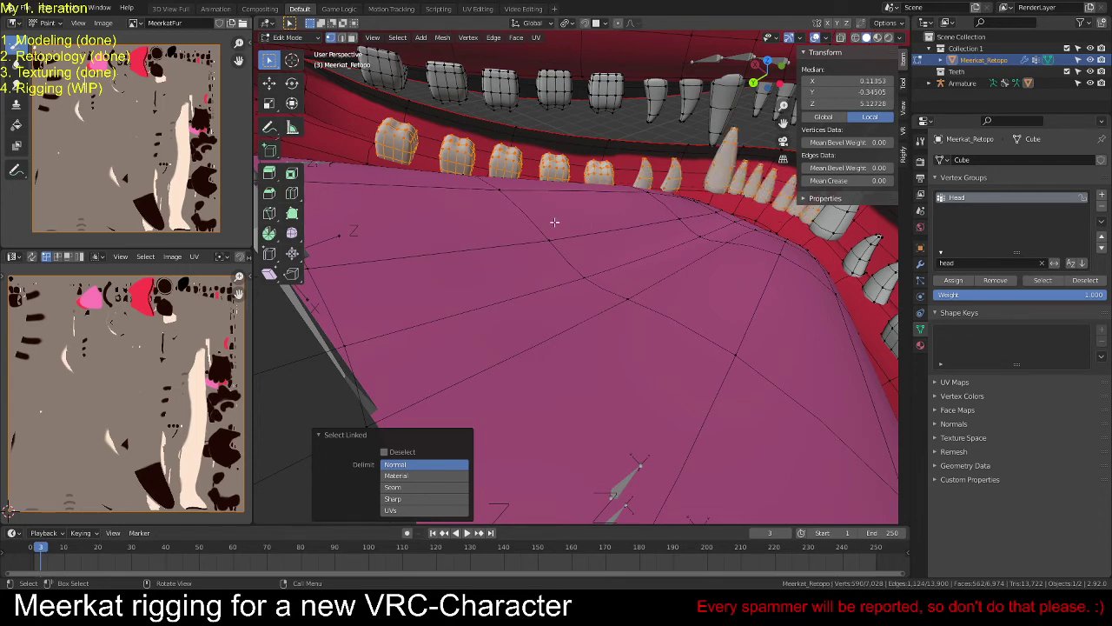
middle_click_drag(555, 221, 631, 203)
key("ctrl+z")
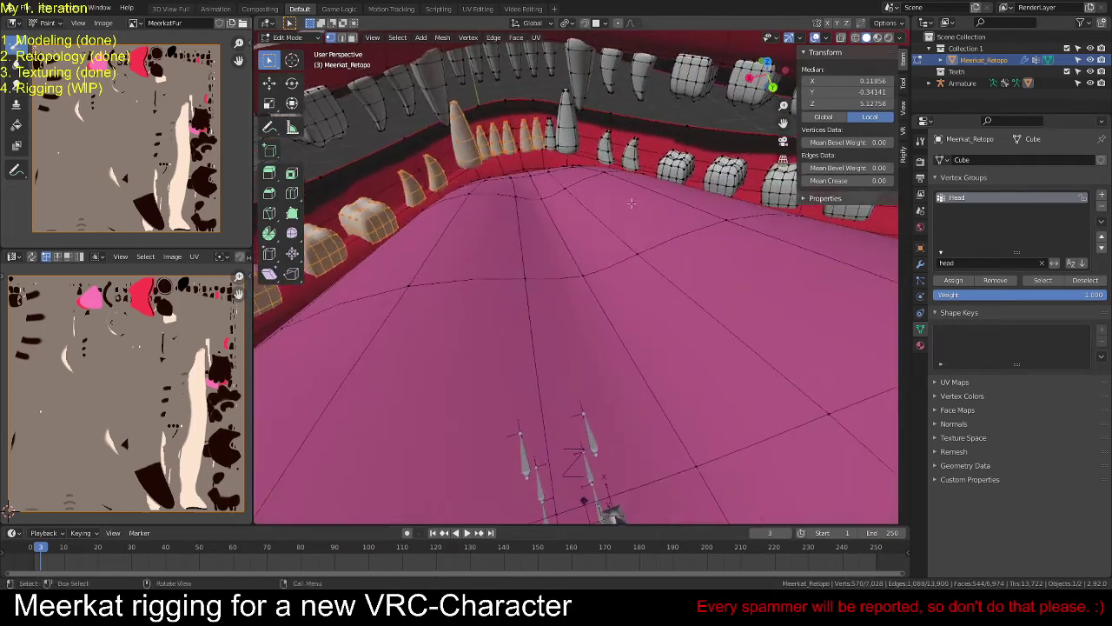
key("l")
middle_click_drag(558, 165, 510, 191)
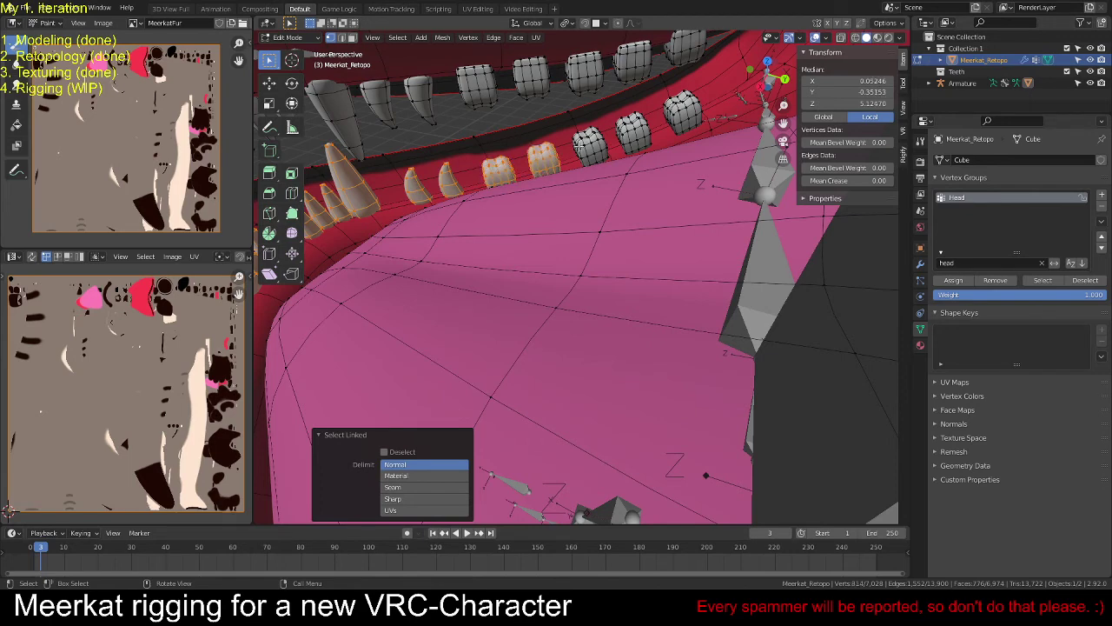
key("l")
key("l")
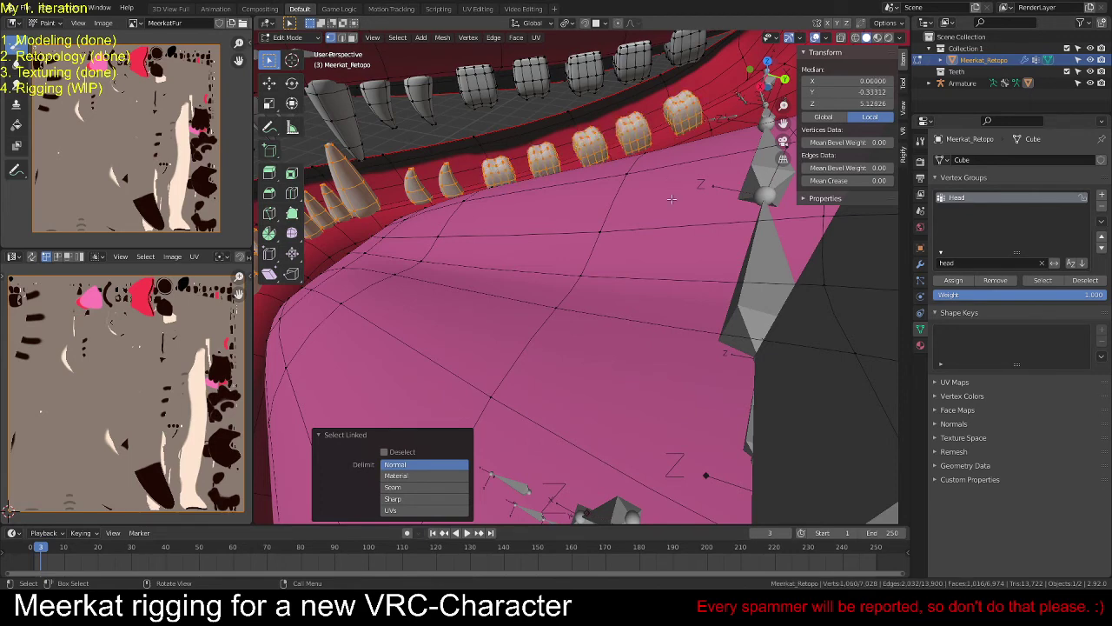
Step: Assign the selected teeth to the Head vertex group and return to Object Mode
left_click(952, 281)
middle_click_drag(556, 278, 707, 295)
key("alt+a")
scroll(586, 252, "down", 5)
key("Tab")
scroll(713, 269, "up", 5)
scroll(713, 263, "down", 6)
scroll(694, 278, "down", 3)
left_click(695, 278)
scroll(673, 301, "down", 4)
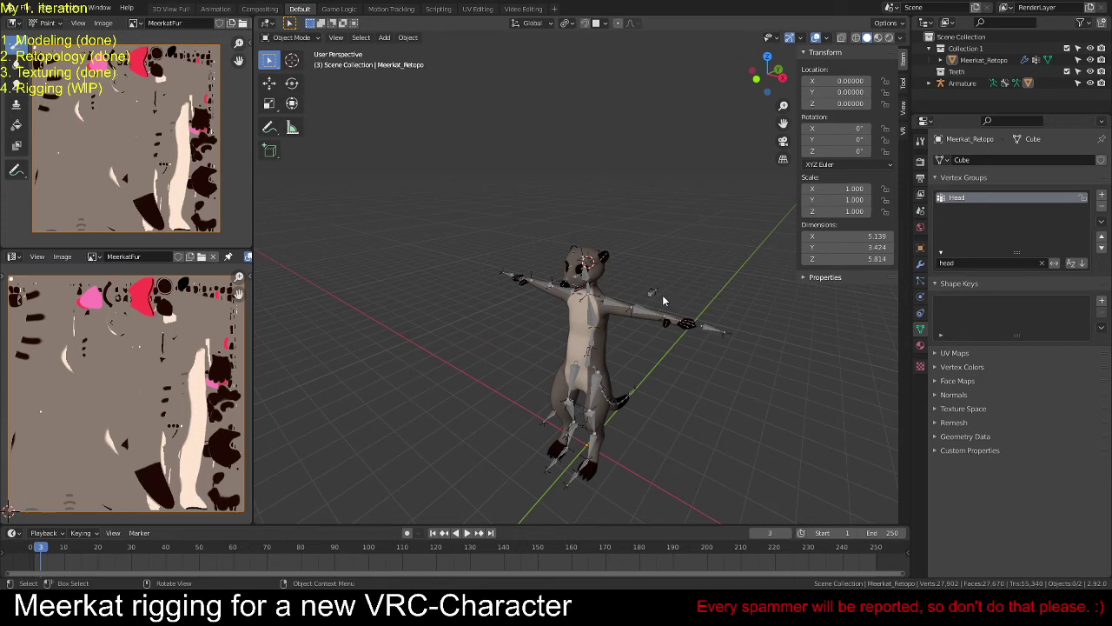
Step: Orbit to a side view of the rig, then split a new area below the viewport
middle_click_drag(667, 301, 604, 332)
scroll(604, 332, "up", 4)
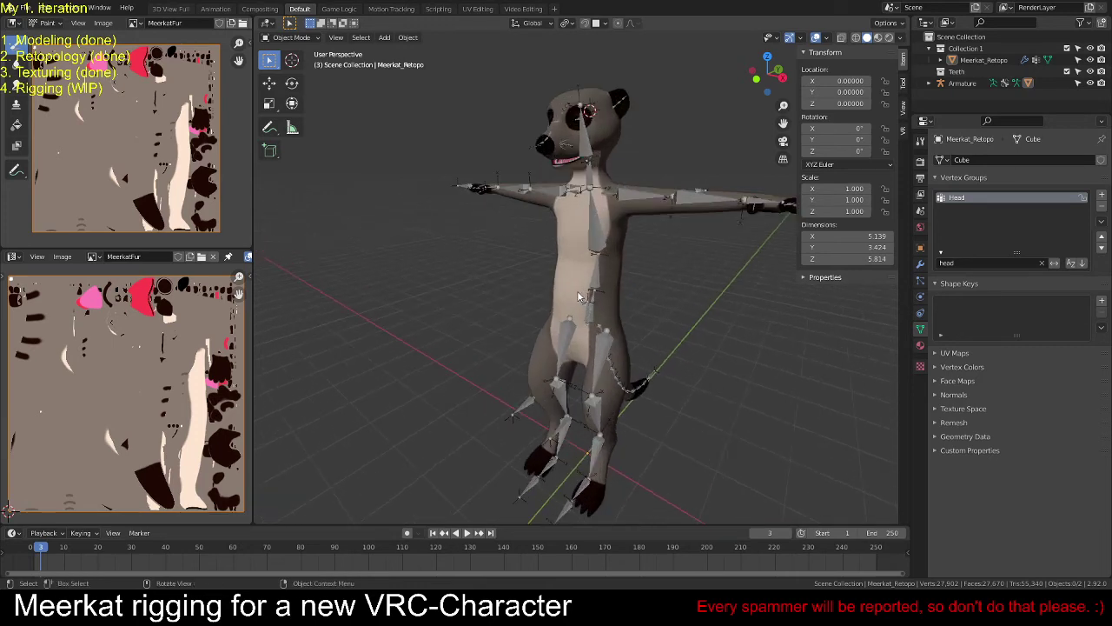
middle_click_drag(577, 291, 653, 296)
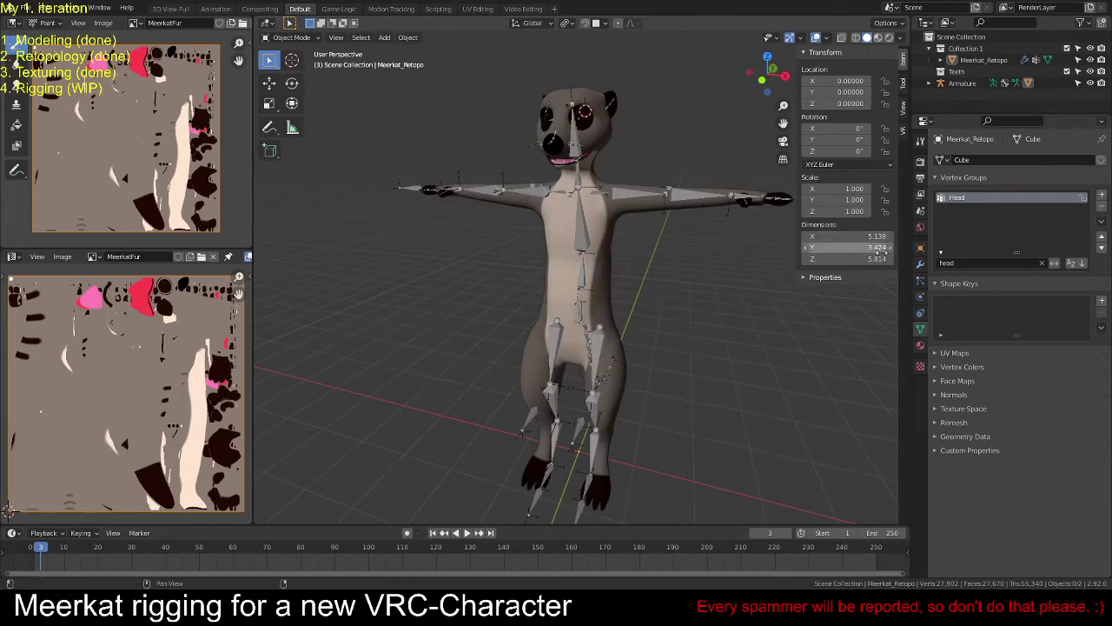
scroll(730, 279, "down", 3)
scroll(706, 279, "up", 4)
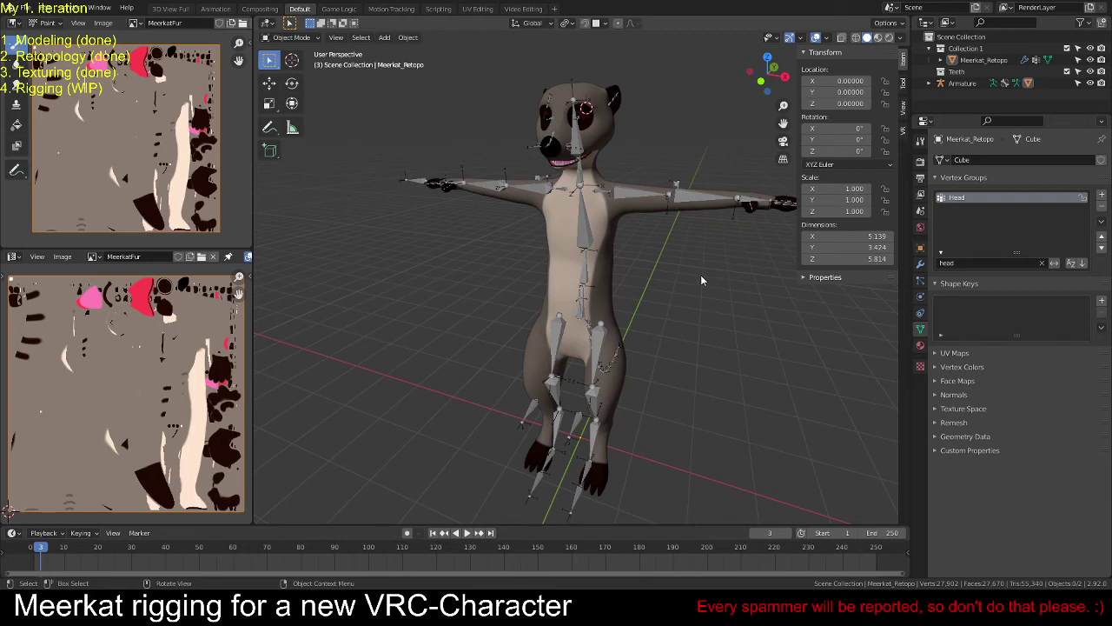
scroll(702, 277, "down", 2)
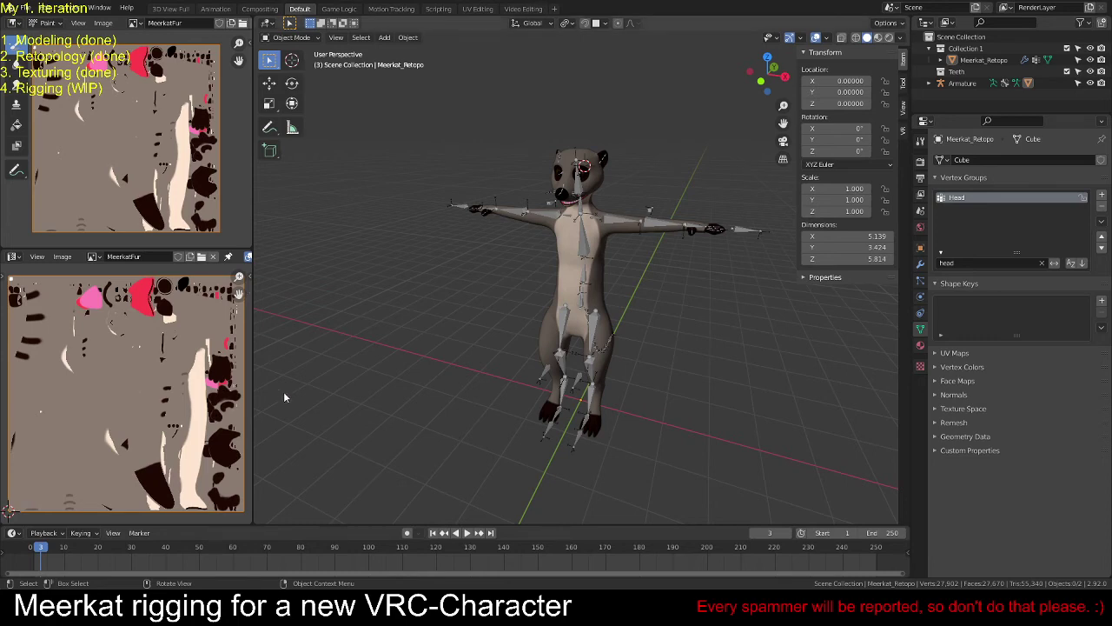
left_click_drag(260, 508, 260, 459)
left_click(266, 461)
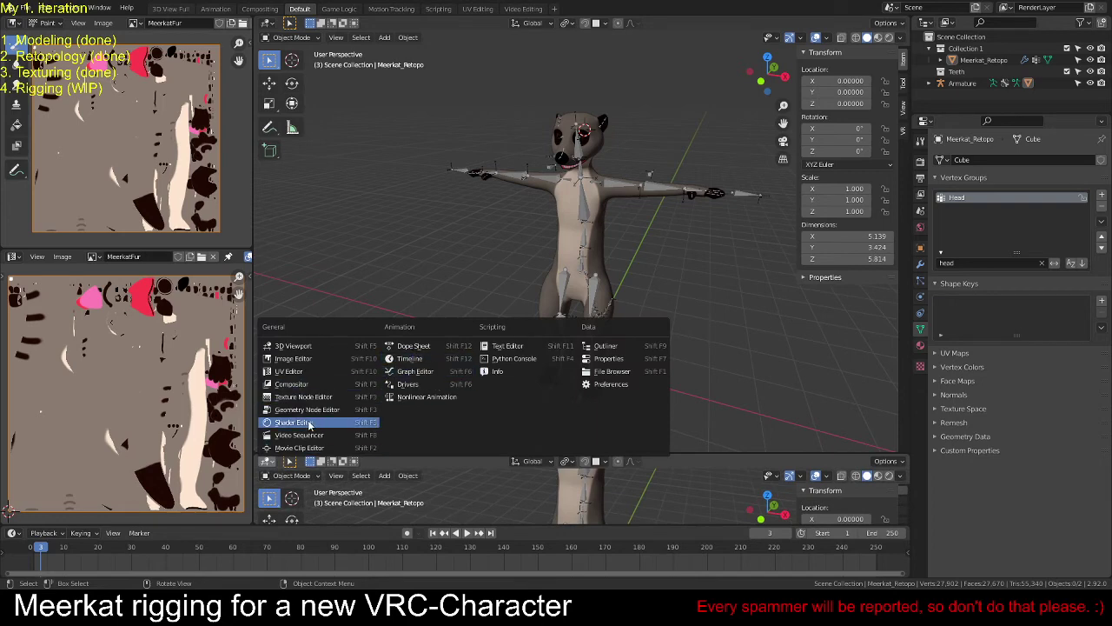
Step: Turn the new area into a Dope Sheet in Action Editor mode
left_click(426, 348)
left_click_drag(509, 454, 515, 464)
left_click(334, 472)
left_click(326, 498)
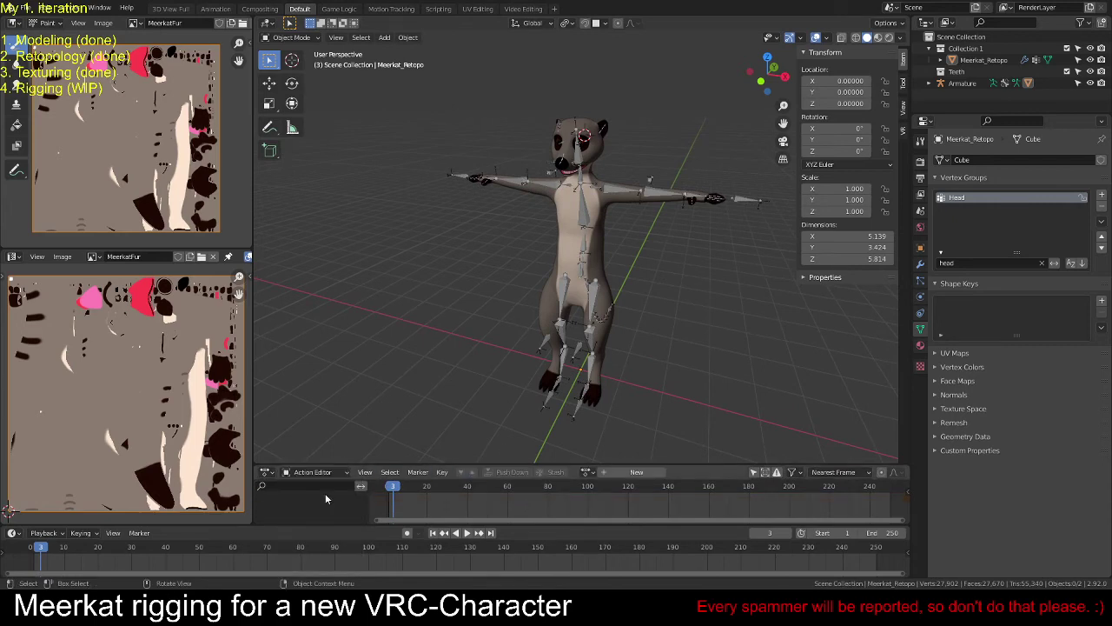
left_click(589, 474)
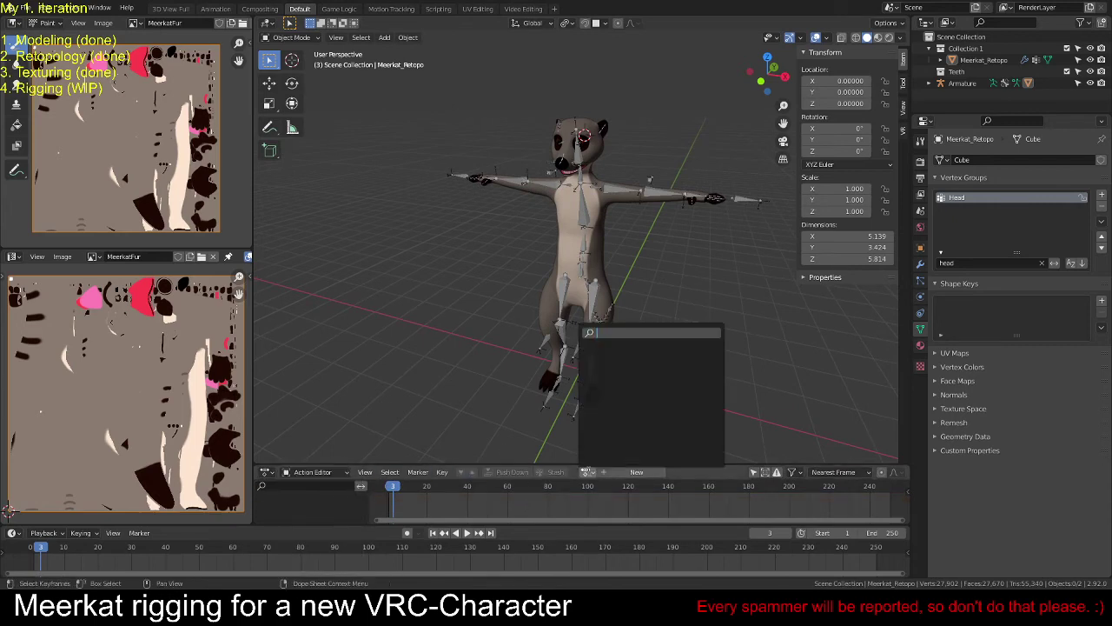
Step: Create a new action named T-Pose with a fake user, then switch to front view
left_click(633, 472)
double_click(655, 472)
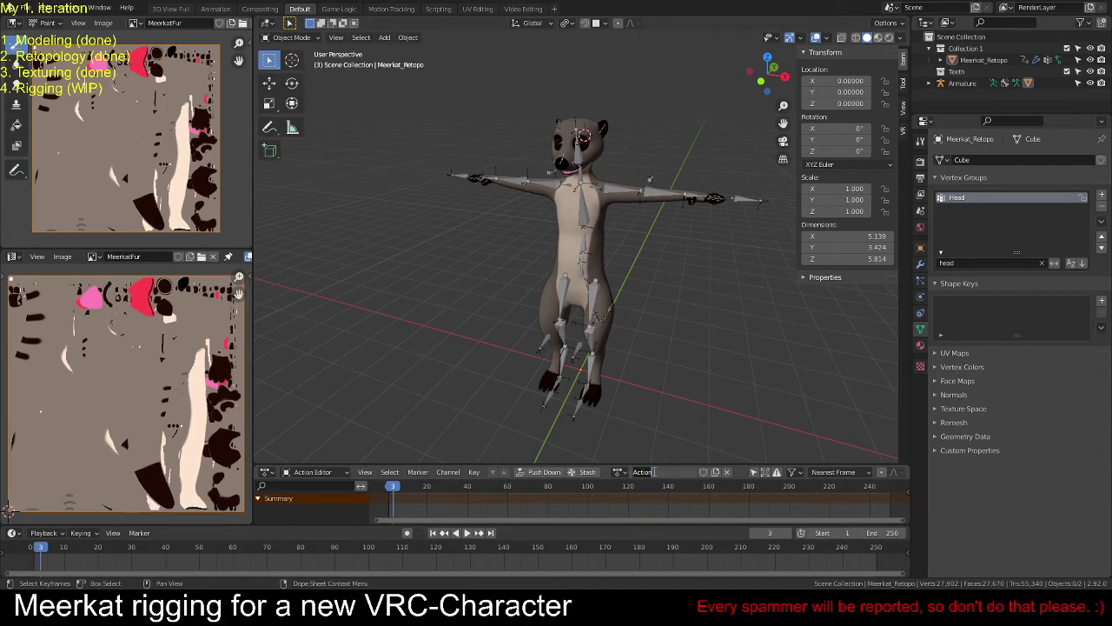
key("BackSpace")
type("T-Pose")
key("Return")
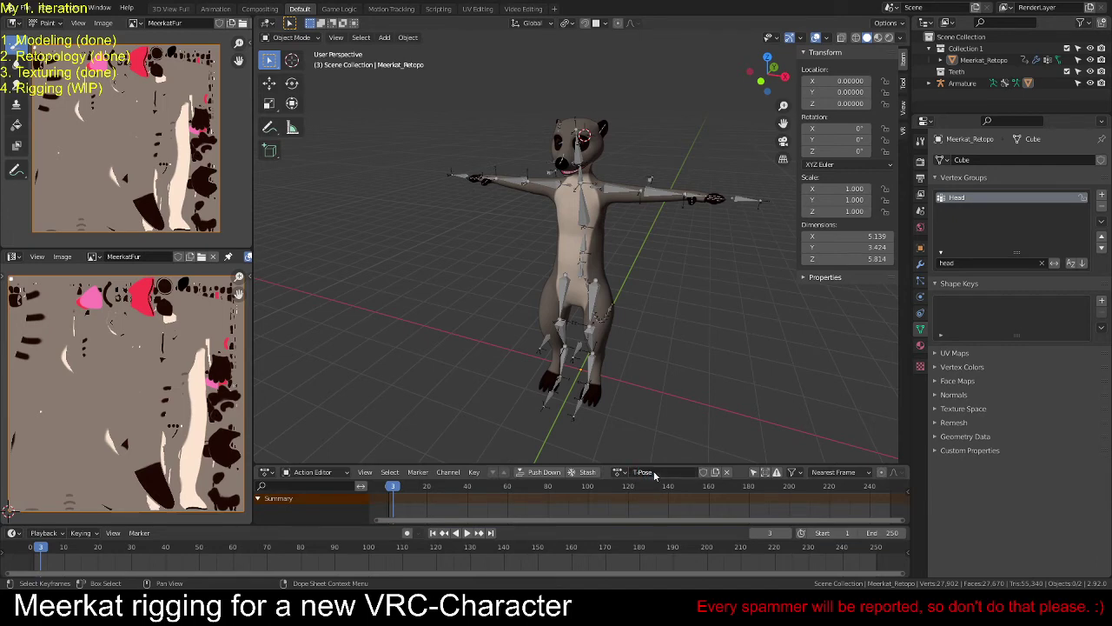
left_click(703, 472)
key("KP_1")
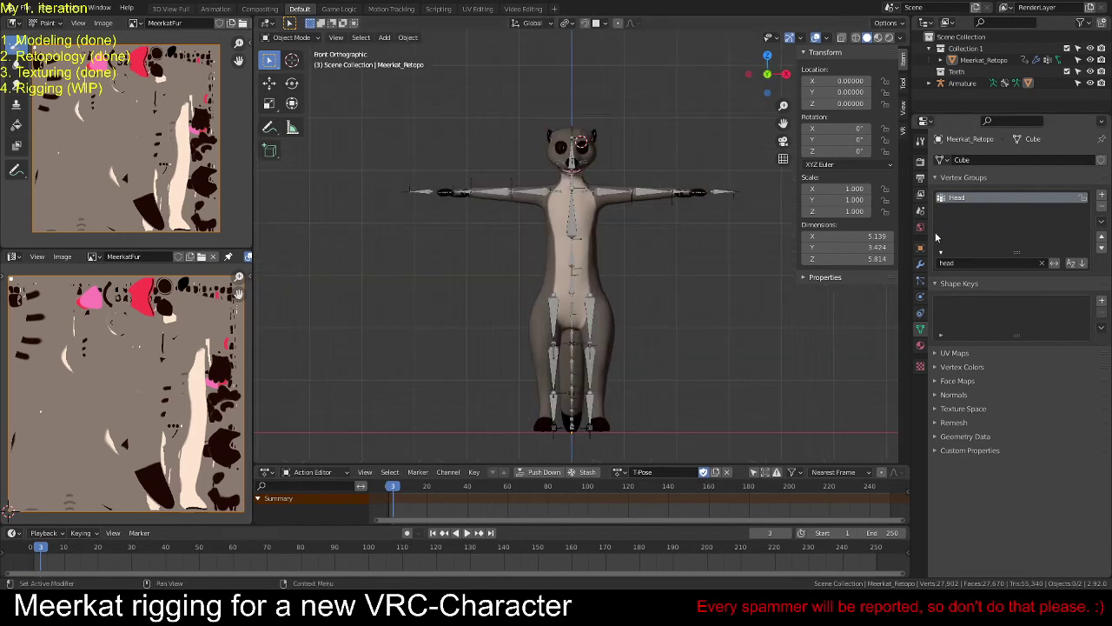
Step: Cycle the armature through its modes, then unlink the T-Pose action
left_click(608, 197)
key("ctrl+Tab")
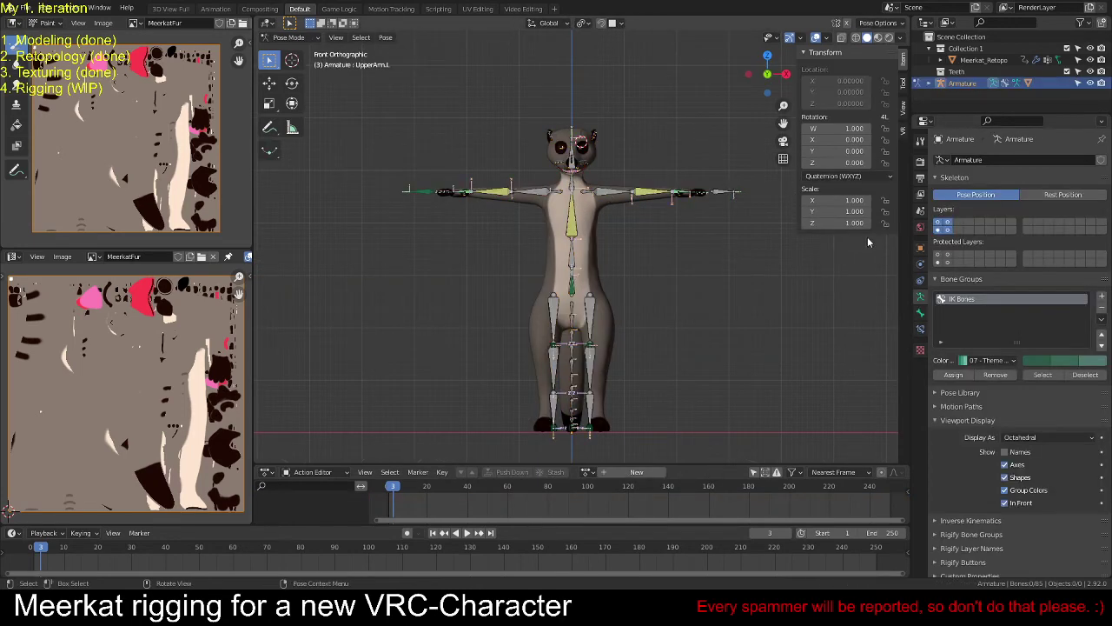
scroll(643, 266, "up", 1)
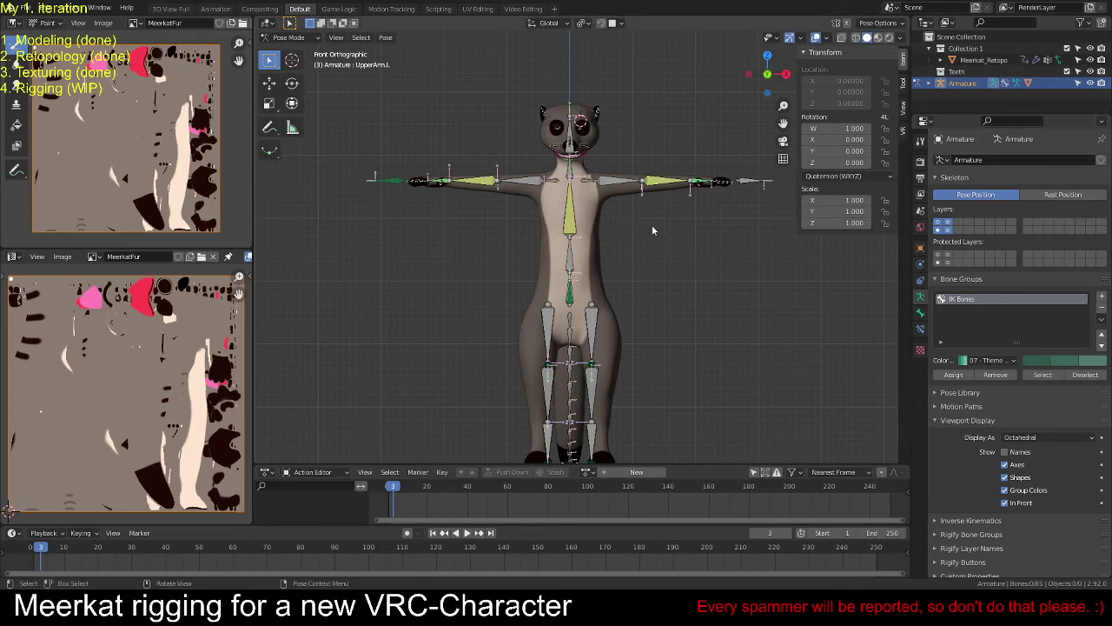
scroll(653, 230, "up", 1)
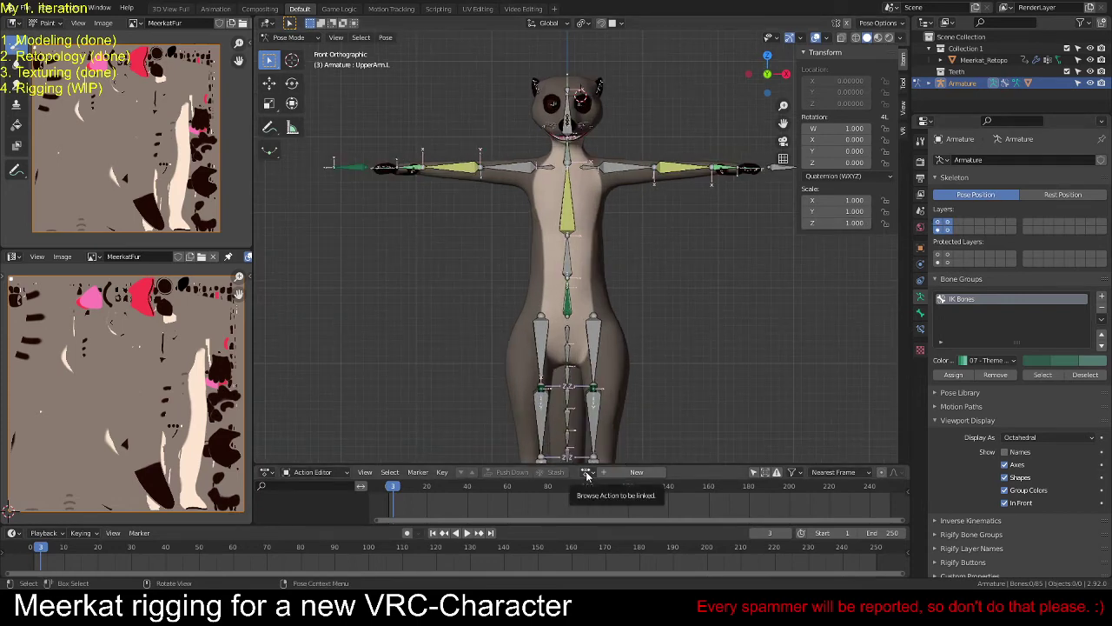
key("Tab")
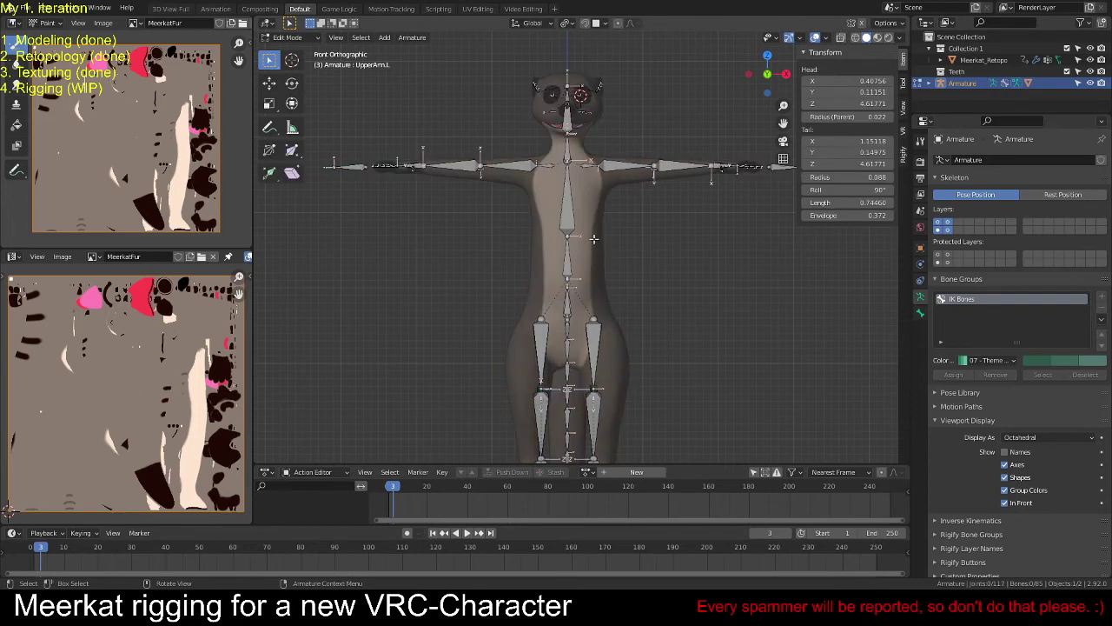
key("Tab")
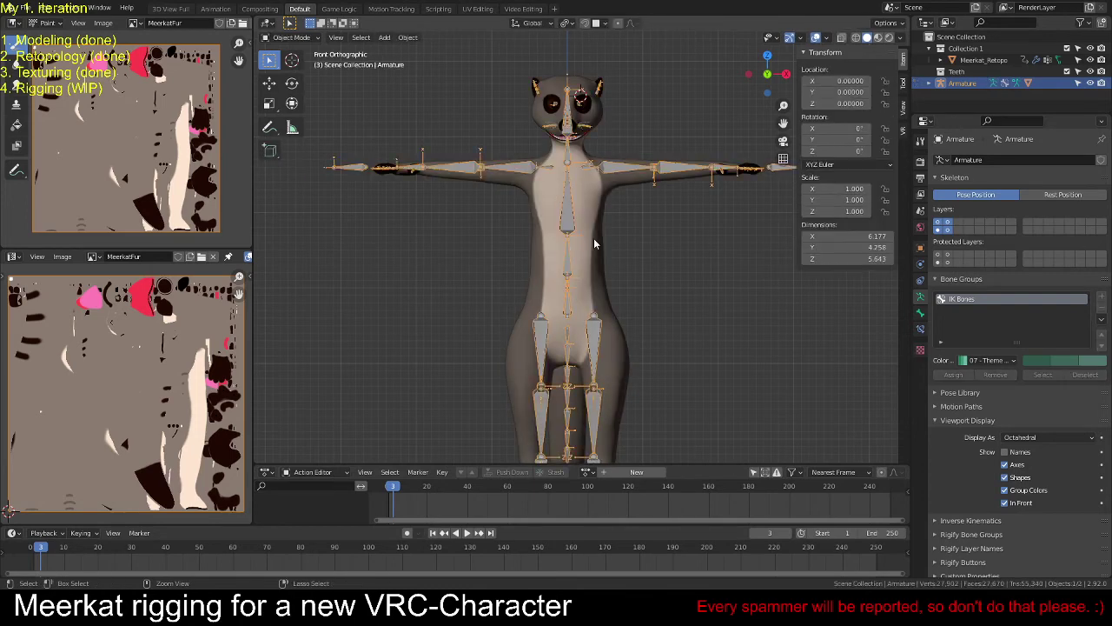
left_click(593, 238)
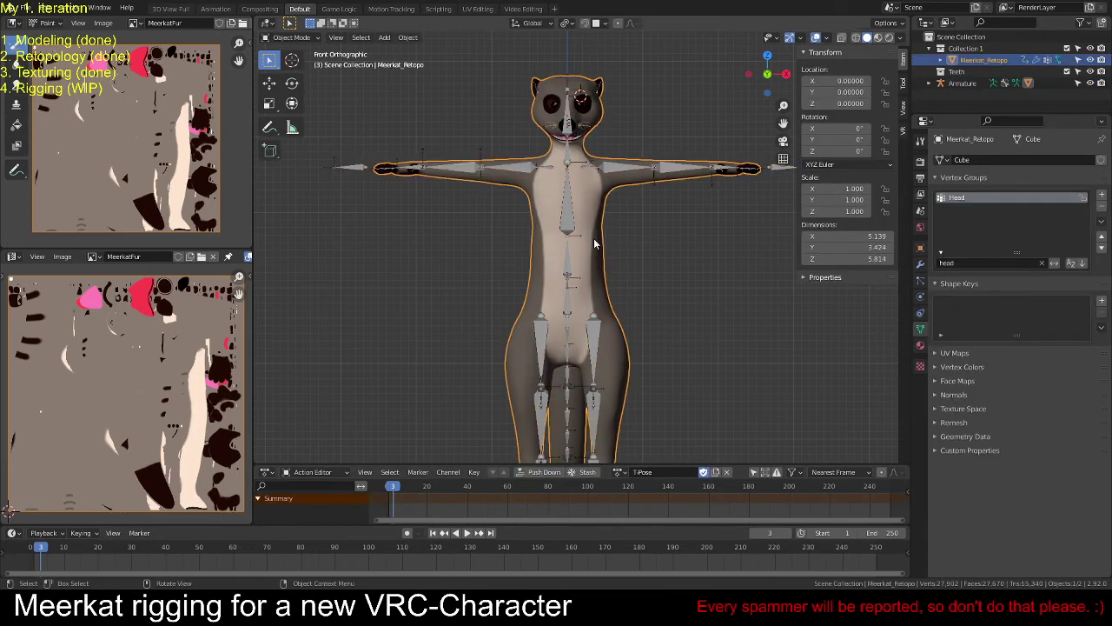
left_click(726, 472)
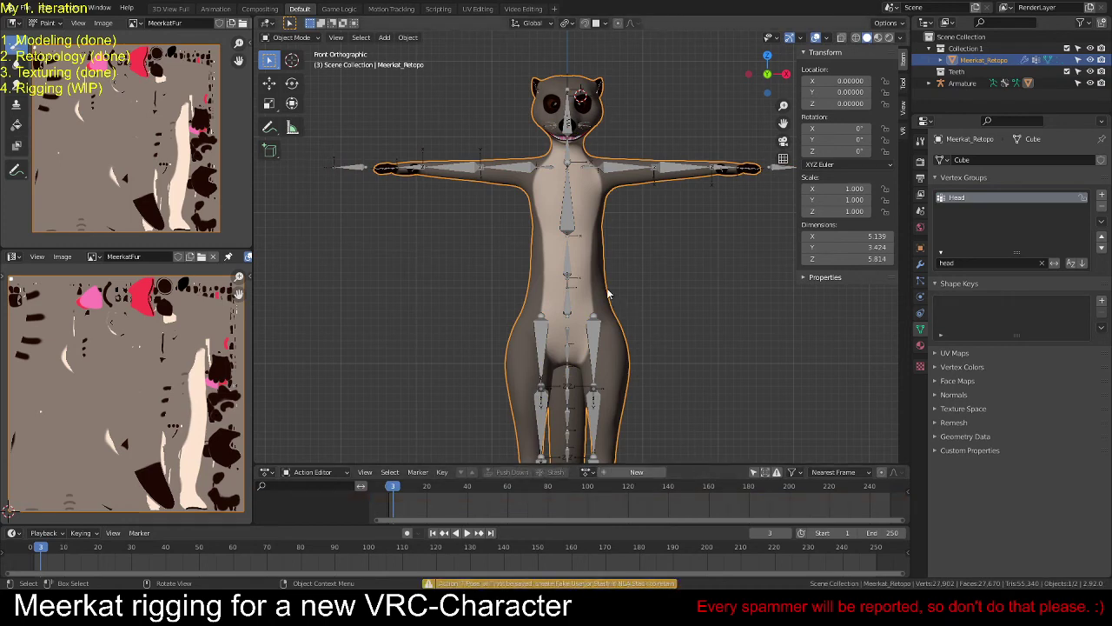
Step: In Pose Mode, create a fake-user action T-Pose.001 and select all bones
left_click(570, 217)
key("ctrl+Tab")
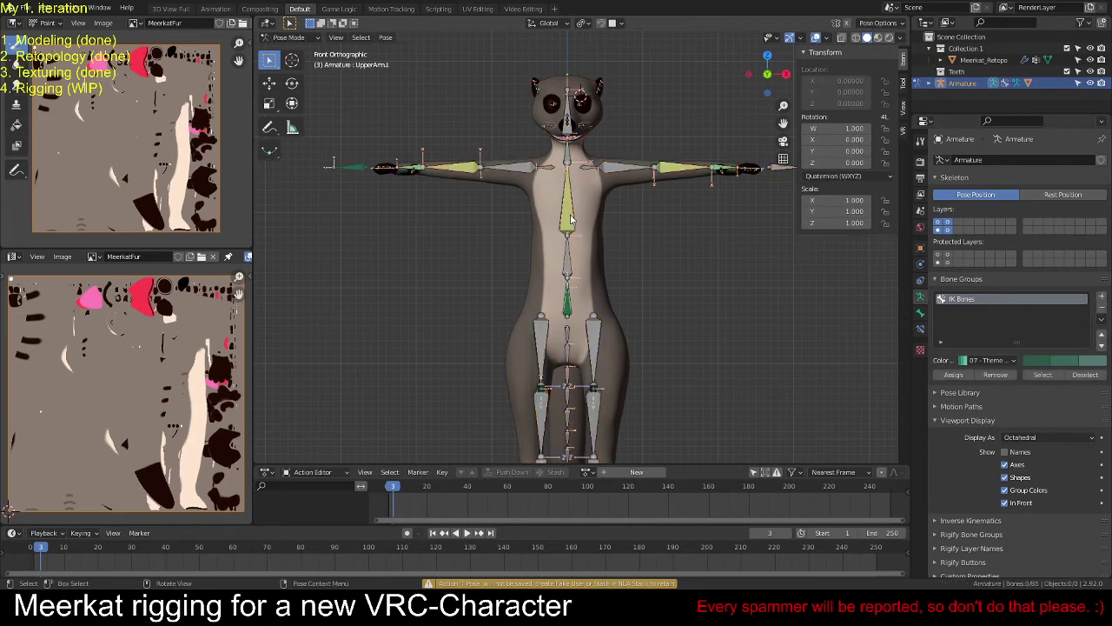
left_click(570, 220)
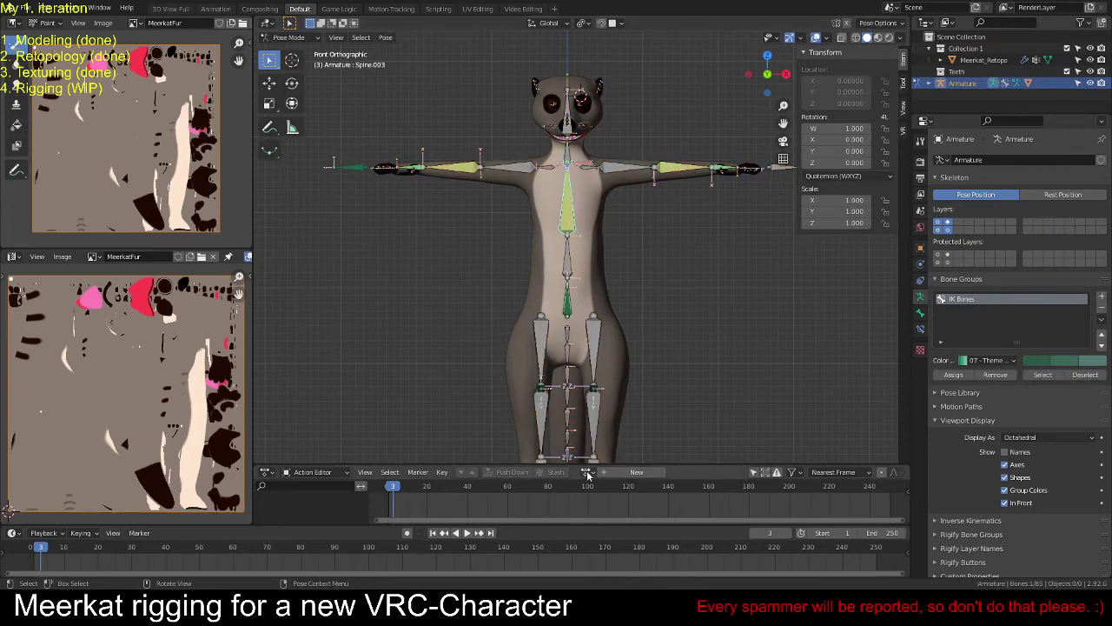
left_click(637, 472)
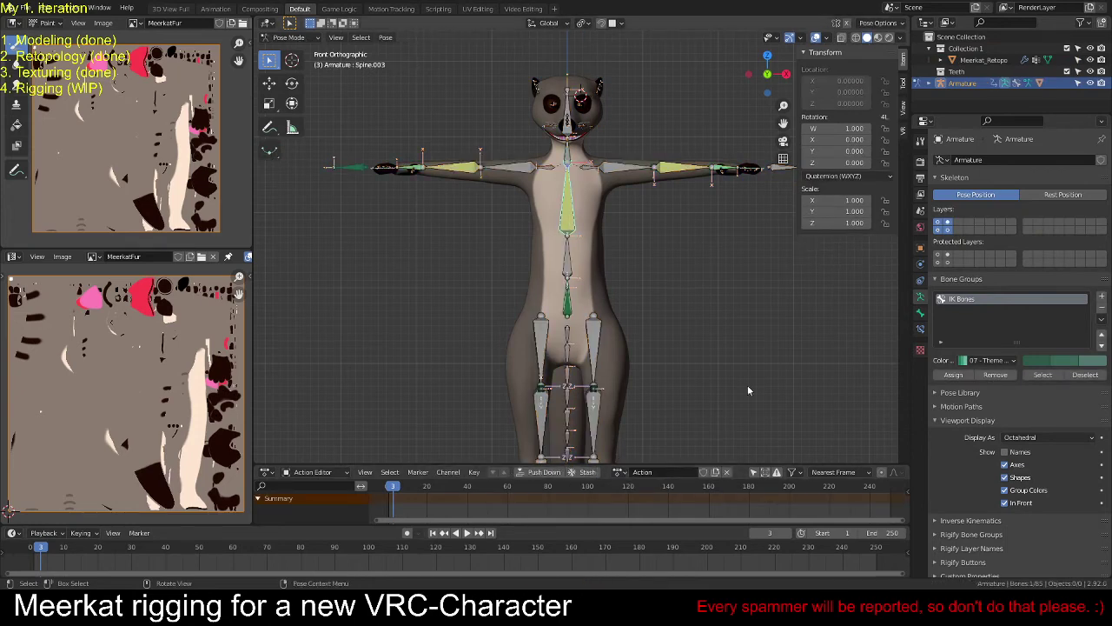
left_click(703, 472)
double_click(678, 472)
key("BackSpace")
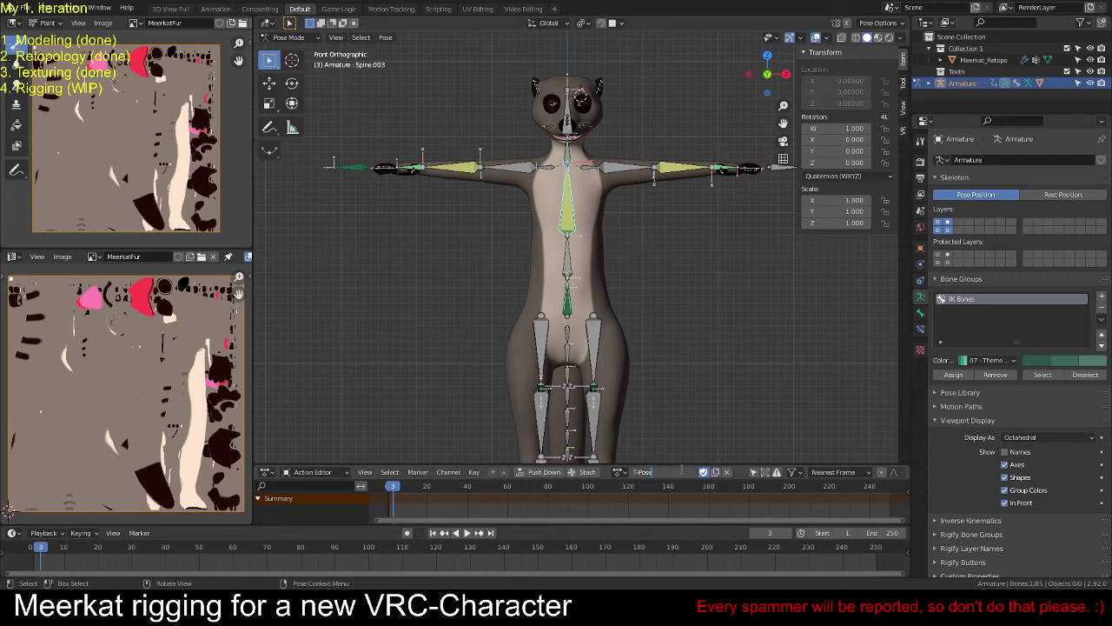
key("Return")
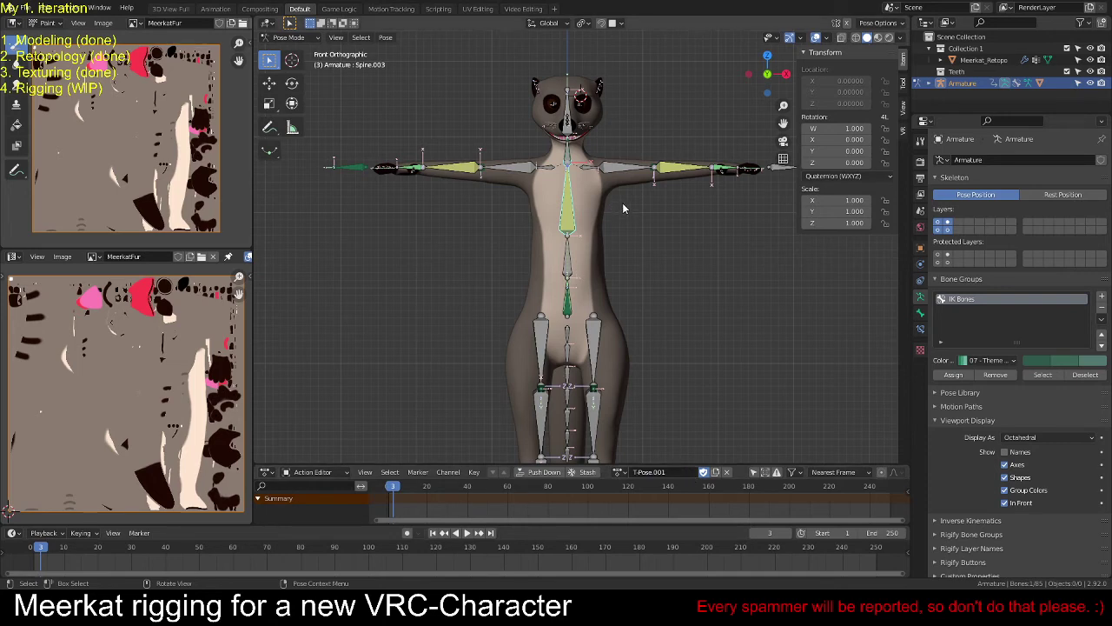
key("a")
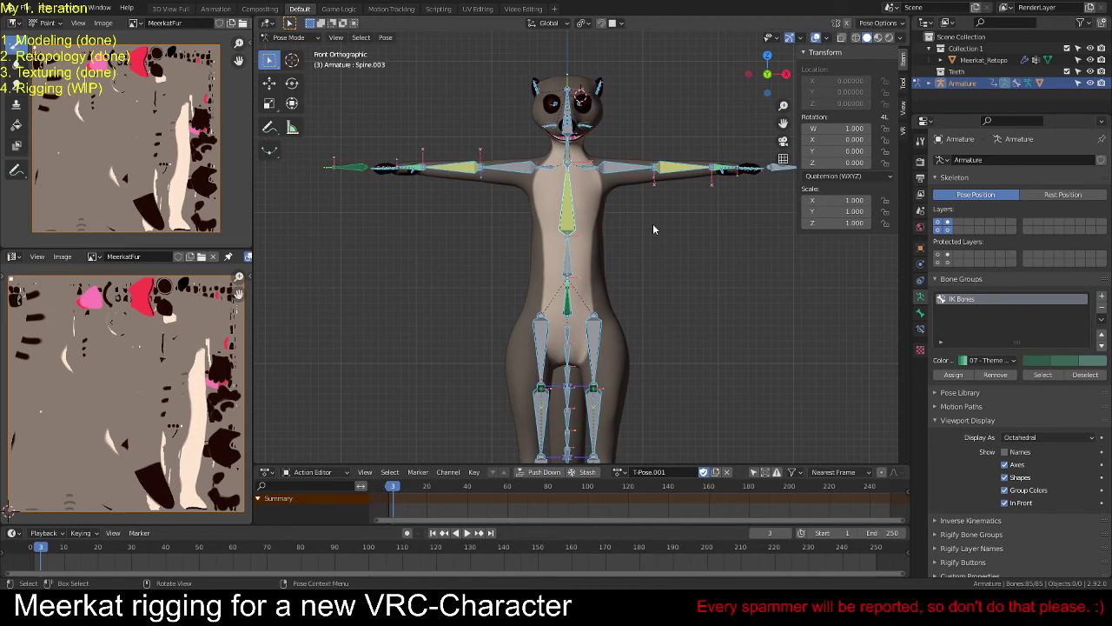
key("KP_3")
Step: Move the IK Chest bone slightly higher in the side view
scroll(652, 226, "up", 5)
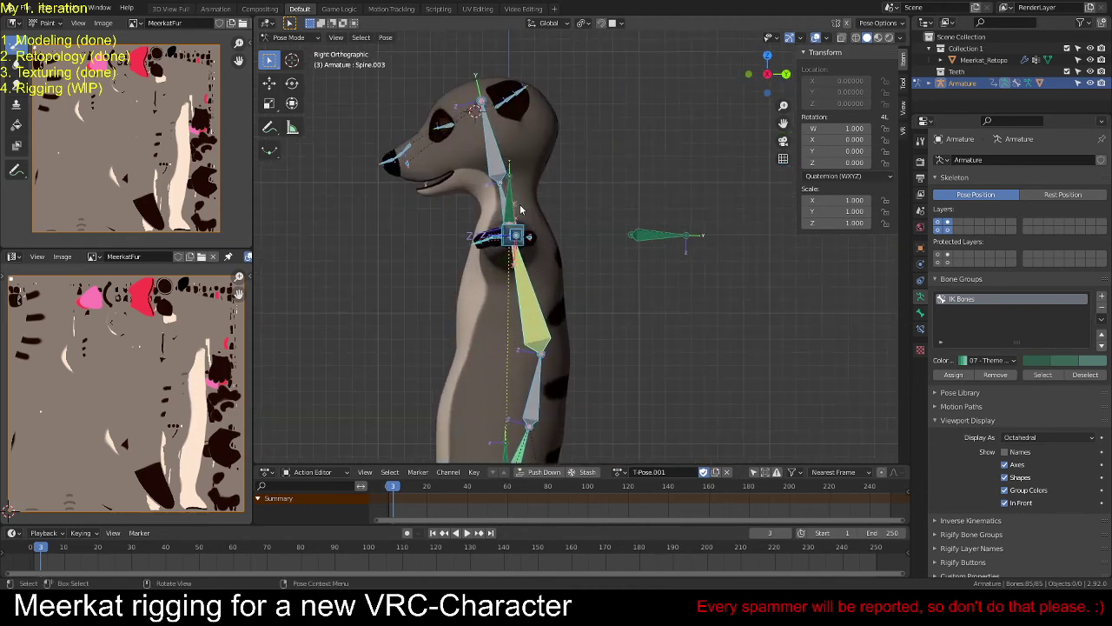
left_click(519, 209)
key("g")
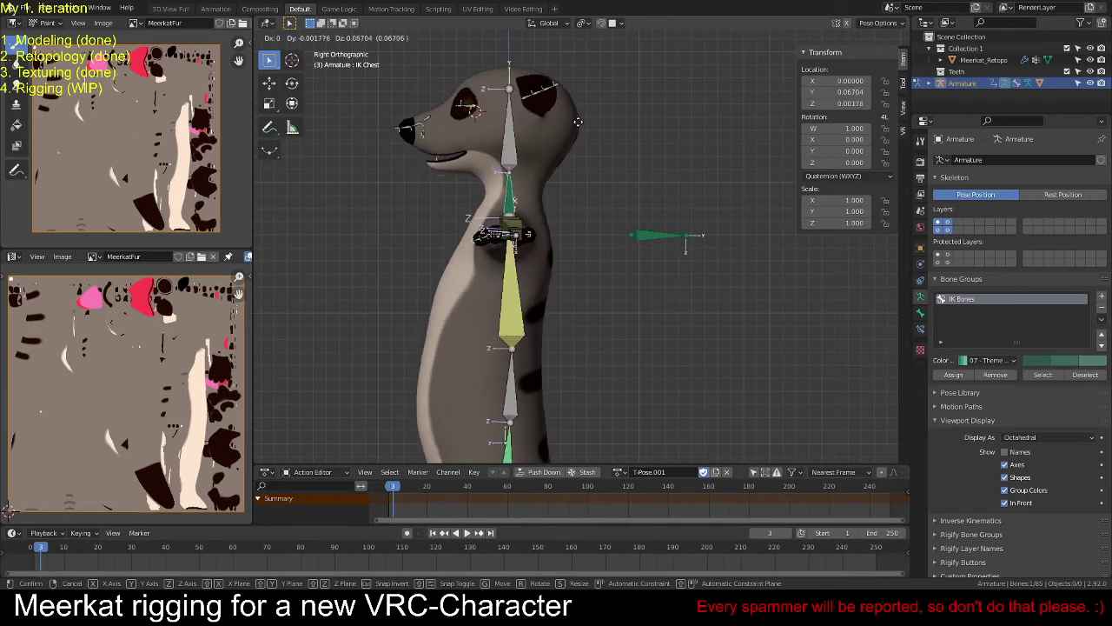
left_click(585, 119)
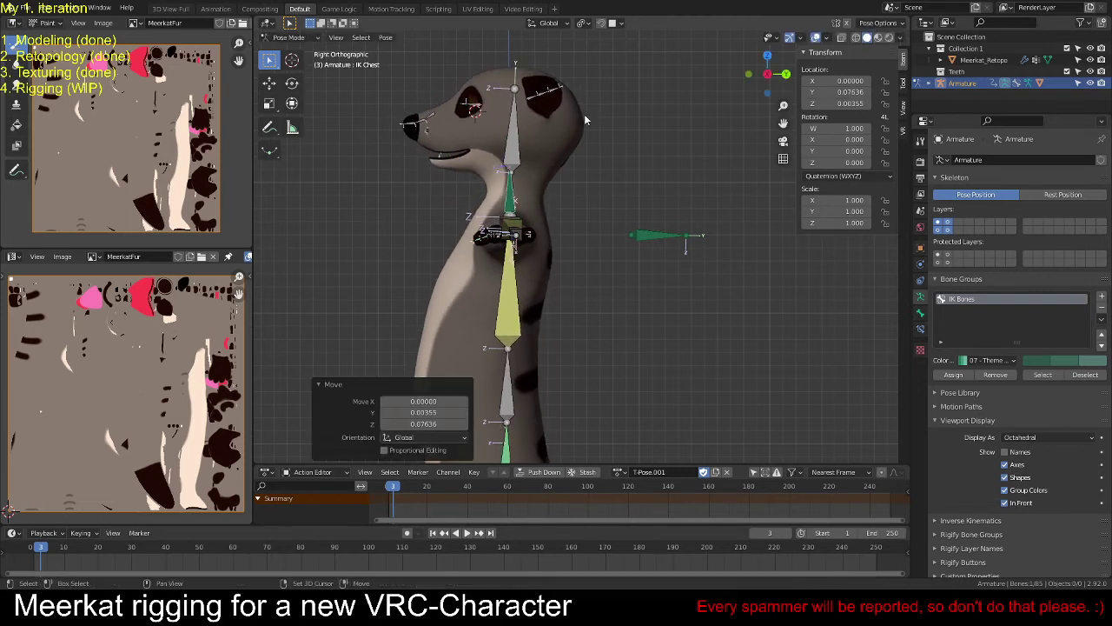
Step: Test-rotate the Head bone, cancel it, and select the body mesh in Object Mode
middle_click_drag(563, 163, 580, 212, "shift")
left_click(530, 178)
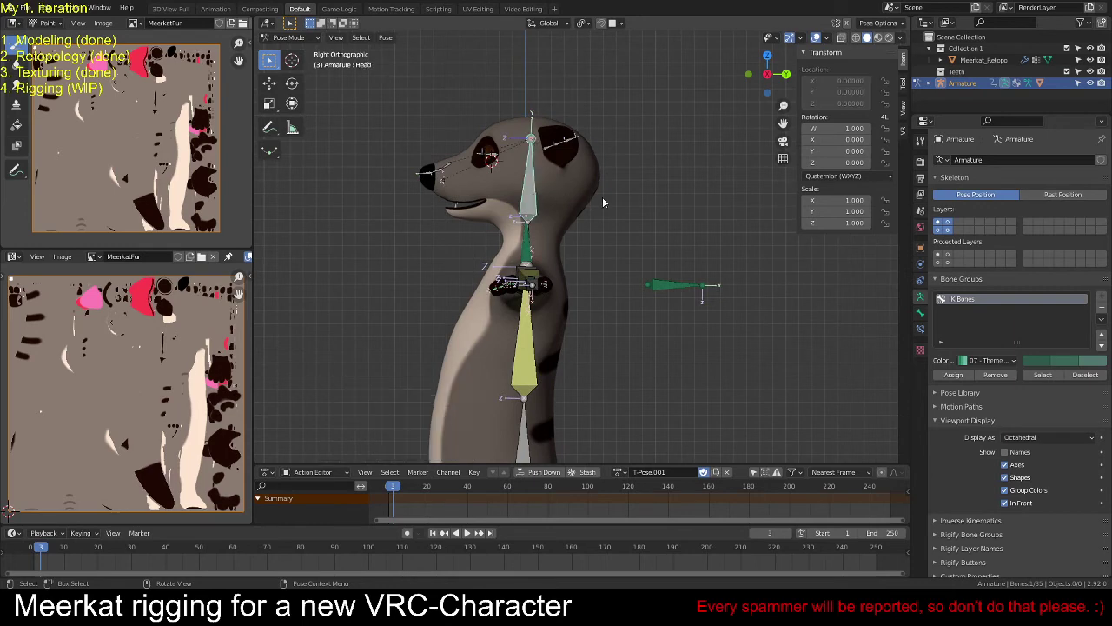
key("r")
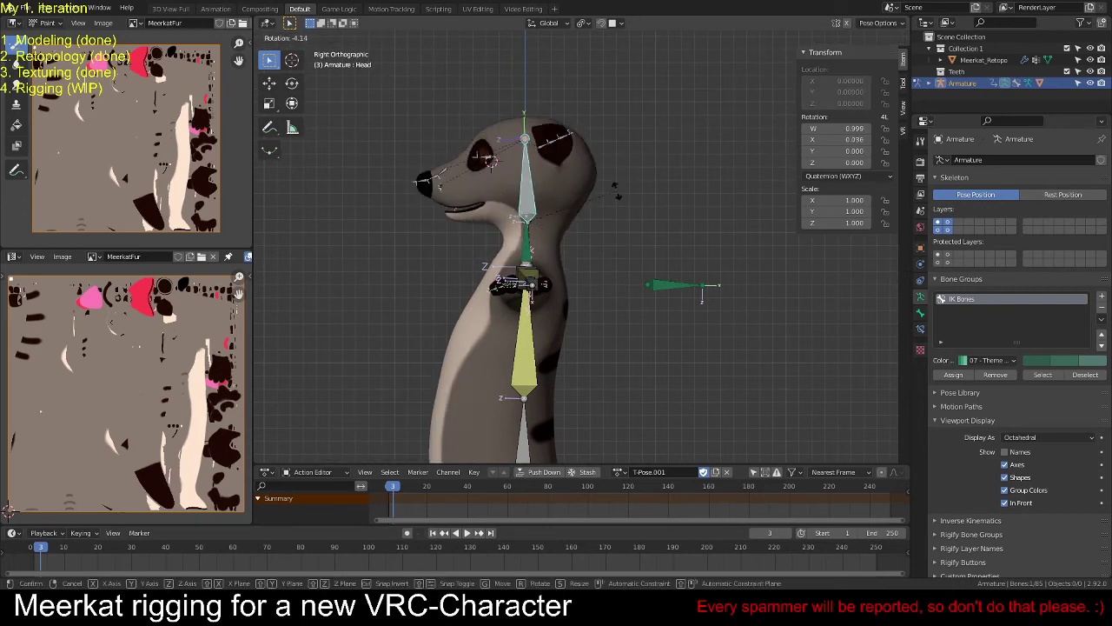
key("Escape")
middle_click_drag(661, 174, 511, 369)
key("ctrl+Tab")
left_click(484, 376)
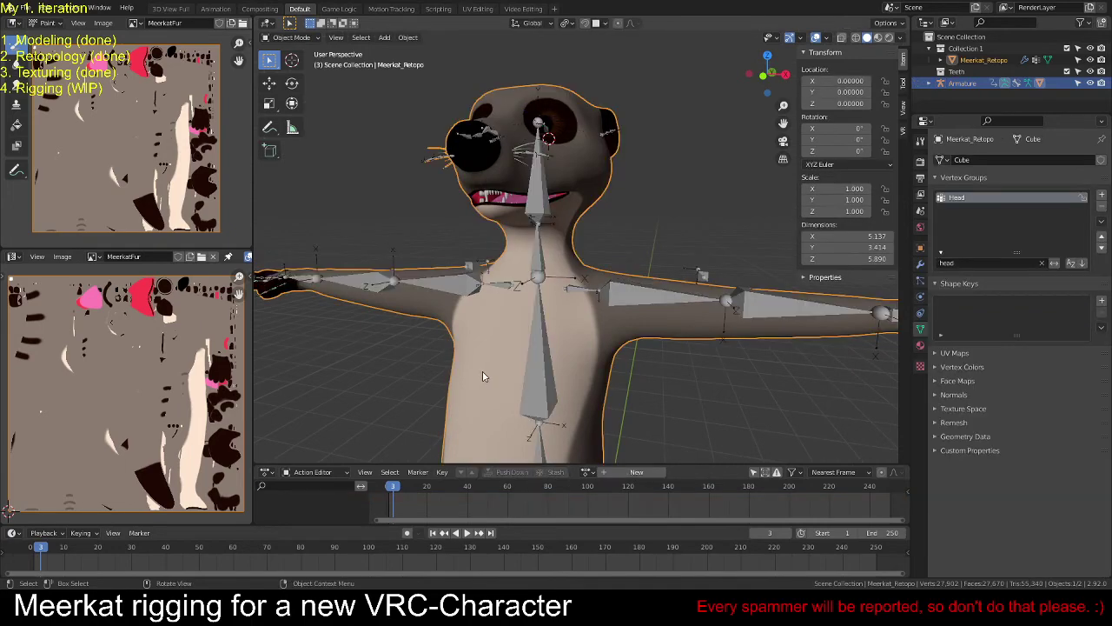
key("Tab")
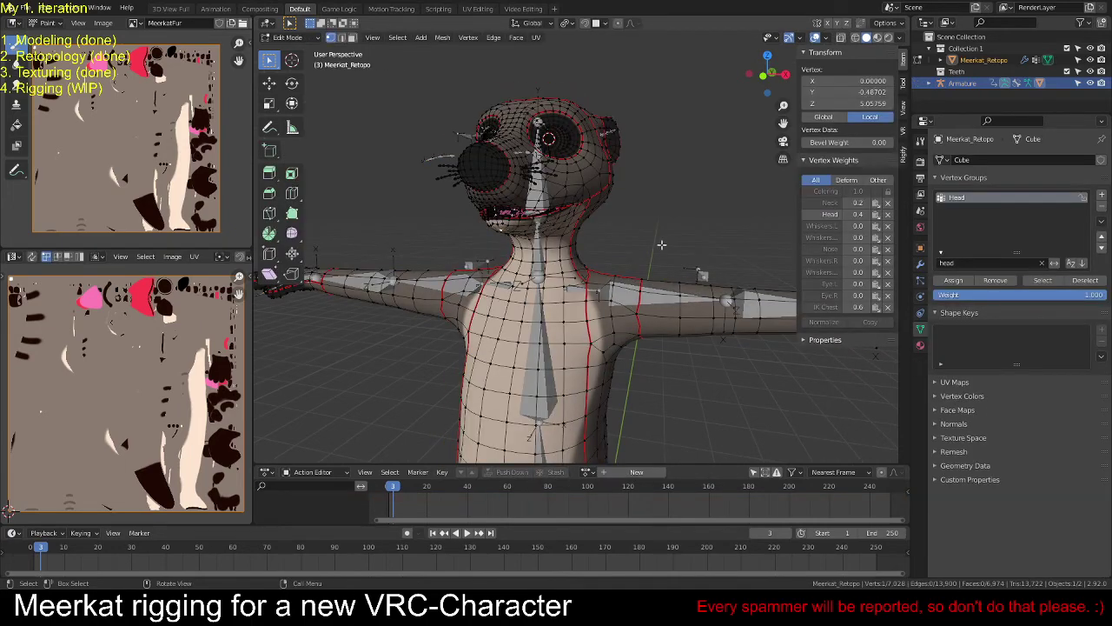
middle_click_drag(617, 199, 582, 213)
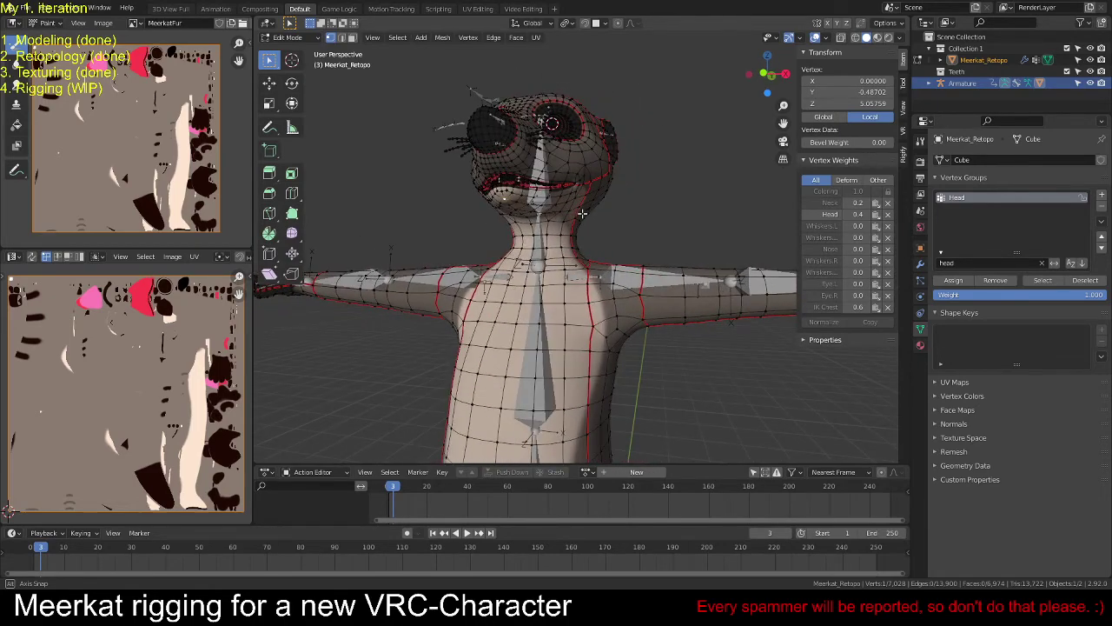
middle_click_drag(583, 213, 664, 217)
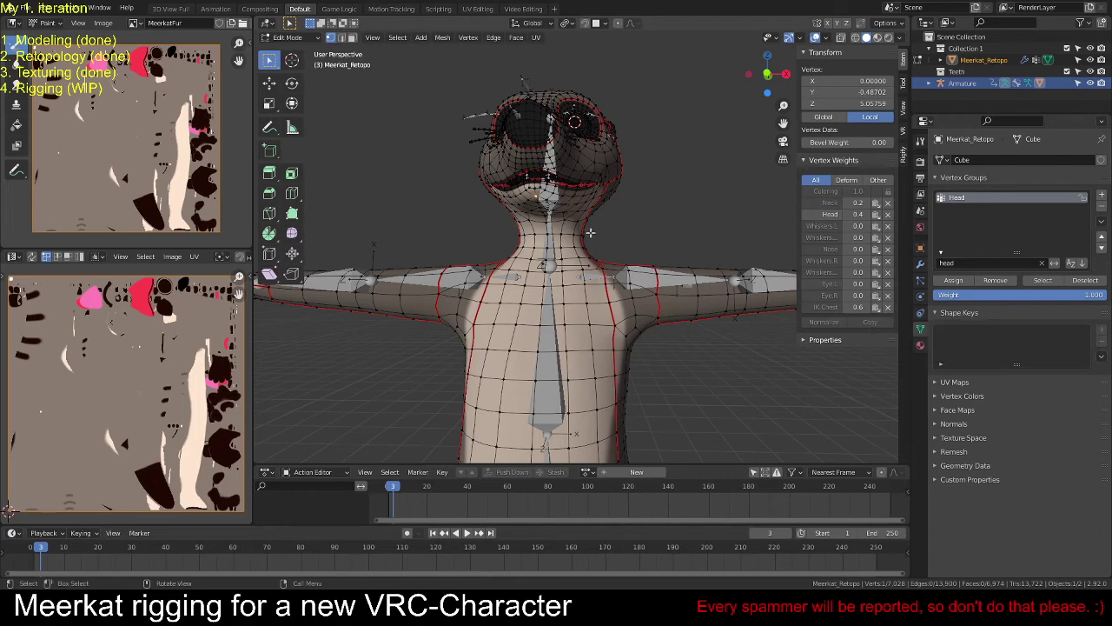
scroll(590, 233, "up", 1)
middle_click_drag(590, 233, 594, 235)
scroll(594, 235, "up", 1)
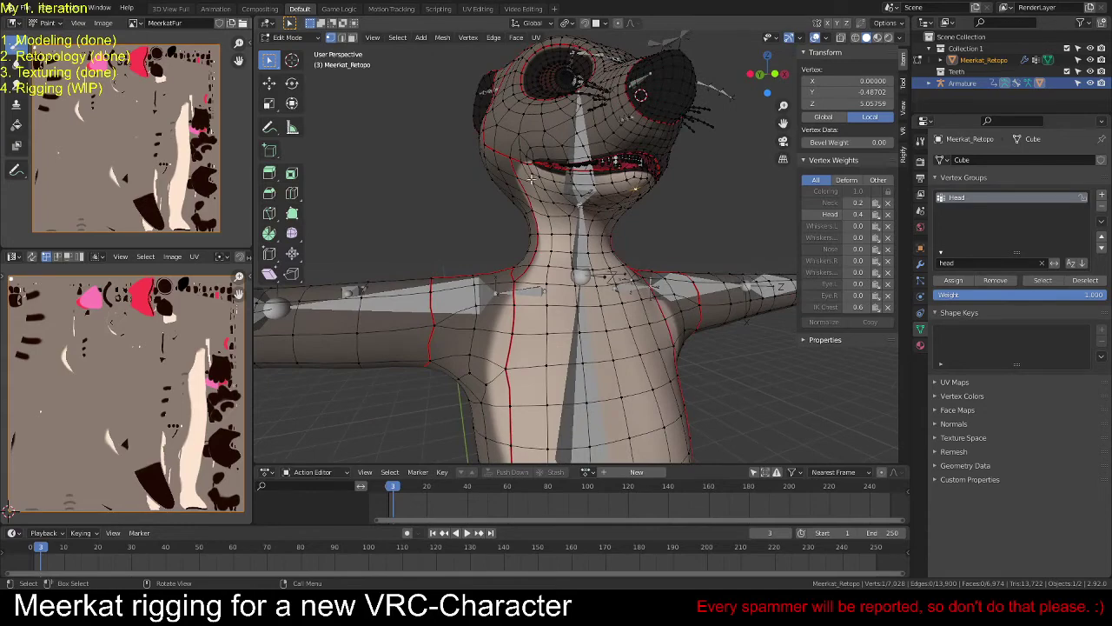
middle_click_drag(662, 227, 541, 231)
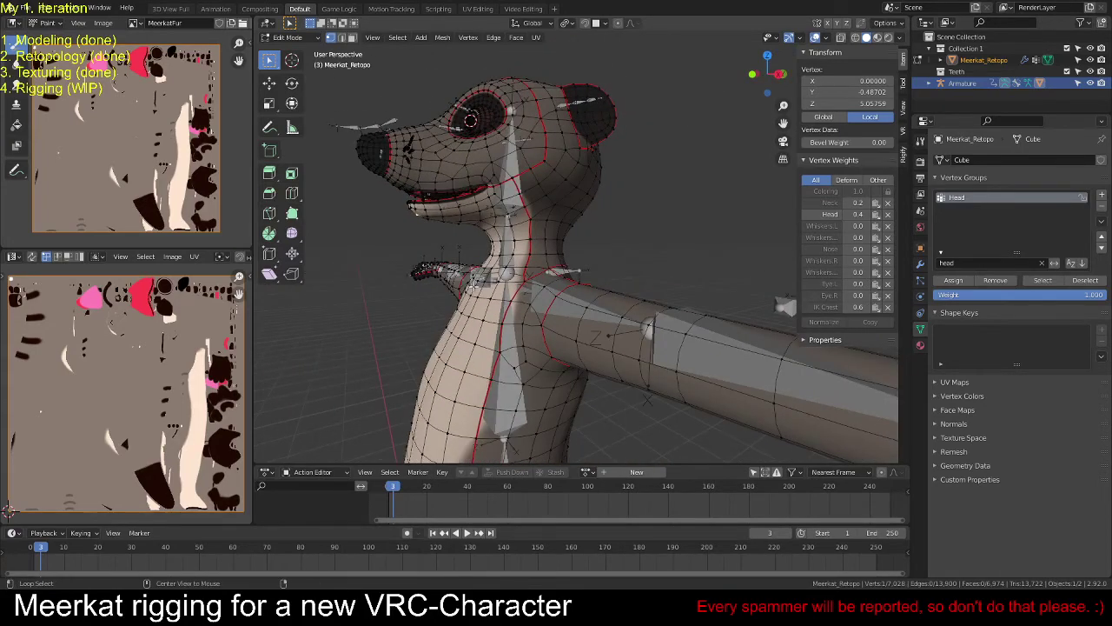
scroll(474, 287, "down", 3)
middle_click_drag(474, 287, 596, 268)
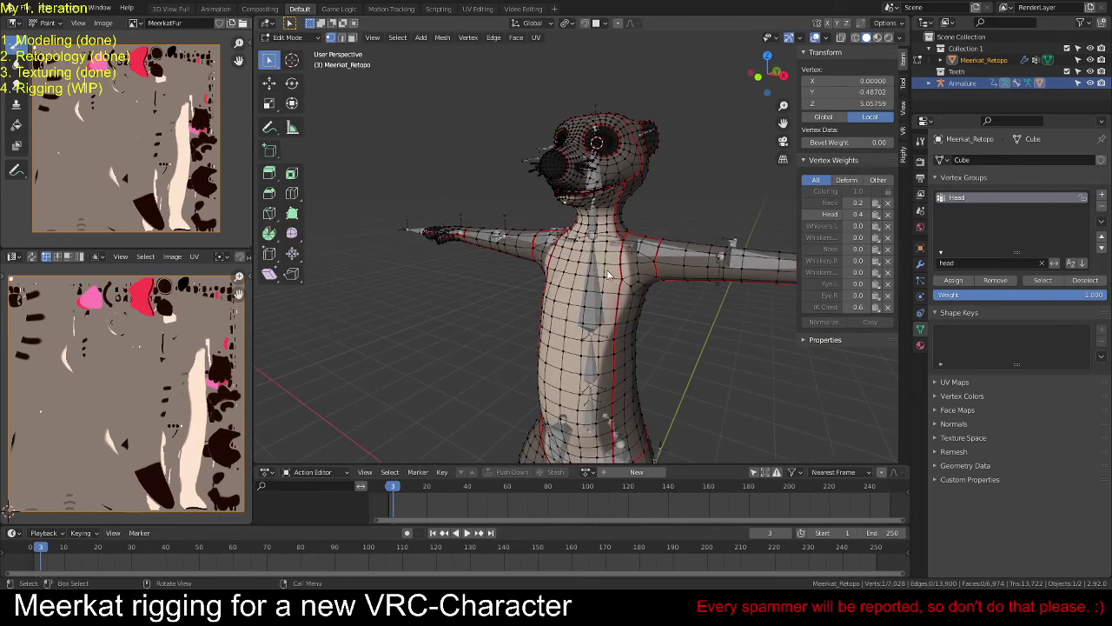
key("Tab")
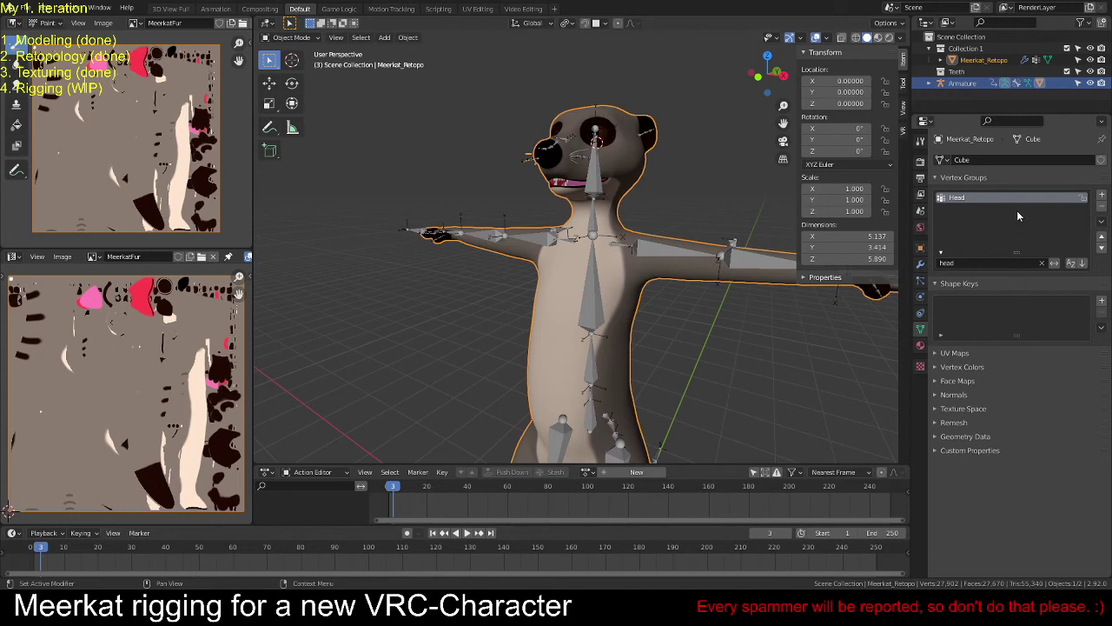
Step: Filter the vertex groups by 'che' and delete the IK Chest group
left_click(1043, 263)
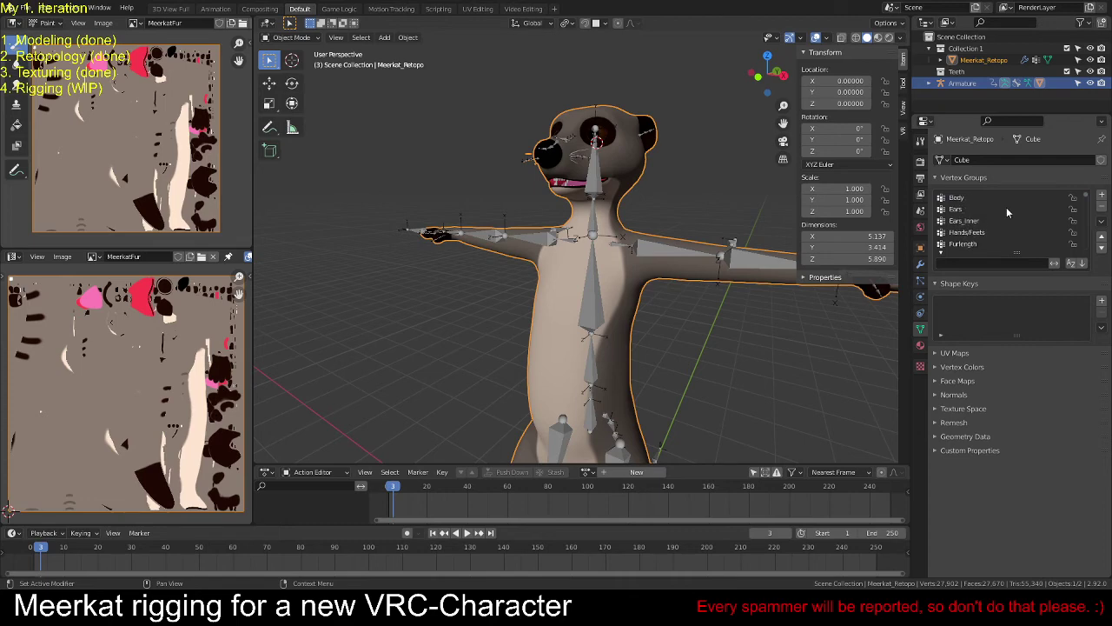
scroll(1007, 207, "down", 5)
left_click(984, 264)
type("che")
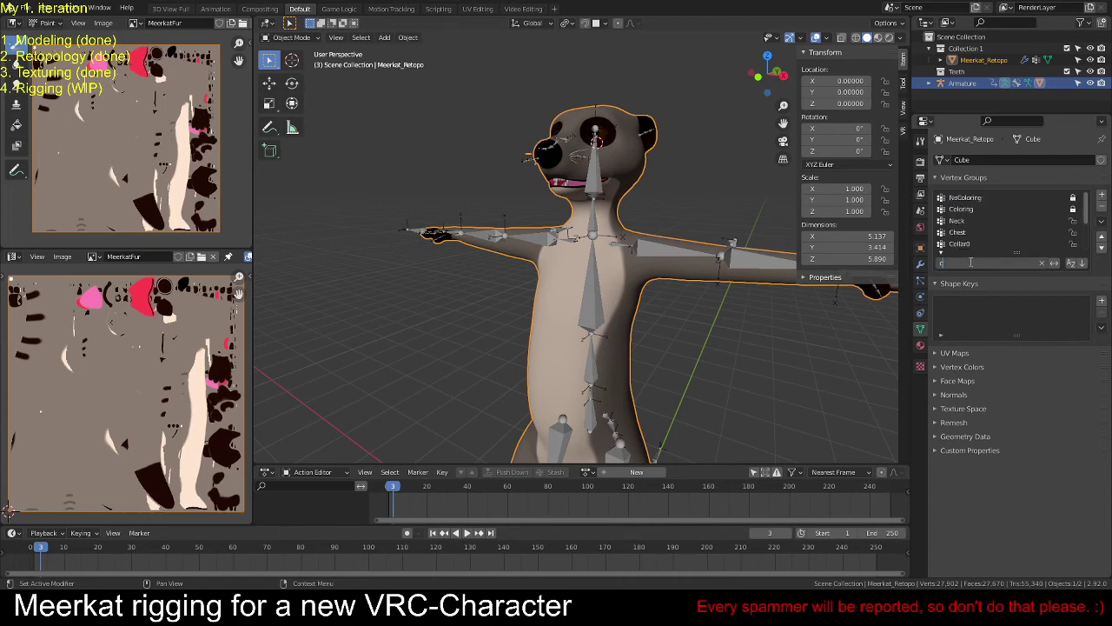
left_click(975, 209)
left_click(974, 209)
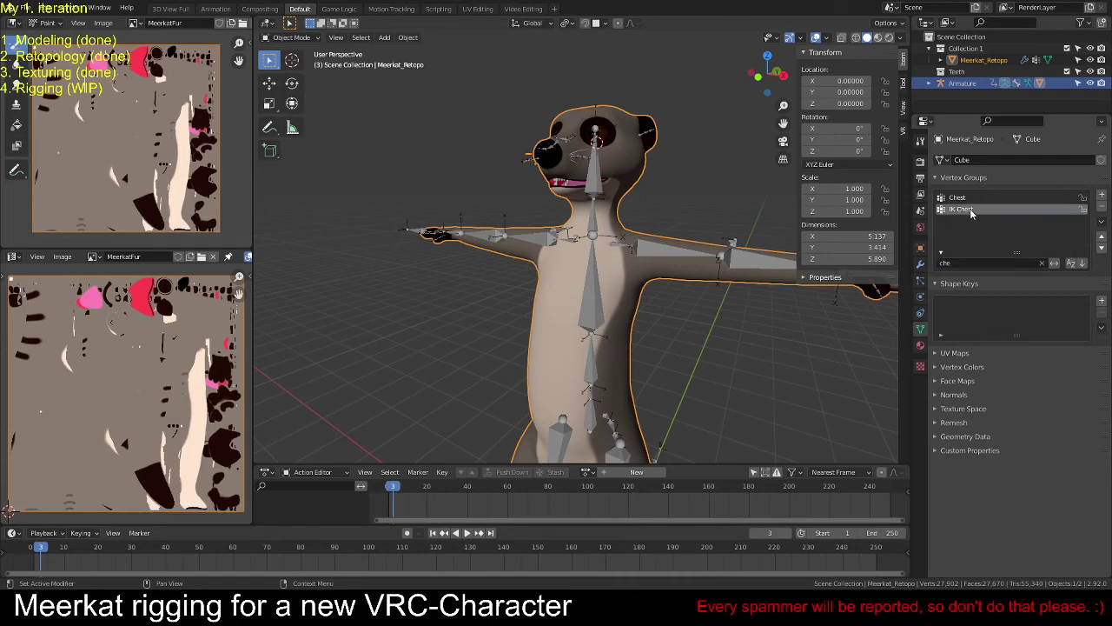
left_click(1106, 210)
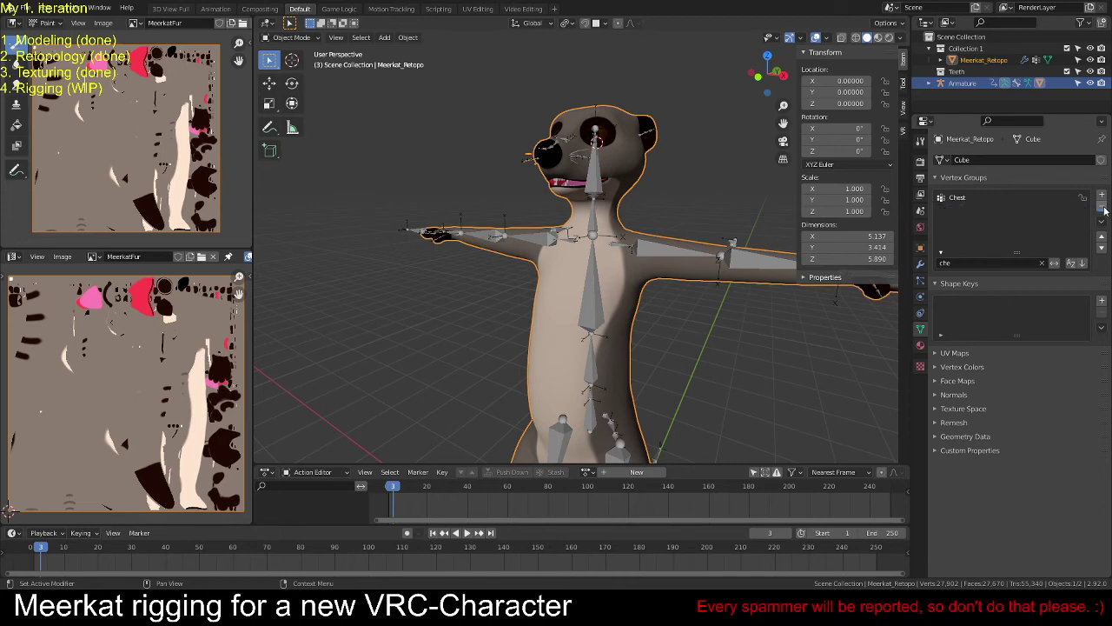
Step: Test-rotate the Head bone in Pose Mode from the right view, cancel, and reselect the mesh
left_click(596, 224)
key("ctrl+Tab")
key("ctrl+Tab")
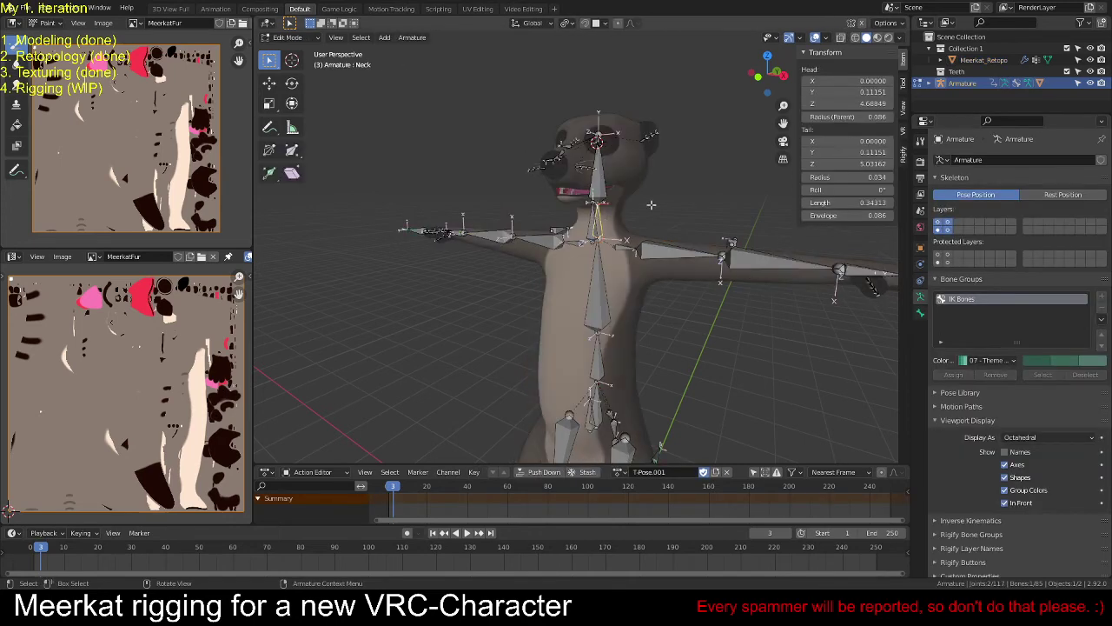
key("ctrl+Tab")
middle_click_drag(707, 196, 636, 194)
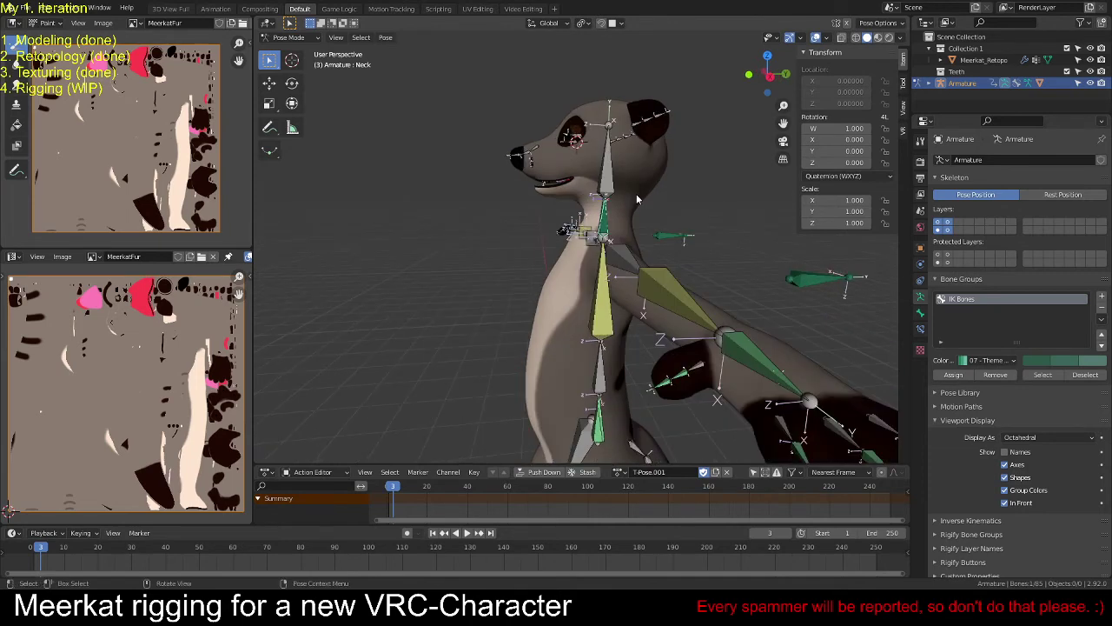
key("KP_3")
left_click(612, 181)
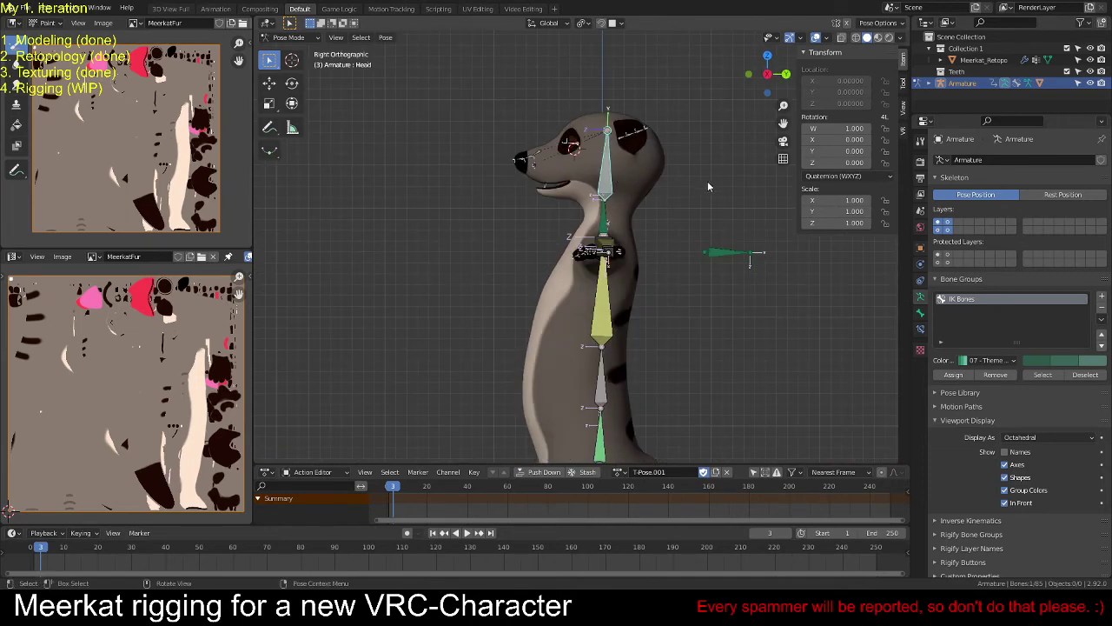
key("r")
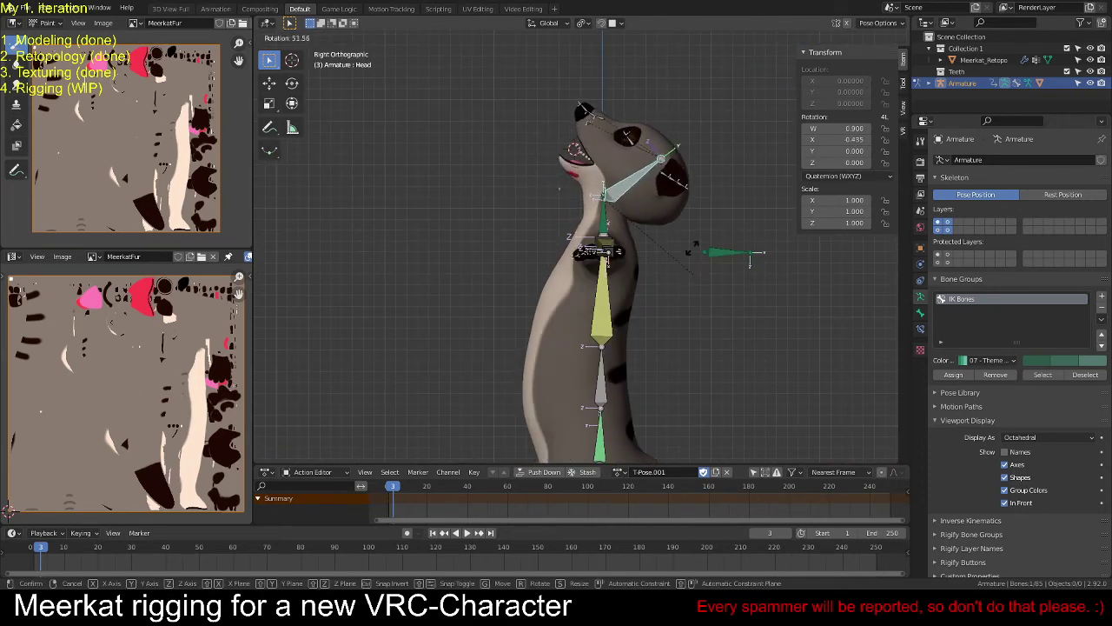
key("Escape")
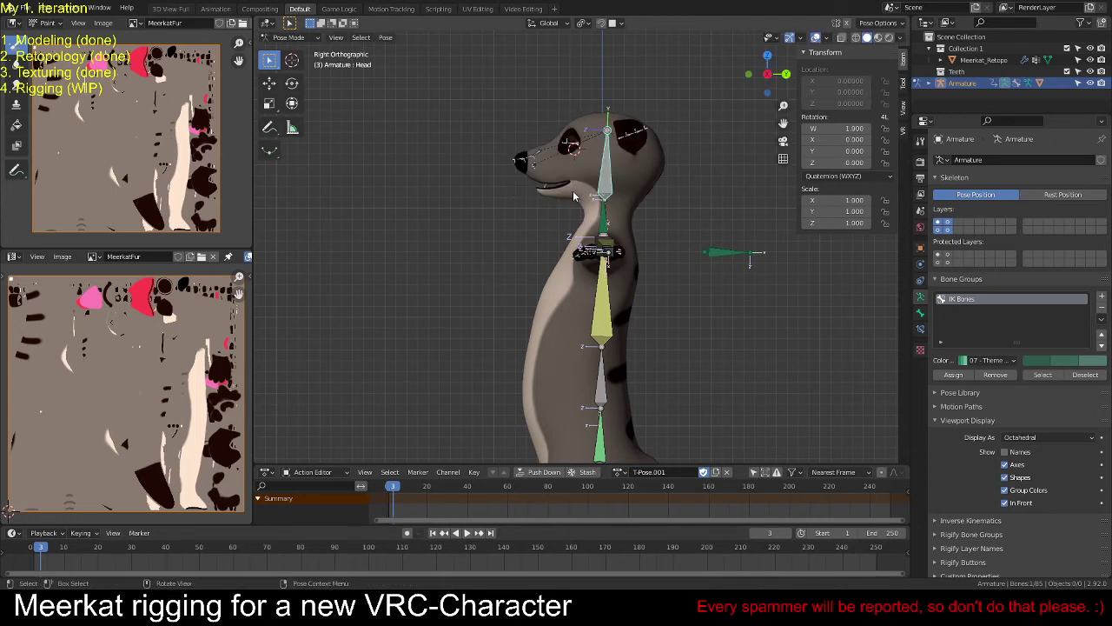
key("Tab")
key("Tab")
left_click(567, 311)
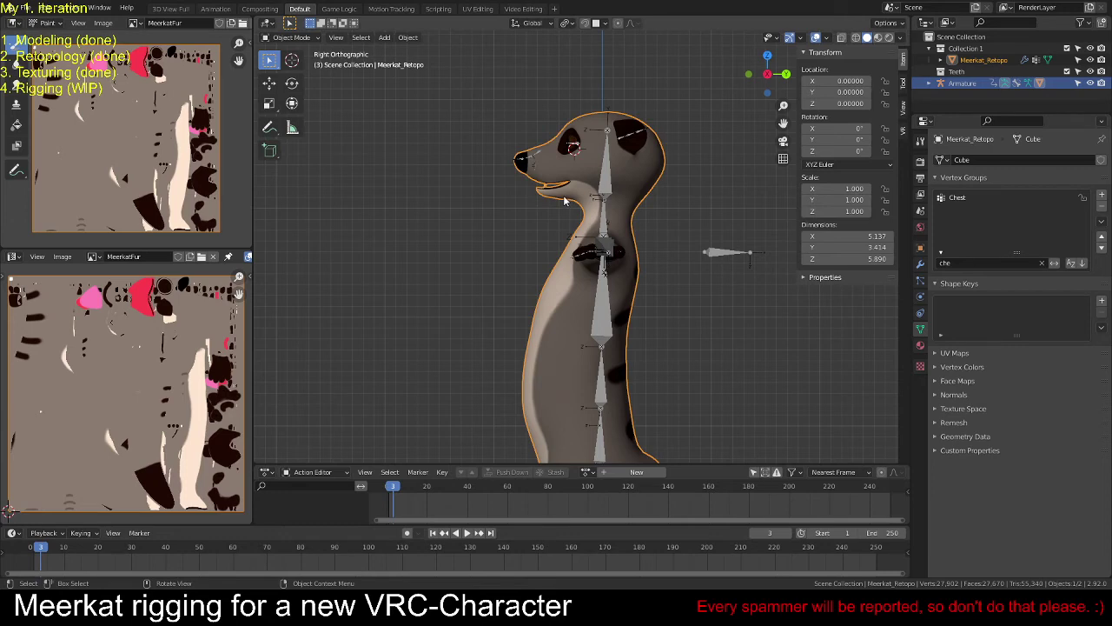
Step: Enter Edit Mode on the mesh and read two neck vertices' weights (Neck 0.2, Head 0.4)
key("Tab")
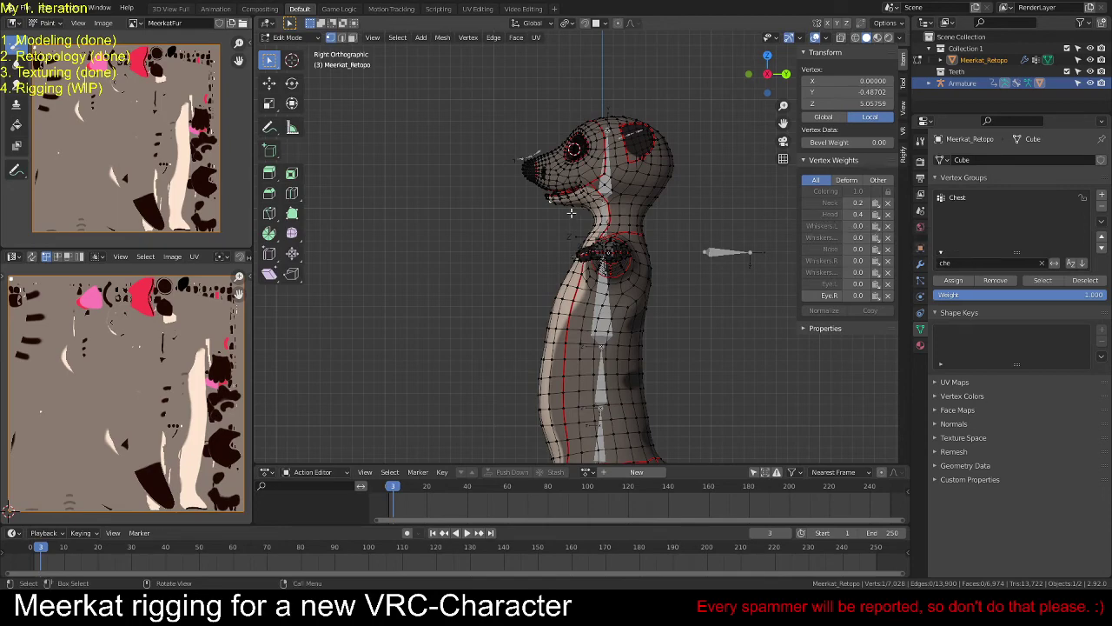
middle_click_drag(561, 202, 660, 264)
key("KP_5")
scroll(675, 276, "up", 3)
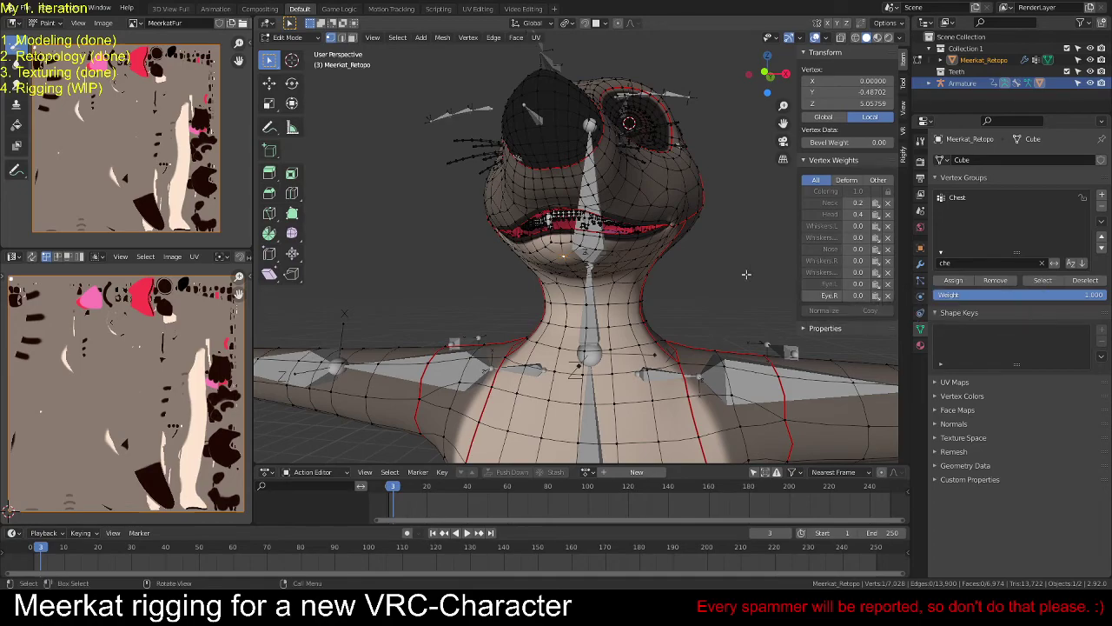
middle_click_drag(593, 247, 551, 262)
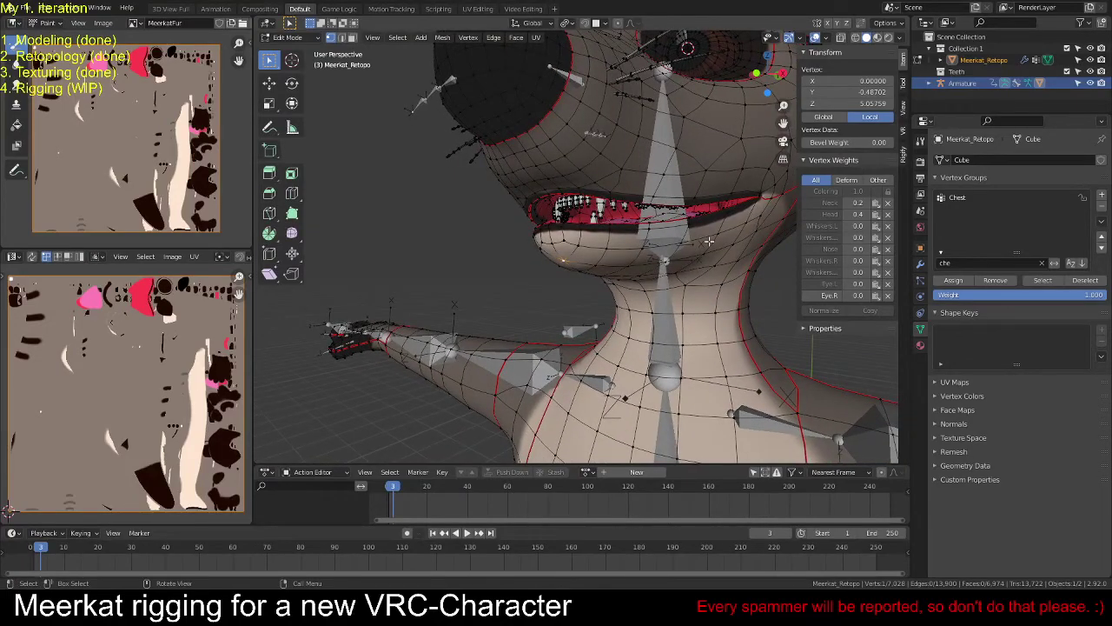
mouse_move(645, 245)
middle_mouse_down()
mouse_move(670, 287)
mouse_move(682, 249)
mouse_move(661, 235)
middle_mouse_up()
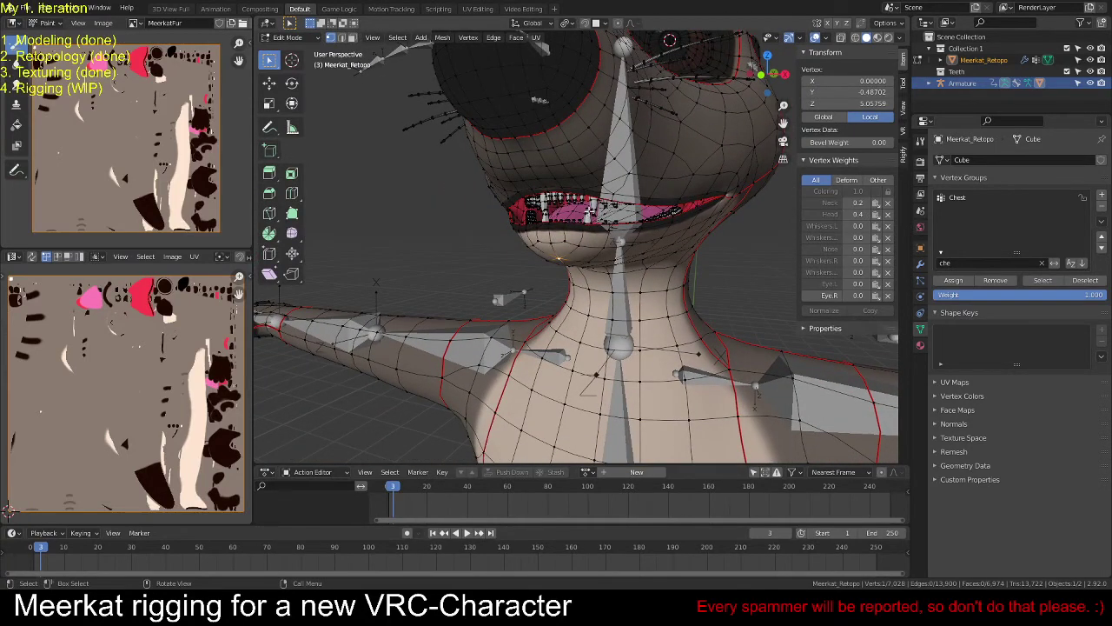
left_click(590, 212)
middle_click_drag(590, 212, 573, 247)
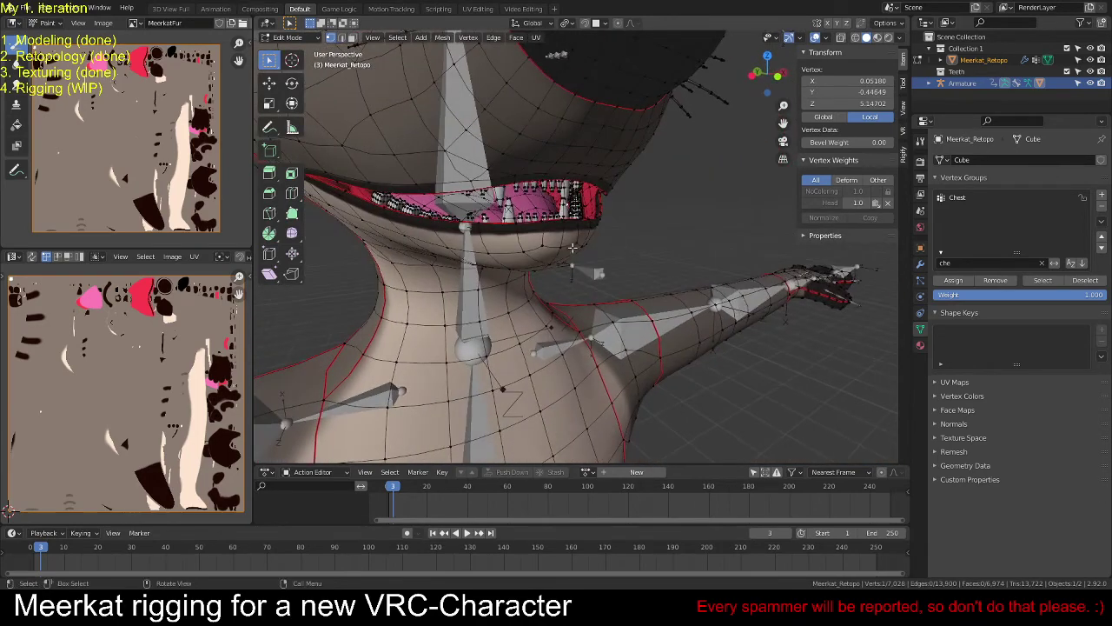
left_click(543, 245)
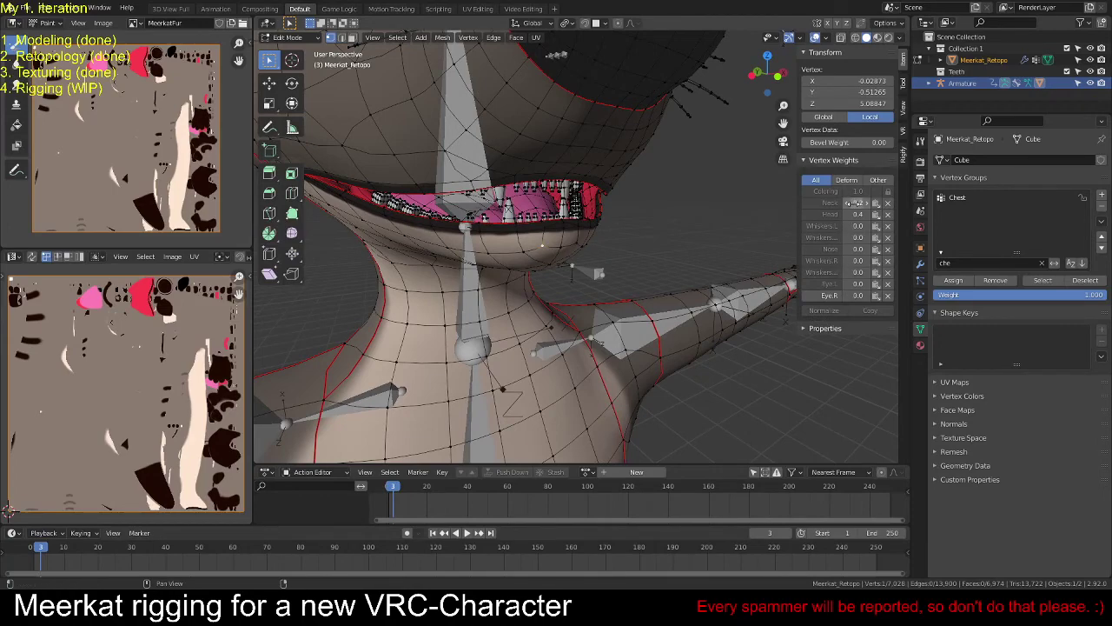
Step: Snap to the right view, enable see-through display, and zoom toward the mouth
middle_click_drag(596, 272, 681, 271)
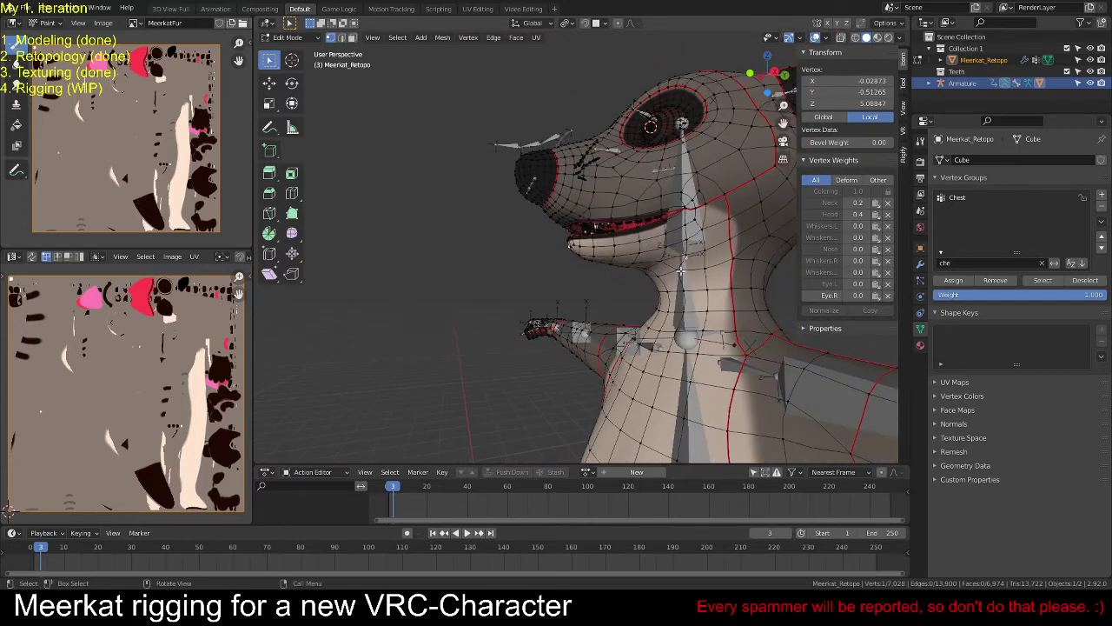
key("KP_3")
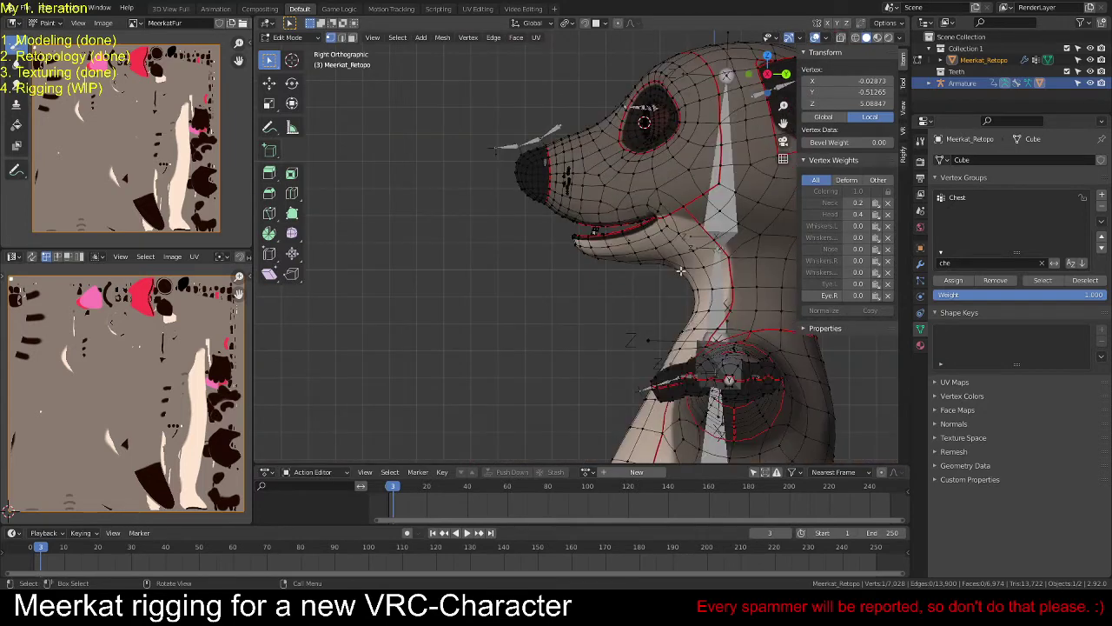
left_click(839, 38)
scroll(621, 278, "up", 3)
scroll(479, 284, "up", 1)
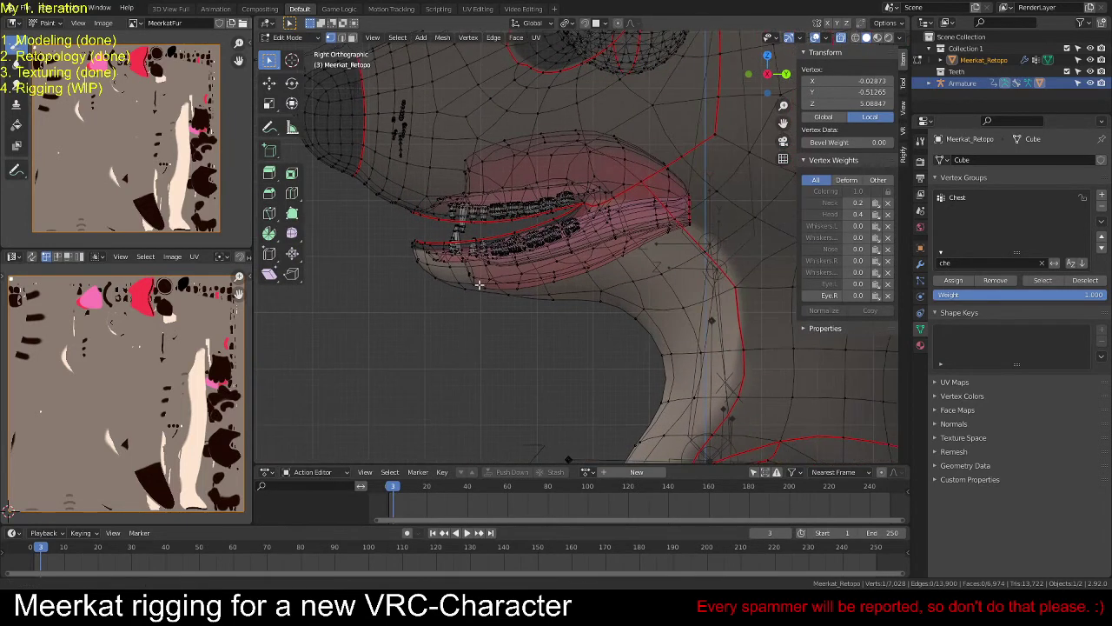
key("c")
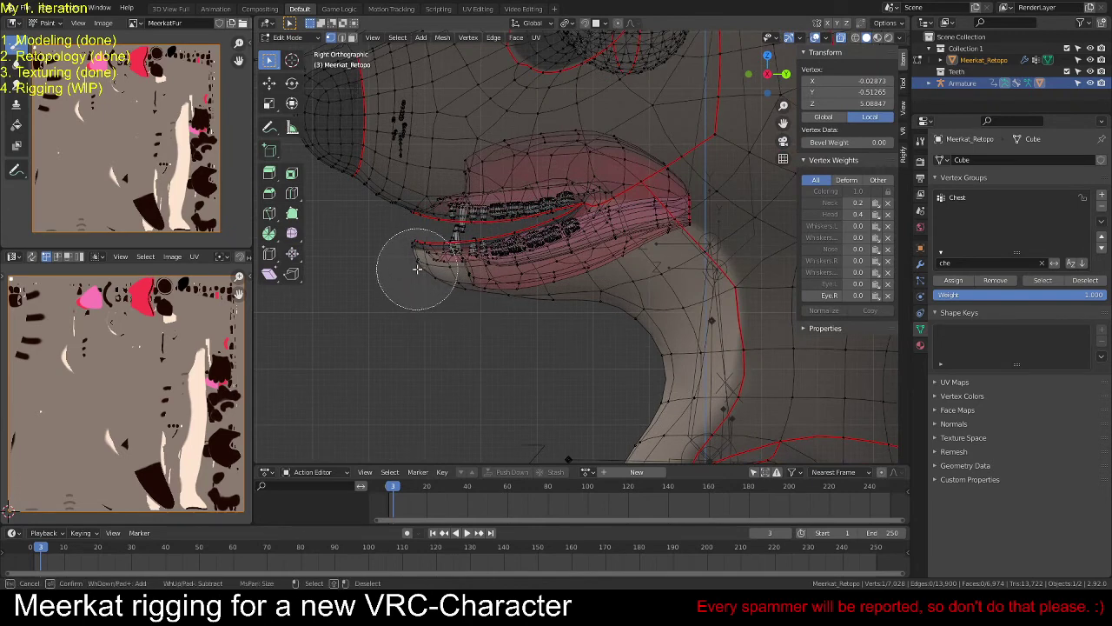
Step: Circle-select the lower lip and jaw vertices, removing stray ones below the lip
mouse_move(418, 269)
left_mouse_down()
mouse_move(510, 274)
mouse_move(557, 258)
mouse_move(576, 299)
mouse_move(579, 265)
mouse_move(601, 249)
mouse_move(610, 304)
mouse_move(566, 280)
left_mouse_up()
mouse_move(566, 280)
middle_mouse_down()
mouse_move(566, 293)
mouse_move(620, 310)
mouse_move(524, 340)
mouse_move(504, 331)
mouse_move(471, 340)
middle_mouse_up()
right_click(472, 338)
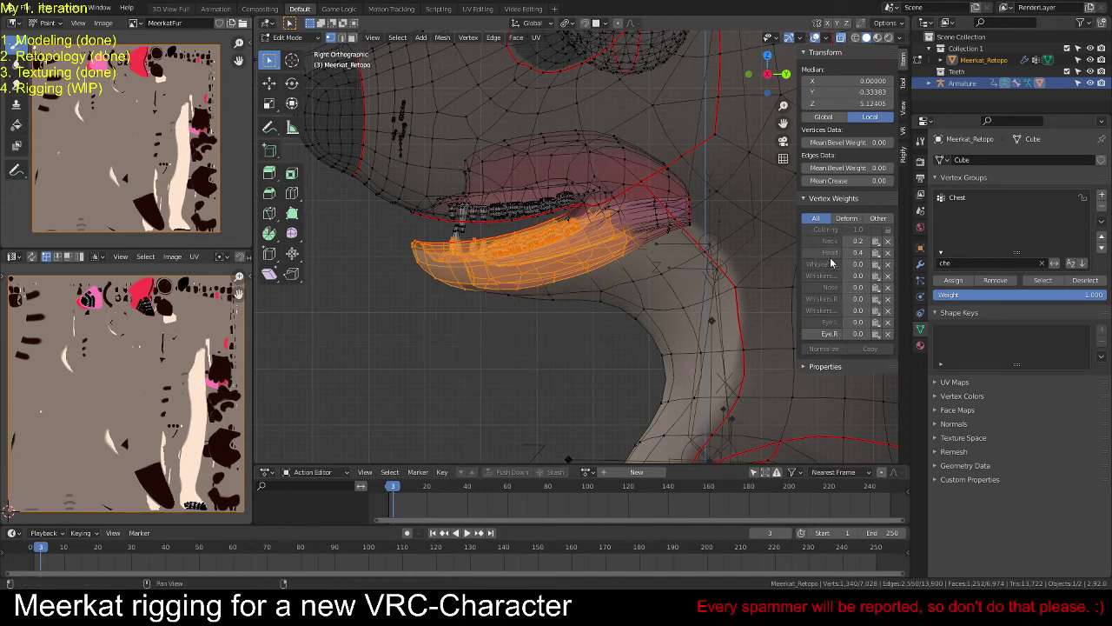
Step: Clear the 'che' filter so every vertex group is listed, then open the mode menu
left_click(1044, 262)
scroll(979, 221, "up", 4)
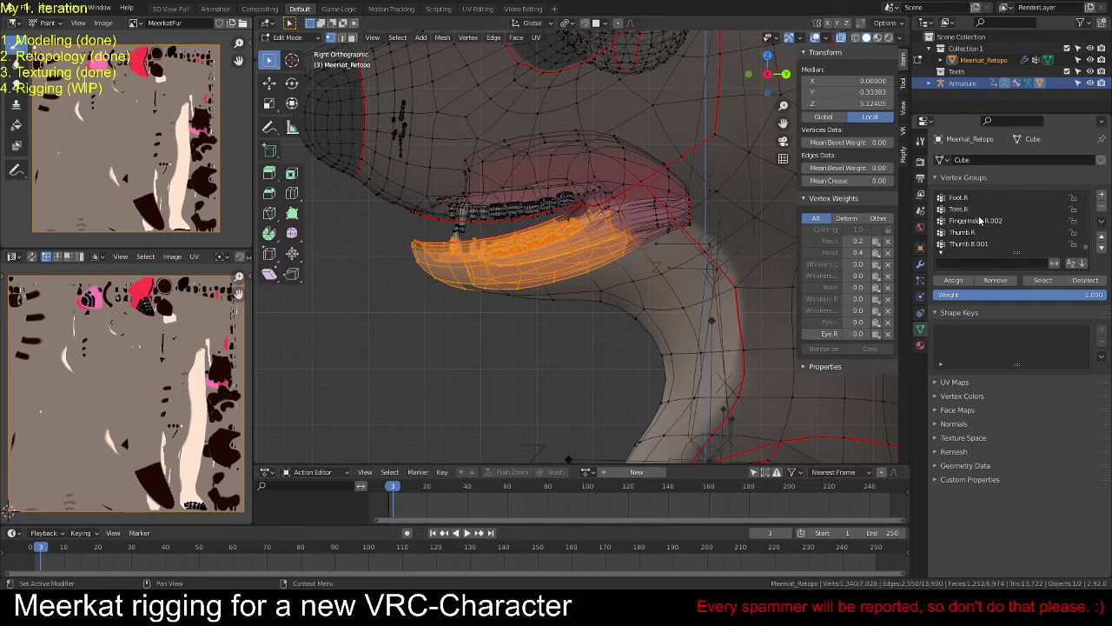
scroll(979, 220, "up", 5)
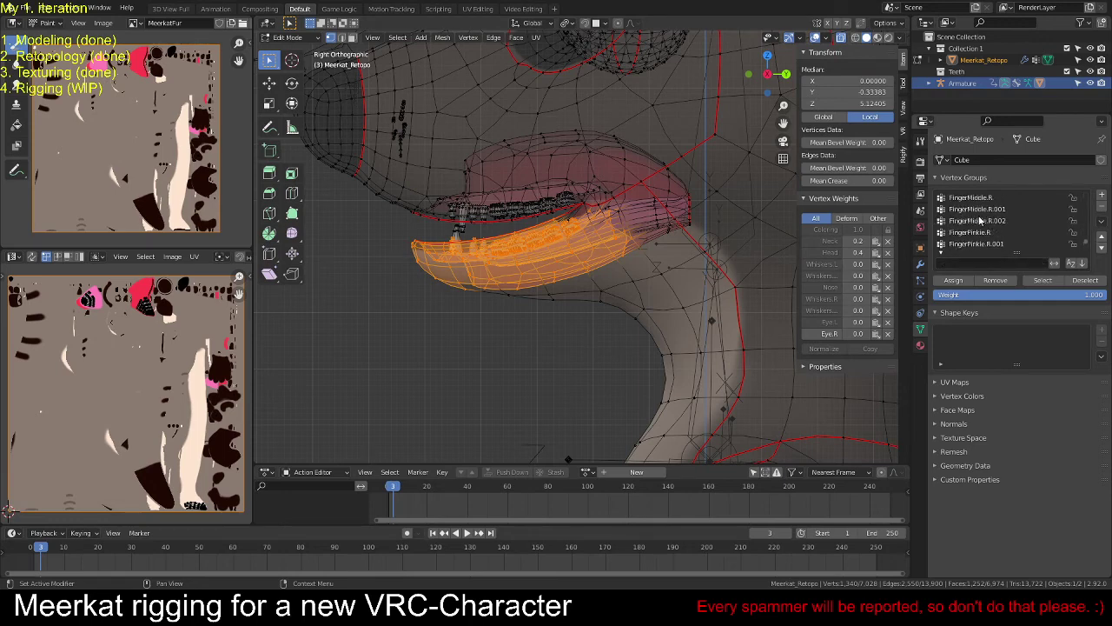
scroll(980, 221, "up", 5)
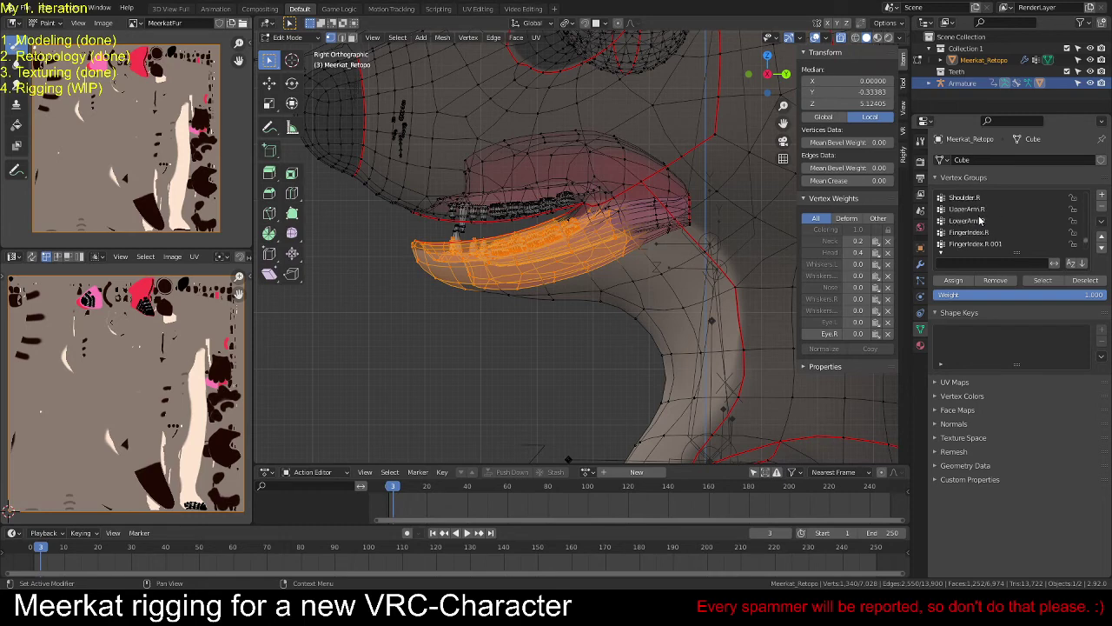
scroll(980, 221, "down", 4)
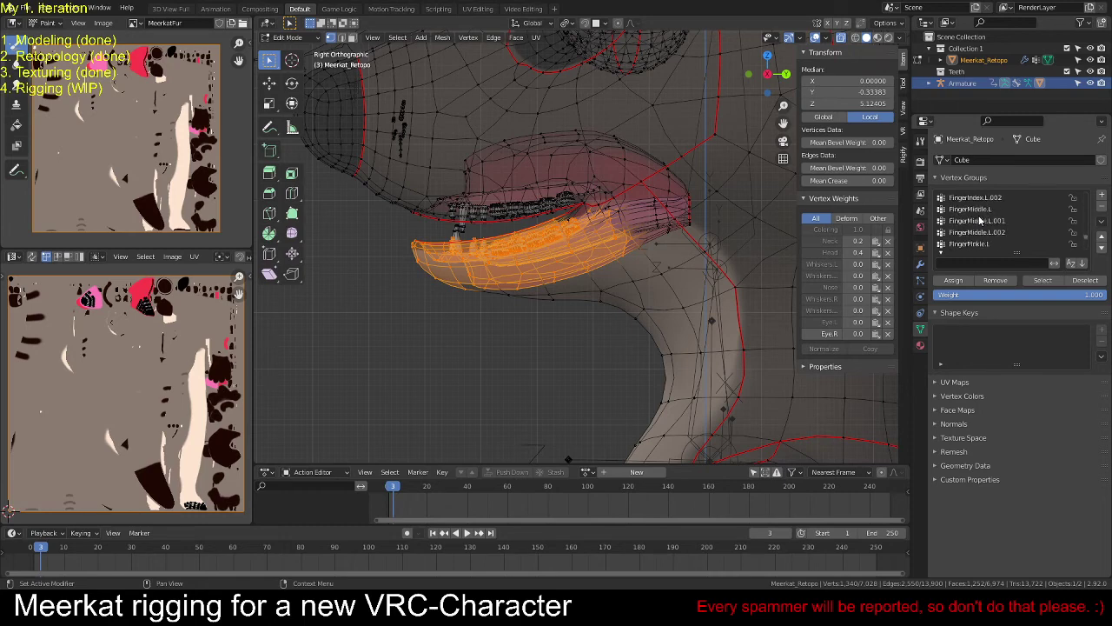
left_click(303, 38)
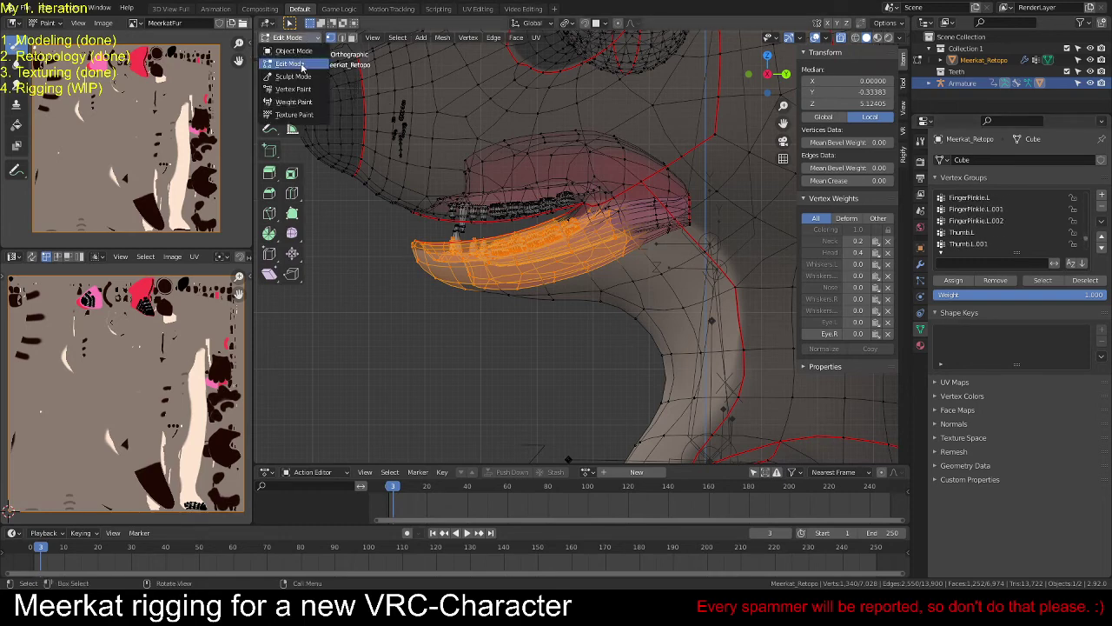
Step: Put the mesh in Weight Paint with X-ray off and material-coloured solid shading
left_click(300, 117)
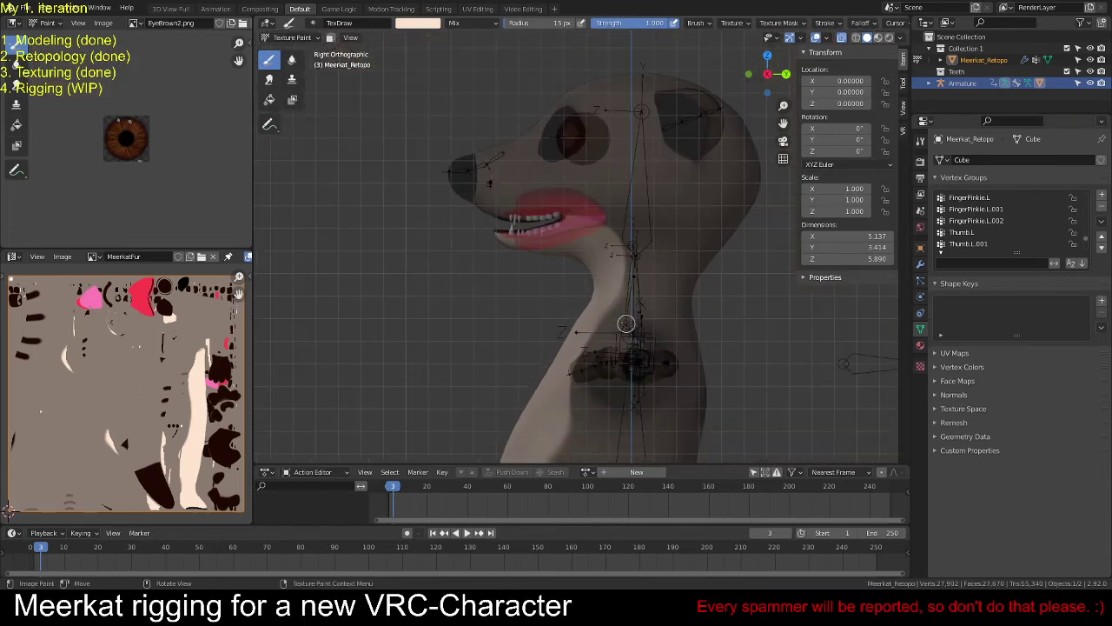
left_click(841, 37)
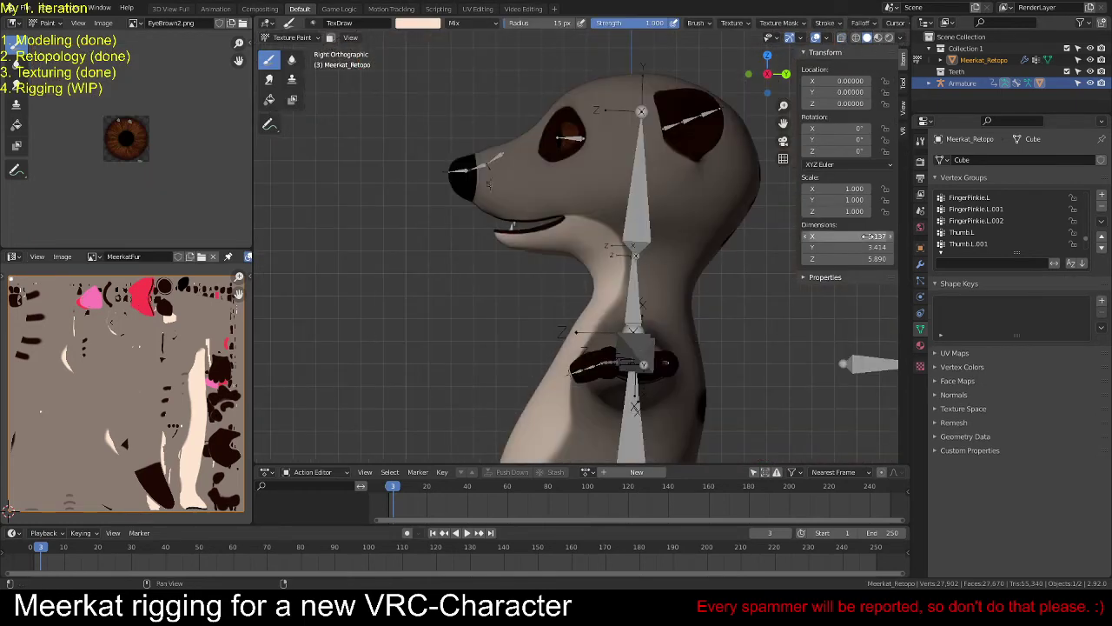
left_click(292, 37)
left_click(291, 102)
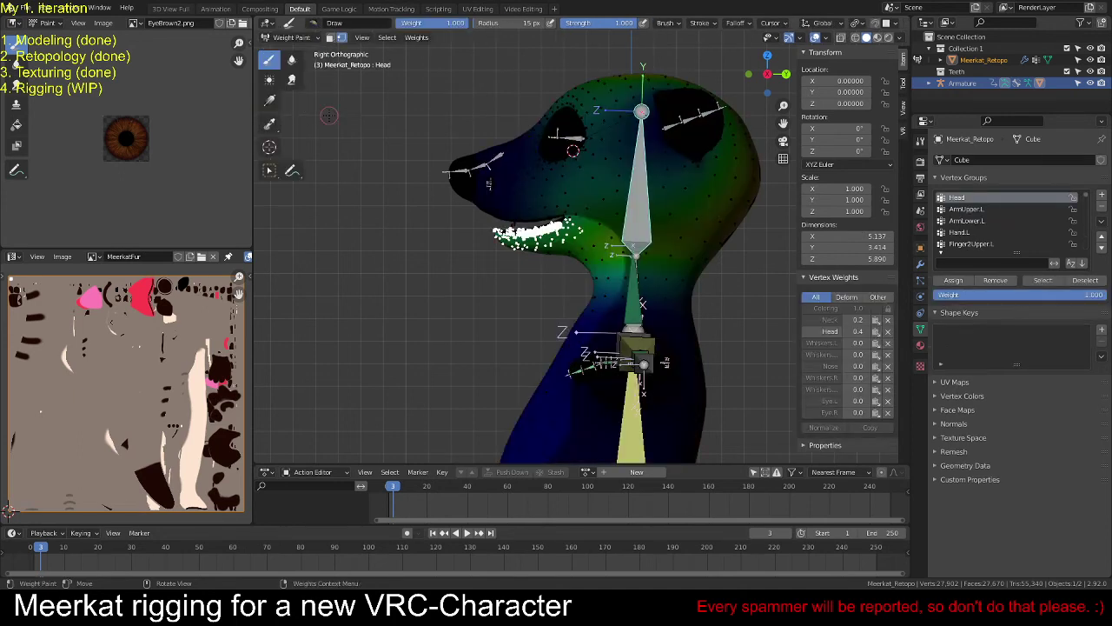
left_click(901, 39)
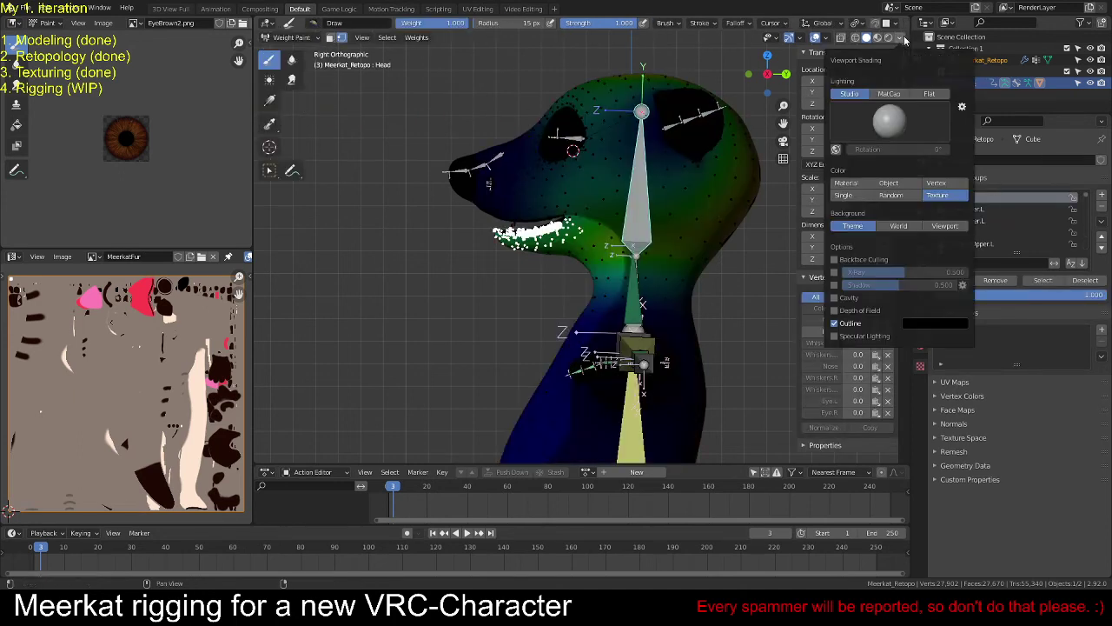
left_click(863, 184)
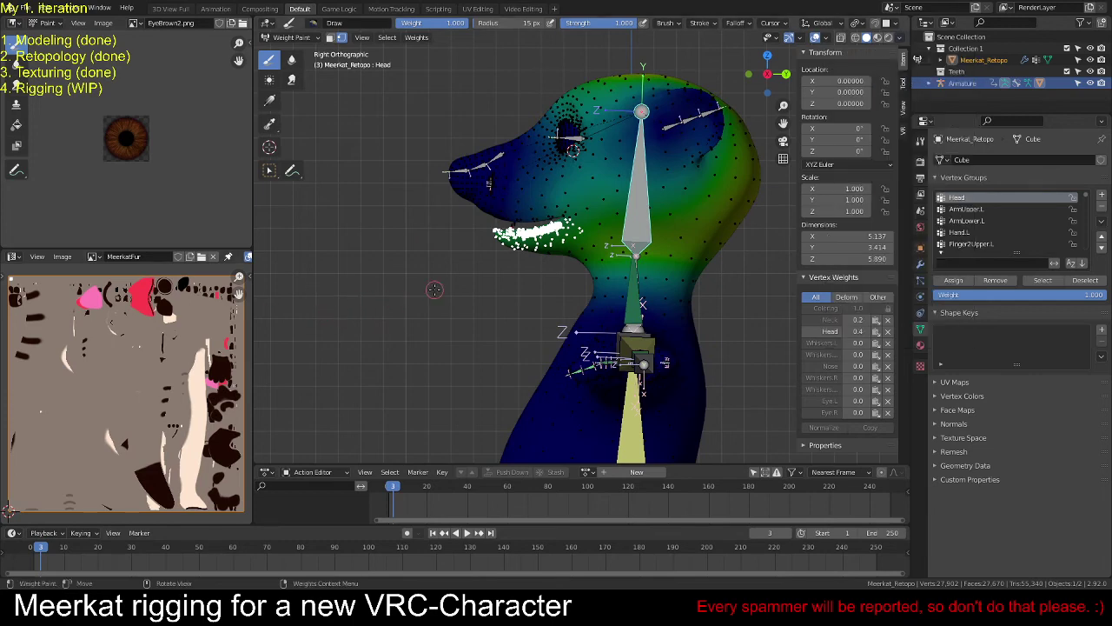
Step: Select the Neck vertex group and inspect its weights on the meerkat mesh
key("alt+a")
scroll(443, 280, "up", 1)
scroll(443, 280, "up", 2)
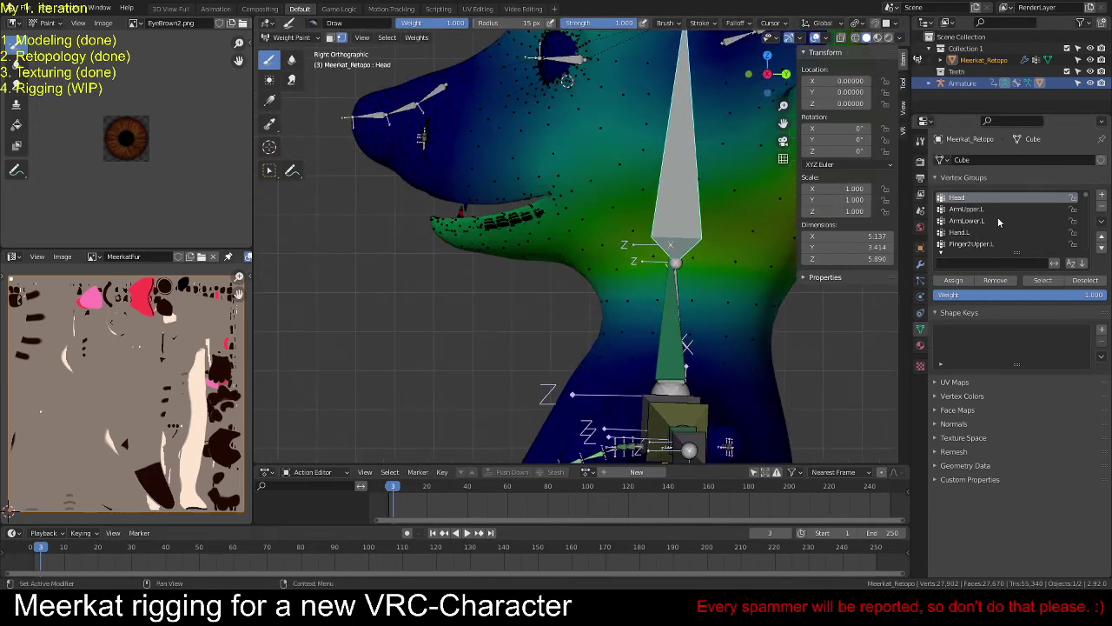
scroll(998, 216, "up", 5)
scroll(989, 207, "down", 2)
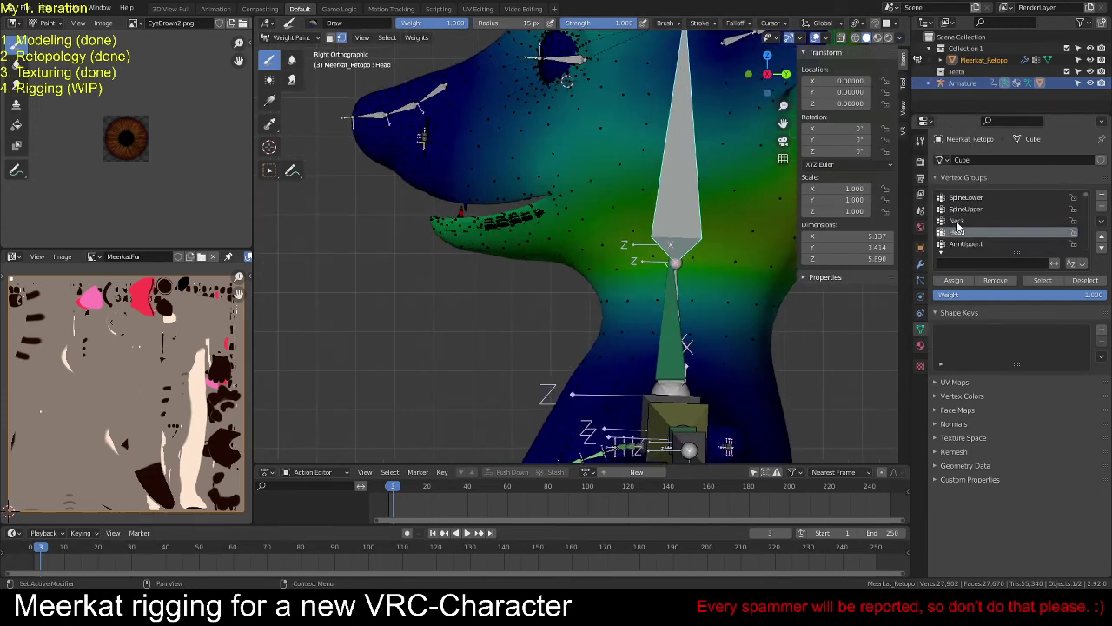
left_click(969, 221)
scroll(407, 265, "up", 1)
scroll(399, 268, "down", 2)
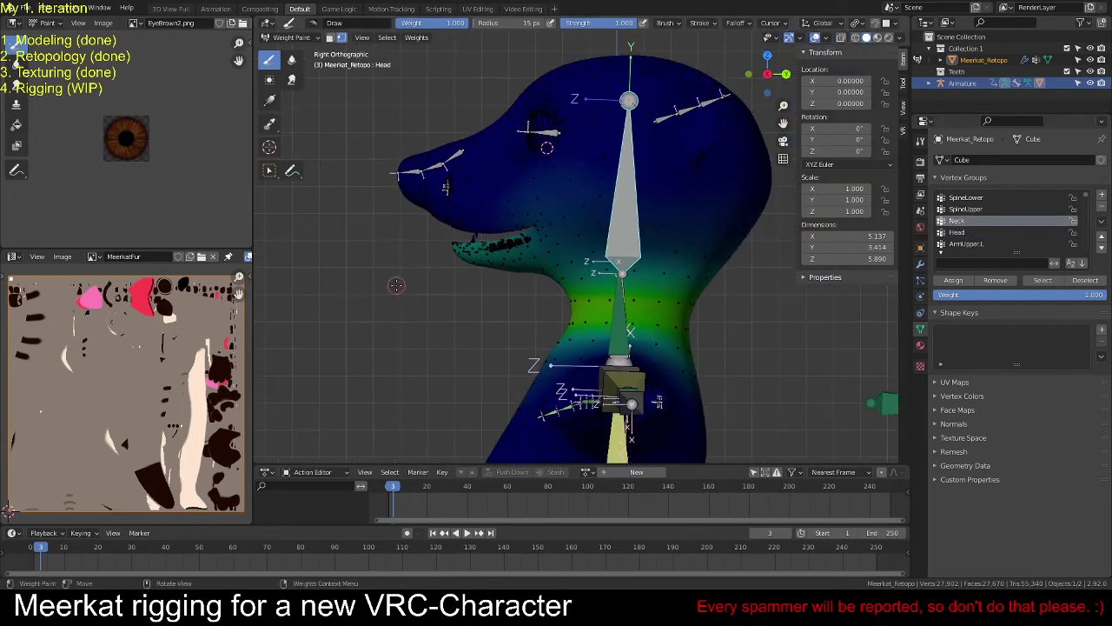
scroll(382, 274, "up", 3)
scroll(367, 277, "down", 3)
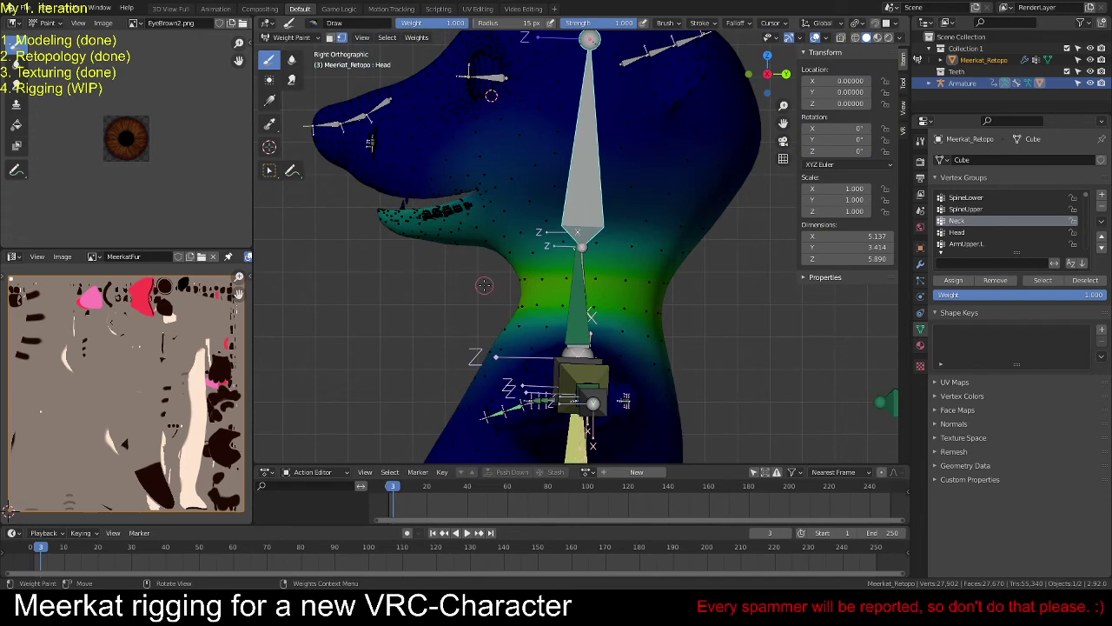
Step: Toggle into Edit Mode and back, then return the mesh to Object Mode
key("Tab")
key("Tab")
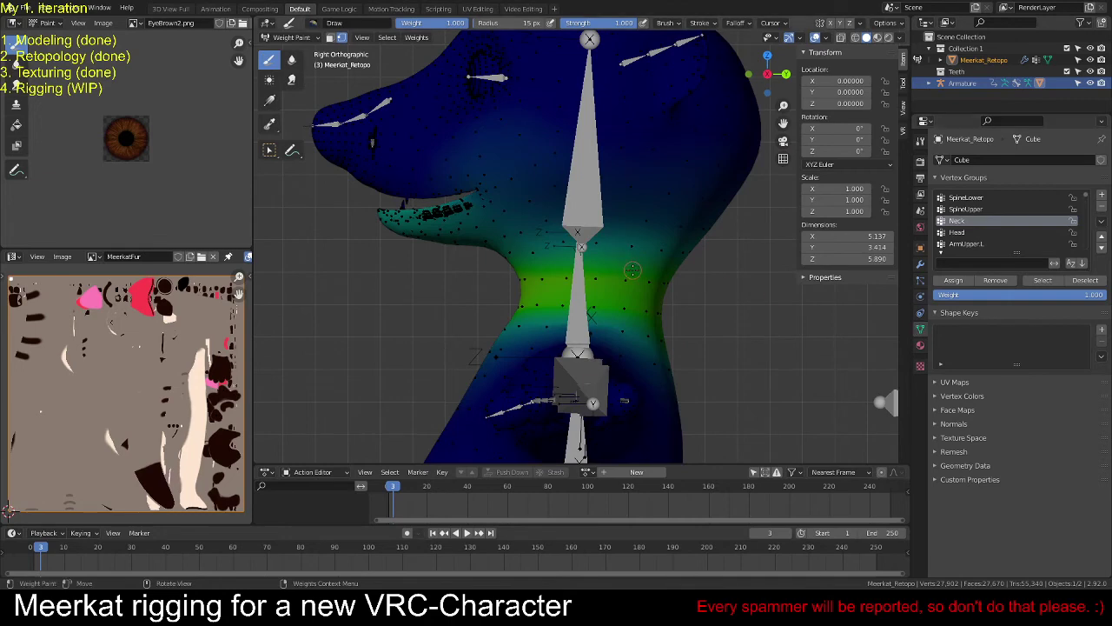
key("Tab")
key("Tab")
left_click(291, 38)
left_click(304, 52)
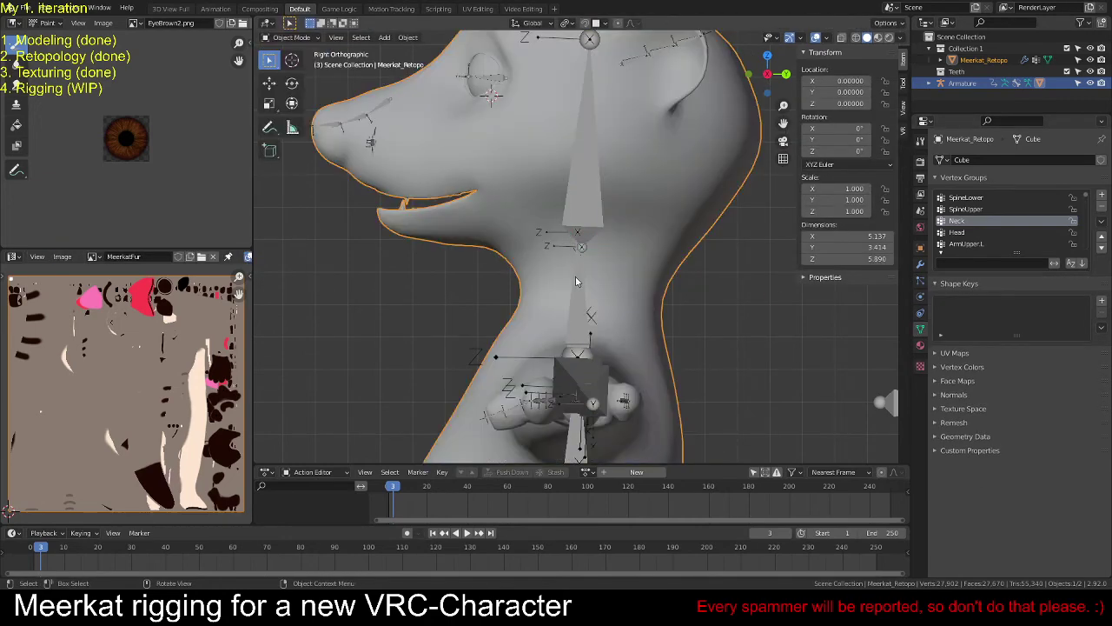
Step: Set the armature to Rest Position, then put the meerkat mesh back in Weight Paint
left_click(441, 189)
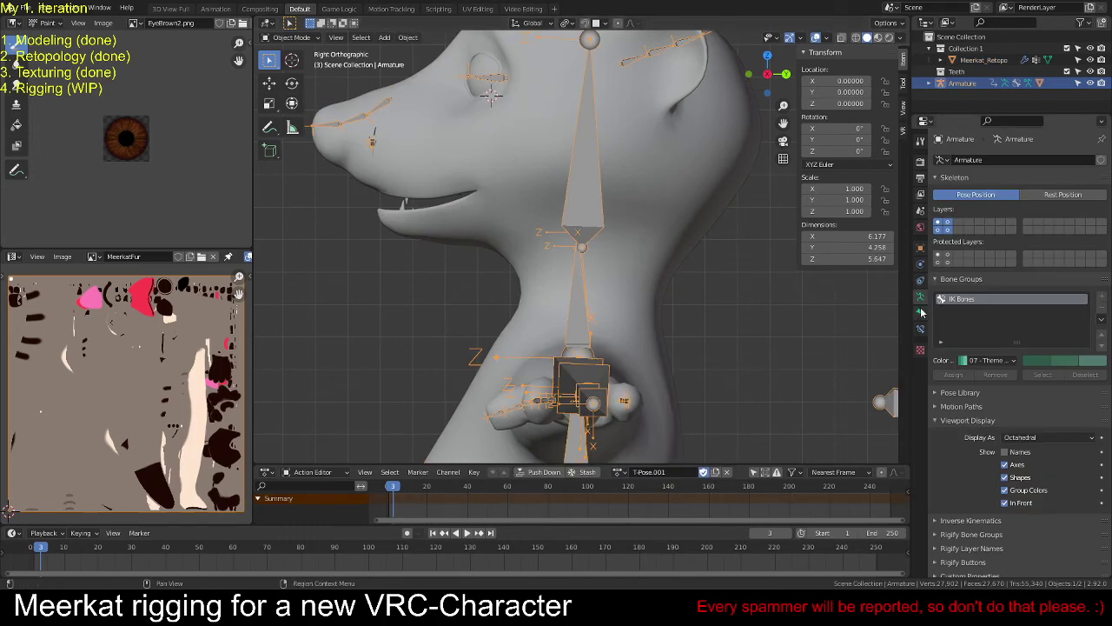
left_click(1063, 195)
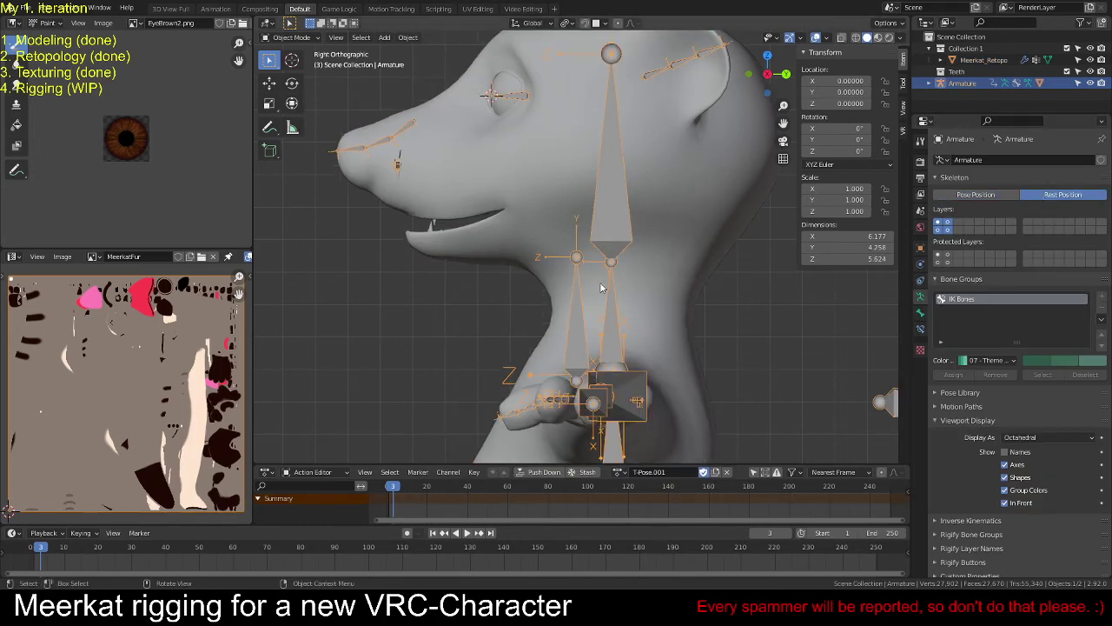
left_click(562, 210)
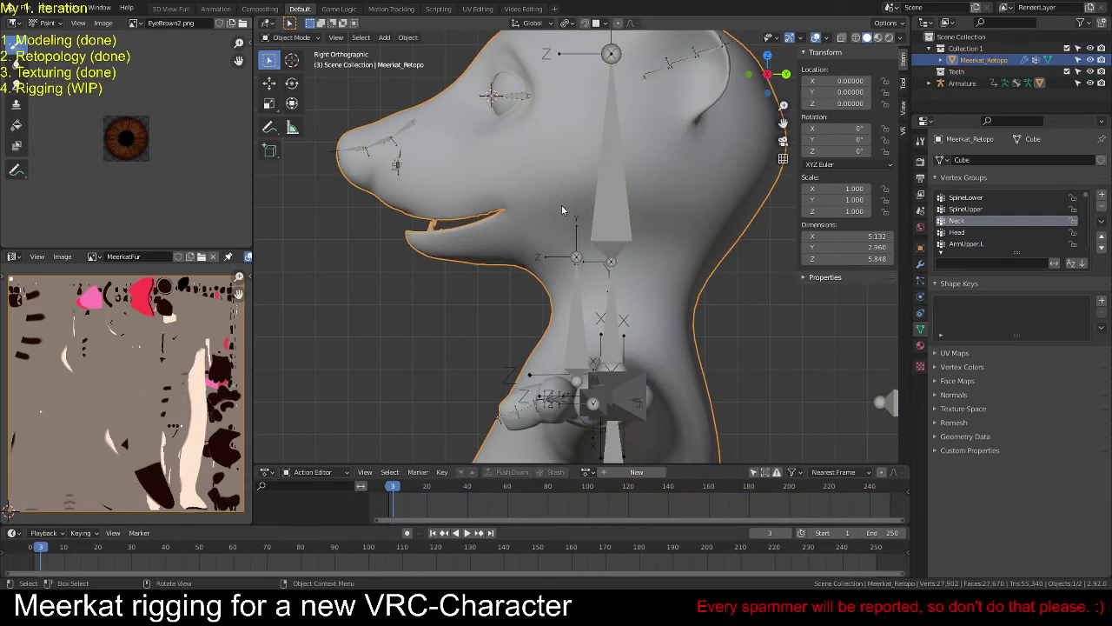
key("Tab")
key("Tab")
left_click(292, 37)
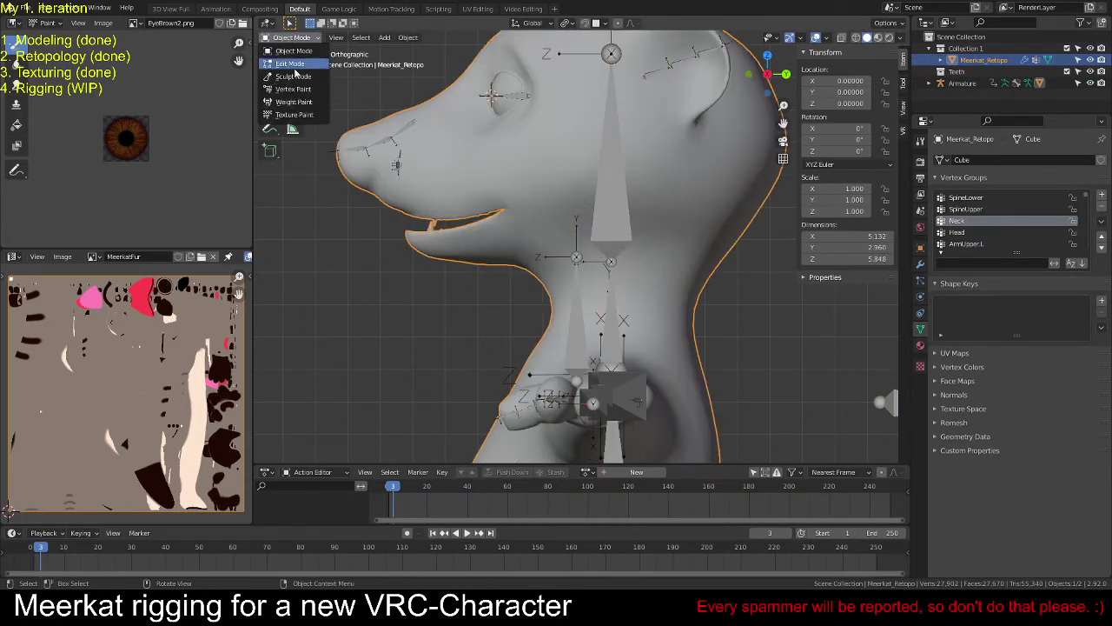
left_click(293, 102)
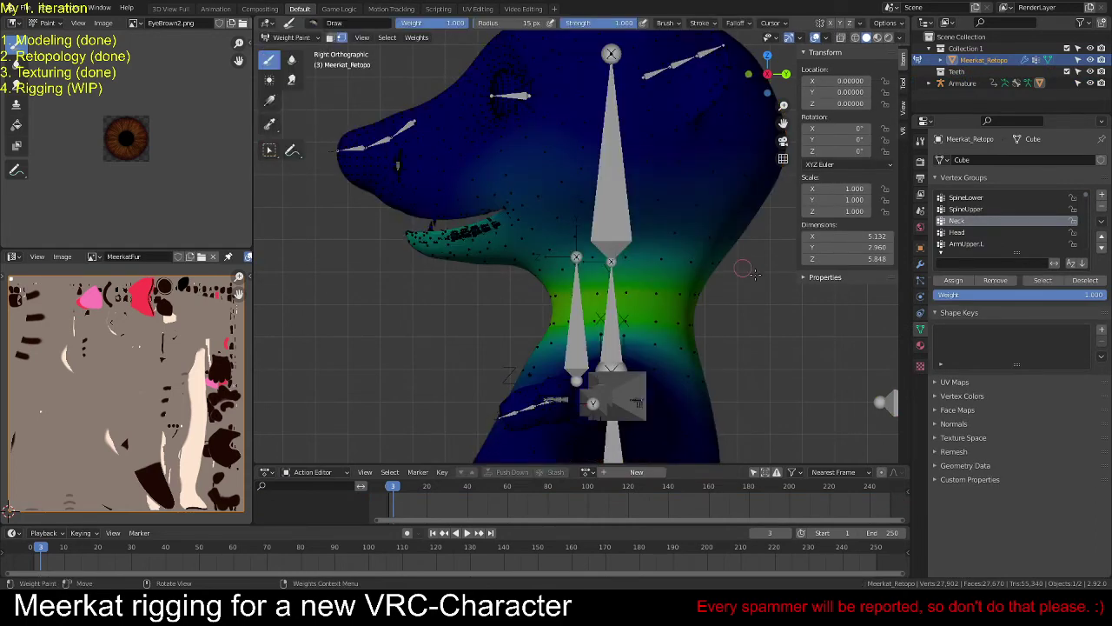
Step: In Edit Mode, select the six edge loops forming the meerkat's neck band
key("Tab")
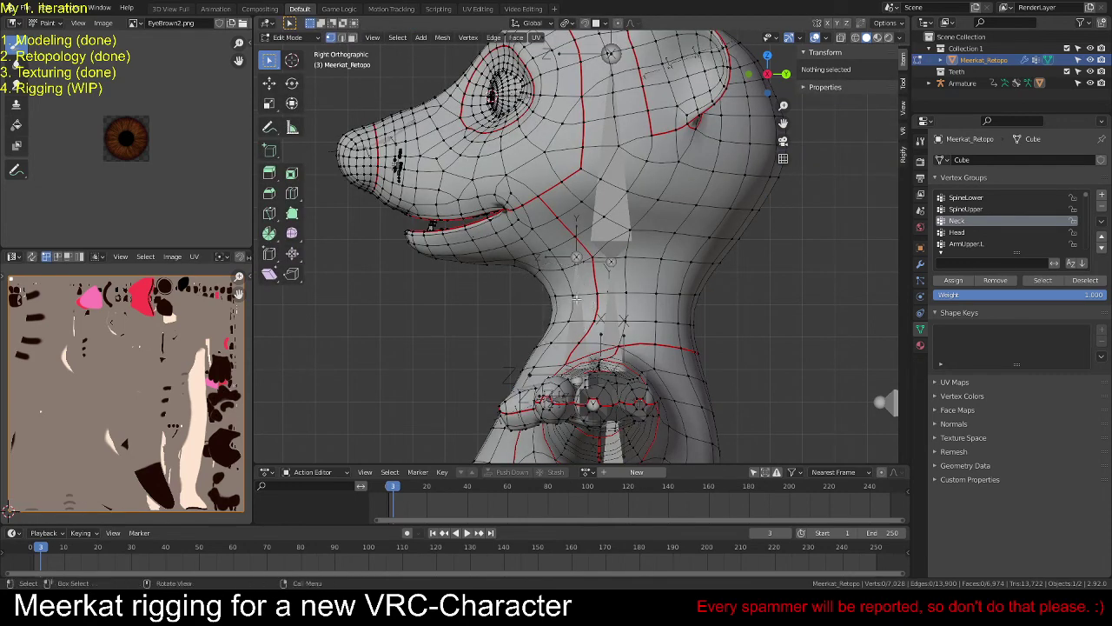
left_click(573, 297, "alt")
left_click(683, 323, "alt+shift")
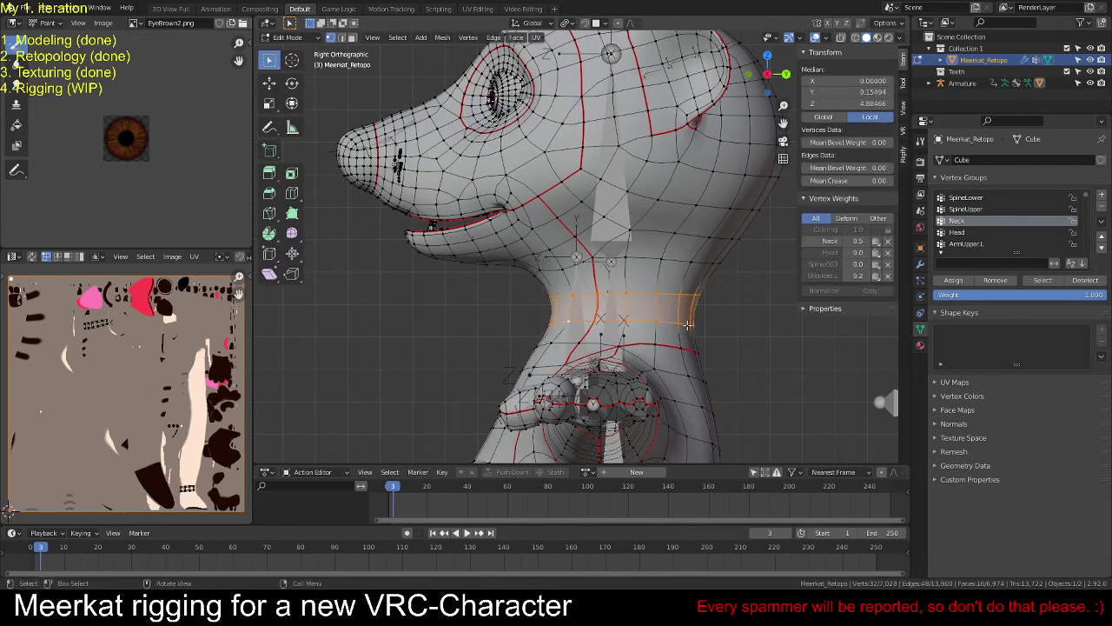
key("KP_1")
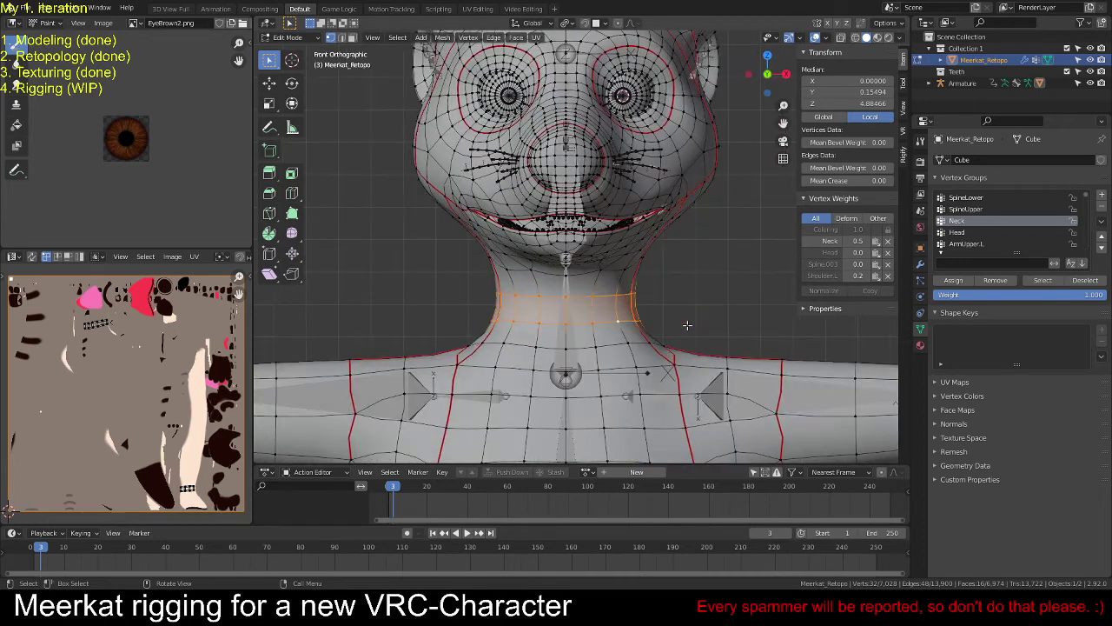
left_click(608, 346, "alt+shift")
left_click(612, 272, "alt+shift")
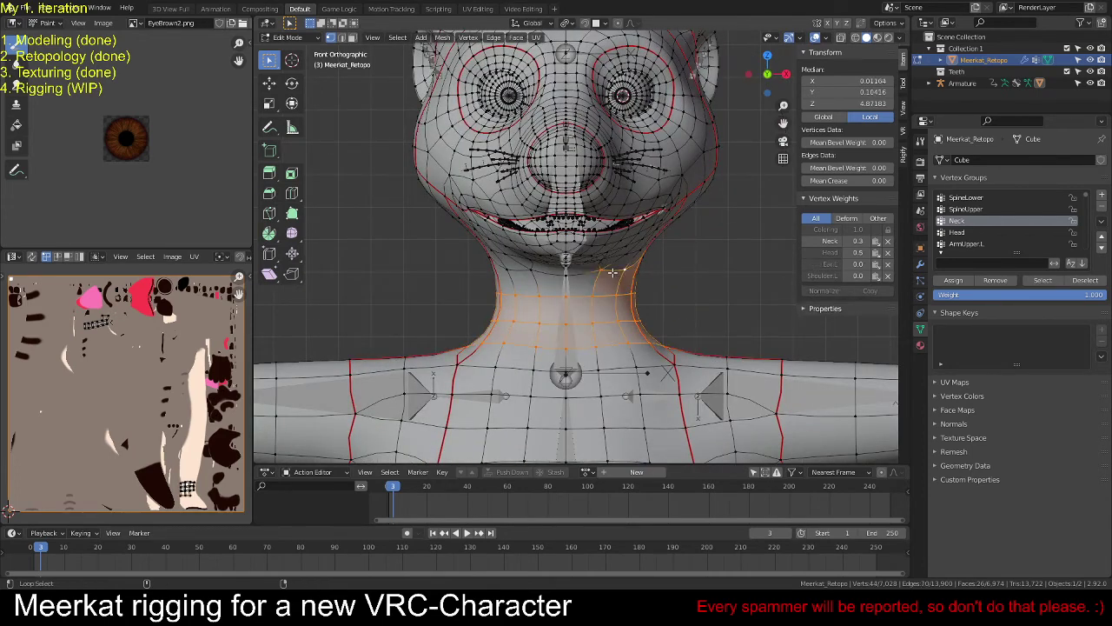
left_click(517, 270, "alt+shift")
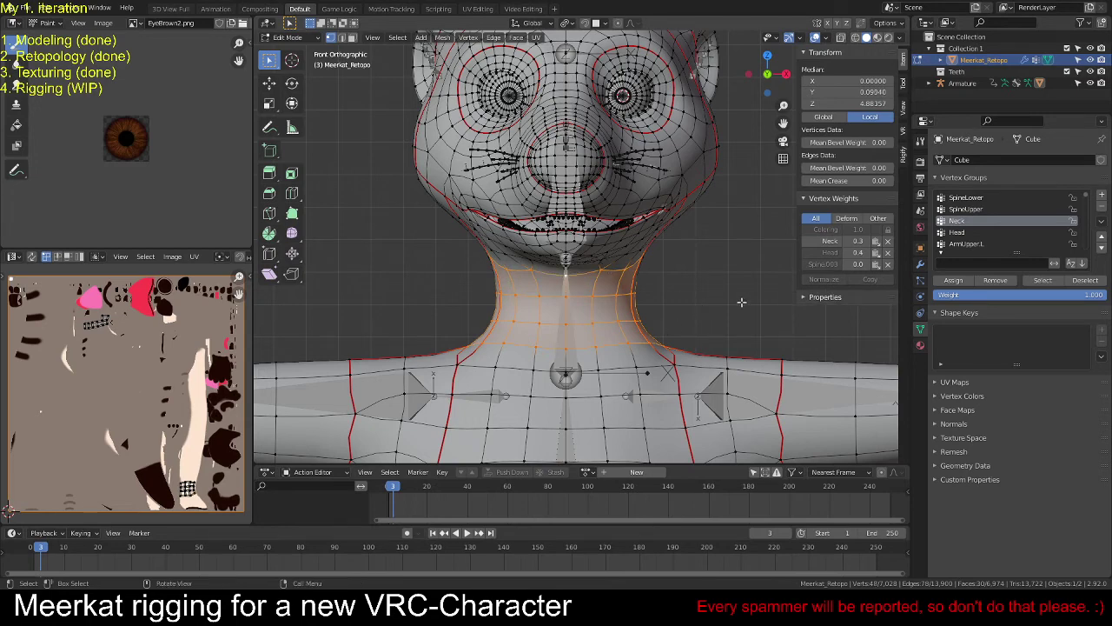
key("KP_3")
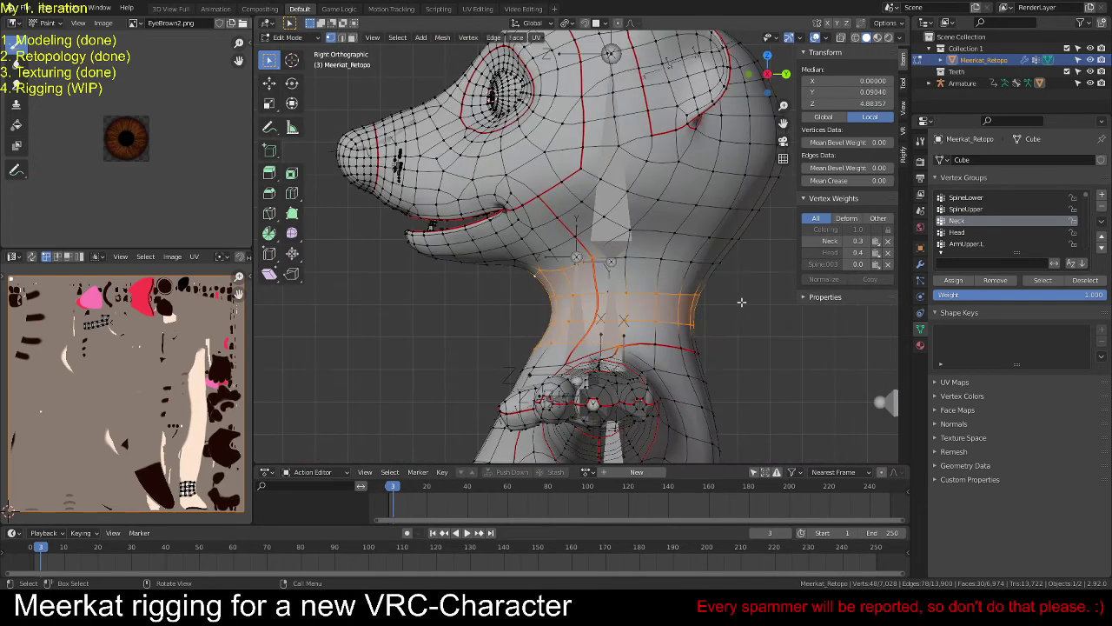
left_click(677, 263, "alt+shift")
middle_click_drag(677, 264, 458, 296)
scroll(458, 295, "down", 3)
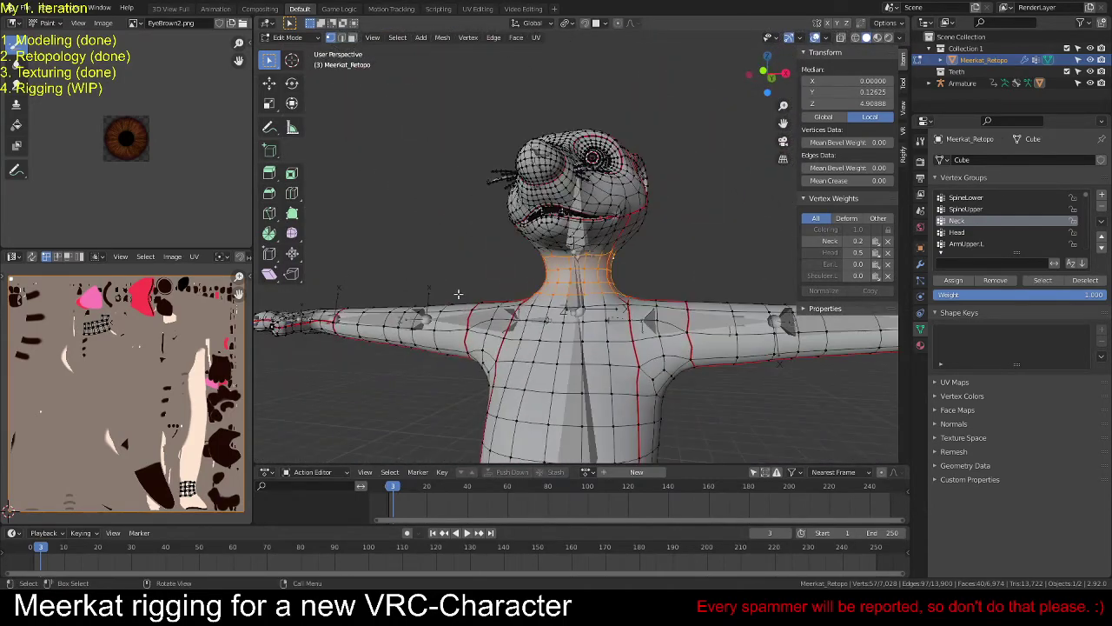
key("KP_1")
Step: Invert the selection and remove those non-neck vertices from the Neck group
key("ctrl+i")
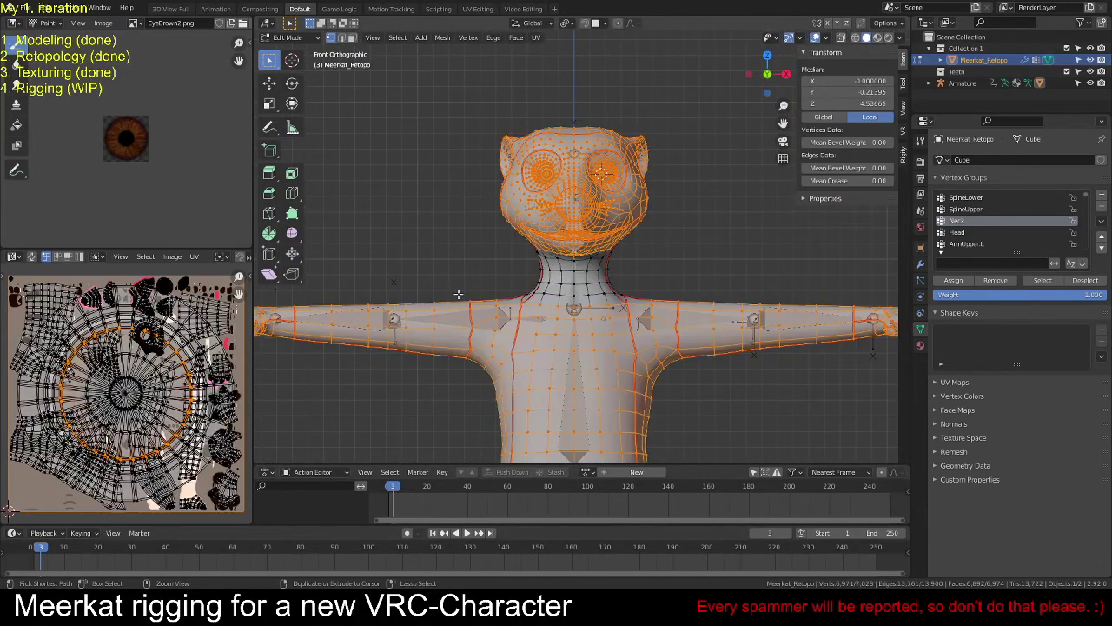
scroll(458, 295, "up", 2)
scroll(458, 295, "up", 2)
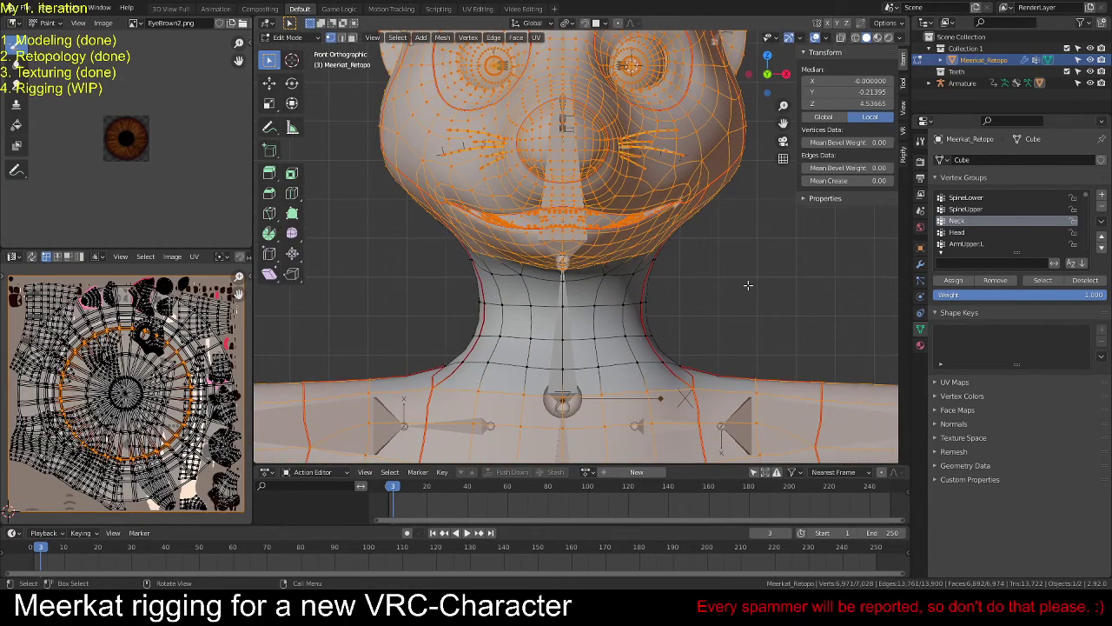
key("ctrl+Tab")
scroll(721, 274, "down", 3)
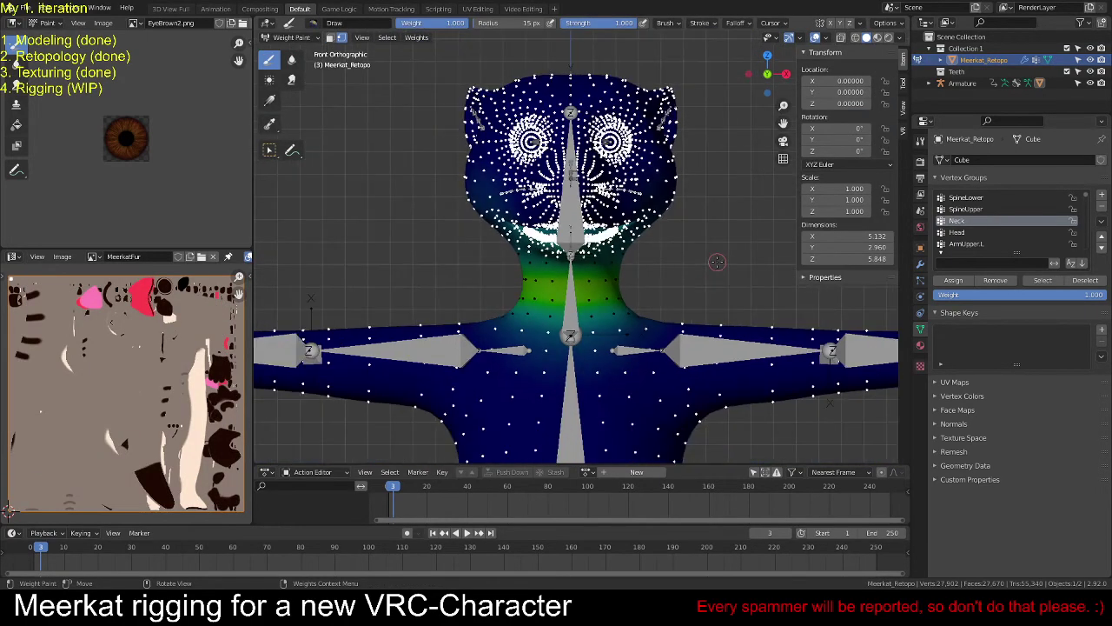
left_click(996, 281)
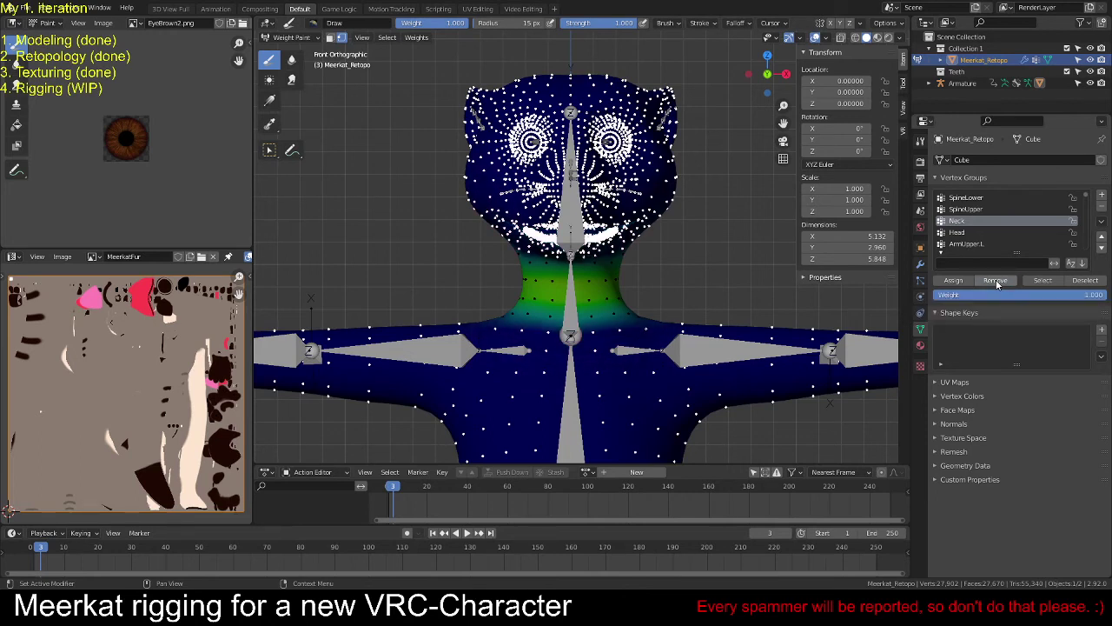
Step: Deselect all vertices and toggle in and out of Edit Mode
key("alt+a")
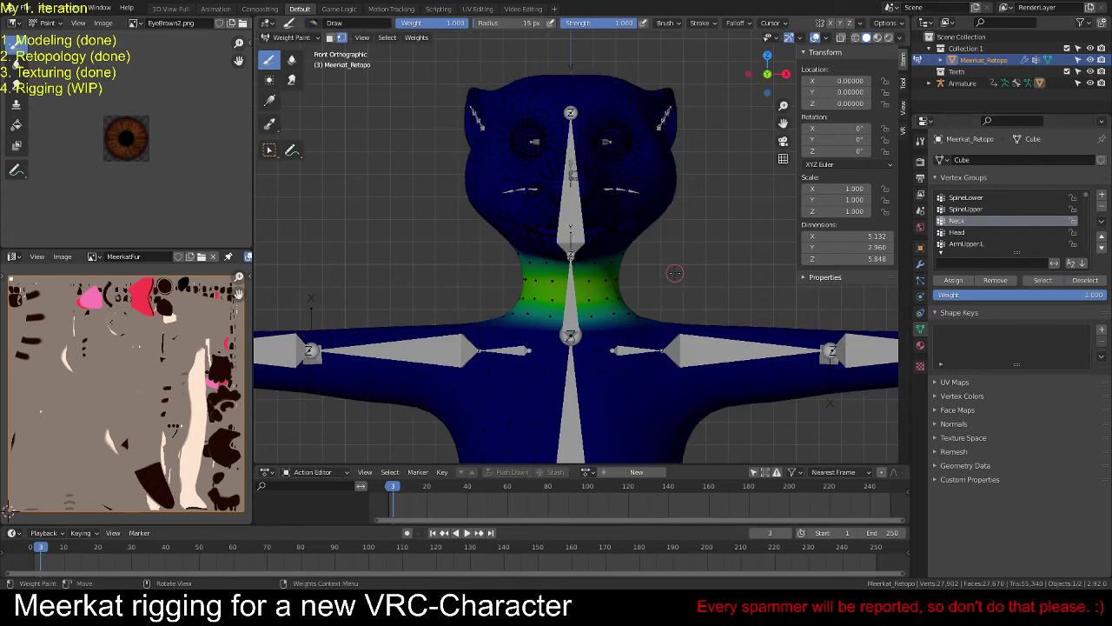
key("Tab")
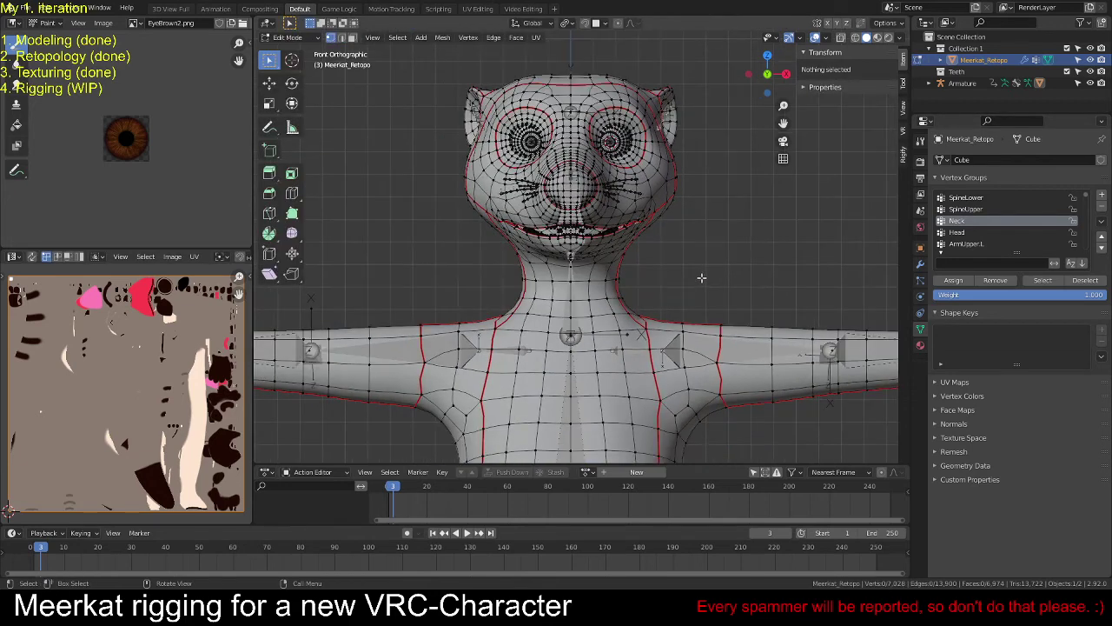
key("Tab")
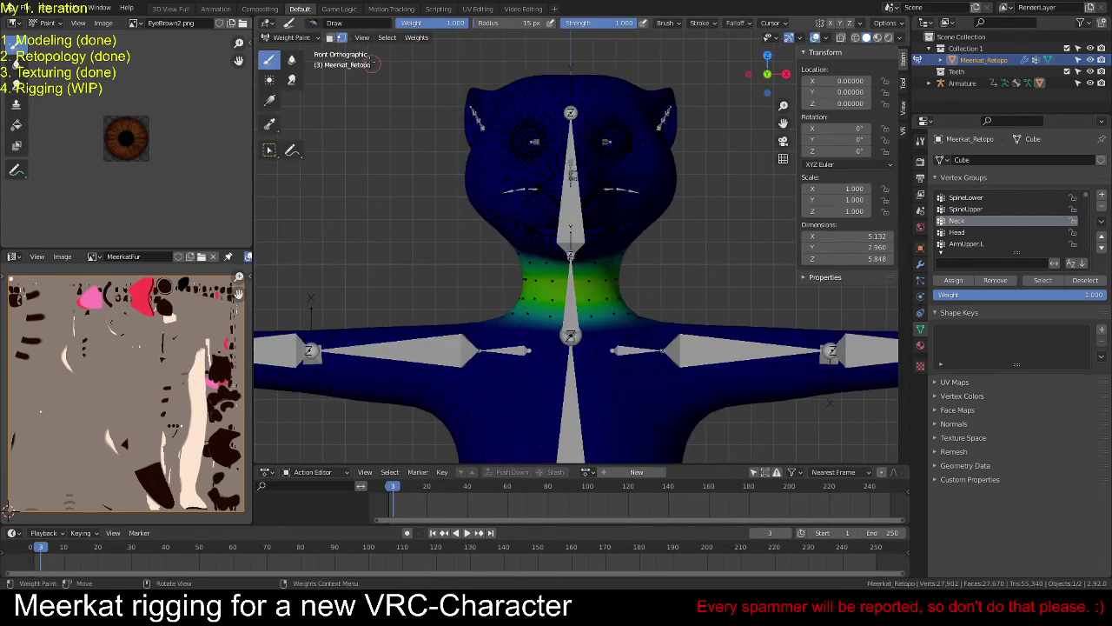
left_click(291, 37)
Step: Return to Object Mode, set viewport shading colour to Texture, and view the meerkat from the side
left_click(293, 51)
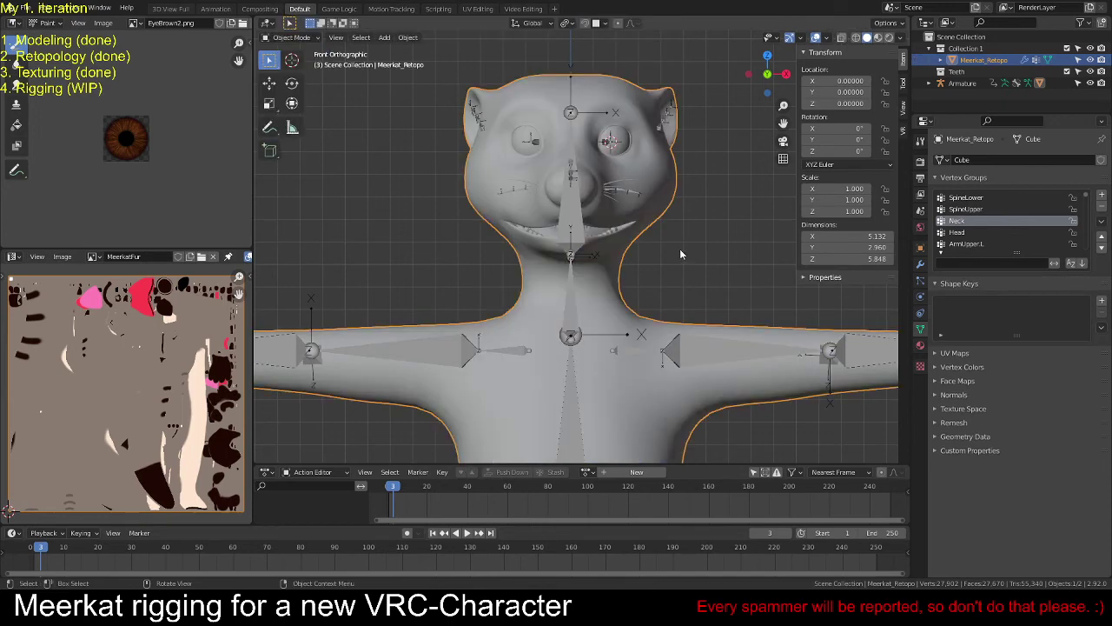
left_click(895, 37)
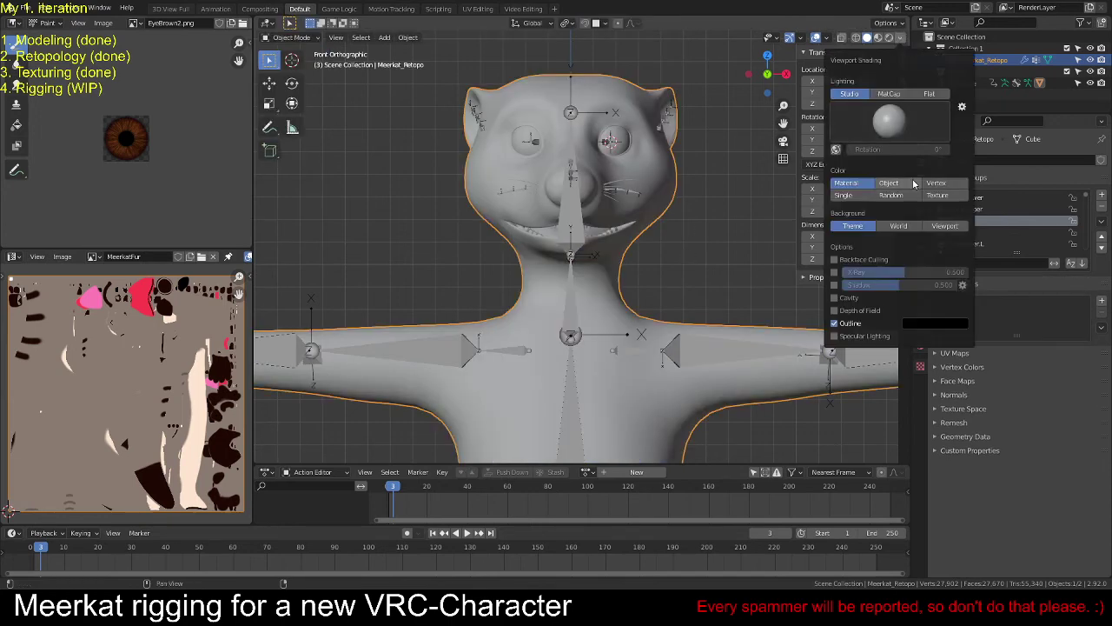
left_click(946, 198)
key("KP_3")
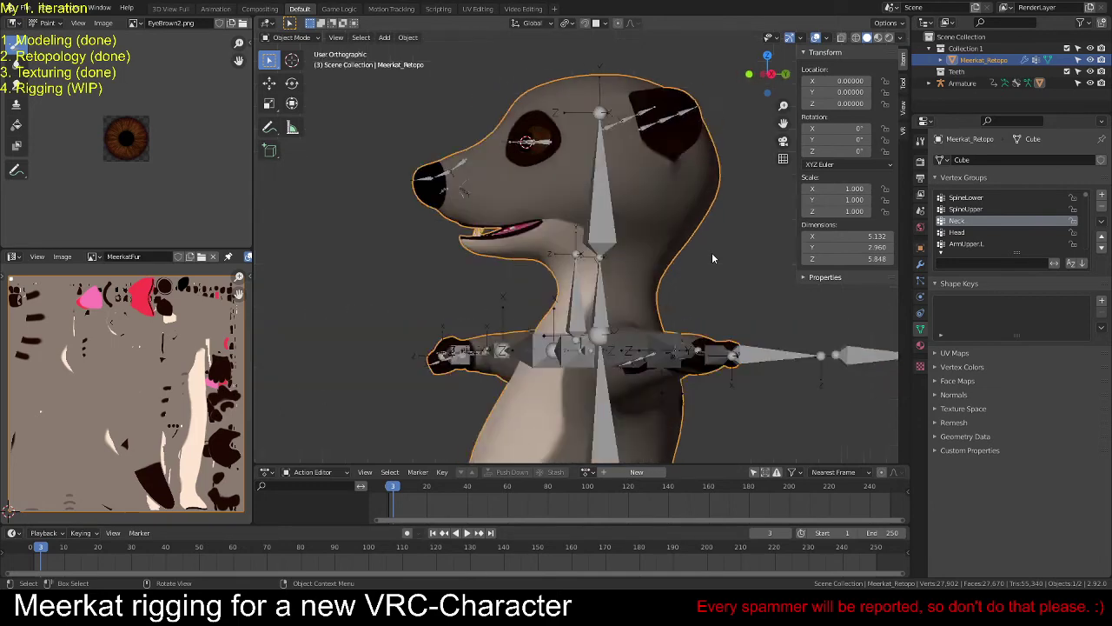
scroll(639, 256, "up", 2)
middle_click_drag(645, 285, 645, 290, "shift")
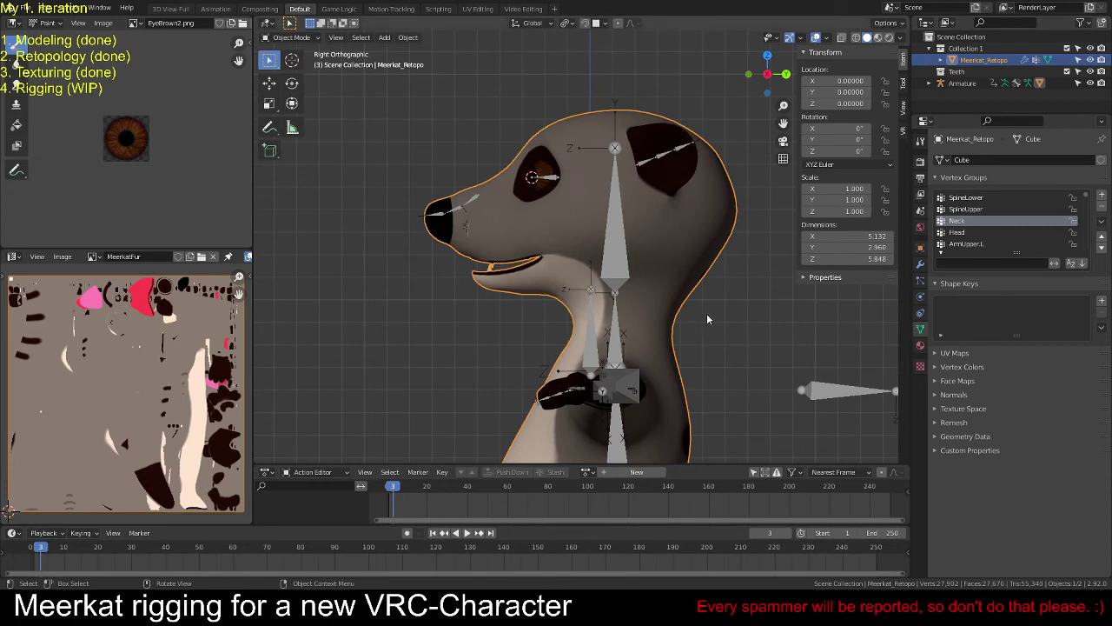
scroll(582, 308, "up", 1)
Step: Select the armature, switch it to Pose Position, and enter Pose Mode
left_click(614, 287)
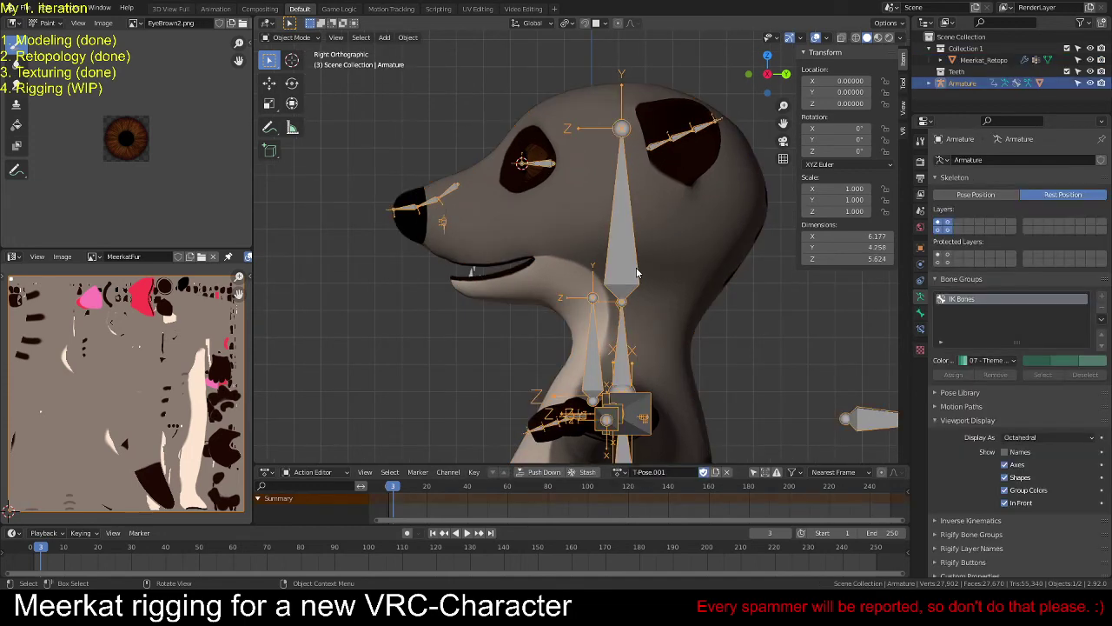
scroll(636, 267, "down", 4)
left_click(986, 196)
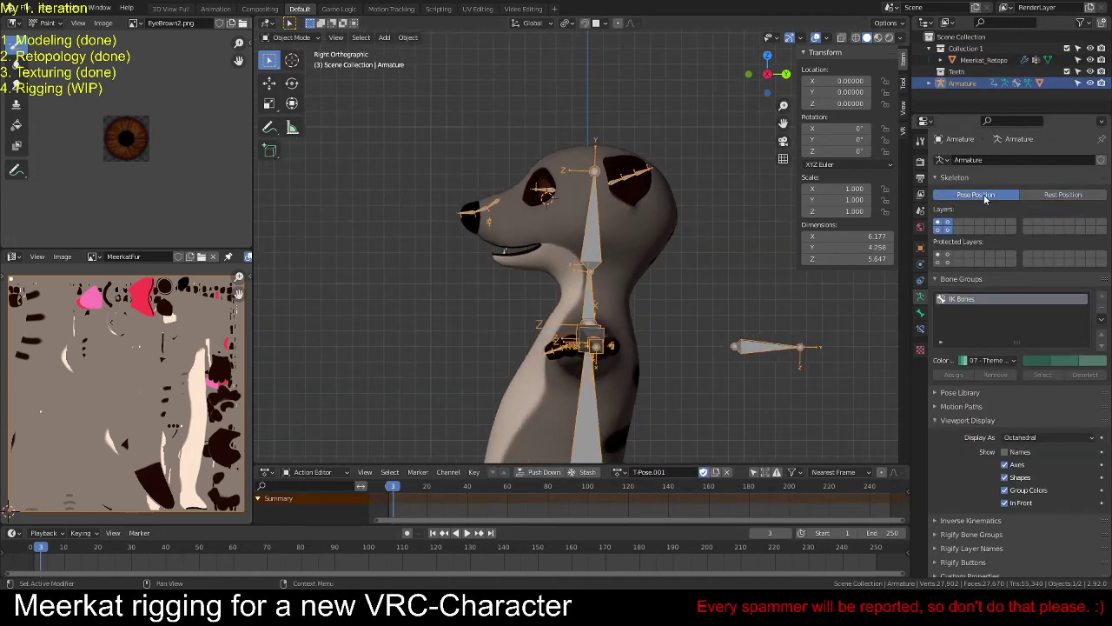
key("ctrl+Tab")
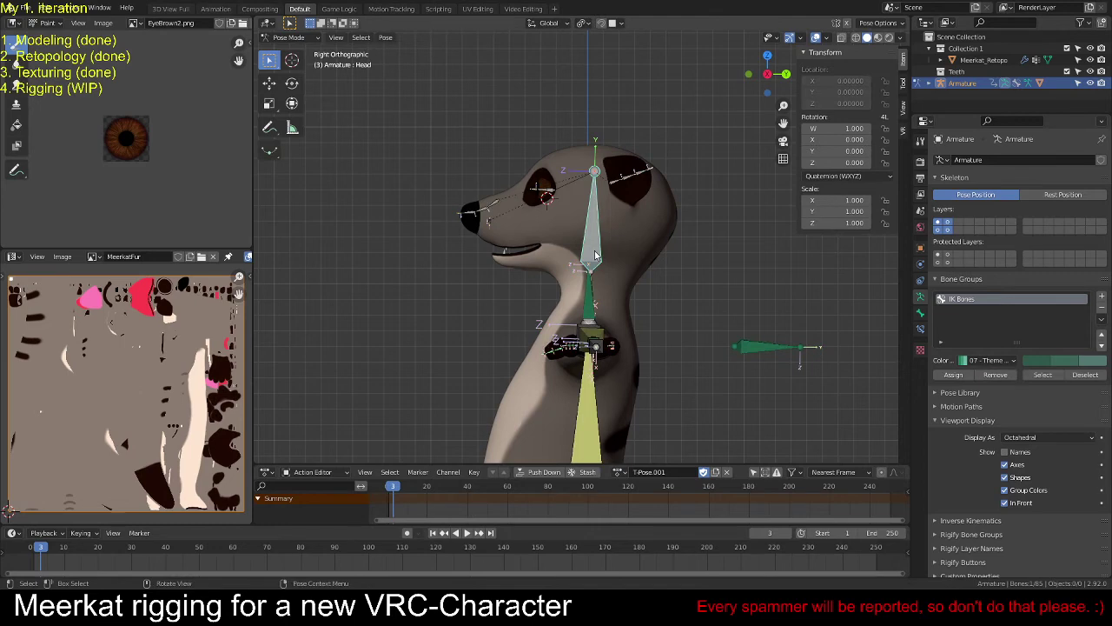
middle_click_drag(659, 343, 671, 102, "shift")
scroll(641, 246, "down", 3)
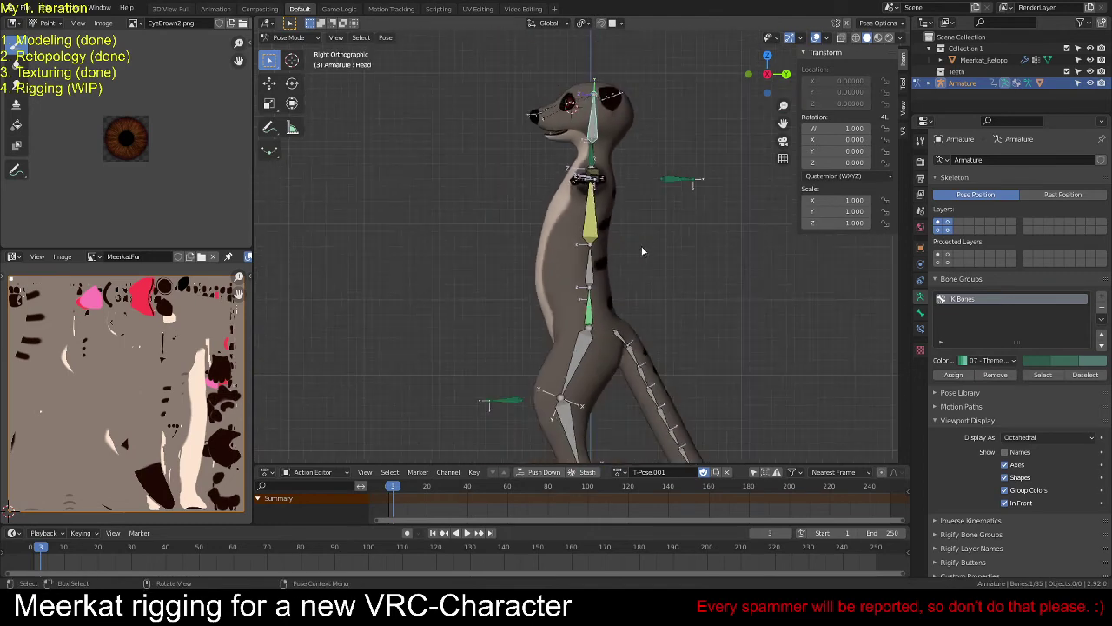
middle_click_drag(631, 258, 628, 325, "shift")
scroll(630, 330, "up", 2)
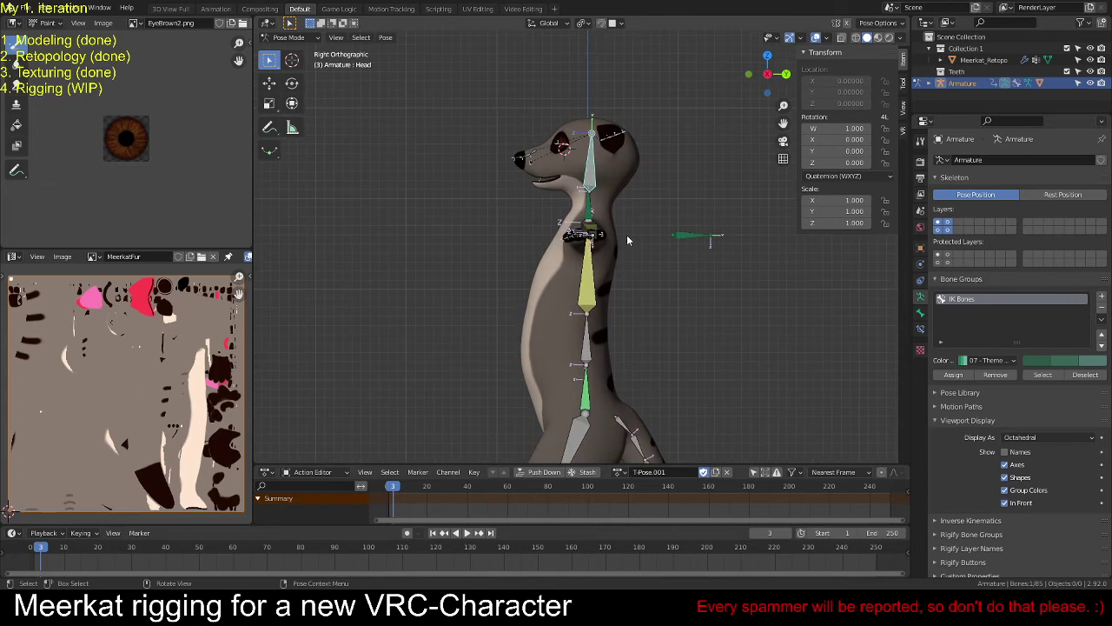
Step: Move the IK Chest bone along global Y
left_click(591, 206)
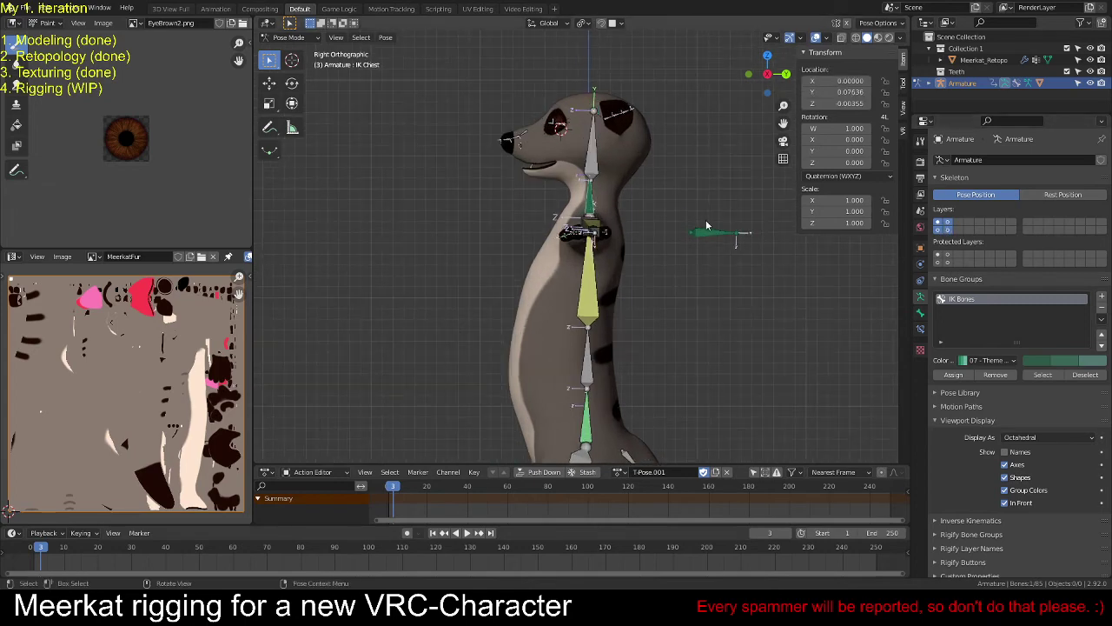
key("g")
key("x")
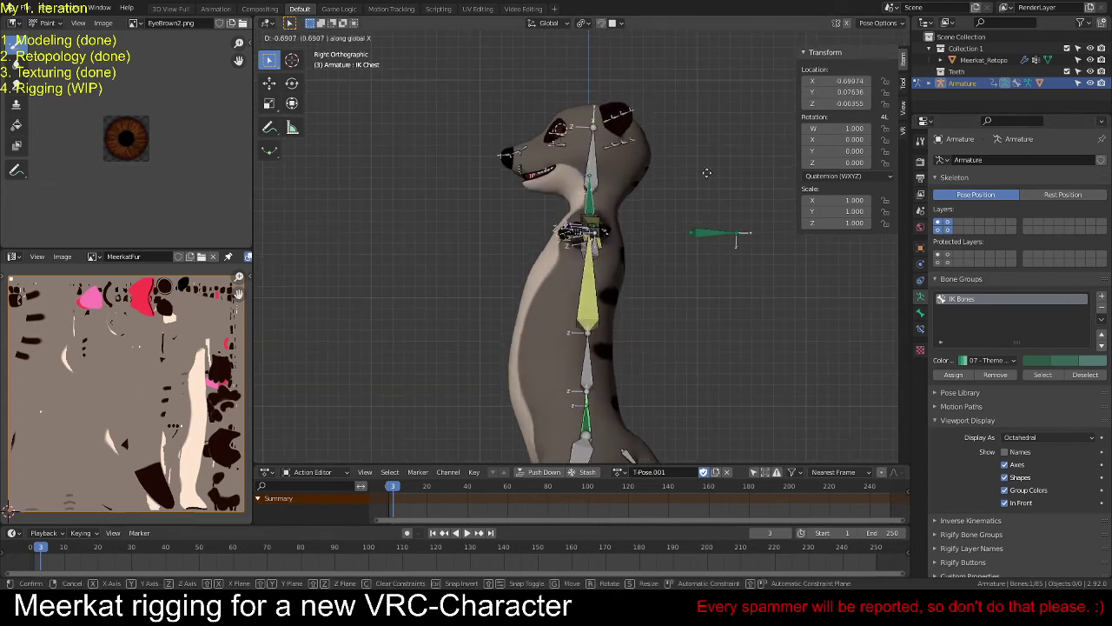
key("y")
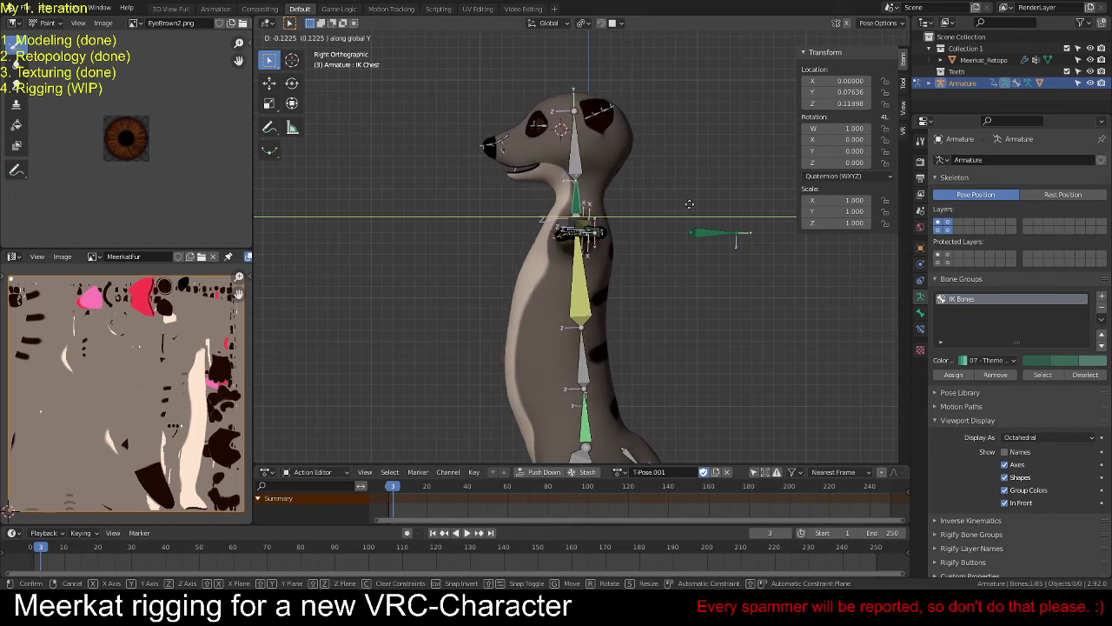
key("Escape")
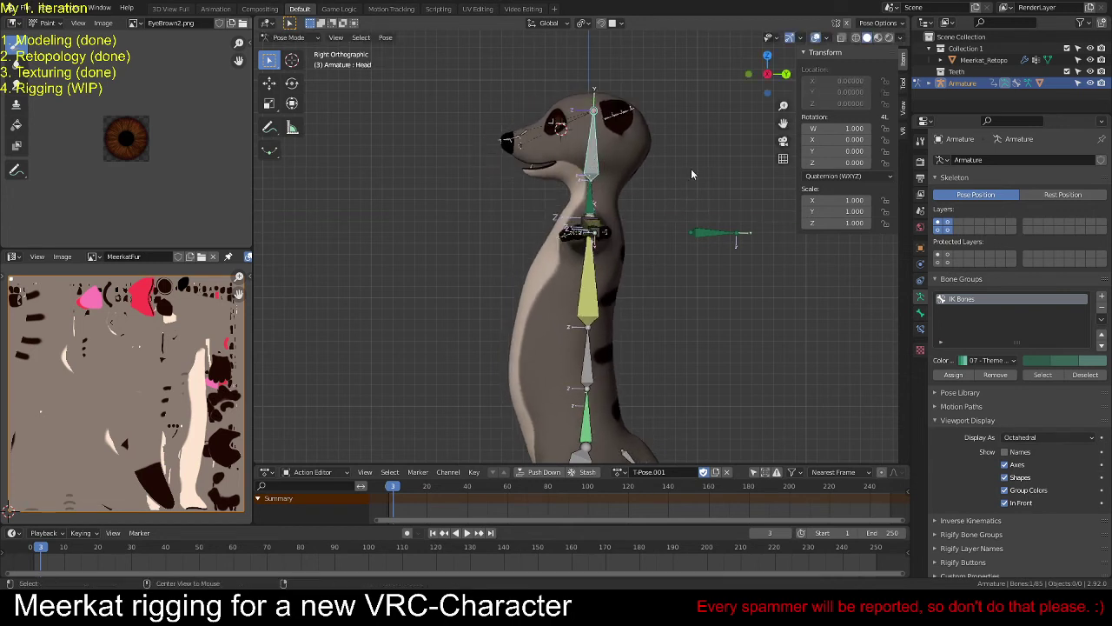
key("g")
key("y")
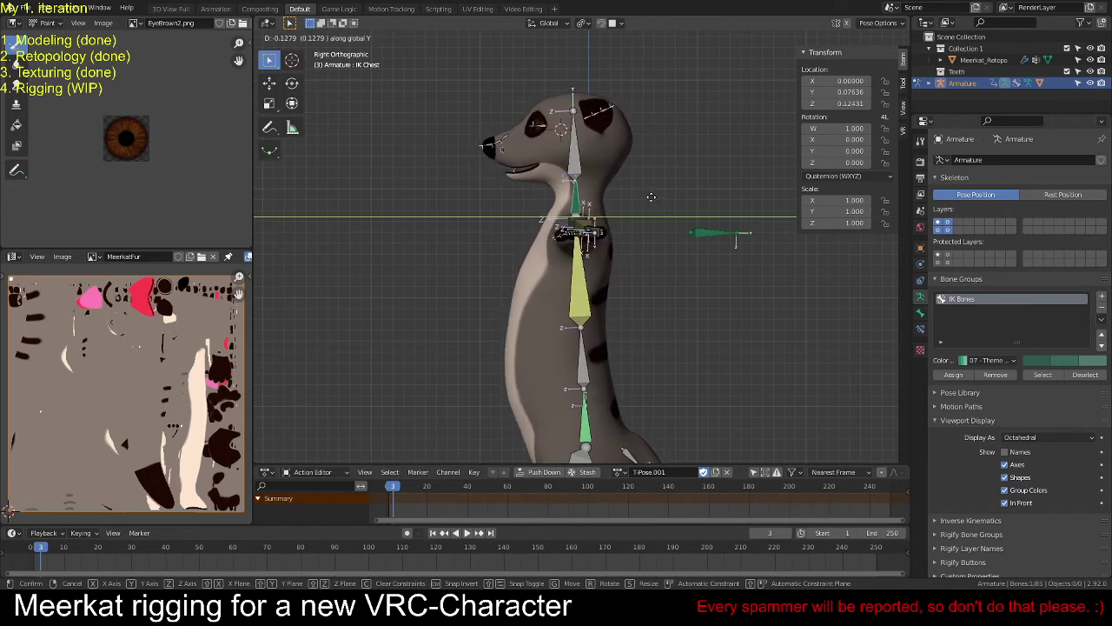
left_click(651, 196)
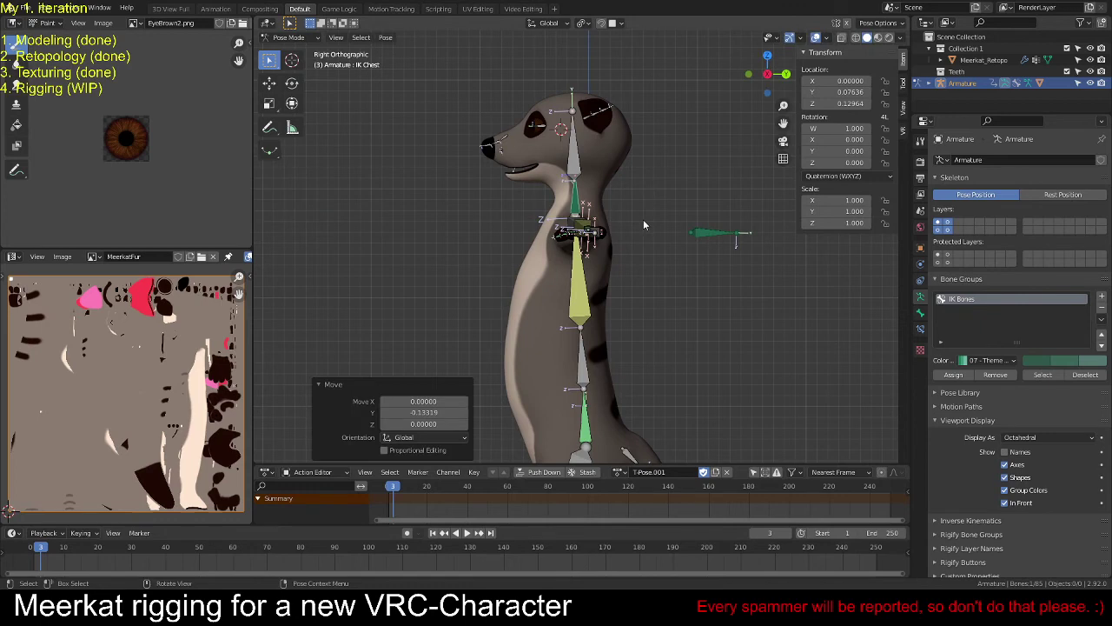
Step: Fine-tune the IK Chest bone from top view to a 0.08479 global Y offset
key("KP_7")
scroll(643, 219, "up", 4)
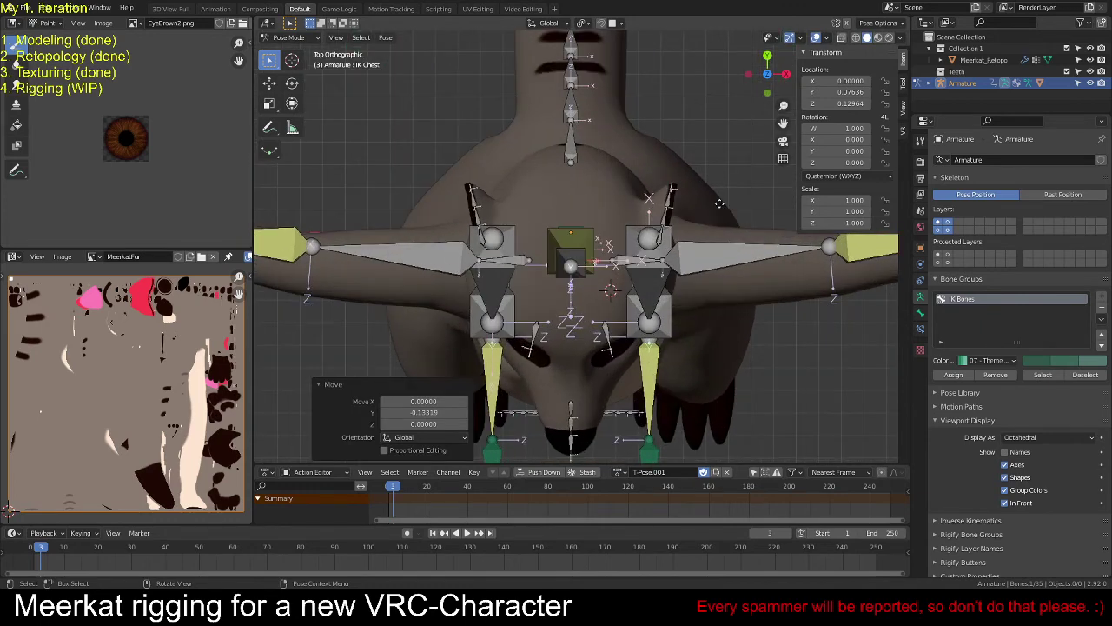
key("g")
key("y")
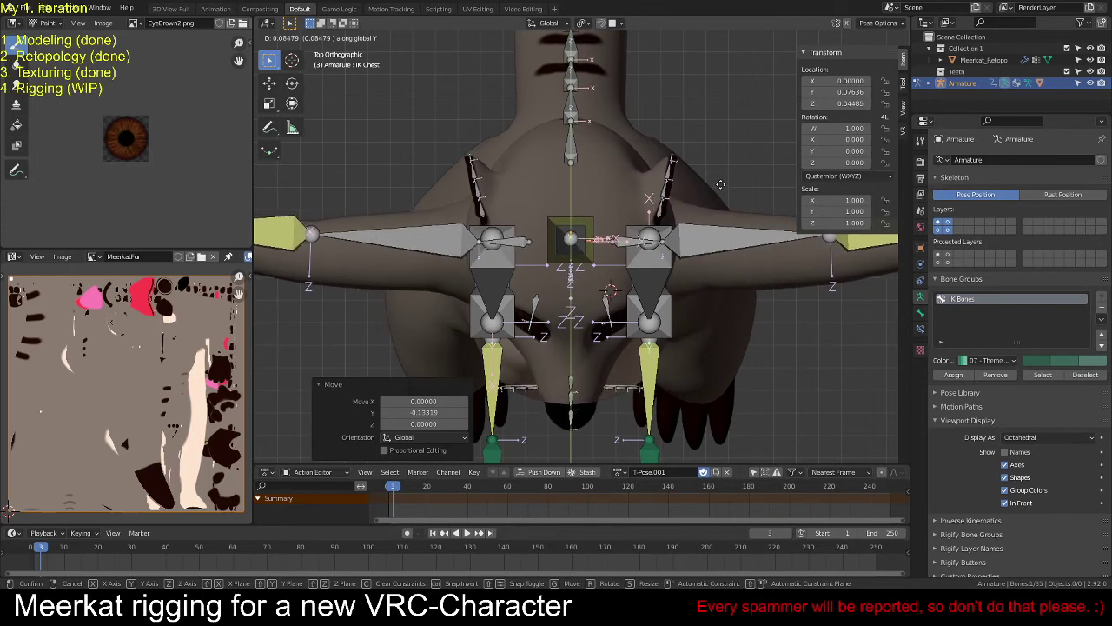
left_click(721, 184)
key("KP_3")
scroll(632, 188, "down", 2)
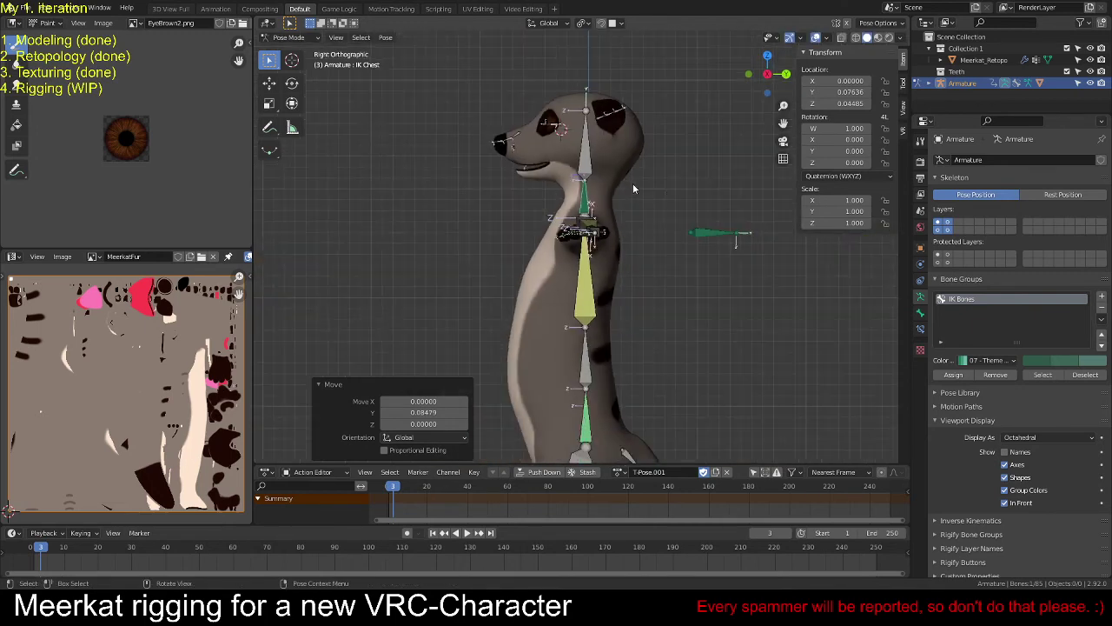
middle_click_drag(662, 194, 626, 136, "shift")
Step: Move the IK tail bone along global Y
key("g")
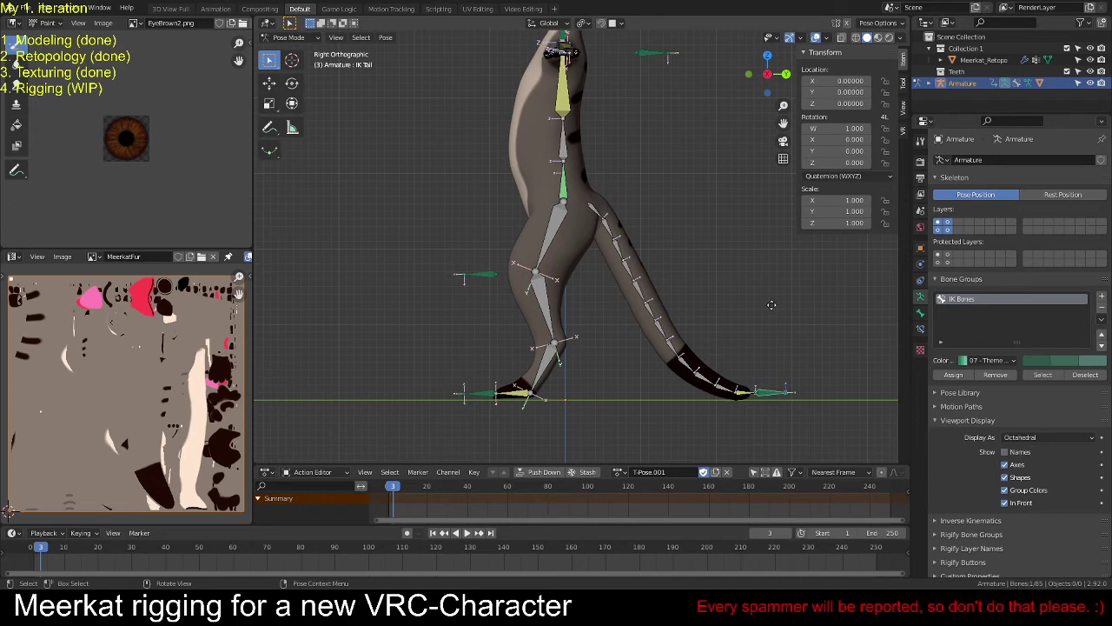
key("y")
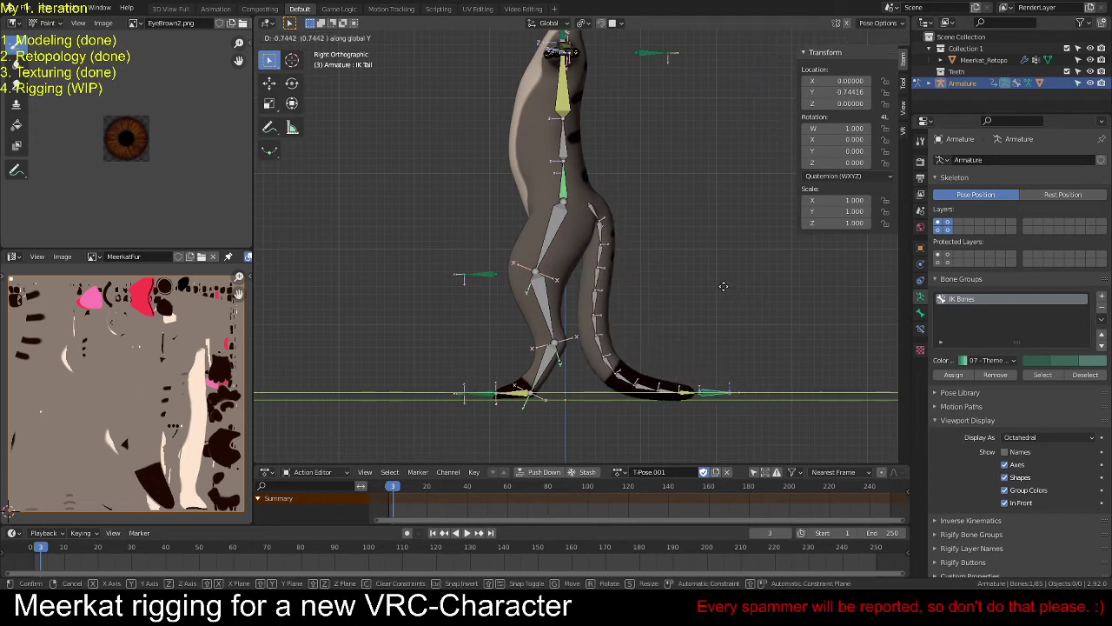
left_click(716, 293)
middle_click_drag(623, 214, 800, 265)
Step: Shift IK Hand.L and IK Hand.R along global X, Hand.R by 0.71413
left_click(817, 264)
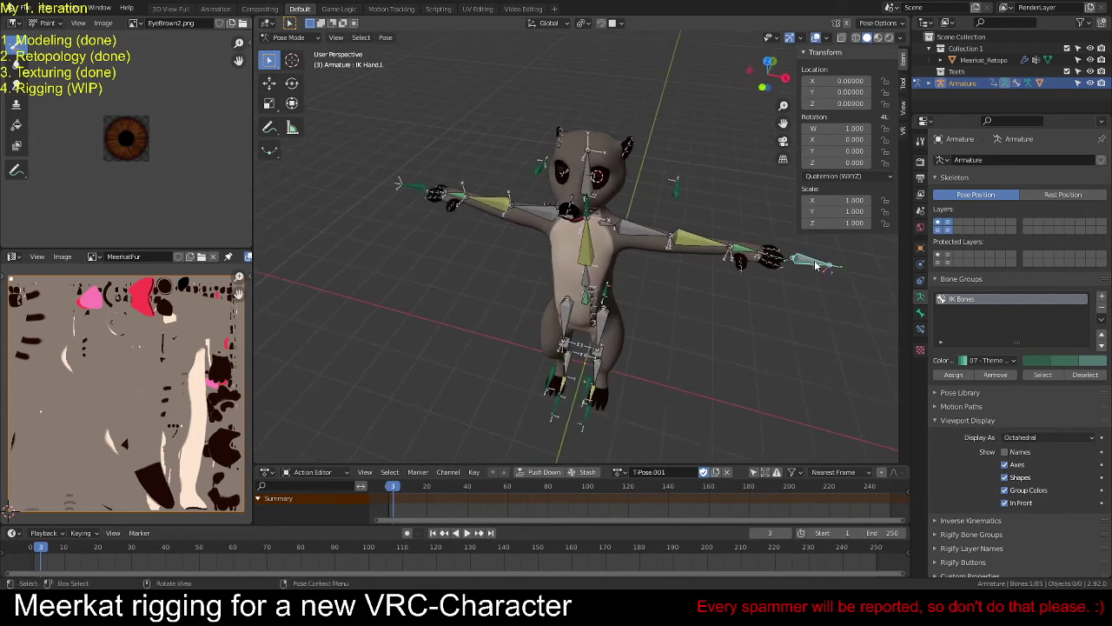
key("g")
key("x")
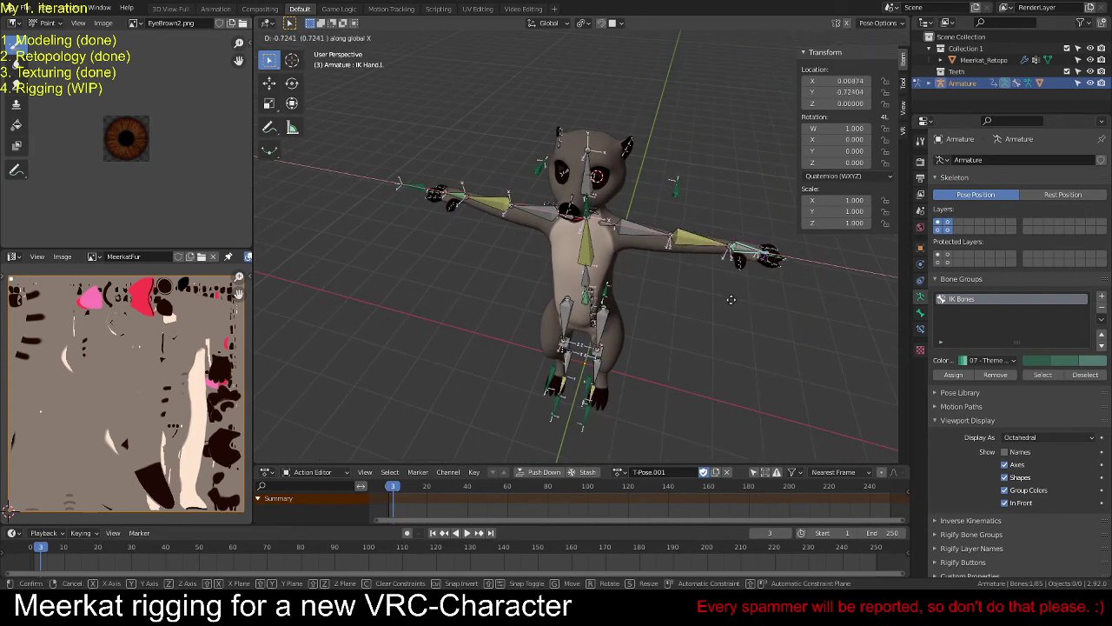
left_click(729, 298)
left_click(424, 198)
key("g")
key("x")
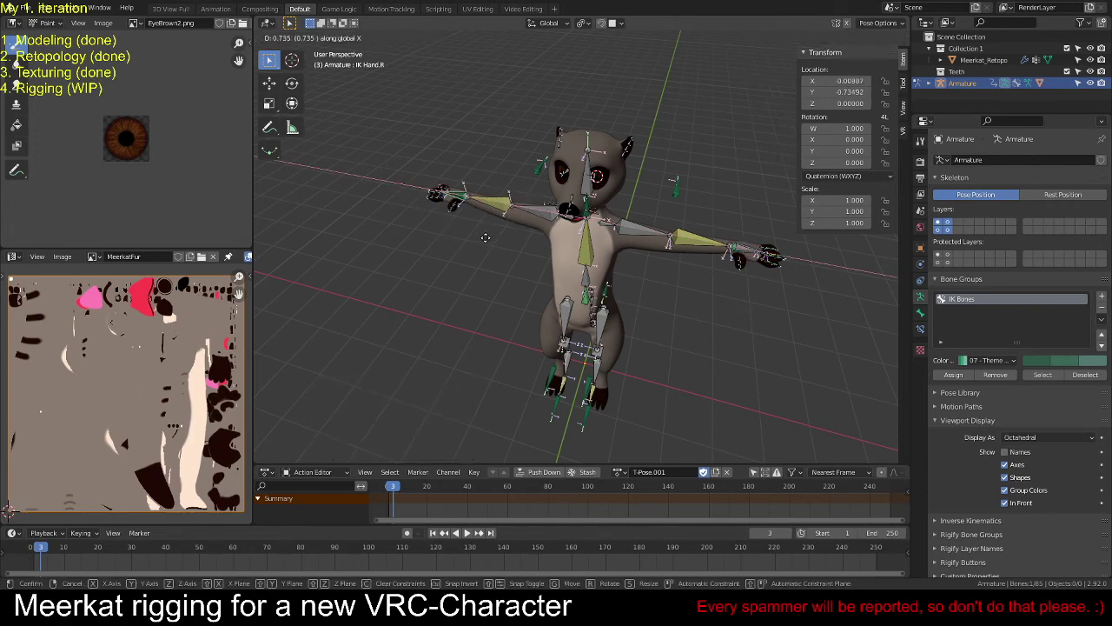
left_click(485, 237)
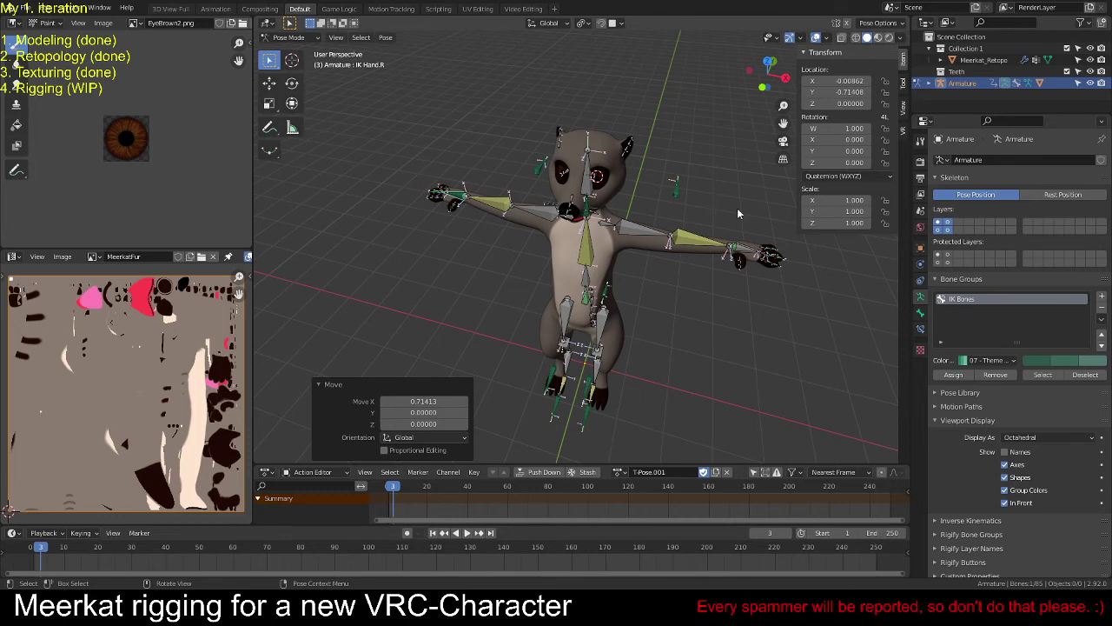
middle_click_drag(737, 207, 712, 220)
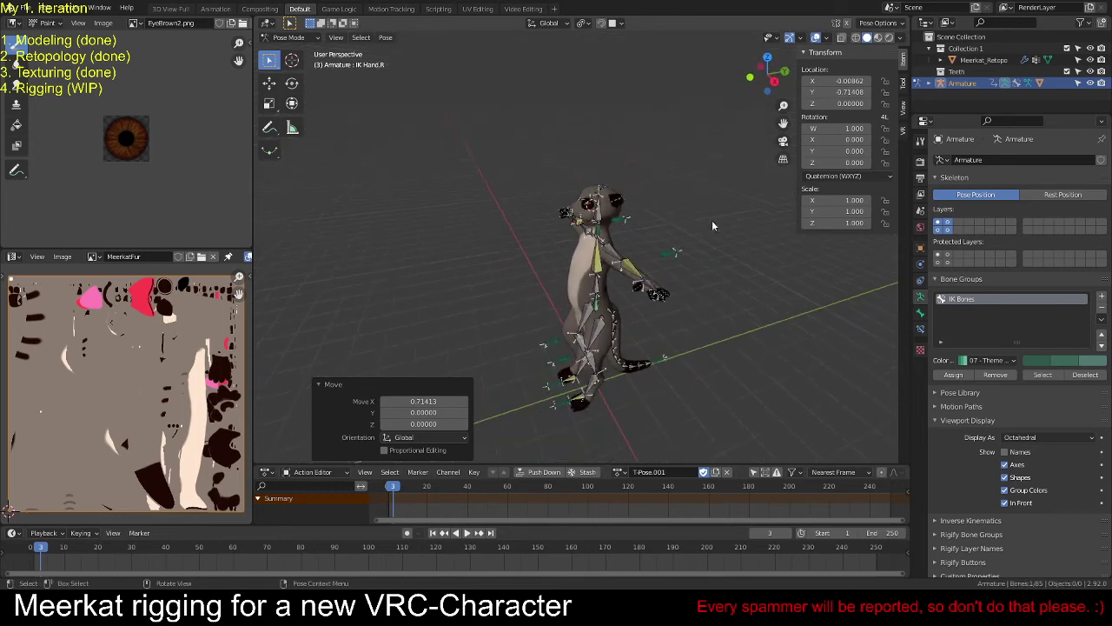
key("a")
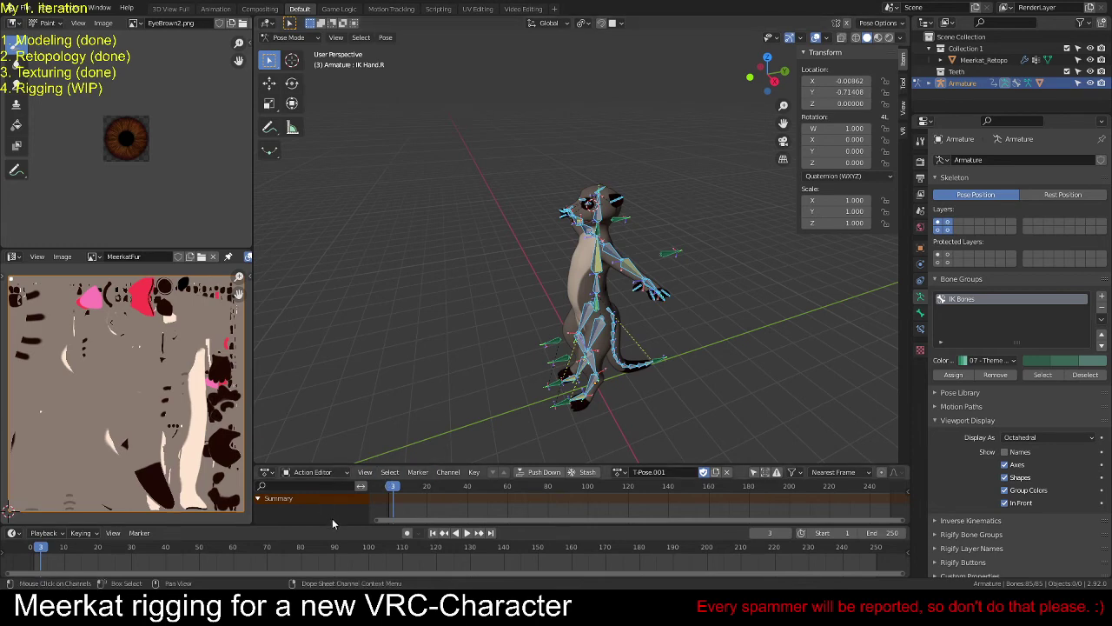
Step: Set the active keying set to Location & Rotation
left_click(83, 533)
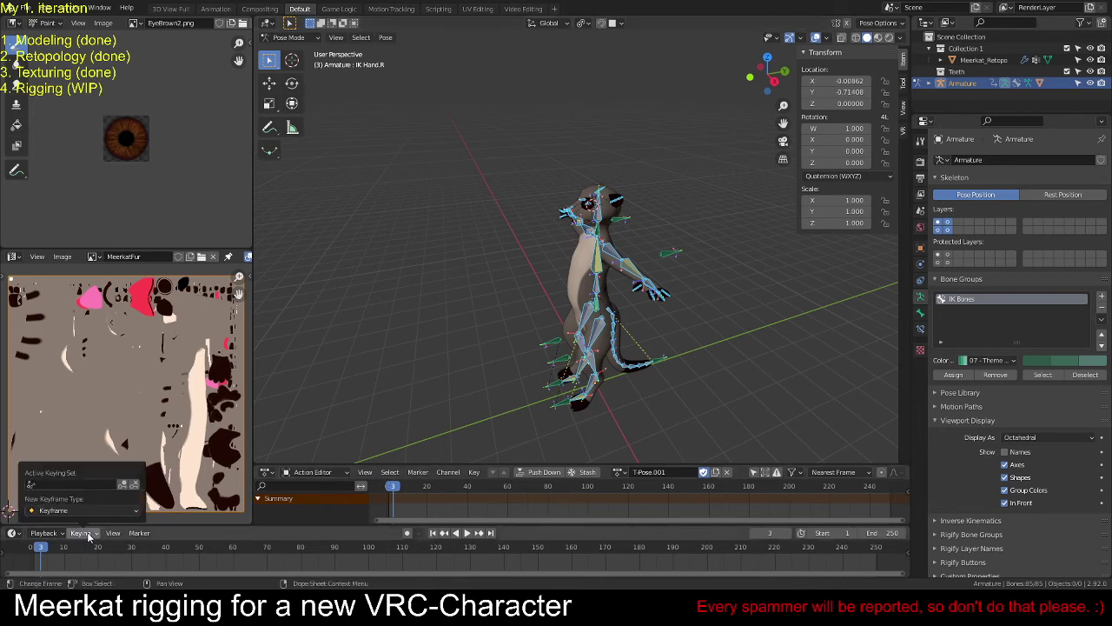
left_click(32, 484)
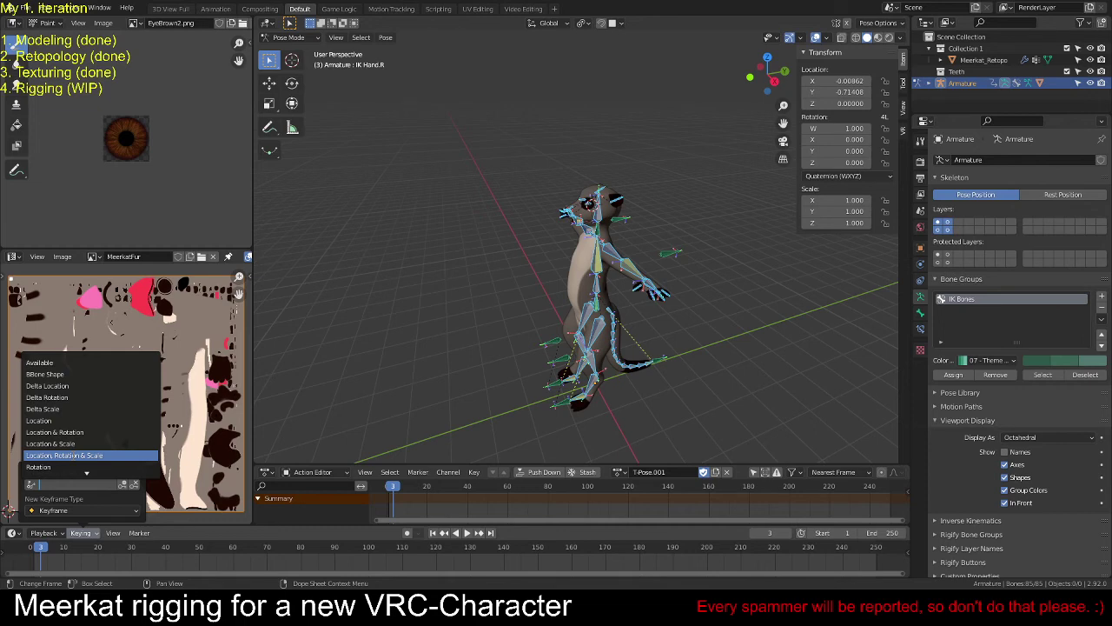
left_click(68, 432)
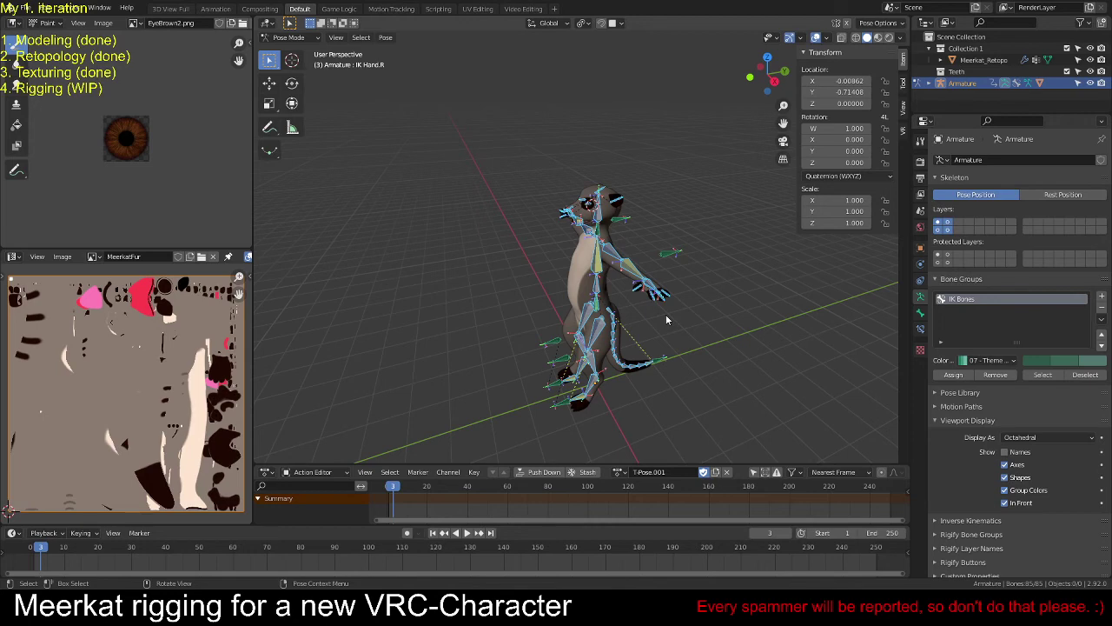
Step: Copy the pose, insert keyframes on all bones at frame 1, and deselect them
key("ctrl")
key("ctrl+c")
key("Left")
key("Left")
key("i")
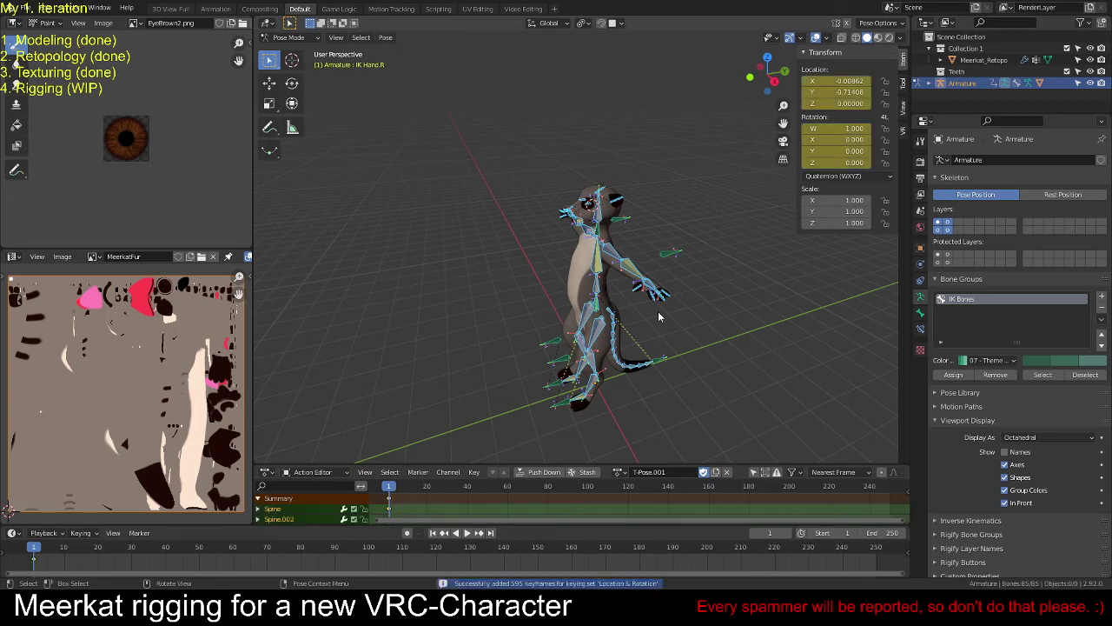
key("alt+a")
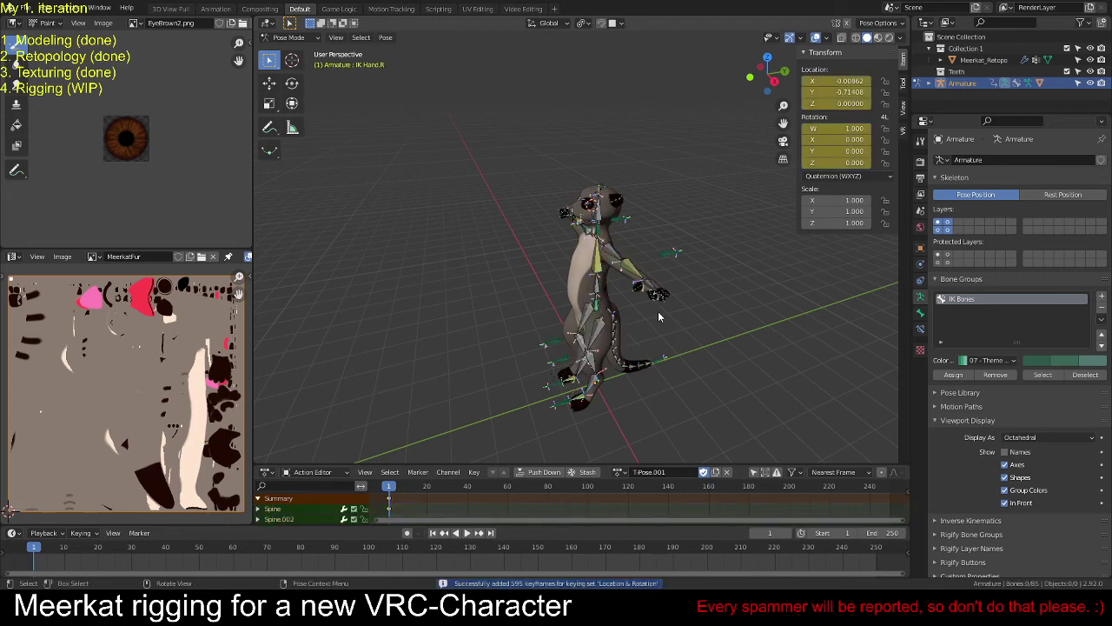
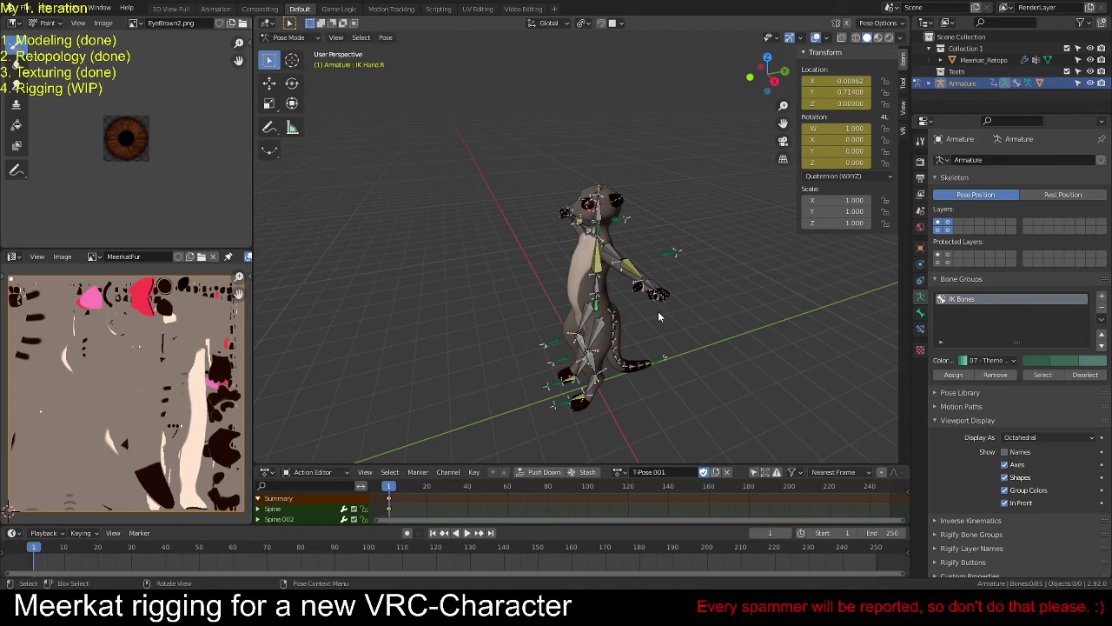
Step: Check the rig in Right and Front ortho views, then give the T-Pose.001 action a Fake User
key("KP_3")
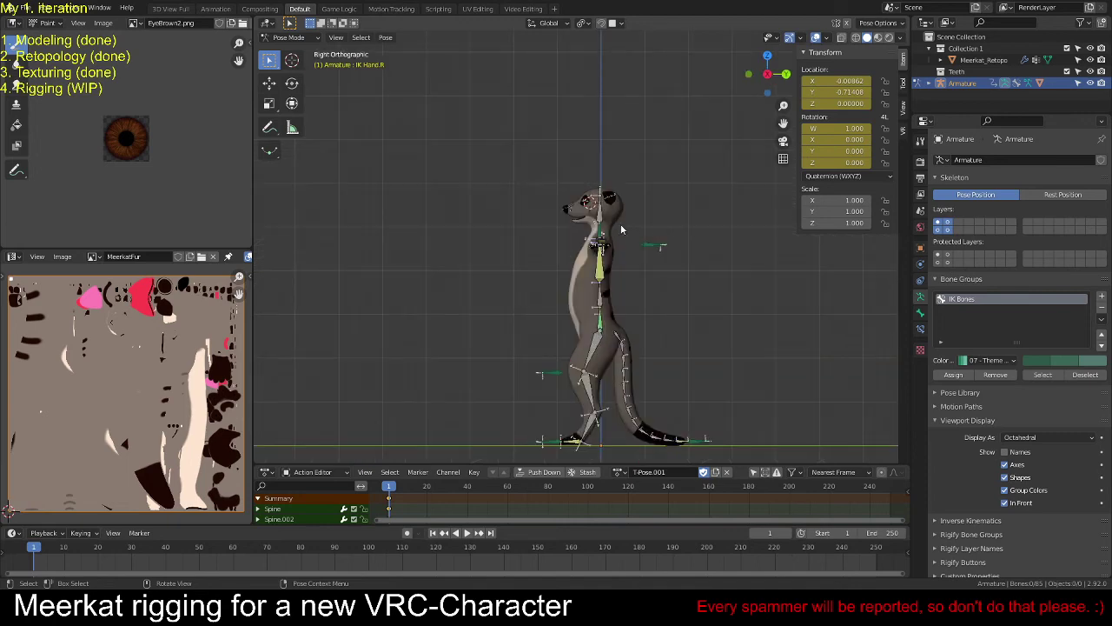
scroll(609, 231, "up", 3)
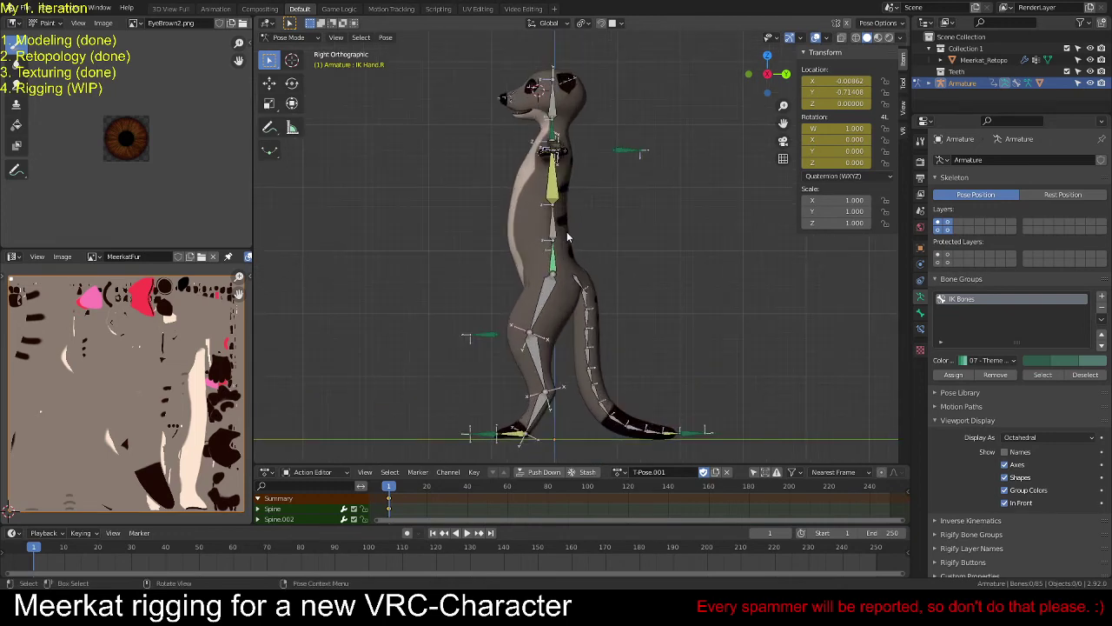
middle_click_drag(566, 237, 580, 235, "shift")
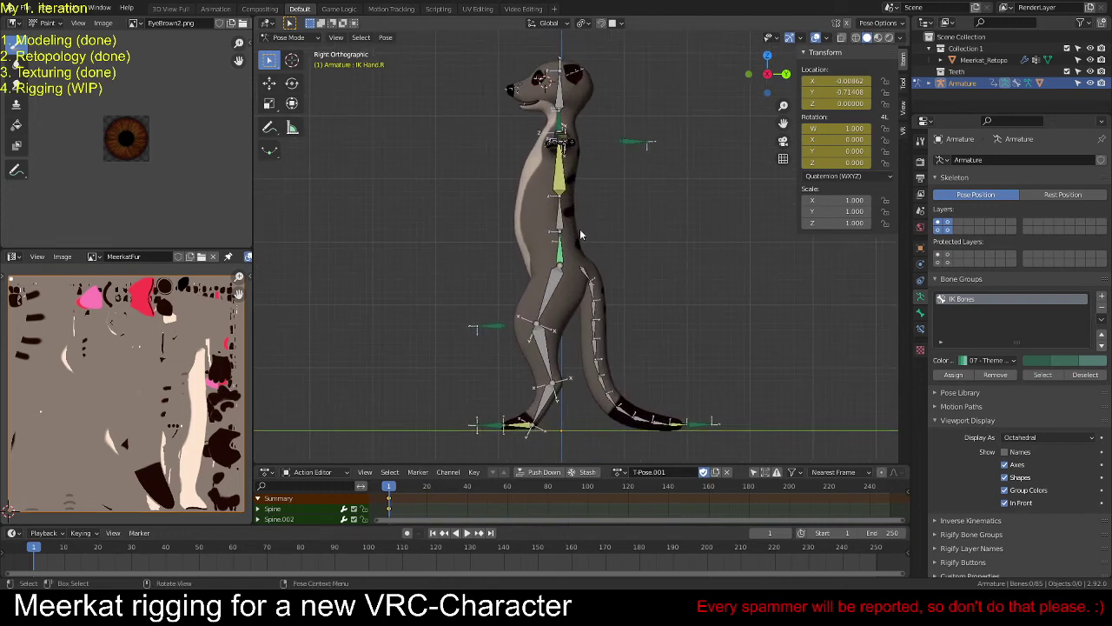
key("KP_1")
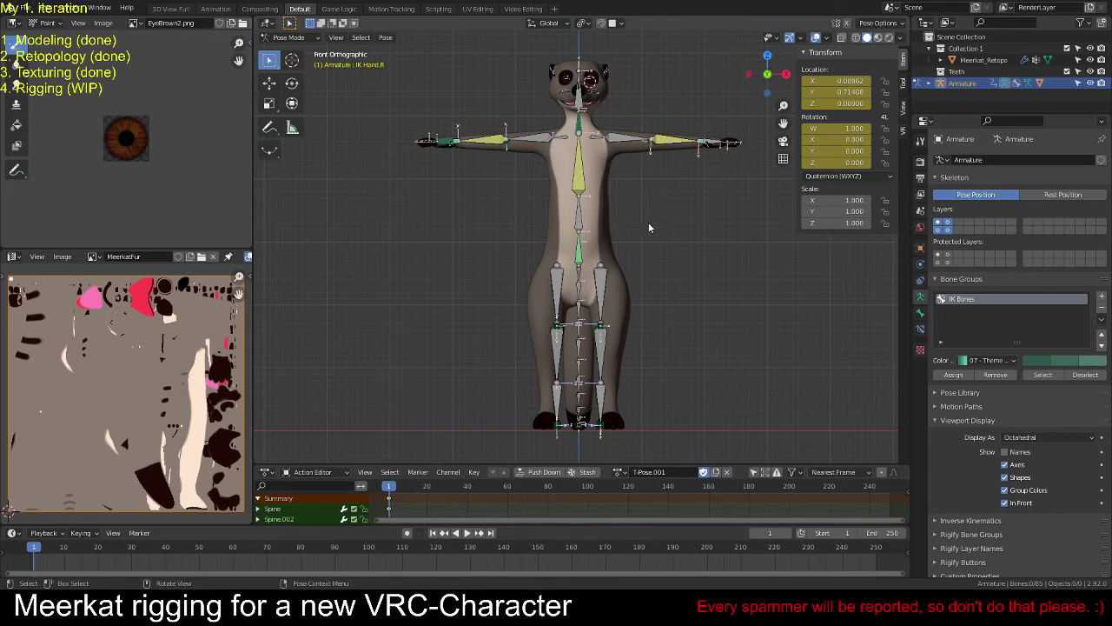
middle_click_drag(648, 230, 647, 238, "shift")
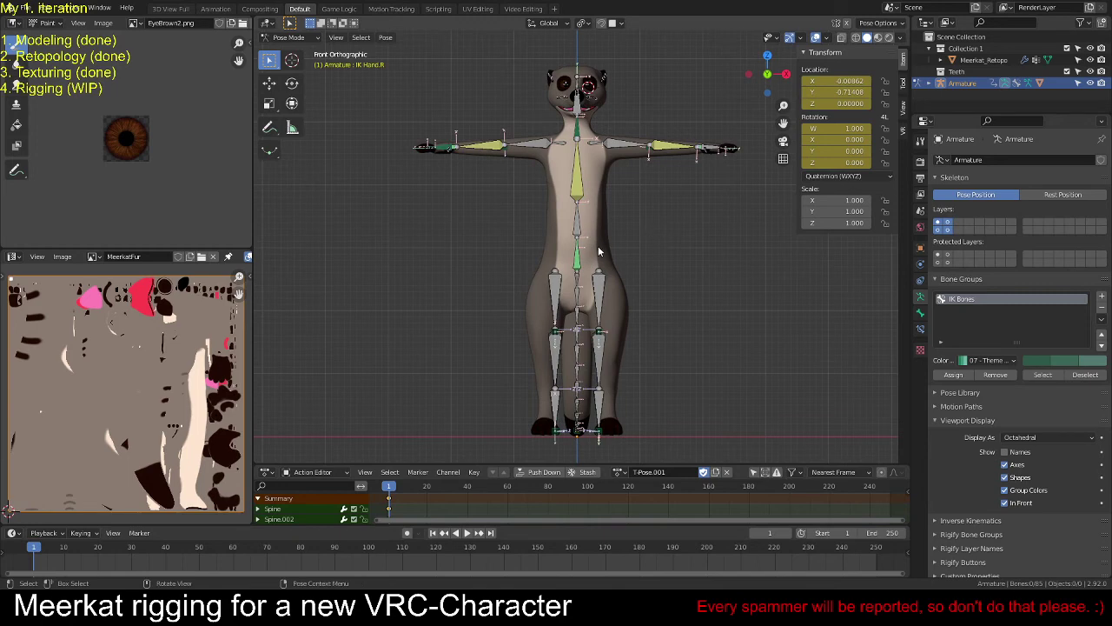
mouse_move(657, 251)
middle_mouse_down()
mouse_move(666, 252)
mouse_move(622, 276)
mouse_move(591, 271)
mouse_move(777, 262)
mouse_move(695, 279)
mouse_move(647, 265)
middle_mouse_up()
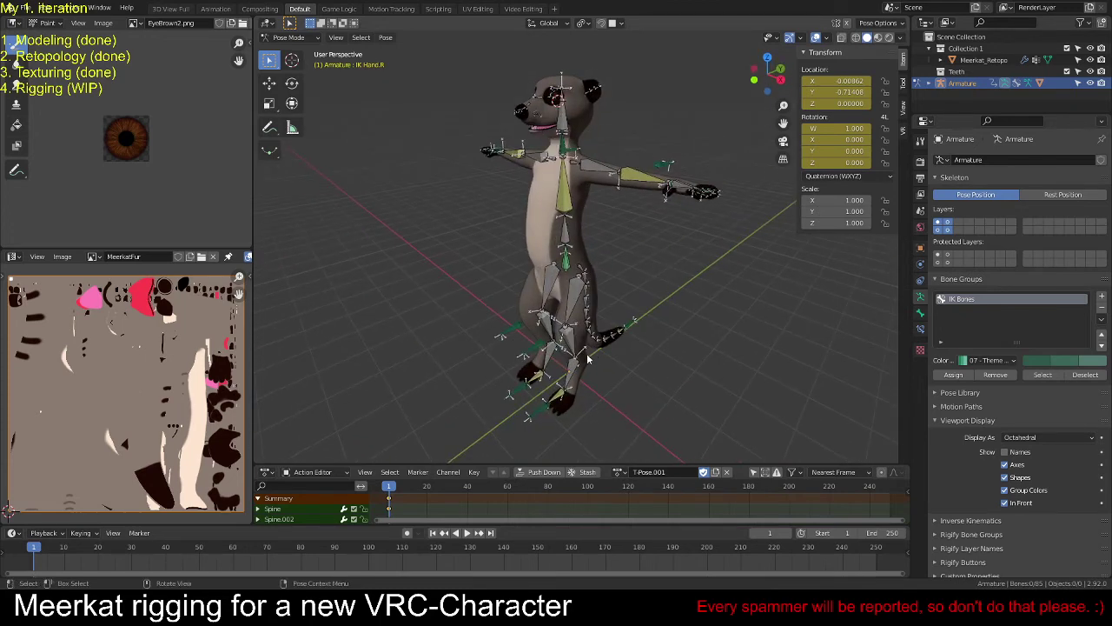
left_click(704, 473)
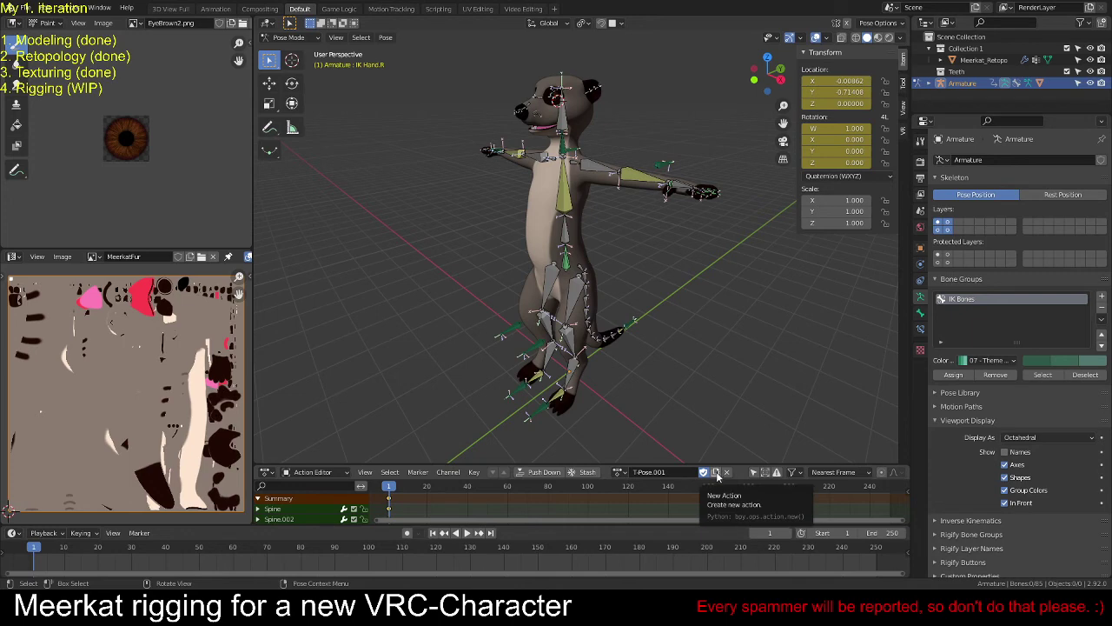
Step: Create a new action named OnTheGuard and enable its Fake User
left_click(717, 474)
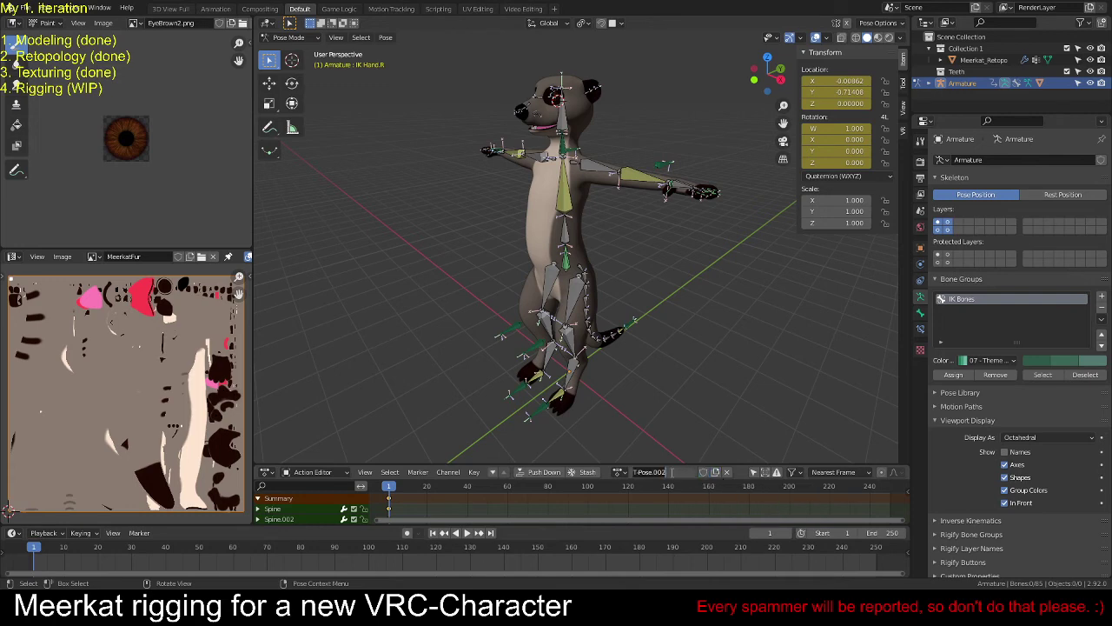
left_click(671, 472)
type("OnTheGuard")
key("Return")
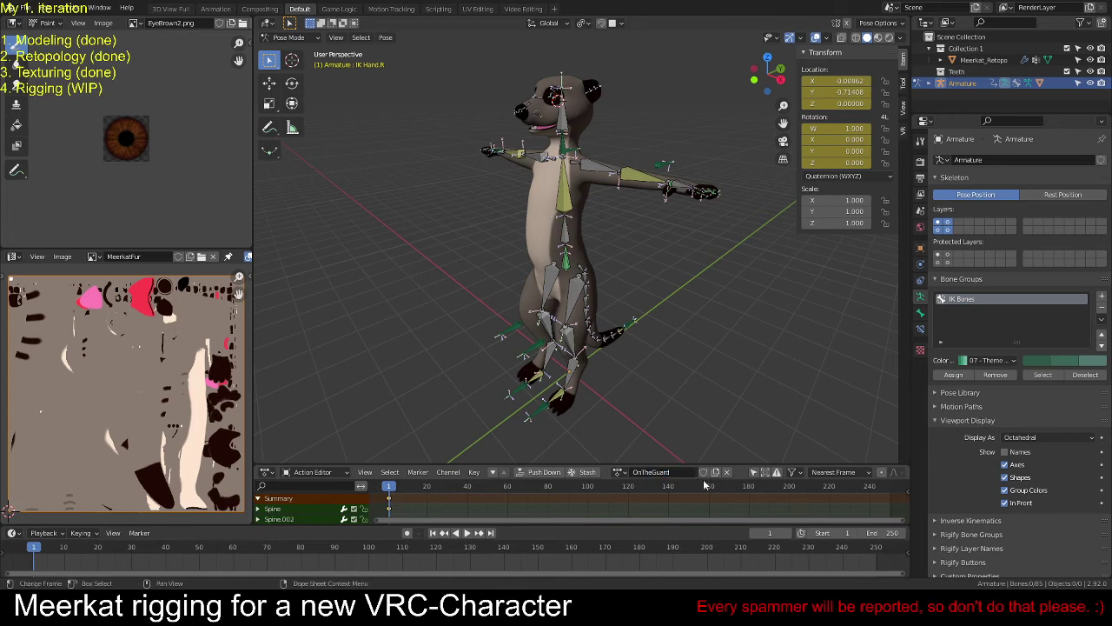
left_click(703, 472)
Step: In front view, turn the left foot controller outward 28.6° on Z and shift it along X
key("KP_1")
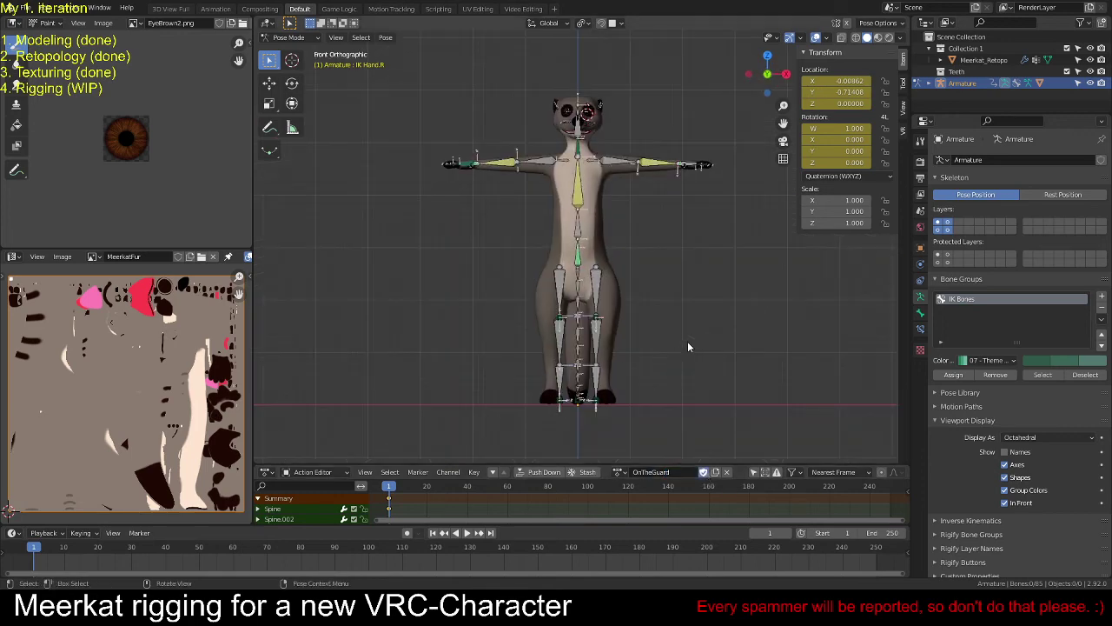
scroll(688, 346, "up", 2)
middle_click_drag(687, 346, 614, 370, "shift")
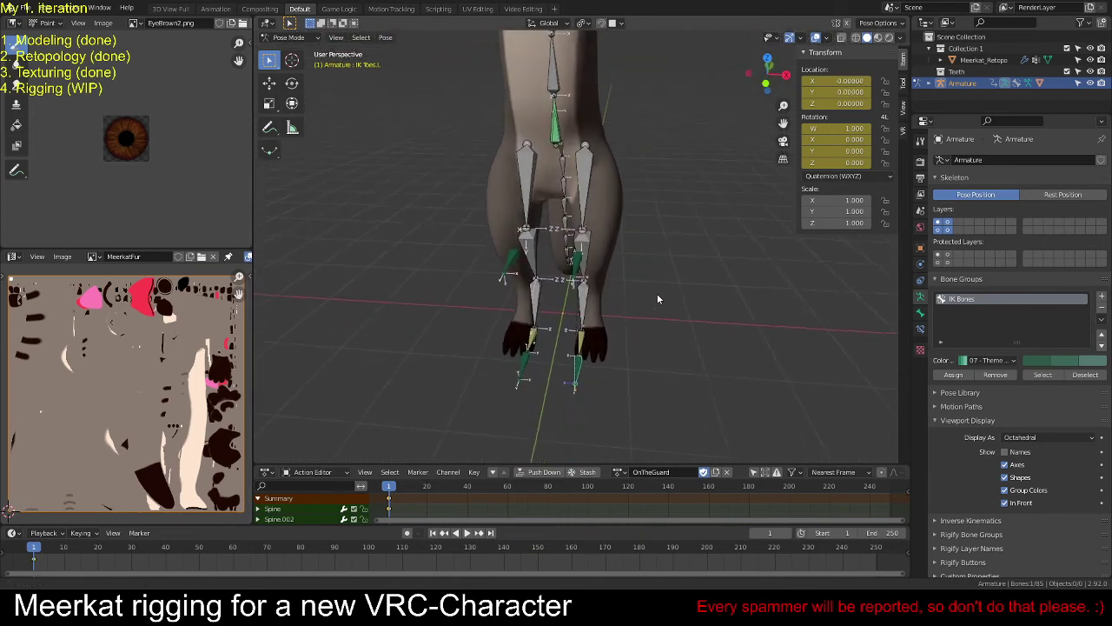
key("r")
right_click(679, 353)
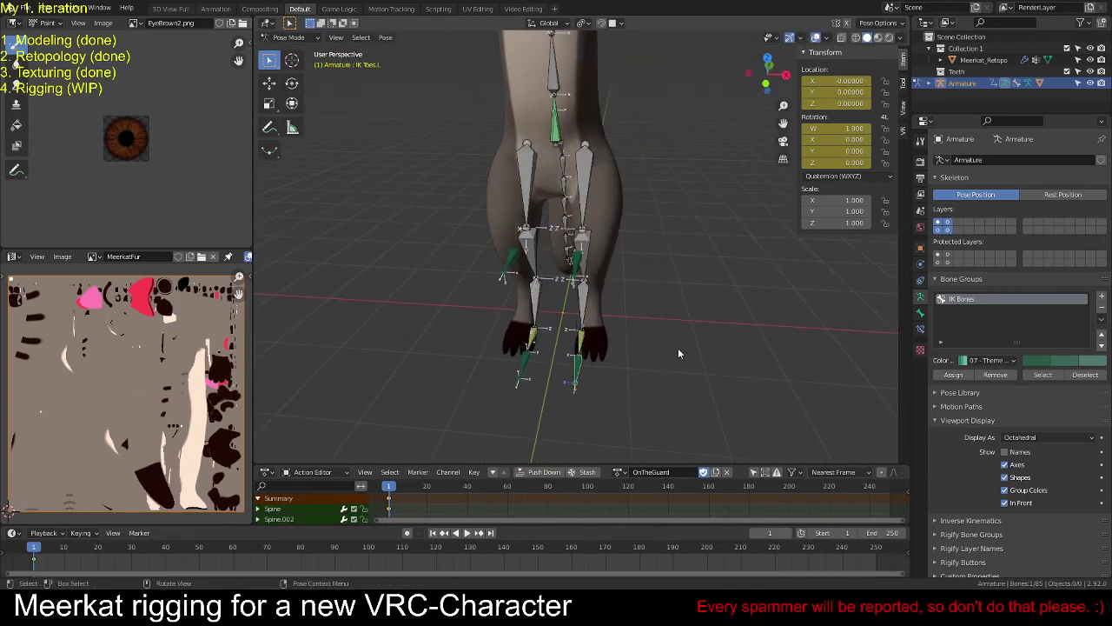
key("r")
key("z")
left_click(713, 274)
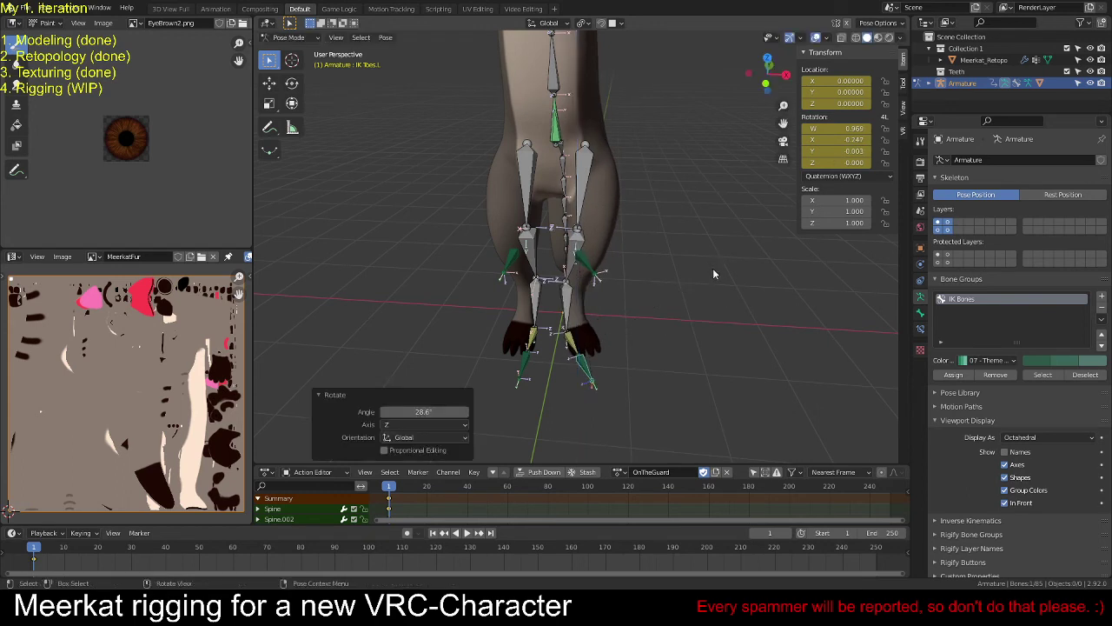
key("g")
key("x")
left_click(528, 367)
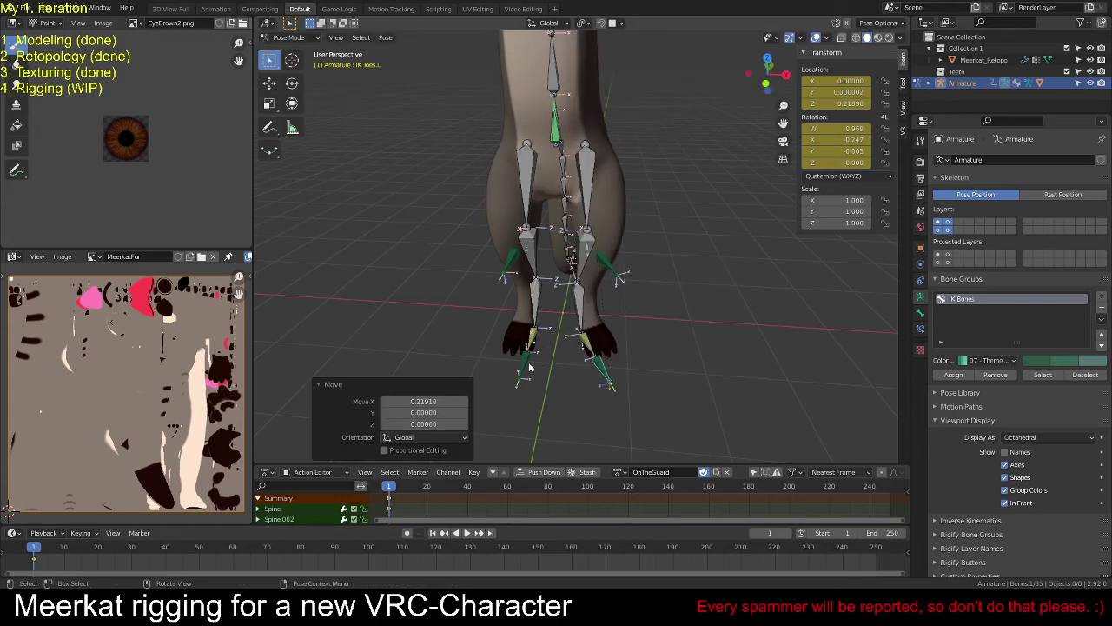
Step: Turn the IK Toes.R foot controller outward -19.3° on Z and shift it along X
left_click(607, 382)
key("r")
right_click(664, 345)
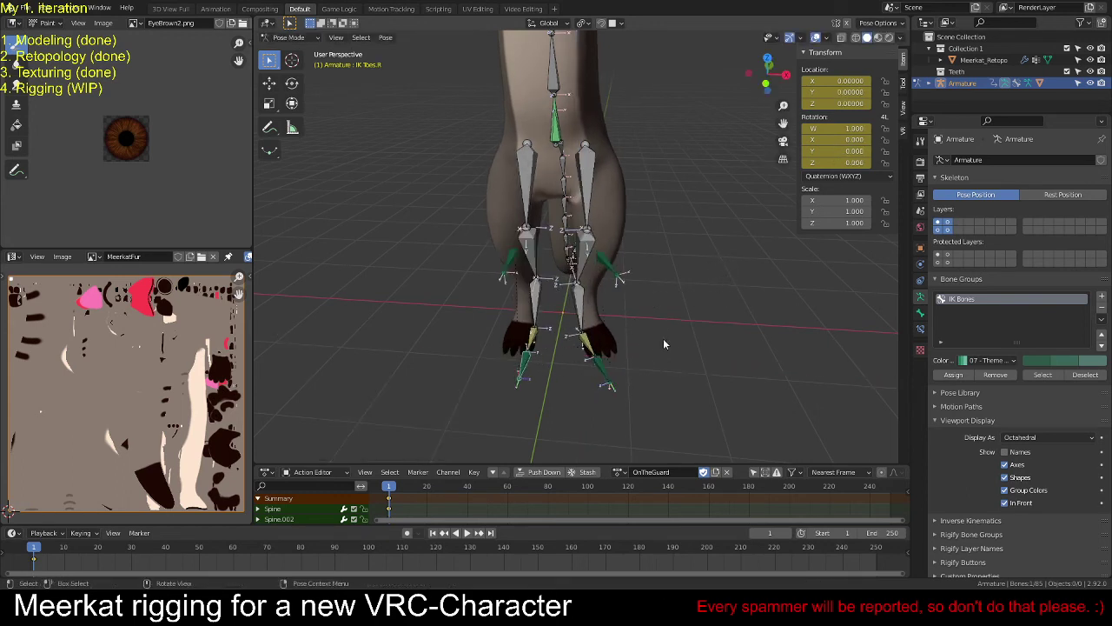
key("r")
key("z")
left_click(640, 379)
key("g")
key("x")
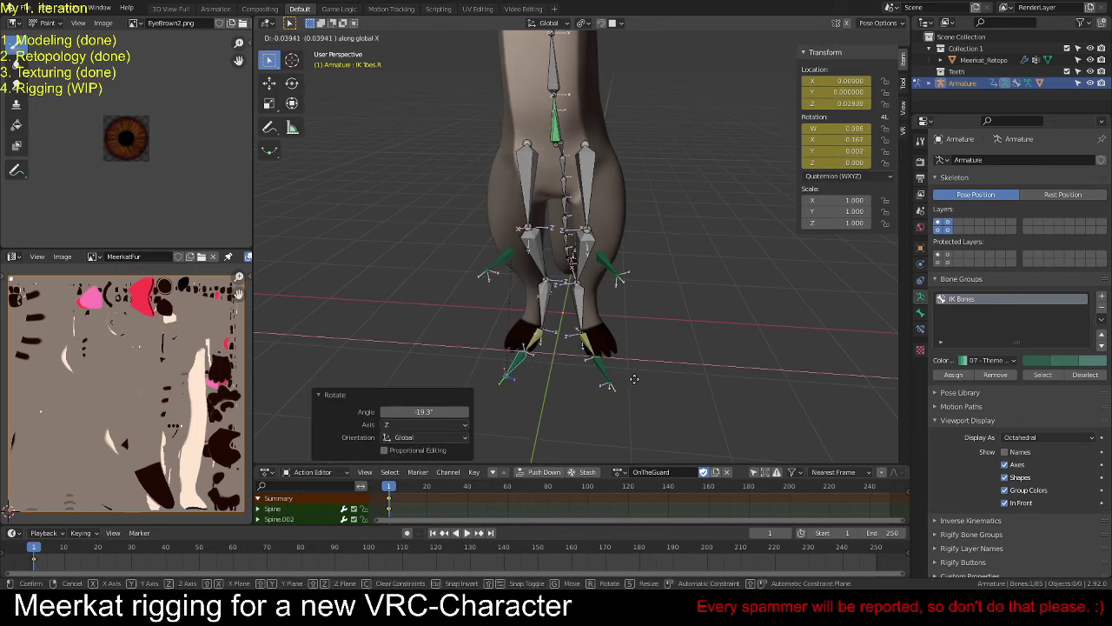
left_click(609, 278)
Step: Move the knee controller outward along X so the knees spread apart
key("ctrl+z")
middle_click_drag(702, 294, 630, 295)
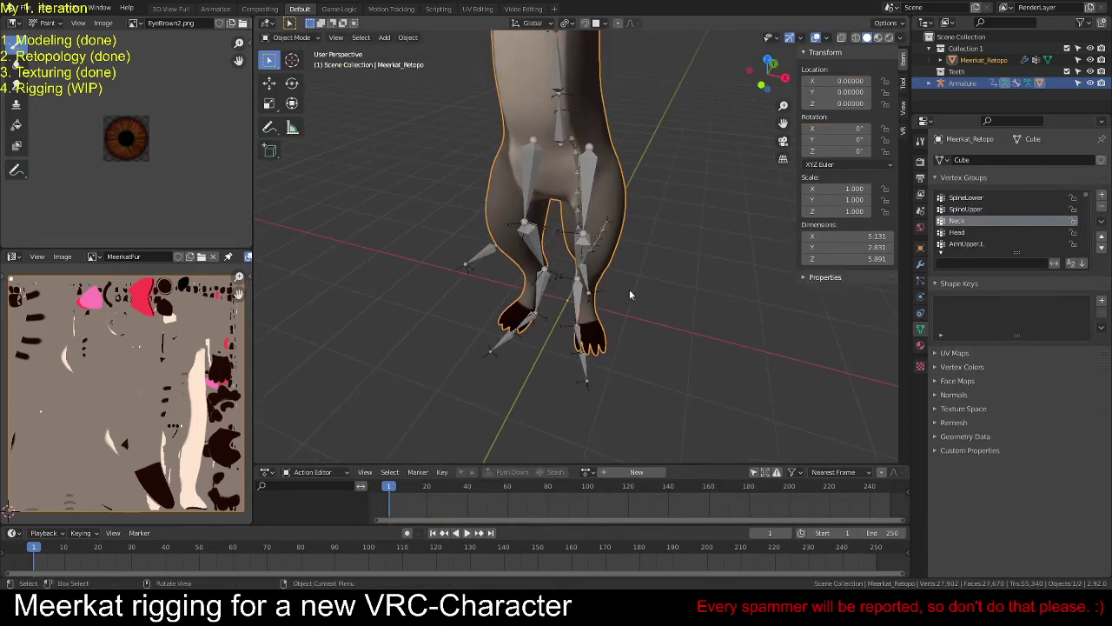
key("ctrl+shift+z")
key("g")
key("x")
key("x")
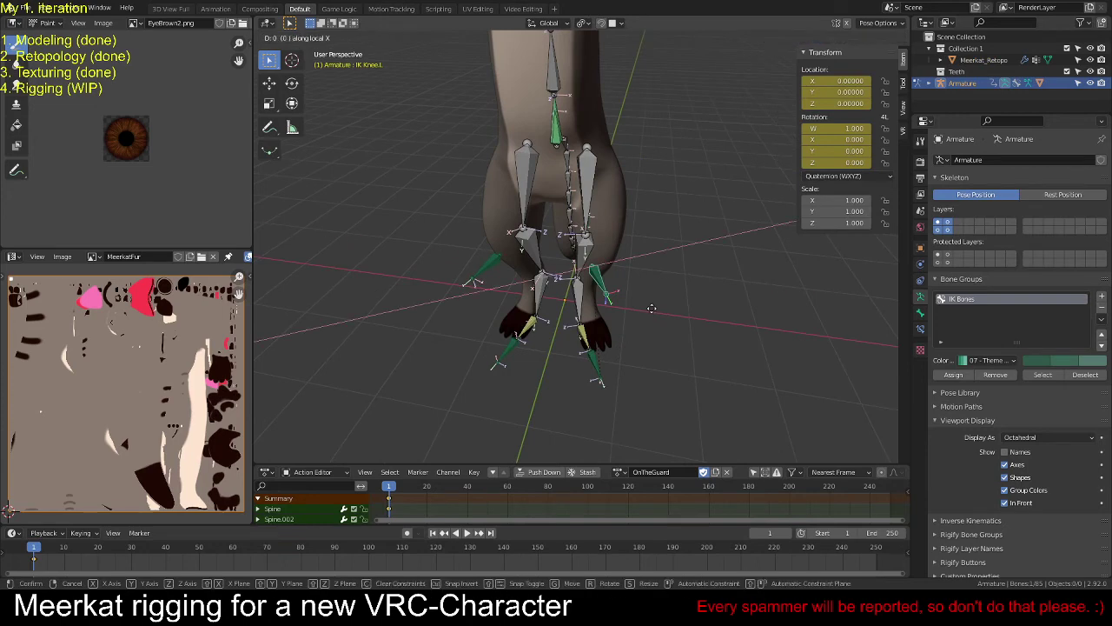
left_click(642, 320)
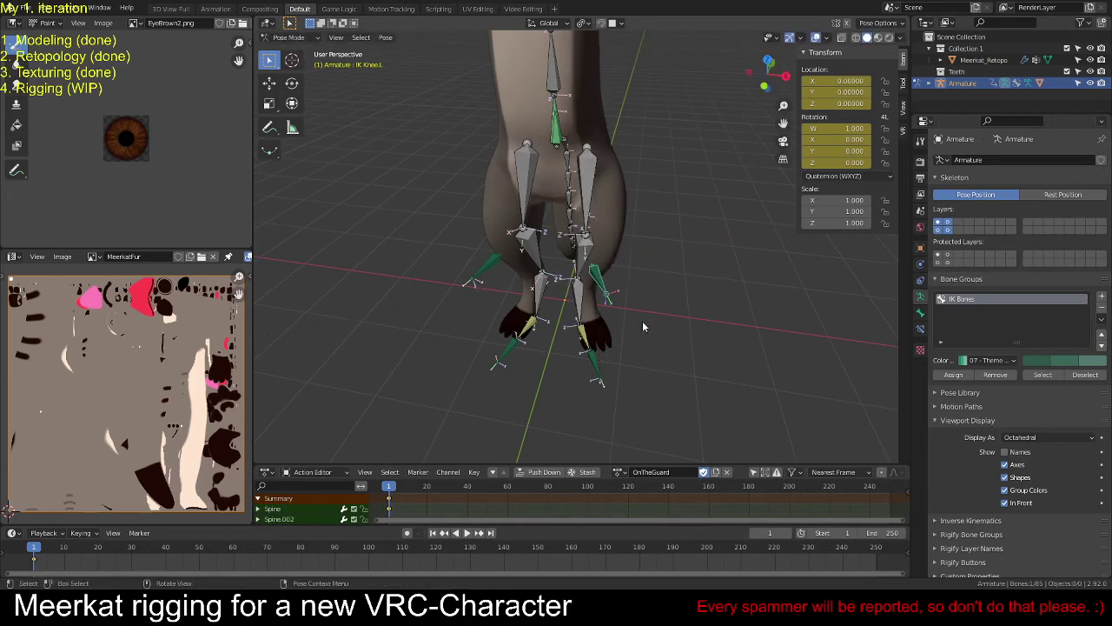
middle_click_drag(642, 321, 556, 260)
key("g")
left_click(624, 341)
key("g")
left_click(641, 321)
left_click(598, 361)
Step: In Right Ortho view, hide the bone layer holding the leg and tail bones
key("KP_3")
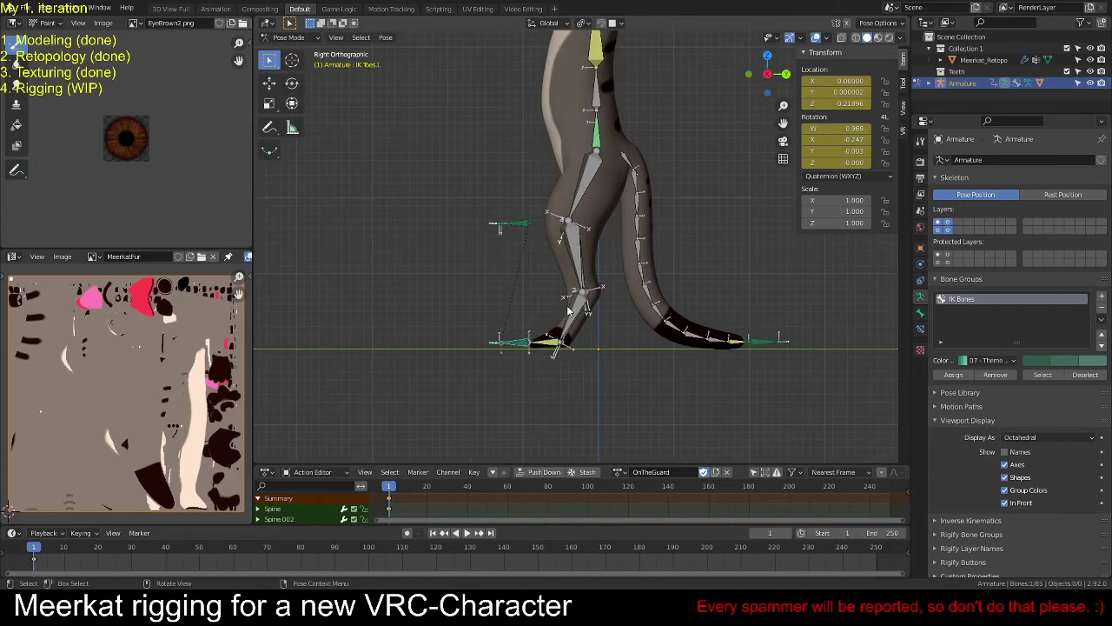
scroll(551, 132, "up", 2)
scroll(551, 132, "down", 5)
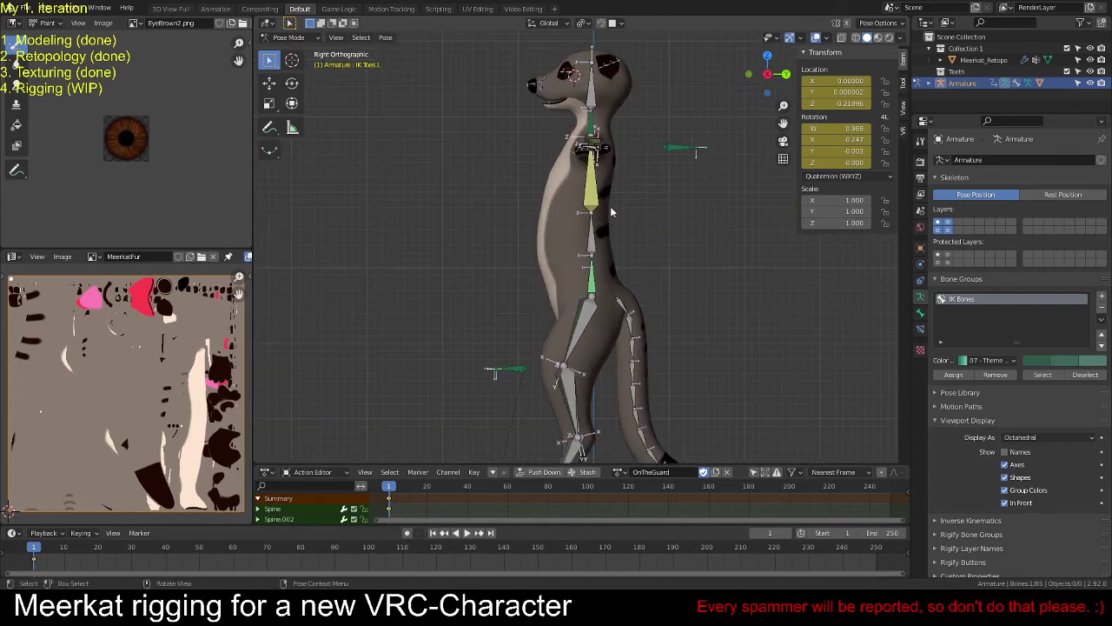
scroll(609, 177, "up", 2)
left_click(594, 130)
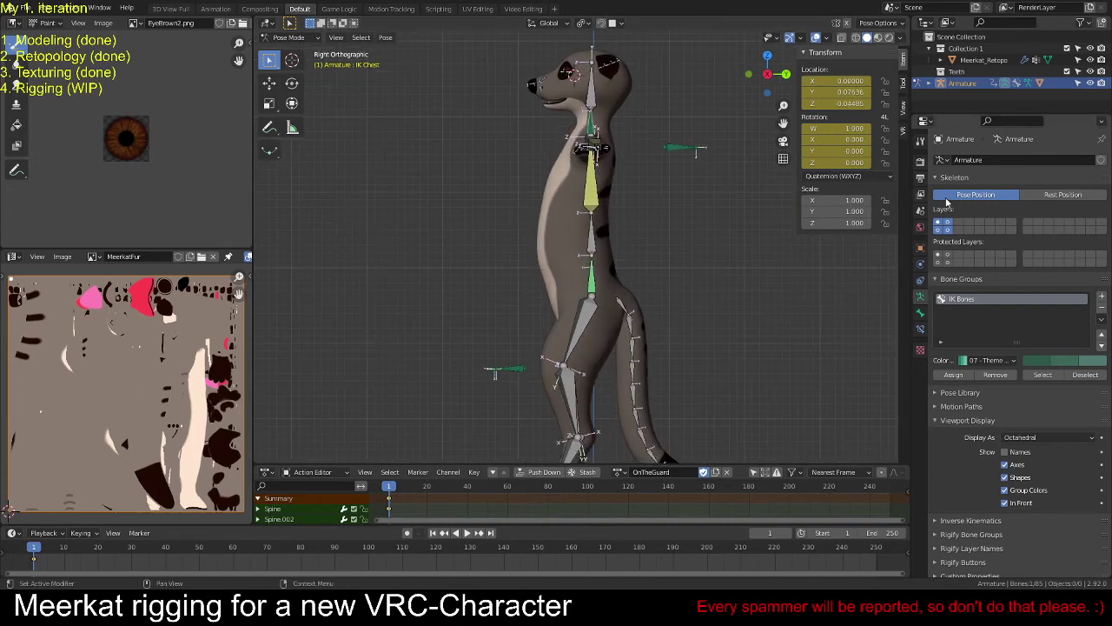
left_click(939, 224)
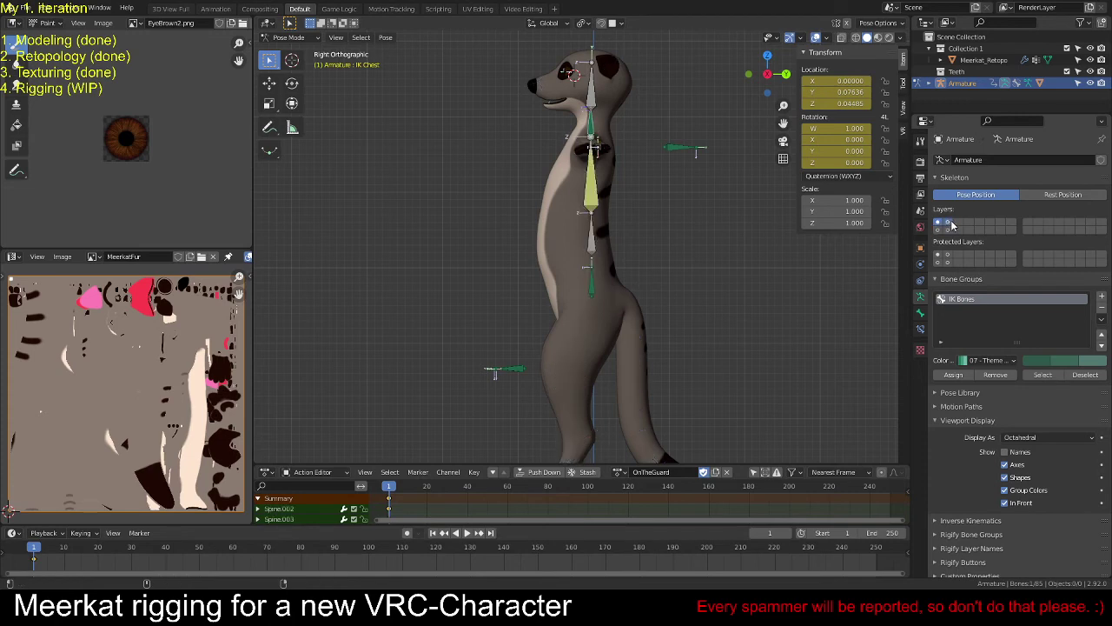
Step: Lower the IK Hips controller along Z into a slight crouch
middle_click_drag(624, 294, 591, 248, "shift")
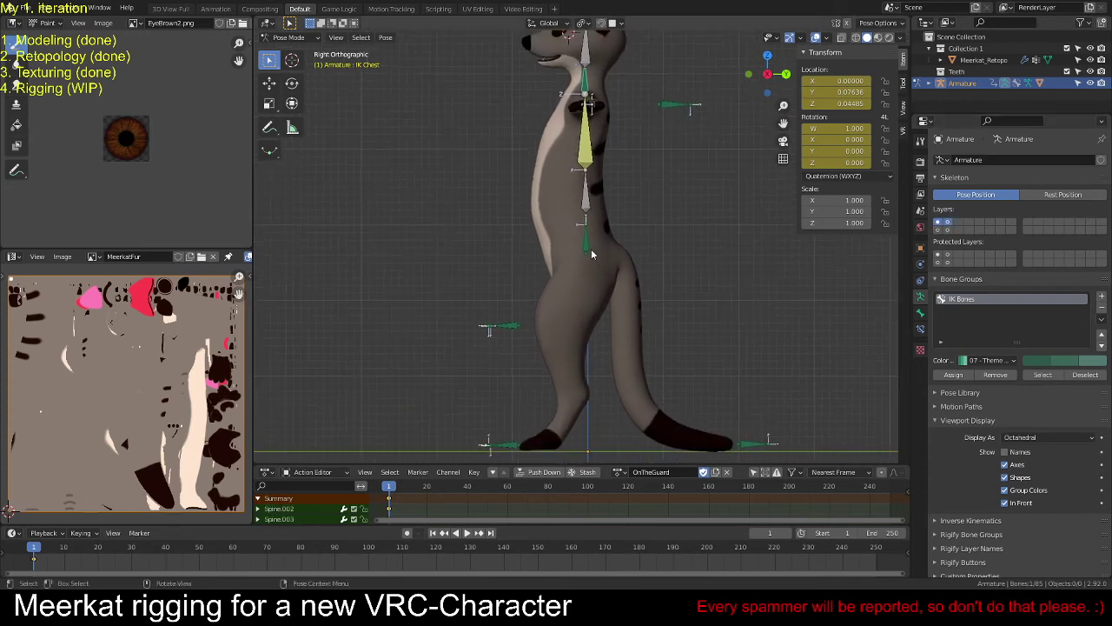
left_click(588, 242)
key("g")
key("z")
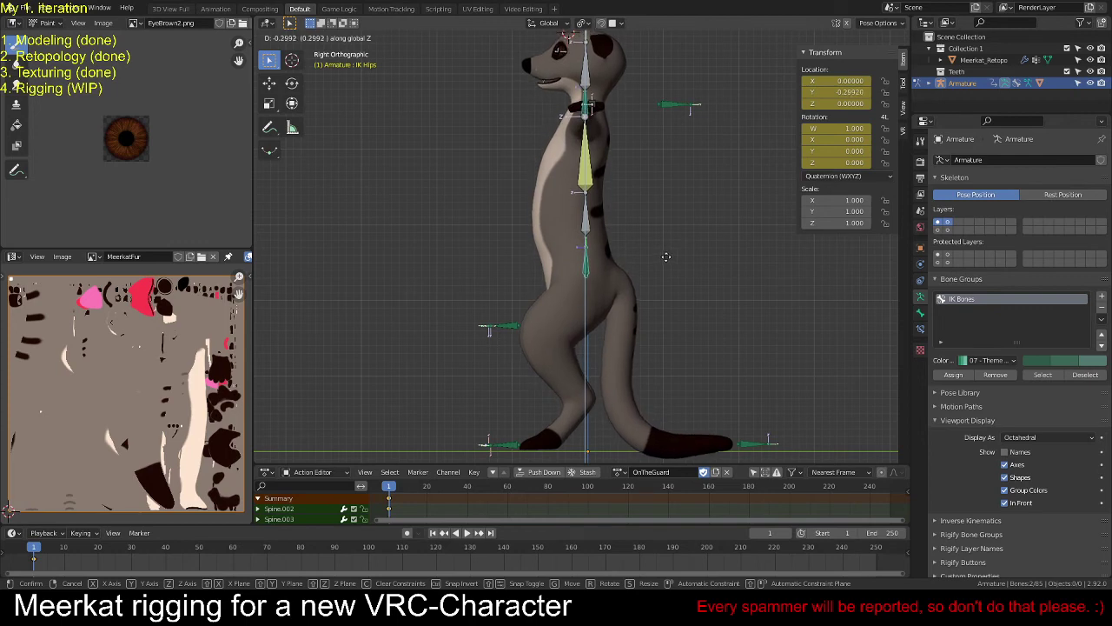
left_click(665, 254)
Step: Push the IK Tail controller back along the Y axis
middle_click_drag(665, 254, 640, 255, "shift")
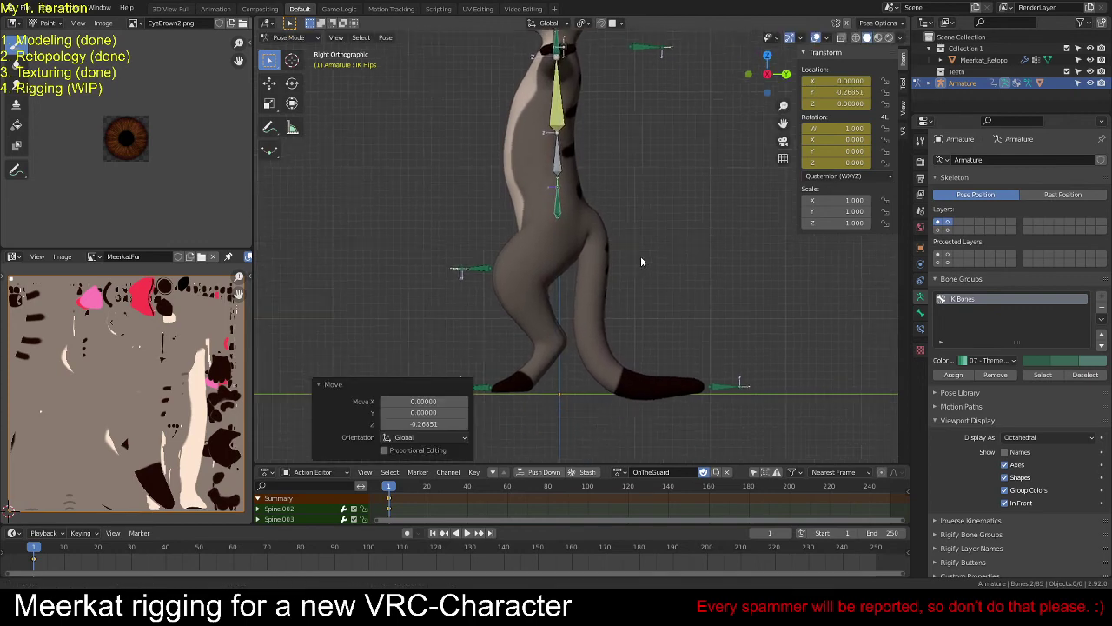
left_click(716, 379)
key("g")
key("y")
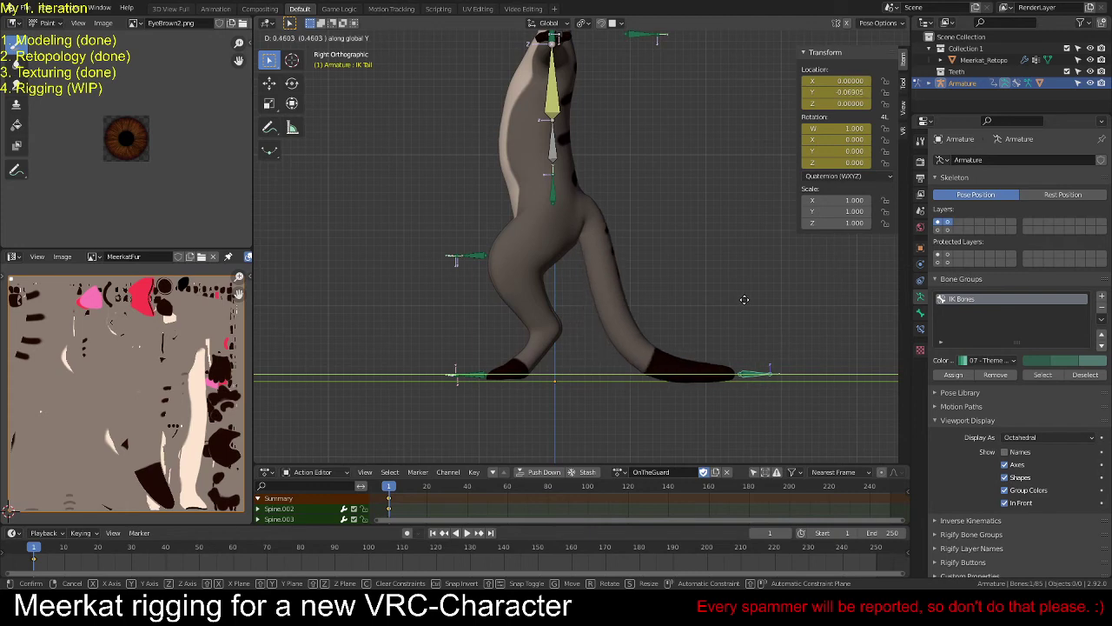
left_click(749, 304)
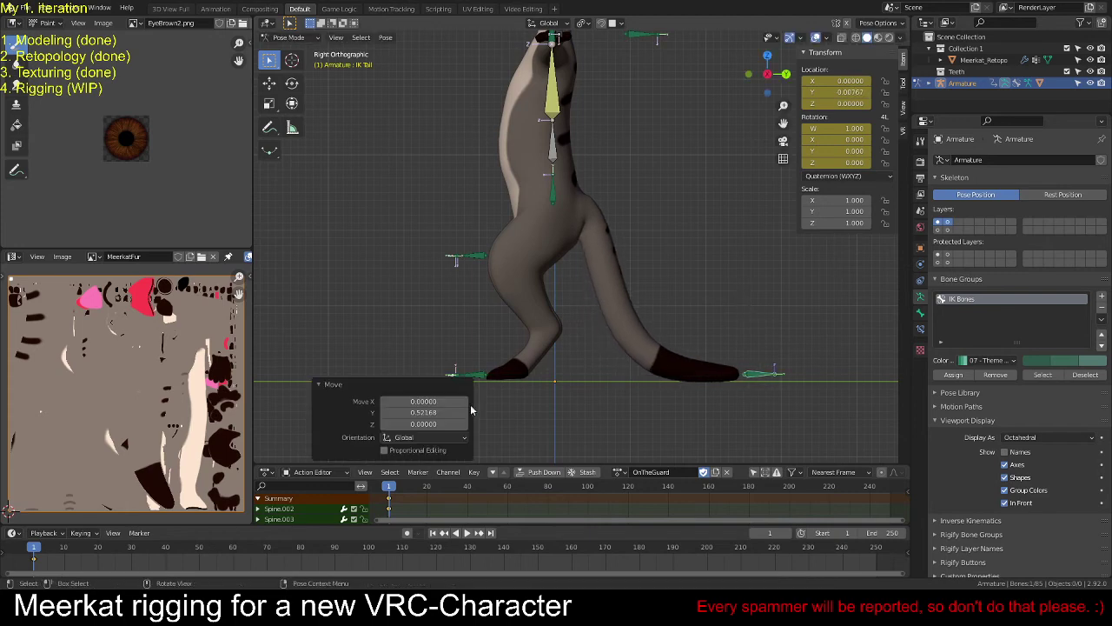
Step: Add the foot controllers to the selection and lower them slightly along Z
key("c")
left_click(472, 373)
key("Escape")
key("g")
key("z")
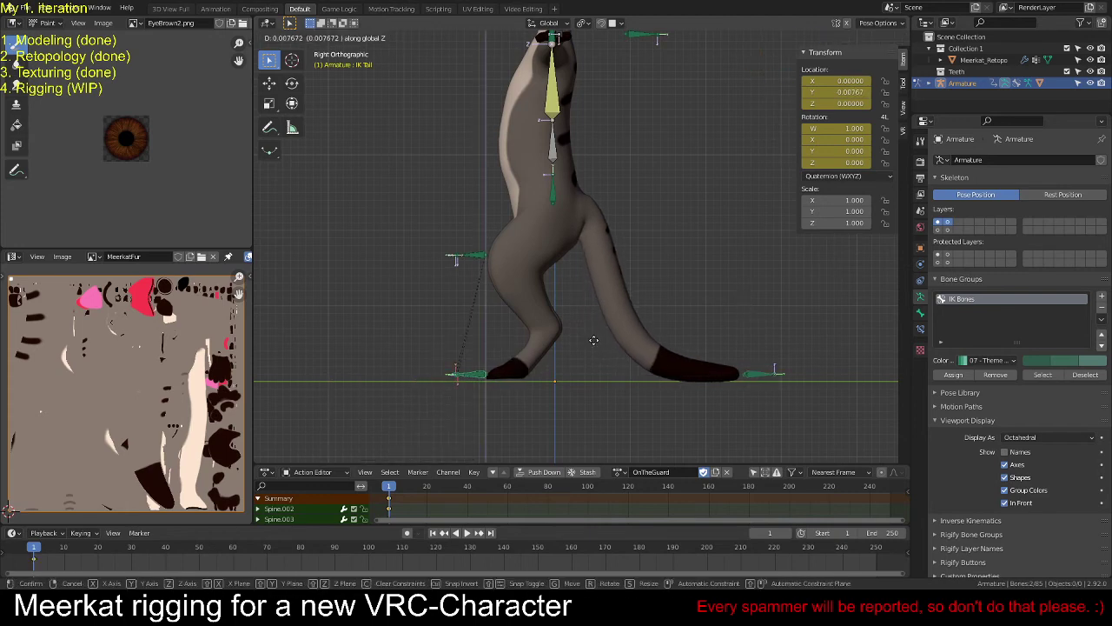
left_click(596, 349)
middle_click_drag(595, 348, 728, 297)
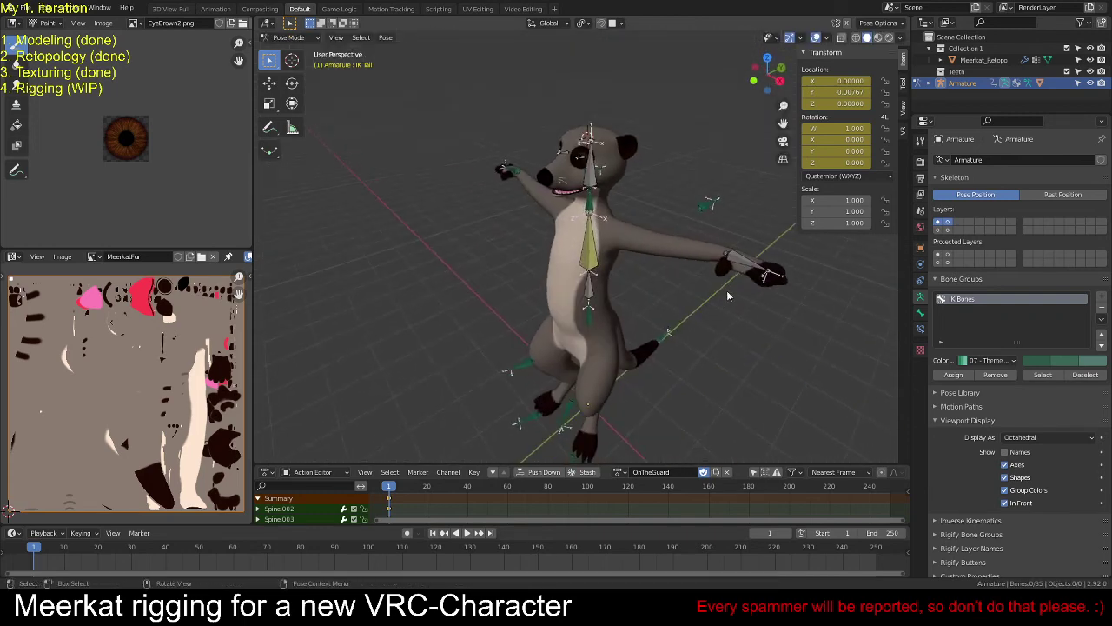
Step: In top view, pull IK Hand.L in toward the chest, bending the left arm
left_click(742, 263)
key("KP_7")
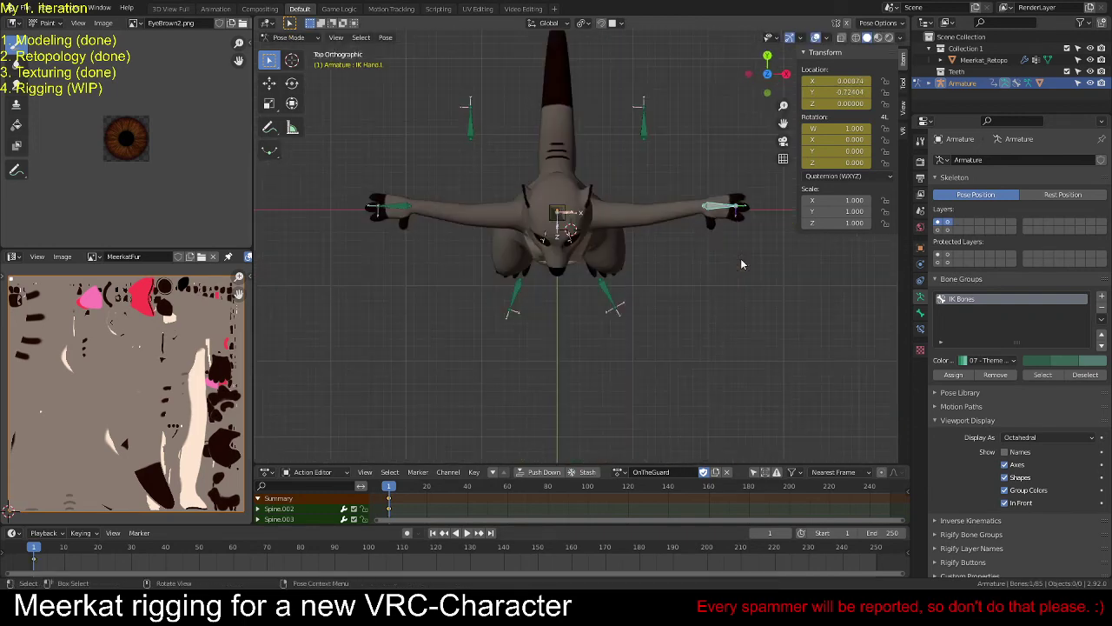
key("g")
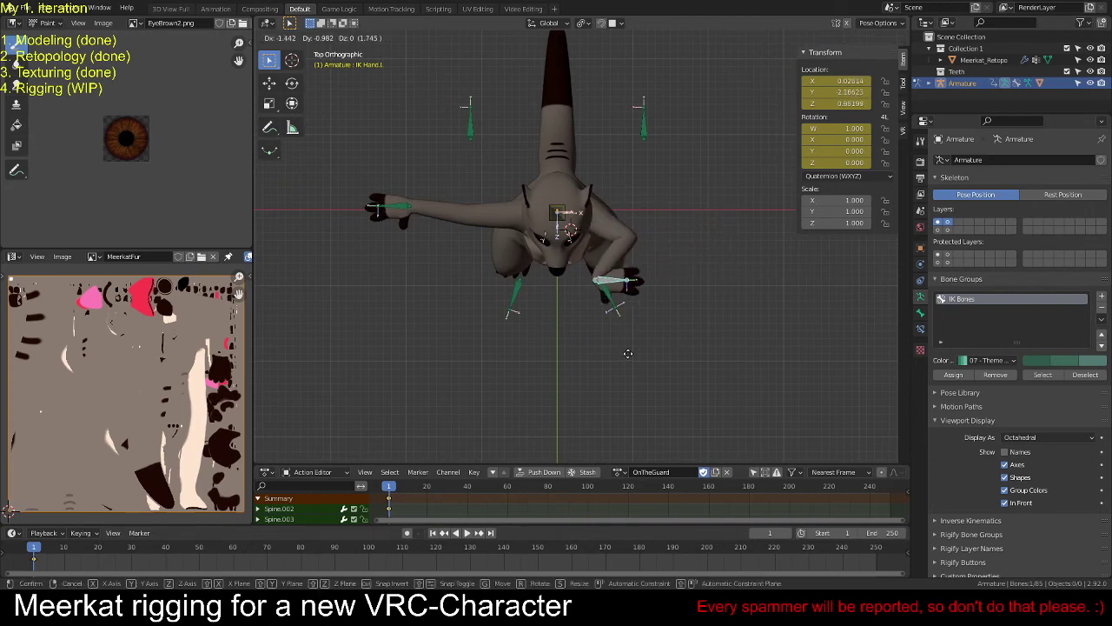
left_click(611, 356)
key("r")
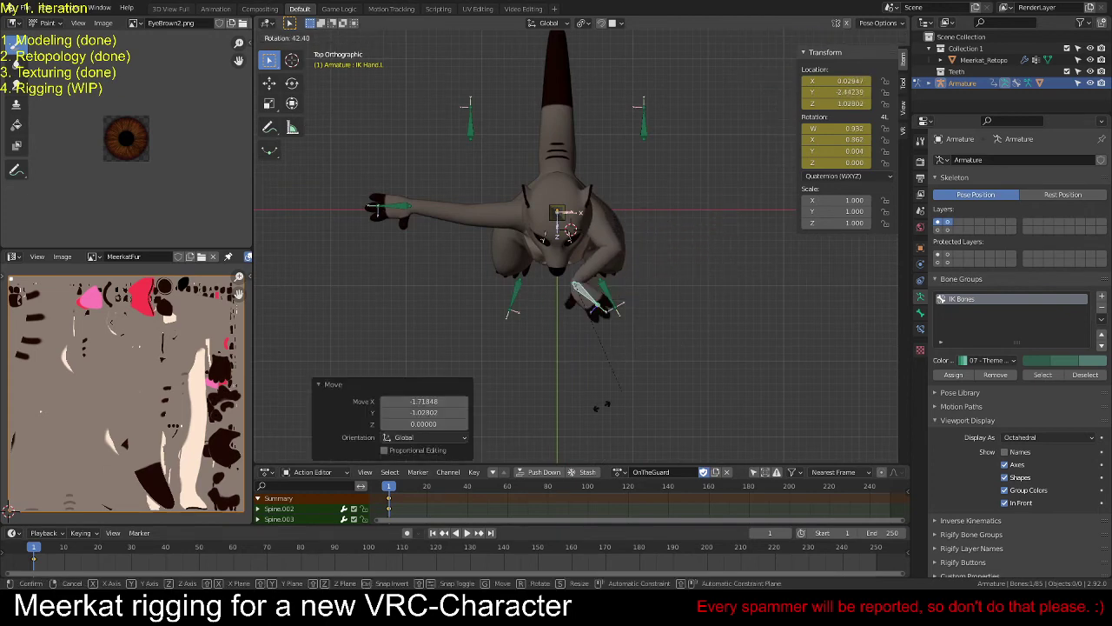
right_click(504, 393)
key("g")
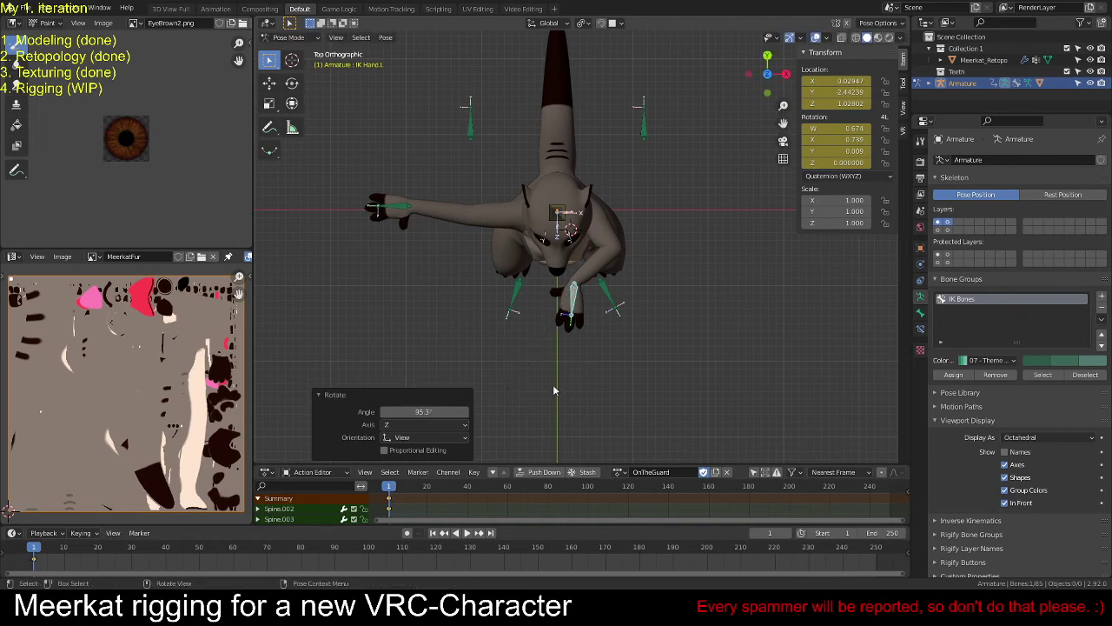
left_click(591, 368)
Step: Turn IK Hand.R -102° and place it to bend the right arm; add a bone to IK Bones
left_click(405, 212)
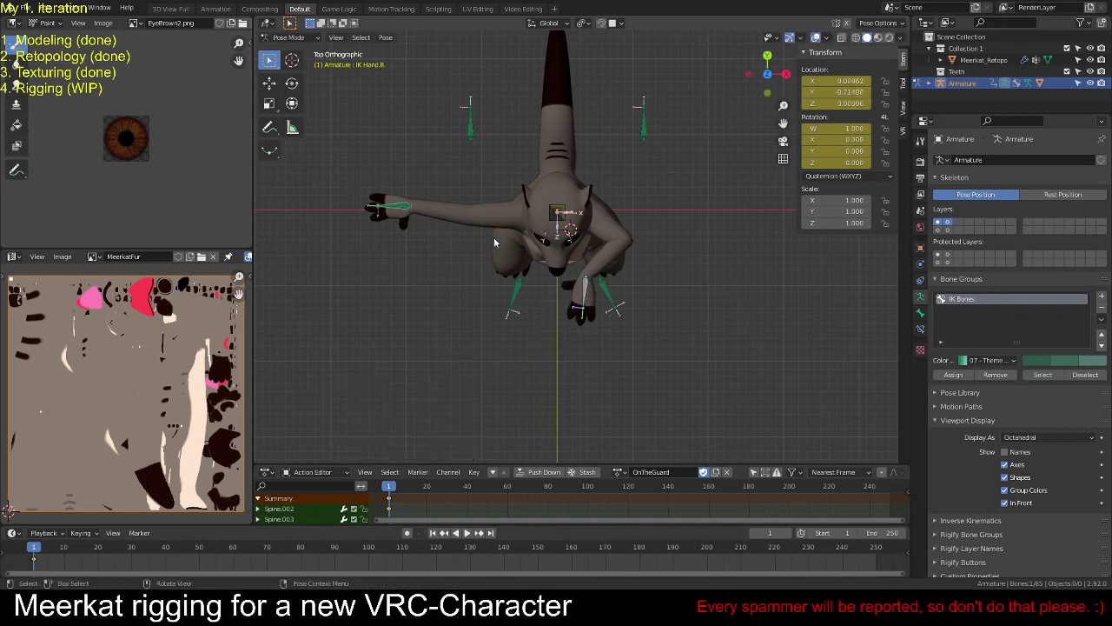
key("r")
left_click(408, 135)
key("g")
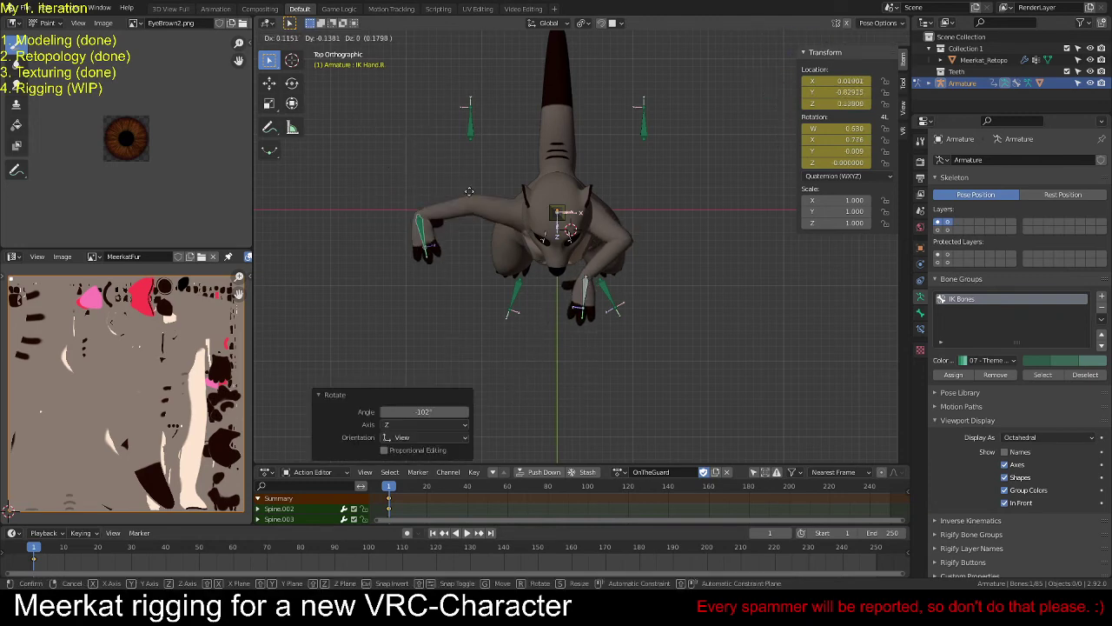
left_click(531, 209)
left_click(589, 285)
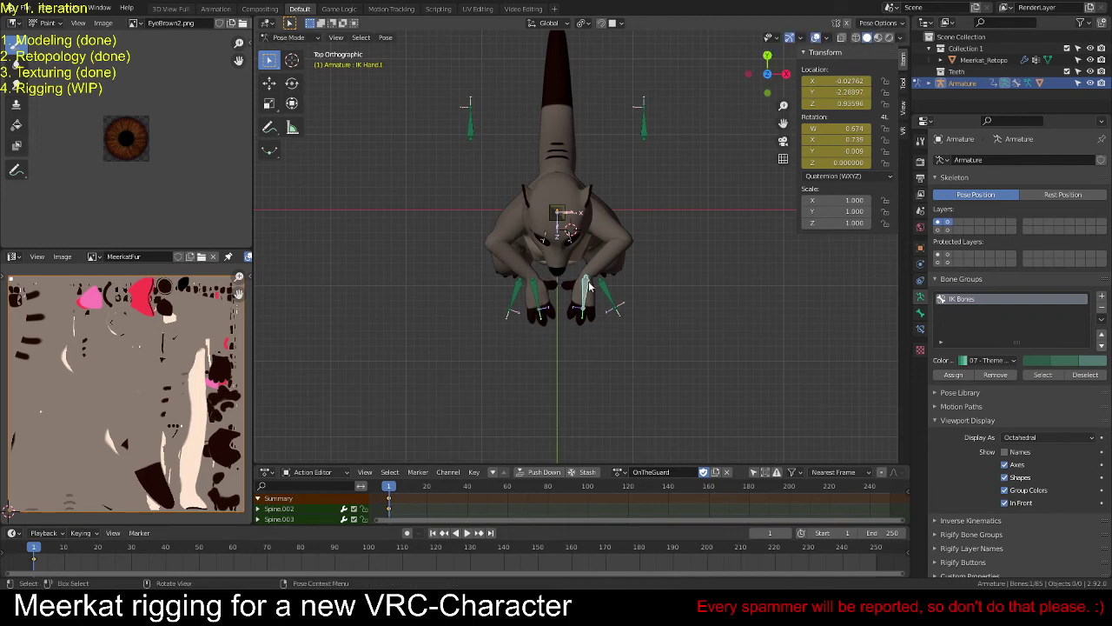
left_click(953, 375)
Step: In right side view, select both hand IK bones and raise them together
key("KP_3")
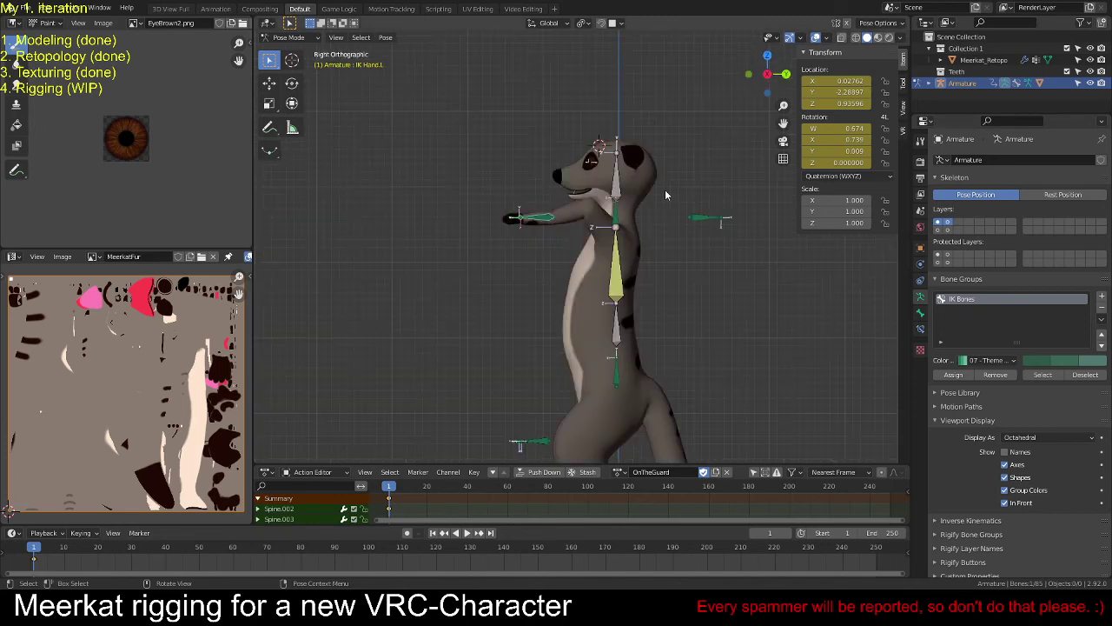
key("c")
left_click(740, 207)
key("Escape")
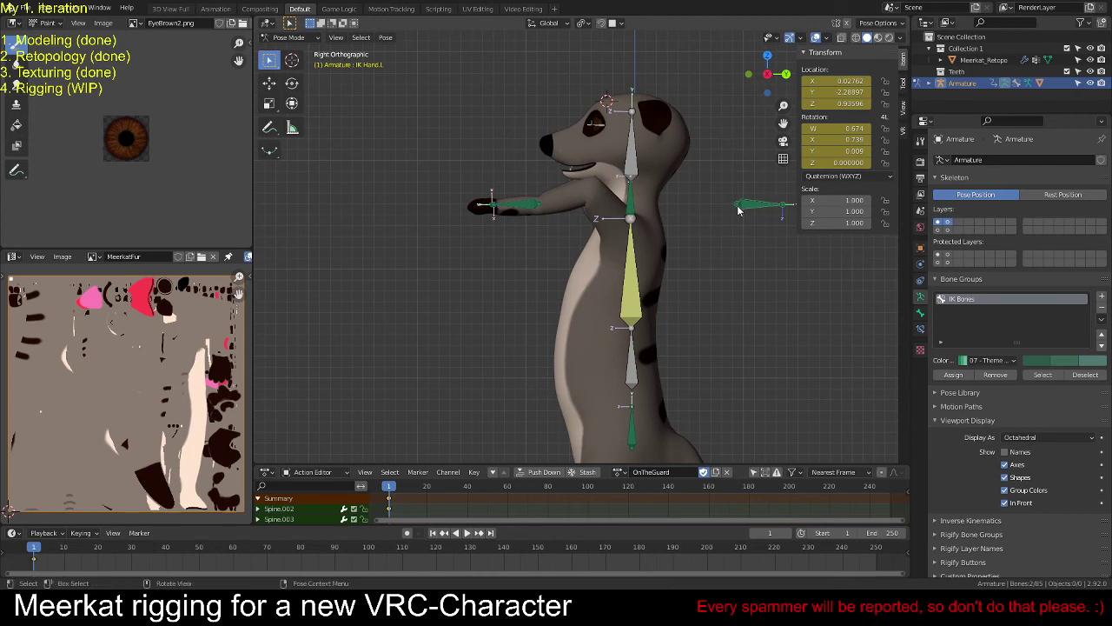
key("g")
left_click(779, 420)
Step: Lower the hand IK bone to bend the arm and rotate it -81.1° so the paw hangs down
key("c")
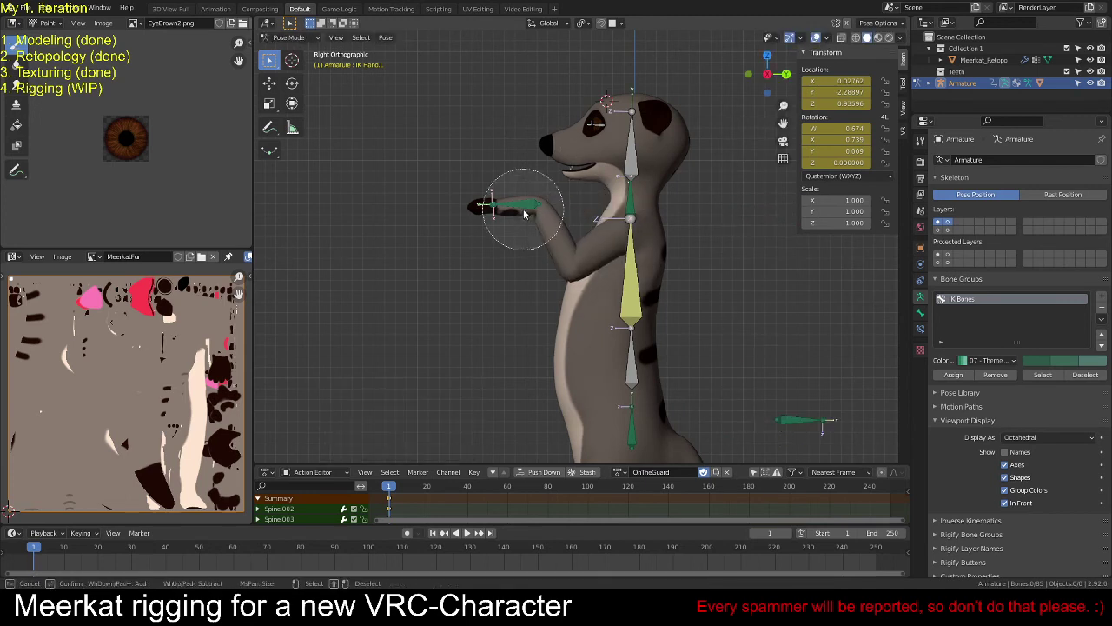
left_click(524, 215)
key("Escape")
key("g")
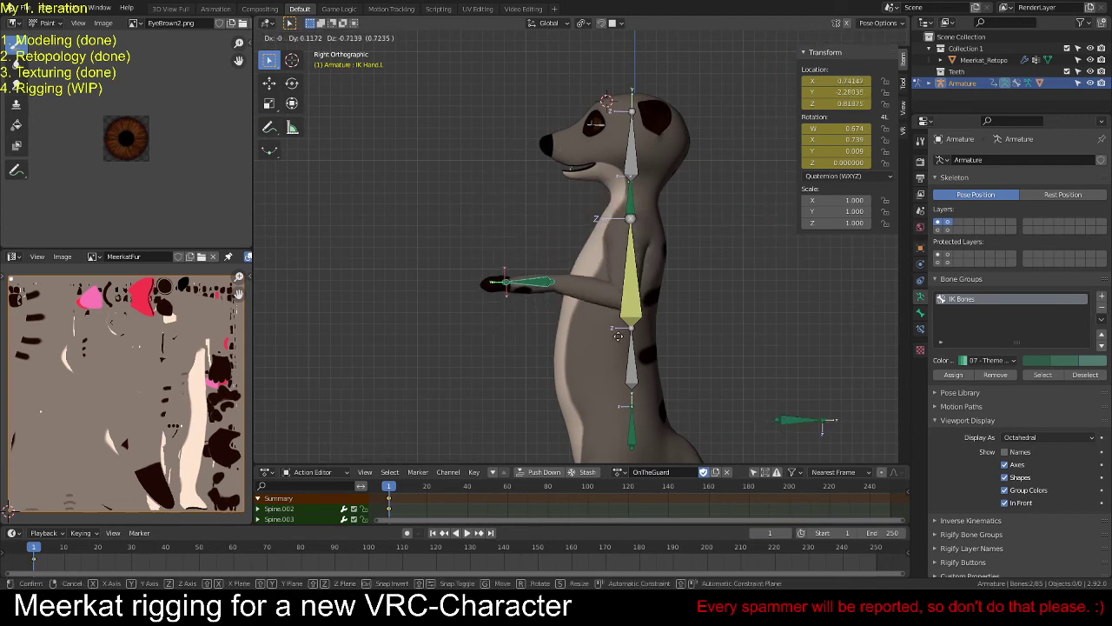
left_click(615, 372)
key("r")
left_click(597, 248)
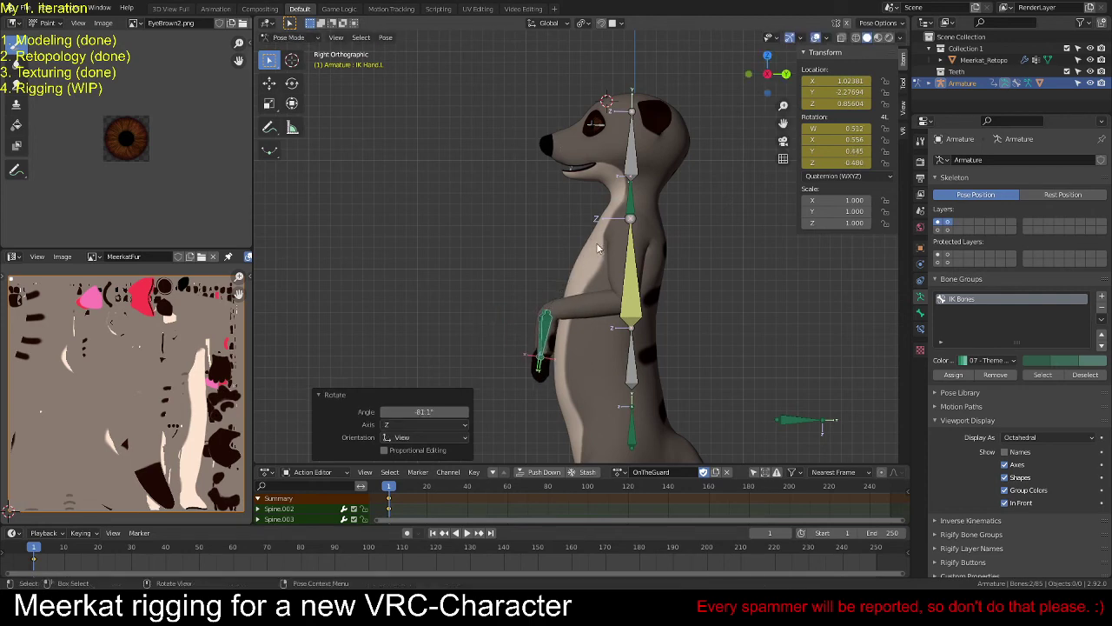
key("KP_1")
Step: Frame the torso and hands, and show the bone layer with the hand and finger bones
scroll(621, 301, "up", 2)
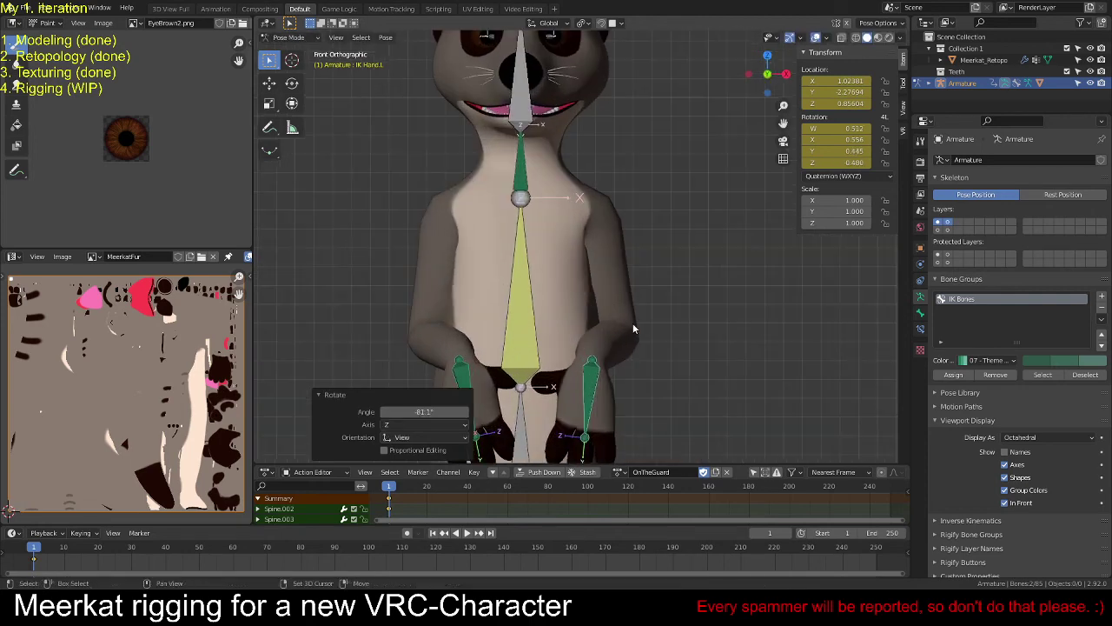
scroll(633, 322, "down", 1)
middle_click_drag(643, 369, 631, 174, "shift")
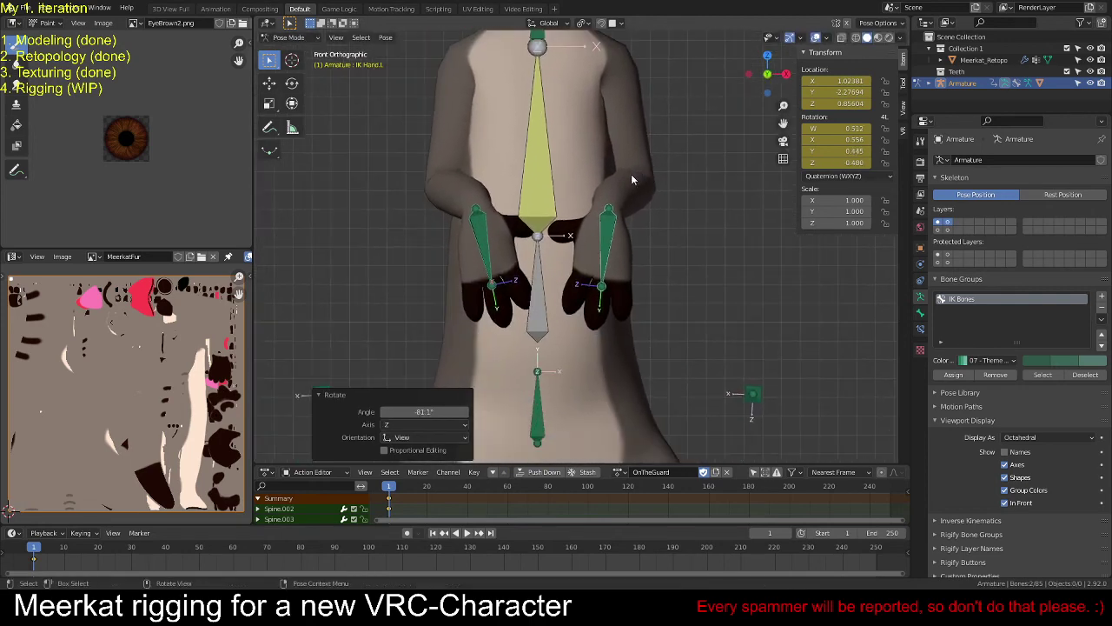
scroll(627, 220, "up", 2)
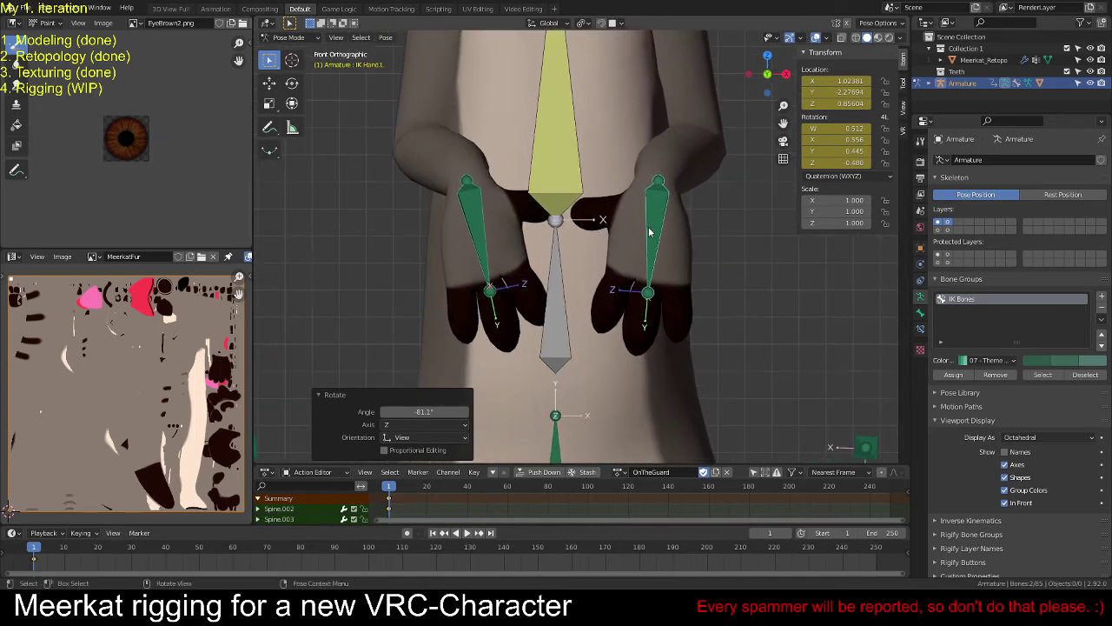
left_click(938, 229)
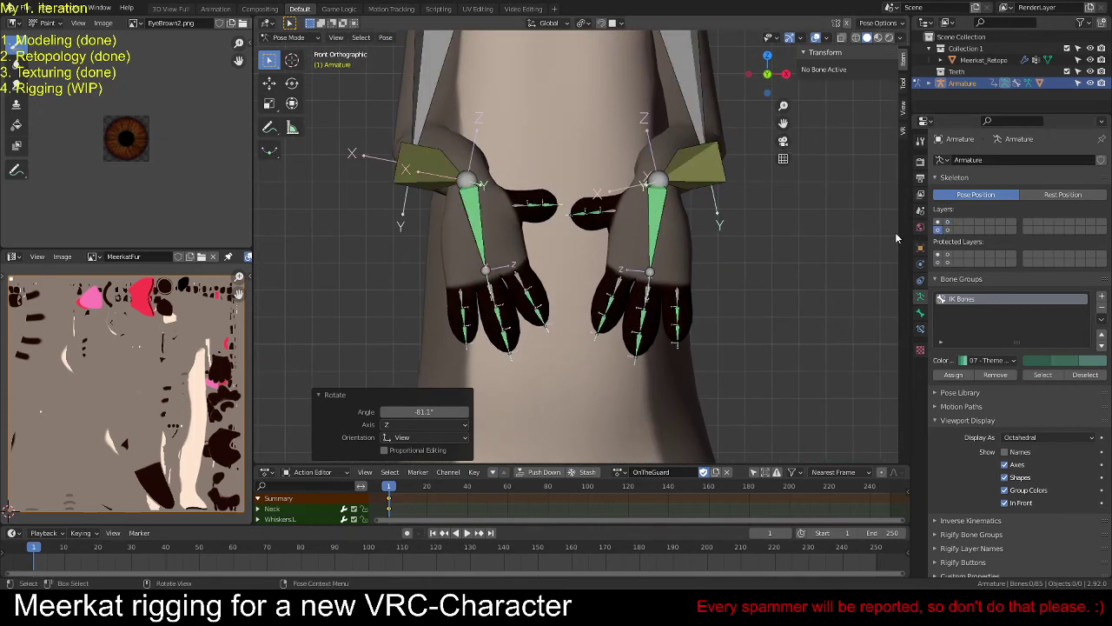
scroll(568, 231, "up", 2)
middle_click_drag(568, 232, 519, 177, "shift")
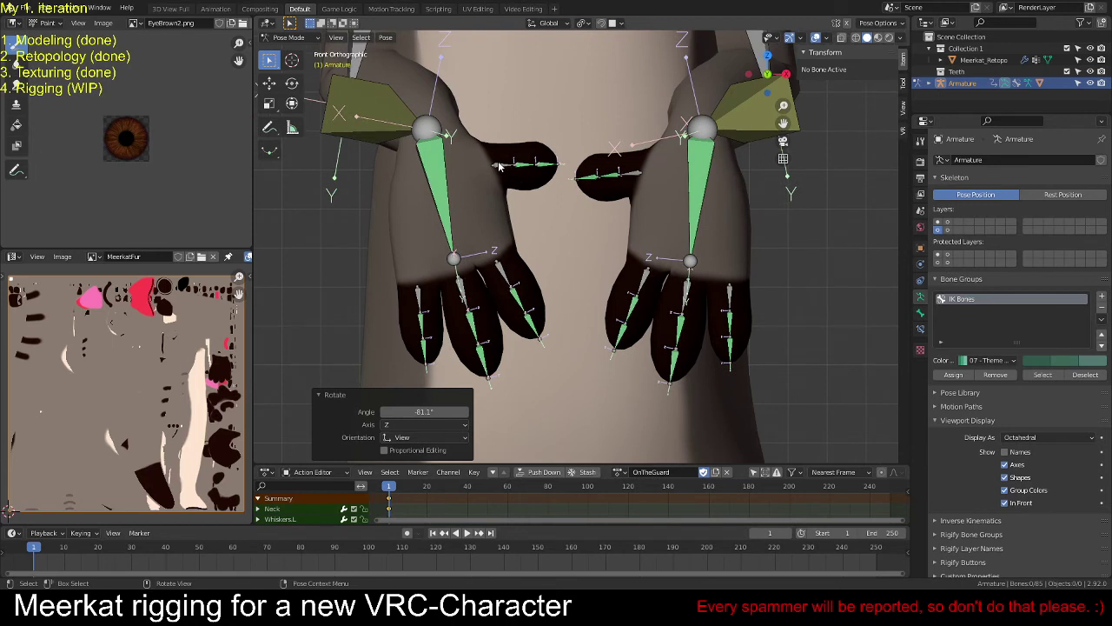
Step: Move the thumb and finger bones to layer 1, show that layer, and select IK Hand.L
left_click(500, 165)
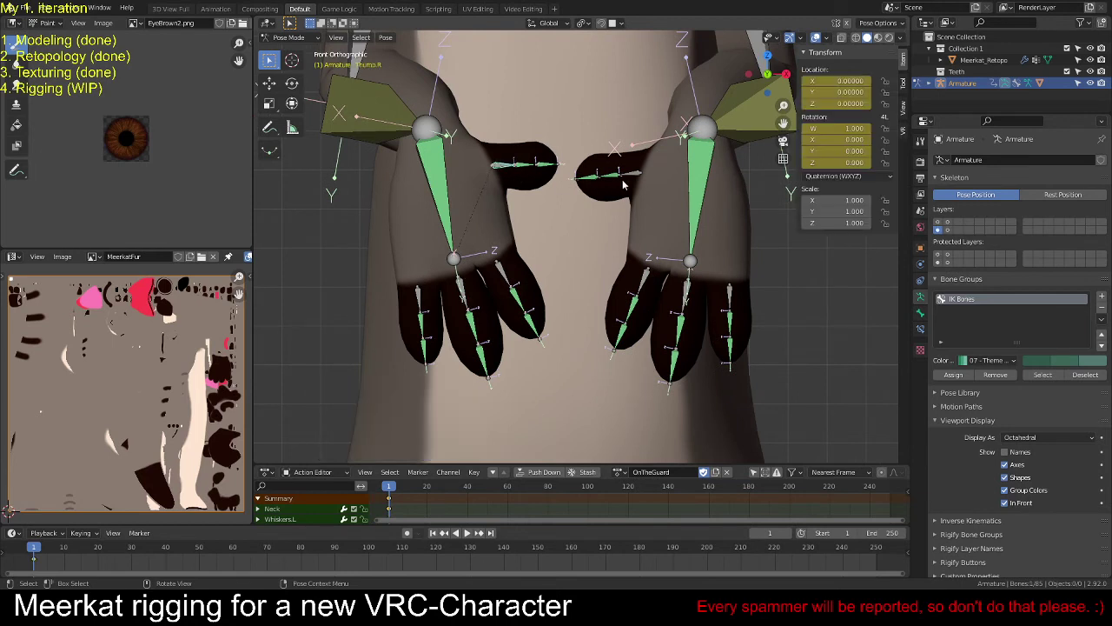
left_click(646, 283, "shift")
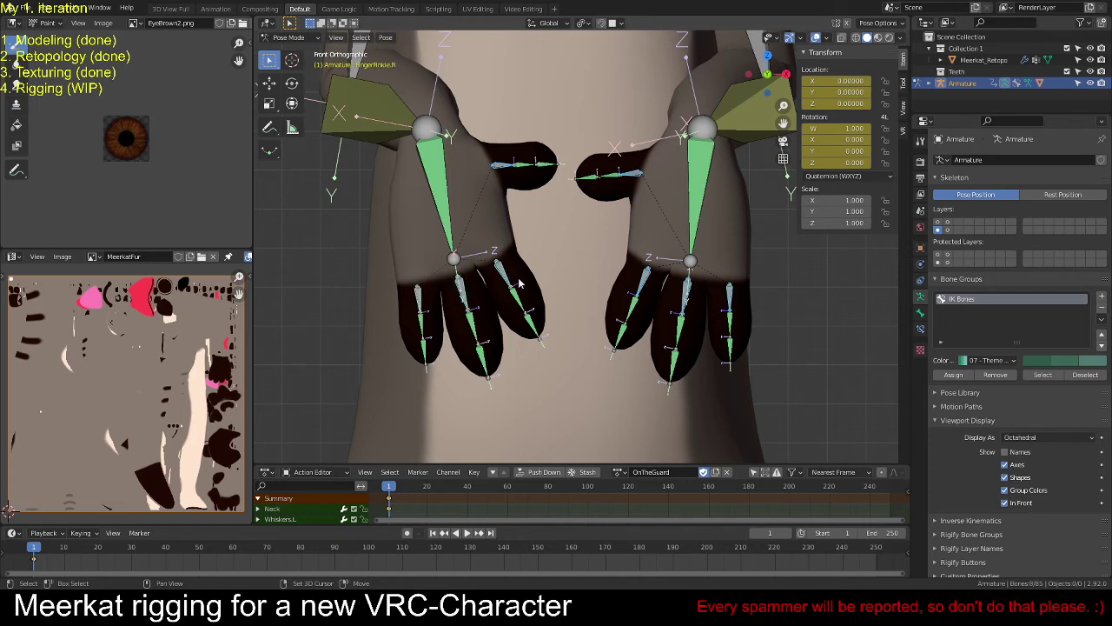
key("m")
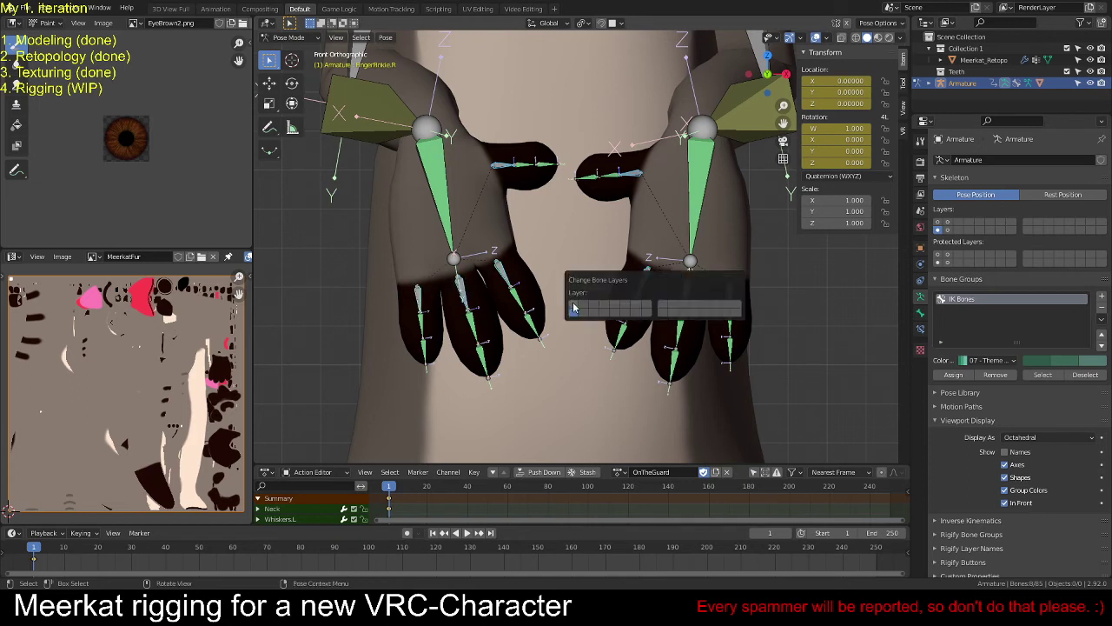
left_click(574, 307)
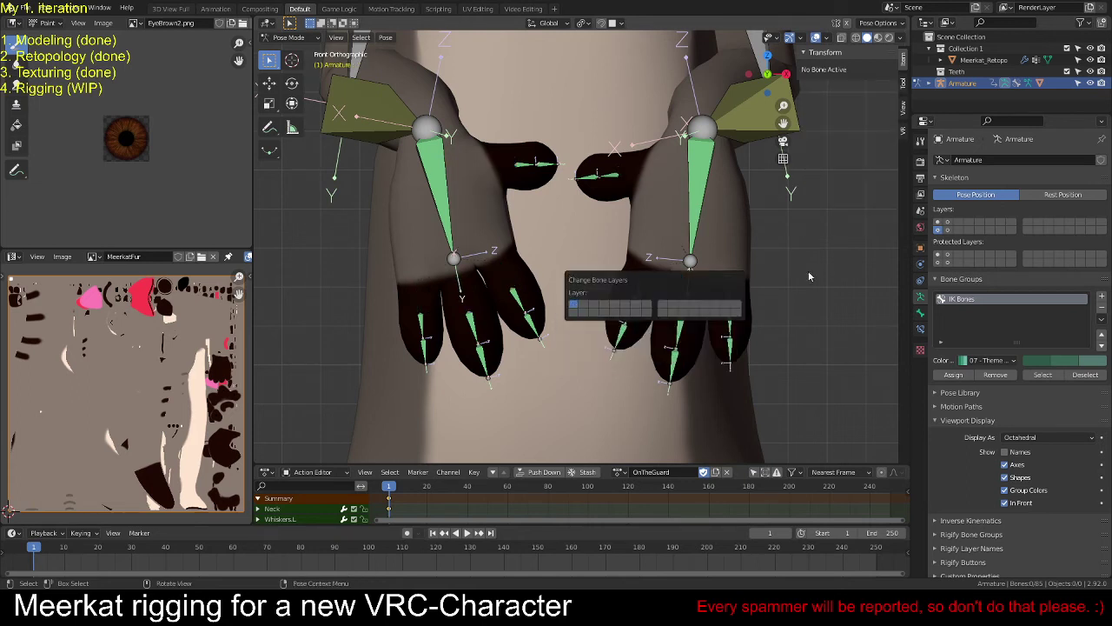
scroll(655, 285, "down", 2)
left_click(654, 278)
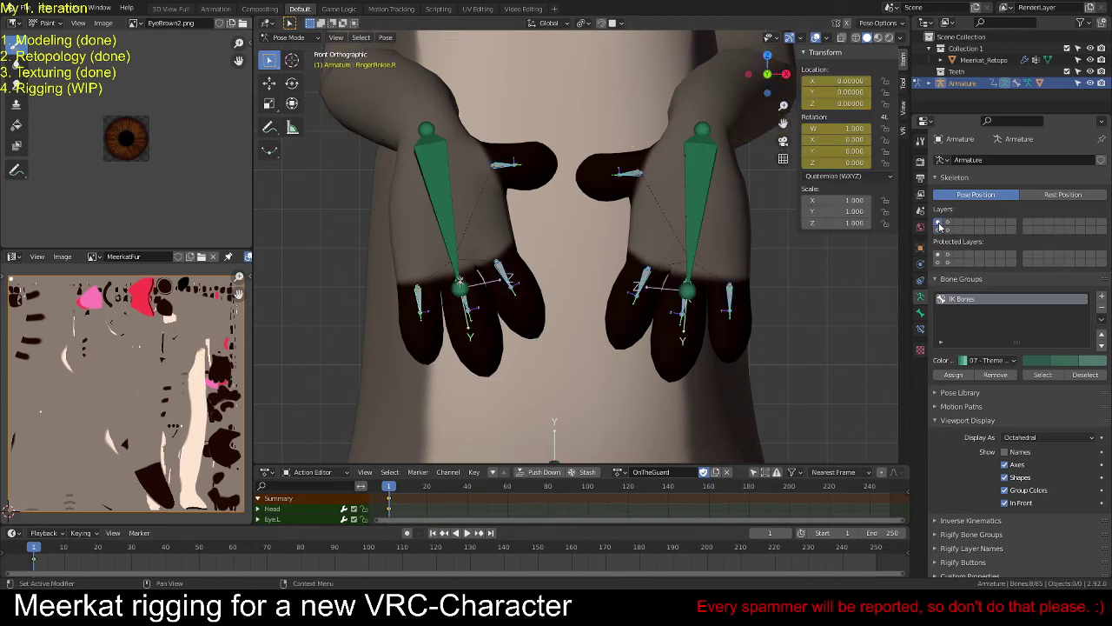
scroll(654, 284, "down", 1)
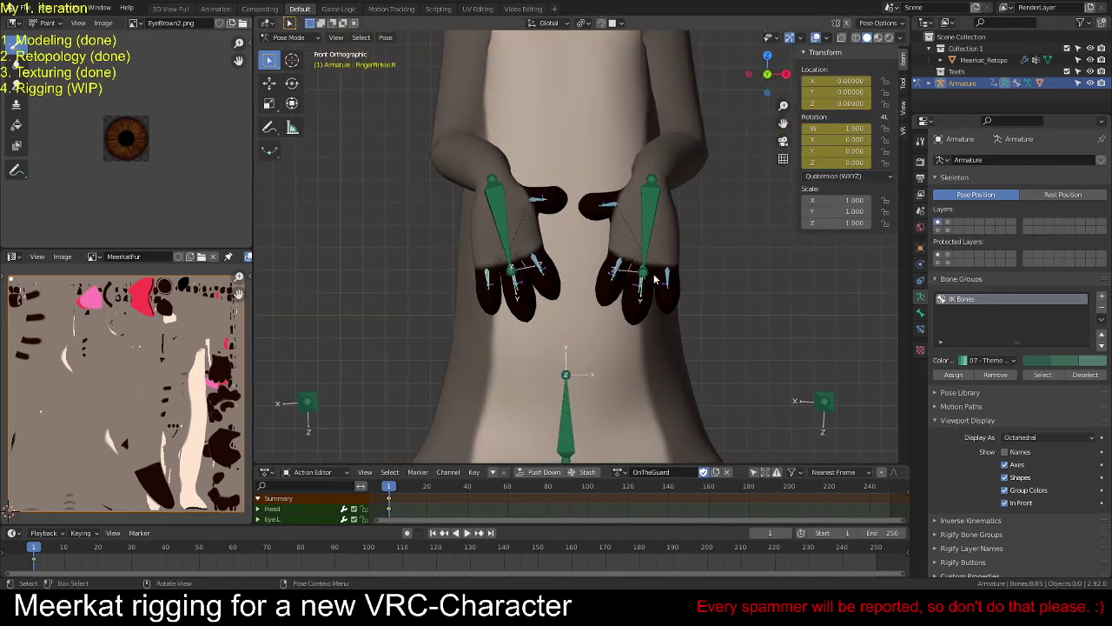
left_click(654, 218)
Step: Nudge the left hand IK bone toward the centre, then select the left thumb bone
key("g")
left_click(592, 211)
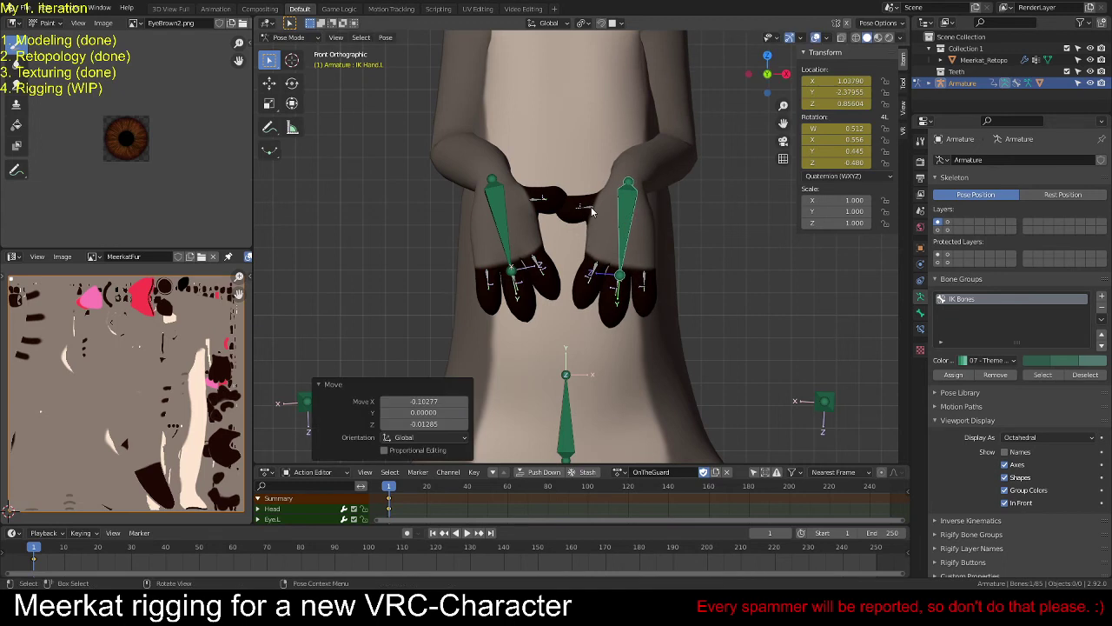
left_click(678, 252)
scroll(689, 254, "up", 2)
scroll(689, 255, "down", 2)
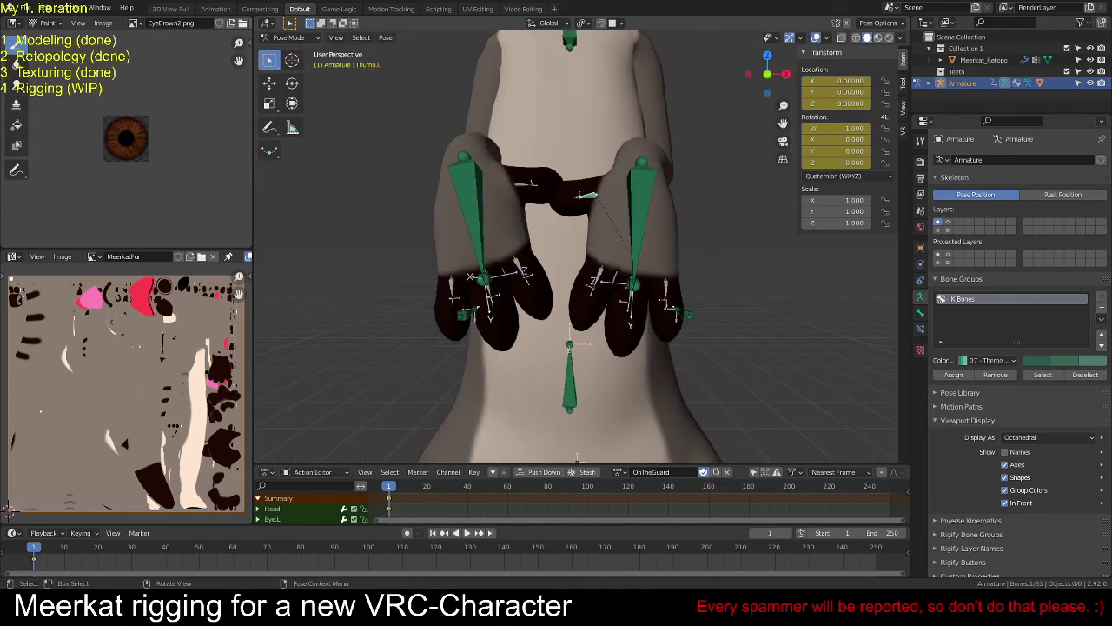
key("r")
key("Escape")
Step: Add a small finger bone and trial X and local-Z finger rotations, cancelling both
middle_click_drag(514, 280, 527, 292)
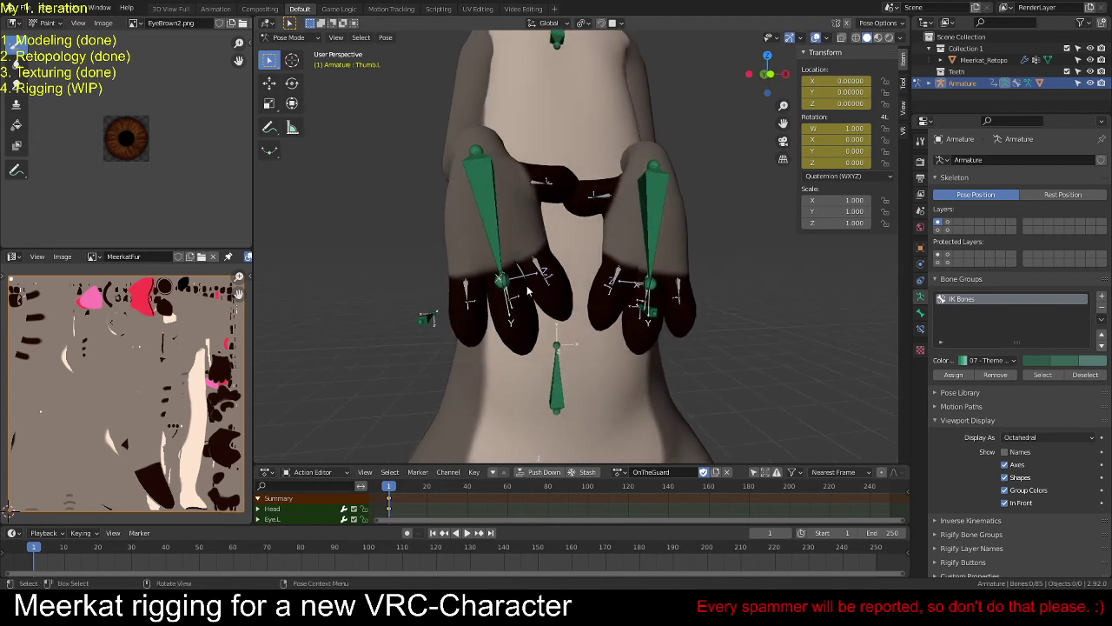
left_click(472, 296, "shift")
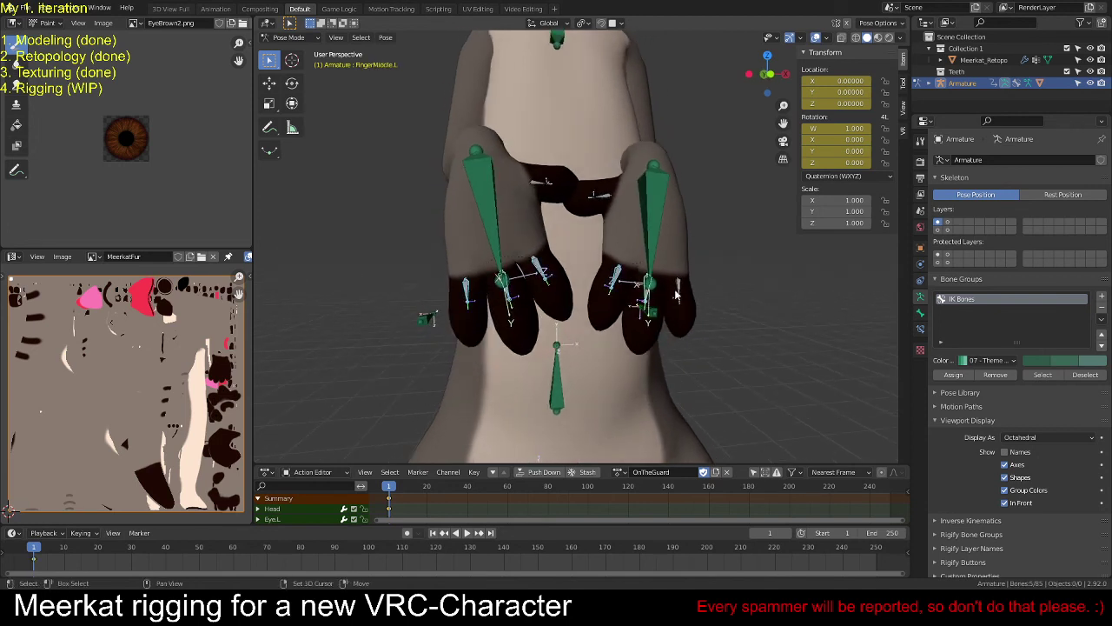
mouse_move(676, 296)
middle_mouse_down()
mouse_move(754, 292)
mouse_move(668, 296)
middle_mouse_up()
key("r")
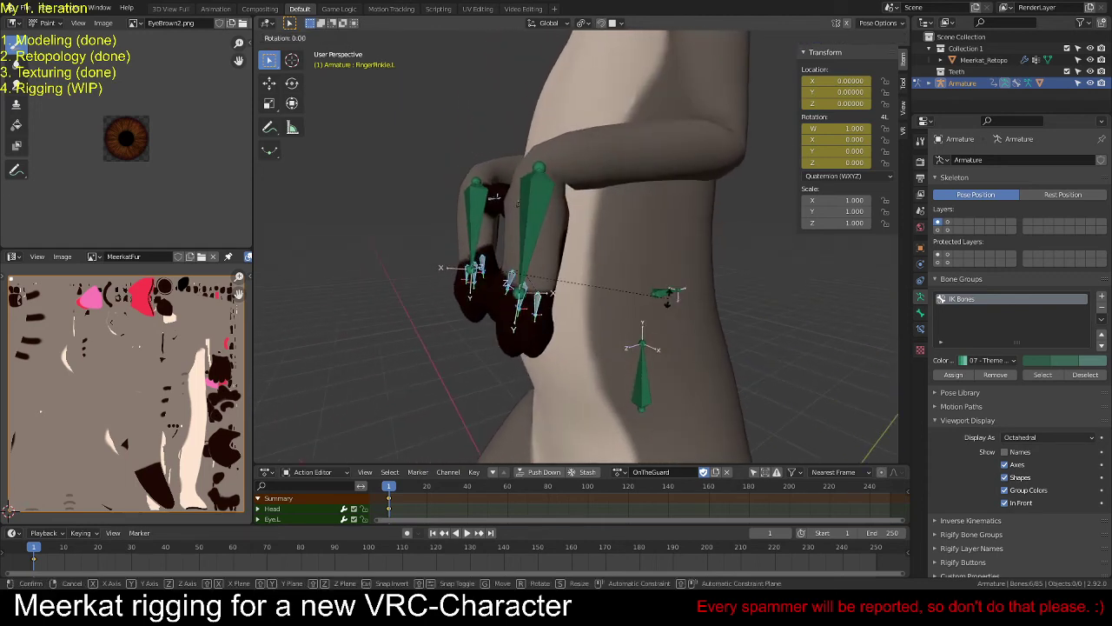
key("x")
key("Escape")
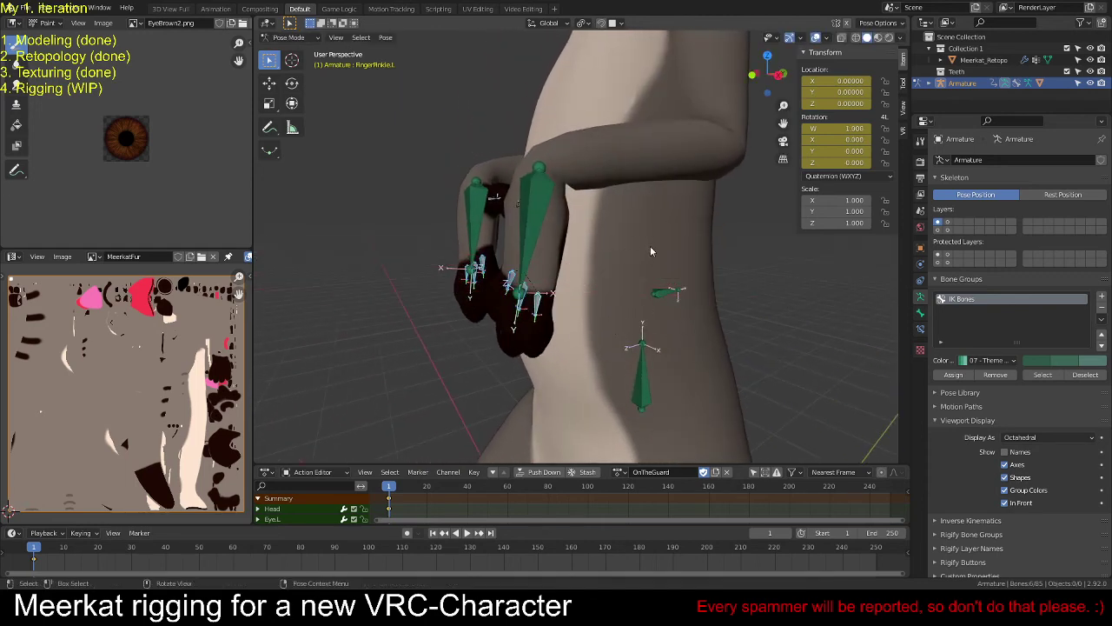
key("r")
key("z")
key("z")
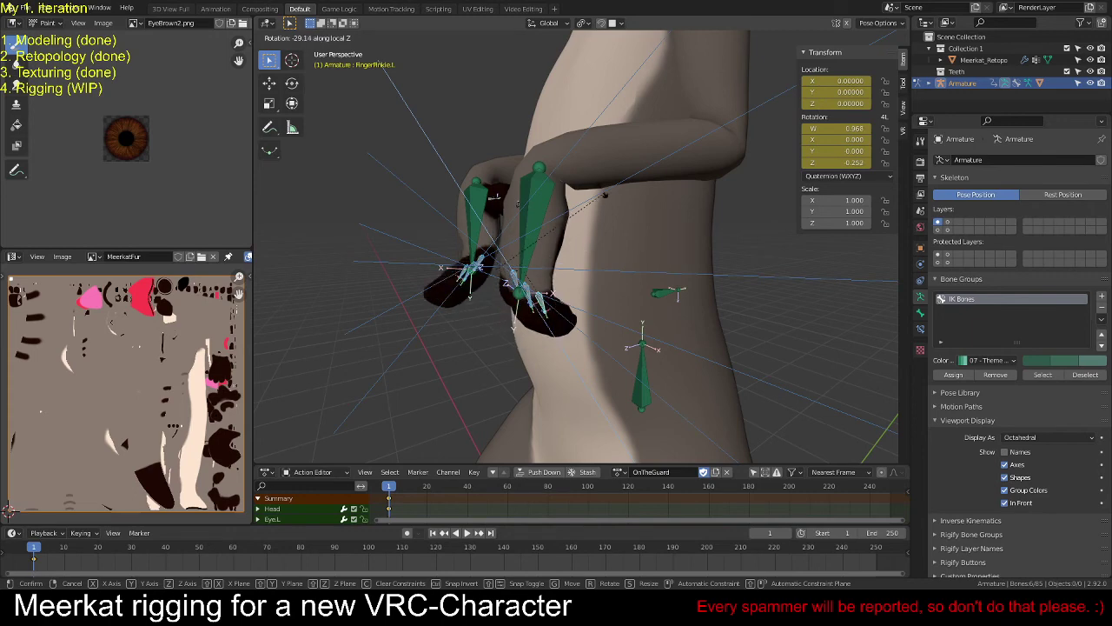
key("Escape")
Step: Curl the FingerMiddle.L and left index finger bones by rotating them about local Z
middle_click_drag(619, 267, 613, 297)
left_click(551, 306, "shift")
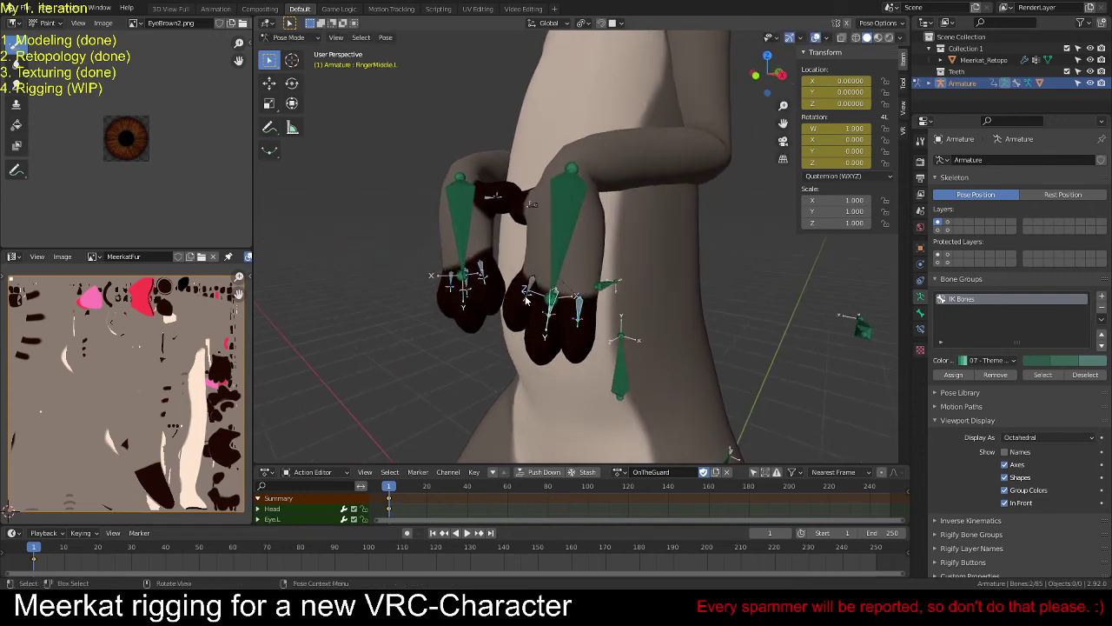
left_click(530, 285, "shift")
key("r")
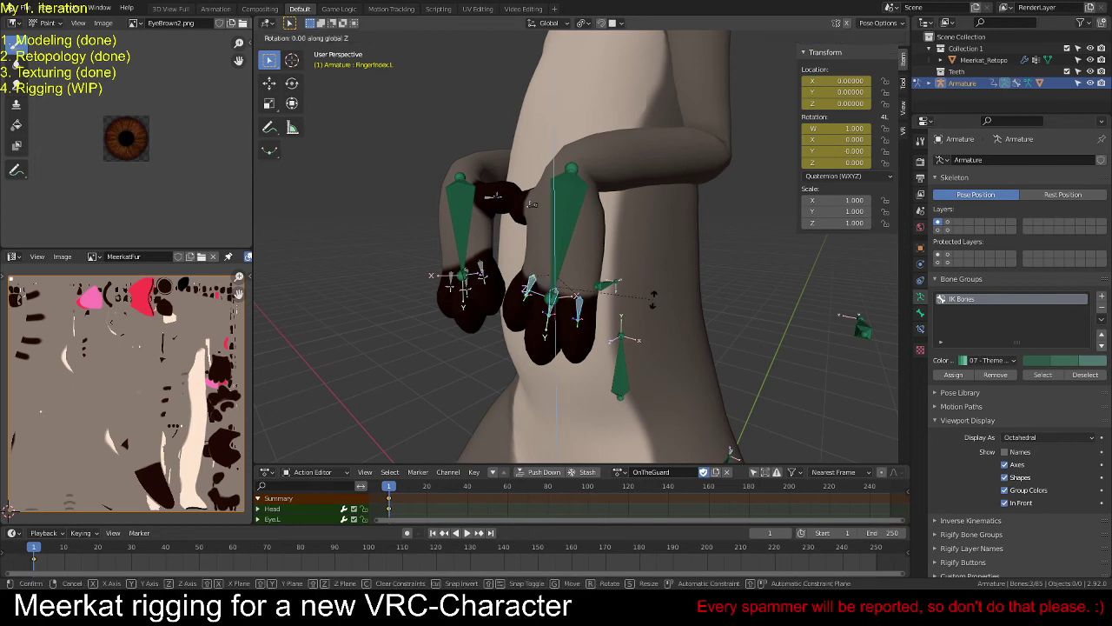
key("z")
key("z")
left_click(491, 280)
Step: Reselect the armature in Pose Mode and curl the right middle finger about its local Z
key("ctrl+Tab")
left_click(469, 293)
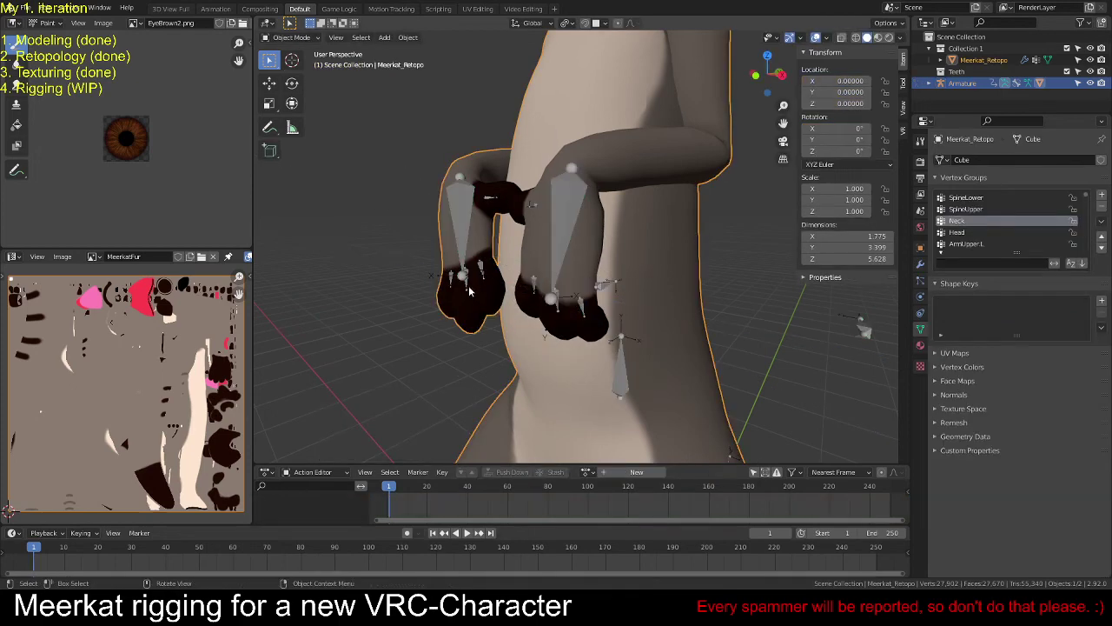
left_click(466, 293)
key("ctrl+Tab")
left_click(465, 290)
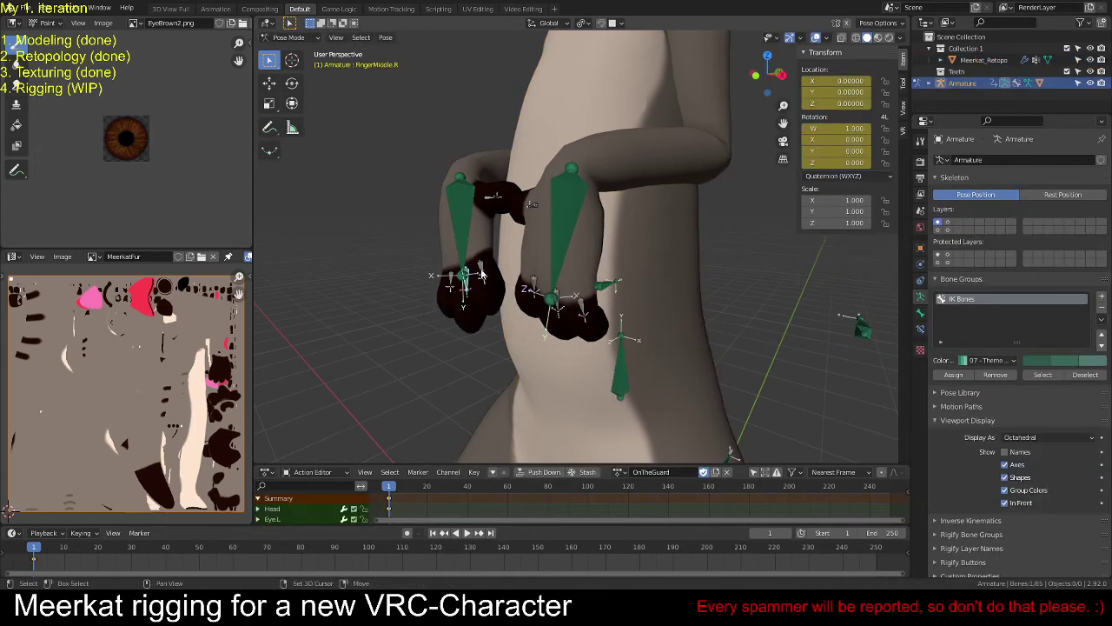
key("r")
key("z")
key("z")
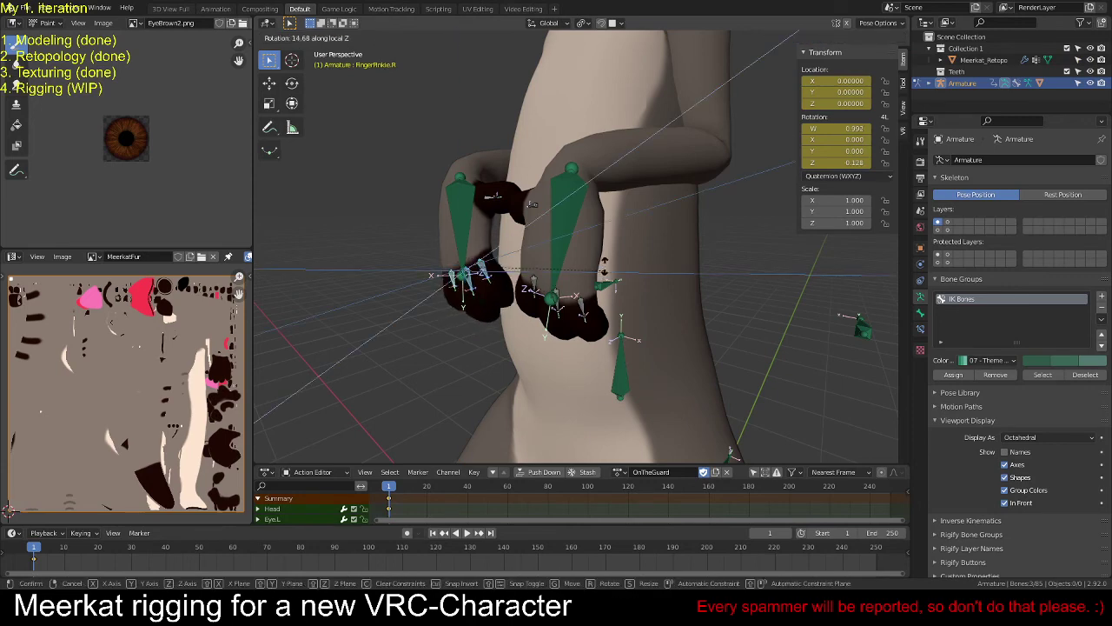
left_click(606, 258)
Step: Rotate both thumbs inward, then turn the right thumb a further 4.21°
left_click(483, 195)
middle_click_drag(483, 195, 617, 242)
key("r")
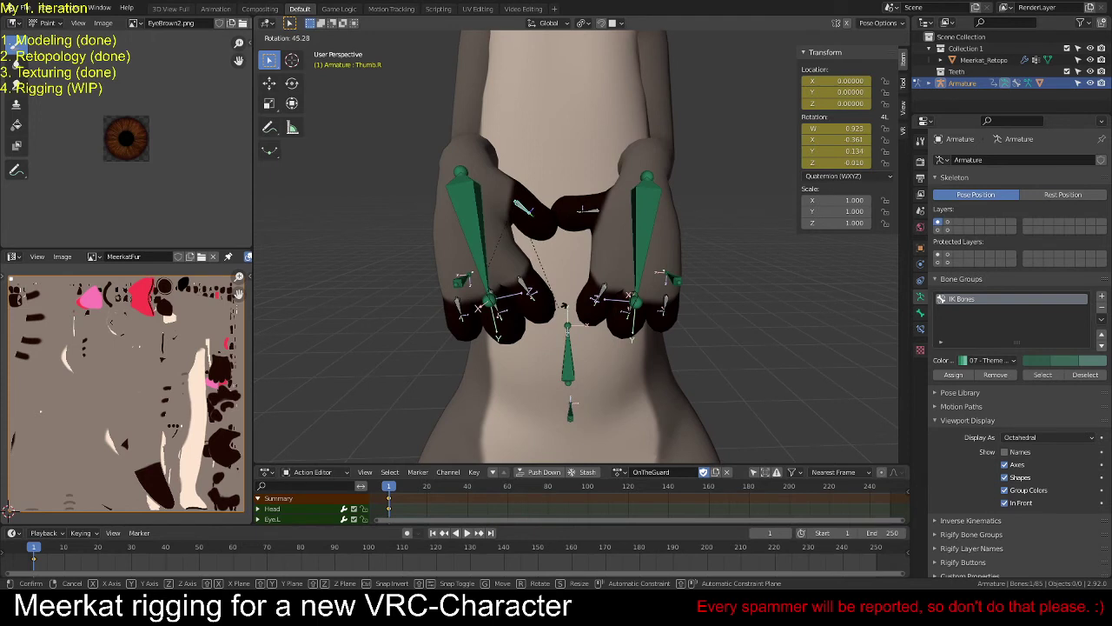
left_click(526, 213)
key("r")
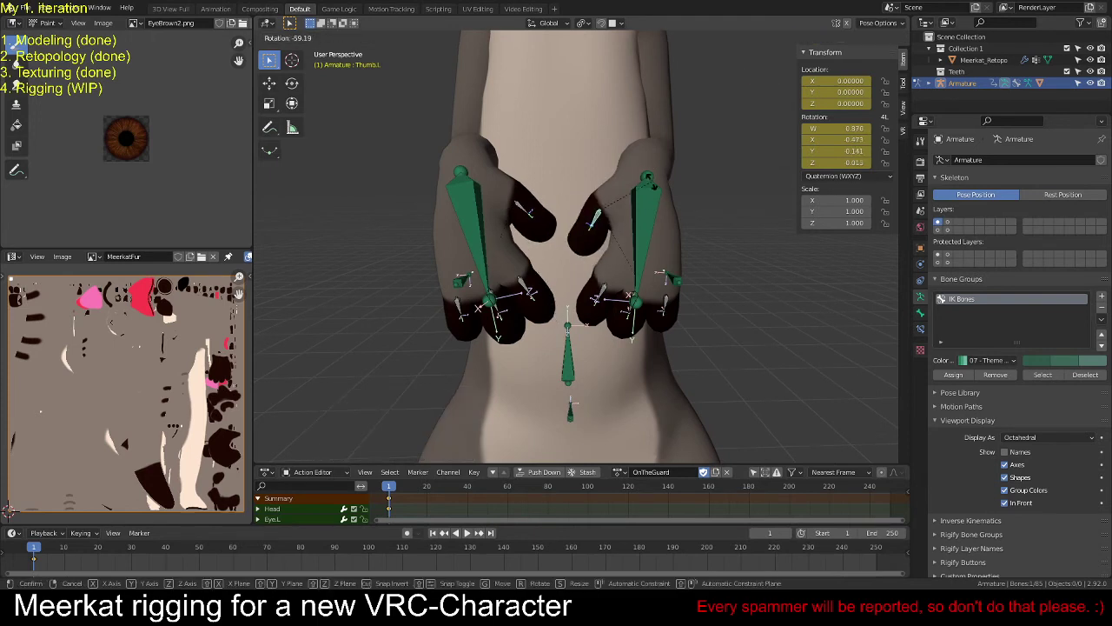
left_click(644, 182)
left_click(526, 213)
key("r")
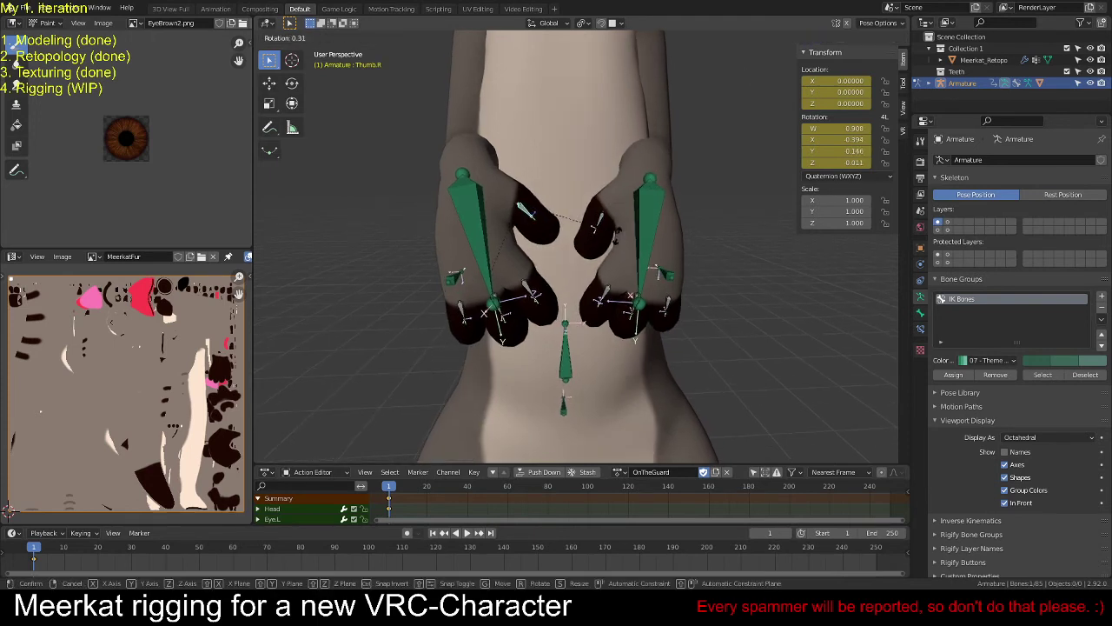
left_click(652, 278)
middle_click_drag(652, 278, 650, 283)
Step: Enable Rest Position to show the armature in its T-pose
scroll(655, 280, "down", 5)
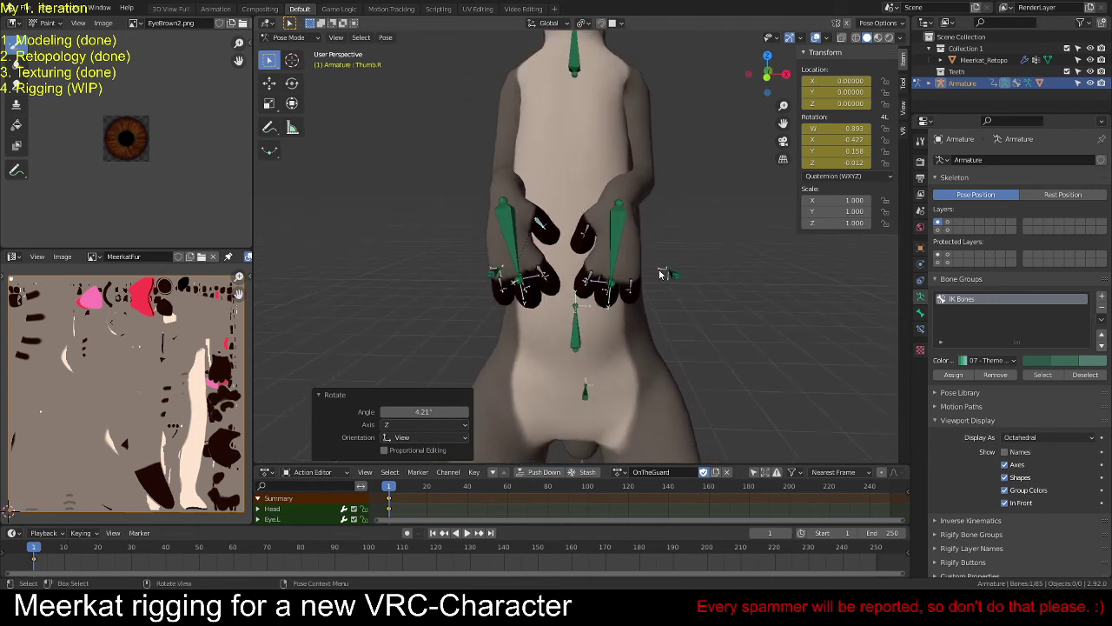
left_click(1030, 198)
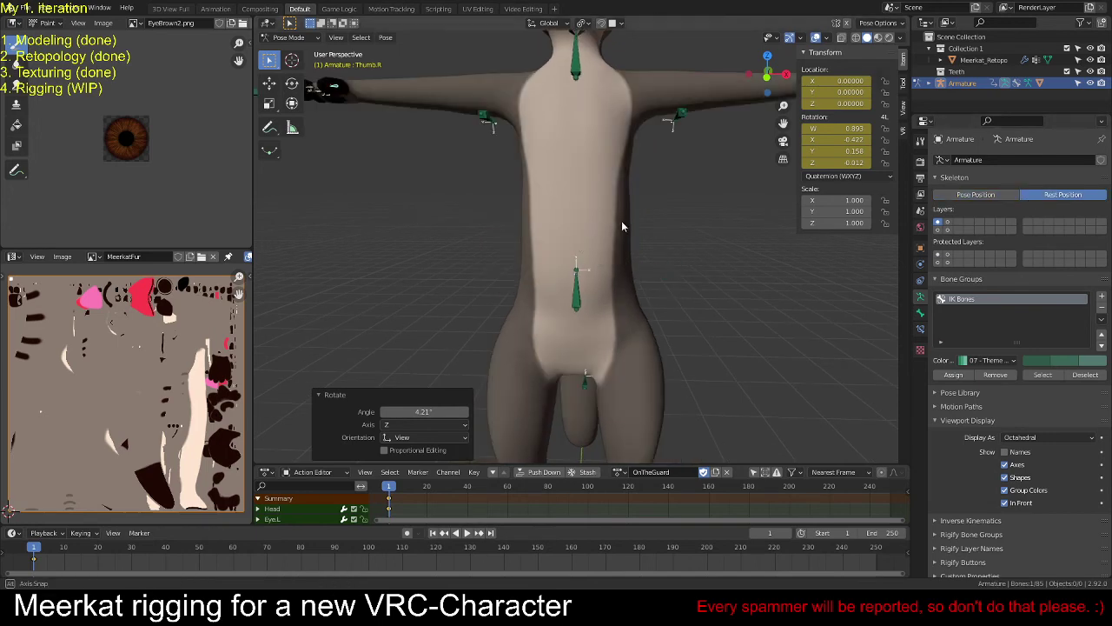
middle_click_drag(622, 221, 706, 236)
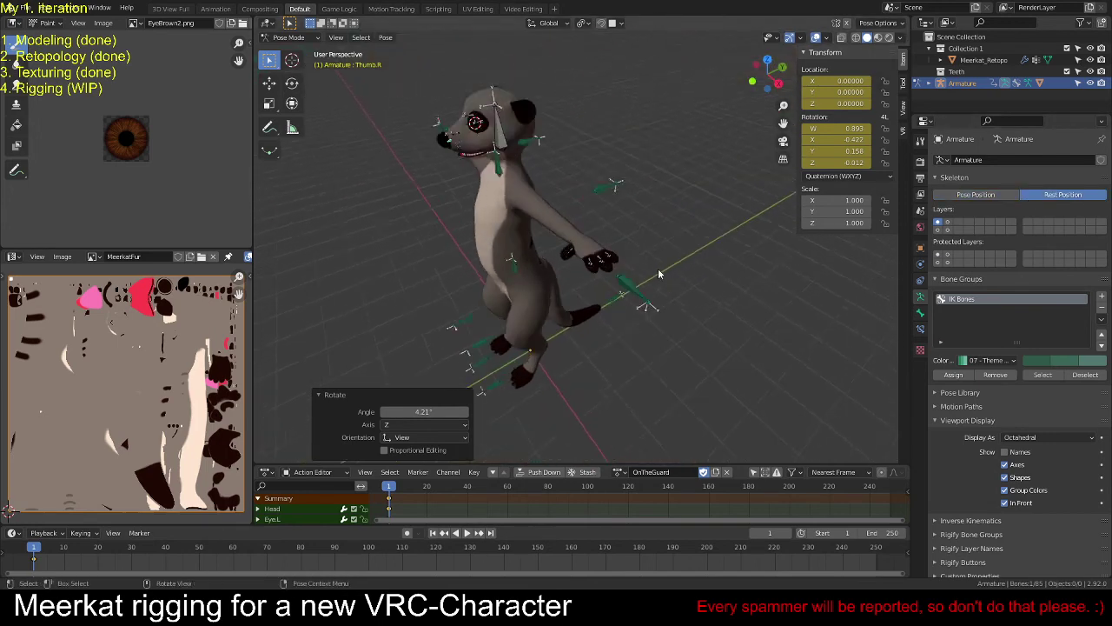
scroll(609, 242, "up", 6)
mouse_move(578, 240)
middle_mouse_down()
mouse_move(582, 261)
mouse_move(566, 273)
mouse_move(581, 249)
middle_mouse_up()
Step: Put the meerkat mesh in Weight Paint mode and filter vertex groups by 'thum'
key("ctrl+Tab")
left_click(580, 249)
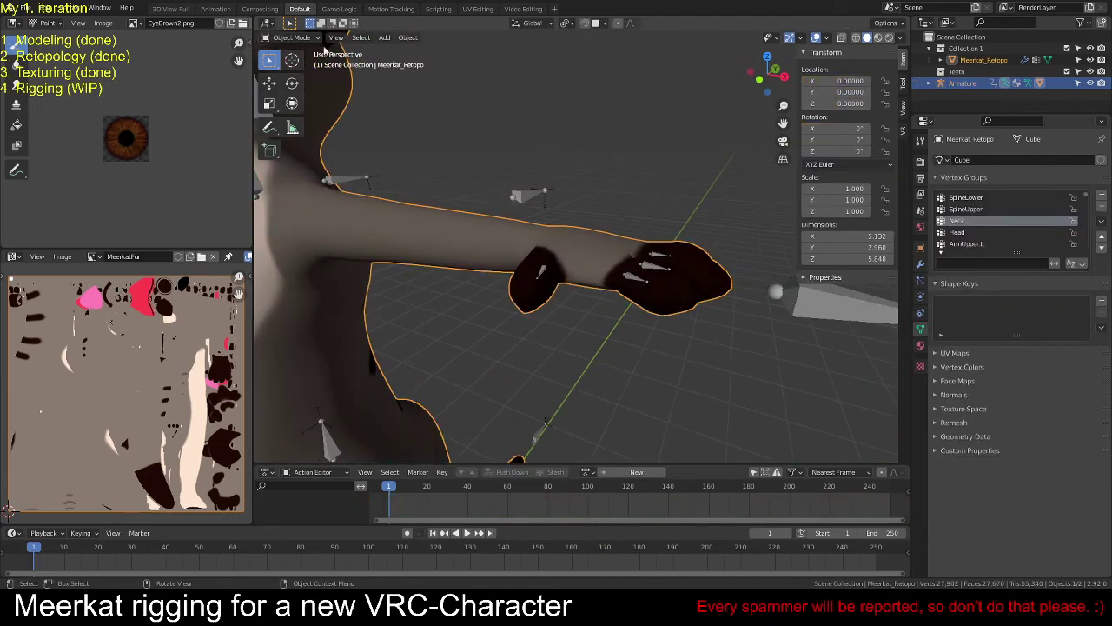
left_click(292, 38)
left_click(297, 102)
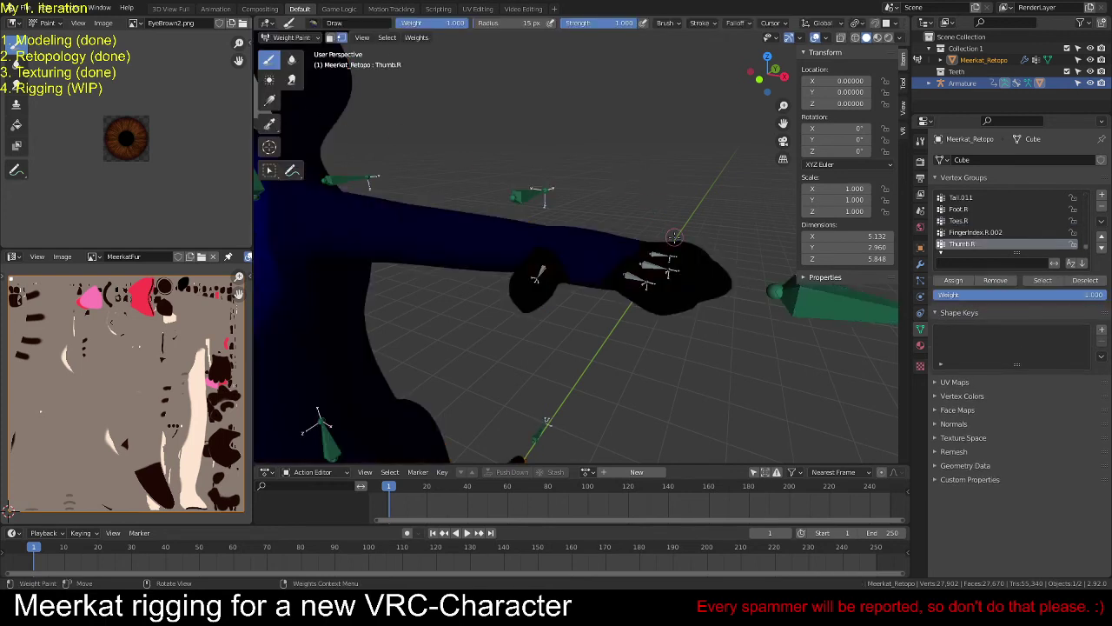
left_click(972, 263)
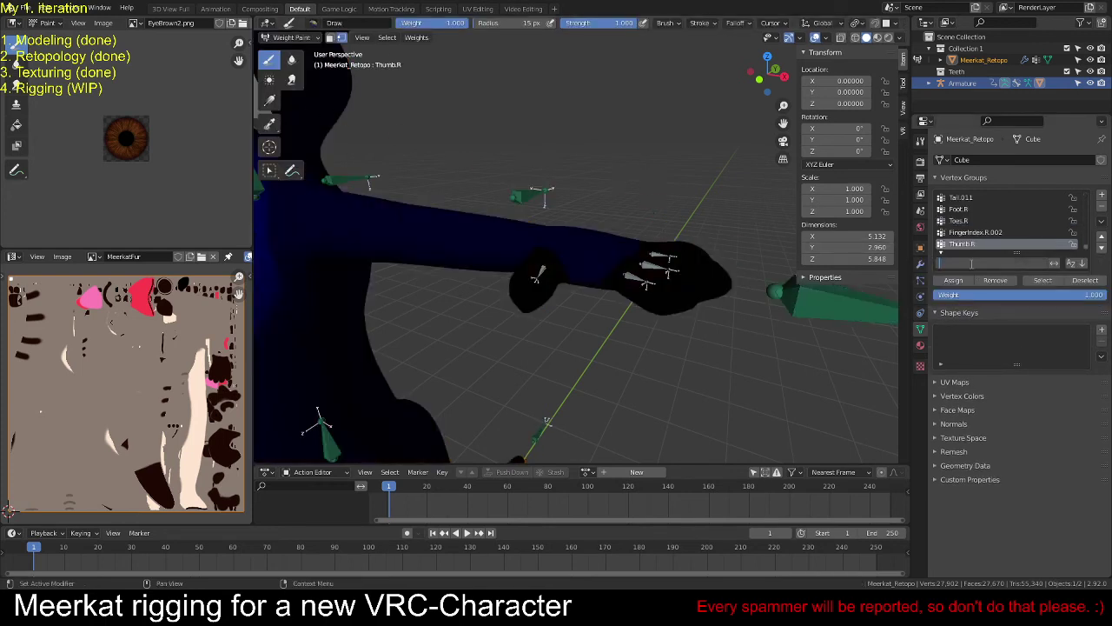
type("thumb")
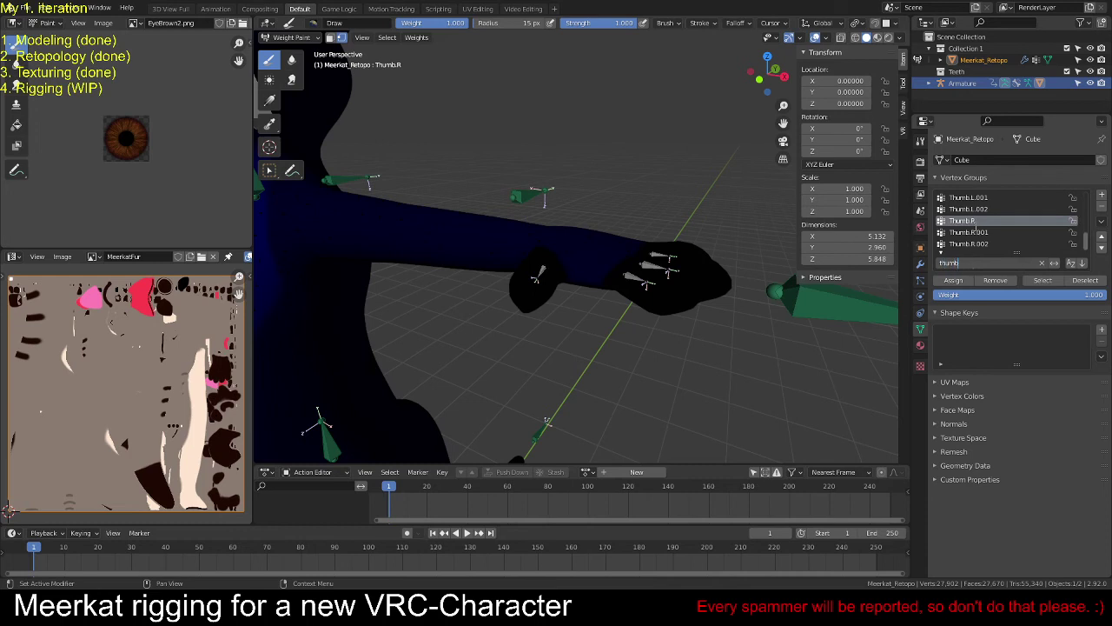
key("Return")
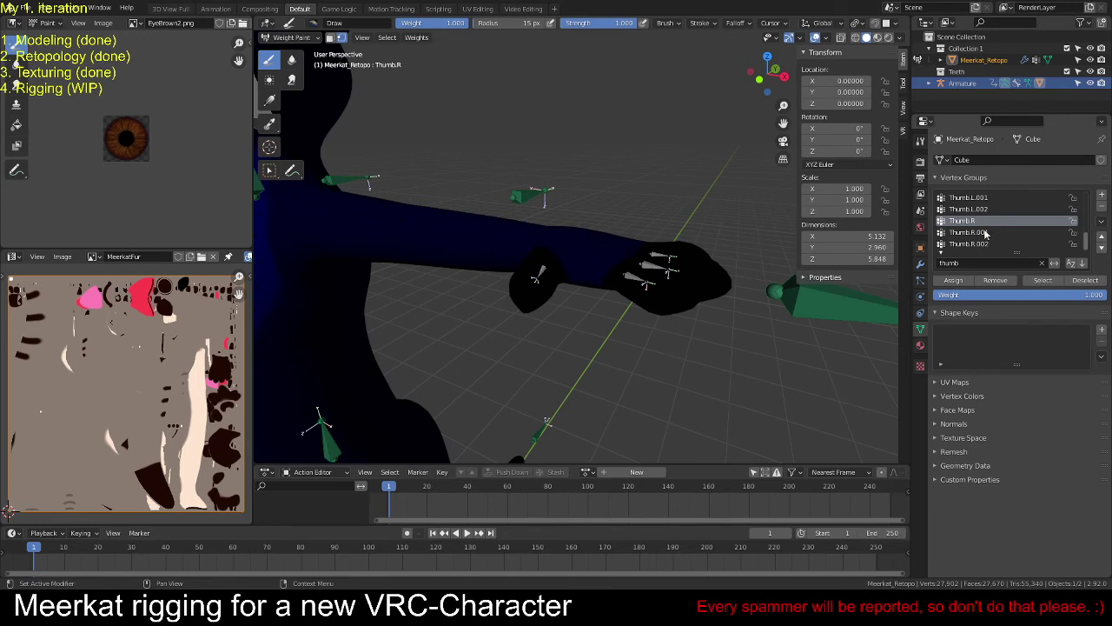
Step: Inspect the Thumb.R.001, ThumbUpper.L and ThumbLower.L vertex group weights
left_click(973, 232)
scroll(976, 219, "up", 3)
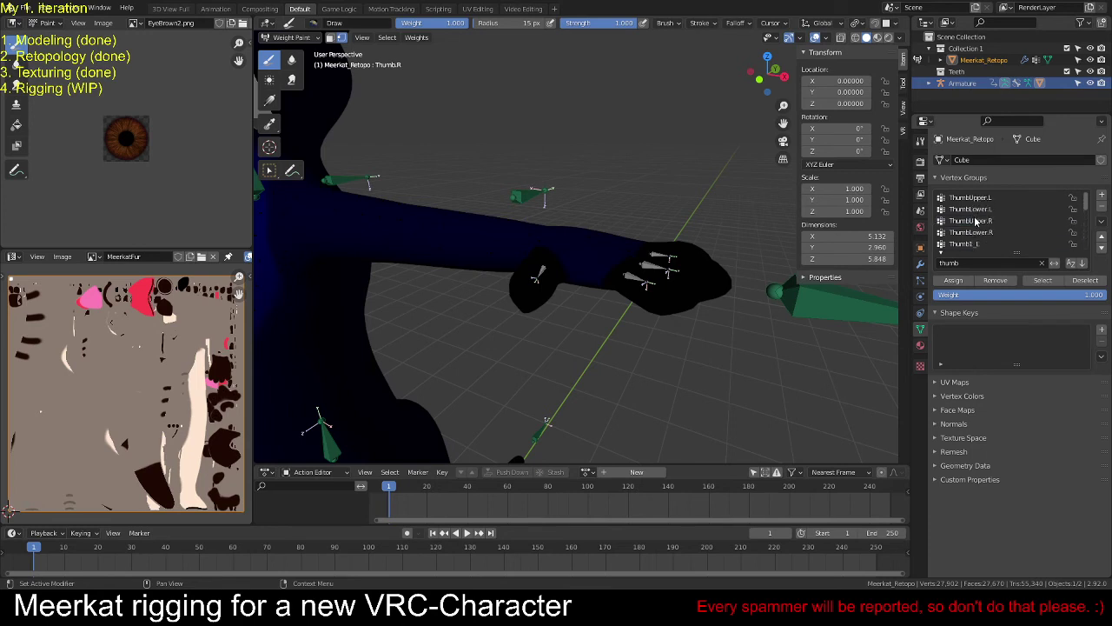
left_click(972, 198)
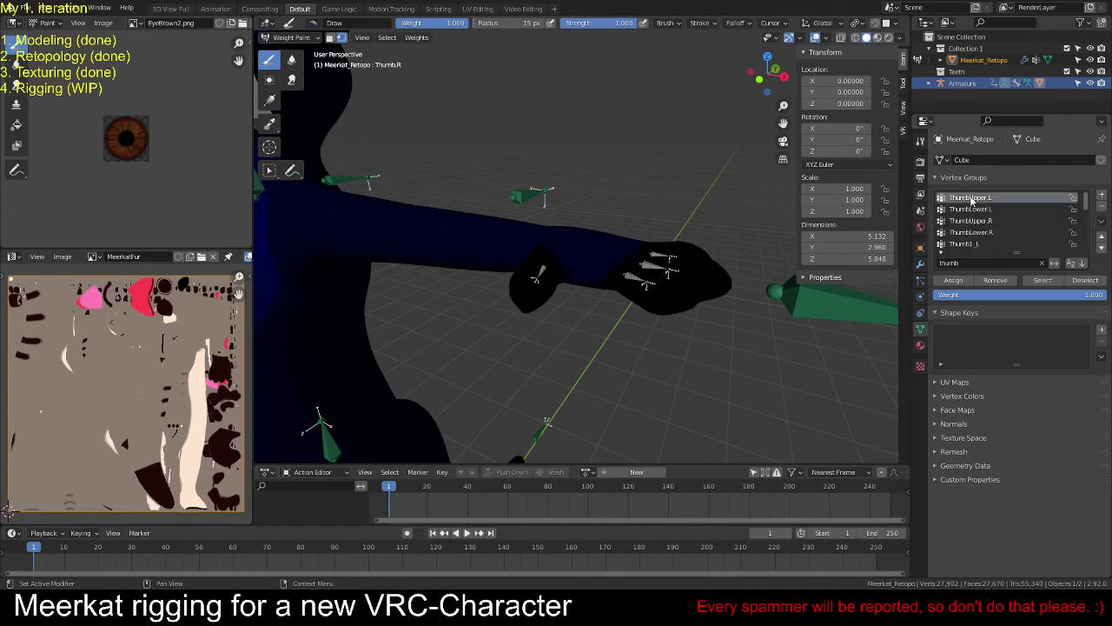
left_click(973, 211)
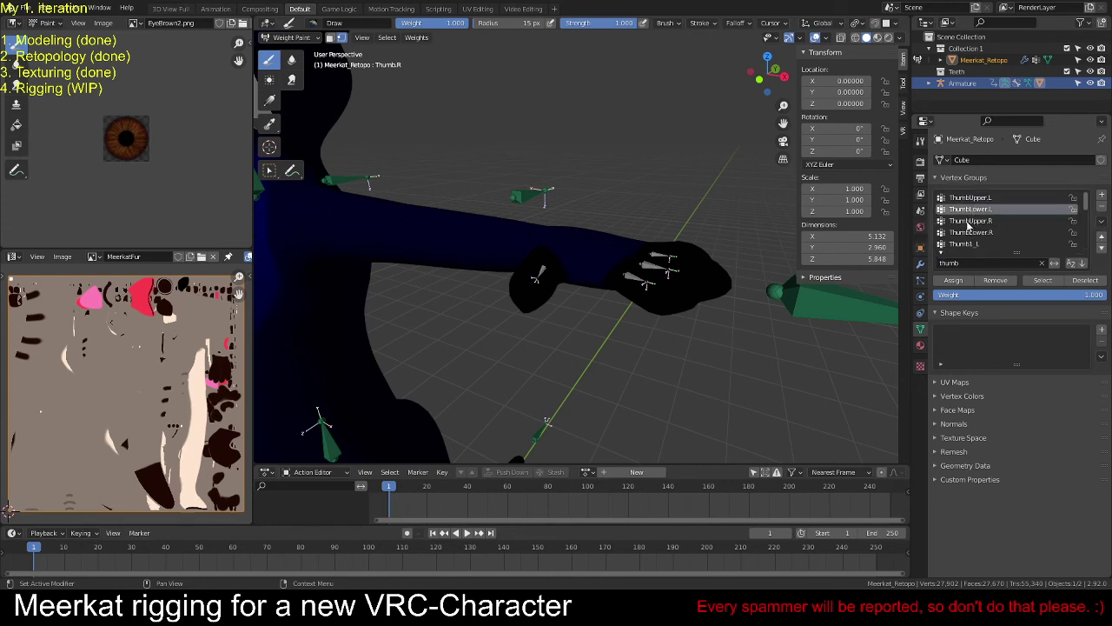
scroll(968, 223, "down", 2, "ctrl")
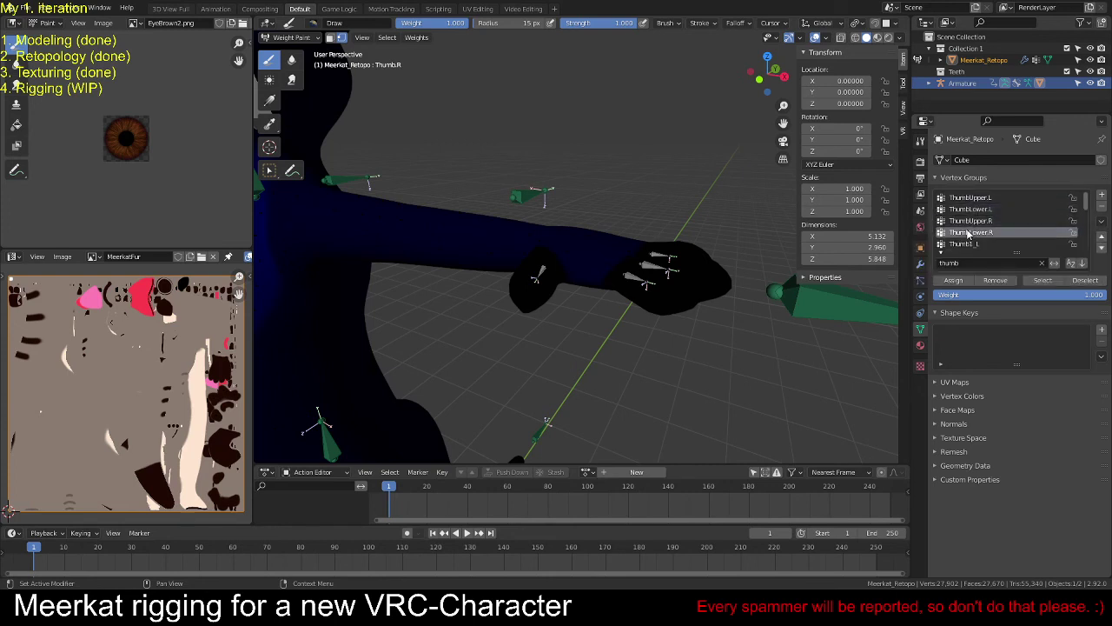
scroll(963, 220, "down", 1)
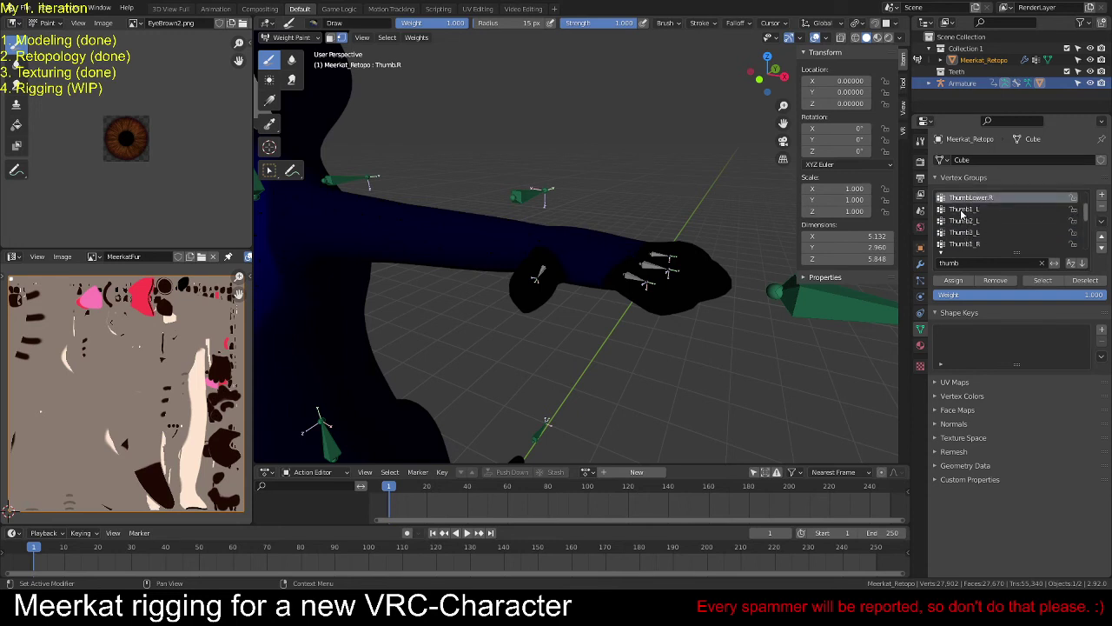
Step: Step through the left and right thumb vertex groups, ending on Thumb.L
left_click(962, 210)
left_click(963, 221)
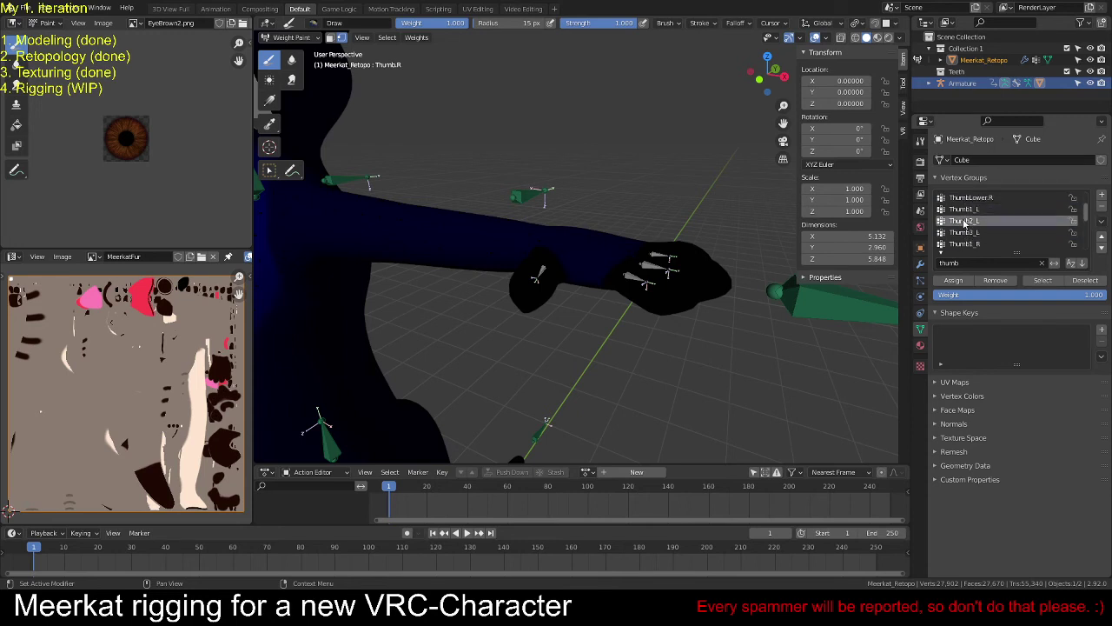
left_click(965, 233)
scroll(962, 230, "down", 2)
left_click(963, 221)
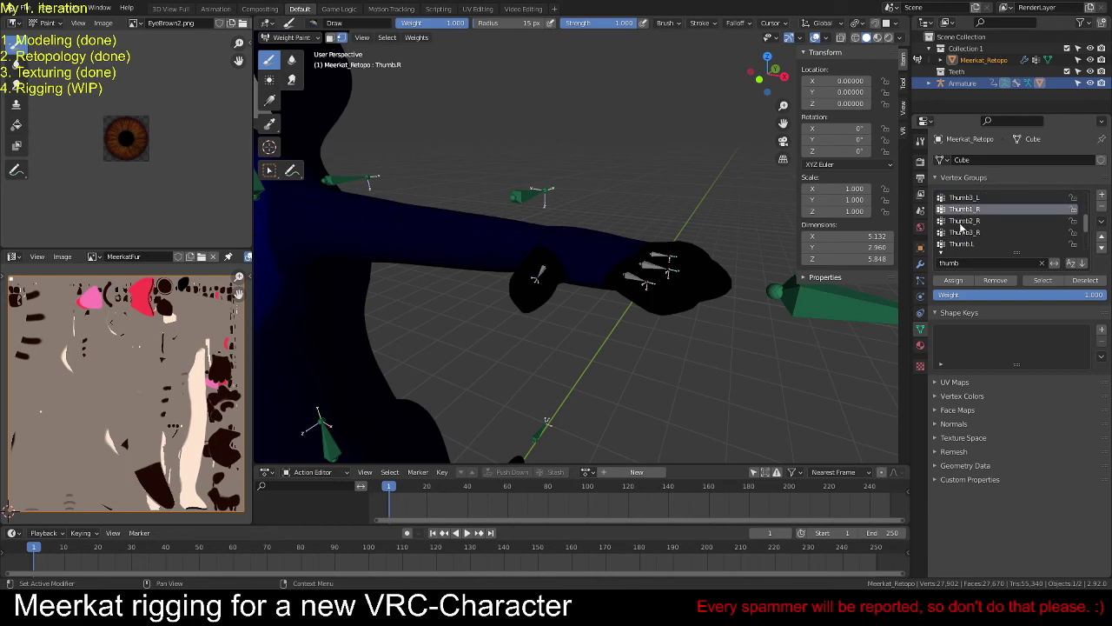
left_click(965, 232)
left_click(965, 244)
scroll(967, 235, "down", 4)
scroll(965, 223, "down", 2)
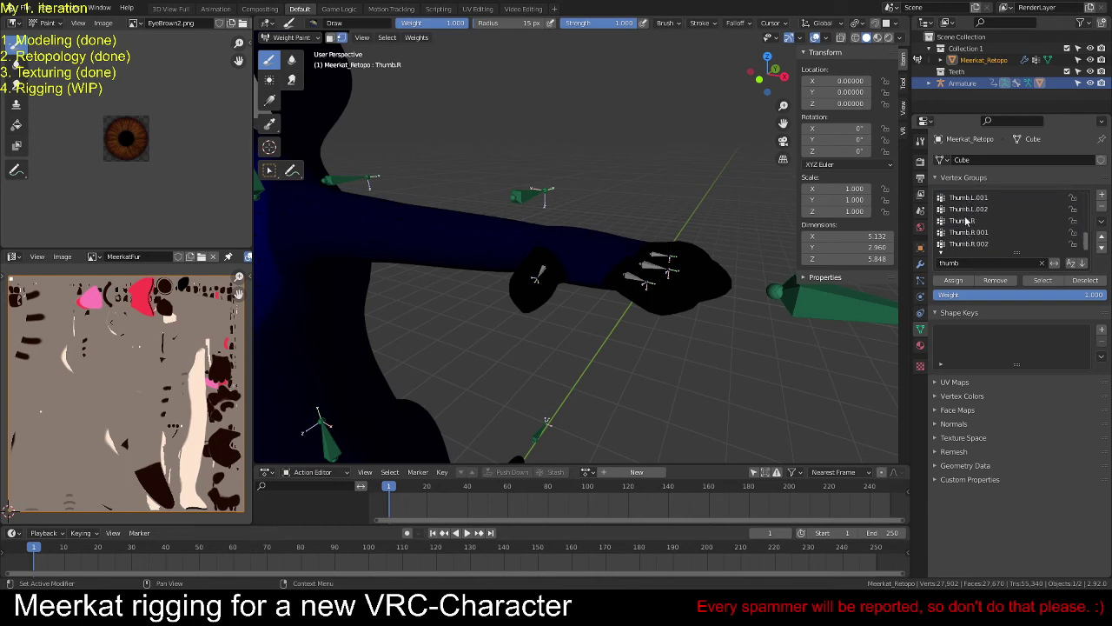
scroll(965, 221, "up", 2)
left_click(963, 211)
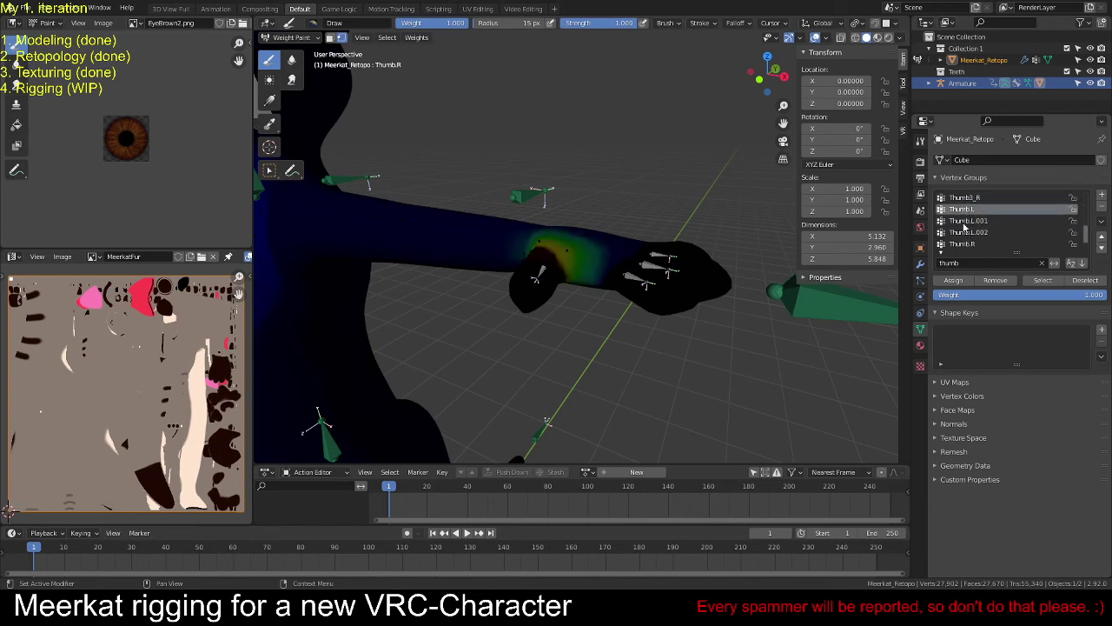
Step: Set the viewport shading colour to Material and enter Edit Mode on the mesh
mouse_move(626, 330)
middle_mouse_down()
mouse_move(661, 354)
mouse_move(617, 346)
mouse_move(606, 328)
mouse_move(613, 348)
mouse_move(627, 320)
mouse_move(622, 330)
middle_mouse_up()
left_click(901, 39)
left_click(867, 183)
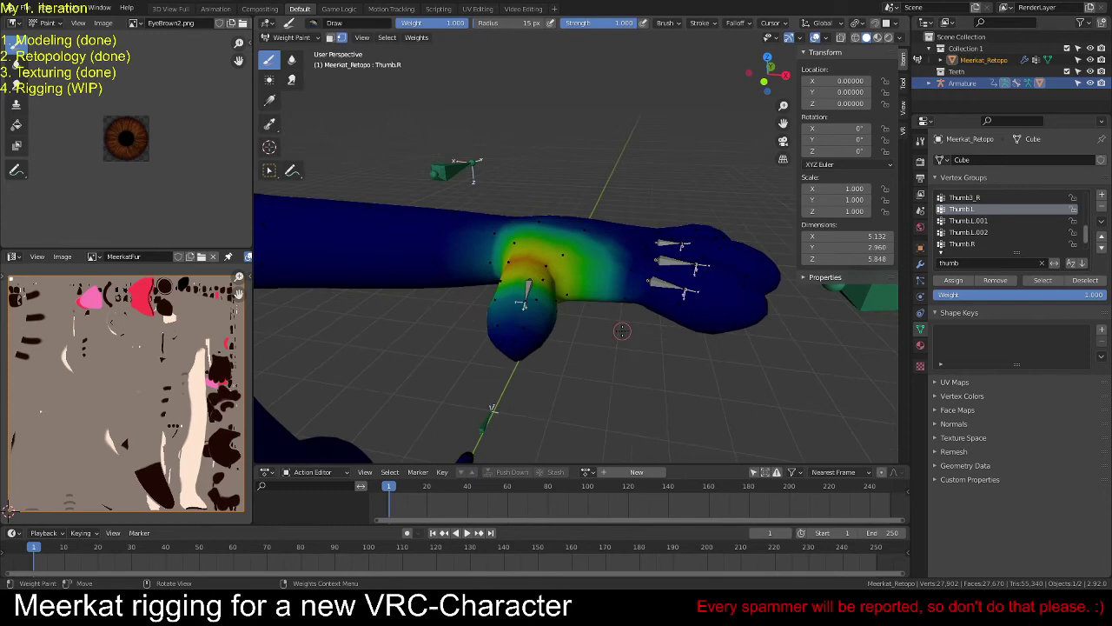
key("Tab")
Step: Brush-select the vertices around the base of the left thumb
left_click(629, 268)
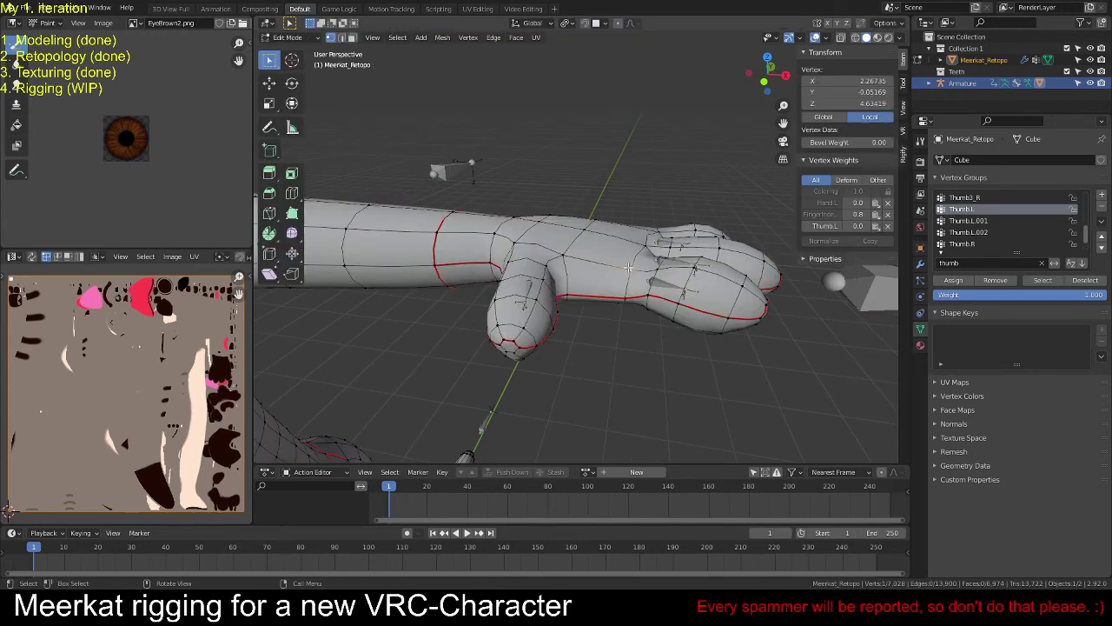
middle_click_drag(632, 291, 582, 292)
left_click(632, 289, "shift")
left_click(632, 290, "shift")
left_click(564, 278, "shift")
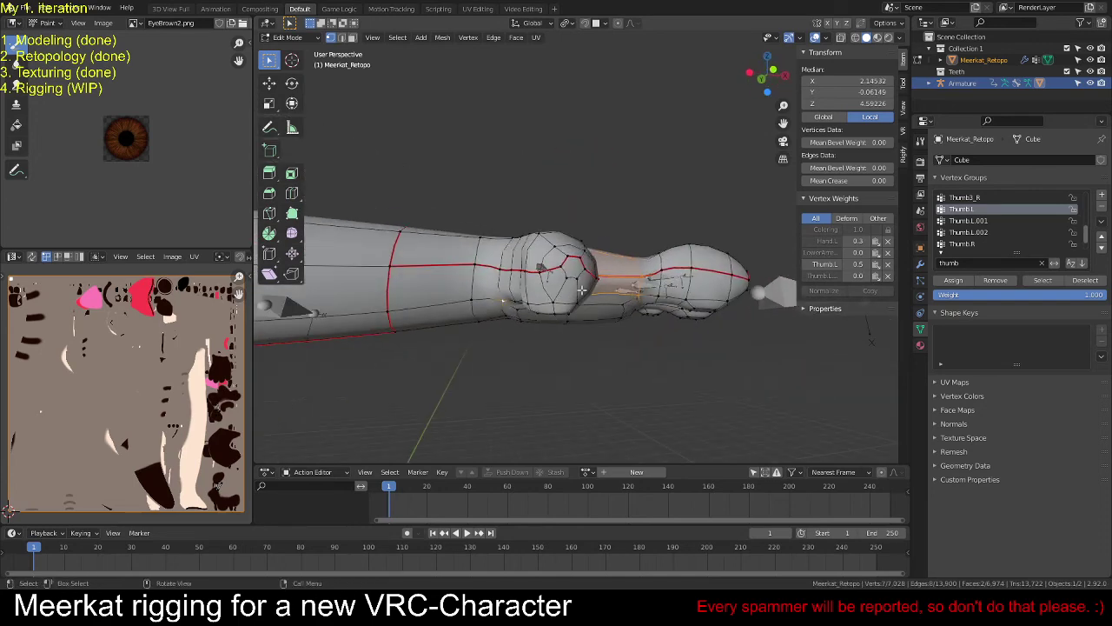
key("alt+a")
key("c")
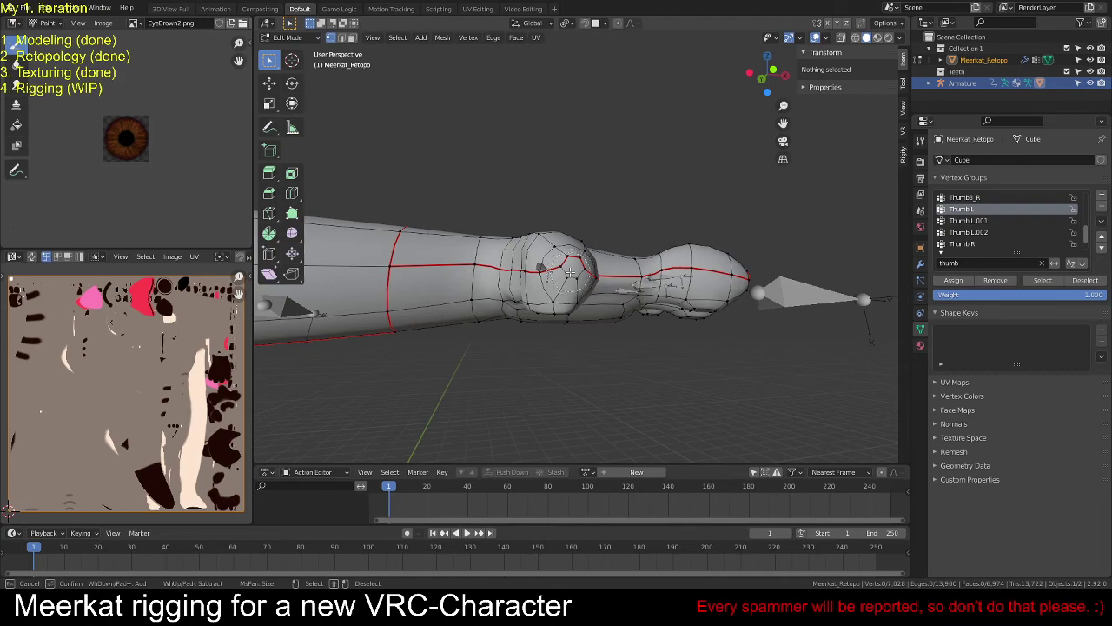
left_click(569, 273)
right_click(570, 273)
Step: Grow the thumb selection into a ring of faces, then shrink it back
middle_click_drag(570, 273, 601, 381)
key("ctrl+KP_Add")
key("ctrl+KP_Add")
scroll(531, 300, "up", 5)
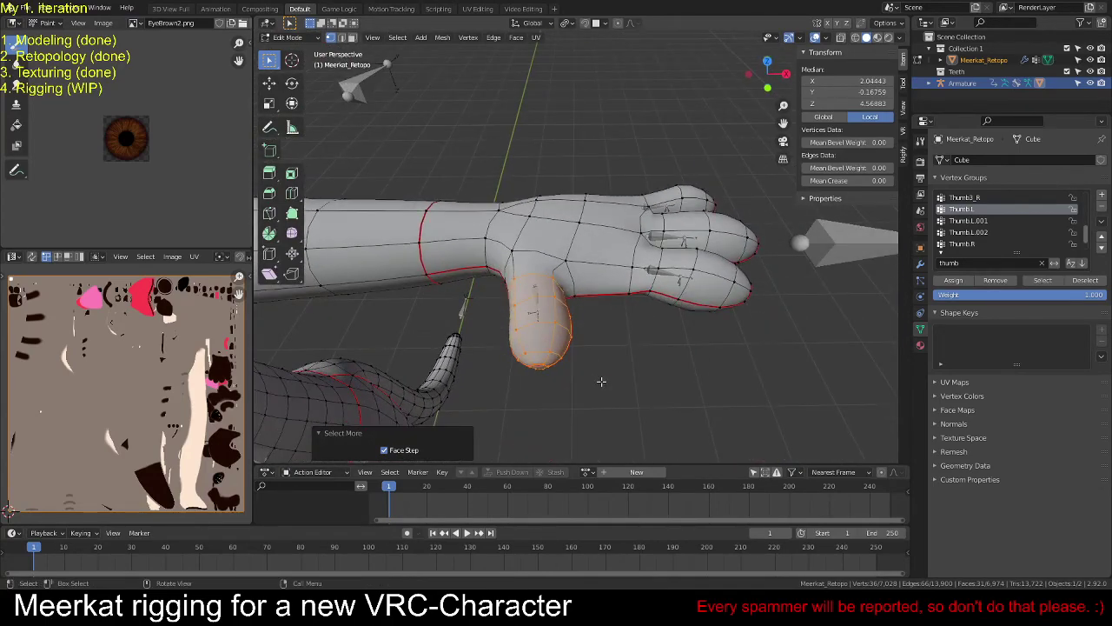
key("ctrl+KP_Subtract")
key("ctrl+KP_Subtract")
key("ctrl+KP_Subtract")
key("ctrl+KP_Subtract")
scroll(567, 326, "down", 5)
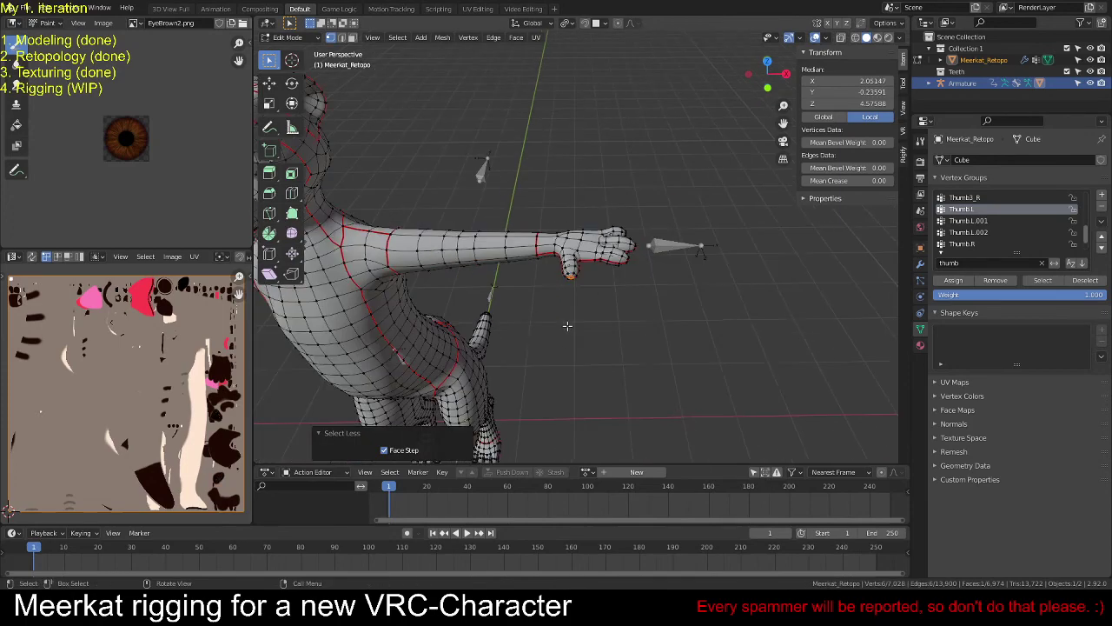
scroll(549, 341, "down", 3)
middle_click_drag(549, 341, 698, 337)
scroll(395, 254, "up", 5)
Step: Grow the selection over the whole thumb, then invert it to select the rest of the arm
key("c")
key("Escape")
scroll(571, 260, "down", 4)
key("ctrl+shift+m")
scroll(687, 235, "up", 5)
key("ctrl+KP_Add")
key("ctrl+KP_Add")
key("ctrl+KP_Add")
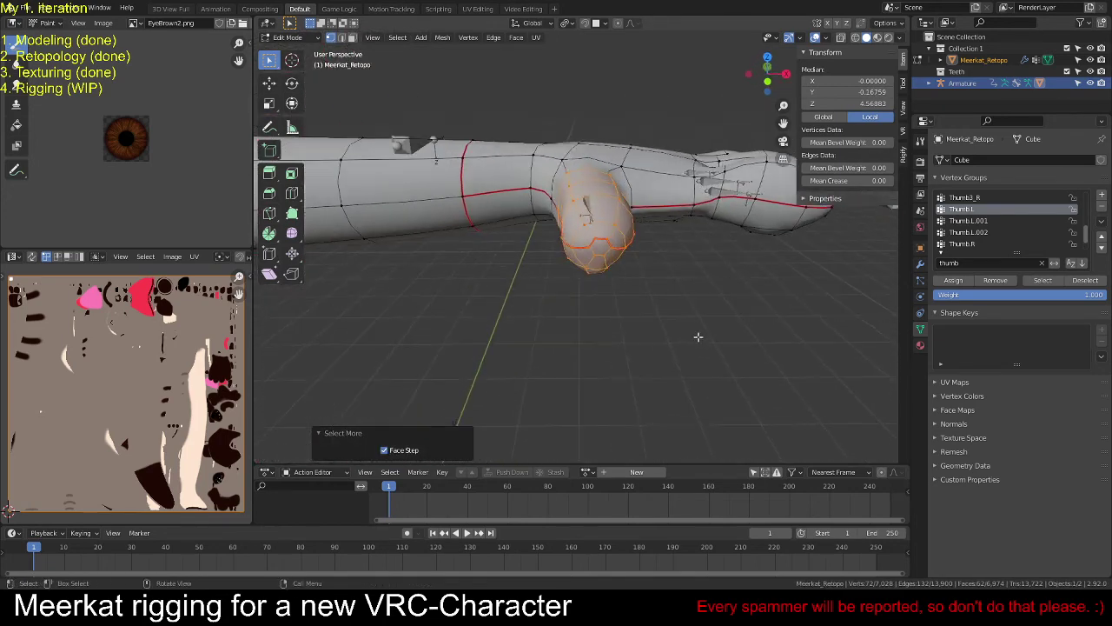
key("ctrl+i")
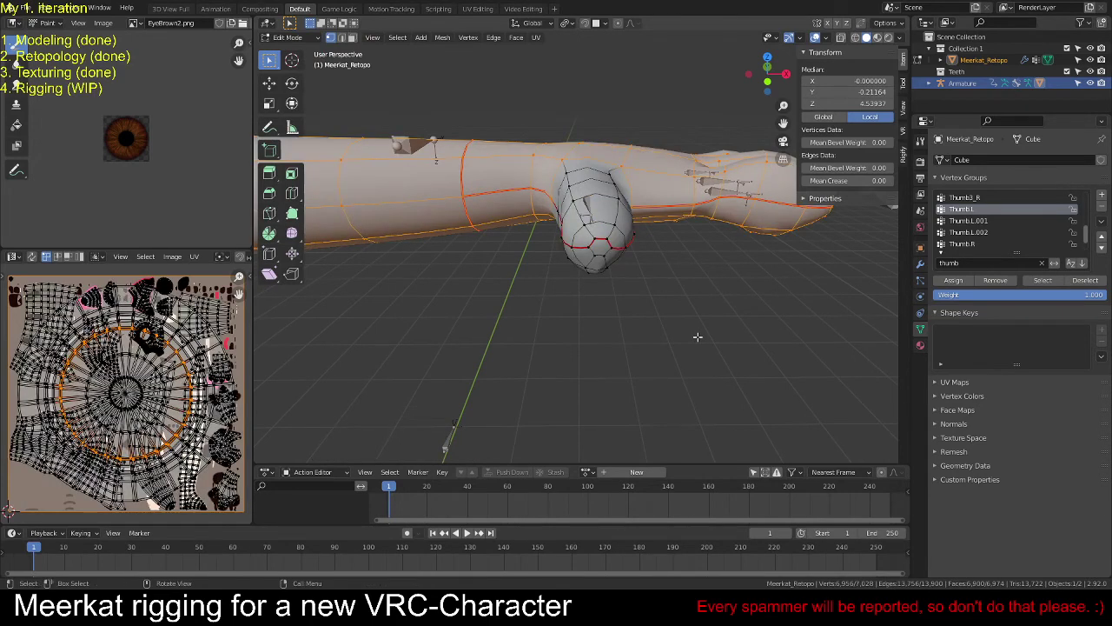
Step: In Weight Paint mode, remove the selected vertices from Thumb.L and Thumb.L.001
key("ctrl+Tab")
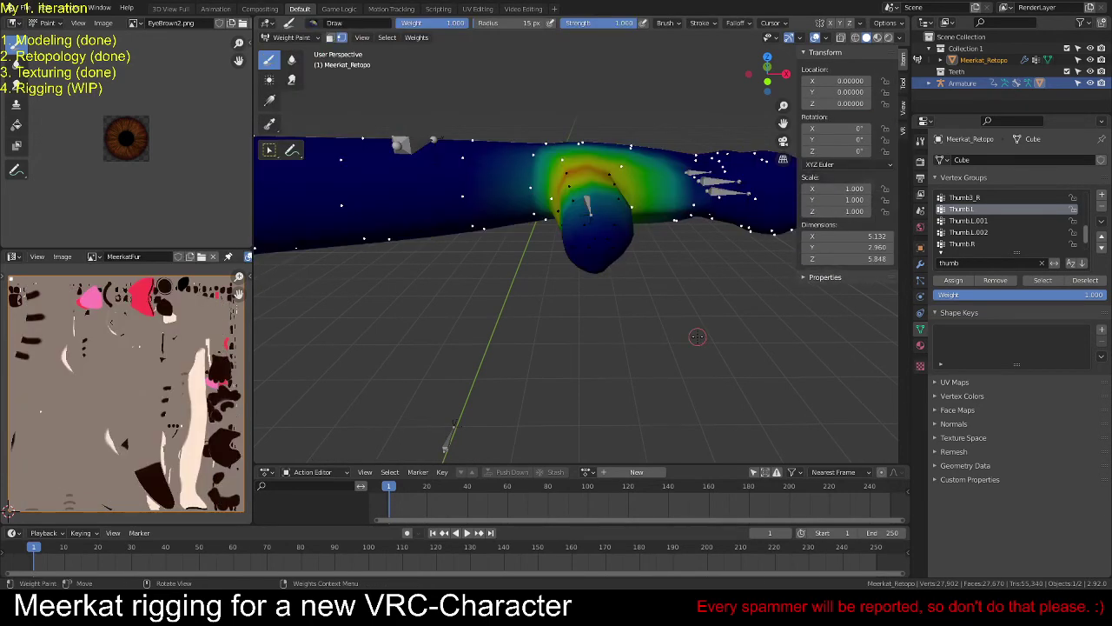
mouse_move(631, 322)
middle_mouse_down()
mouse_move(710, 305)
mouse_move(683, 302)
mouse_move(743, 339)
middle_mouse_up()
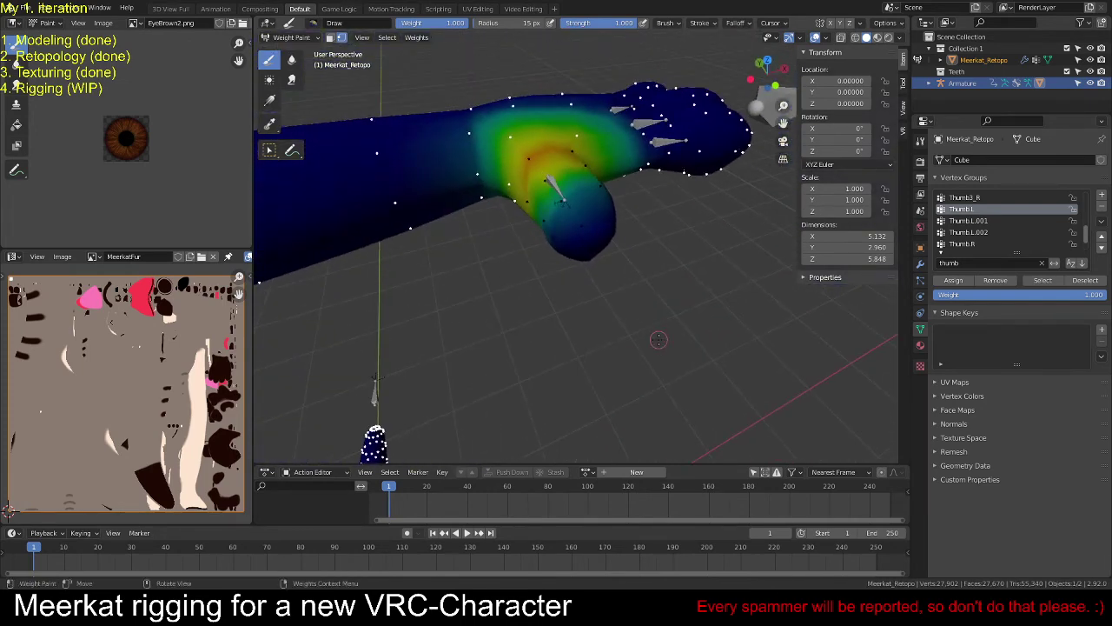
left_click(995, 283)
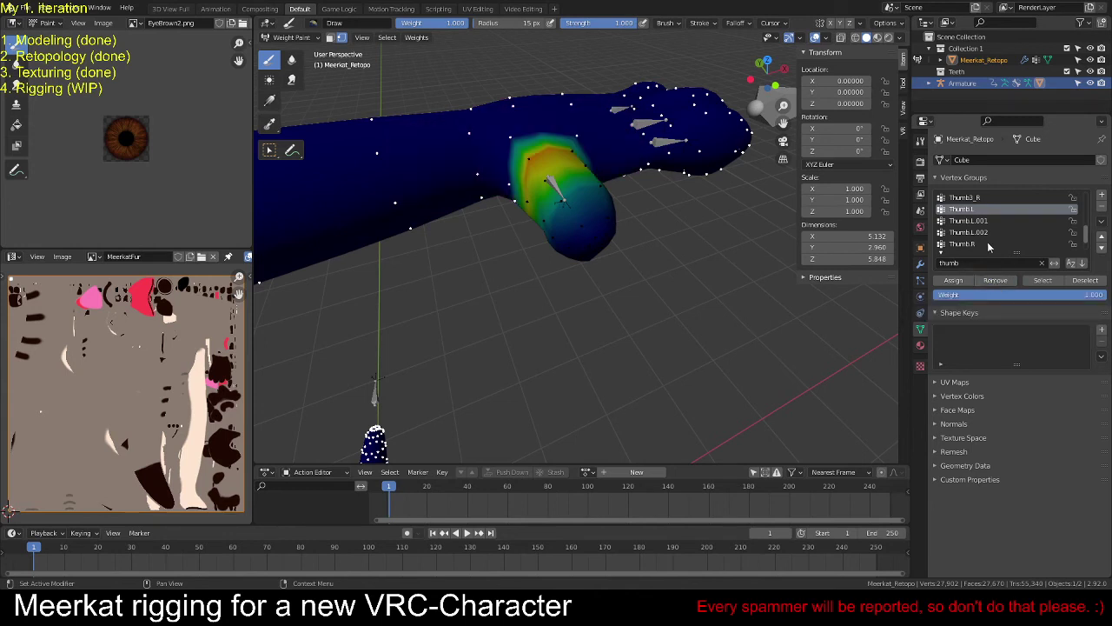
left_click(982, 222)
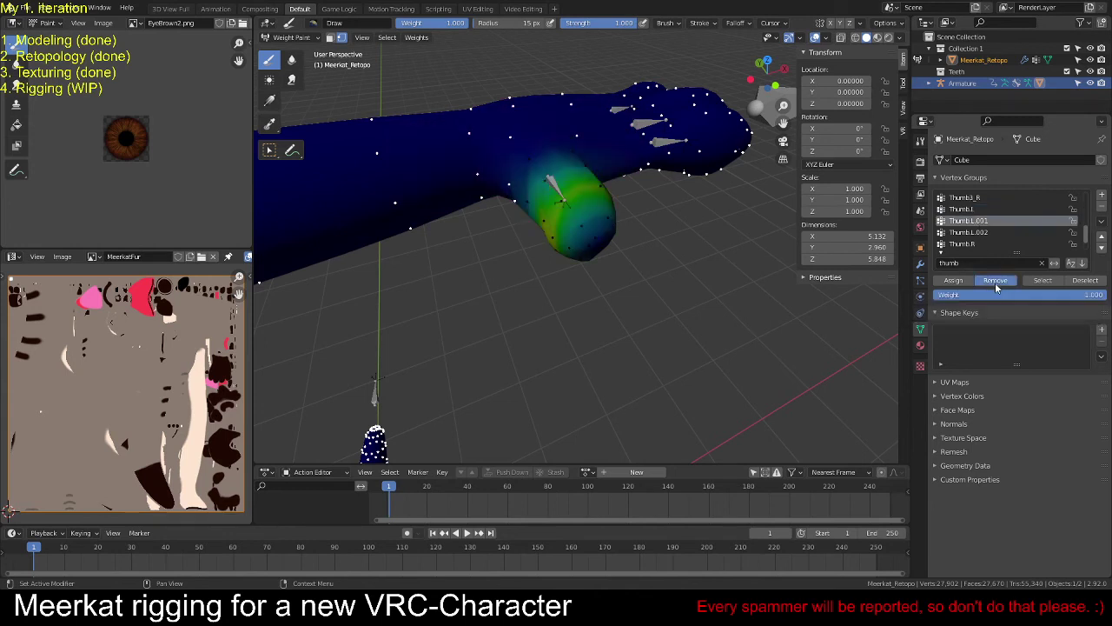
left_click(995, 282)
Step: Remove the selected vertices from Thumb.L.002 and the Thumb.R groups, including Thumb.R.001
left_click(975, 233)
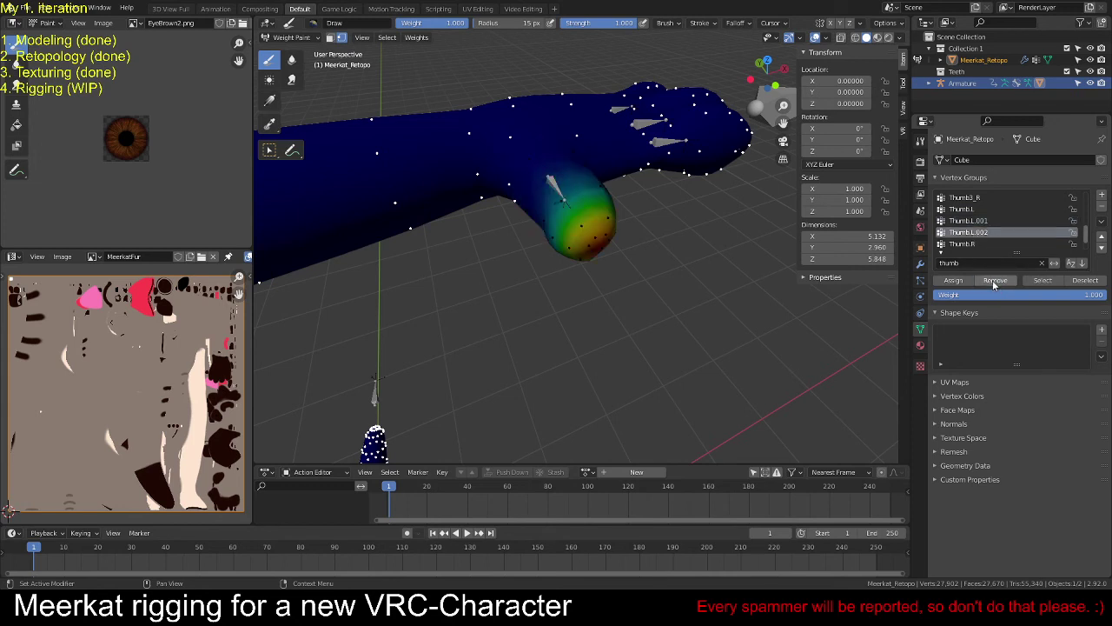
scroll(996, 224, "down", 2)
left_click(983, 221)
scroll(574, 260, "down", 6)
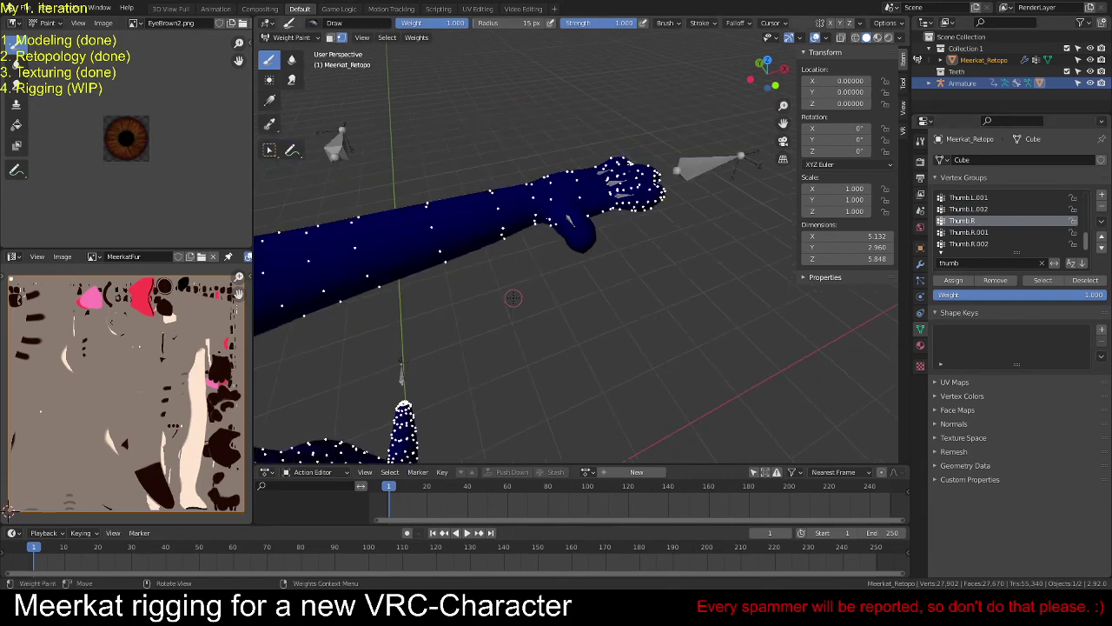
middle_click_drag(574, 260, 609, 287)
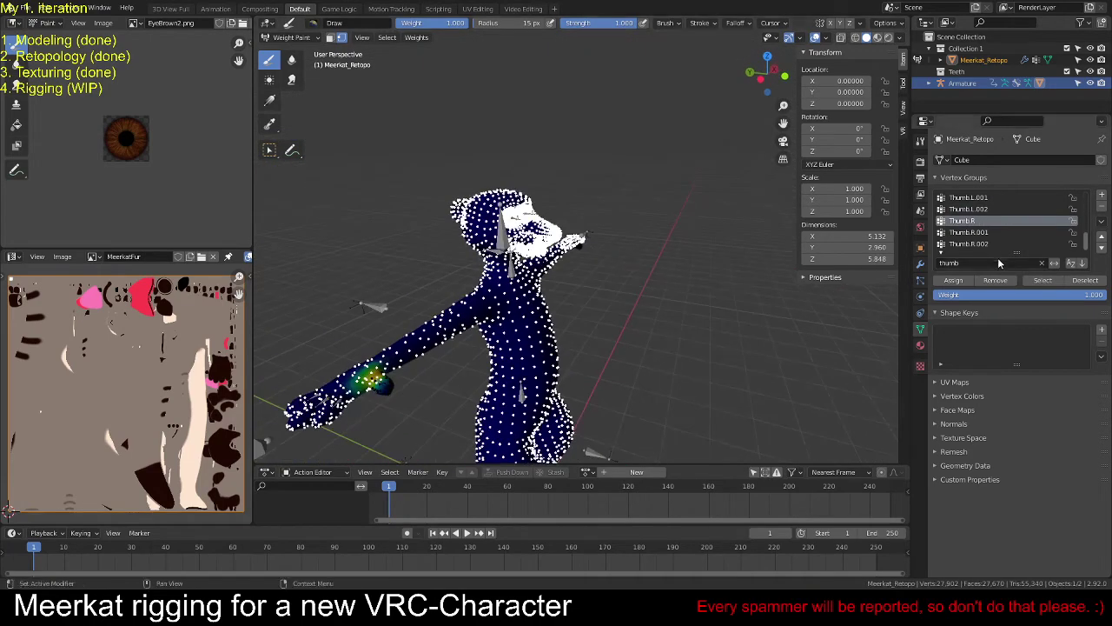
left_click(975, 233)
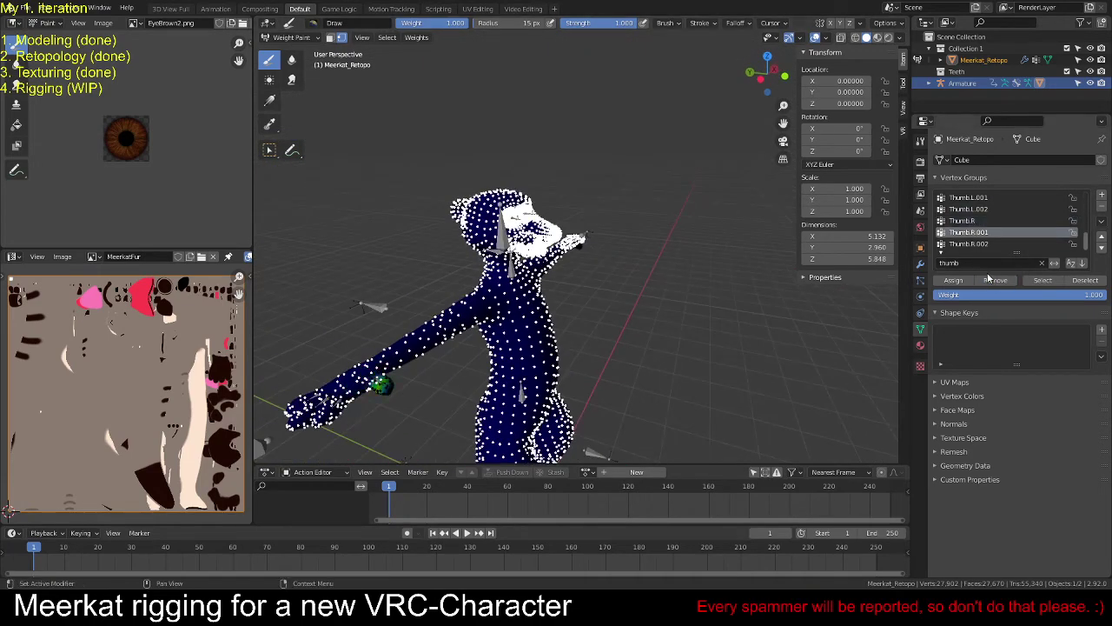
left_click(969, 245)
left_click(993, 280)
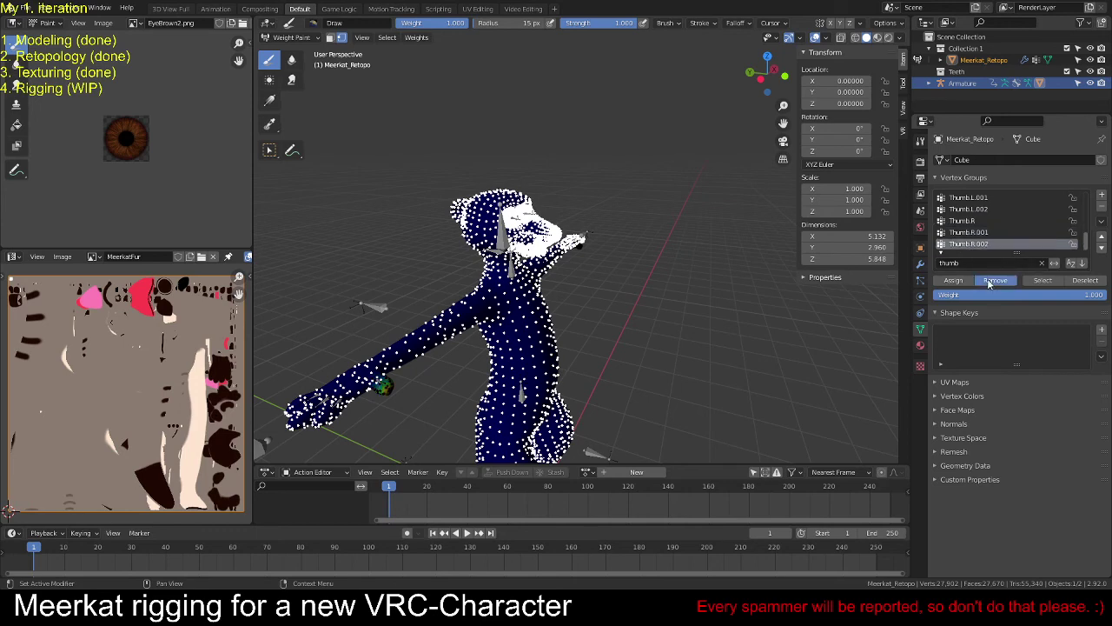
Step: Return the mesh to Object Mode and switch the armature back to Pose Position
left_click(287, 37)
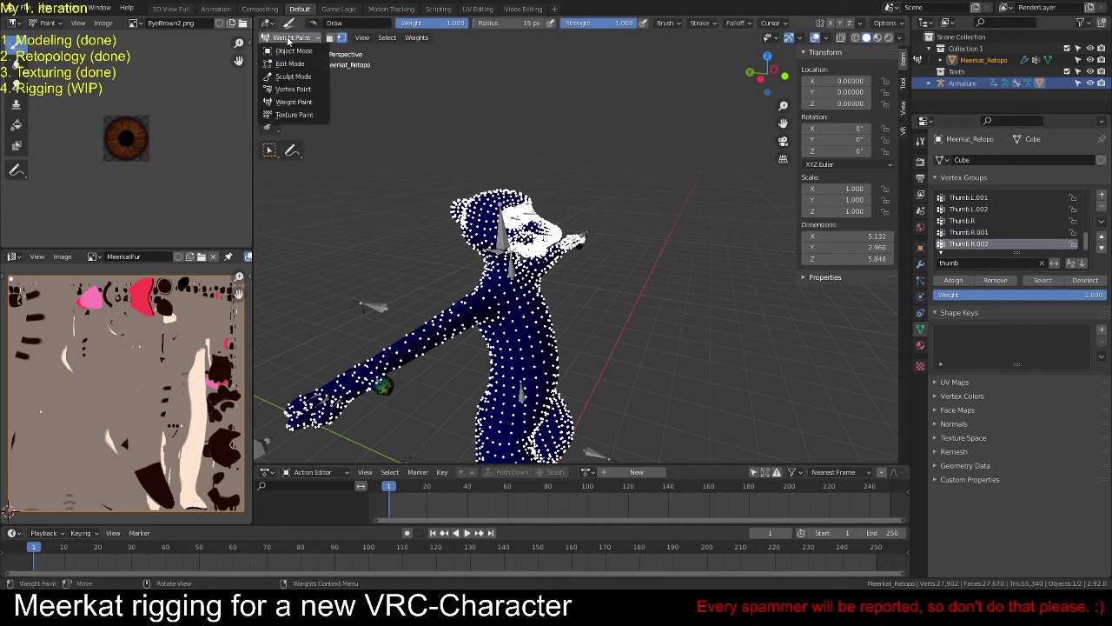
left_click(291, 45)
middle_click_drag(696, 273, 581, 285)
left_click(640, 244)
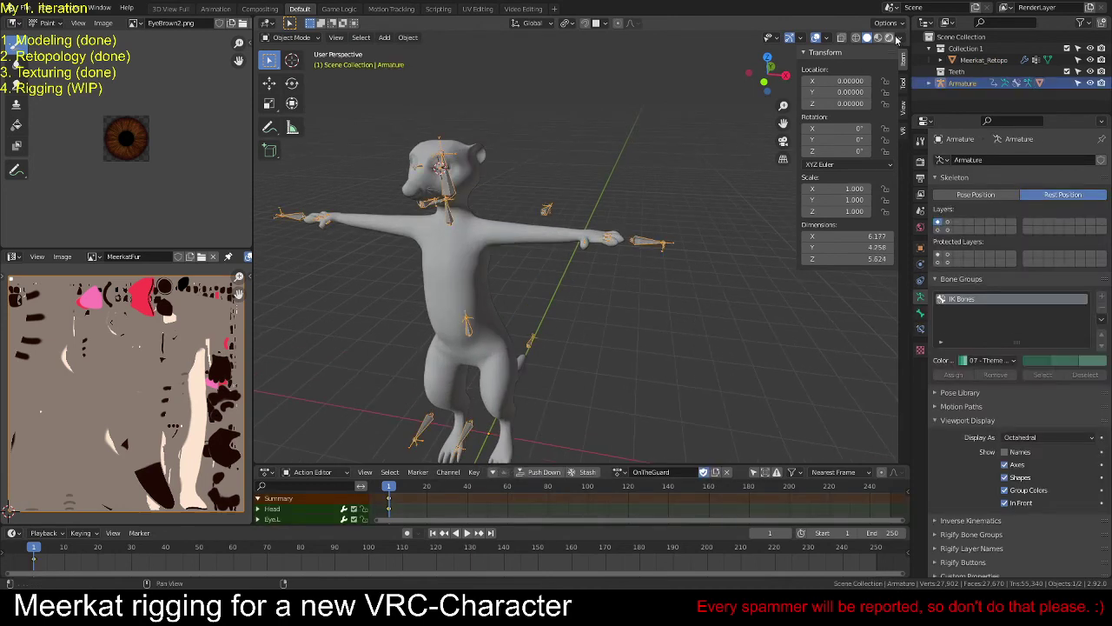
left_click(977, 196)
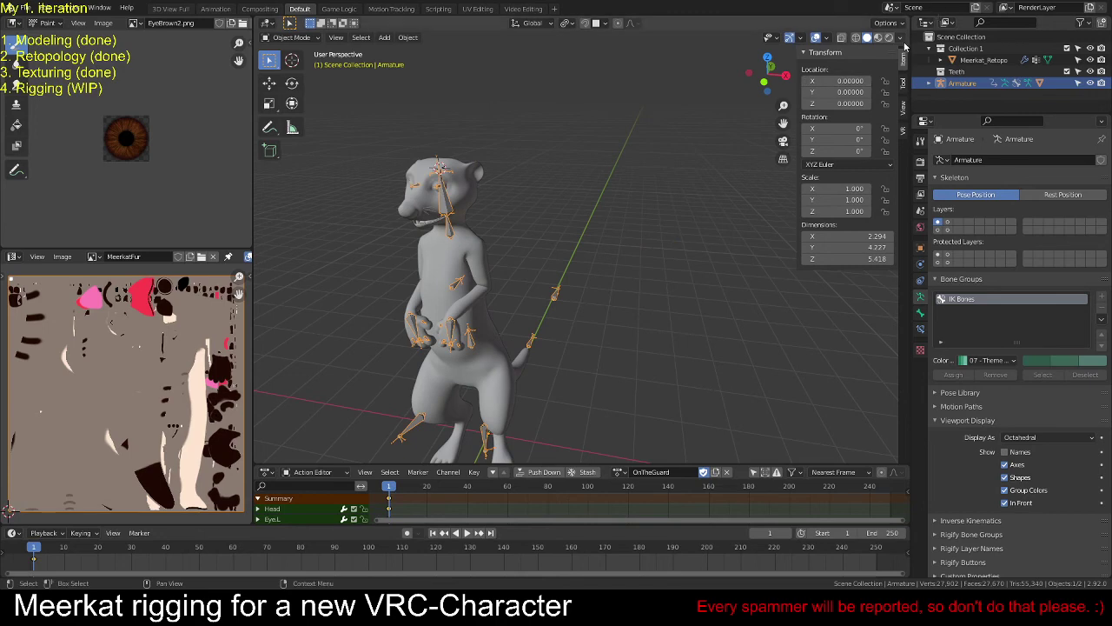
Step: Set the viewport shading colour to Texture to show the meerkat's fur
left_click(900, 37)
left_click(939, 195)
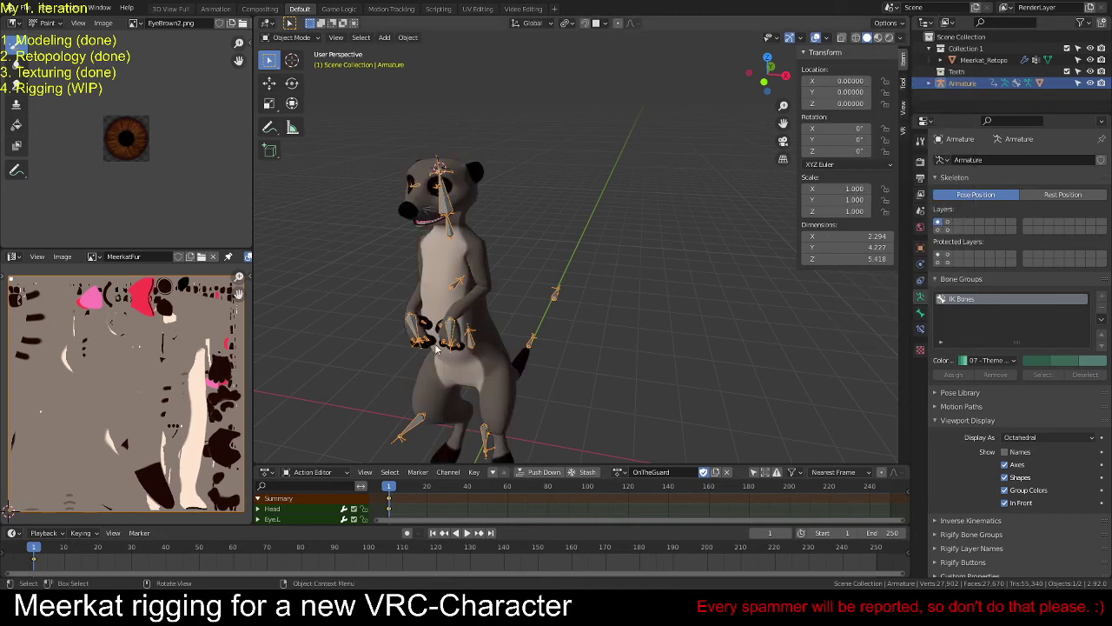
scroll(565, 287, "up", 3)
mouse_move(565, 287)
middle_mouse_down()
mouse_move(575, 301)
mouse_move(569, 261)
mouse_move(595, 215)
mouse_move(597, 249)
mouse_move(732, 223)
mouse_move(597, 261)
middle_mouse_up()
scroll(574, 251, "up", 3)
scroll(597, 261, "down", 5)
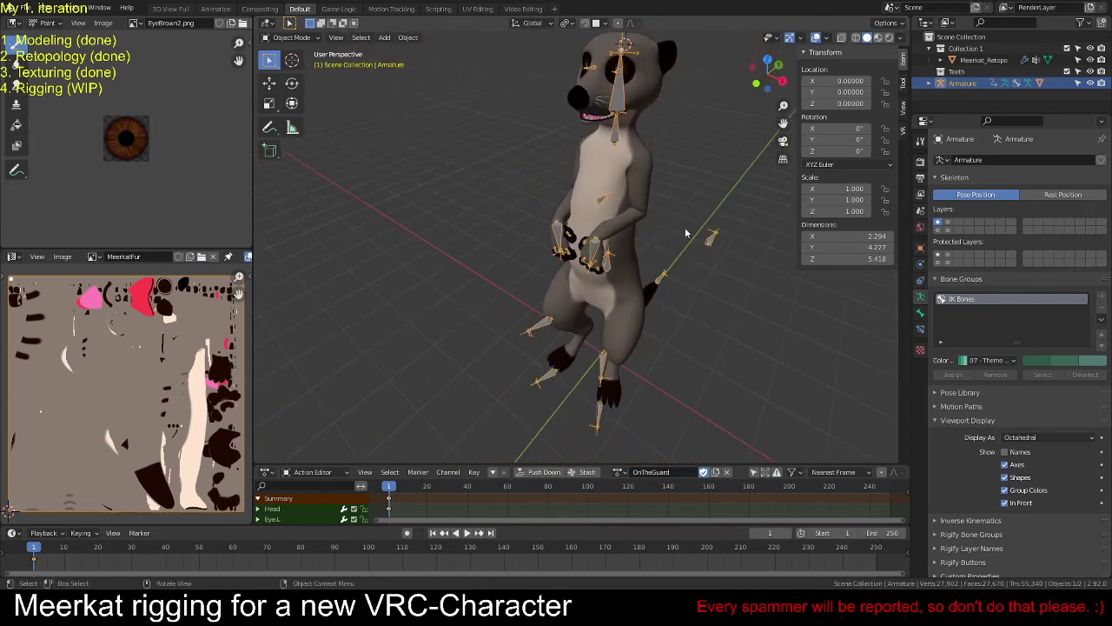
Step: Enter Pose Mode and shift the left and right IK elbow bones along X
key("ctrl+Tab")
left_click(709, 235)
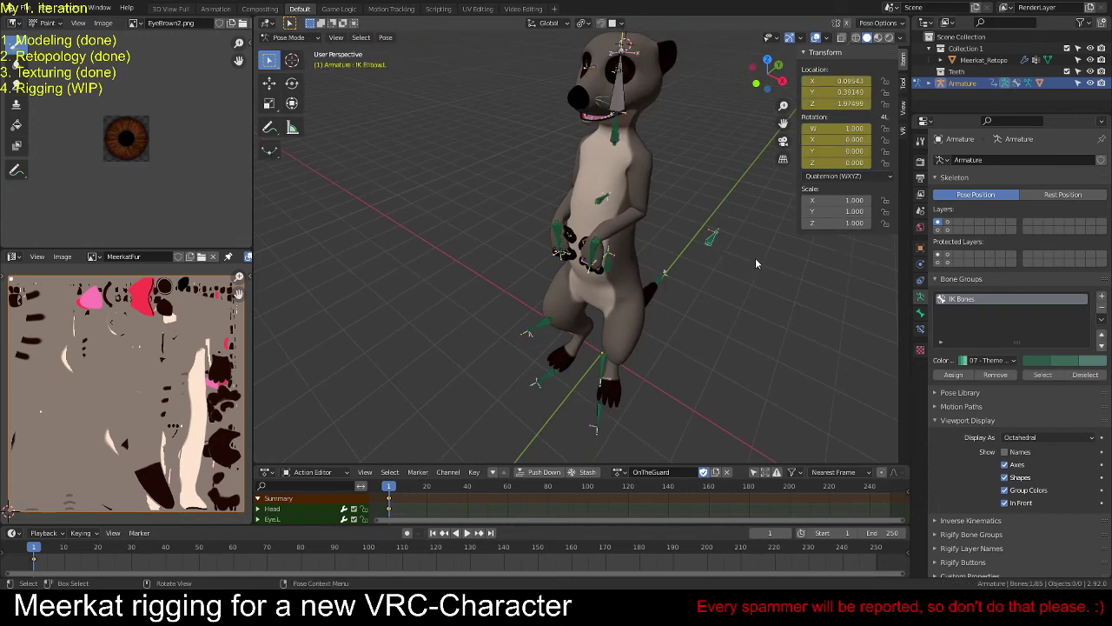
middle_click_drag(755, 258, 609, 242)
key("g")
key("x")
left_click(710, 269)
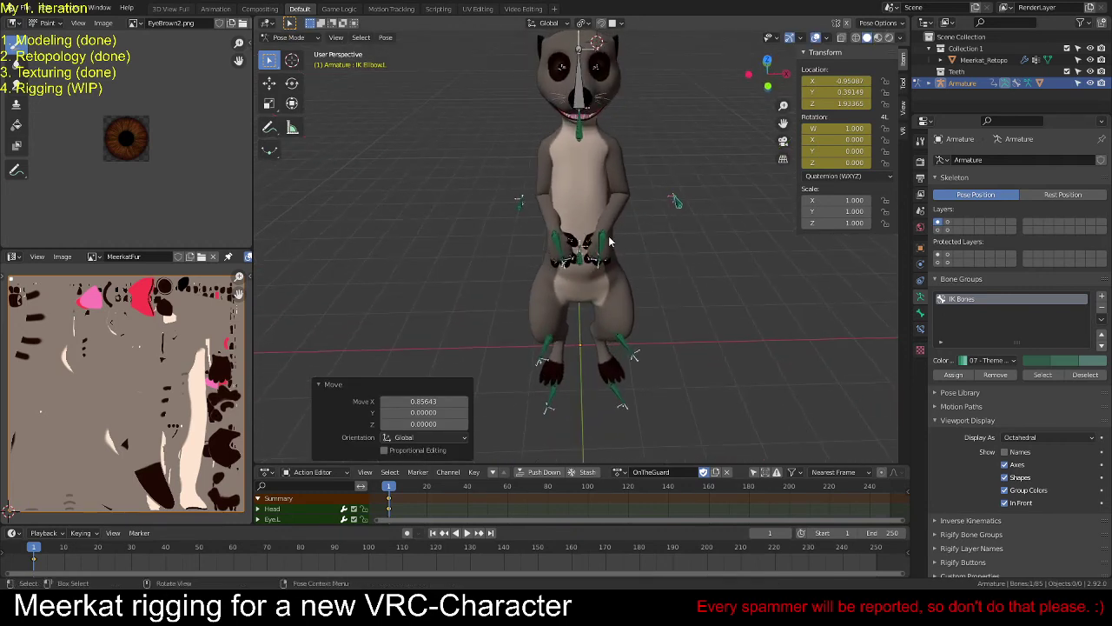
left_click(520, 203)
key("g")
key("x")
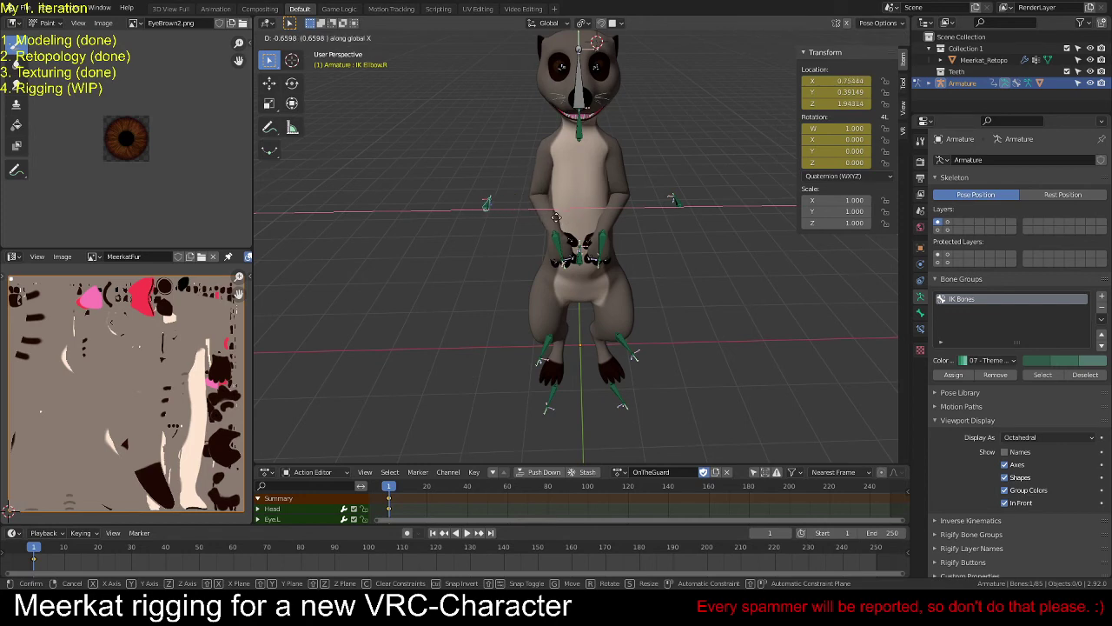
left_click(556, 219)
Step: Shift both IK hand bones along X, the right one by -0.04029
mouse_move(556, 218)
middle_mouse_down()
mouse_move(520, 191)
mouse_move(617, 222)
mouse_move(561, 230)
middle_mouse_up()
left_click(599, 249)
scroll(597, 245, "up", 3)
key("g")
key("x")
left_click(597, 229)
left_click(526, 227)
key("g")
key("x")
left_click(583, 232)
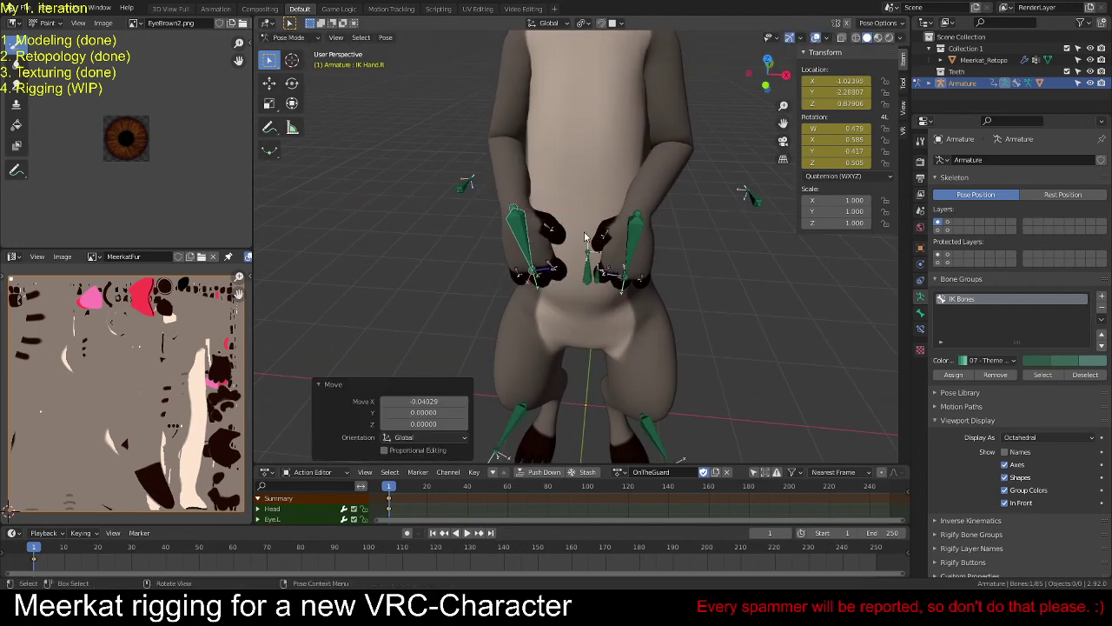
scroll(650, 243, "down", 2)
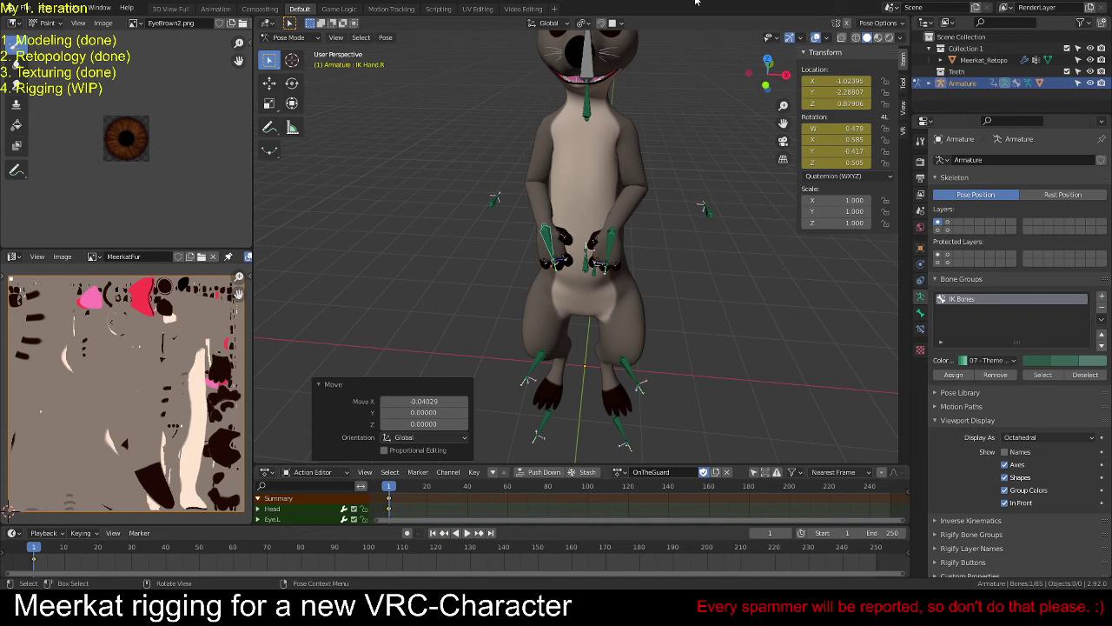
Step: Move the right IK hand bone along Y and rotate it about Z
middle_click_drag(589, 223, 589, 249)
key("g")
key("y")
left_click(742, 292)
key("r")
key("z")
left_click(646, 339)
key("r")
left_click(686, 333)
Step: Move the left IK hand 0.0967 along Y and rotate it 29.1° on Z
left_click(639, 300)
key("g")
key("y")
left_click(609, 257)
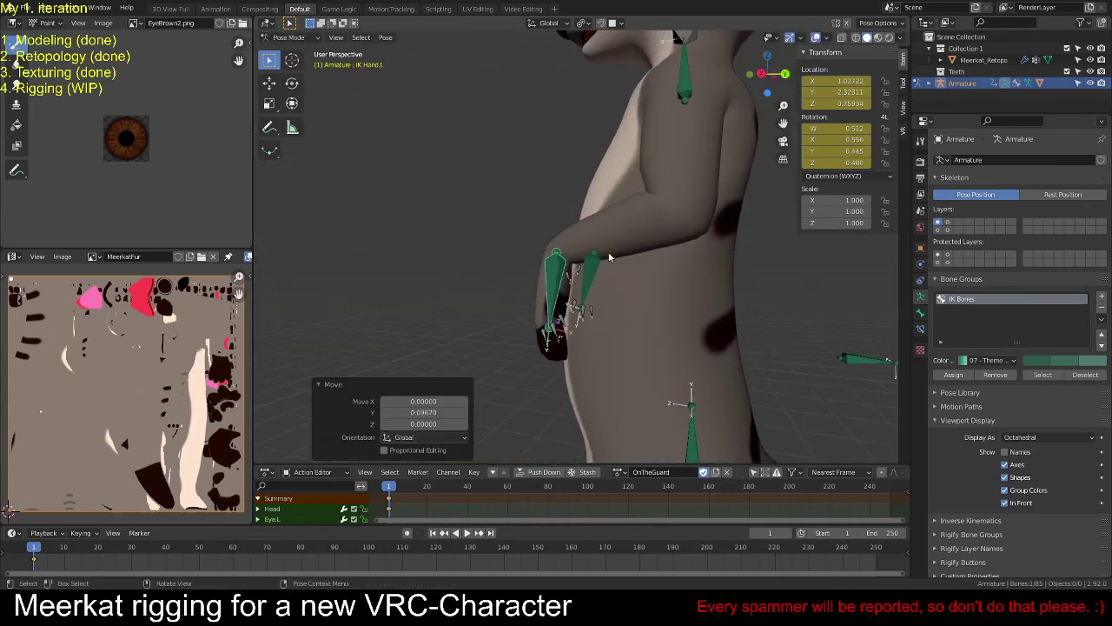
key("r")
key("z")
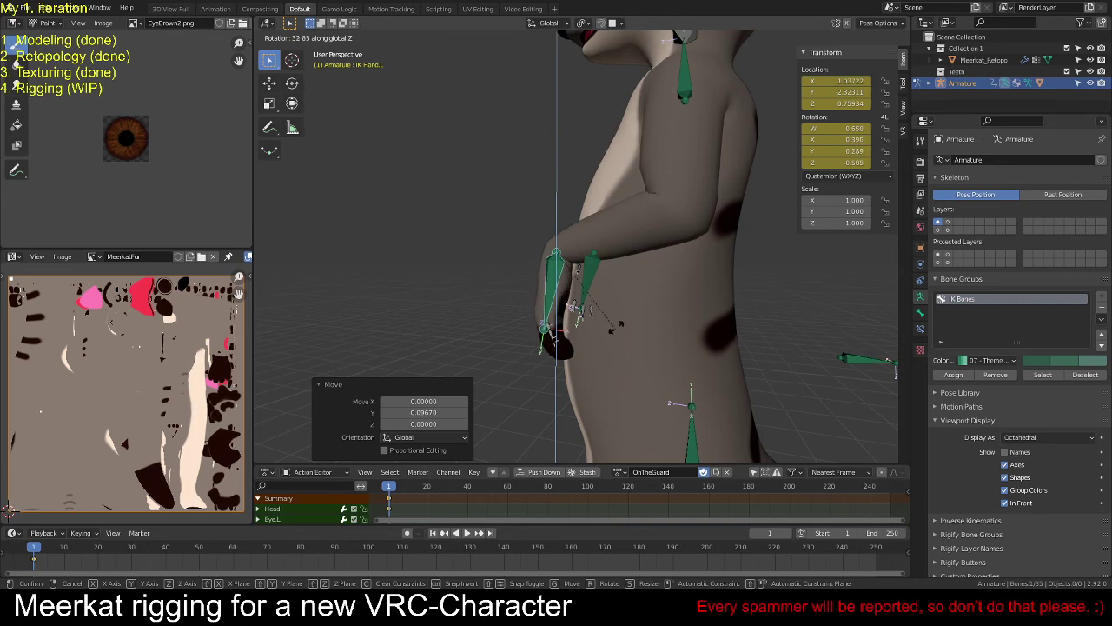
left_click(584, 329)
Step: Switch to the right orthographic view, frame the head and select the Head bone
middle_click_drag(584, 329, 605, 289)
scroll(674, 300, "down", 4)
key("KP_3")
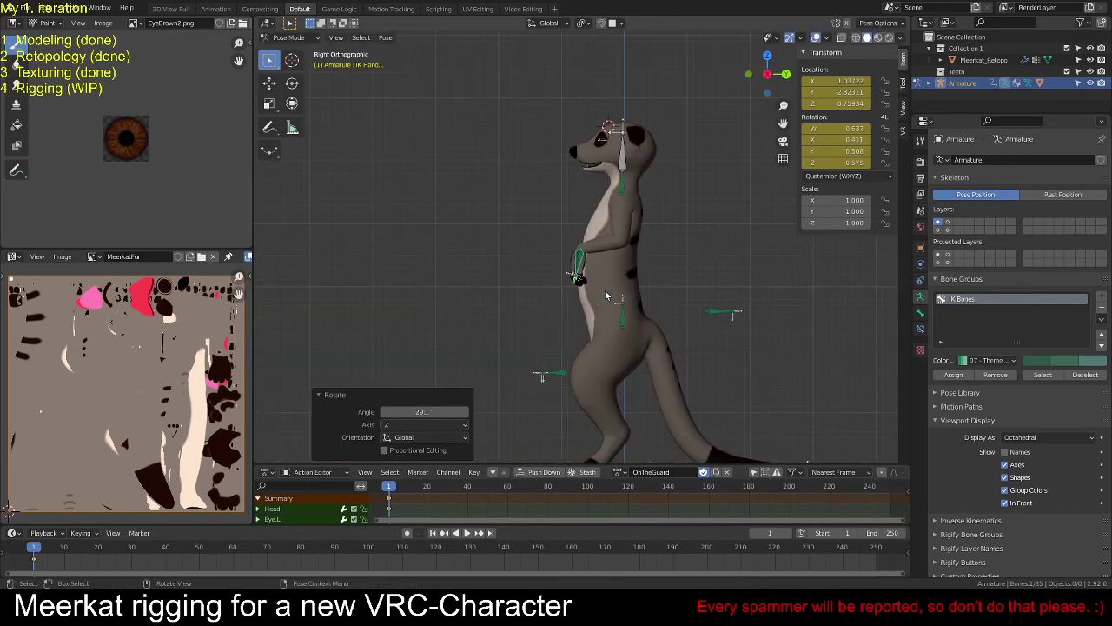
scroll(605, 289, "up", 2)
middle_click_drag(596, 211, 551, 295, "shift")
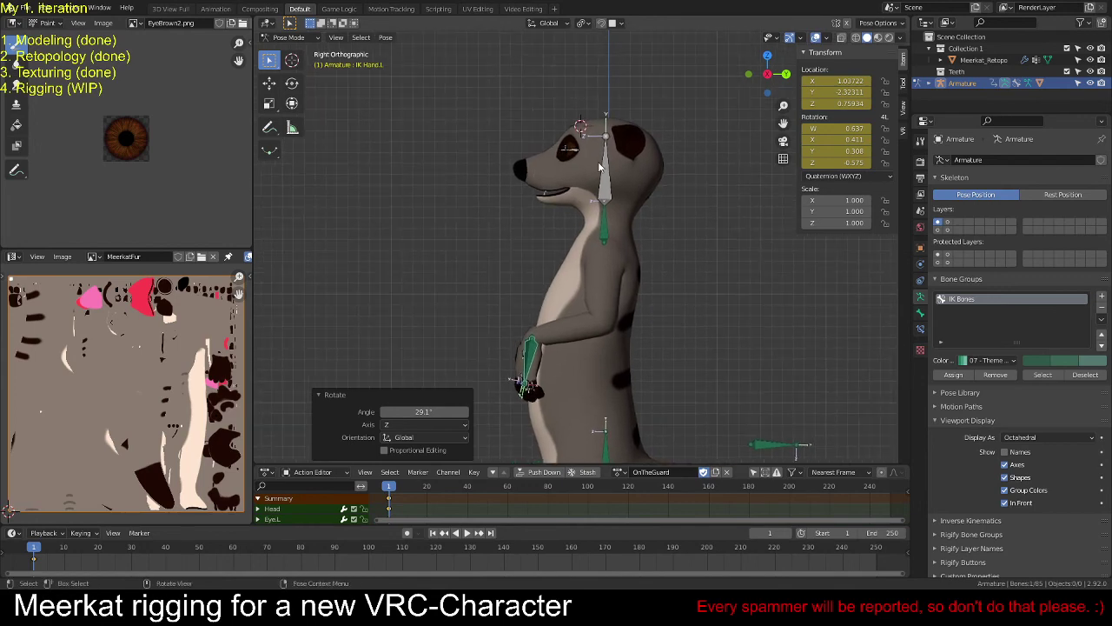
left_click(627, 177)
Step: Tilt the Head bone up and back, finishing with a trackball rotation
key("r")
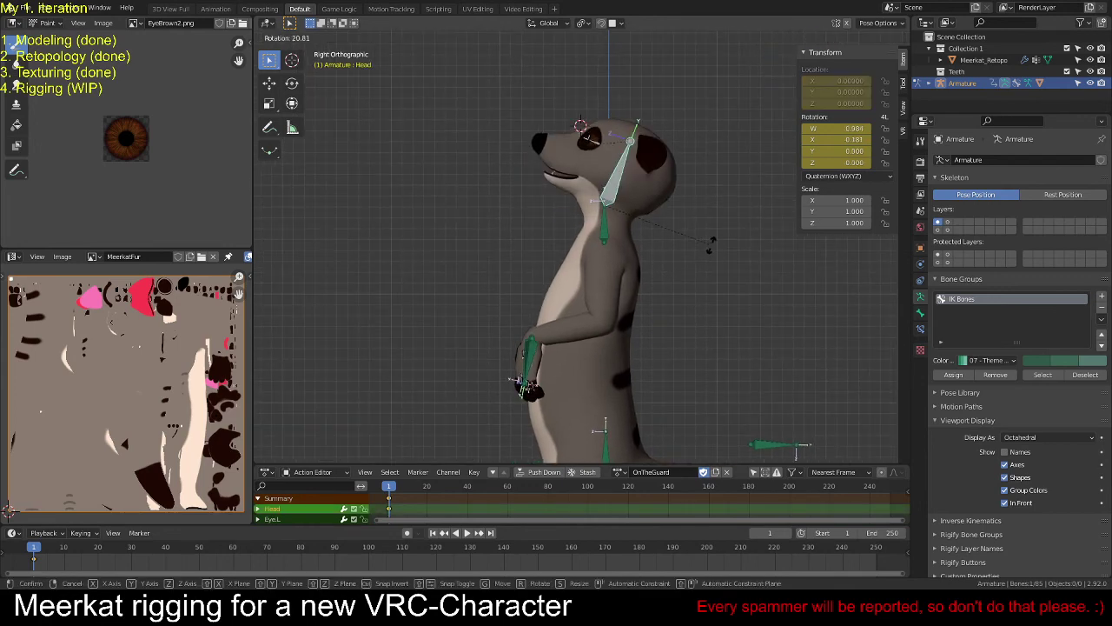
left_click(705, 239)
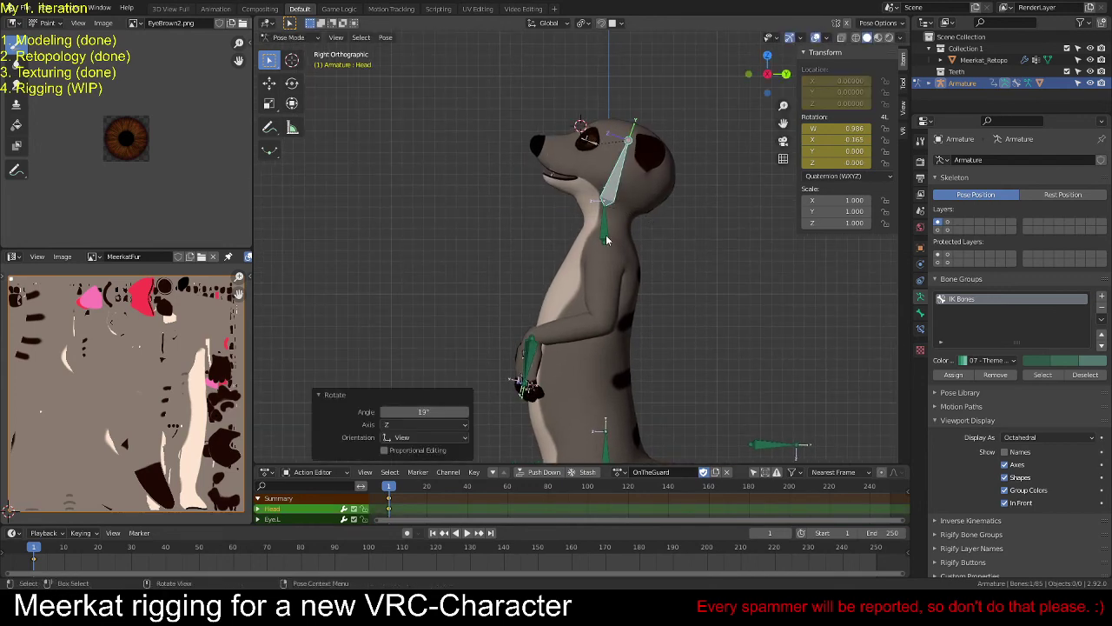
middle_click_drag(702, 239, 643, 255)
key("r")
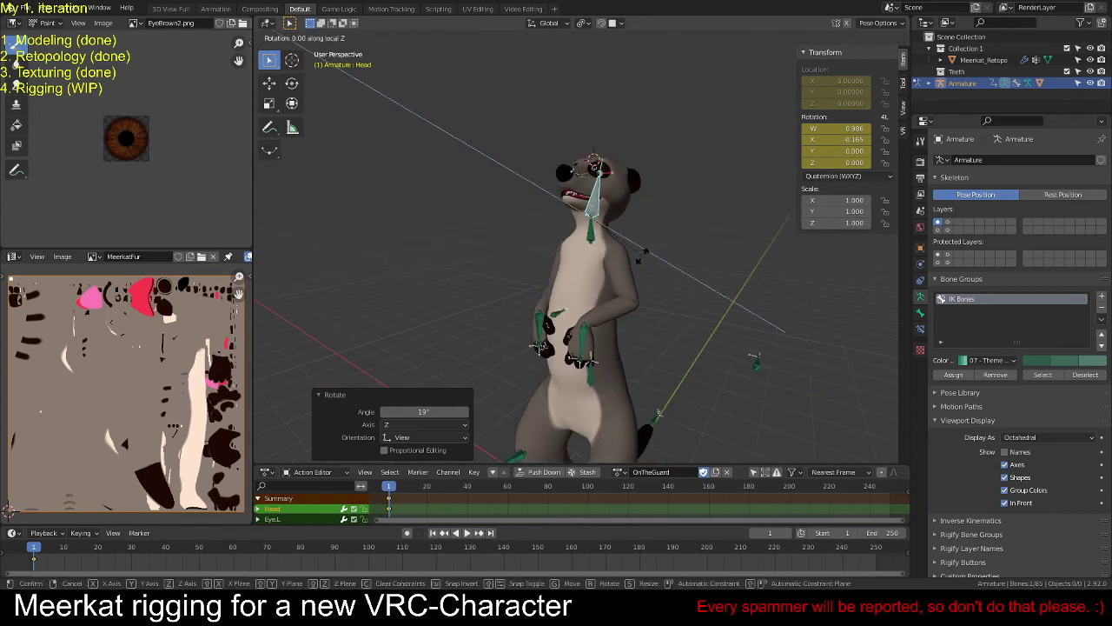
key("r")
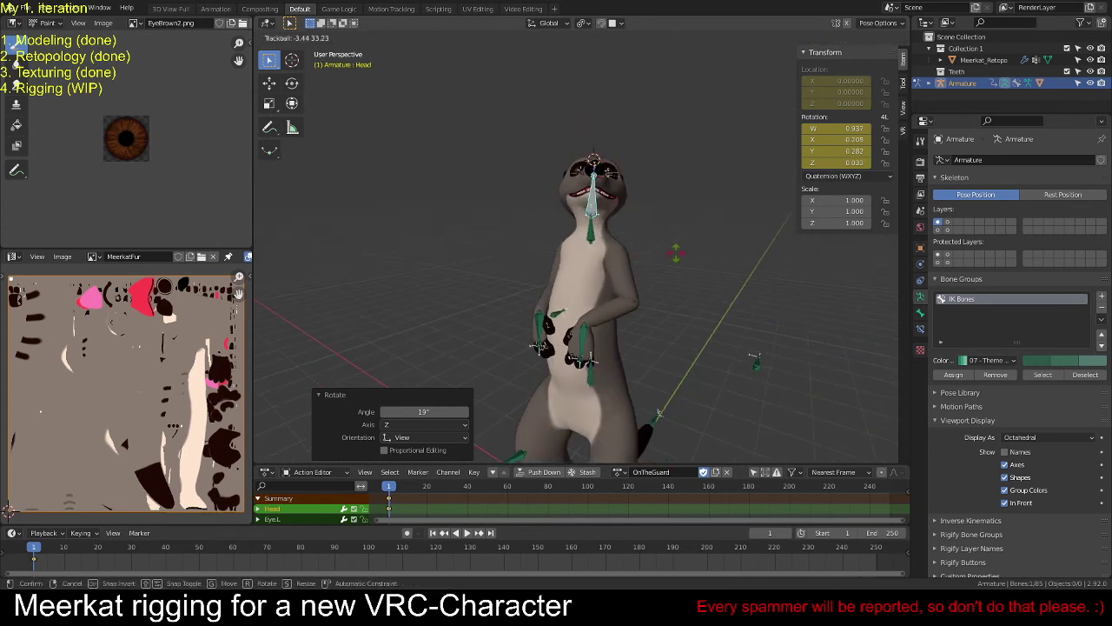
left_click(608, 265)
middle_click_drag(609, 265, 472, 300)
scroll(664, 267, "down", 4)
Step: Select the IK Tail bone, try a Z rotation, and cancel it, leaving the tail unchanged
left_click(667, 372)
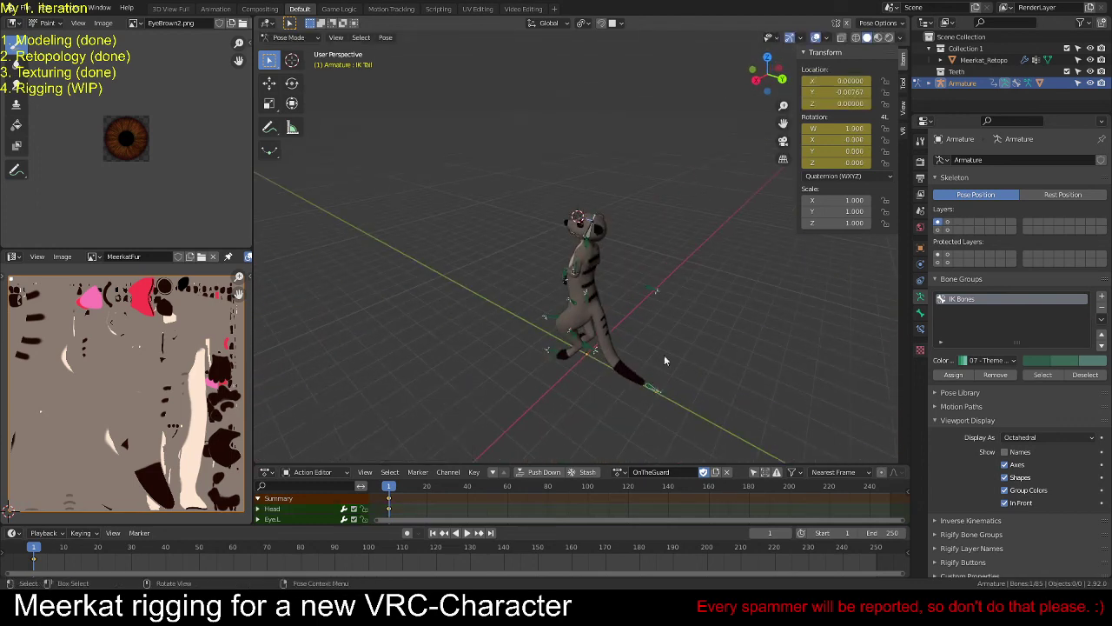
scroll(664, 354, "up", 2)
middle_click_drag(664, 355, 709, 350)
key("r")
key("z")
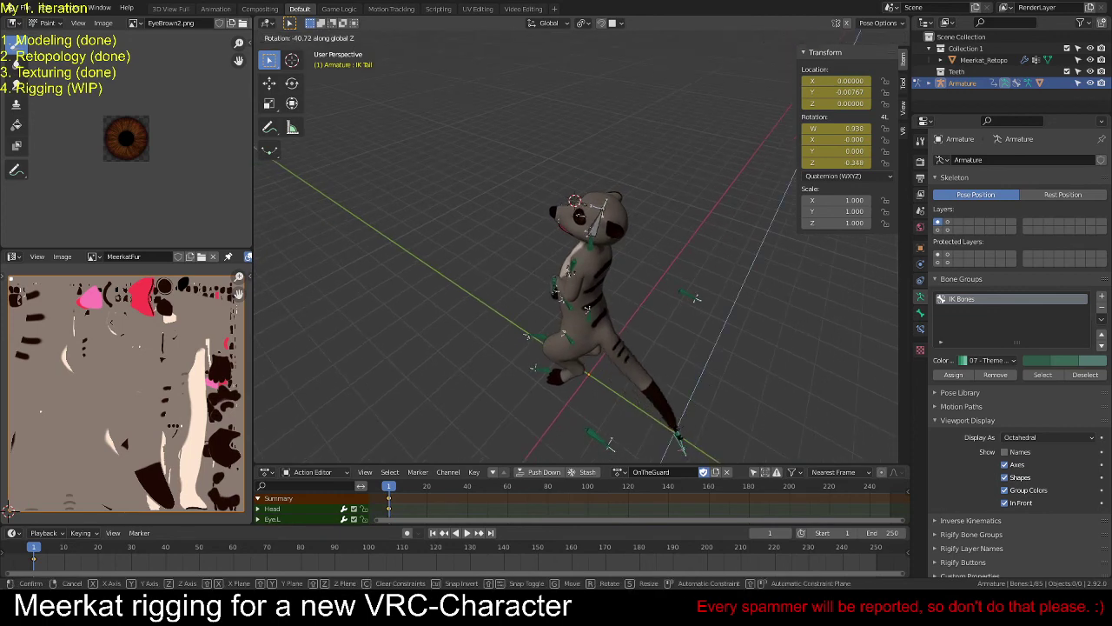
key("Escape")
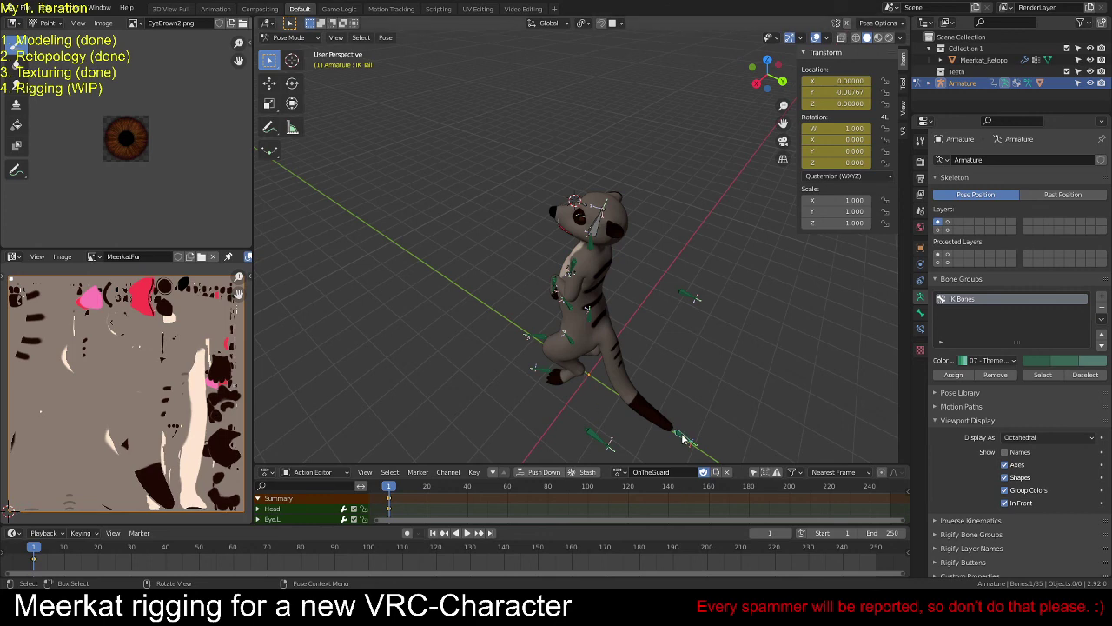
Step: Rotate the IK Tail bone about Z and move it on the ground plane
middle_click_drag(715, 315, 707, 357)
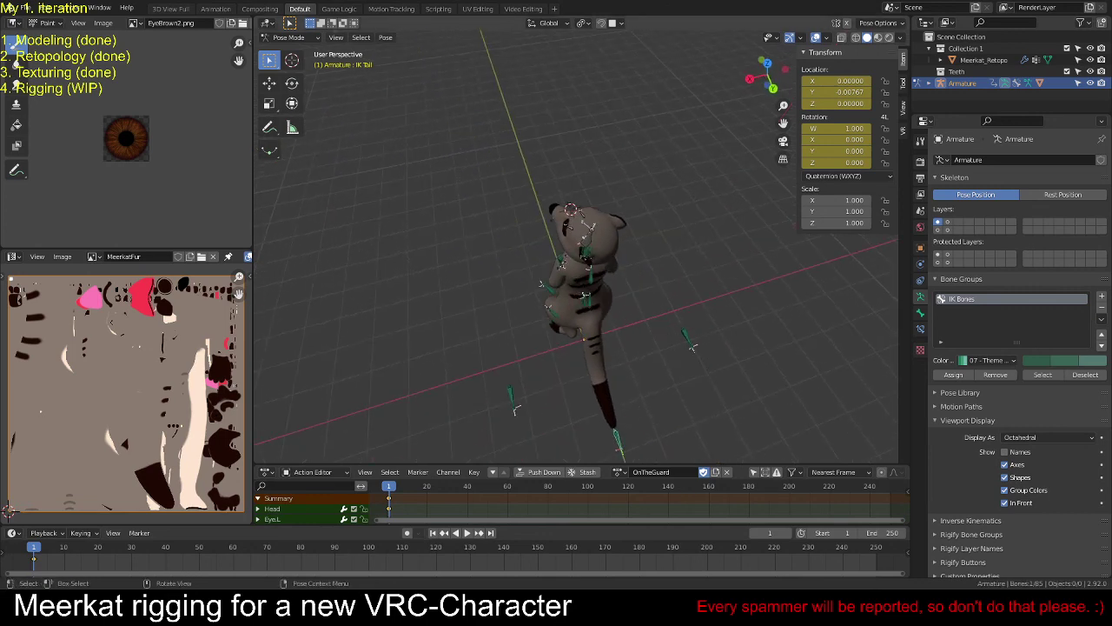
key("r")
key("z")
left_click(671, 432)
middle_click_drag(670, 432, 713, 393)
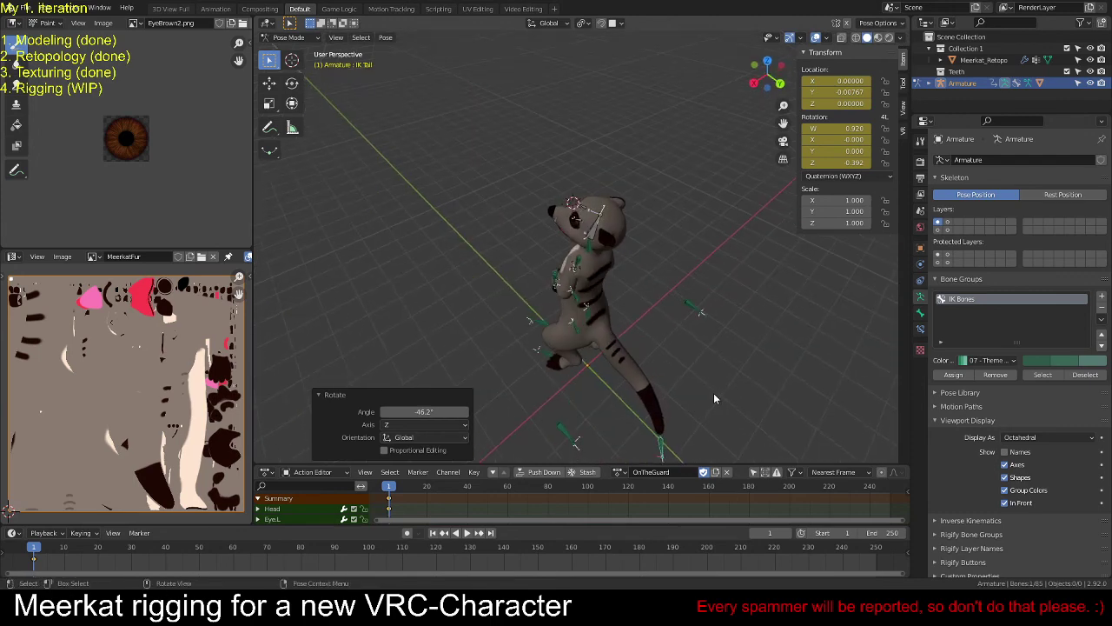
key("g")
key("shift+z")
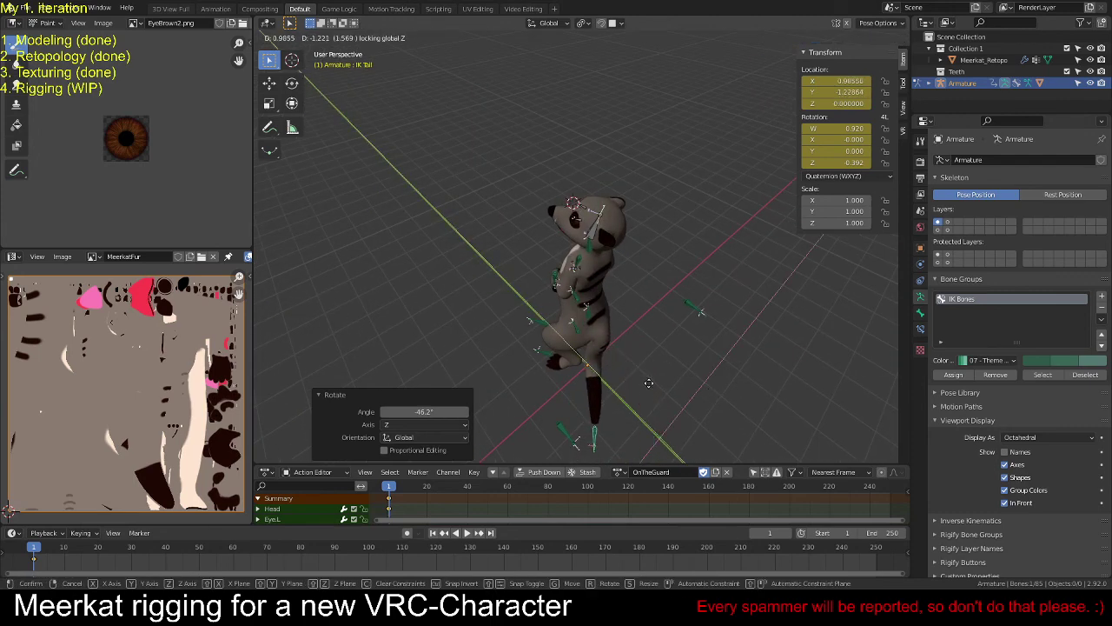
left_click(649, 378)
Step: From top view, rotate the IK Tail 76.7° and move it so the tail curves sideways
middle_click_drag(648, 378, 667, 444)
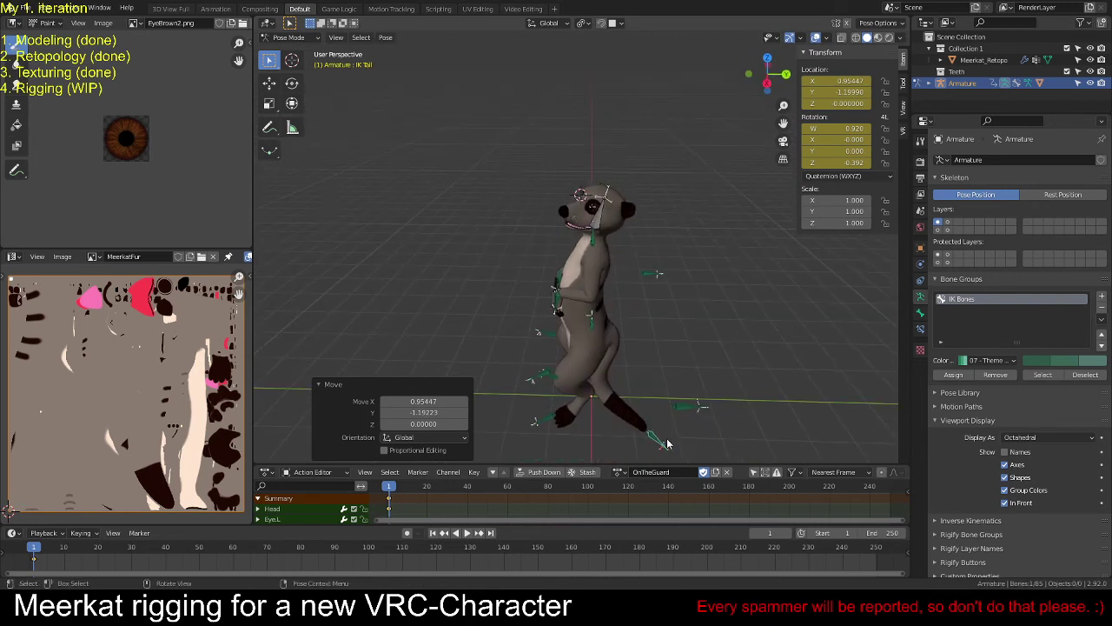
key("KP_7")
key("r")
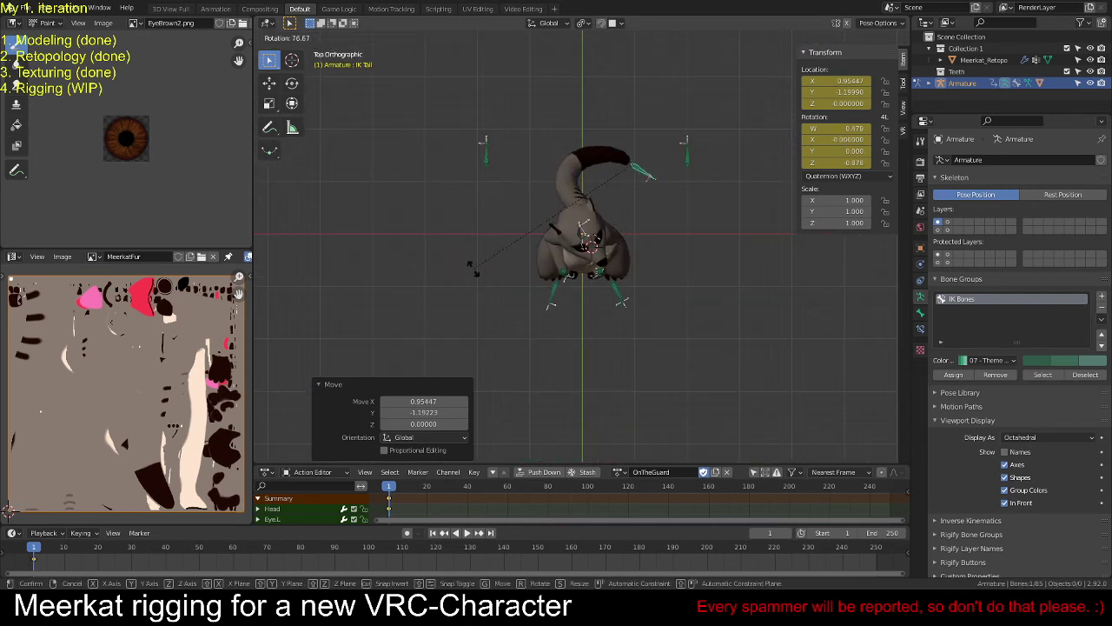
left_click(473, 271)
key("g")
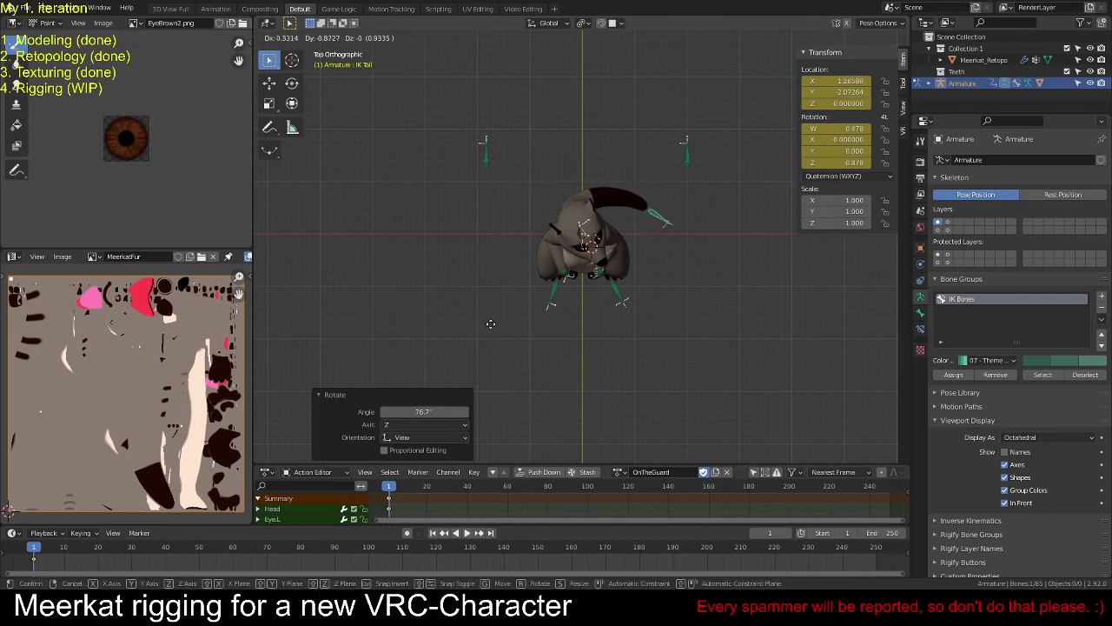
left_click(486, 322)
middle_click_drag(706, 322, 424, 238)
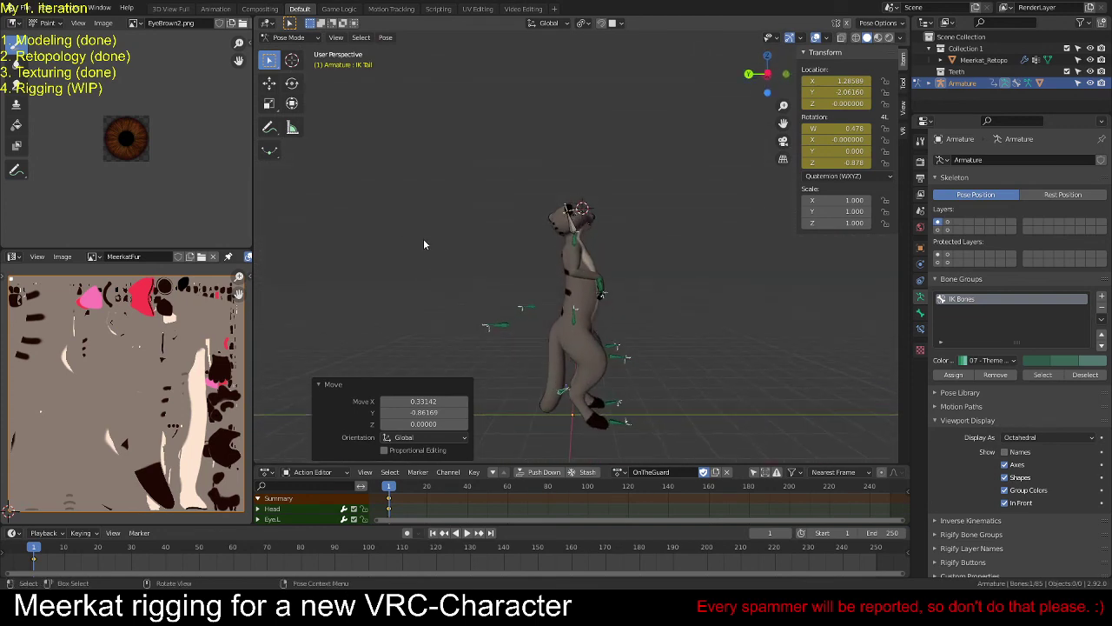
key("KP_3")
scroll(504, 269, "up", 2)
middle_click_drag(504, 269, 531, 173, "shift")
scroll(540, 193, "up", 2)
scroll(541, 190, "up", 1)
scroll(537, 167, "down", 2)
middle_click_drag(757, 280, 640, 288)
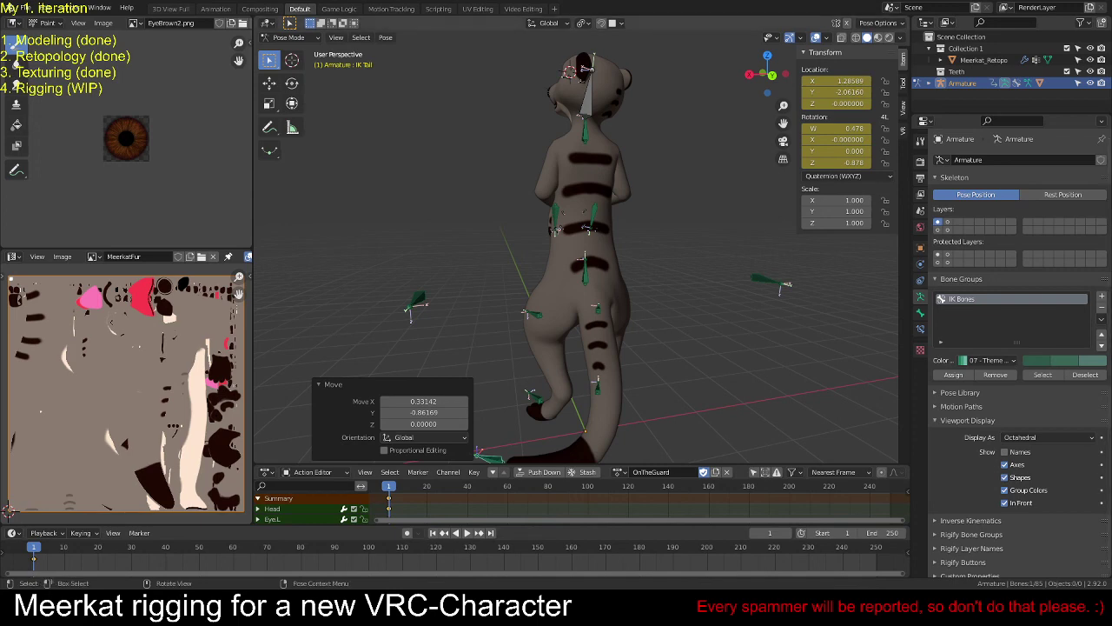
middle_click_drag(295, 252, 726, 294)
key("g")
key("Escape")
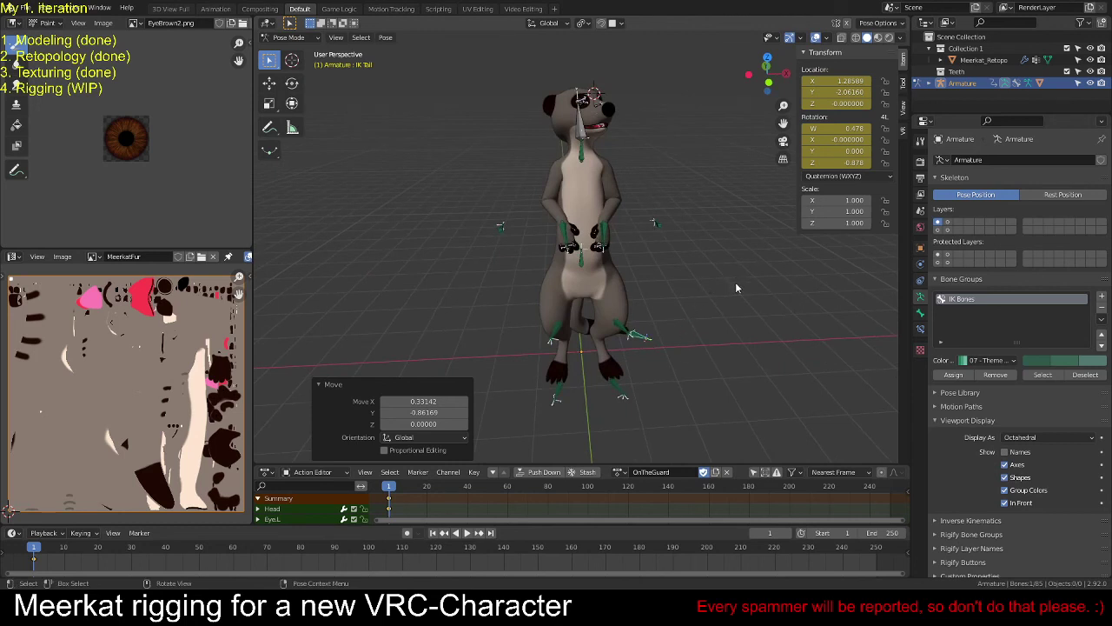
Step: Select all bones, copy the pose, and make the extra bone layers visible
key("a")
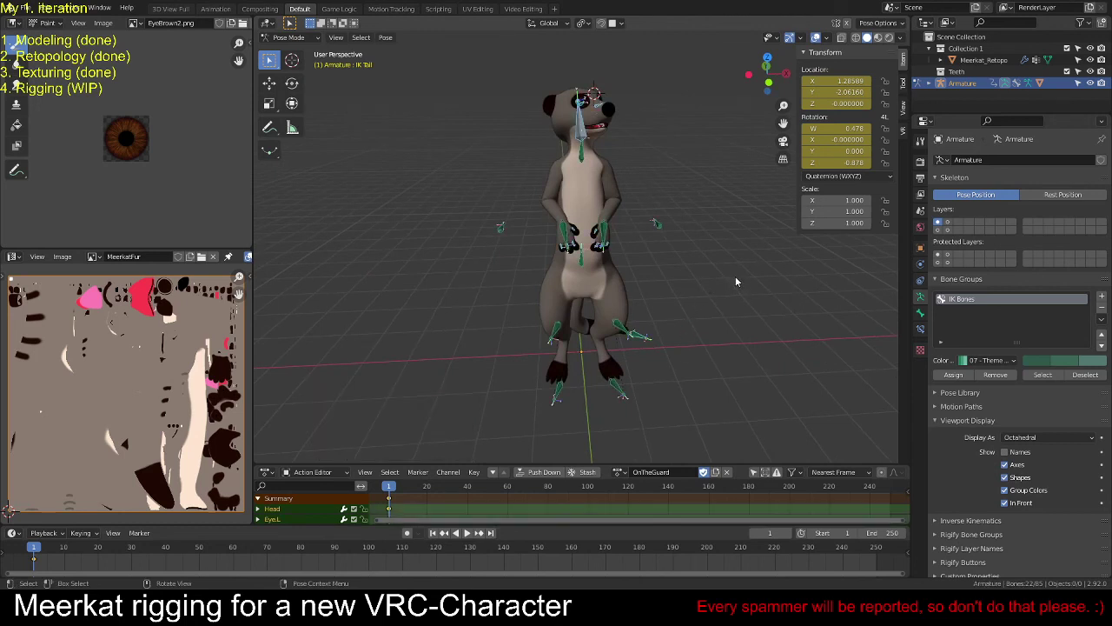
key("ctrl+c")
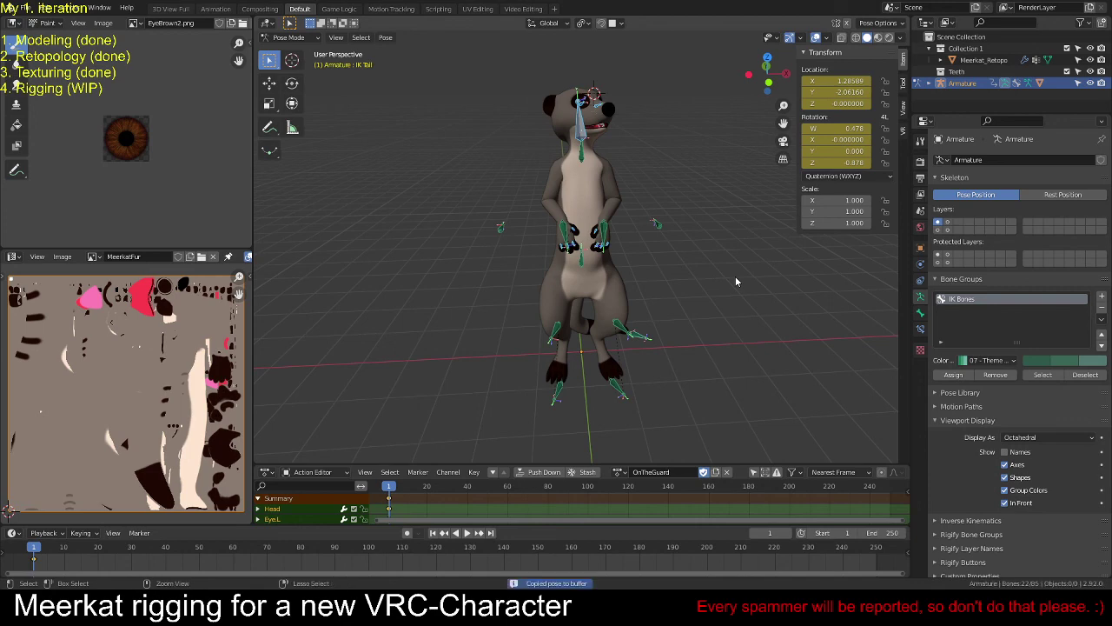
left_click(617, 474)
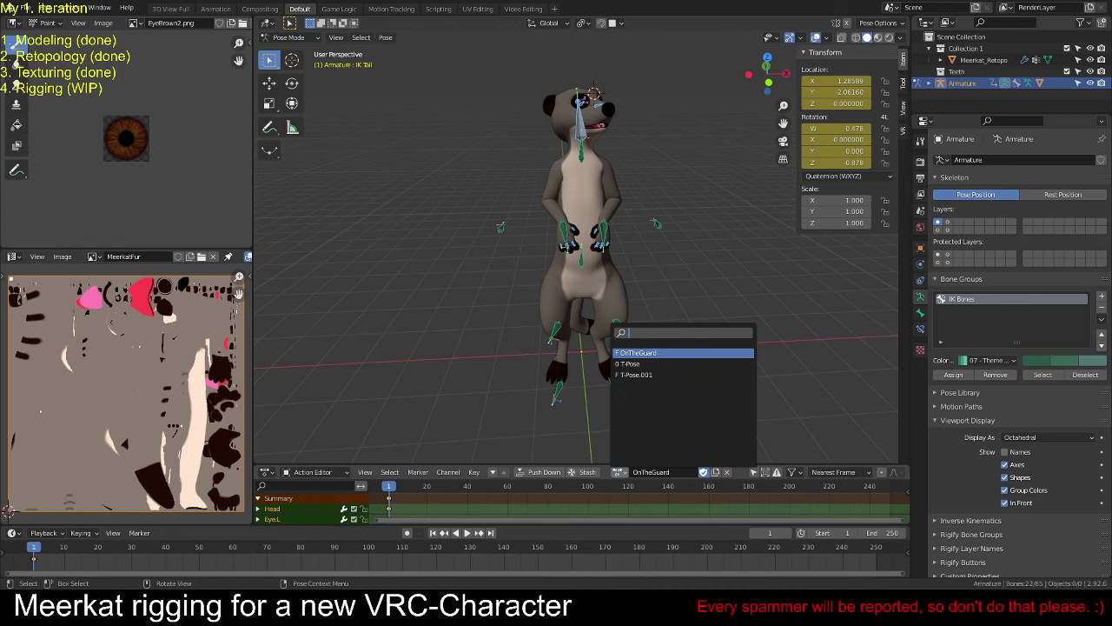
left_click(622, 471)
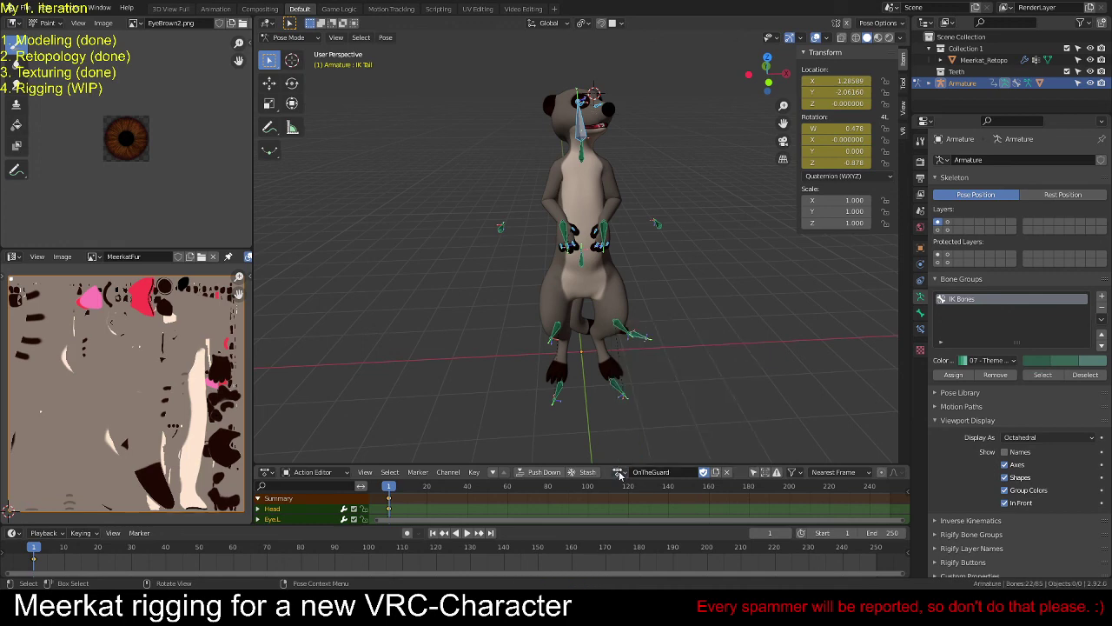
left_click(948, 222, "shift")
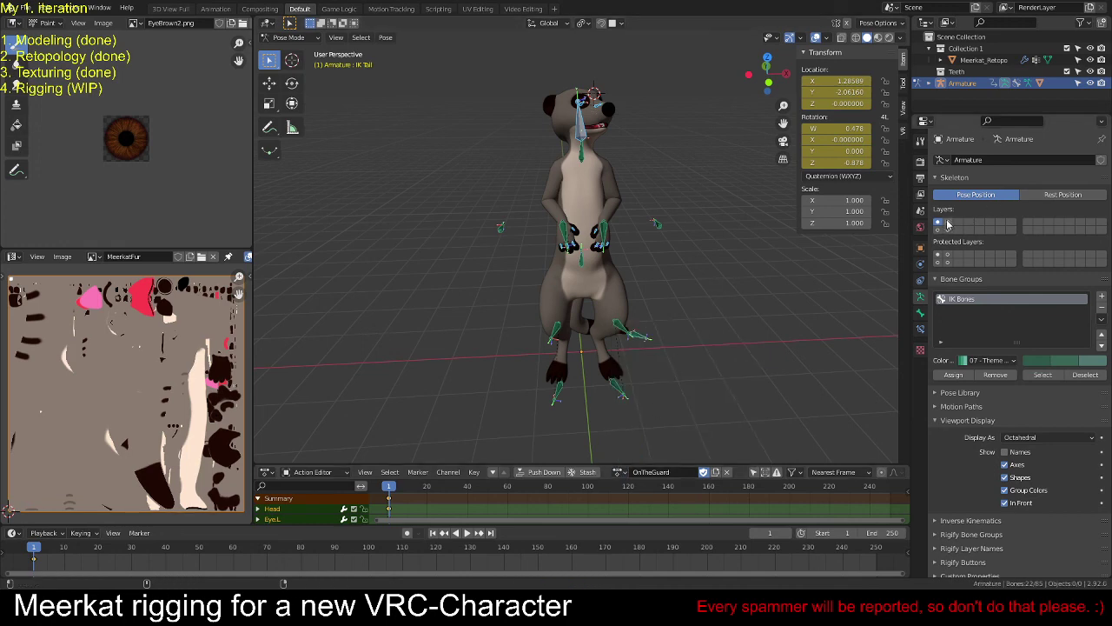
left_click(948, 230, "shift")
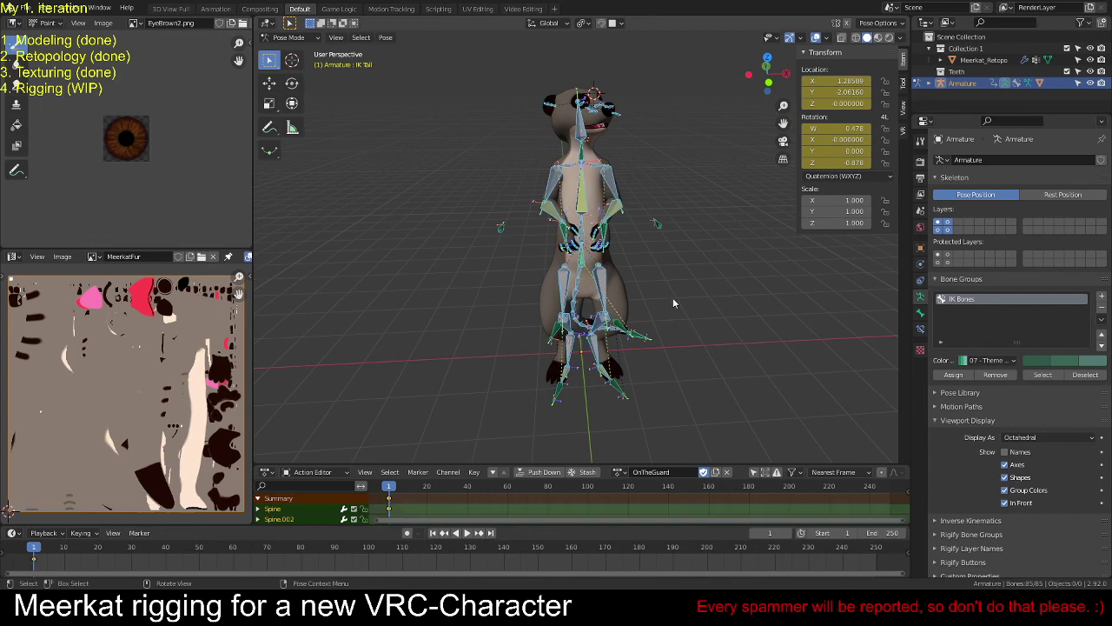
Step: Key Location & Rotation for all bones (595 keyframes) and switch to the T-Pose.001 action
key("i")
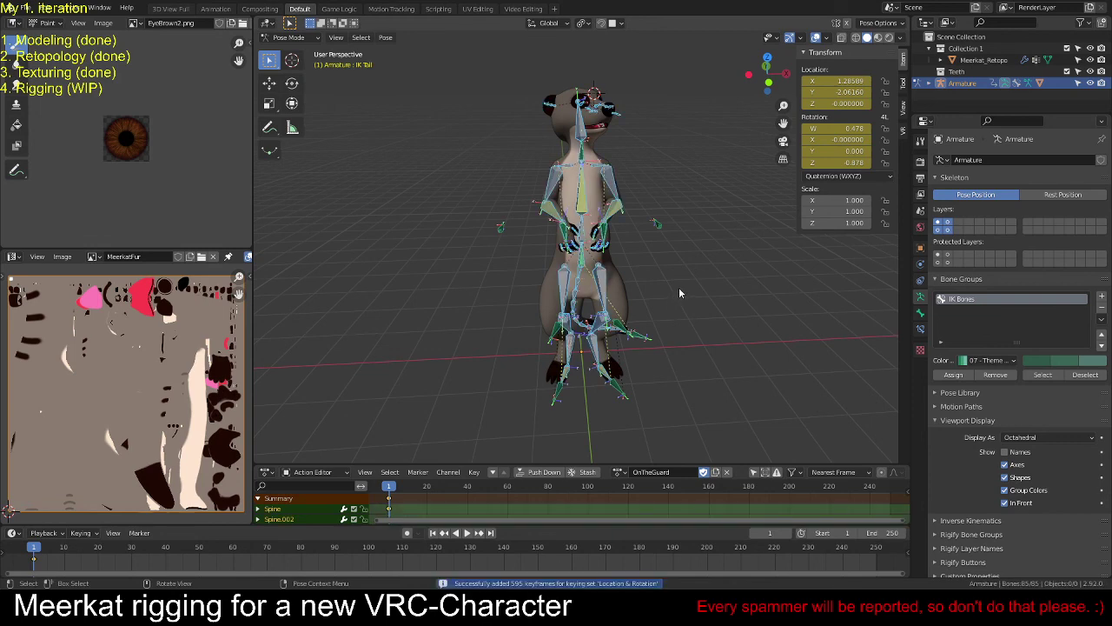
left_click(617, 471)
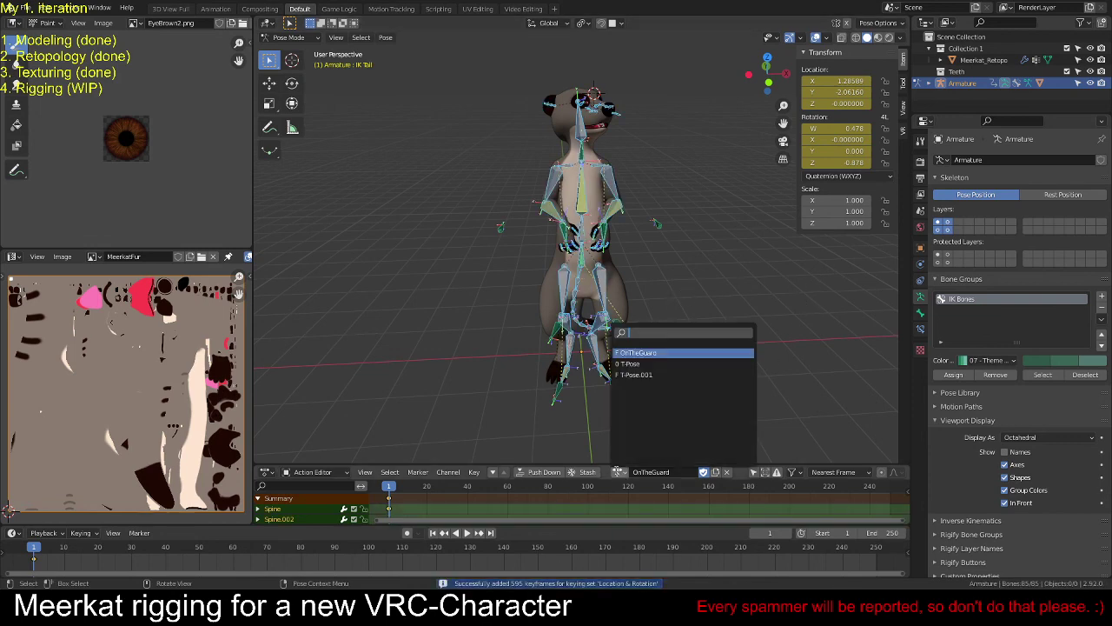
left_click(646, 375)
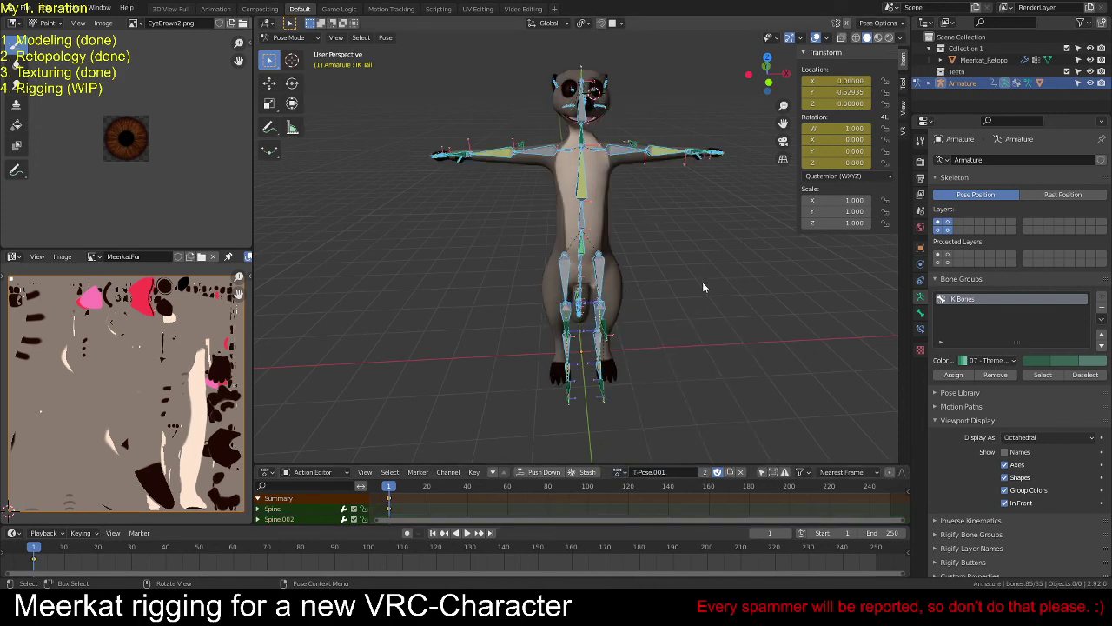
Step: Key the T-Pose.001 pose's location and rotation and orbit around the rig
key("i")
middle_click_drag(749, 276, 711, 282)
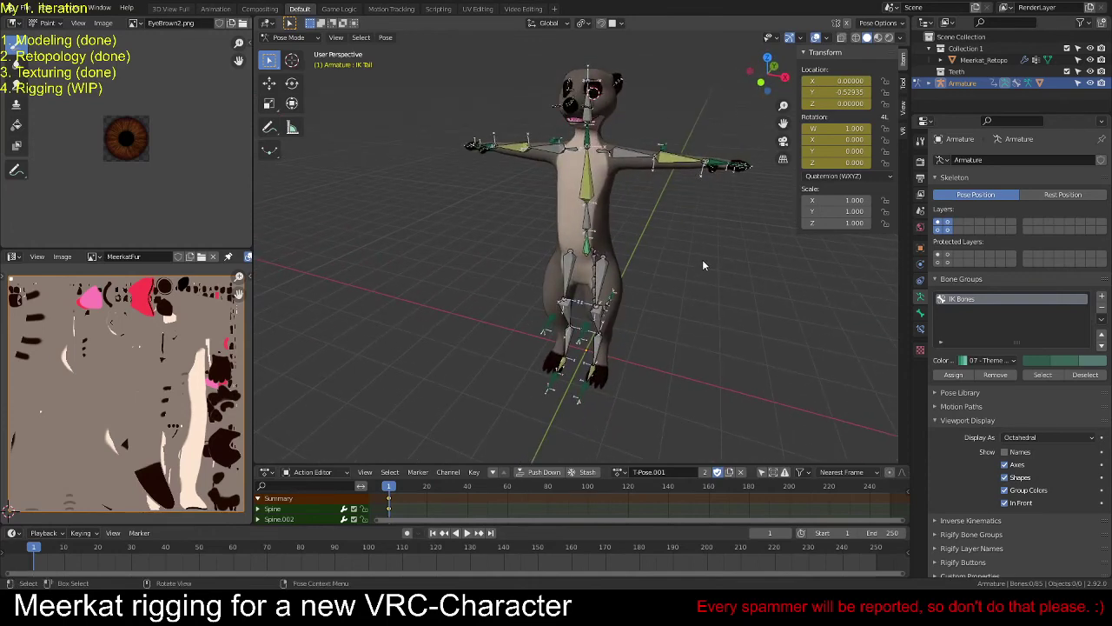
Step: Return the armature to Object Mode and deselect it
key("ctrl+Tab")
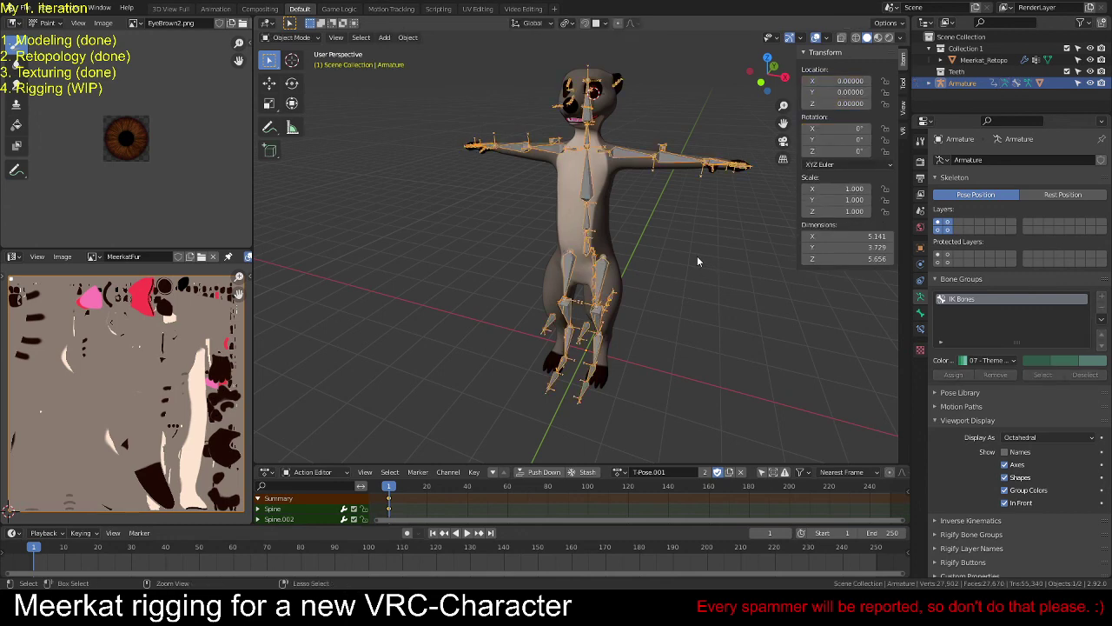
left_click(697, 255)
scroll(695, 254, "down", 2)
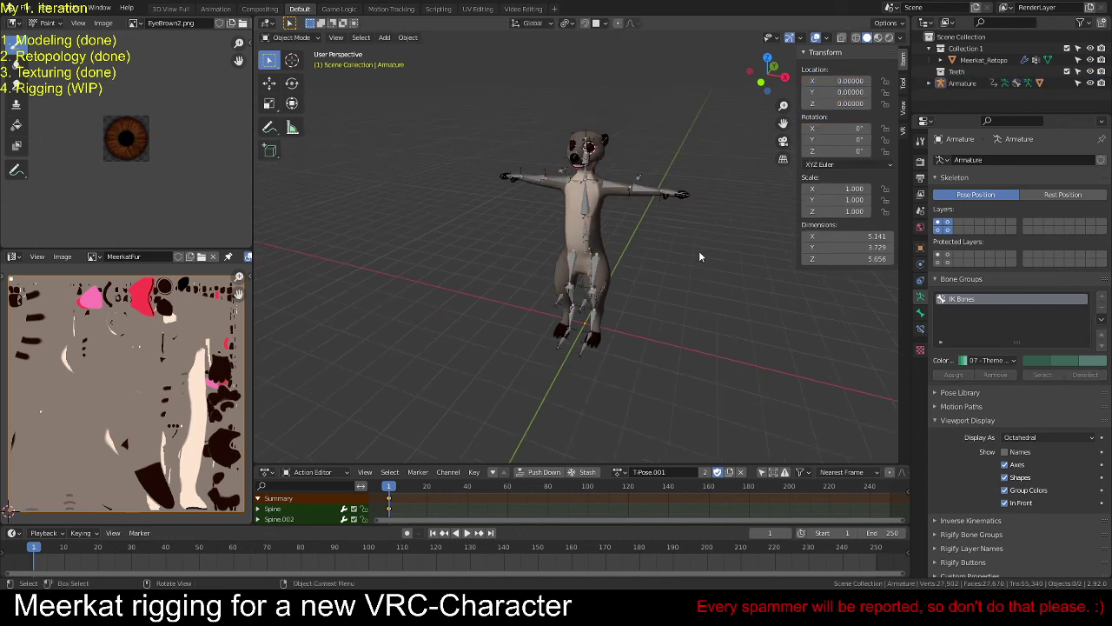
Step: Inspect the rig from the front and an angled view, then save FullyRiggedAnimatable_MeerkatNewOne4.blend
key("KP_1")
scroll(699, 250, "up", 2)
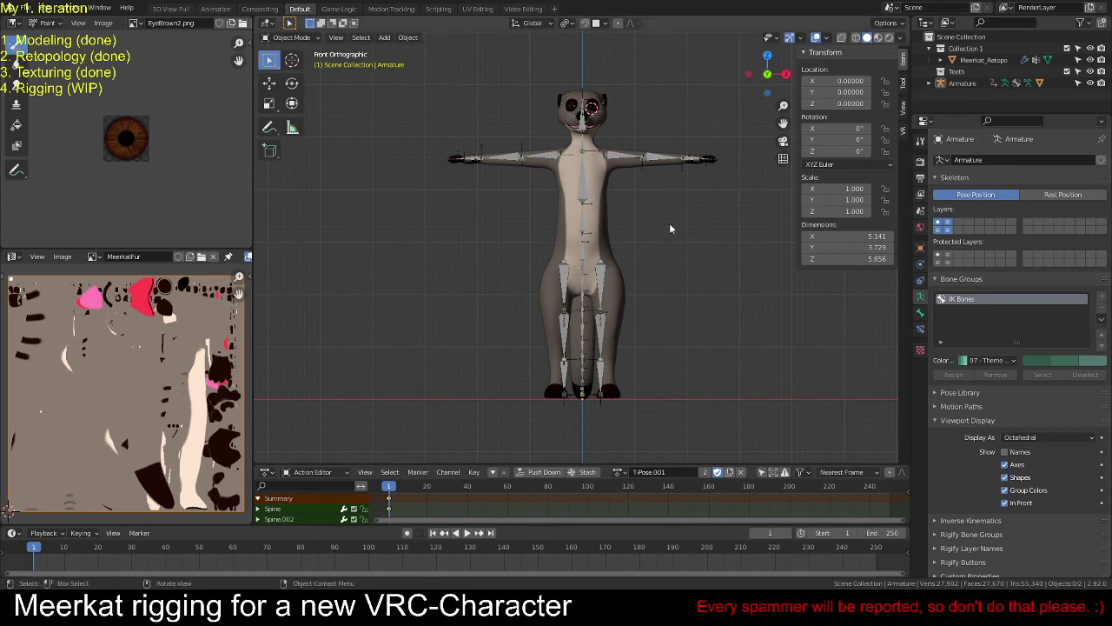
middle_click_drag(661, 221, 652, 219, "shift")
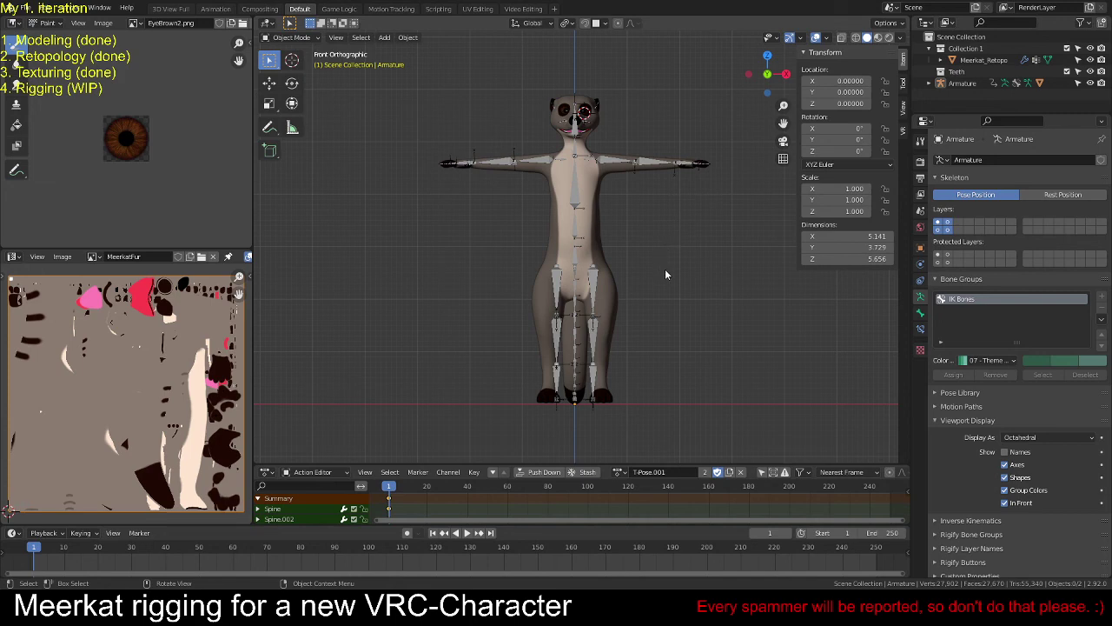
middle_click_drag(665, 275, 653, 272, "shift")
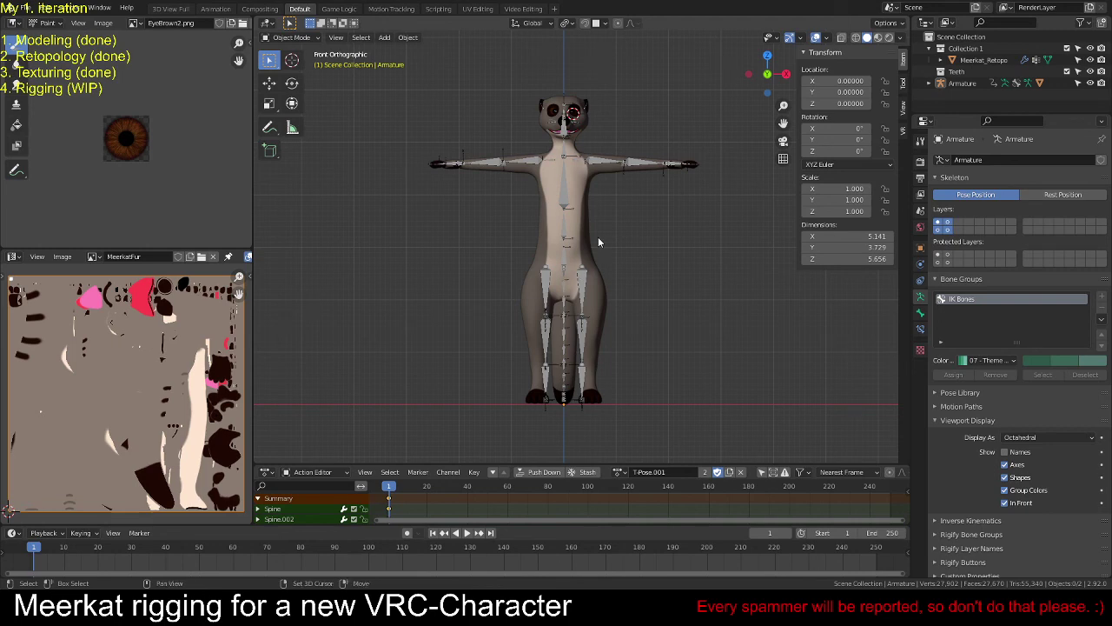
middle_click_drag(598, 237, 572, 268)
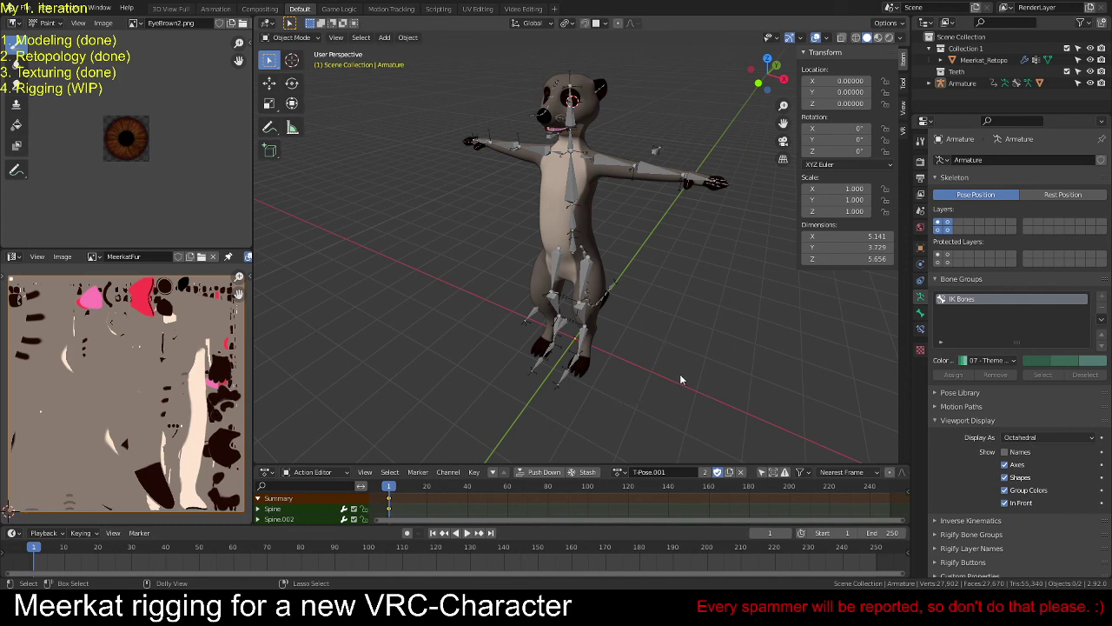
key("ctrl+s")
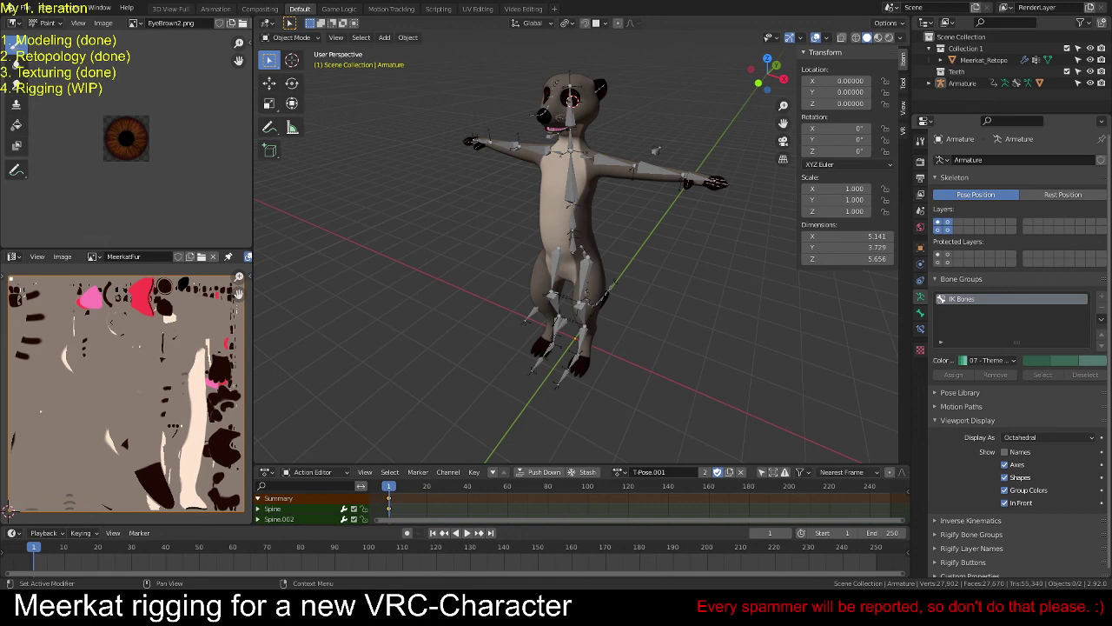
middle_click_drag(636, 272, 472, 254)
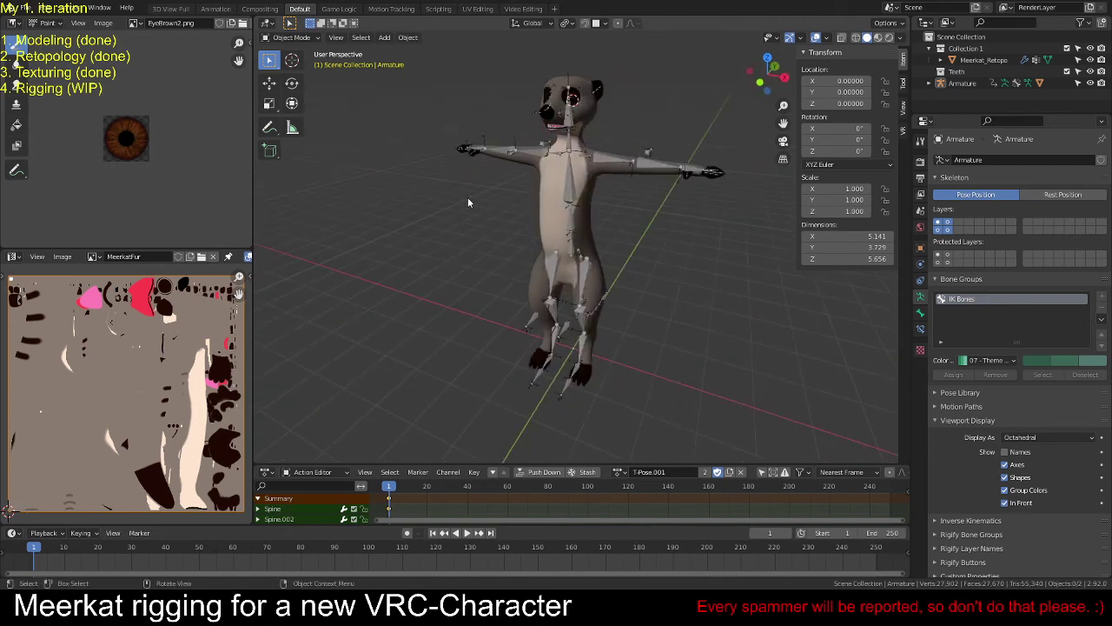